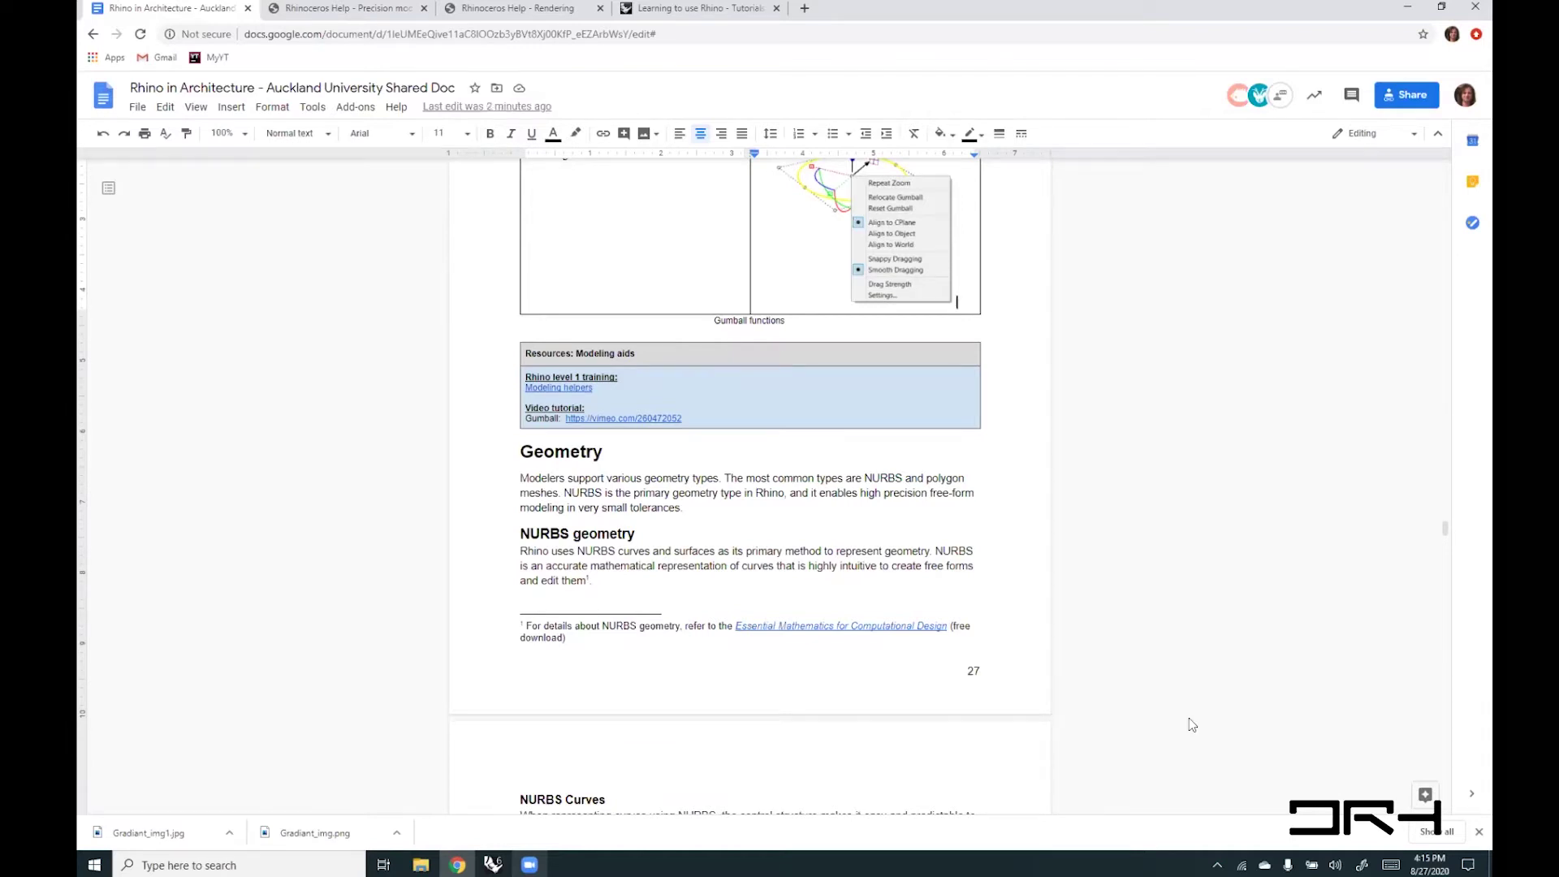
- Switch to Rhino and examine the empty Perspective viewport by zooming, orbiting and panning around the grid origin
{"action": "key", "text": "alt+Tab"}
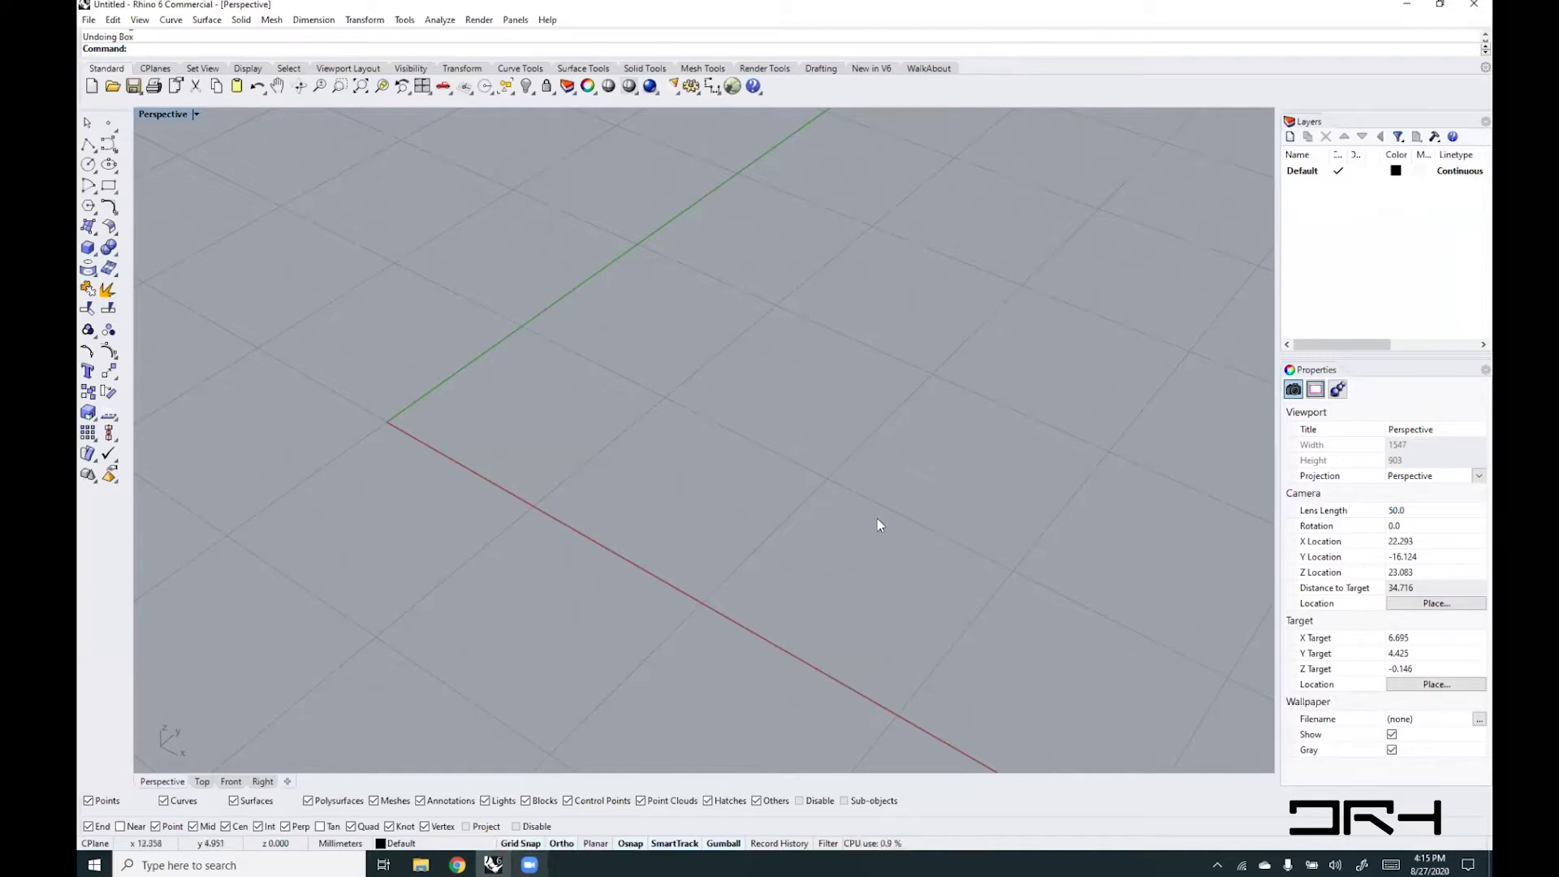
{"action": "scroll", "coordinate": [847, 509], "scroll_direction": "down", "scroll_amount": 3}
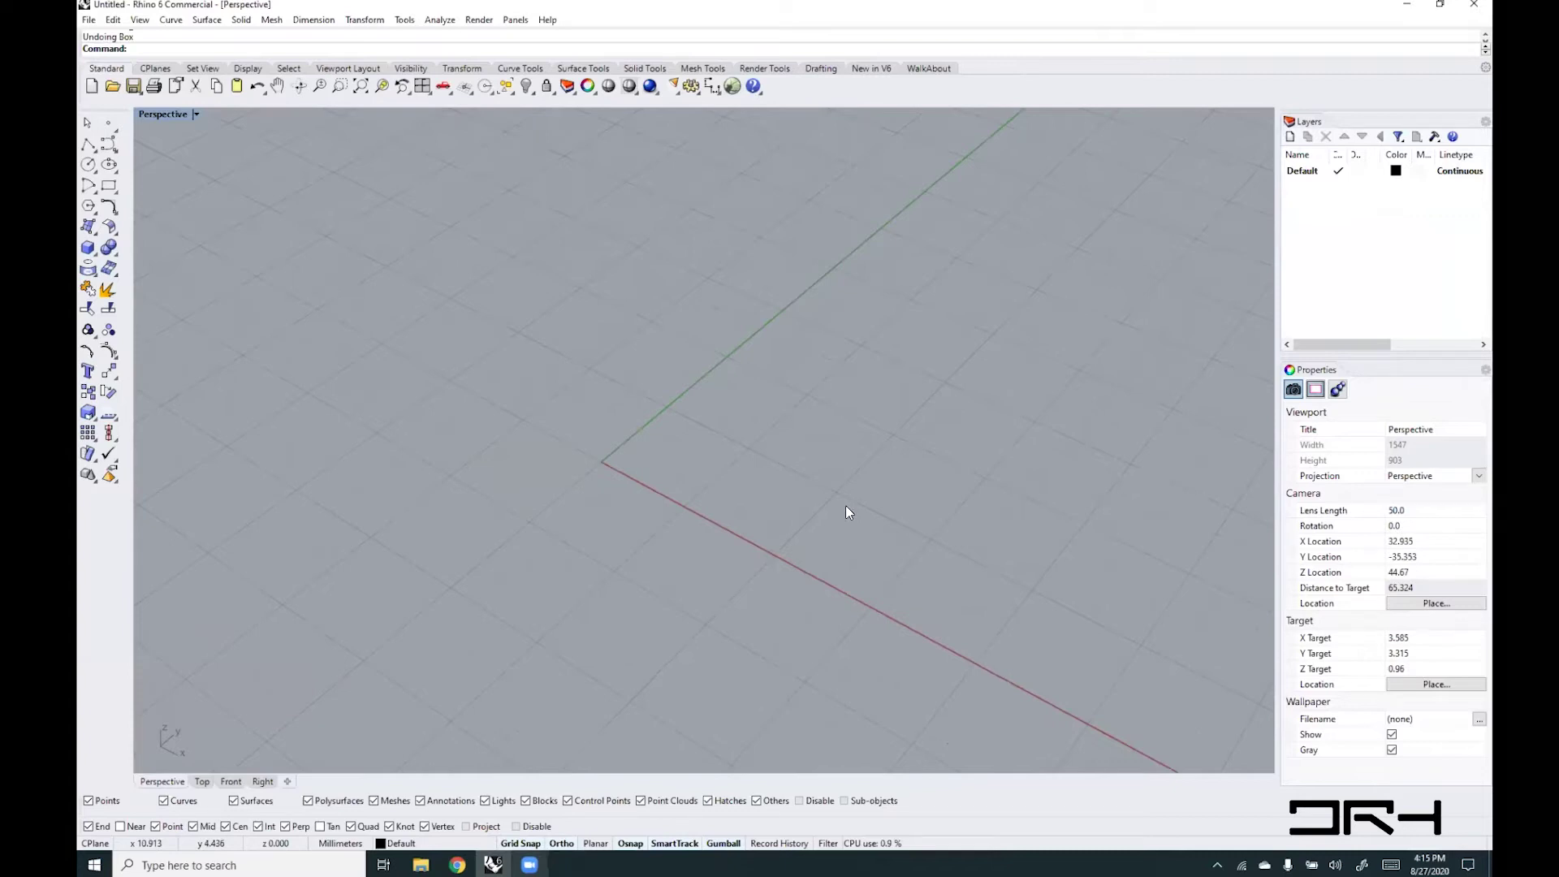
{"action": "right_click_drag", "start_coordinate": [790, 455], "coordinate": [584, 388]}
{"action": "right_click_drag", "start_coordinate": [833, 442], "coordinate": [771, 413]}
{"action": "scroll", "coordinate": [771, 412], "scroll_direction": "up", "scroll_amount": 2}
{"action": "scroll", "coordinate": [770, 412], "scroll_direction": "down", "scroll_amount": 5}
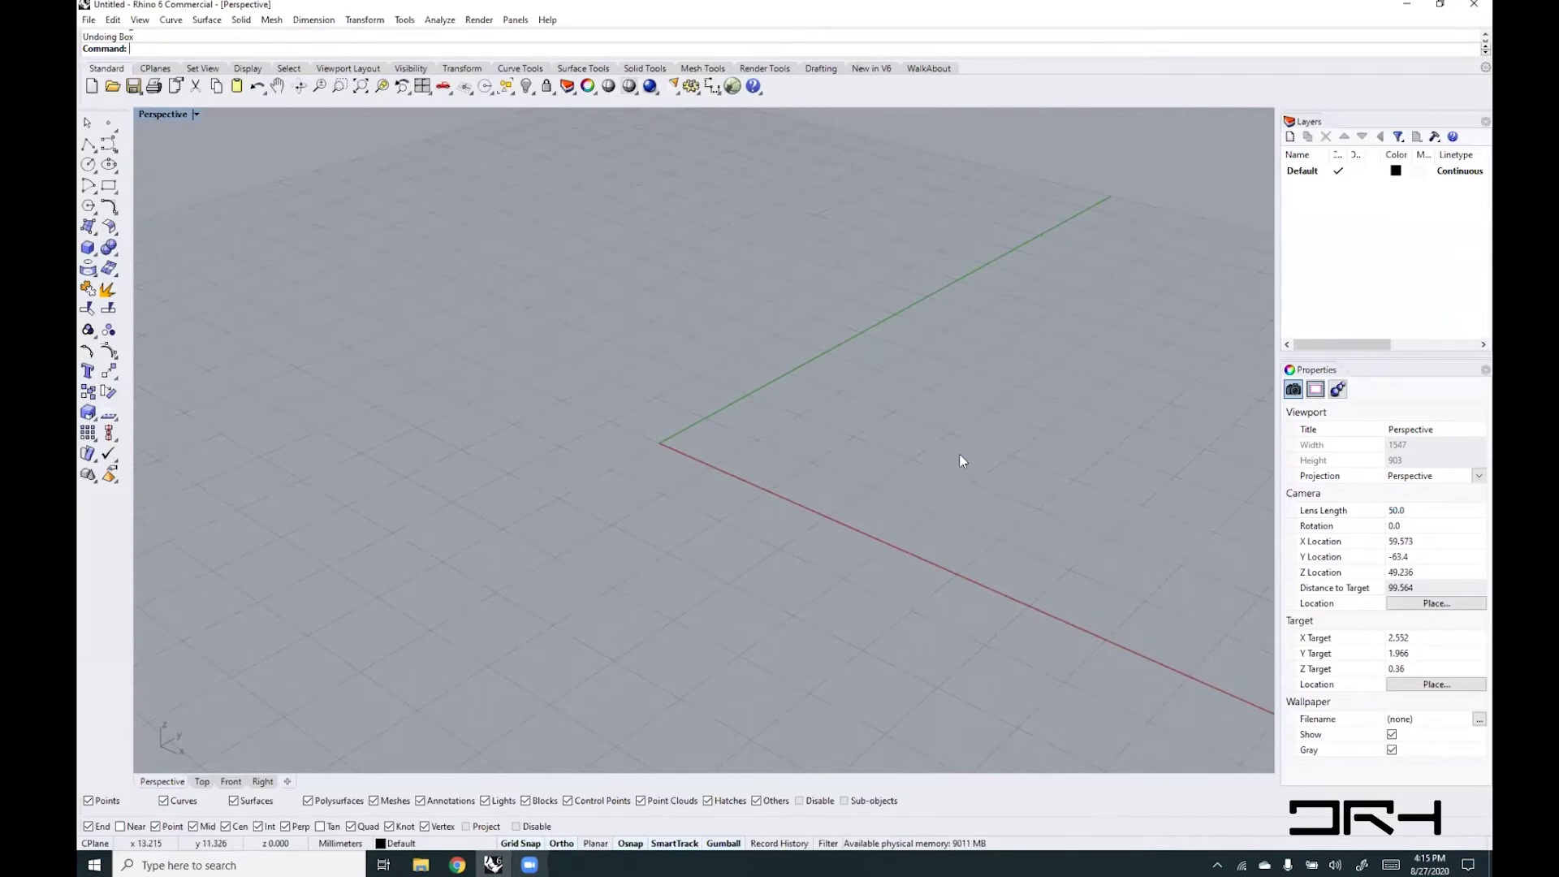
{"action": "right_click_drag", "start_coordinate": [961, 460], "coordinate": [876, 449], "text": "shift"}
{"action": "right_click_drag", "start_coordinate": [766, 366], "coordinate": [154, 57]}
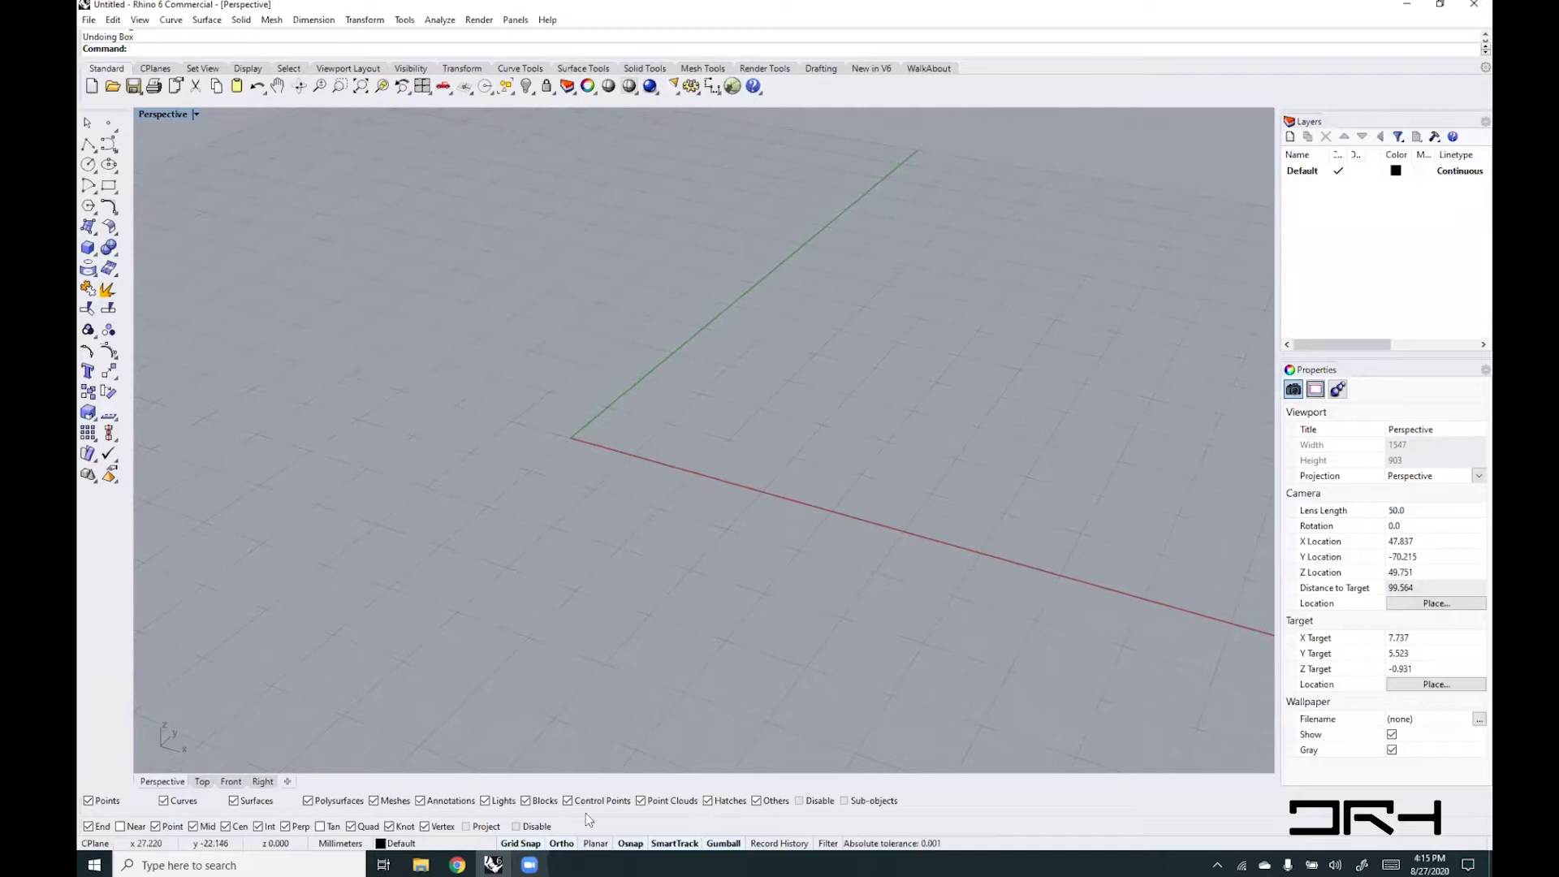
- Switch to the Rhino in Architecture document in Chrome and review the command access methods: command line, menus and toolbars
{"action": "left_click", "coordinate": [457, 865]}
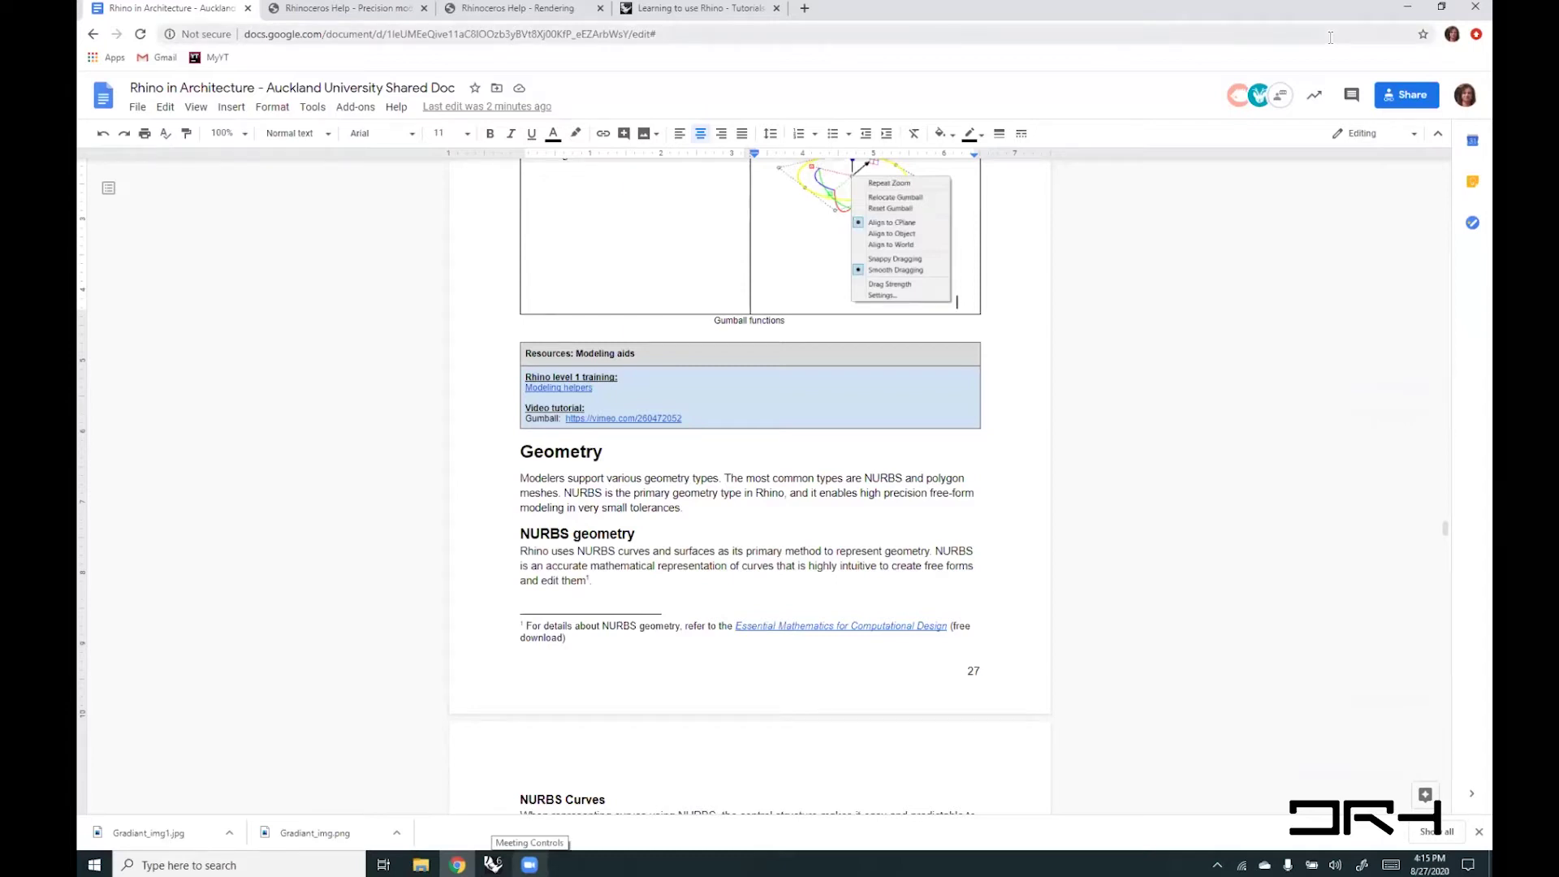
{"action": "left_click_drag", "start_coordinate": [1445, 528], "coordinate": [1445, 243]}
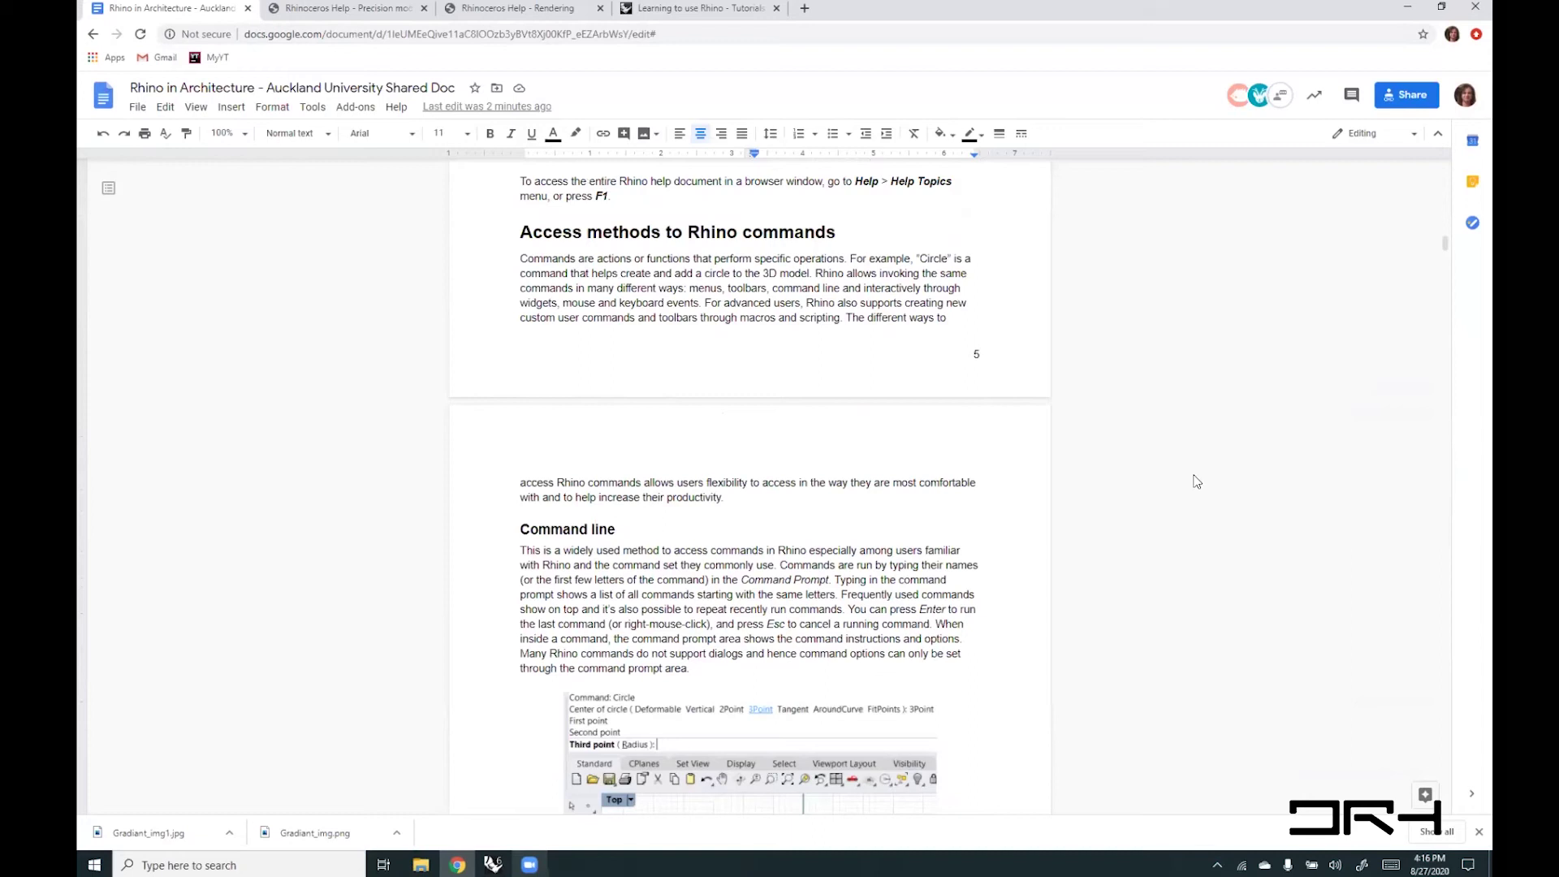
{"action": "scroll", "coordinate": [1187, 488], "scroll_direction": "down", "scroll_amount": 3}
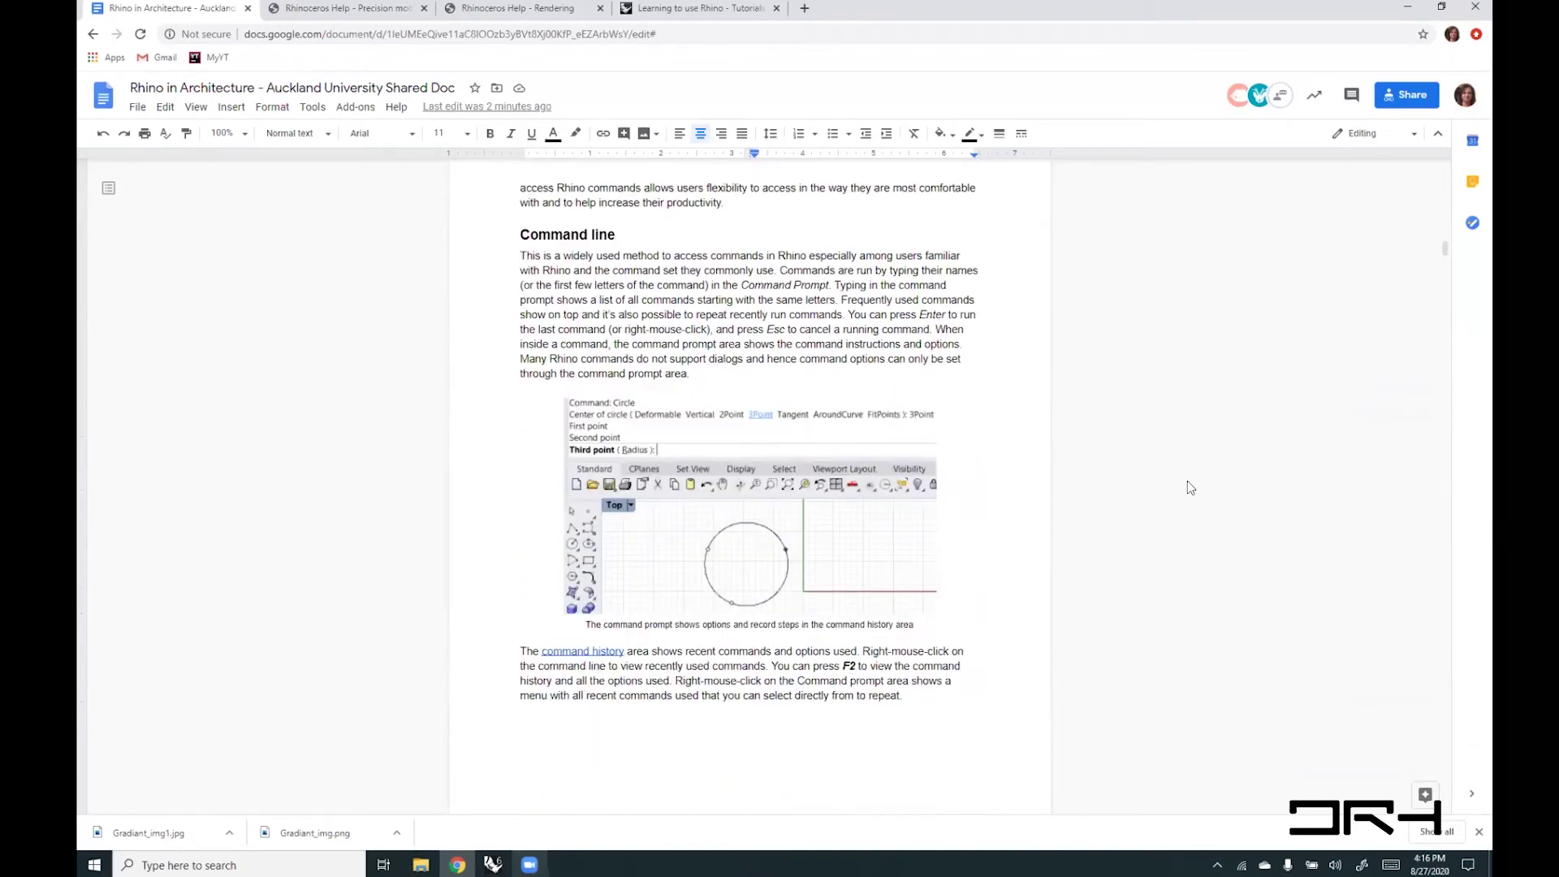
{"action": "scroll", "coordinate": [1187, 485], "scroll_direction": "up", "scroll_amount": 5}
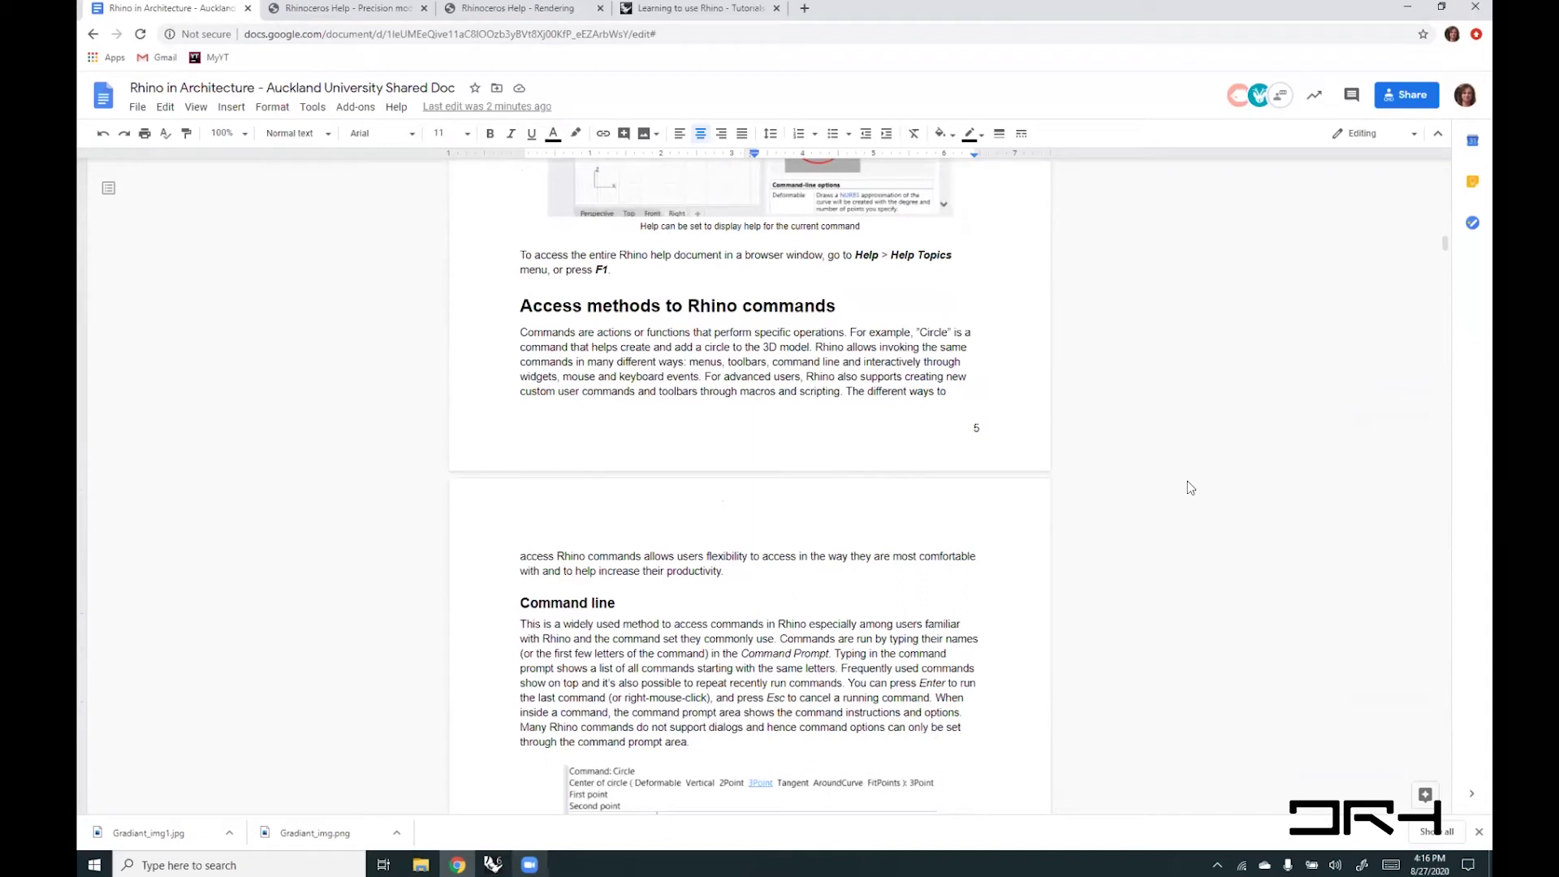
{"action": "scroll", "coordinate": [1187, 484], "scroll_direction": "down", "scroll_amount": 10}
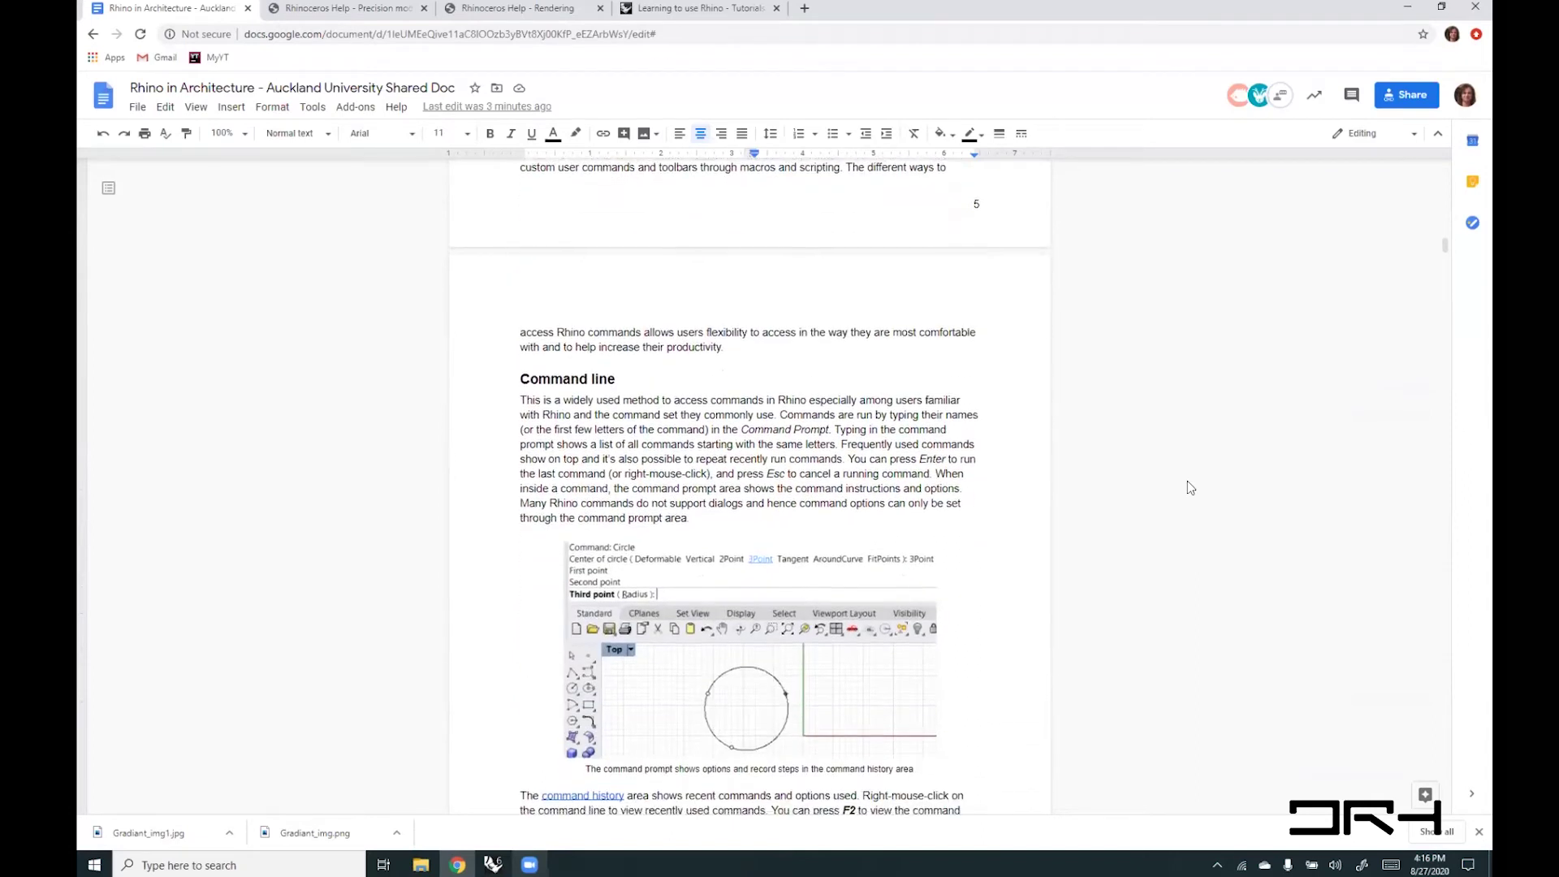
{"action": "scroll", "coordinate": [1188, 487], "scroll_direction": "down", "scroll_amount": 12}
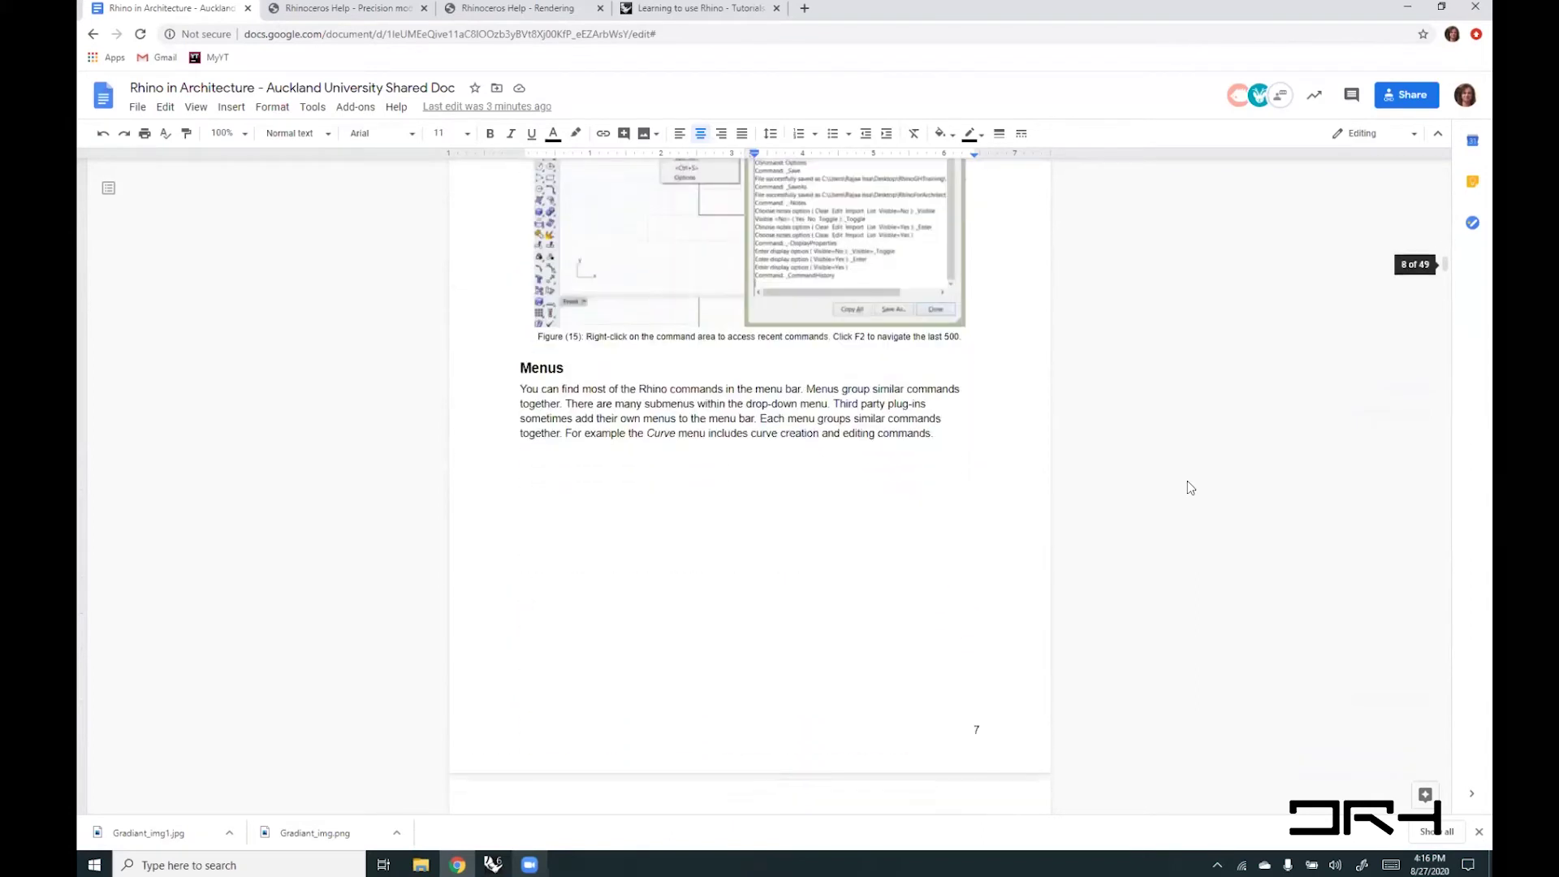
{"action": "scroll", "coordinate": [1187, 486], "scroll_direction": "down", "scroll_amount": 6}
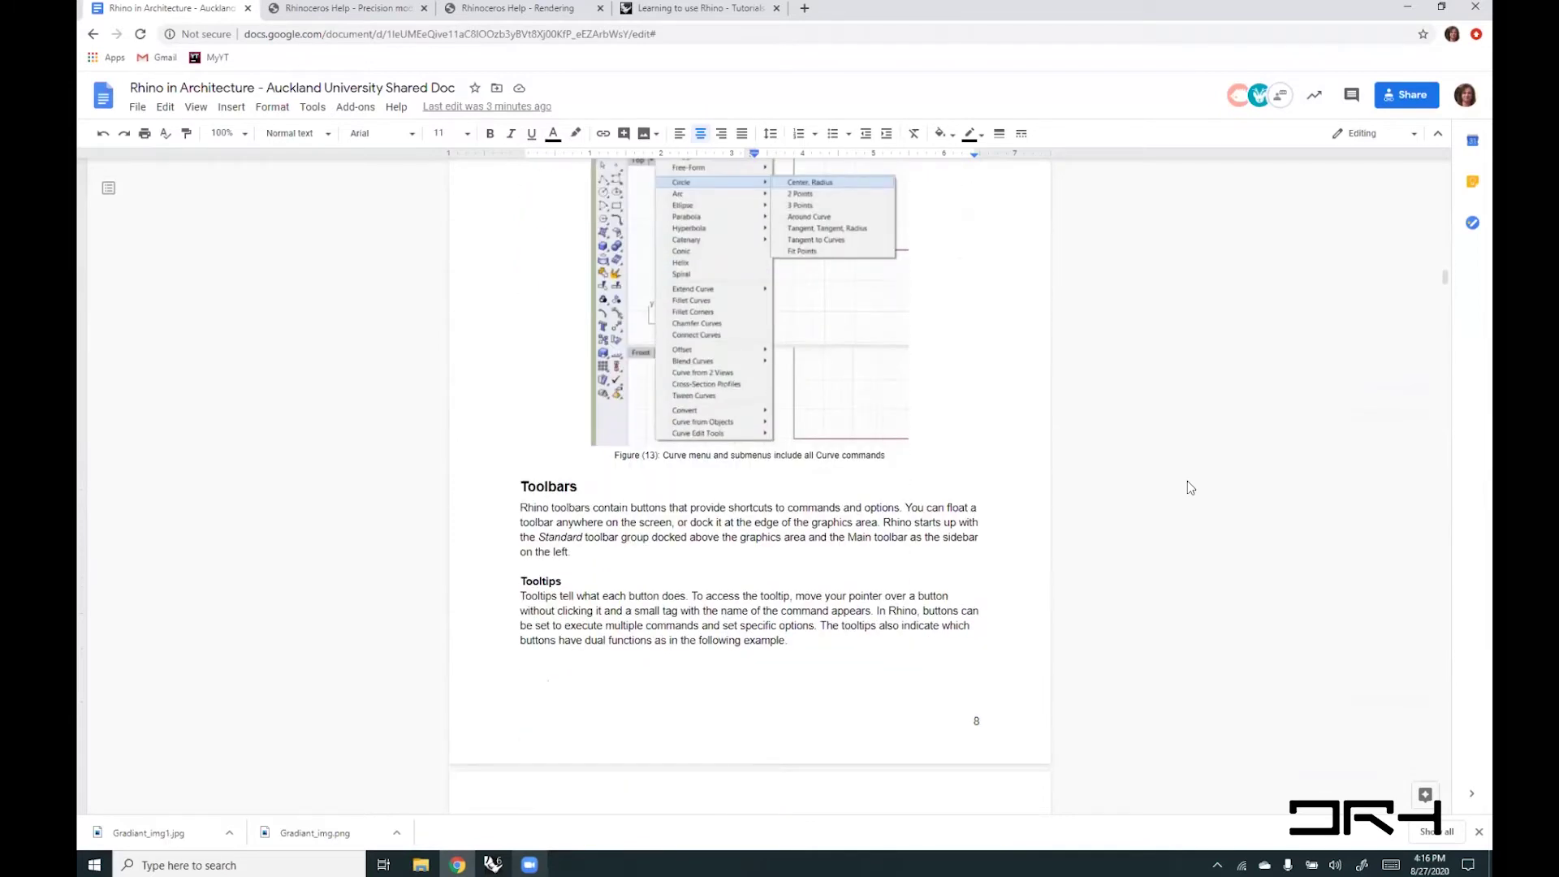
{"action": "scroll", "coordinate": [1187, 486], "scroll_direction": "down", "scroll_amount": 10}
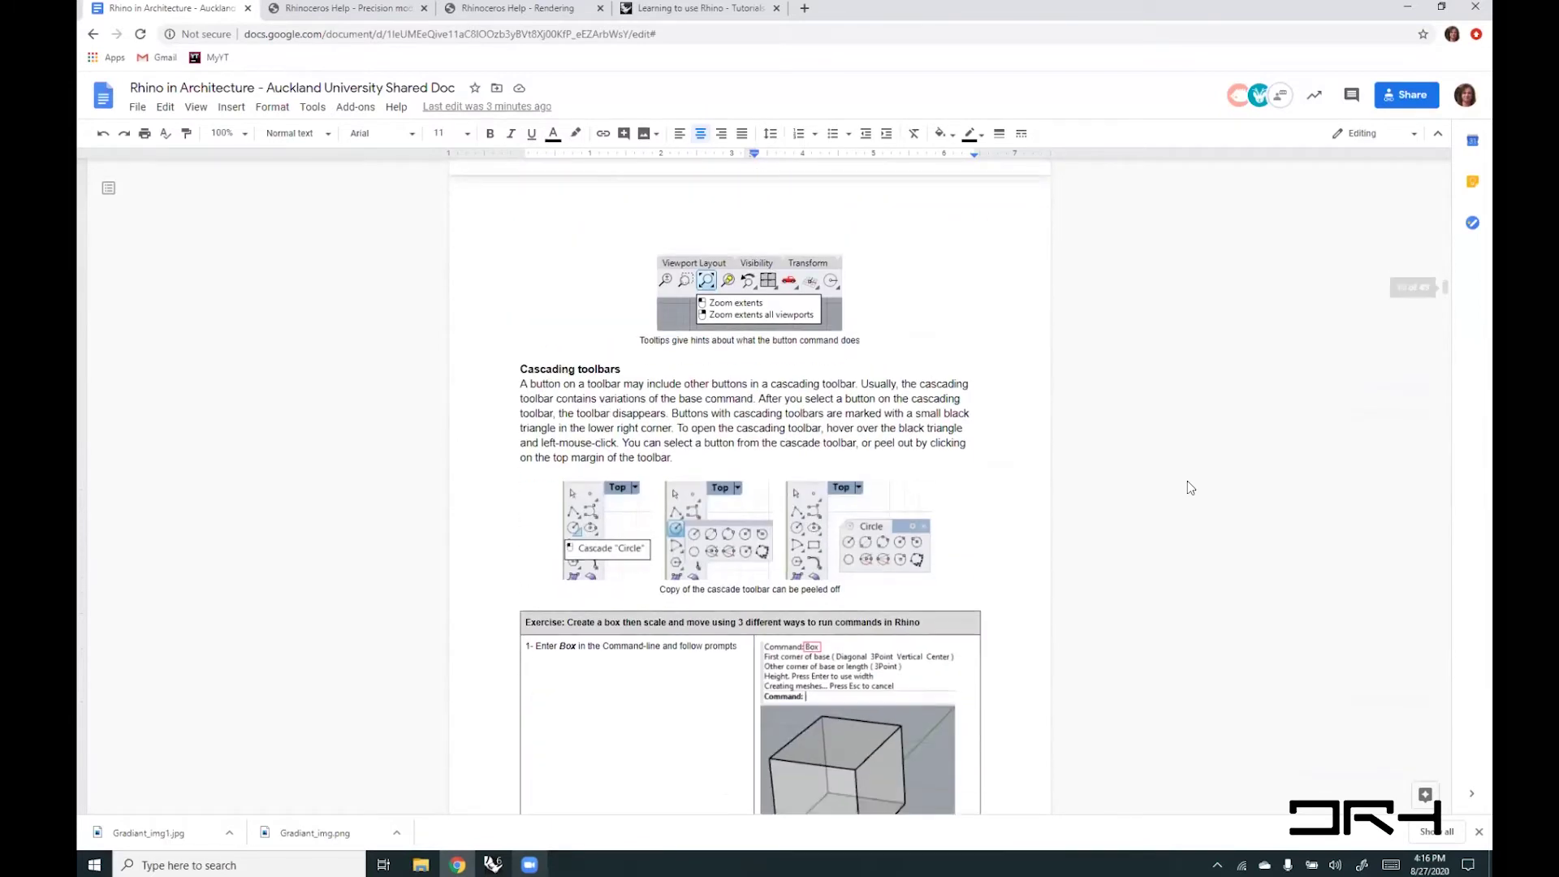
- Review the document's Custom access section on keyboard shortcuts, aliases, context menu and pop-up toolbar, up to Viewports
{"action": "scroll", "coordinate": [1187, 488], "scroll_direction": "down", "scroll_amount": 8}
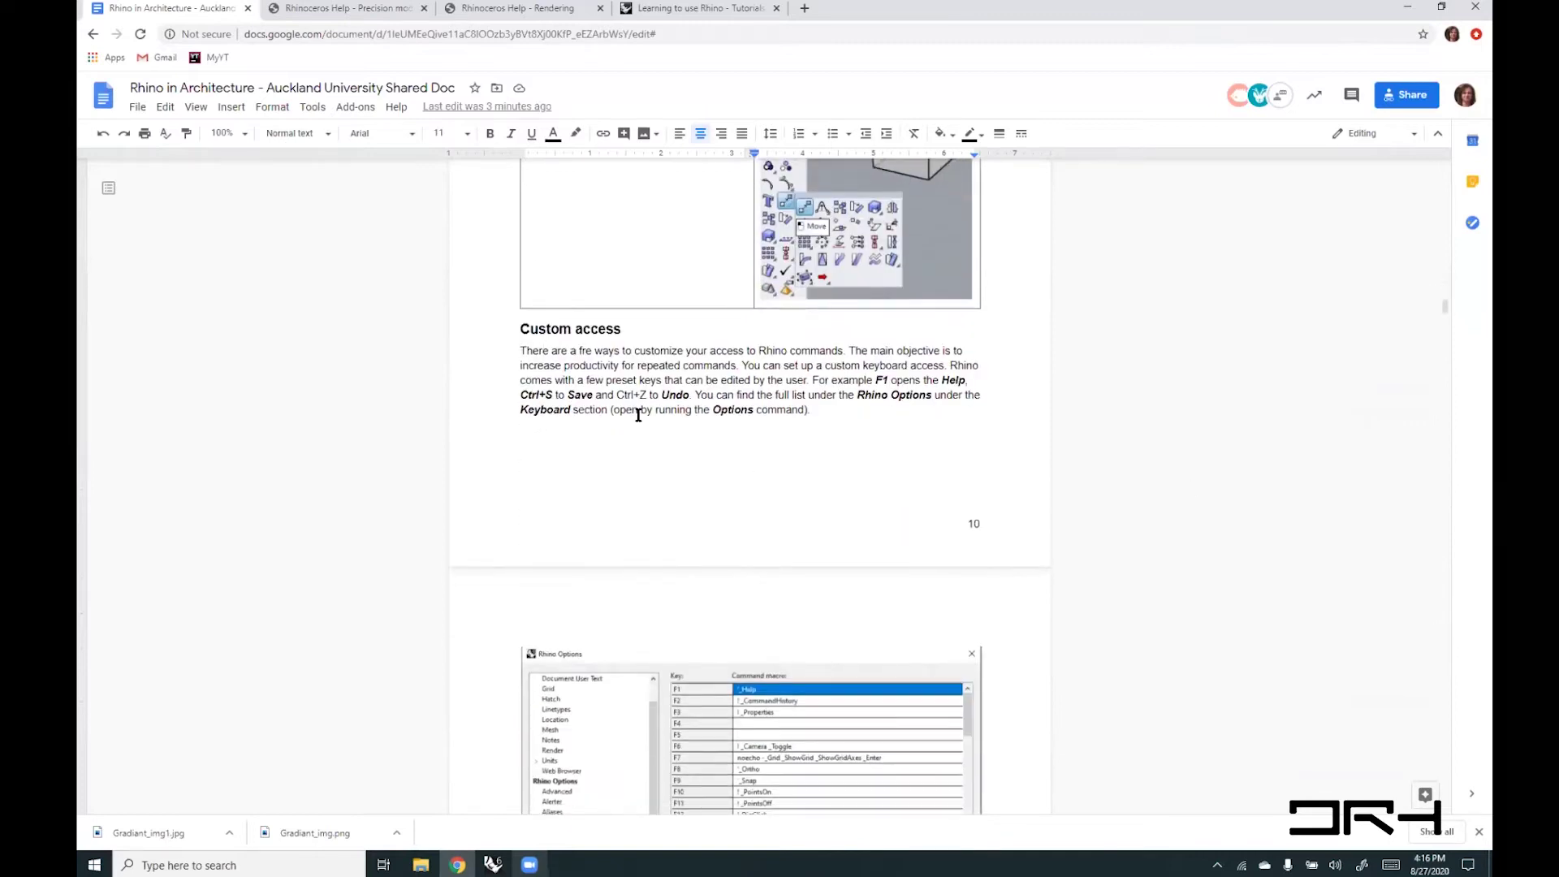
{"action": "scroll", "coordinate": [764, 473], "scroll_direction": "down", "scroll_amount": 2}
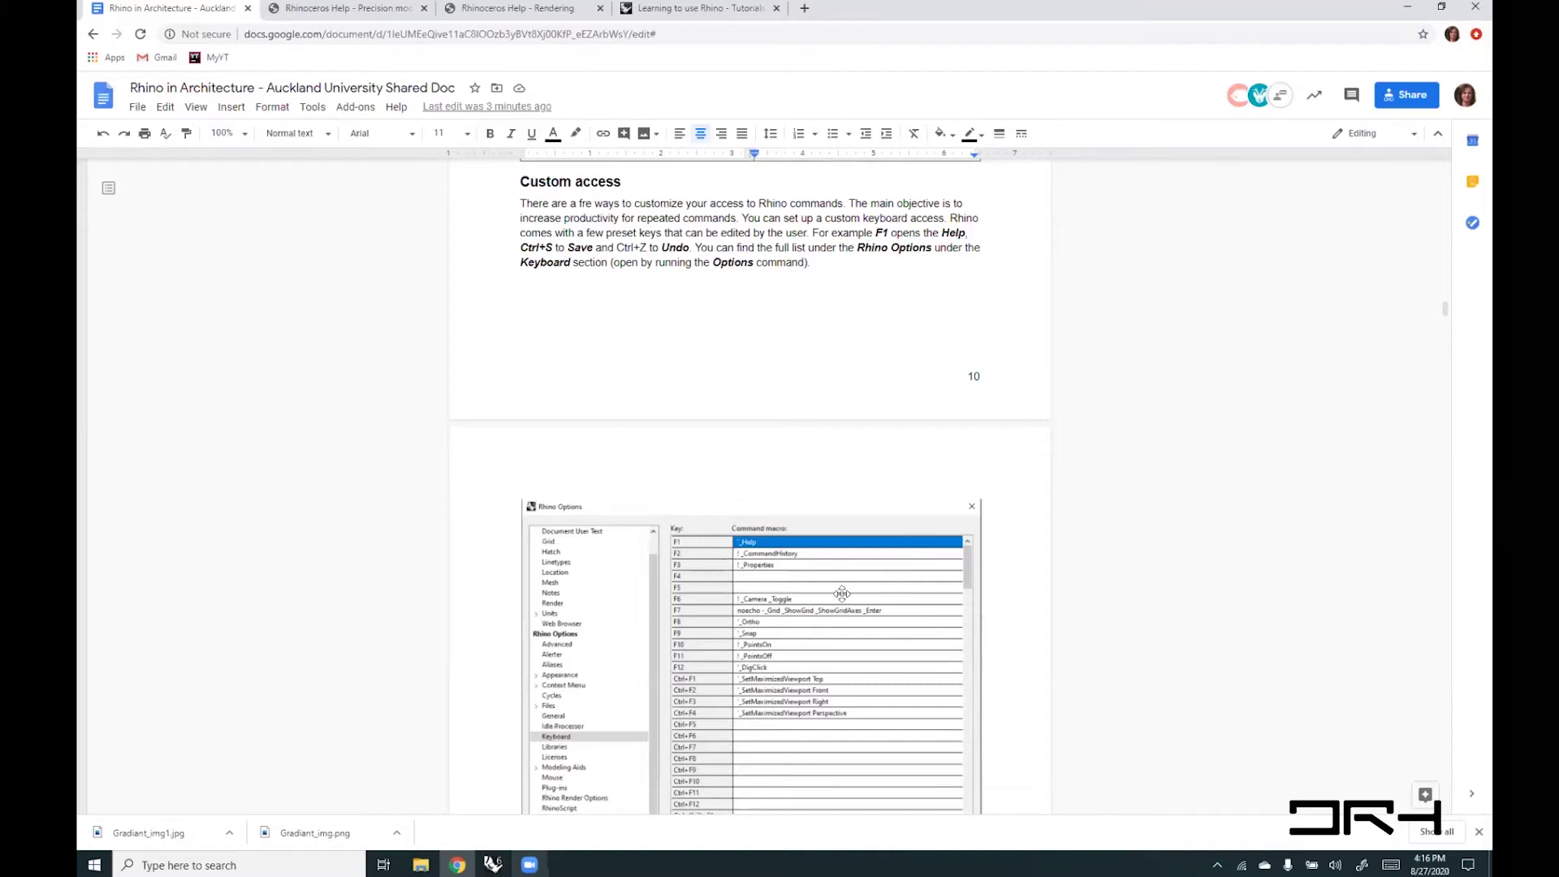
{"action": "scroll", "coordinate": [1220, 643], "scroll_direction": "down", "scroll_amount": 2}
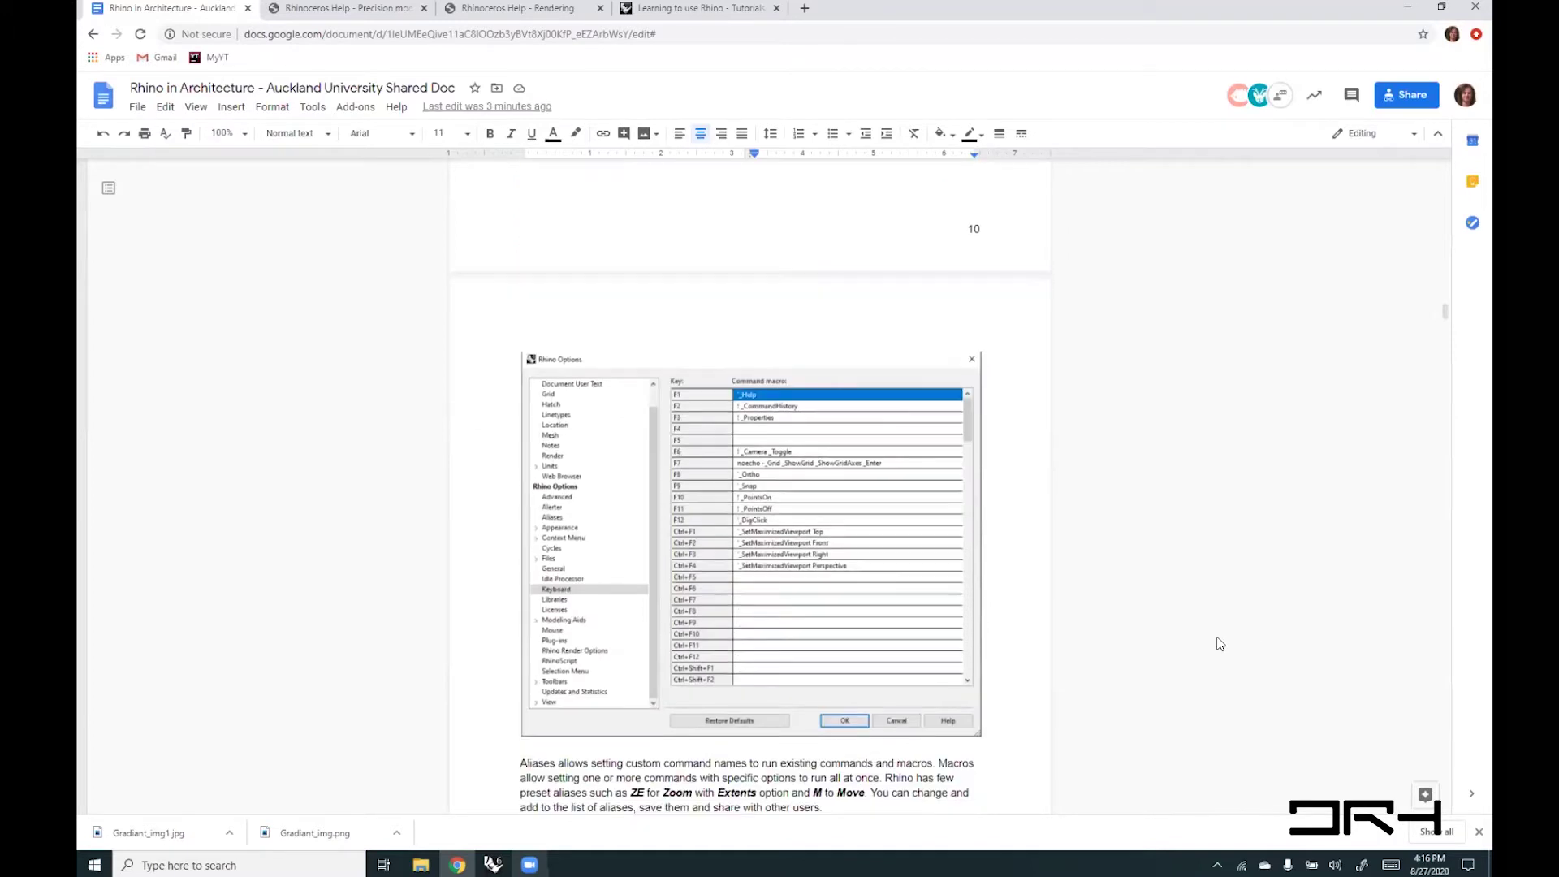
{"action": "scroll", "coordinate": [1220, 644], "scroll_direction": "down", "scroll_amount": 10}
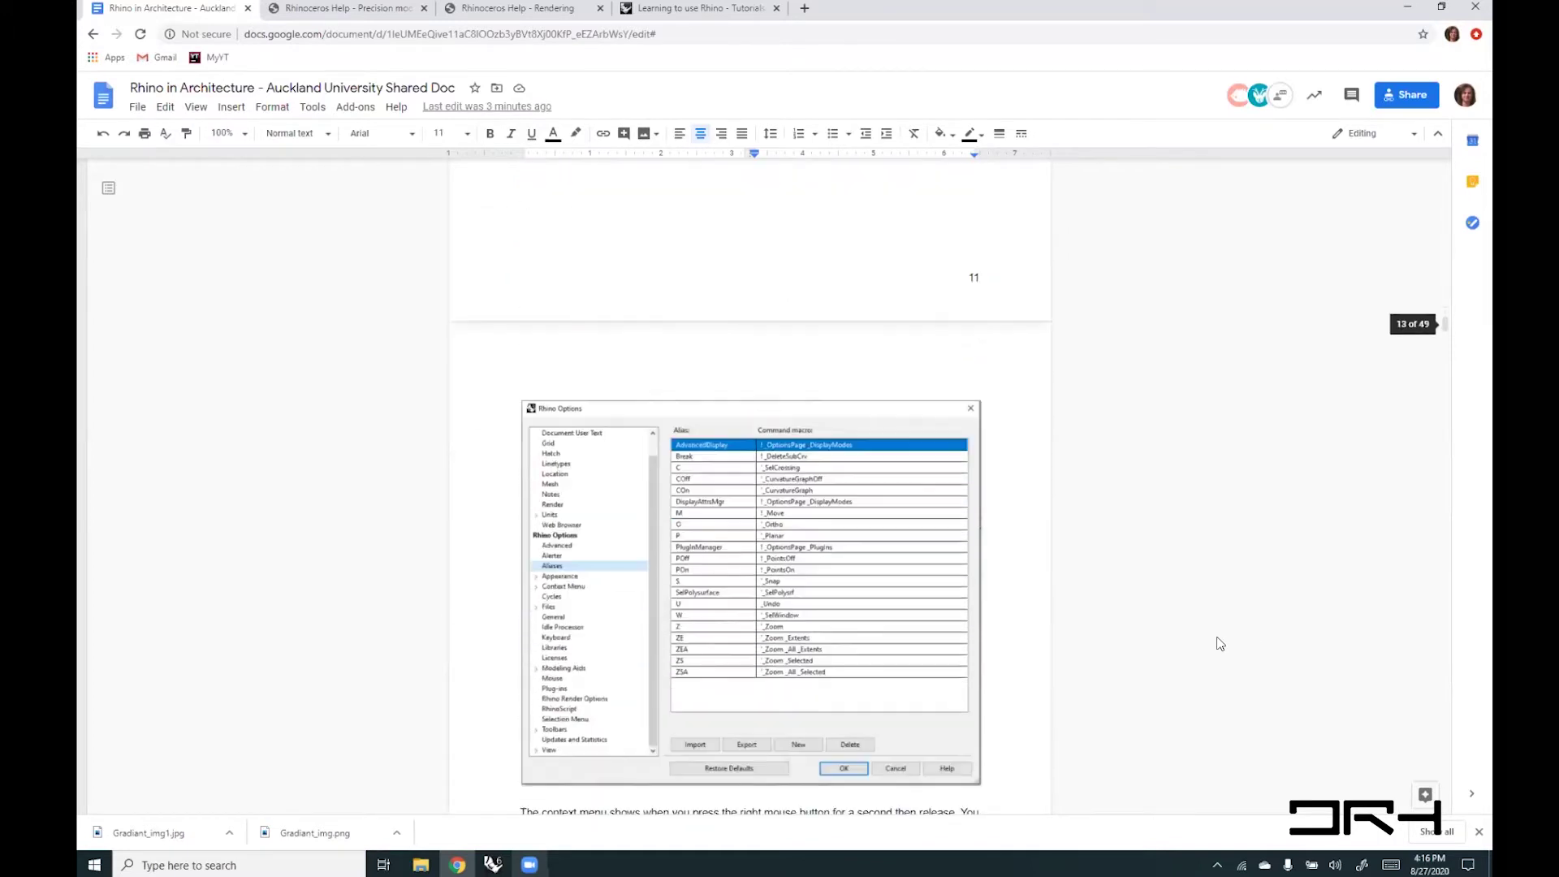
{"action": "scroll", "coordinate": [1050, 618], "scroll_direction": "down", "scroll_amount": 4}
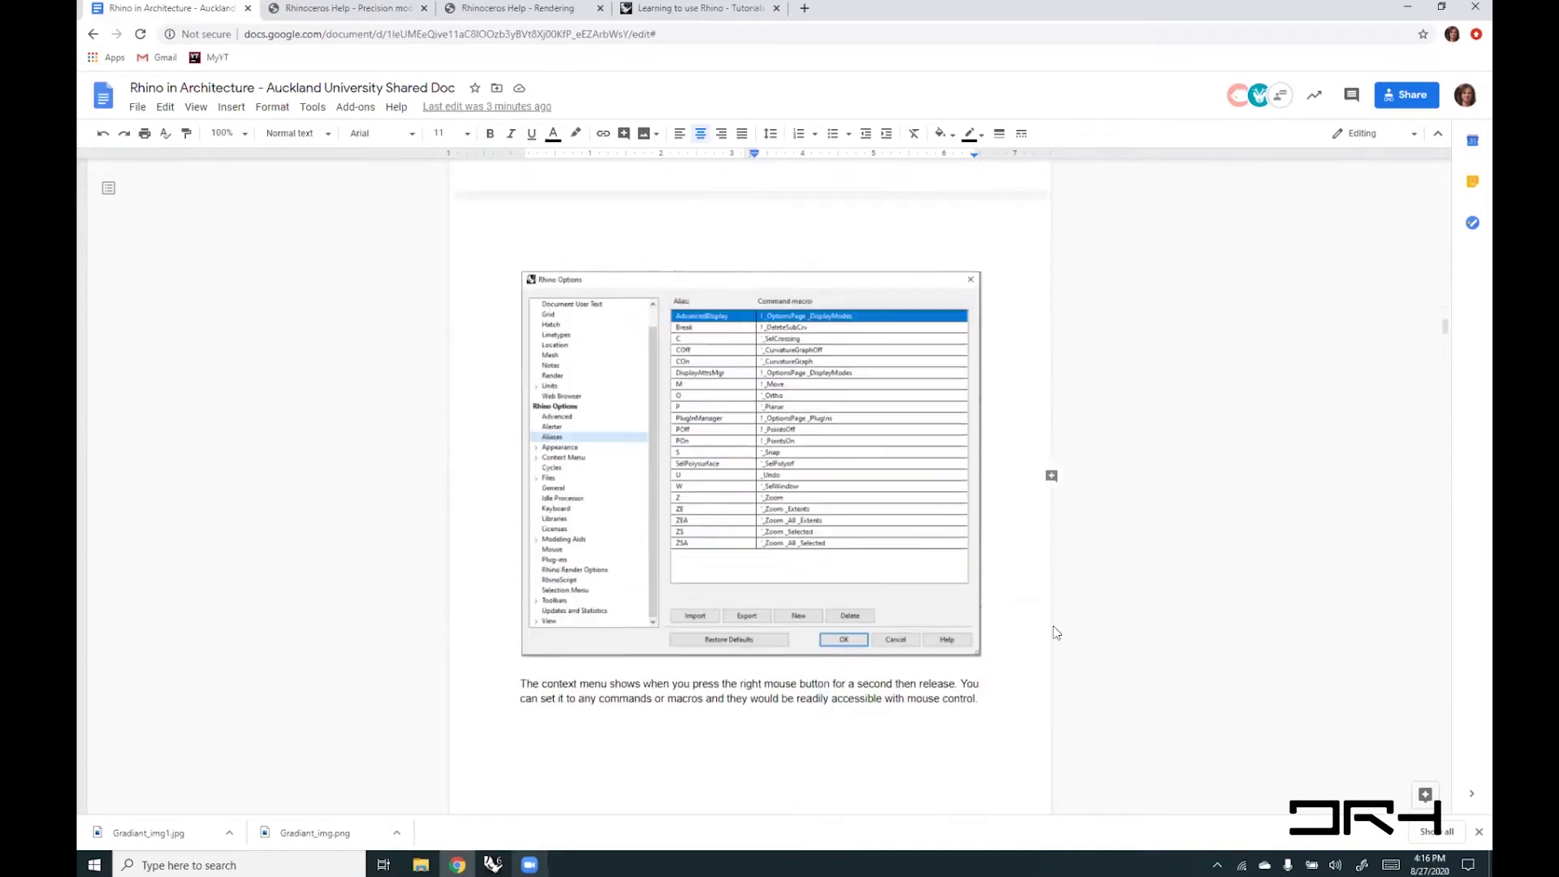
{"action": "scroll", "coordinate": [1055, 632], "scroll_direction": "down", "scroll_amount": 7}
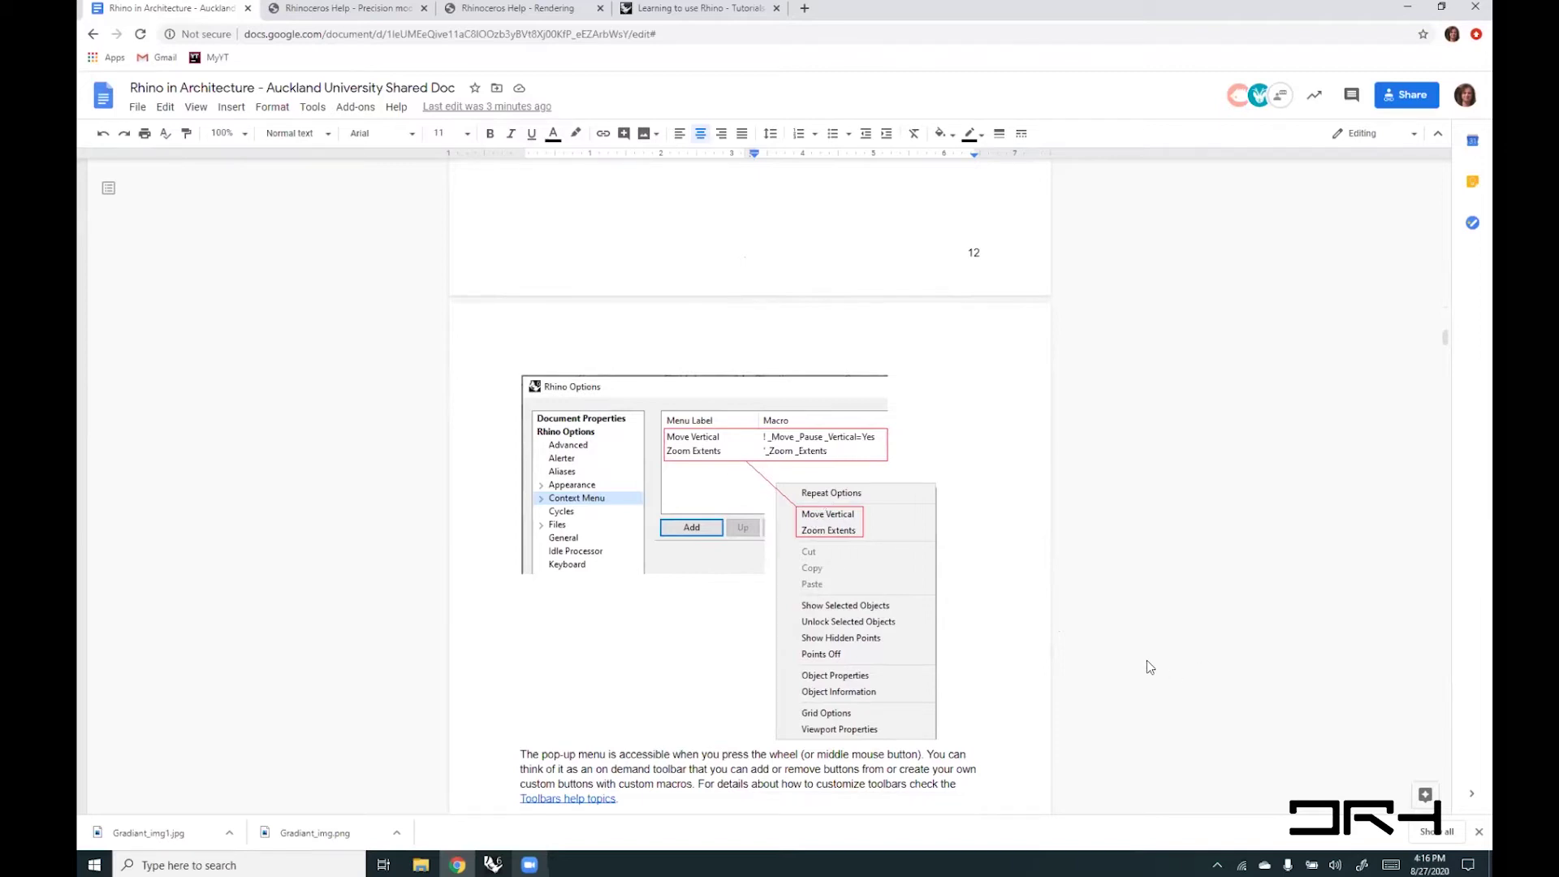
{"action": "scroll", "coordinate": [1147, 663], "scroll_direction": "down", "scroll_amount": 10}
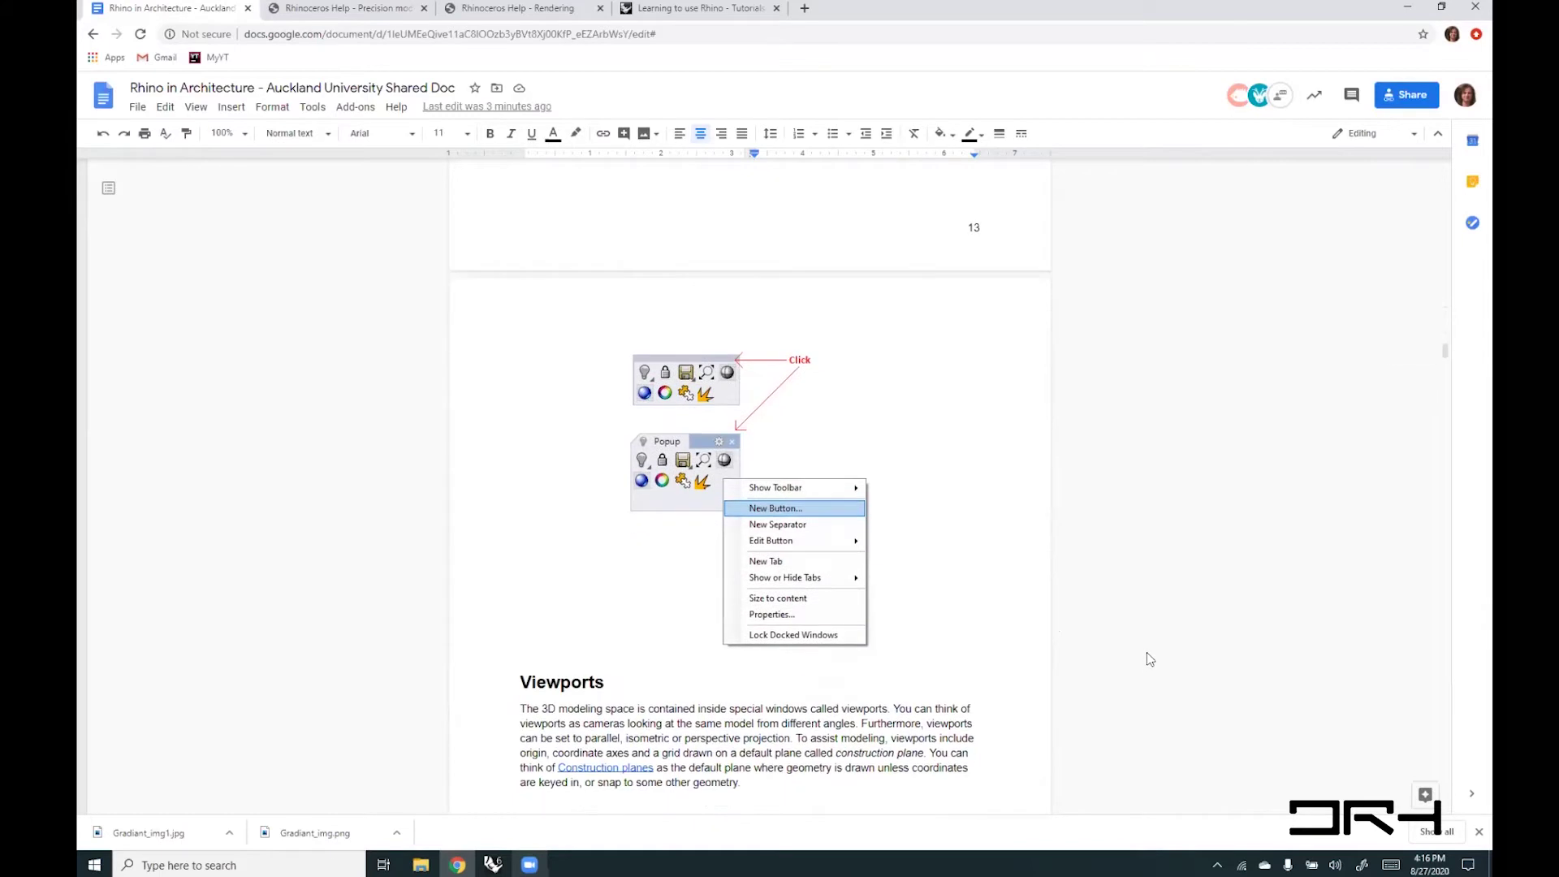
{"action": "scroll", "coordinate": [877, 508], "scroll_direction": "up", "scroll_amount": 7}
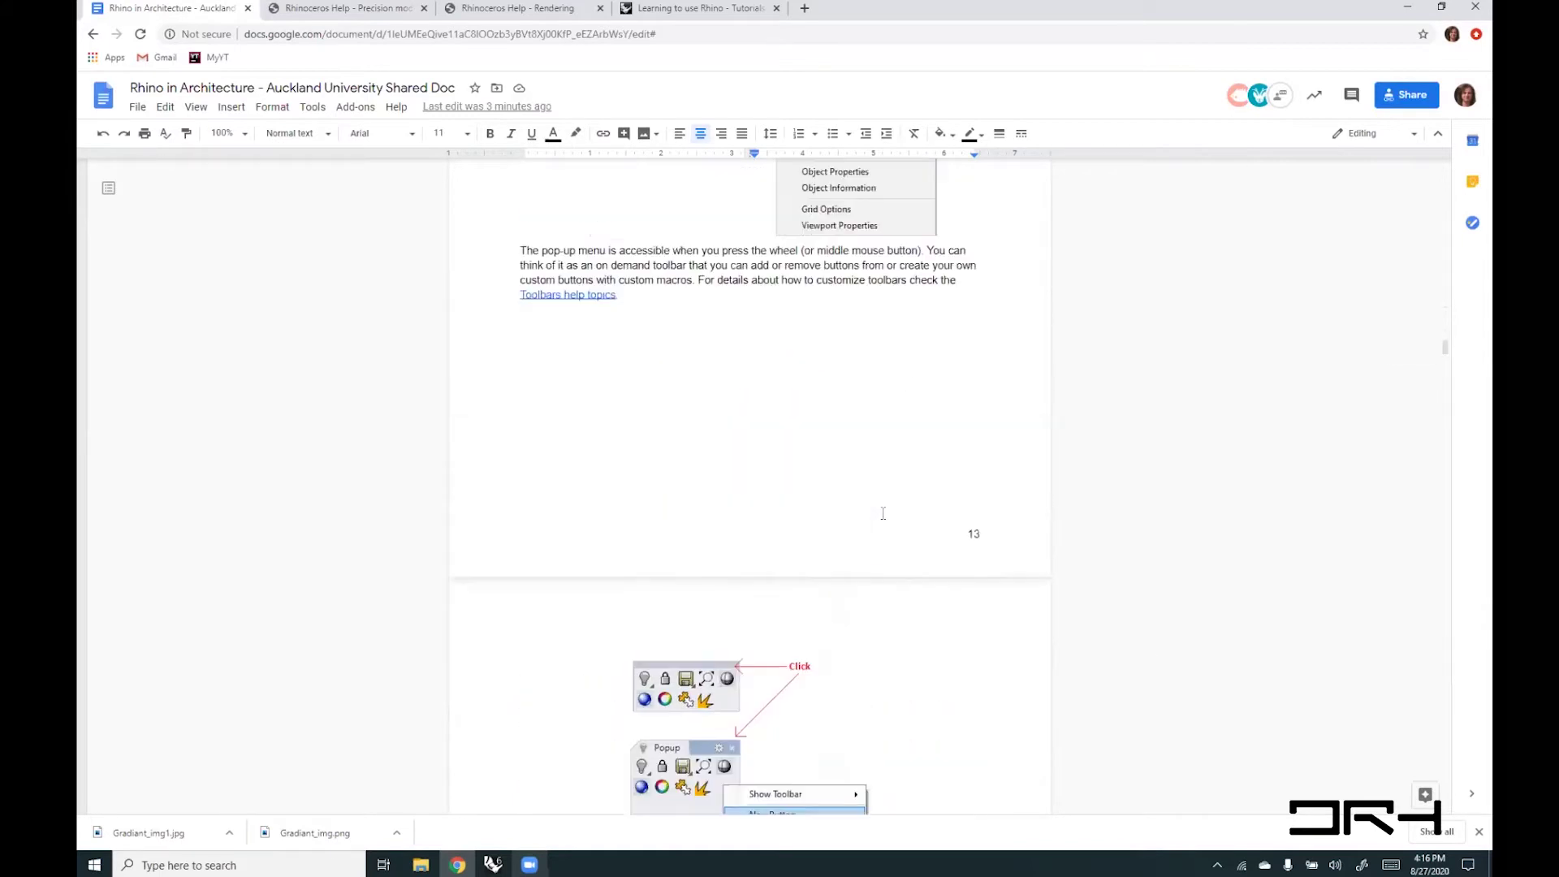
{"action": "scroll", "coordinate": [874, 499], "scroll_direction": "down", "scroll_amount": 8}
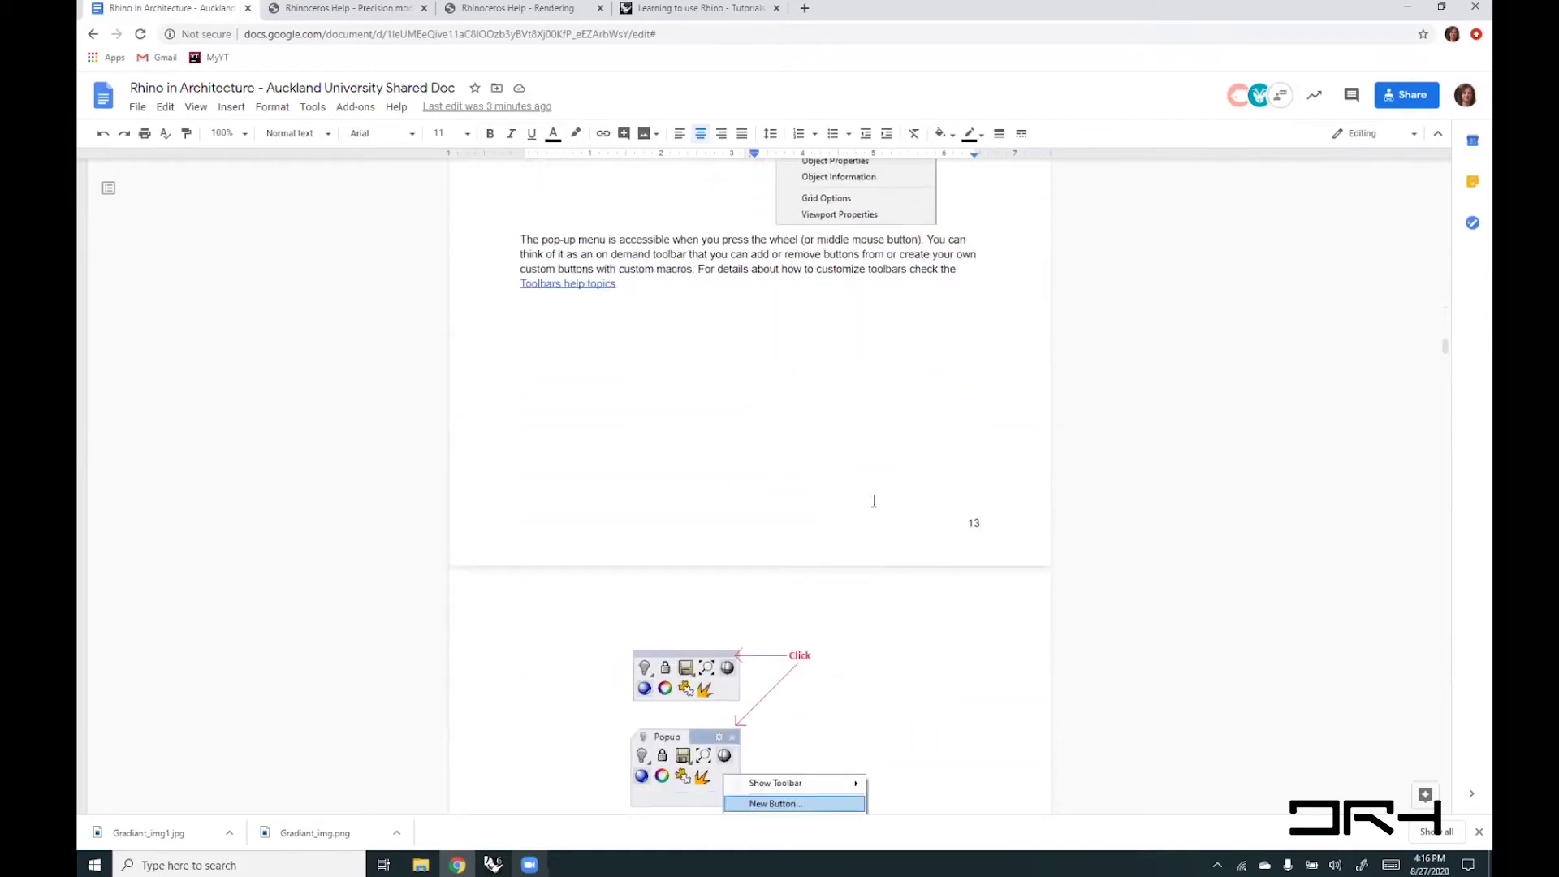
{"action": "scroll", "coordinate": [874, 498], "scroll_direction": "down", "scroll_amount": 1}
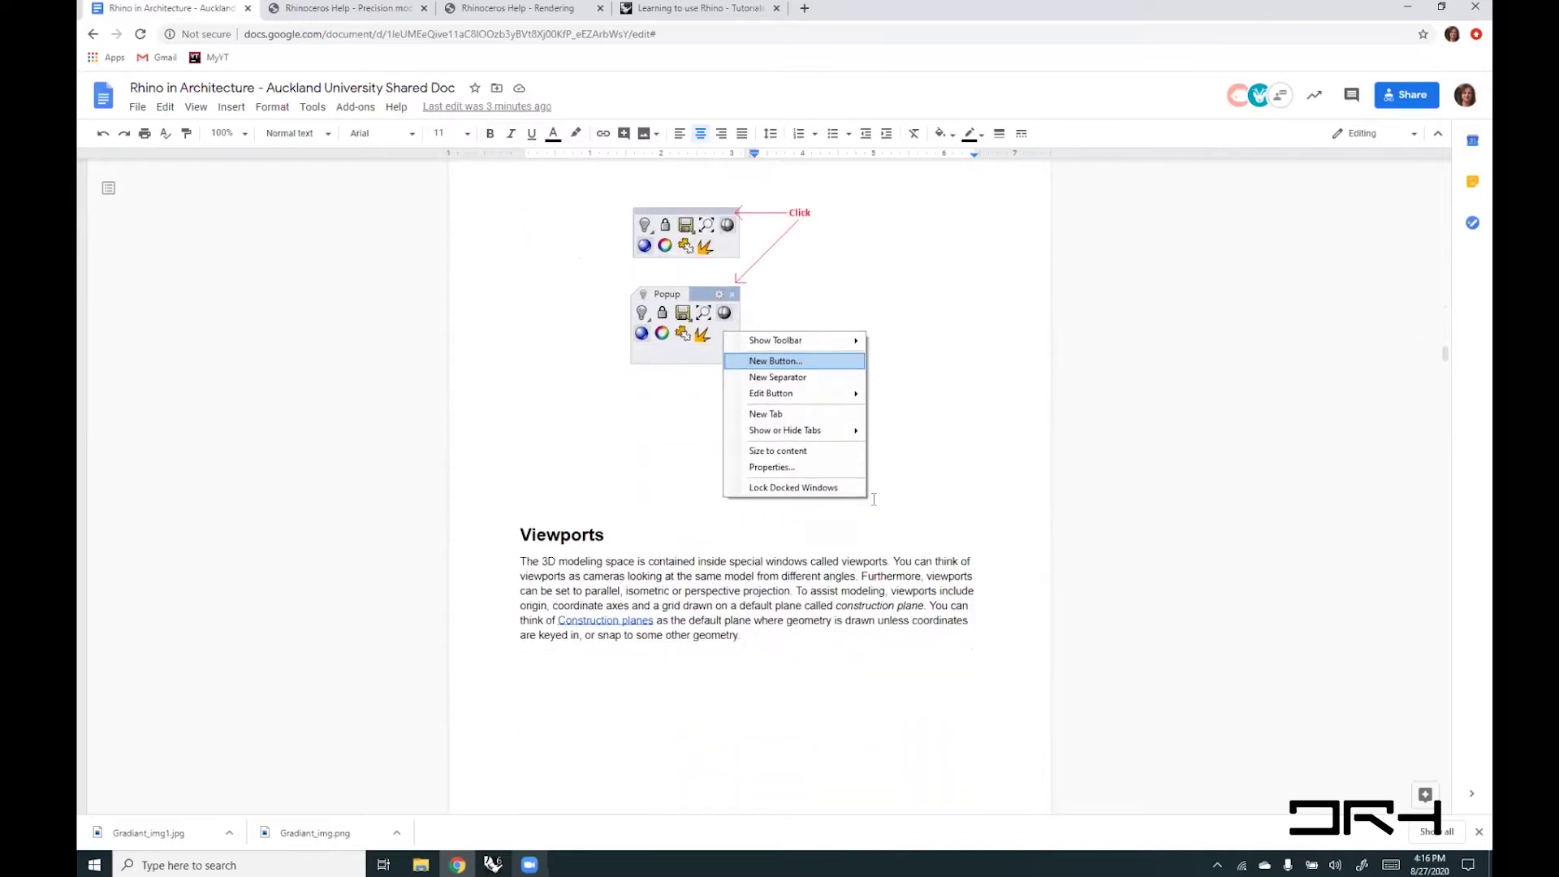
{"action": "scroll", "coordinate": [893, 519], "scroll_direction": "down", "scroll_amount": 2}
{"action": "scroll", "coordinate": [916, 545], "scroll_direction": "up", "scroll_amount": 2}
{"action": "scroll", "coordinate": [916, 546], "scroll_direction": "up", "scroll_amount": 1}
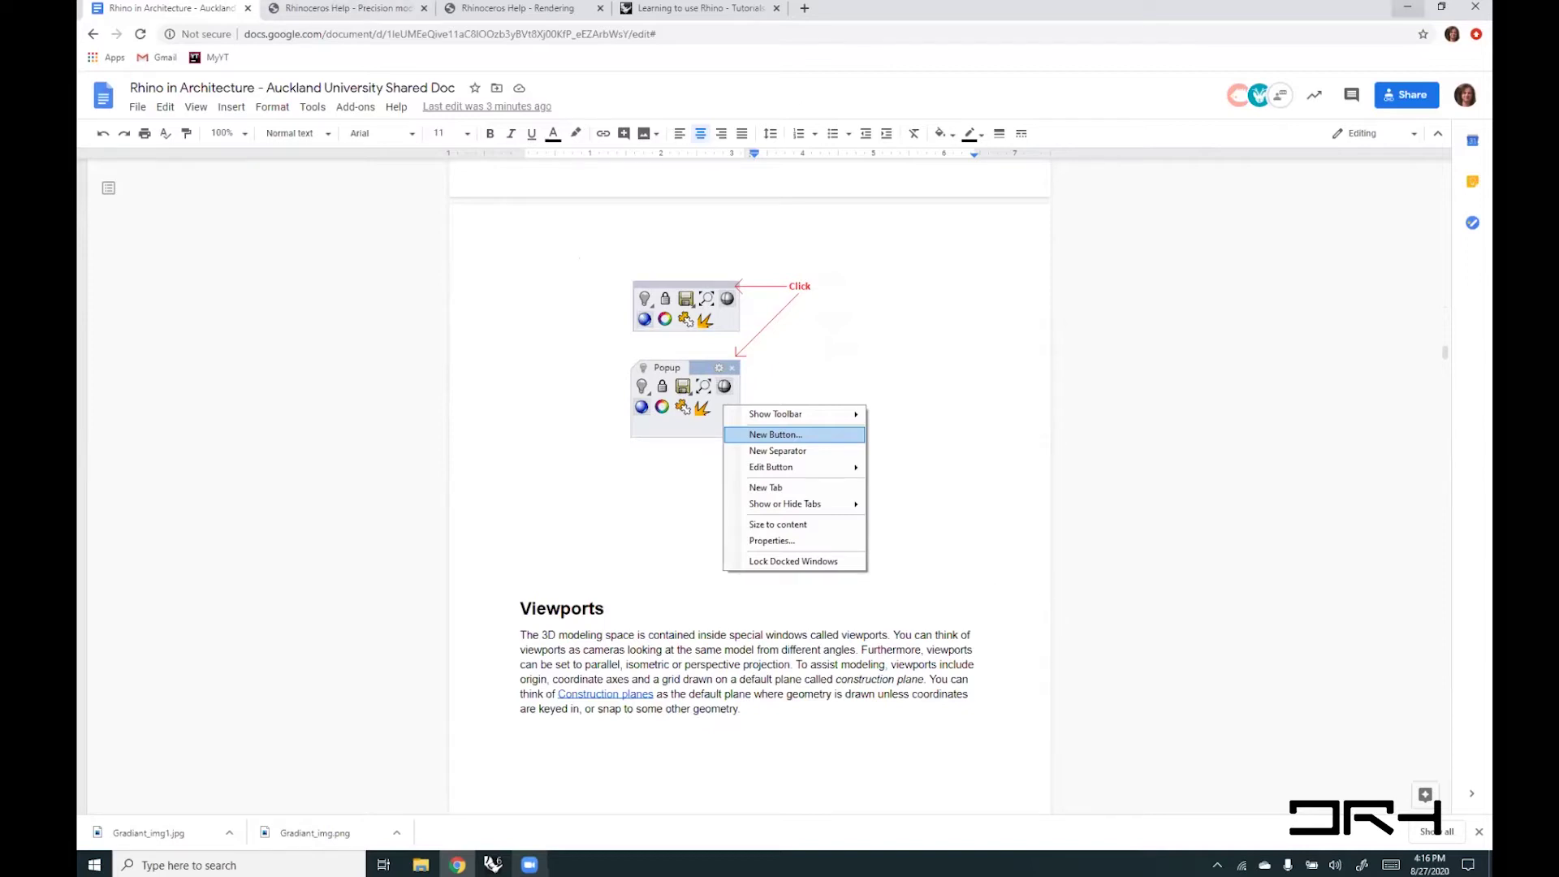
- Go to the Lighthouse Tutorial near the end of the document and view its command reference and example images
{"action": "left_click", "coordinate": [1407, 7]}
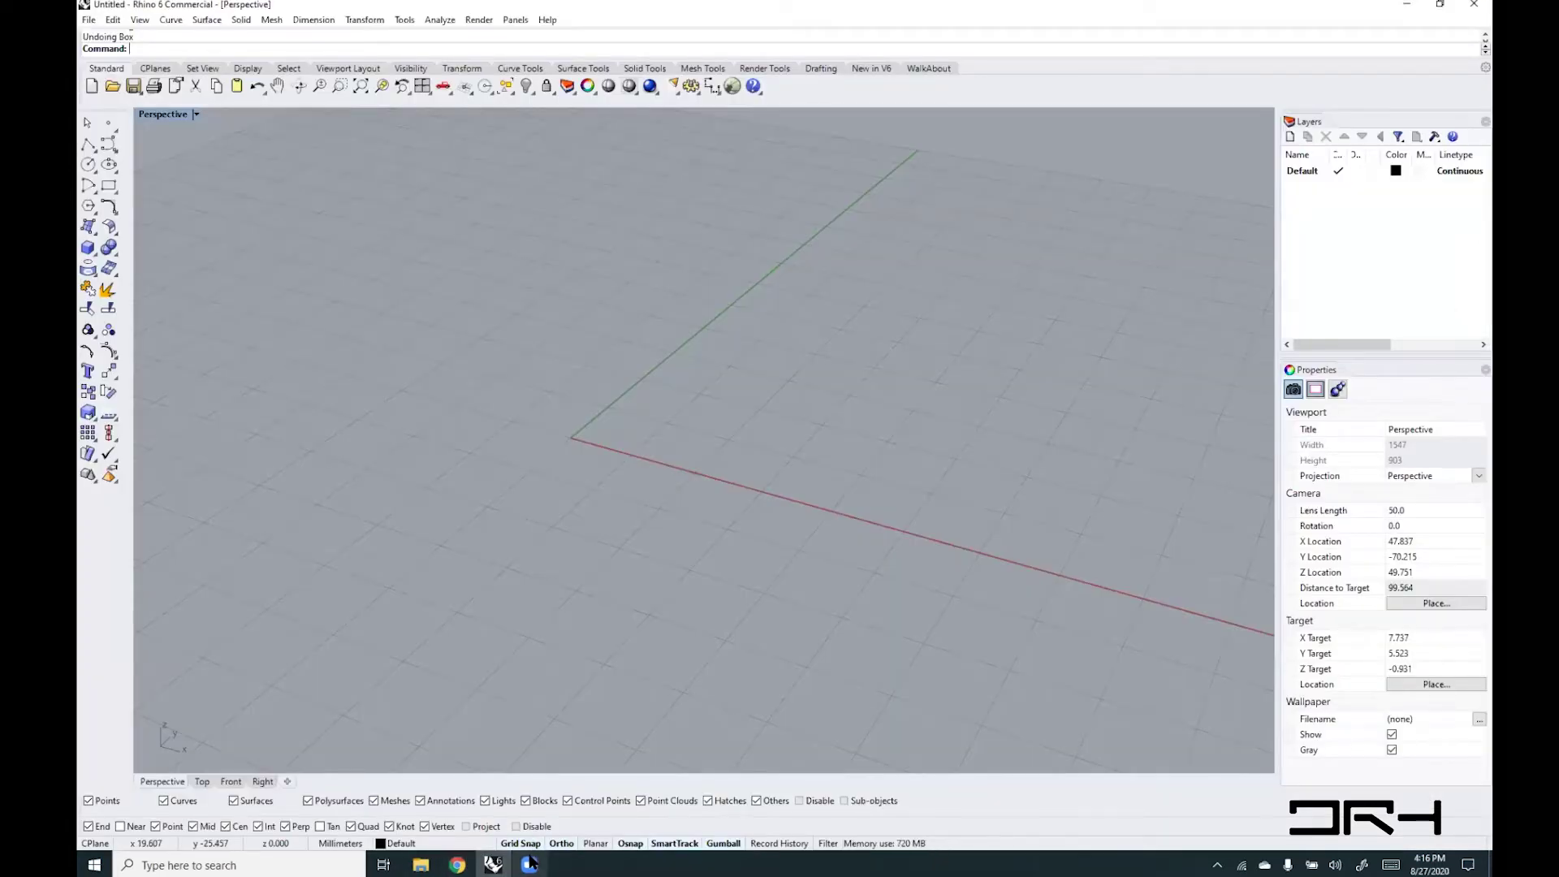
{"action": "left_click", "coordinate": [458, 865]}
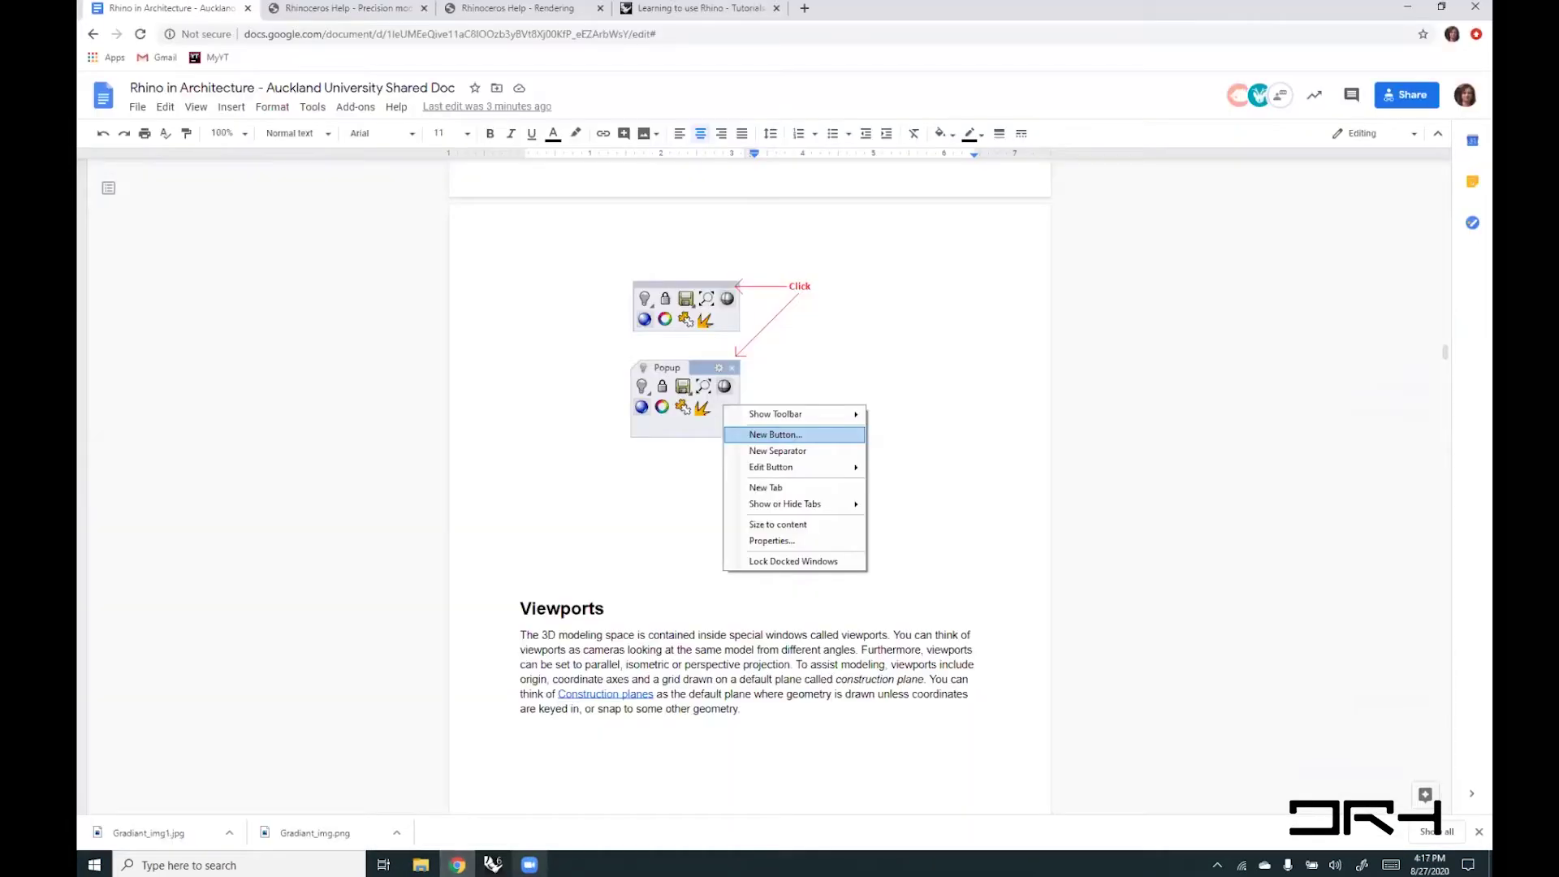
{"action": "left_click_drag", "start_coordinate": [1446, 352], "coordinate": [1445, 803]}
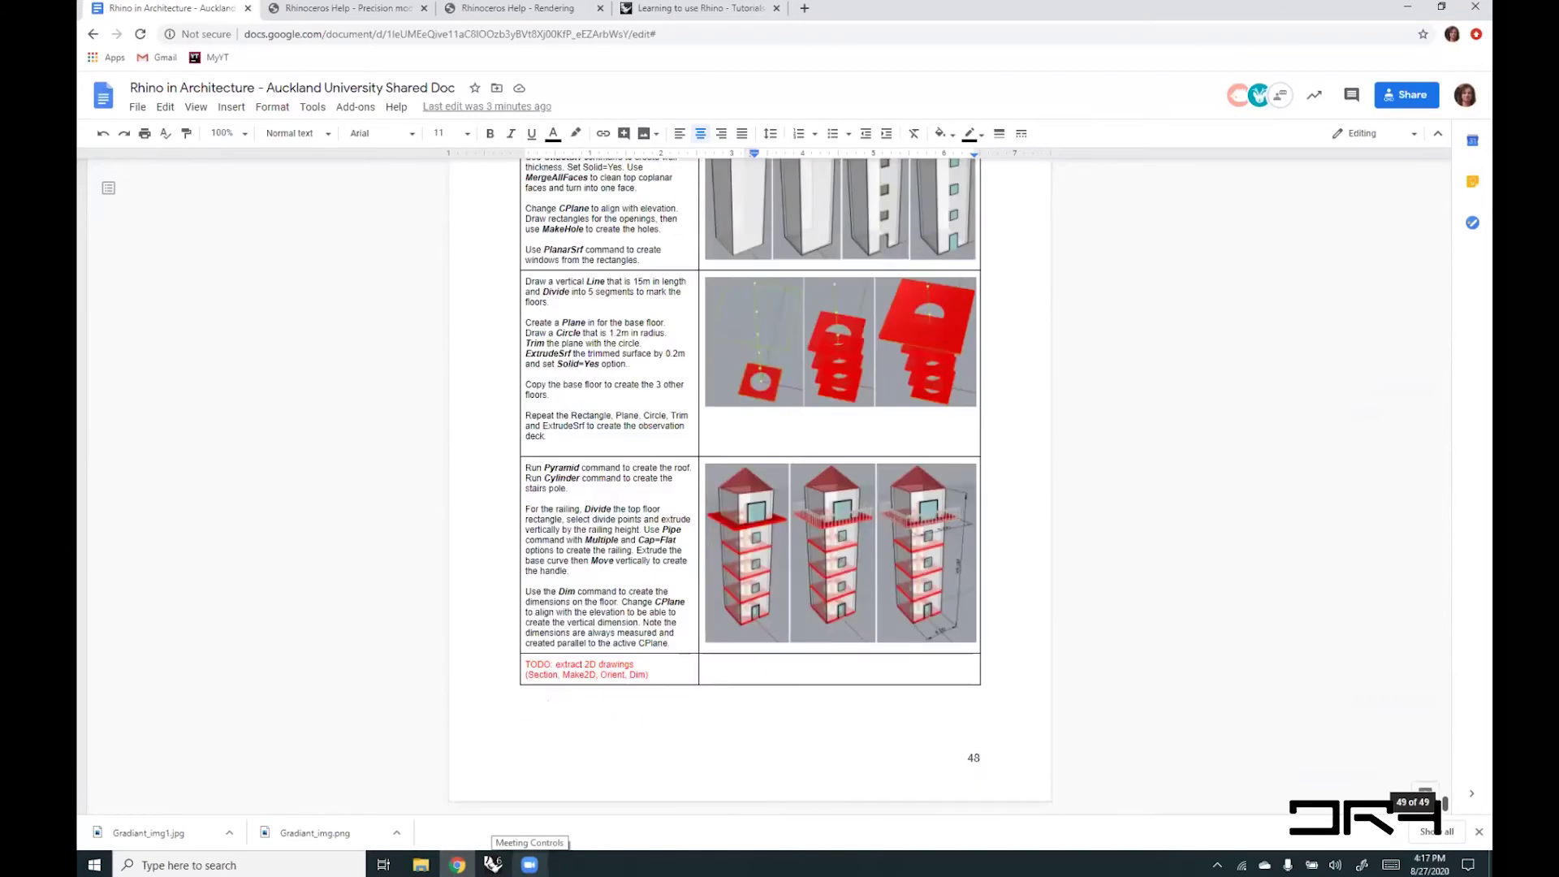
{"action": "scroll", "coordinate": [1169, 654], "scroll_direction": "up", "scroll_amount": 15}
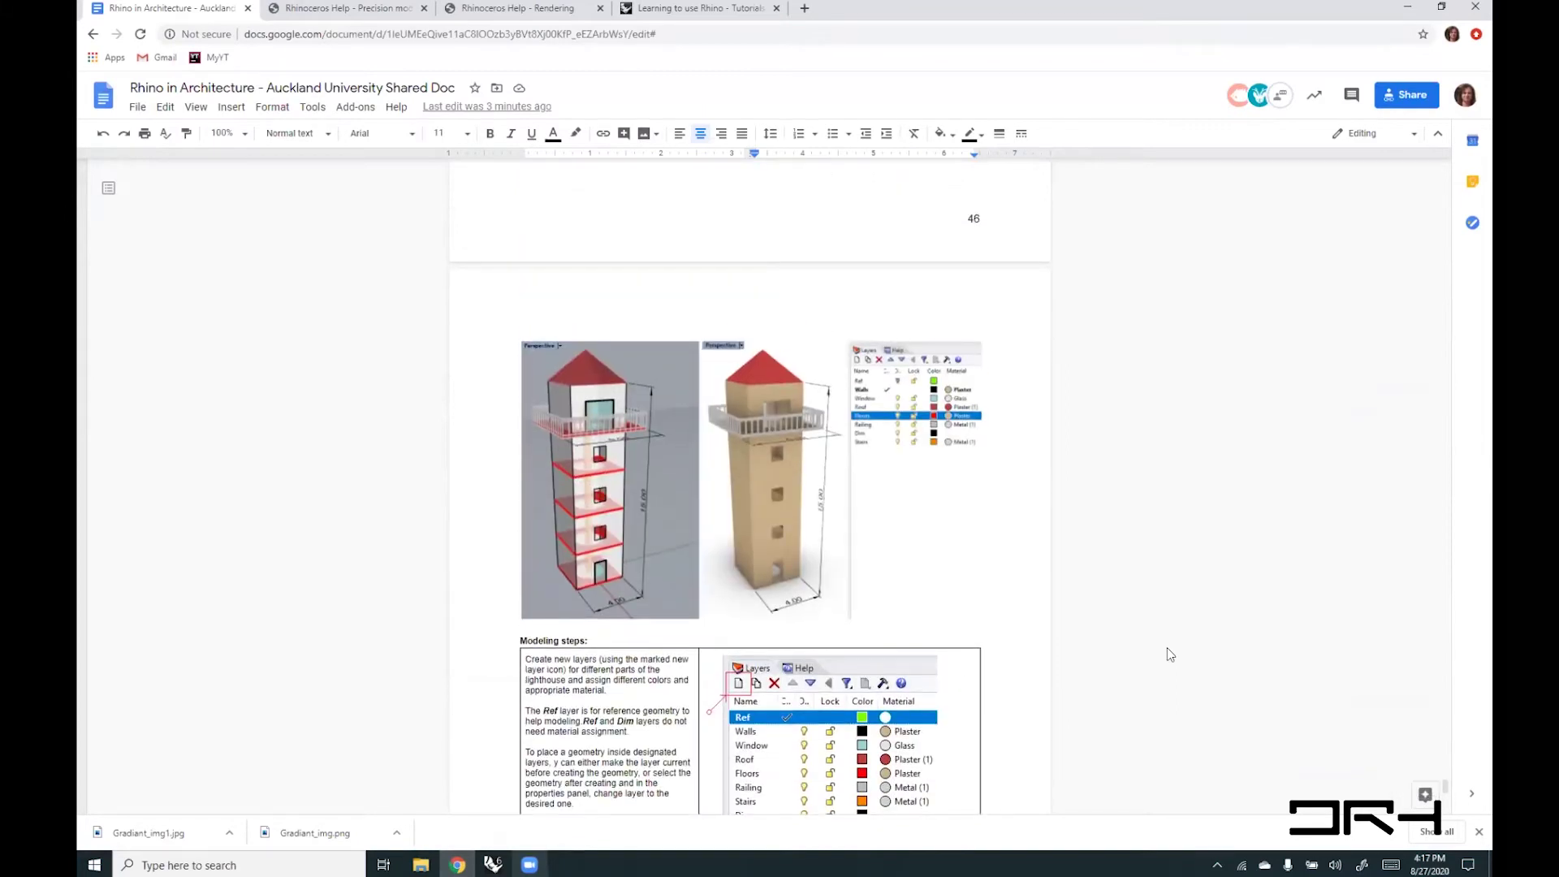
{"action": "scroll", "coordinate": [1169, 655], "scroll_direction": "up", "scroll_amount": 3}
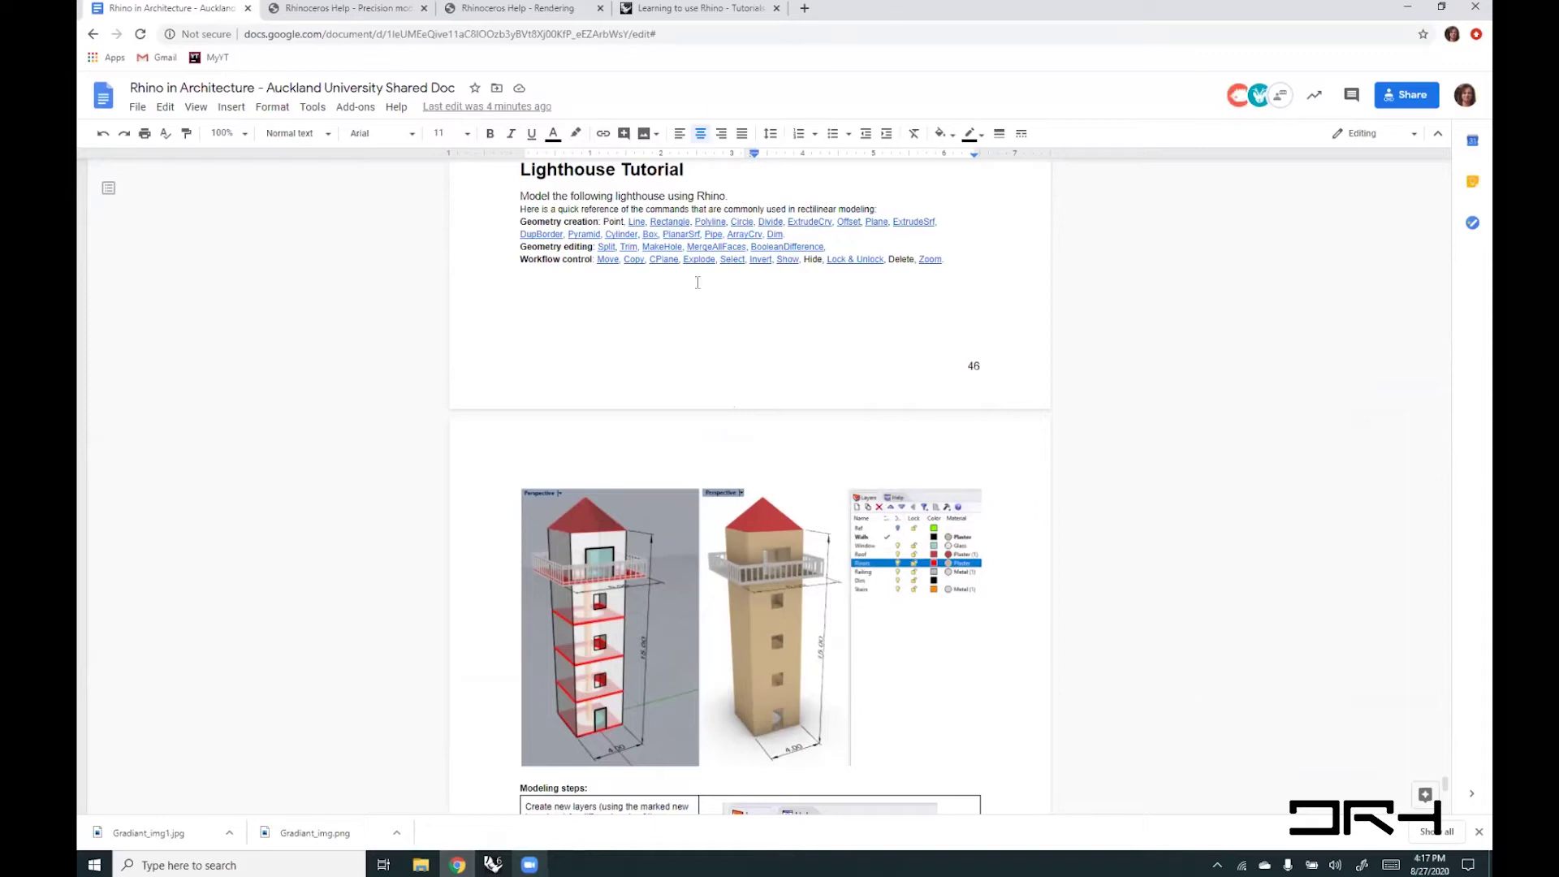
- Open the Line command's help page from the Lighthouse Tutorial's geometry creation list, view it and close it
{"action": "left_click", "coordinate": [639, 220]}
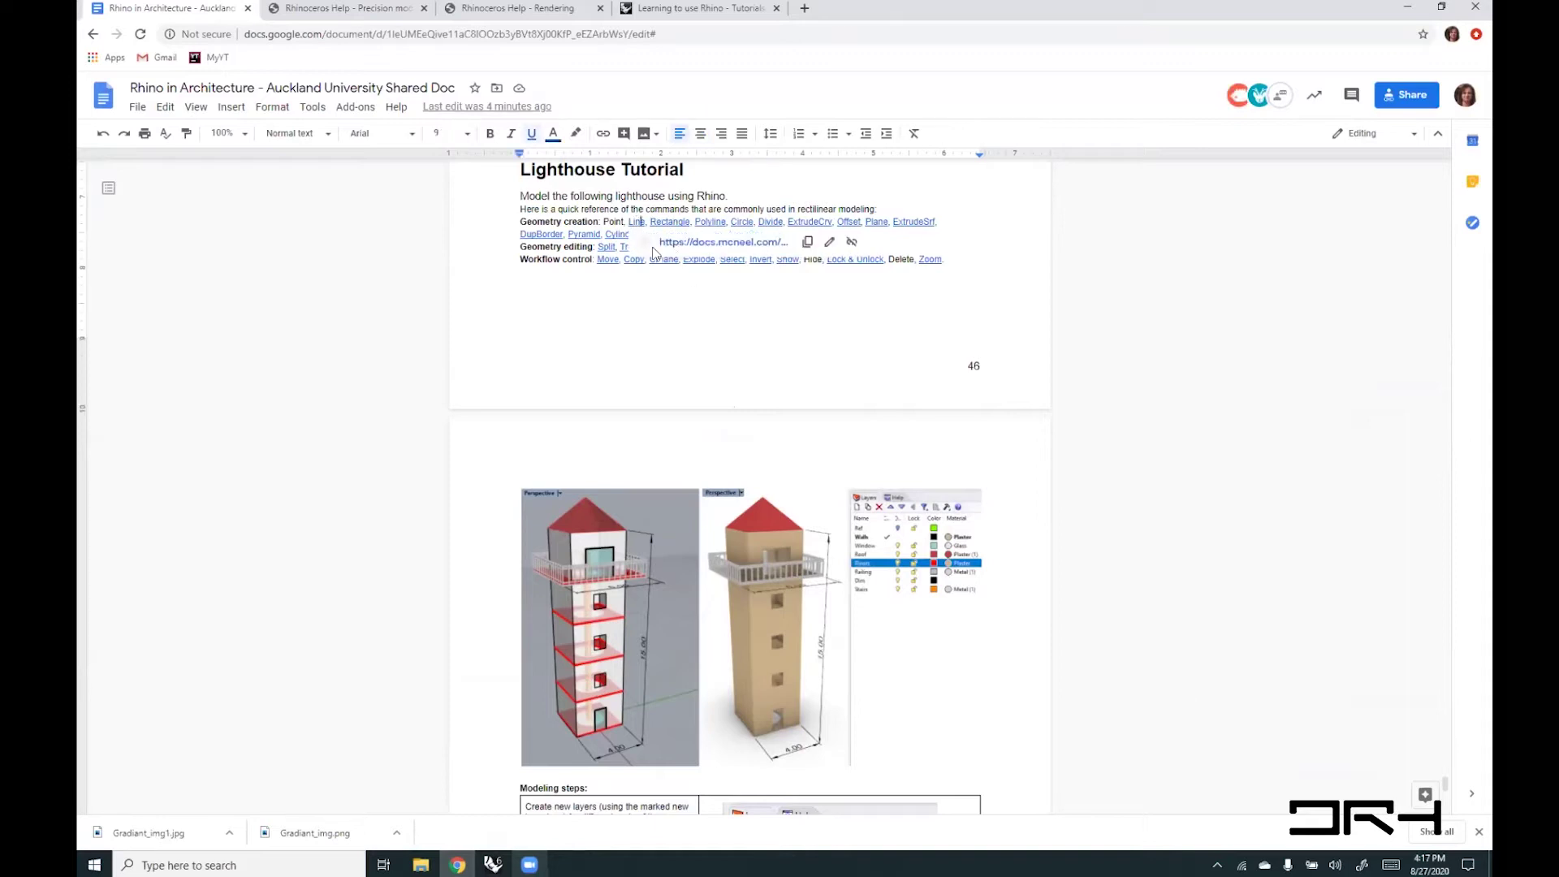
{"action": "left_click", "coordinate": [665, 237]}
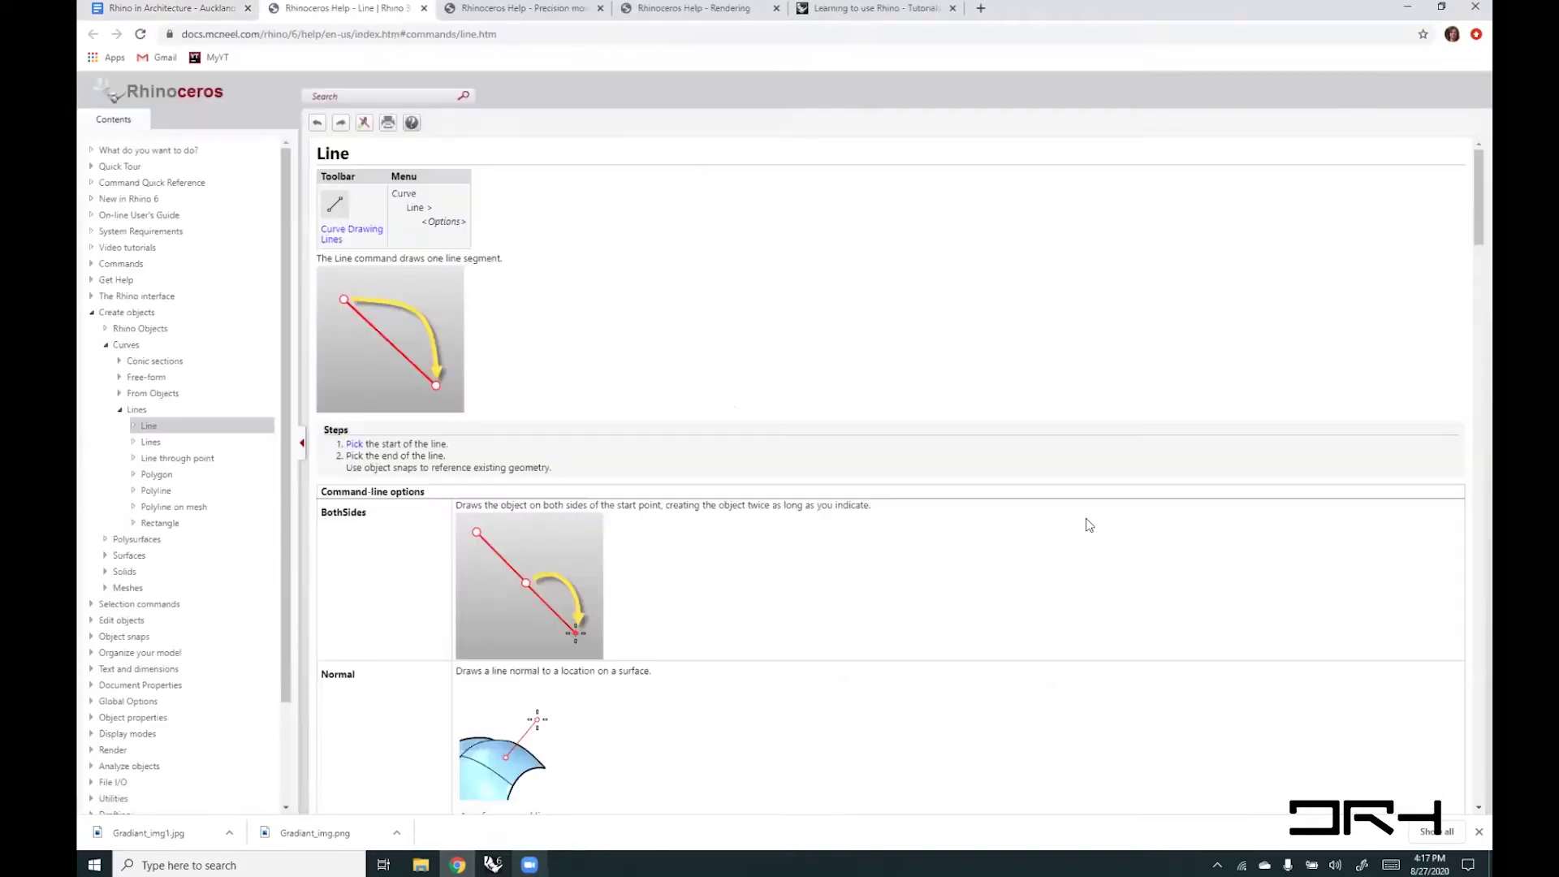
{"action": "left_click", "coordinate": [424, 8]}
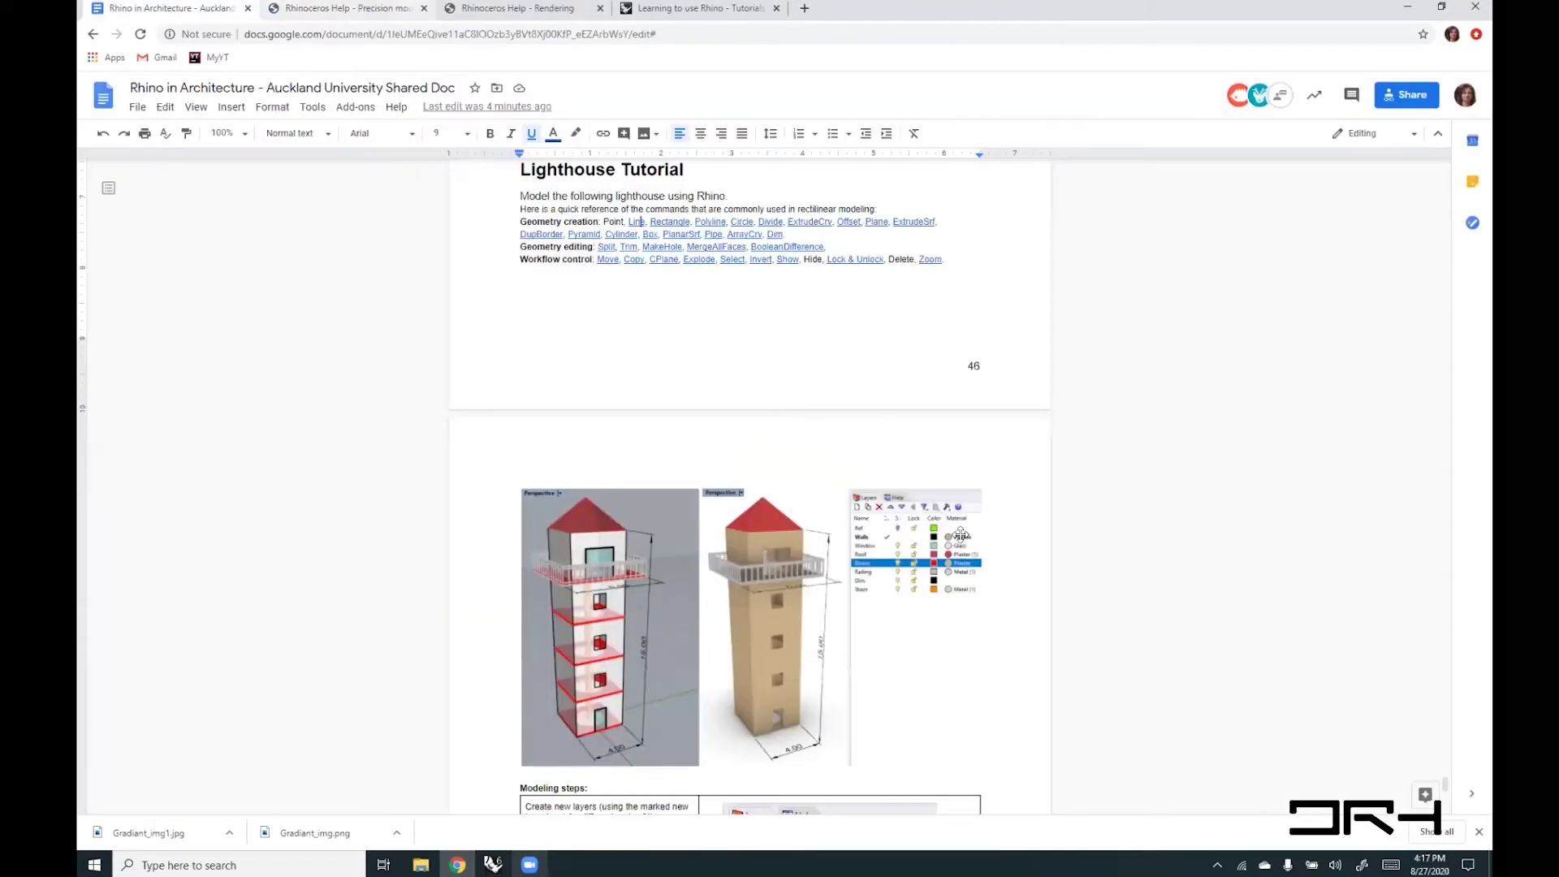
- Review the lighthouse modeling steps, from layer setup through walls, openings and floors to roof, railing and dimensions
{"action": "scroll", "coordinate": [952, 568], "scroll_direction": "down", "scroll_amount": 5}
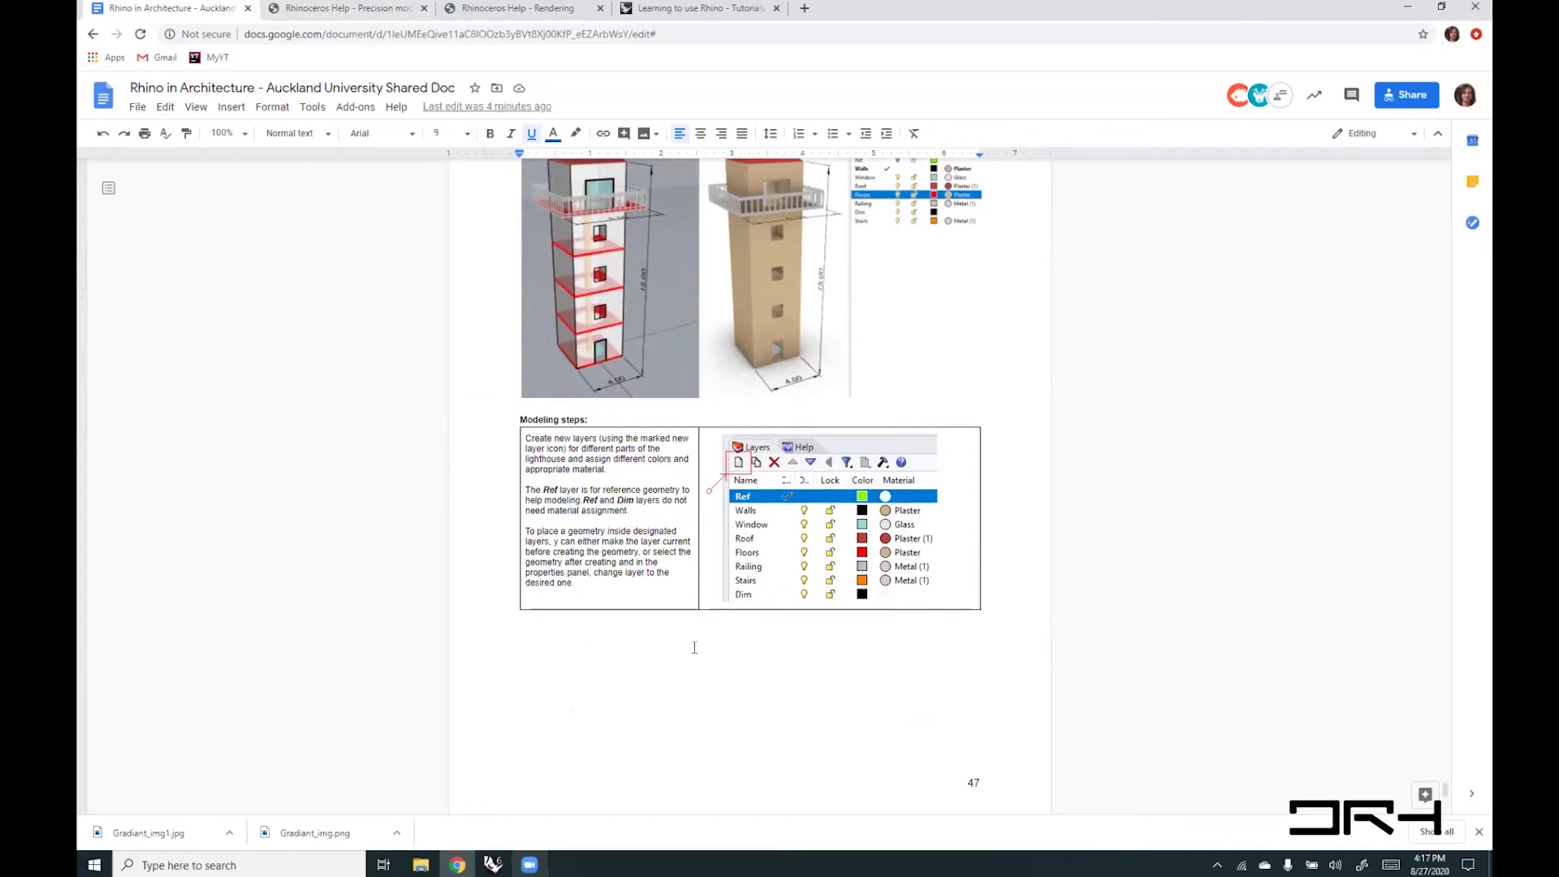
{"action": "scroll", "coordinate": [696, 646], "scroll_direction": "down", "scroll_amount": 6}
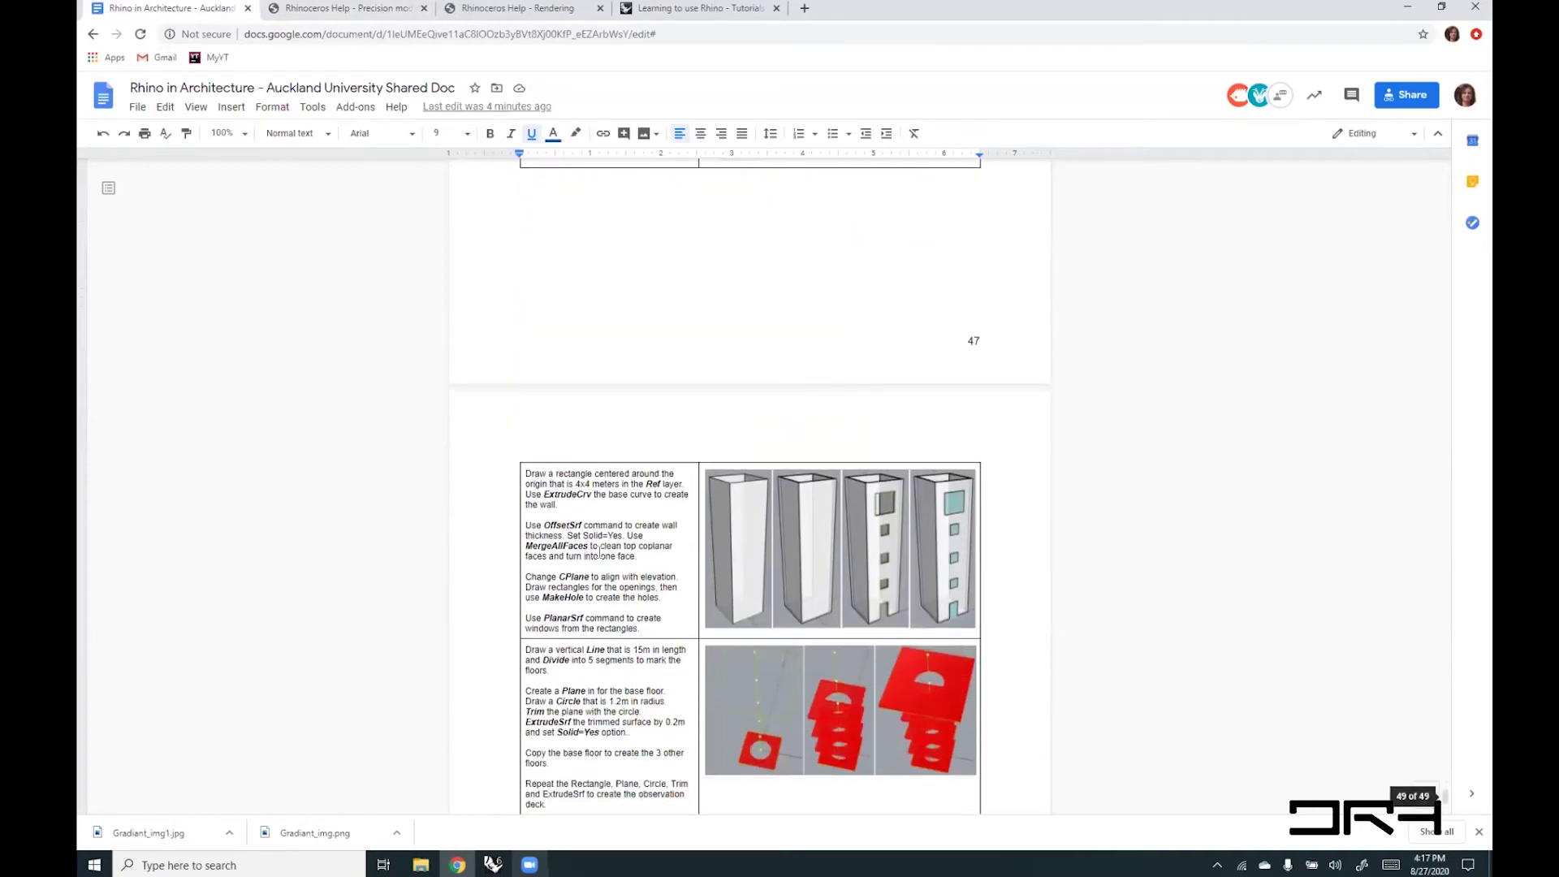
{"action": "scroll", "coordinate": [837, 674], "scroll_direction": "down", "scroll_amount": 1}
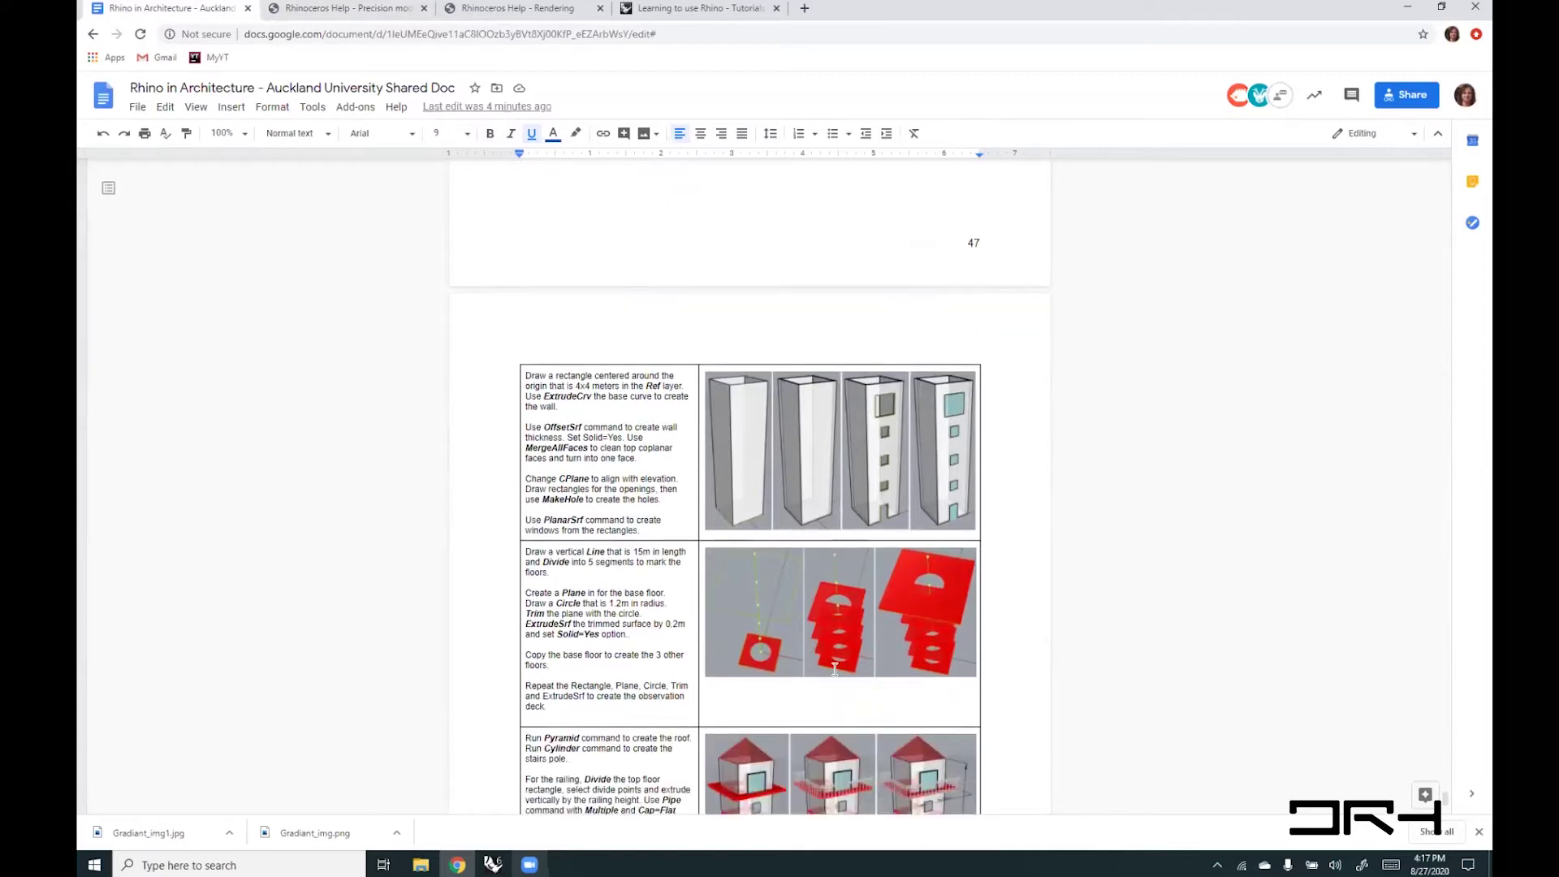
{"action": "scroll", "coordinate": [834, 669], "scroll_direction": "down", "scroll_amount": 2}
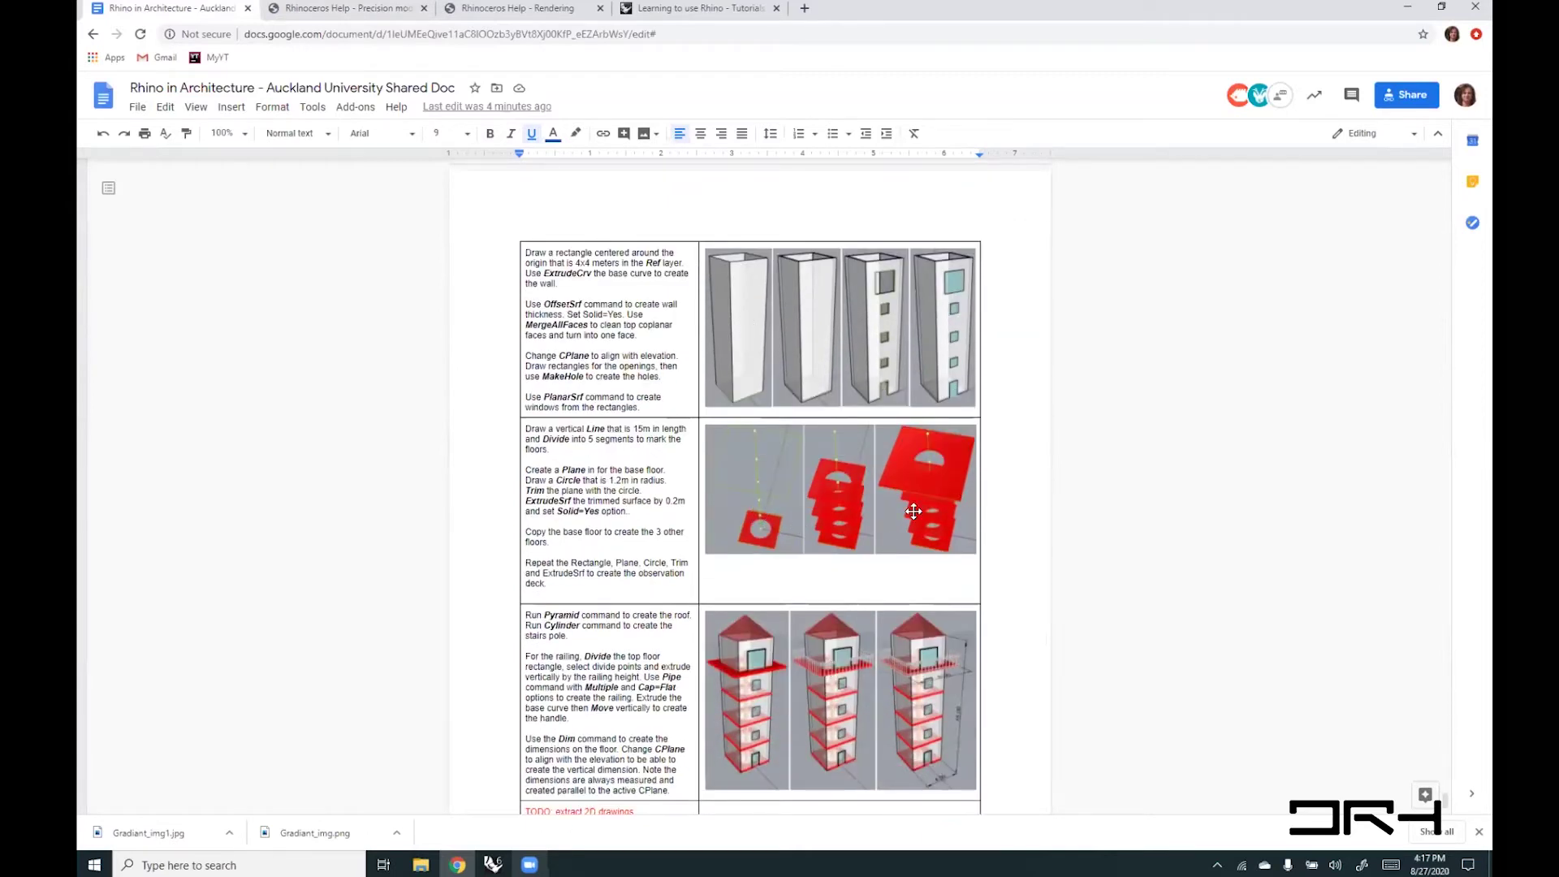
- View the end of the lighthouse steps down to the 2D drawings note, and switch to Rhino to look over the empty Perspective viewport
{"action": "scroll", "coordinate": [913, 520], "scroll_direction": "down", "scroll_amount": 2}
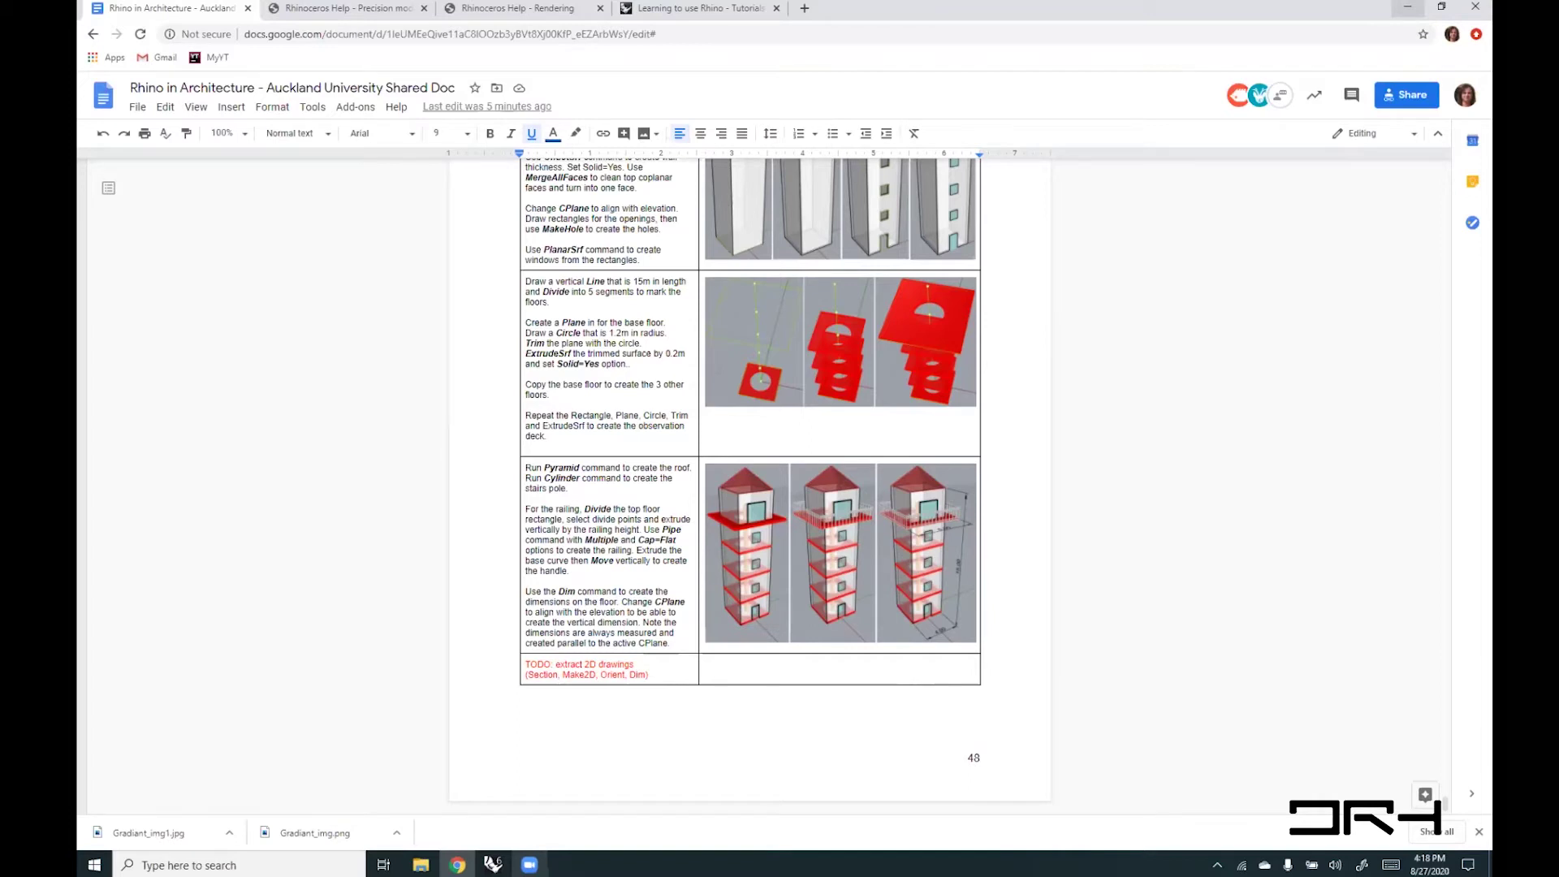
{"action": "left_click", "coordinate": [1408, 8]}
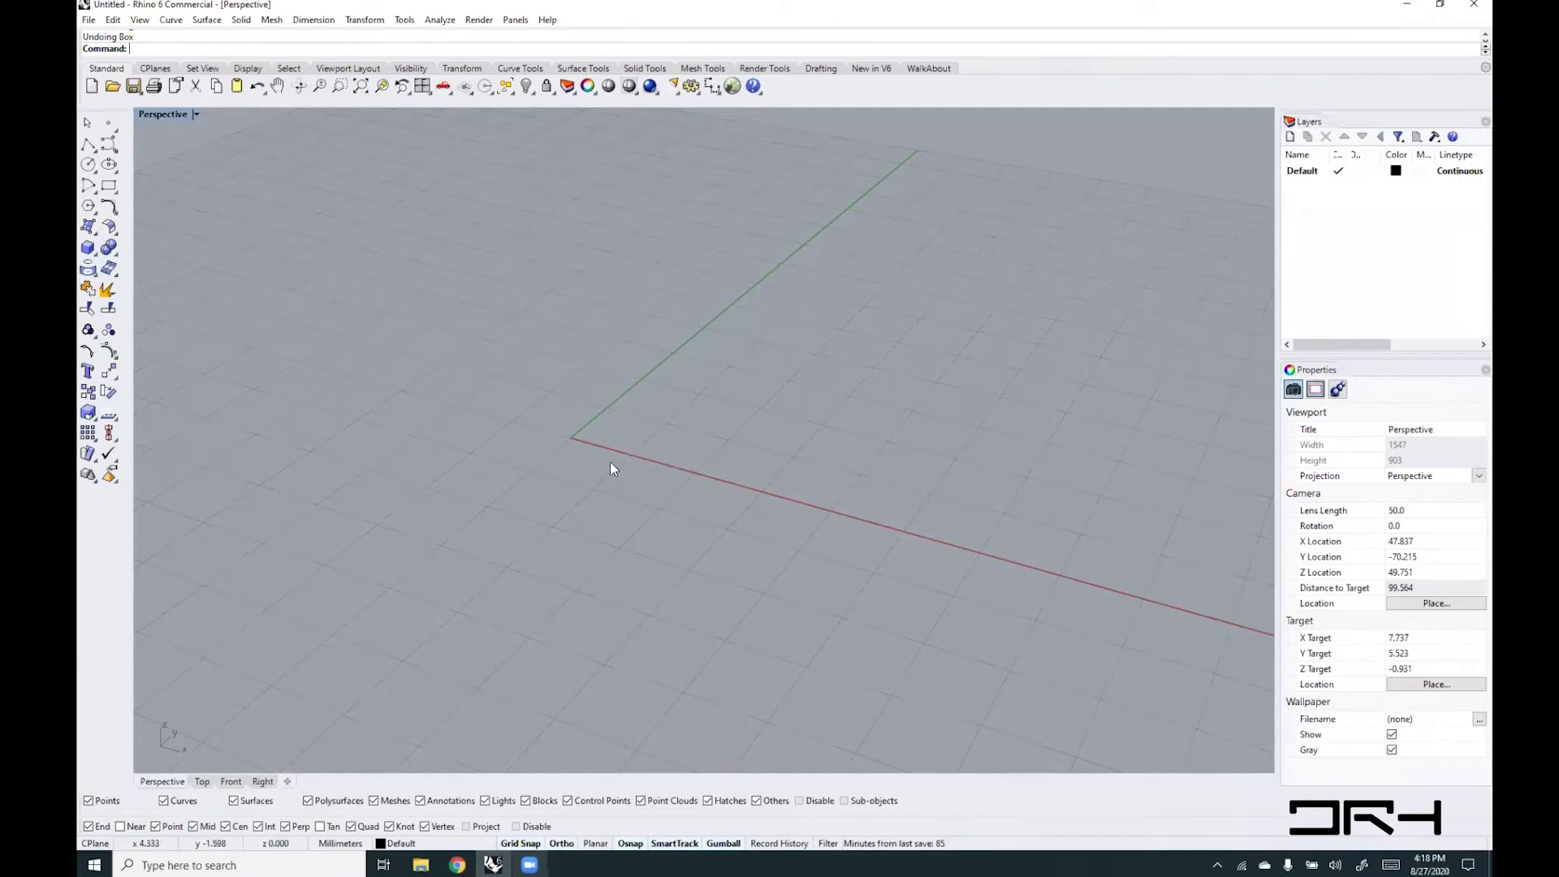
{"action": "right_click_drag", "start_coordinate": [612, 467], "coordinate": [673, 530], "text": "shift"}
{"action": "right_click_drag", "start_coordinate": [626, 452], "coordinate": [470, 421]}
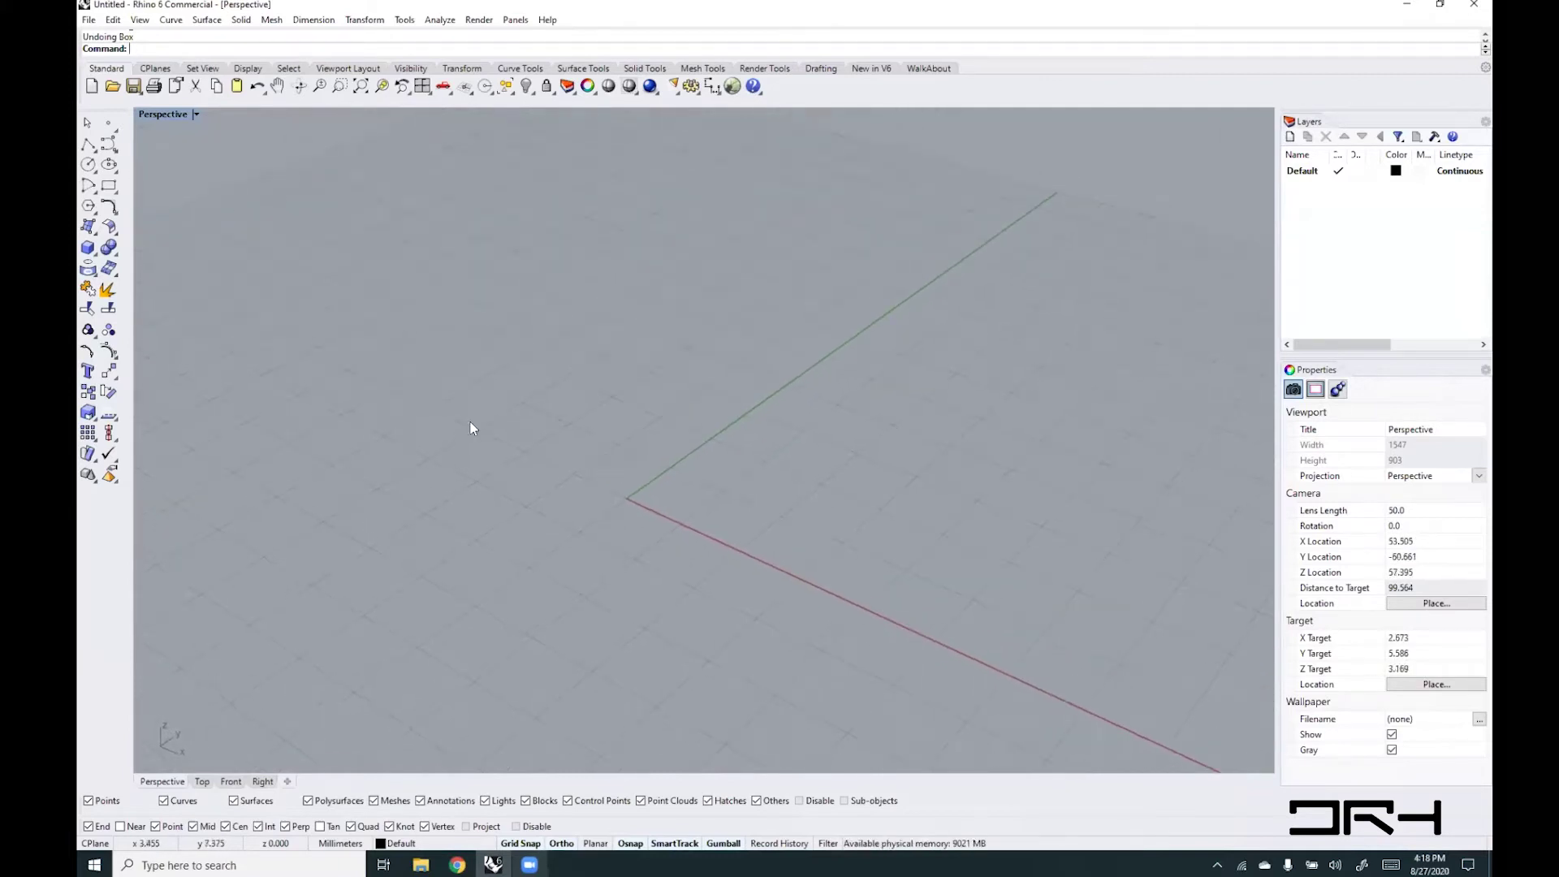
{"action": "right_click_drag", "start_coordinate": [613, 463], "coordinate": [632, 476]}
{"action": "scroll", "coordinate": [632, 477], "scroll_direction": "up", "scroll_amount": 2}
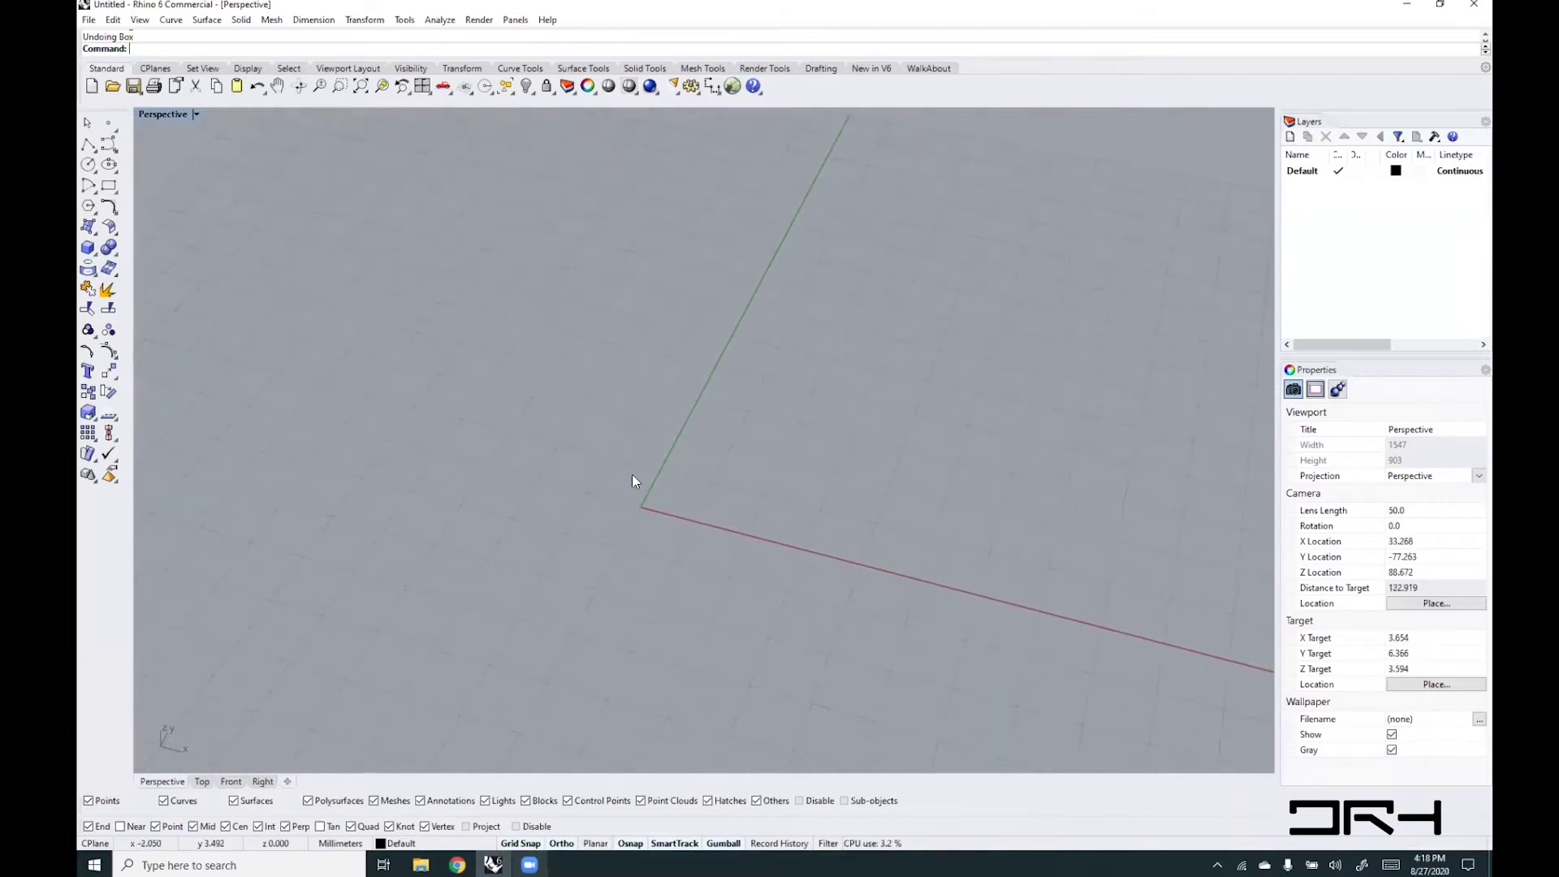
- Bring the LH_img file from the RhinoArchitecture_Level1 folder into Rhino as a Picture
{"action": "left_click", "coordinate": [420, 864]}
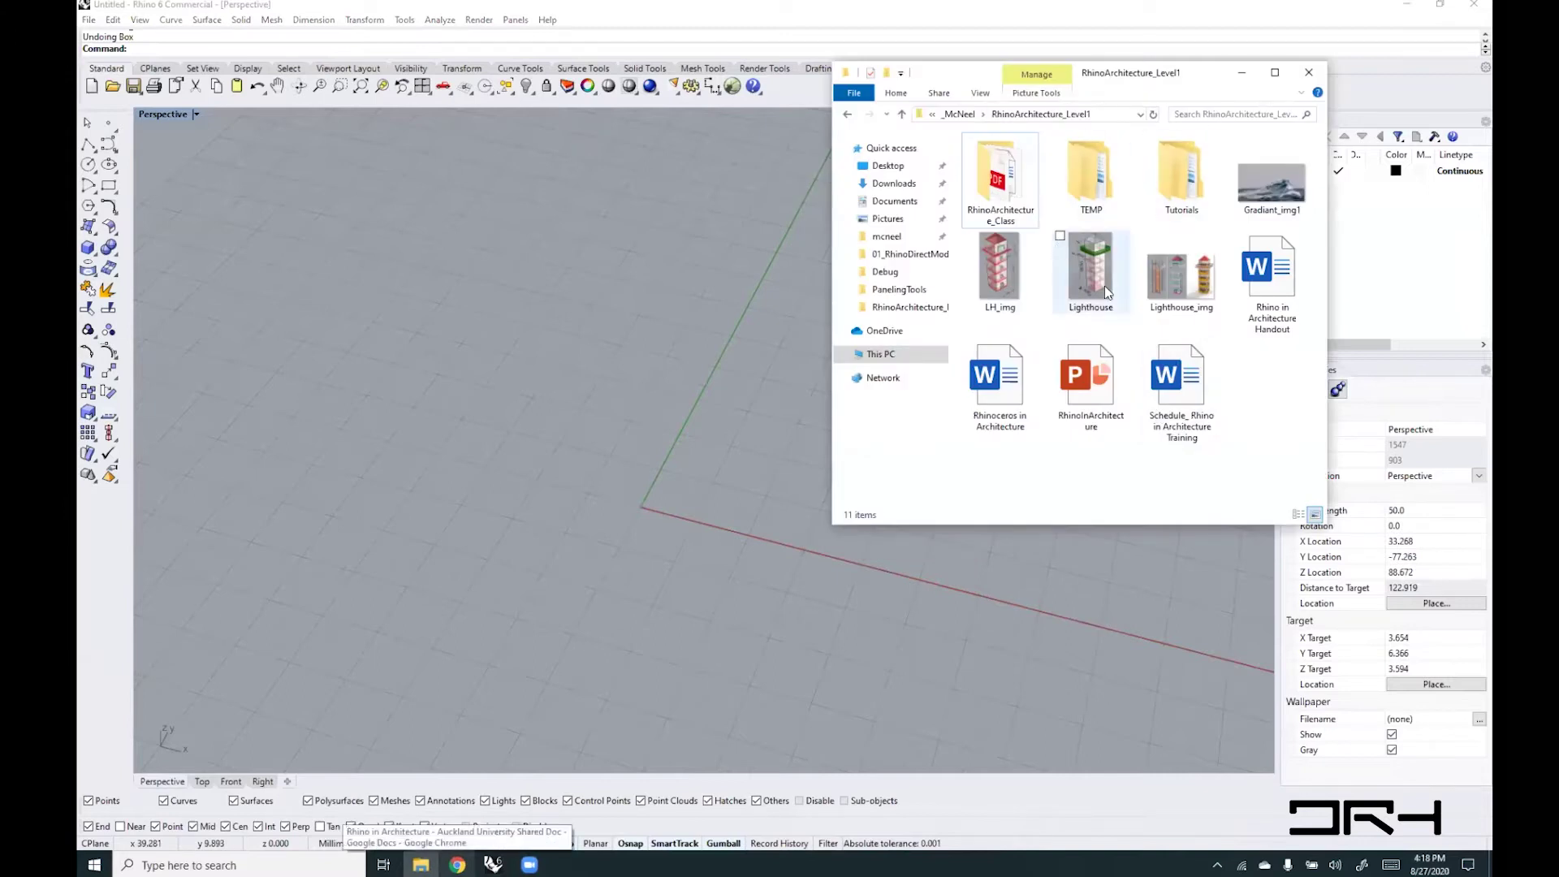
{"action": "left_click_drag", "start_coordinate": [1013, 290], "coordinate": [442, 424]}
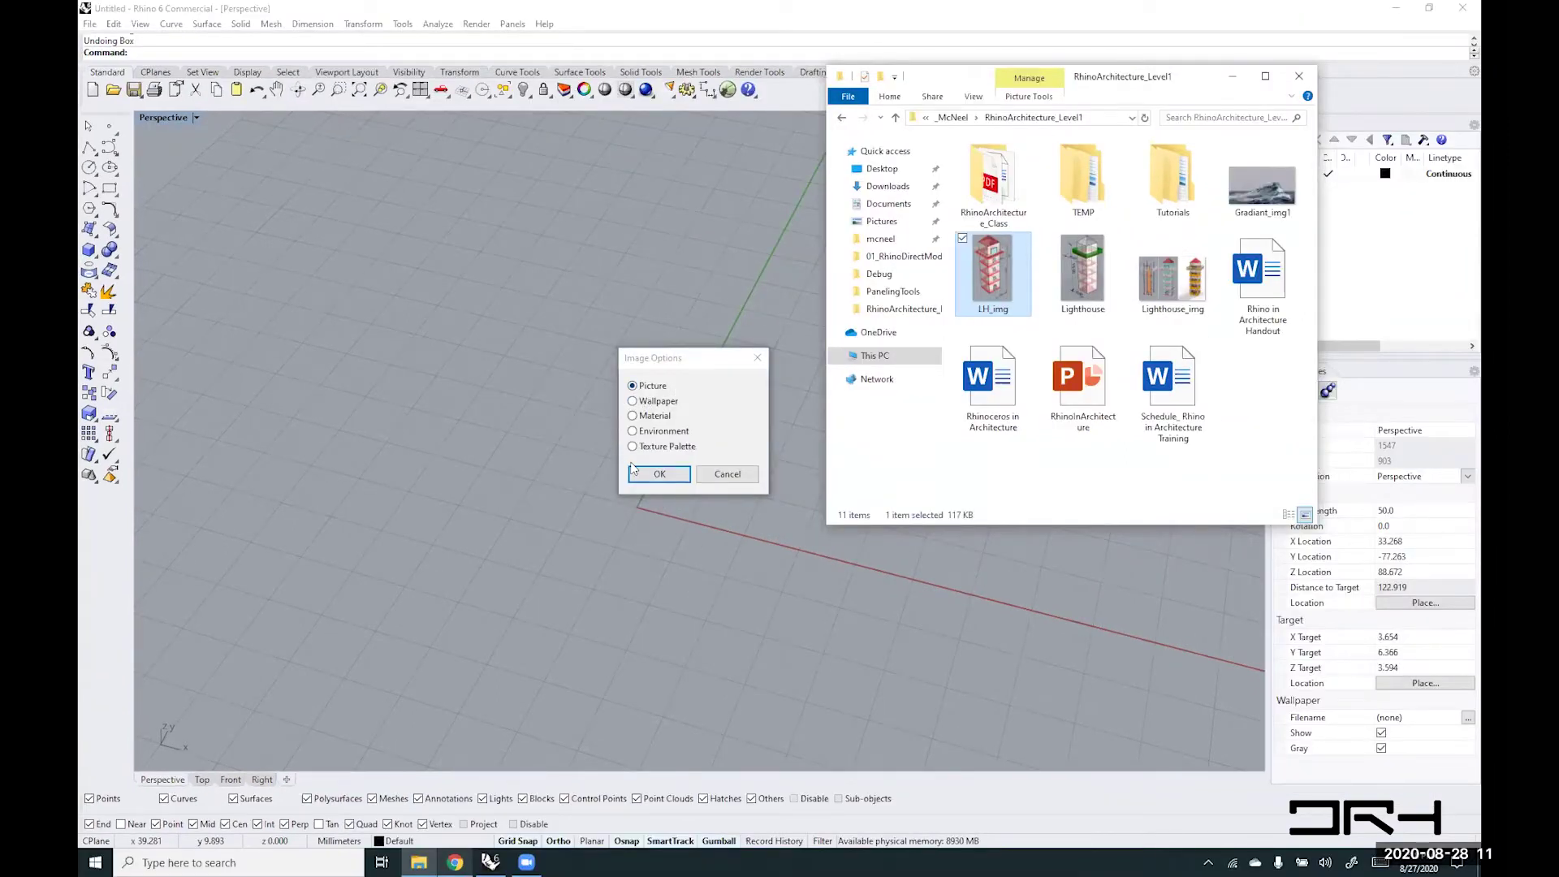
{"action": "left_click", "coordinate": [657, 474]}
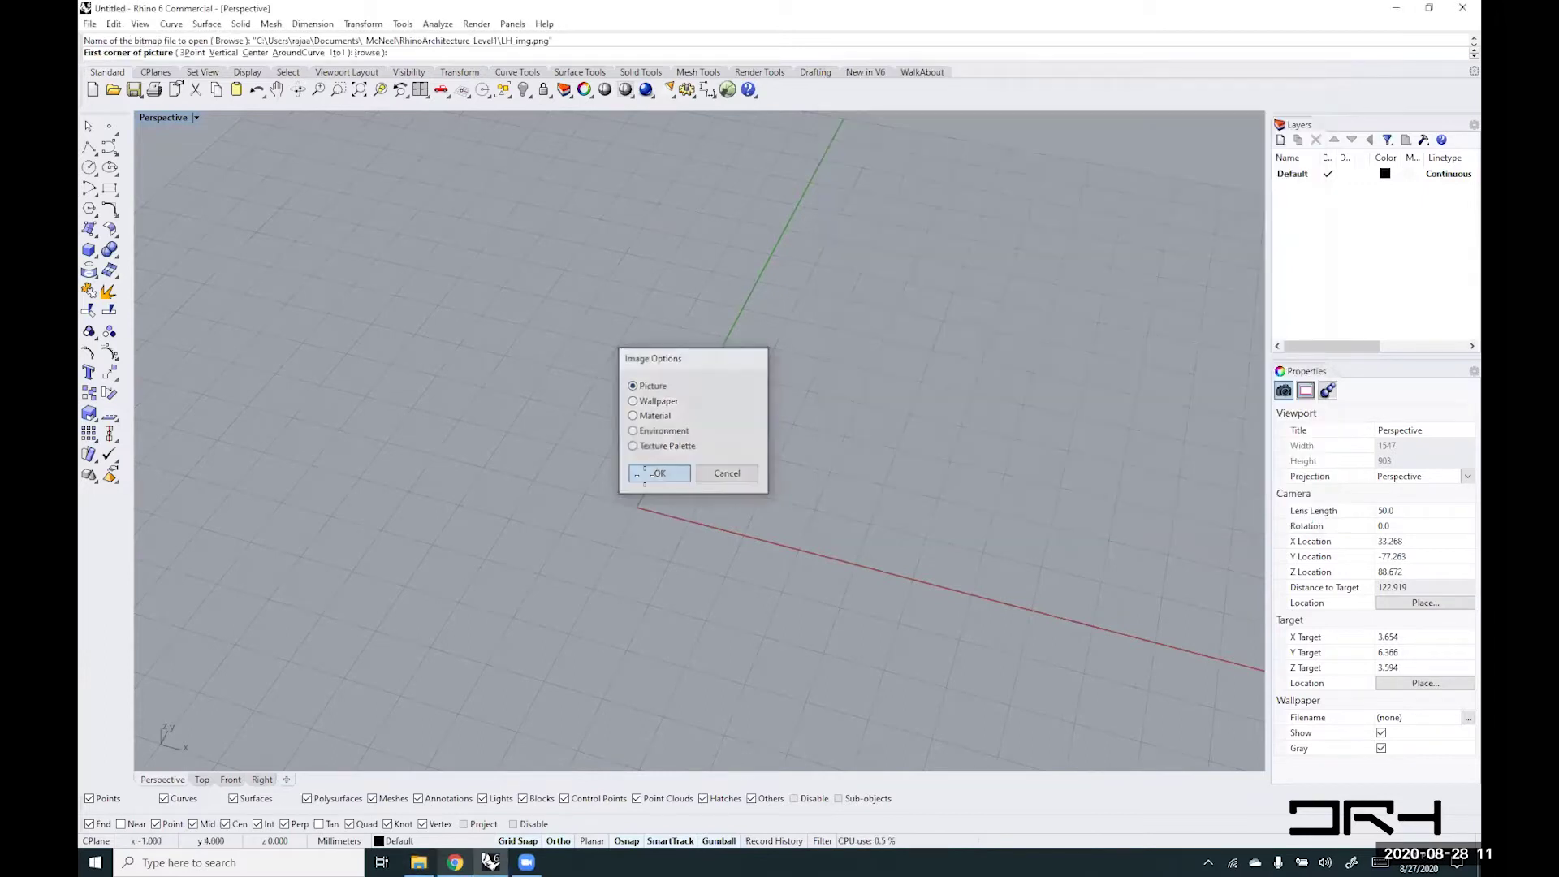
- Place the lighthouse picture between two corners on the negative X side of the origin, finishing in the Top view
{"action": "left_click", "coordinate": [386, 441]}
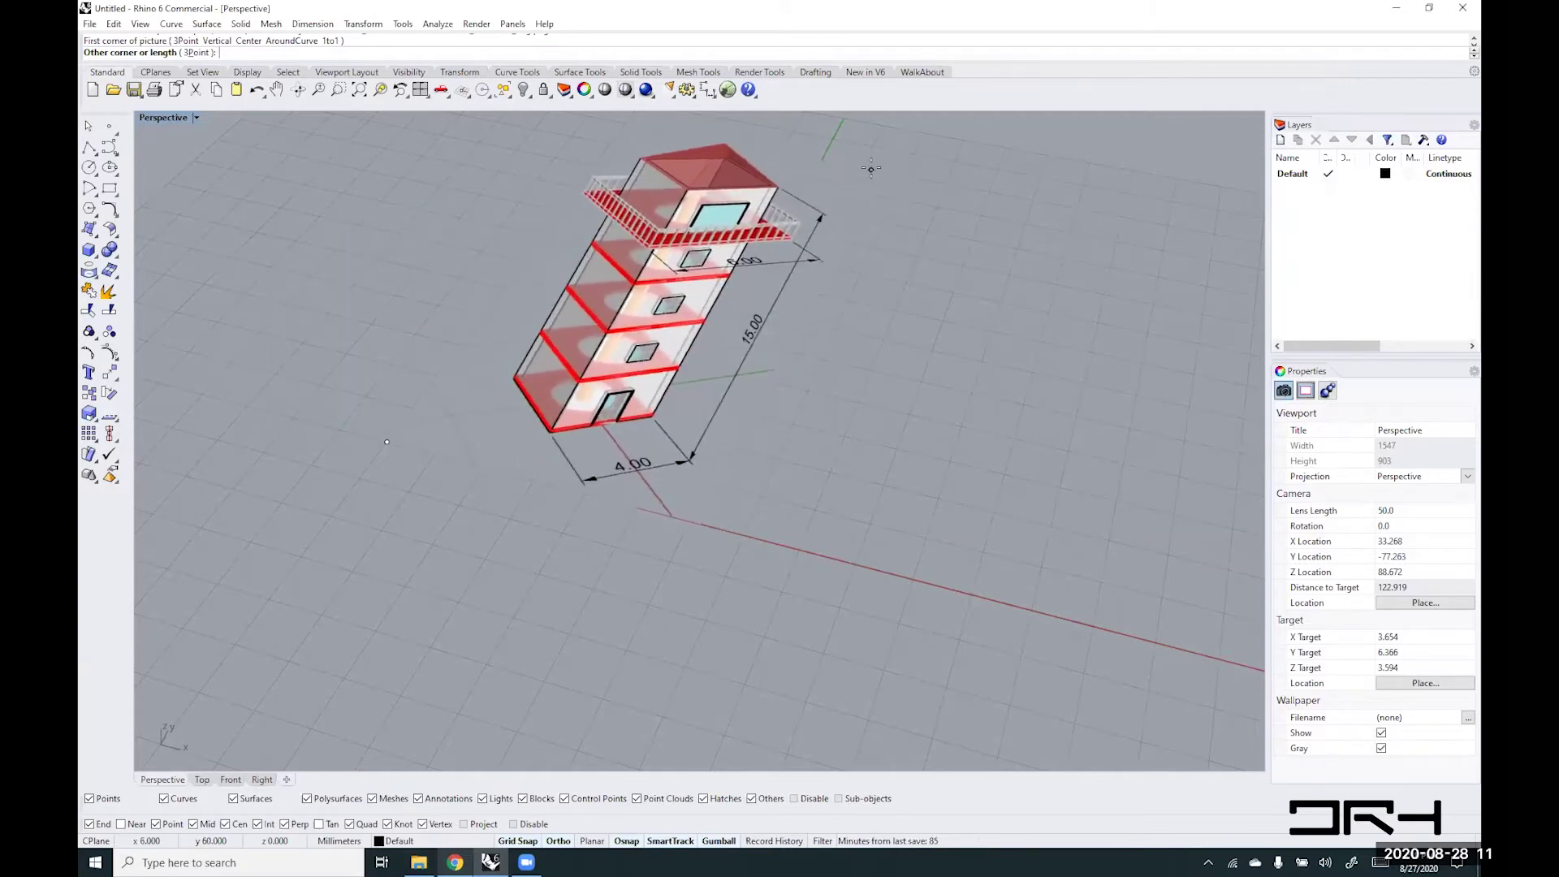
{"action": "right_click_drag", "start_coordinate": [870, 168], "coordinate": [105, 108], "text": "shift"}
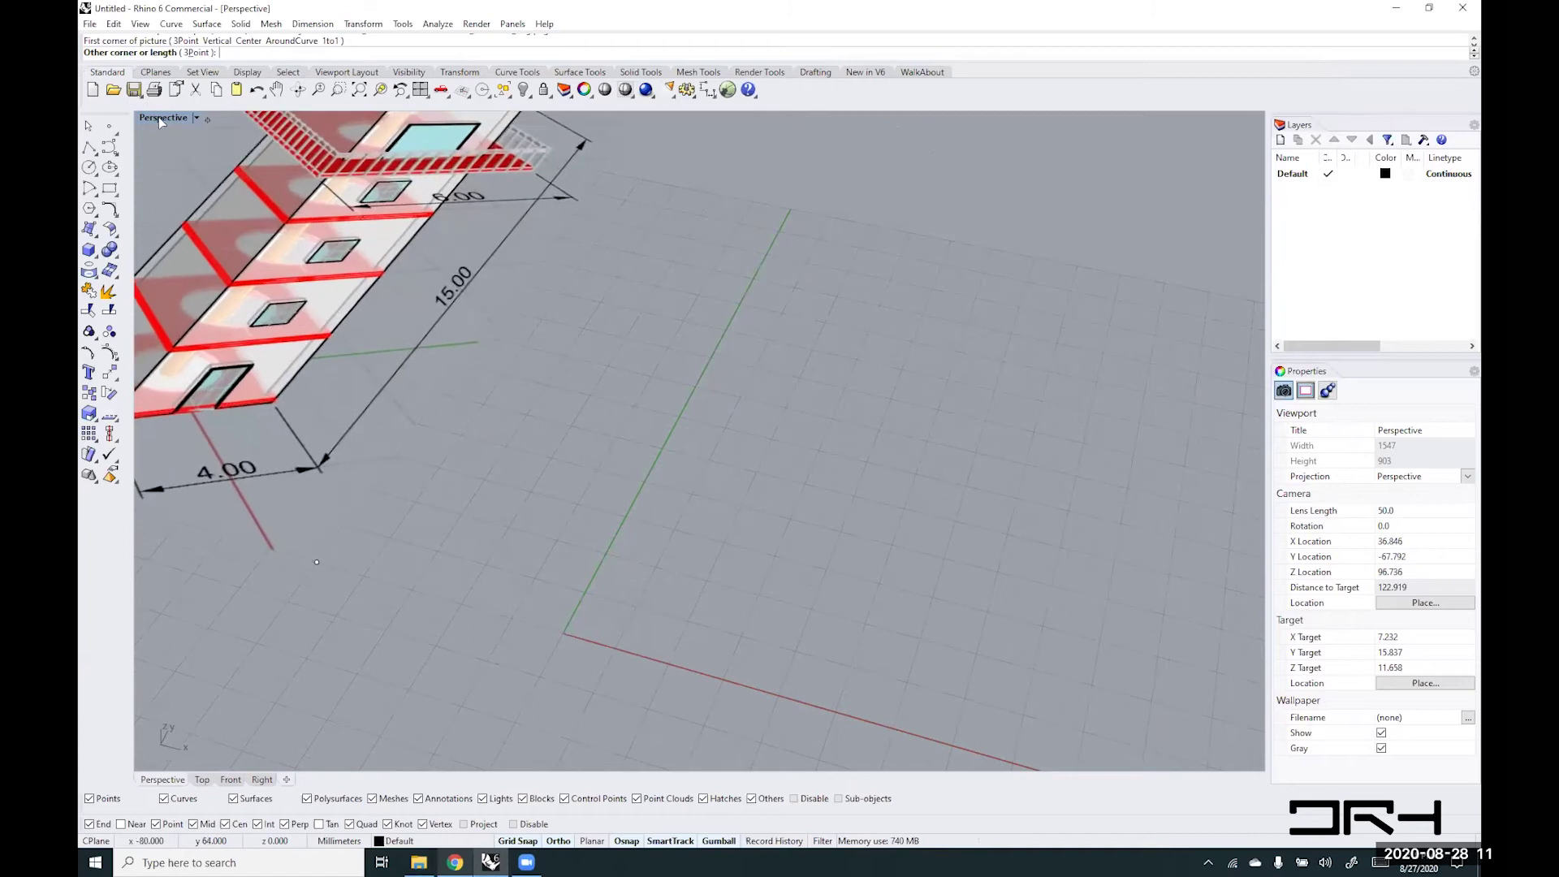
{"action": "double_click", "coordinate": [159, 117]}
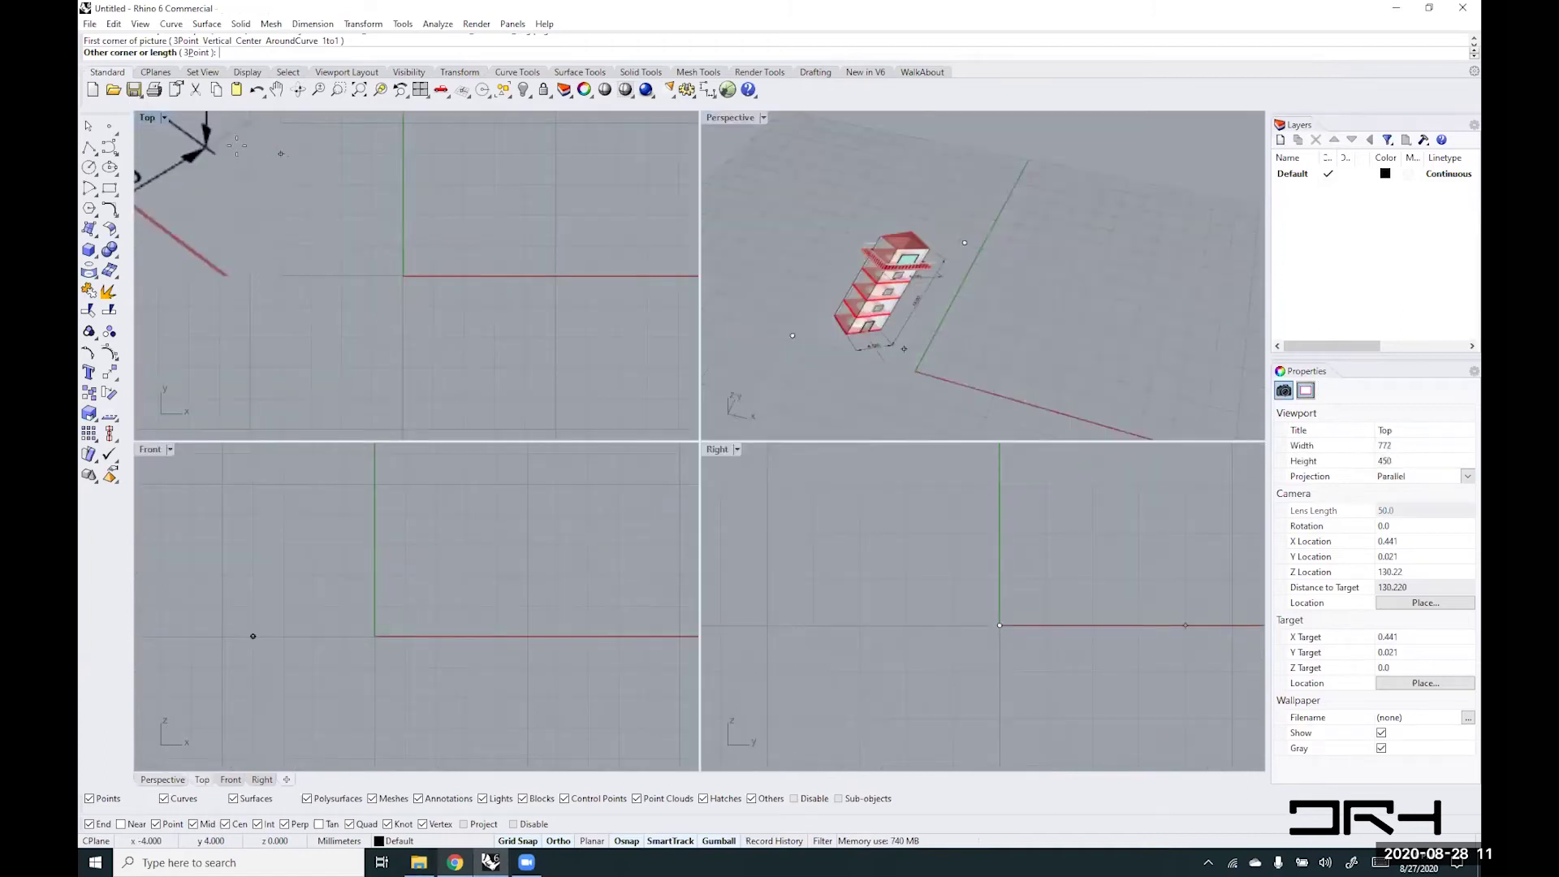
{"action": "double_click", "coordinate": [148, 118]}
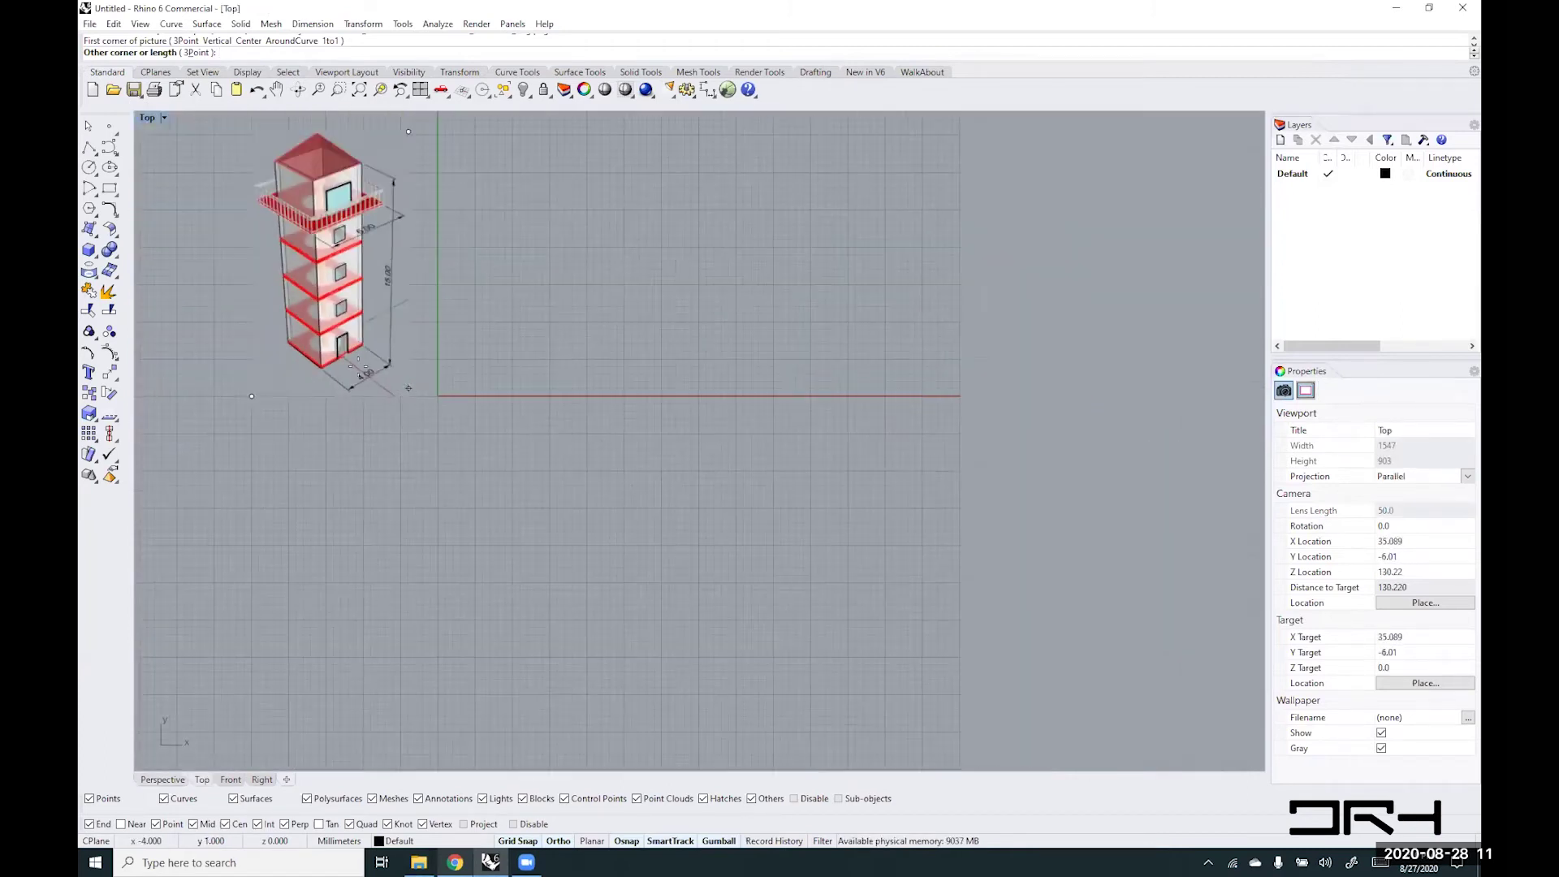
{"action": "right_click_drag", "start_coordinate": [361, 350], "coordinate": [483, 475]}
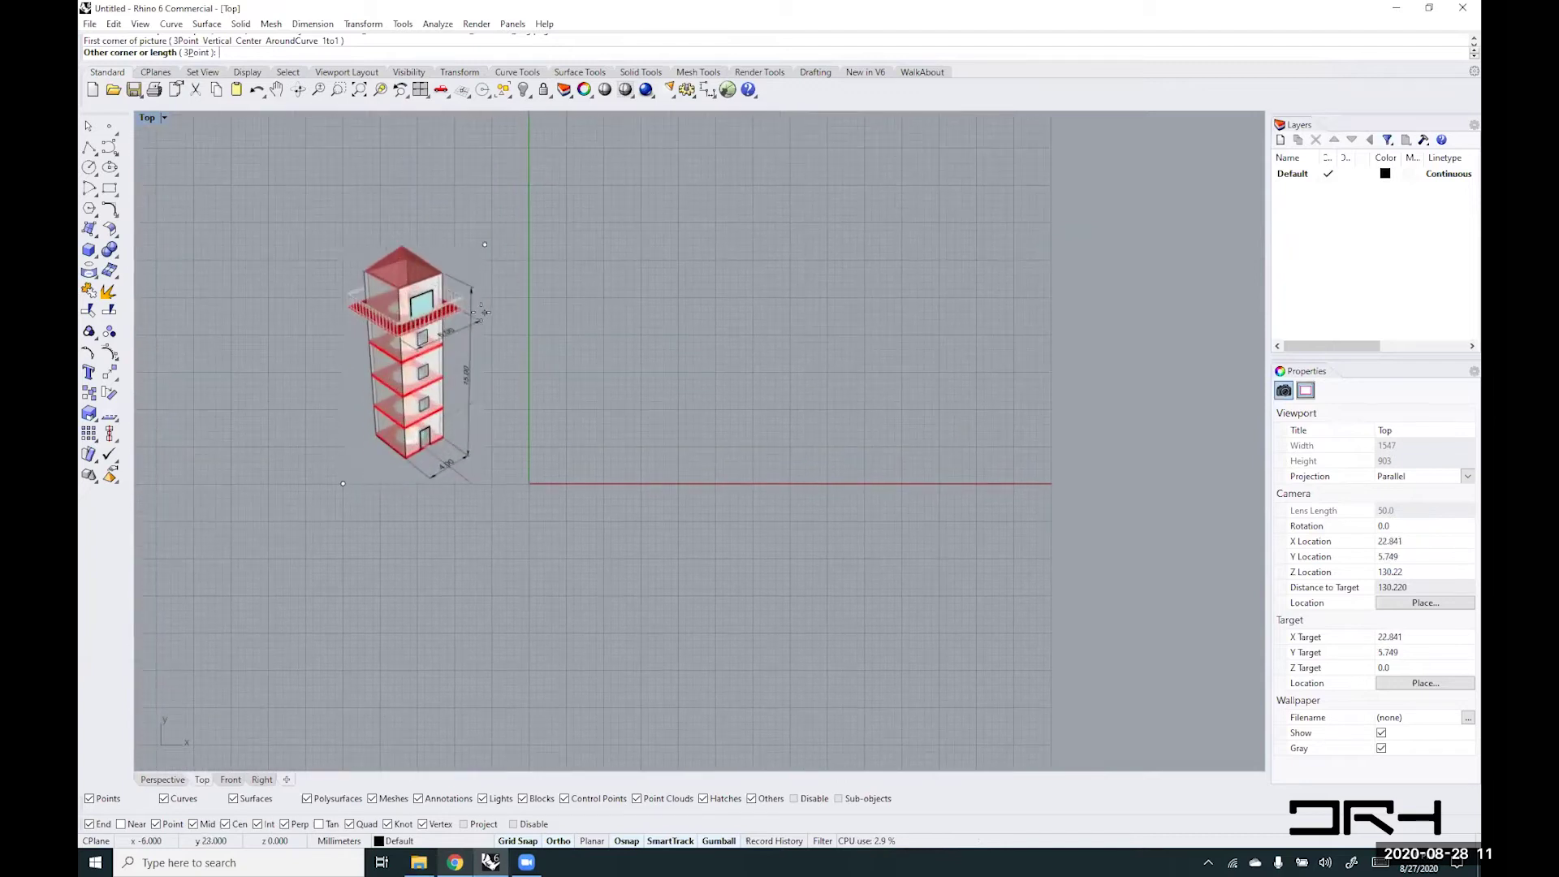
{"action": "left_click", "coordinate": [492, 303]}
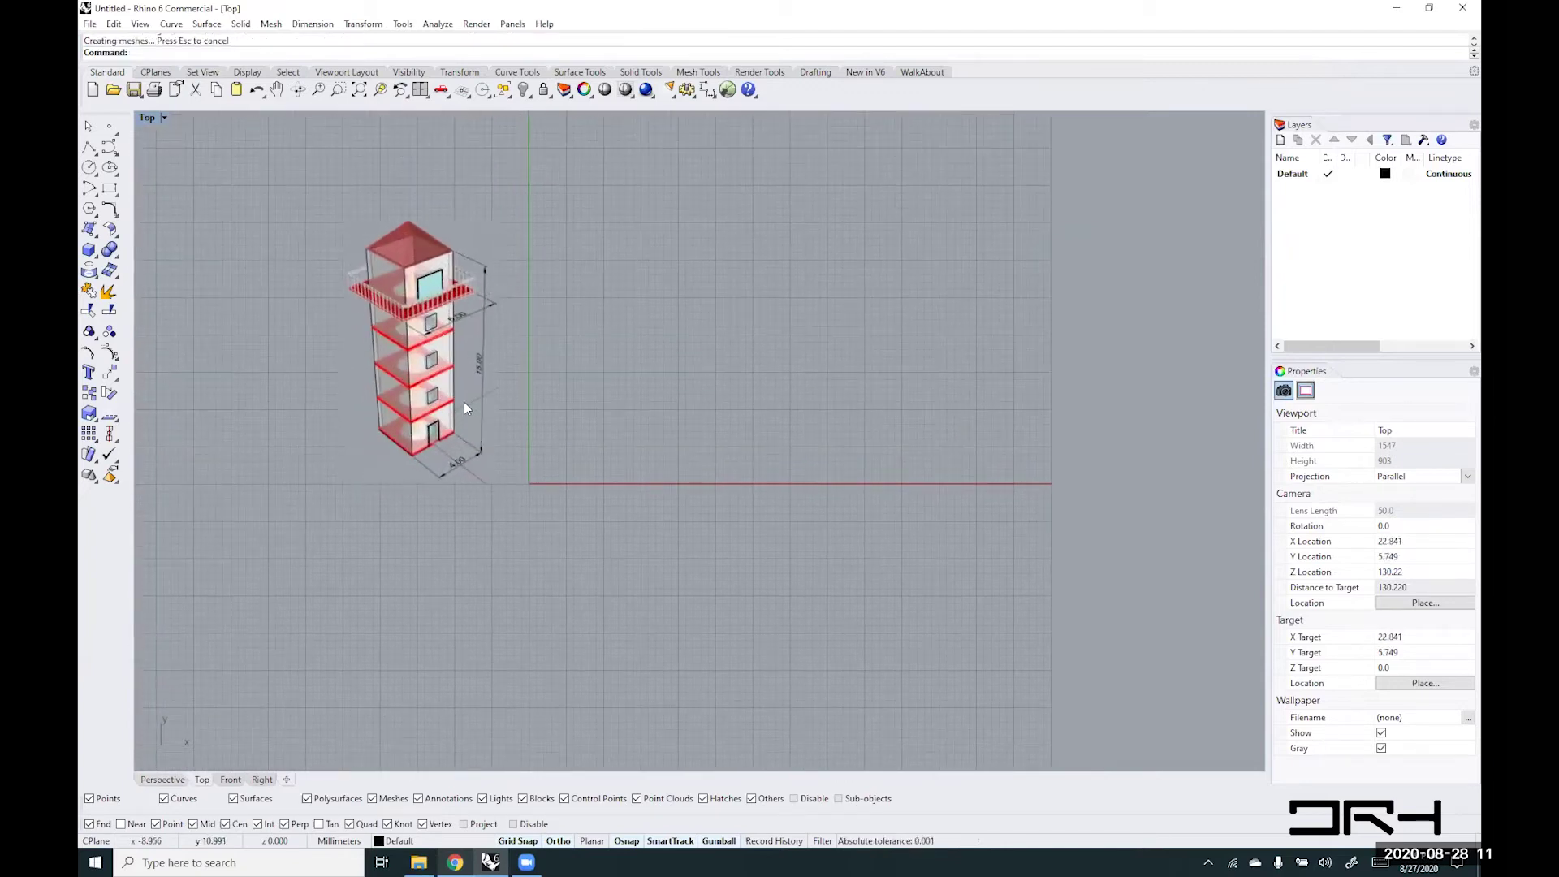
- Move the lighthouse picture a little farther from the Y axis in the negative X direction
{"action": "left_click_drag", "start_coordinate": [464, 402], "coordinate": [421, 402]}
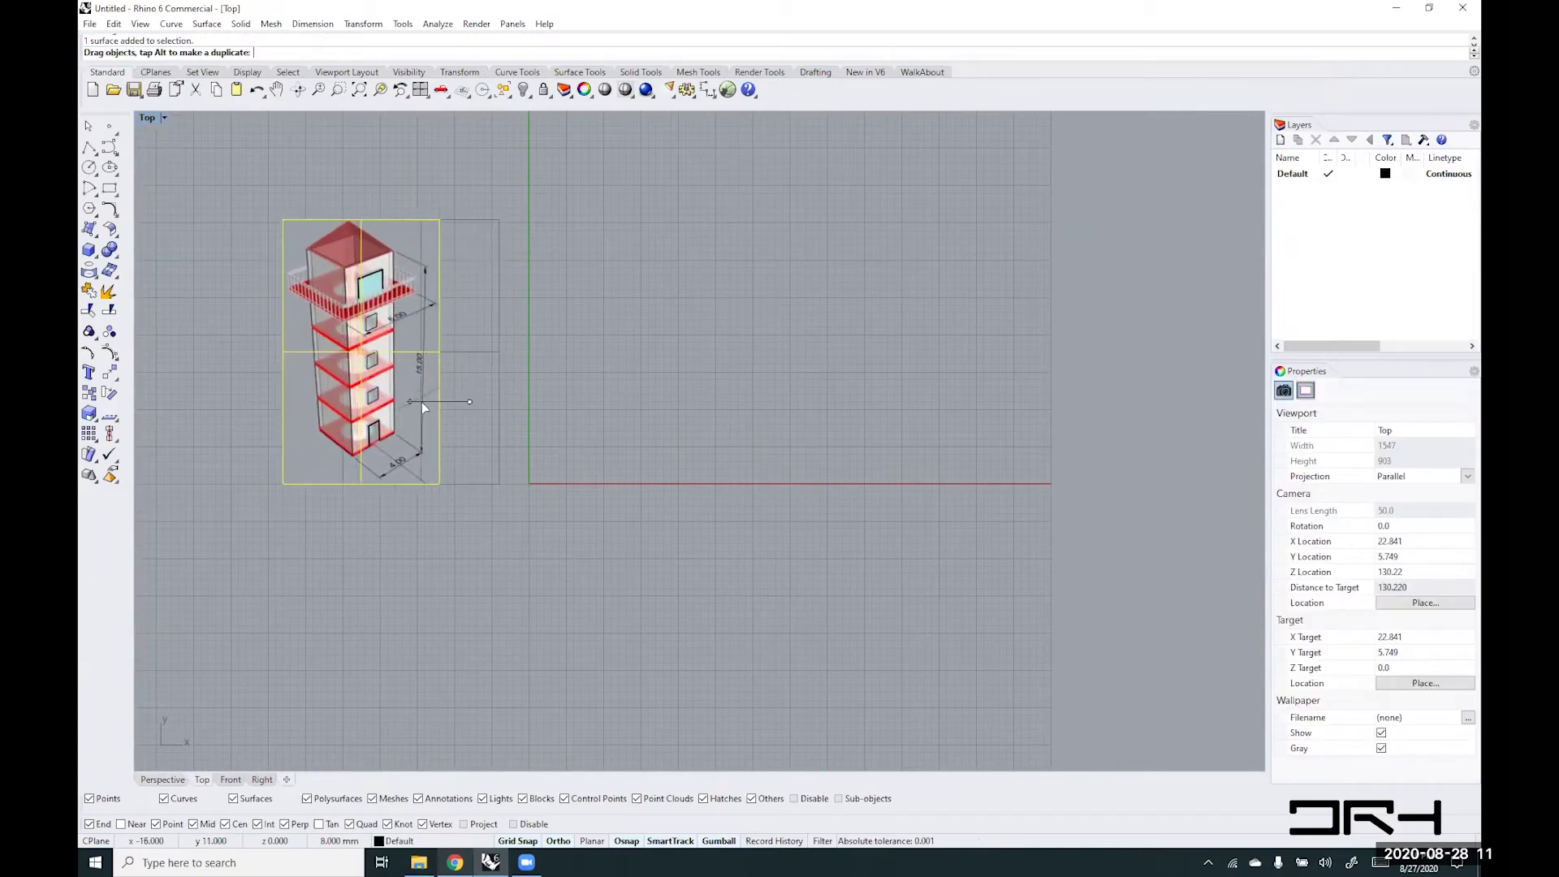
{"action": "left_click", "coordinate": [509, 527]}
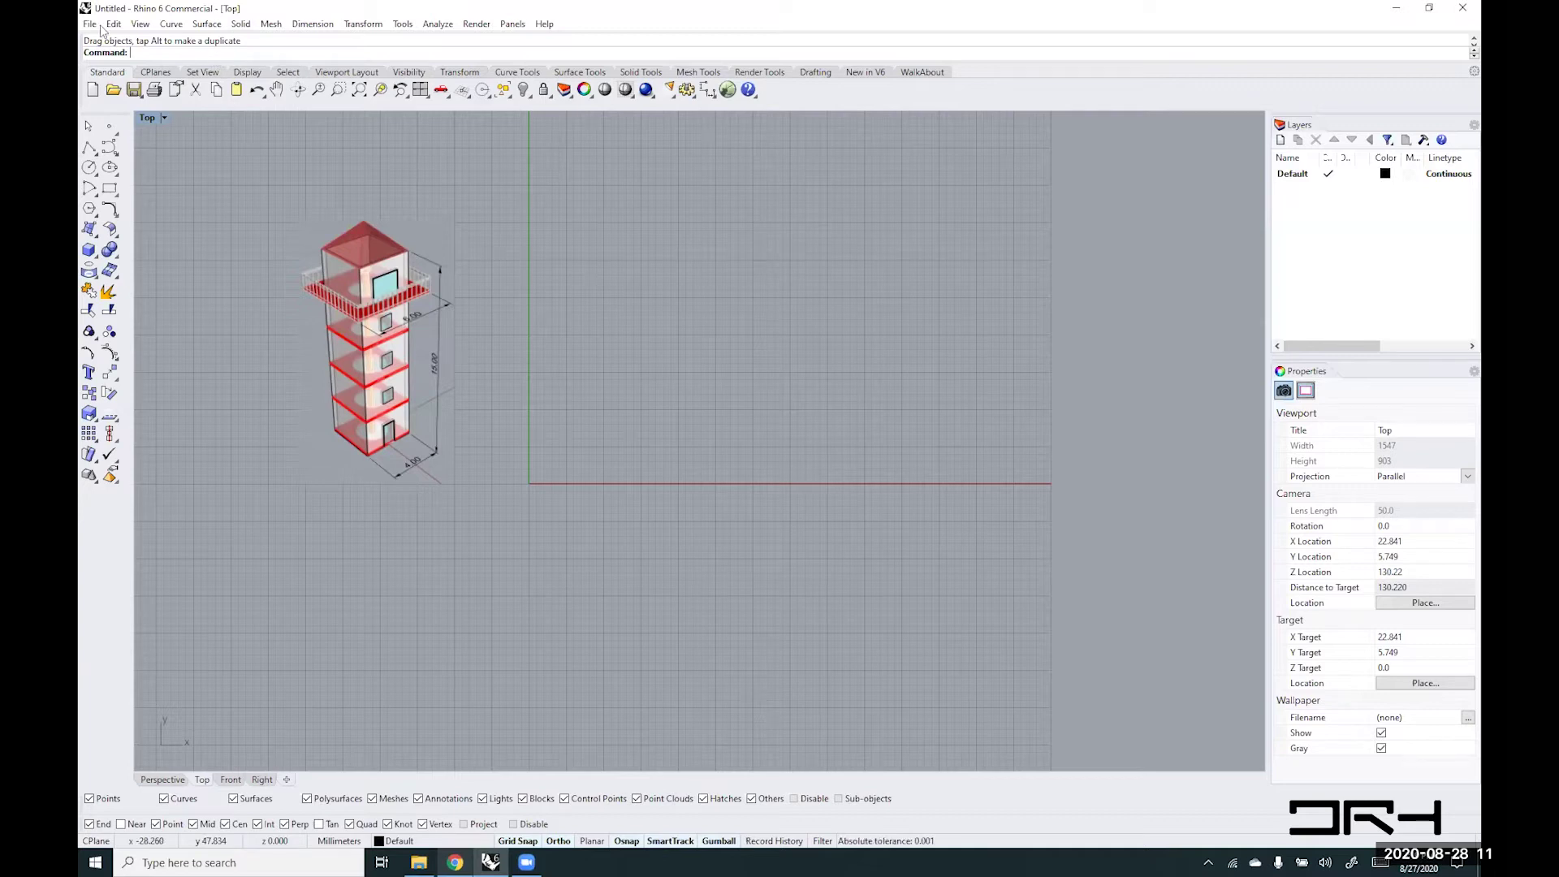
{"action": "type", "text": "Picture"}
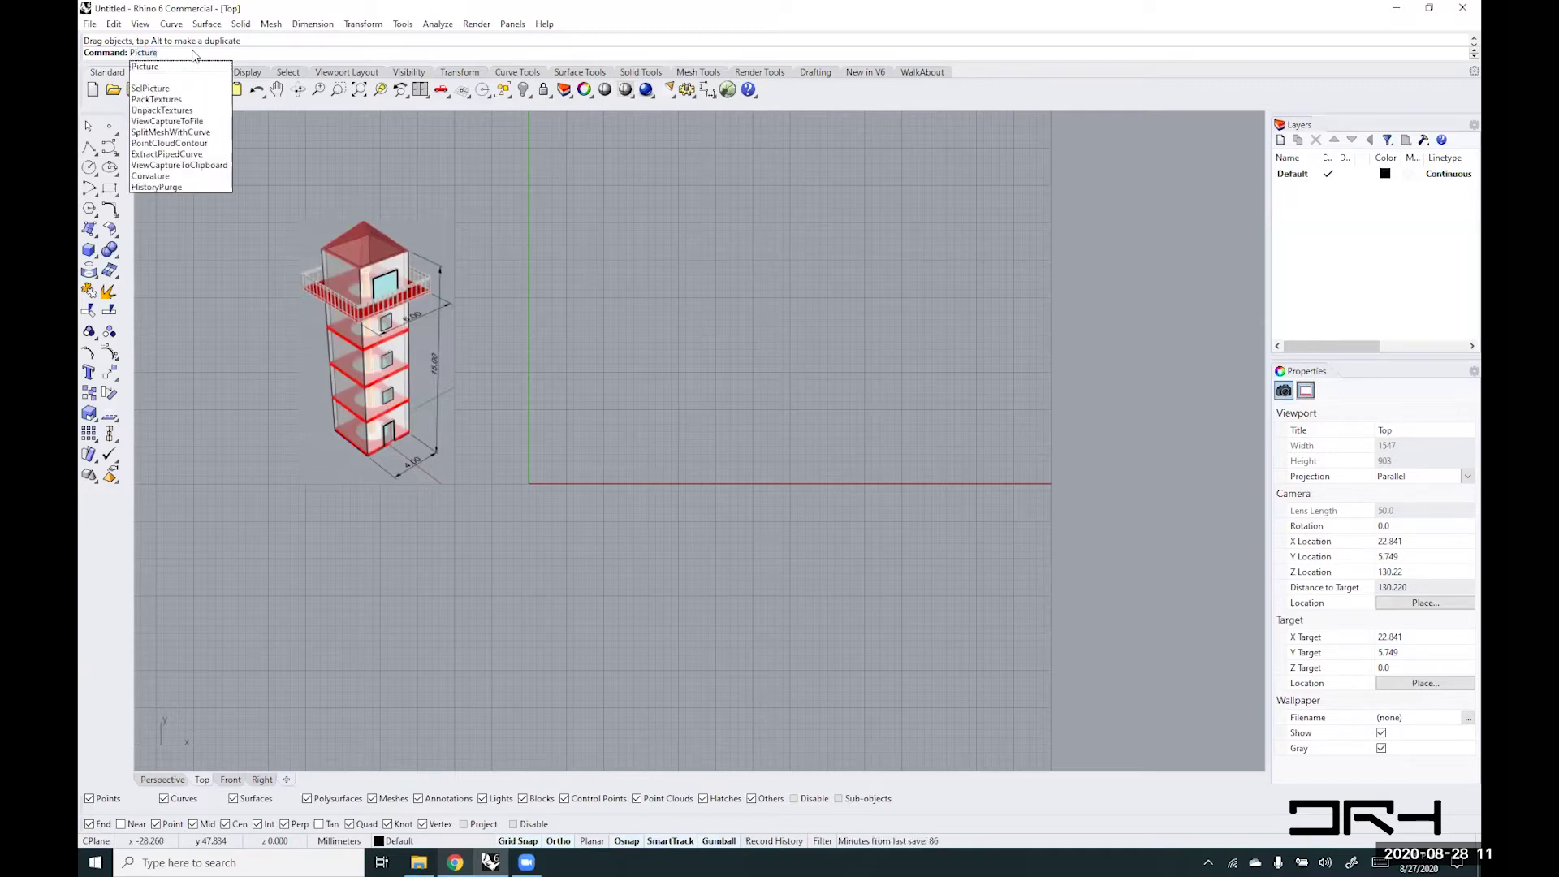
{"action": "key", "text": "Escape"}
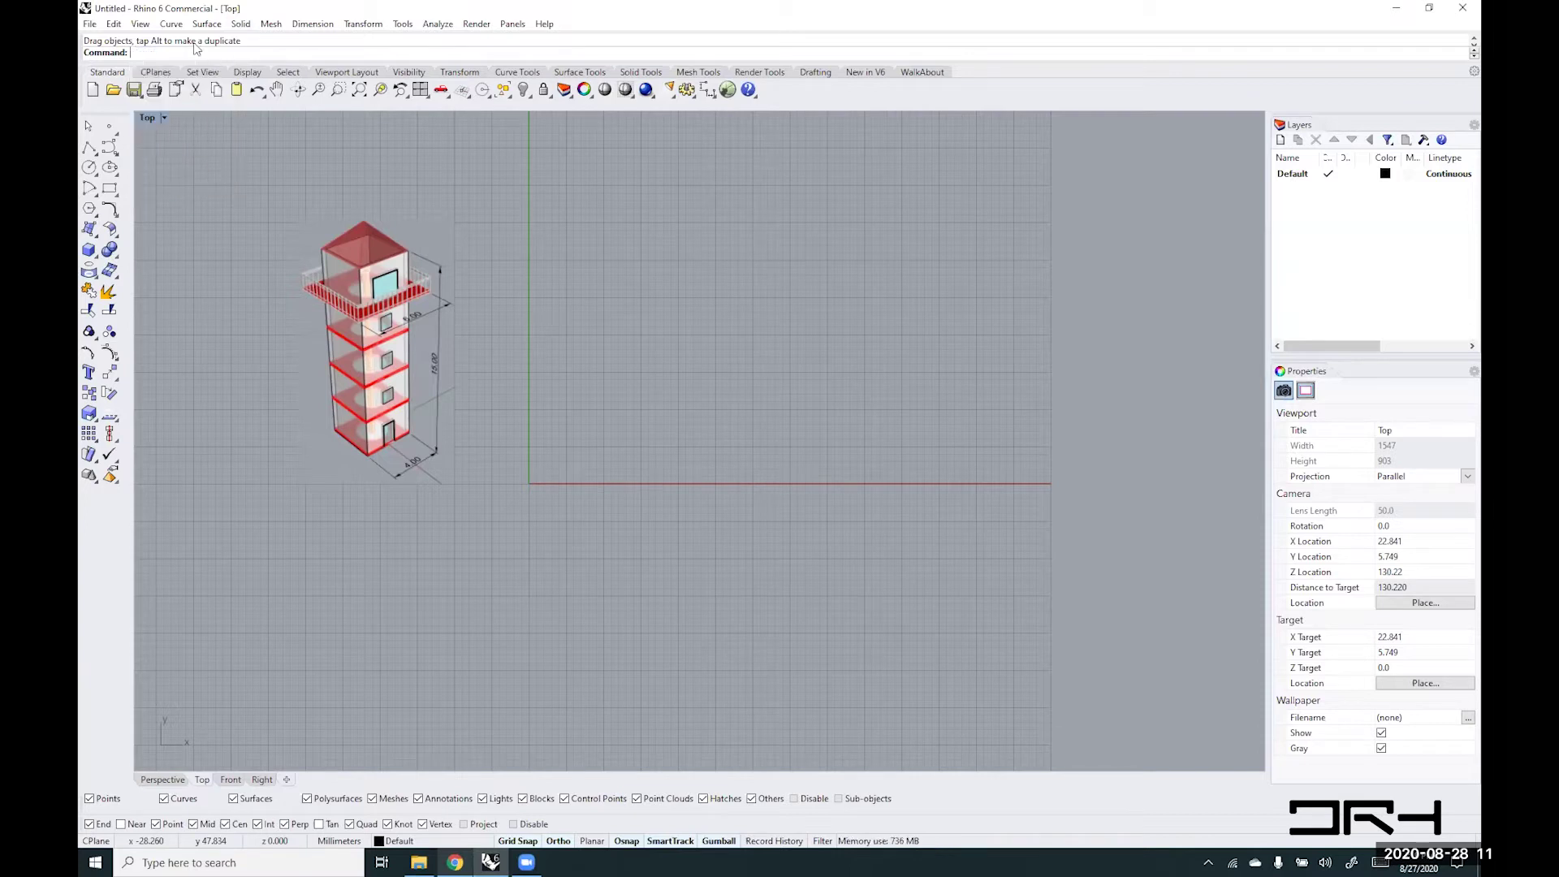
- Lock the lighthouse picture and undo the lock
{"action": "left_click", "coordinate": [384, 412]}
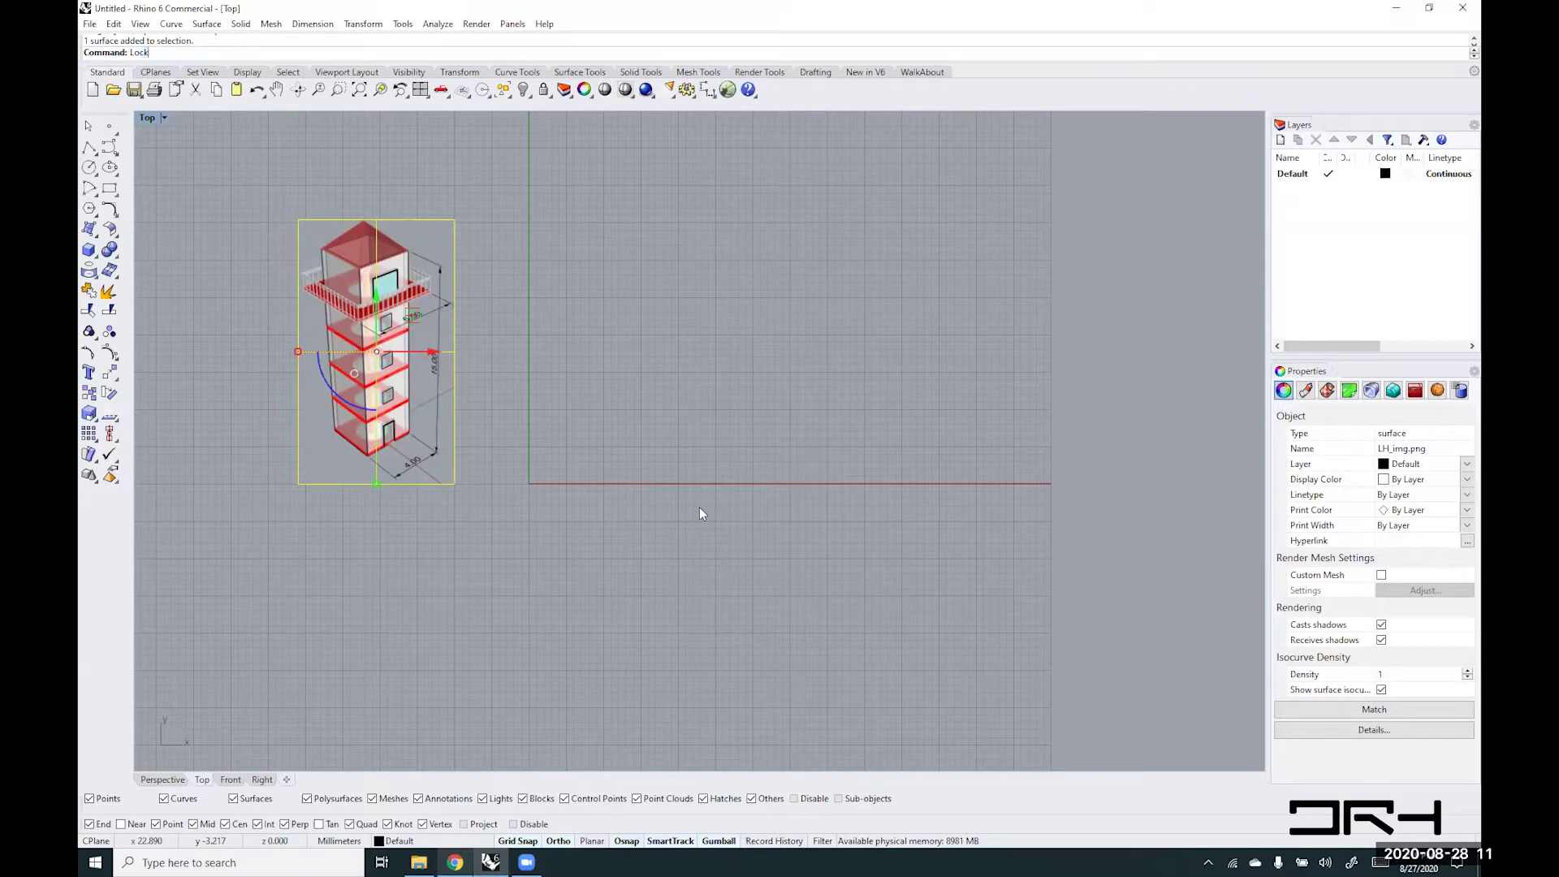
{"action": "key", "text": "Return"}
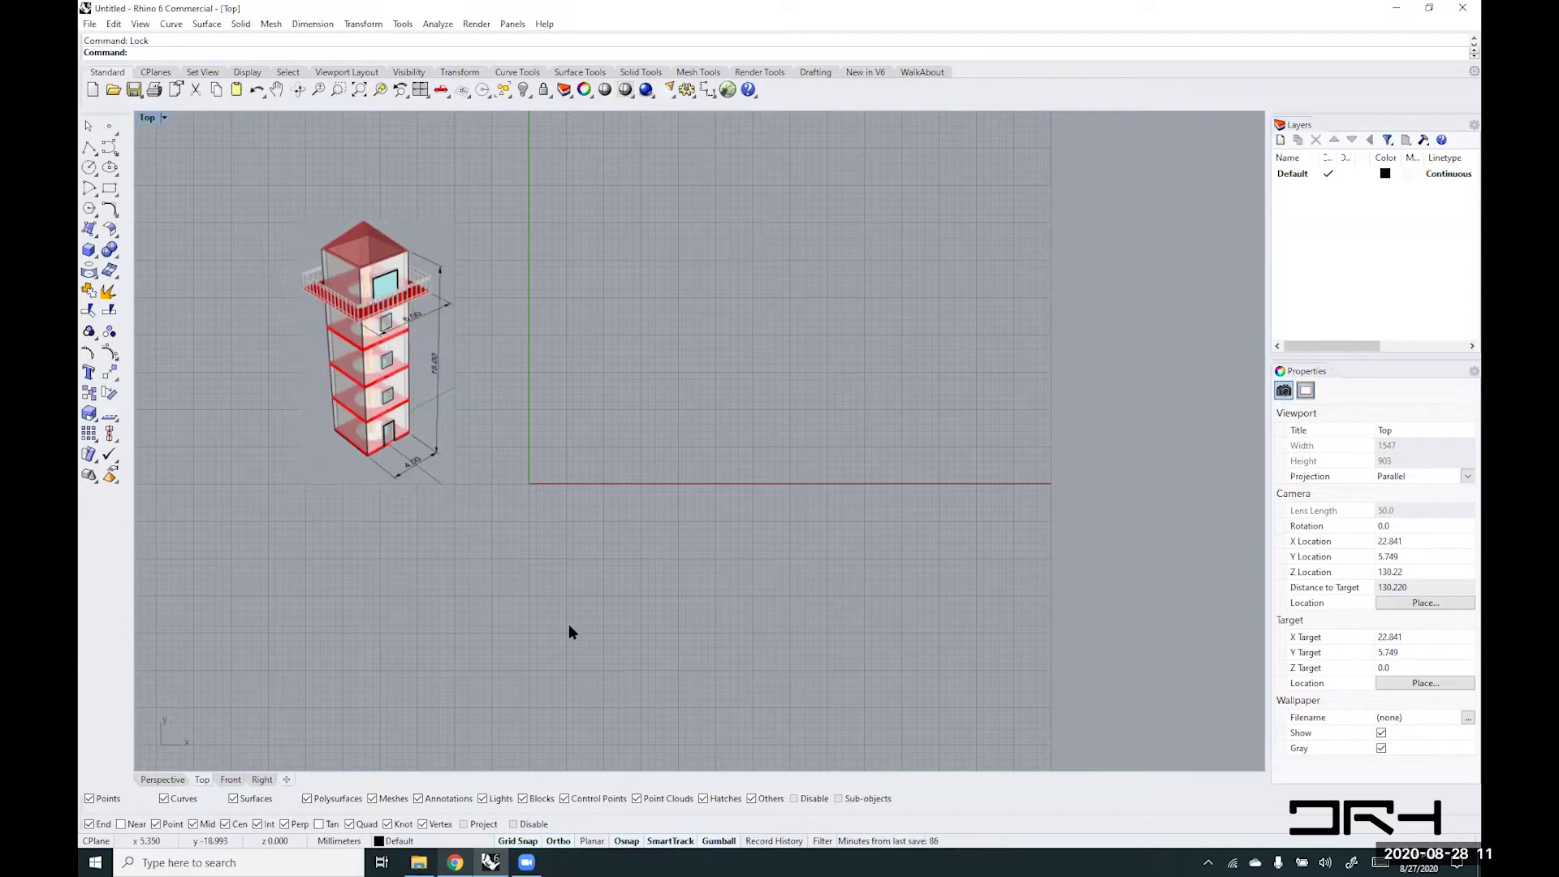
{"action": "key", "text": "ctrl+z"}
- Try transparencies of about 39% and 74% in the lighthouse picture's material, and return the transparency to 0%
{"action": "left_click", "coordinate": [343, 372]}
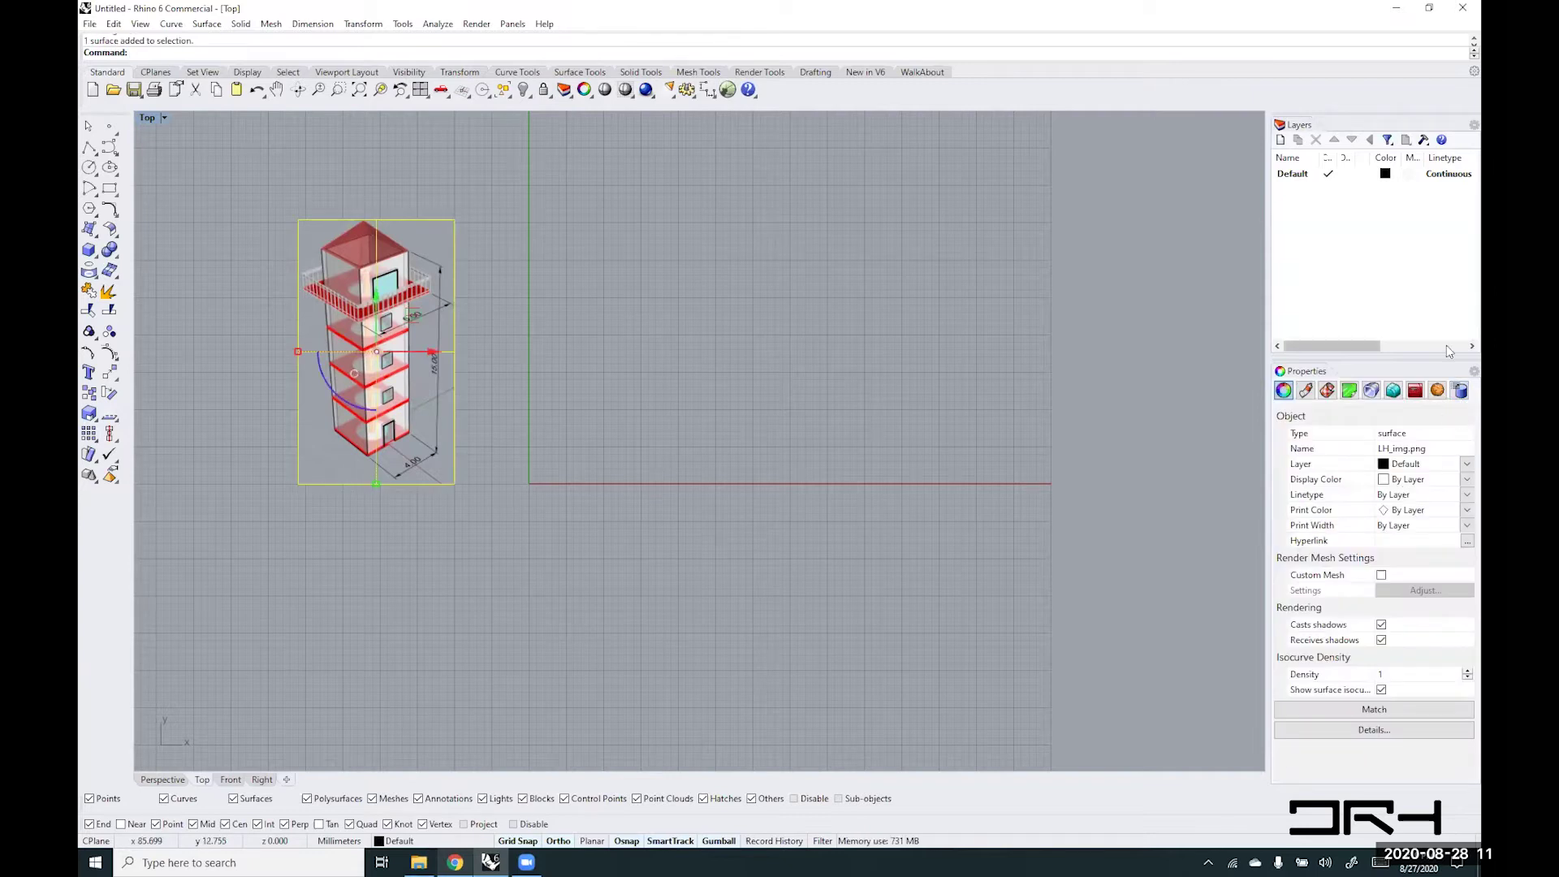
{"action": "left_click", "coordinate": [1307, 393]}
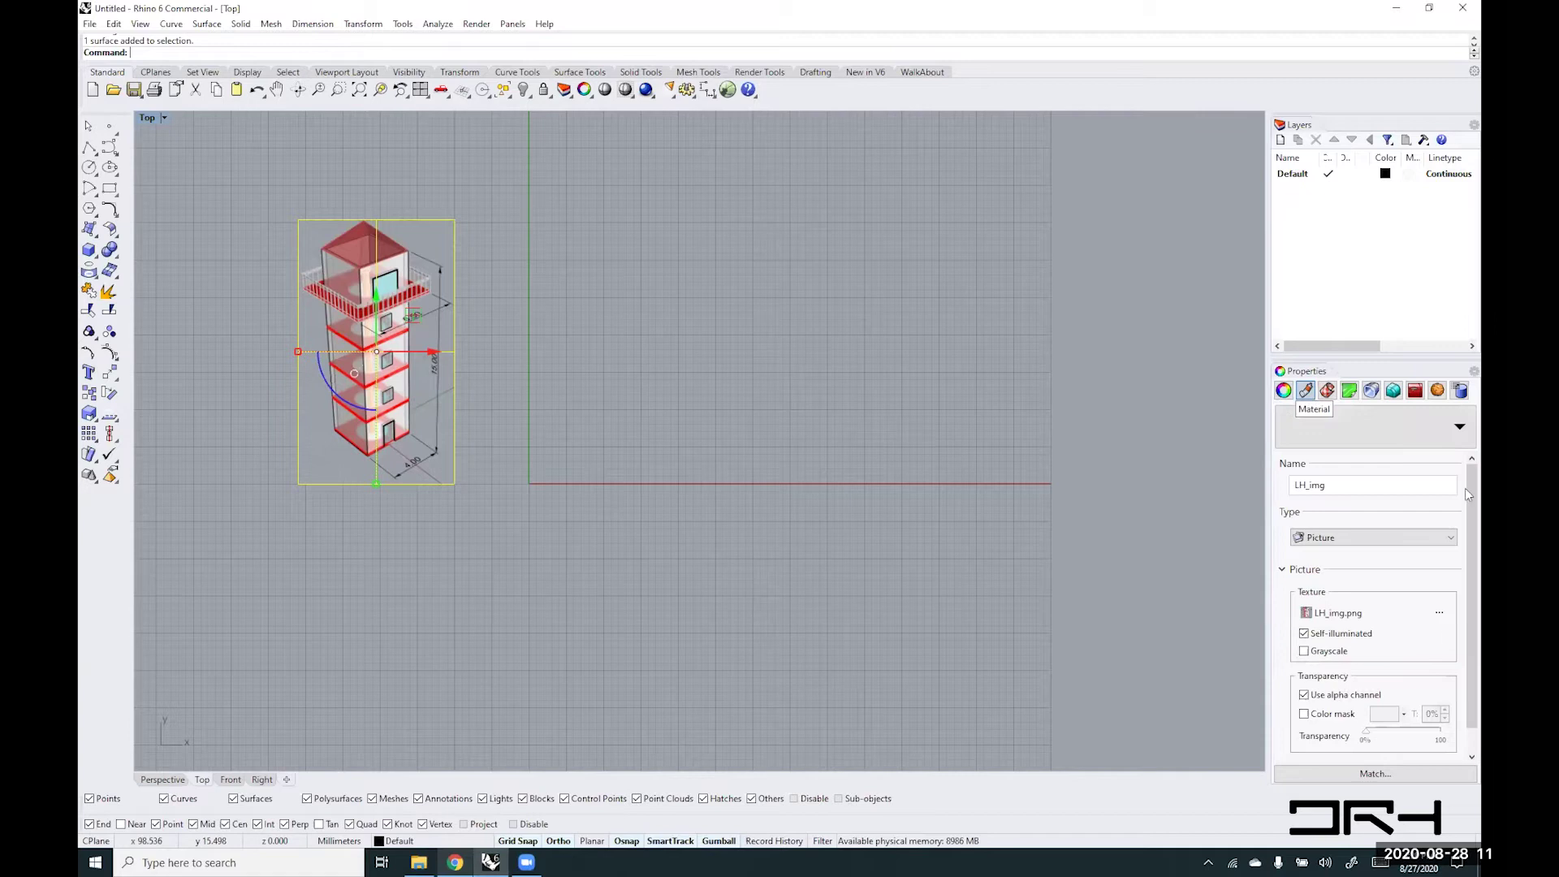
{"action": "scroll", "coordinate": [1473, 555], "scroll_direction": "down", "scroll_amount": 2}
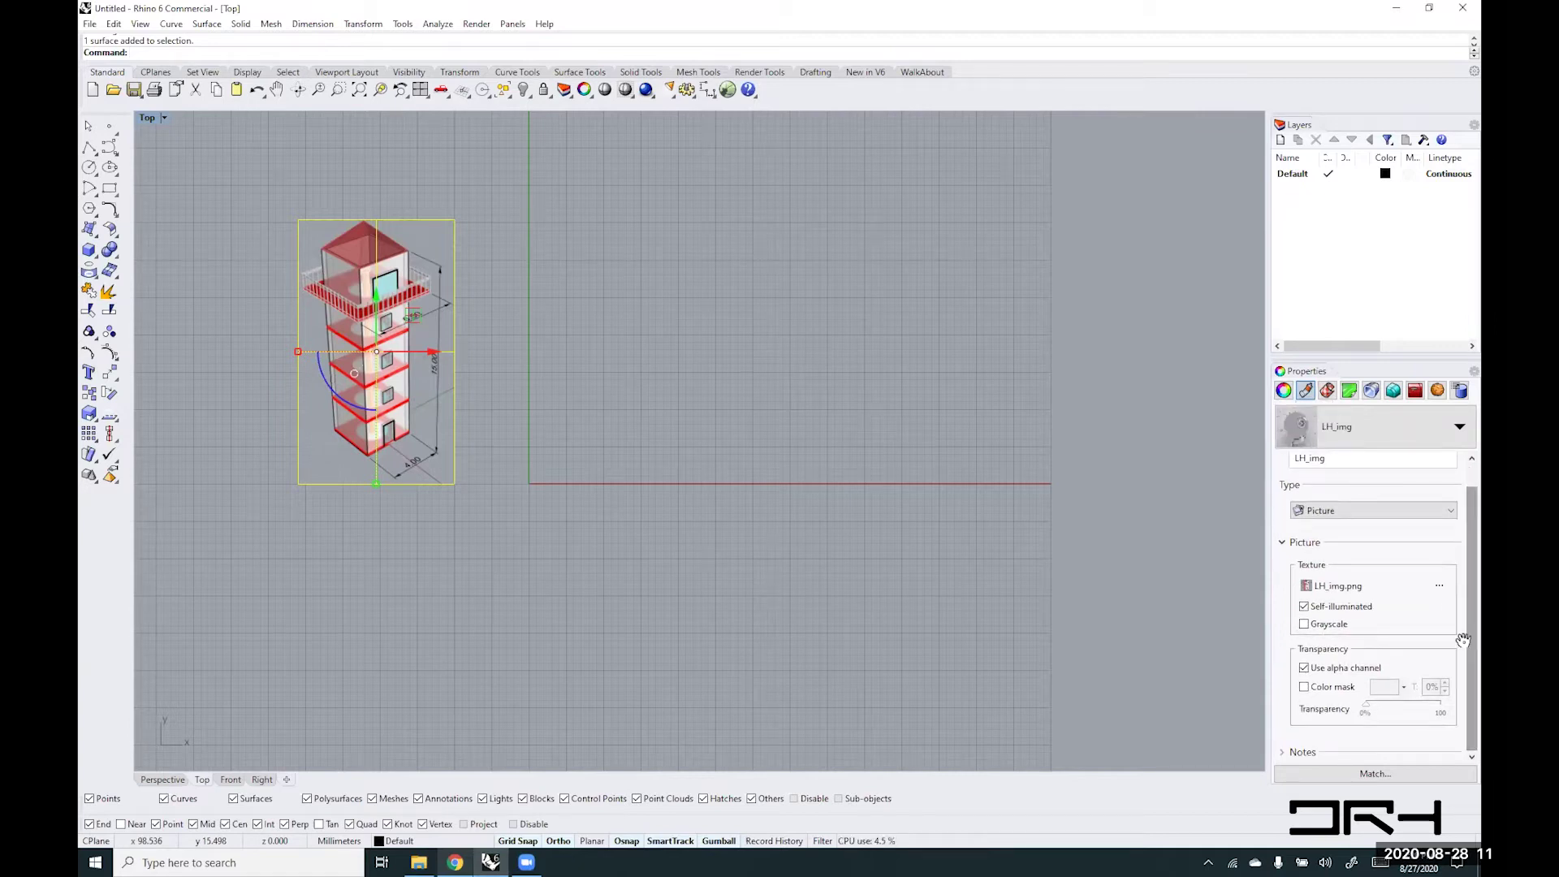
{"action": "mouse_move", "coordinate": [1367, 704]}
{"action": "left_mouse_down"}
{"action": "mouse_move", "coordinate": [1449, 706]}
{"action": "mouse_move", "coordinate": [1395, 706]}
{"action": "left_mouse_up"}
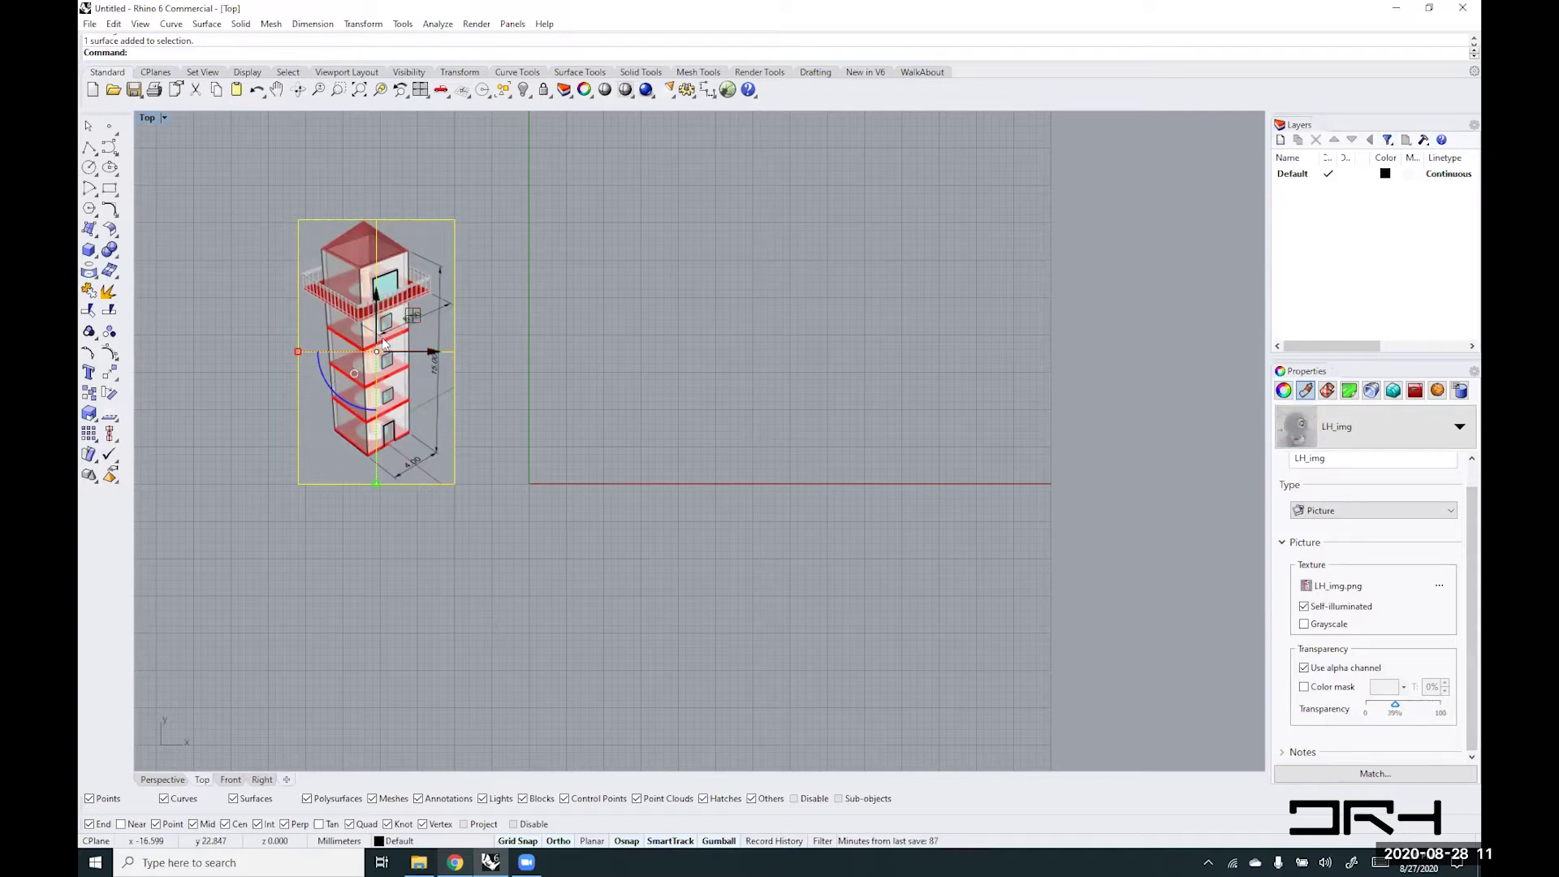
{"action": "left_click_drag", "start_coordinate": [1395, 706], "coordinate": [1420, 707]}
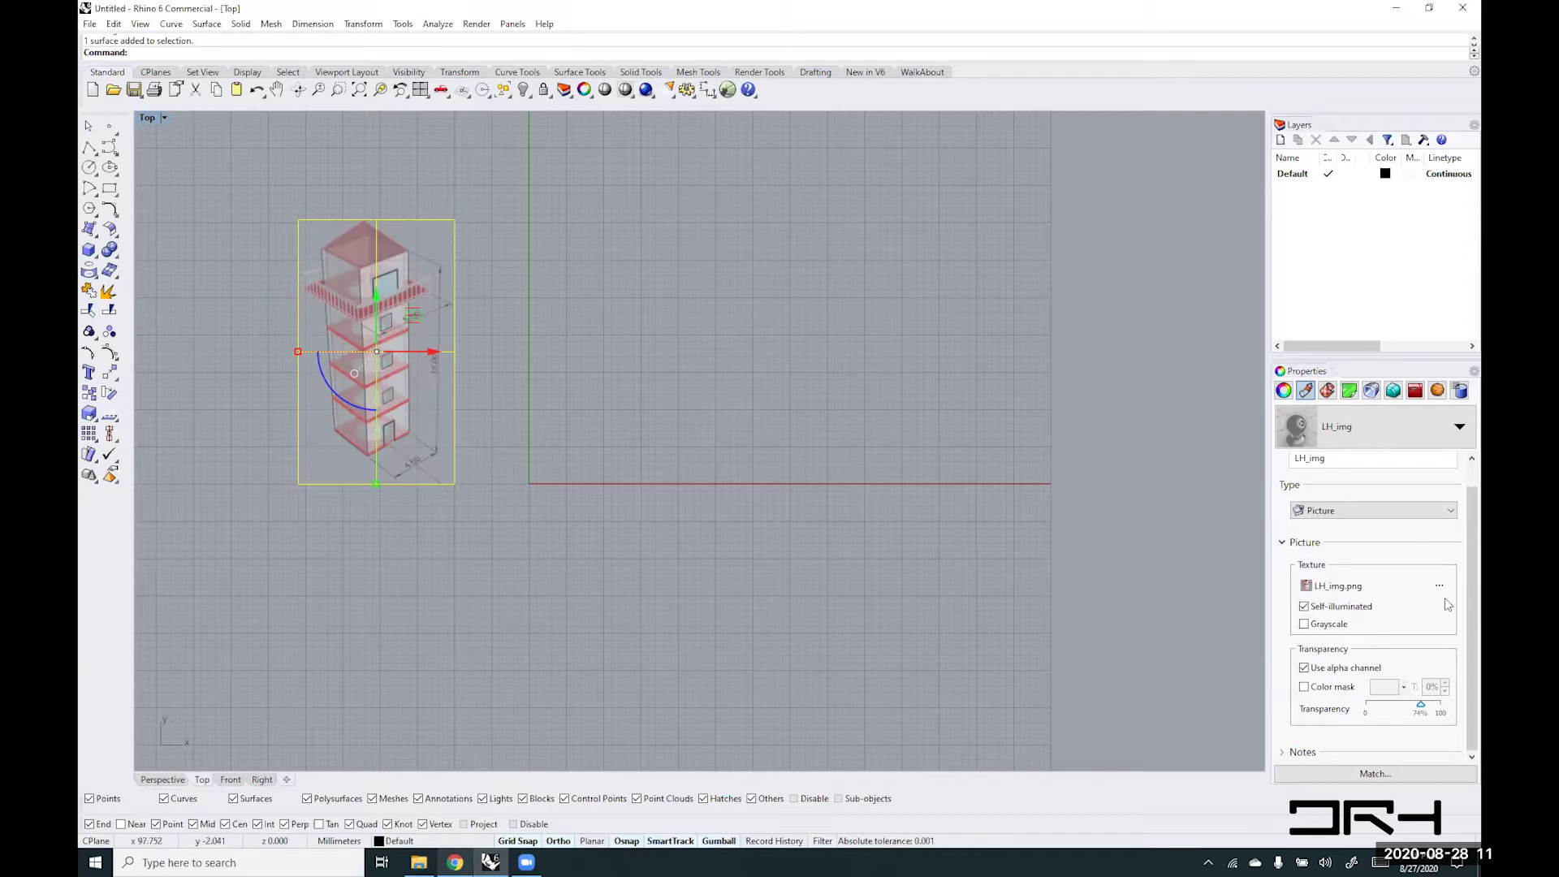
{"action": "left_click_drag", "start_coordinate": [1425, 711], "coordinate": [1368, 711]}
{"action": "left_click", "coordinate": [640, 570]}
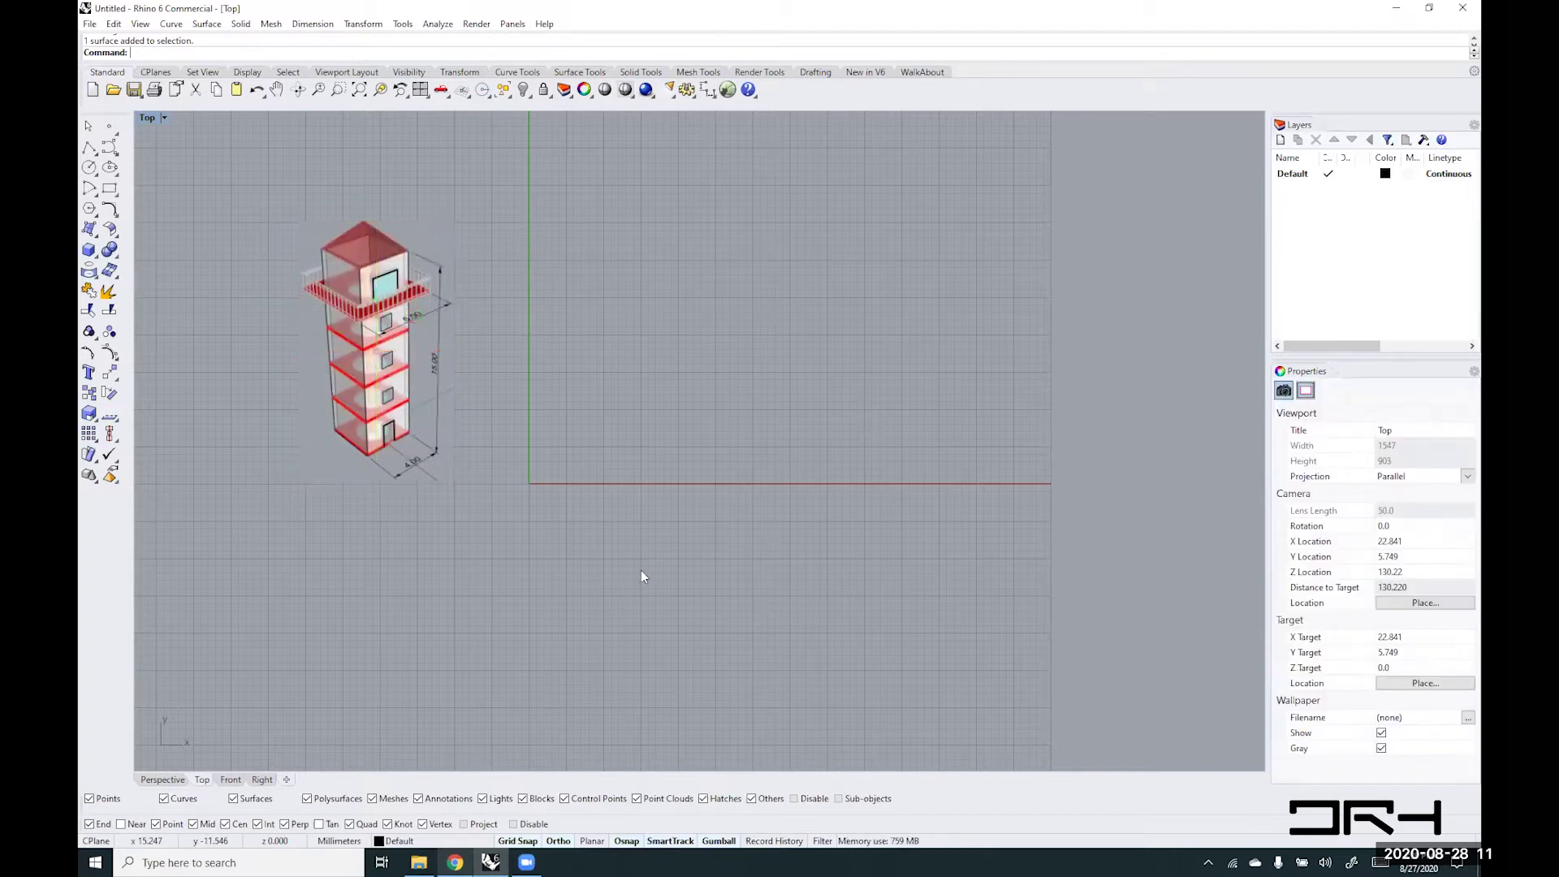
- Lock the lighthouse picture in place
{"action": "left_click", "coordinate": [369, 380]}
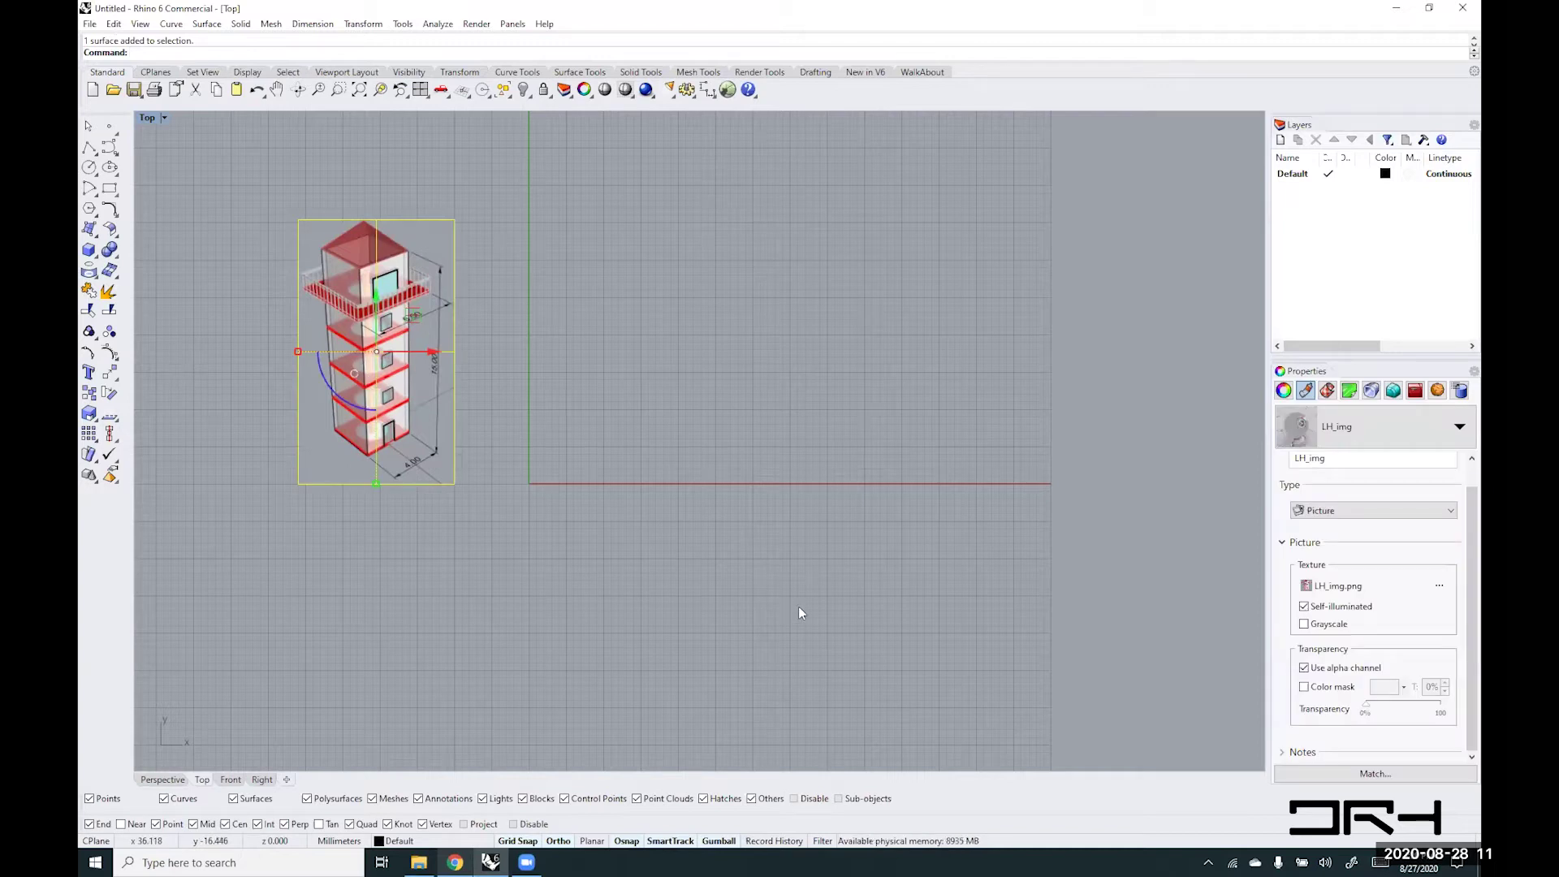
{"action": "type", "text": "la2d"}
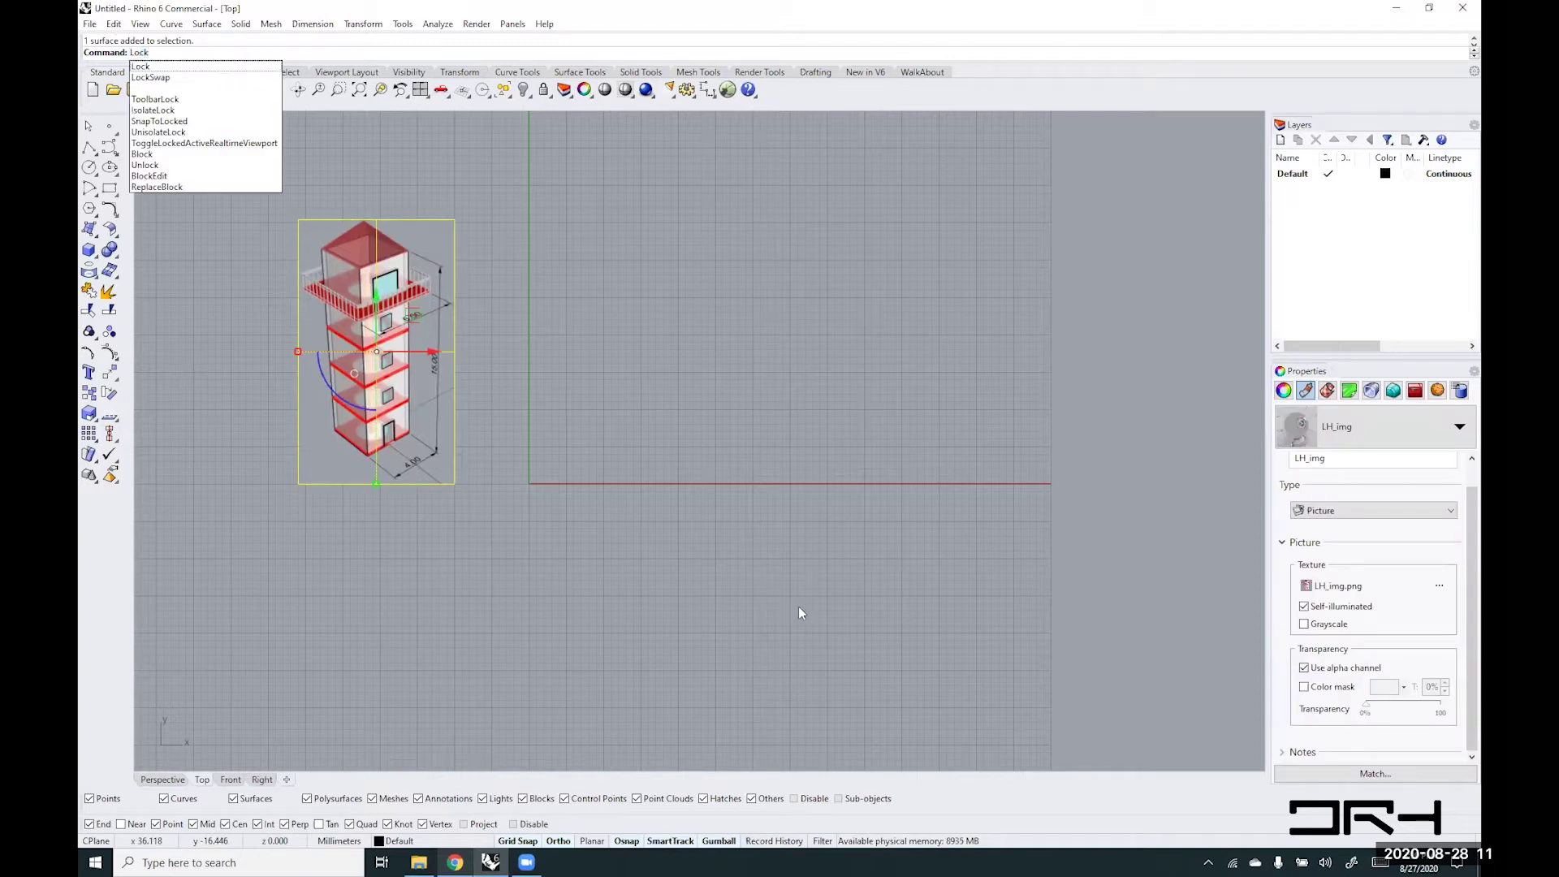
{"action": "key", "text": "Return"}
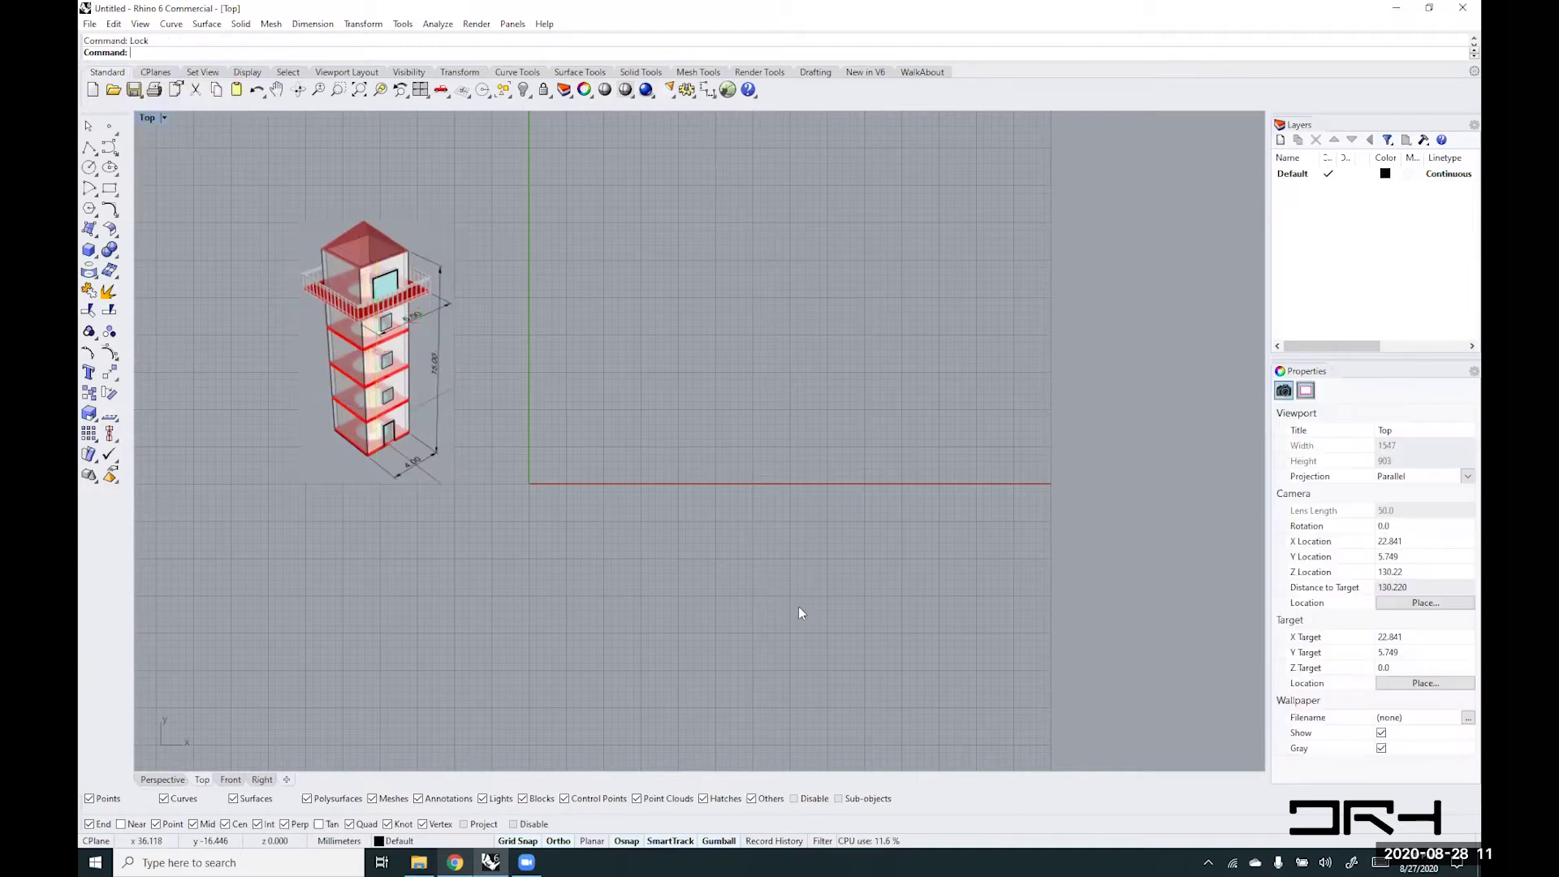
- Examine the locked picture from several angles in the Perspective view, and up close in the Top view of the four-viewport layout
{"action": "double_click", "coordinate": [145, 118]}
{"action": "double_click", "coordinate": [718, 118]}
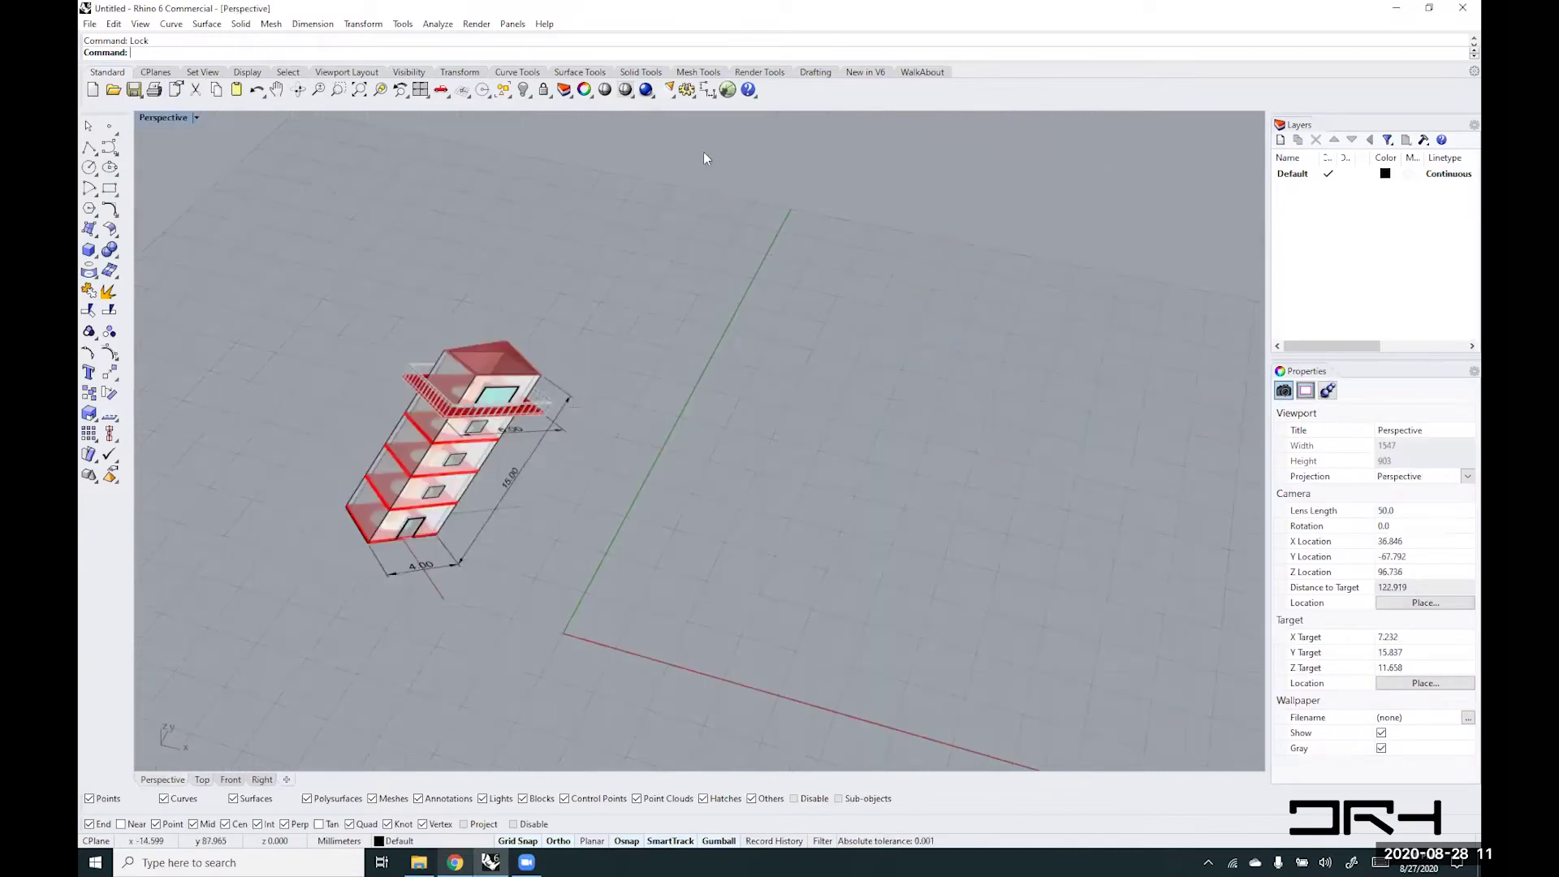
{"action": "right_click_drag", "start_coordinate": [500, 624], "coordinate": [675, 598]}
{"action": "right_click_drag", "start_coordinate": [794, 613], "coordinate": [755, 615]}
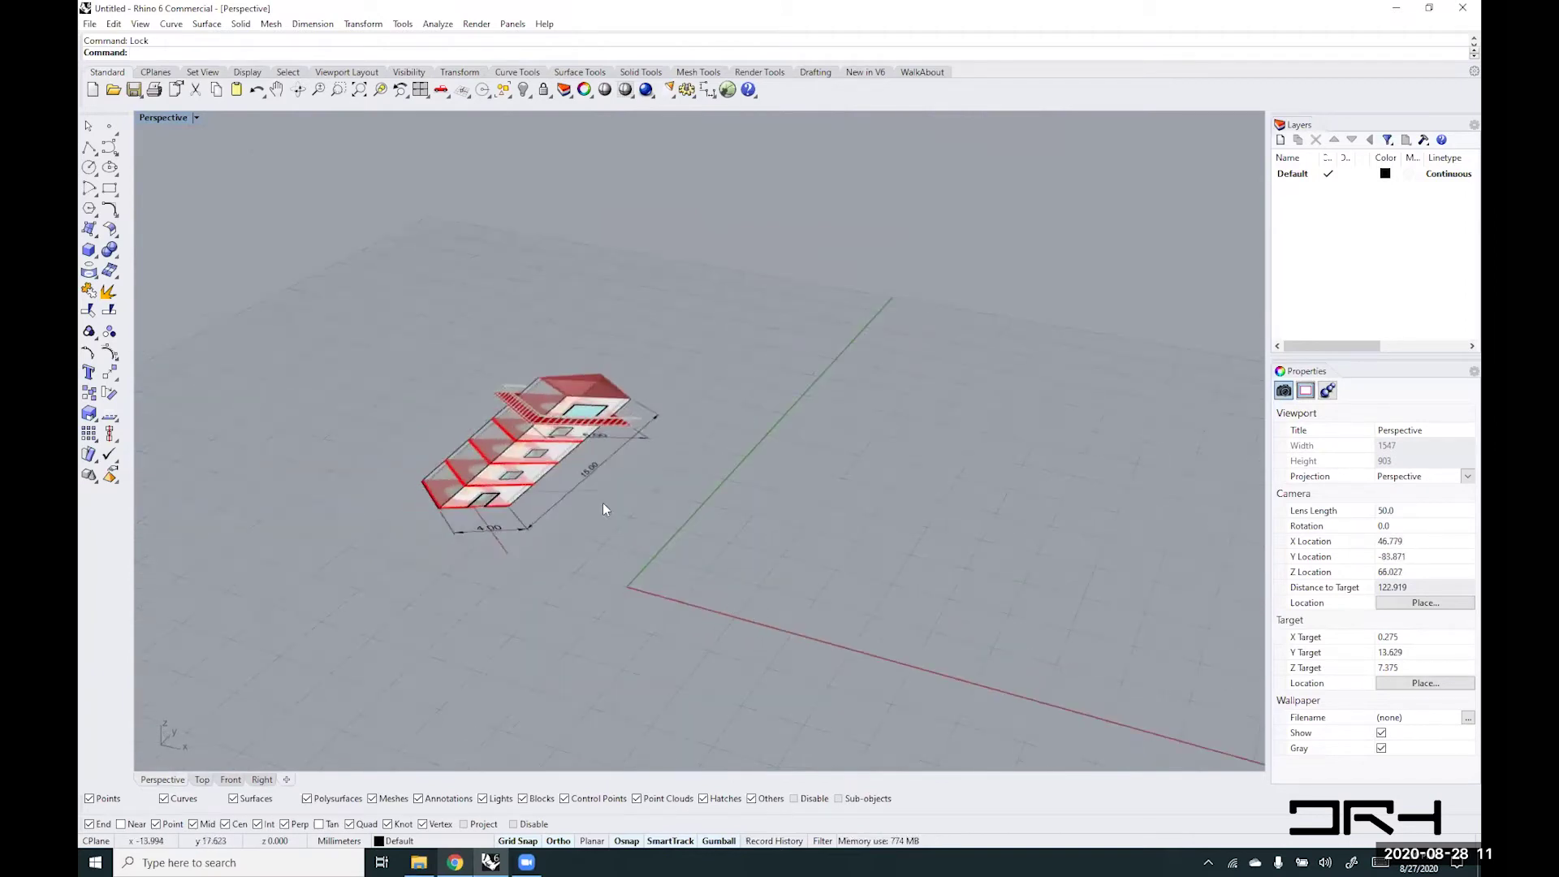
{"action": "right_click_drag", "start_coordinate": [542, 577], "coordinate": [437, 534]}
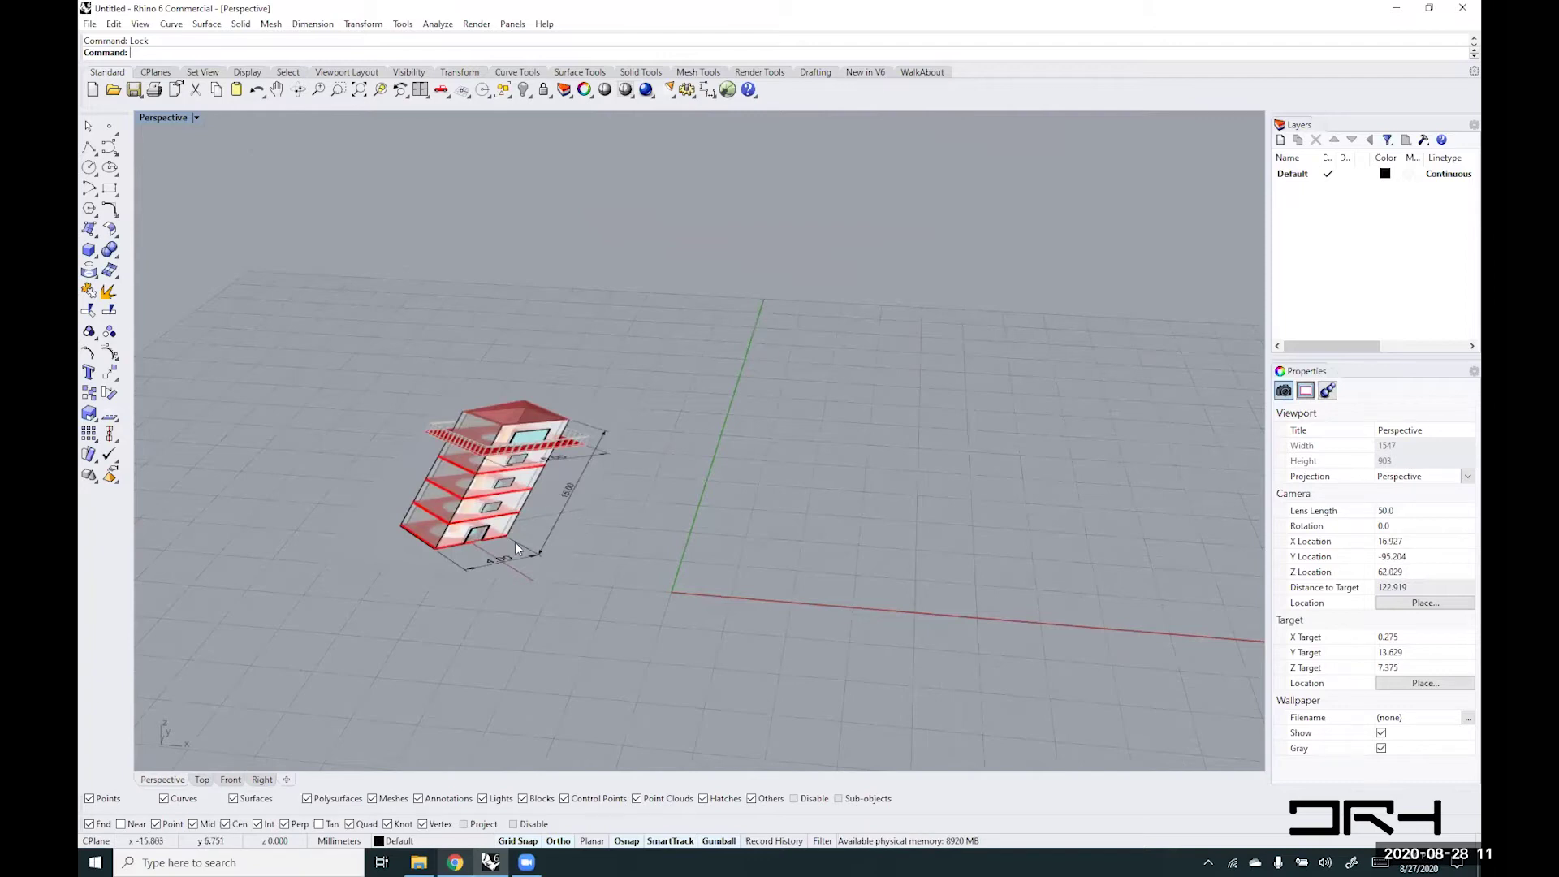
{"action": "right_click_drag", "start_coordinate": [515, 542], "coordinate": [671, 510]}
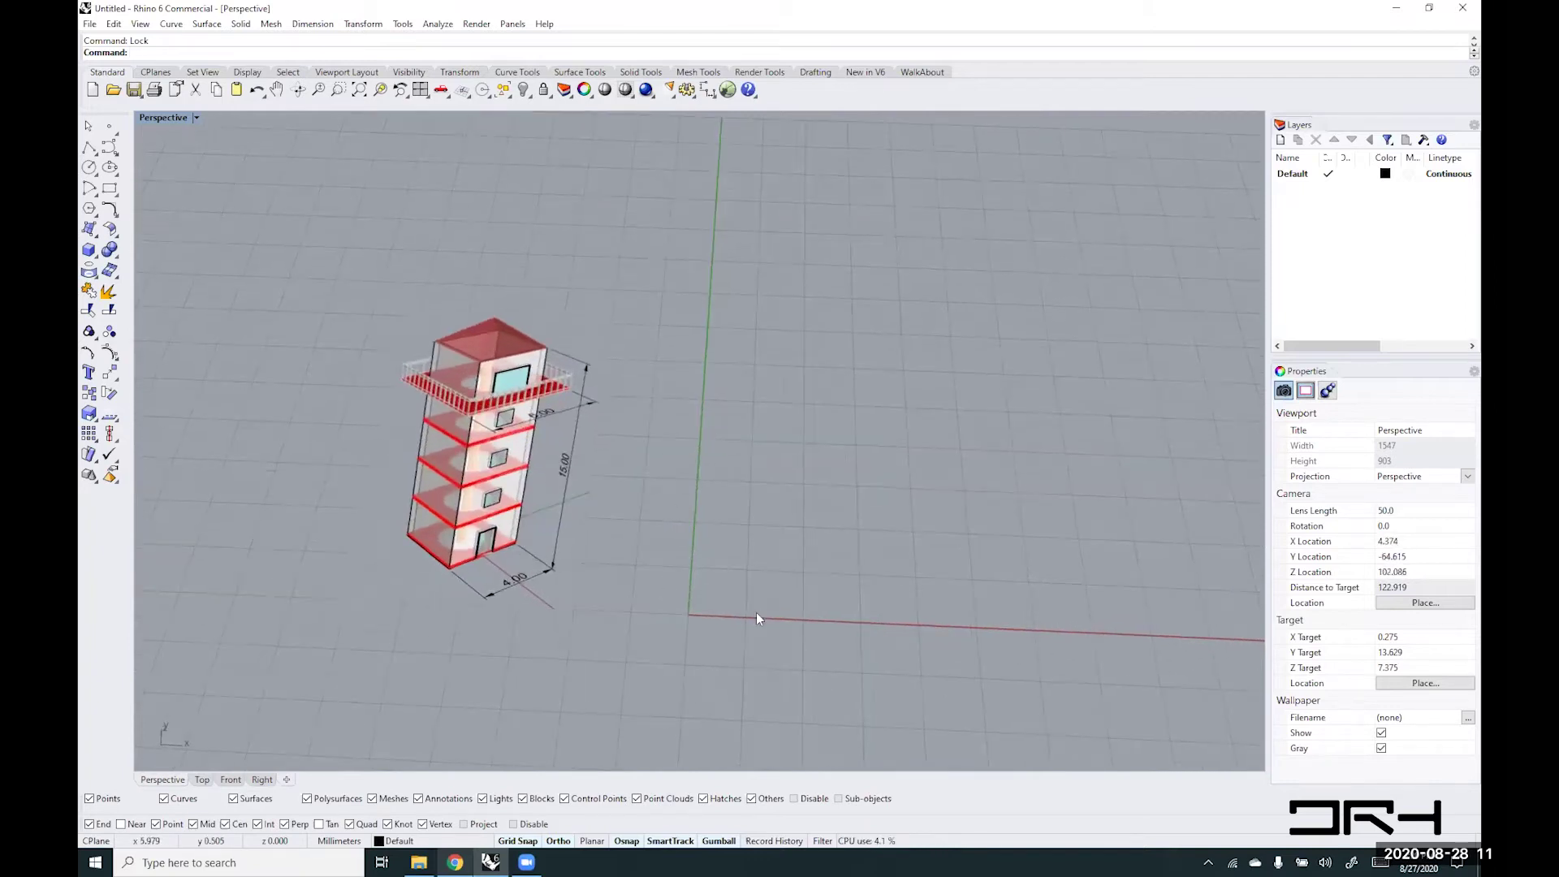
{"action": "right_click_drag", "start_coordinate": [757, 618], "coordinate": [839, 605]}
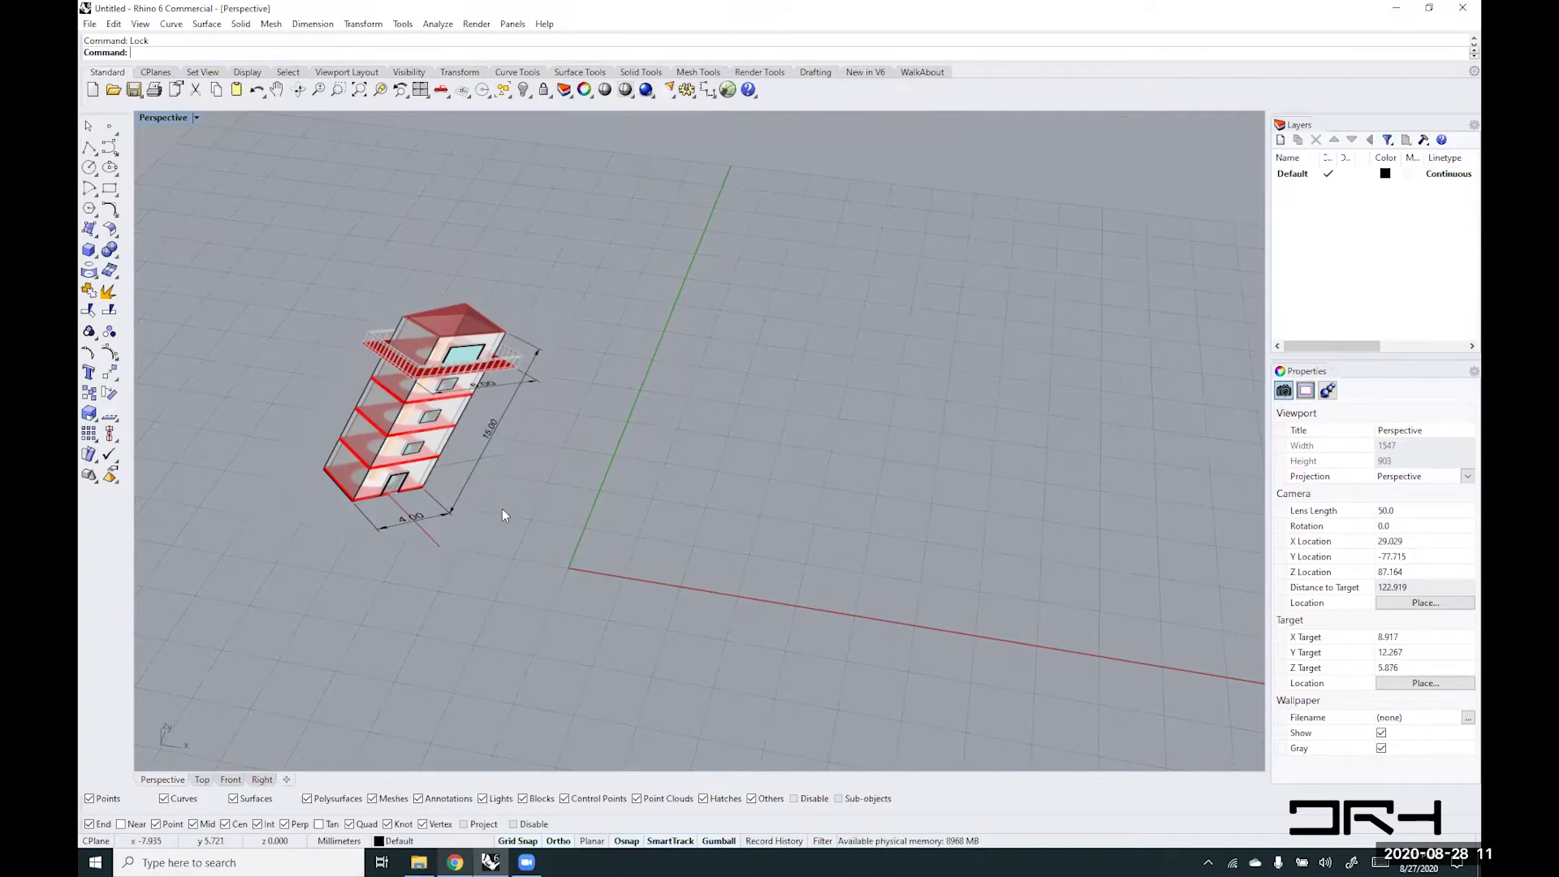
{"action": "double_click", "coordinate": [162, 116]}
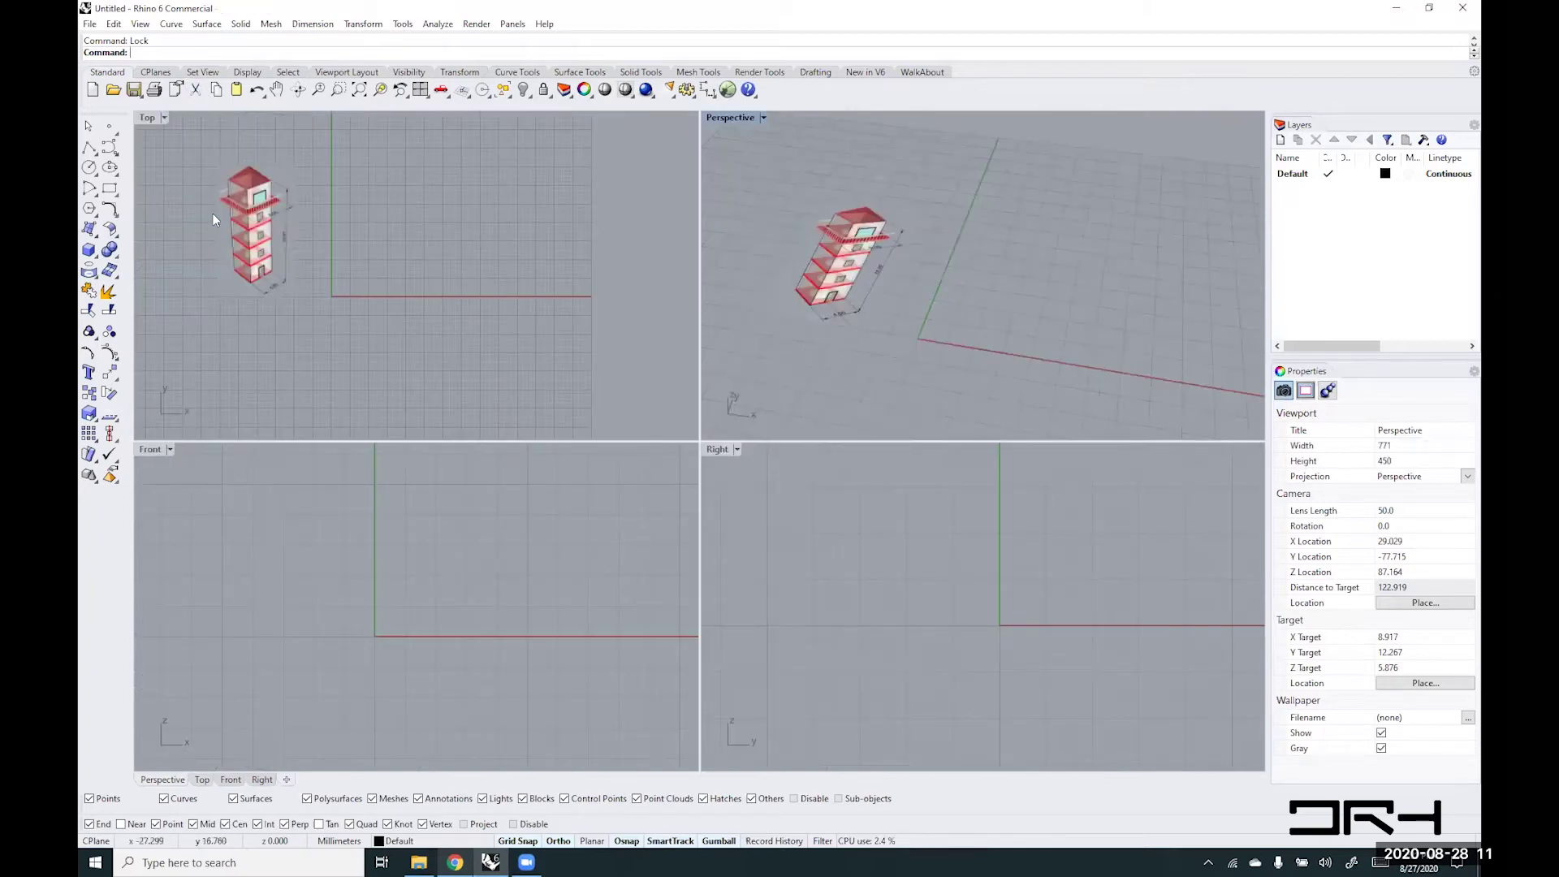
{"action": "scroll", "coordinate": [247, 220], "scroll_direction": "up", "scroll_amount": 5}
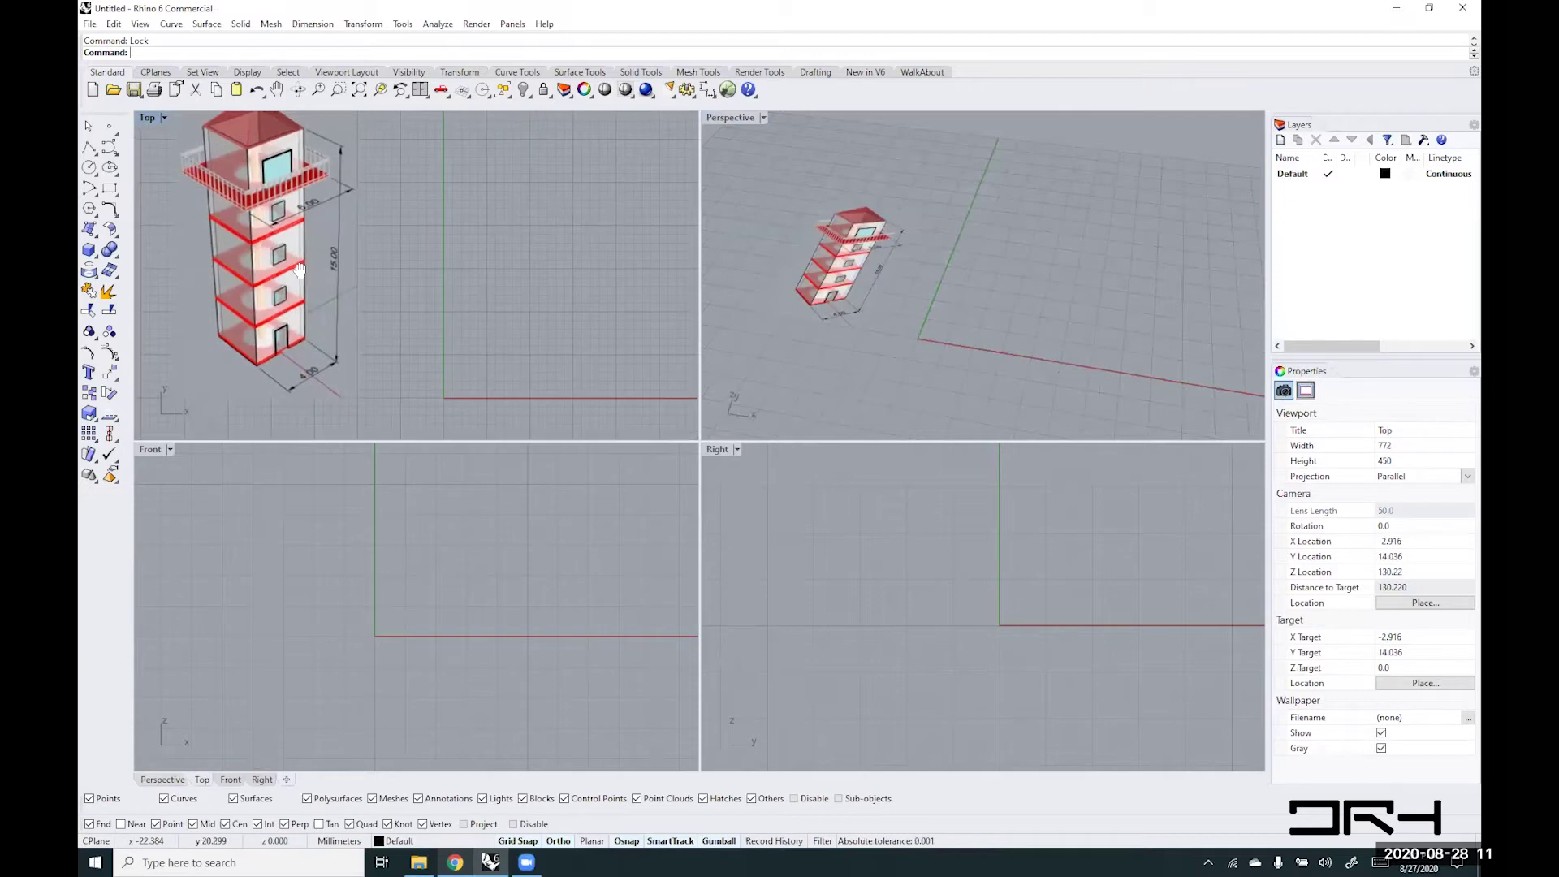
- Narrow the Top viewport and widen the Perspective viewport beside it
{"action": "mouse_move", "coordinate": [300, 270]}
{"action": "right_mouse_down"}
{"action": "mouse_move", "coordinate": [365, 307]}
{"action": "mouse_move", "coordinate": [290, 292]}
{"action": "right_mouse_up"}
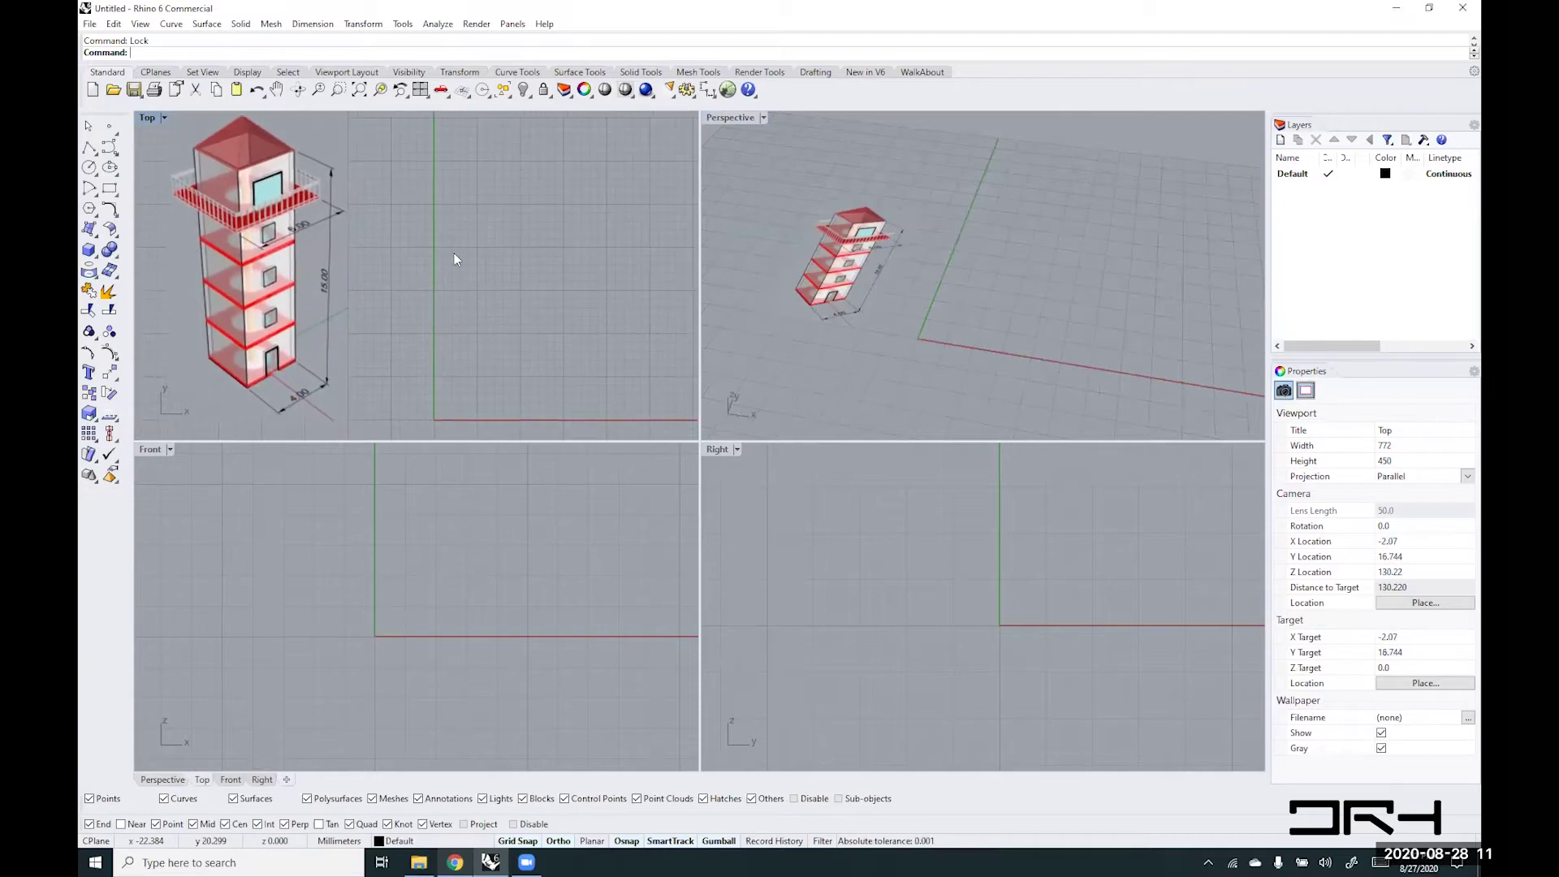
{"action": "left_click", "coordinate": [705, 325]}
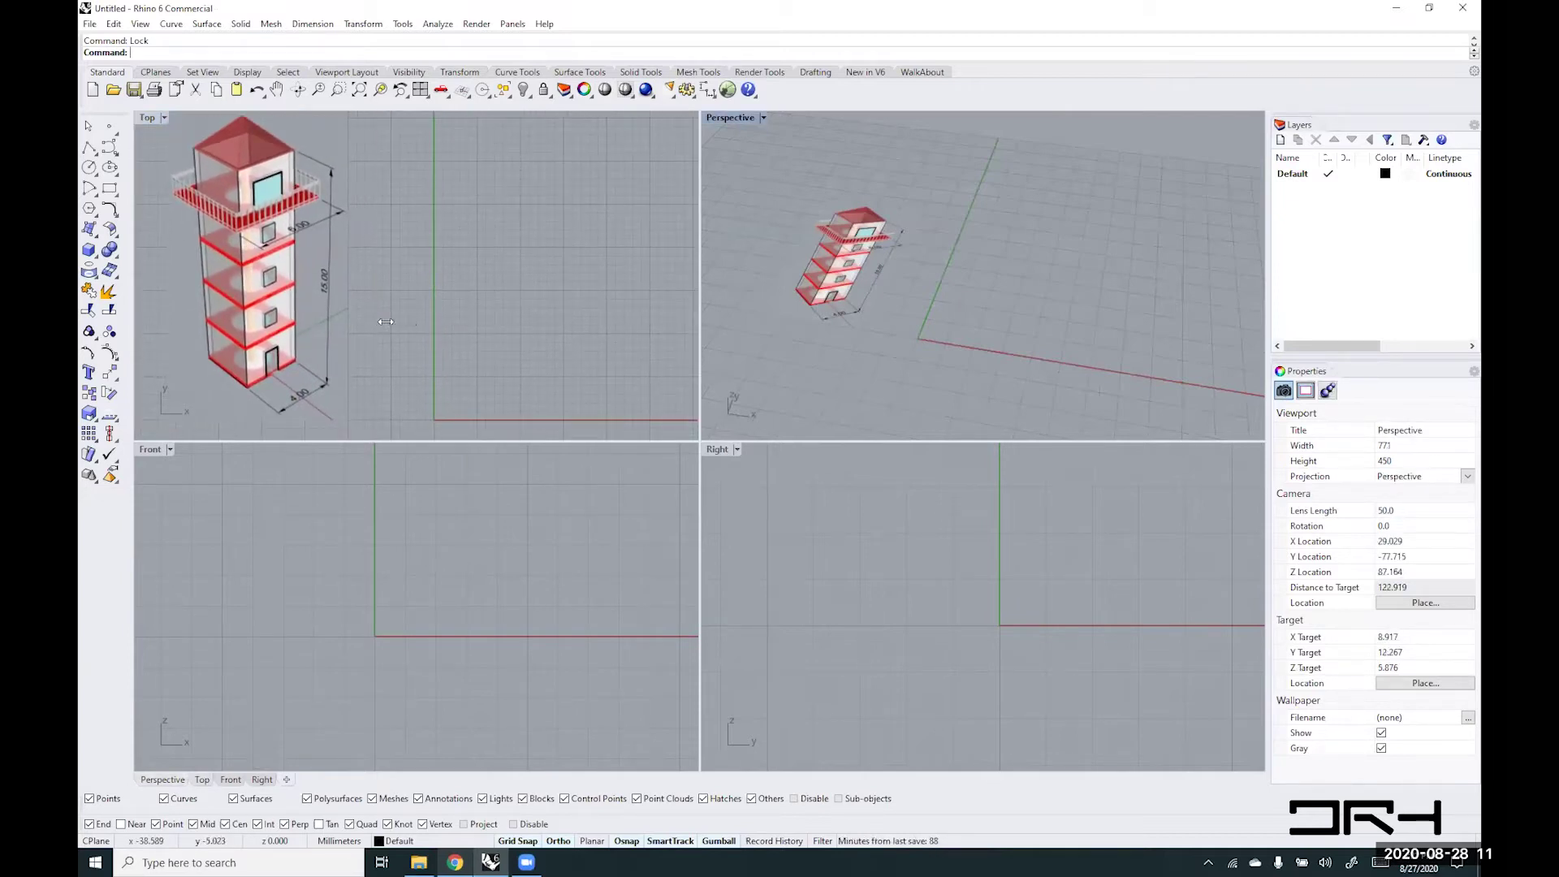
{"action": "left_click_drag", "start_coordinate": [386, 321], "coordinate": [385, 322]}
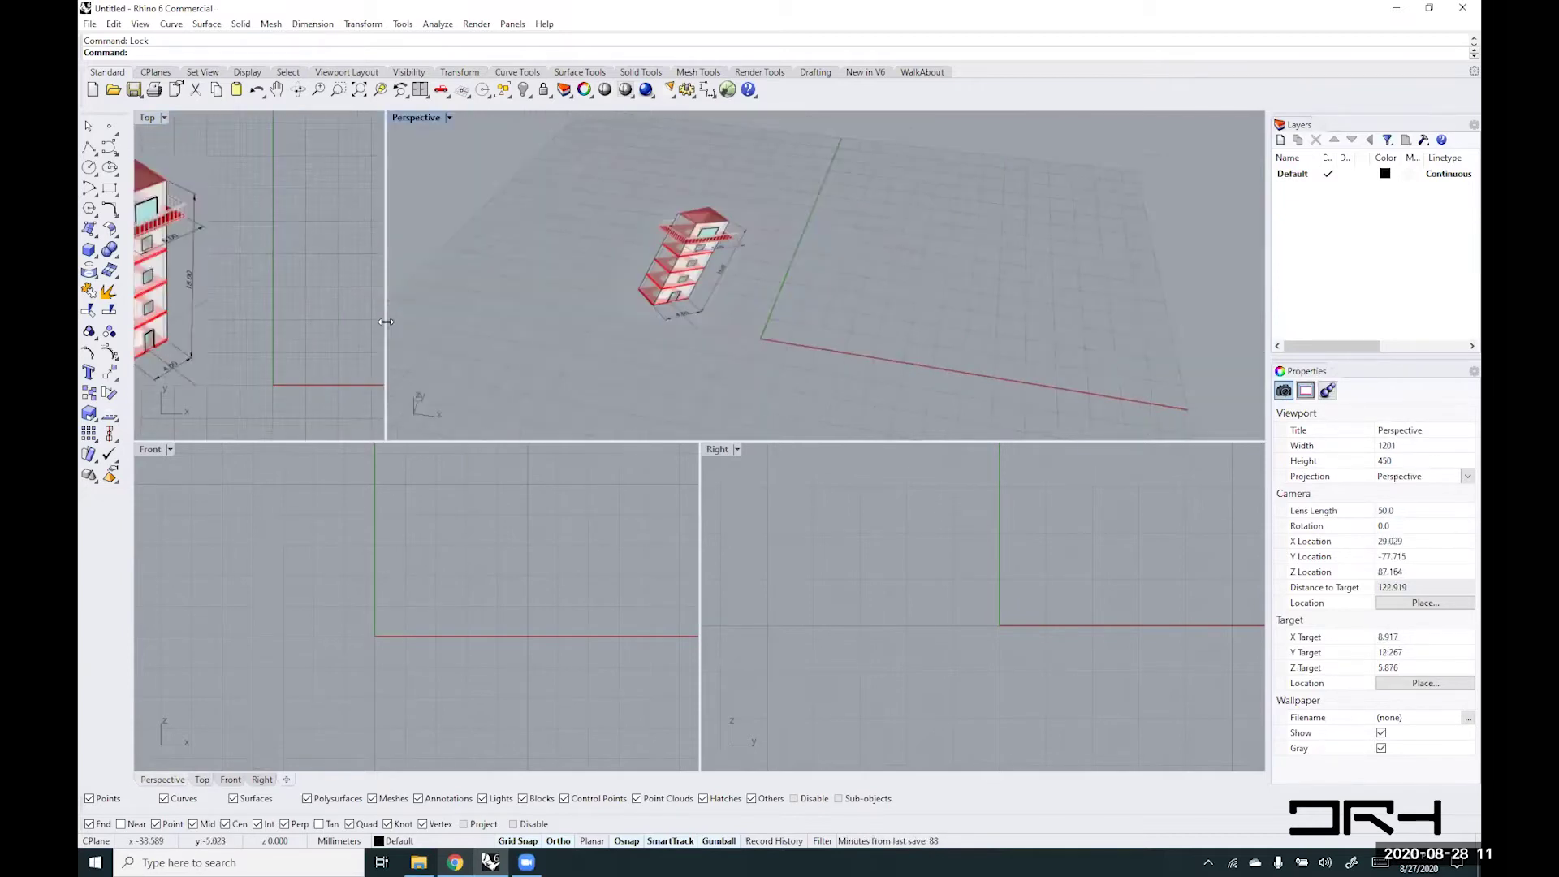
- Unlock the locked lighthouse picture
{"action": "left_click", "coordinate": [300, 344]}
{"action": "type", "text": "Un"}
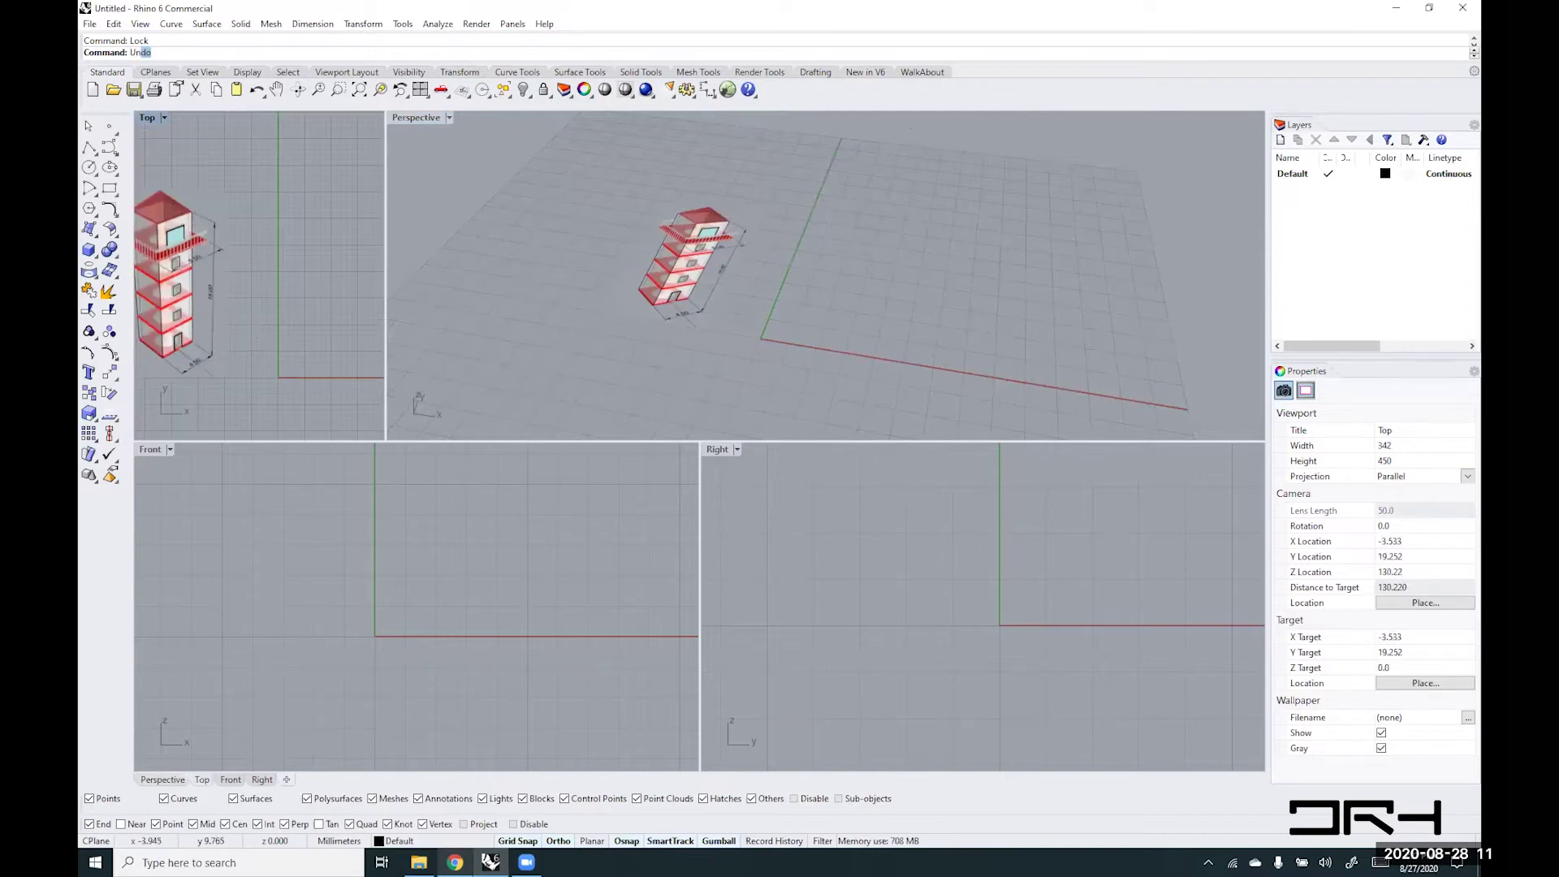
{"action": "type", "text": "lock"}
{"action": "key", "text": "Return"}
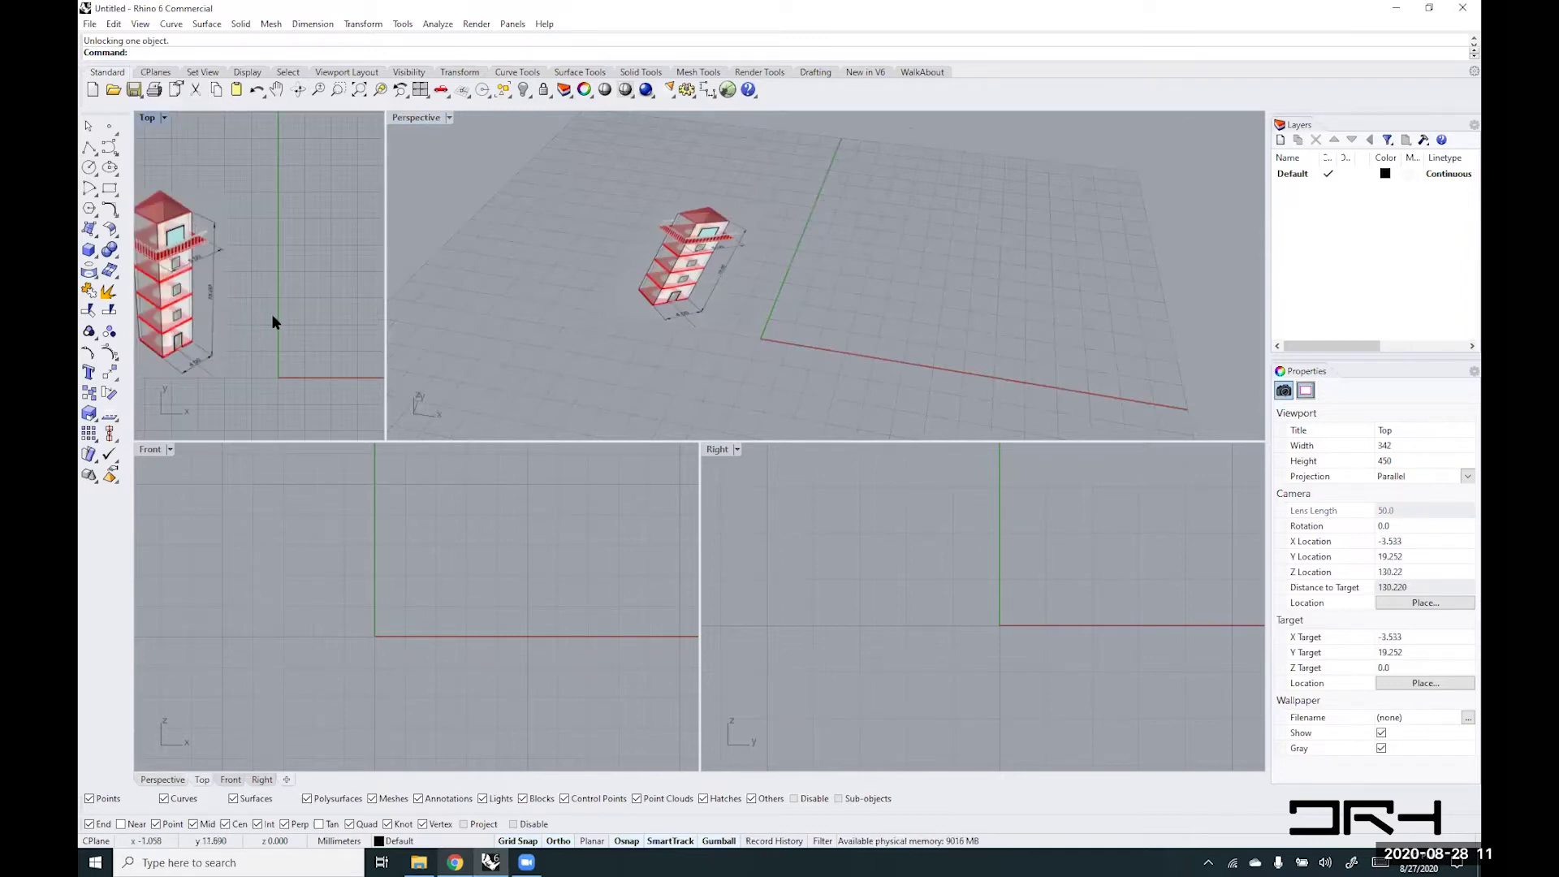
- Move the lighthouse picture in the Top view far from the origin along negative X, to about X -97
{"action": "scroll", "coordinate": [271, 322], "scroll_direction": "down", "scroll_amount": 5}
{"action": "left_click_drag", "start_coordinate": [256, 308], "coordinate": [181, 300]}
{"action": "left_click", "coordinate": [159, 307]}
{"action": "scroll", "coordinate": [162, 304], "scroll_direction": "up", "scroll_amount": 3}
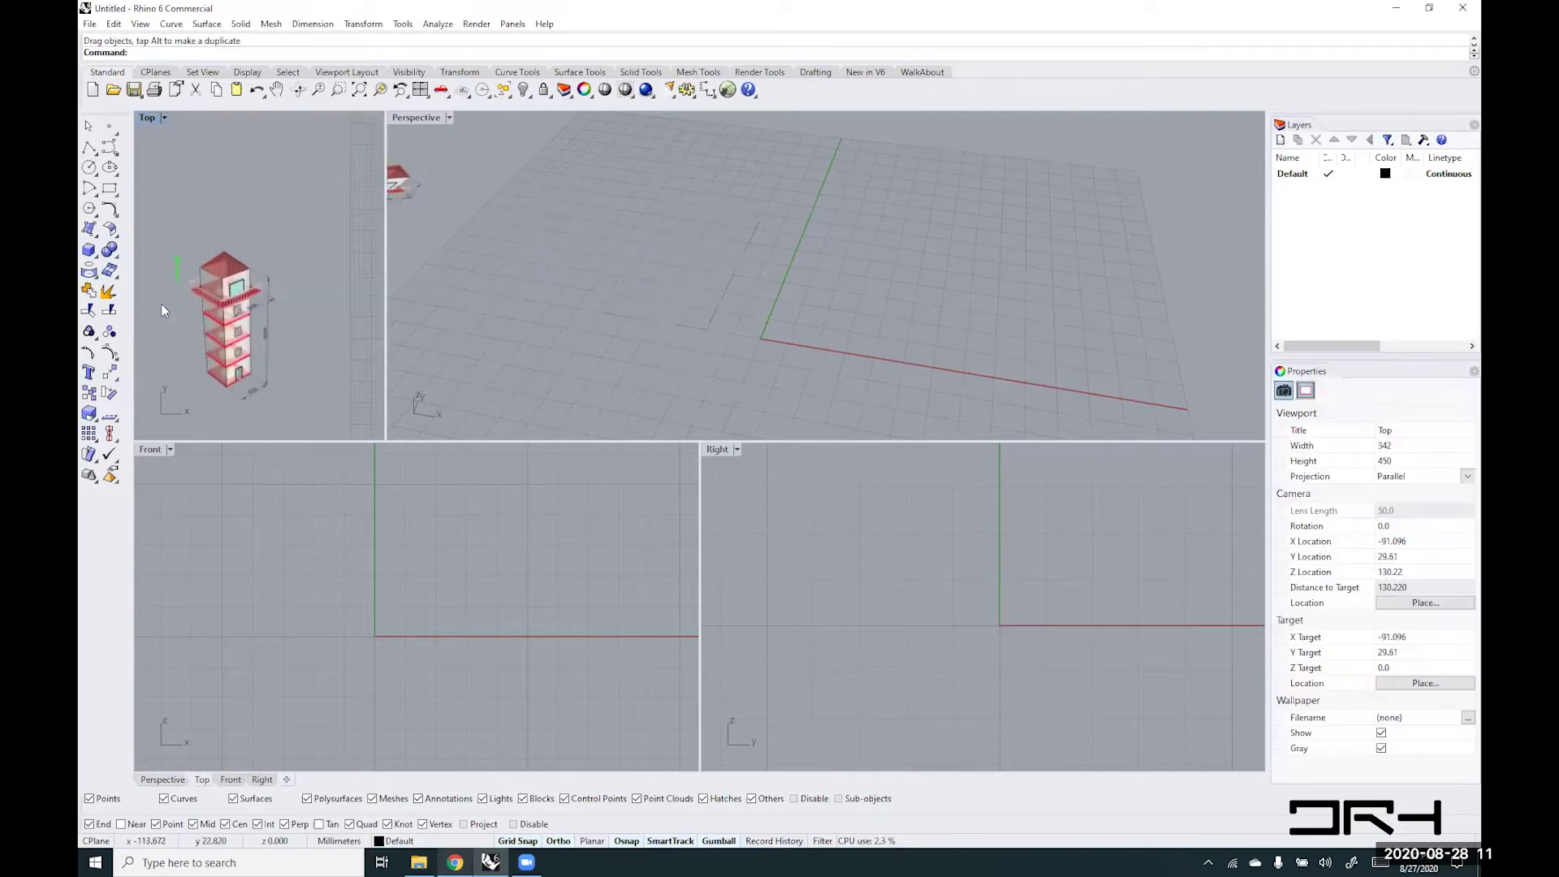
{"action": "scroll", "coordinate": [227, 336], "scroll_direction": "up", "scroll_amount": 5}
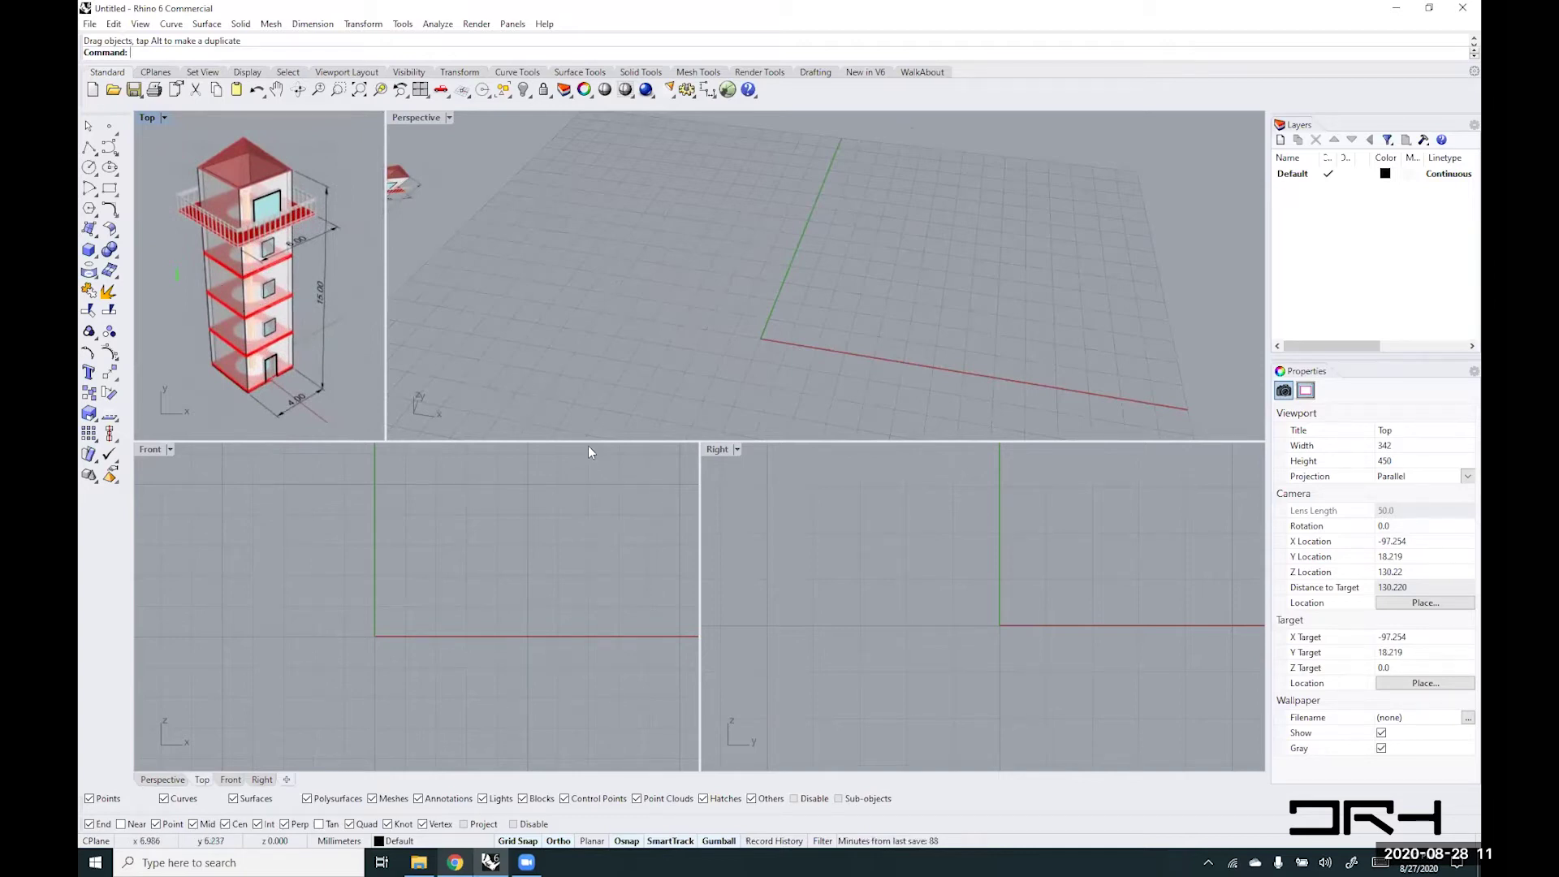
- Enlarge the Top and Perspective viewports over Front and Right, and frame the whole lighthouse picture in the Top view
{"action": "left_click_drag", "start_coordinate": [591, 442], "coordinate": [613, 726]}
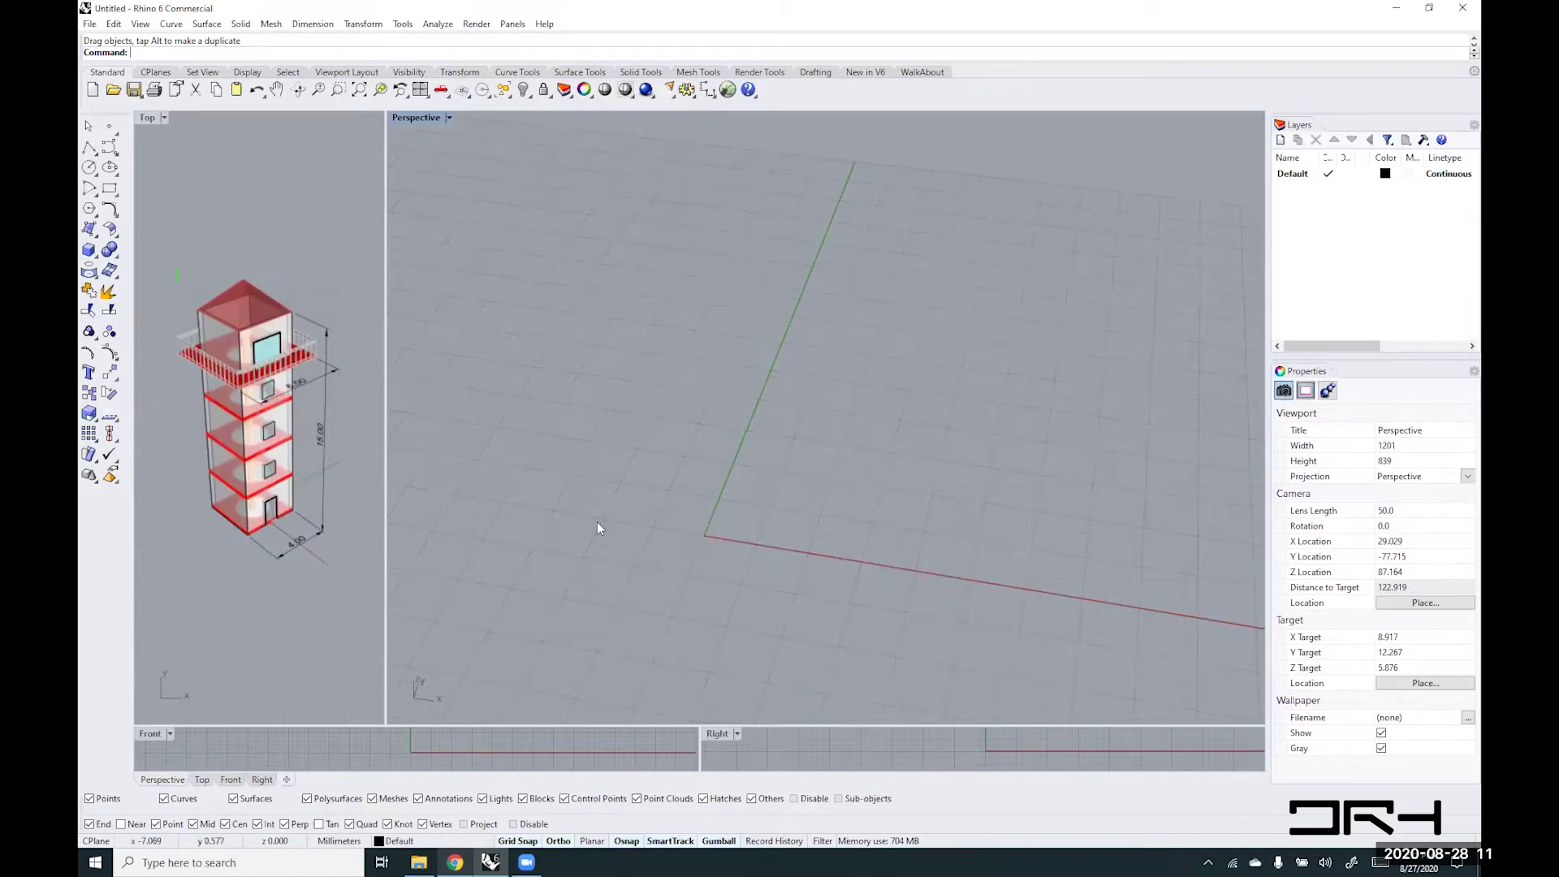
{"action": "right_click_drag", "start_coordinate": [882, 513], "coordinate": [921, 496]}
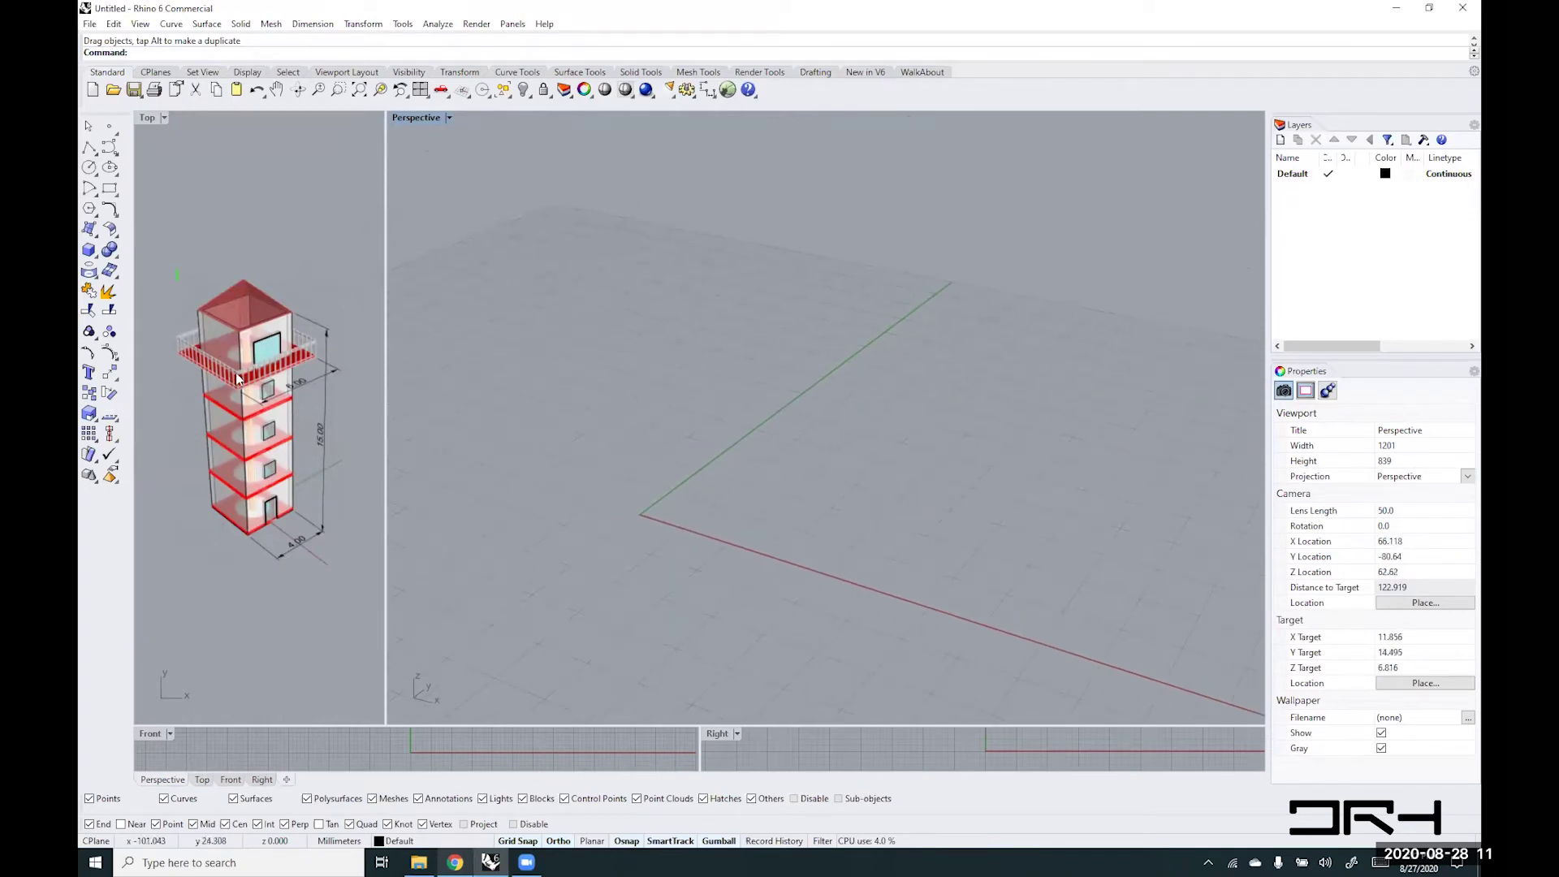
{"action": "scroll", "coordinate": [244, 380], "scroll_direction": "up", "scroll_amount": 2}
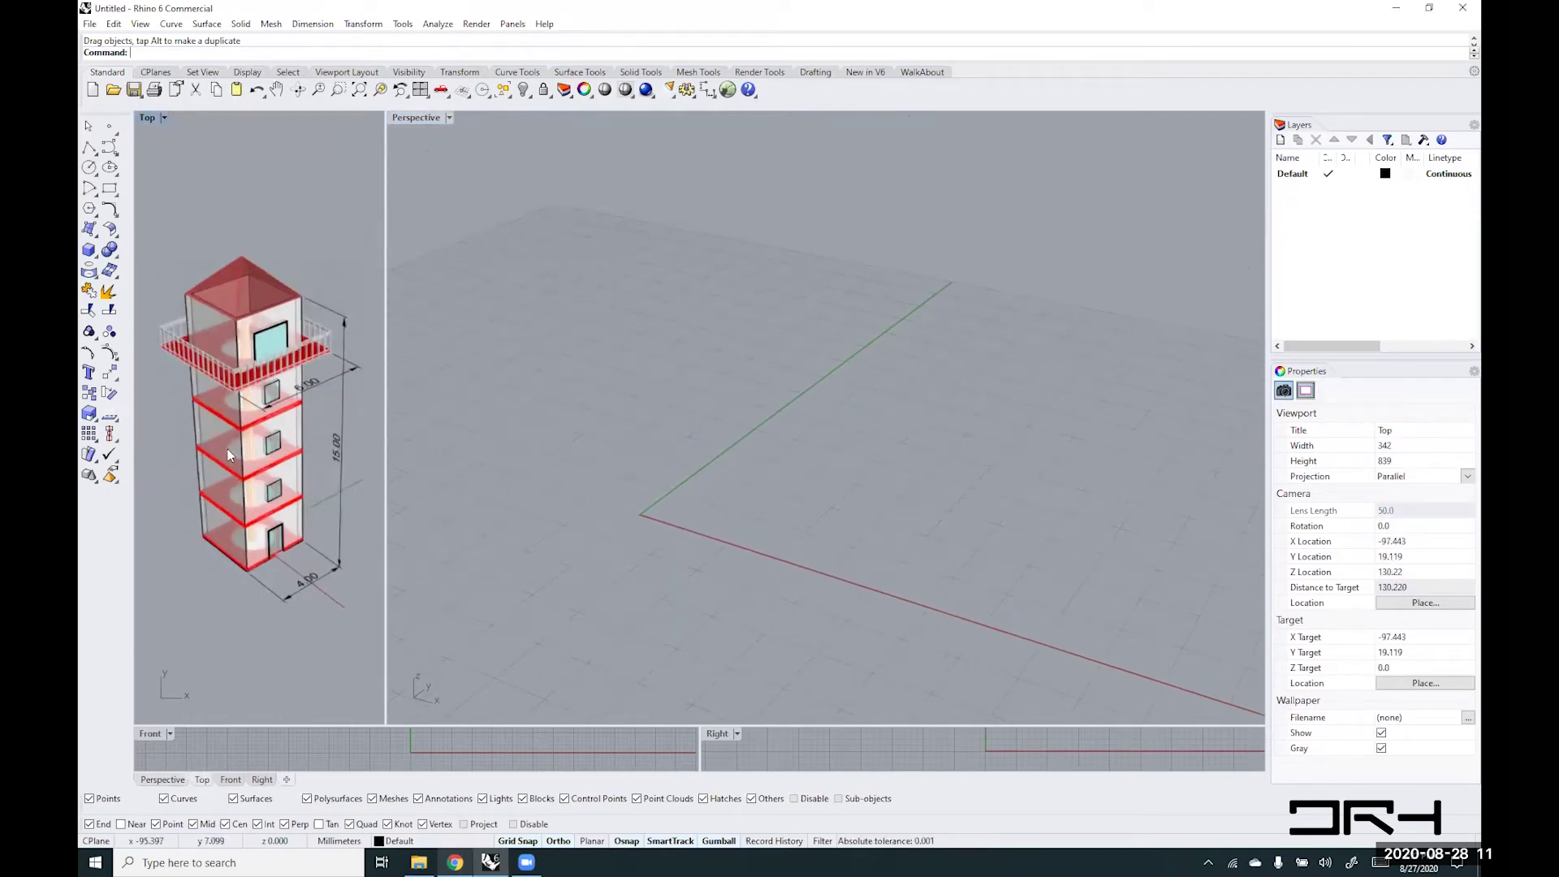
{"action": "right_click_drag", "start_coordinate": [260, 456], "coordinate": [259, 420]}
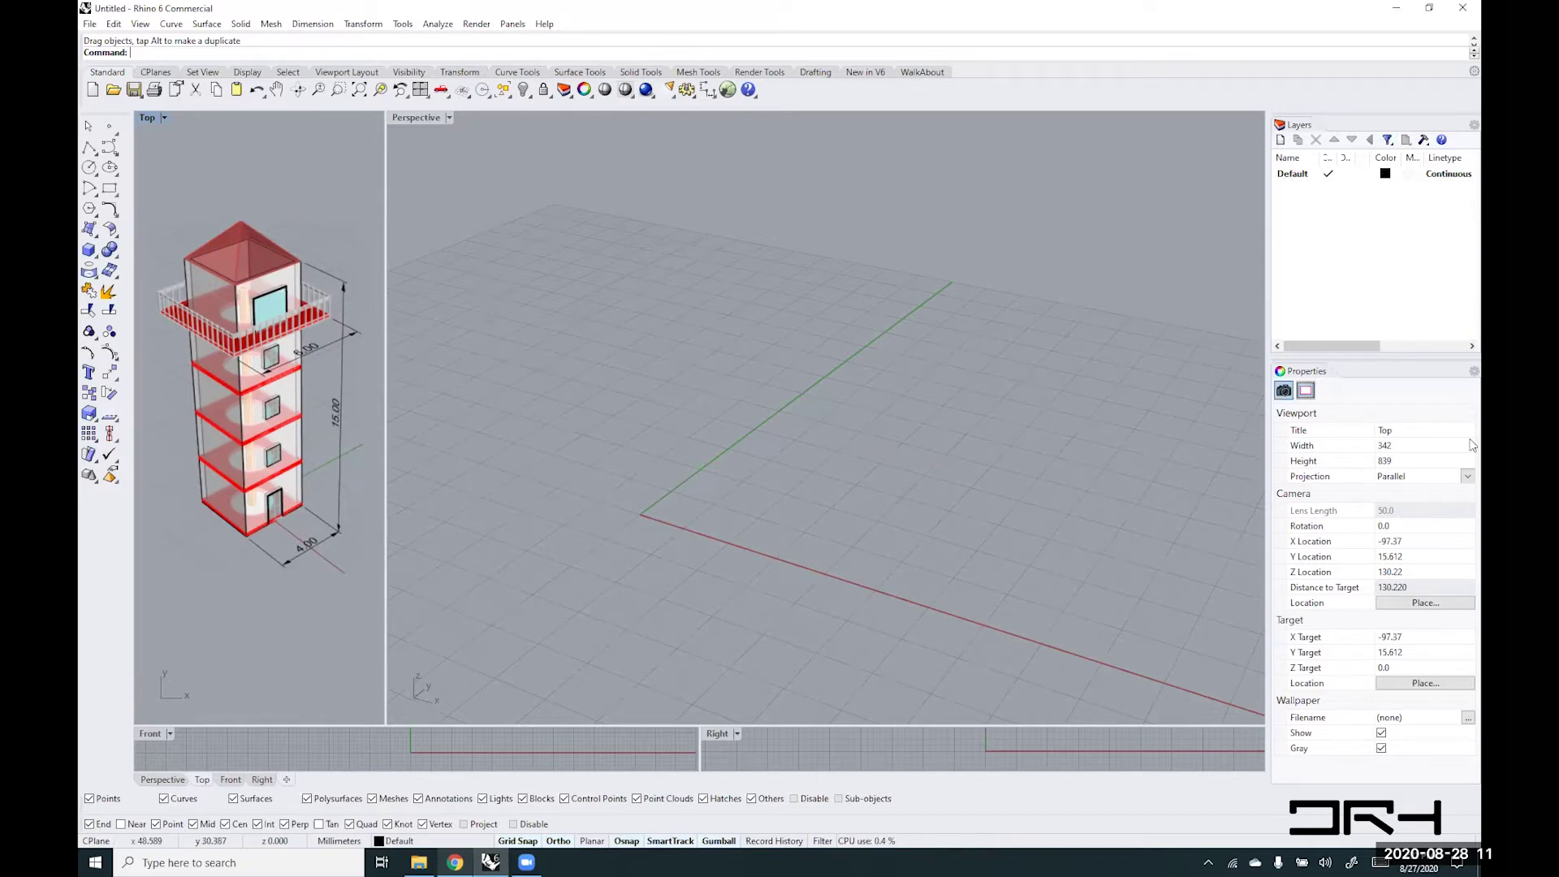
- Create a layer named Ref and set its color to Green
{"action": "left_click", "coordinate": [1282, 141]}
{"action": "type", "text": "Ref"}
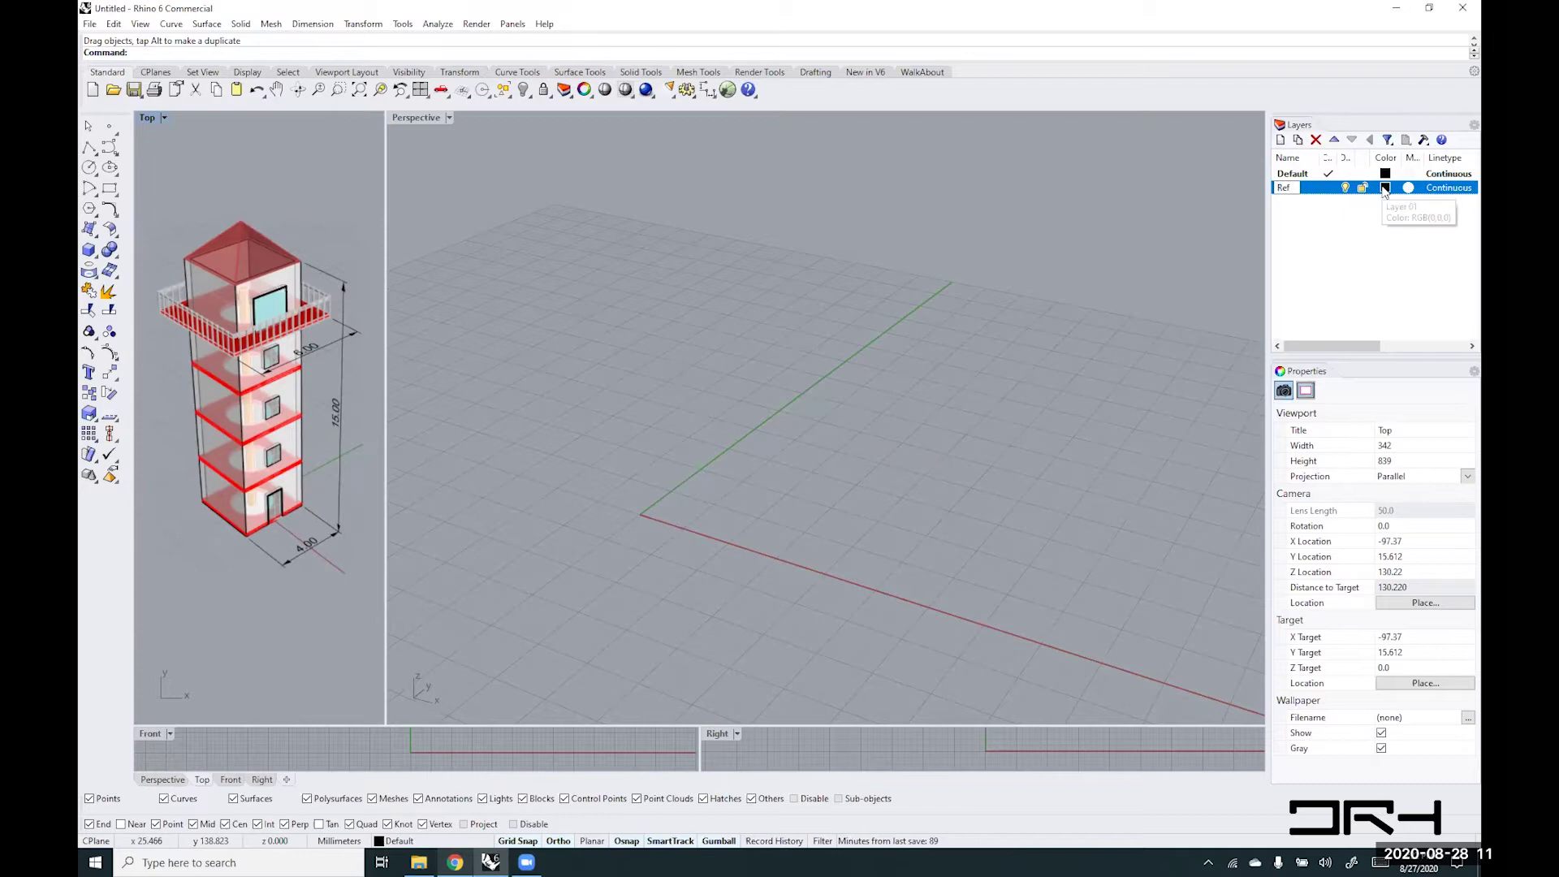
{"action": "left_click", "coordinate": [1385, 188]}
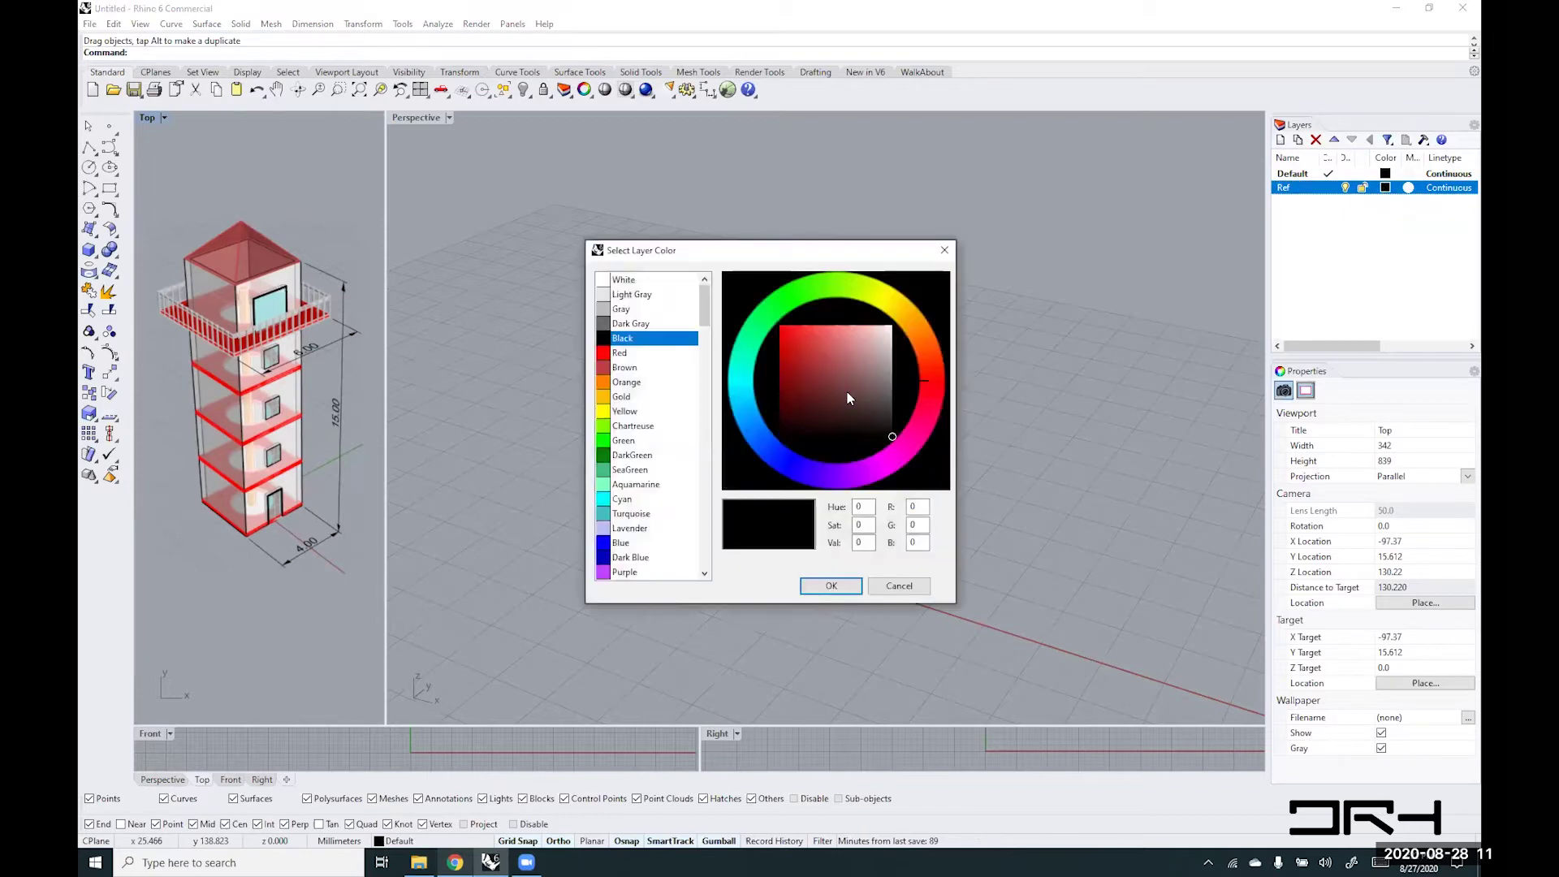
{"action": "left_click", "coordinate": [623, 440]}
{"action": "left_click", "coordinate": [831, 586]}
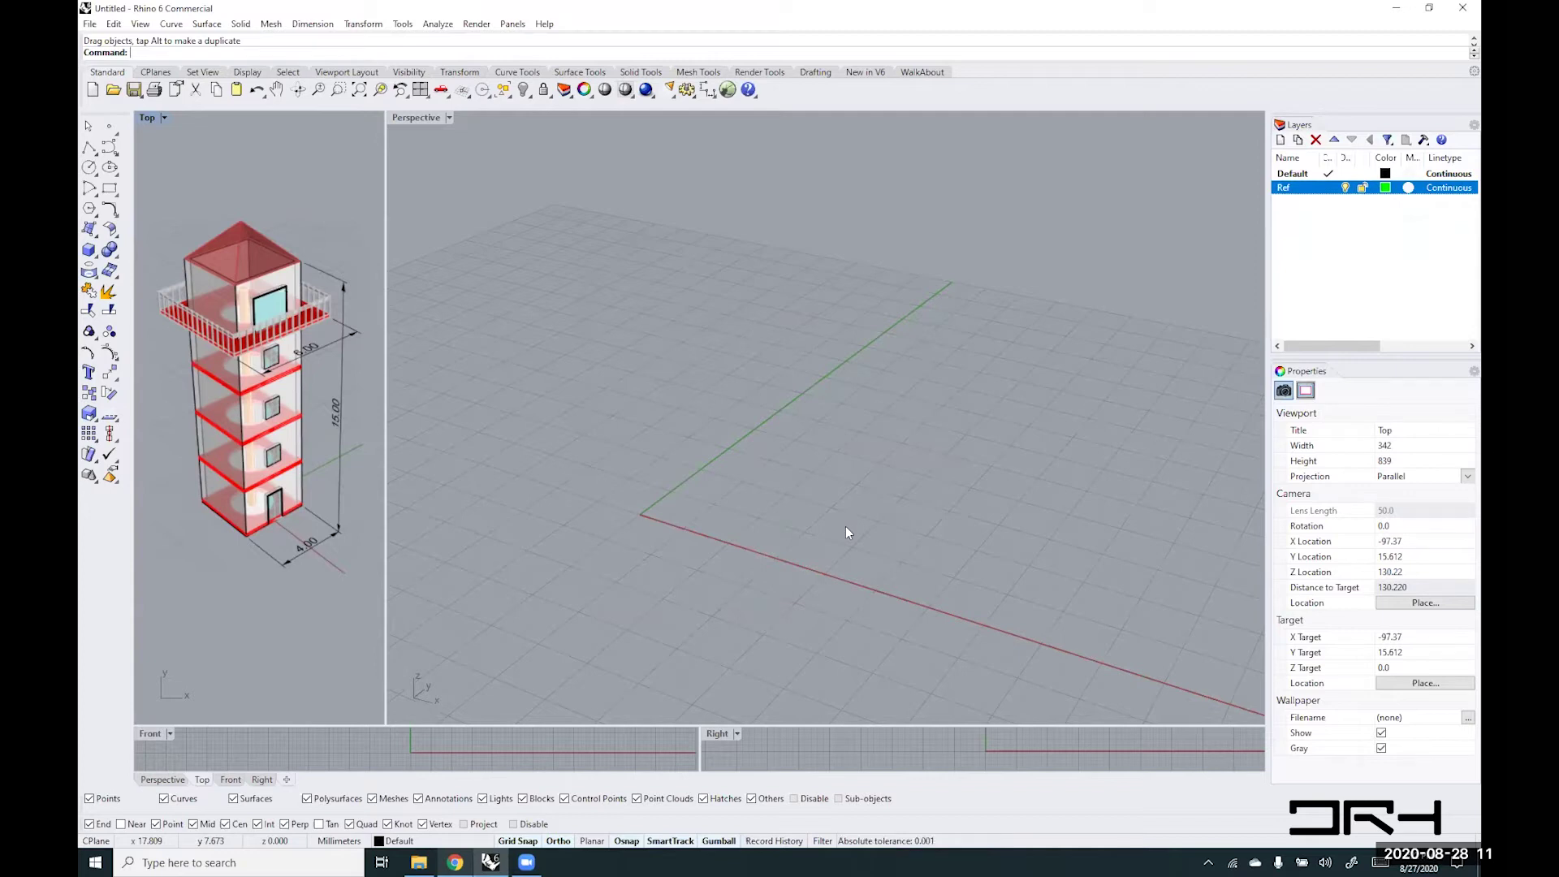
- Draw a 4 by 4 rectangle centered on the origin in the Perspective view
{"action": "type", "text": "Rec"}
{"action": "key", "text": "Return"}
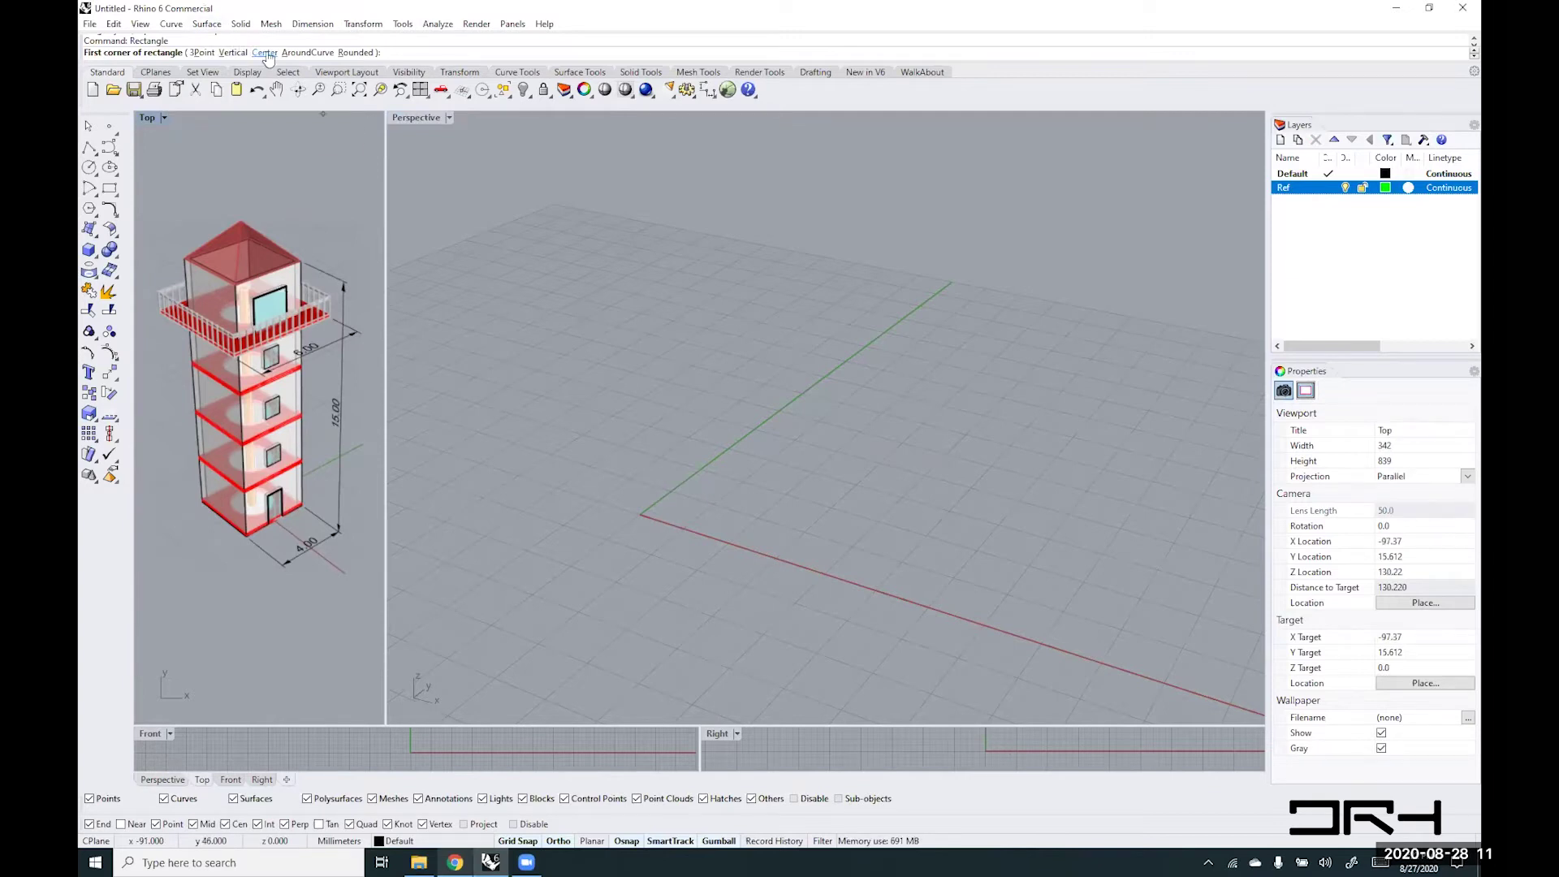
{"action": "left_click", "coordinate": [266, 54]}
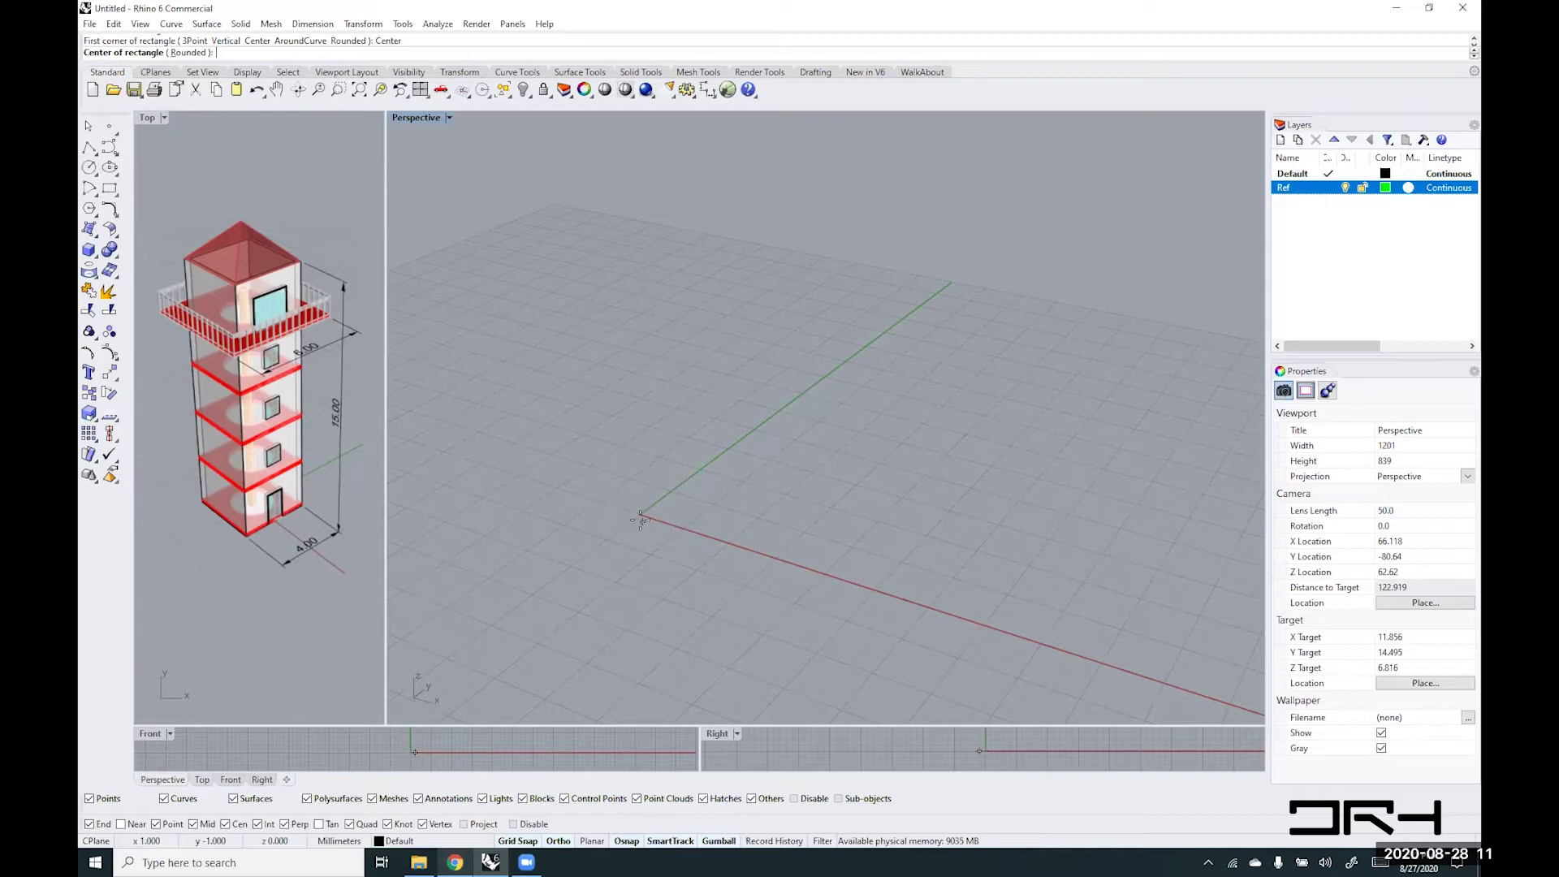
{"action": "scroll", "coordinate": [638, 506], "scroll_direction": "up", "scroll_amount": 8}
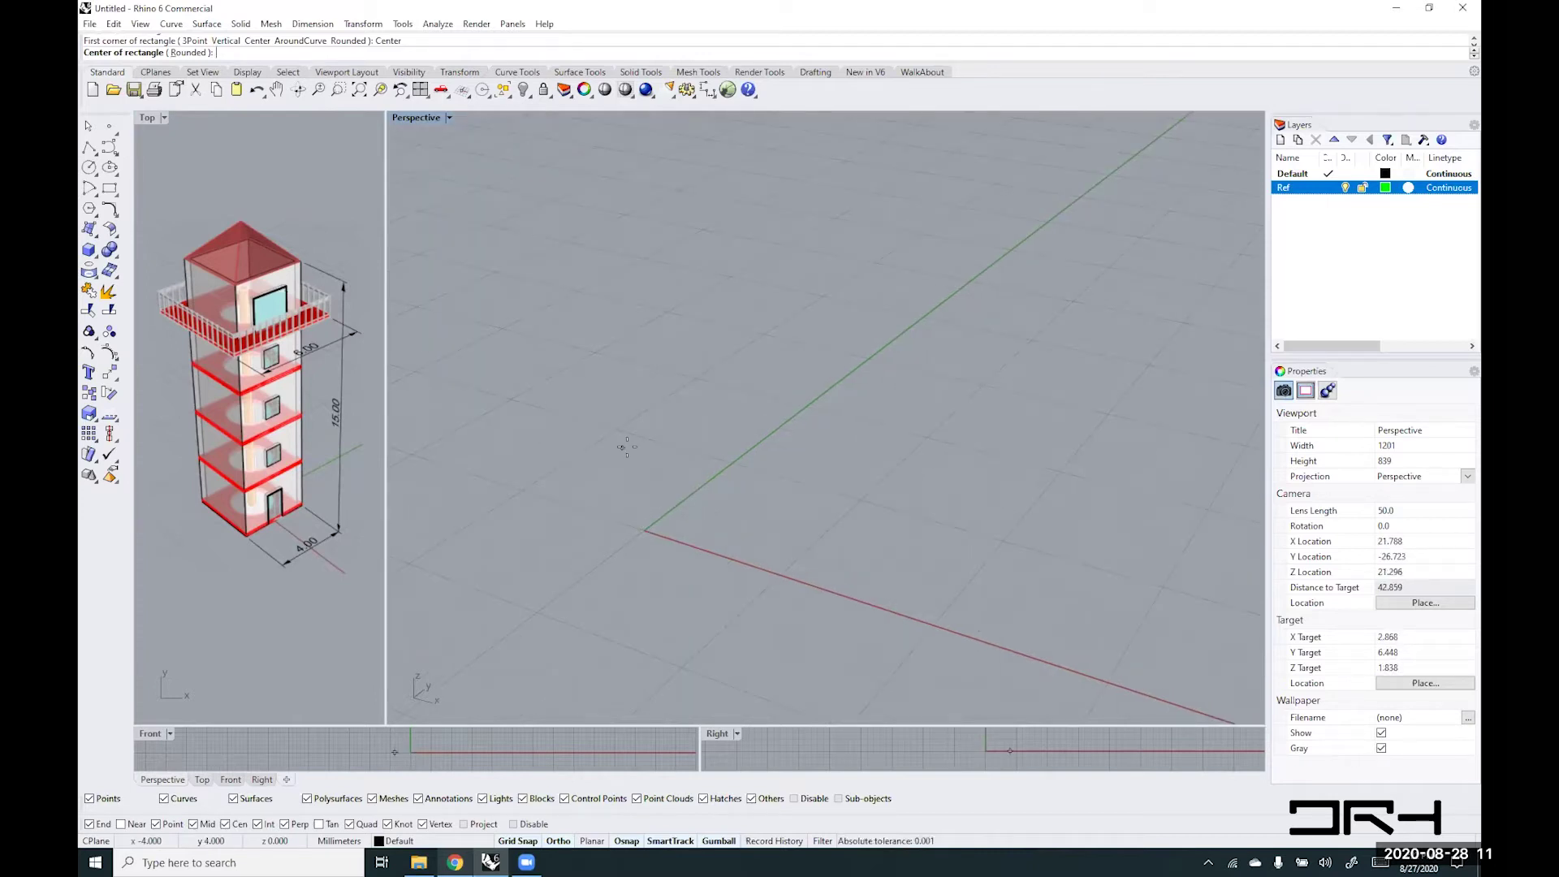
{"action": "type", "text": "0"}
{"action": "key", "text": "Return"}
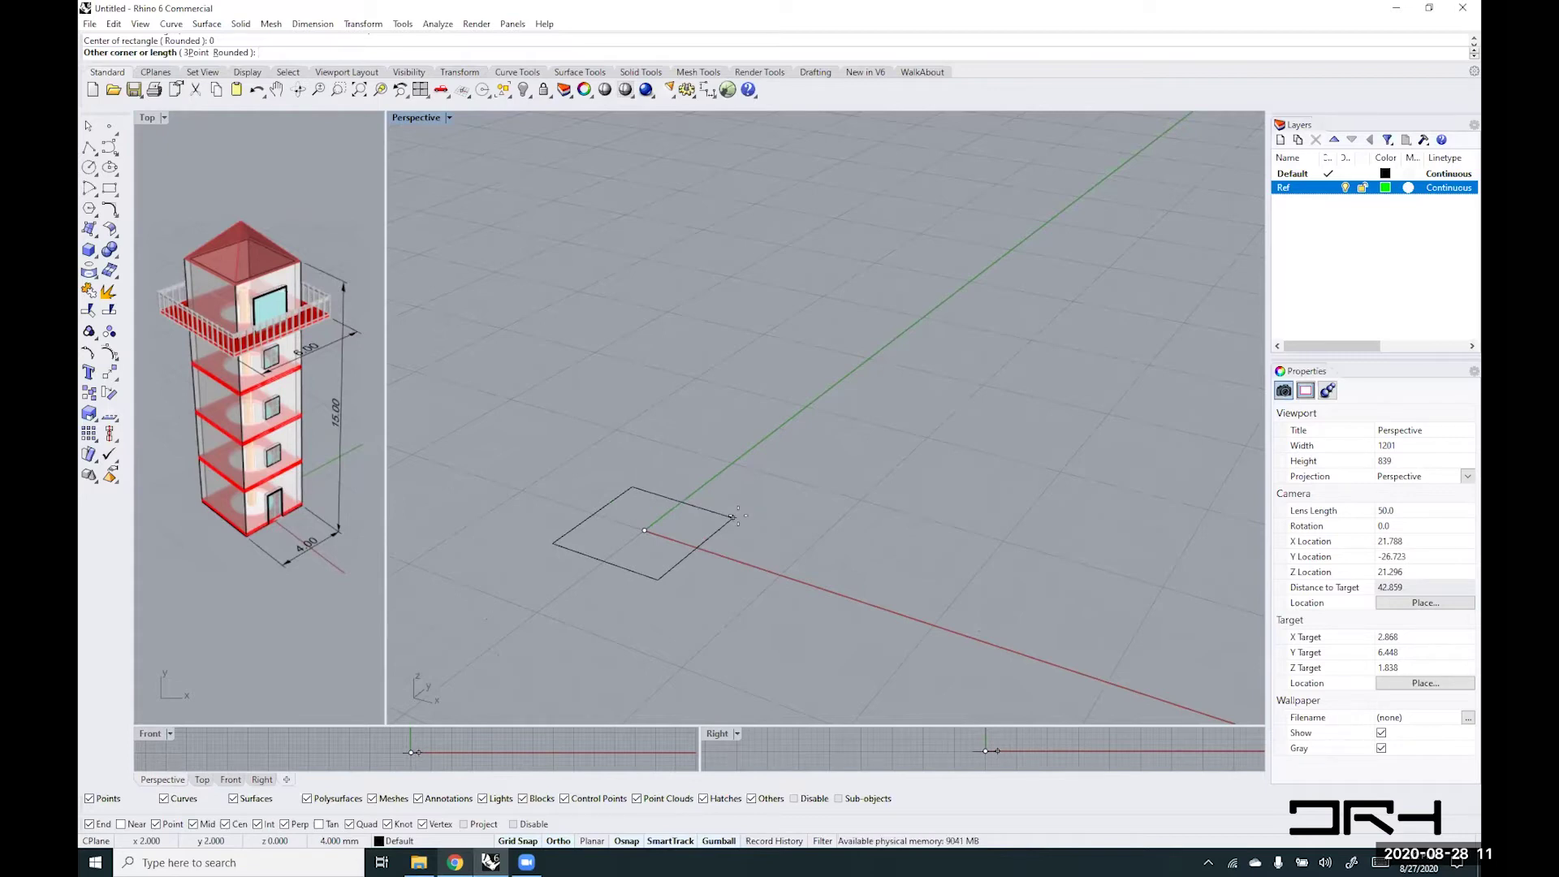
{"action": "type", "text": "4"}
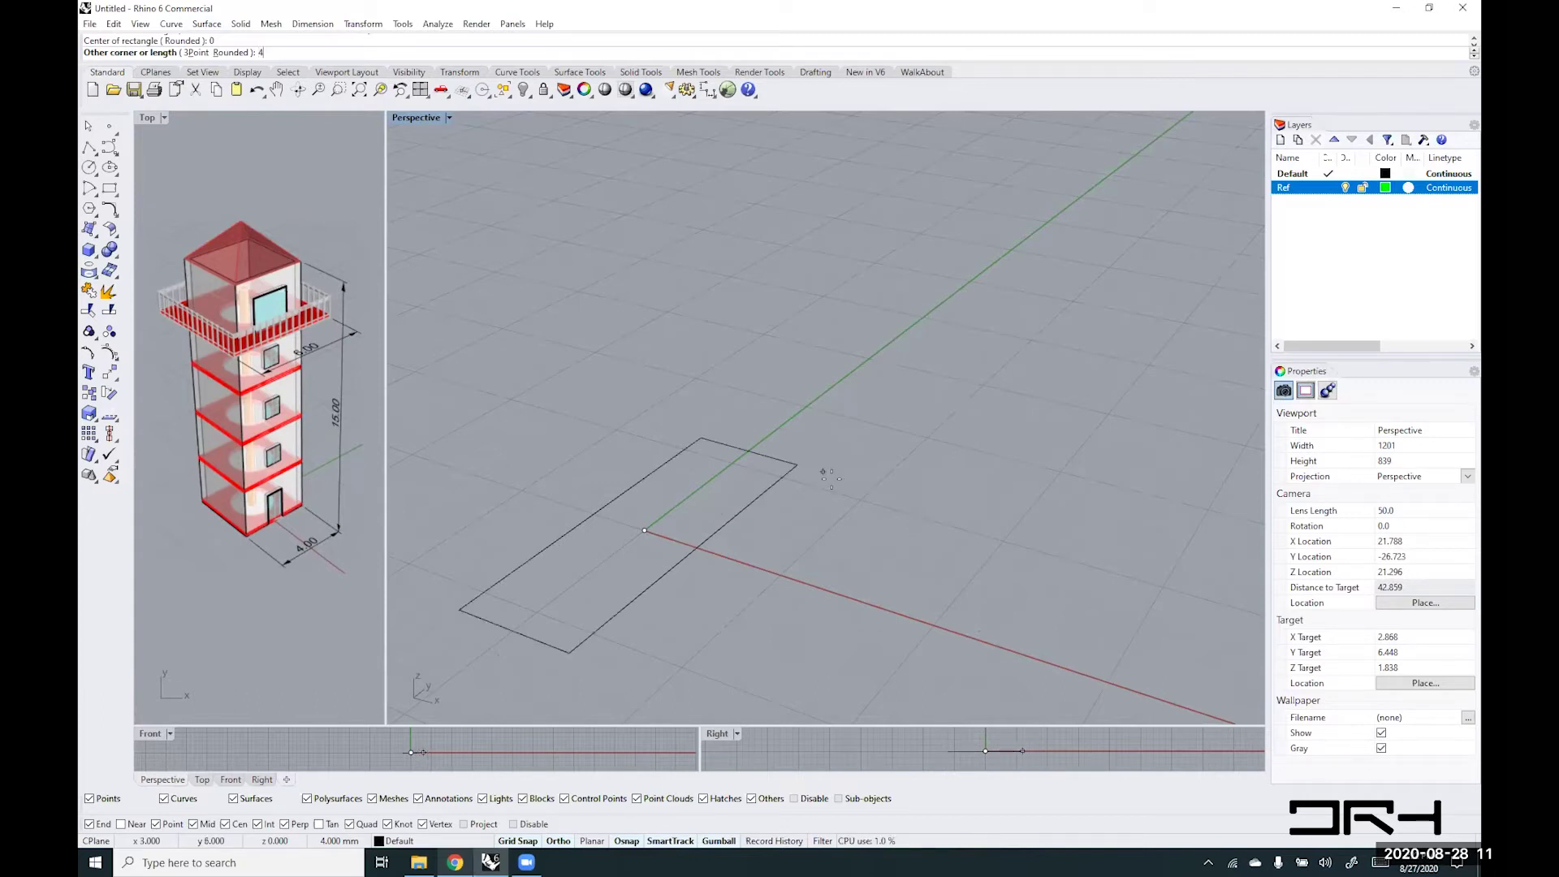
{"action": "key", "text": "Return"}
{"action": "type", "text": "4"}
{"action": "key", "text": "Return"}
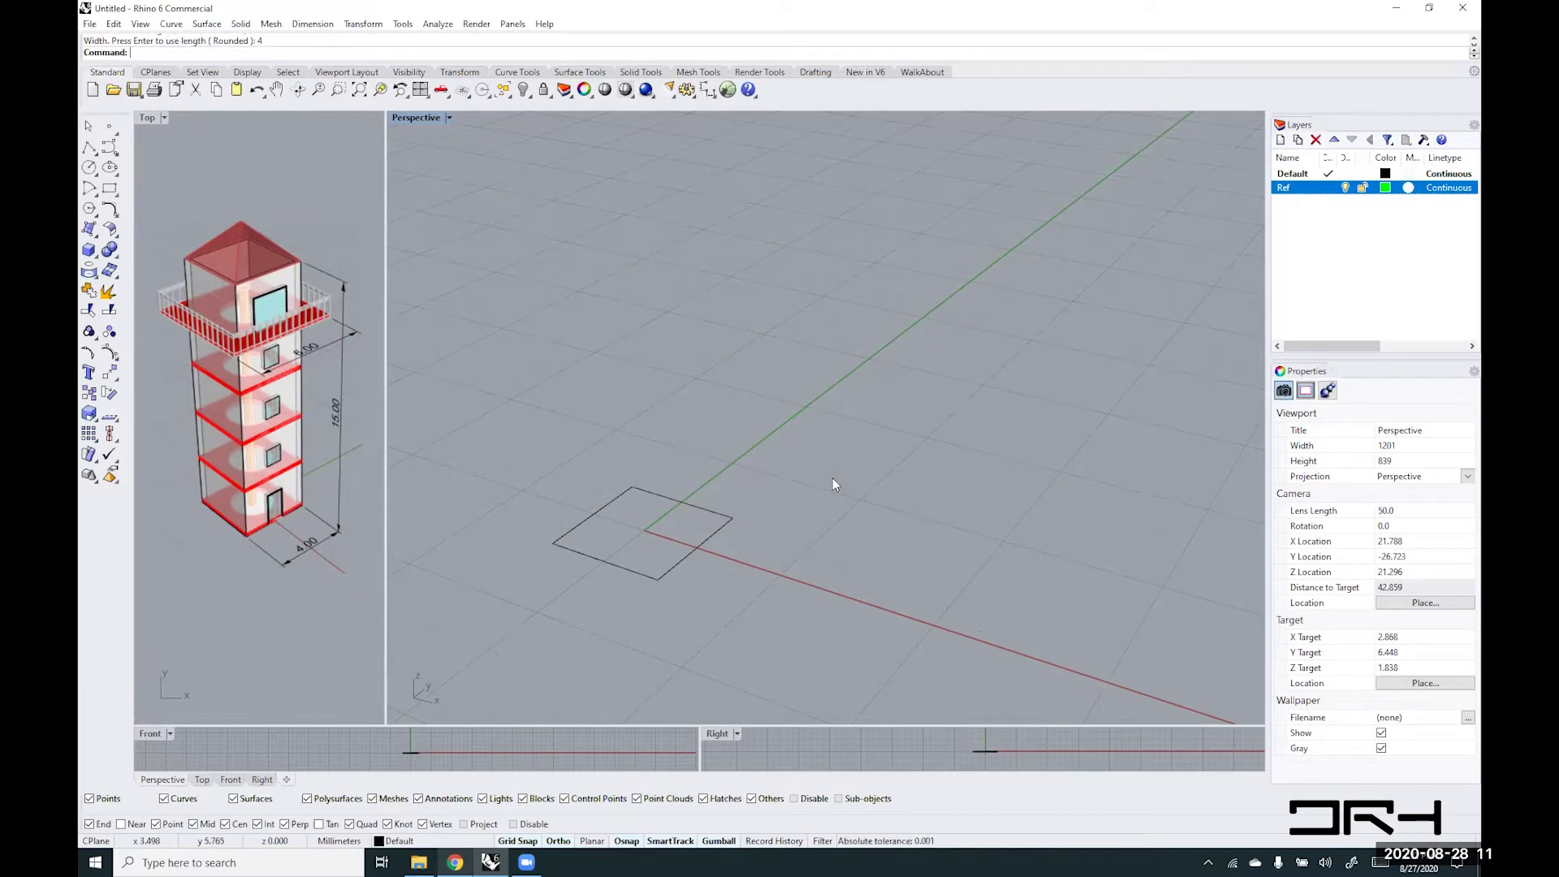
{"action": "left_click", "coordinate": [660, 580]}
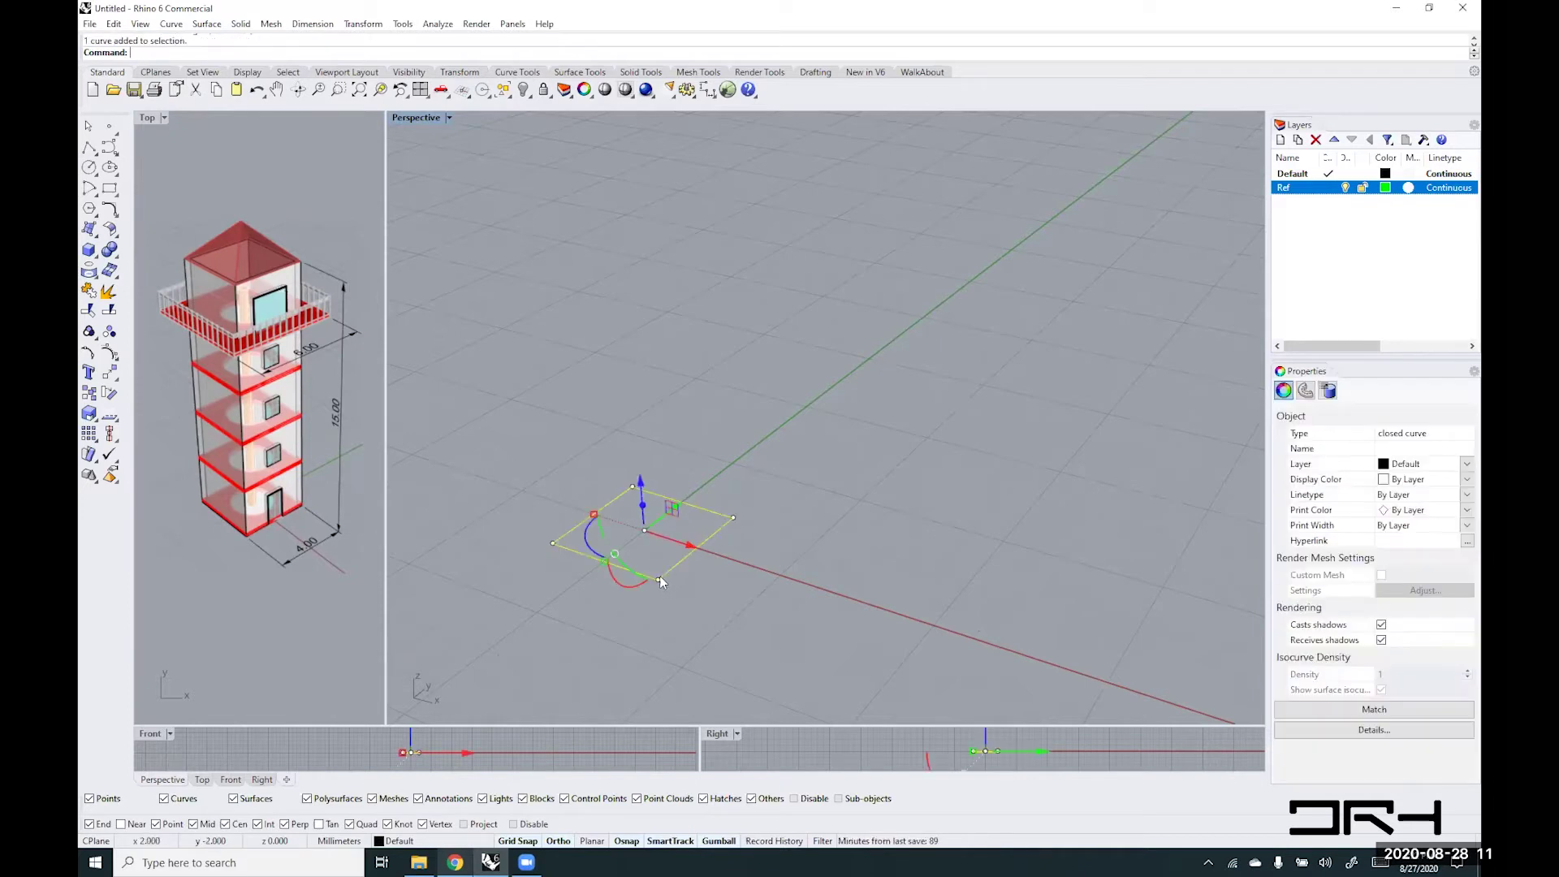
{"action": "left_click", "coordinate": [883, 558]}
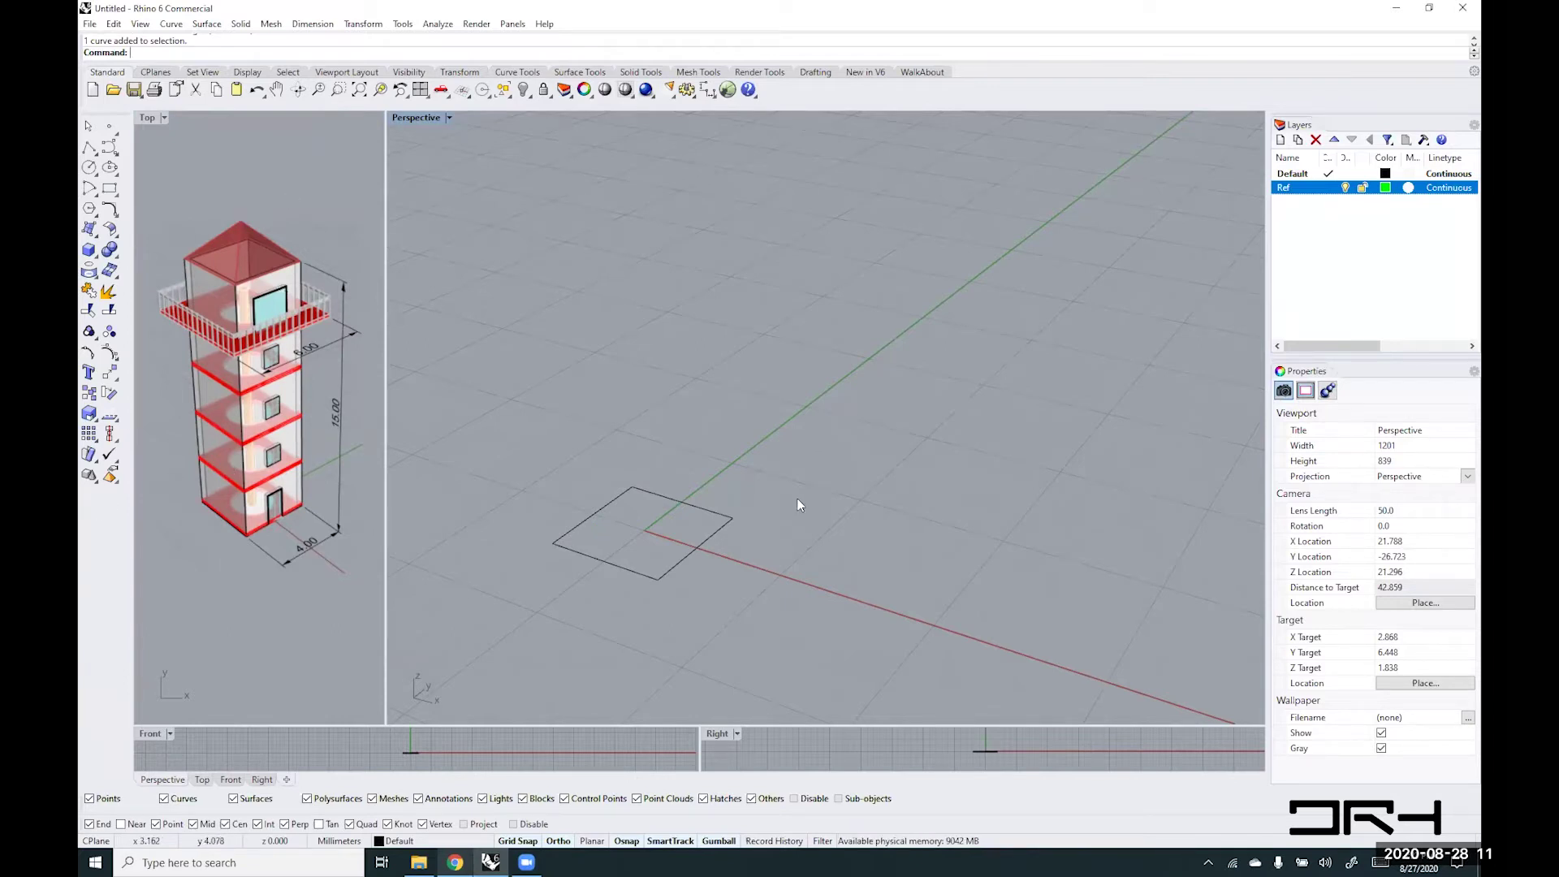
- Open the Rhino options and compare the Document Properties and Rhino Options sections, leaving only Document Properties expanded
{"action": "right_click_drag", "start_coordinate": [625, 514], "coordinate": [715, 518], "text": "shift"}
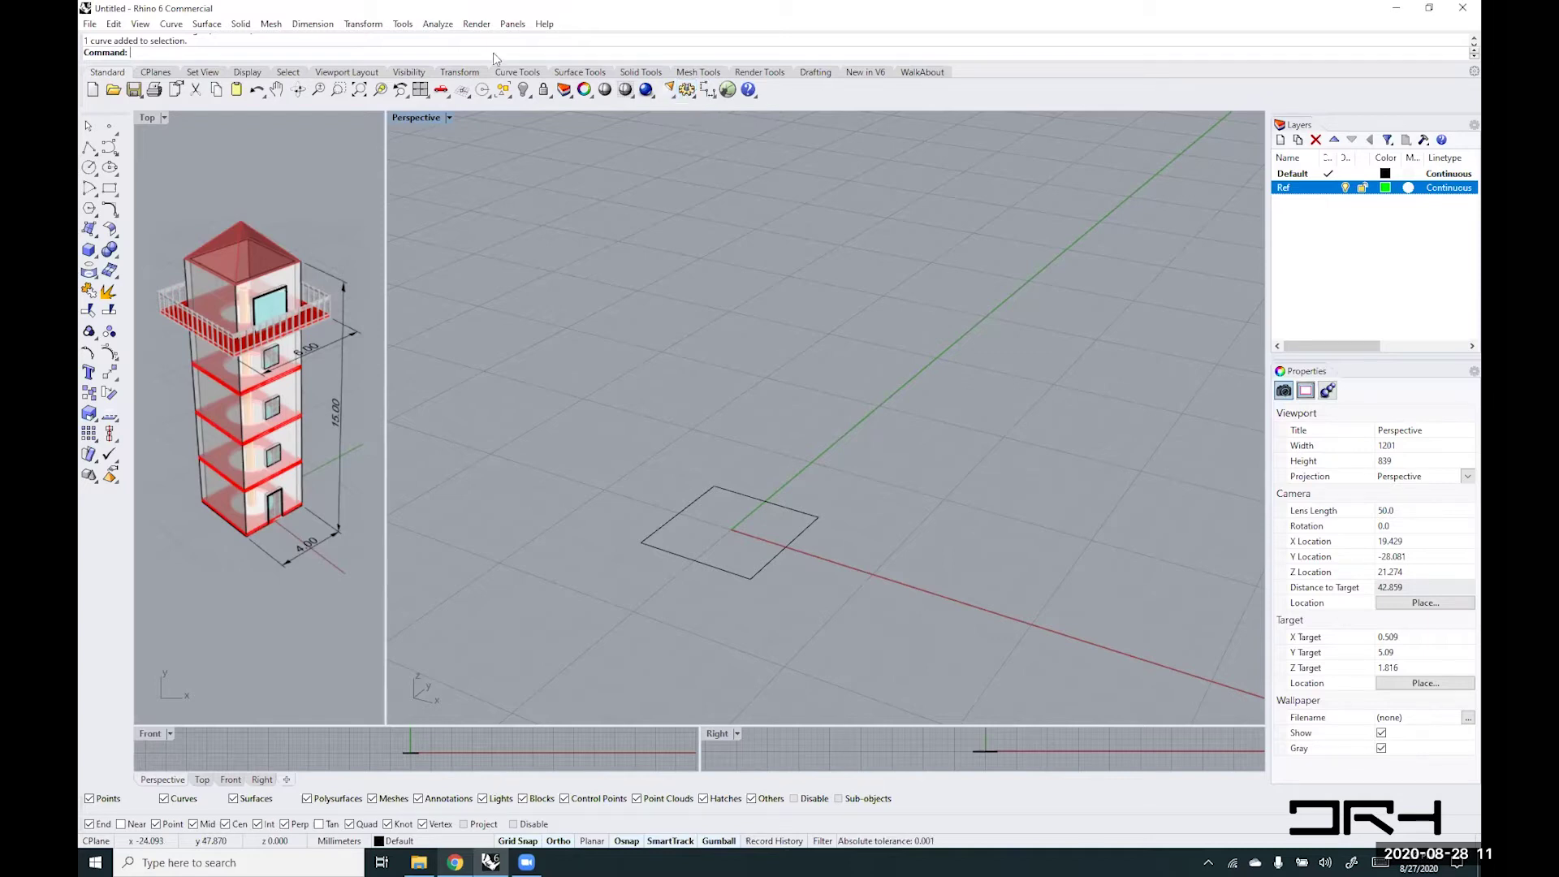
{"action": "type", "text": "Options"}
{"action": "key", "text": "Return"}
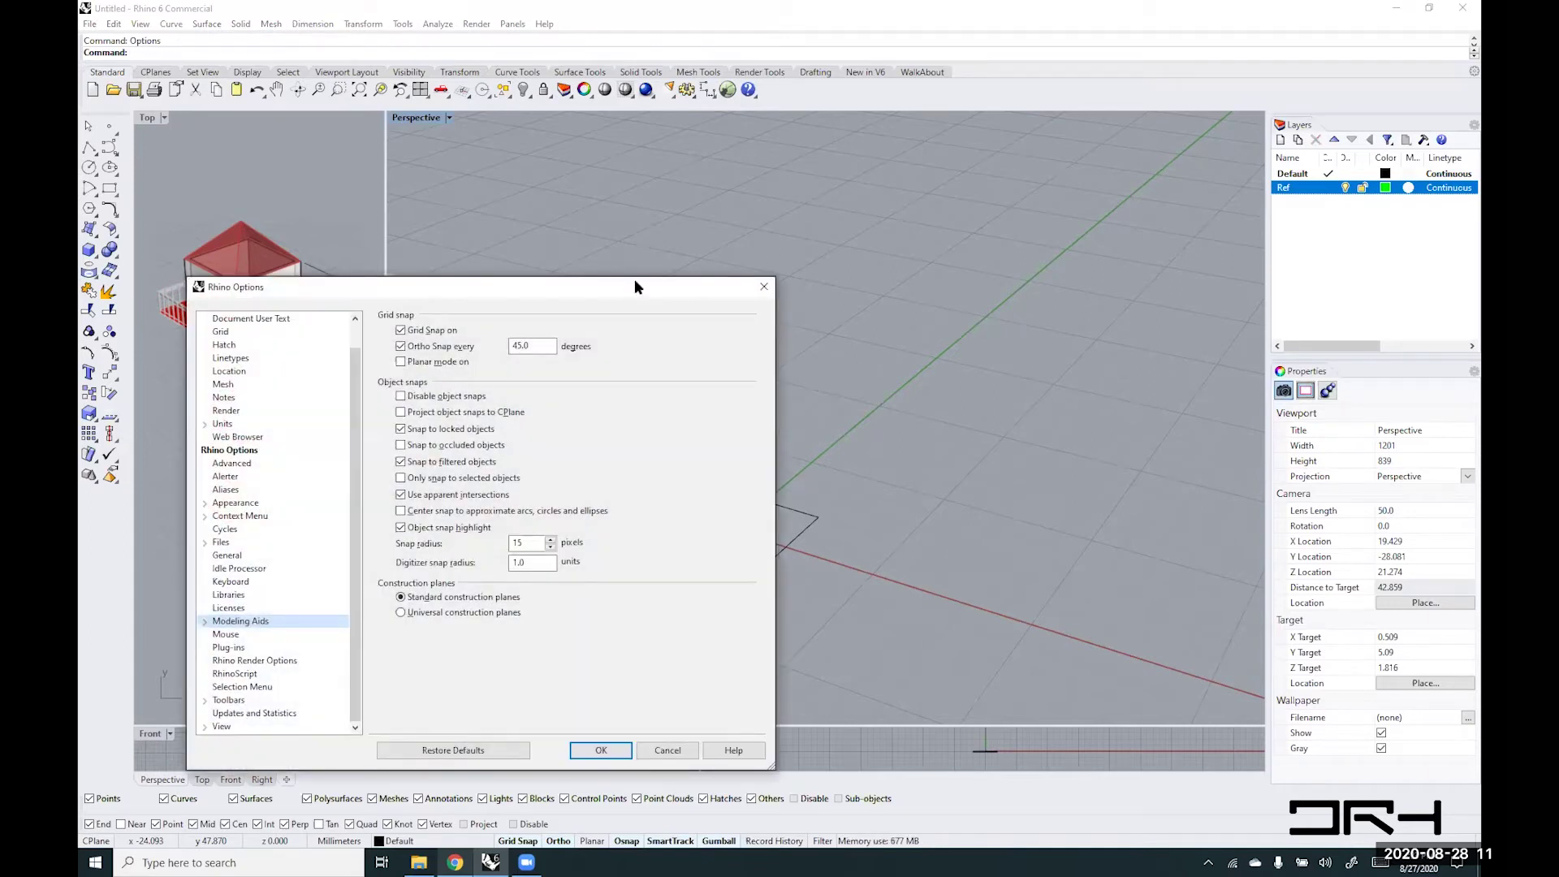
{"action": "left_click_drag", "start_coordinate": [635, 281], "coordinate": [1095, 129]}
{"action": "scroll", "coordinate": [820, 341], "scroll_direction": "up", "scroll_amount": 1}
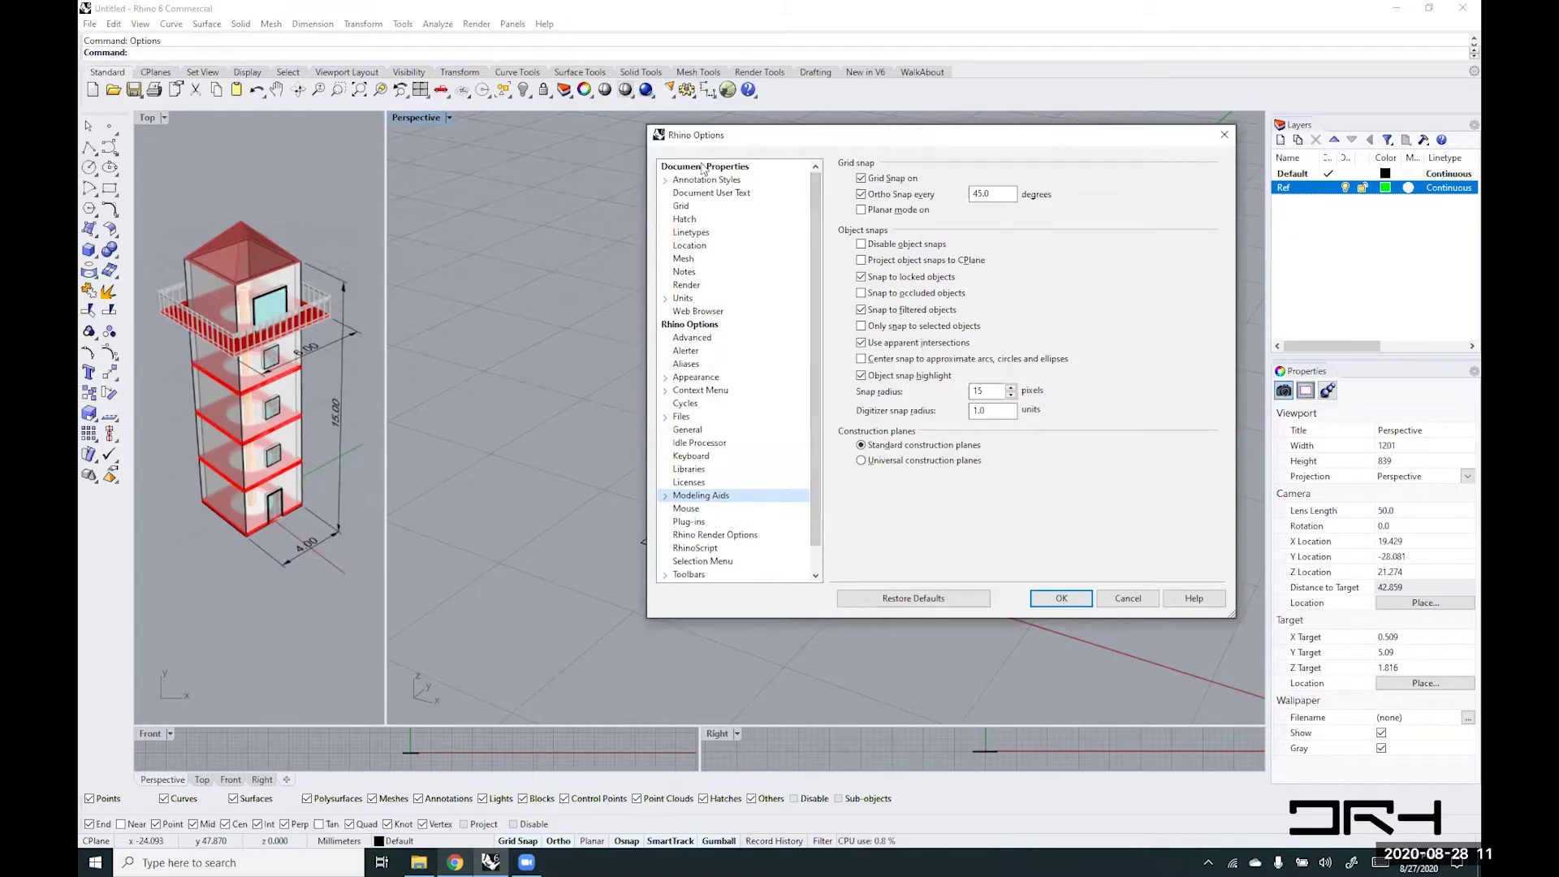
{"action": "double_click", "coordinate": [700, 167]}
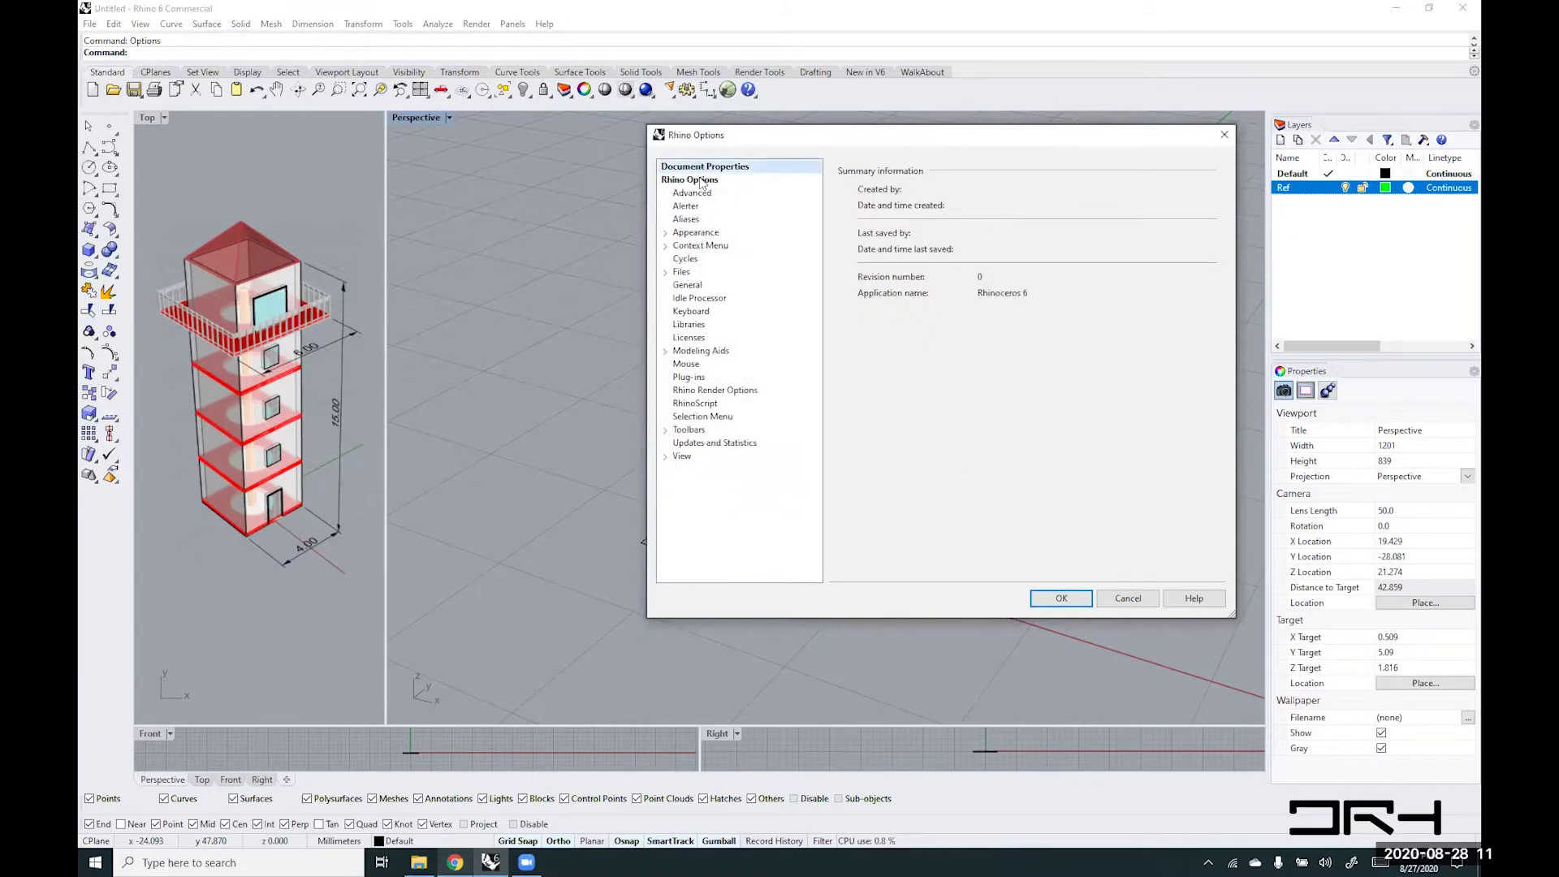
{"action": "double_click", "coordinate": [702, 179]}
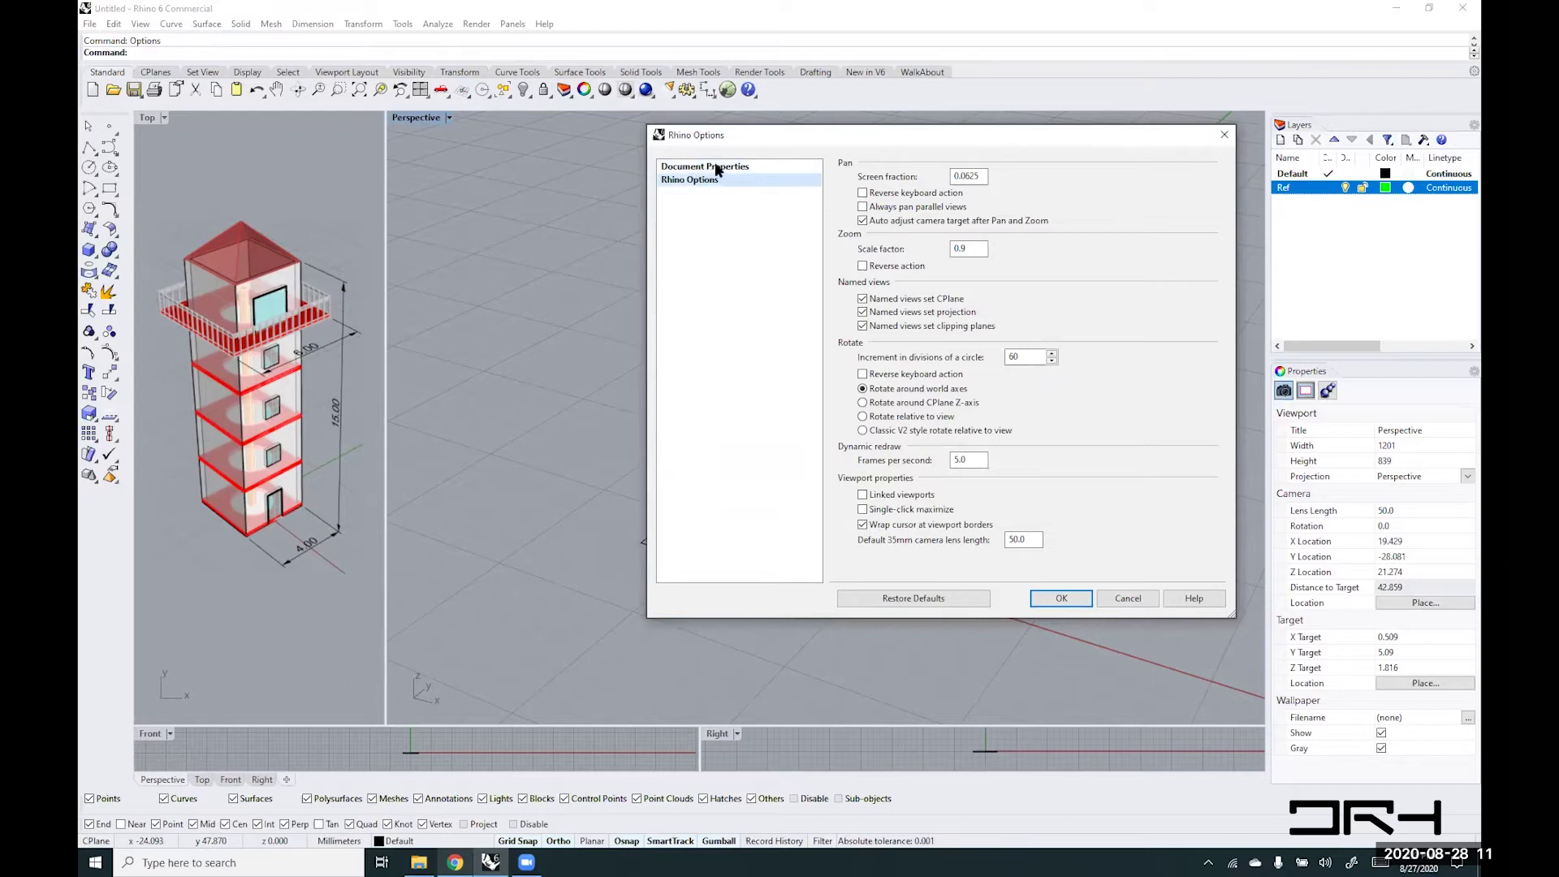
{"action": "left_click", "coordinate": [716, 166]}
{"action": "left_click", "coordinate": [692, 182]}
{"action": "left_click", "coordinate": [702, 167]}
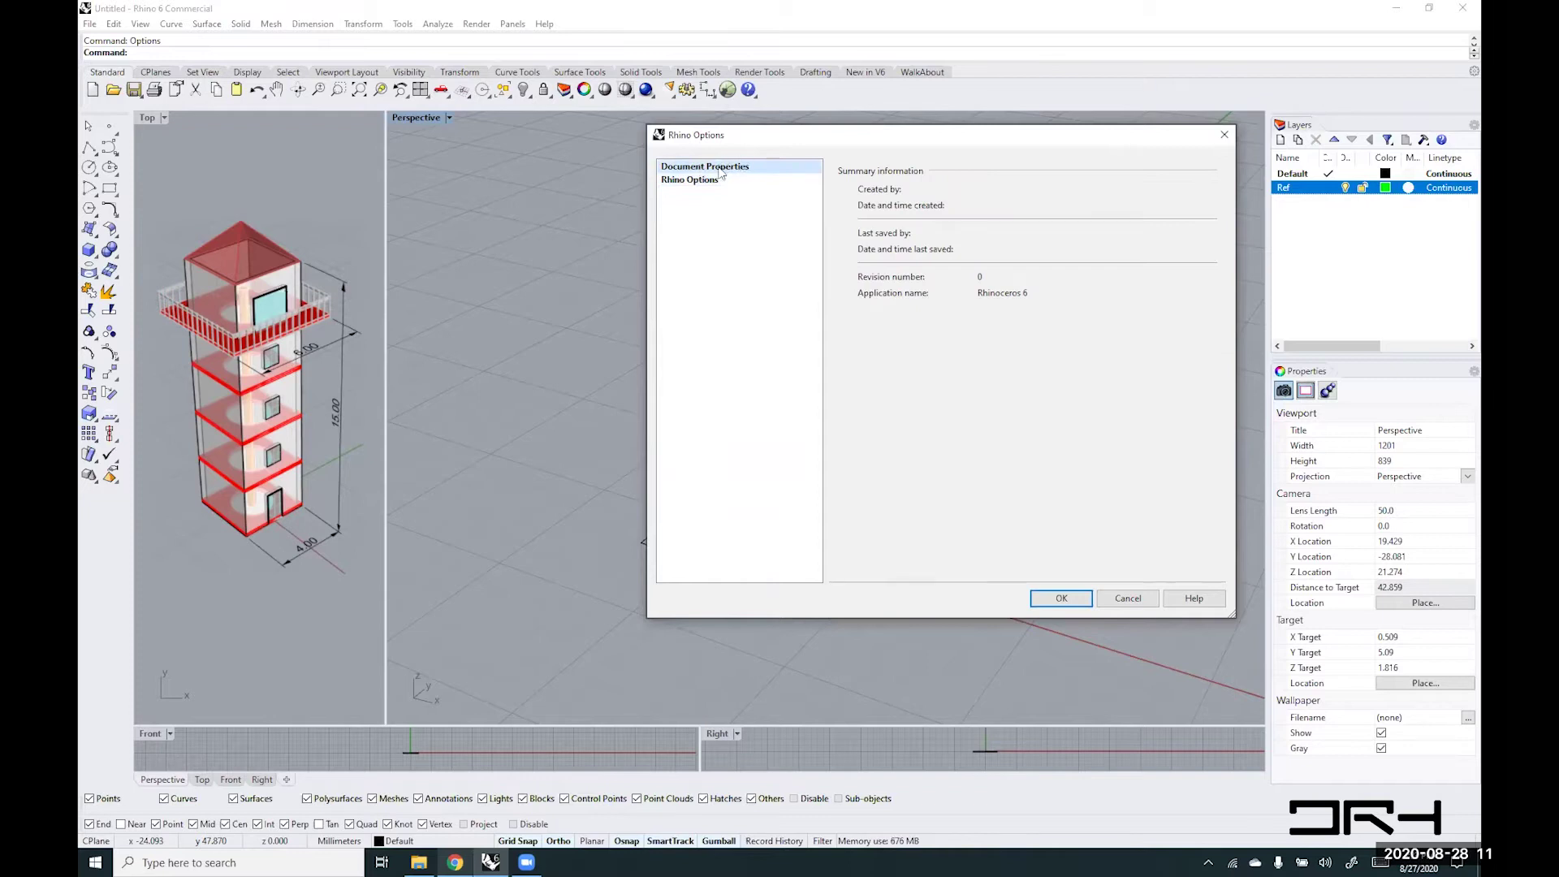
{"action": "double_click", "coordinate": [720, 168]}
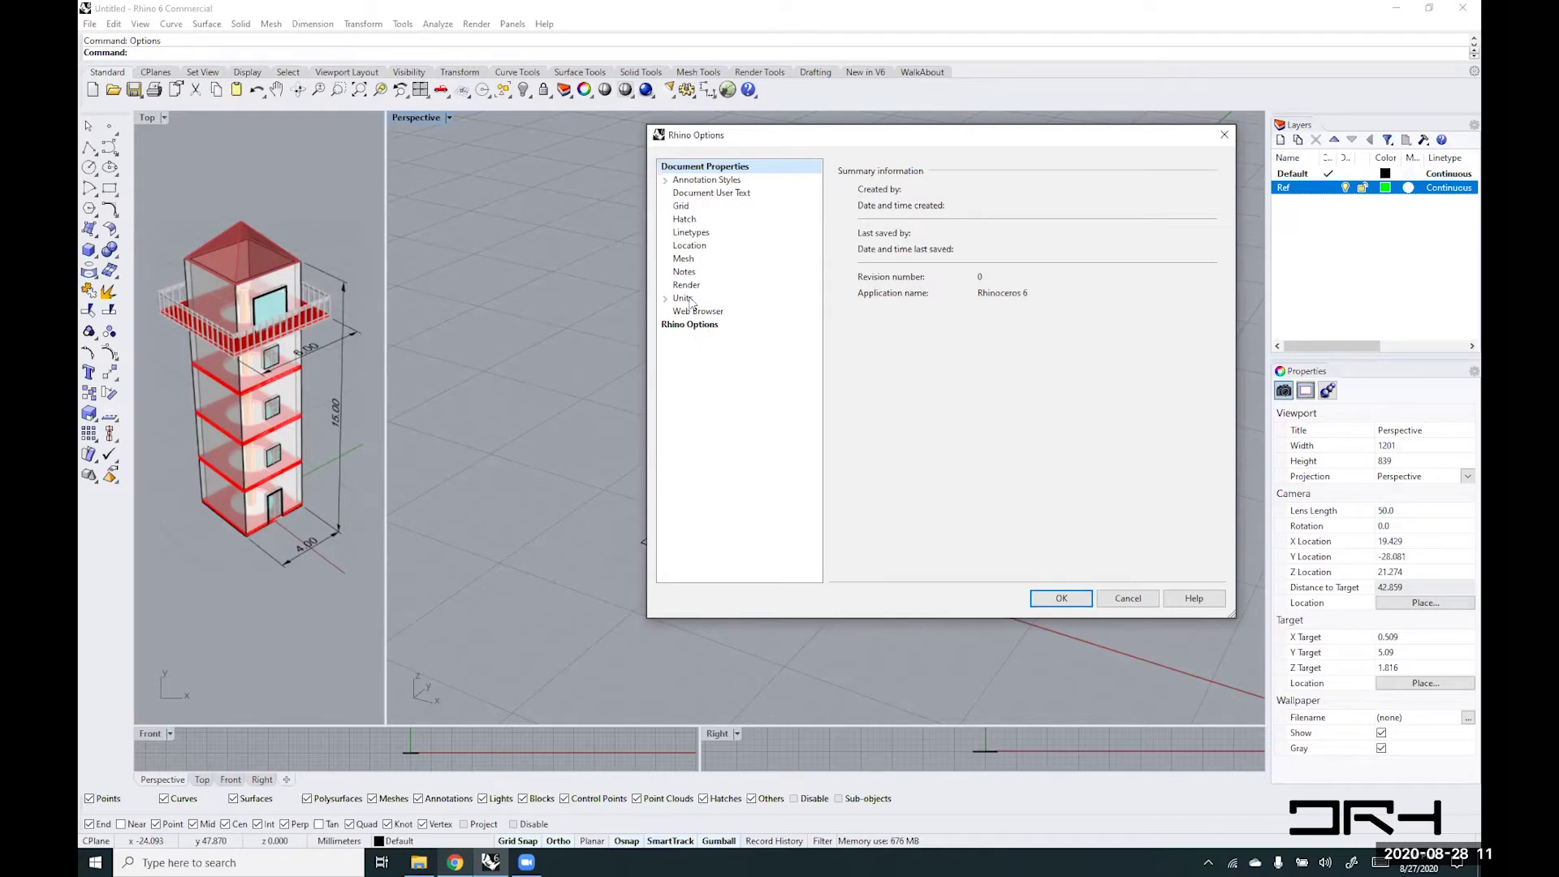
- Set the document's model units to Meters without scaling the existing model
{"action": "left_click", "coordinate": [682, 299]}
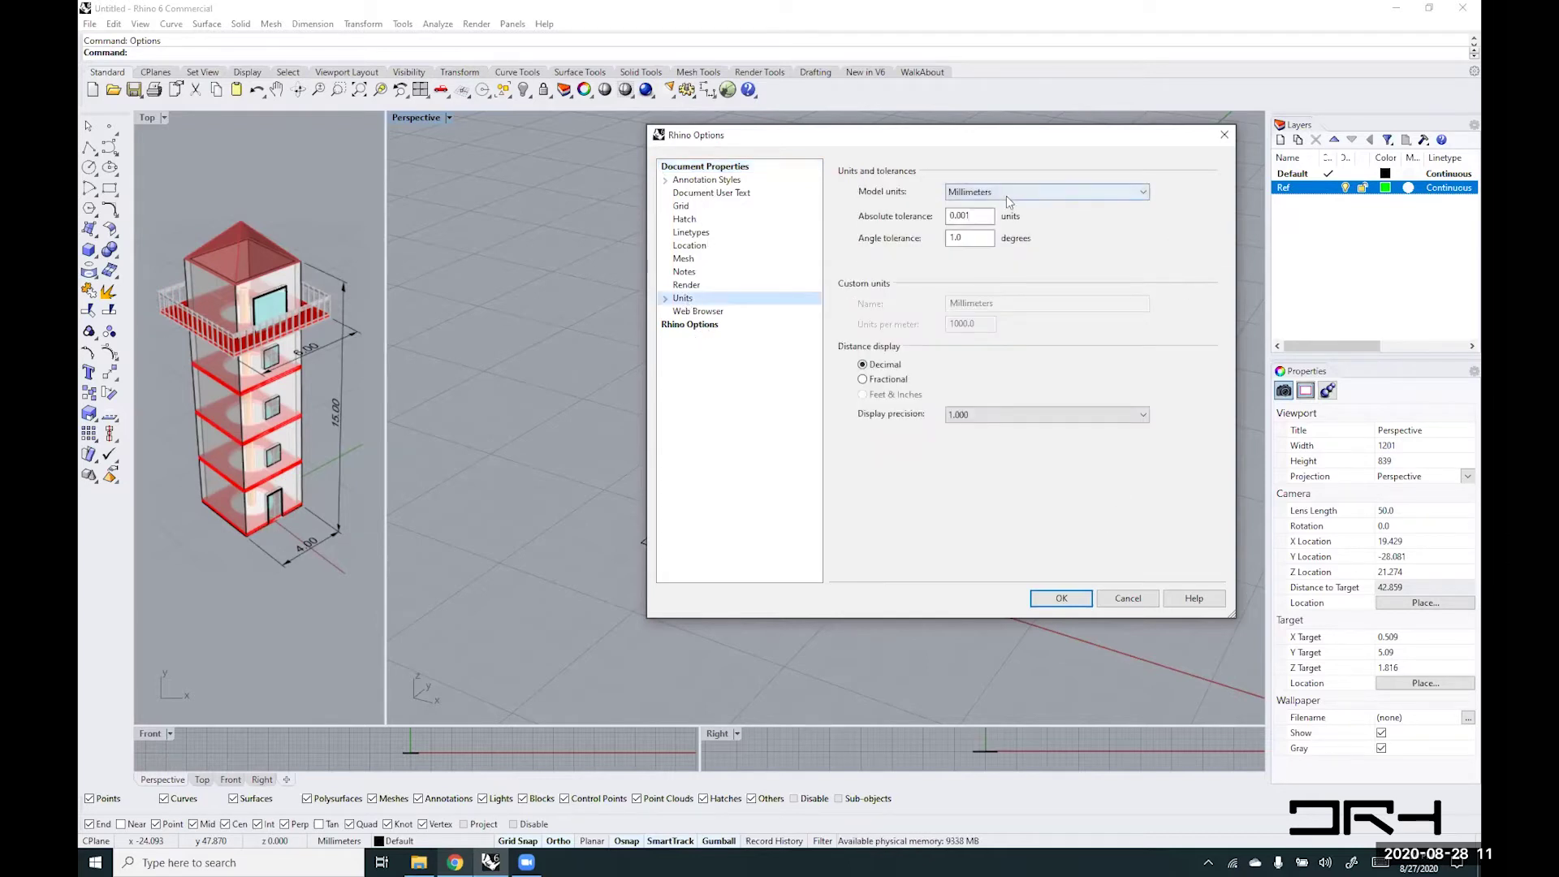
{"action": "left_click", "coordinate": [1143, 193]}
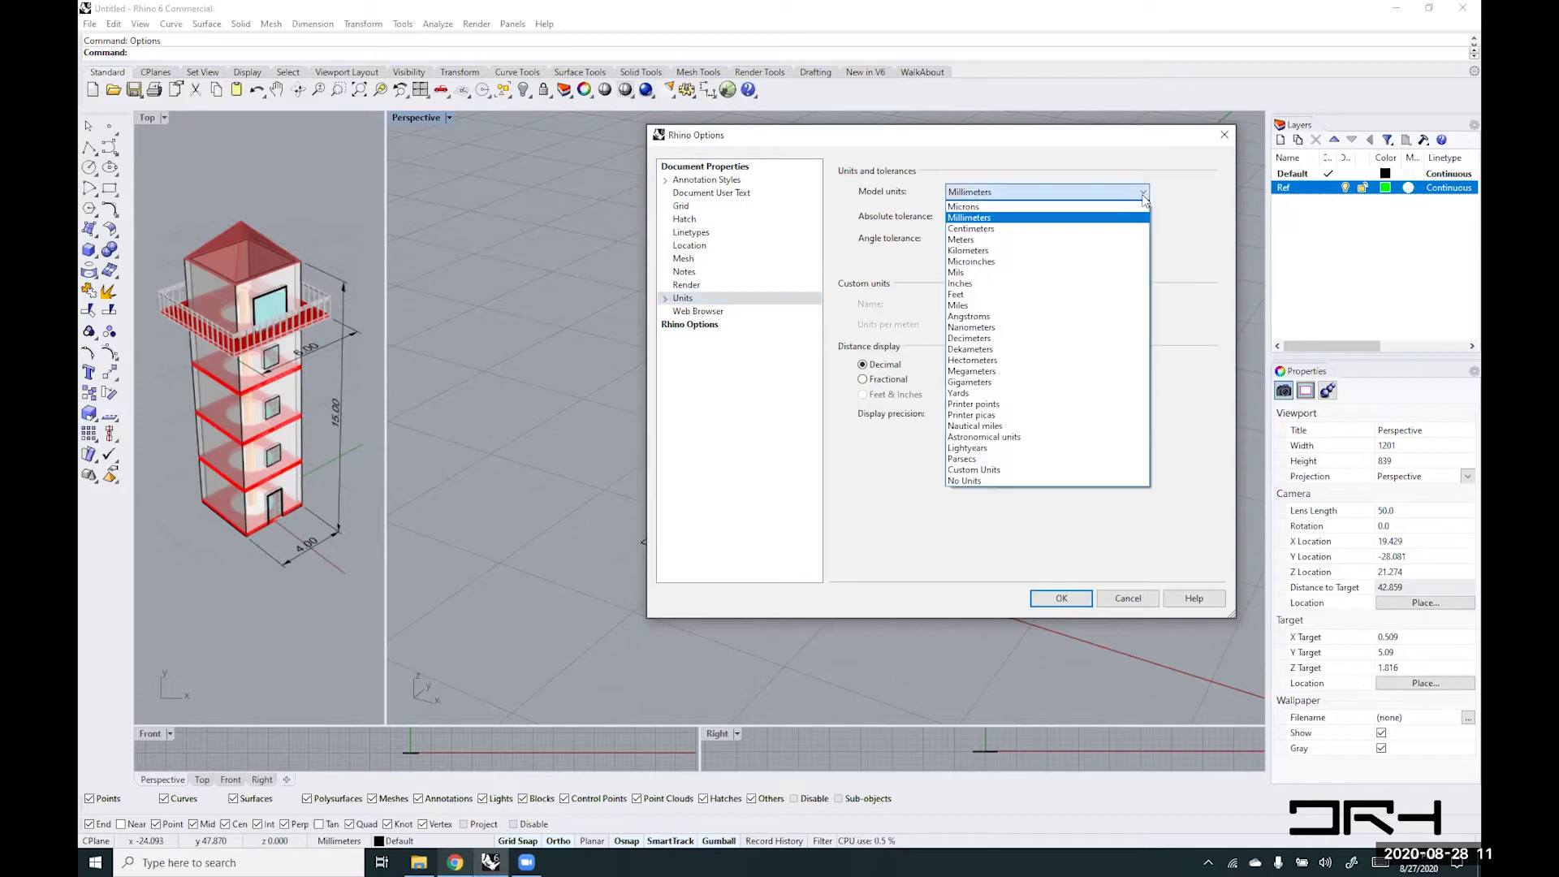
{"action": "left_click", "coordinate": [1079, 240]}
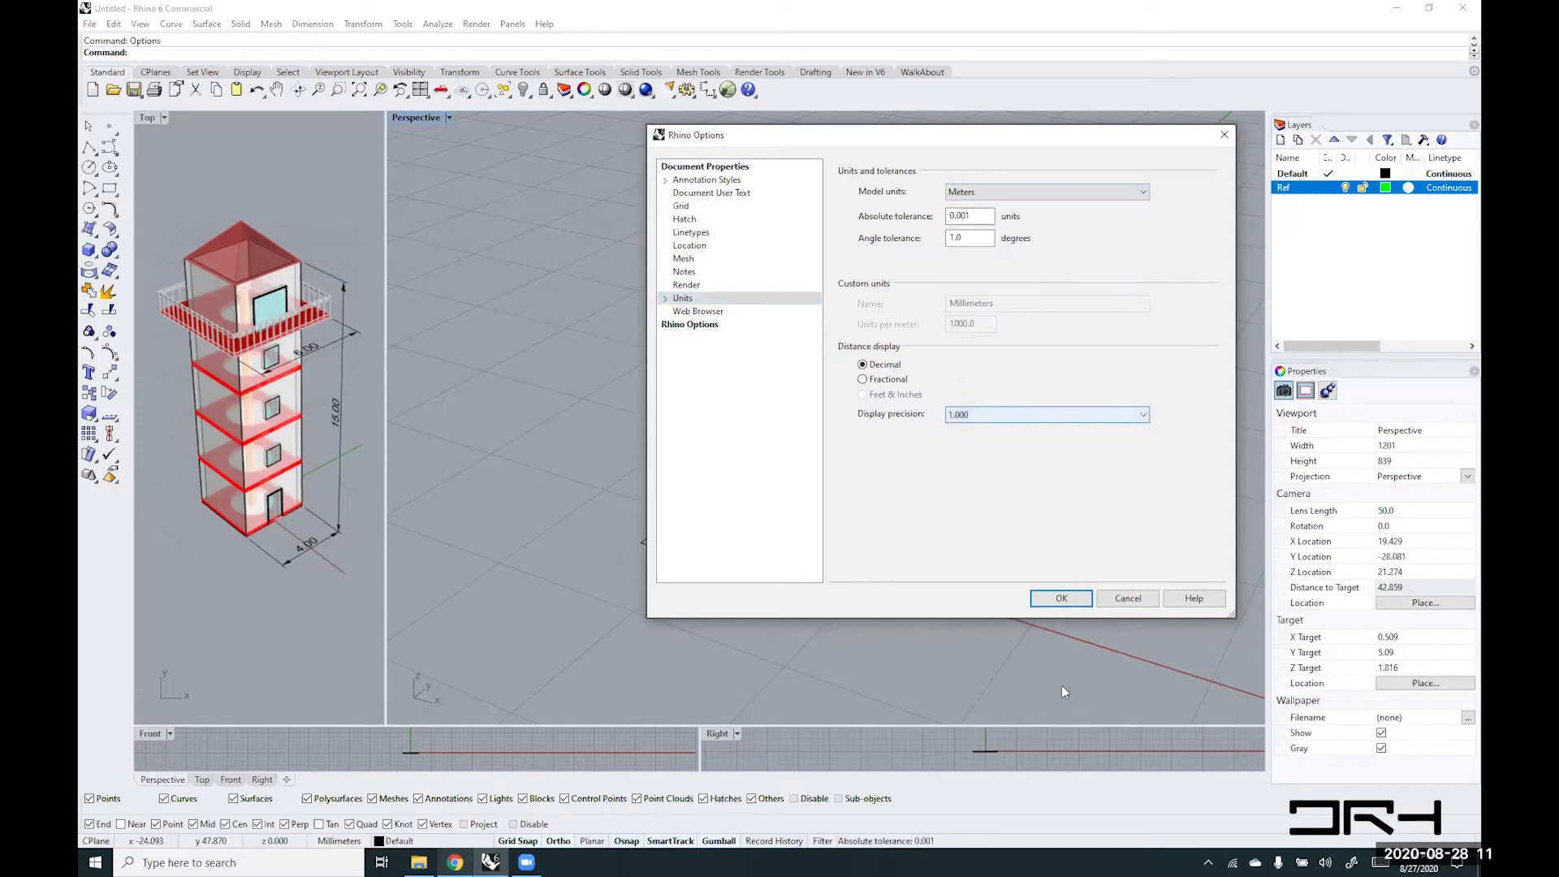
{"action": "left_click", "coordinate": [1060, 601]}
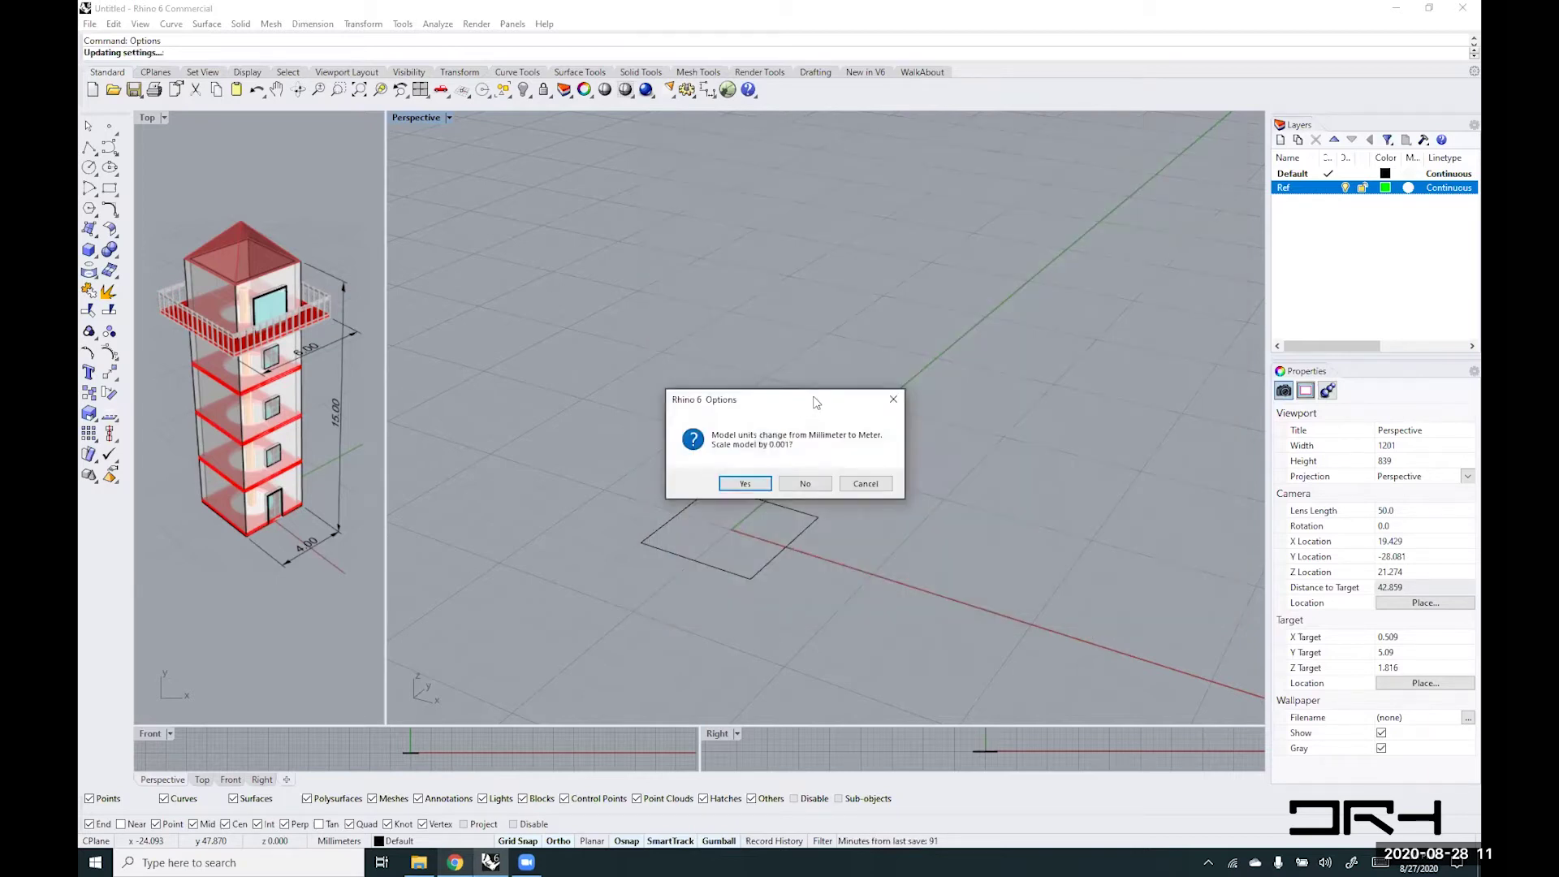
{"action": "left_click_drag", "start_coordinate": [816, 403], "coordinate": [790, 288]}
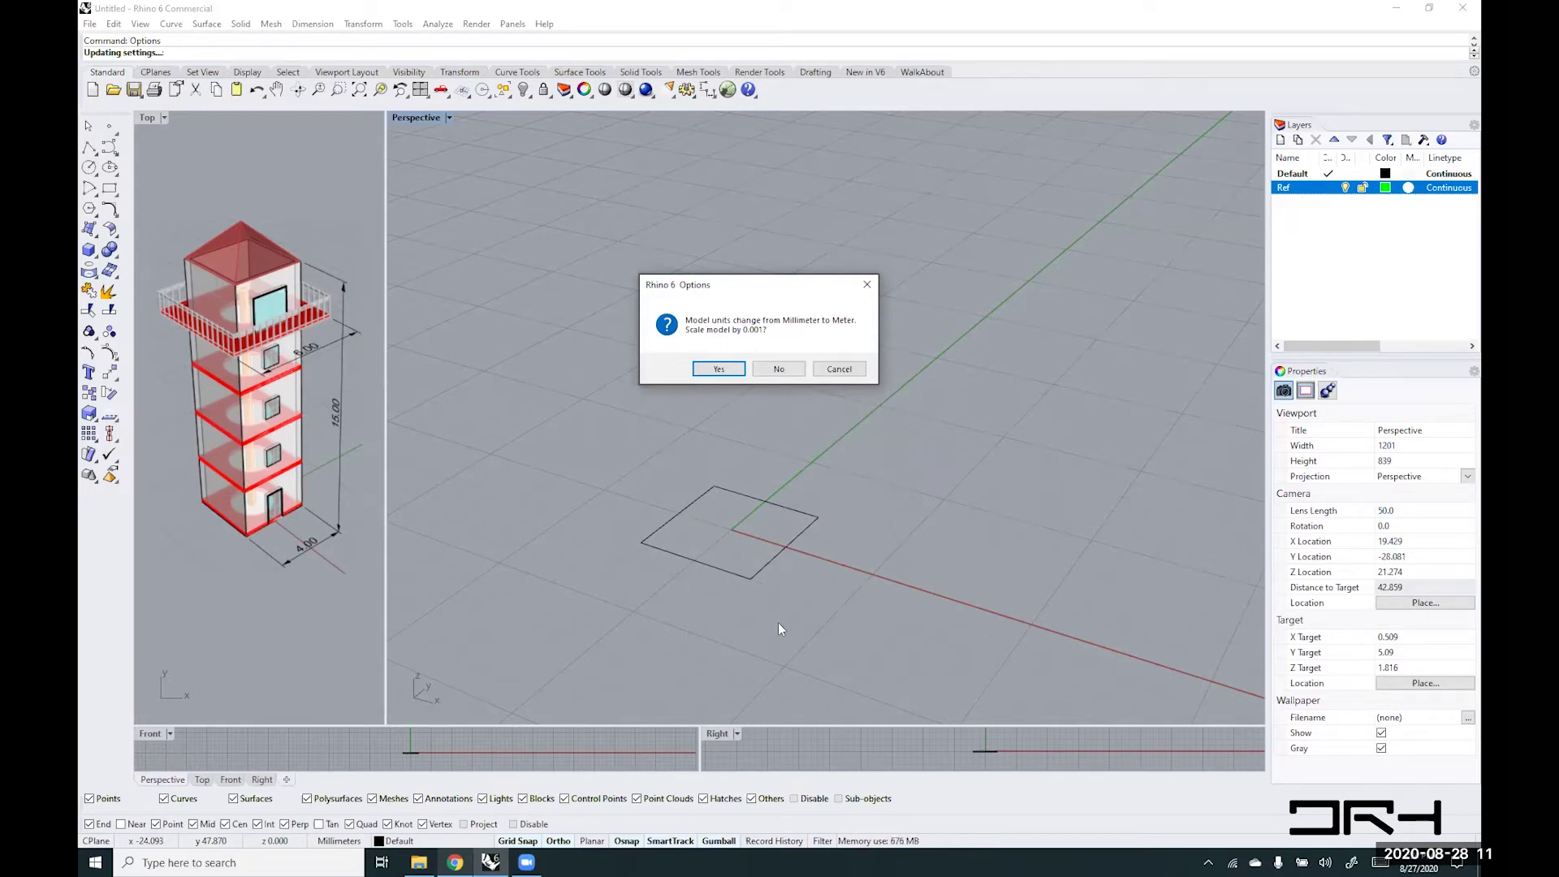
{"action": "left_click", "coordinate": [775, 369]}
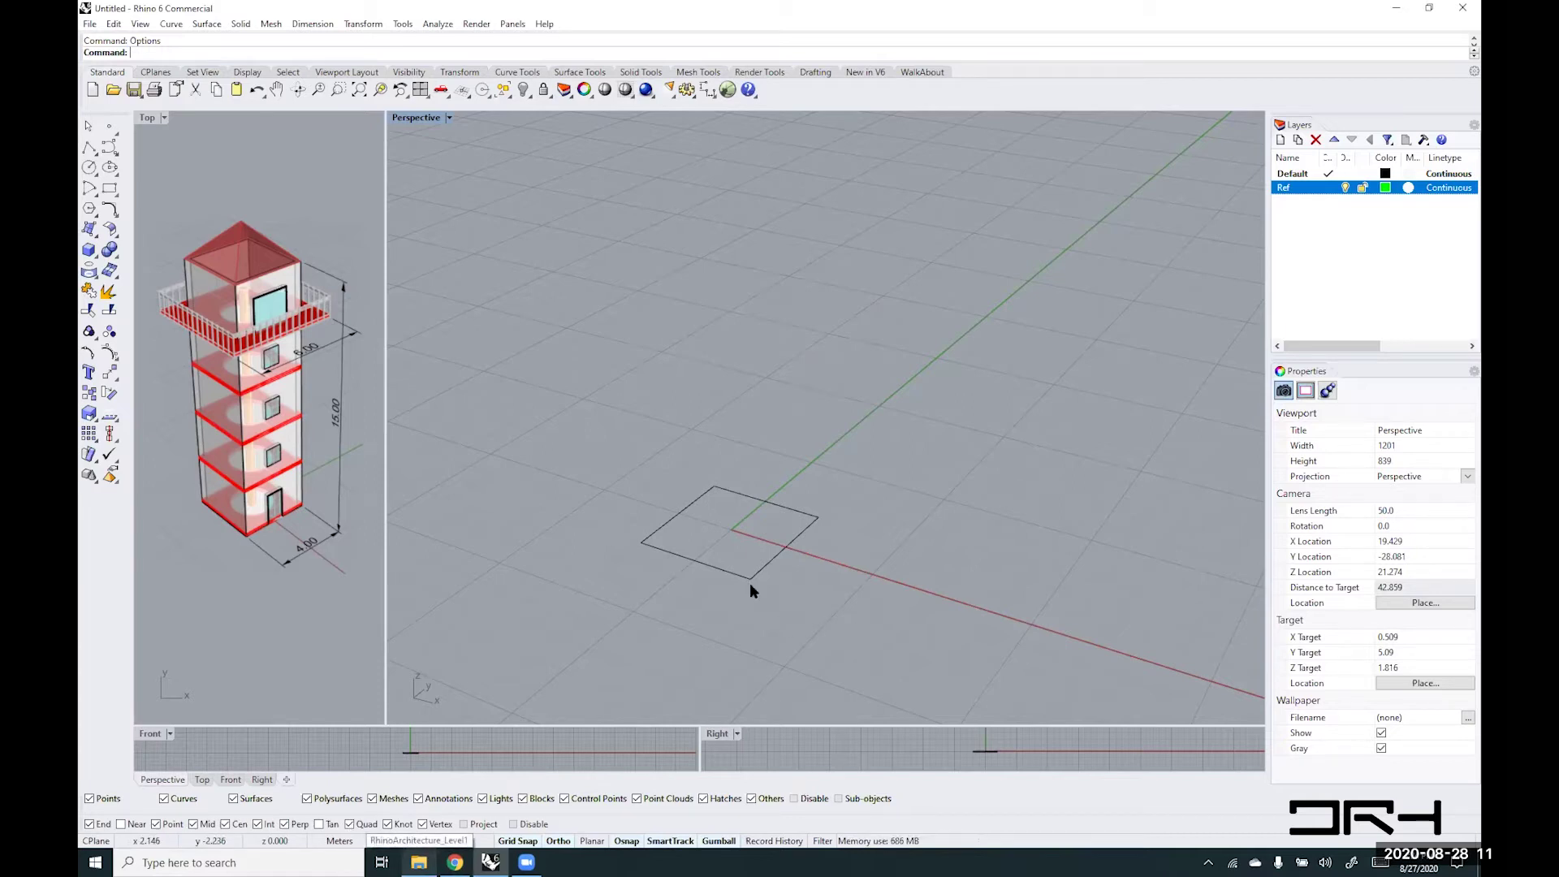
- Dimension the front edge of the base square to check its length, and delete the dimension
{"action": "type", "text": "Dim"}
{"action": "key", "text": "Return"}
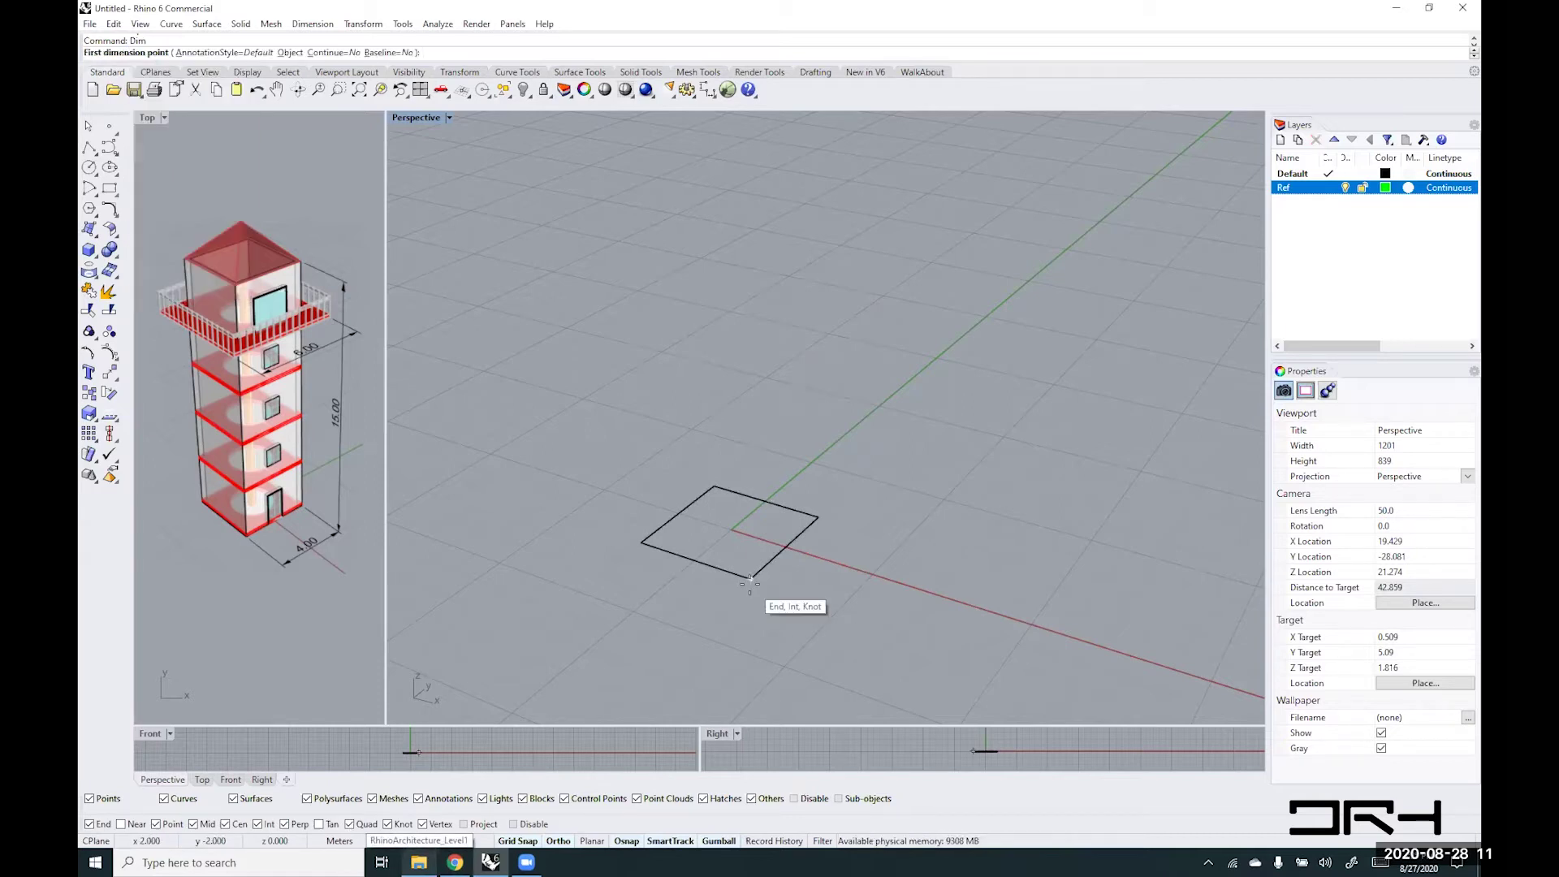
{"action": "left_click", "coordinate": [749, 579]}
{"action": "left_click", "coordinate": [641, 542]}
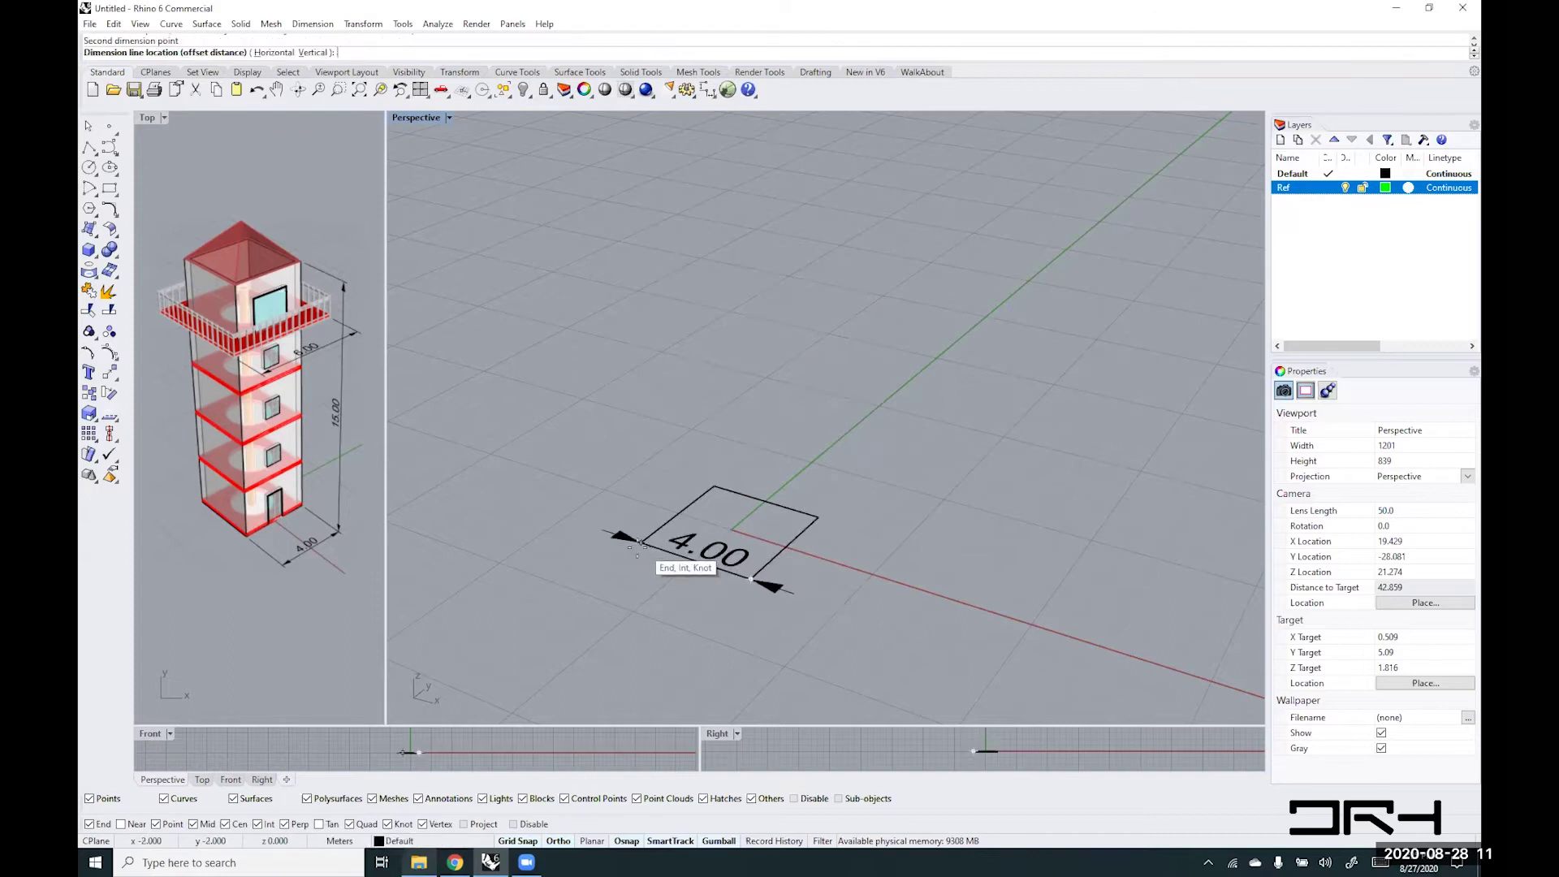
{"action": "left_click", "coordinate": [630, 611]}
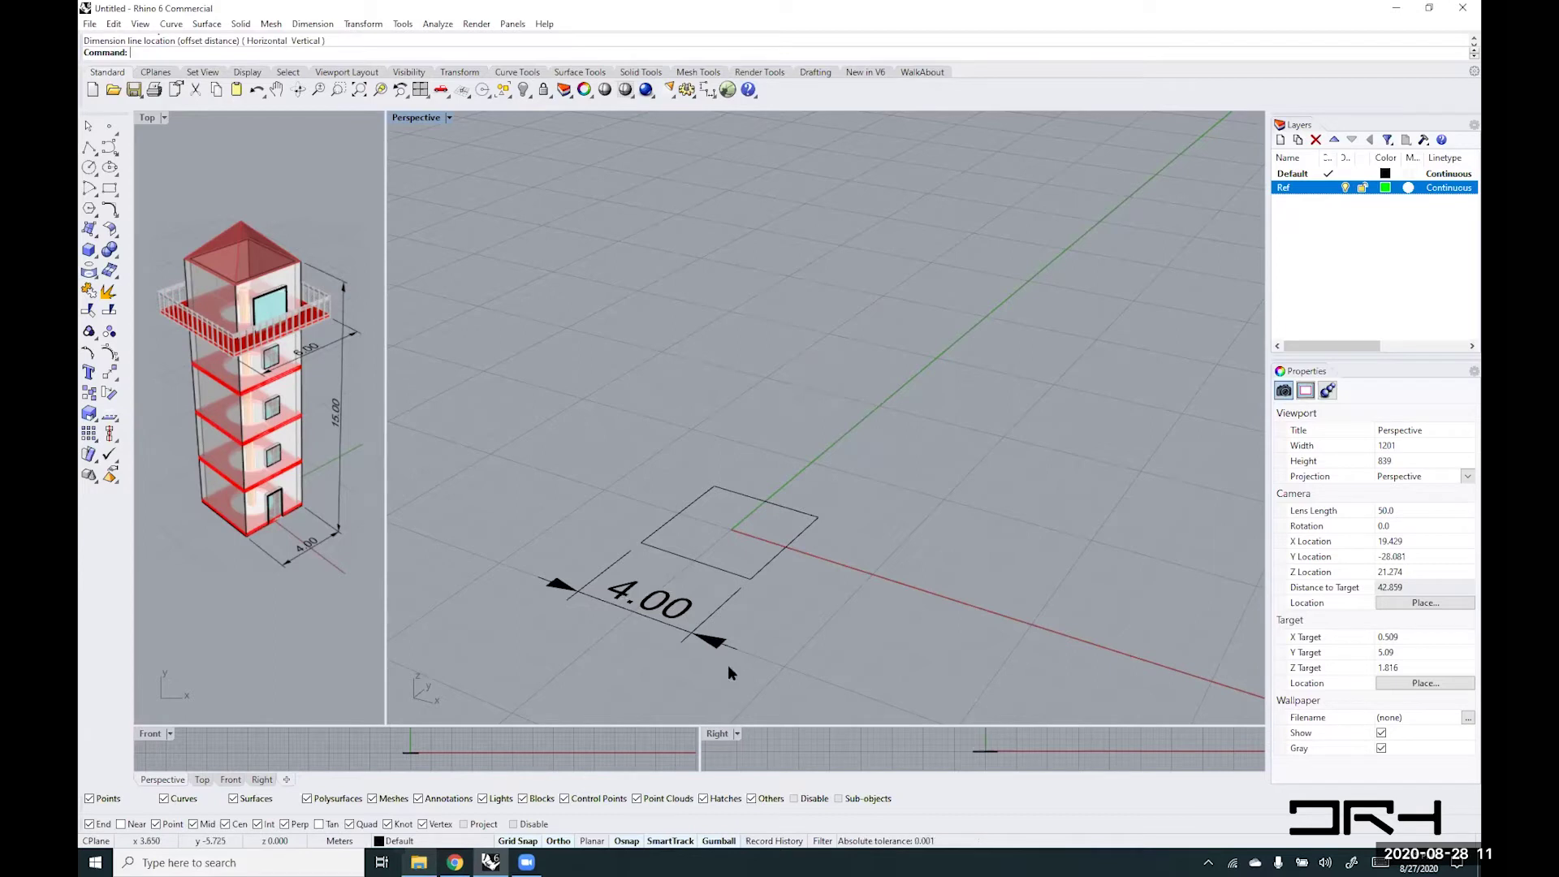
{"action": "left_click", "coordinate": [602, 591]}
{"action": "key", "text": "Delete"}
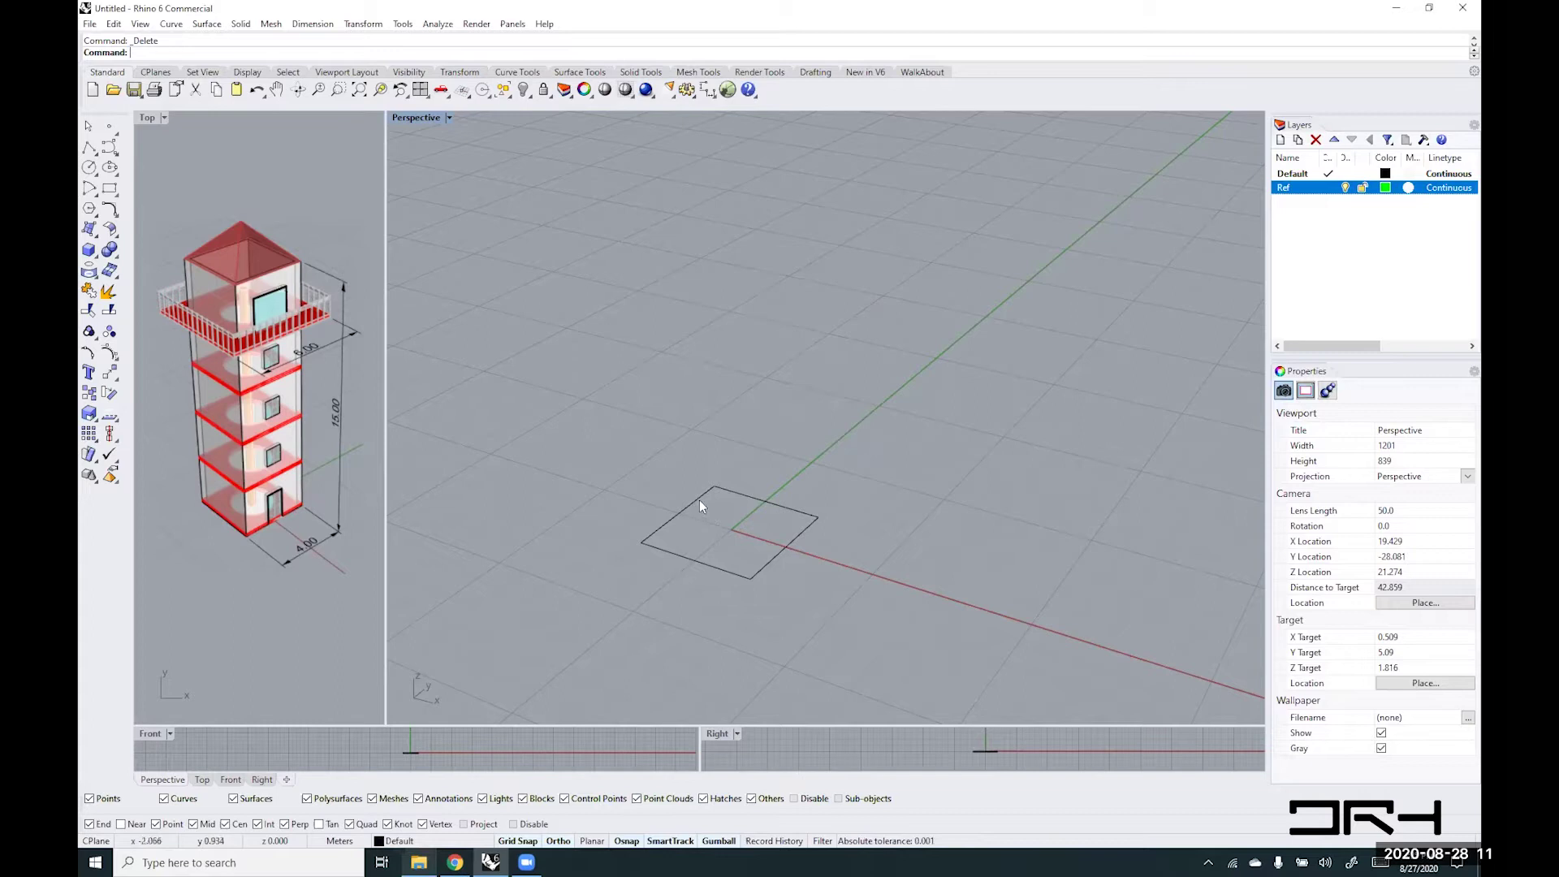
- Extrude the base square 15 m straight up with the gumball to form the open tower walls
{"action": "left_click", "coordinate": [749, 577]}
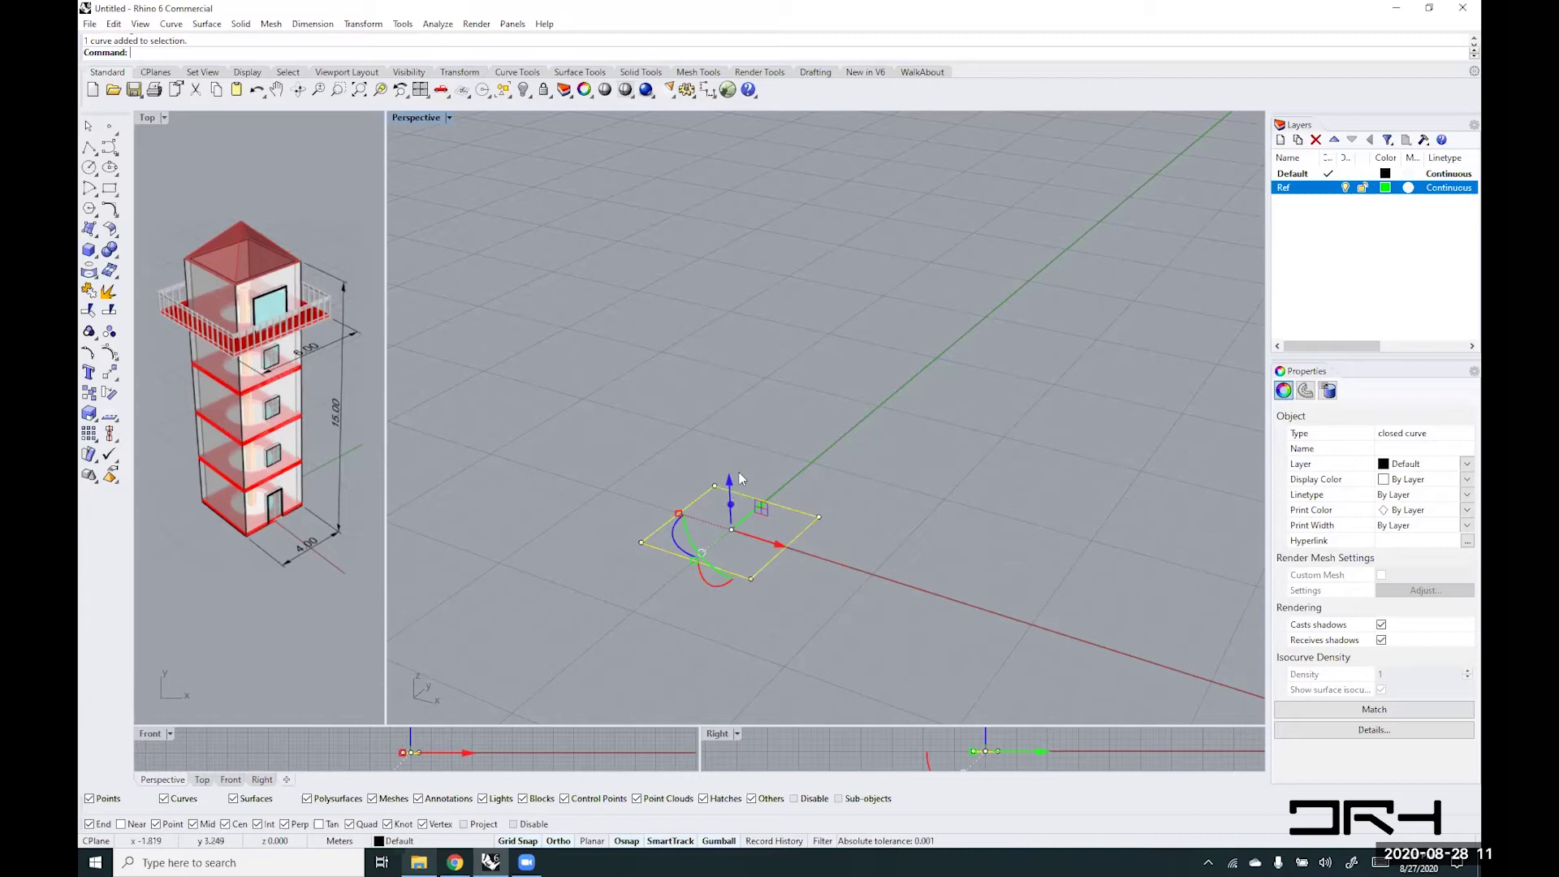
{"action": "left_click_drag", "start_coordinate": [739, 474], "coordinate": [727, 406]}
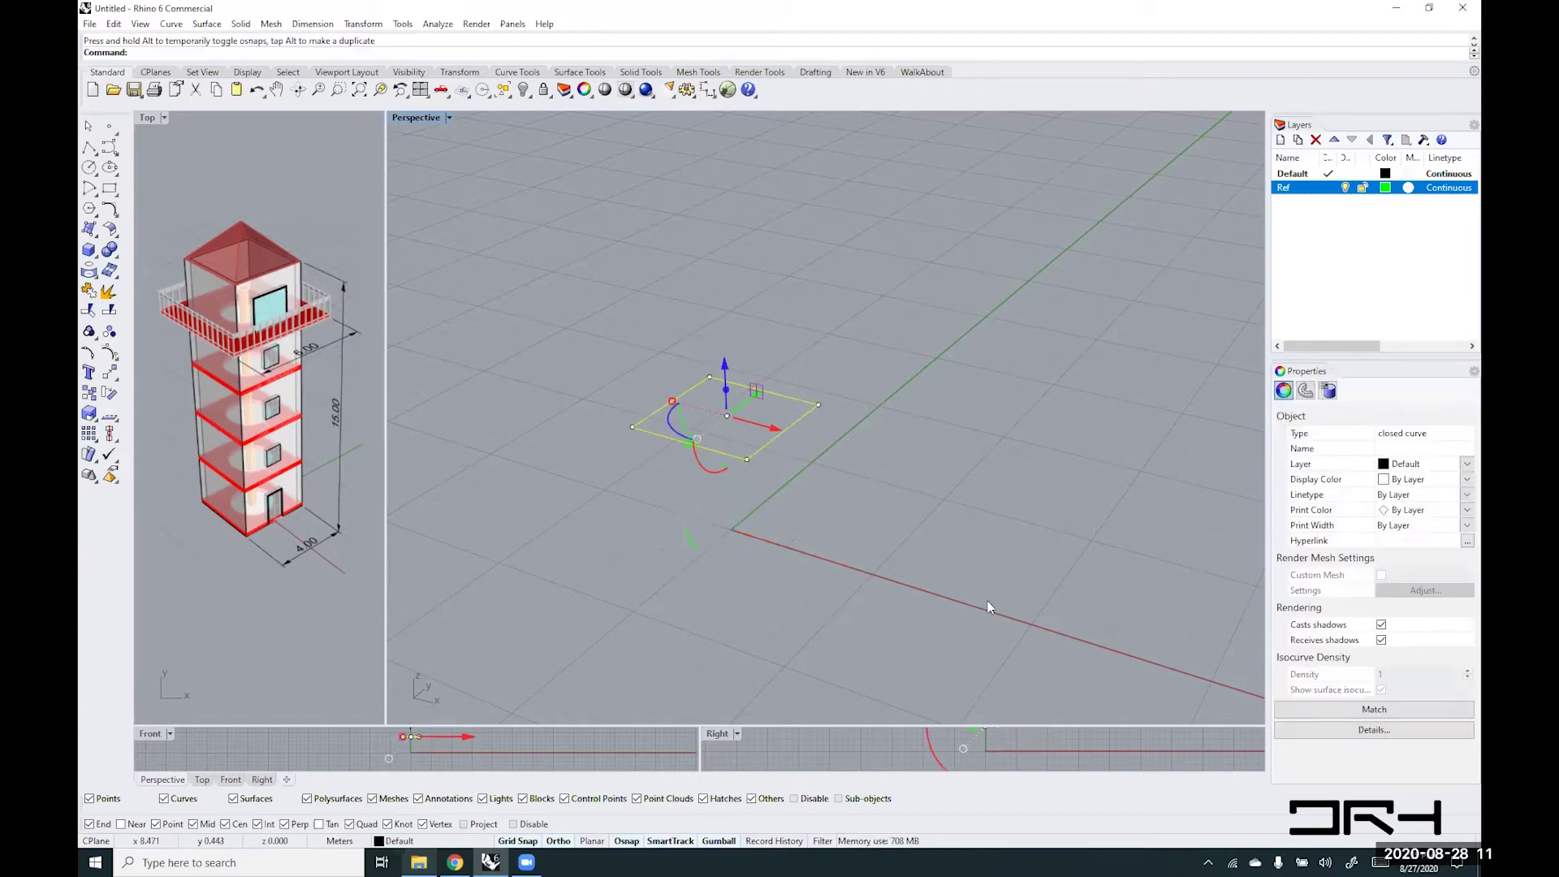
{"action": "key", "text": "ctrl+z"}
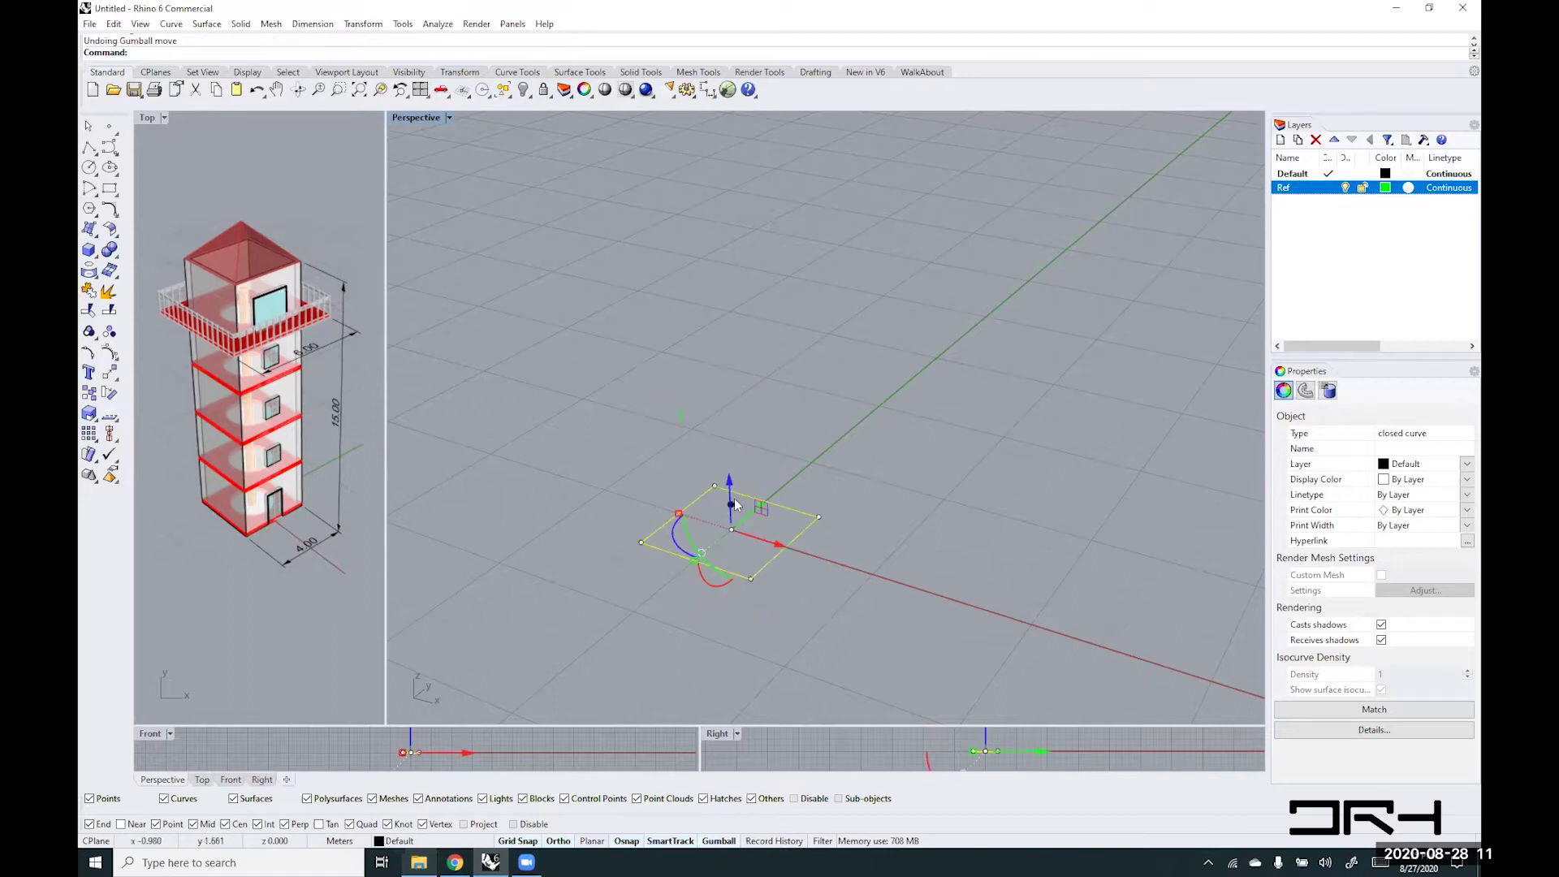
{"action": "left_click_drag", "start_coordinate": [730, 508], "coordinate": [712, 280]}
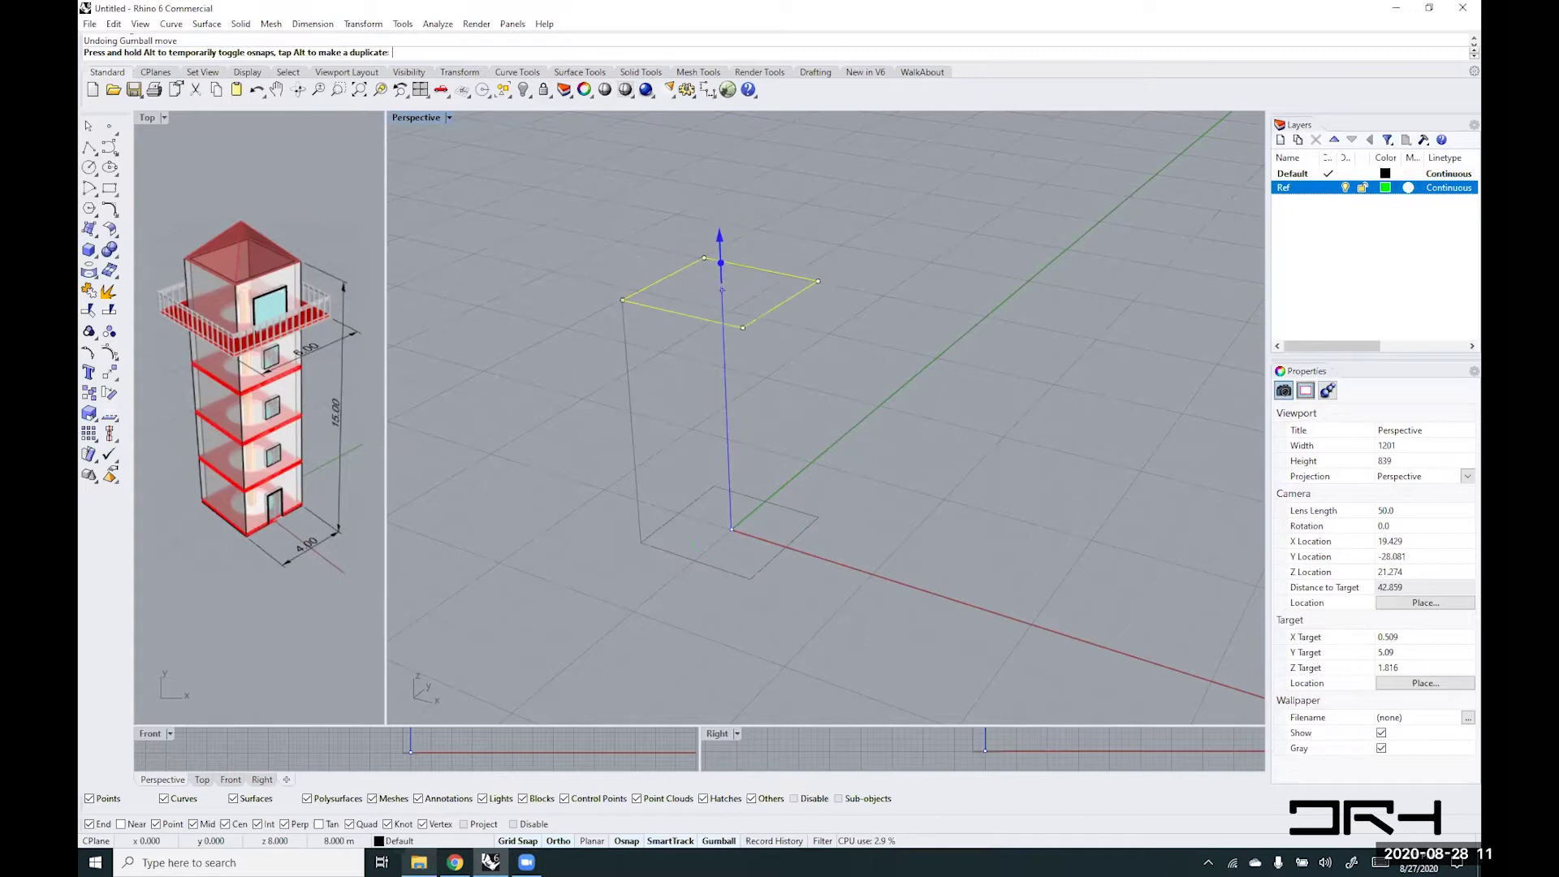
{"action": "type", "text": "15"}
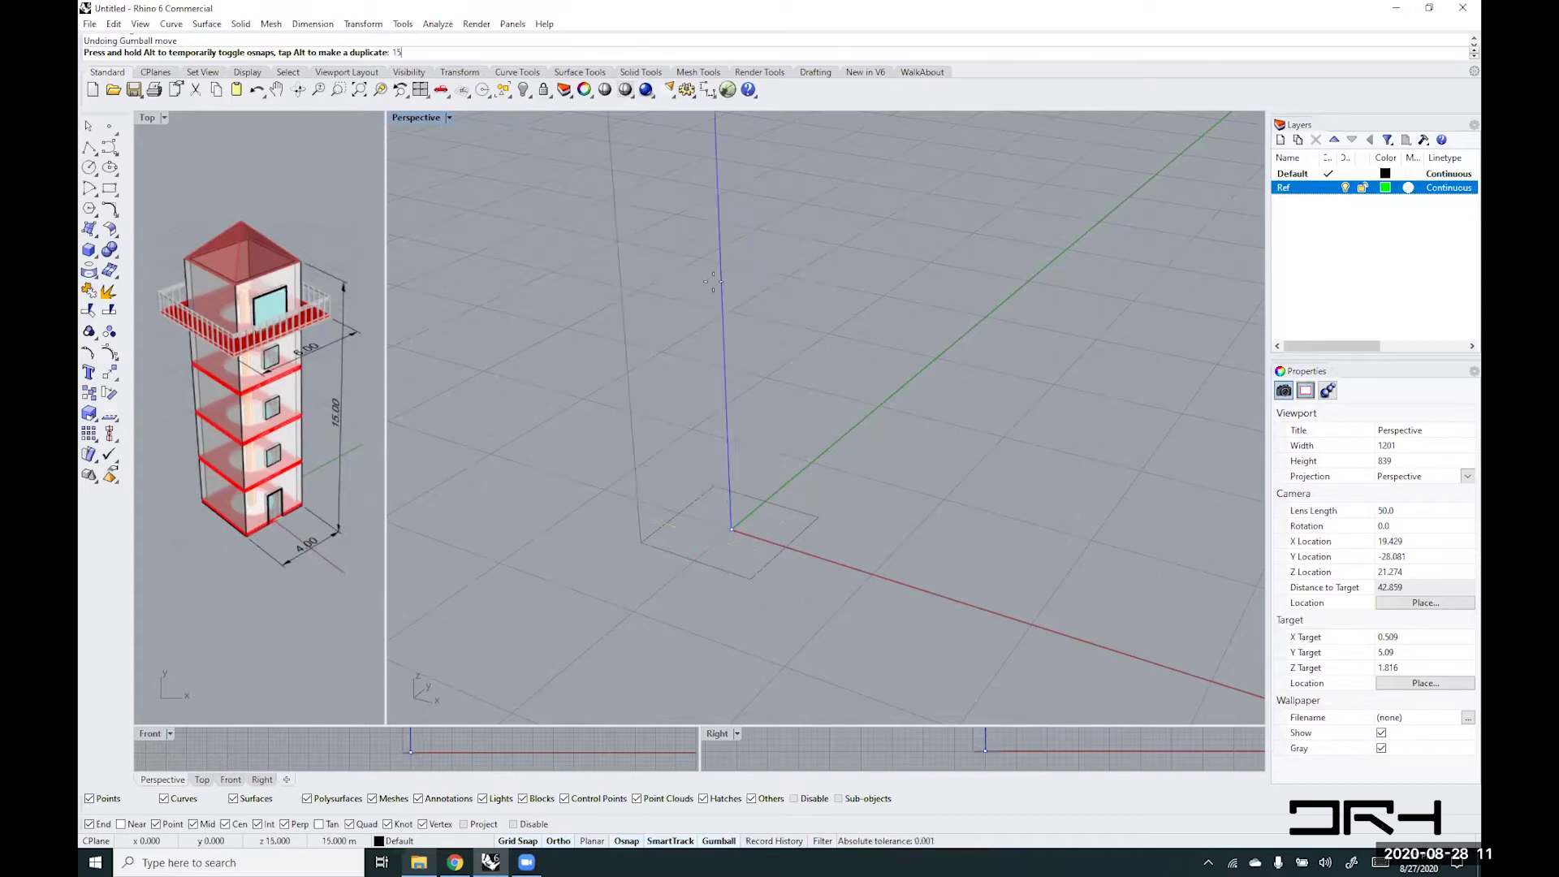
{"action": "scroll", "coordinate": [713, 282], "scroll_direction": "down", "scroll_amount": 5}
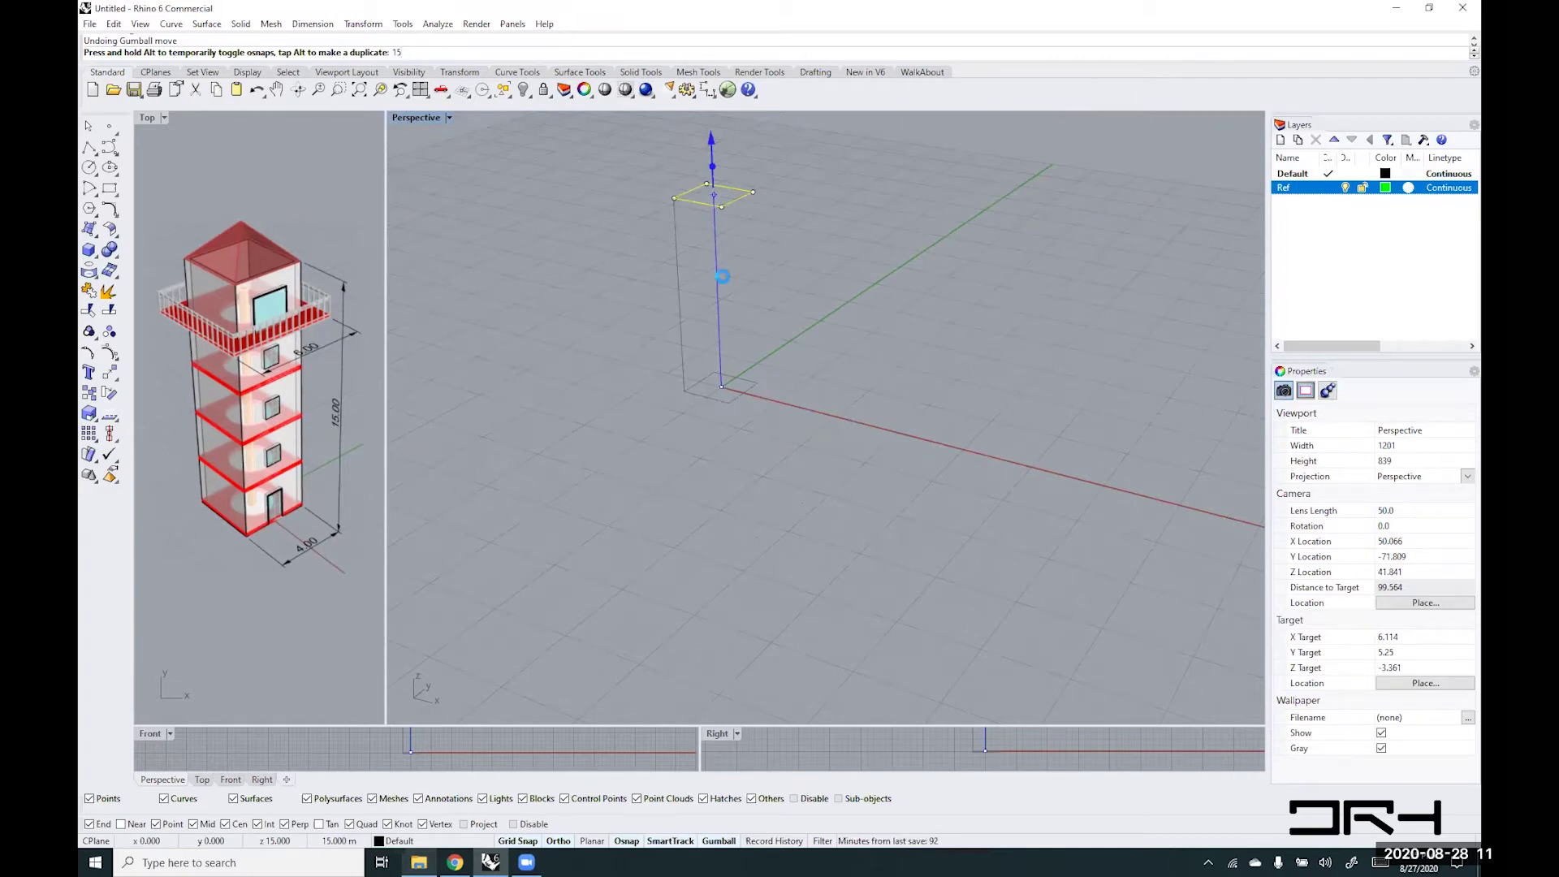
{"action": "key", "text": "Return"}
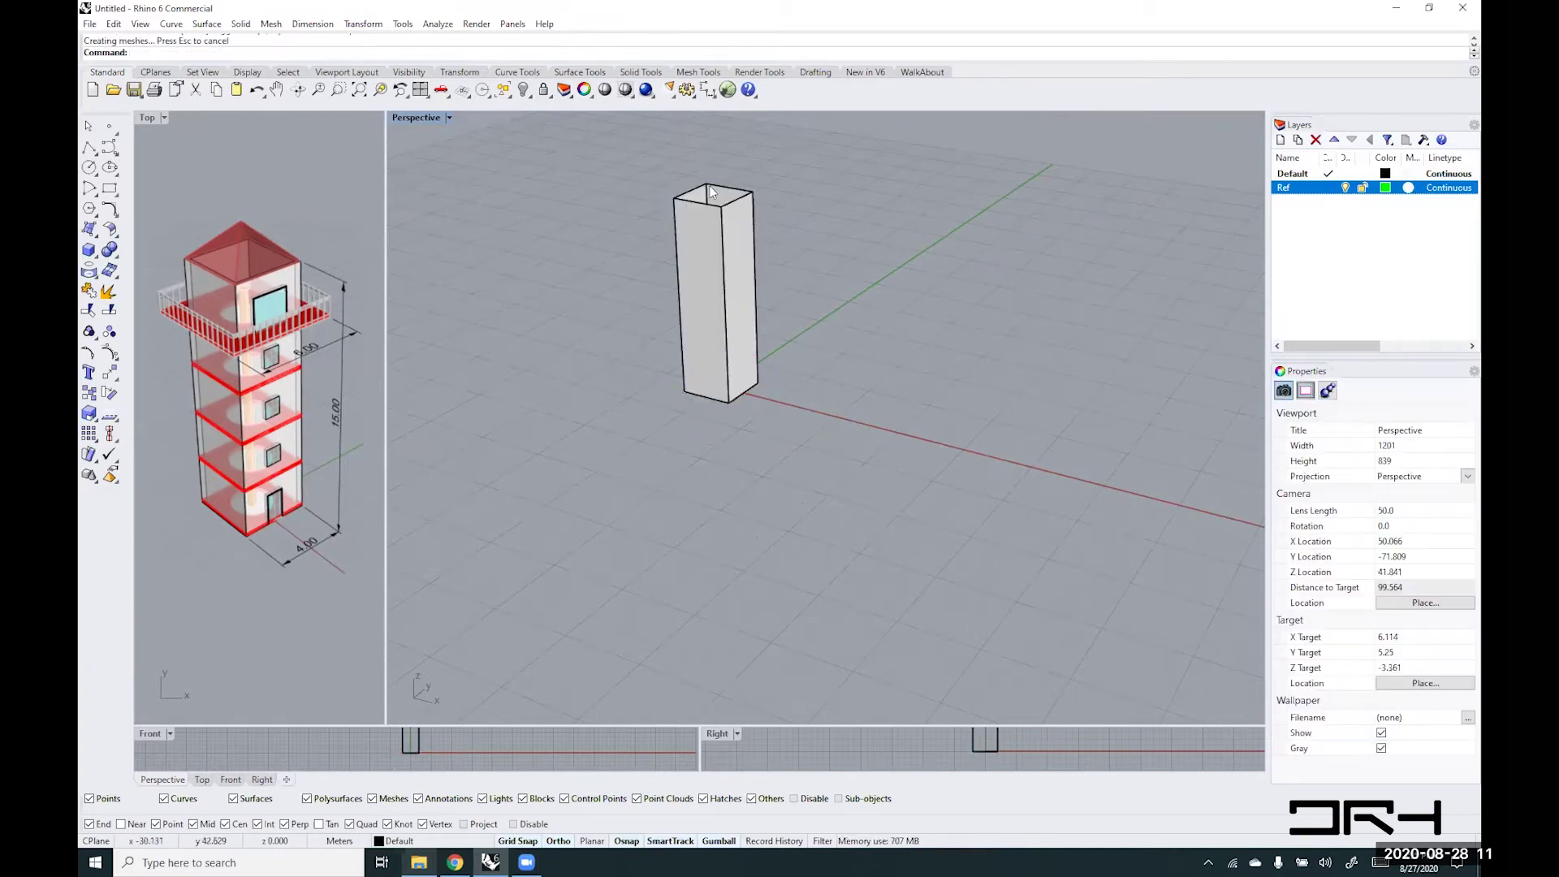
- Switch the Perspective view's display mode to Ghosted
{"action": "right_click_drag", "start_coordinate": [736, 226], "coordinate": [731, 297], "text": "shift"}
{"action": "scroll", "coordinate": [707, 296], "scroll_direction": "up", "scroll_amount": 4}
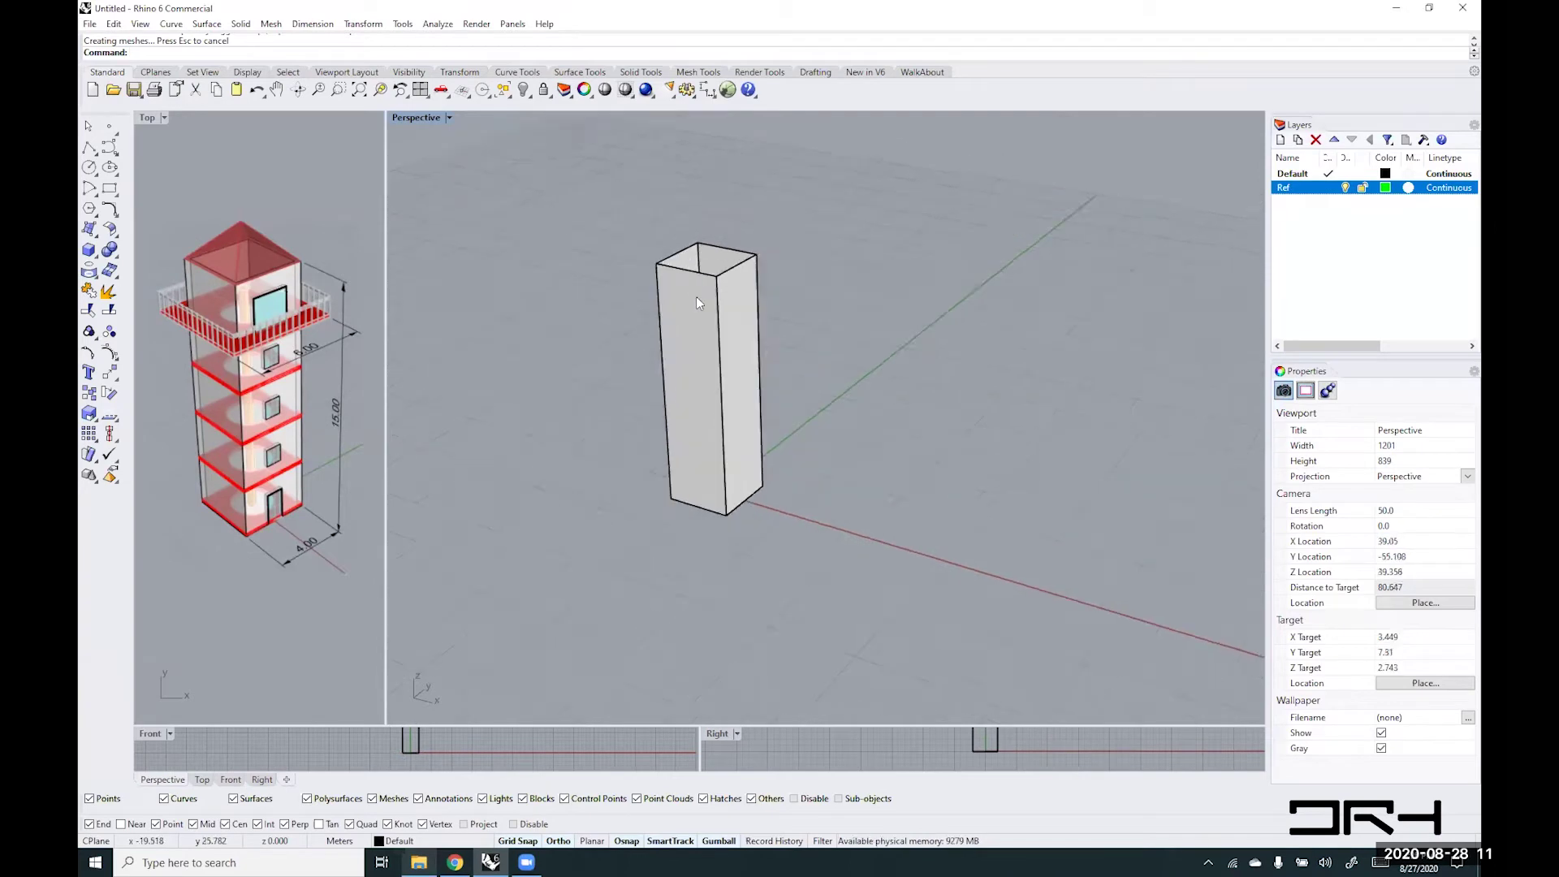
{"action": "left_click", "coordinate": [448, 118]}
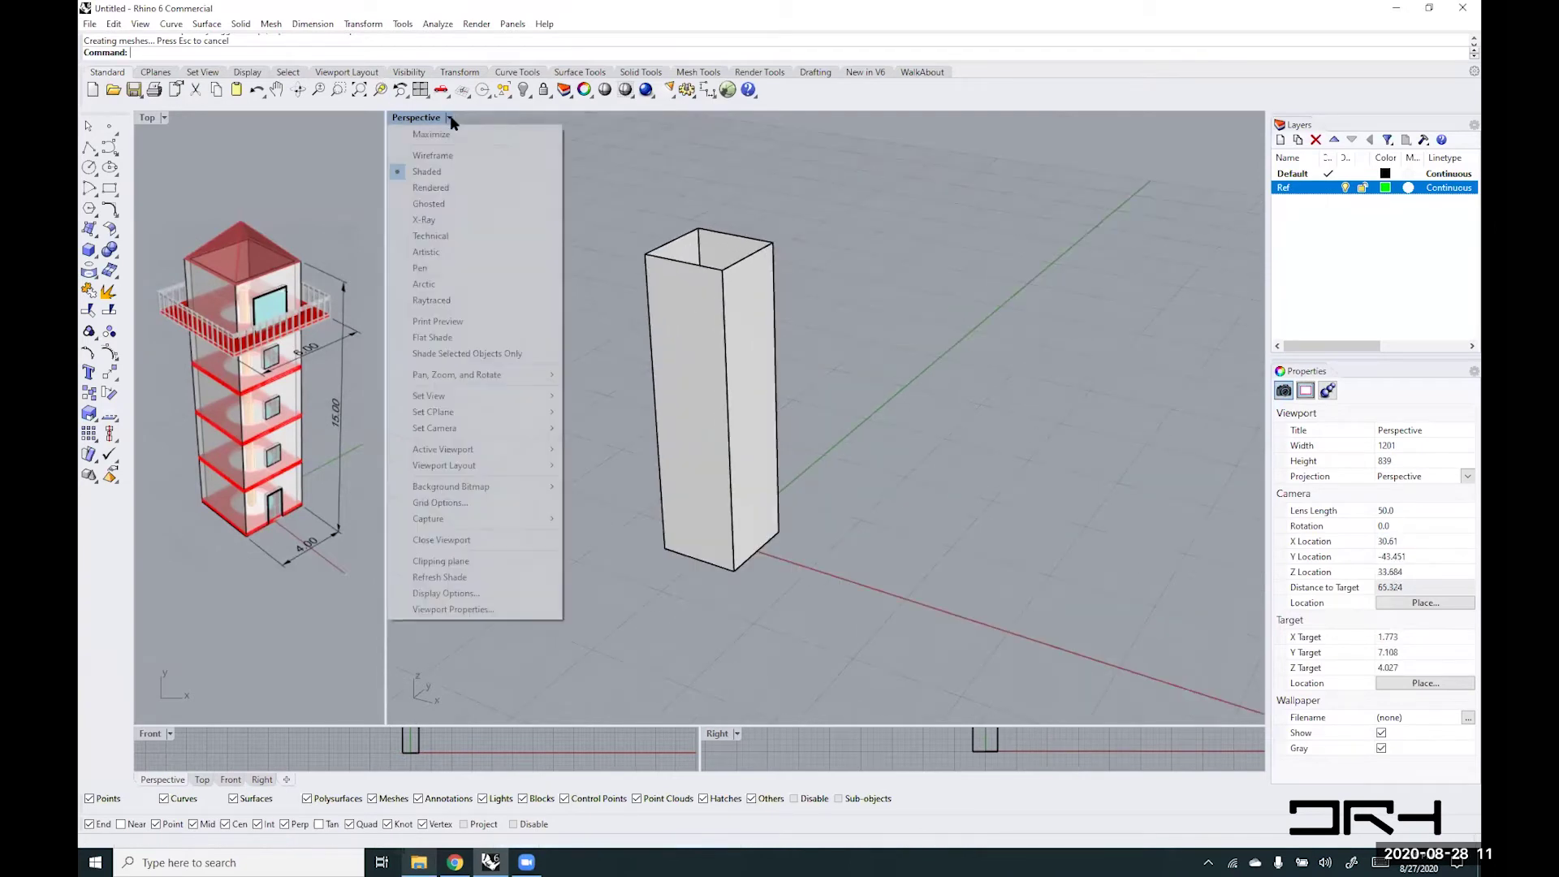
{"action": "left_click", "coordinate": [433, 206]}
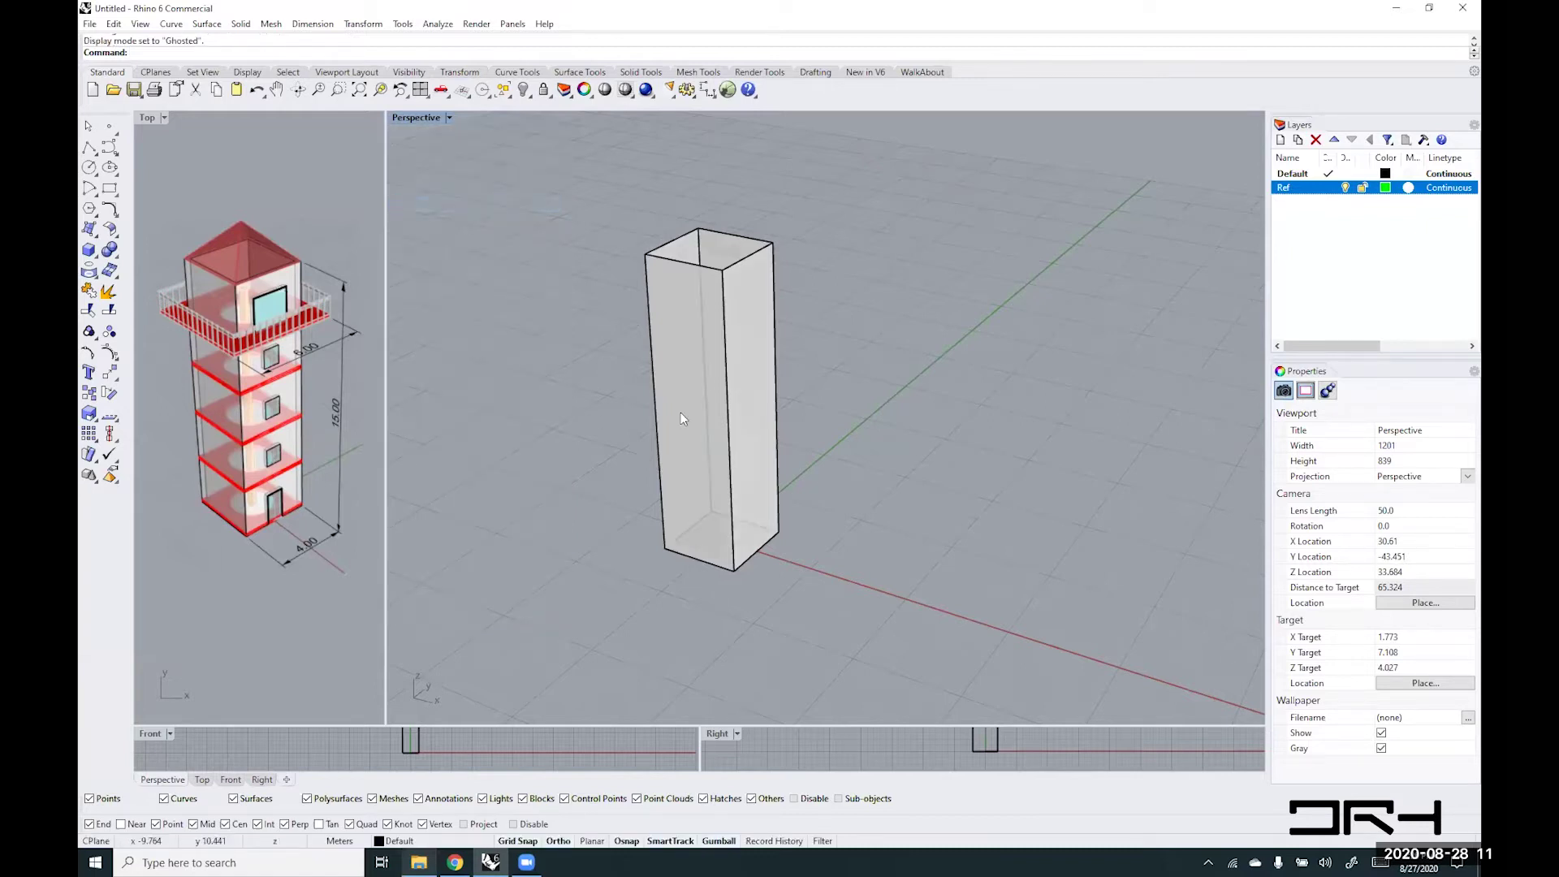
{"action": "right_click_drag", "start_coordinate": [672, 421], "coordinate": [737, 373]}
{"action": "scroll", "coordinate": [695, 329], "scroll_direction": "up", "scroll_amount": 2}
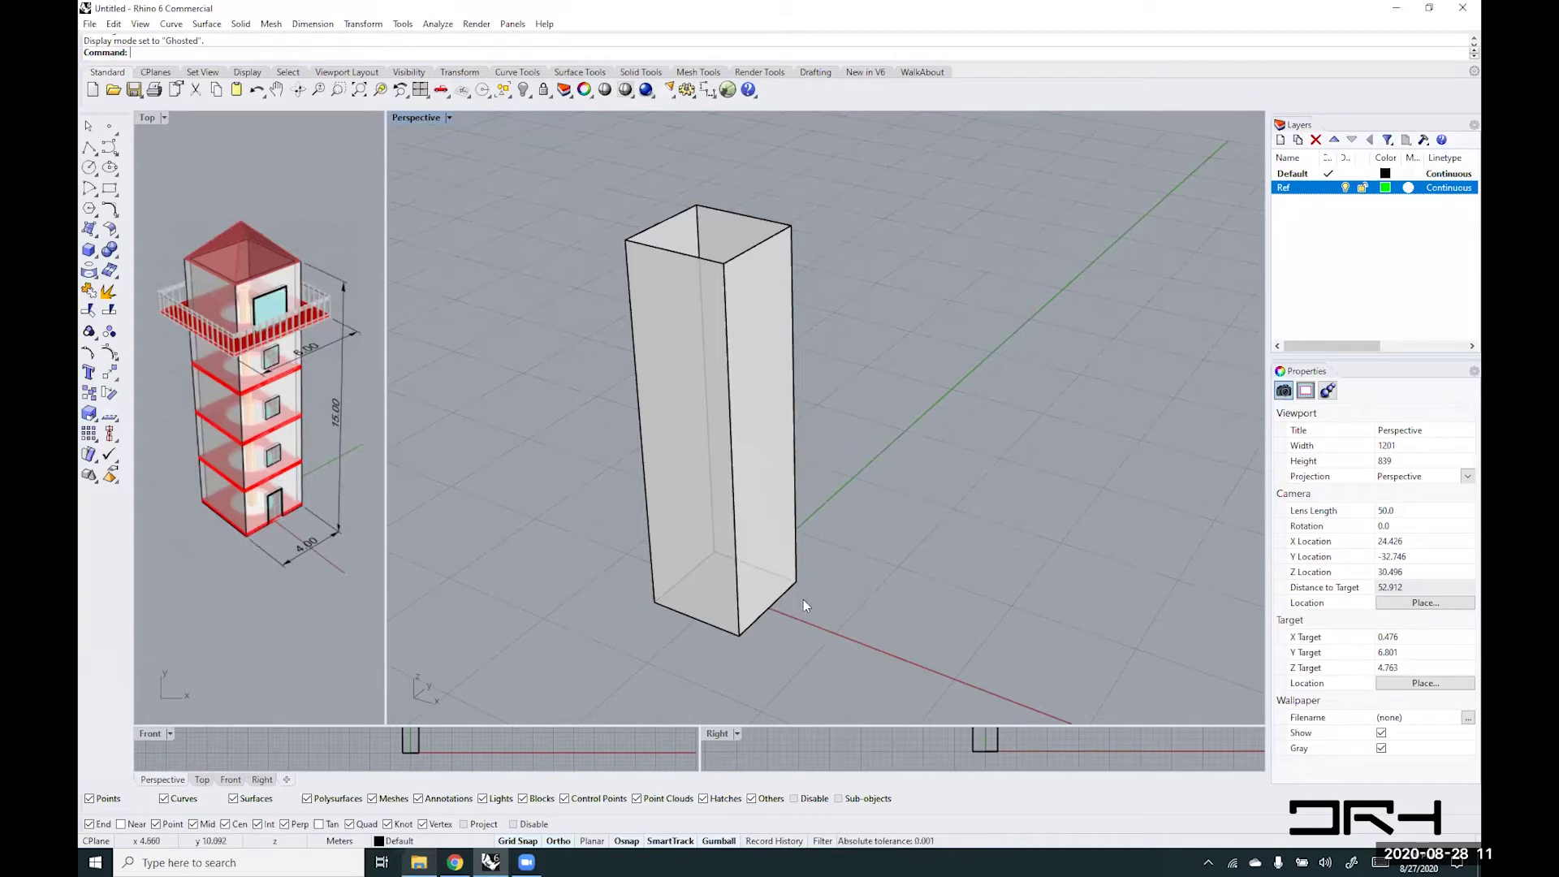
- Create a new layer named Wall
{"action": "left_click", "coordinate": [730, 360]}
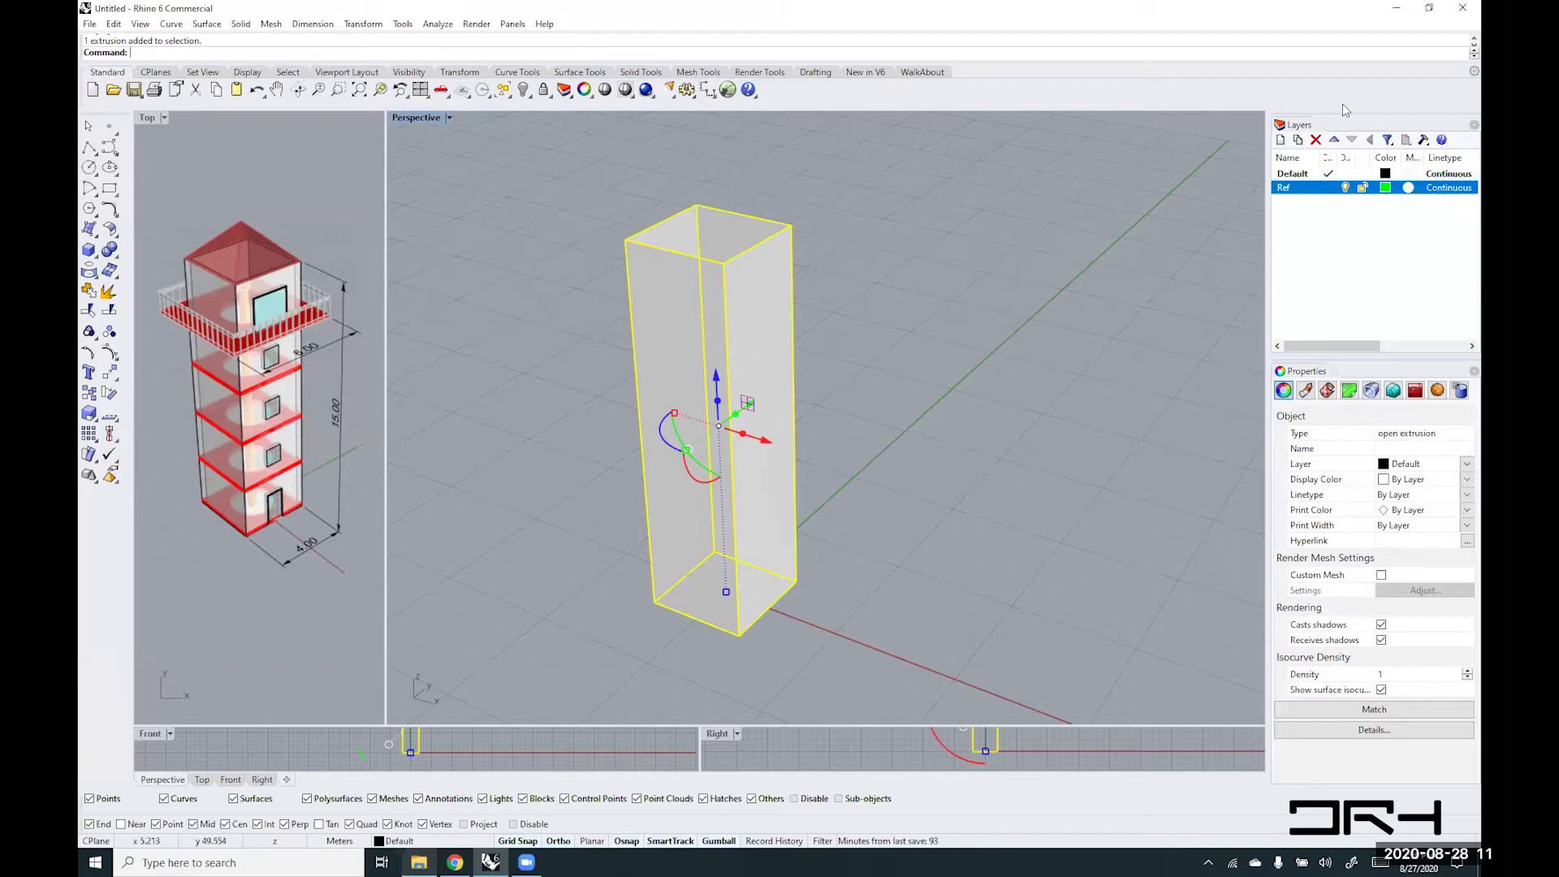
{"action": "left_click", "coordinate": [1280, 139]}
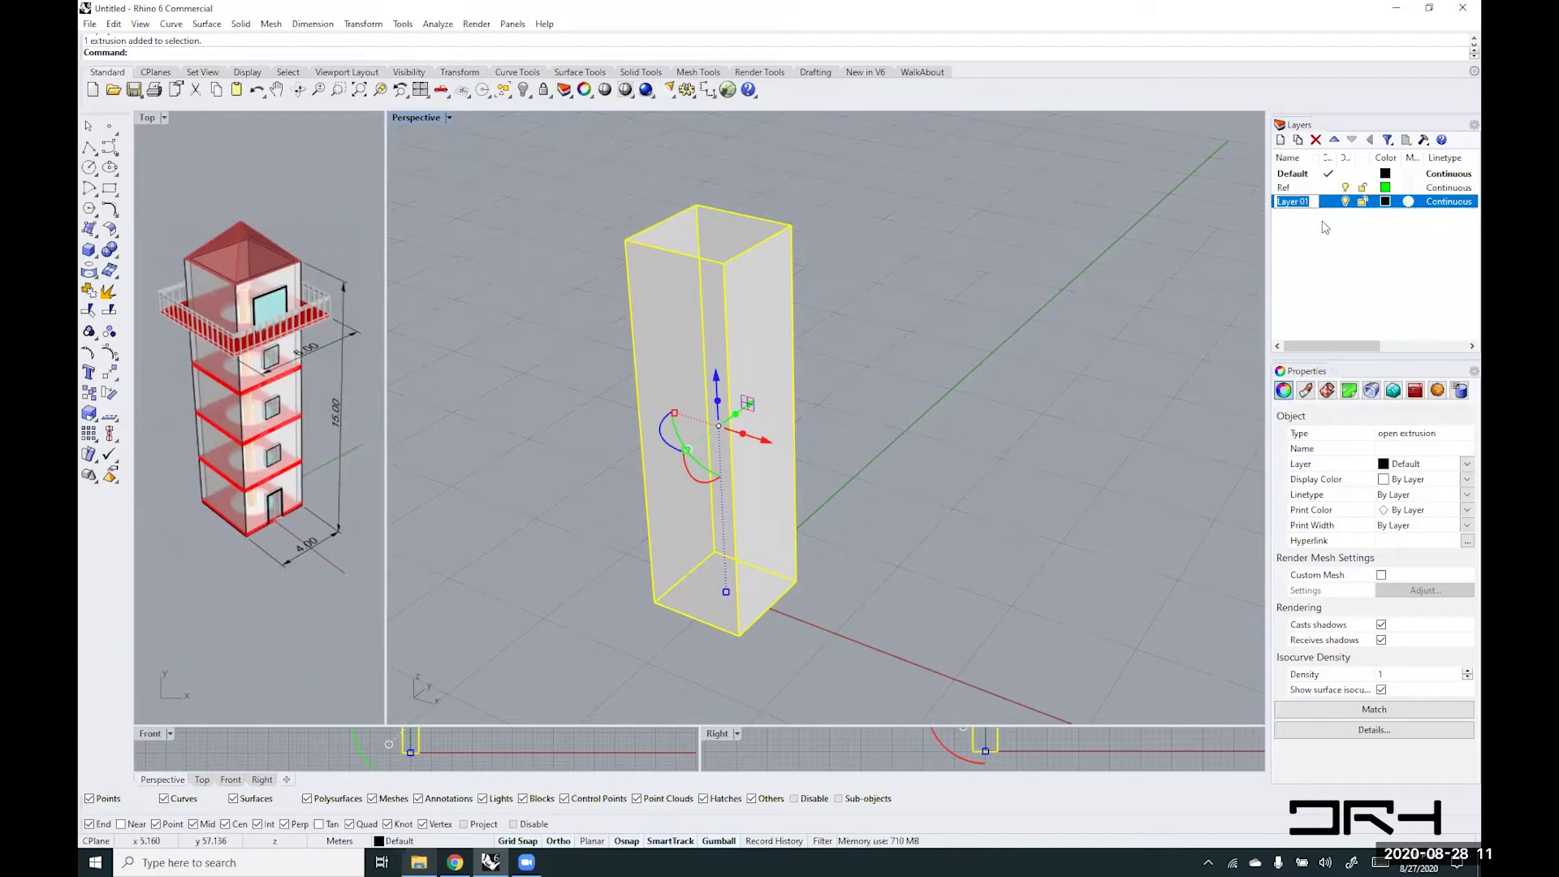
{"action": "type", "text": "Wall"}
{"action": "key", "text": "Return"}
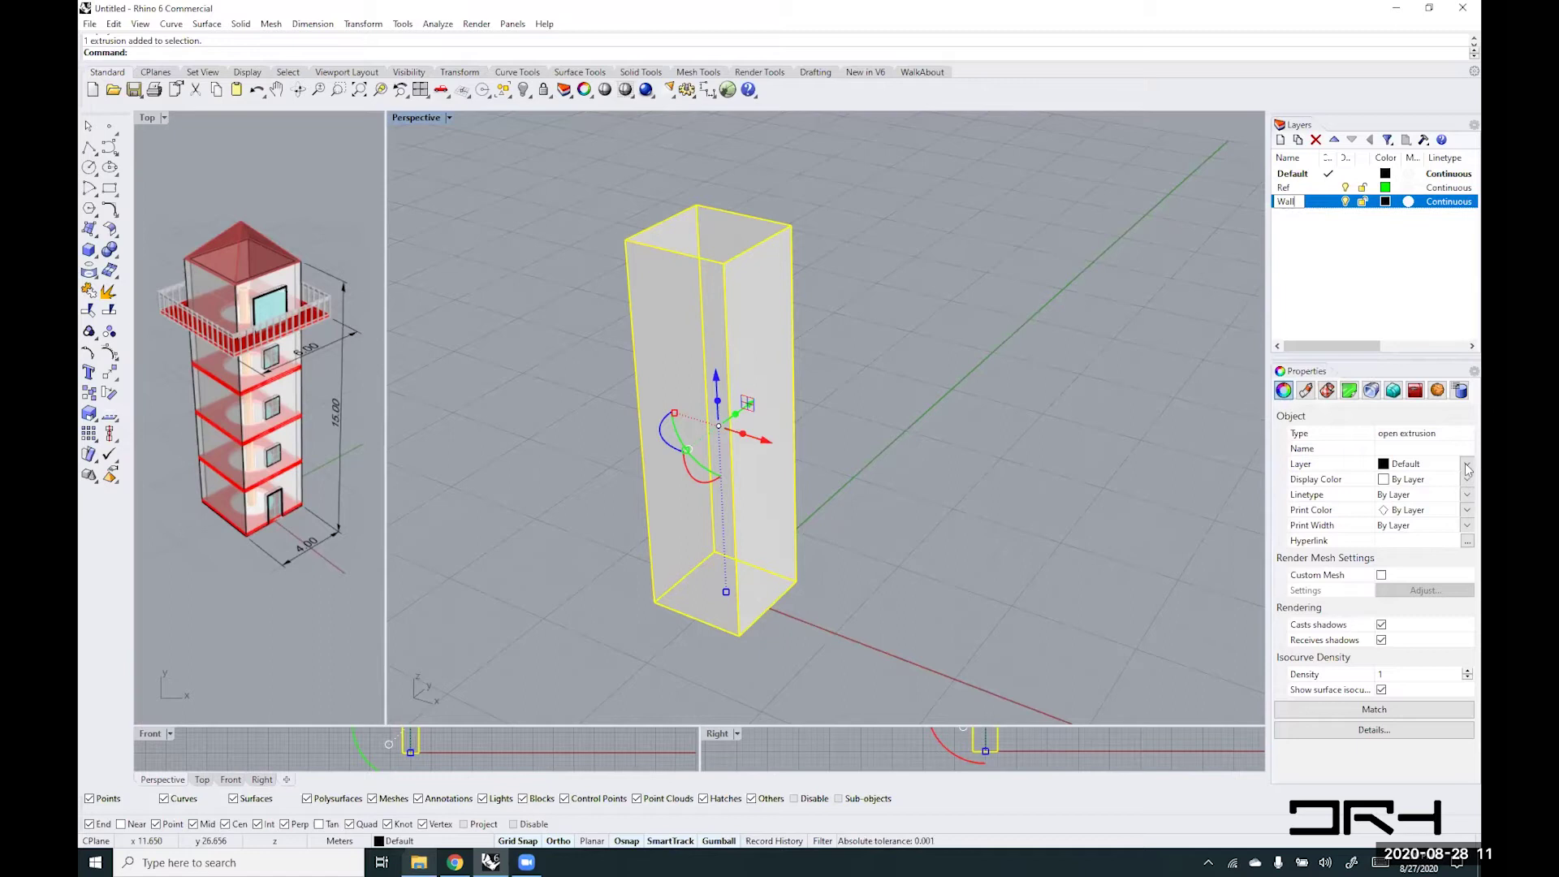
{"action": "left_click", "coordinate": [1297, 188]}
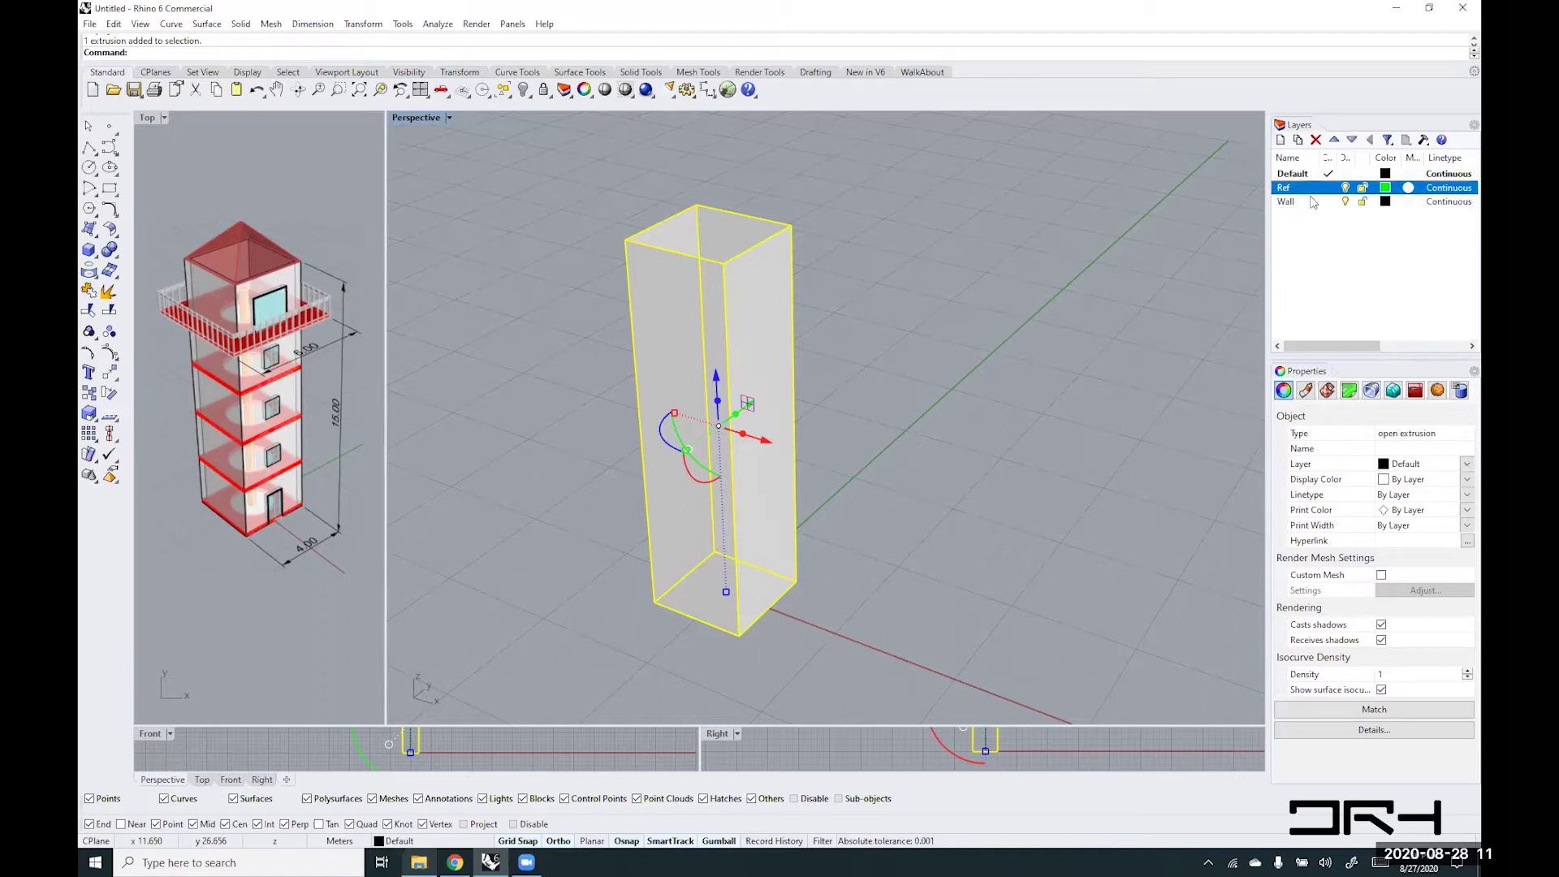
{"action": "left_click", "coordinate": [1310, 200]}
- Assign the extruded tower to the Wall layer
{"action": "left_click", "coordinate": [1468, 465]}
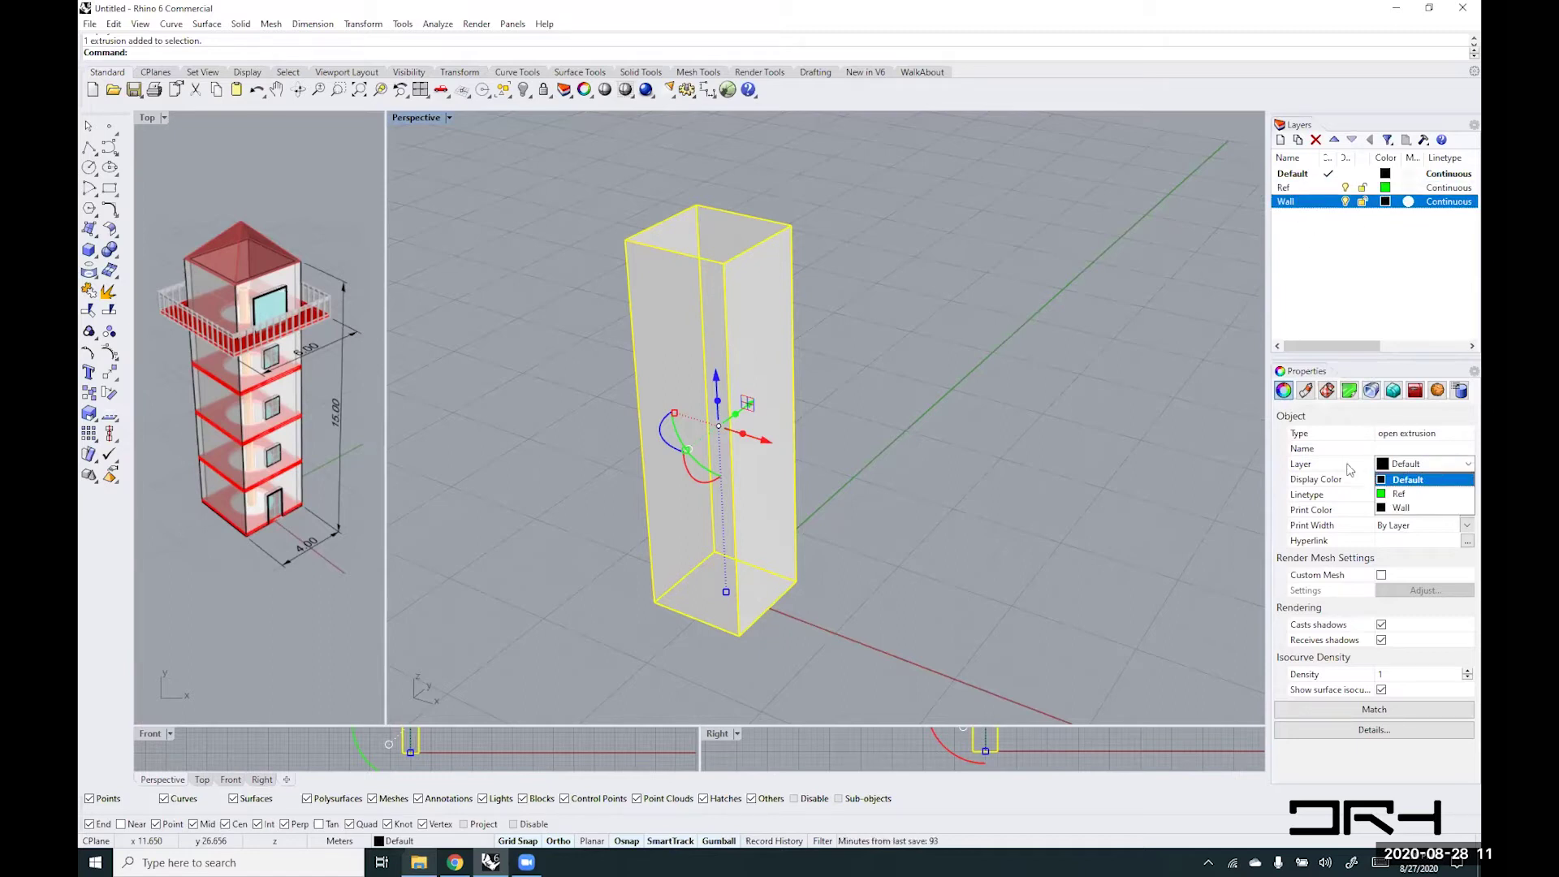
{"action": "left_click", "coordinate": [816, 486]}
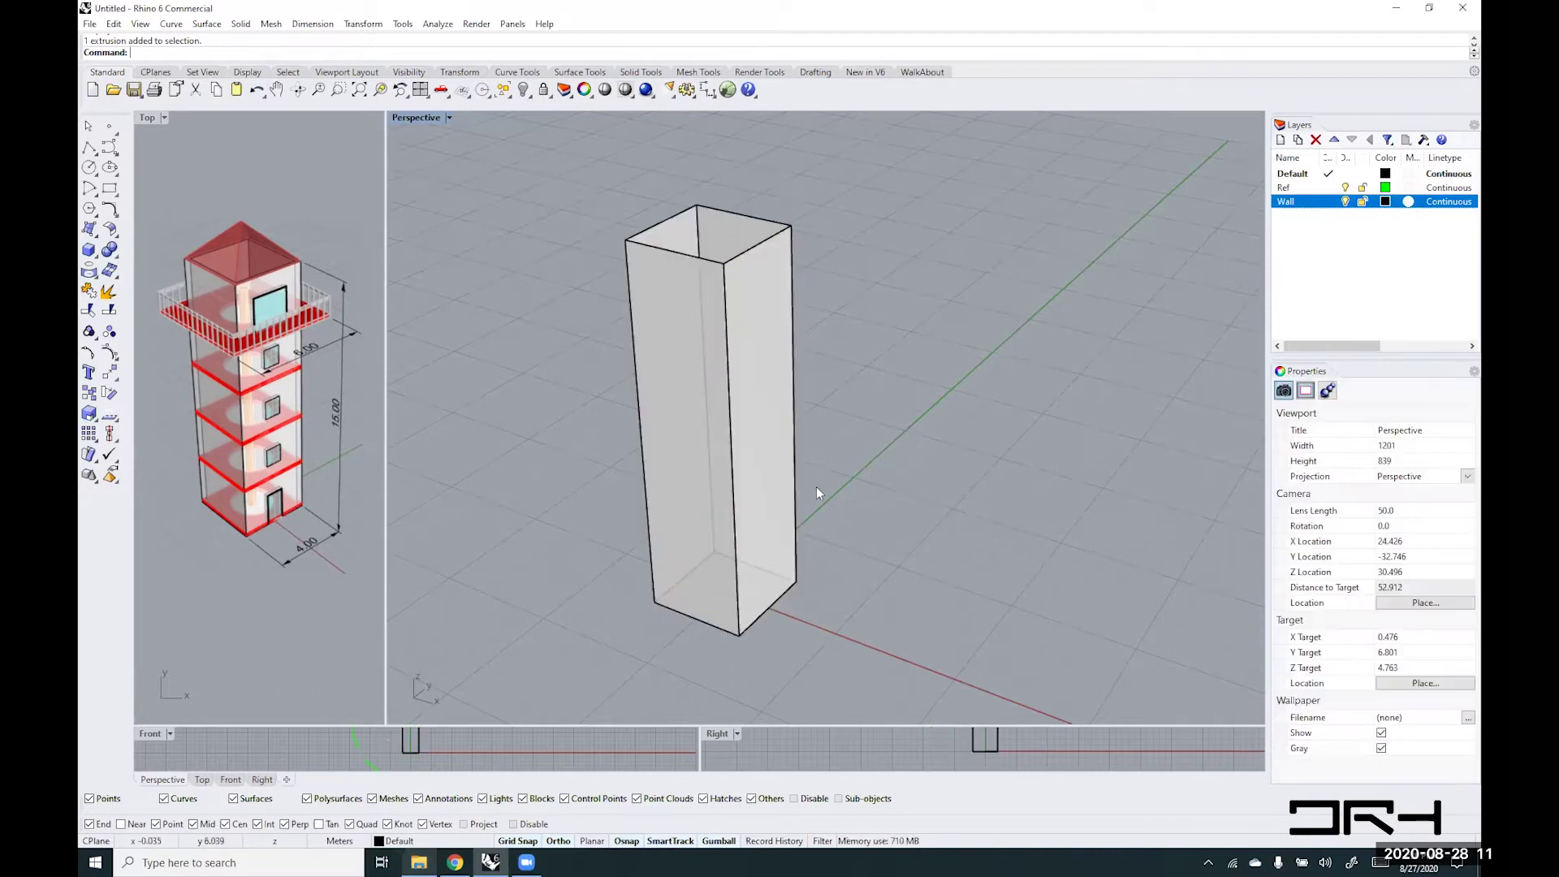
{"action": "left_click", "coordinate": [778, 454]}
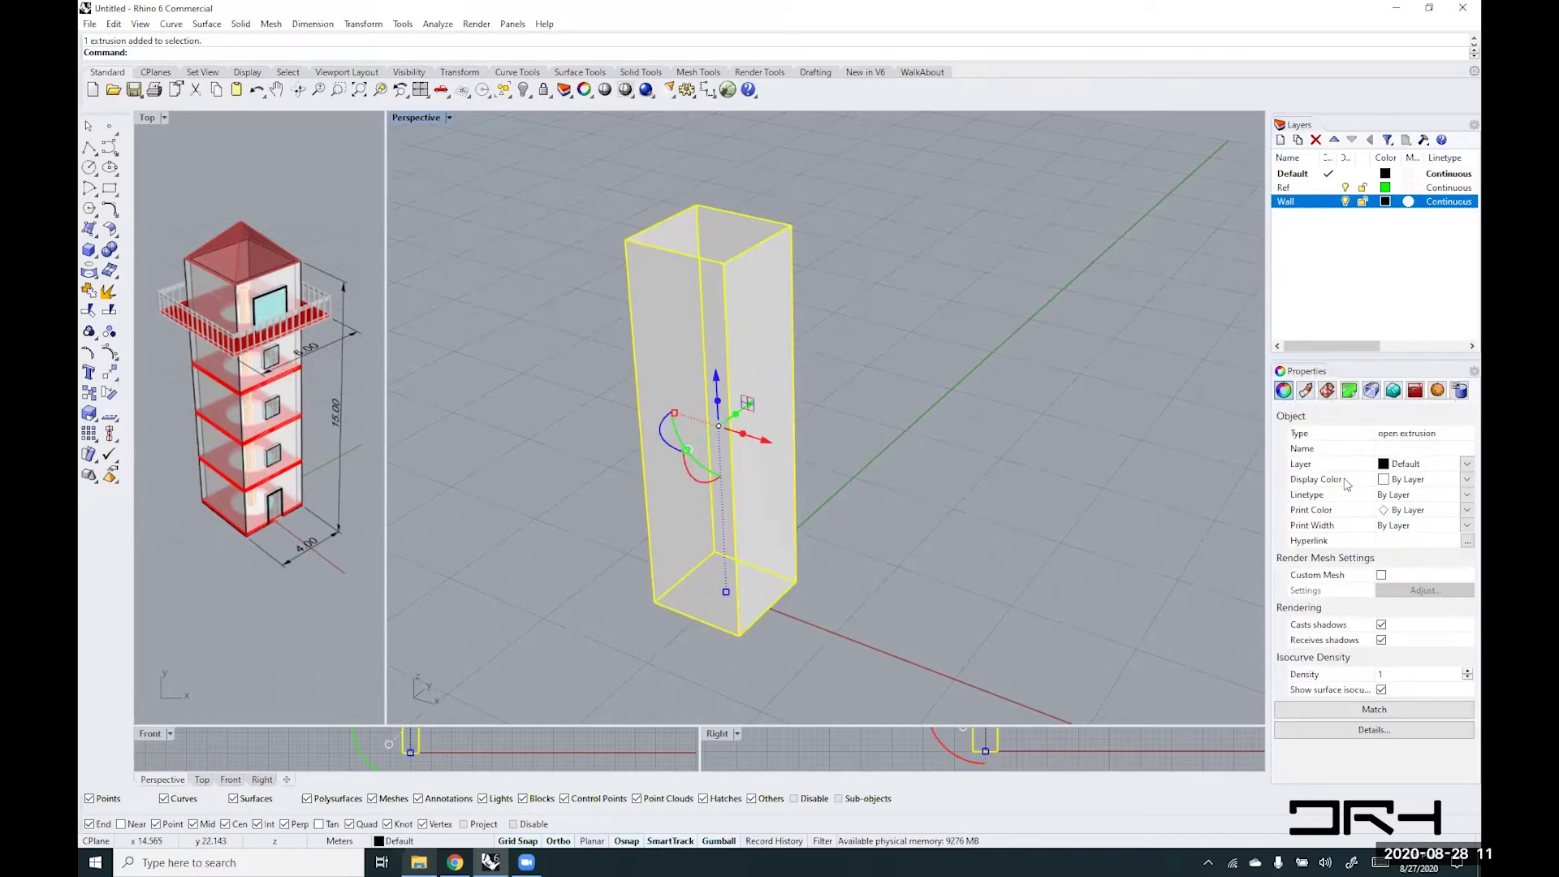
{"action": "left_click", "coordinate": [1468, 466]}
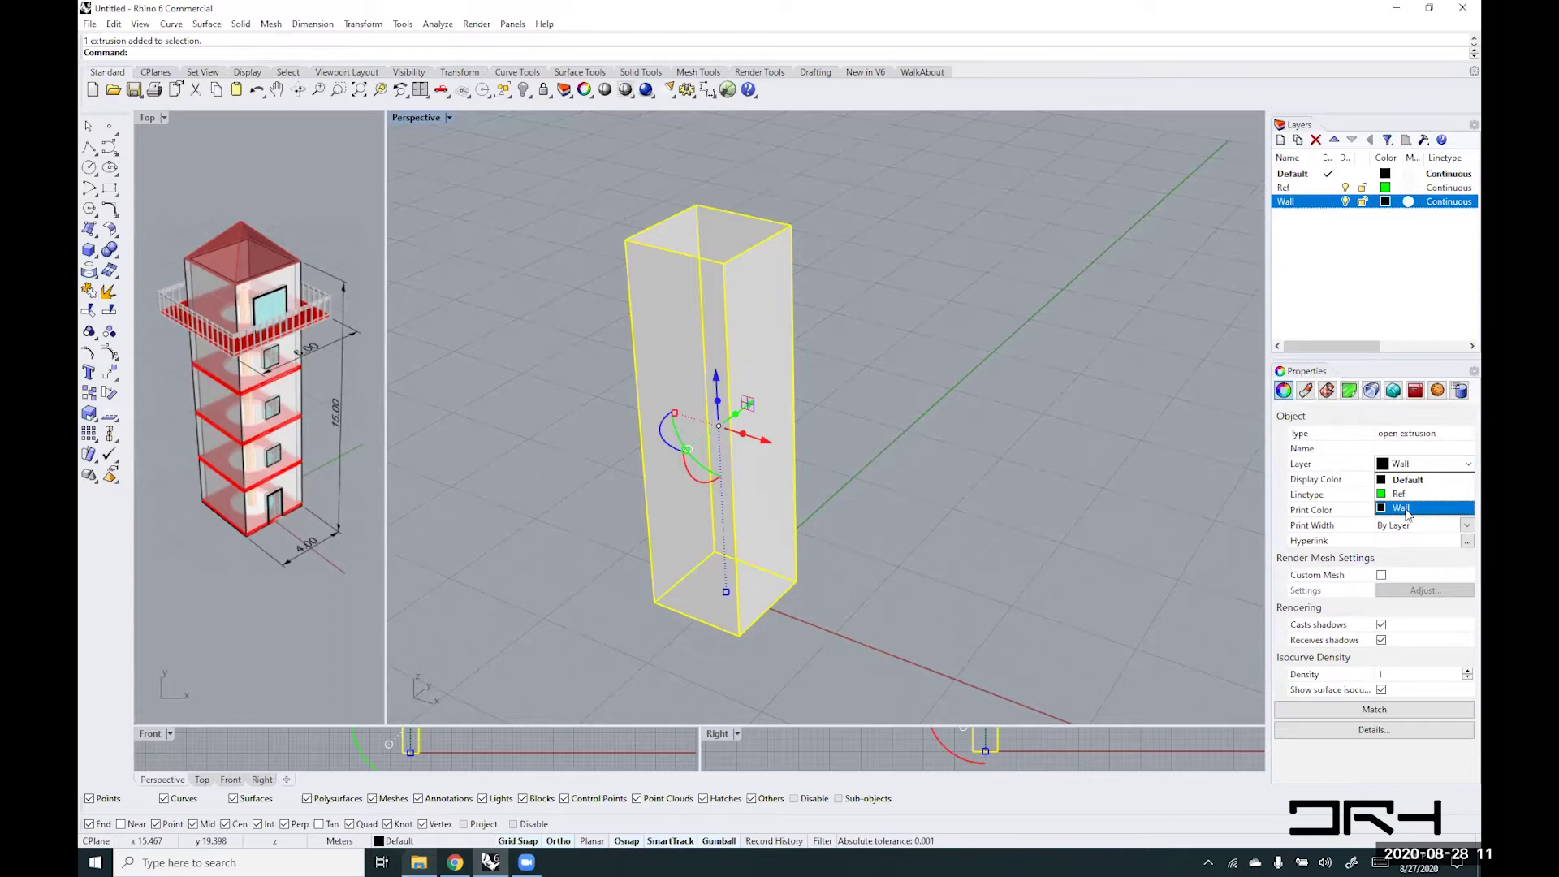
{"action": "left_click", "coordinate": [1408, 508]}
{"action": "left_click", "coordinate": [1086, 544]}
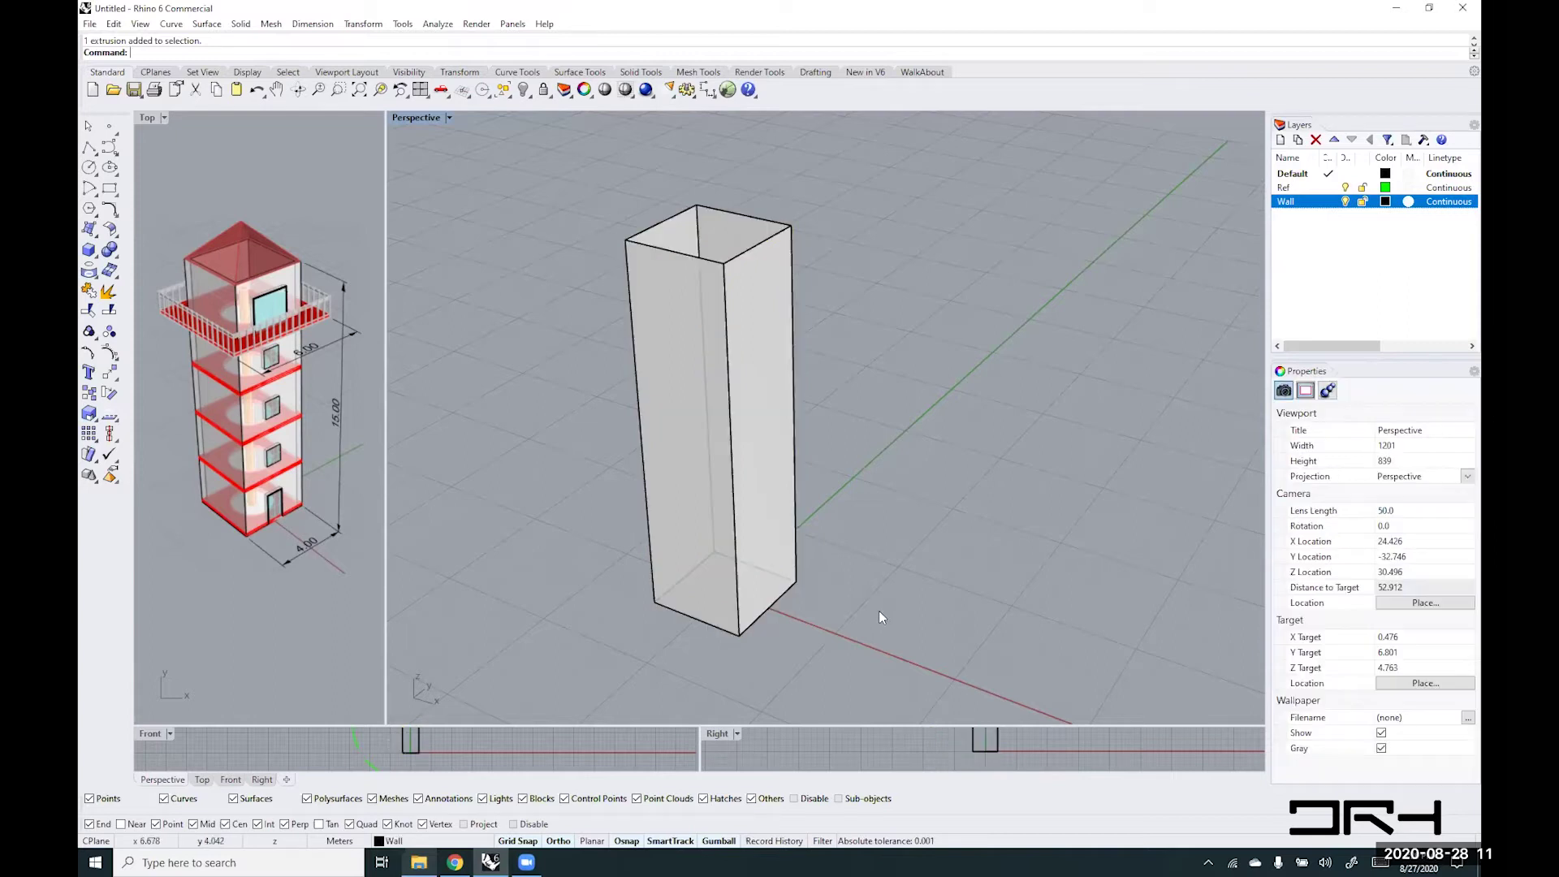
- Assign the base square curve at the foot of the tower to the Ref layer
{"action": "left_click", "coordinate": [741, 632]}
{"action": "left_click", "coordinate": [796, 670]}
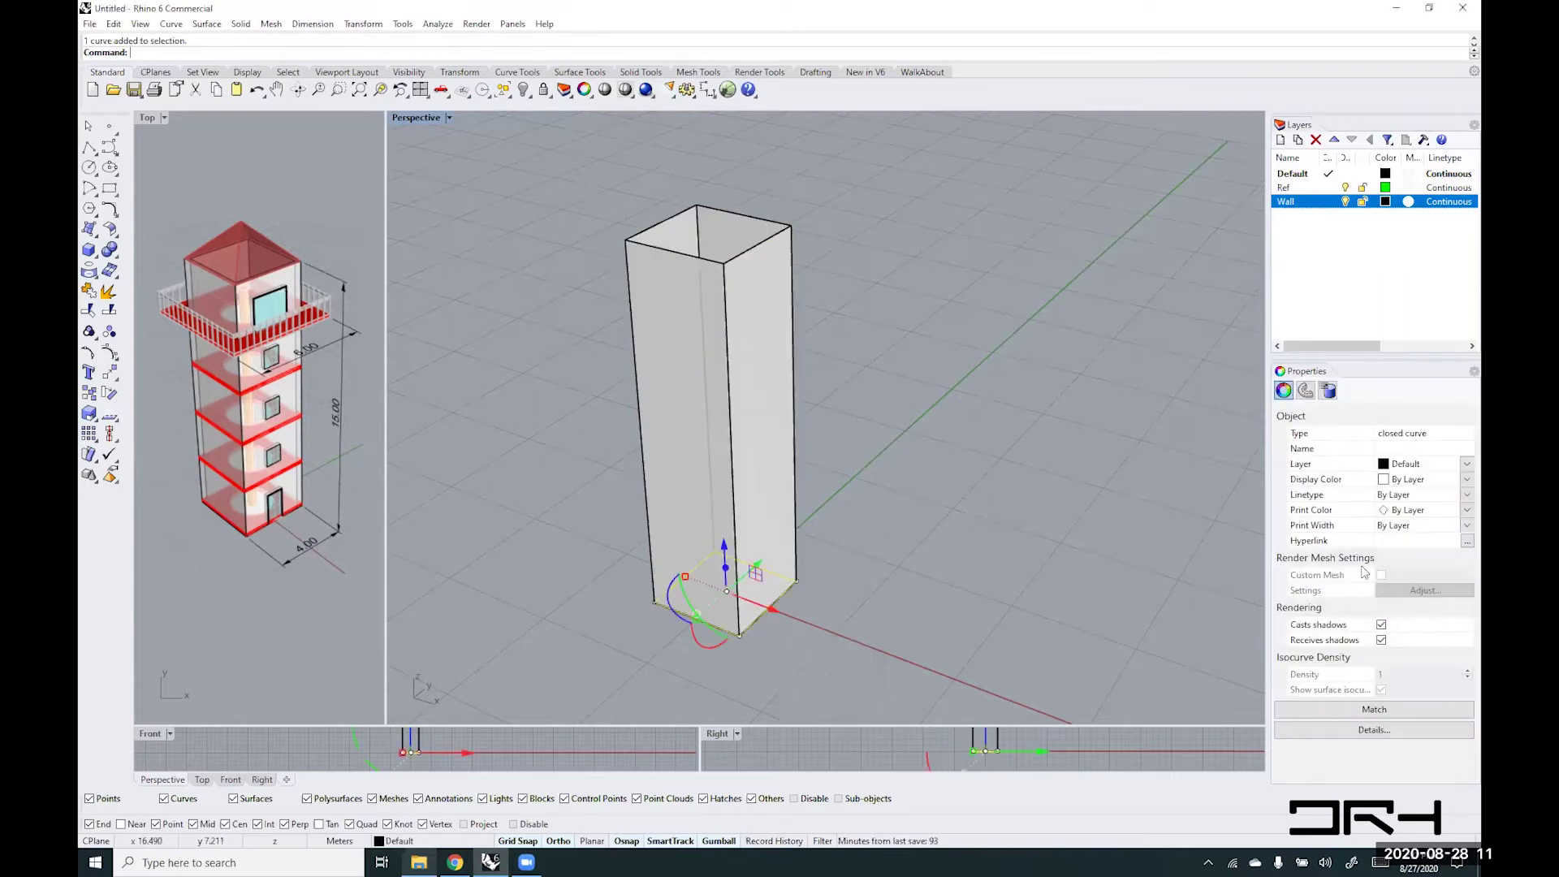
{"action": "left_click", "coordinate": [1468, 463]}
{"action": "left_click", "coordinate": [1407, 493]}
{"action": "left_click", "coordinate": [1049, 541]}
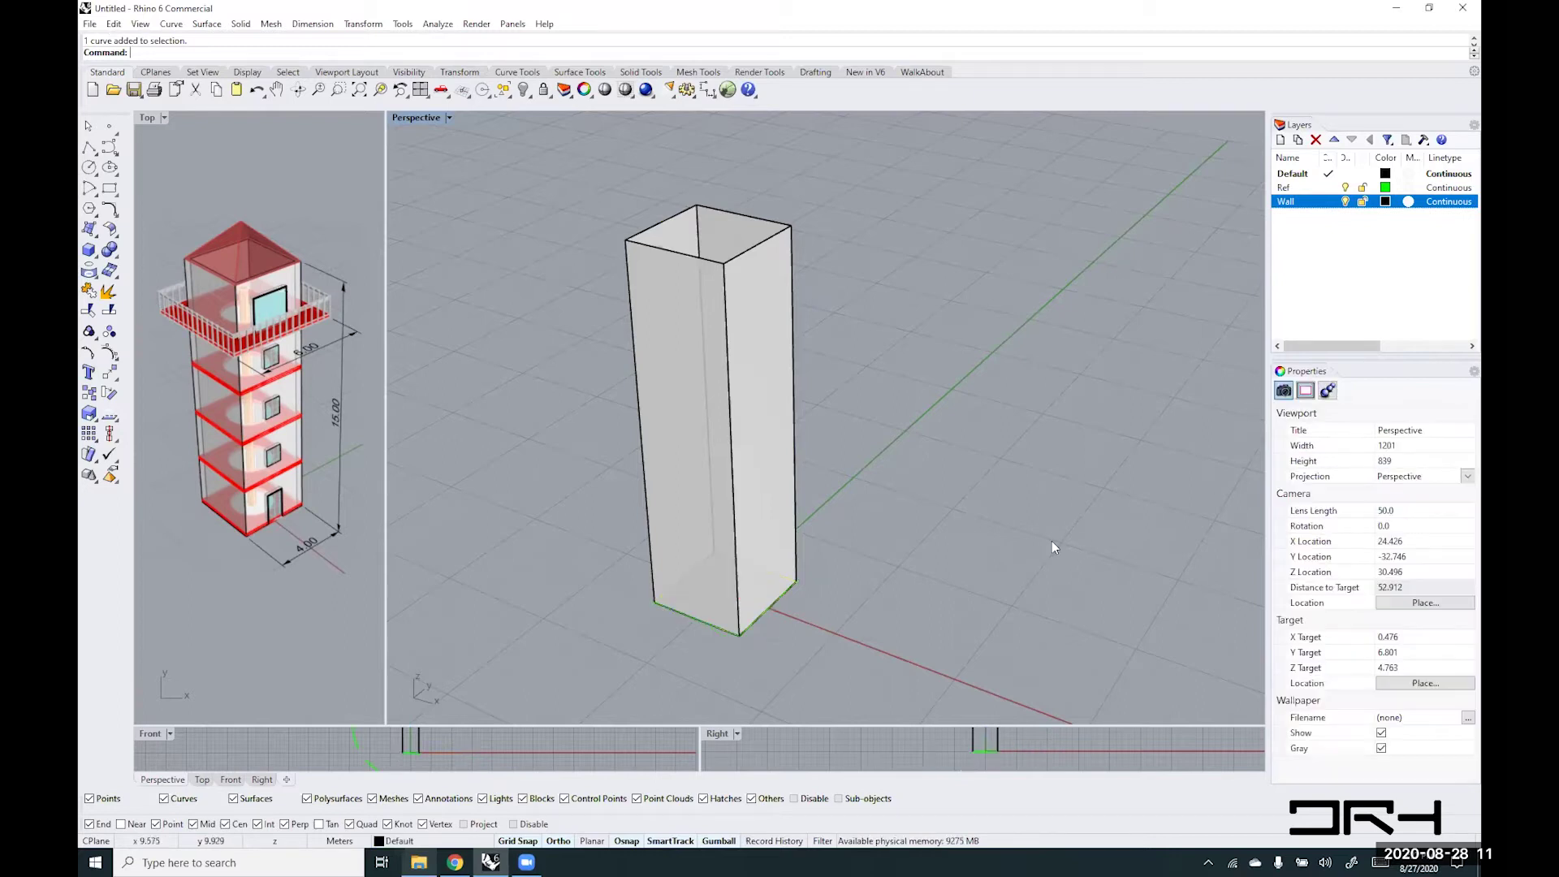
- Toggle the visibility of the Ref and Wall layers, leaving Ref on and Wall off
{"action": "left_click", "coordinate": [1345, 189]}
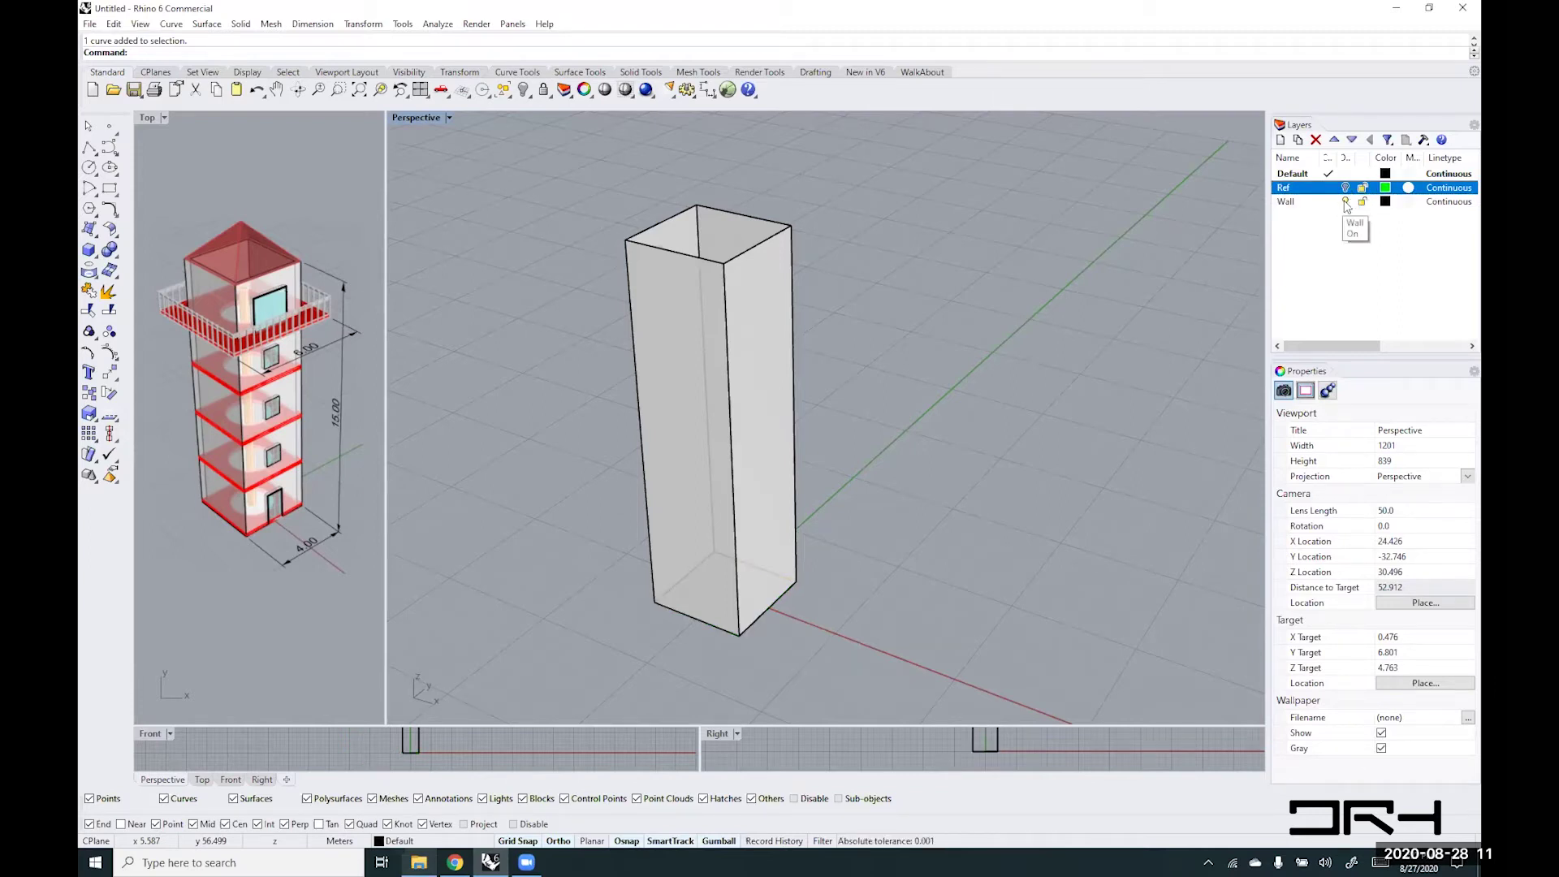
{"action": "left_click", "coordinate": [1345, 201]}
{"action": "left_click", "coordinate": [1346, 187]}
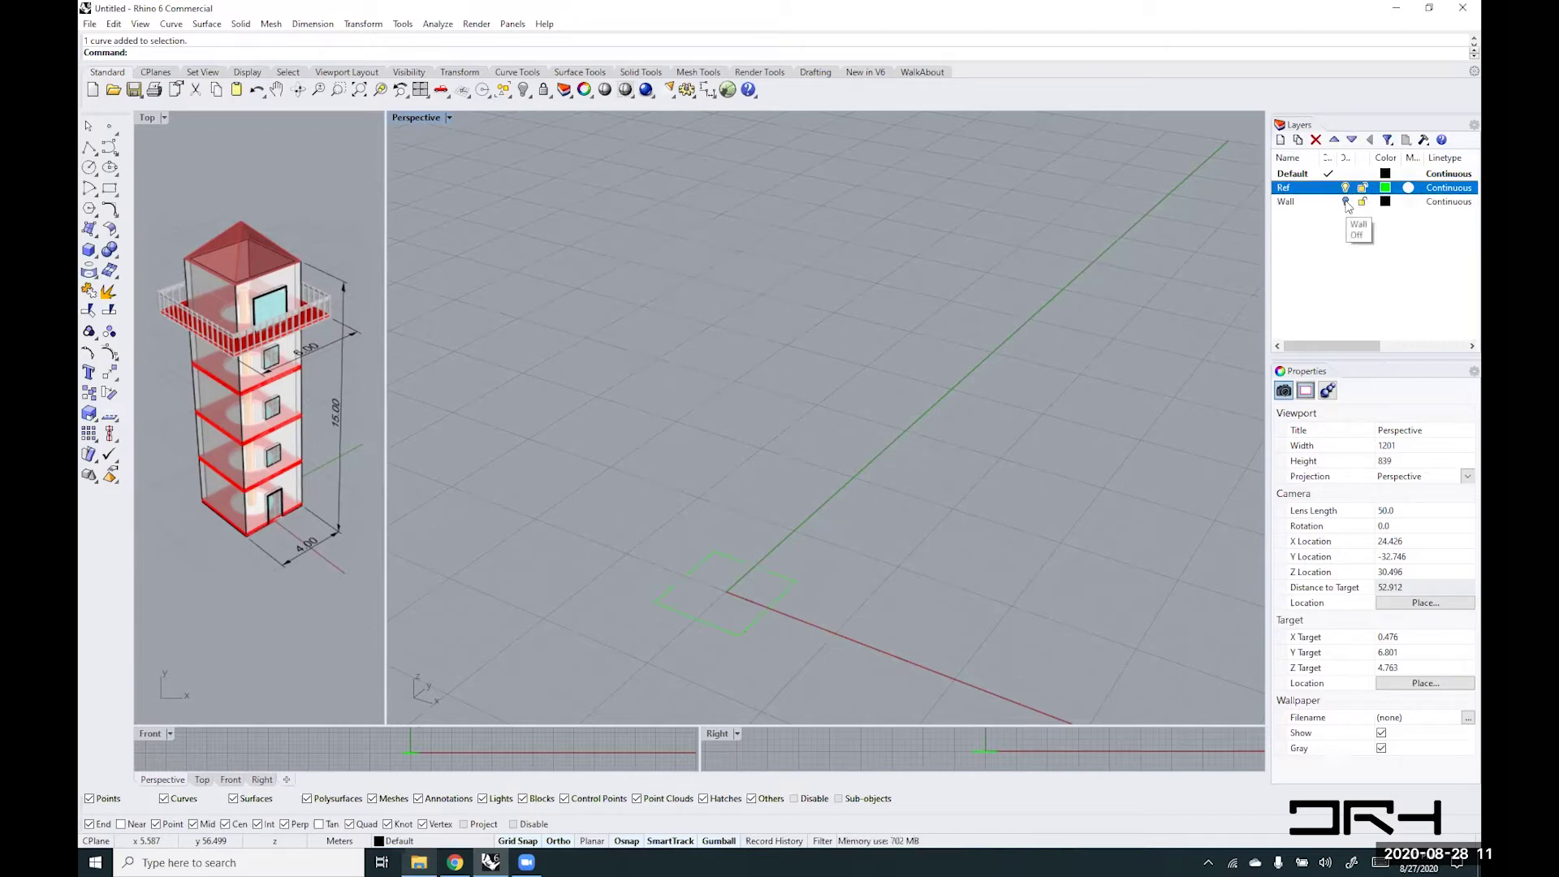
{"action": "left_click", "coordinate": [1345, 201]}
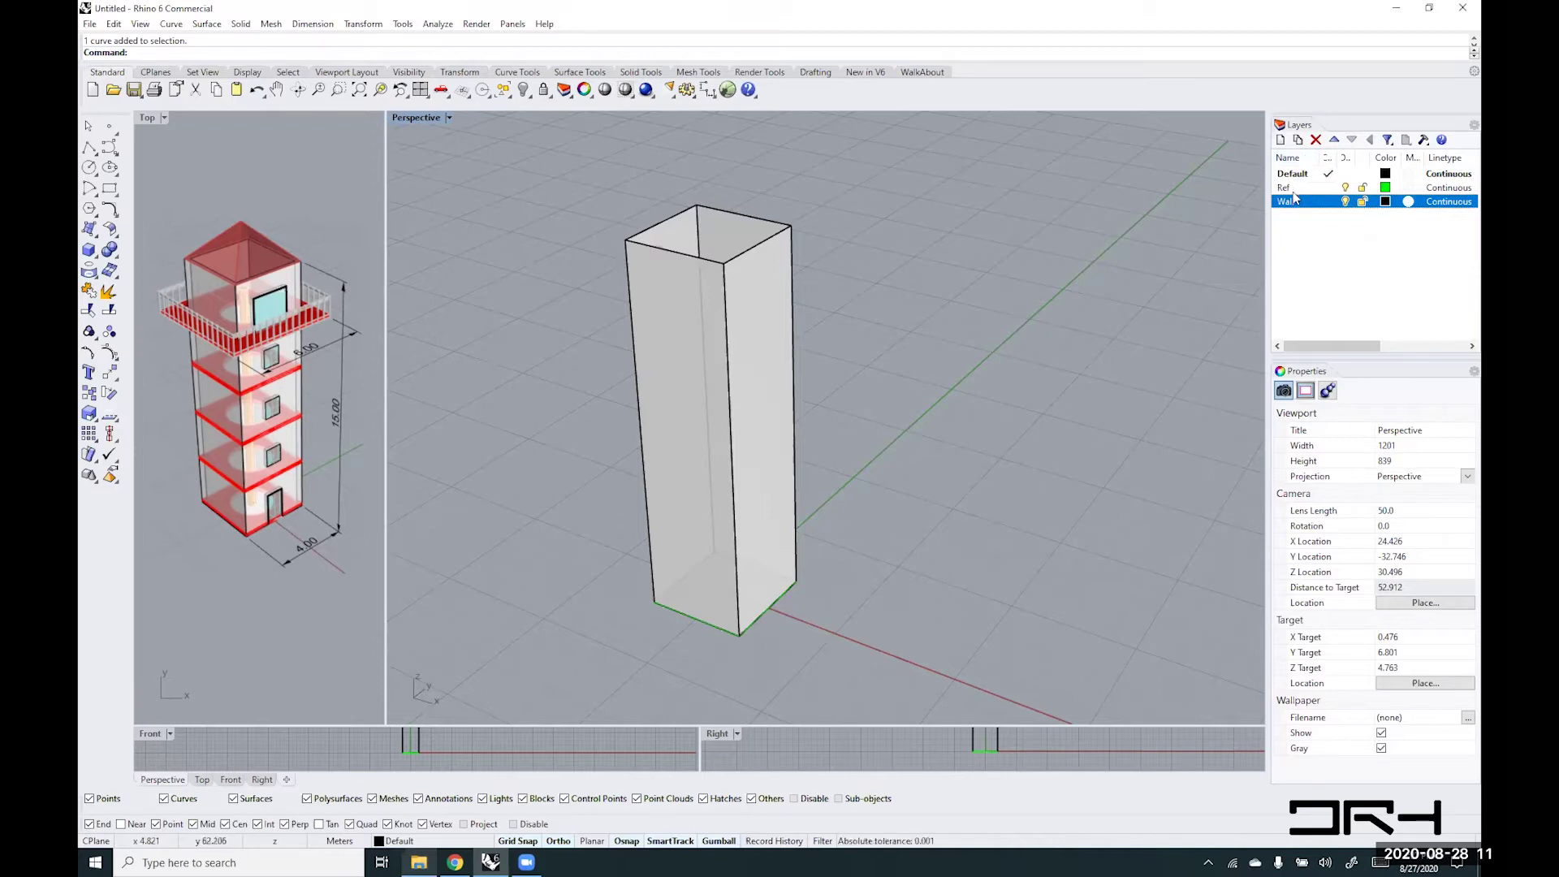
{"action": "left_click", "coordinate": [1346, 201]}
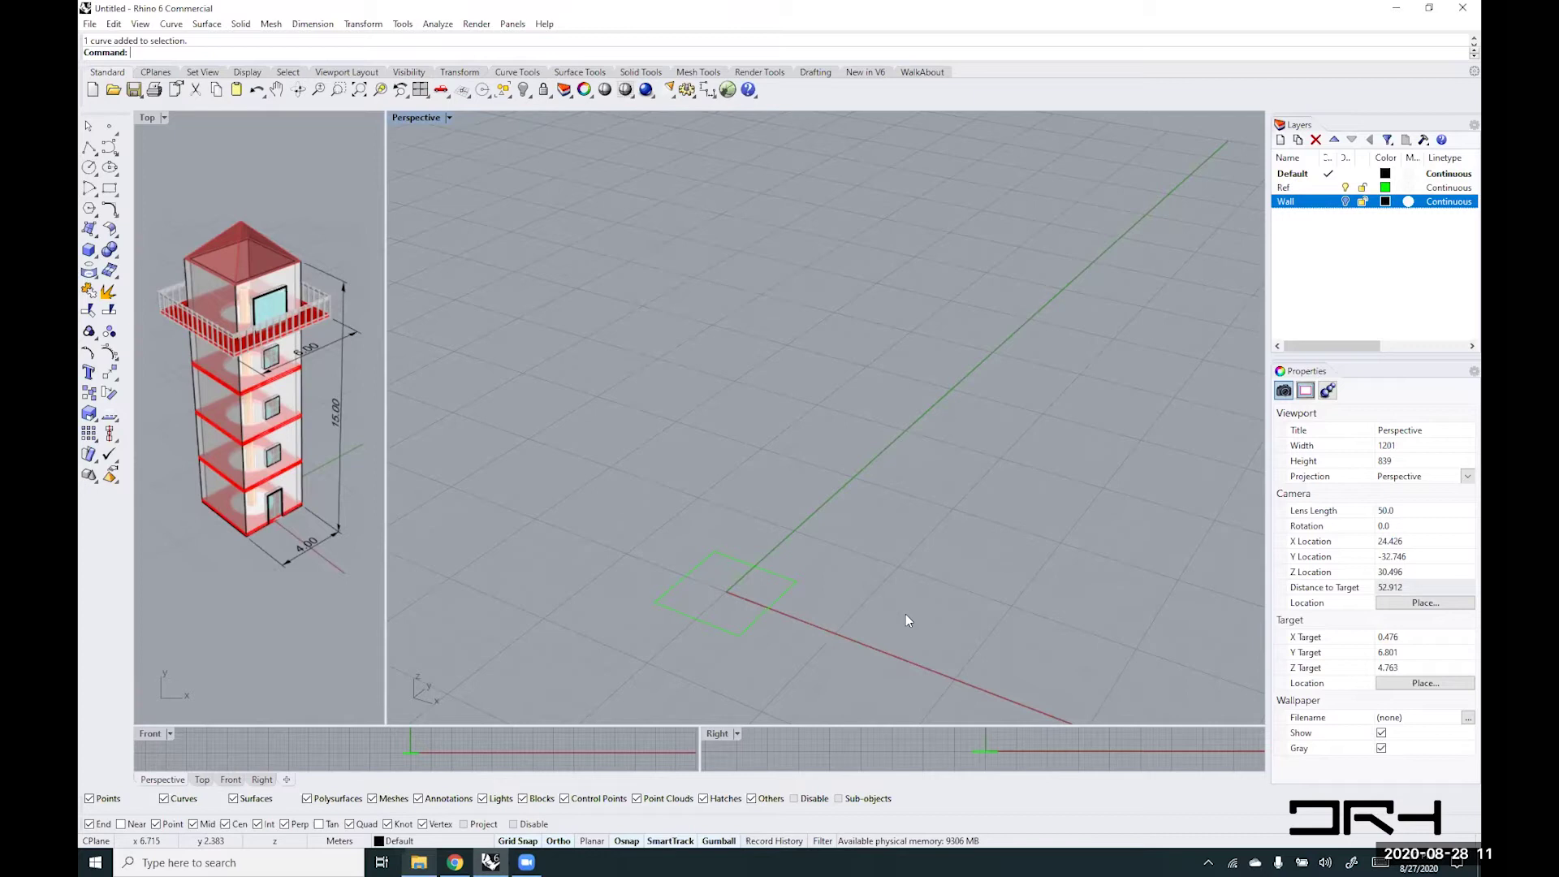
{"action": "type", "text": "l"}
{"action": "key", "text": "Return"}
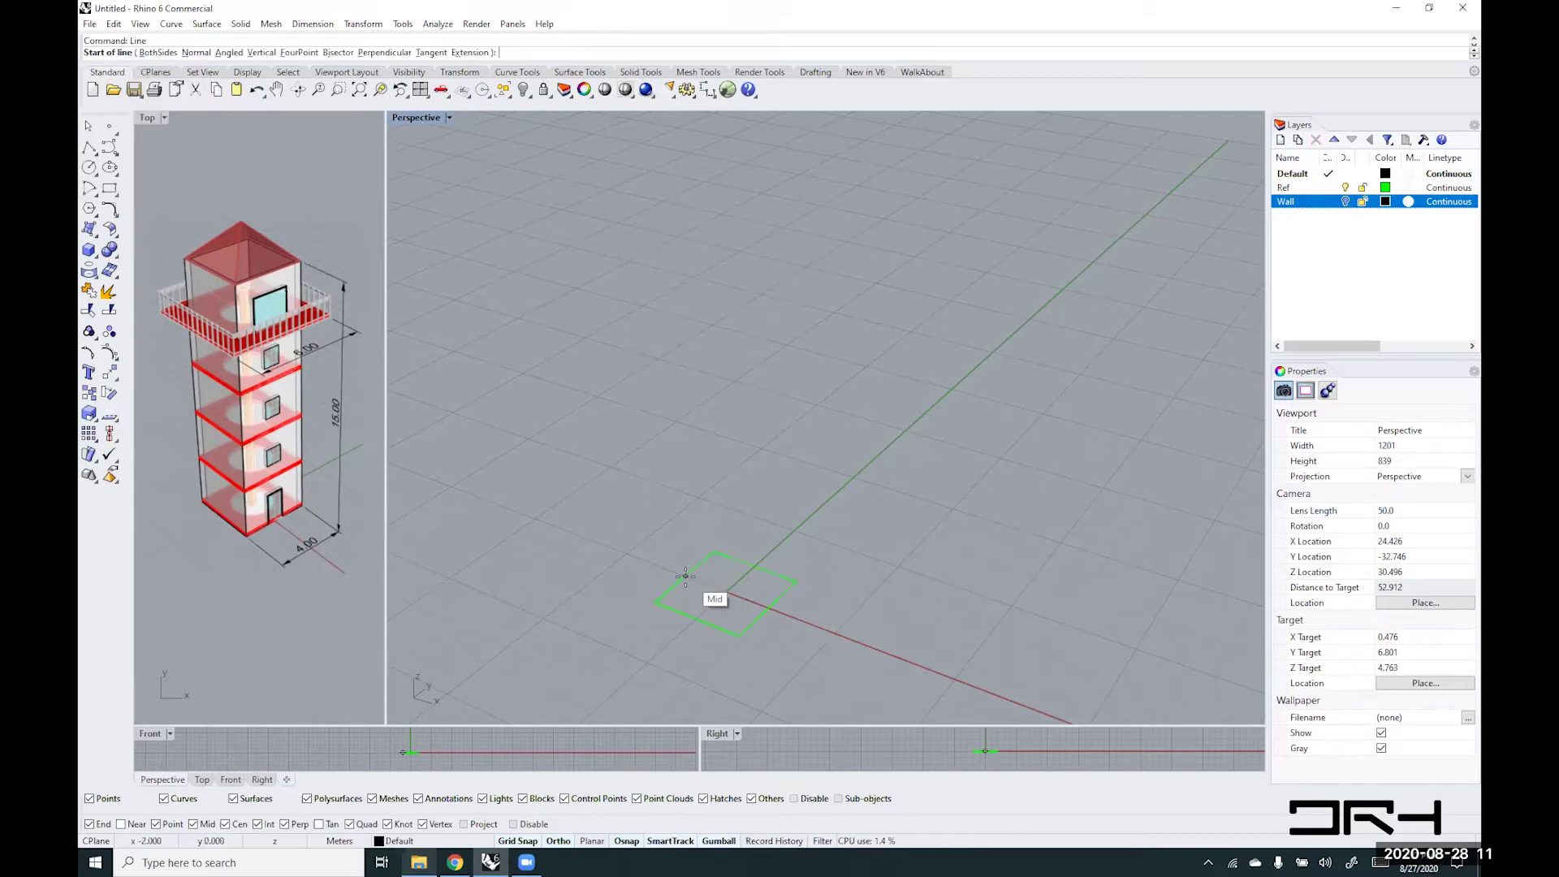
{"action": "left_click", "coordinate": [727, 590]}
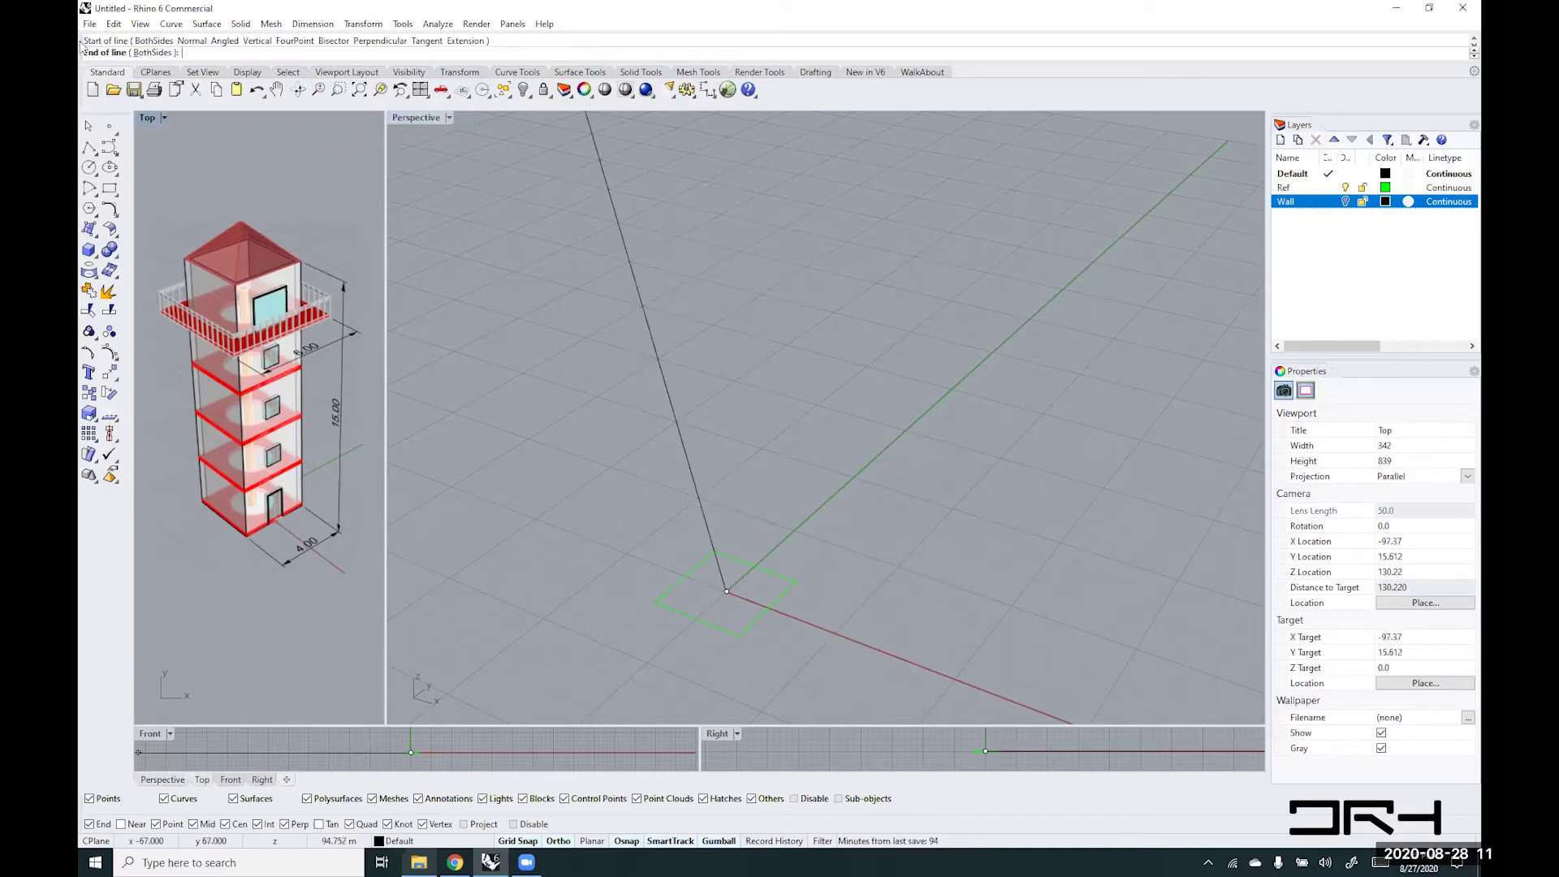
{"action": "key", "text": "Escape"}
- Draw a vertical line 15 m high starting at the centre of the base square
{"action": "key", "text": "Return"}
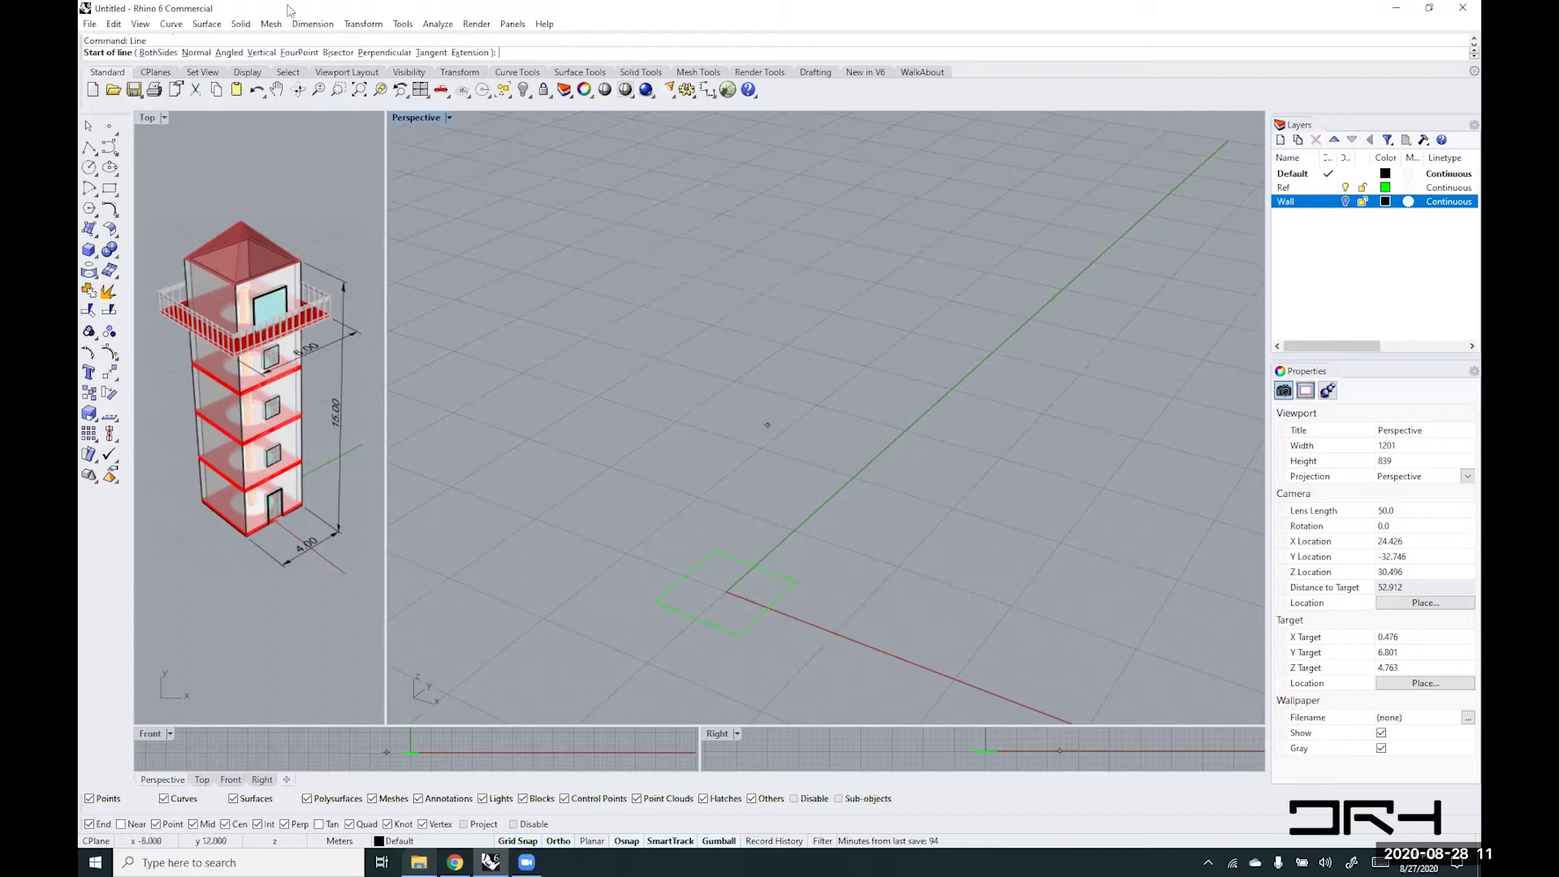
{"action": "left_click", "coordinate": [261, 52]}
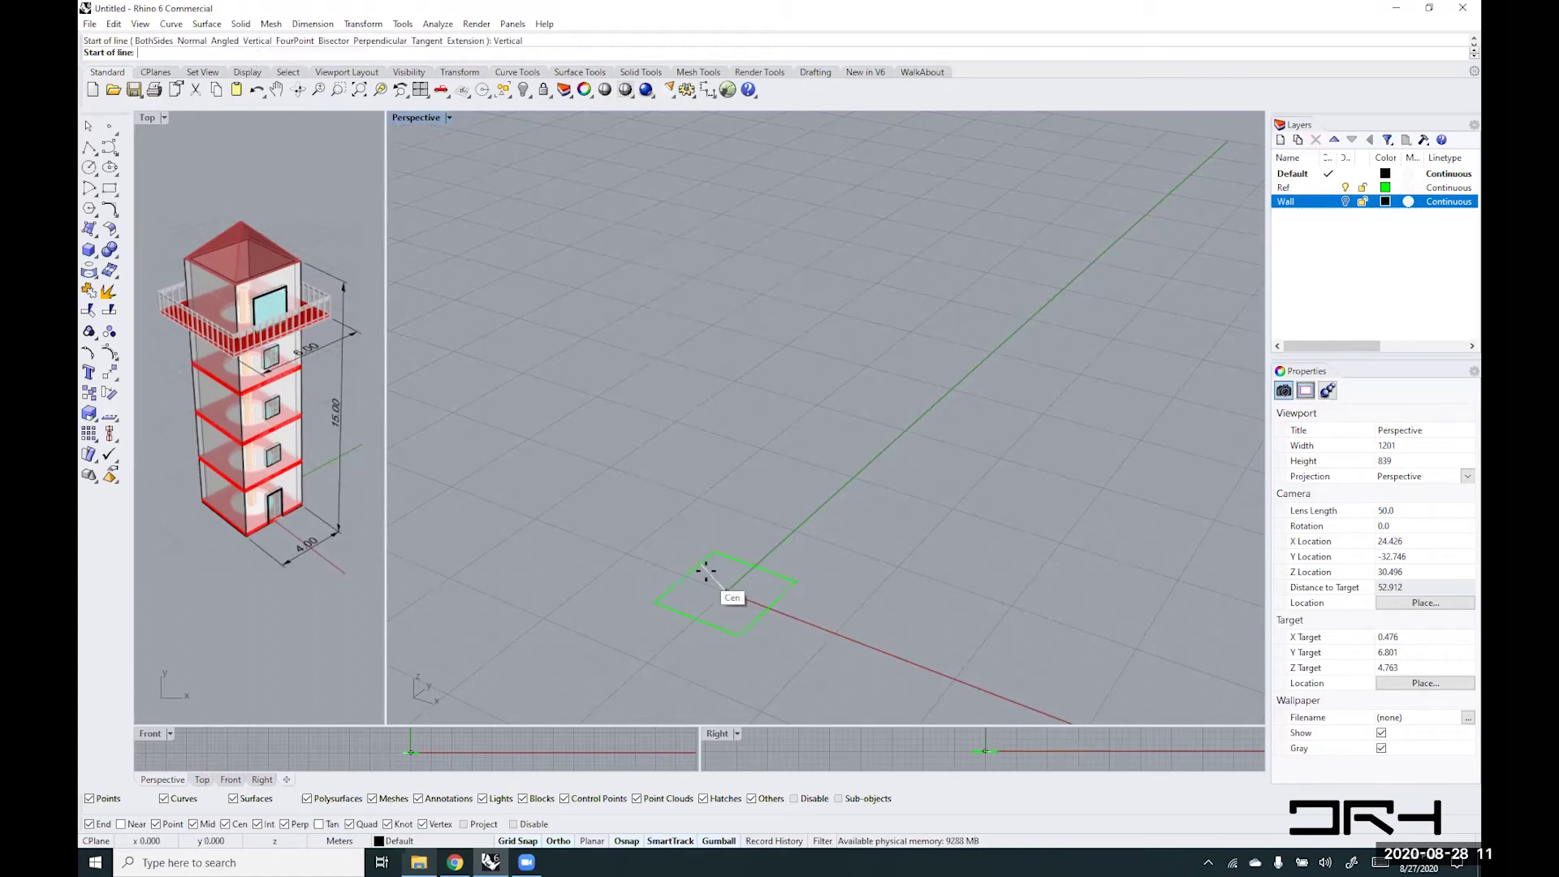
{"action": "left_click", "coordinate": [726, 592]}
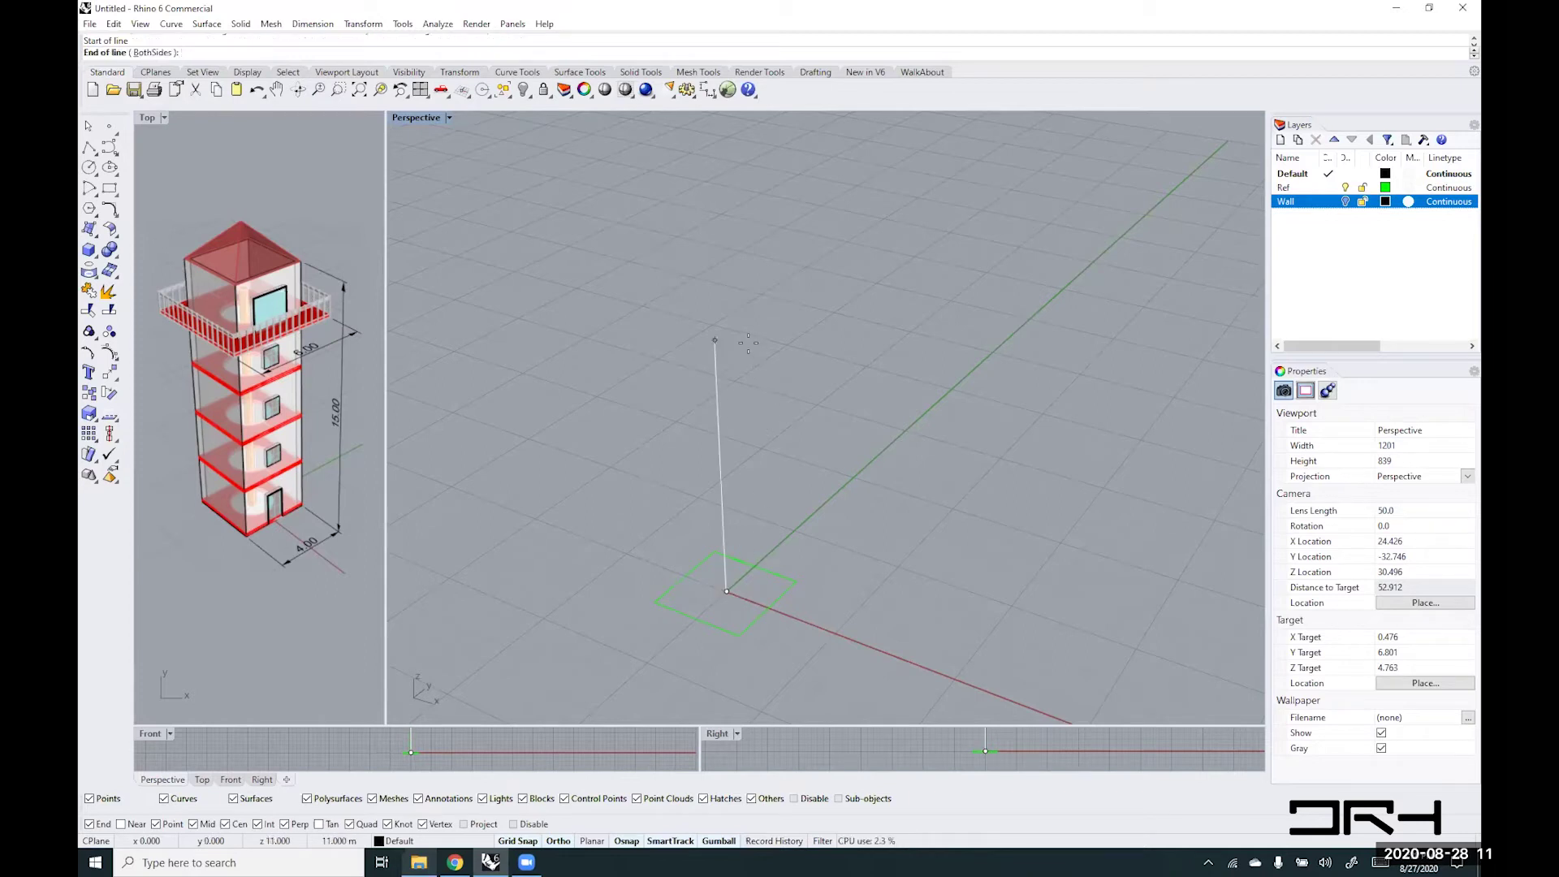
{"action": "type", "text": "15"}
{"action": "key", "text": "Return"}
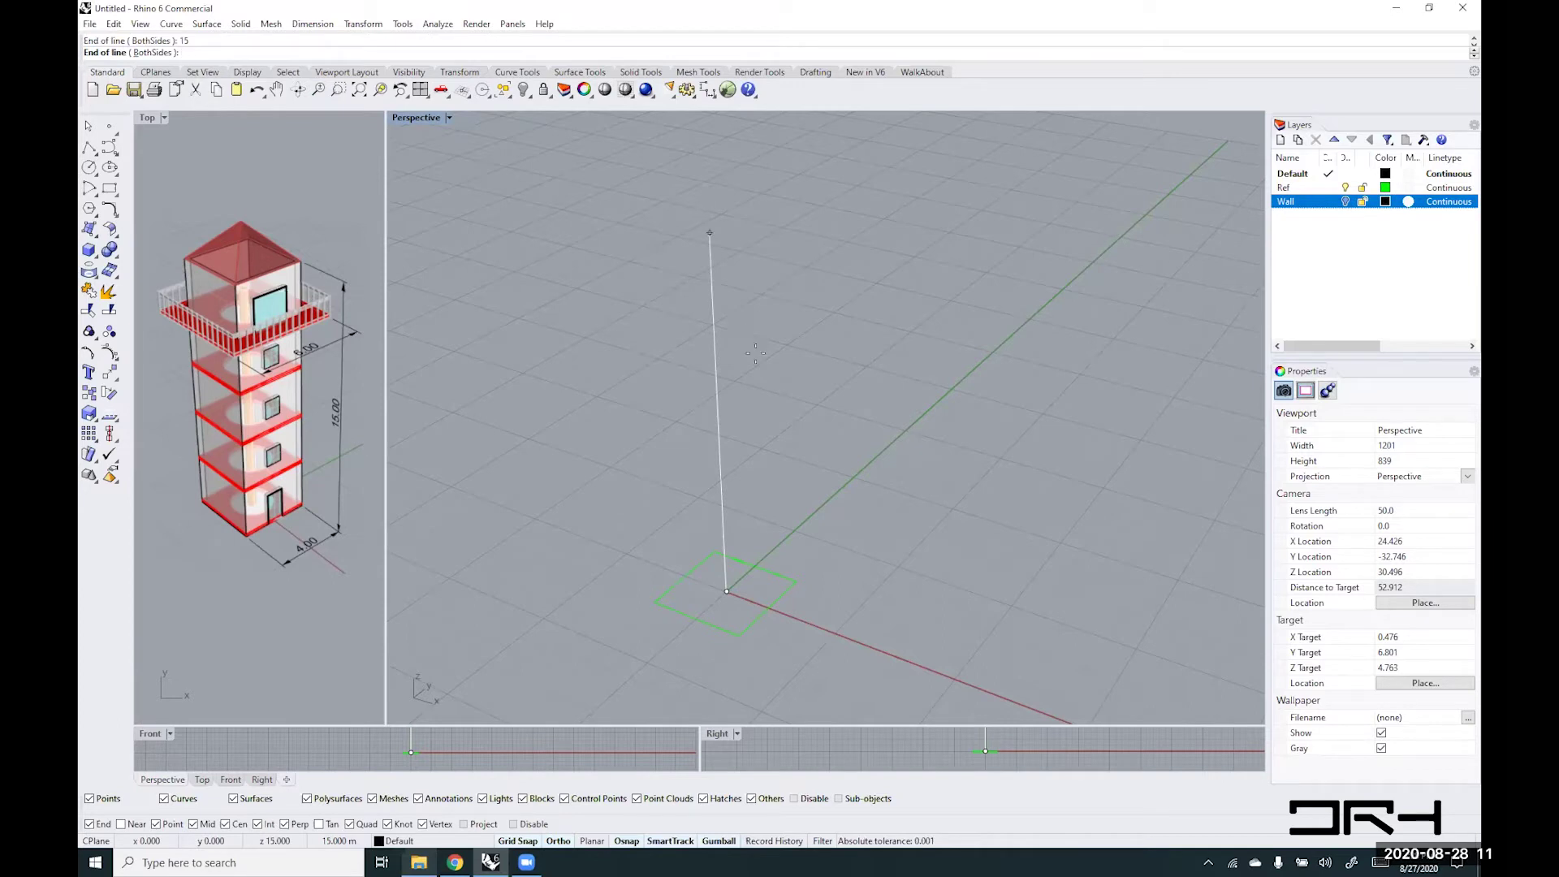
{"action": "left_click", "coordinate": [710, 233]}
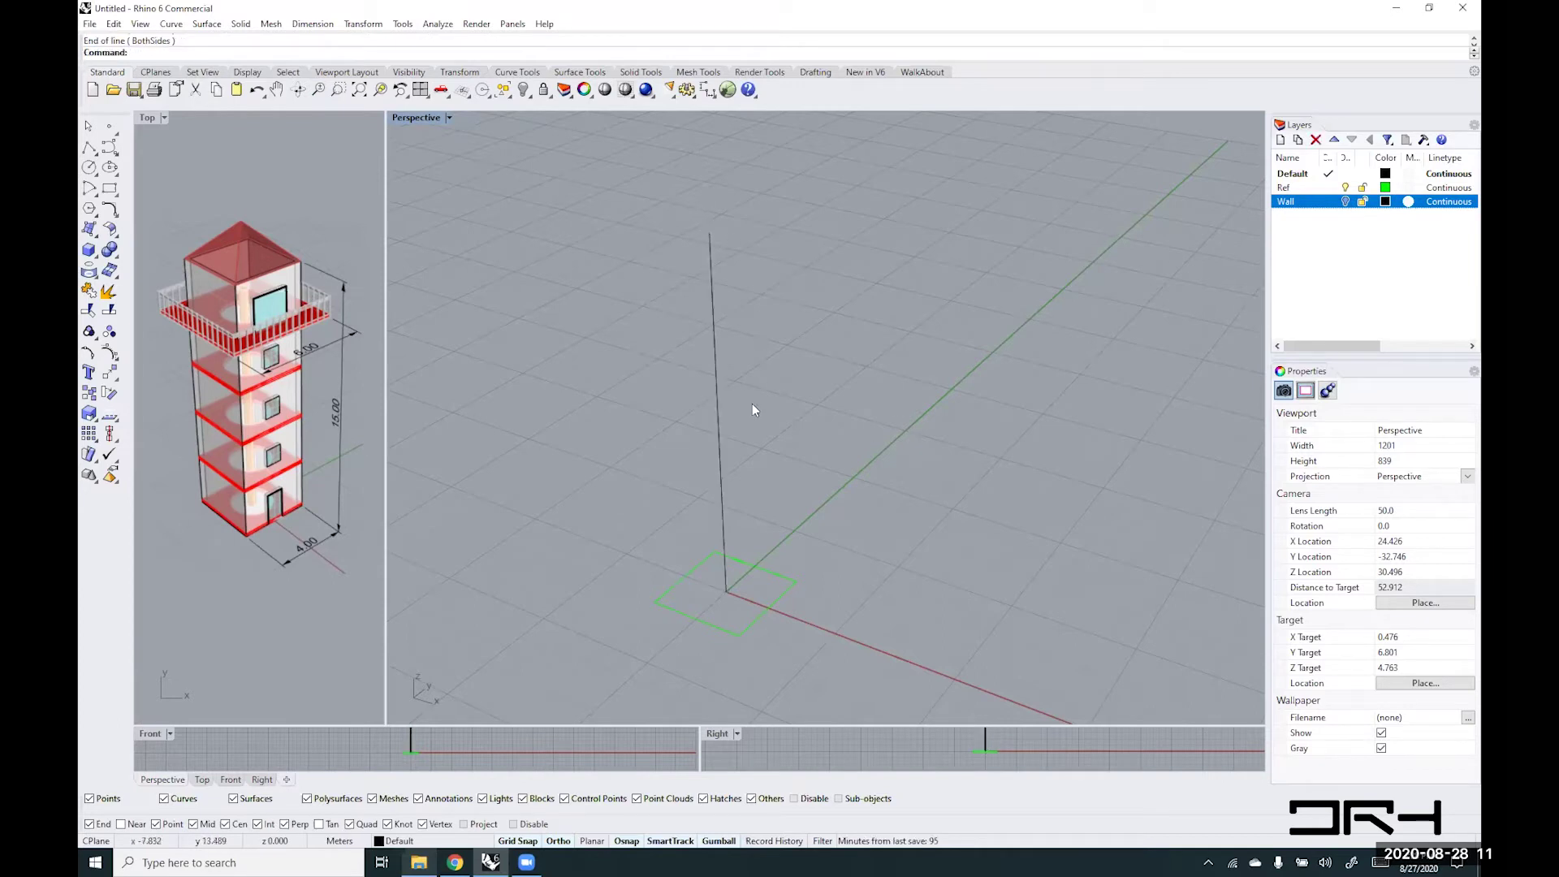
- Make Ref the current layer and keep the Wall layer hidden
{"action": "left_click", "coordinate": [1329, 203]}
{"action": "left_click", "coordinate": [1328, 187]}
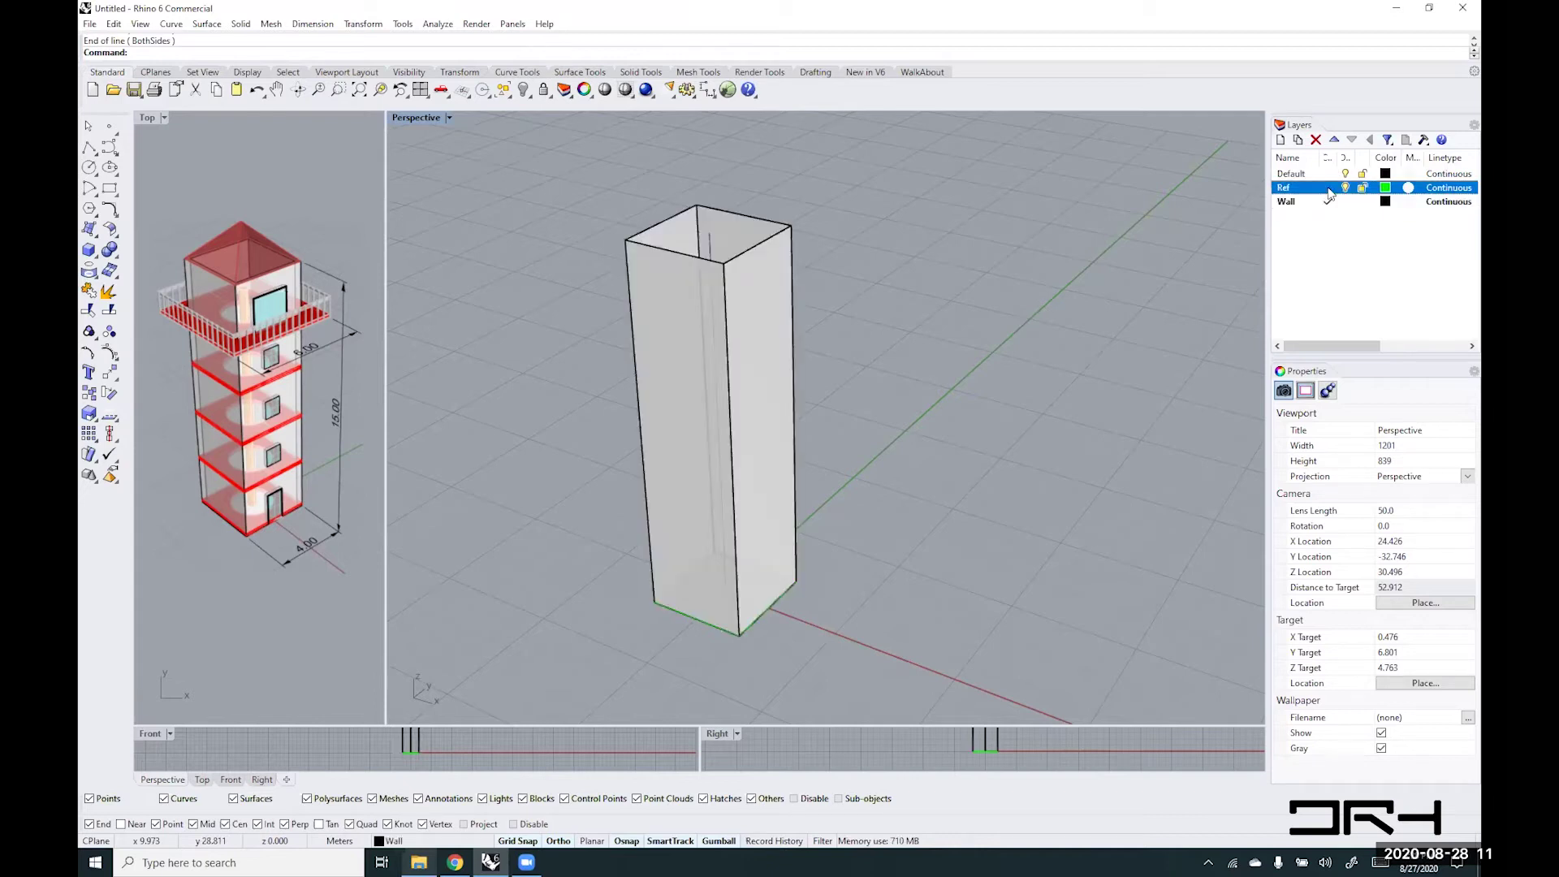
{"action": "left_click", "coordinate": [1346, 202]}
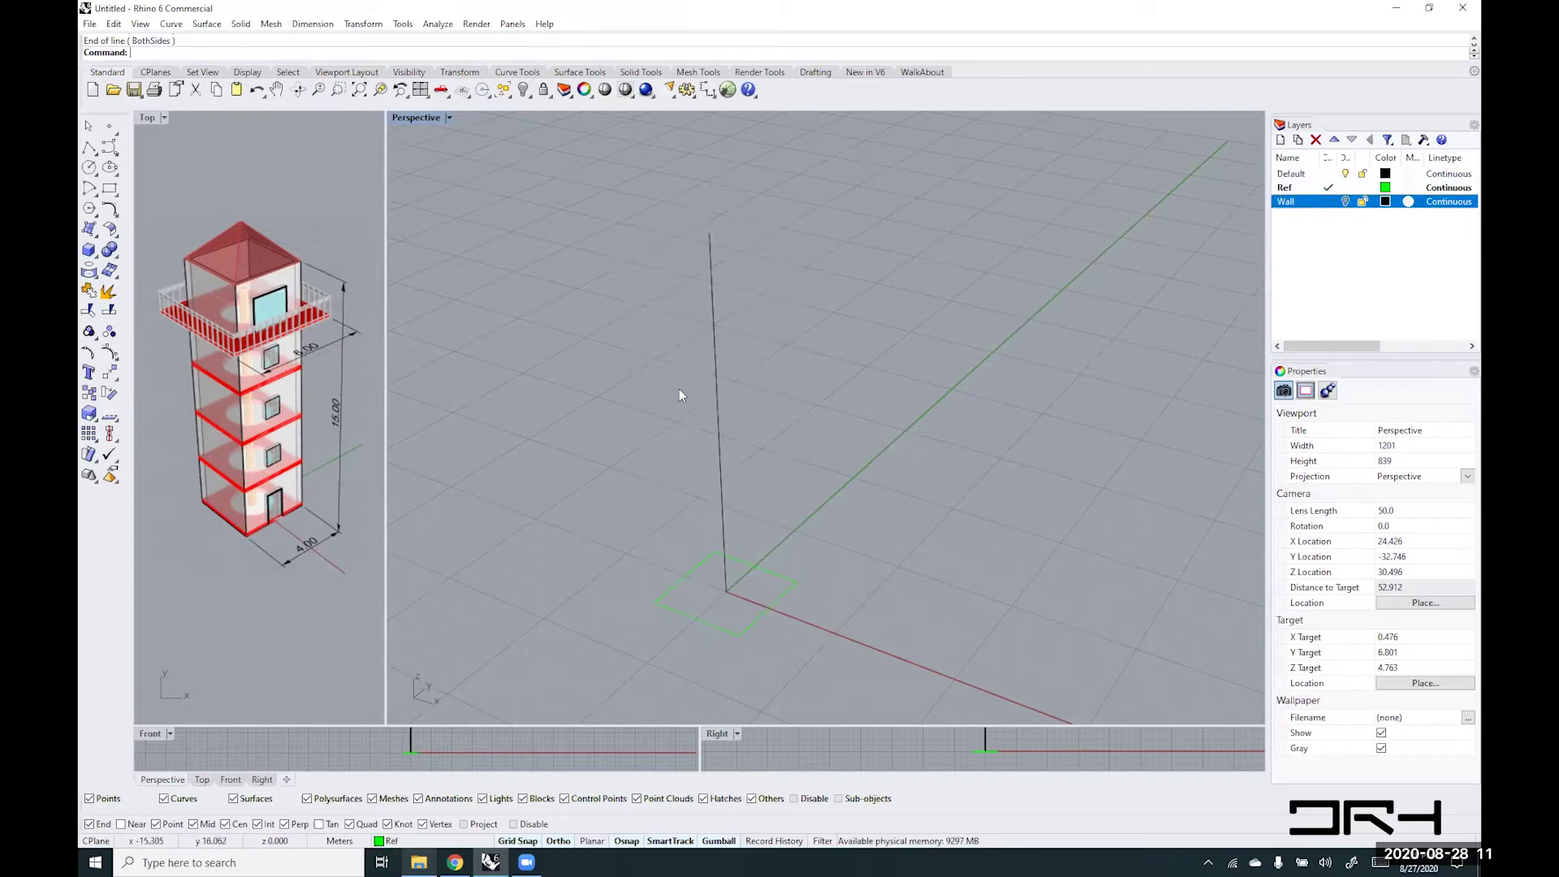
- Assign the vertical line at the centre of the base to the Ref layer
{"action": "left_click", "coordinate": [720, 422]}
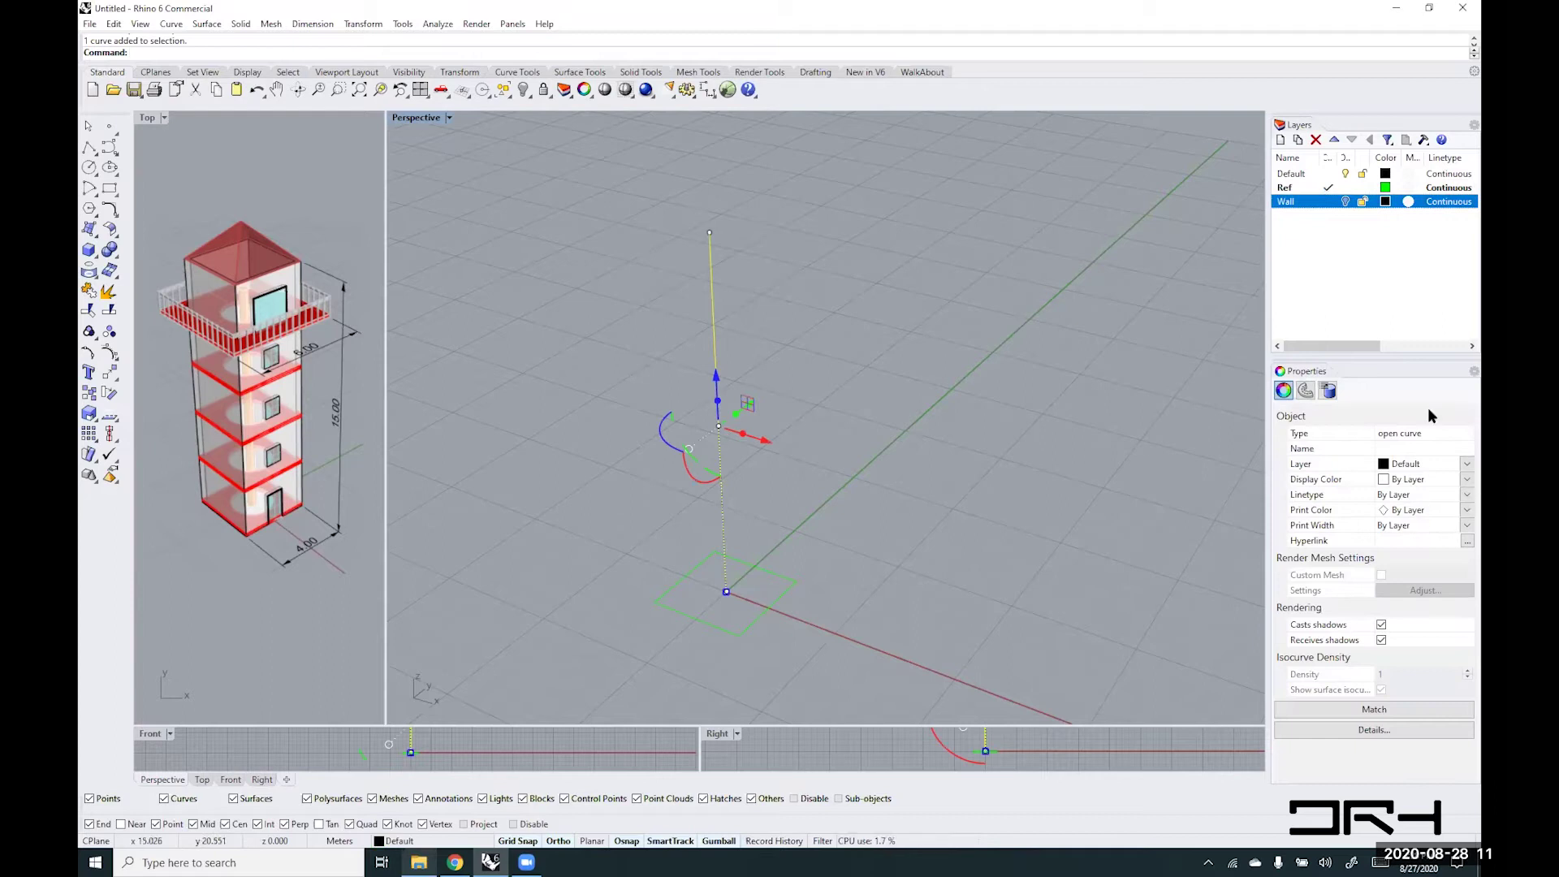
{"action": "left_click", "coordinate": [1463, 467]}
{"action": "left_click", "coordinate": [1426, 493]}
{"action": "left_click", "coordinate": [937, 514]}
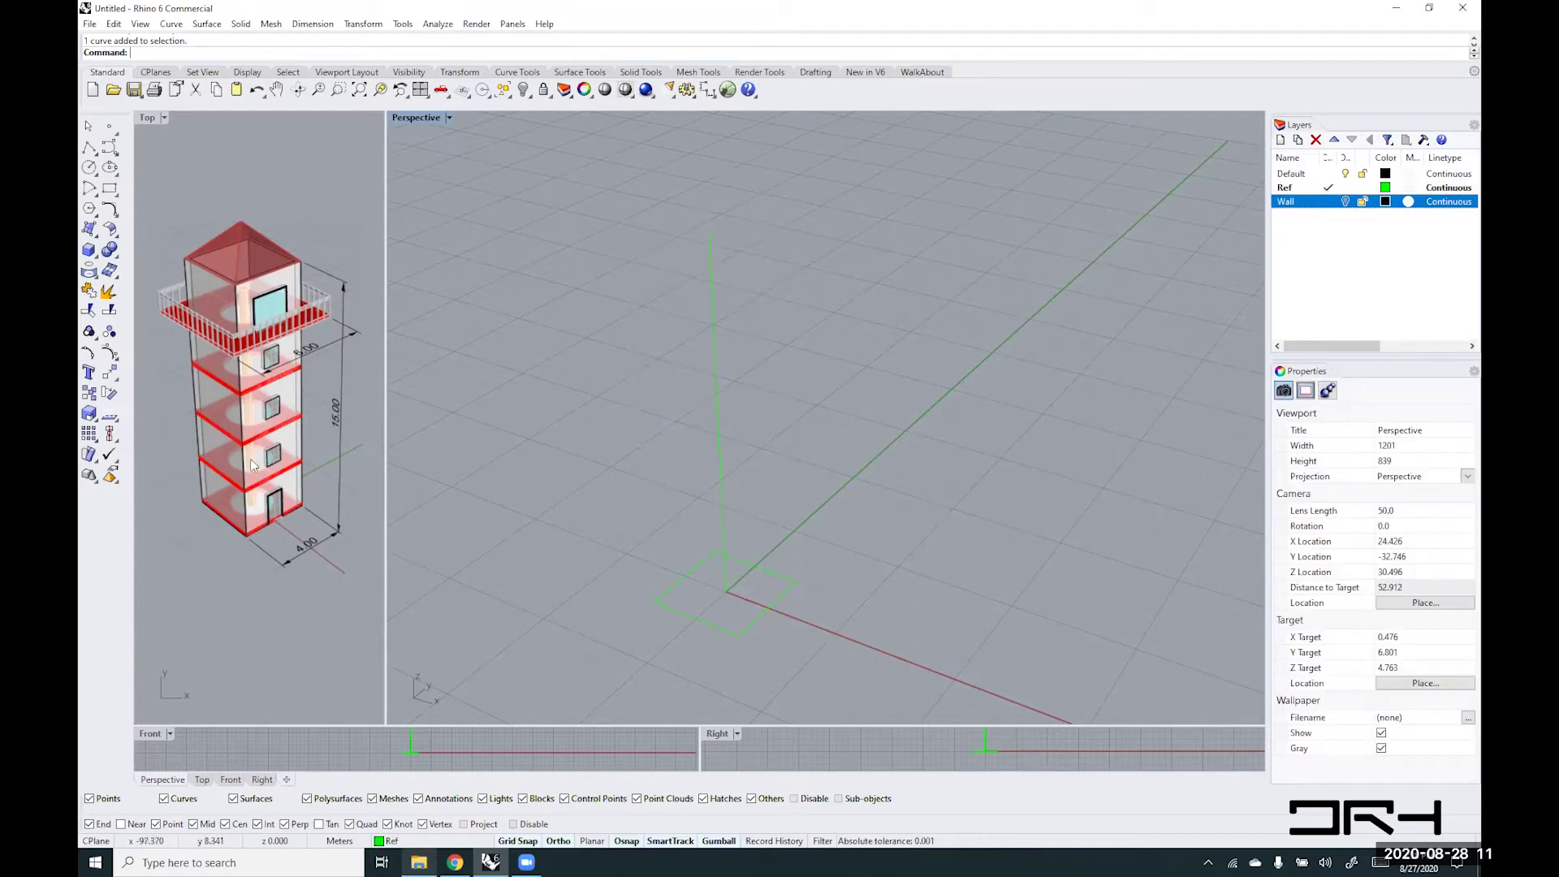
- Divide the vertical reference line into 5 segments with point objects, marking the ends
{"action": "left_click", "coordinate": [722, 520]}
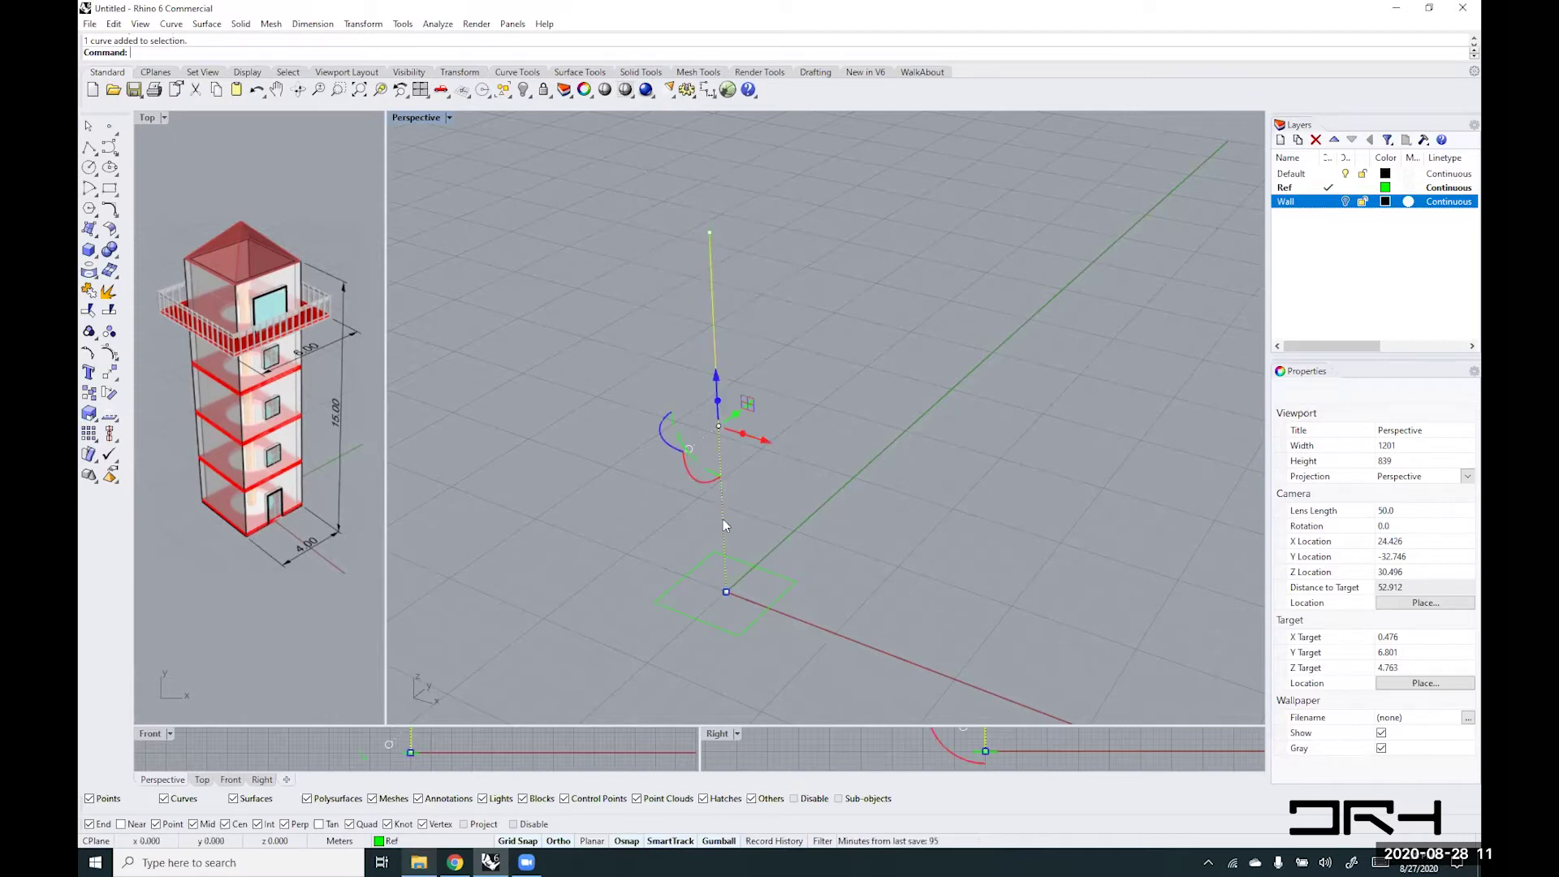
{"action": "type", "text": "Di"}
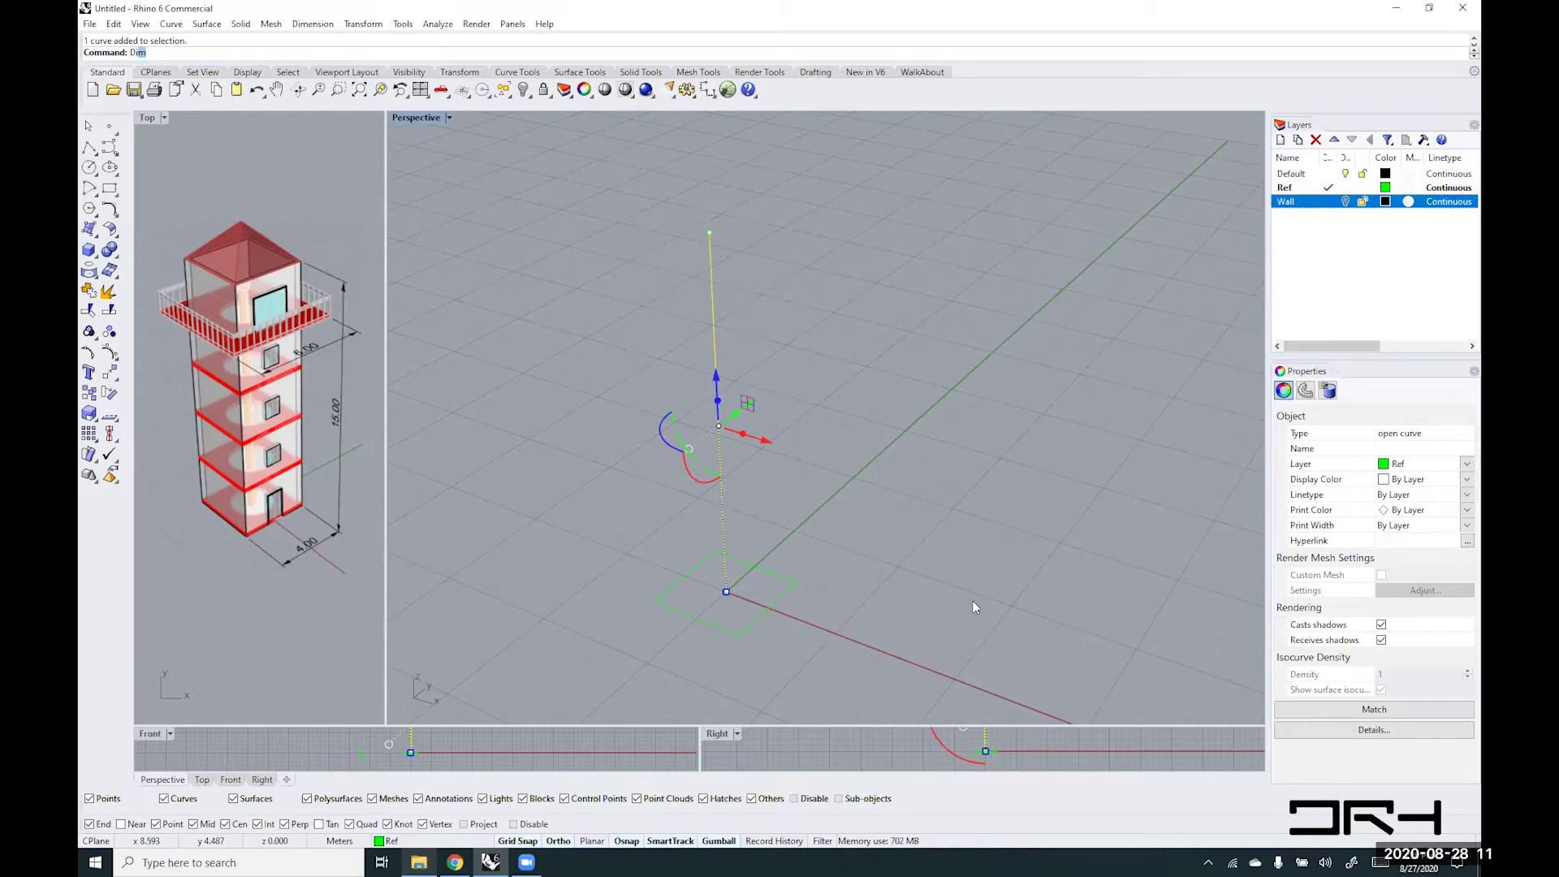
{"action": "type", "text": "vide"}
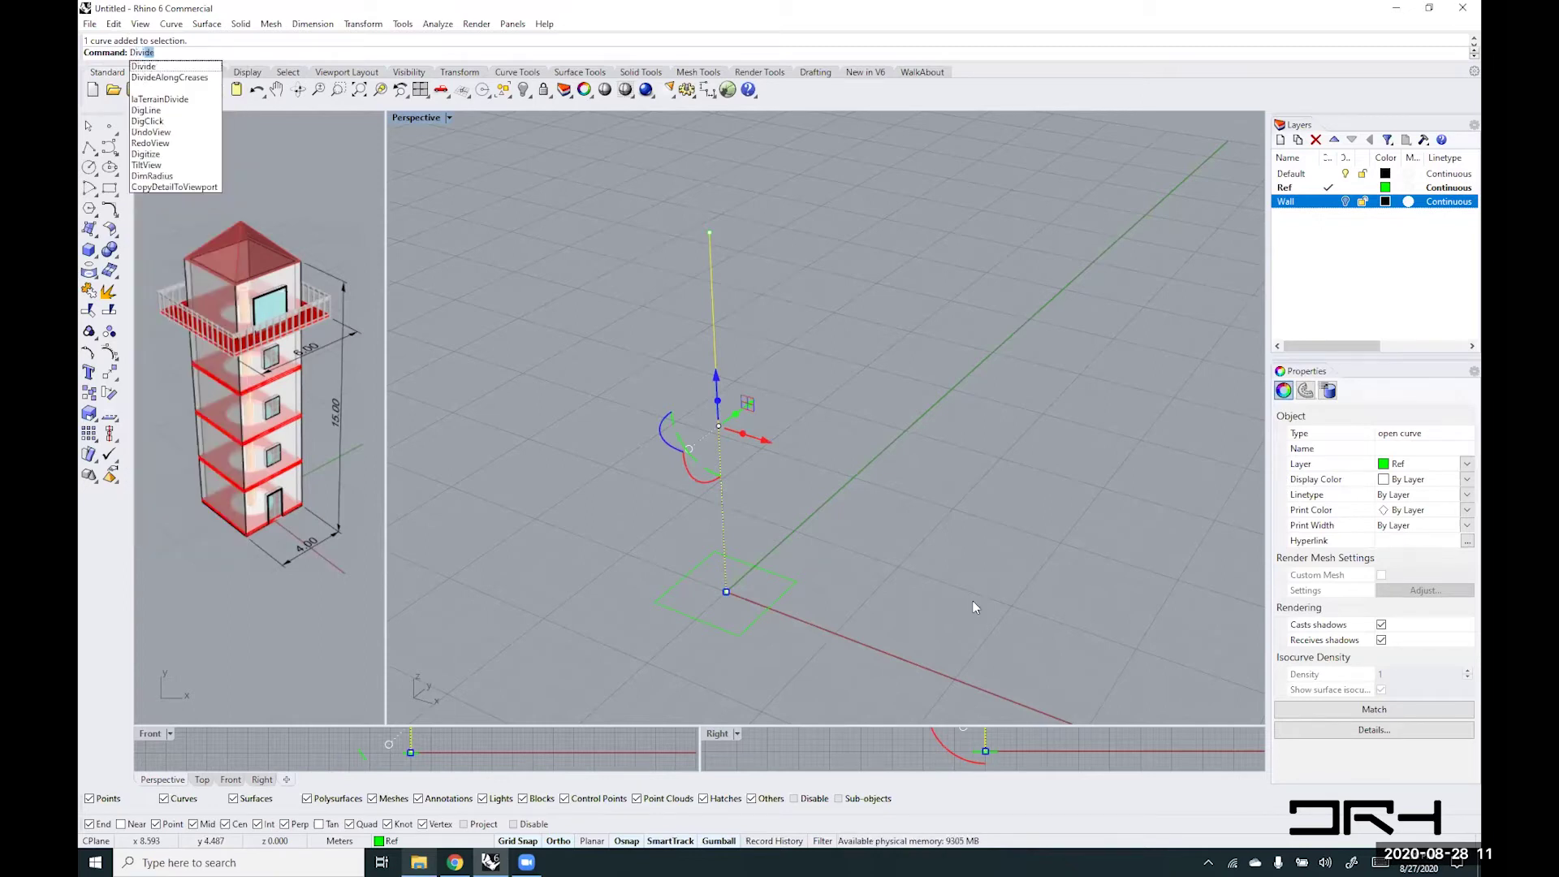
{"action": "key", "text": "Return"}
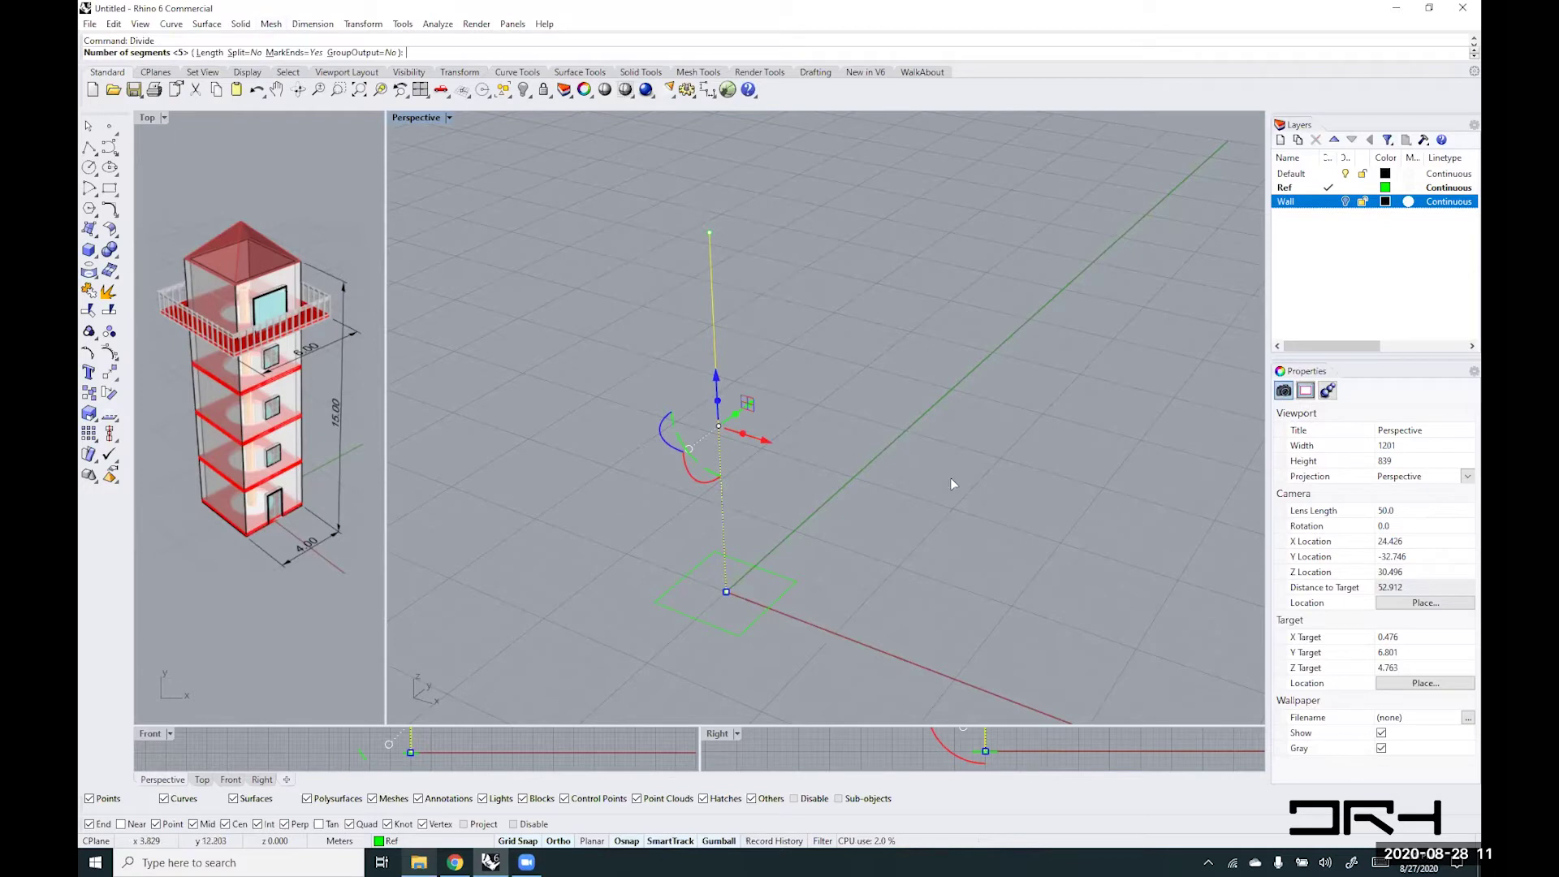
{"action": "key", "text": "Return"}
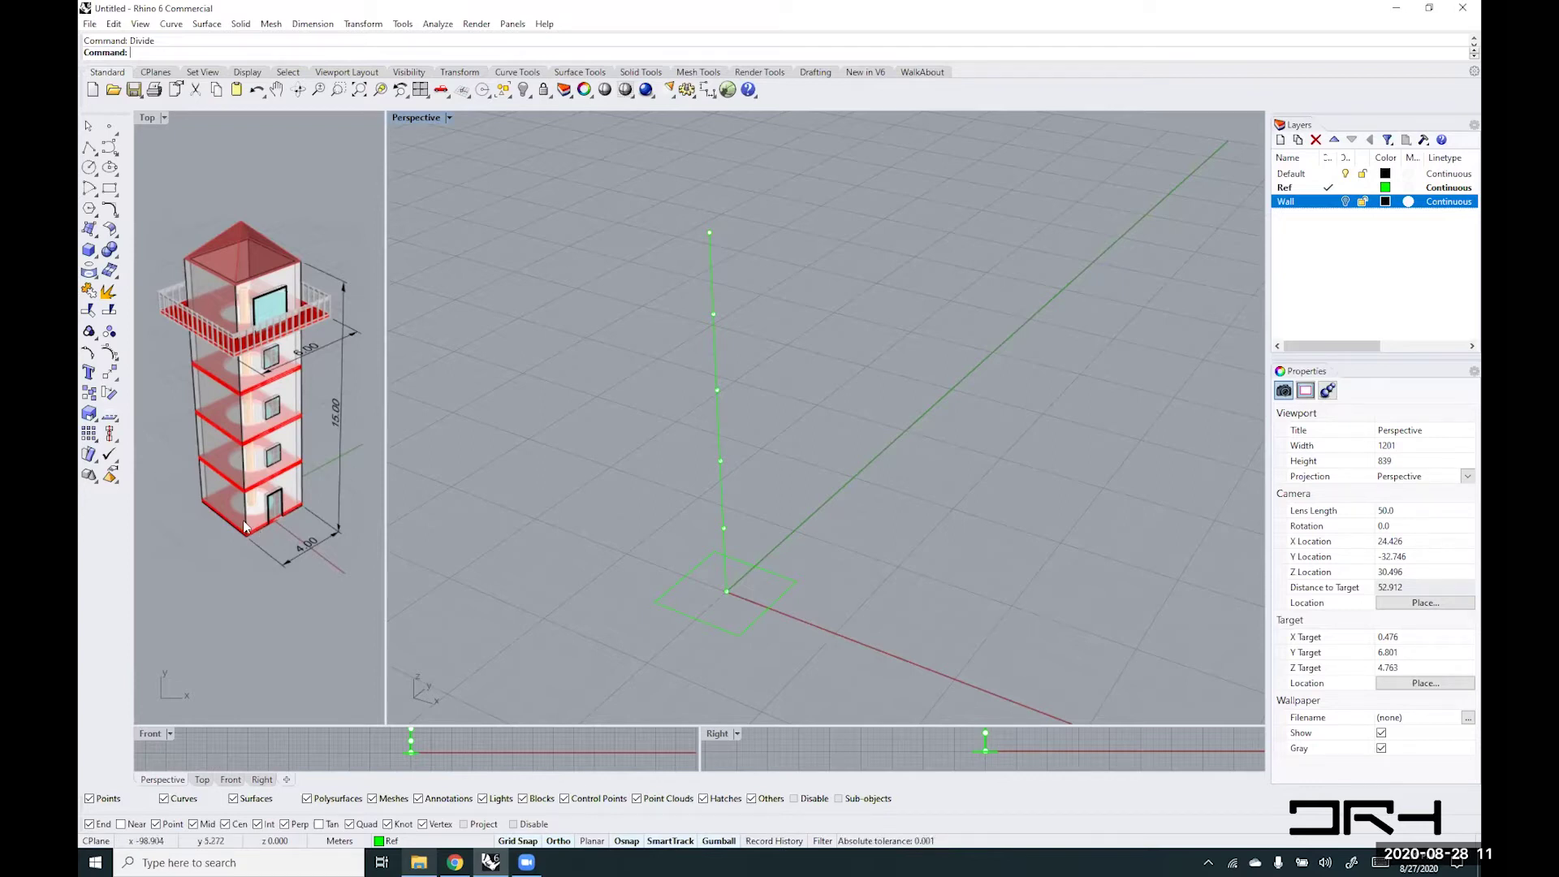
- Create a new layer named Floors and set its colour to Red
{"action": "left_click", "coordinate": [1280, 140]}
{"action": "type", "text": "F"}
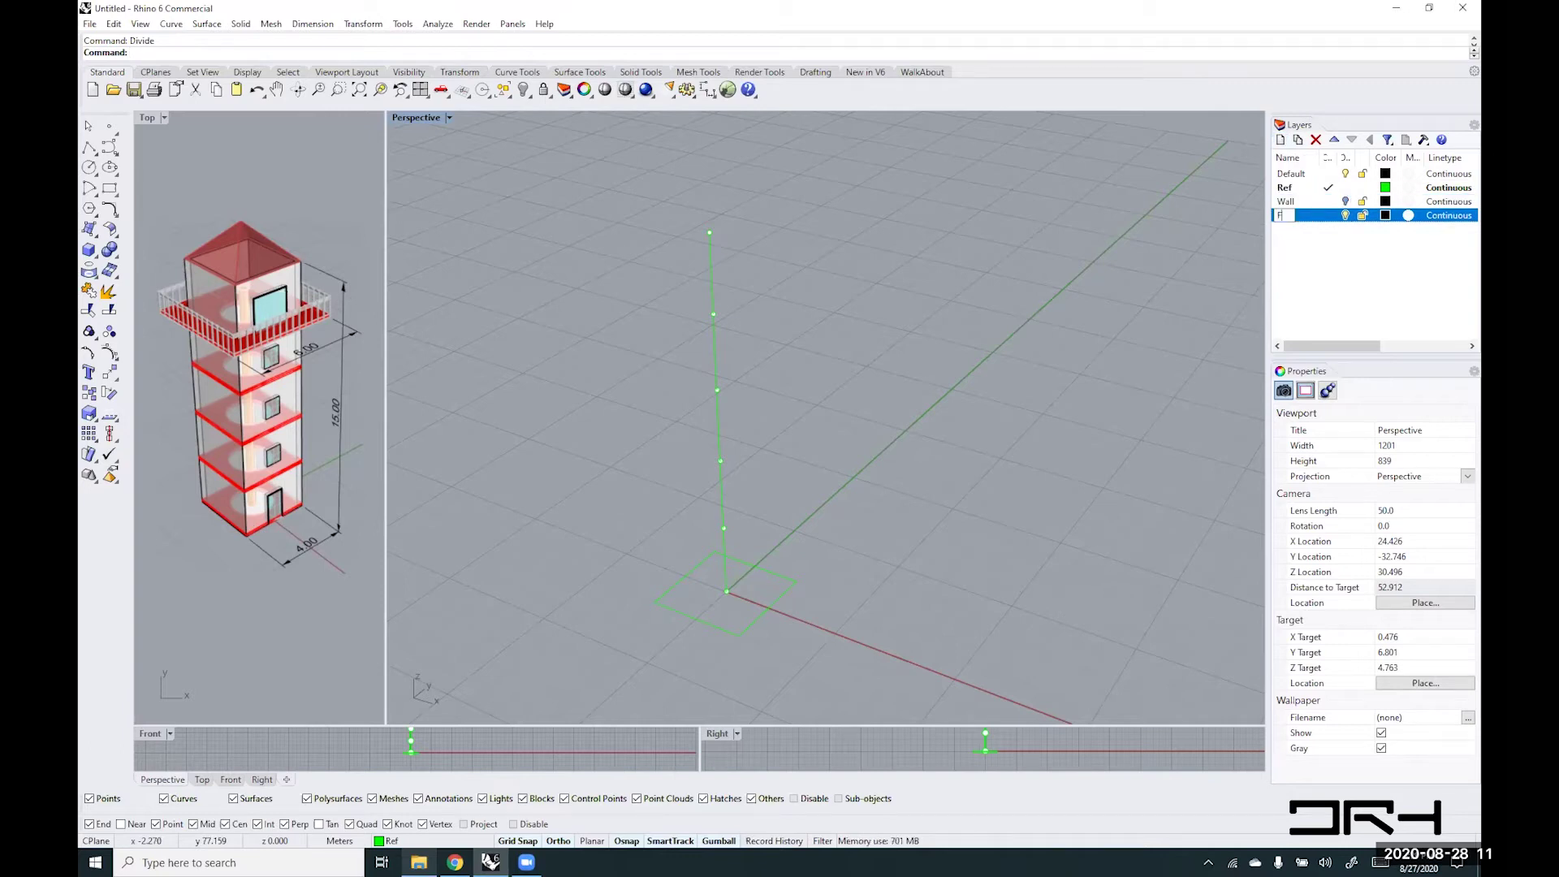
{"action": "type", "text": "loors"}
{"action": "left_click", "coordinate": [1384, 216]}
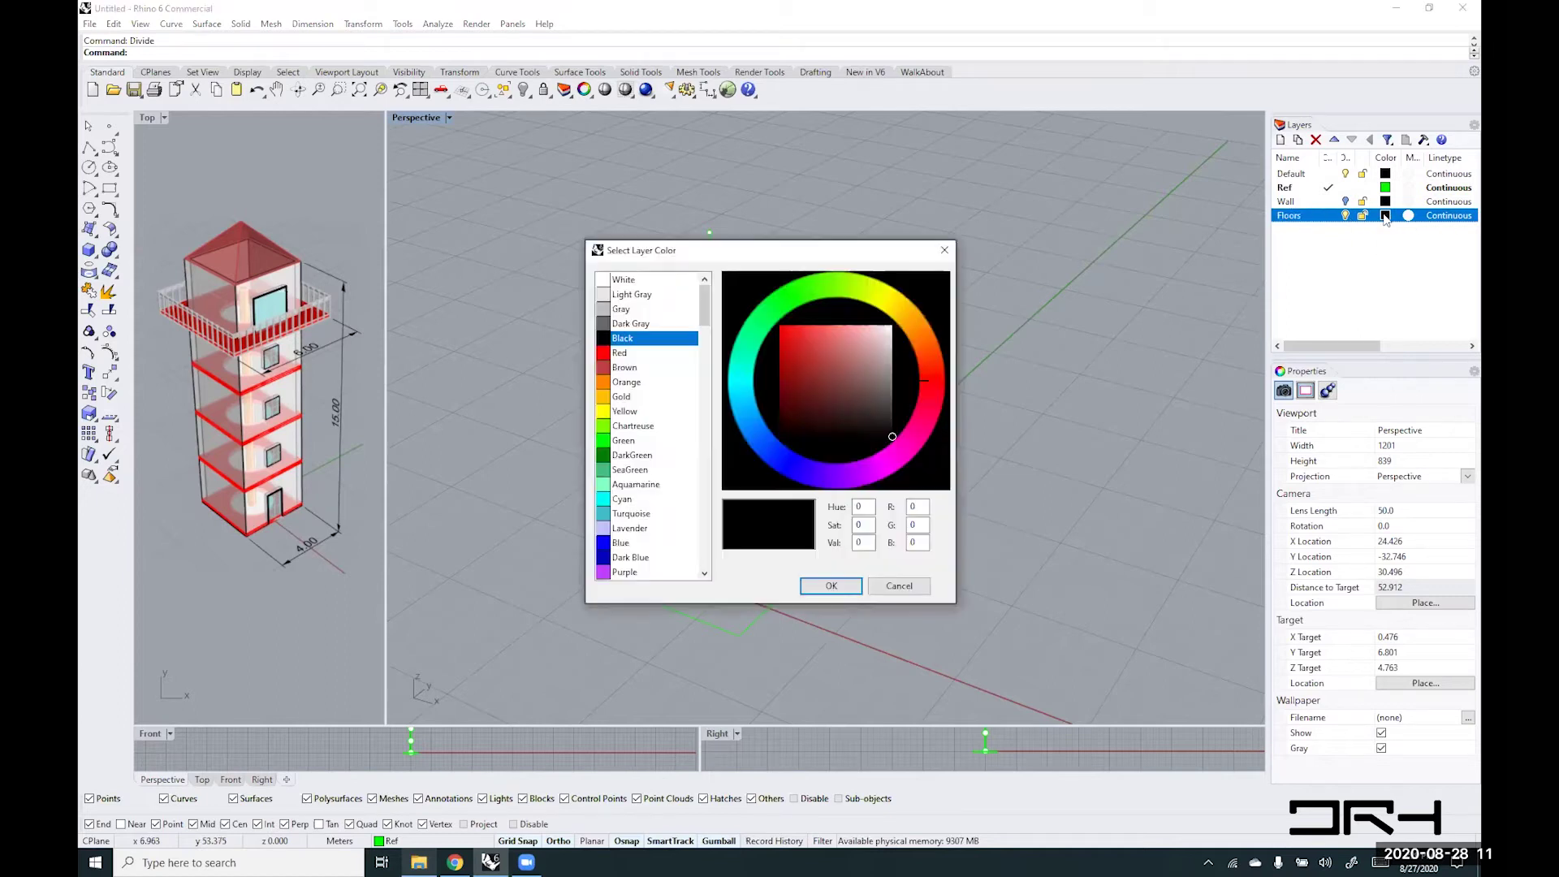
{"action": "left_click", "coordinate": [619, 355]}
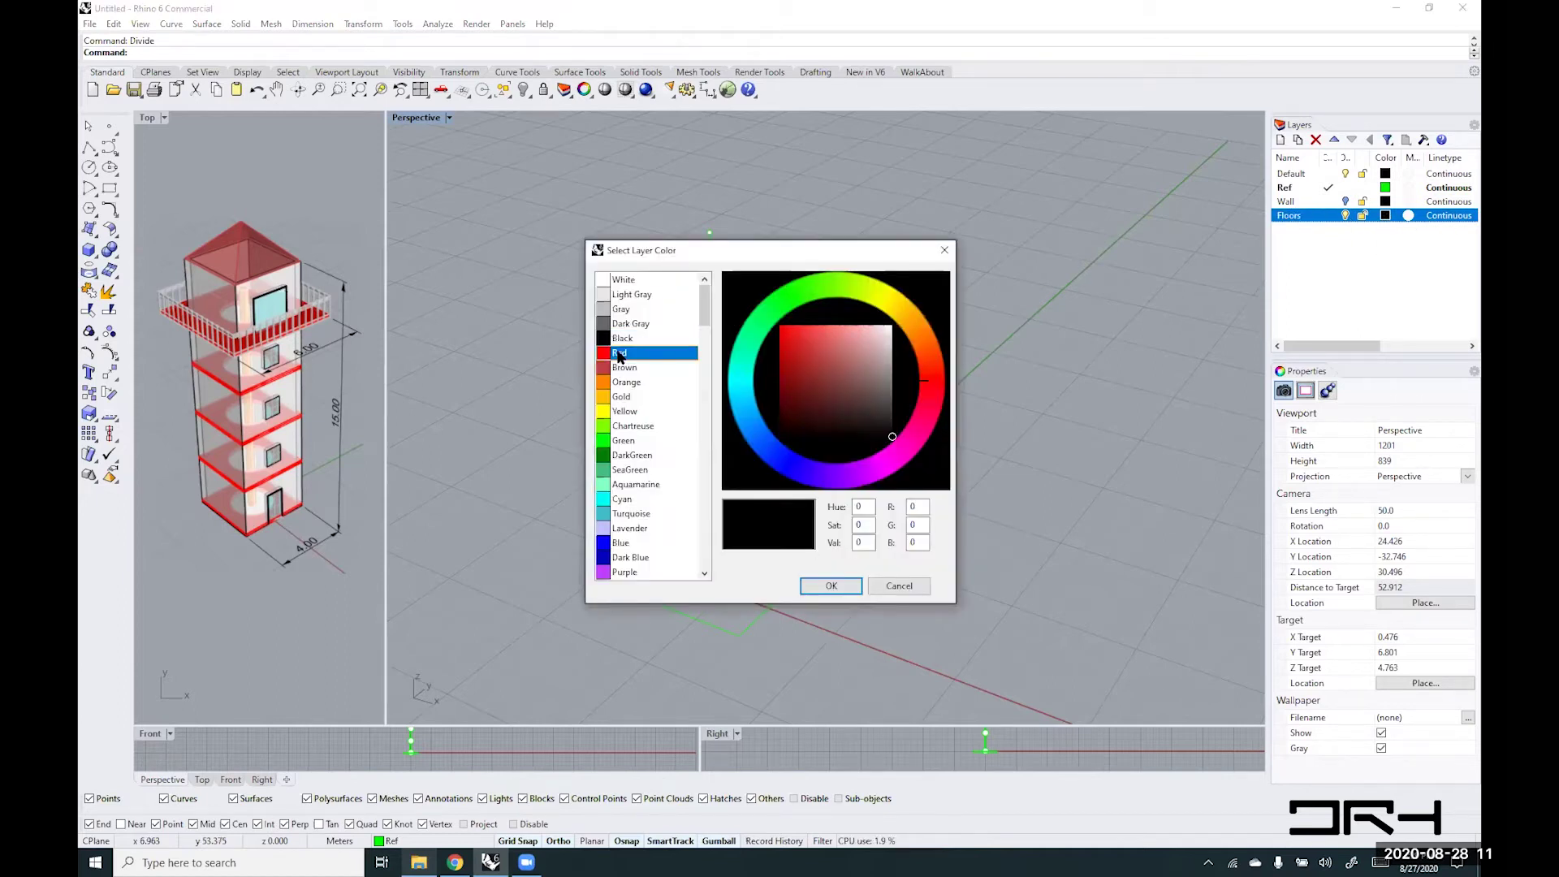
{"action": "left_click", "coordinate": [830, 586]}
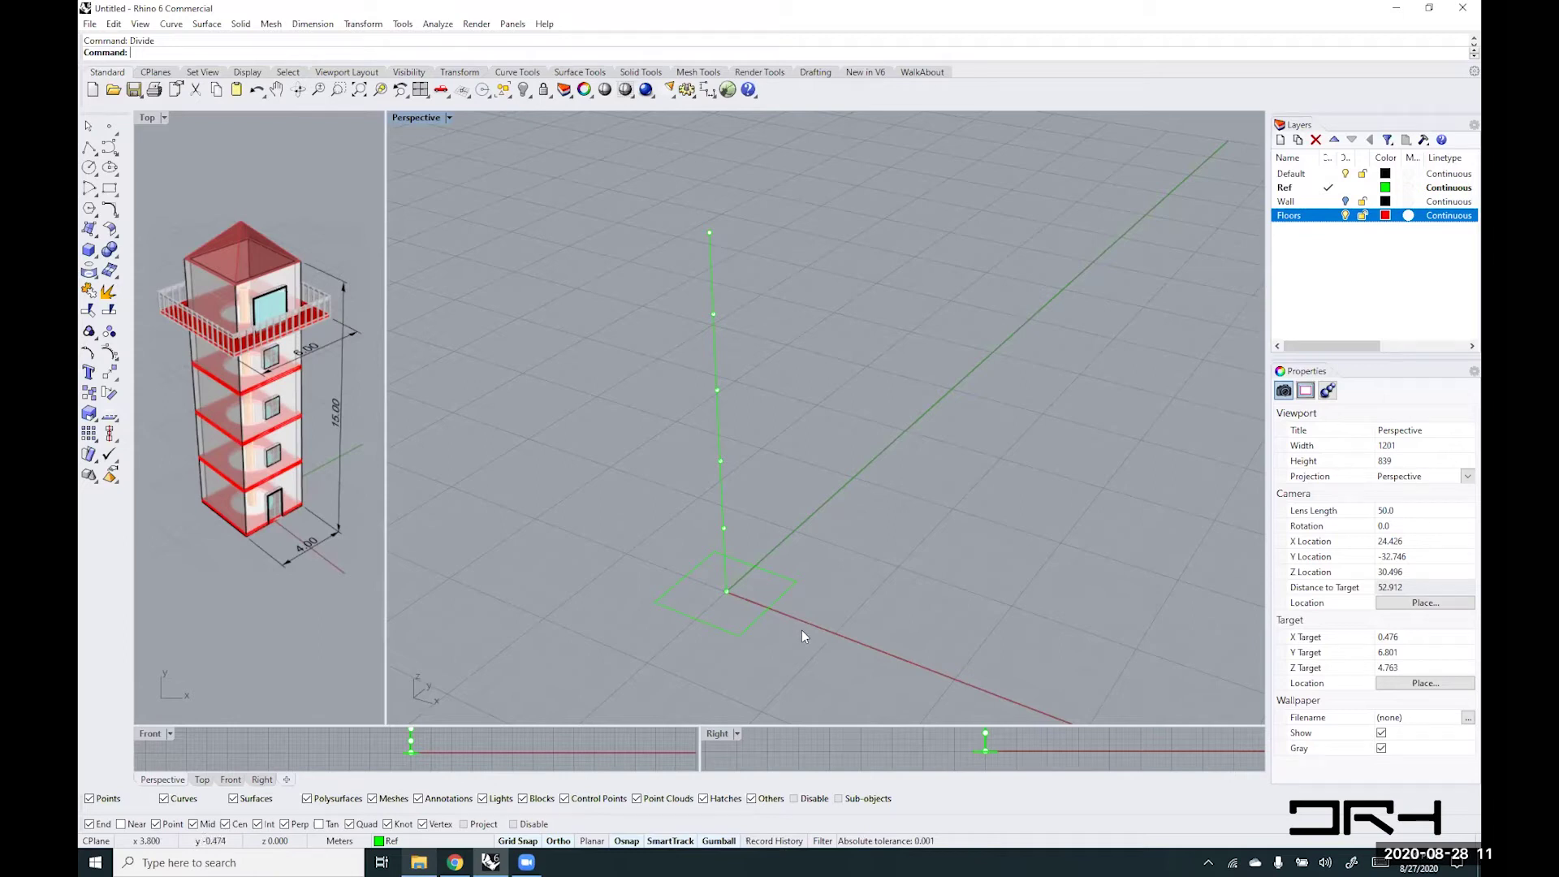
- Create a corner-to-corner plane over the base square, with Floors set as the current layer
{"action": "type", "text": "Plane"}
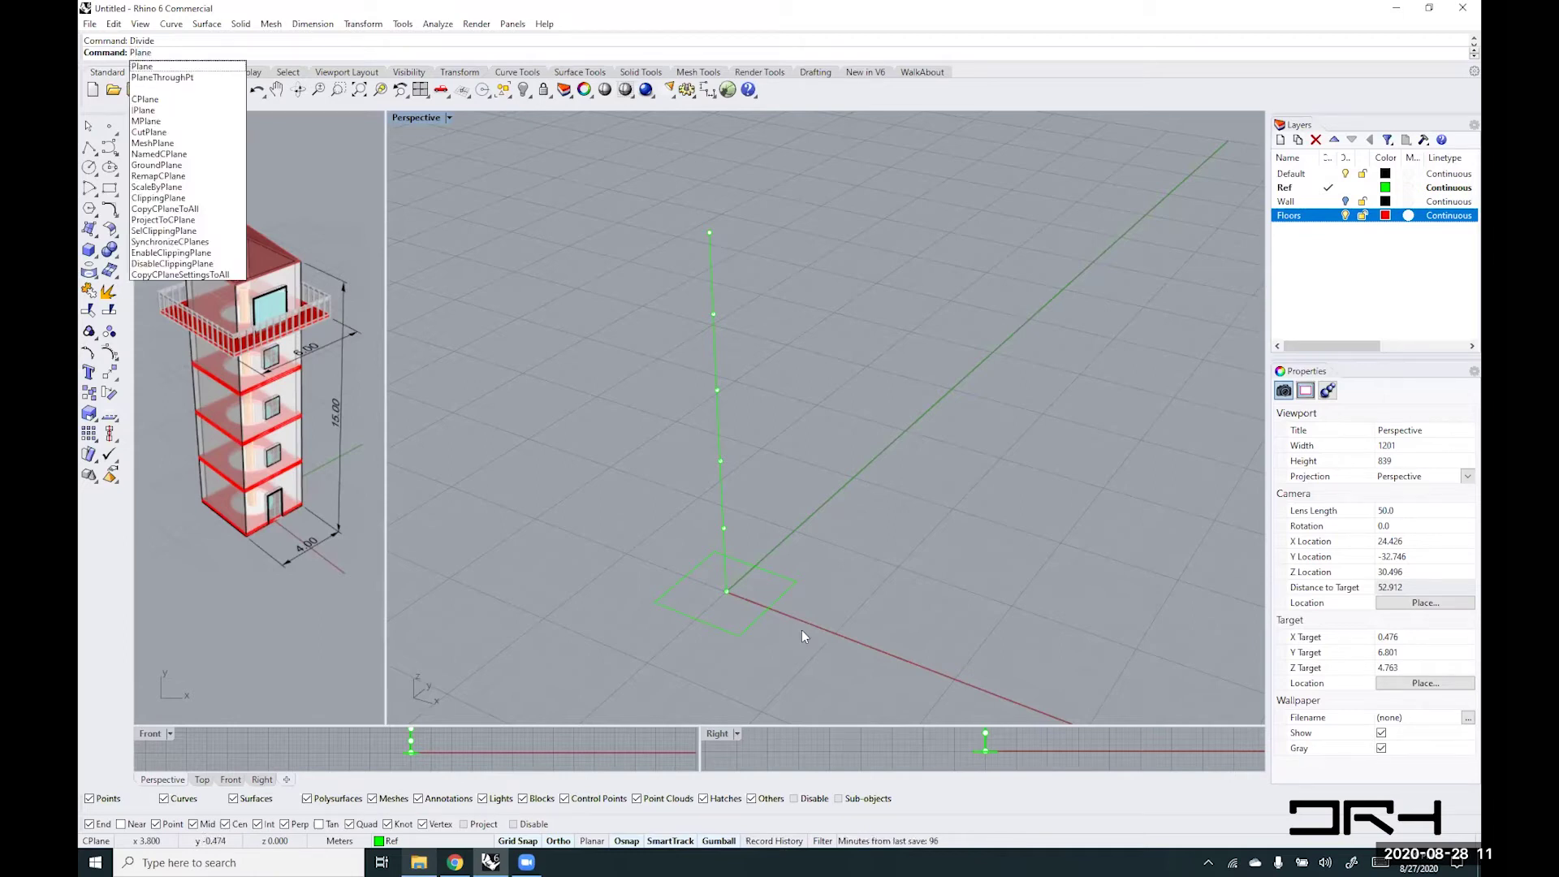
{"action": "key", "text": "Return"}
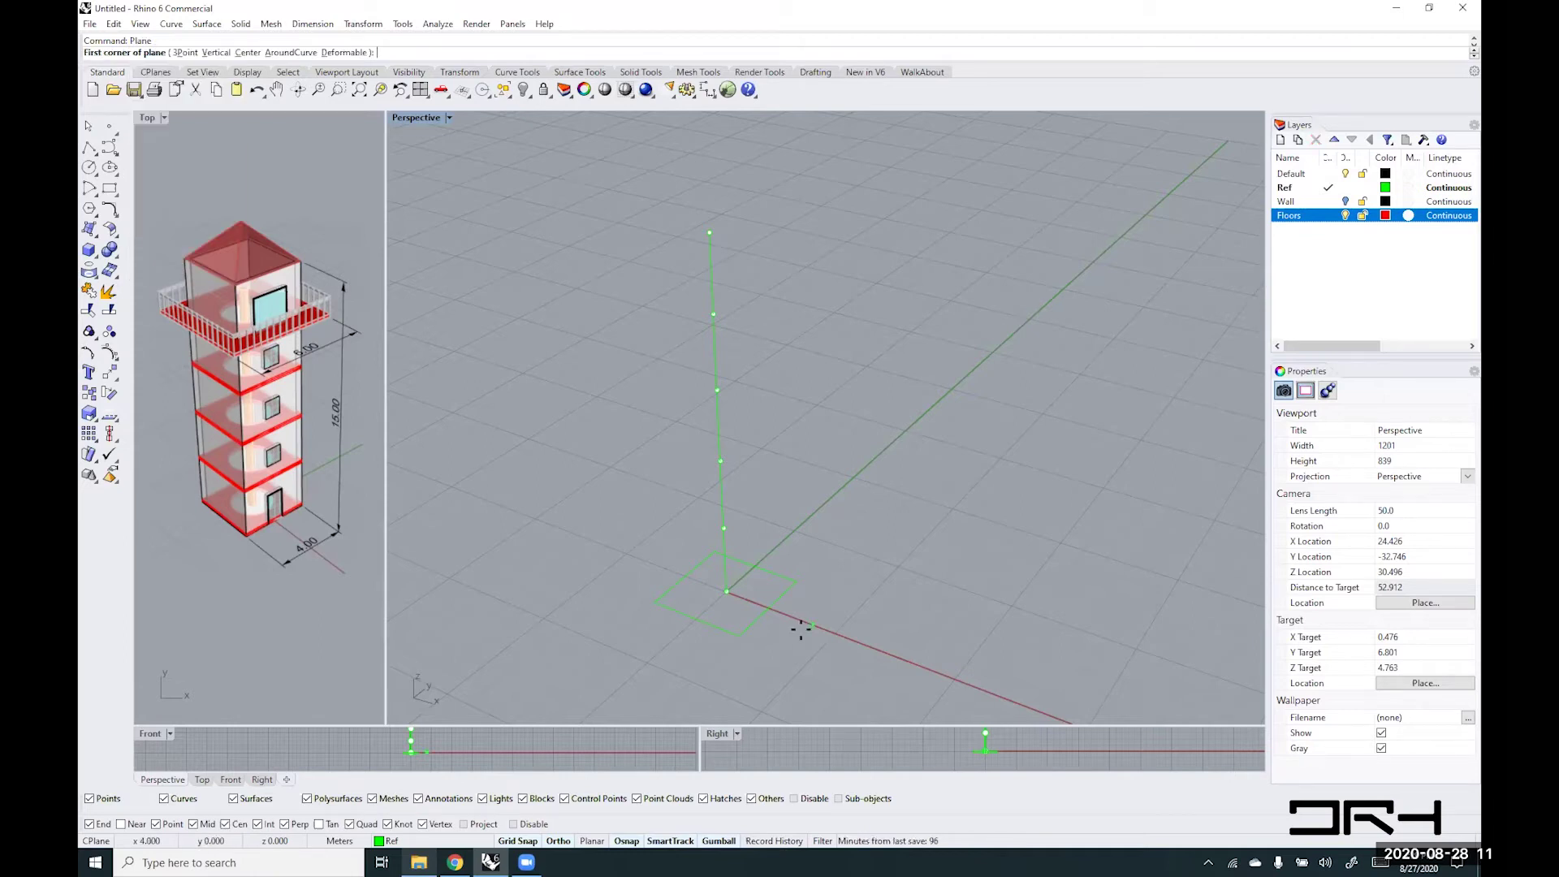
{"action": "left_click", "coordinate": [1329, 215]}
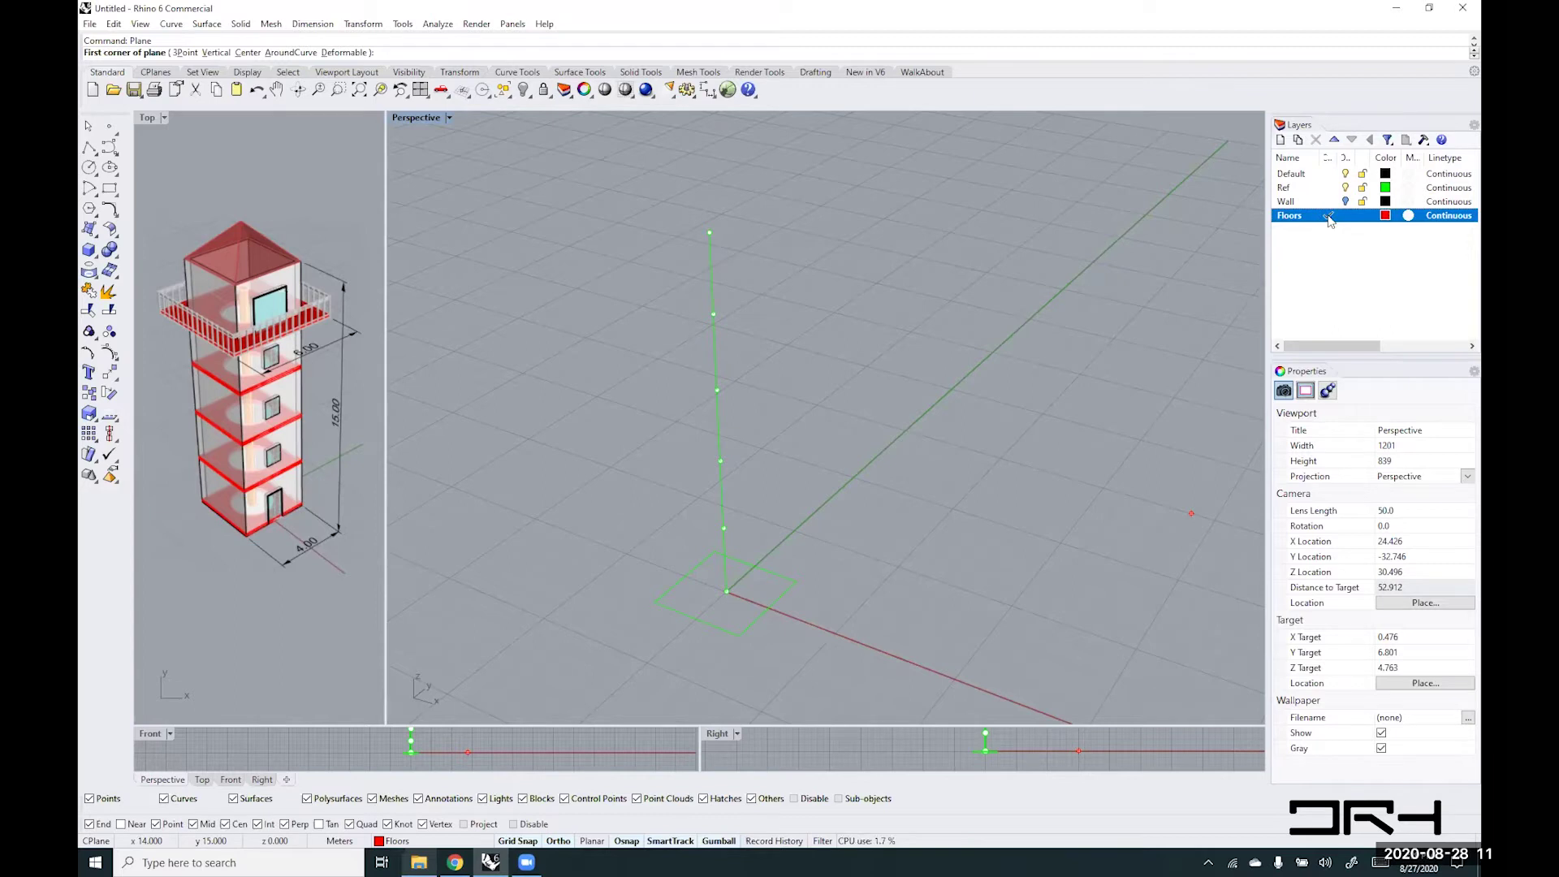
{"action": "left_click", "coordinate": [737, 635]}
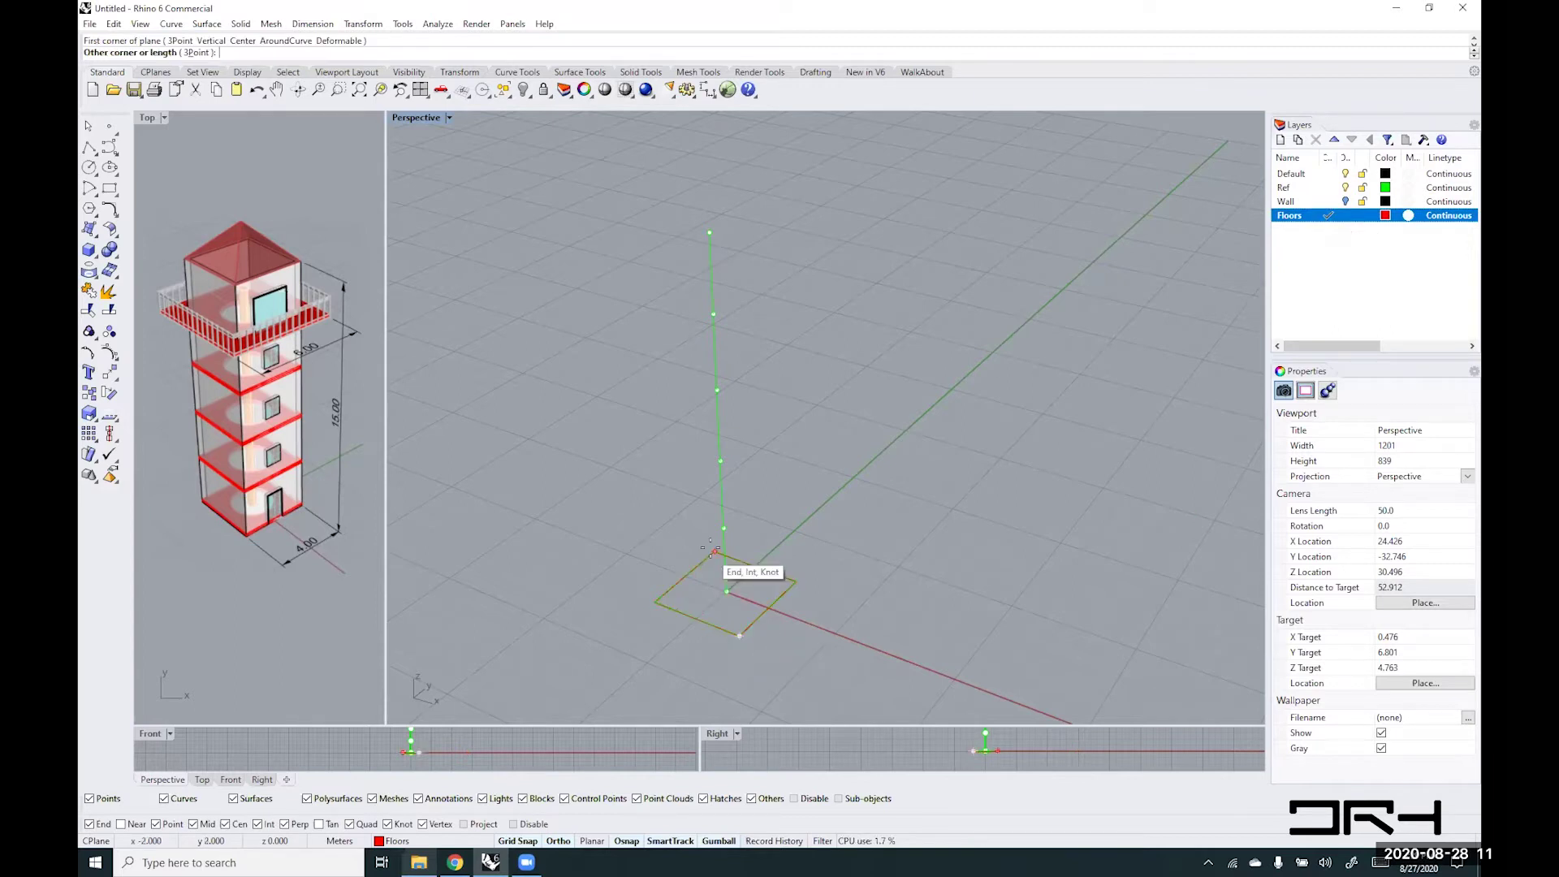
{"action": "left_click", "coordinate": [723, 553]}
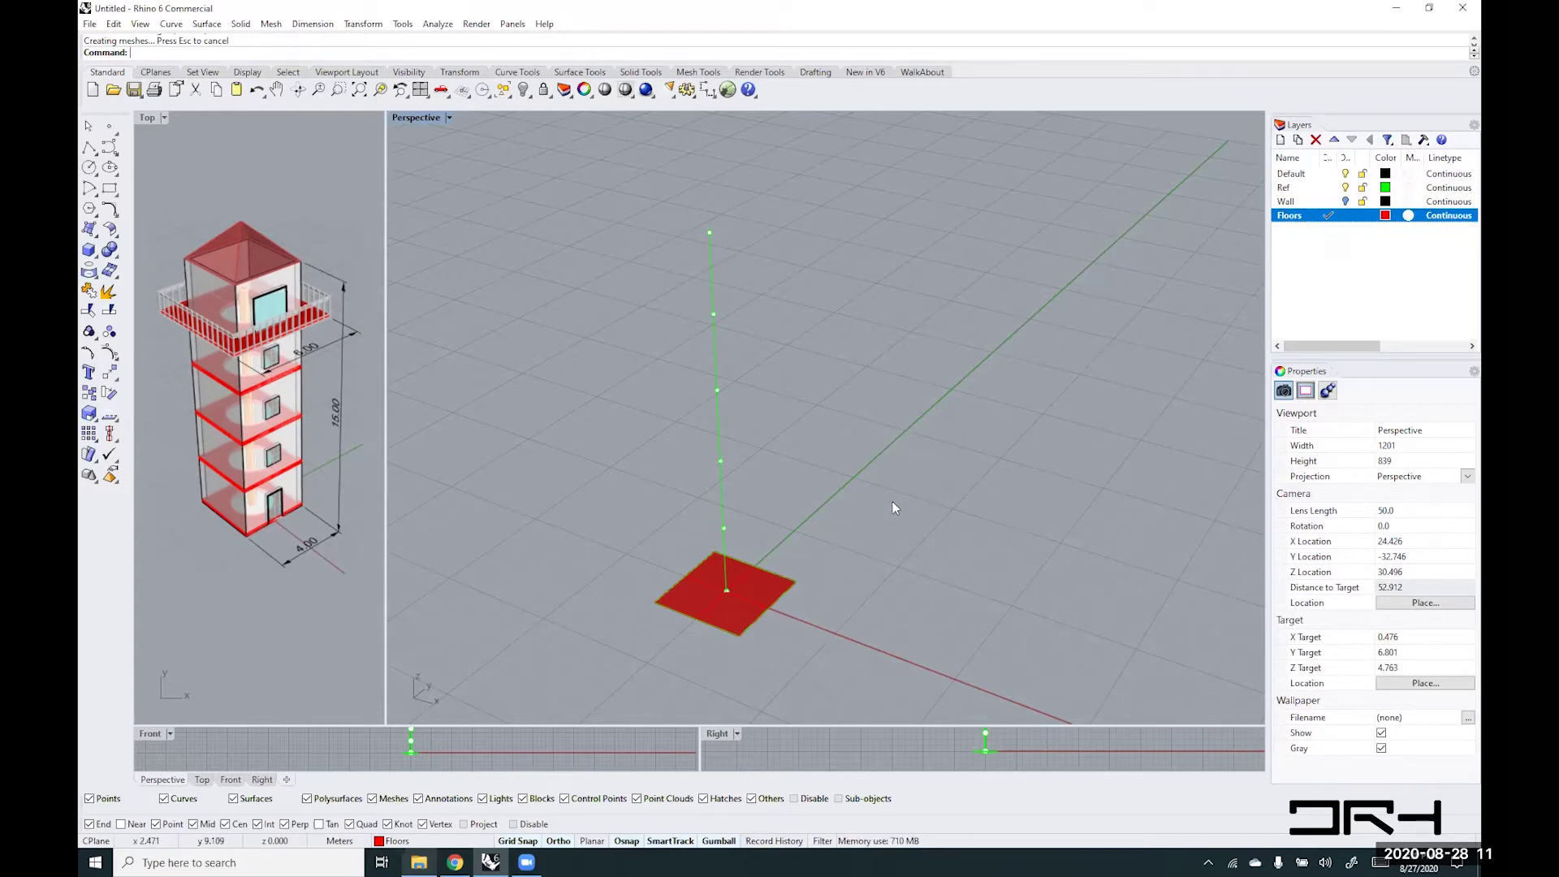
- Duplicate the floor plane about 11 m along the Y axis, beside the base
{"action": "left_click", "coordinate": [753, 581]}
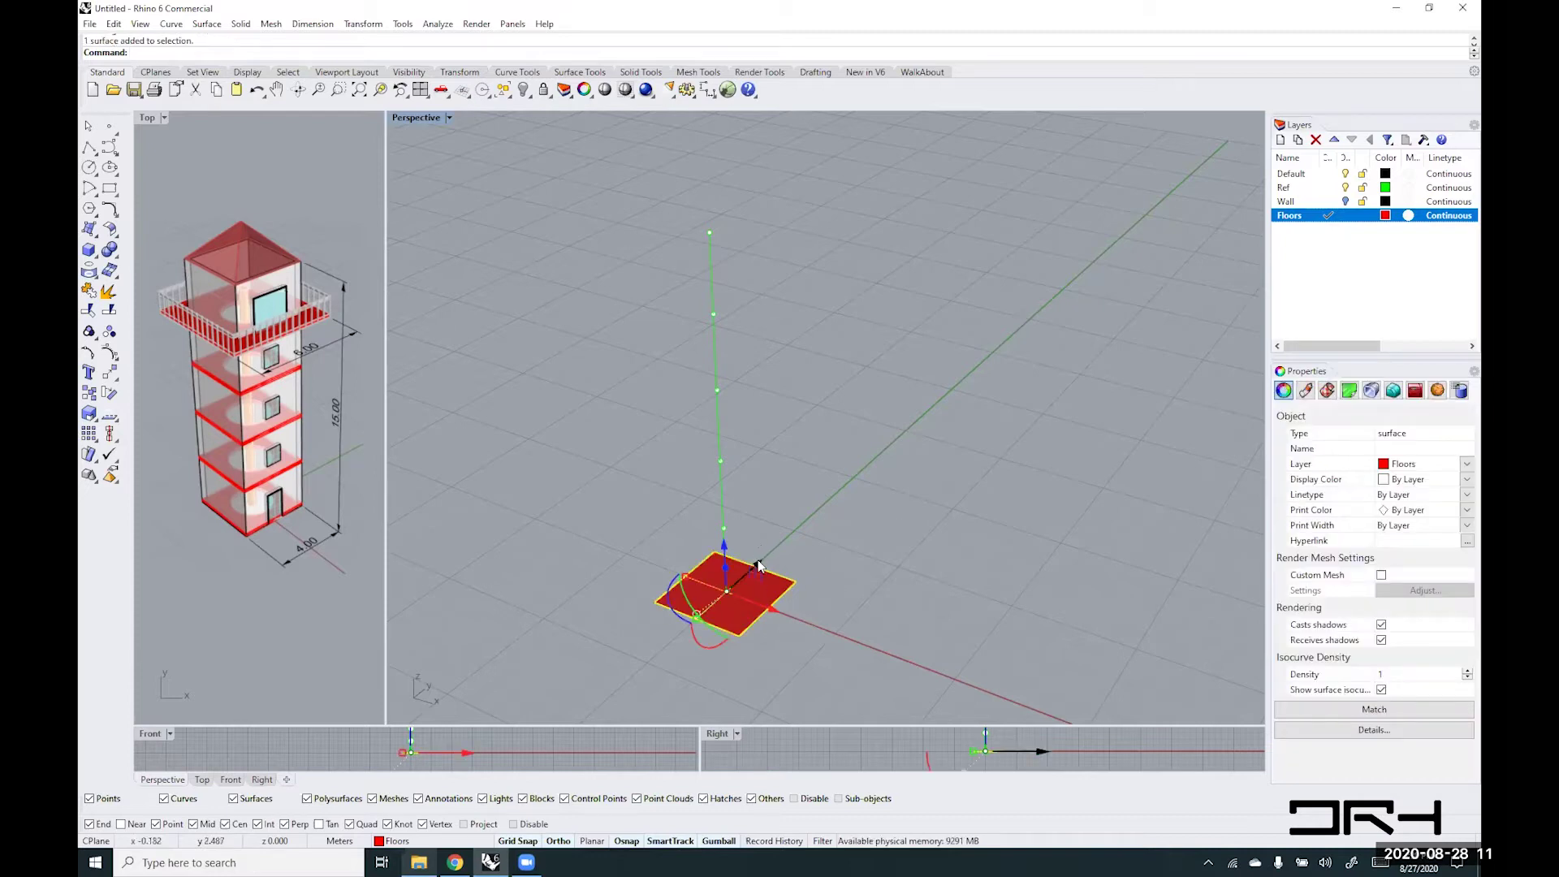
{"action": "left_click_drag", "start_coordinate": [761, 564], "coordinate": [894, 505]}
{"action": "left_click", "coordinate": [964, 562]}
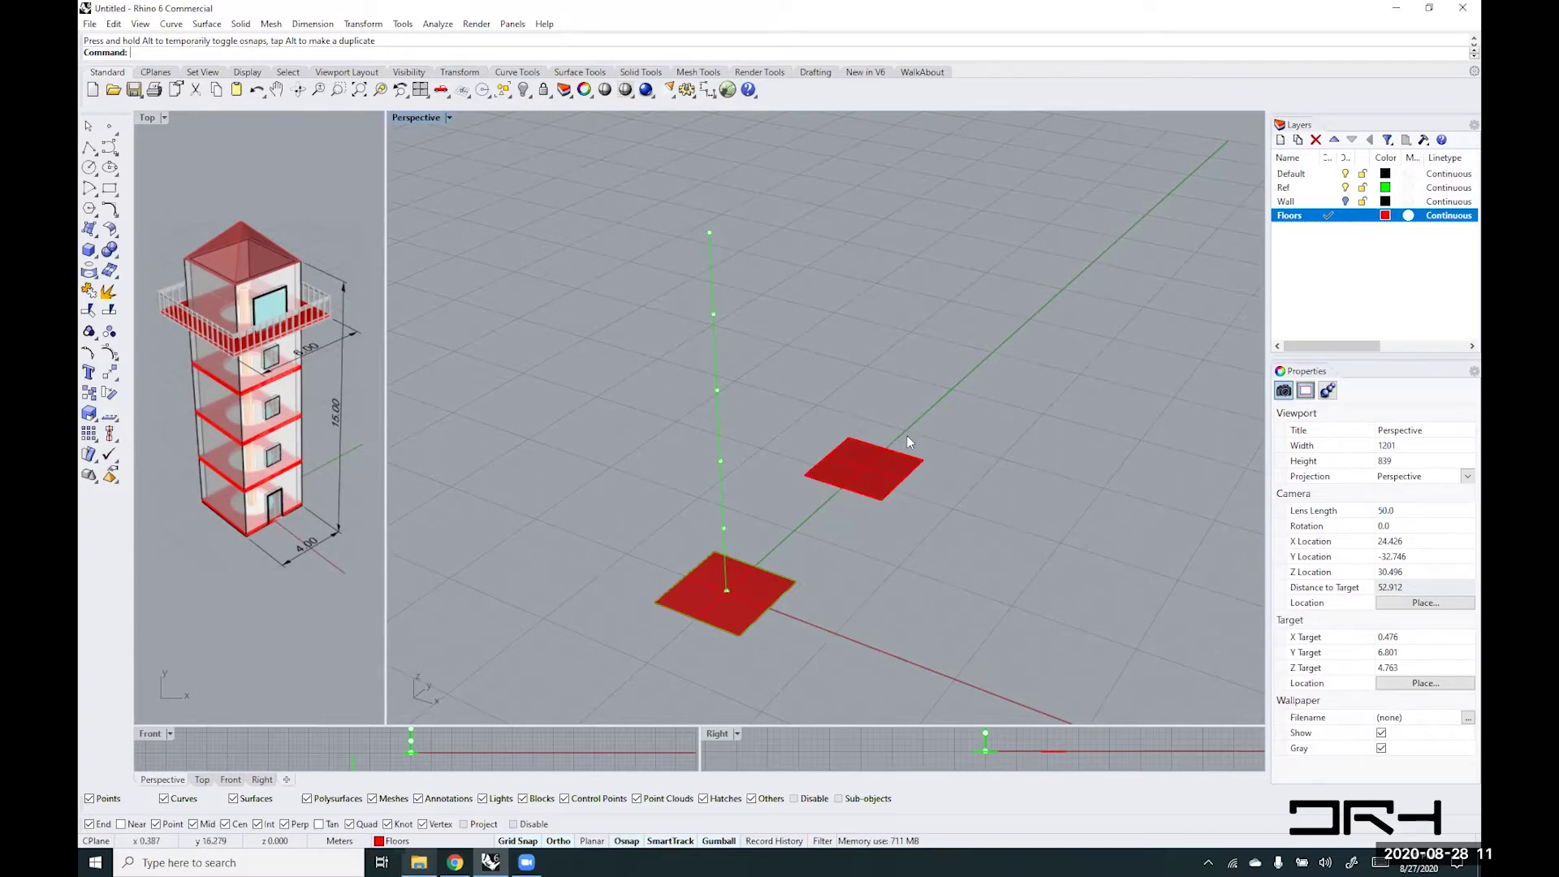
- Draw a circle of radius 1.2 m centred on the duplicated floor plane
{"action": "right_click_drag", "start_coordinate": [885, 464], "coordinate": [903, 441]}
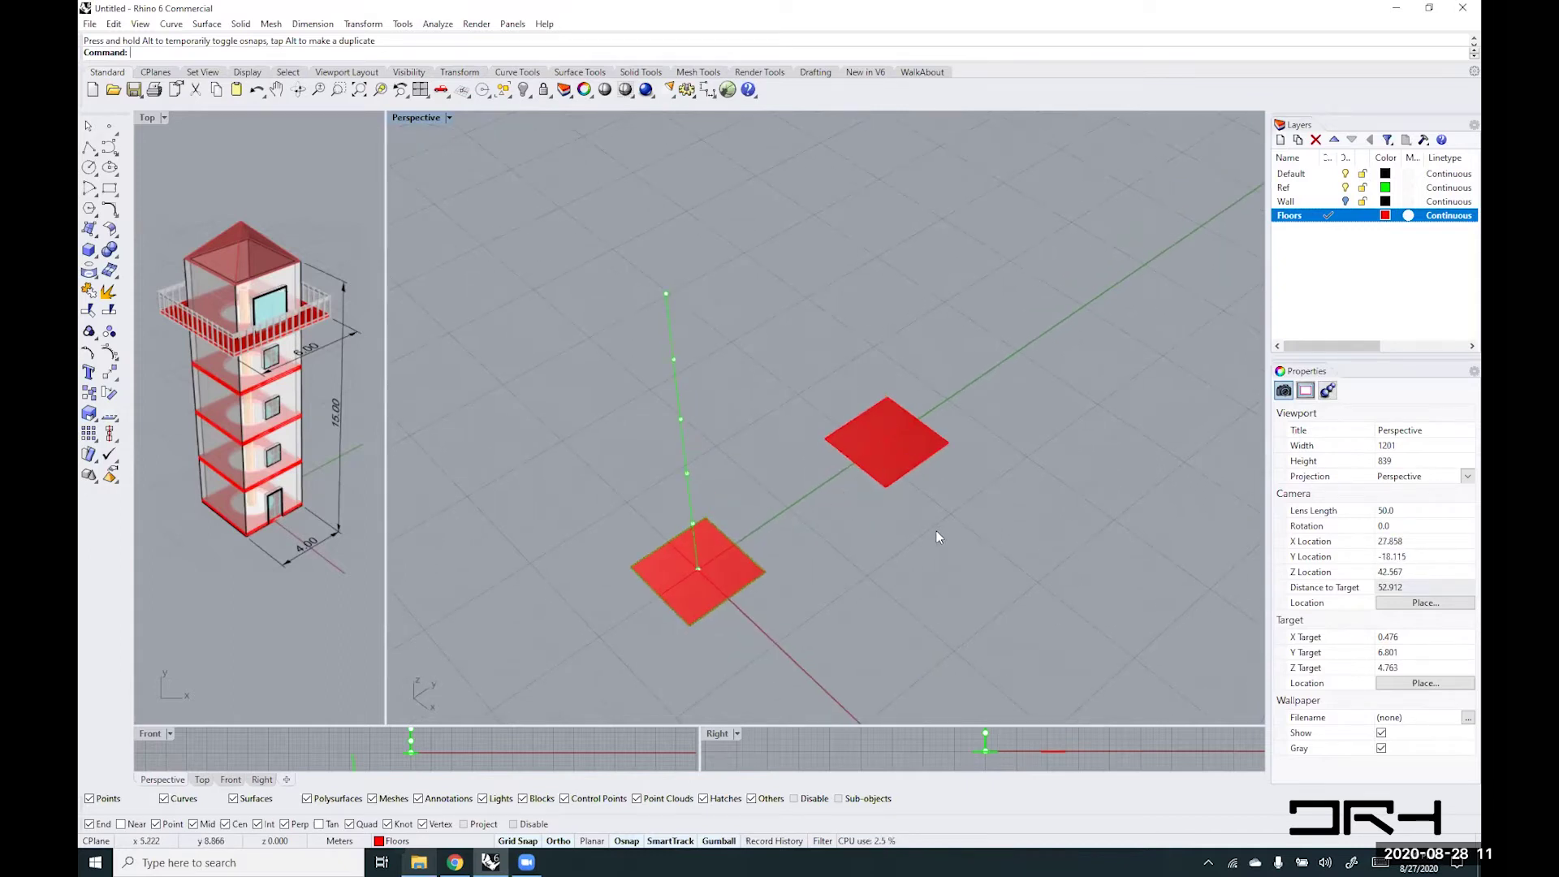
{"action": "type", "text": "ircle"}
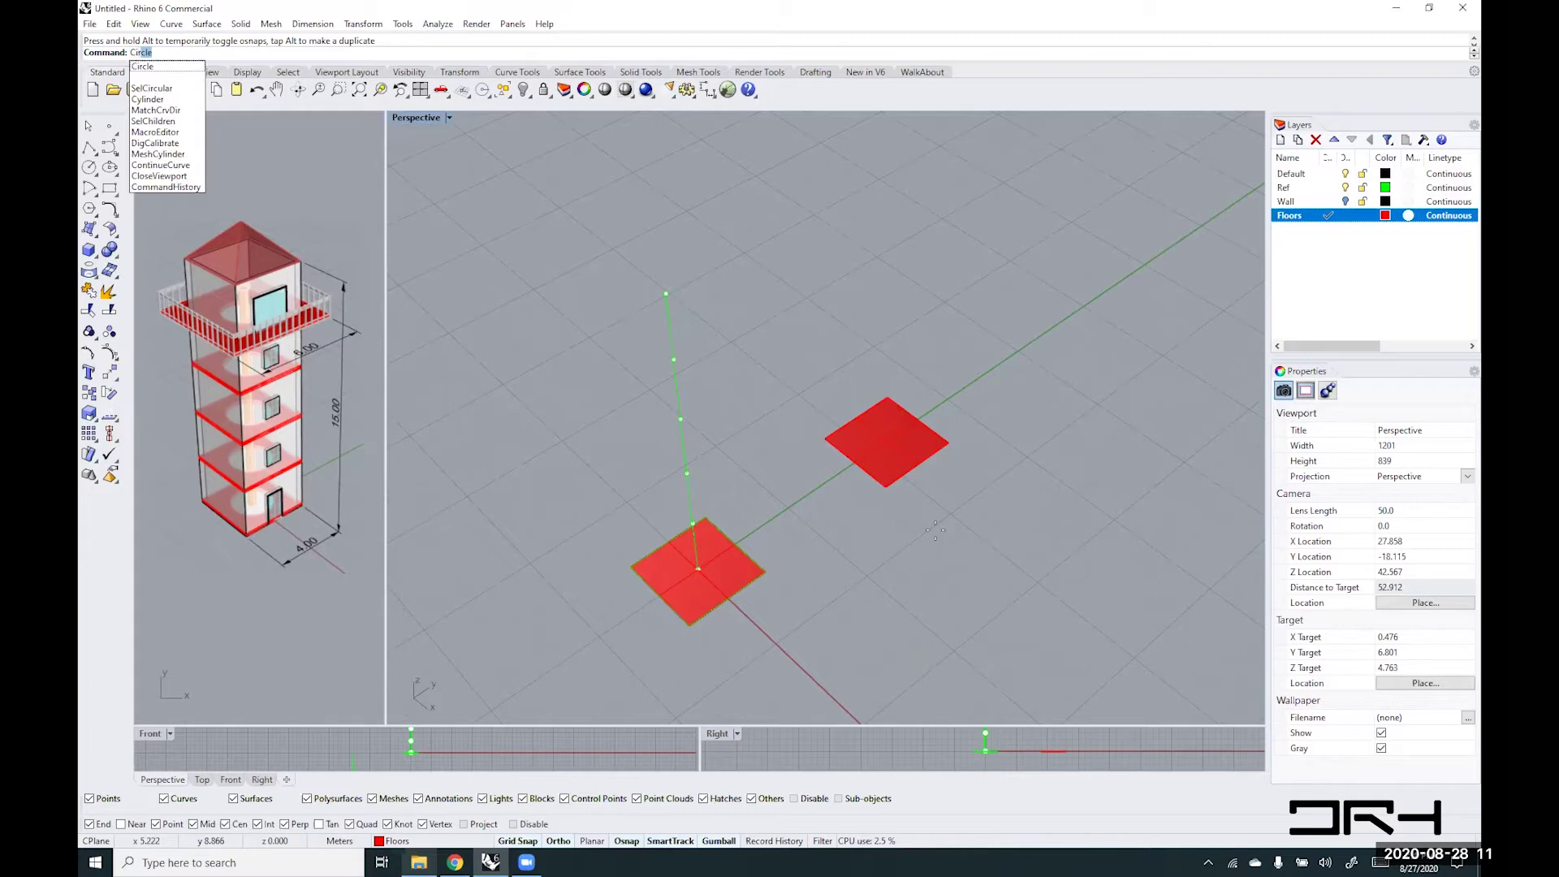
{"action": "key", "text": "Return"}
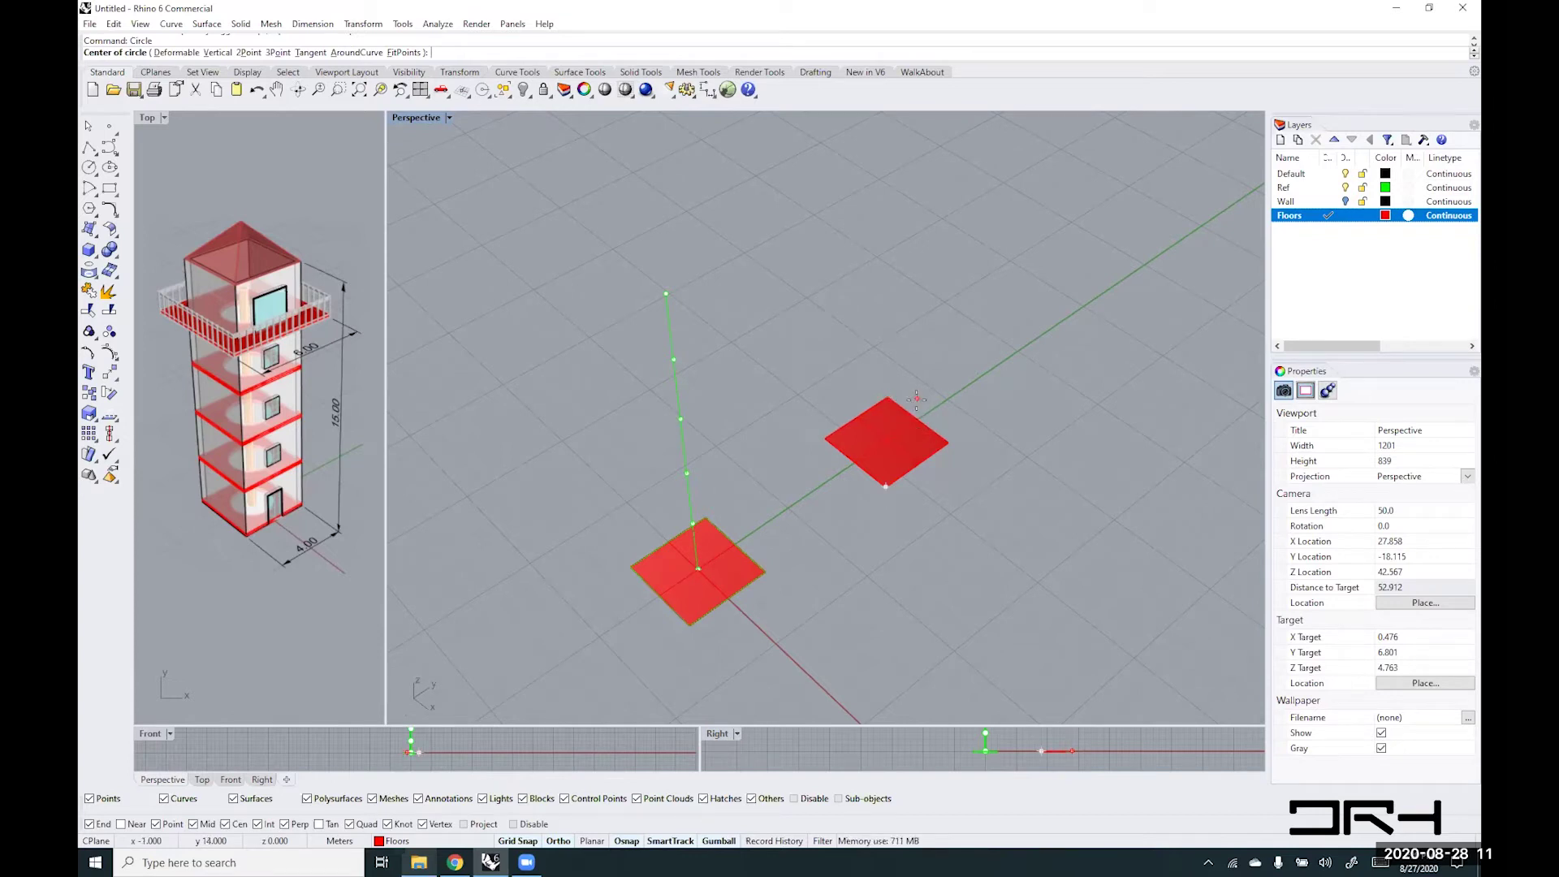
{"action": "right_click_drag", "start_coordinate": [883, 403], "coordinate": [938, 418]}
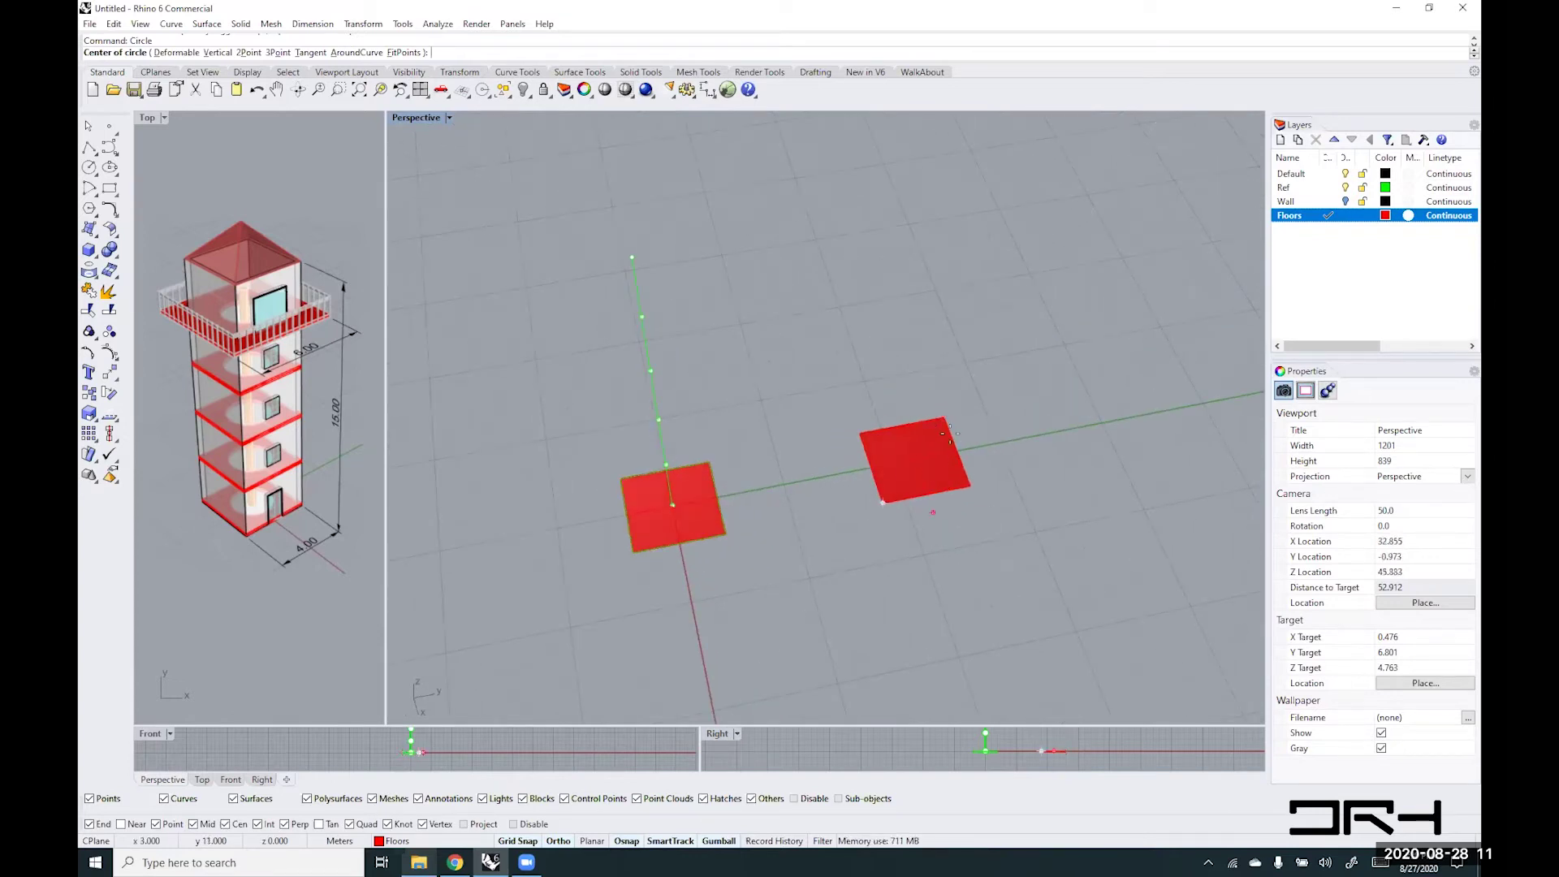
{"action": "right_click_drag", "start_coordinate": [927, 547], "coordinate": [908, 543]}
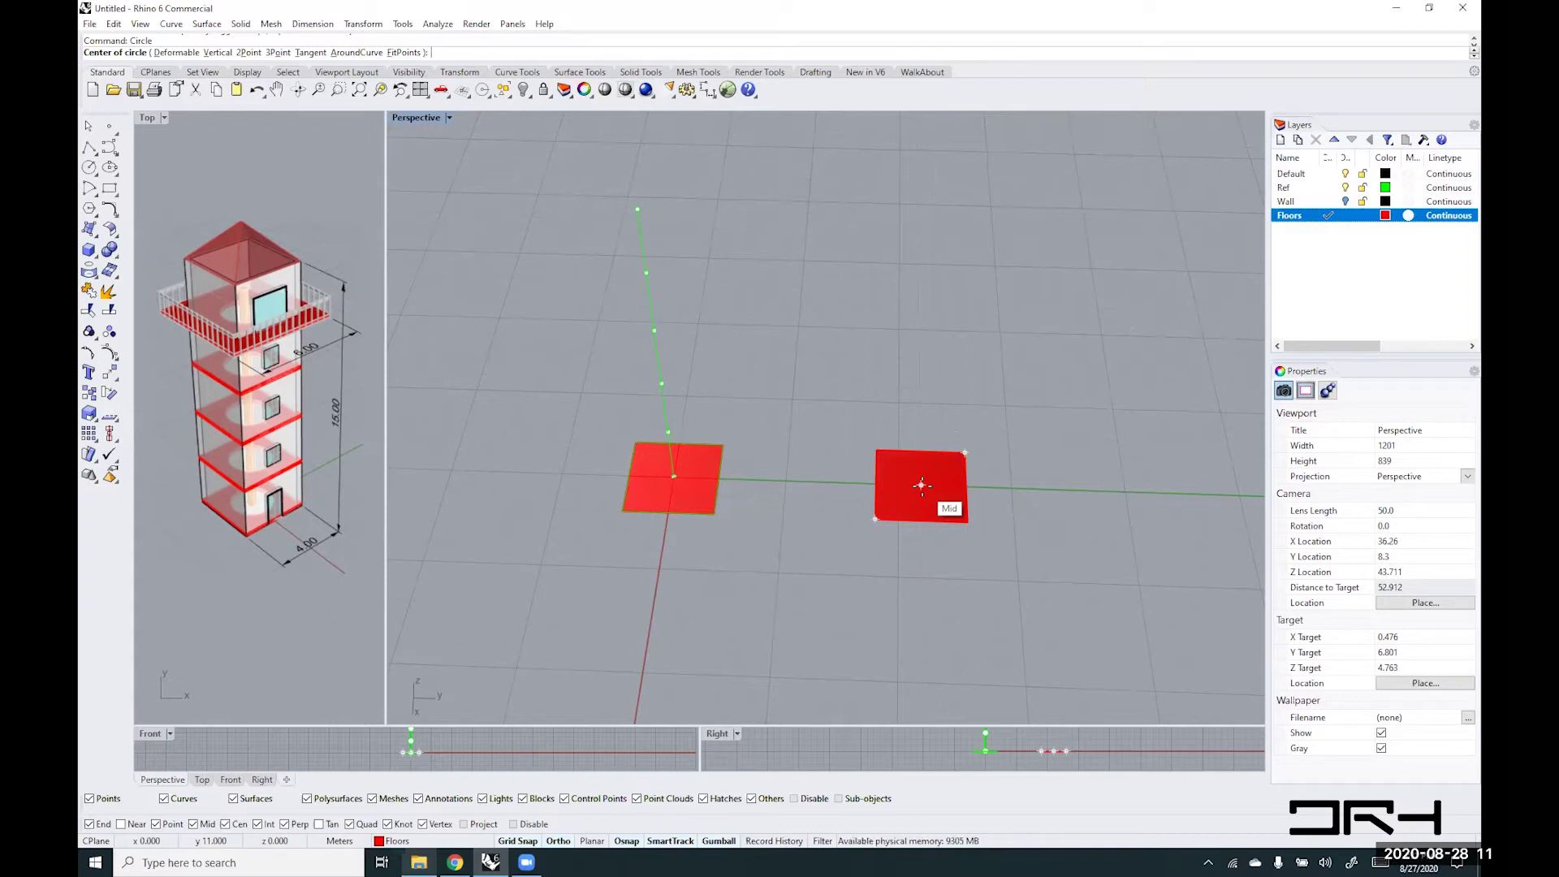
{"action": "left_click", "coordinate": [922, 486]}
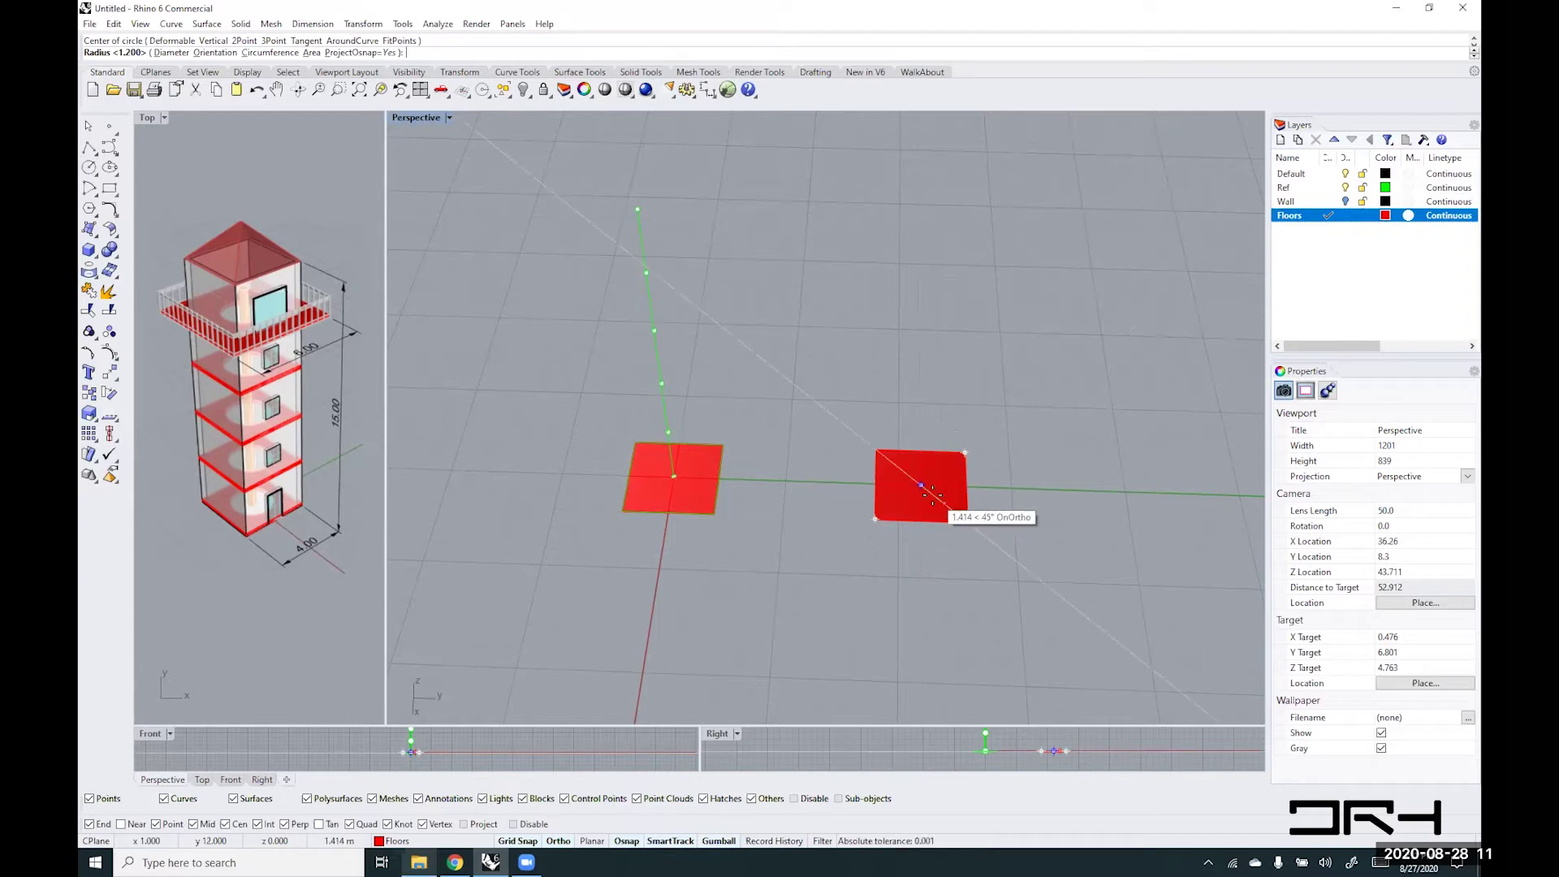
{"action": "type", "text": "1.2"}
{"action": "key", "text": "Return"}
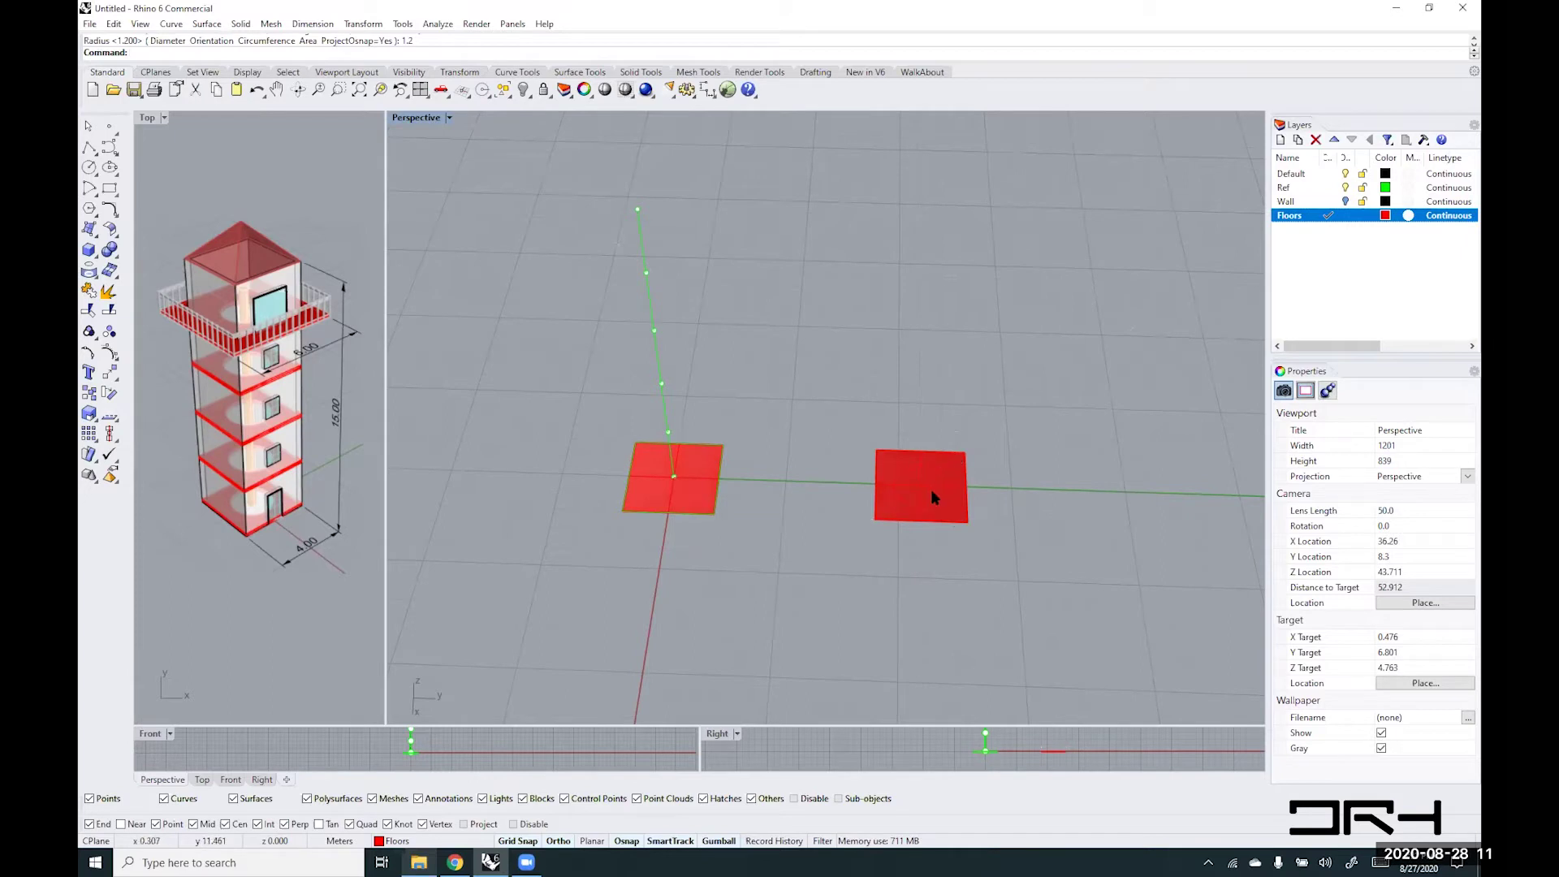
- Trim the area inside the circle out of the duplicated floor plane, using the circle as the cutting object
{"action": "scroll", "coordinate": [930, 489], "scroll_direction": "up", "scroll_amount": 4}
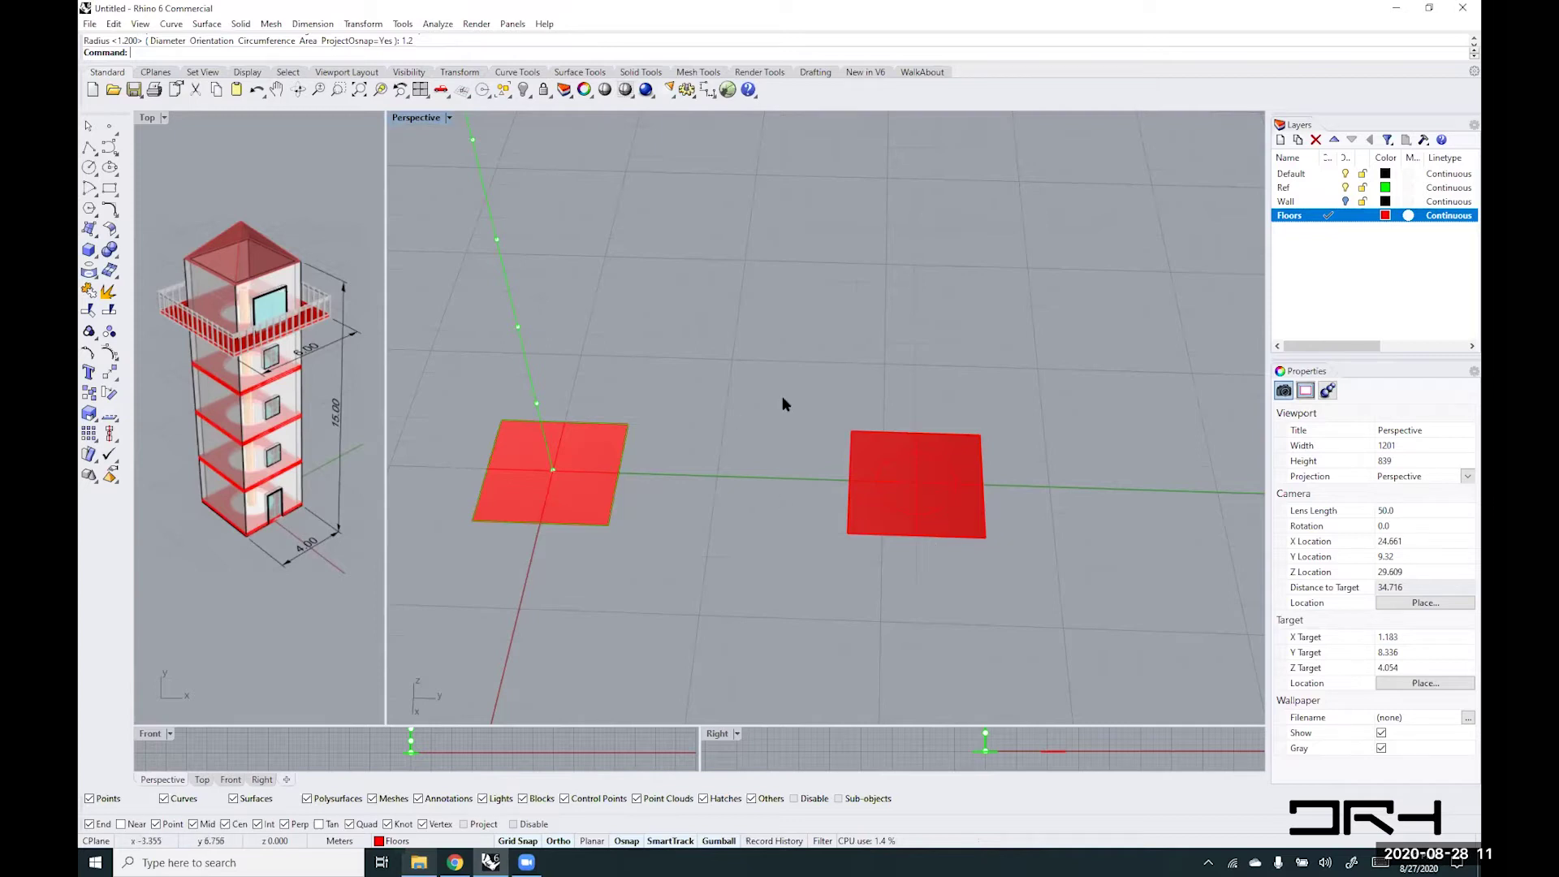
{"action": "type", "text": "trim"}
{"action": "key", "text": "Return"}
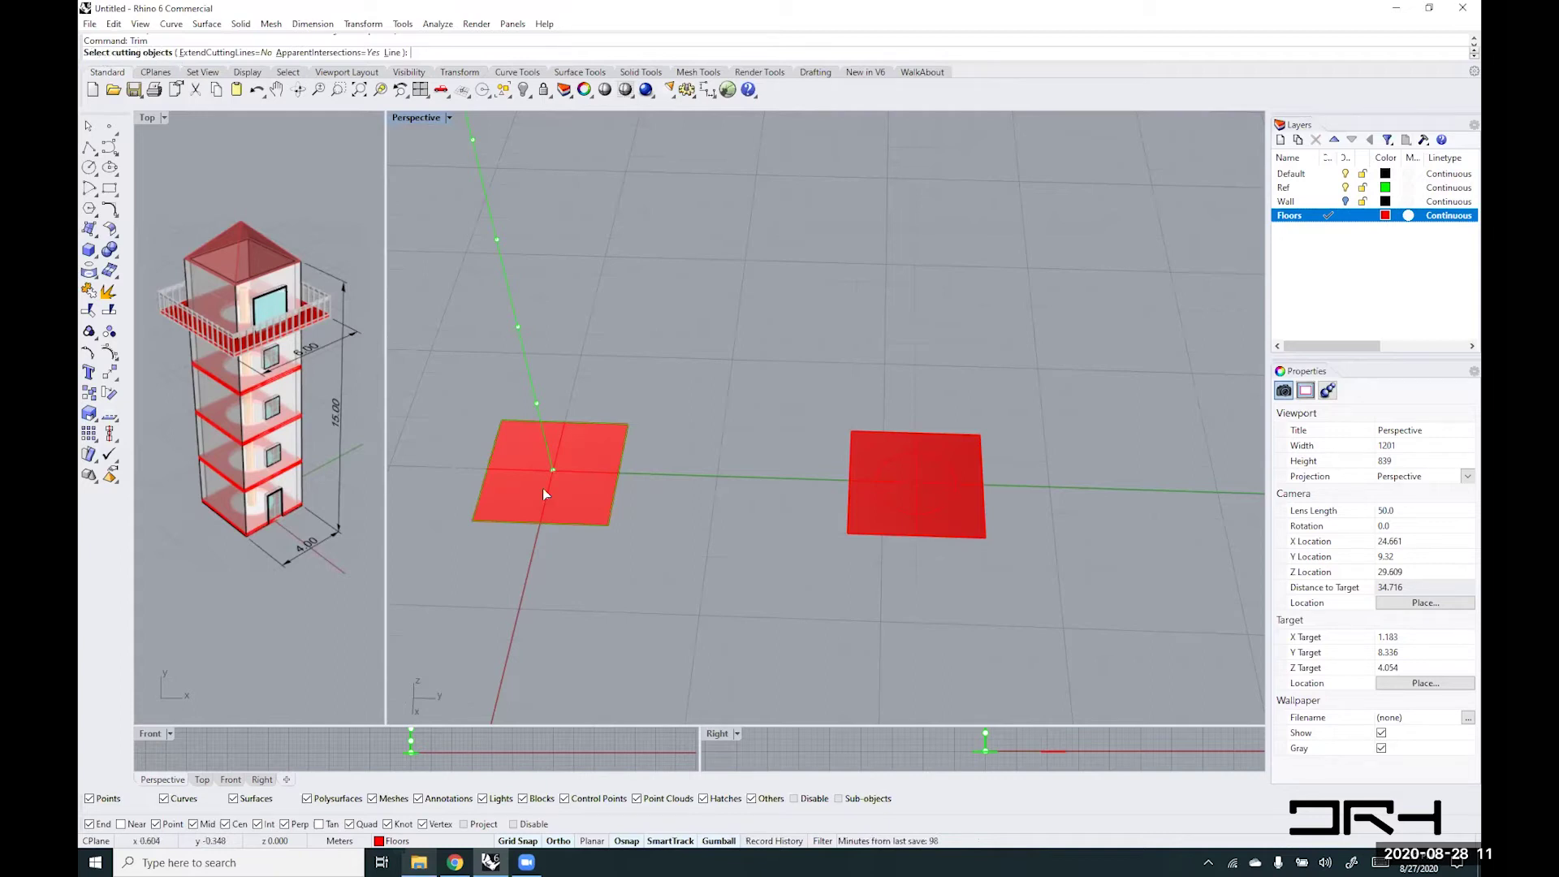
{"action": "left_click", "coordinate": [895, 512]}
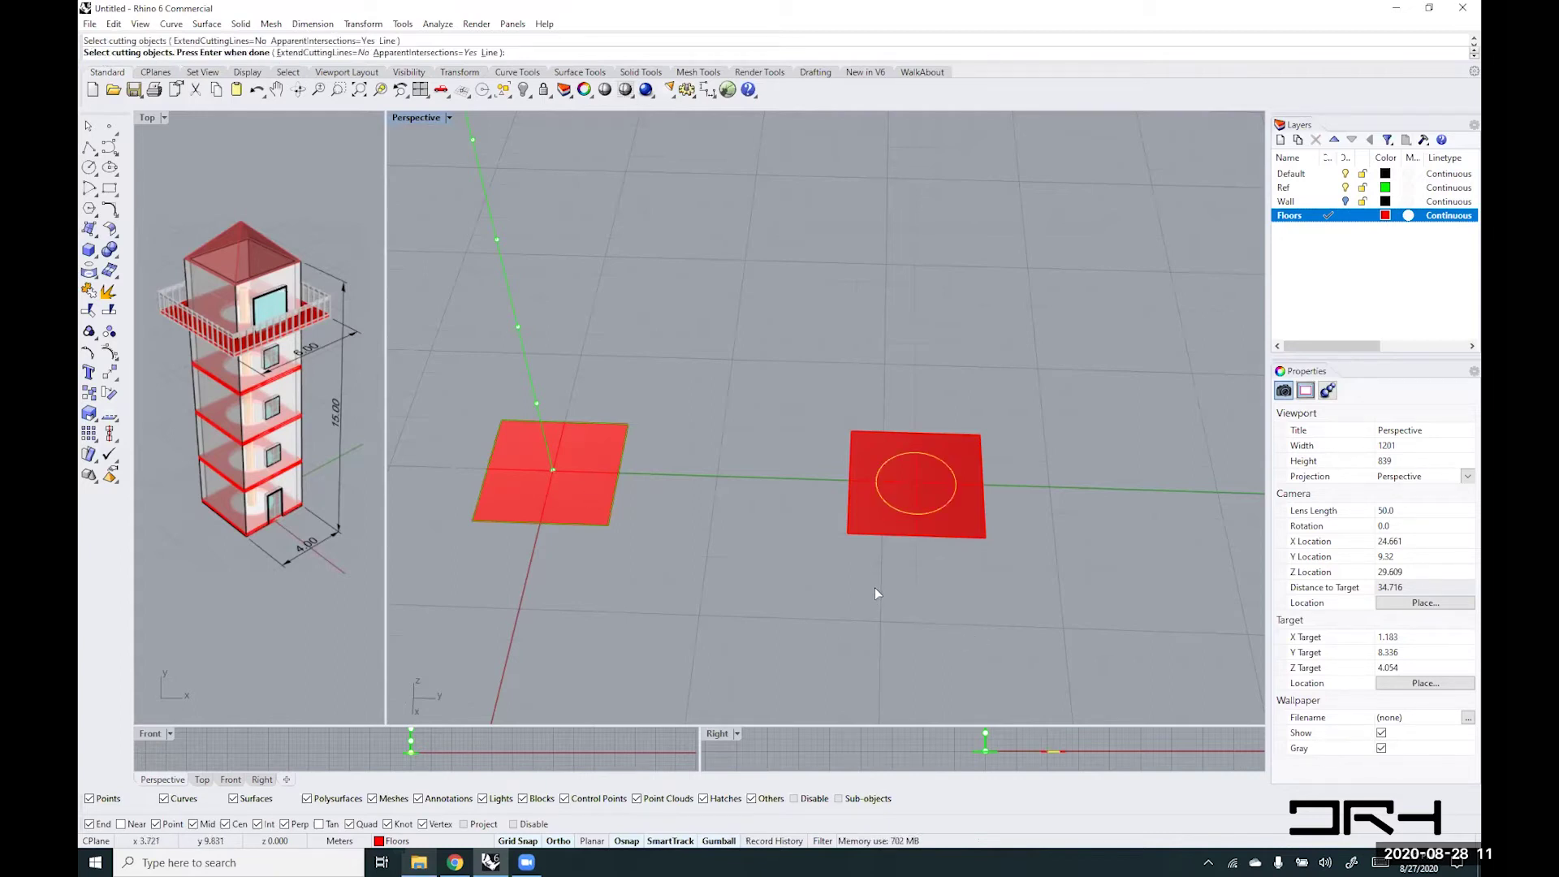
{"action": "key", "text": "Return"}
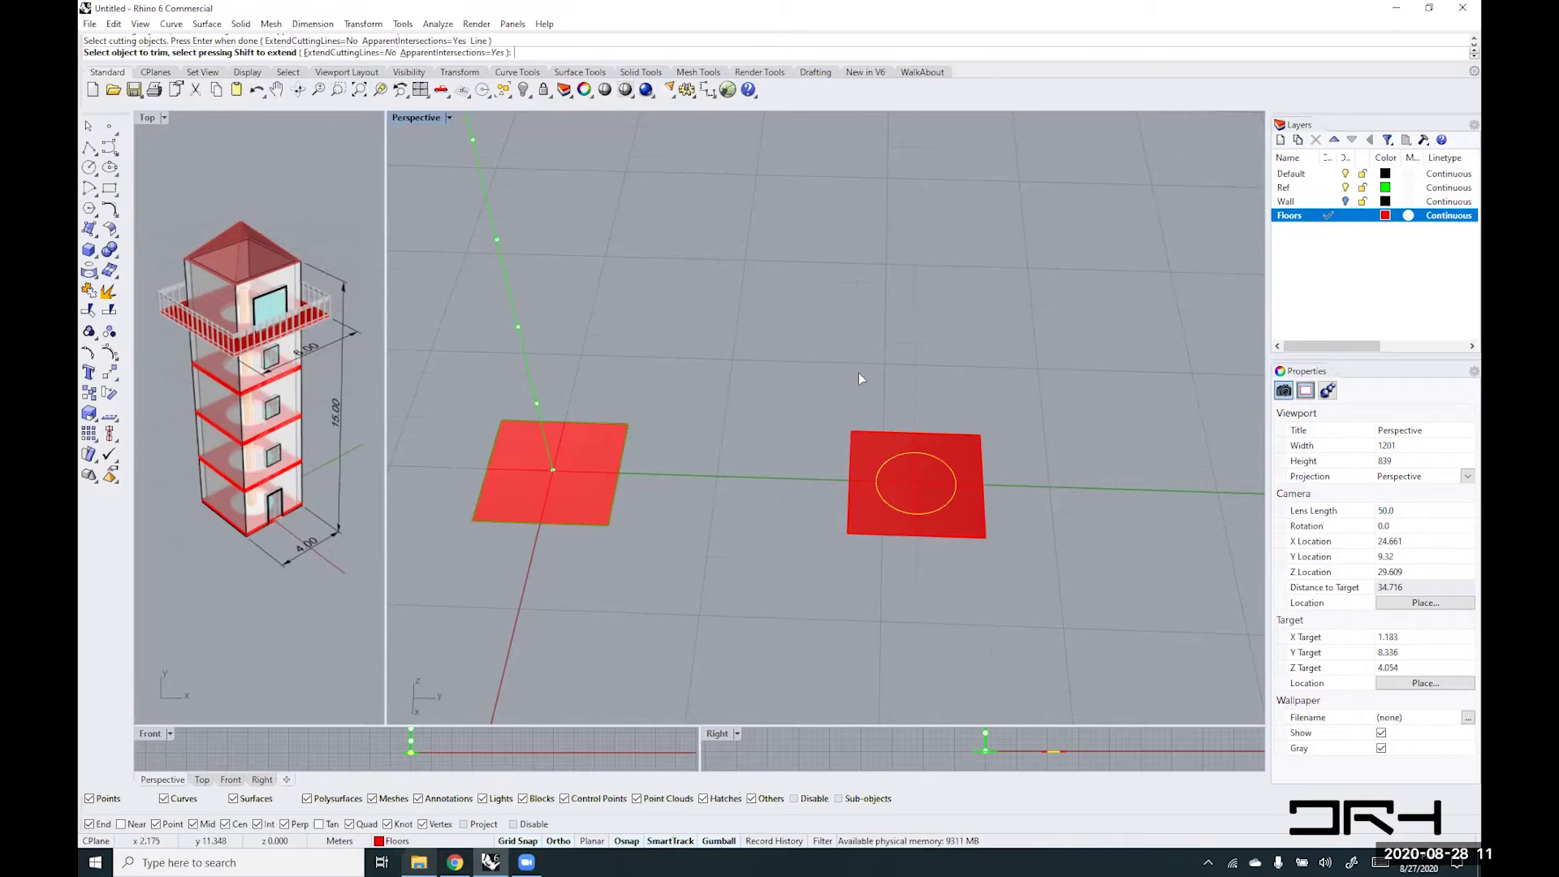
{"action": "left_click", "coordinate": [917, 486]}
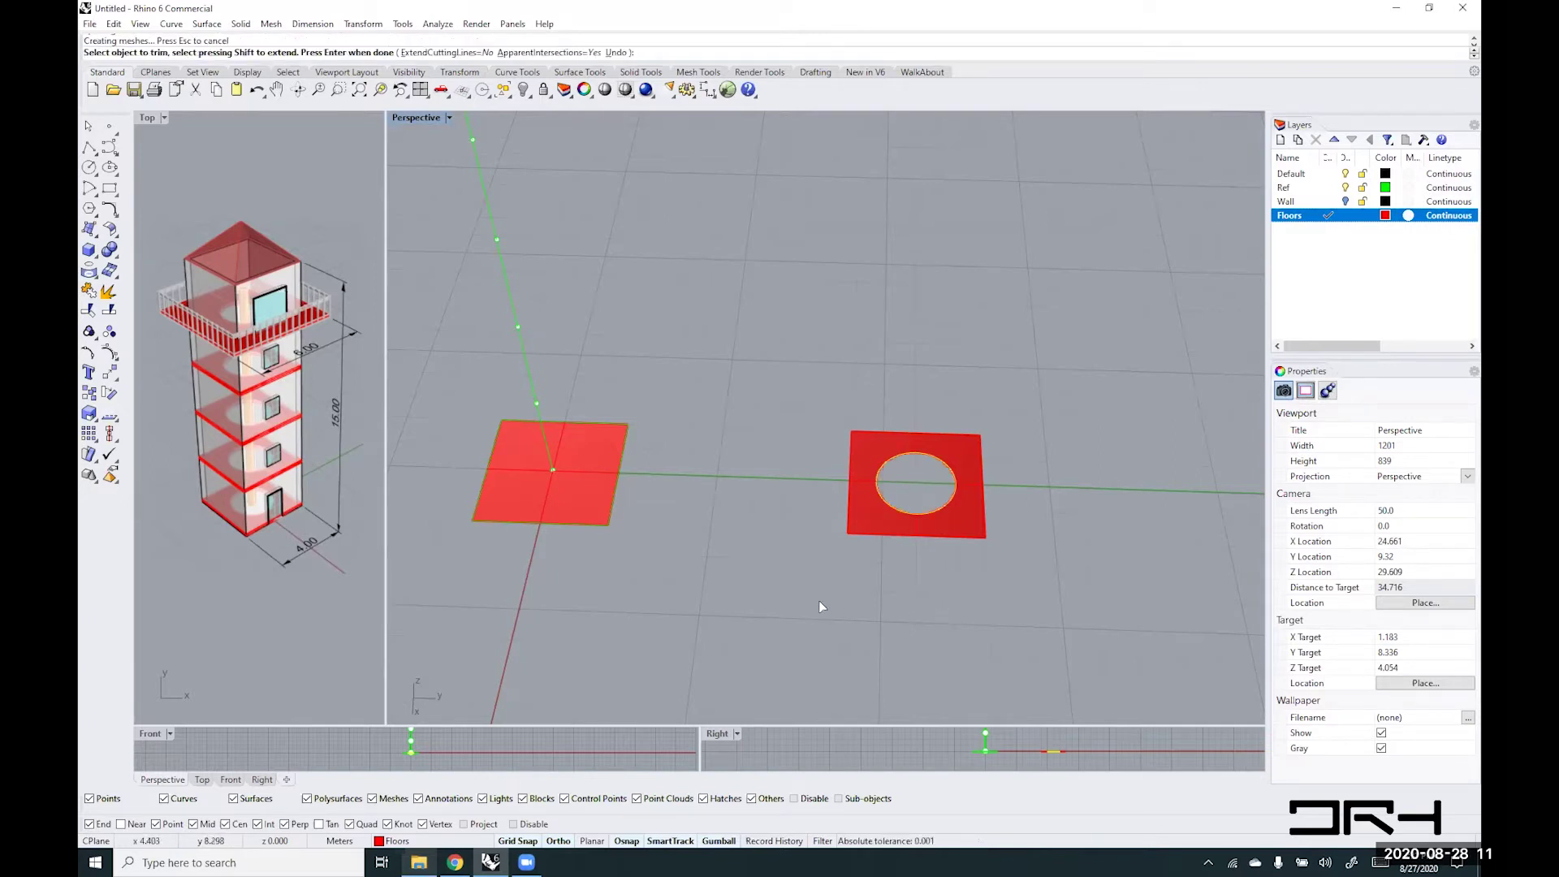
{"action": "key", "text": "Return"}
{"action": "right_click_drag", "start_coordinate": [859, 620], "coordinate": [842, 557]}
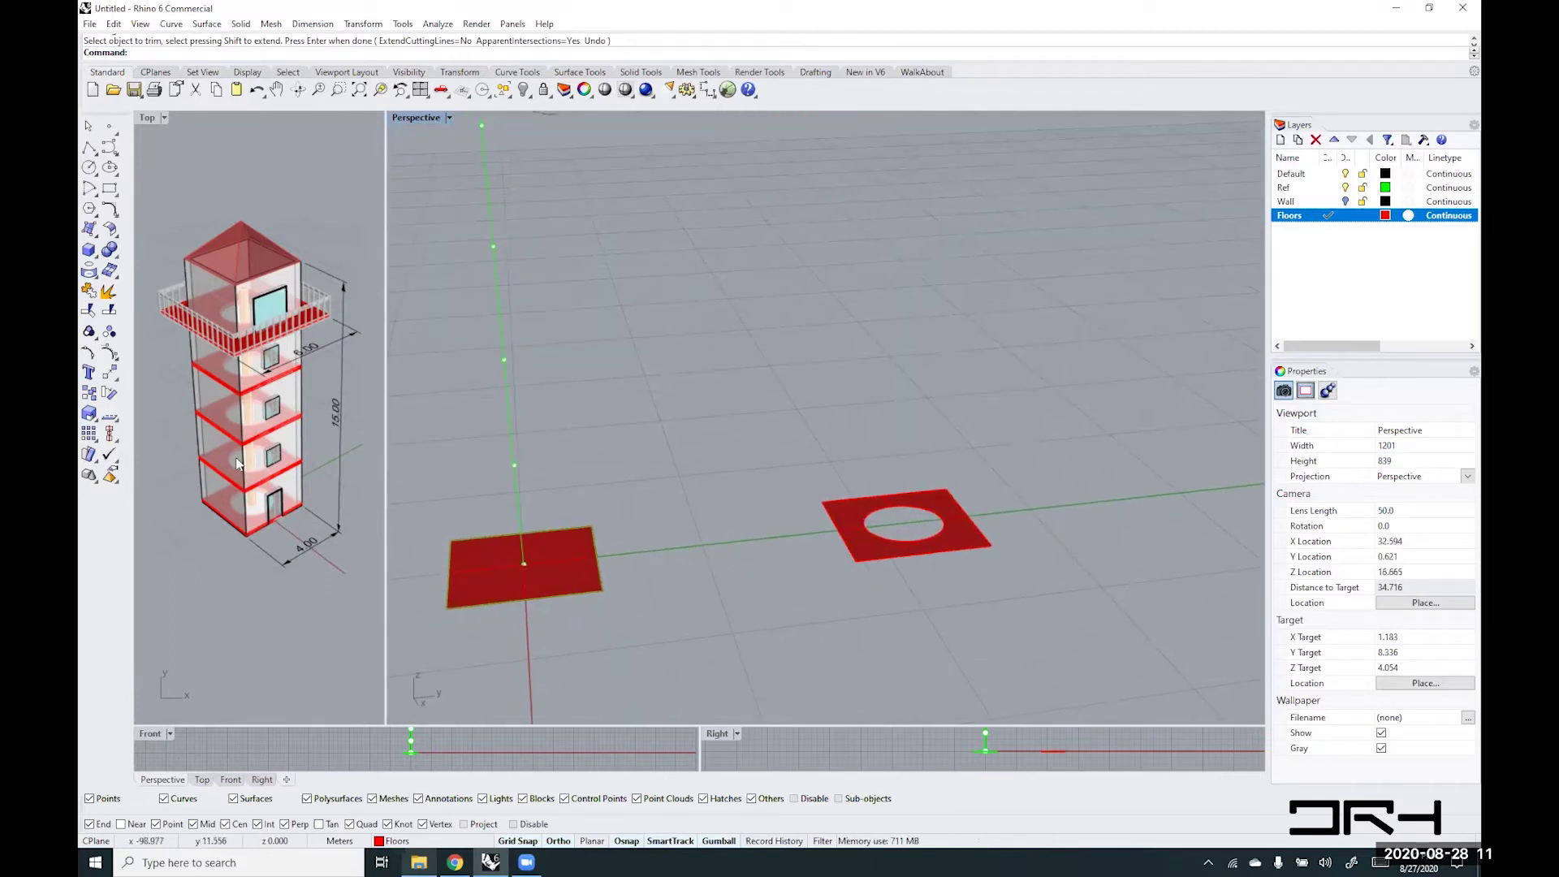
{"action": "right_click_drag", "start_coordinate": [626, 520], "coordinate": [751, 518], "text": "shift"}
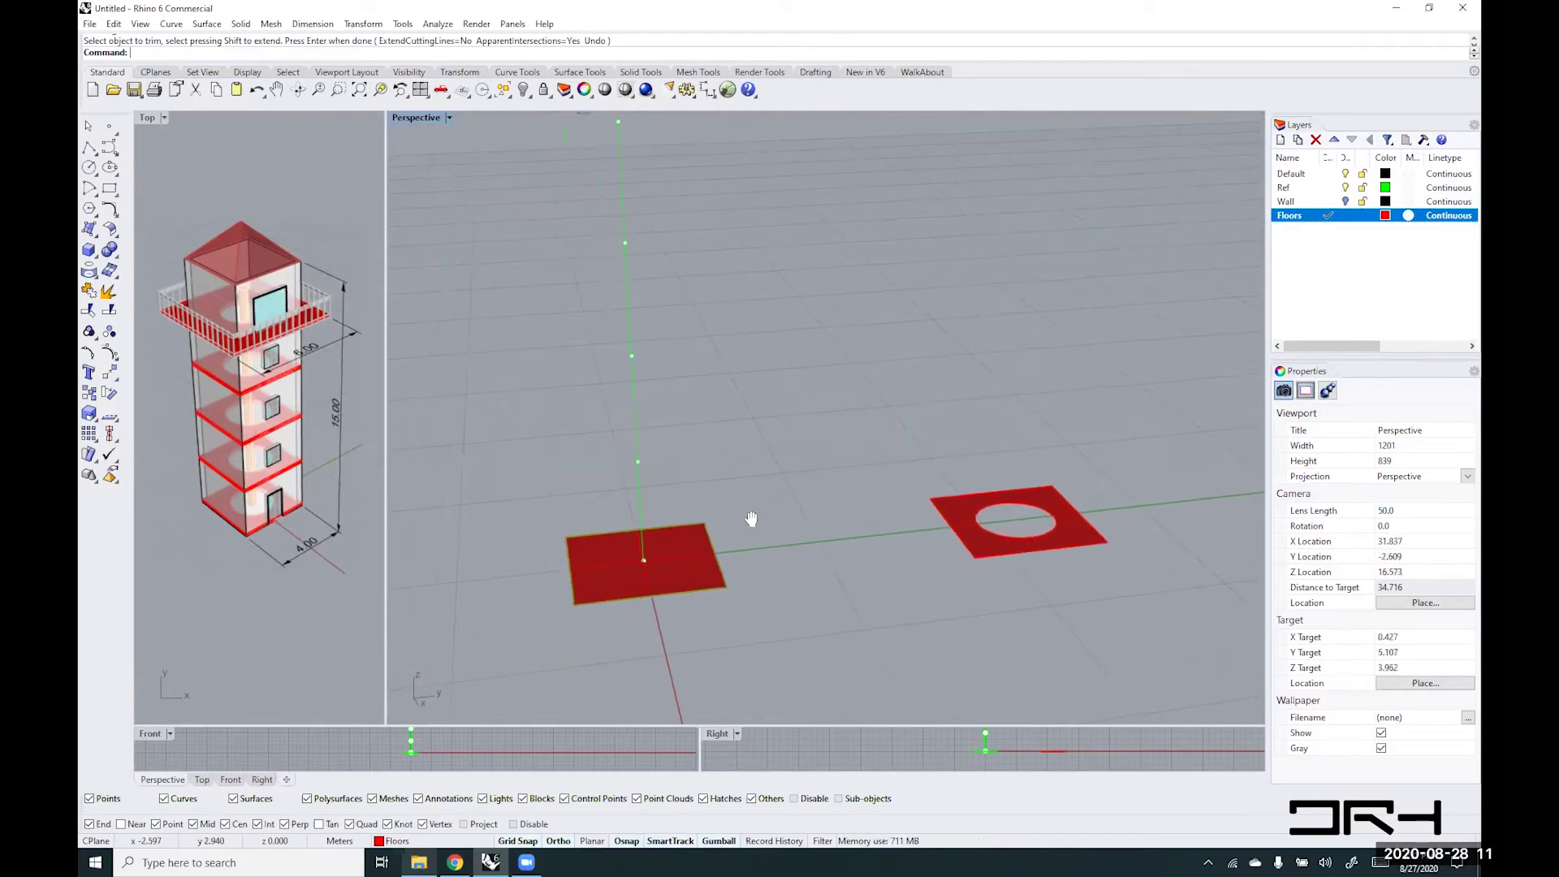
{"action": "mouse_move", "coordinate": [836, 549]}
{"action": "right_mouse_down"}
{"action": "mouse_move", "coordinate": [863, 532]}
{"action": "mouse_move", "coordinate": [829, 533]}
{"action": "mouse_move", "coordinate": [824, 548]}
{"action": "right_mouse_up"}
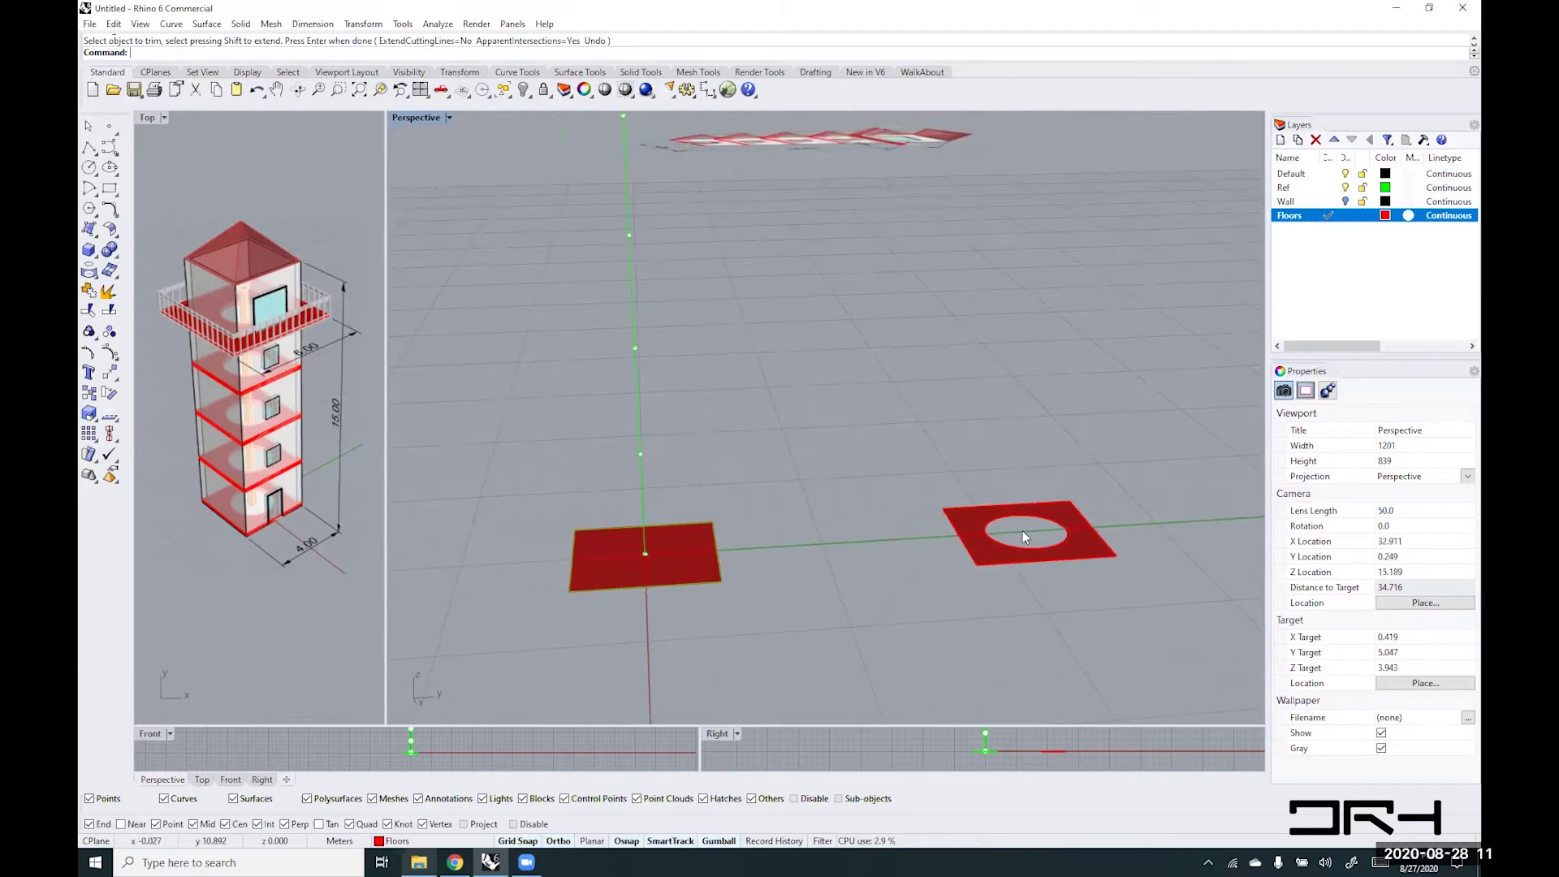
{"action": "left_click", "coordinate": [992, 553]}
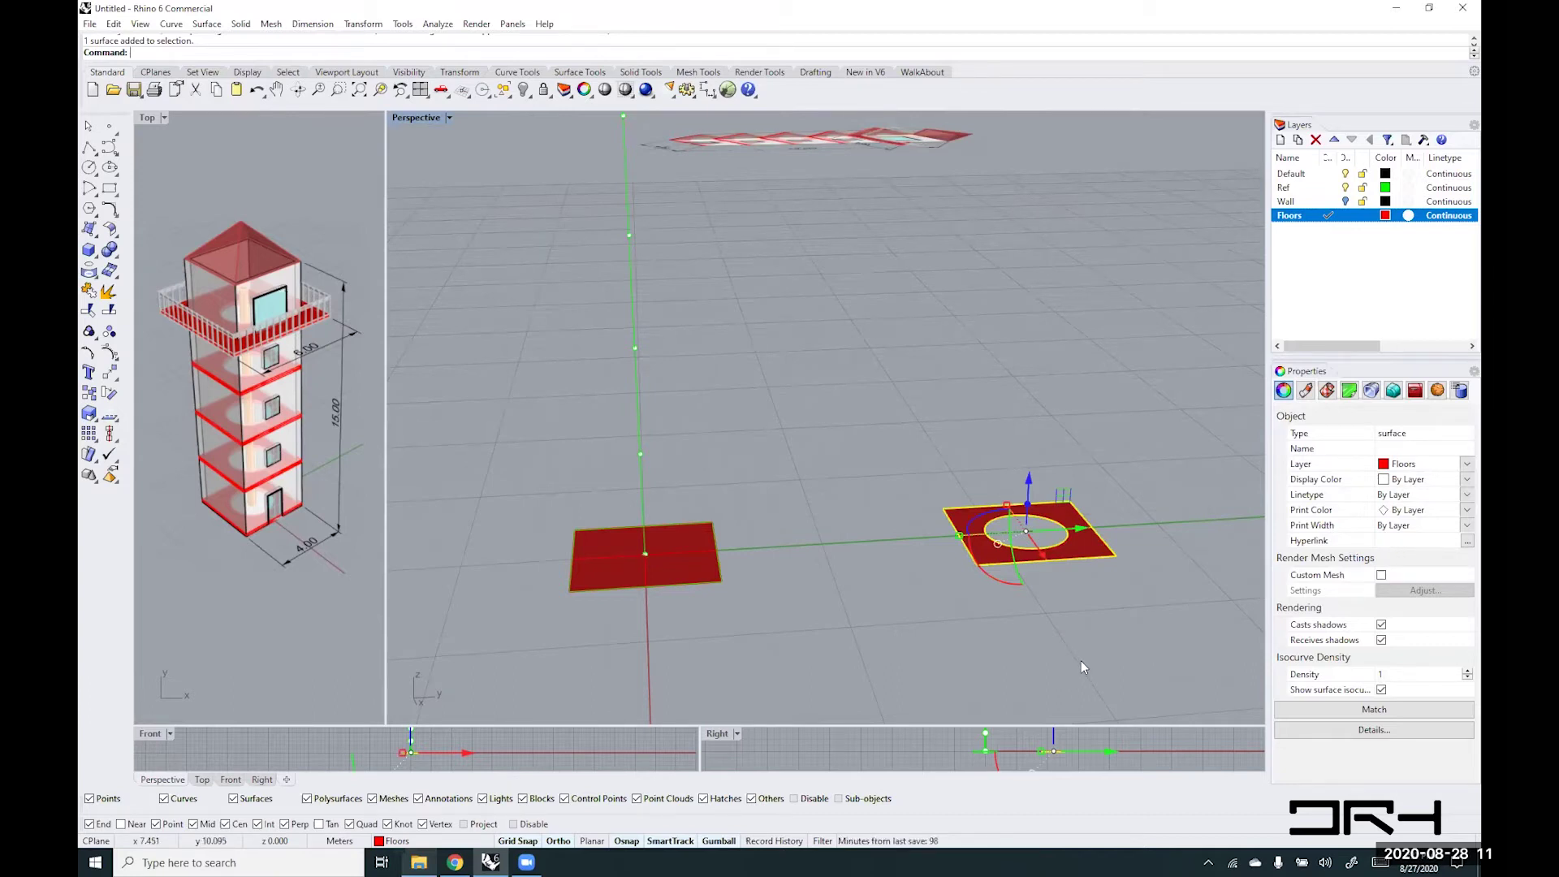
{"action": "left_click", "coordinate": [725, 507]}
- Try a 0.1 m upward gumball extrusion of the base floor plane and undo it
{"action": "right_click_drag", "start_coordinate": [562, 583], "coordinate": [257, 539]}
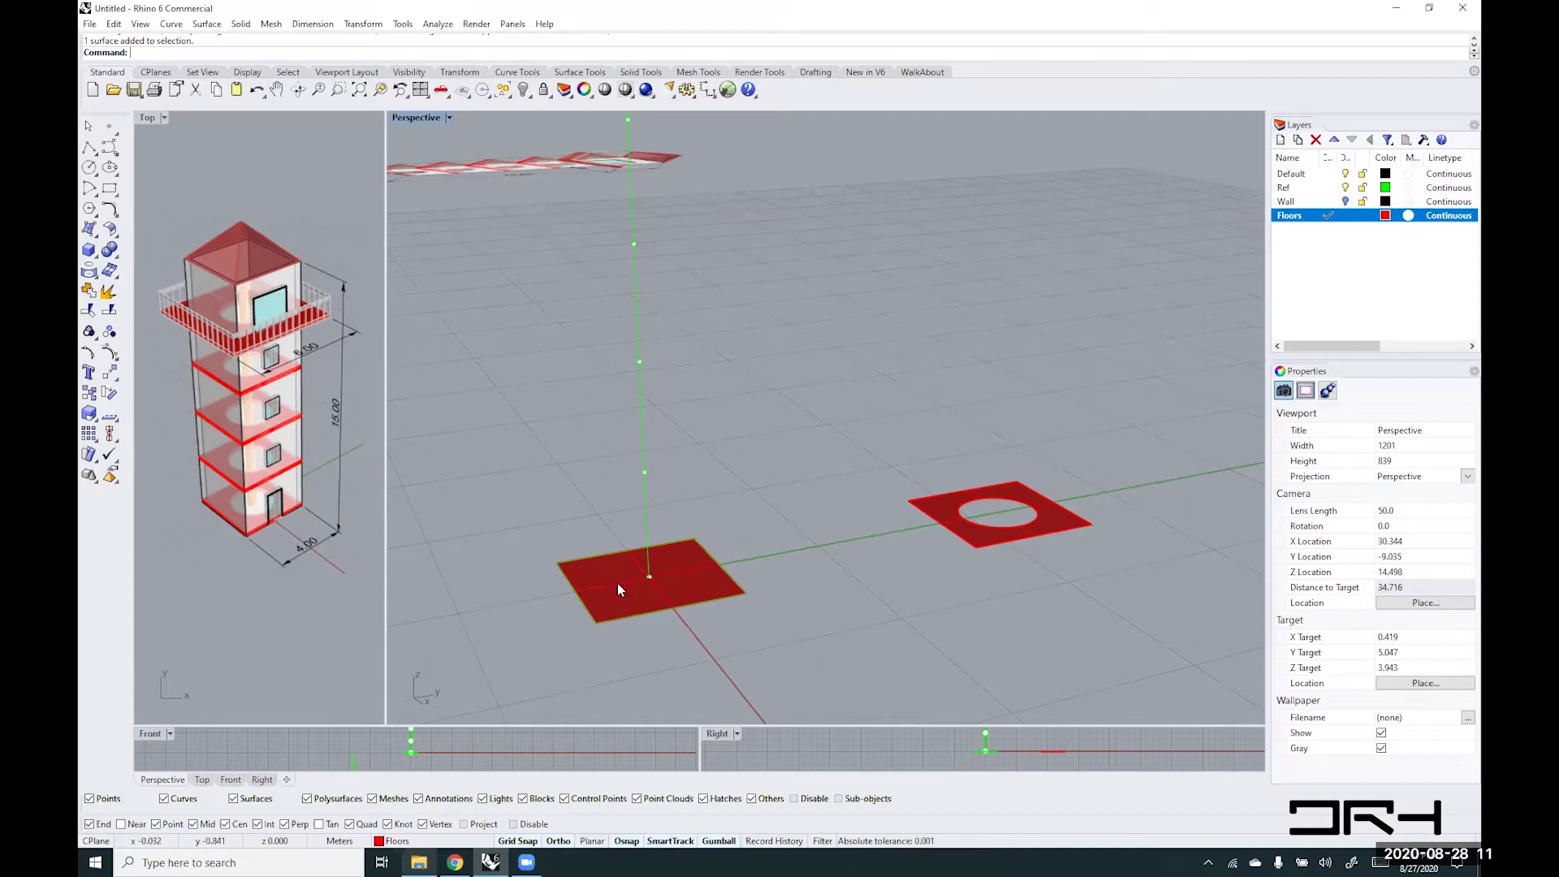
{"action": "right_click_drag", "start_coordinate": [559, 583], "coordinate": [728, 586]}
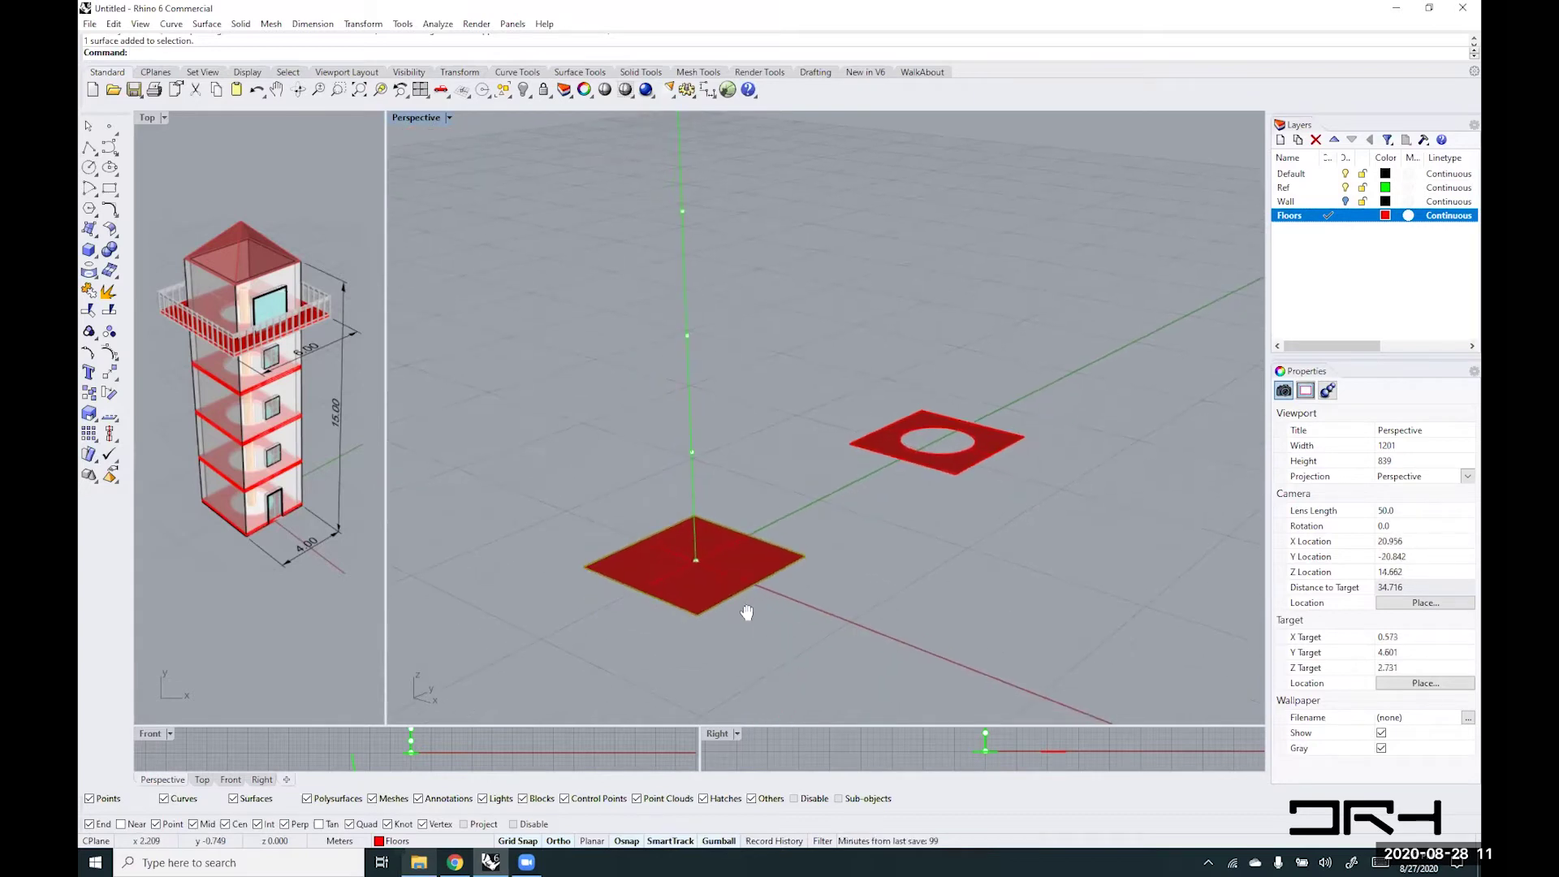
{"action": "left_click", "coordinate": [721, 573]}
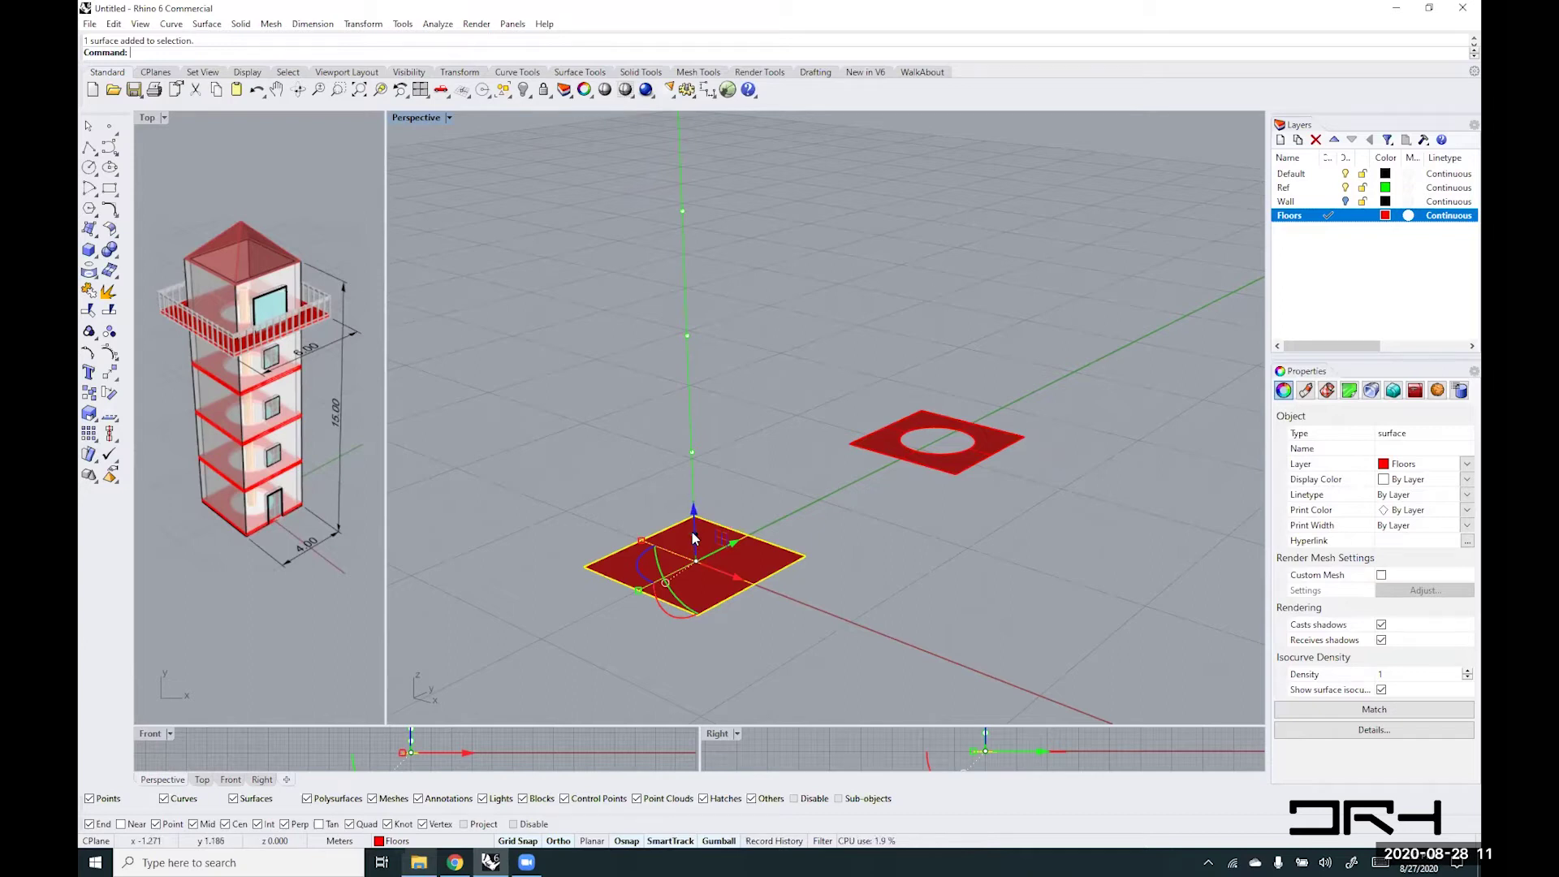
{"action": "left_click_drag", "start_coordinate": [691, 532], "coordinate": [692, 459]}
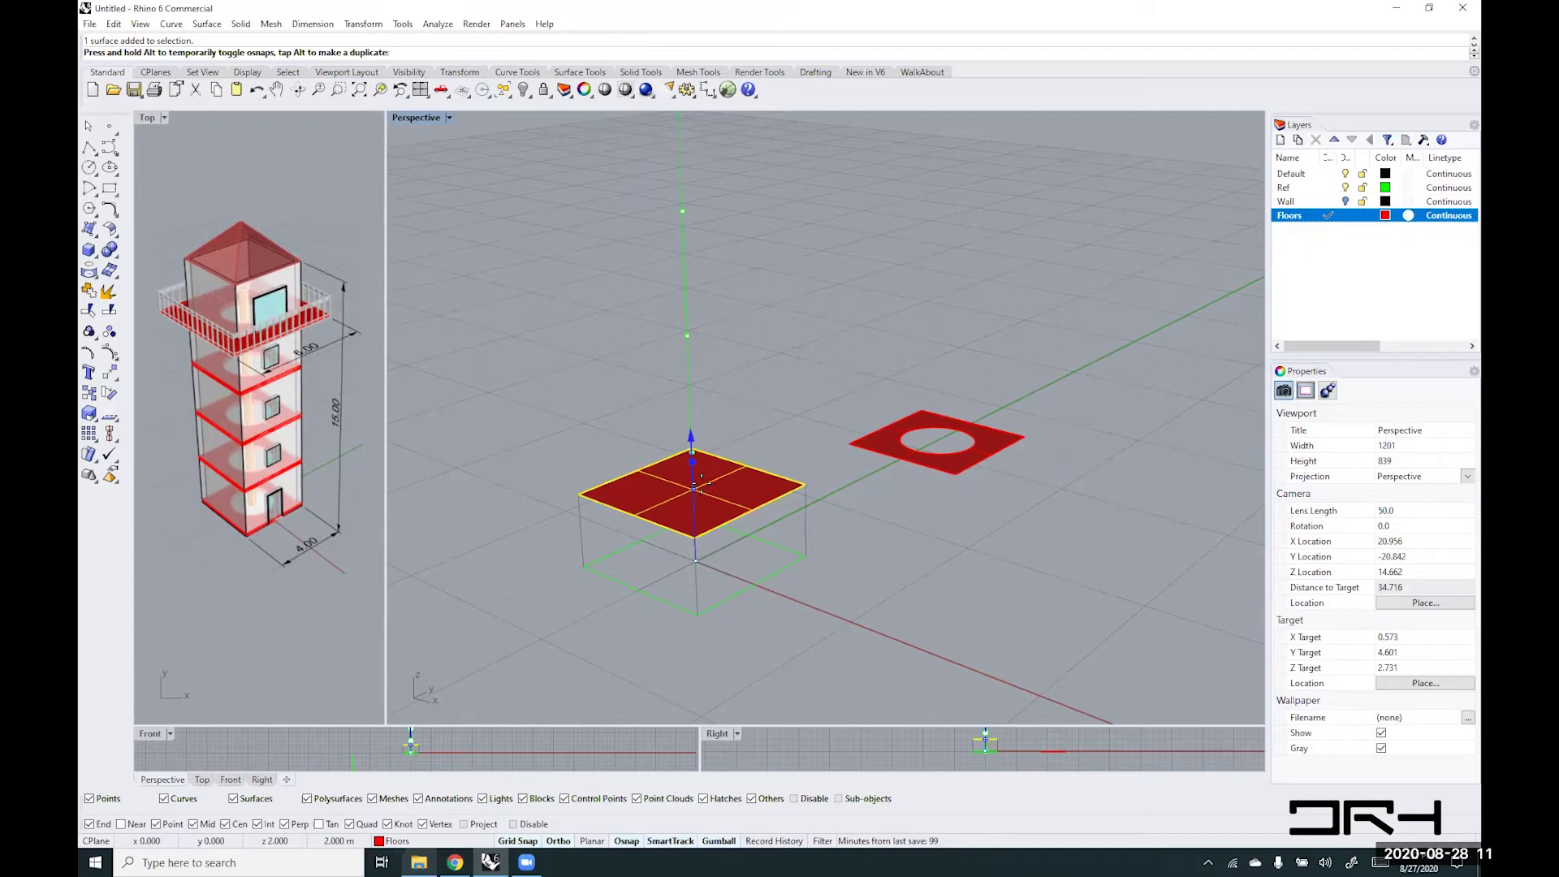
{"action": "type", "text": "0.1"}
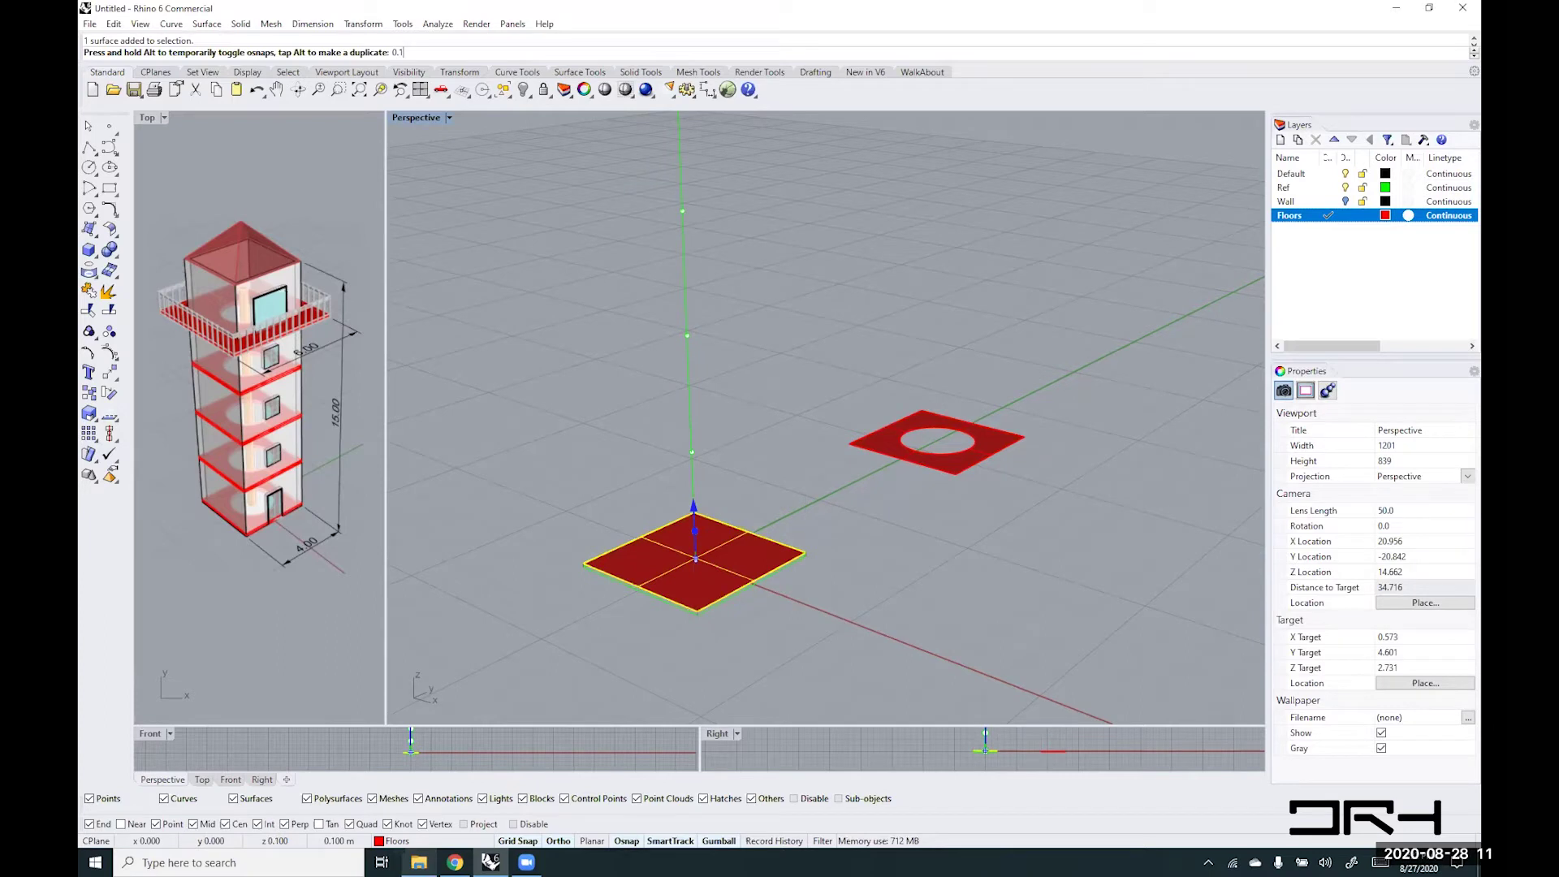
{"action": "key", "text": "Return"}
{"action": "left_click", "coordinate": [812, 636]}
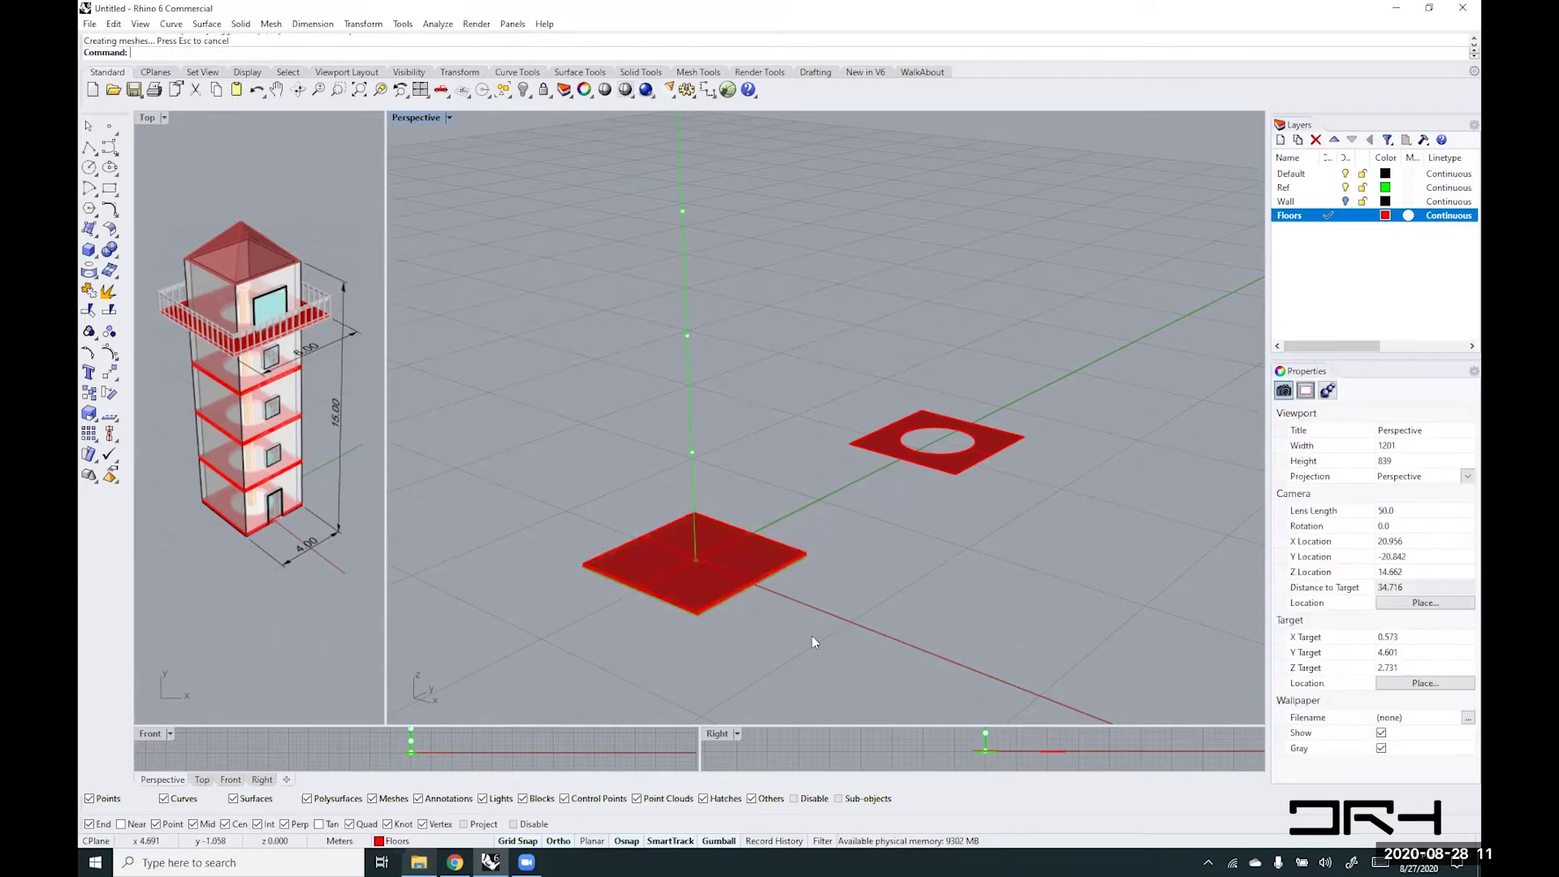
{"action": "scroll", "coordinate": [689, 611], "scroll_direction": "up", "scroll_amount": 4}
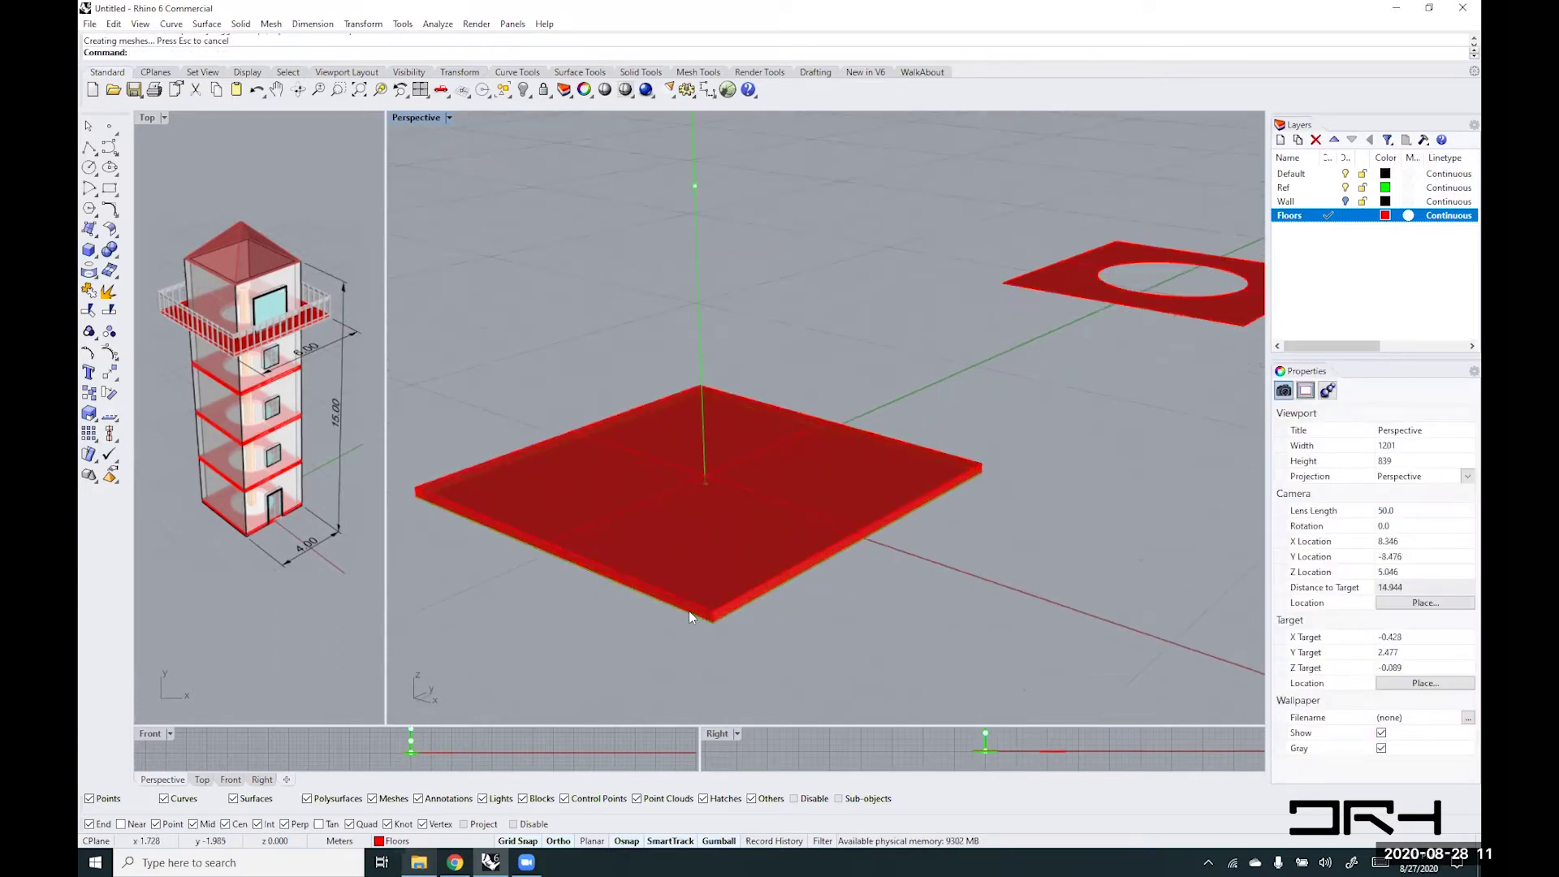
{"action": "scroll", "coordinate": [690, 610], "scroll_direction": "down", "scroll_amount": 2}
{"action": "scroll", "coordinate": [692, 573], "scroll_direction": "down", "scroll_amount": 2}
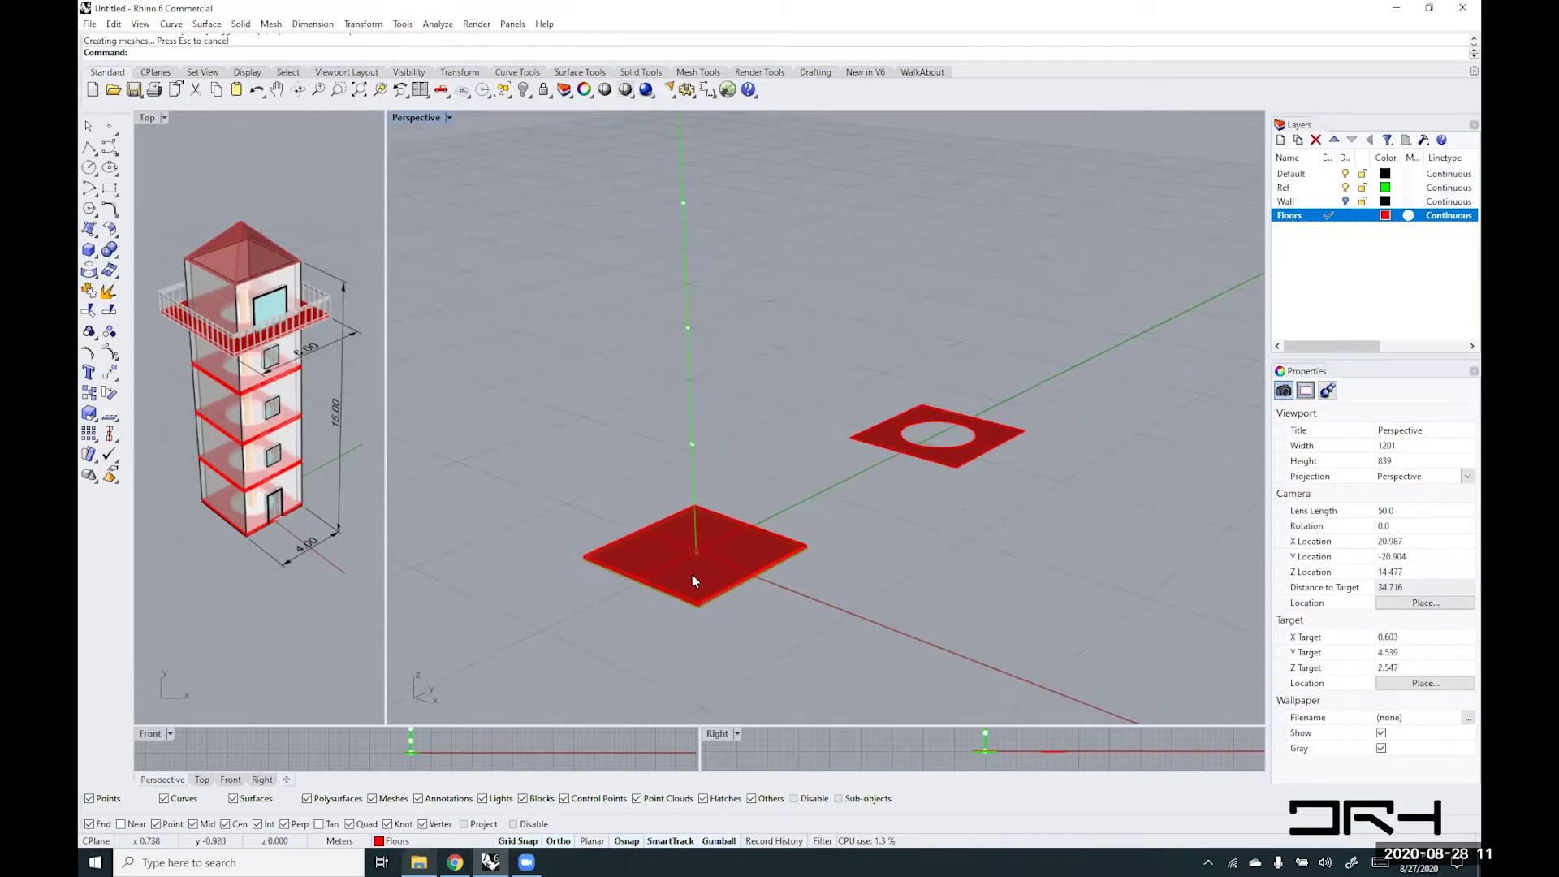
{"action": "key", "text": "ctrl+z"}
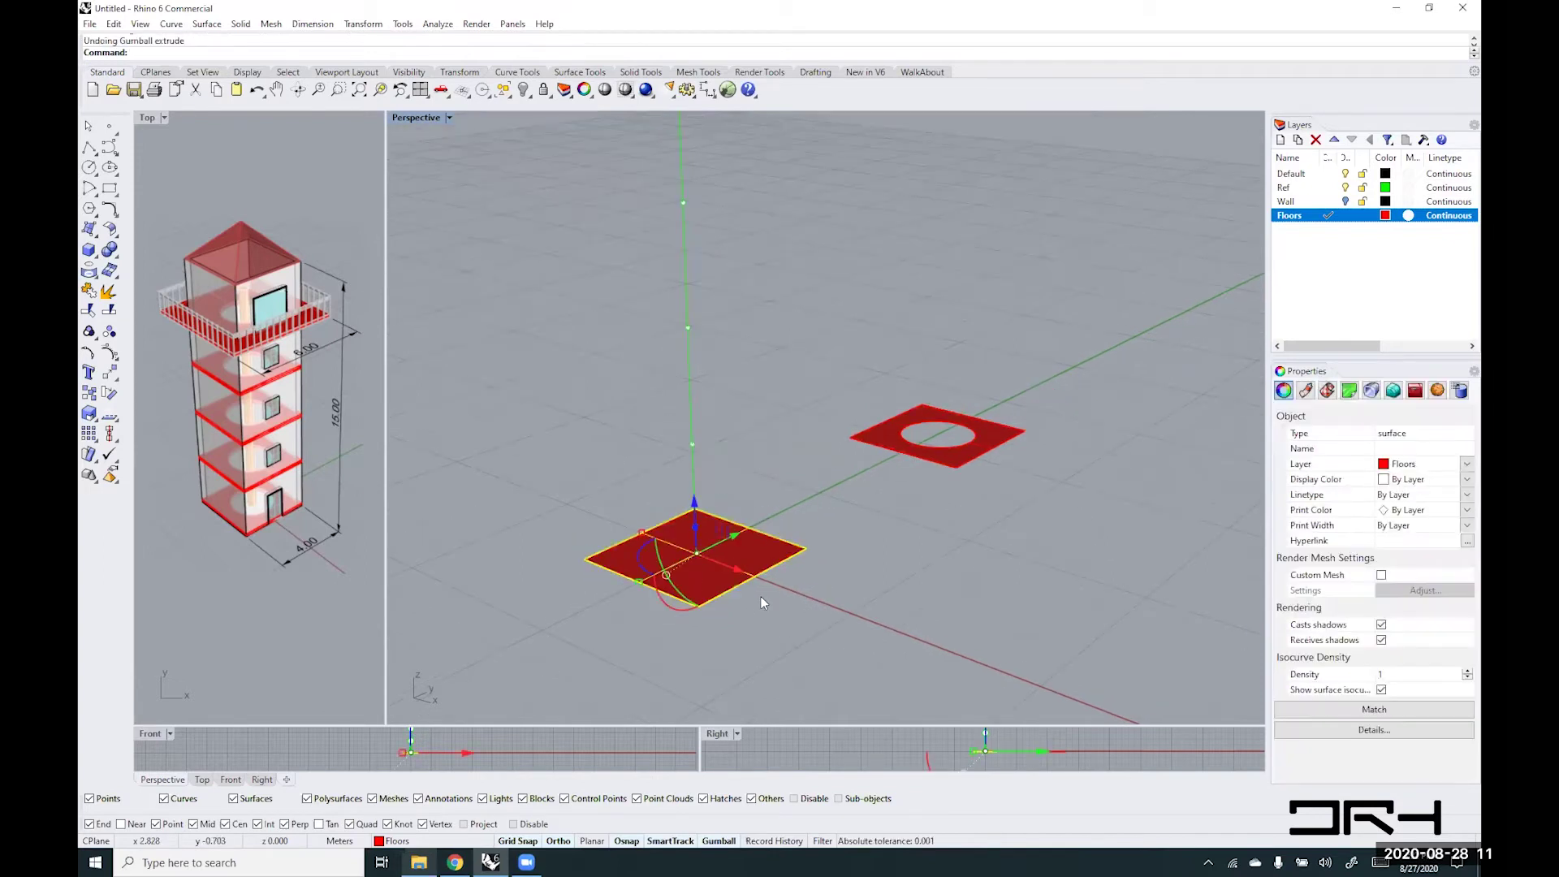
{"action": "left_click", "coordinate": [824, 593]}
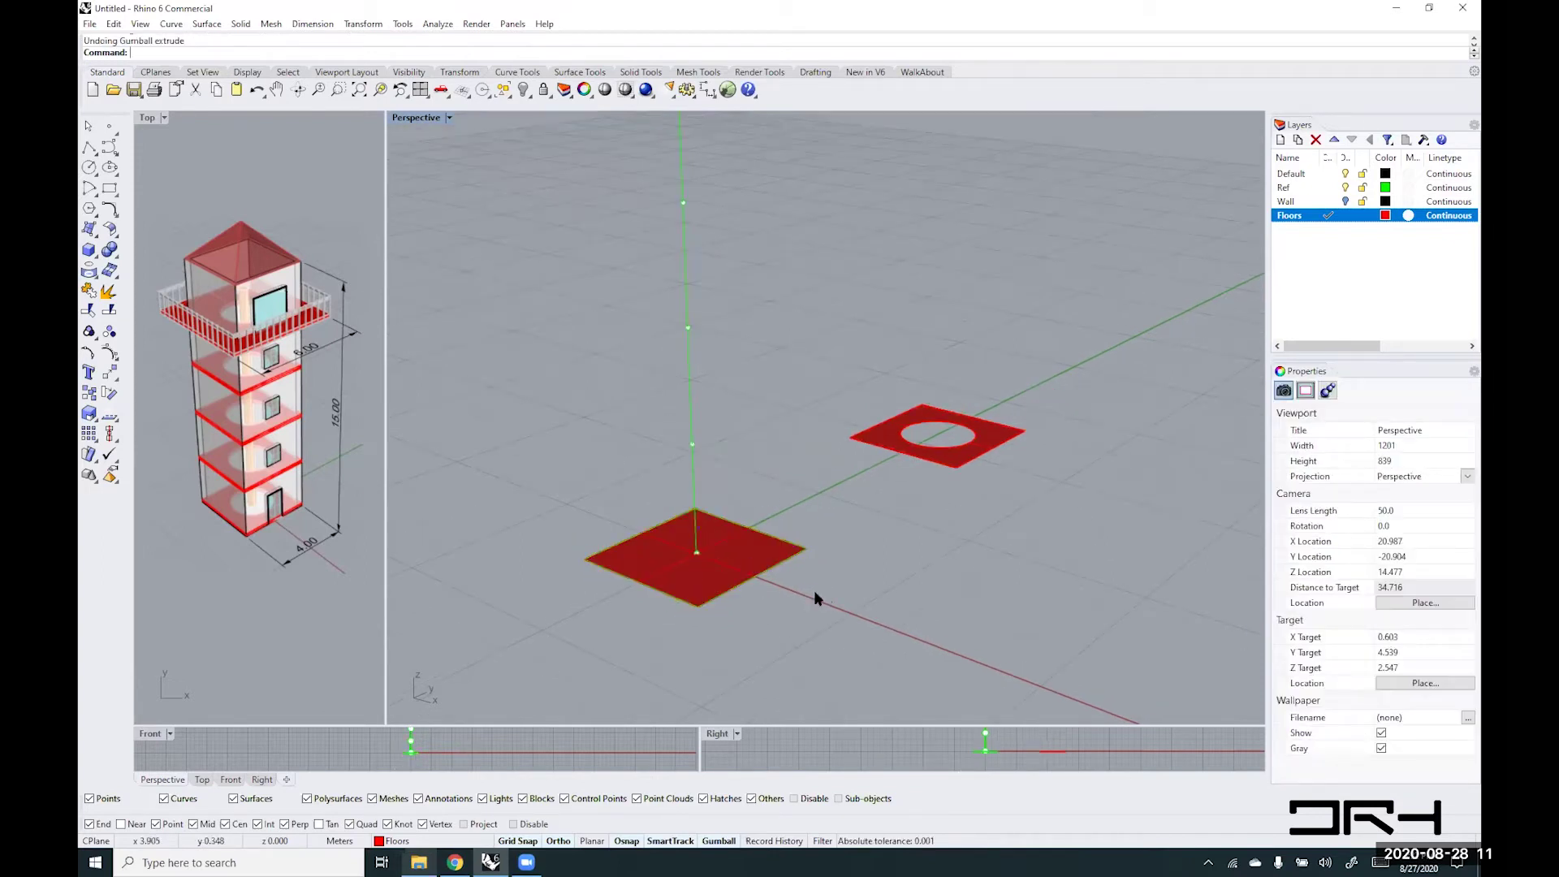
- Extrude the base floor plane 0.1 m upward as a solid with ExtrudeSrf, with DeleteInput set to Yes
{"action": "left_click", "coordinate": [738, 548]}
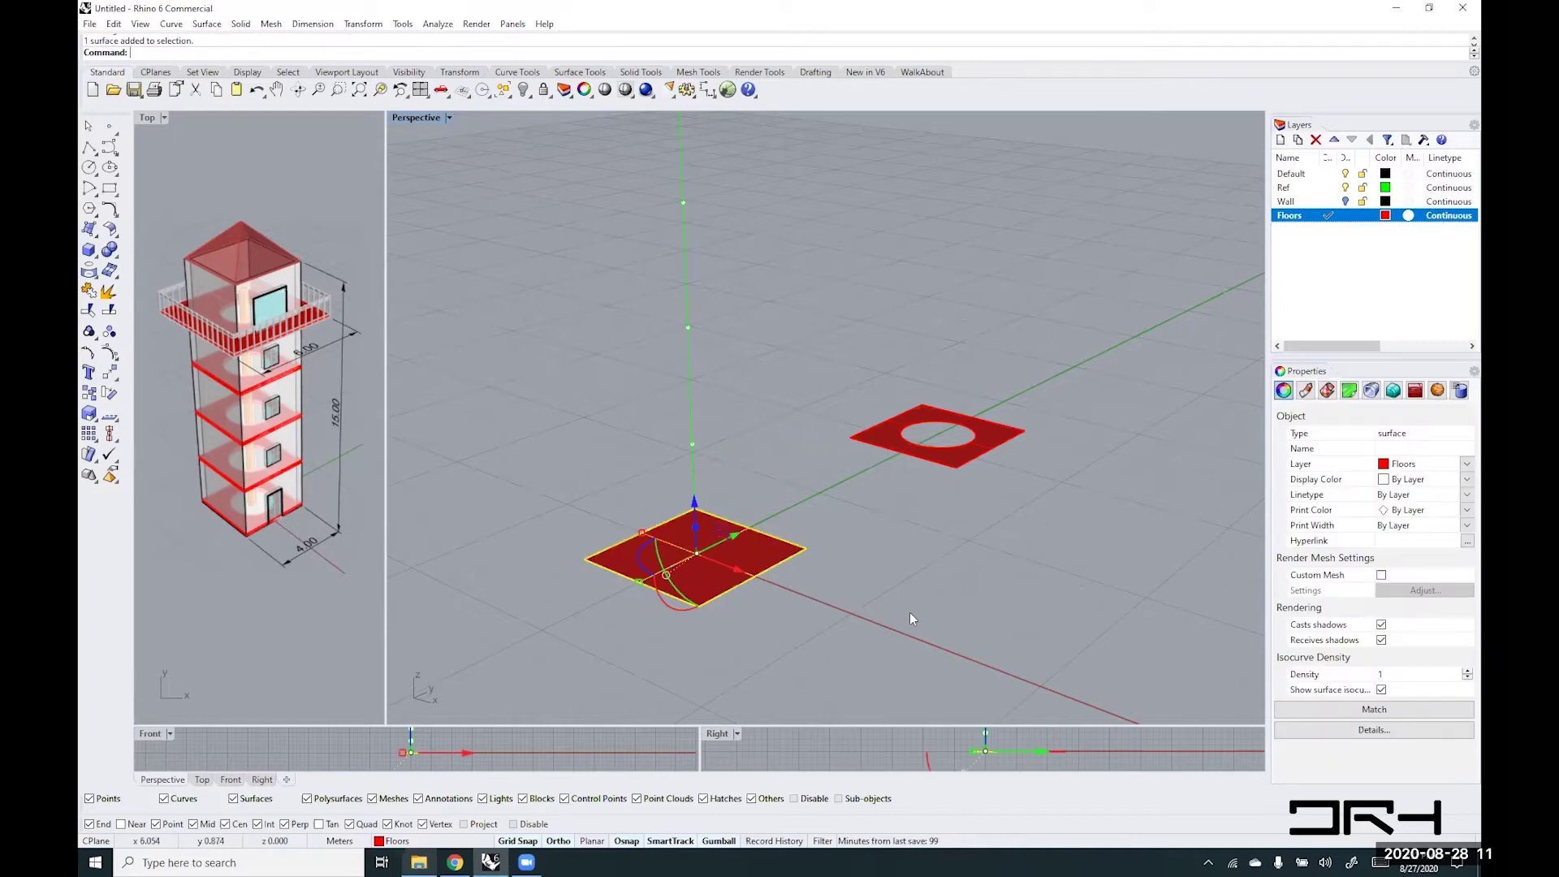
{"action": "type", "text": "ExtrudeSrf"}
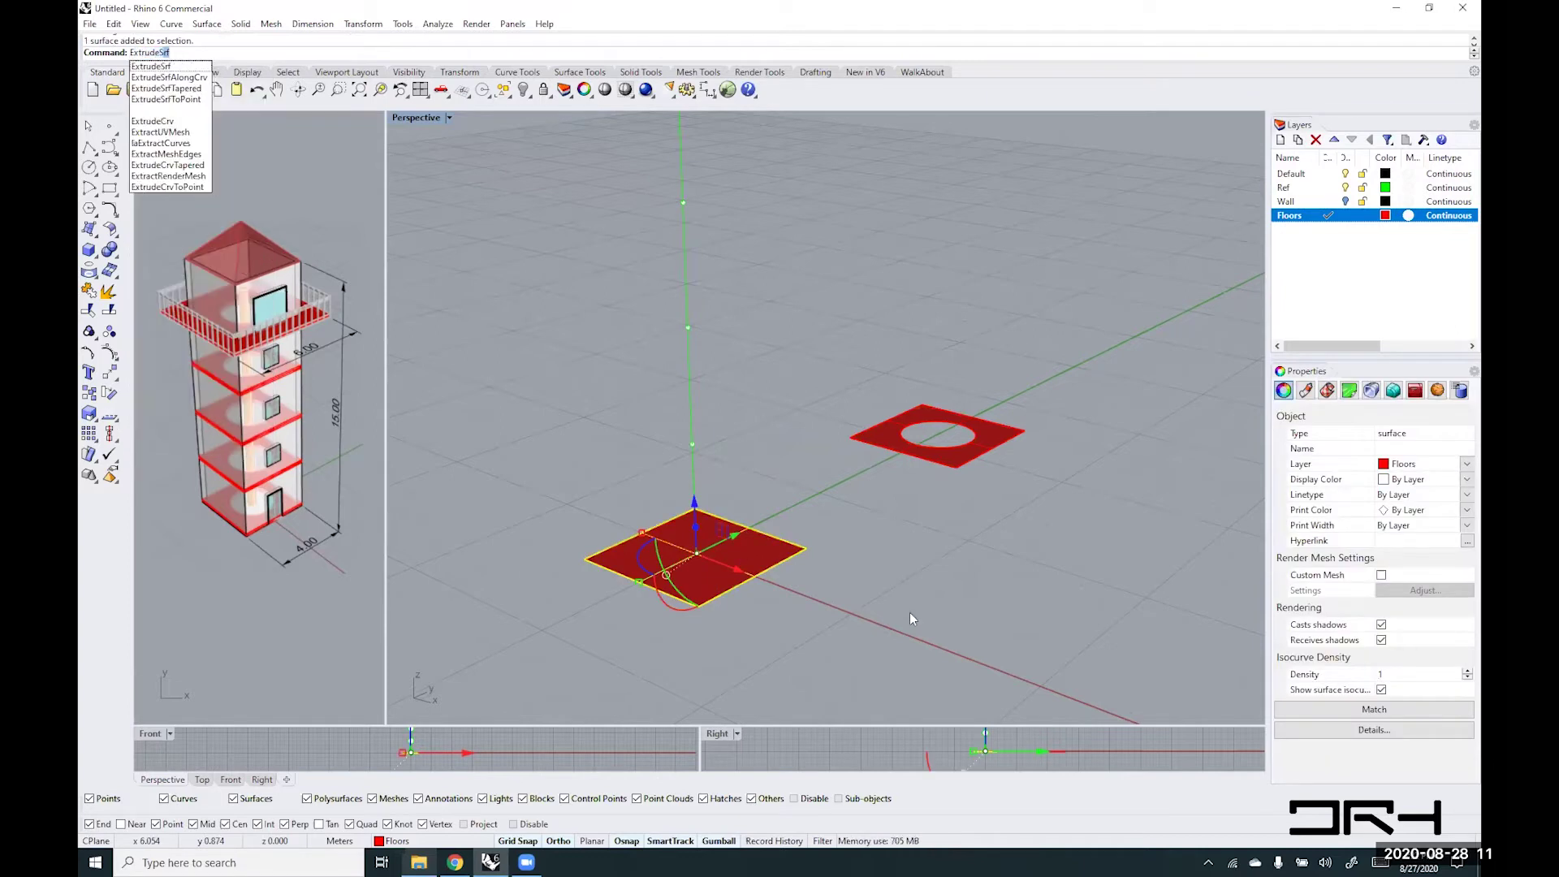
{"action": "key", "text": "Return"}
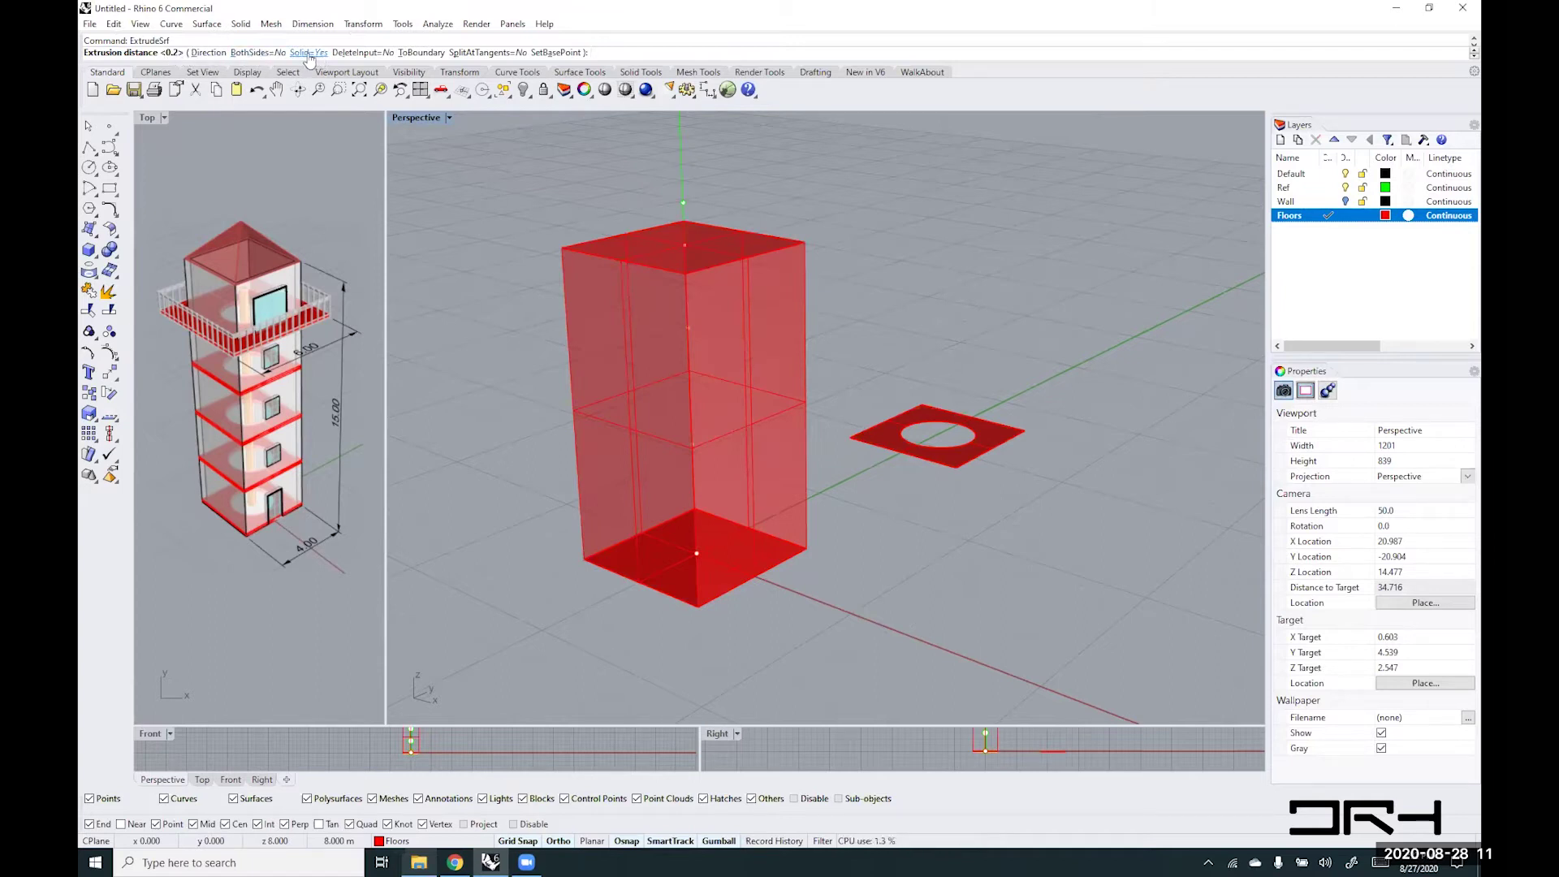
{"action": "left_click", "coordinate": [363, 52]}
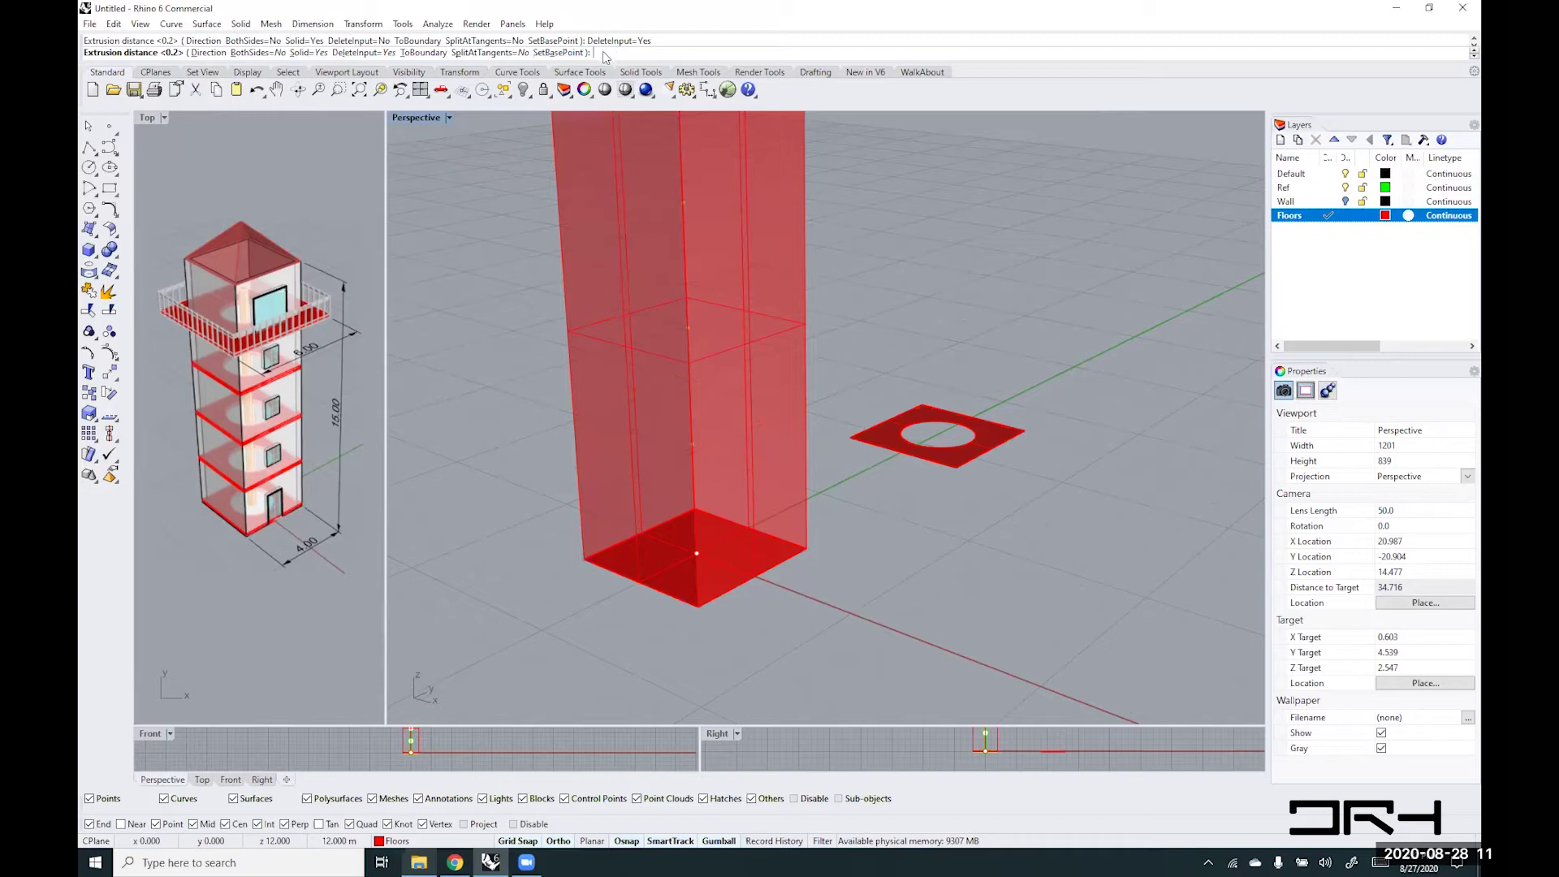
{"action": "type", "text": "0."}
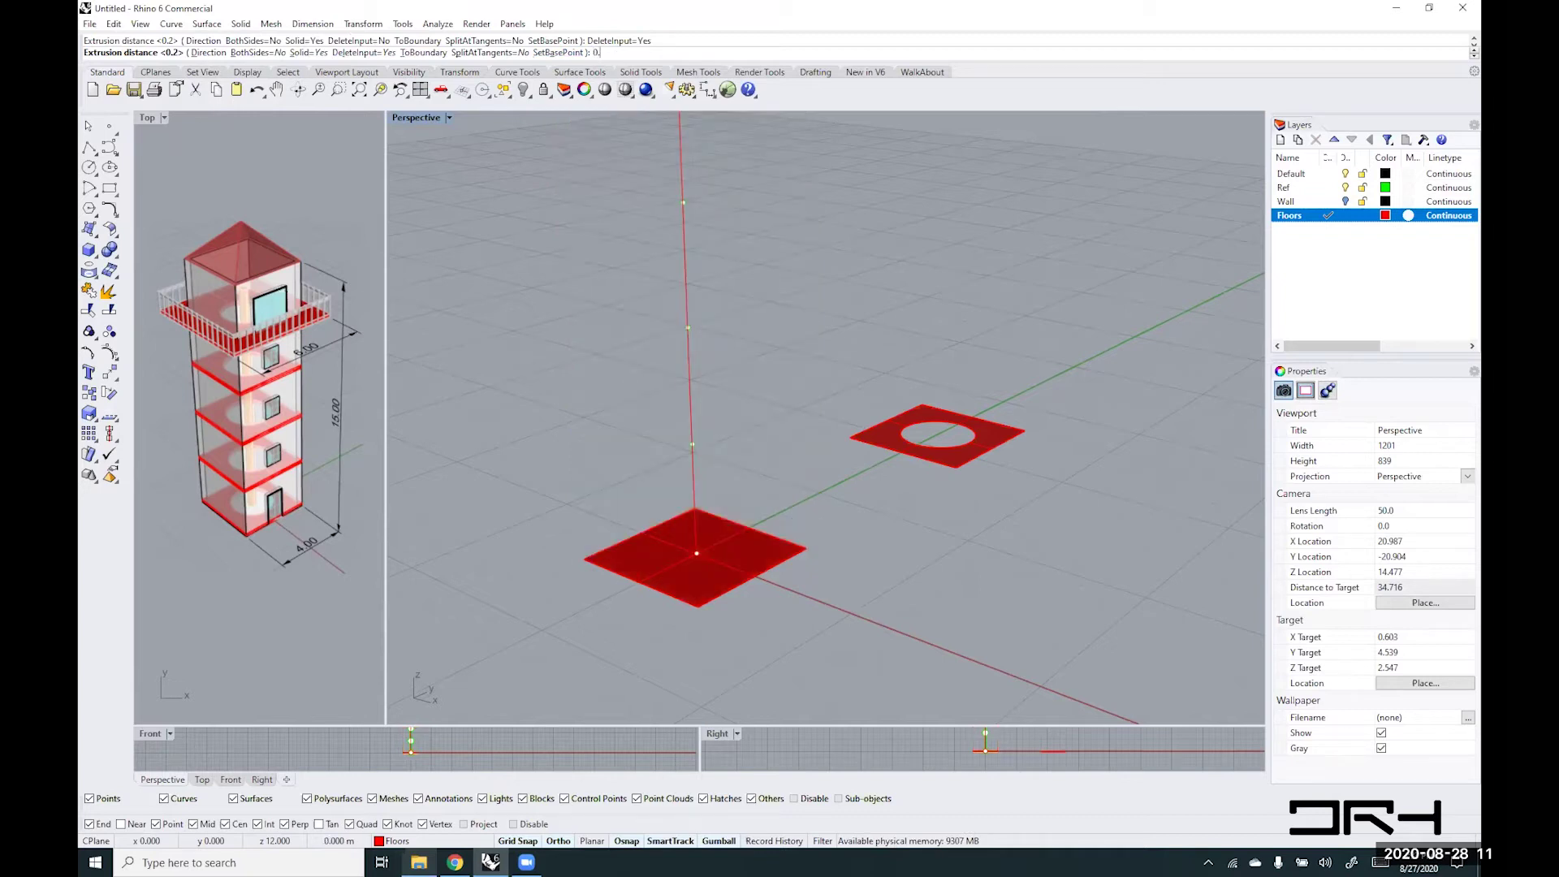
{"action": "type", "text": "1"}
{"action": "key", "text": "Return"}
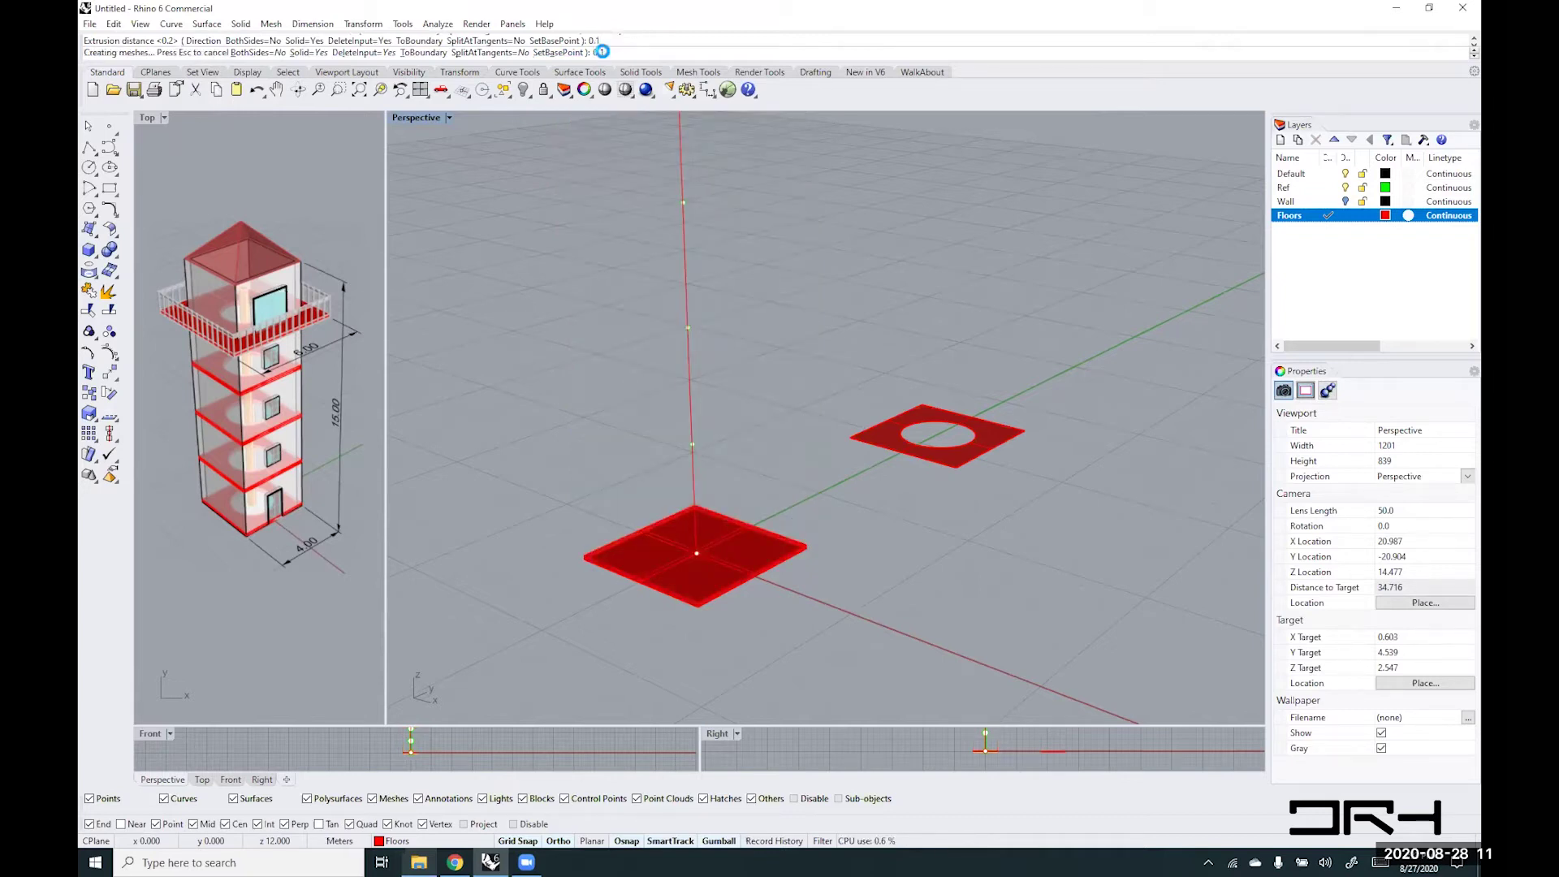
{"action": "scroll", "coordinate": [699, 599], "scroll_direction": "up", "scroll_amount": 5}
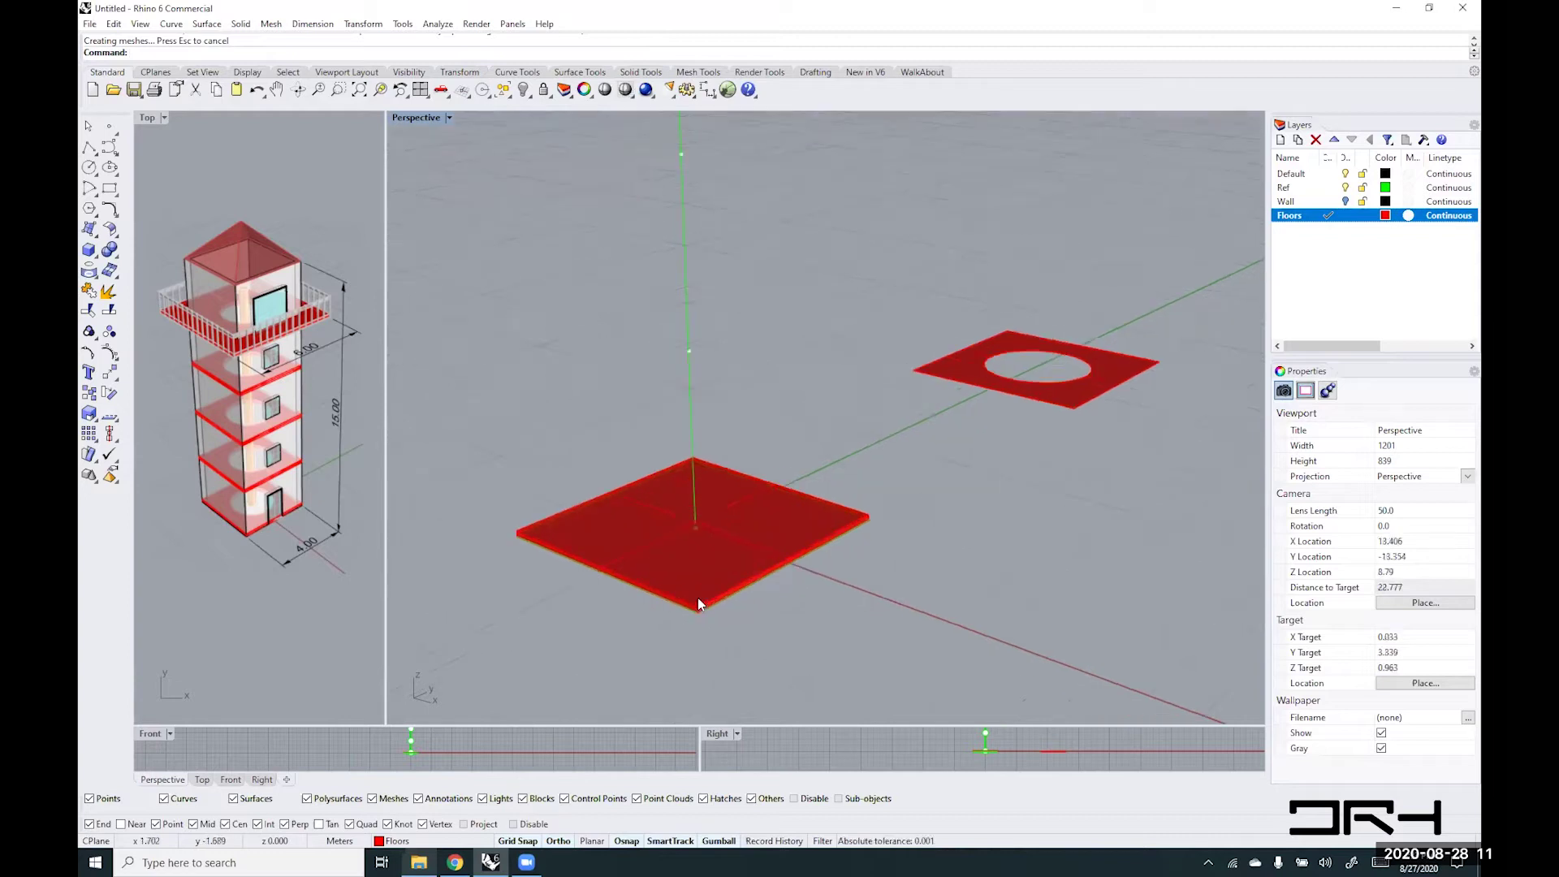
{"action": "scroll", "coordinate": [698, 599], "scroll_direction": "down", "scroll_amount": 5}
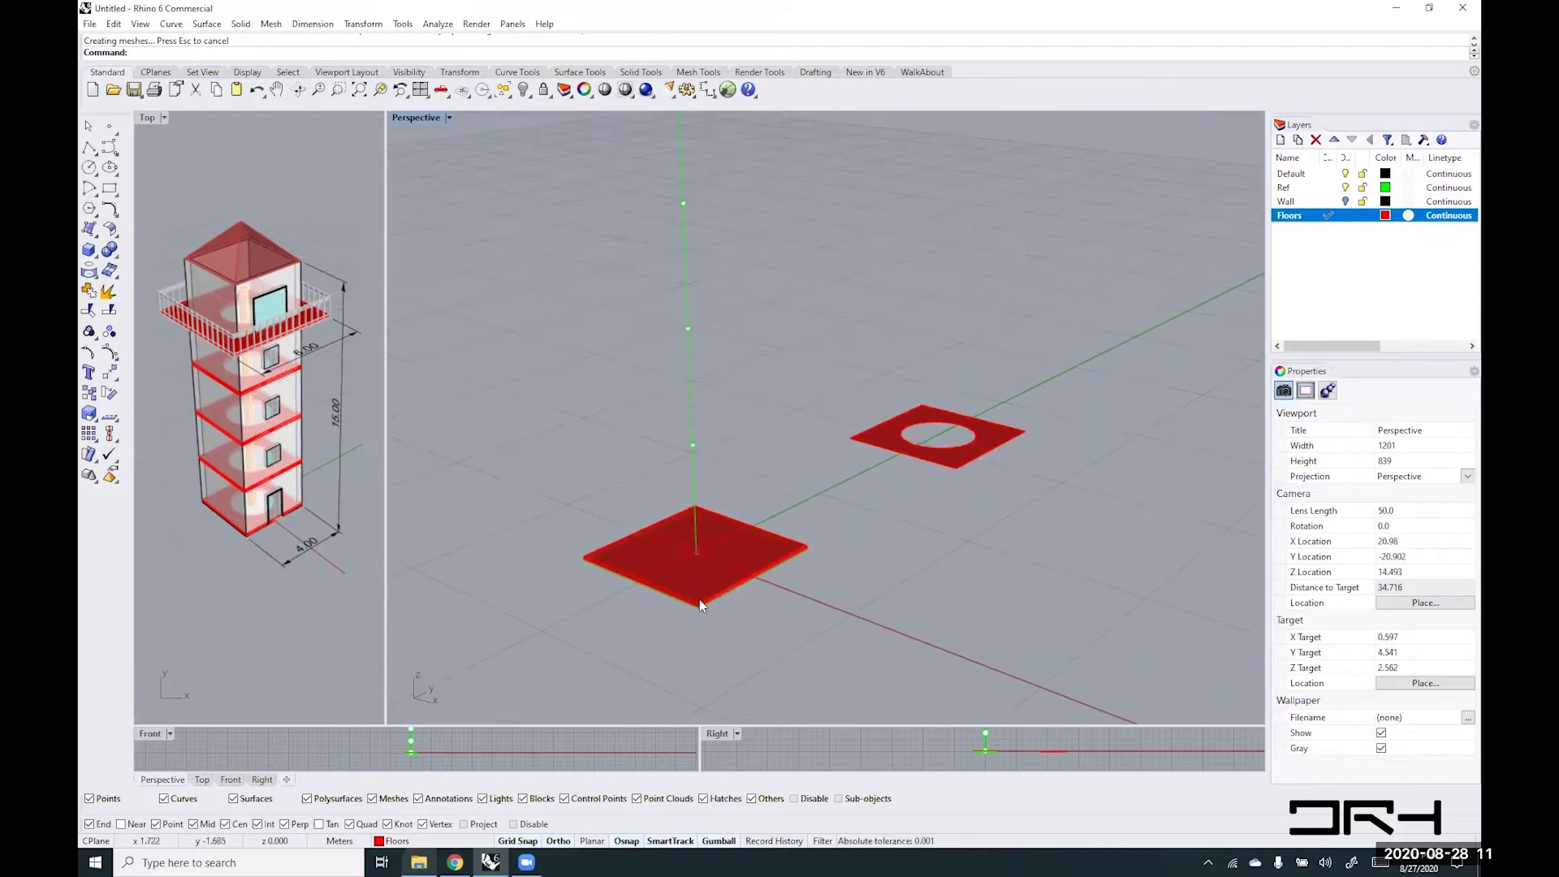
- Move the floor plane with the circular opening onto the base slab, matching its near corner to the slab's bottom corner
{"action": "scroll", "coordinate": [699, 599], "scroll_direction": "down", "scroll_amount": 4}
{"action": "right_click_drag", "start_coordinate": [752, 525], "coordinate": [733, 525]}
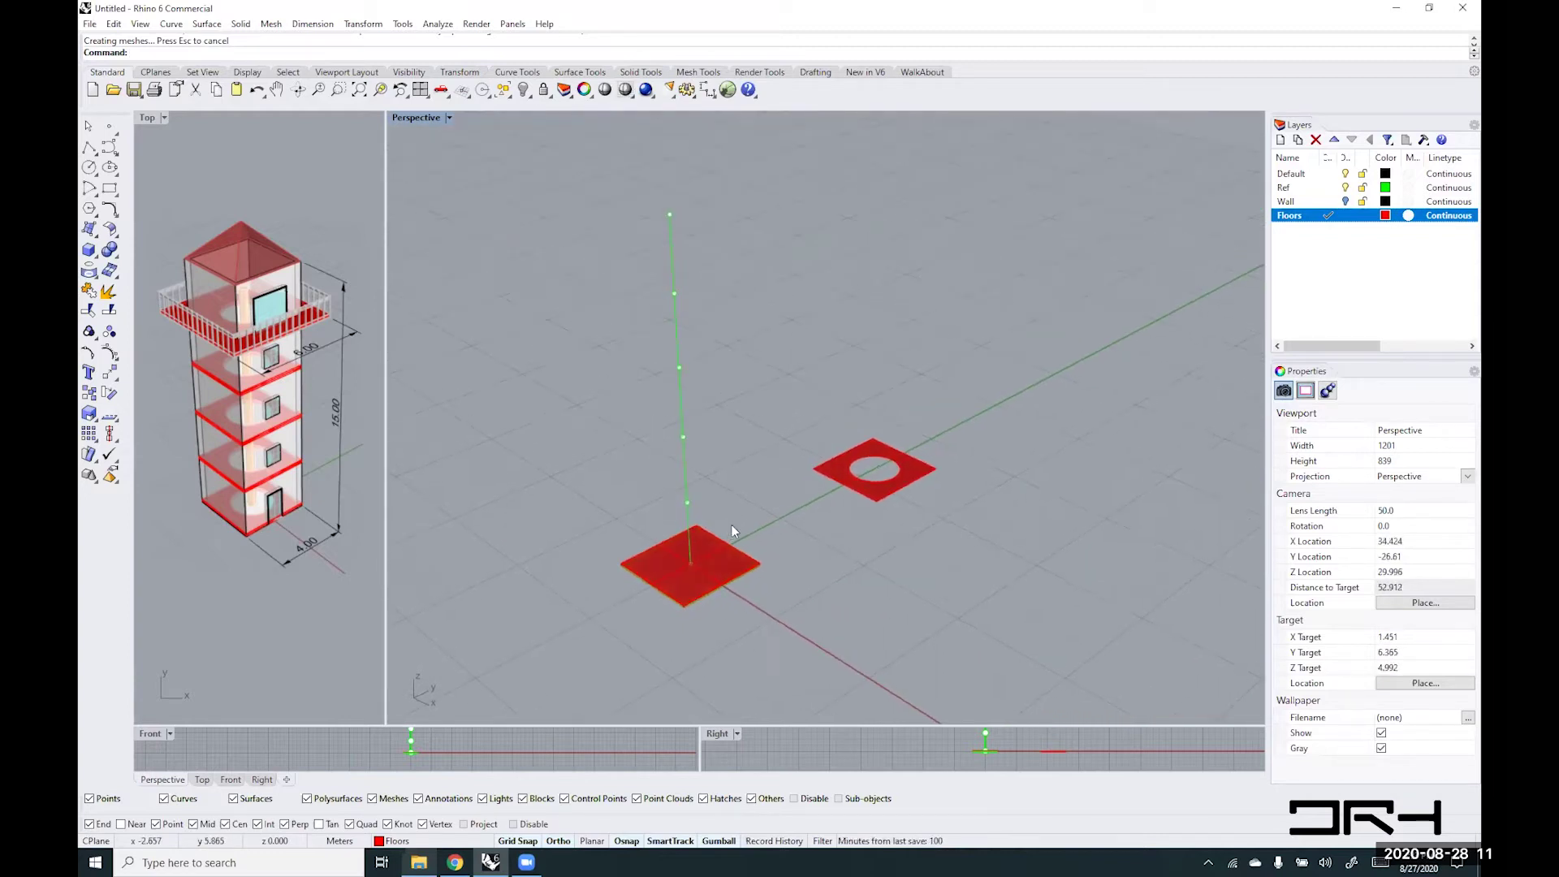
{"action": "scroll", "coordinate": [686, 576], "scroll_direction": "up", "scroll_amount": 3}
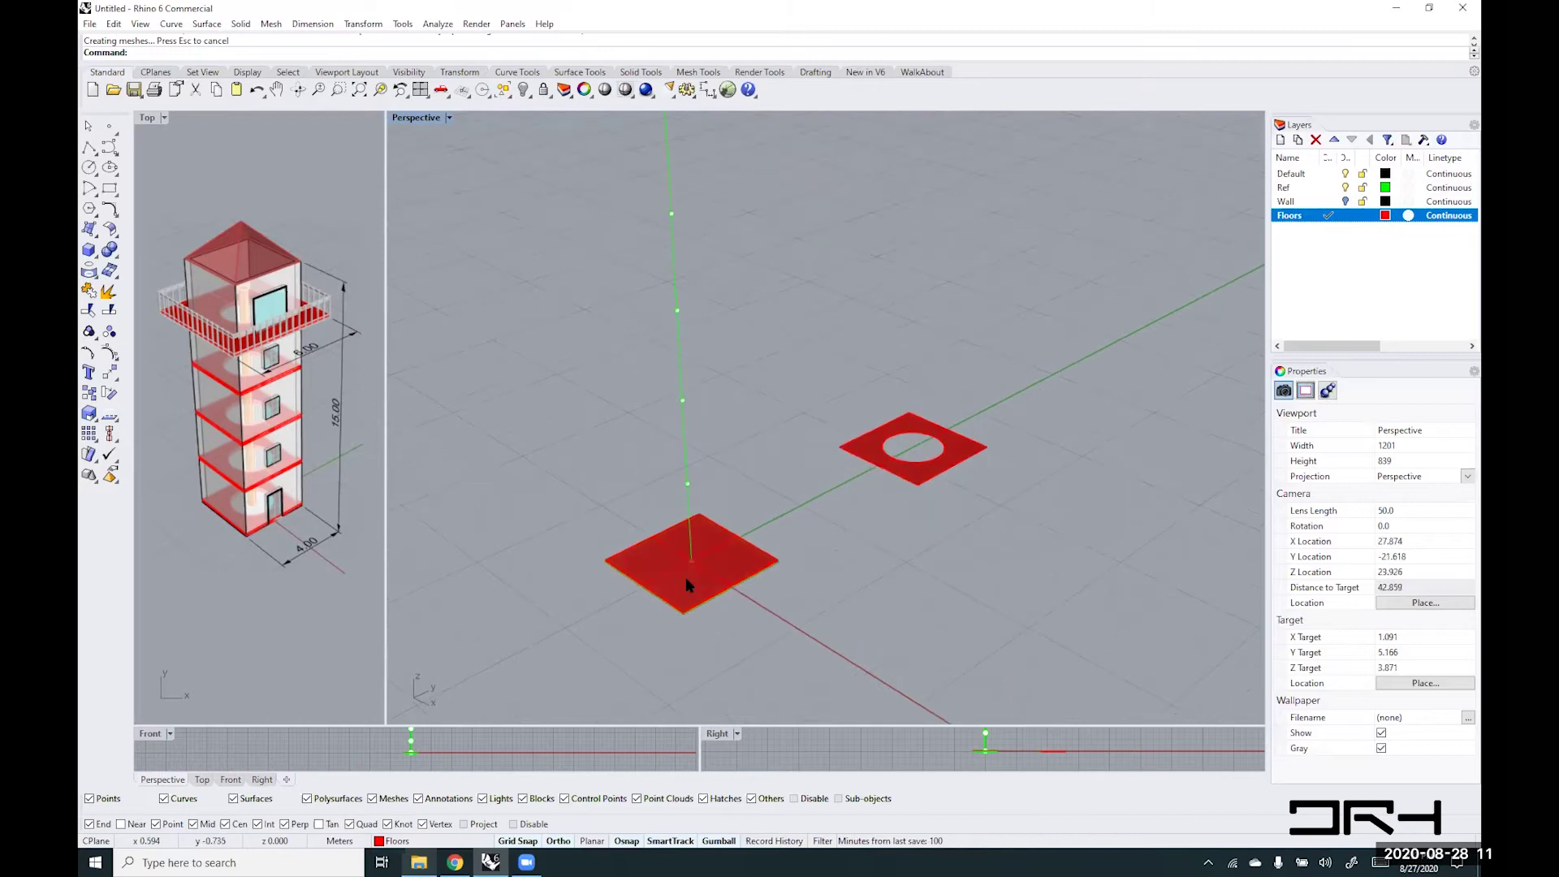
{"action": "left_click", "coordinate": [915, 478]}
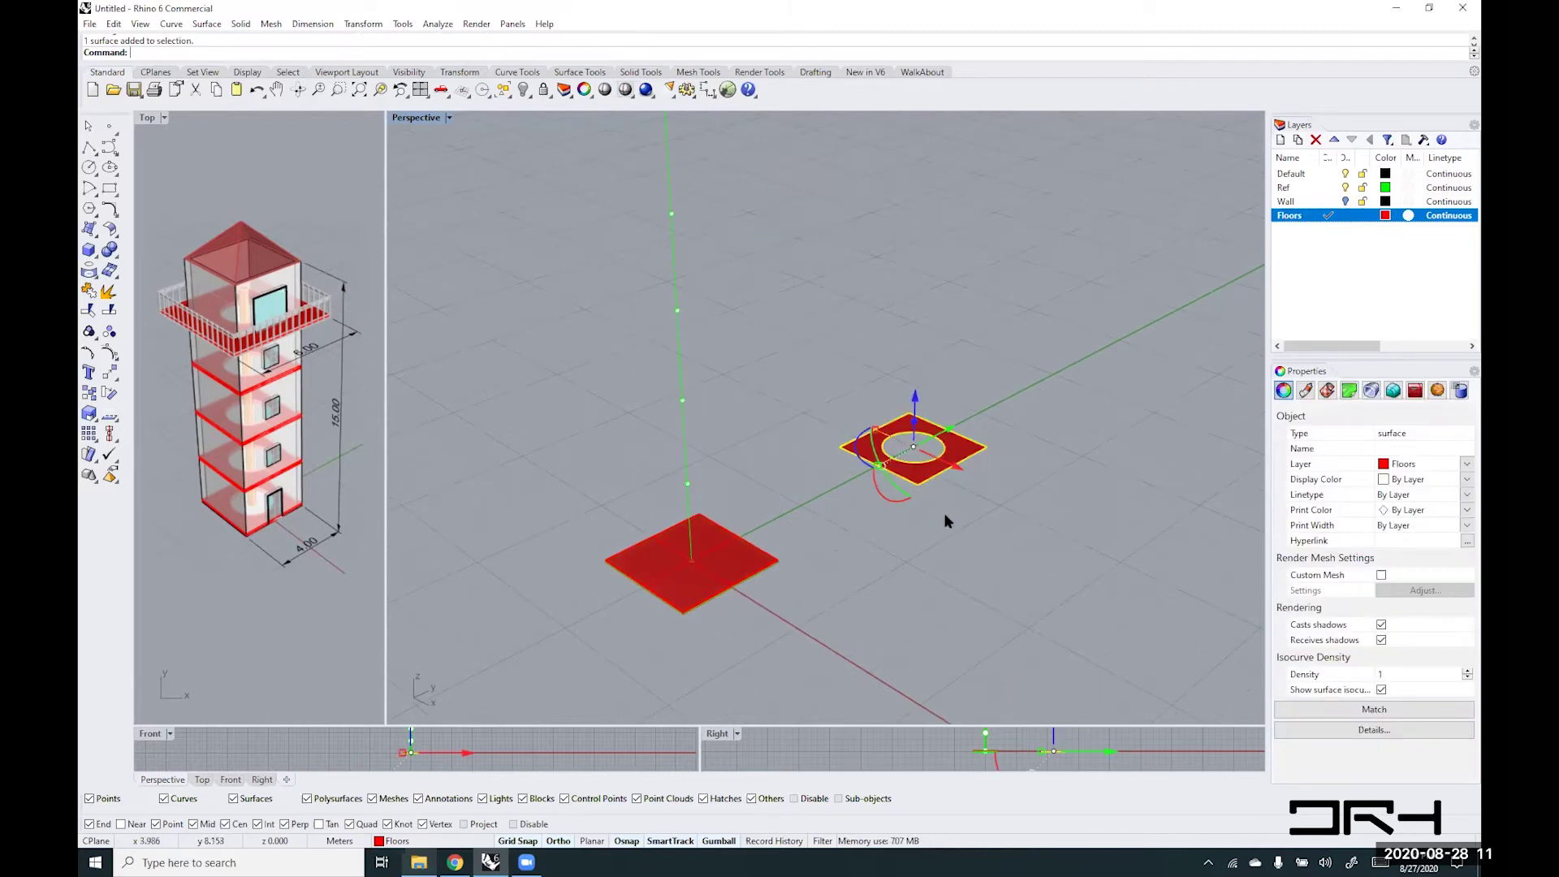
{"action": "type", "text": "move"}
{"action": "key", "text": "Return"}
{"action": "left_click", "coordinate": [920, 484]}
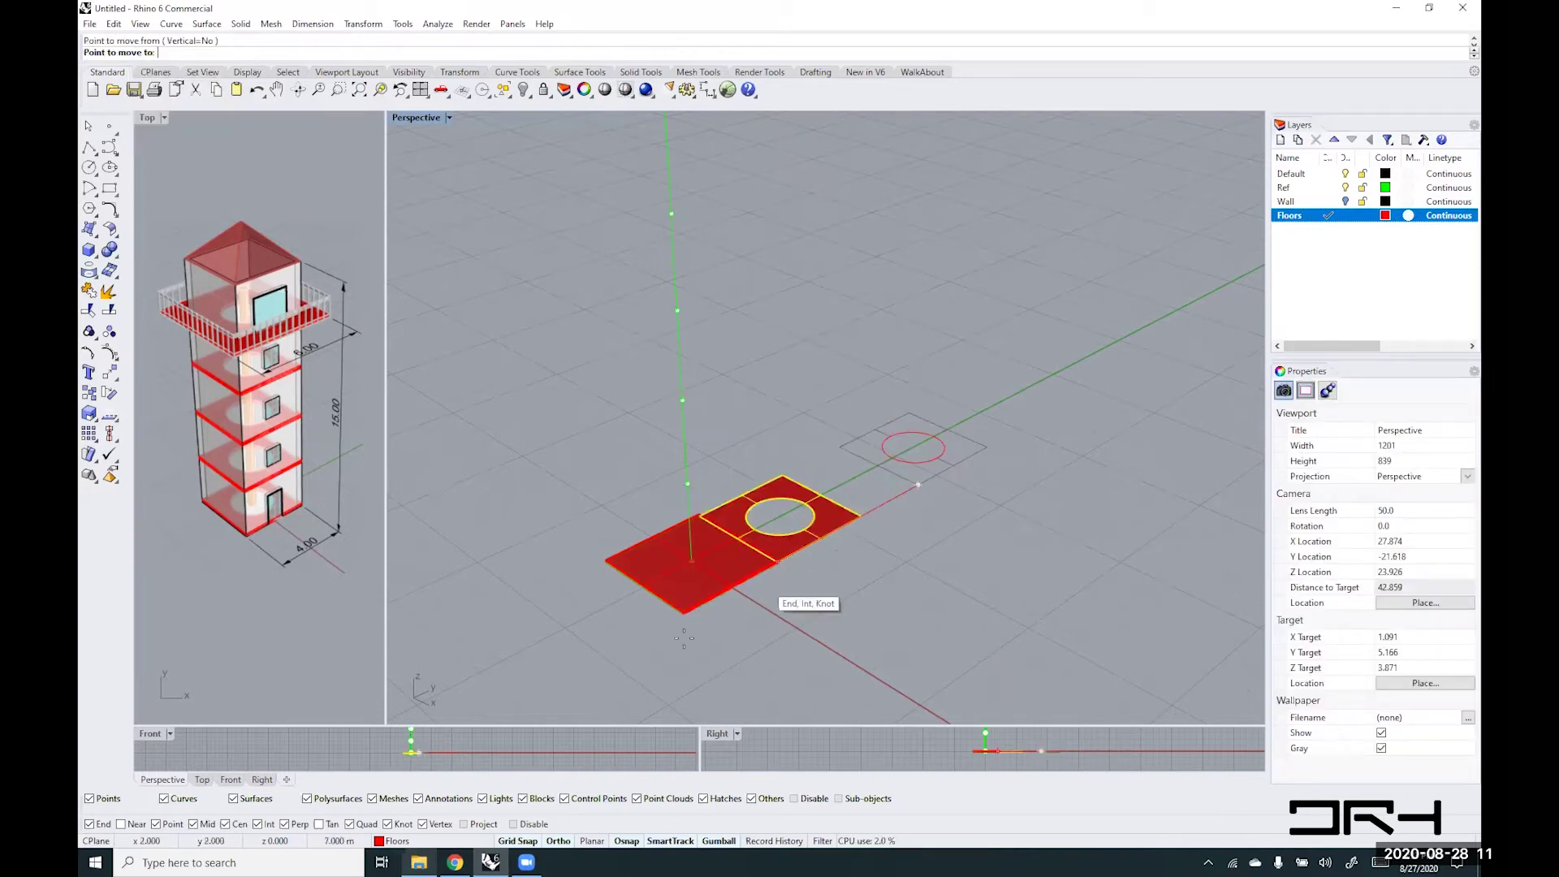
{"action": "scroll", "coordinate": [680, 629], "scroll_direction": "up", "scroll_amount": 5}
{"action": "scroll", "coordinate": [680, 629], "scroll_direction": "down", "scroll_amount": 3}
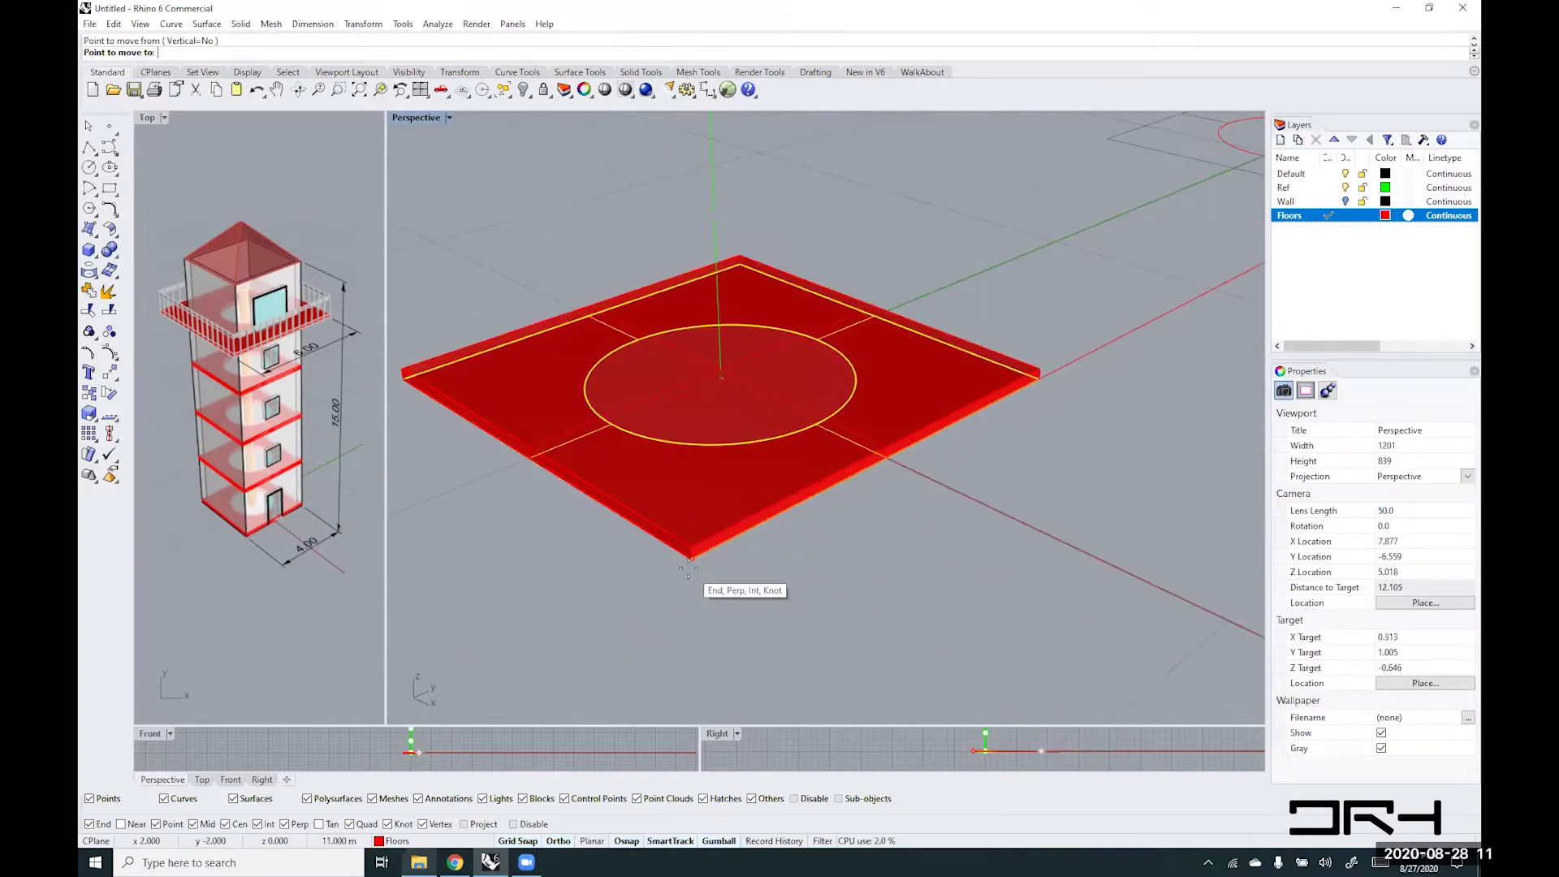
{"action": "left_click", "coordinate": [707, 578]}
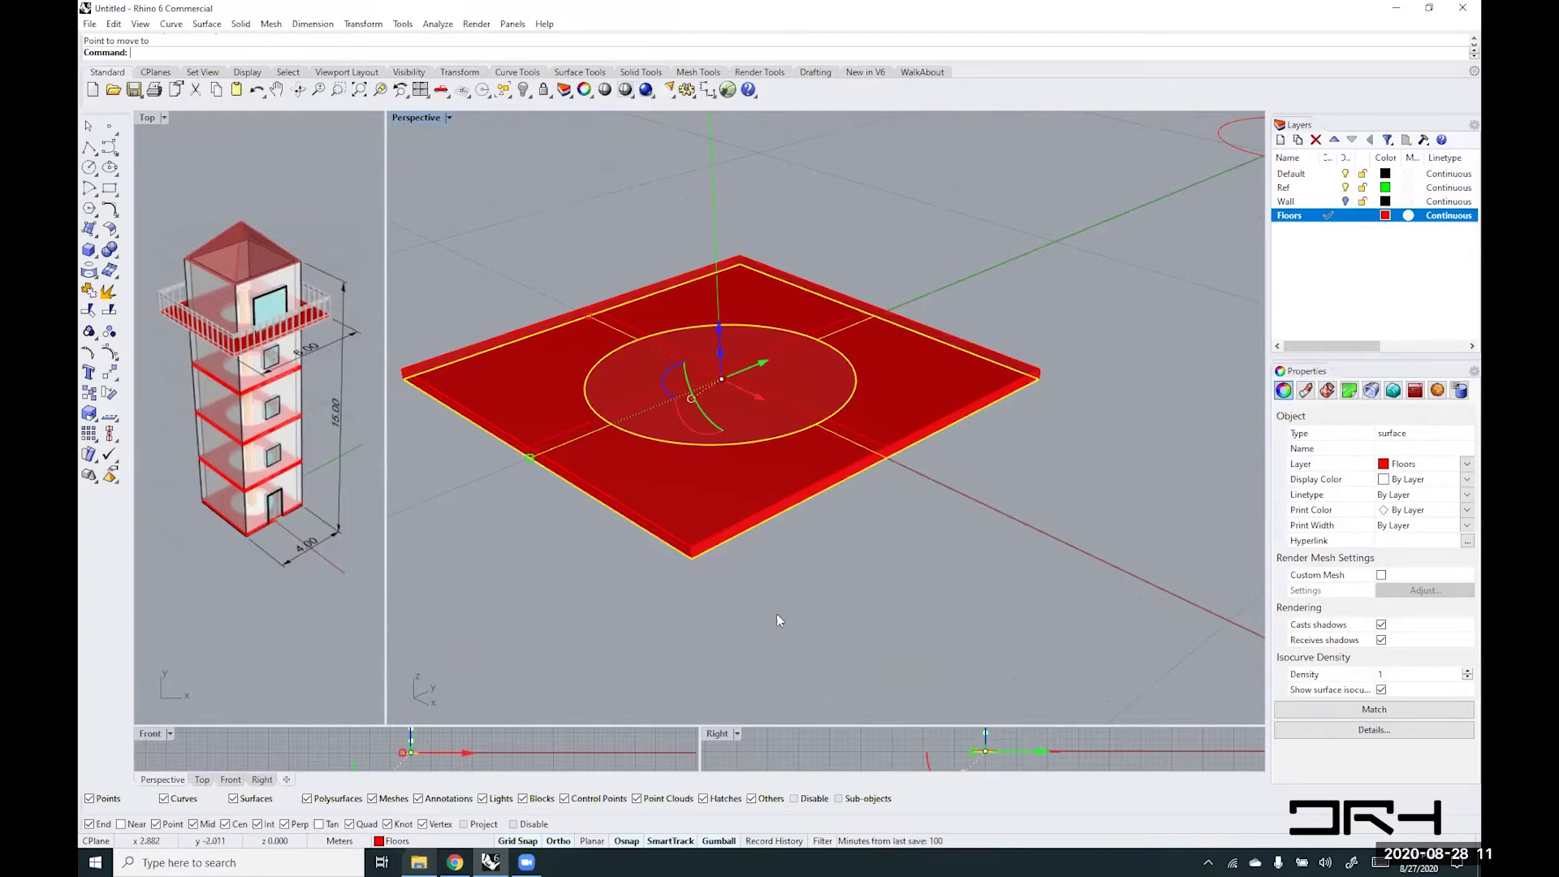
- Extrude the floor plane with the circular opening 0.1 m upward into a solid slab
{"action": "scroll", "coordinate": [778, 620], "scroll_direction": "down", "scroll_amount": 5}
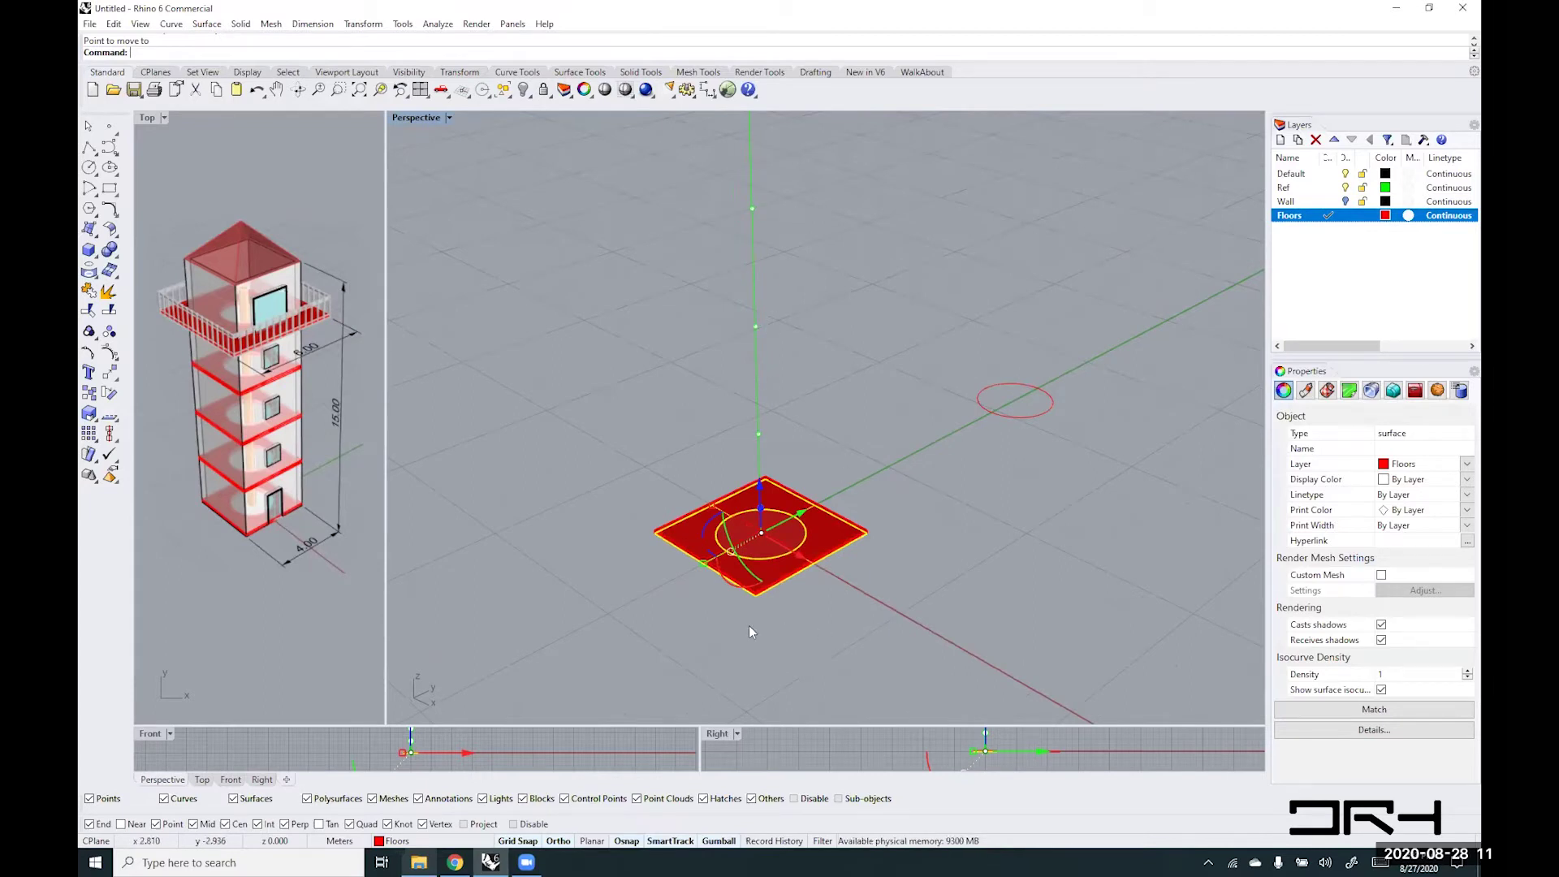
{"action": "scroll", "coordinate": [767, 563], "scroll_direction": "up", "scroll_amount": 1}
{"action": "left_click_drag", "start_coordinate": [757, 500], "coordinate": [757, 434]}
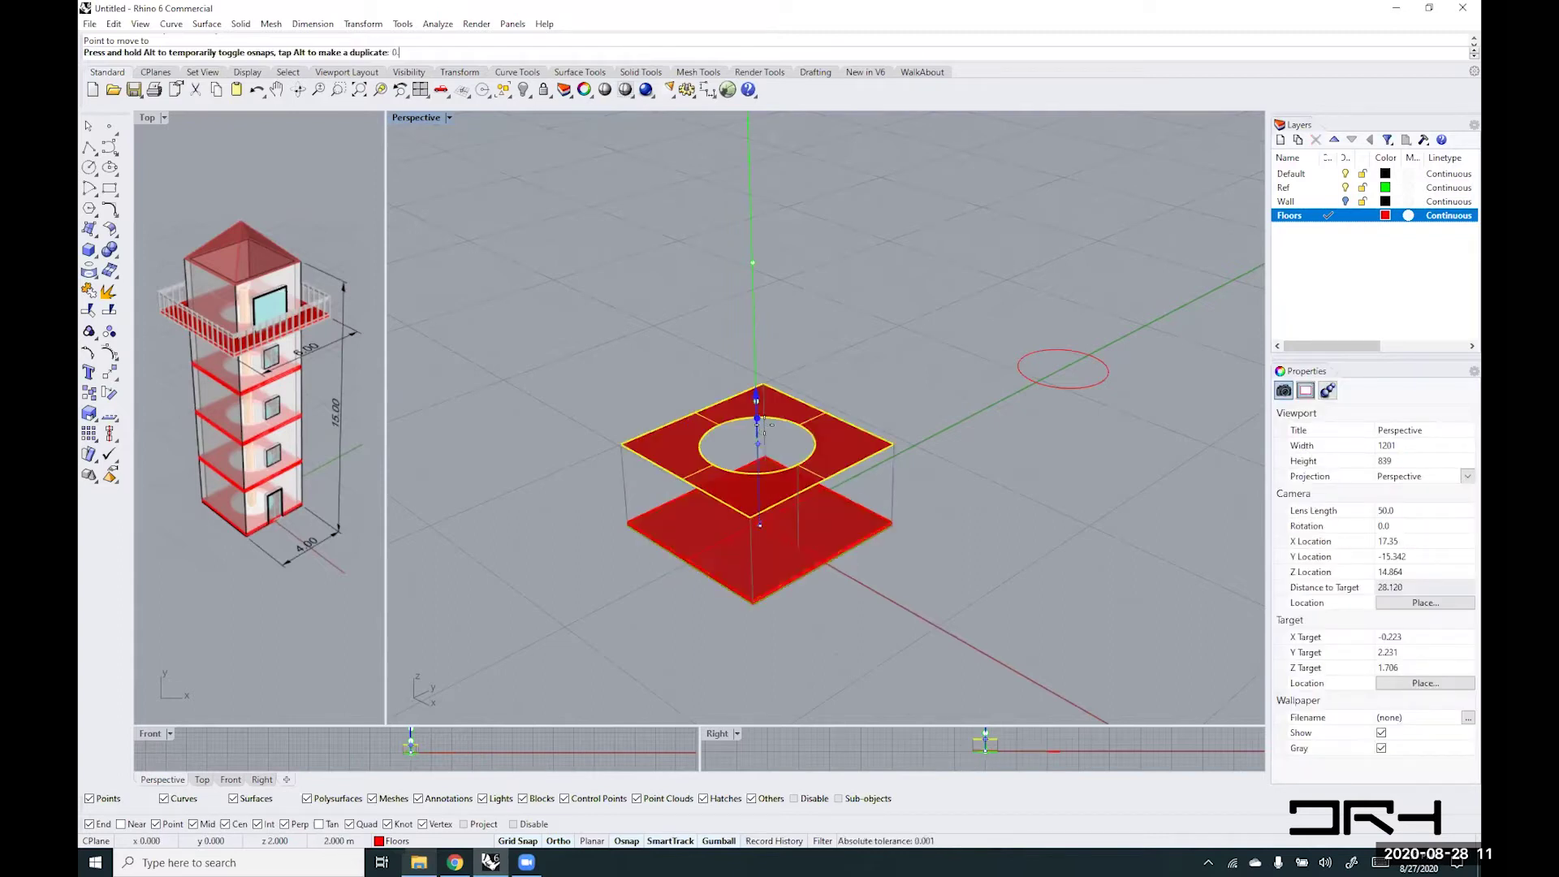
{"action": "type", "text": "0.1"}
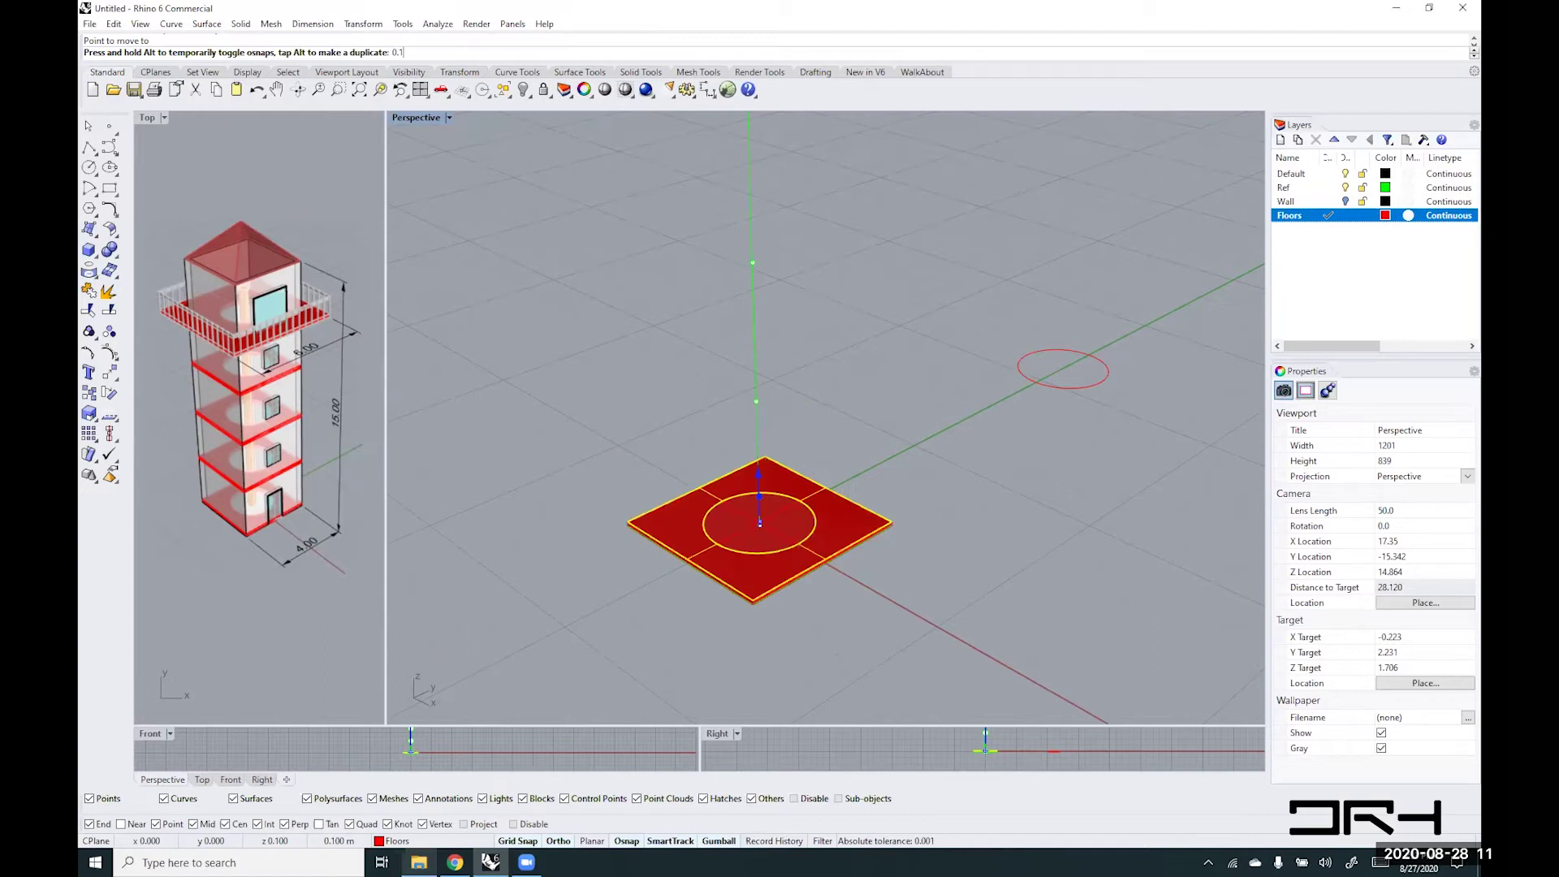
{"action": "key", "text": "Return"}
{"action": "left_click", "coordinate": [849, 635]}
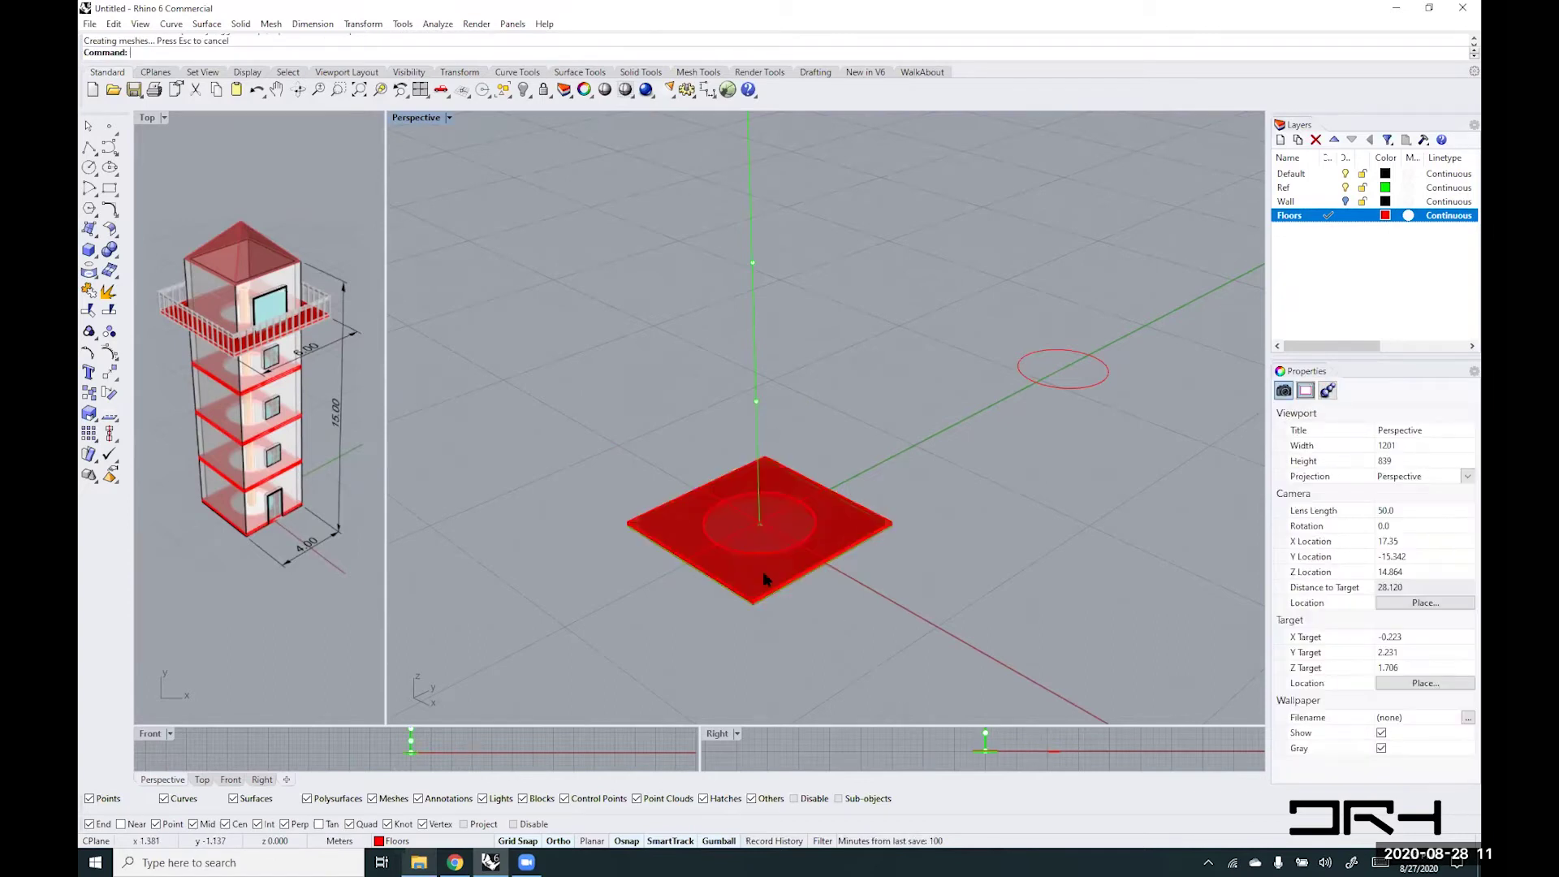
- Move the slab with the circular opening from the origin up to the height line's first division point, at 3 m
{"action": "left_click", "coordinate": [758, 570]}
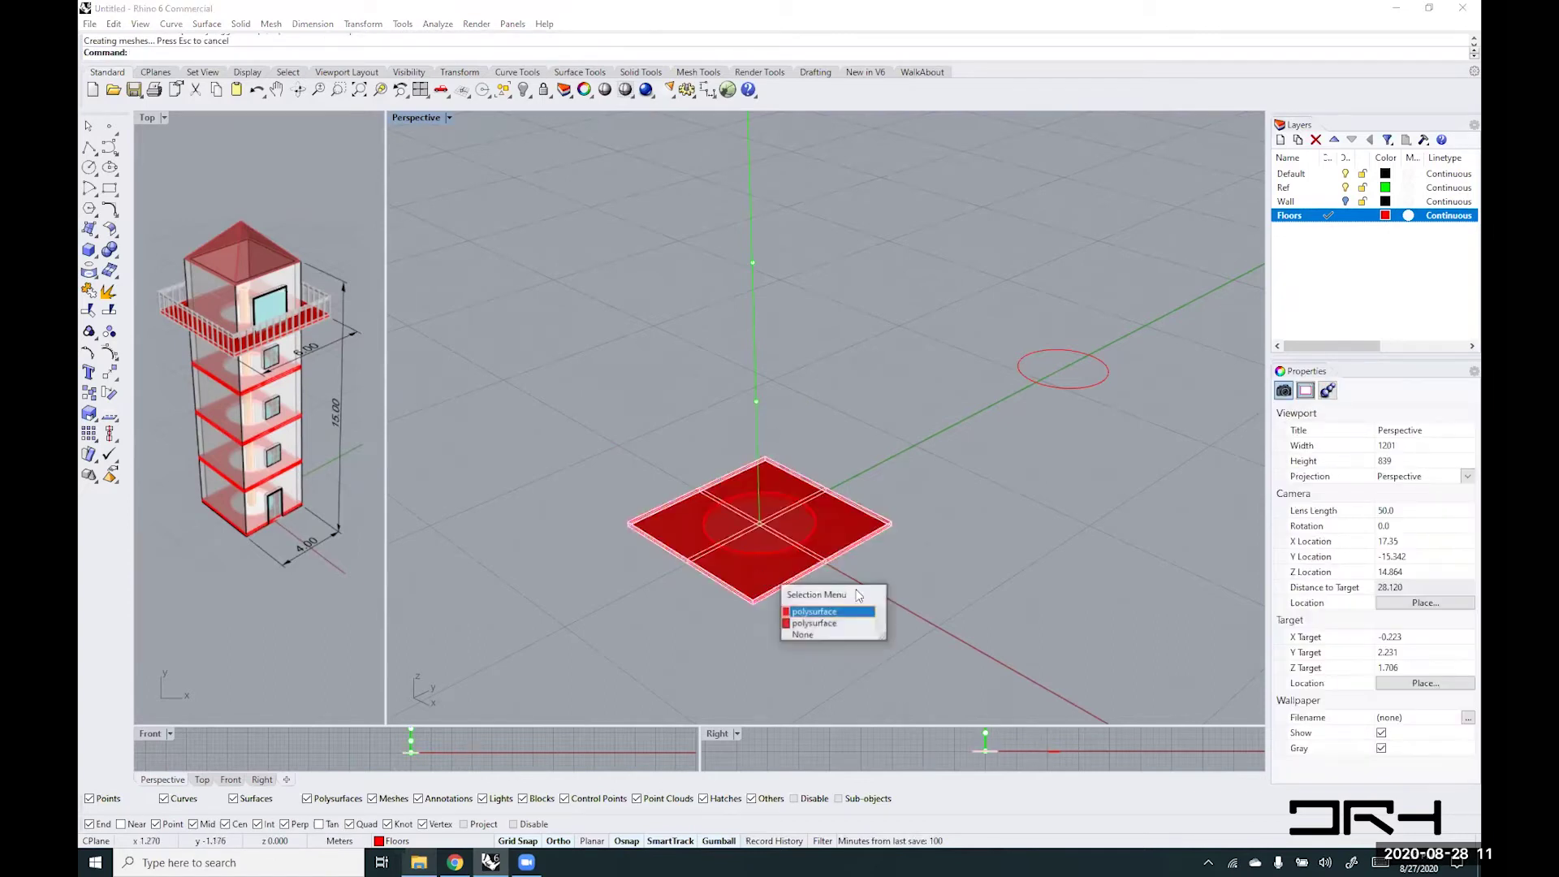
{"action": "left_click", "coordinate": [811, 625]}
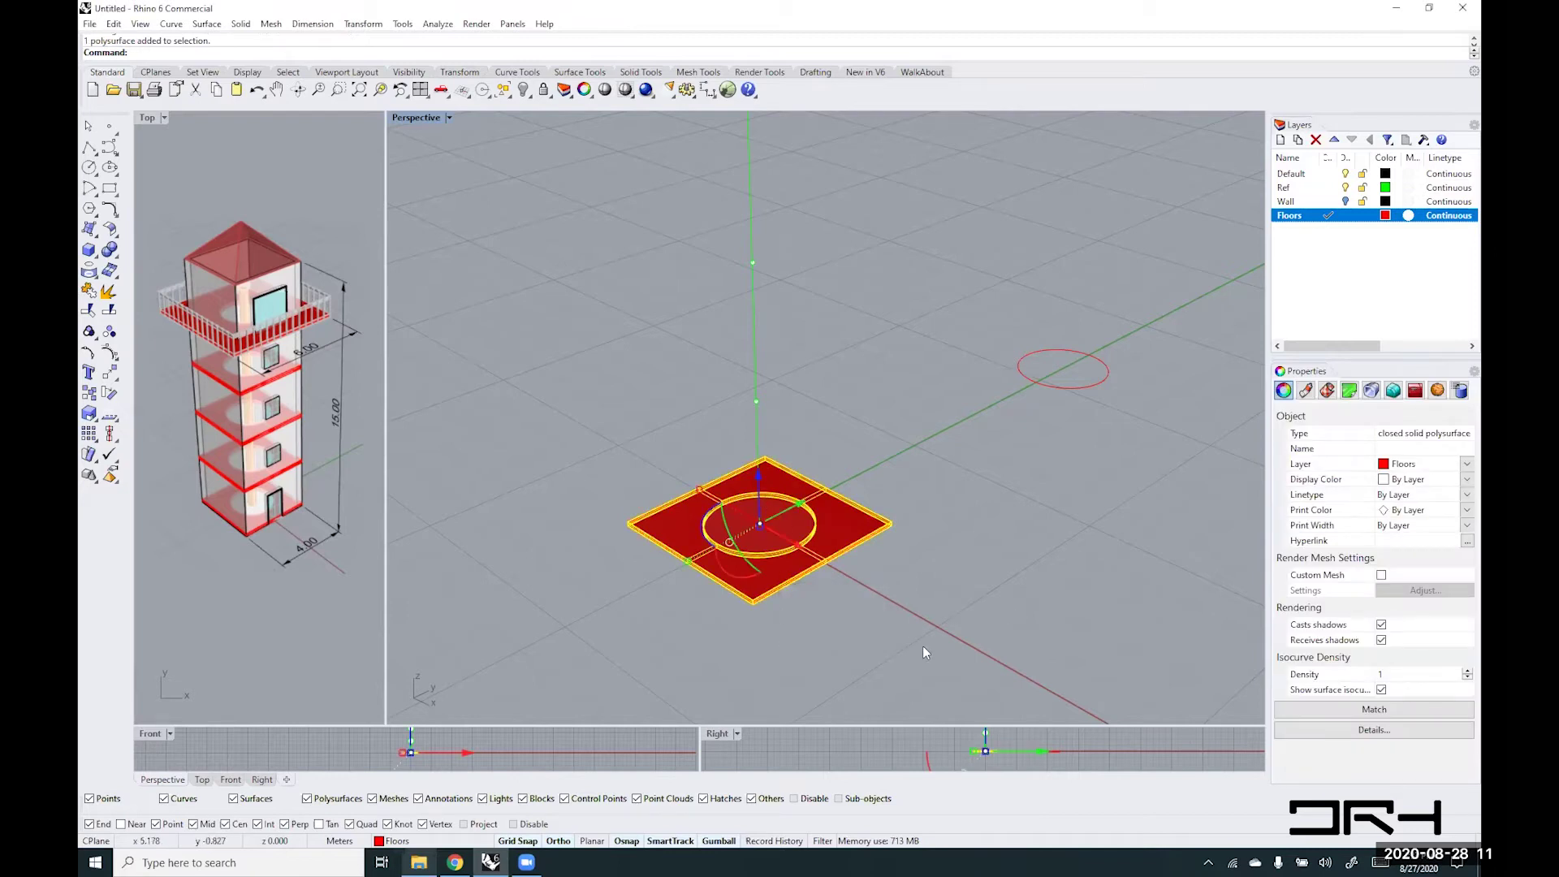
{"action": "type", "text": "move"}
{"action": "key", "text": "Return"}
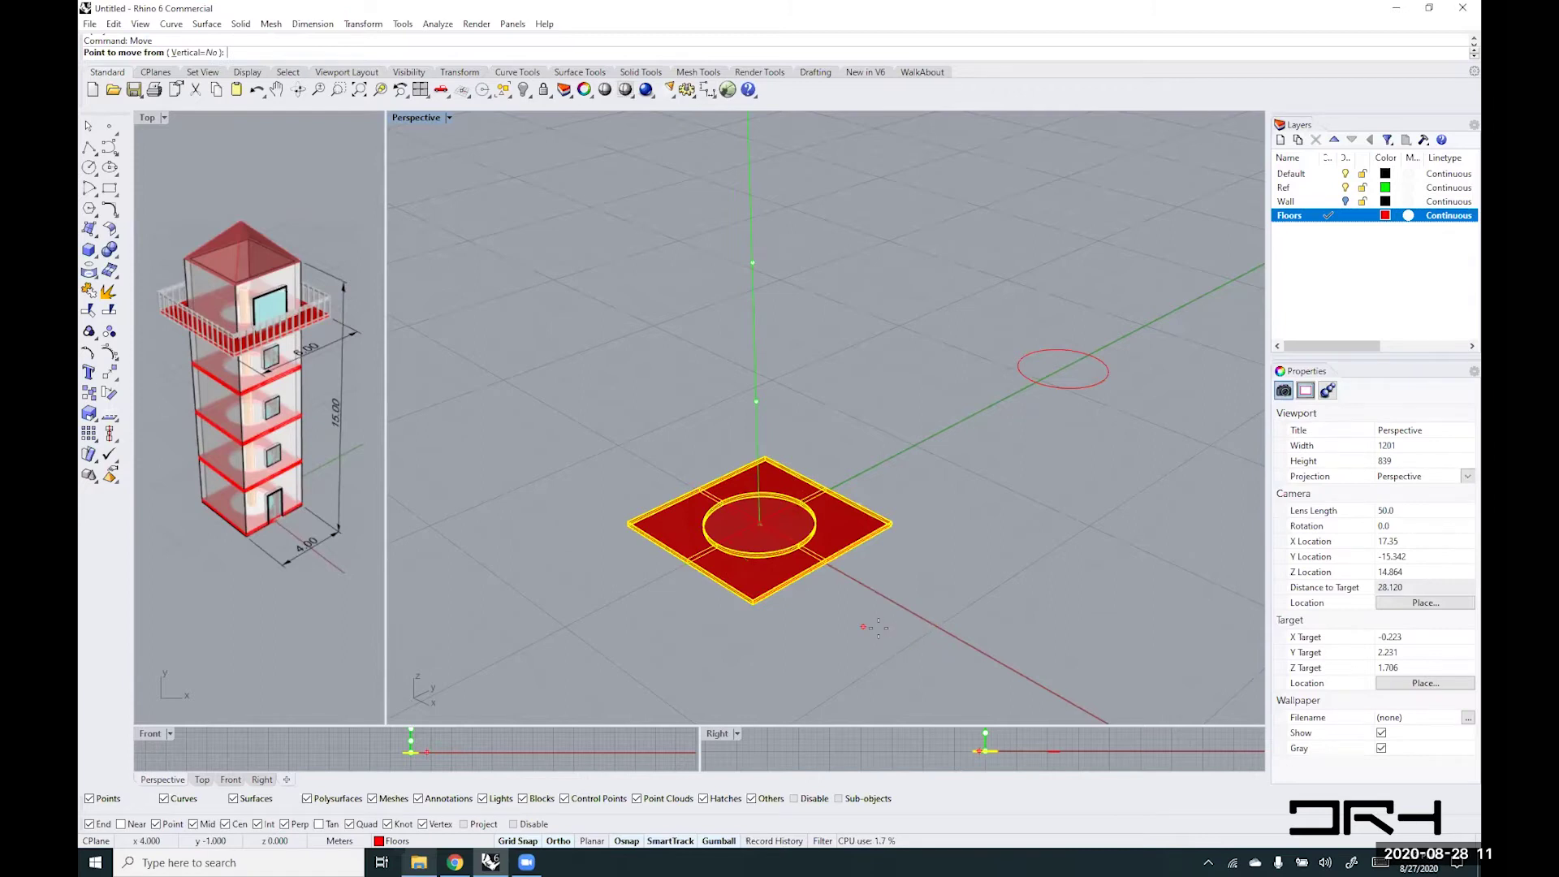
{"action": "type", "text": "0"}
{"action": "key", "text": "Return"}
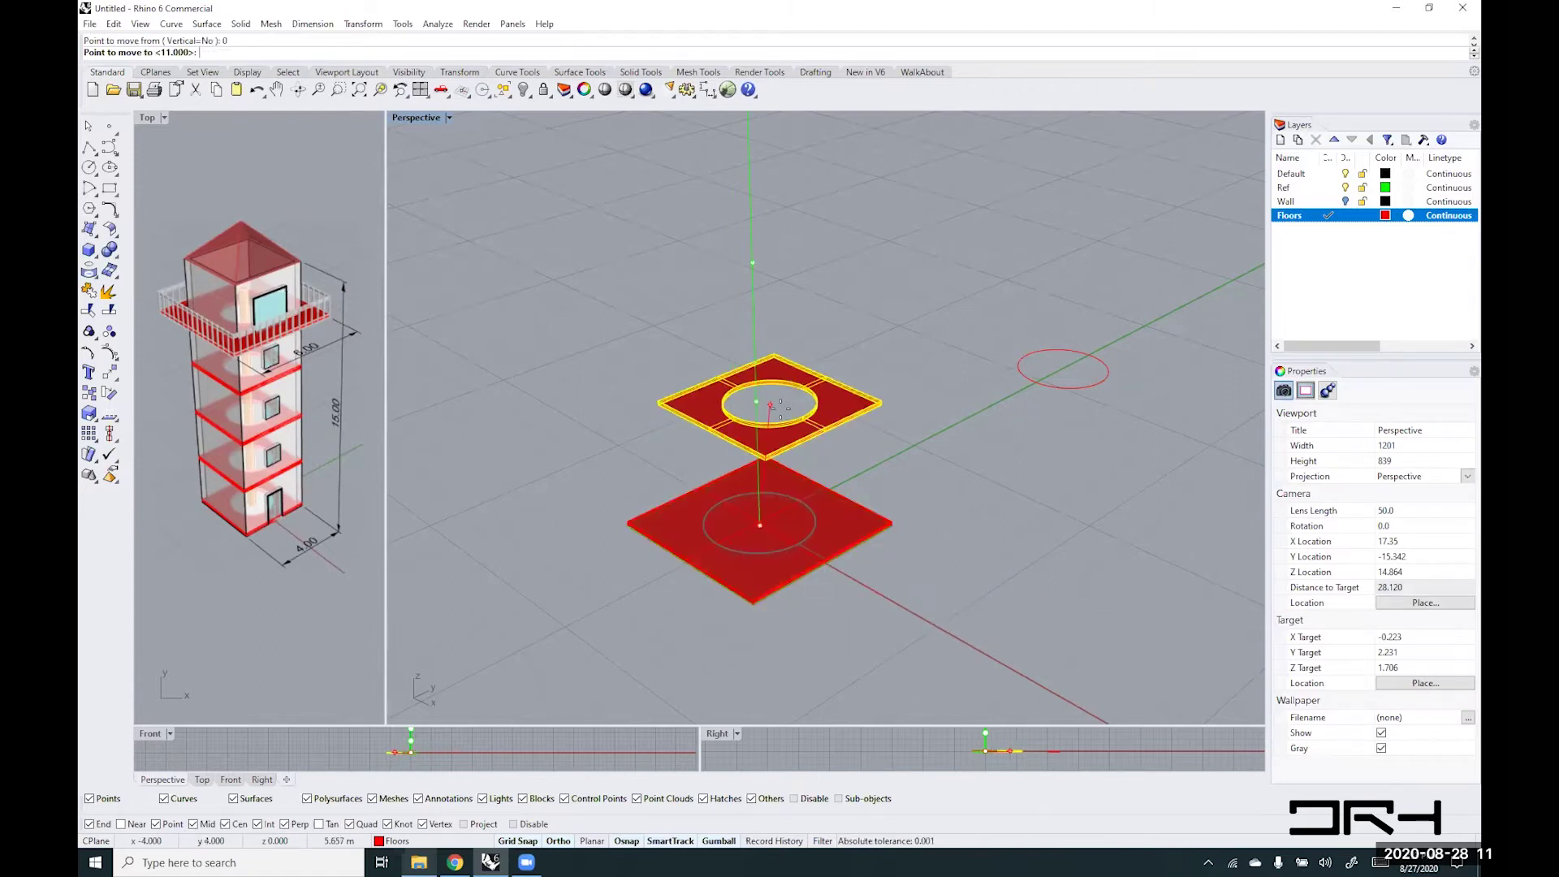
{"action": "scroll", "coordinate": [755, 401], "scroll_direction": "down", "scroll_amount": 4}
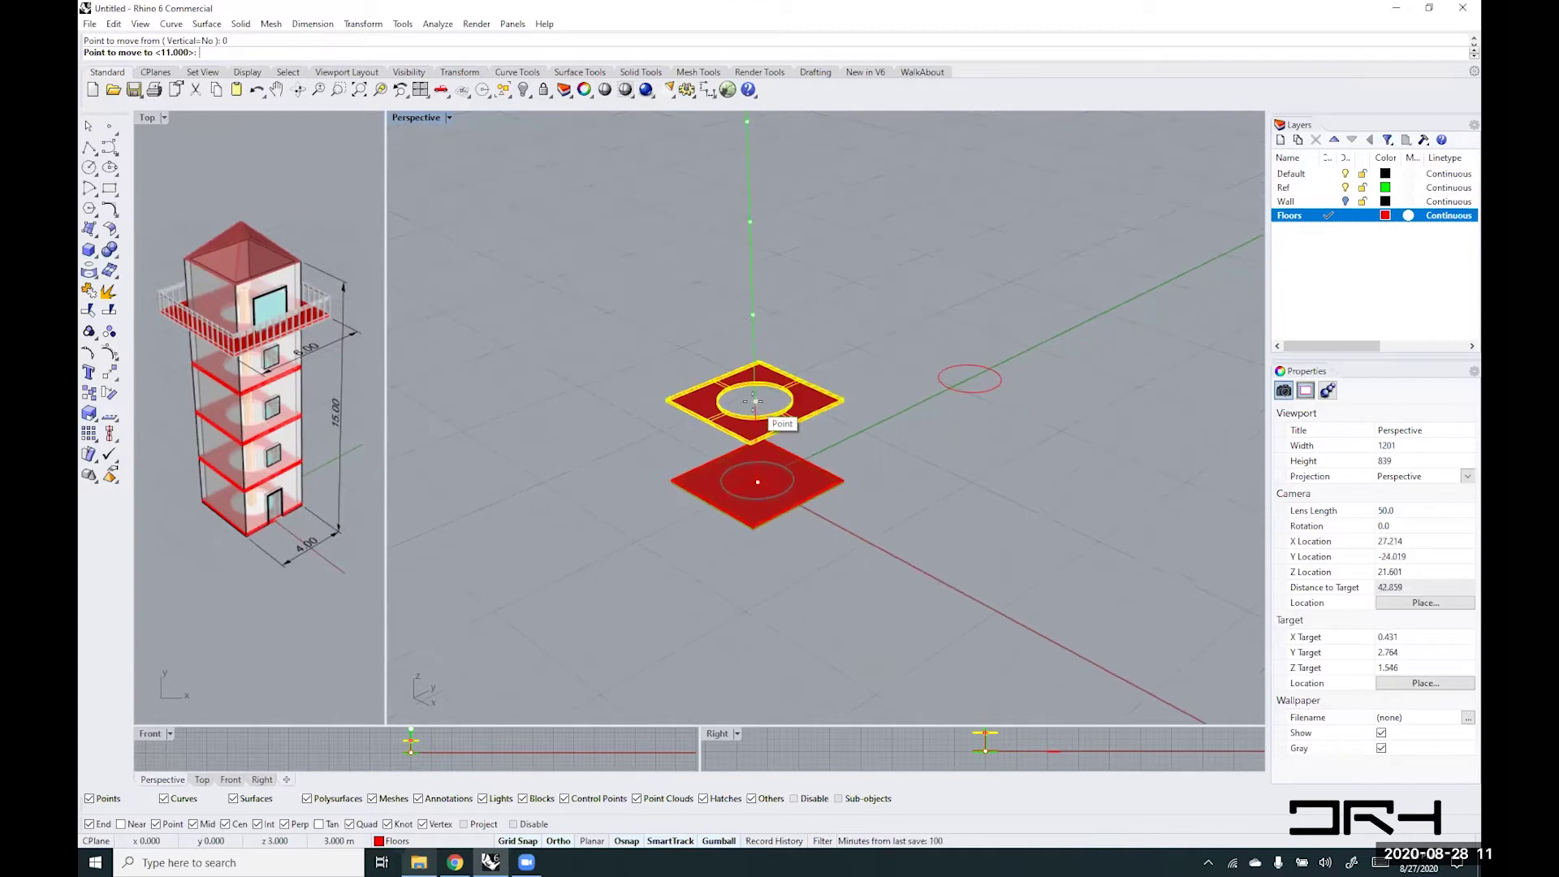
{"action": "right_click_drag", "start_coordinate": [755, 401], "coordinate": [758, 467], "text": "shift"}
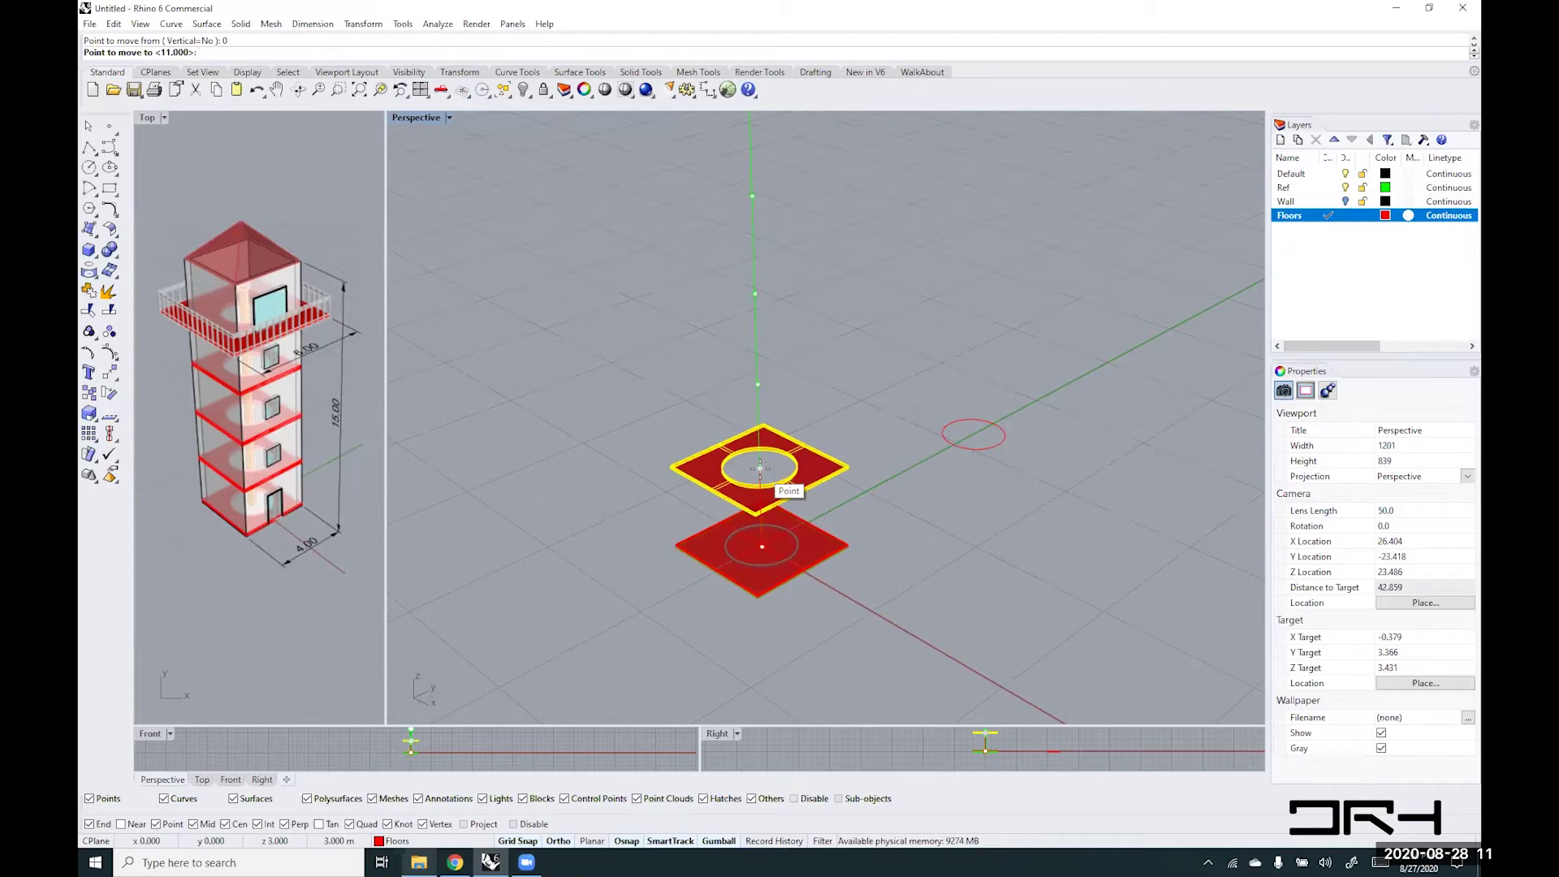
{"action": "left_click", "coordinate": [759, 470]}
{"action": "left_click", "coordinate": [931, 519]}
{"action": "right_click_drag", "start_coordinate": [743, 507], "coordinate": [794, 515]}
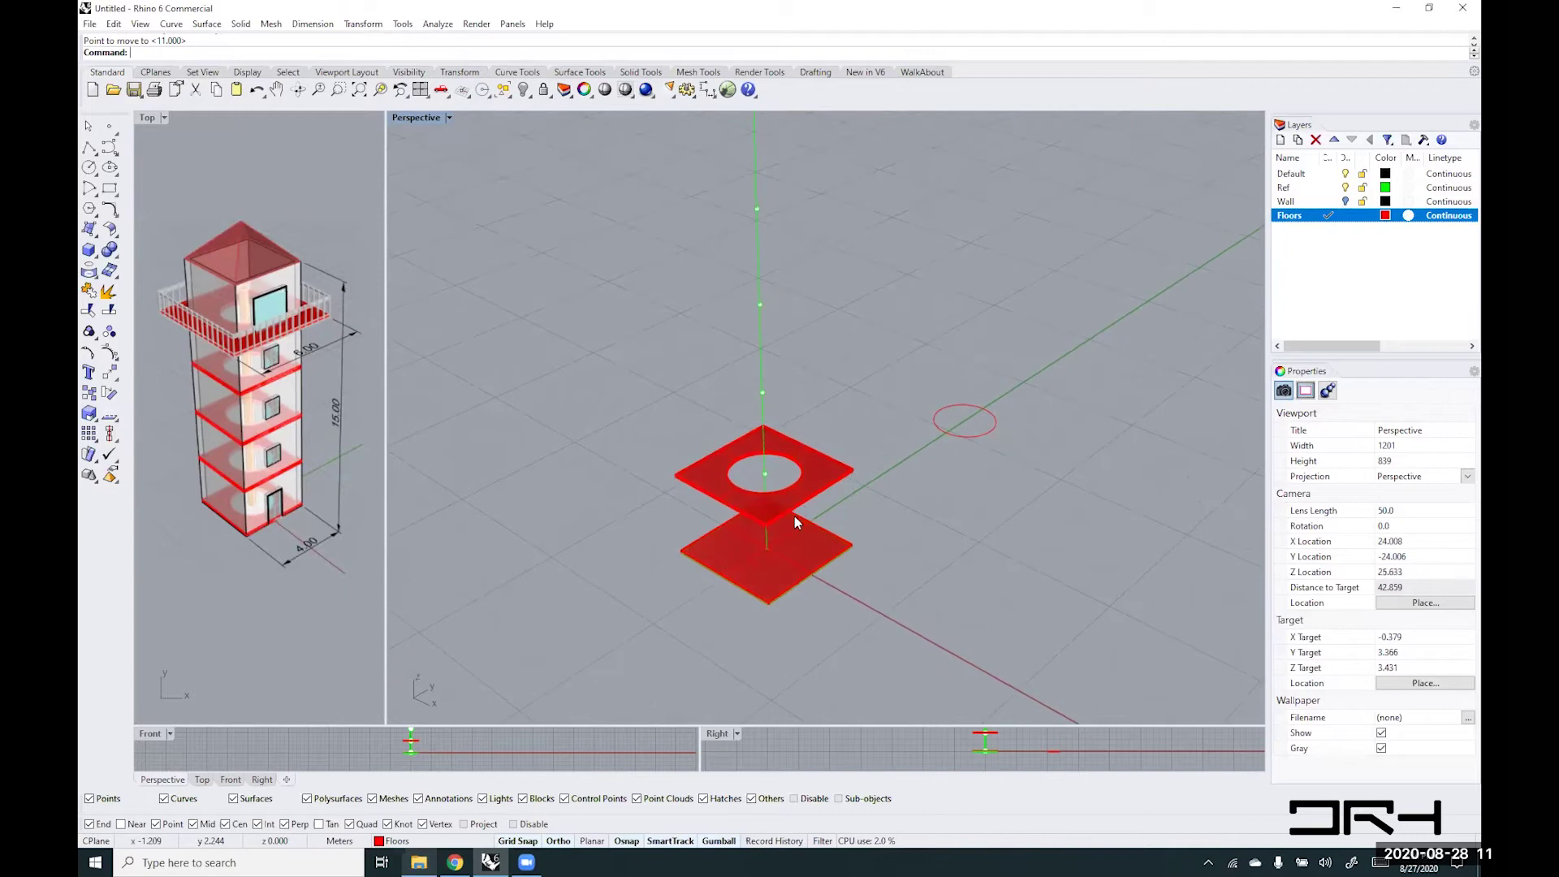
- Copy the raised slab from its division point to the next three division points, at heights of 6, 9 and 12 m
{"action": "left_click", "coordinate": [830, 475]}
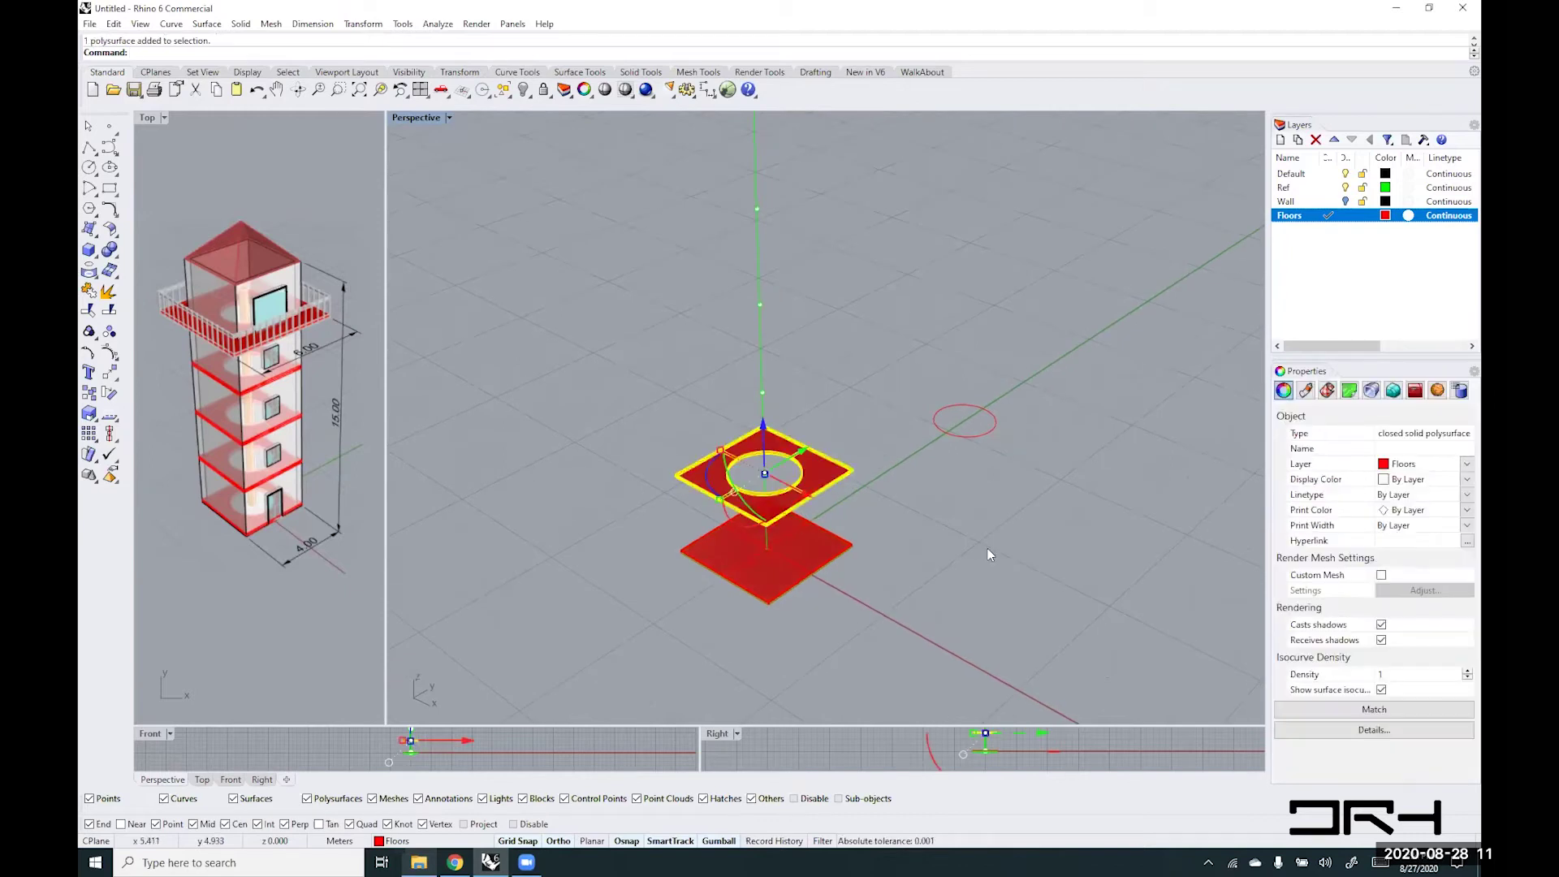
{"action": "type", "text": "Copy"}
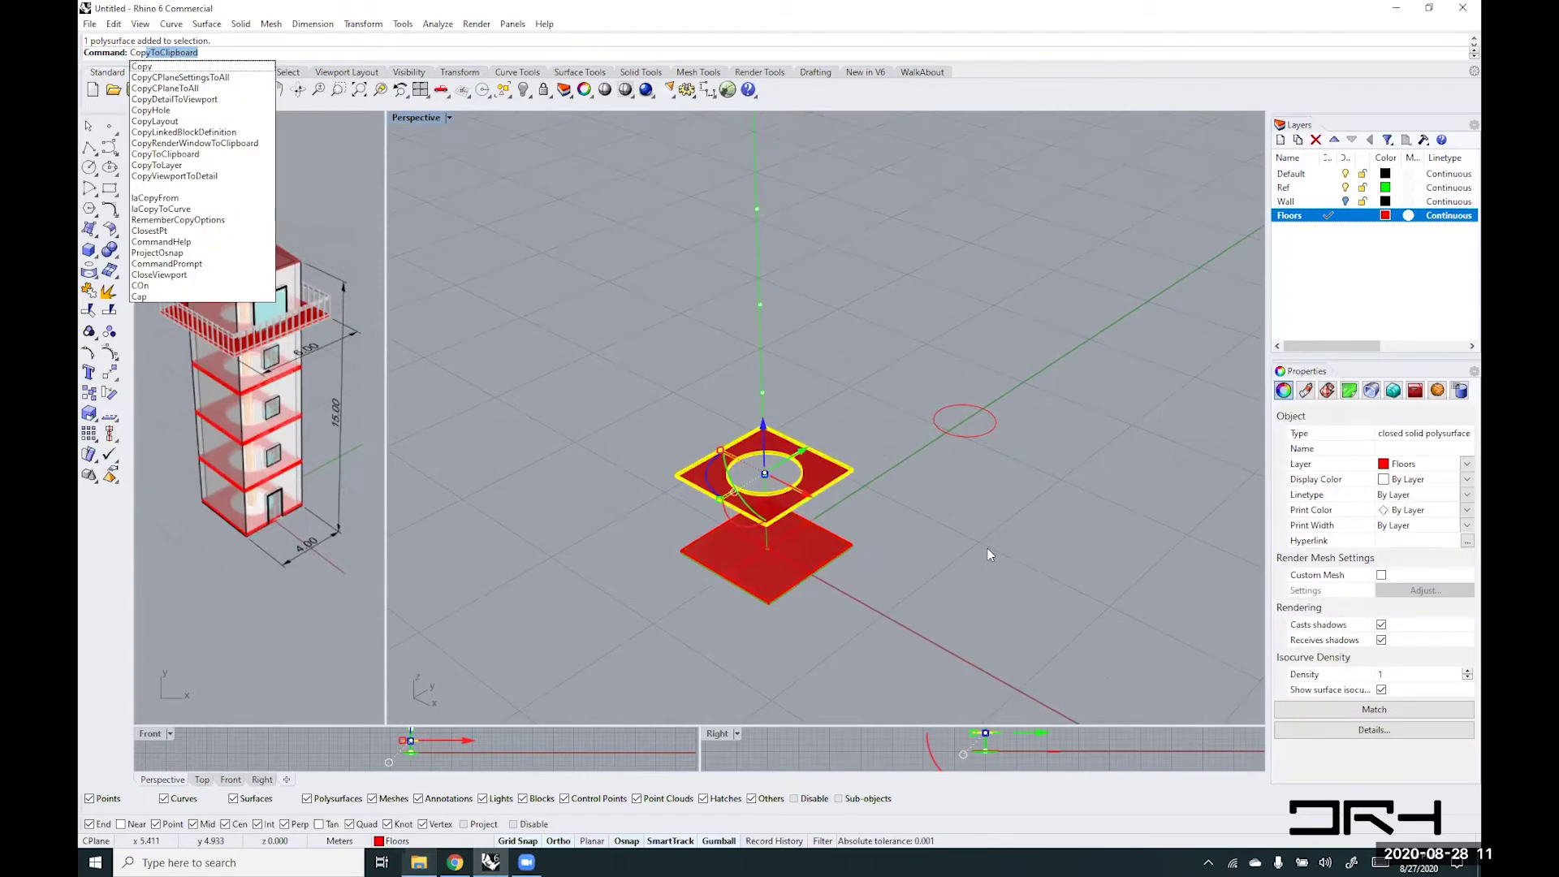
{"action": "key", "text": "Return"}
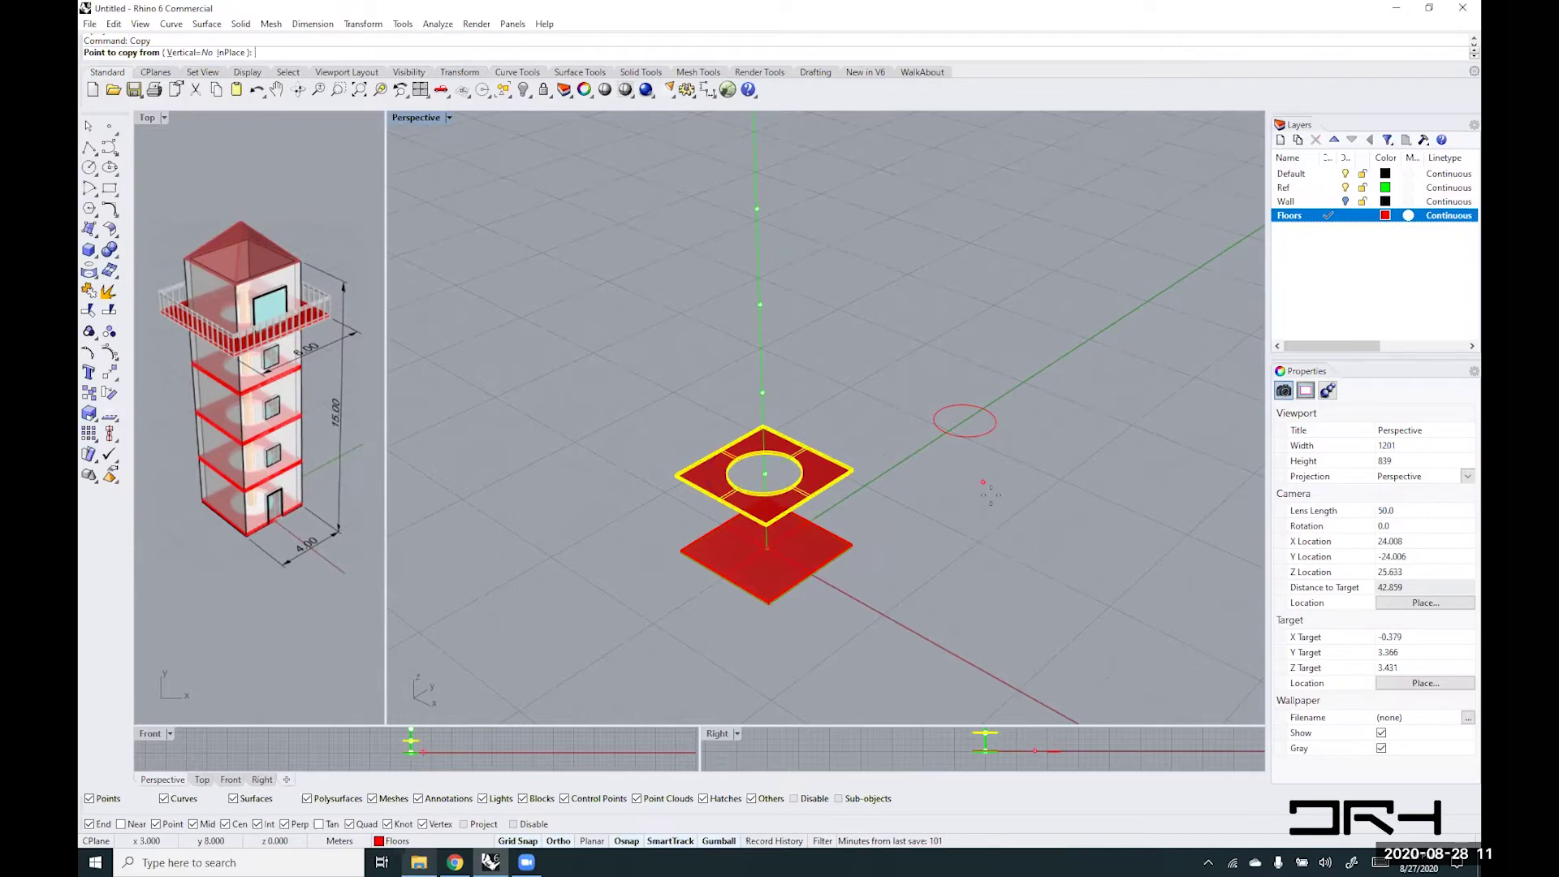
{"action": "left_click", "coordinate": [763, 474]}
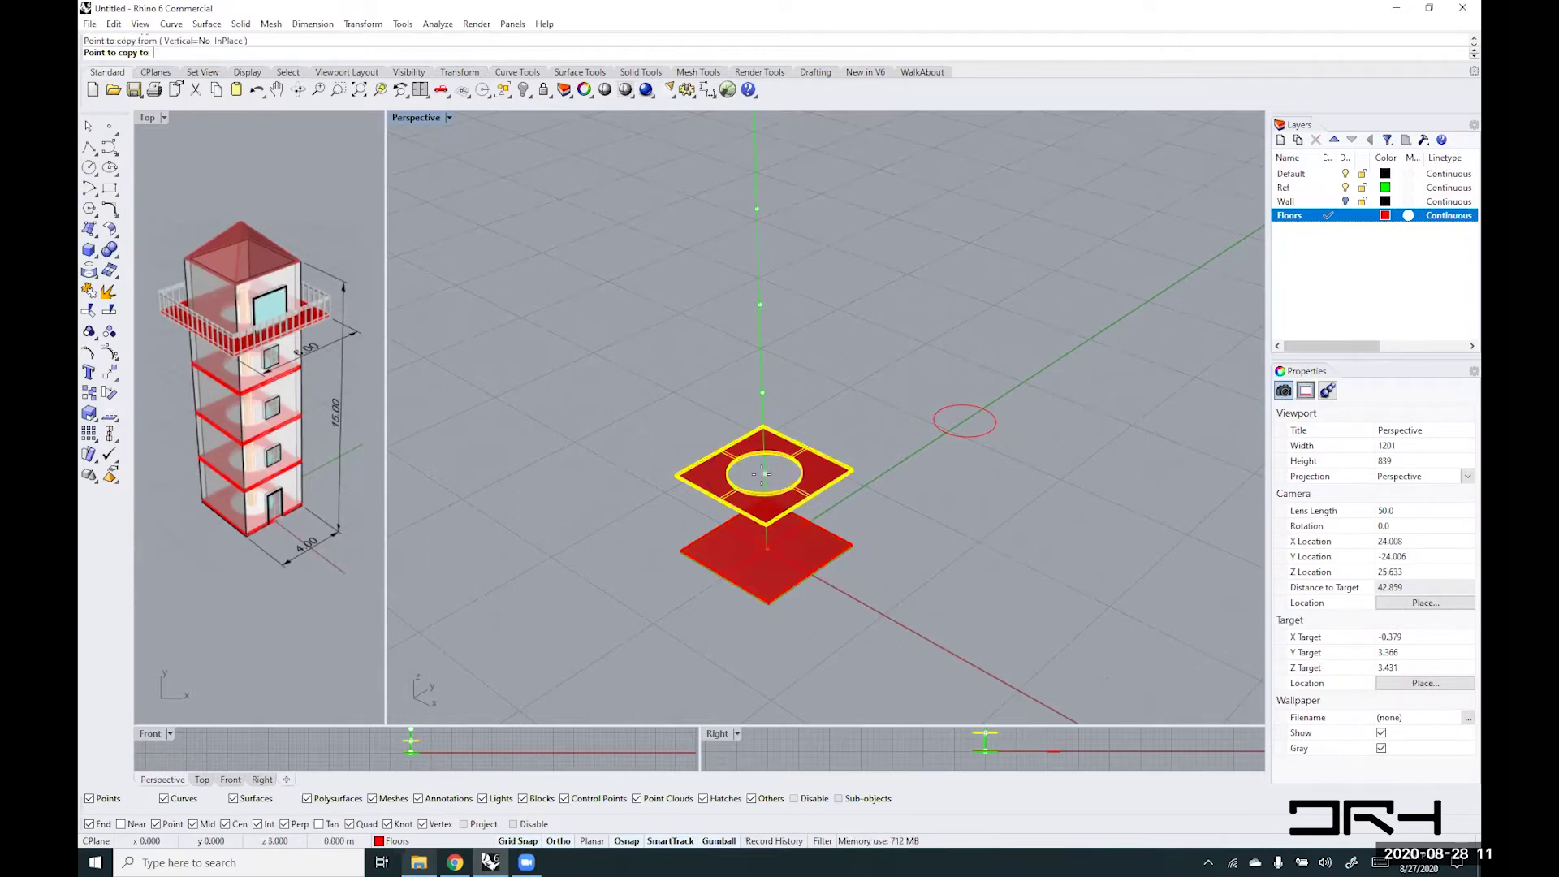
{"action": "left_click", "coordinate": [763, 388]}
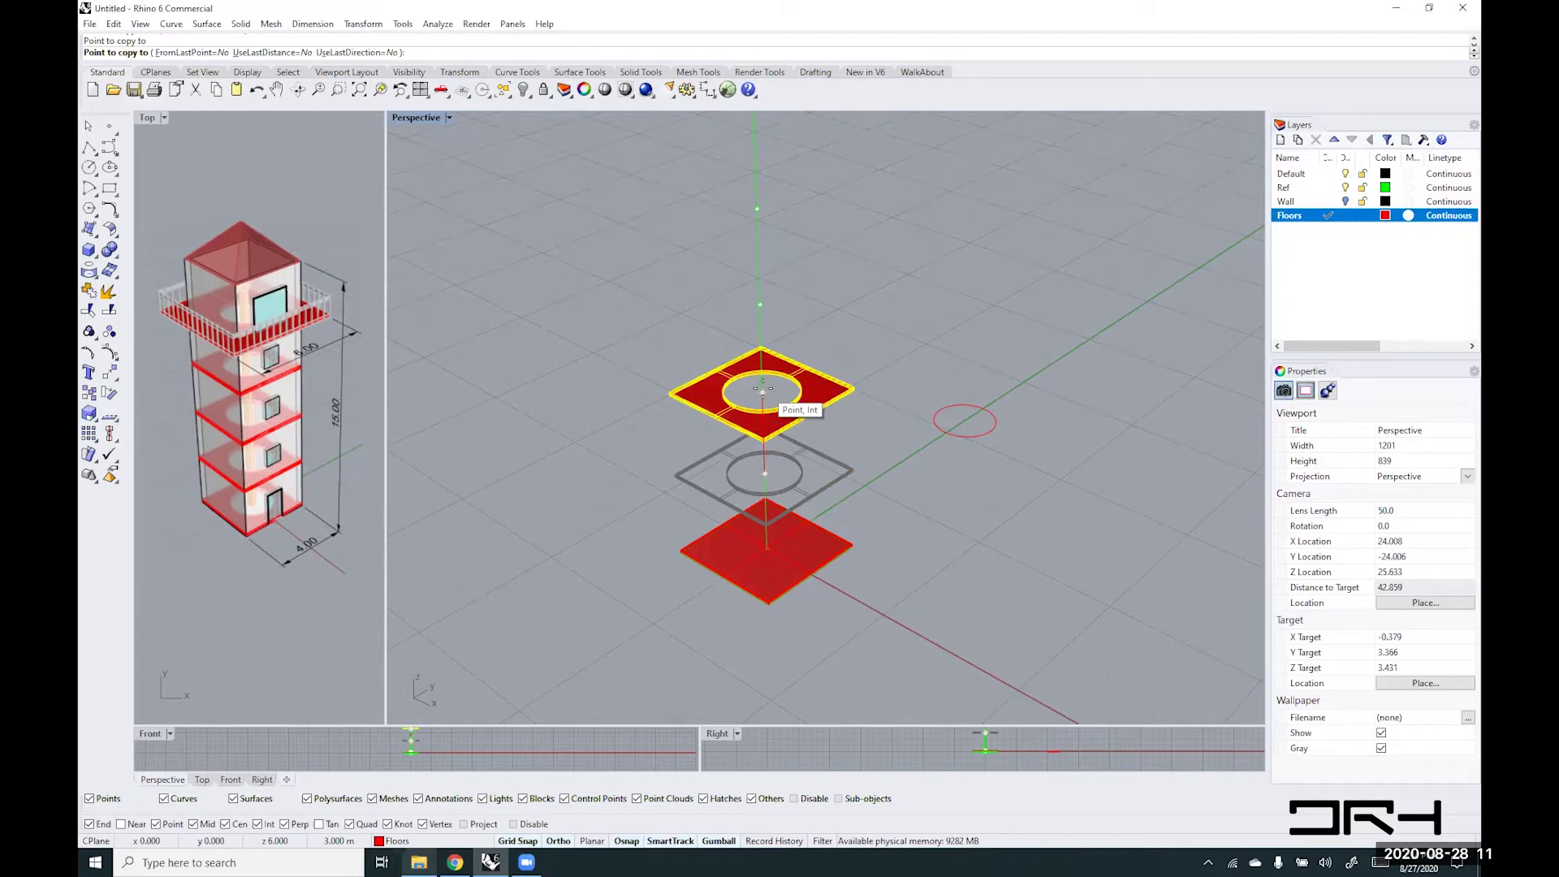
{"action": "left_click", "coordinate": [762, 388]}
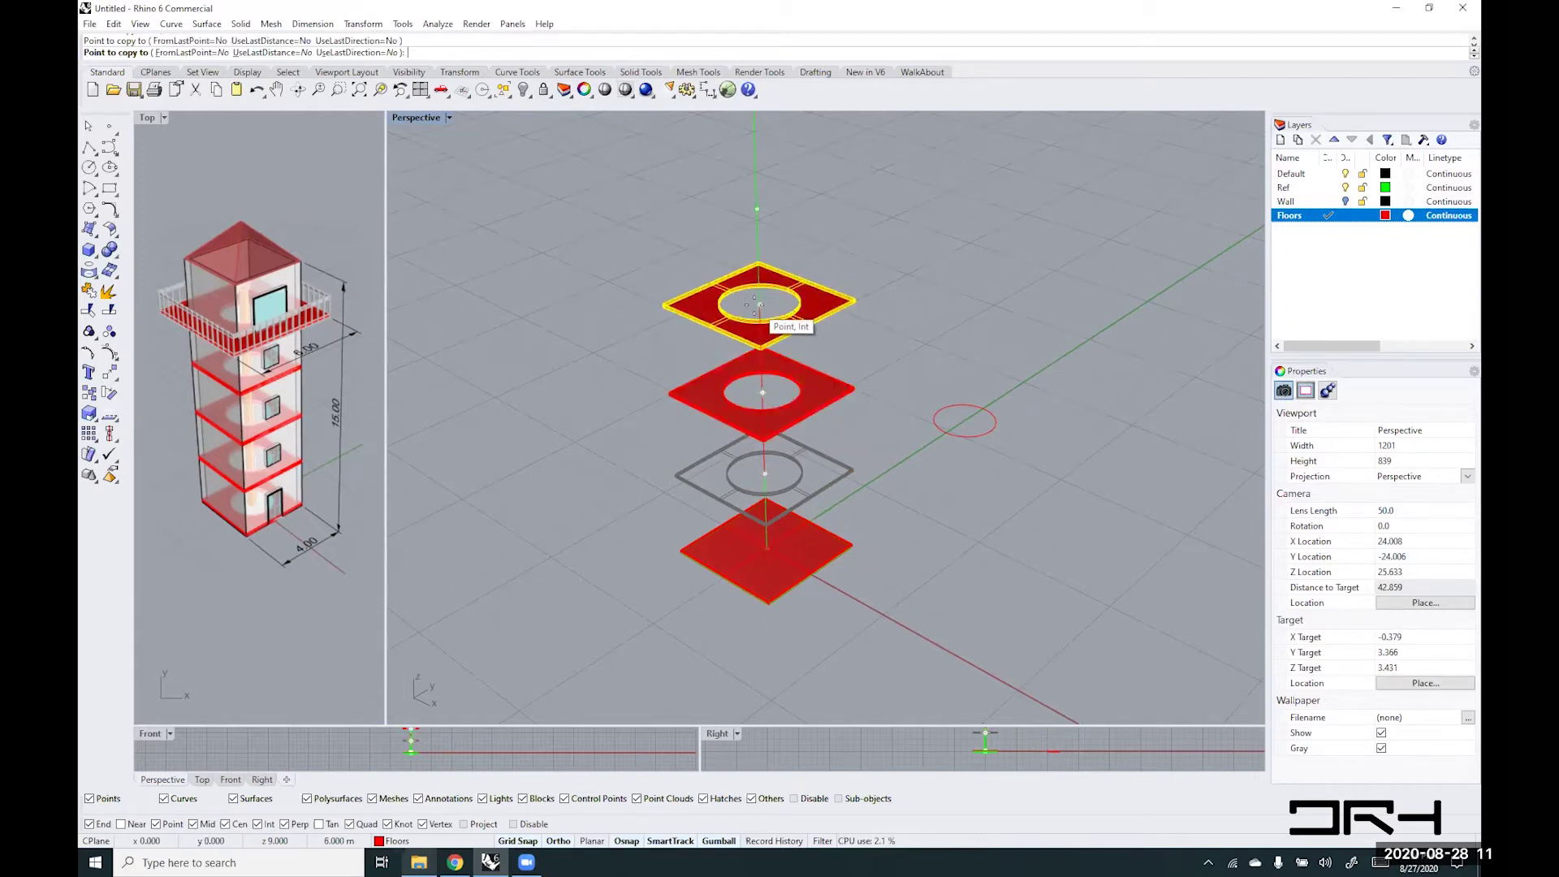
{"action": "left_click", "coordinate": [757, 305]}
{"action": "scroll", "coordinate": [757, 305], "scroll_direction": "down", "scroll_amount": 4}
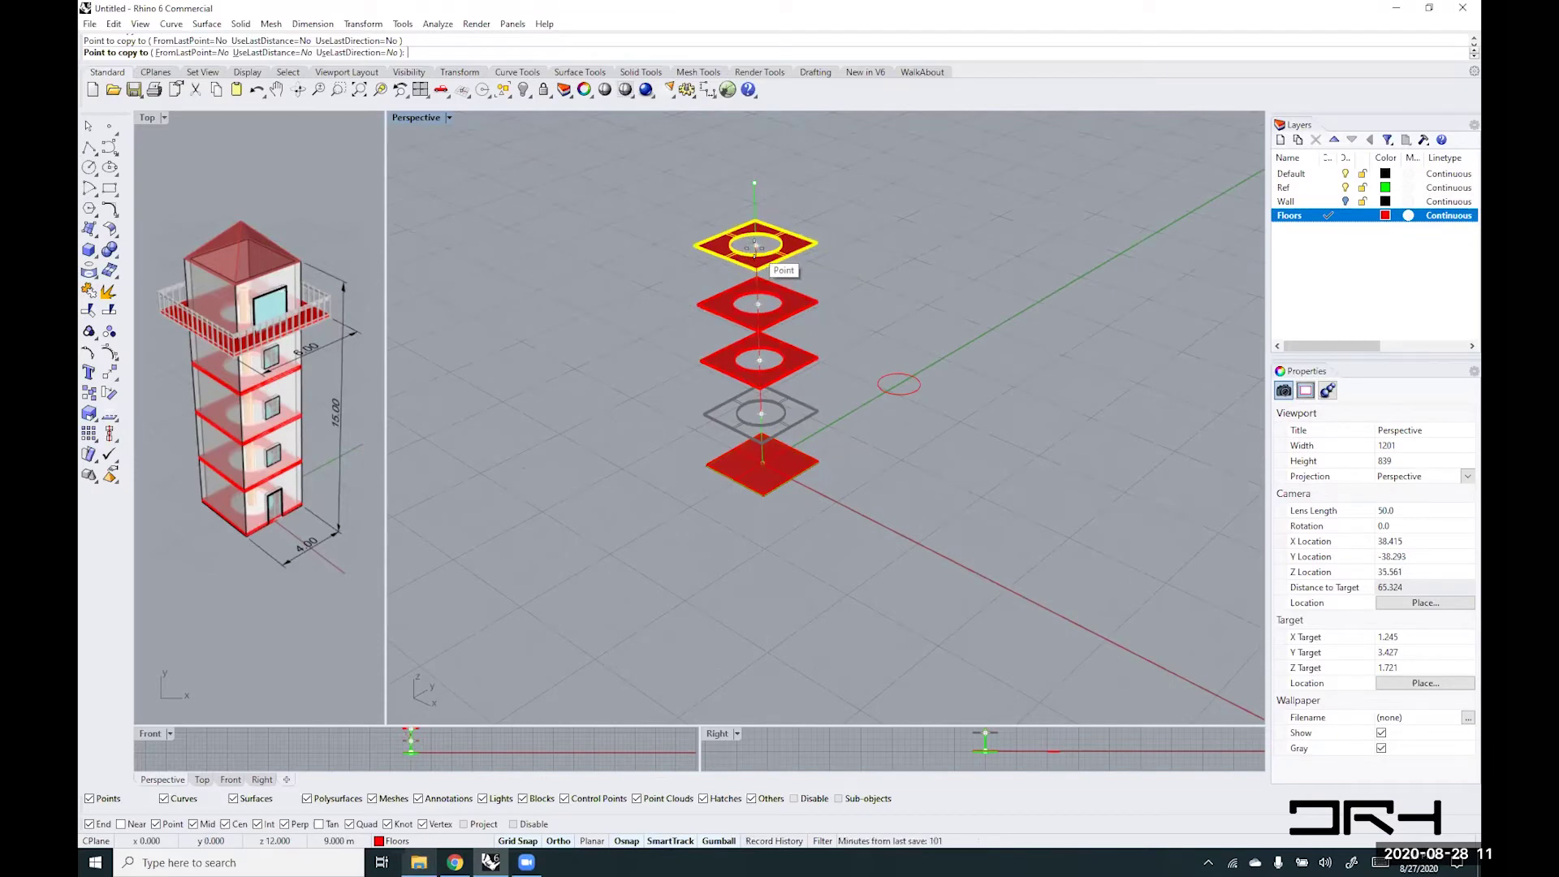
{"action": "left_click", "coordinate": [756, 246]}
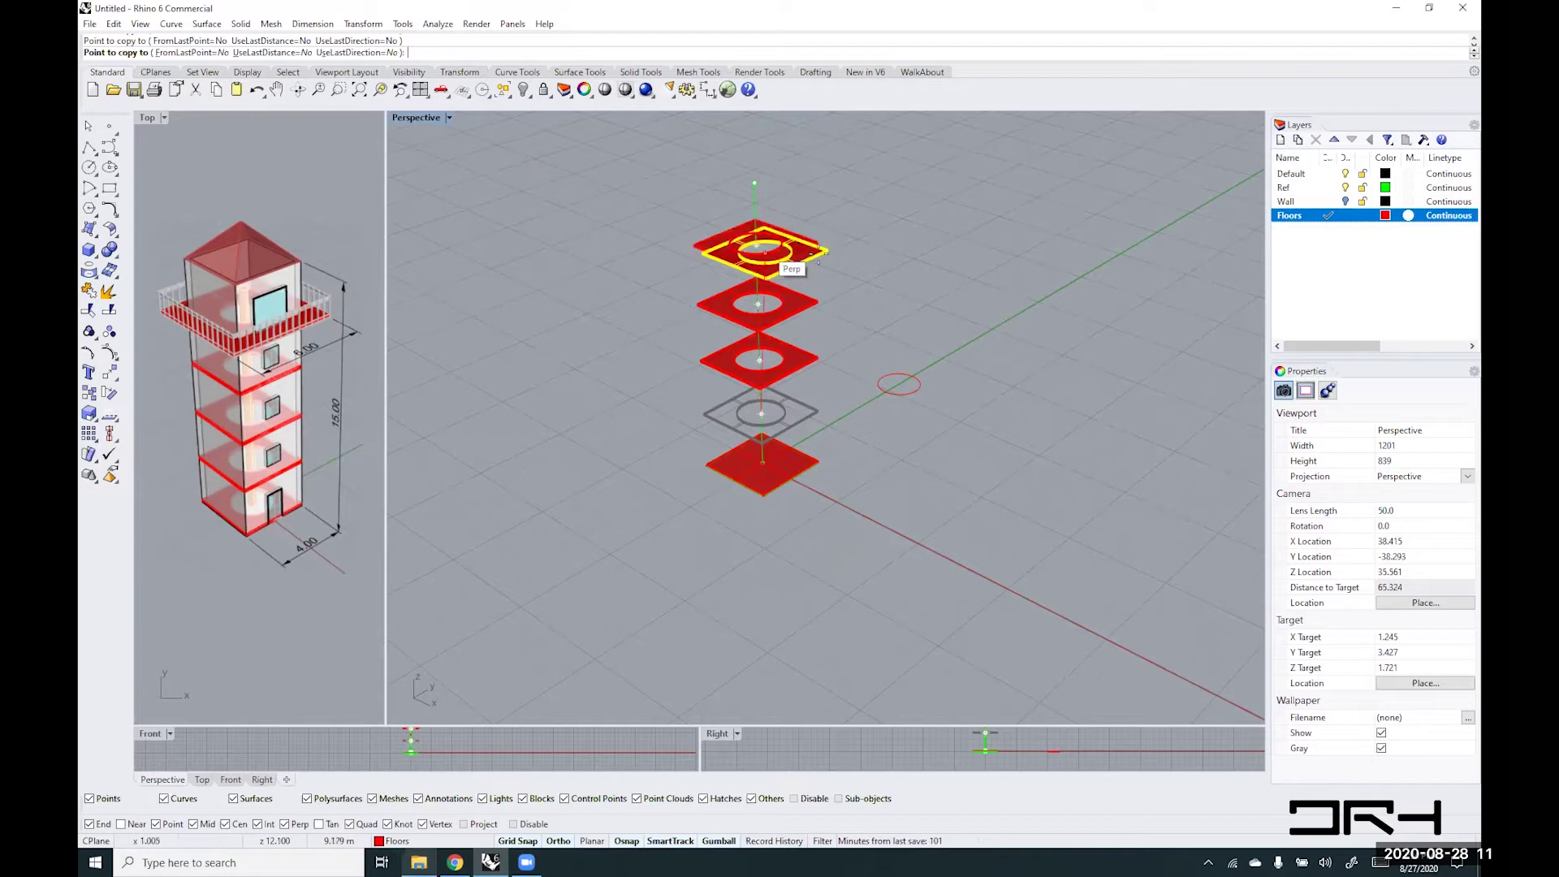
{"action": "key", "text": "Return"}
{"action": "left_click", "coordinate": [1027, 277]}
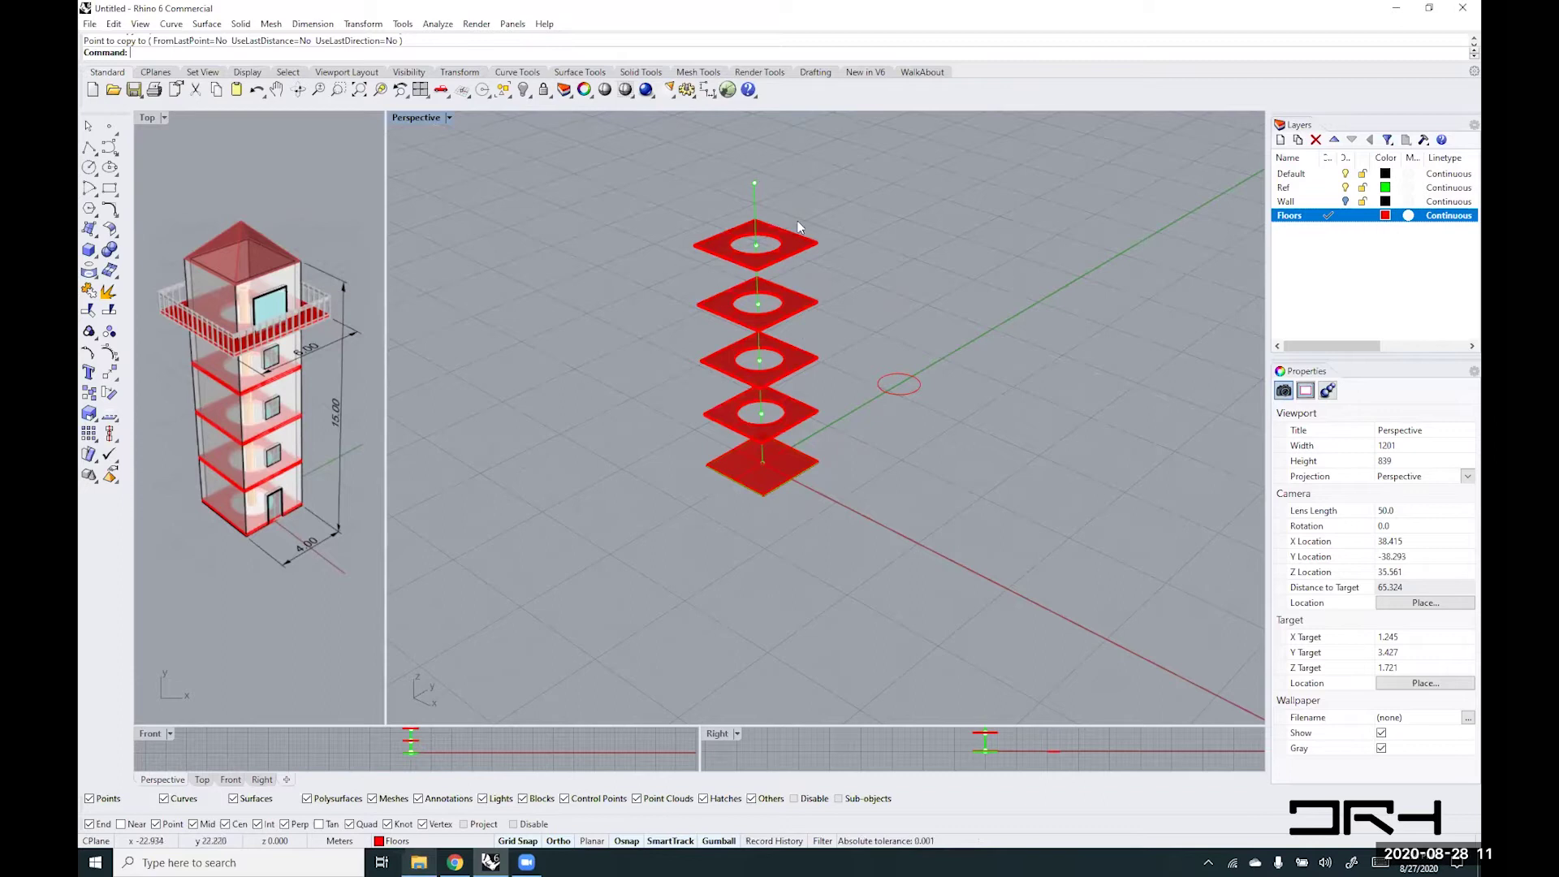
- Try scaling the topmost slab about its centre, pulling its corner about 1.41 m outward, and undo the scaling
{"action": "scroll", "coordinate": [754, 246], "scroll_direction": "up", "scroll_amount": 3}
{"action": "right_click_drag", "start_coordinate": [714, 284], "coordinate": [756, 307]}
{"action": "left_click", "coordinate": [794, 266]}
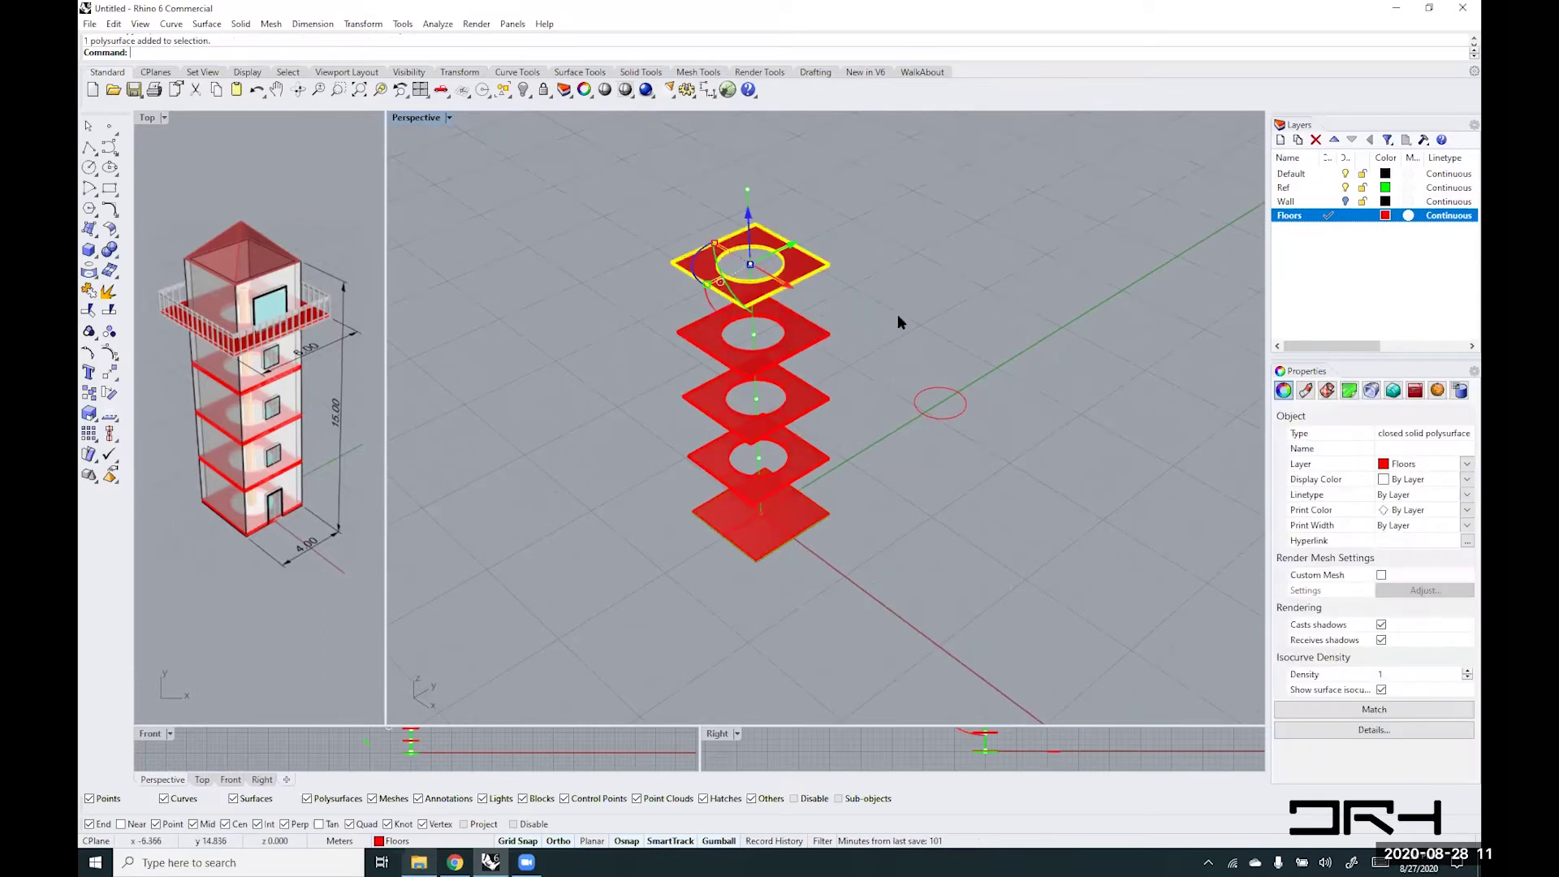
{"action": "type", "text": "scale"}
{"action": "key", "text": "Return"}
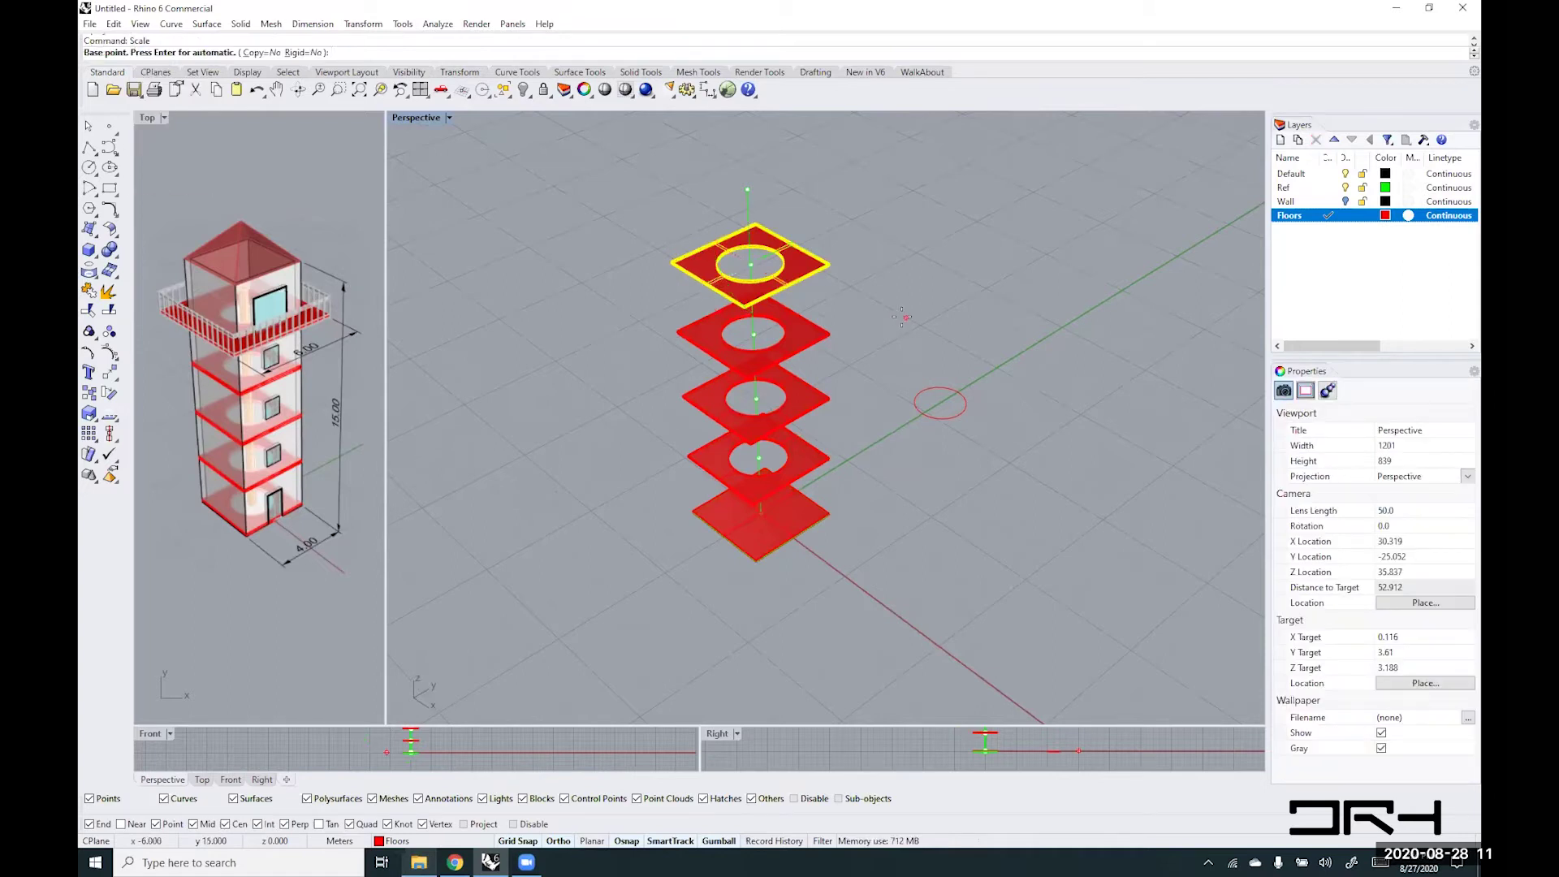
{"action": "left_click", "coordinate": [763, 279]}
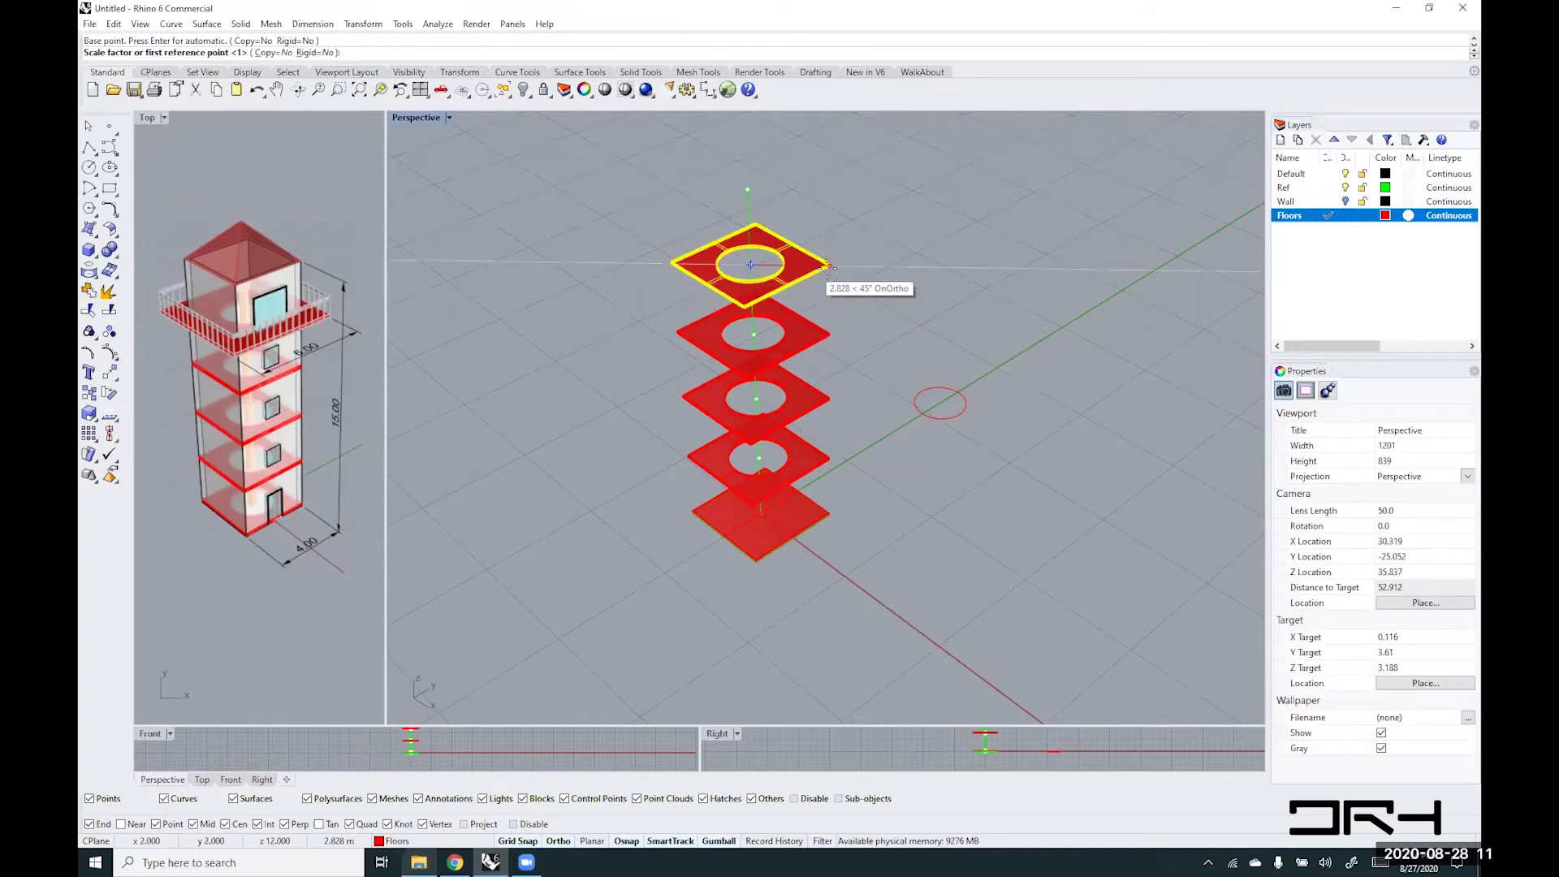
{"action": "left_click", "coordinate": [829, 266]}
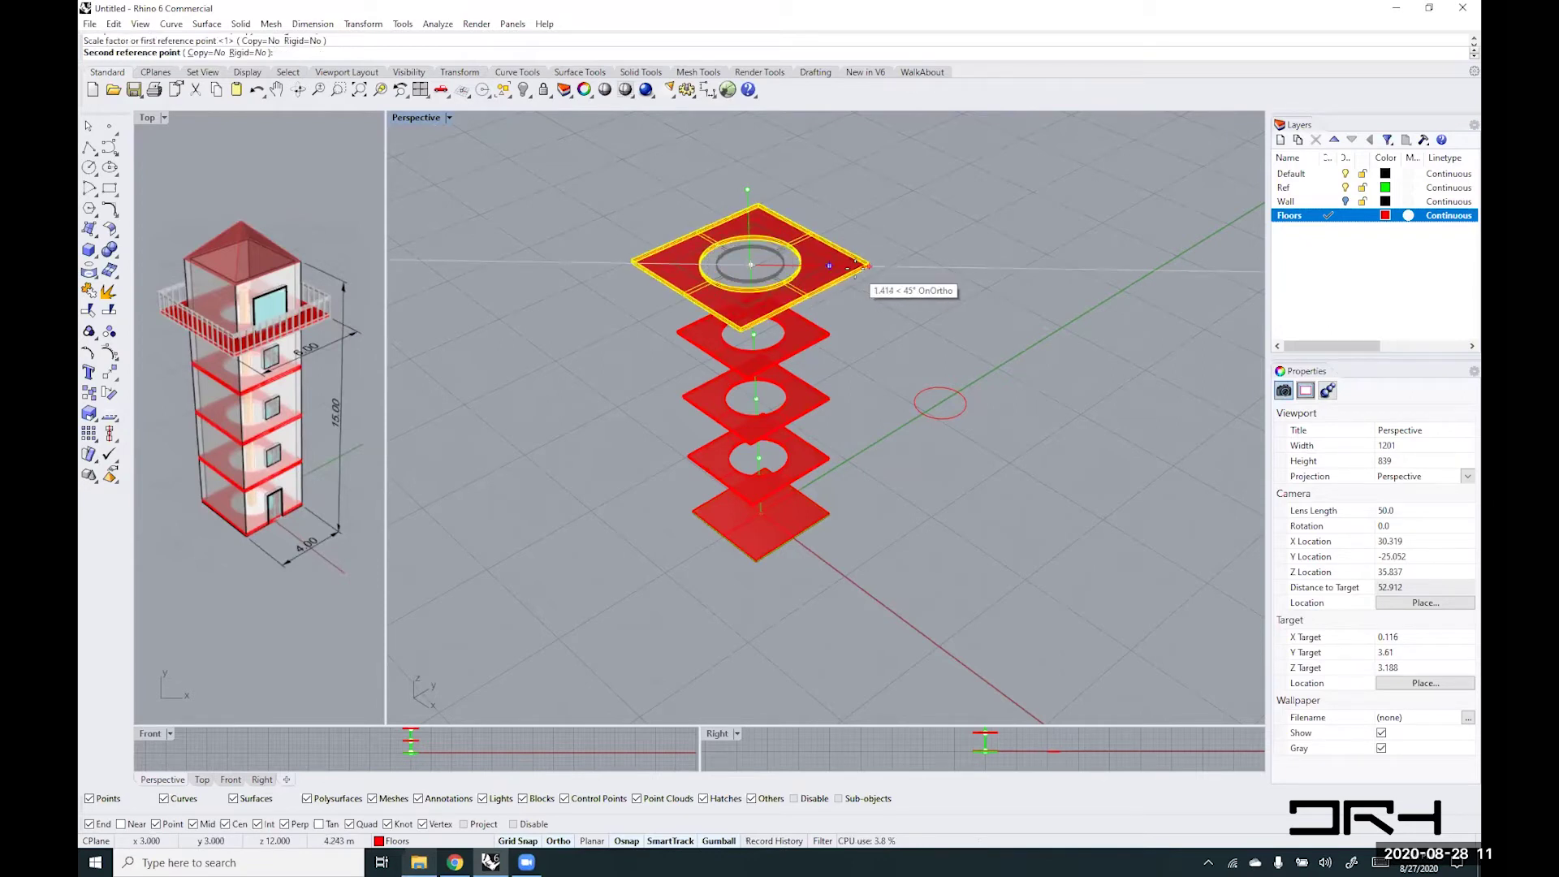
{"action": "left_click", "coordinate": [859, 269]}
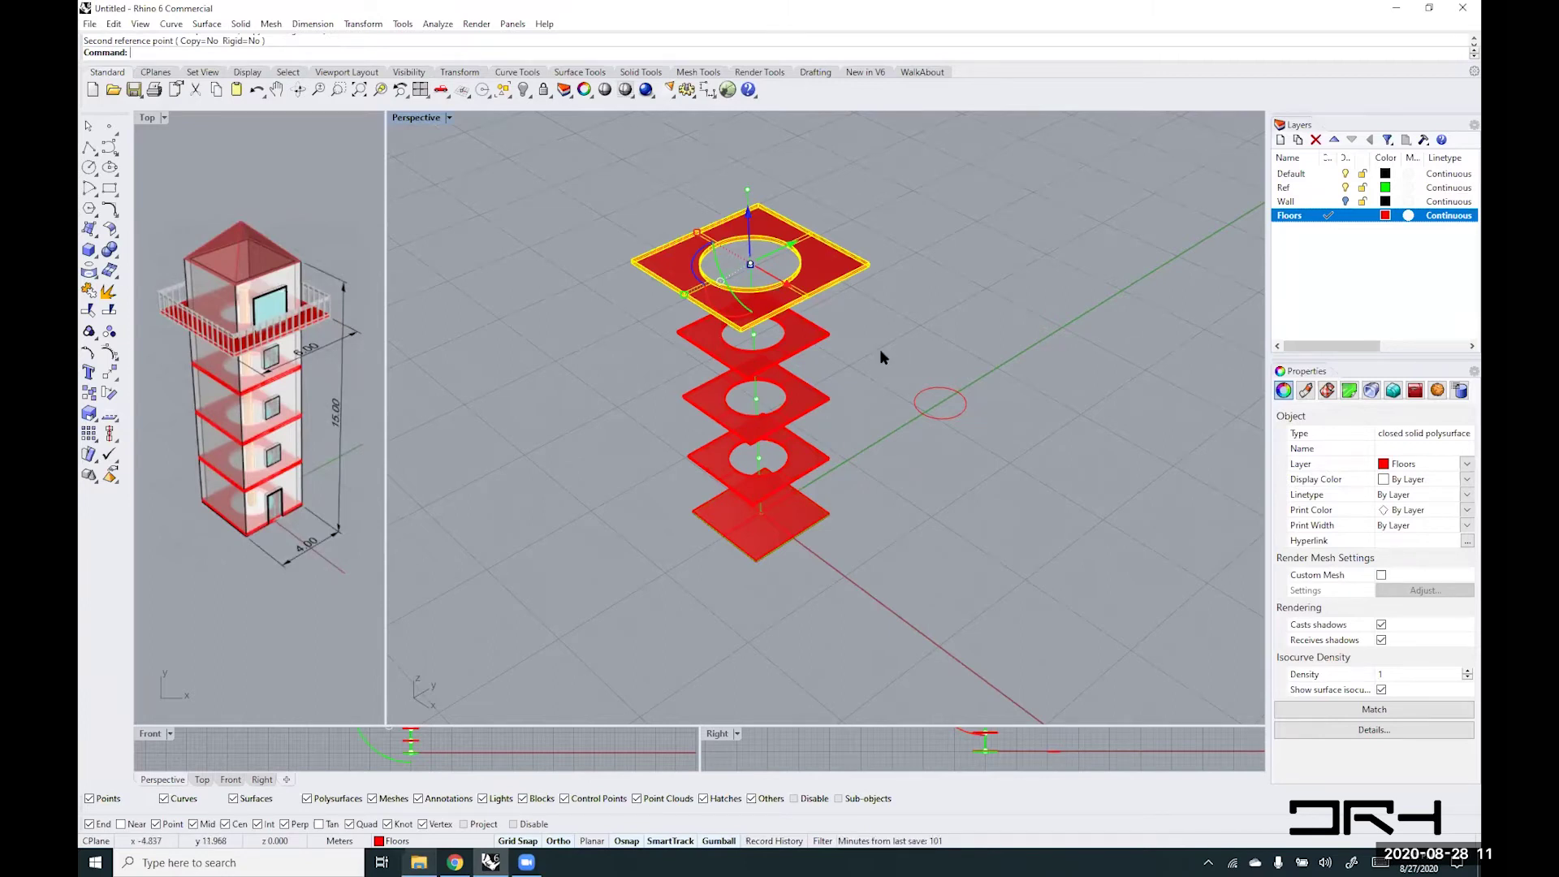
{"action": "key", "text": "ctrl+z"}
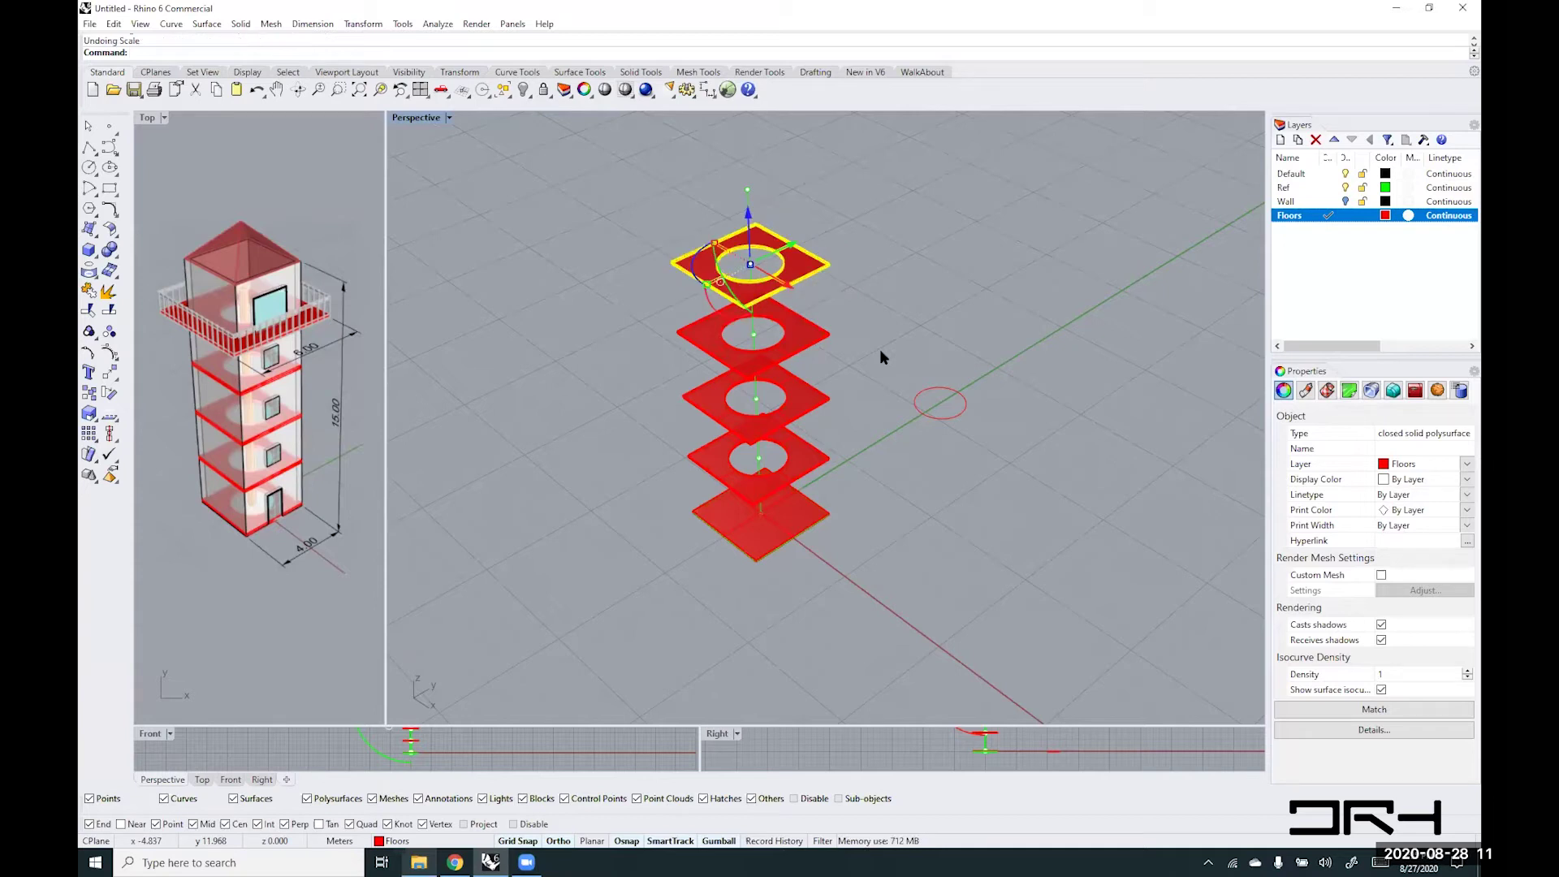
- Delete the topmost floor slab with the circular opening at the 12 m division point
{"action": "left_click", "coordinate": [875, 318]}
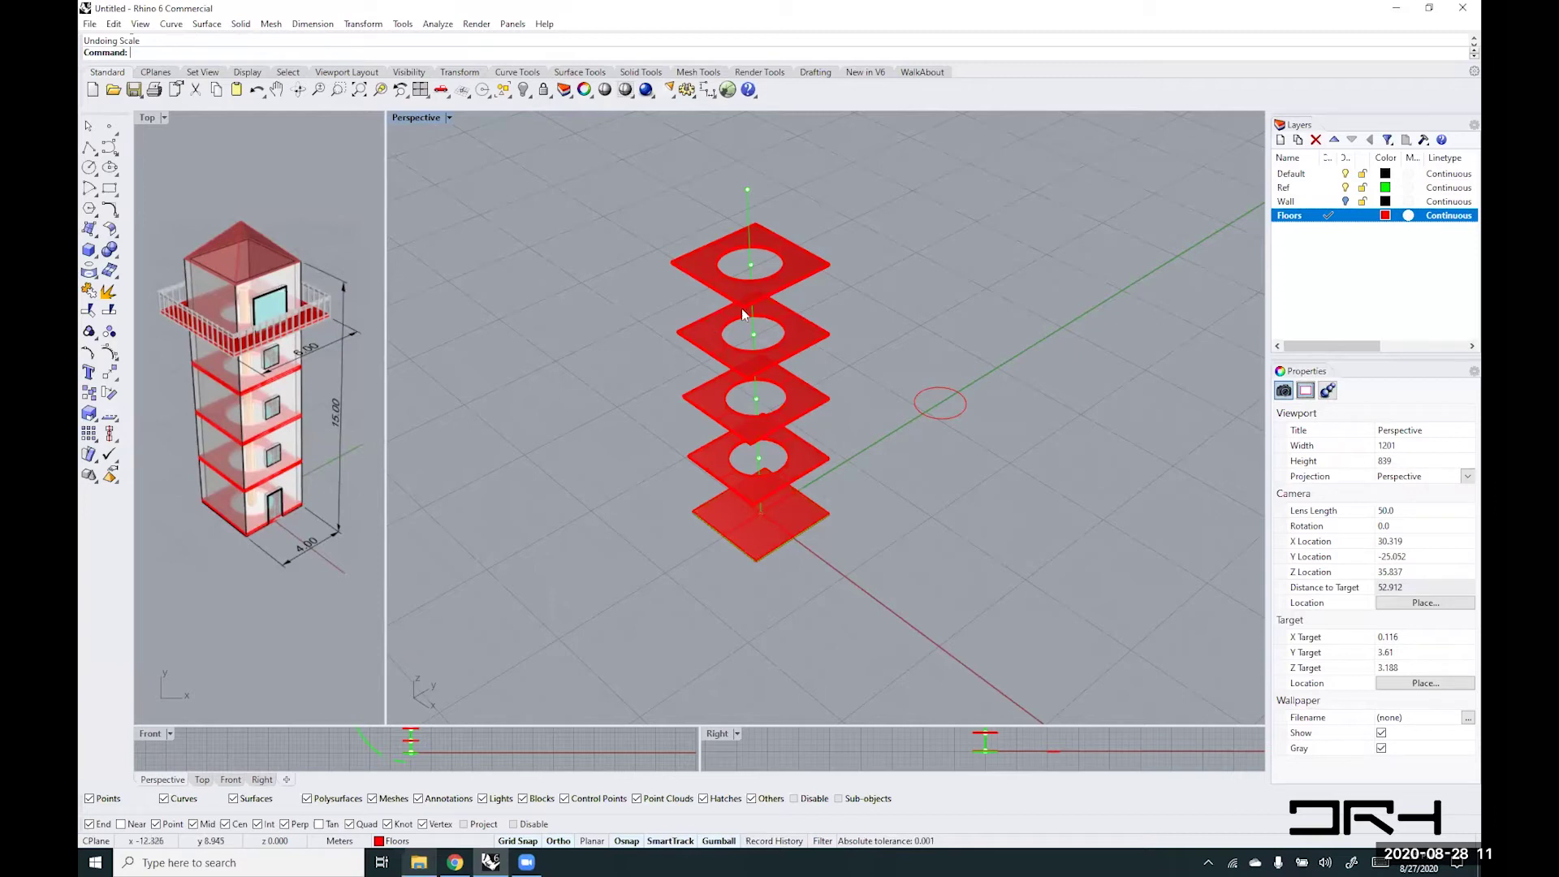
{"action": "left_click", "coordinate": [801, 274]}
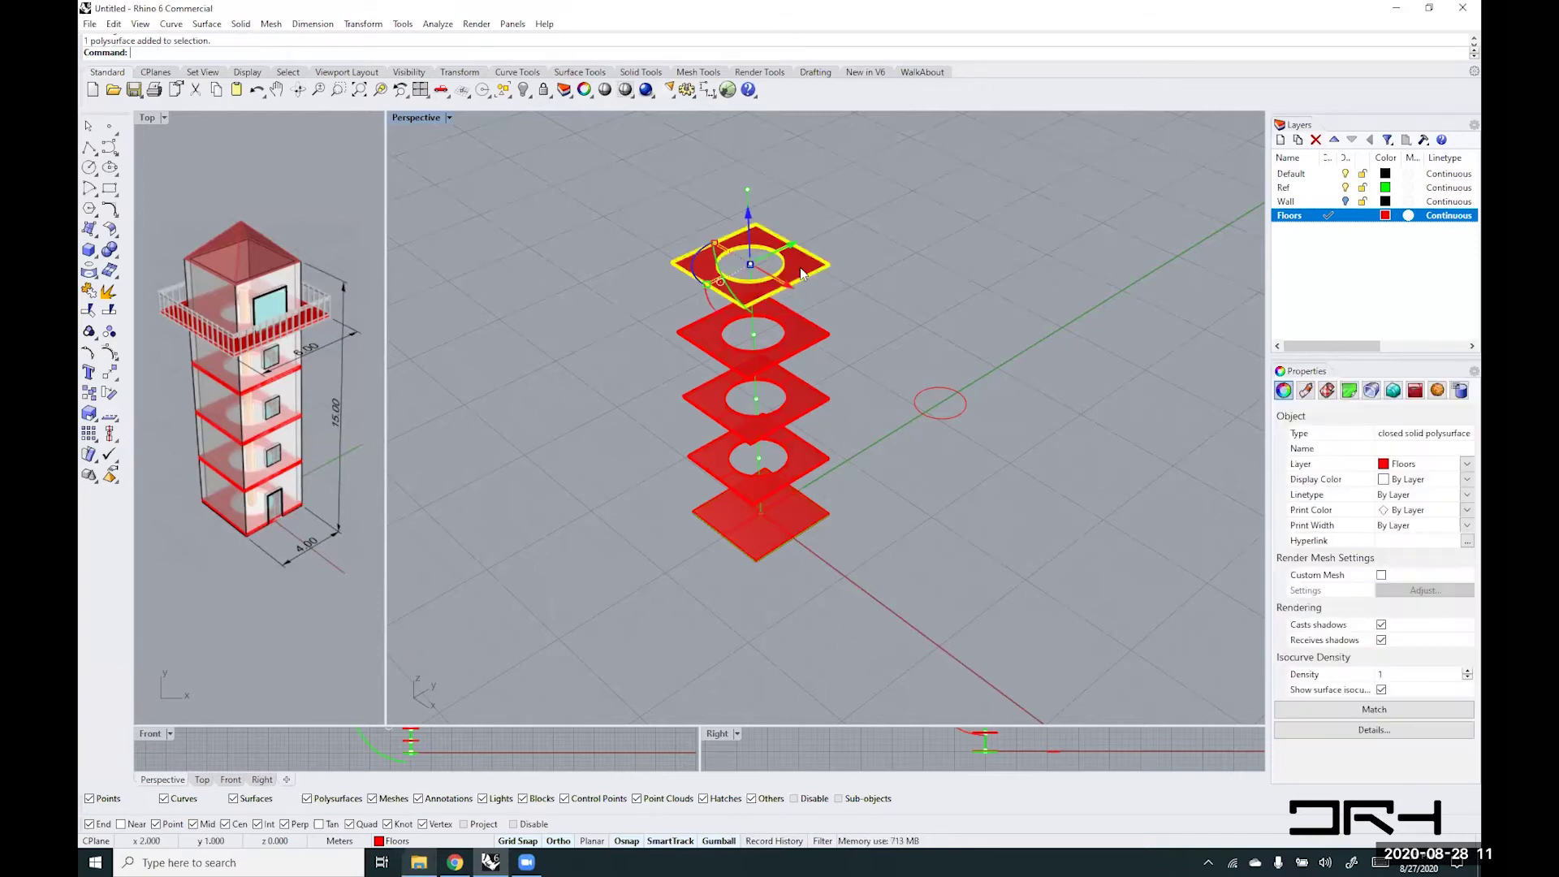
{"action": "key", "text": "Delete"}
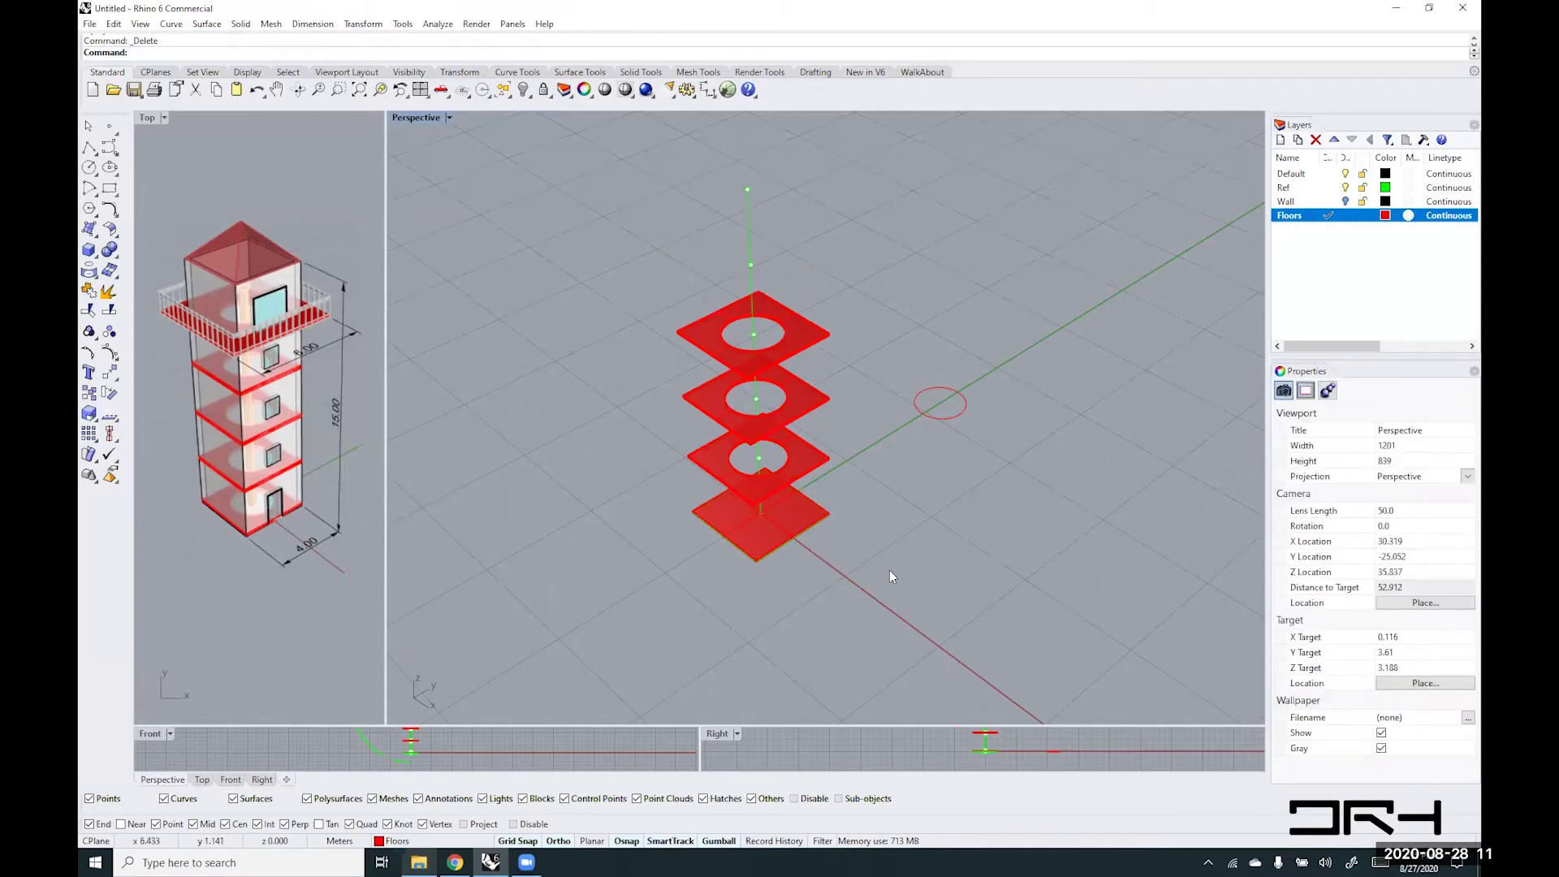
- Assign the loose circle beside the tower to the Ref layer
{"action": "left_click", "coordinate": [944, 419]}
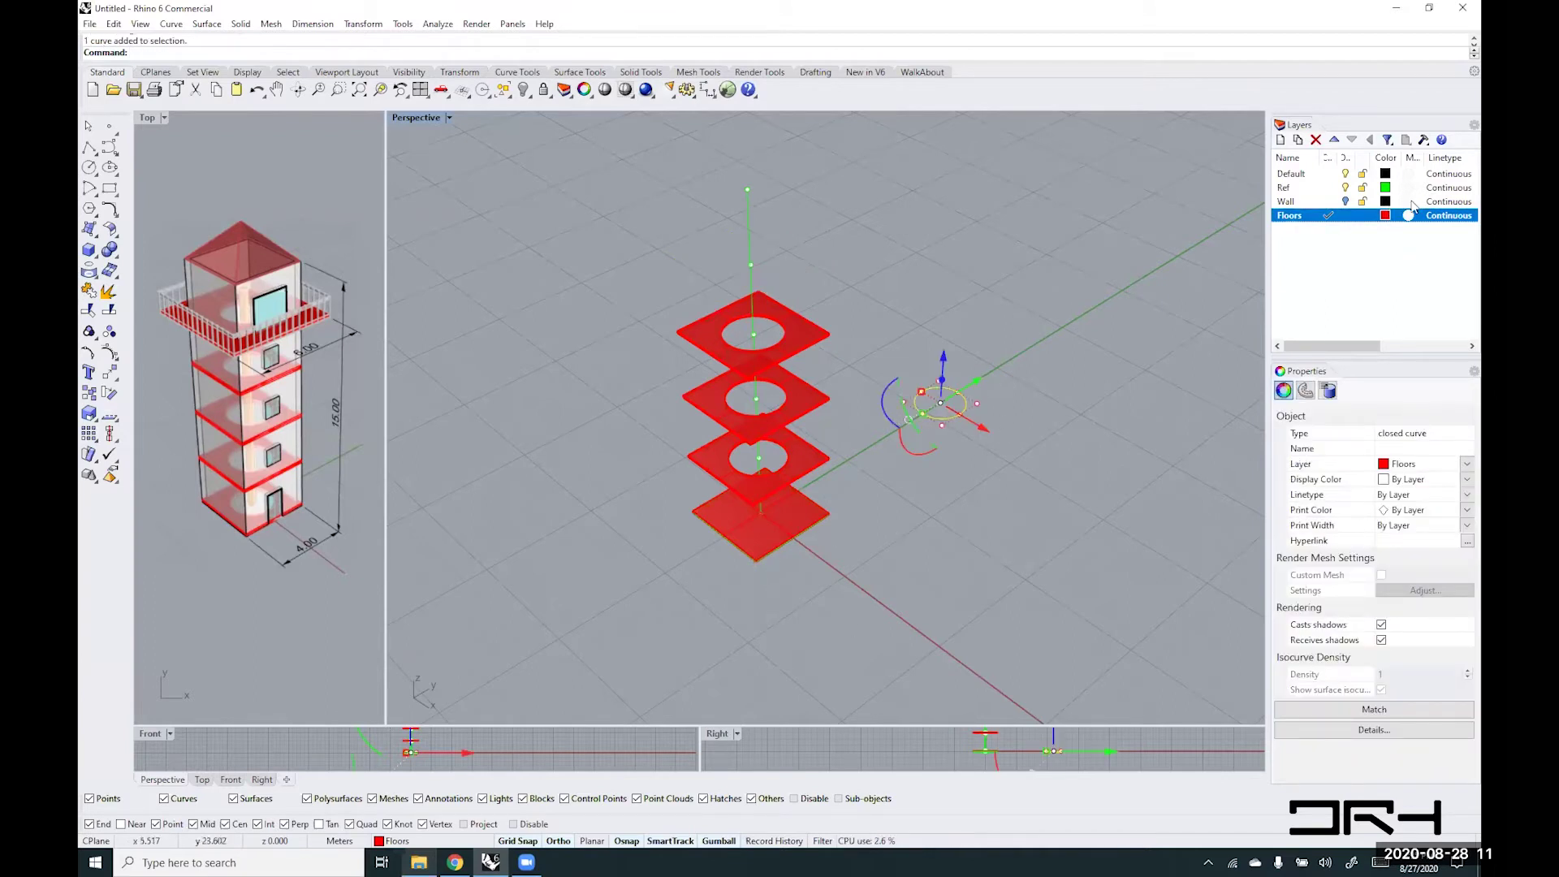
{"action": "left_click", "coordinate": [1467, 464]}
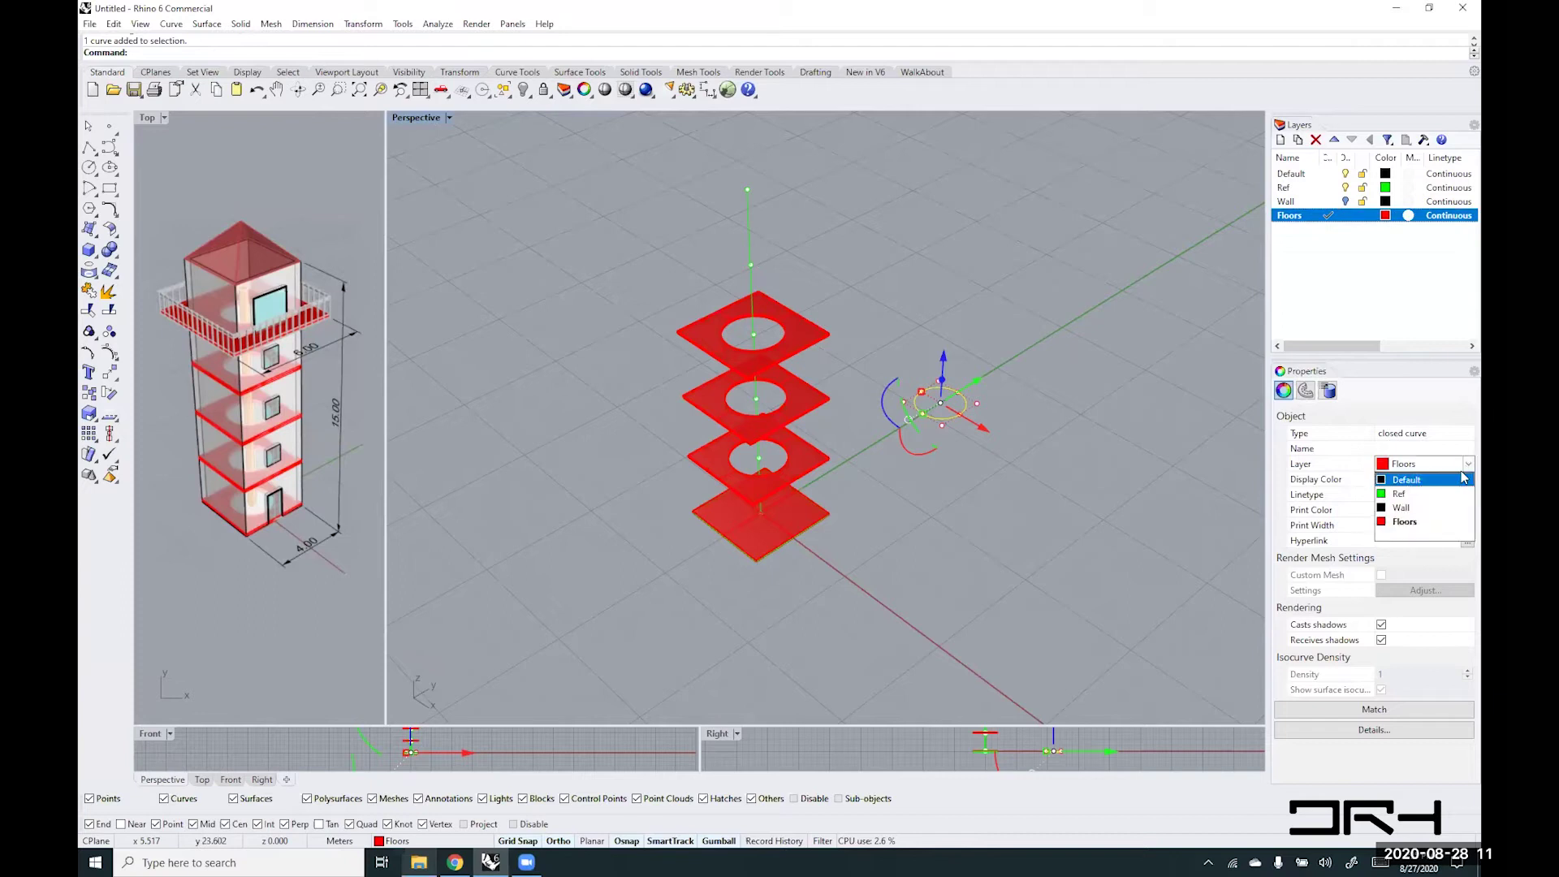
{"action": "left_click", "coordinate": [1409, 485]}
- Move the reference circle from its centre to the origin at the tower's base
{"action": "type", "text": "move"}
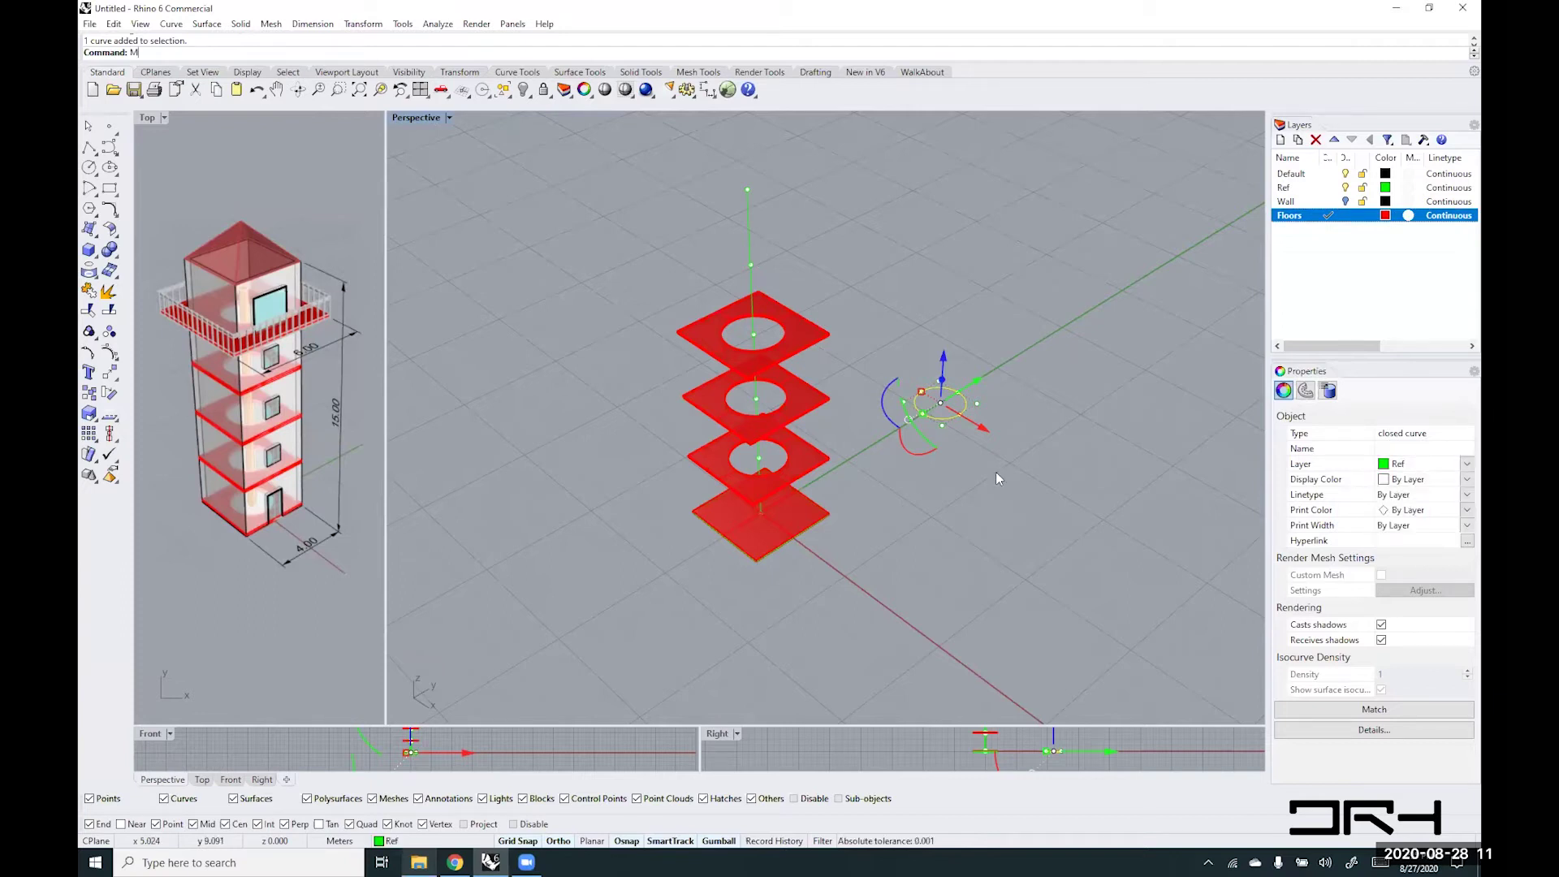
{"action": "key", "text": "Return"}
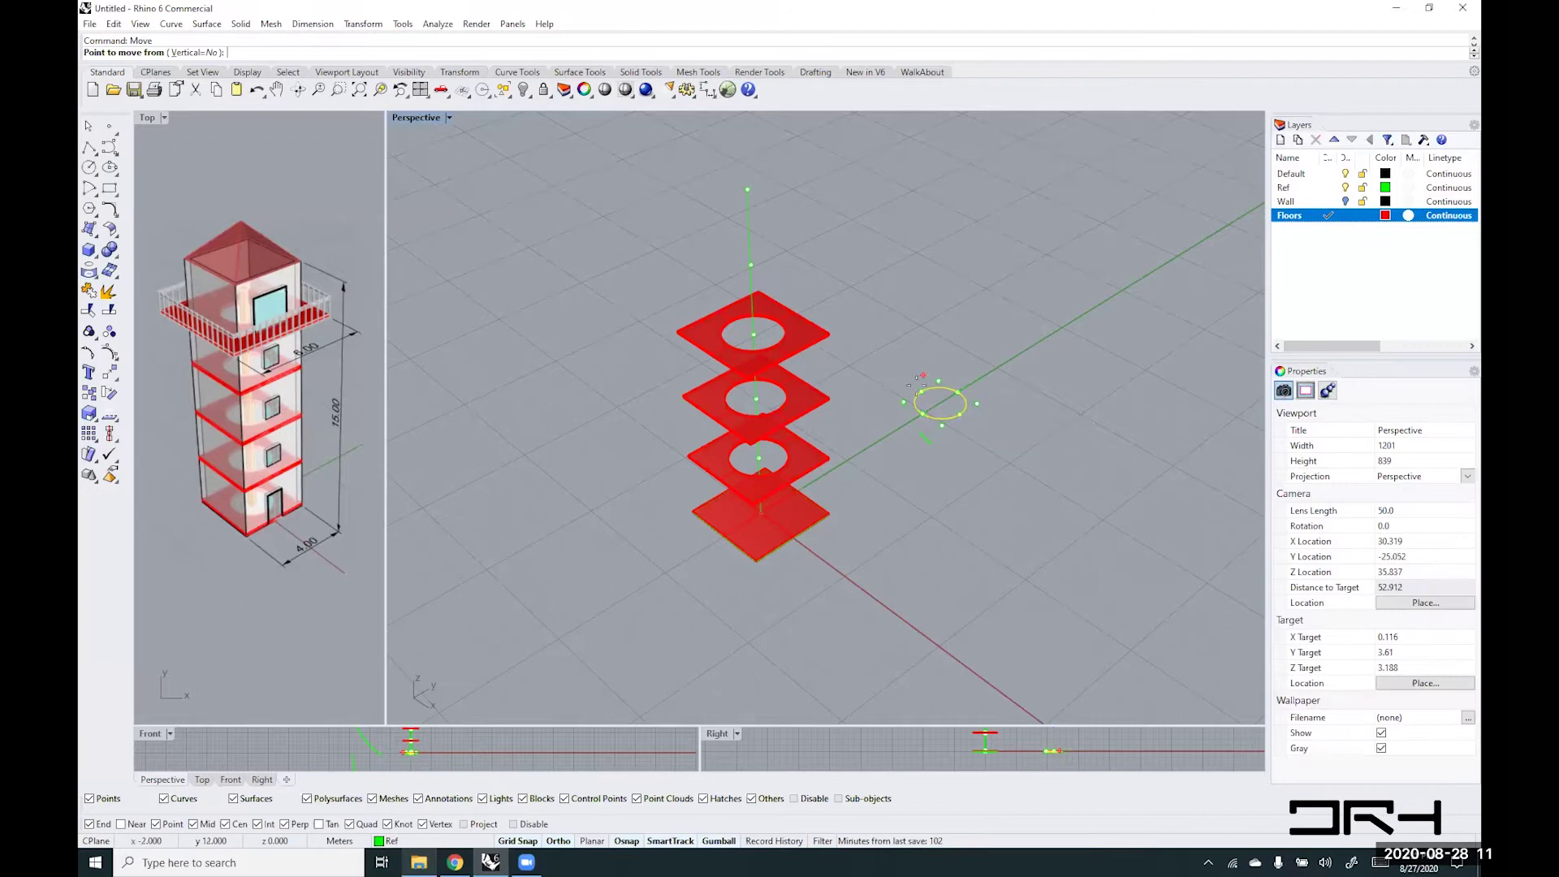
{"action": "left_click", "coordinate": [940, 402]}
{"action": "type", "text": "0"}
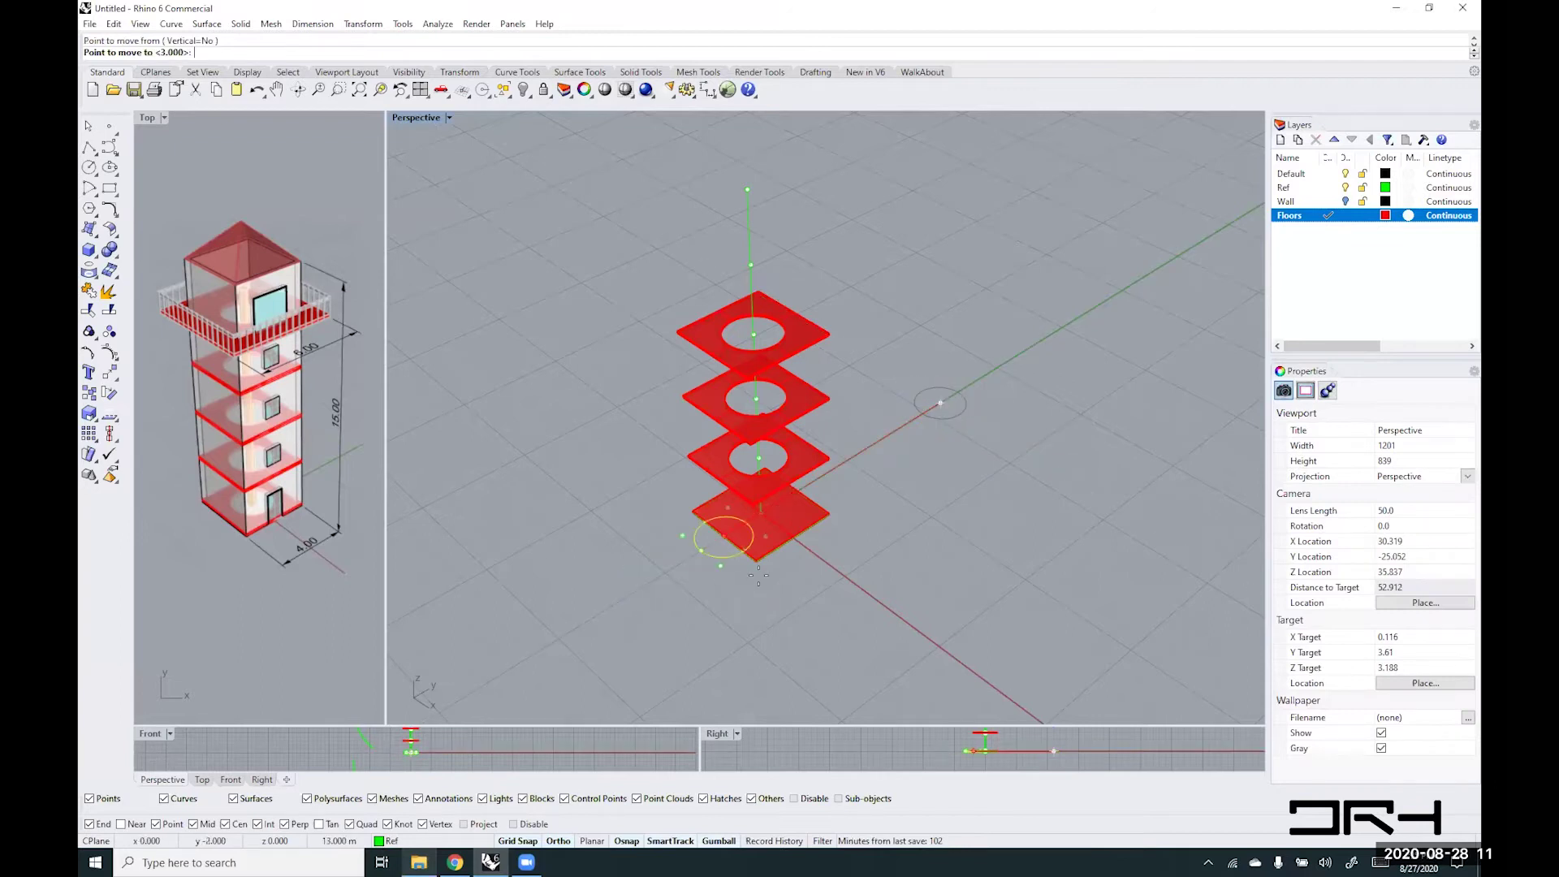
{"action": "key", "text": "Return"}
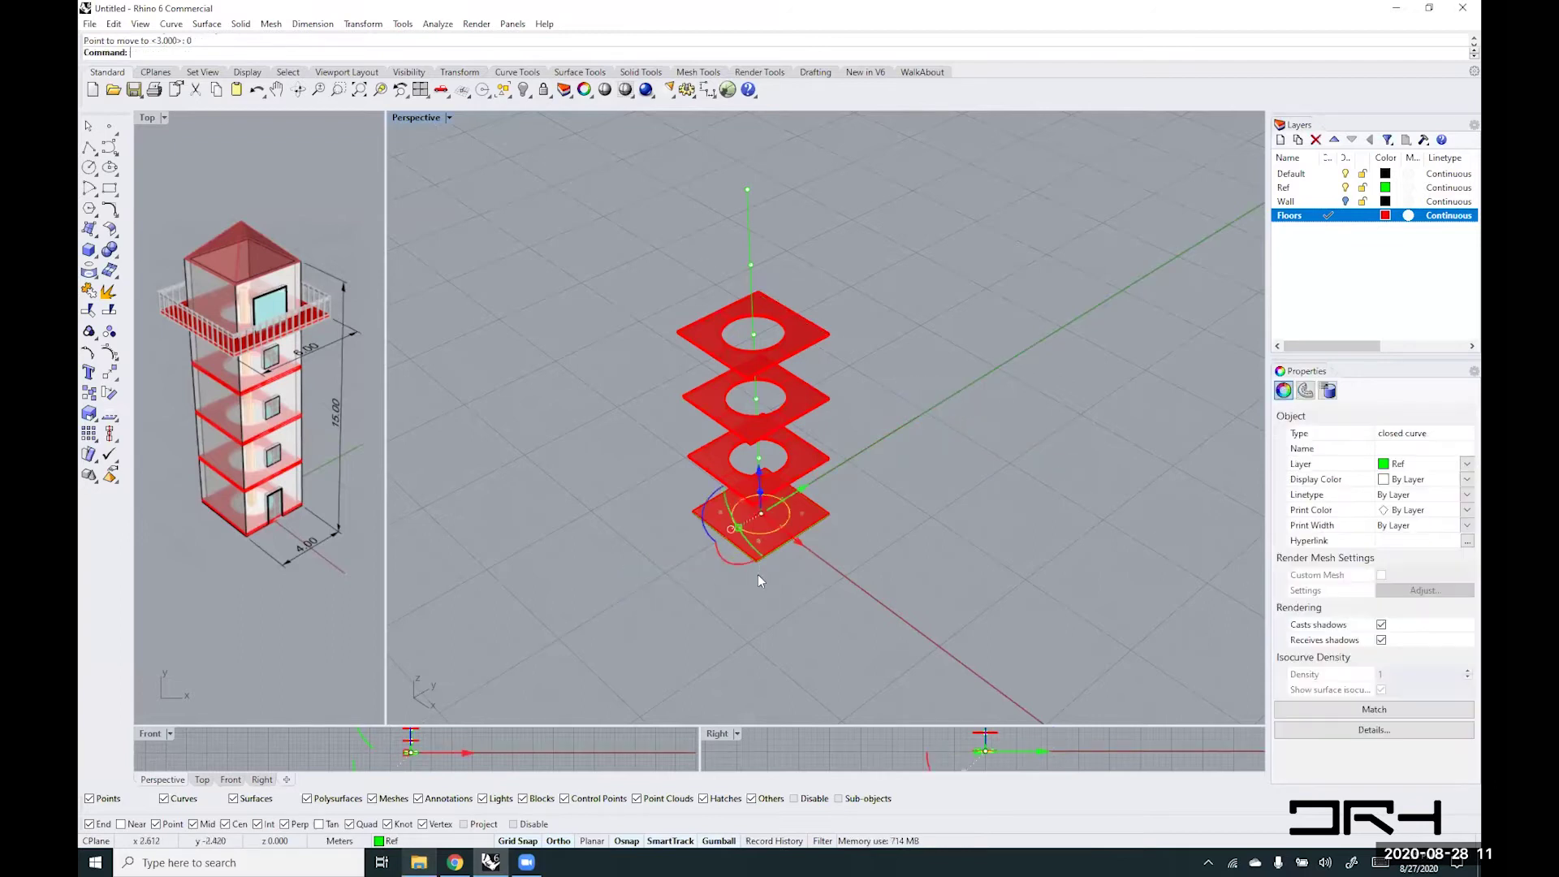
- Copy the base square and circle reference curves from the origin up to the 12 m division point
{"action": "left_click", "coordinate": [824, 580]}
{"action": "left_click", "coordinate": [767, 533]}
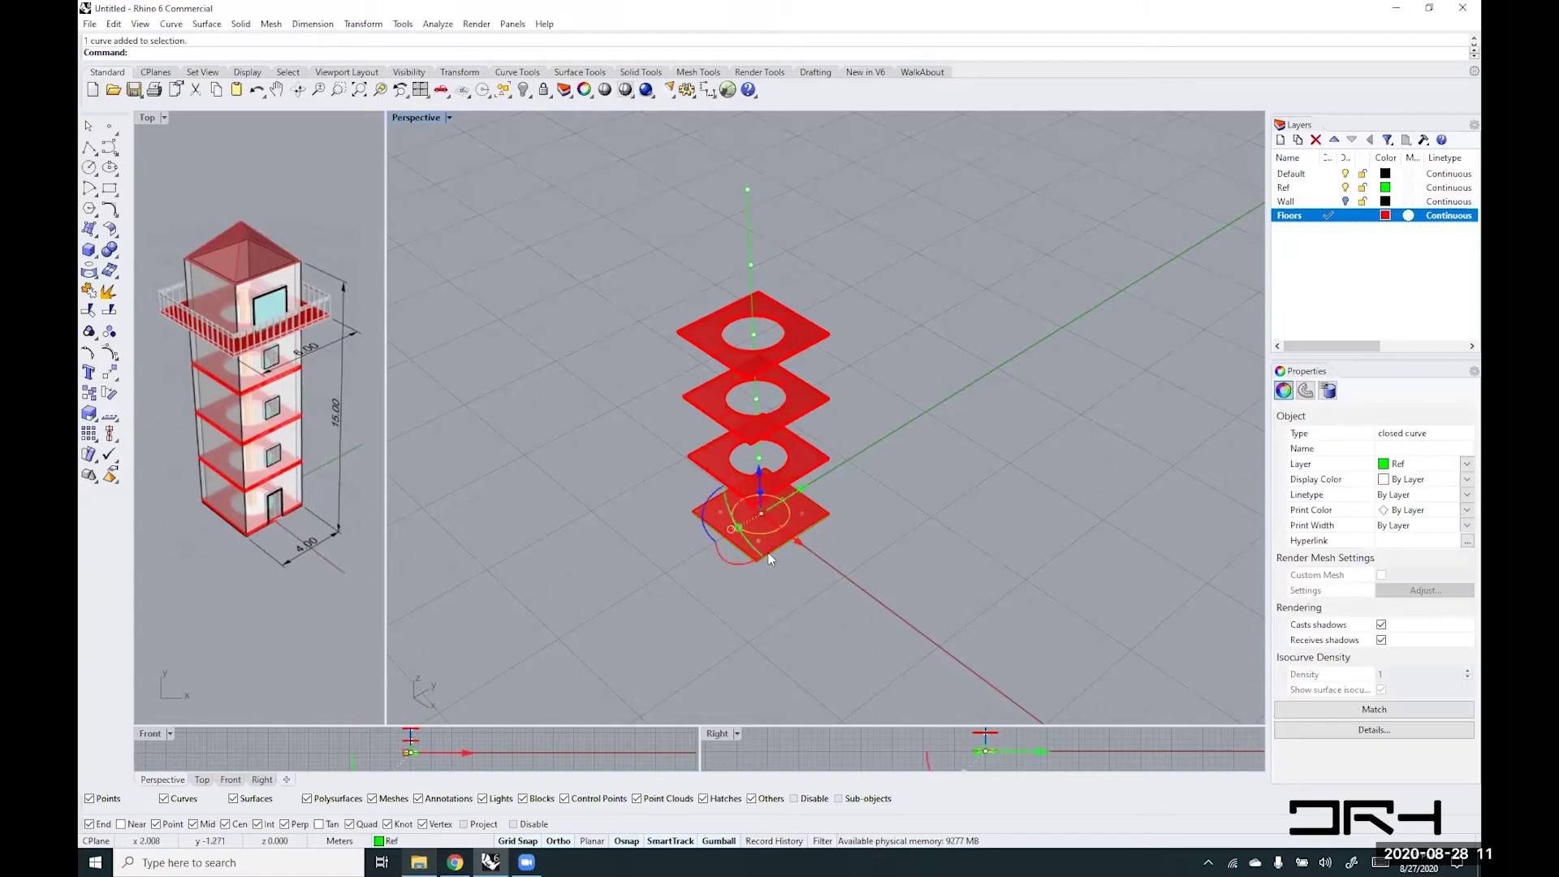
{"action": "left_click", "coordinate": [772, 553]}
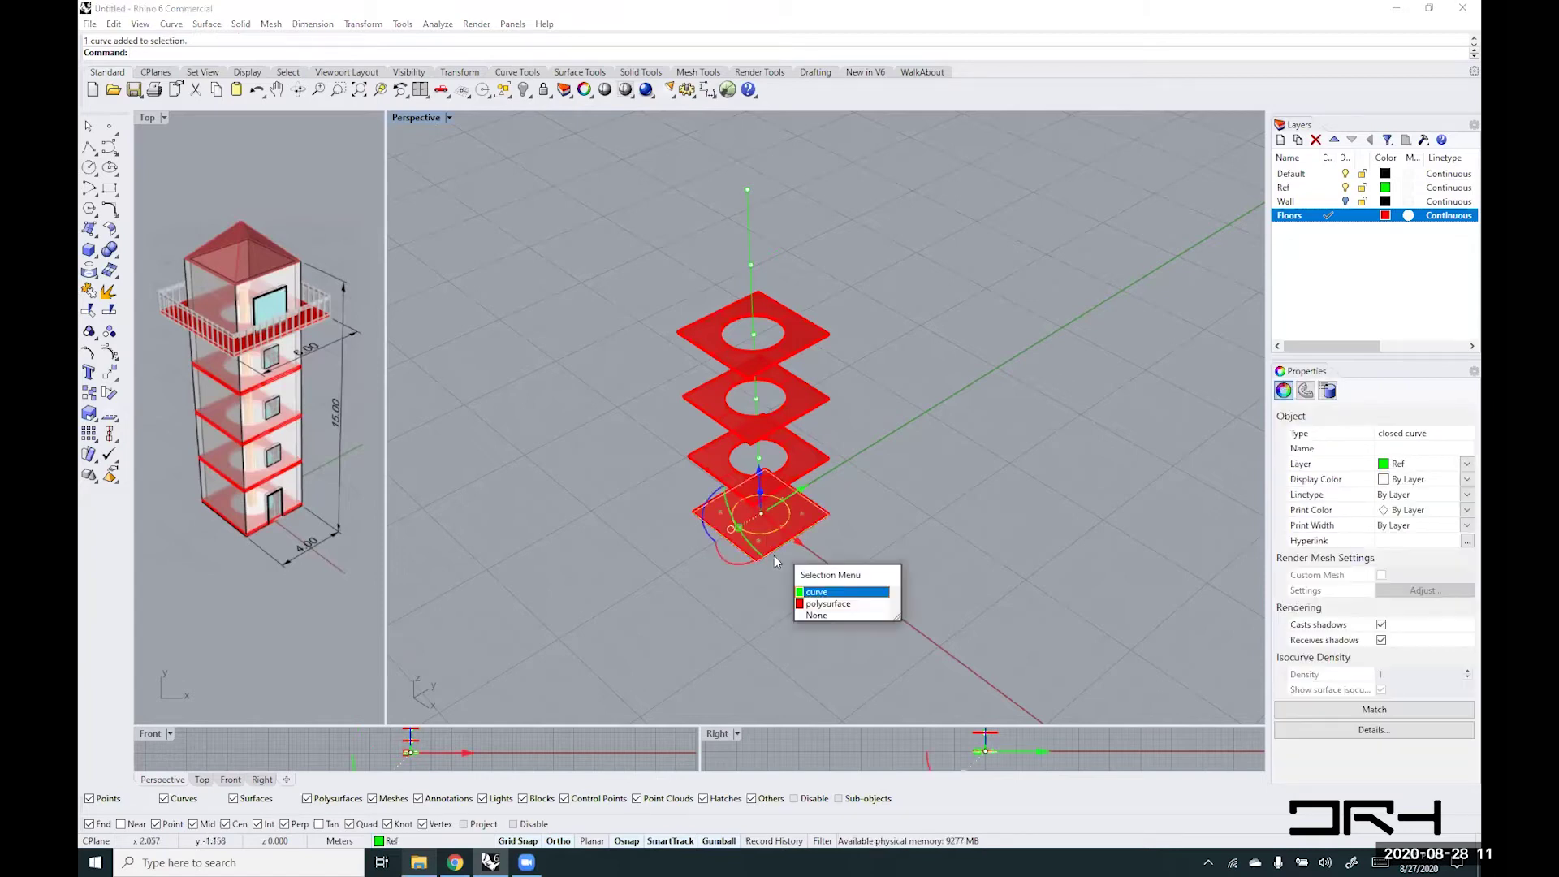
{"action": "left_click", "coordinate": [818, 594]}
{"action": "type", "text": "Copy"}
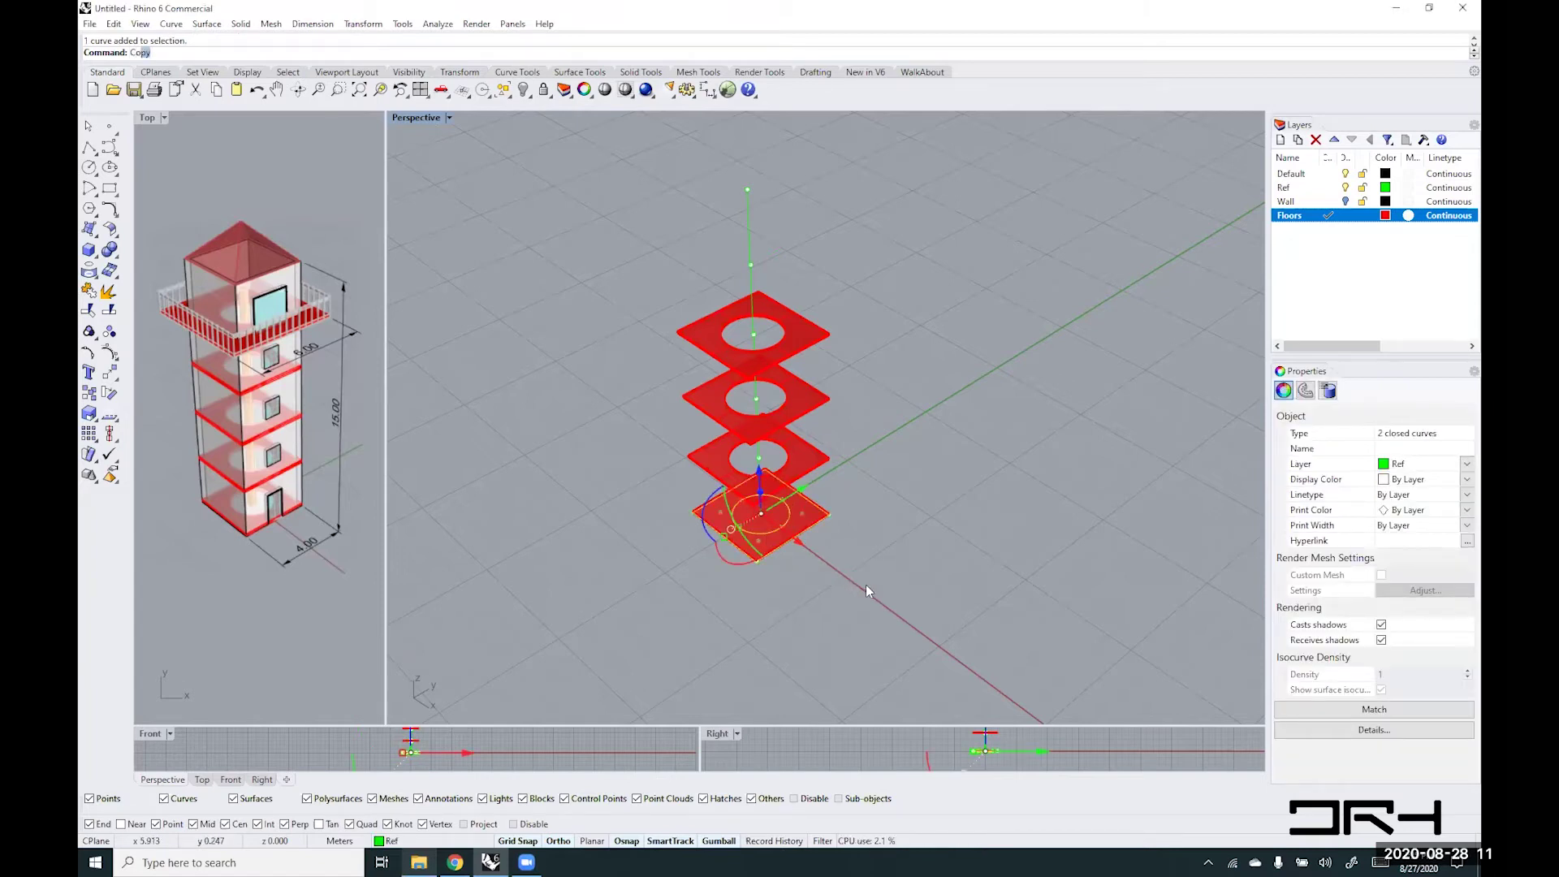
{"action": "key", "text": "Return"}
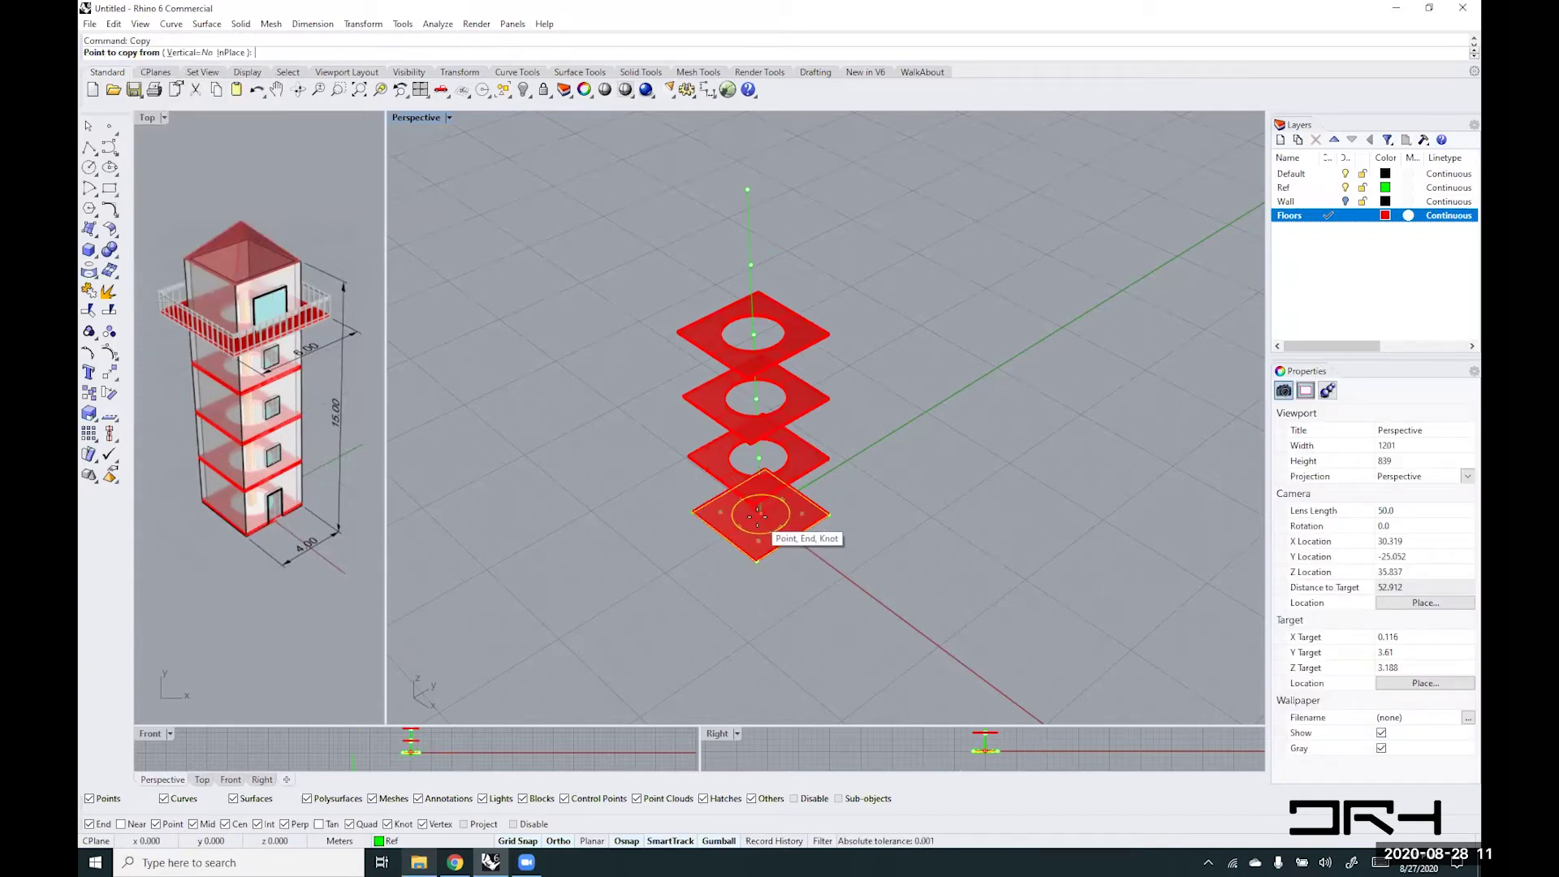
{"action": "type", "text": "0"}
{"action": "key", "text": "Return"}
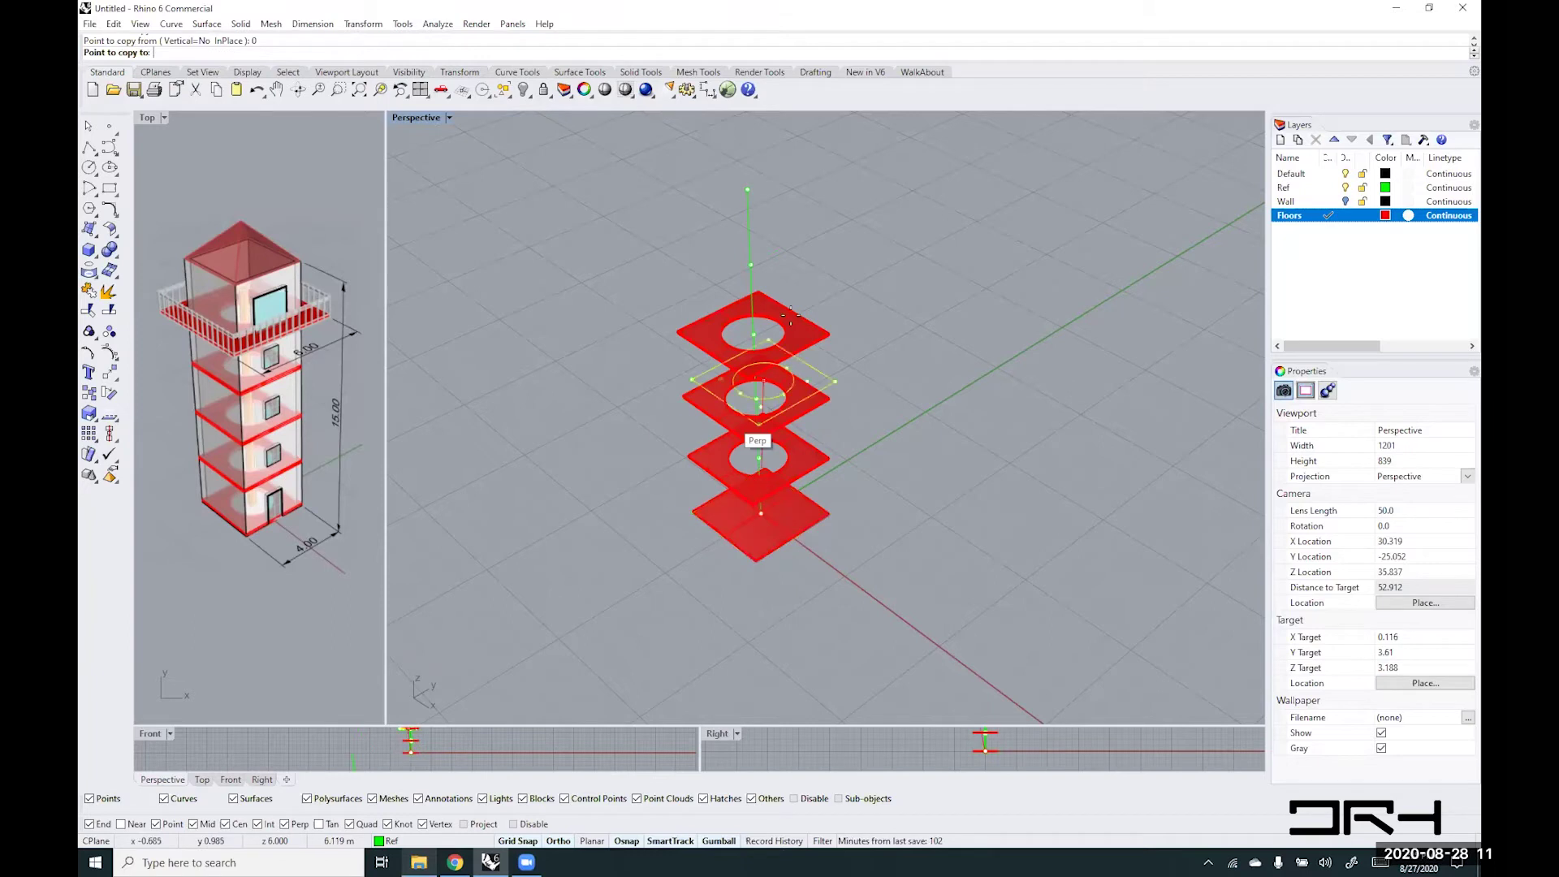
{"action": "left_click", "coordinate": [749, 265]}
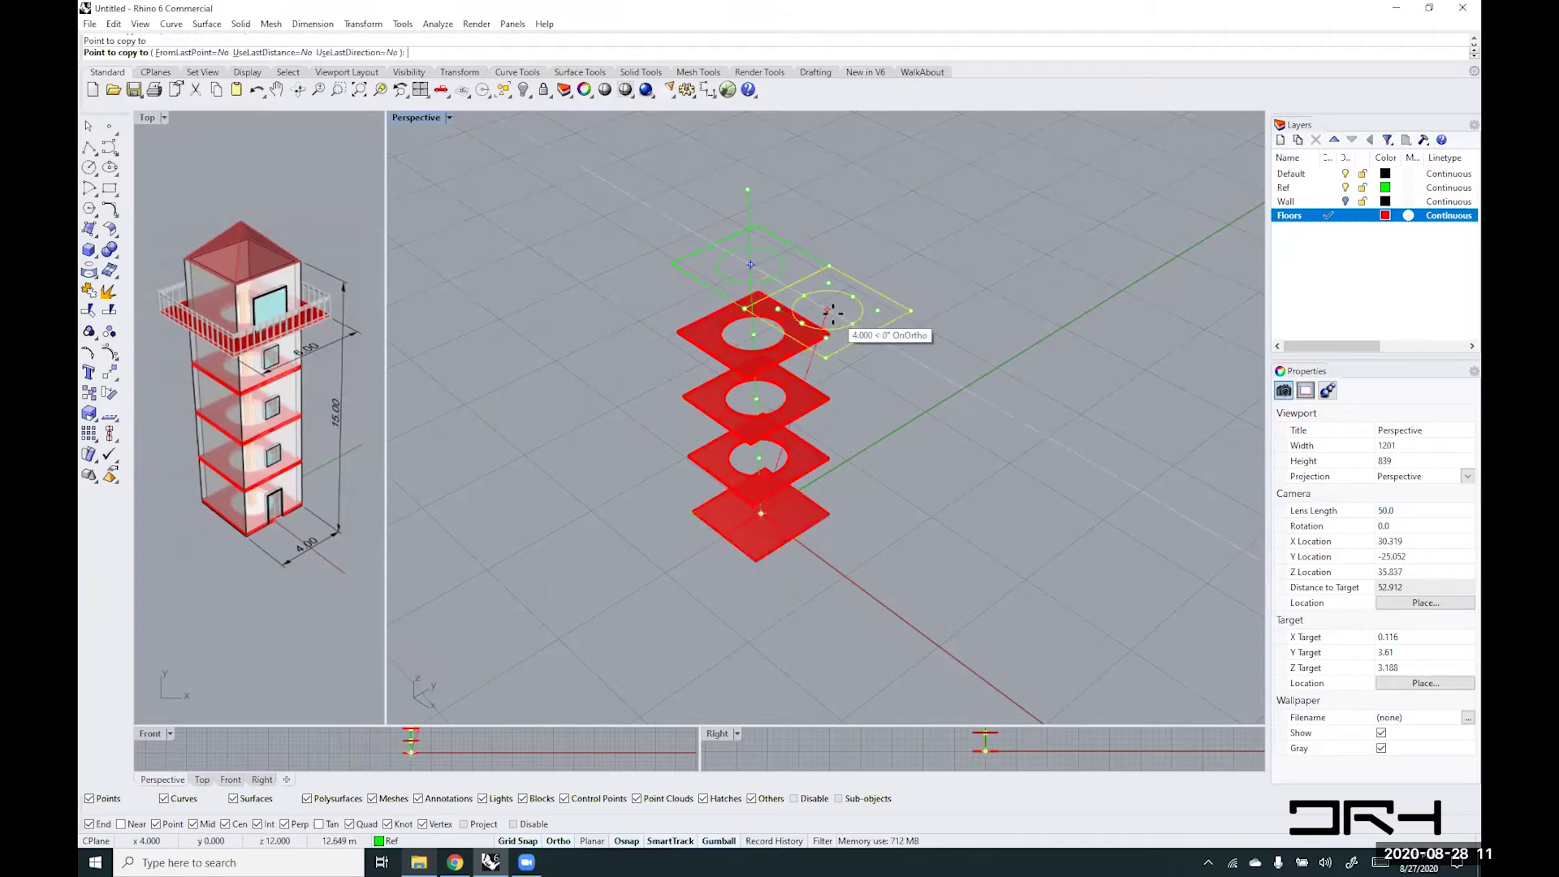
{"action": "key", "text": "Return"}
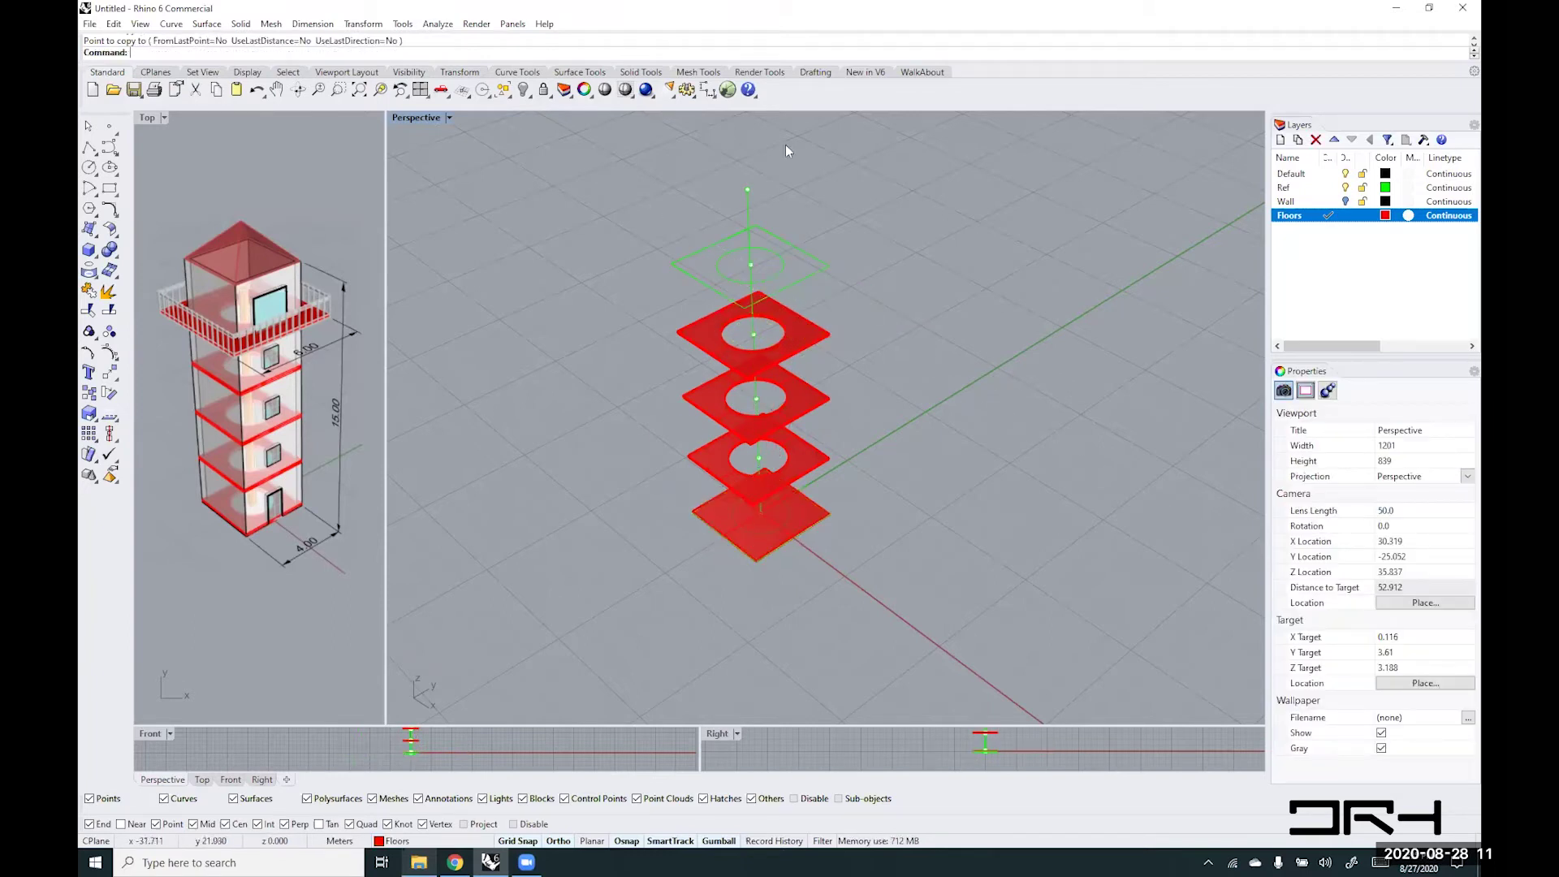
- Delete the copied square outline at the 12 m level and make Ref the current layer
{"action": "scroll", "coordinate": [753, 237], "scroll_direction": "up", "scroll_amount": 2}
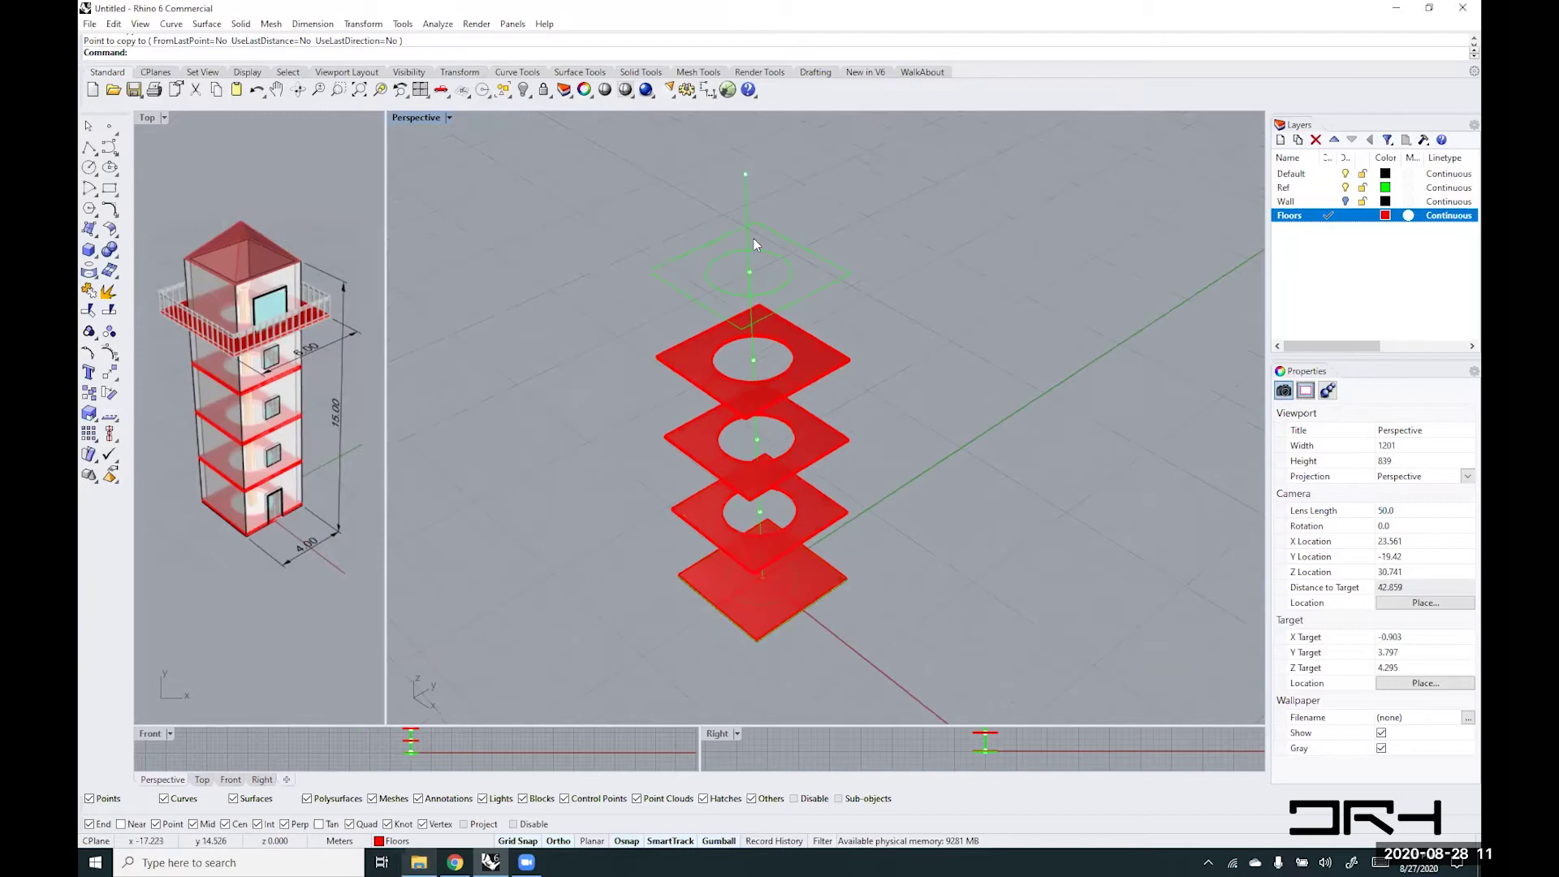
{"action": "left_click", "coordinate": [836, 280]}
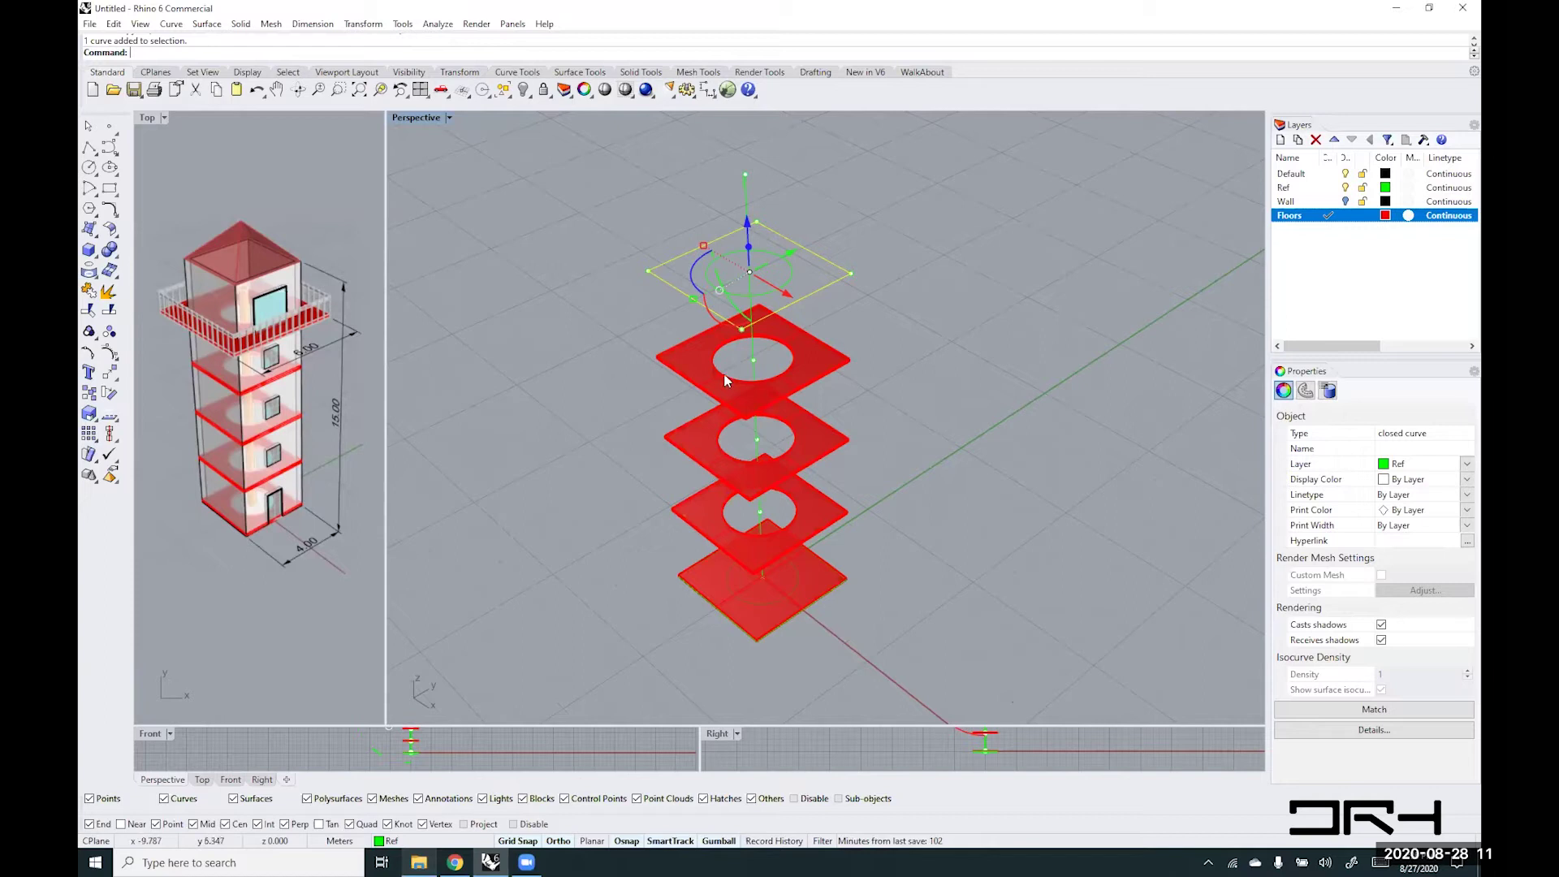
{"action": "left_click", "coordinate": [890, 307]}
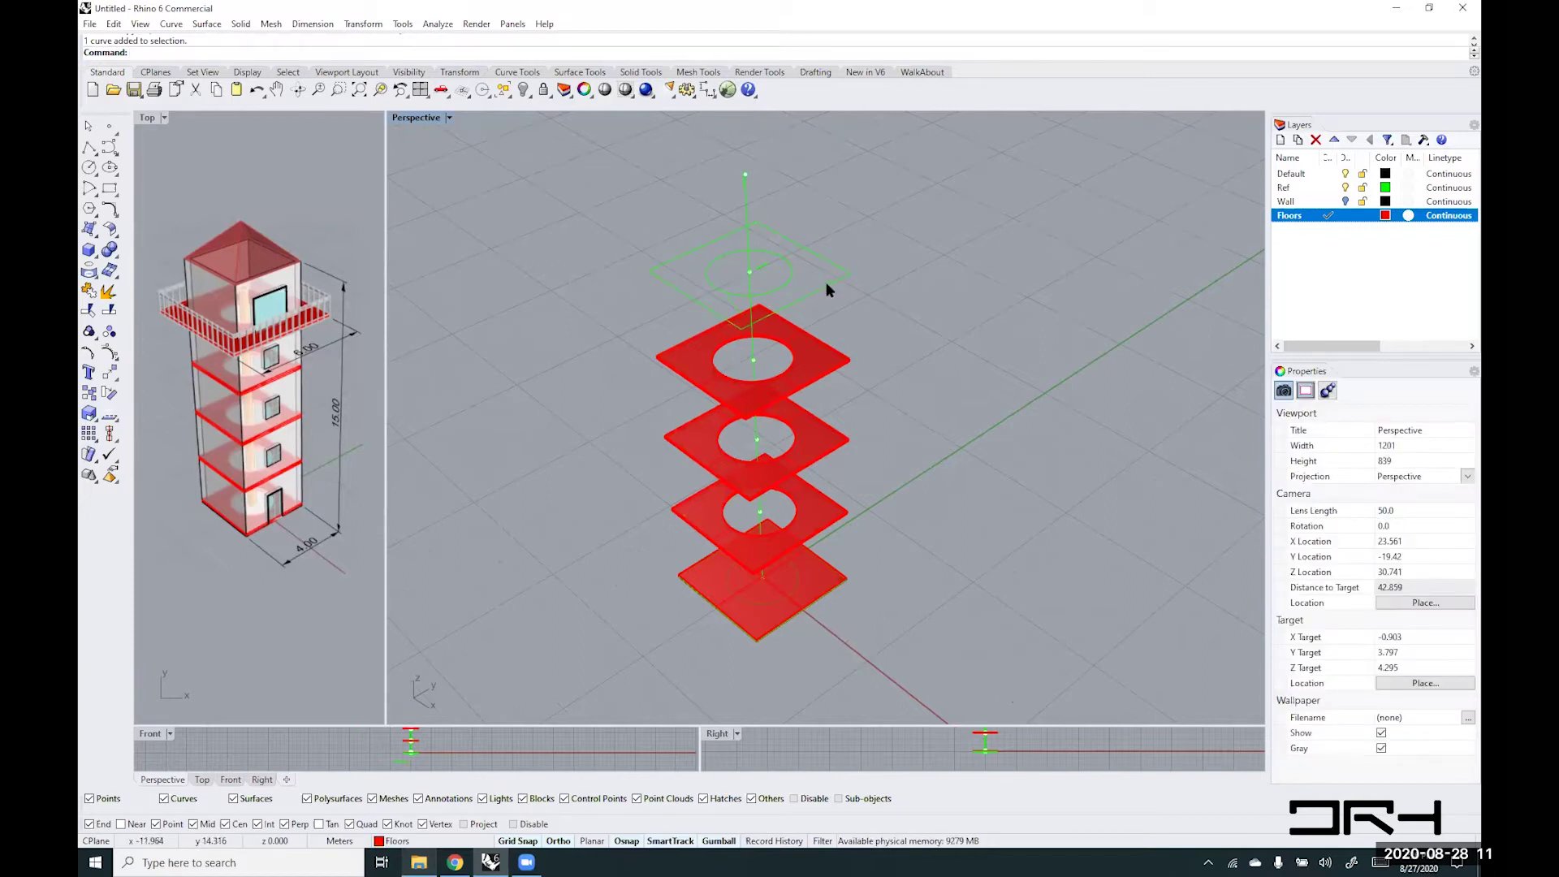
{"action": "left_click", "coordinate": [827, 289]}
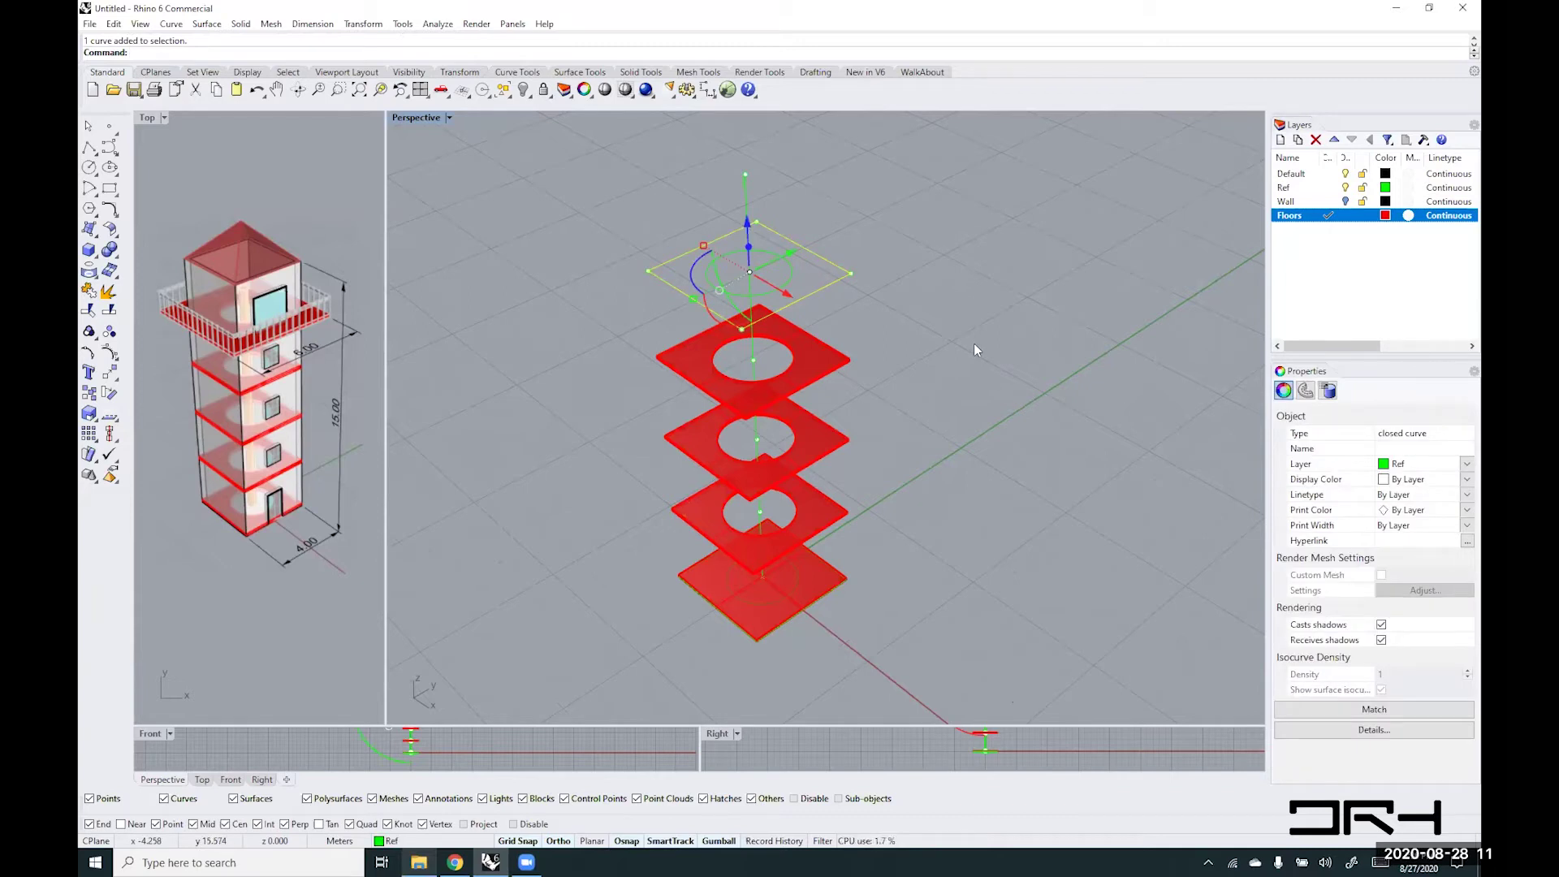
{"action": "key", "text": "Delete"}
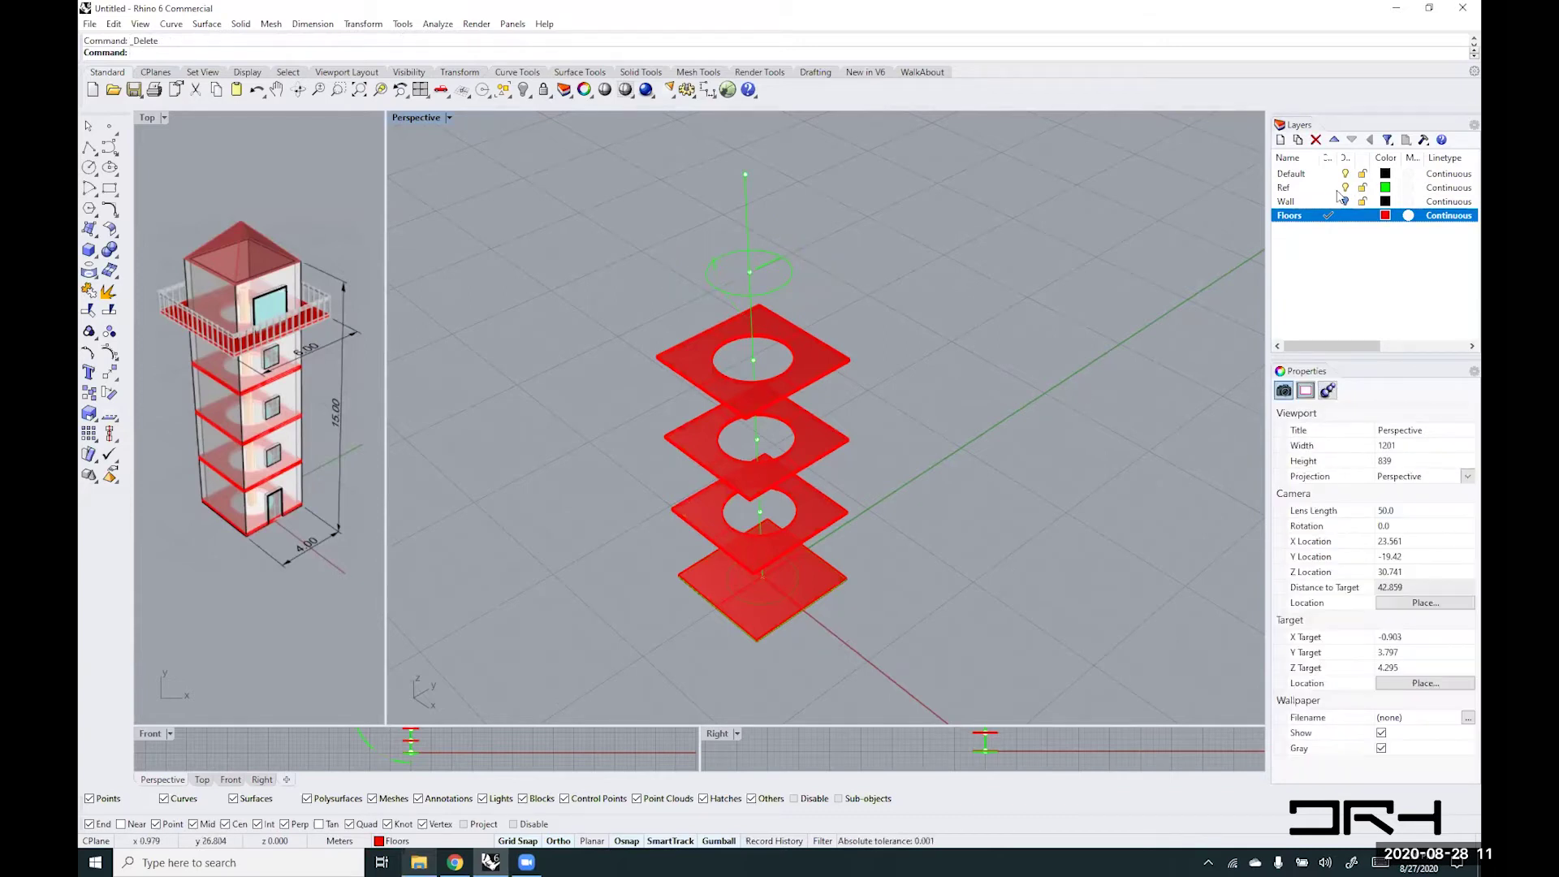
{"action": "left_click", "coordinate": [1329, 188]}
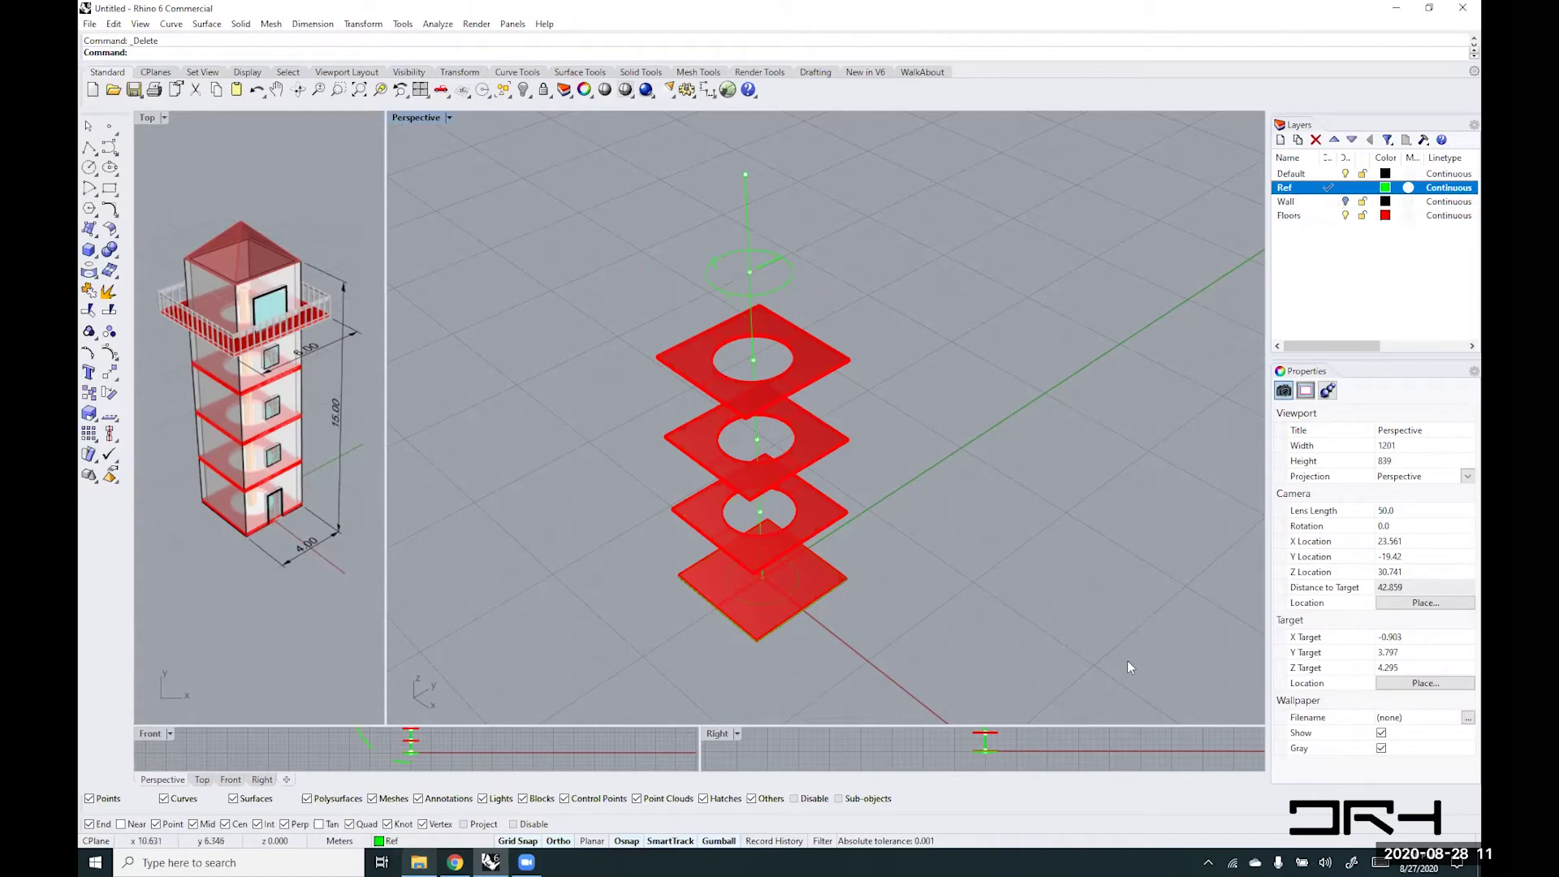
{"action": "type", "text": "Rectangle"}
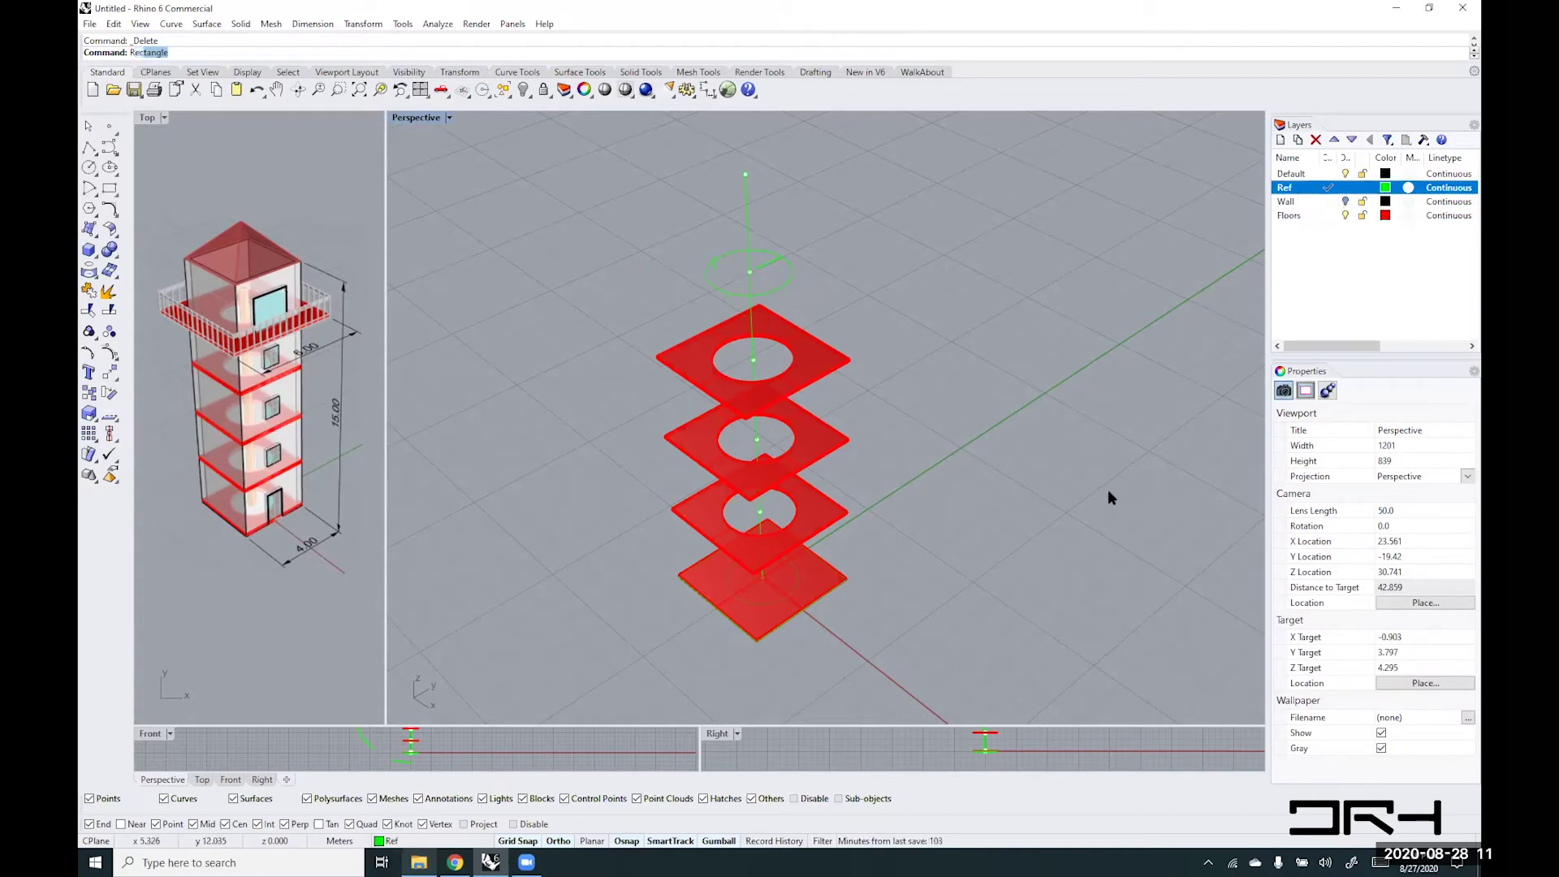
{"action": "key", "text": "Return"}
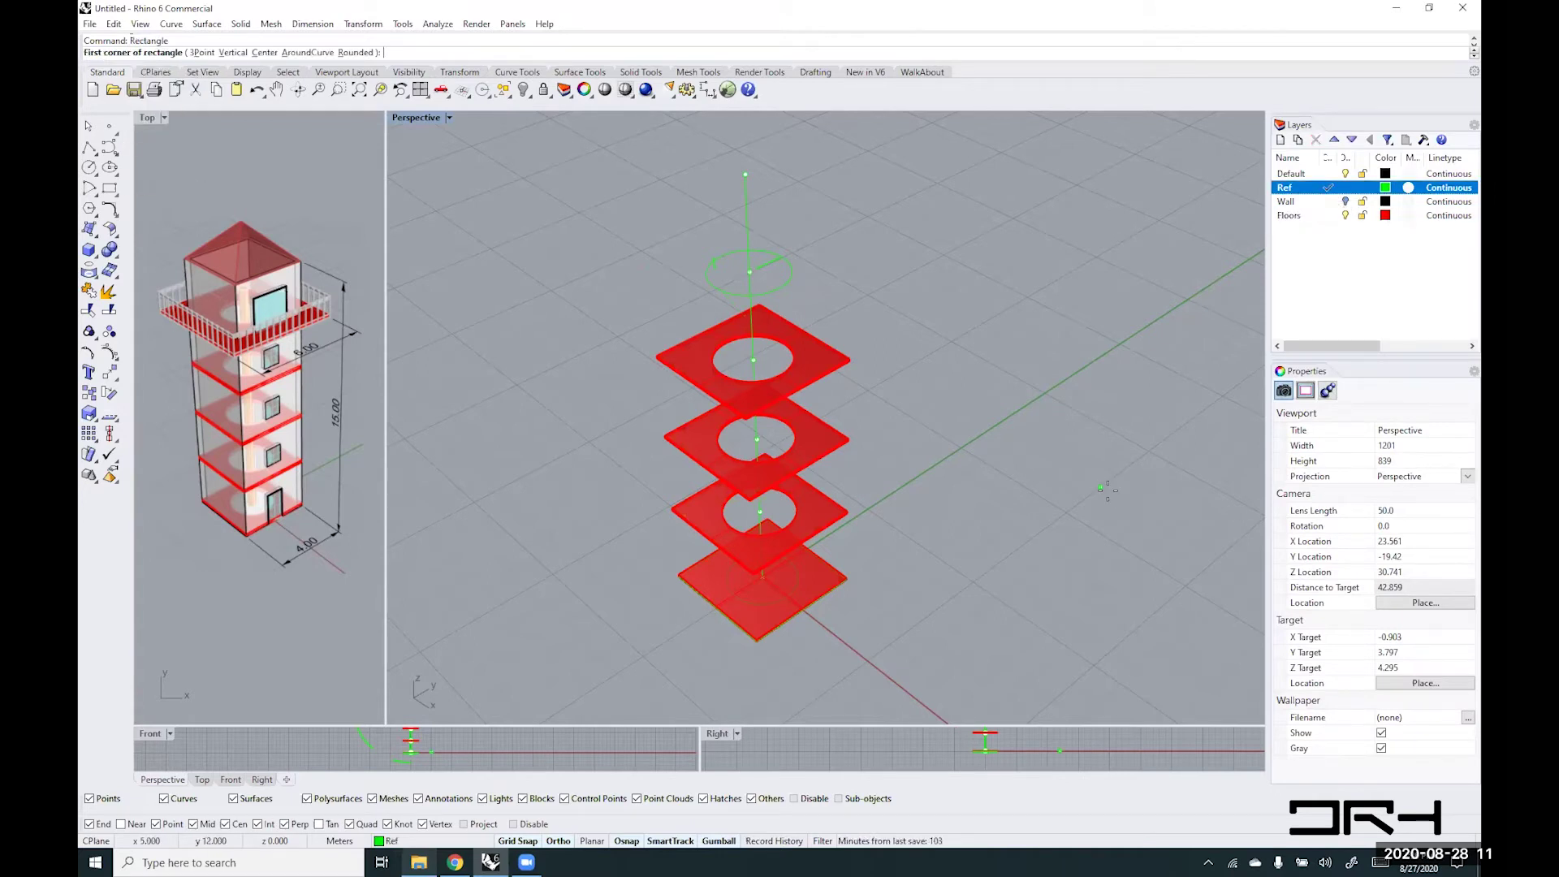
{"action": "left_click", "coordinate": [750, 272]}
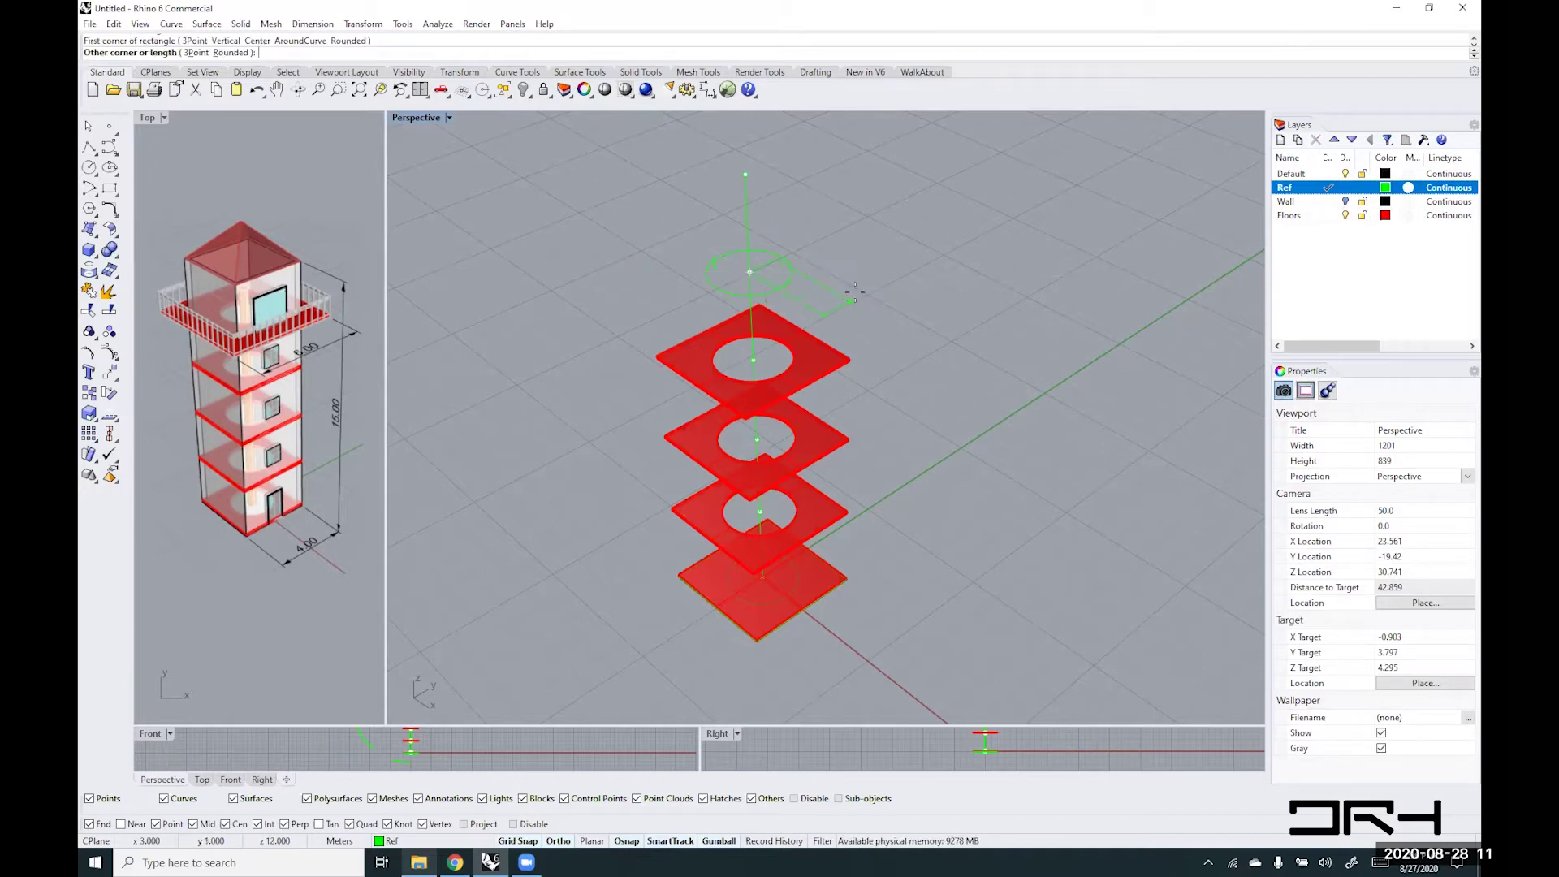
{"action": "key", "text": "Escape"}
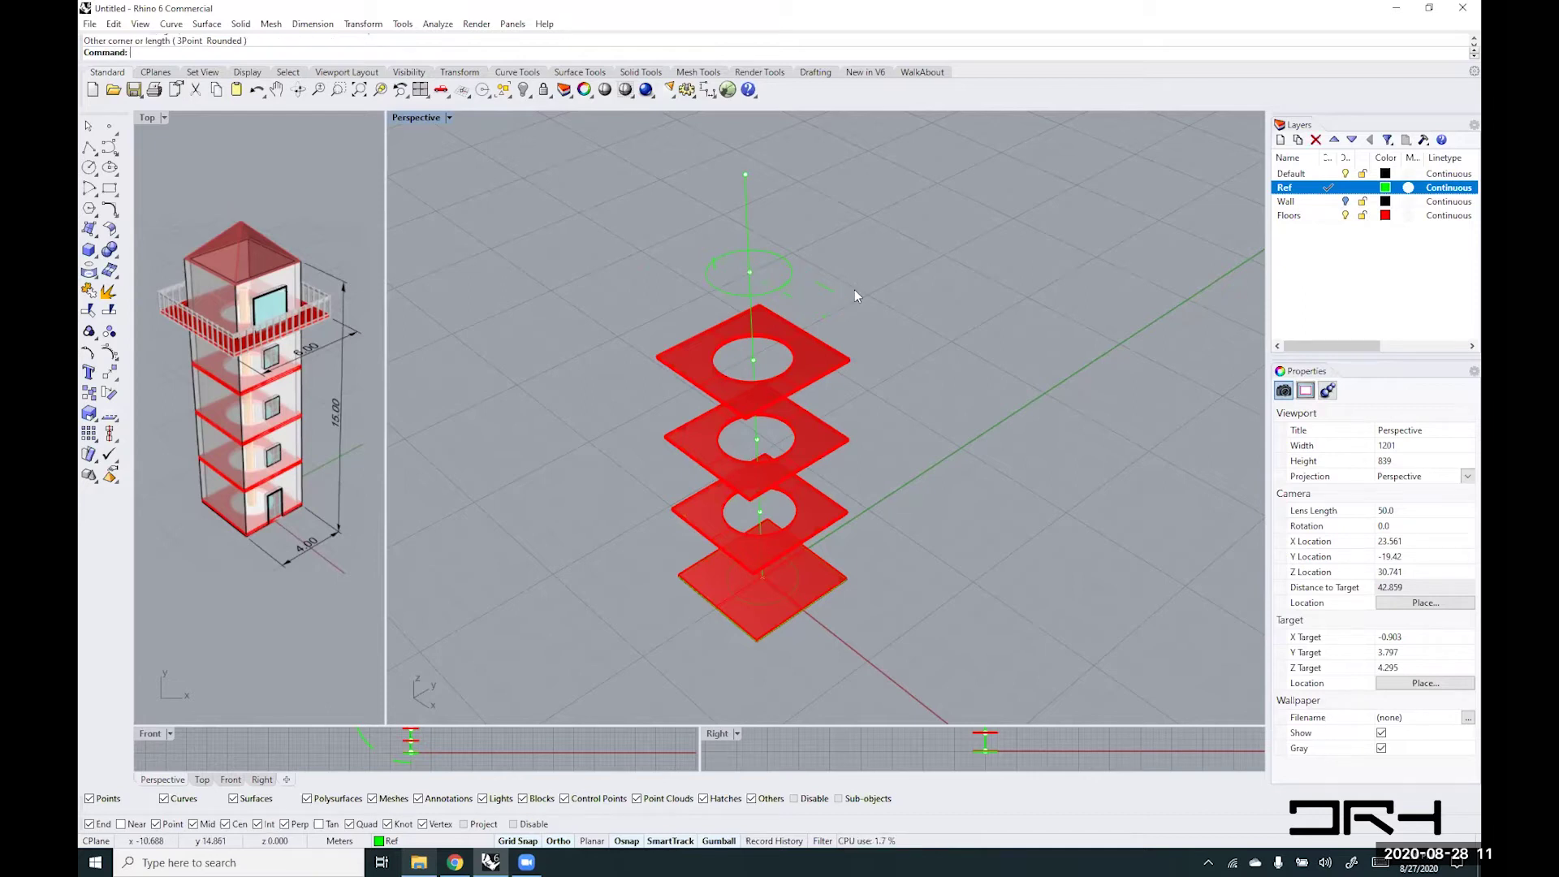
- Draw a 6 by 6 m rectangle from its center at the 12 m division point, around the copied circle
{"action": "key", "text": "Return"}
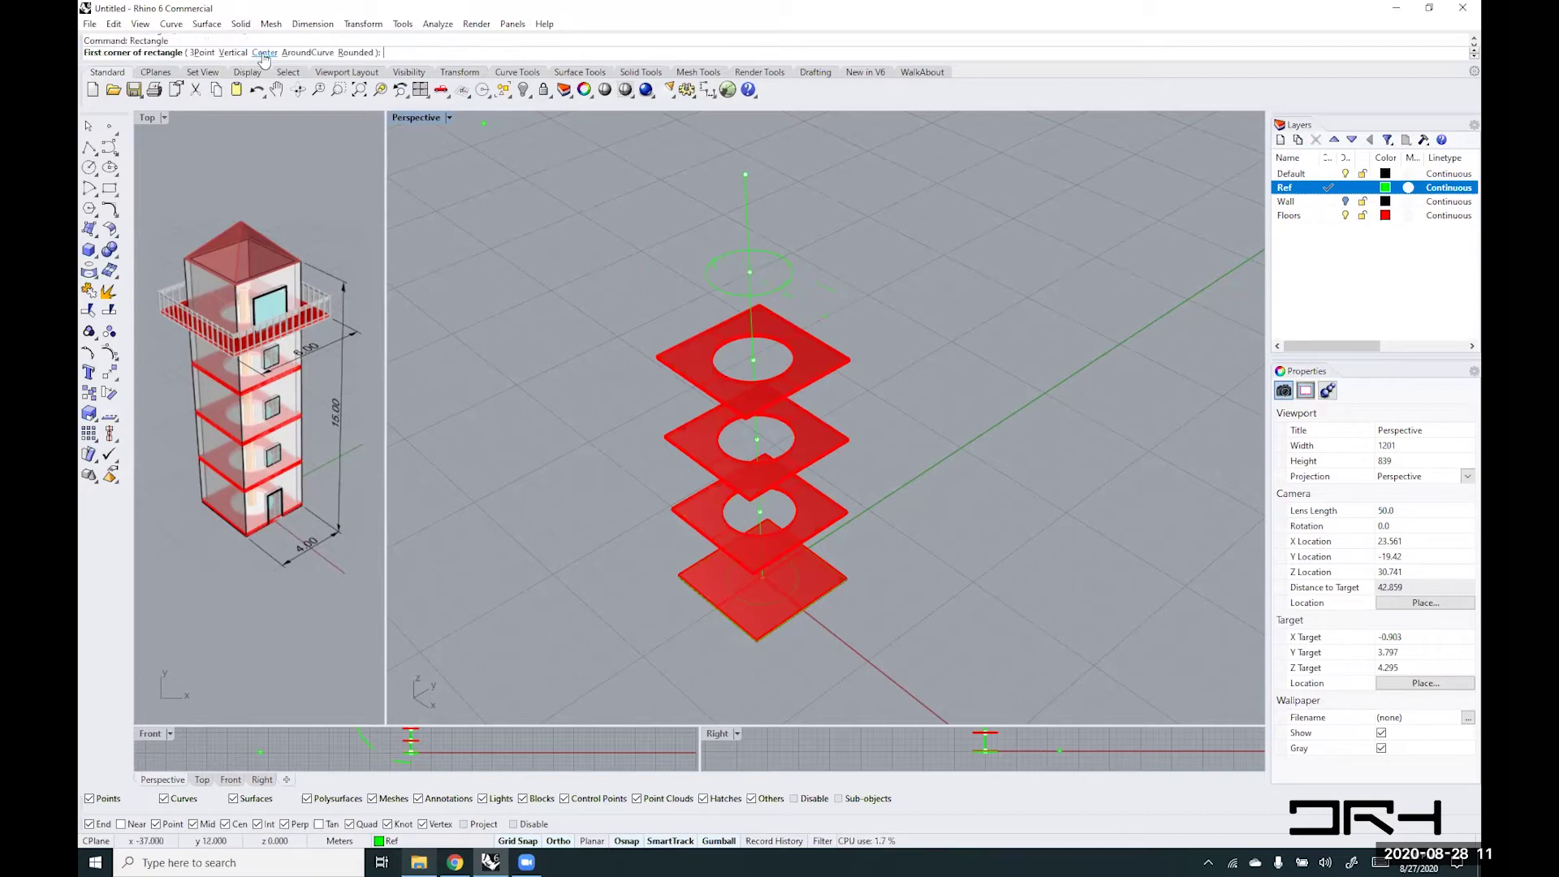
{"action": "left_click", "coordinate": [265, 52]}
{"action": "left_click", "coordinate": [770, 290]}
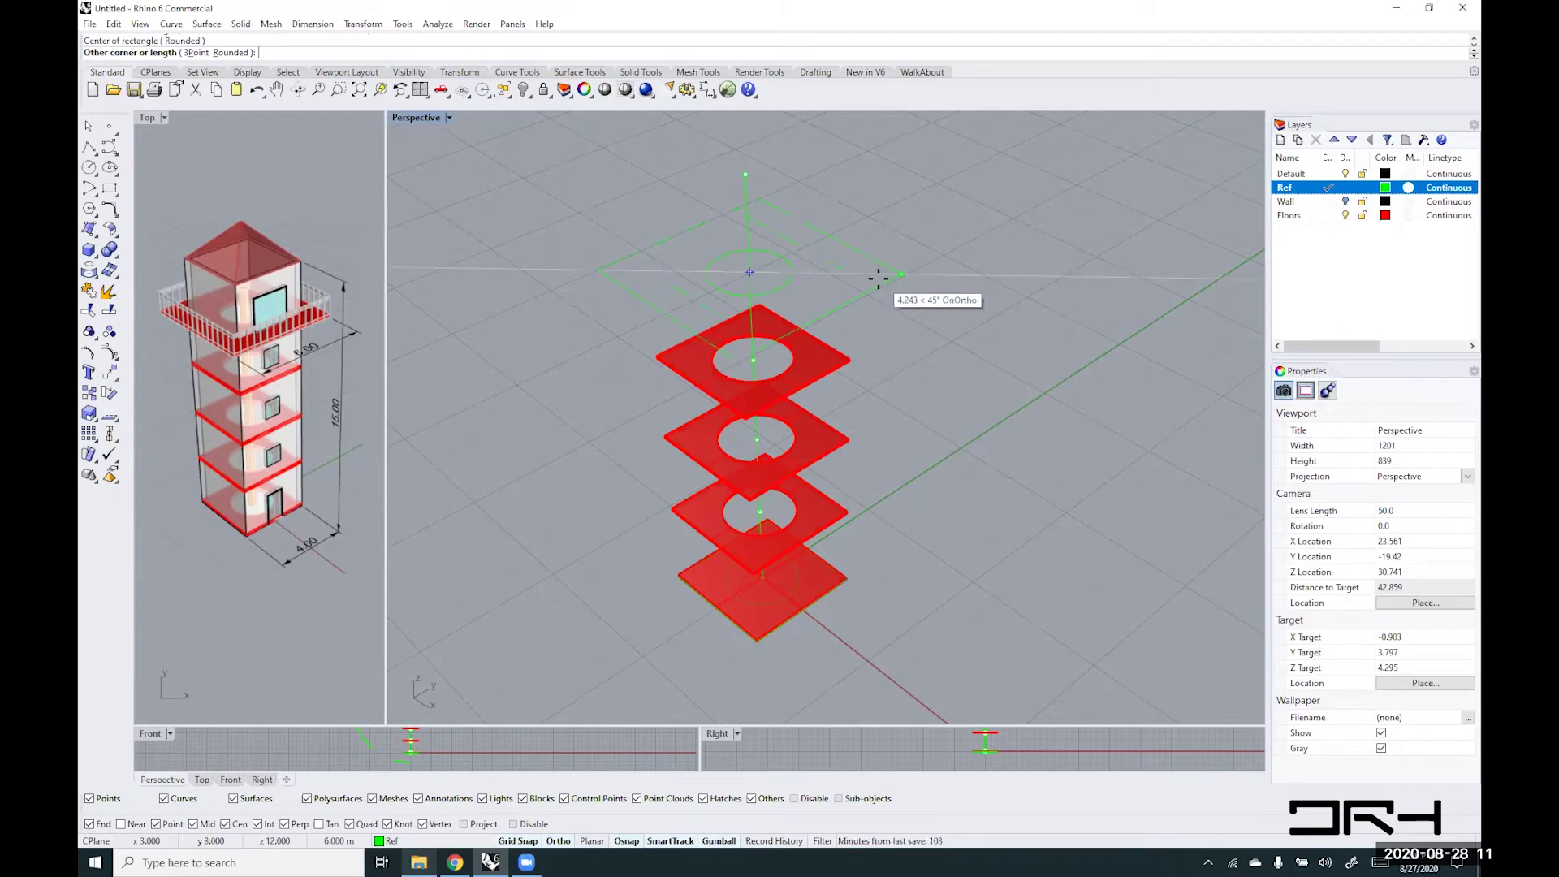
{"action": "type", "text": "6"}
{"action": "key", "text": "Return"}
{"action": "type", "text": "6"}
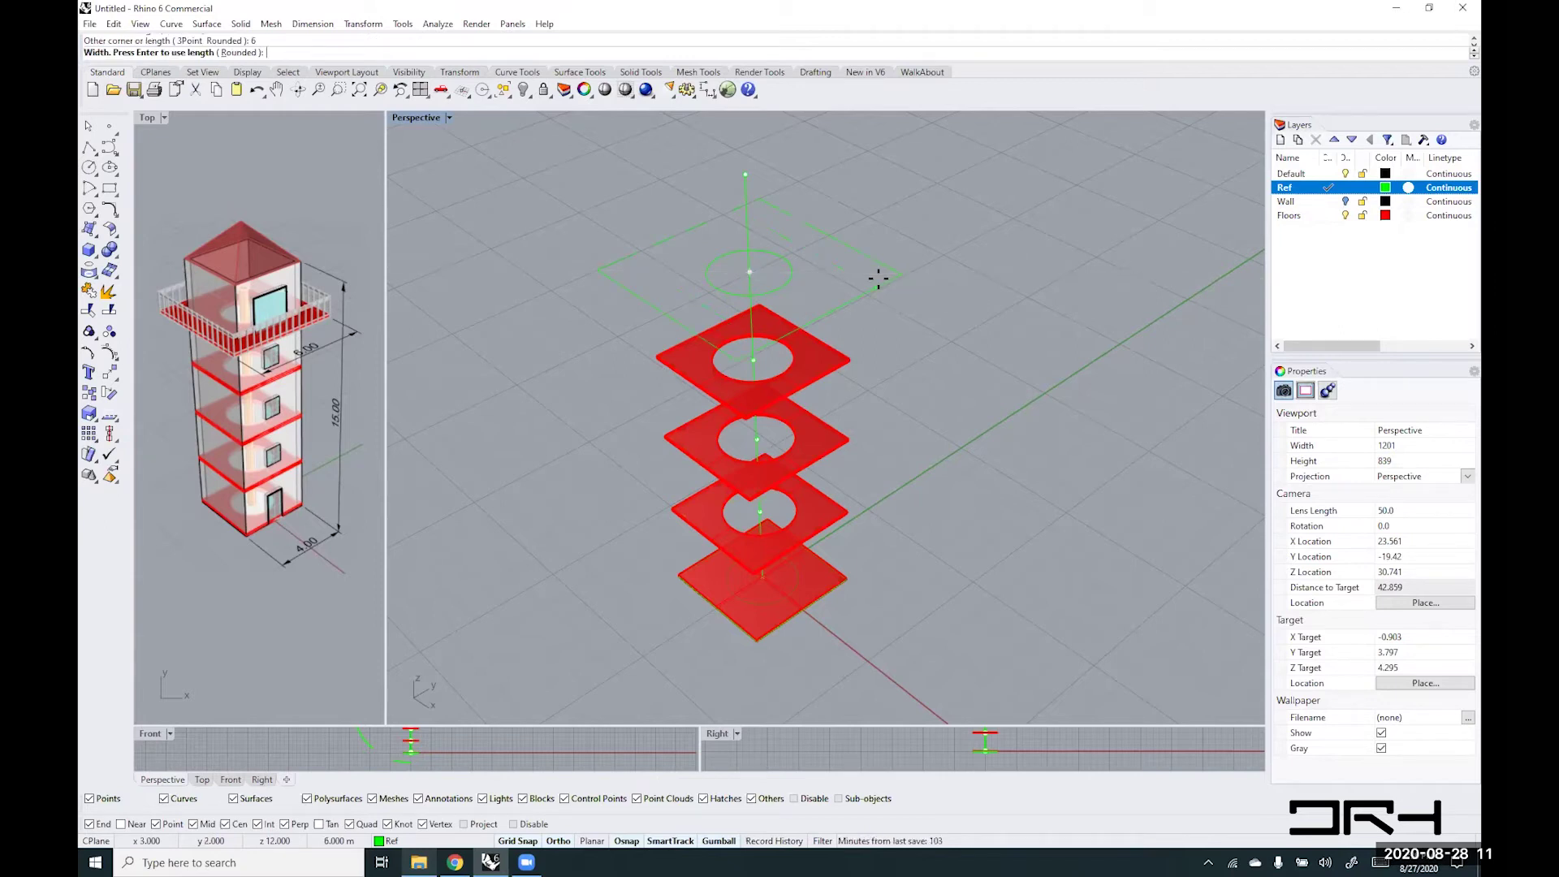
{"action": "key", "text": "Return"}
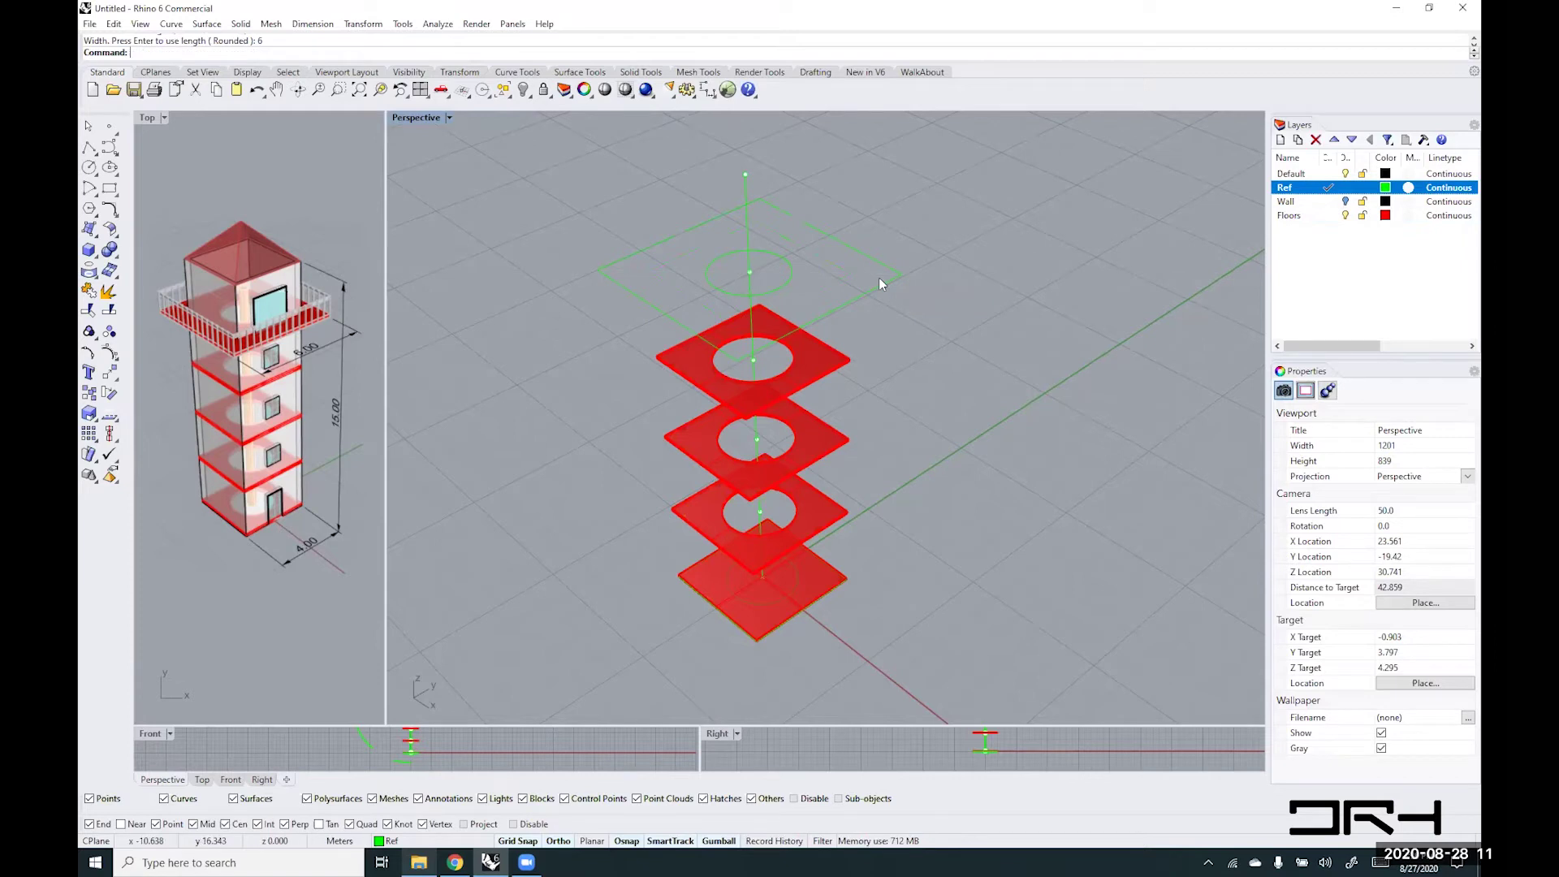
- Make Floors the current layer and create a planar surface from the 6 m square and the circle at 12 m
{"action": "right_click_drag", "start_coordinate": [948, 360], "coordinate": [912, 445]}
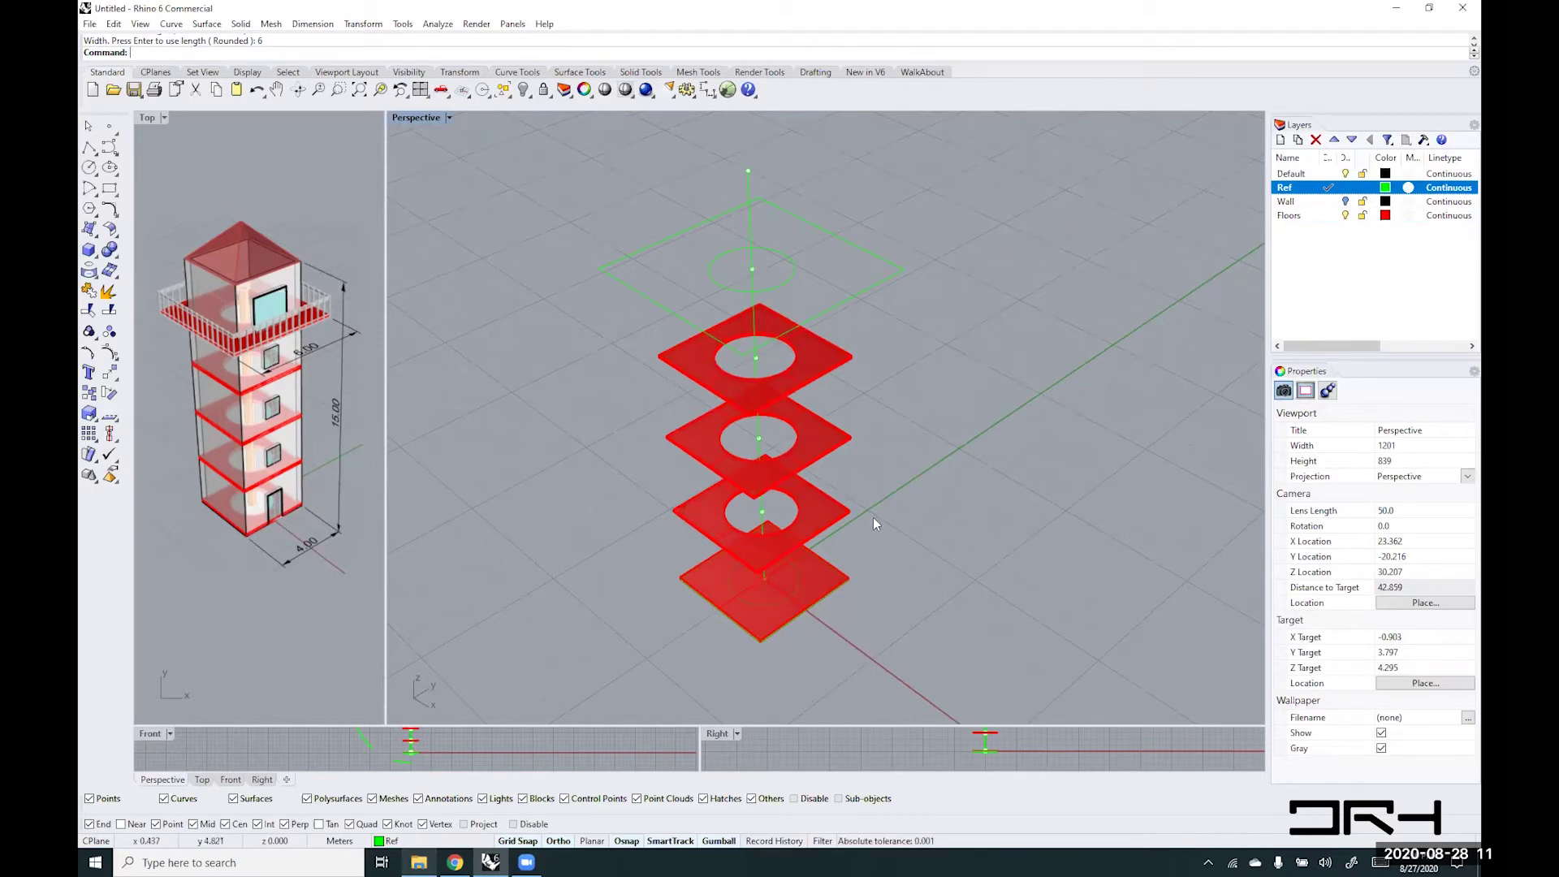
{"action": "mouse_move", "coordinate": [805, 309]}
{"action": "right_mouse_down"}
{"action": "mouse_move", "coordinate": [827, 280]}
{"action": "mouse_move", "coordinate": [797, 289]}
{"action": "right_mouse_up"}
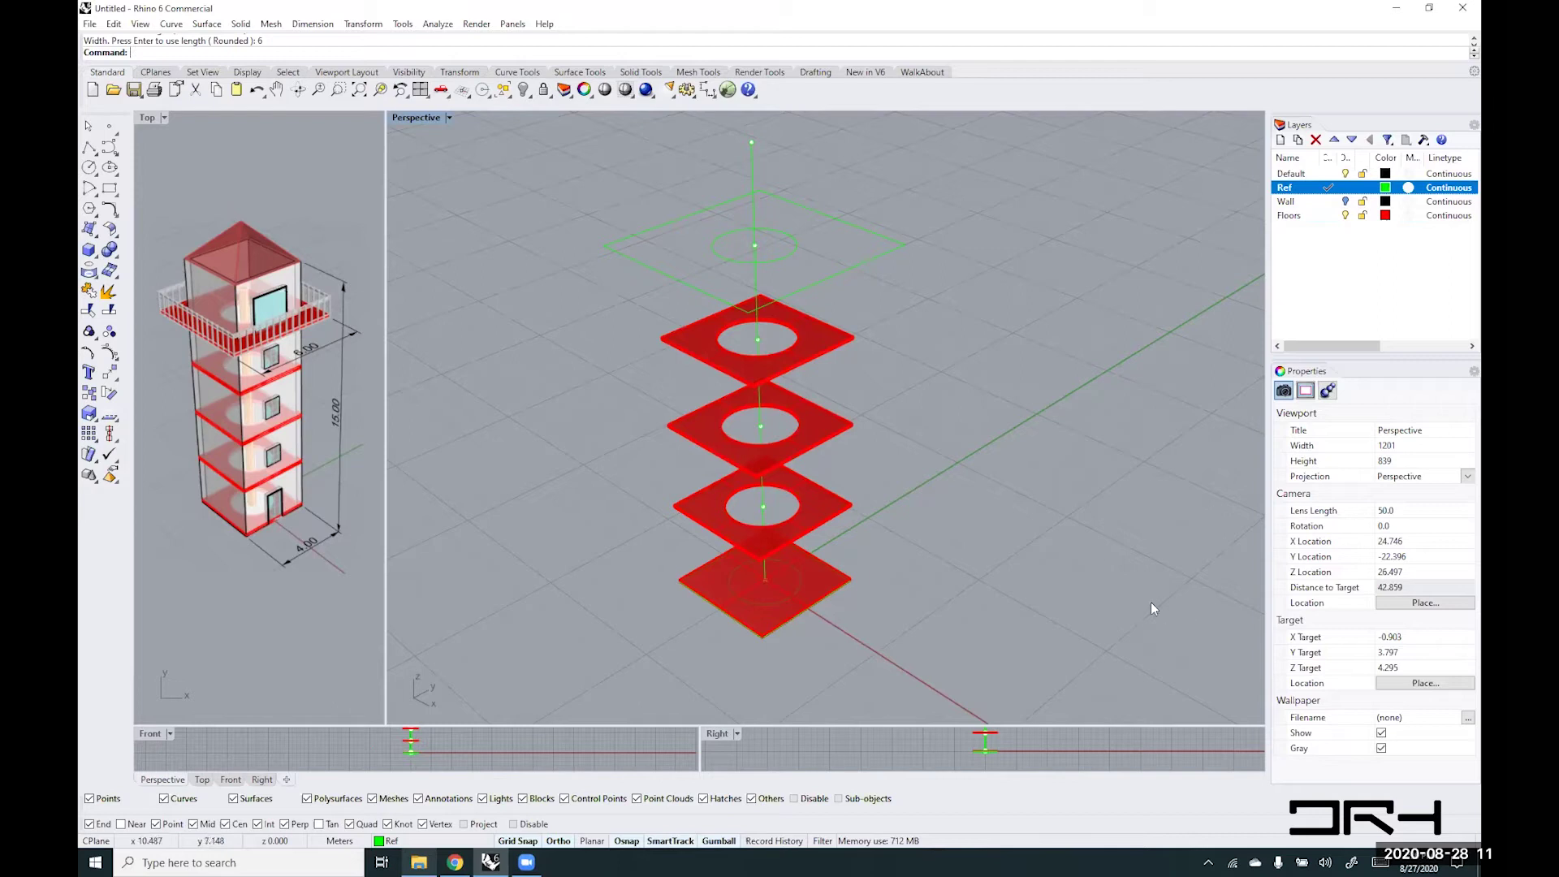
{"action": "right_click_drag", "start_coordinate": [812, 286], "coordinate": [793, 301]}
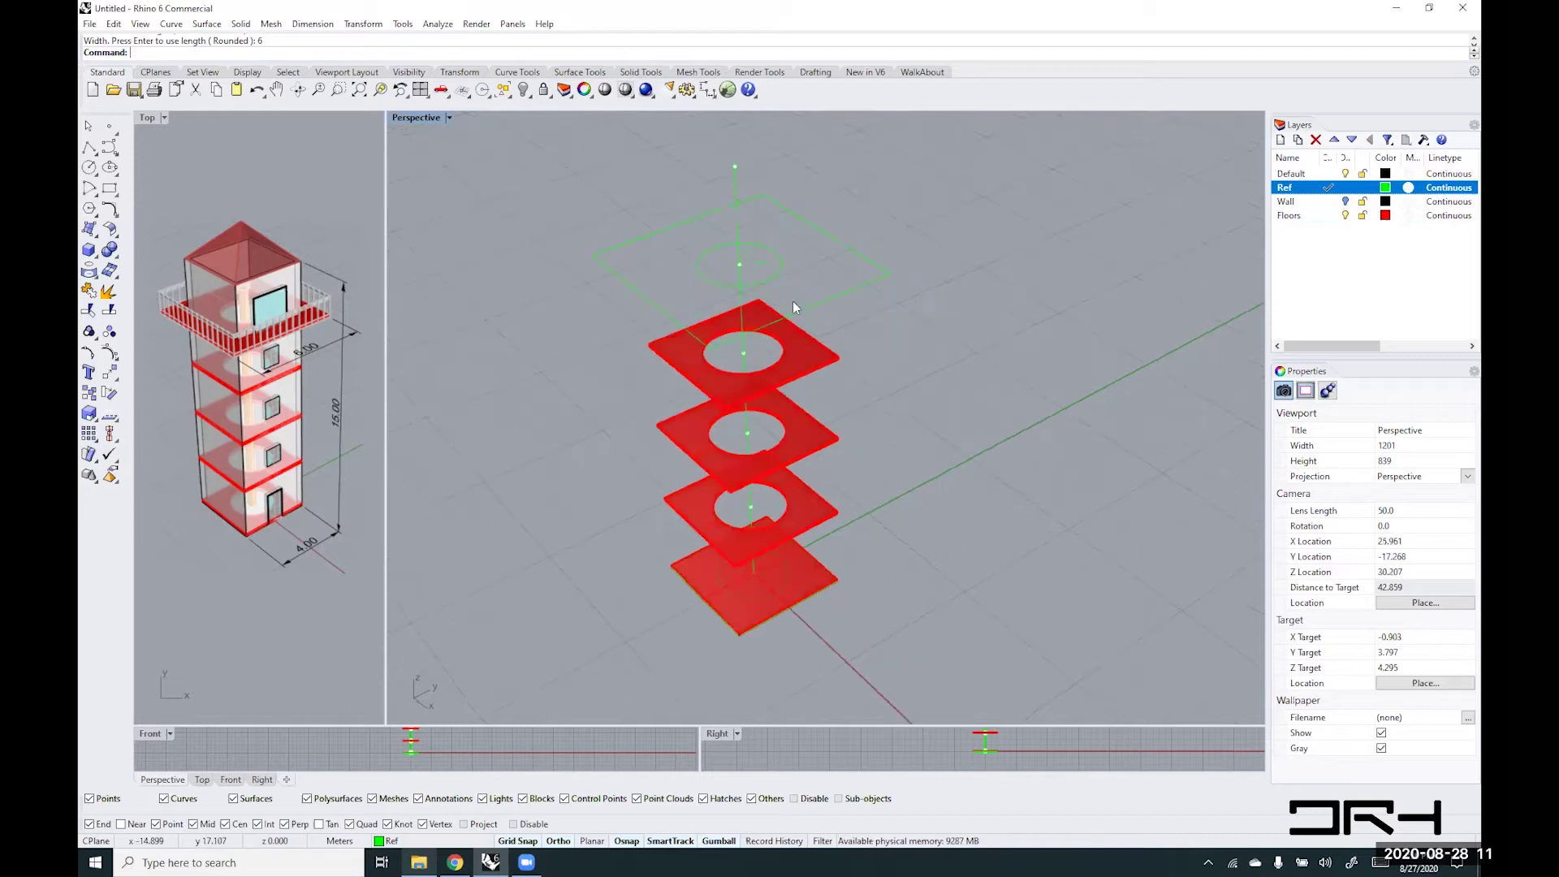
{"action": "right_click_drag", "start_coordinate": [904, 347], "coordinate": [791, 275]}
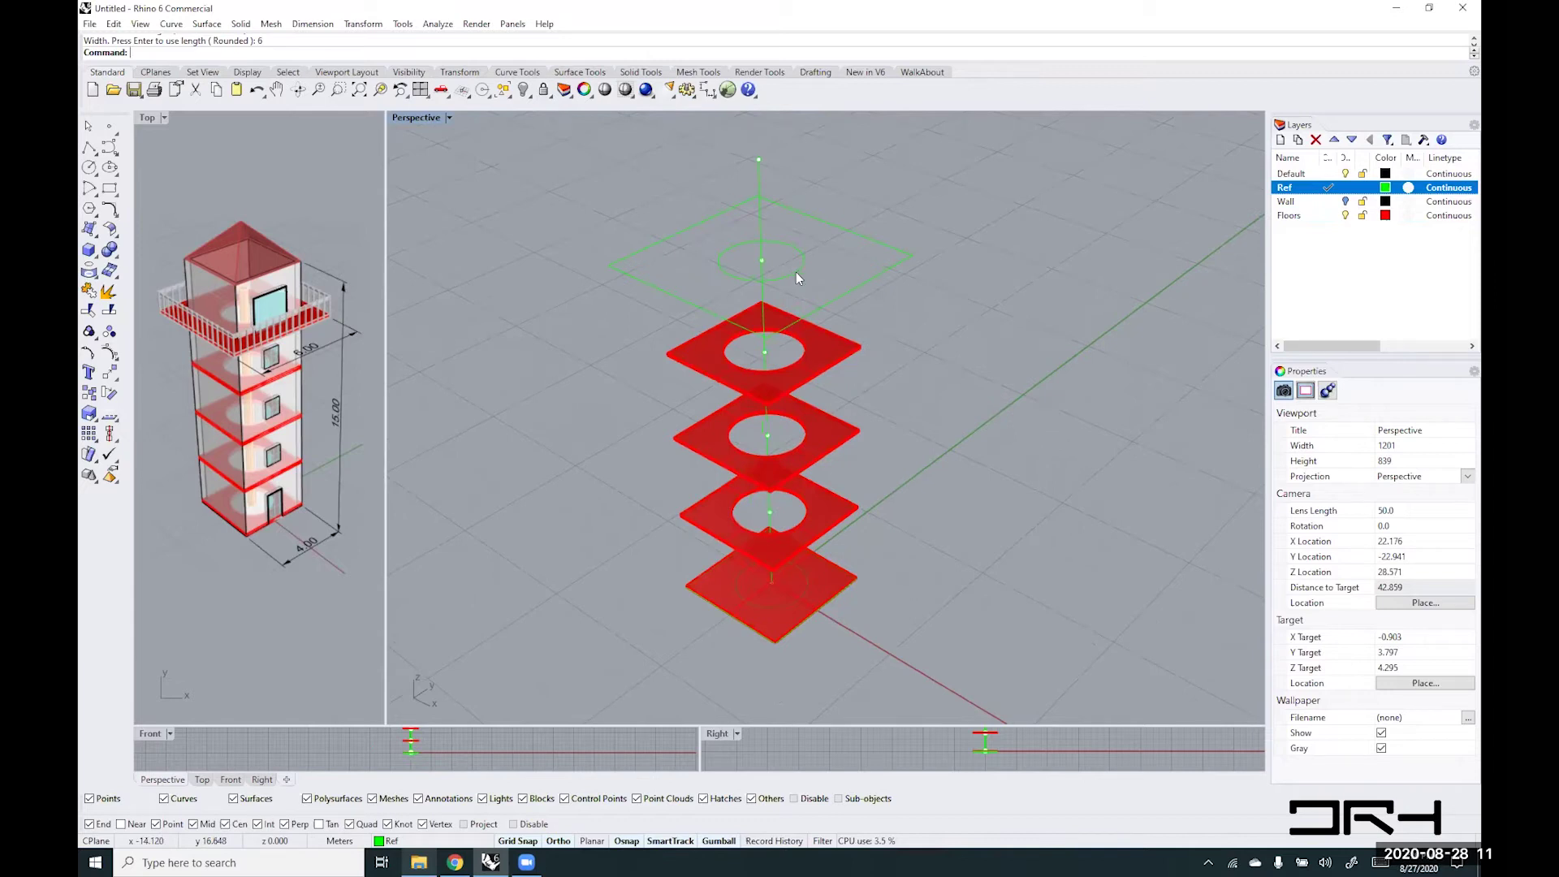
{"action": "left_click", "coordinate": [1327, 215]}
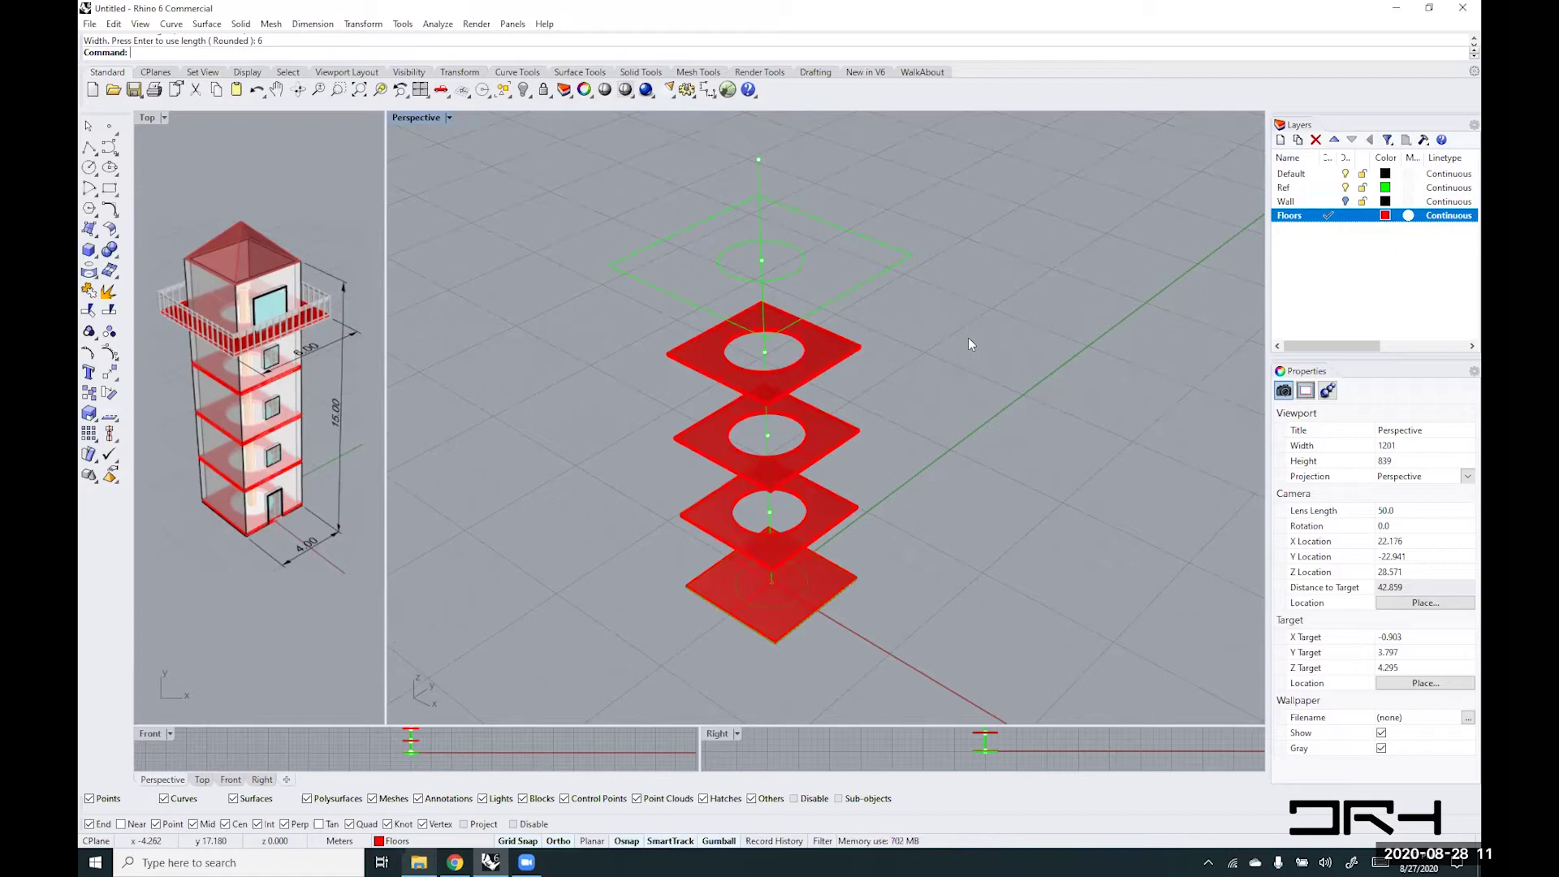
{"action": "type", "text": "PlanarSrf"}
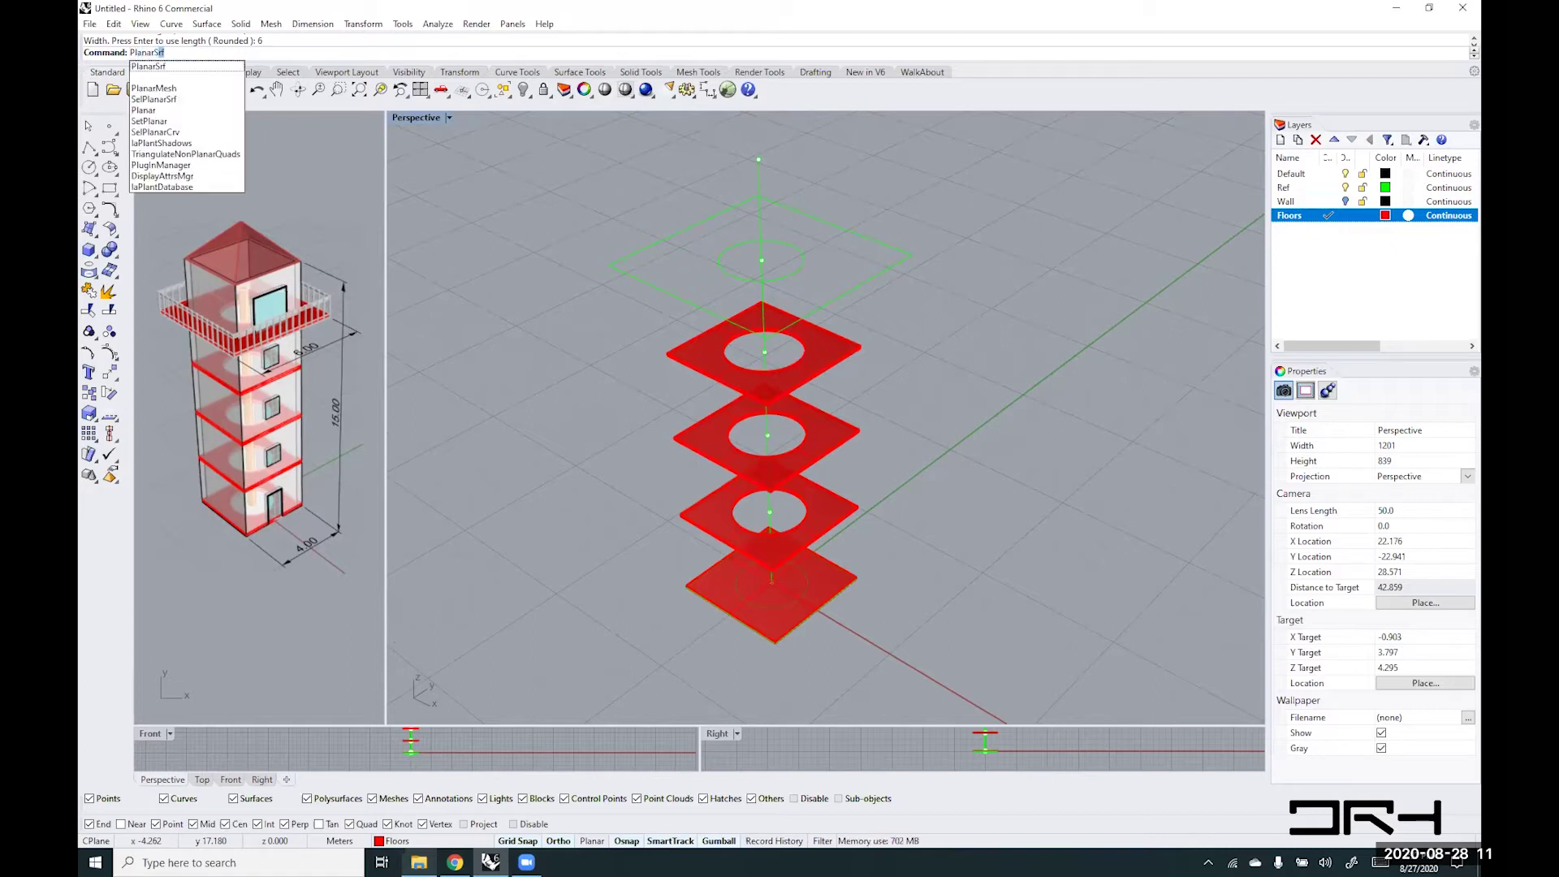
{"action": "key", "text": "Return"}
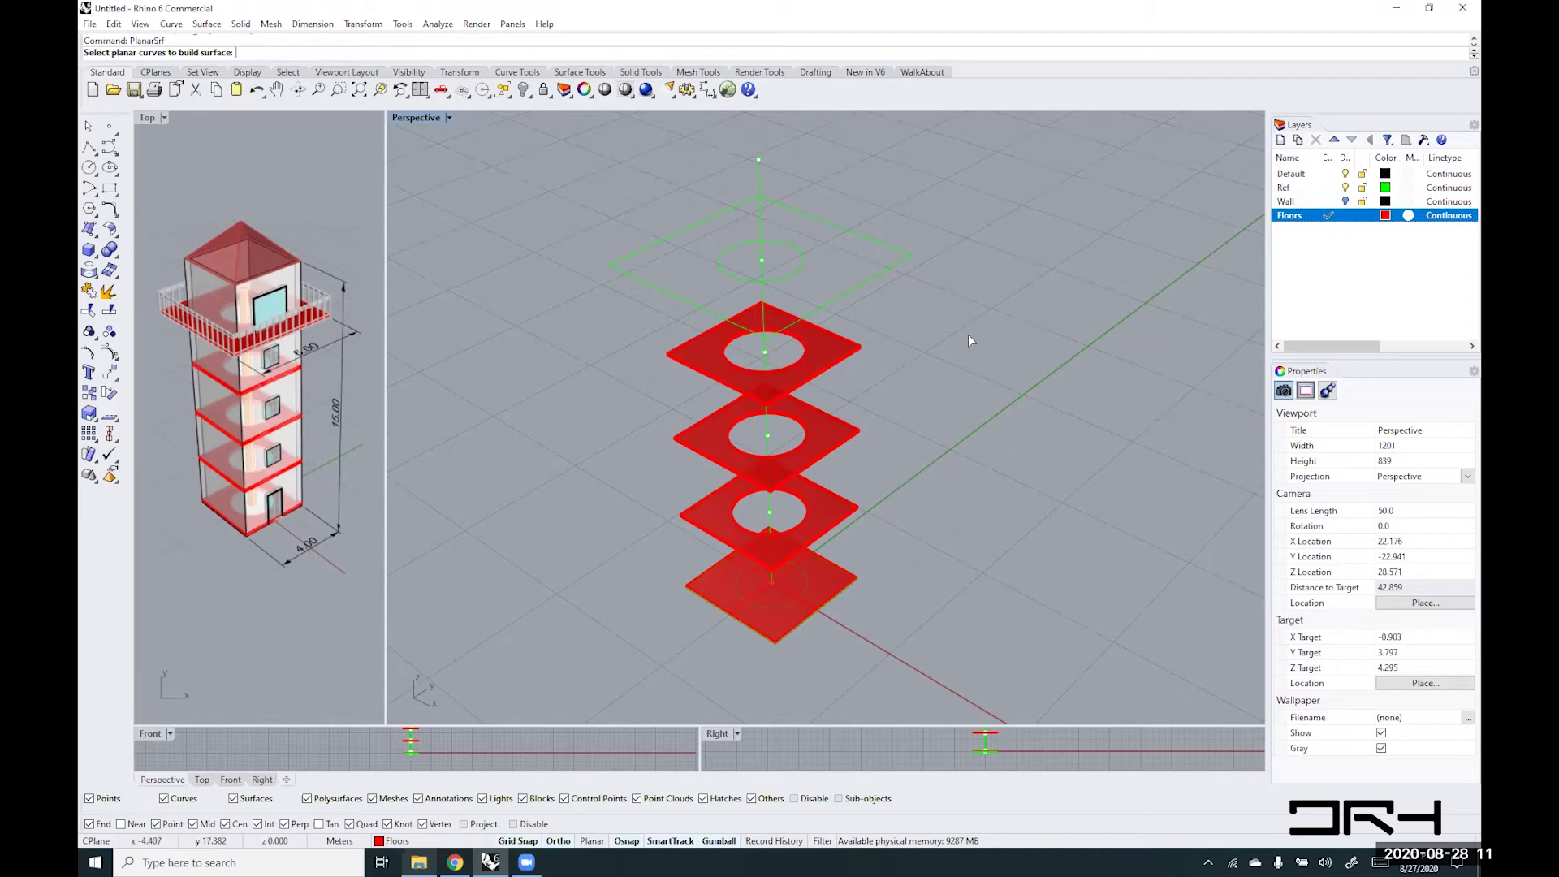
{"action": "left_click", "coordinate": [836, 294]}
{"action": "left_click", "coordinate": [795, 271]}
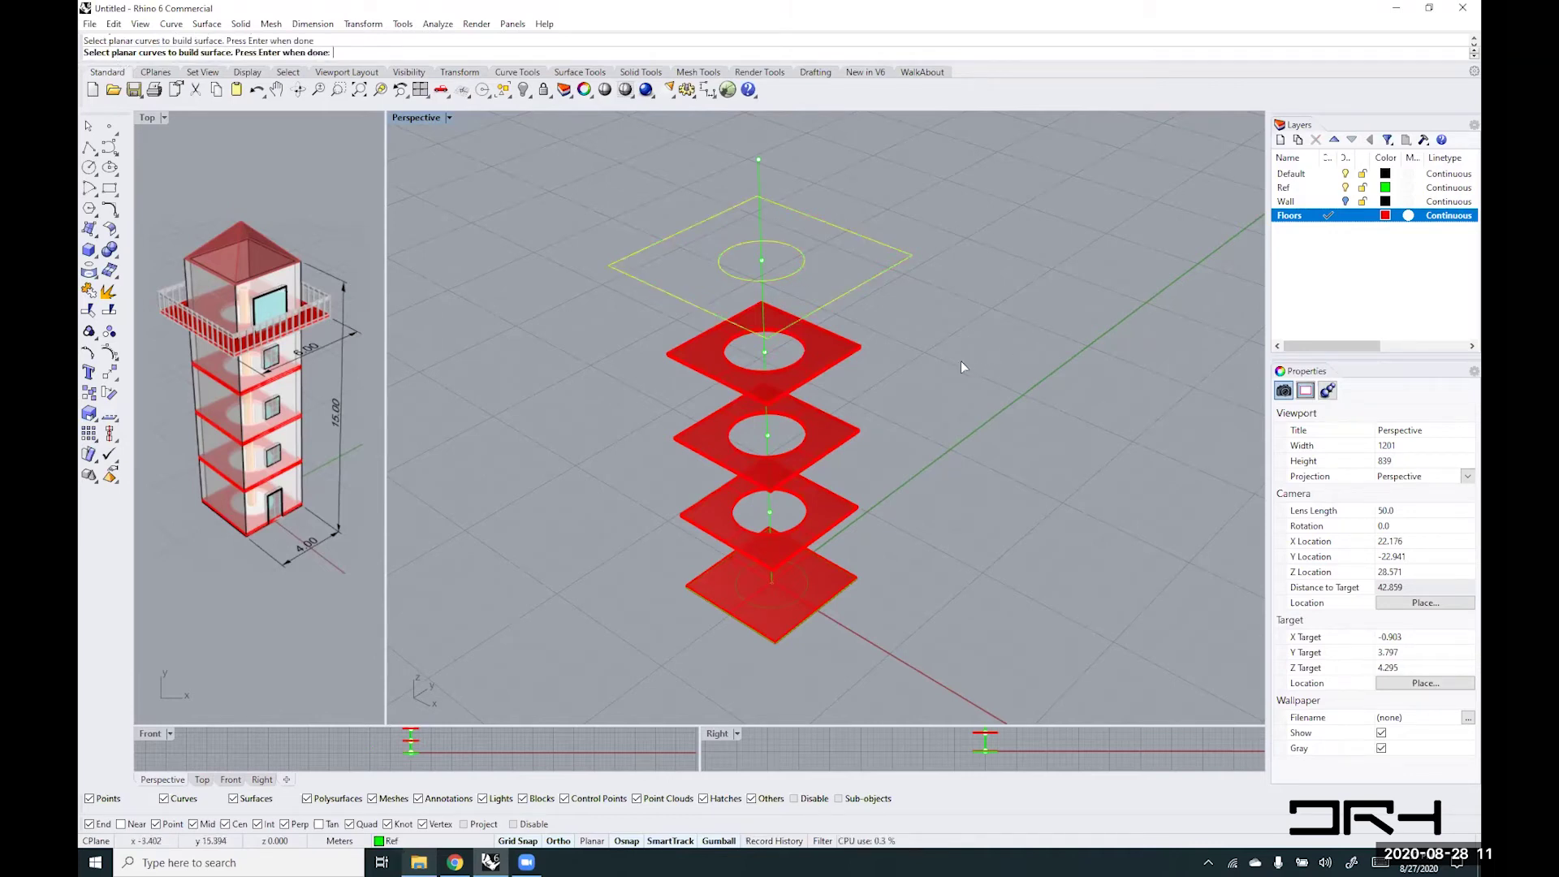
{"action": "key", "text": "Return"}
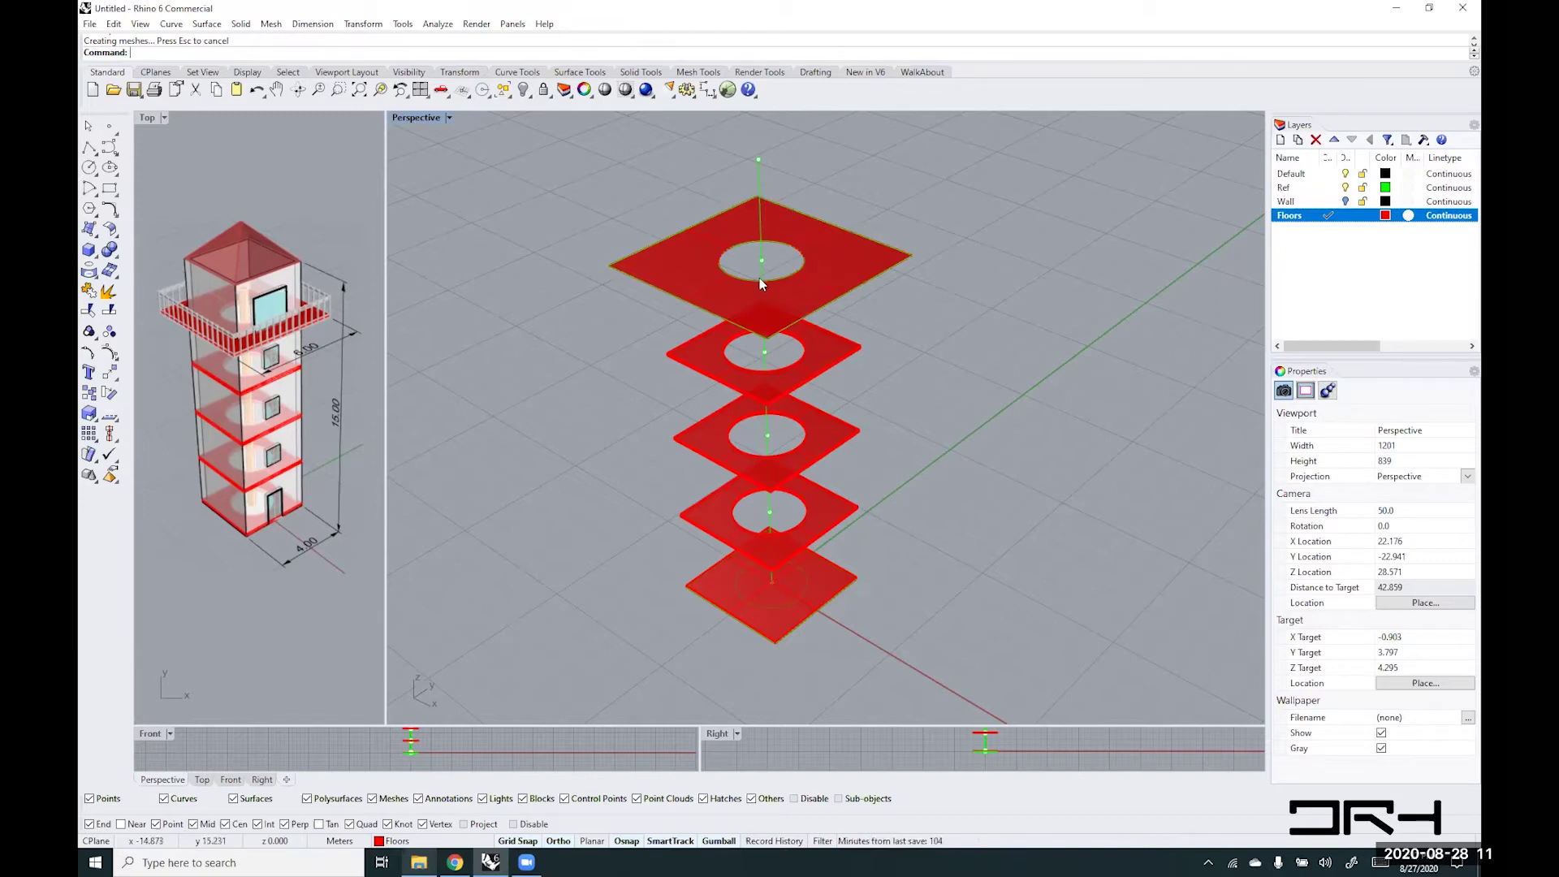
- Extrude the new 6 m floor surface 0.1 m upward into a solid slab
{"action": "left_click", "coordinate": [832, 259]}
{"action": "left_click_drag", "start_coordinate": [761, 234], "coordinate": [760, 228]}
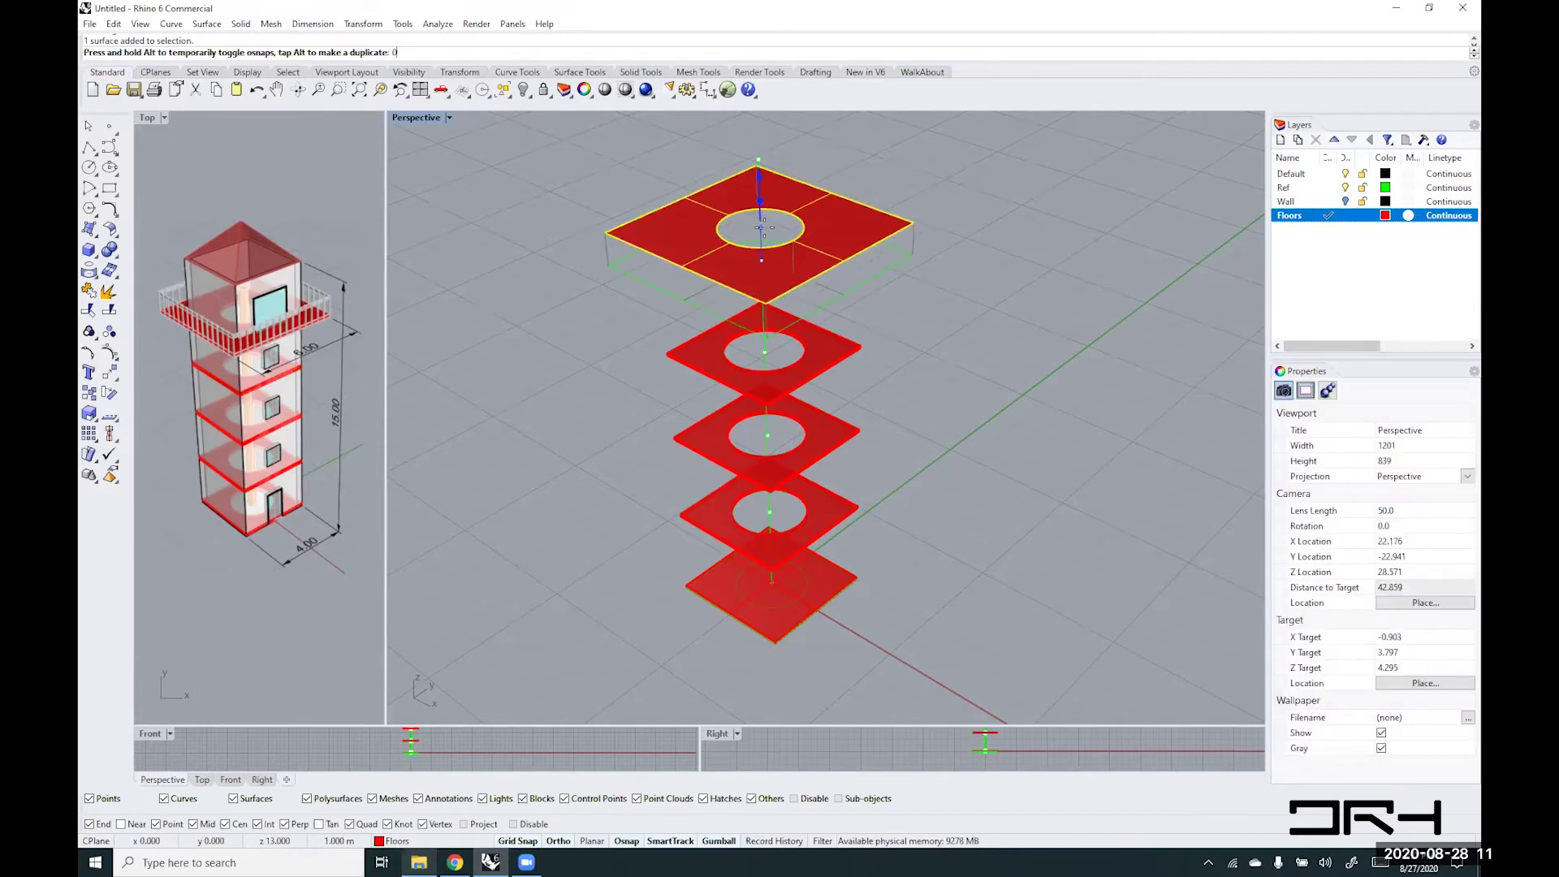
{"action": "left_click_drag", "start_coordinate": [761, 228], "coordinate": [767, 221]}
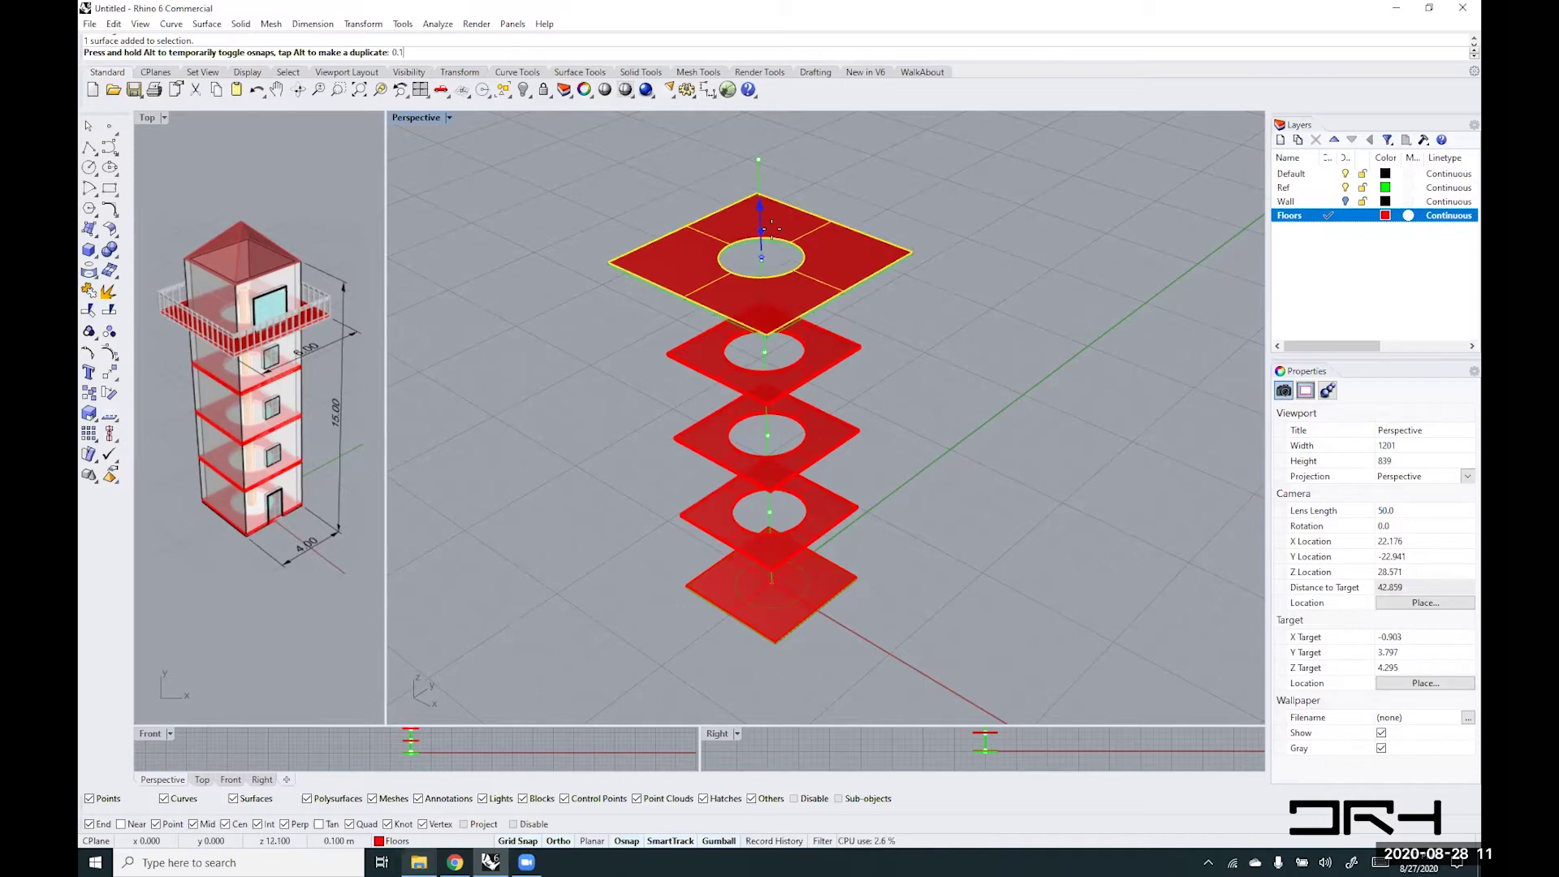
{"action": "key", "text": "Return"}
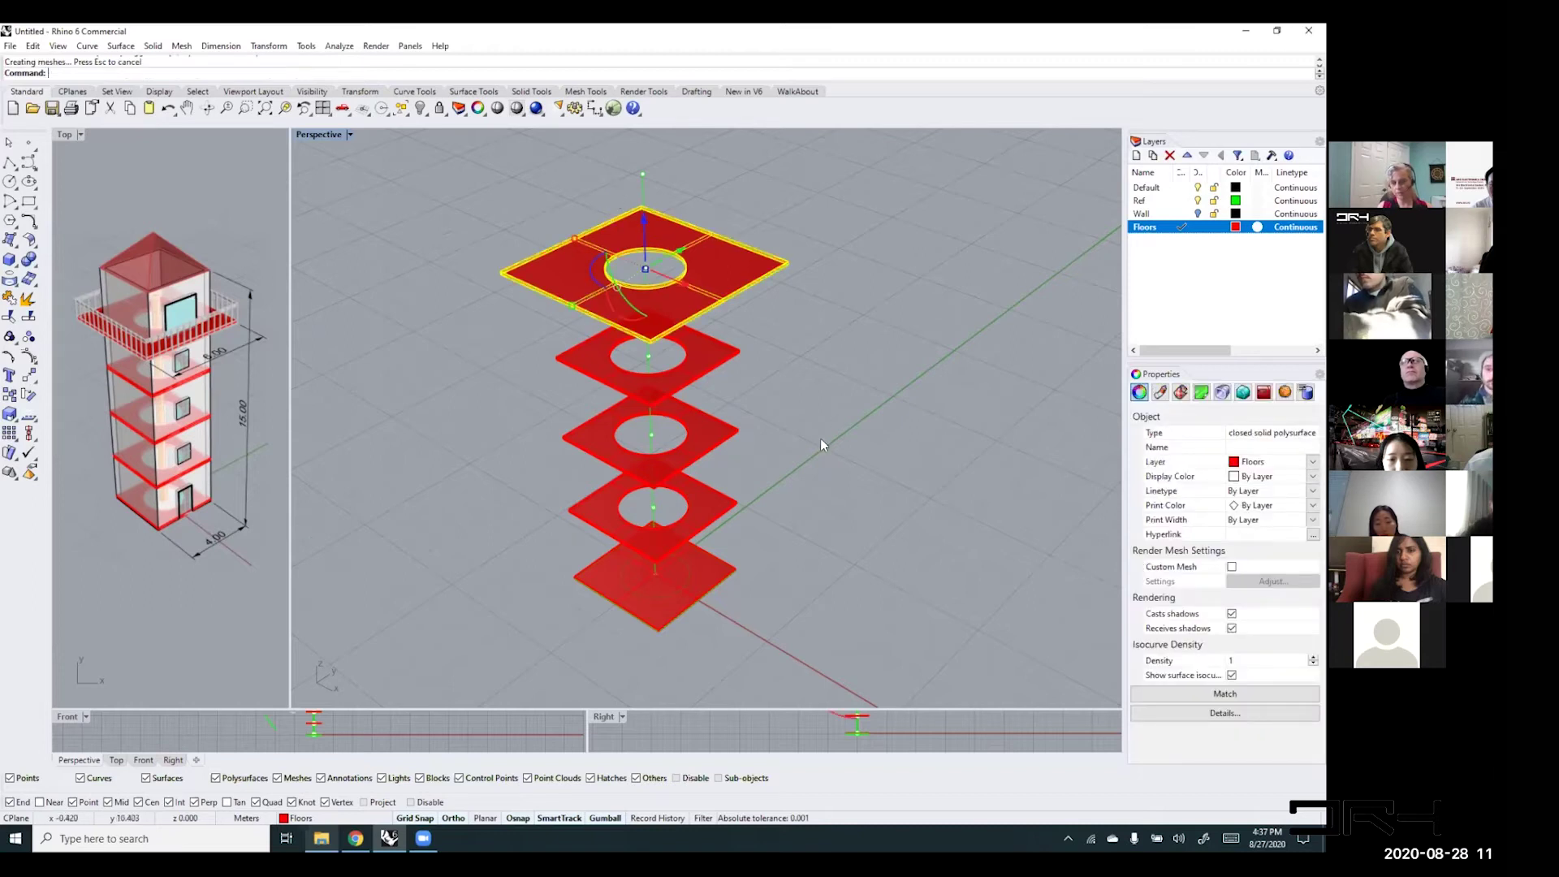
{"action": "left_click", "coordinate": [816, 414]}
{"action": "right_click_drag", "start_coordinate": [787, 320], "coordinate": [633, 382]}
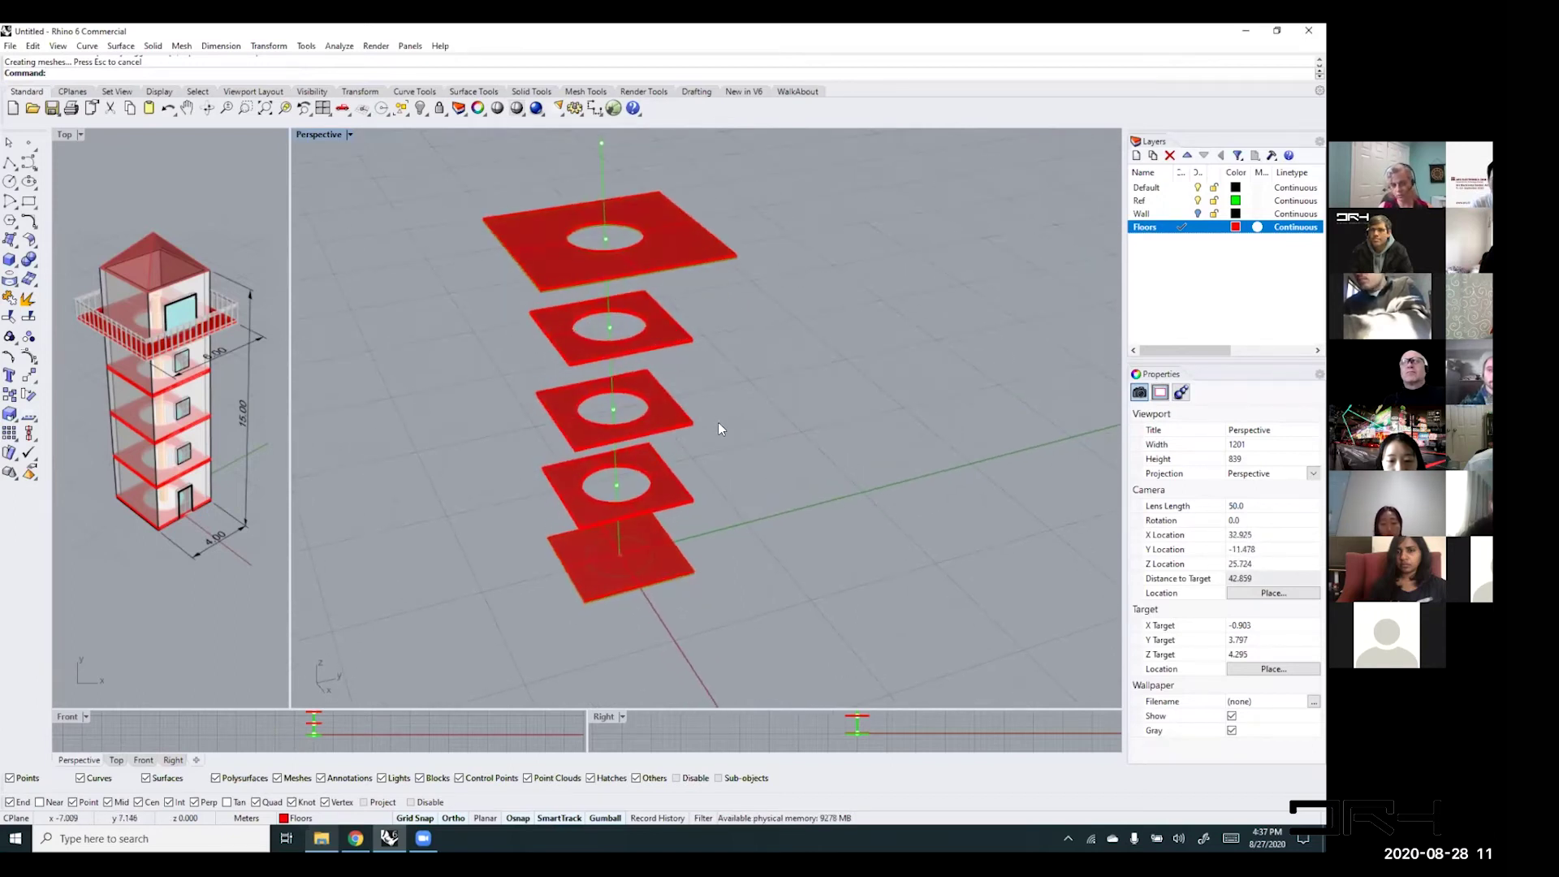
{"action": "right_click_drag", "start_coordinate": [718, 427], "coordinate": [876, 470], "text": "shift"}
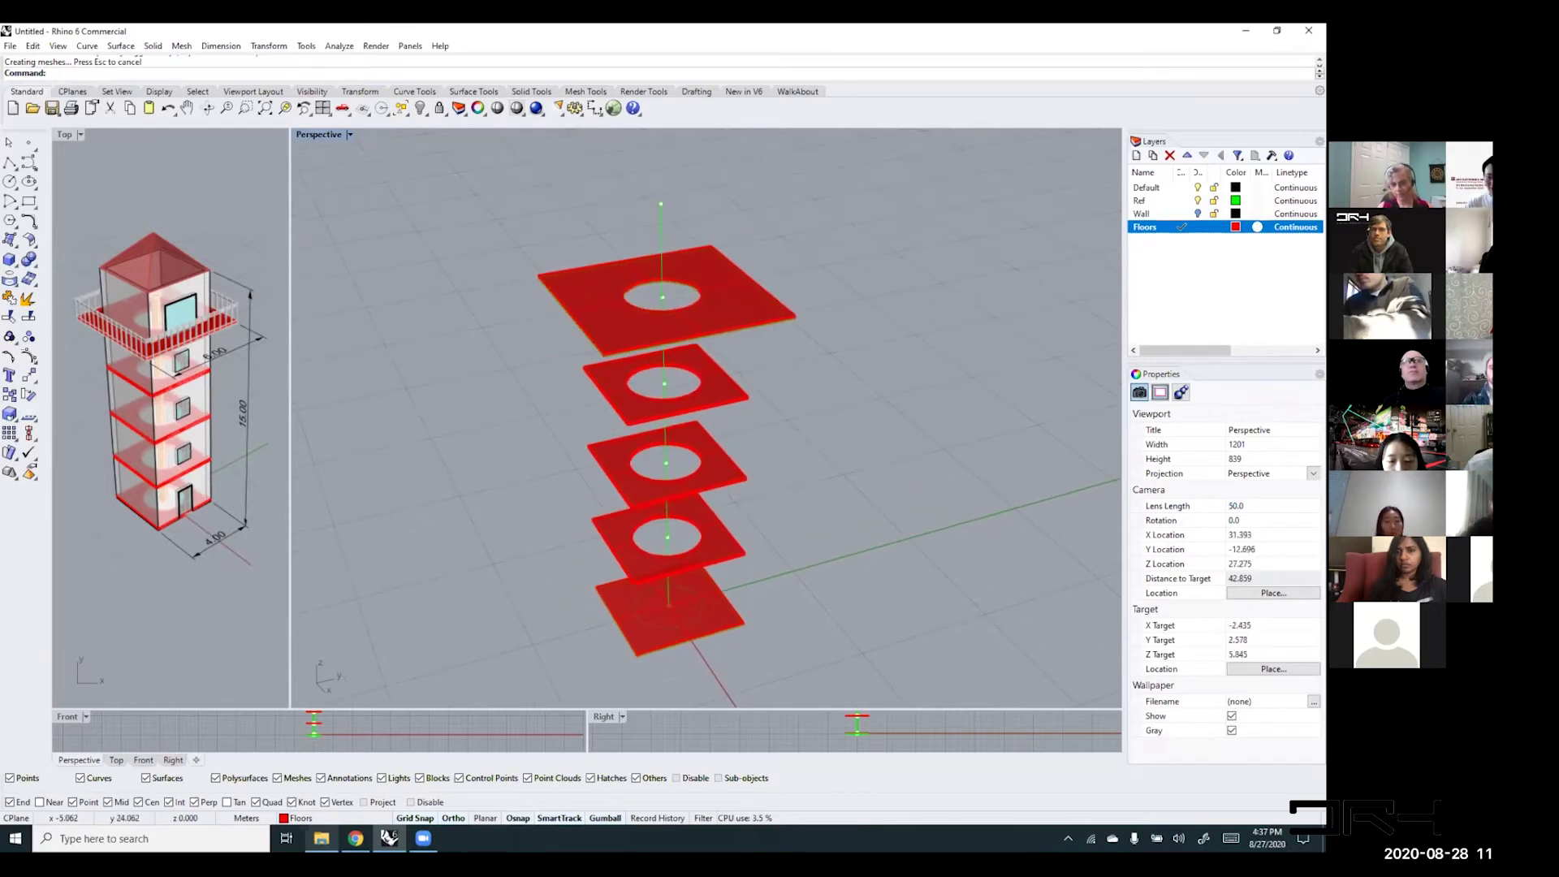
- Turn the Wall layer back on and hide the Ref layer
{"action": "left_click", "coordinate": [1197, 214]}
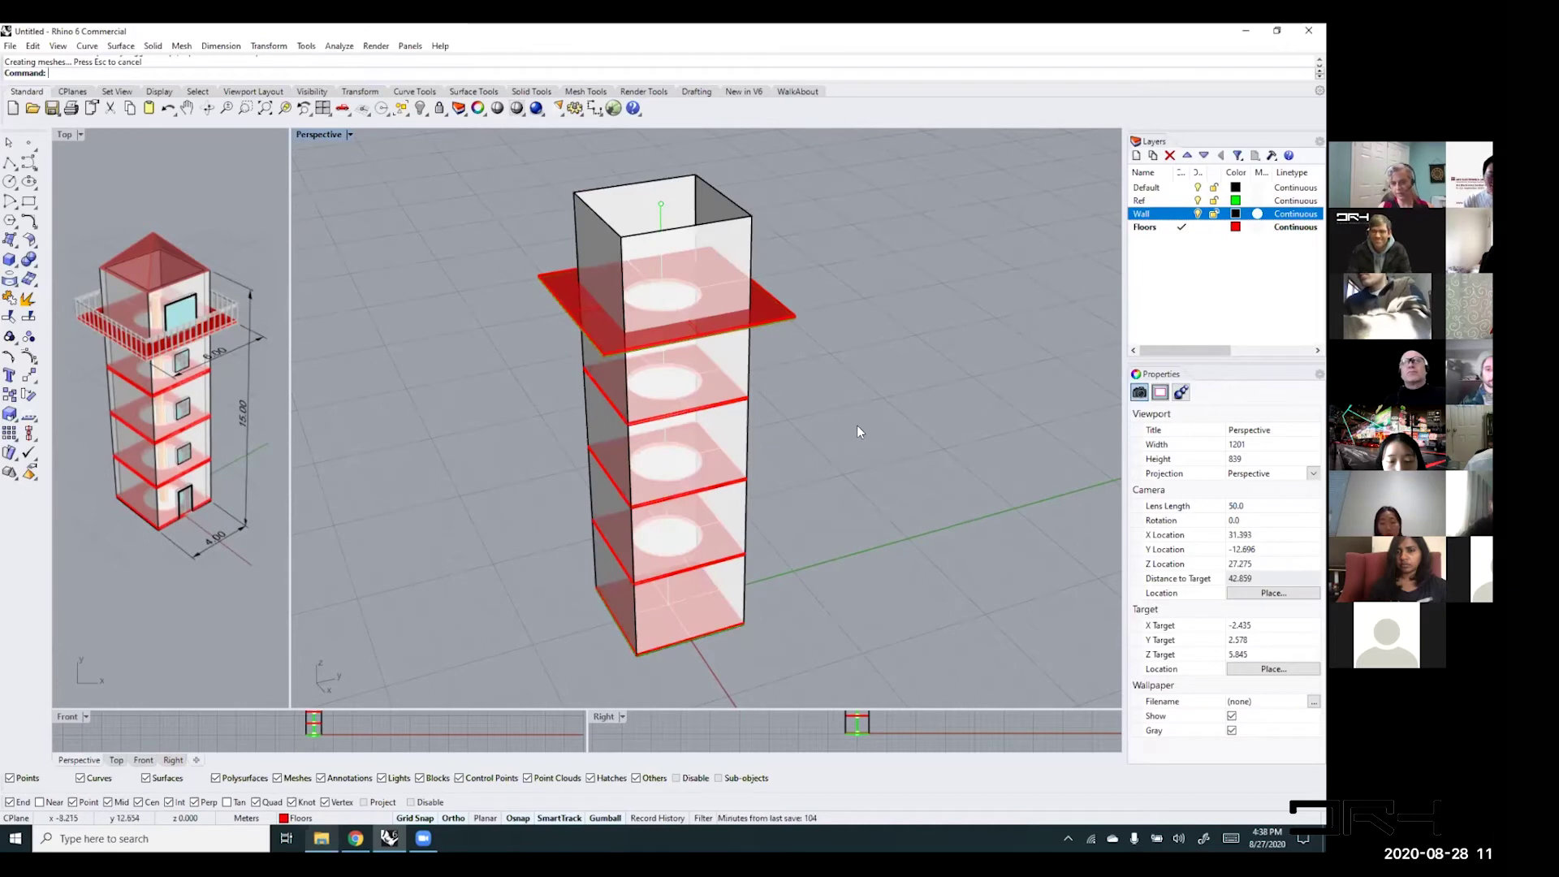
{"action": "left_click", "coordinate": [1196, 200]}
{"action": "right_click_drag", "start_coordinate": [822, 419], "coordinate": [749, 506]}
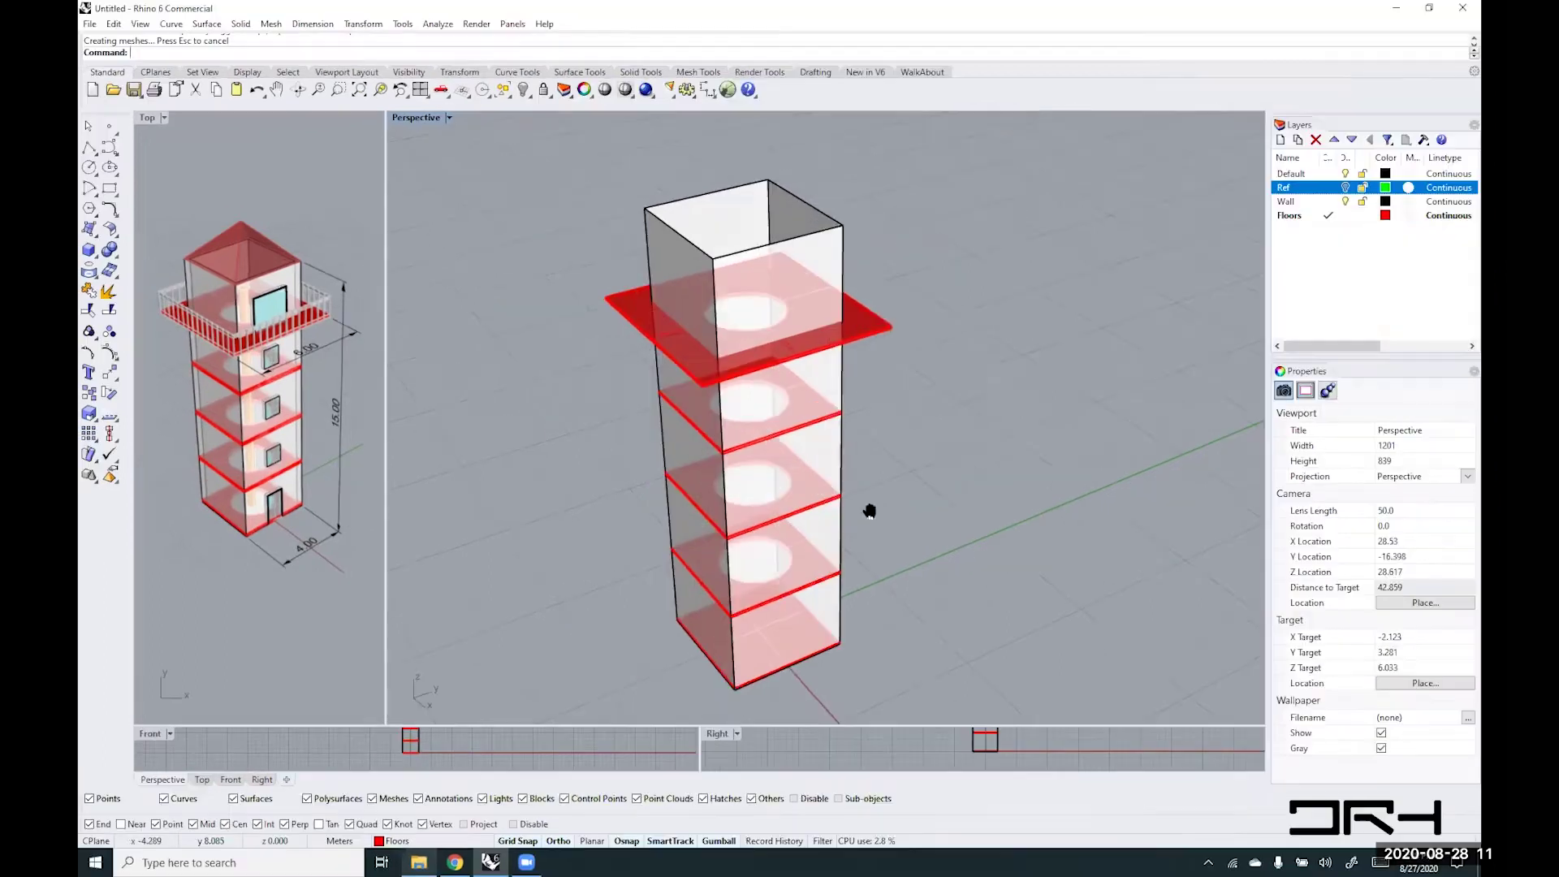
{"action": "right_click_drag", "start_coordinate": [869, 511], "coordinate": [853, 518], "text": "shift"}
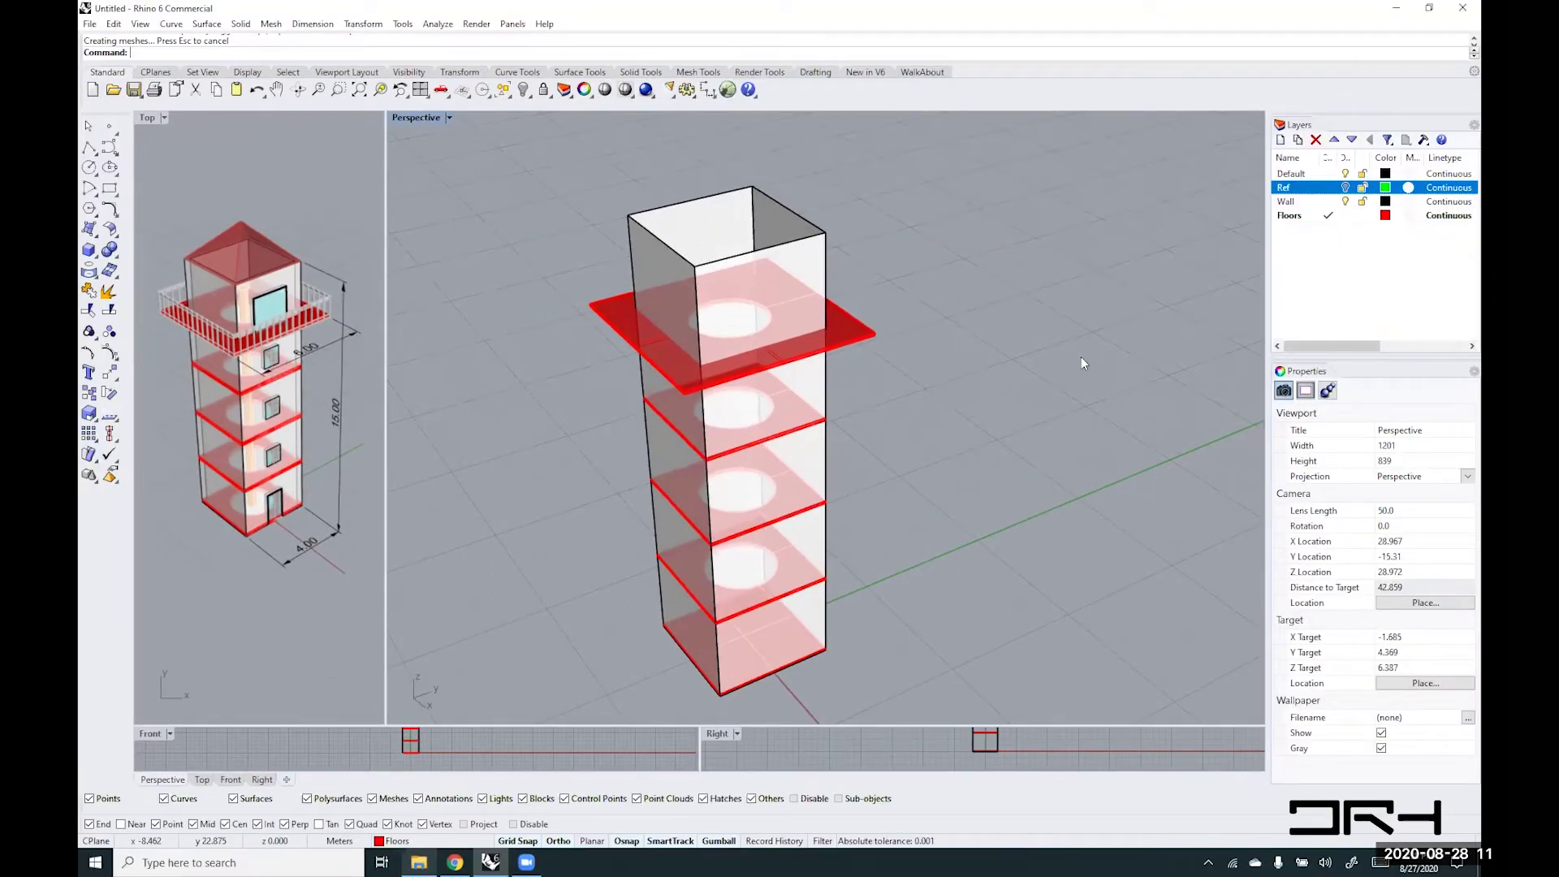
- Show the Ref layer and build a four-sided solid pyramid centered on the 15 m axis point, with its base corner on the wall's top corner
{"action": "type", "text": "P"}
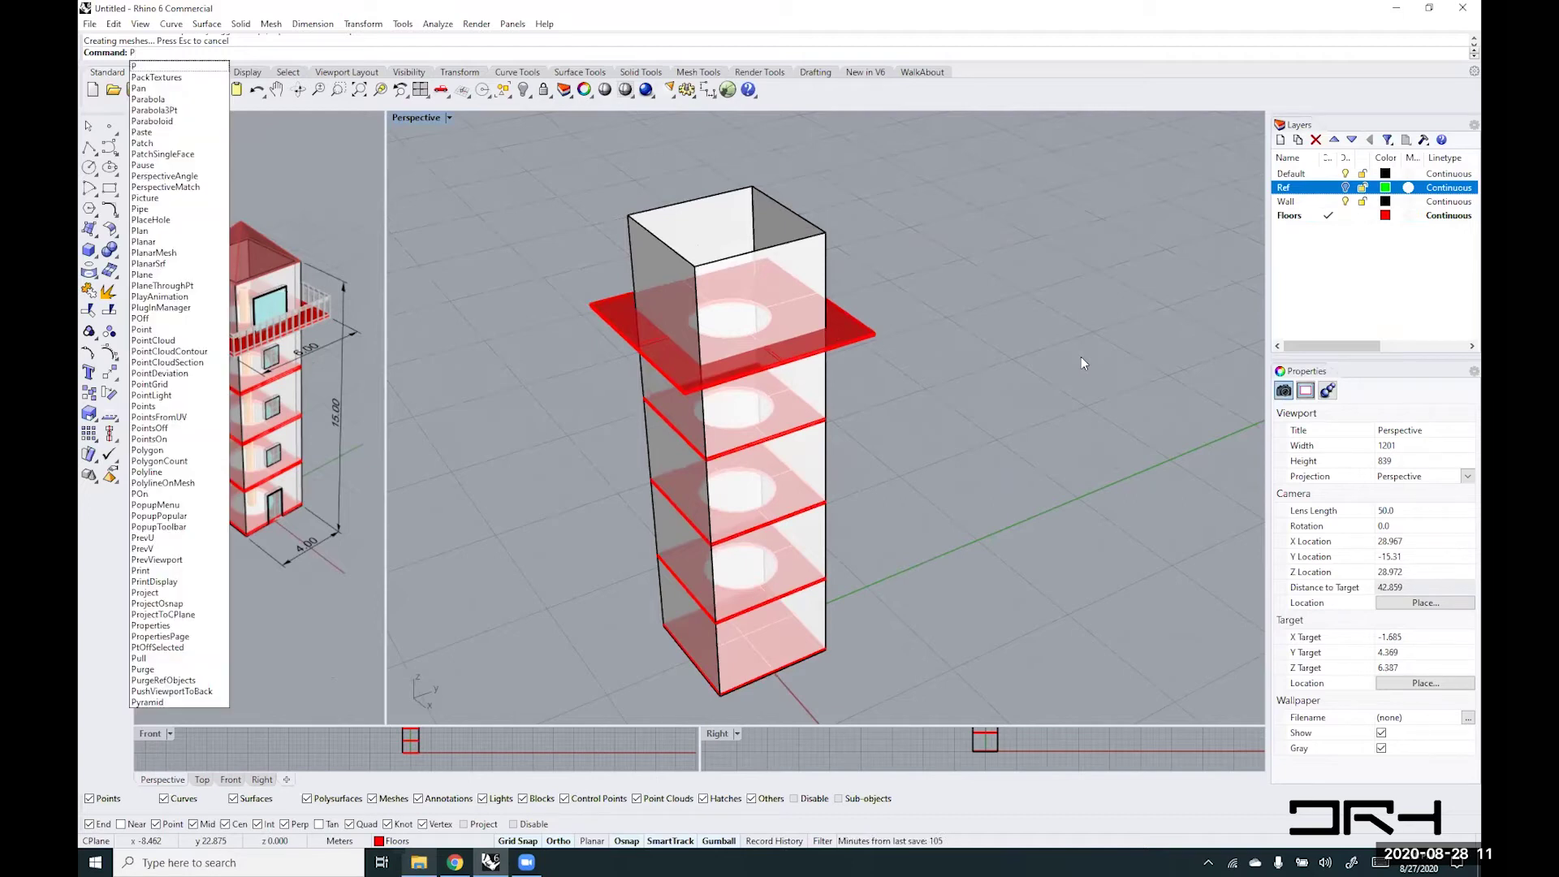
{"action": "type", "text": "yramid"}
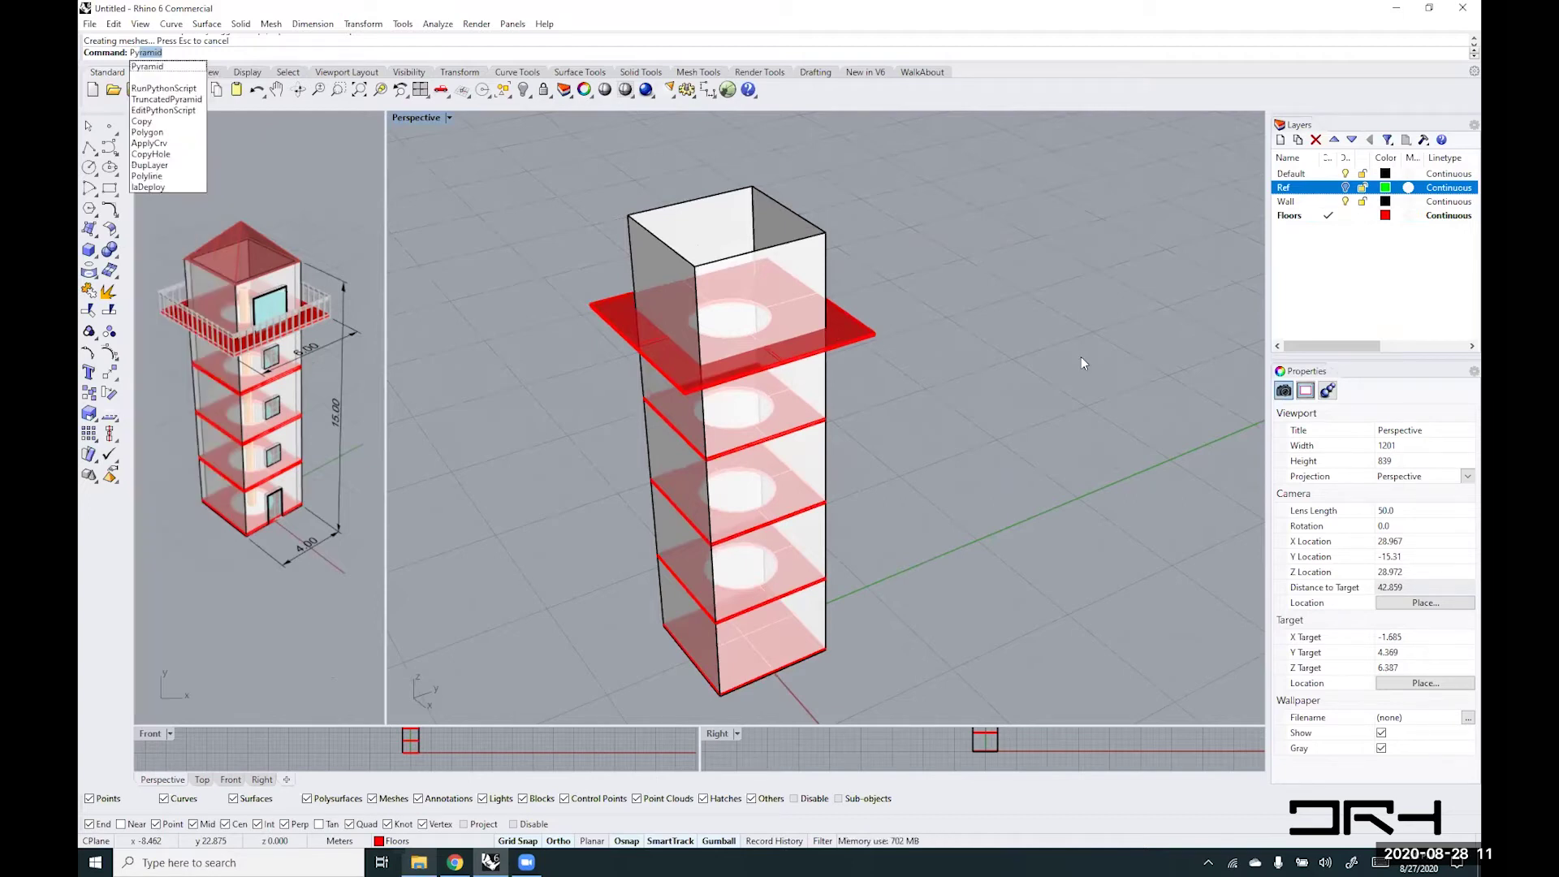
{"action": "key", "text": "Return"}
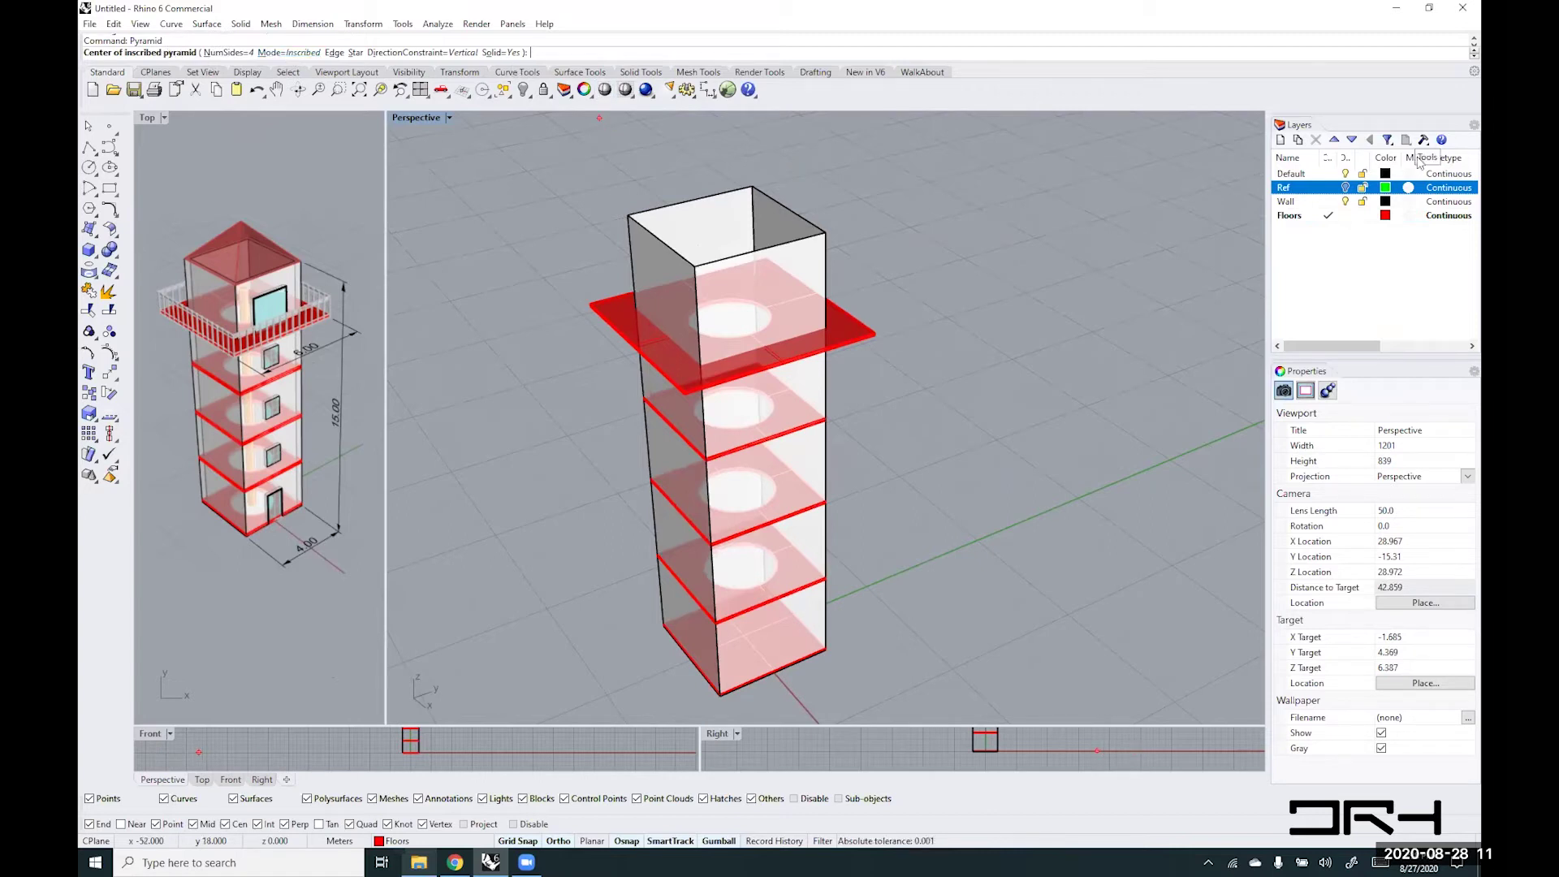
{"action": "left_click", "coordinate": [1344, 188]}
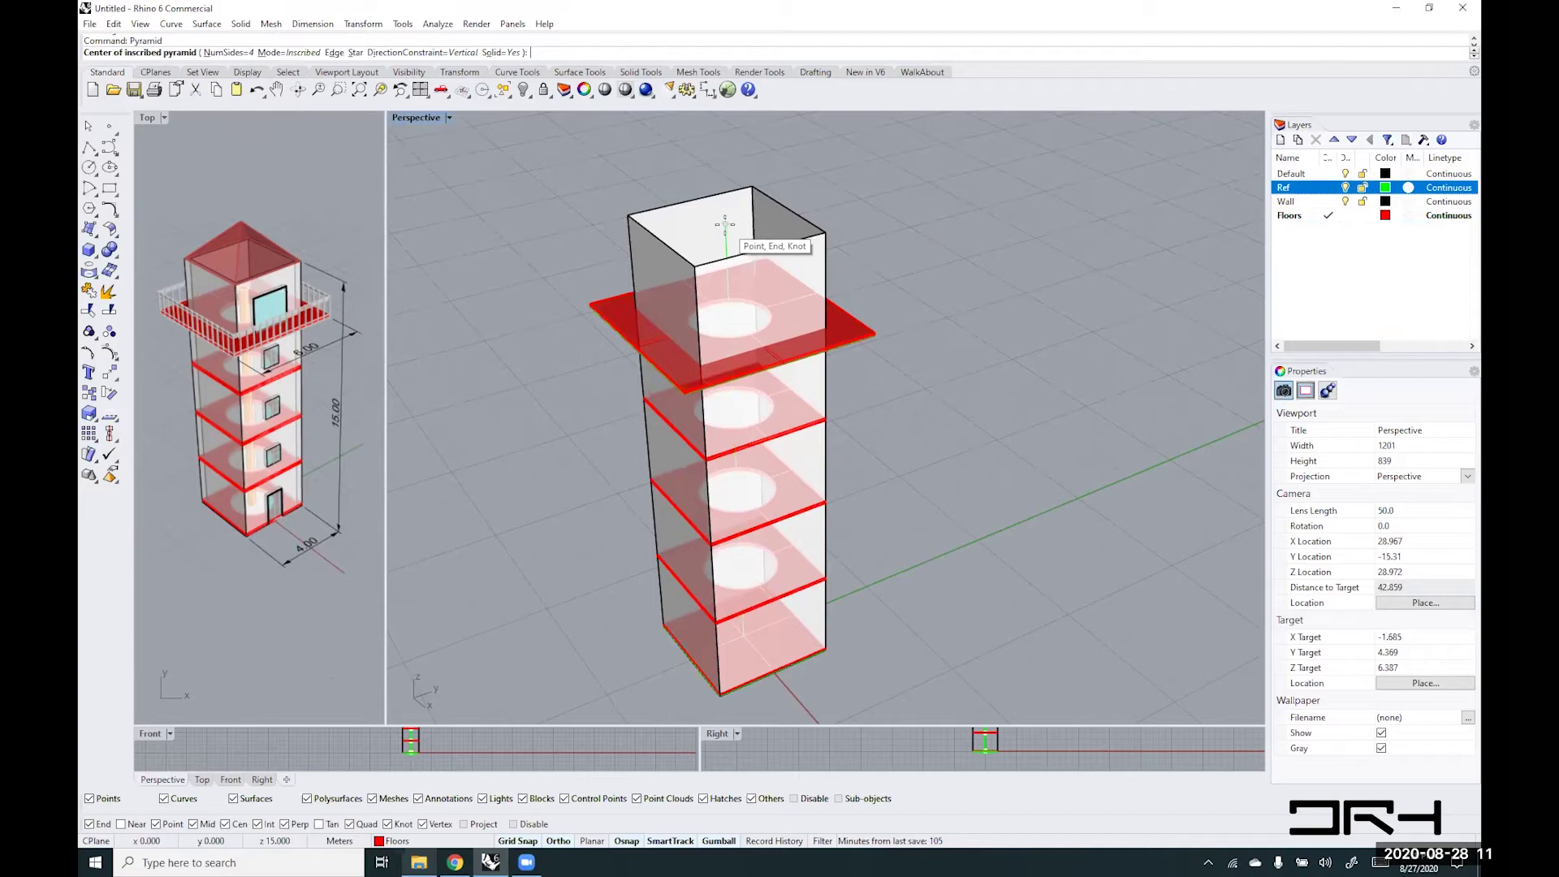
{"action": "left_click", "coordinate": [725, 224]}
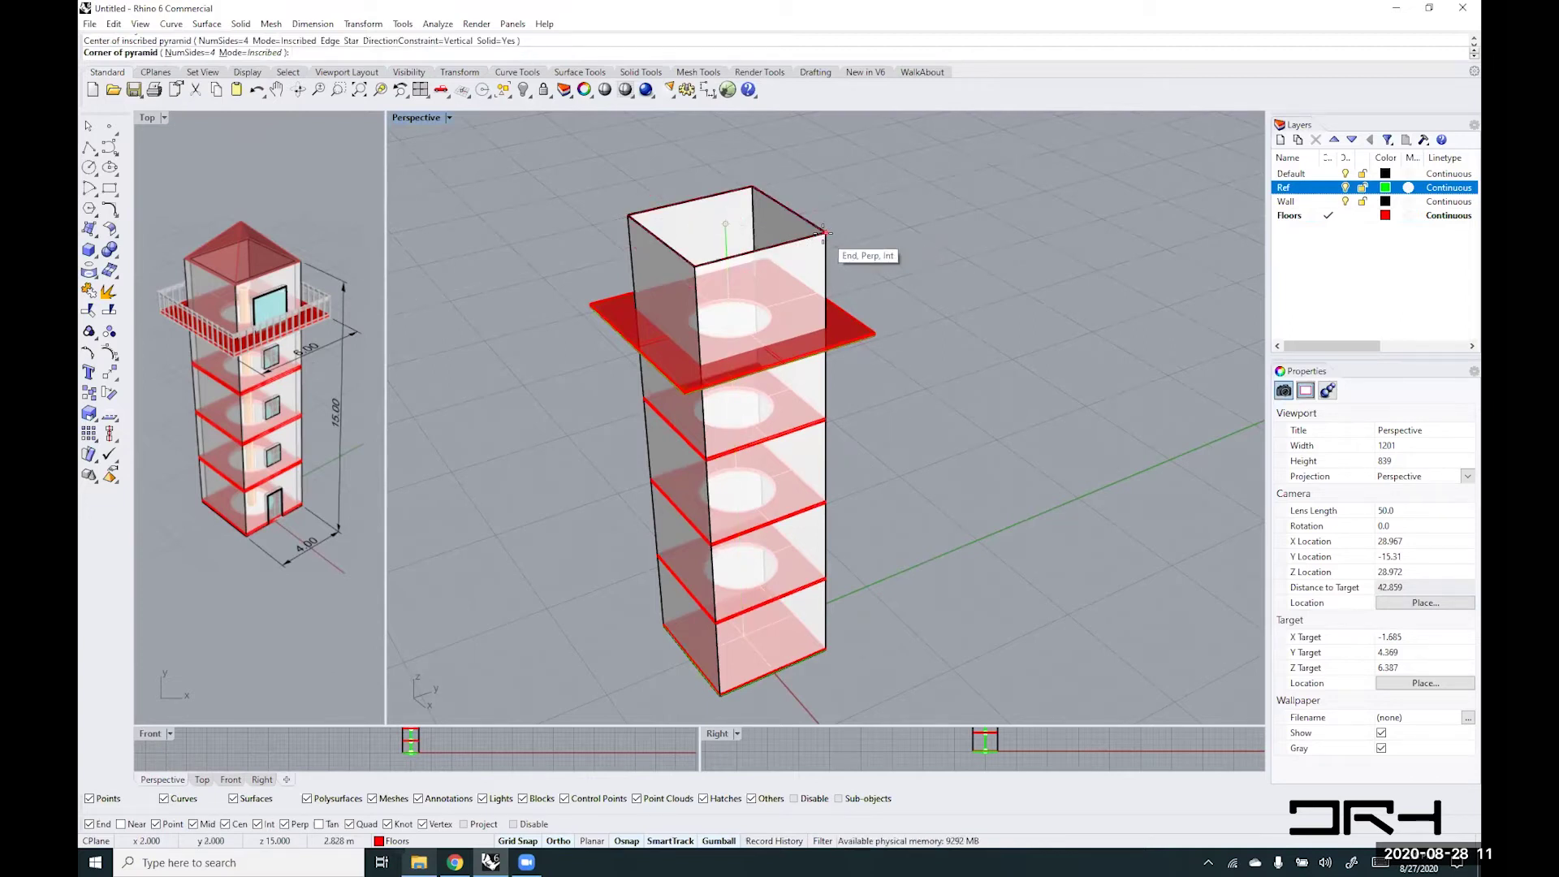
{"action": "left_click", "coordinate": [823, 231]}
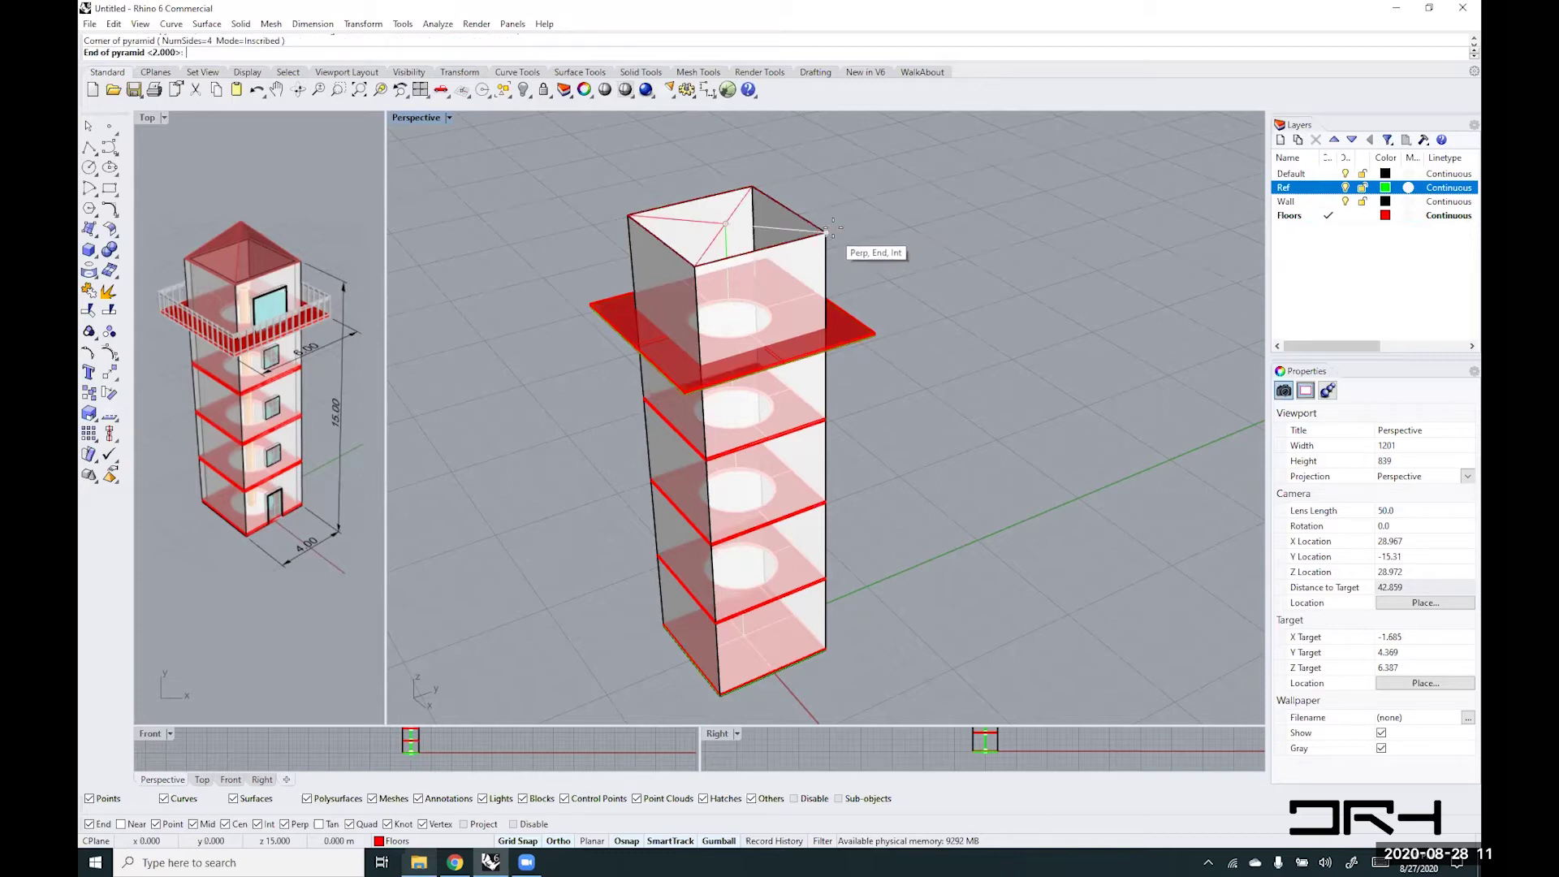
{"action": "left_click", "coordinate": [747, 156]}
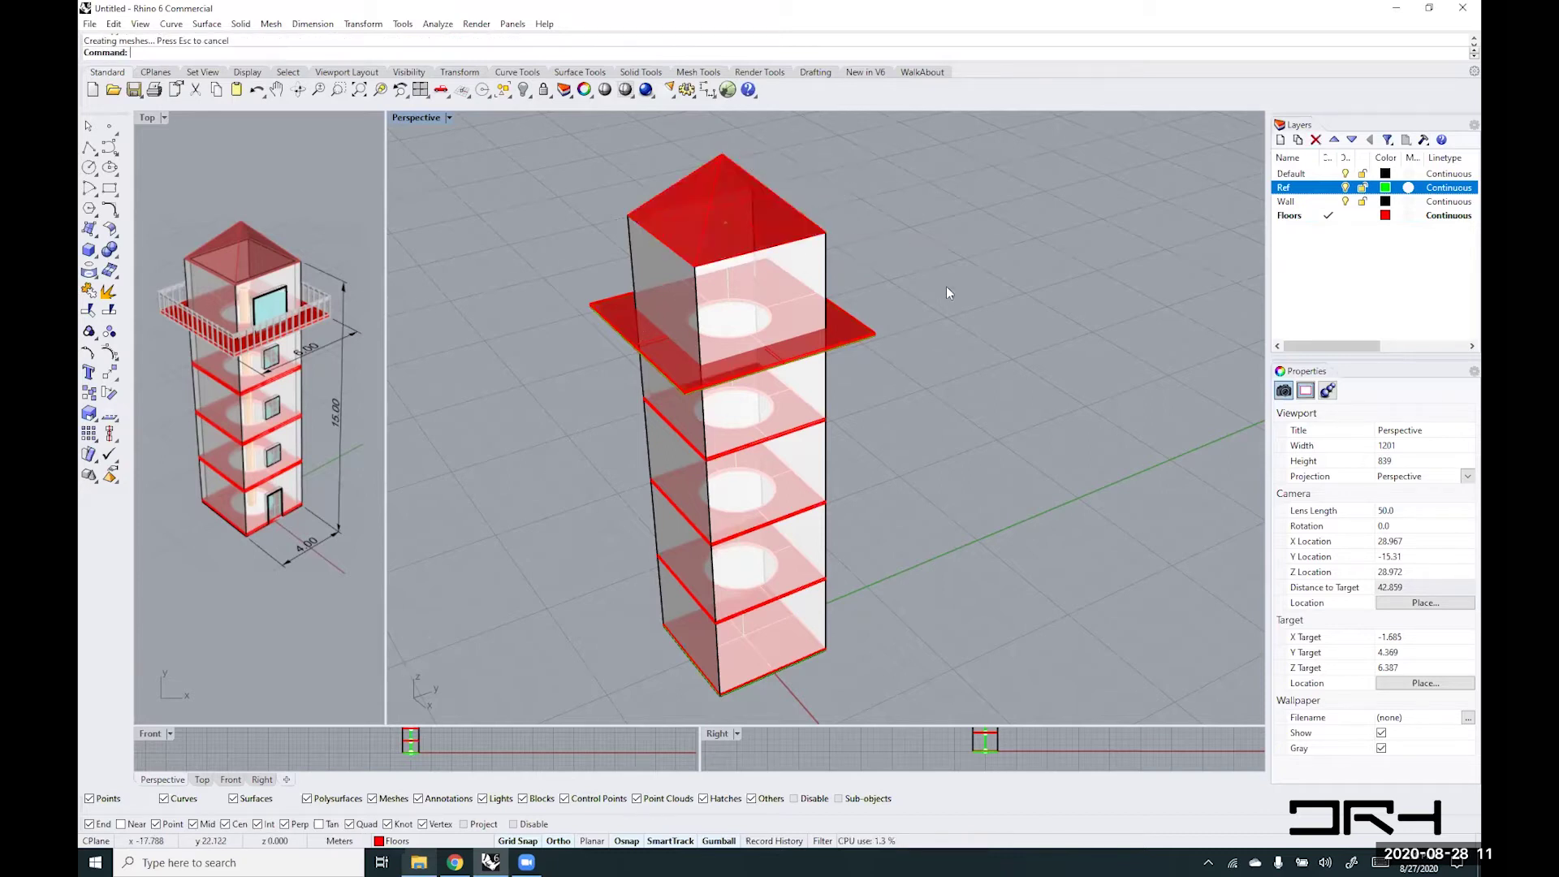
- Create a new layer named Roof and set its color to Brown
{"action": "mouse_move", "coordinate": [1007, 262]}
{"action": "right_mouse_down"}
{"action": "mouse_move", "coordinate": [950, 237]}
{"action": "mouse_move", "coordinate": [1040, 230]}
{"action": "mouse_move", "coordinate": [1018, 260]}
{"action": "right_mouse_up"}
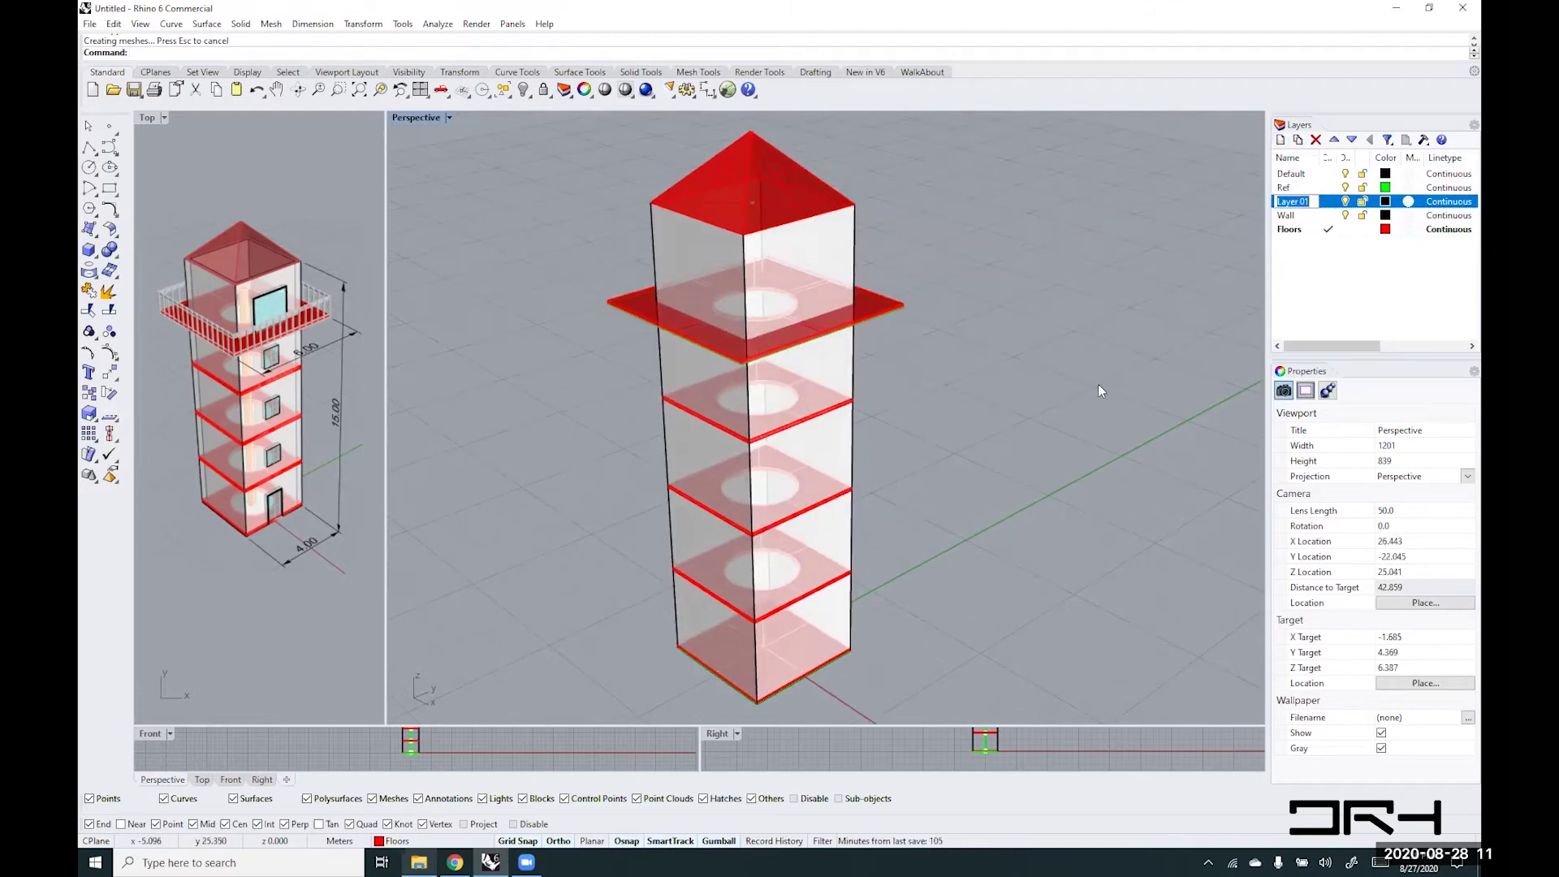
{"action": "type", "text": "Roof"}
{"action": "left_click", "coordinate": [1385, 201]}
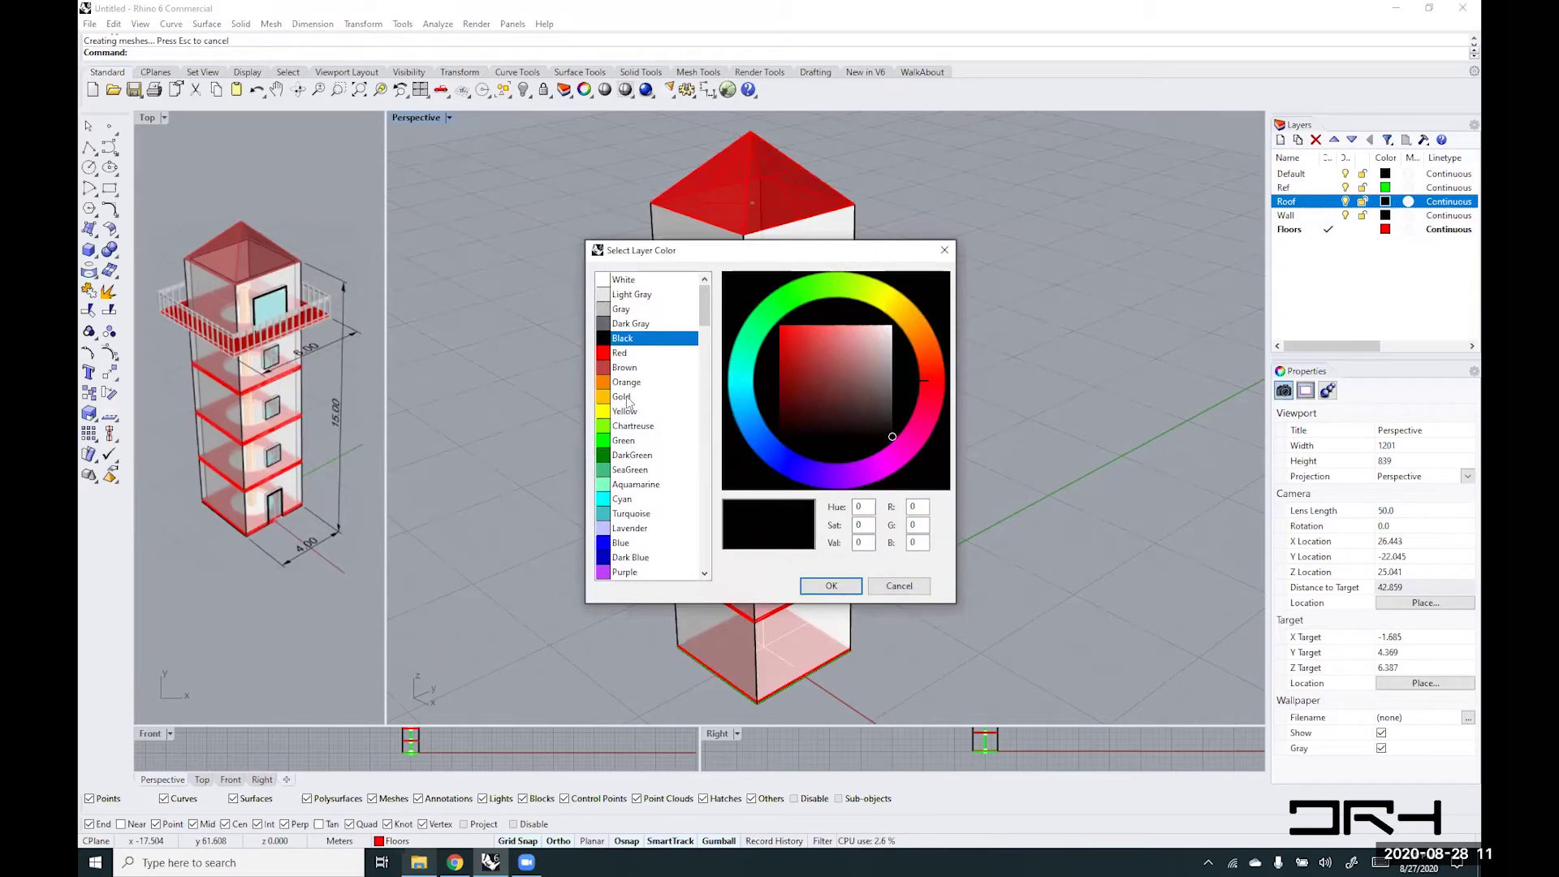
{"action": "left_click", "coordinate": [631, 370]}
{"action": "left_click", "coordinate": [830, 585]}
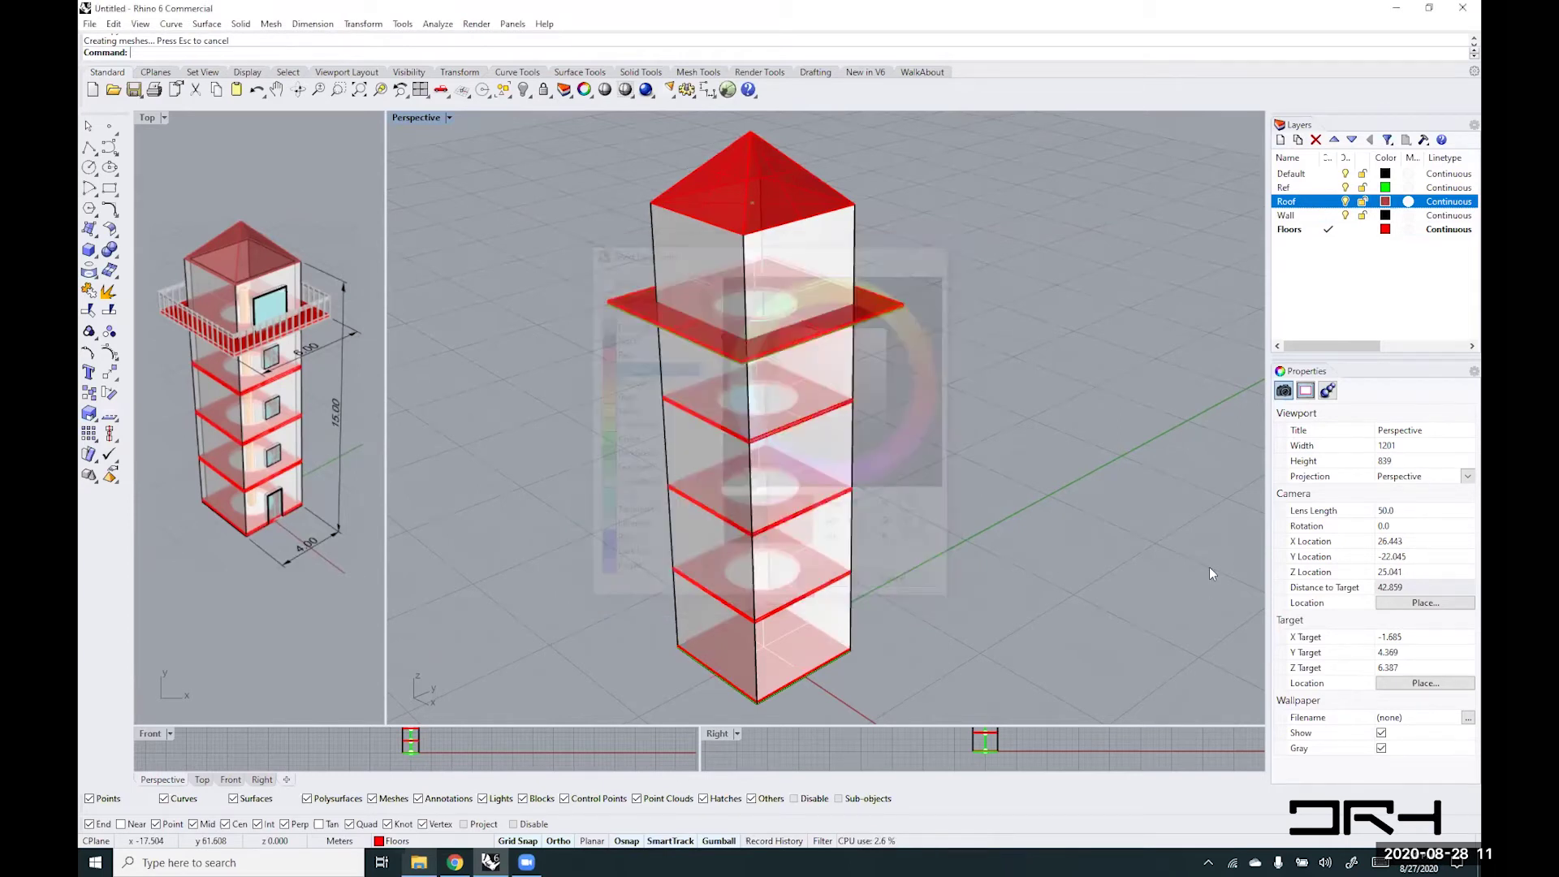
- Move the pyramid on top of the tower to the Roof layer
{"action": "left_click", "coordinate": [767, 146]}
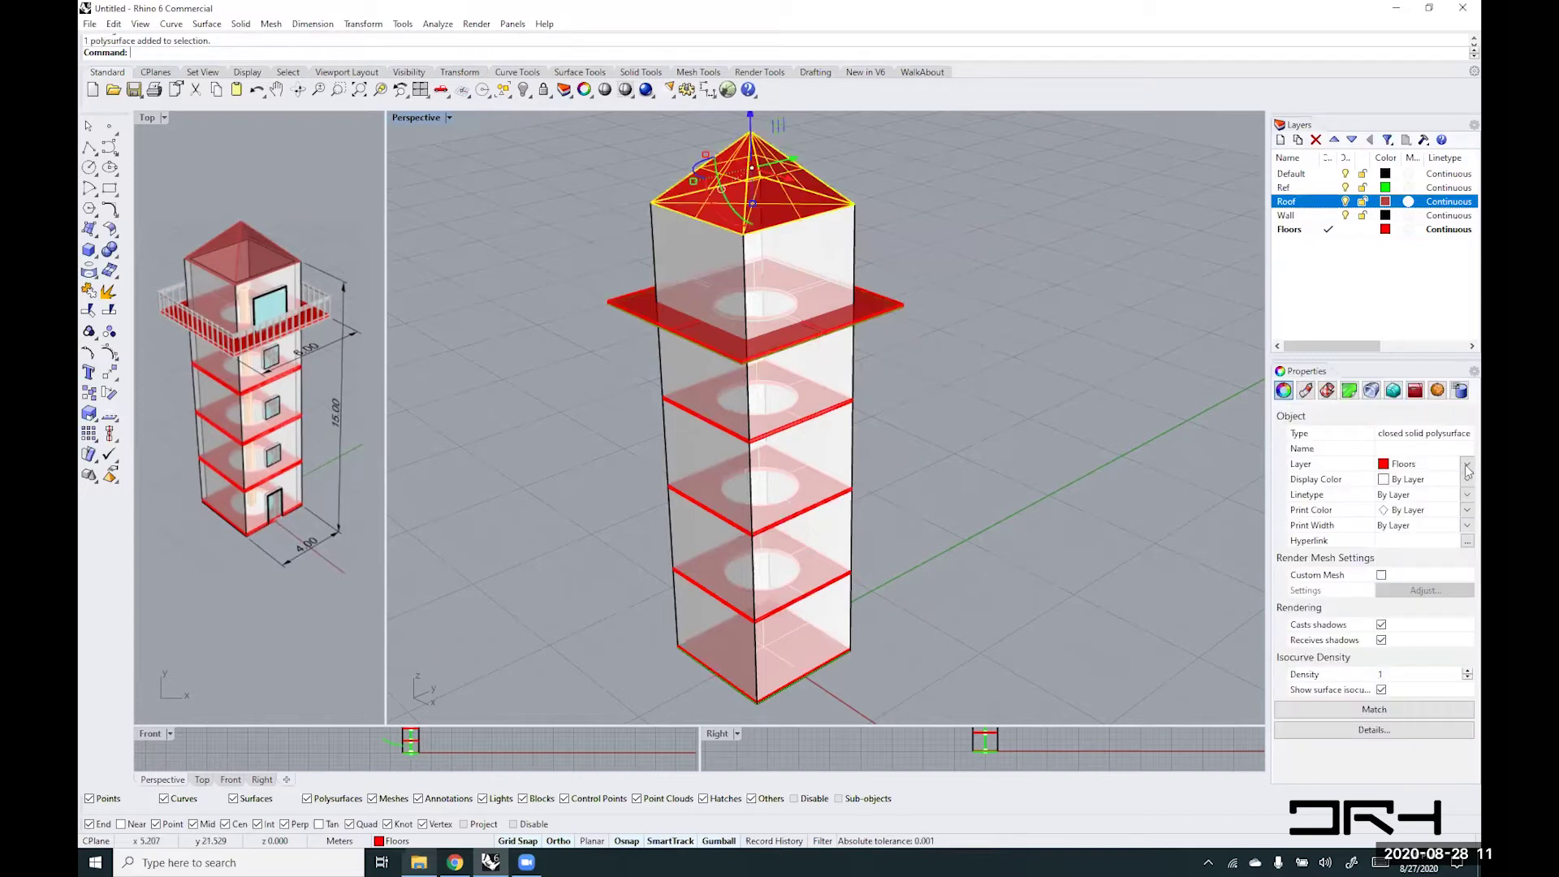
{"action": "left_click", "coordinate": [1031, 536]}
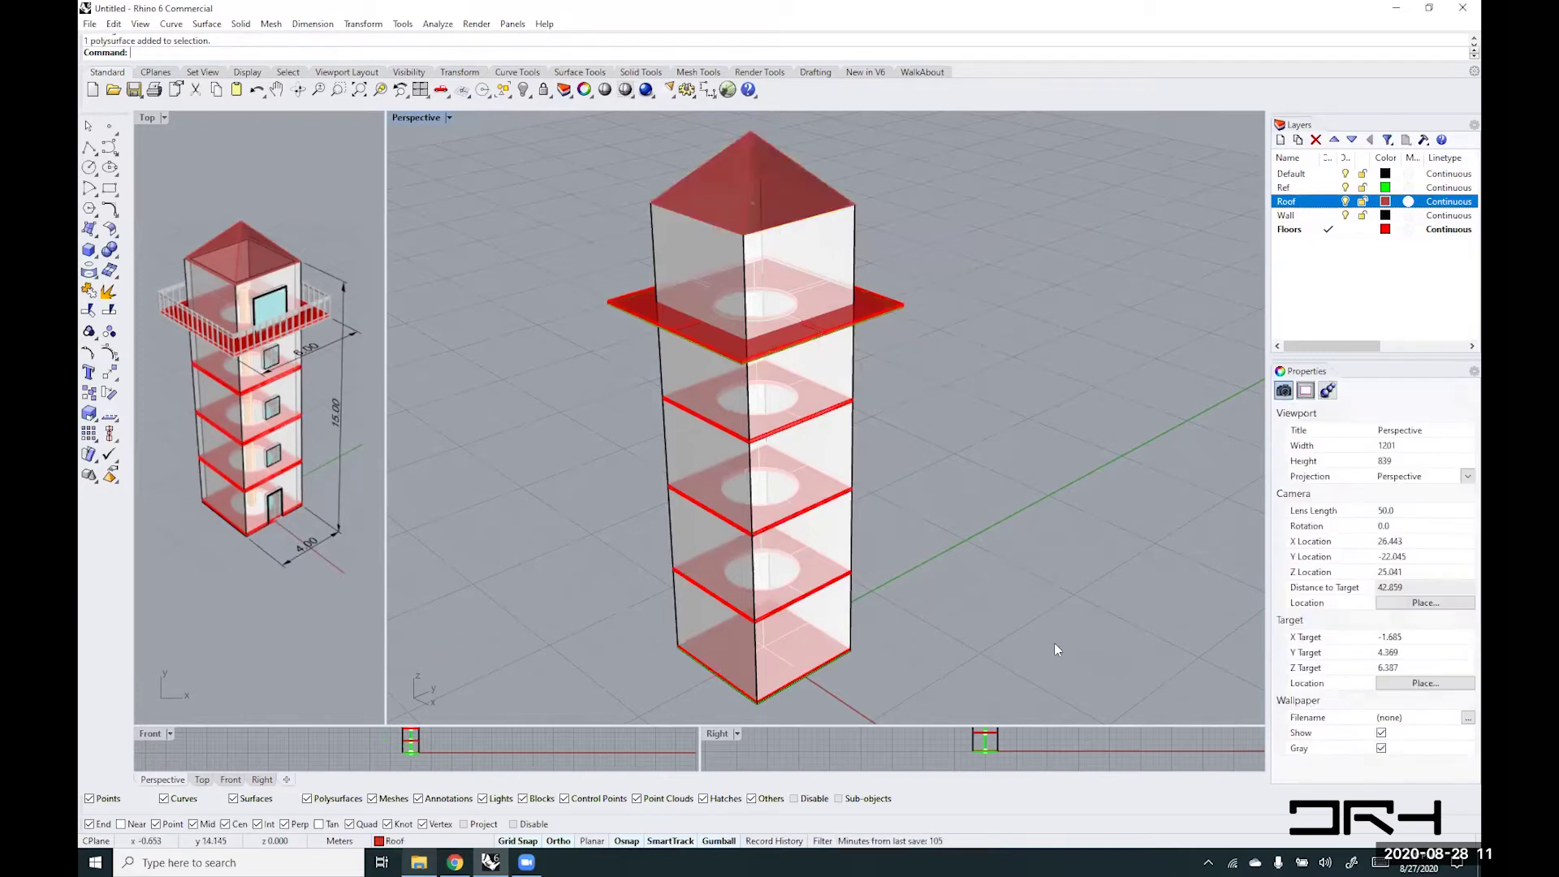
{"action": "right_click_drag", "start_coordinate": [974, 431], "coordinate": [1026, 416]}
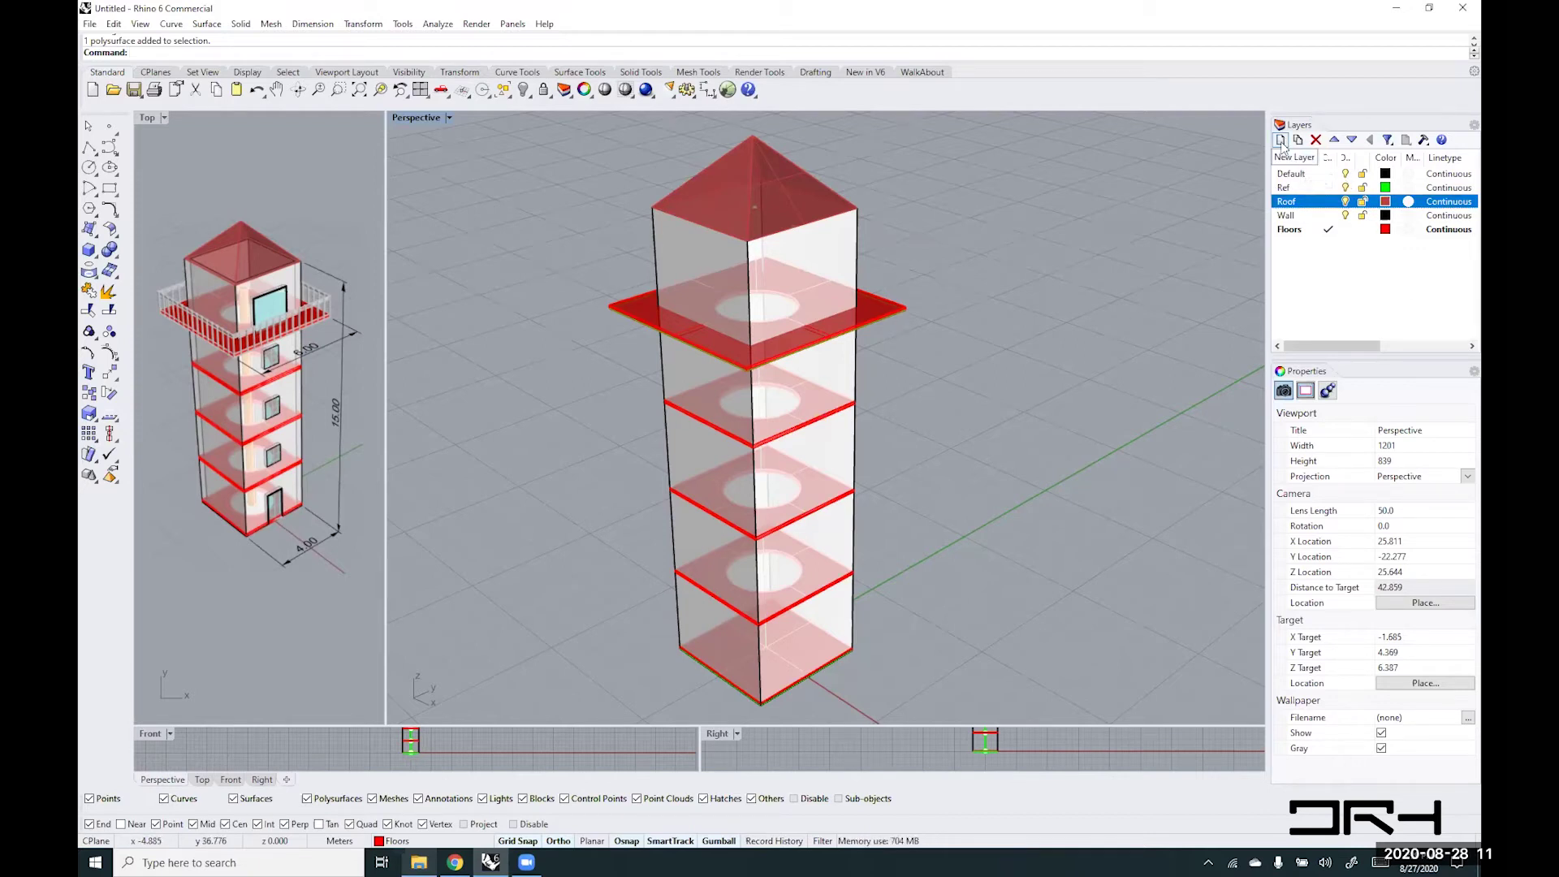
- Create a new layer named Railing below Floors and set its color to Gray
{"action": "left_click", "coordinate": [1297, 231]}
{"action": "left_click", "coordinate": [1281, 139]}
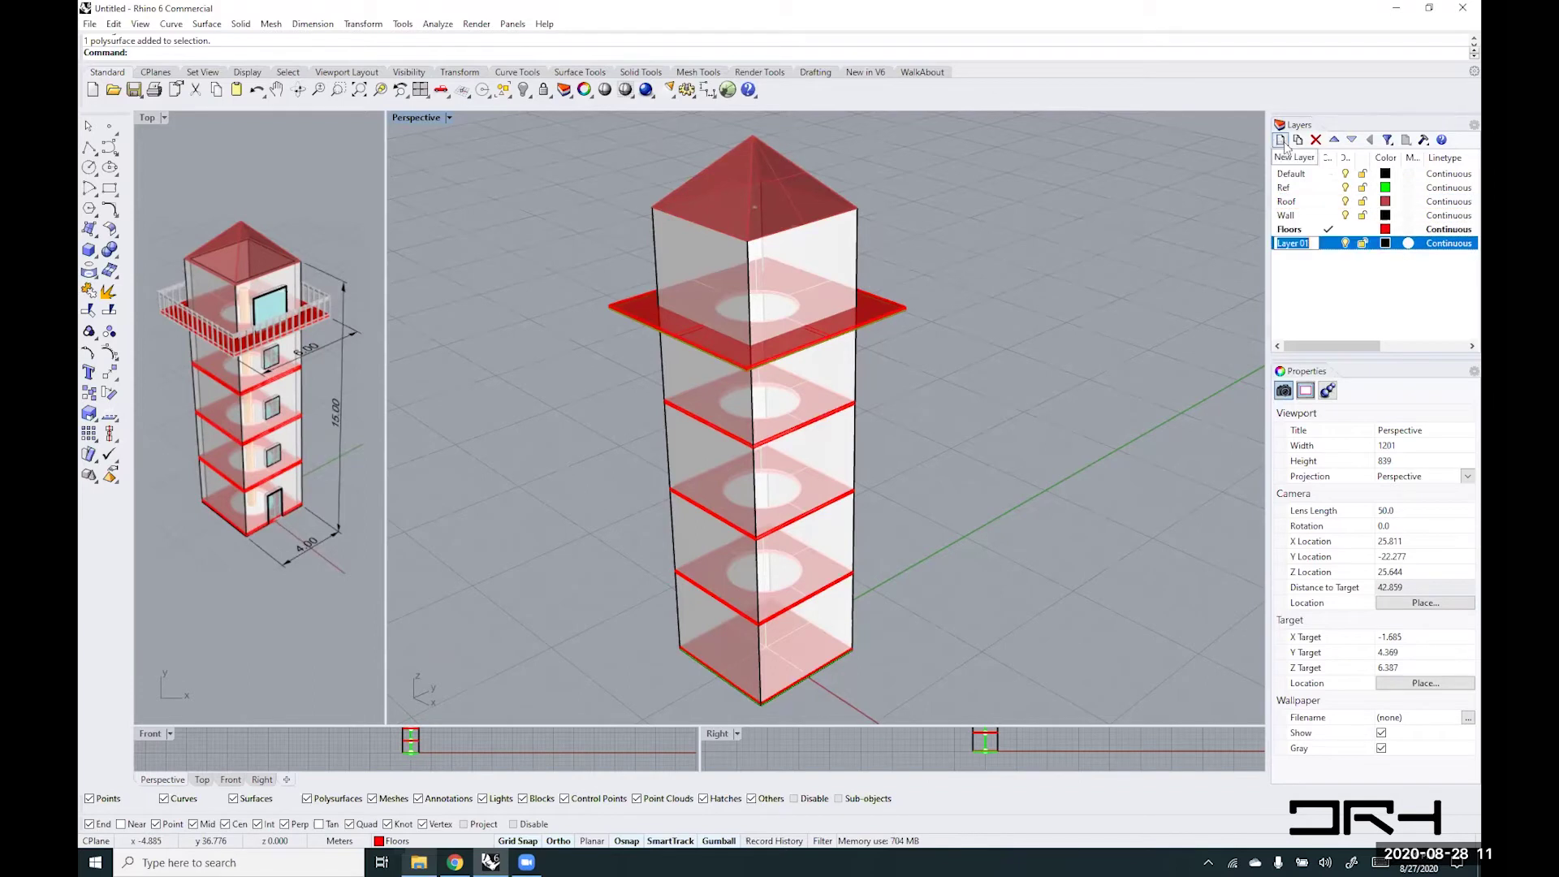
{"action": "type", "text": "Rai"}
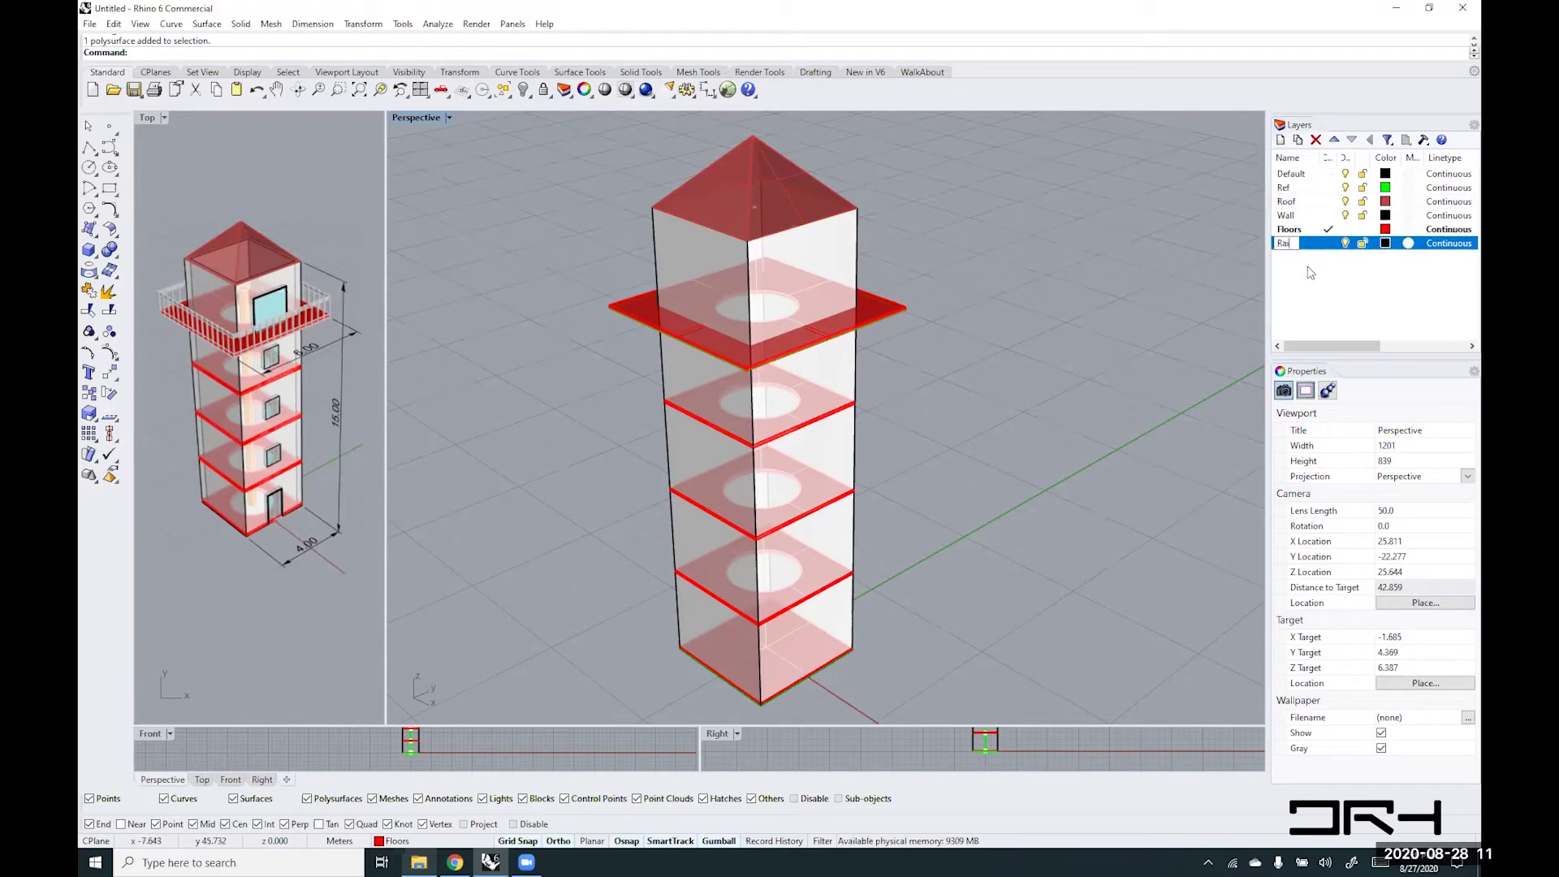
{"action": "type", "text": "ling"}
{"action": "left_click", "coordinate": [1385, 243]}
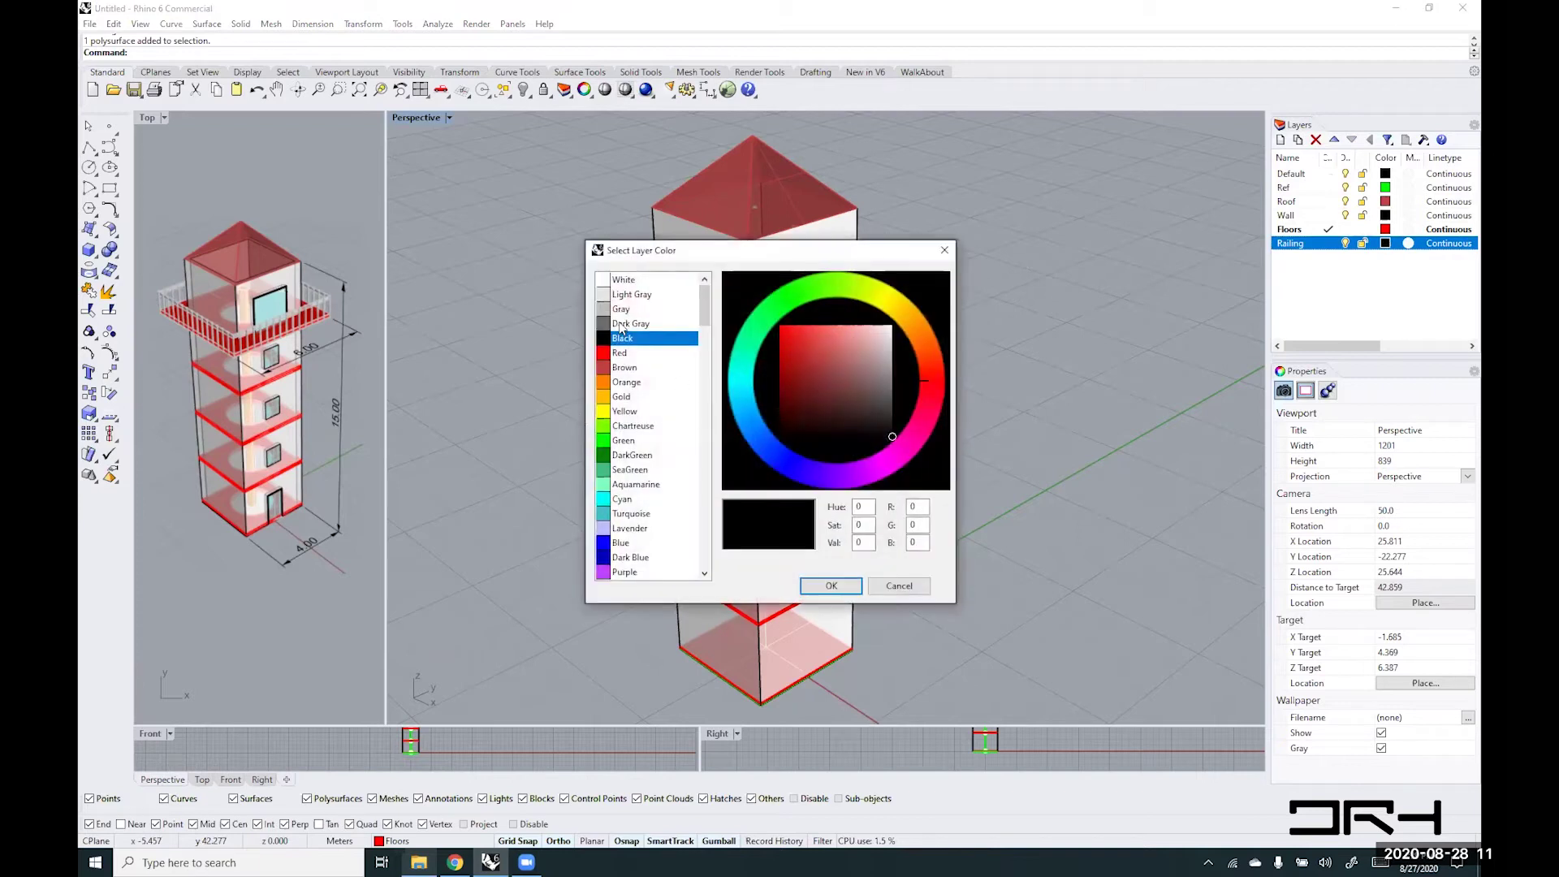
{"action": "left_click", "coordinate": [621, 310]}
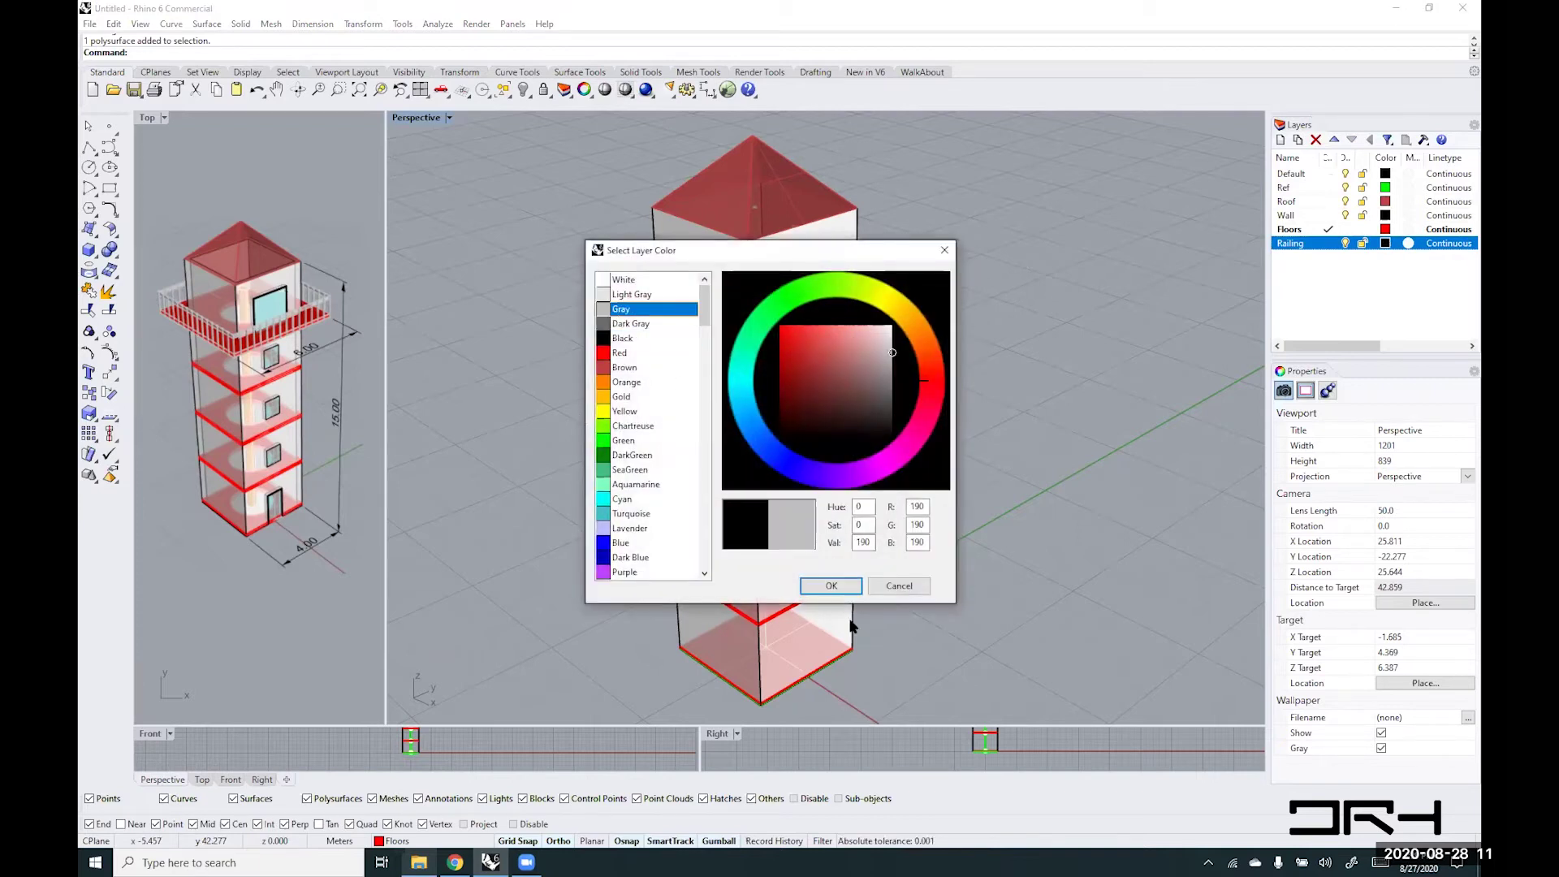
{"action": "left_click", "coordinate": [829, 586]}
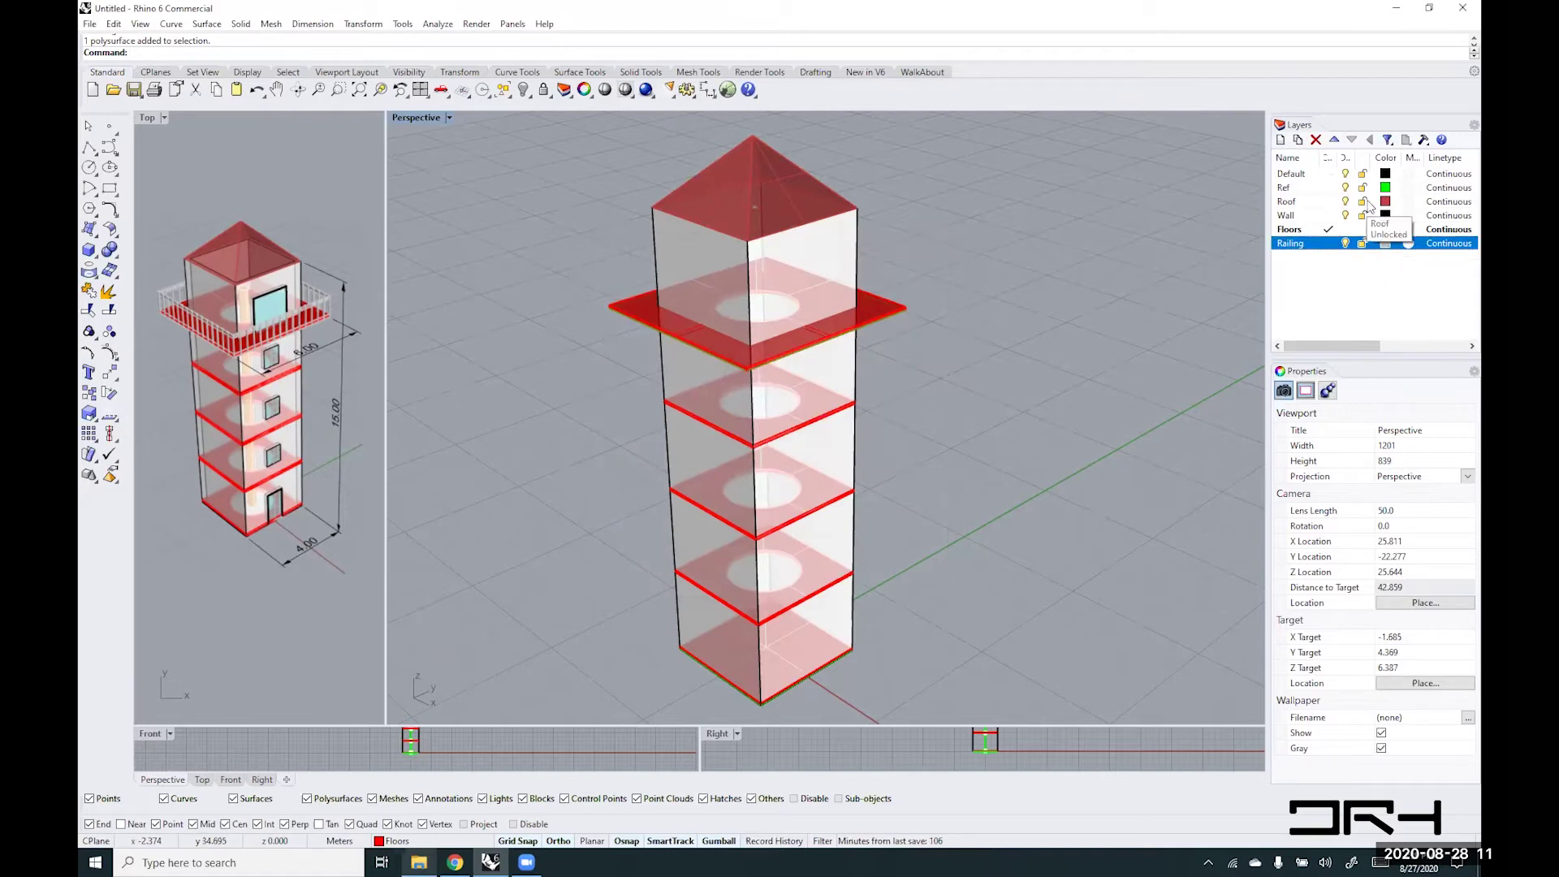
- Extrude the 6 m square outline of the balcony 1.2 m upward into a parapet
{"action": "left_click", "coordinate": [879, 319]}
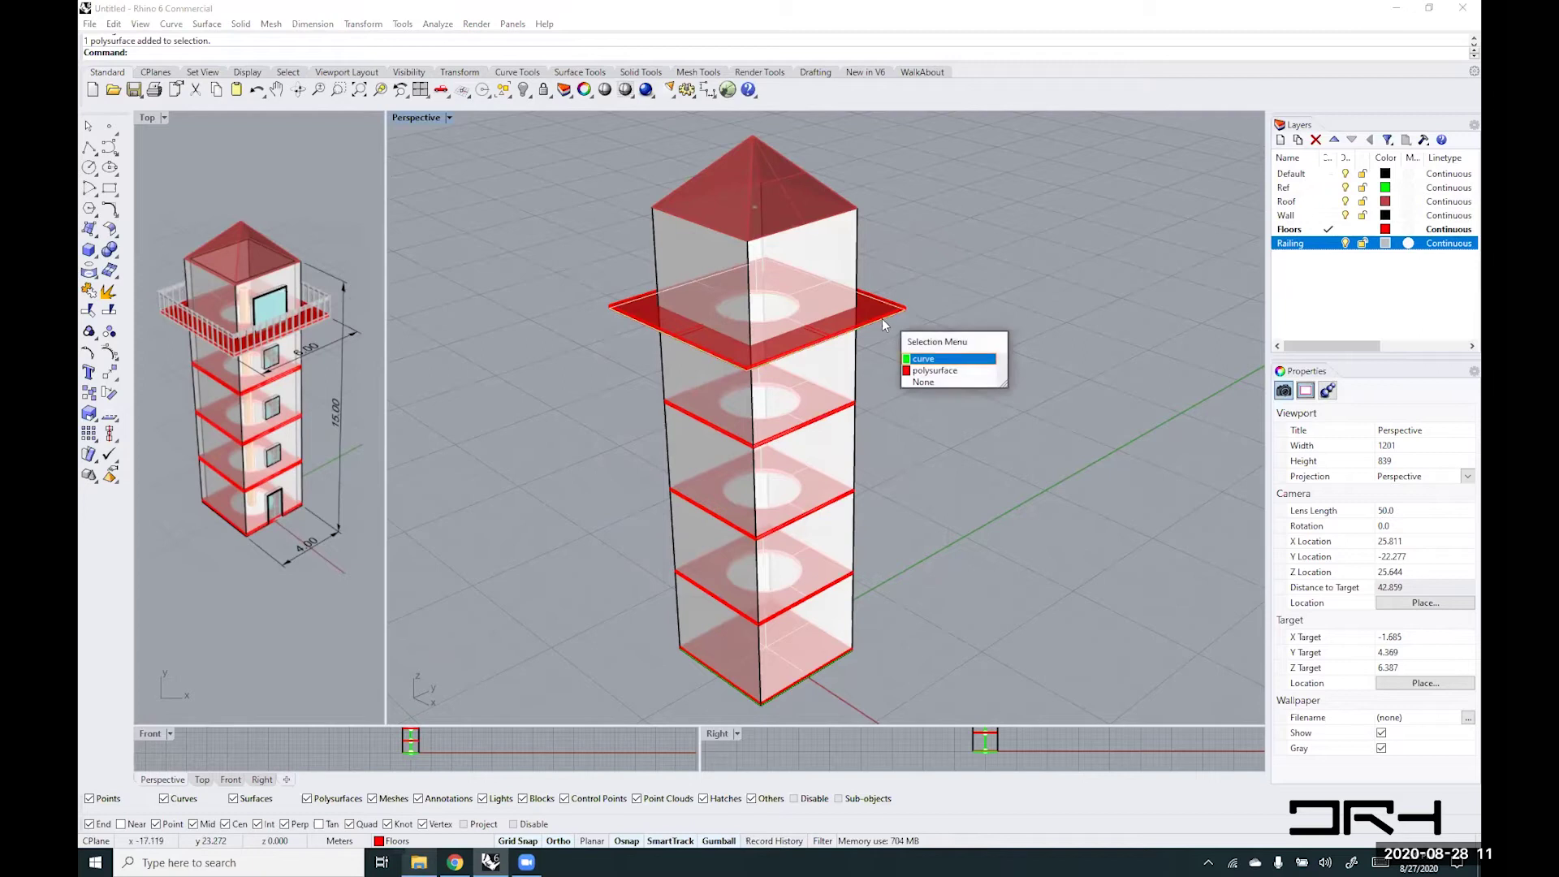
{"action": "left_click", "coordinate": [942, 366]}
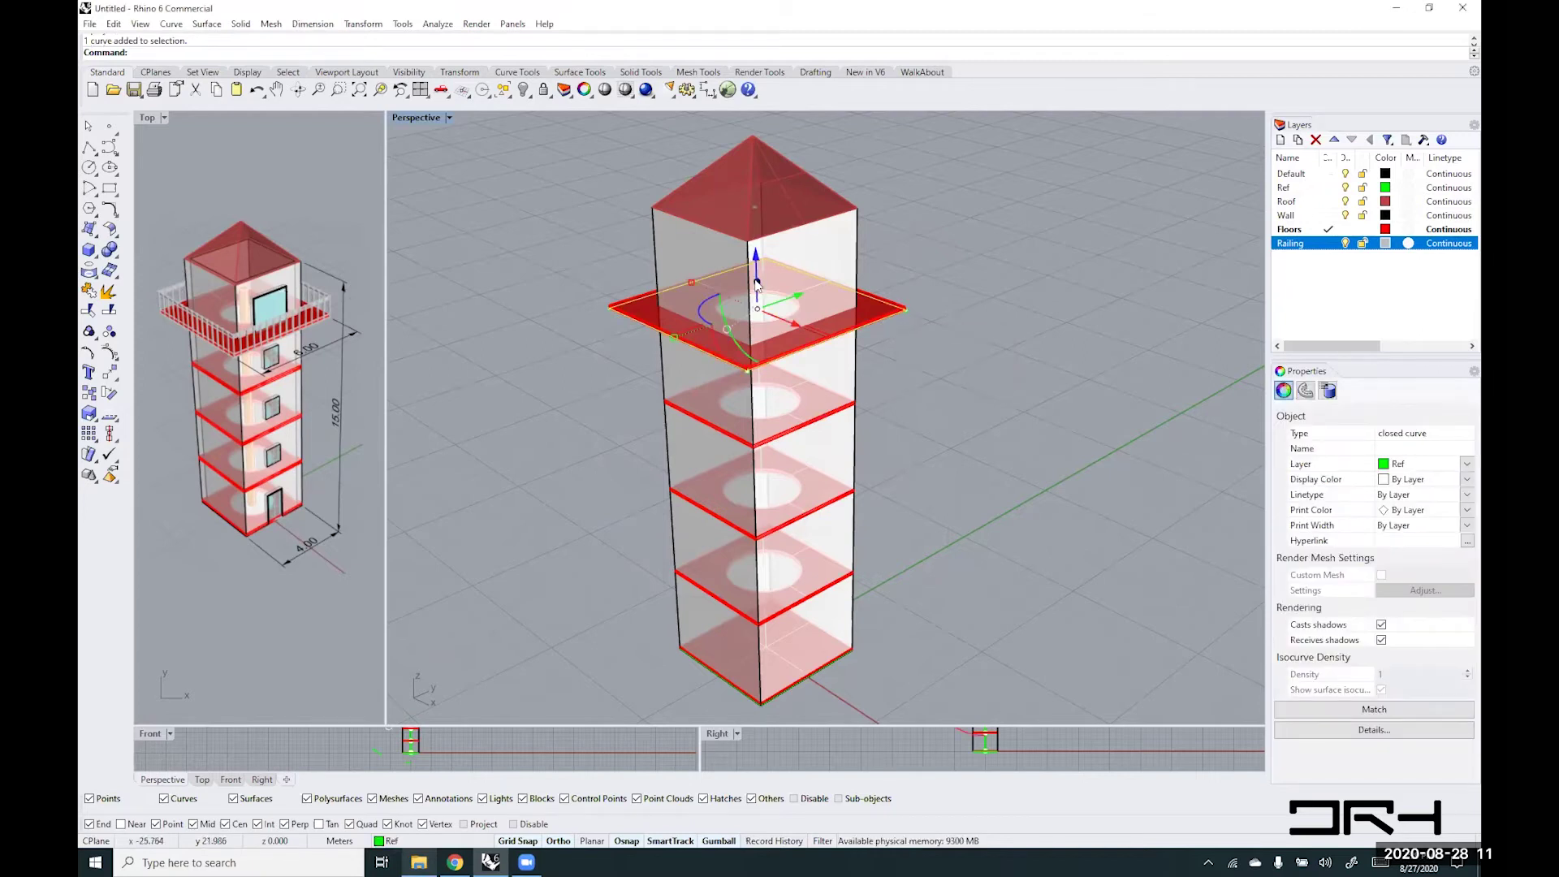
{"action": "left_click_drag", "start_coordinate": [757, 283], "coordinate": [765, 259]}
{"action": "type", "text": "1"}
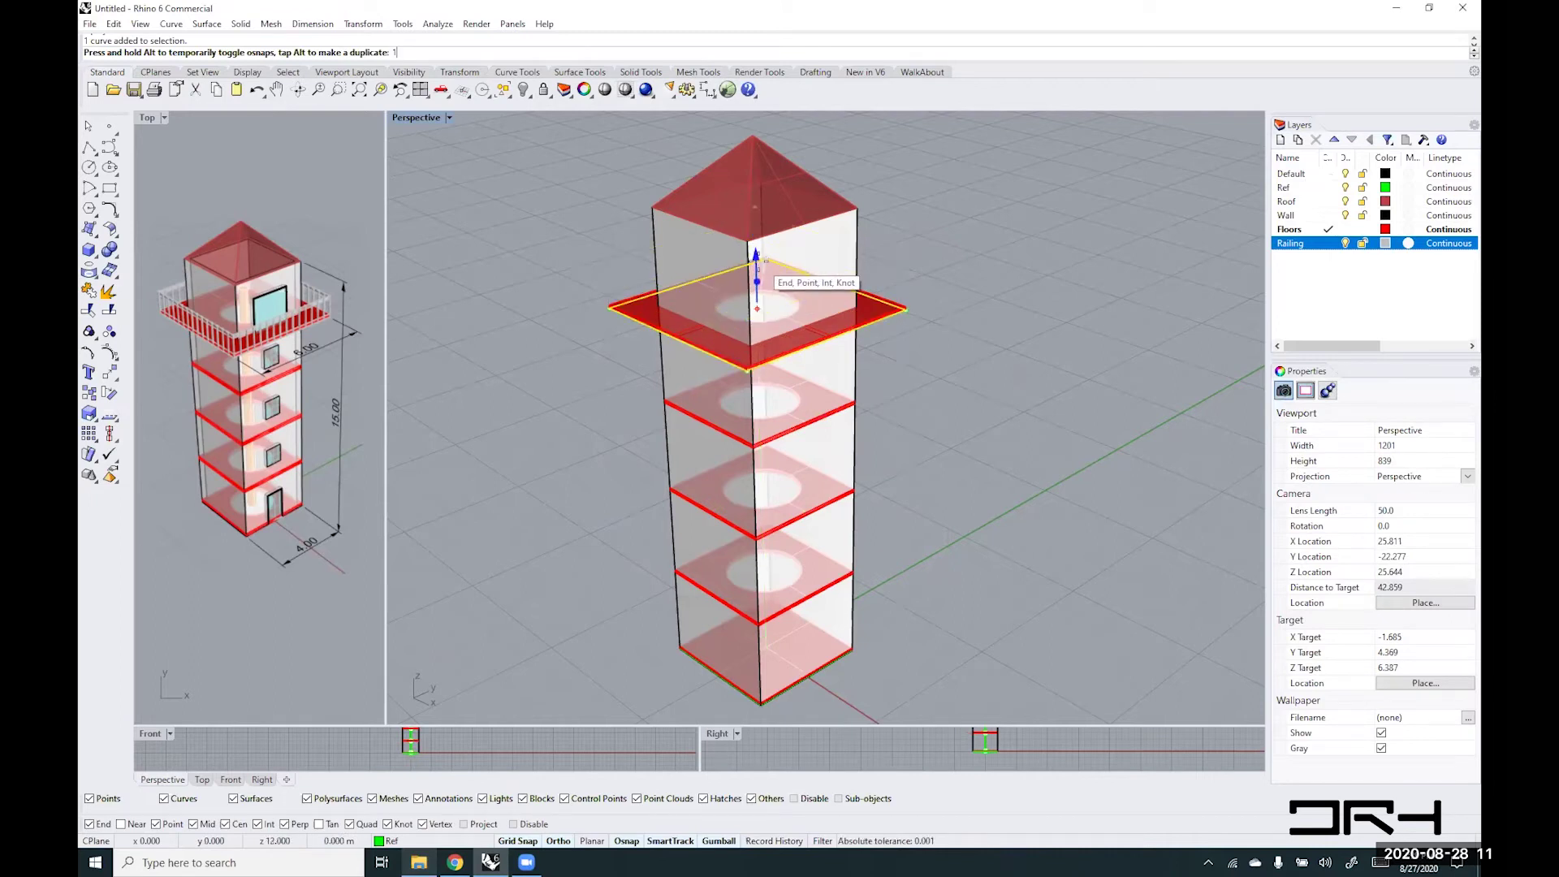
{"action": "type", "text": ".2"}
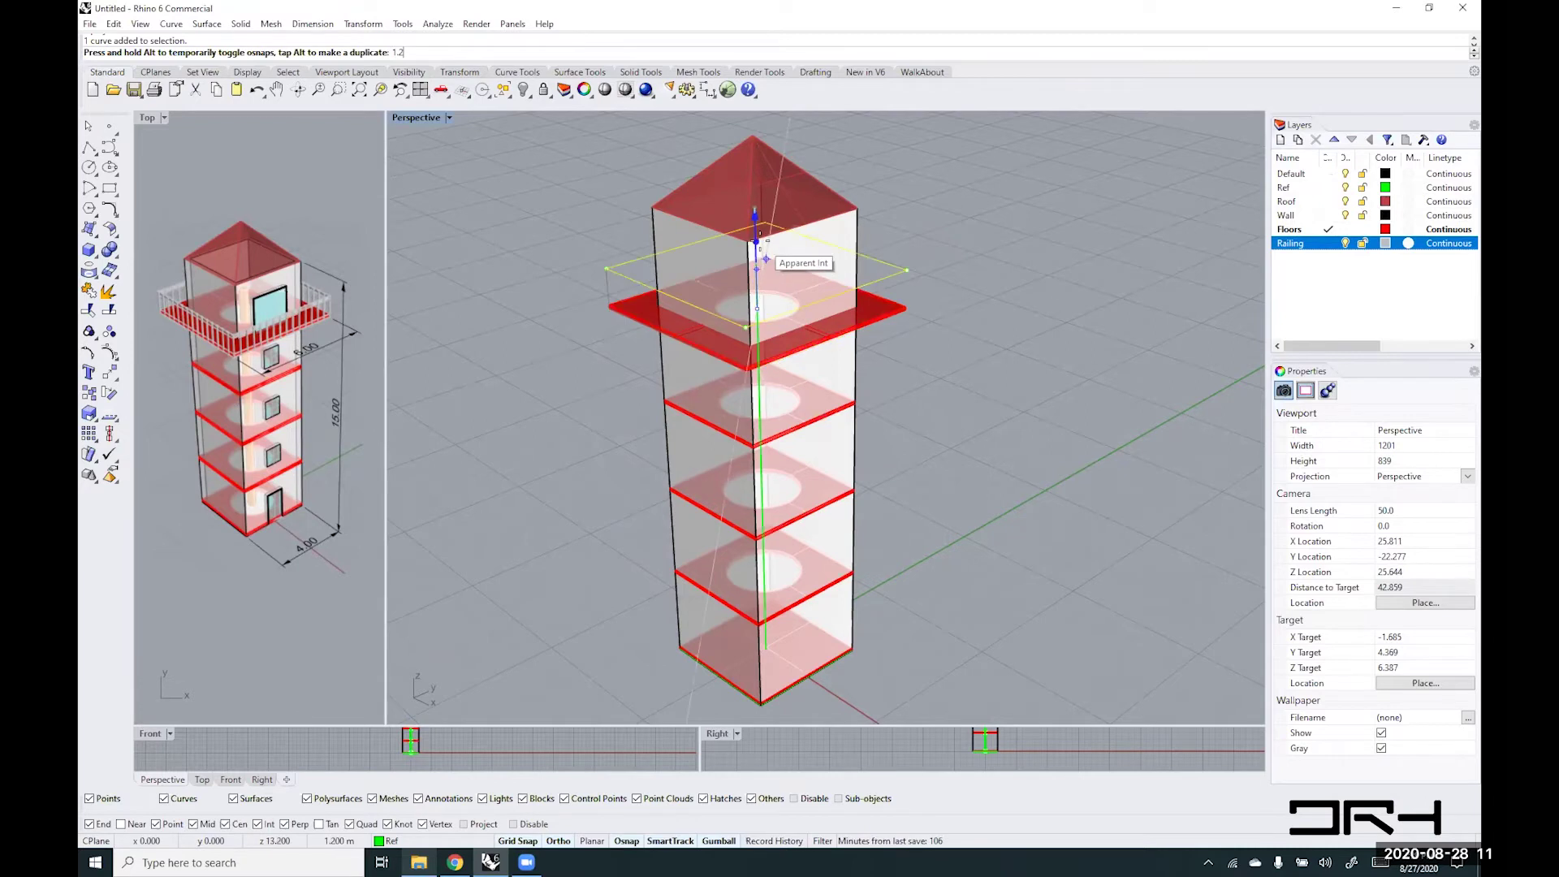
{"action": "key", "text": "Return"}
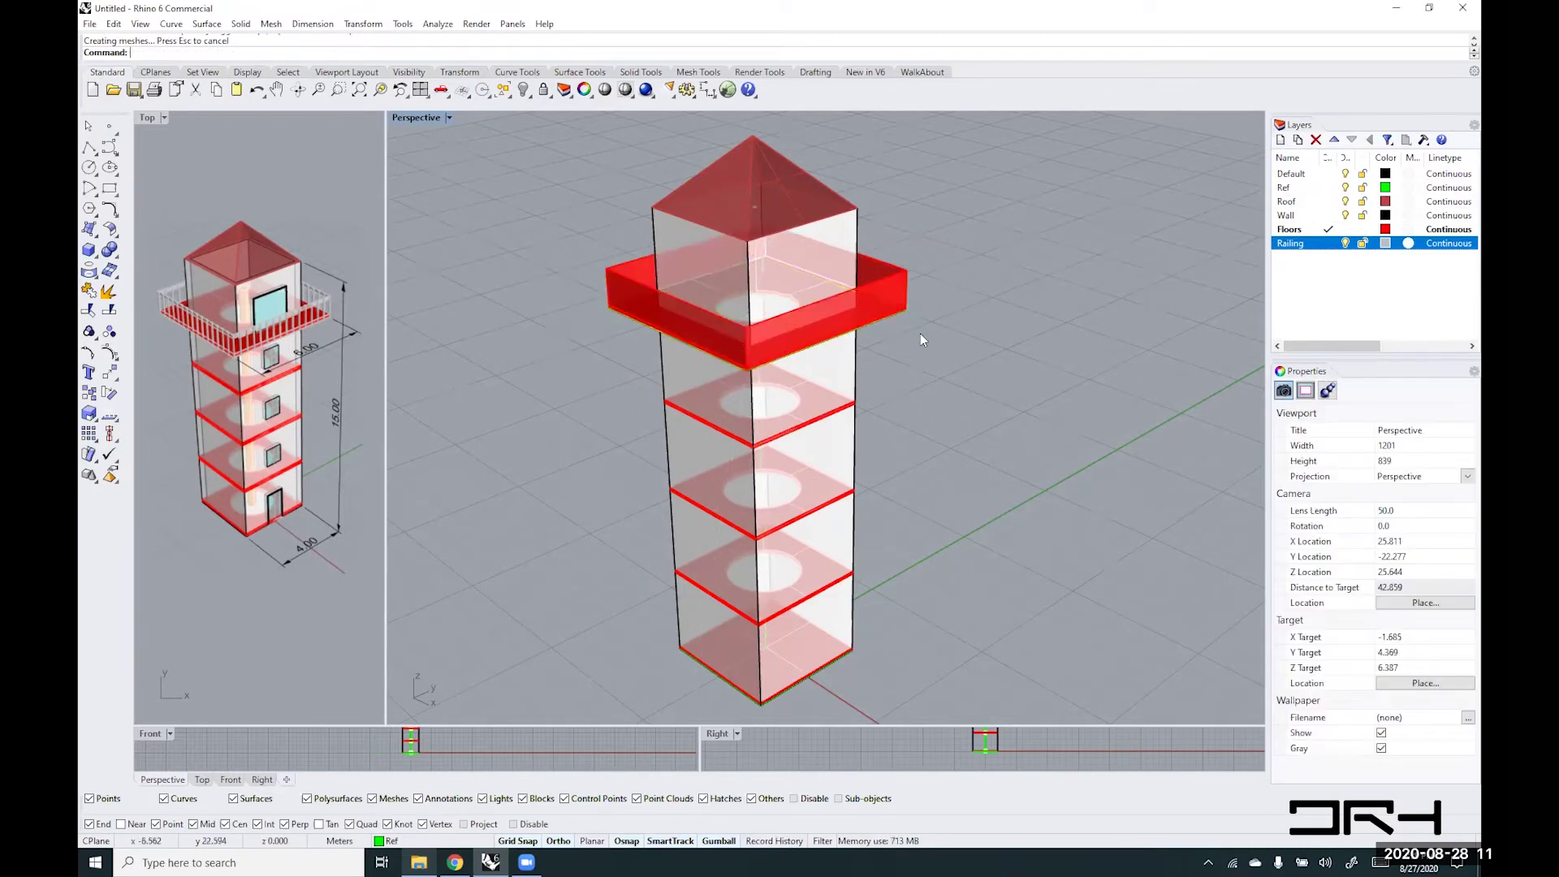
- Move the extruded balcony parapet to the Railing layer
{"action": "left_click", "coordinate": [894, 280]}
{"action": "left_click", "coordinate": [1466, 464]}
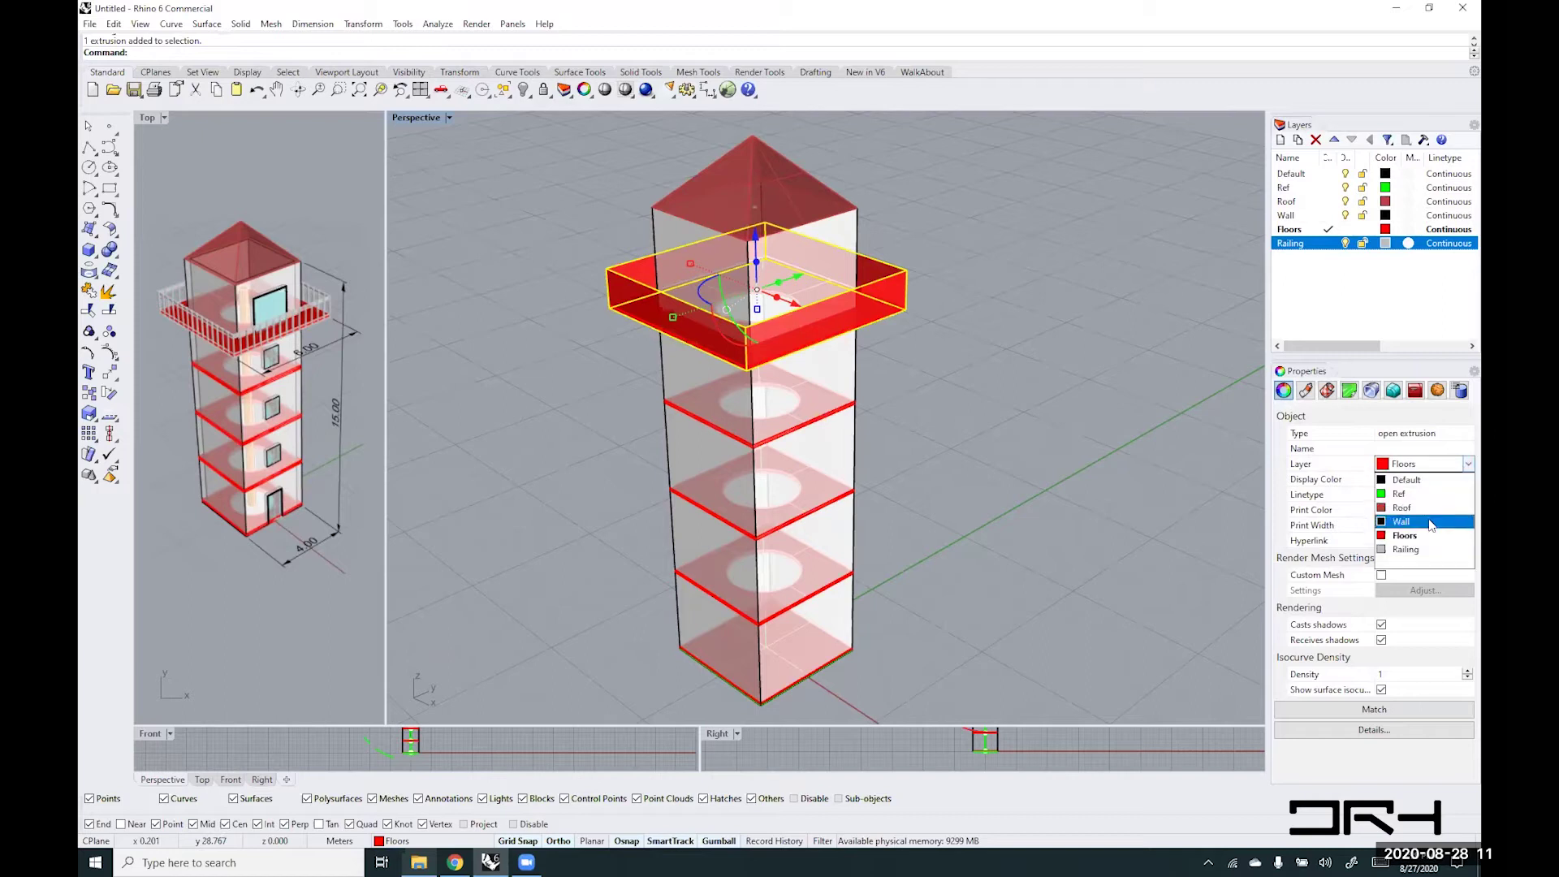
{"action": "left_click", "coordinate": [1435, 549]}
{"action": "left_click", "coordinate": [1070, 504]}
{"action": "right_click_drag", "start_coordinate": [825, 357], "coordinate": [966, 370]}
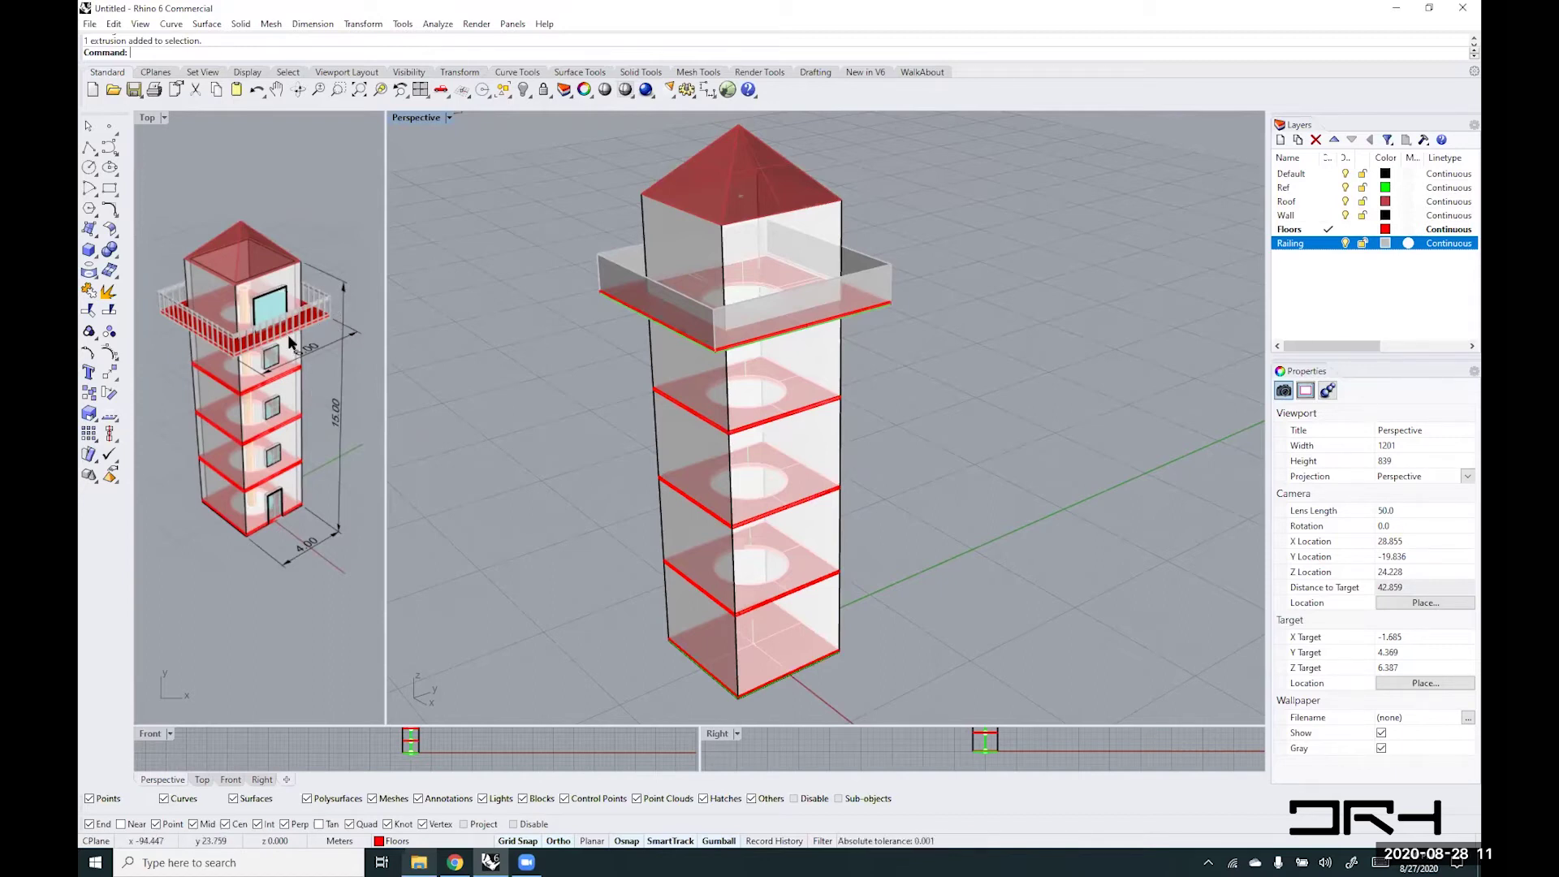
- Delete the extruded parapet around the balcony
{"action": "left_click", "coordinate": [885, 278]}
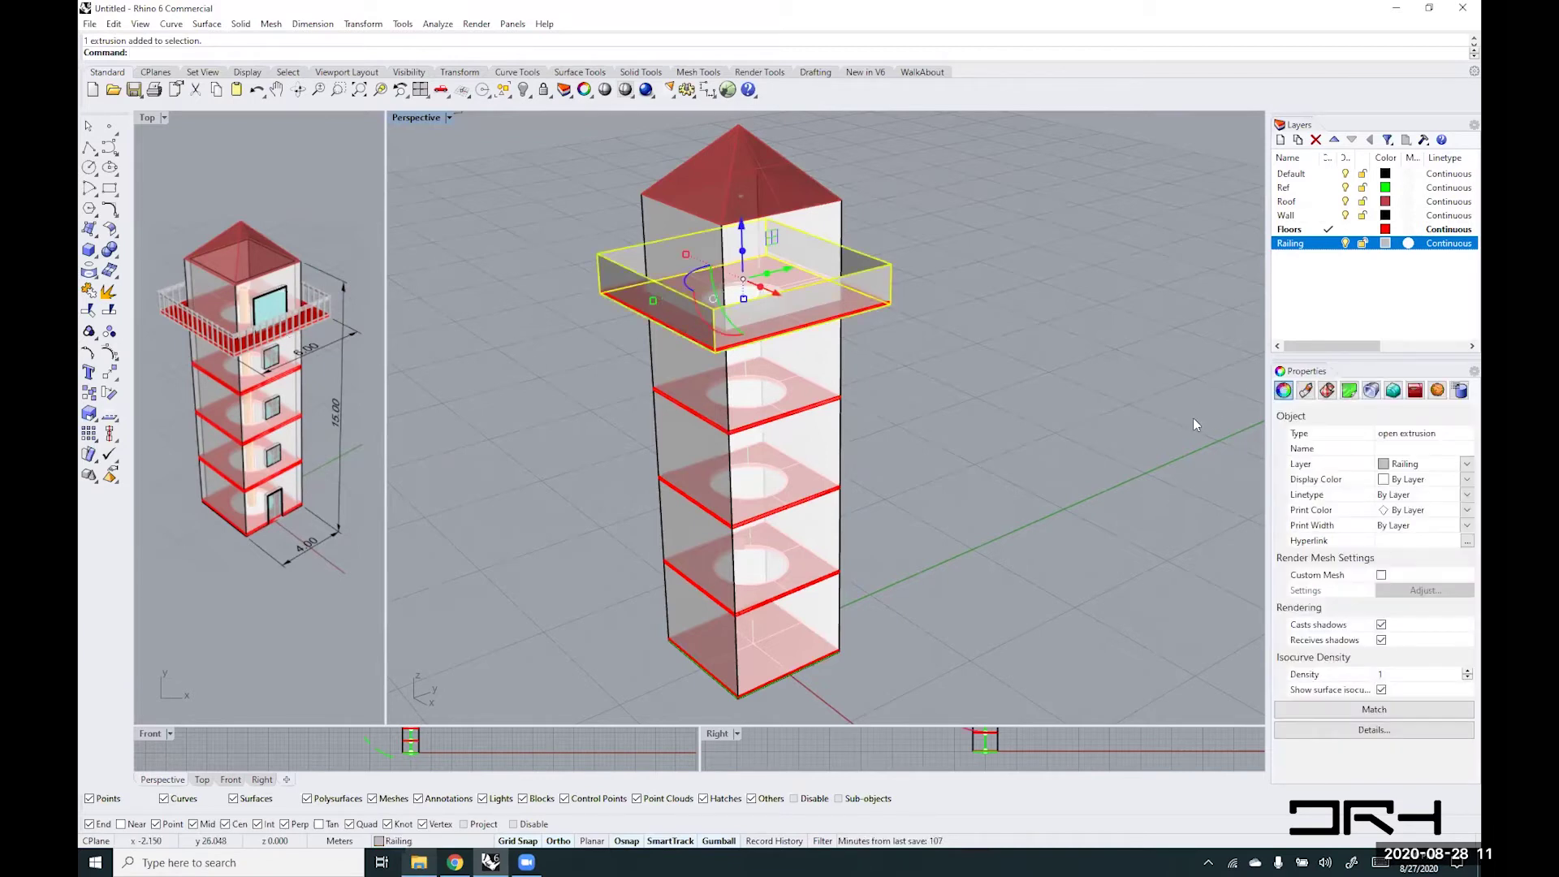
{"action": "key", "text": "Delete"}
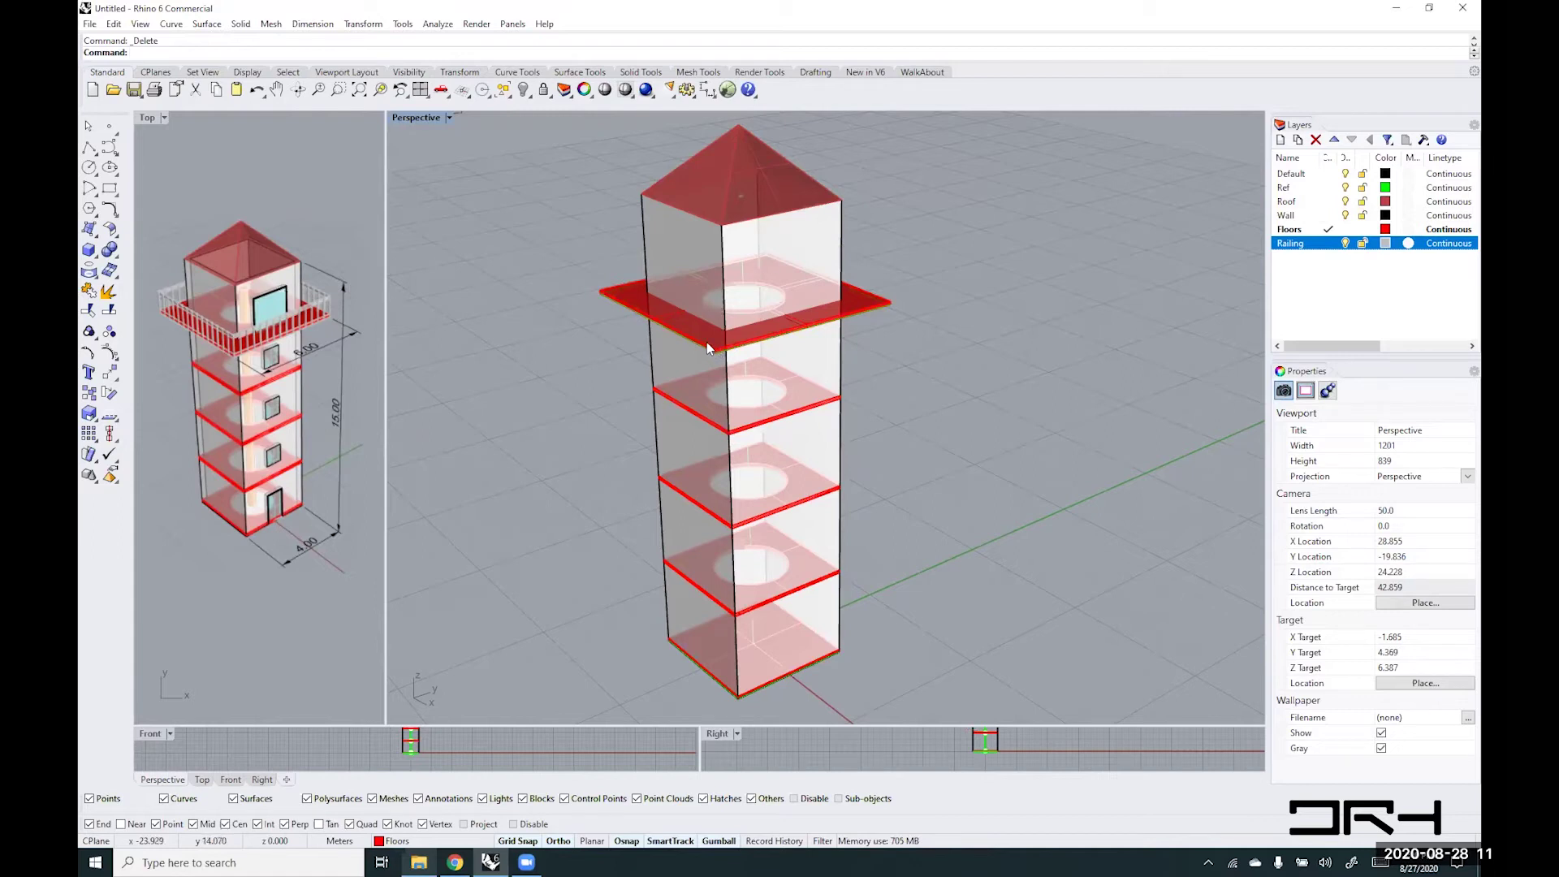
- Make Railing the current layer for the new balcony geometry
{"action": "scroll", "coordinate": [707, 343], "scroll_direction": "up", "scroll_amount": 2}
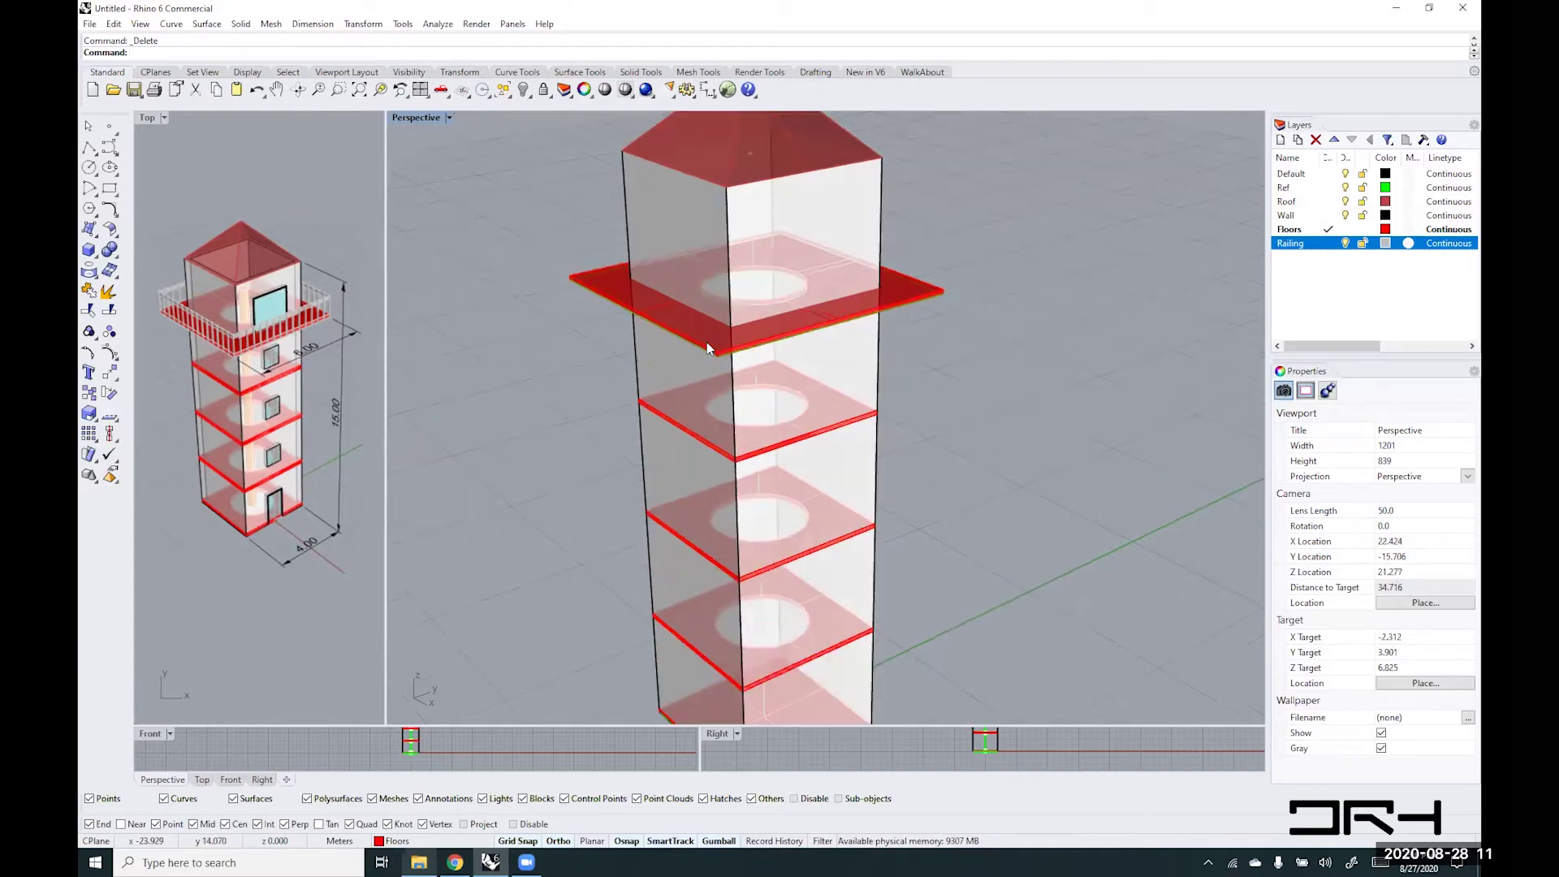
{"action": "left_click", "coordinate": [908, 304]}
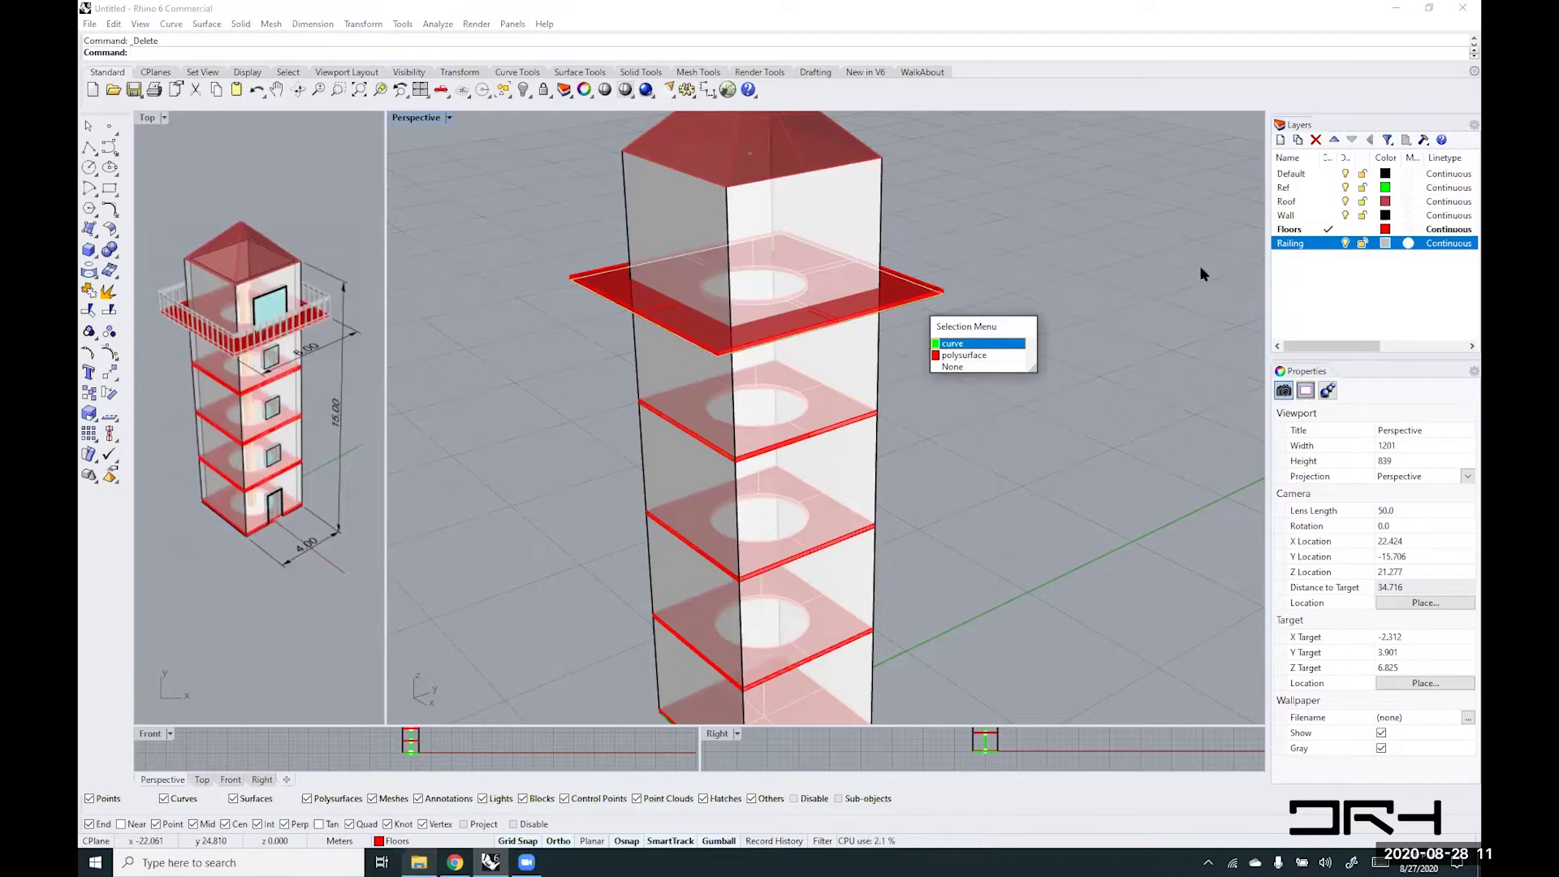
{"action": "left_click", "coordinate": [1330, 243]}
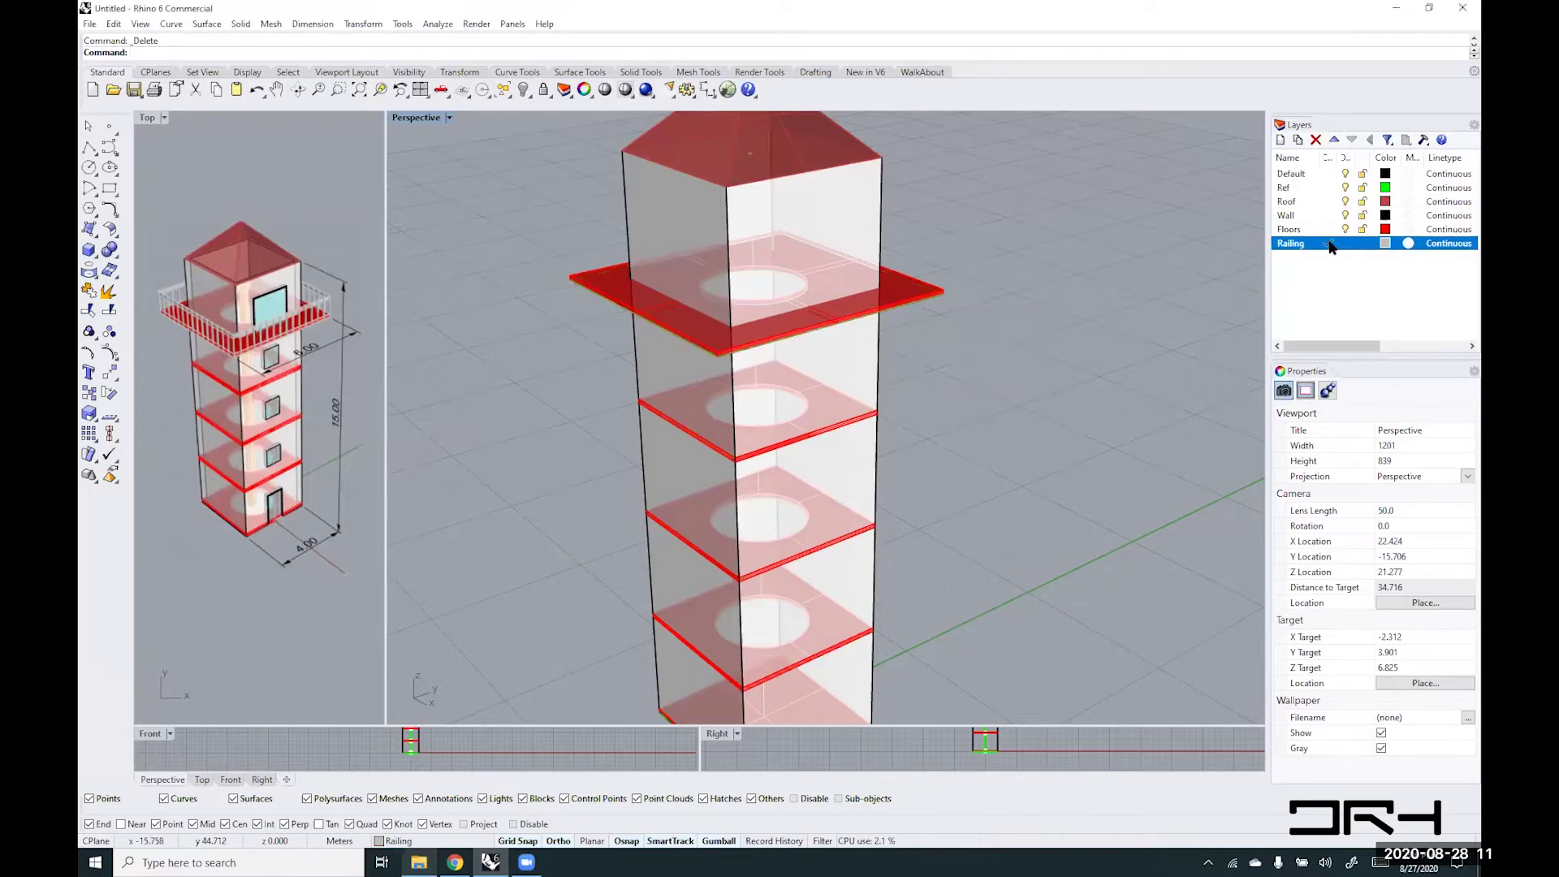
- Divide the square reference curve around the balcony slab into 40 segments marked with points
{"action": "left_click", "coordinate": [909, 302]}
{"action": "left_click", "coordinate": [970, 342]}
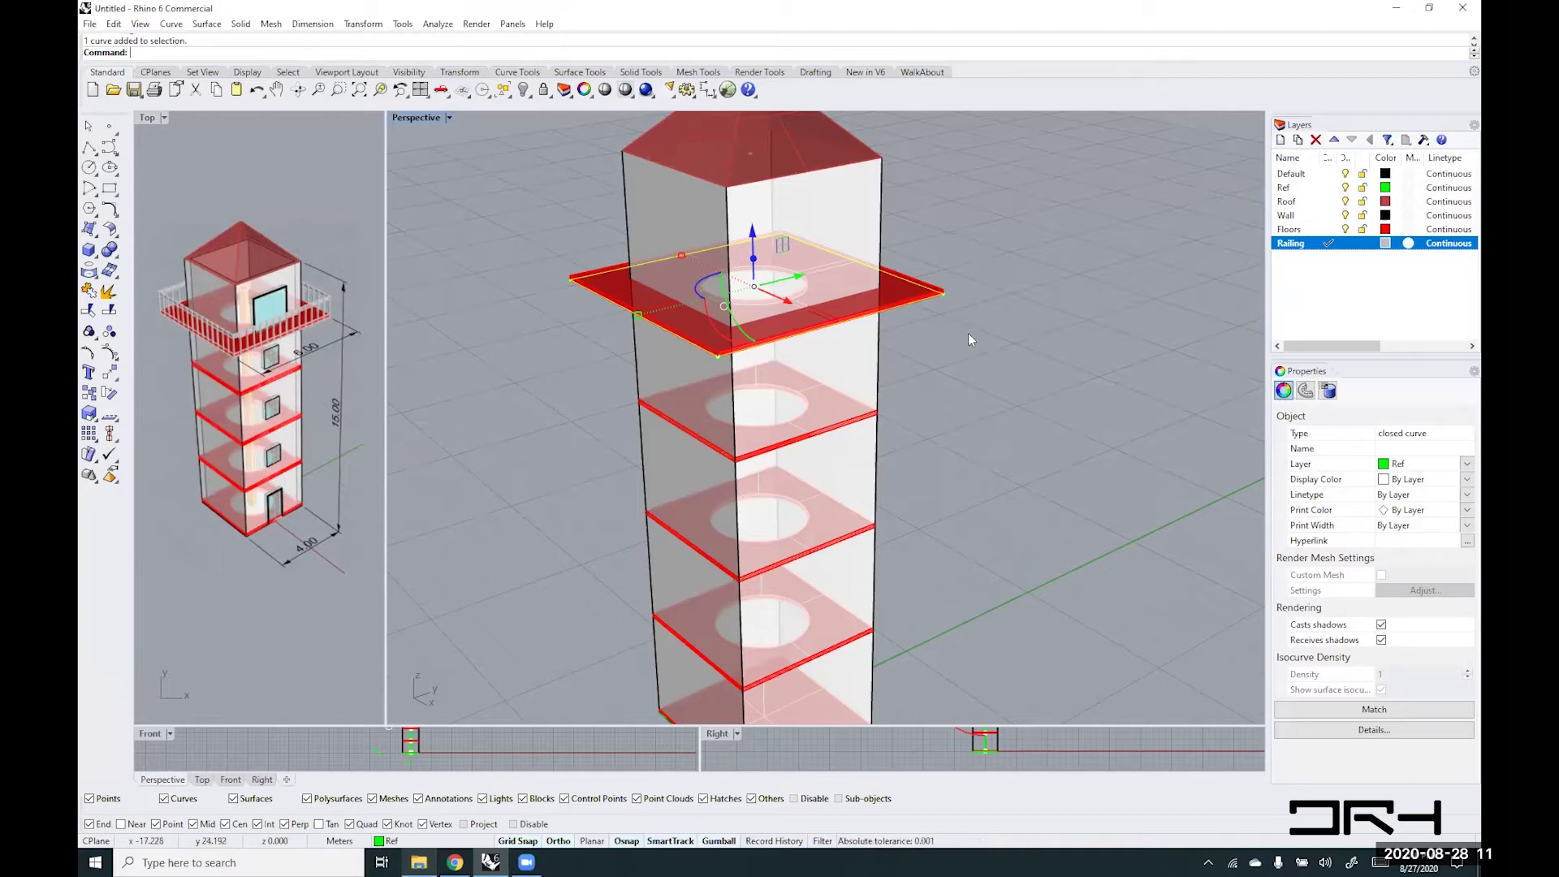
{"action": "mouse_move", "coordinate": [968, 335]}
{"action": "right_mouse_down", "text": "shift"}
{"action": "mouse_move", "coordinate": [968, 389]}
{"action": "mouse_move", "coordinate": [976, 353]}
{"action": "right_mouse_up", "text": "shift"}
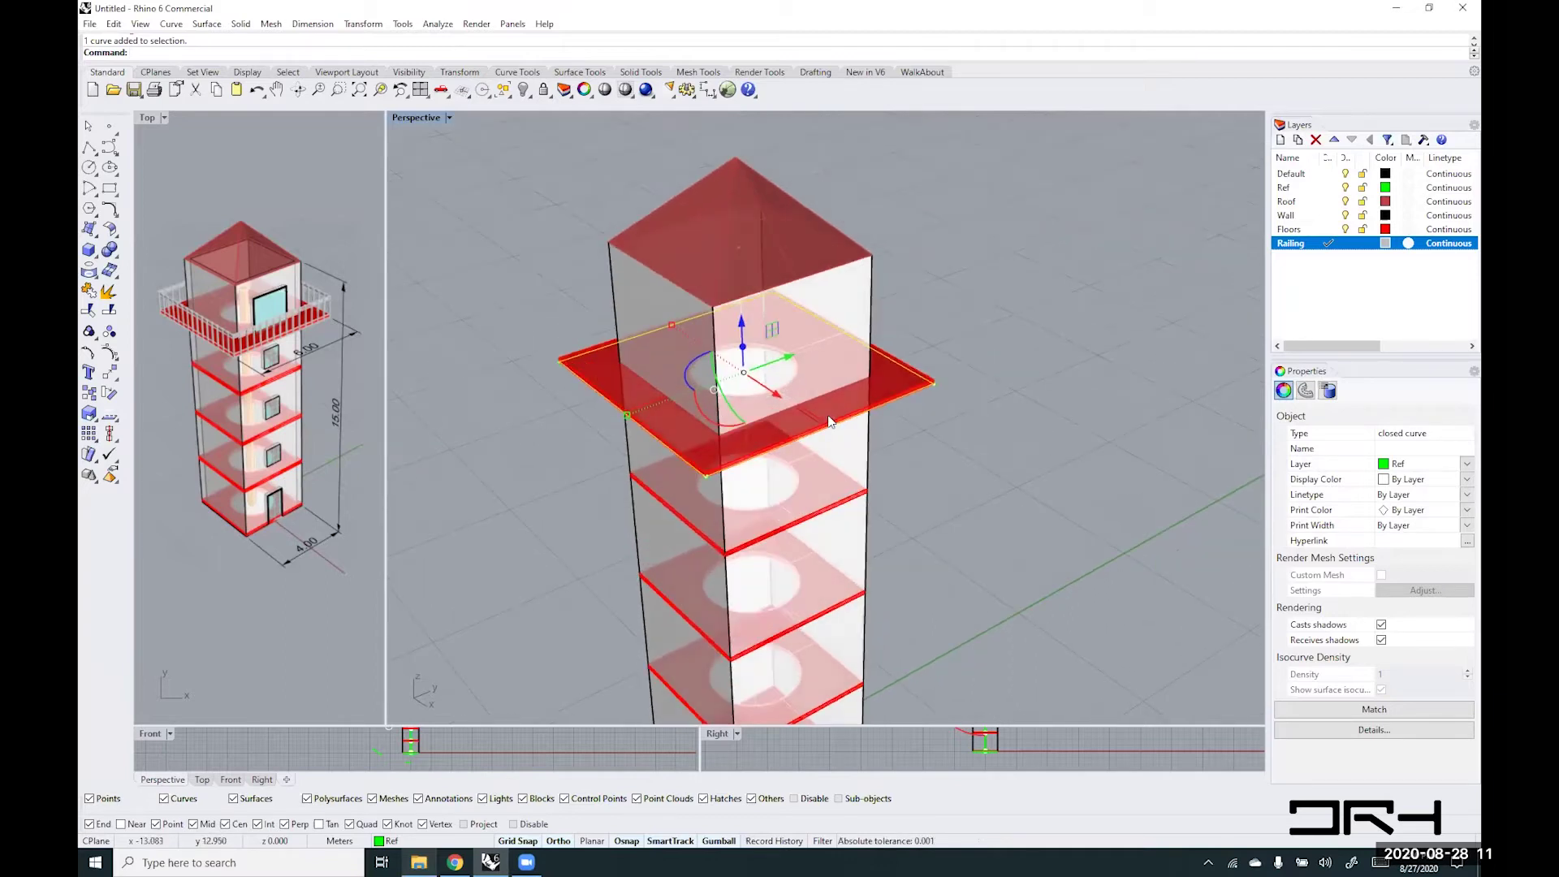
{"action": "scroll", "coordinate": [825, 424], "scroll_direction": "up", "scroll_amount": 2}
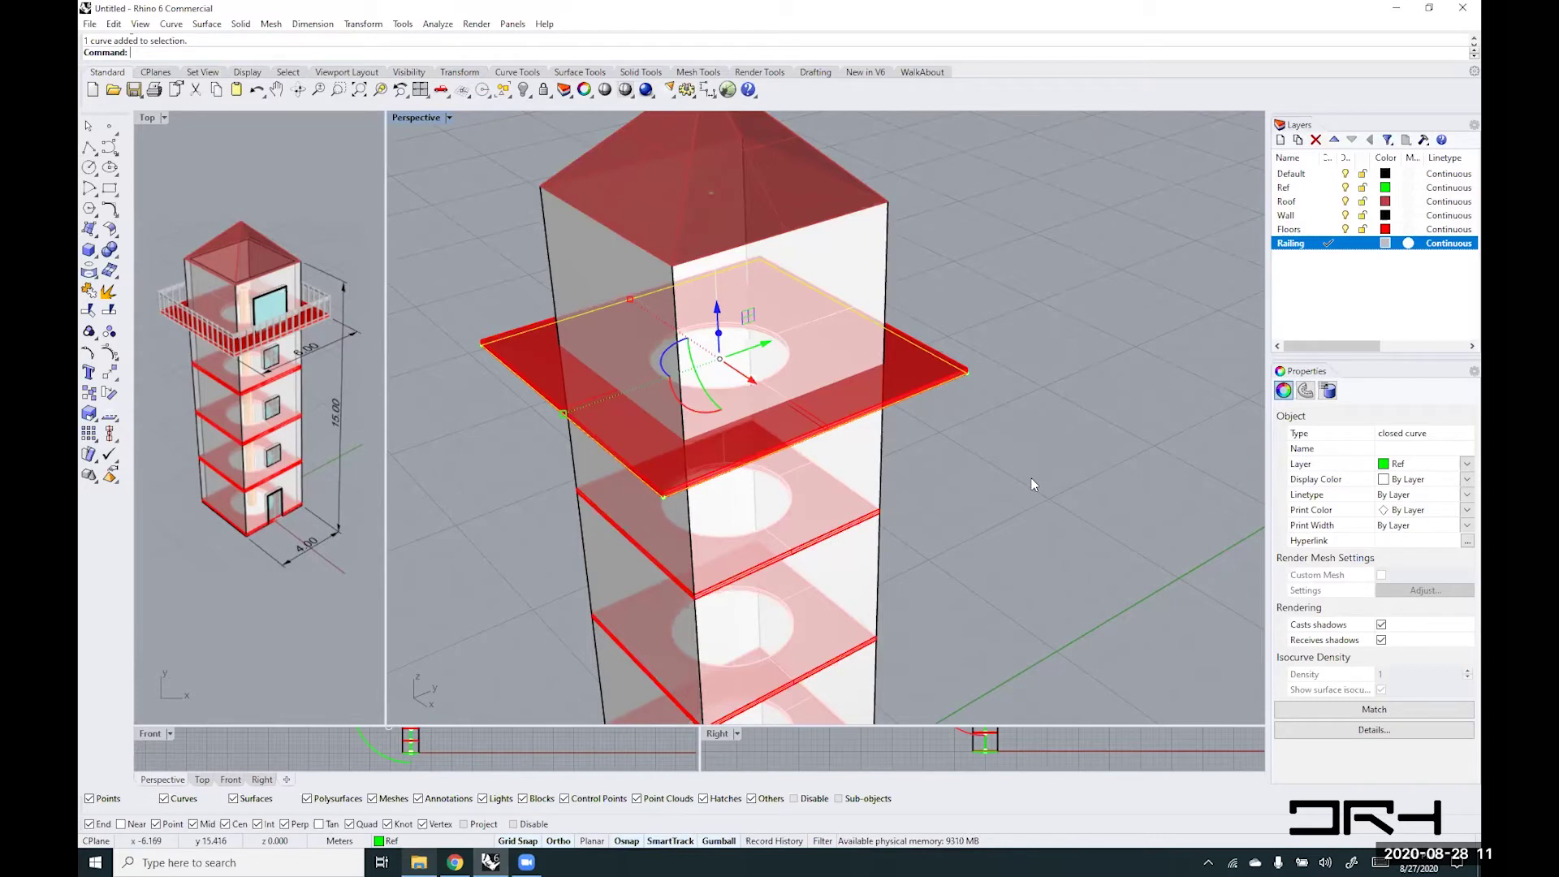
{"action": "type", "text": "Divide"}
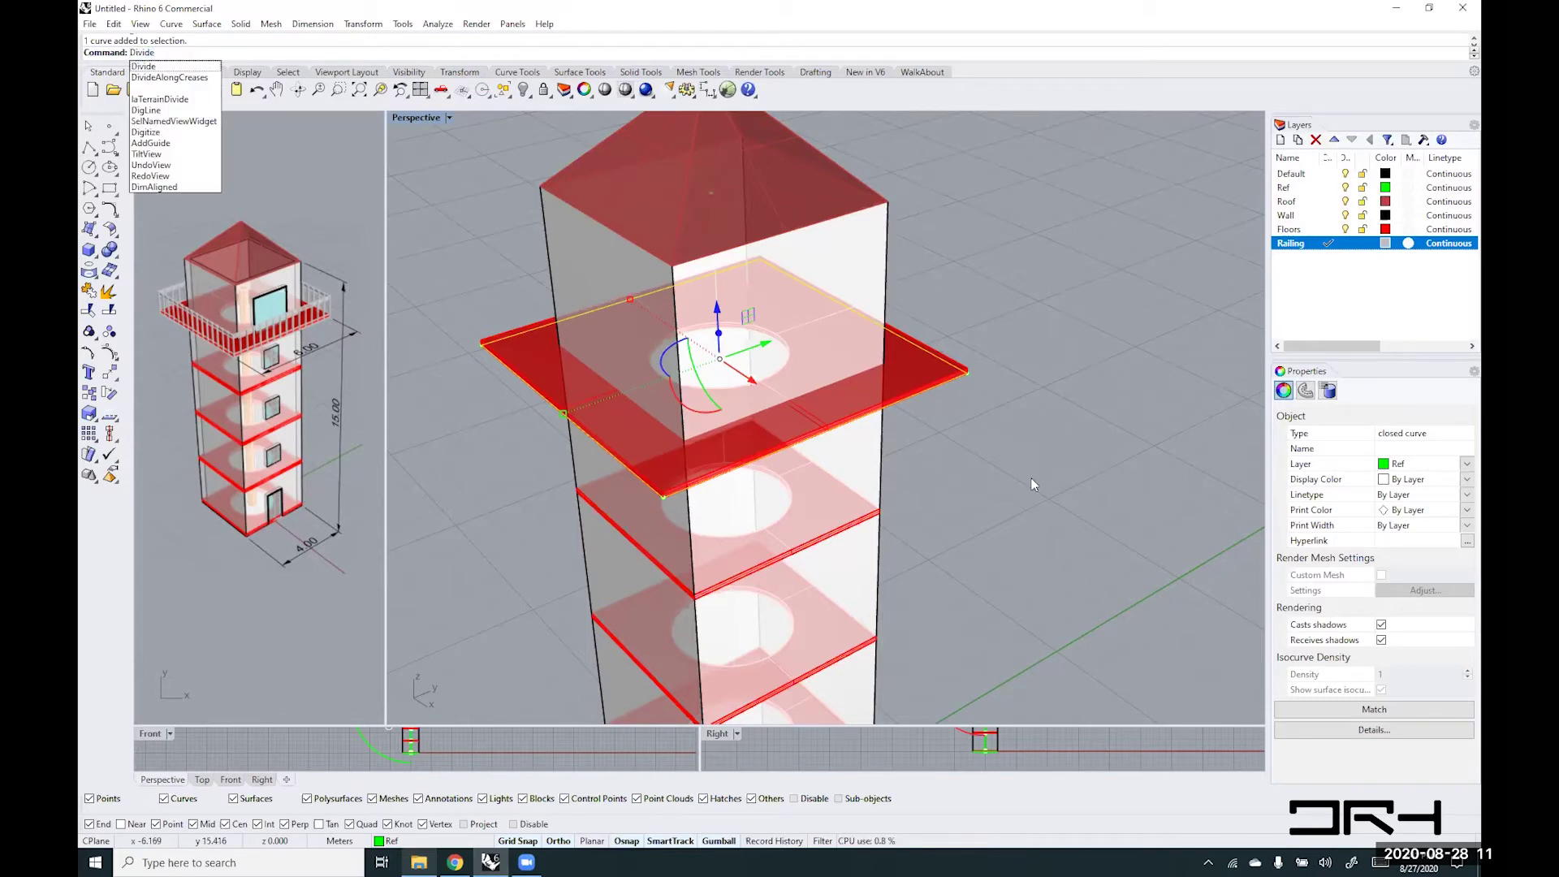
{"action": "key", "text": "Return"}
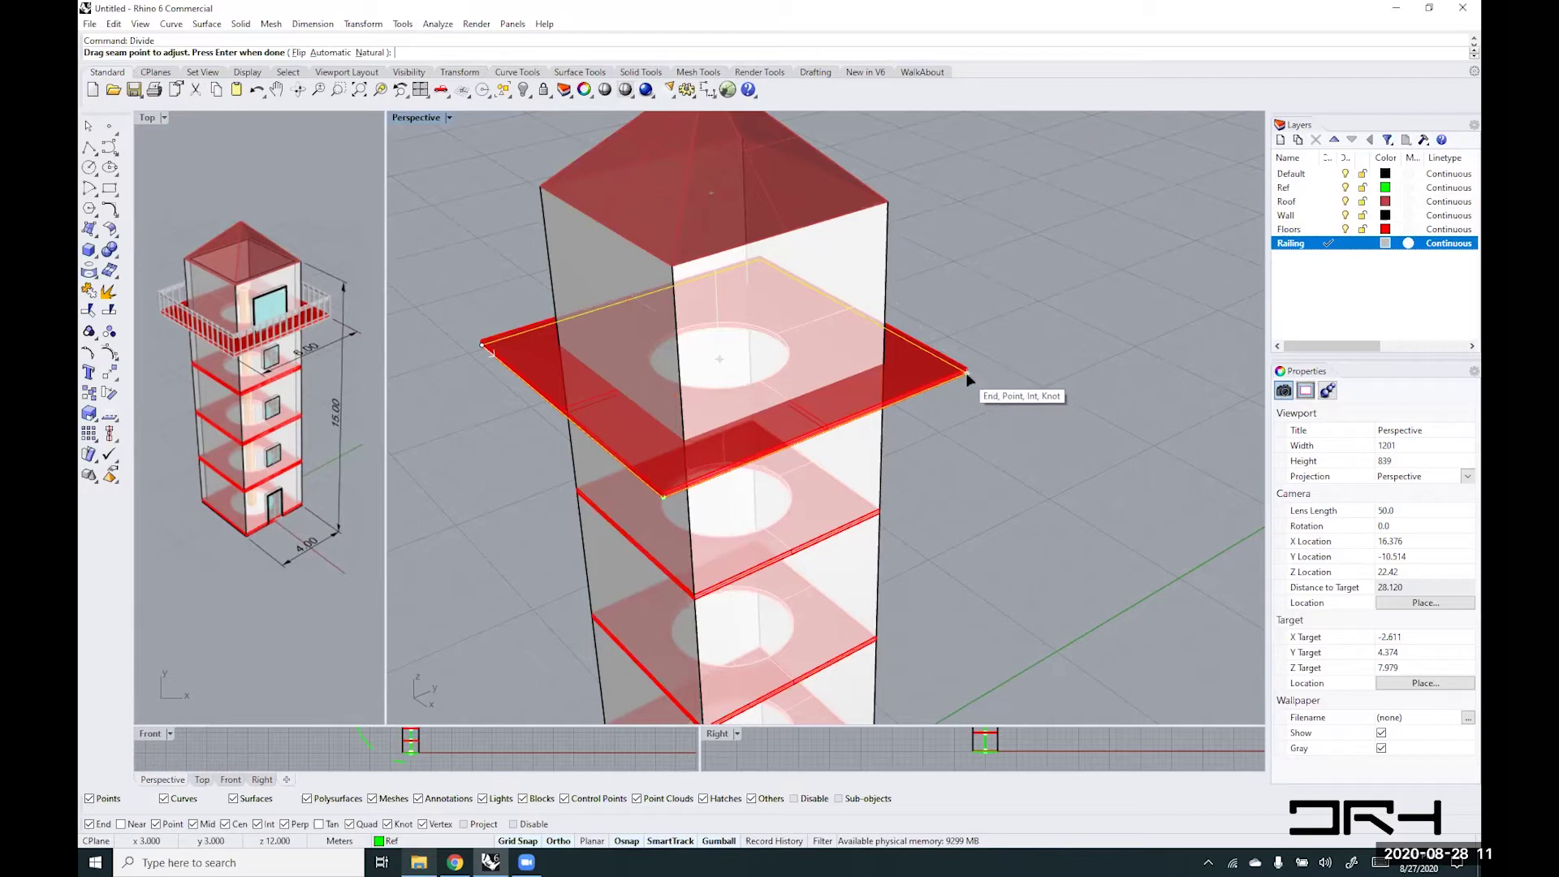
{"action": "key", "text": "Return"}
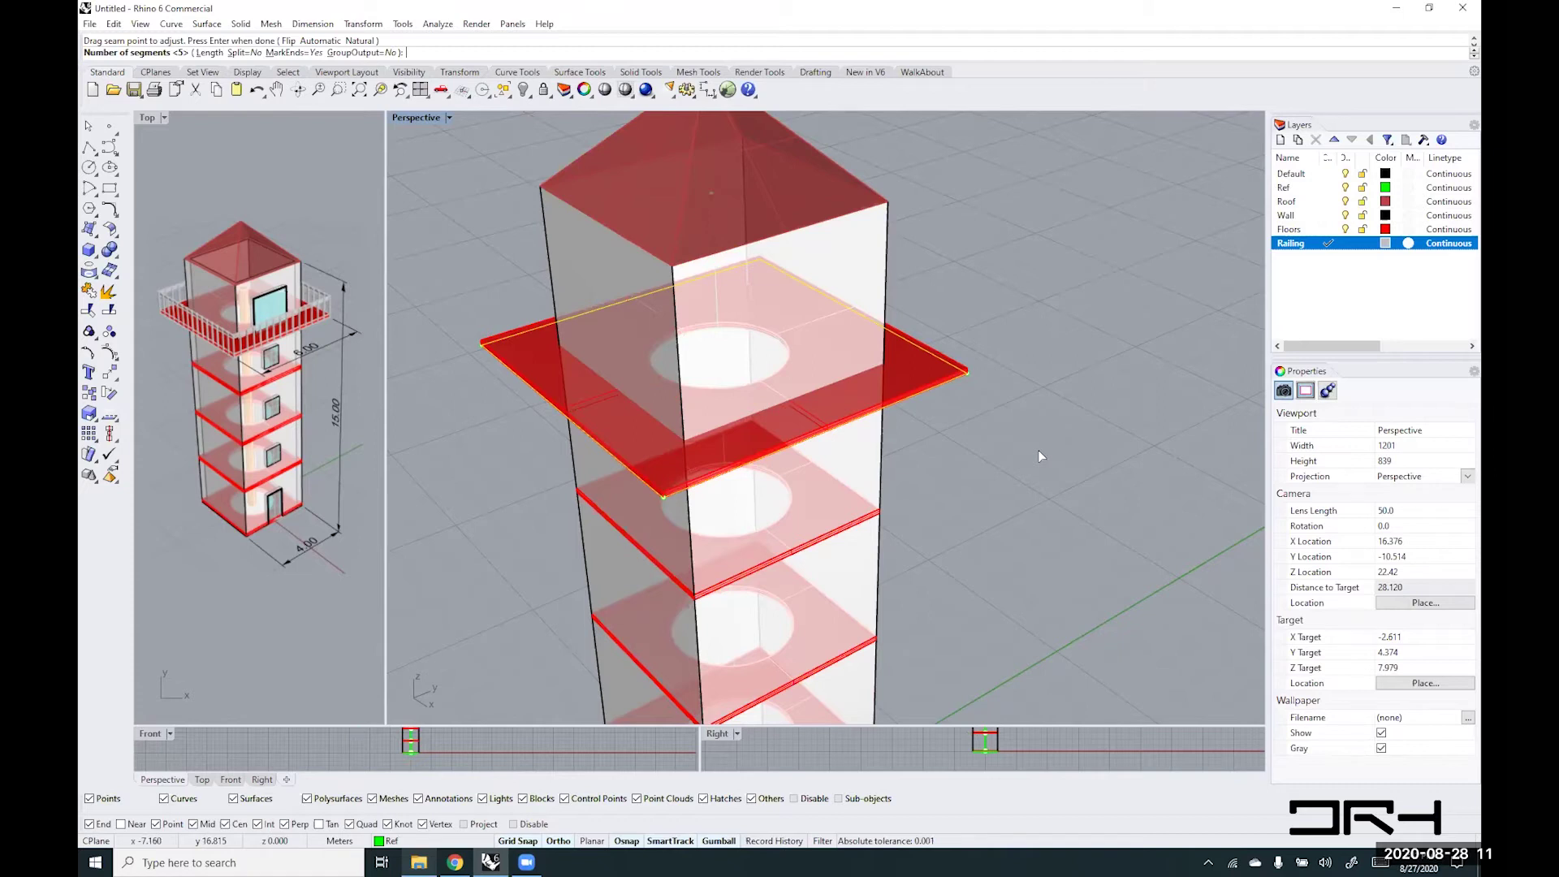
{"action": "type", "text": "40"}
{"action": "key", "text": "Return"}
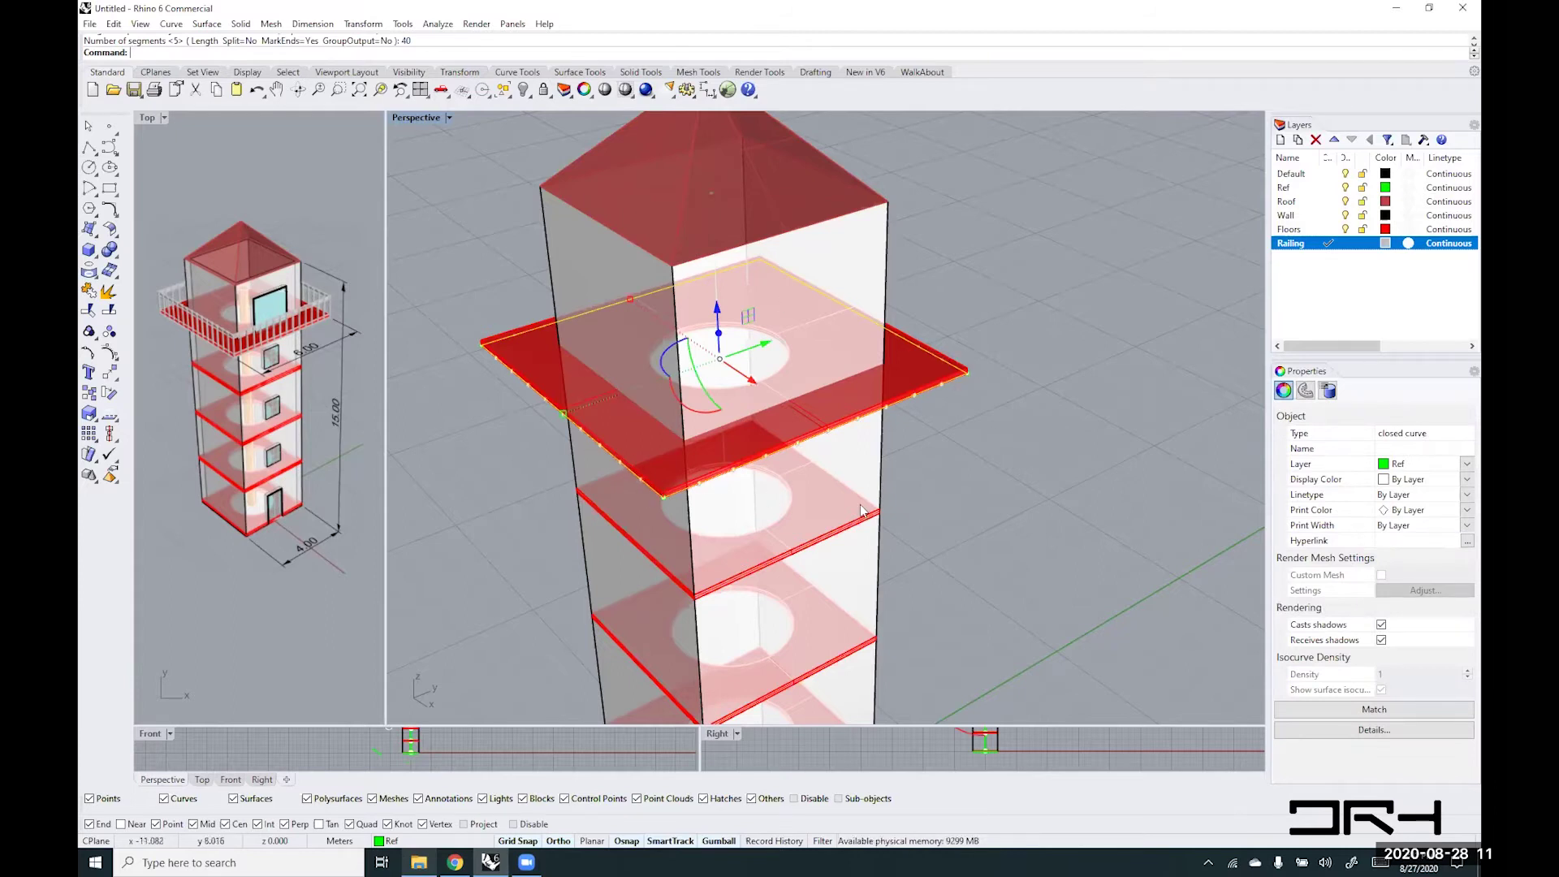
- Clear the curve selection and hide the Ref layer so only the division points remain along the balcony edge
{"action": "left_click", "coordinate": [980, 507]}
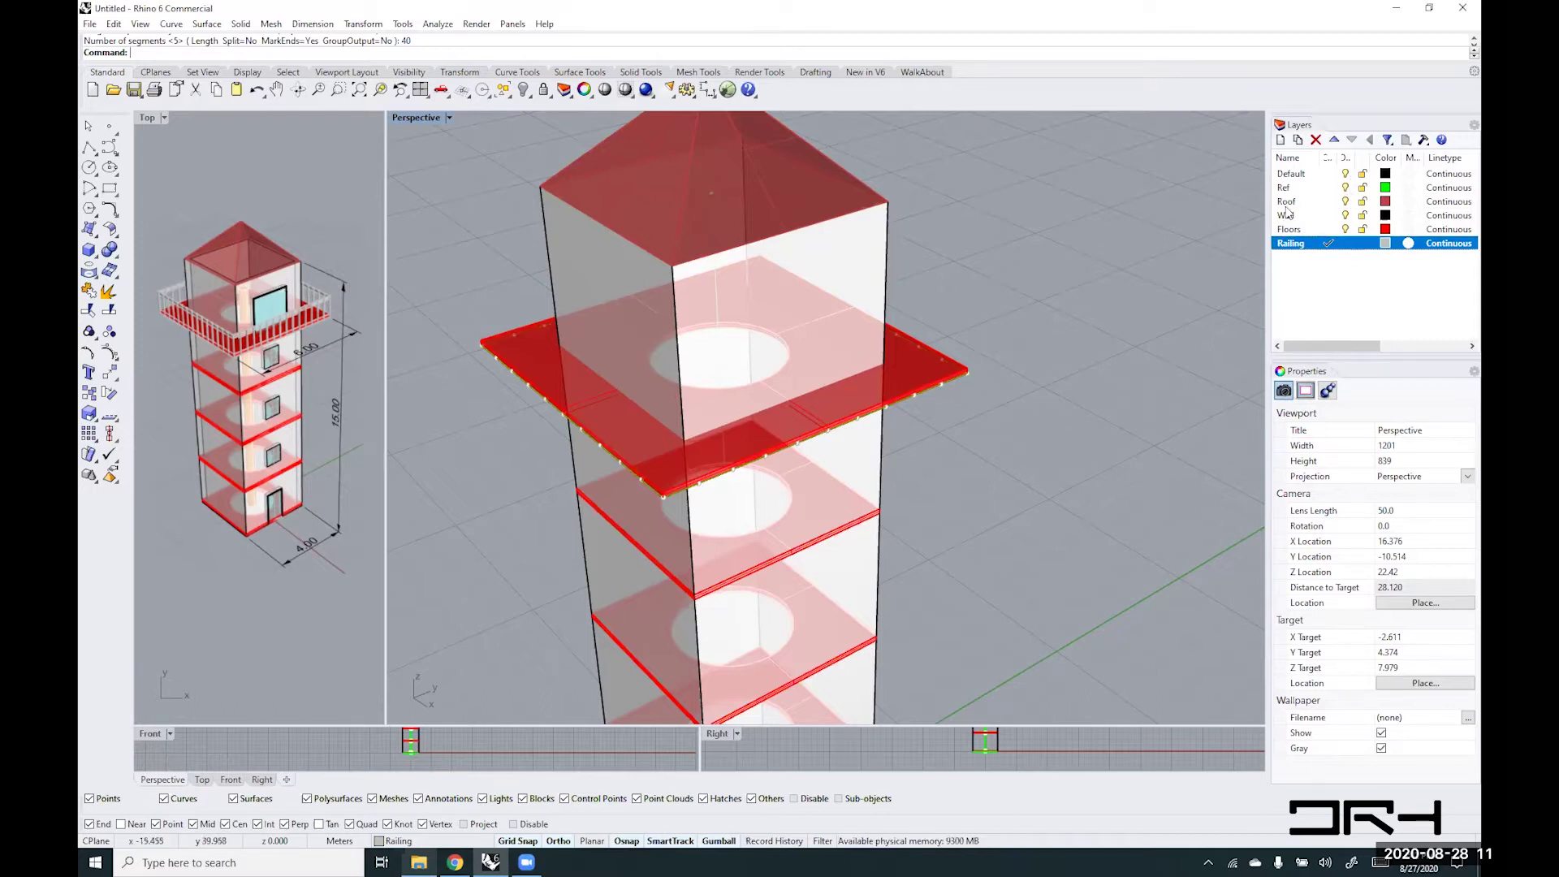
{"action": "left_click", "coordinate": [1349, 190]}
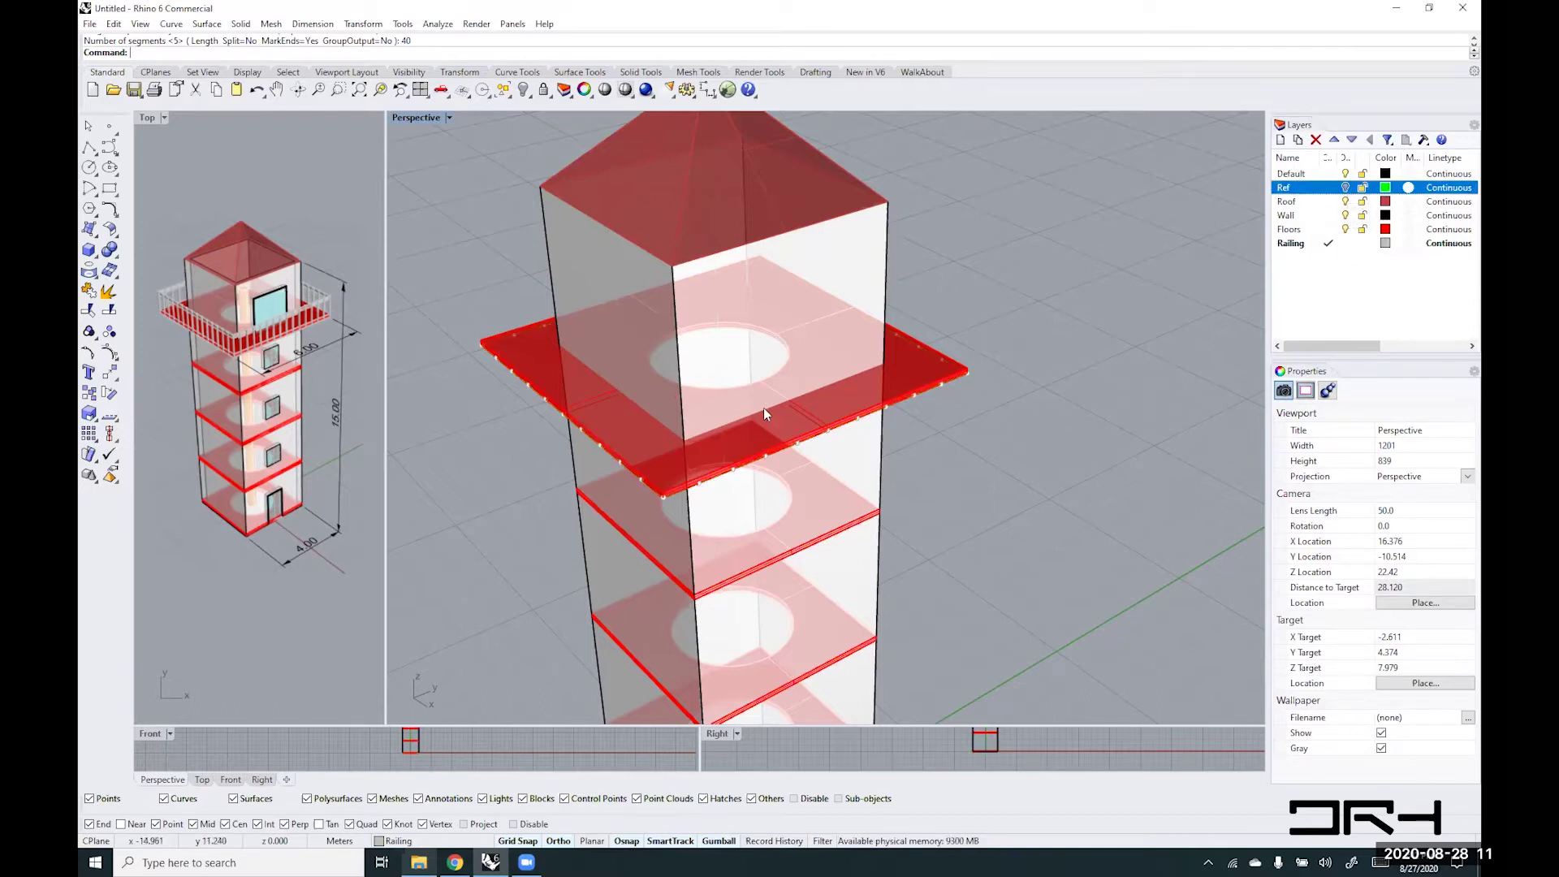
{"action": "right_click_drag", "start_coordinate": [763, 410], "coordinate": [797, 450]}
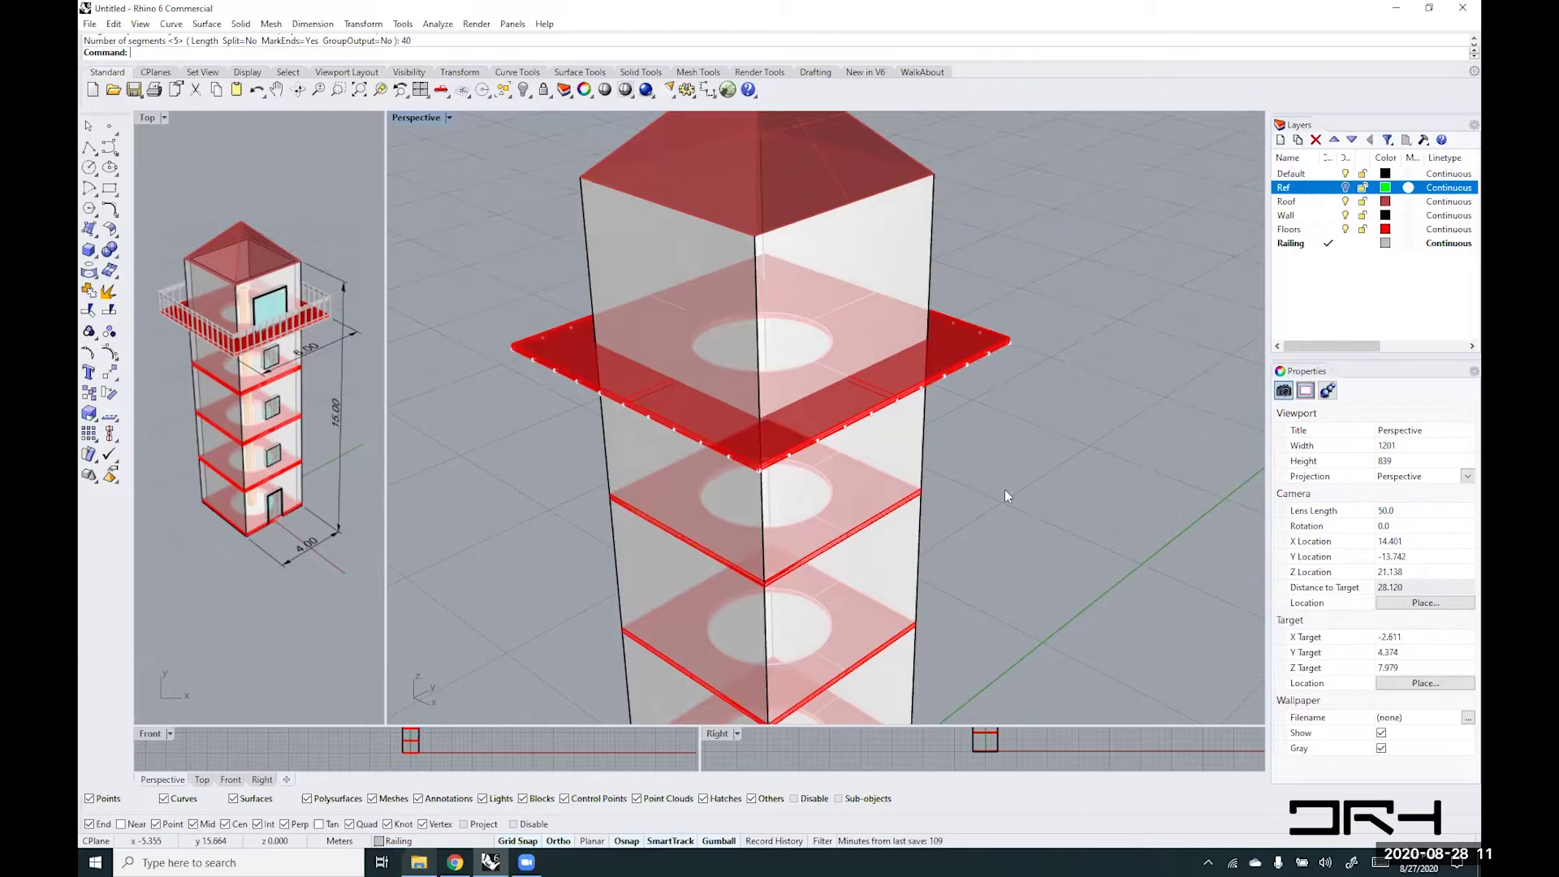
- Select all point objects in the model by type and clear the selection again
{"action": "type", "text": "elPolysrf"}
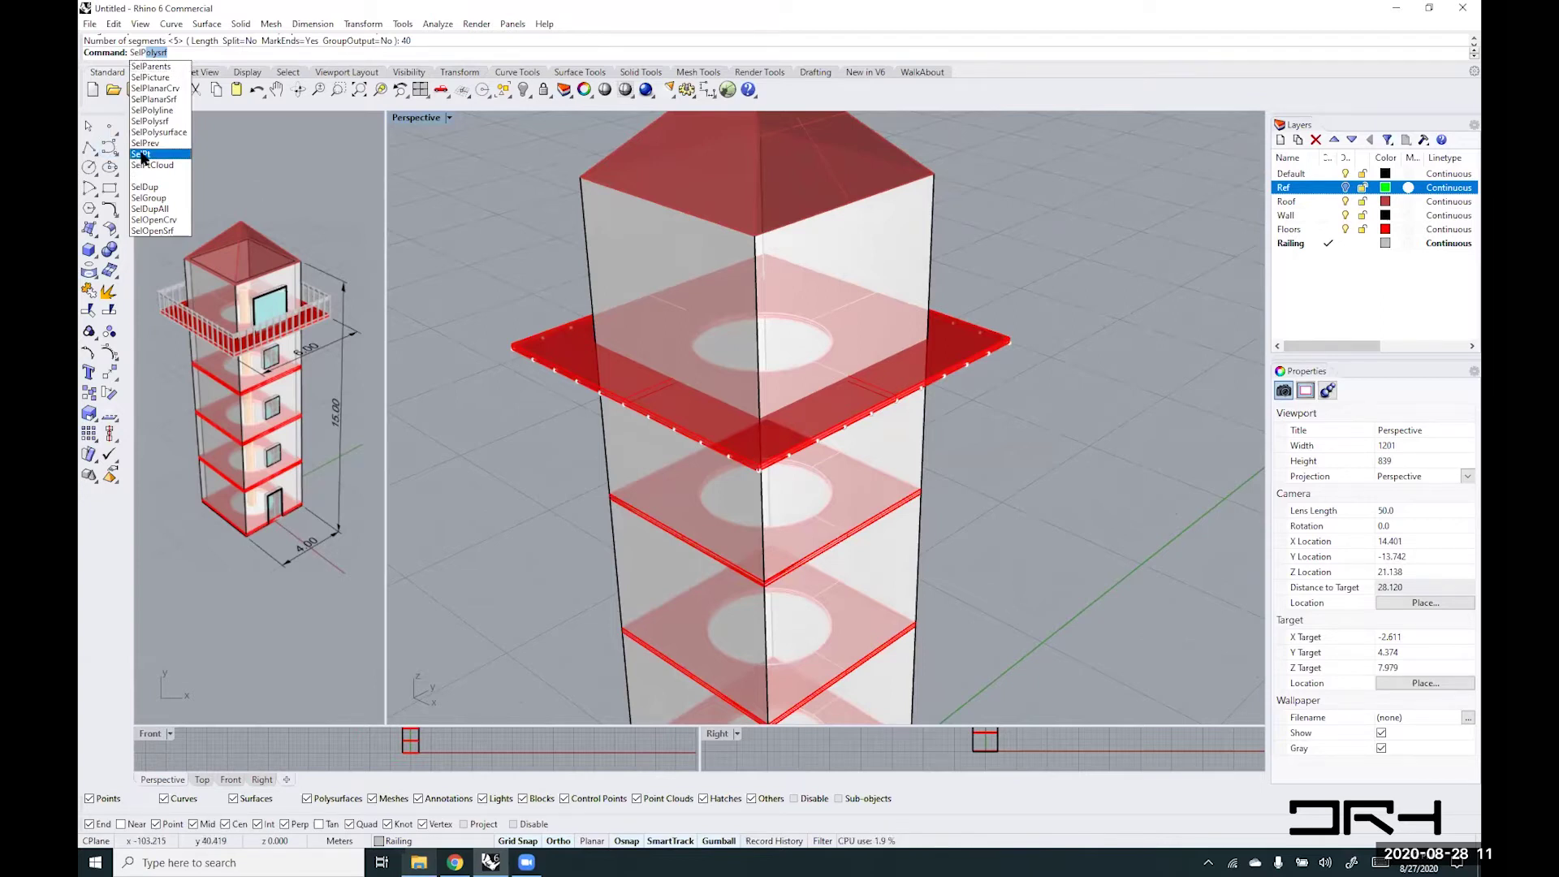
{"action": "left_click", "coordinate": [141, 155]}
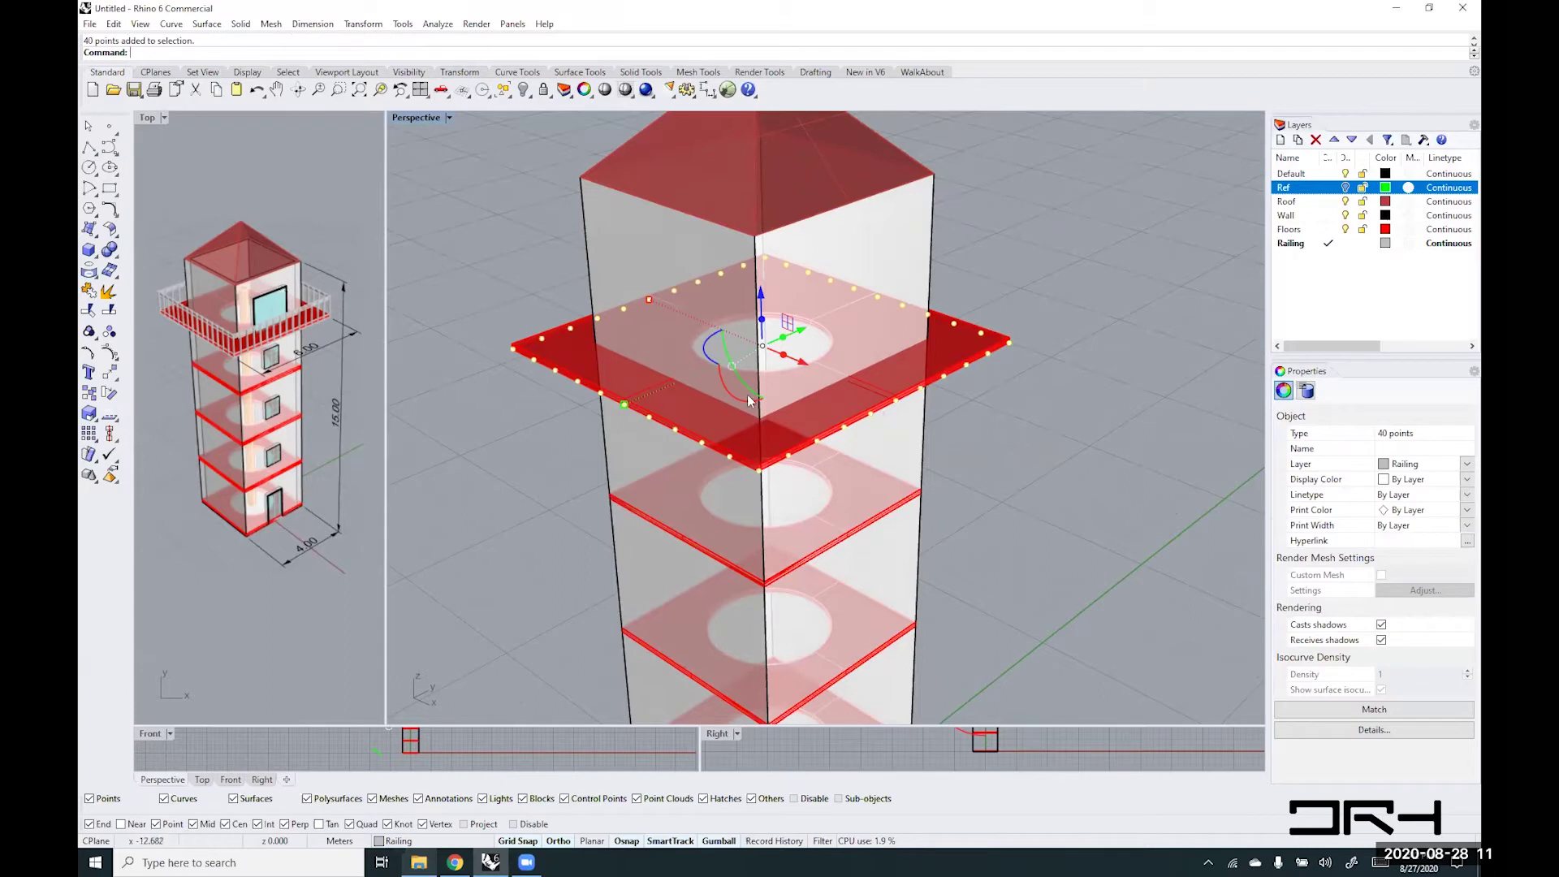
{"action": "left_click", "coordinate": [562, 528]}
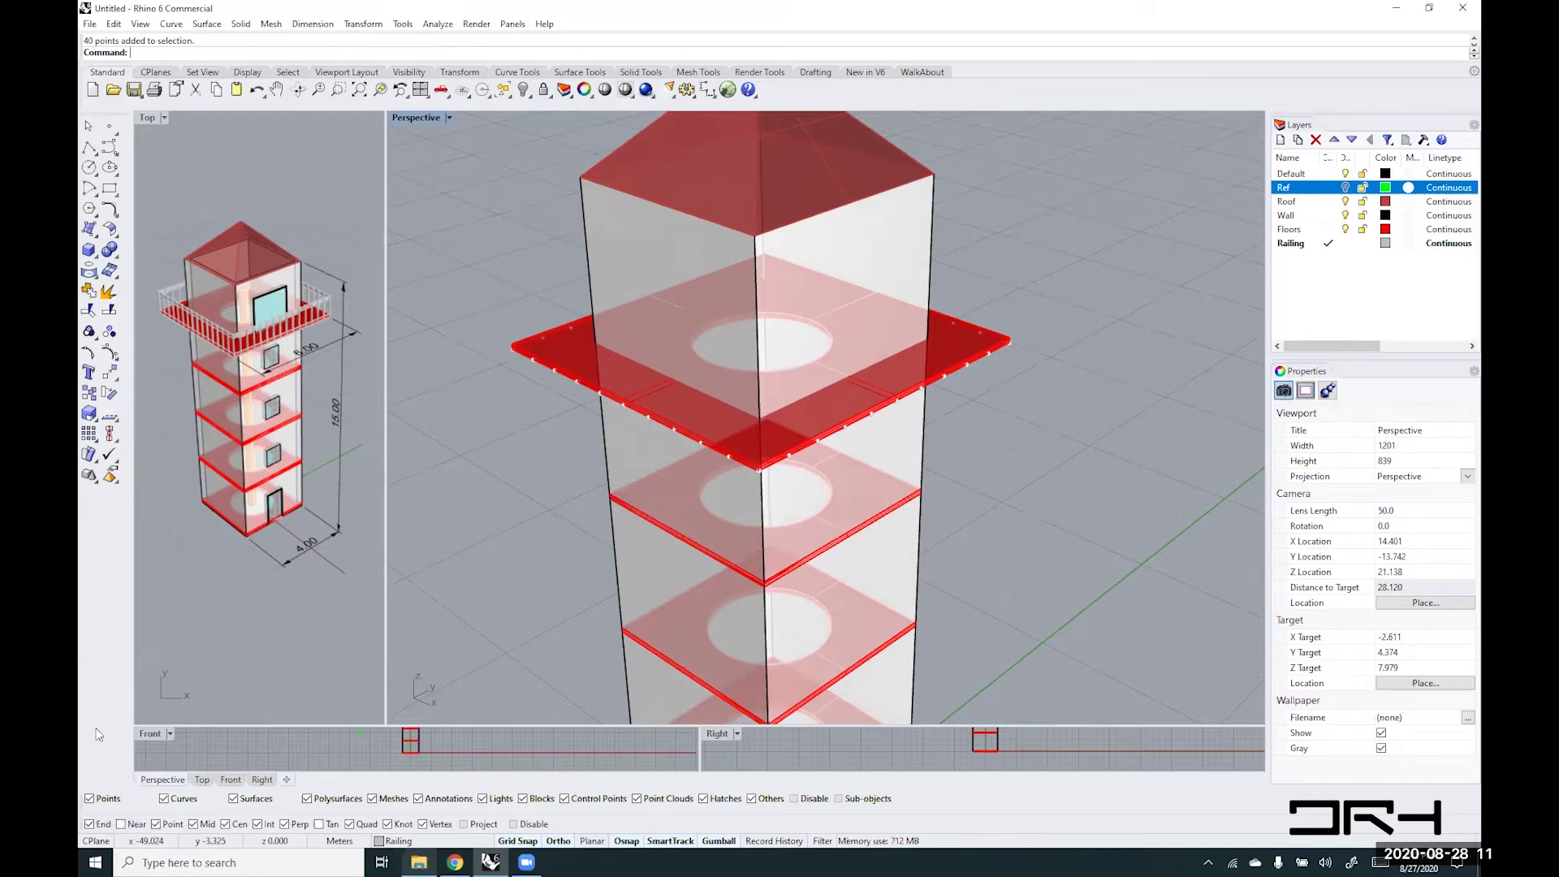
- Limit the selection filter to points and extrude all the balcony division points 1.2 m upward into vertical railing lines
{"action": "right_click", "coordinate": [111, 801]}
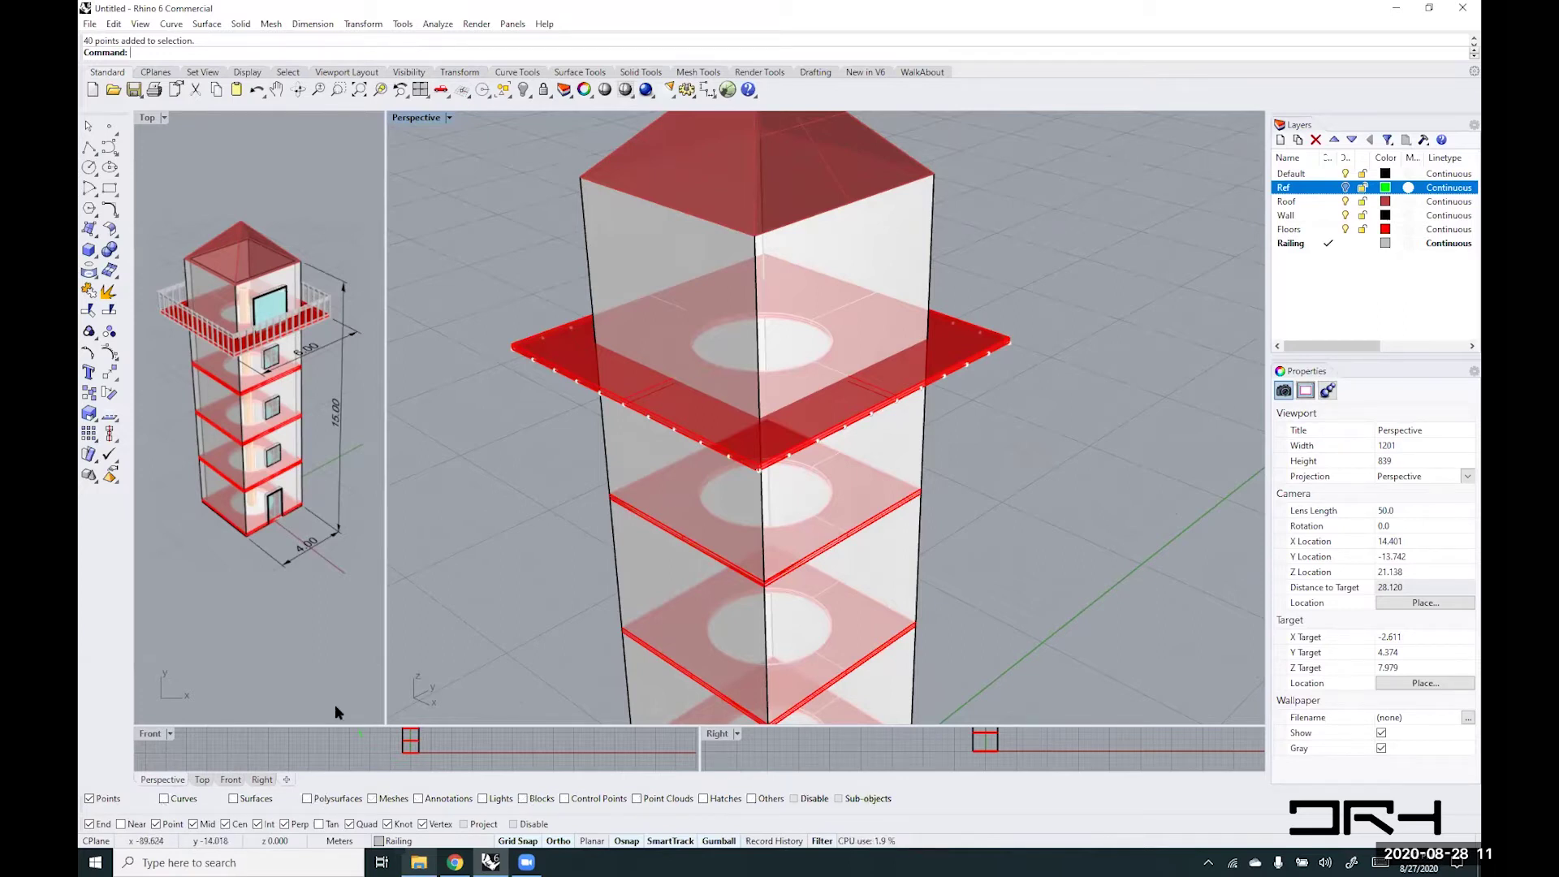
{"action": "left_click_drag", "start_coordinate": [449, 177], "coordinate": [1244, 664]}
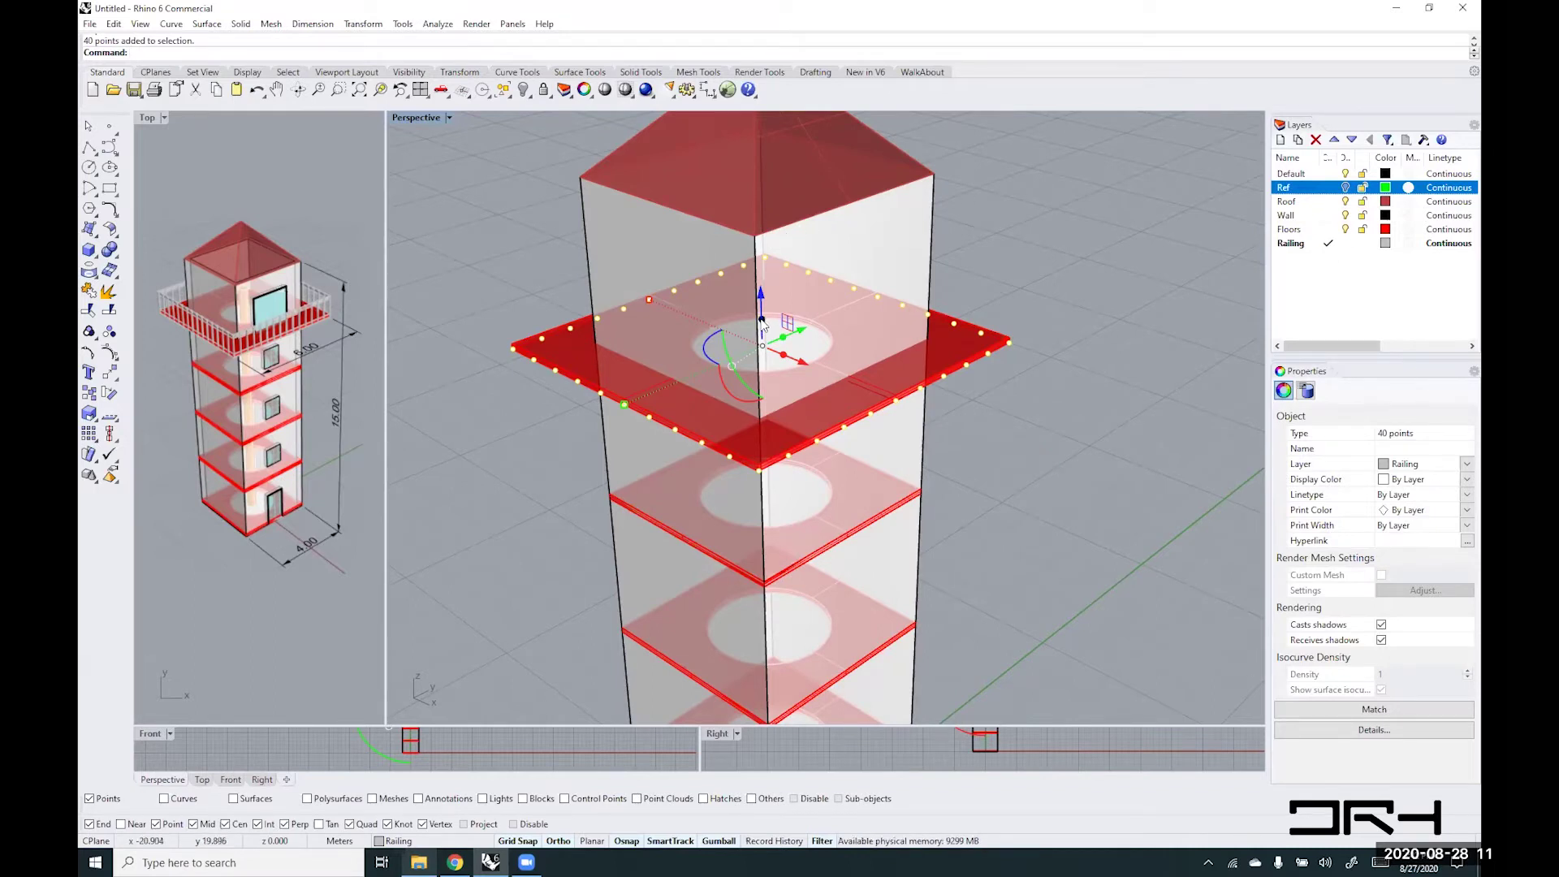
{"action": "left_click_drag", "start_coordinate": [762, 322], "coordinate": [678, 218]}
{"action": "type", "text": "1"}
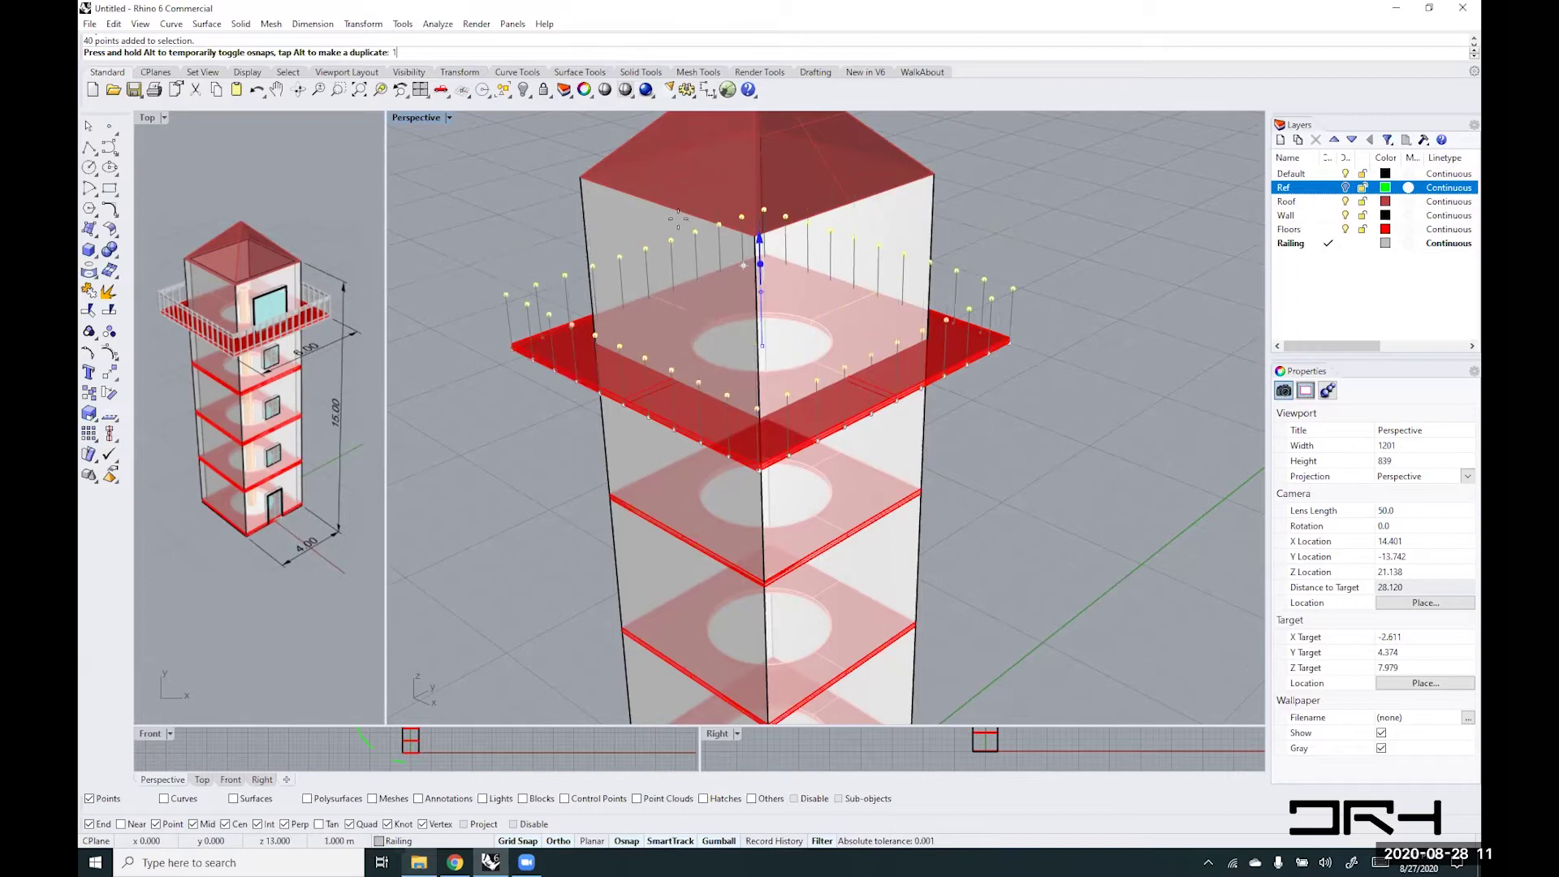
{"action": "type", "text": ".2"}
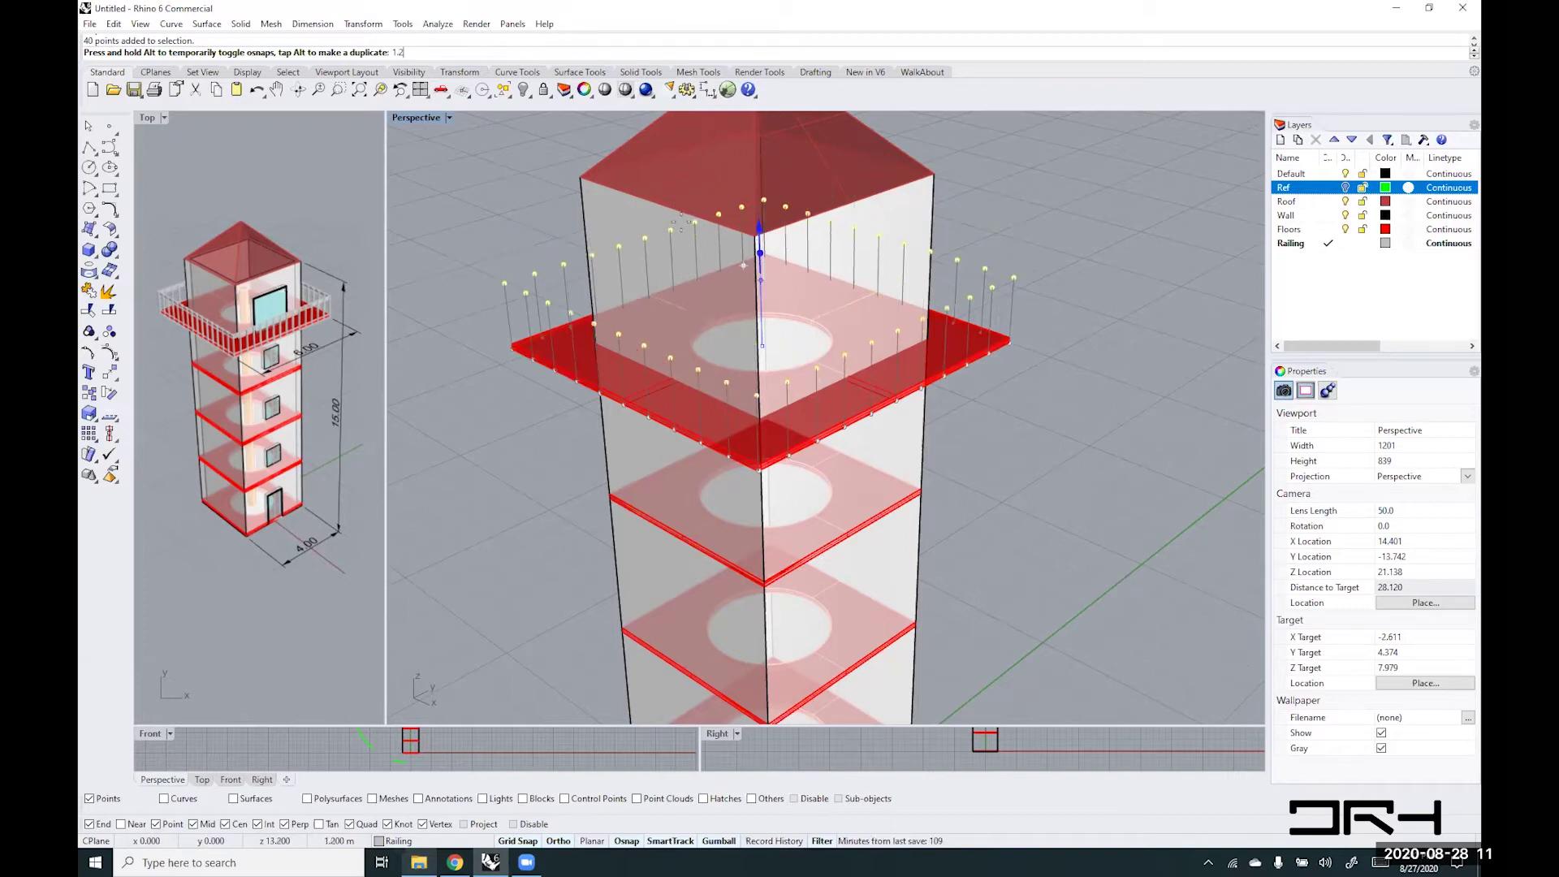
{"action": "key", "text": "Return"}
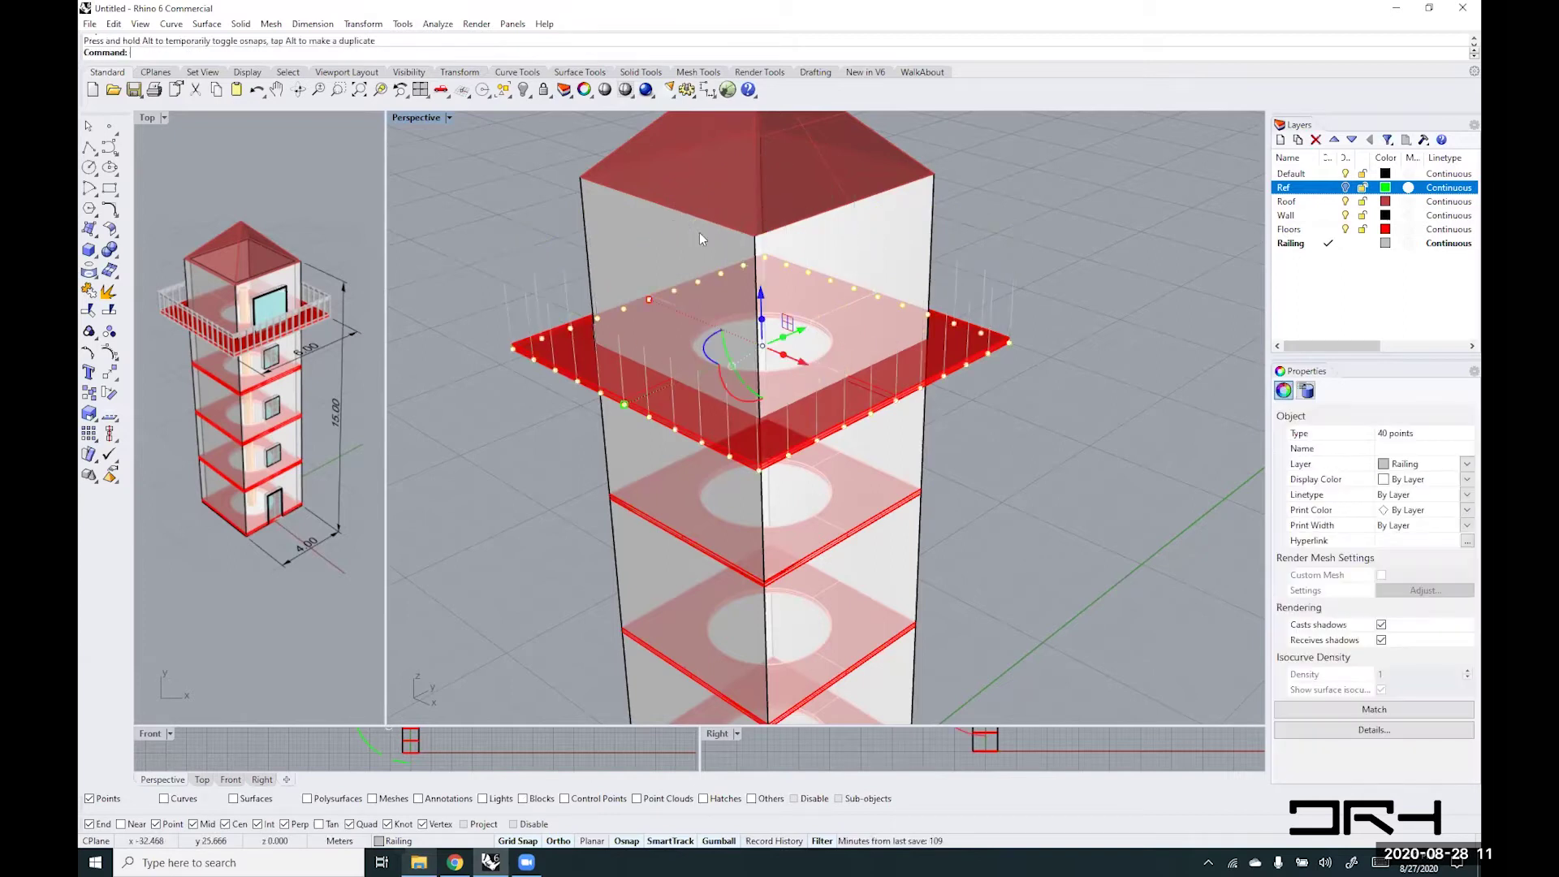
{"action": "key", "text": "Escape"}
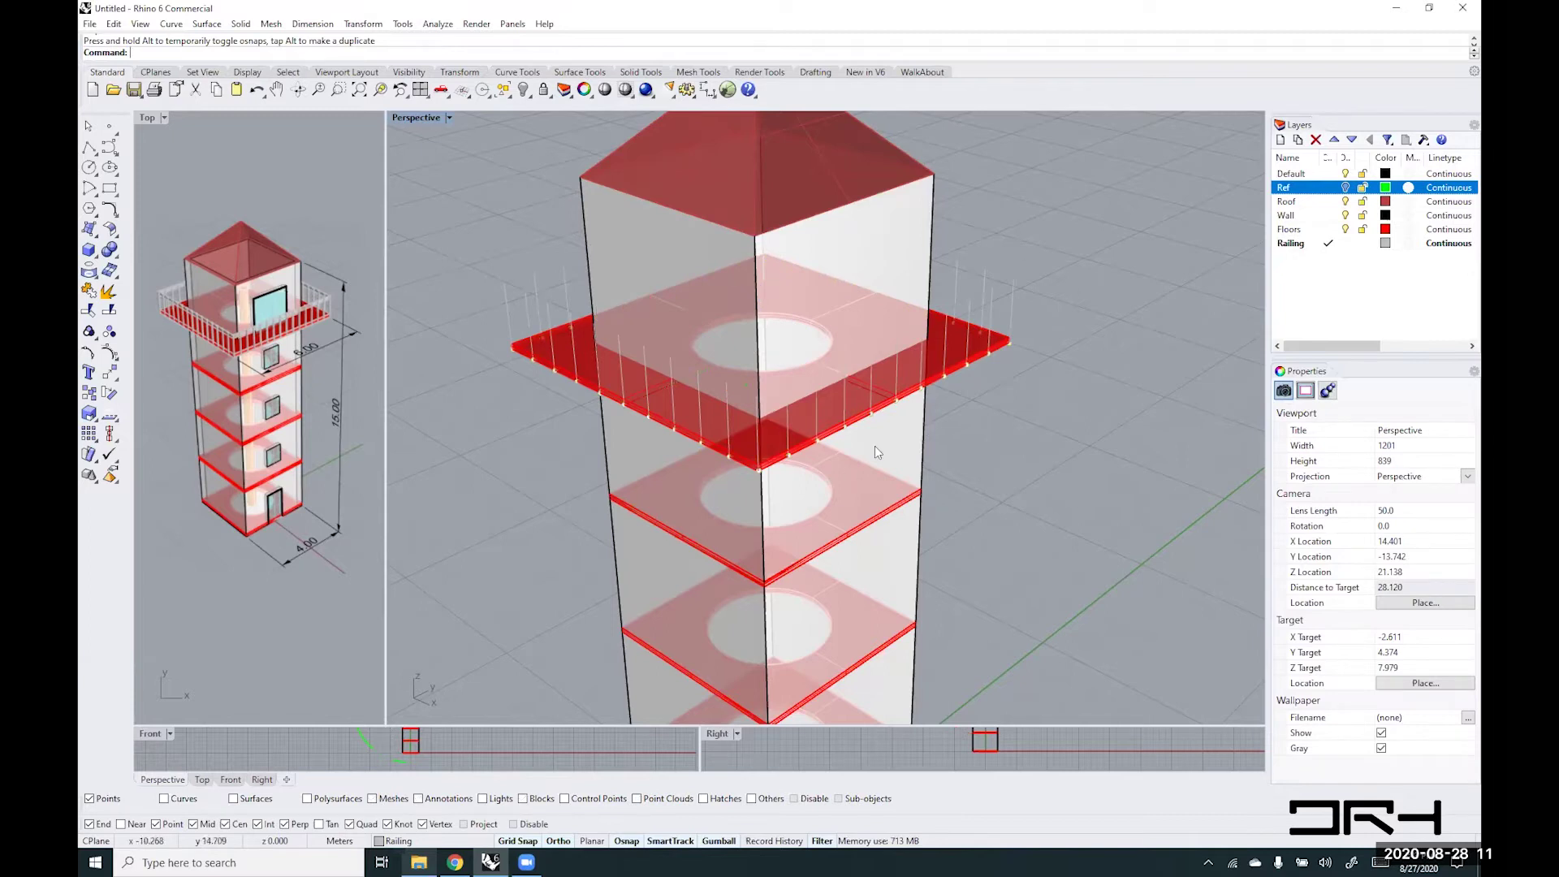
- Change the Railing layer's color to Turquoise
{"action": "right_click_drag", "start_coordinate": [988, 407], "coordinate": [1028, 422]}
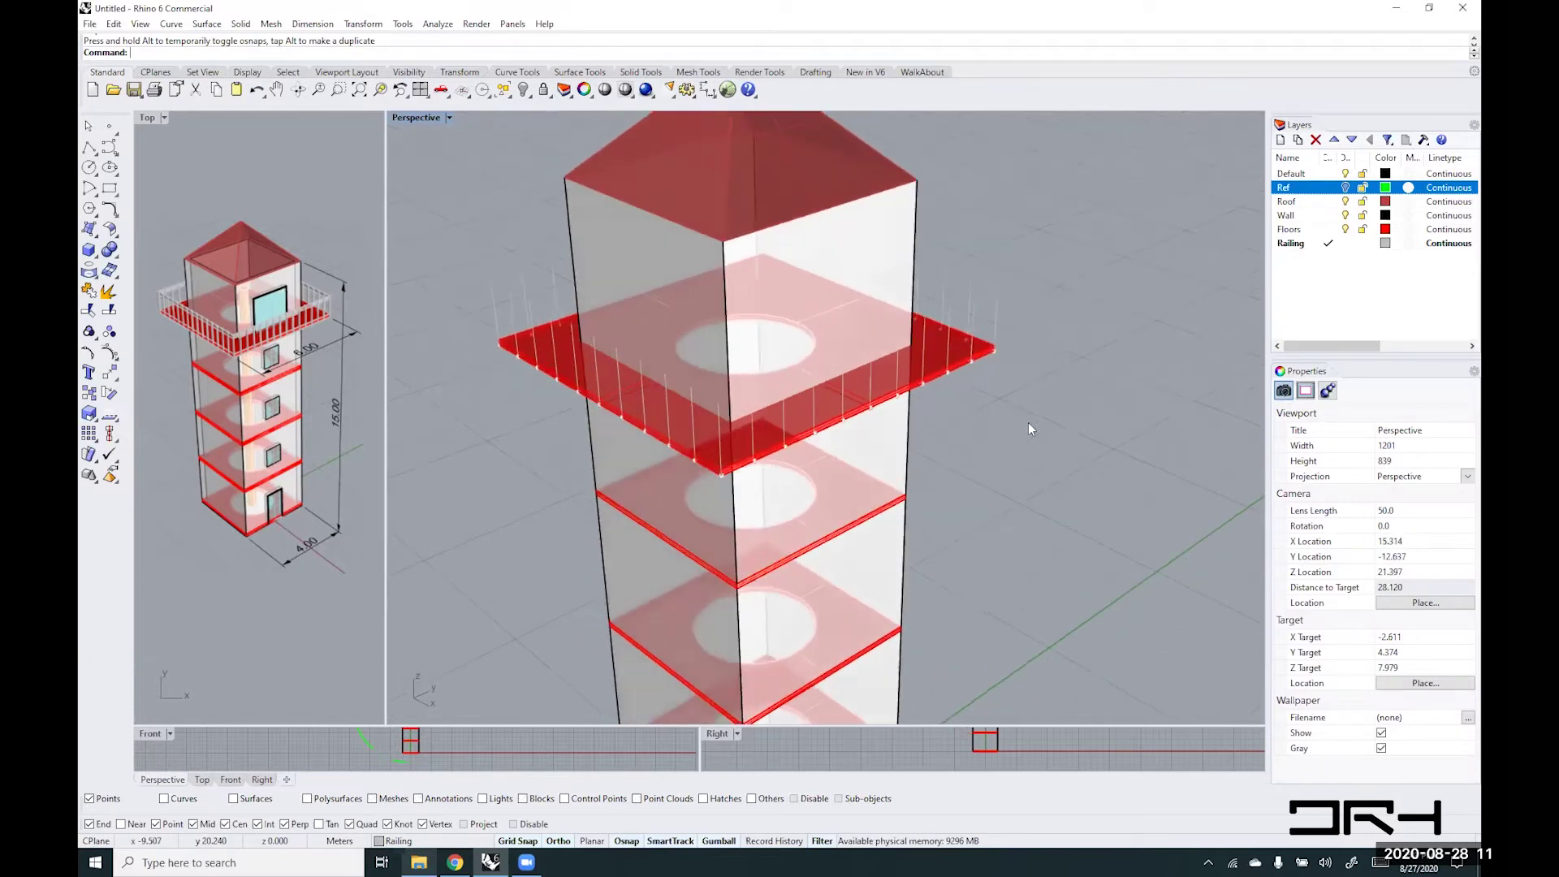
{"action": "left_click_drag", "start_coordinate": [457, 166], "coordinate": [492, 444]}
{"action": "left_click", "coordinate": [1385, 244]}
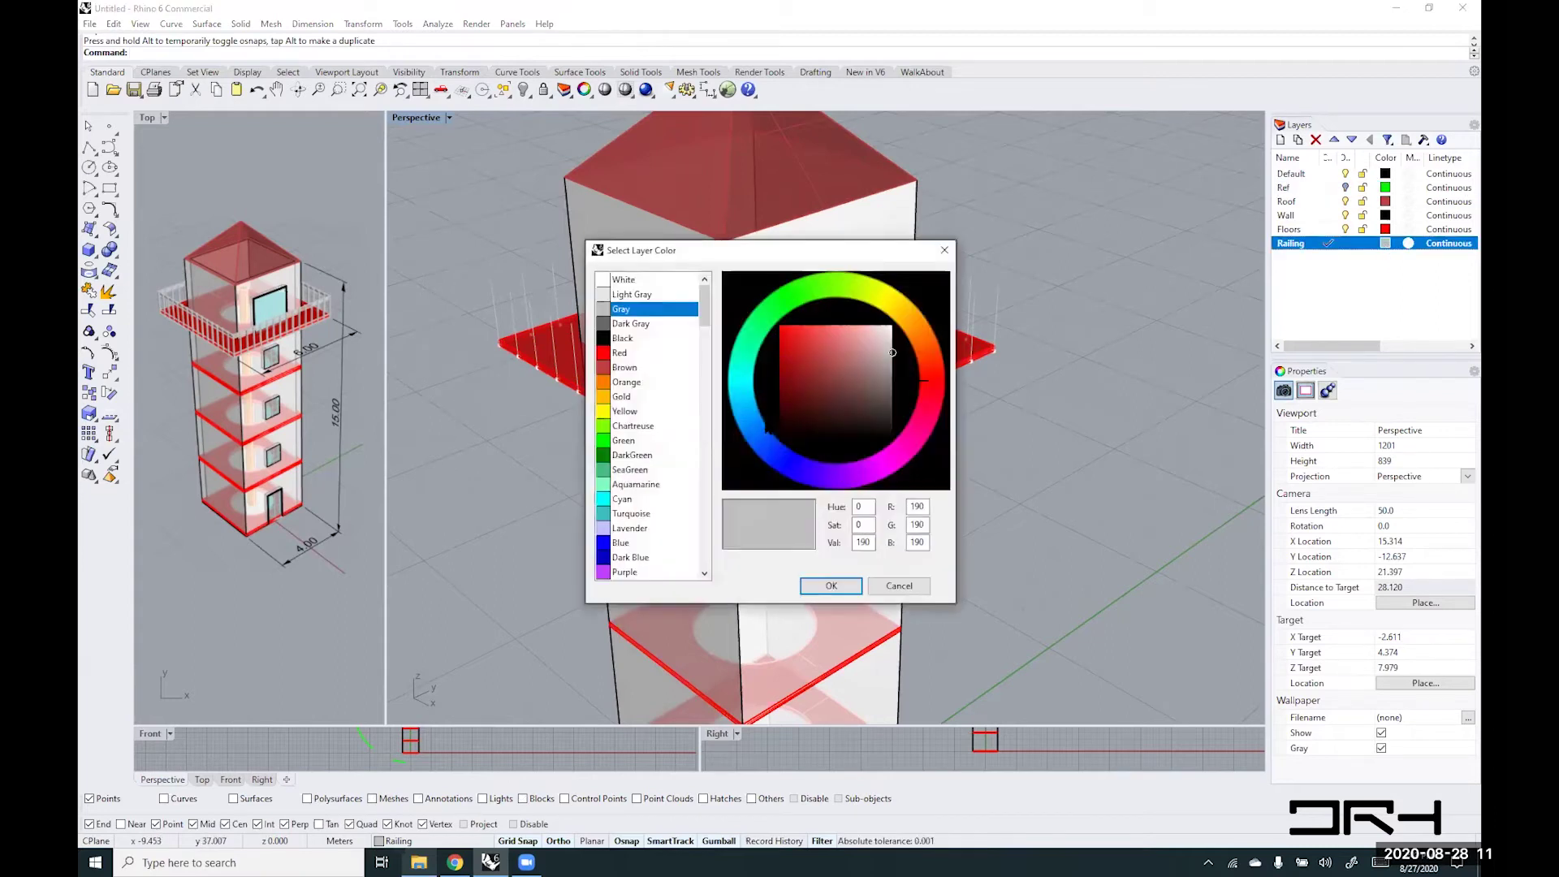
{"action": "left_click", "coordinate": [626, 514]}
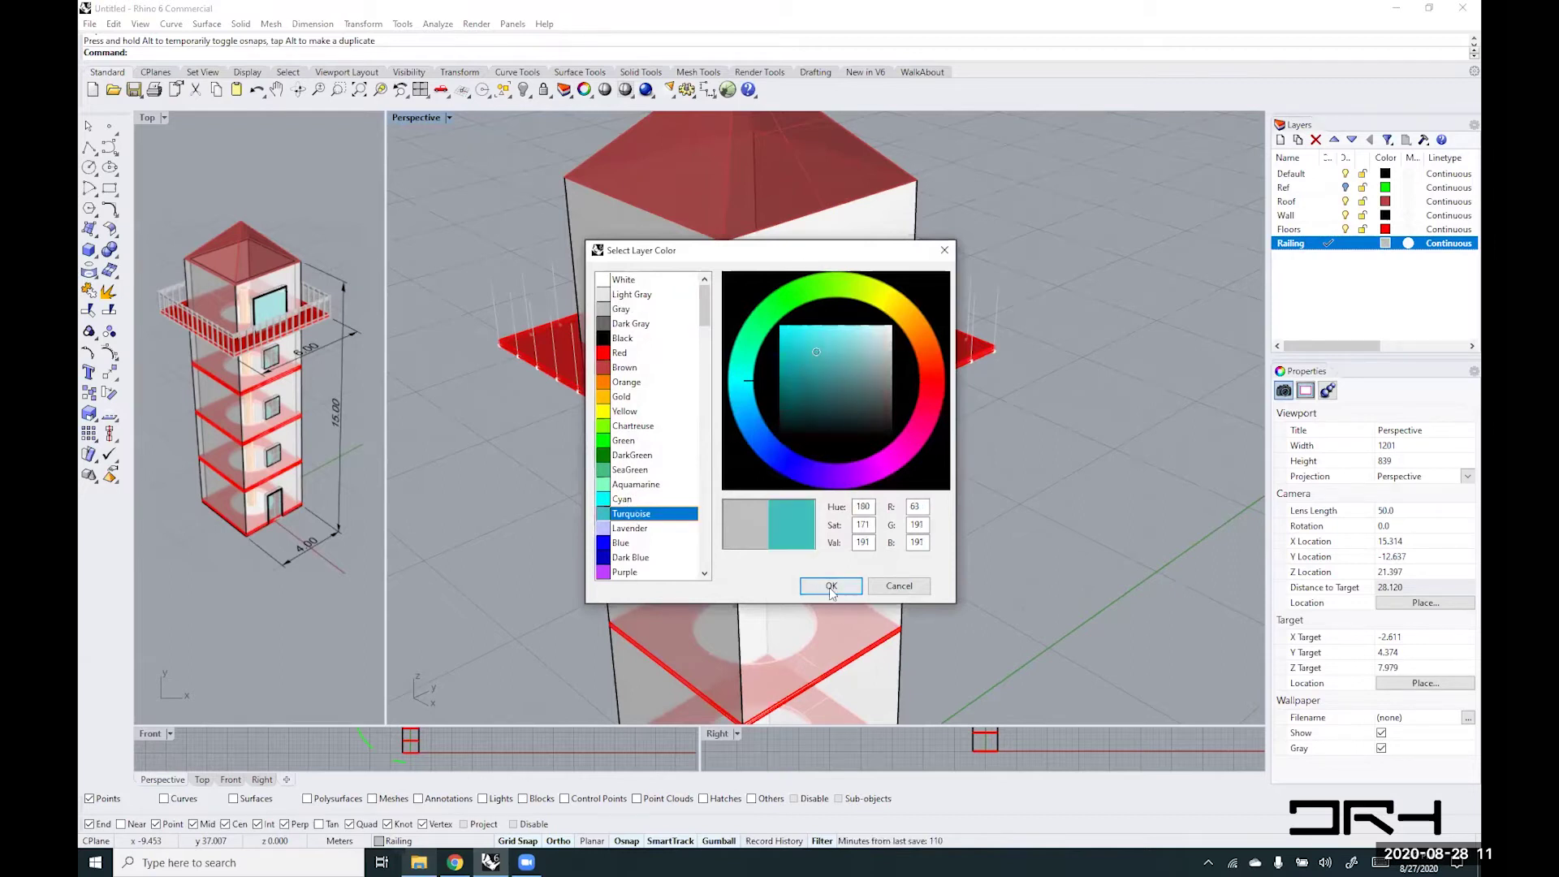
{"action": "left_click", "coordinate": [833, 586]}
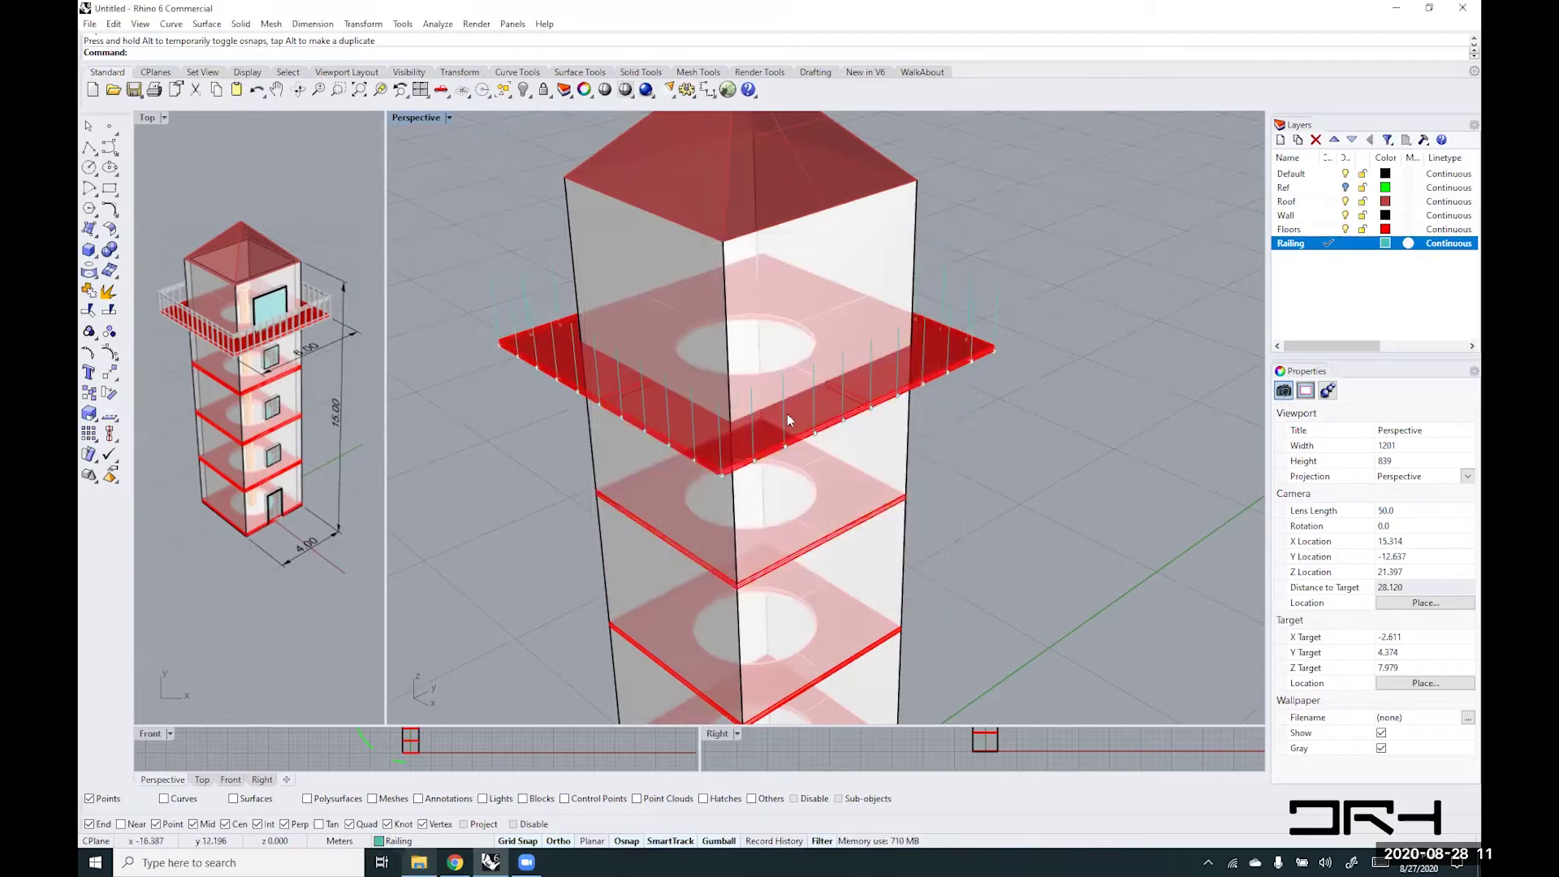
- Change the Railing layer's color to Cyan
{"action": "left_click", "coordinate": [1385, 243]}
{"action": "left_click", "coordinate": [624, 497]}
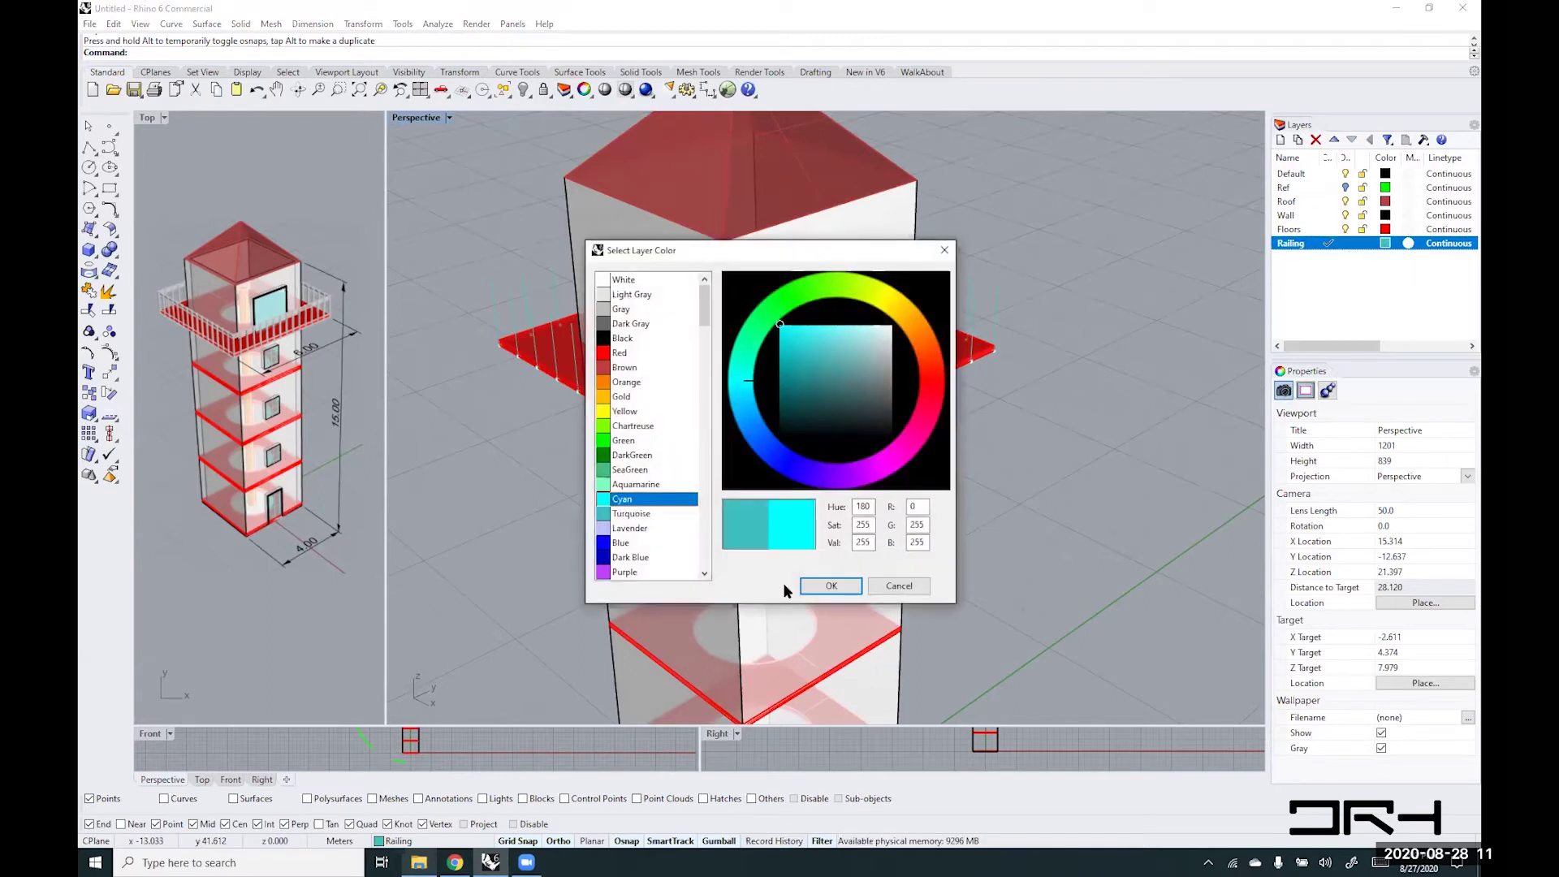
{"action": "left_click", "coordinate": [830, 583]}
- Include curves in the selection filter, move the balcony's railing points and vertical lines to the Ref layer, and turn that layer on
{"action": "right_click_drag", "start_coordinate": [1116, 488], "coordinate": [1106, 470]}
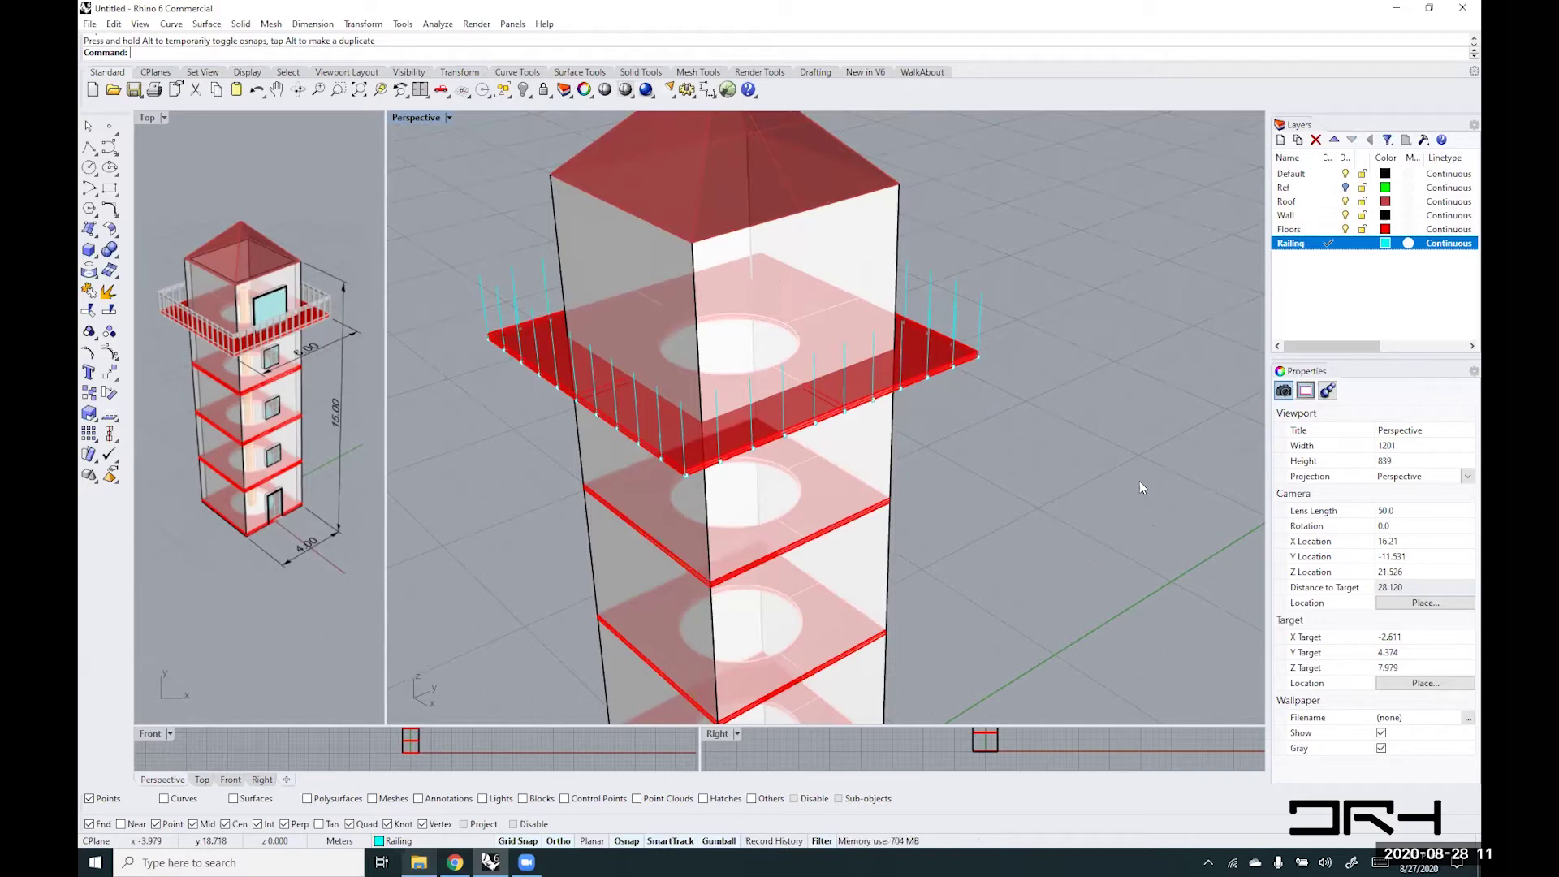
{"action": "left_click_drag", "start_coordinate": [431, 145], "coordinate": [1070, 494]}
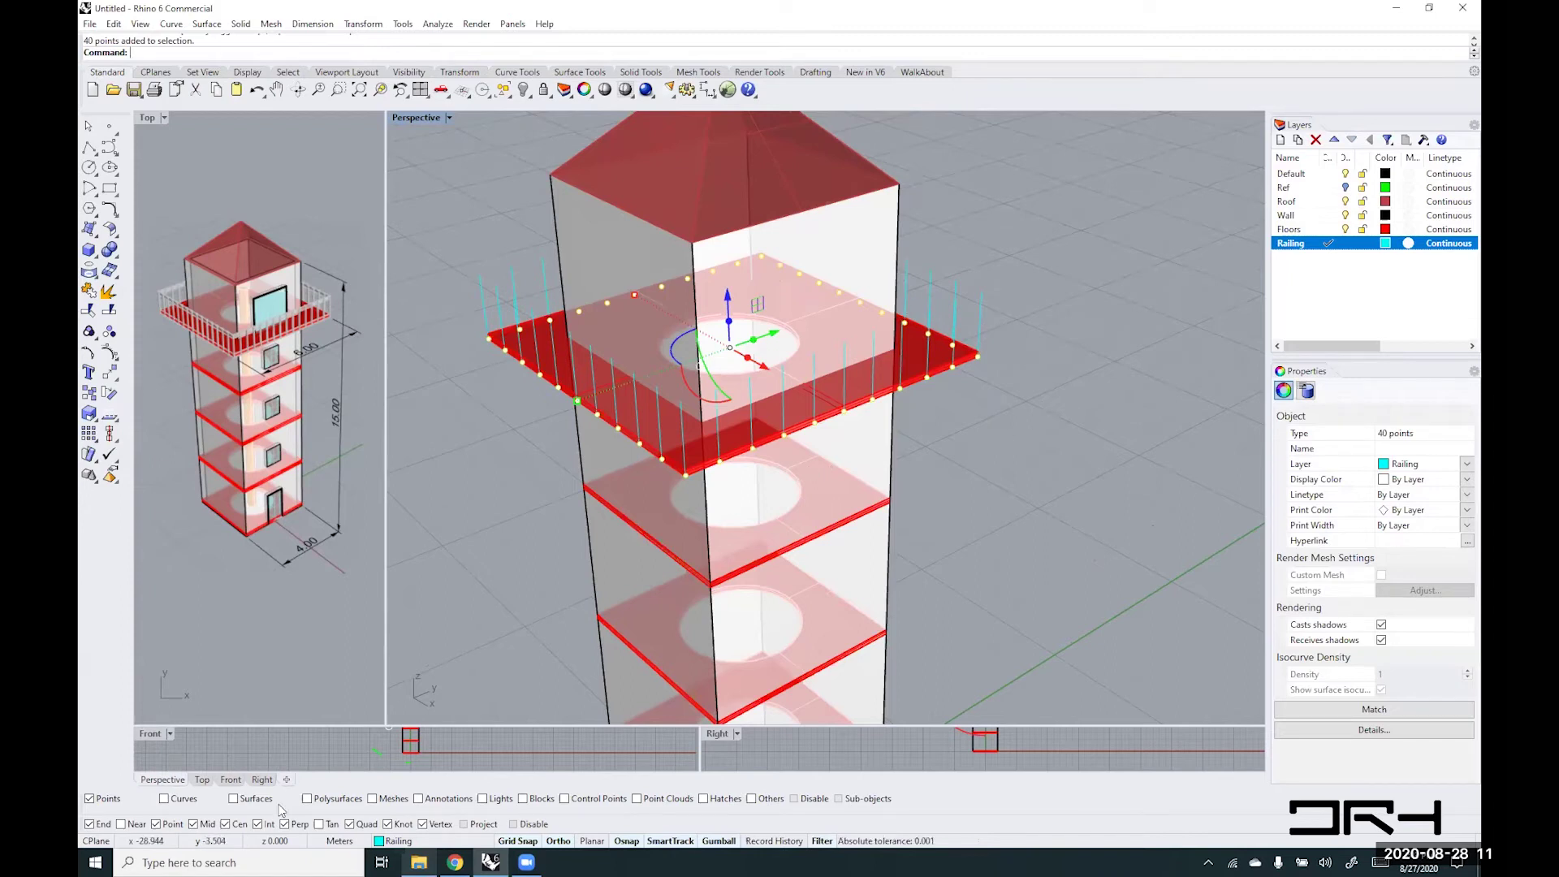
{"action": "left_click", "coordinate": [165, 800]}
{"action": "left_click_drag", "start_coordinate": [433, 168], "coordinate": [1061, 468]}
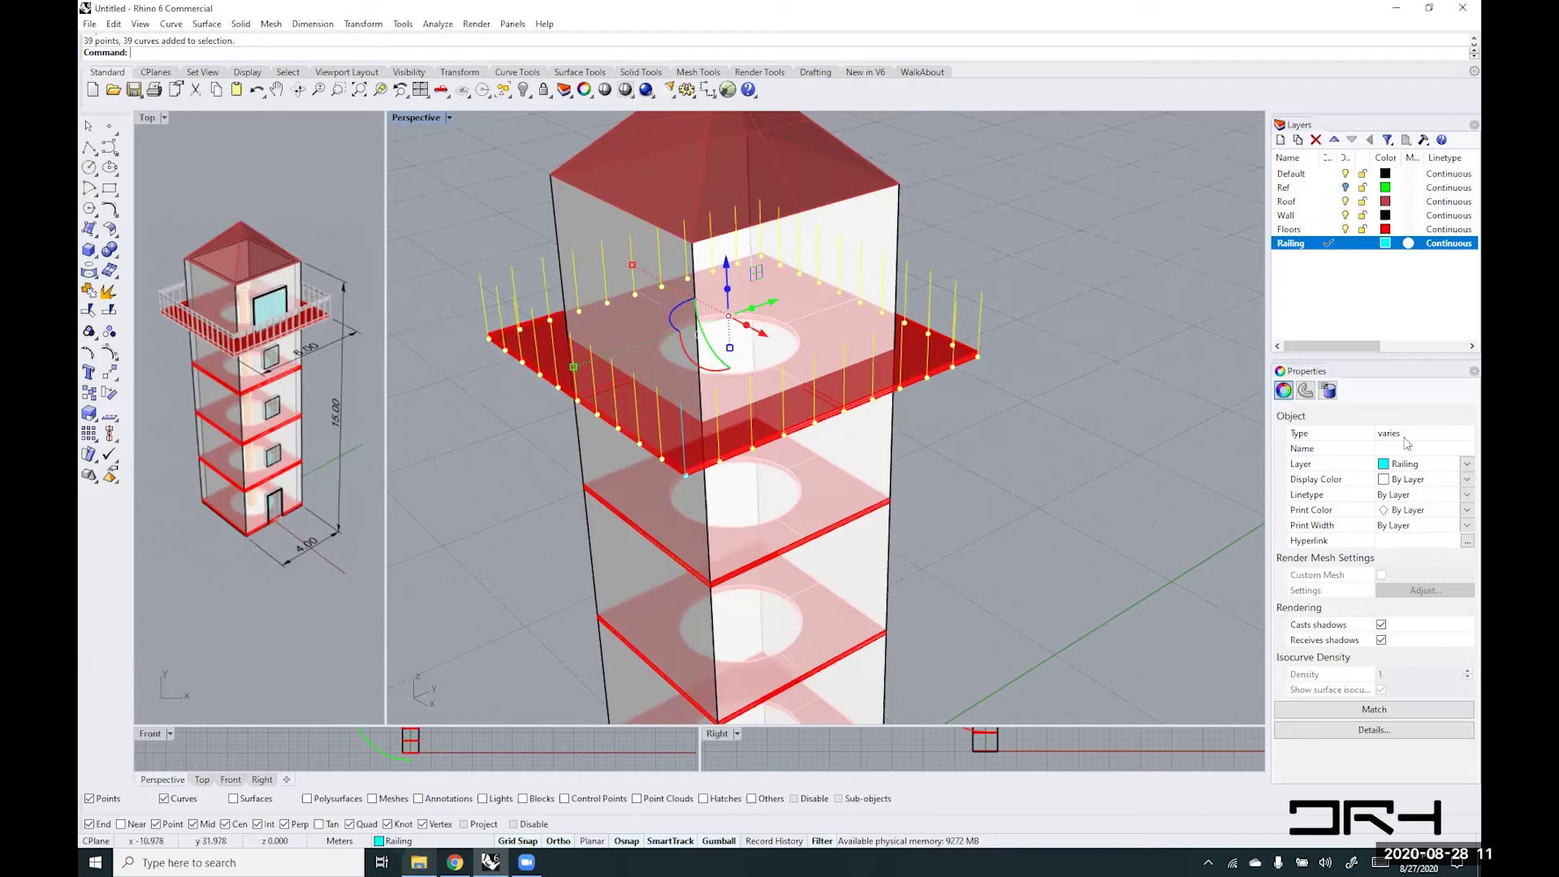
{"action": "left_click", "coordinate": [1469, 468]}
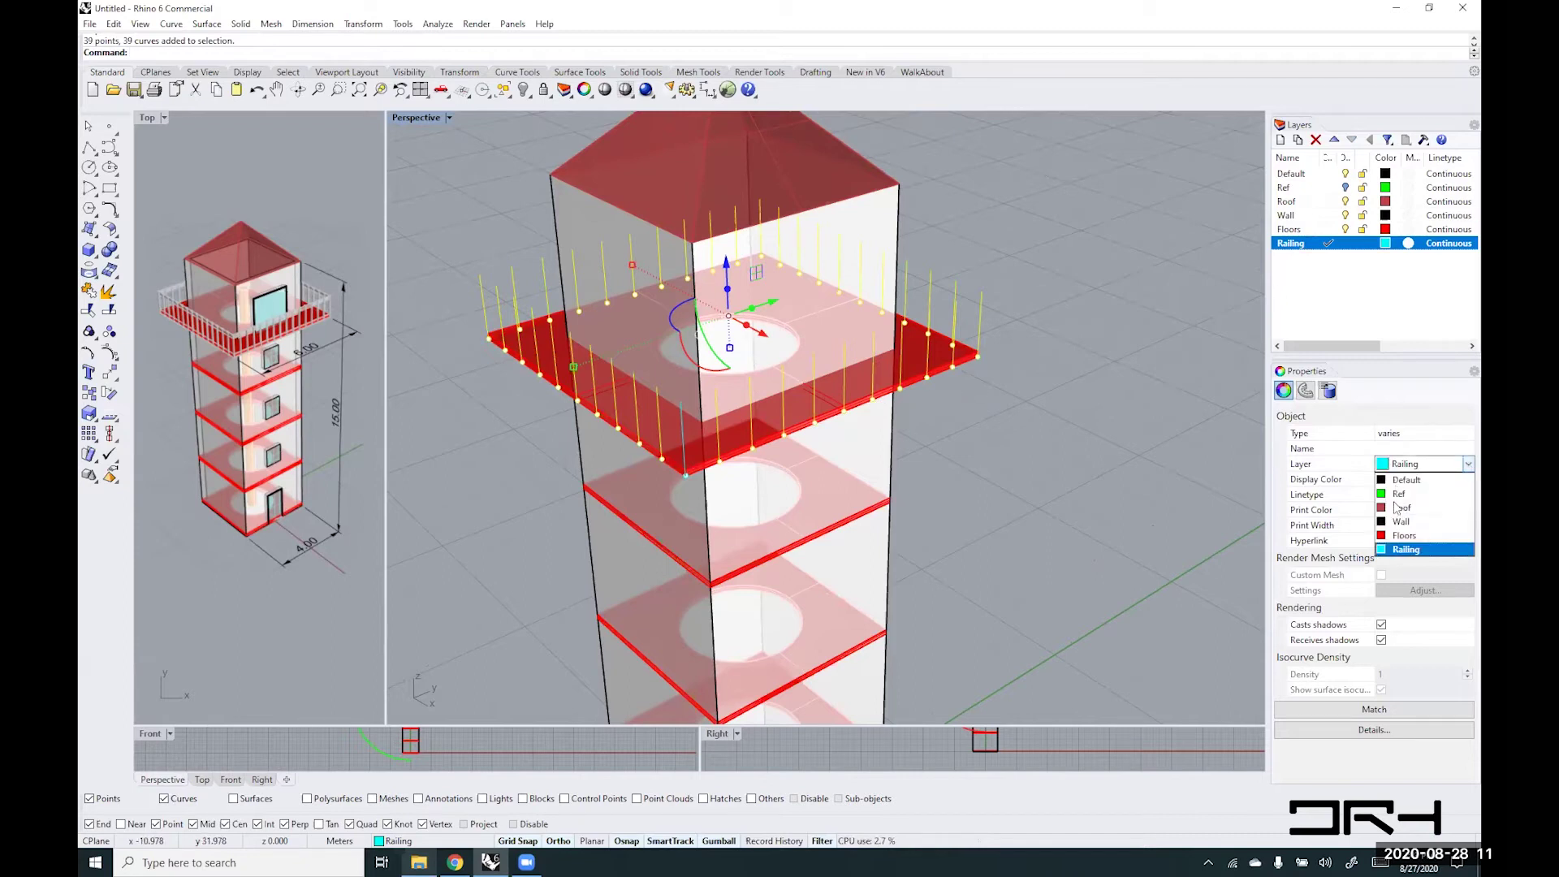
{"action": "left_click", "coordinate": [975, 520]}
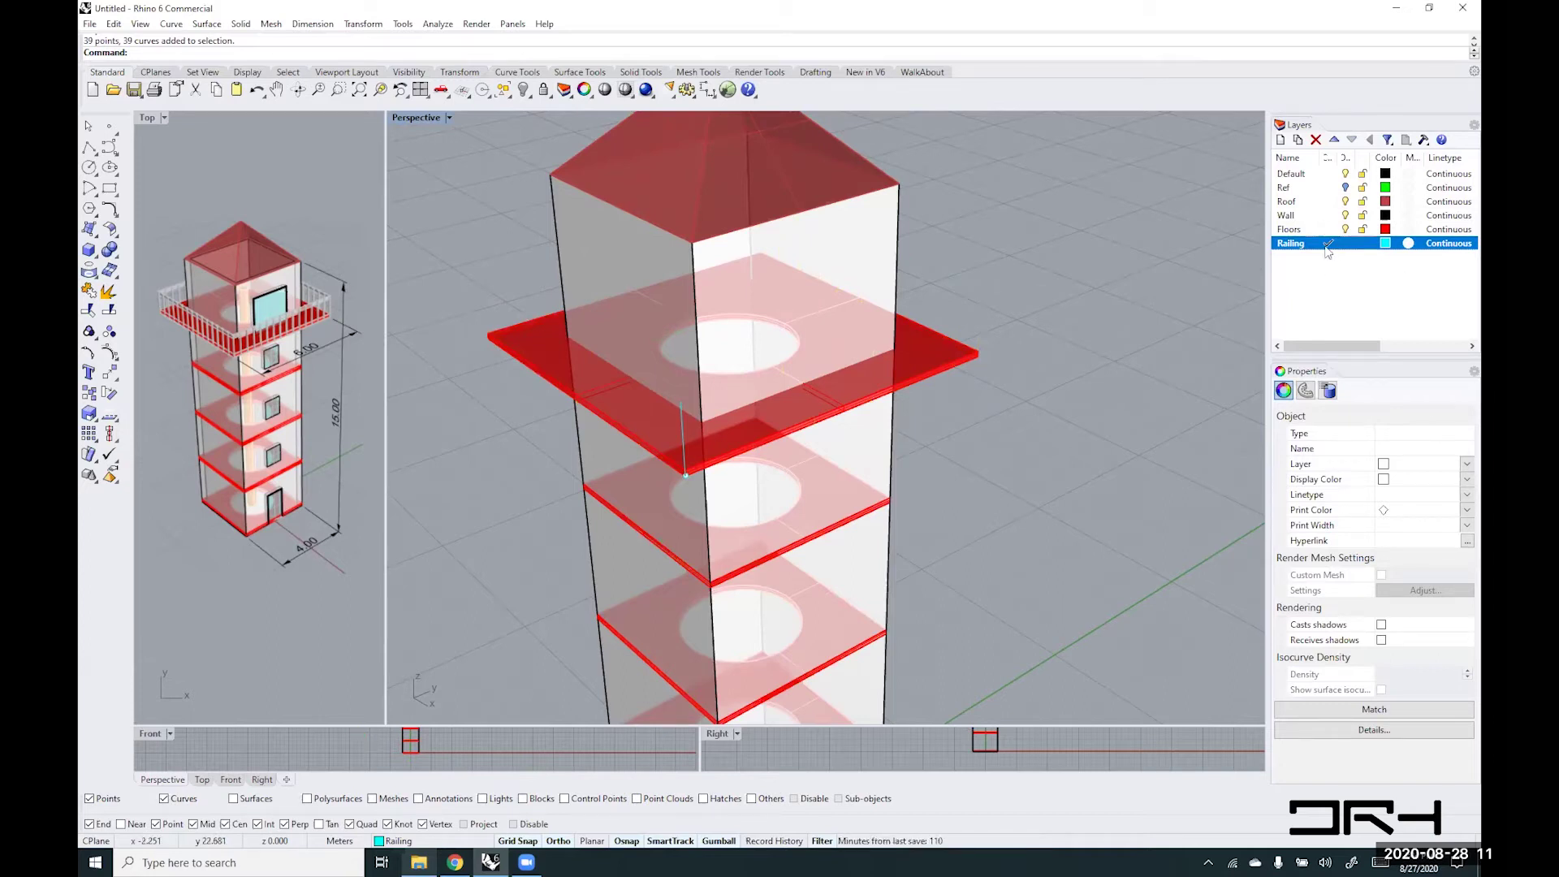
{"action": "left_click", "coordinate": [1346, 188]}
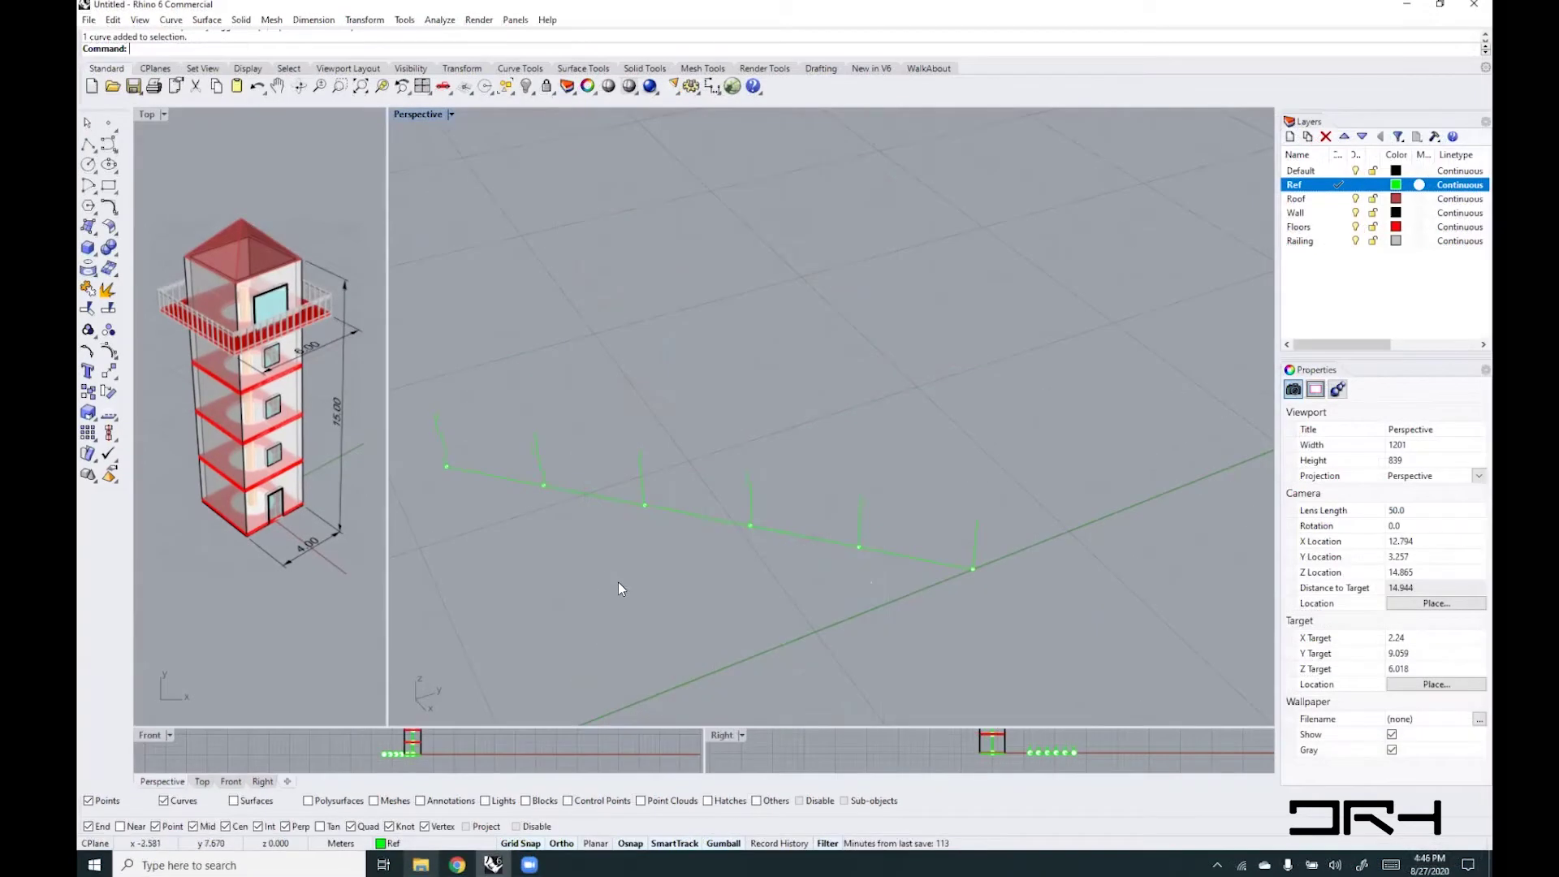
- Select the practice row of vertical lines and division points, zoom to the selection, and examine the row from several angles
{"action": "right_click_drag", "start_coordinate": [523, 544], "coordinate": [470, 548]}
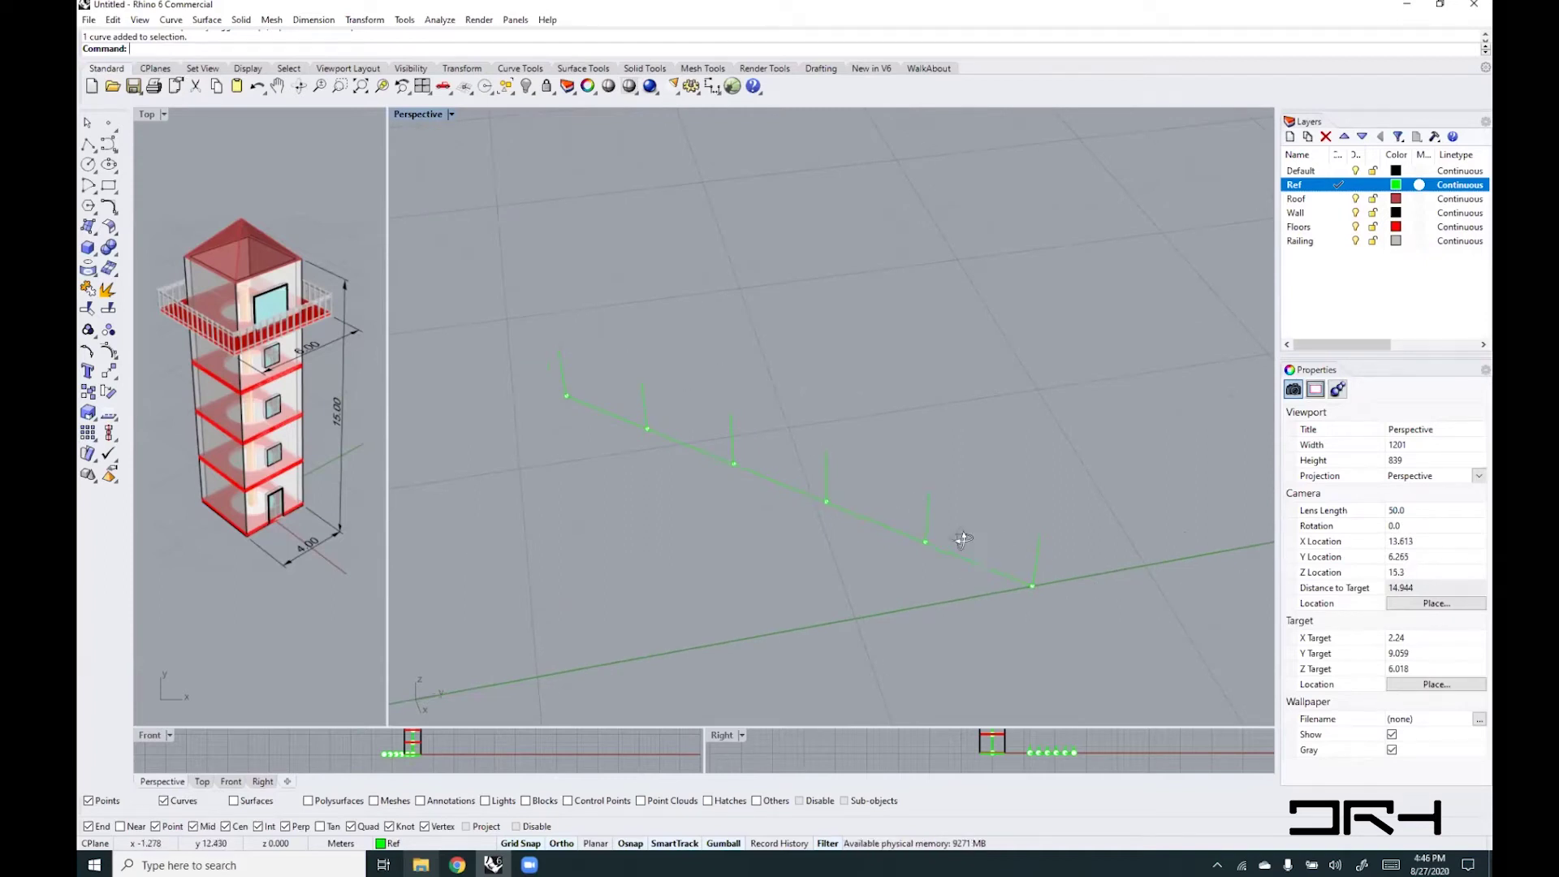
{"action": "mouse_move", "coordinate": [961, 539]}
{"action": "right_mouse_down"}
{"action": "mouse_move", "coordinate": [780, 532]}
{"action": "mouse_move", "coordinate": [1170, 529]}
{"action": "mouse_move", "coordinate": [869, 516]}
{"action": "mouse_move", "coordinate": [980, 530]}
{"action": "right_mouse_up"}
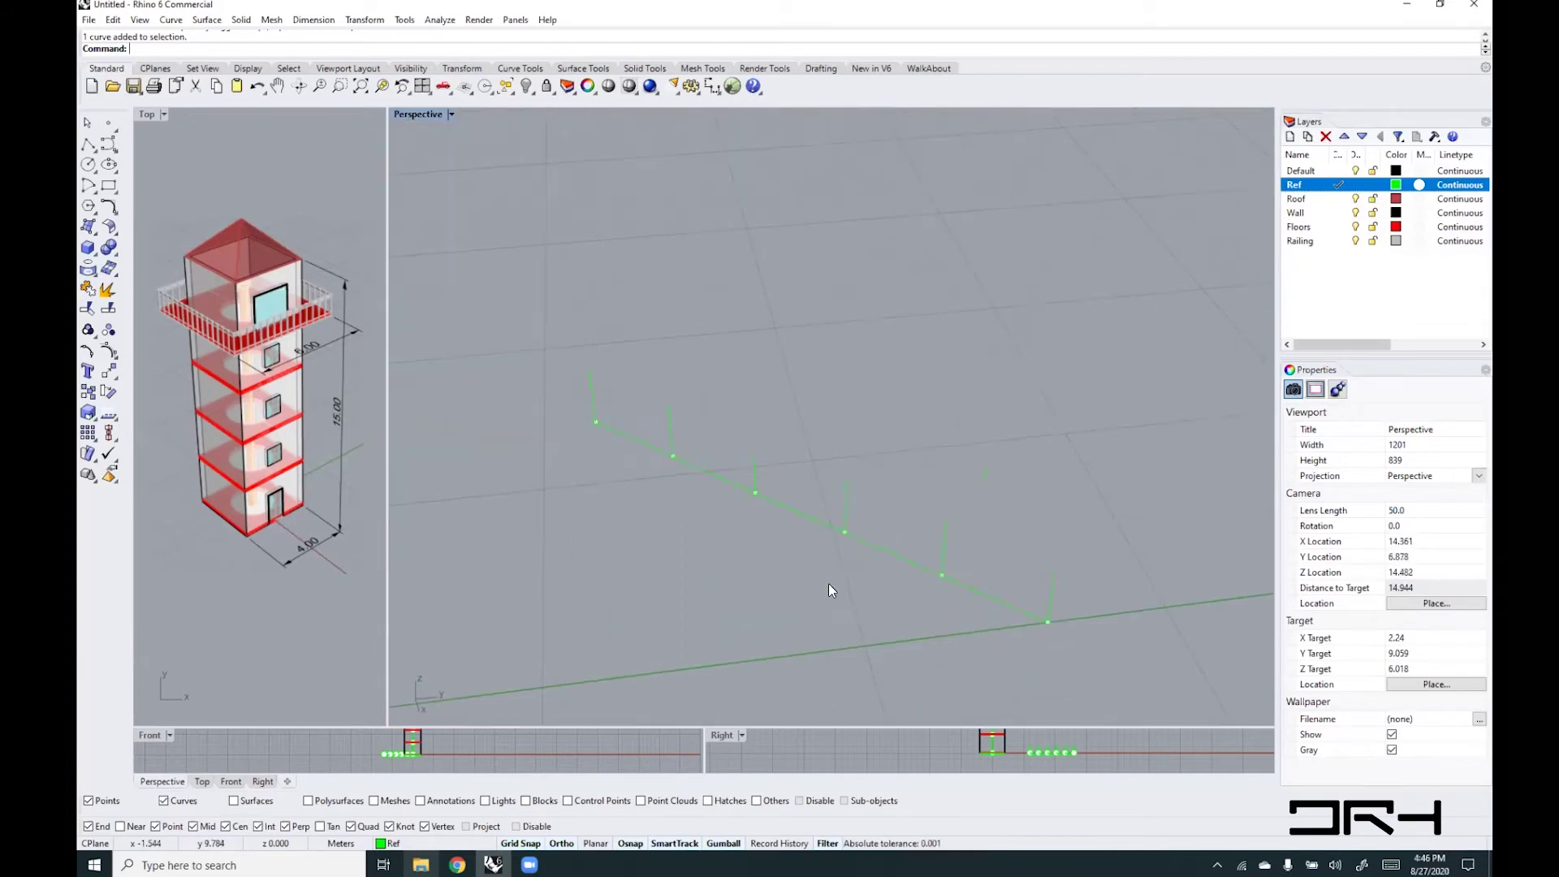
{"action": "right_click_drag", "start_coordinate": [836, 573], "coordinate": [857, 527], "text": "shift"}
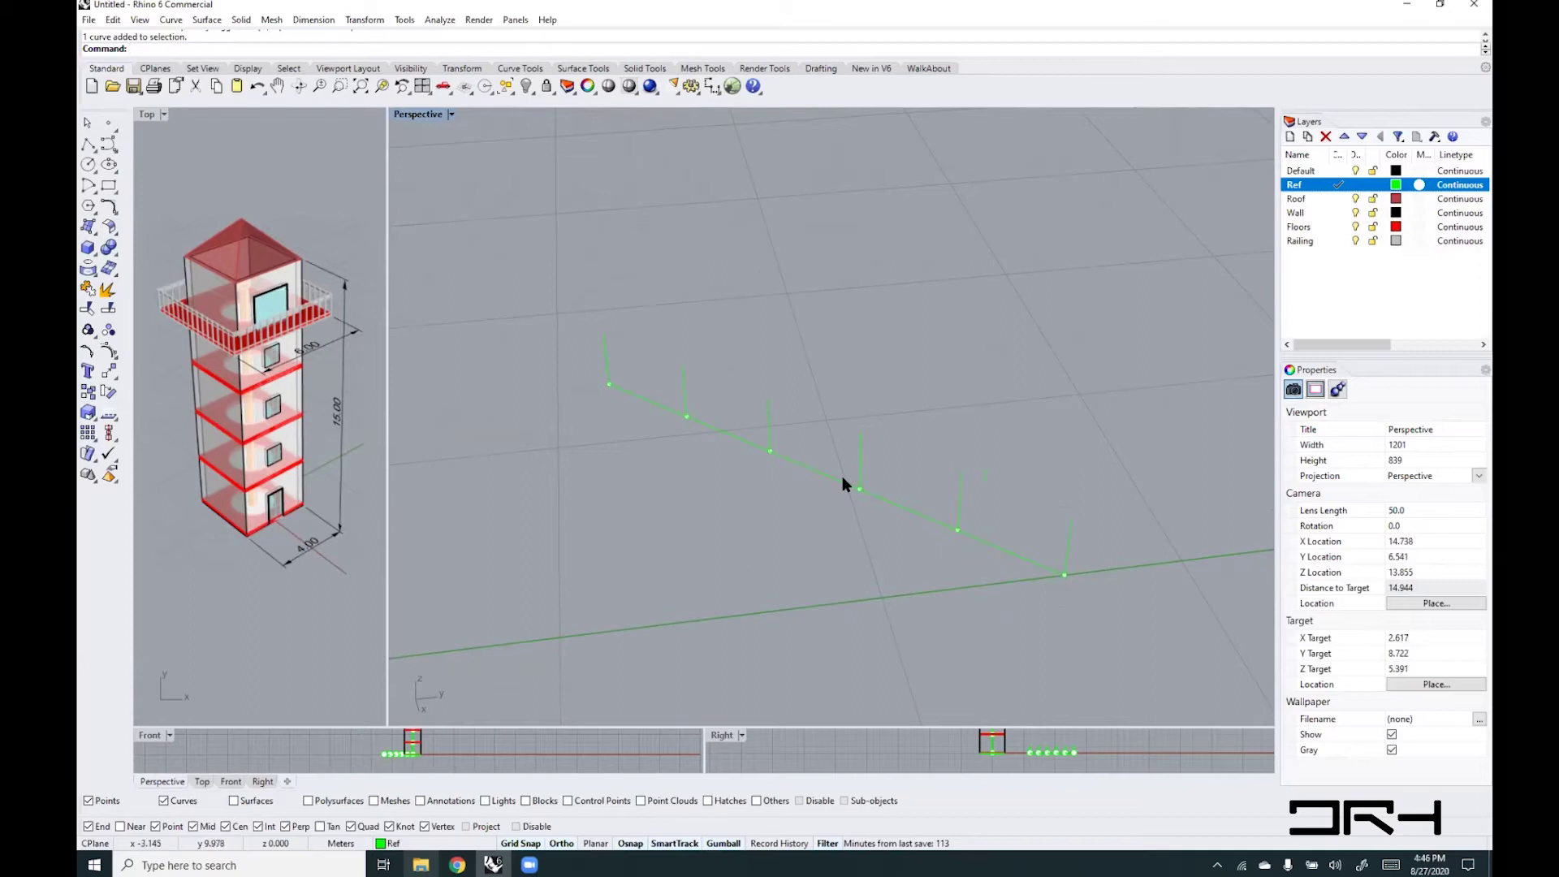
{"action": "scroll", "coordinate": [842, 477], "scroll_direction": "up", "scroll_amount": 2}
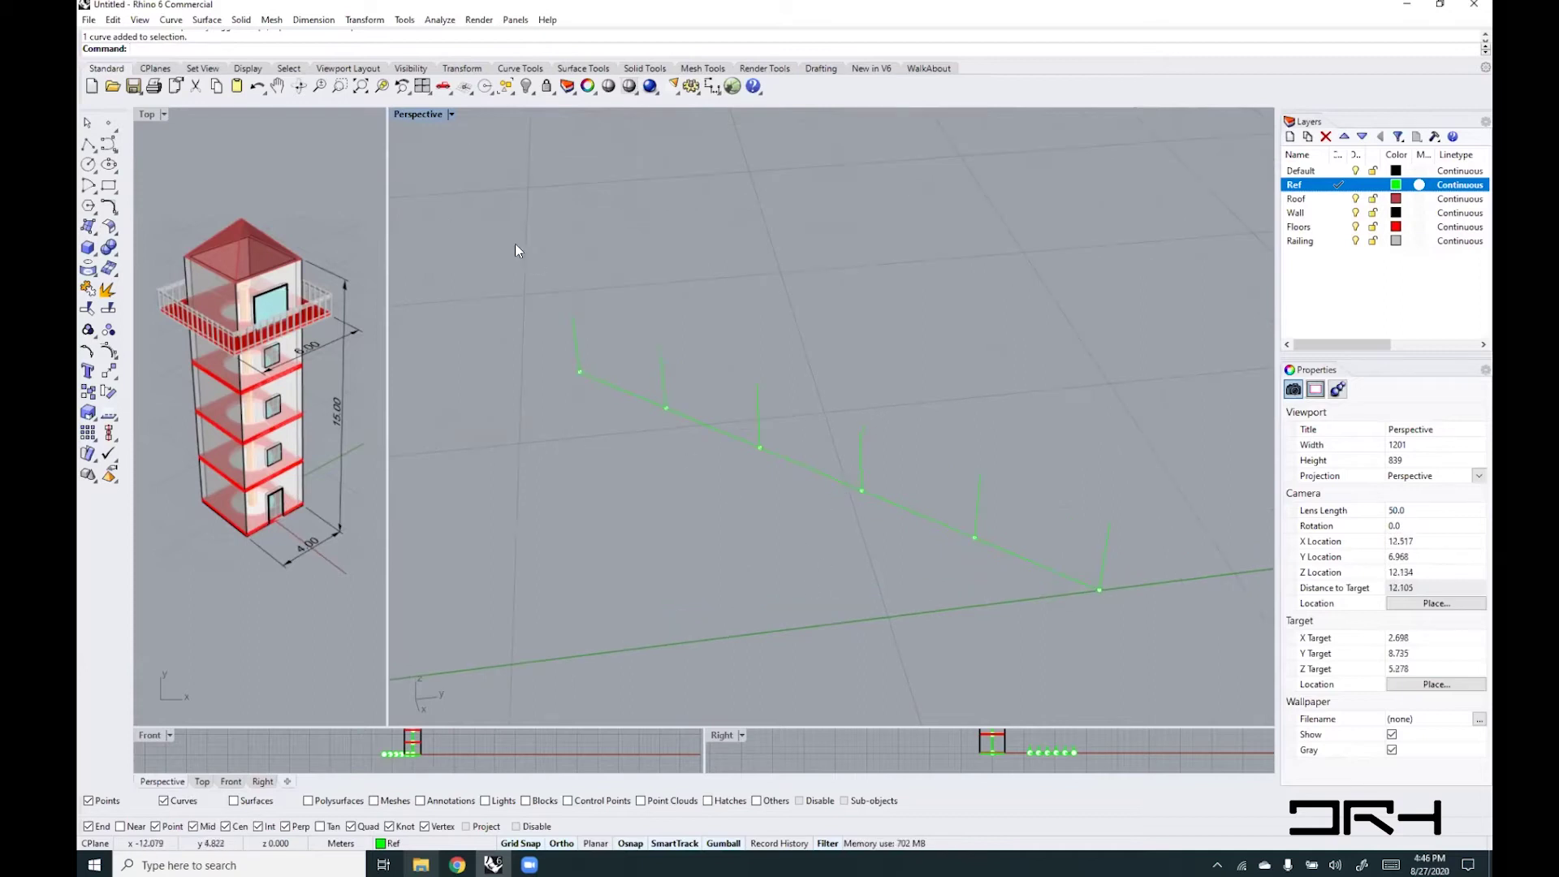
{"action": "left_click_drag", "start_coordinate": [509, 245], "coordinate": [1142, 616]}
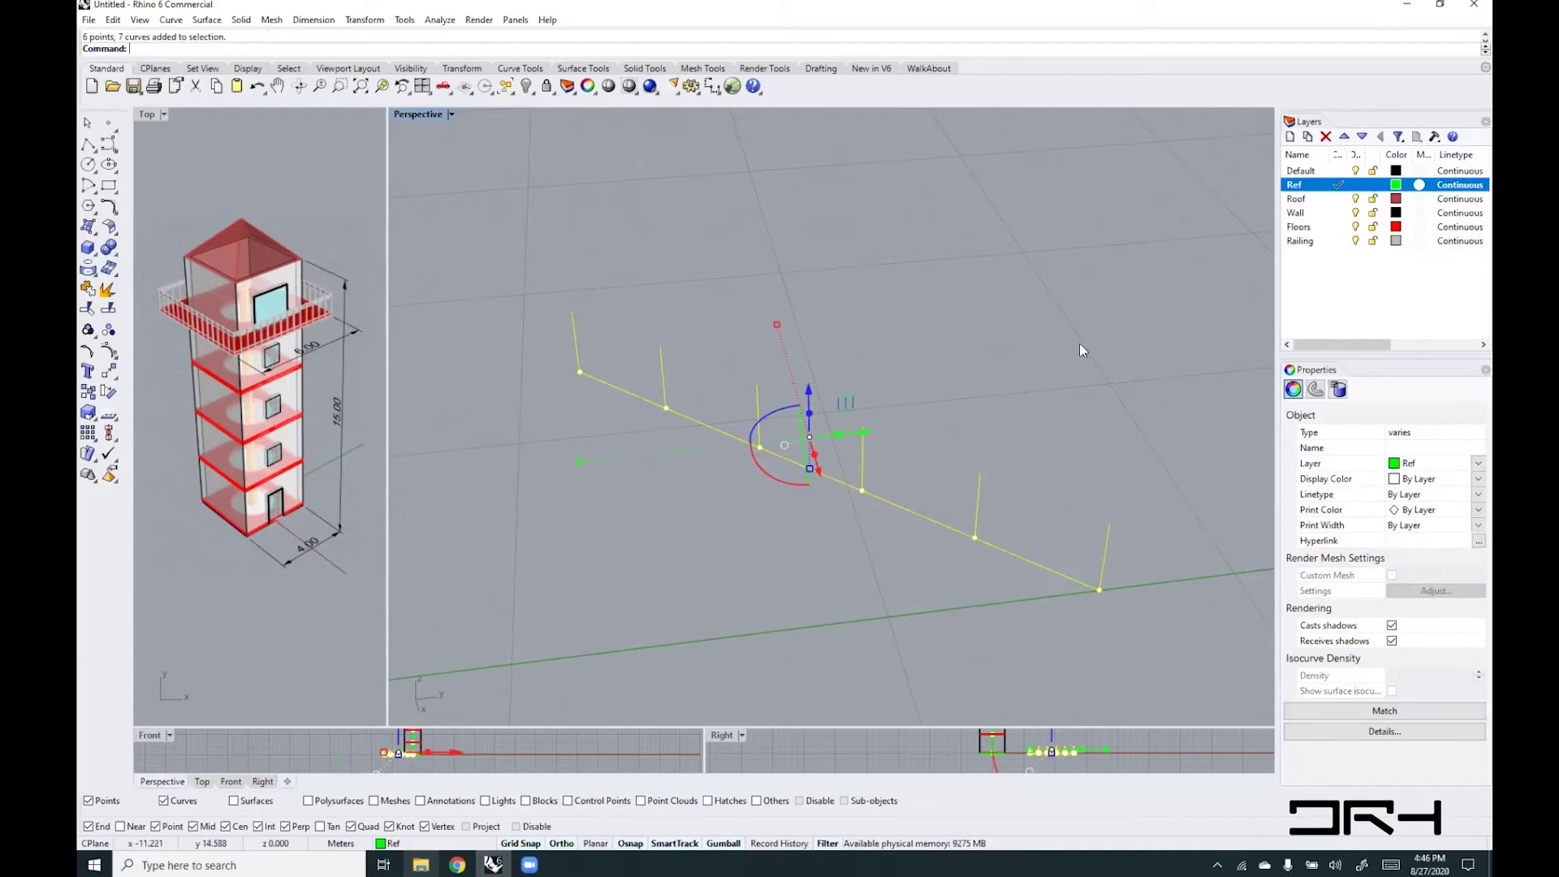
{"action": "left_click", "coordinate": [382, 87]}
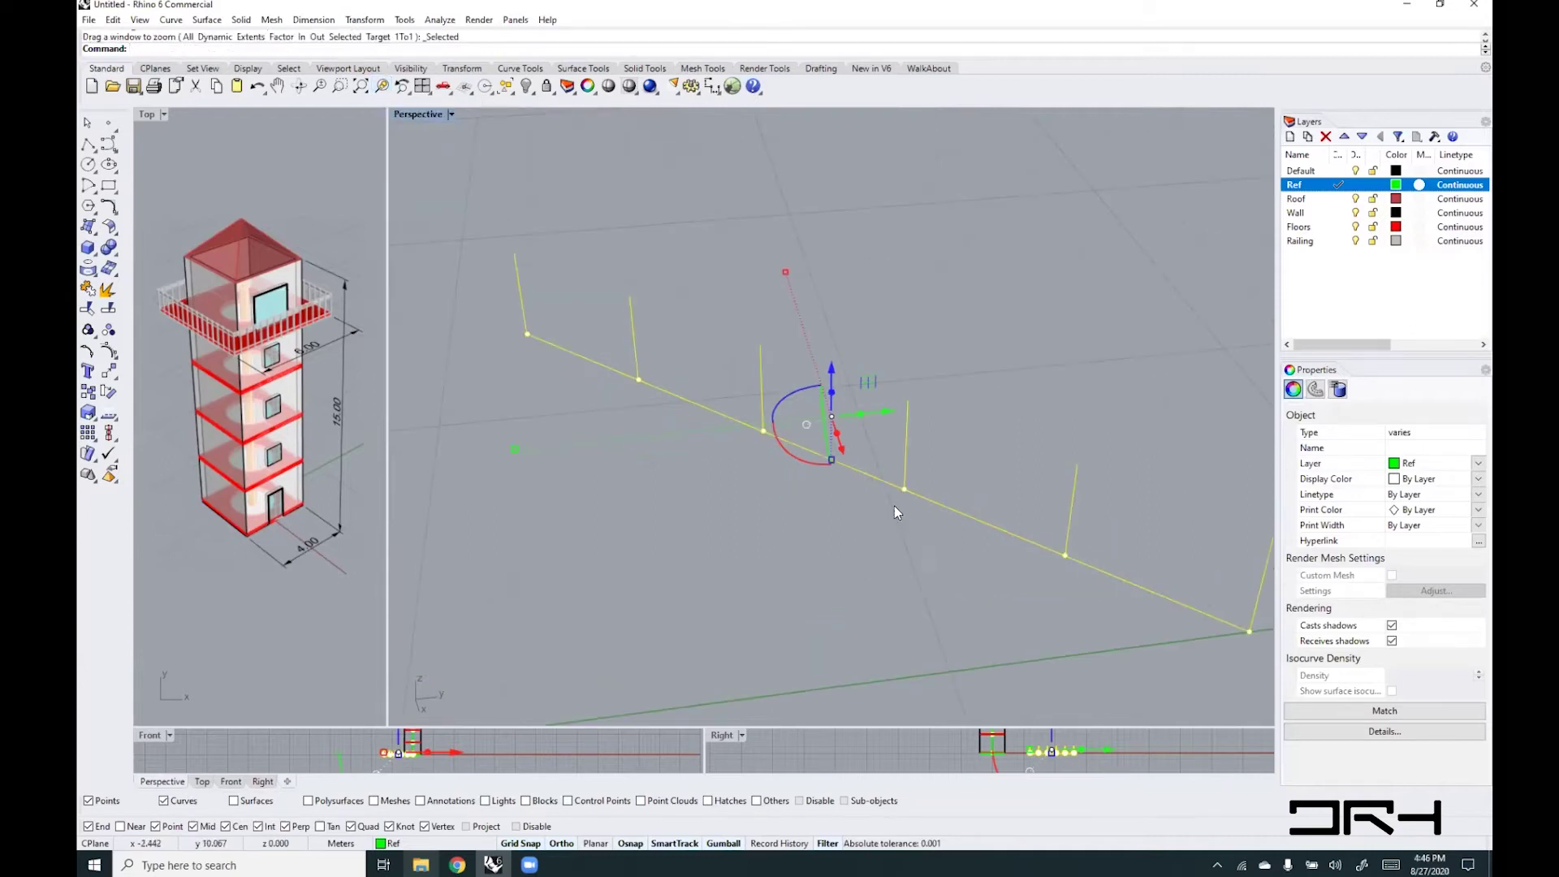
{"action": "left_click", "coordinate": [789, 528]}
{"action": "right_click_drag", "start_coordinate": [956, 470], "coordinate": [760, 414]}
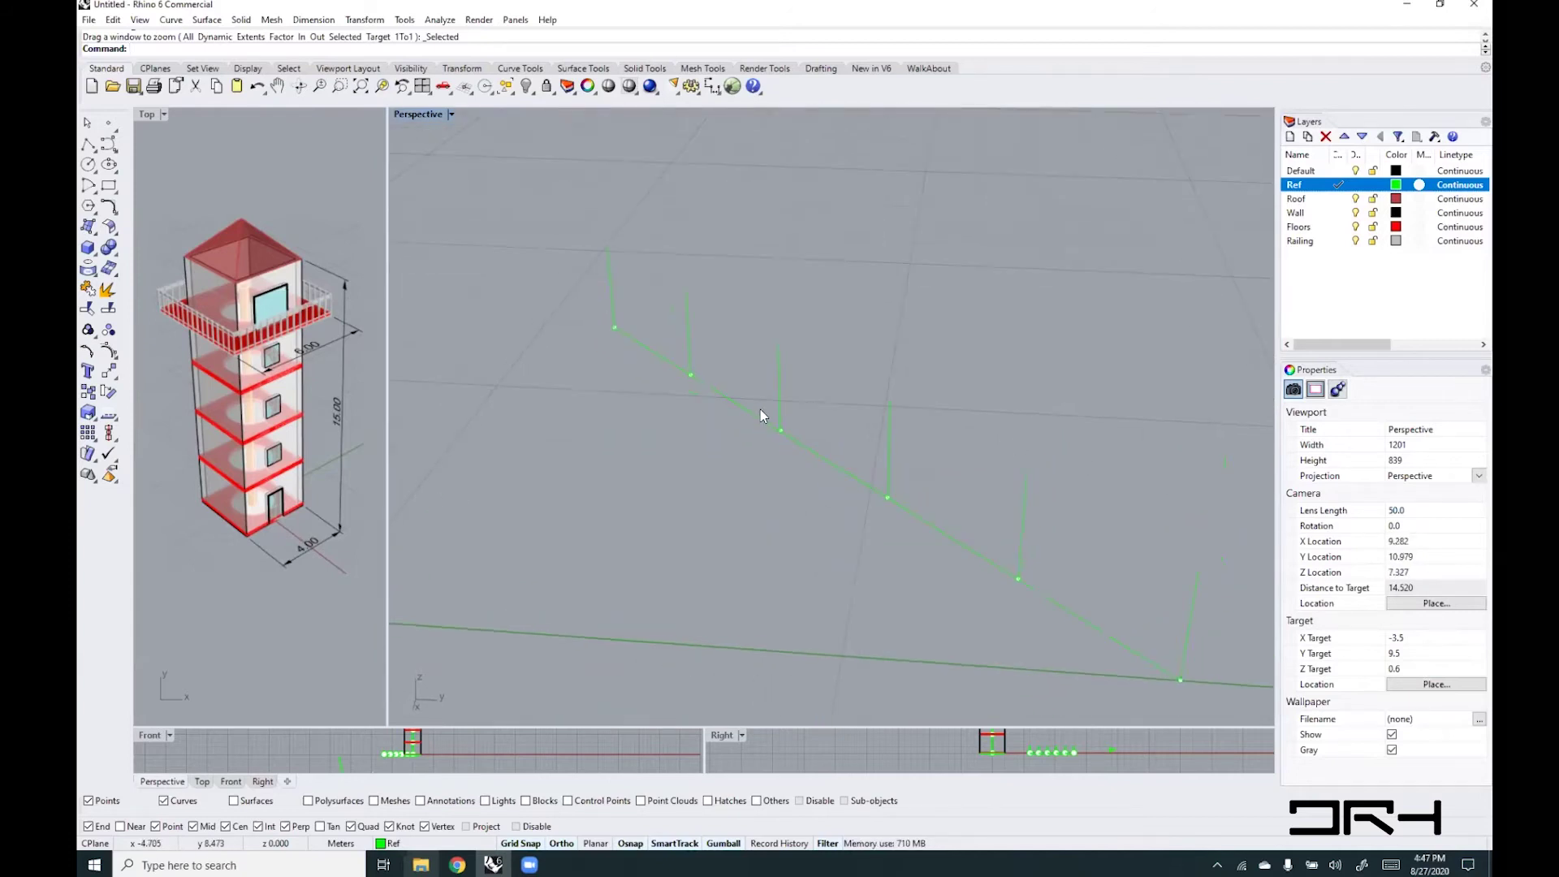
{"action": "scroll", "coordinate": [760, 409], "scroll_direction": "down", "scroll_amount": 6}
{"action": "scroll", "coordinate": [760, 409], "scroll_direction": "up", "scroll_amount": 2}
{"action": "scroll", "coordinate": [777, 393], "scroll_direction": "up", "scroll_amount": 4}
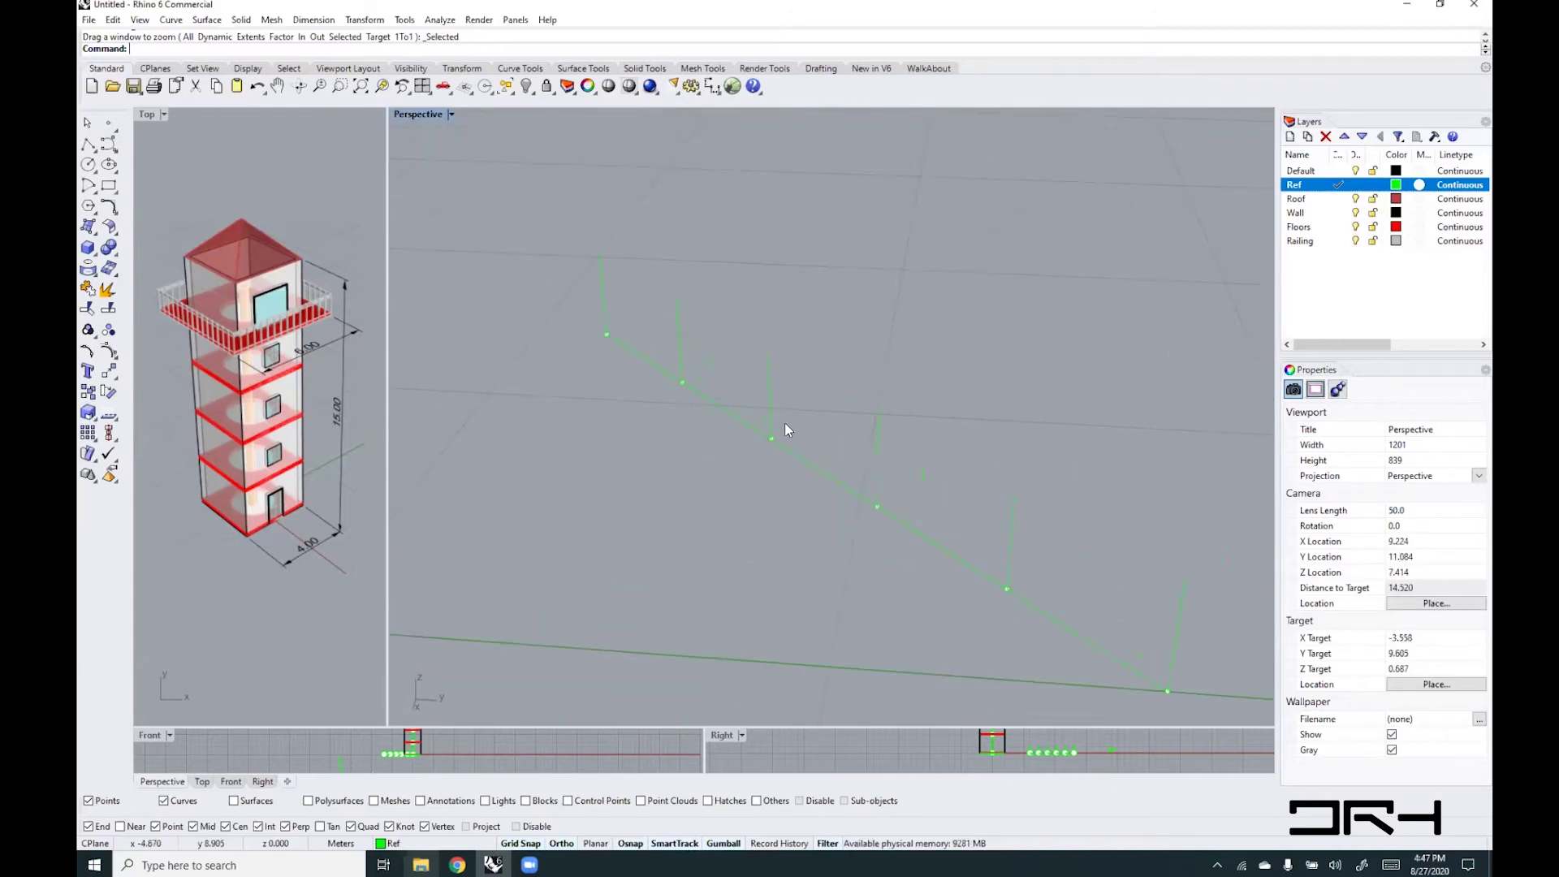
{"action": "right_click_drag", "start_coordinate": [682, 427], "coordinate": [745, 428]}
{"action": "scroll", "coordinate": [744, 424], "scroll_direction": "down", "scroll_amount": 3}
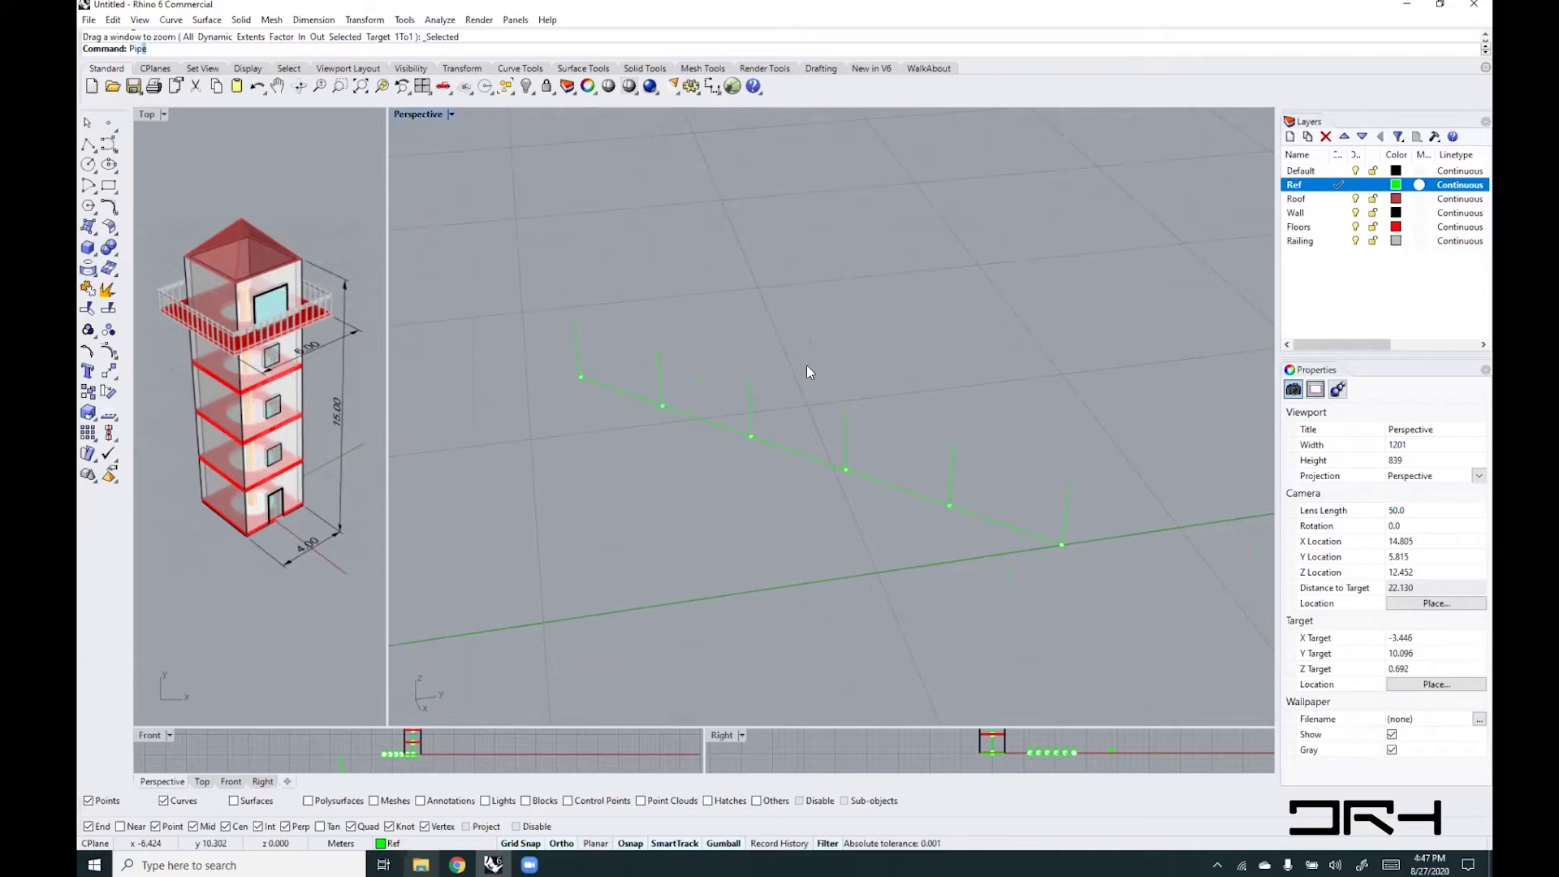
- Create pipes around the six vertical practice lines with the Pipe command's Multiple option and a radius of 0.05
{"action": "type", "text": "ipe"}
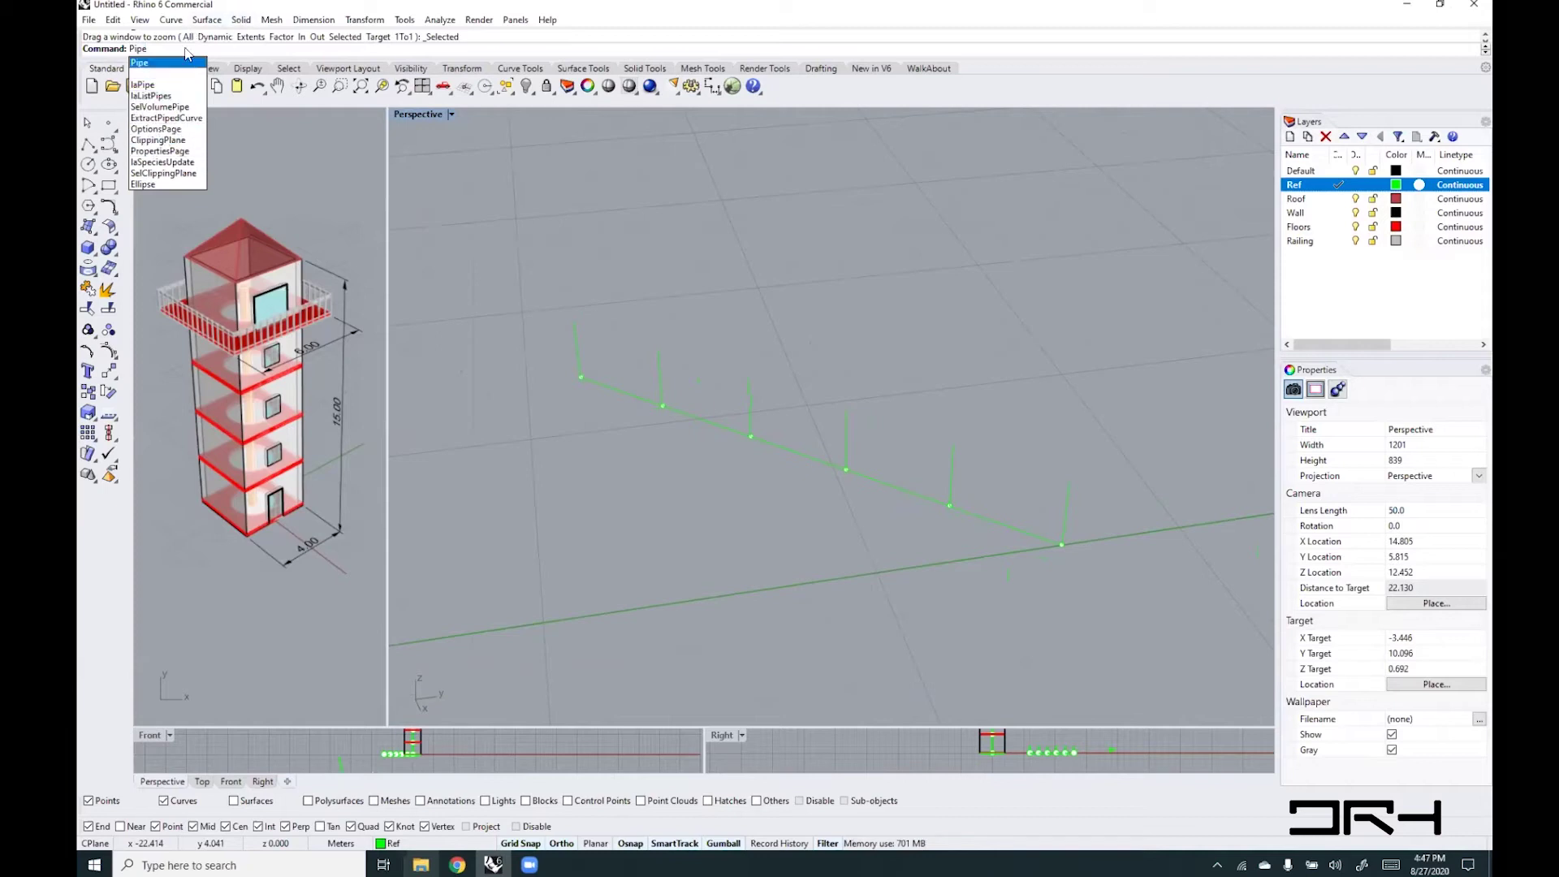
{"action": "left_click", "coordinate": [143, 64]}
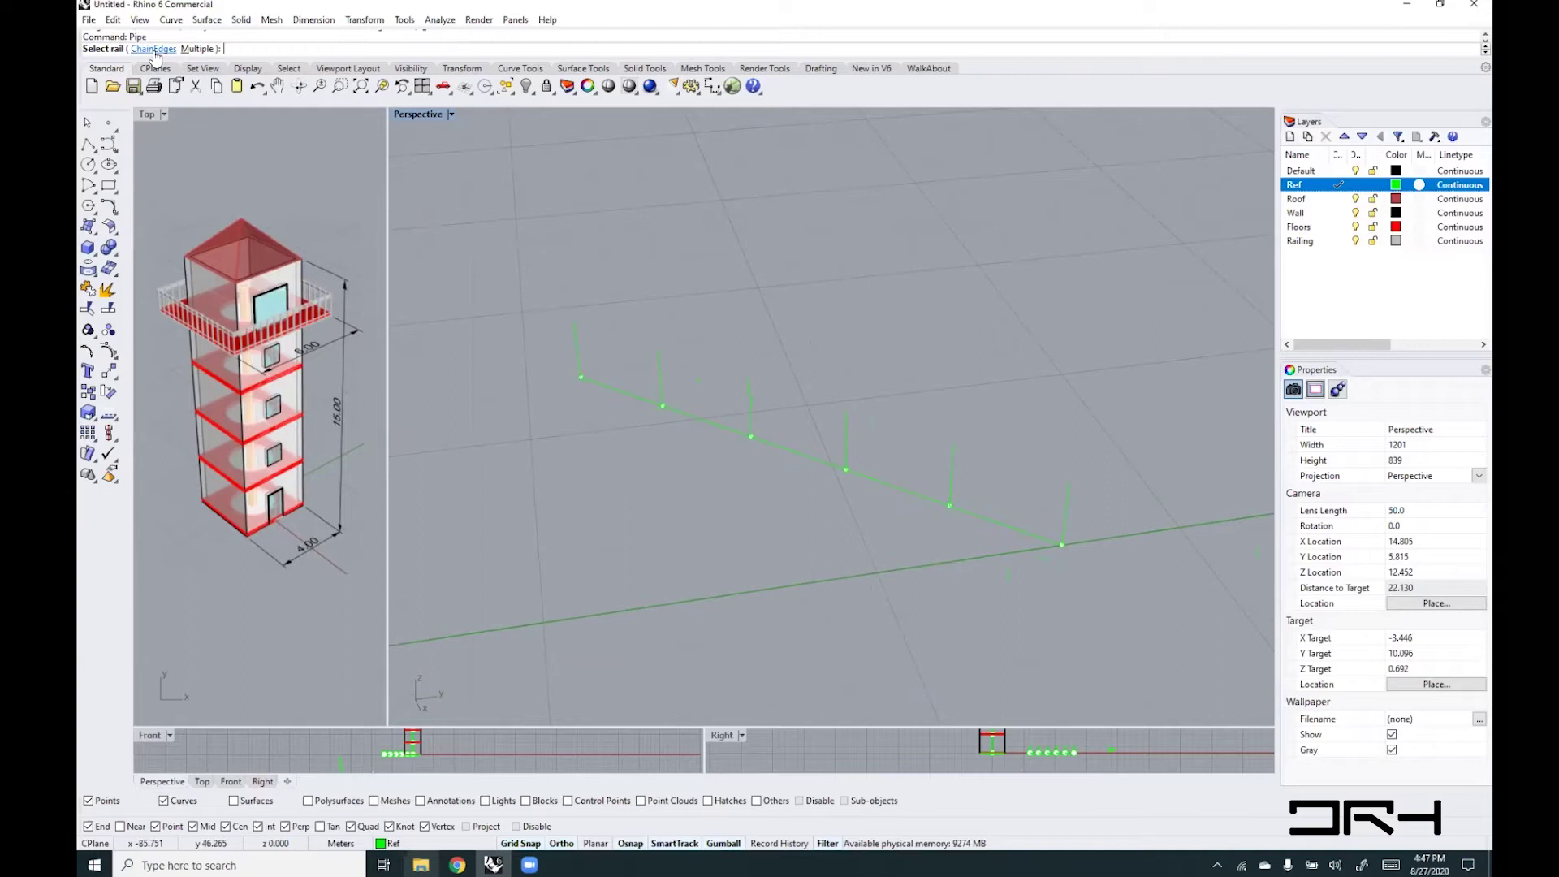
{"action": "left_click", "coordinate": [196, 50]}
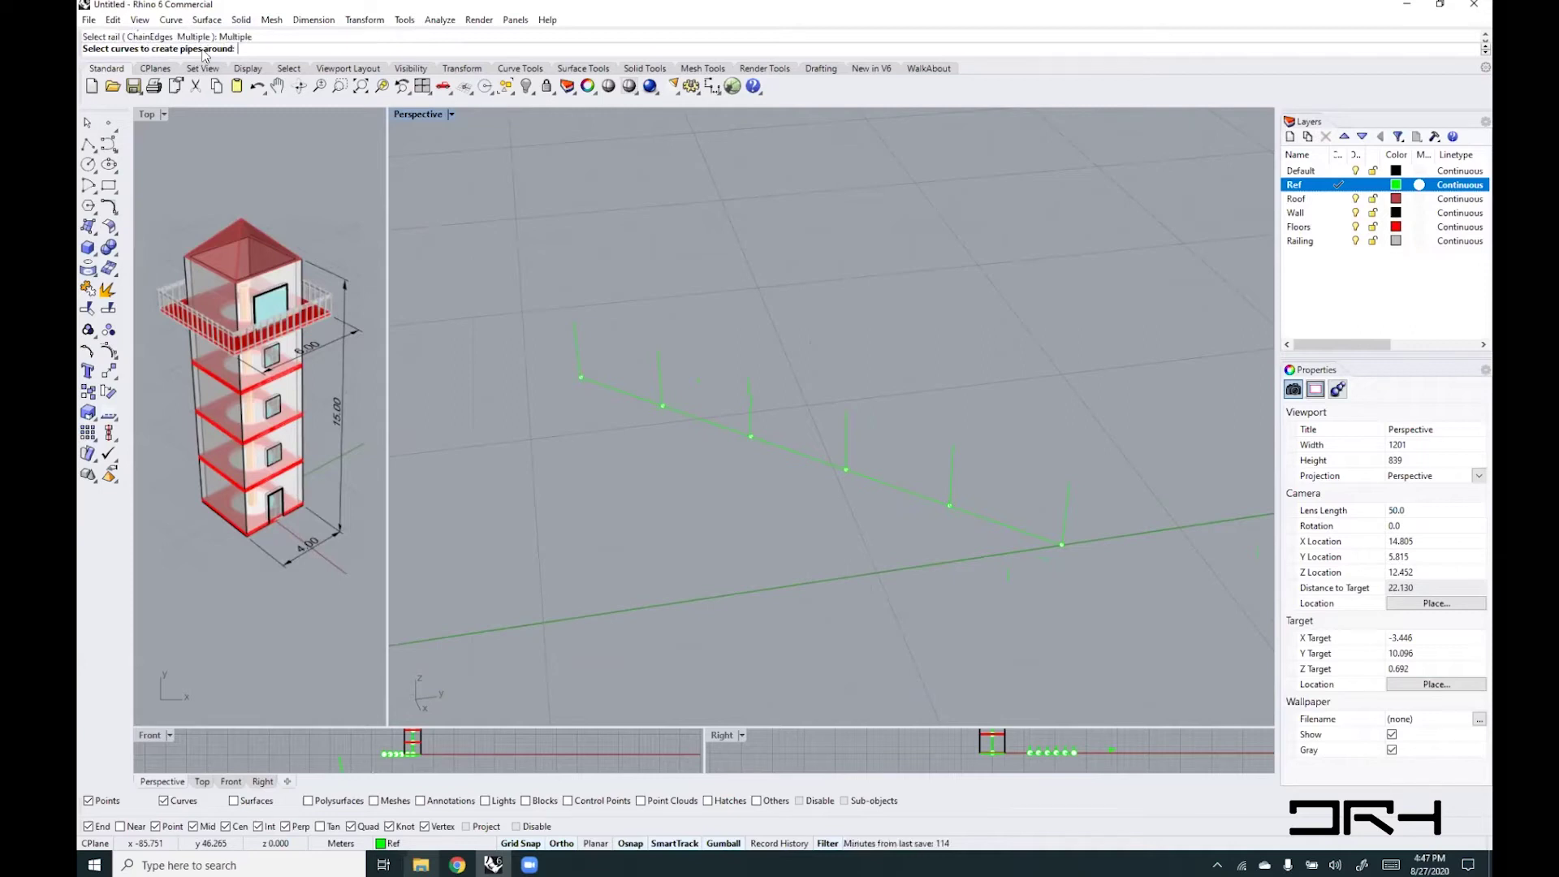
{"action": "left_click", "coordinate": [574, 343]}
{"action": "left_click", "coordinate": [659, 374]}
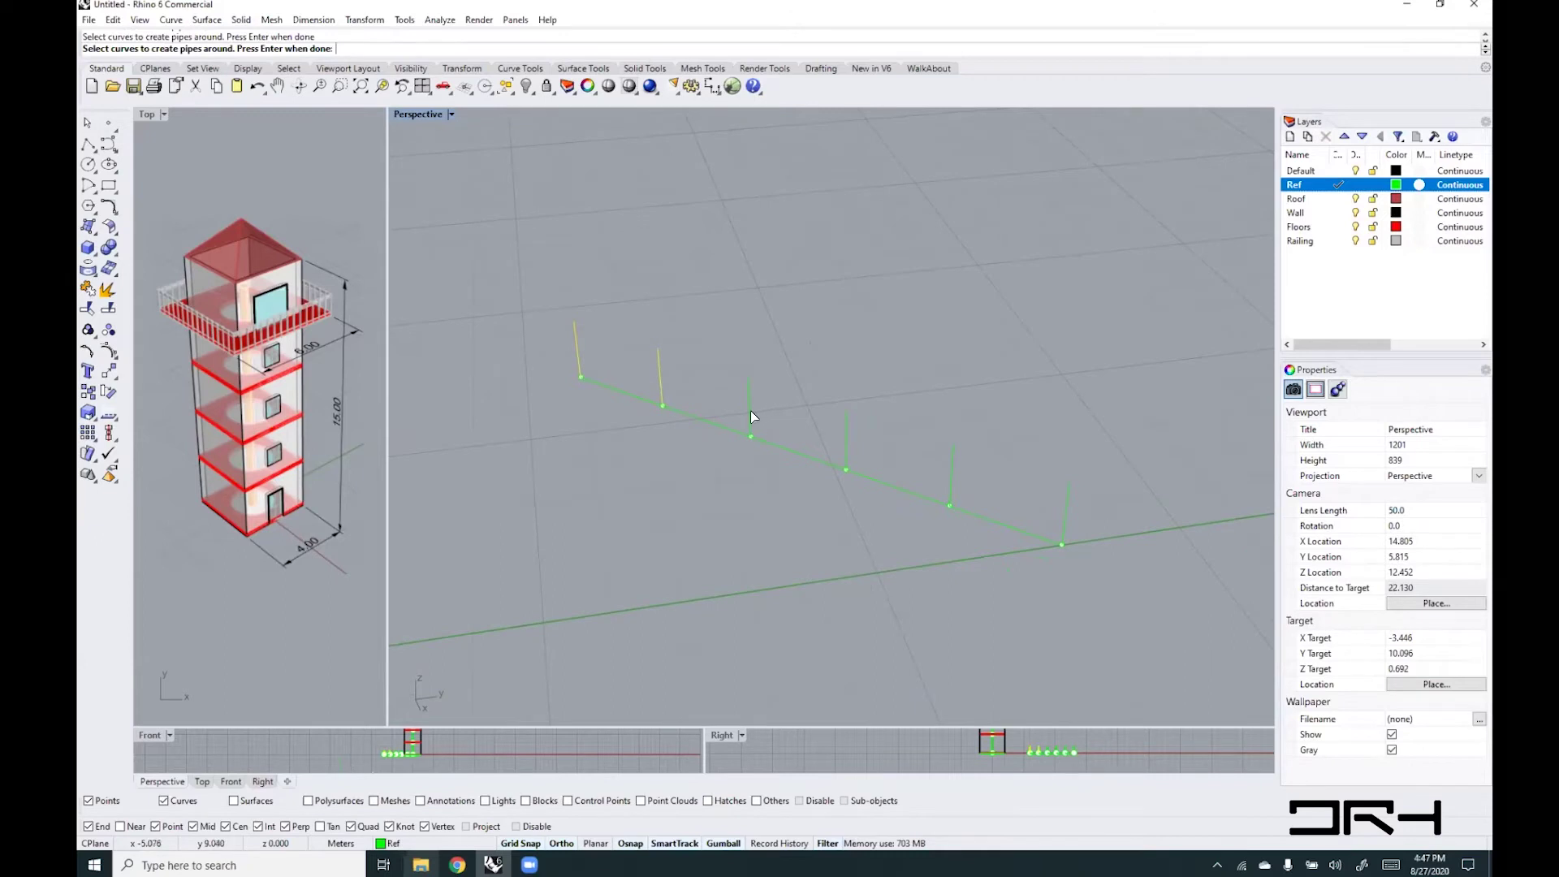
{"action": "left_click", "coordinate": [750, 411]}
{"action": "left_click", "coordinate": [844, 445]}
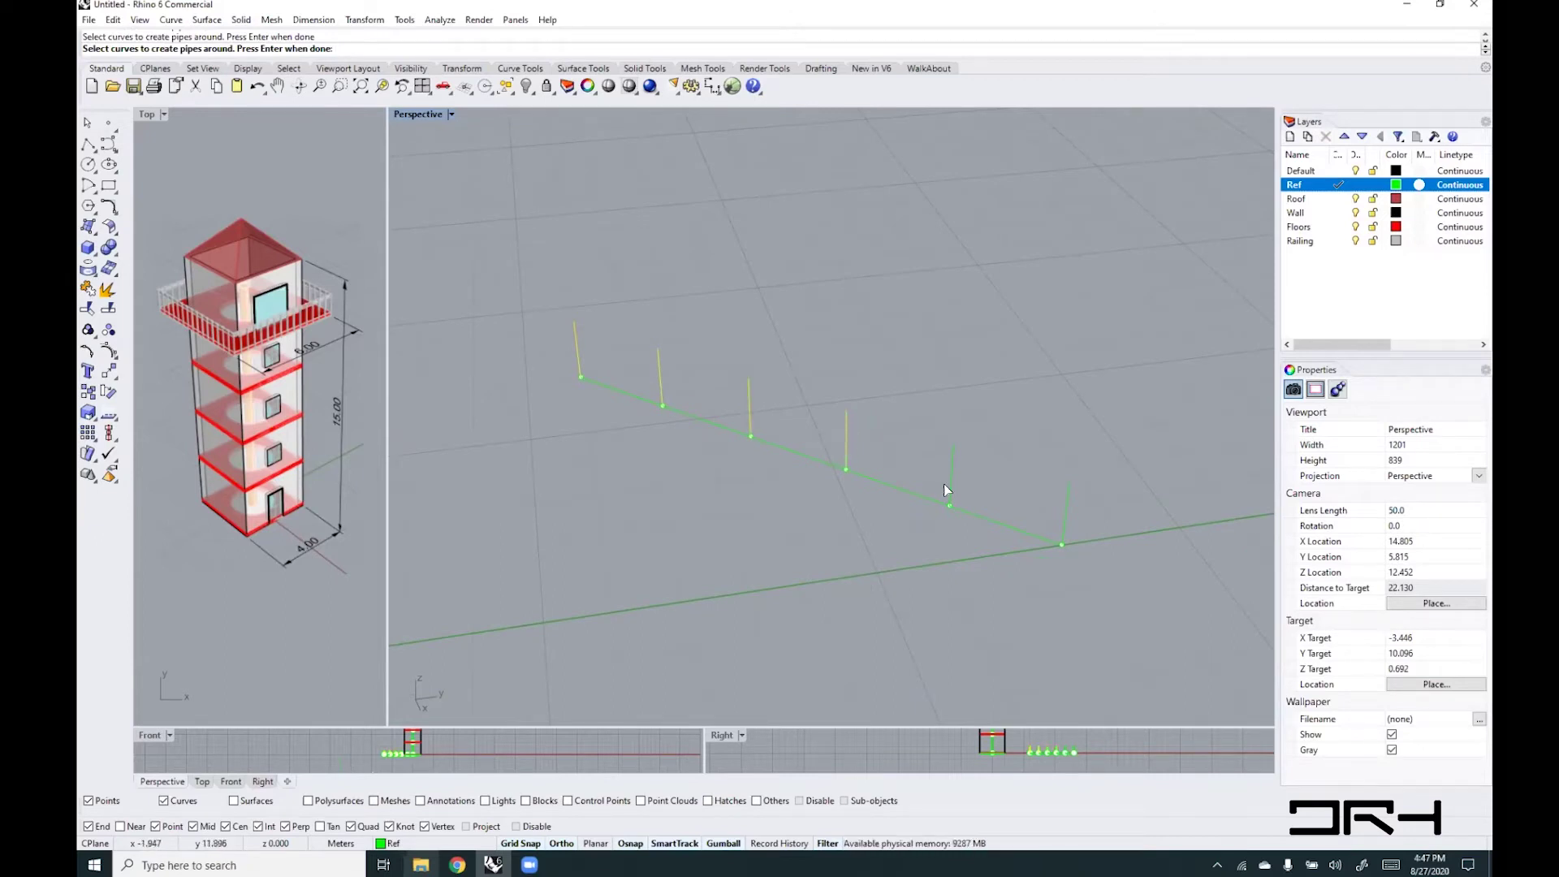
{"action": "left_click", "coordinate": [947, 484]}
{"action": "left_click", "coordinate": [1066, 530]}
{"action": "key", "text": "Return"}
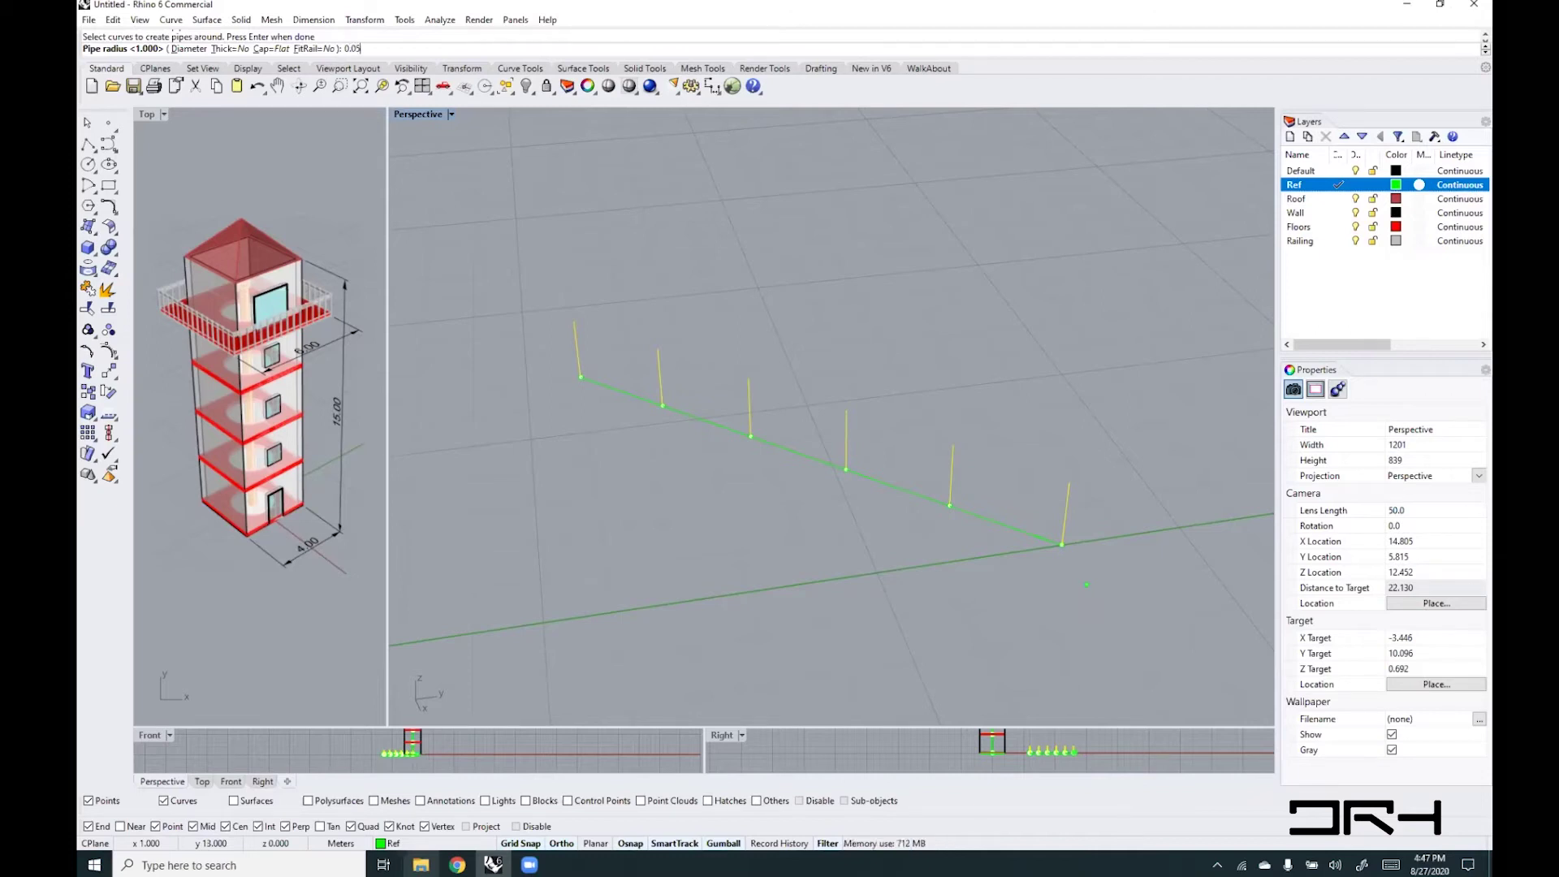
{"action": "key", "text": "Return"}
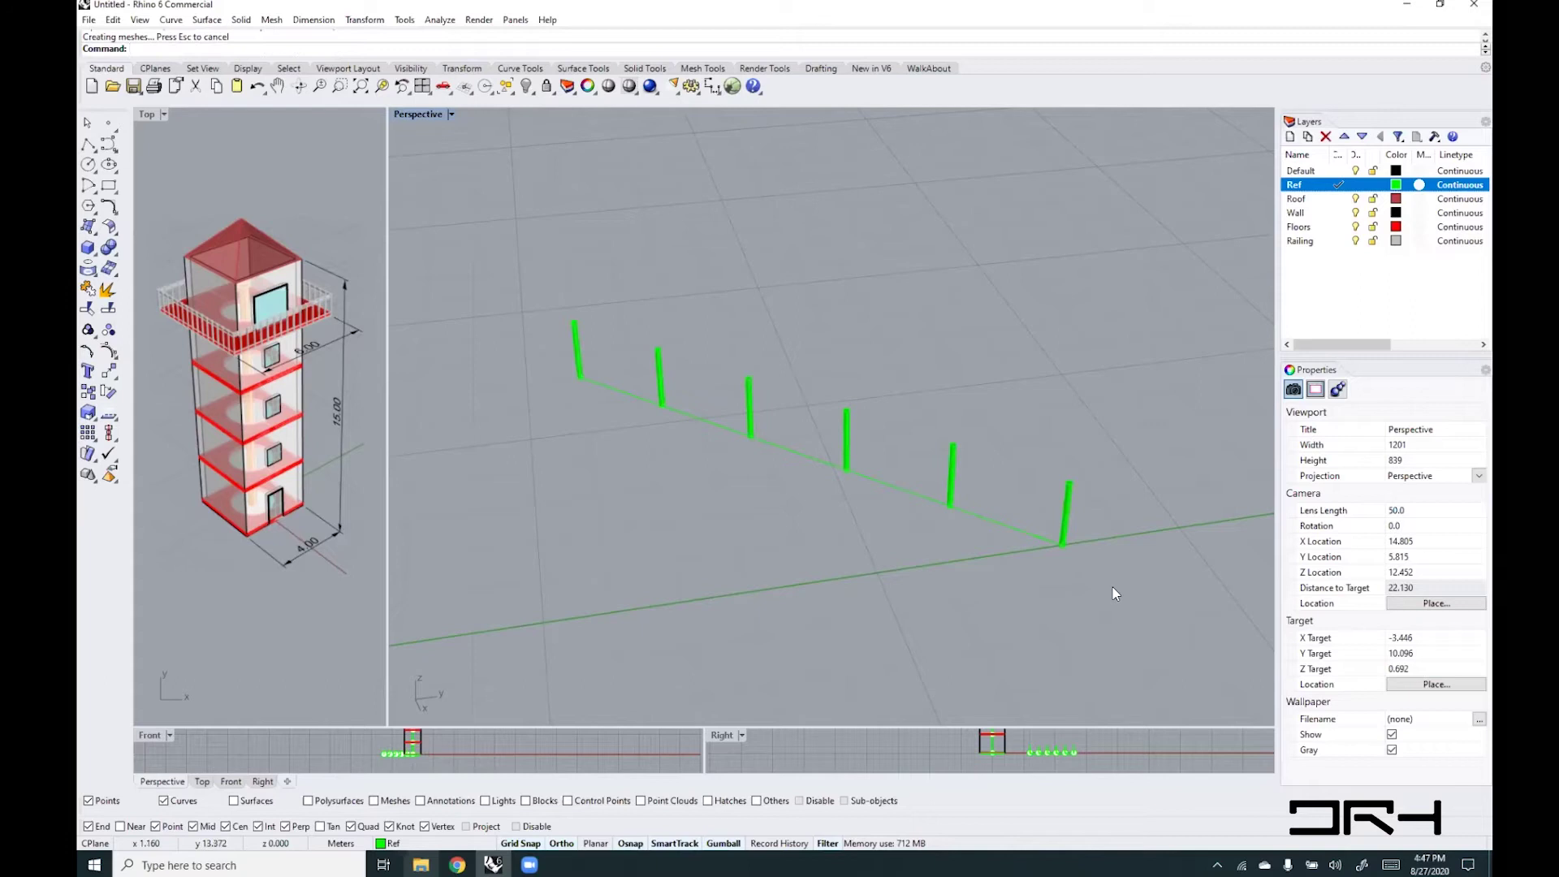
{"action": "scroll", "coordinate": [1063, 485], "scroll_direction": "up", "scroll_amount": 8}
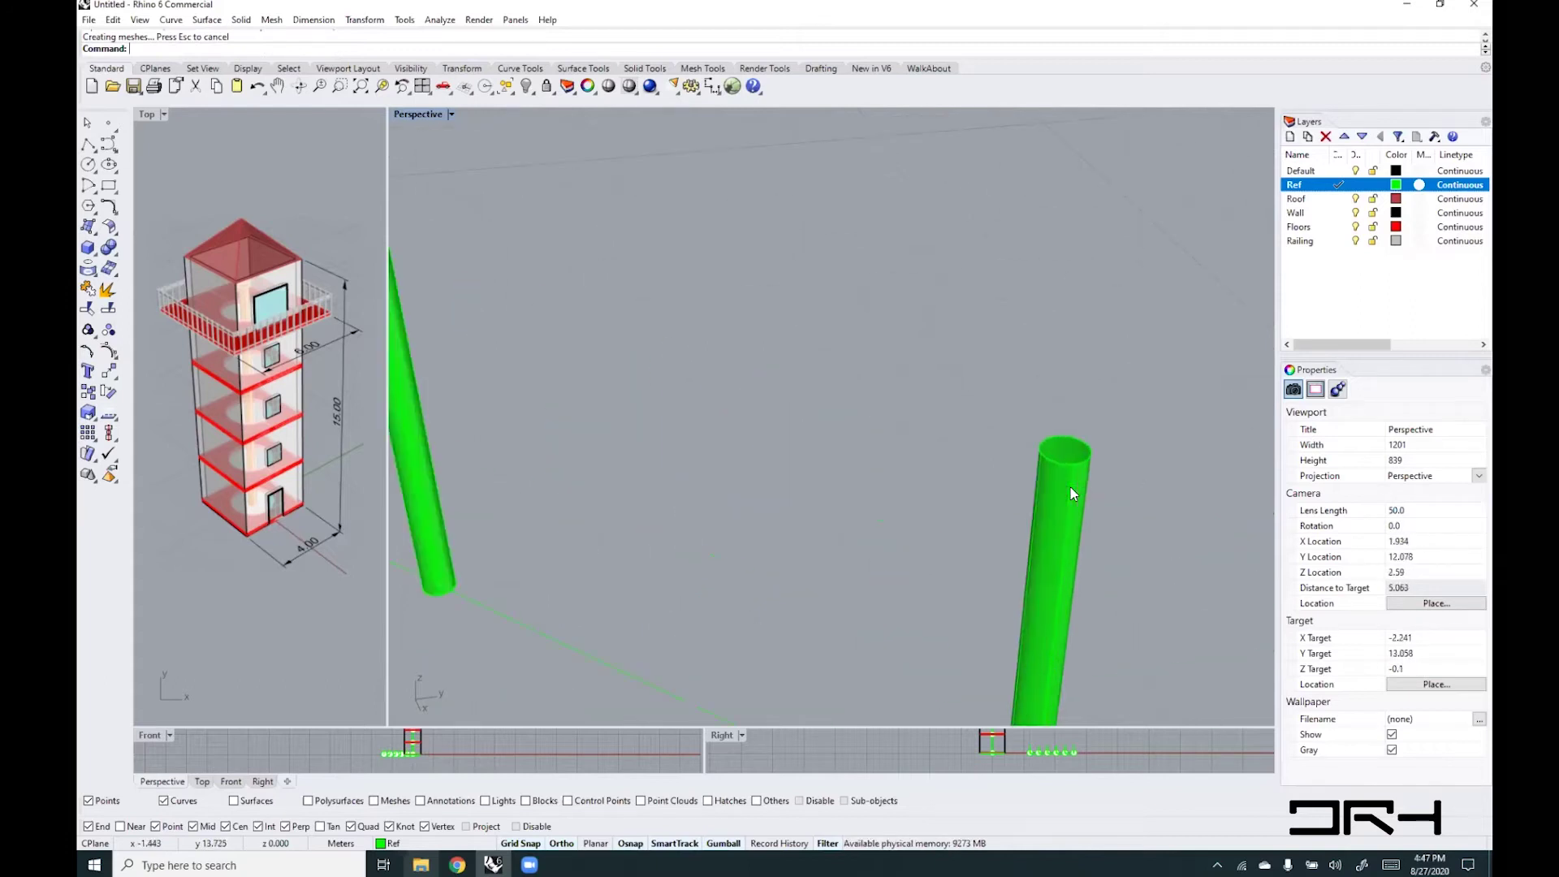
{"action": "scroll", "coordinate": [1070, 487], "scroll_direction": "down", "scroll_amount": 6}
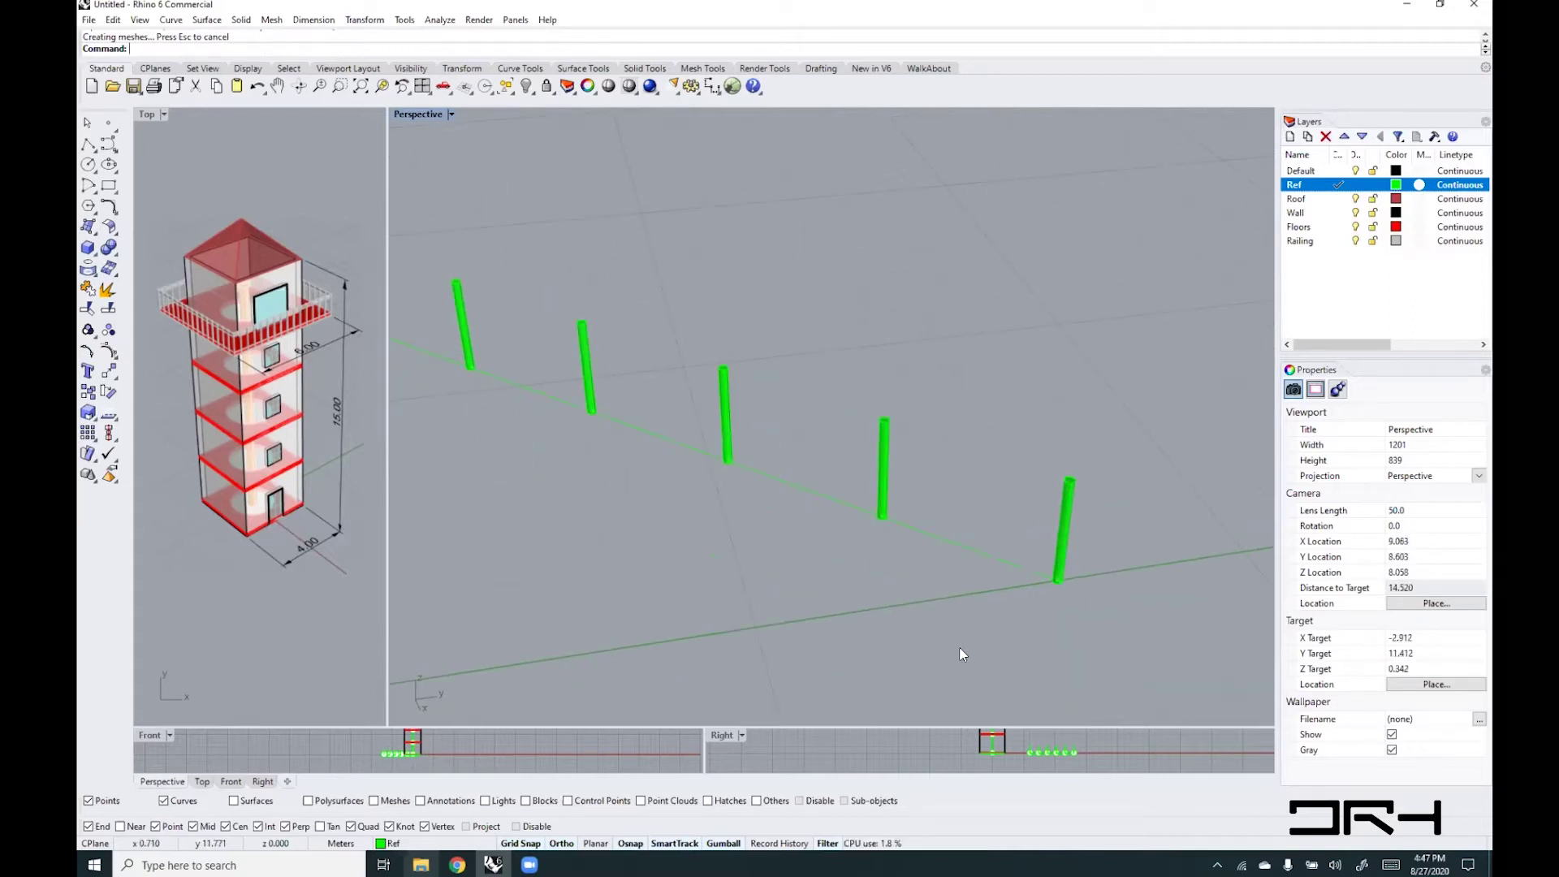
{"action": "scroll", "coordinate": [962, 653], "scroll_direction": "down", "scroll_amount": 3}
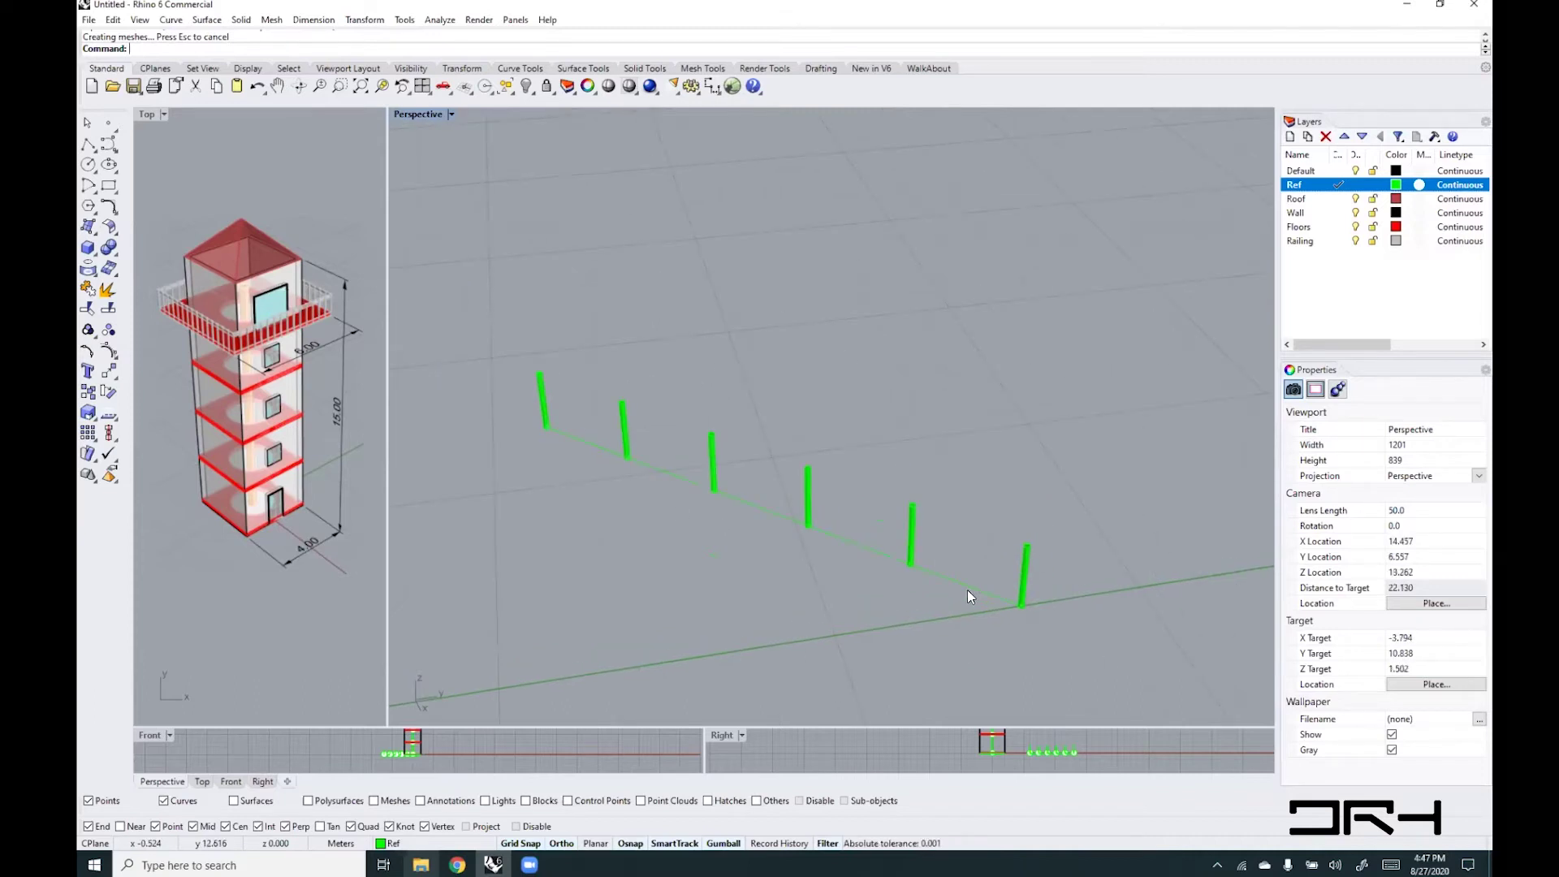
- Undo the pipes and the practice row of lines and points
{"action": "key", "text": "ctrl+z"}
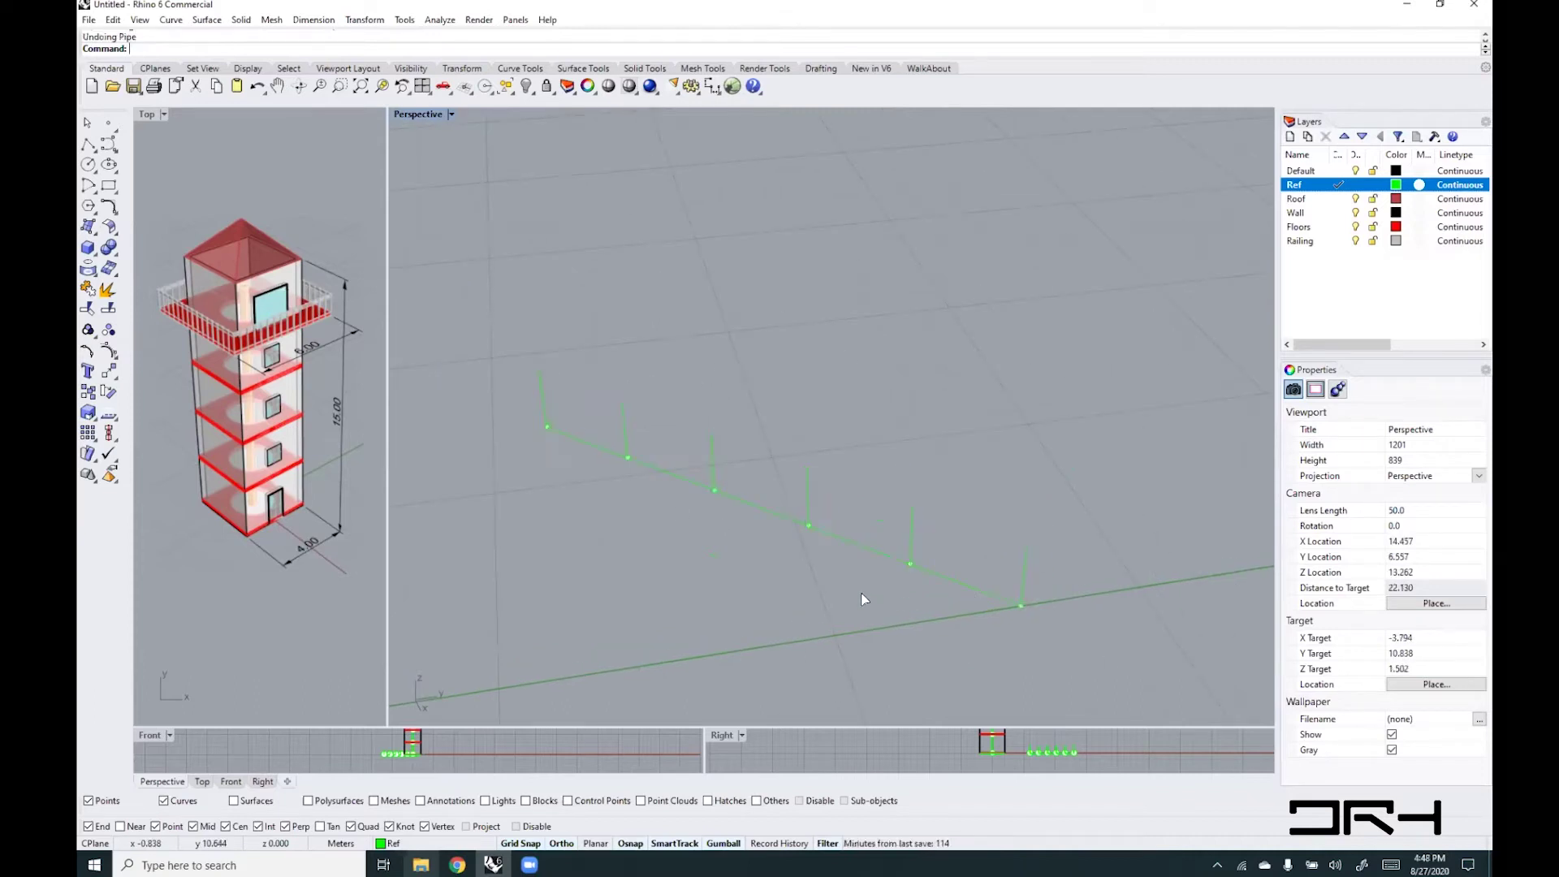
{"action": "key", "text": "ctrl+z"}
{"action": "key", "text": "ctrl+z"}
- Zoom to the tower's selected reference curves and points, then examine the tower and its balcony floor
{"action": "right_click_drag", "start_coordinate": [492, 324], "coordinate": [778, 283], "text": "shift"}
{"action": "scroll", "coordinate": [758, 310], "scroll_direction": "down", "scroll_amount": 5}
{"action": "scroll", "coordinate": [773, 269], "scroll_direction": "up", "scroll_amount": 3}
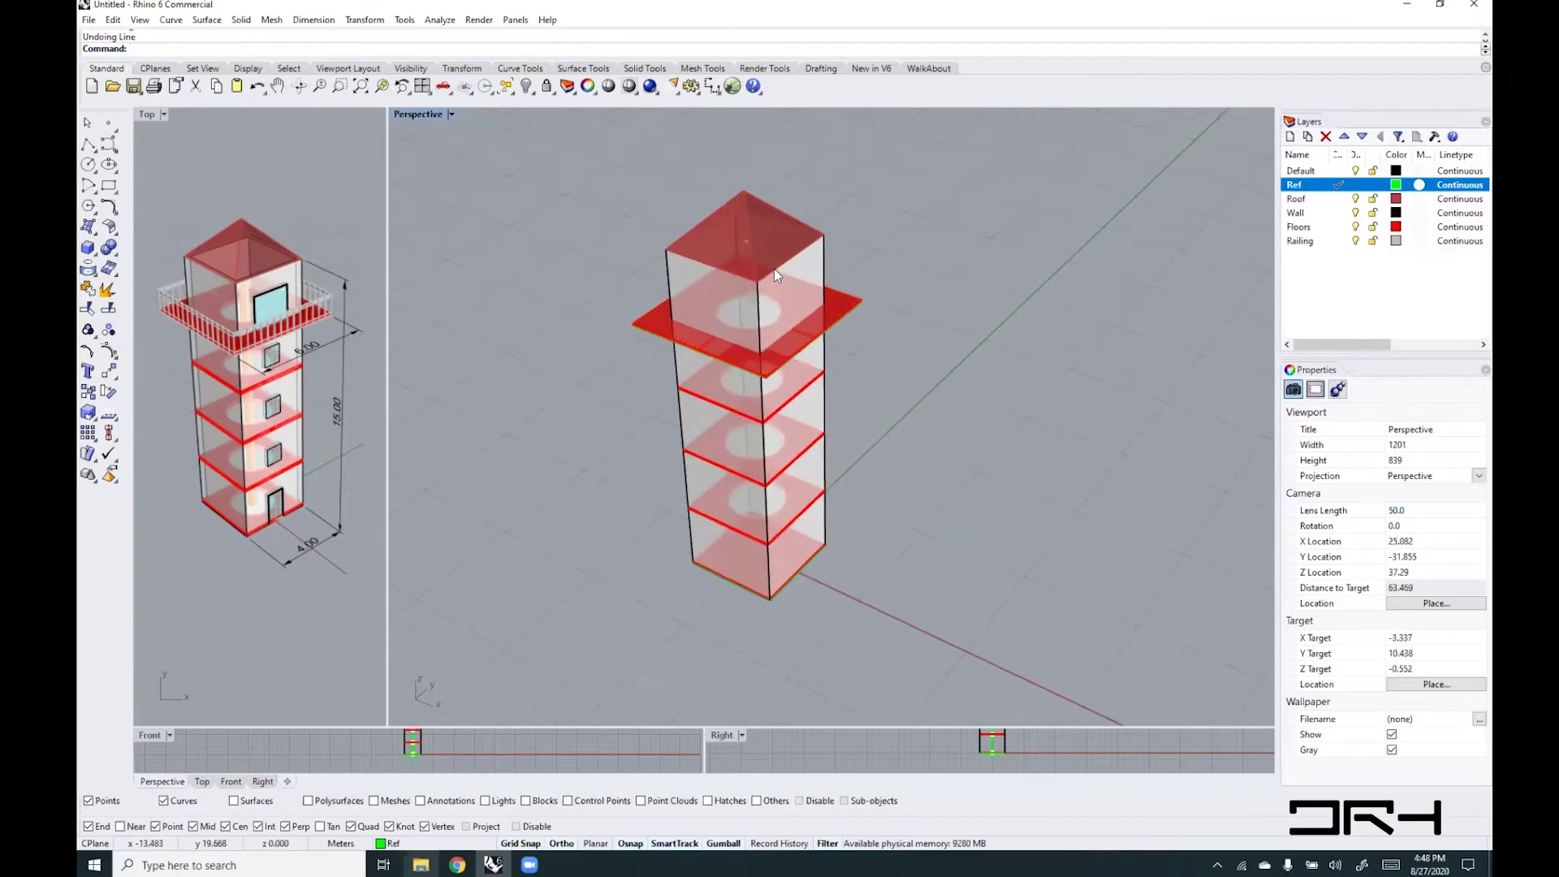
{"action": "left_click_drag", "start_coordinate": [568, 143], "coordinate": [932, 625]}
{"action": "type", "text": "zoom"}
{"action": "key", "text": "Return"}
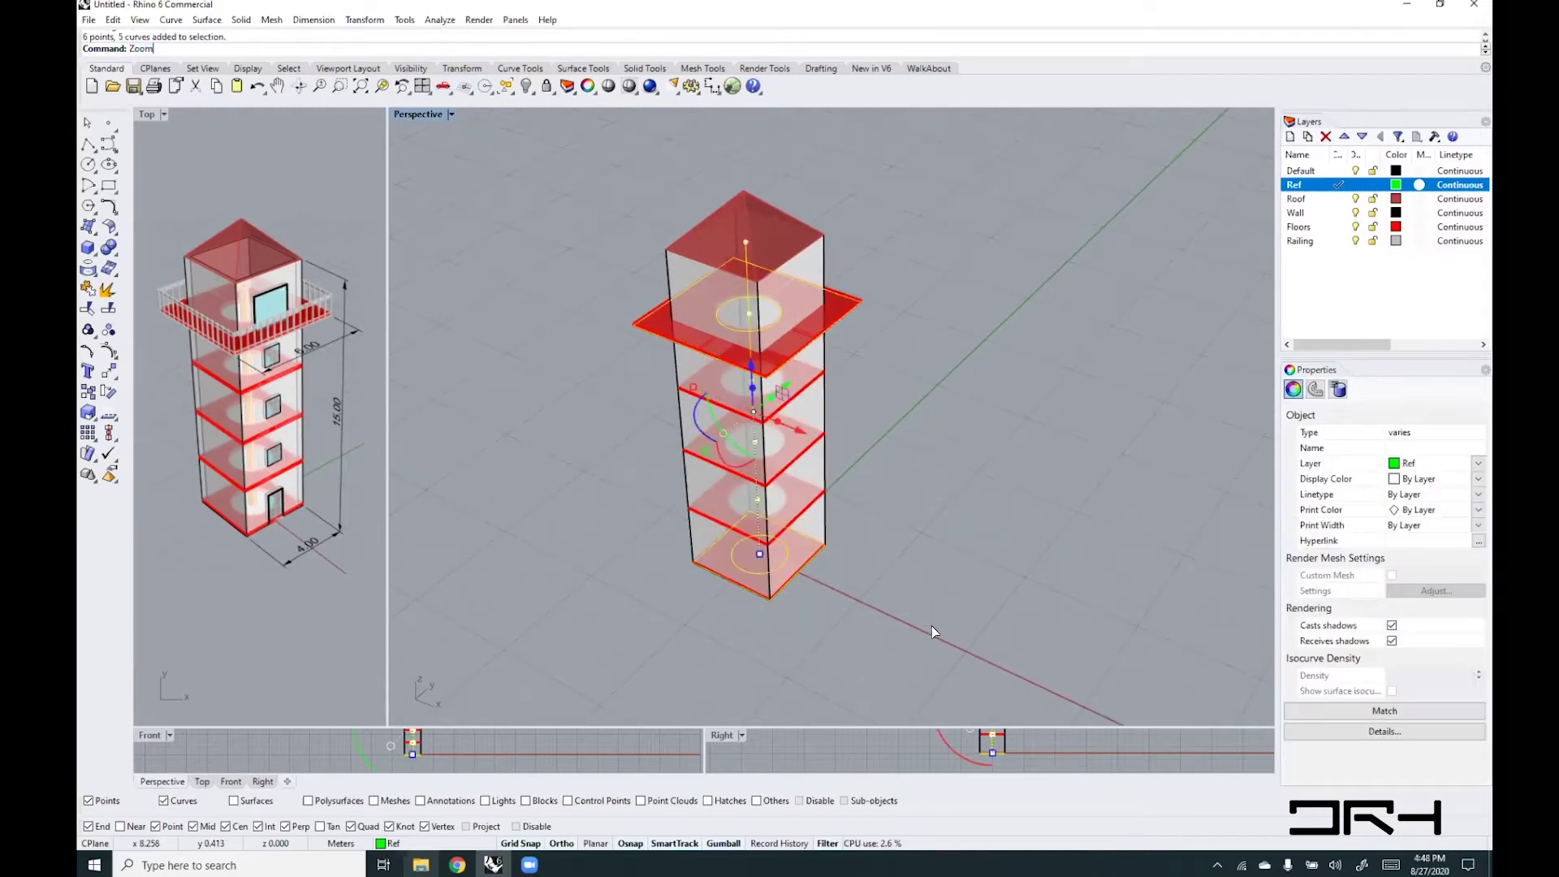
{"action": "type", "text": "s"}
{"action": "key", "text": "Return"}
{"action": "left_click", "coordinate": [1168, 572]}
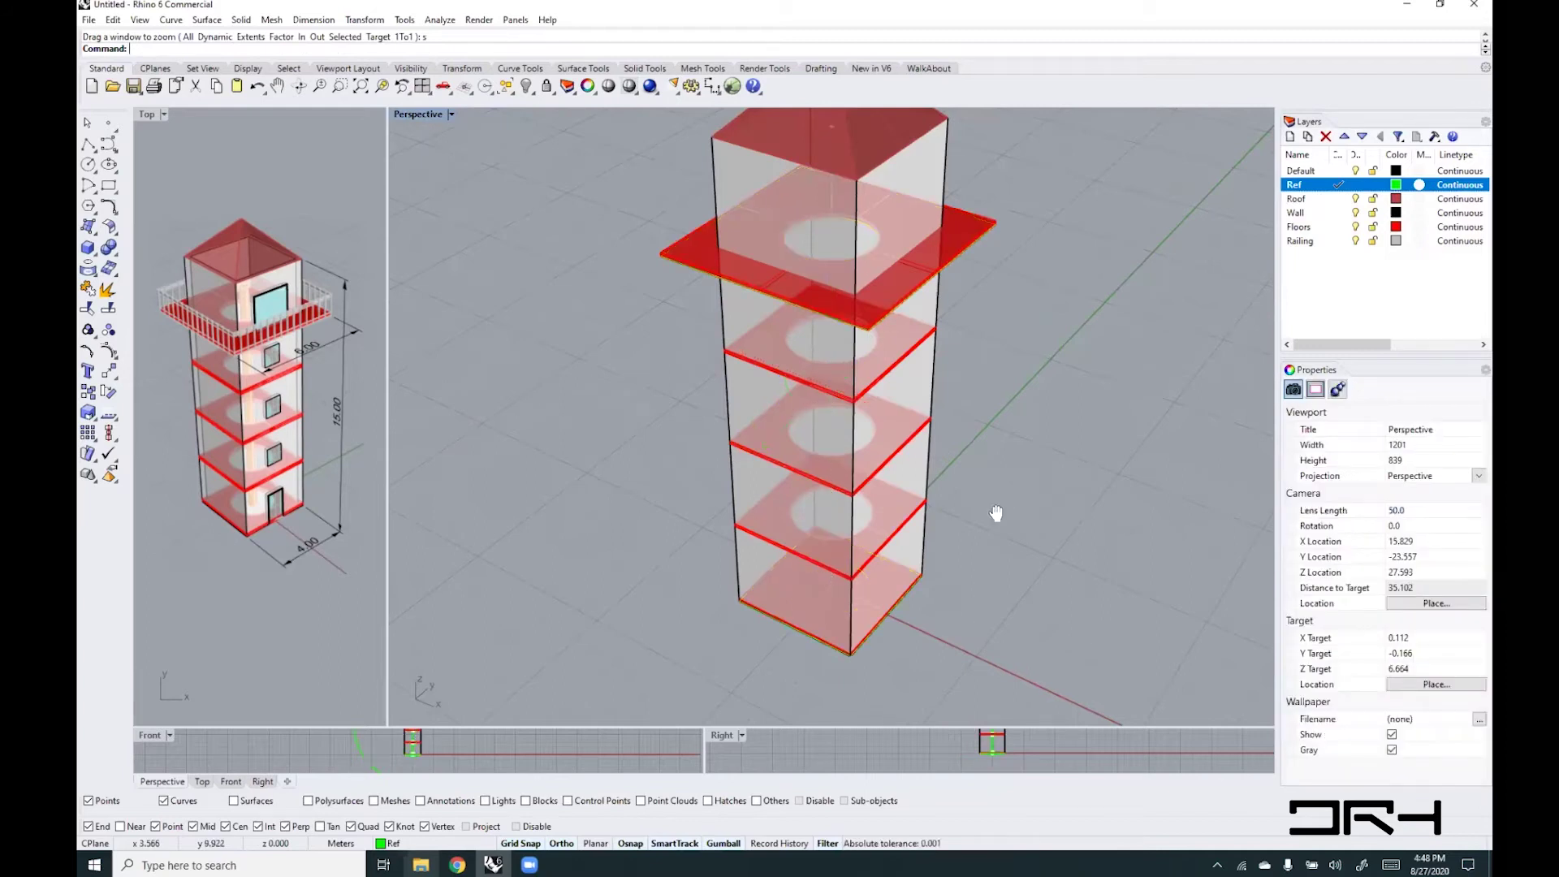
{"action": "right_click_drag", "start_coordinate": [1074, 460], "coordinate": [971, 515], "text": "shift"}
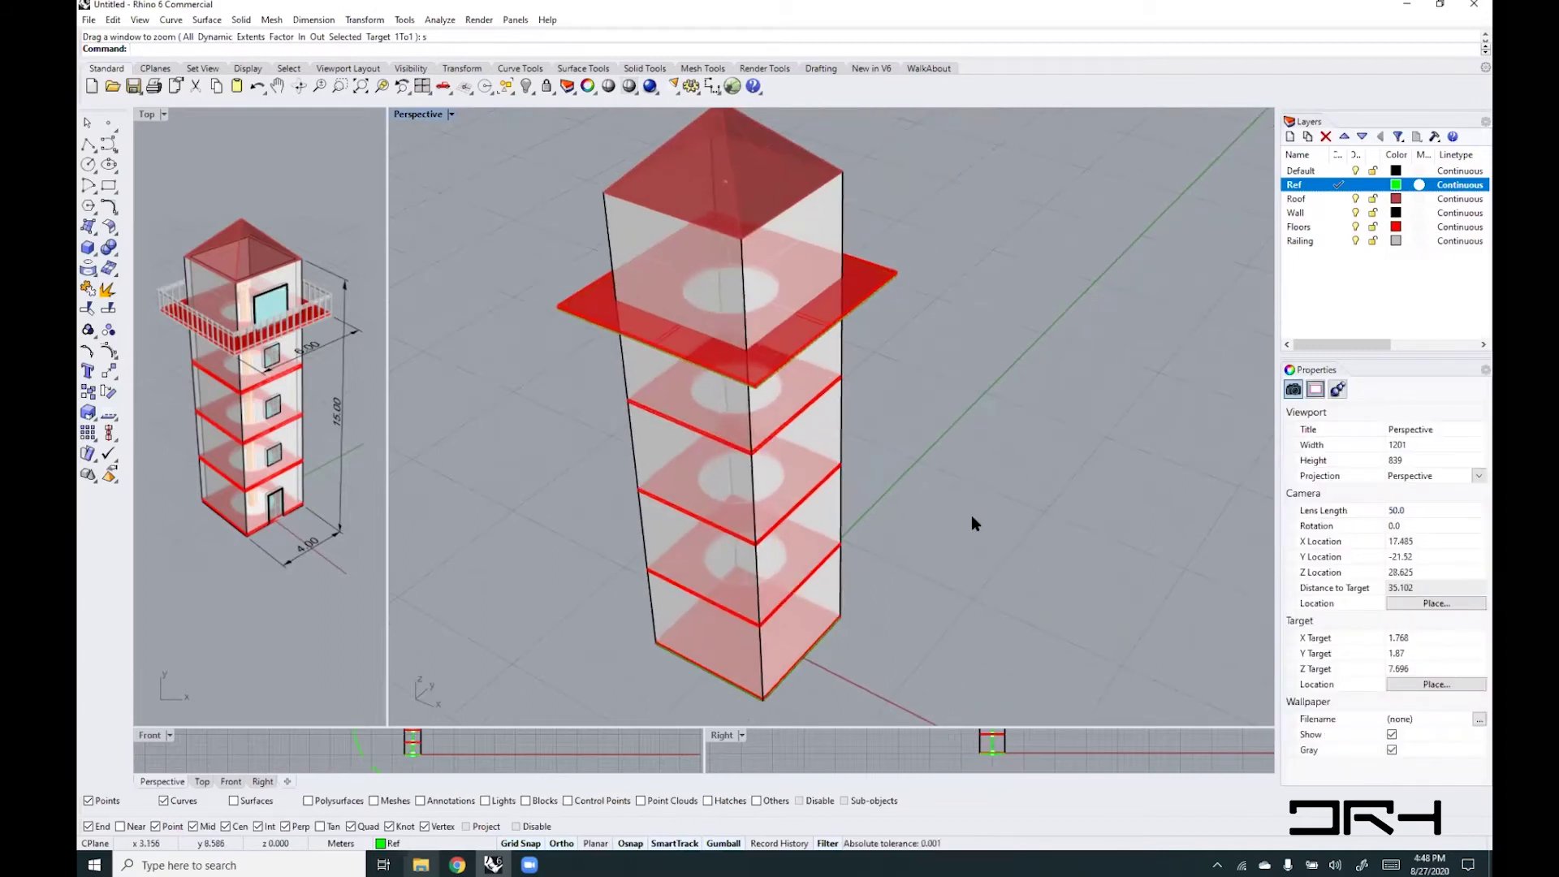
- Divide the closed outline curve of the tower's balcony floor into 40 segments
{"action": "left_click", "coordinate": [869, 294]}
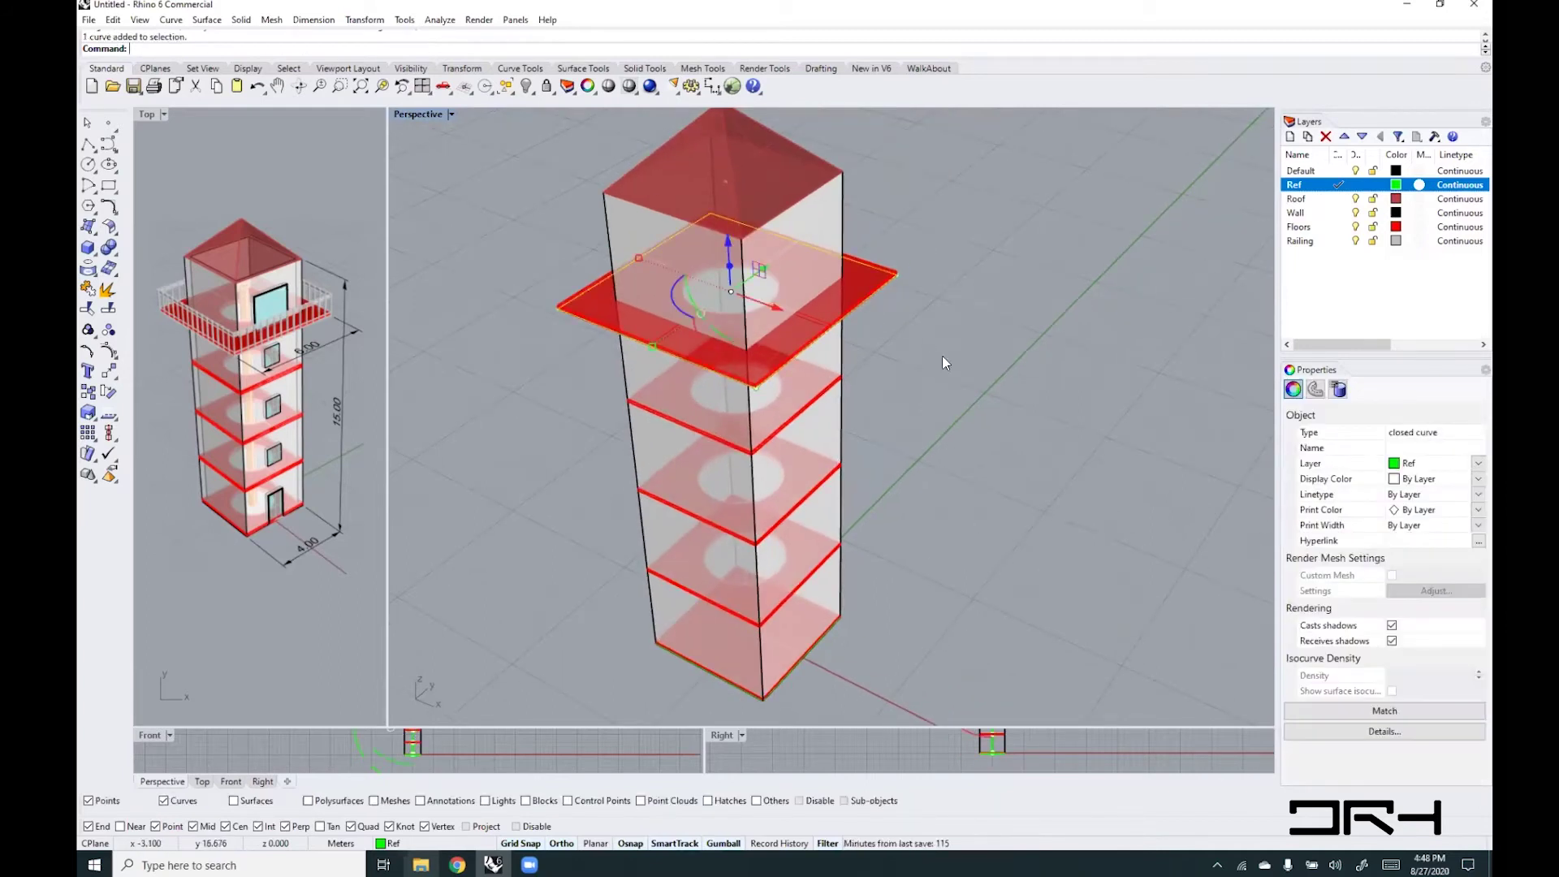
{"action": "left_click", "coordinate": [940, 444]}
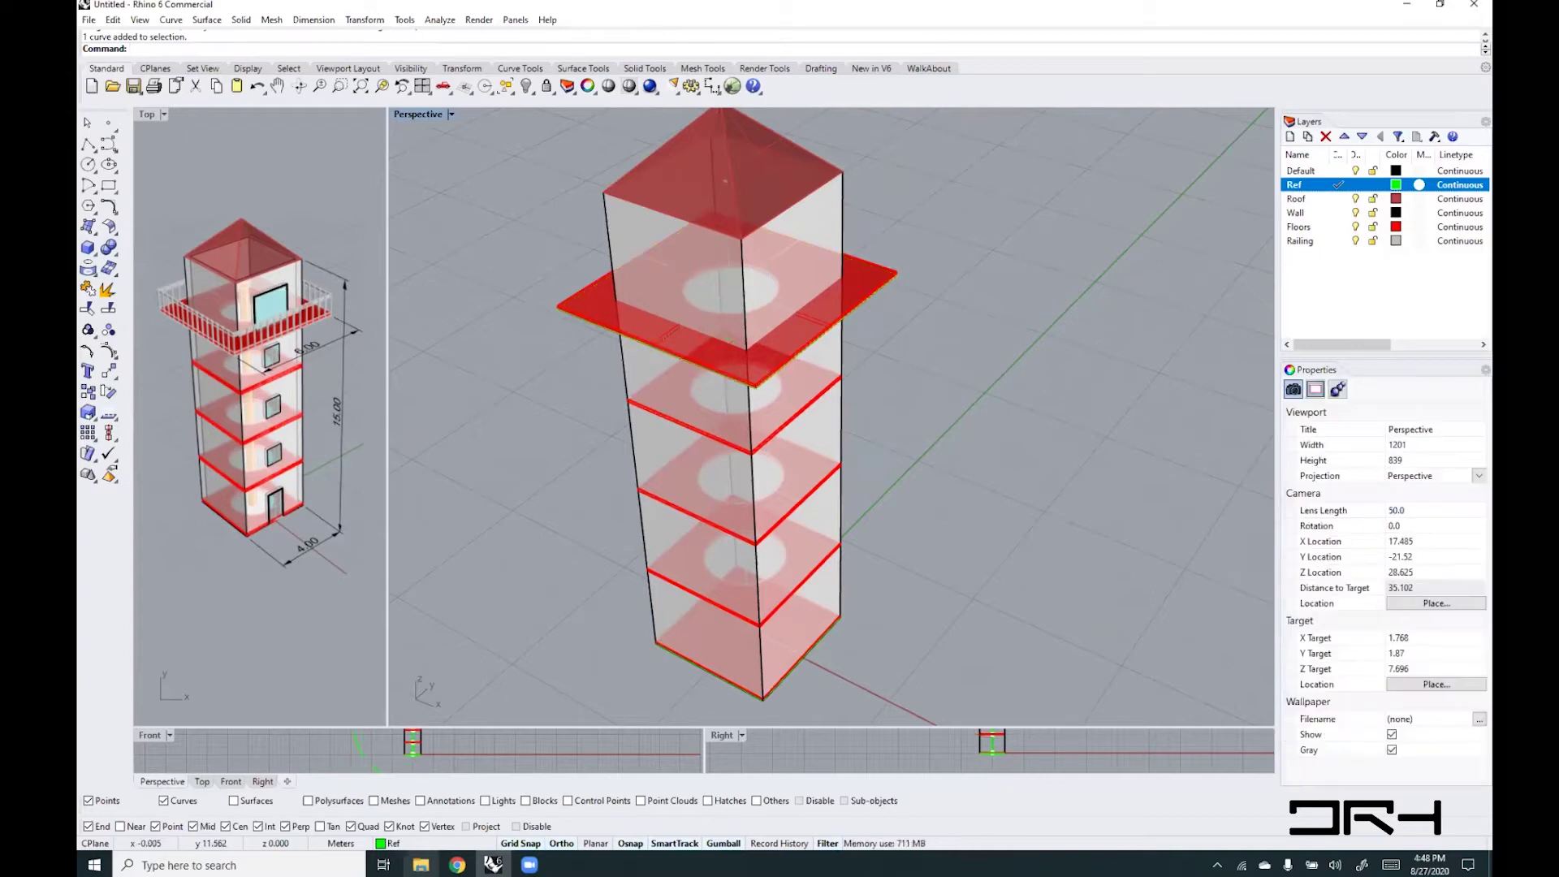
{"action": "type", "text": "Divide"}
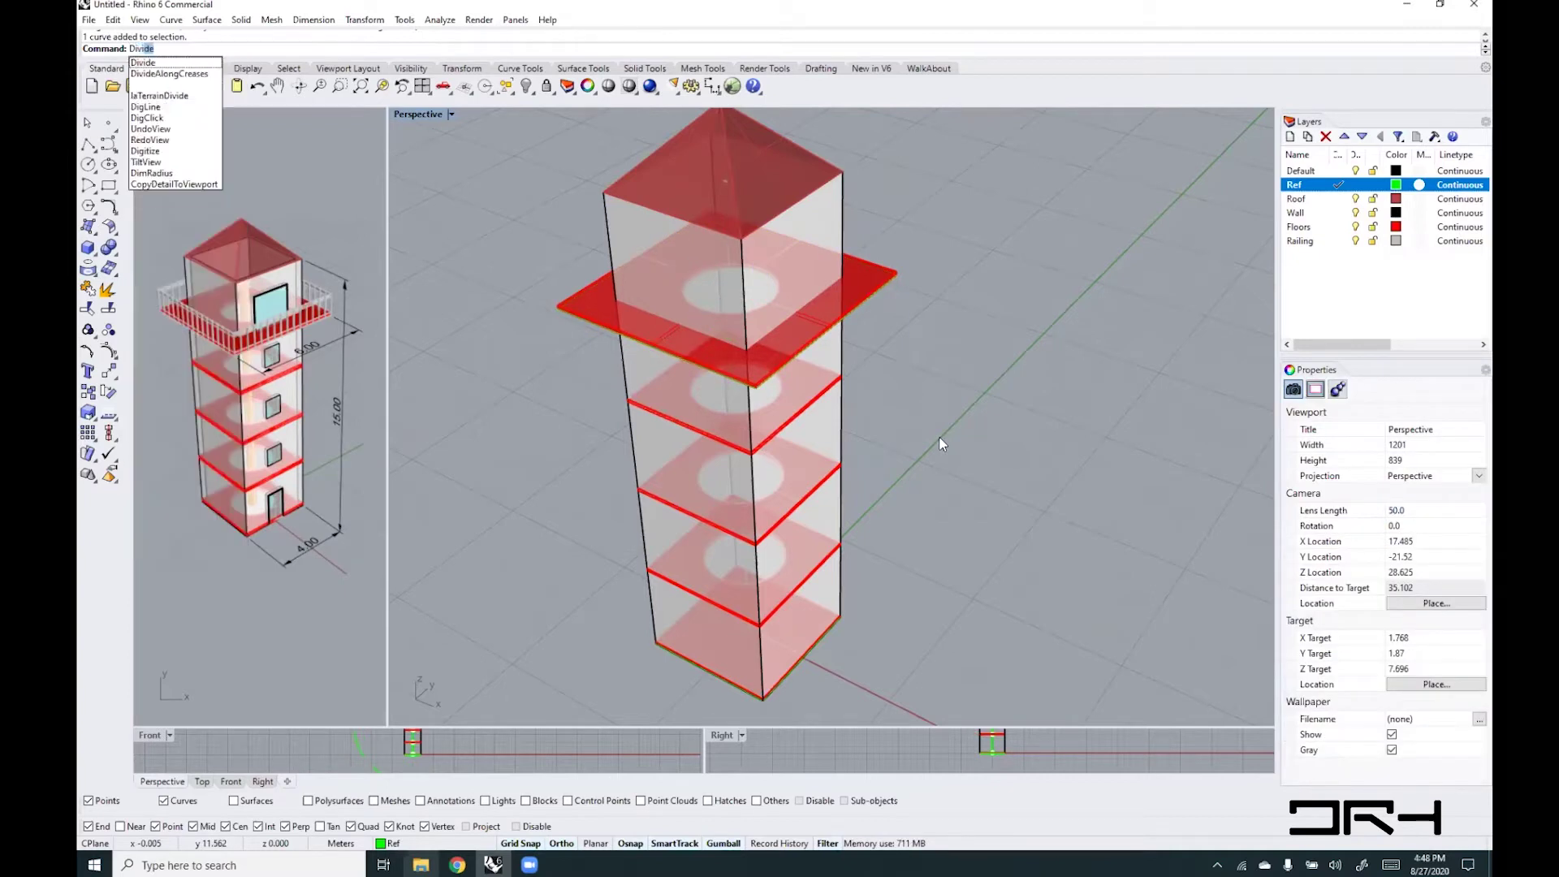
{"action": "key", "text": "Return"}
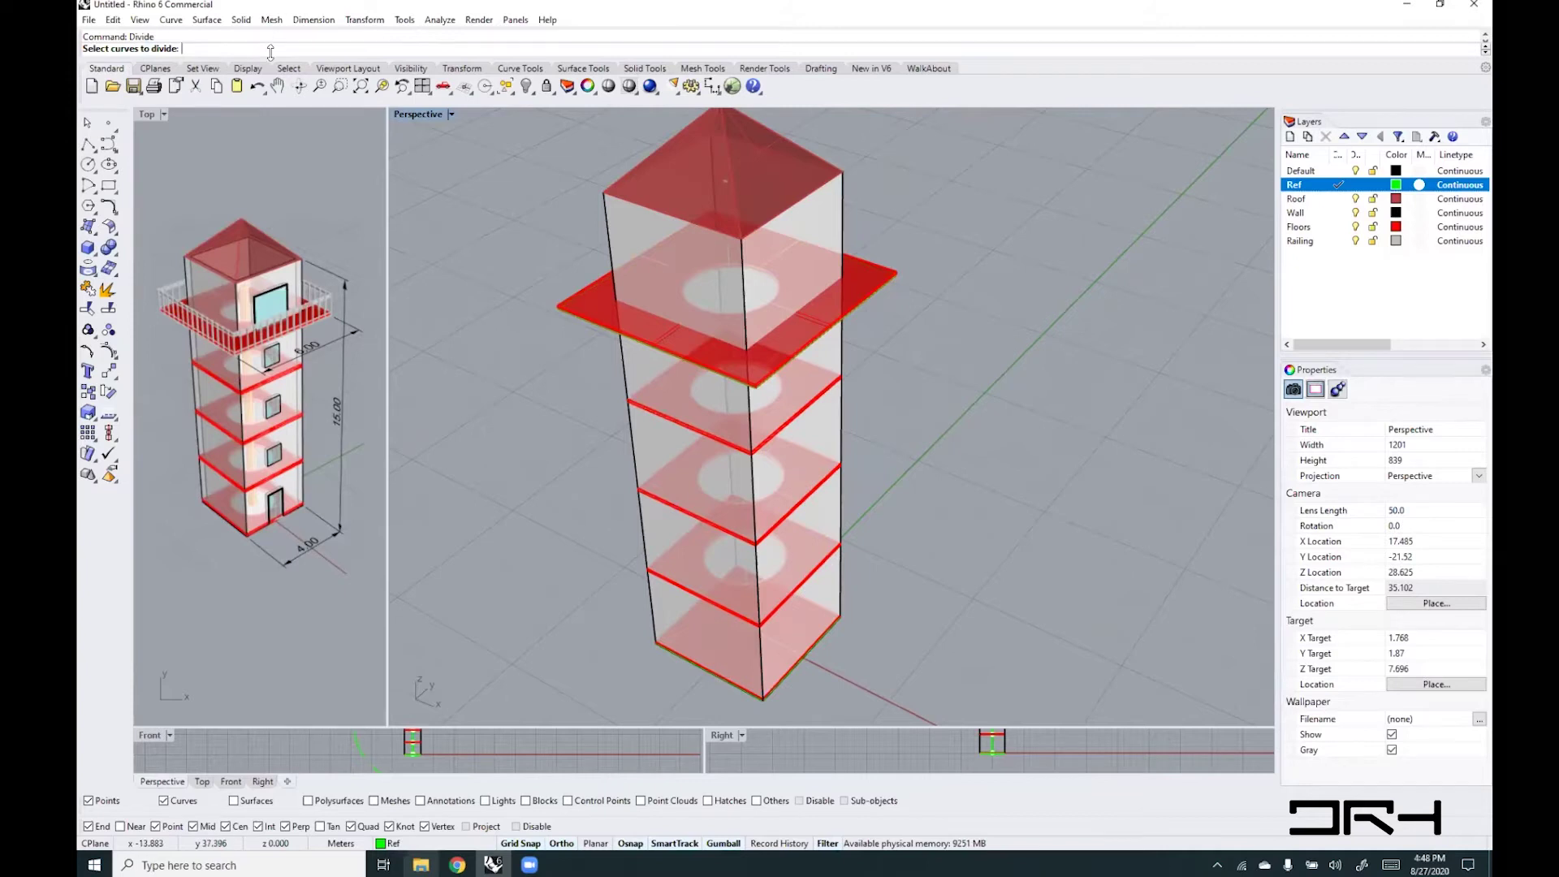
{"action": "left_click", "coordinate": [885, 289]}
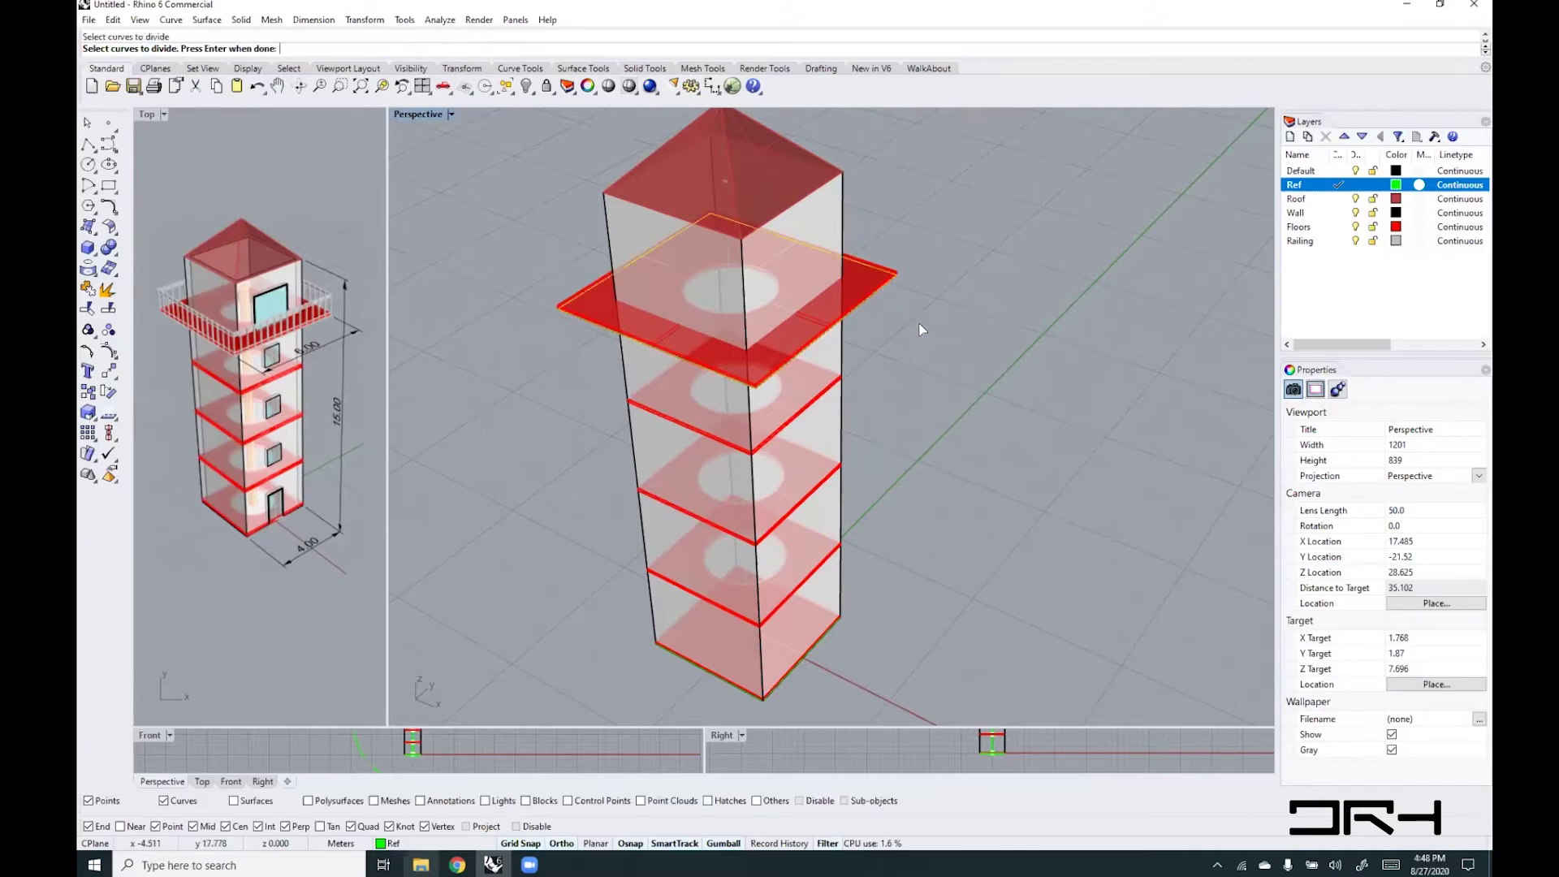
{"action": "key", "text": "Return"}
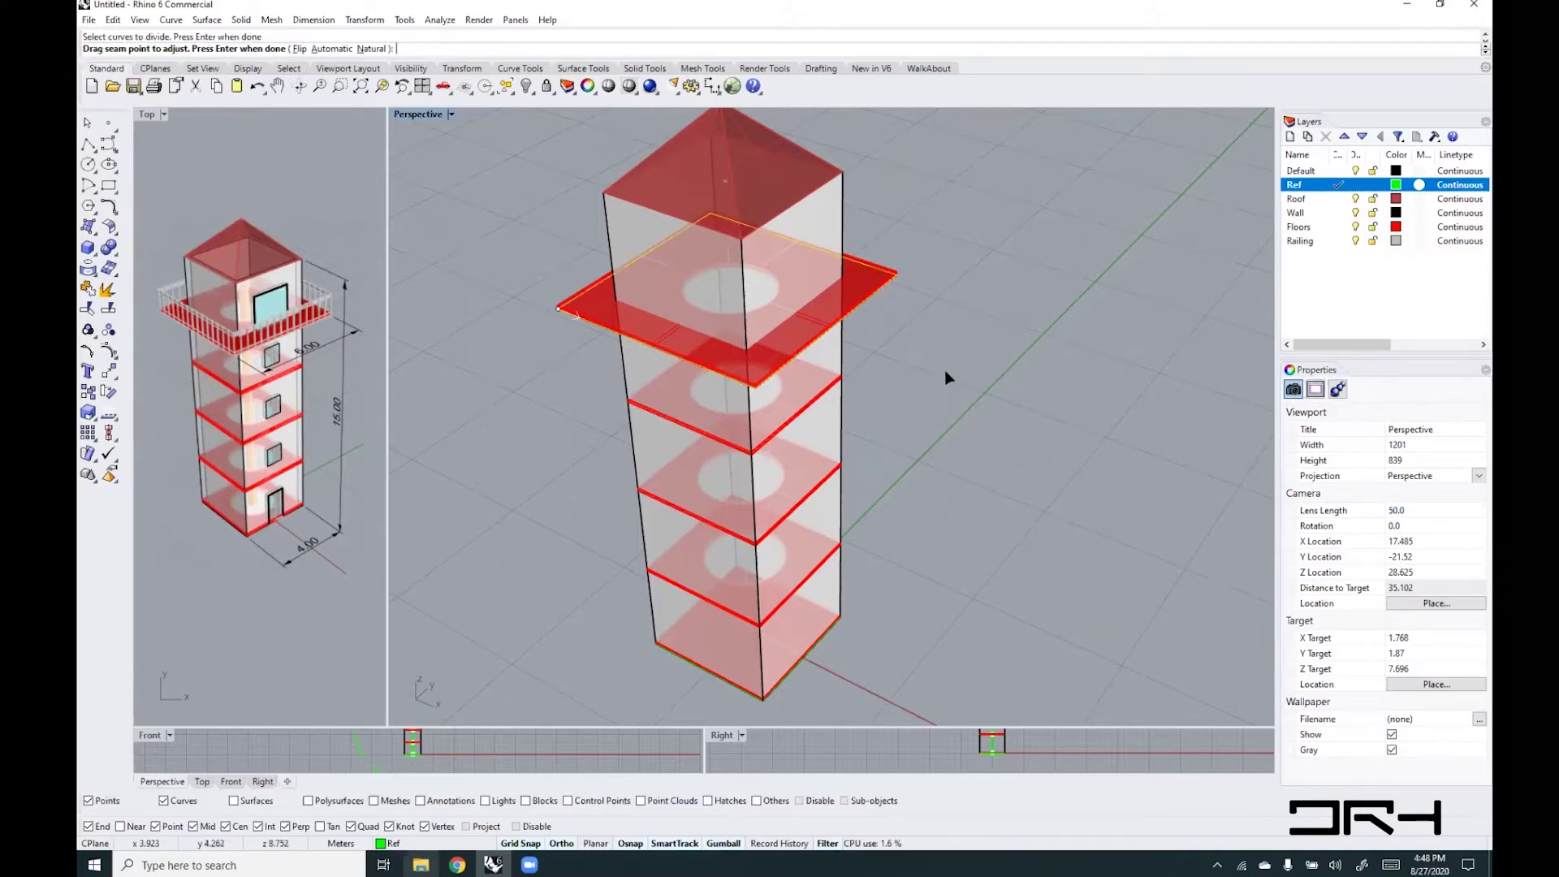
{"action": "key", "text": "Return"}
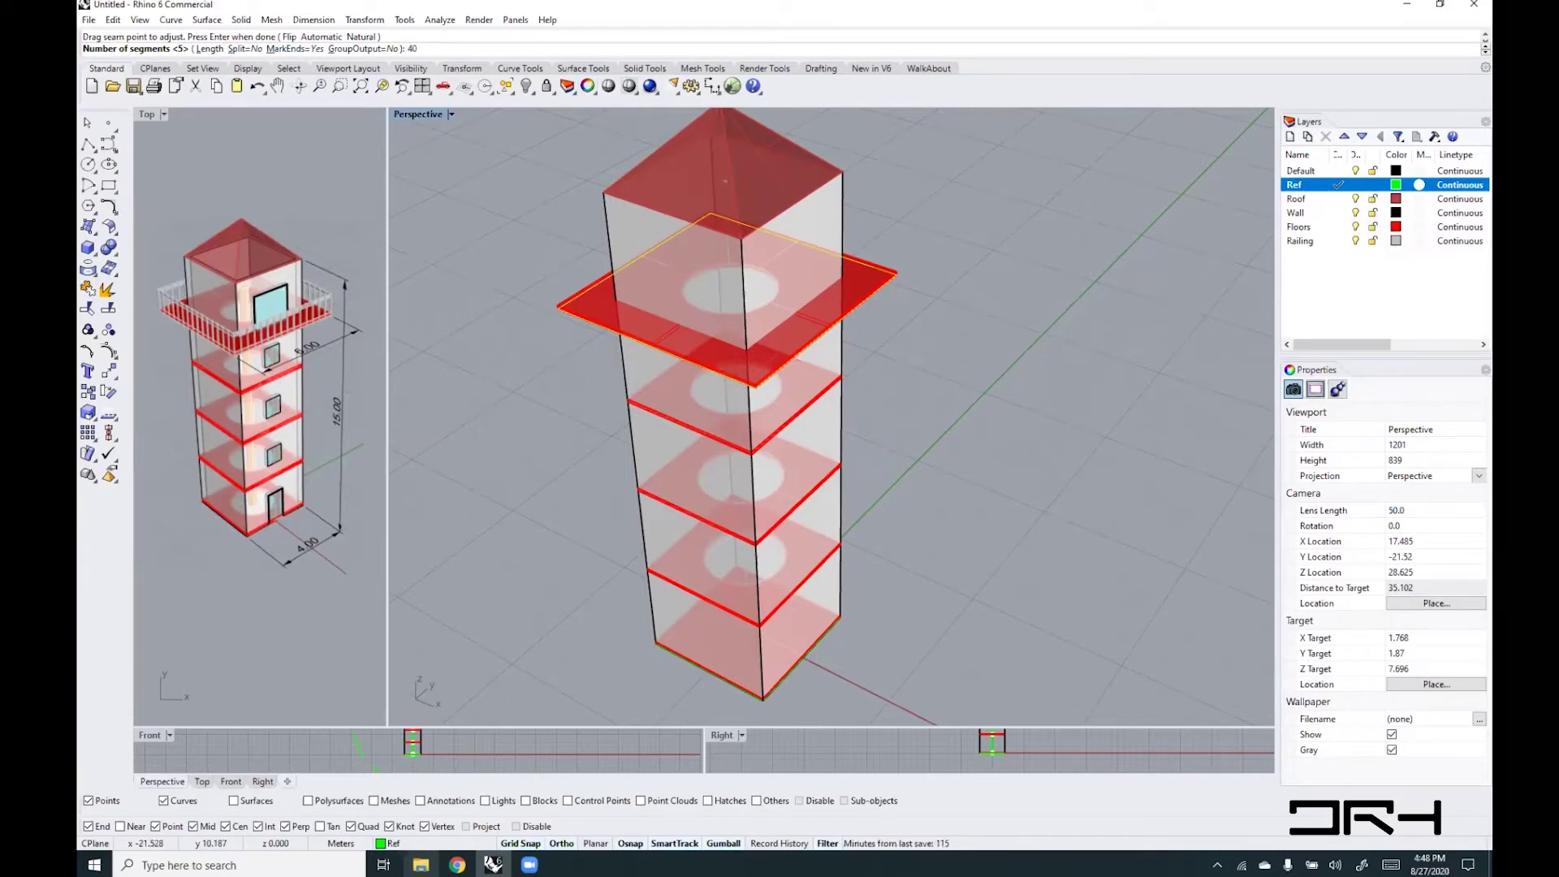
{"action": "key", "text": "Return"}
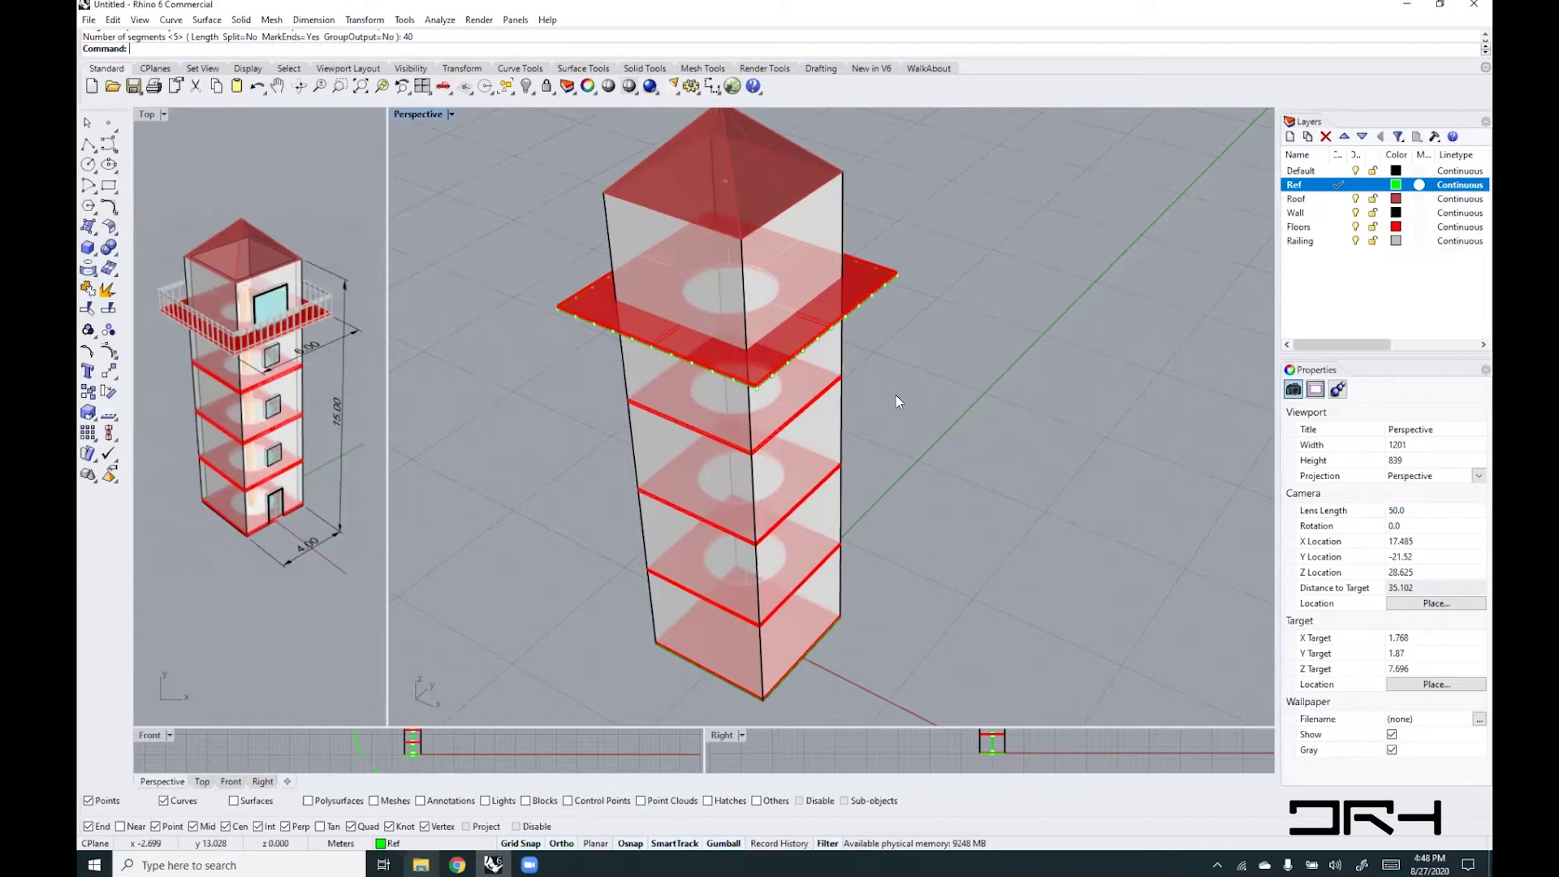
- Exclude curves from the selection filter and select the newly created division points around the balcony with SelLast
{"action": "left_click", "coordinate": [163, 800]}
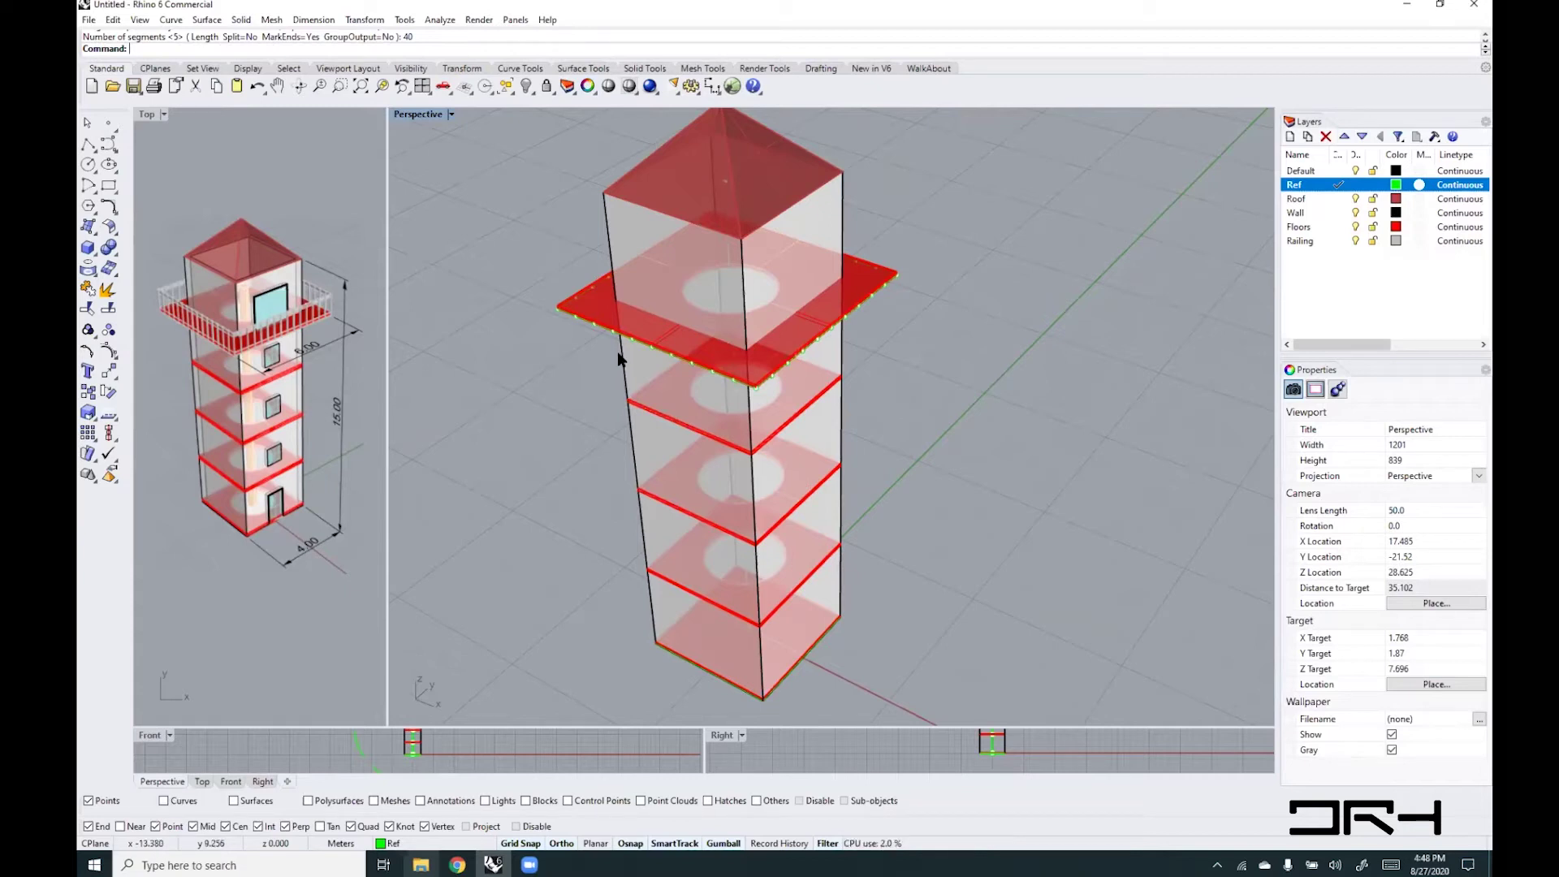
{"action": "left_click", "coordinate": [89, 800]}
{"action": "left_click_drag", "start_coordinate": [496, 138], "coordinate": [485, 370]}
{"action": "right_click_drag", "start_coordinate": [883, 406], "coordinate": [923, 458]}
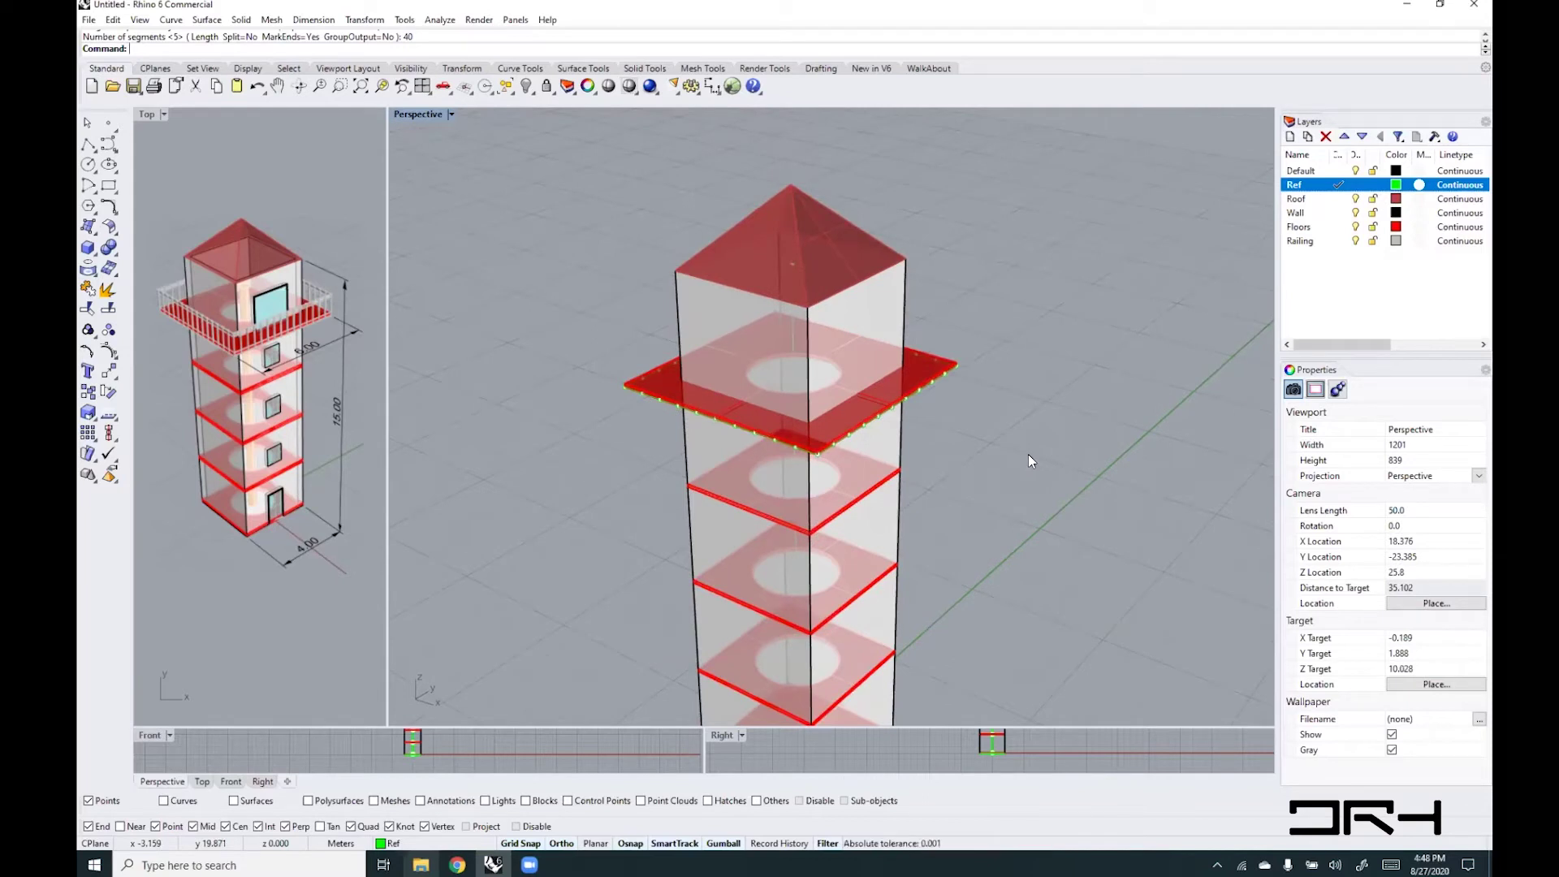
{"action": "type", "text": "SelLast"}
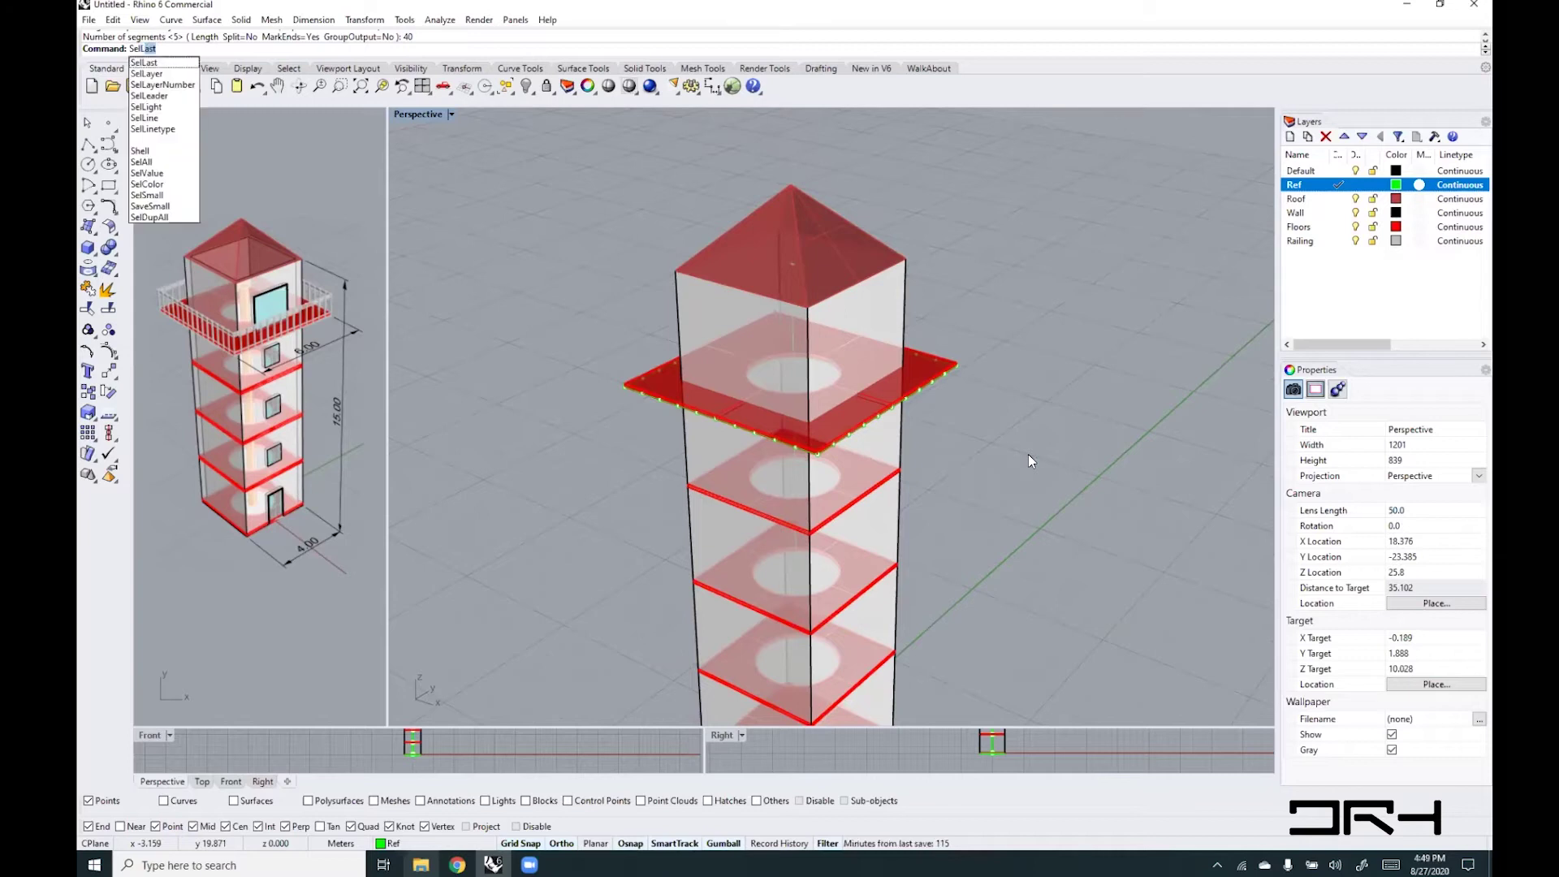
{"action": "key", "text": "Return"}
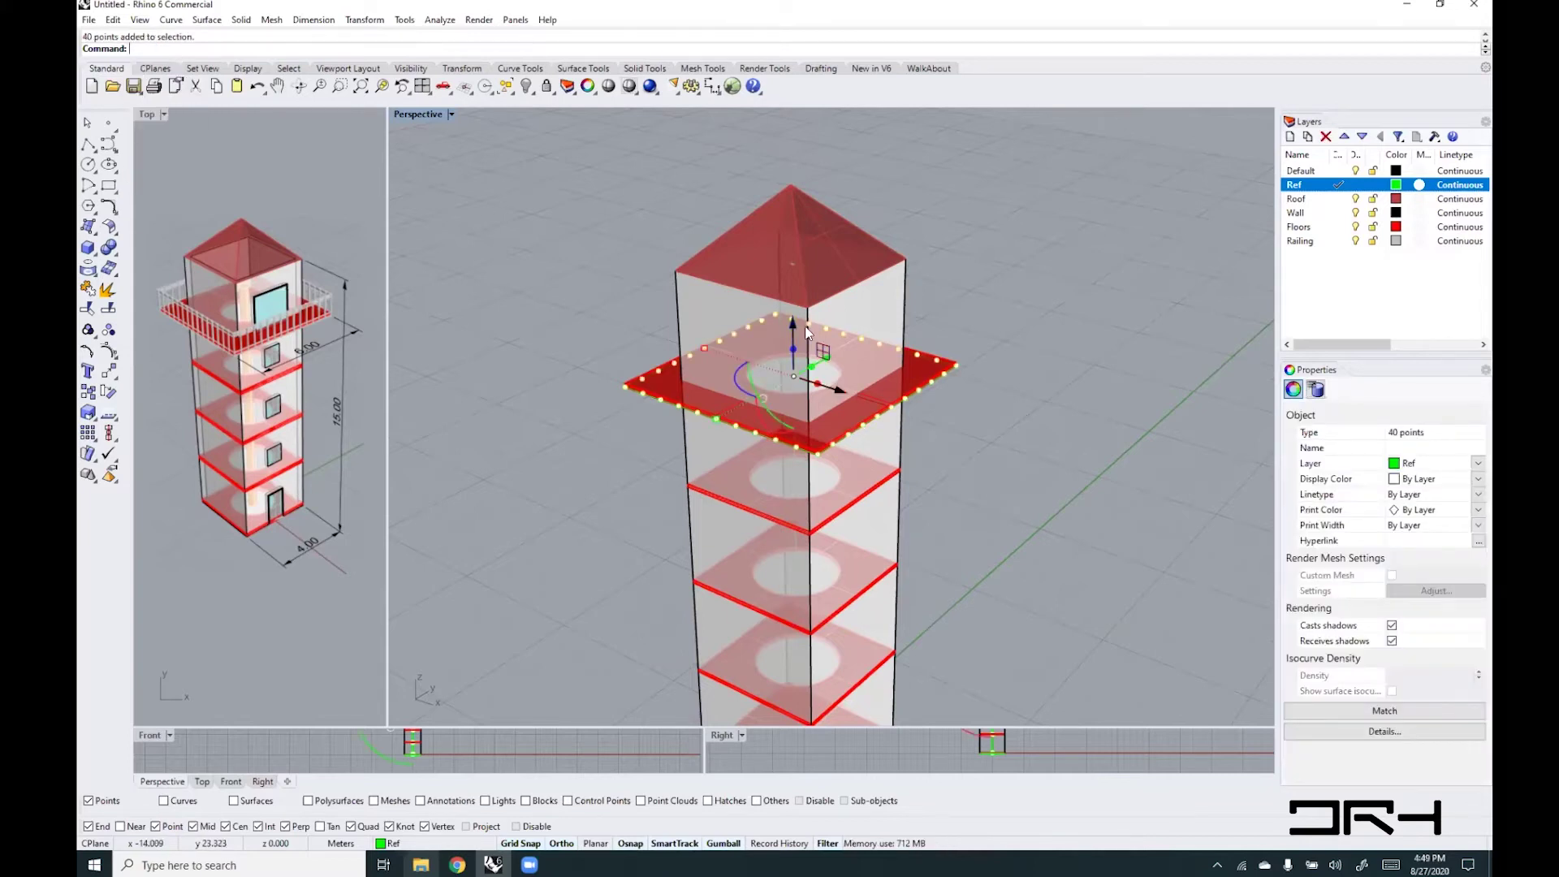
- Extrude the selected division points 1.2 m upward into vertical post lines around the balcony
{"action": "left_click_drag", "start_coordinate": [795, 354], "coordinate": [870, 185]}
{"action": "type", "text": "1.2"}
{"action": "key", "text": "Return"}
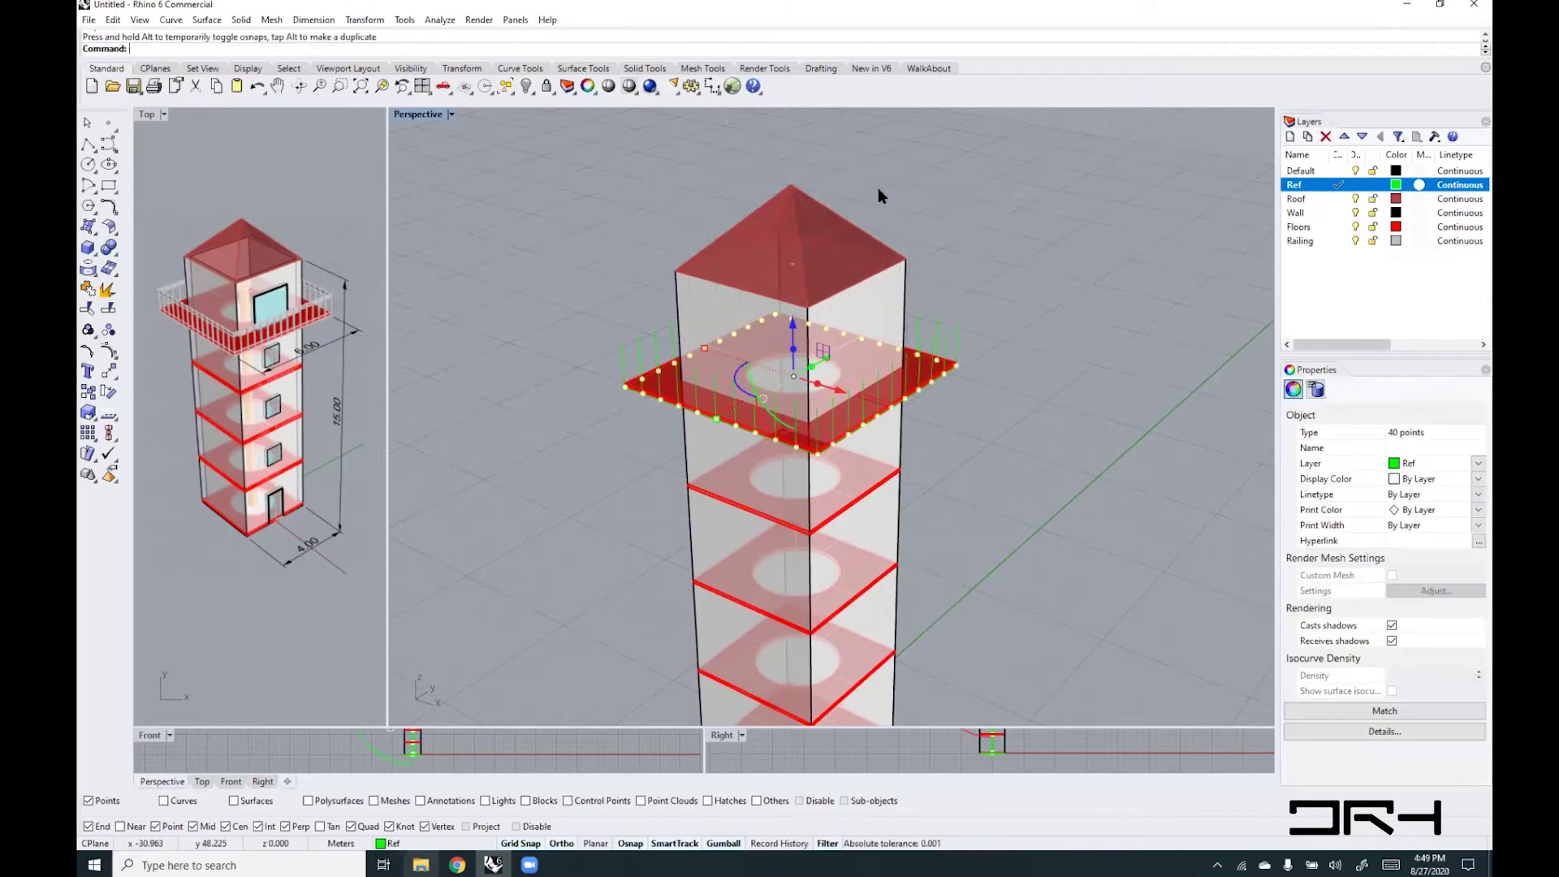
{"action": "key", "text": "Escape"}
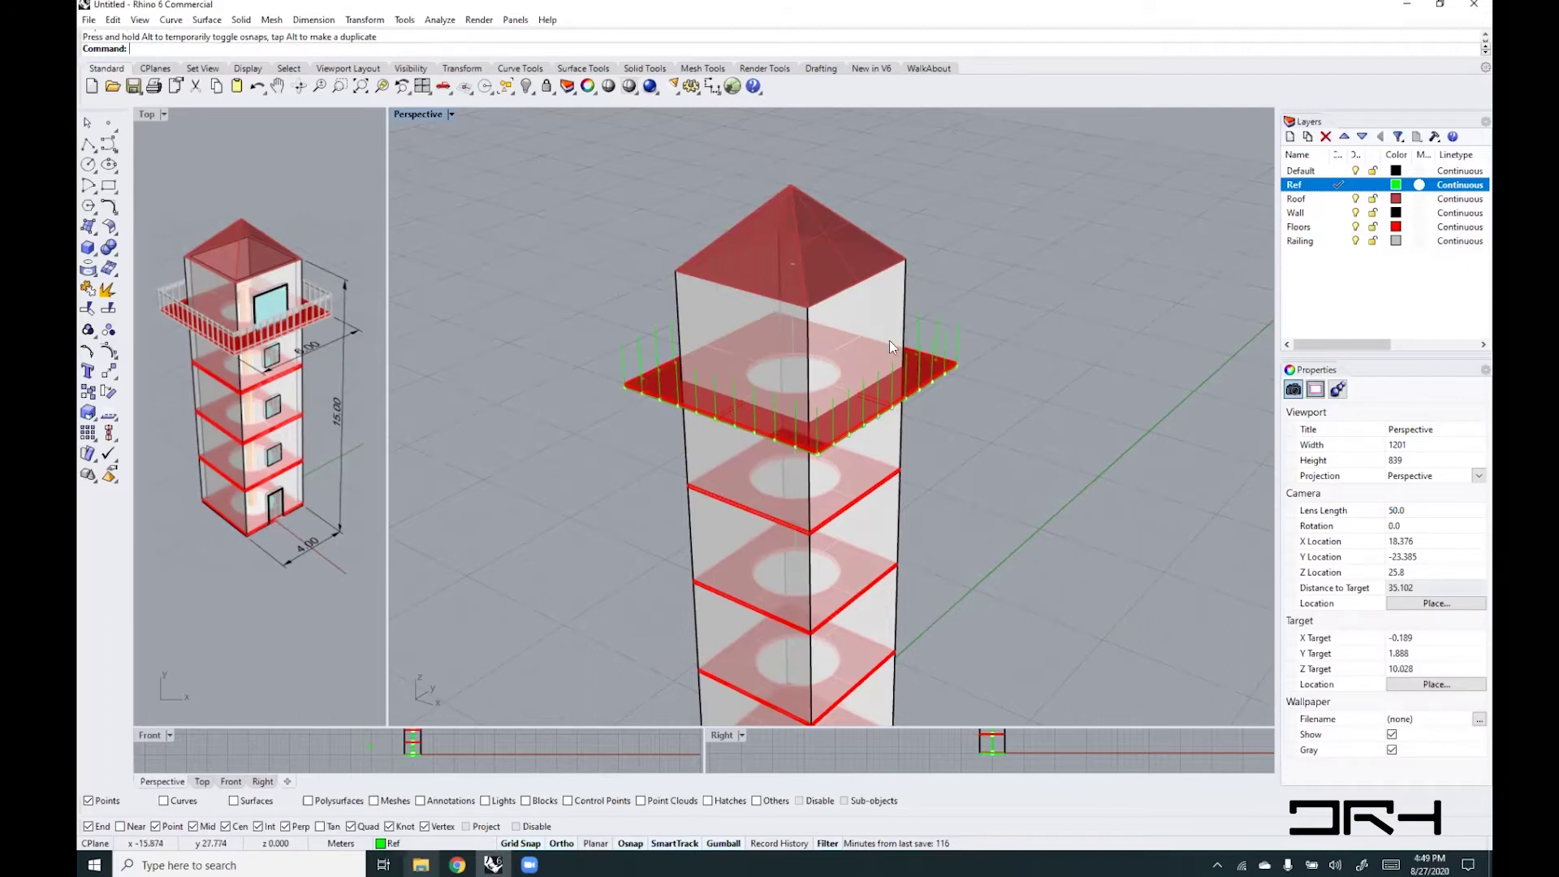
- Select the new vertical lines with SelLast and pipe them with a radius of 0.05
{"action": "scroll", "coordinate": [893, 349], "scroll_direction": "up", "scroll_amount": 4}
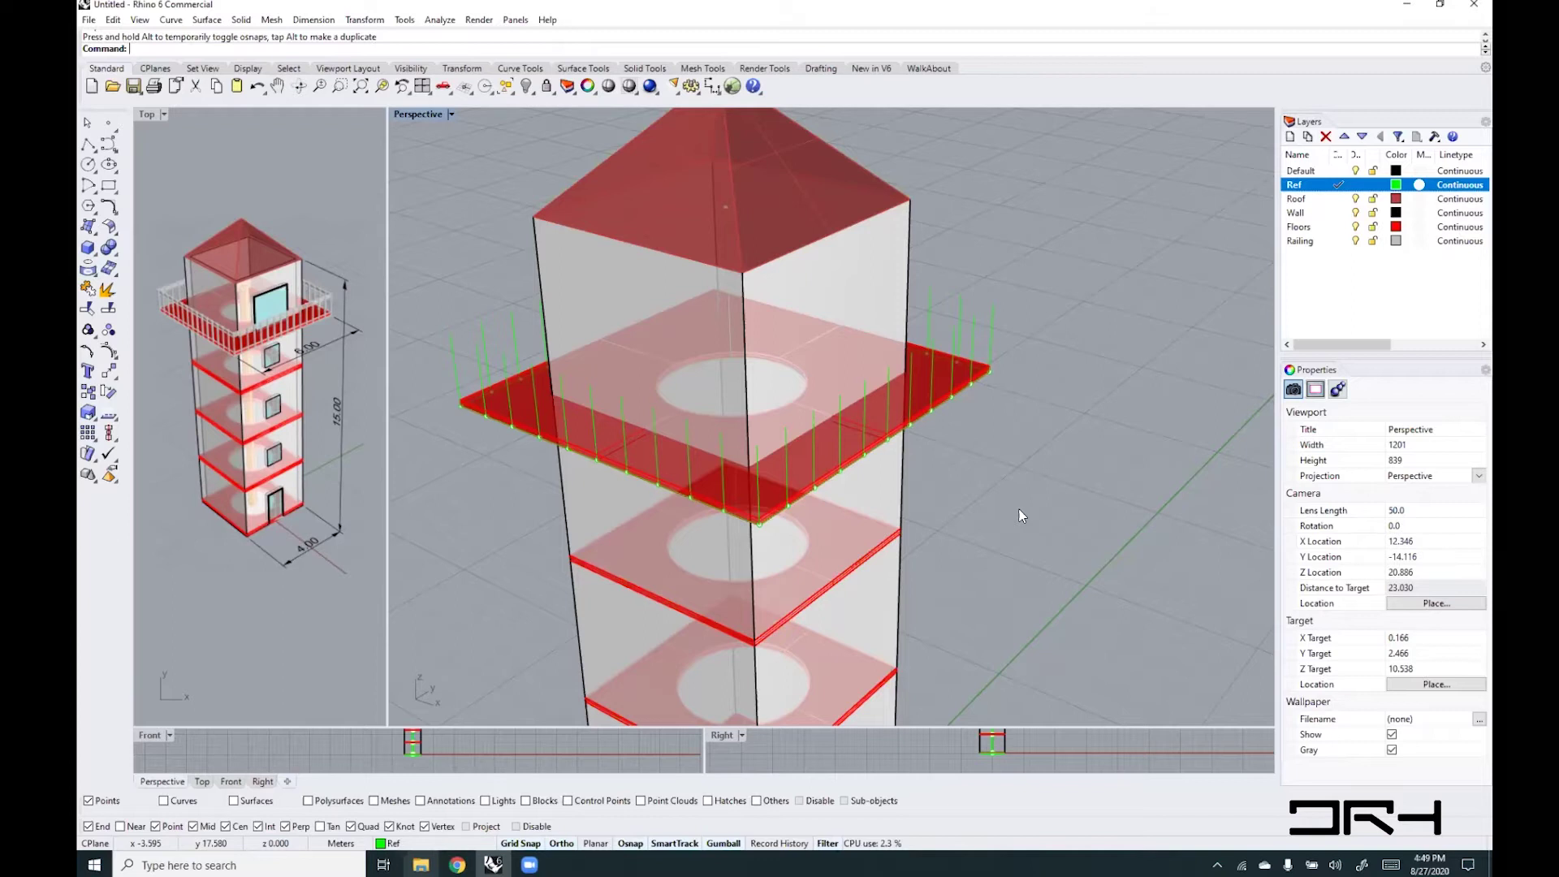
{"action": "type", "text": "SelLast"}
{"action": "key", "text": "Return"}
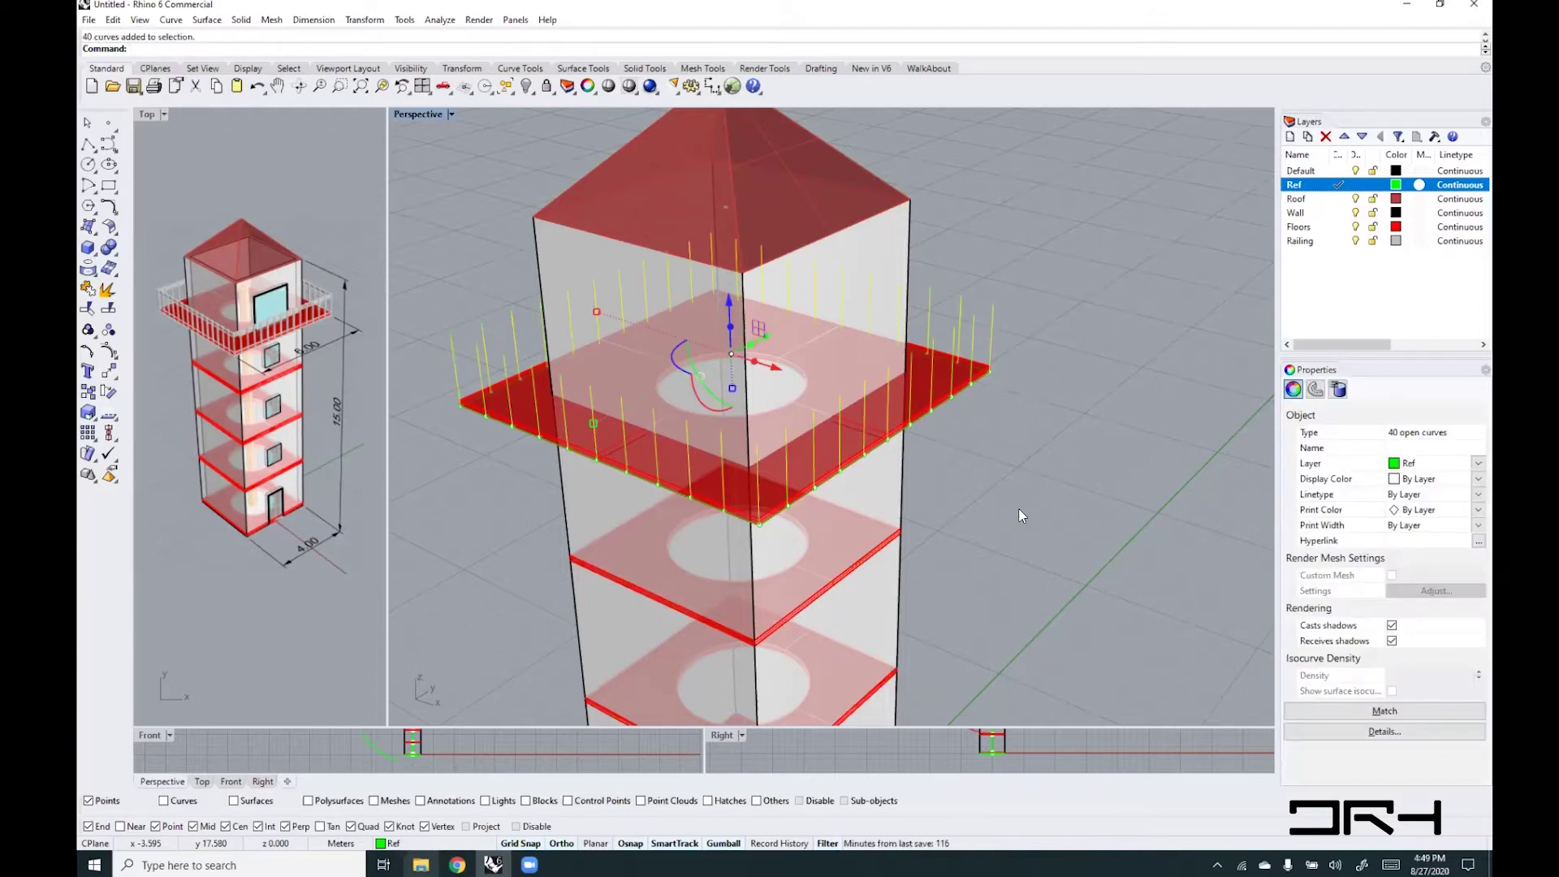
{"action": "type", "text": "Pipe"}
{"action": "key", "text": "Return"}
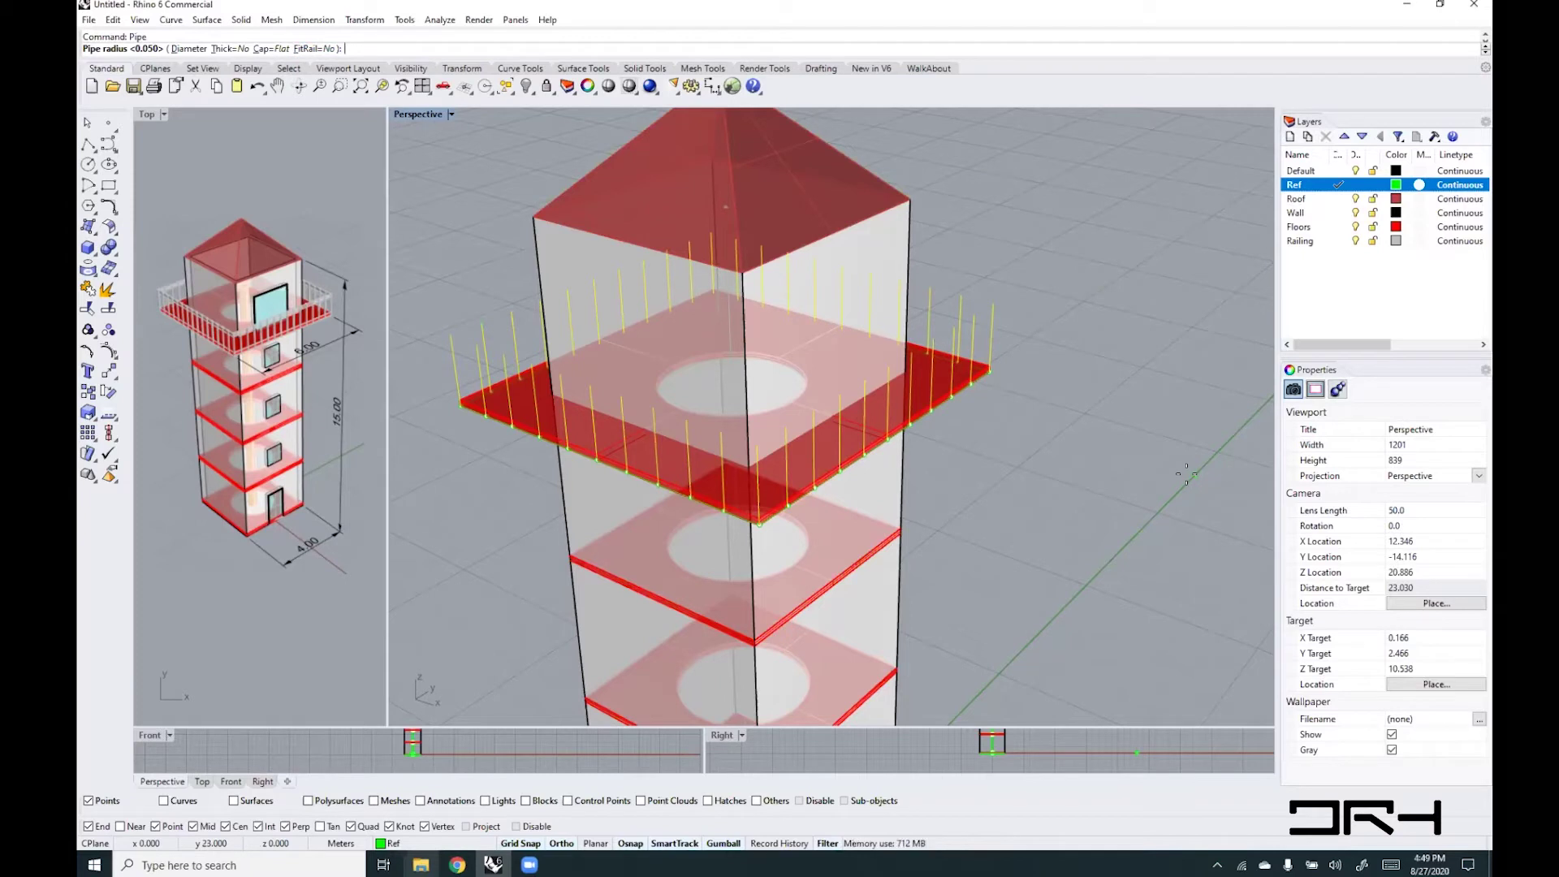
{"action": "key", "text": "Return"}
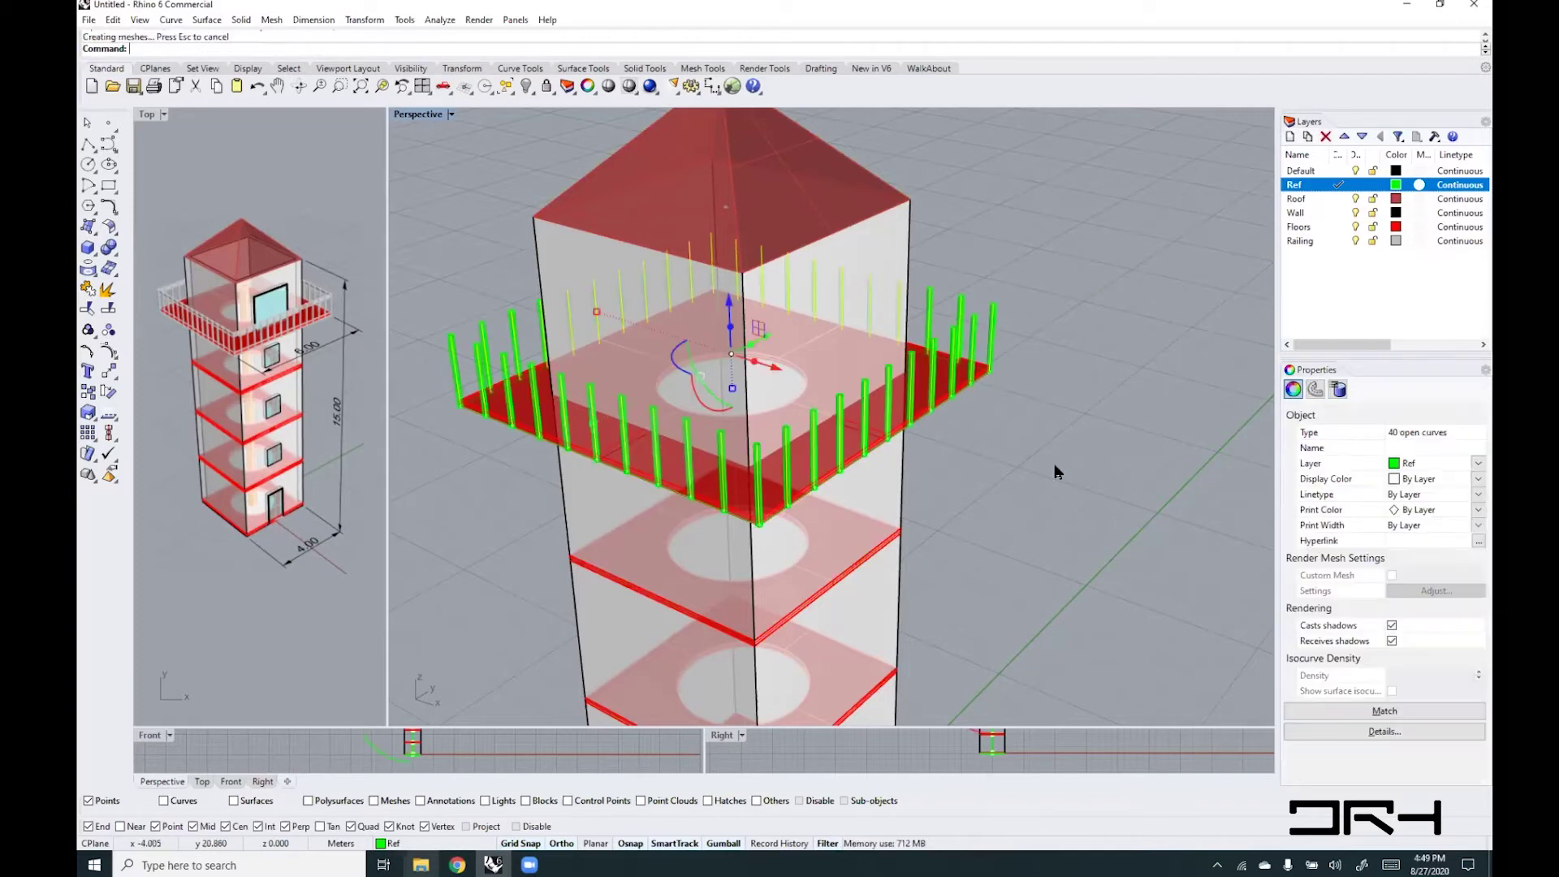
{"action": "left_click", "coordinate": [1054, 471]}
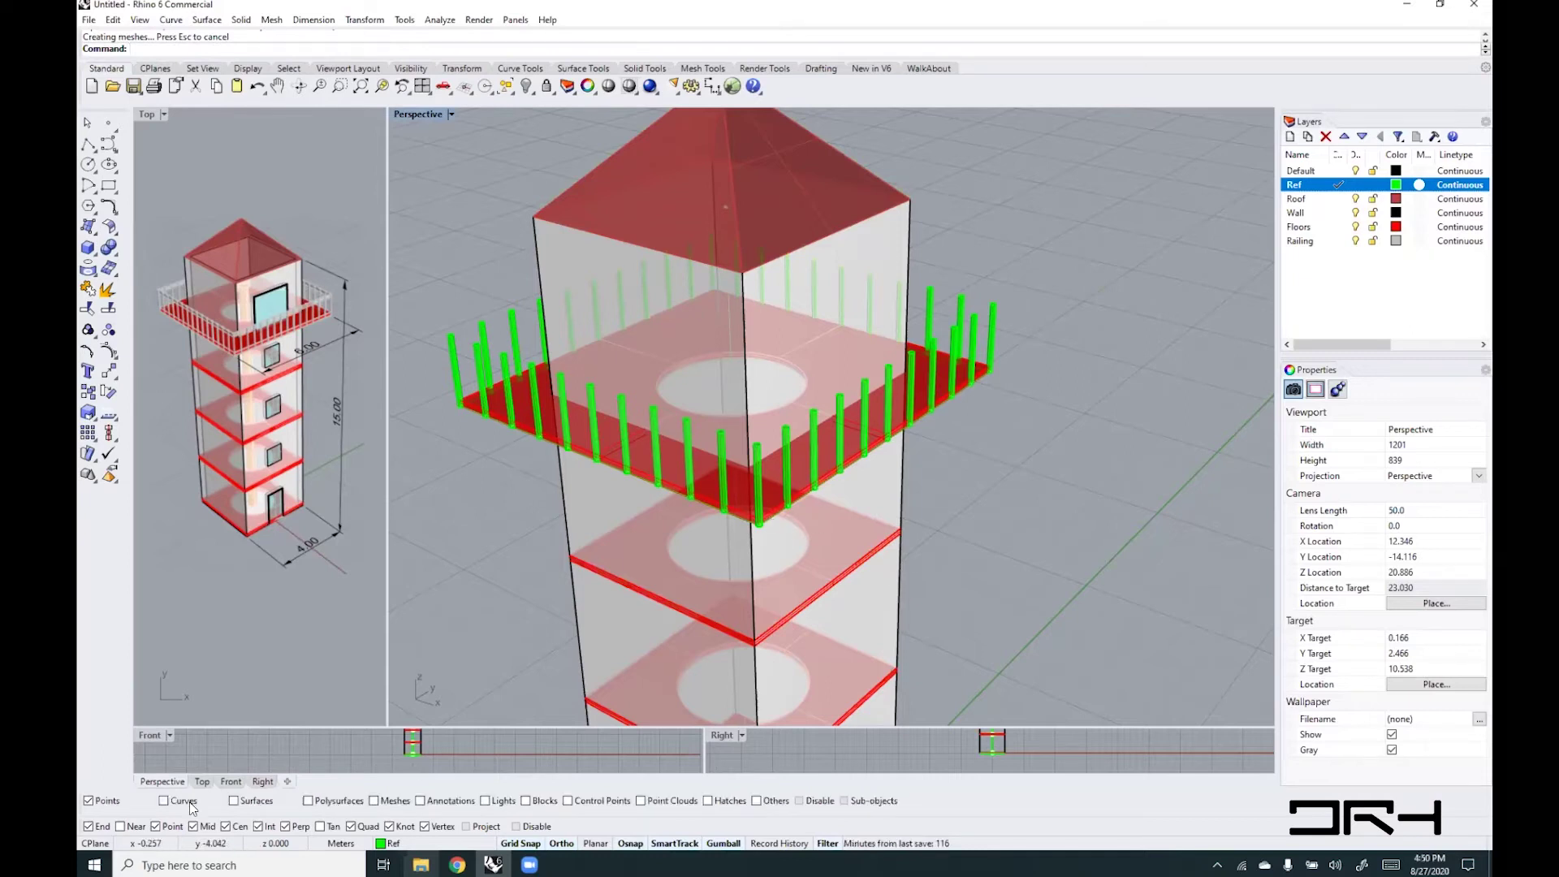
- Allow curve selection again and copy the balcony outline from the base of the corner post to the centre of its top
{"action": "left_click", "coordinate": [163, 801]}
{"action": "left_click", "coordinate": [766, 526]}
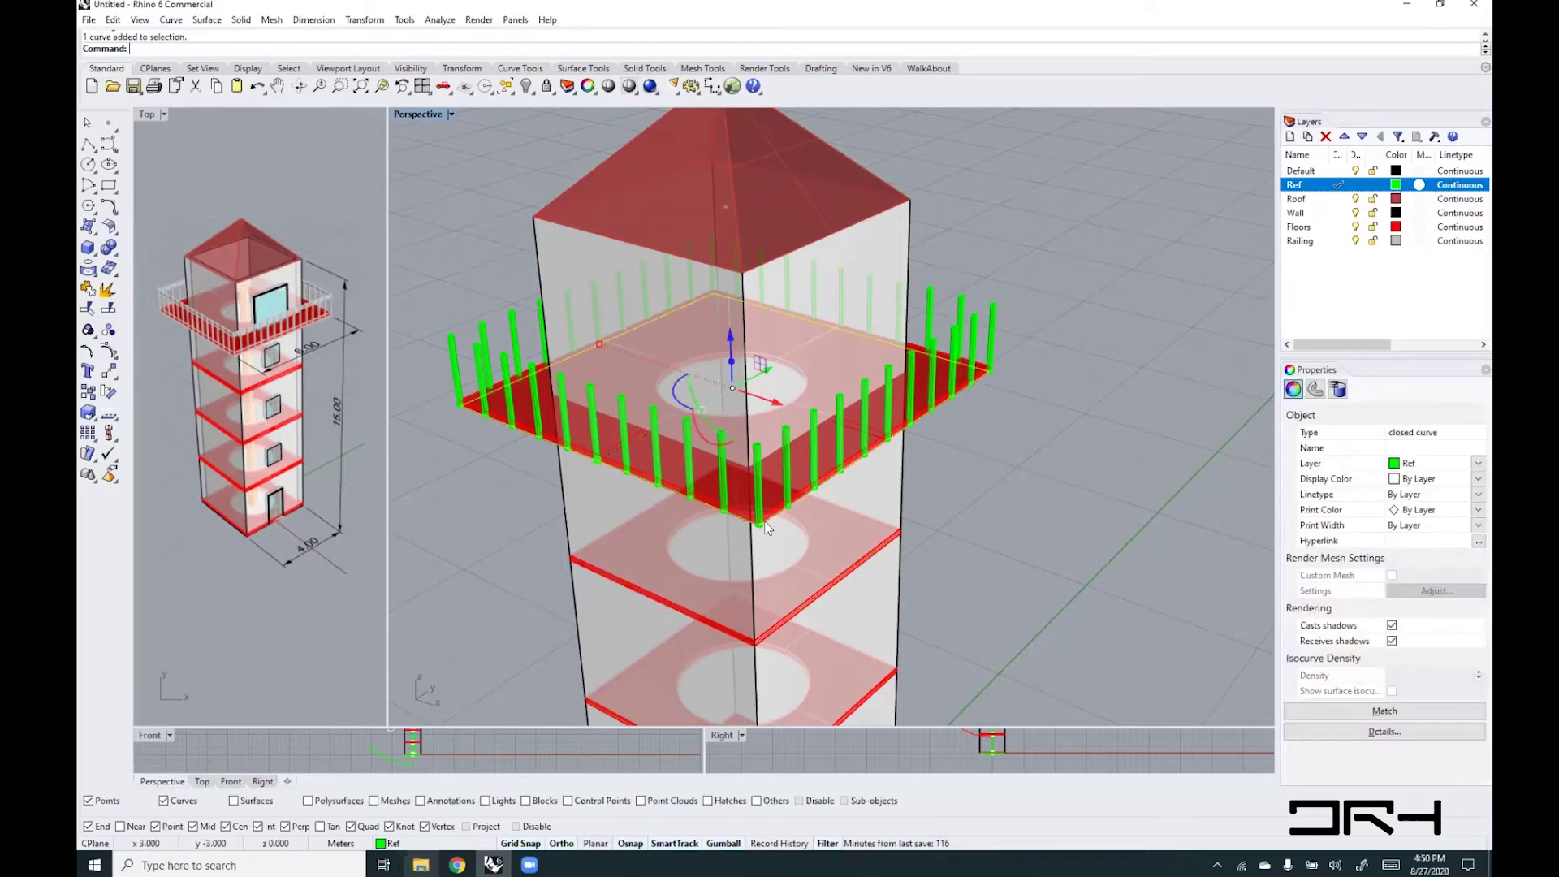
{"action": "type", "text": "Copy"}
{"action": "key", "text": "Return"}
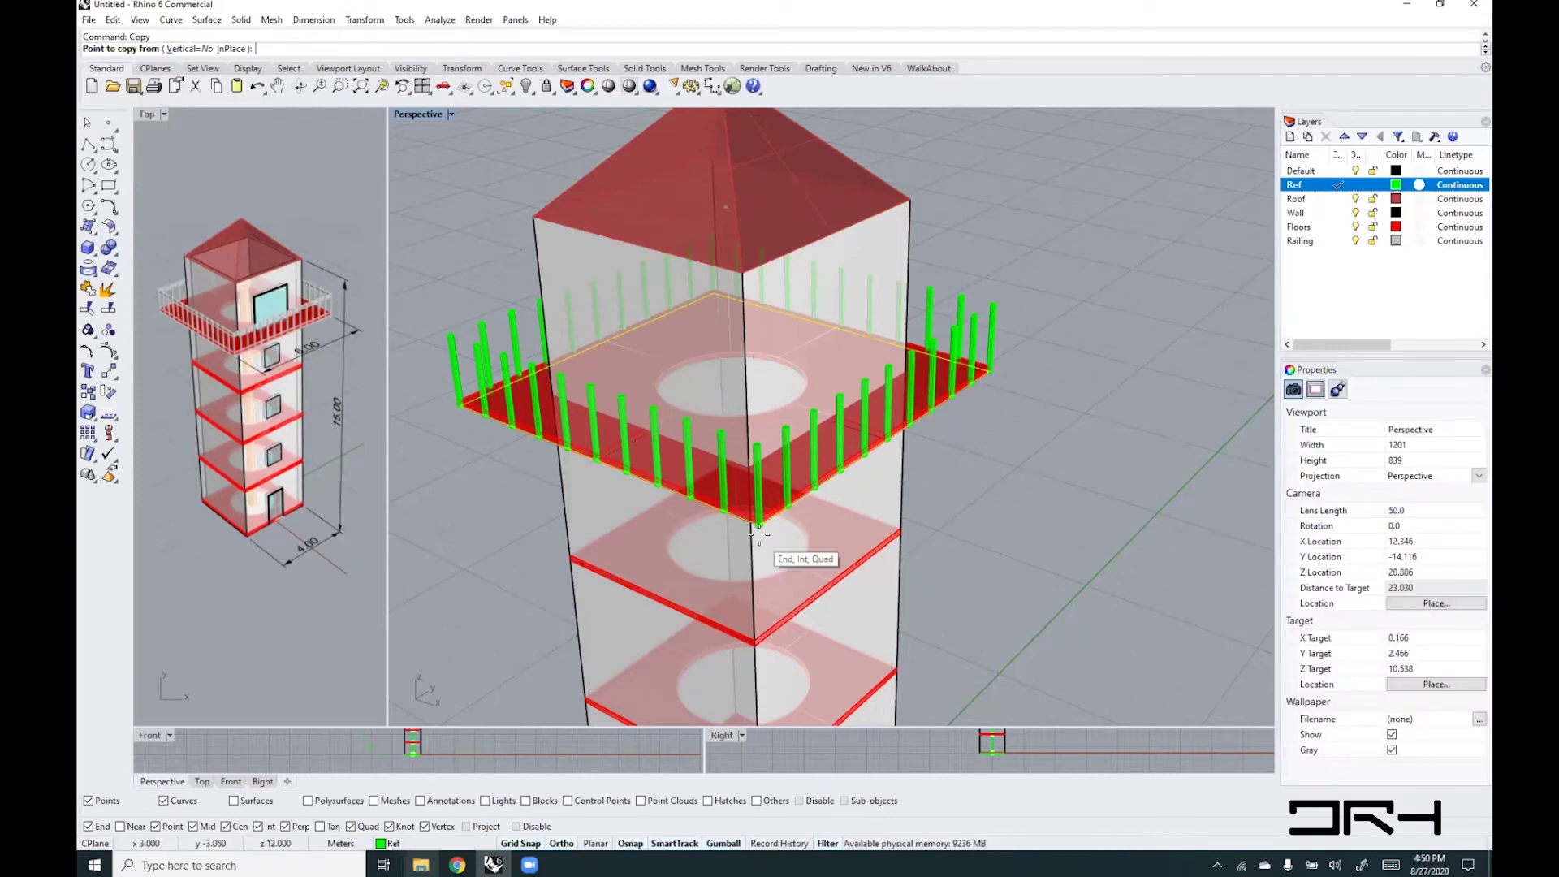
{"action": "scroll", "coordinate": [758, 519], "scroll_direction": "up", "scroll_amount": 5}
{"action": "left_click", "coordinate": [754, 488]}
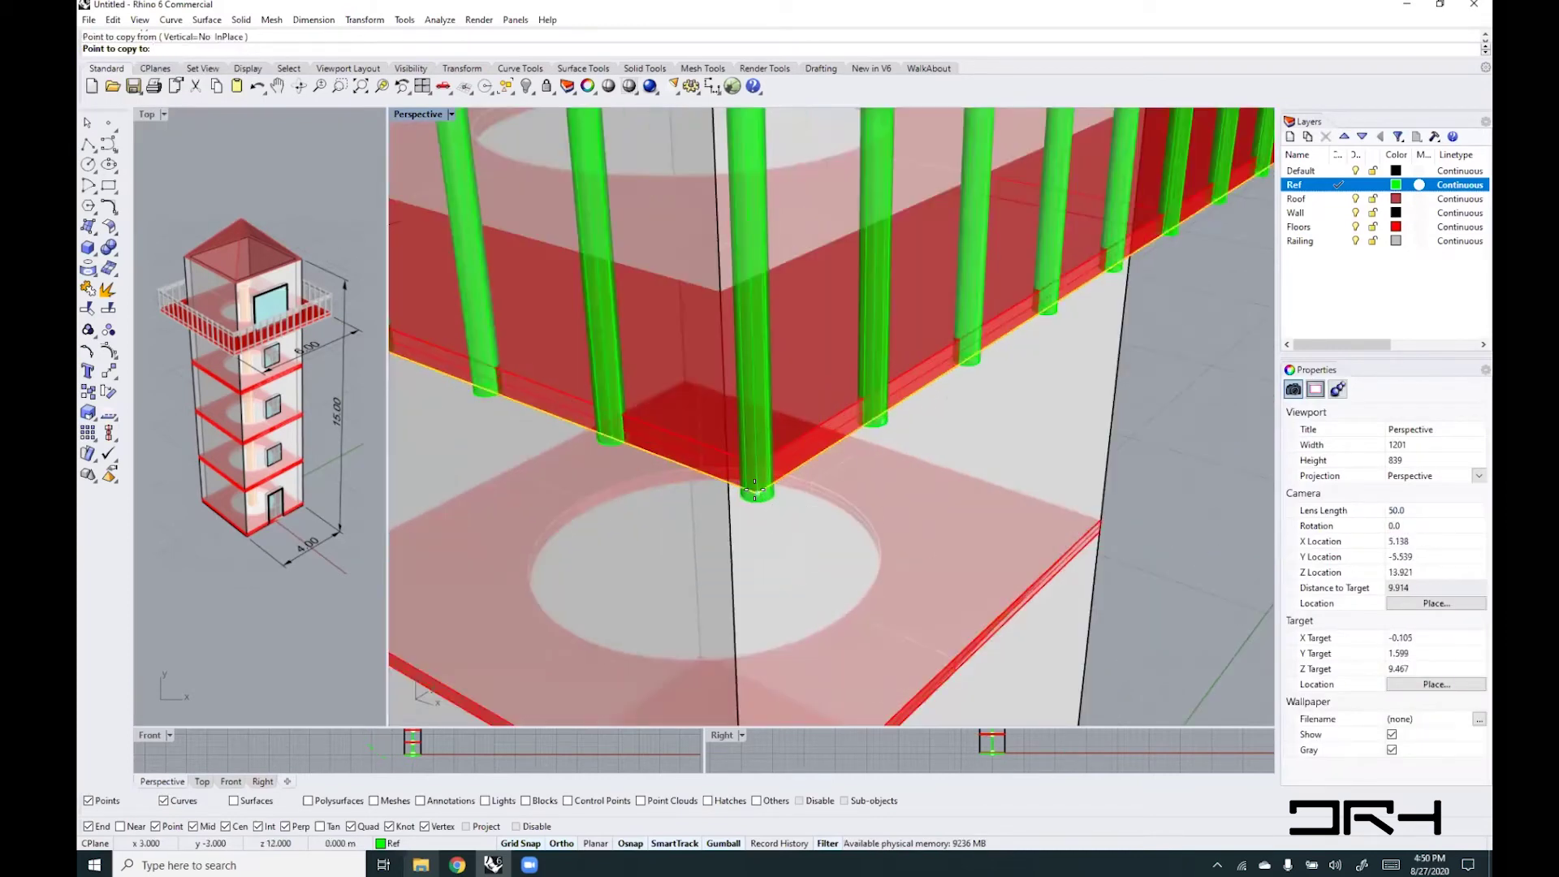
{"action": "scroll", "coordinate": [755, 488], "scroll_direction": "down", "scroll_amount": 4}
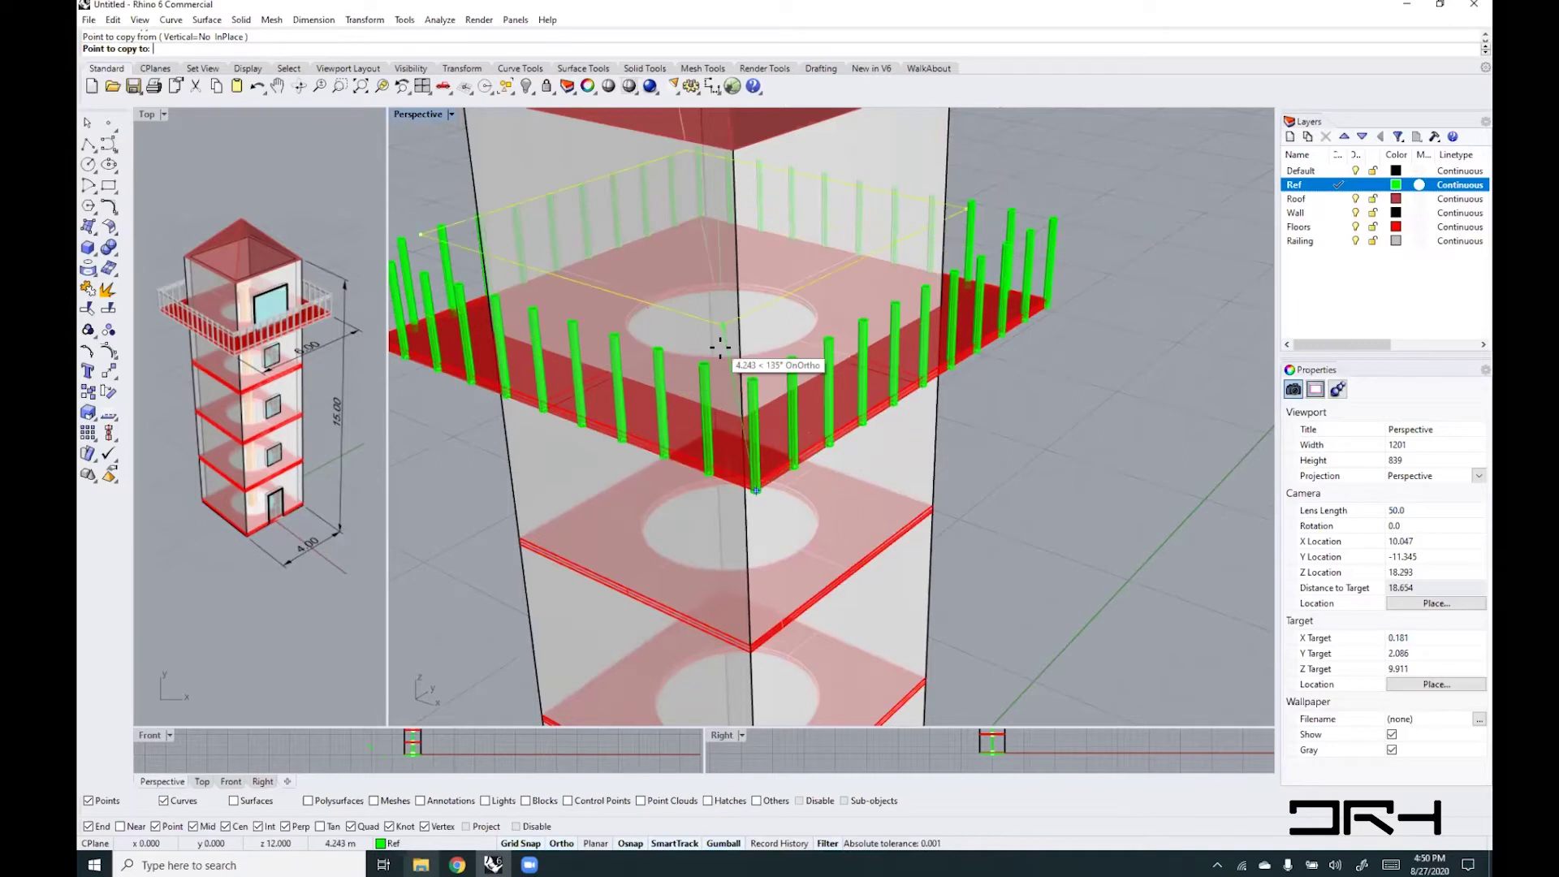
{"action": "scroll", "coordinate": [754, 381], "scroll_direction": "up", "scroll_amount": 4}
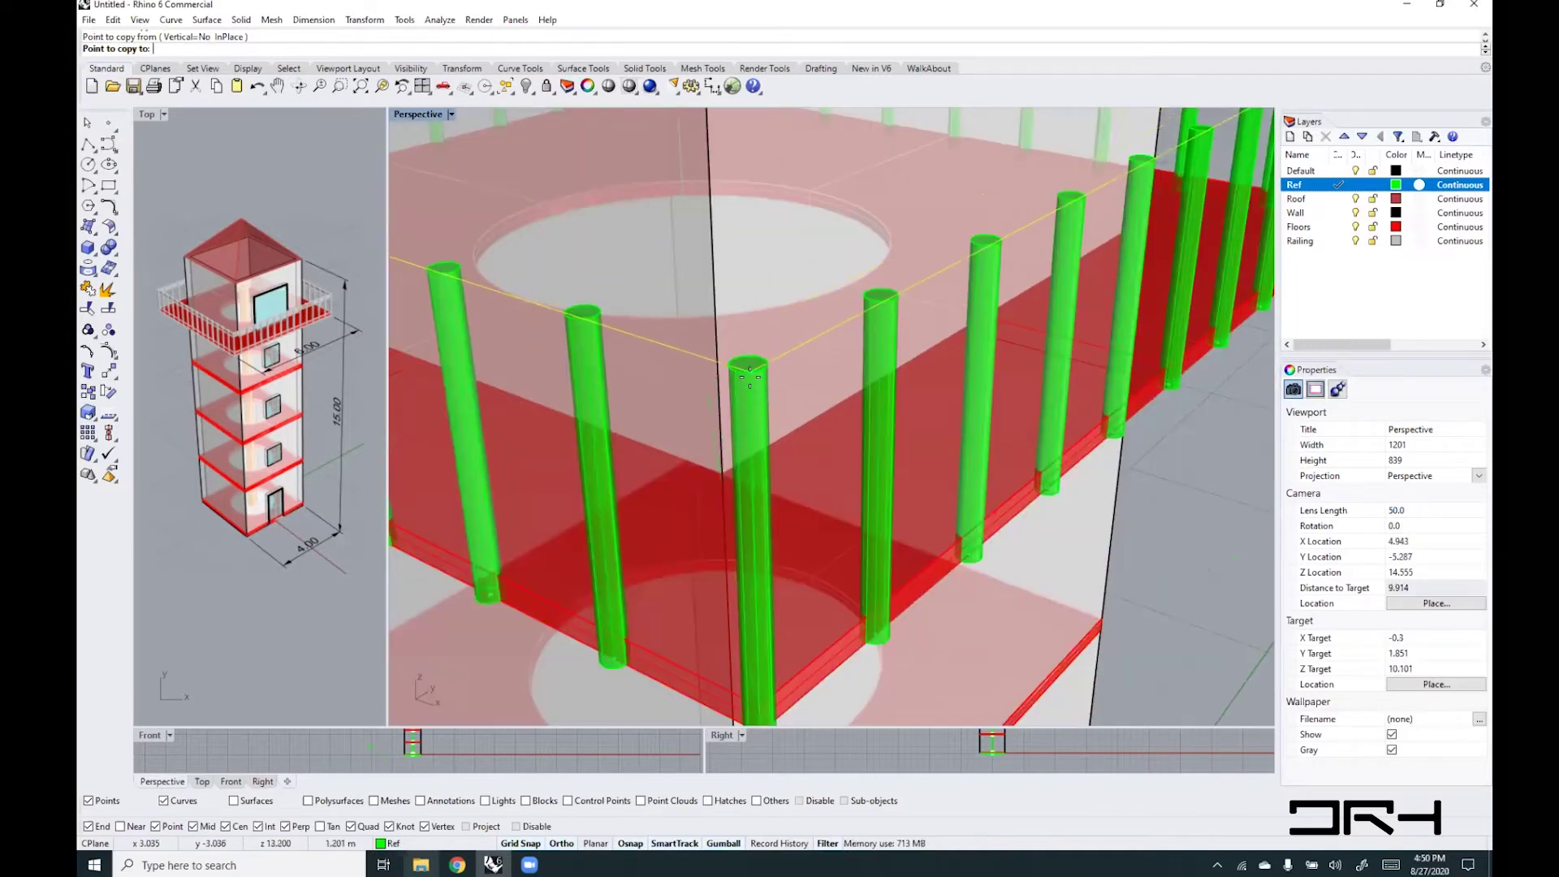
{"action": "right_click_drag", "start_coordinate": [778, 399], "coordinate": [808, 532]}
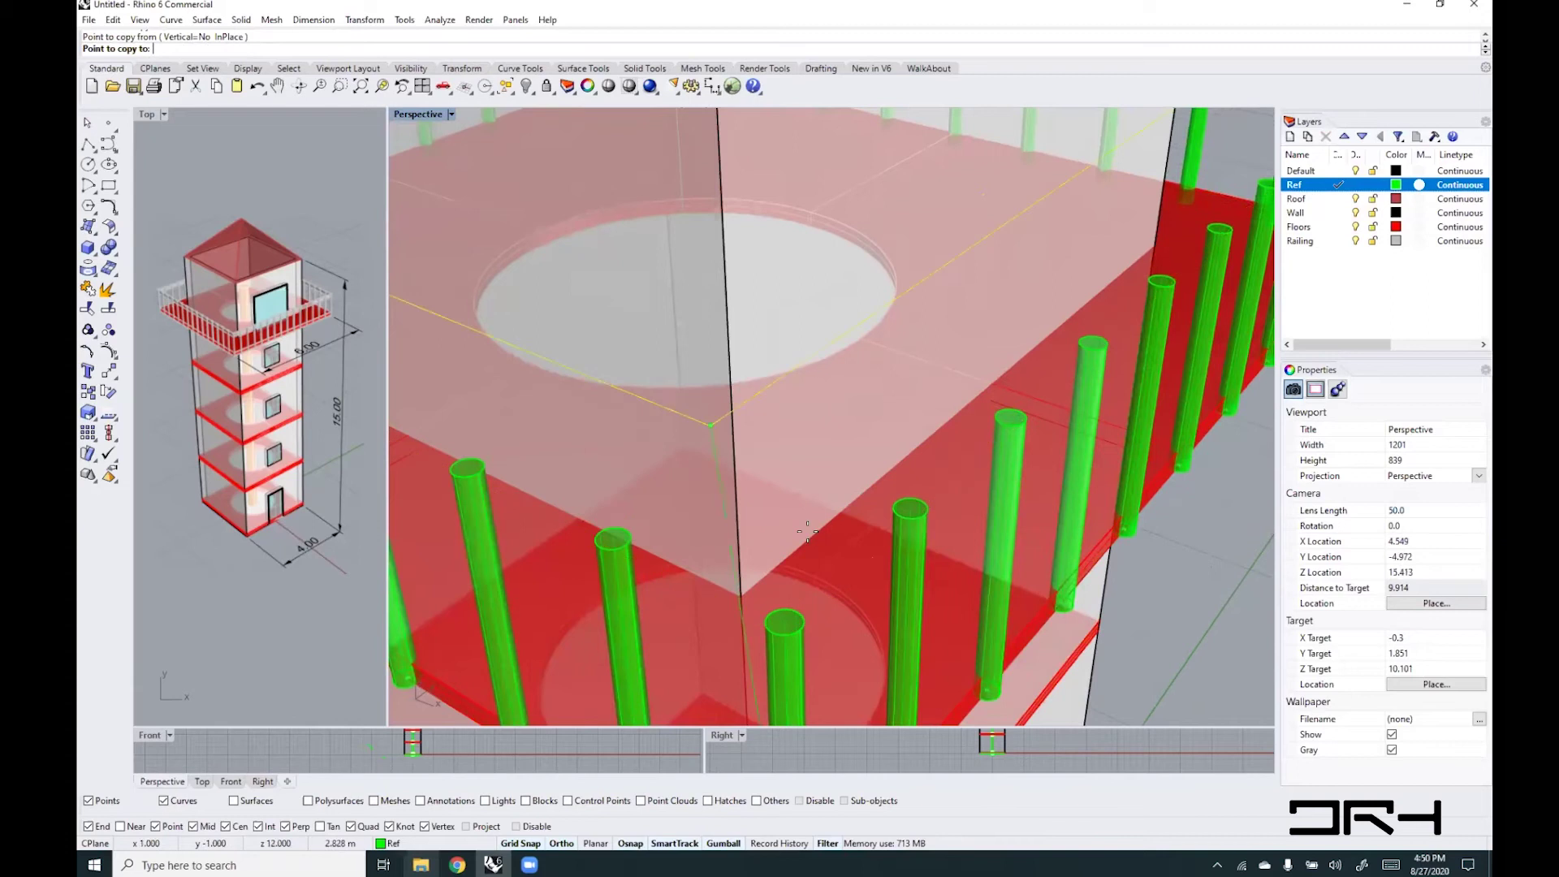
{"action": "left_click", "coordinate": [783, 620]}
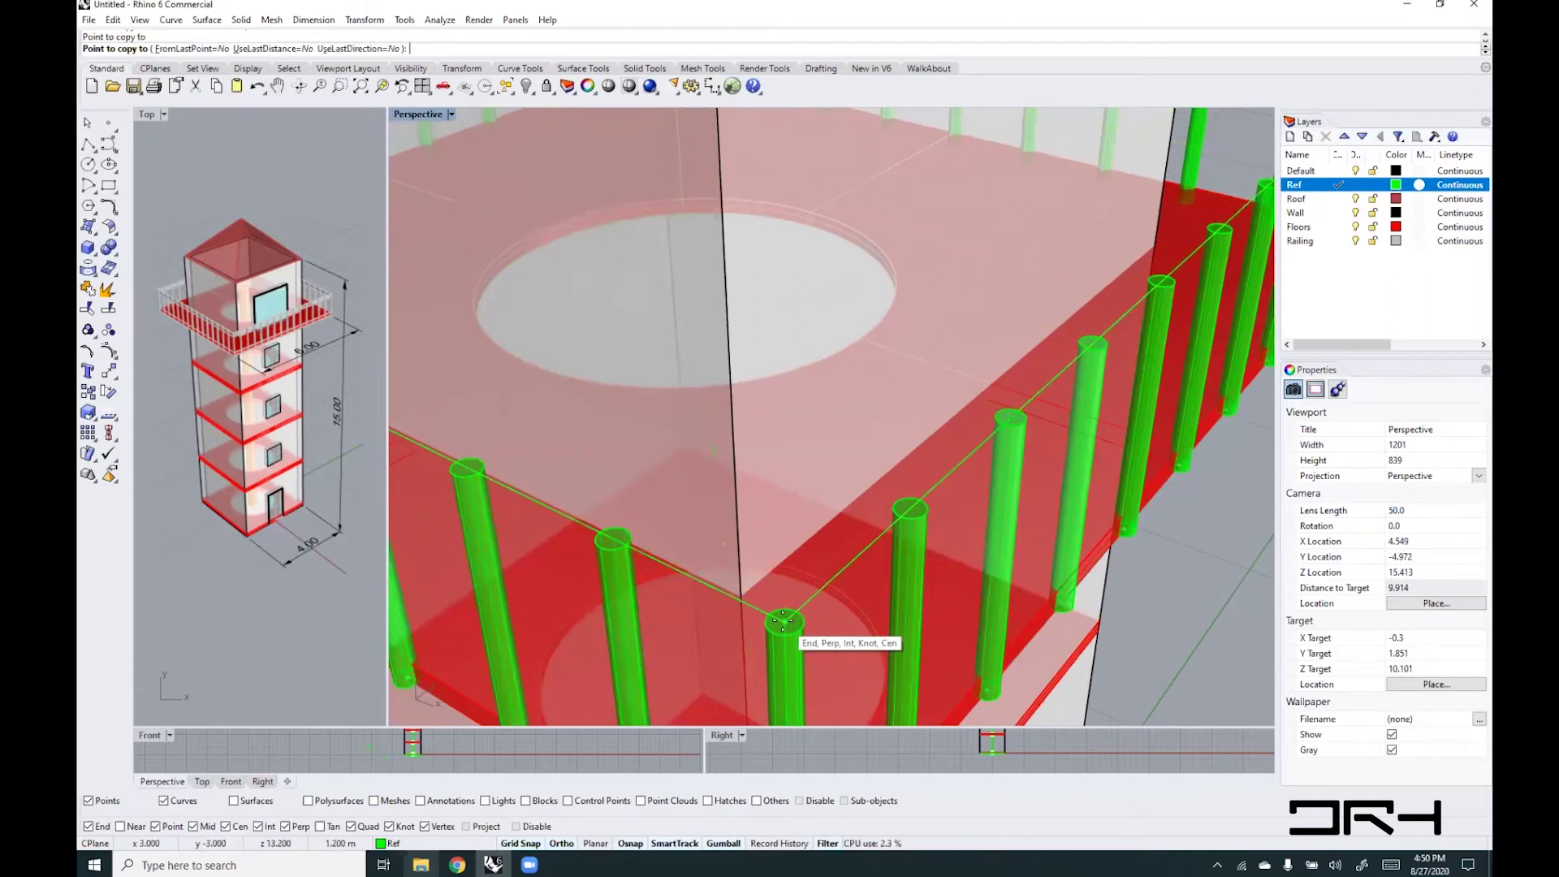
{"action": "key", "text": "Return"}
{"action": "scroll", "coordinate": [791, 569], "scroll_direction": "down", "scroll_amount": 6}
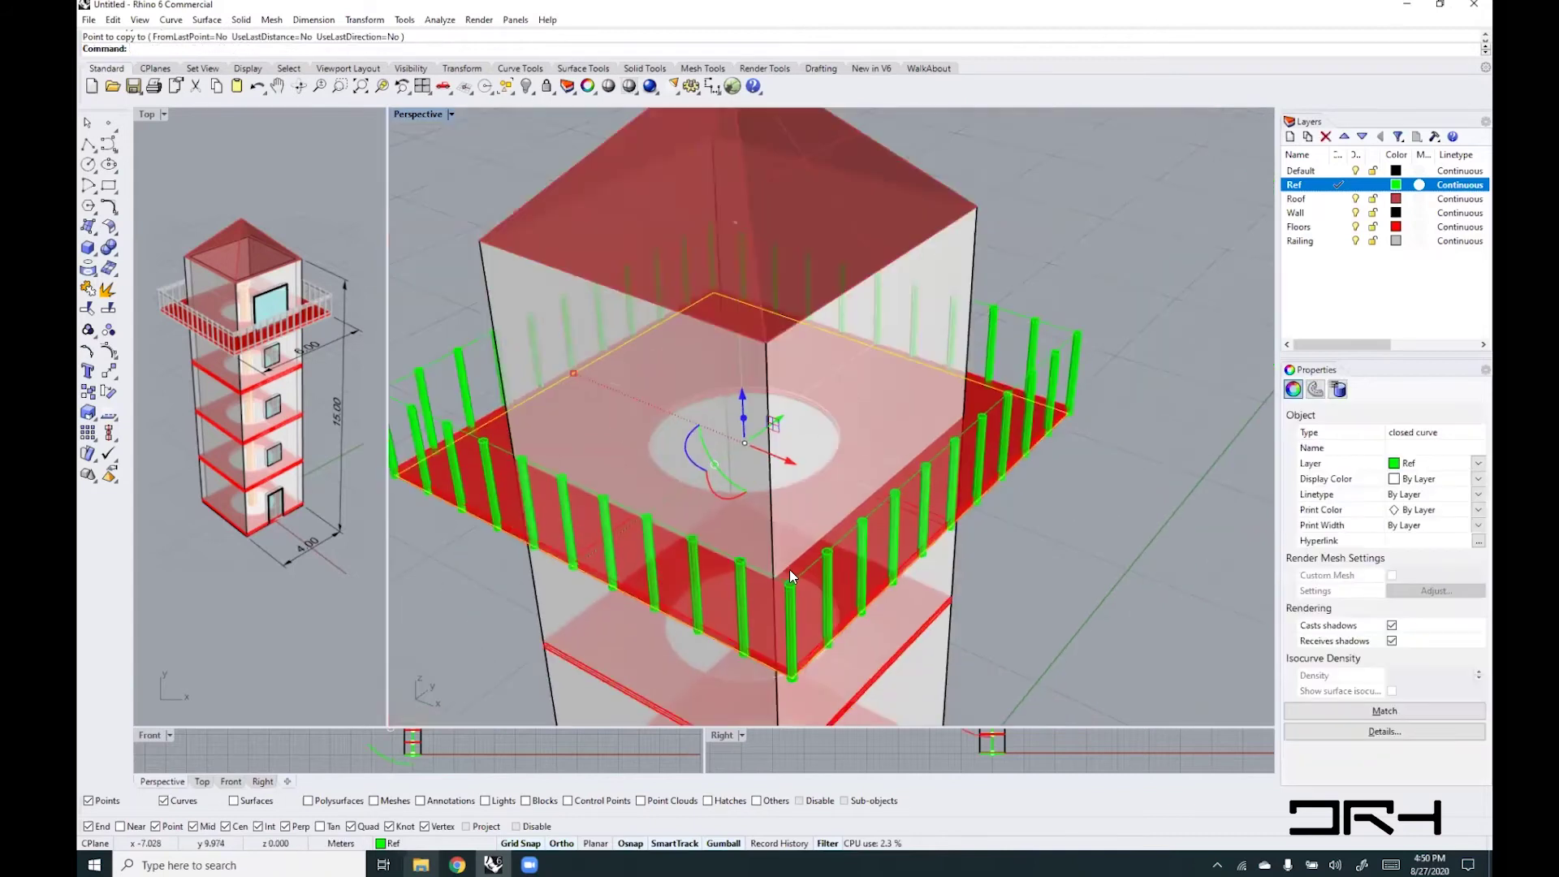
{"action": "right_click_drag", "start_coordinate": [983, 586], "coordinate": [993, 553]}
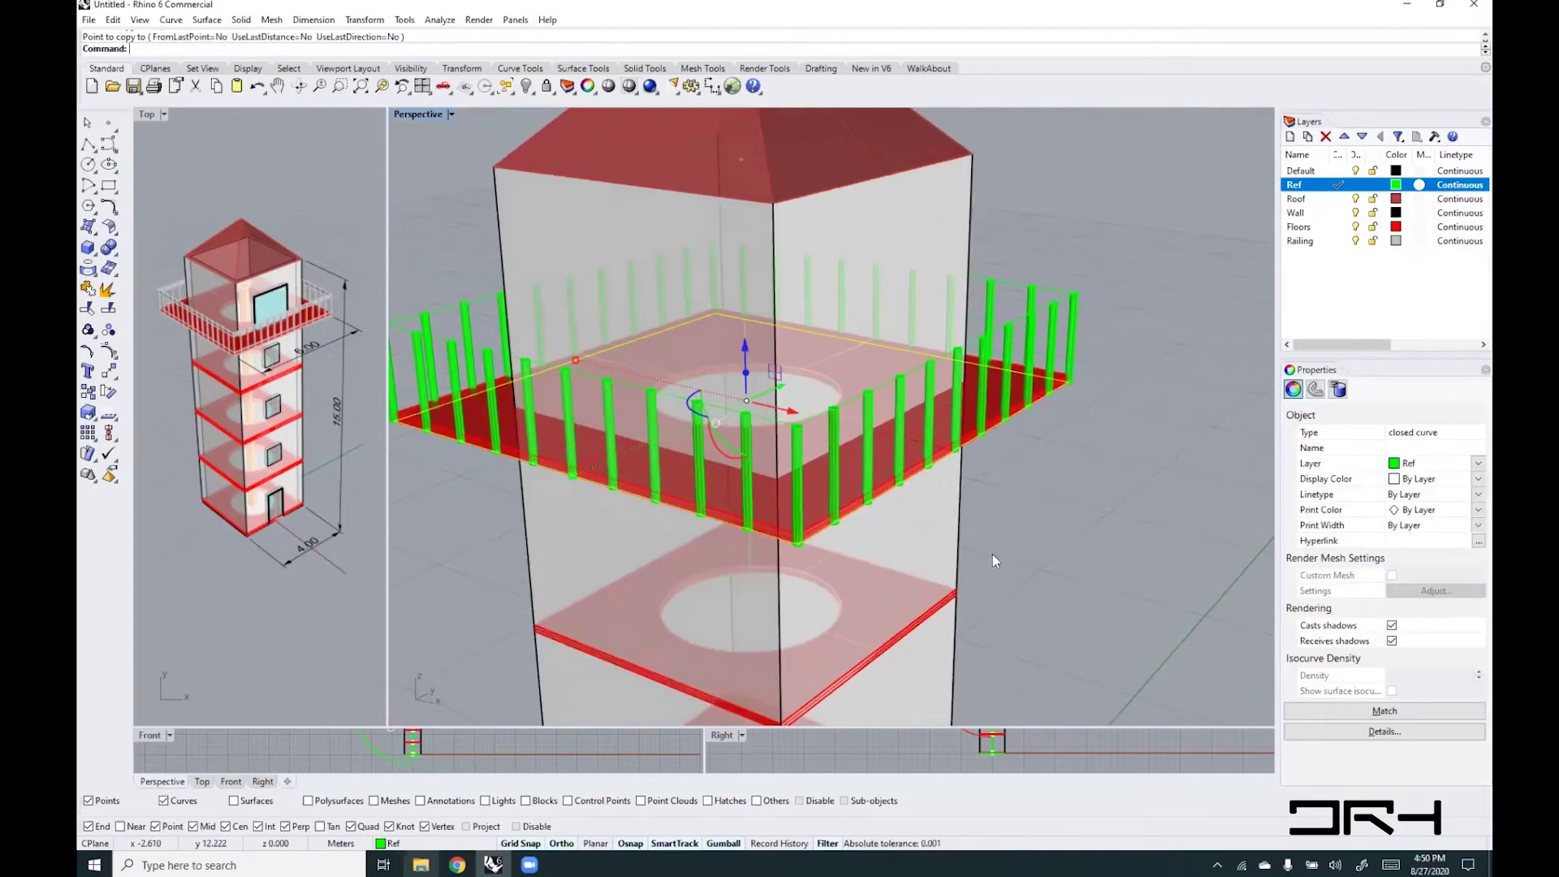
- Extrude the copied outline at the post tops 0.3 m downward to form the railing's upper band
{"action": "left_click", "coordinate": [1012, 319]}
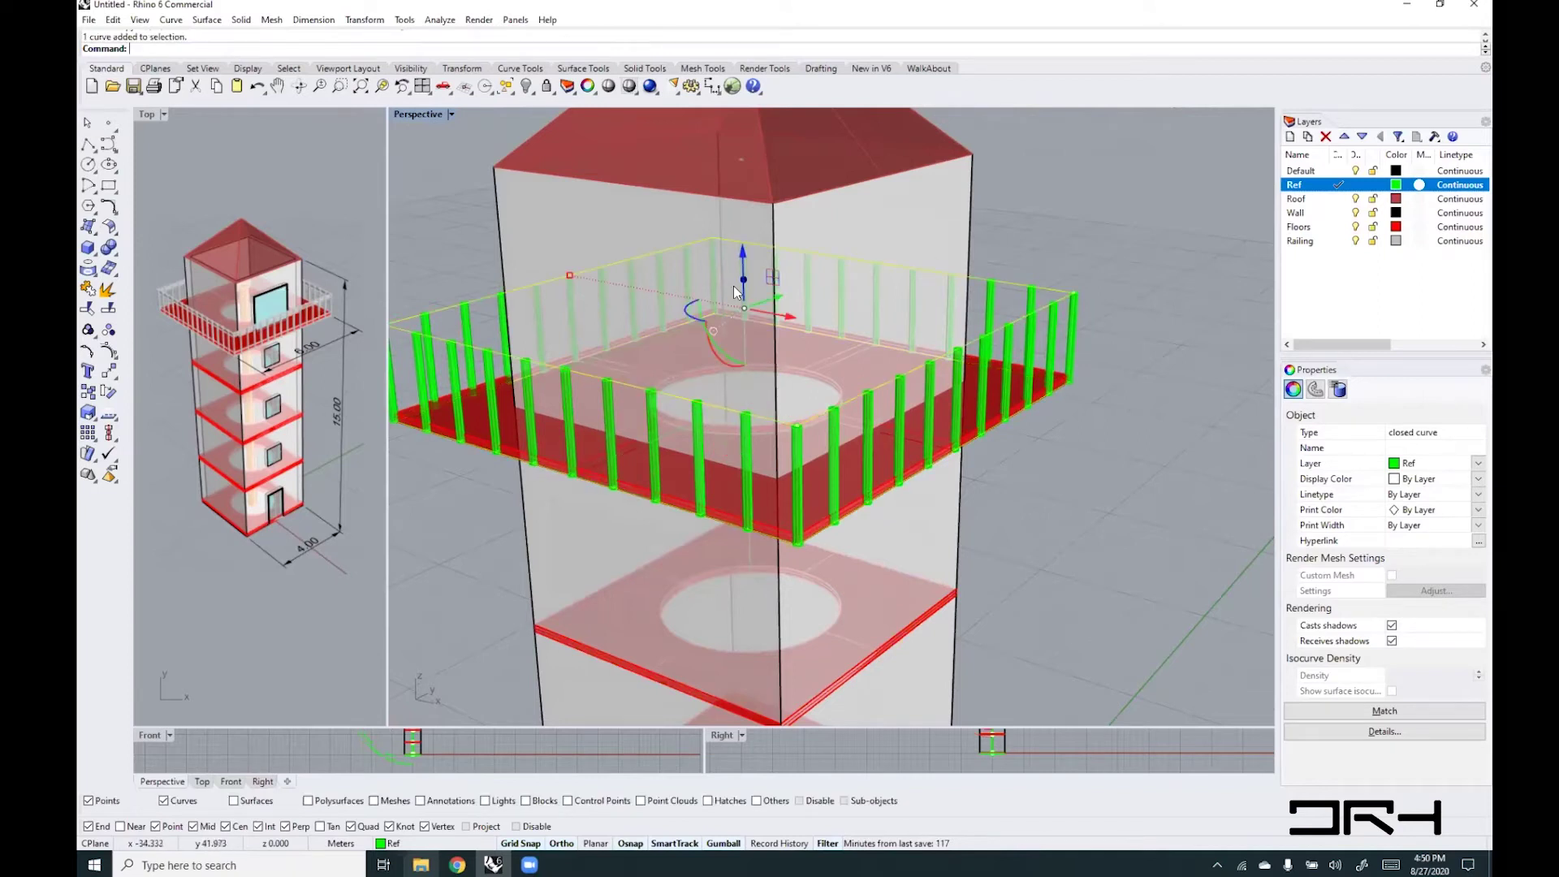
{"action": "left_click_drag", "start_coordinate": [739, 286], "coordinate": [745, 282]}
{"action": "type", "text": "0.3"}
{"action": "key", "text": "Return"}
{"action": "left_click", "coordinate": [1070, 490]}
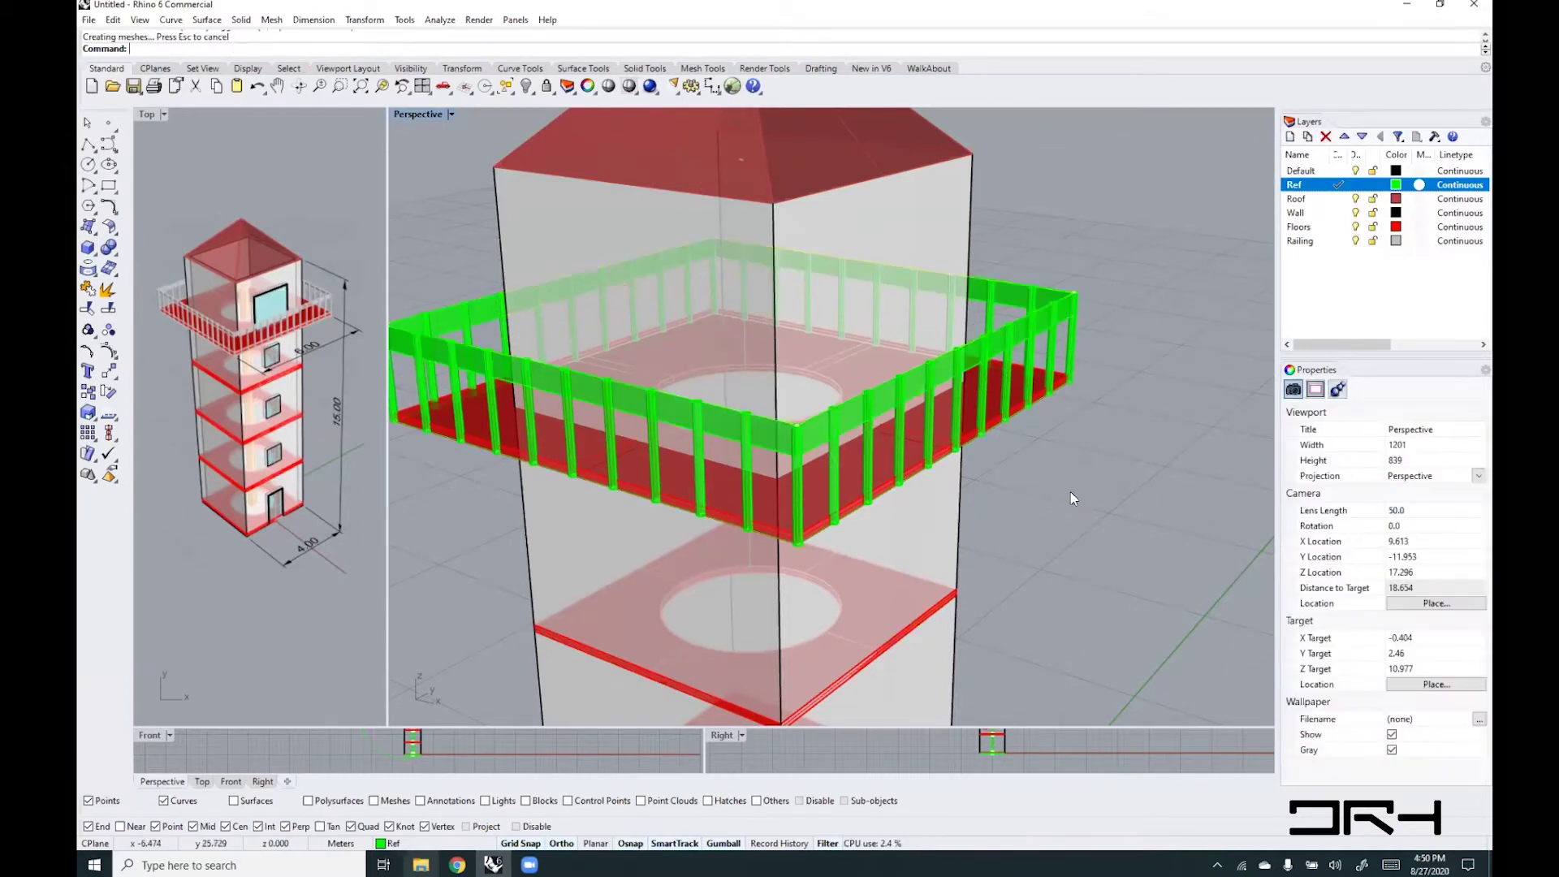
- Examine the finished railing around the tower and hide the Roof and Wall layers
{"action": "right_click_drag", "start_coordinate": [1129, 458], "coordinate": [946, 388]}
{"action": "scroll", "coordinate": [1114, 419], "scroll_direction": "down", "scroll_amount": 5}
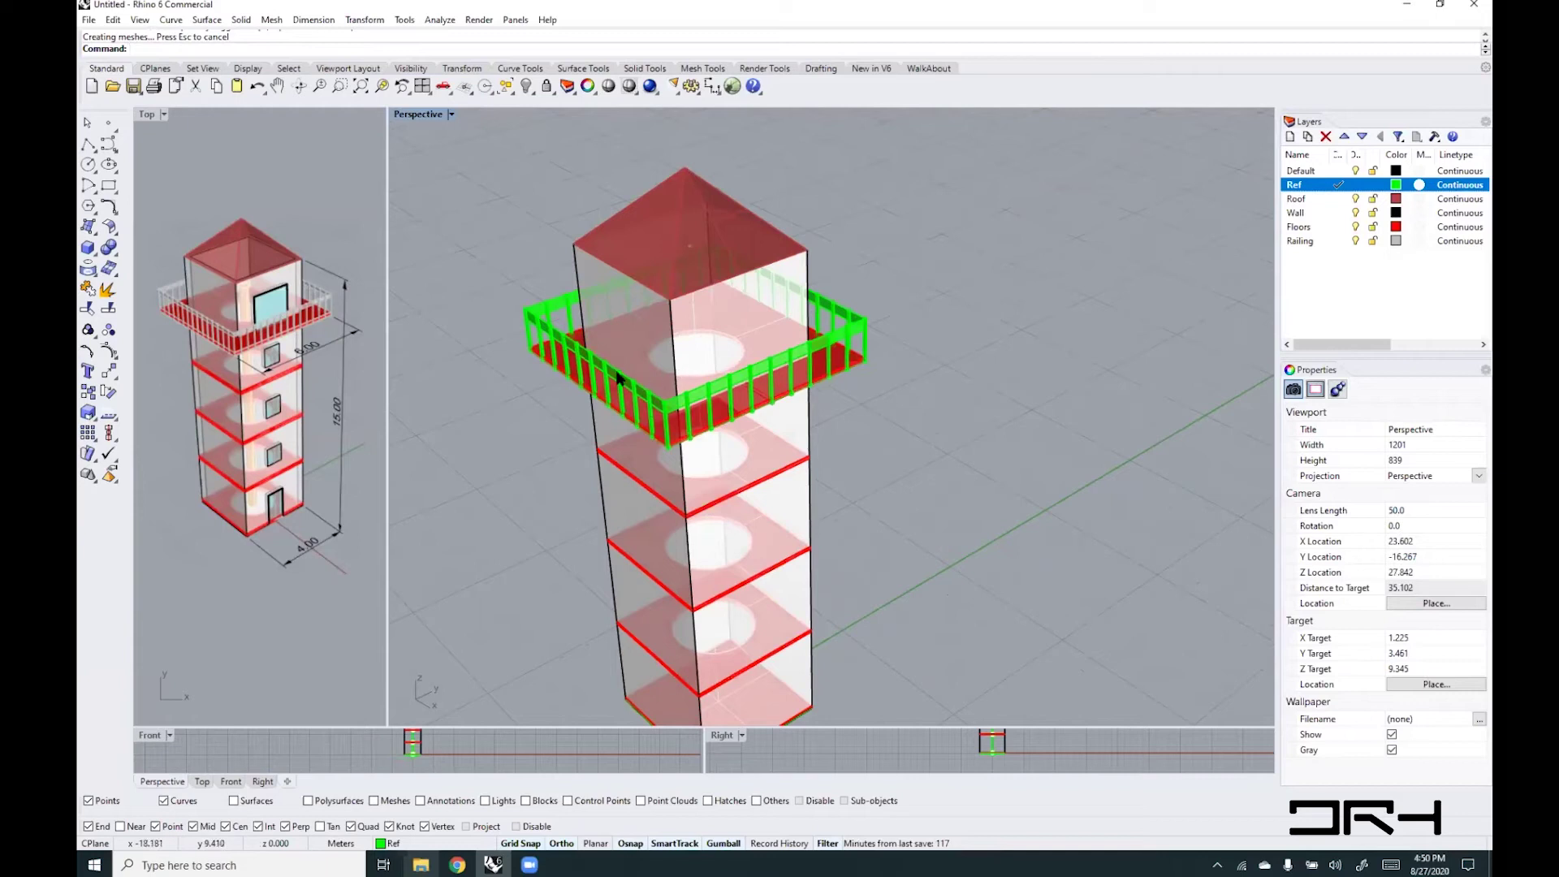
{"action": "right_click_drag", "start_coordinate": [698, 370], "coordinate": [850, 359], "text": "shift"}
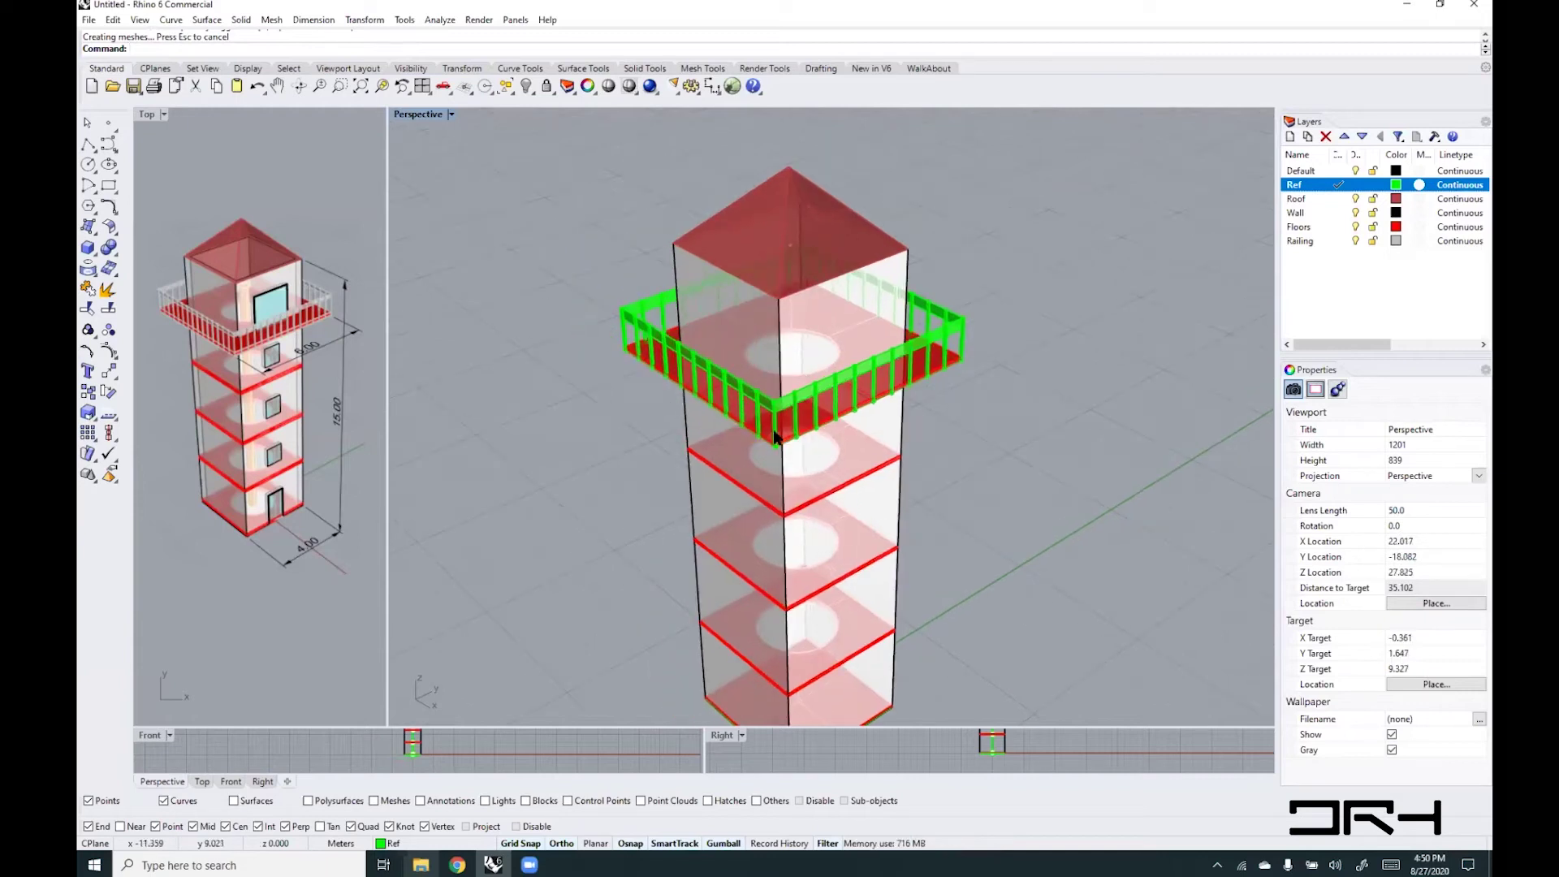
{"action": "scroll", "coordinate": [774, 436], "scroll_direction": "up", "scroll_amount": 5}
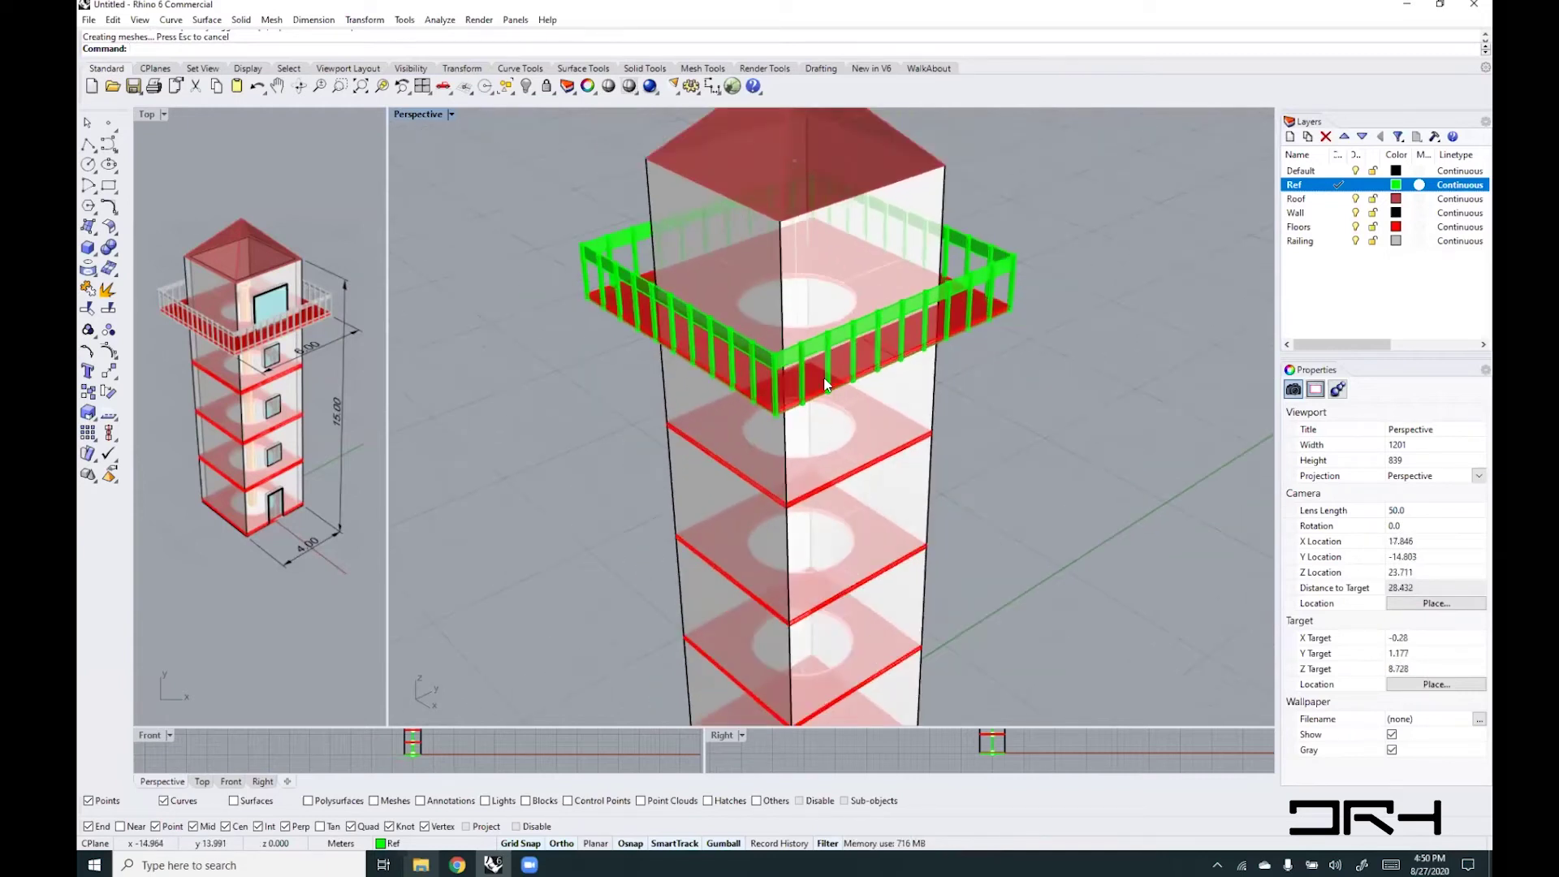
{"action": "right_click_drag", "start_coordinate": [826, 384], "coordinate": [817, 349]}
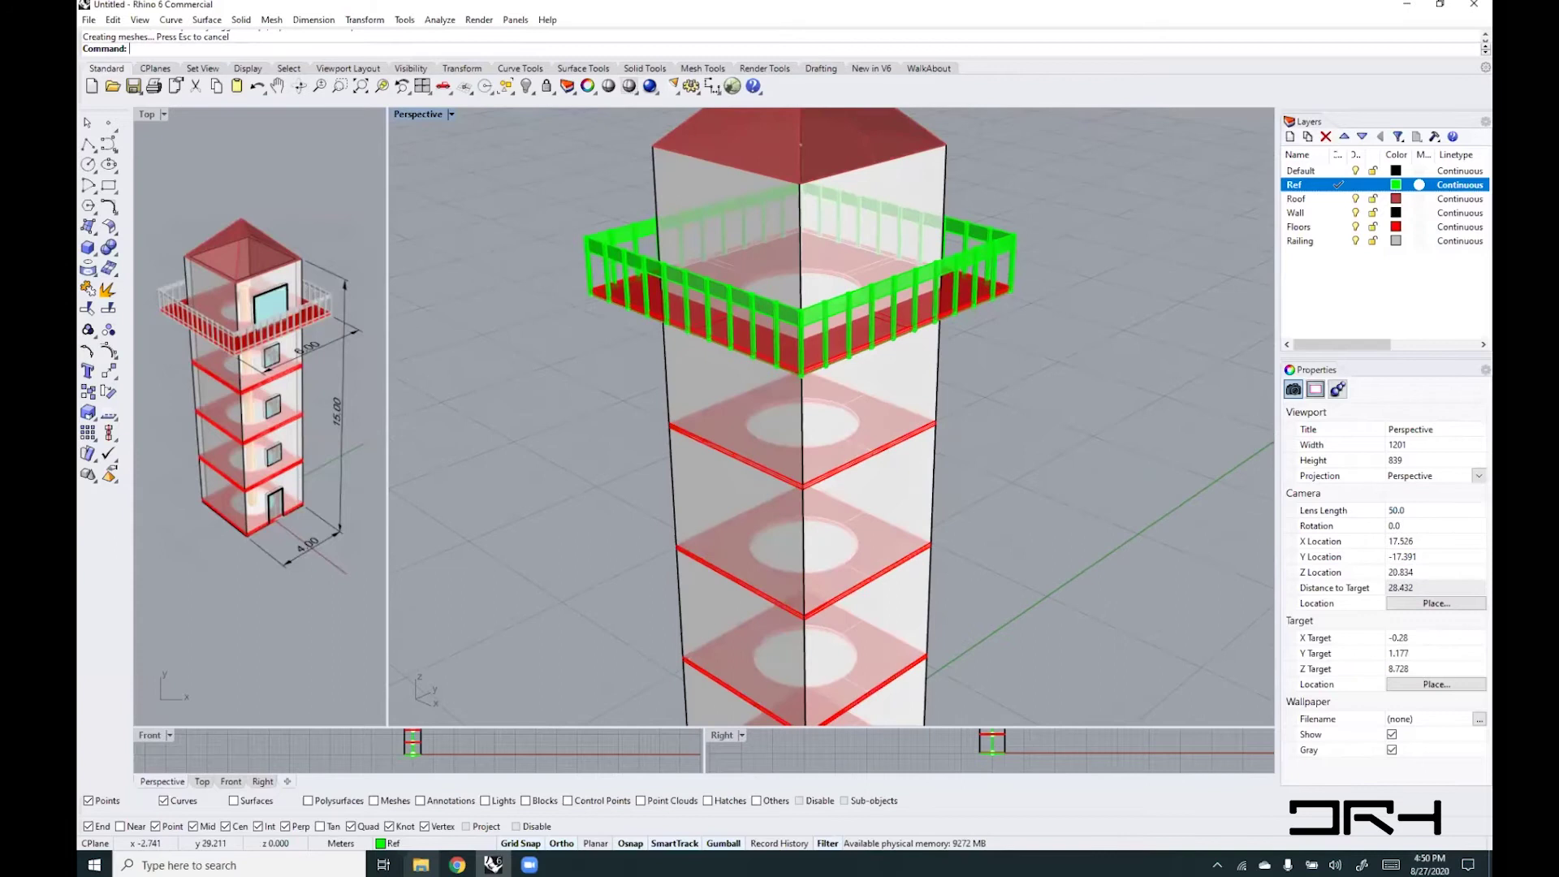
{"action": "left_click", "coordinate": [1354, 199]}
{"action": "left_click", "coordinate": [1354, 212]}
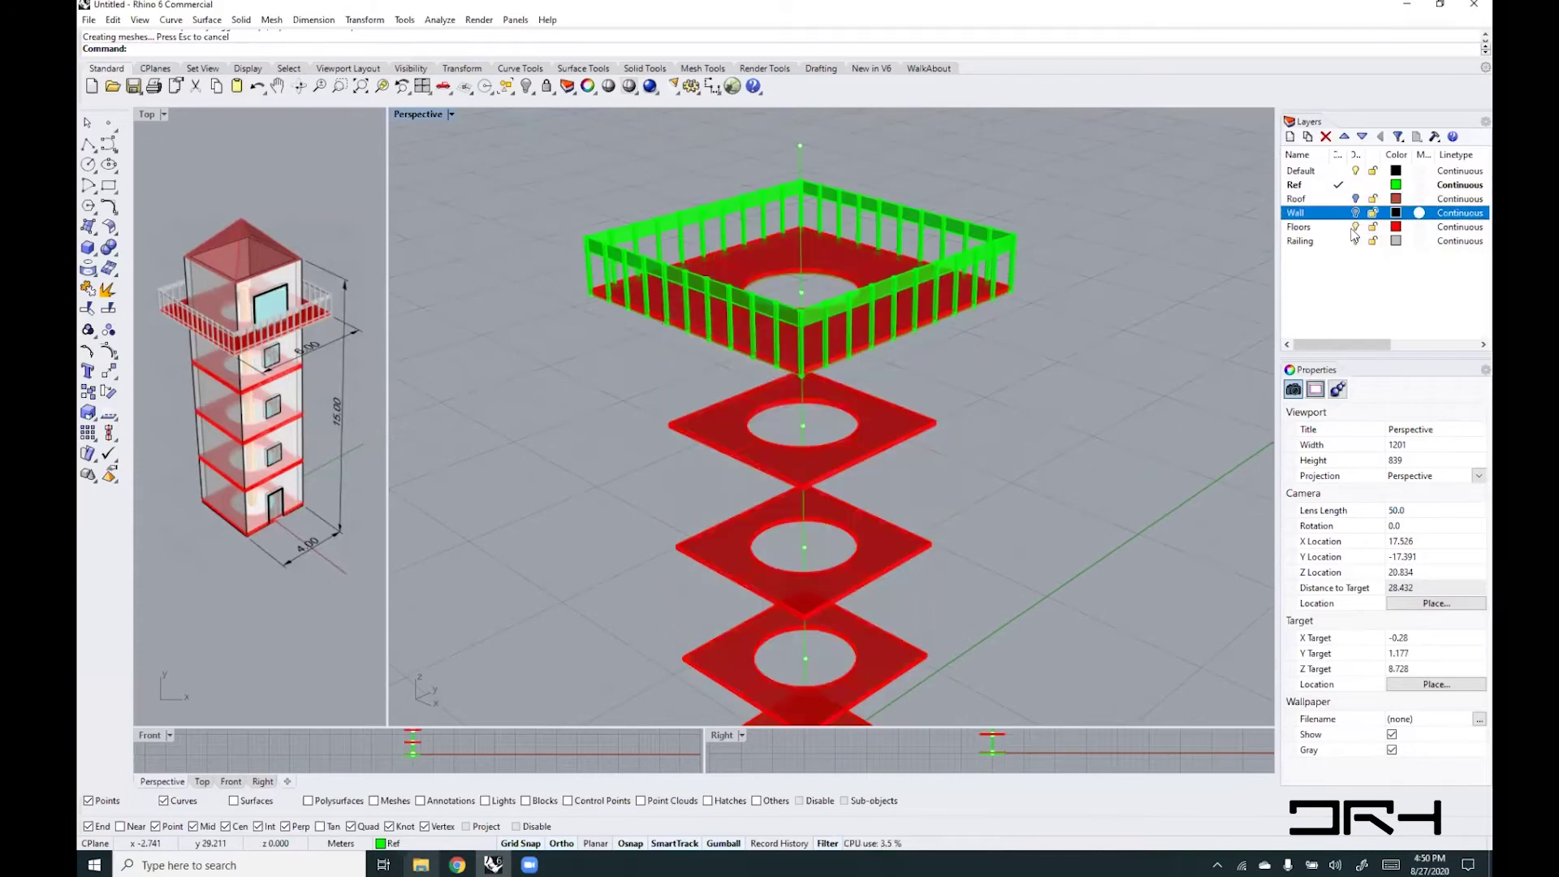
- Hide the Floors layer and inspect the isolated railing, selecting and releasing the balcony outline at its base
{"action": "left_click", "coordinate": [1354, 227]}
{"action": "right_click_drag", "start_coordinate": [907, 399], "coordinate": [930, 437]}
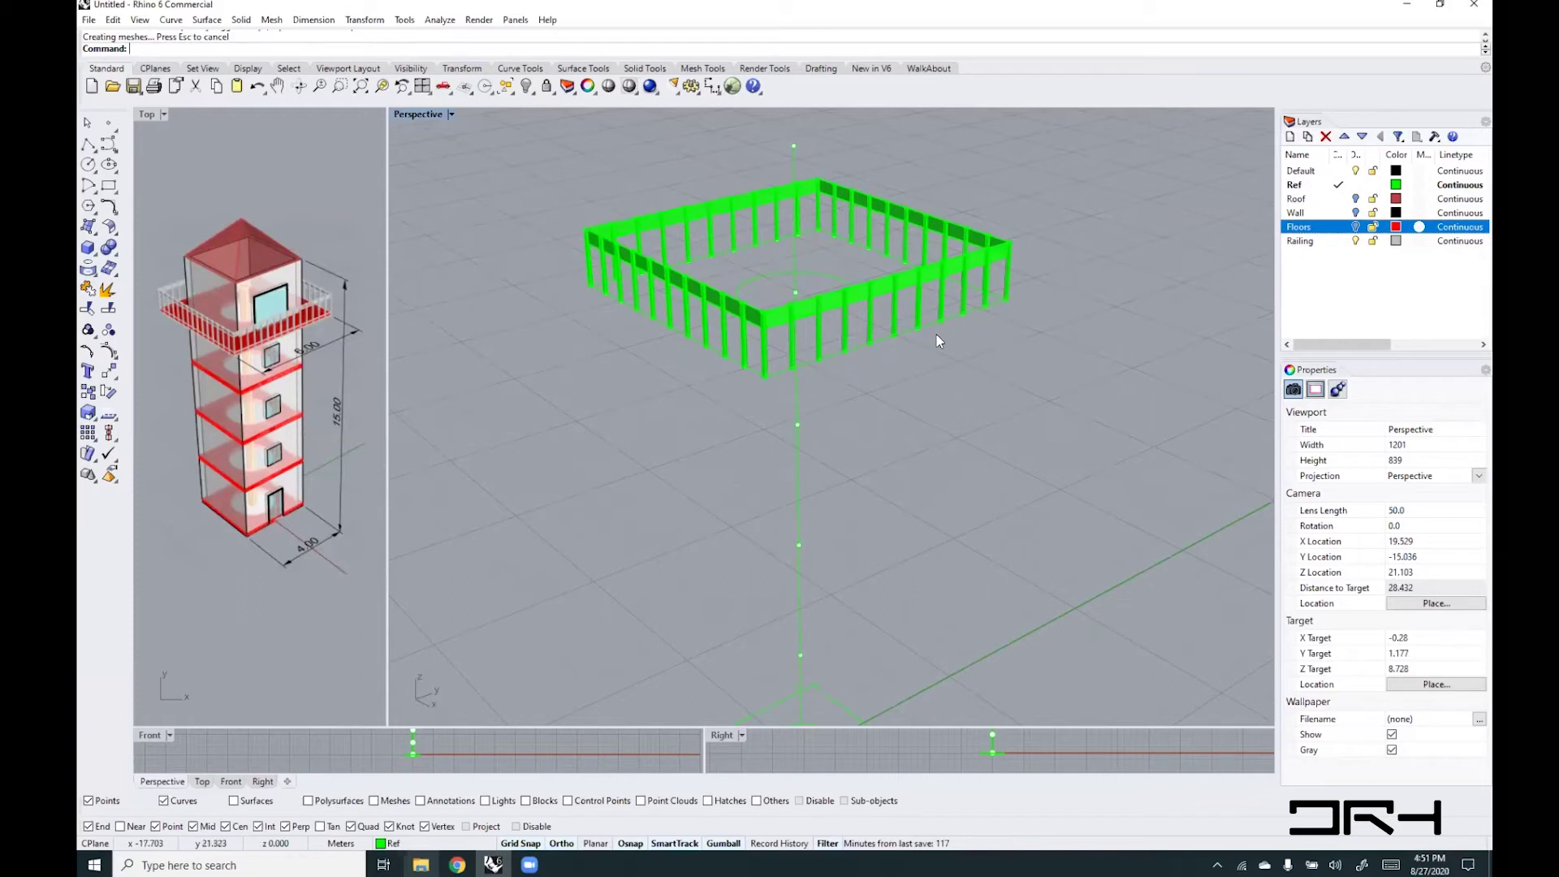
{"action": "left_click", "coordinate": [882, 345]}
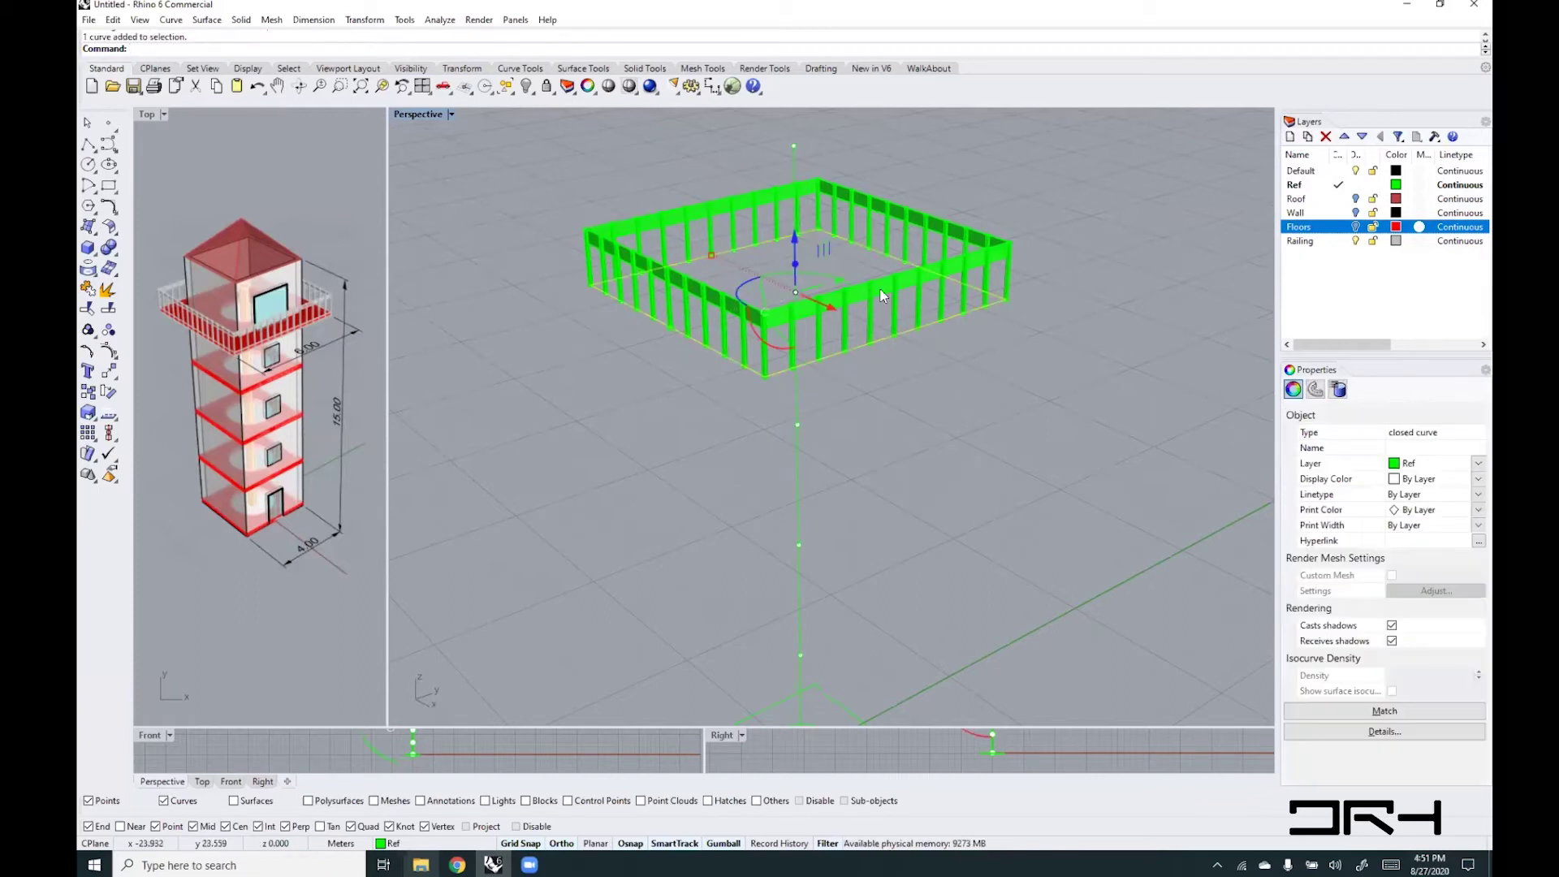
{"action": "scroll", "coordinate": [877, 275], "scroll_direction": "up", "scroll_amount": 5}
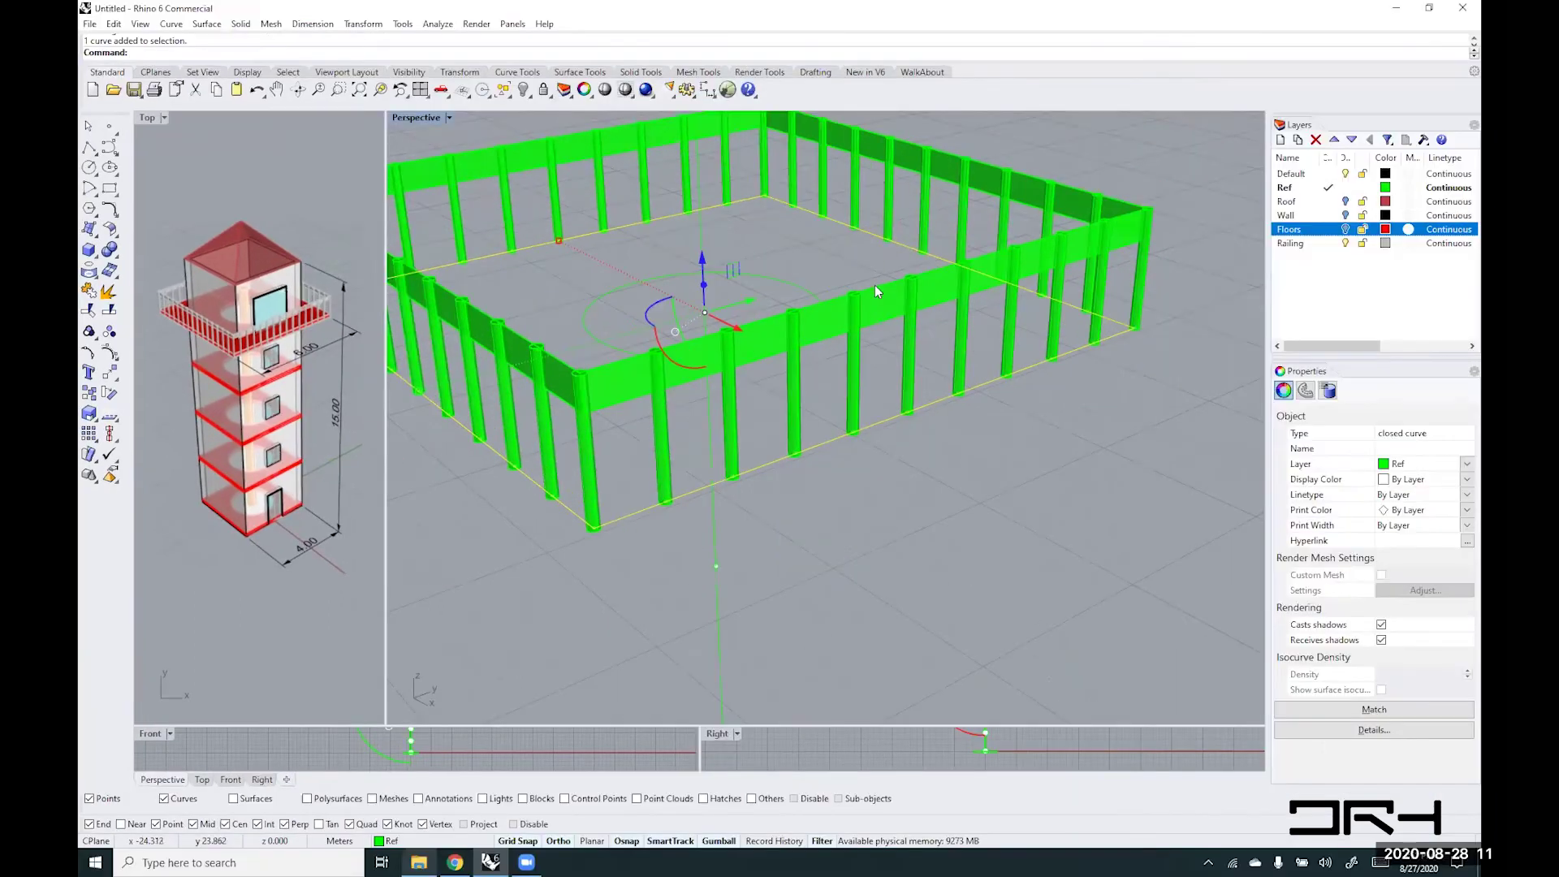
{"action": "scroll", "coordinate": [792, 388], "scroll_direction": "down", "scroll_amount": 5}
{"action": "key", "text": "Escape"}
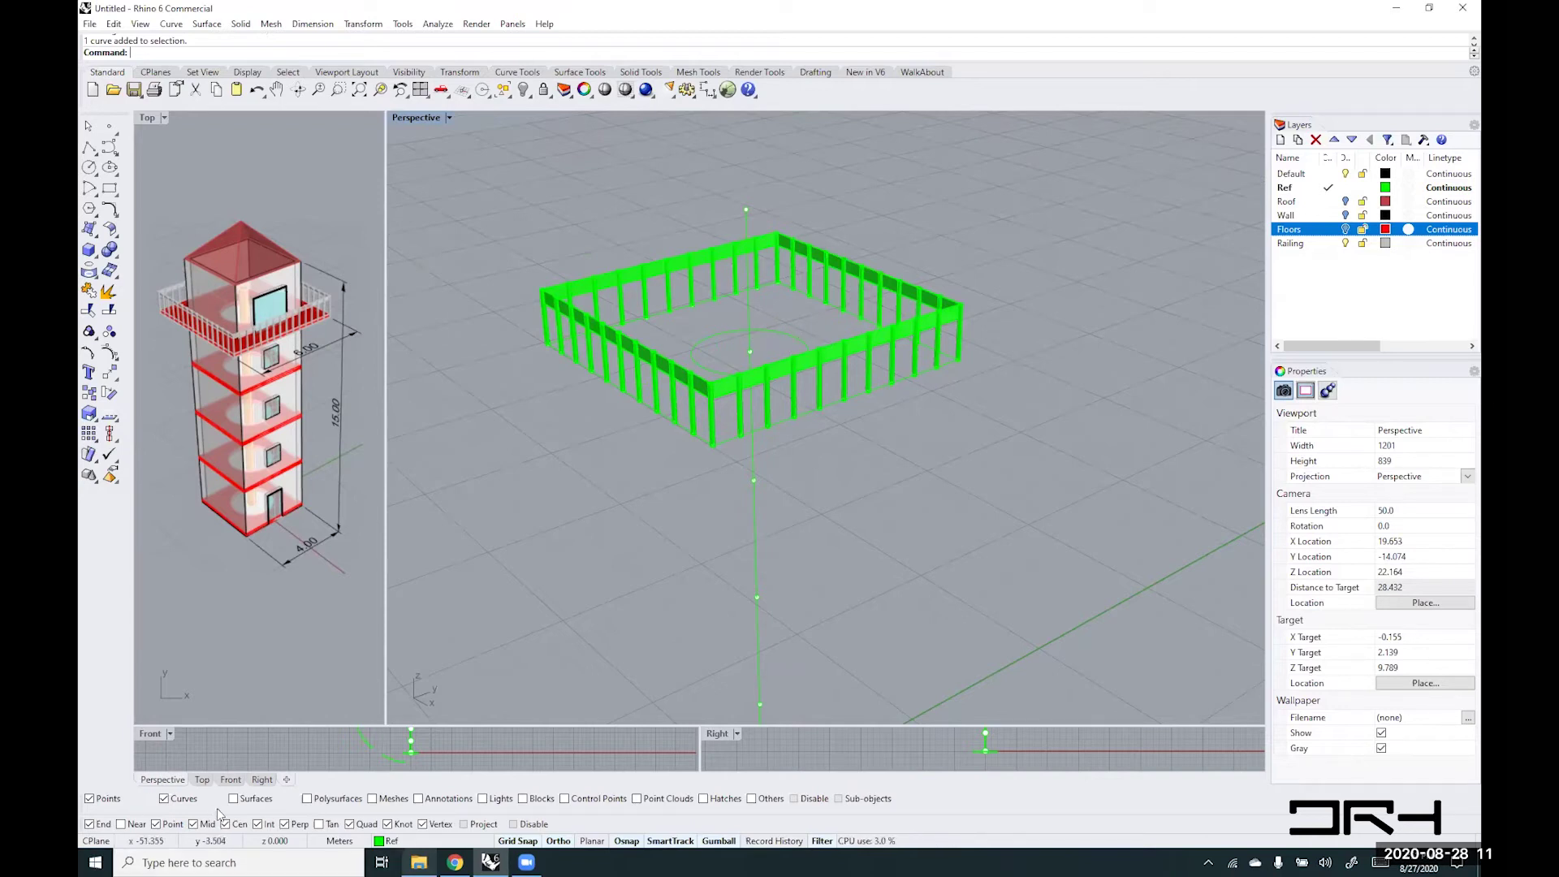
- Limit the selection filter to surfaces and polysurfaces, then select all the railing posts and bands and assign them to the Railing layer
{"action": "left_click", "coordinate": [104, 803]}
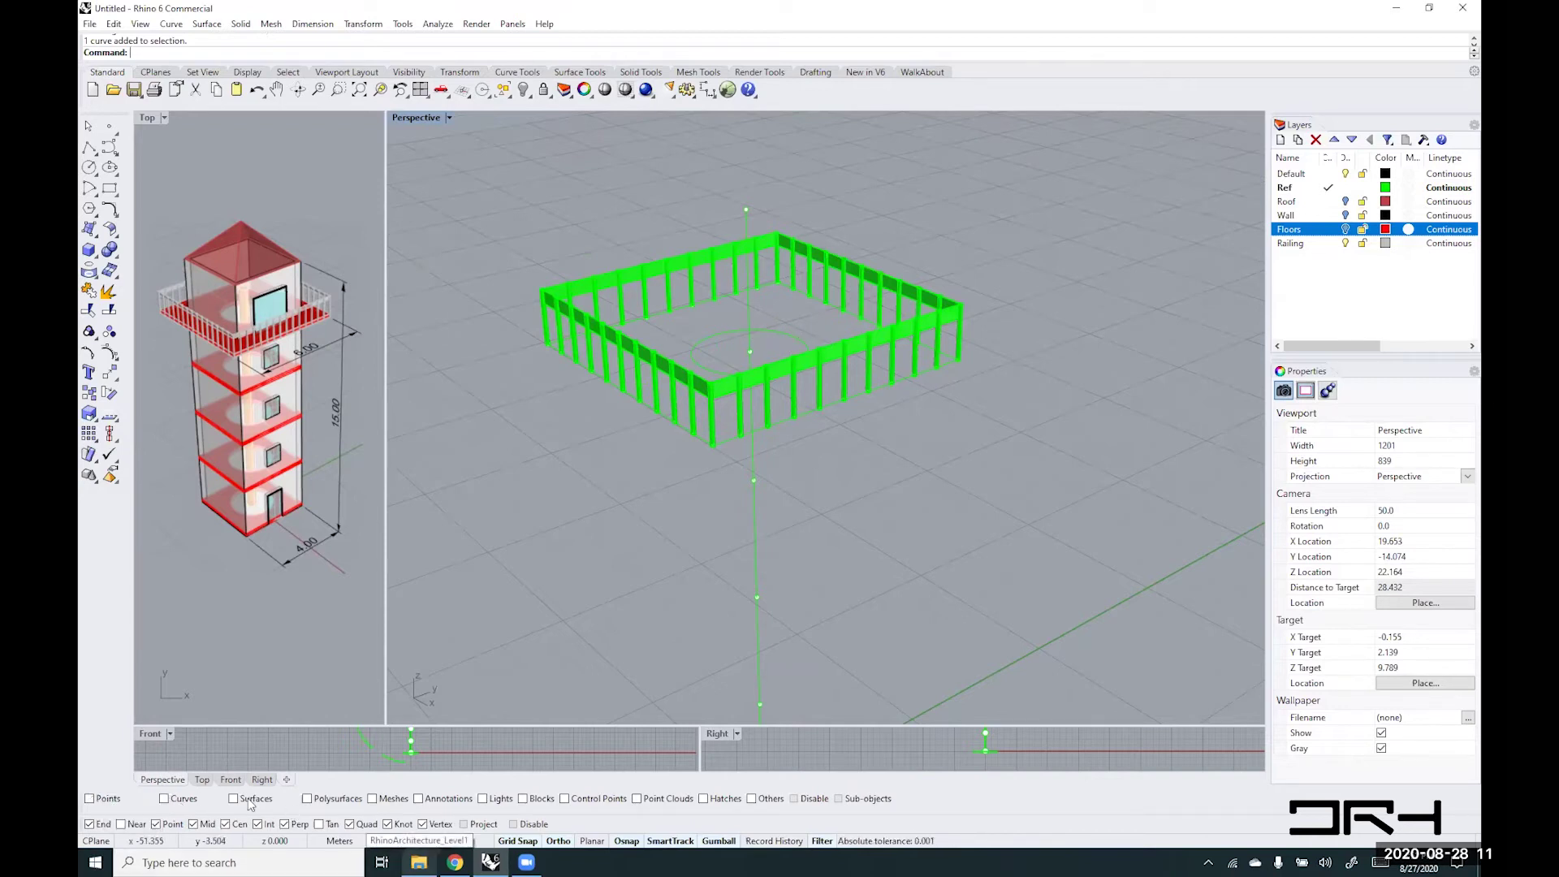
{"action": "left_click", "coordinate": [324, 802]}
{"action": "left_click_drag", "start_coordinate": [471, 164], "coordinate": [1064, 520]}
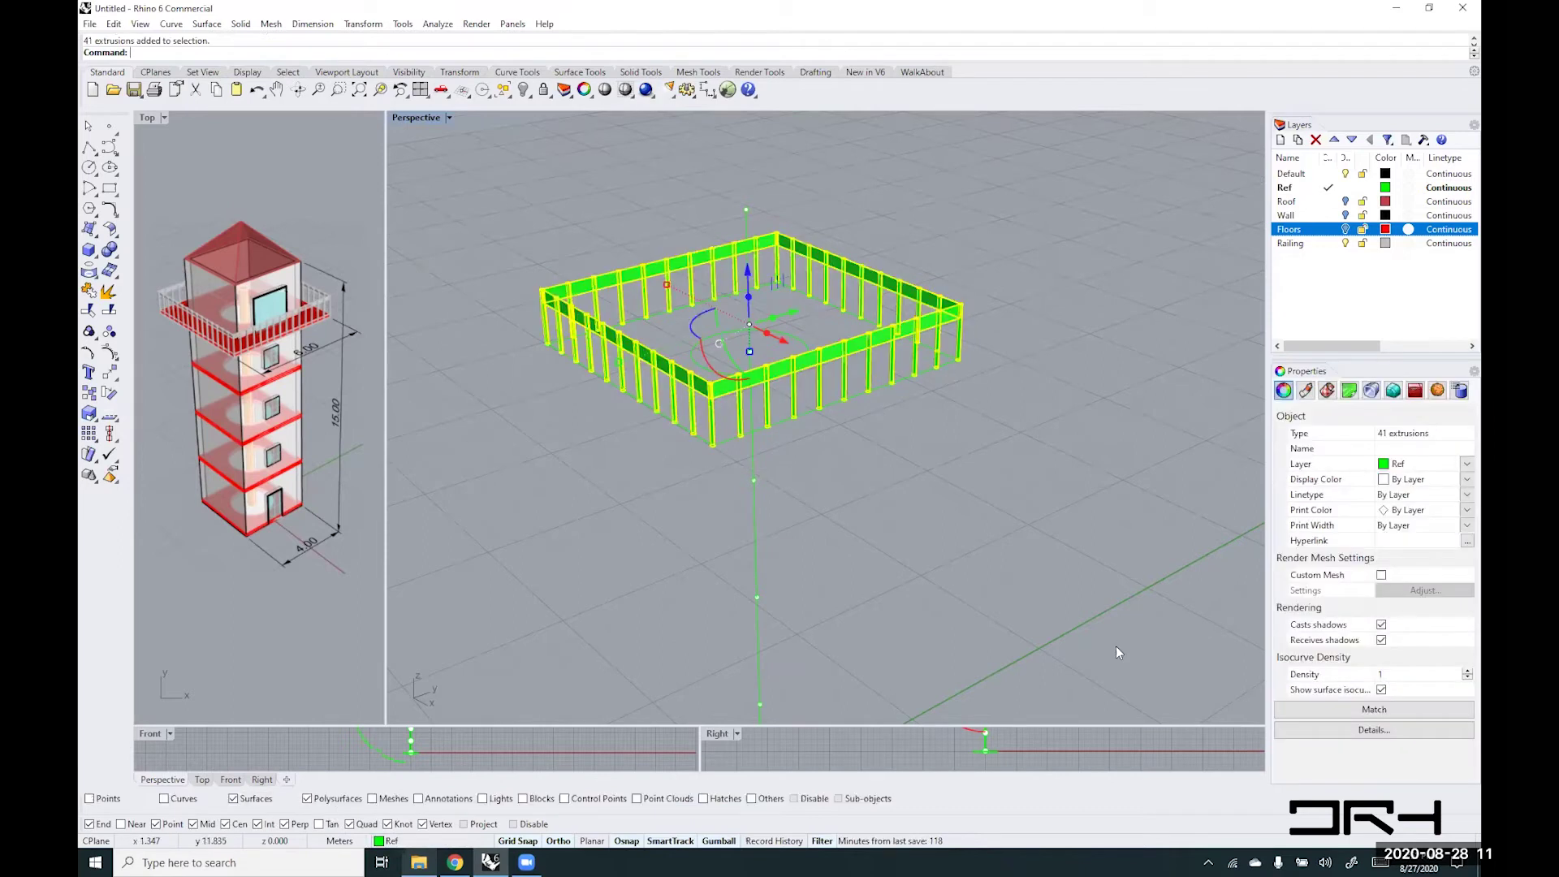
{"action": "left_click", "coordinate": [1468, 467]}
{"action": "left_click", "coordinate": [1442, 556]}
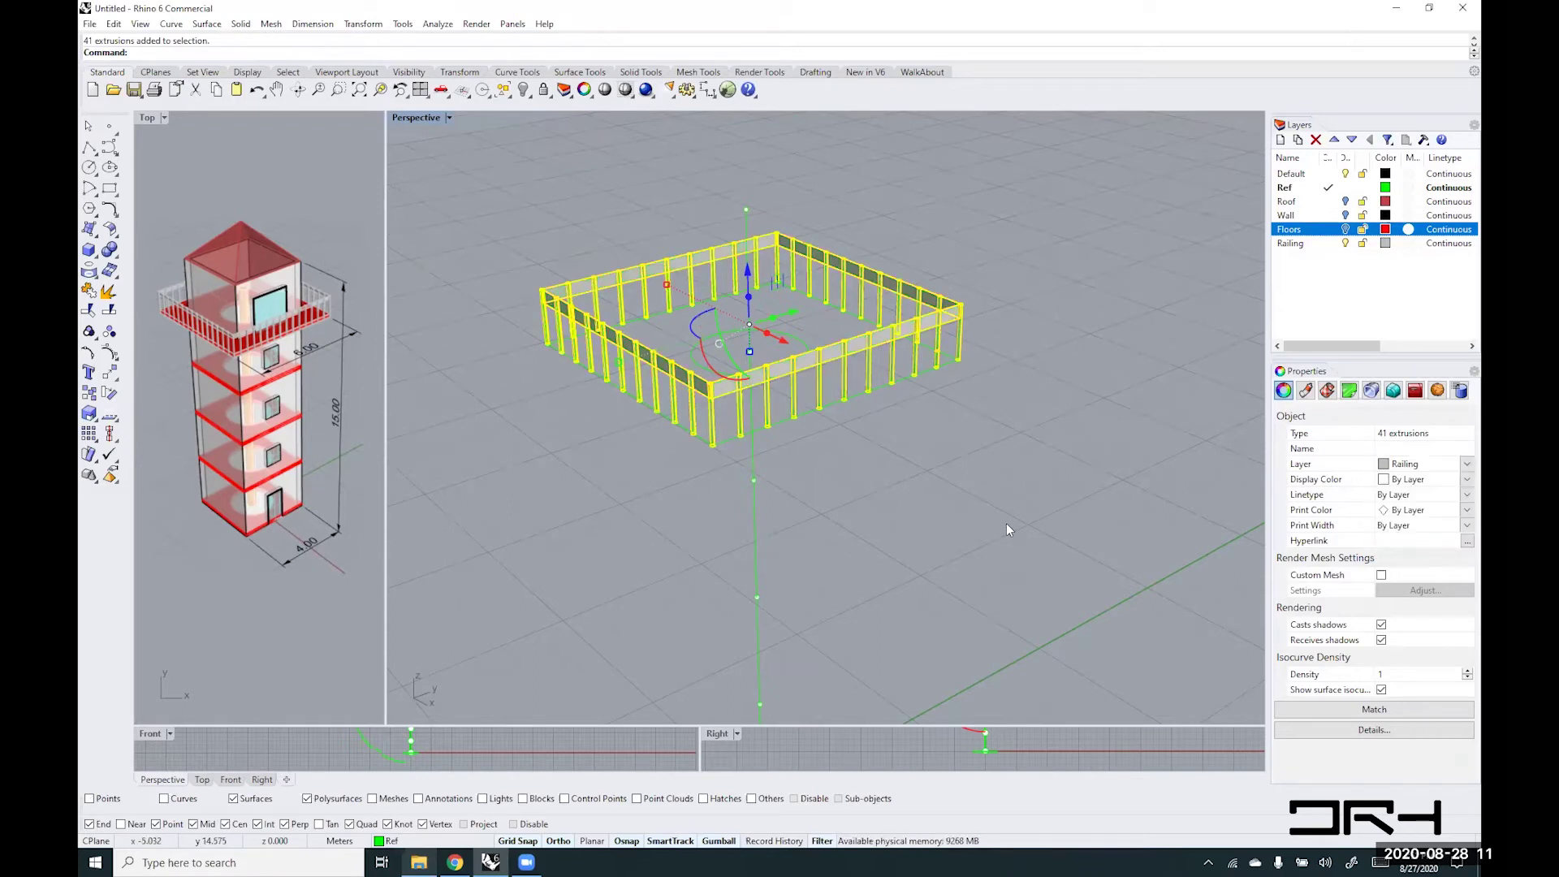
{"action": "left_click", "coordinate": [962, 646]}
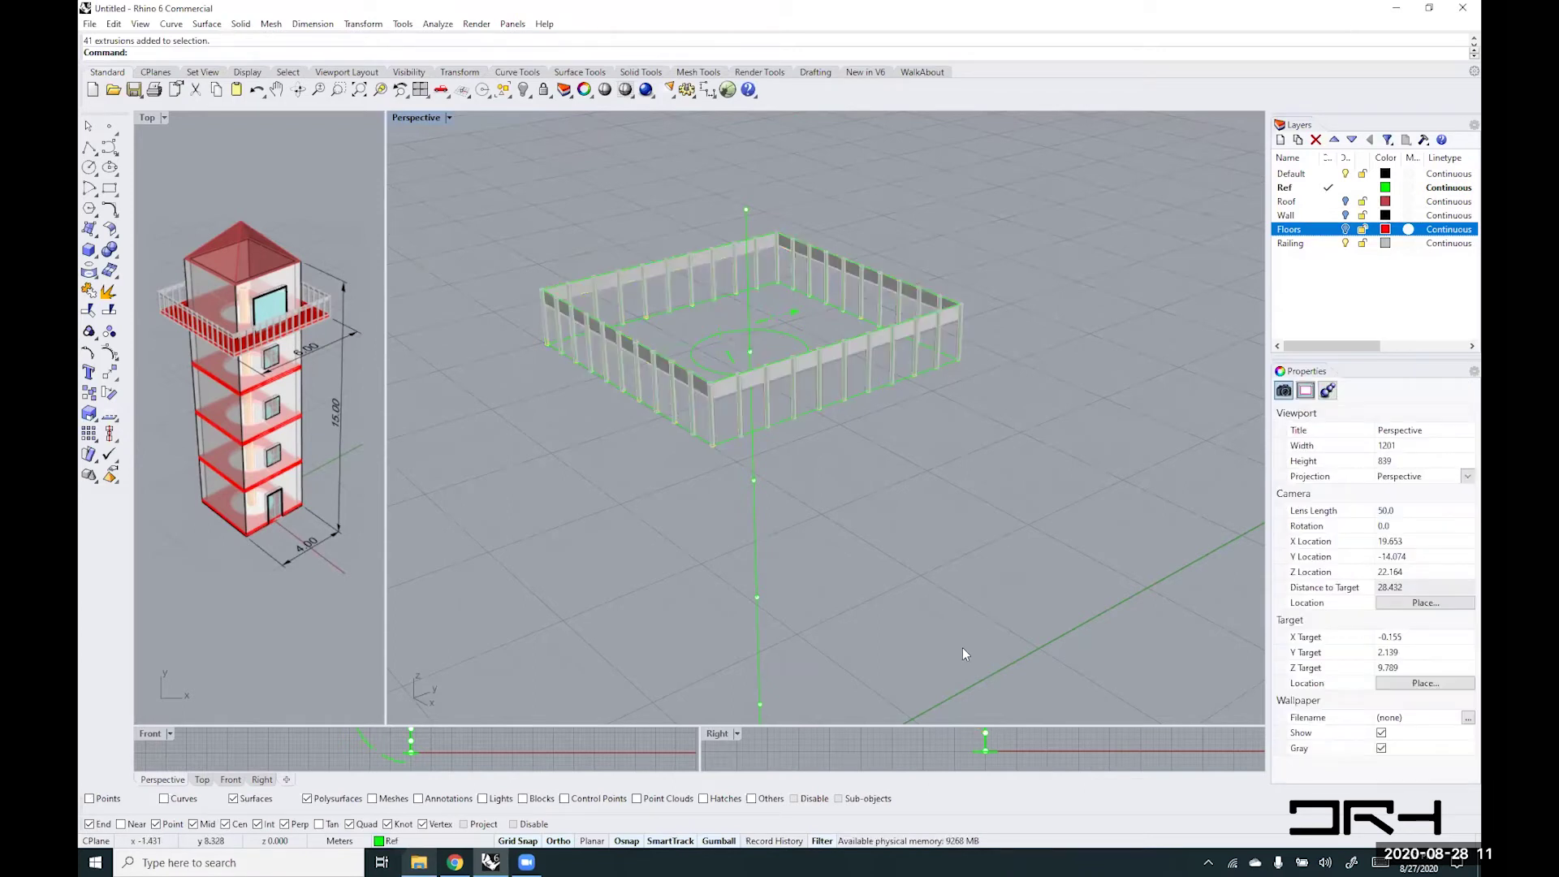
- Turn the Roof, Wall and Floors layers back on and view the whole tower
{"action": "left_click", "coordinate": [1346, 201]}
{"action": "left_click", "coordinate": [1346, 215]}
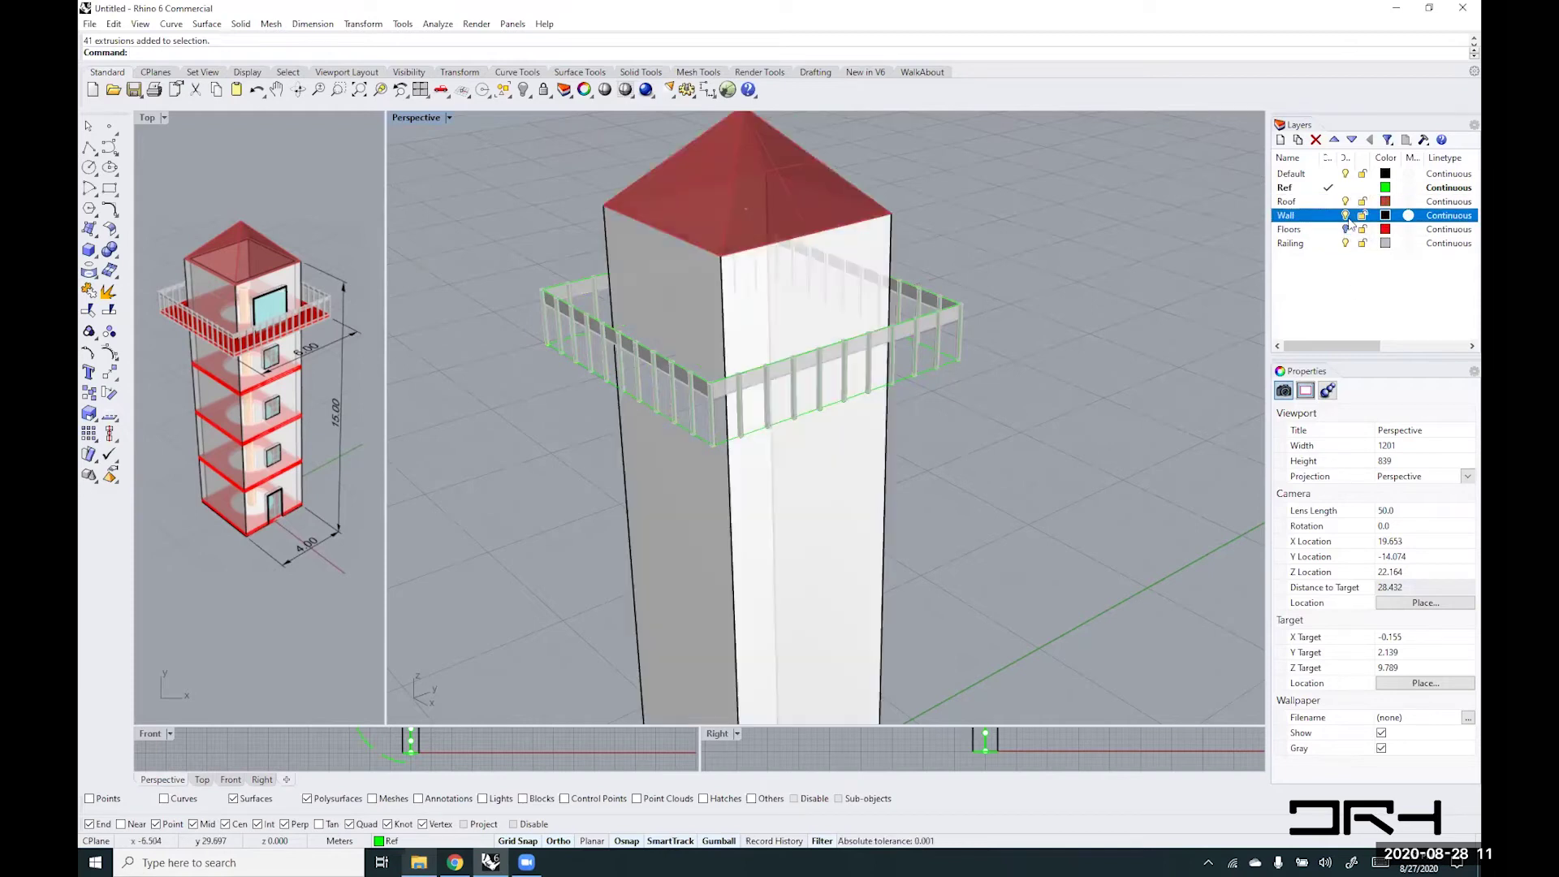
{"action": "left_click", "coordinate": [1345, 229]}
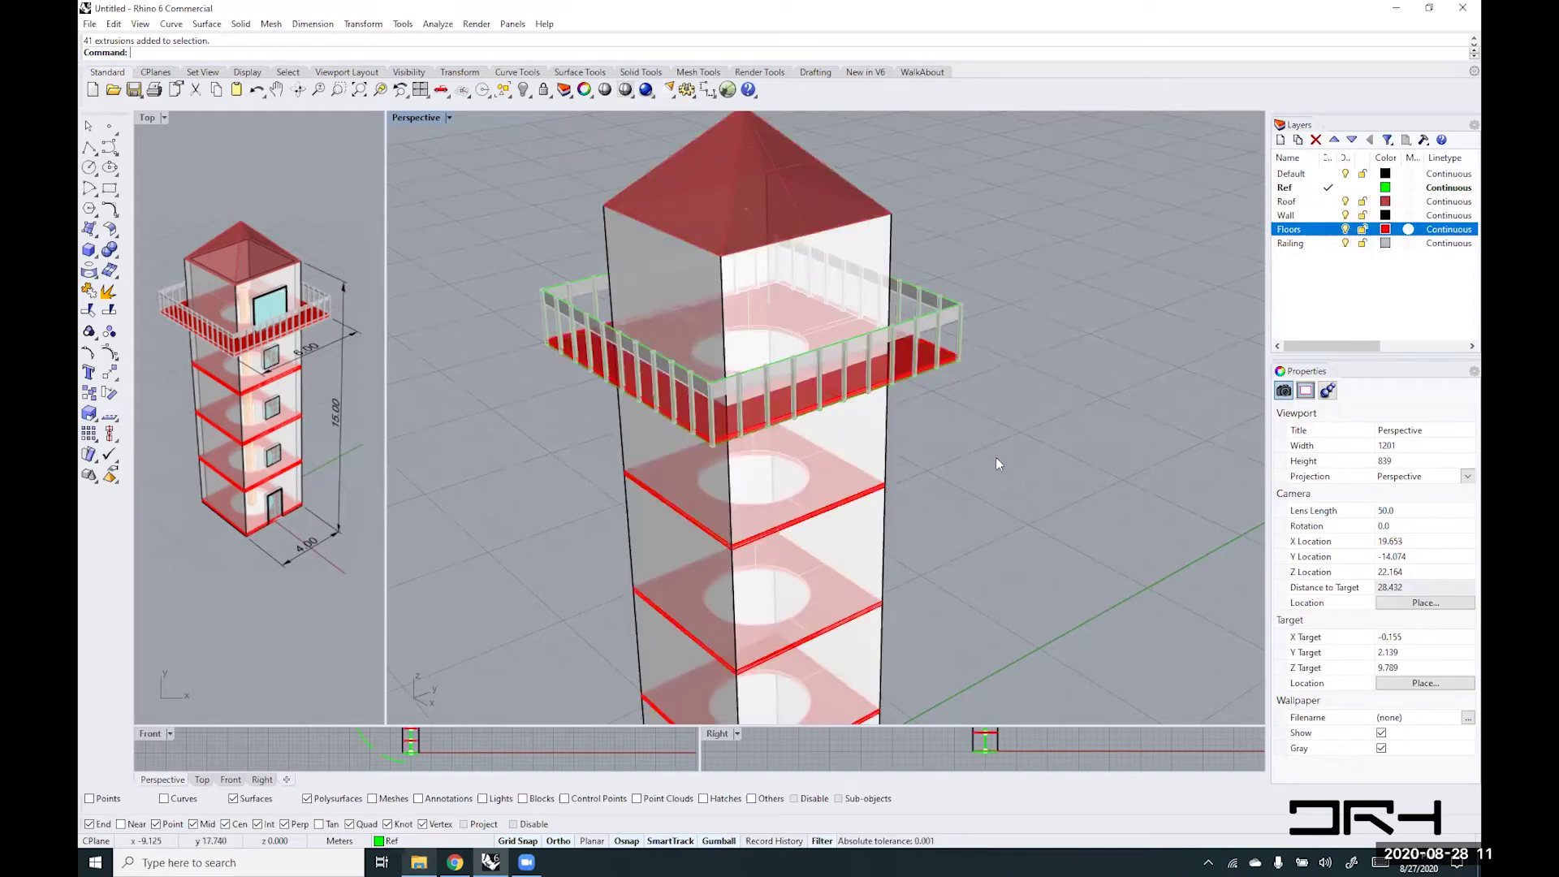
{"action": "scroll", "coordinate": [900, 455], "scroll_direction": "down", "scroll_amount": 3}
{"action": "right_click_drag", "start_coordinate": [795, 446], "coordinate": [908, 451]}
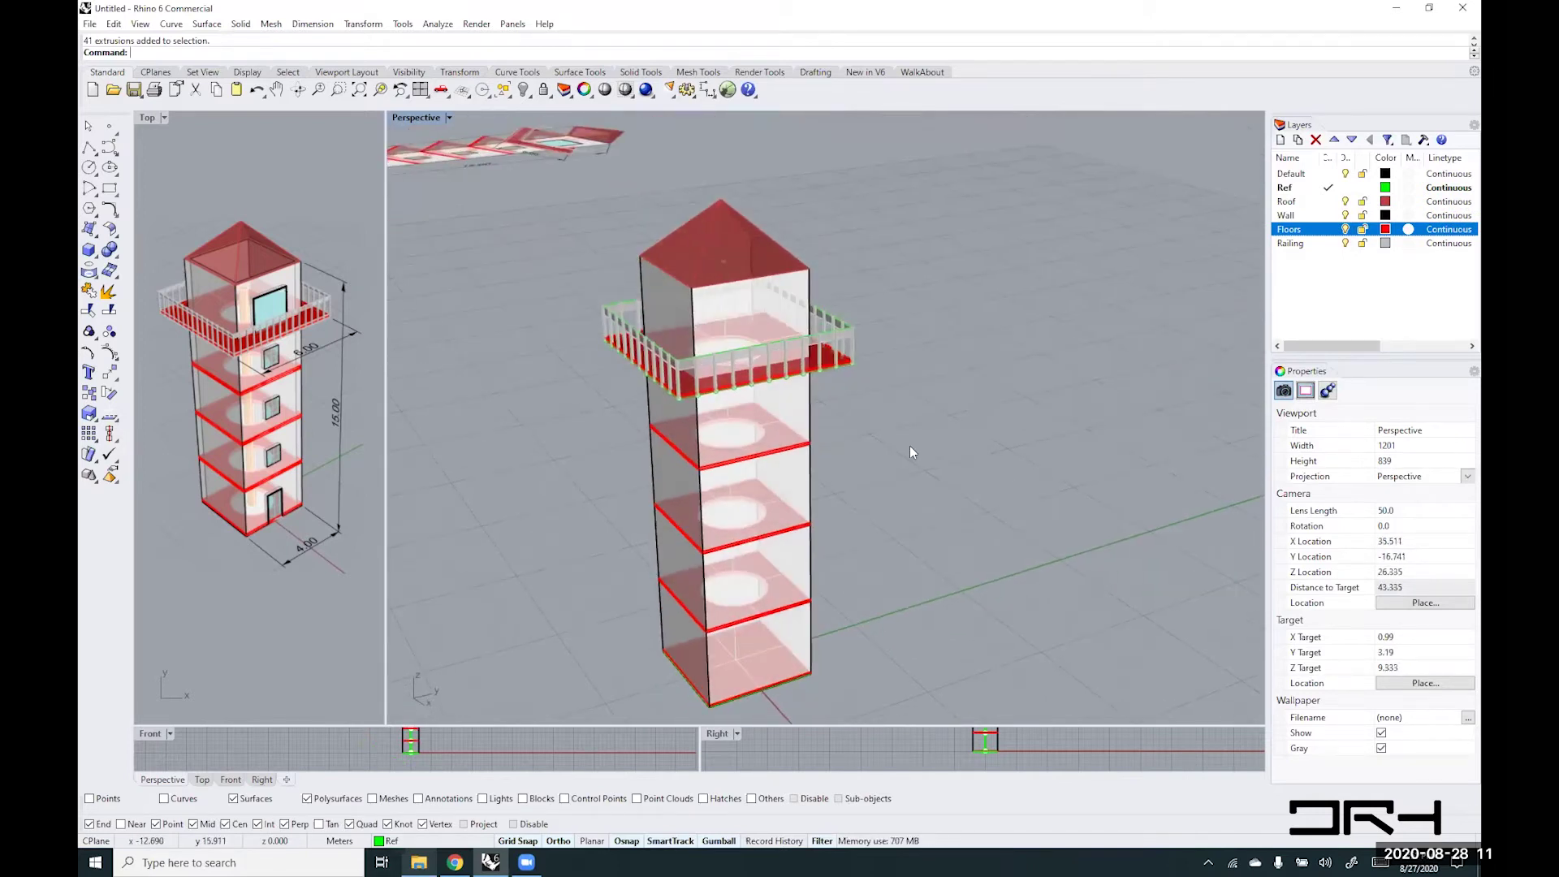
{"action": "mouse_move", "coordinate": [753, 434]}
{"action": "right_mouse_down"}
{"action": "mouse_move", "coordinate": [778, 443]}
{"action": "mouse_move", "coordinate": [767, 460]}
{"action": "mouse_move", "coordinate": [812, 449]}
{"action": "mouse_move", "coordinate": [822, 465]}
{"action": "mouse_move", "coordinate": [764, 434]}
{"action": "right_mouse_up"}
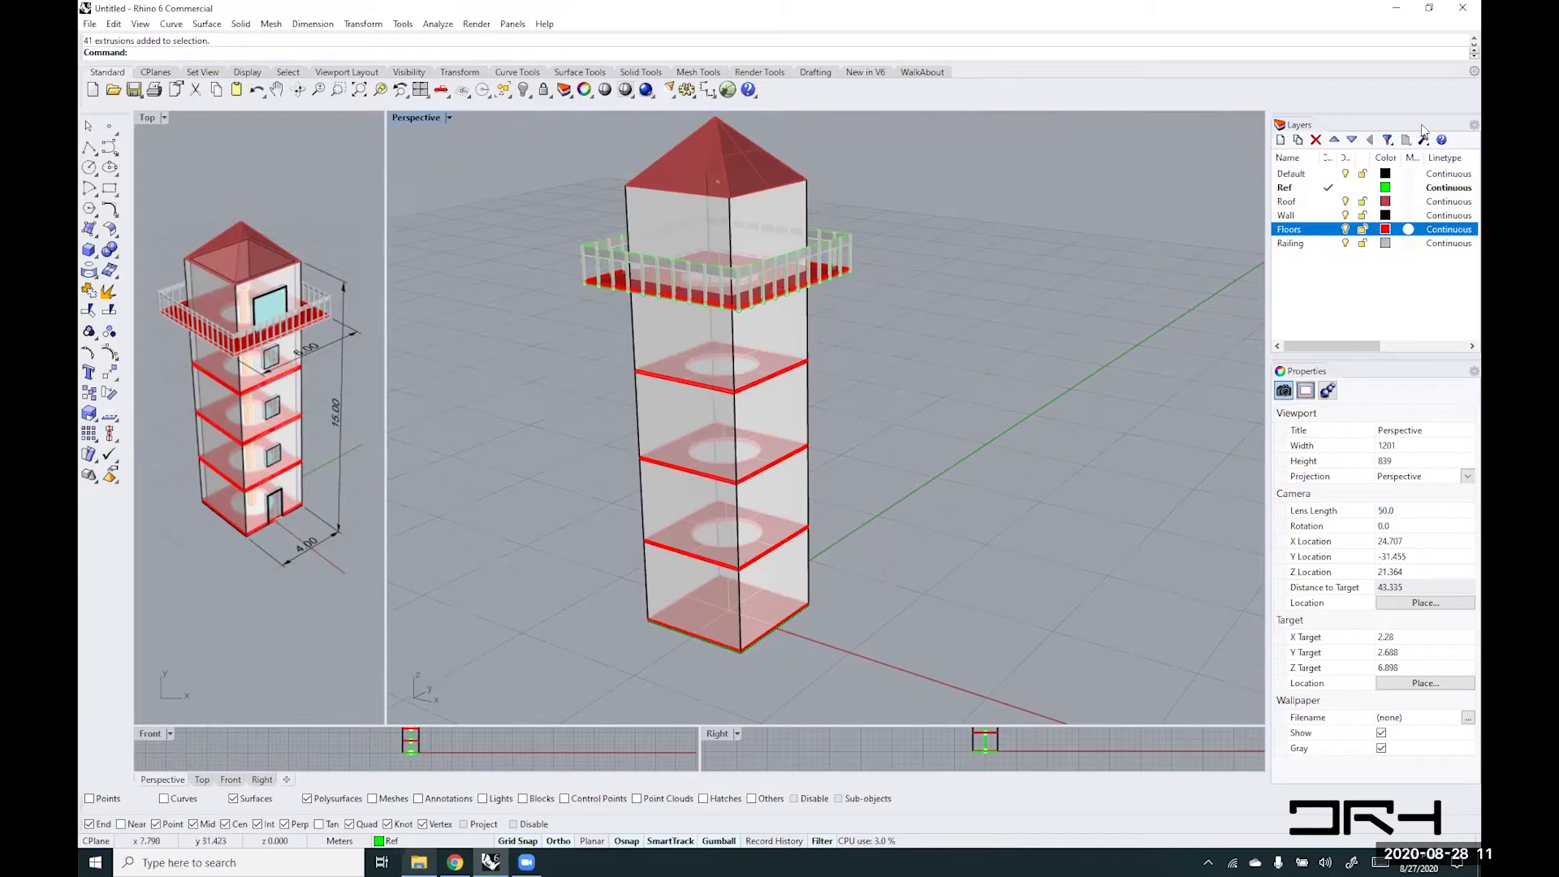
- View the tower with Railing as the current layer and Ref hidden, then show Ref and make it current again
{"action": "left_click", "coordinate": [1328, 243]}
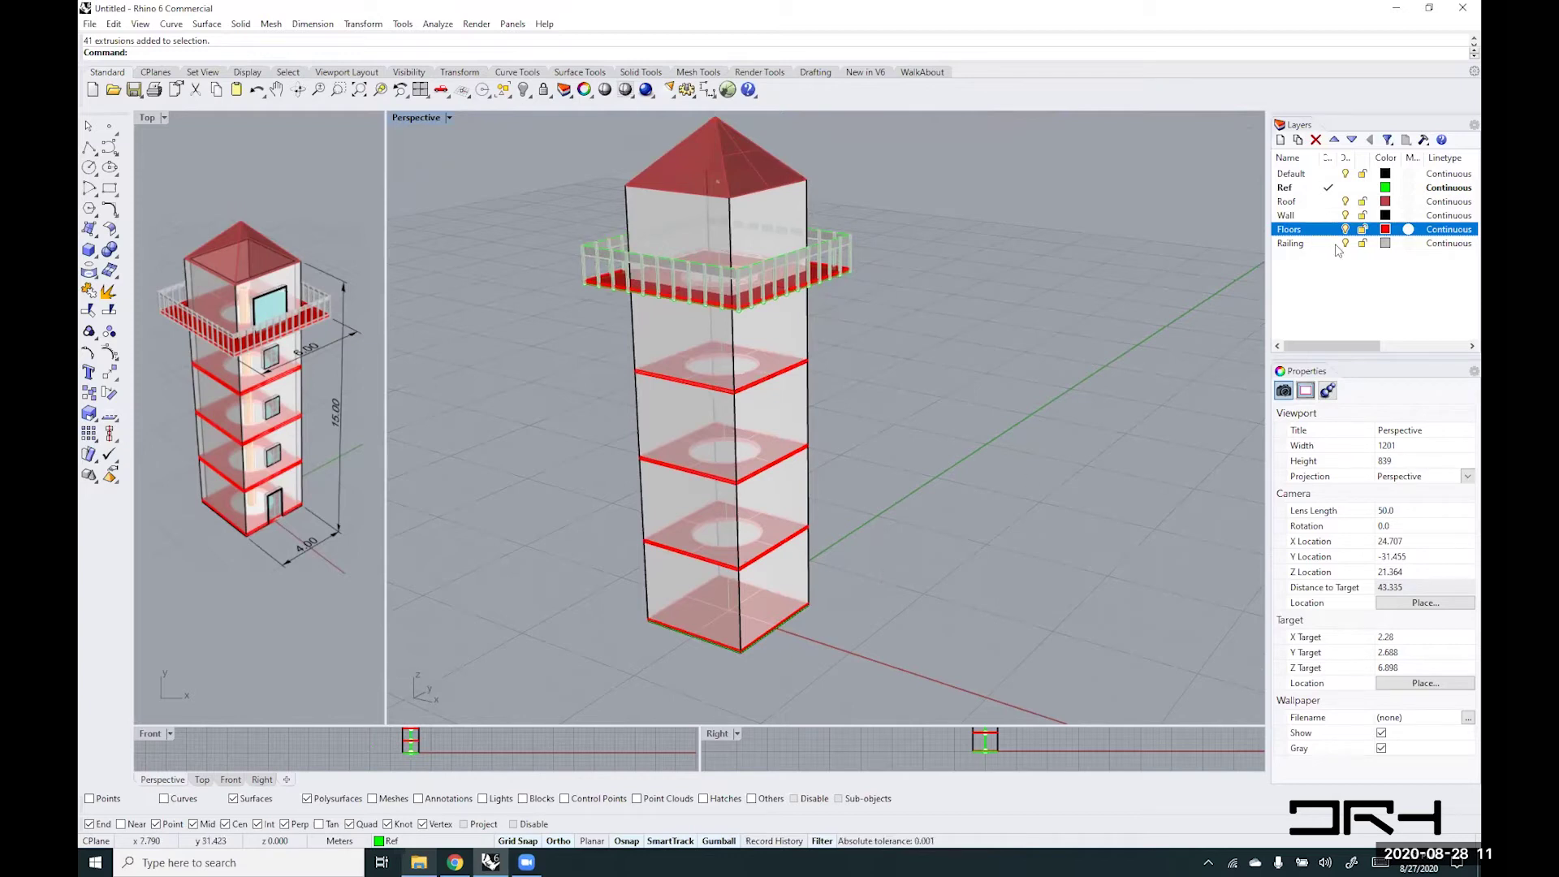
{"action": "left_click", "coordinate": [1346, 188]}
{"action": "right_click_drag", "start_coordinate": [954, 335], "coordinate": [951, 338]}
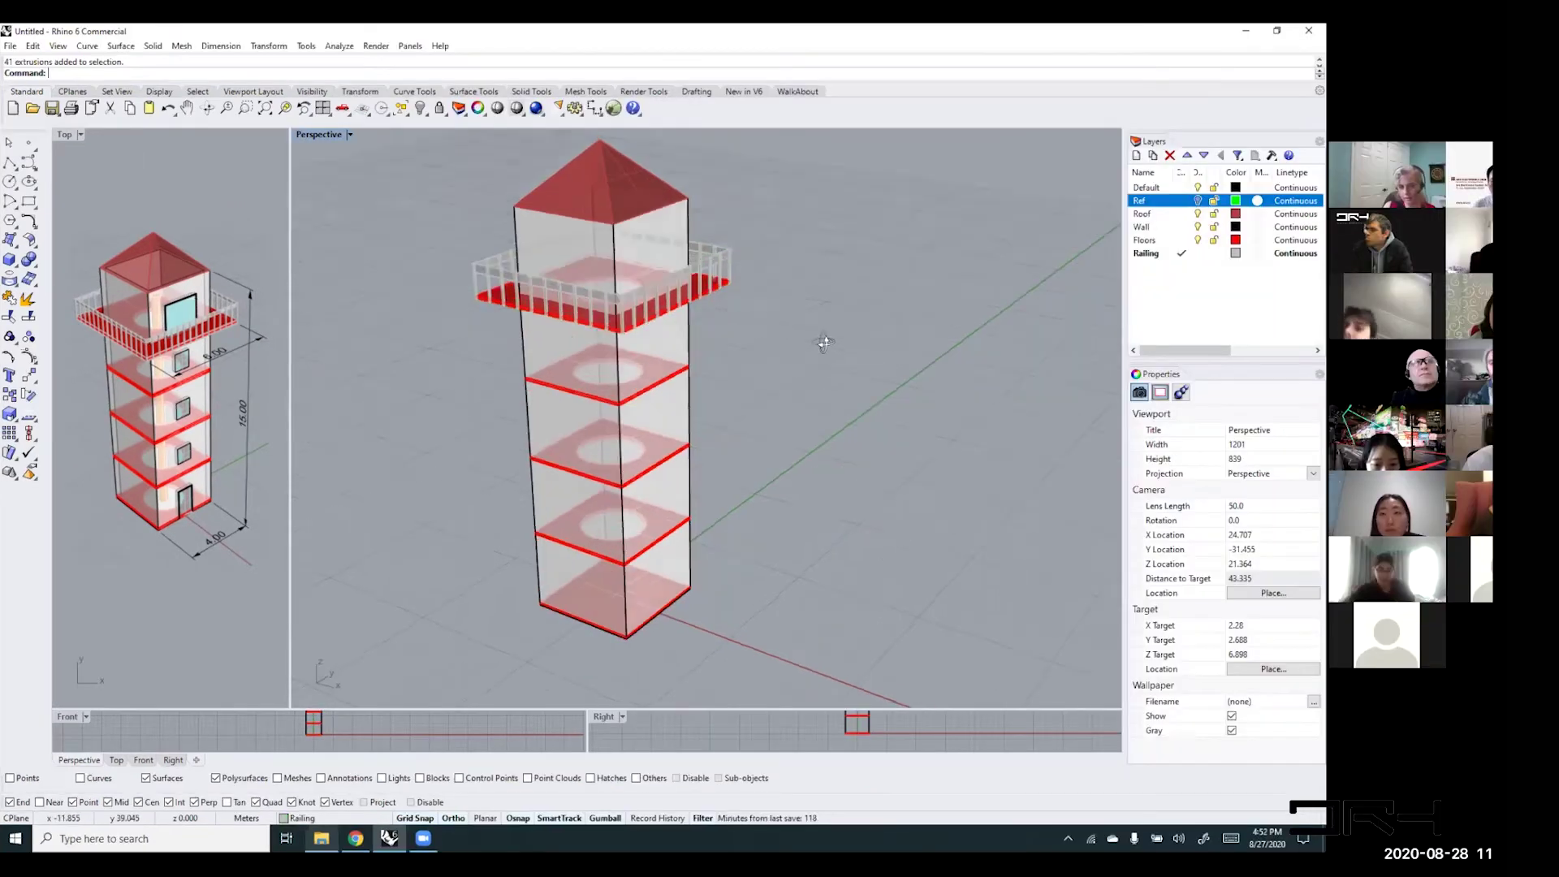
{"action": "right_click_drag", "start_coordinate": [824, 342], "coordinate": [796, 350]}
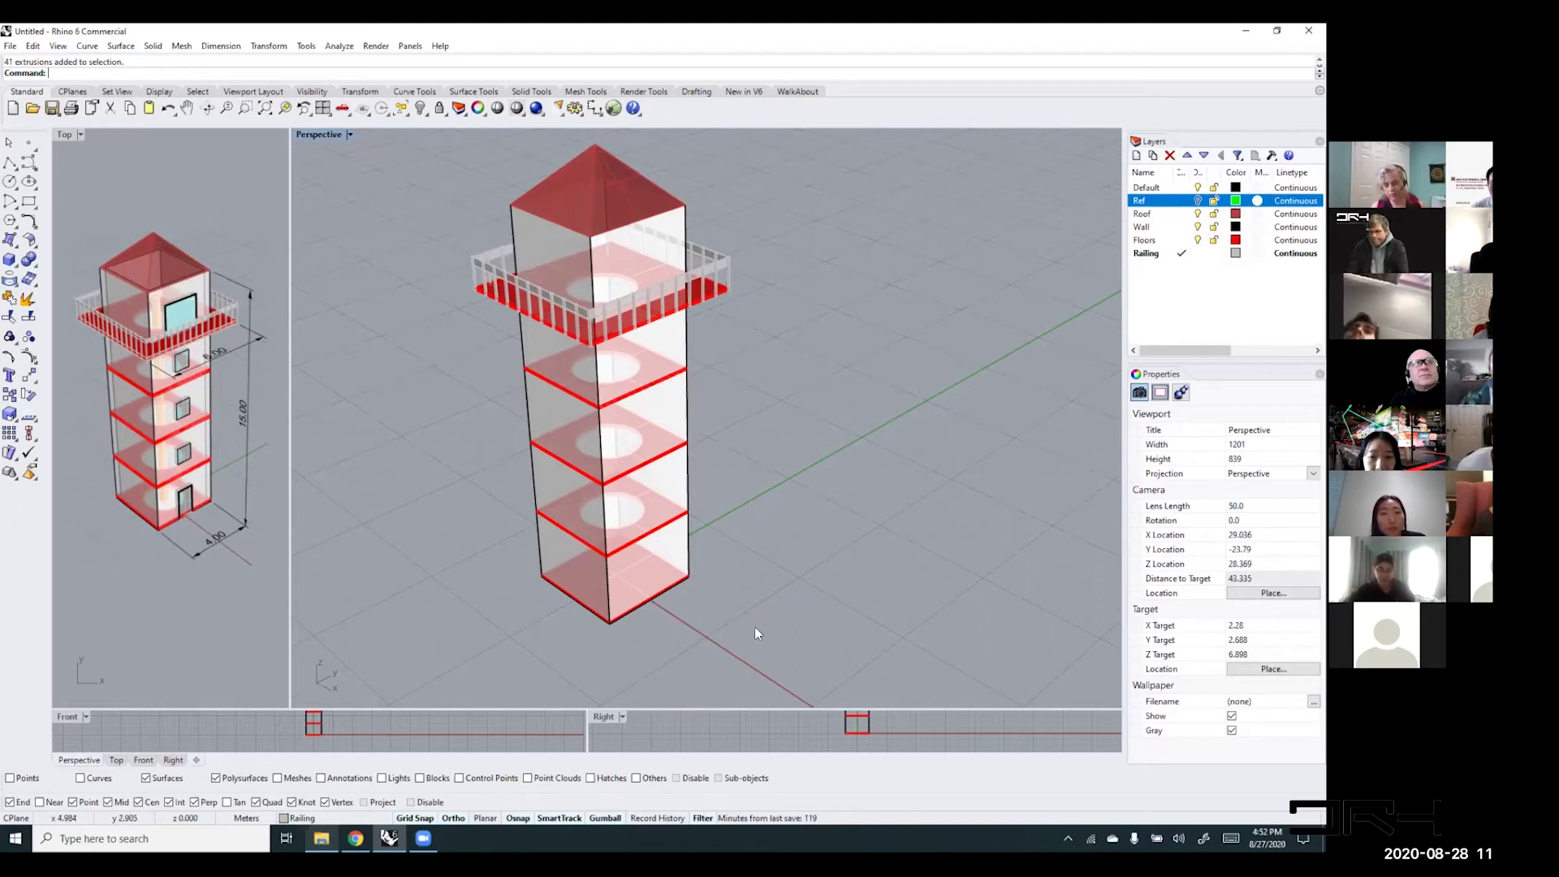
{"action": "right_click_drag", "start_coordinate": [808, 518], "coordinate": [1034, 358]}
{"action": "left_click", "coordinate": [1182, 203]}
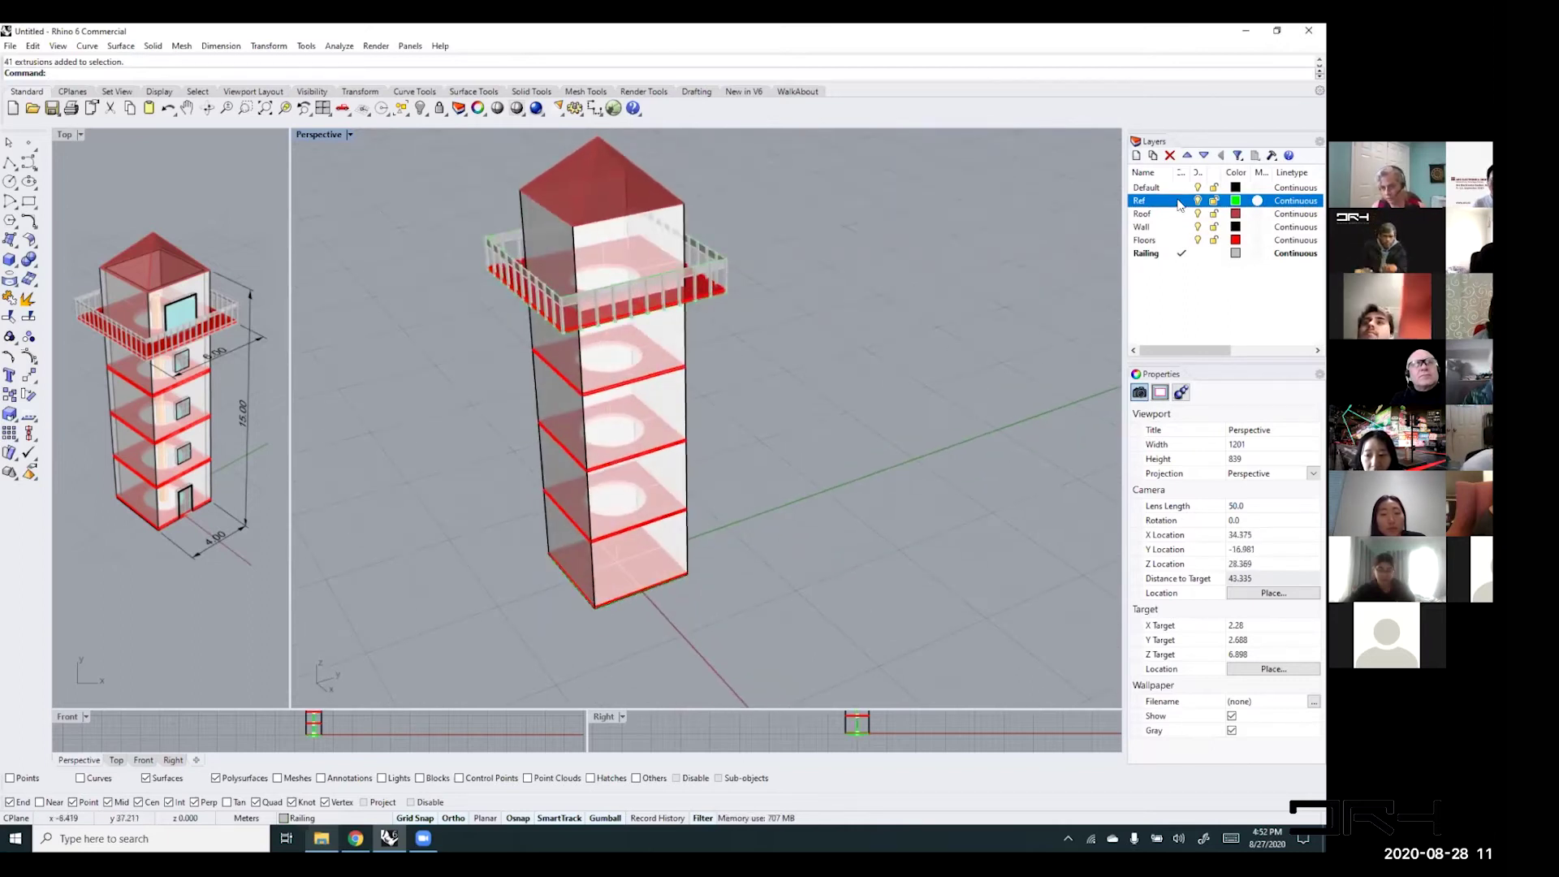
{"action": "left_click", "coordinate": [1182, 201]}
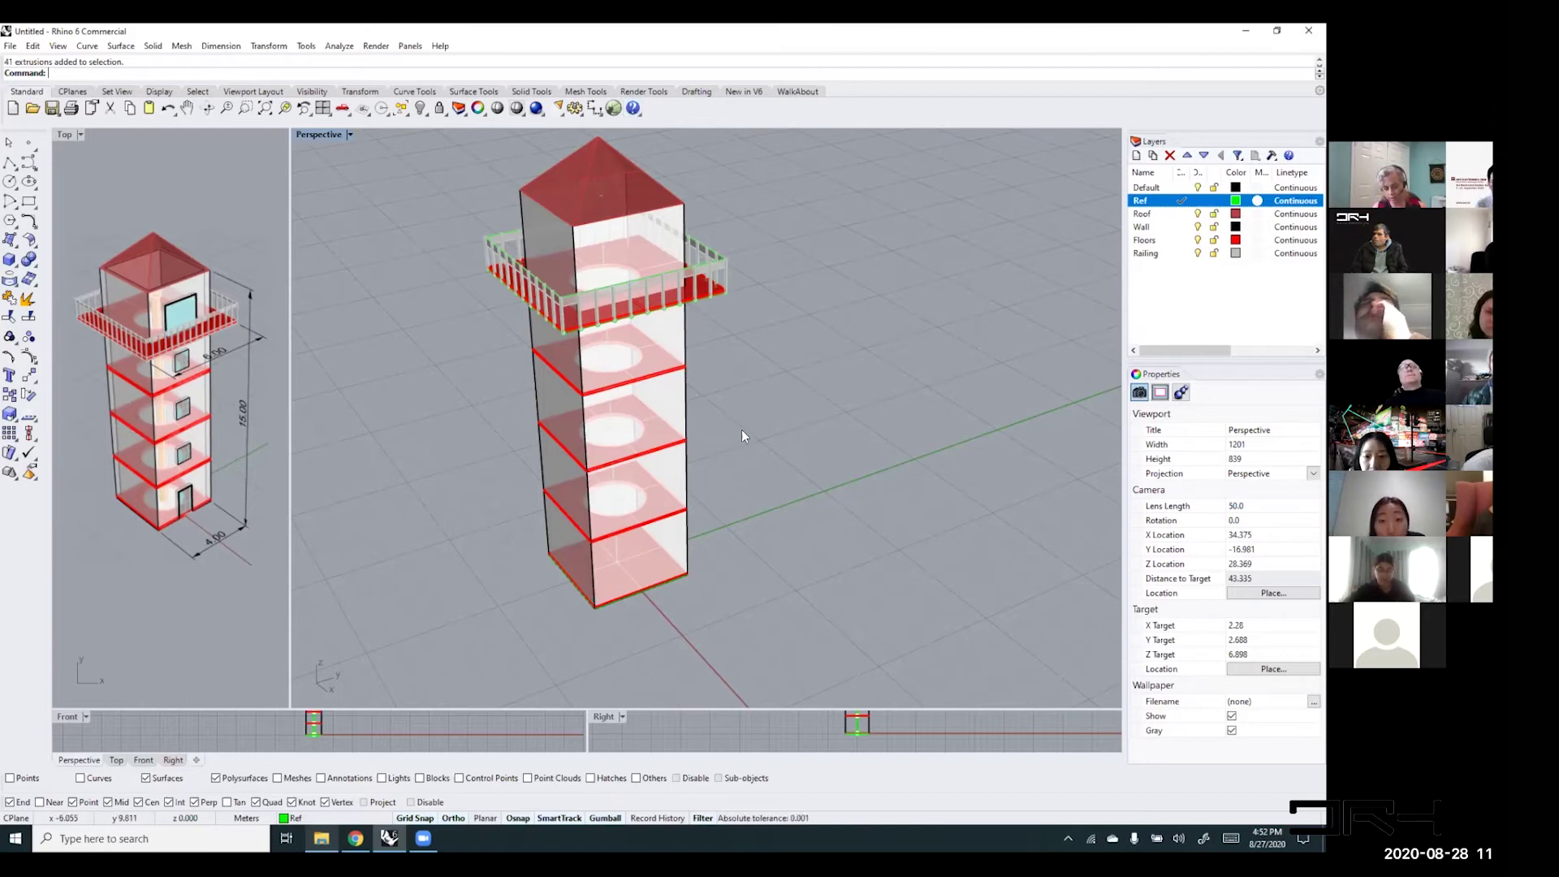
- Set a 3Point CPlane on the tower's front wall, from the base corner along the bottom edge and up to the wall's top corner
{"action": "type", "text": "cplane"}
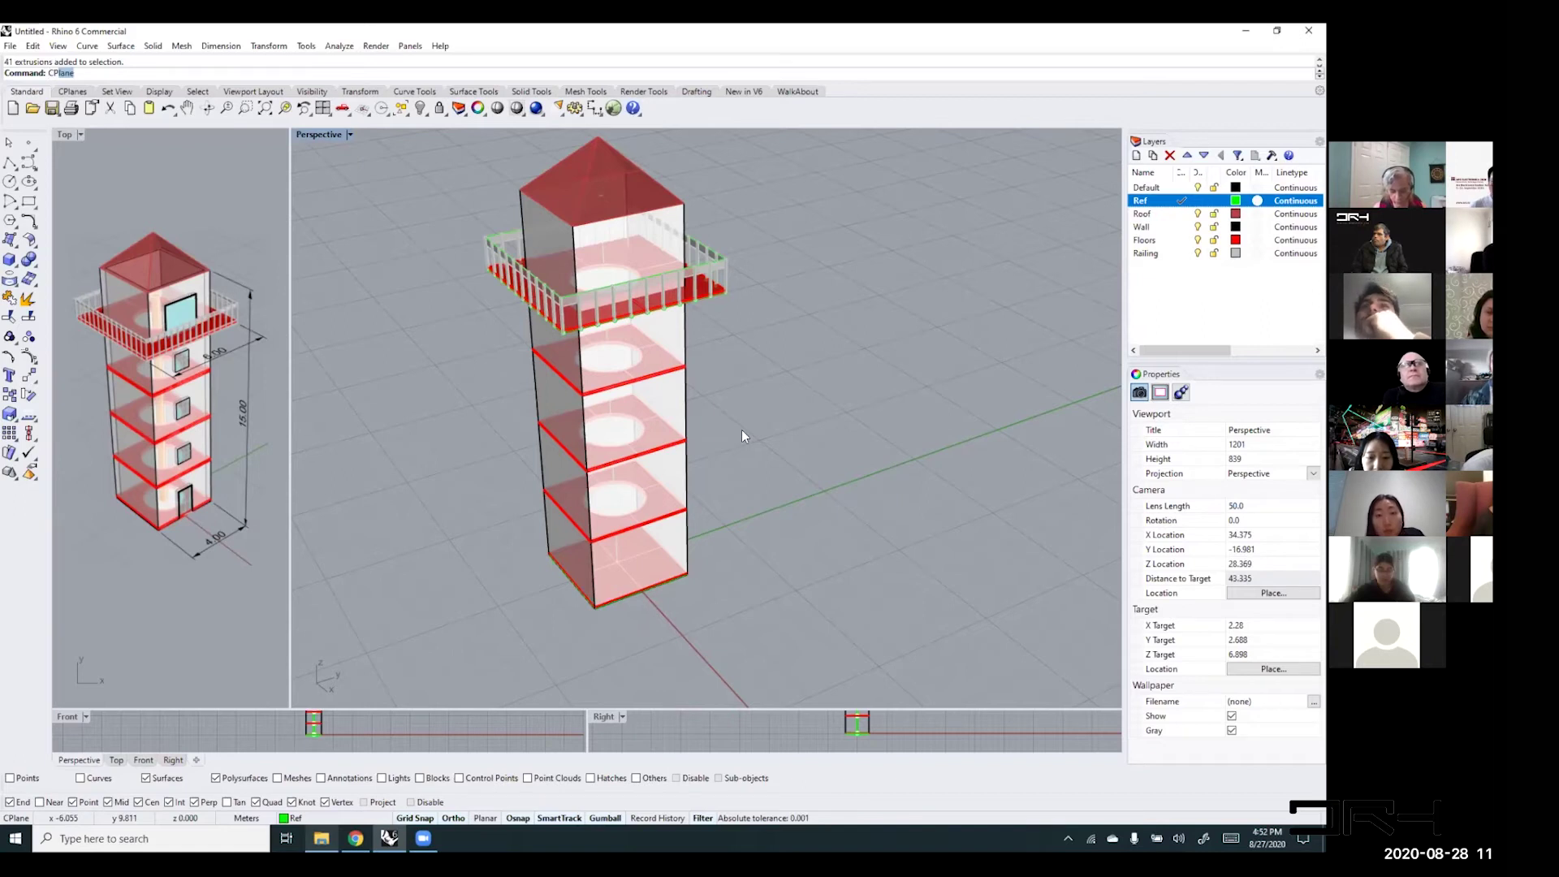
{"action": "key", "text": "Return"}
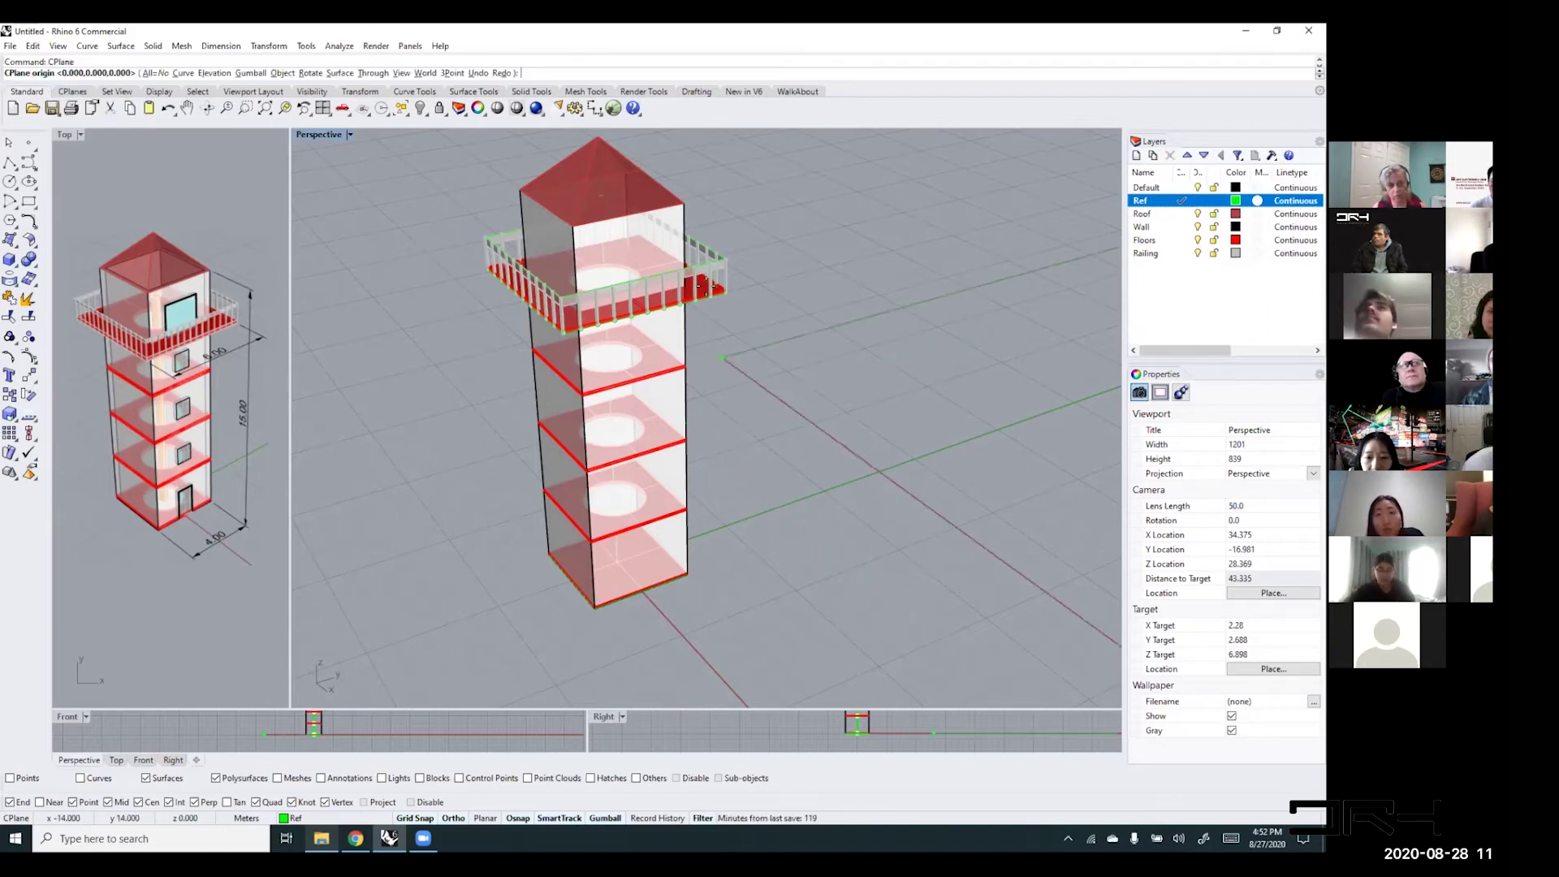
{"action": "left_click", "coordinate": [452, 74]}
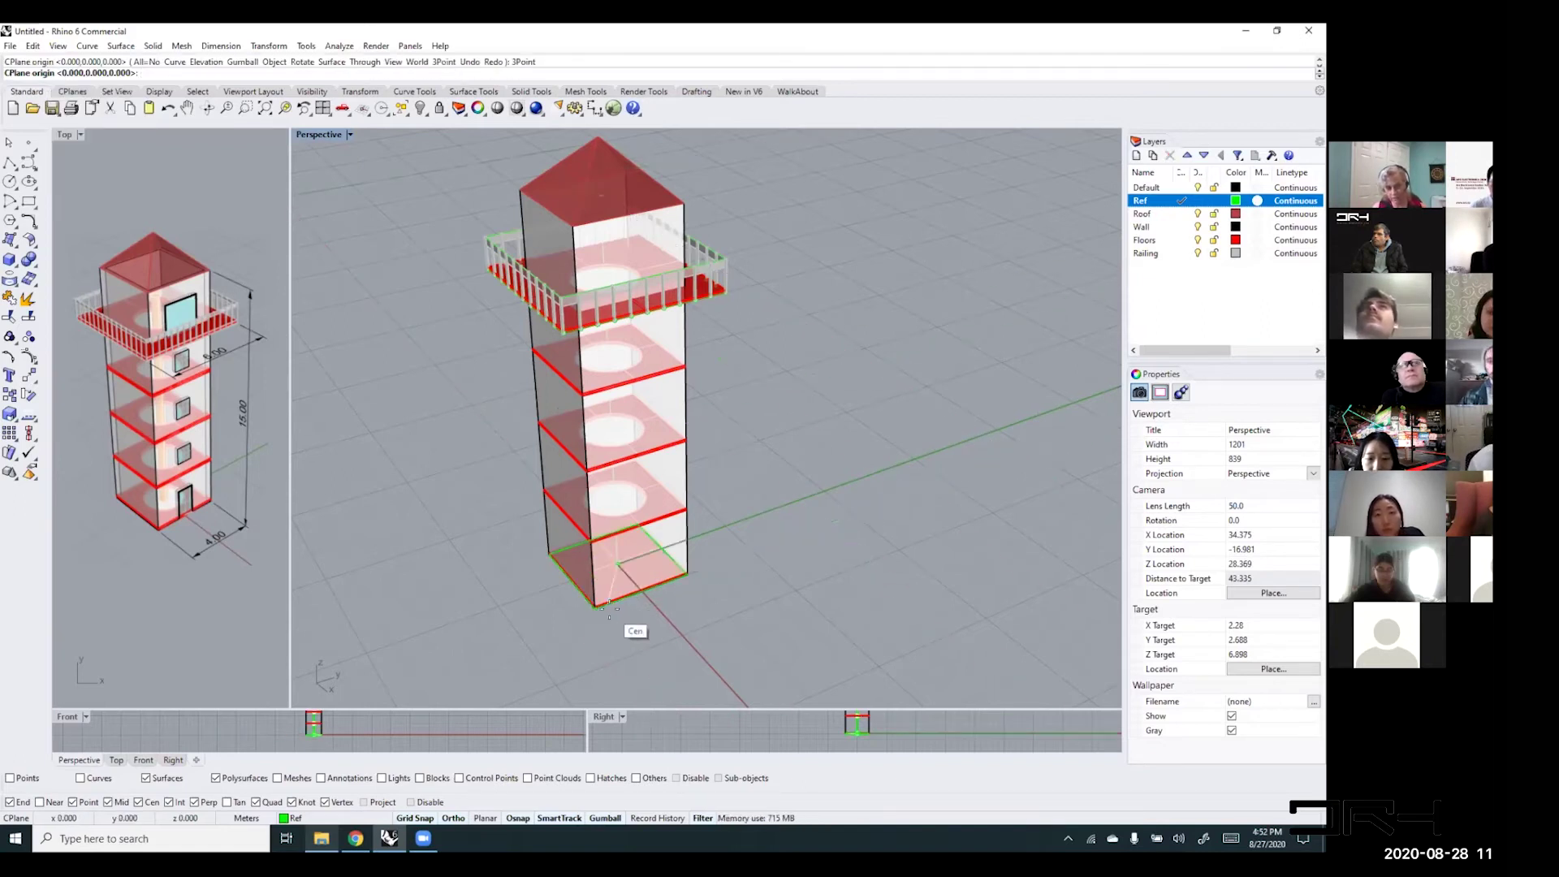
{"action": "left_click", "coordinate": [621, 610]}
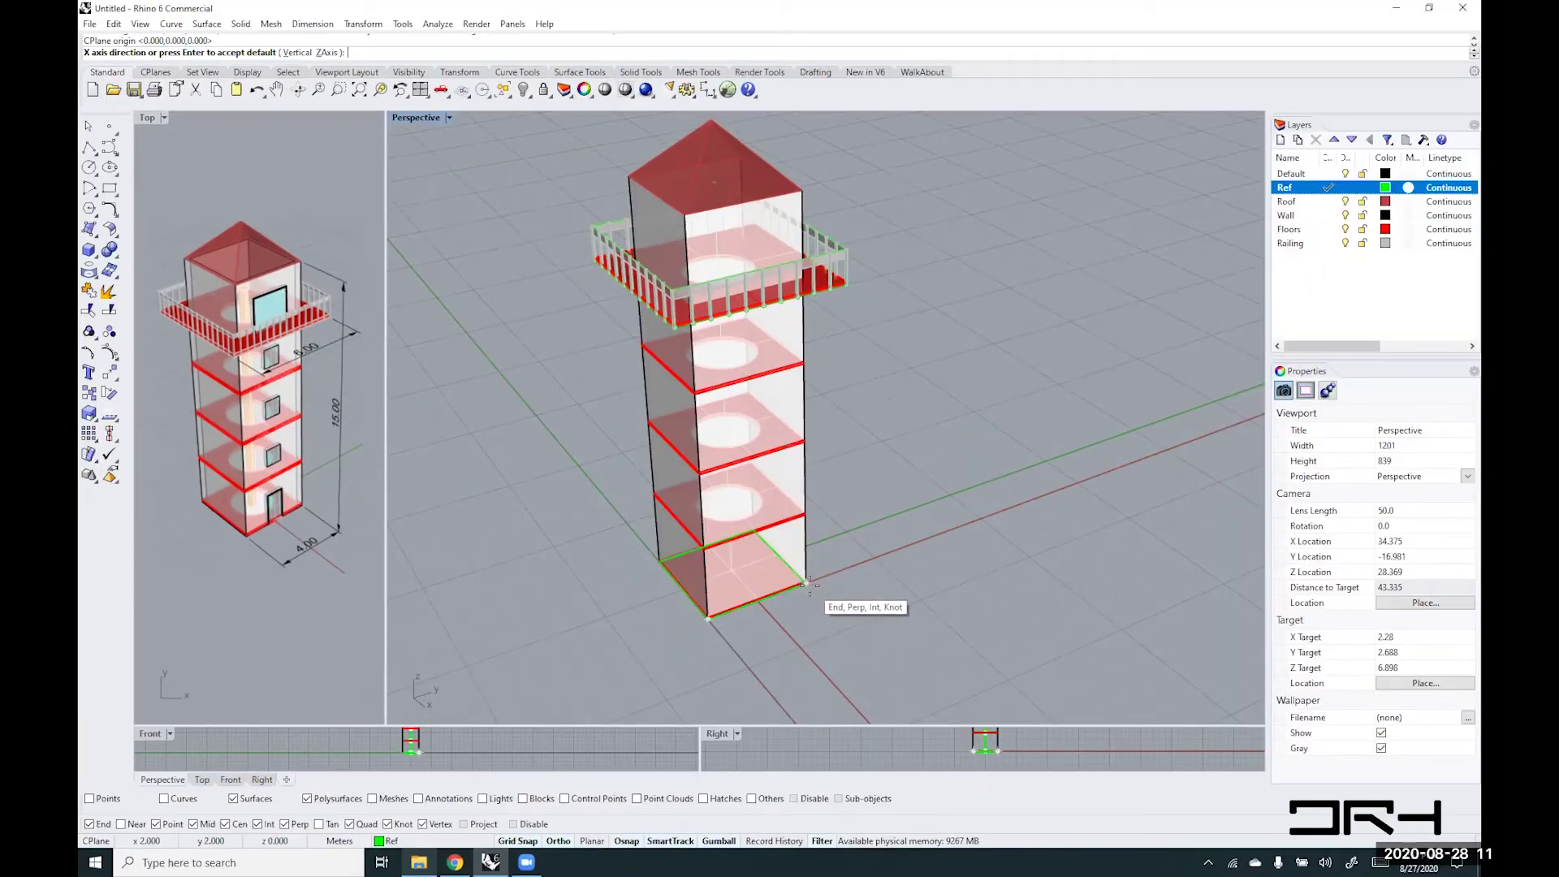
{"action": "left_click", "coordinate": [806, 584]}
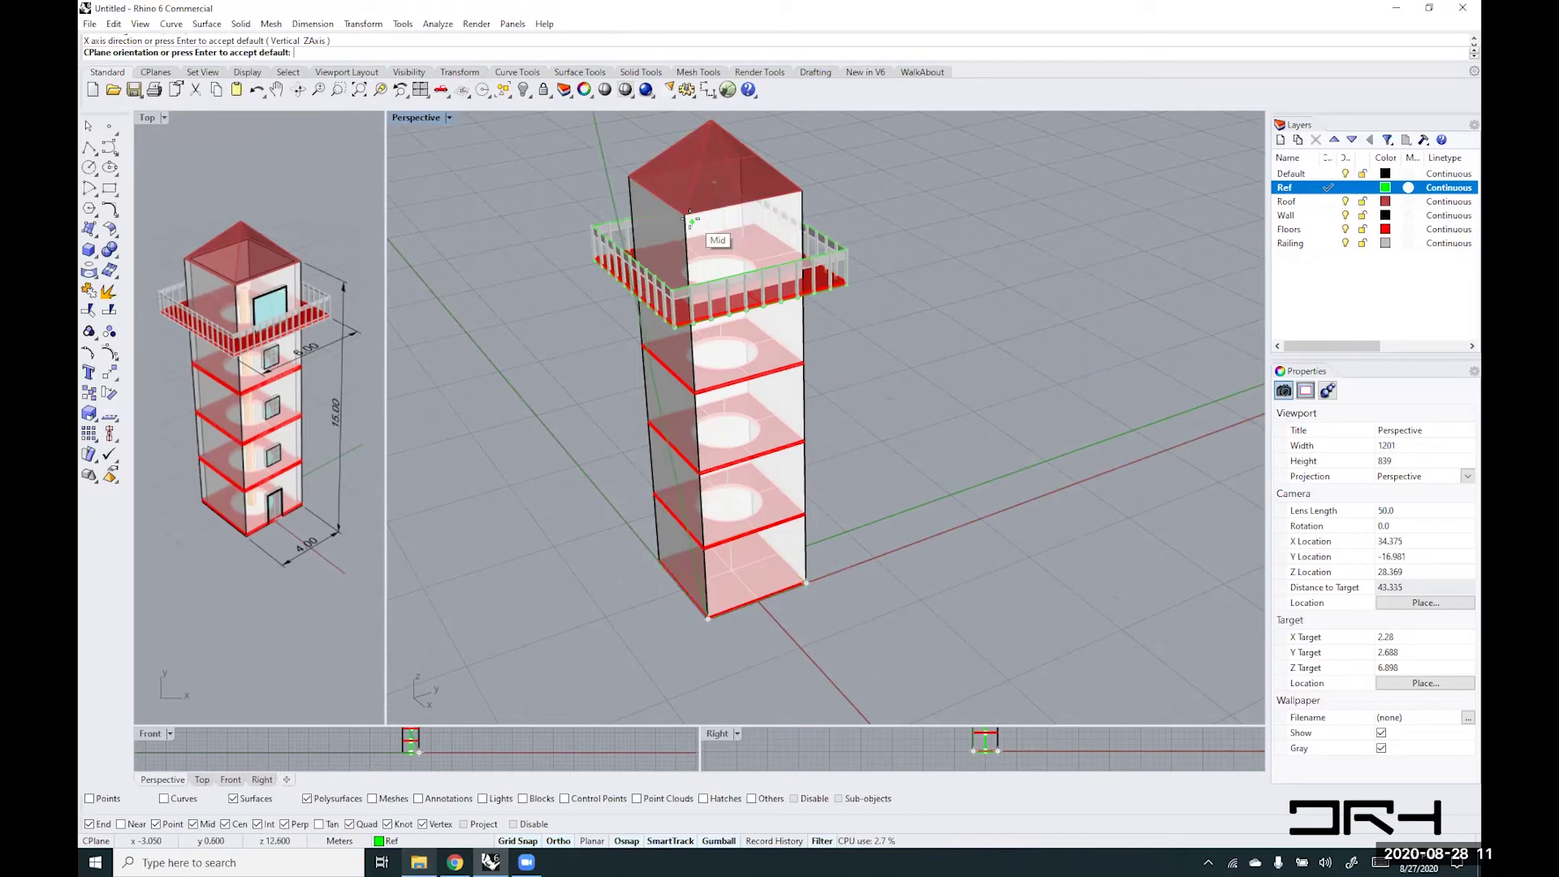
{"action": "scroll", "coordinate": [686, 214], "scroll_direction": "up", "scroll_amount": 4}
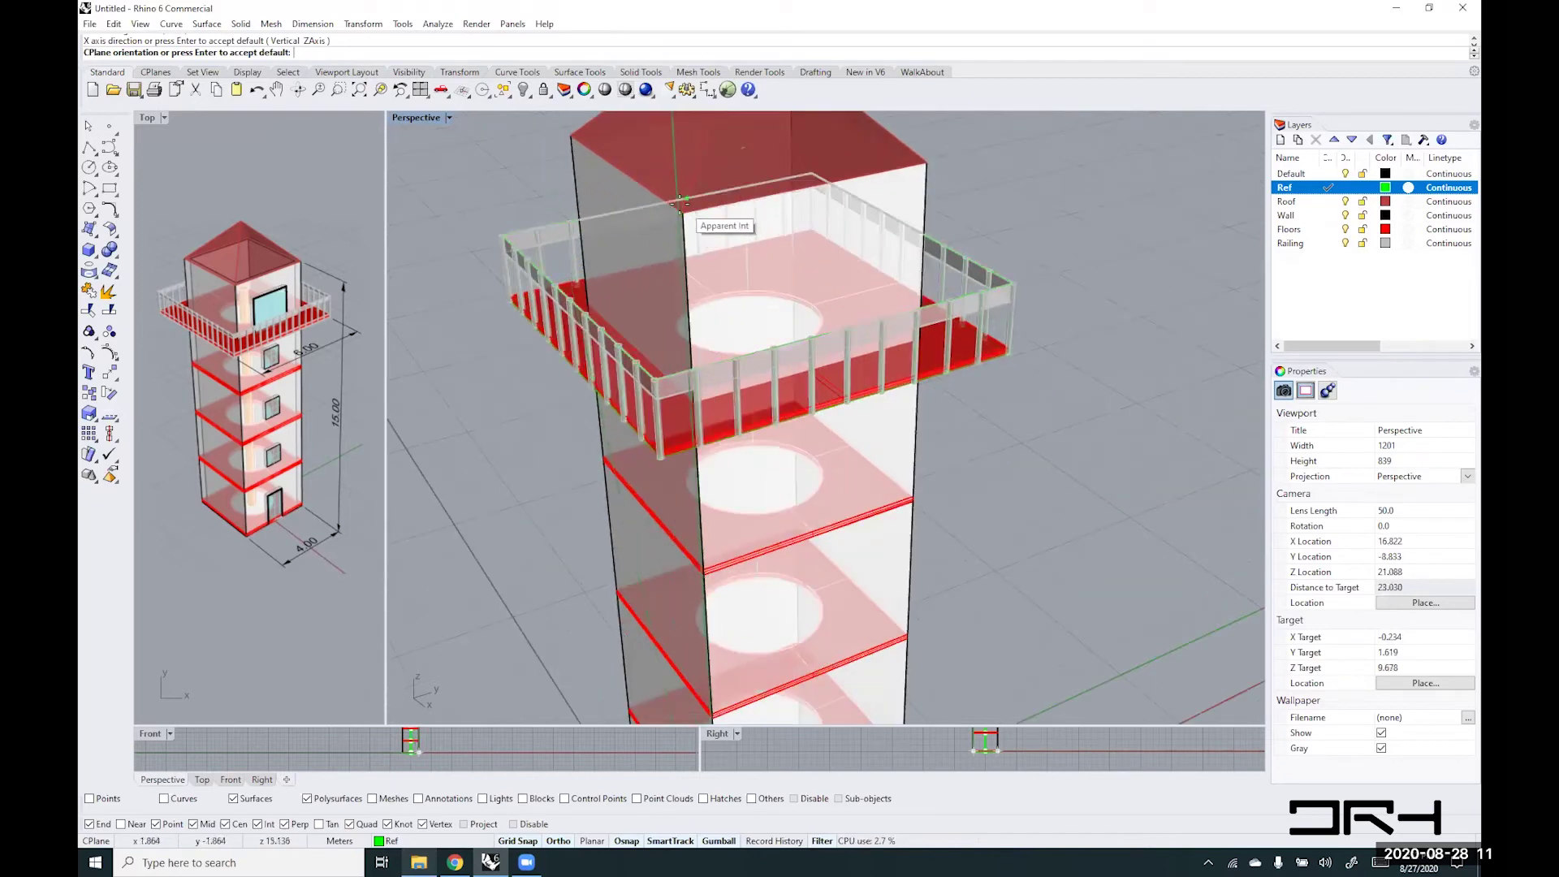
{"action": "left_click", "coordinate": [681, 218]}
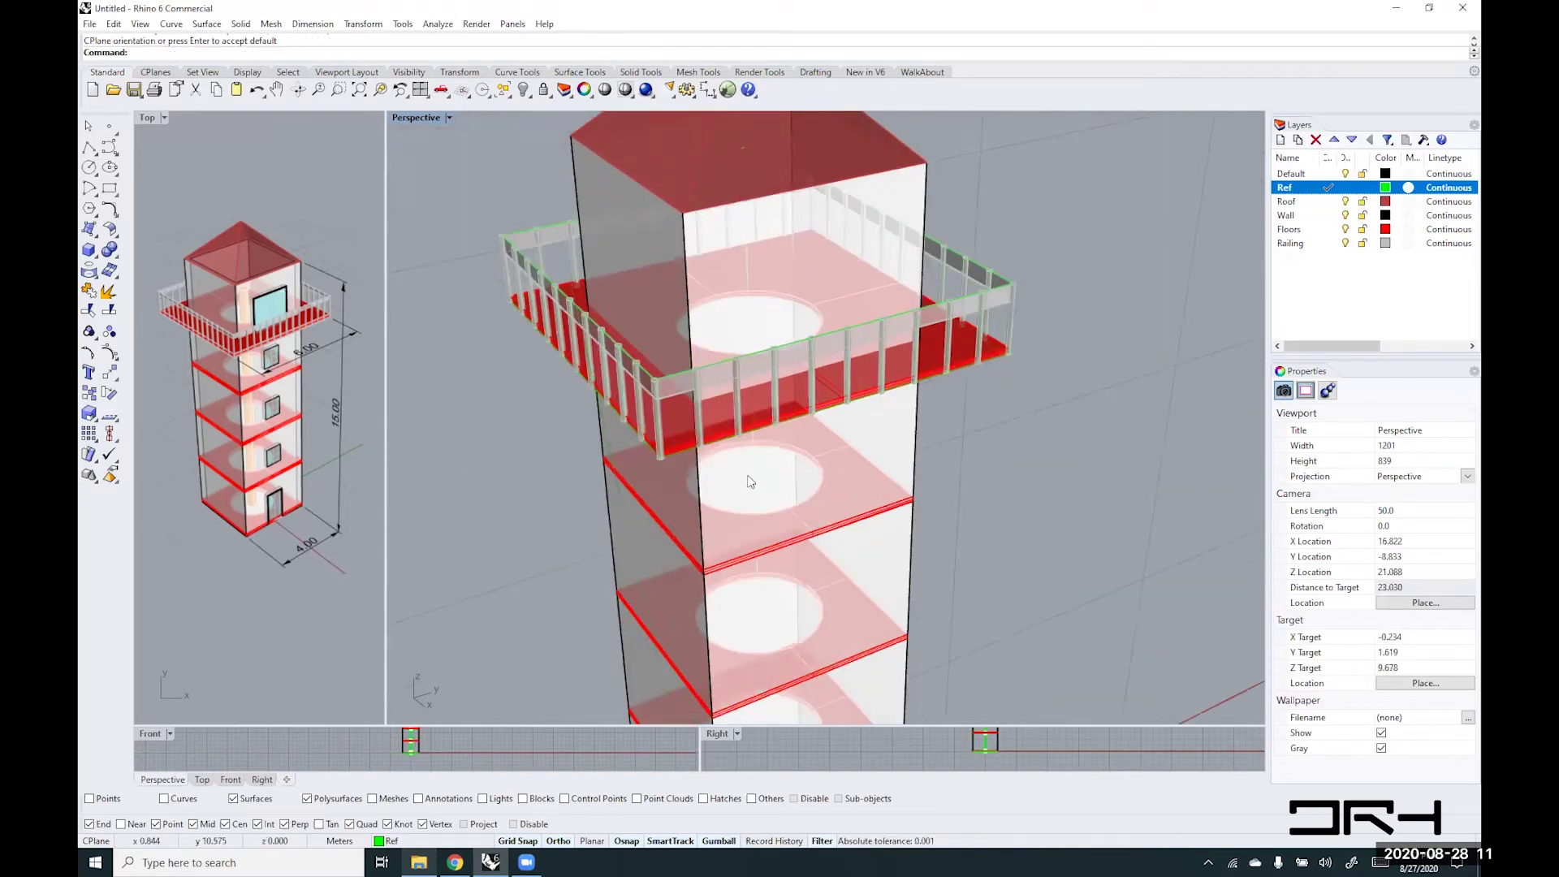
- Examine the vertical construction plane on the tower's front wall from several angles and distances
{"action": "scroll", "coordinate": [816, 469], "scroll_direction": "down", "scroll_amount": 7}
{"action": "right_click_drag", "start_coordinate": [816, 470], "coordinate": [775, 333]}
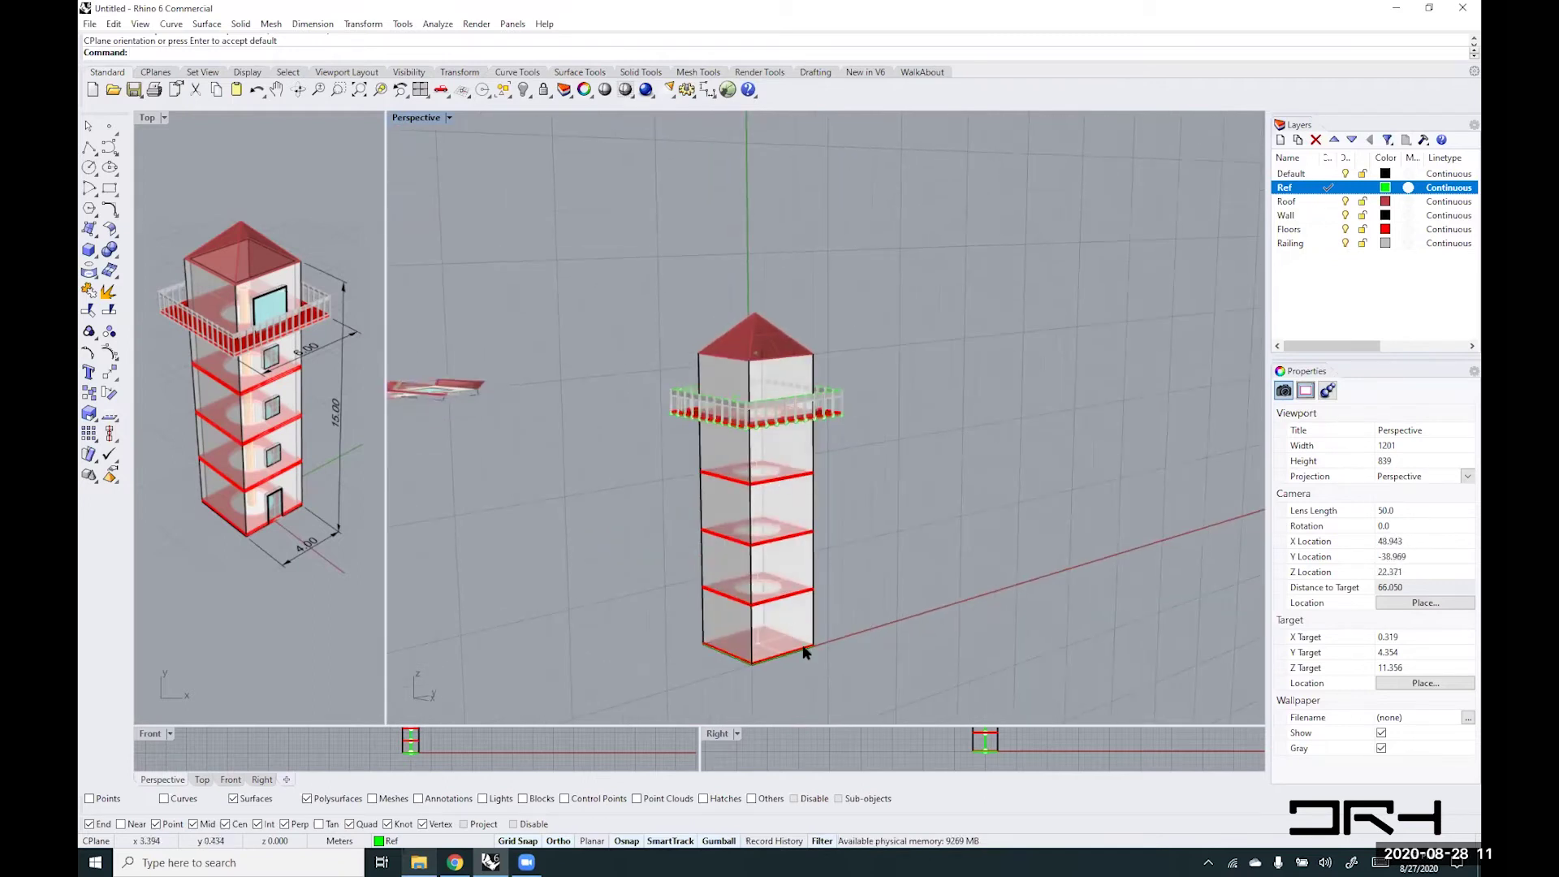
{"action": "scroll", "coordinate": [784, 650], "scroll_direction": "up", "scroll_amount": 4}
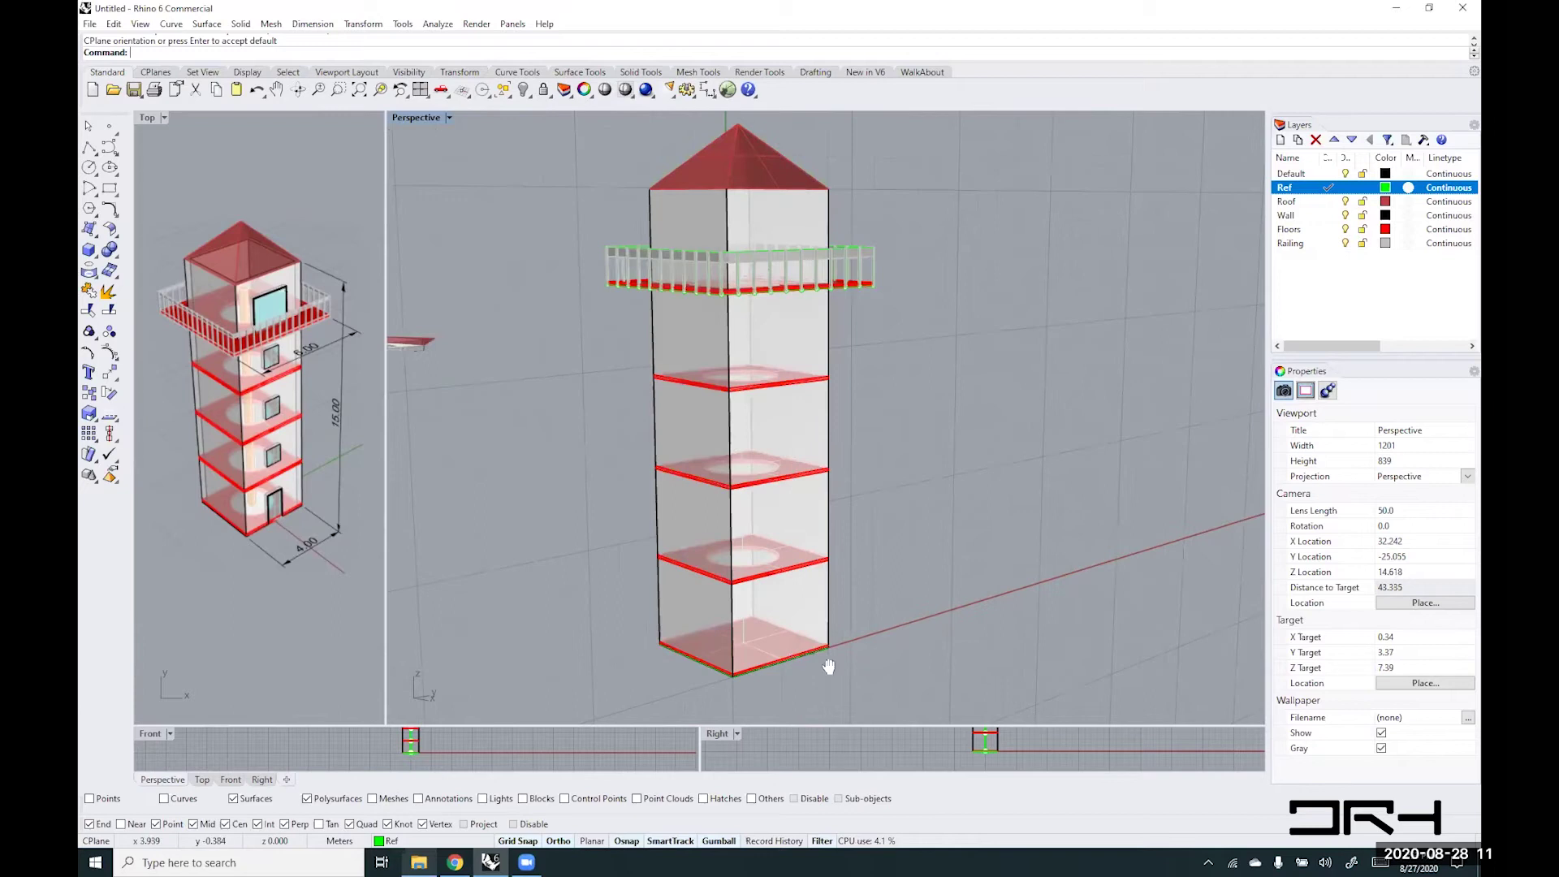
{"action": "right_click_drag", "start_coordinate": [829, 666], "coordinate": [736, 642], "text": "shift"}
{"action": "scroll", "coordinate": [764, 635], "scroll_direction": "up", "scroll_amount": 2}
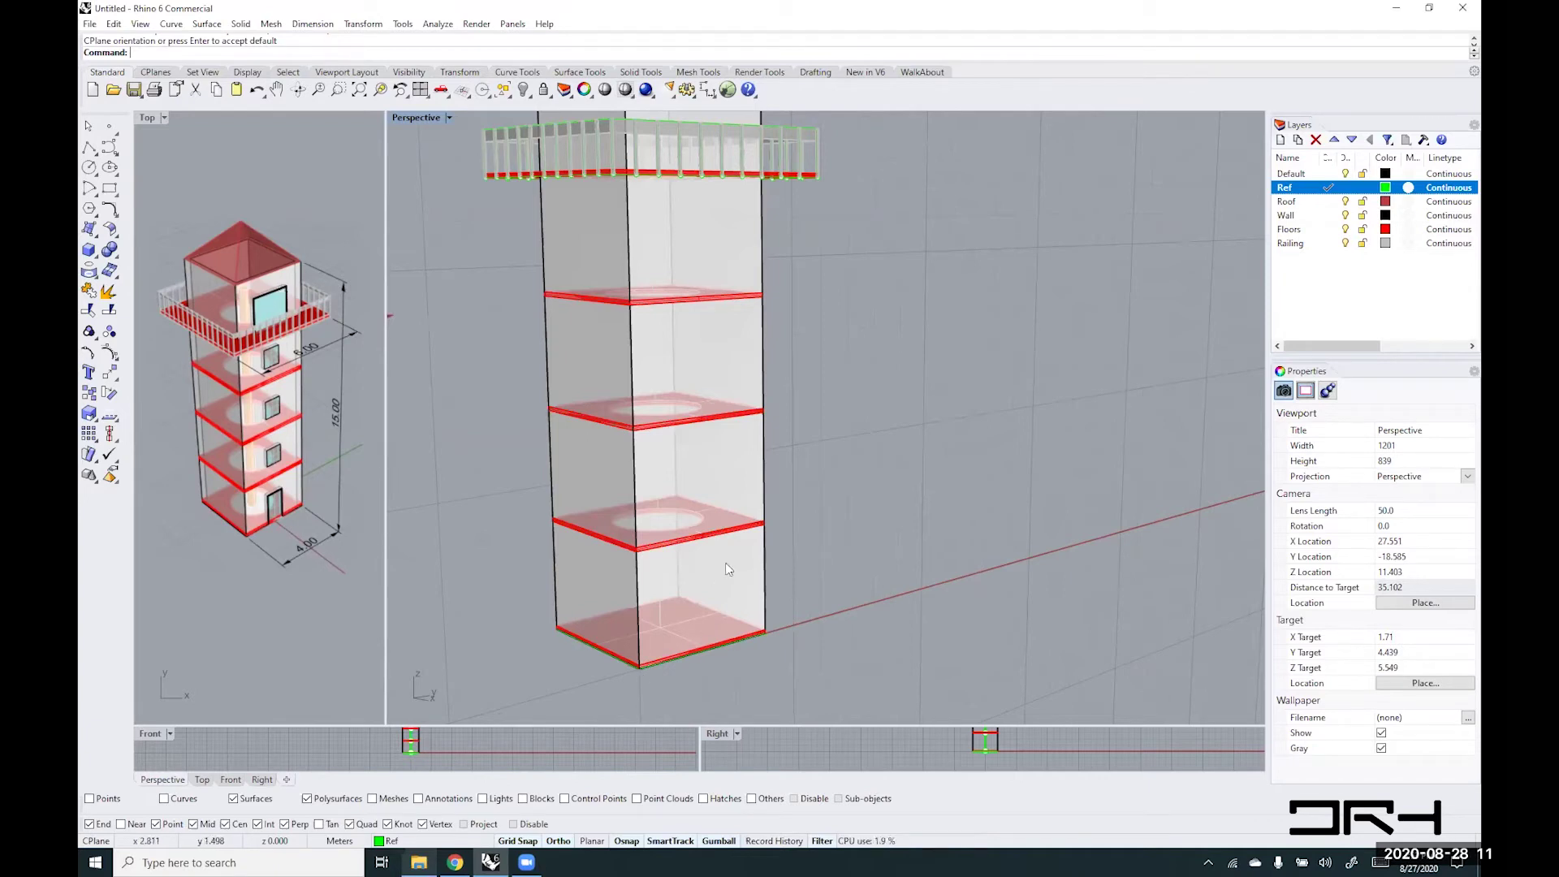
{"action": "scroll", "coordinate": [666, 617], "scroll_direction": "down", "scroll_amount": 2}
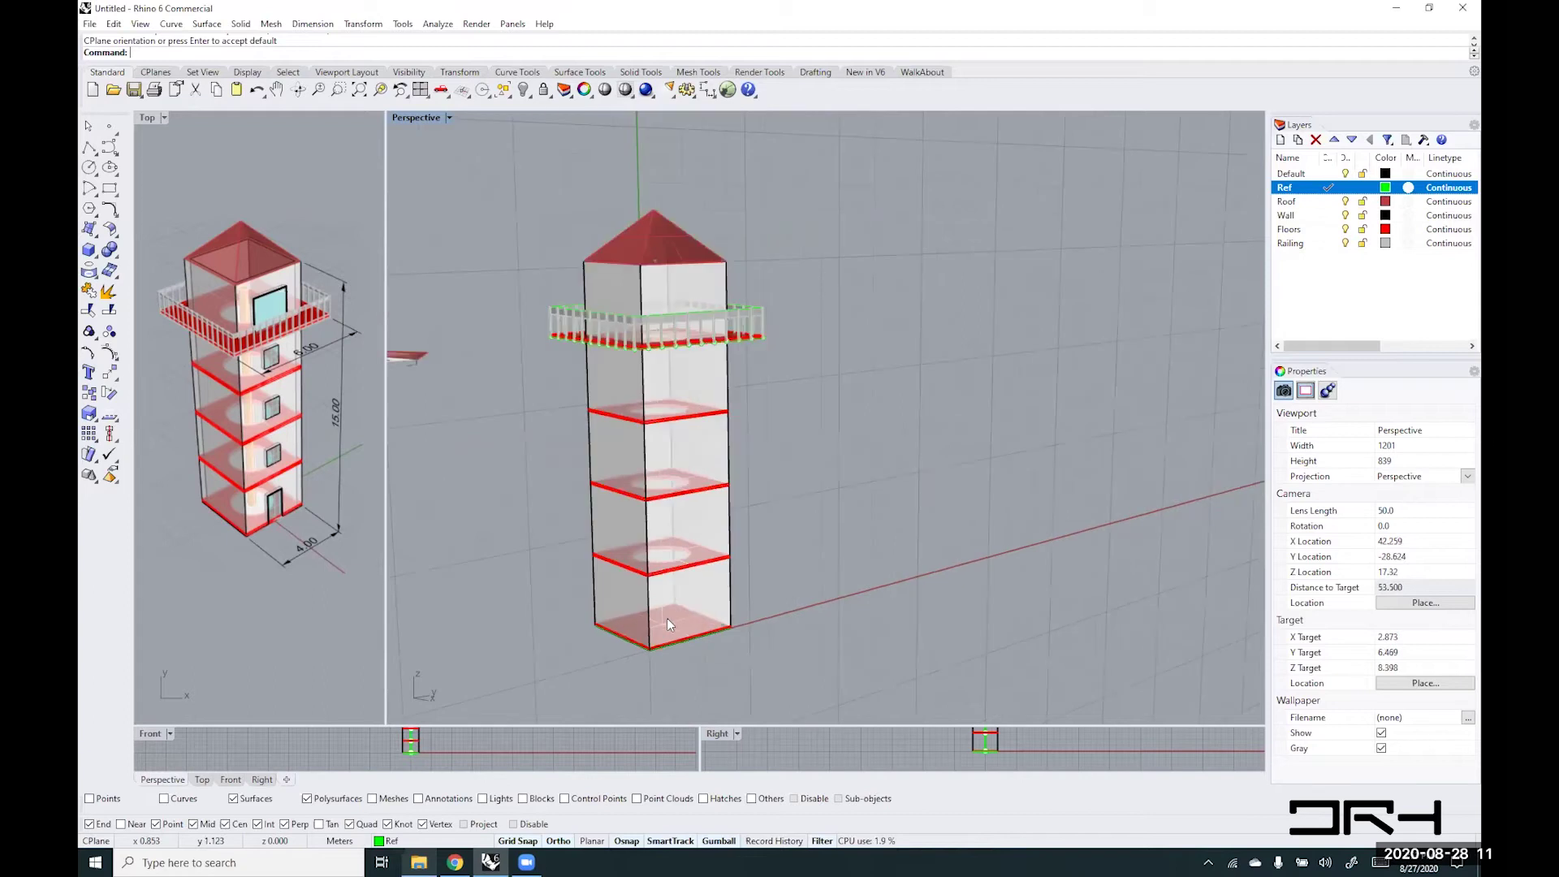
{"action": "scroll", "coordinate": [666, 617], "scroll_direction": "up", "scroll_amount": 1}
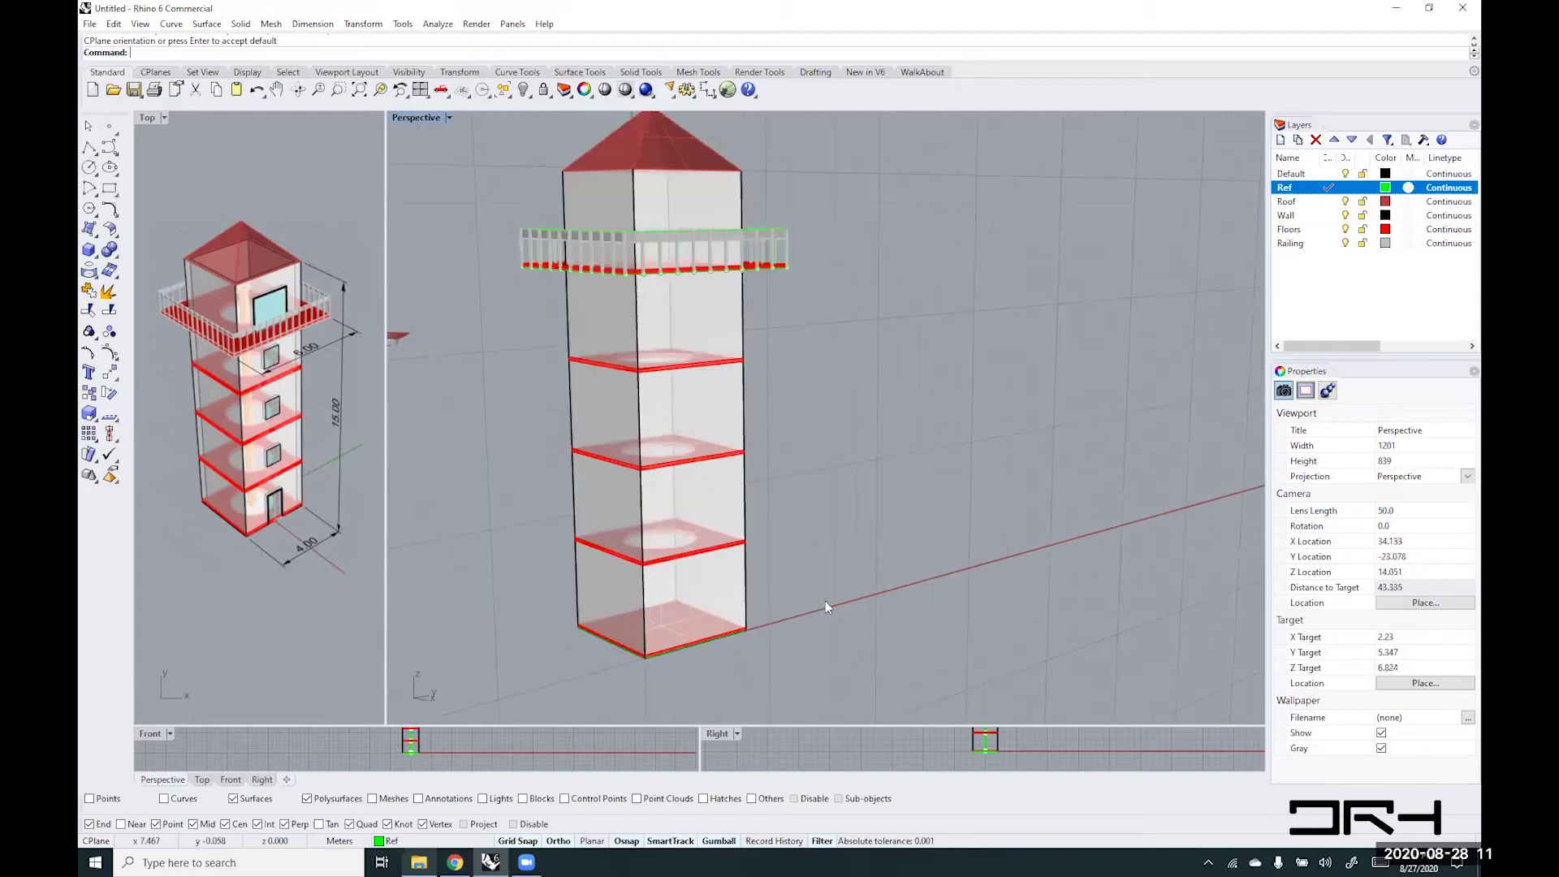
{"action": "mouse_move", "coordinate": [825, 600]}
{"action": "right_mouse_down"}
{"action": "mouse_move", "coordinate": [804, 599]}
{"action": "mouse_move", "coordinate": [825, 583]}
{"action": "right_mouse_up"}
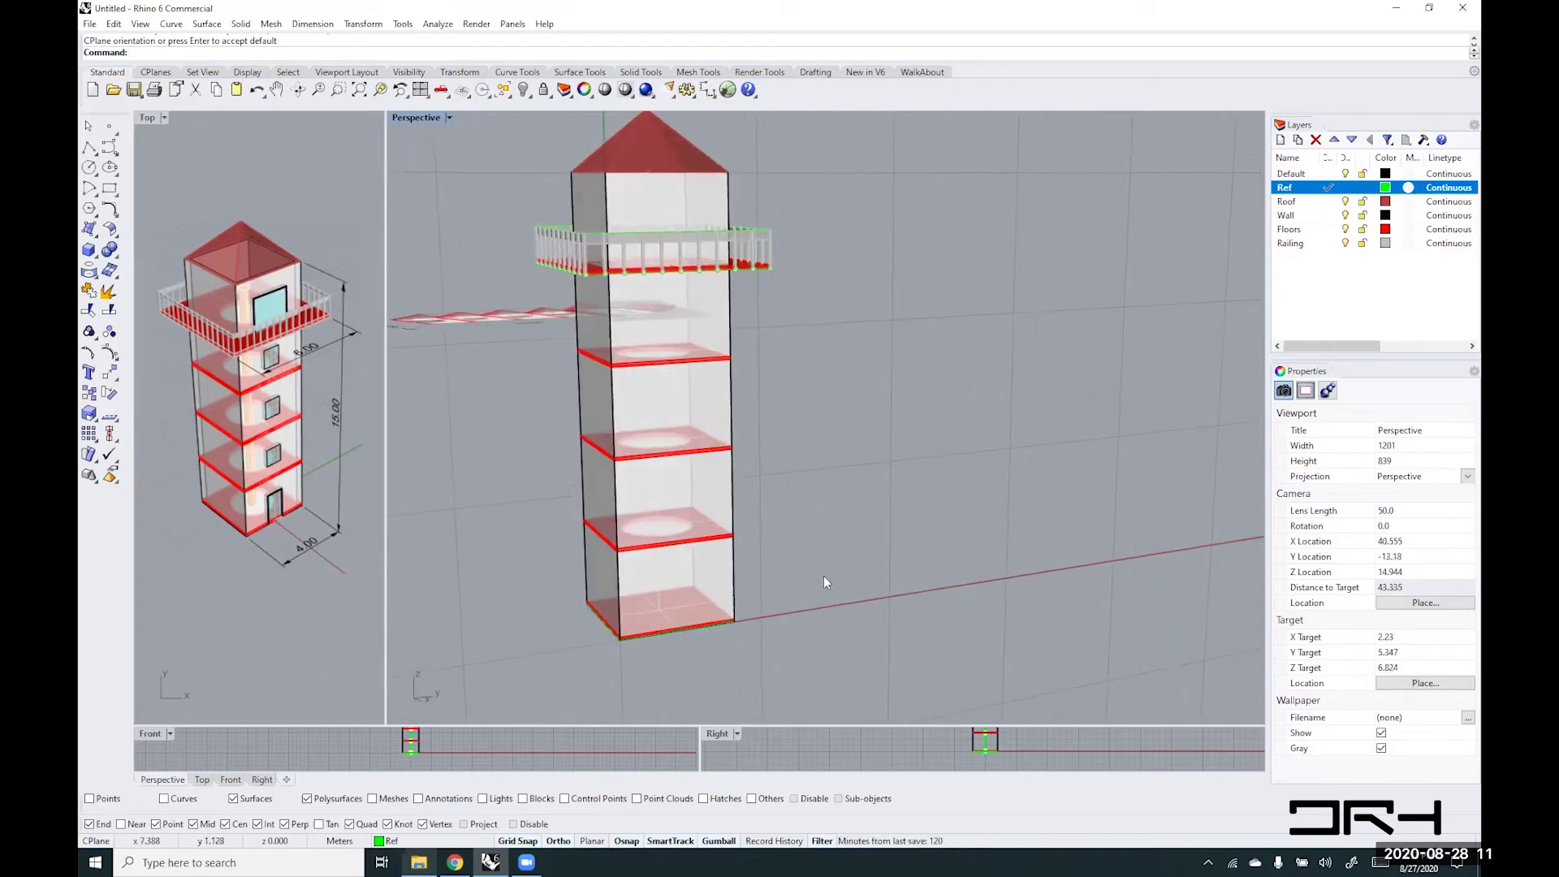
- Draw a rectangle 1 m wide and 2 m high on the front wall from its base corner, with SmartTrack and object snaps off
{"action": "key", "text": "Up"}
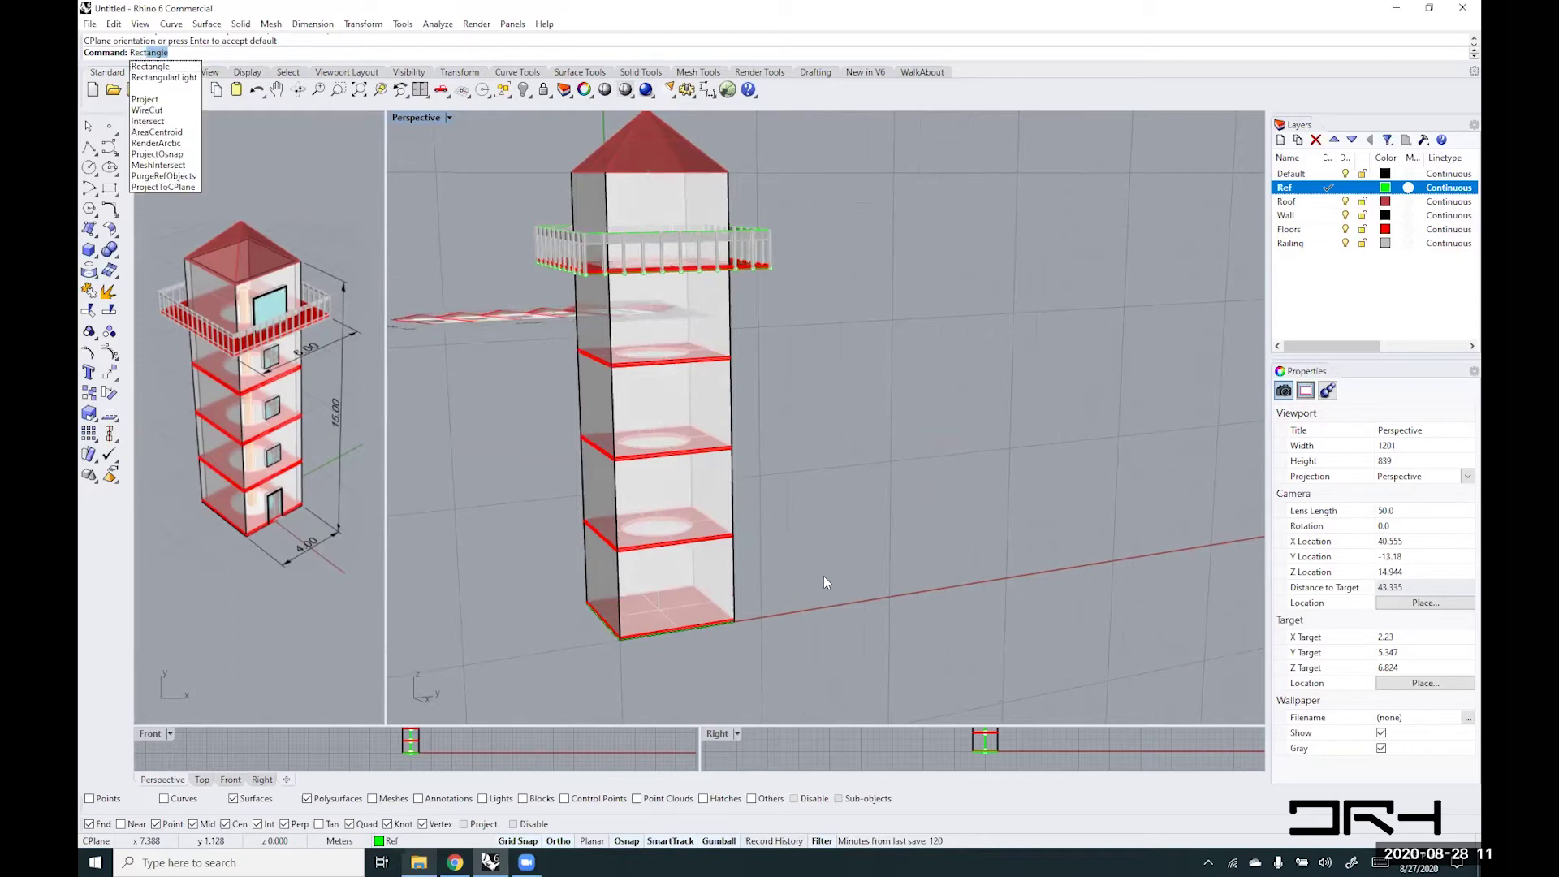
{"action": "key", "text": "Return"}
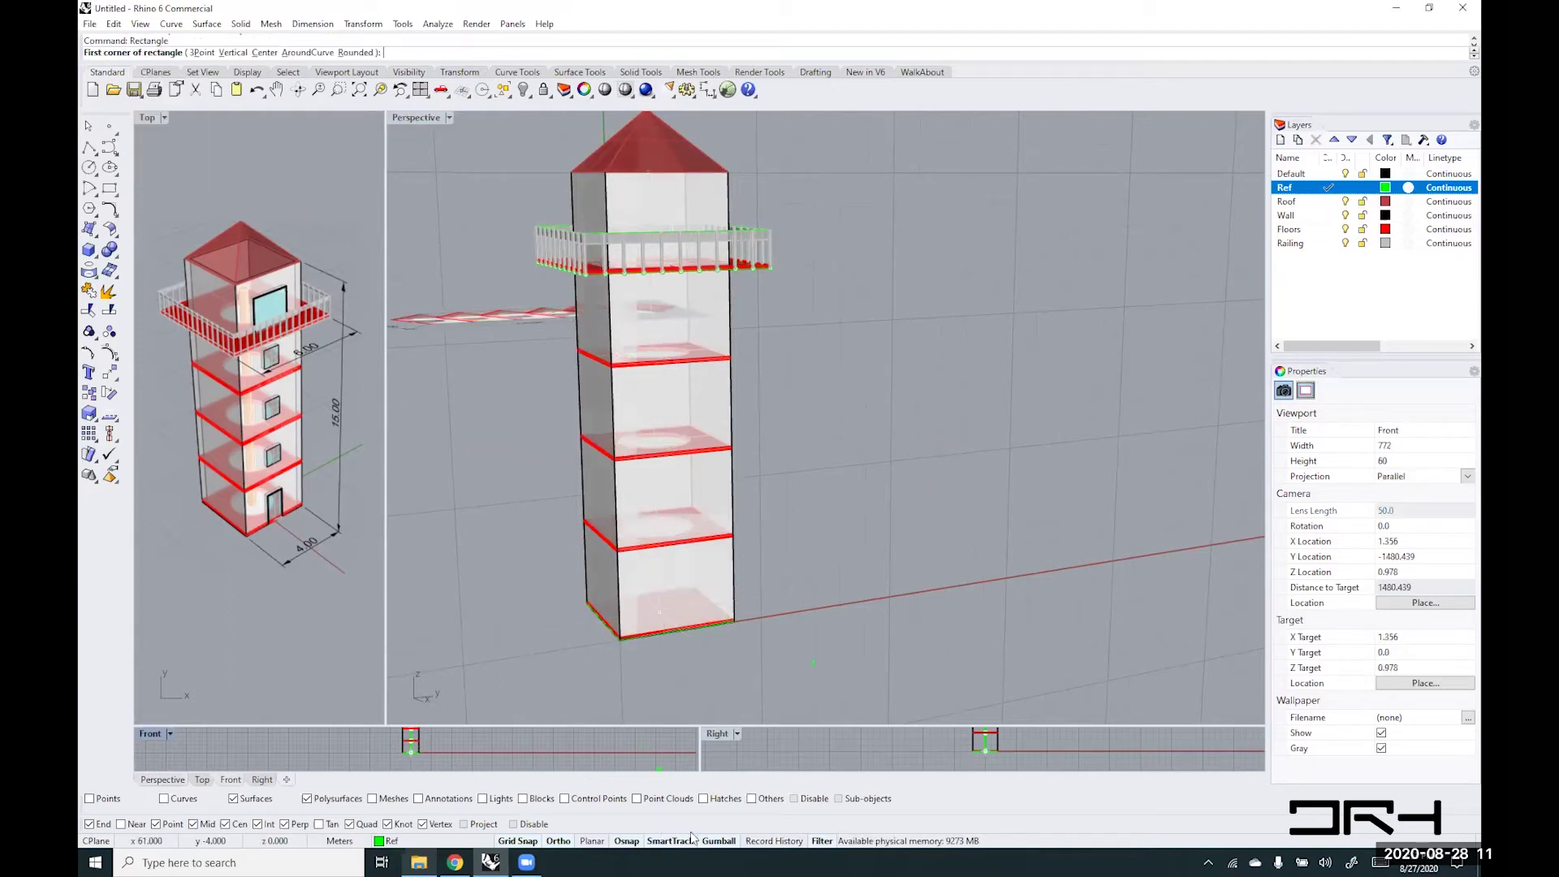
{"action": "left_click", "coordinate": [664, 842]}
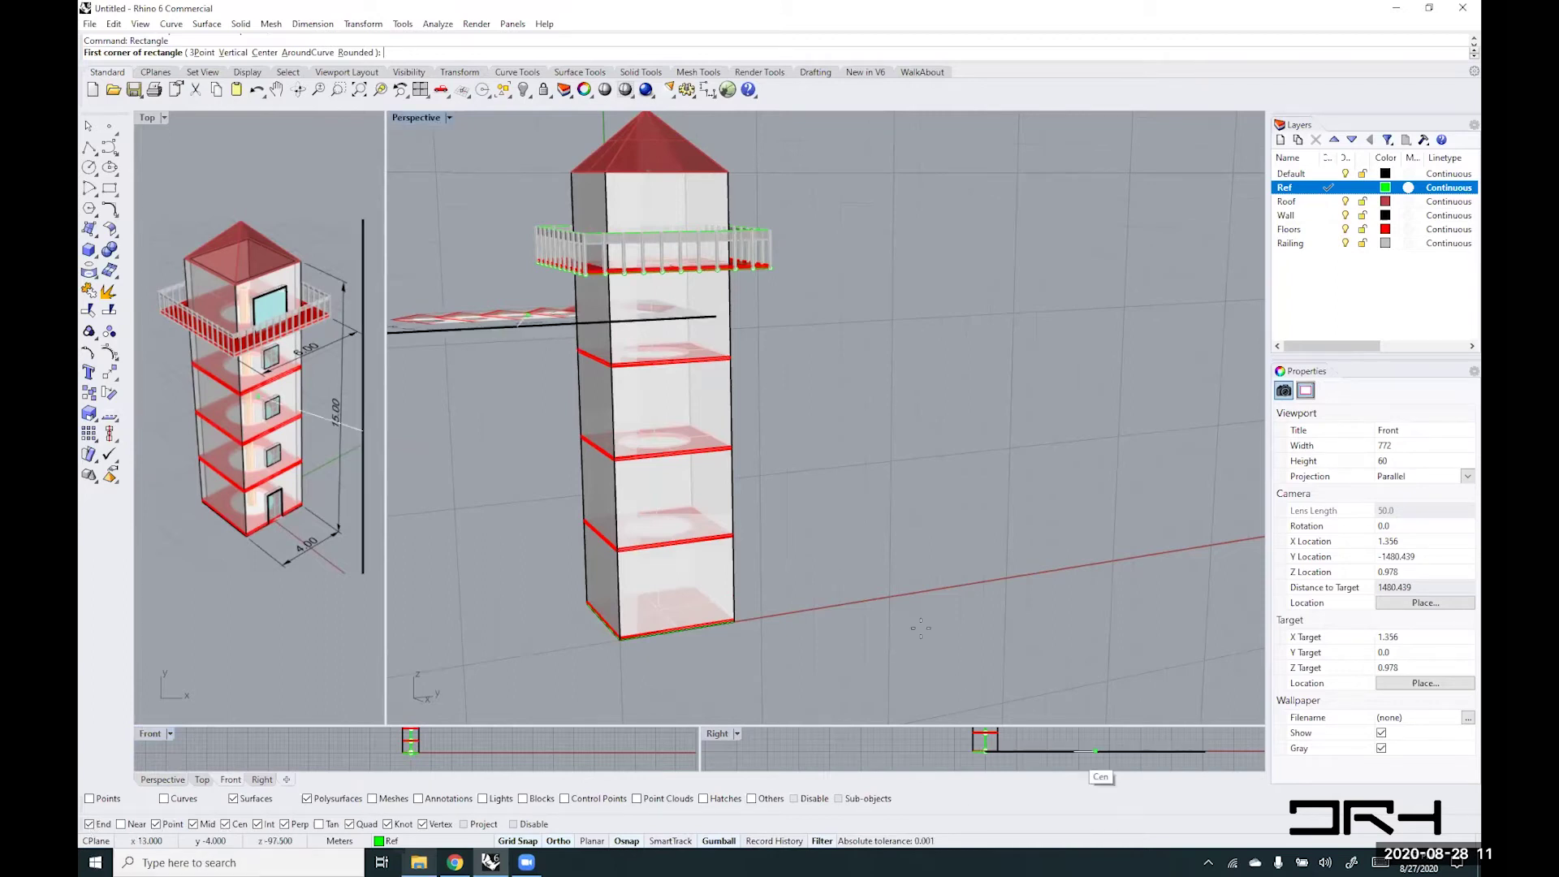
{"action": "left_click", "coordinate": [621, 641]}
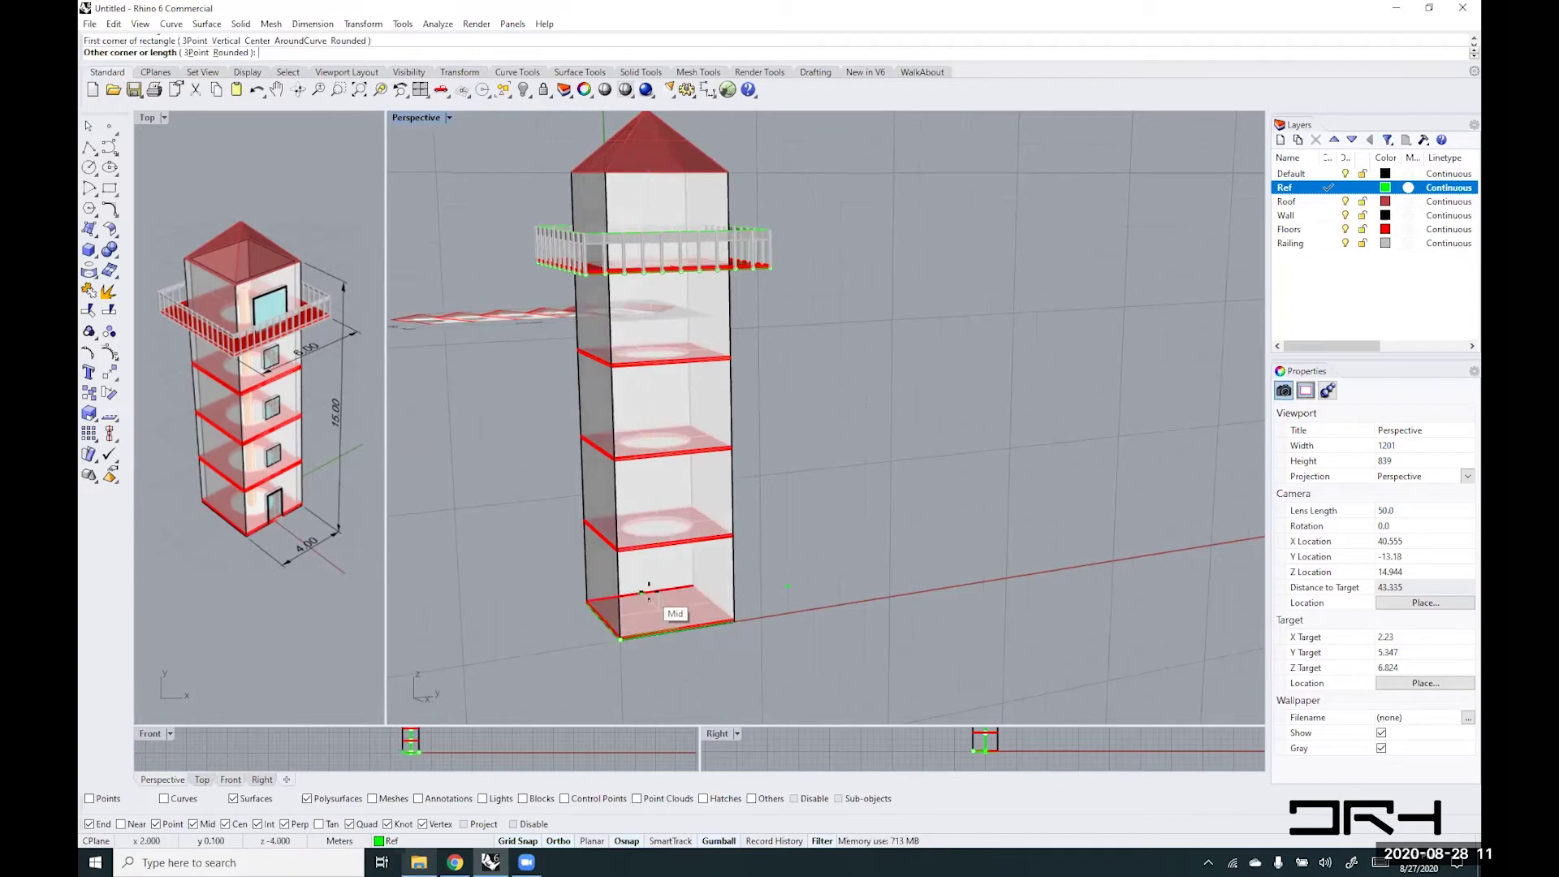
{"action": "right_click_drag", "start_coordinate": [661, 647], "coordinate": [647, 602]}
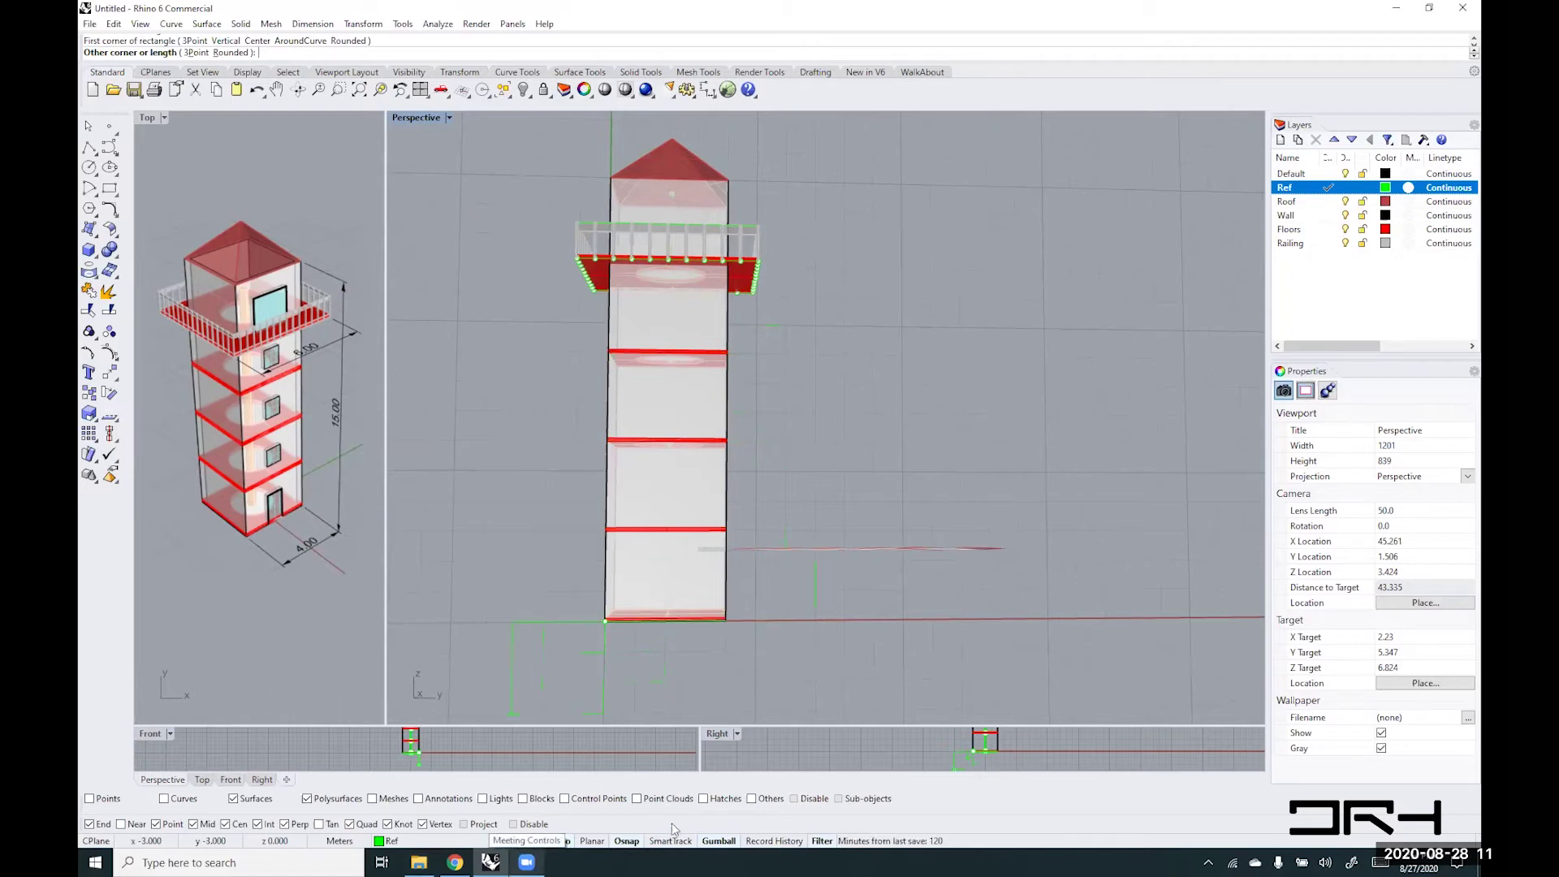
{"action": "left_click", "coordinate": [627, 841]}
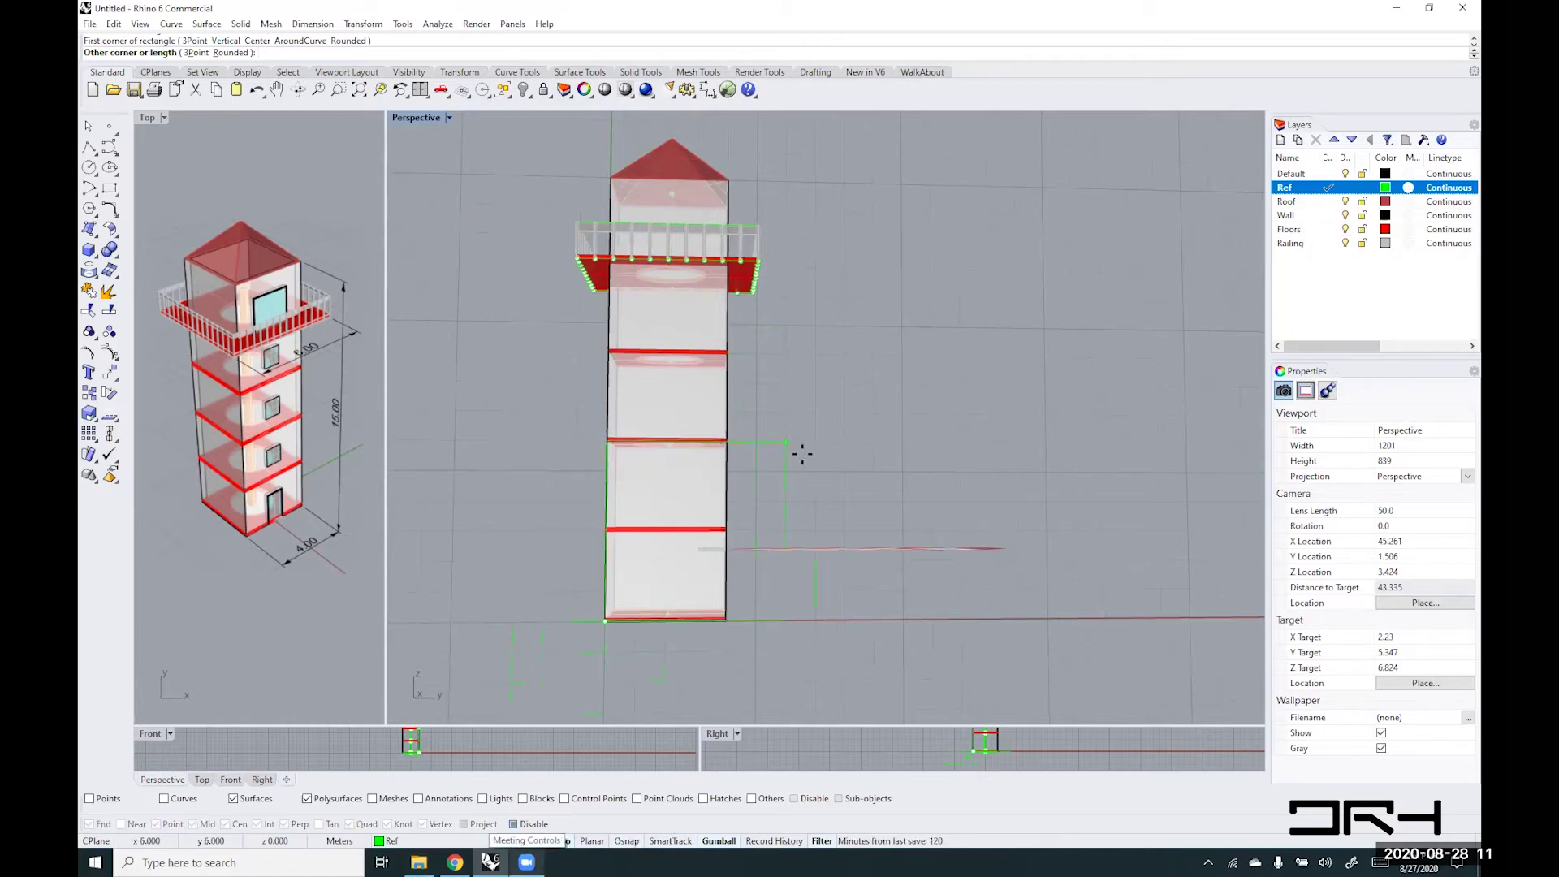
{"action": "right_click_drag", "start_coordinate": [698, 478], "coordinate": [883, 419]}
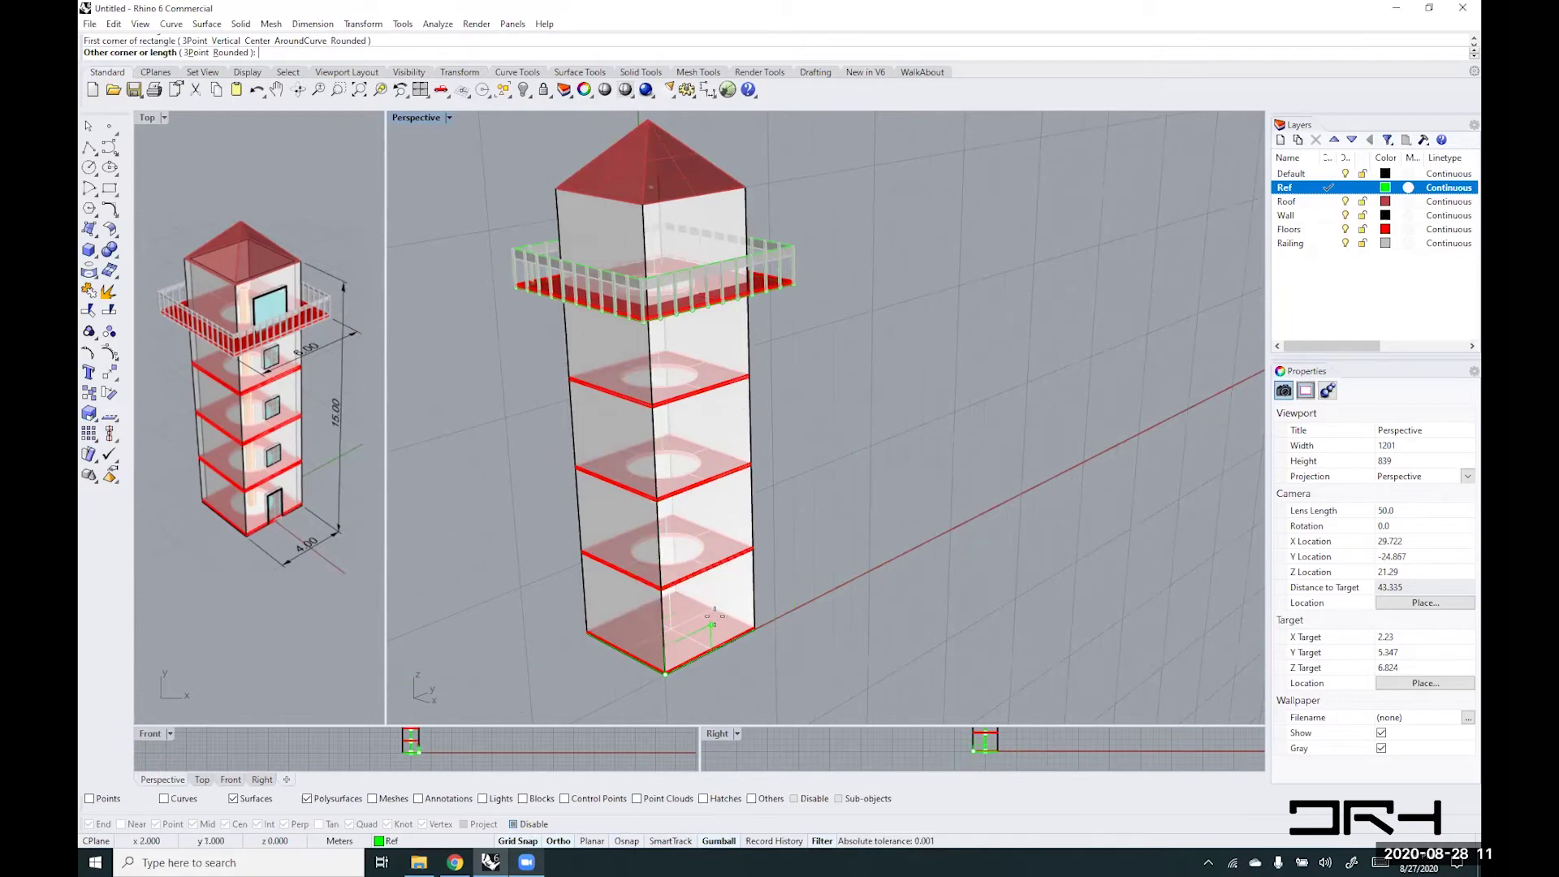
{"action": "right_click_drag", "start_coordinate": [703, 611], "coordinate": [662, 560]}
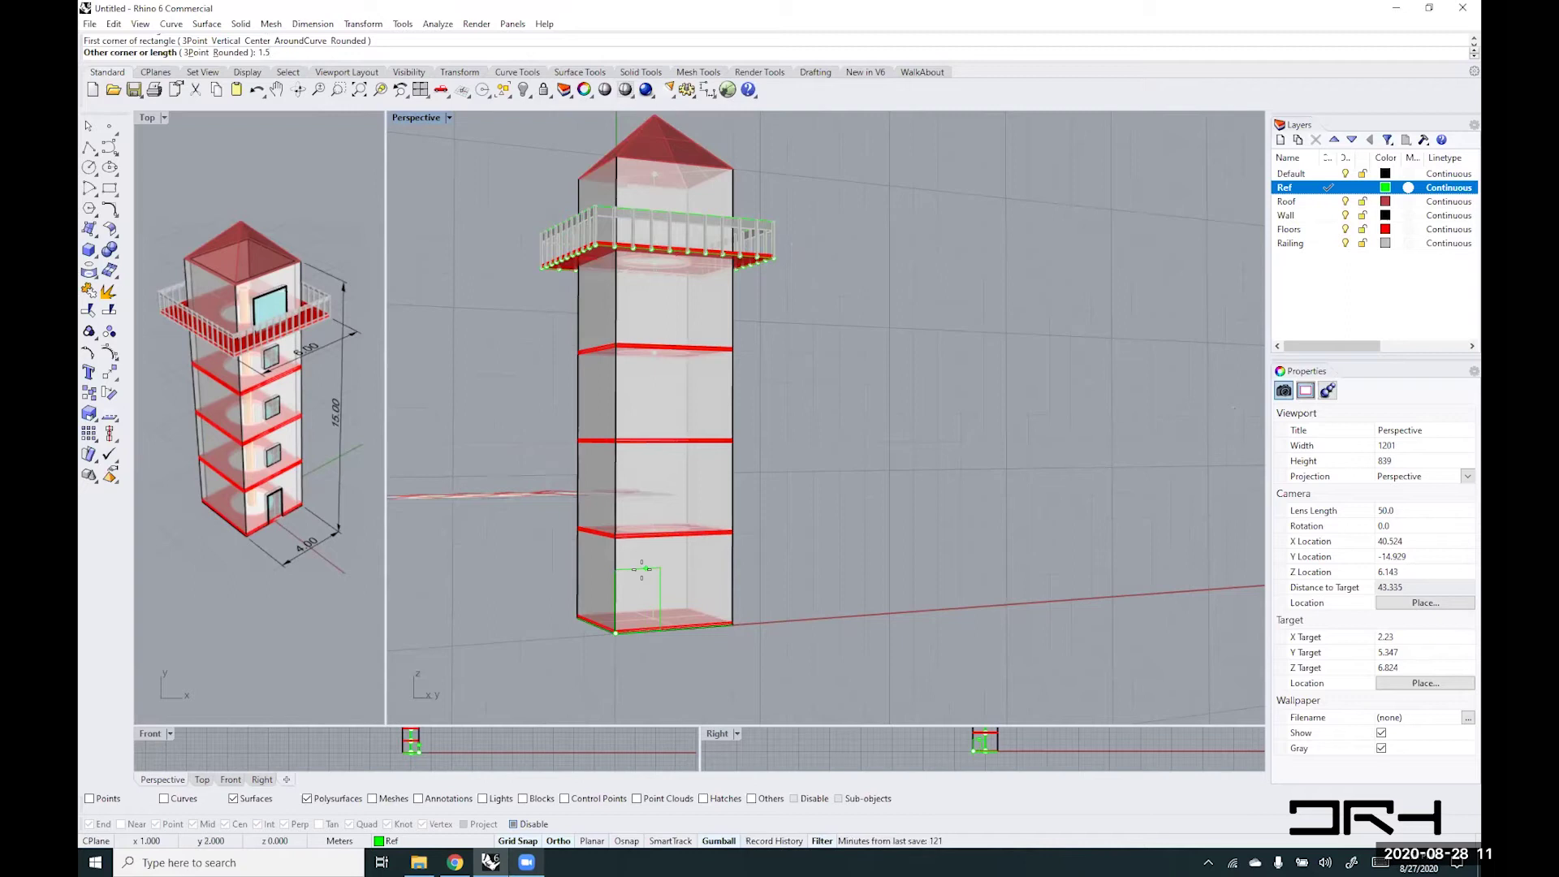
{"action": "type", "text": "2,2"}
{"action": "key", "text": "Return"}
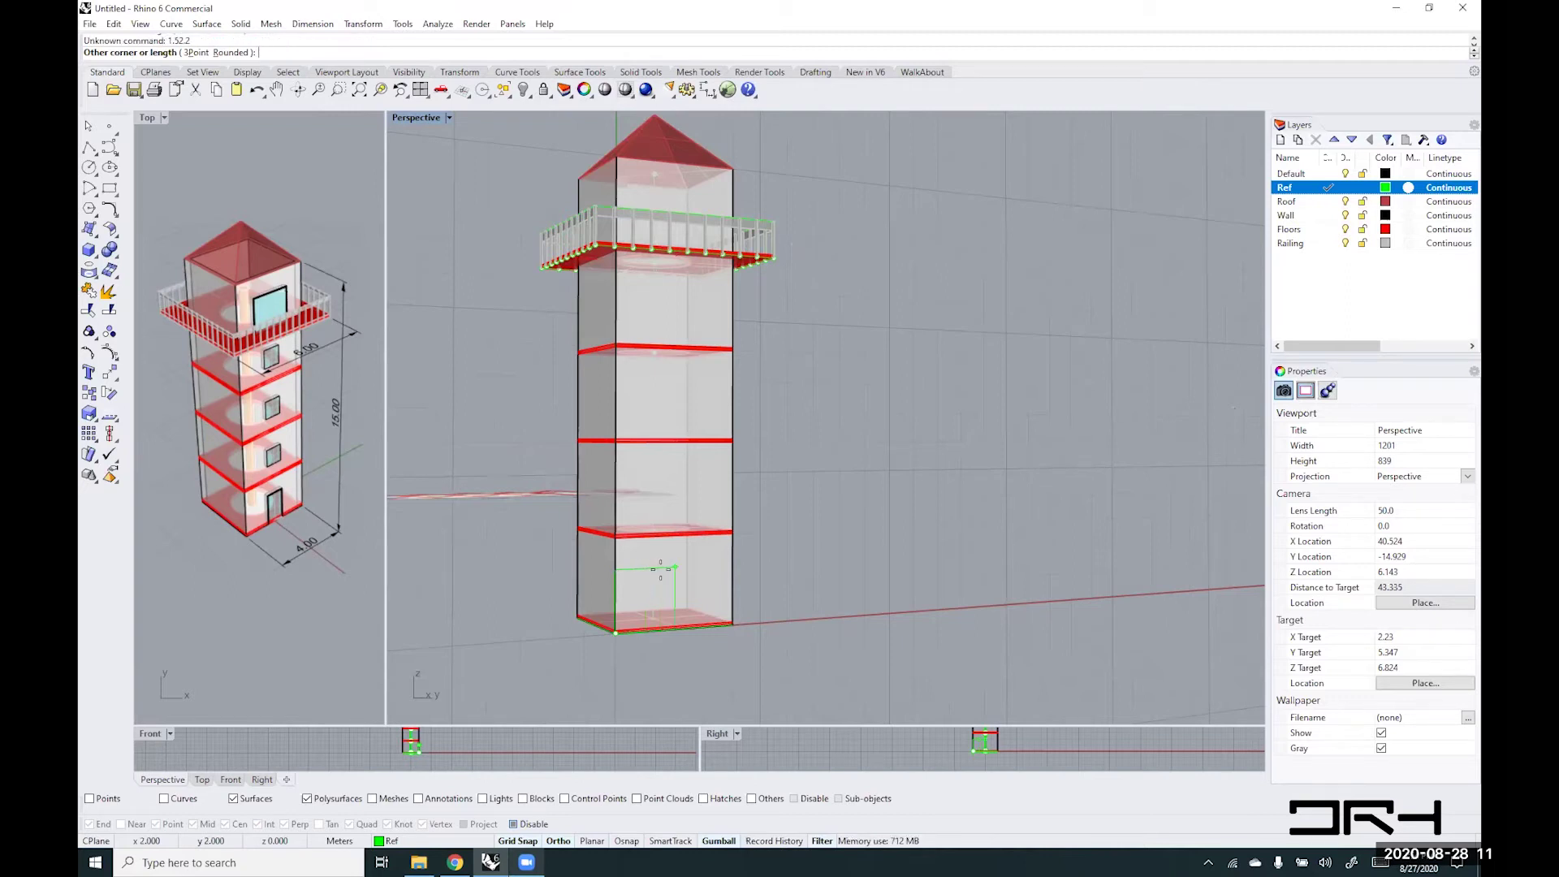
{"action": "left_click", "coordinate": [648, 566]}
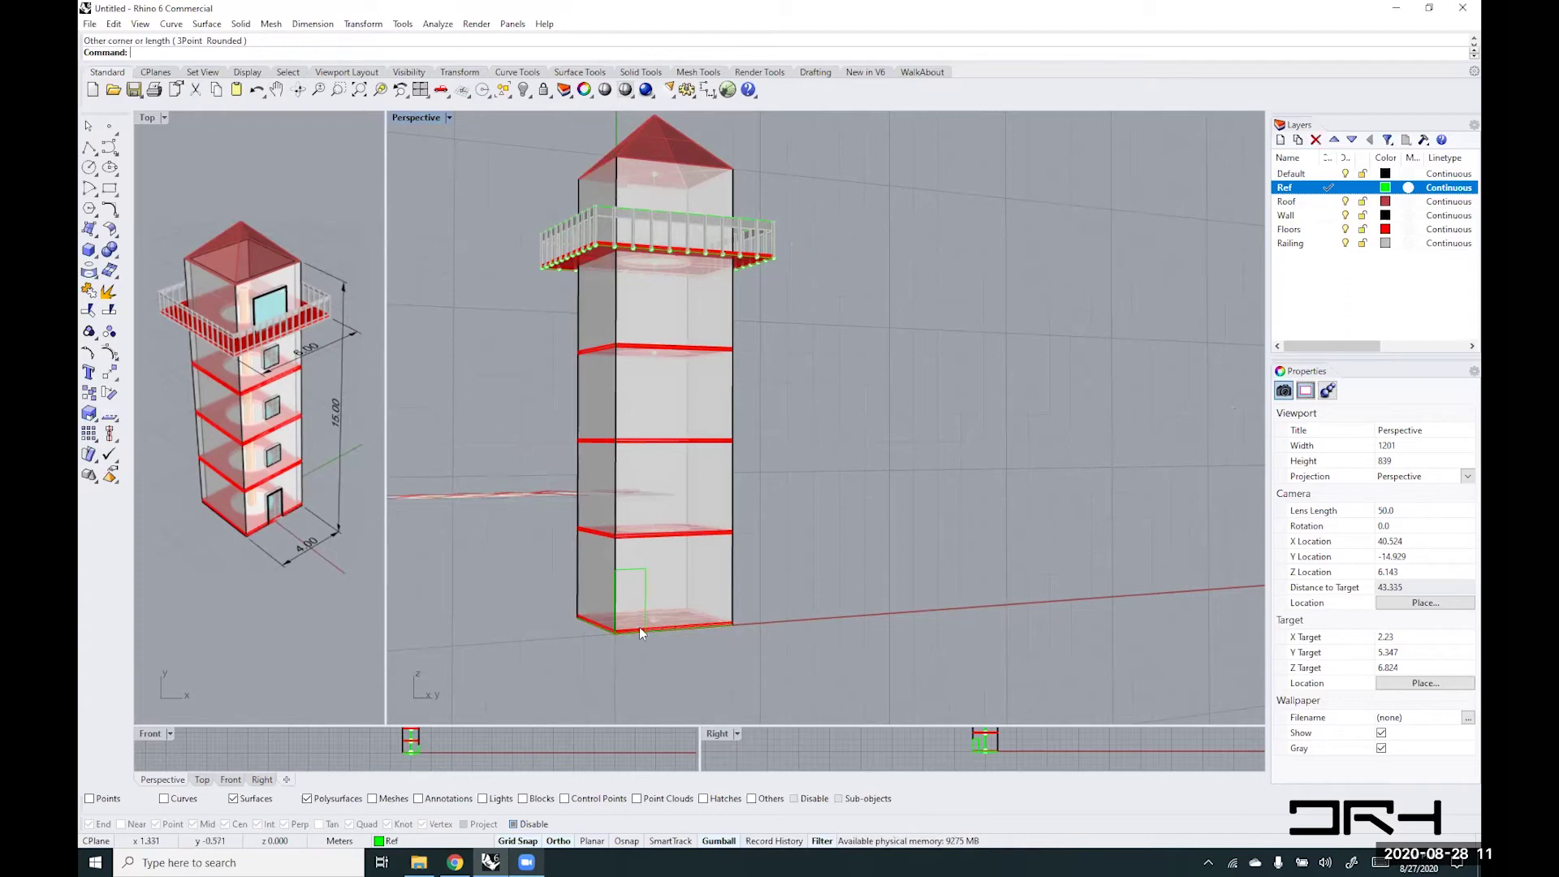
- Allow curves in the selection filter and test selecting the door rectangle on the front wall
{"action": "scroll", "coordinate": [659, 628], "scroll_direction": "up", "scroll_amount": 5}
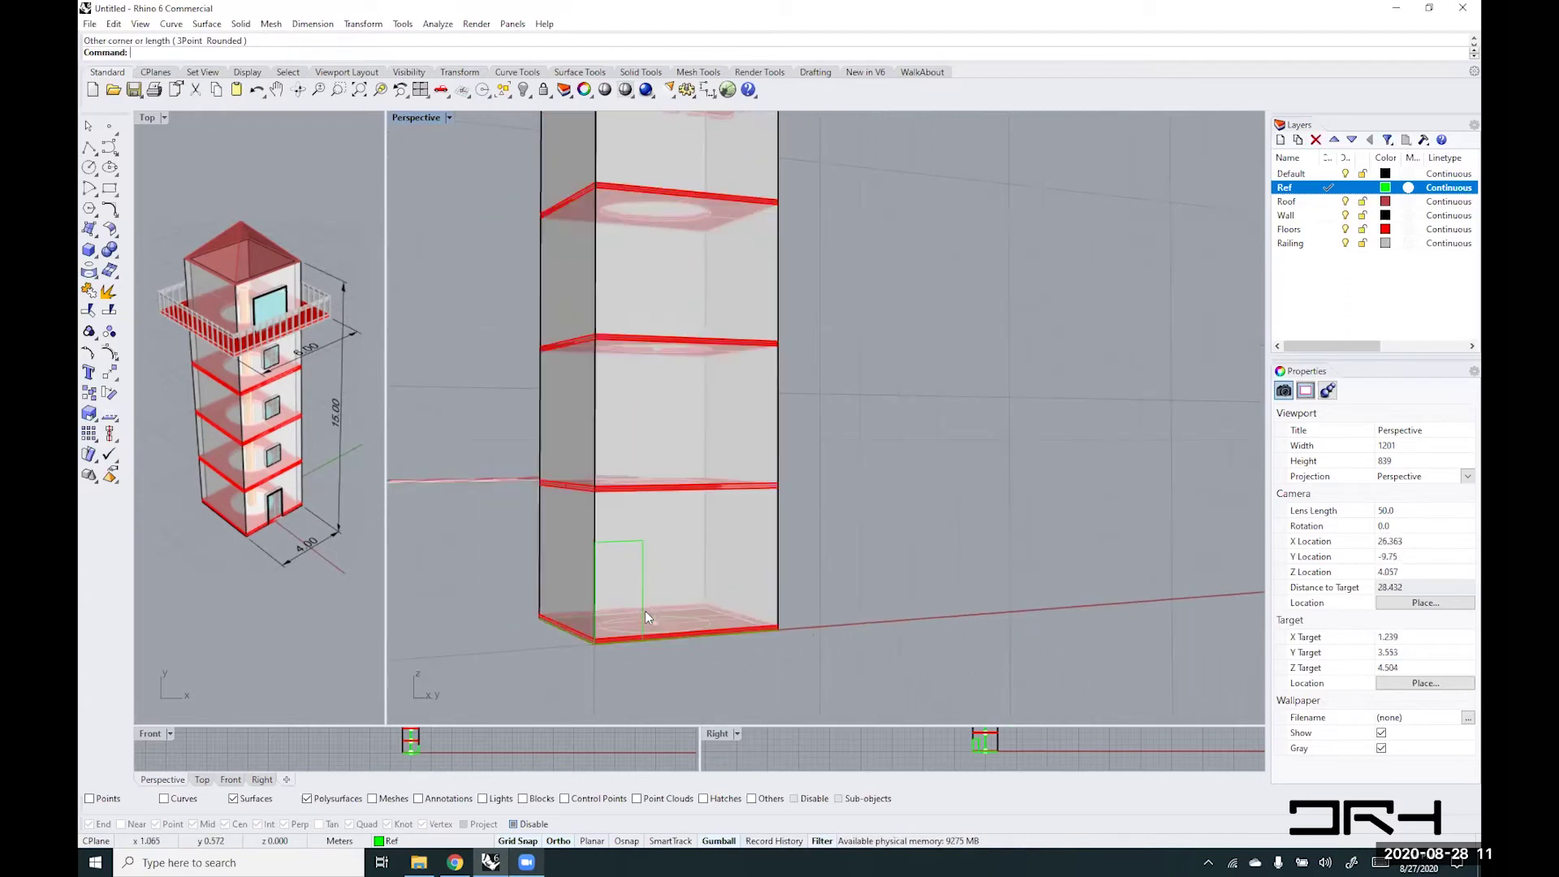
{"action": "left_click", "coordinate": [643, 572]}
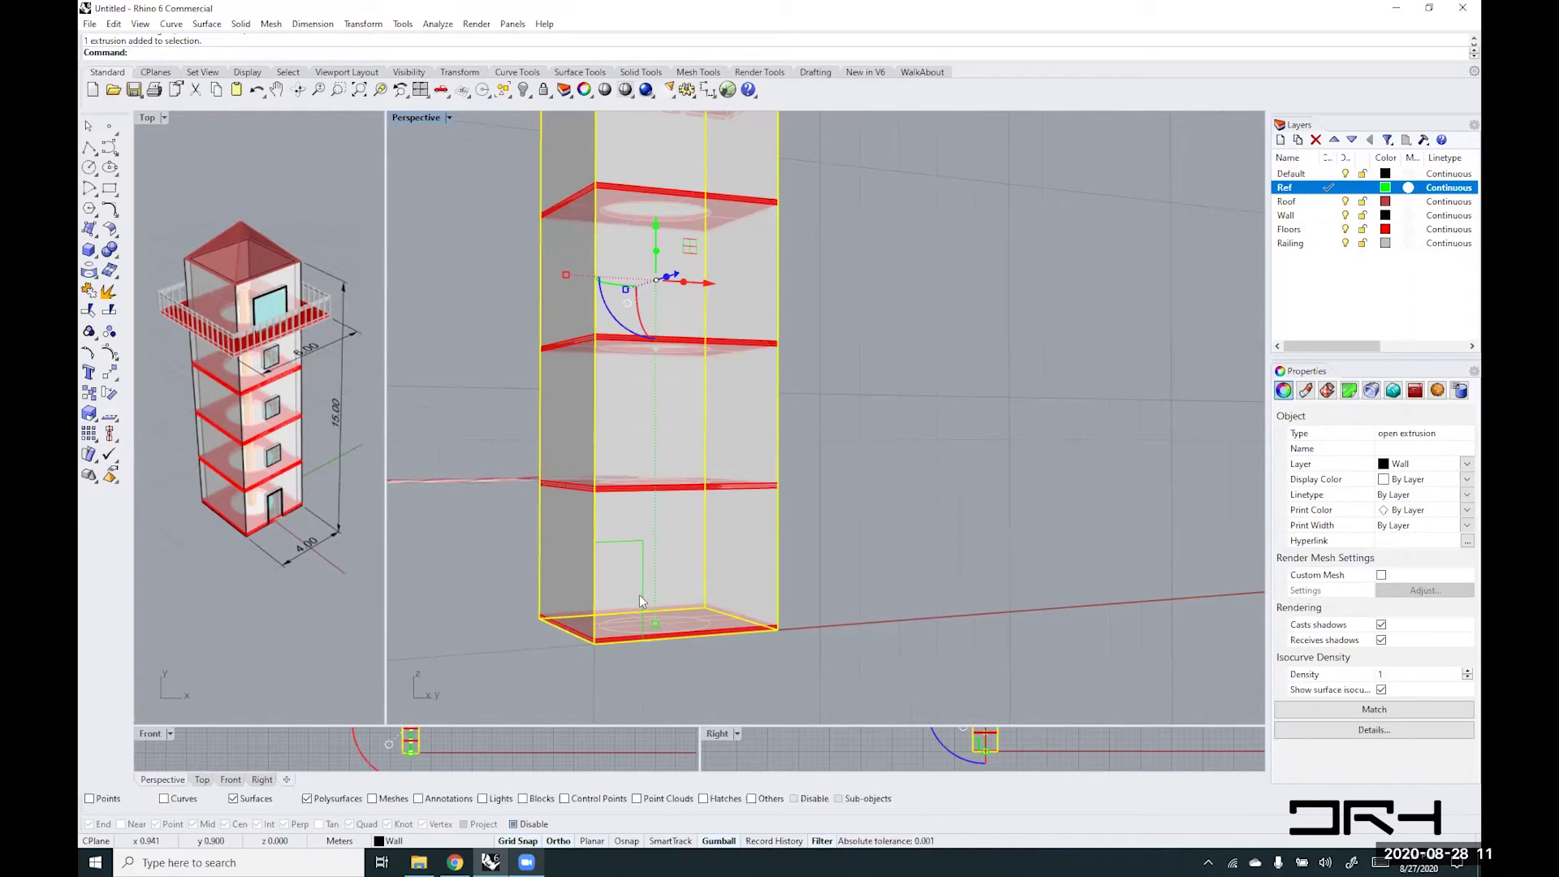
{"action": "left_click", "coordinate": [664, 694]}
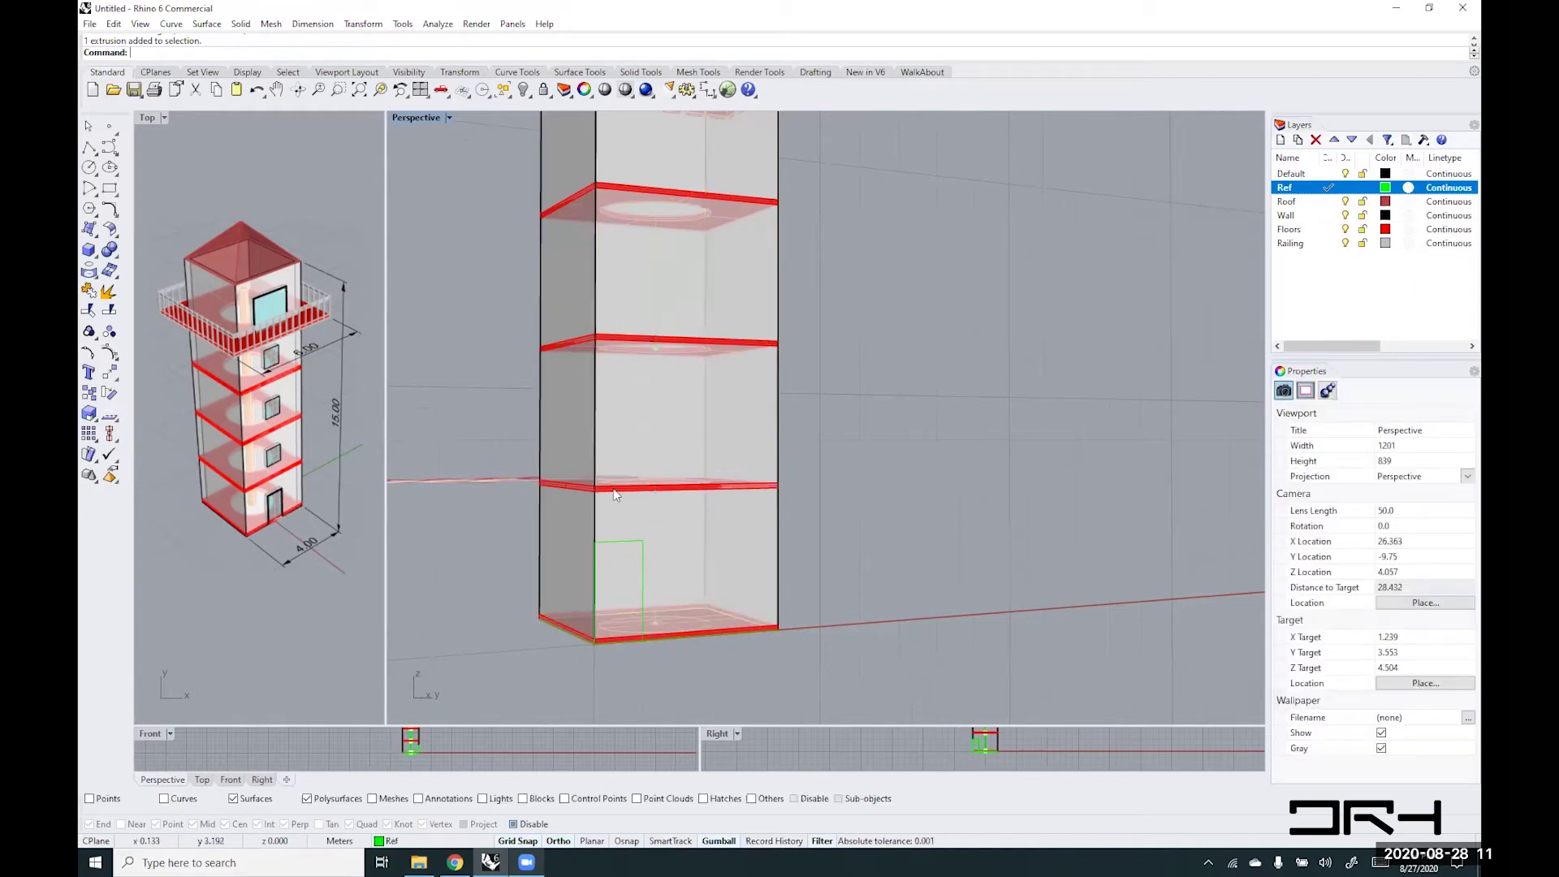
{"action": "left_click", "coordinate": [164, 799]}
{"action": "left_click", "coordinate": [642, 614]}
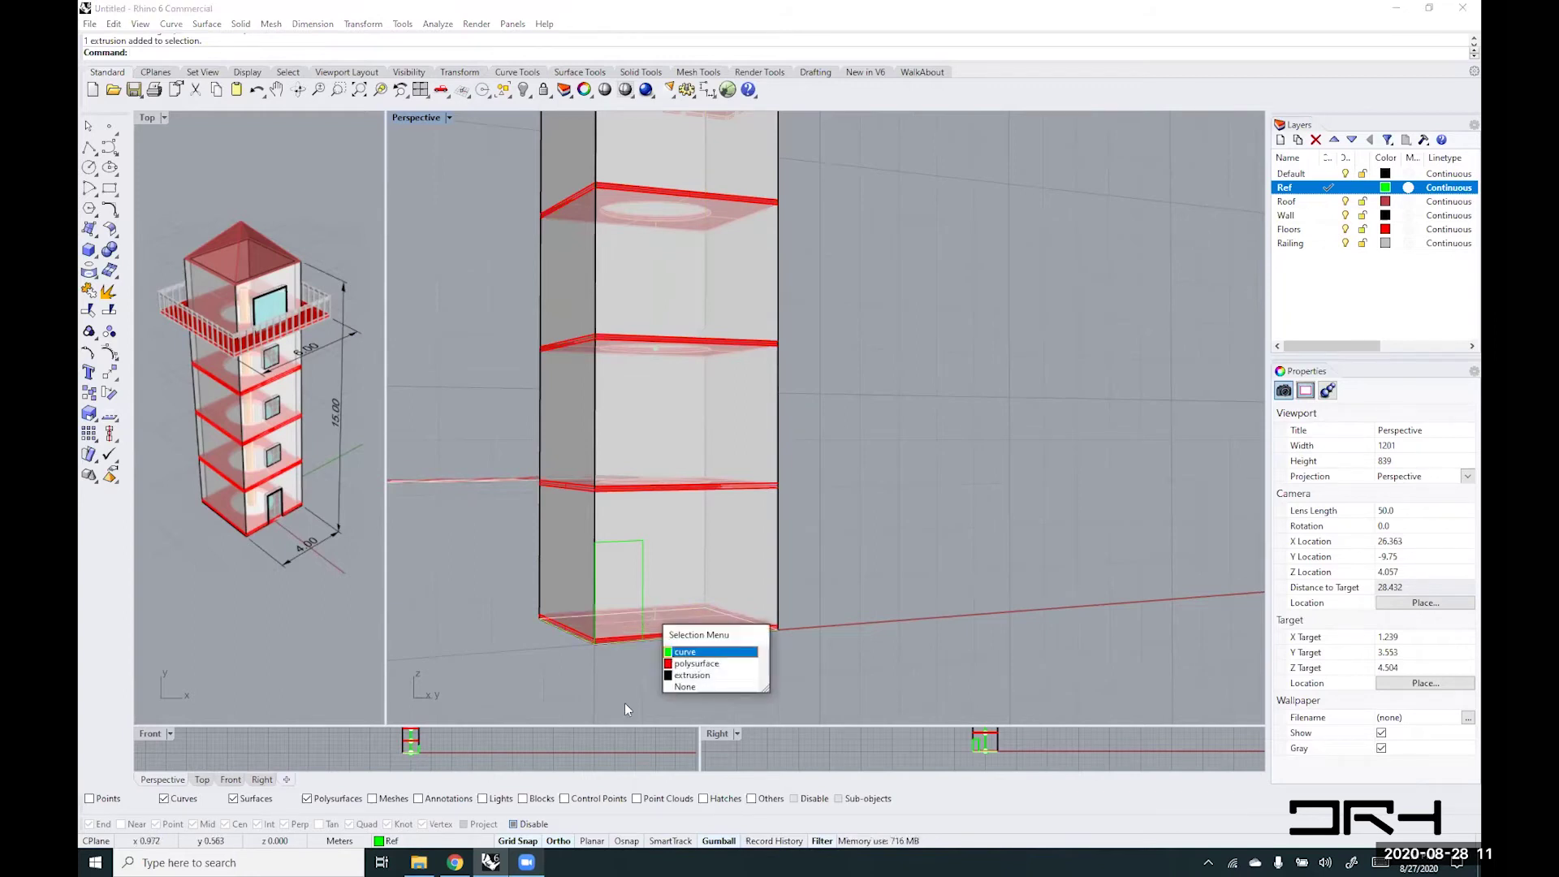
{"action": "left_click", "coordinate": [686, 653]}
{"action": "key", "text": "Escape"}
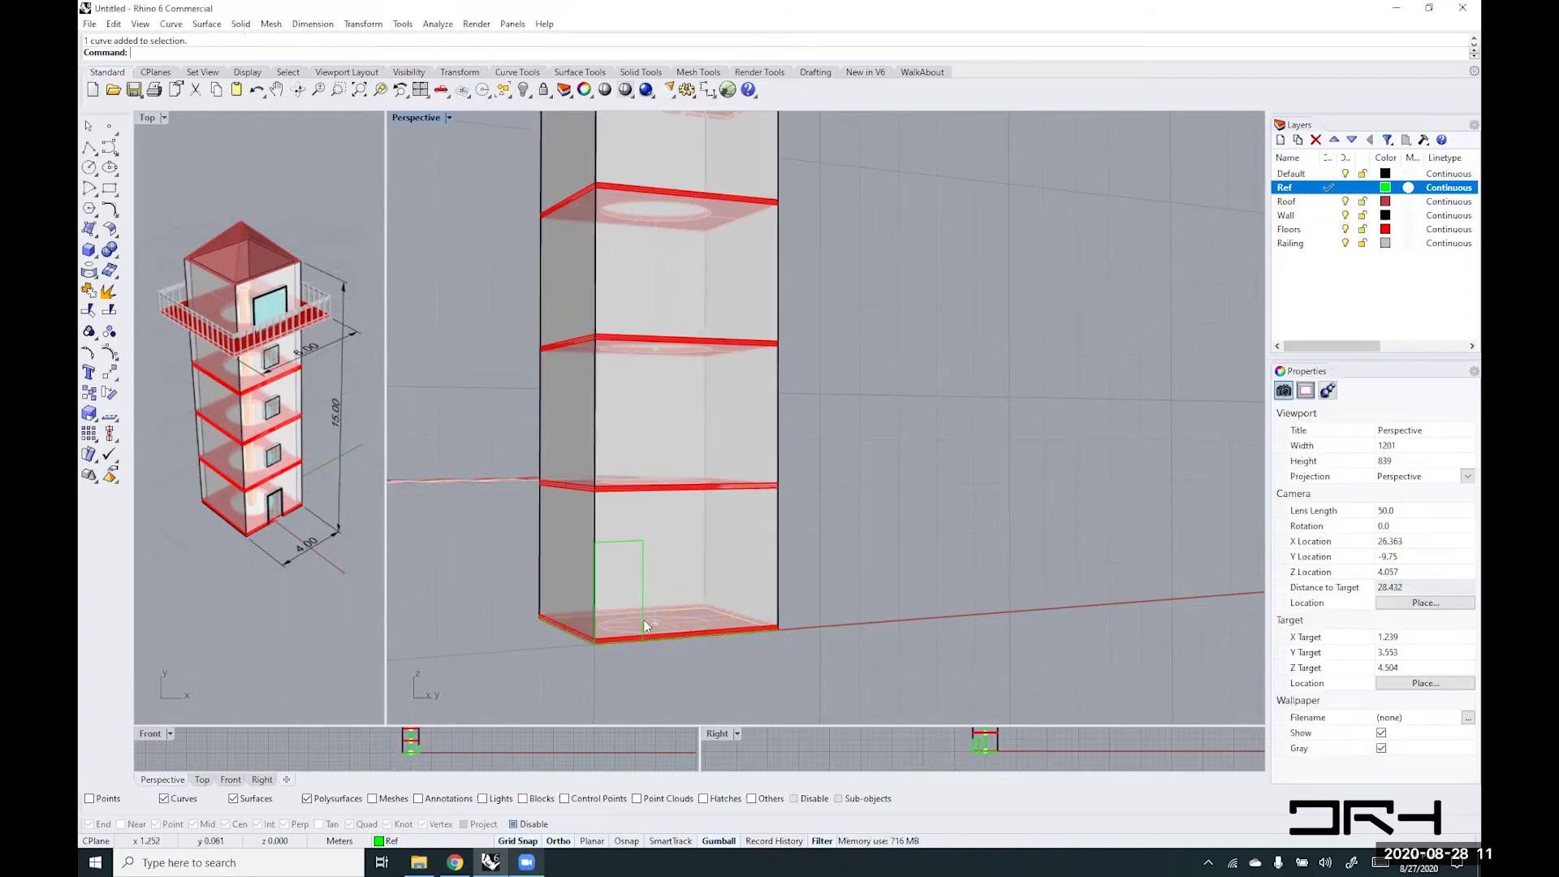
- Move the door rectangle from its bottom midpoint to the wall's base-edge midpoint, with object snaps on and the centre snap off
{"action": "left_click", "coordinate": [641, 542]}
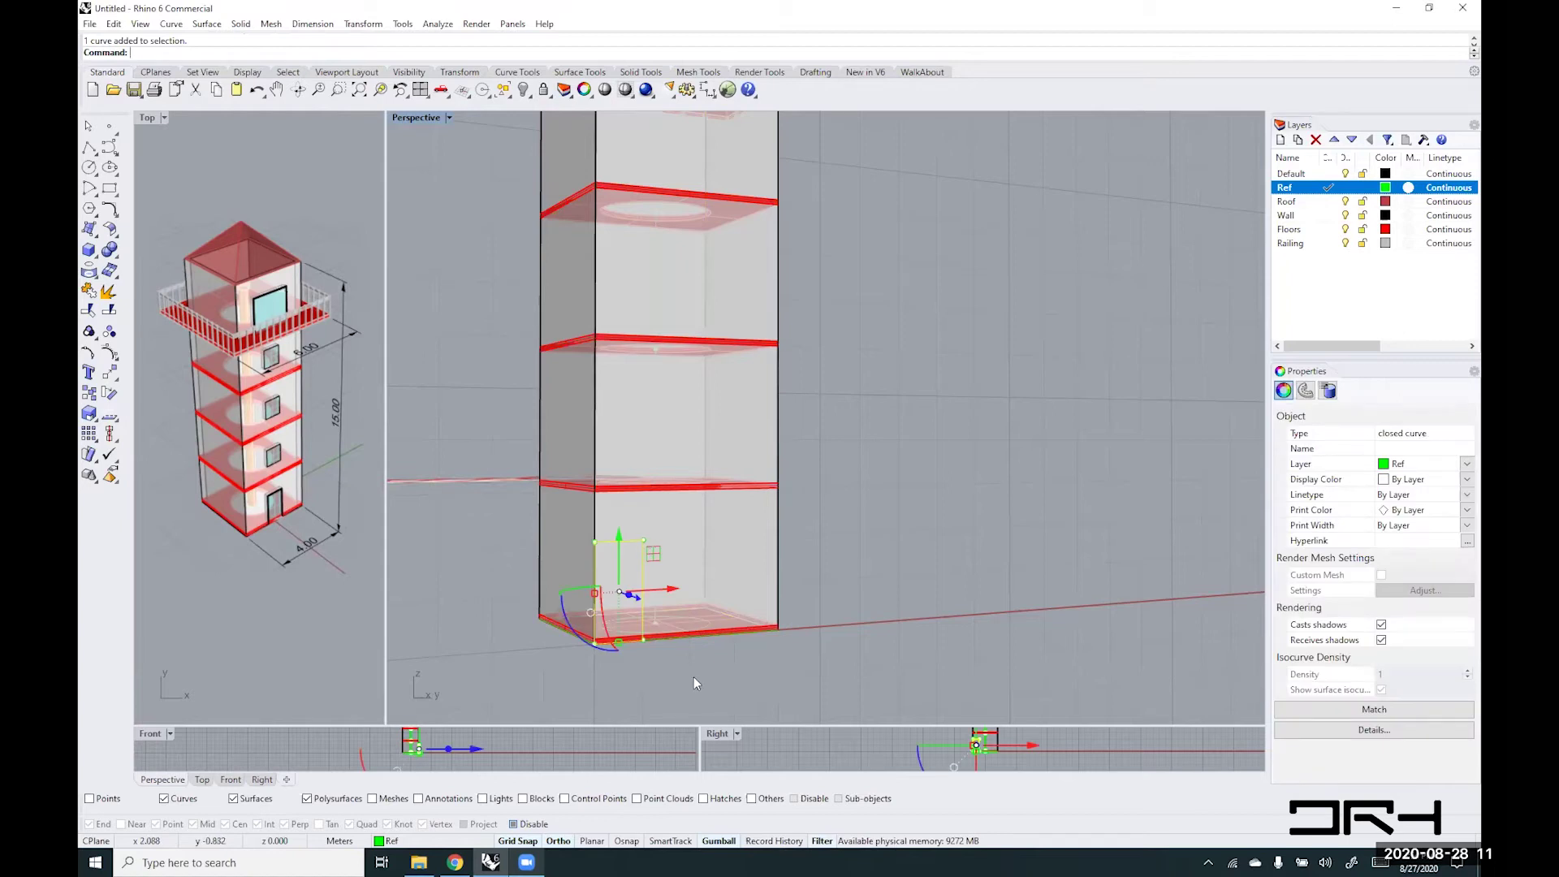
{"action": "type", "text": "Move"}
{"action": "key", "text": "Return"}
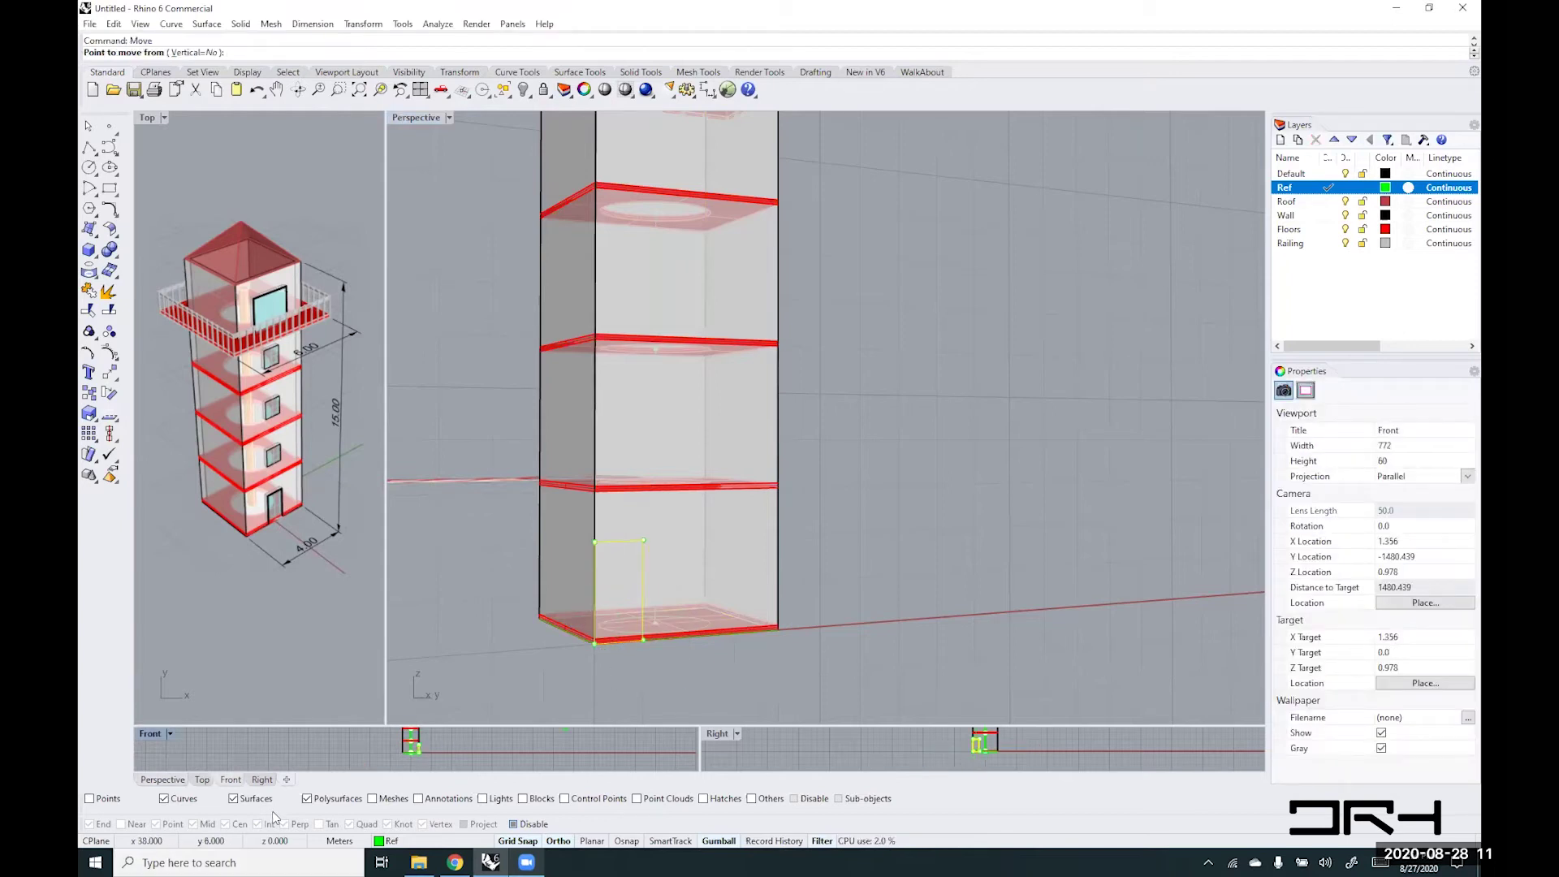
{"action": "left_click", "coordinate": [626, 841]}
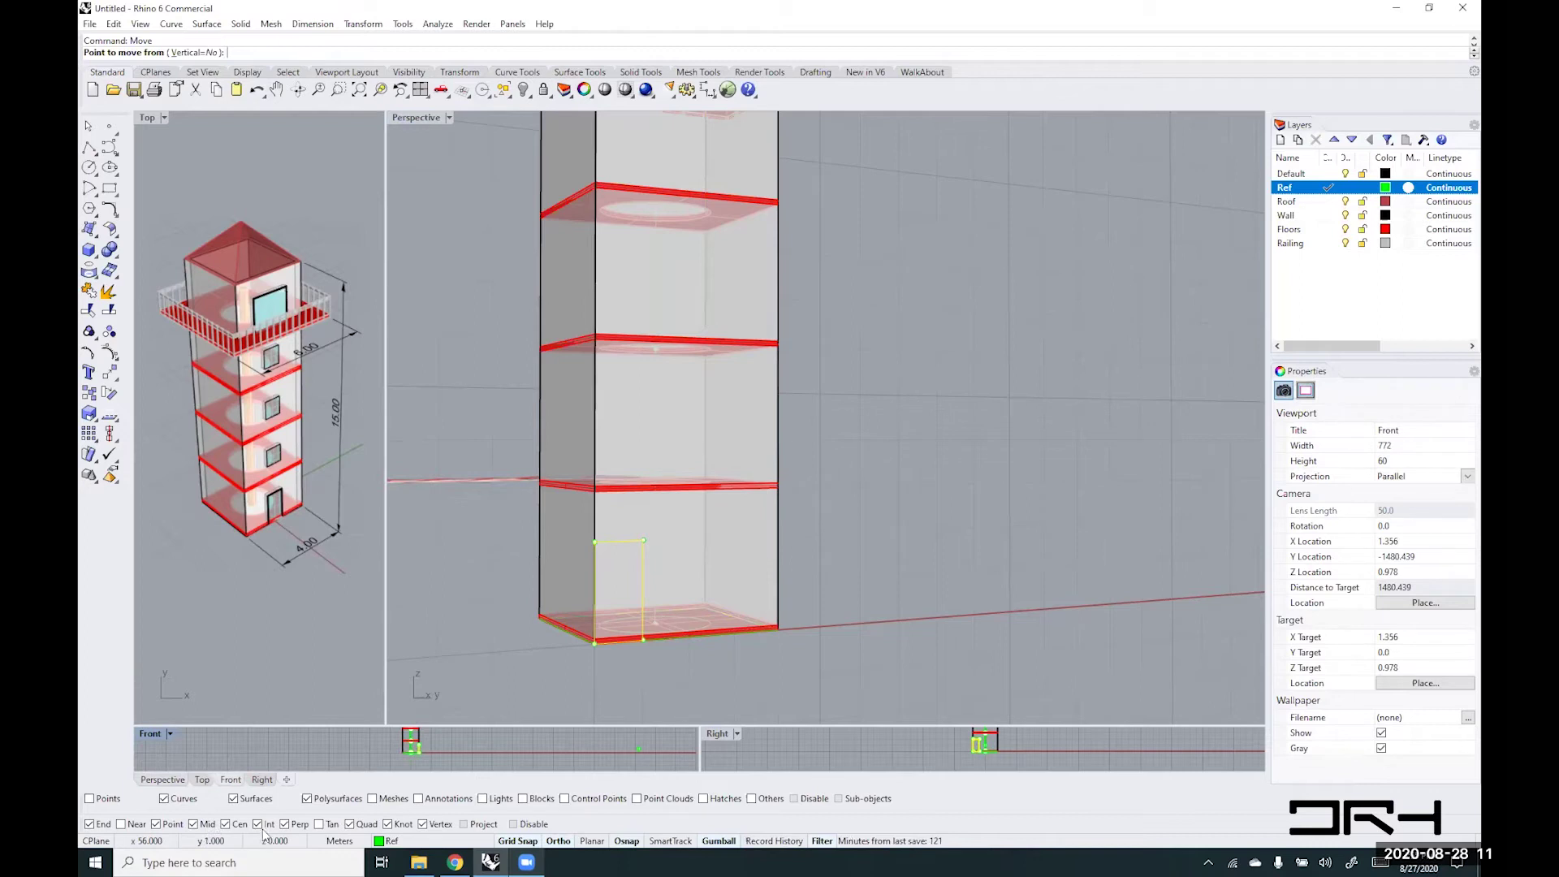
{"action": "left_click", "coordinate": [227, 824]}
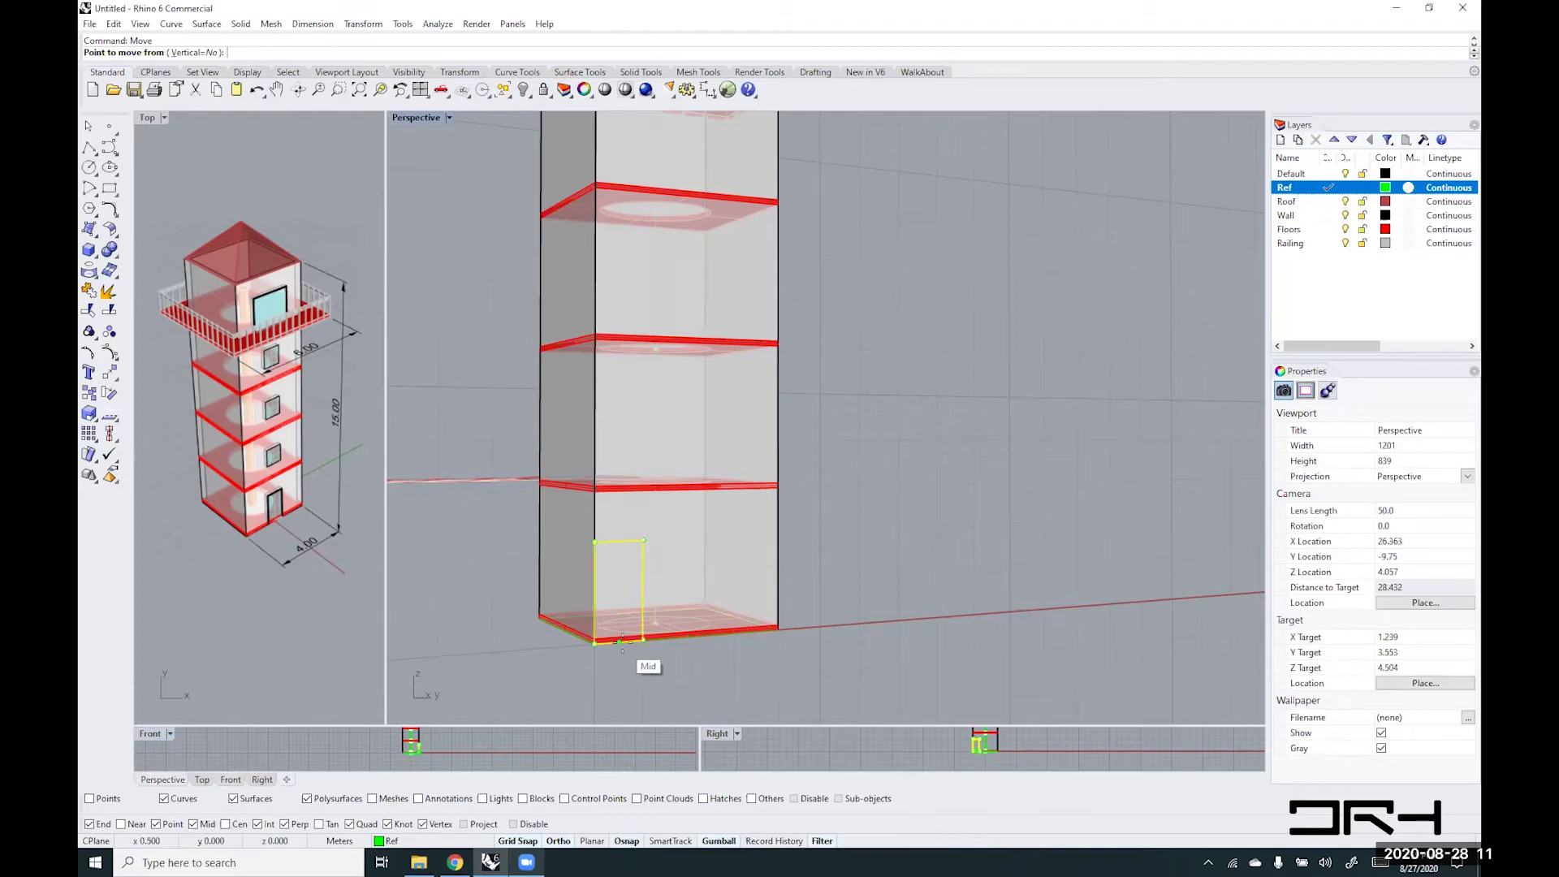
{"action": "left_click", "coordinate": [622, 642]}
{"action": "left_click", "coordinate": [690, 636]}
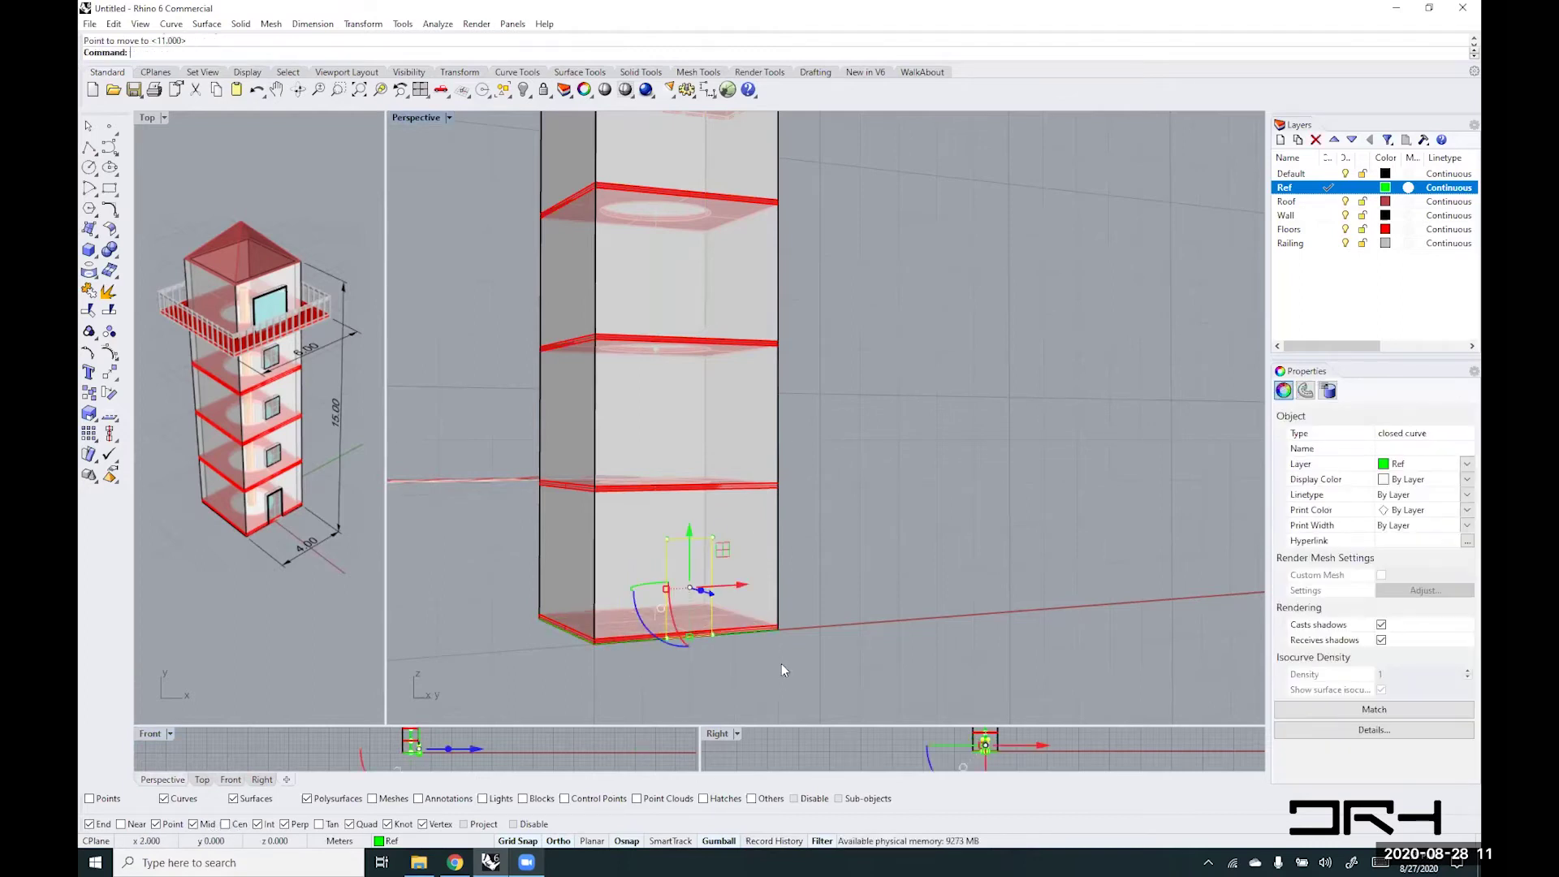
{"action": "left_click", "coordinate": [792, 656]}
- Draw a 1 m square from the door rectangle's upper corner to the midpoint of its opposite side
{"action": "right_click_drag", "start_coordinate": [912, 480], "coordinate": [830, 554]}
{"action": "scroll", "coordinate": [912, 548], "scroll_direction": "down", "scroll_amount": 5}
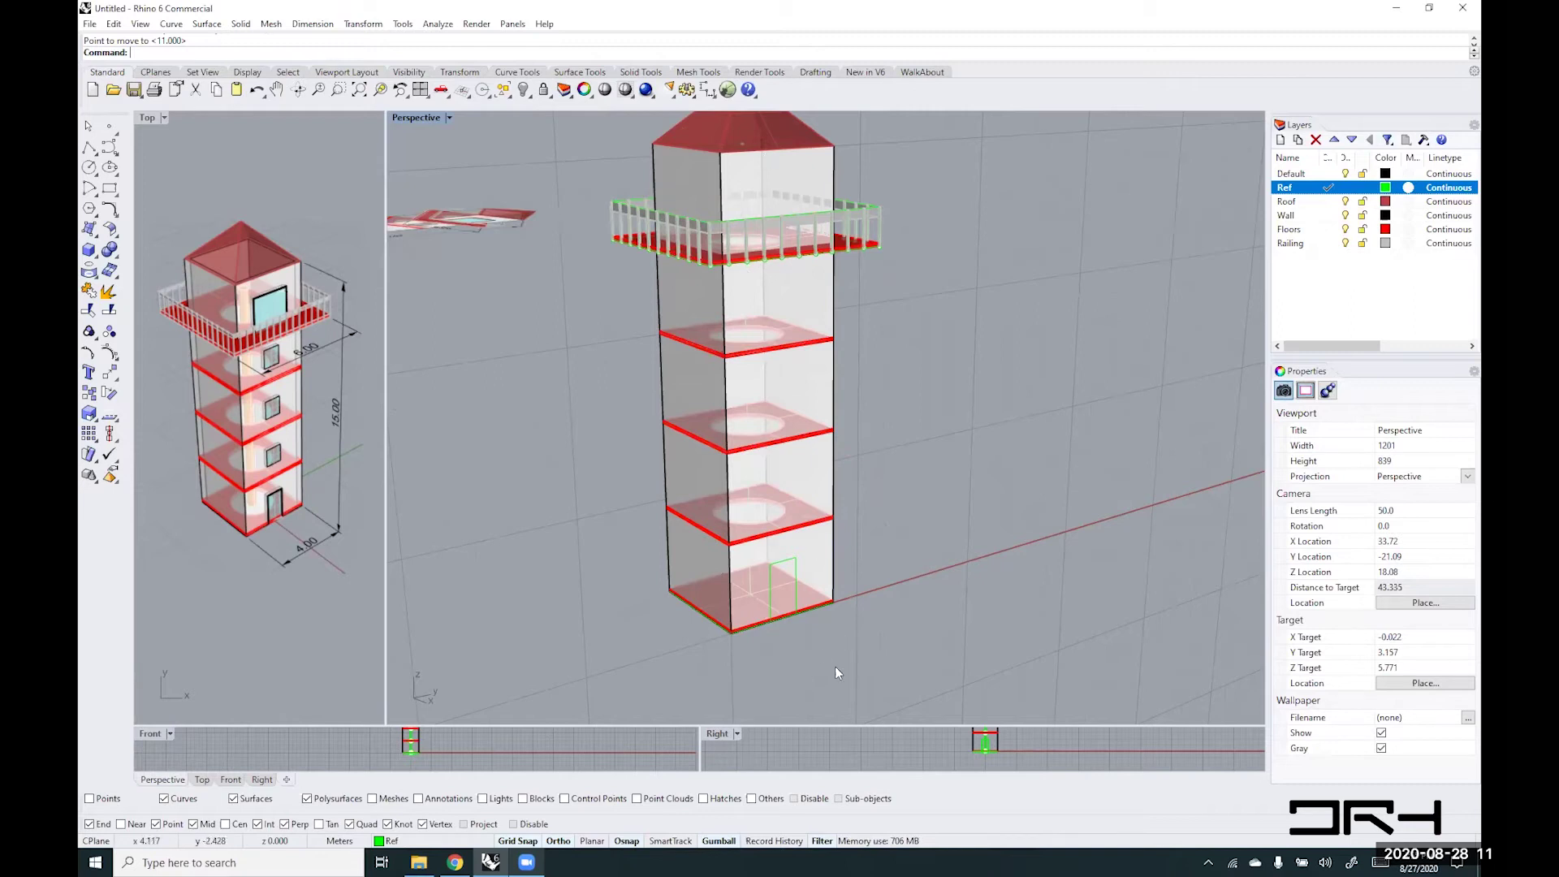
{"action": "type", "text": "Rectangle"}
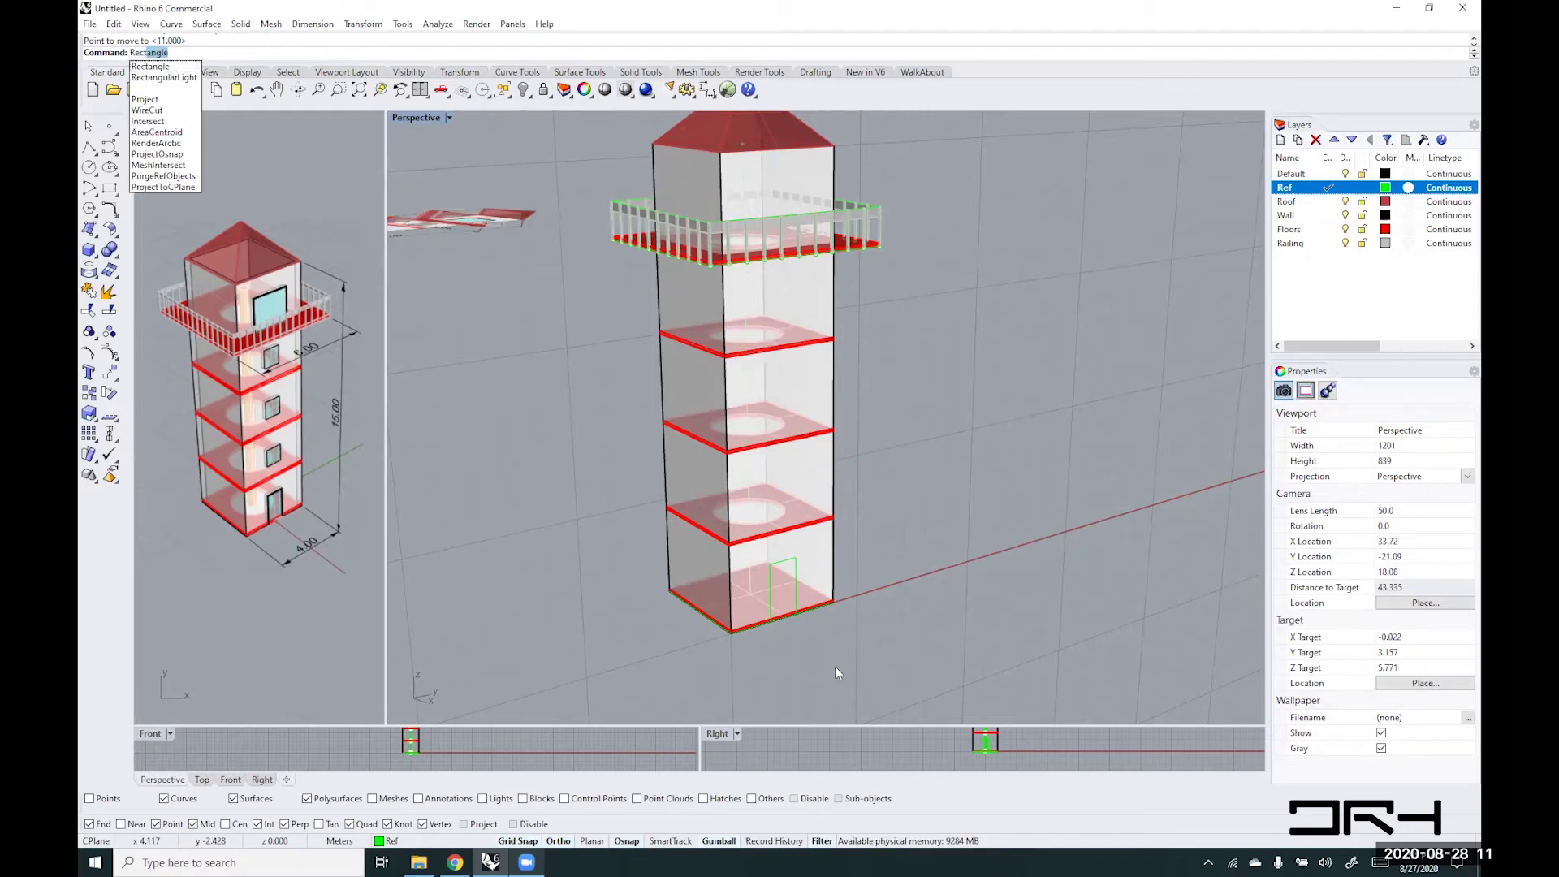
{"action": "key", "text": "Return"}
{"action": "scroll", "coordinate": [954, 629], "scroll_direction": "up", "scroll_amount": 2}
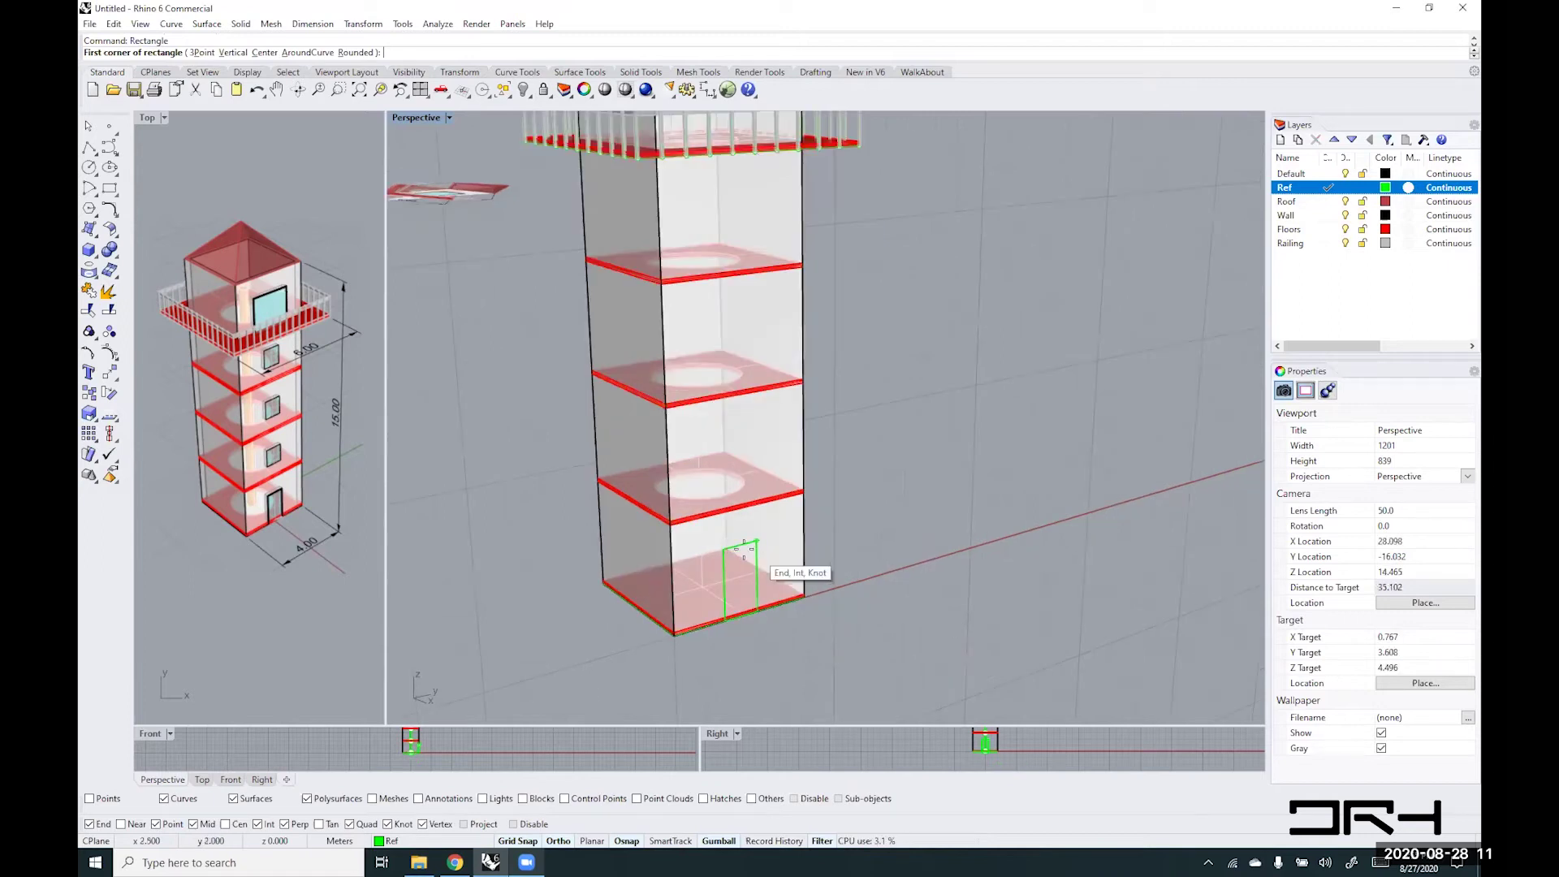
{"action": "scroll", "coordinate": [720, 555], "scroll_direction": "up", "scroll_amount": 3}
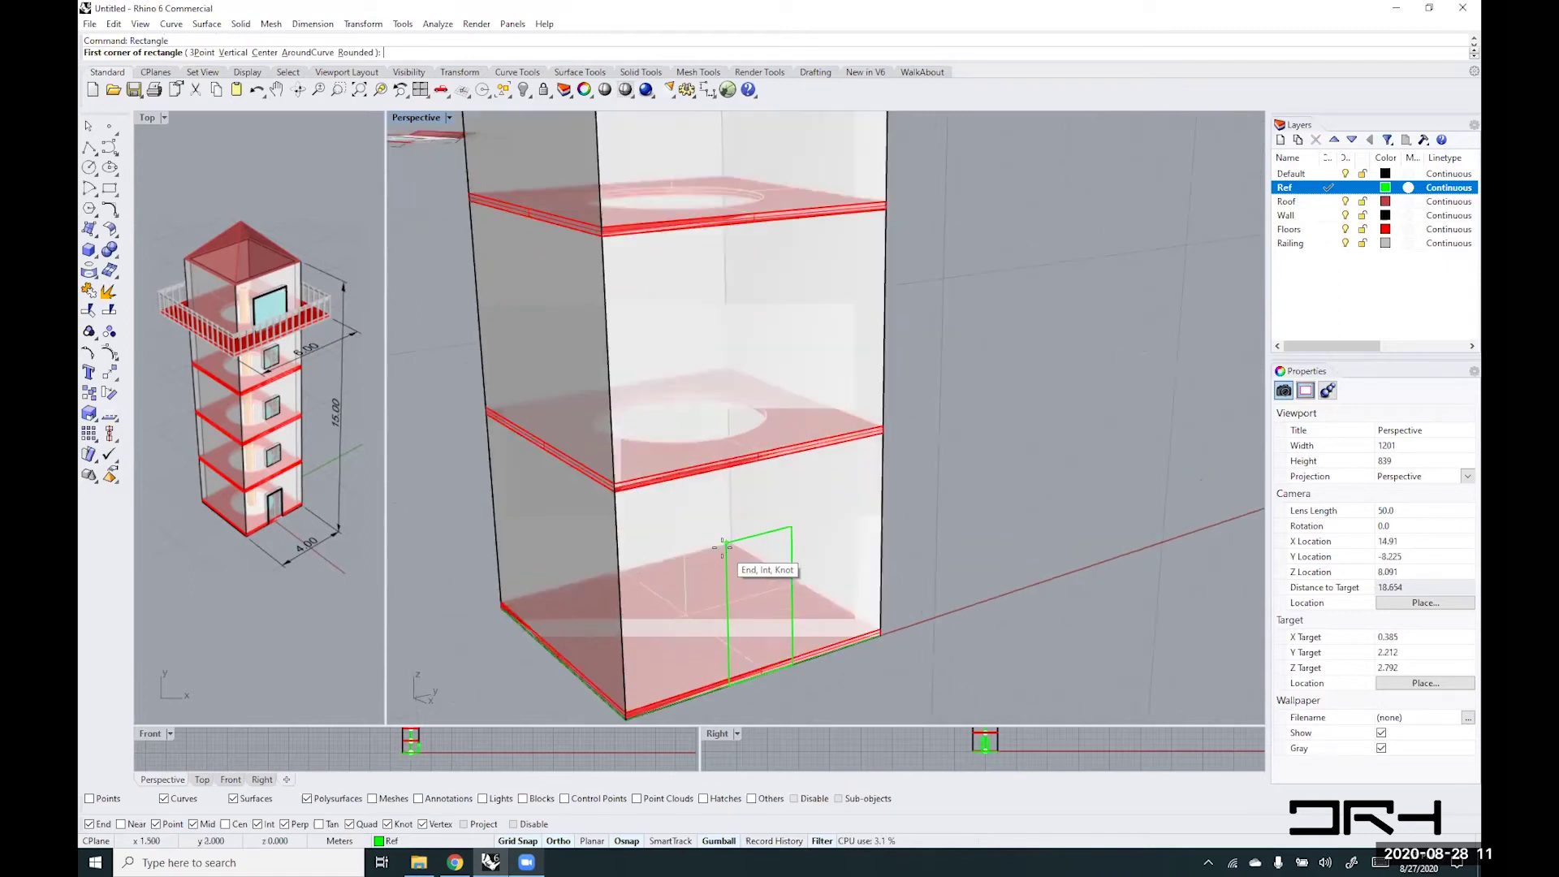
{"action": "left_click", "coordinate": [727, 543]}
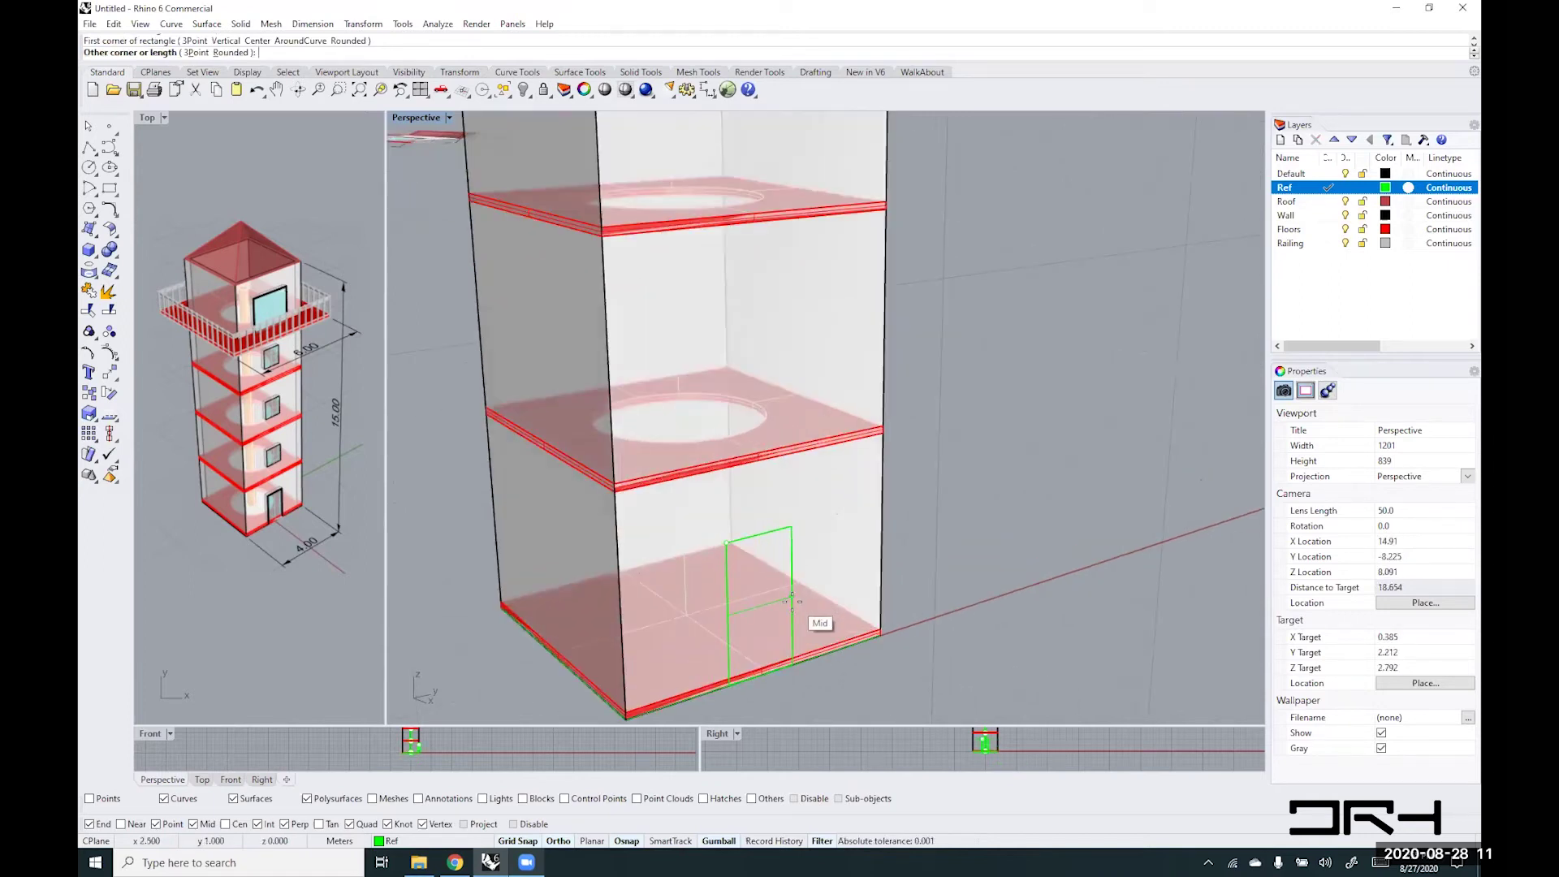
{"action": "left_click", "coordinate": [808, 611]}
- Try to move the square outline 3 m from the door's base corner using Move with the vertical option on
{"action": "left_click", "coordinate": [763, 602]}
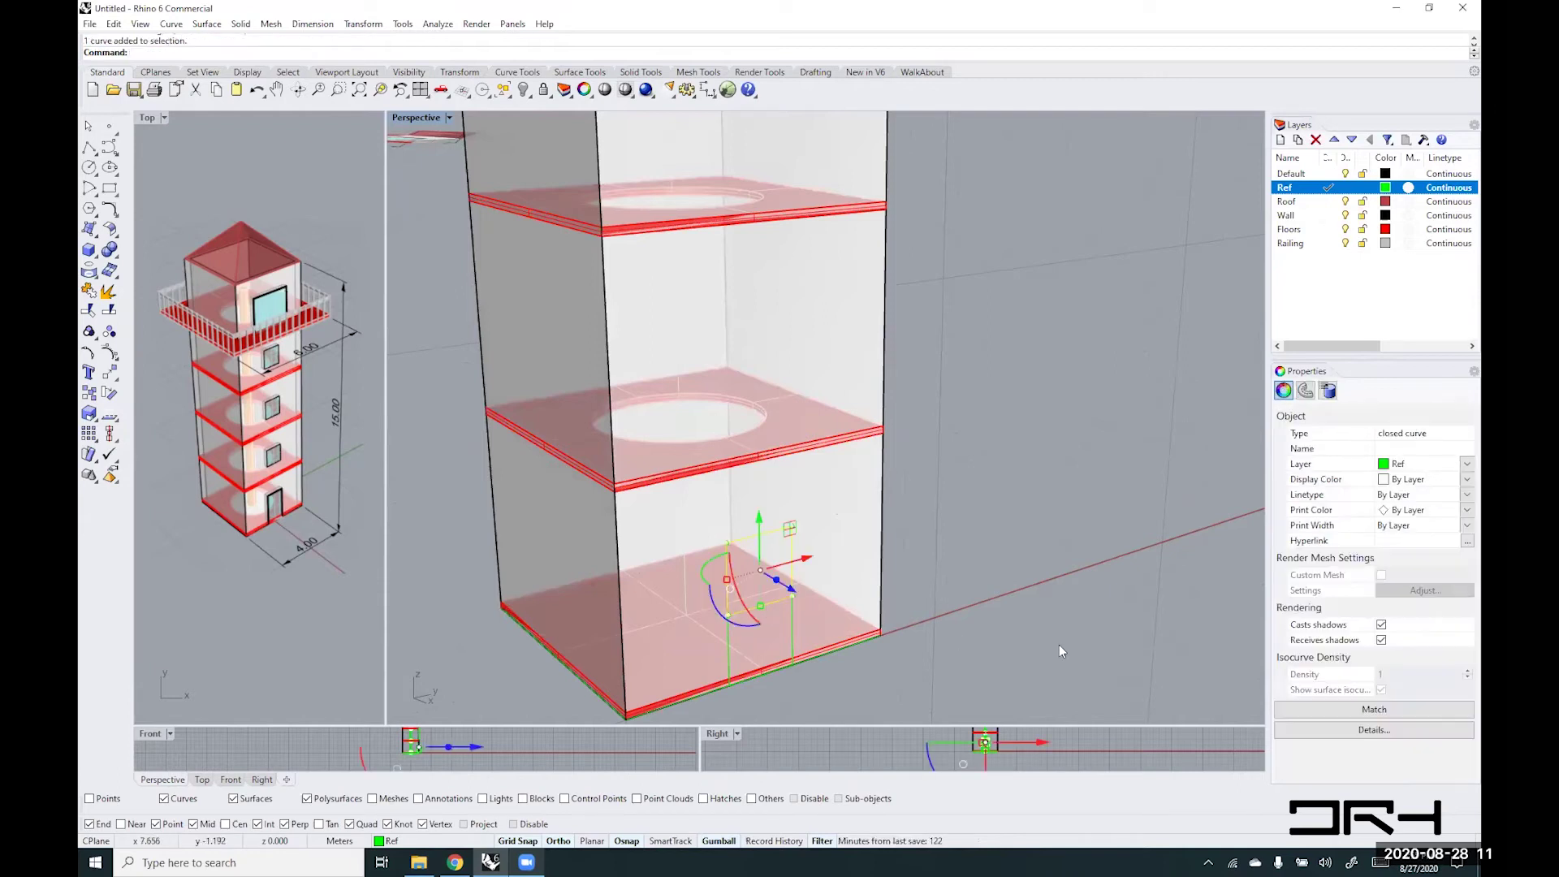
{"action": "type", "text": "Move"}
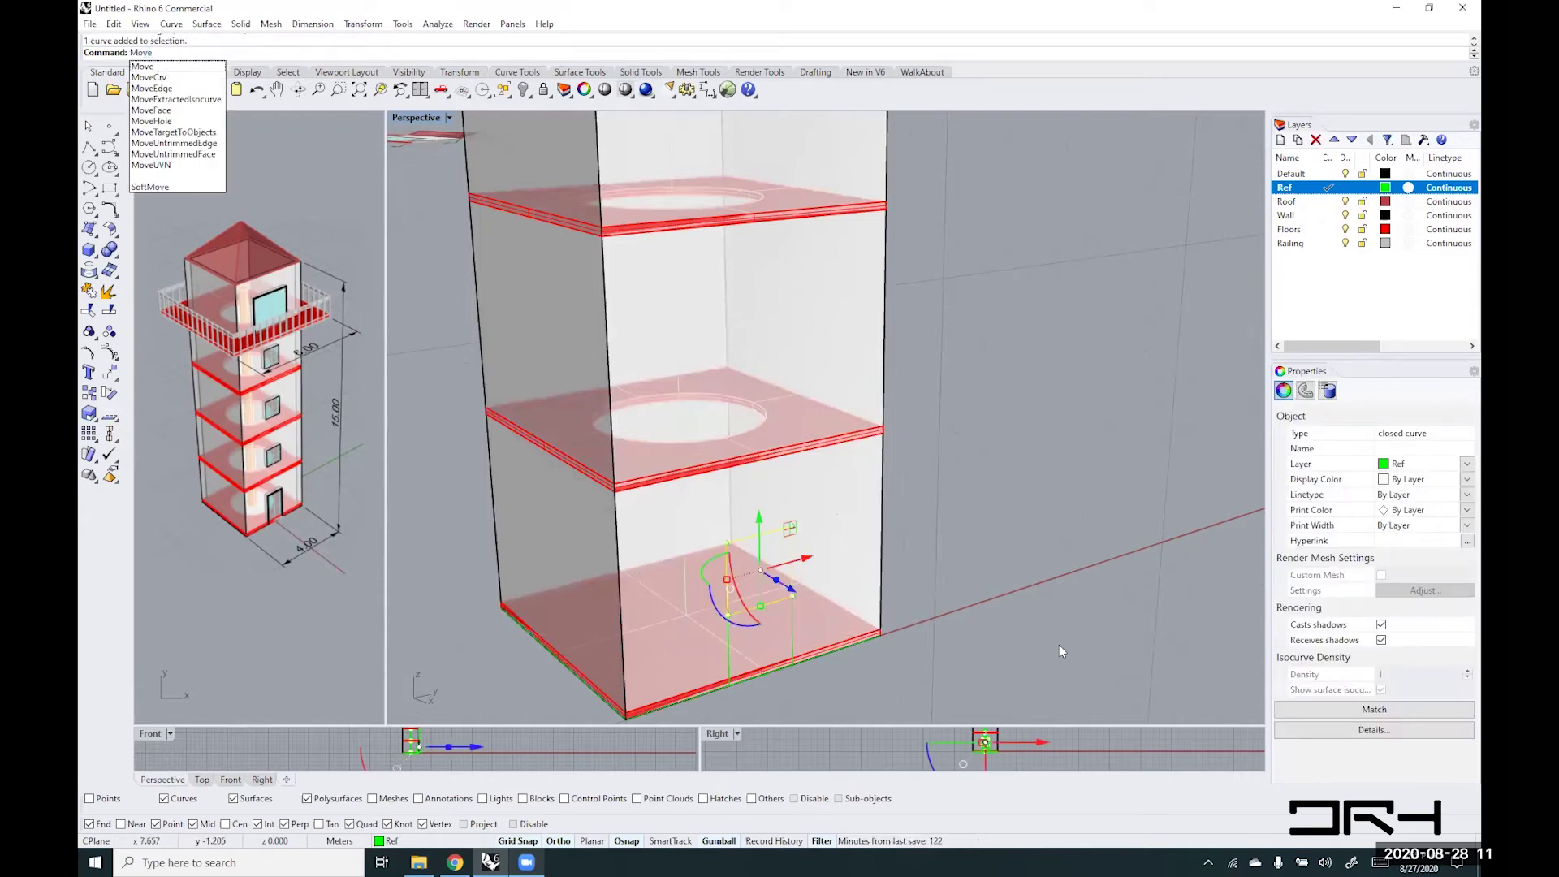
{"action": "key", "text": "Return"}
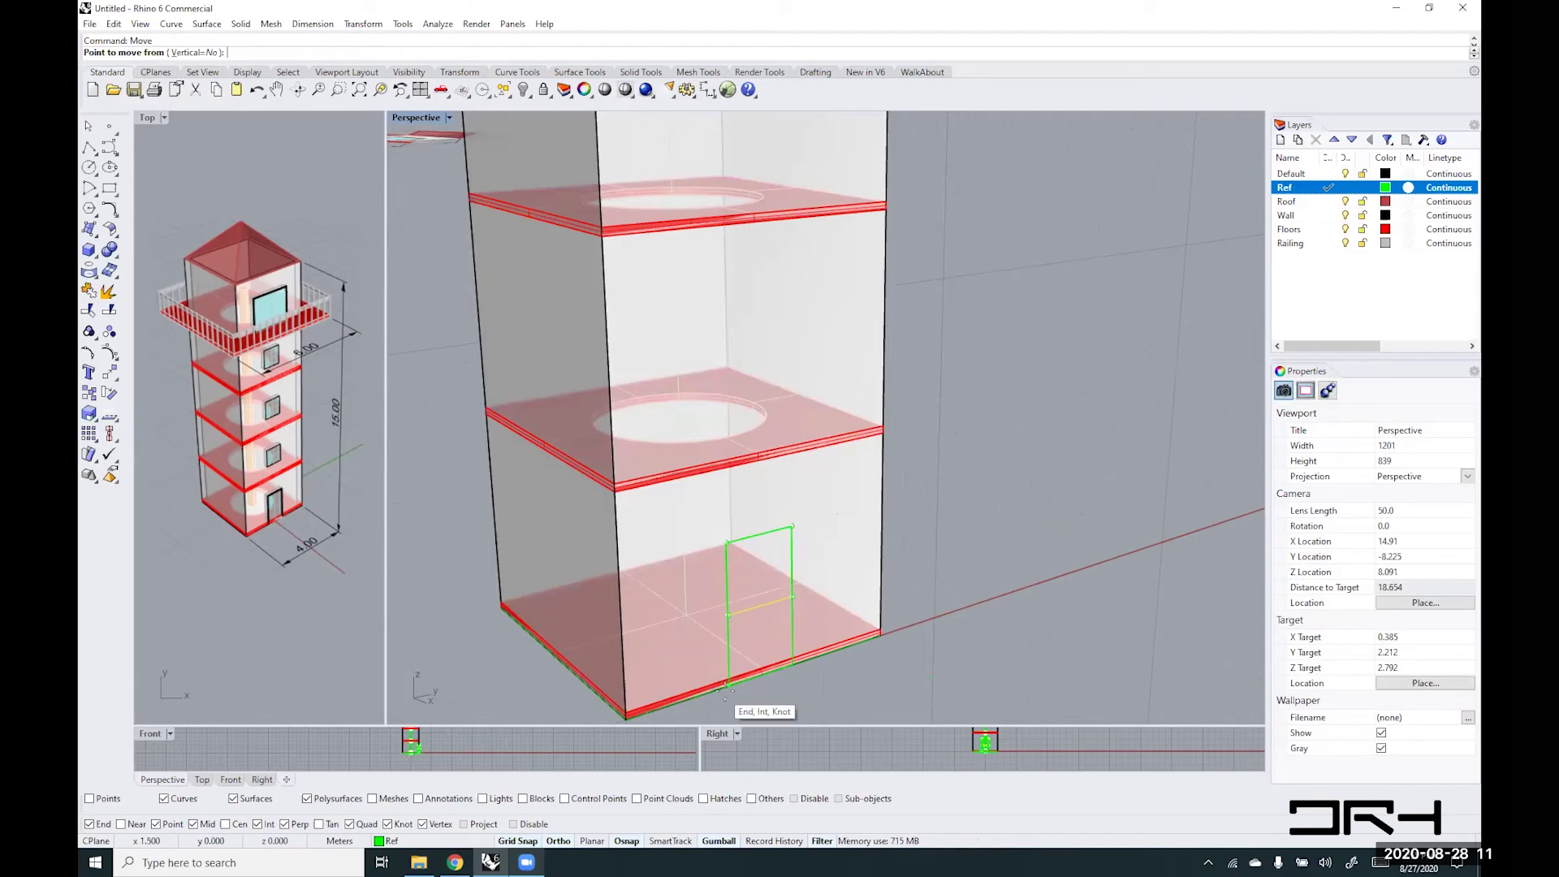
{"action": "left_click", "coordinate": [195, 53]}
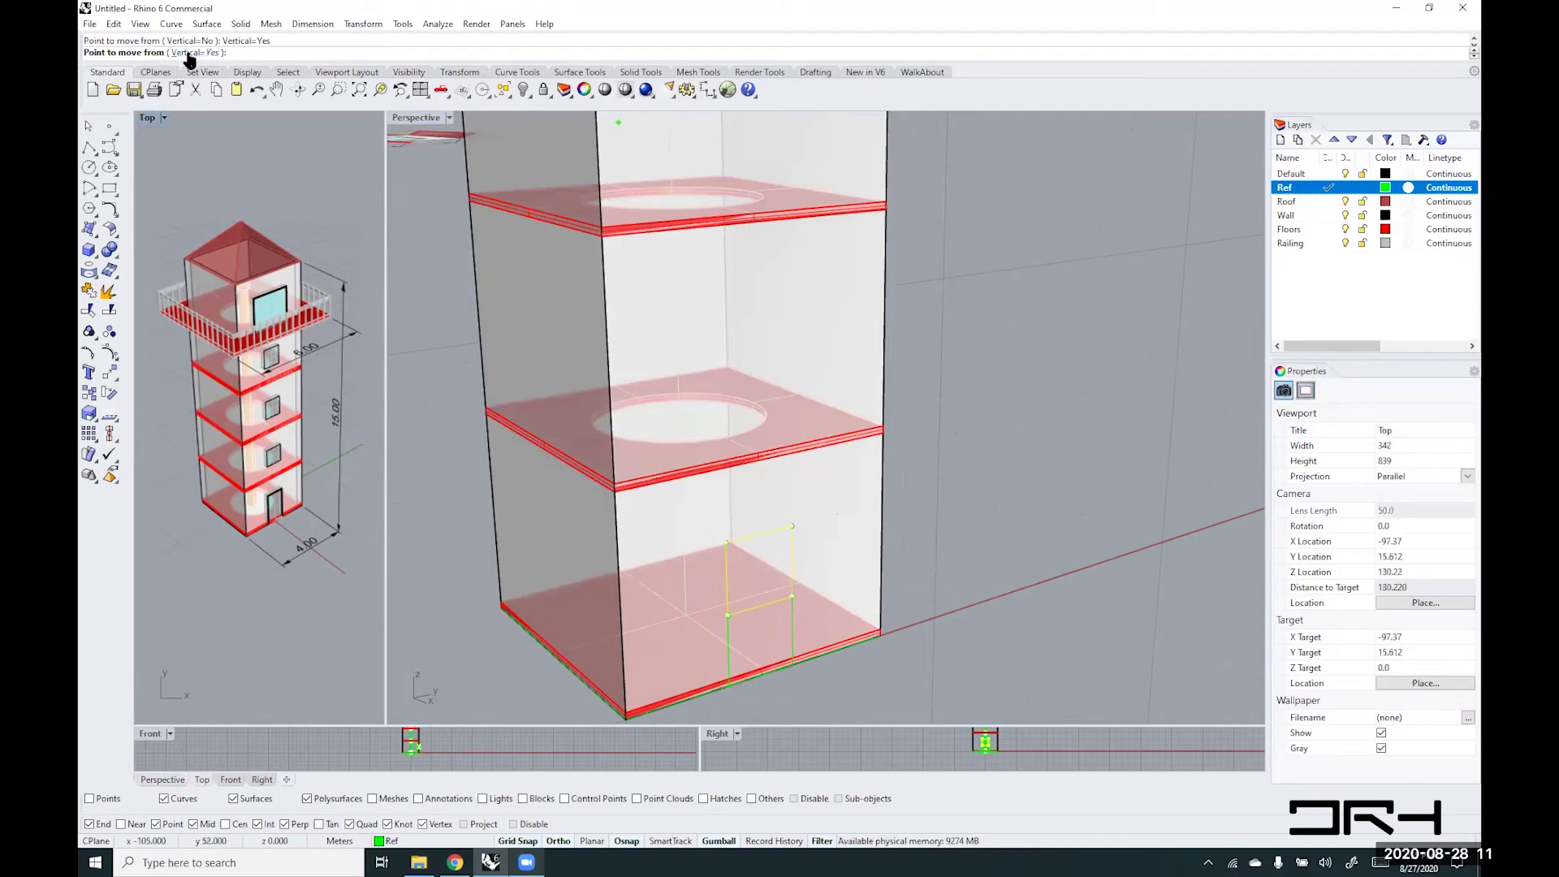
{"action": "left_click", "coordinate": [722, 660]}
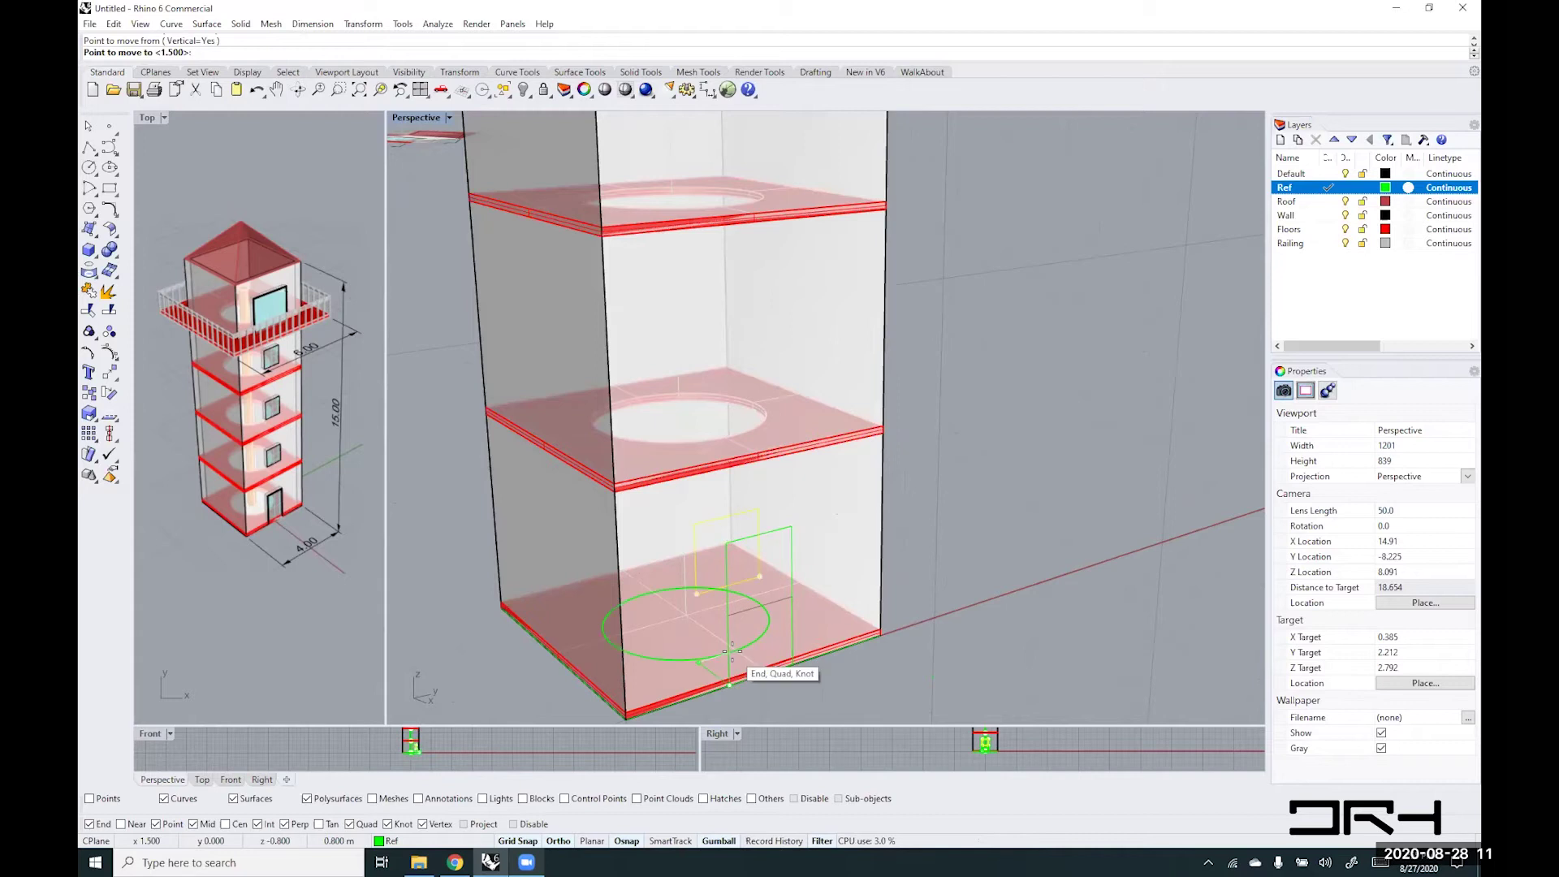
{"action": "type", "text": "3"}
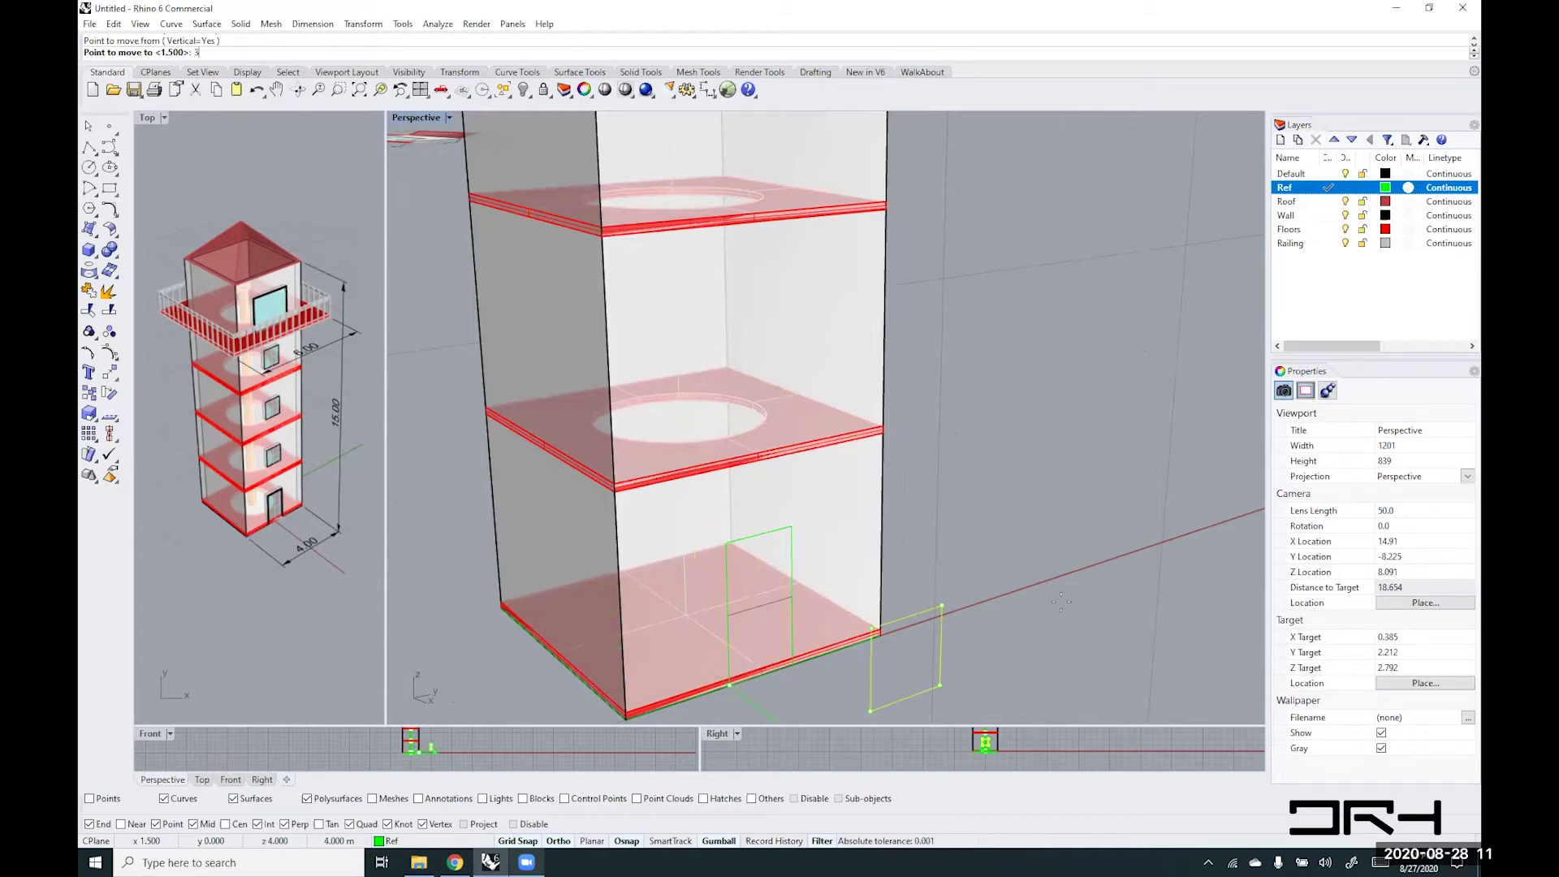
{"action": "mouse_move", "coordinate": [1059, 589]}
{"action": "right_mouse_down"}
{"action": "mouse_move", "coordinate": [1166, 595]}
{"action": "mouse_move", "coordinate": [998, 576]}
{"action": "mouse_move", "coordinate": [1079, 574]}
{"action": "right_mouse_up"}
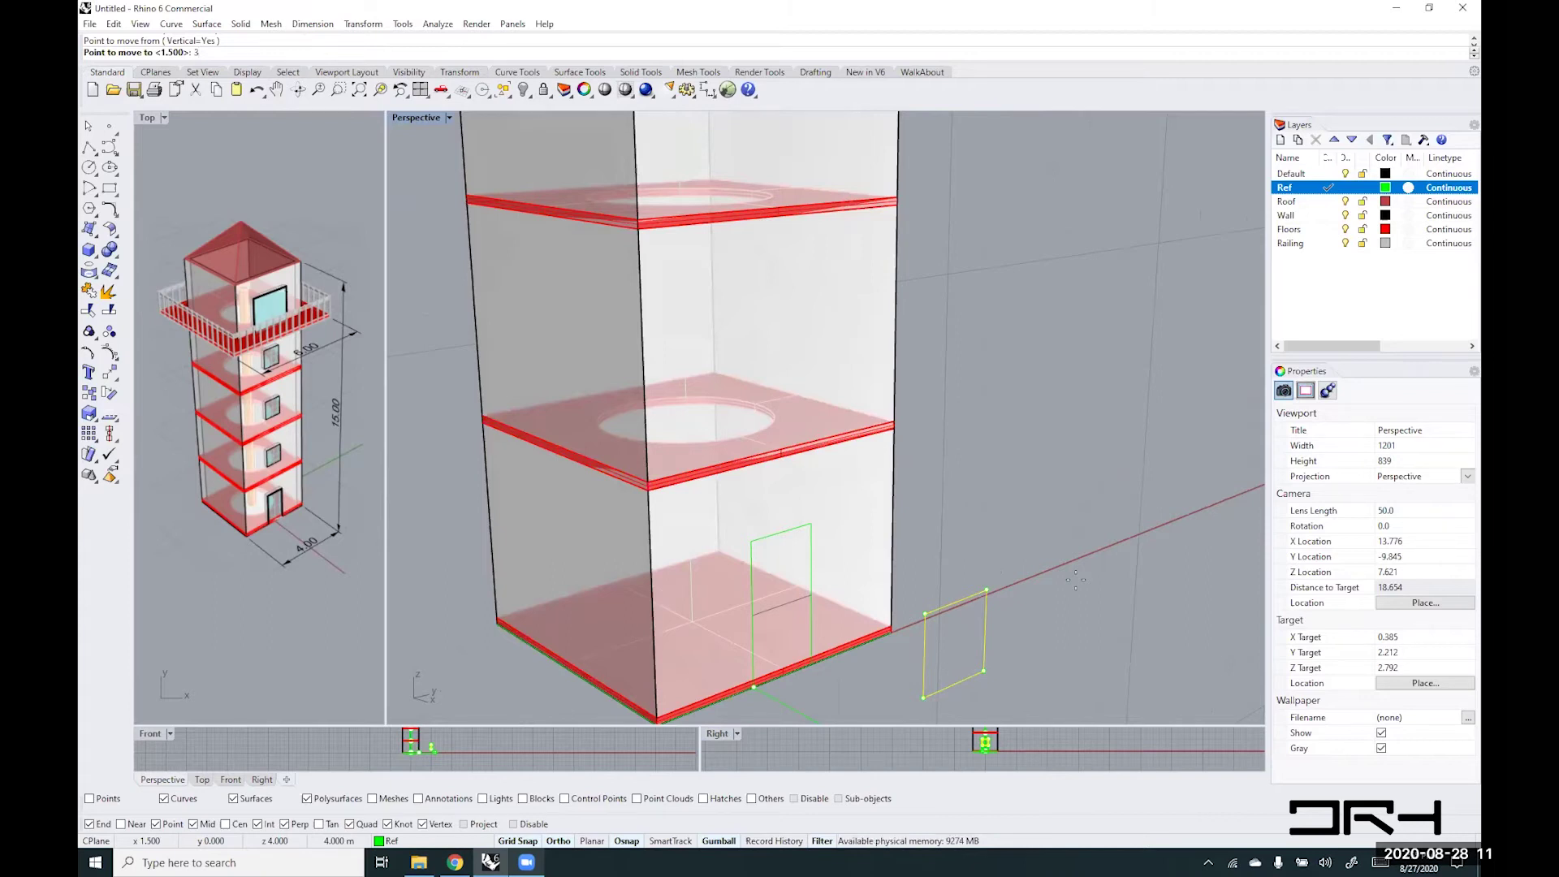
{"action": "key", "text": "Return"}
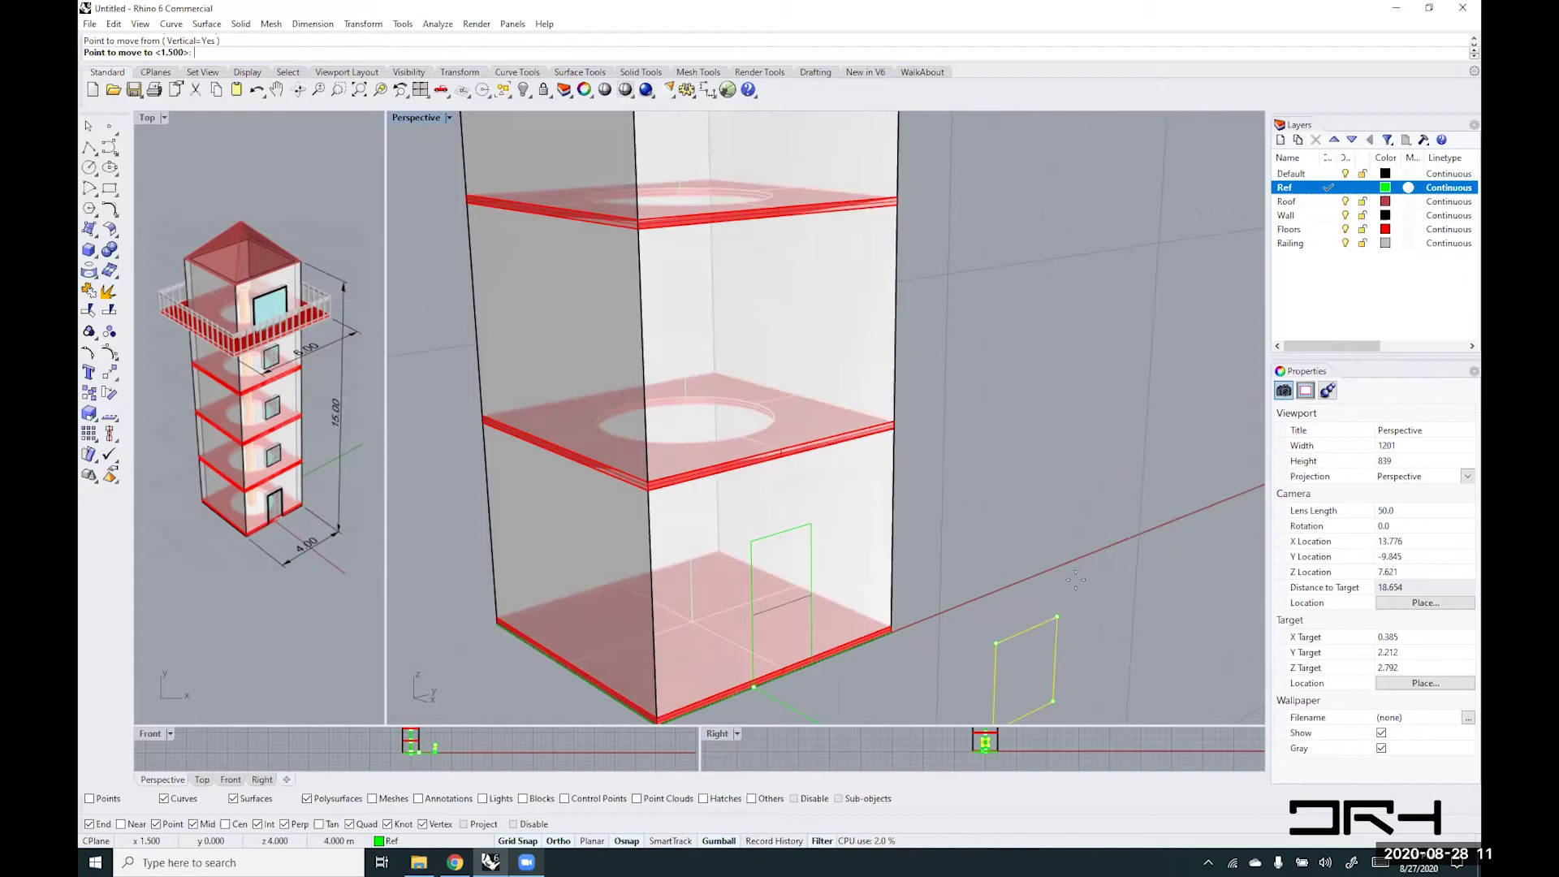
{"action": "key", "text": "Escape"}
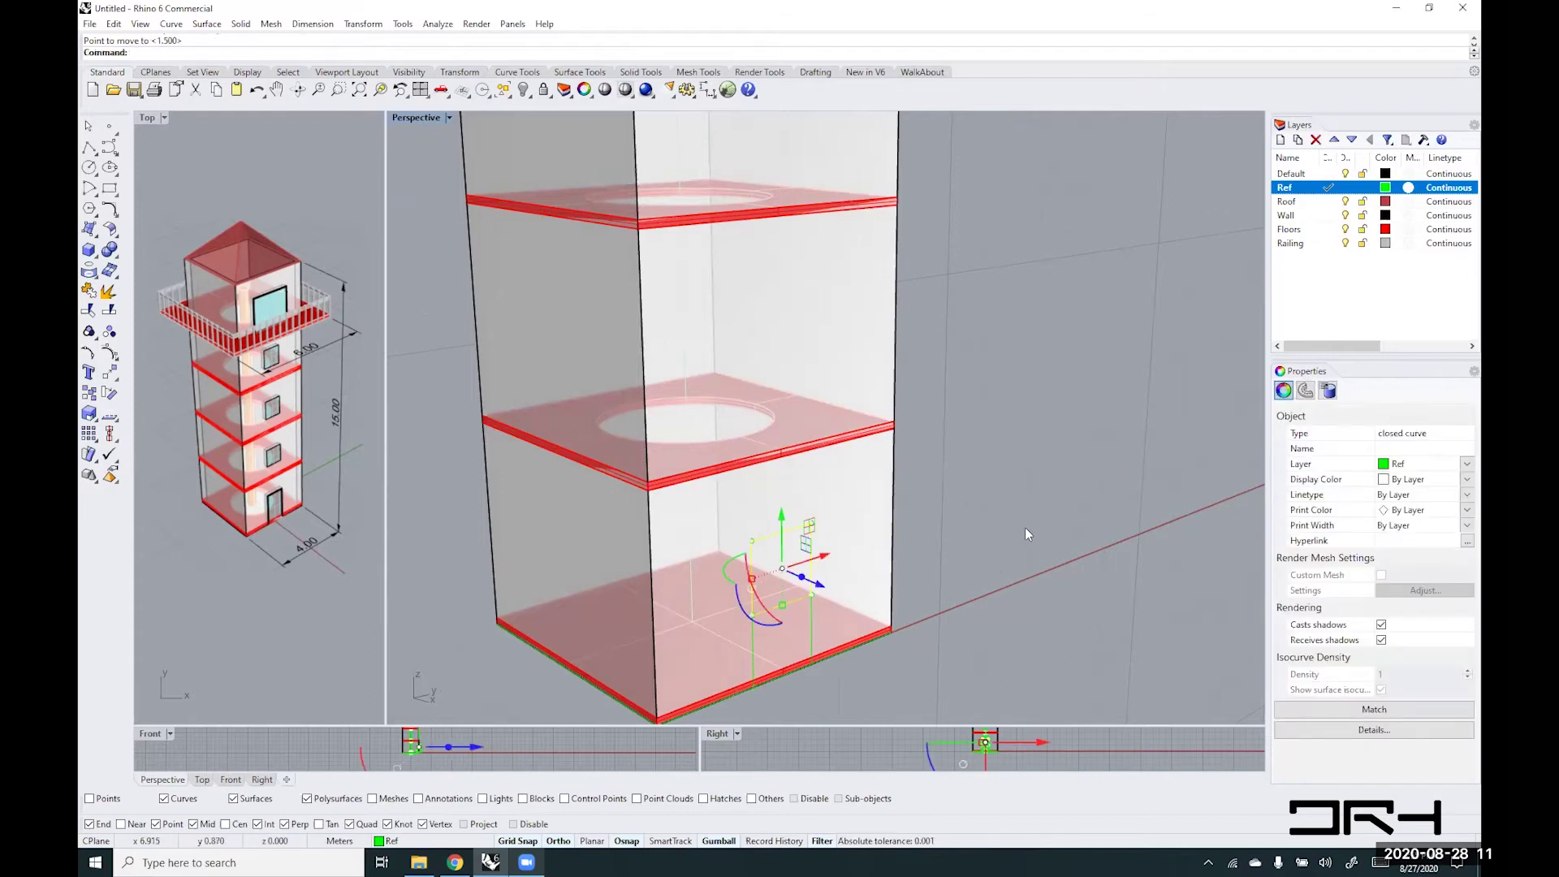
- Move the square window outline 3 m up the front wall, from the door's base corner to the first upper floor's edge
{"action": "key", "text": "Return"}
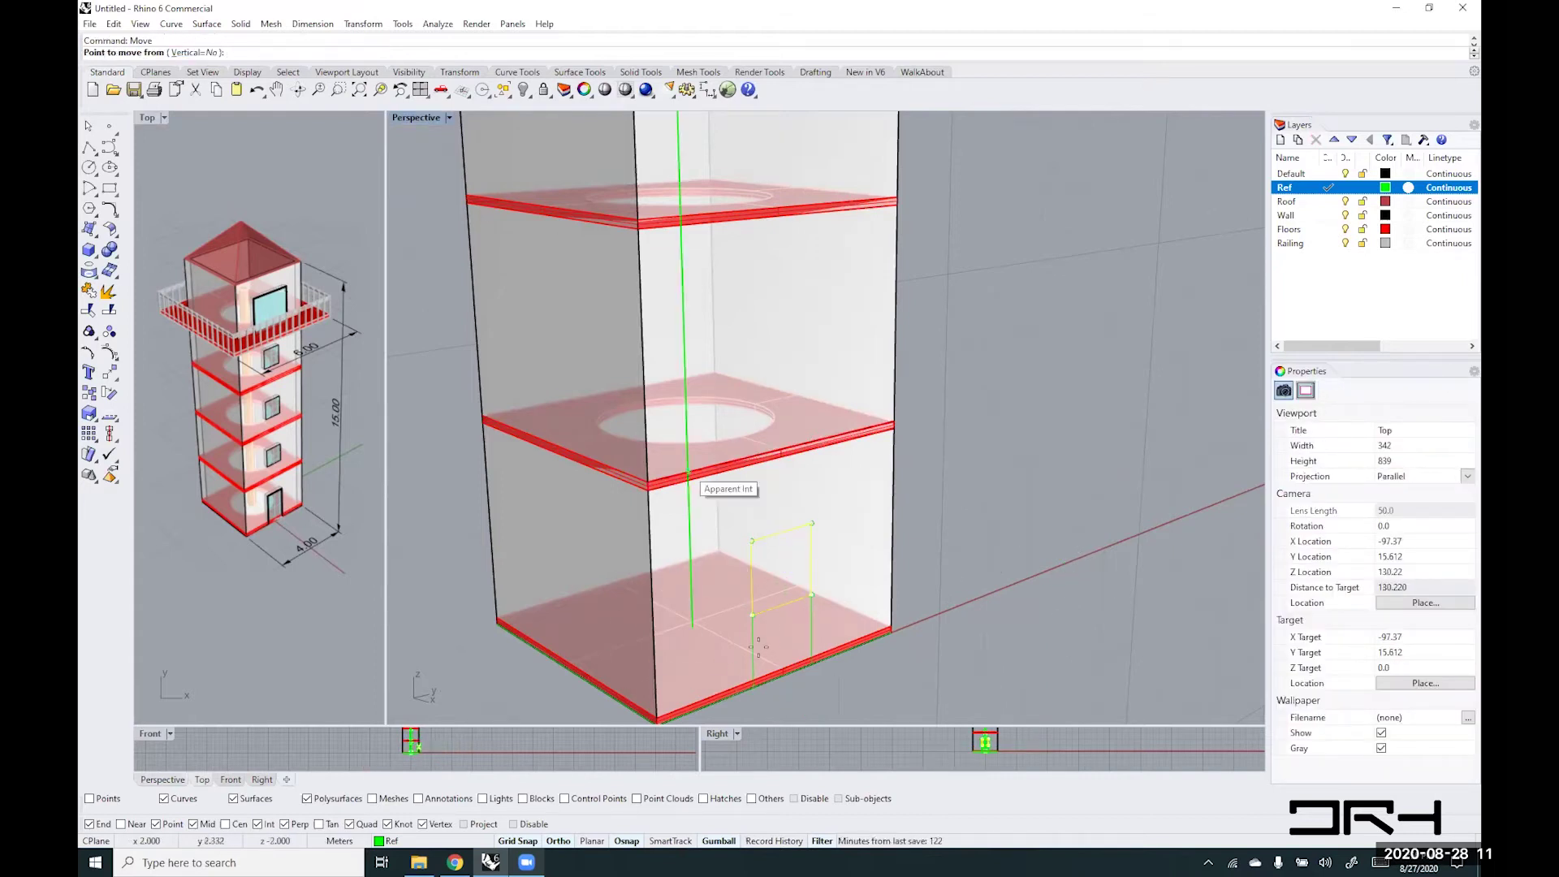
{"action": "left_click", "coordinate": [755, 691]}
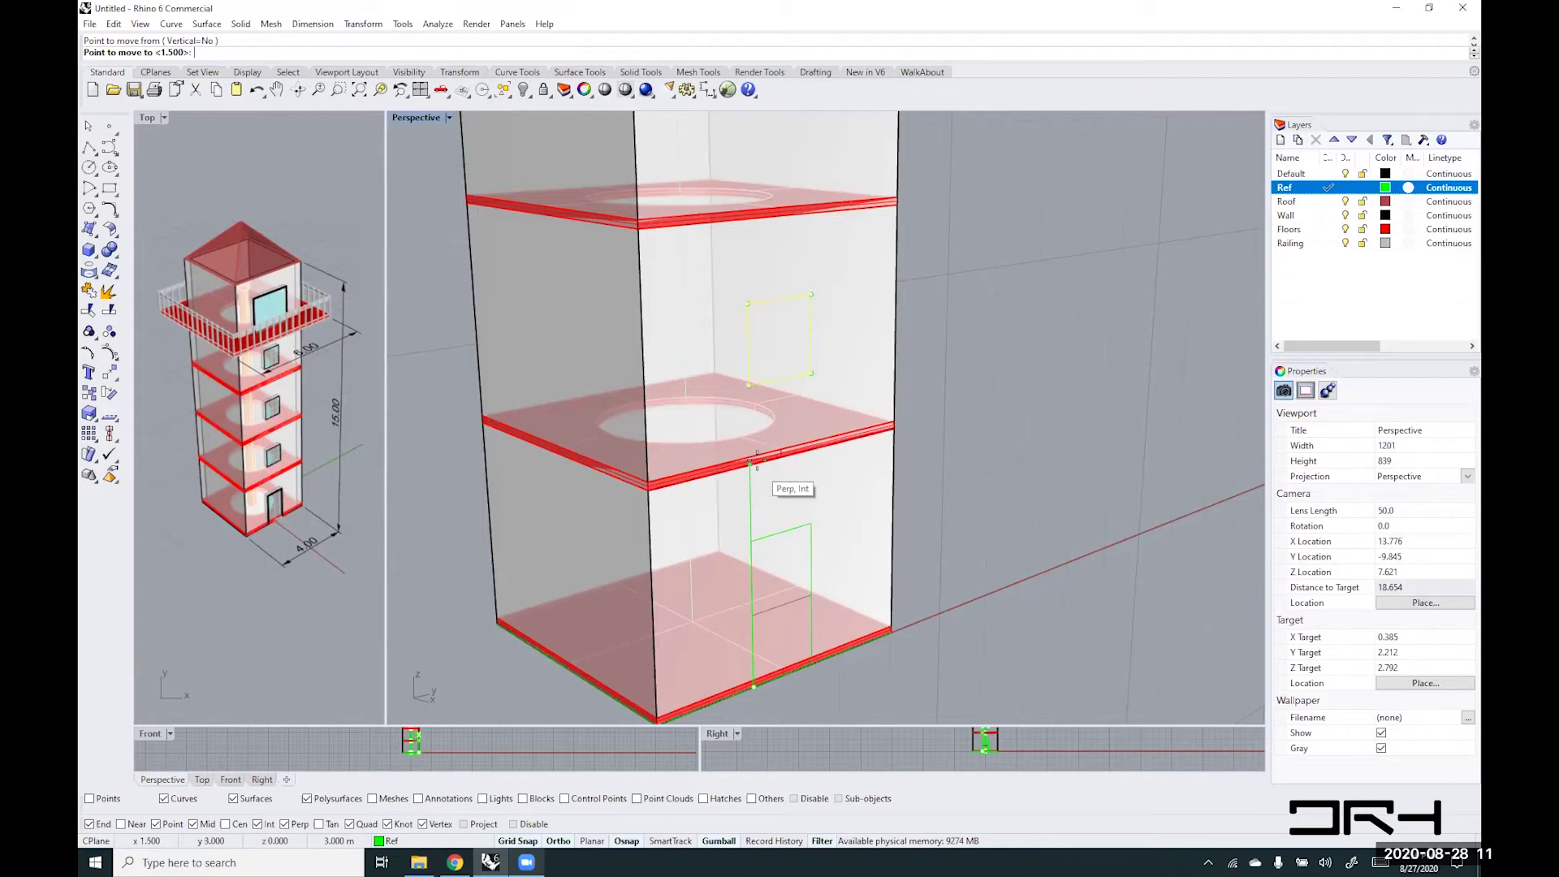
{"action": "scroll", "coordinate": [755, 460], "scroll_direction": "up", "scroll_amount": 2}
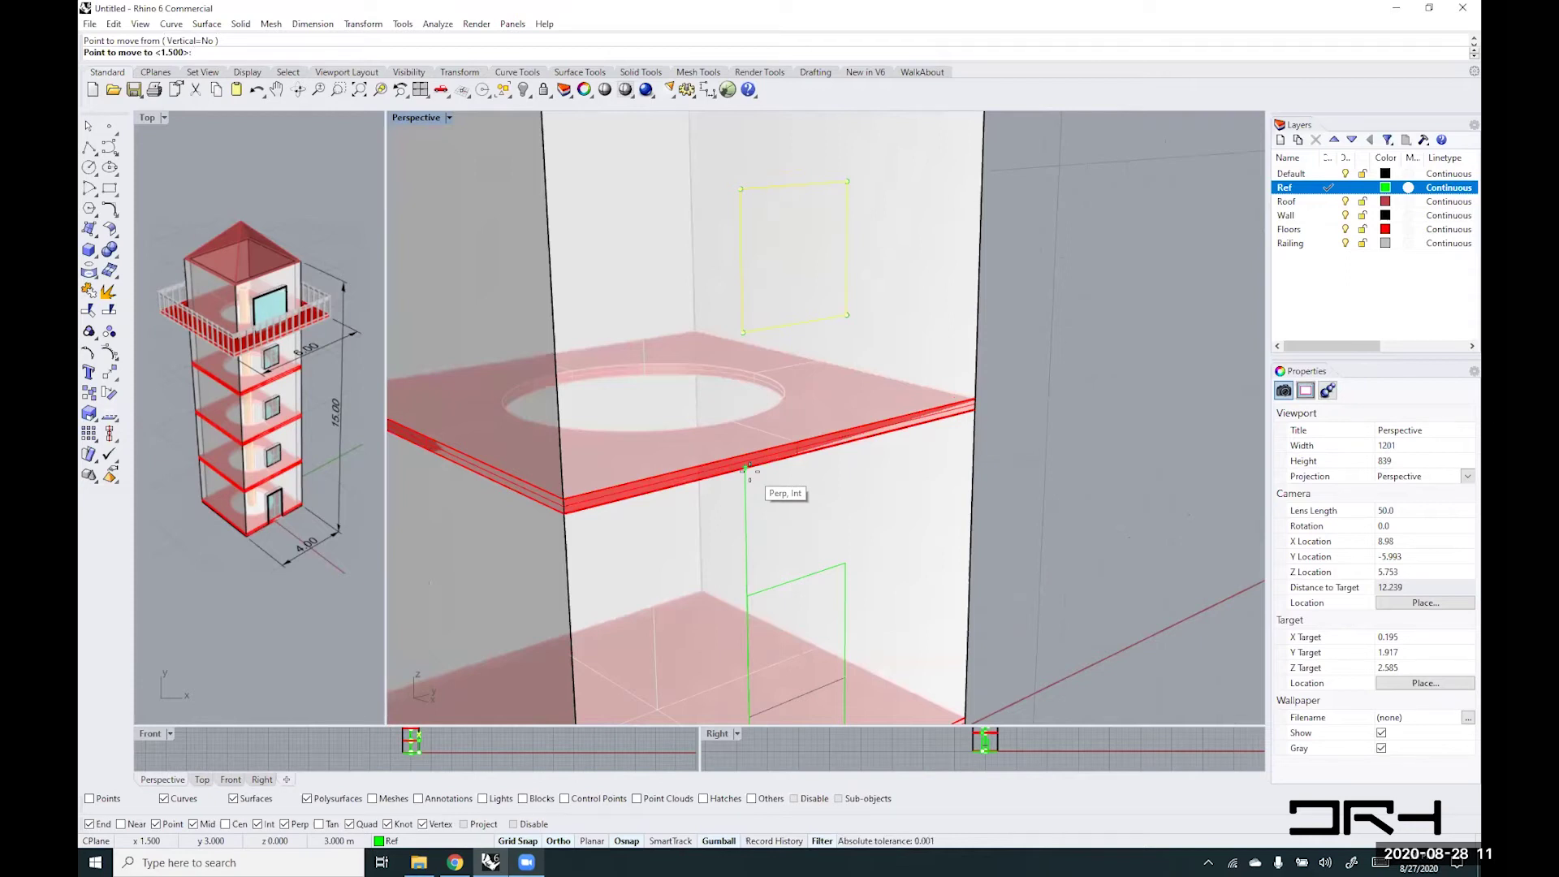
{"action": "key", "text": "Escape"}
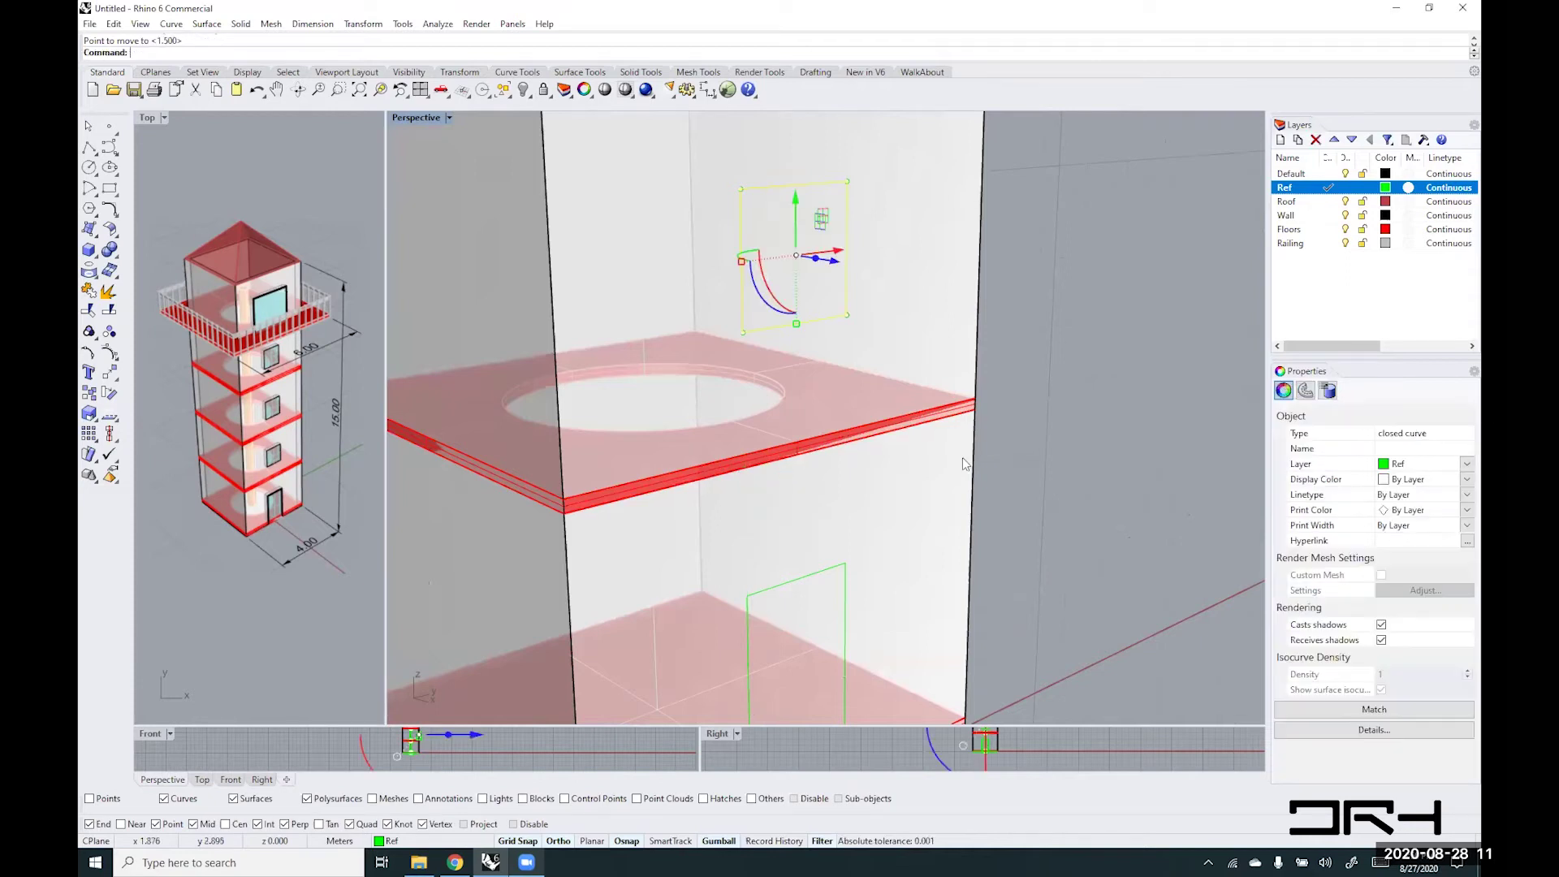
{"action": "left_click", "coordinate": [1078, 470]}
{"action": "scroll", "coordinate": [1079, 471], "scroll_direction": "down", "scroll_amount": 4}
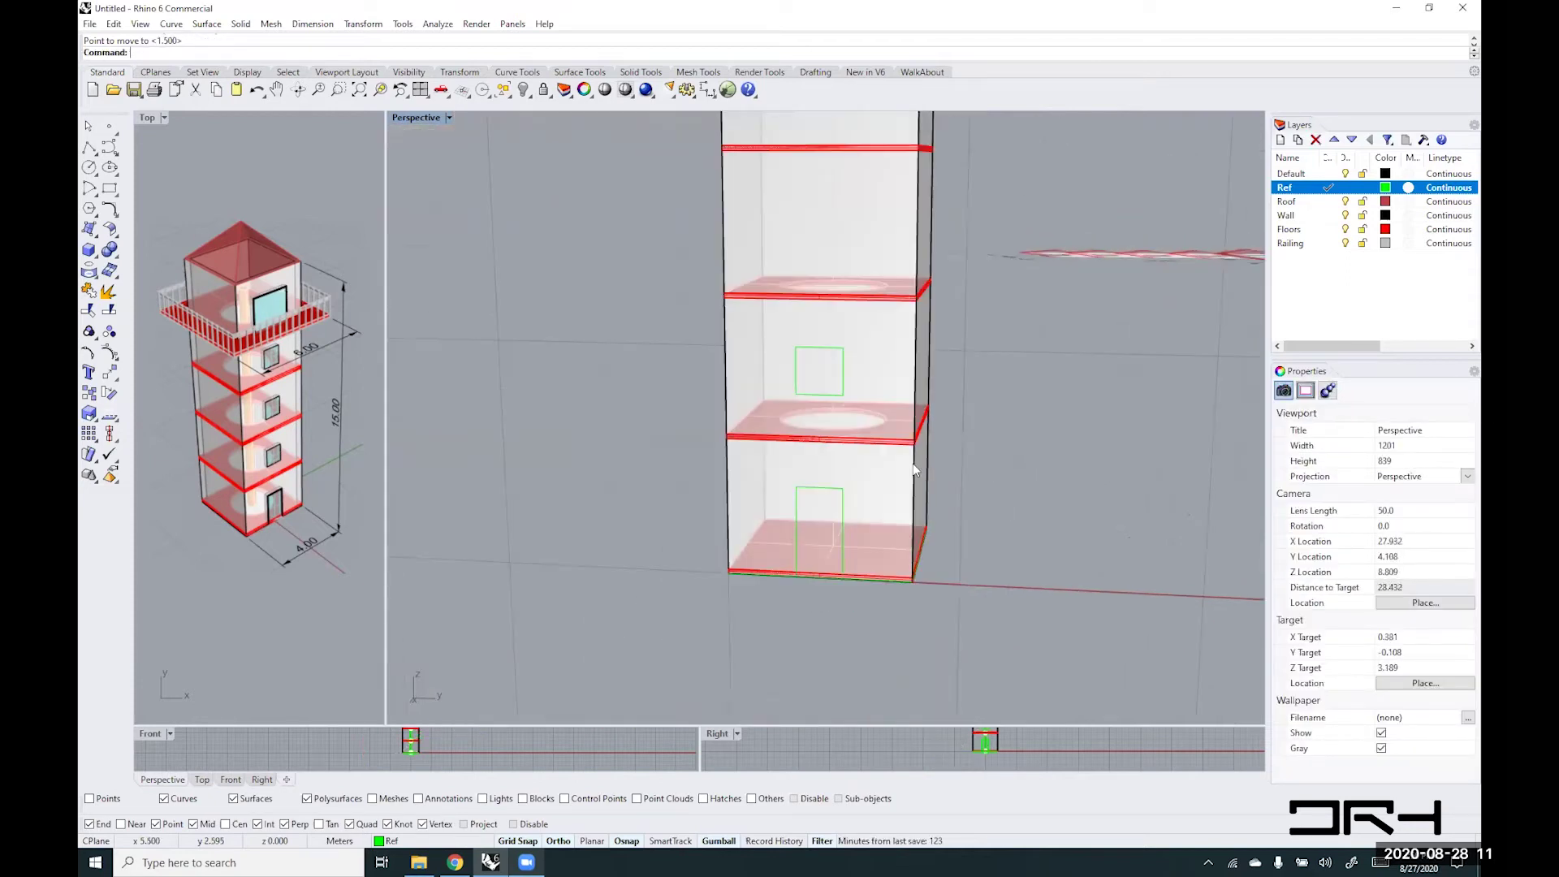
{"action": "right_click_drag", "start_coordinate": [941, 474], "coordinate": [934, 527]}
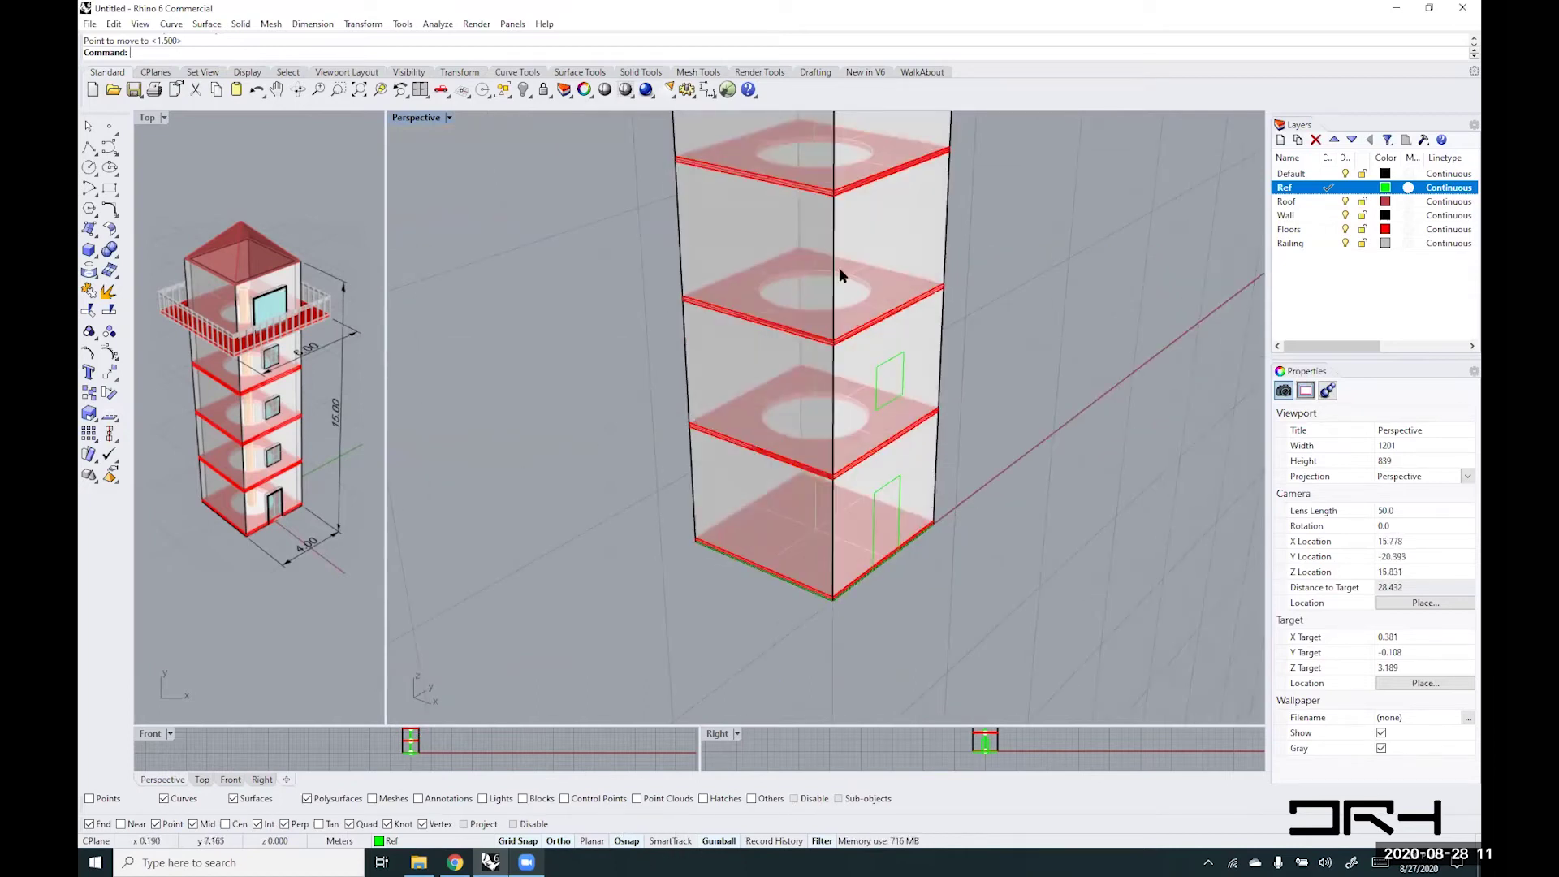
{"action": "right_click_drag", "start_coordinate": [984, 602], "coordinate": [743, 406], "text": "shift"}
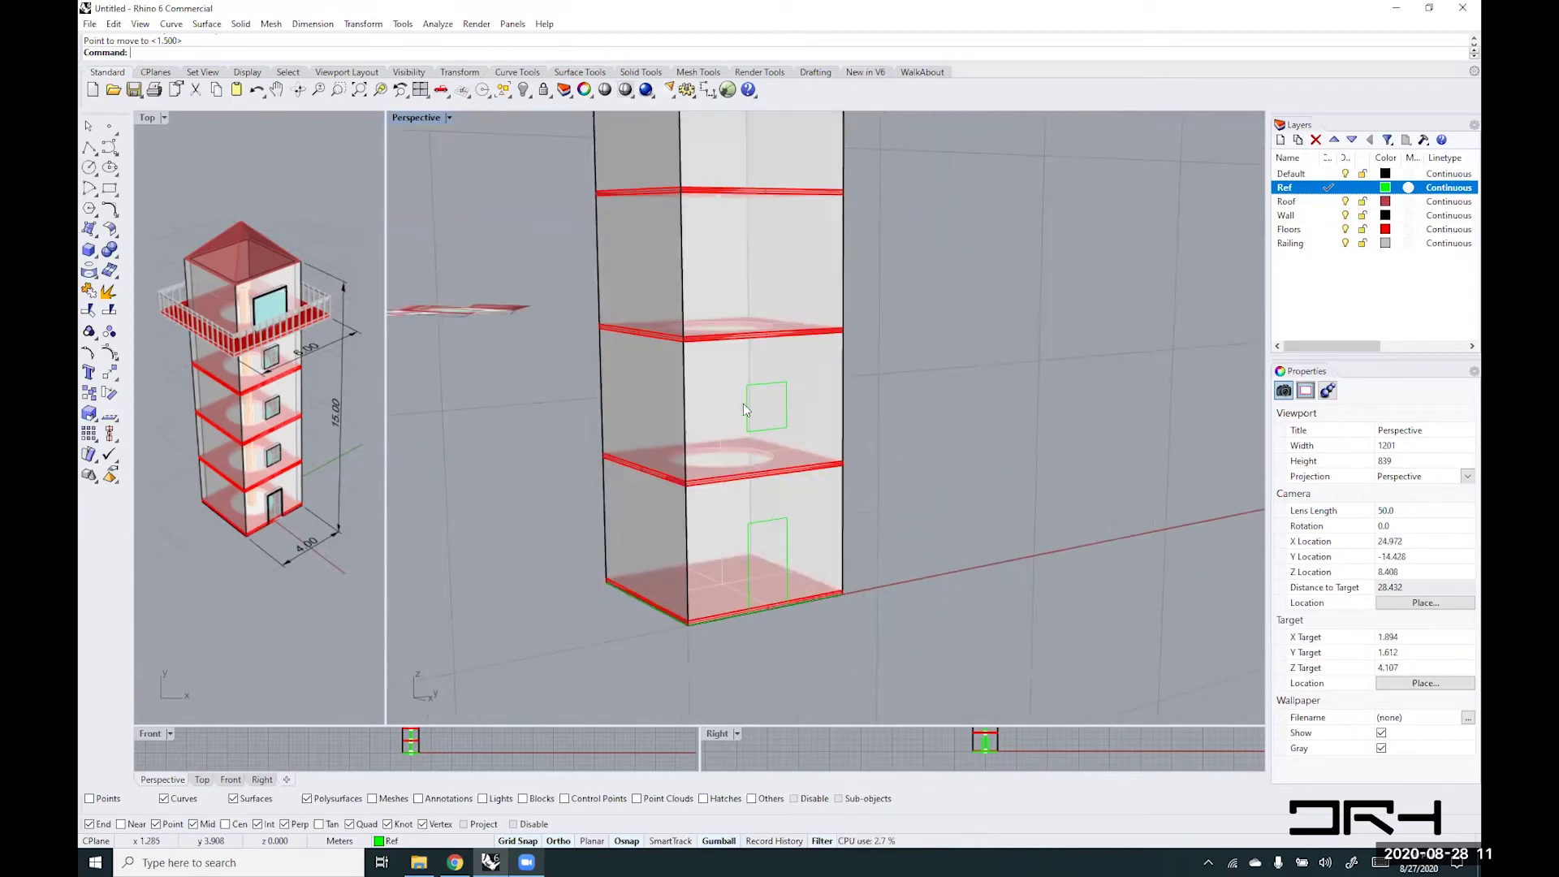
- Copy the window square 3 m and 6 m up the wall, using the door's upper corner as the base point
{"action": "left_click", "coordinate": [777, 427]}
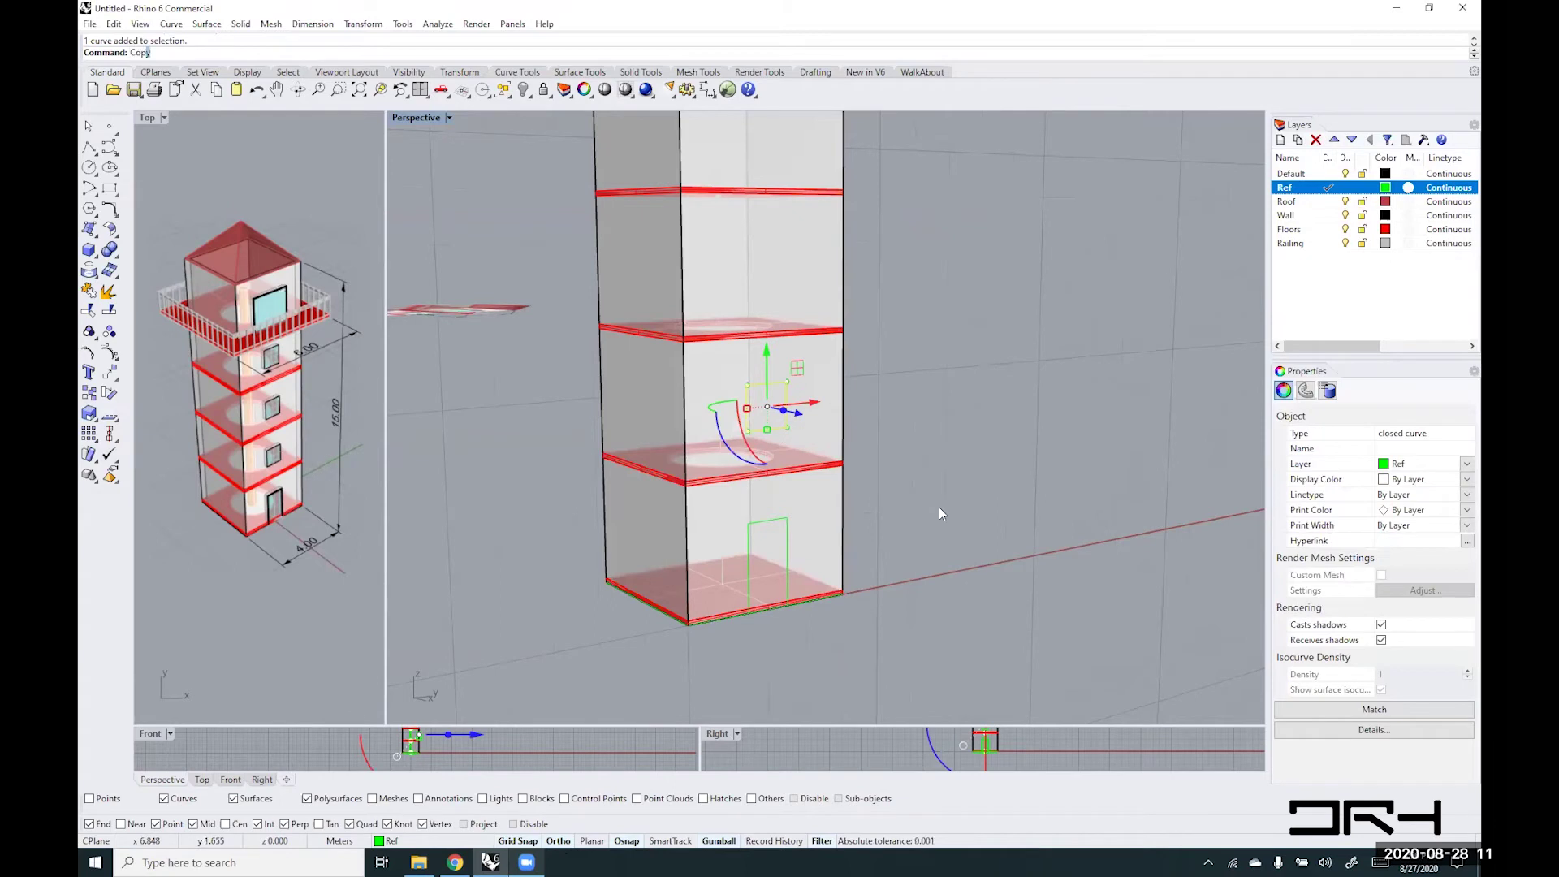
{"action": "key", "text": "Return"}
{"action": "right_click_drag", "start_coordinate": [939, 508], "coordinate": [896, 644]}
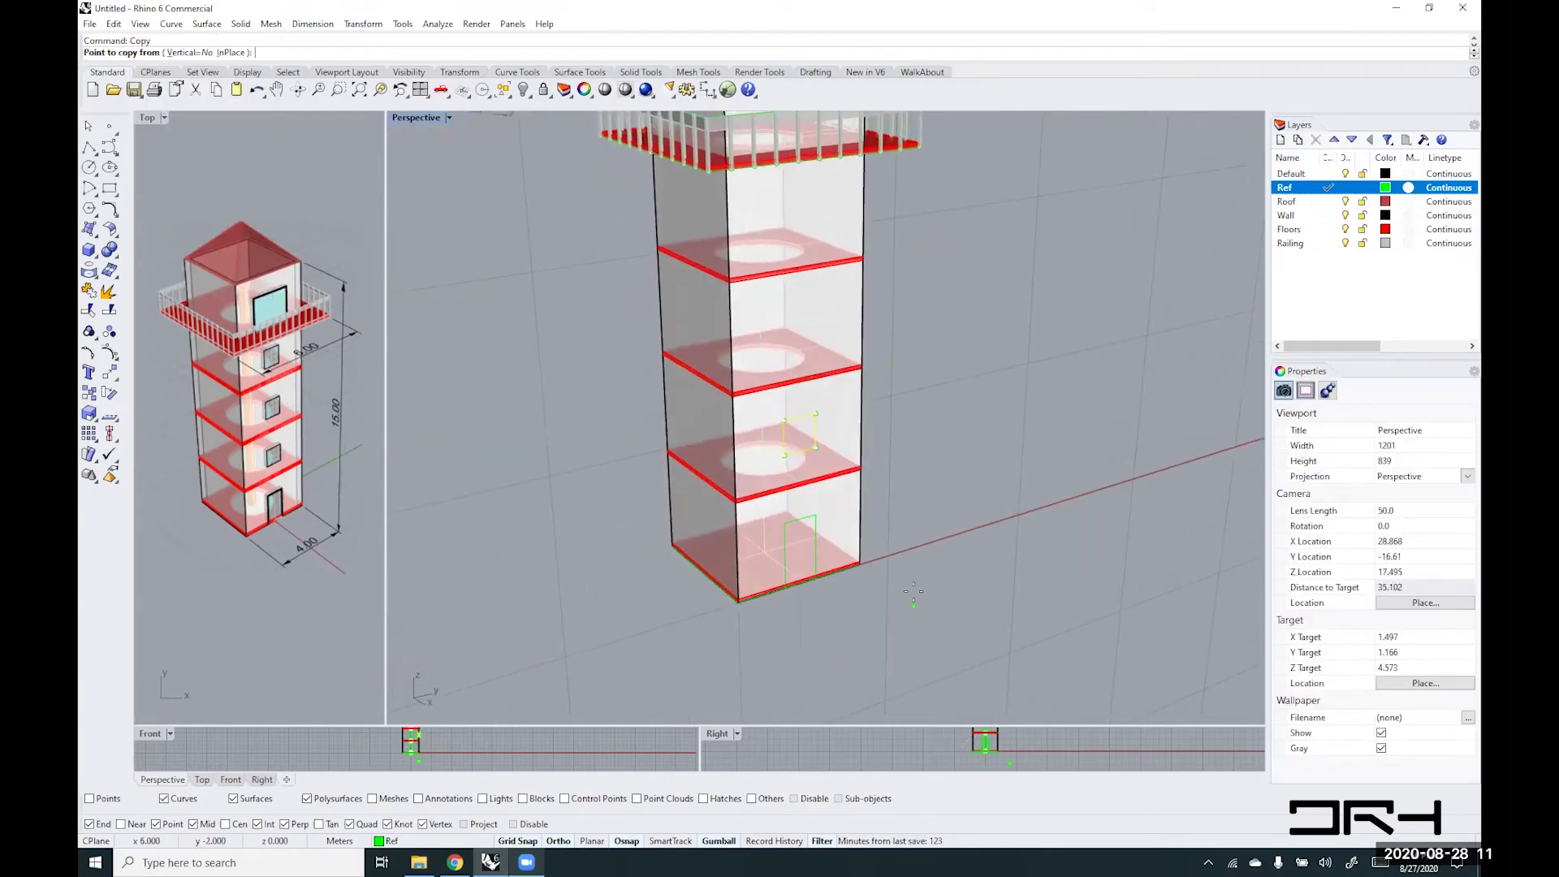
{"action": "left_click", "coordinate": [786, 523]}
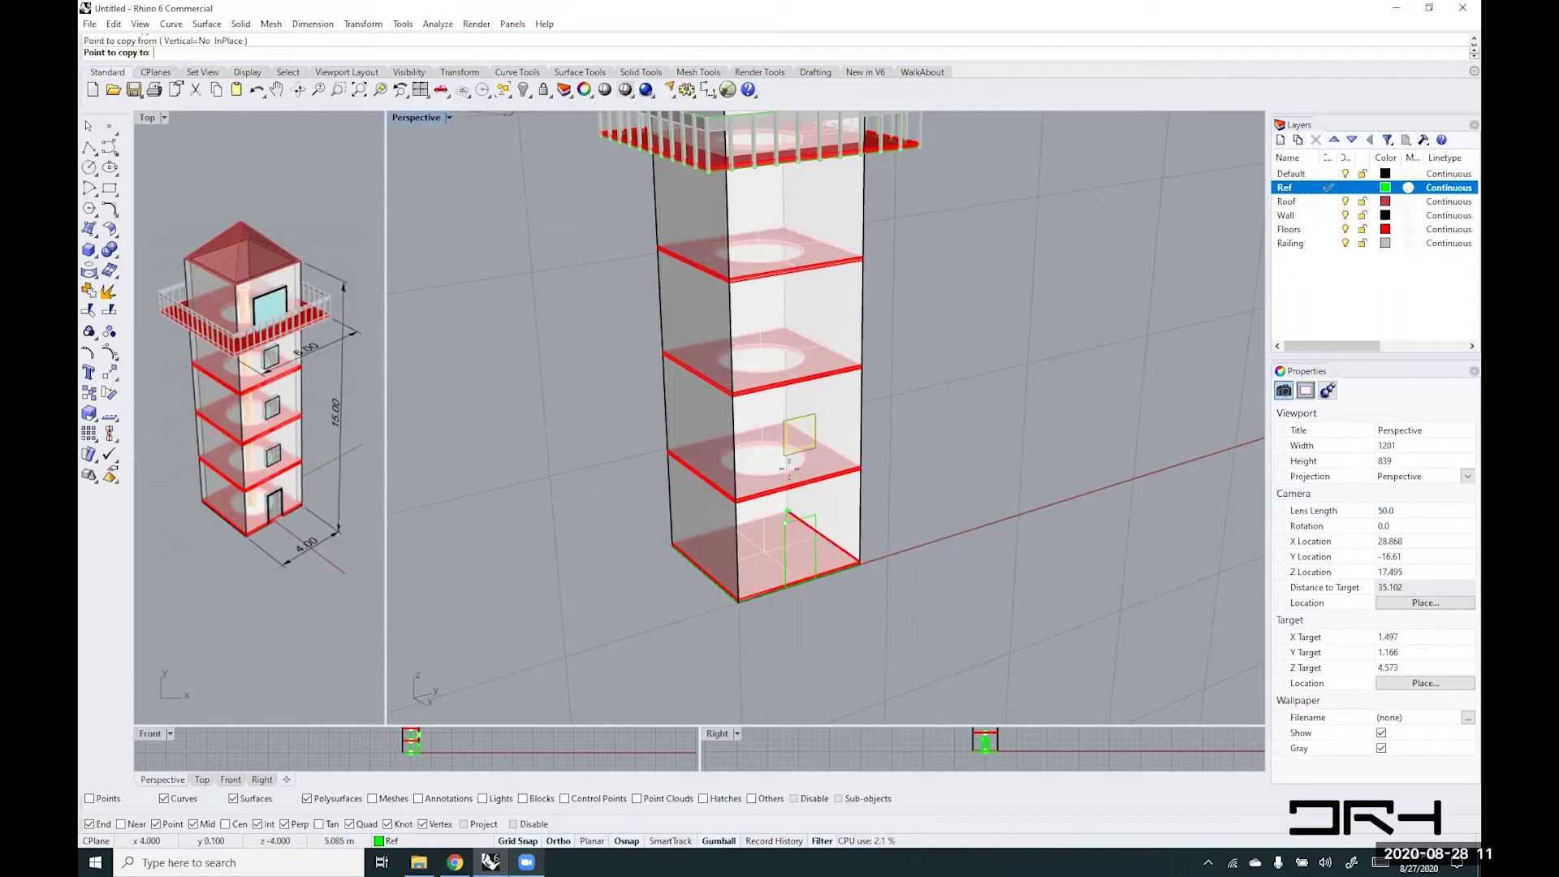
{"action": "left_click", "coordinate": [784, 422]}
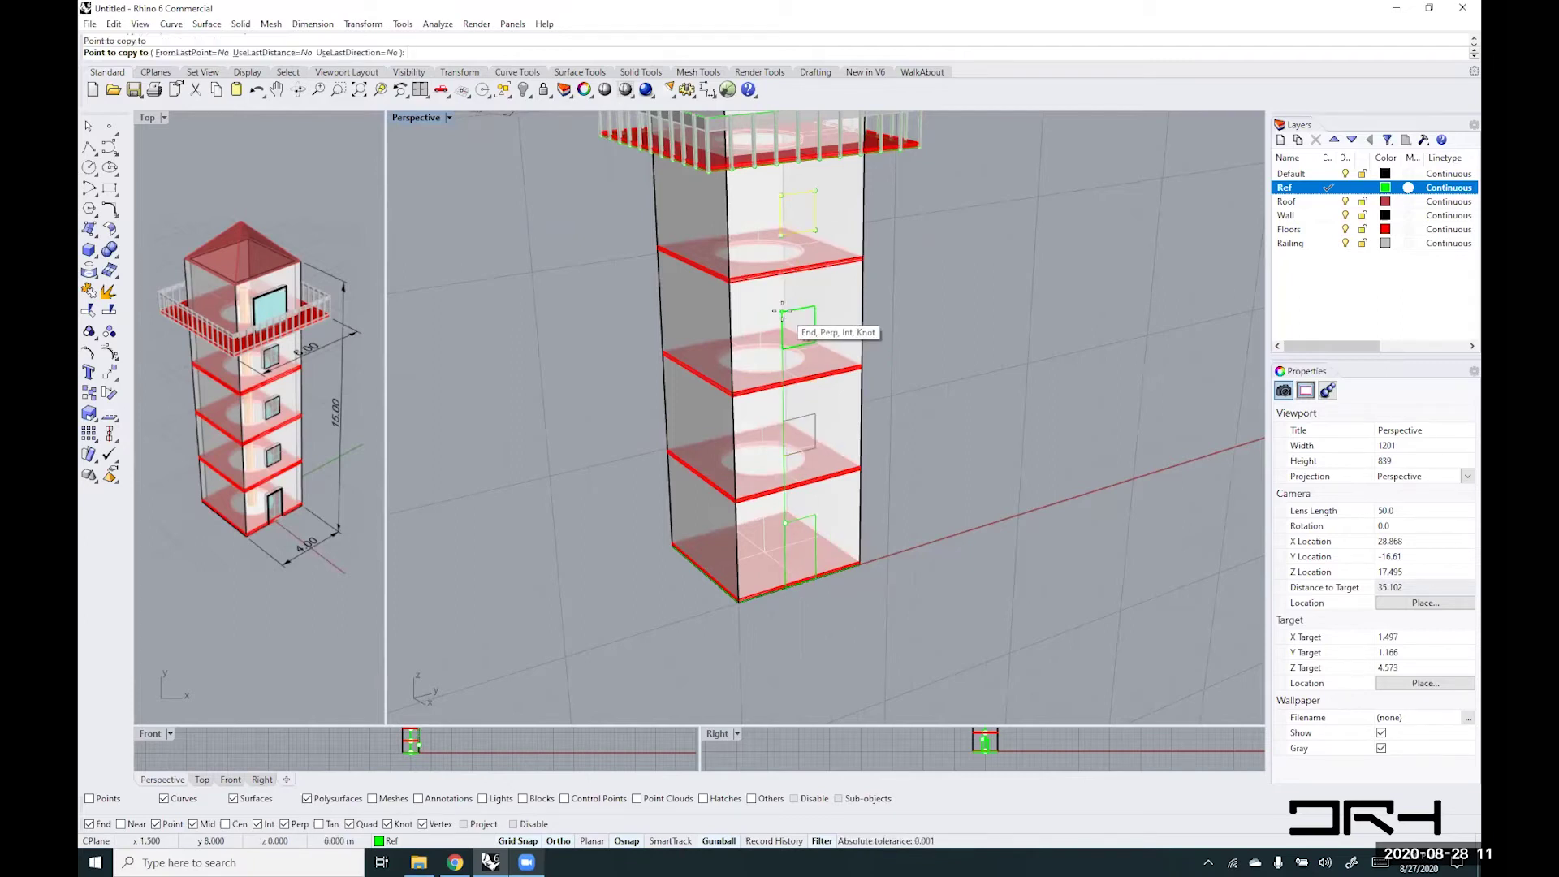
{"action": "left_click", "coordinate": [783, 313]}
{"action": "key", "text": "Return"}
{"action": "left_click", "coordinate": [1187, 560]}
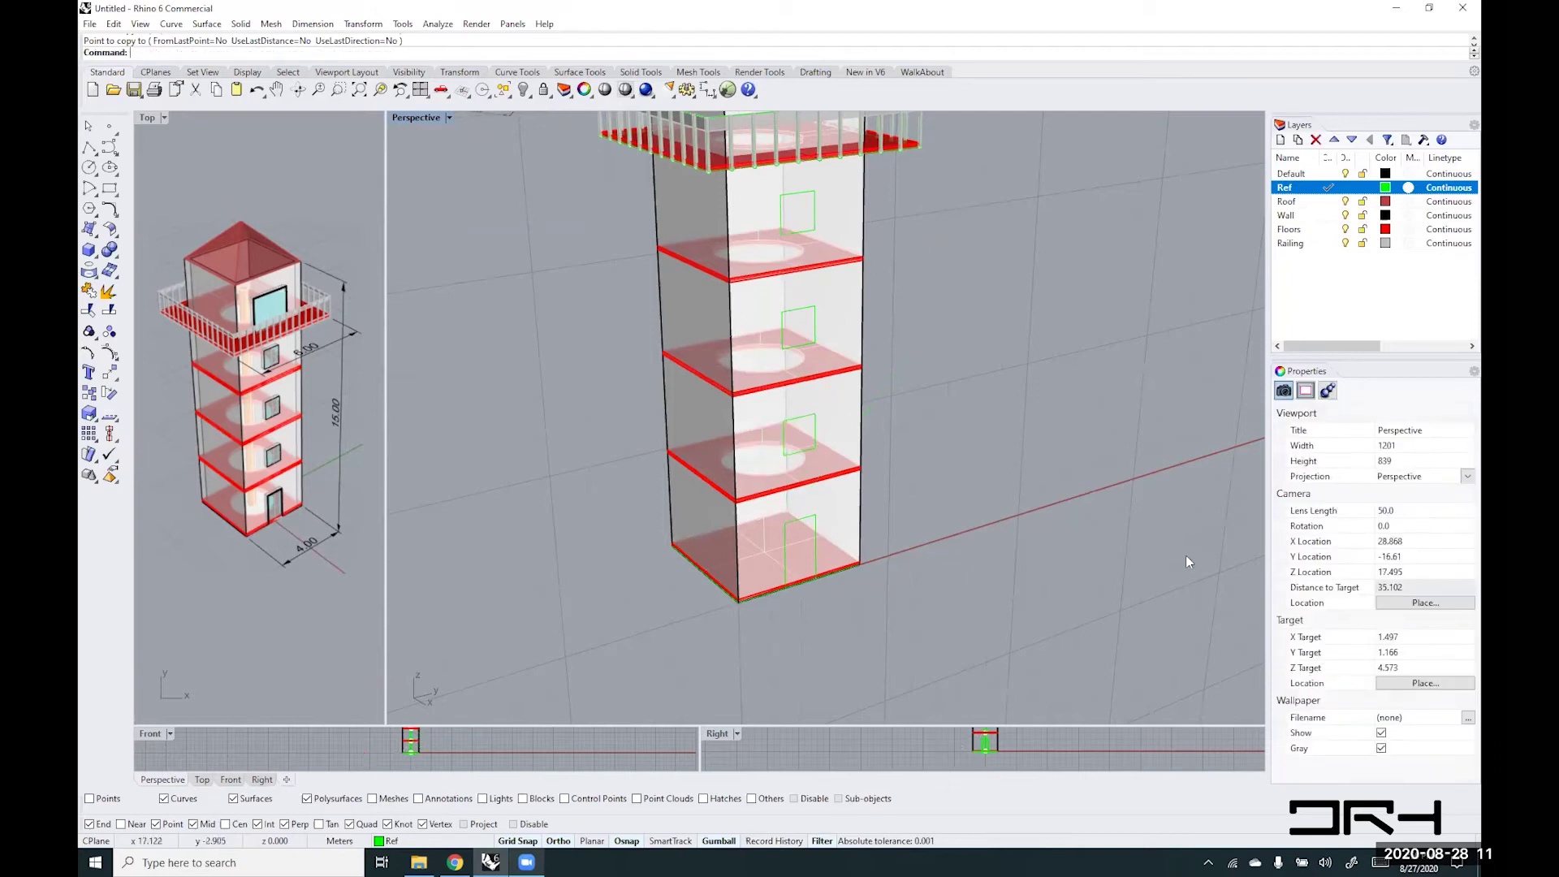
{"action": "right_click_drag", "start_coordinate": [1163, 588], "coordinate": [1186, 561]}
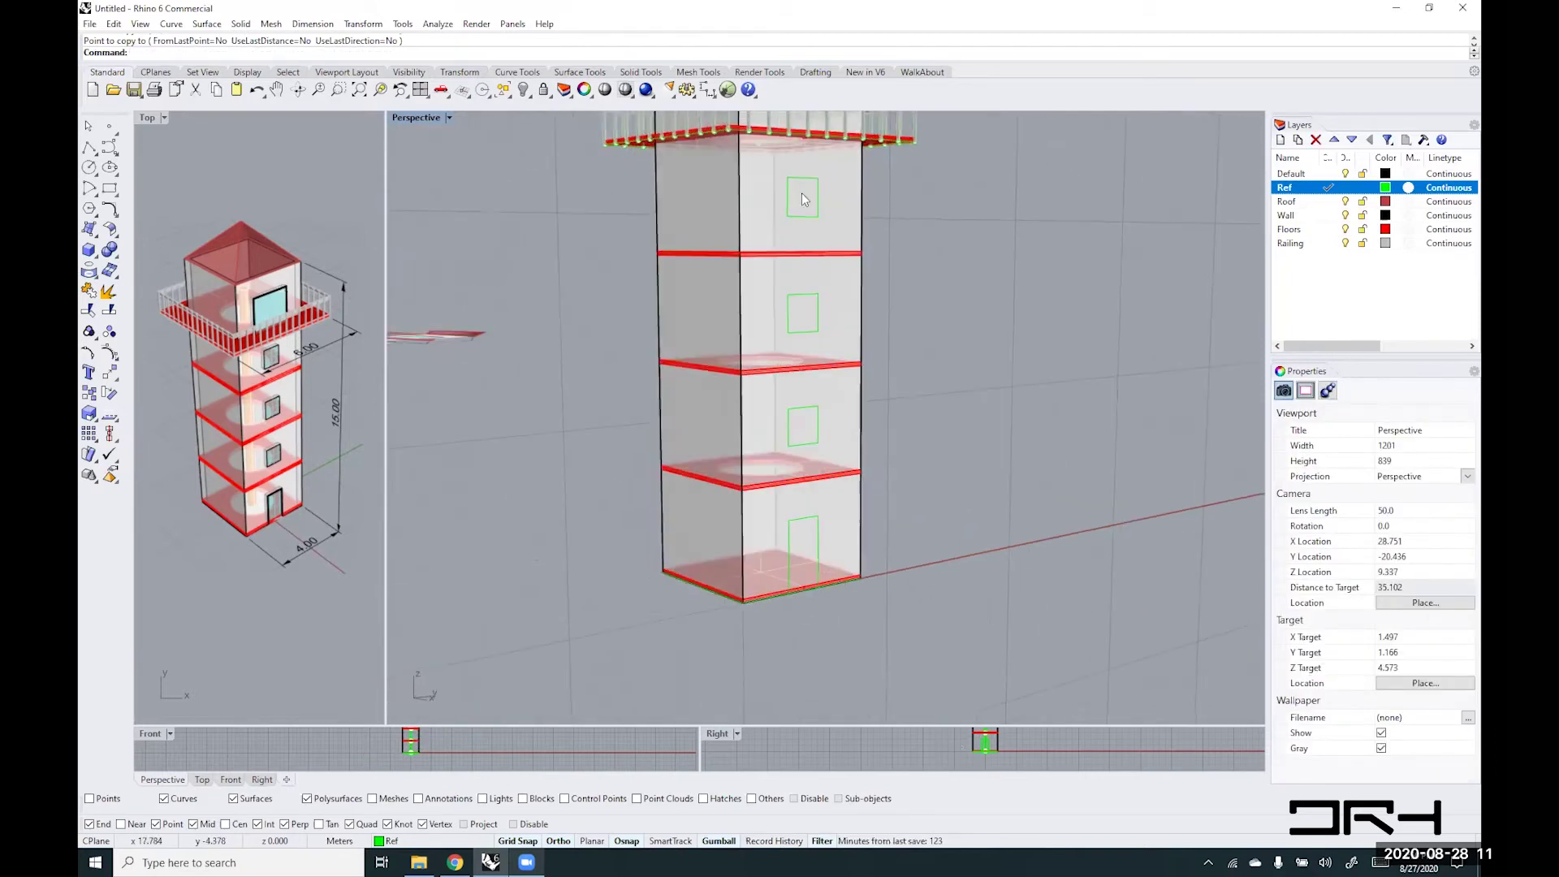
- Copy the door rectangle from its base corner straight up to the balcony floor's edge
{"action": "left_click", "coordinate": [788, 584]}
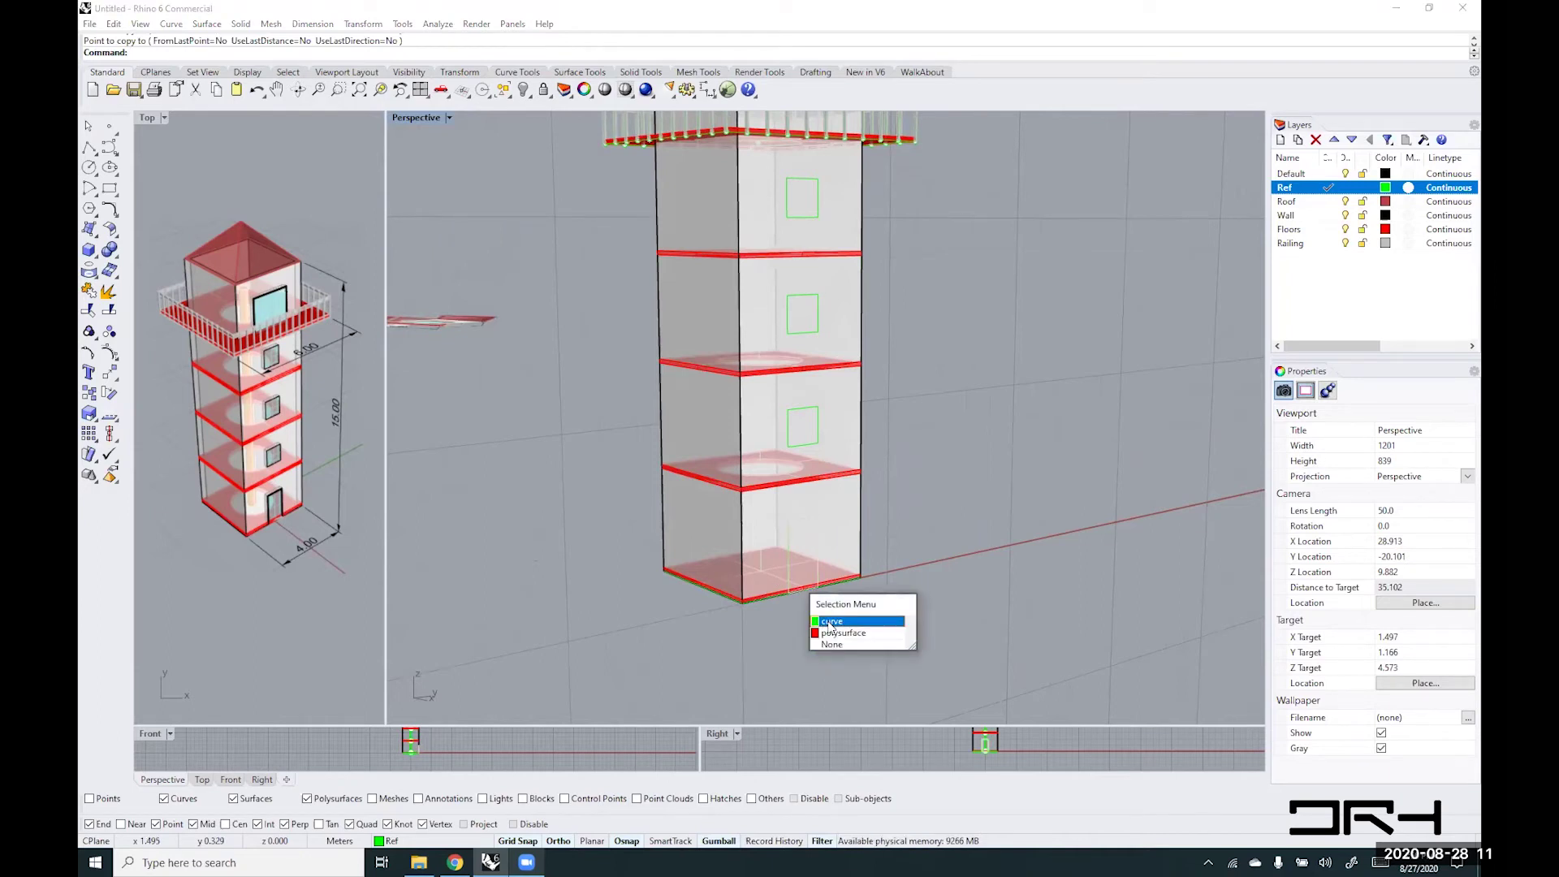
{"action": "left_click", "coordinate": [830, 622]}
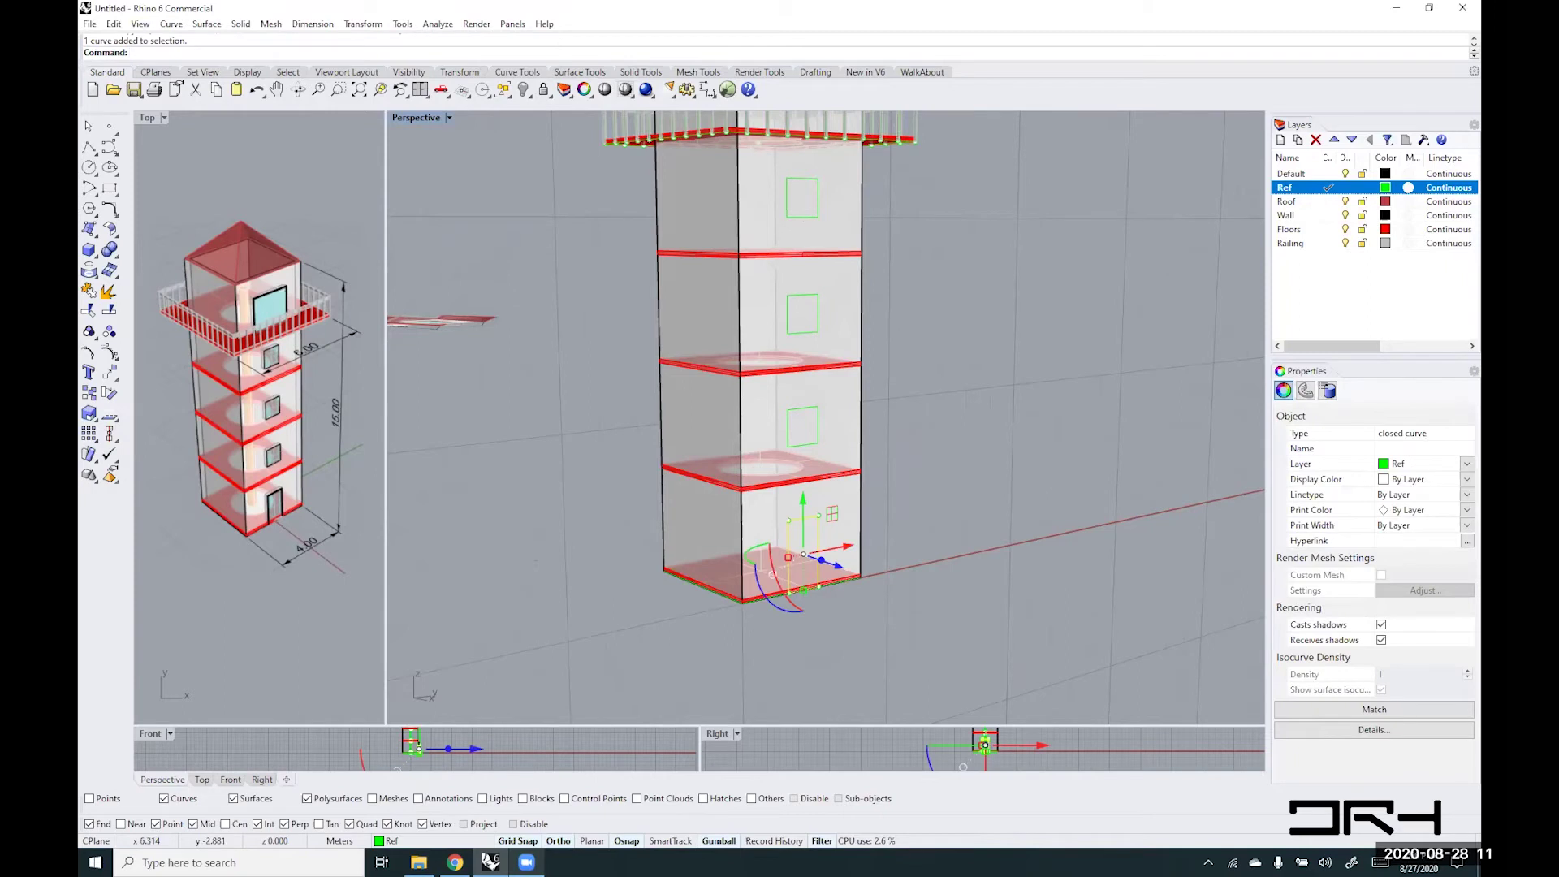
{"action": "type", "text": "copy"}
{"action": "key", "text": "Return"}
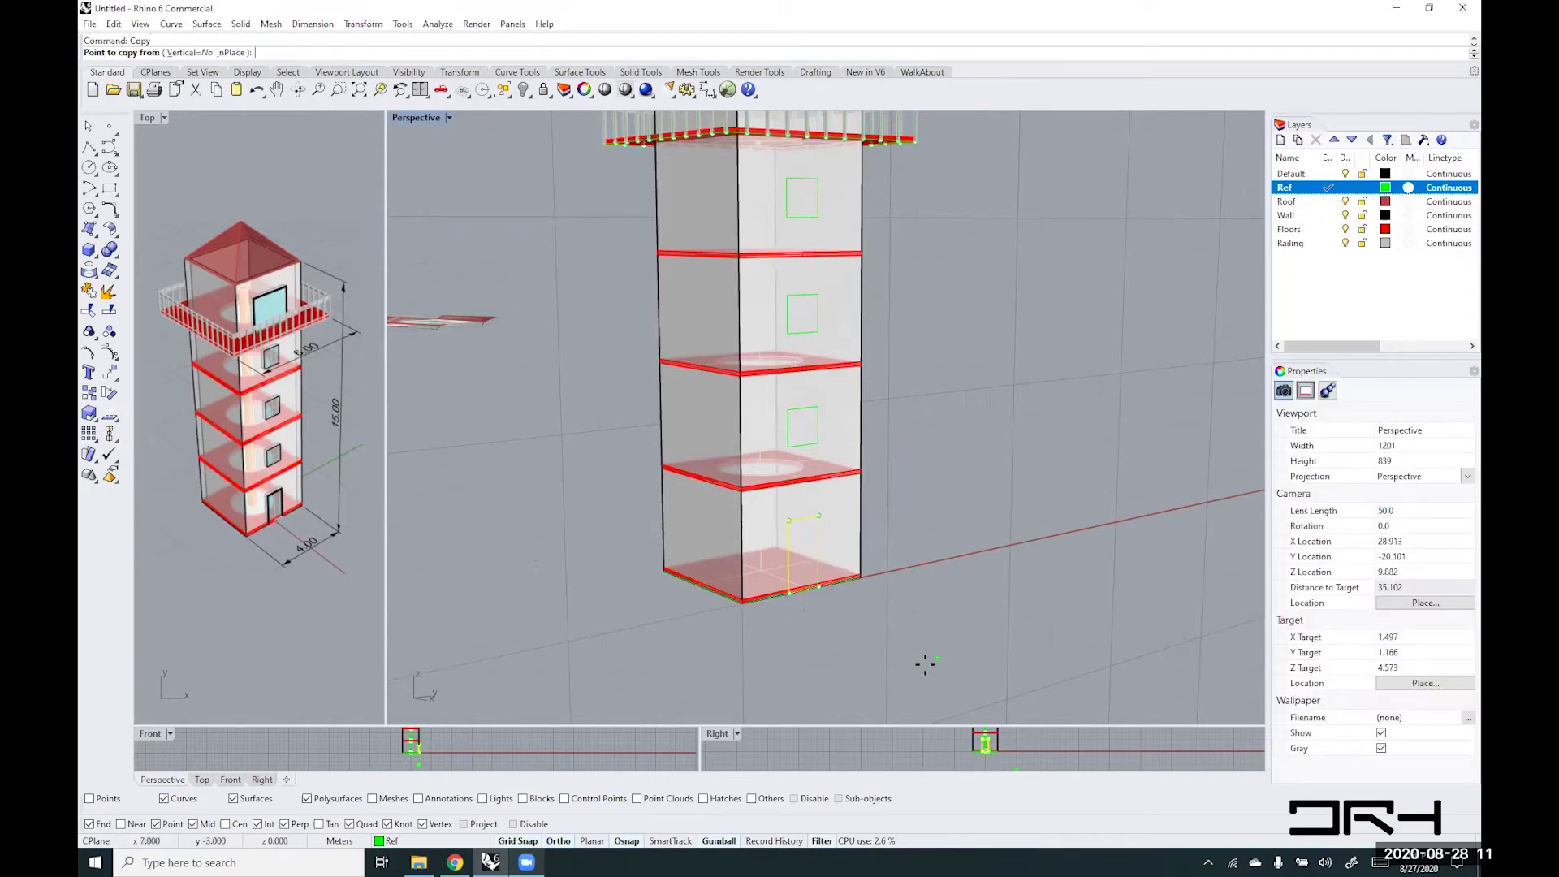
{"action": "scroll", "coordinate": [925, 664], "scroll_direction": "down", "scroll_amount": 2}
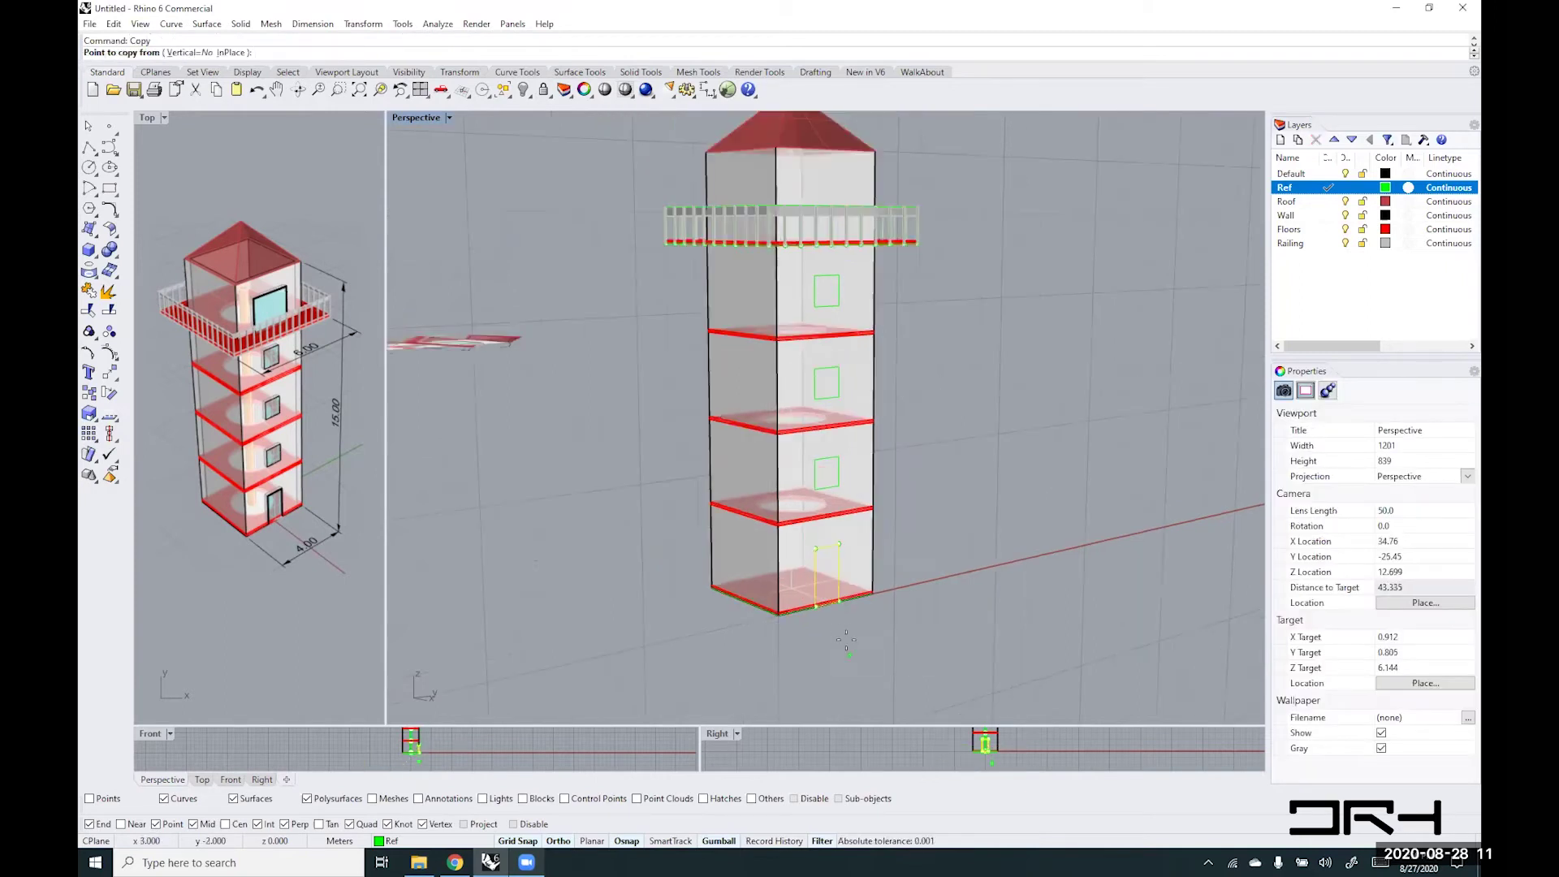
{"action": "left_click", "coordinate": [815, 606]}
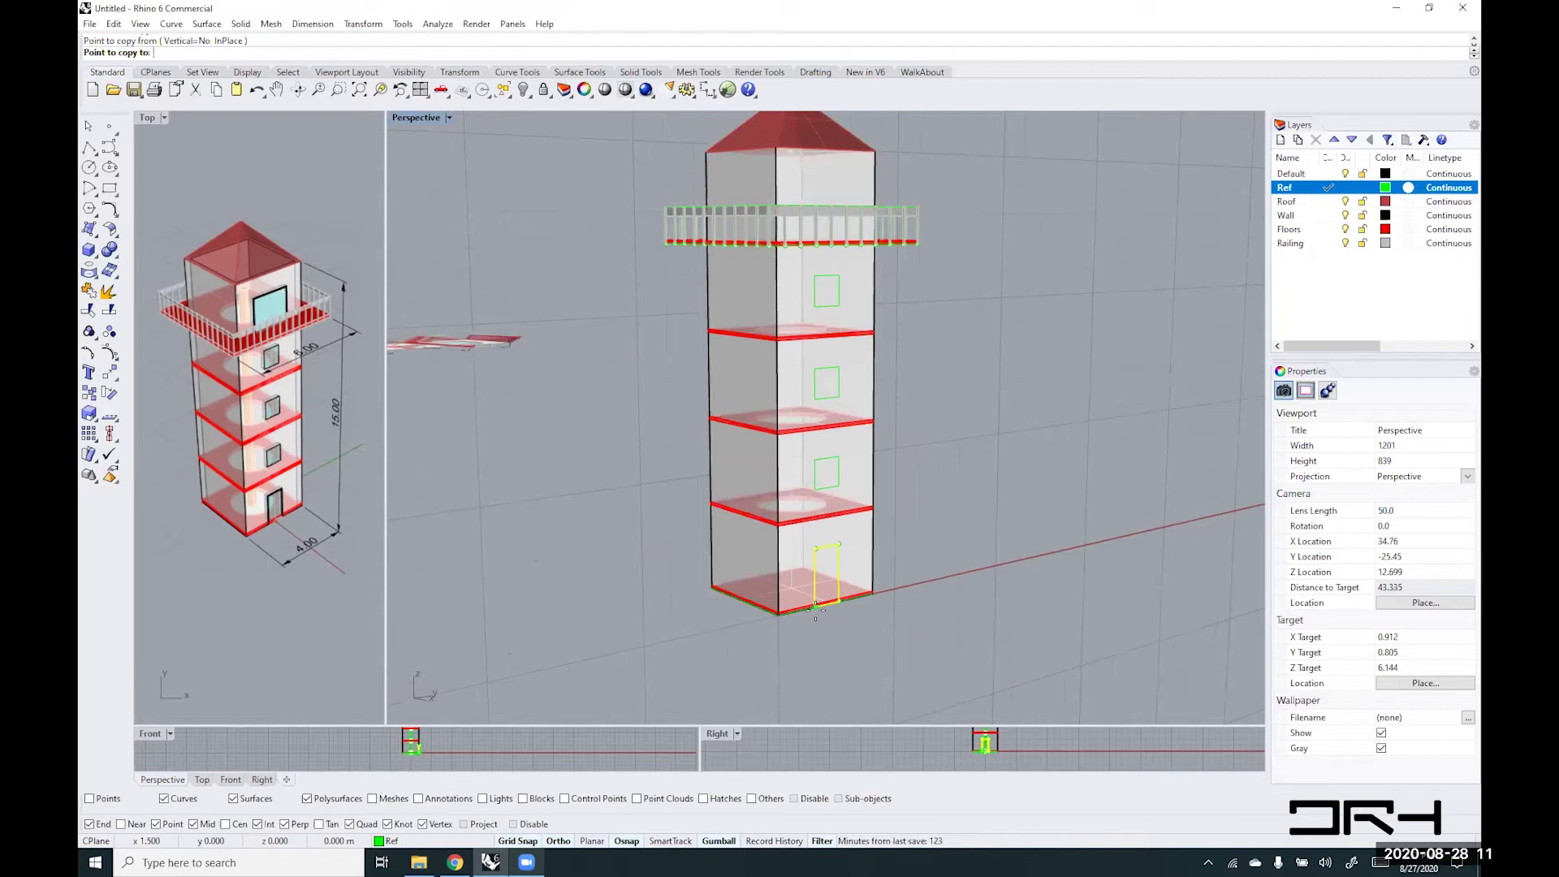
{"action": "left_click", "coordinate": [817, 242]}
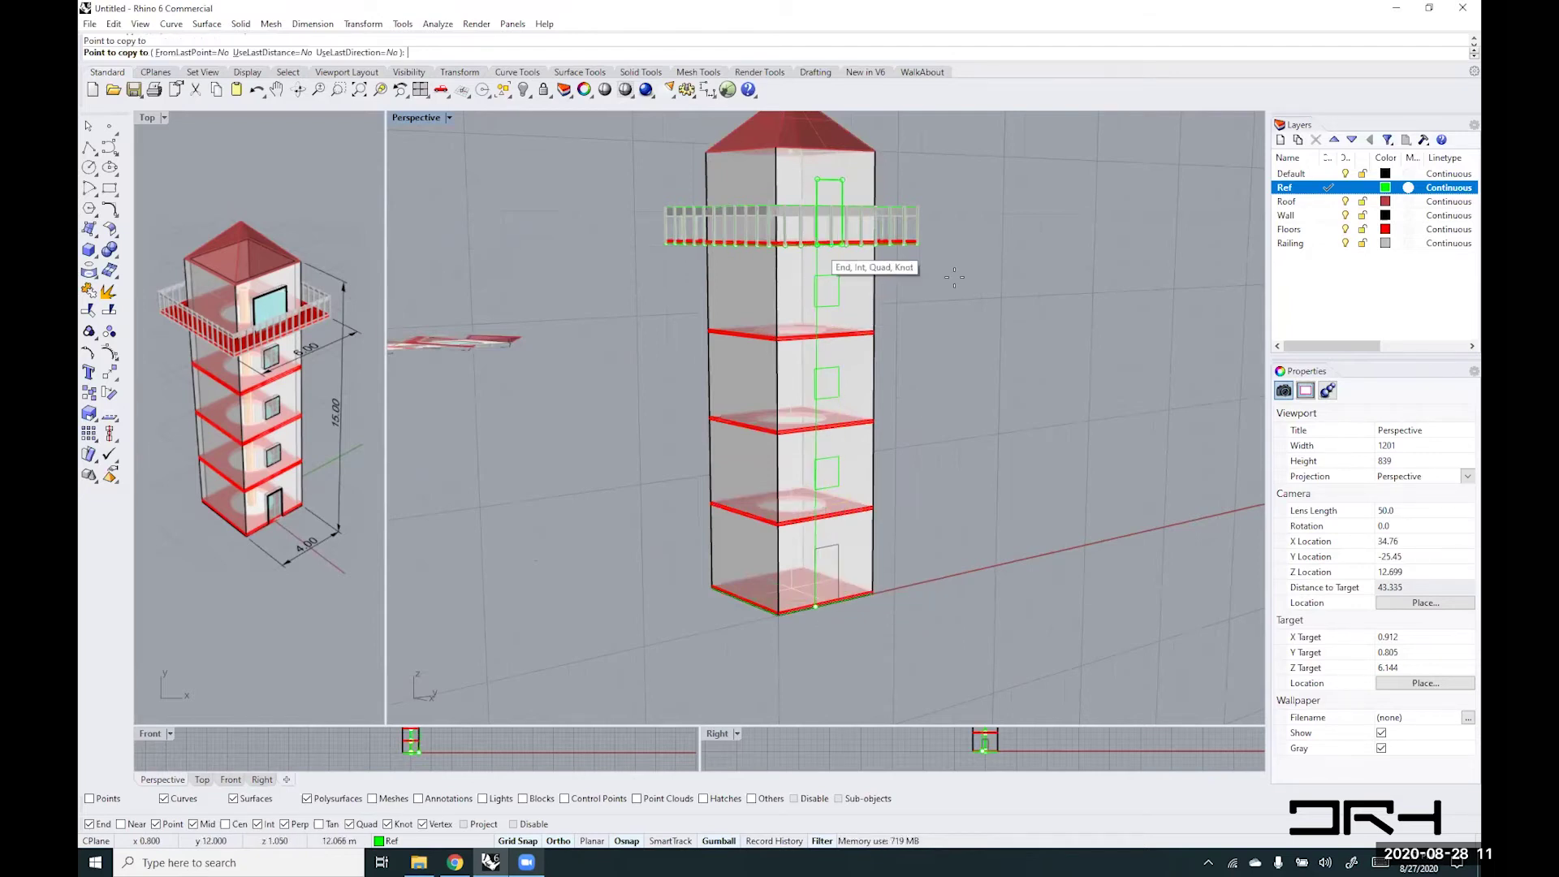
{"action": "key", "text": "Return"}
{"action": "left_click", "coordinate": [1079, 383]}
{"action": "mouse_move", "coordinate": [1080, 383]}
{"action": "right_mouse_down"}
{"action": "mouse_move", "coordinate": [977, 349]}
{"action": "mouse_move", "coordinate": [1151, 411]}
{"action": "mouse_move", "coordinate": [1042, 429]}
{"action": "mouse_move", "coordinate": [1073, 380]}
{"action": "right_mouse_up"}
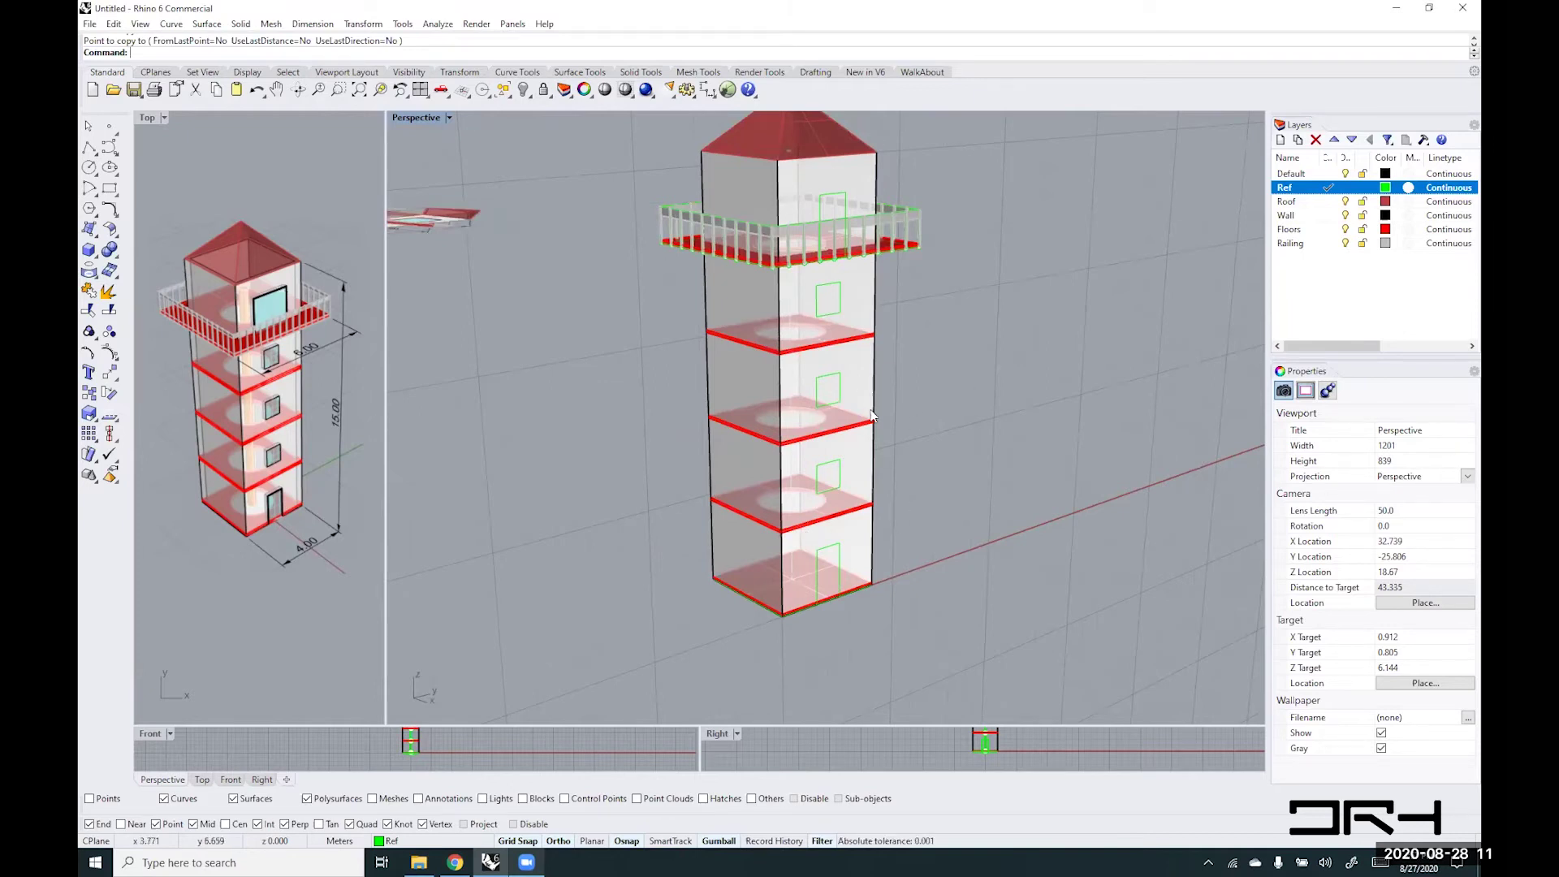
- Reset the construction plane to World Top and select World Top in the list of named construction planes
{"action": "right_click_drag", "start_coordinate": [938, 416], "coordinate": [880, 437]}
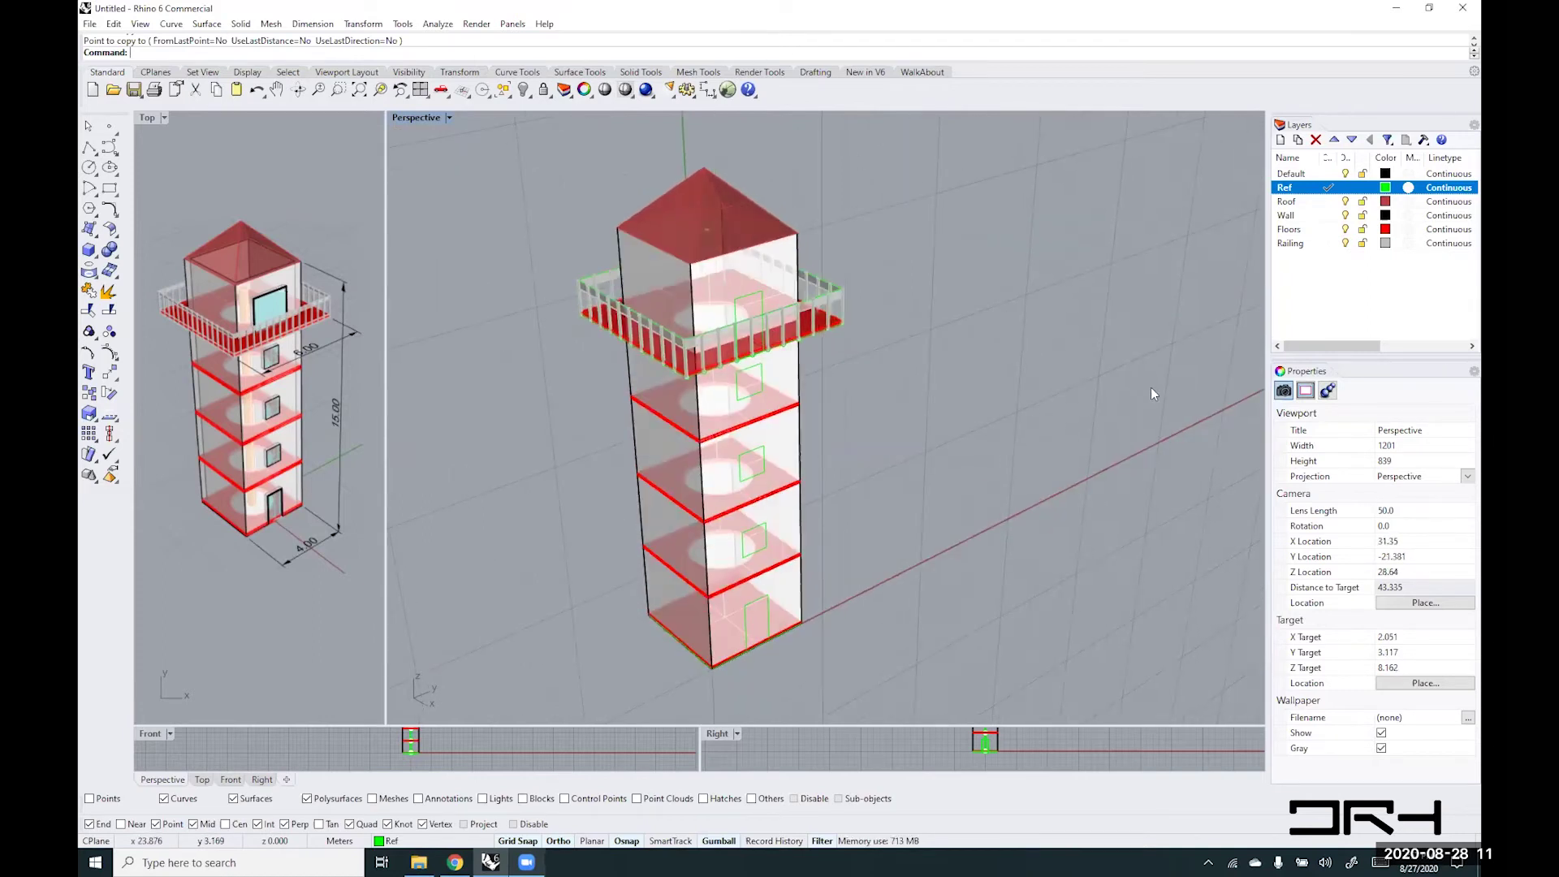
{"action": "type", "text": "Plane"}
{"action": "key", "text": "Return"}
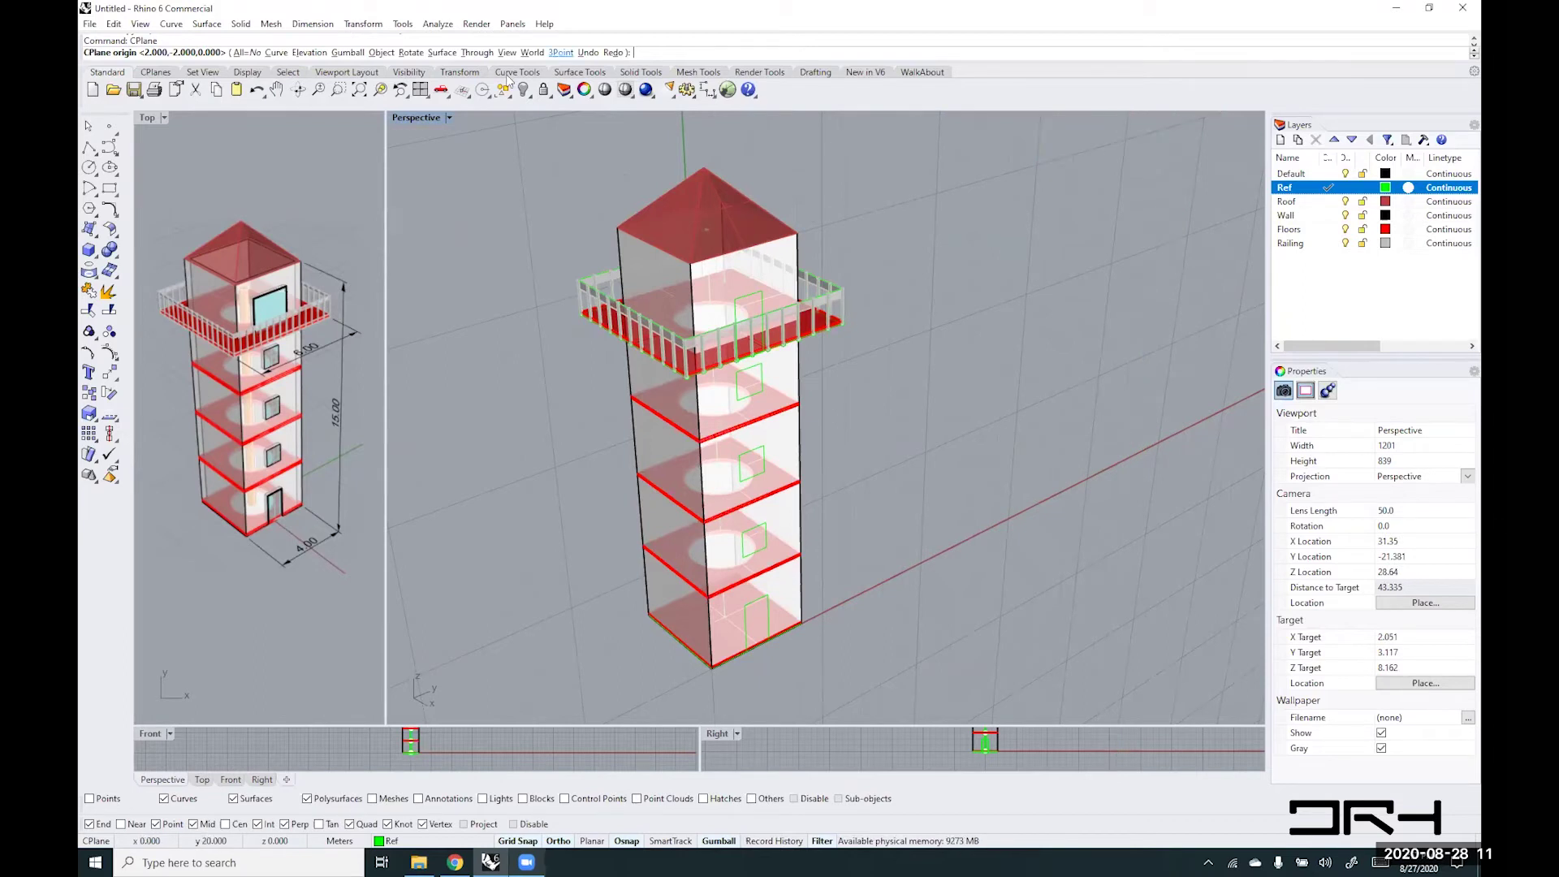
{"action": "left_click", "coordinate": [533, 52]}
{"action": "left_click", "coordinate": [311, 52]}
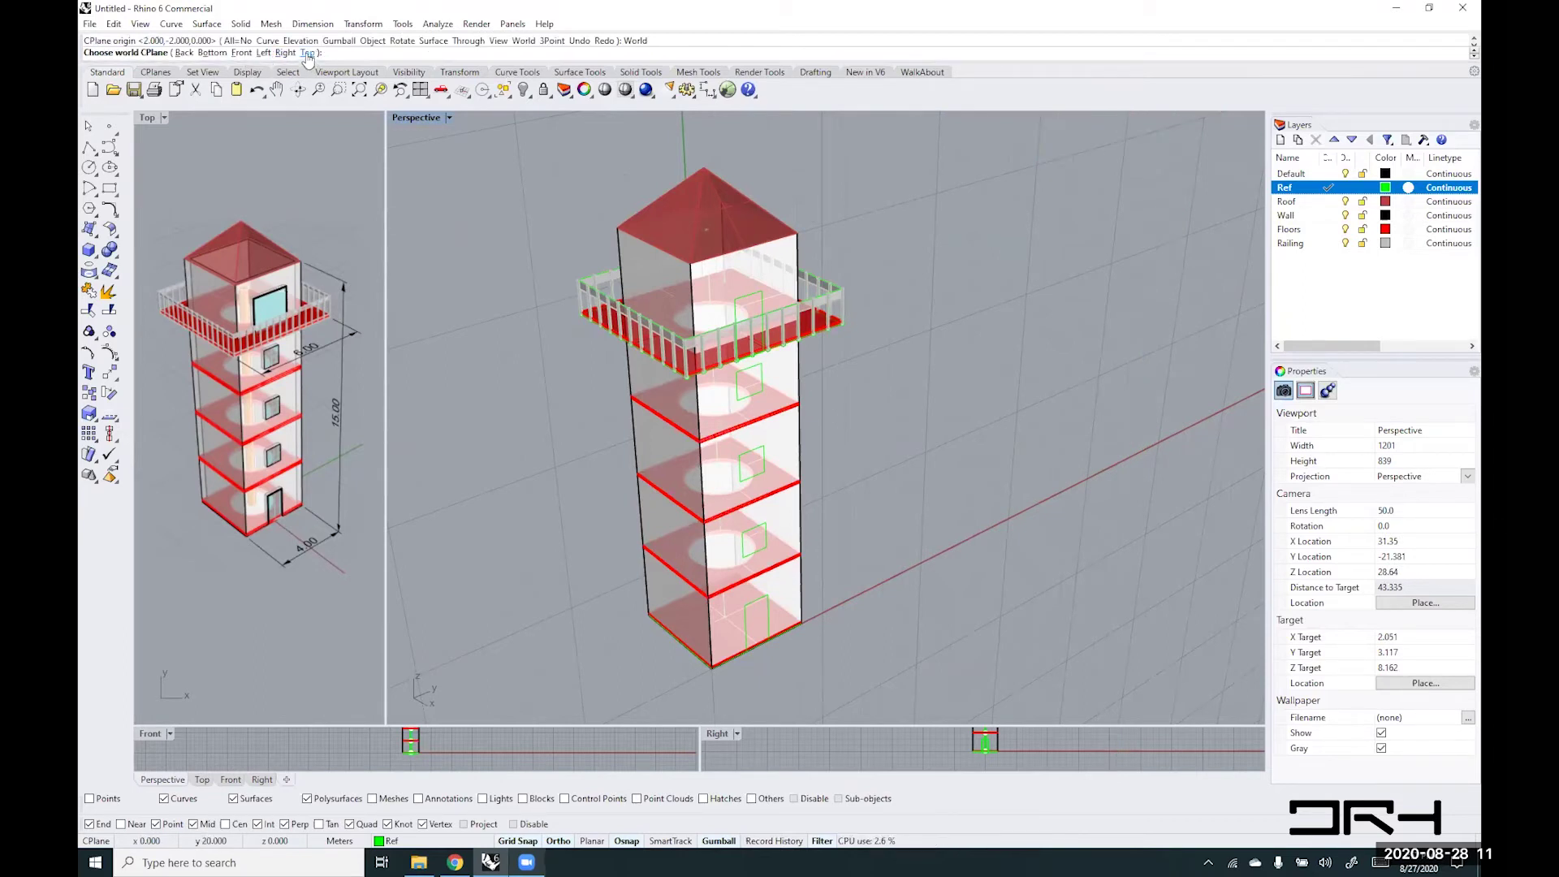
{"action": "right_click", "coordinate": [1354, 127]}
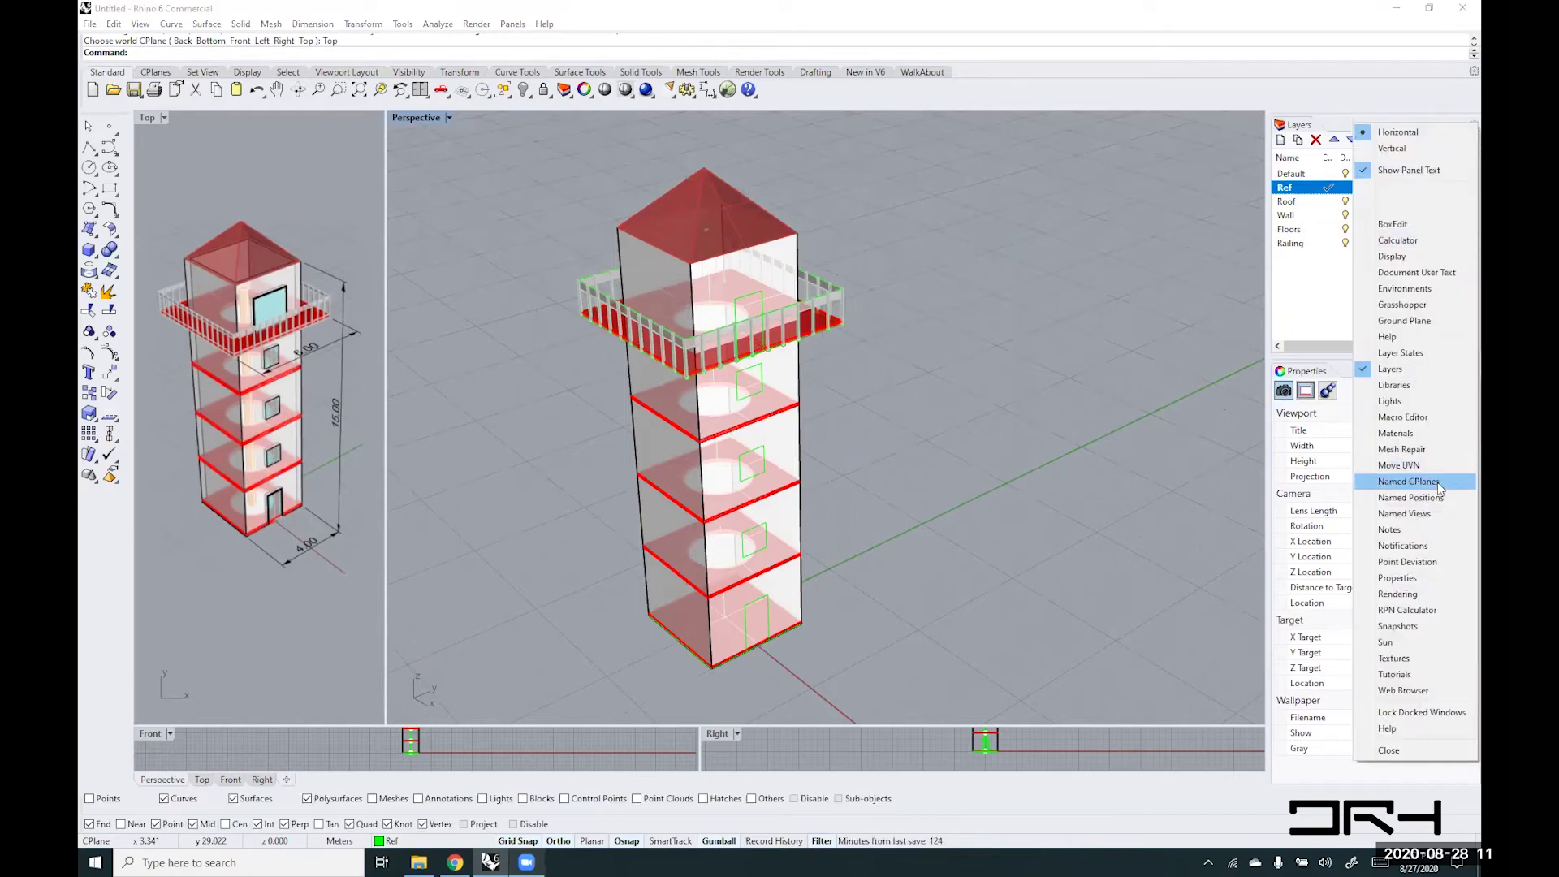
{"action": "left_click", "coordinate": [1409, 482]}
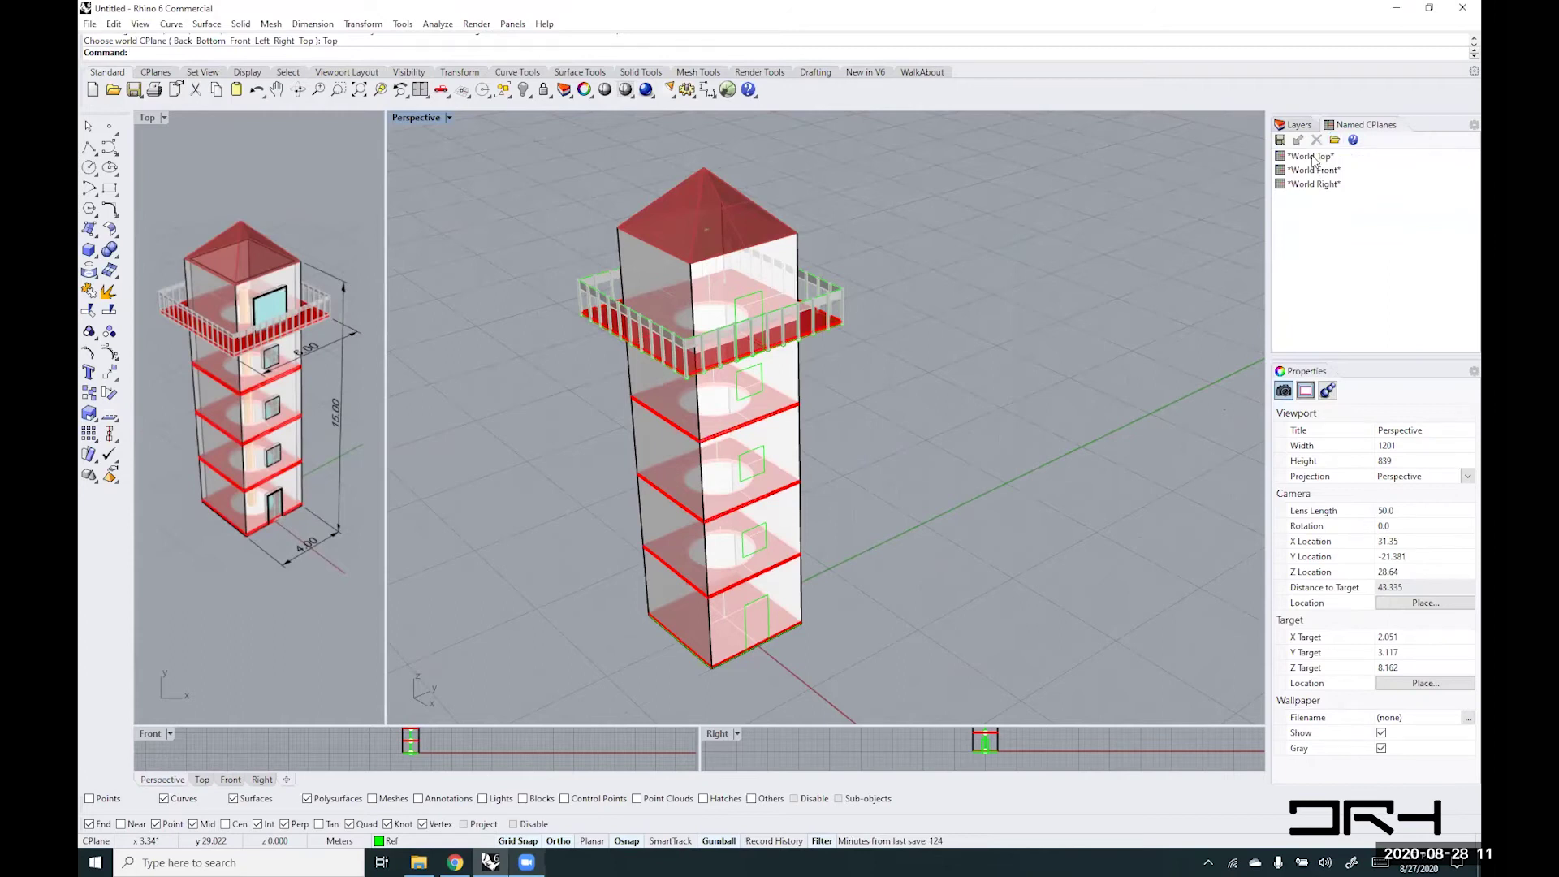
{"action": "left_click", "coordinate": [1319, 157]}
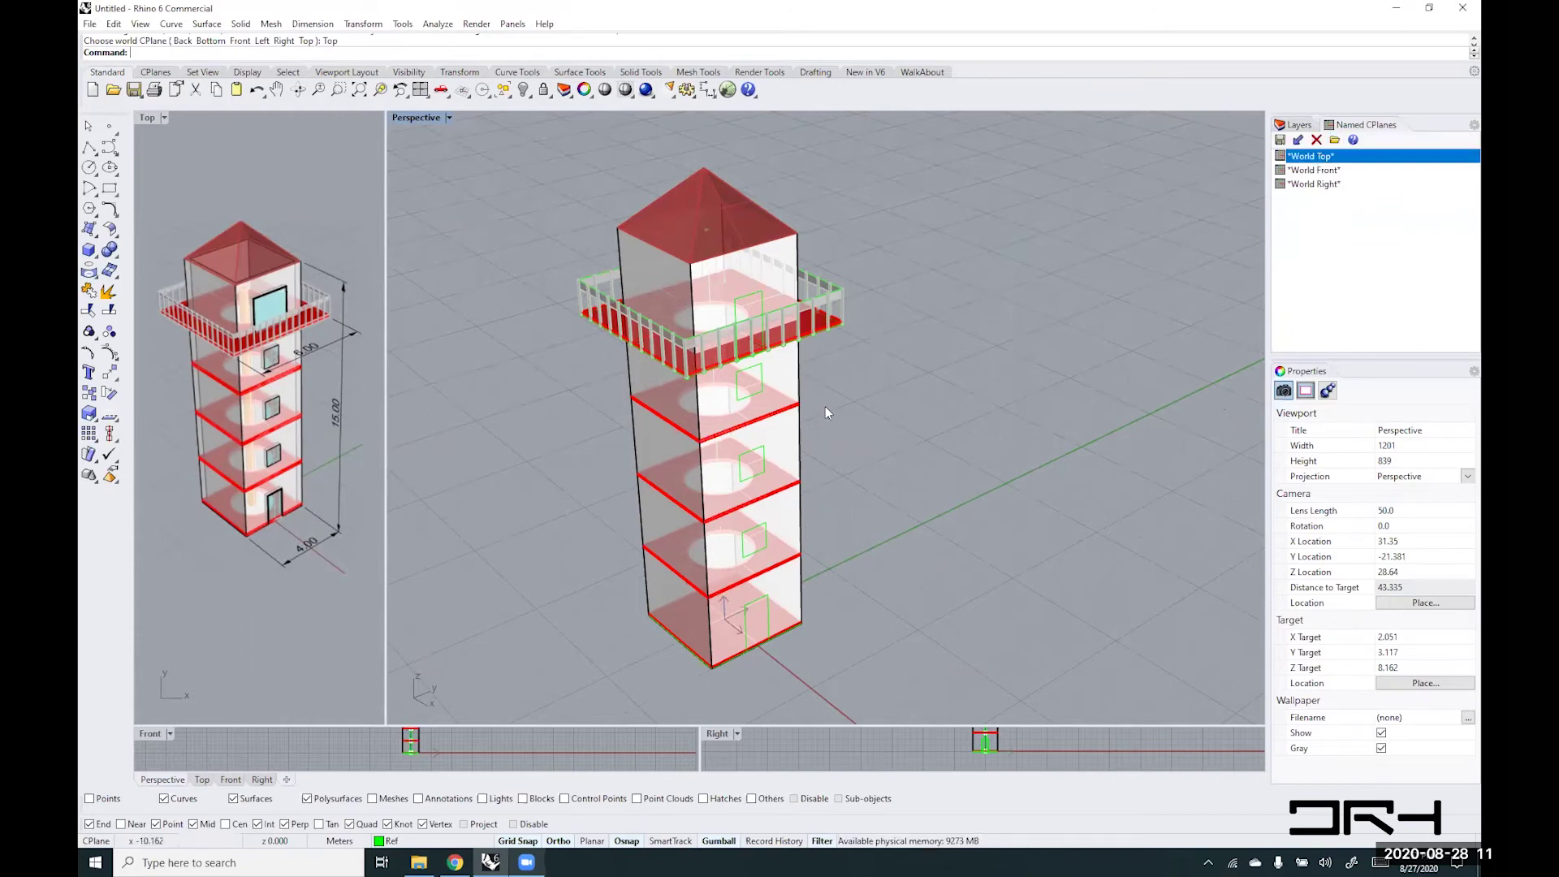
- Start moving the balcony-level door rectangle and bring its bottom edge into close view for picking the base point
{"action": "right_click_drag", "start_coordinate": [880, 446], "coordinate": [834, 398]}
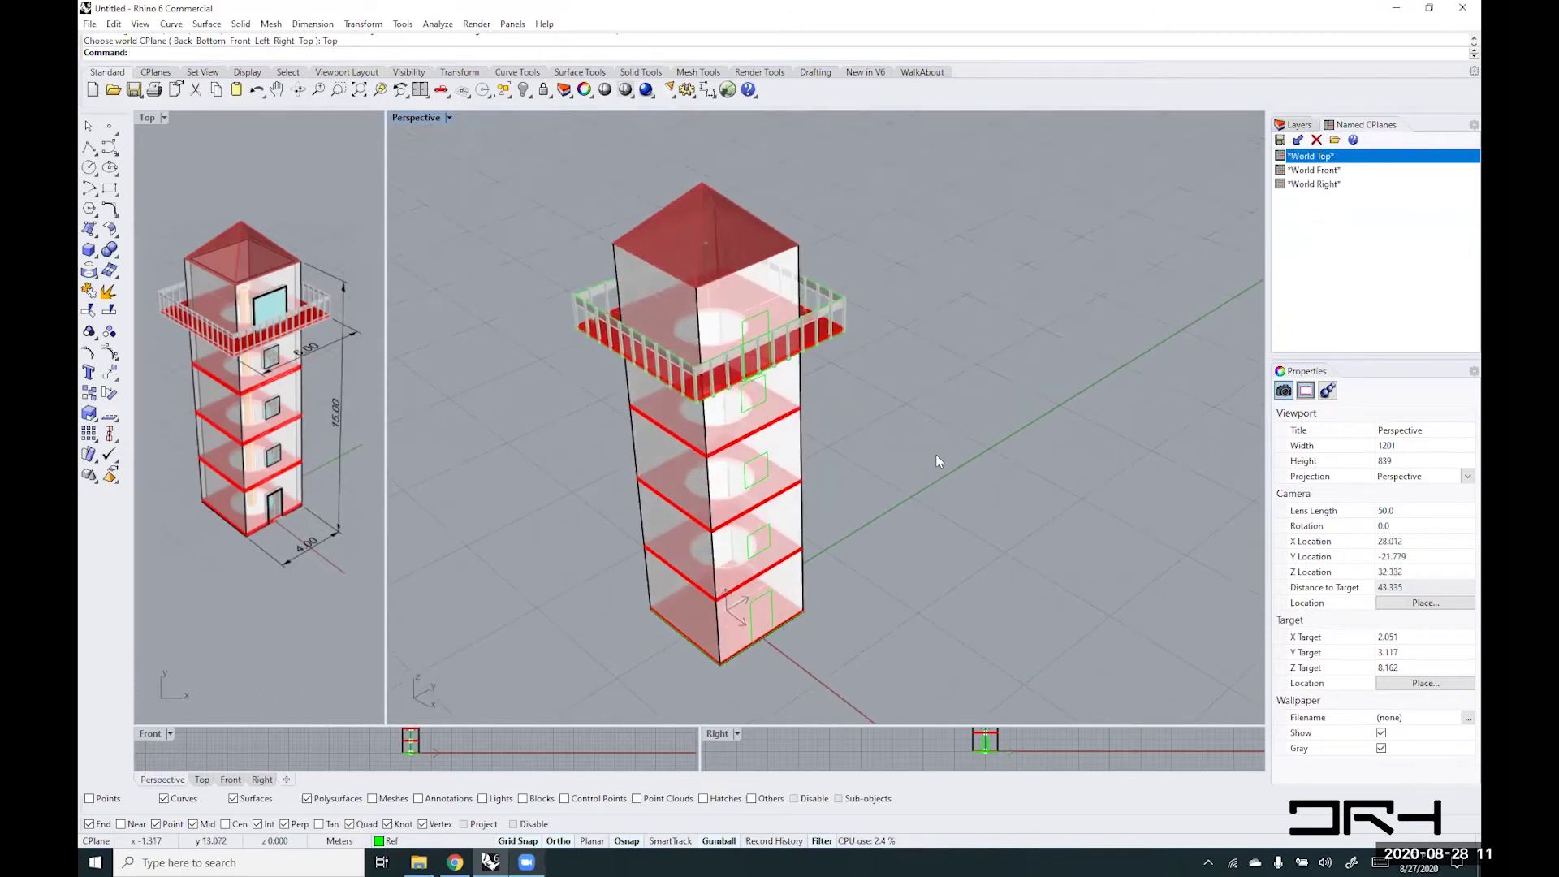
{"action": "right_click_drag", "start_coordinate": [923, 532], "coordinate": [911, 492]}
{"action": "right_click_drag", "start_coordinate": [935, 474], "coordinate": [836, 329]}
{"action": "scroll", "coordinate": [758, 329], "scroll_direction": "up", "scroll_amount": 3}
{"action": "scroll", "coordinate": [759, 330], "scroll_direction": "up", "scroll_amount": 2}
{"action": "left_click", "coordinate": [837, 331]}
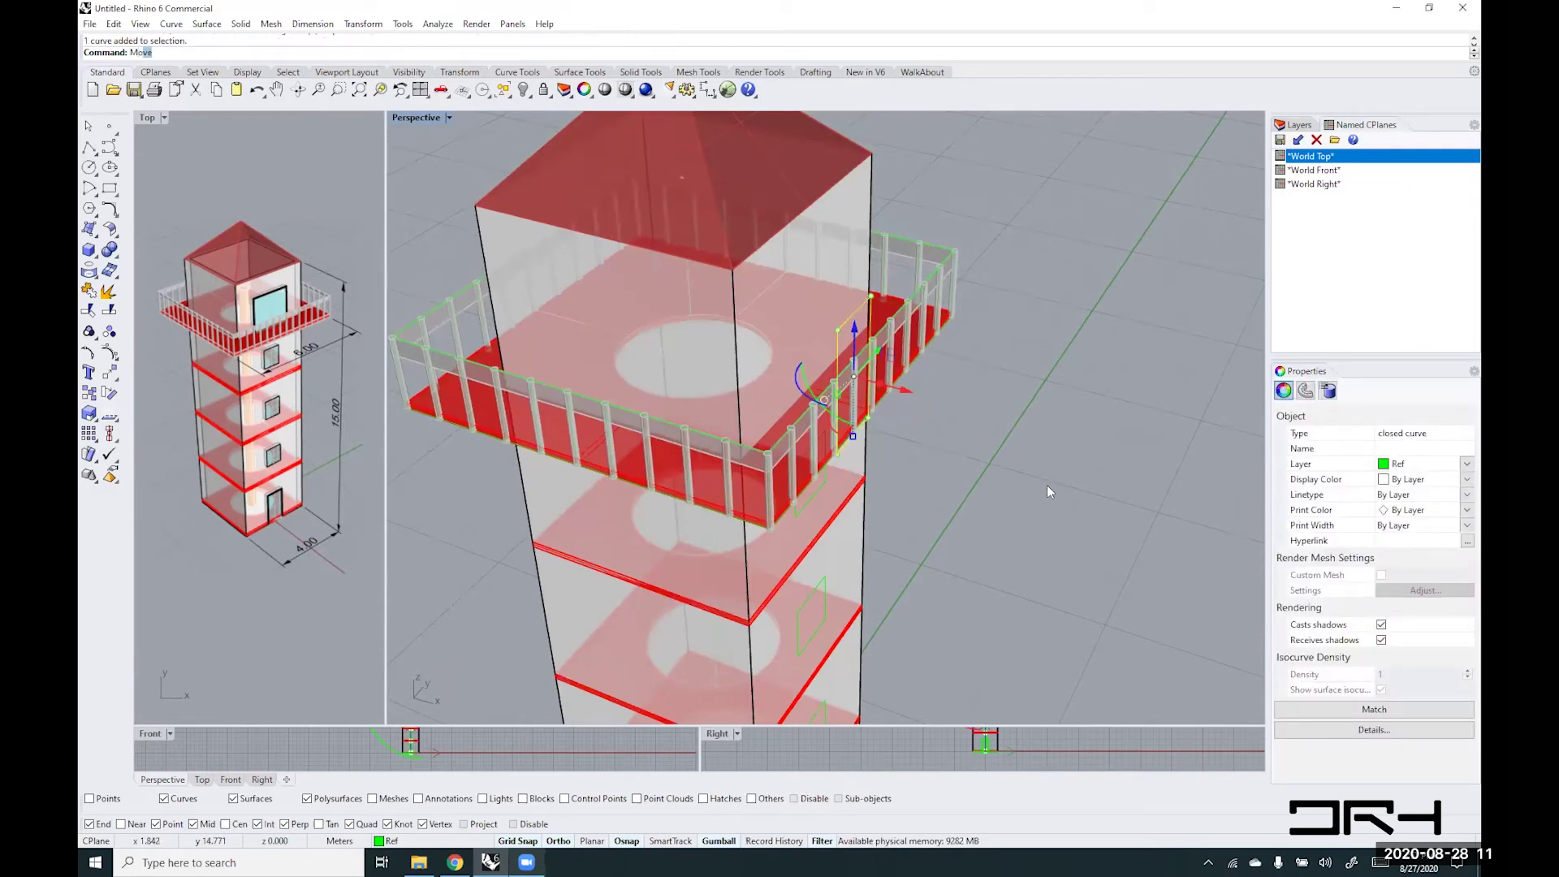
{"action": "type", "text": "ve"}
{"action": "key", "text": "Return"}
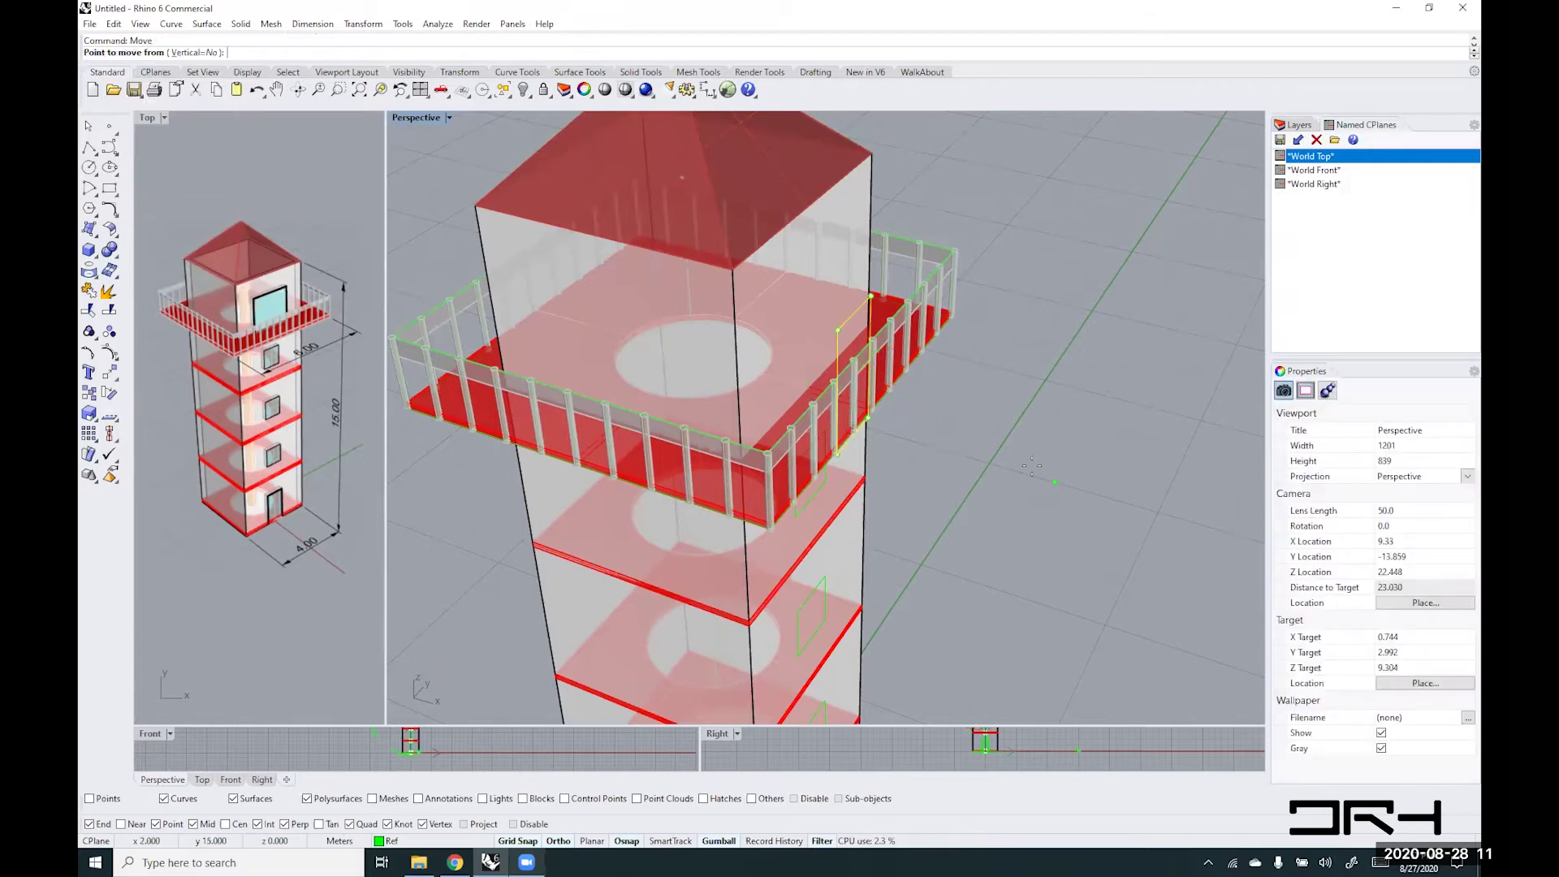
{"action": "right_click_drag", "start_coordinate": [1031, 465], "coordinate": [774, 350]}
{"action": "scroll", "coordinate": [774, 350], "scroll_direction": "up", "scroll_amount": 3}
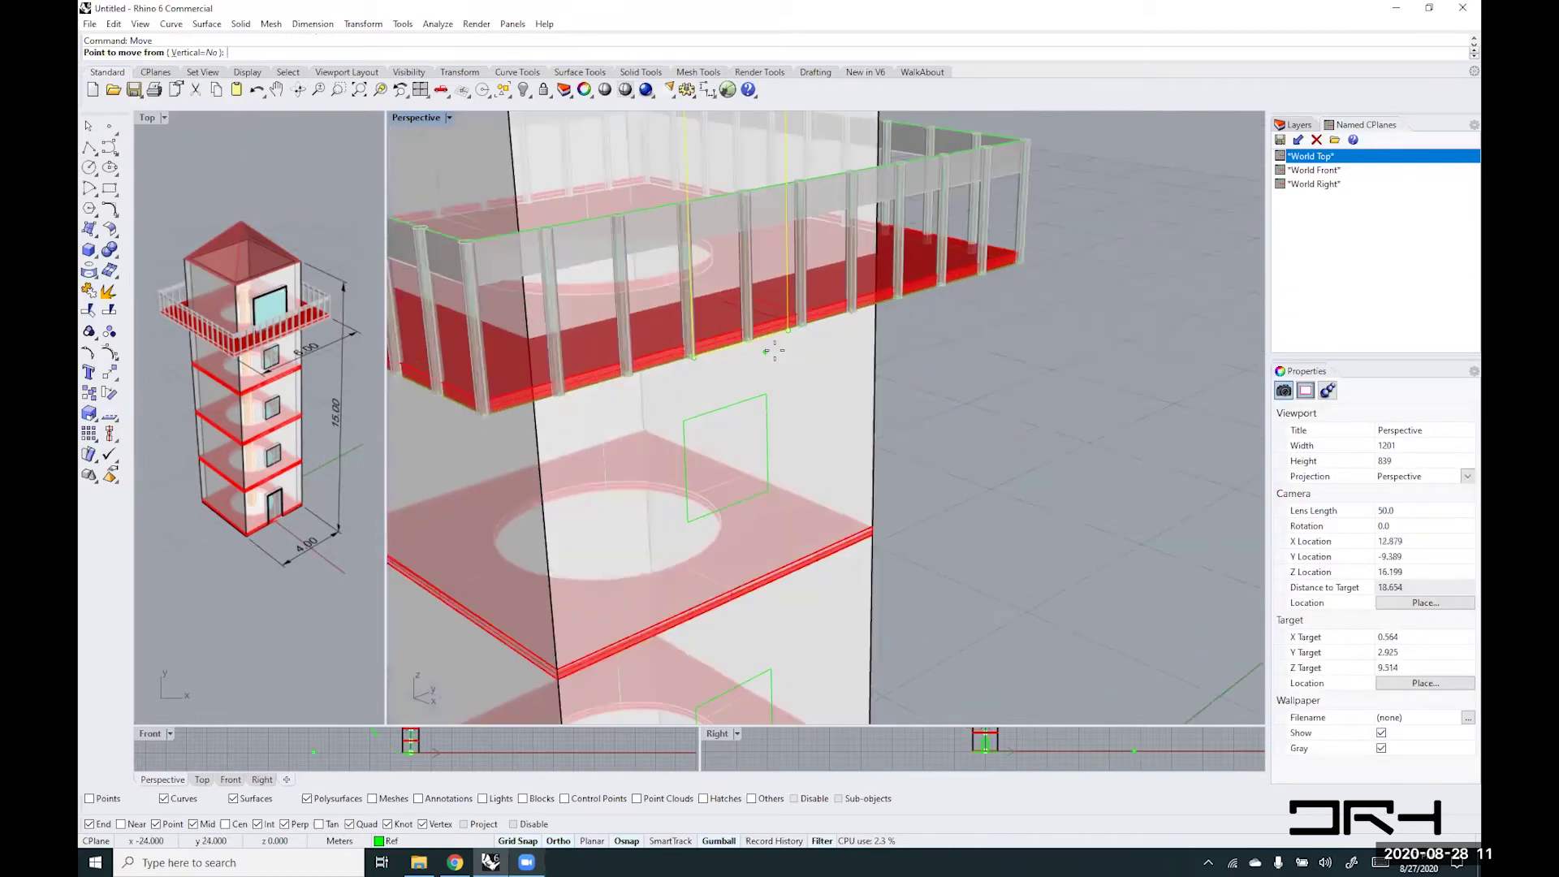
{"action": "scroll", "coordinate": [774, 350], "scroll_direction": "up", "scroll_amount": 4}
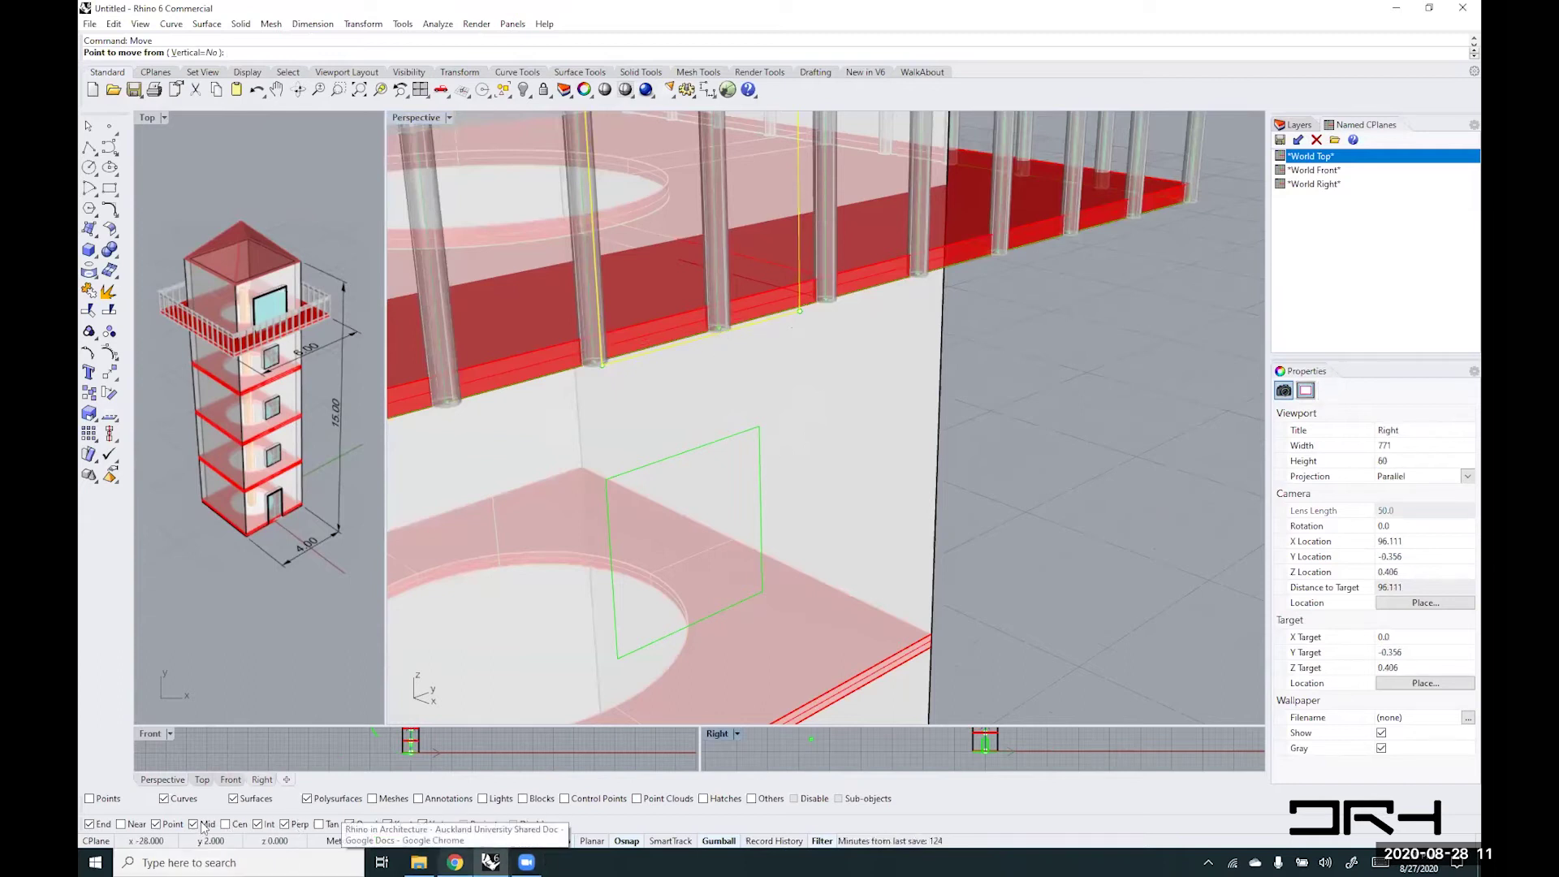
- Turn off the Point, End, Int, Knot and Perp object snaps, keeping Mid active
{"action": "left_click", "coordinate": [155, 823]}
{"action": "left_click", "coordinate": [89, 824]}
{"action": "left_click", "coordinate": [267, 824]}
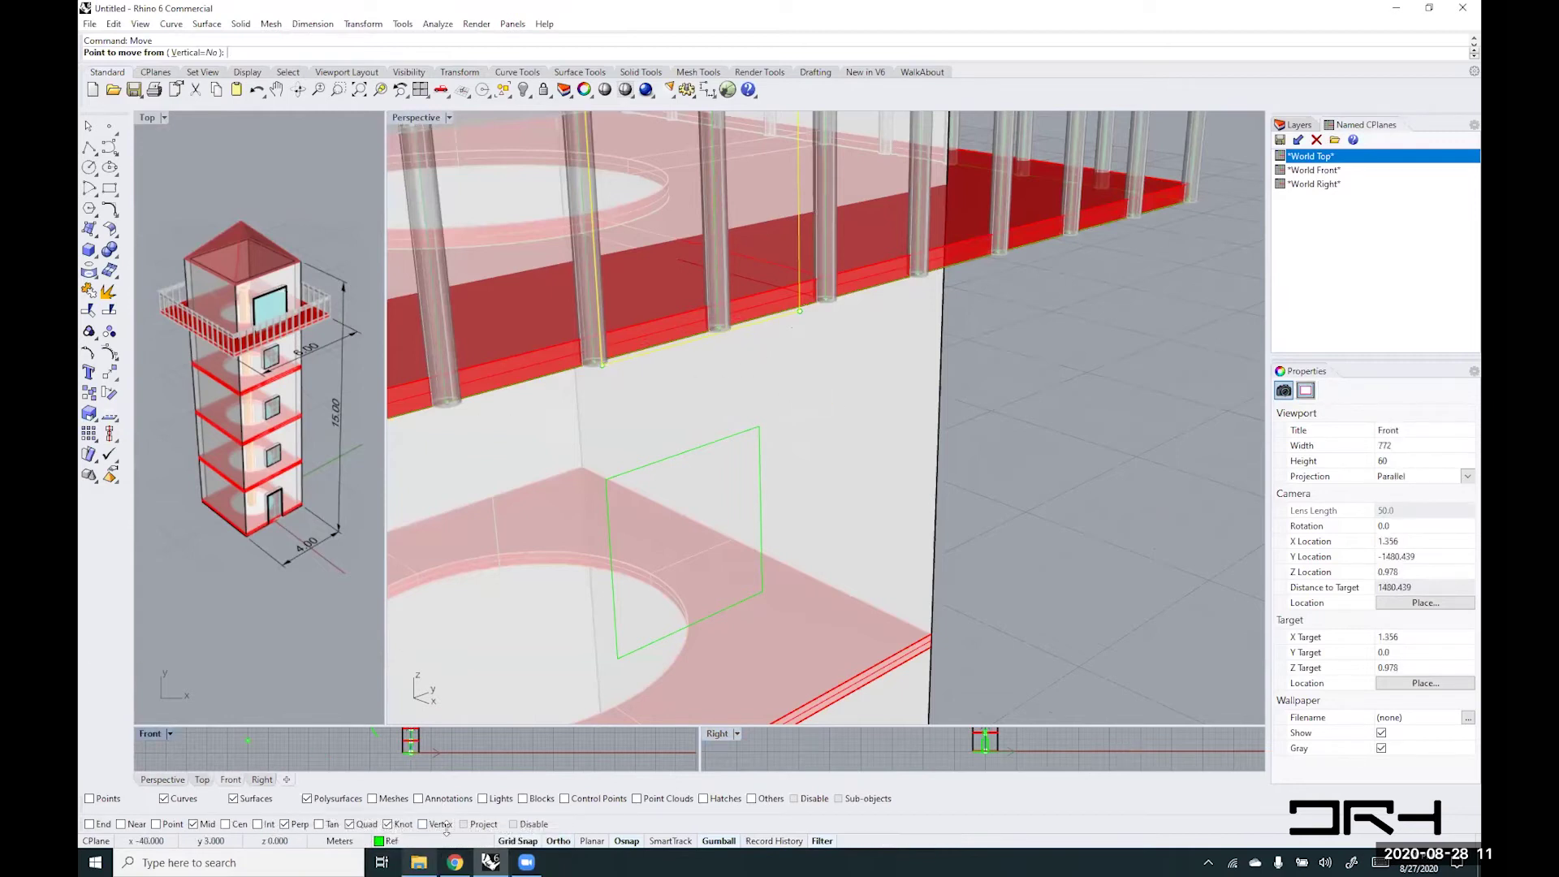
{"action": "left_click", "coordinate": [388, 824]}
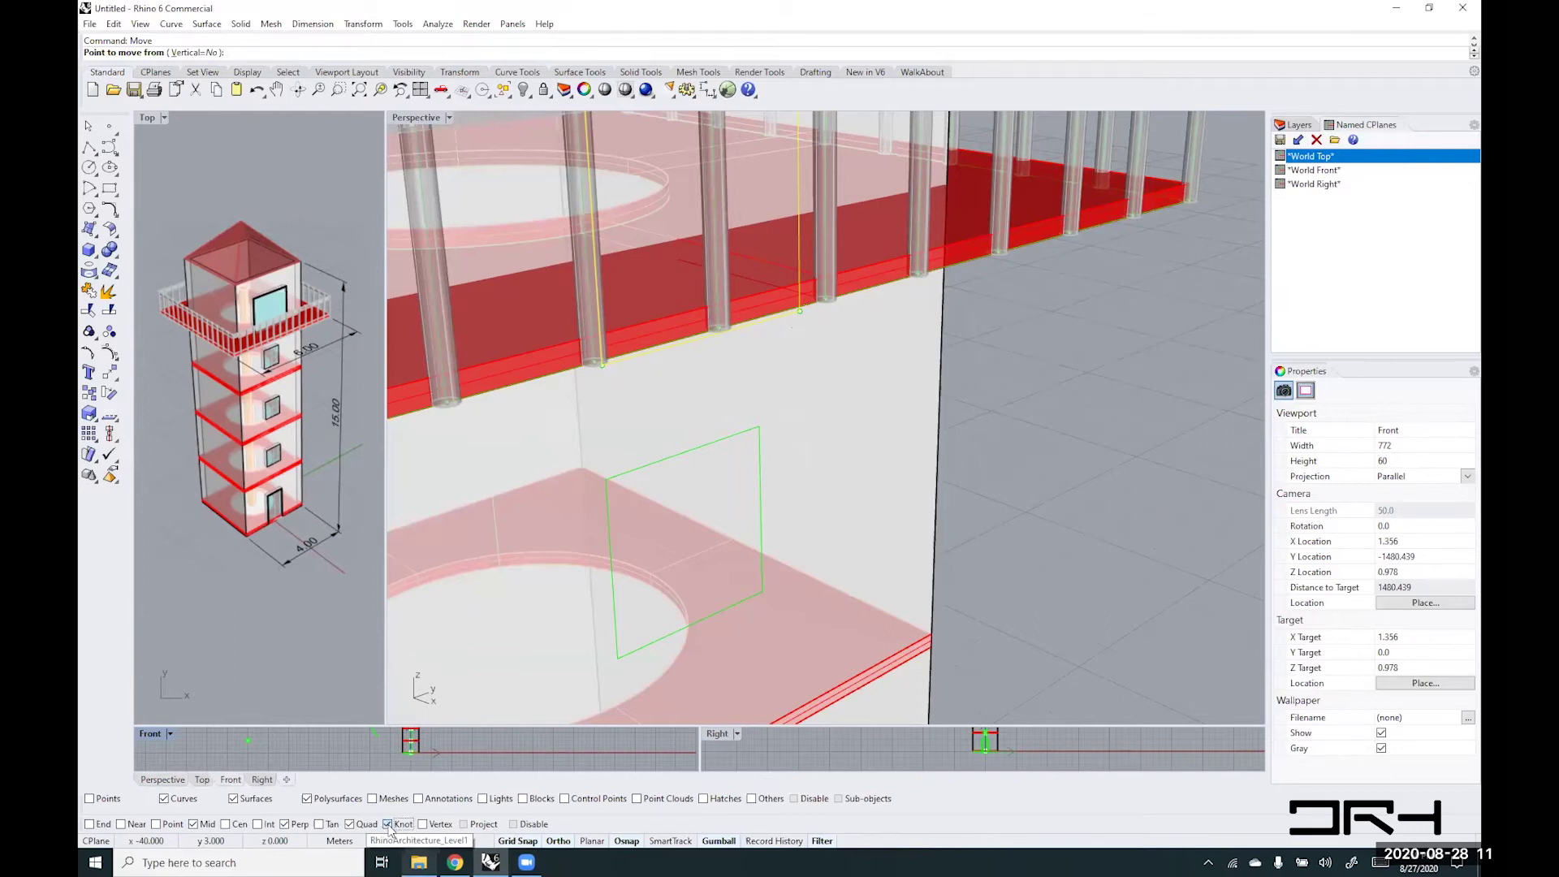
{"action": "left_click", "coordinate": [284, 825]}
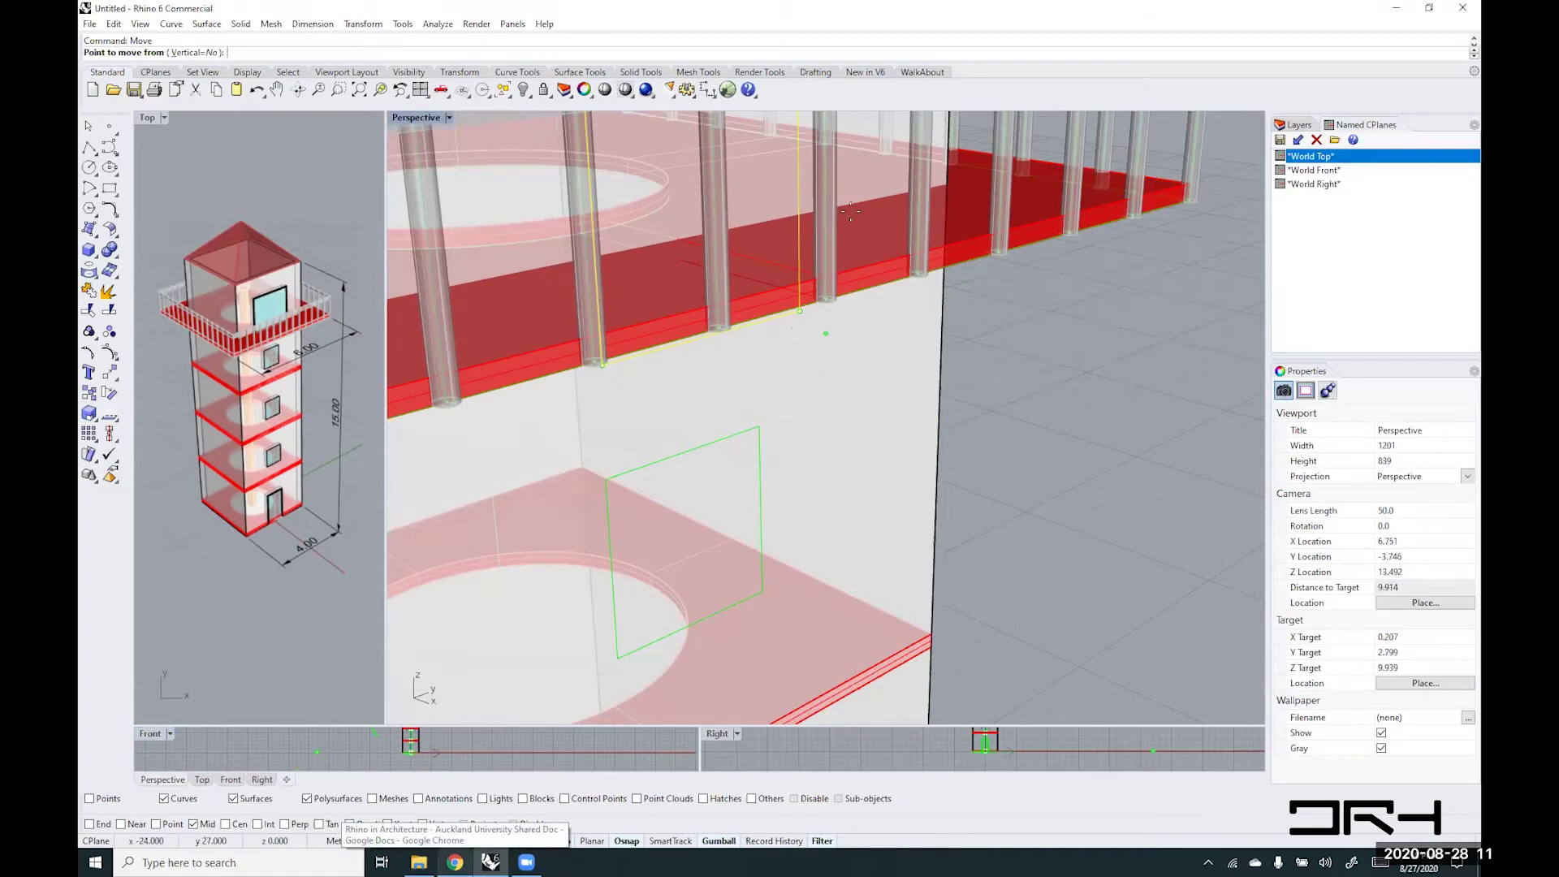
- Move the balcony-level door rectangle from its bottom edge's midpoint to the bottom midpoint of the highest window on the front wall
{"action": "scroll", "coordinate": [752, 319], "scroll_direction": "up", "scroll_amount": 4}
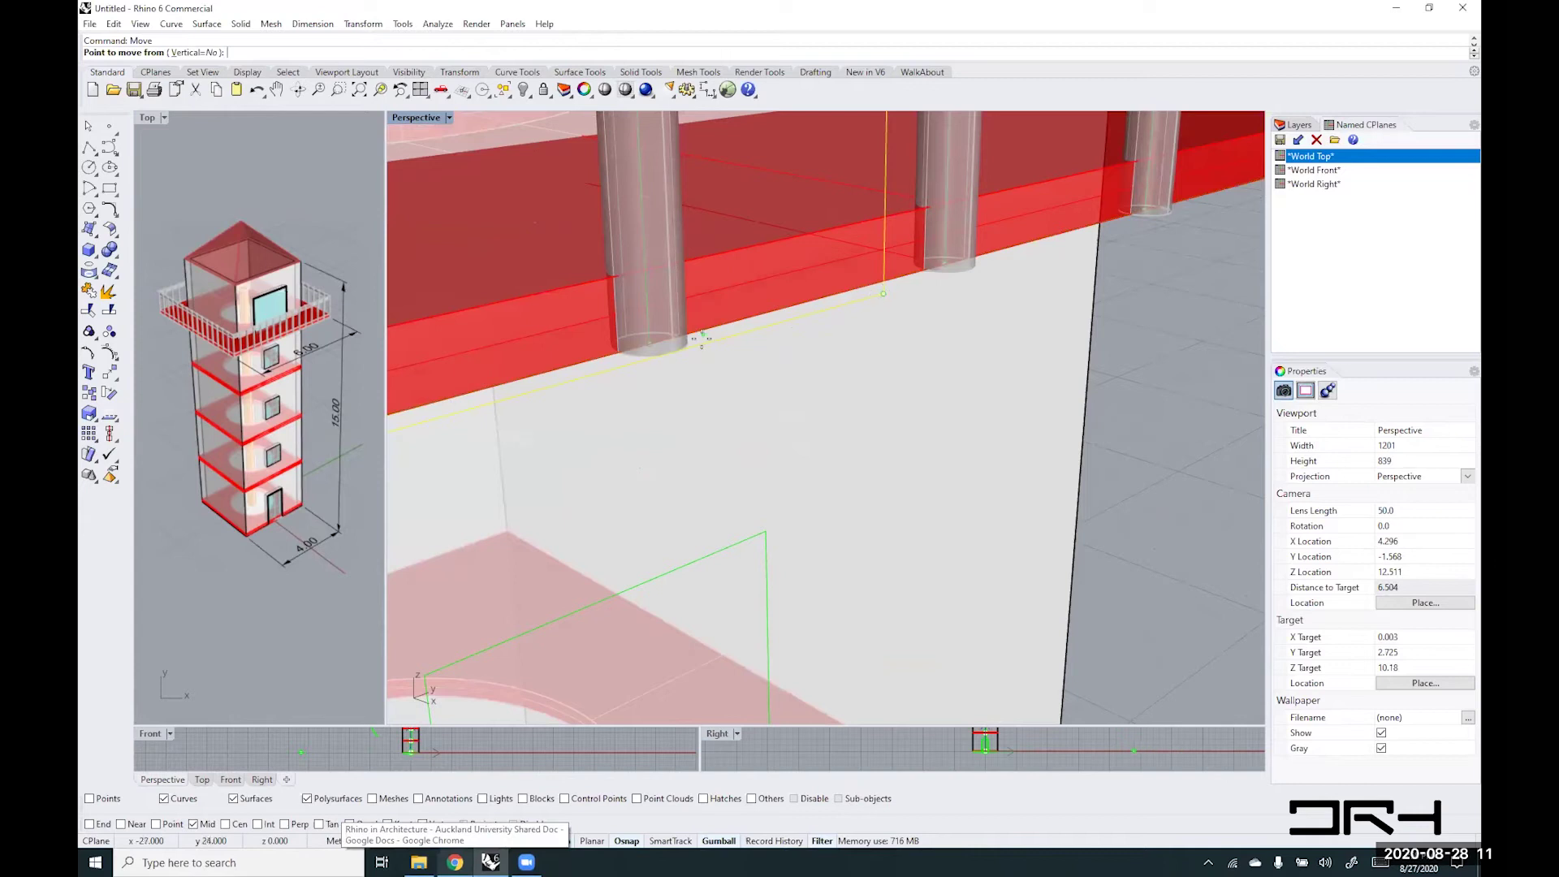
{"action": "left_click", "coordinate": [614, 372]}
{"action": "scroll", "coordinate": [614, 372], "scroll_direction": "down", "scroll_amount": 8}
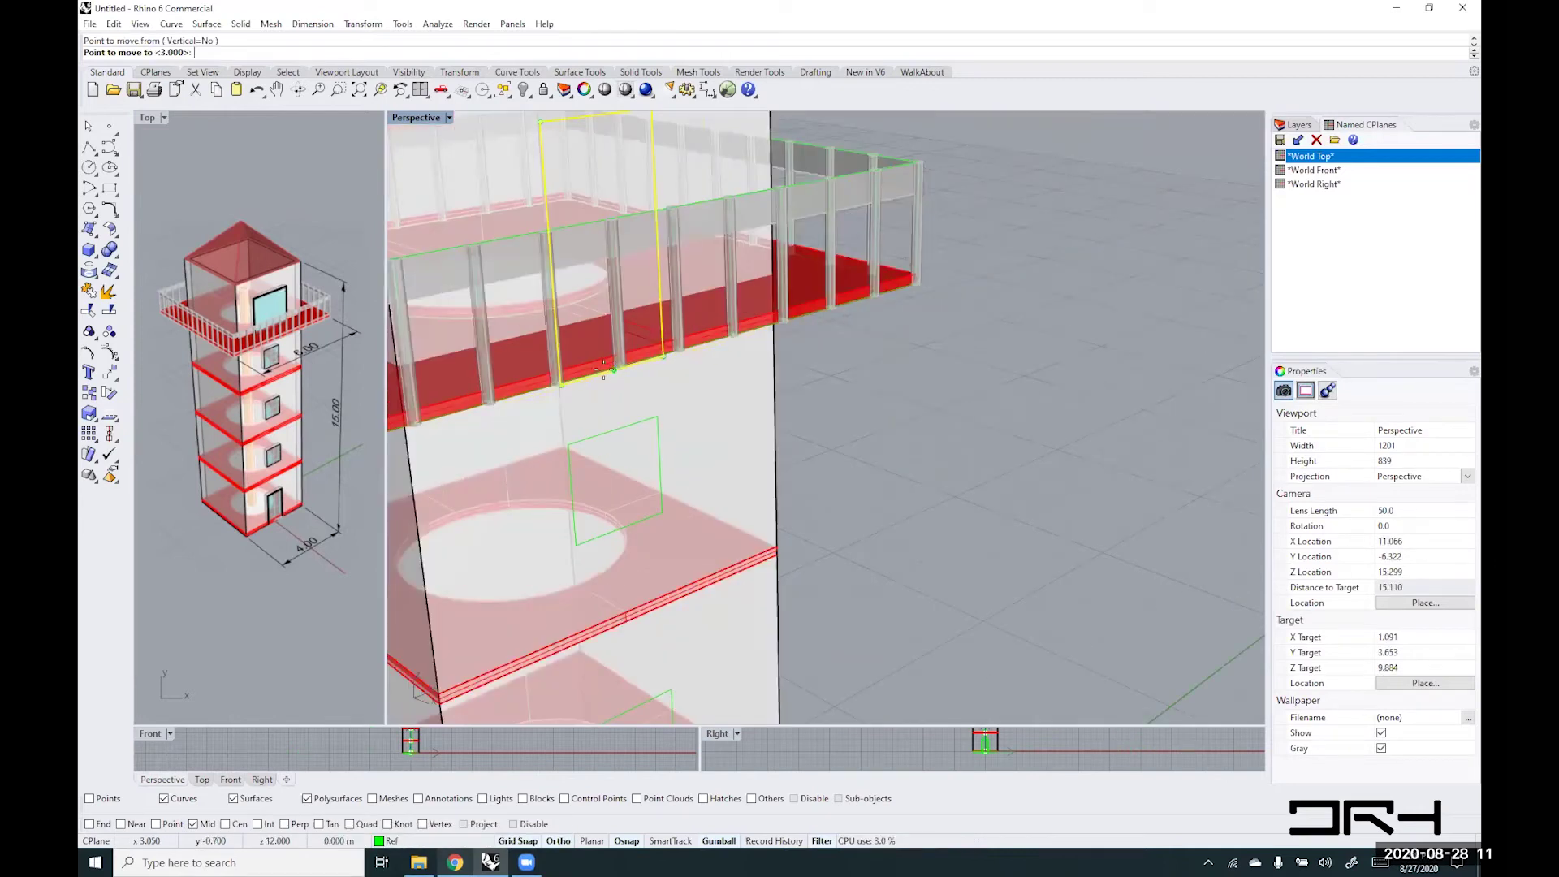
{"action": "right_click_drag", "start_coordinate": [604, 370], "coordinate": [743, 190]}
{"action": "left_click", "coordinate": [677, 229]}
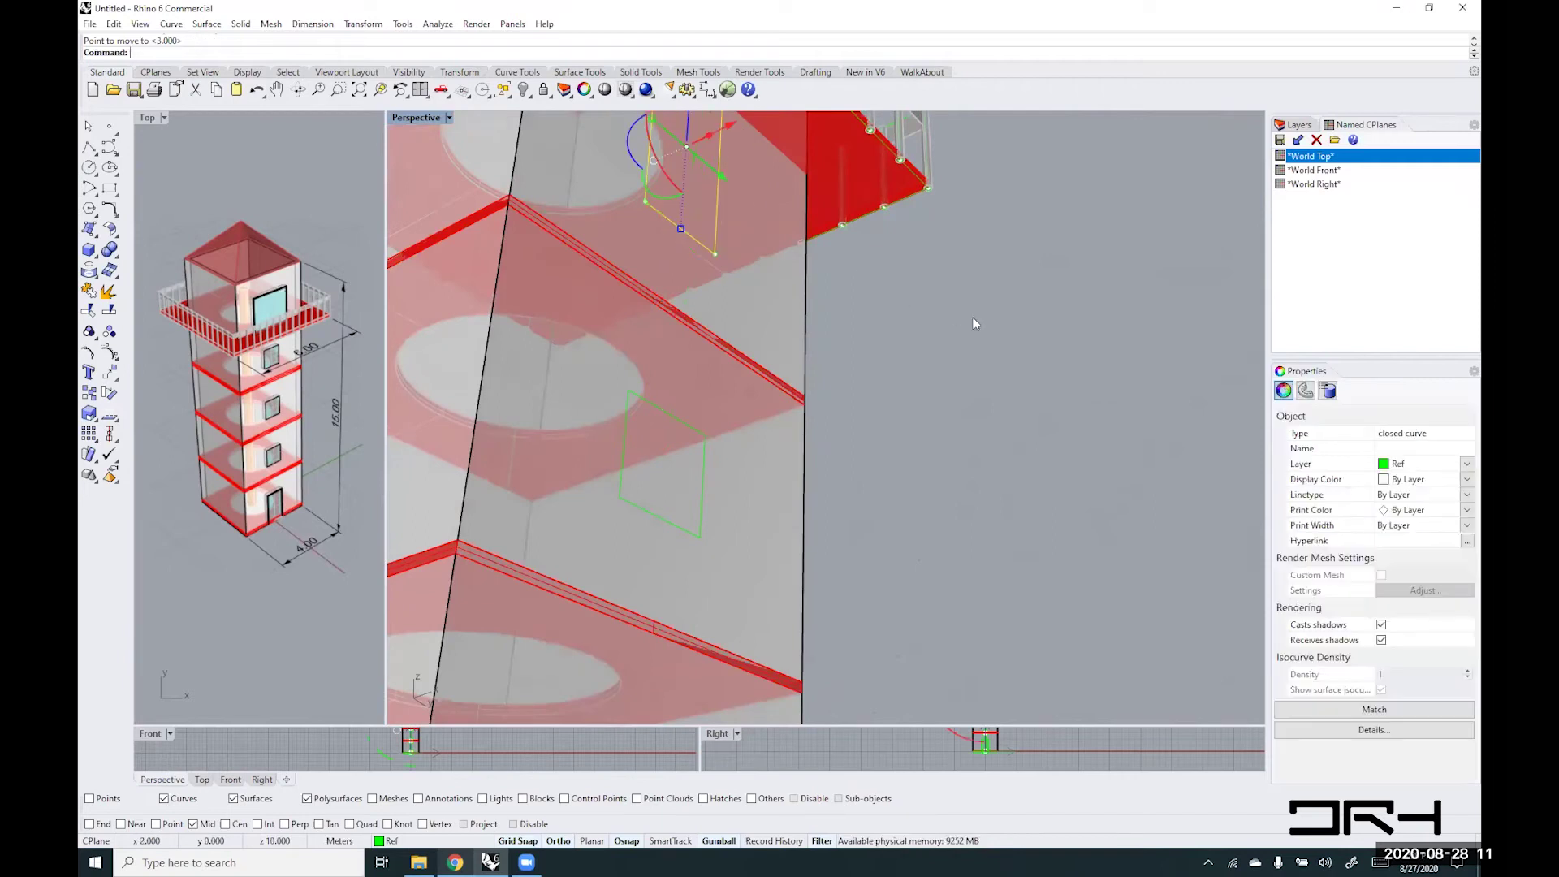
- Raise the door rectangle vertically from the highest window to the balcony floor level
{"action": "right_click_drag", "start_coordinate": [974, 355], "coordinate": [966, 414]}
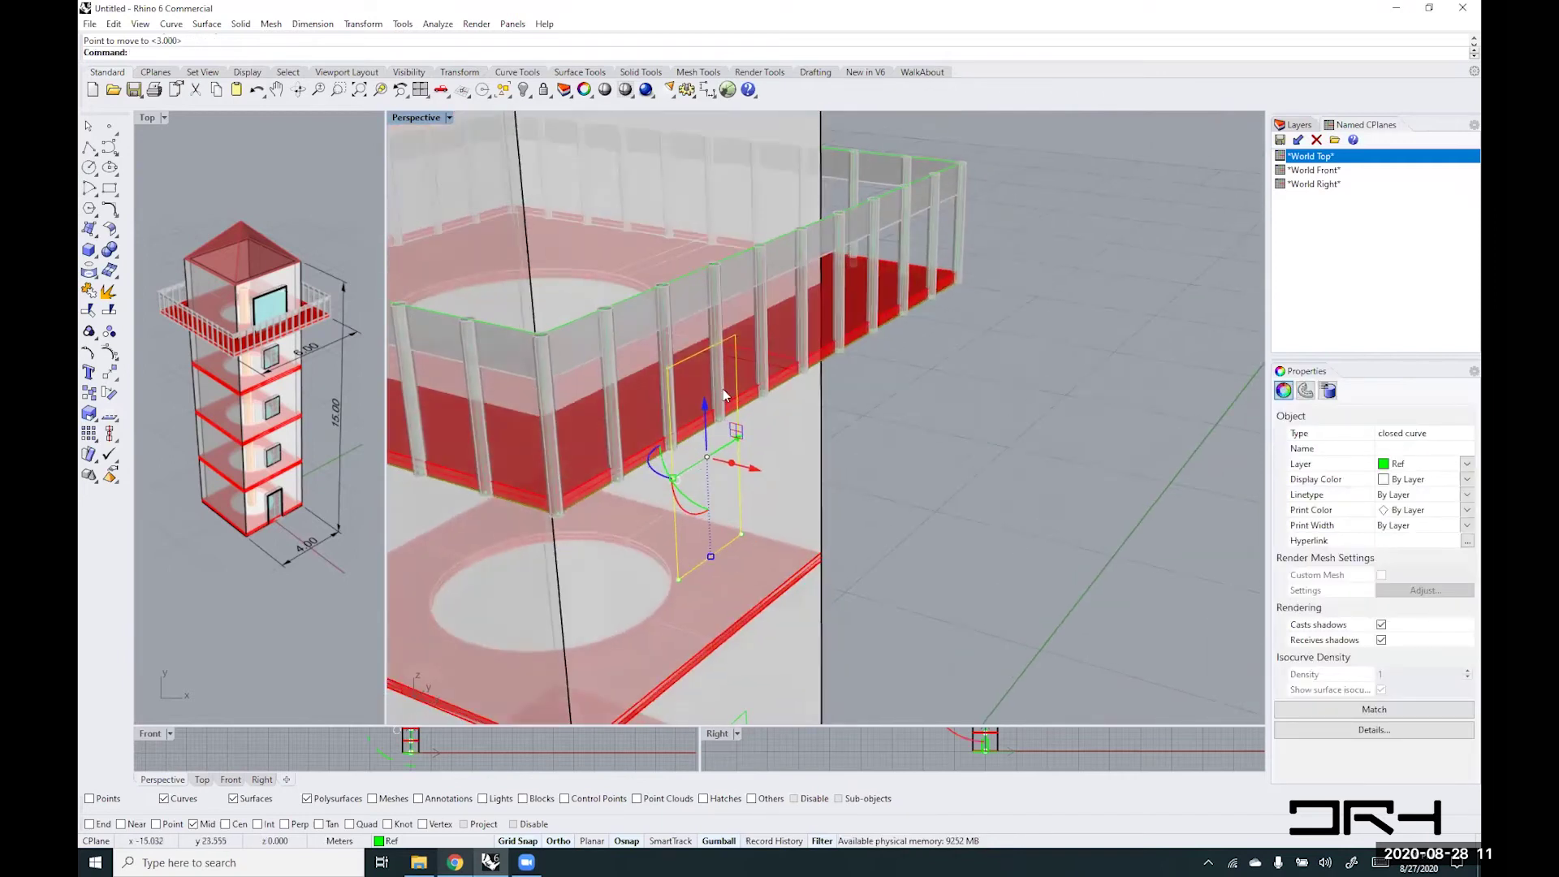
{"action": "left_click_drag", "start_coordinate": [706, 406], "coordinate": [690, 245]}
{"action": "left_click", "coordinate": [889, 380]}
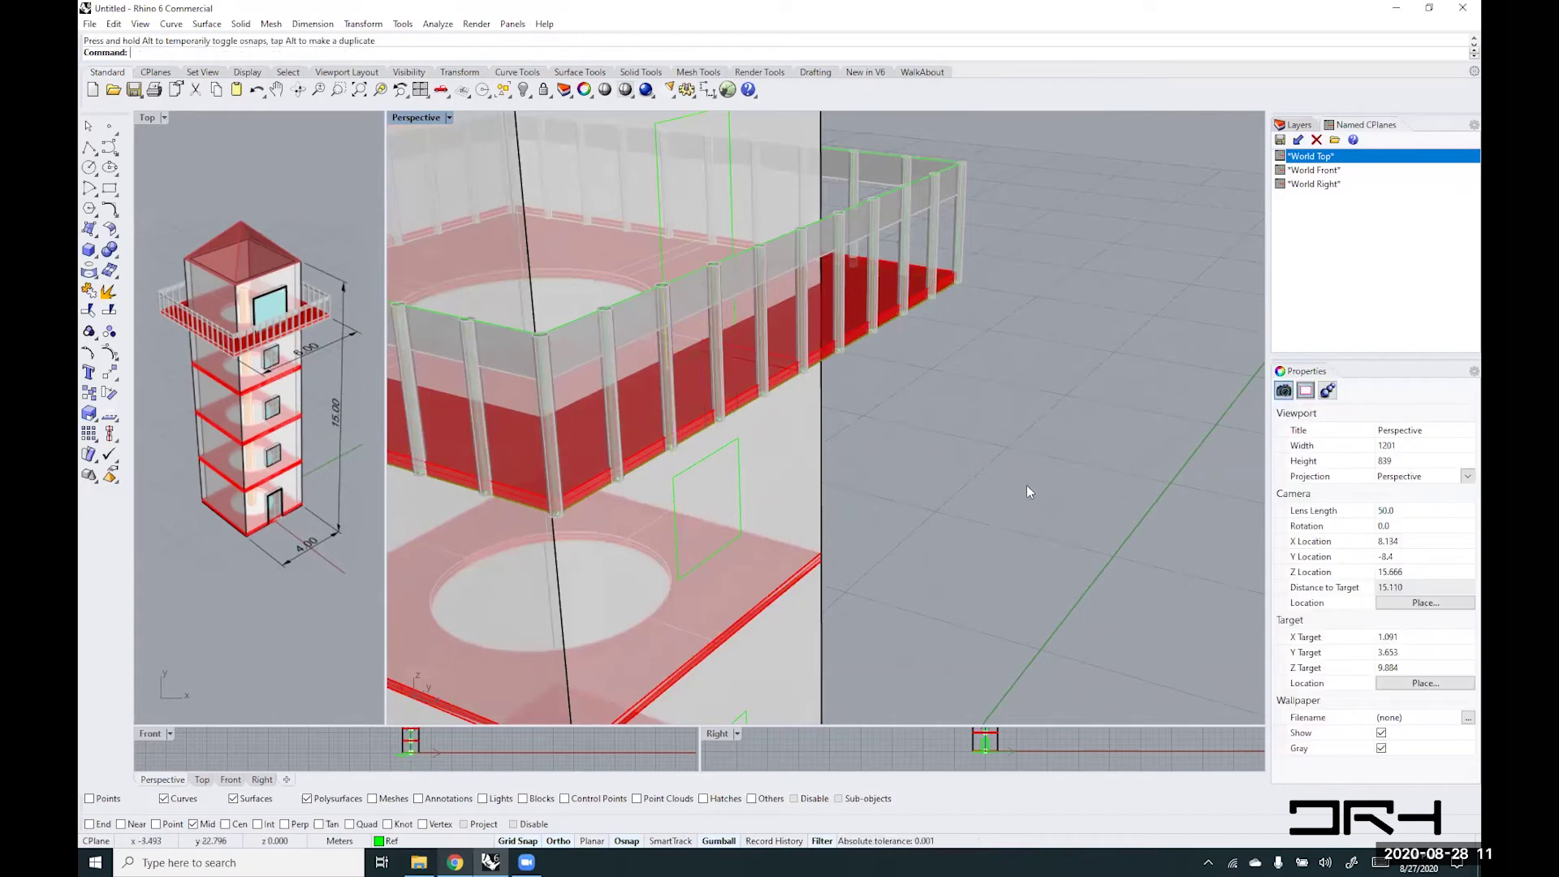
- Examine the door and window outlines along the tower's front wall from the balcony down to the base
{"action": "right_click_drag", "start_coordinate": [950, 508], "coordinate": [1021, 470]}
{"action": "scroll", "coordinate": [937, 504], "scroll_direction": "down", "scroll_amount": 4}
{"action": "scroll", "coordinate": [997, 467], "scroll_direction": "down", "scroll_amount": 4}
{"action": "scroll", "coordinate": [1000, 475], "scroll_direction": "up", "scroll_amount": 1}
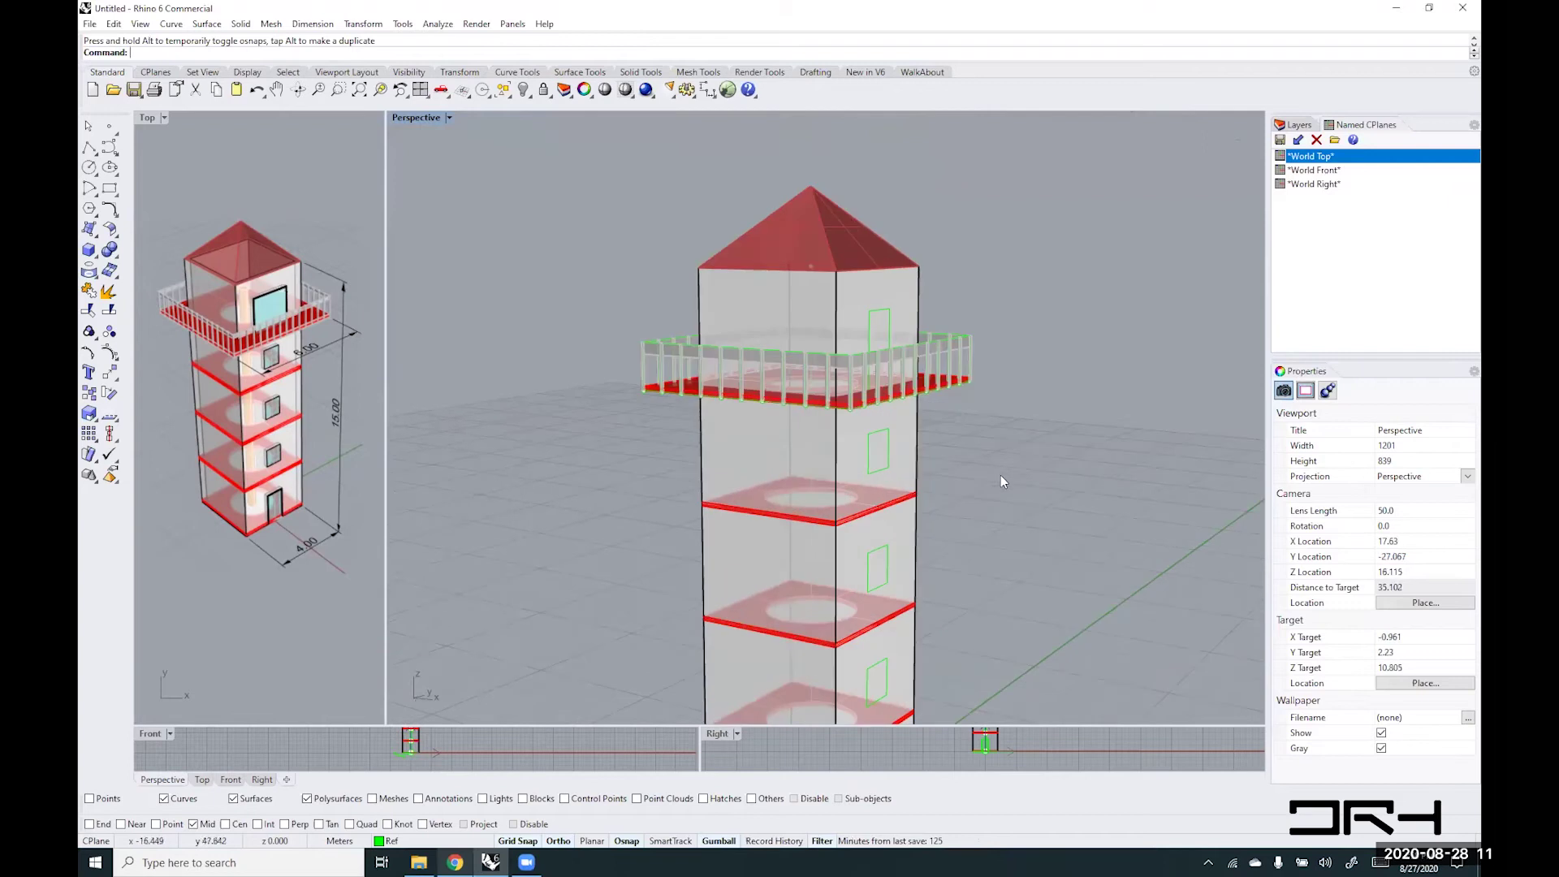
{"action": "right_click_drag", "start_coordinate": [1006, 576], "coordinate": [885, 321], "text": "shift"}
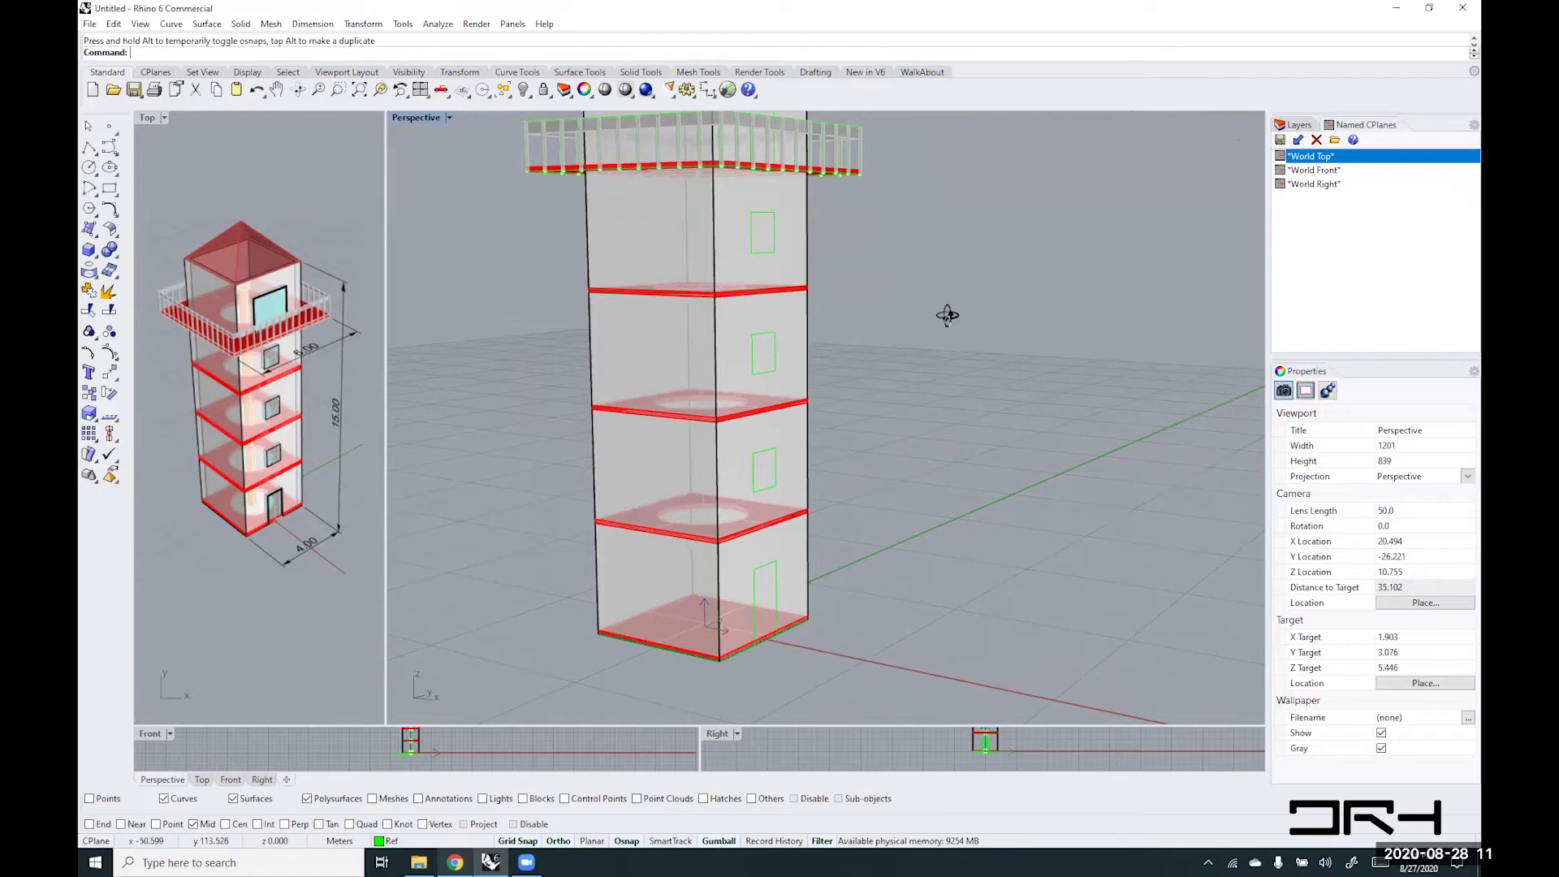
{"action": "right_click_drag", "start_coordinate": [947, 315], "coordinate": [919, 387]}
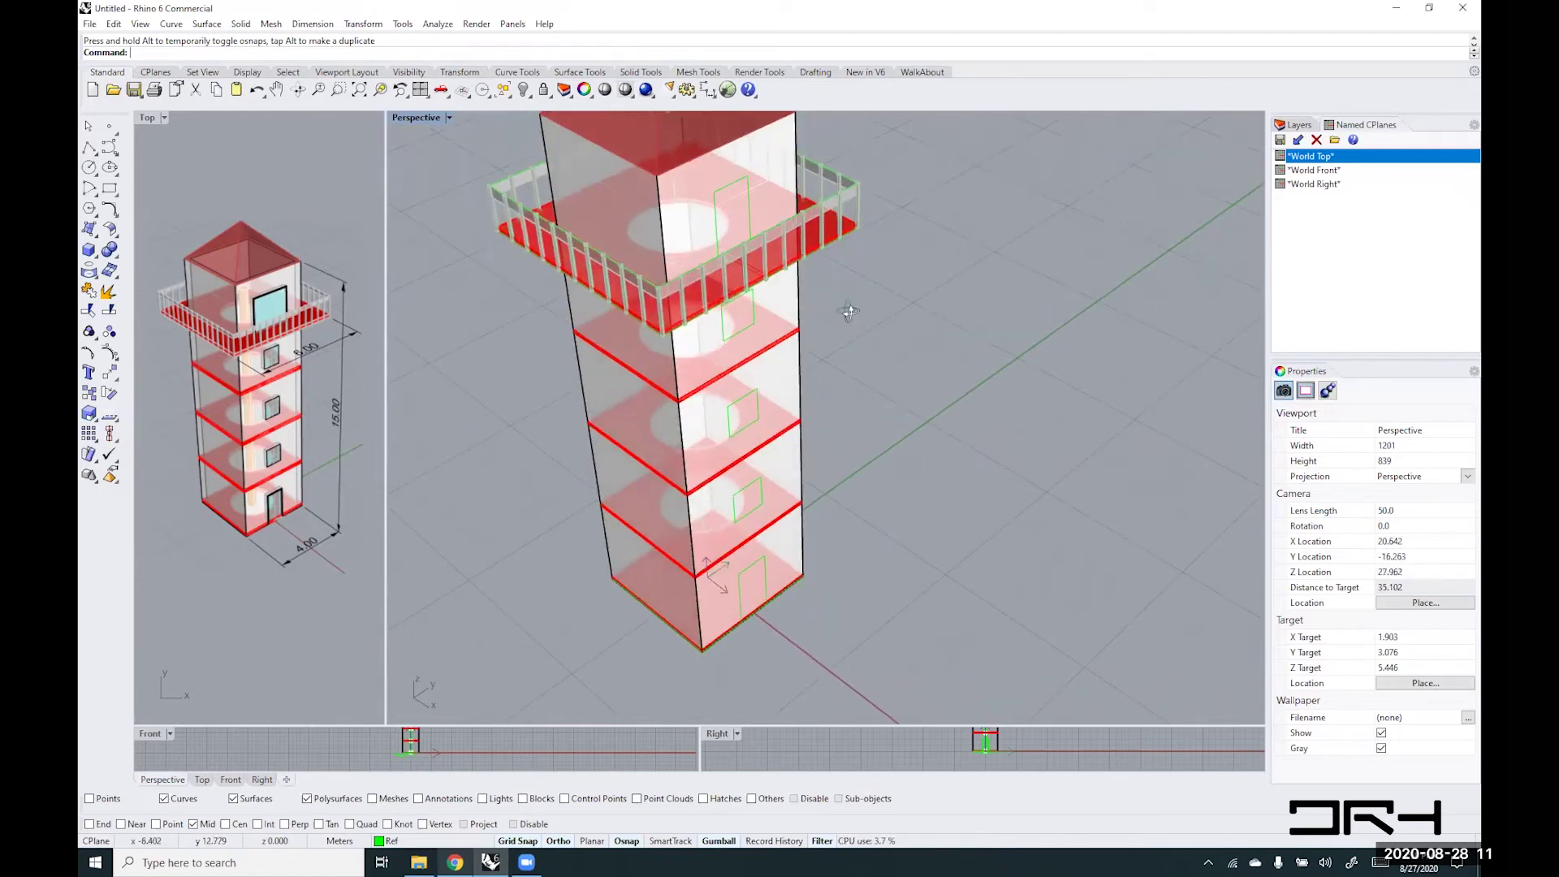
{"action": "right_click_drag", "start_coordinate": [848, 311], "coordinate": [800, 288]}
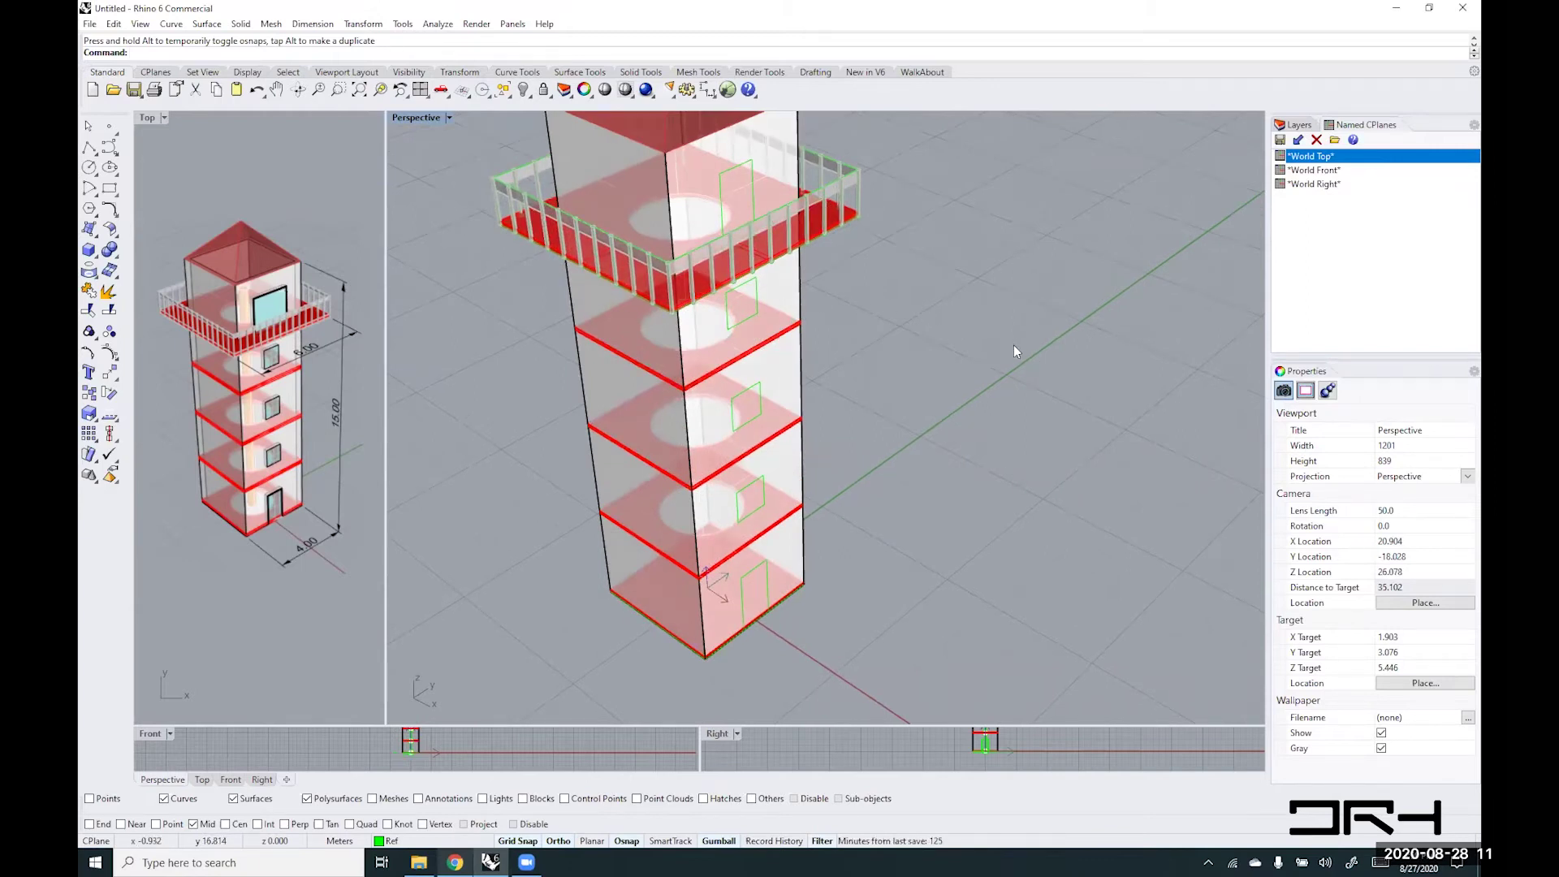
{"action": "right_click_drag", "start_coordinate": [1010, 352], "coordinate": [1006, 368]}
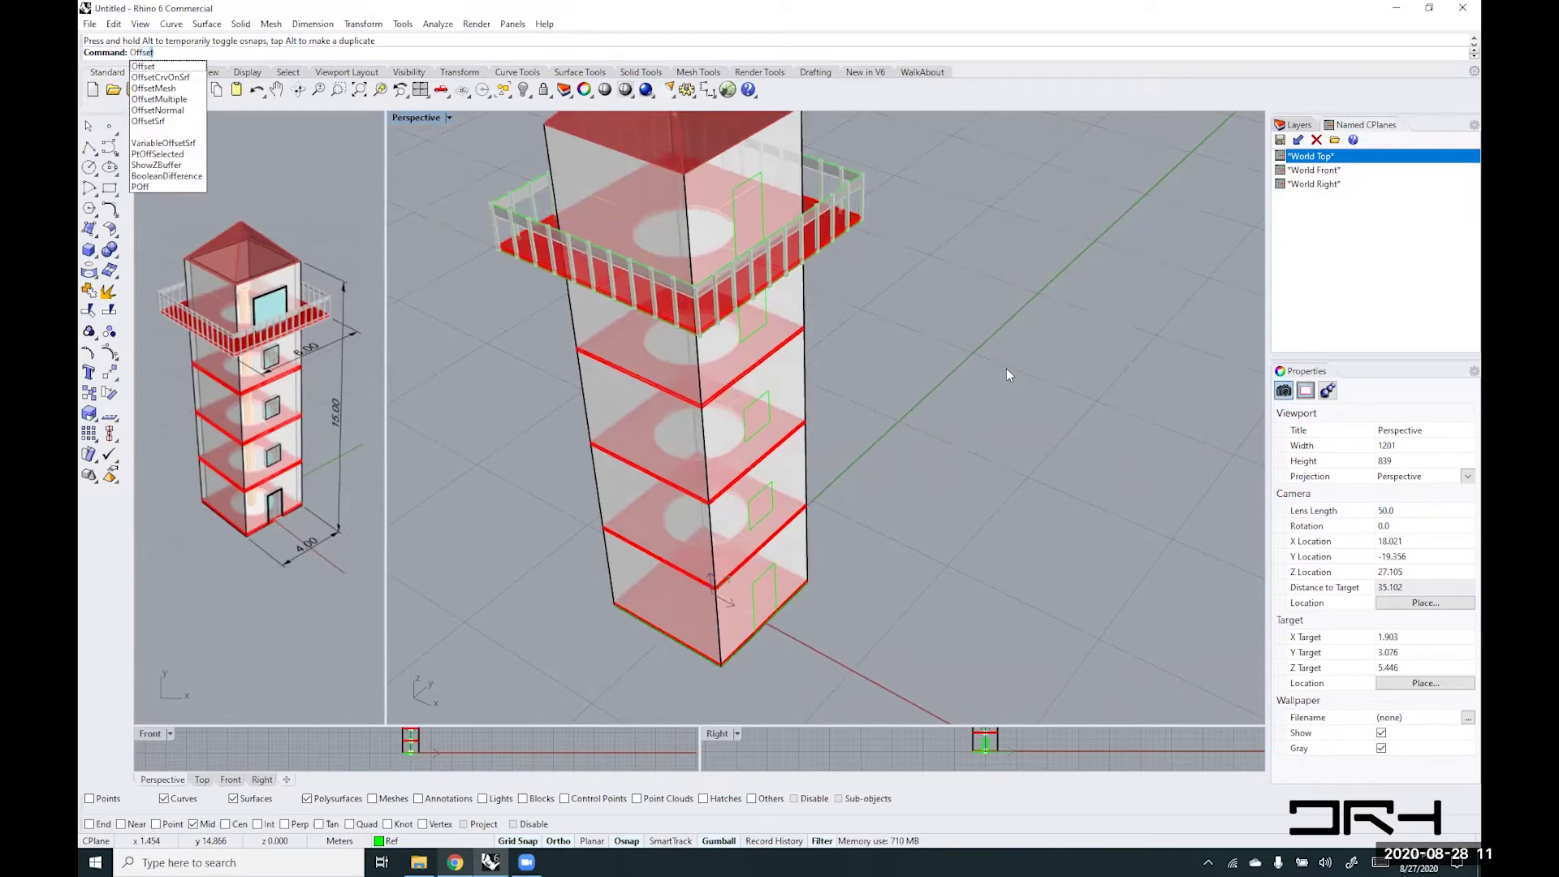
- Offset the tower wall surface inward by 0.2 m as a solid with OffsetSrf, flipping all directions and deleting the input
{"action": "type", "text": "Srf"}
{"action": "key", "text": "Return"}
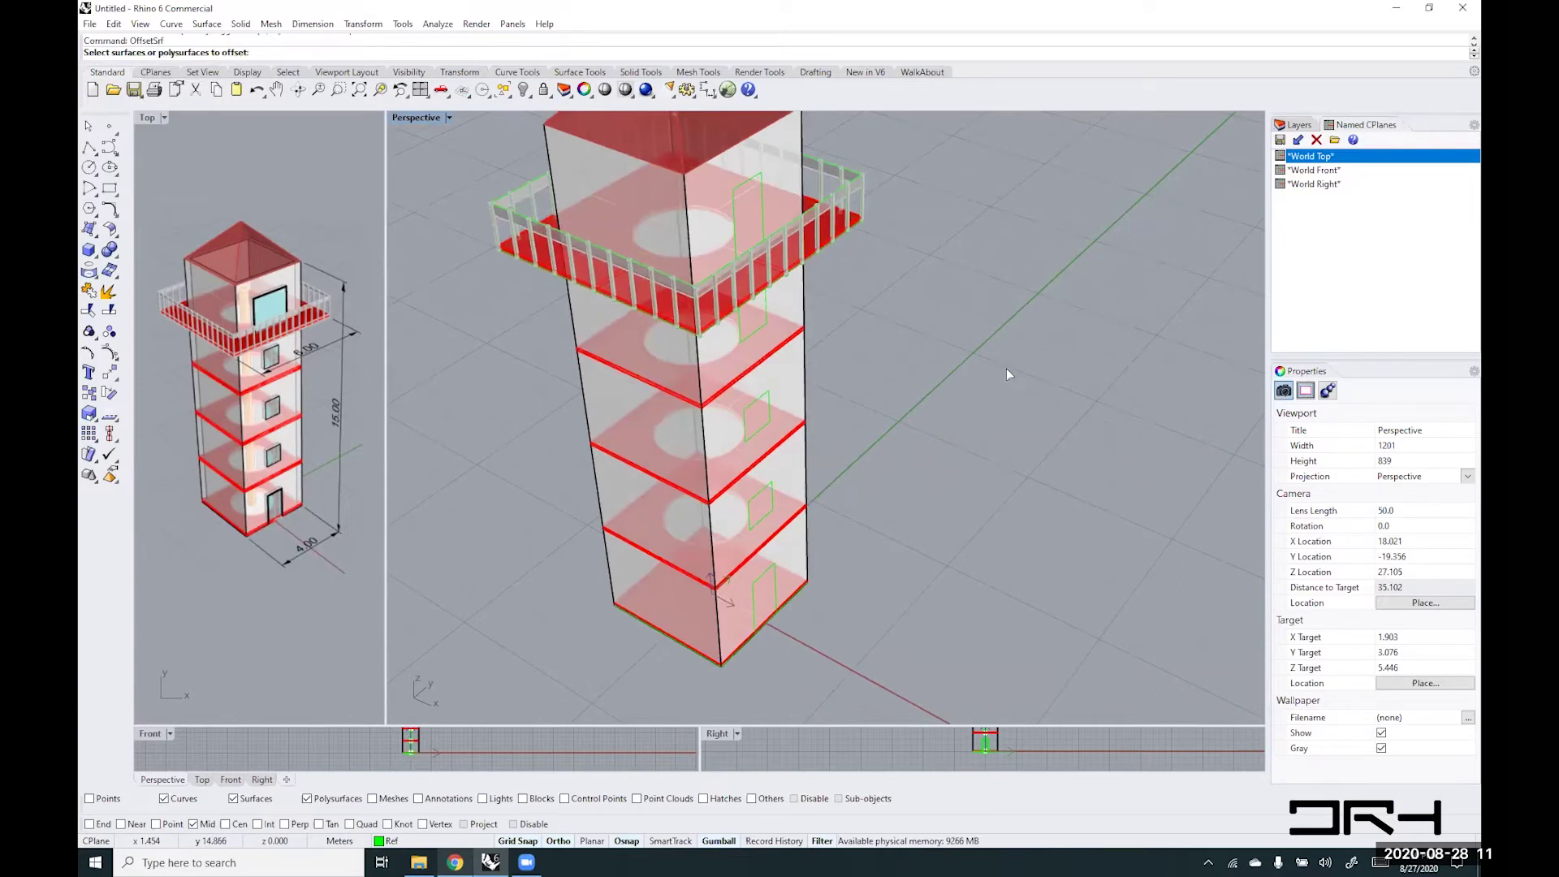
{"action": "left_click", "coordinate": [801, 294]}
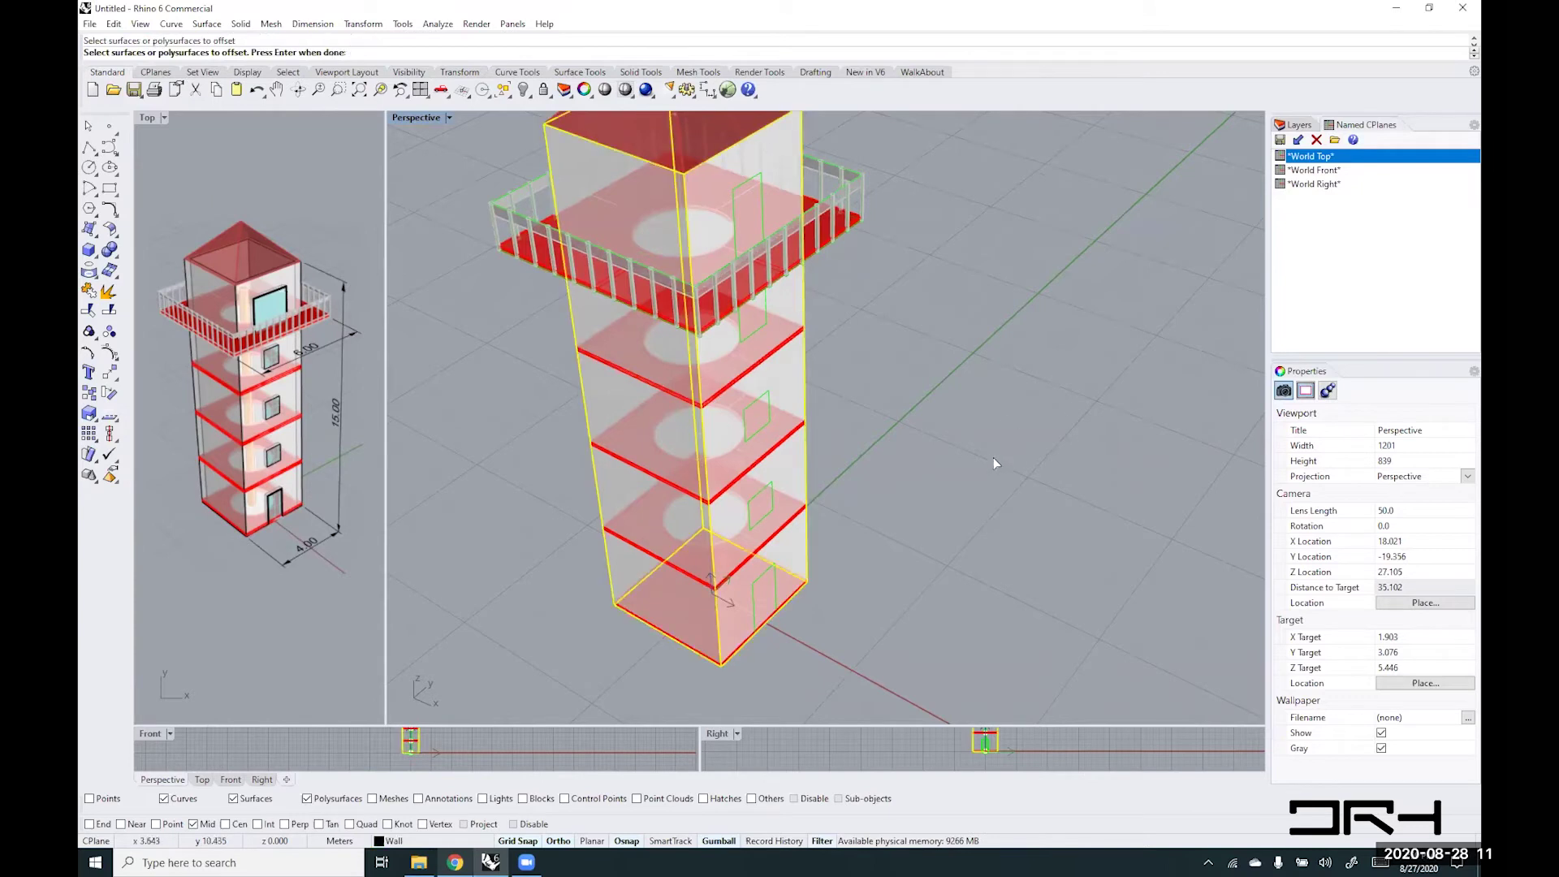
{"action": "key", "text": "Return"}
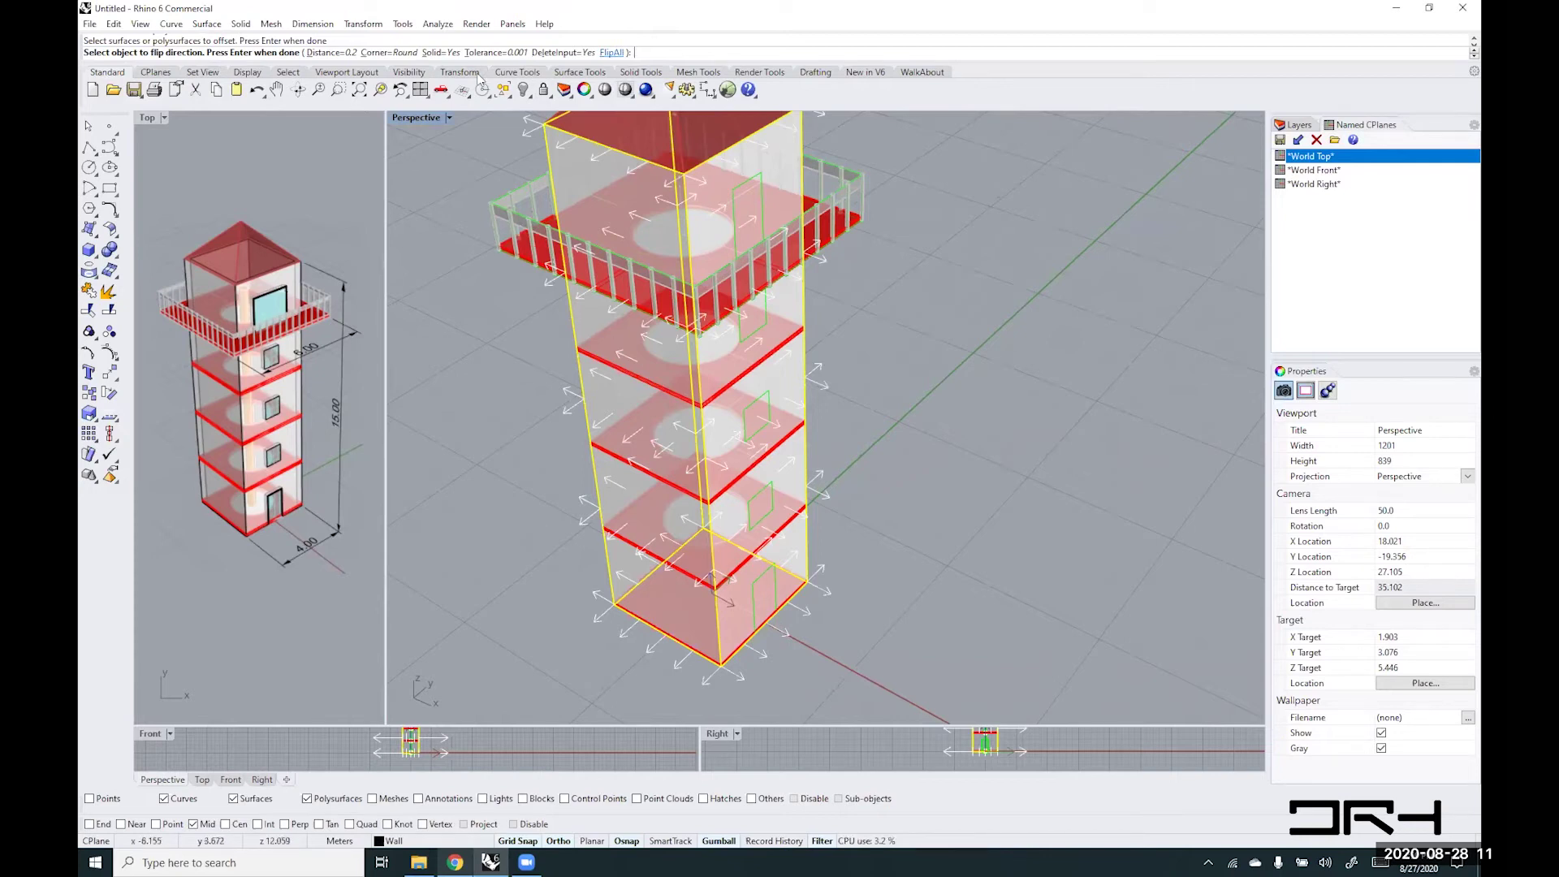
{"action": "left_click", "coordinate": [612, 52]}
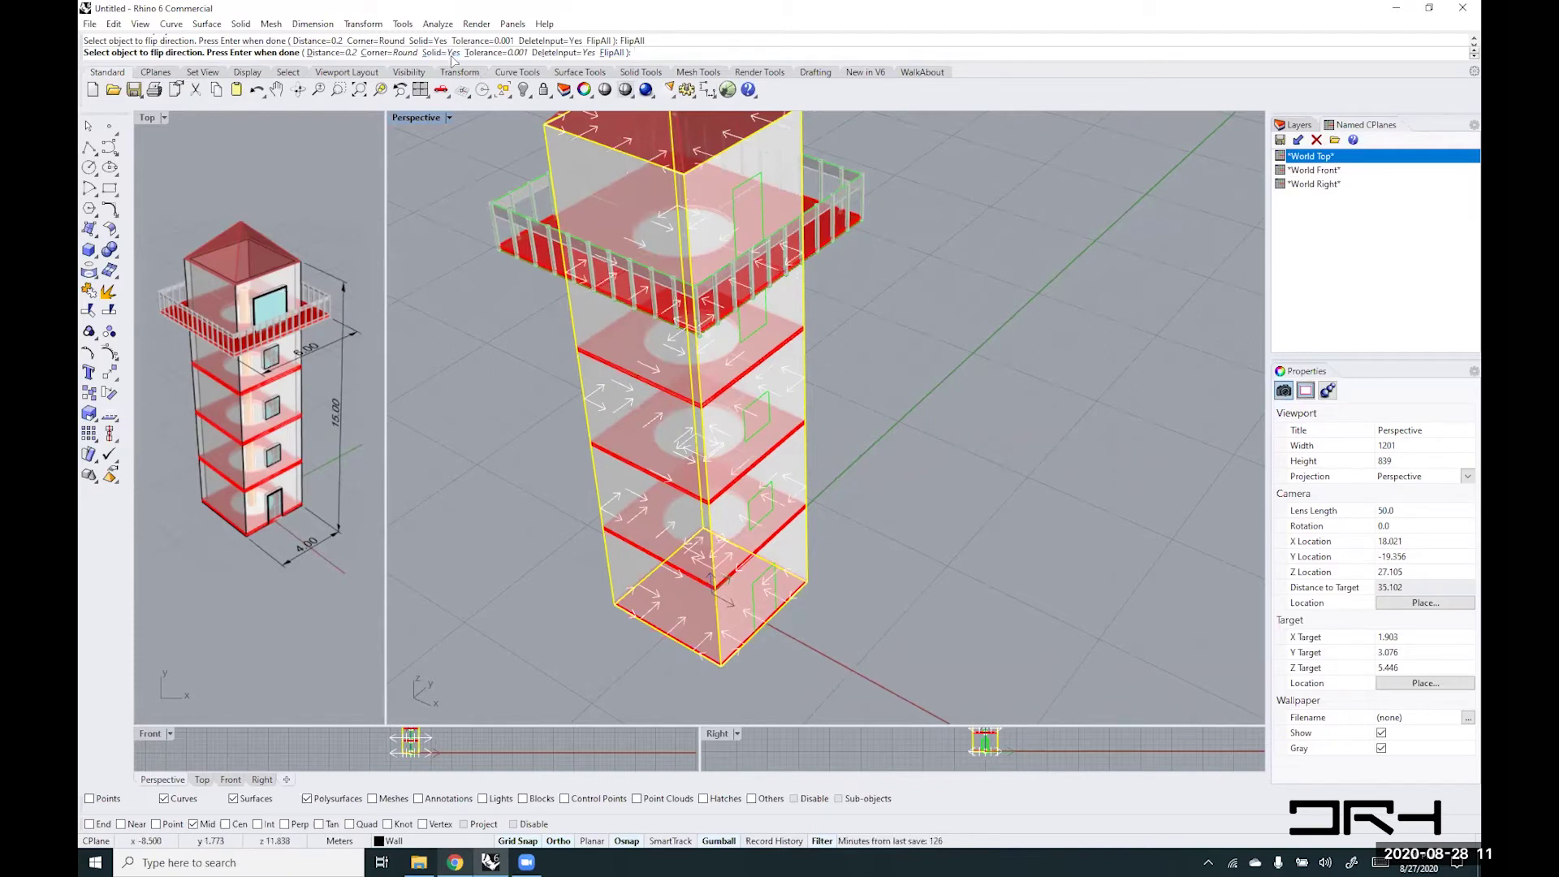
{"action": "right_click", "coordinate": [884, 427]}
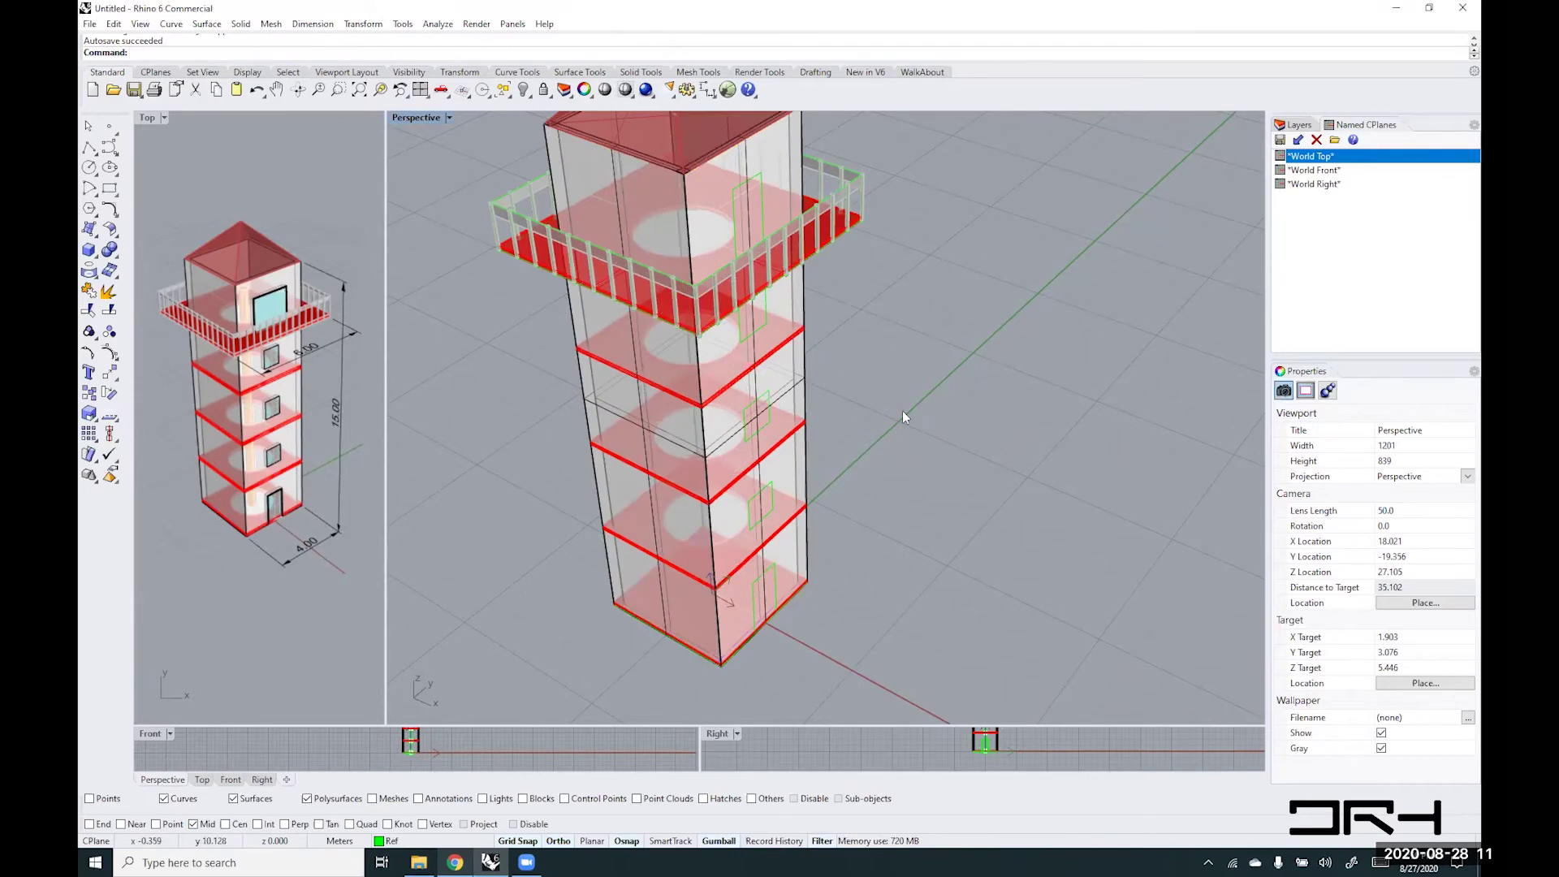
- Hide the surface isocurves of the thickened wall solid
{"action": "right_click_drag", "start_coordinate": [940, 412], "coordinate": [661, 587]}
{"action": "left_click", "coordinate": [661, 588]}
{"action": "right_click_drag", "start_coordinate": [926, 482], "coordinate": [734, 354]}
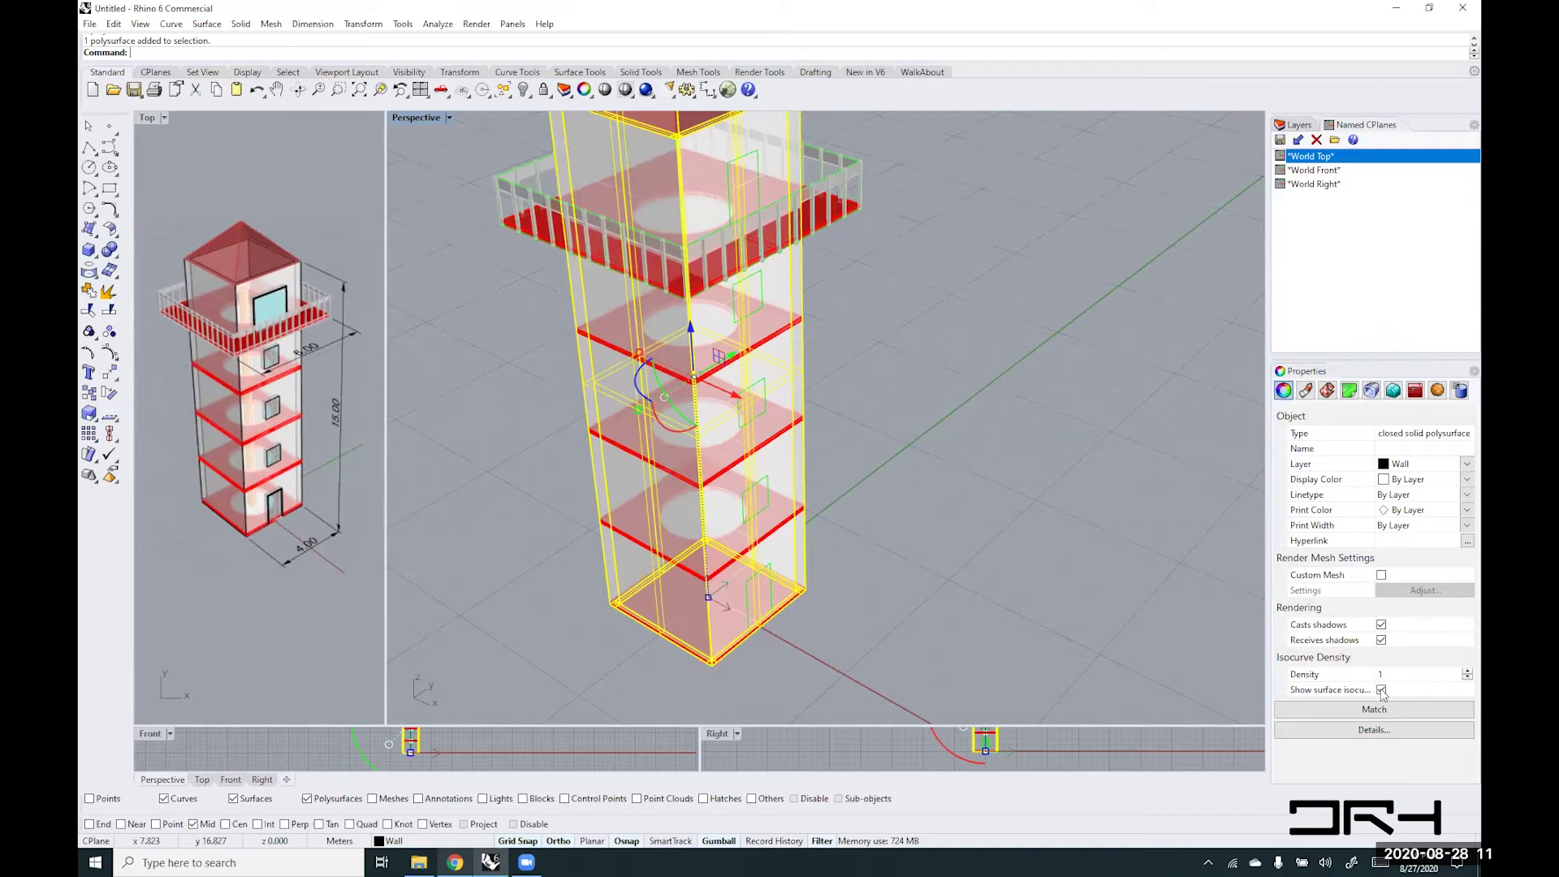
{"action": "left_click", "coordinate": [977, 503]}
{"action": "scroll", "coordinate": [915, 460], "scroll_direction": "down", "scroll_amount": 5}
{"action": "right_click_drag", "start_coordinate": [915, 459], "coordinate": [776, 573]}
{"action": "scroll", "coordinate": [772, 492], "scroll_direction": "up", "scroll_amount": 2}
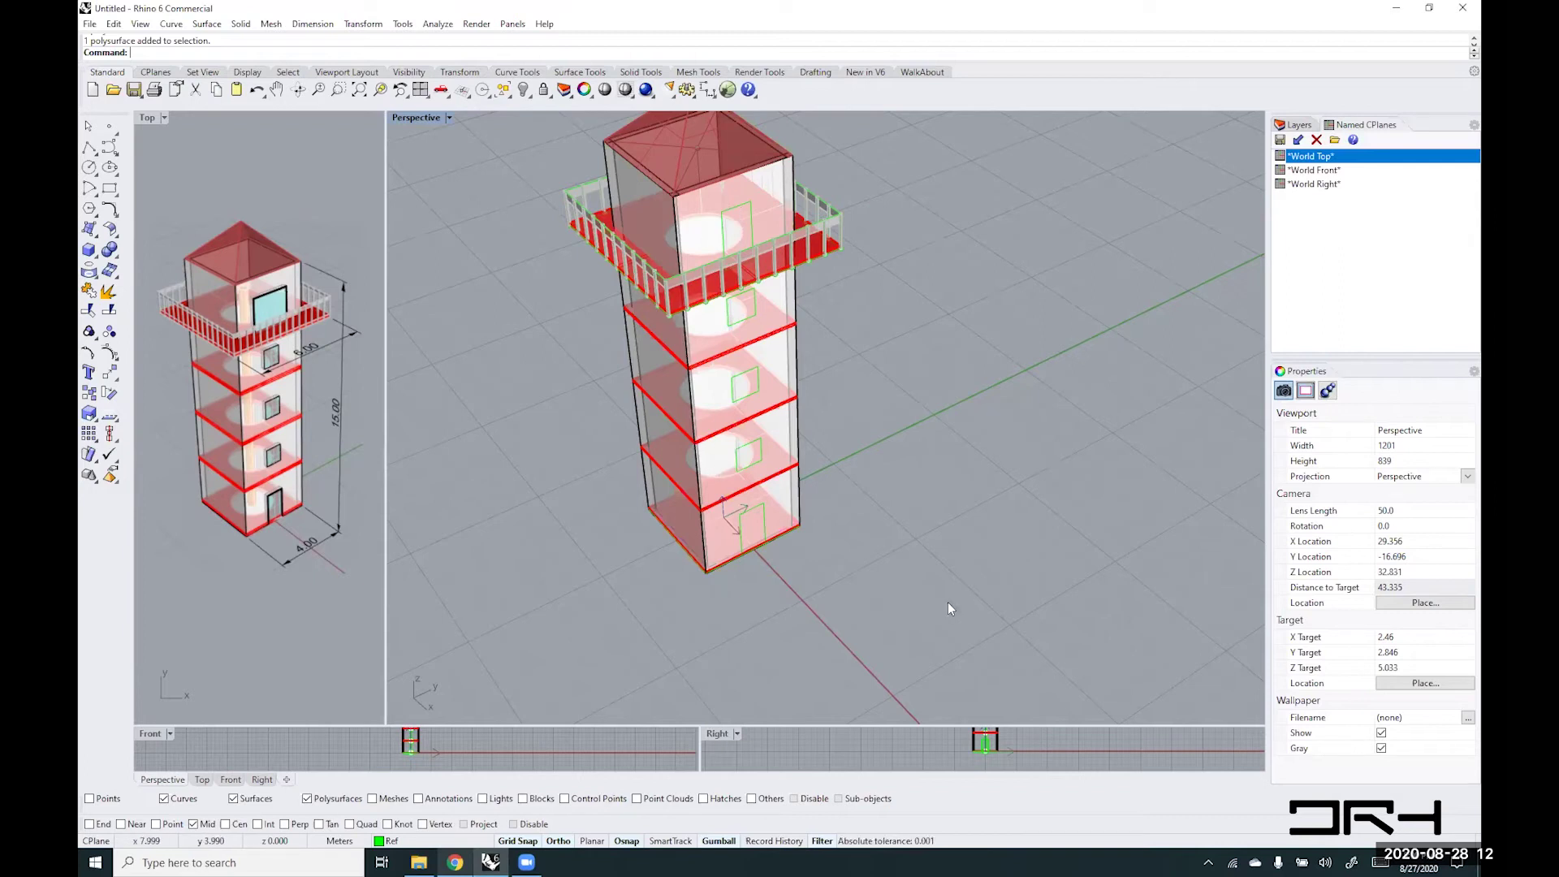
- Cut both doors and the three windows through the front wall with MakeHole, ending the depth inside the tower so the back wall stays solid
{"action": "type", "text": "MakeHole"}
{"action": "key", "text": "Return"}
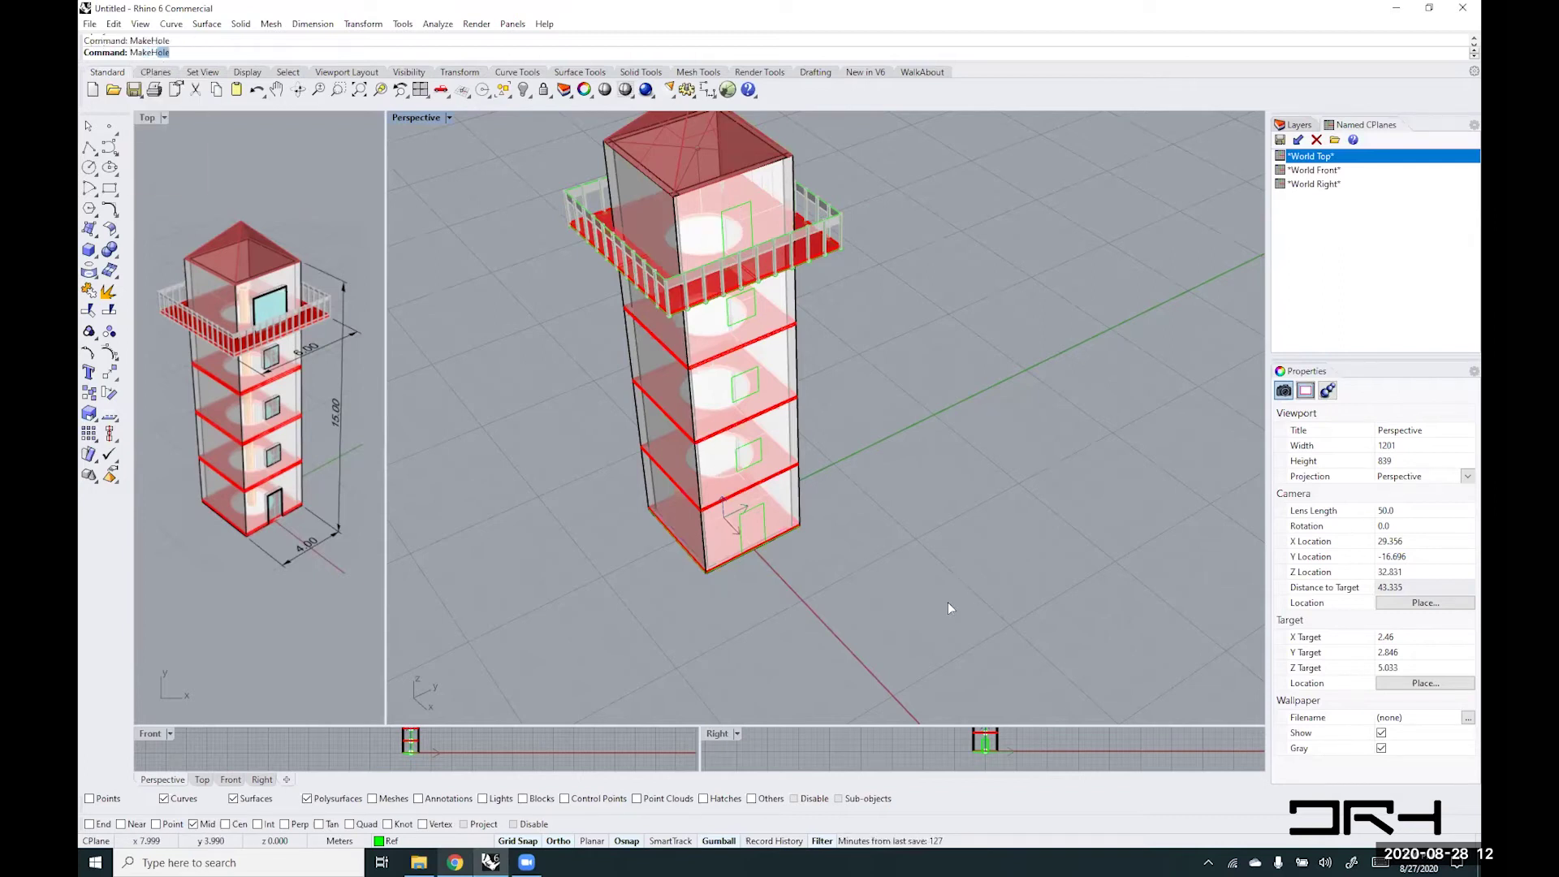
{"action": "scroll", "coordinate": [773, 505], "scroll_direction": "up", "scroll_amount": 3}
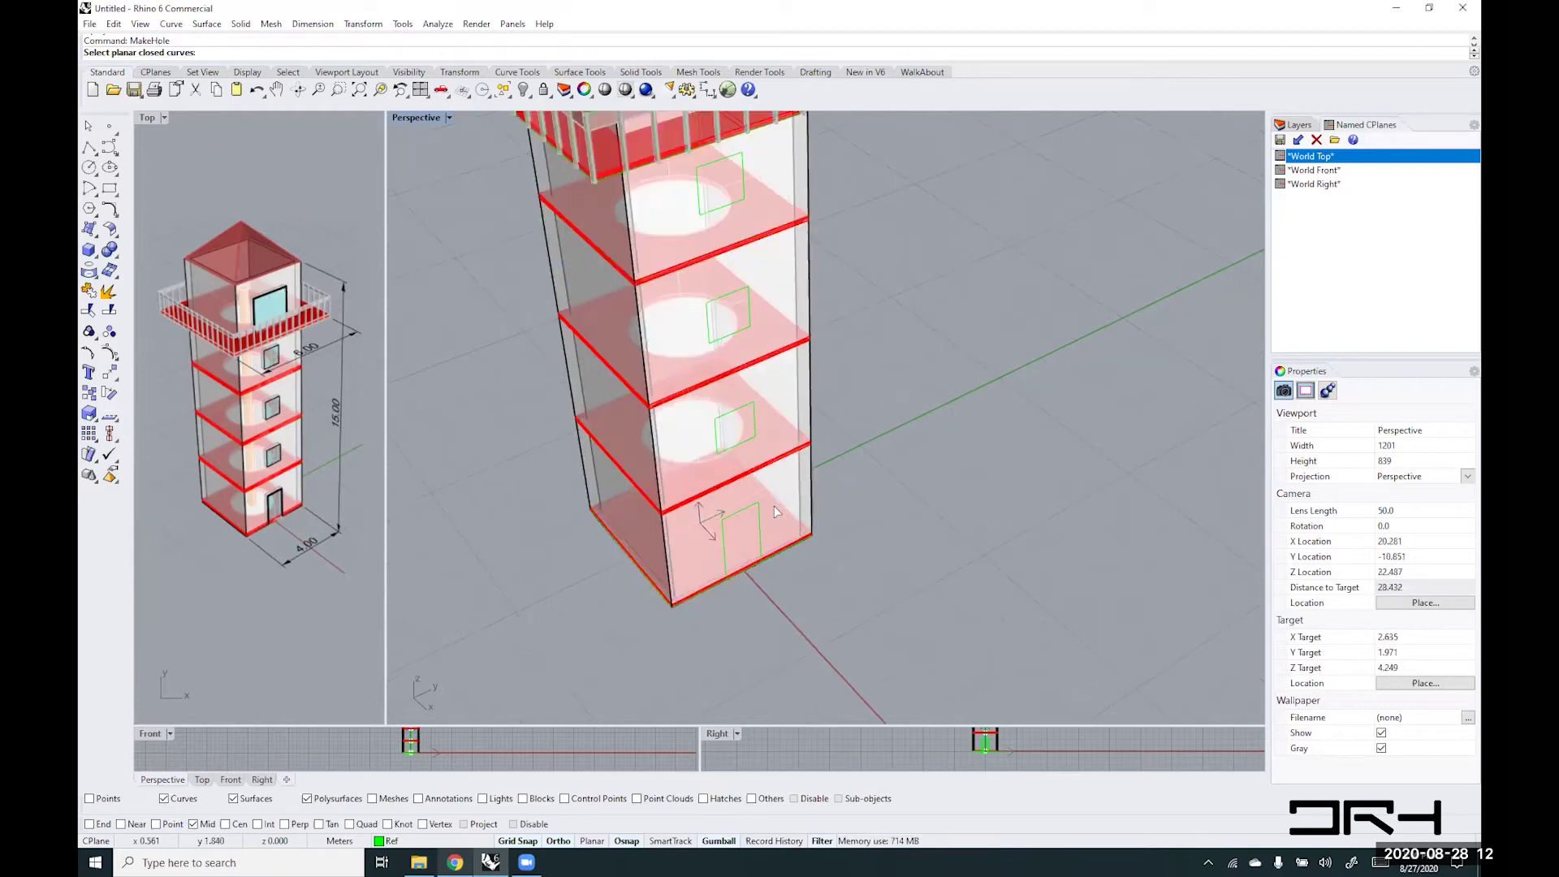
{"action": "left_click", "coordinate": [738, 512]}
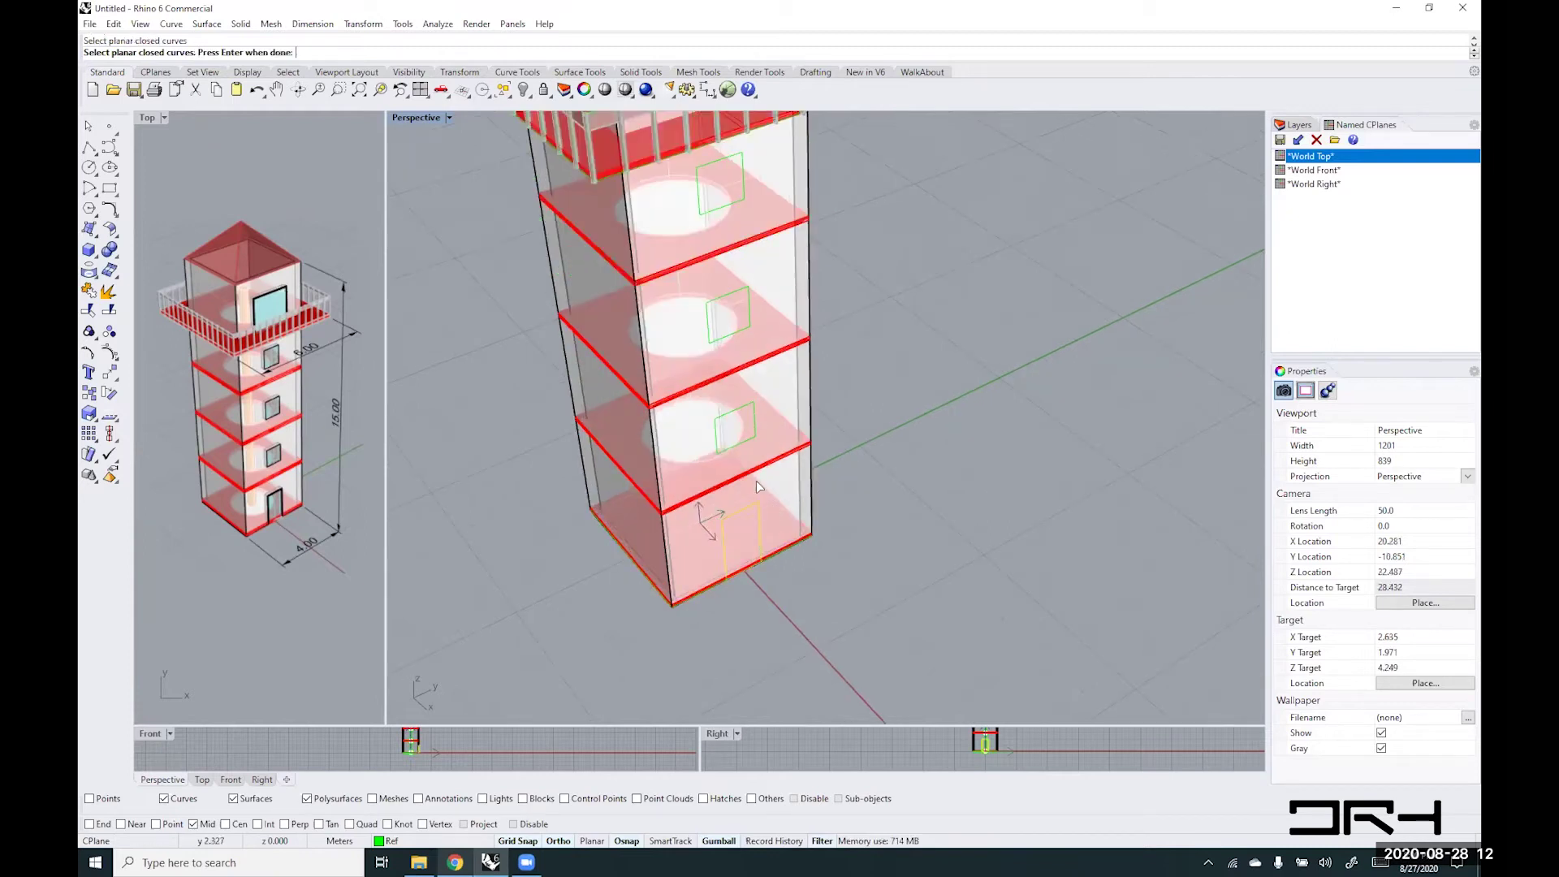
{"action": "left_click", "coordinate": [753, 416]}
{"action": "left_click", "coordinate": [794, 449]}
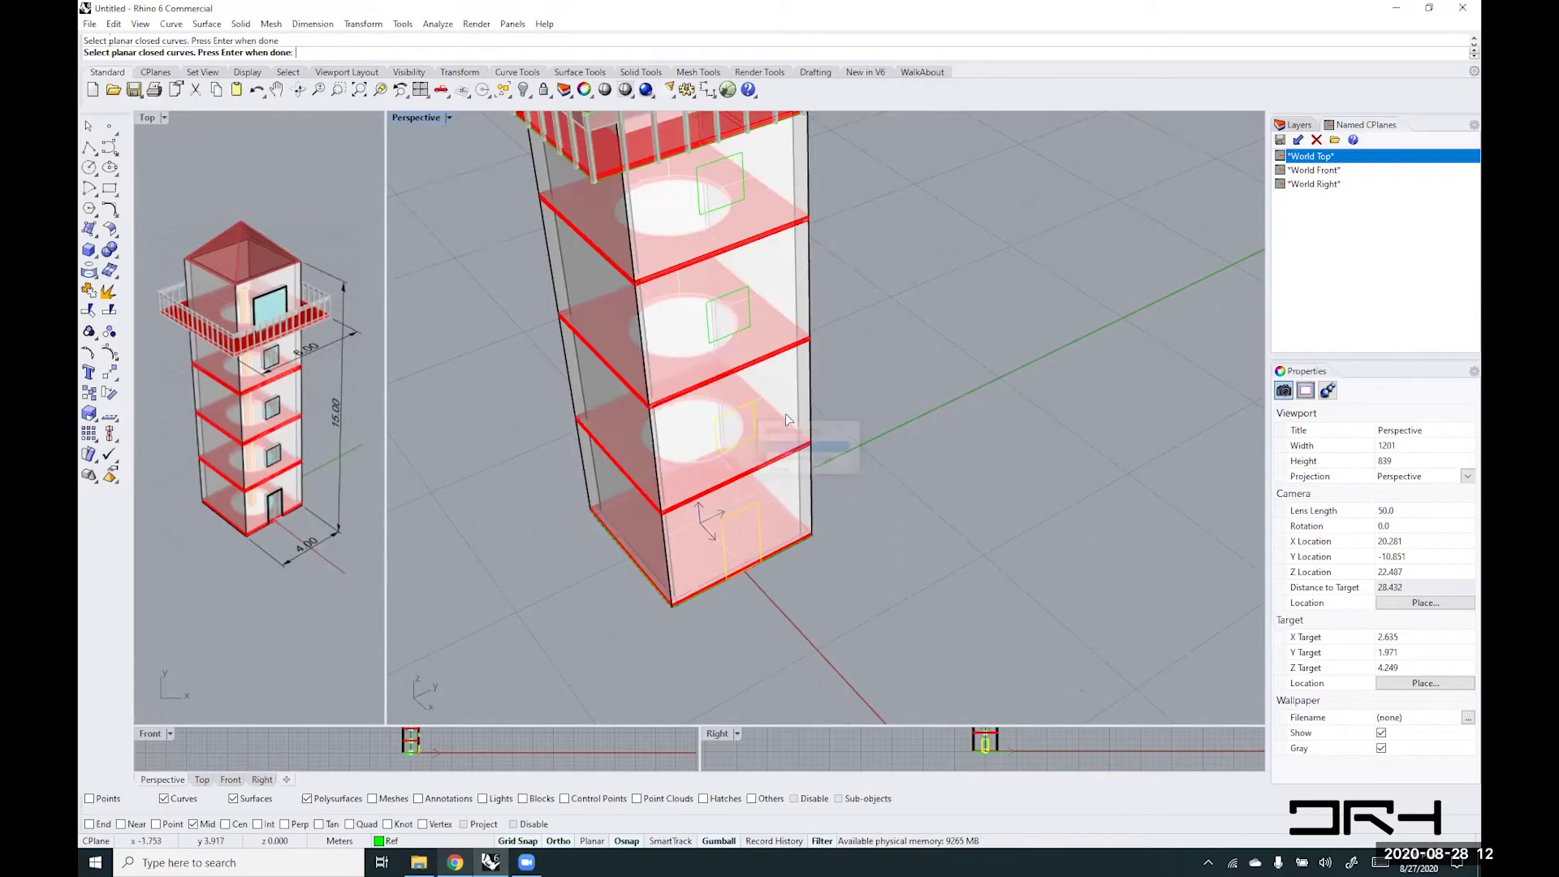
{"action": "left_click", "coordinate": [727, 302]}
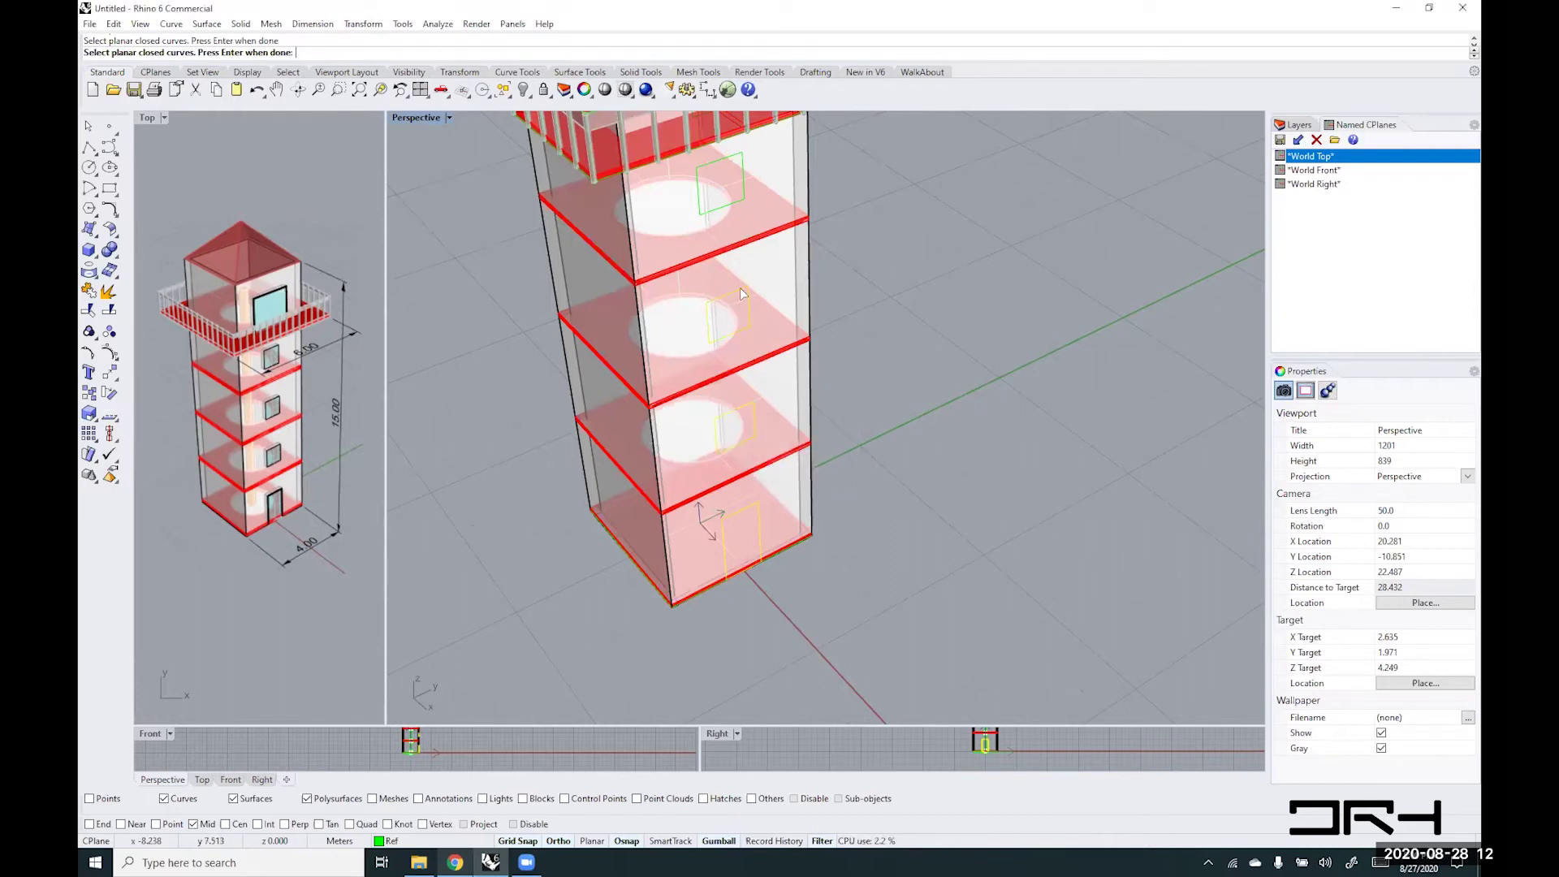
{"action": "left_click", "coordinate": [715, 163]}
{"action": "scroll", "coordinate": [813, 276], "scroll_direction": "down", "scroll_amount": 3}
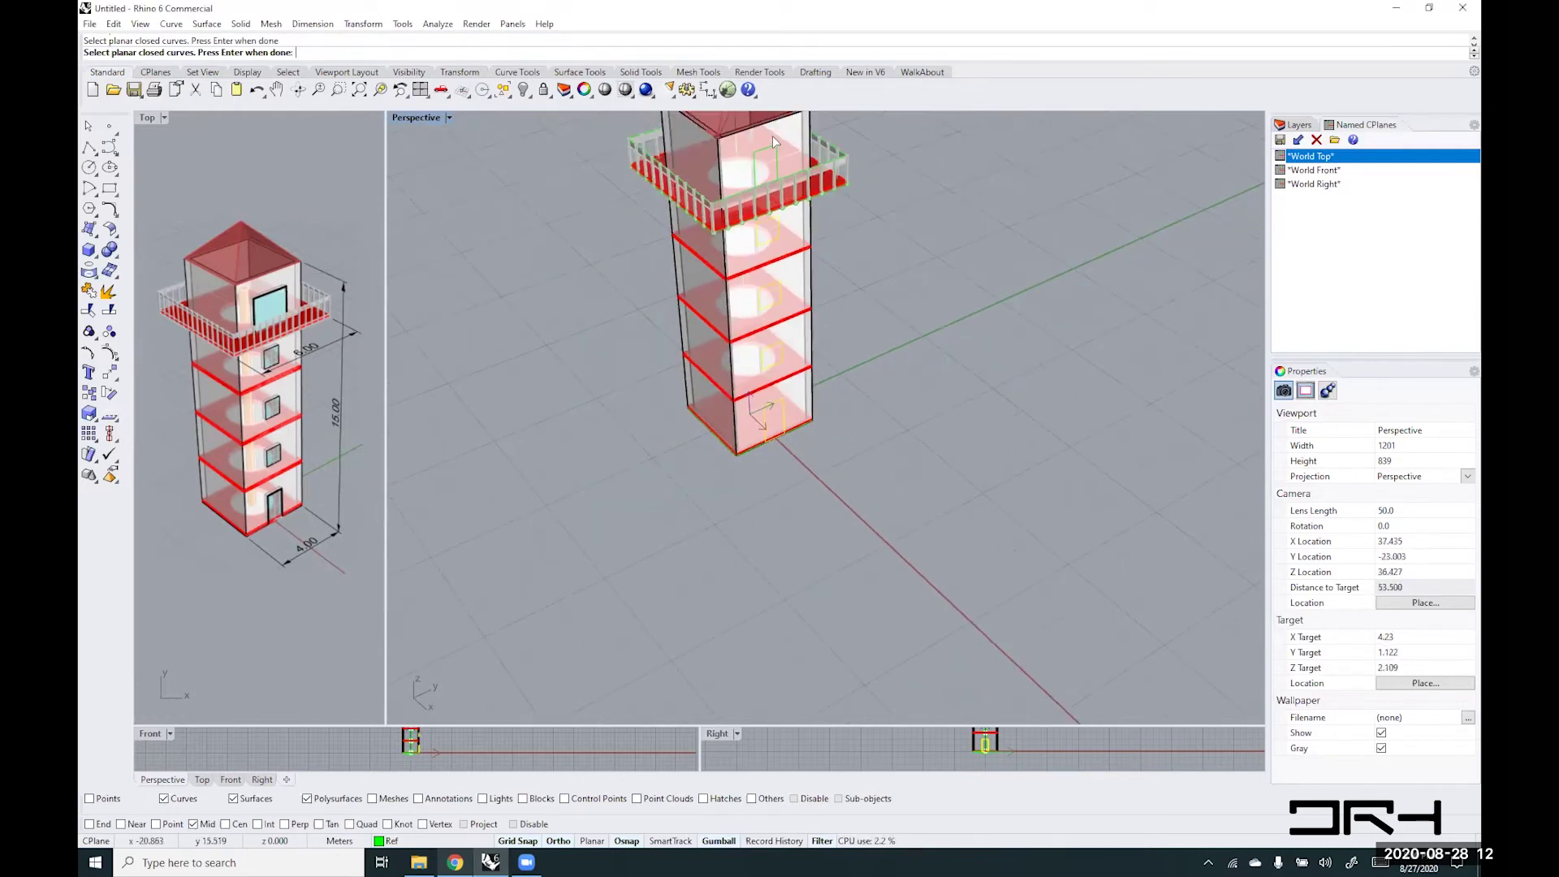
{"action": "scroll", "coordinate": [768, 140], "scroll_direction": "up", "scroll_amount": 3}
{"action": "key", "text": "Return"}
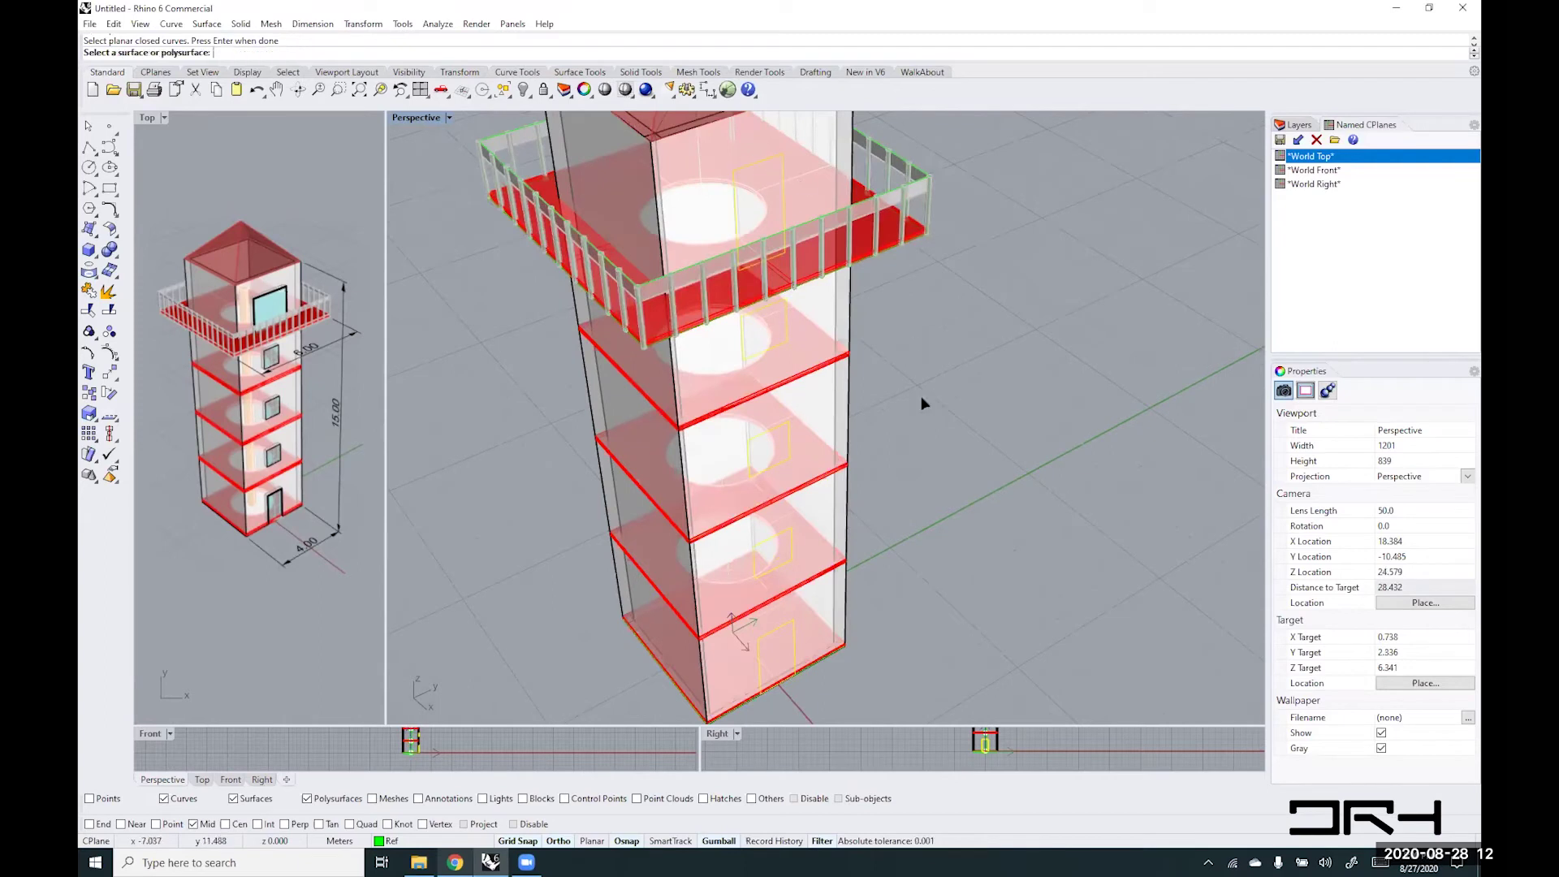
{"action": "scroll", "coordinate": [914, 402], "scroll_direction": "down", "scroll_amount": 2}
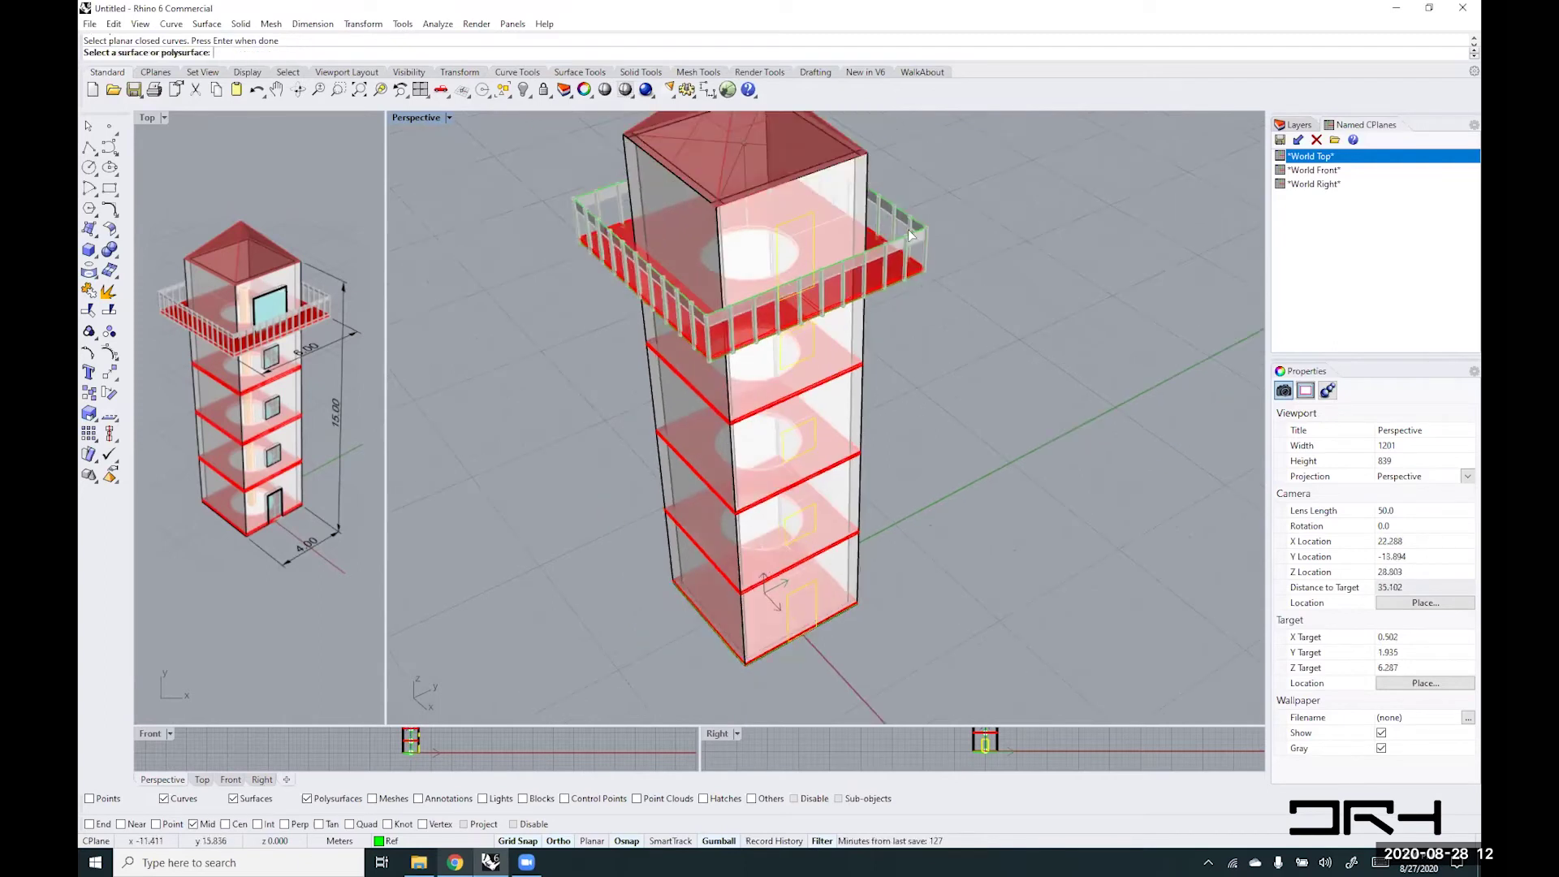
{"action": "left_click", "coordinate": [866, 172]}
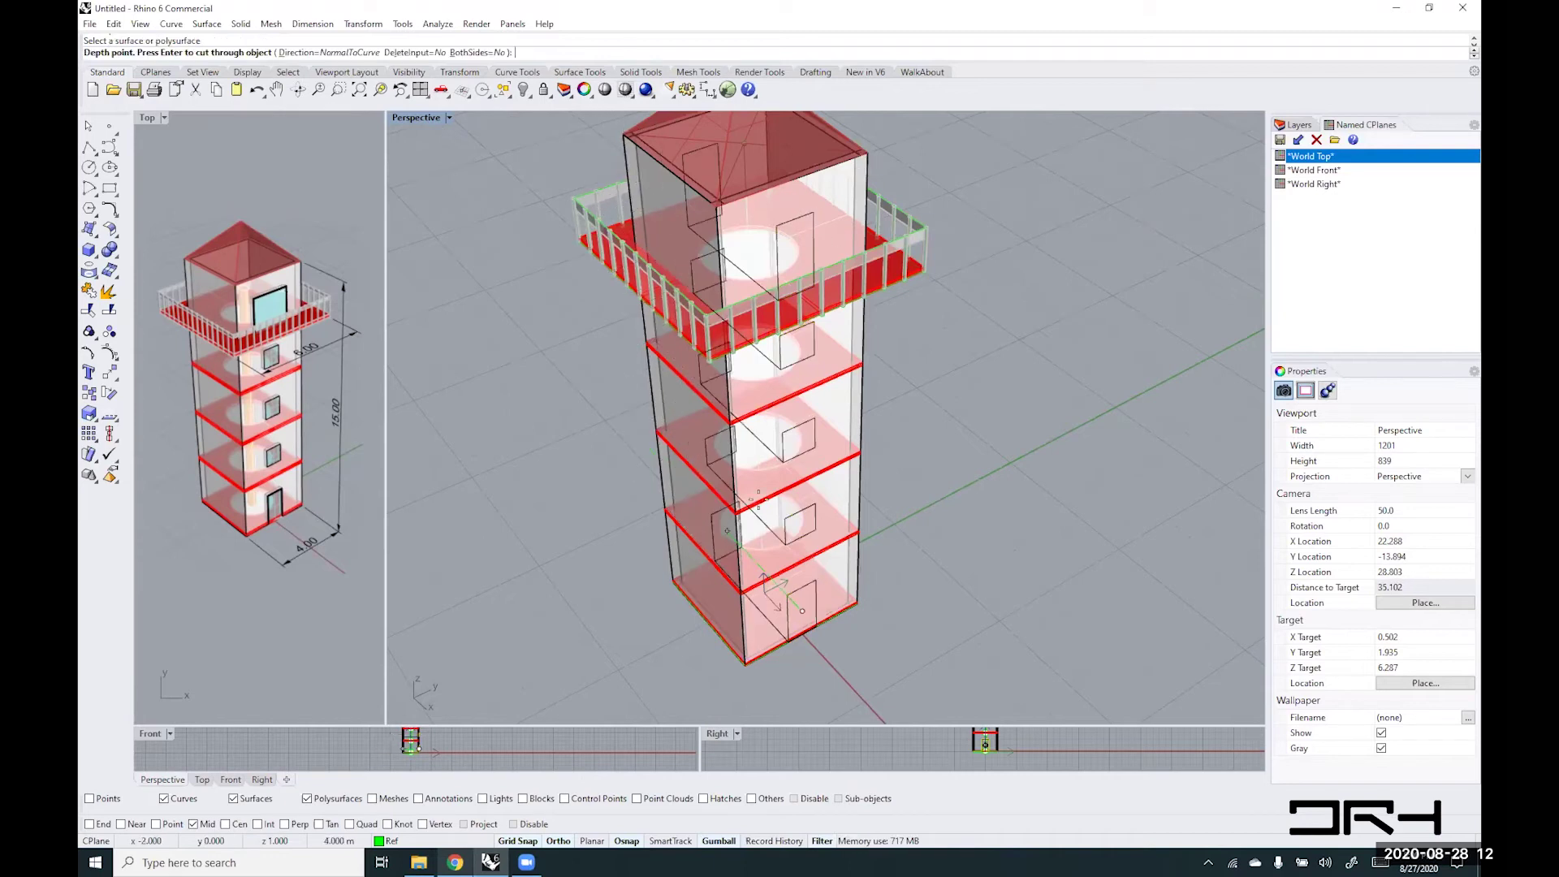
{"action": "right_click_drag", "start_coordinate": [638, 582], "coordinate": [710, 565]}
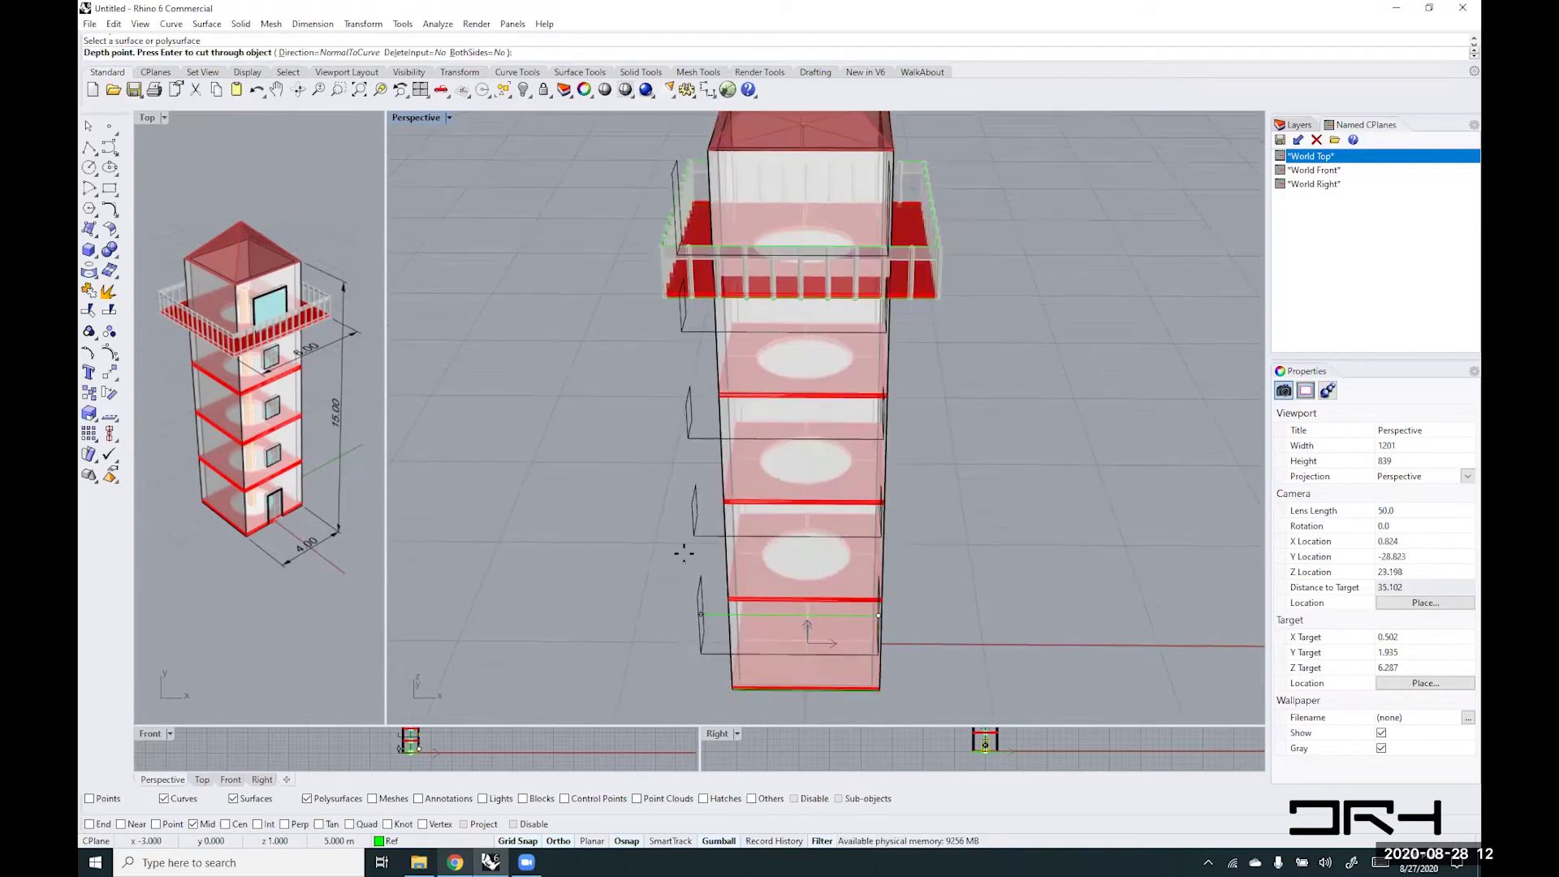
{"action": "left_click", "coordinate": [808, 621]}
- Create a layer named Windows and make it the current layer
{"action": "right_click_drag", "start_coordinate": [1046, 567], "coordinate": [894, 505]}
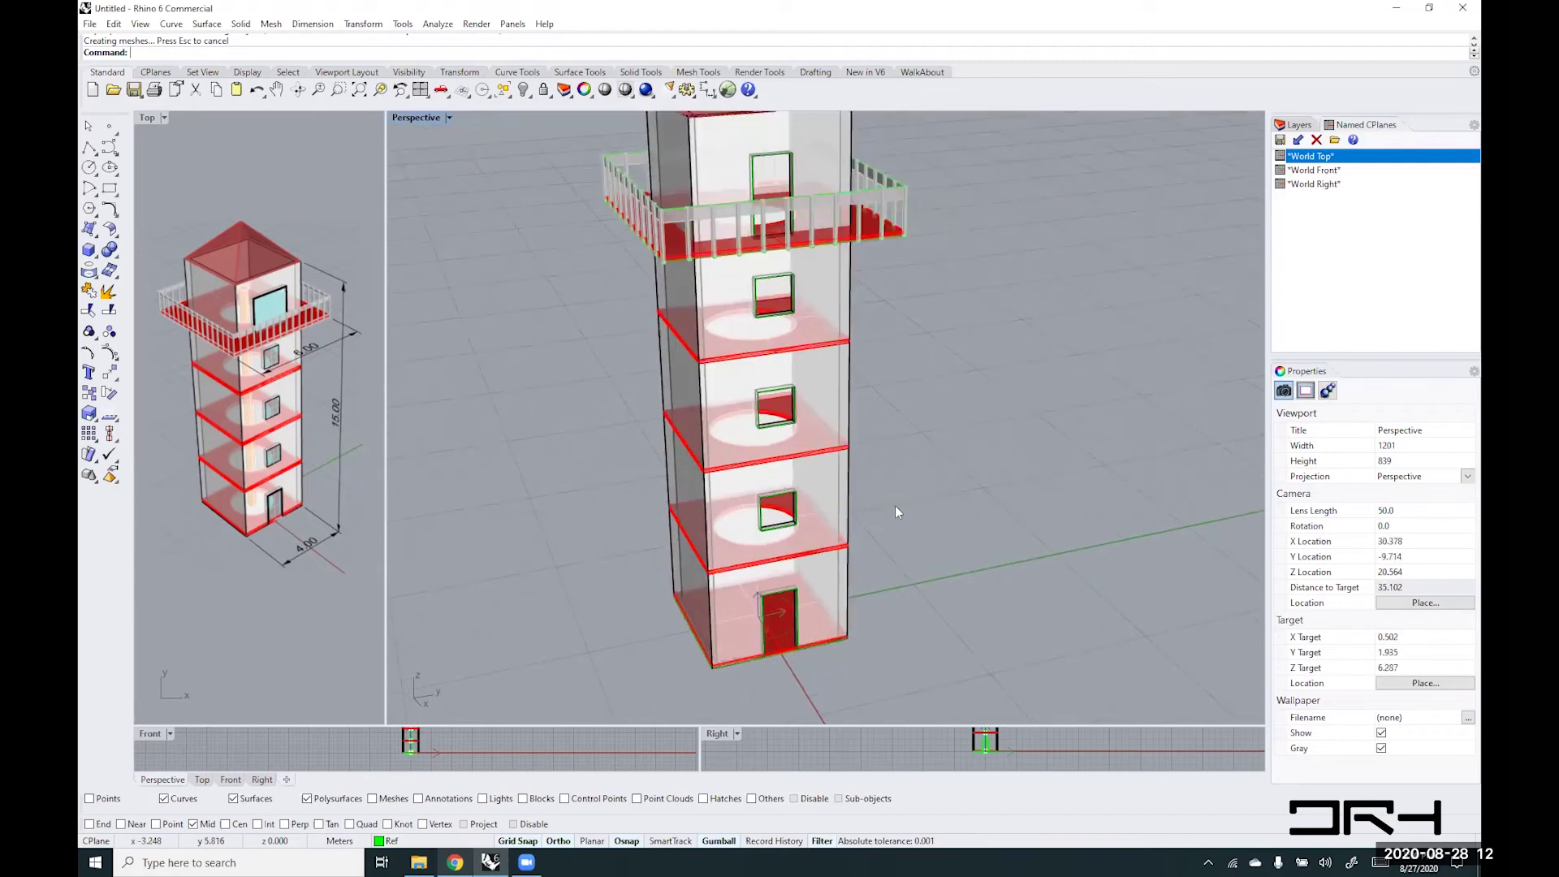
{"action": "scroll", "coordinate": [874, 466], "scroll_direction": "down", "scroll_amount": 2}
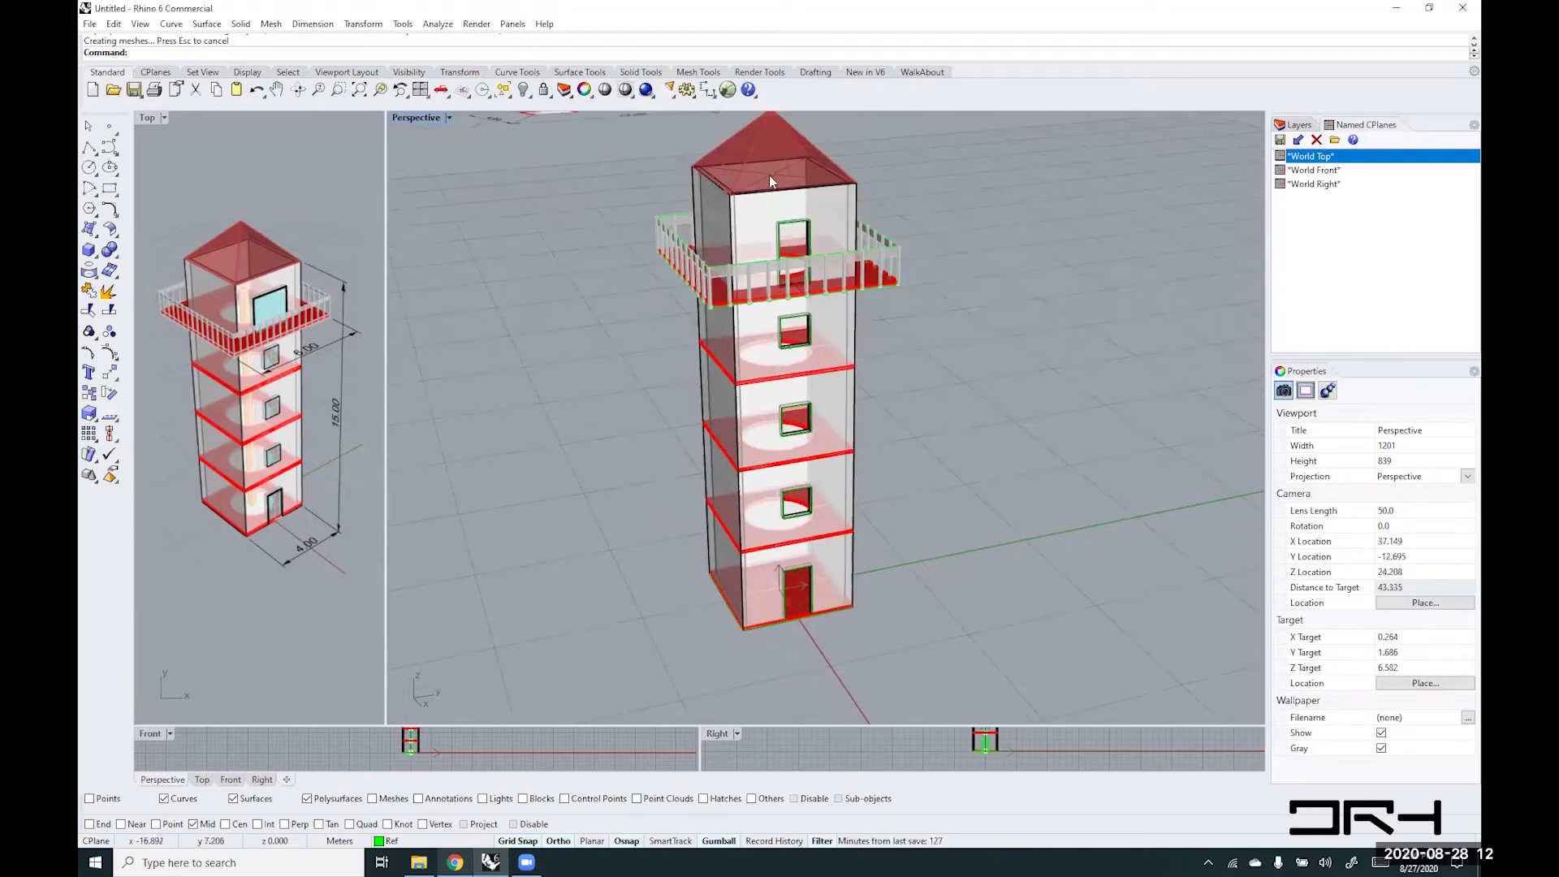
{"action": "right_click_drag", "start_coordinate": [933, 564], "coordinate": [945, 566]}
{"action": "scroll", "coordinate": [825, 436], "scroll_direction": "up", "scroll_amount": 3}
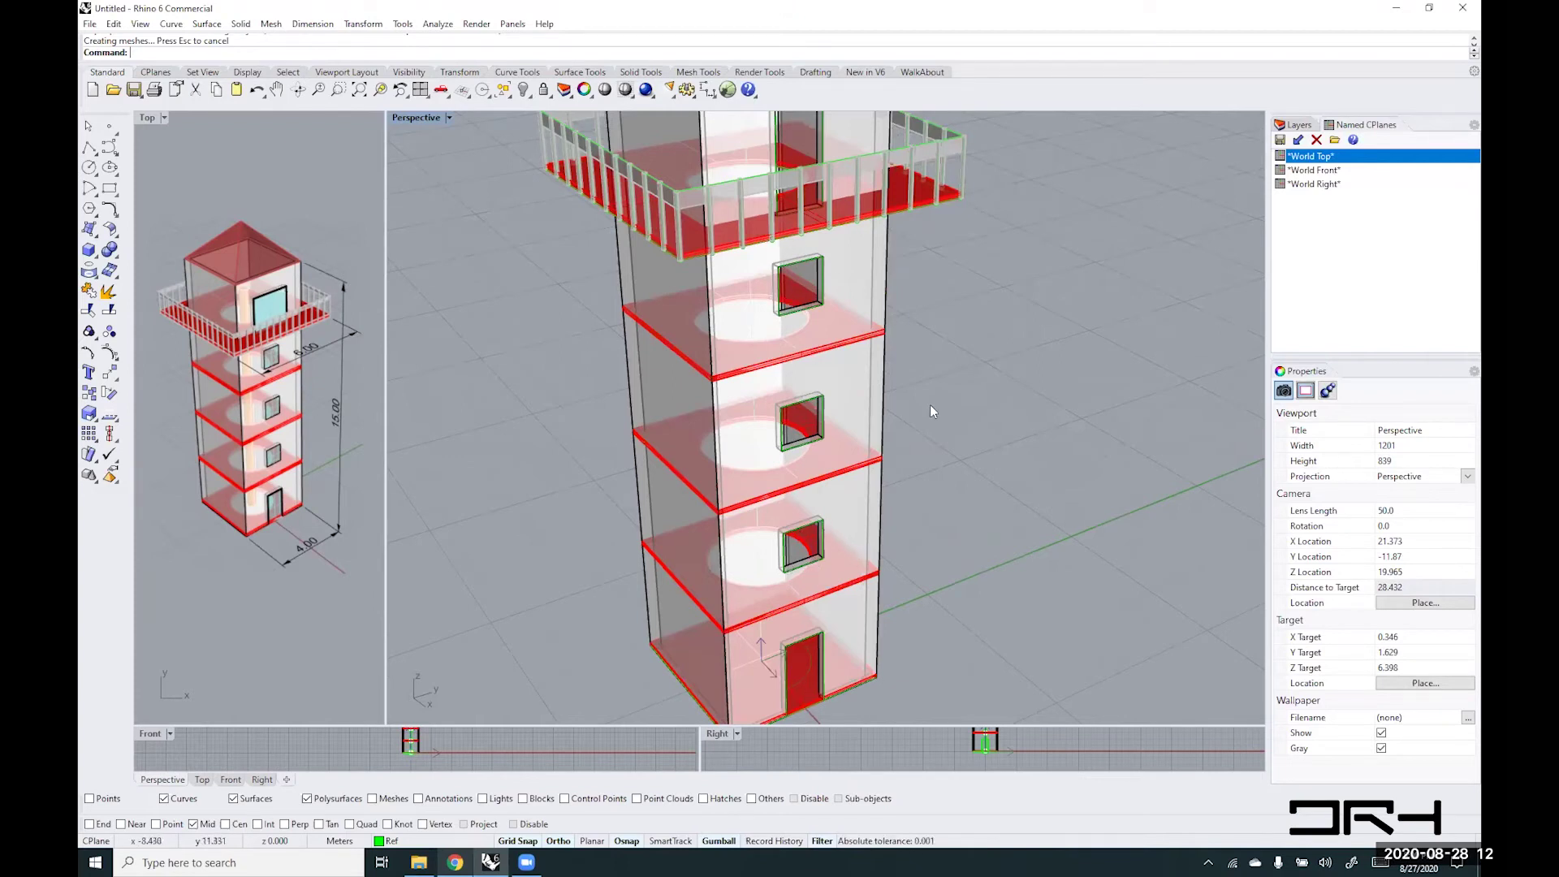
{"action": "scroll", "coordinate": [928, 406], "scroll_direction": "down", "scroll_amount": 2}
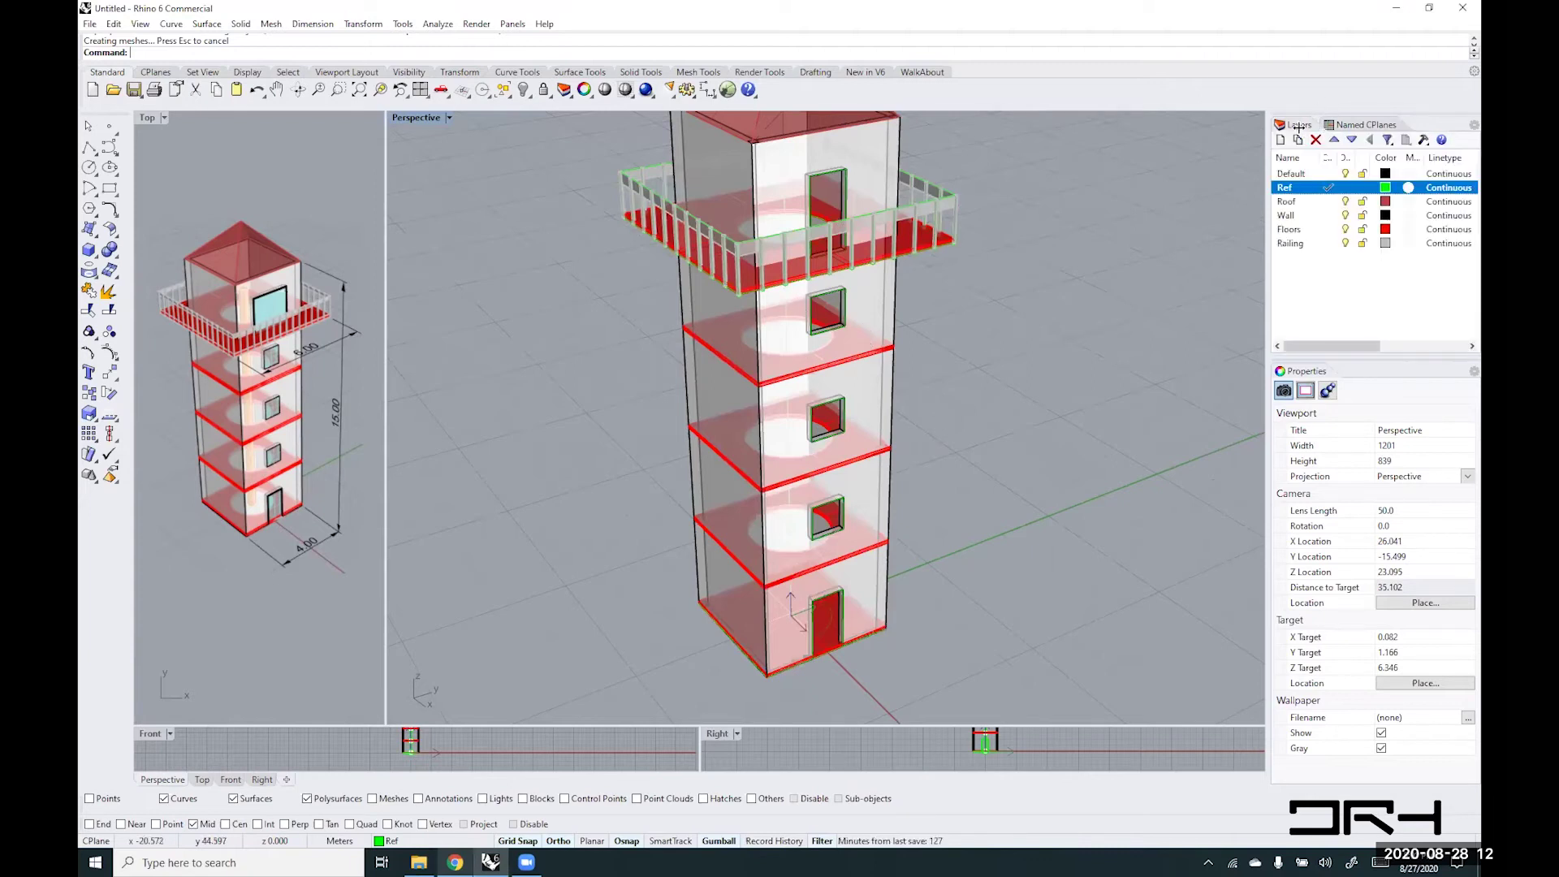
{"action": "left_click", "coordinate": [1289, 244]}
{"action": "left_click", "coordinate": [1280, 140]}
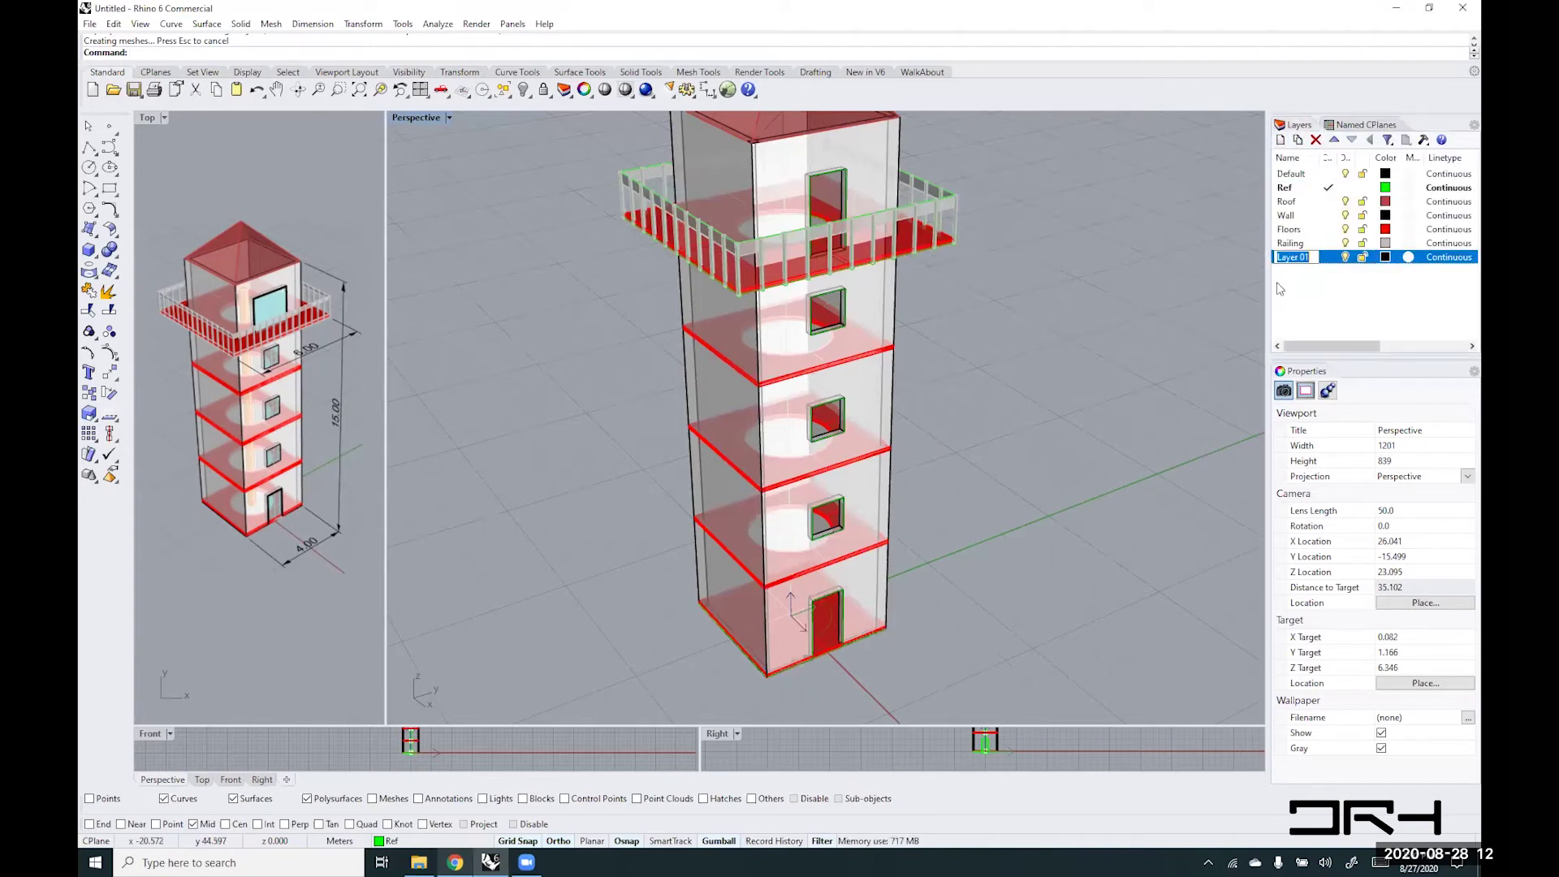
{"action": "type", "text": "Win"}
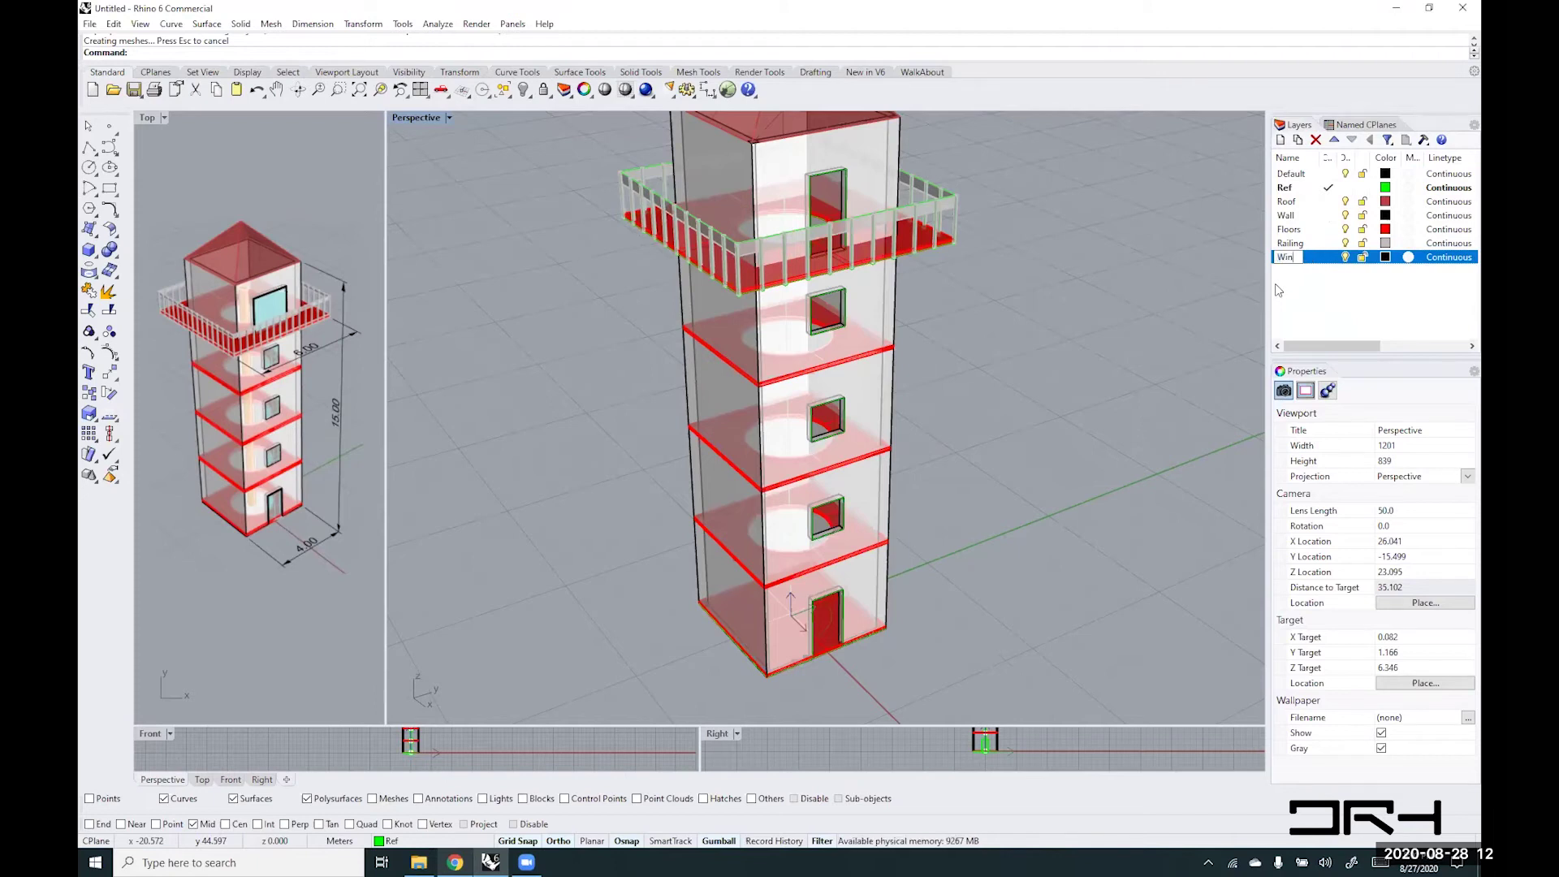
{"action": "type", "text": "dows"}
{"action": "key", "text": "Return"}
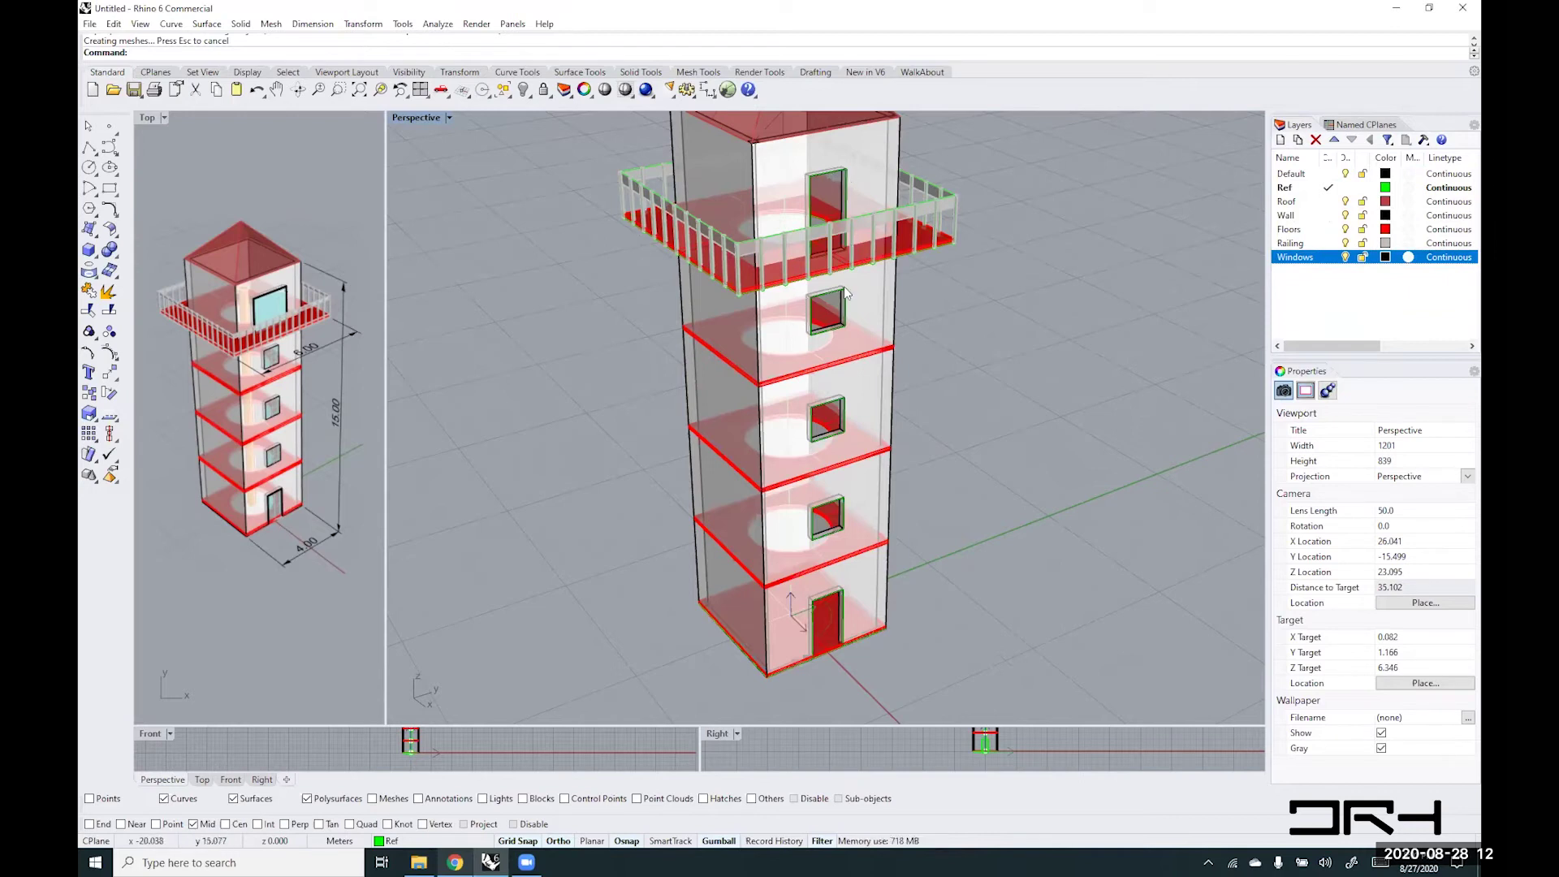
{"action": "left_click", "coordinate": [1328, 257]}
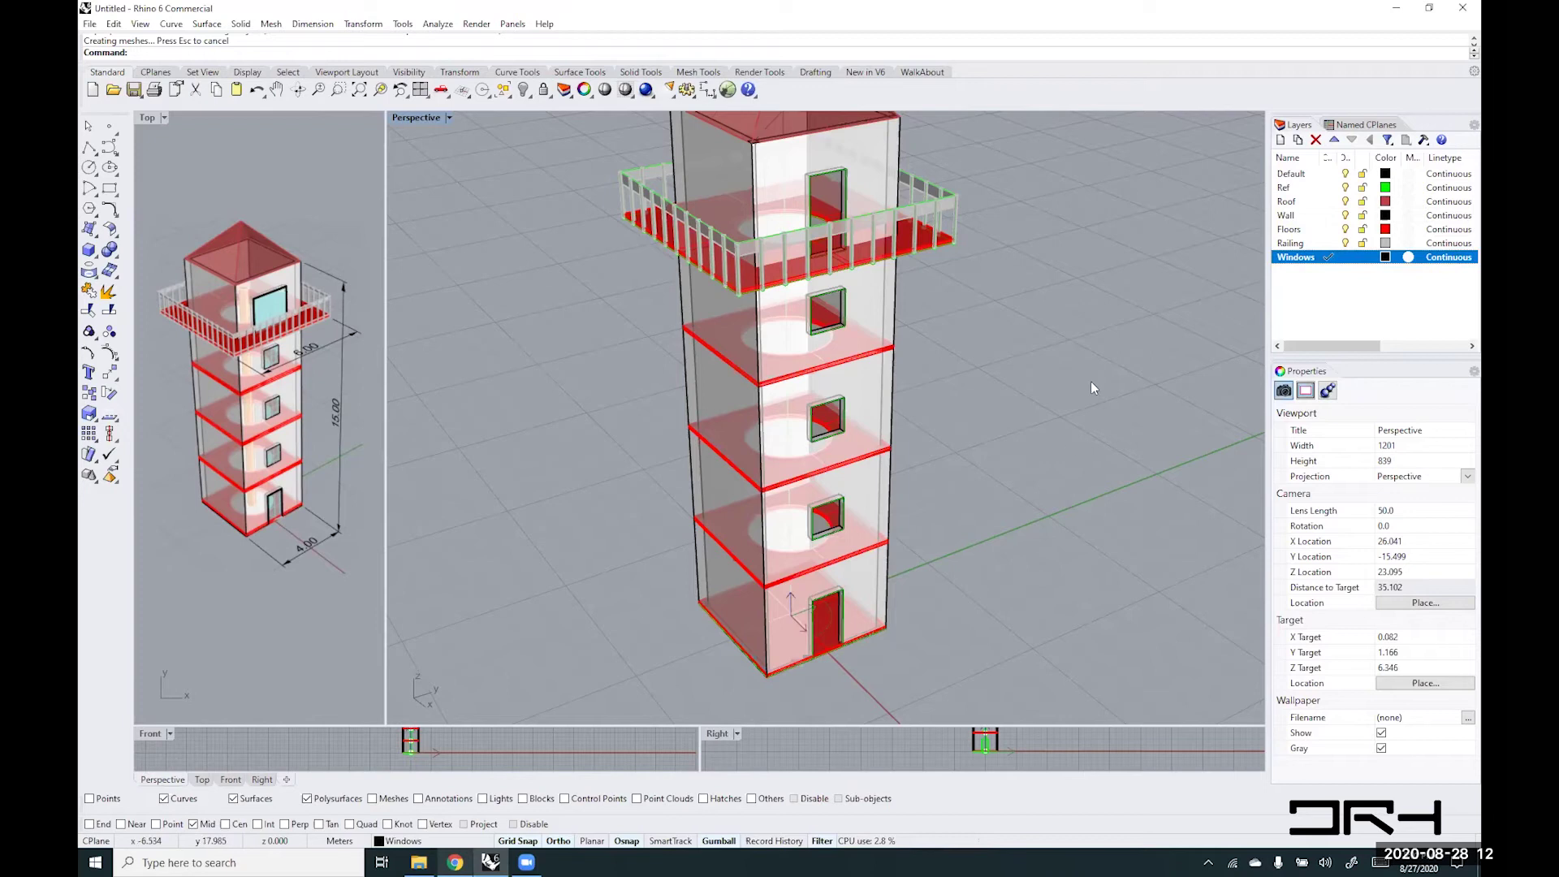
- Fill both door outlines and the three window outlines on the tower's front wall with planar surfaces using PlanarSrf
{"action": "type", "text": "PlanarSrf"}
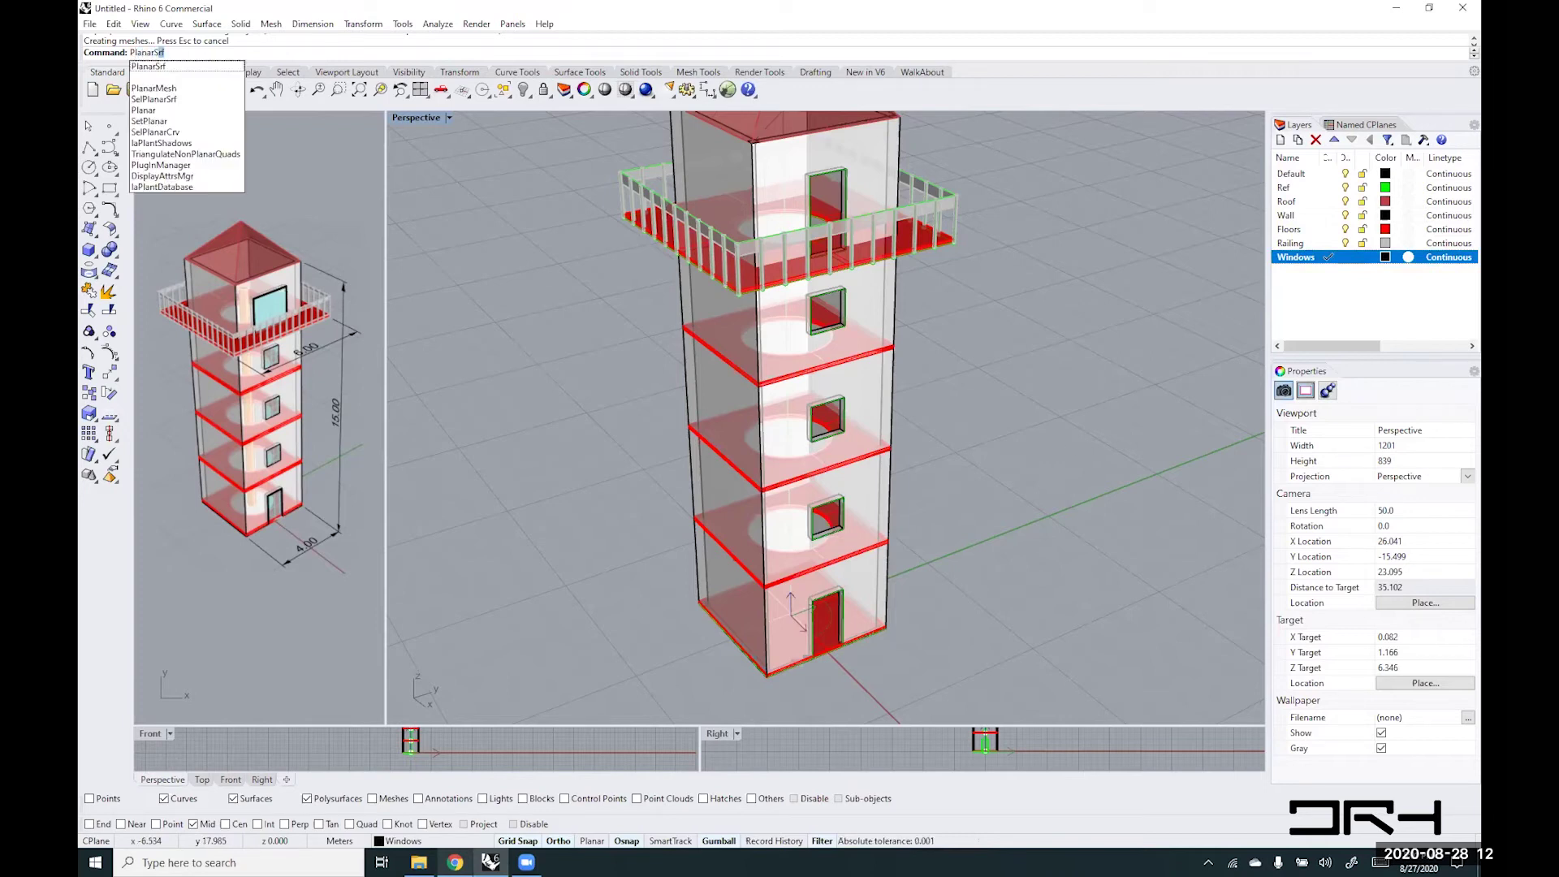
{"action": "key", "text": "Return"}
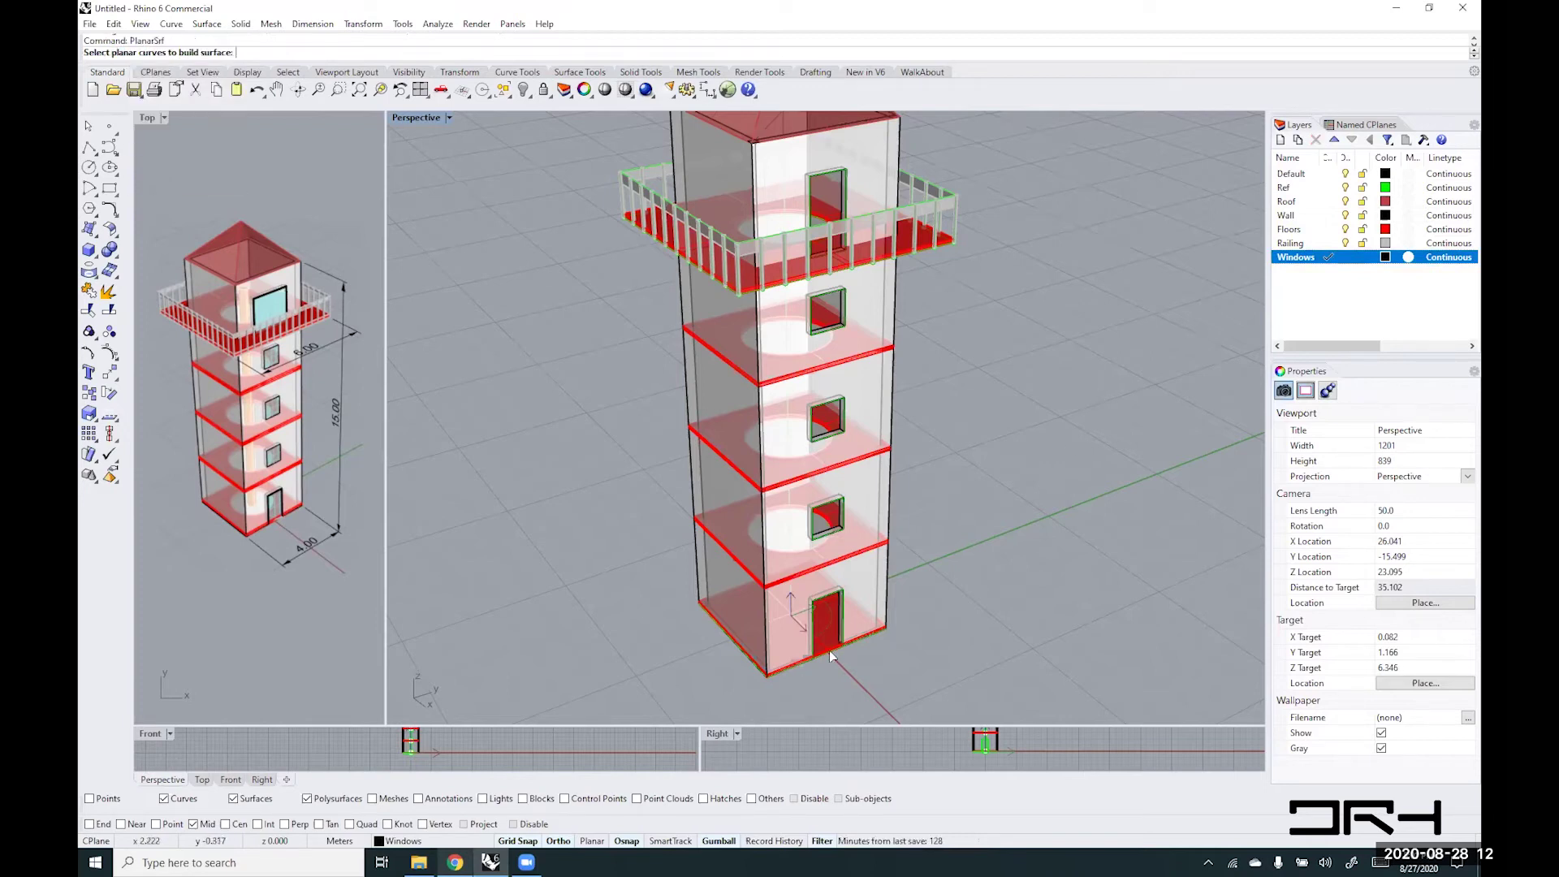
{"action": "left_click", "coordinate": [825, 601]}
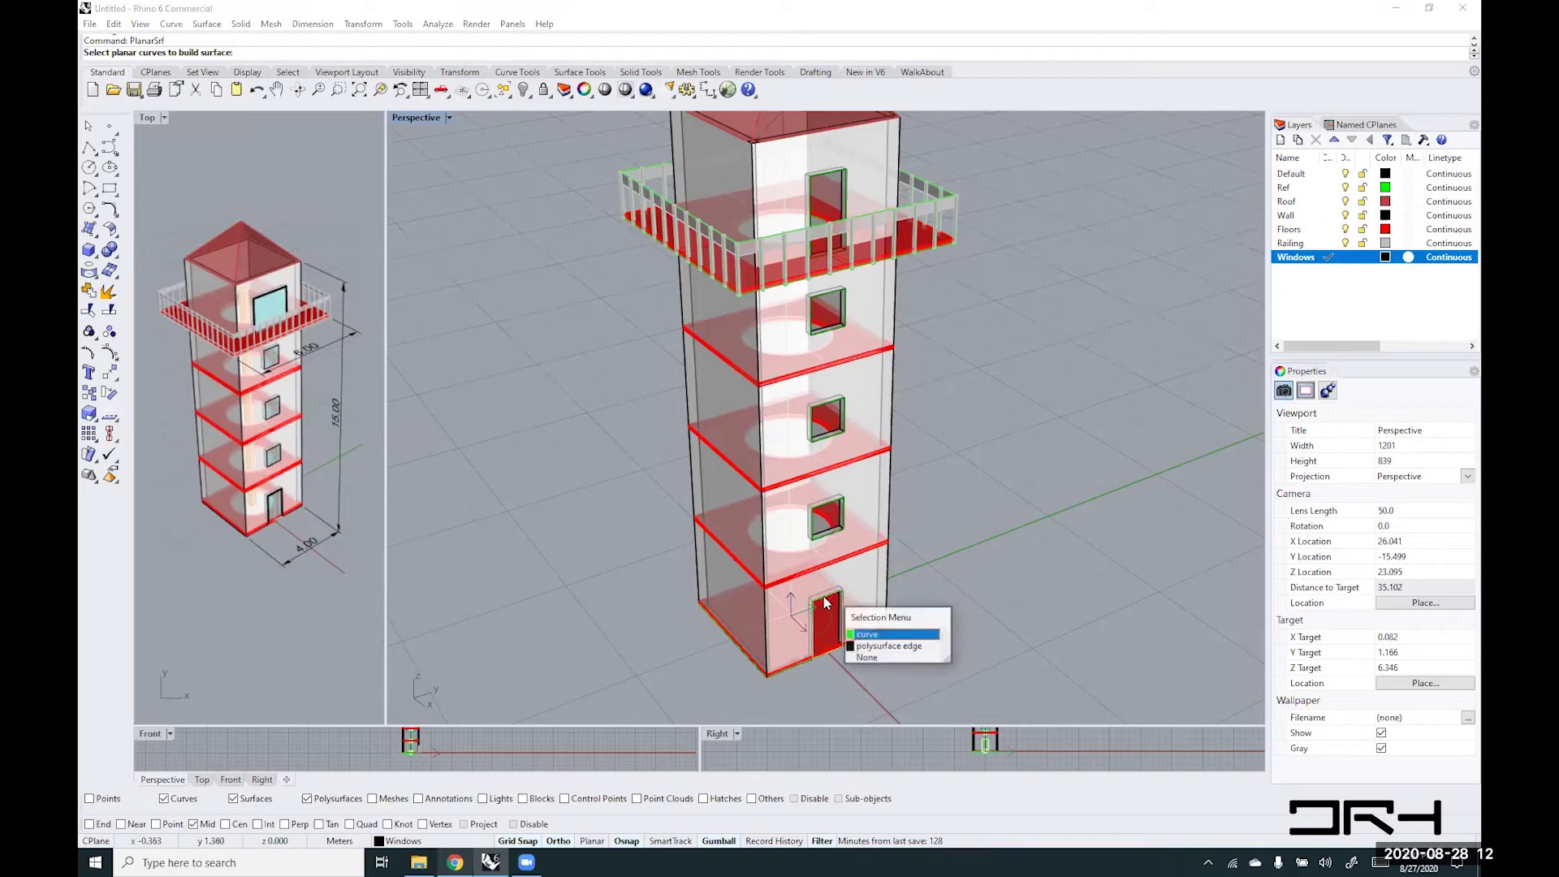
{"action": "left_click", "coordinate": [873, 643]}
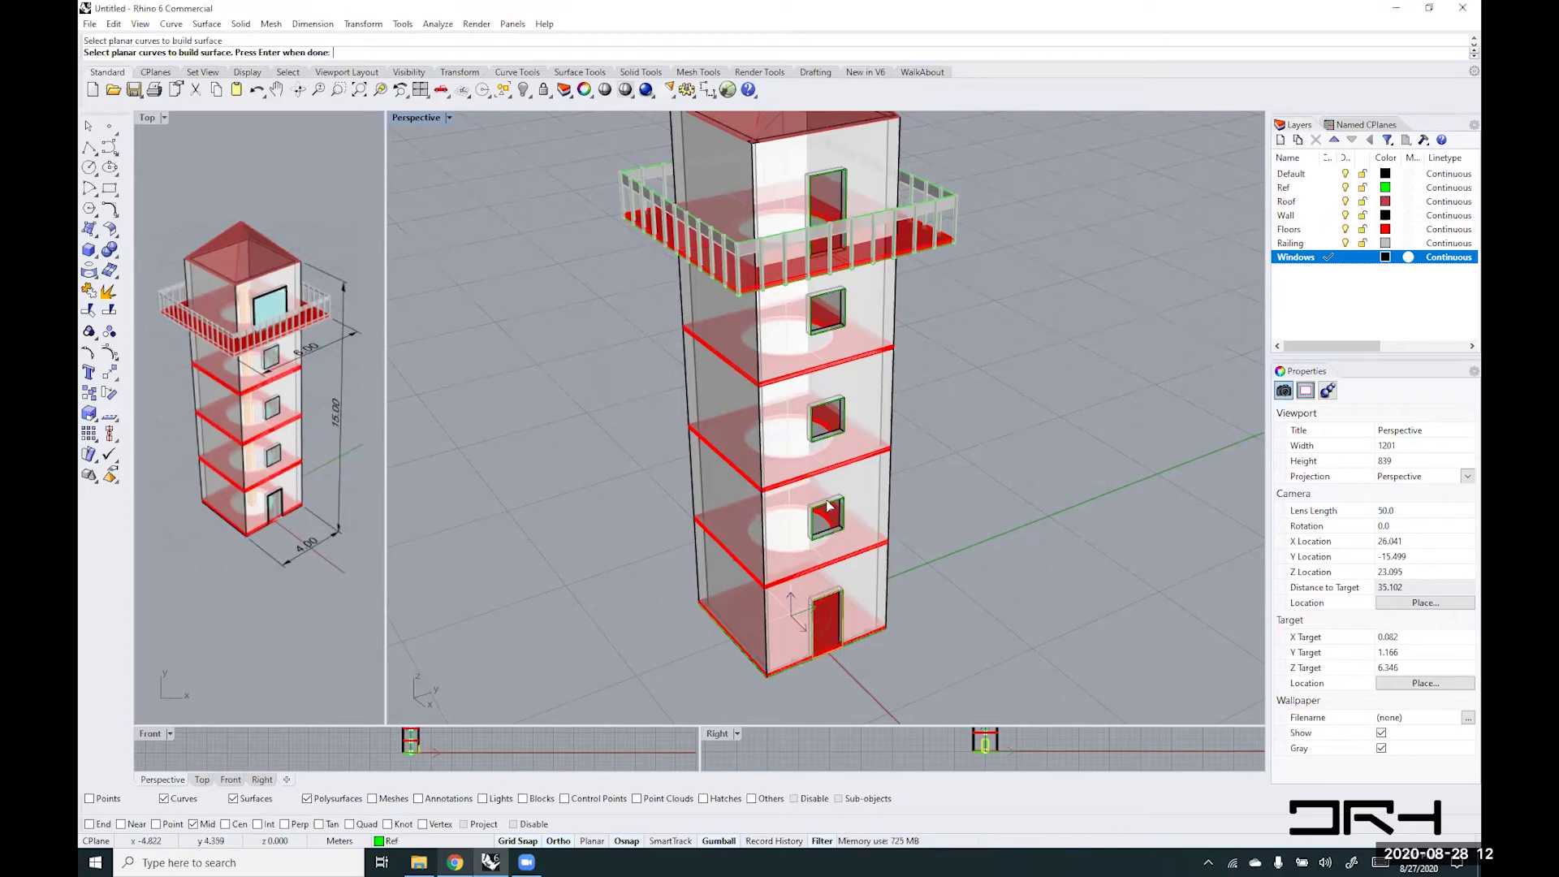
{"action": "left_click", "coordinate": [828, 509]}
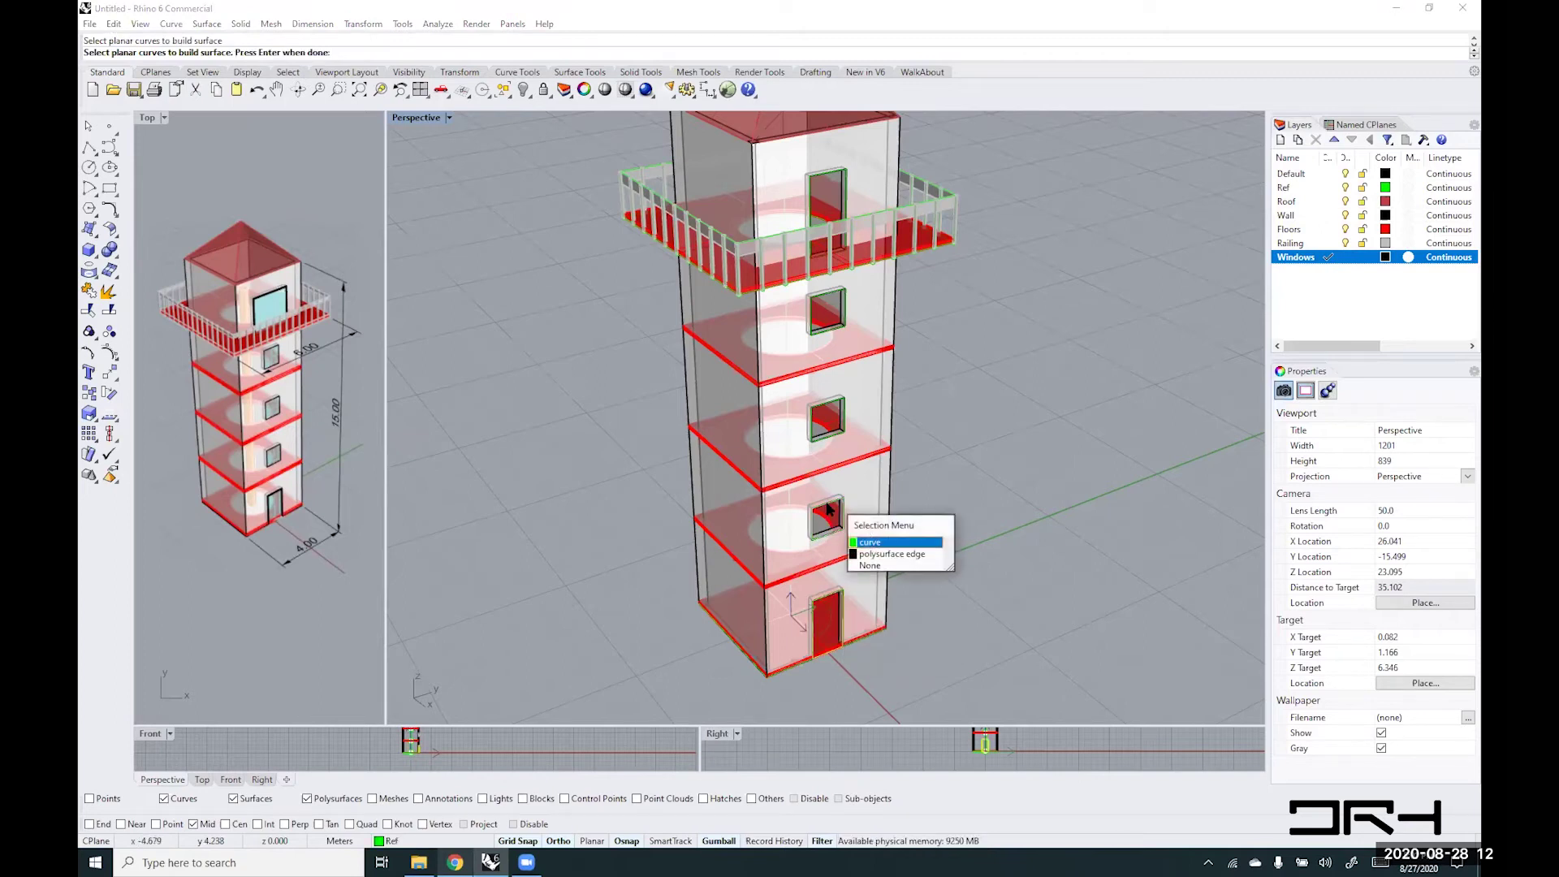
{"action": "left_click", "coordinate": [877, 544]}
{"action": "left_click", "coordinate": [823, 412]}
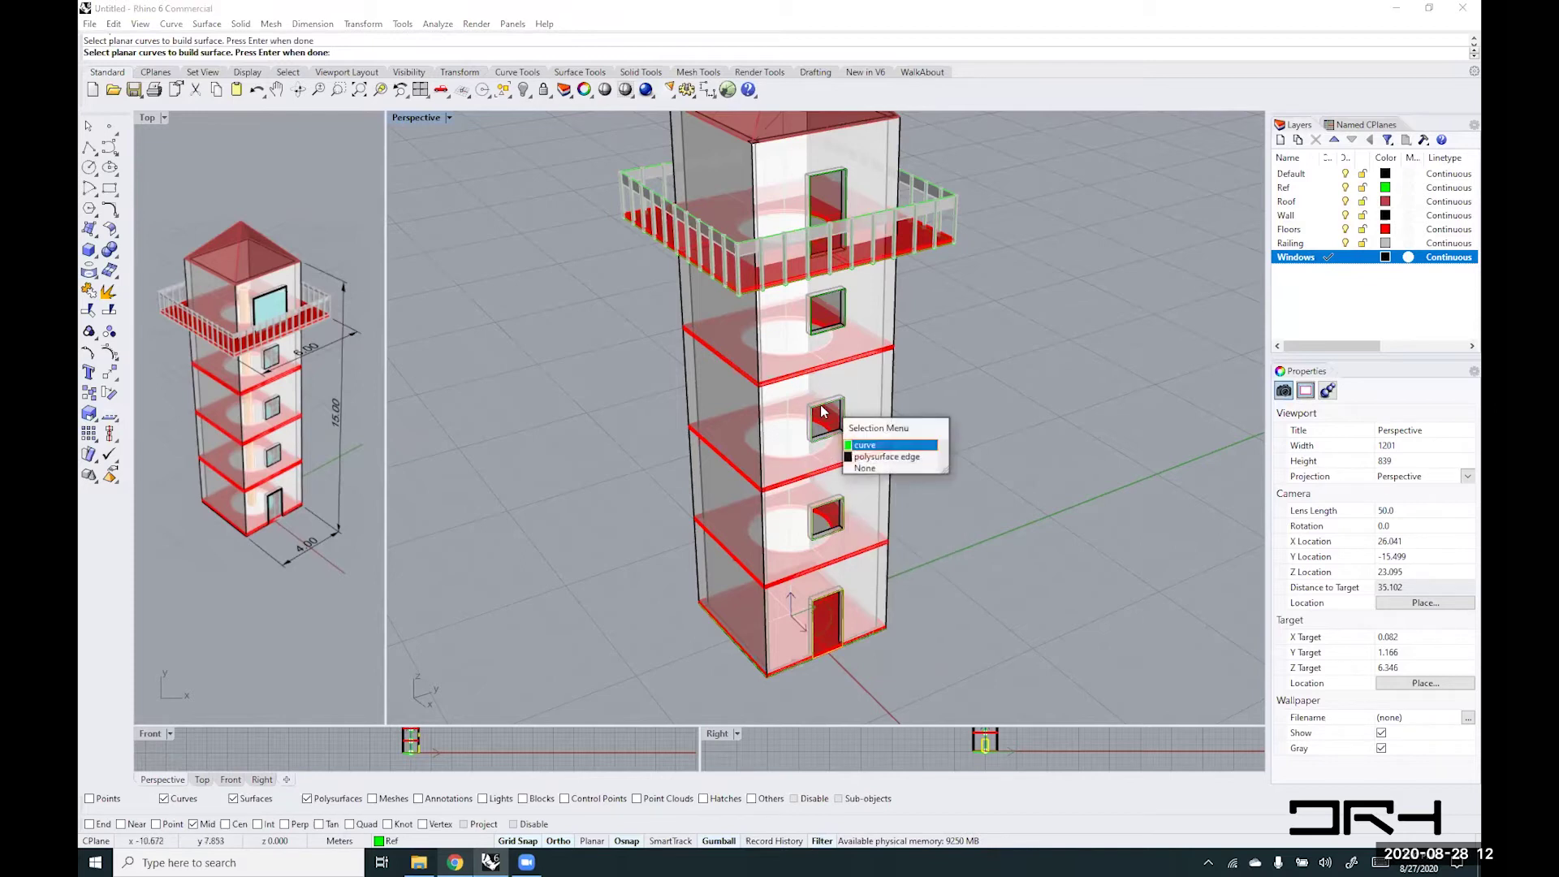
{"action": "left_click", "coordinate": [873, 448]}
{"action": "left_click", "coordinate": [828, 296]}
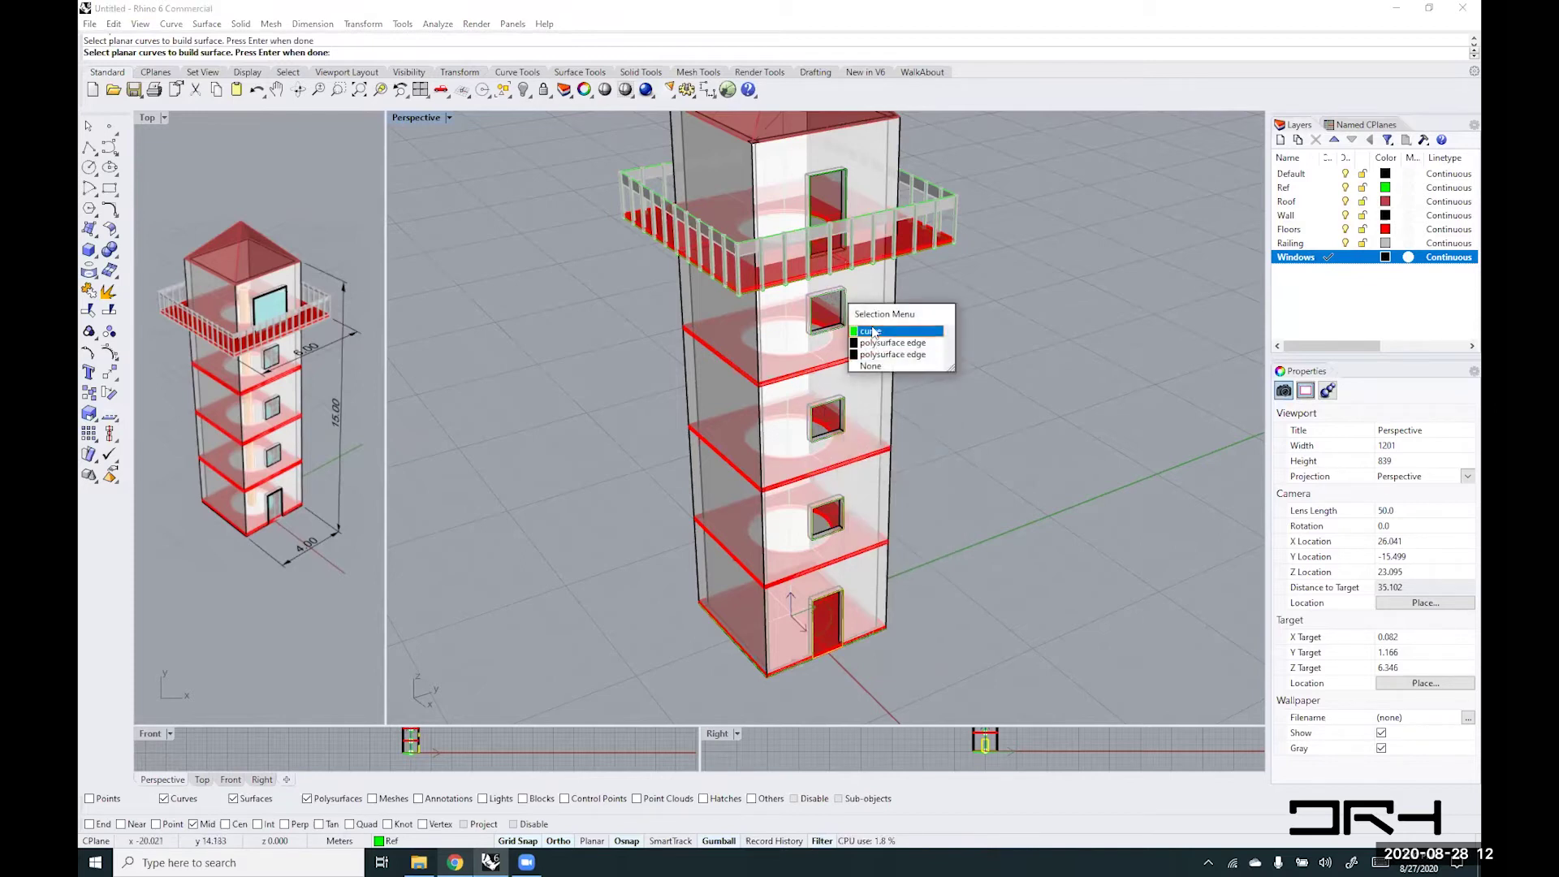
{"action": "left_click", "coordinate": [872, 330]}
{"action": "left_click", "coordinate": [835, 177]}
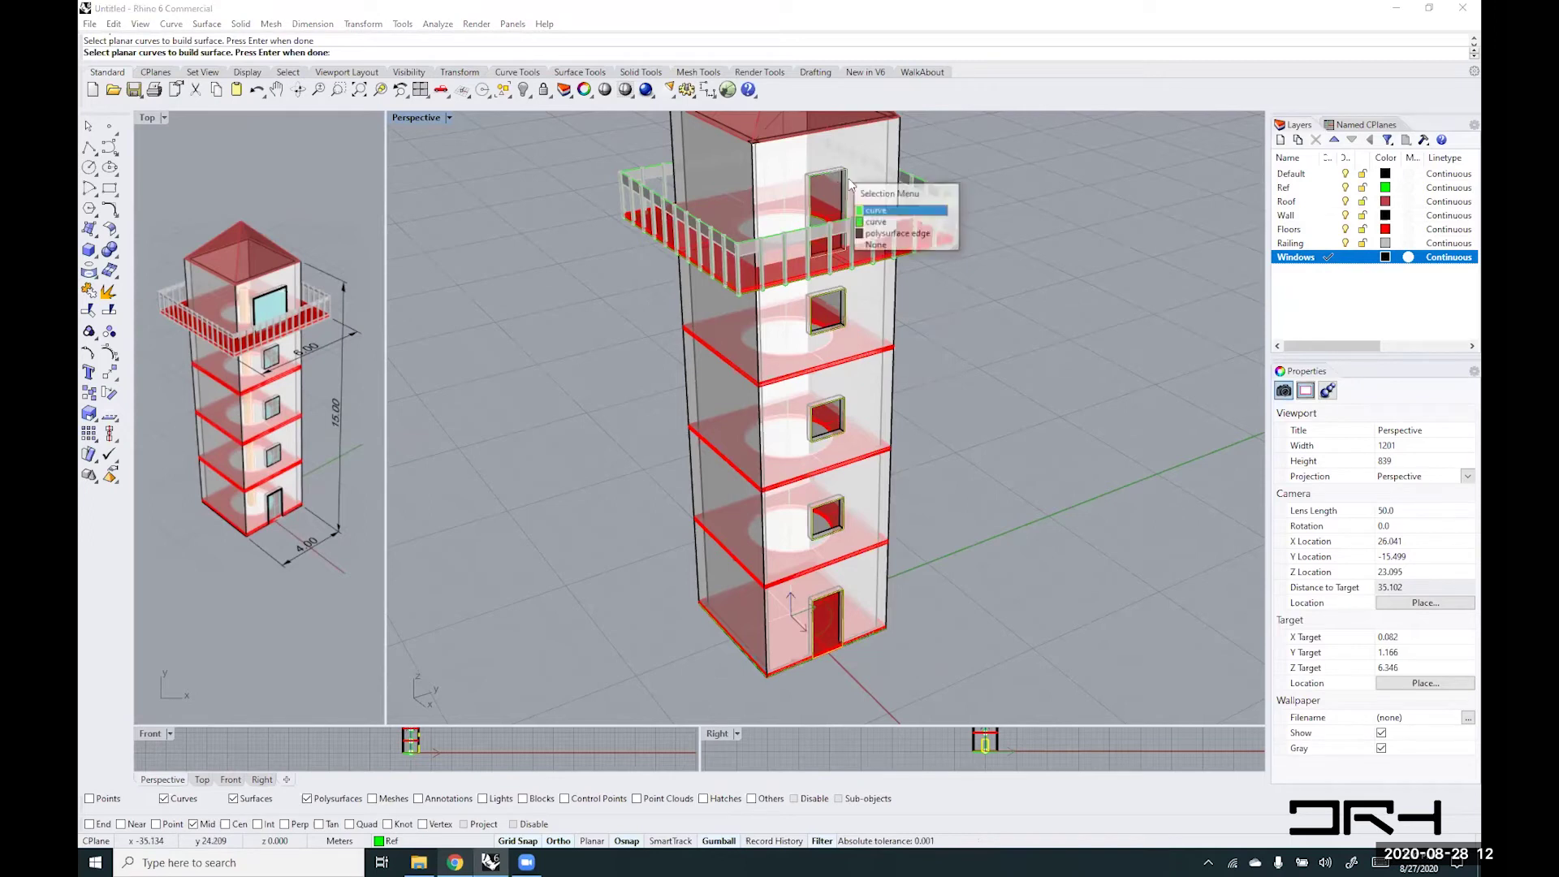
{"action": "left_click", "coordinate": [877, 211]}
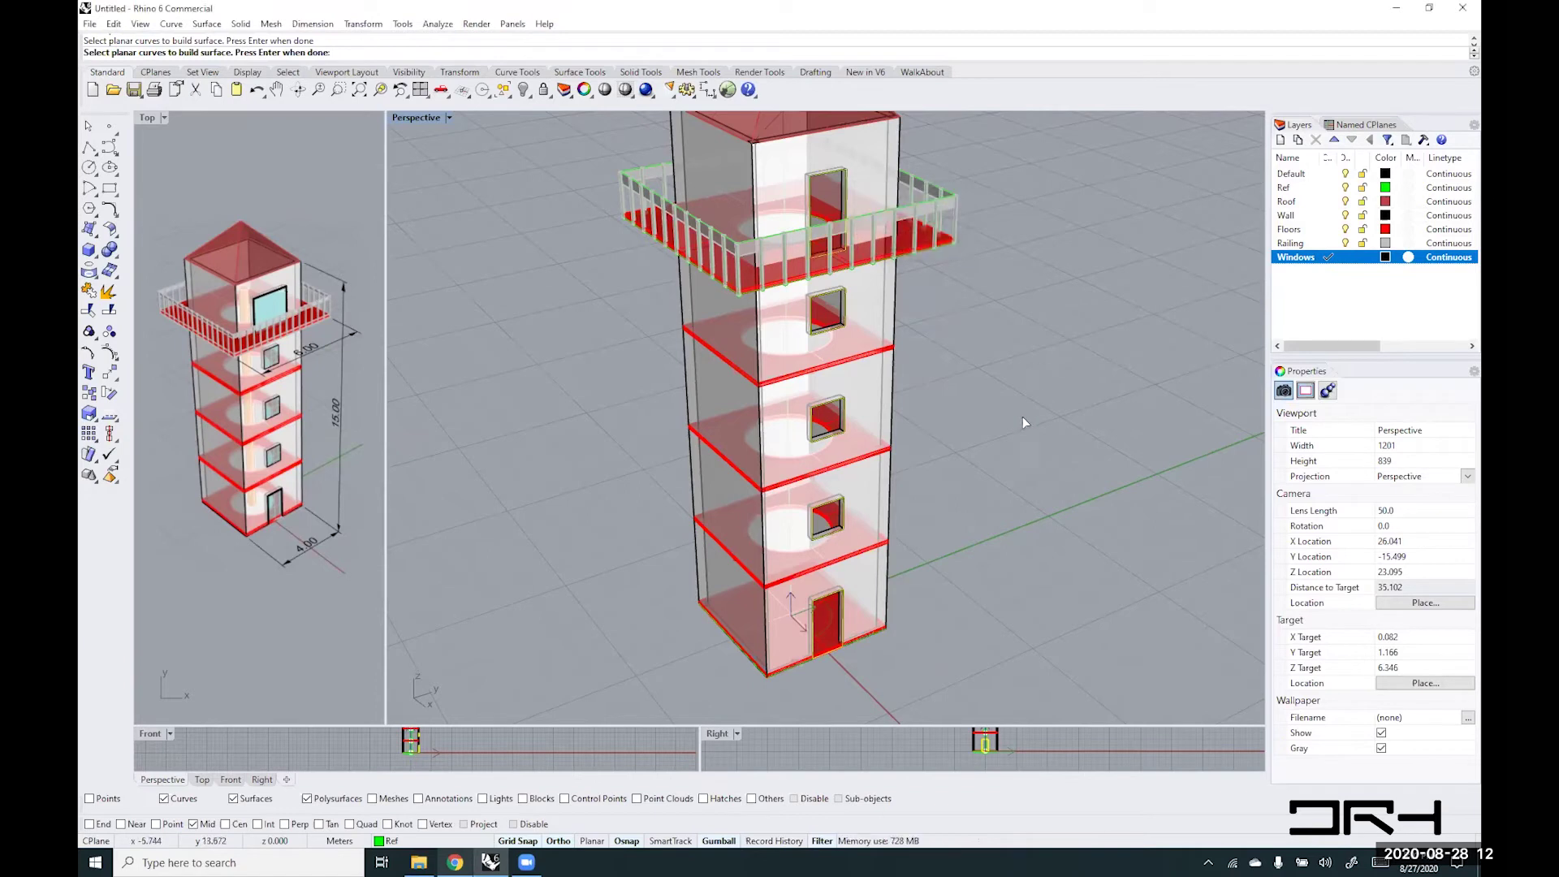
{"action": "right_click", "coordinate": [1019, 419]}
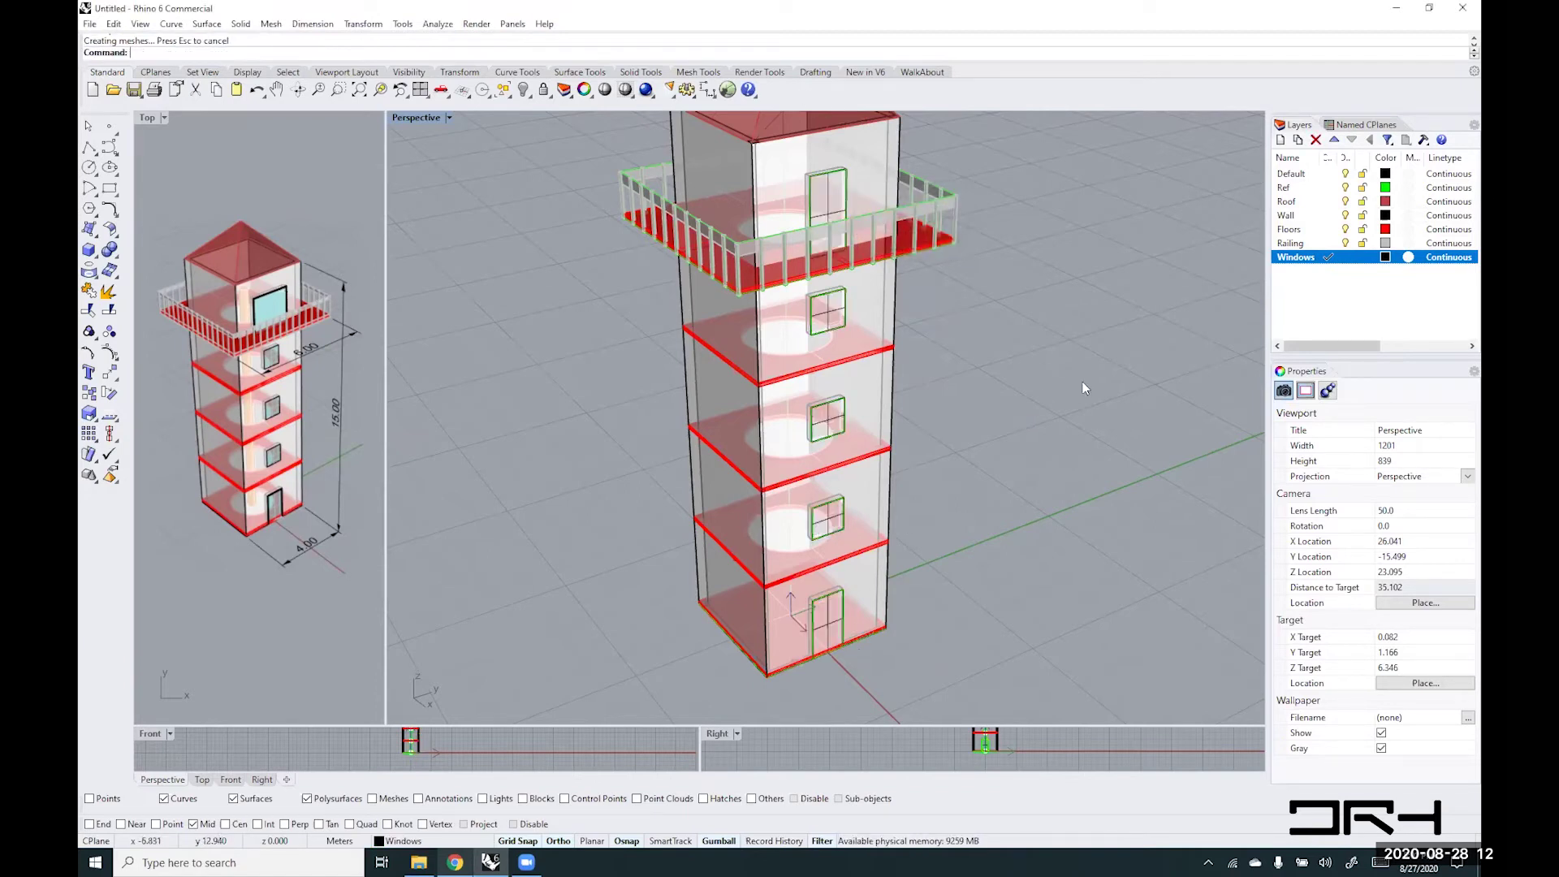
- Set the Windows layer's color to Cyan
{"action": "left_click", "coordinate": [1386, 258]}
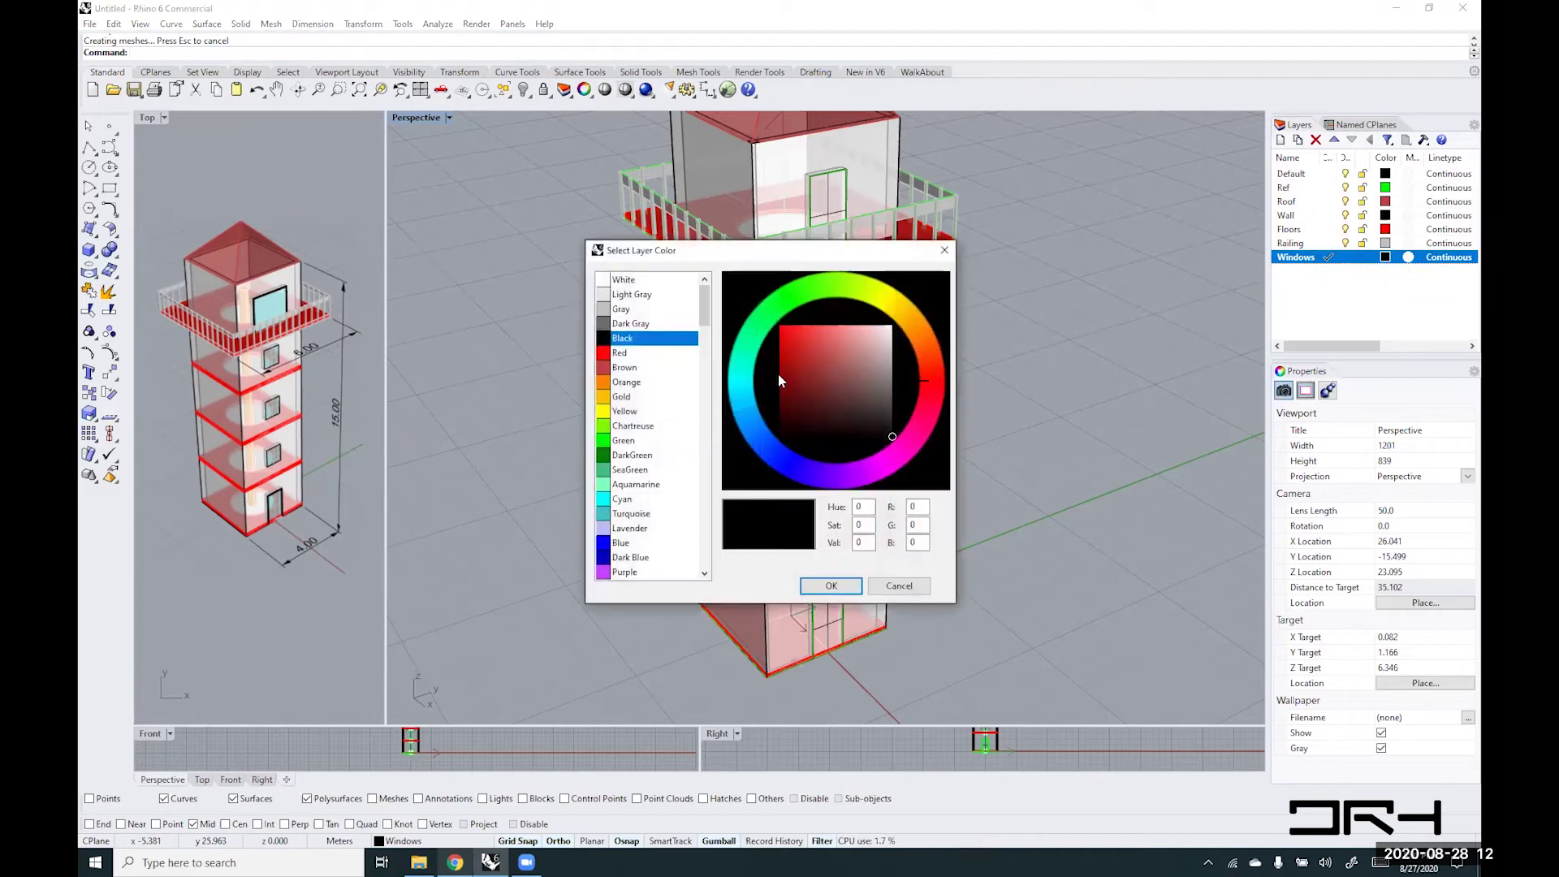
{"action": "left_click", "coordinate": [622, 501]}
{"action": "left_click", "coordinate": [831, 585]}
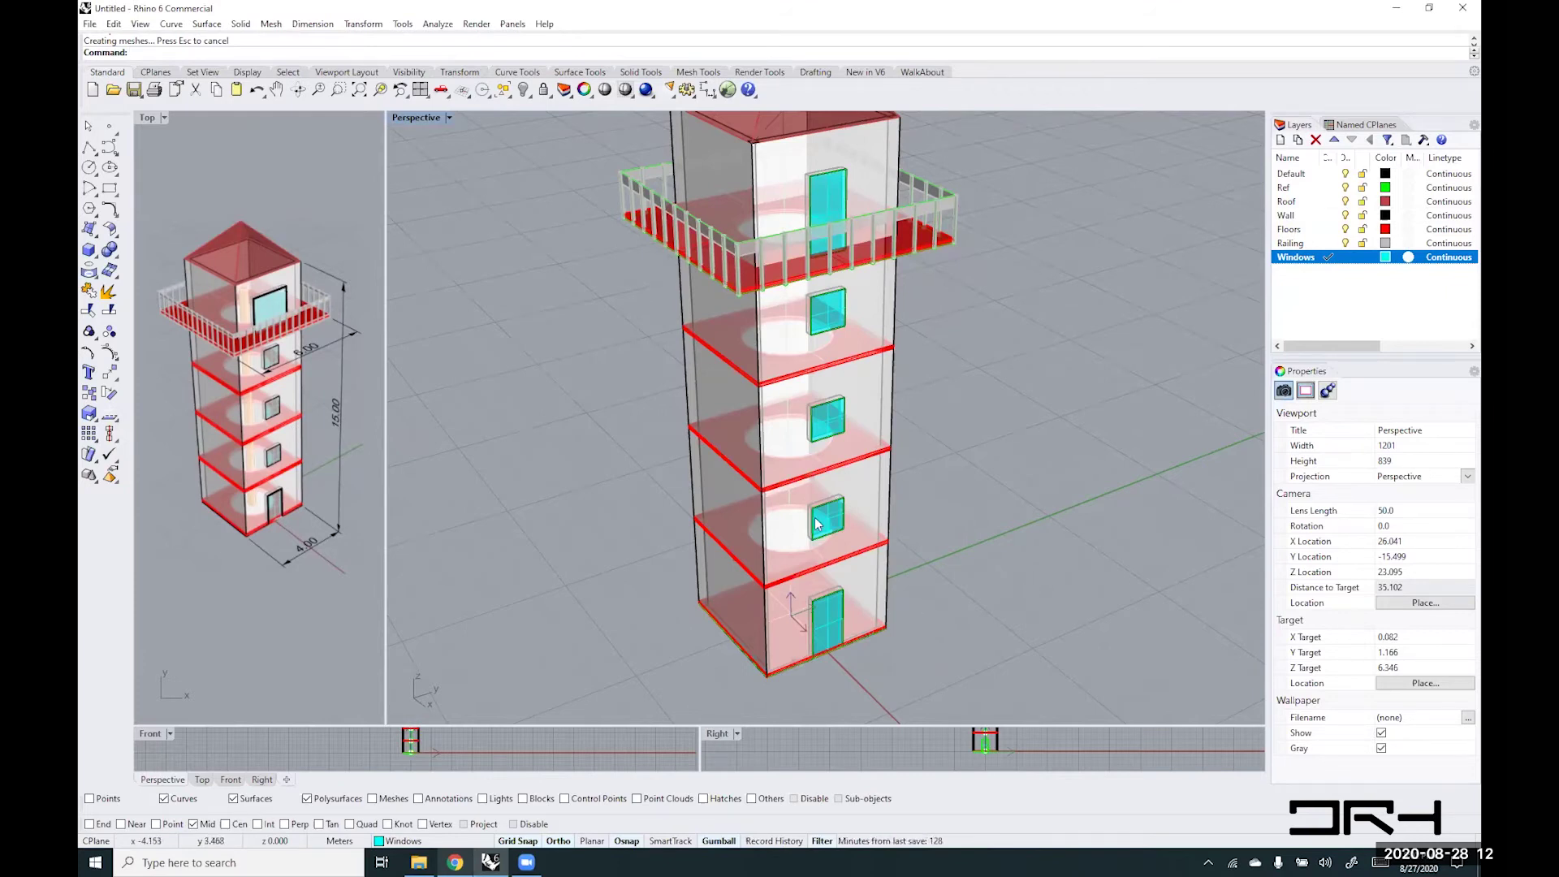
{"action": "scroll", "coordinate": [816, 540], "scroll_direction": "up", "scroll_amount": 5}
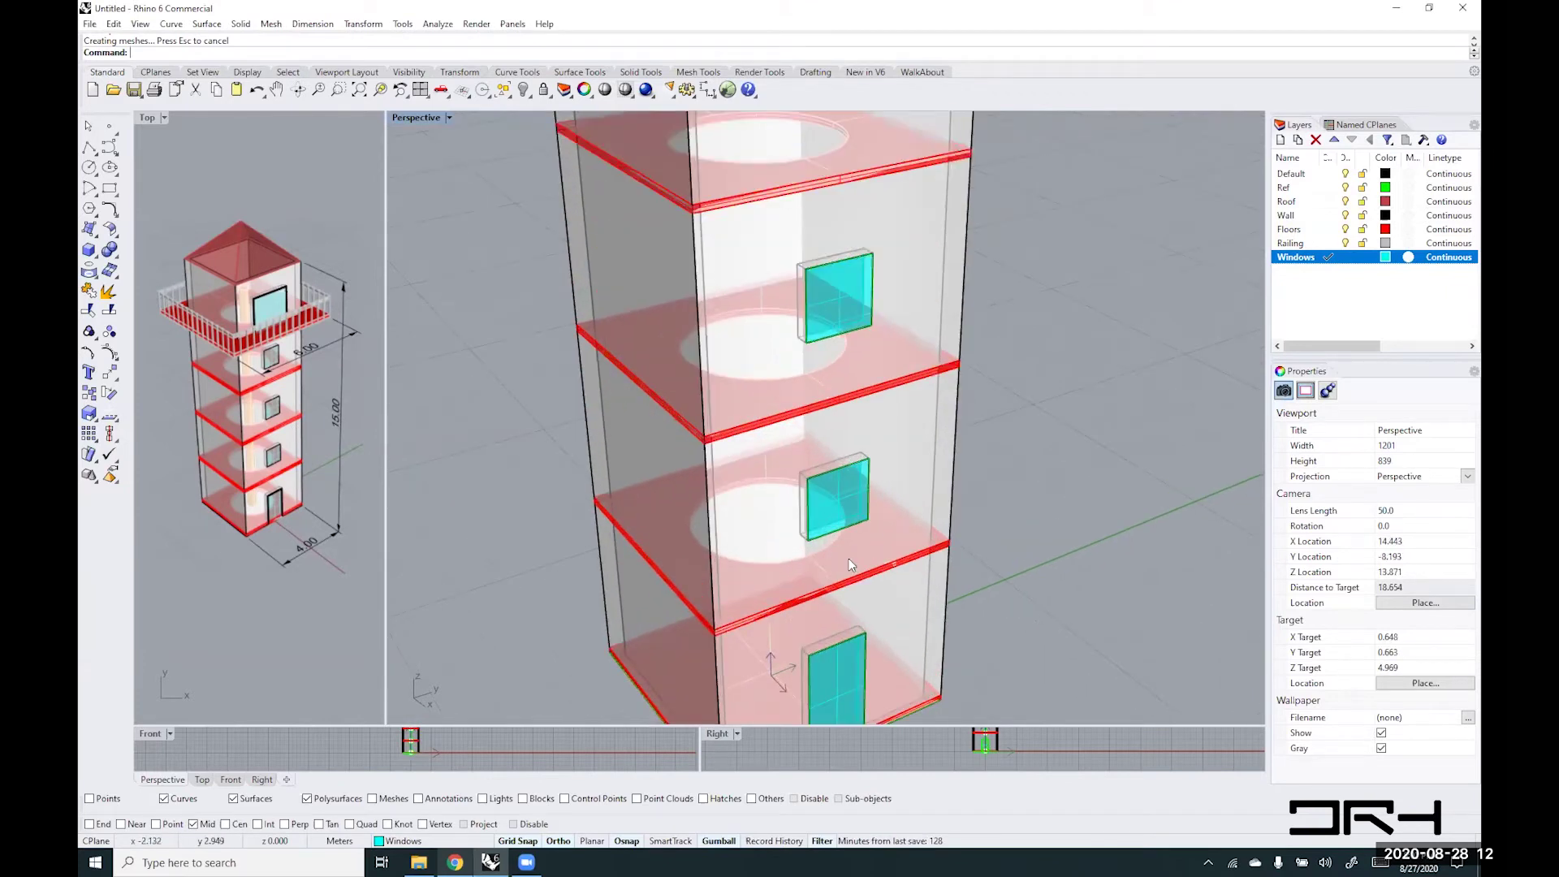
{"action": "scroll", "coordinate": [850, 563], "scroll_direction": "down", "scroll_amount": 5}
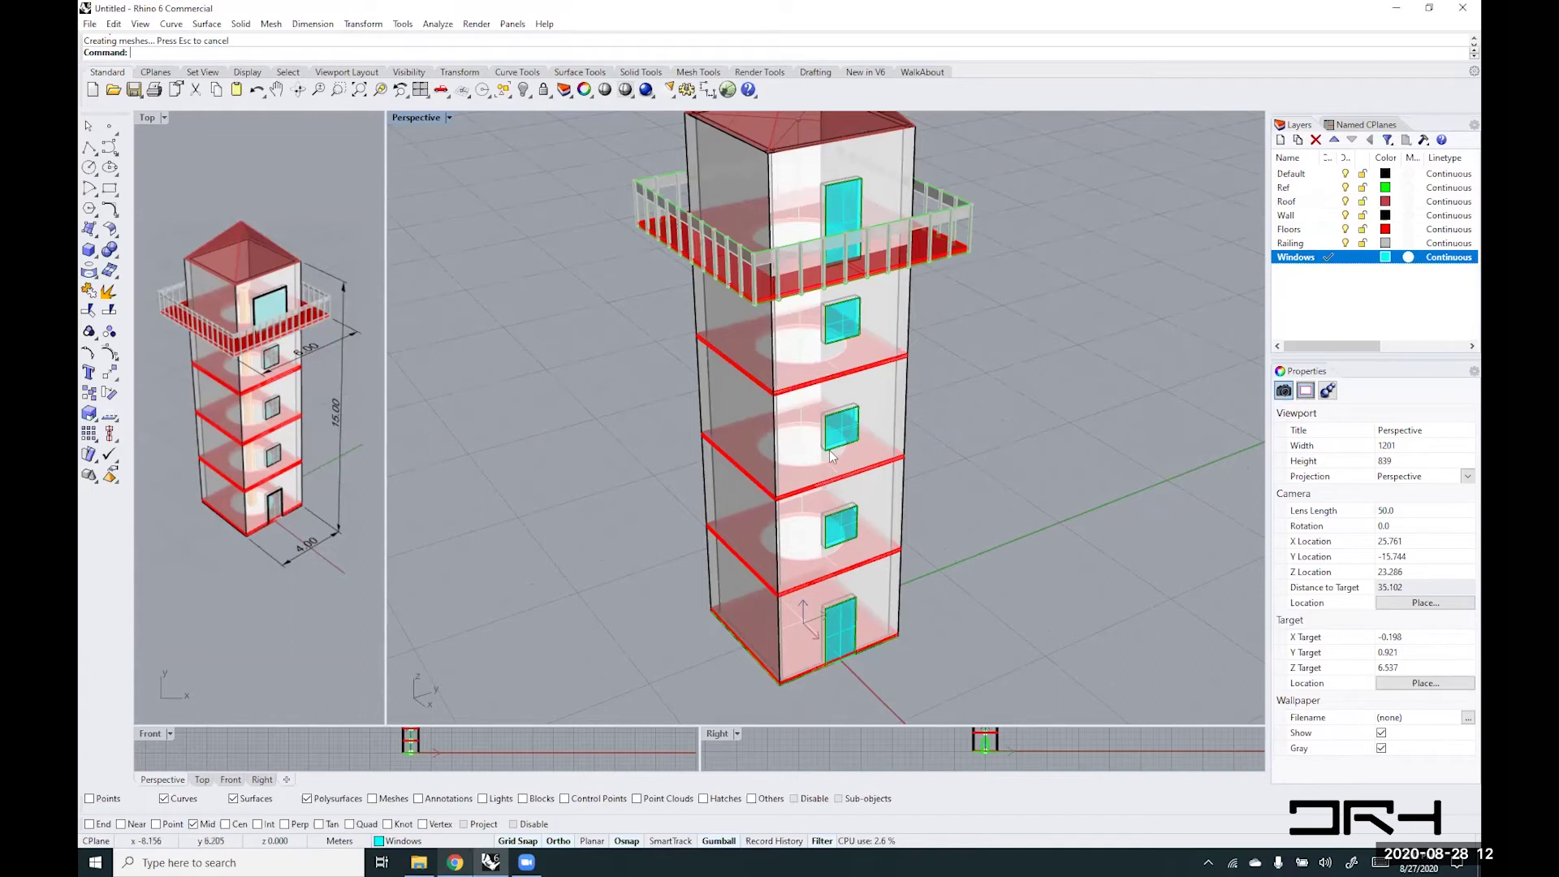
{"action": "scroll", "coordinate": [987, 483], "scroll_direction": "down", "scroll_amount": 2}
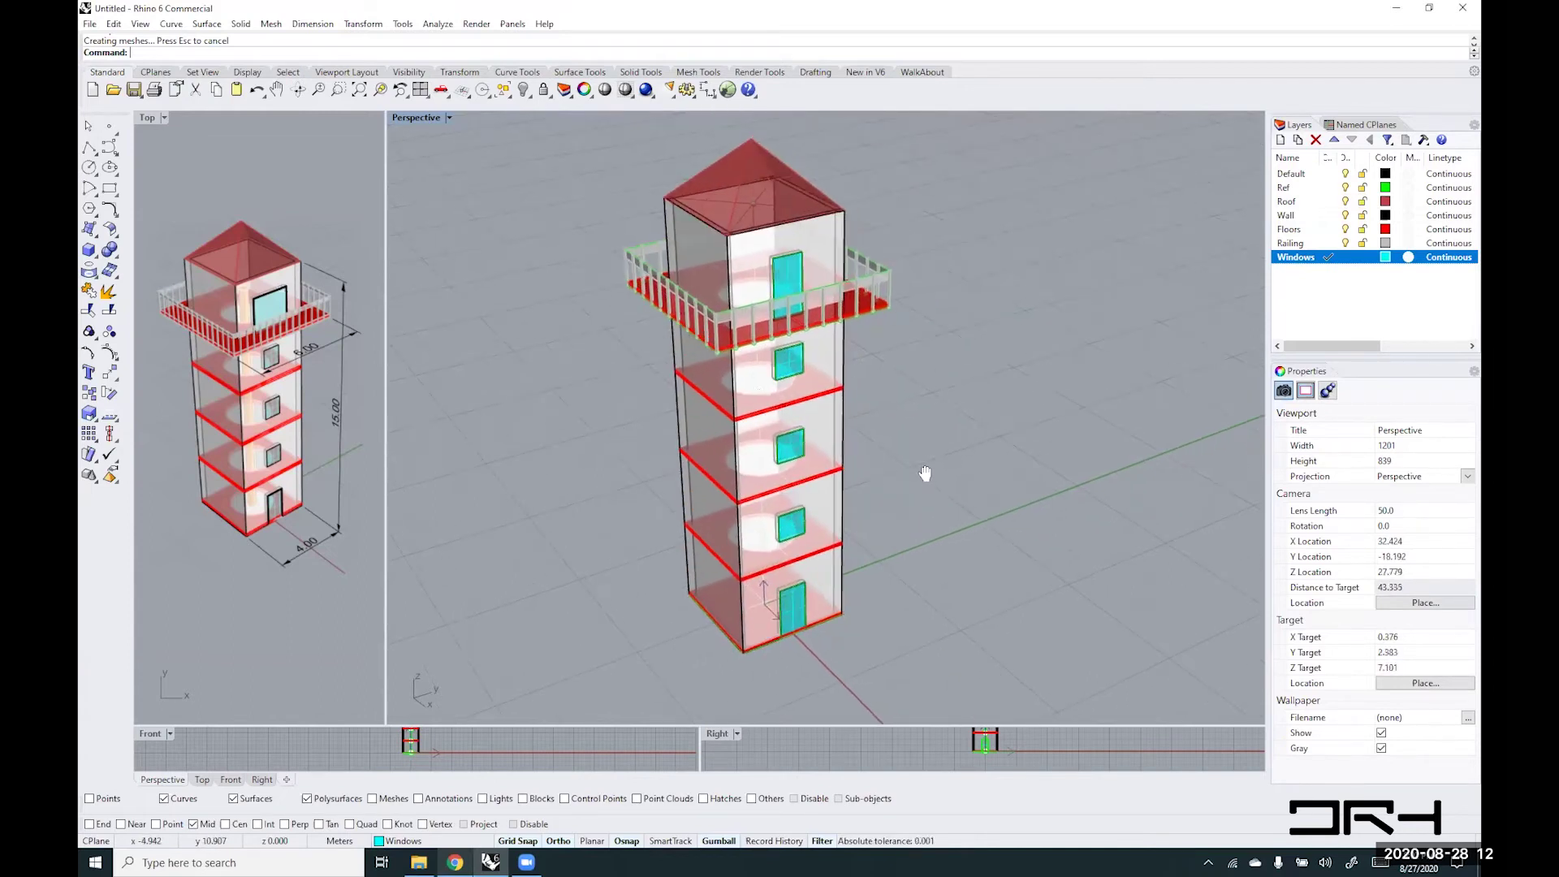
- Create a solid vertical cylinder on the Railing layer, based at the origin, with a radius of 0.2 m and a height of 13.5 m
{"action": "right_click_drag", "start_coordinate": [763, 395], "coordinate": [822, 388]}
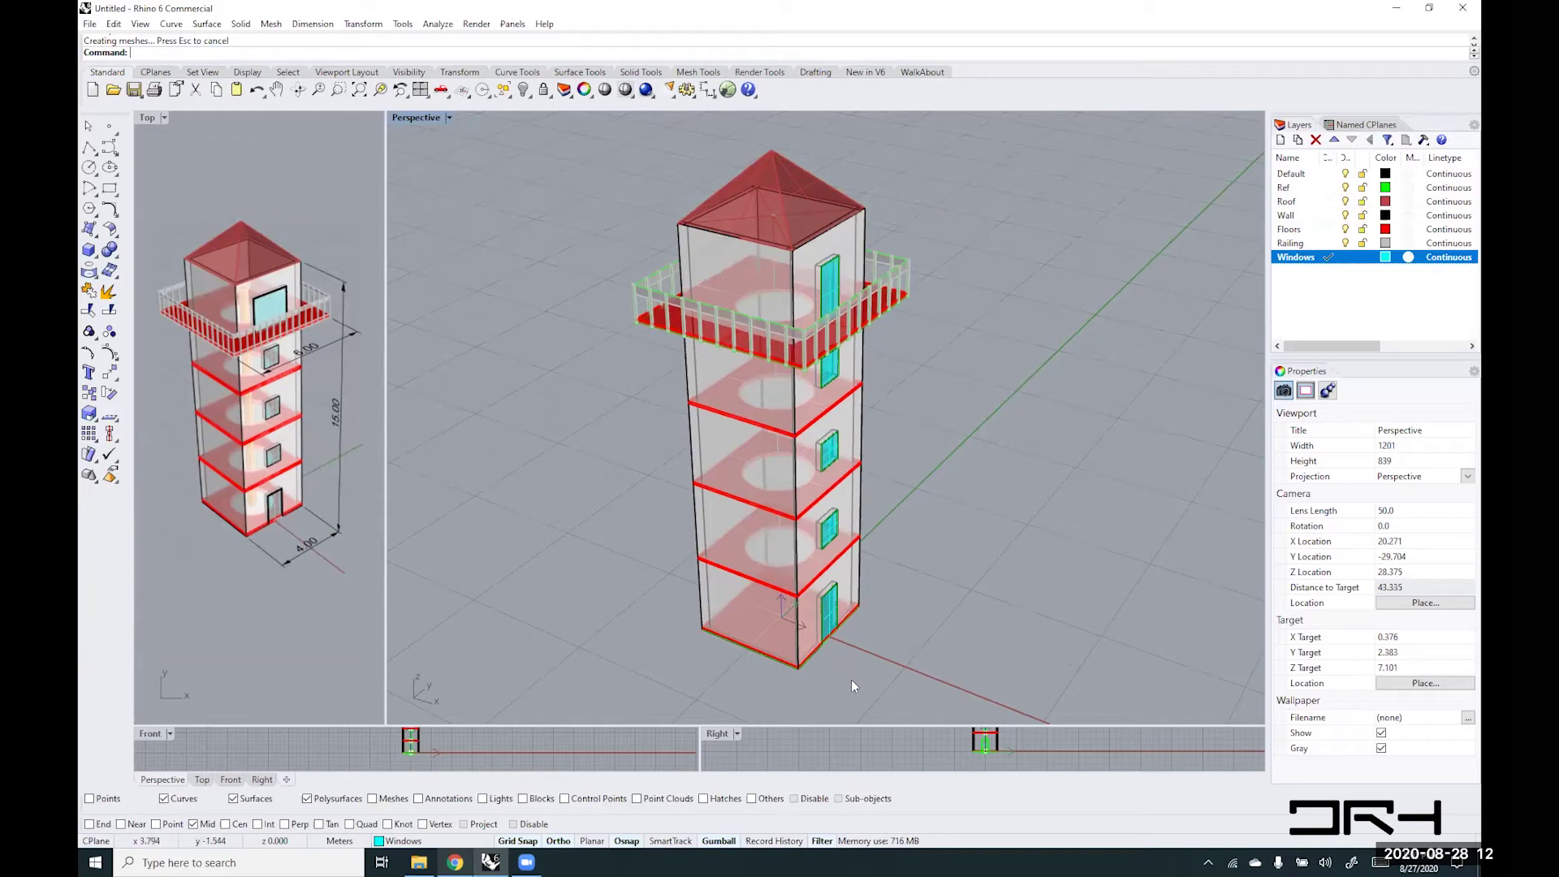
{"action": "type", "text": "cylinder"}
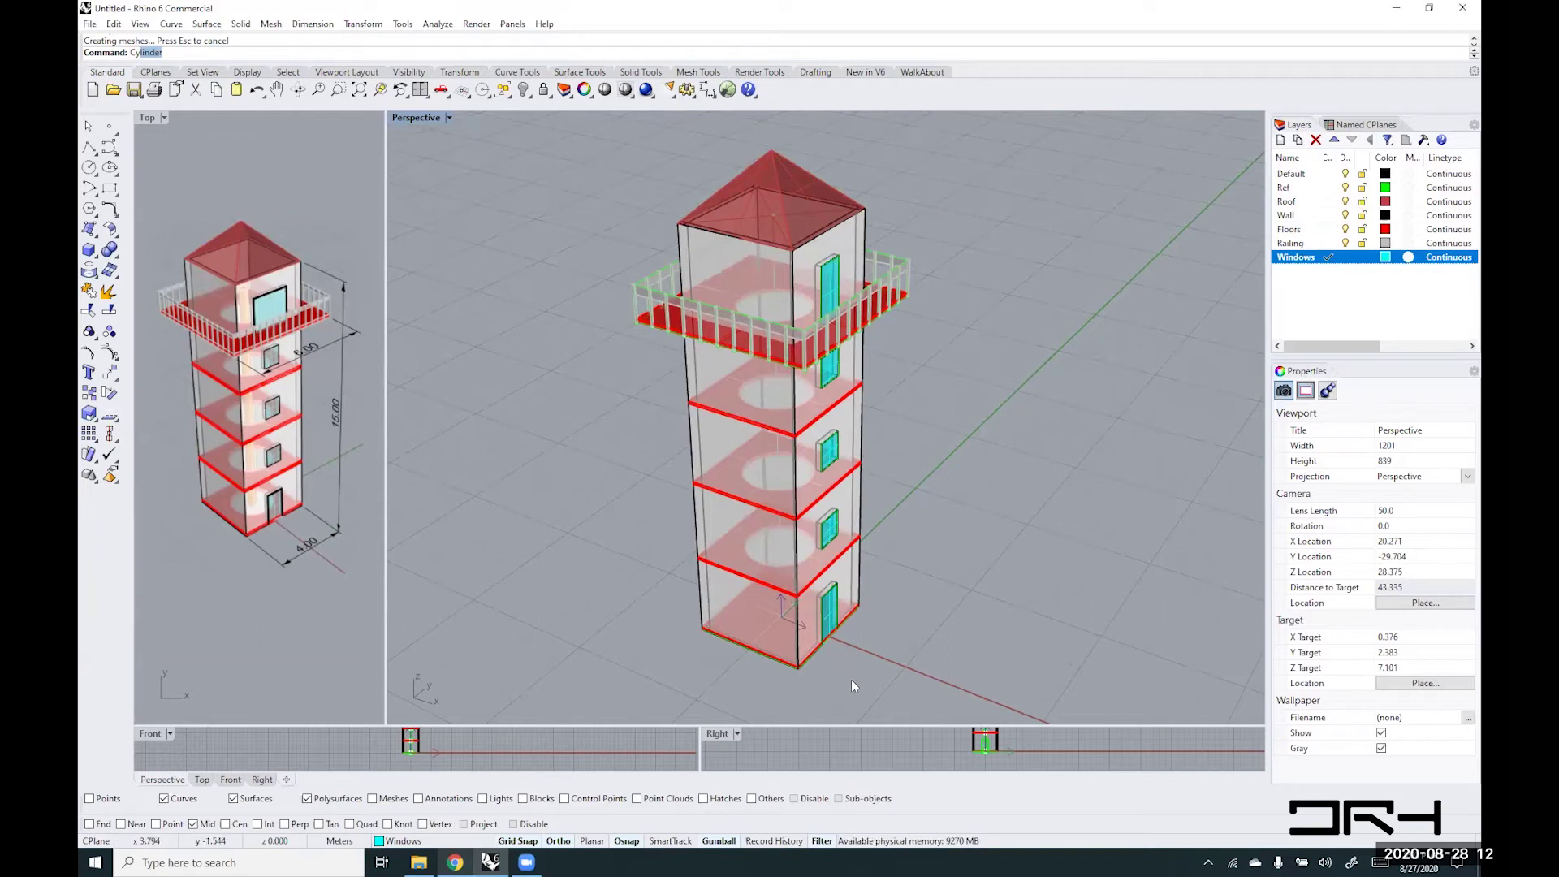
{"action": "key", "text": "Return"}
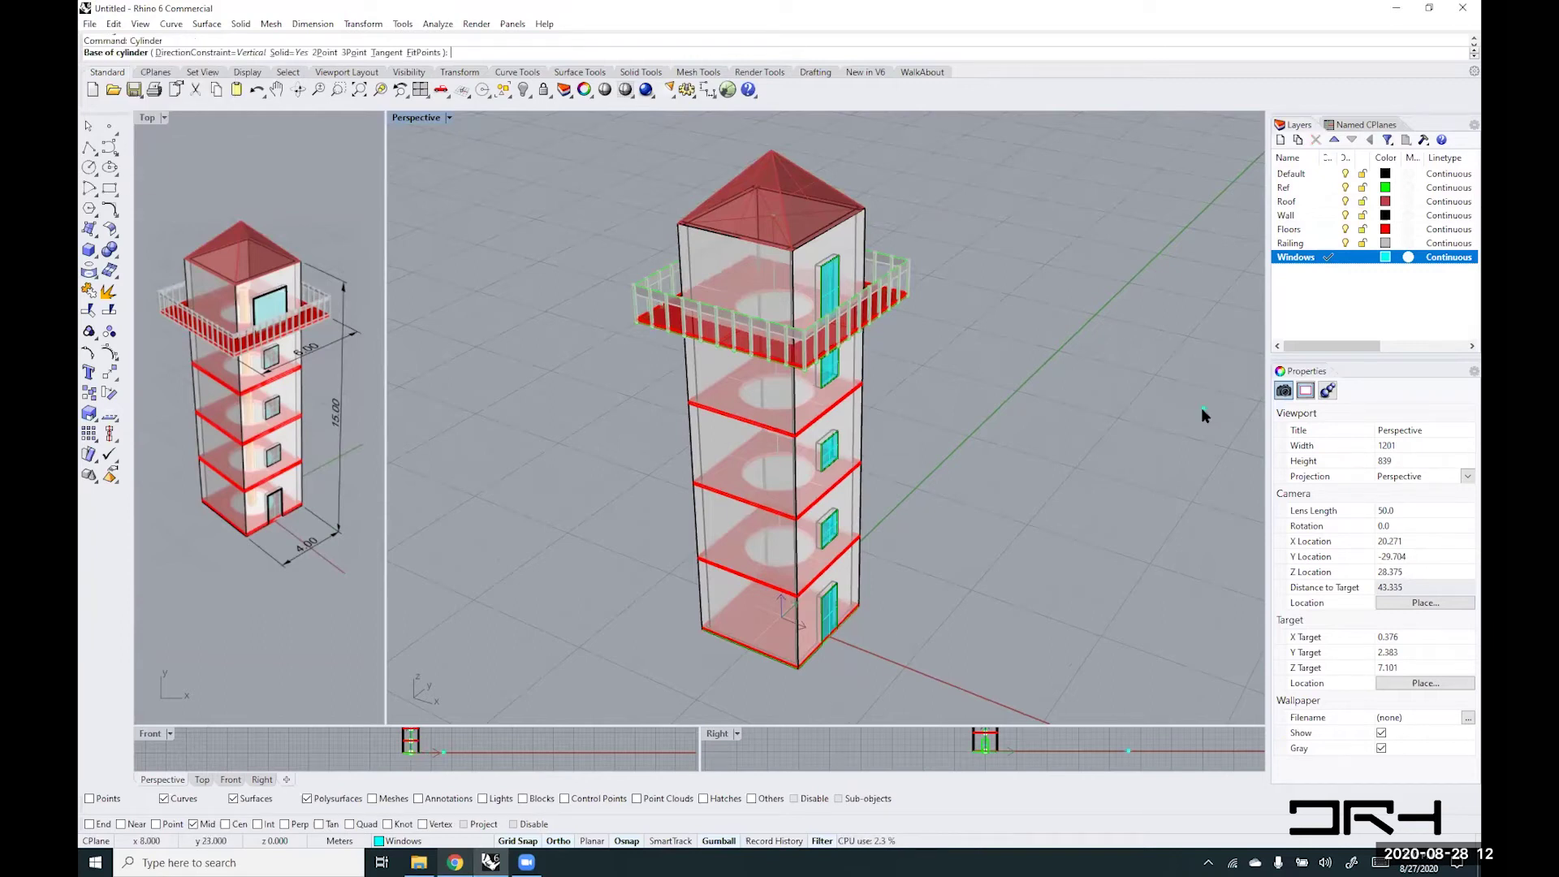
{"action": "left_click", "coordinate": [1328, 243]}
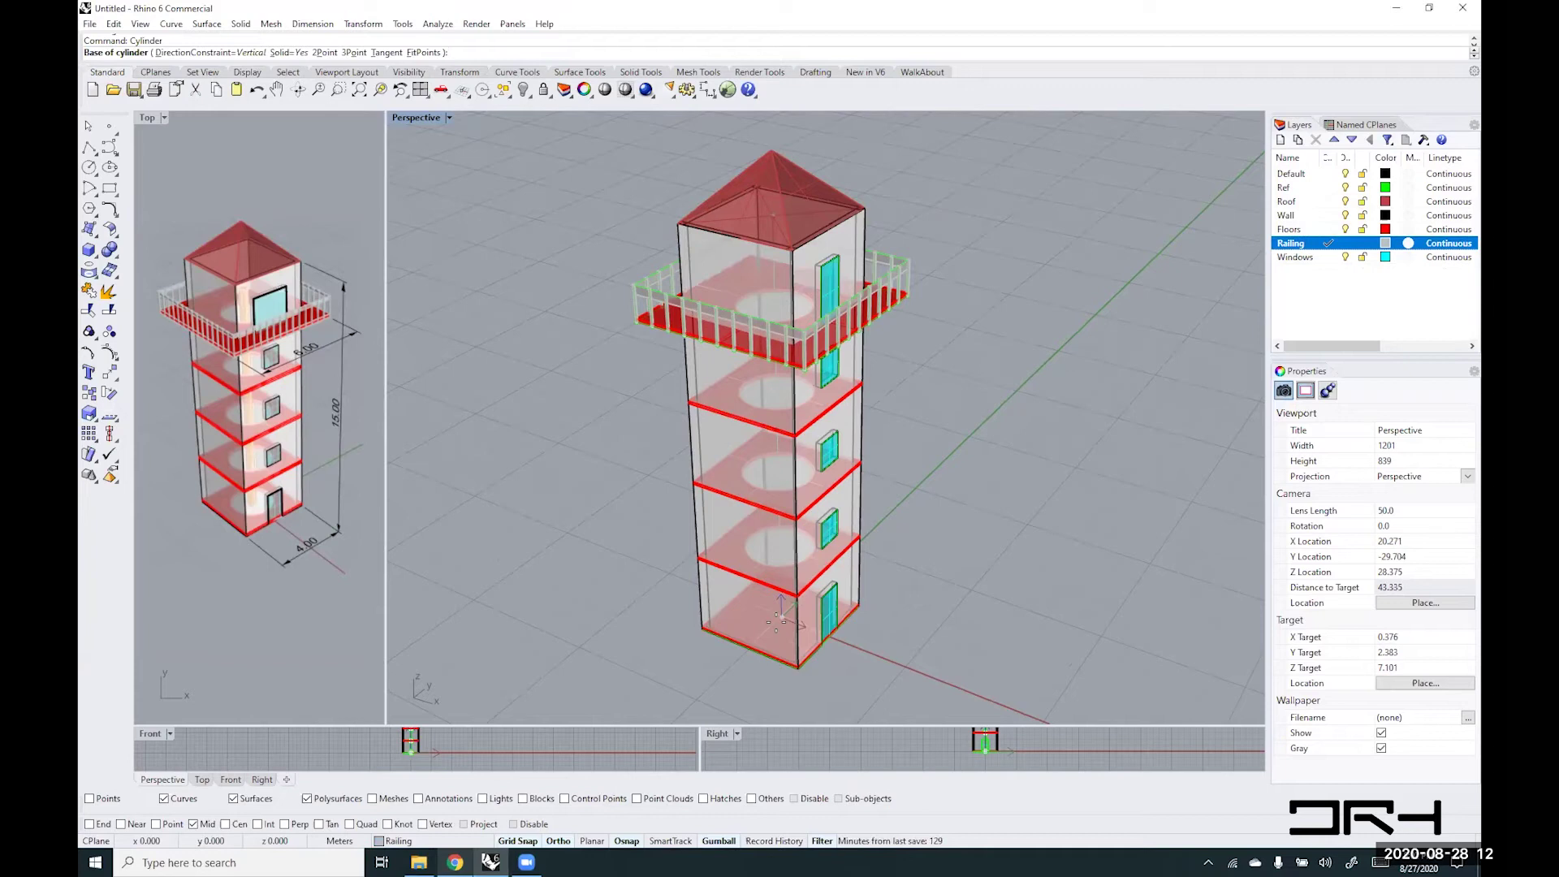
{"action": "key", "text": "Return"}
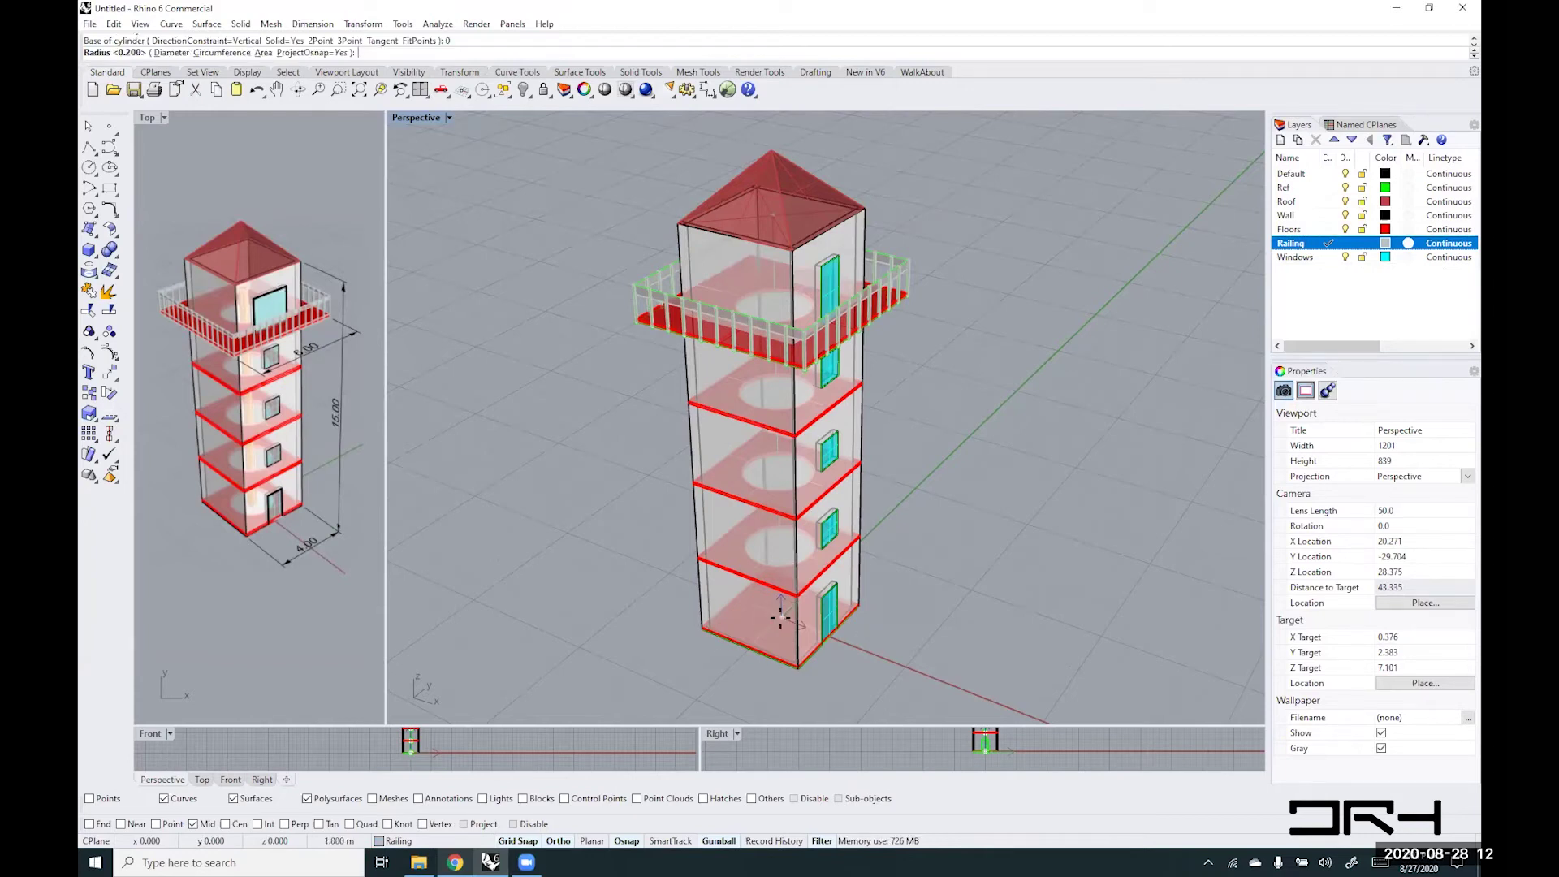
{"action": "scroll", "coordinate": [780, 621], "scroll_direction": "up", "scroll_amount": 5}
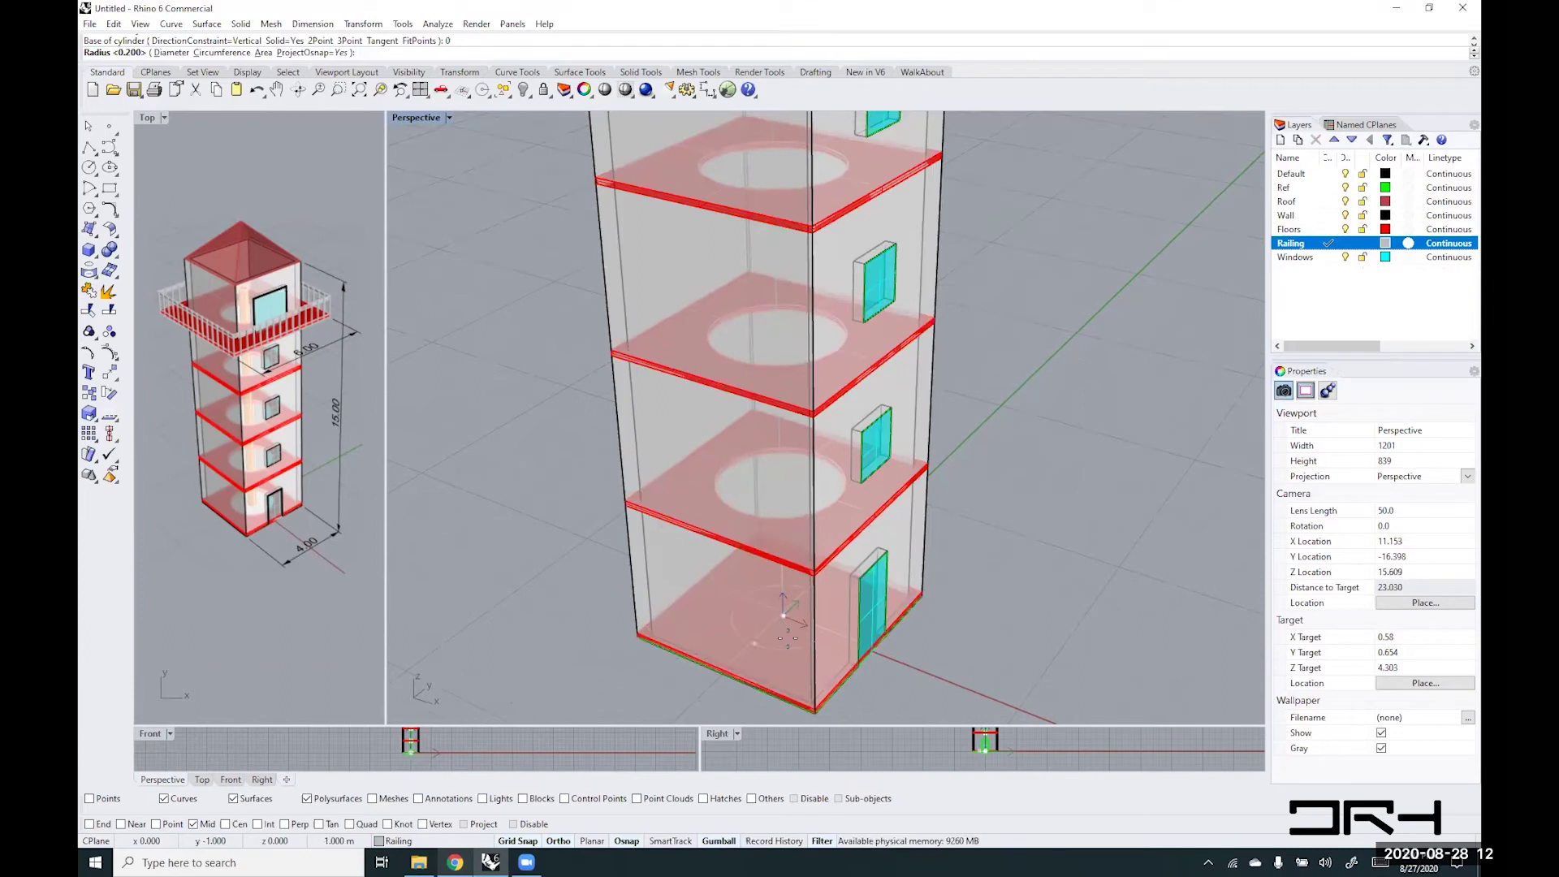
{"action": "type", "text": "0."}
{"action": "type", "text": "1"}
{"action": "key", "text": "Return"}
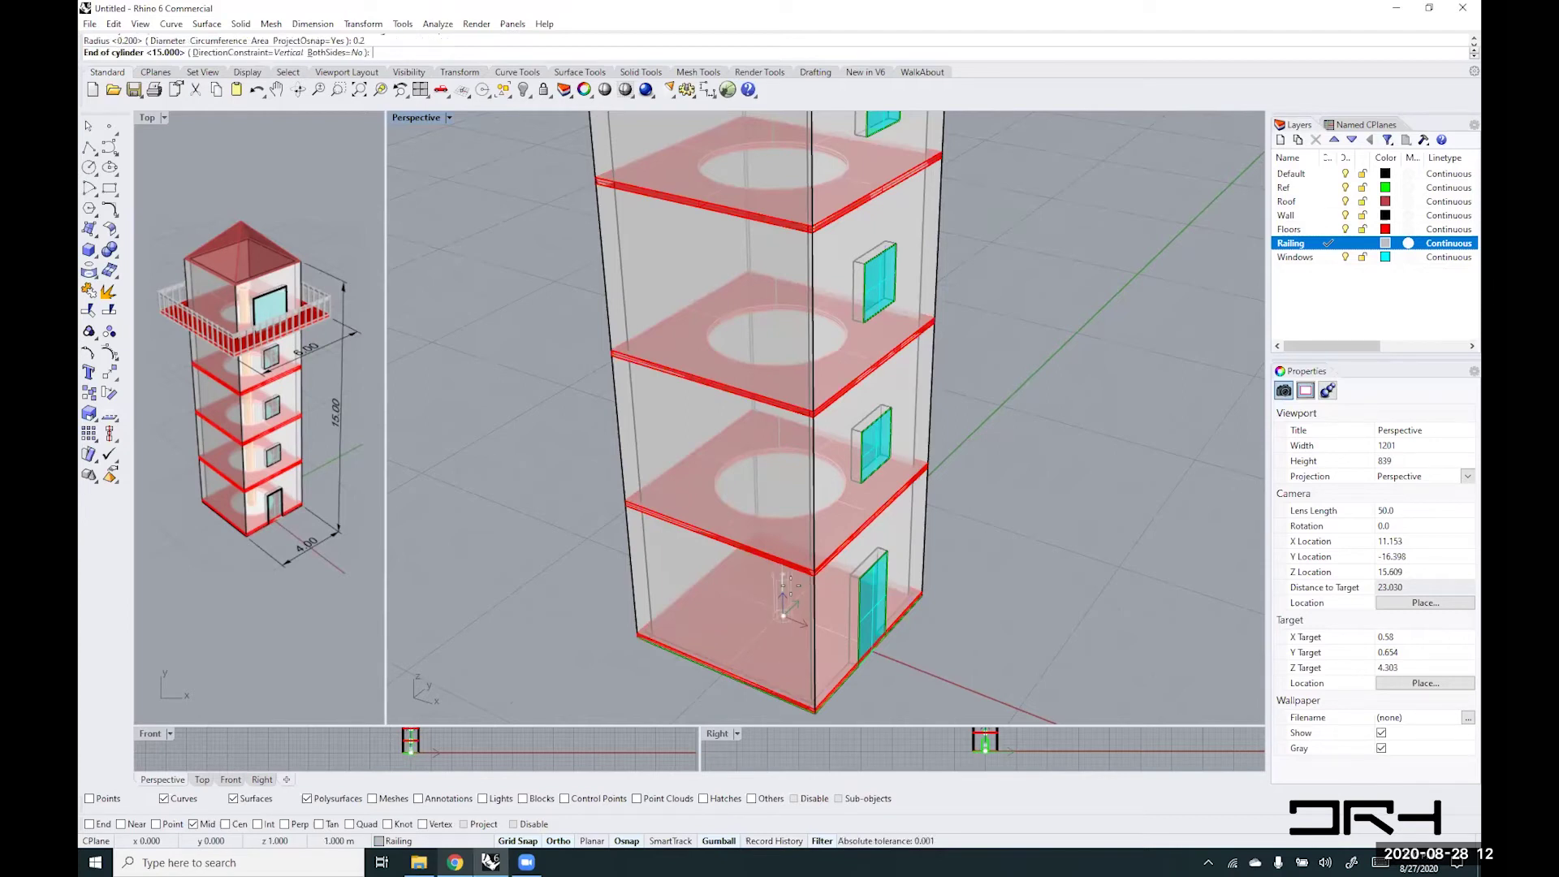
{"action": "scroll", "coordinate": [782, 633], "scroll_direction": "up", "scroll_amount": 2}
{"action": "scroll", "coordinate": [786, 609], "scroll_direction": "down", "scroll_amount": 5}
{"action": "scroll", "coordinate": [786, 586], "scroll_direction": "down", "scroll_amount": 2}
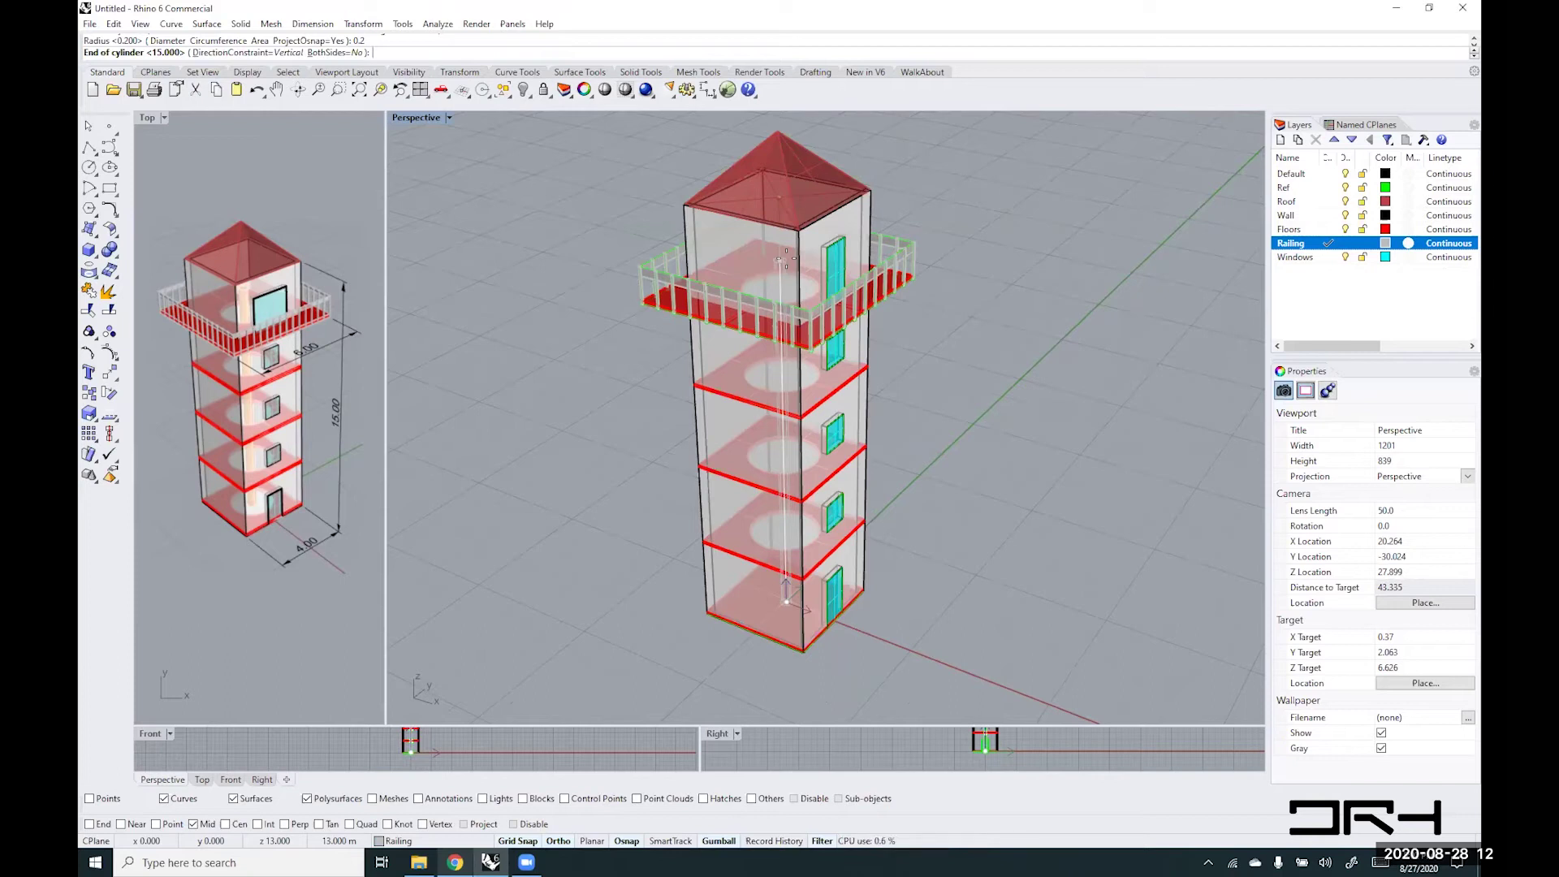
{"action": "type", "text": "13.5"}
{"action": "key", "text": "Return"}
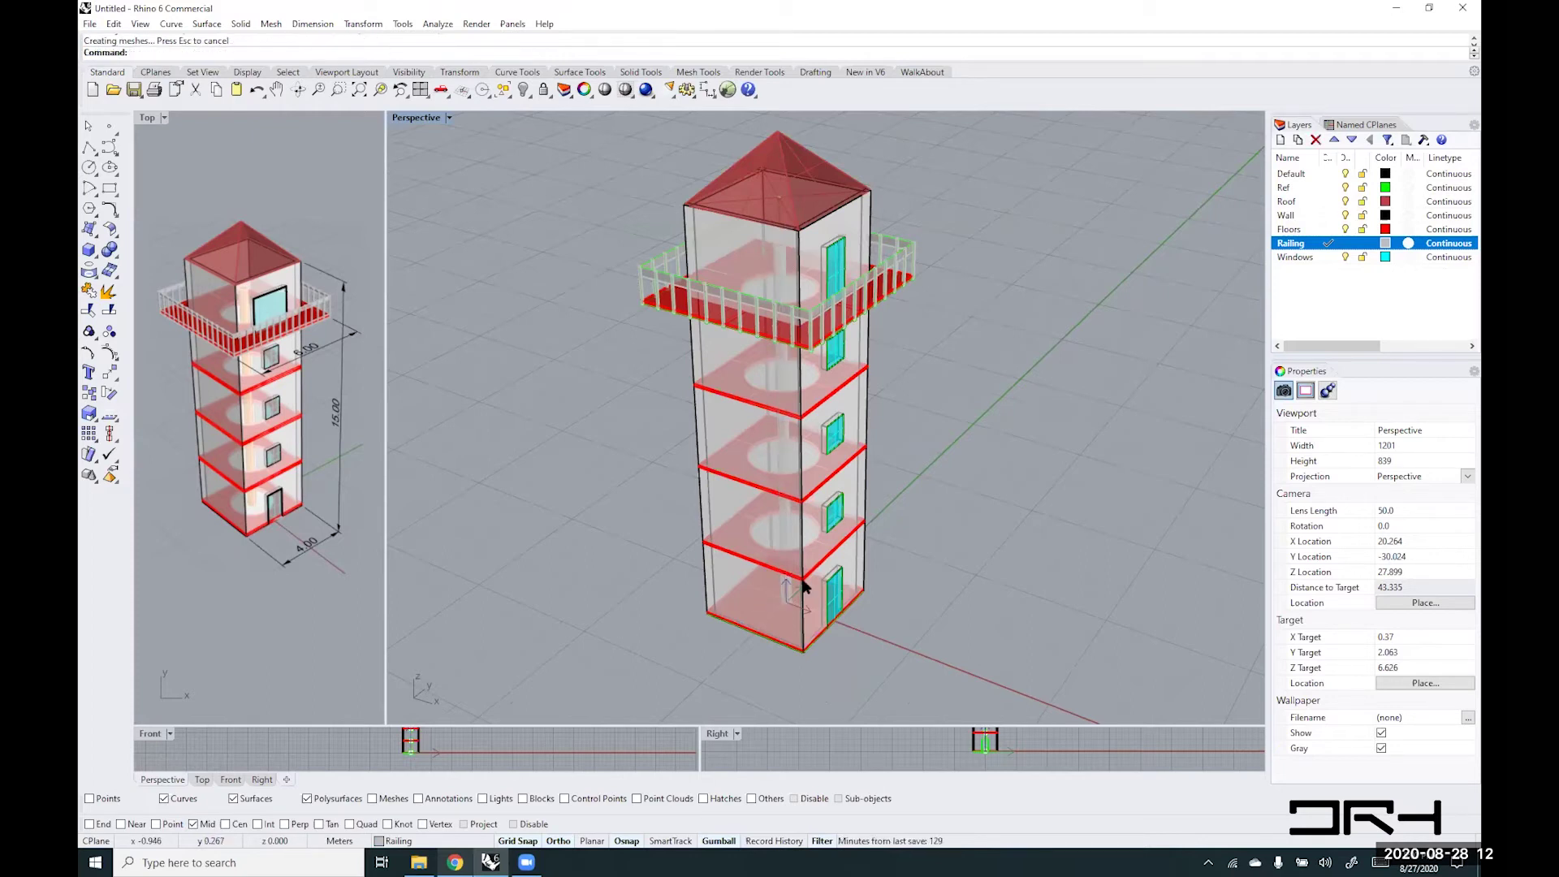
{"action": "right_click_drag", "start_coordinate": [1085, 552], "coordinate": [1055, 573]}
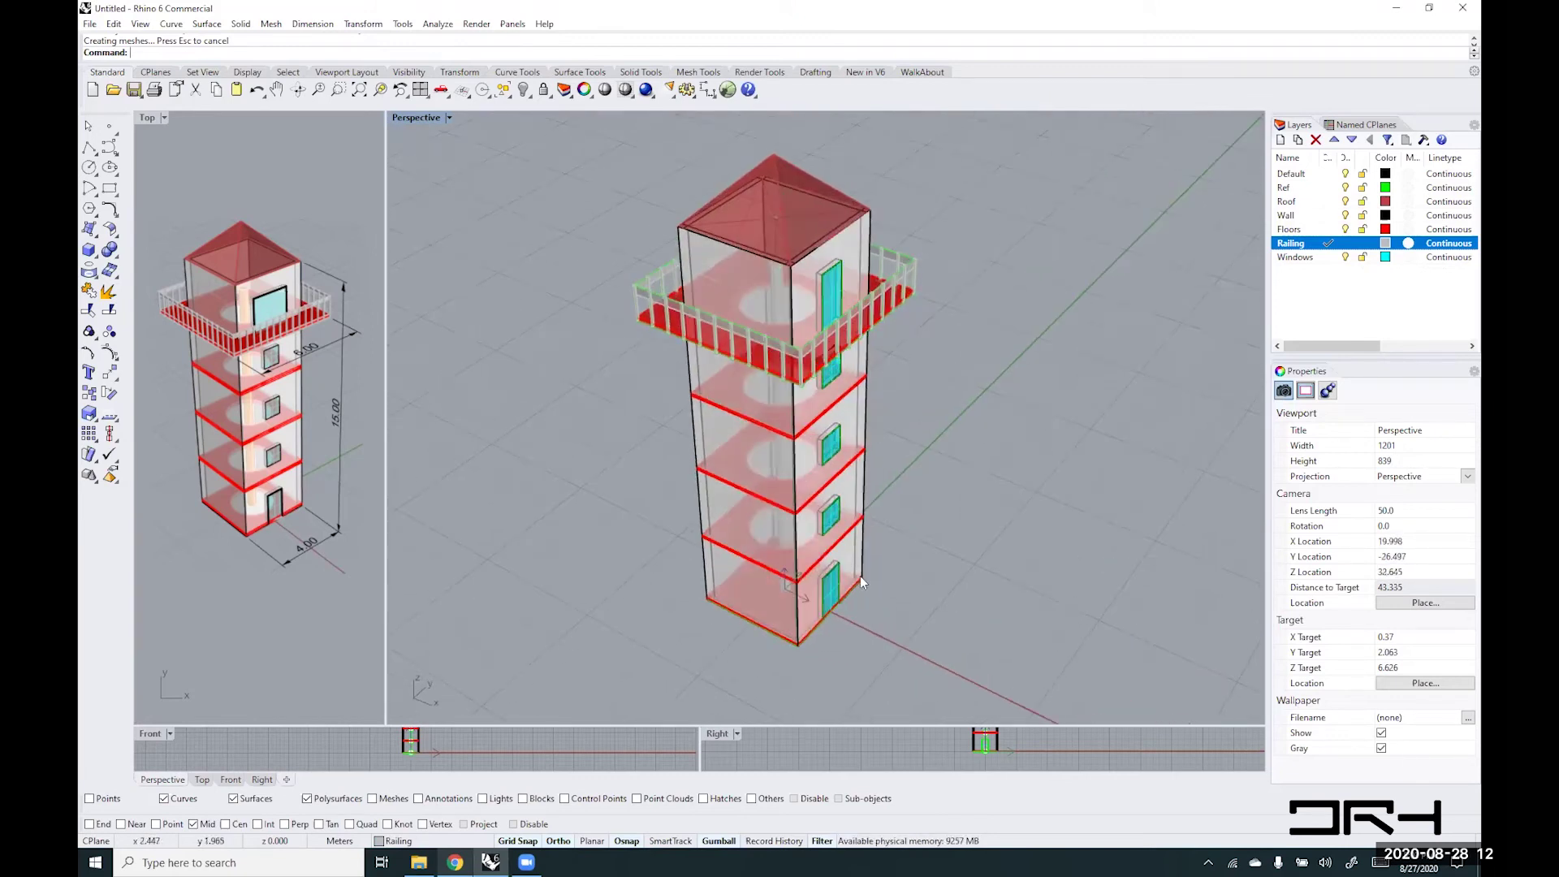
{"action": "scroll", "coordinate": [888, 599], "scroll_direction": "down", "scroll_amount": 3}
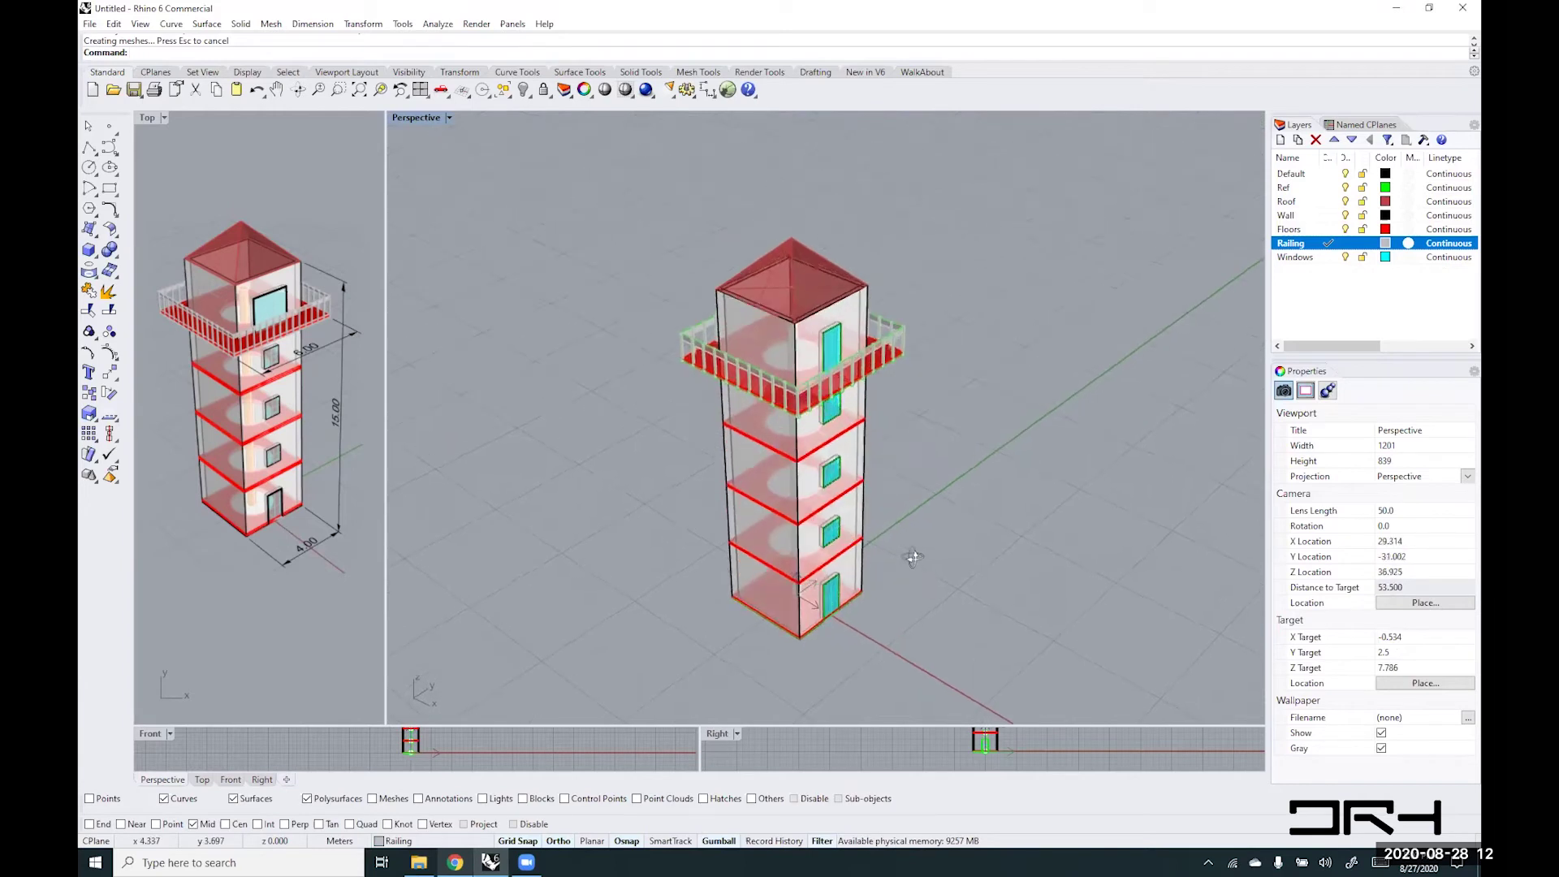
{"action": "right_click_drag", "start_coordinate": [916, 560], "coordinate": [900, 564], "text": "shift"}
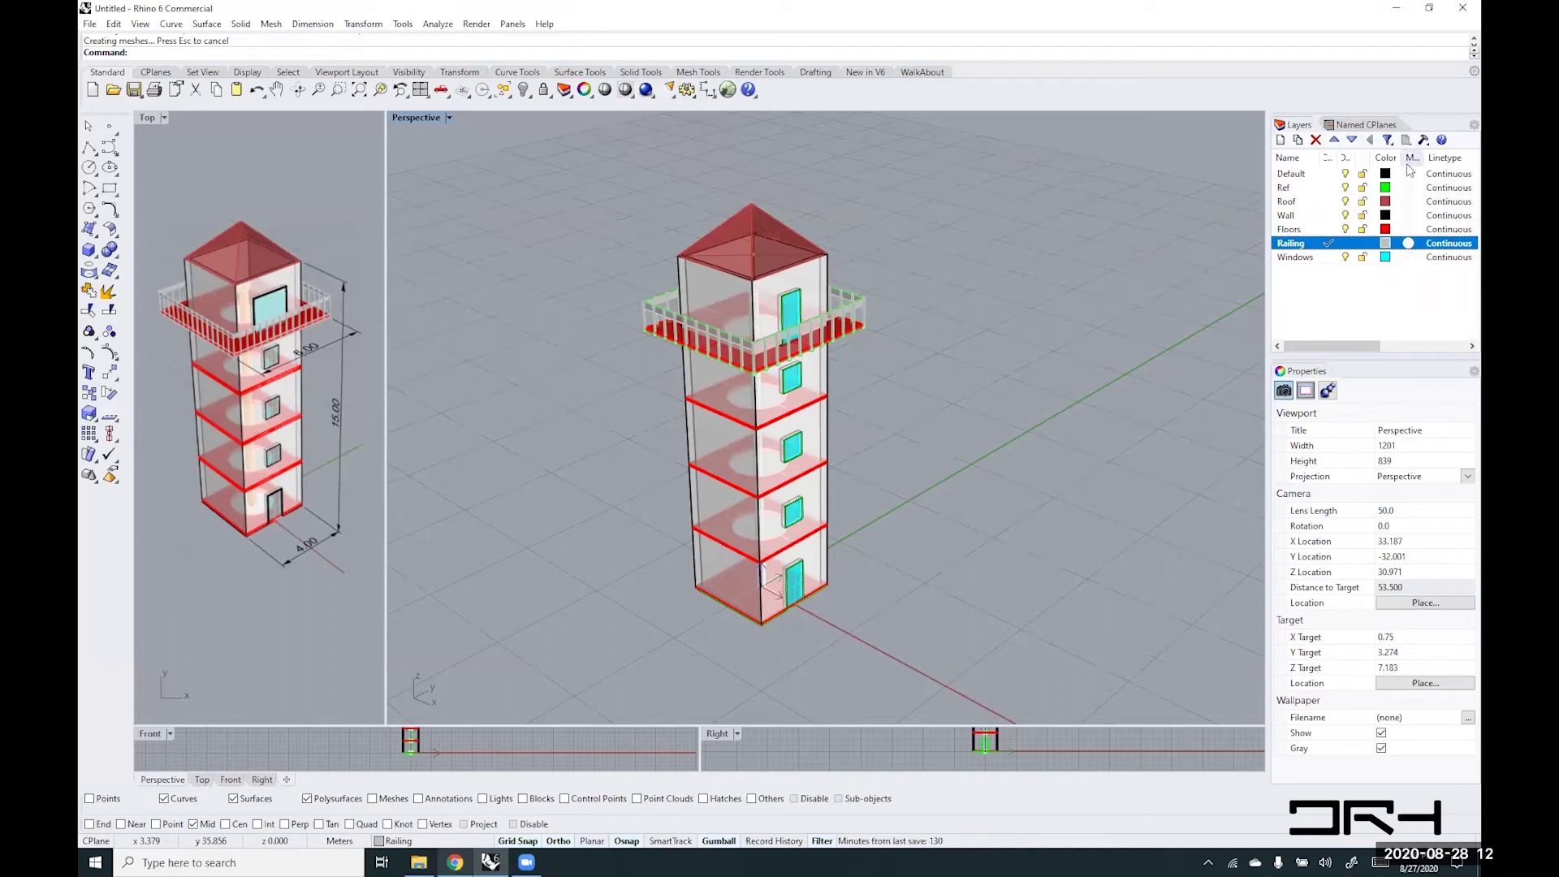
- Widen the layer list and its Material column, and set the Perspective view to Rendered display
{"action": "left_click_drag", "start_coordinate": [1266, 226], "coordinate": [1108, 227]}
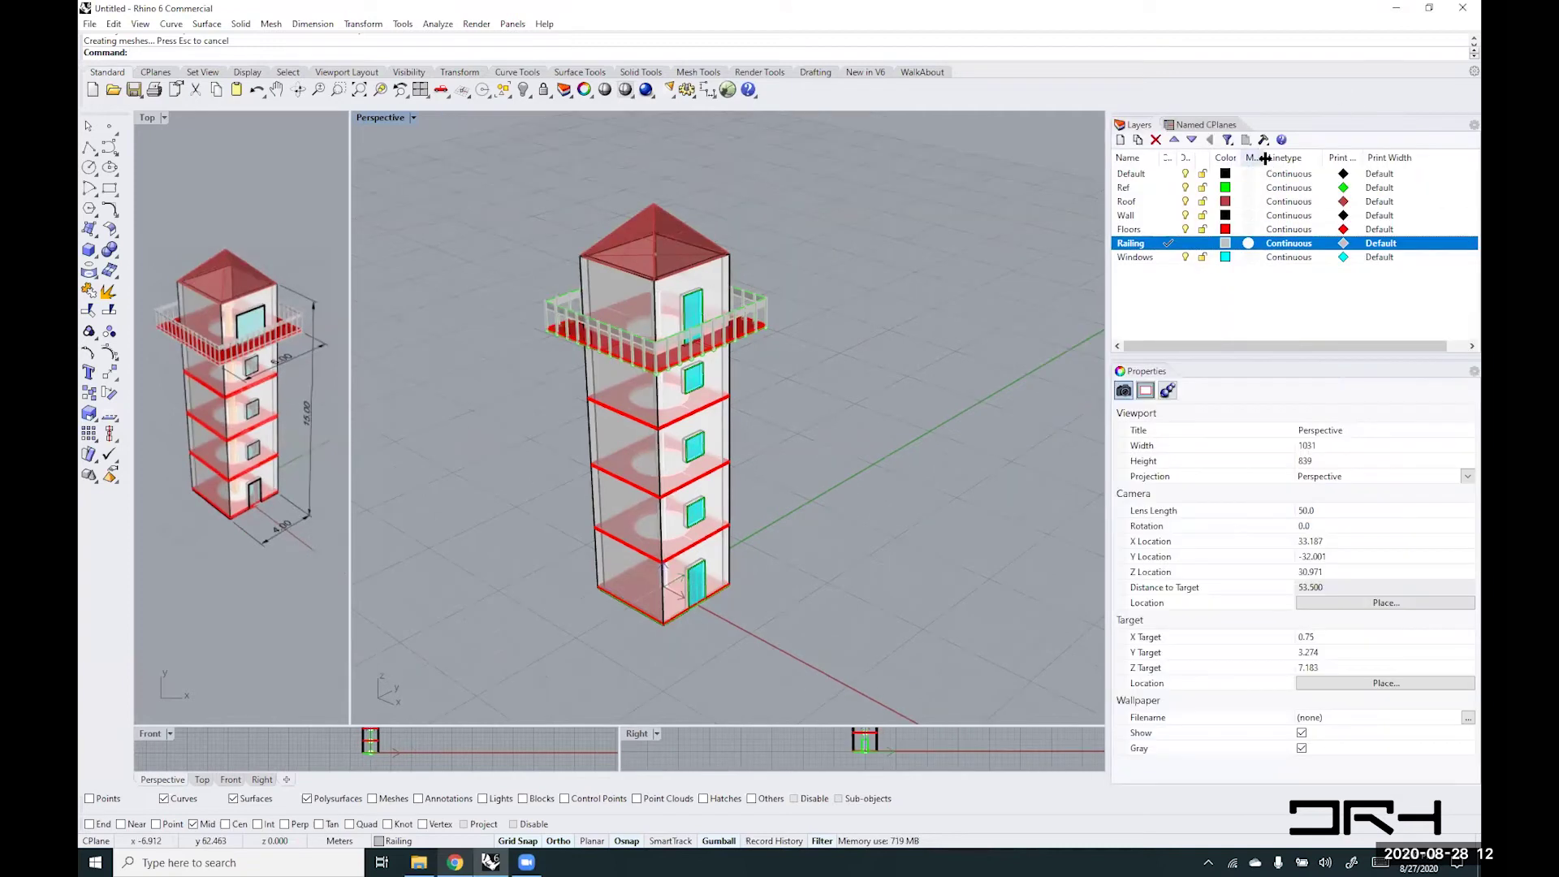
{"action": "left_click_drag", "start_coordinate": [1243, 157], "coordinate": [1285, 159]}
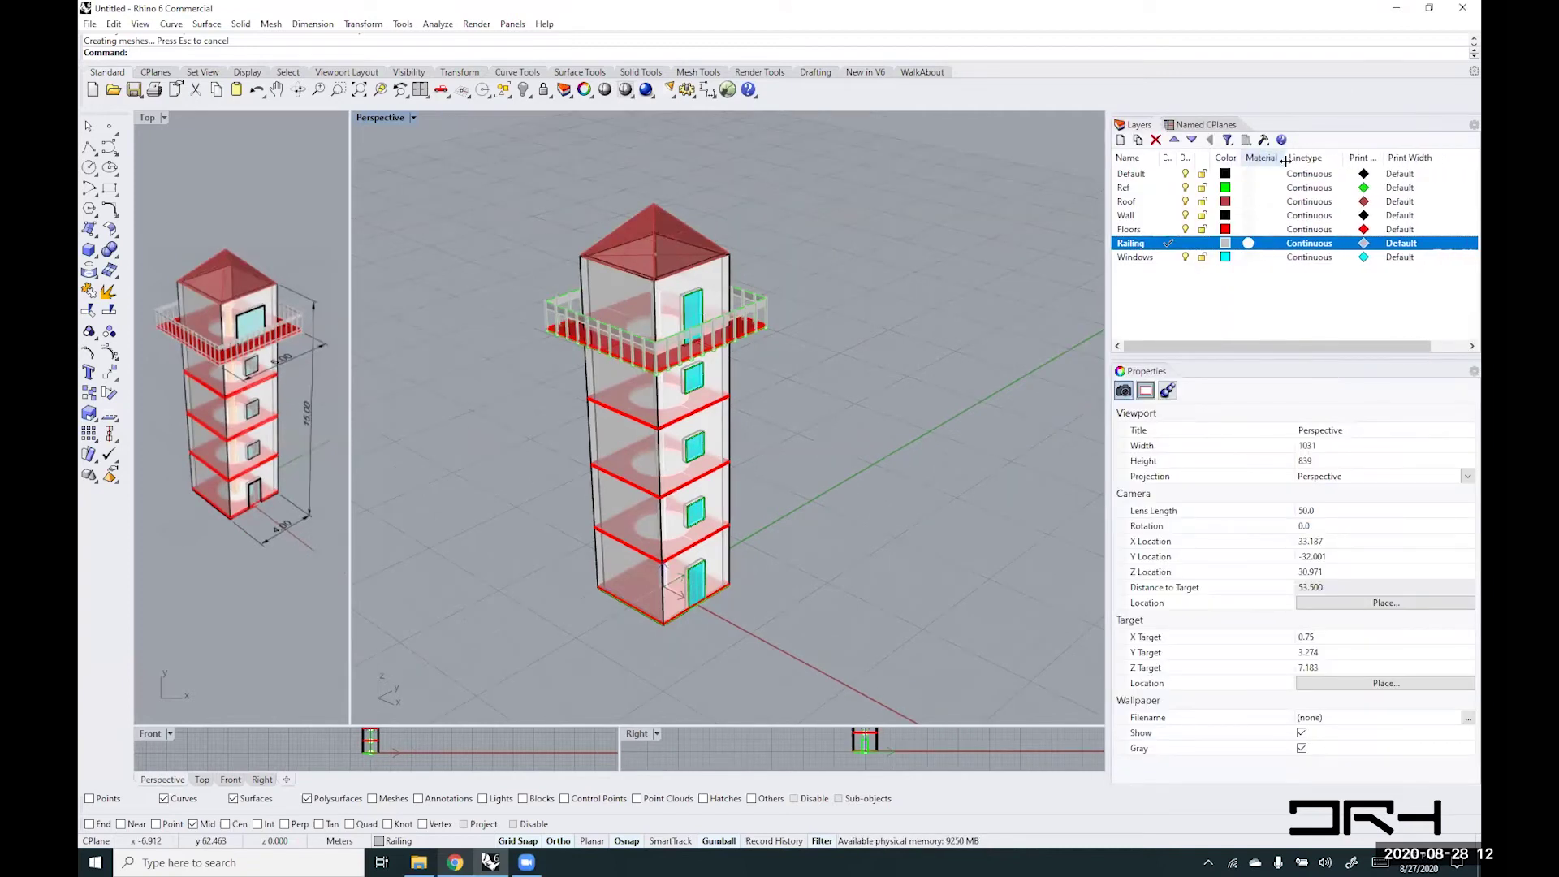
{"action": "left_click", "coordinate": [413, 118]}
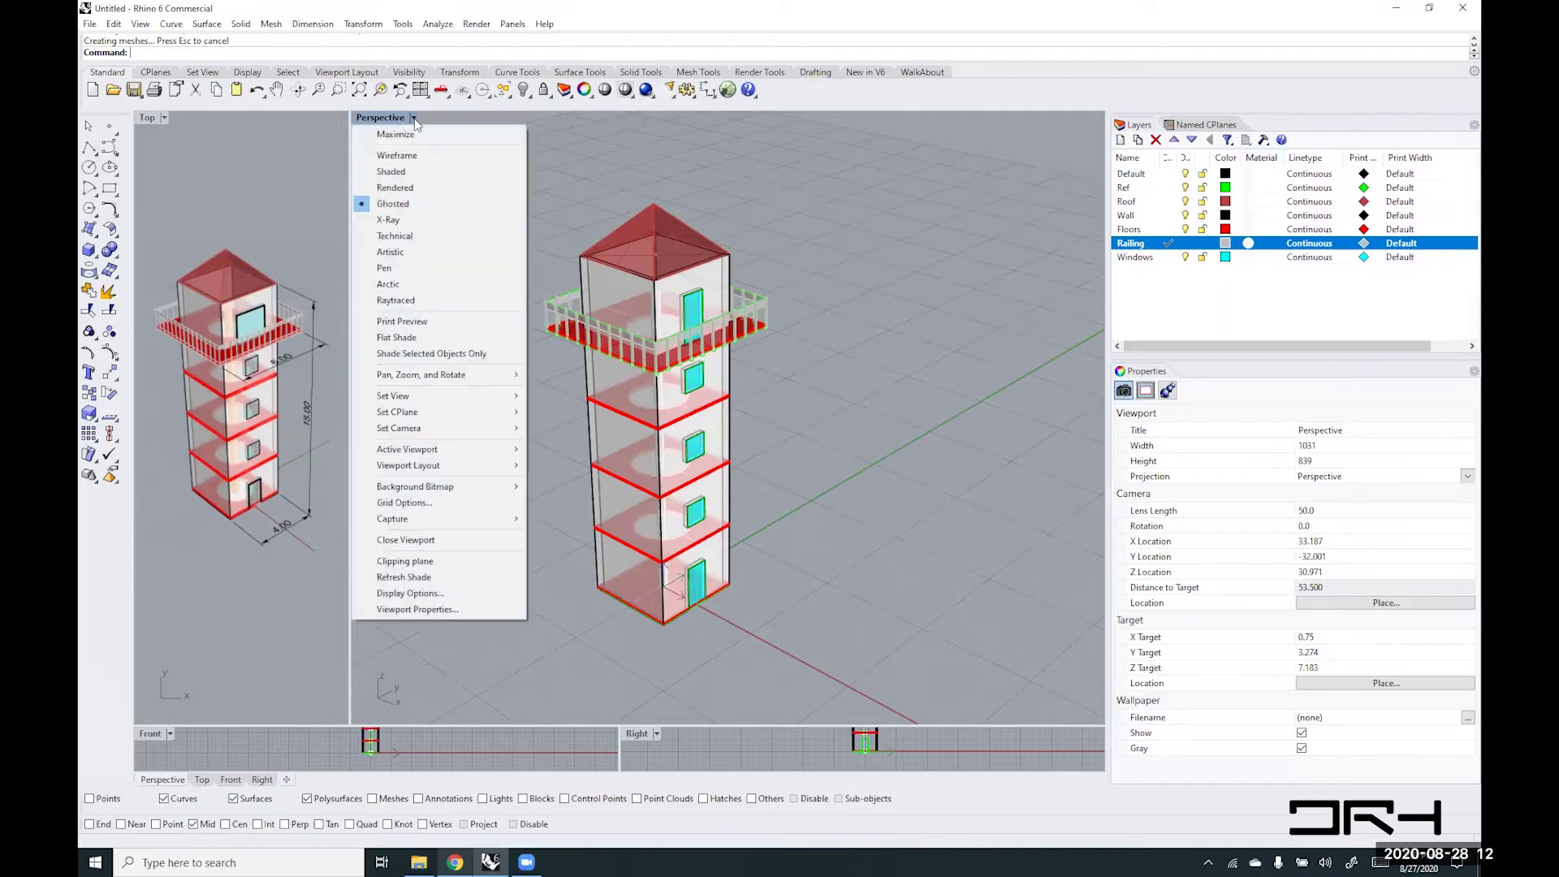
{"action": "left_click", "coordinate": [398, 185]}
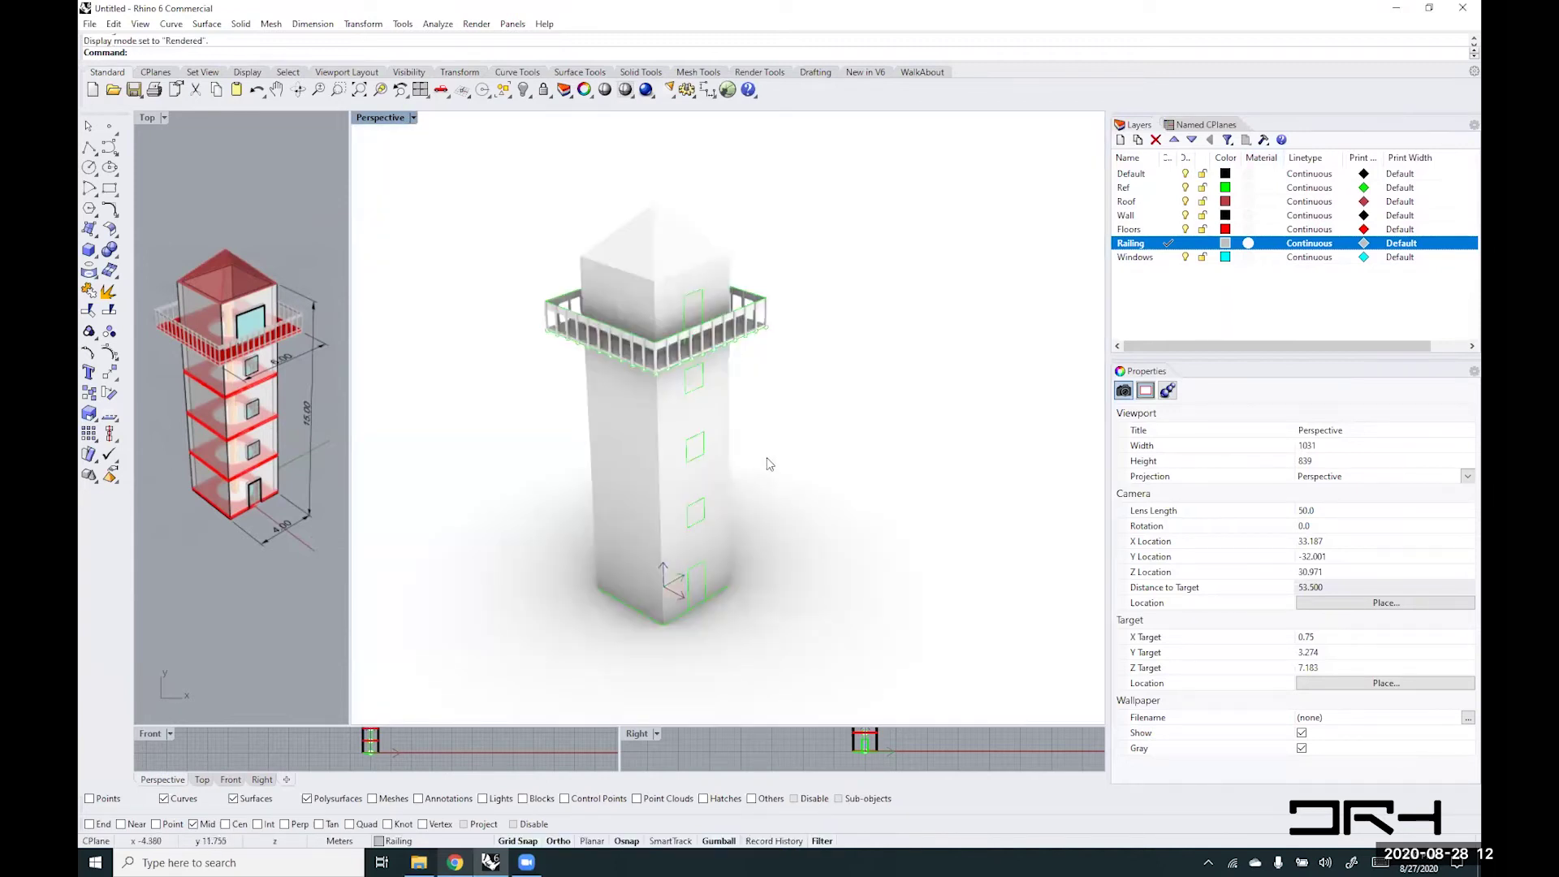
- Hide the Ref layer and return the Perspective view to Ghosted display
{"action": "left_click", "coordinate": [1186, 187]}
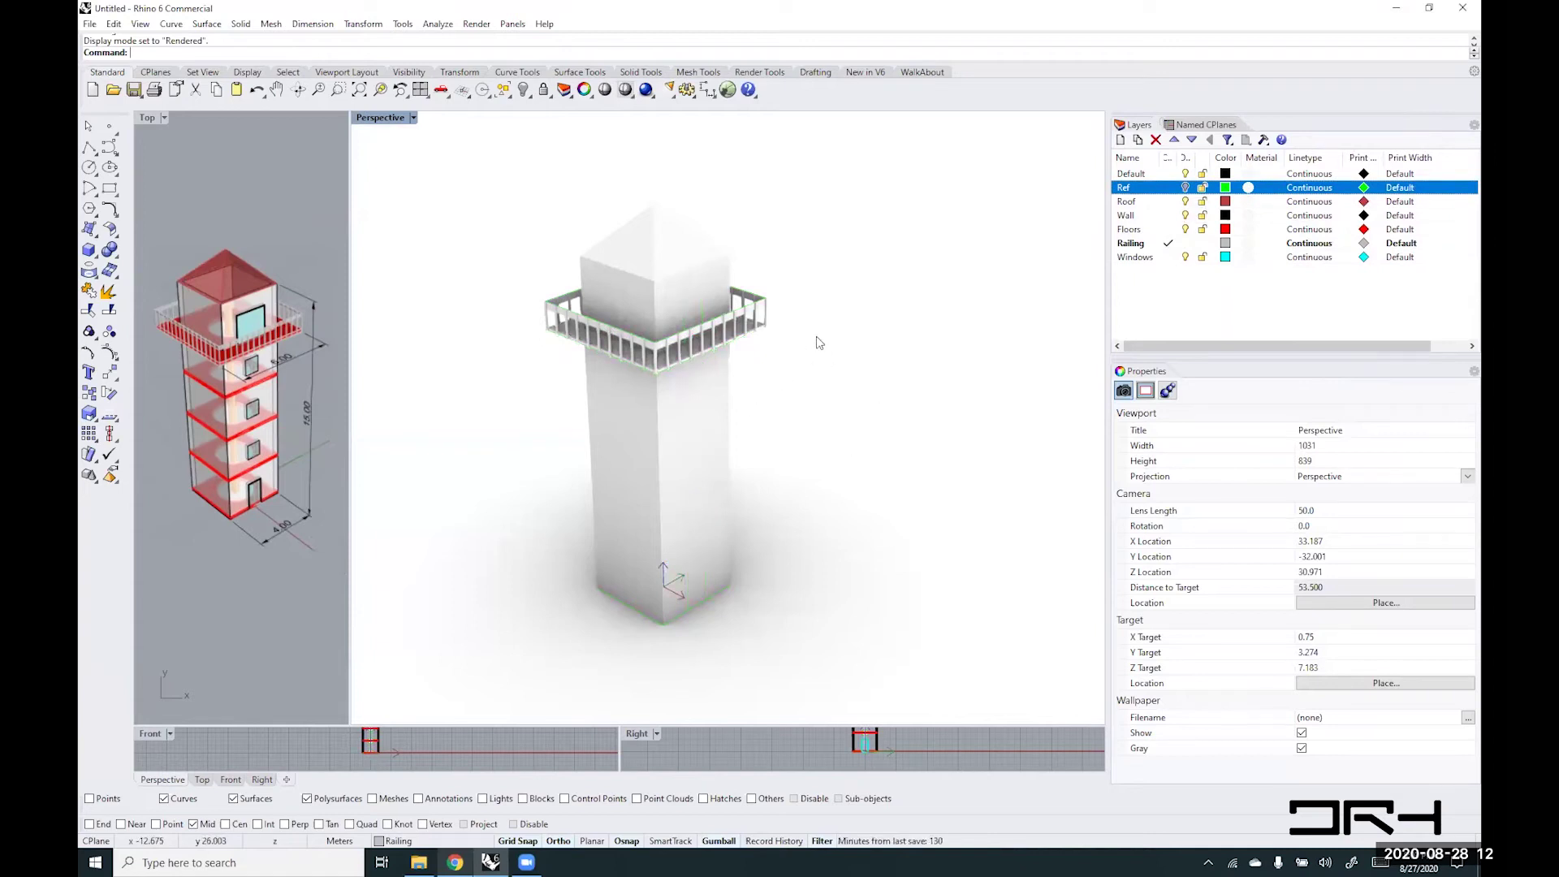
{"action": "right_click_drag", "start_coordinate": [811, 323], "coordinate": [741, 475]}
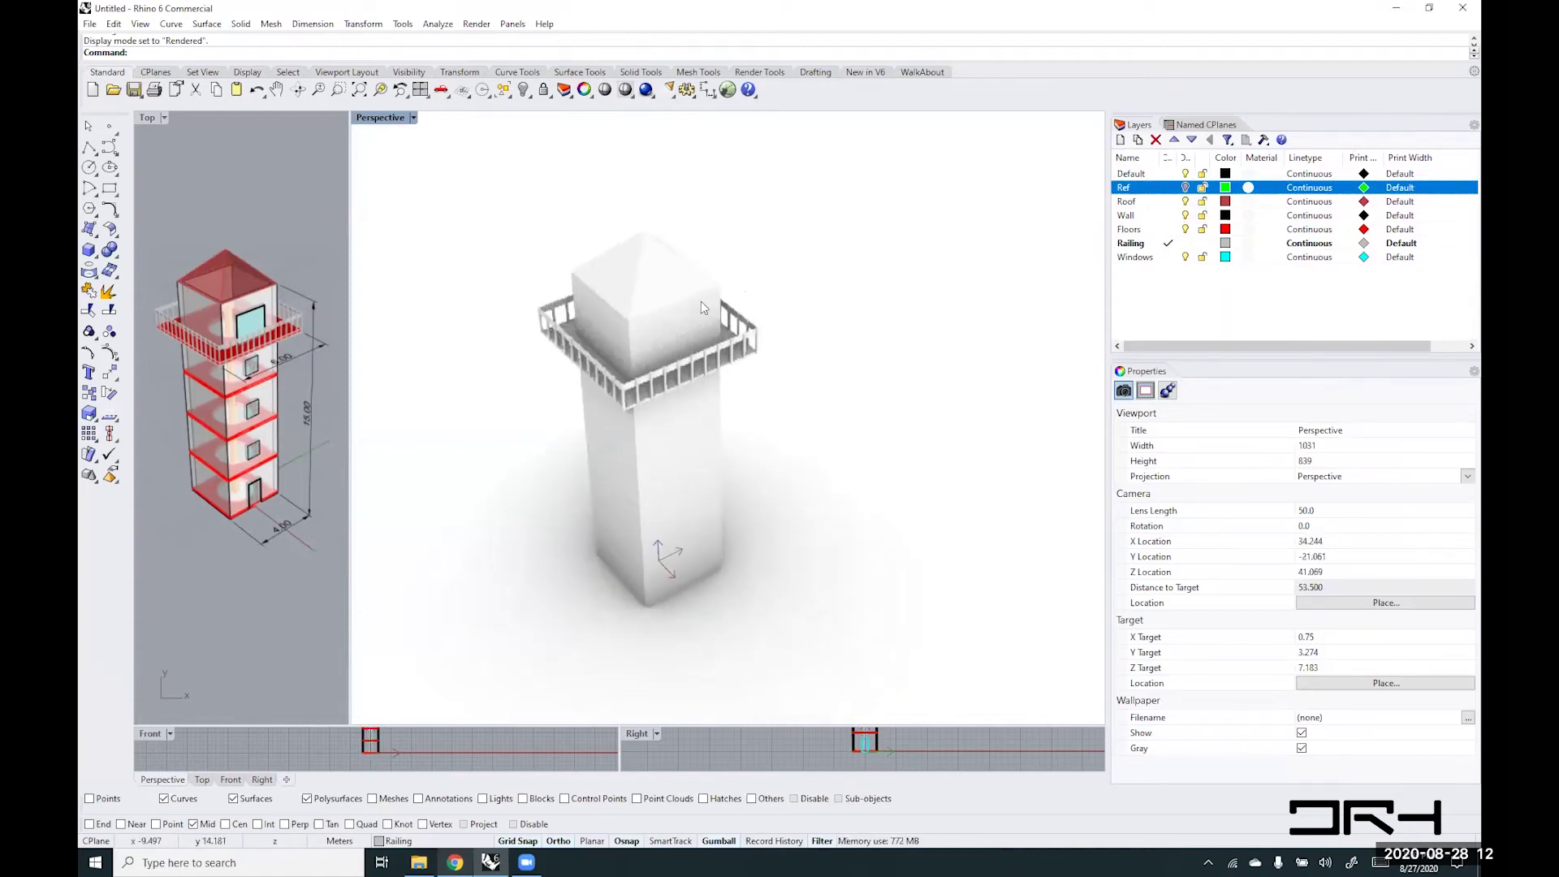
{"action": "left_click", "coordinate": [412, 117]}
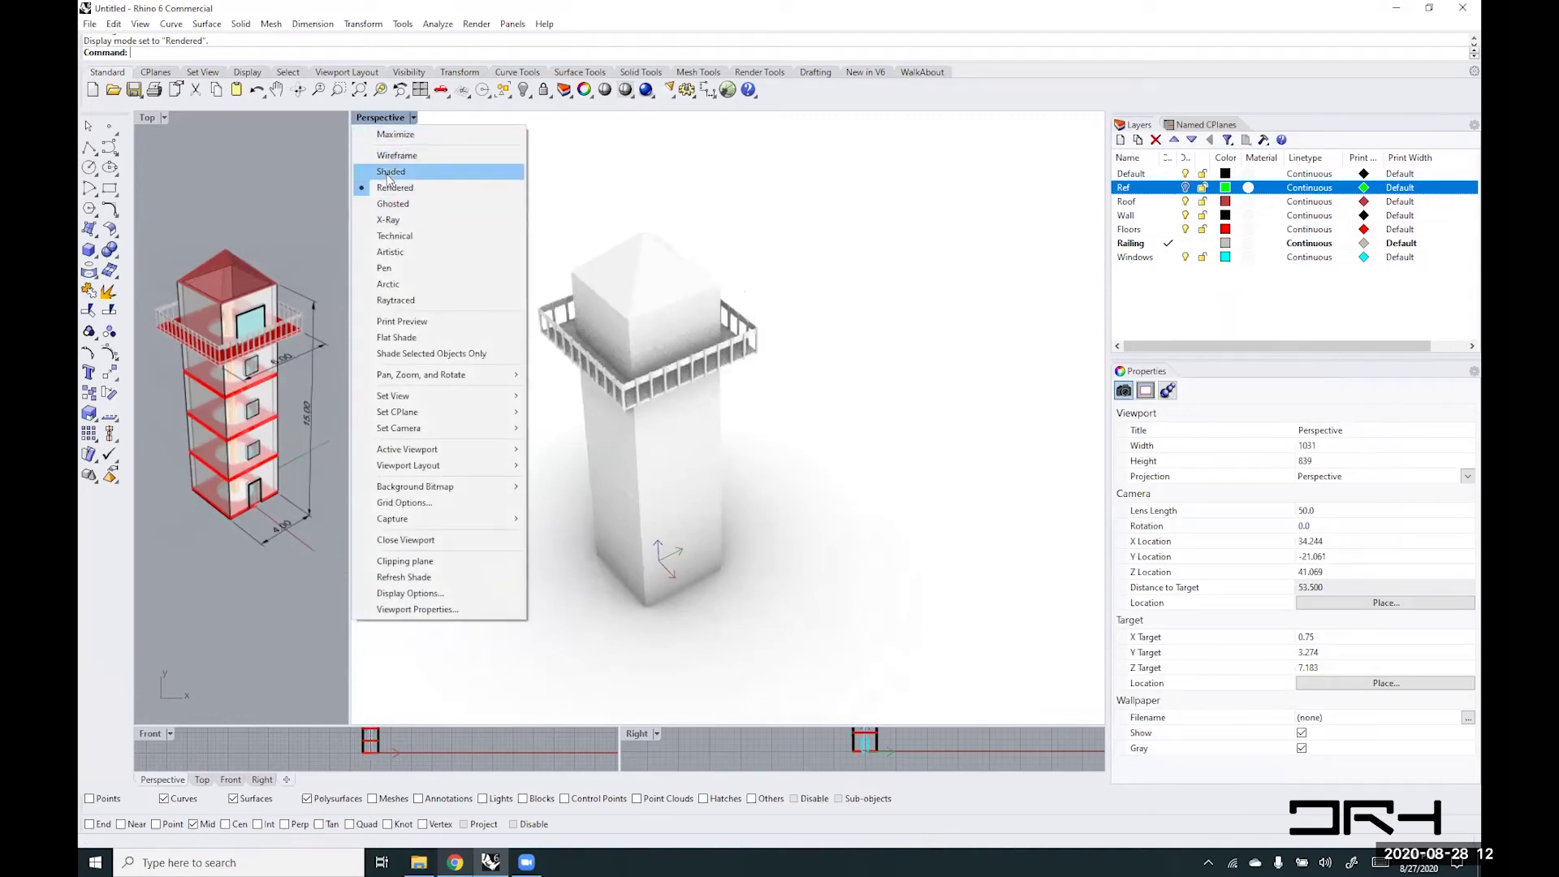
{"action": "left_click", "coordinate": [393, 203]}
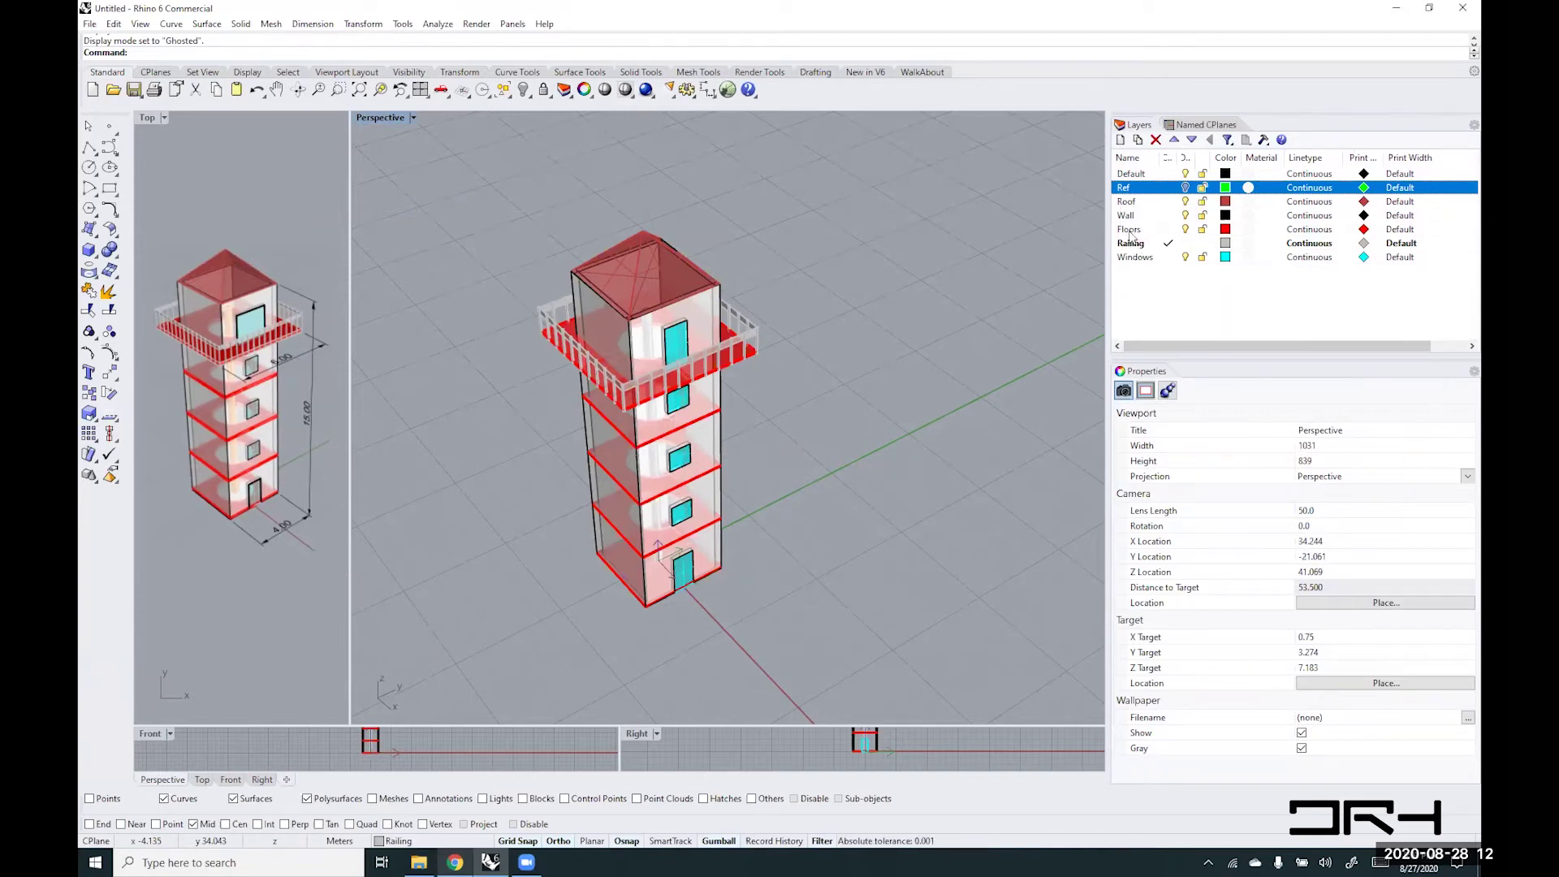
{"action": "right_click", "coordinate": [1136, 258]}
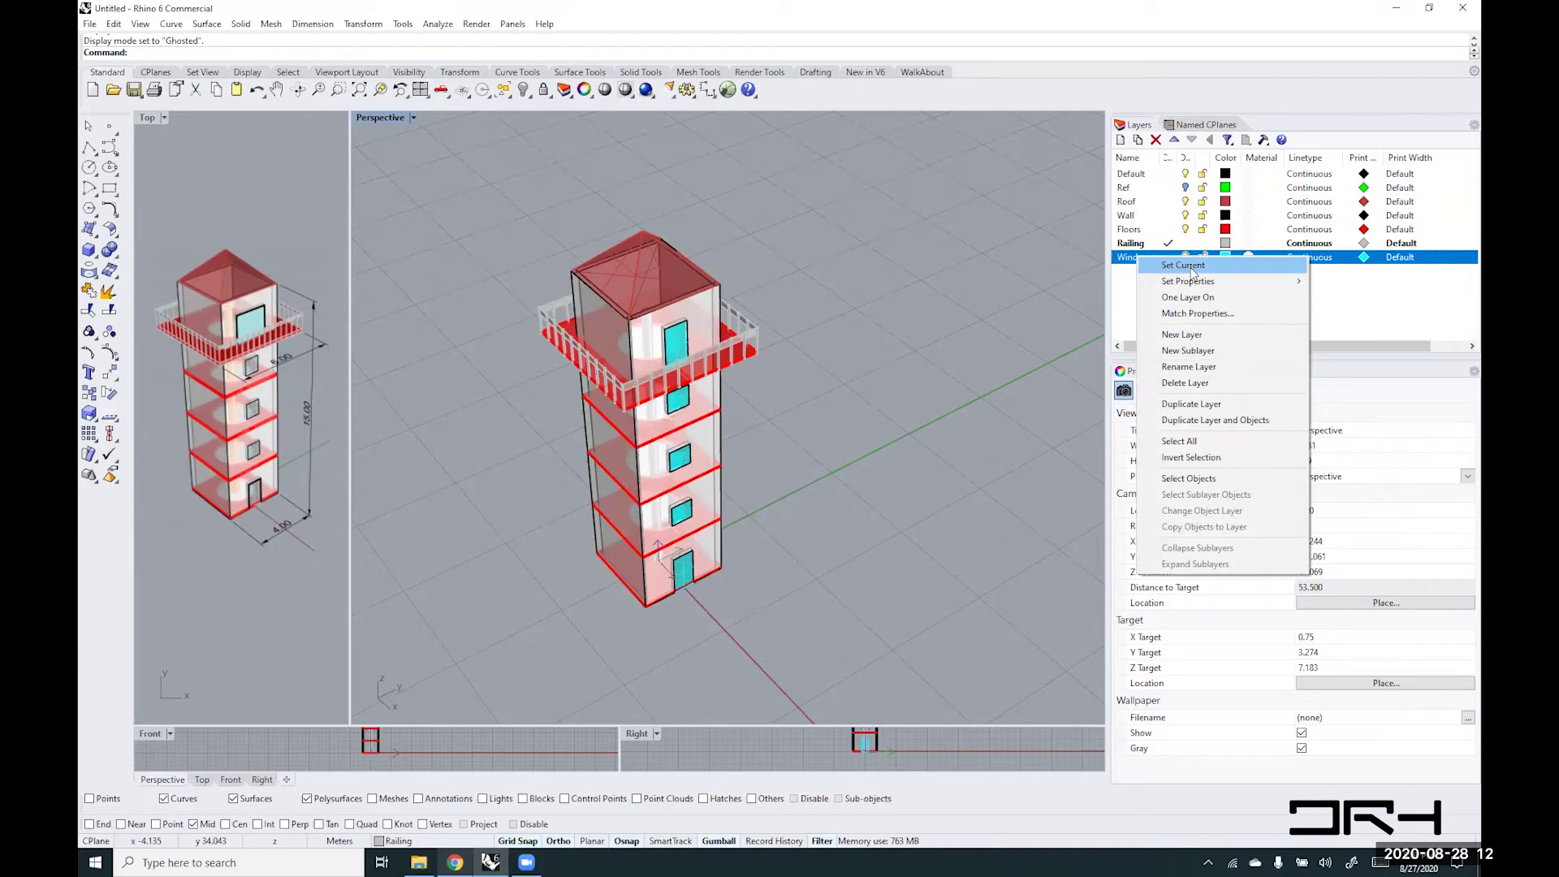
{"action": "left_click", "coordinate": [1216, 443]}
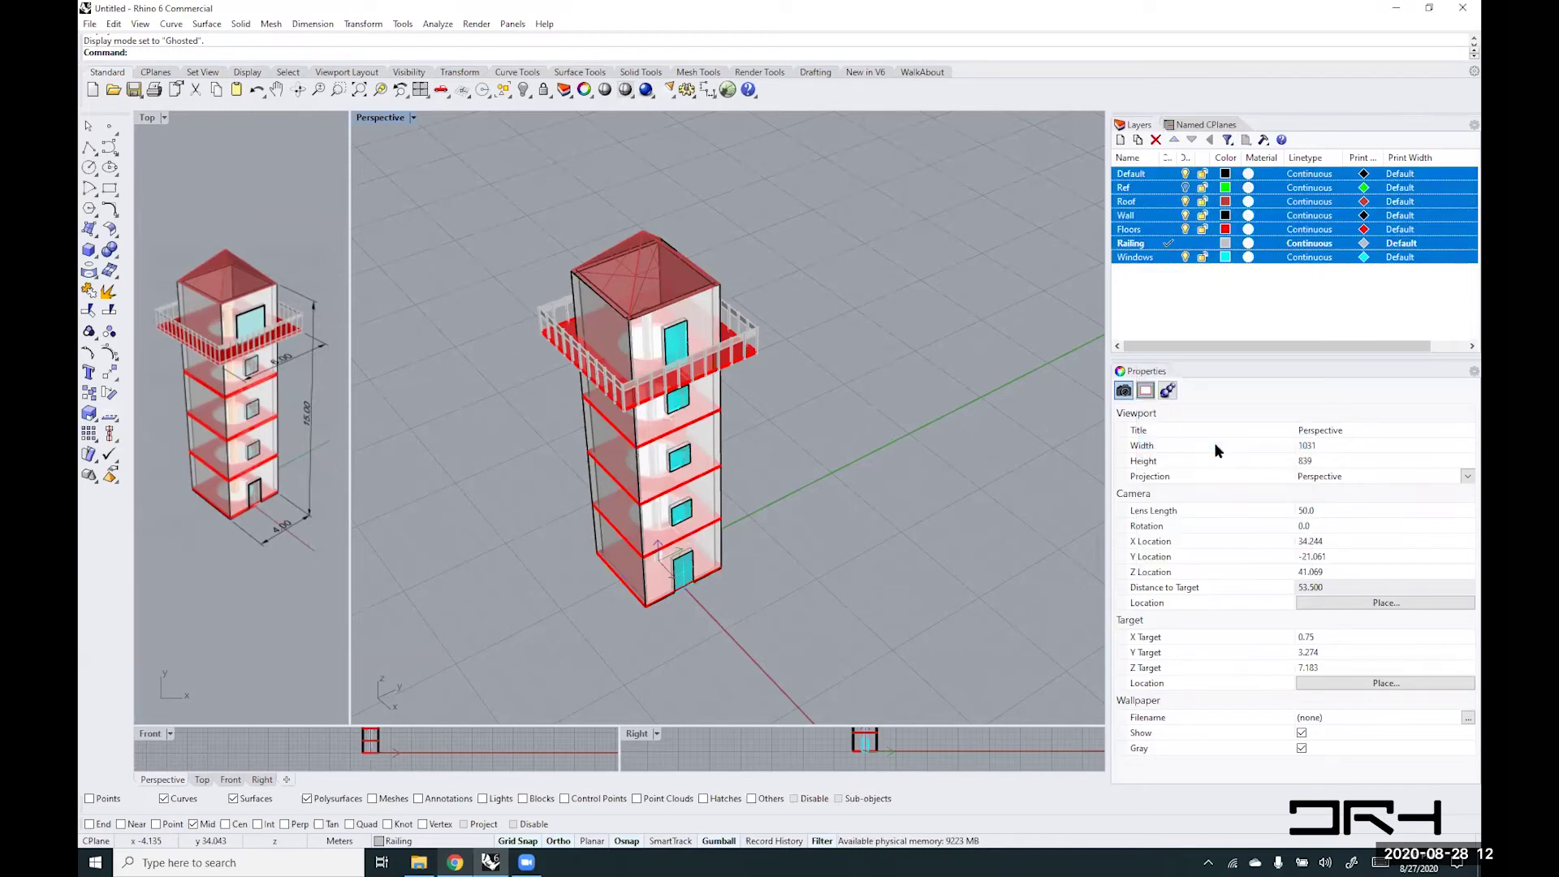
{"action": "left_click", "coordinate": [1136, 280]}
- Move all objects on the Windows layer 0.1 m inward, from an opening's outer corner to the midpoint of its depth edge
{"action": "right_click", "coordinate": [1134, 258]}
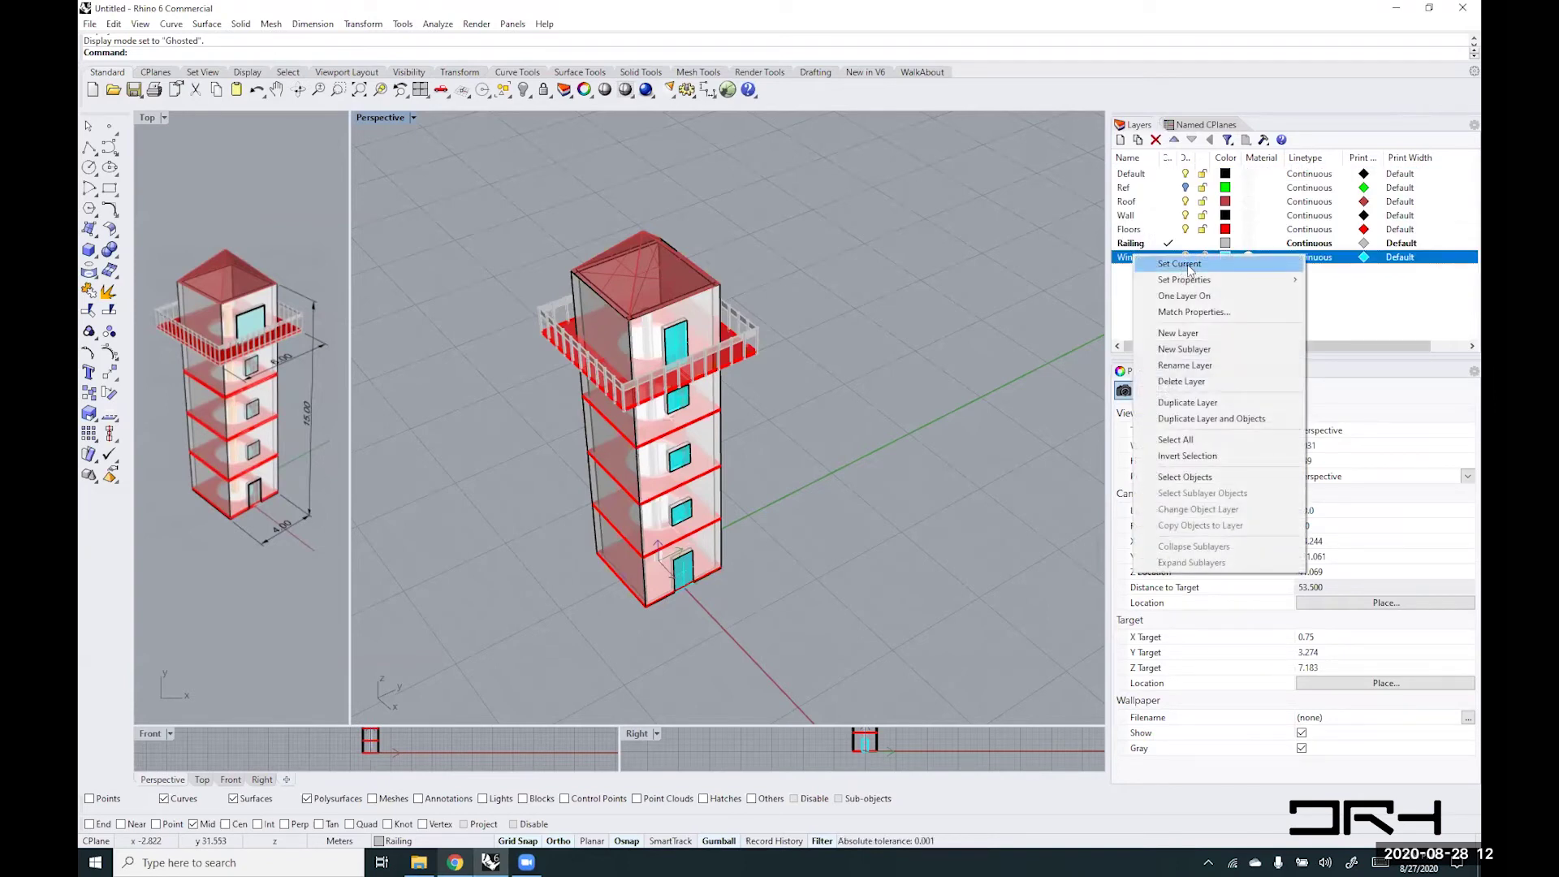
{"action": "left_click", "coordinate": [1226, 481]}
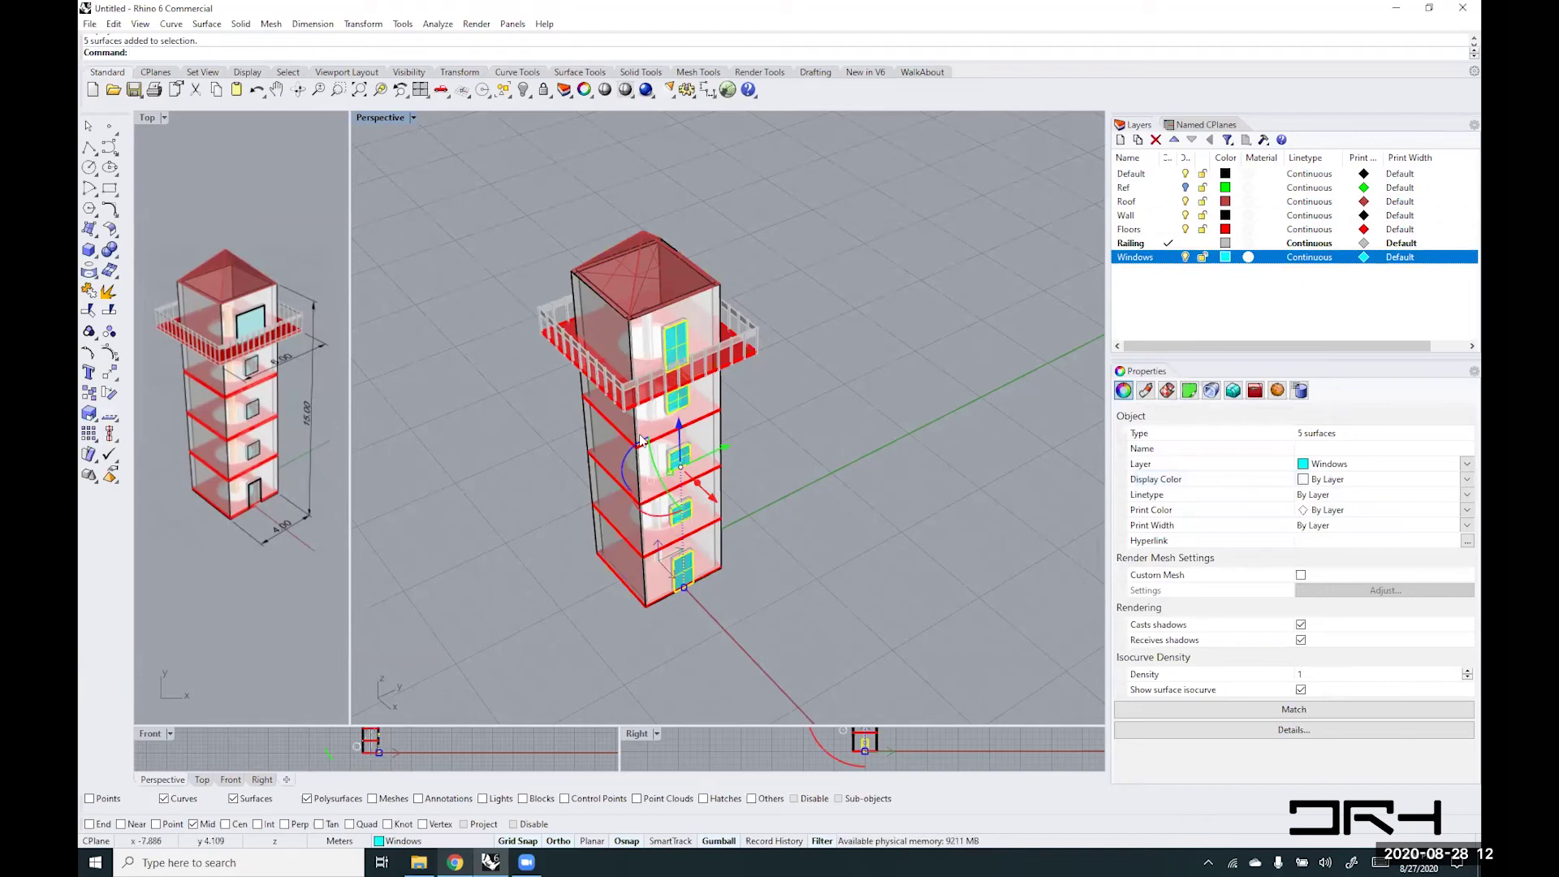
{"action": "scroll", "coordinate": [640, 441], "scroll_direction": "up", "scroll_amount": 3}
{"action": "scroll", "coordinate": [700, 533], "scroll_direction": "up", "scroll_amount": 2}
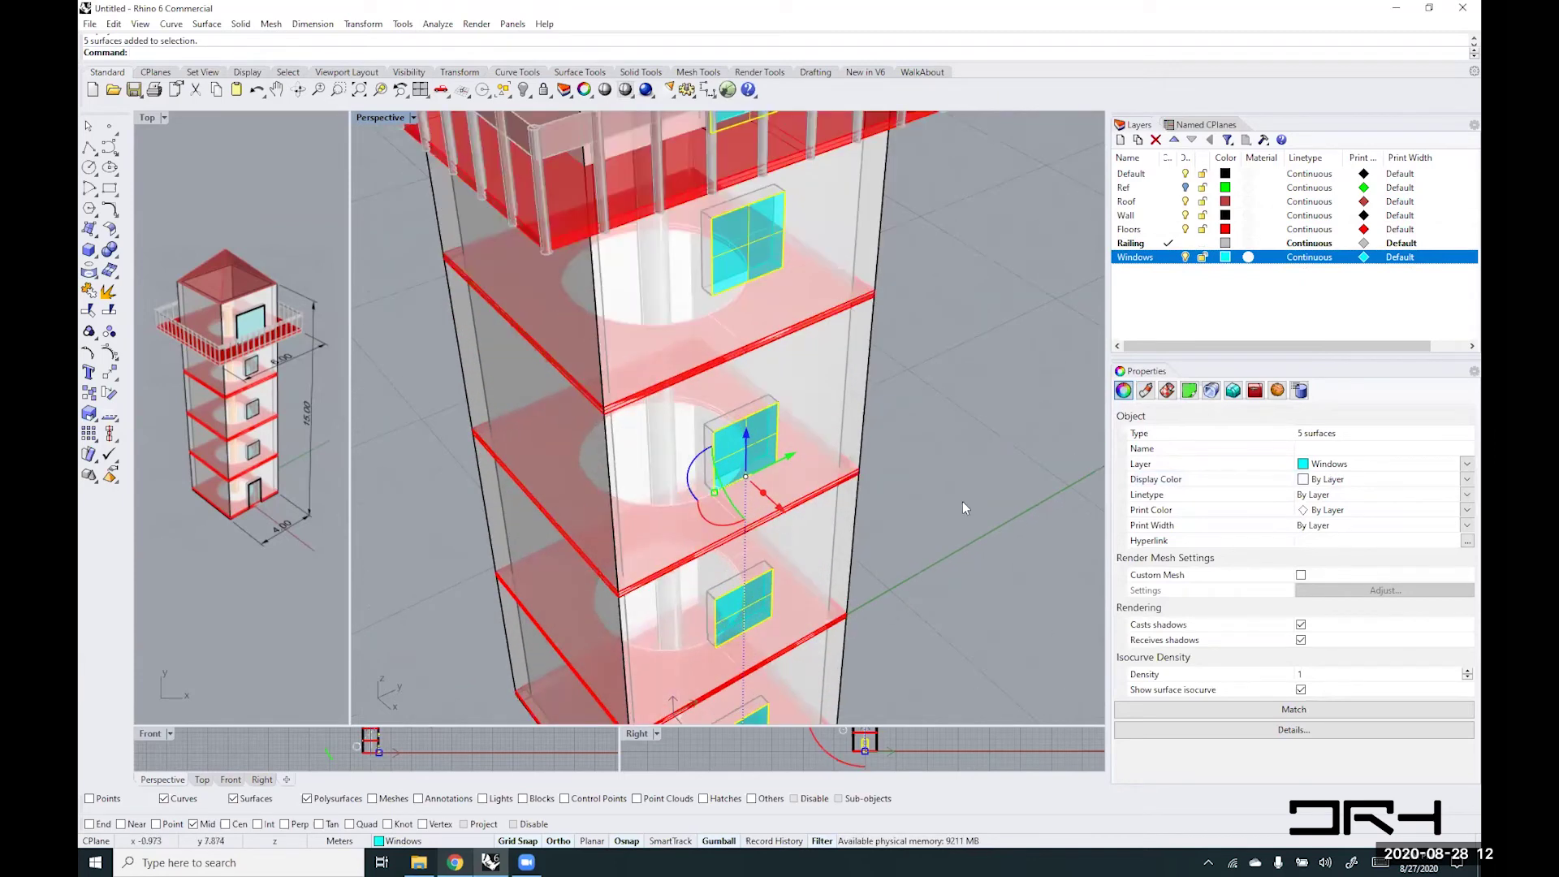
{"action": "type", "text": "Move"}
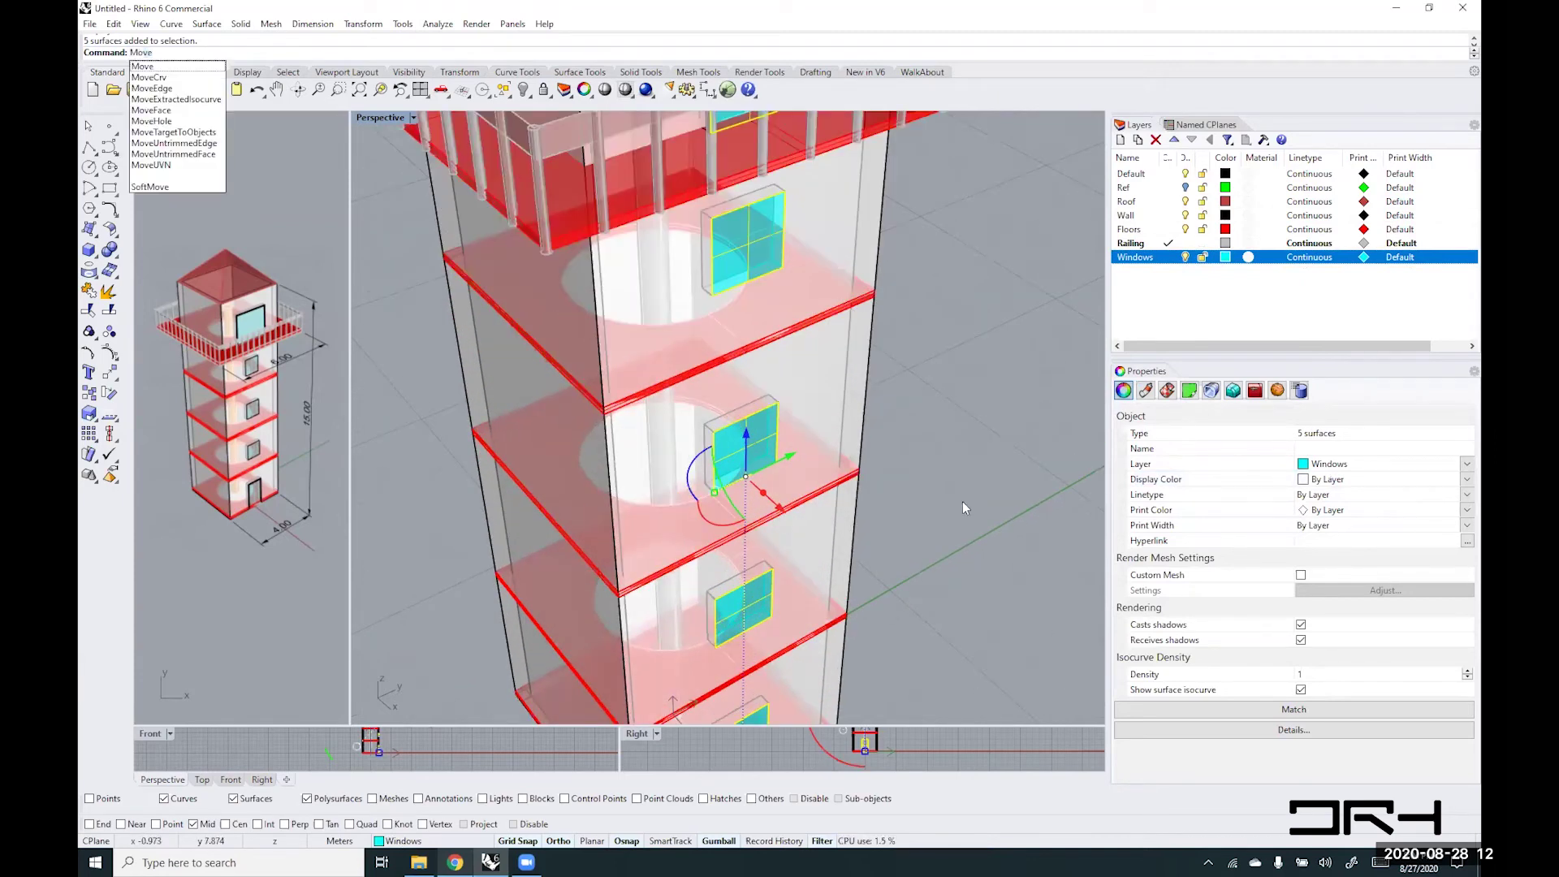
{"action": "key", "text": "Return"}
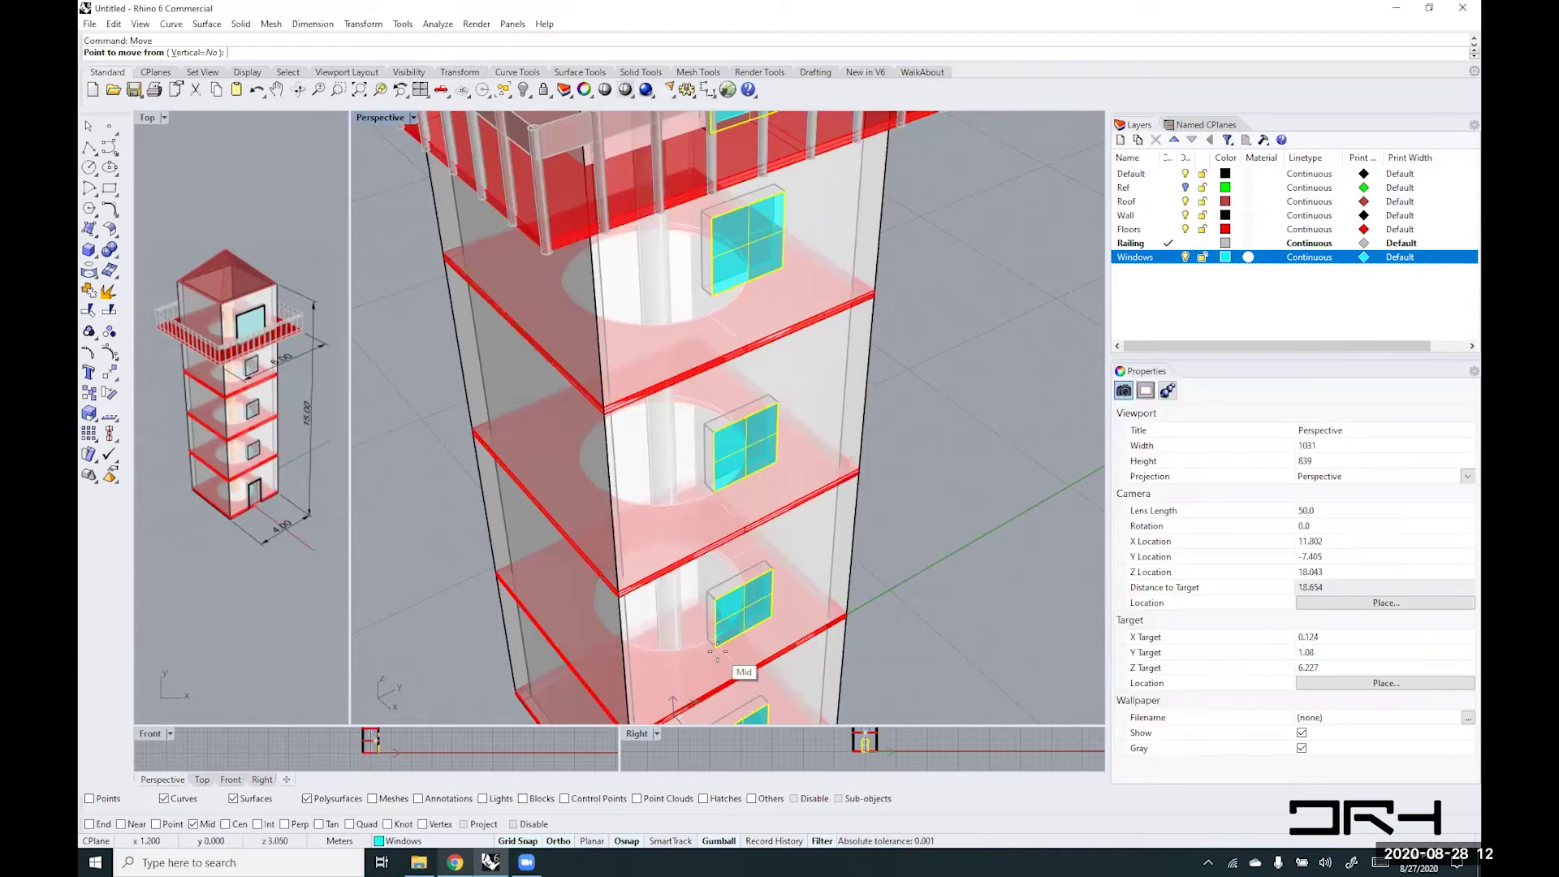
{"action": "scroll", "coordinate": [717, 649], "scroll_direction": "up", "scroll_amount": 2}
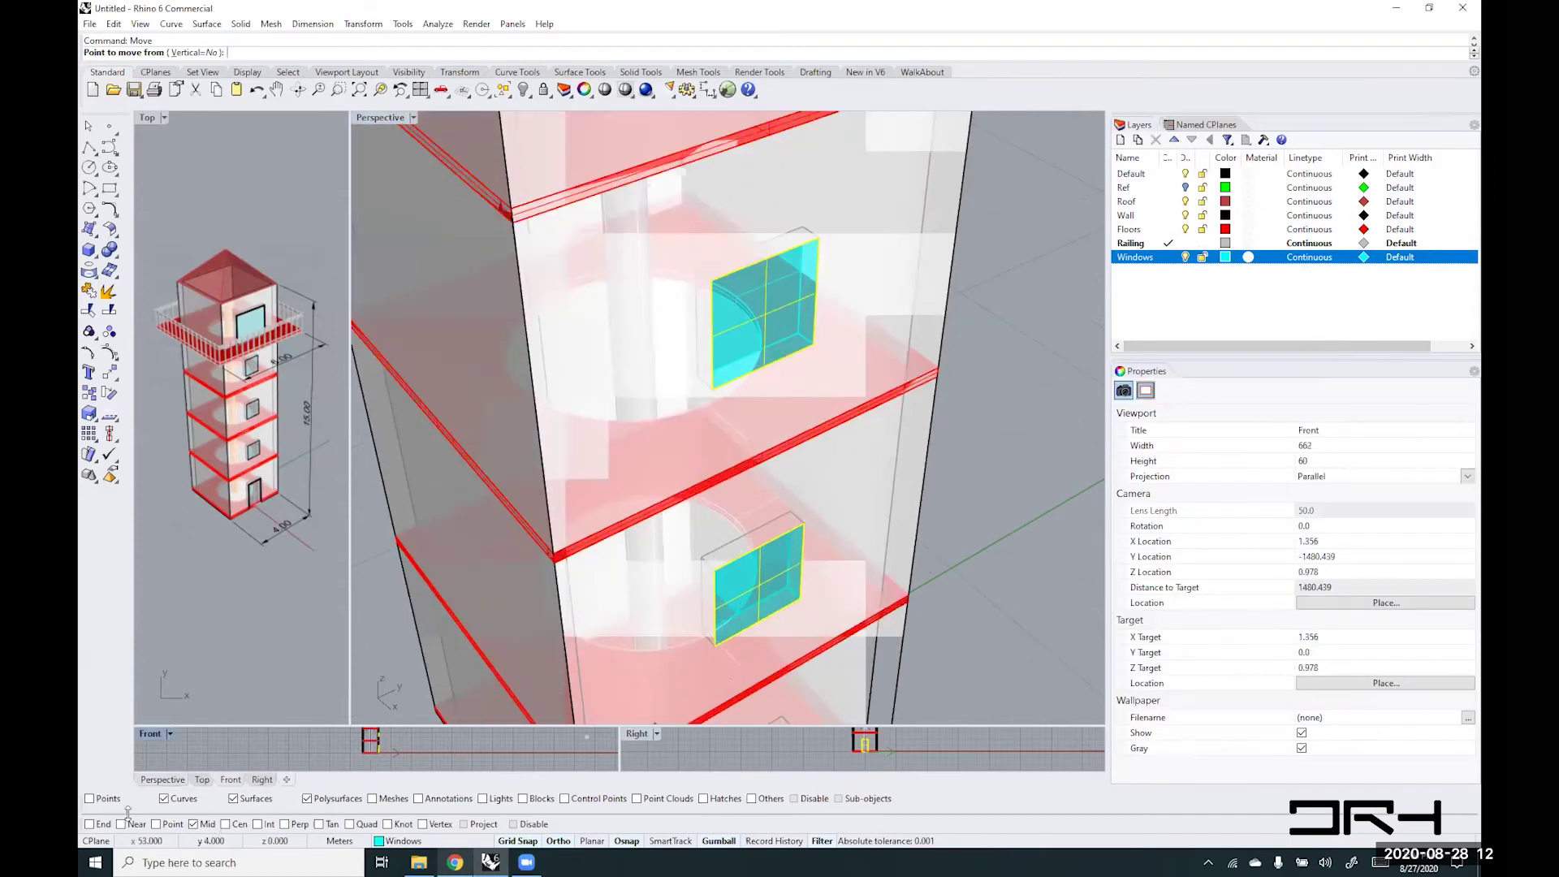
{"action": "left_click", "coordinate": [707, 648]}
{"action": "left_click", "coordinate": [703, 635]}
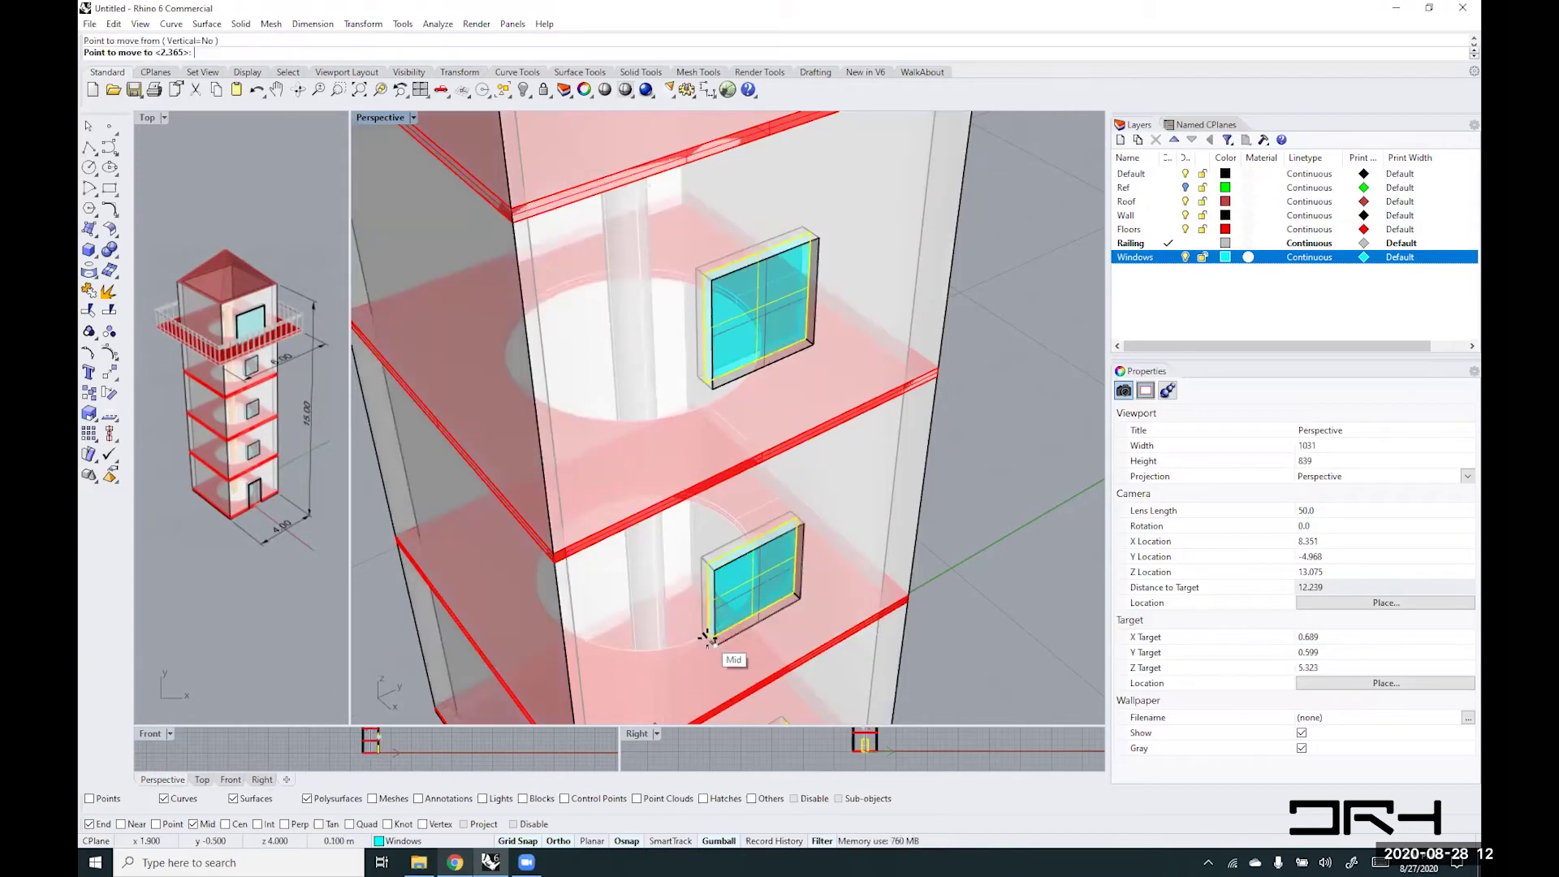
{"action": "left_click", "coordinate": [1020, 578]}
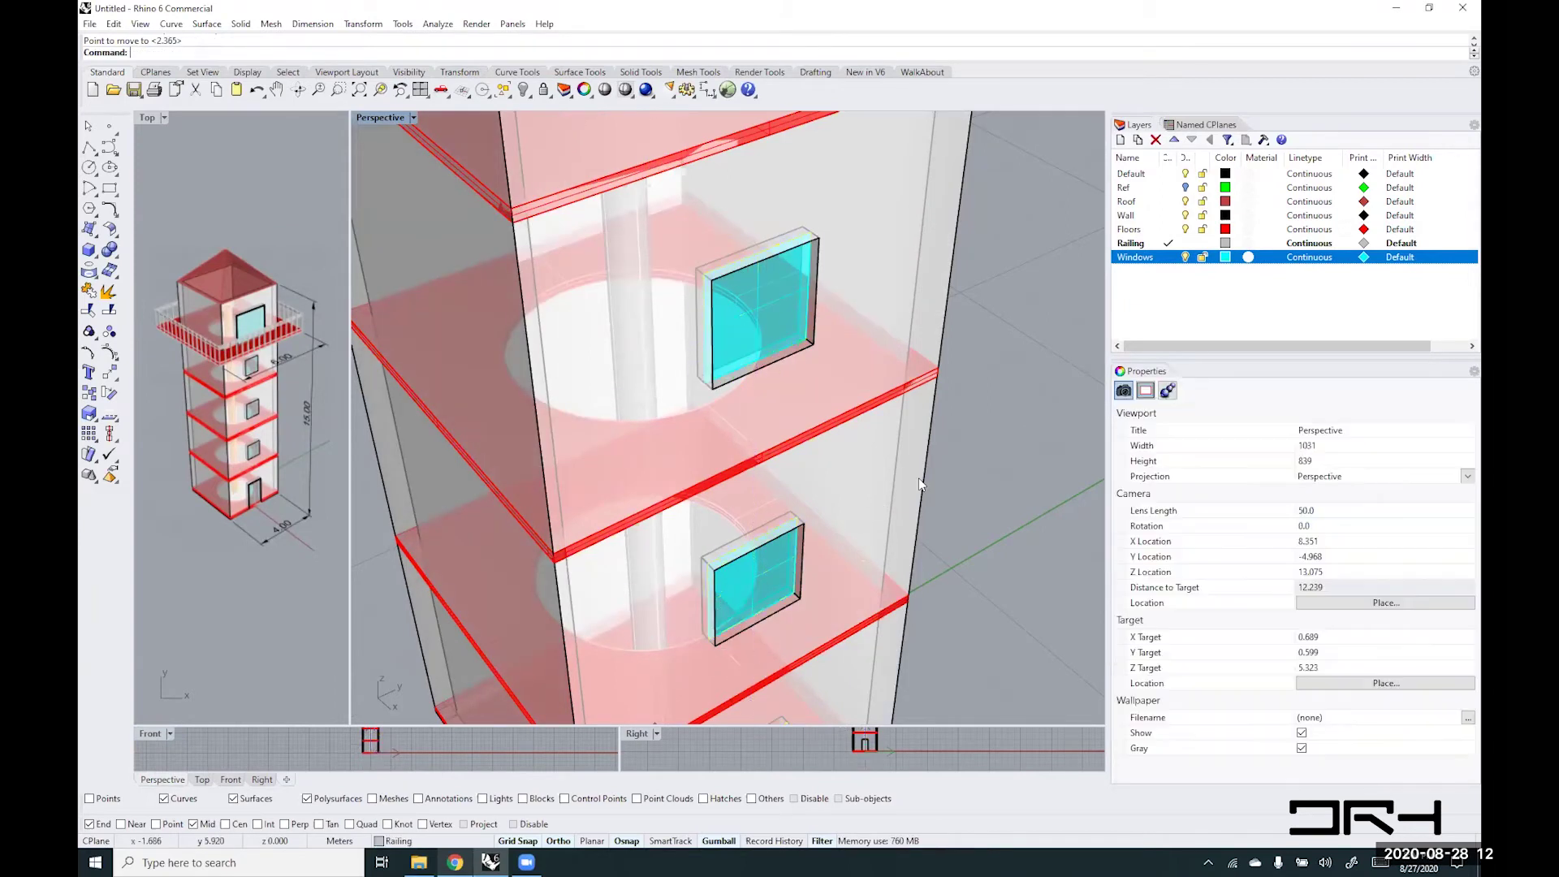
- Set the Perspective view to Rendered display, framing the whole tower with its recessed panes
{"action": "scroll", "coordinate": [919, 478], "scroll_direction": "down", "scroll_amount": 5}
{"action": "right_click_drag", "start_coordinate": [968, 471], "coordinate": [870, 481], "text": "shift"}
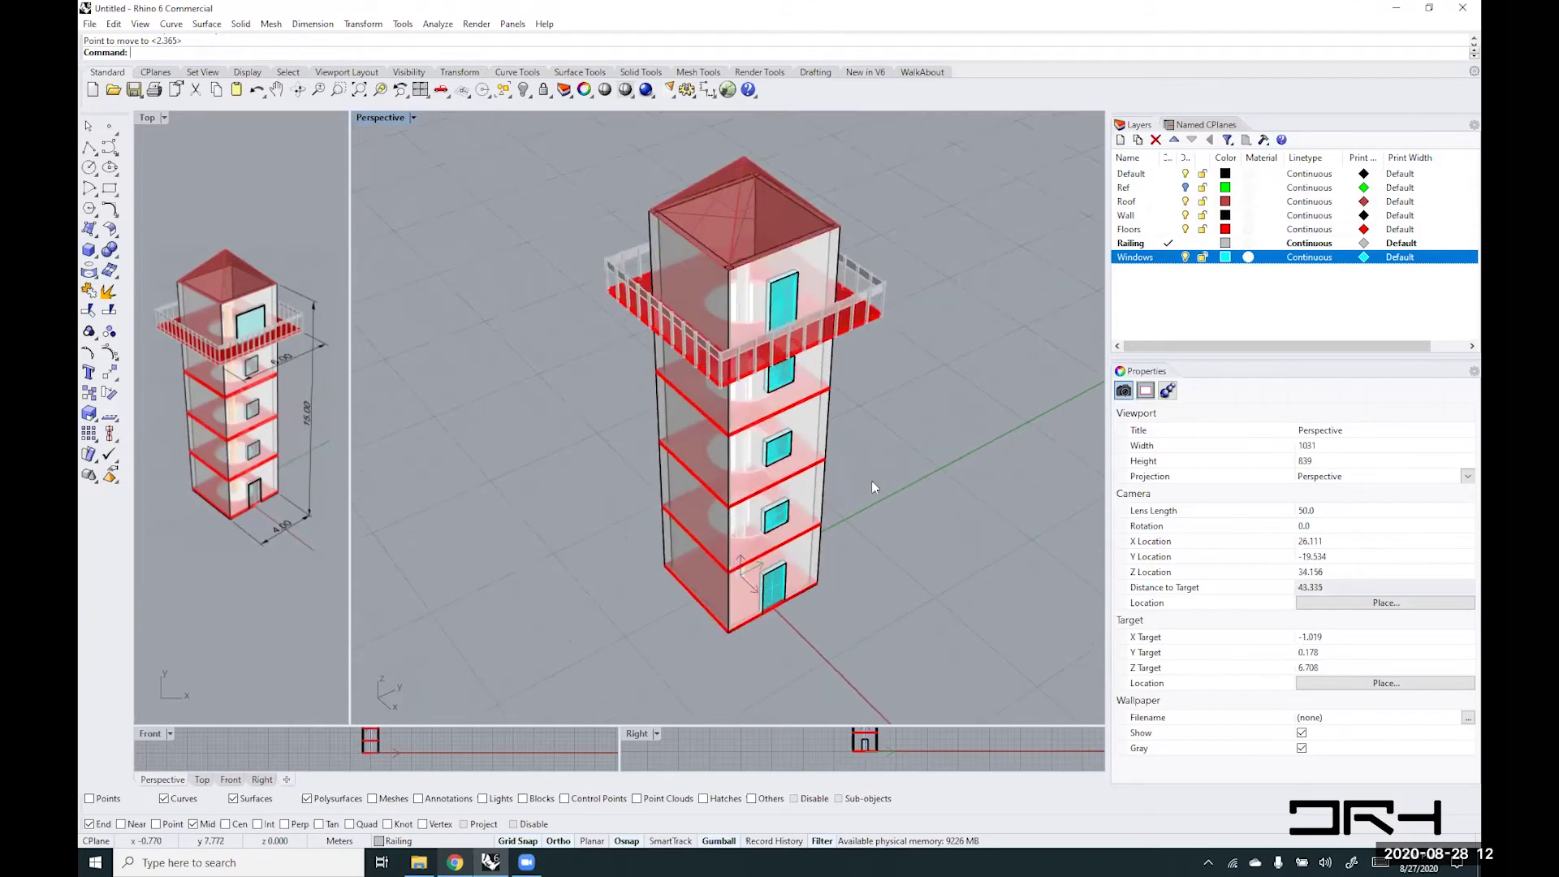
{"action": "left_click", "coordinate": [411, 117]}
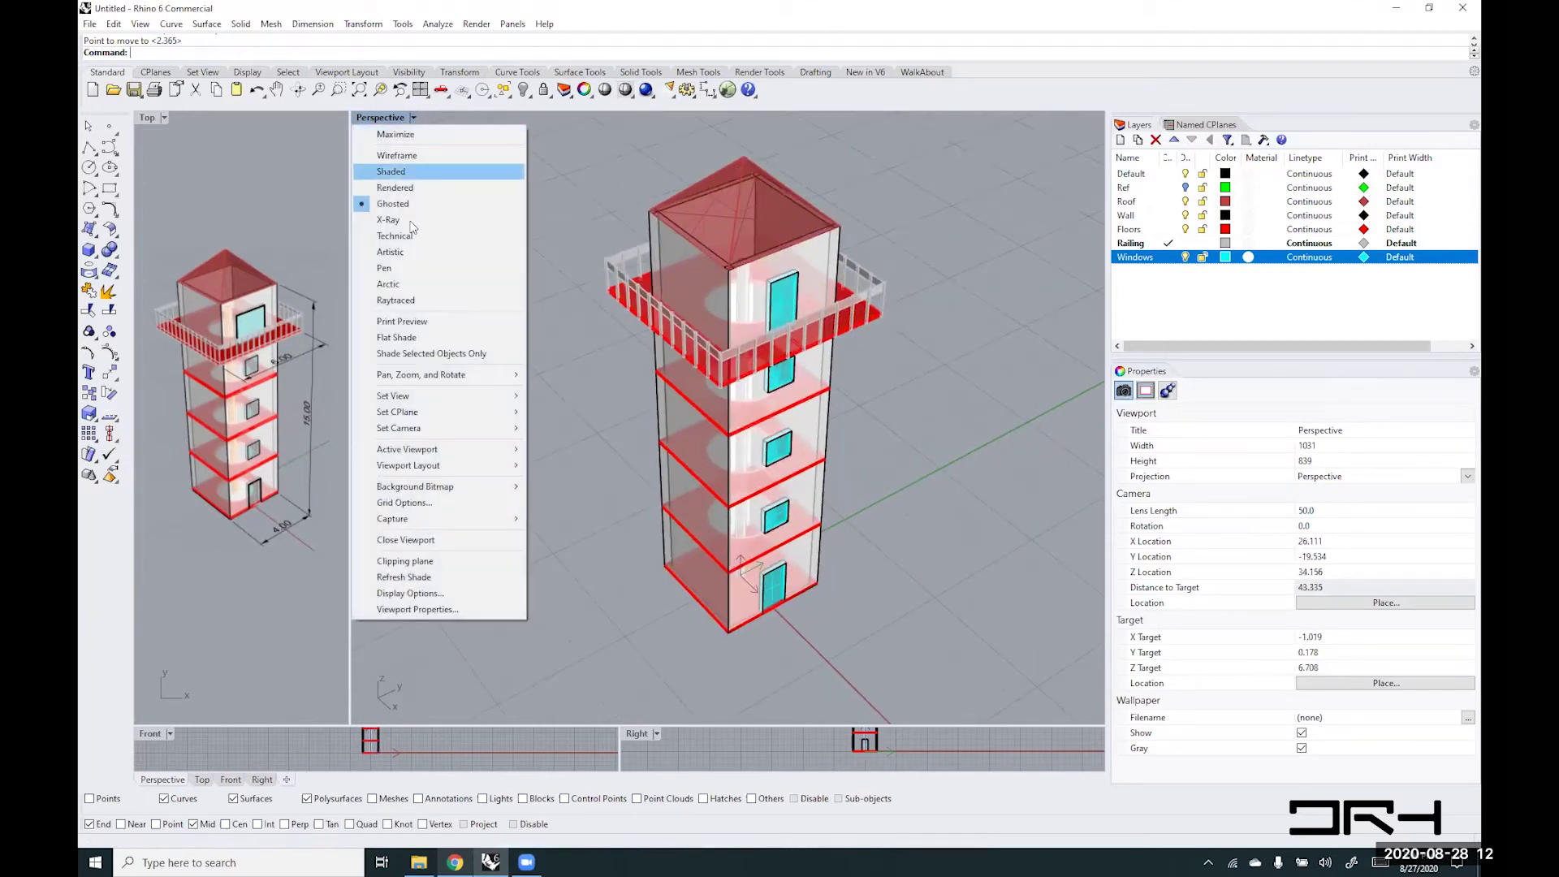
{"action": "left_click", "coordinate": [403, 187]}
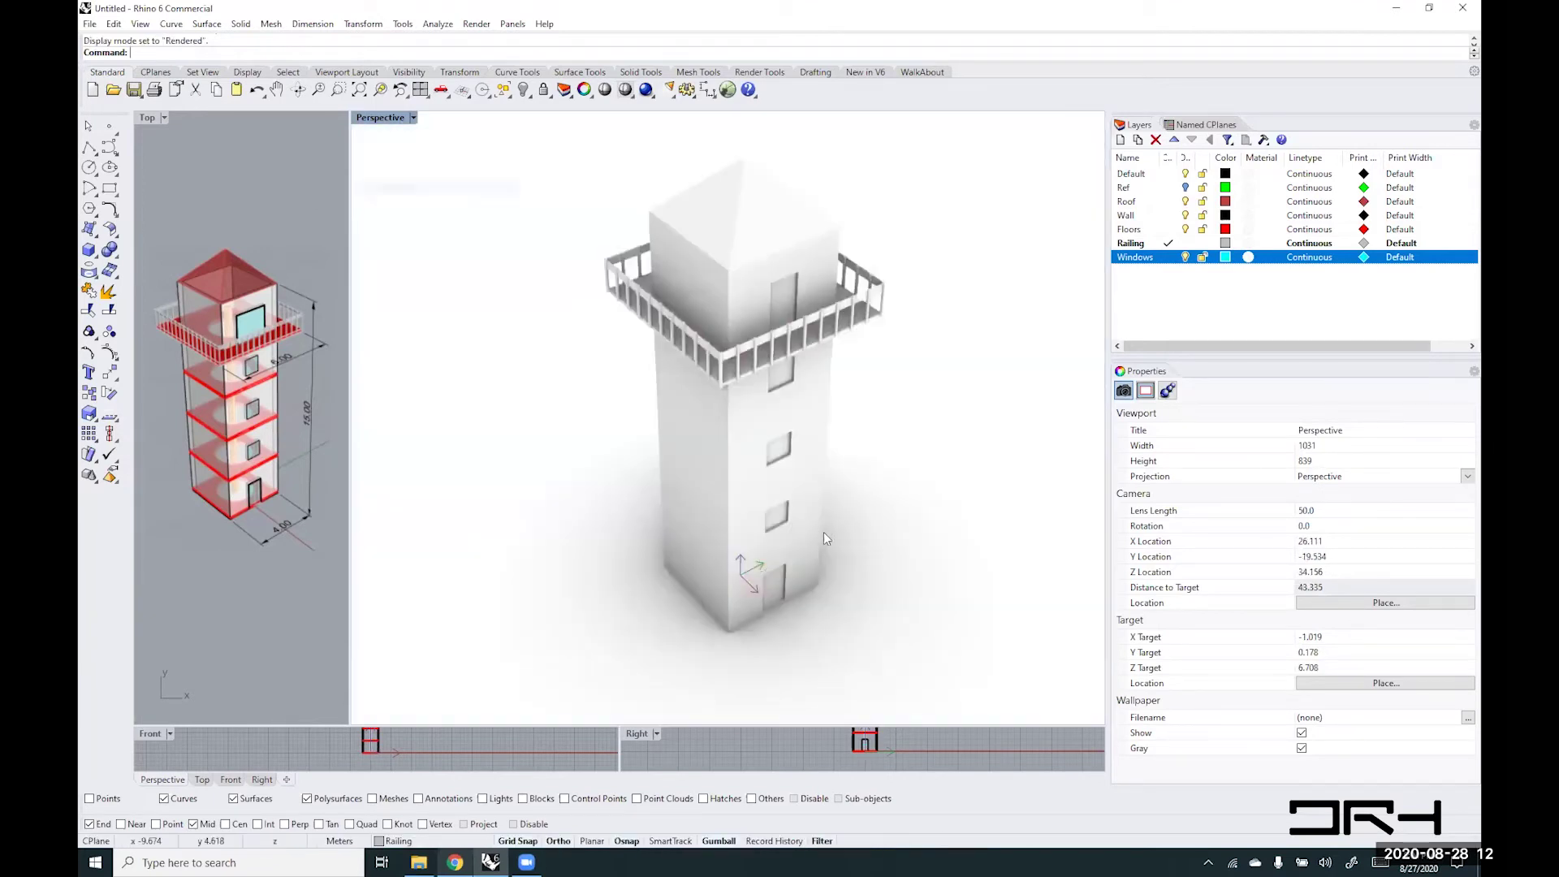
{"action": "right_click_drag", "start_coordinate": [823, 532], "coordinate": [862, 491]}
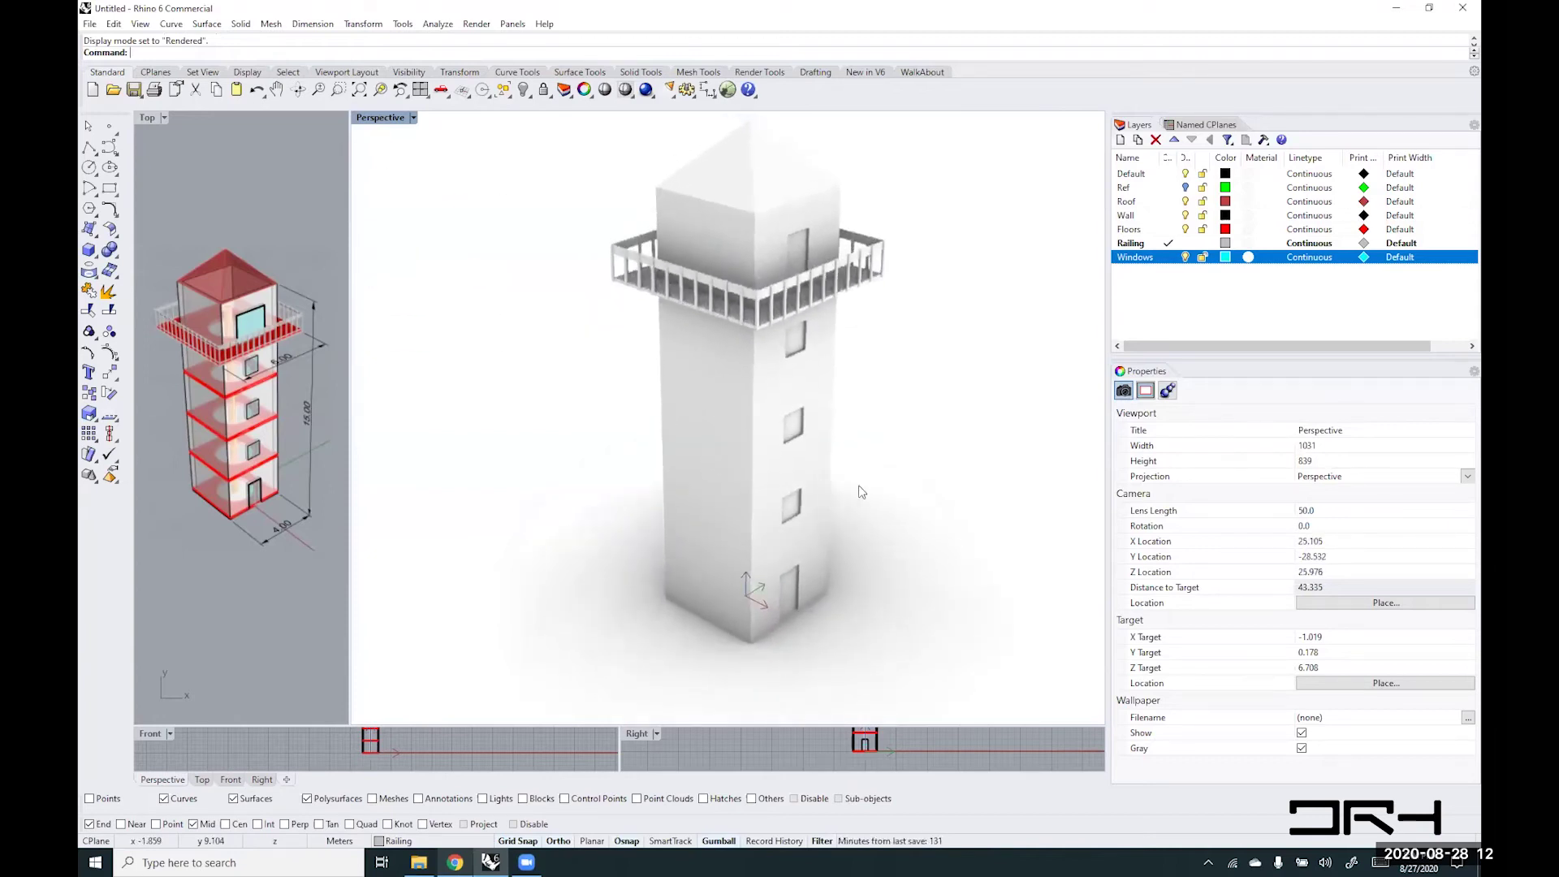
{"action": "right_click_drag", "start_coordinate": [804, 437], "coordinate": [839, 456], "text": "shift"}
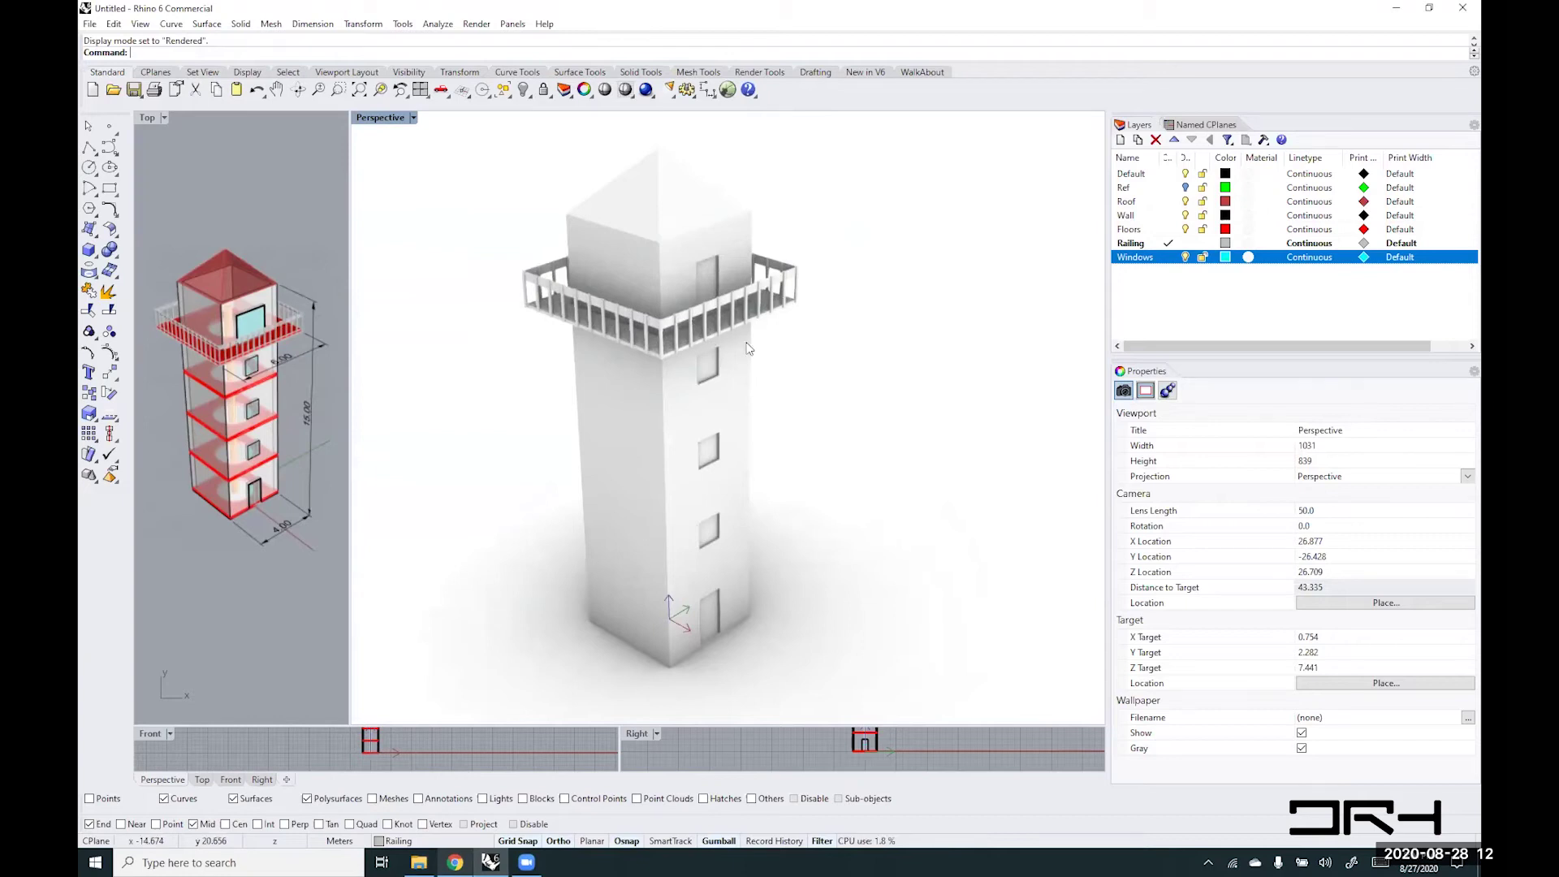
- Assign a new Glass material to the Windows layer
{"action": "left_click", "coordinate": [1248, 258]}
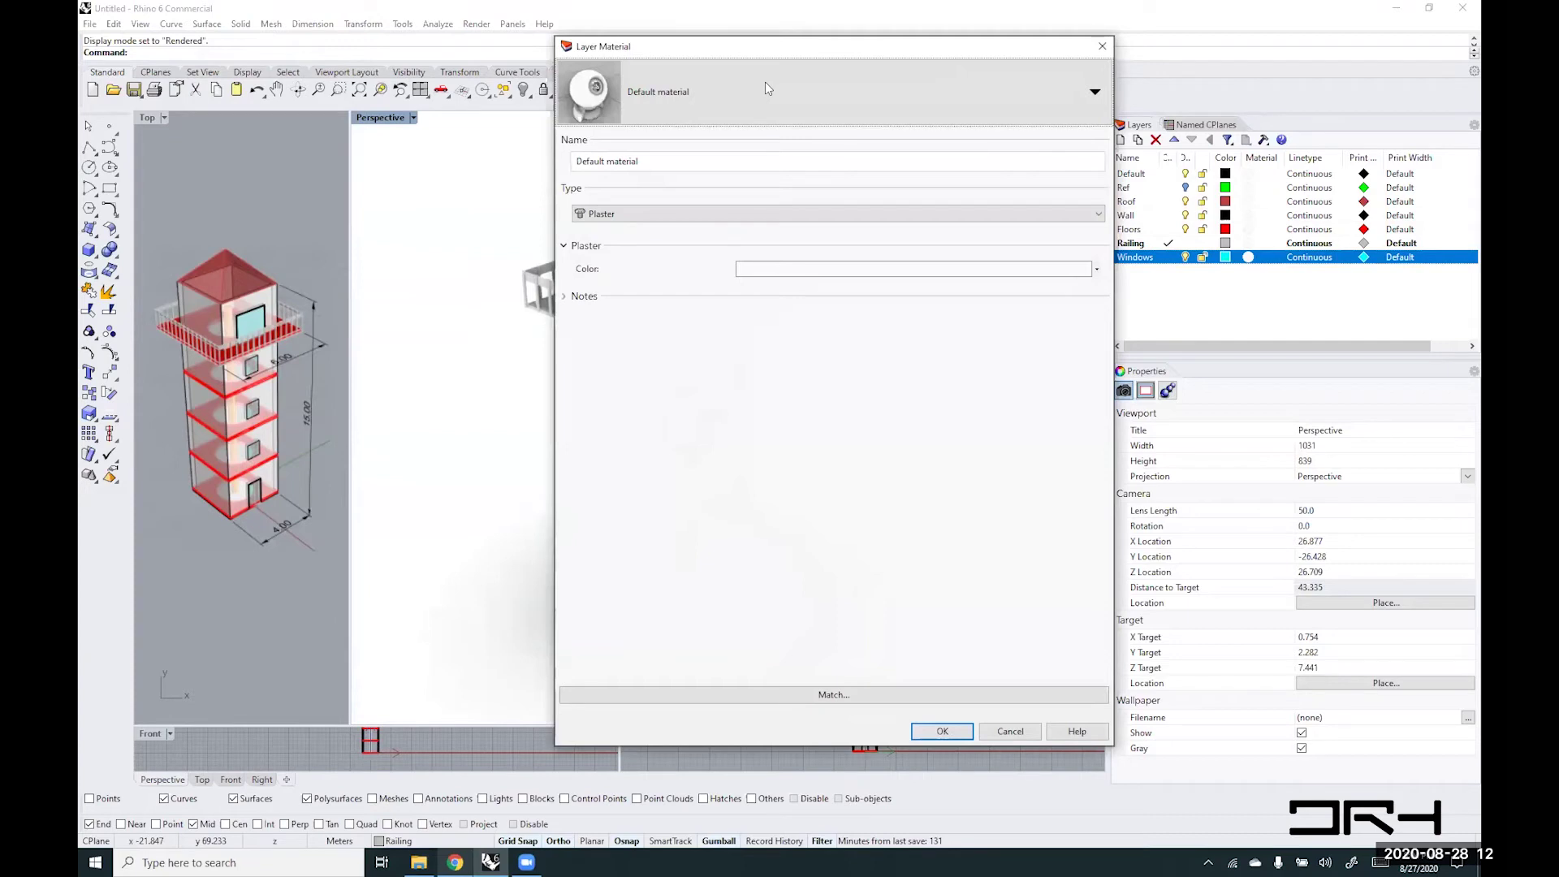
{"action": "left_click_drag", "start_coordinate": [765, 46], "coordinate": [1044, 74]}
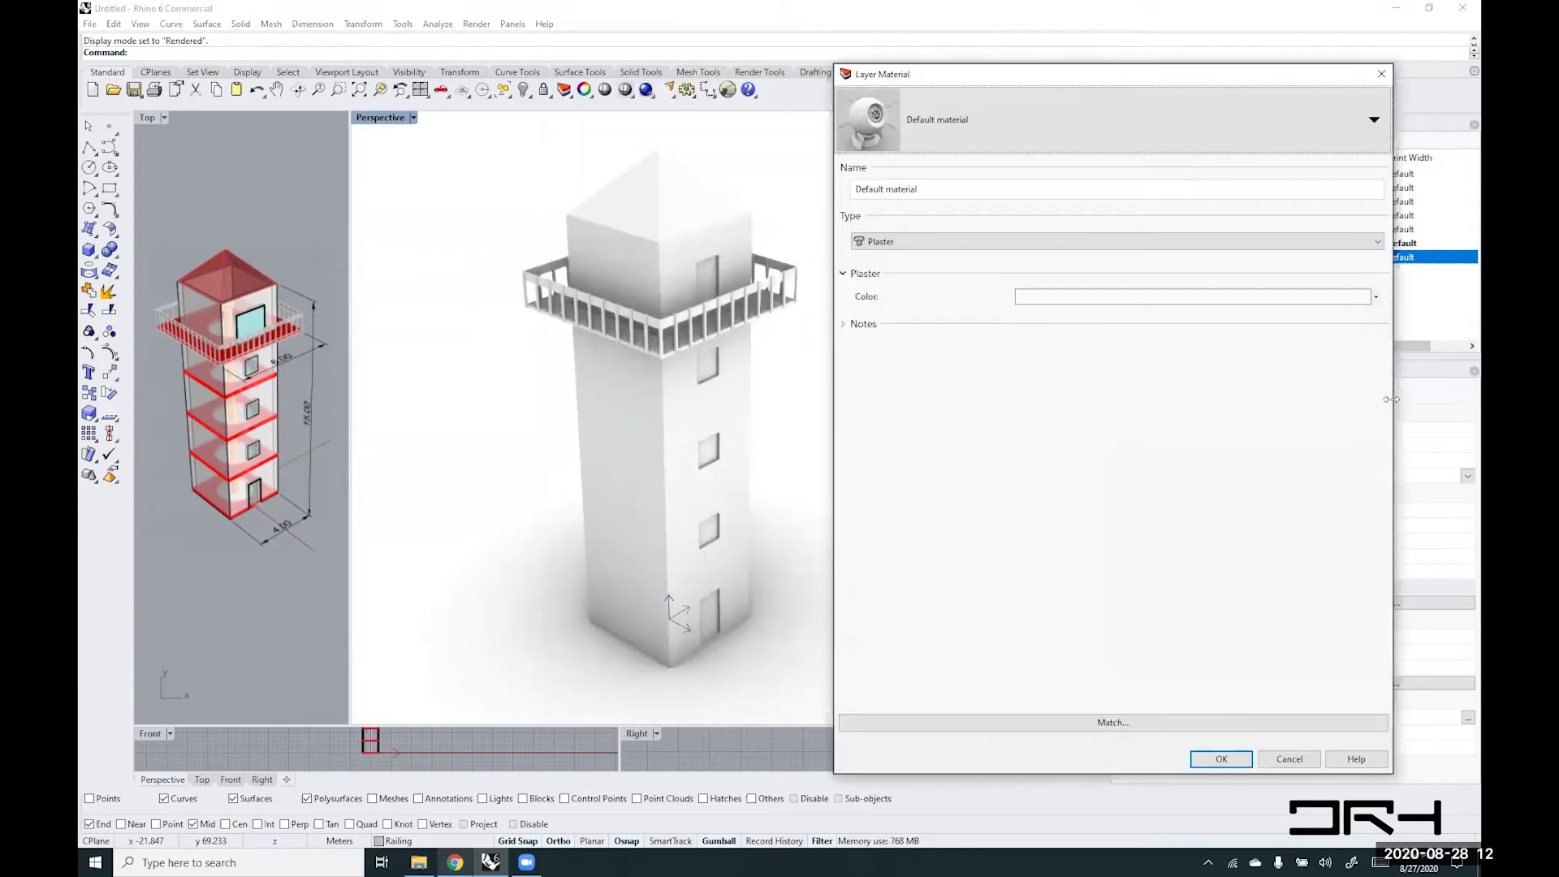
{"action": "left_click_drag", "start_coordinate": [1391, 399], "coordinate": [1221, 399]}
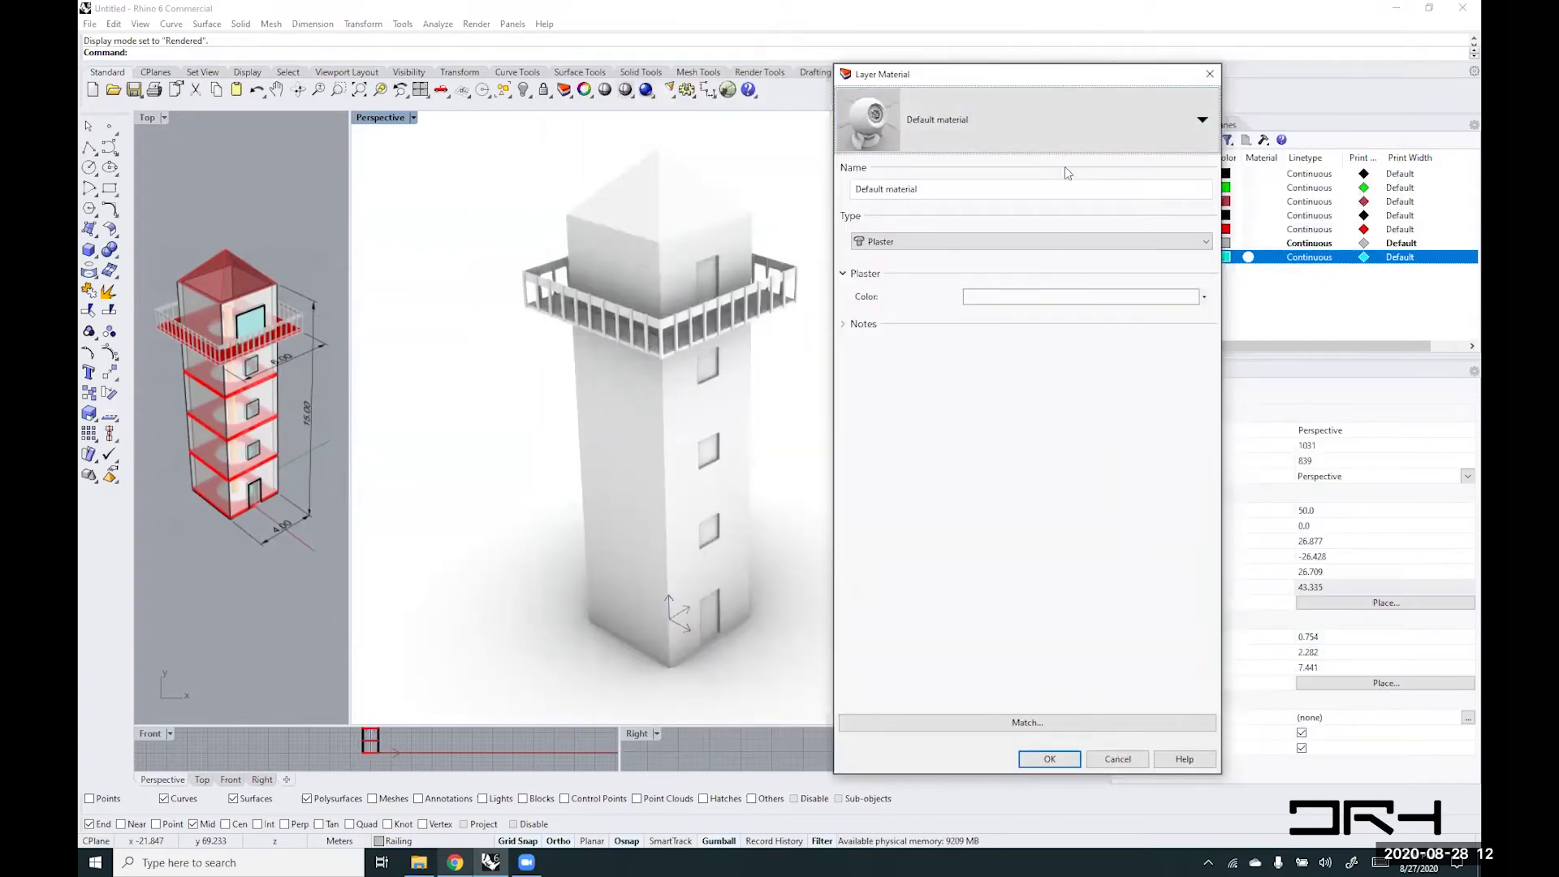
{"action": "left_click_drag", "start_coordinate": [1065, 73], "coordinate": [1055, 195]}
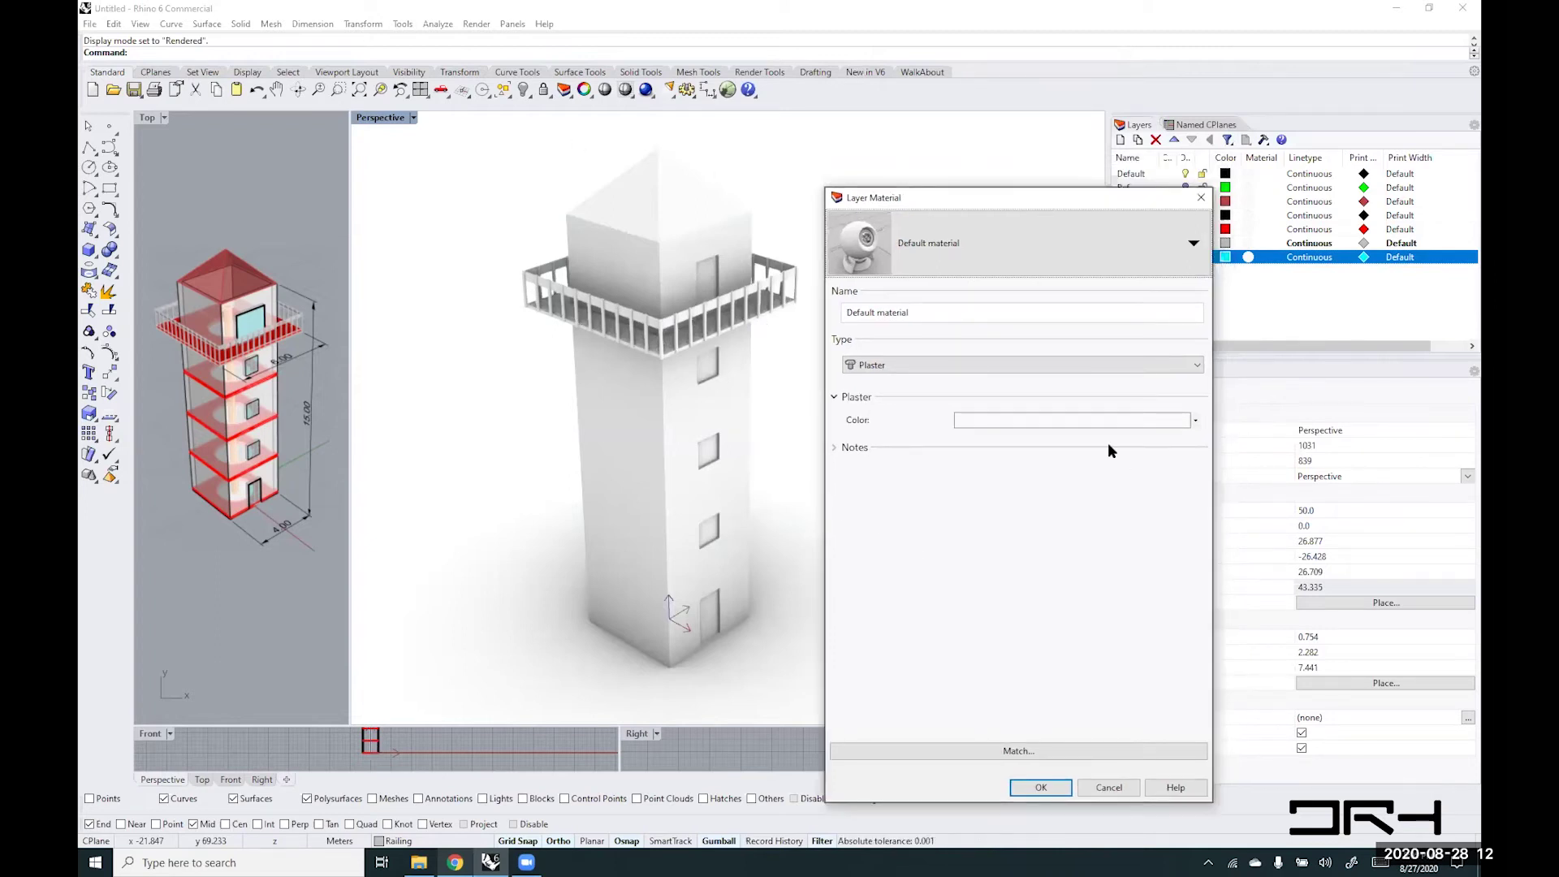
{"action": "left_click", "coordinate": [1192, 246]}
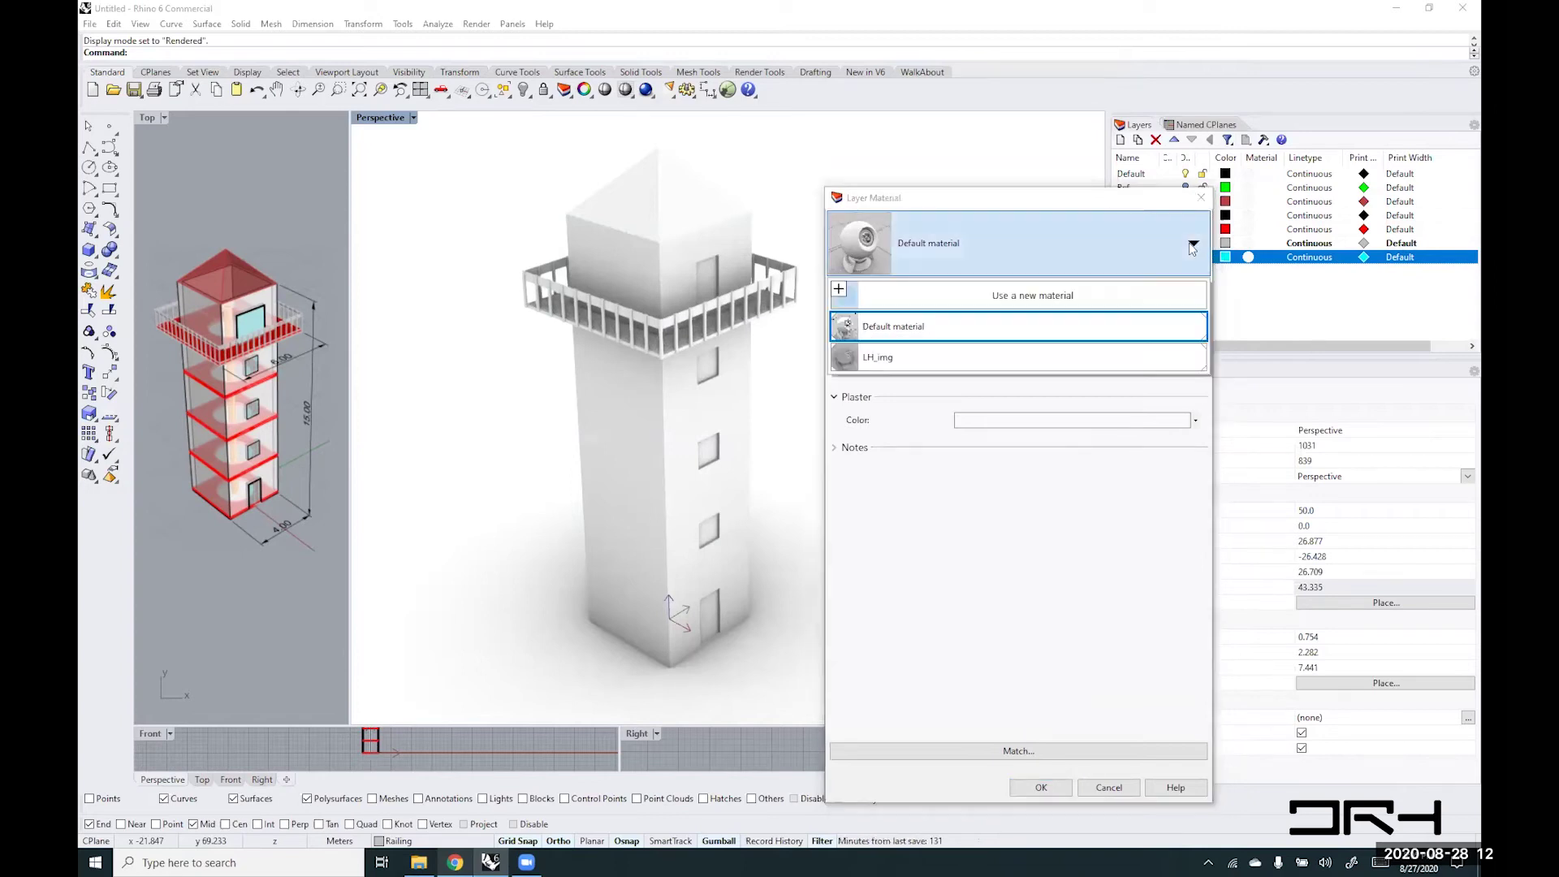
{"action": "left_click", "coordinate": [838, 291]}
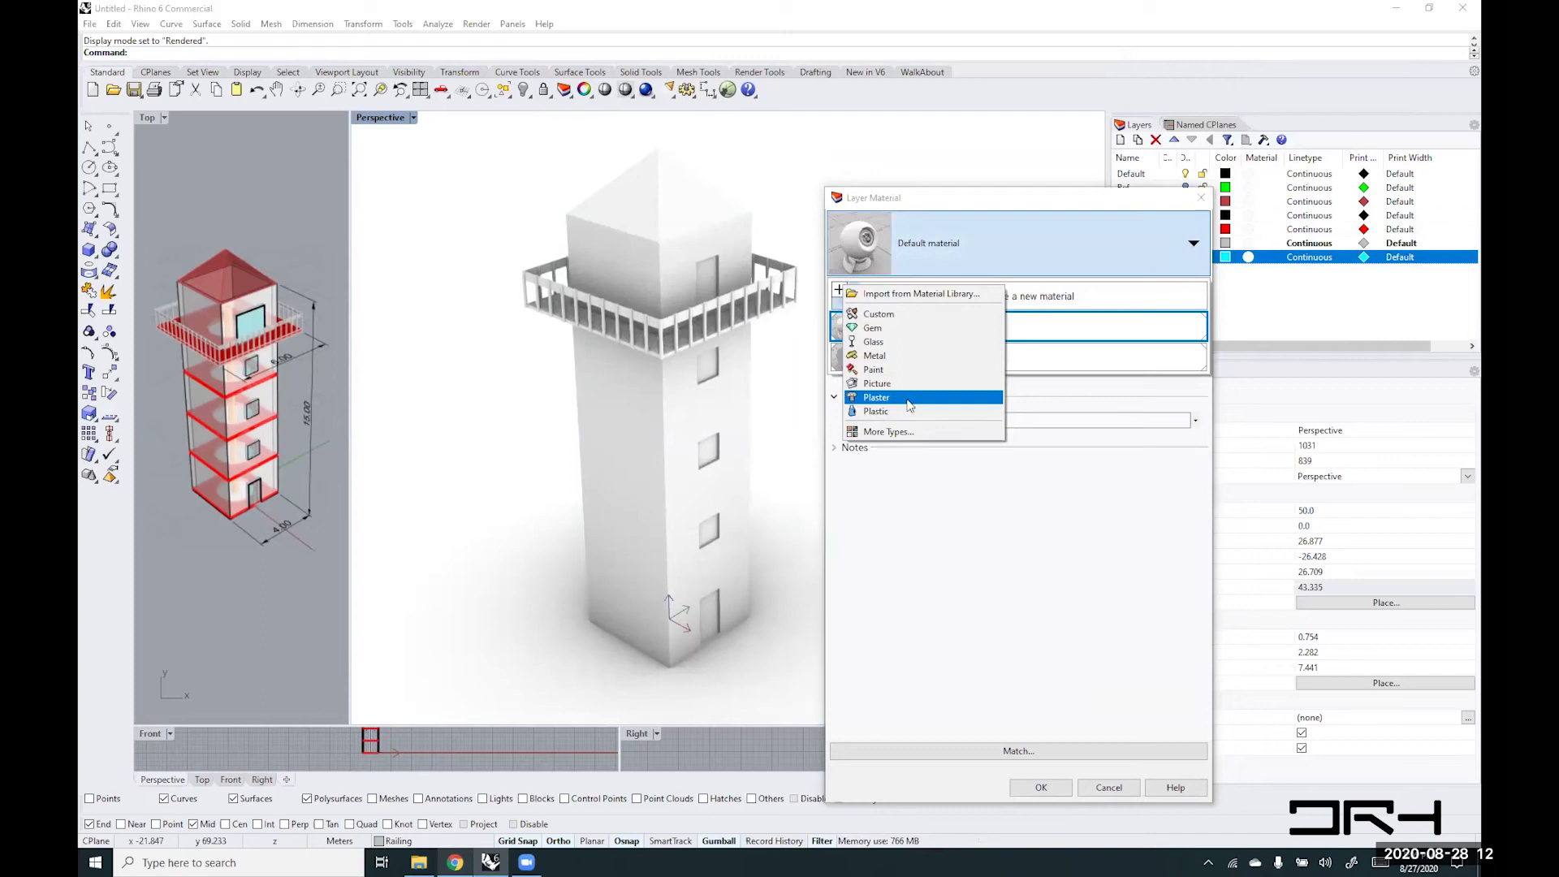
{"action": "left_click", "coordinate": [883, 342]}
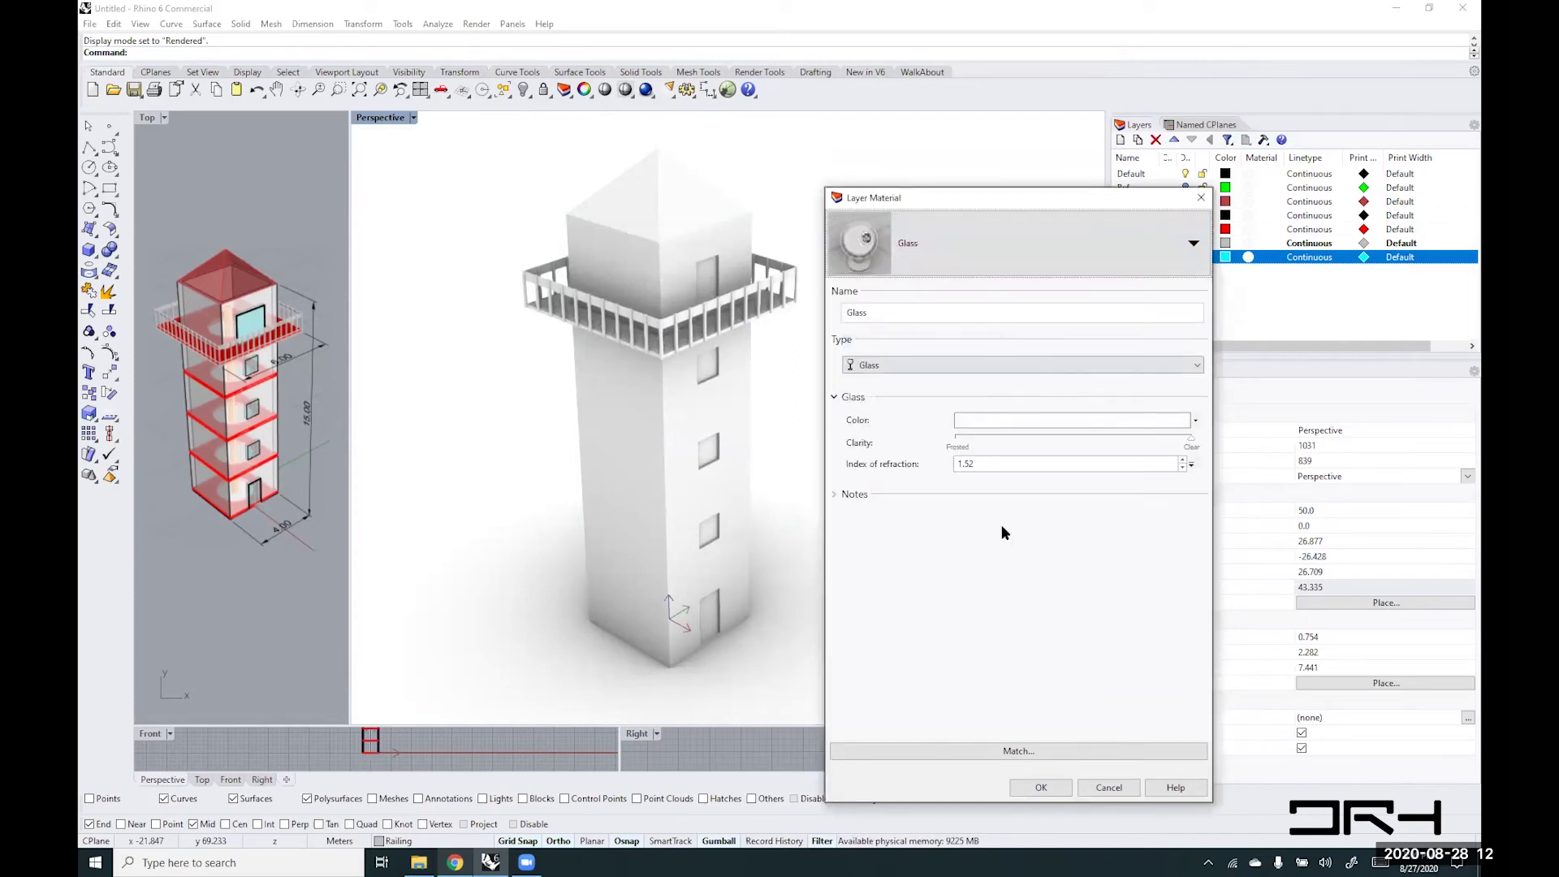
- Set the Glass material's color to Turquoise, reduce its clarity slightly toward frosted, and apply it to the Windows layer
{"action": "left_click", "coordinate": [1149, 419]}
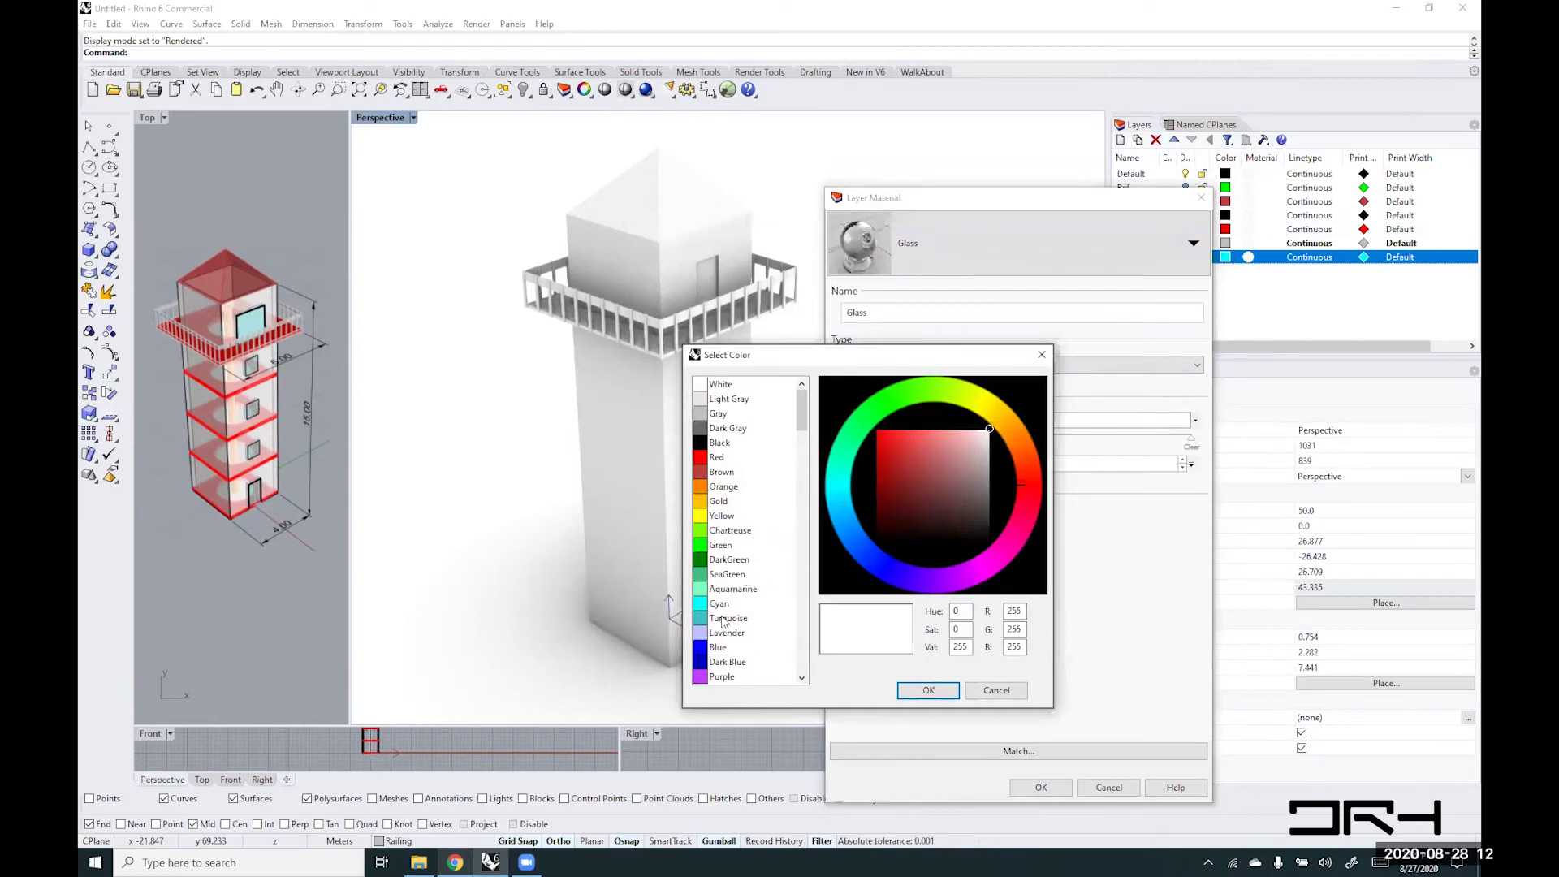
{"action": "left_click", "coordinate": [723, 619]}
{"action": "left_click", "coordinate": [928, 690]}
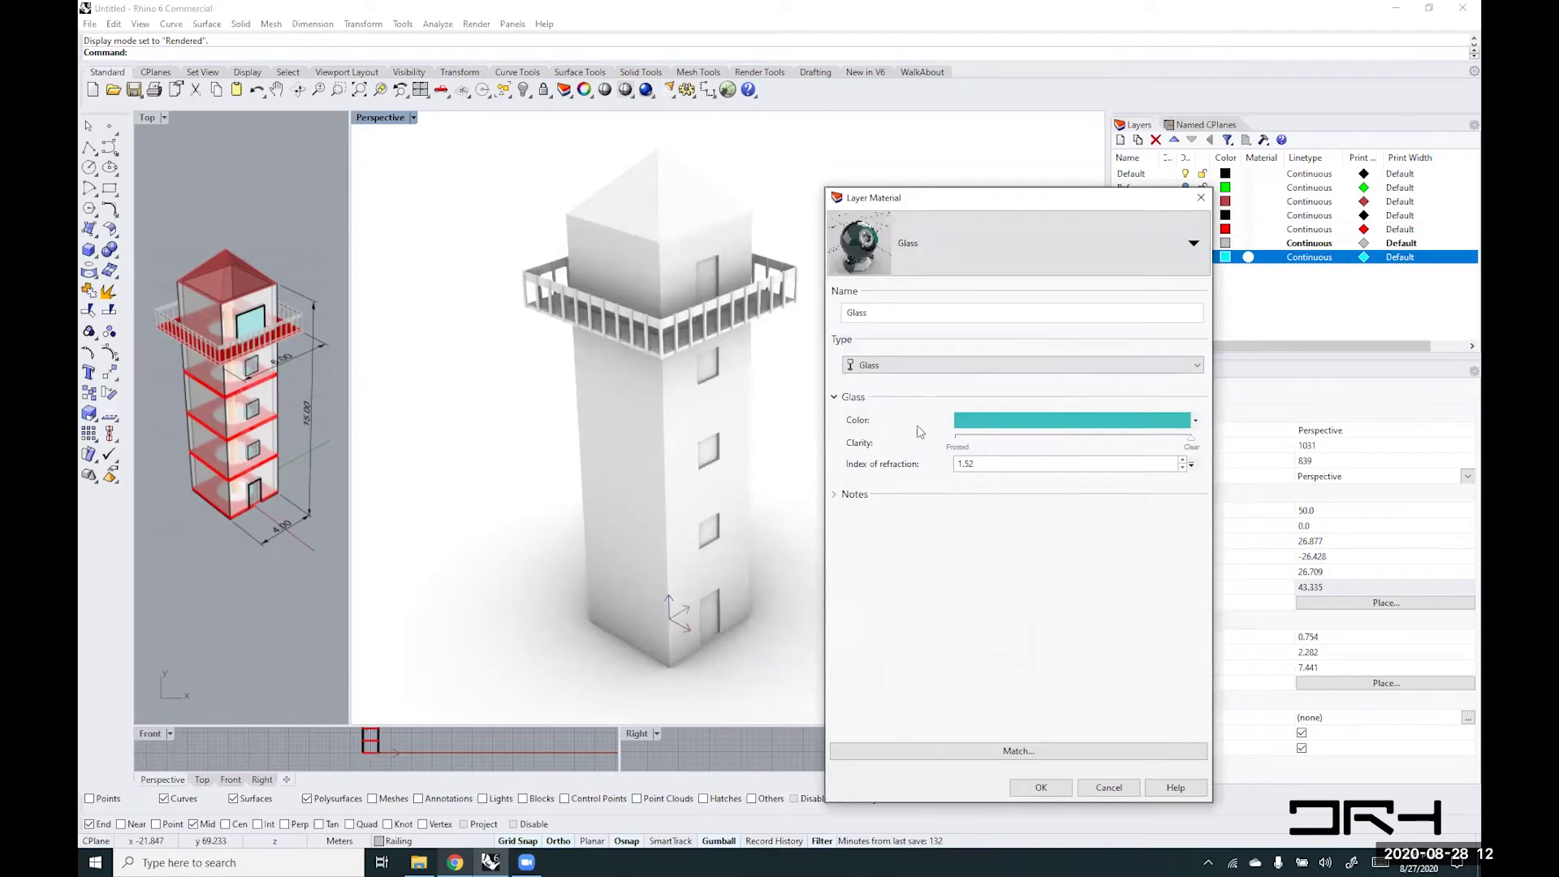
{"action": "left_click_drag", "start_coordinate": [1190, 437], "coordinate": [1180, 439]}
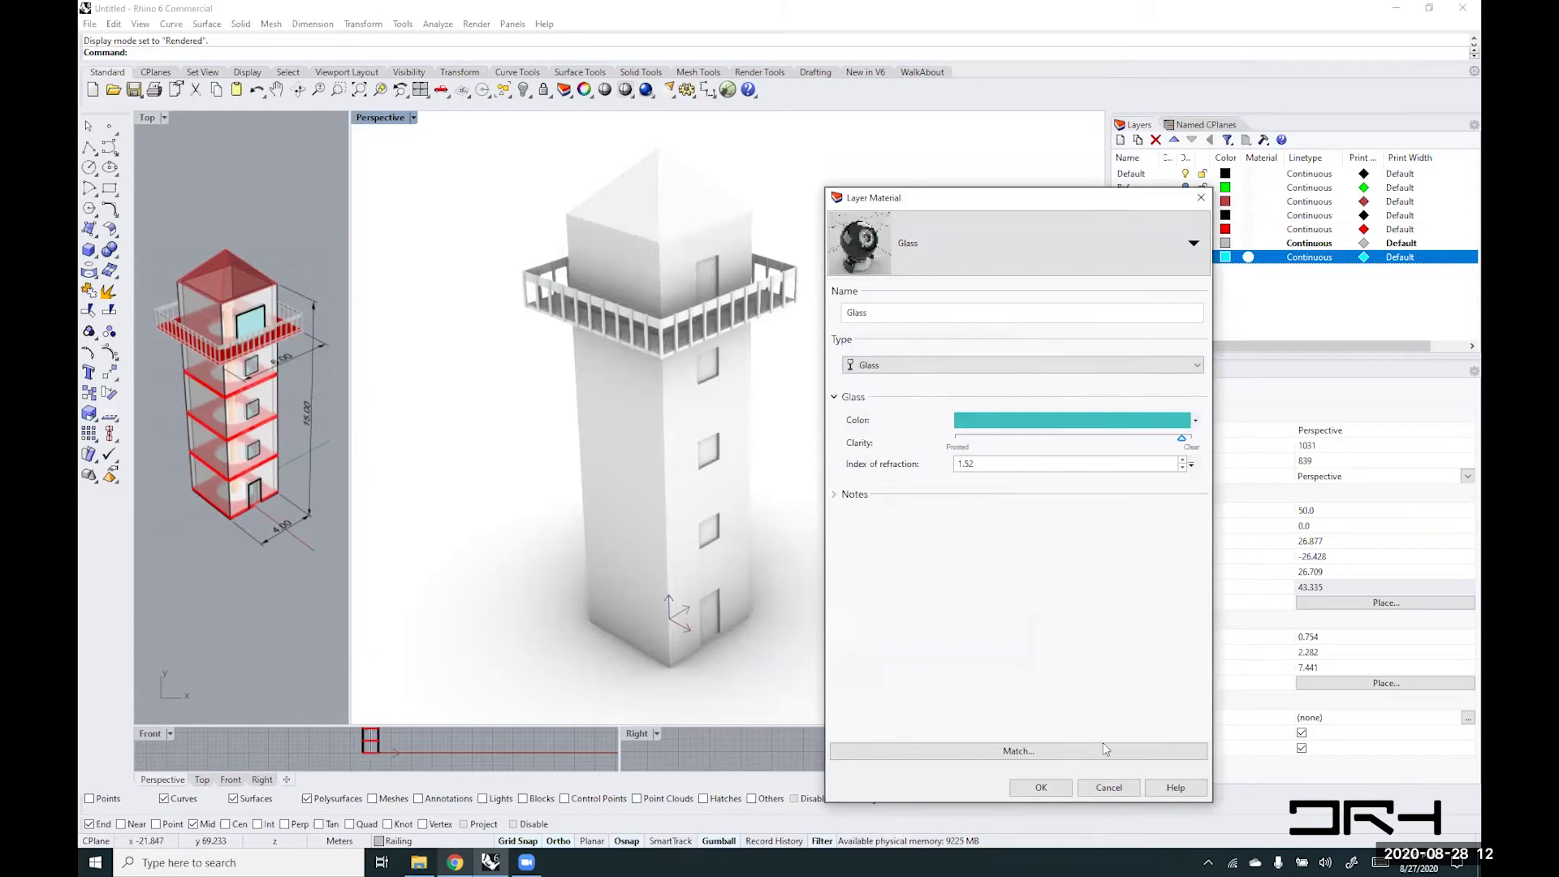
{"action": "left_click", "coordinate": [1040, 787]}
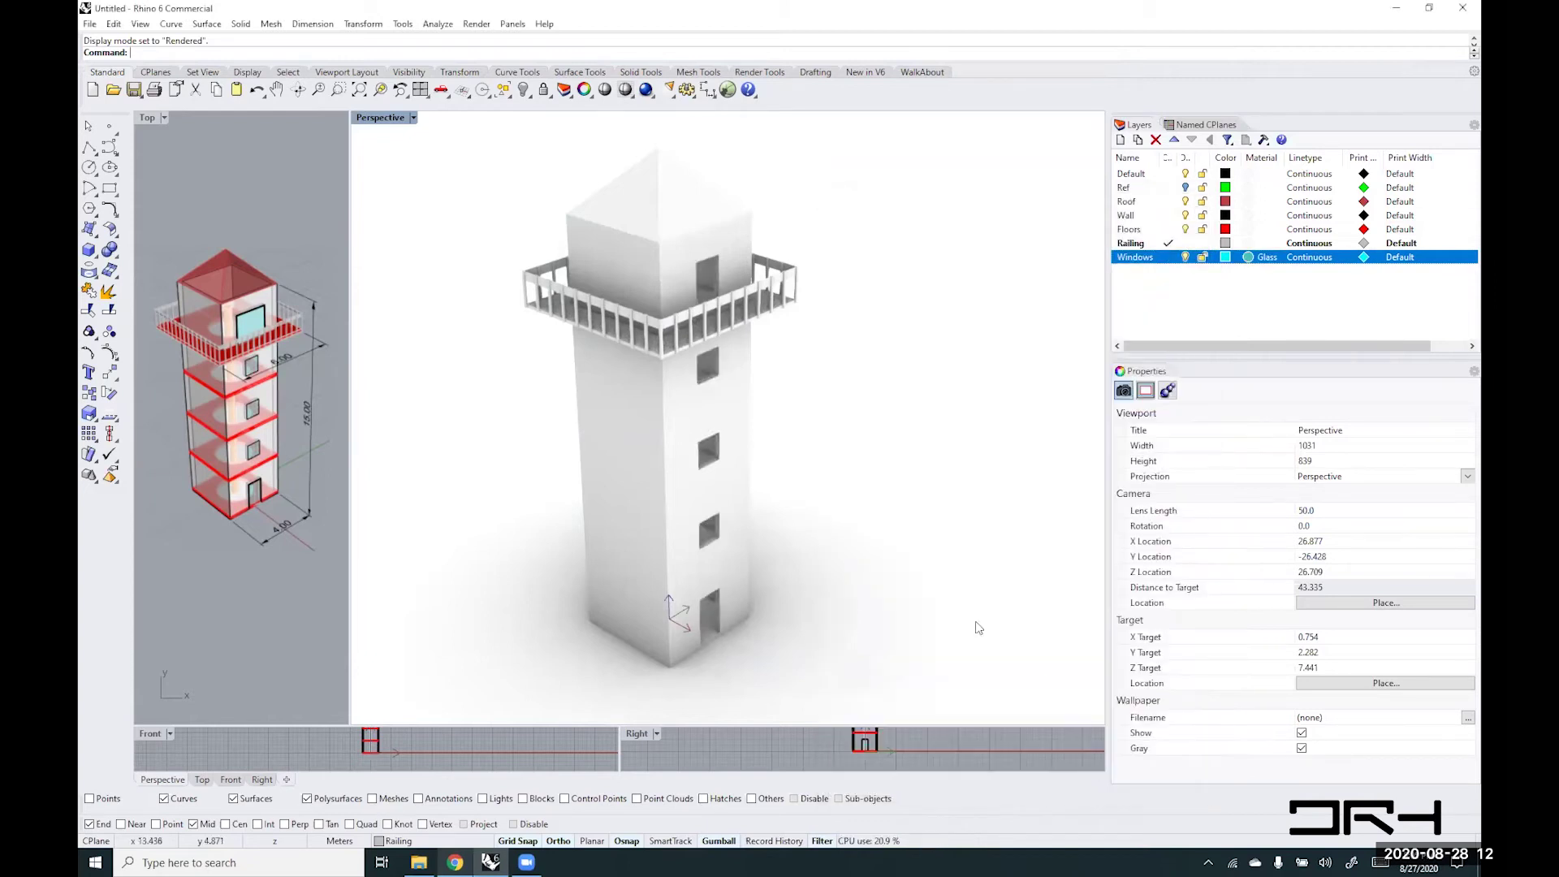
{"action": "mouse_move", "coordinate": [801, 418]}
{"action": "right_mouse_down"}
{"action": "mouse_move", "coordinate": [836, 414]}
{"action": "mouse_move", "coordinate": [812, 379]}
{"action": "mouse_move", "coordinate": [753, 395]}
{"action": "mouse_move", "coordinate": [794, 428]}
{"action": "right_mouse_up"}
{"action": "scroll", "coordinate": [687, 530], "scroll_direction": "up", "scroll_amount": 4}
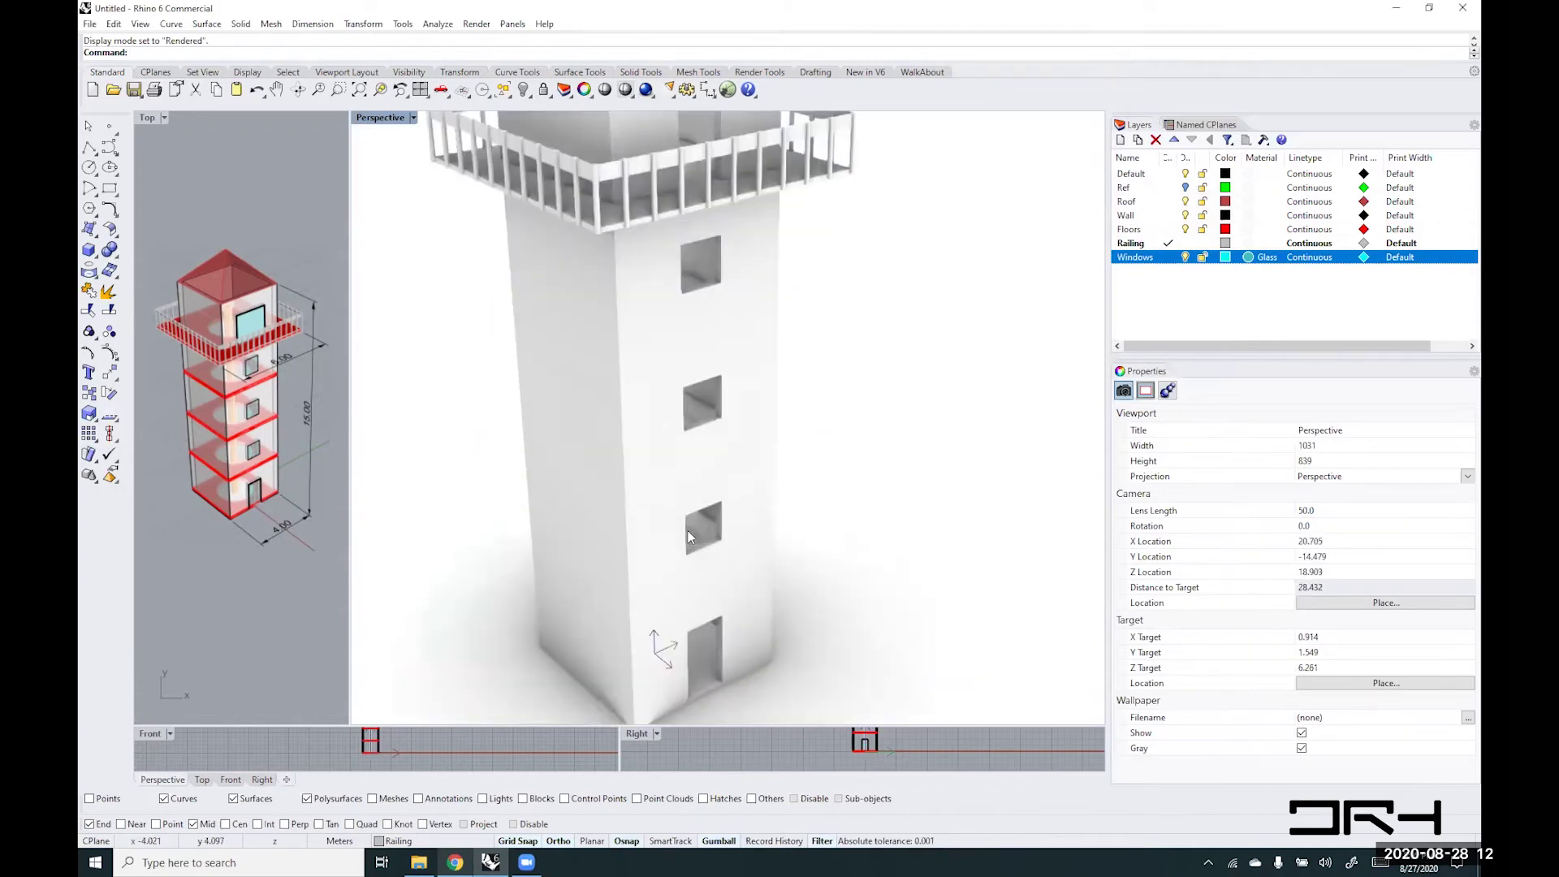
- Compare the whole tower in the Perspective view in Ghosted display, ending in Rendered display
{"action": "scroll", "coordinate": [688, 529], "scroll_direction": "down", "scroll_amount": 4}
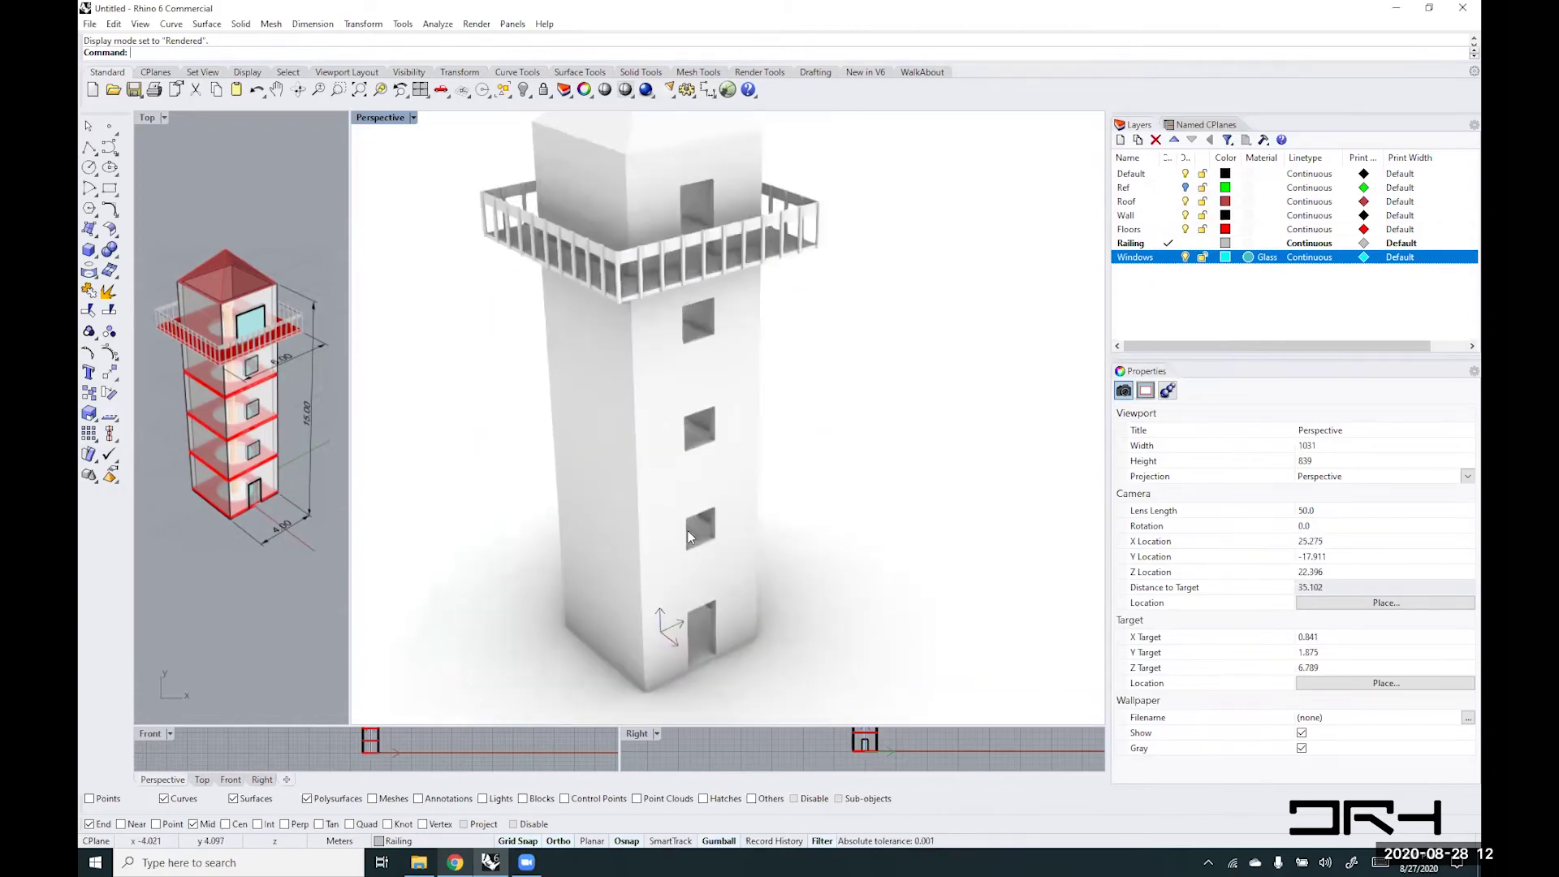
{"action": "left_click", "coordinate": [413, 120]}
{"action": "left_click", "coordinate": [398, 203]}
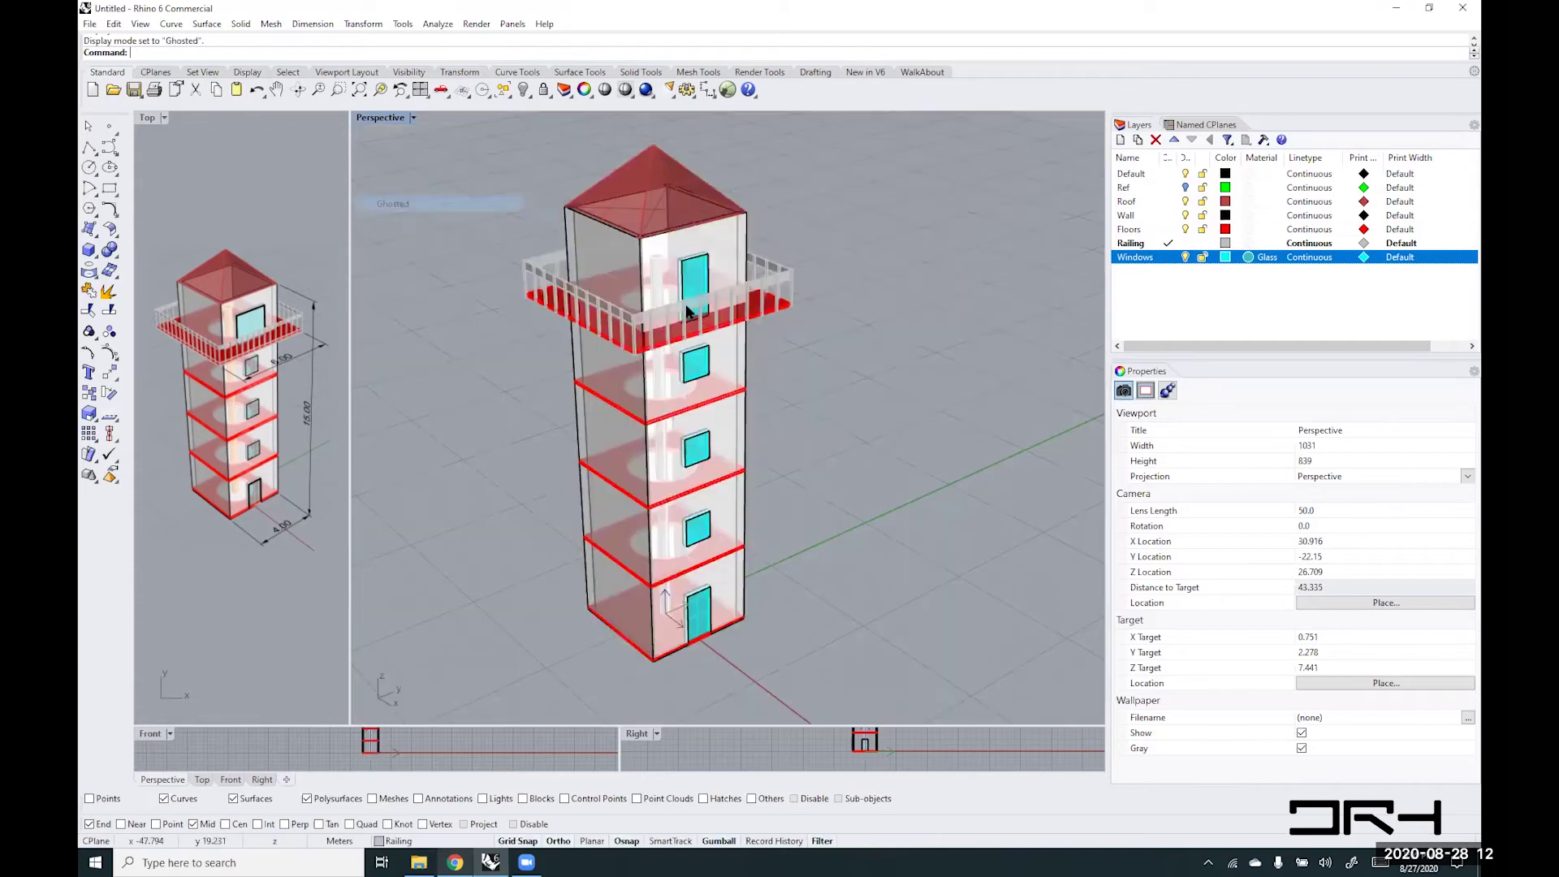
{"action": "left_click", "coordinate": [414, 117]}
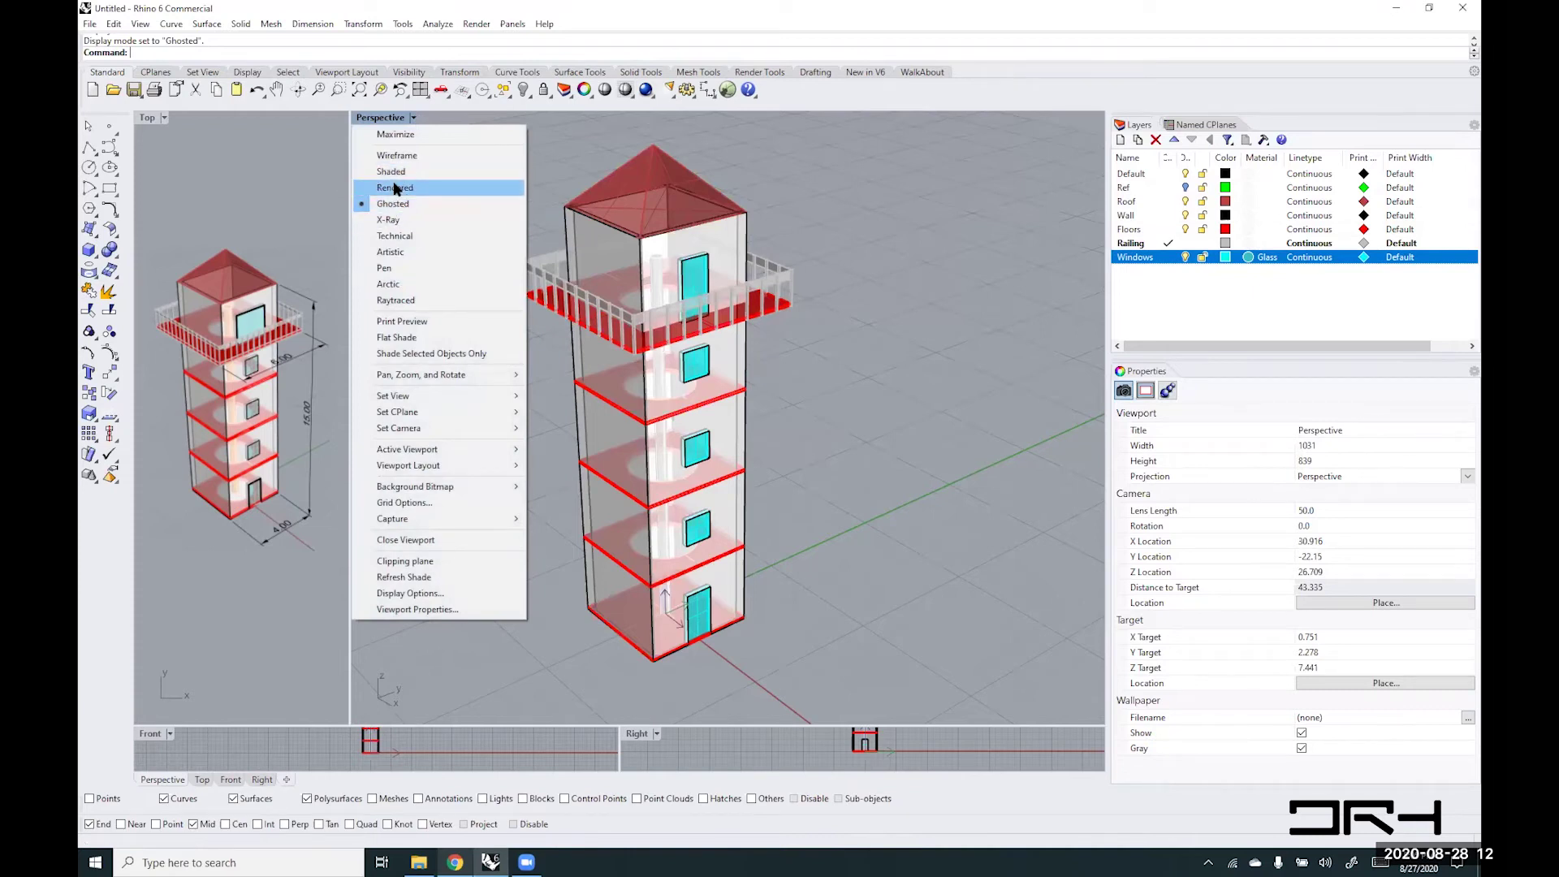
{"action": "left_click", "coordinate": [395, 187]}
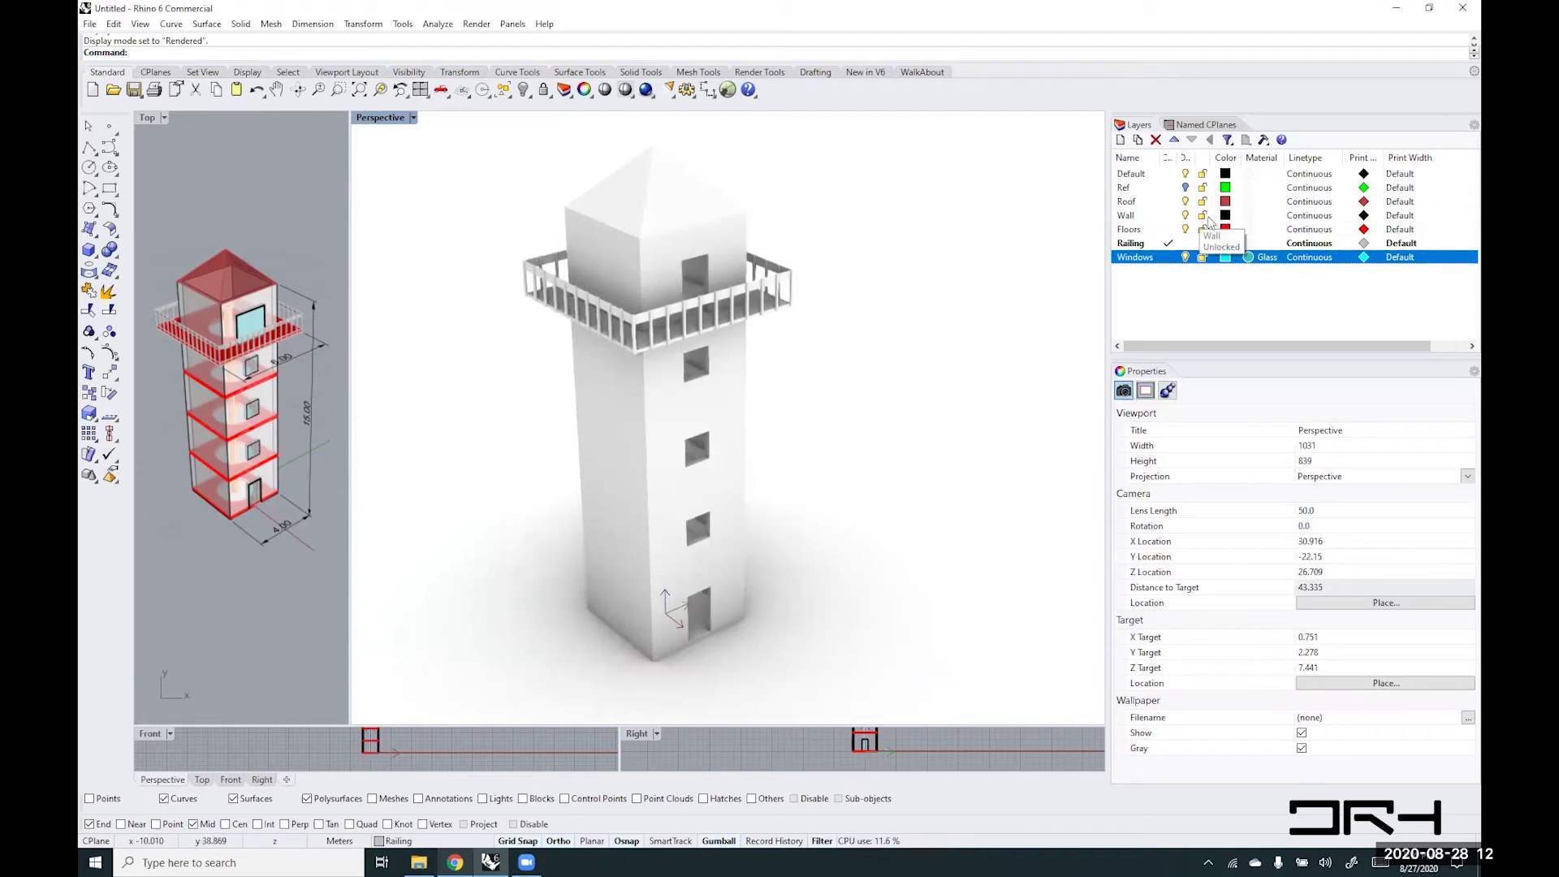
- Assign a new Plaster material to the Wall layer
{"action": "left_click", "coordinate": [1247, 215]}
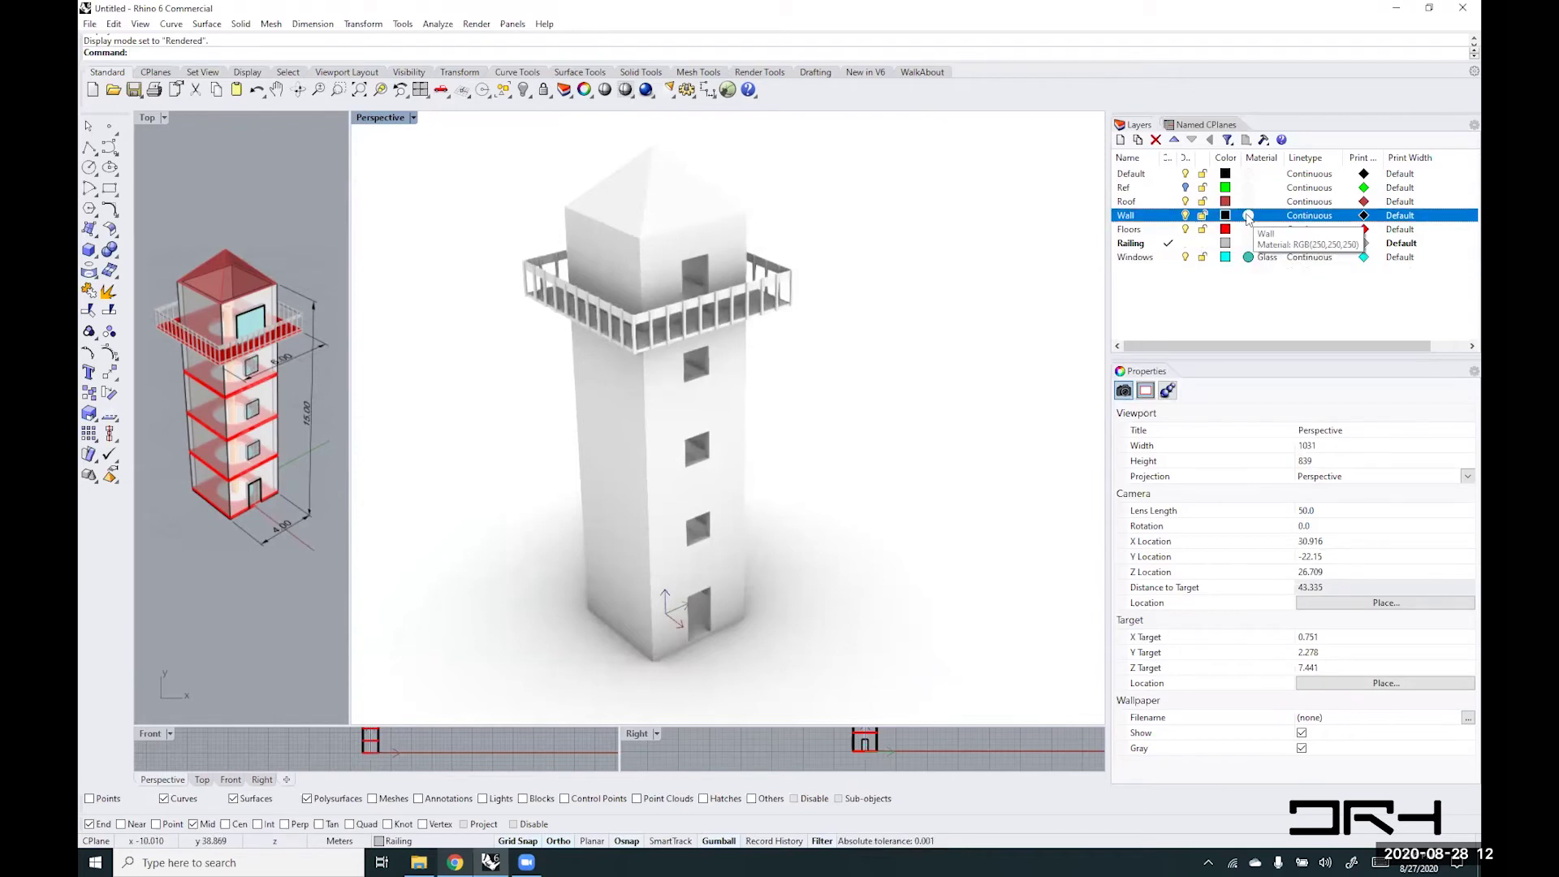
{"action": "left_click", "coordinate": [1193, 243]}
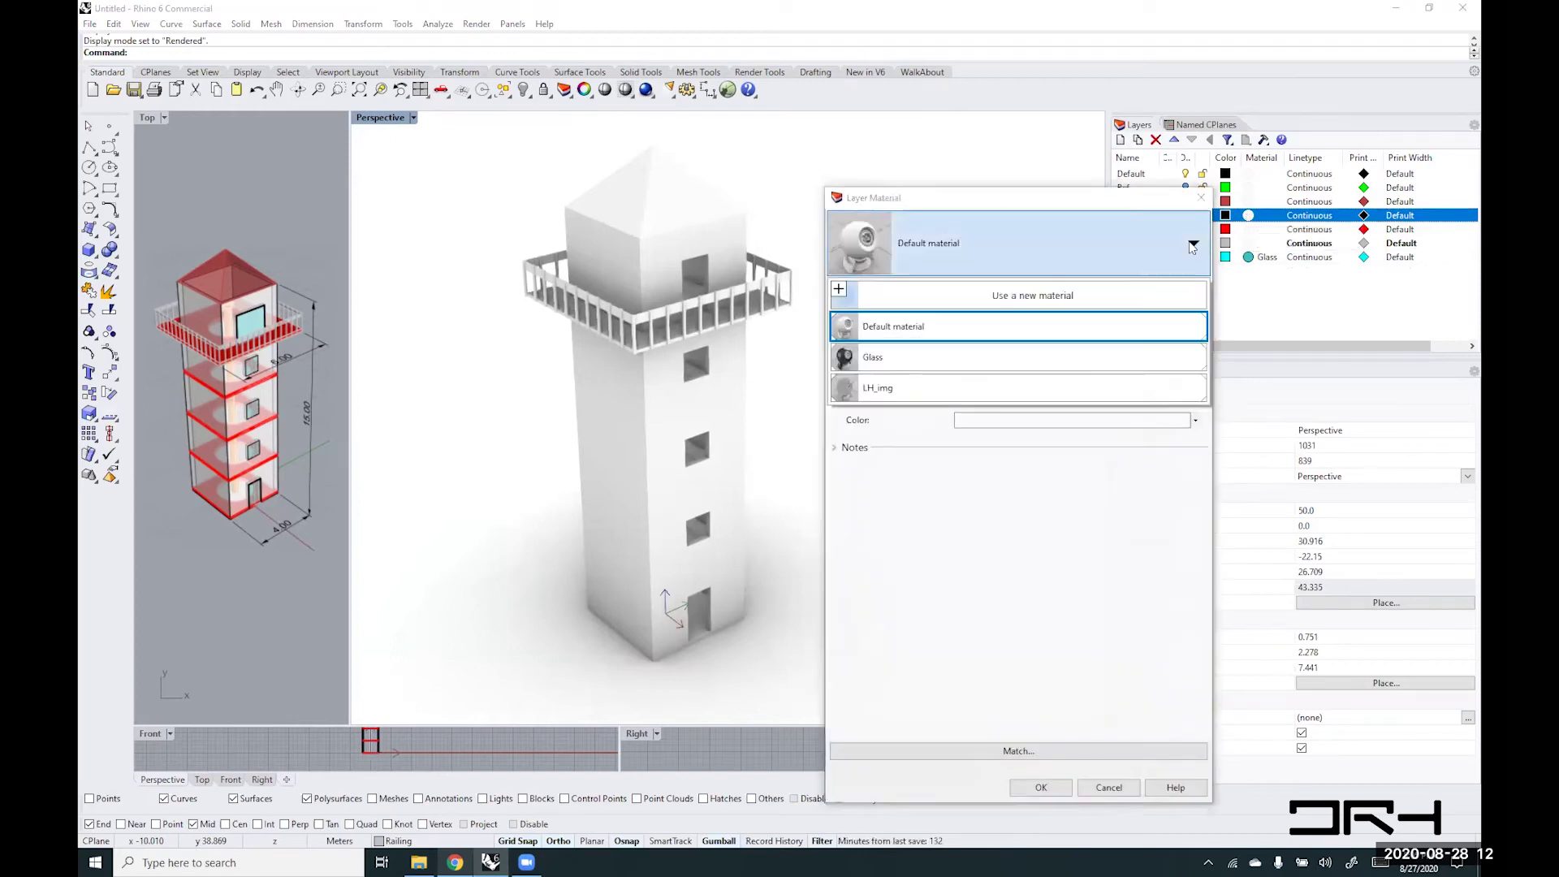
{"action": "left_click", "coordinate": [839, 290]}
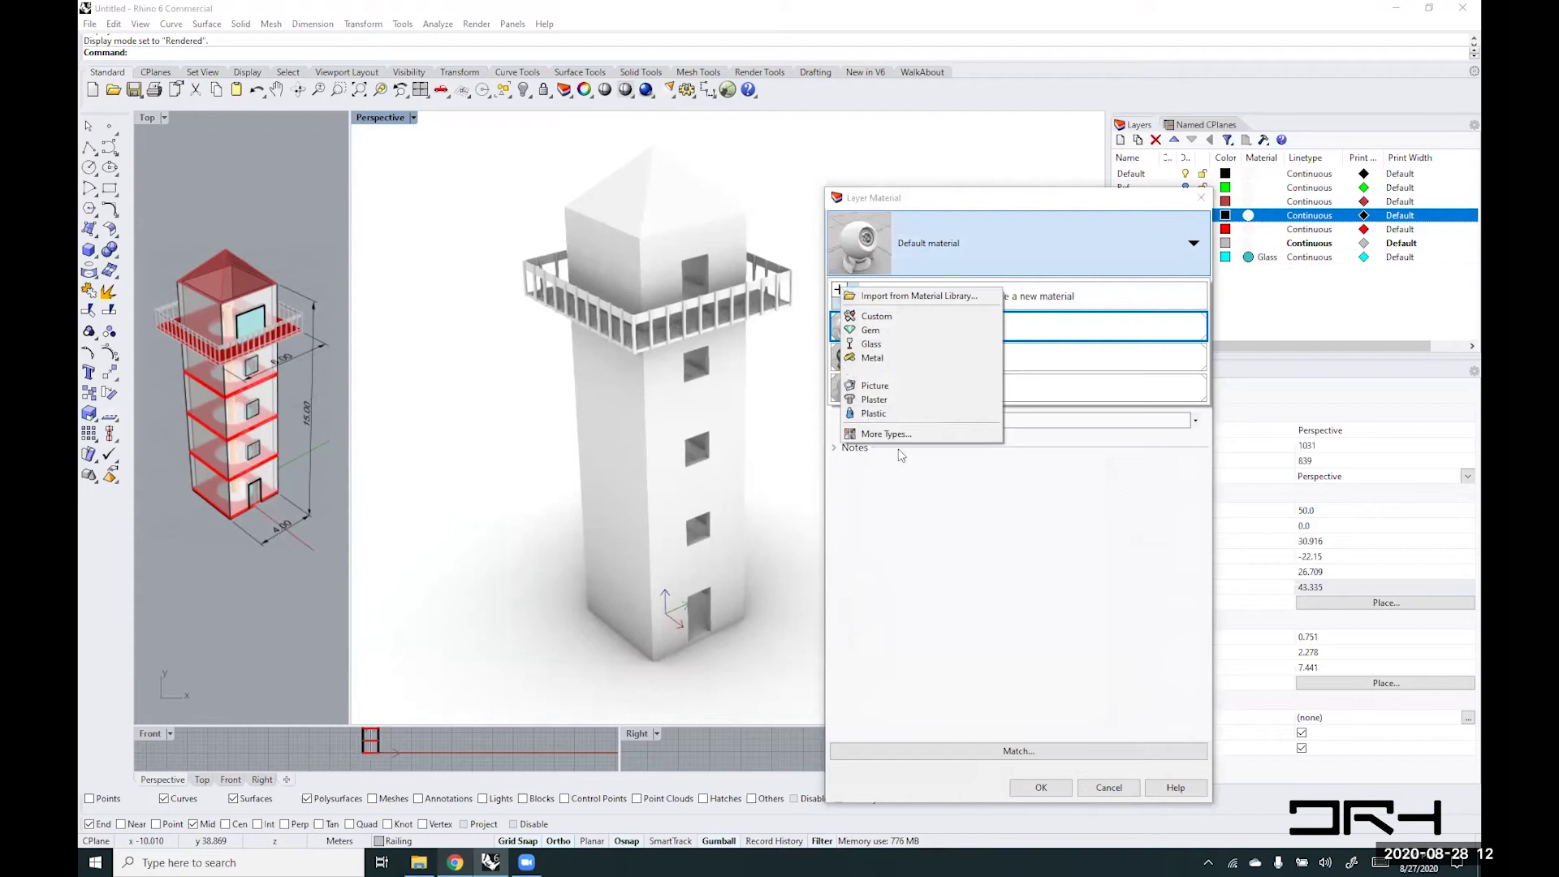
{"action": "left_click", "coordinate": [896, 401]}
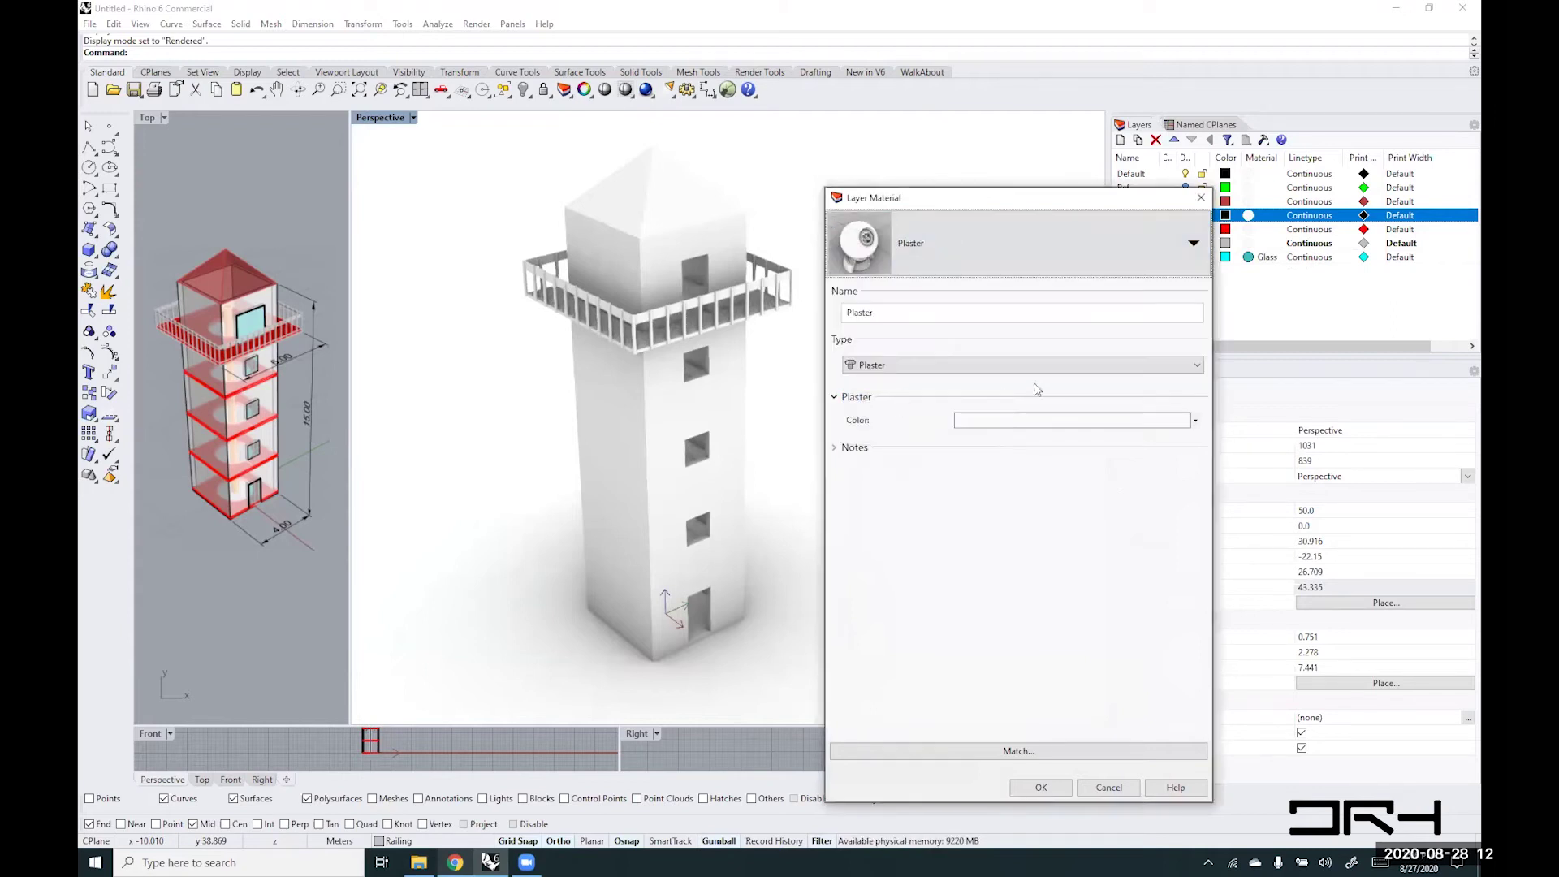
- Set the Plaster material's color to the second Tan shade and apply it to the Wall layer
{"action": "left_click", "coordinate": [1194, 420]}
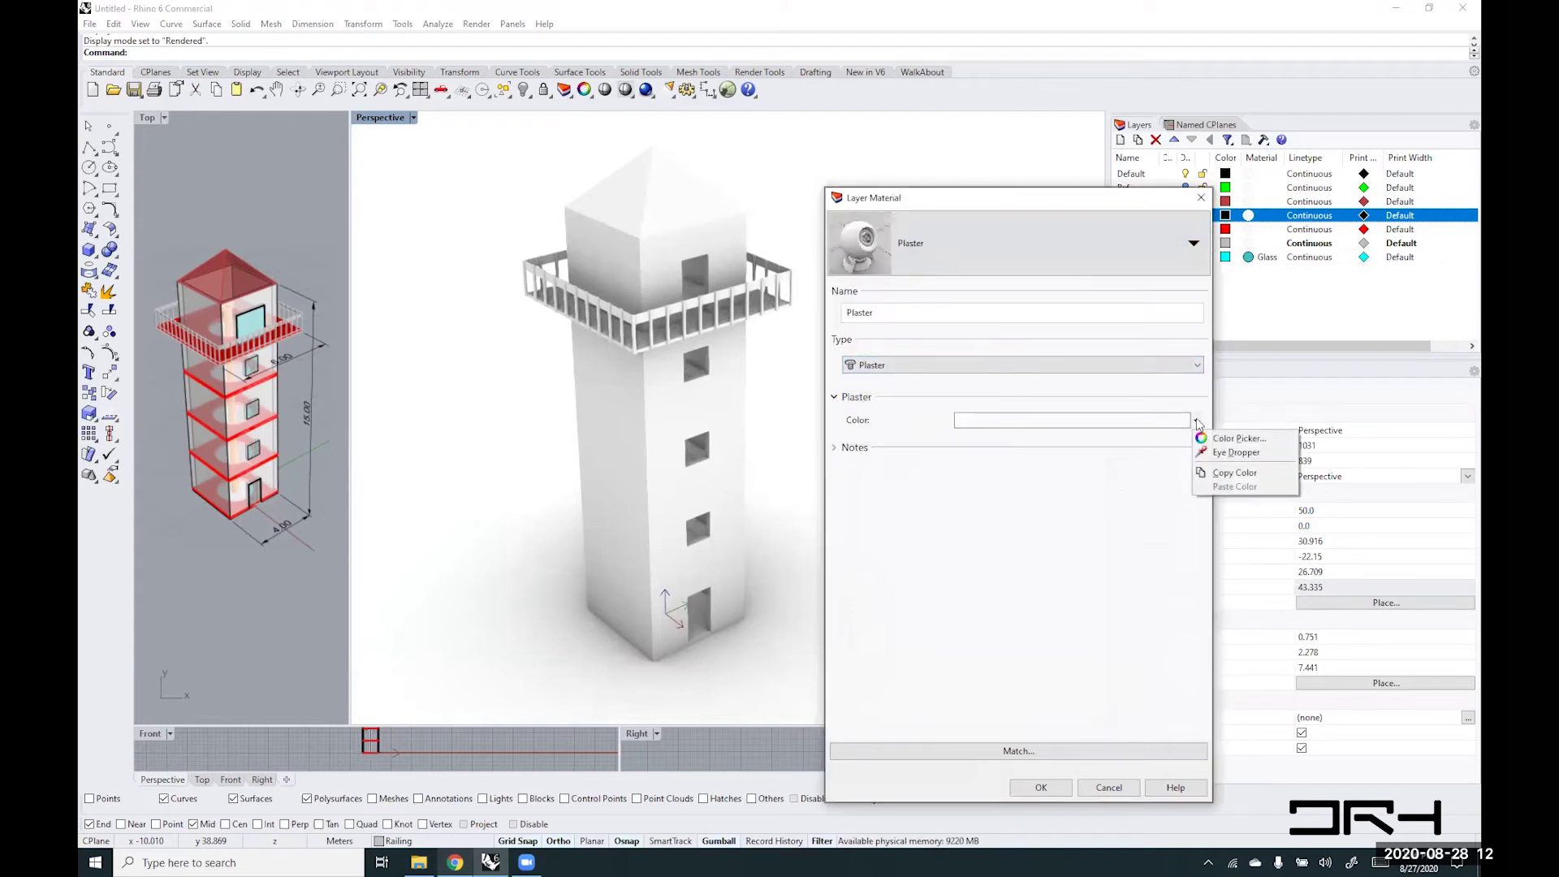
{"action": "left_click", "coordinate": [1145, 431]}
{"action": "left_click", "coordinate": [1143, 424]}
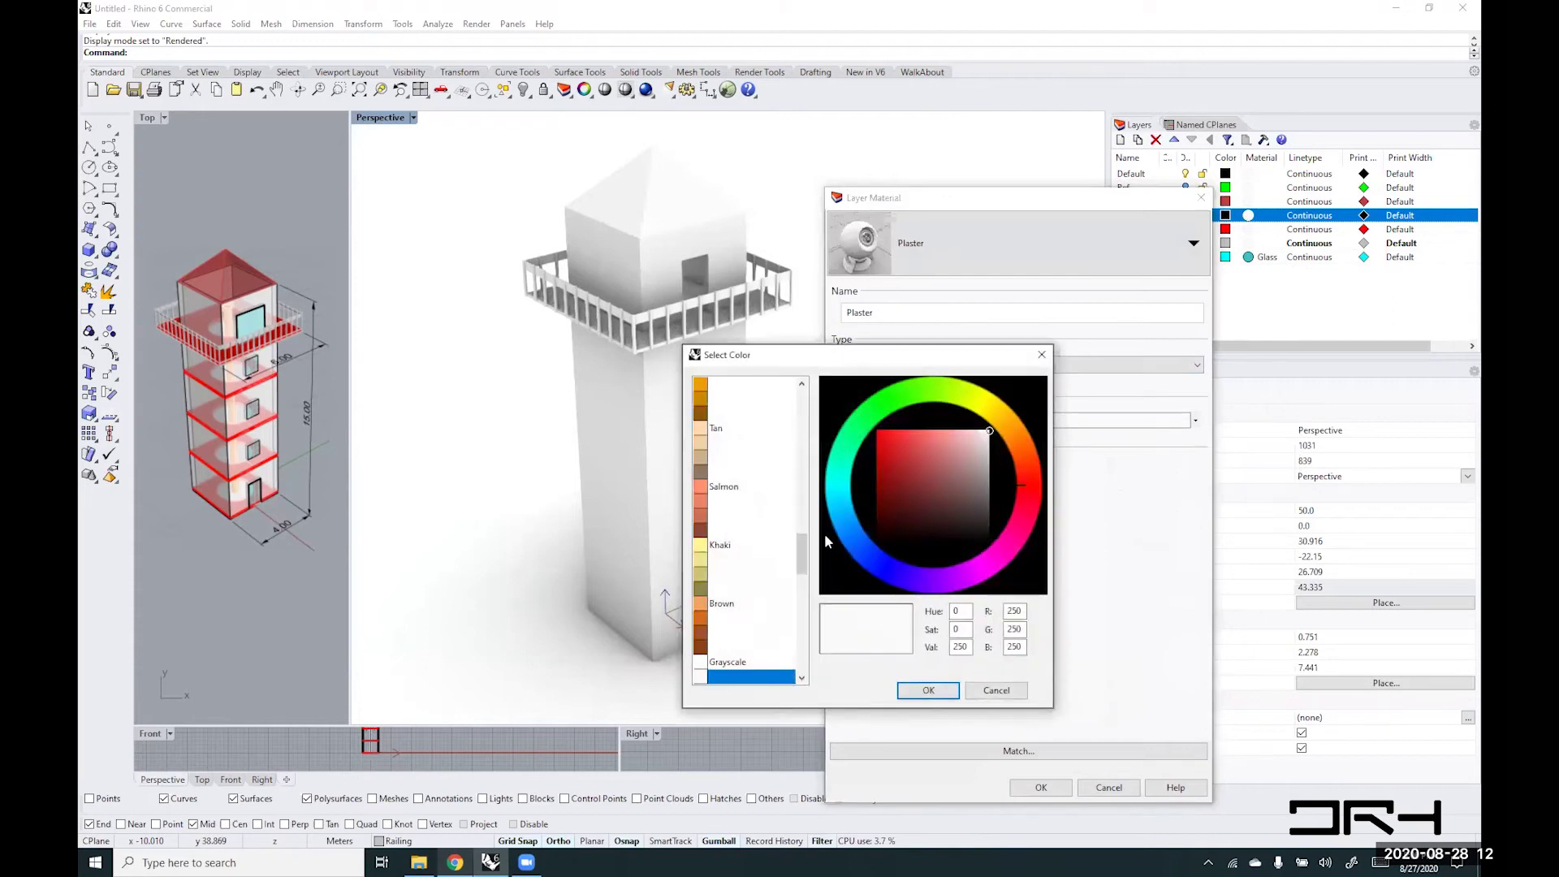
{"action": "left_click", "coordinate": [718, 443]}
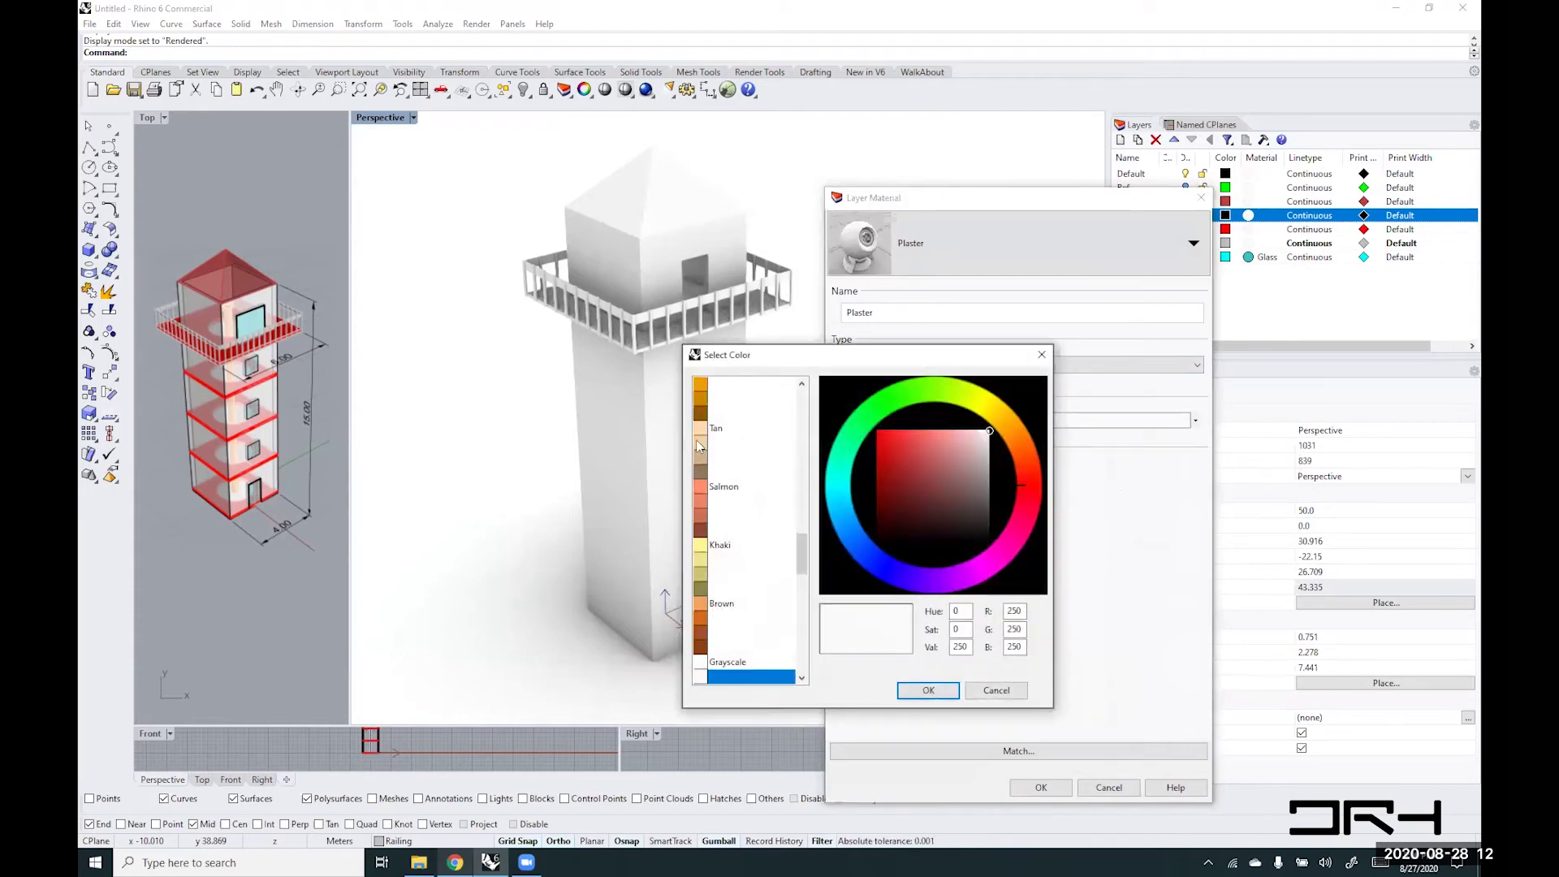
{"action": "left_click", "coordinate": [928, 691]}
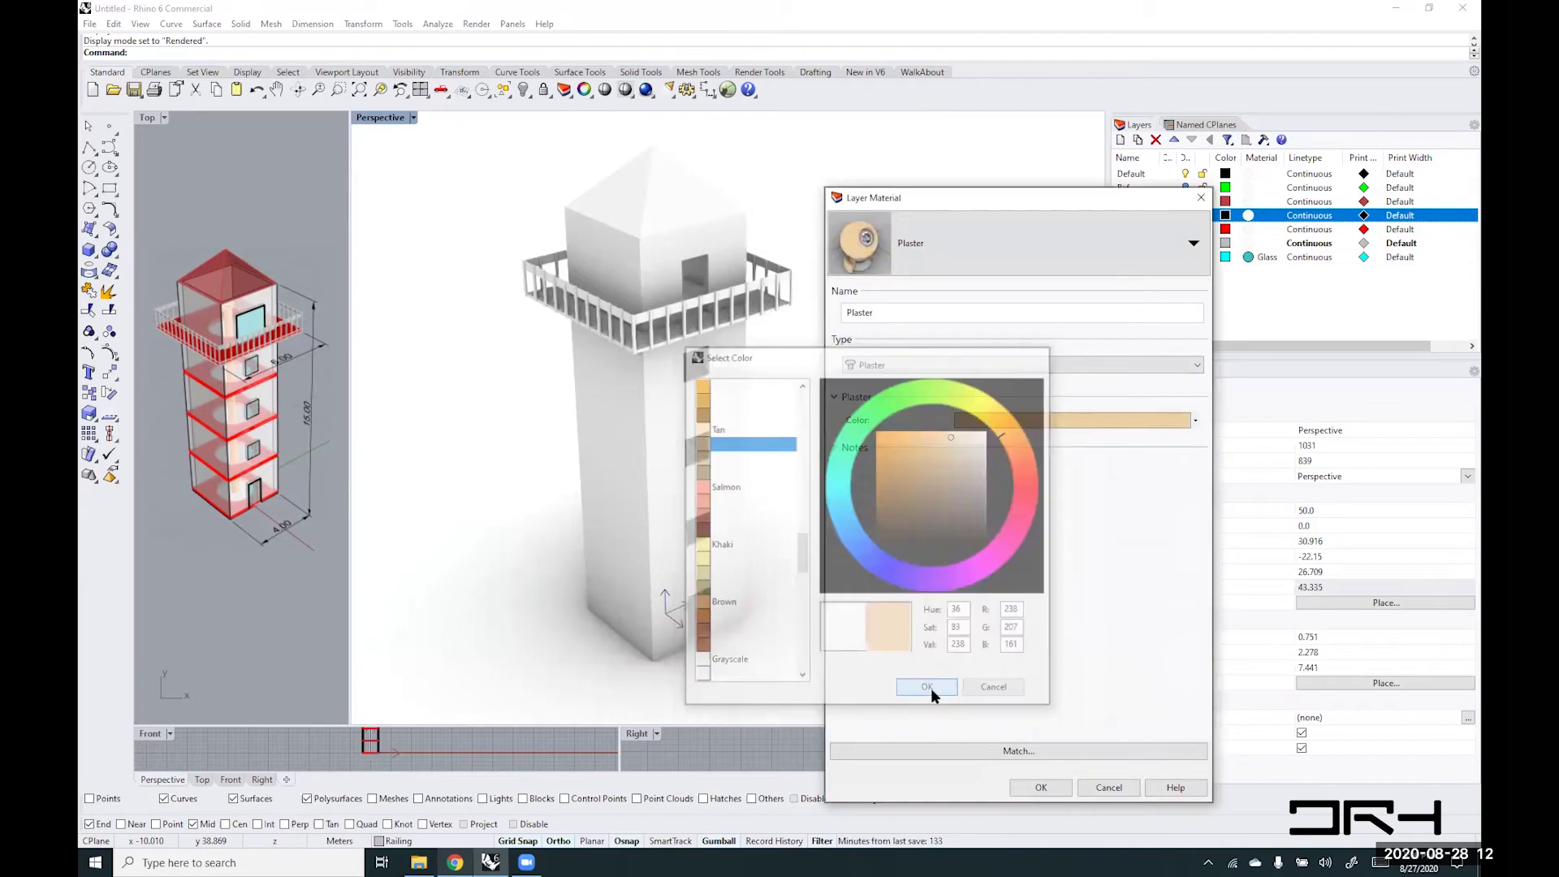
{"action": "left_click", "coordinate": [1024, 787]}
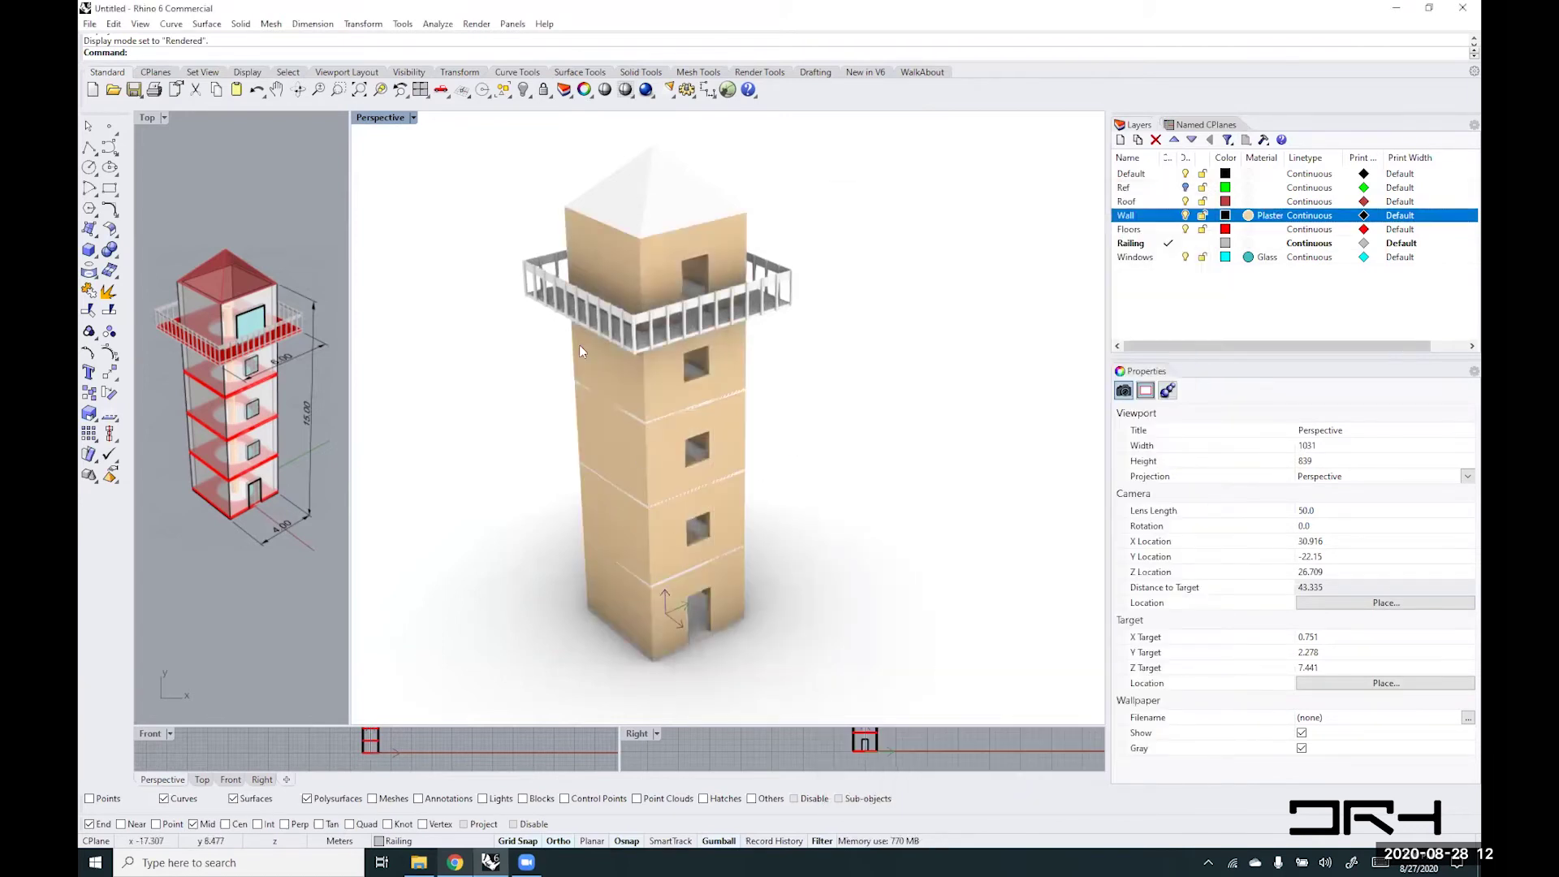
{"action": "right_click_drag", "start_coordinate": [849, 422], "coordinate": [881, 418]}
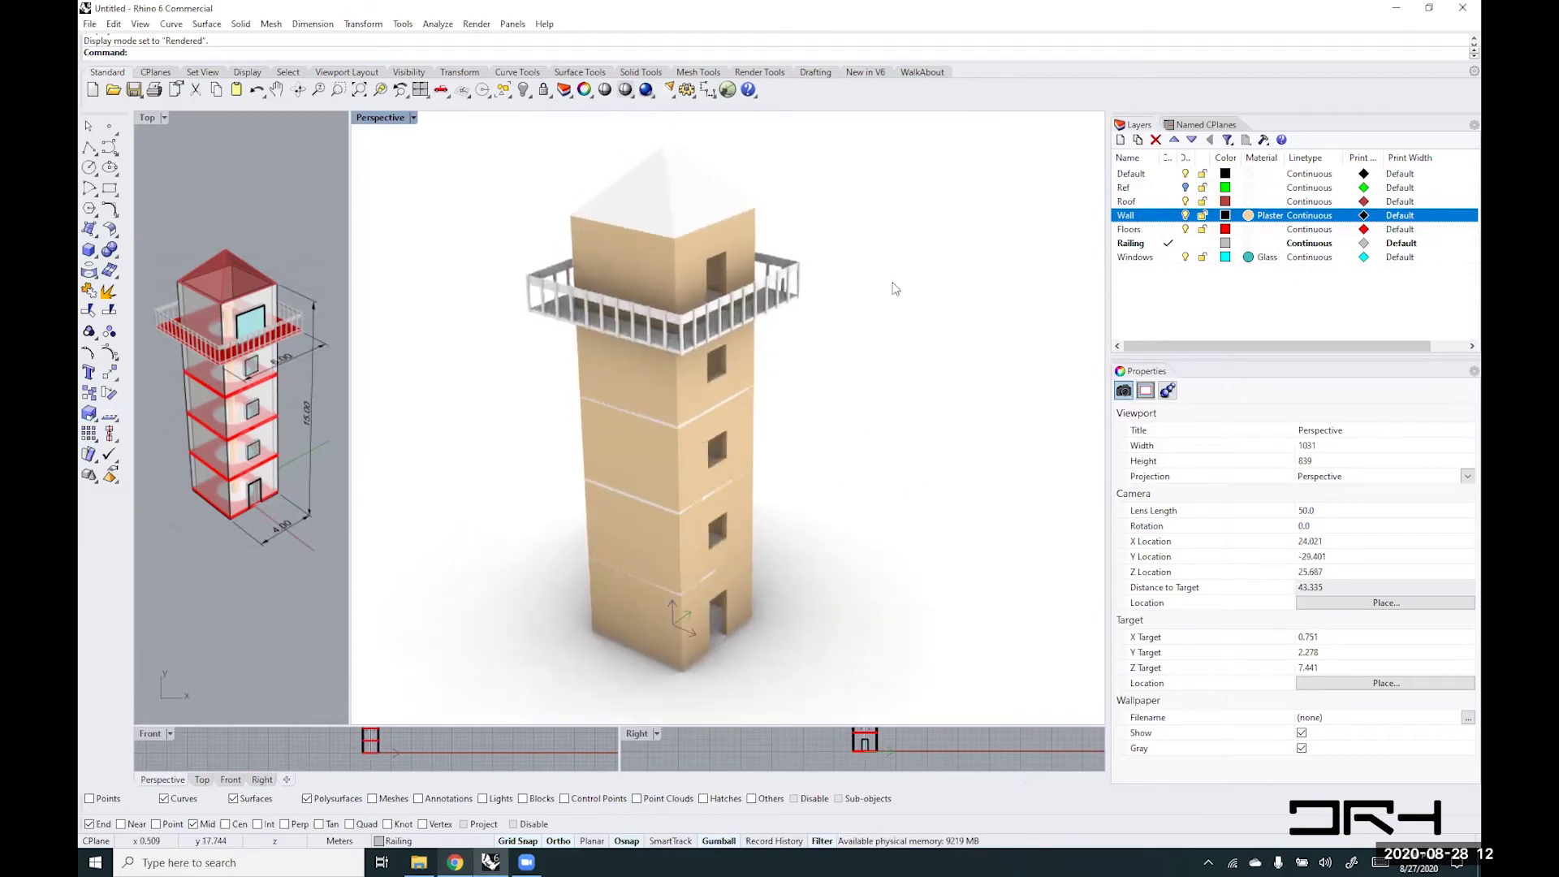
- Assign a new Metal material to the Roof layer
{"action": "left_click", "coordinate": [1251, 202]}
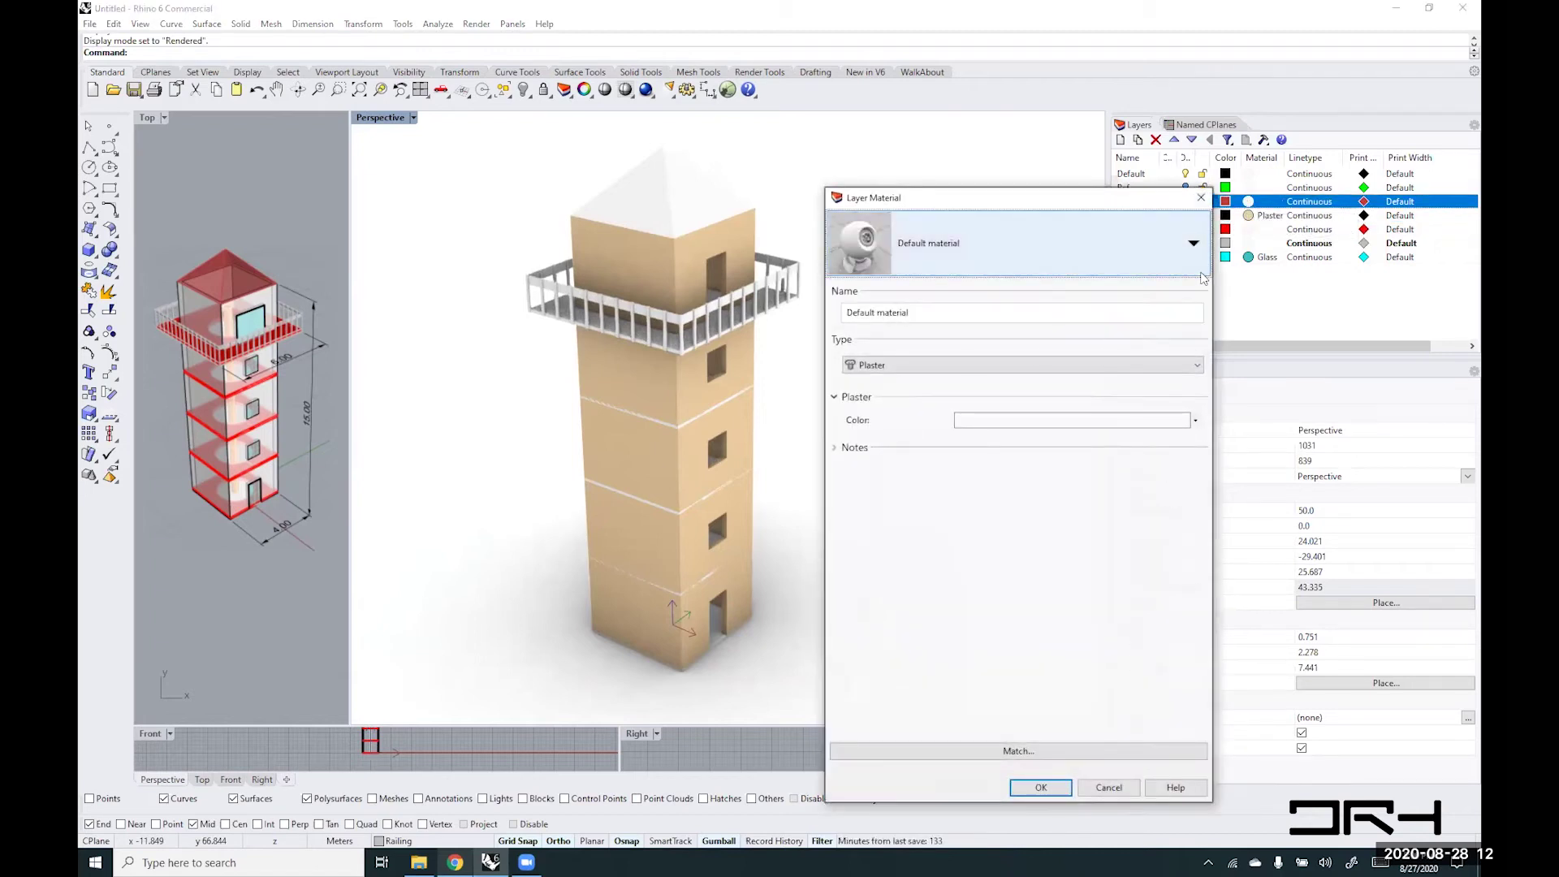
{"action": "left_click", "coordinate": [1193, 243]}
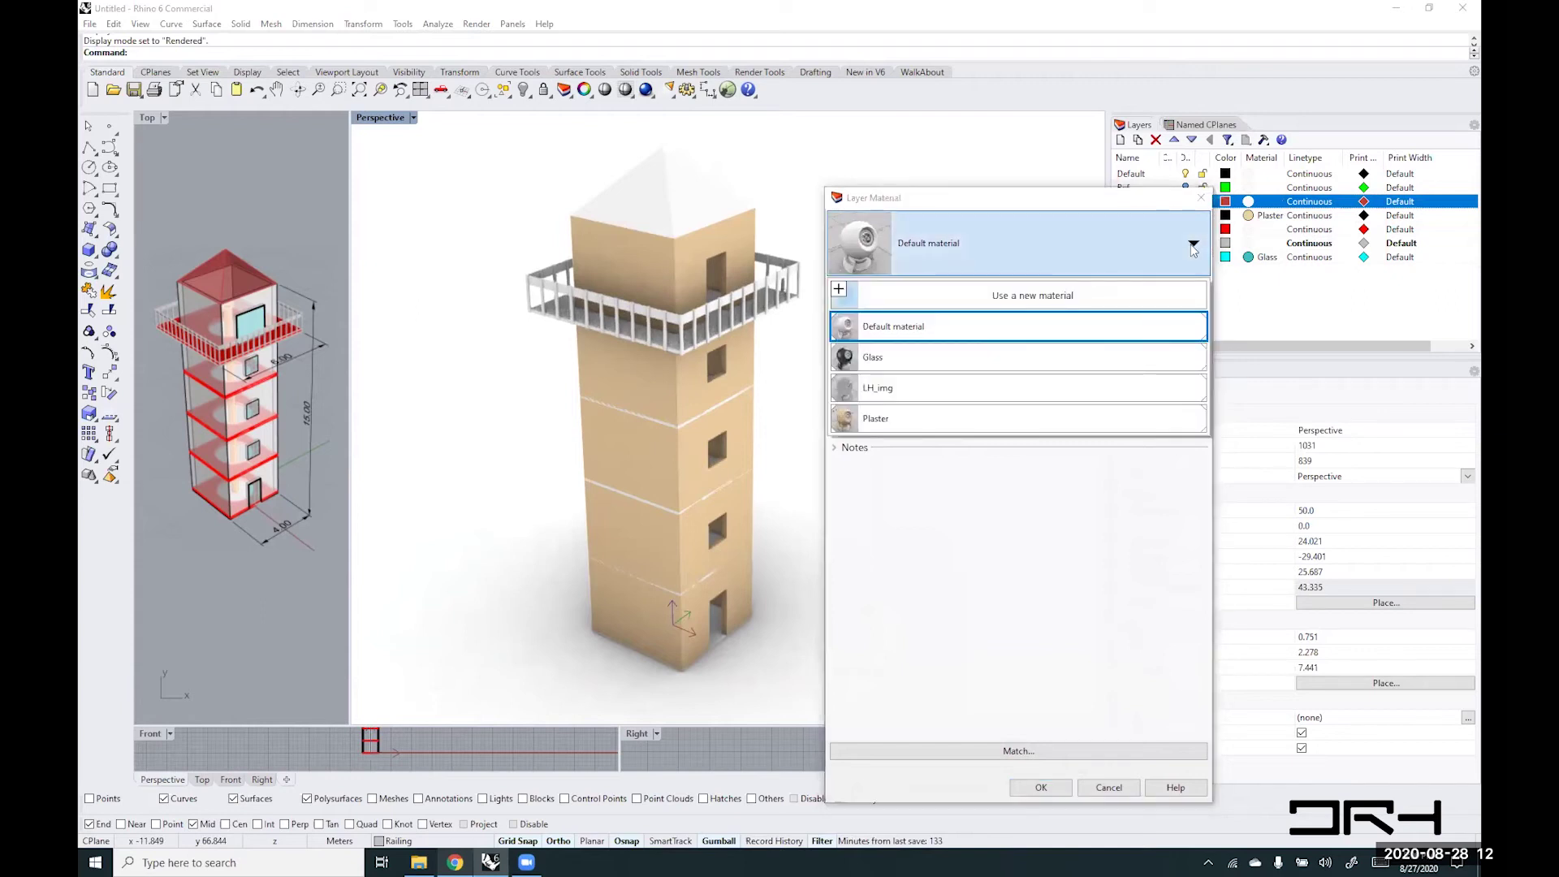
{"action": "left_click", "coordinate": [996, 299]}
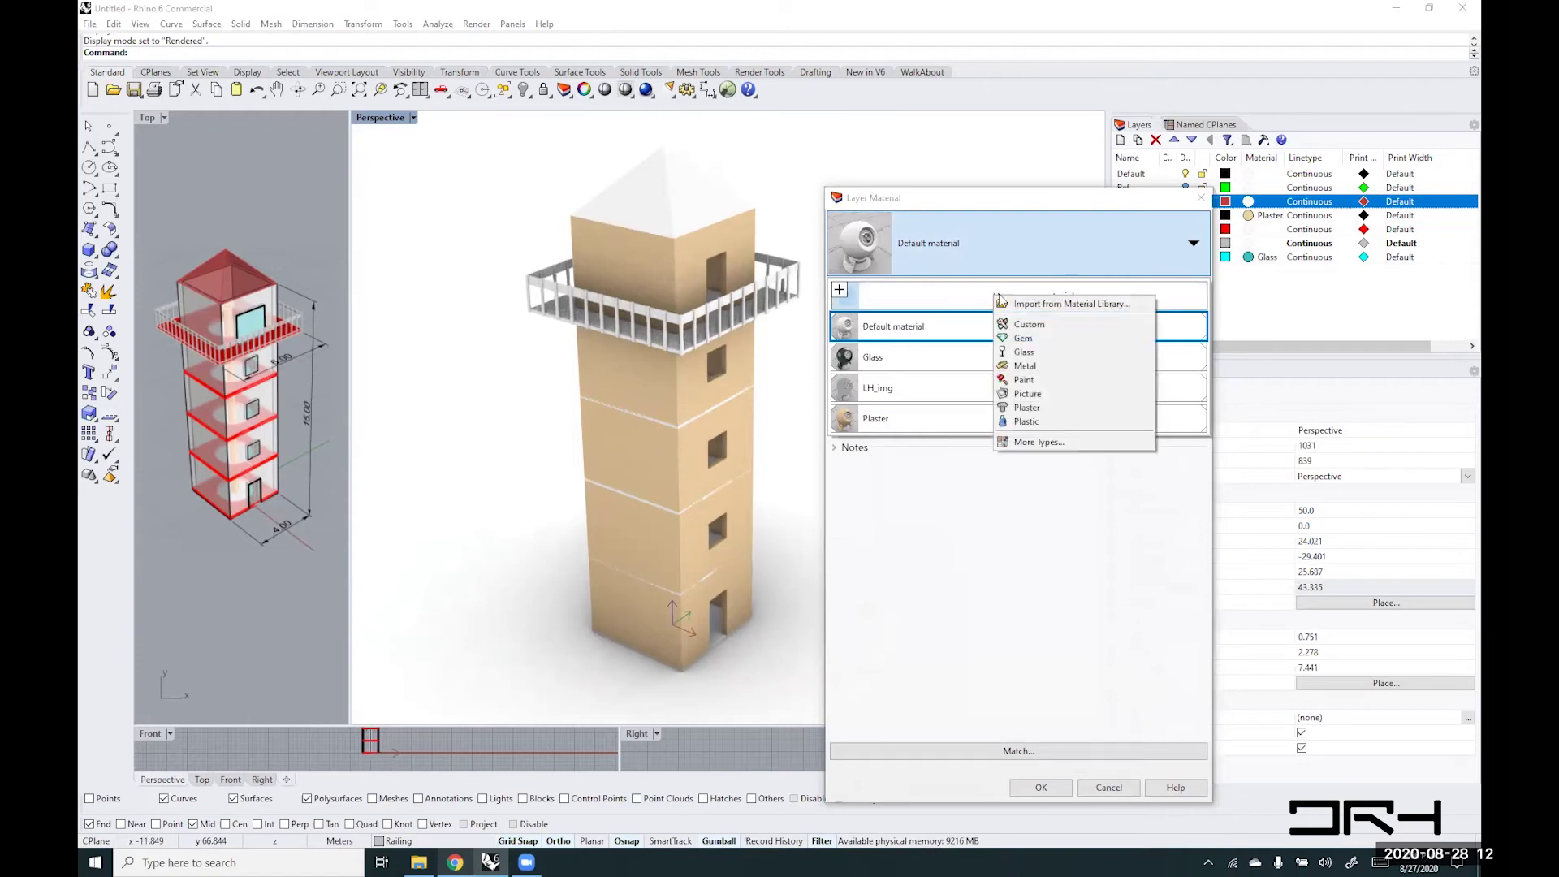
{"action": "left_click", "coordinate": [1076, 369]}
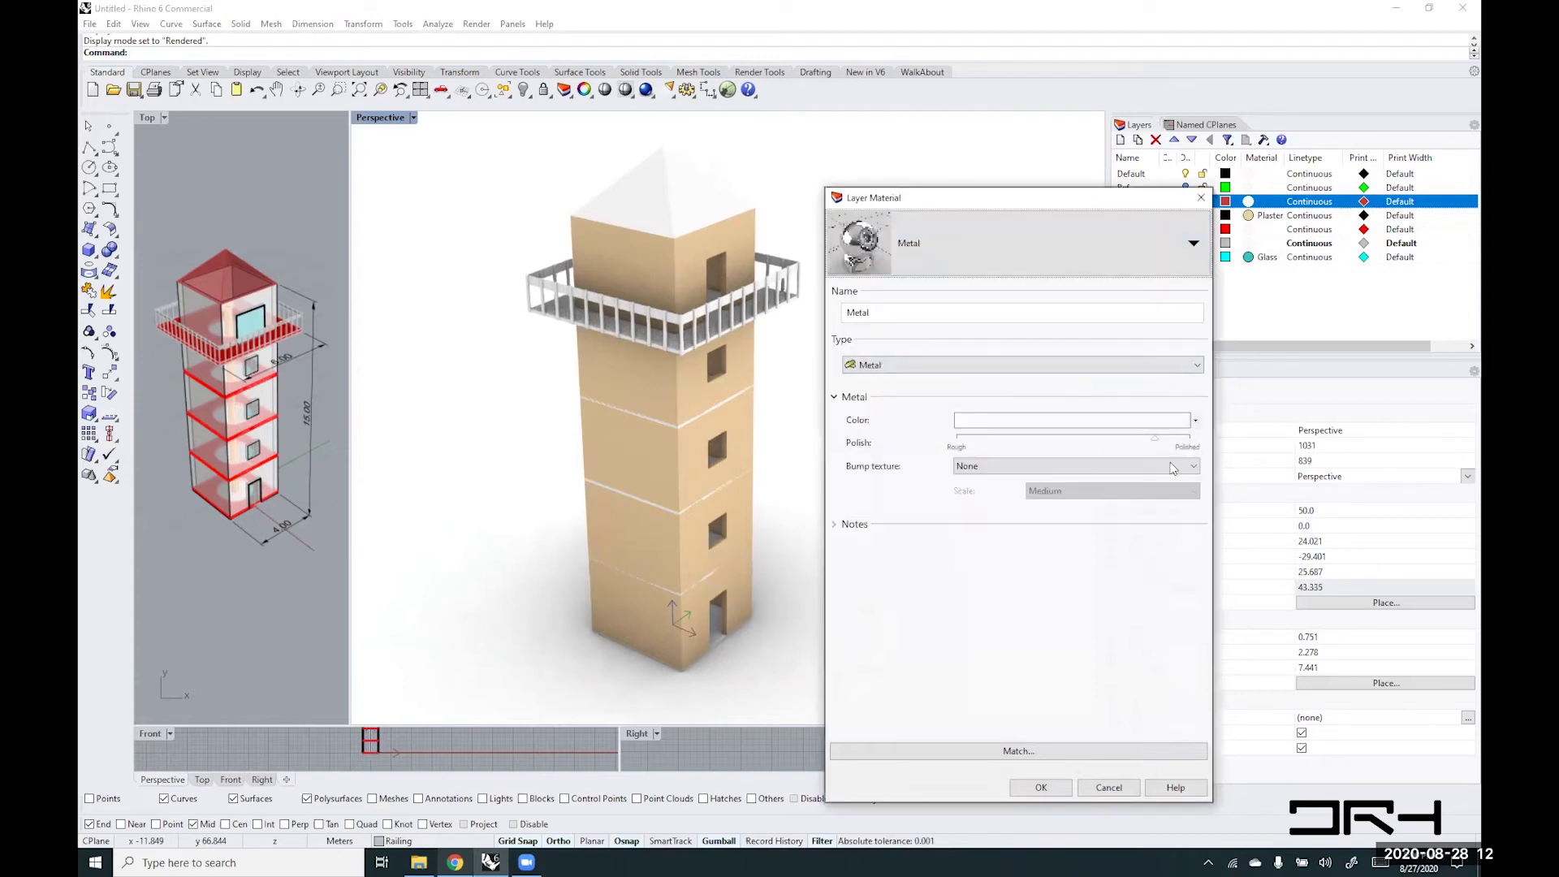
{"action": "left_click", "coordinate": [1197, 420]}
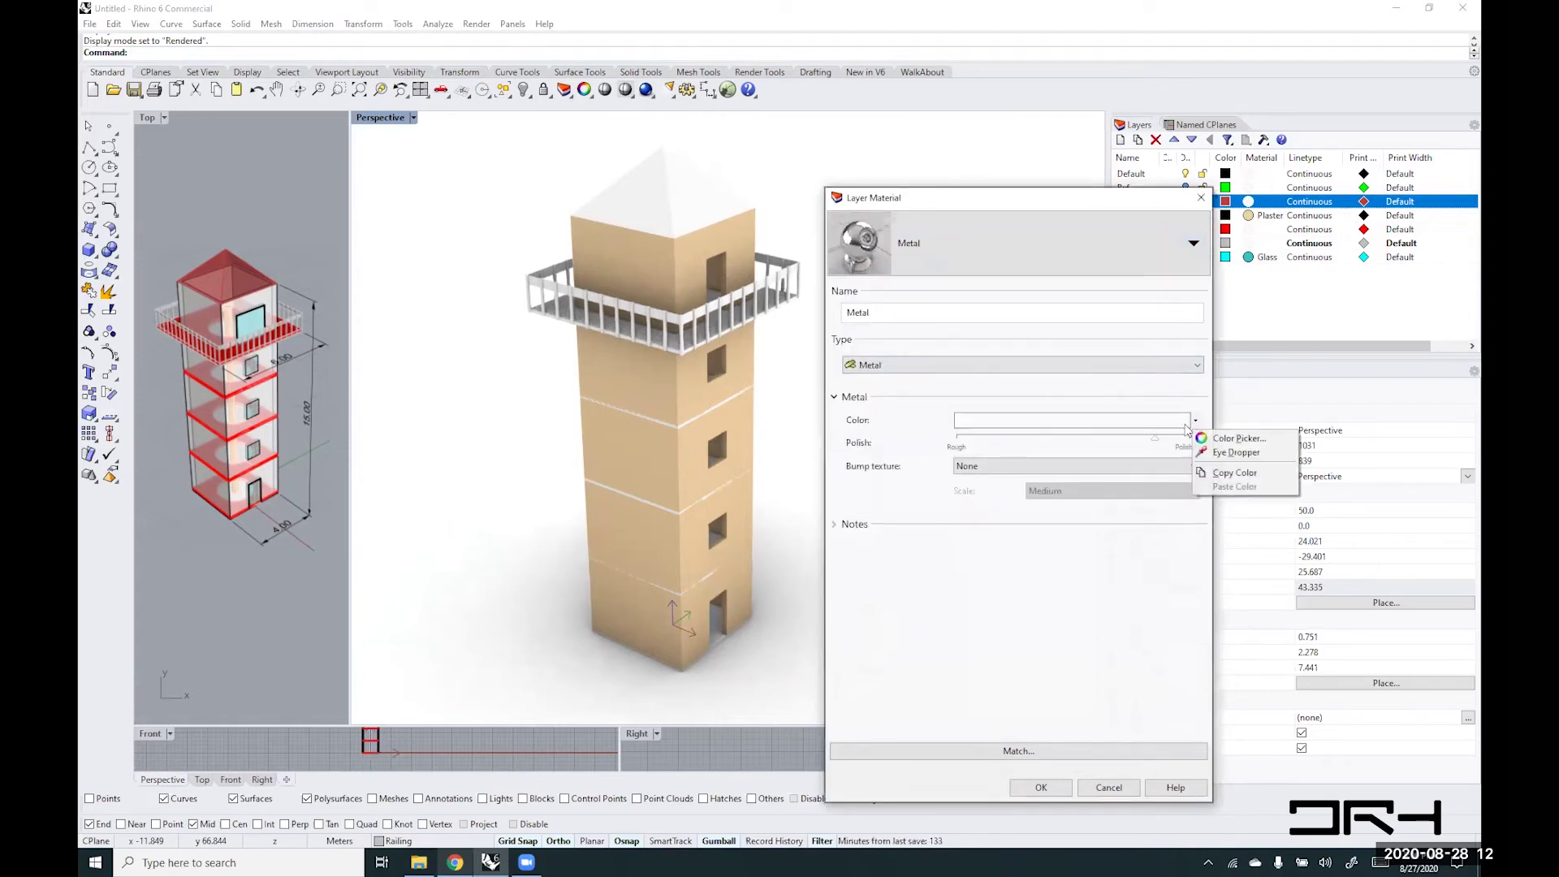
{"action": "left_click", "coordinate": [1012, 571]}
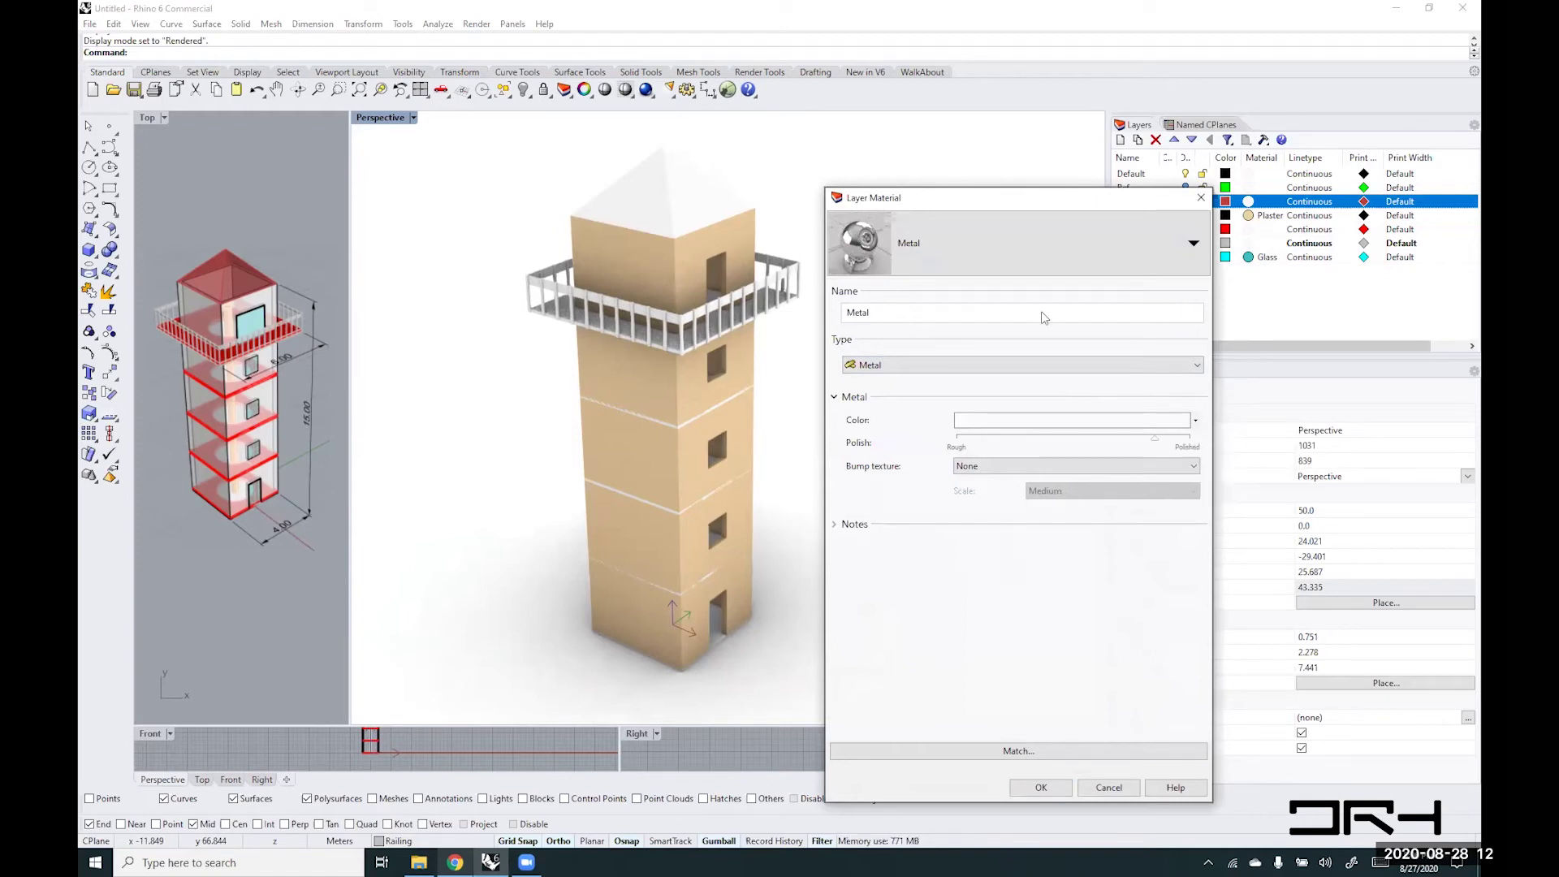
{"action": "left_click", "coordinate": [1178, 364]}
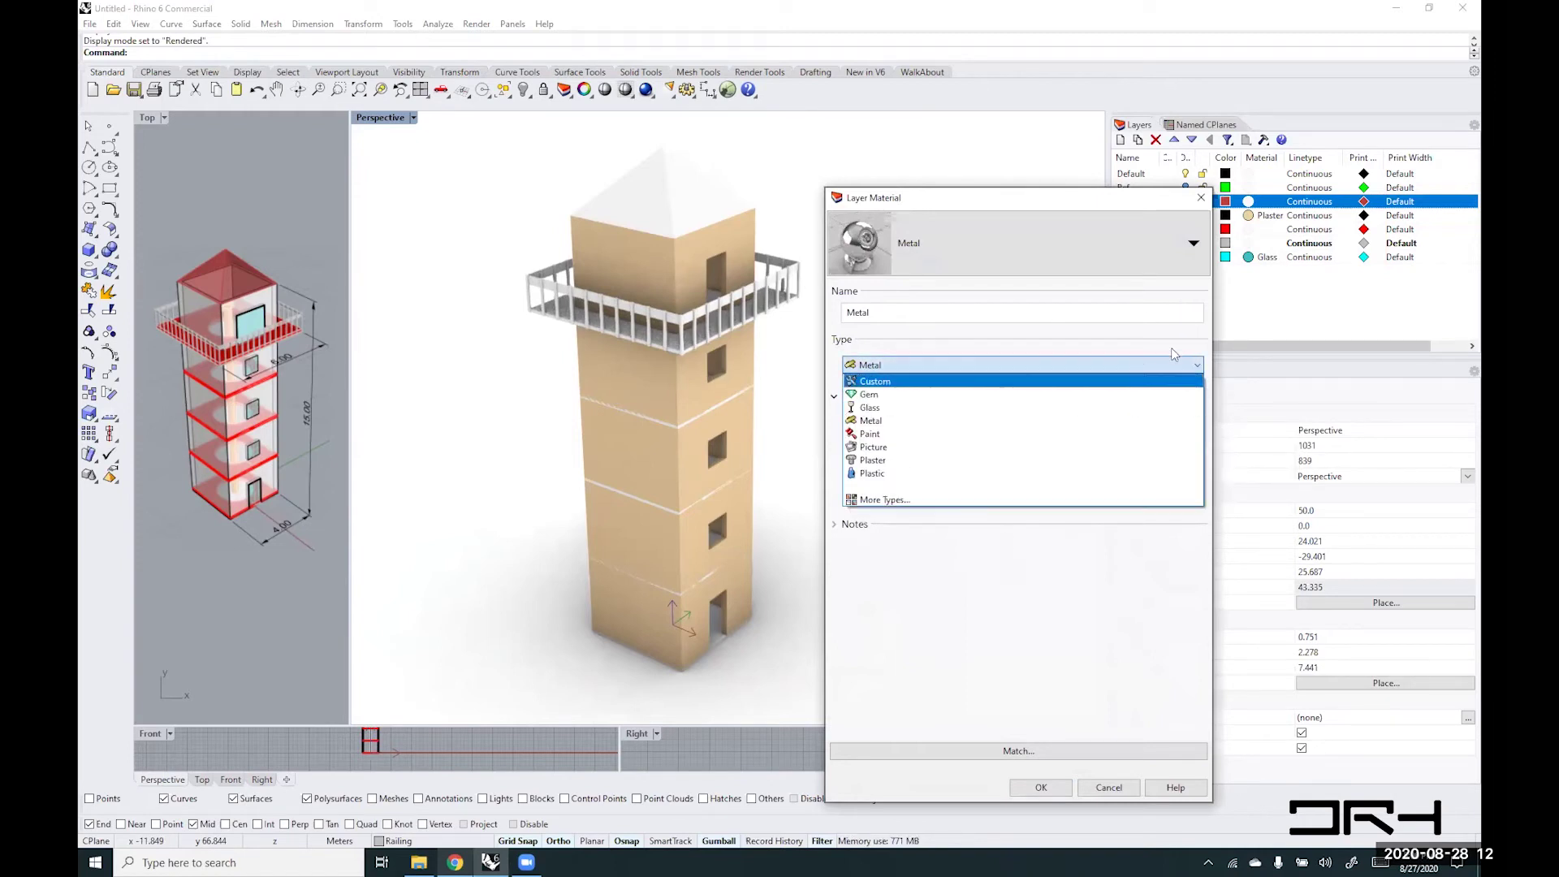
{"action": "left_click", "coordinate": [1197, 365]}
{"action": "left_click", "coordinate": [1129, 318]}
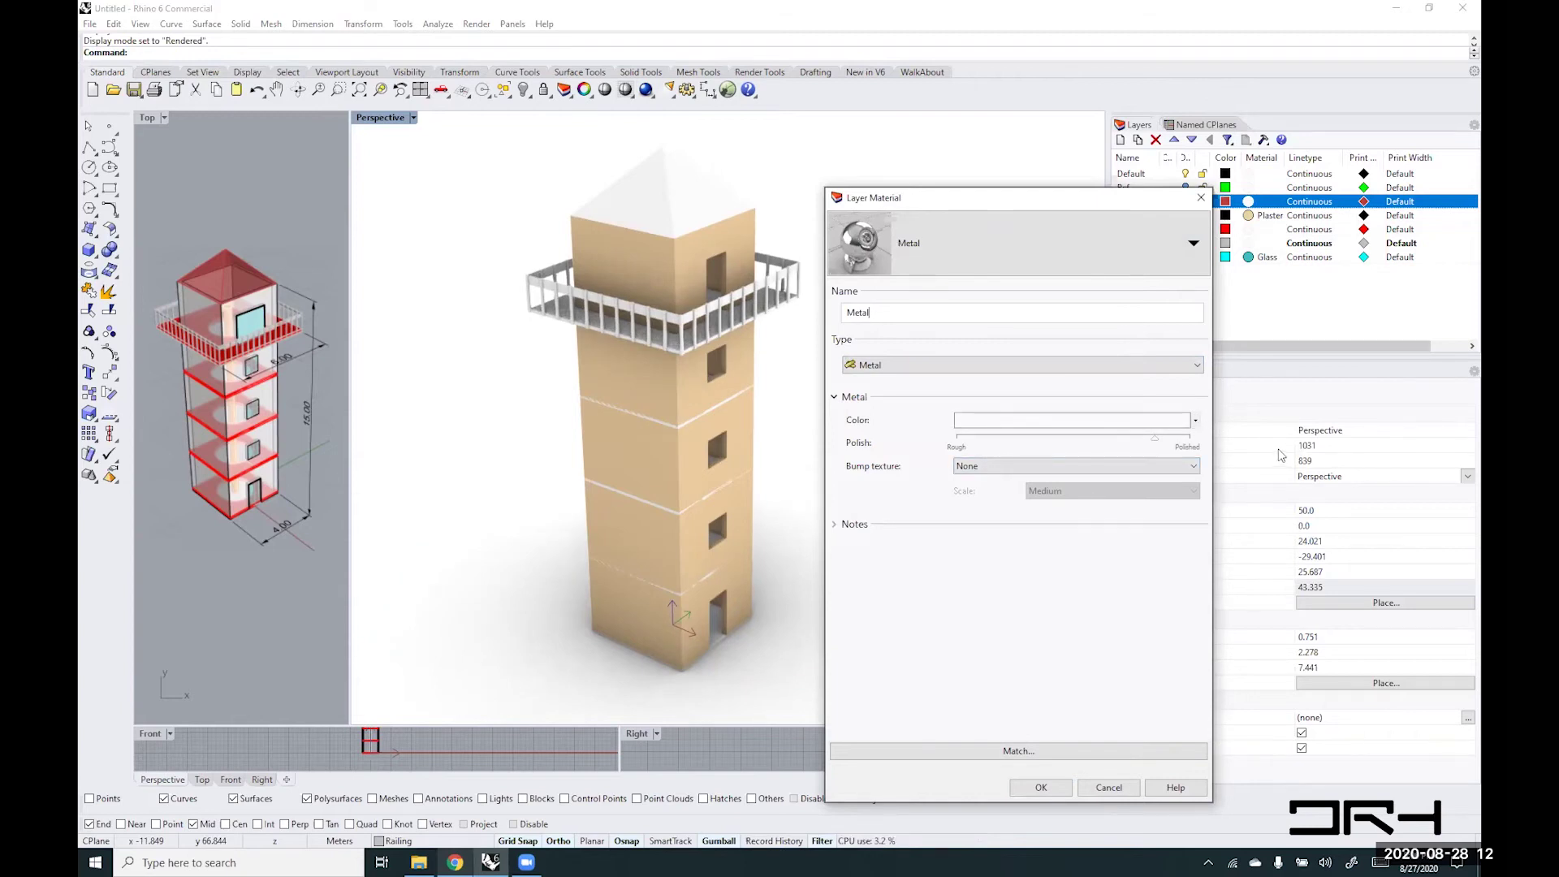
- Set the Metal material's color to Bronze and apply it to the Roof layer
{"action": "left_click", "coordinate": [1196, 421]}
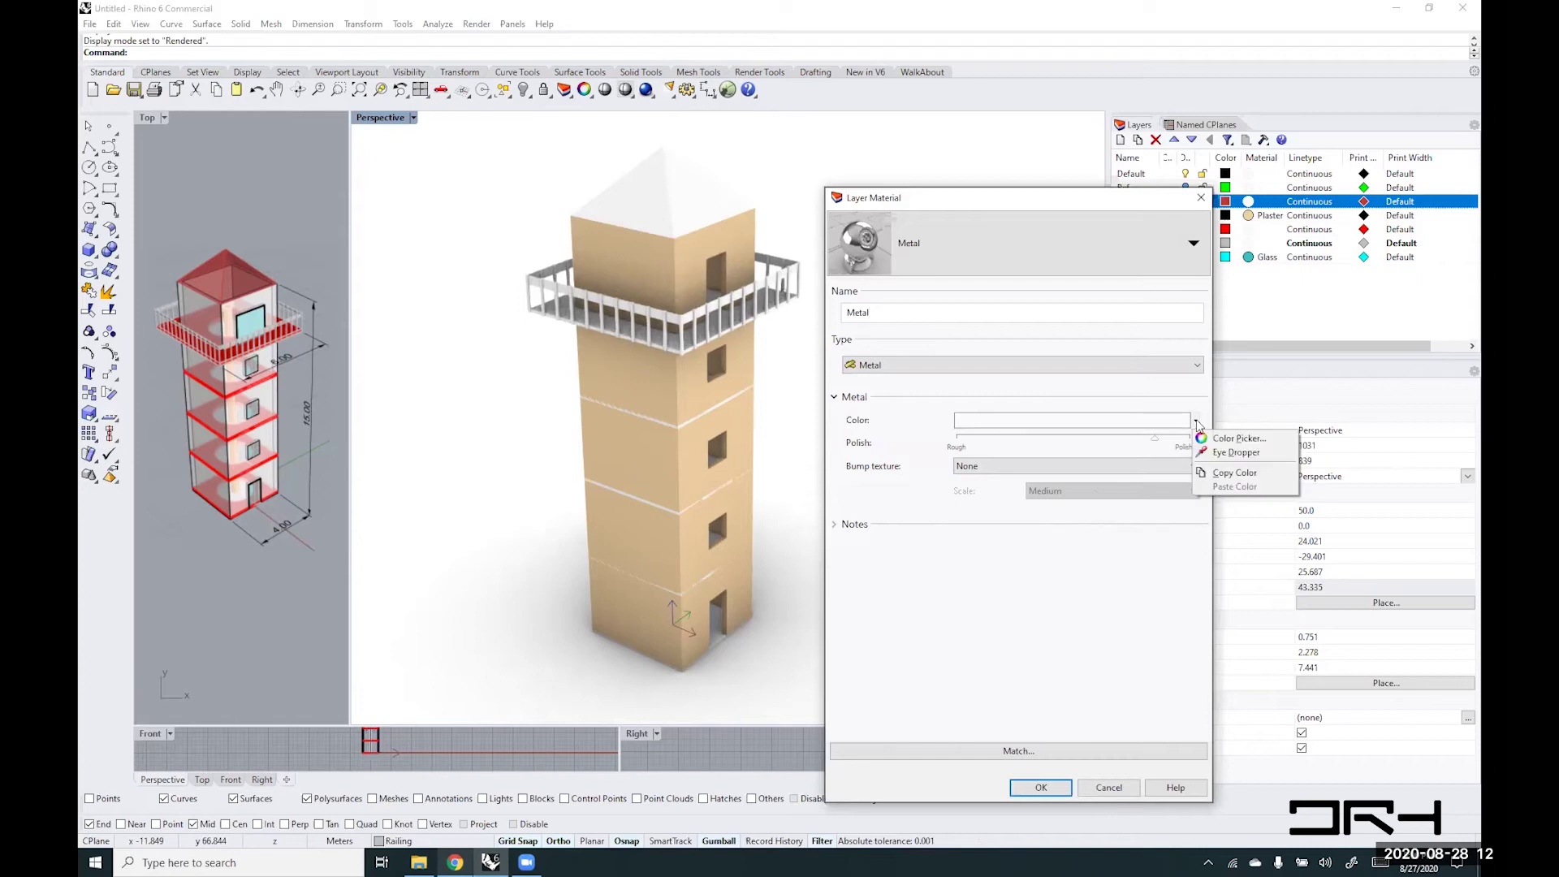
{"action": "left_click", "coordinate": [1147, 423]}
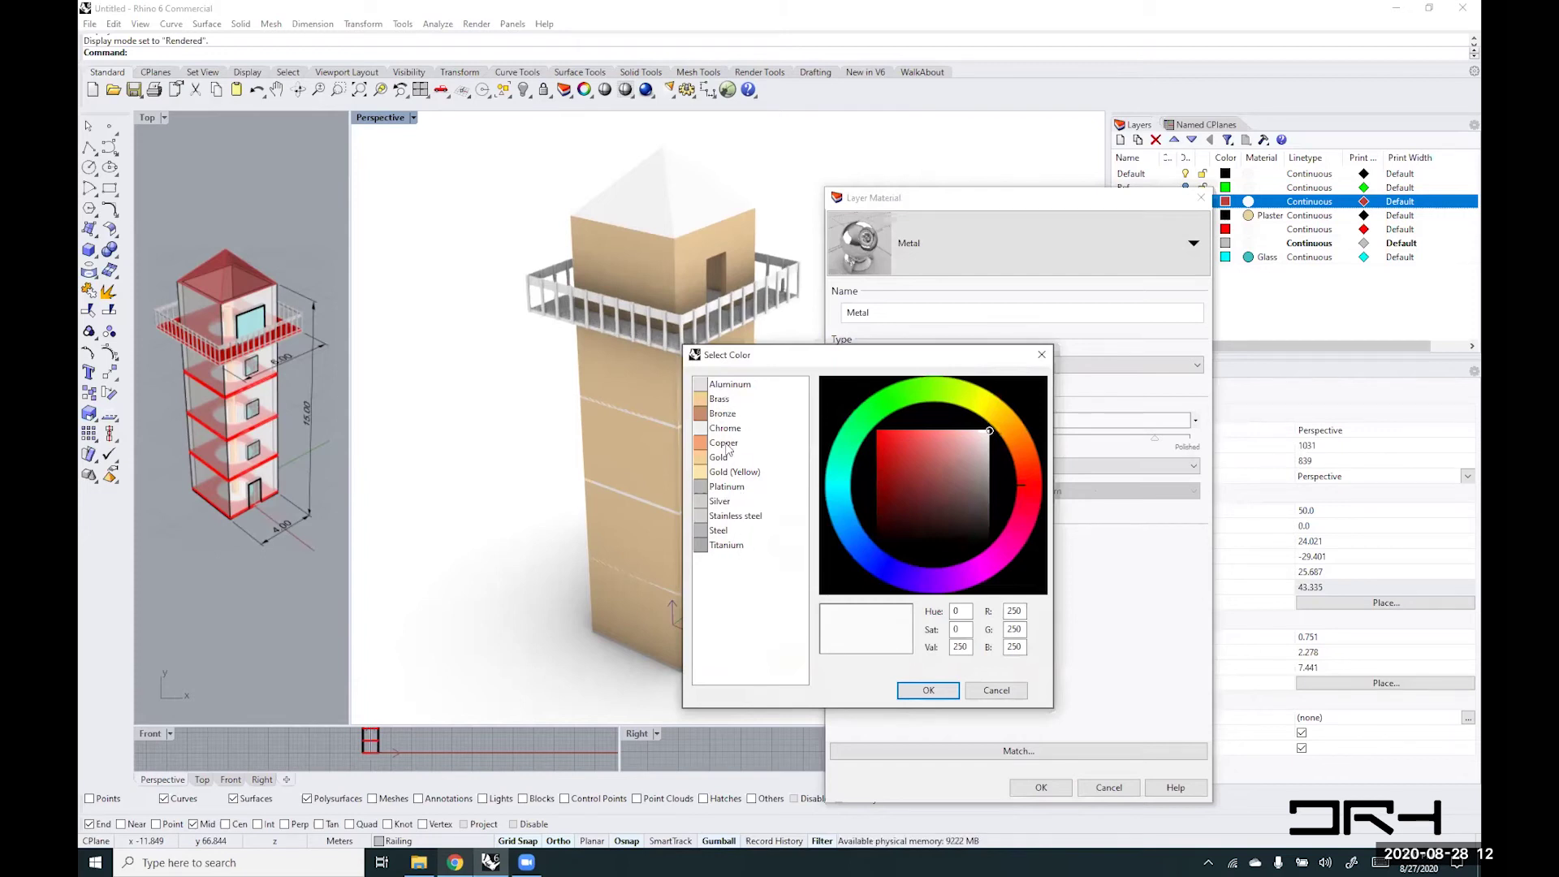
{"action": "left_click", "coordinate": [723, 415]}
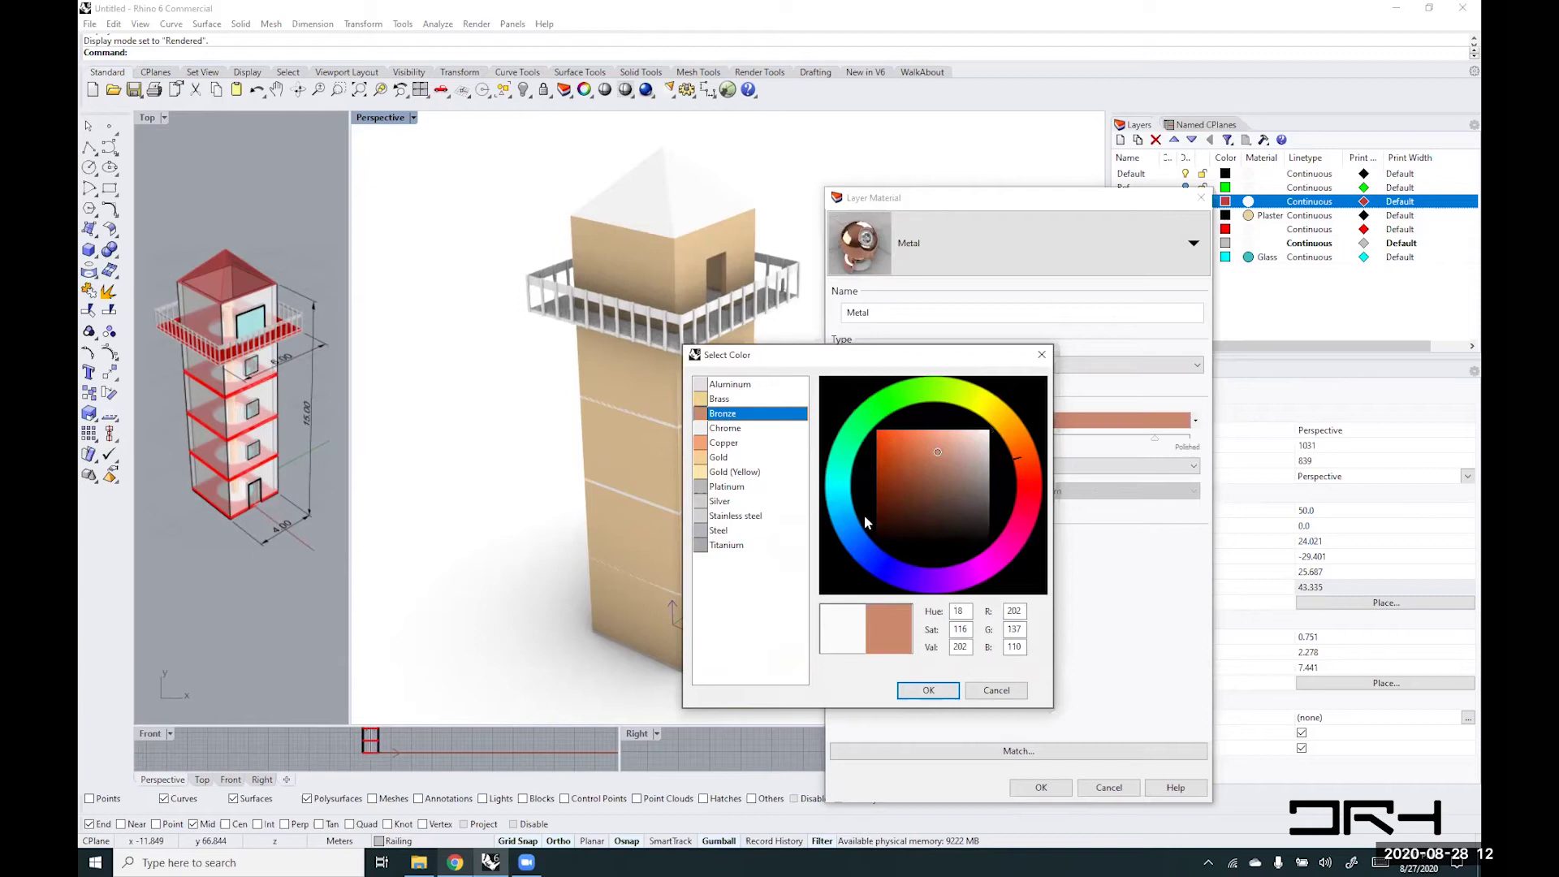
{"action": "left_click", "coordinate": [928, 690]}
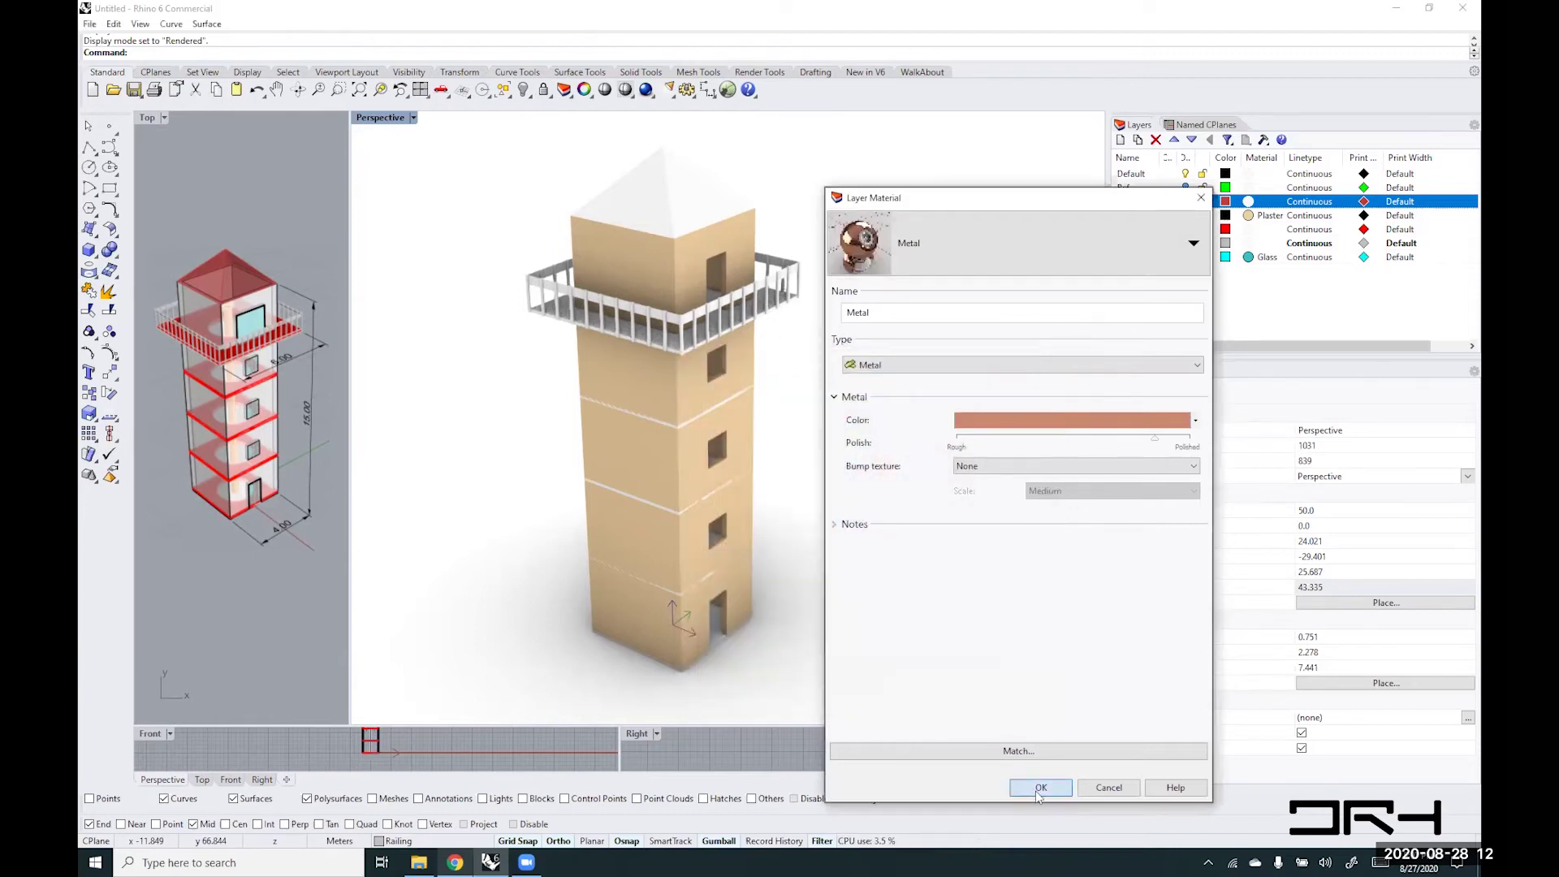
{"action": "left_click", "coordinate": [1037, 790]}
{"action": "mouse_move", "coordinate": [925, 339]}
{"action": "right_mouse_down"}
{"action": "mouse_move", "coordinate": [877, 349]}
{"action": "mouse_move", "coordinate": [905, 337]}
{"action": "right_mouse_up"}
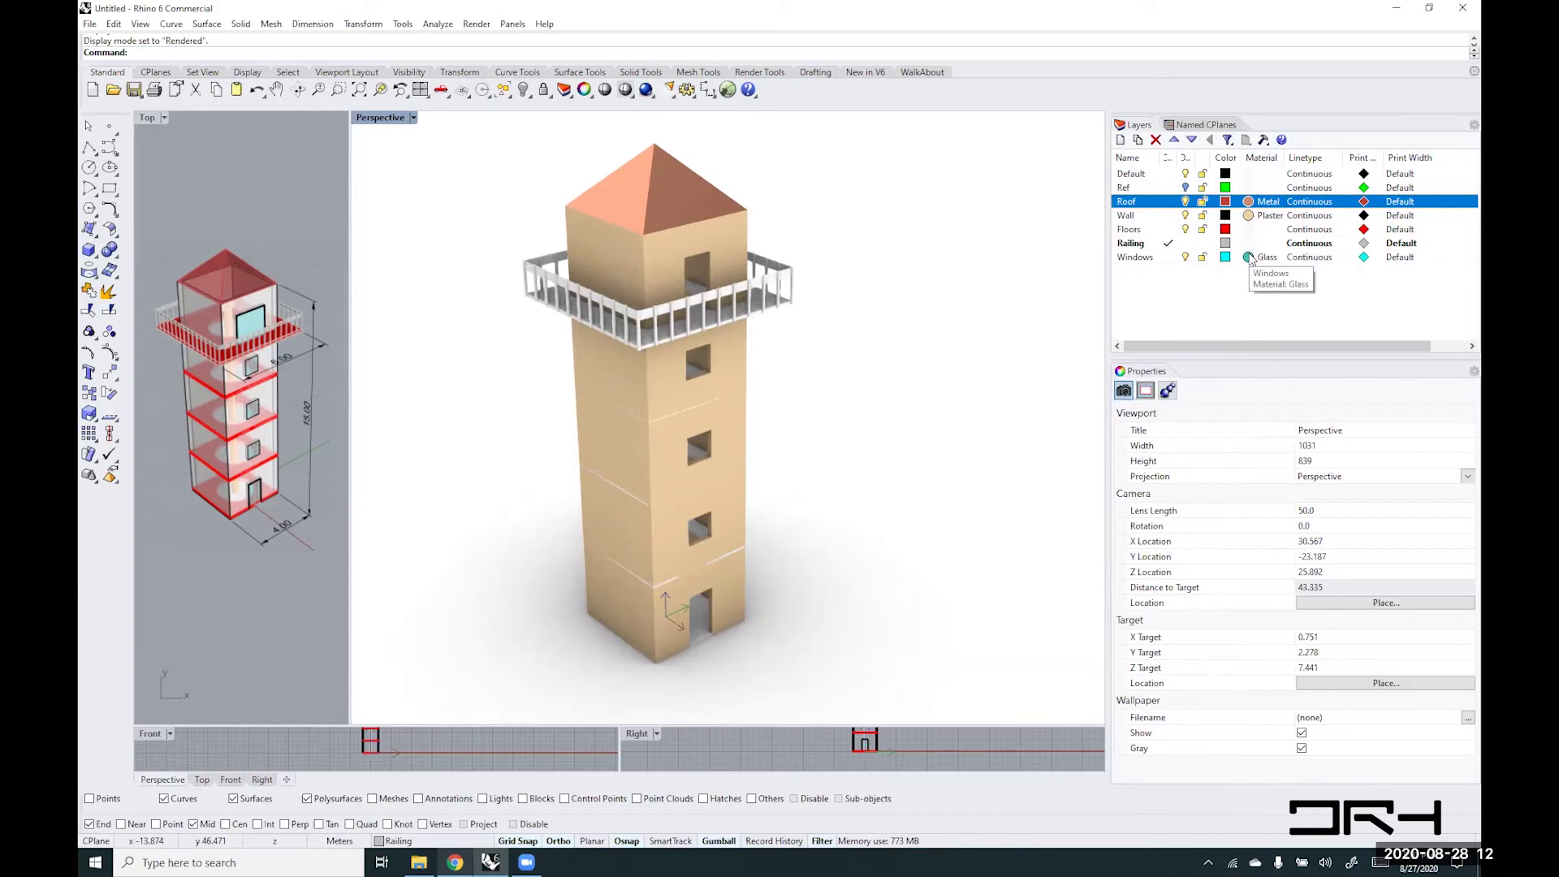
- Assign the existing Metal material to the Railing layer
{"action": "left_click", "coordinate": [1251, 245]}
{"action": "left_click", "coordinate": [1250, 246]}
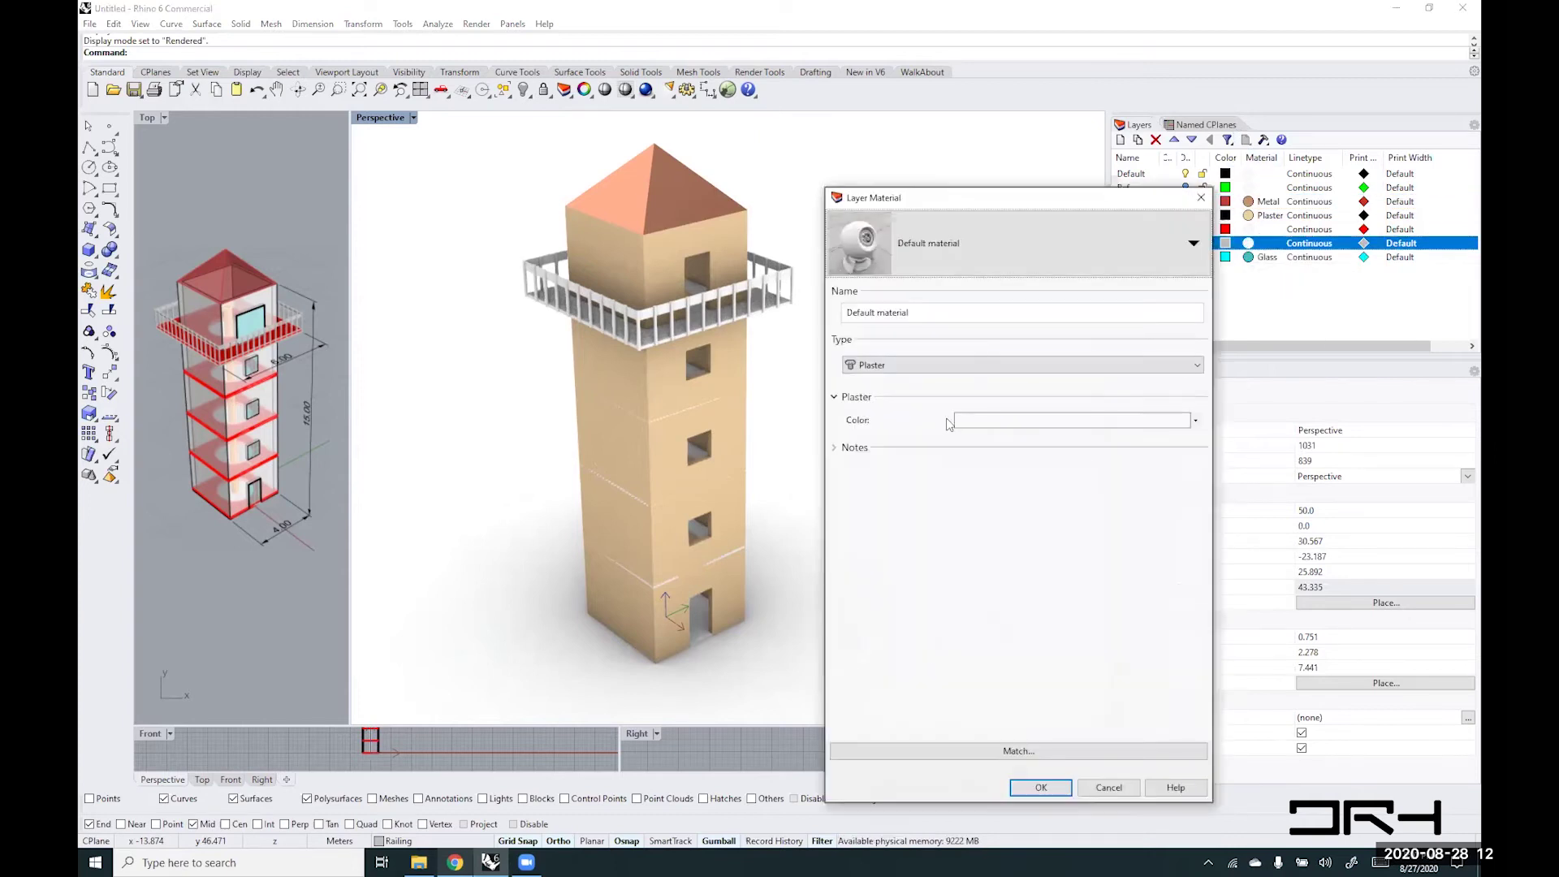
{"action": "left_click", "coordinate": [1186, 258]}
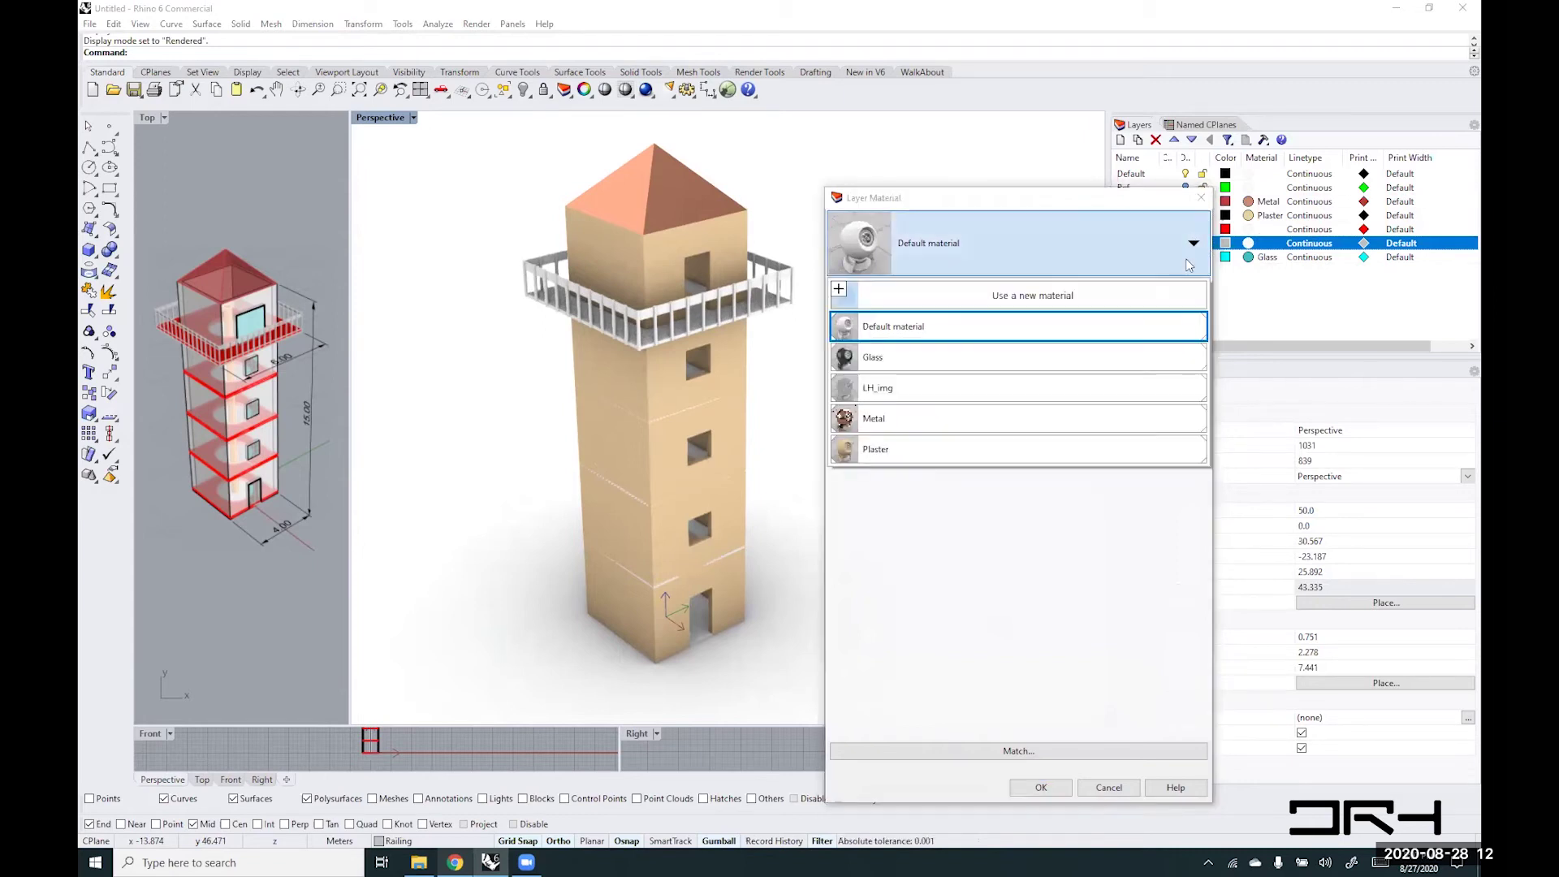
{"action": "left_click", "coordinate": [888, 420]}
{"action": "left_click", "coordinate": [1040, 786]}
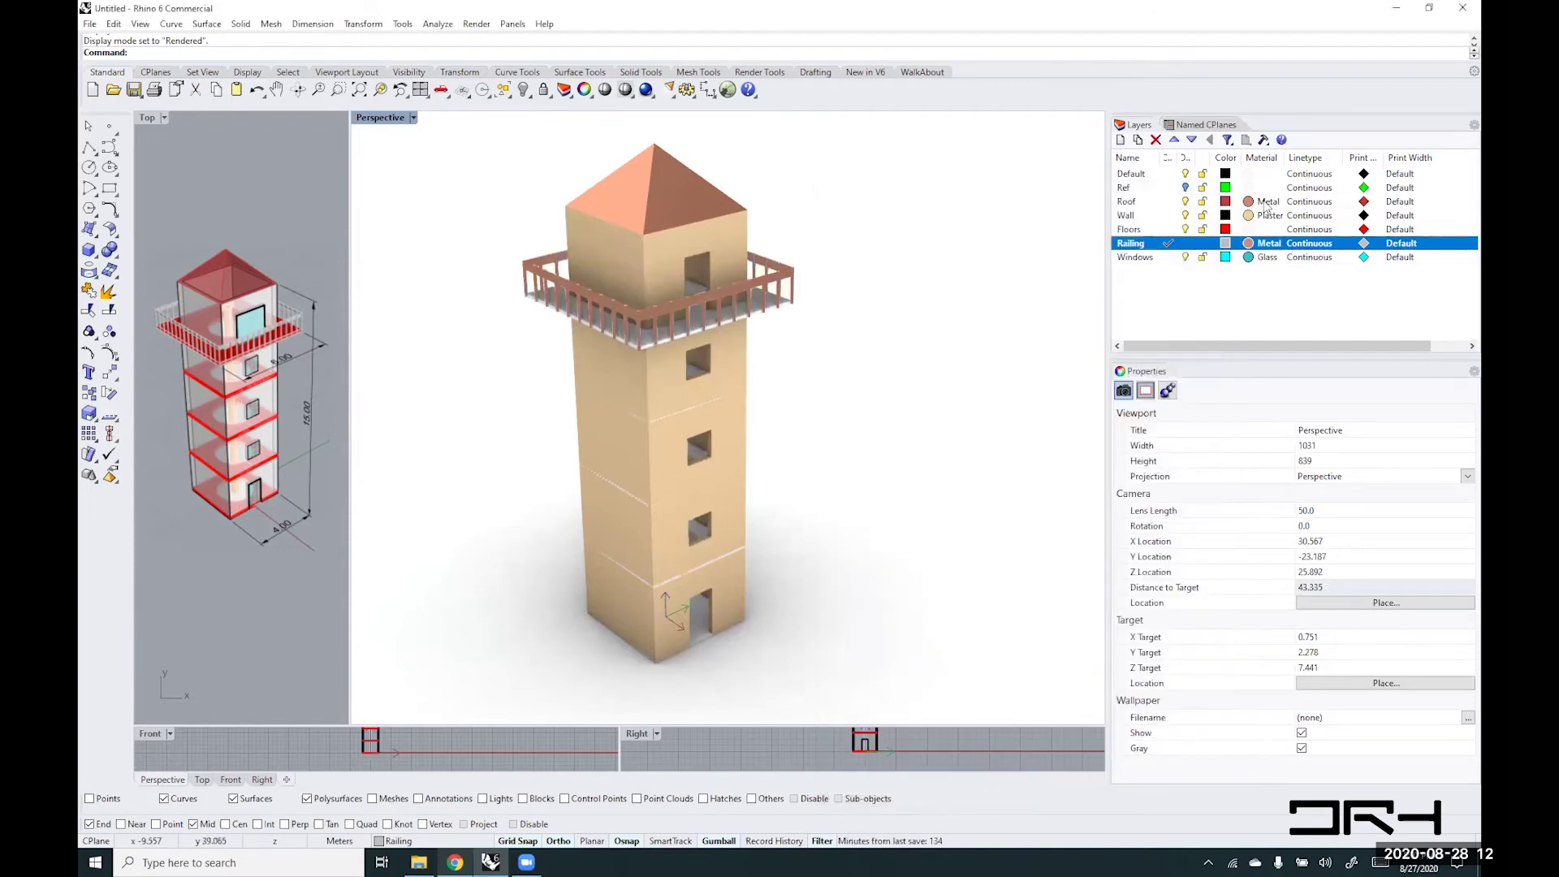
- Give the Floors layer a plaster material in the darkest Tan shade, RGB 139, 121, 94, and apply it
{"action": "left_click", "coordinate": [1248, 229]}
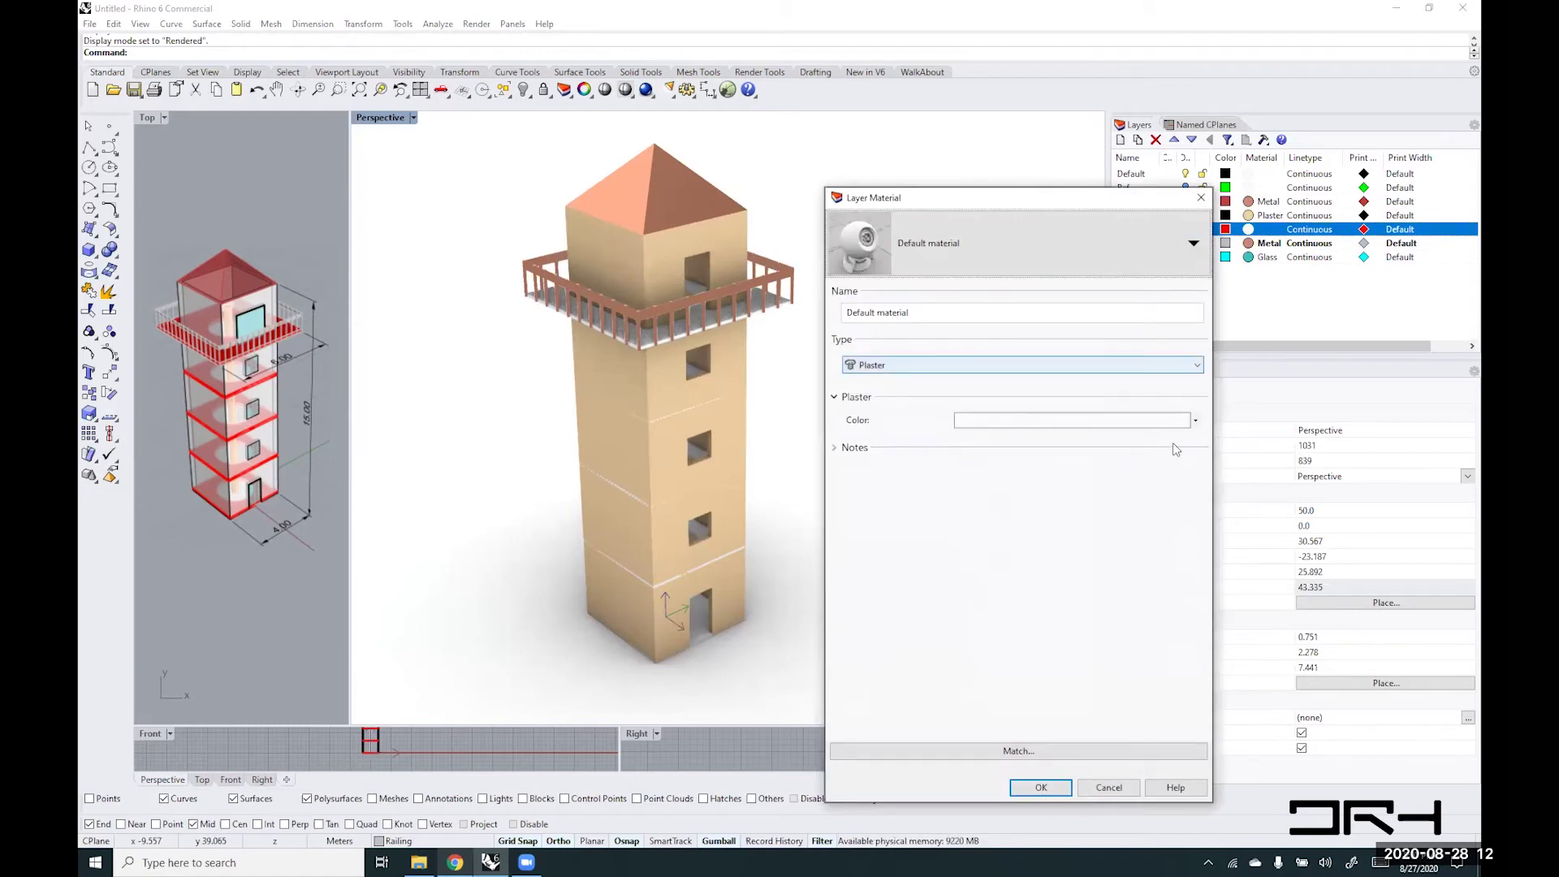
{"action": "left_click", "coordinate": [1194, 421]}
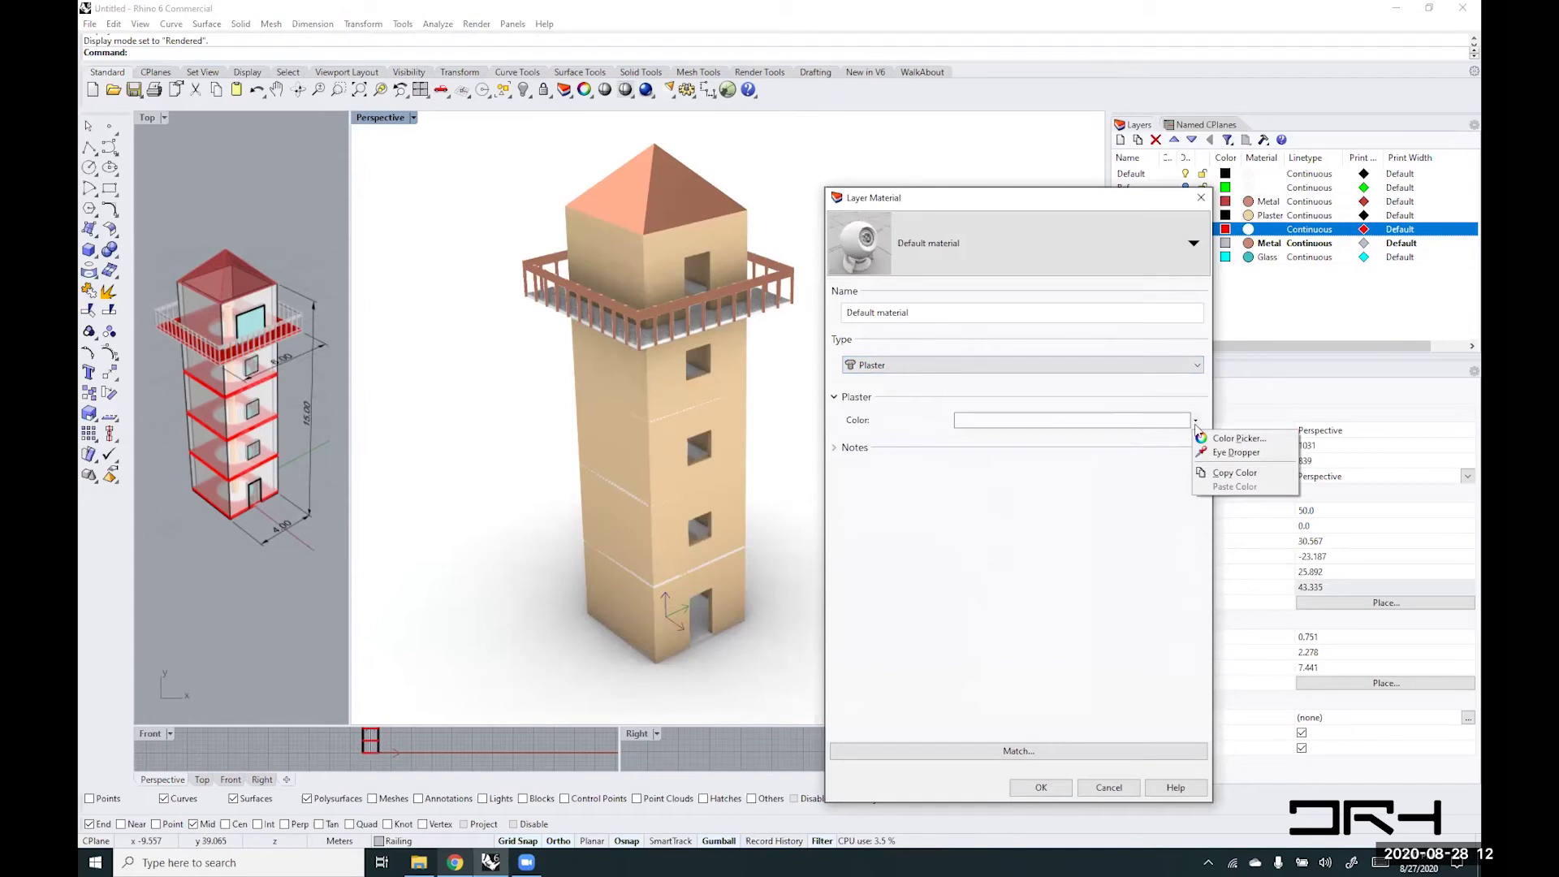
{"action": "left_click", "coordinate": [1118, 423]}
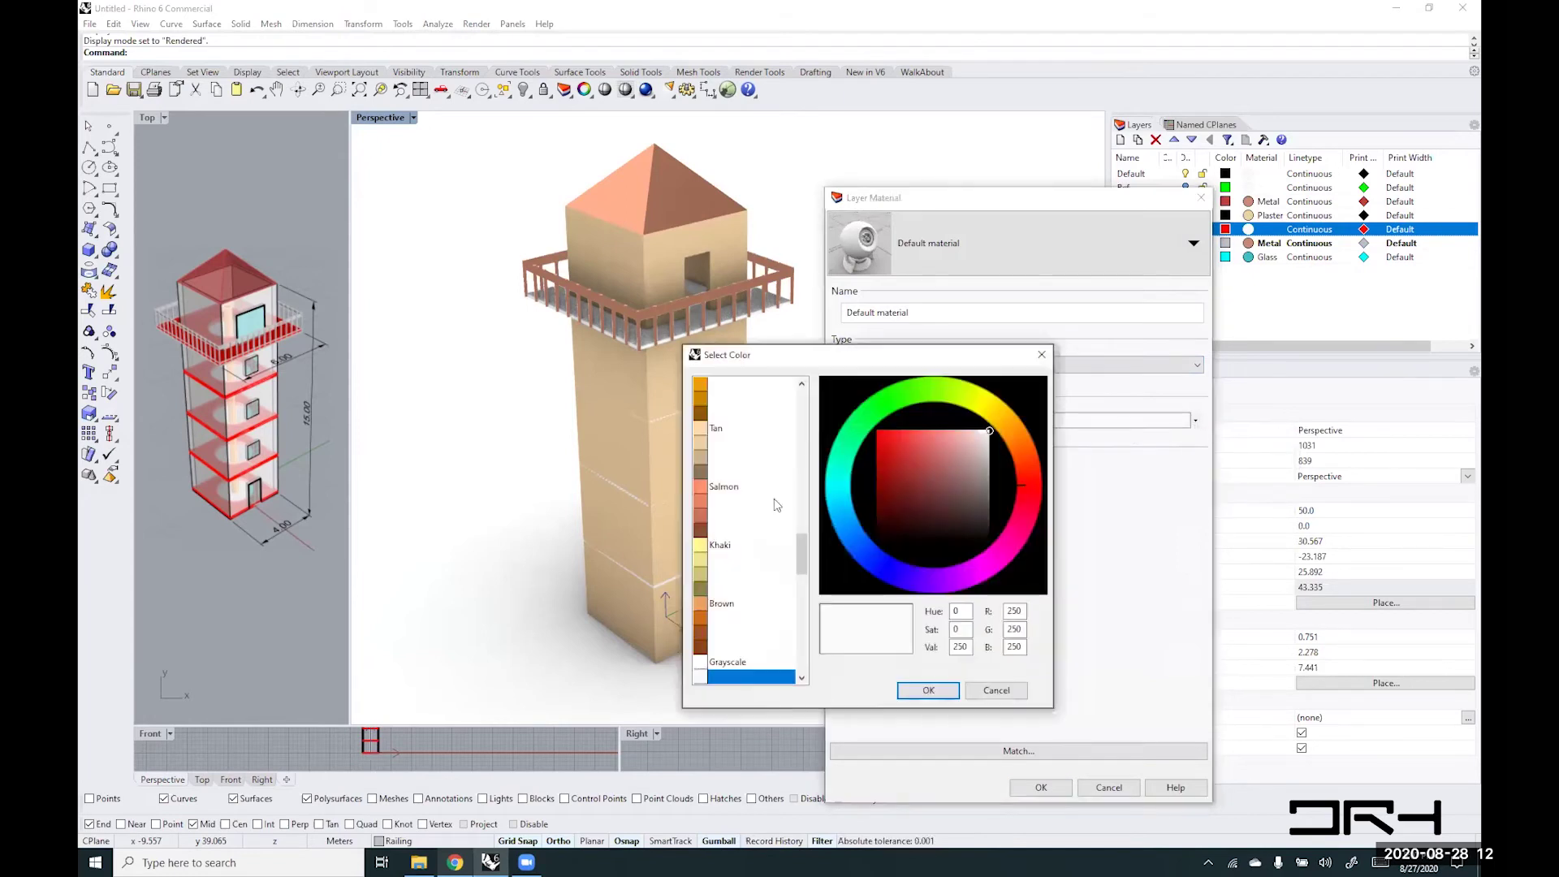
{"action": "left_click", "coordinate": [702, 475]}
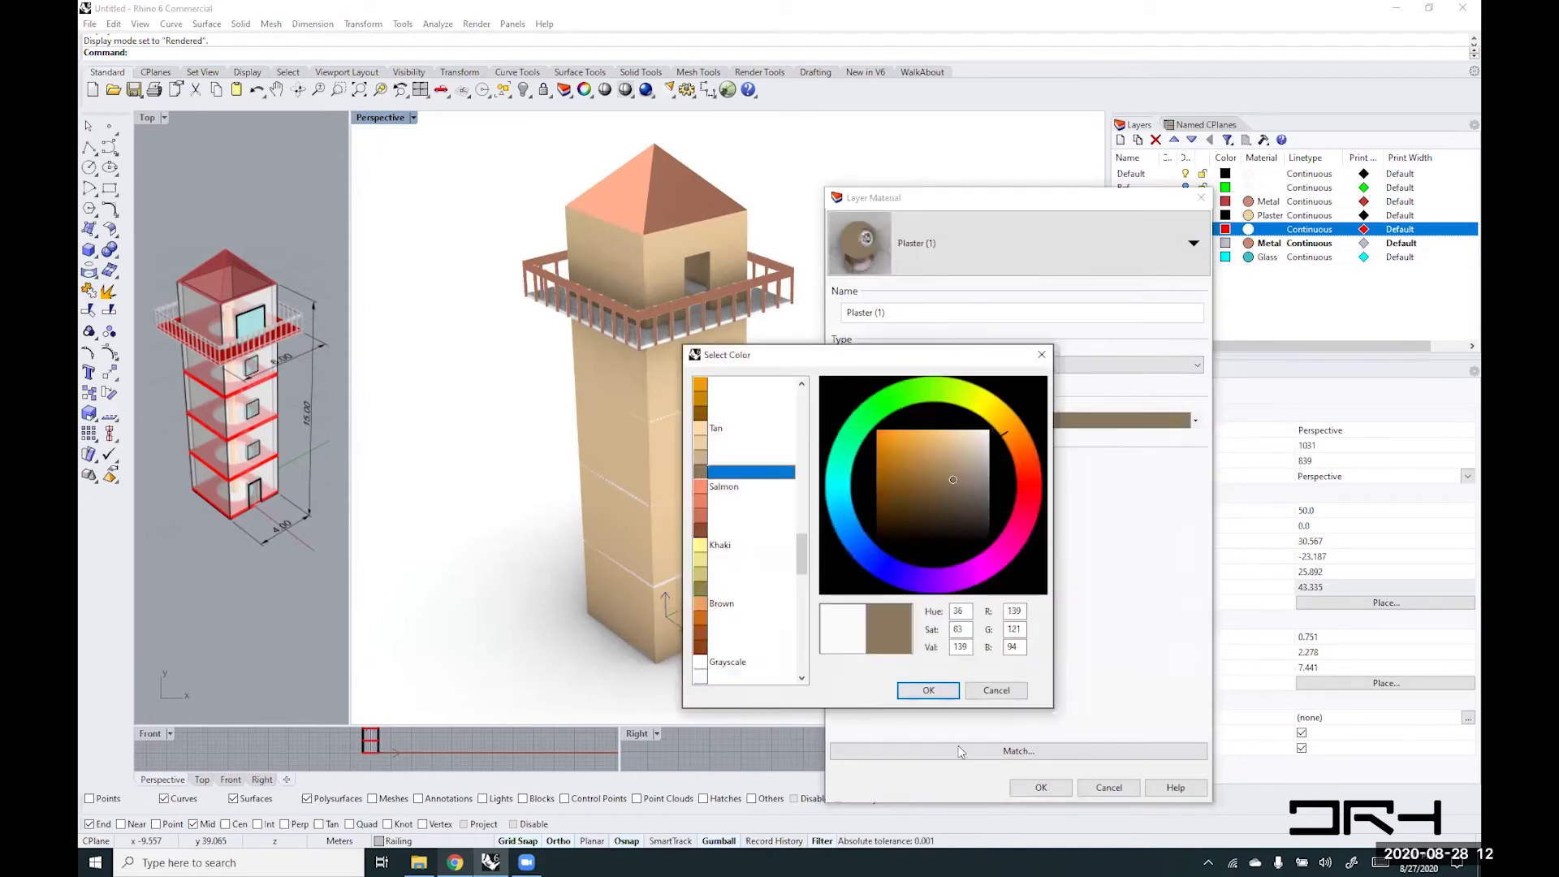
{"action": "left_click", "coordinate": [929, 691]}
{"action": "left_click", "coordinate": [1043, 787]}
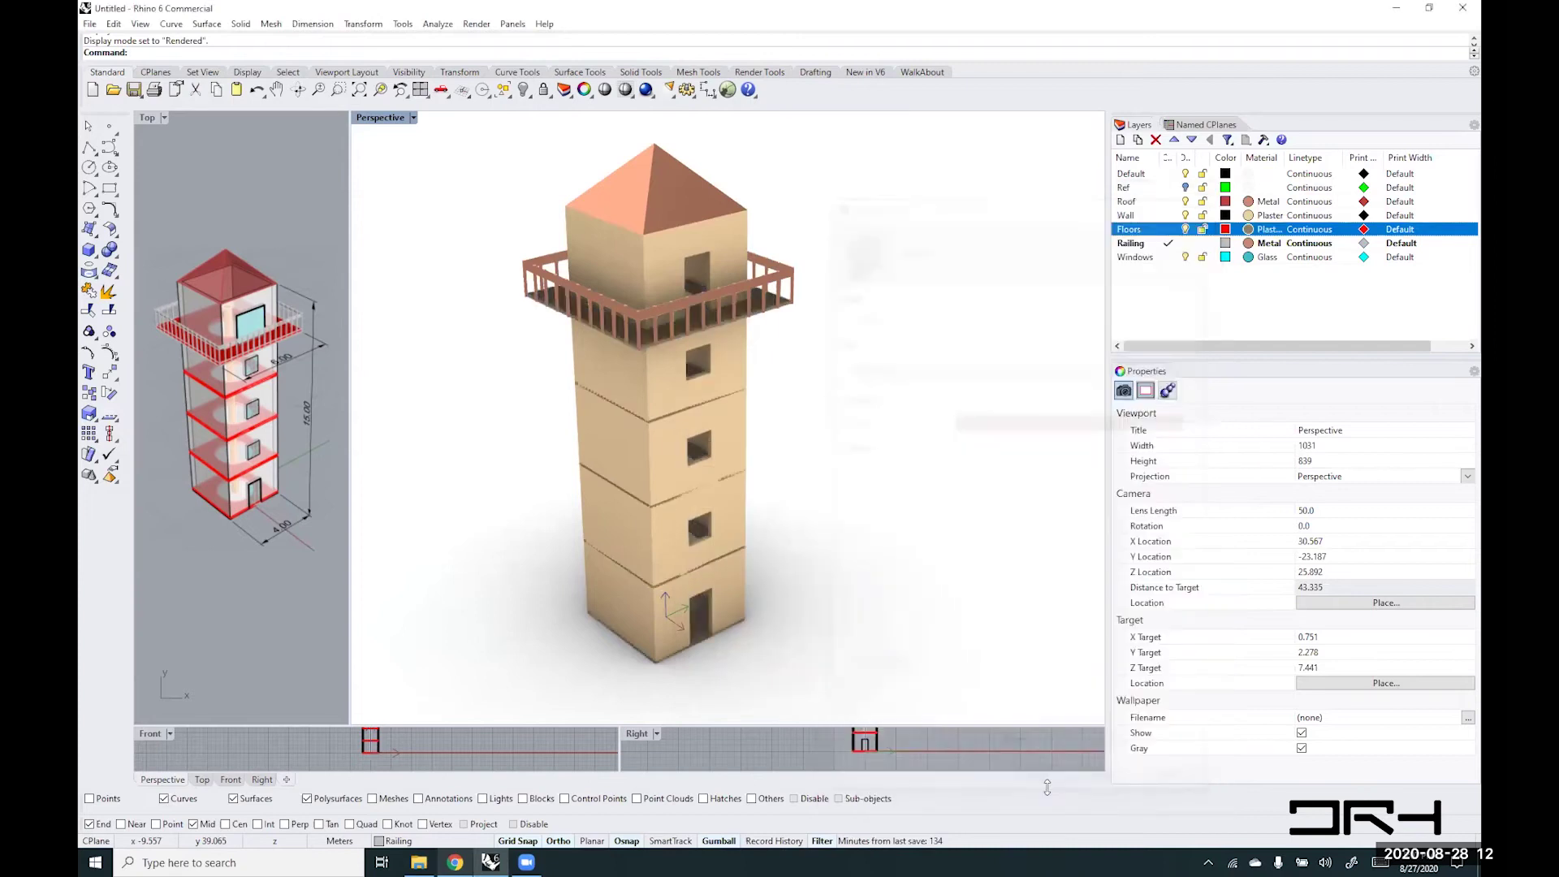
- Try Wireframe and Shaded display on the lighthouse in the Perspective view, and settle on Ghosted
{"action": "right_click_drag", "start_coordinate": [855, 424], "coordinate": [955, 449]}
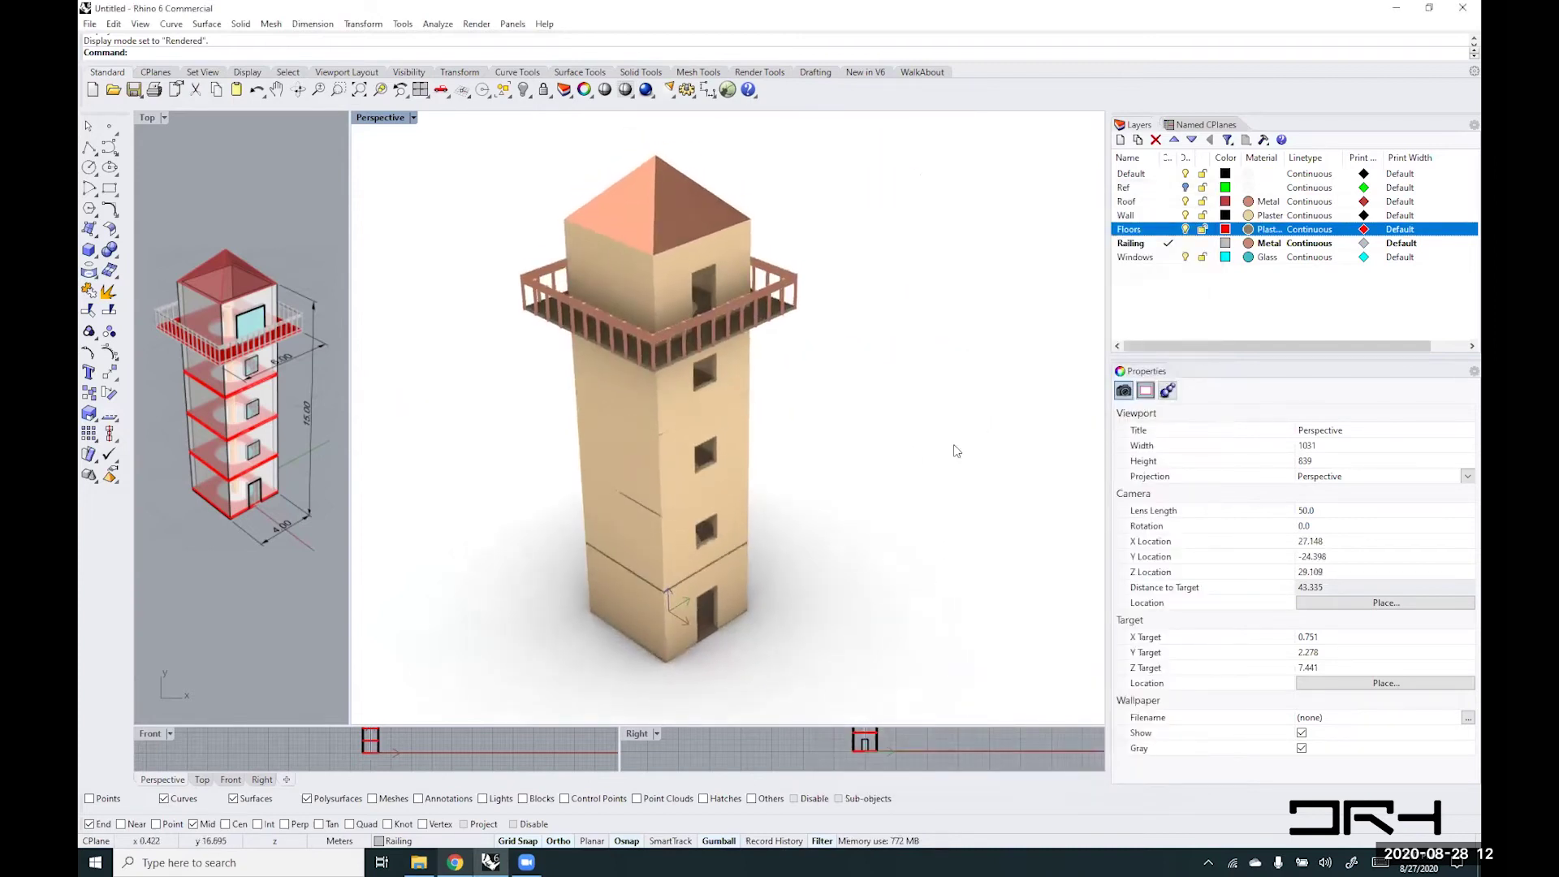
{"action": "right_click_drag", "start_coordinate": [644, 503], "coordinate": [742, 476], "text": "shift"}
{"action": "right_click_drag", "start_coordinate": [841, 459], "coordinate": [758, 491]}
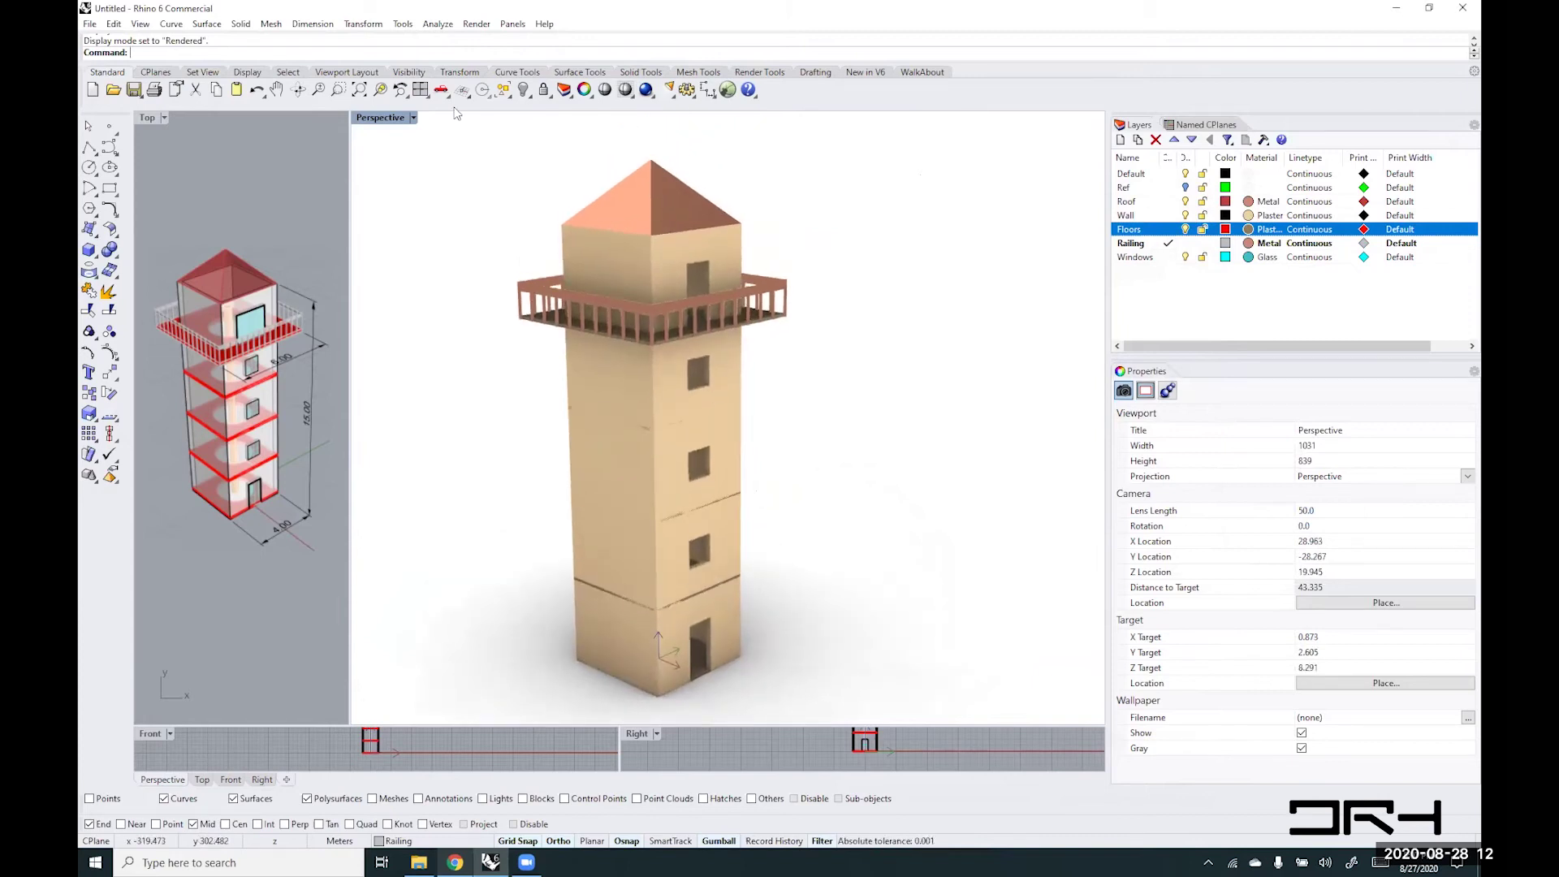
{"action": "left_click", "coordinate": [412, 118]}
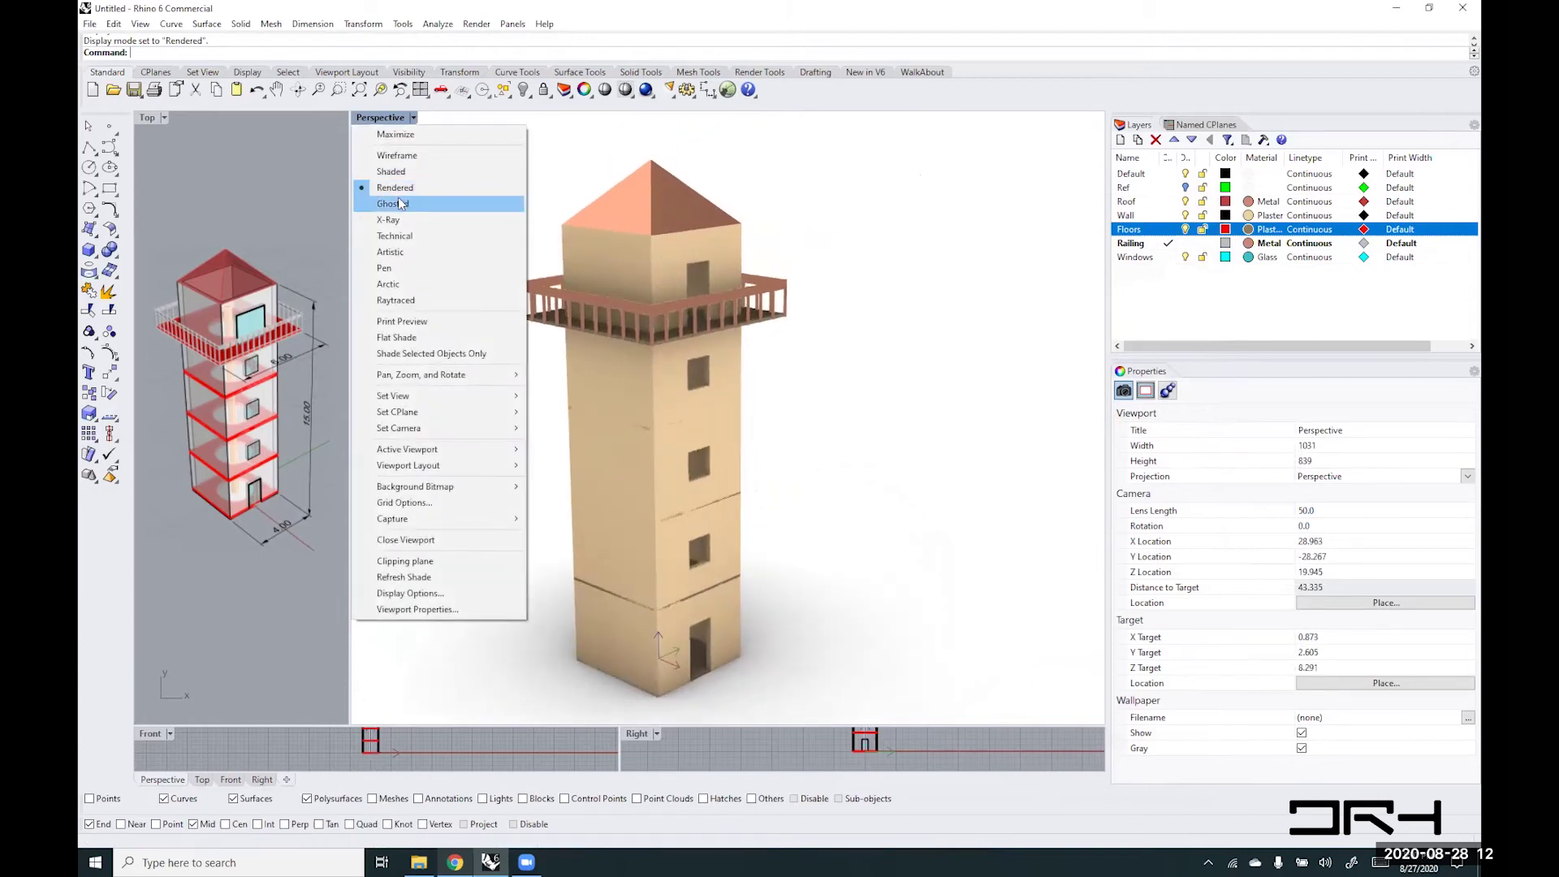
{"action": "left_click", "coordinate": [391, 156]}
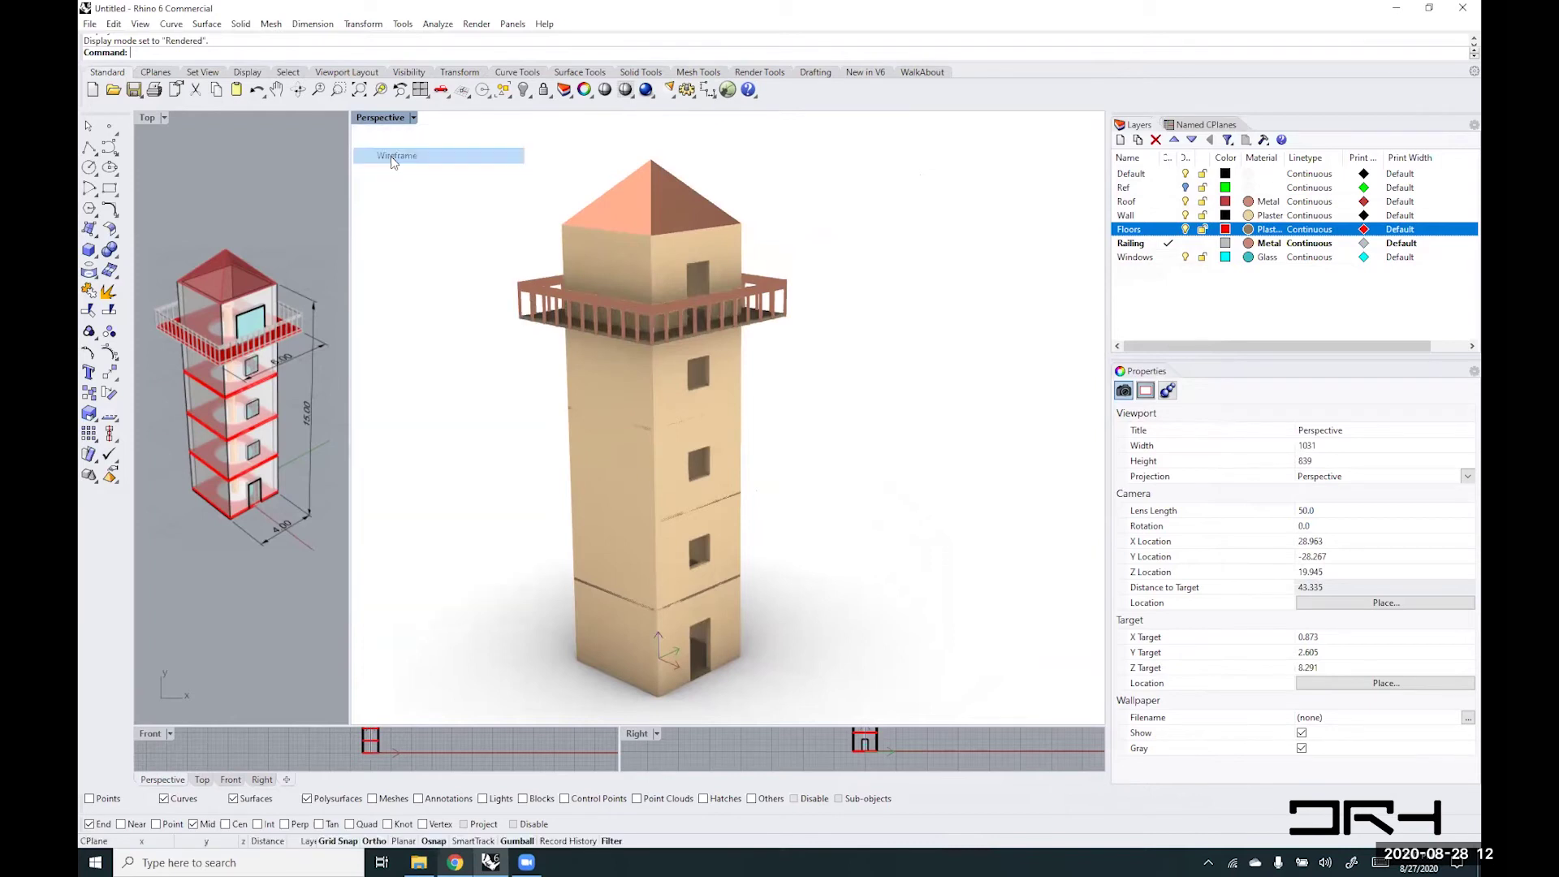
{"action": "left_click", "coordinate": [413, 118]}
{"action": "left_click", "coordinate": [392, 173]}
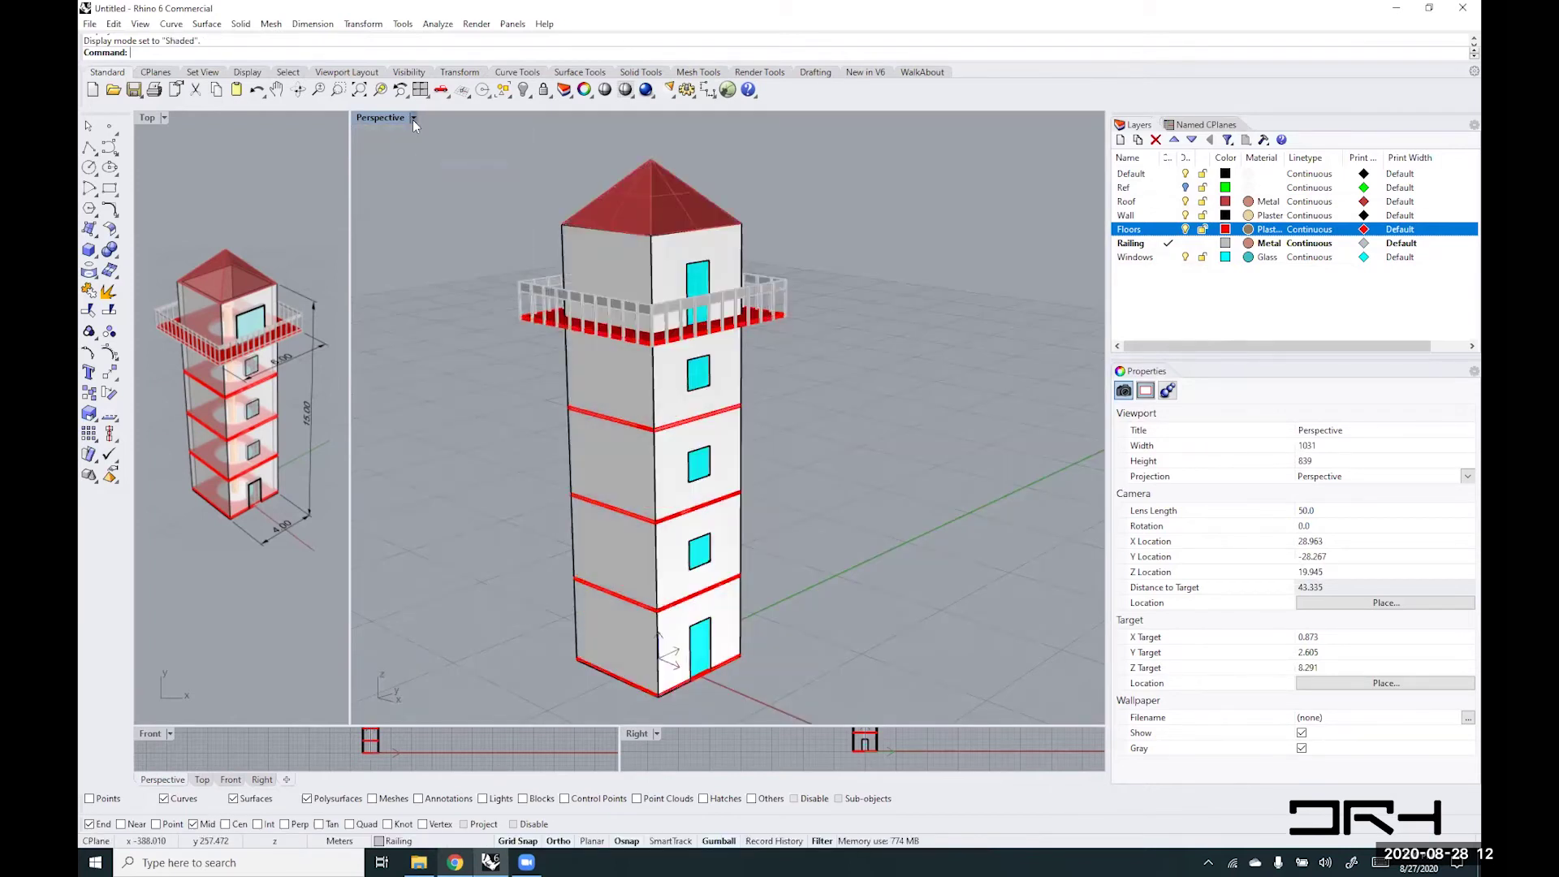
{"action": "left_click", "coordinate": [413, 117]}
{"action": "left_click", "coordinate": [414, 203]}
{"action": "right_click_drag", "start_coordinate": [764, 416], "coordinate": [806, 439]}
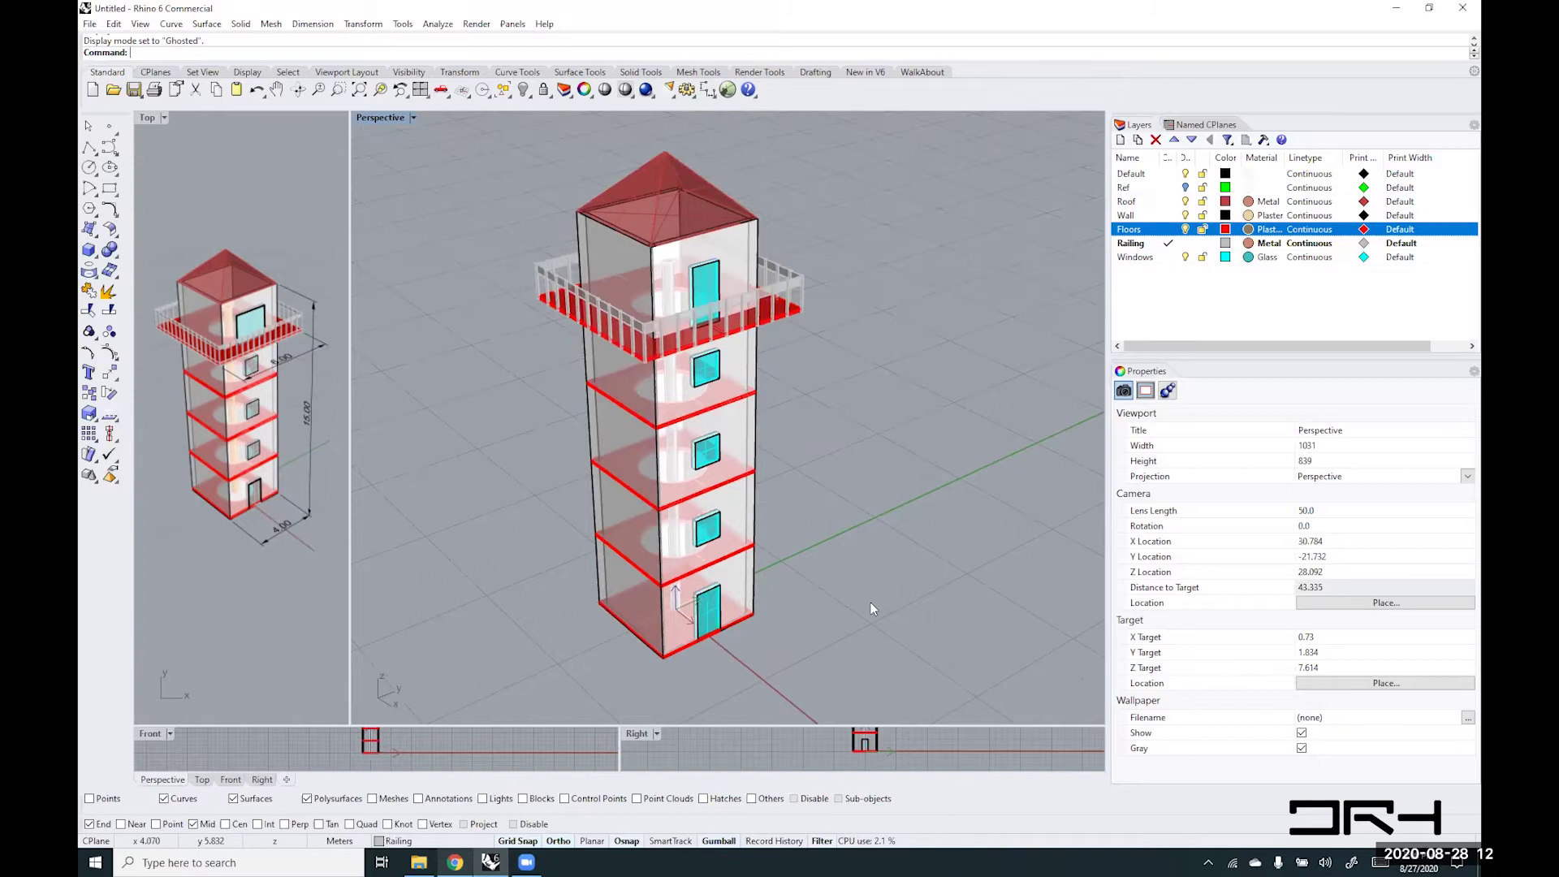
{"action": "right_click_drag", "start_coordinate": [877, 607], "coordinate": [876, 601], "text": "shift"}
- Create a new layer named Dim below the Windows layer
{"action": "left_click", "coordinate": [1135, 257]}
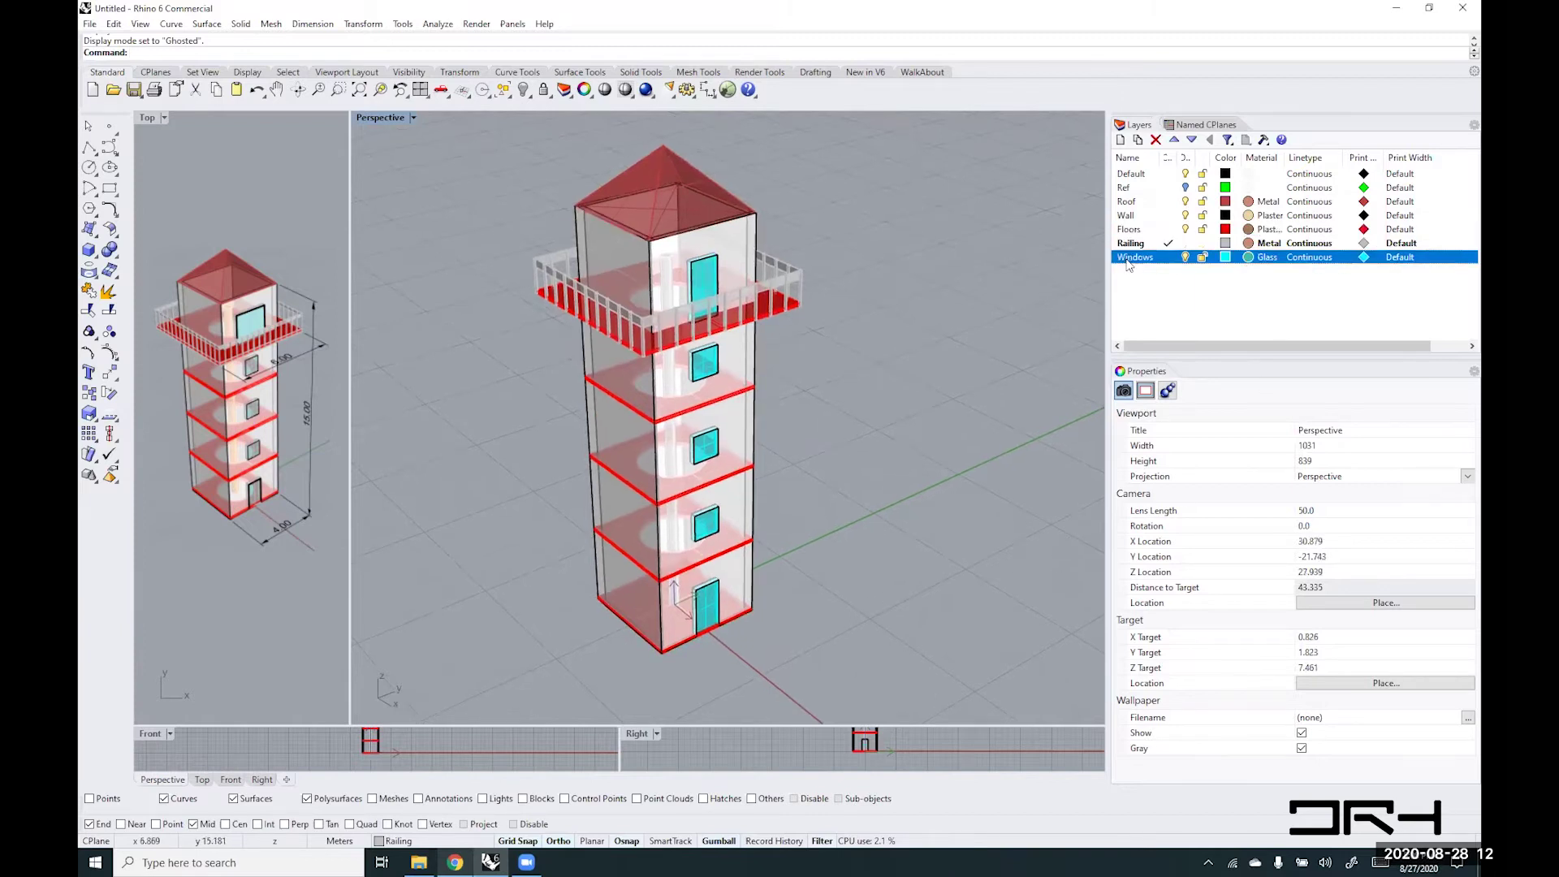
{"action": "left_click", "coordinate": [1120, 140]}
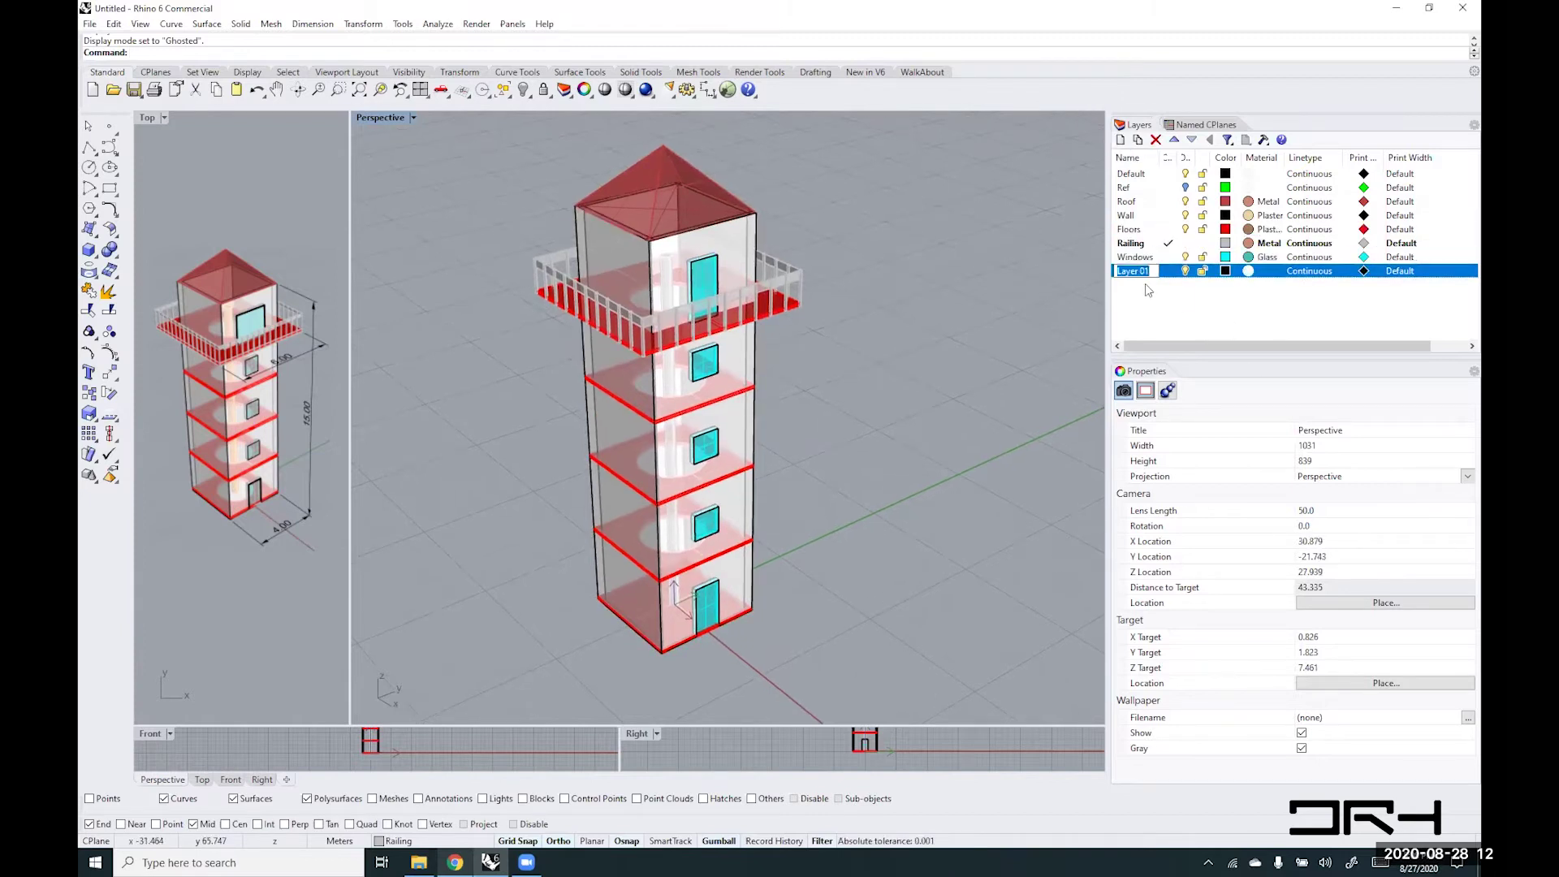
{"action": "type", "text": "Dim"}
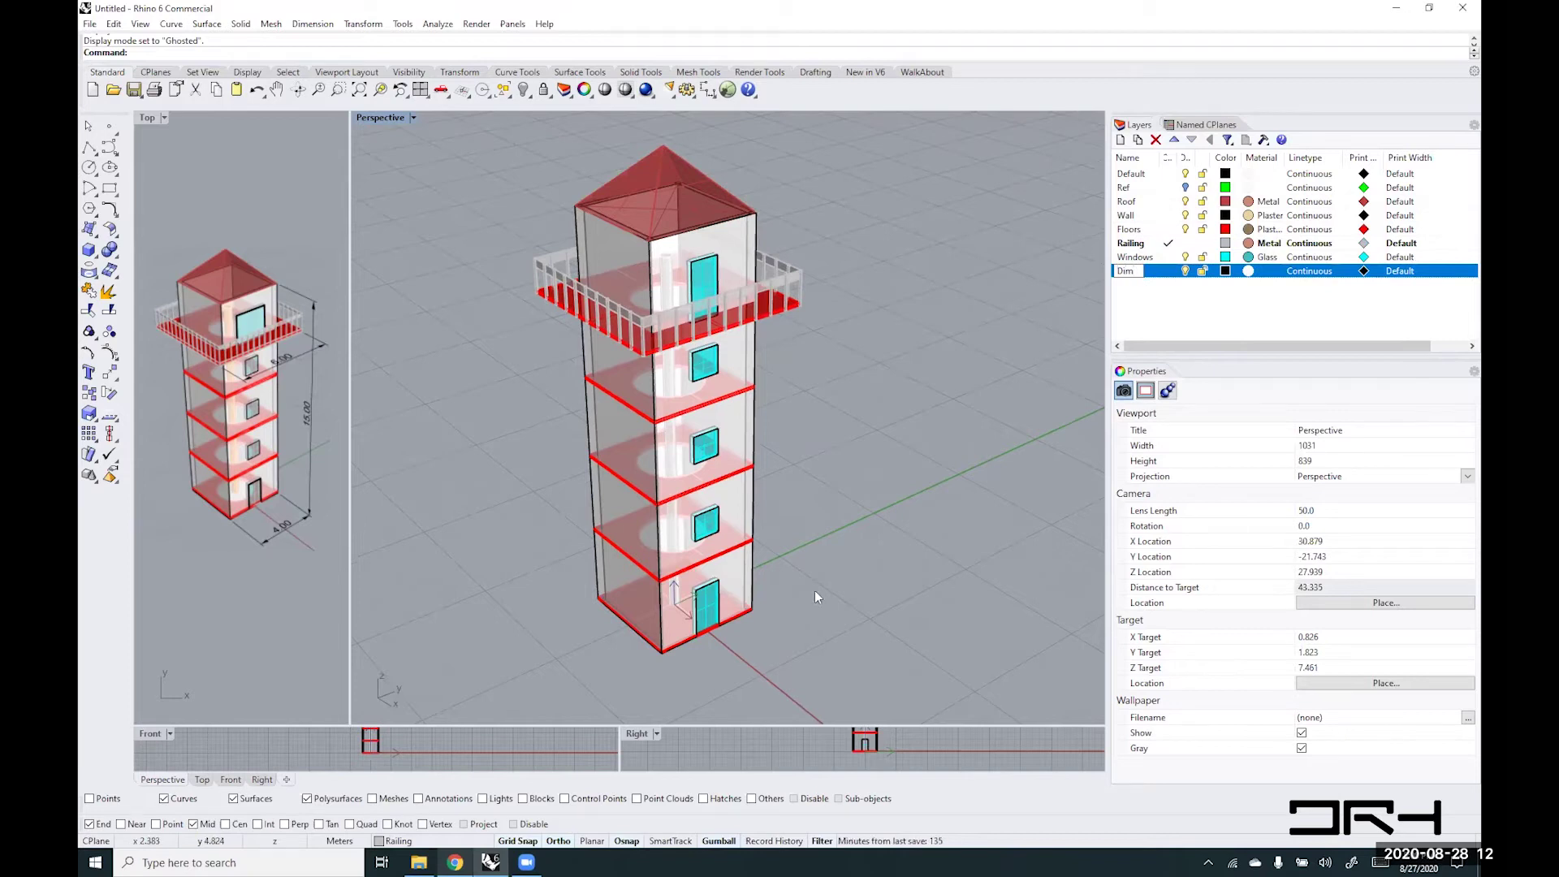
{"action": "key", "text": "Return"}
- Dimension the bottom edge of the tower's door side, placing the dimension line on the ground in front of it
{"action": "right_click_drag", "start_coordinate": [823, 593], "coordinate": [831, 575], "text": "shift"}
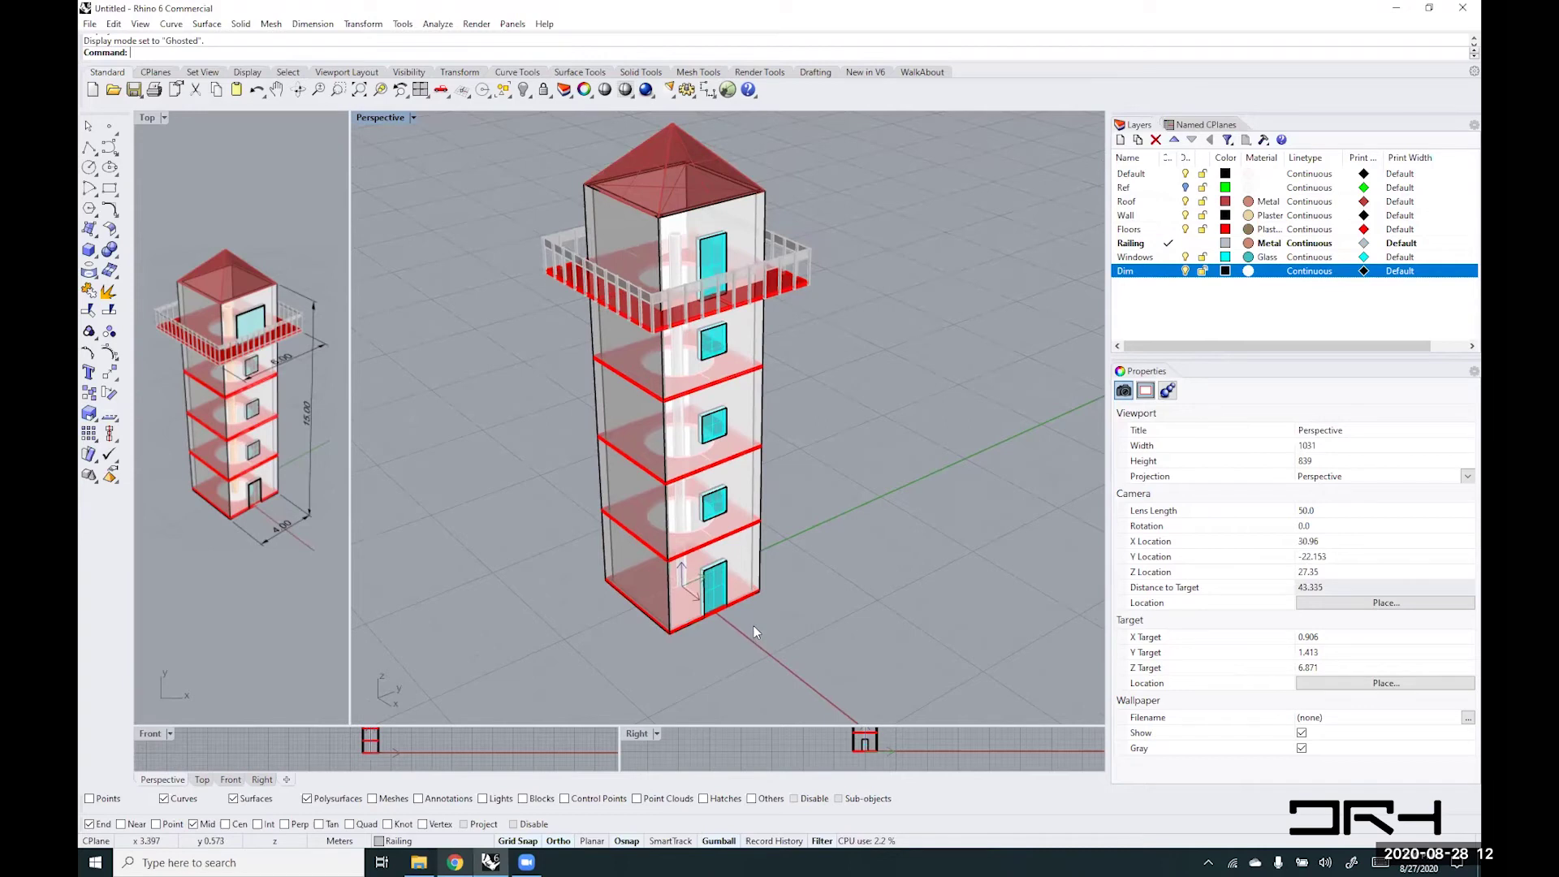
{"action": "key", "text": "Up"}
{"action": "type", "text": "Dim"}
{"action": "key", "text": "Return"}
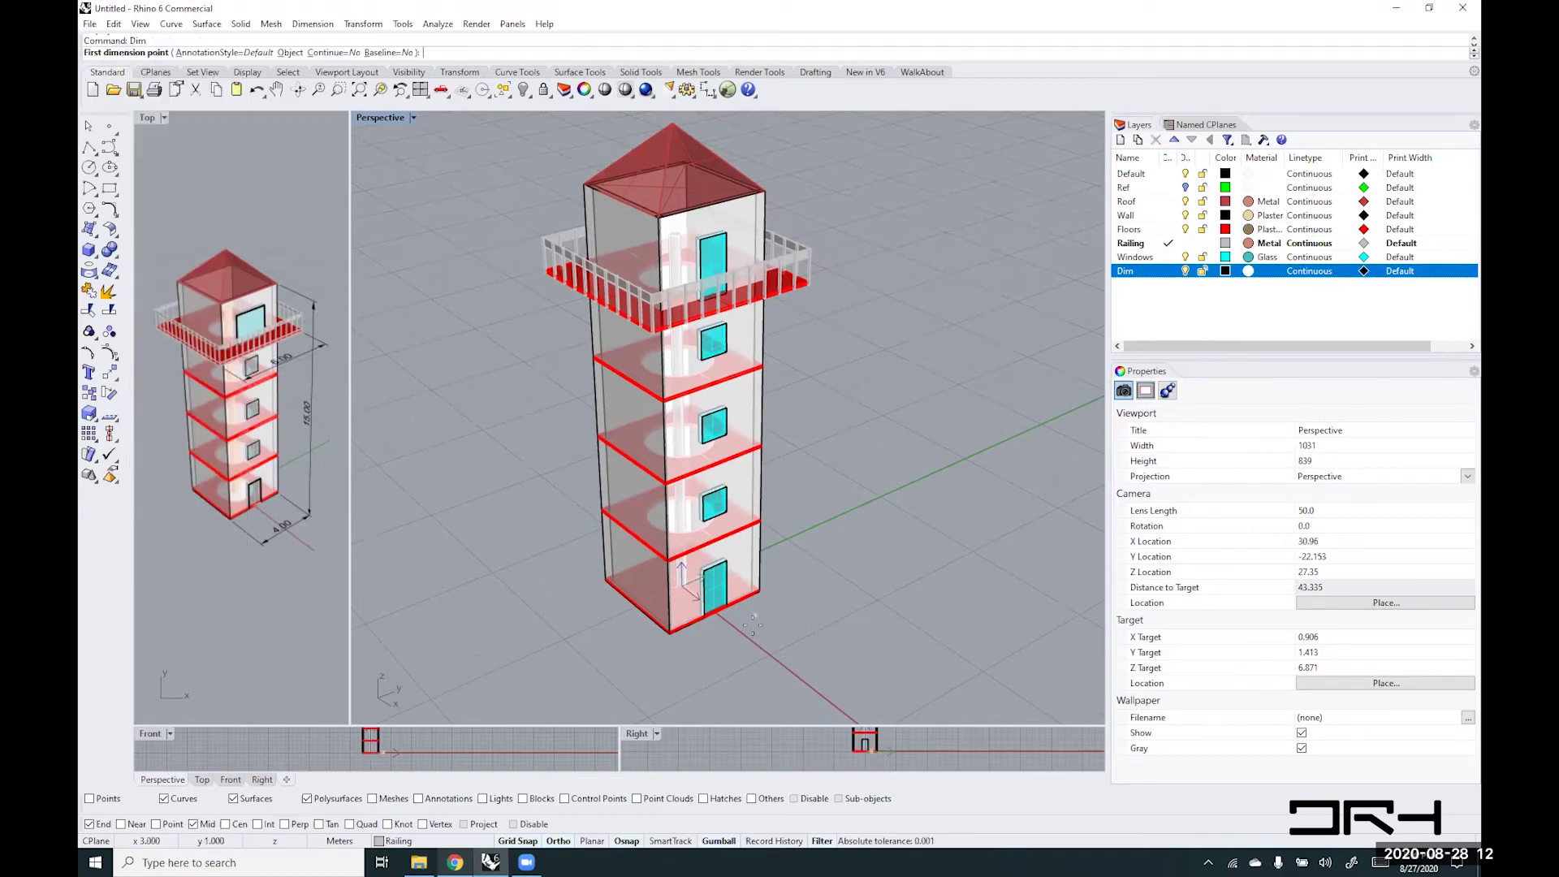
{"action": "left_click", "coordinate": [674, 640]}
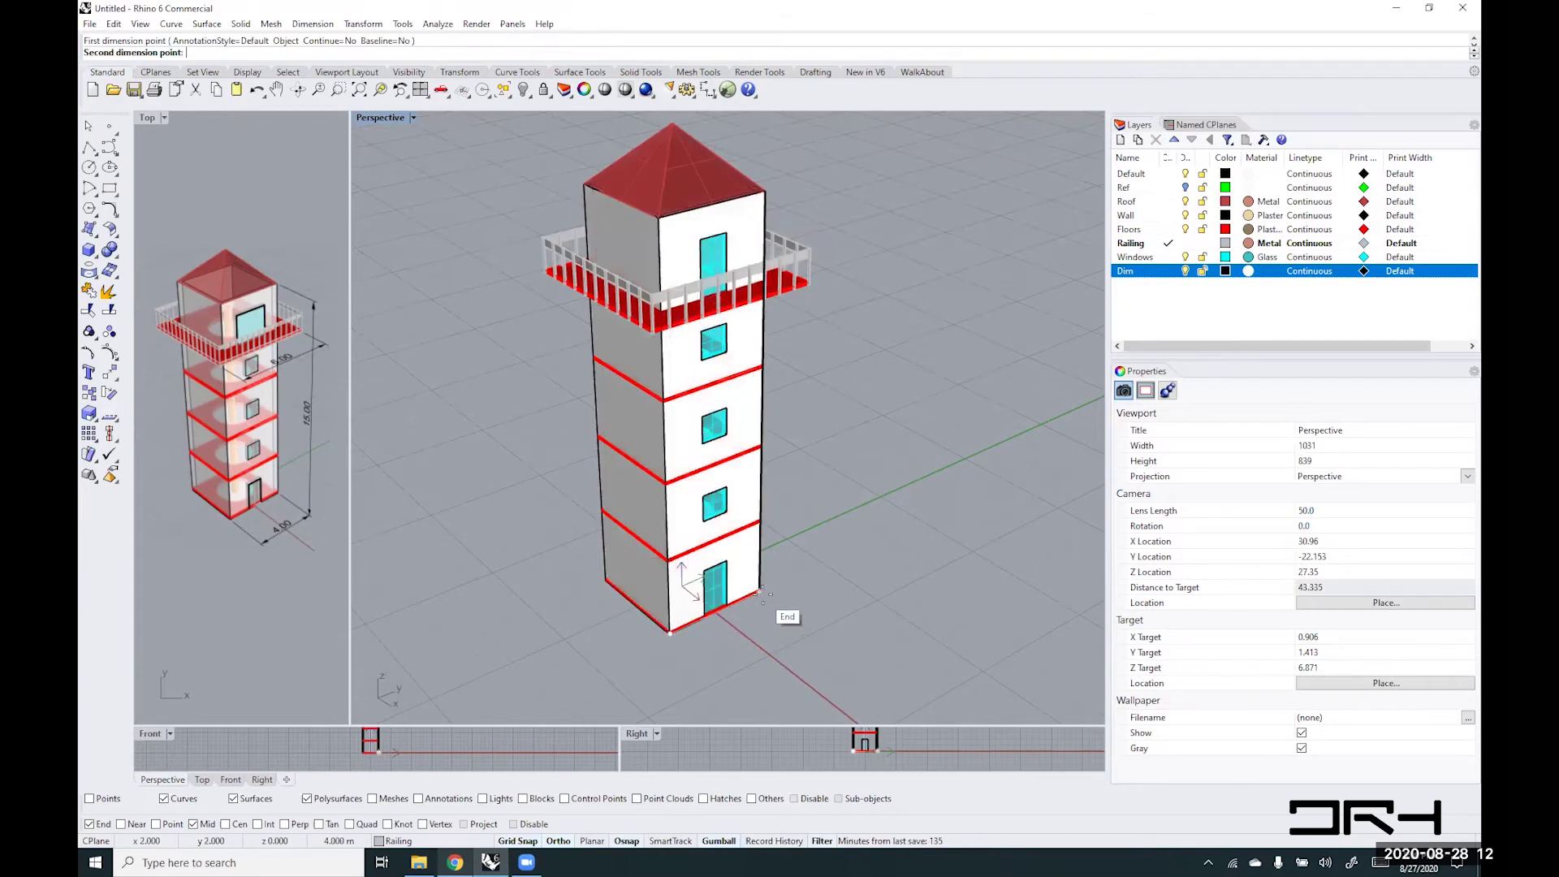
{"action": "left_click", "coordinate": [763, 593]}
{"action": "left_click", "coordinate": [810, 639]}
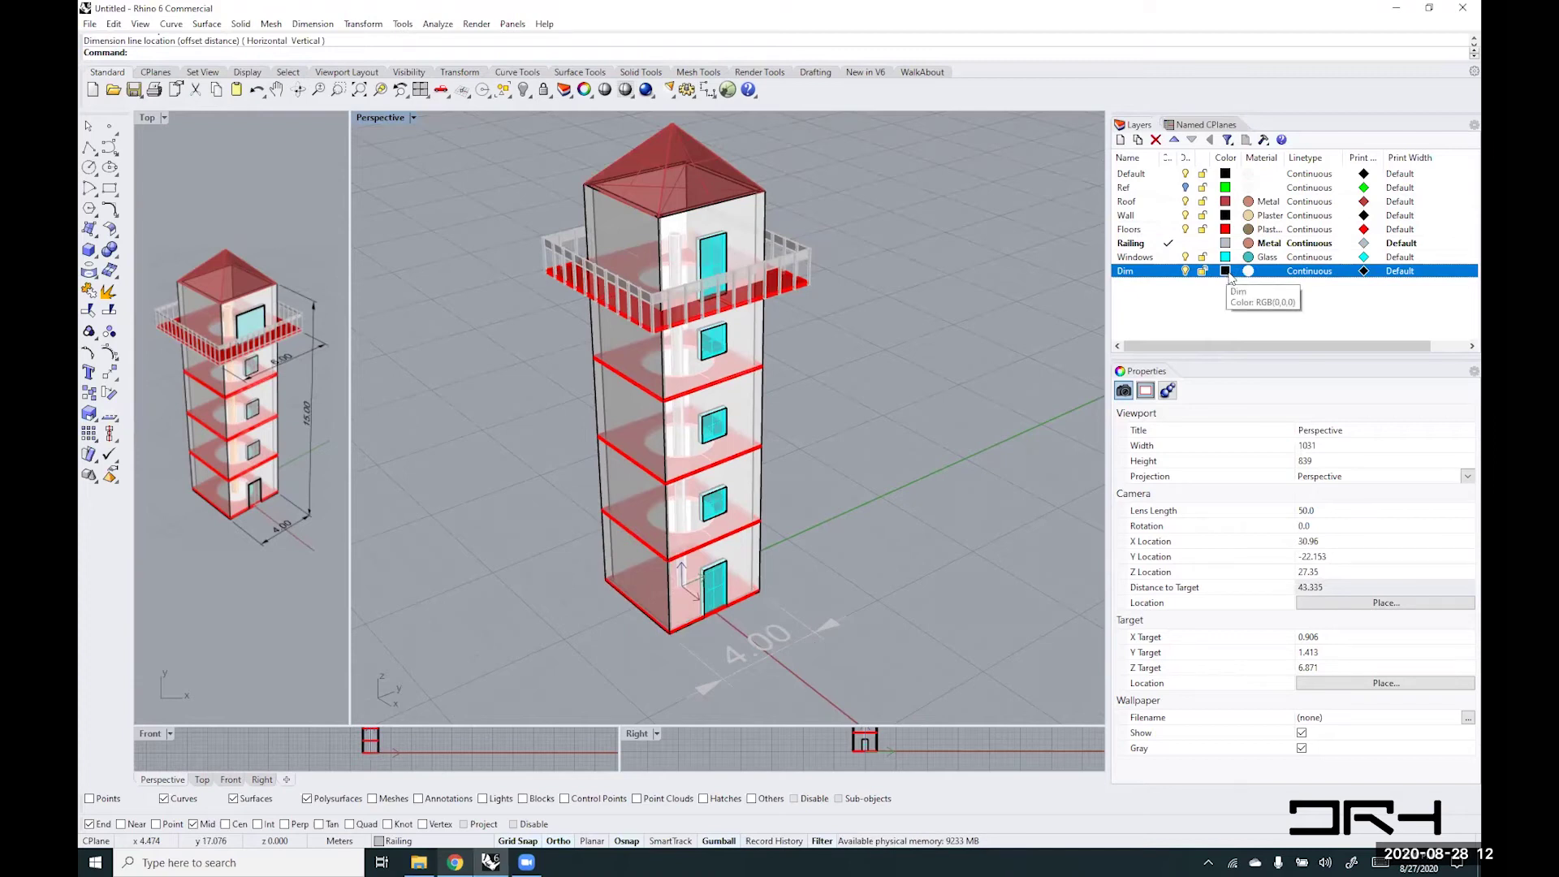
- Make Dim the current layer and allow points, meshes, annotations and control points in the selection filter
{"action": "left_click", "coordinate": [1169, 271]}
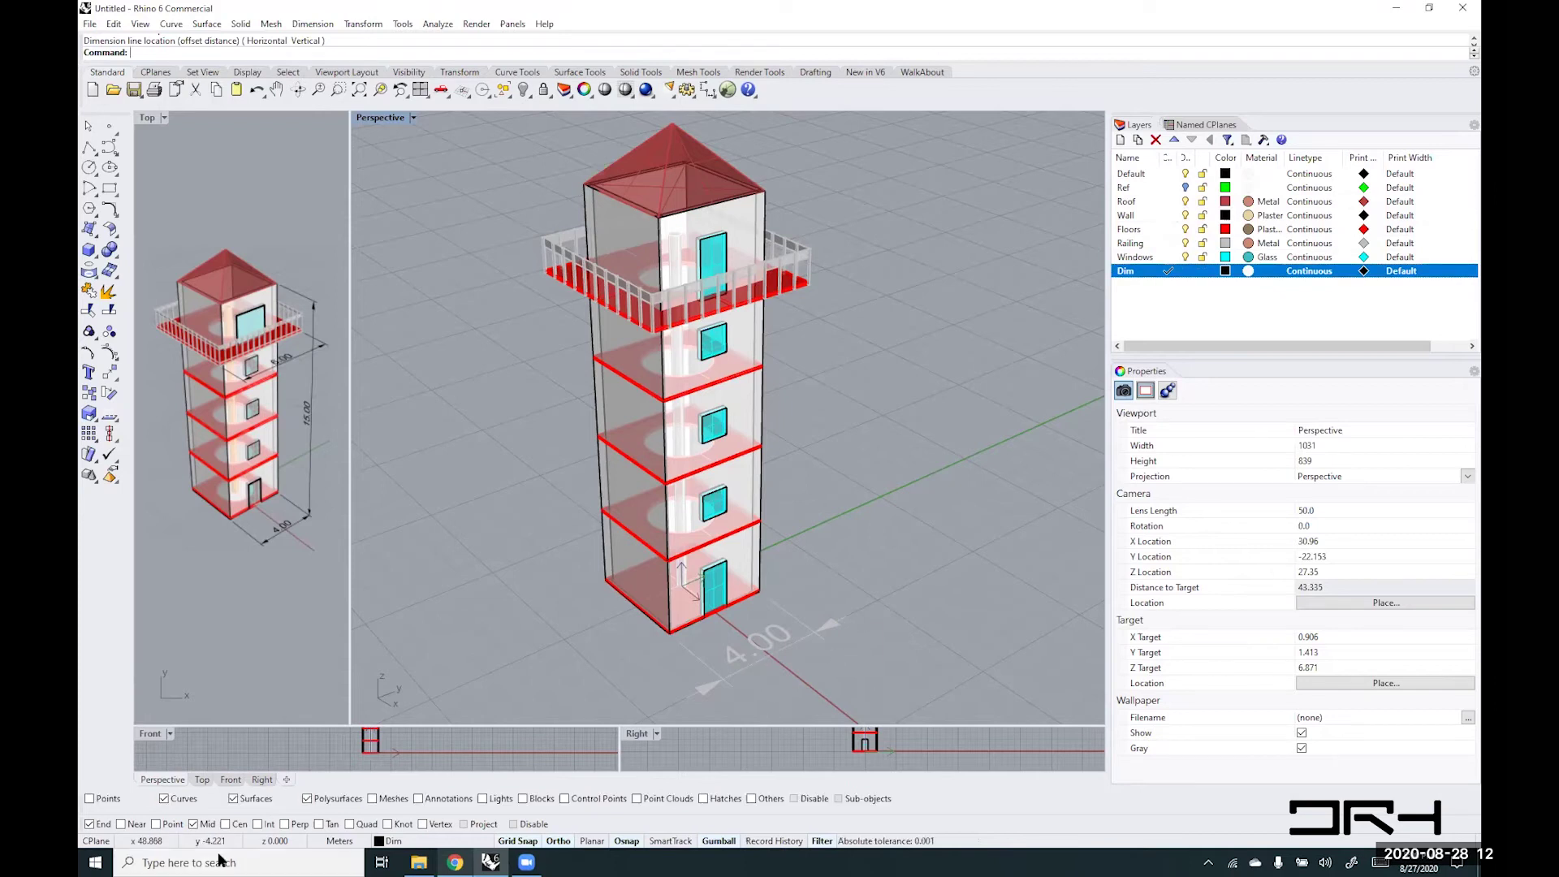
{"action": "left_click", "coordinate": [90, 799]}
{"action": "left_click", "coordinate": [374, 801]}
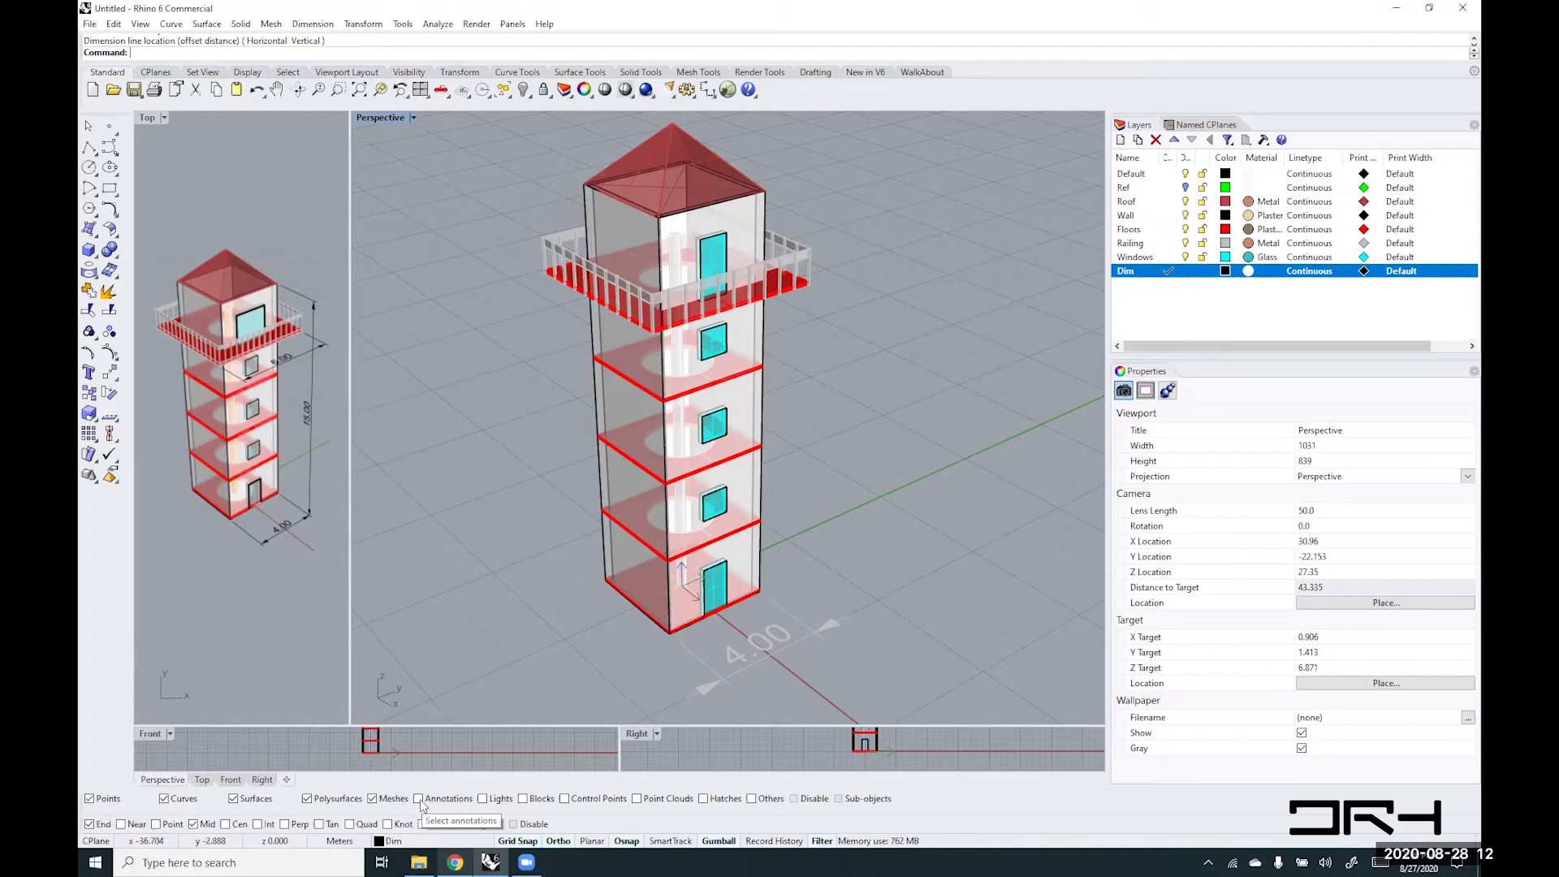
{"action": "left_click", "coordinate": [453, 801]}
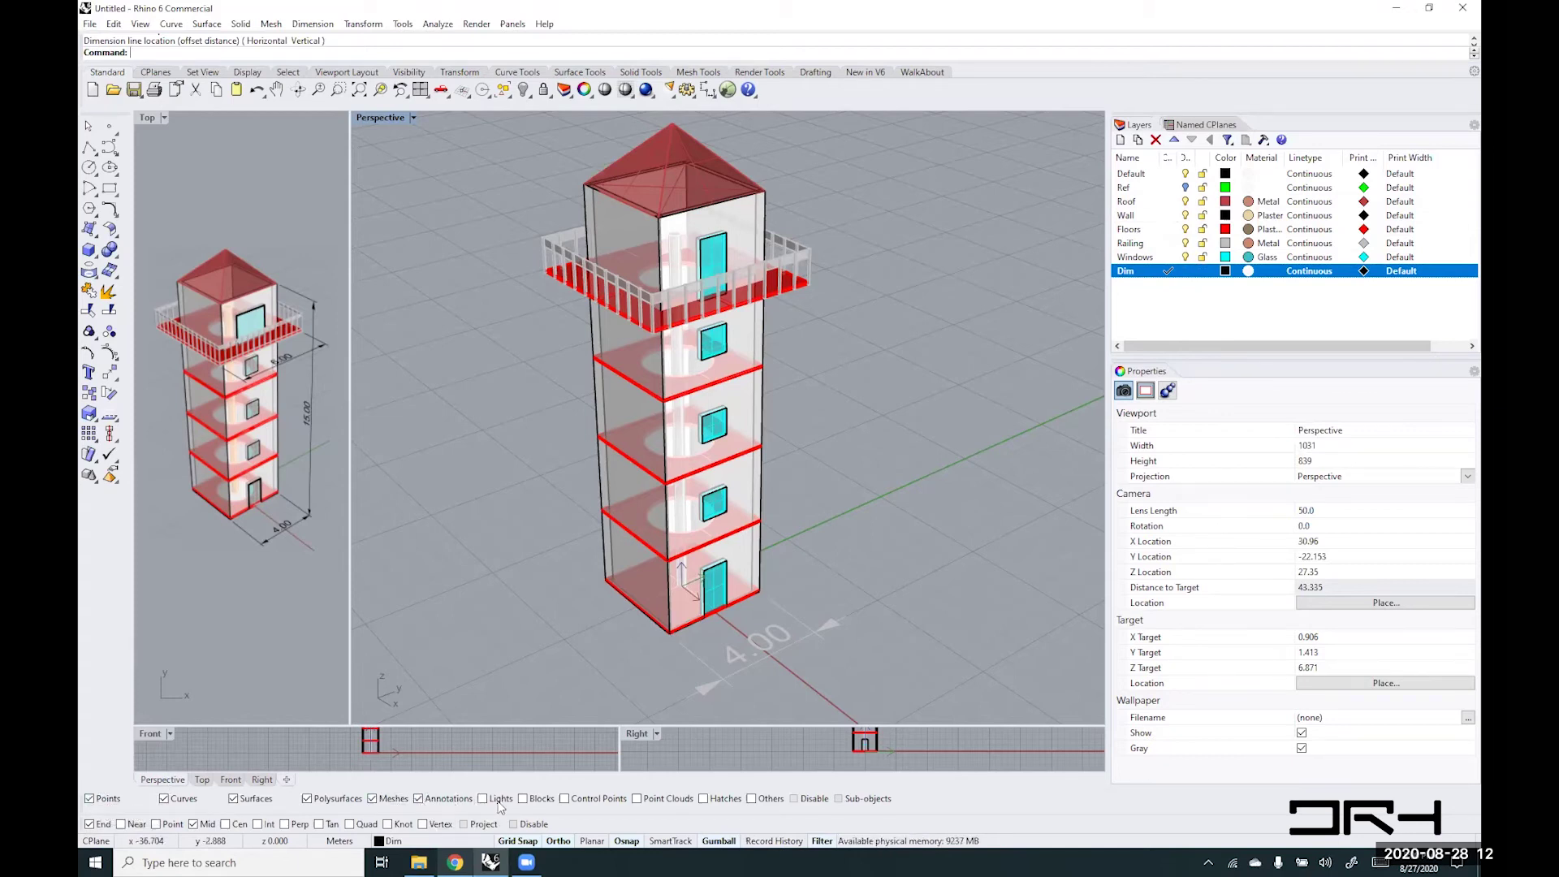
{"action": "left_click", "coordinate": [564, 800]}
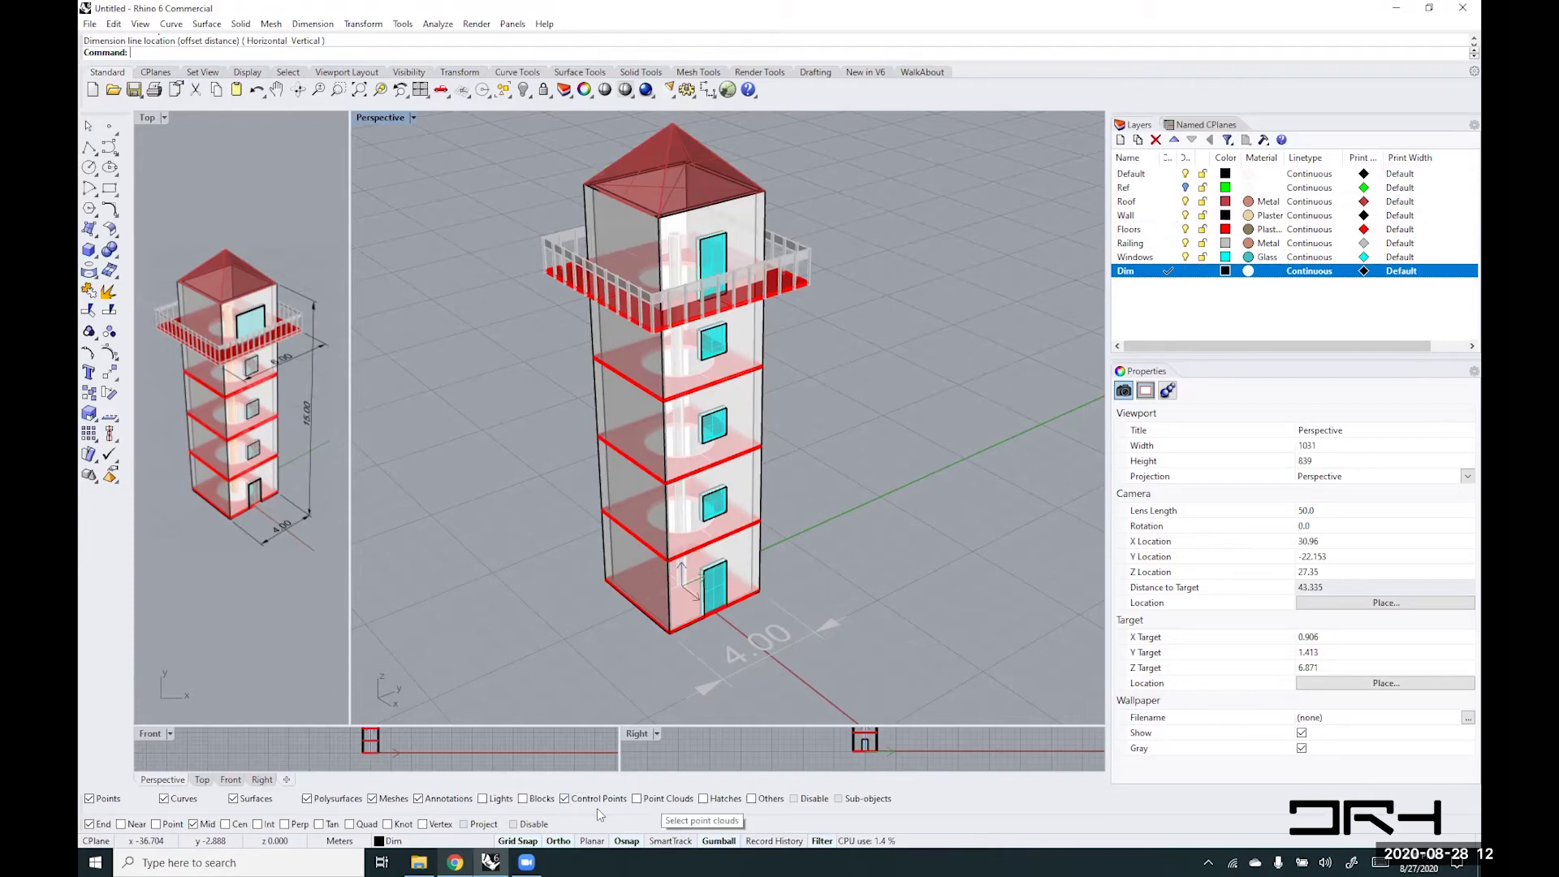
- Move the tower base dimension to the Dim layer and deselect it
{"action": "left_click", "coordinate": [745, 658]}
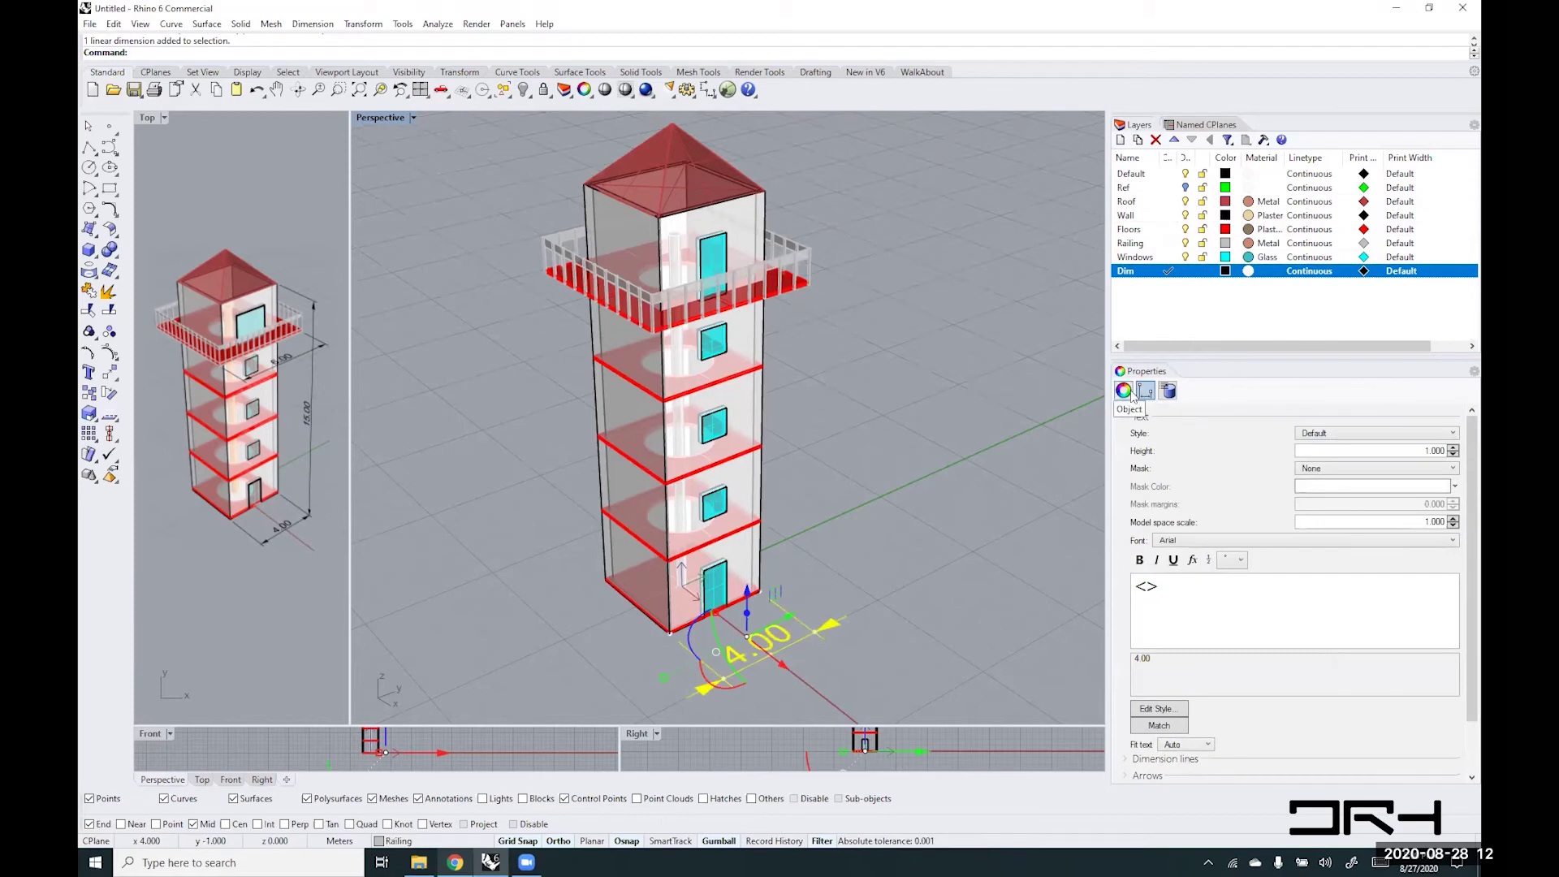
{"action": "left_click", "coordinate": [1124, 391]}
{"action": "left_click", "coordinate": [1466, 467]}
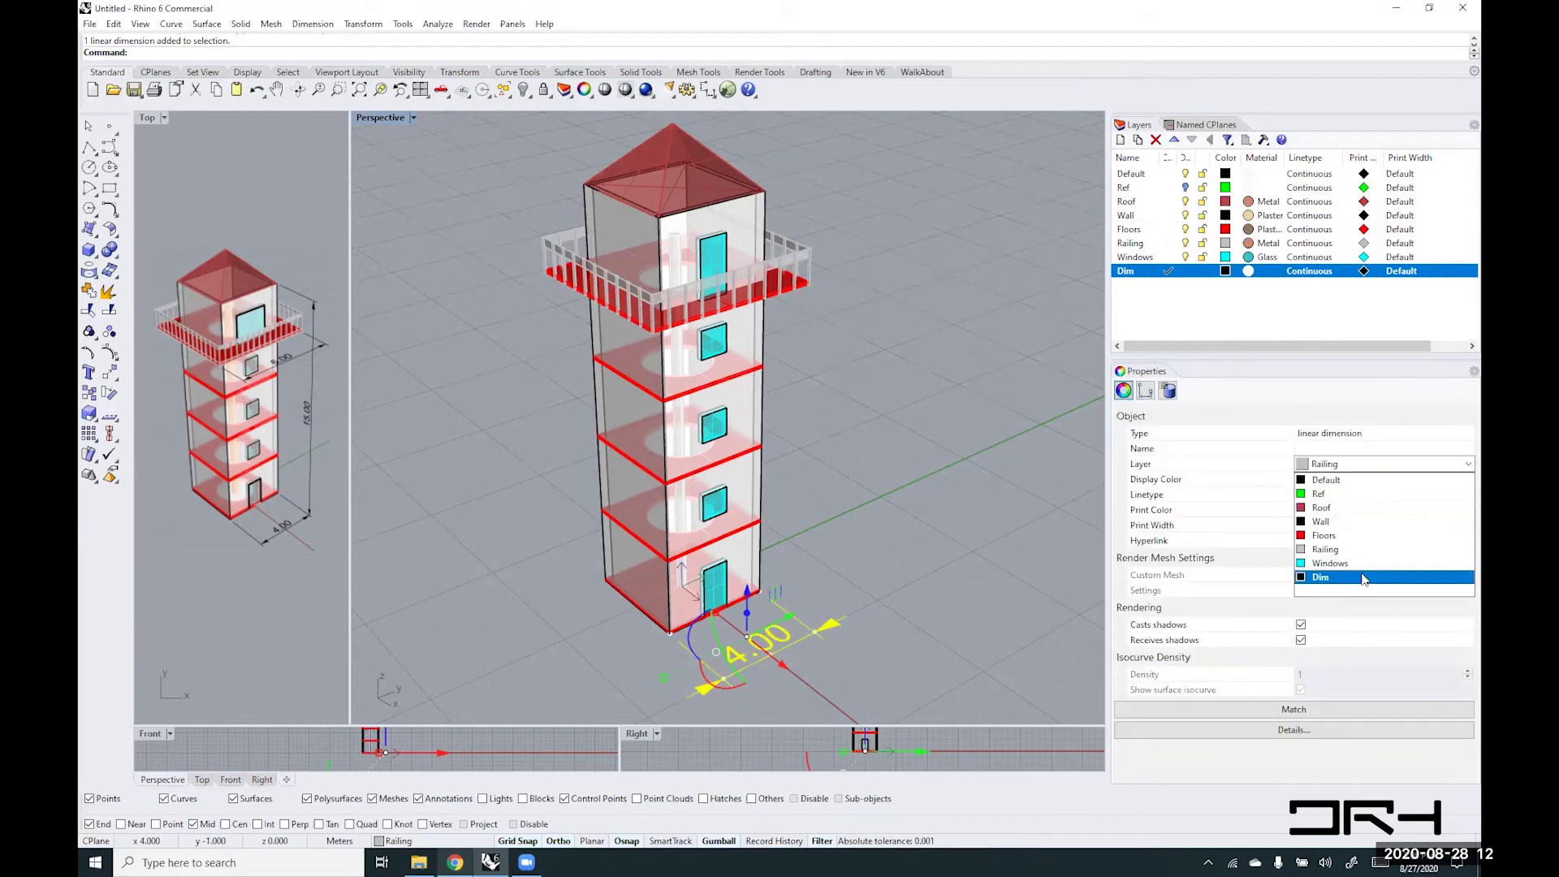
{"action": "left_click", "coordinate": [1321, 576]}
{"action": "left_click", "coordinate": [948, 598]}
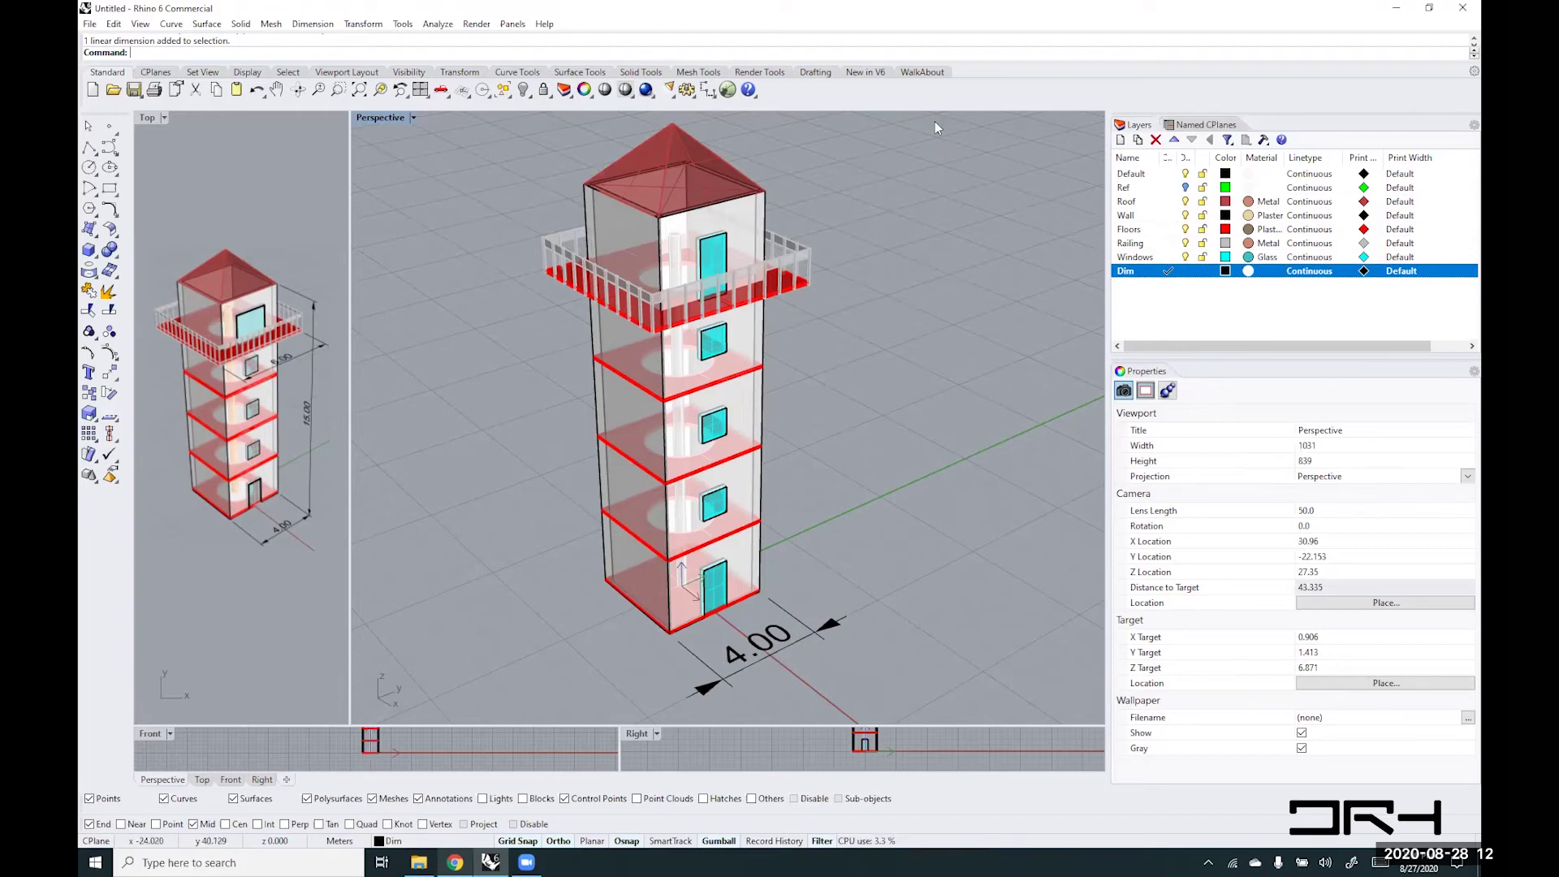
- Dimension the lower outer edge of the balcony floor on the door side, corner to corner, with the dimension line offset outward
{"action": "right_click", "coordinate": [891, 52]}
{"action": "left_click", "coordinate": [957, 167]}
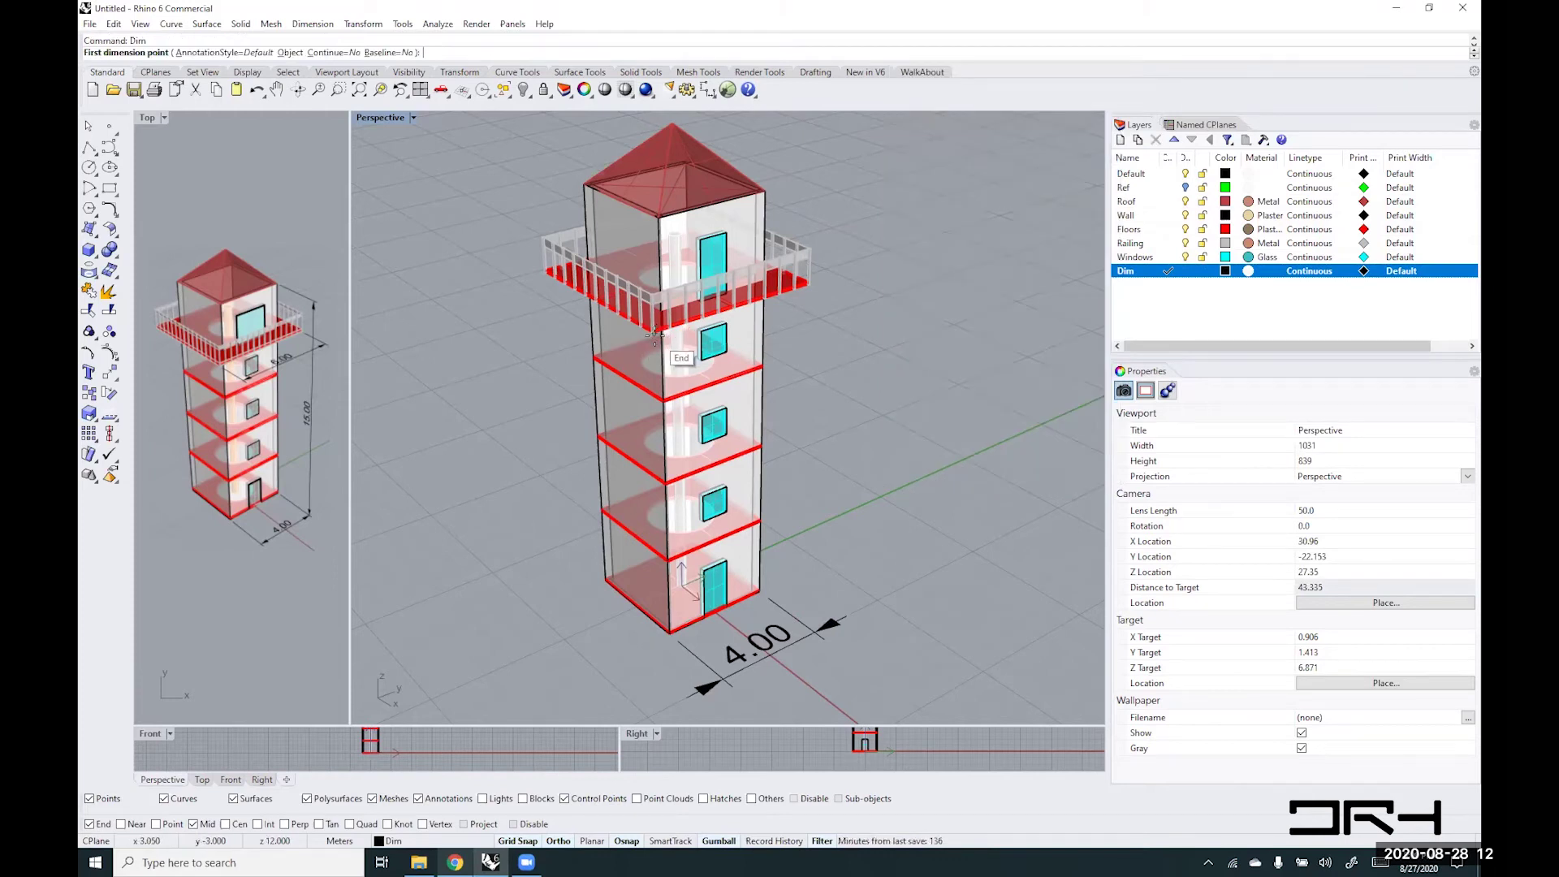
{"action": "scroll", "coordinate": [654, 333], "scroll_direction": "up", "scroll_amount": 3}
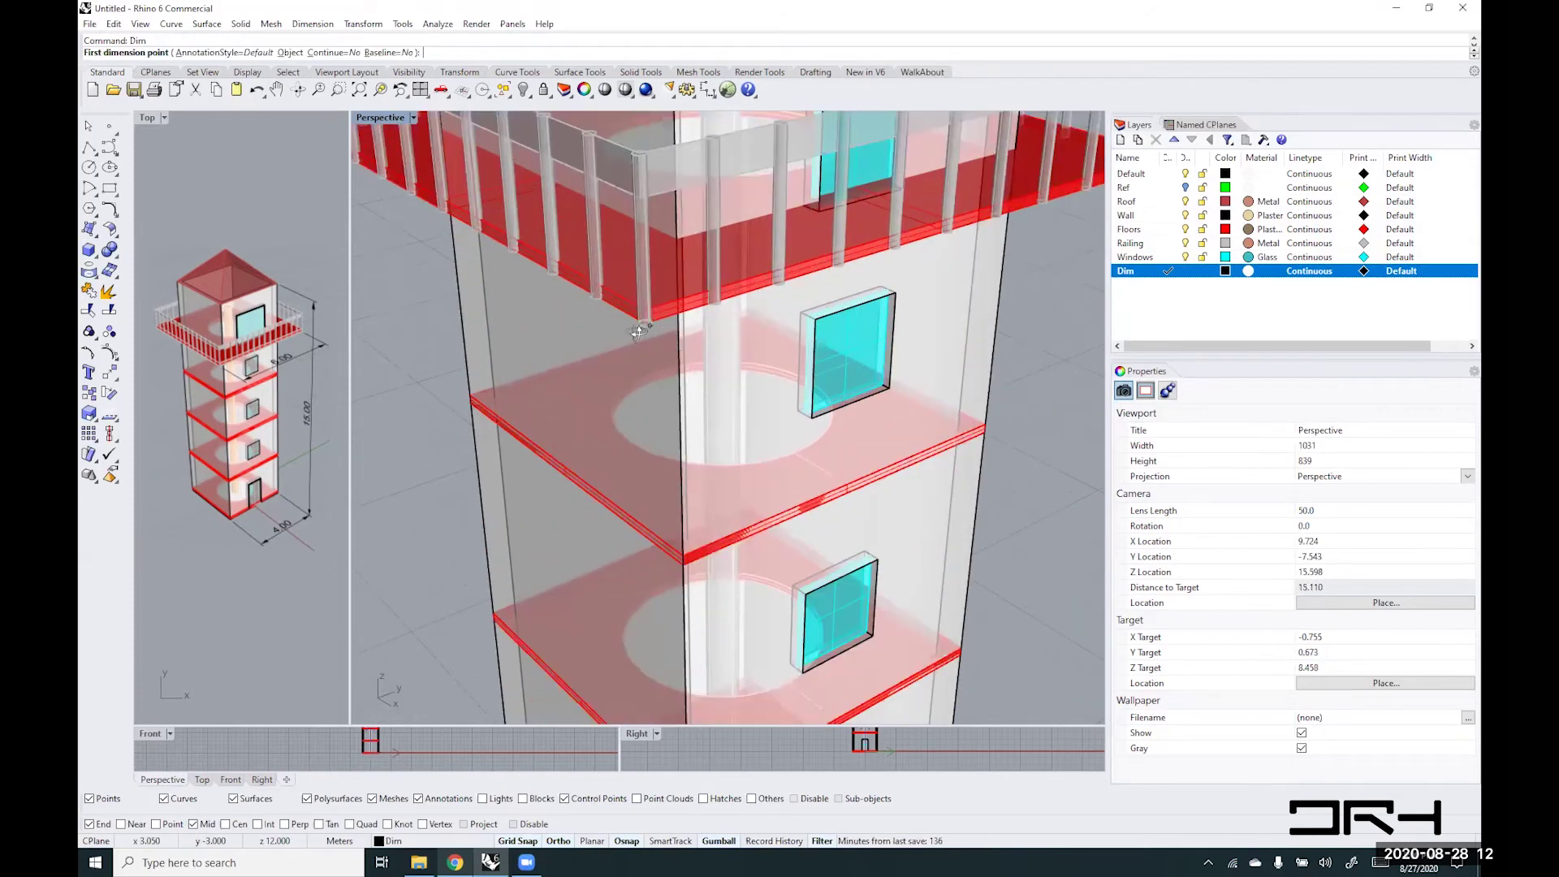
{"action": "scroll", "coordinate": [612, 332], "scroll_direction": "up", "scroll_amount": 2}
{"action": "scroll", "coordinate": [420, 343], "scroll_direction": "up", "scroll_amount": 3}
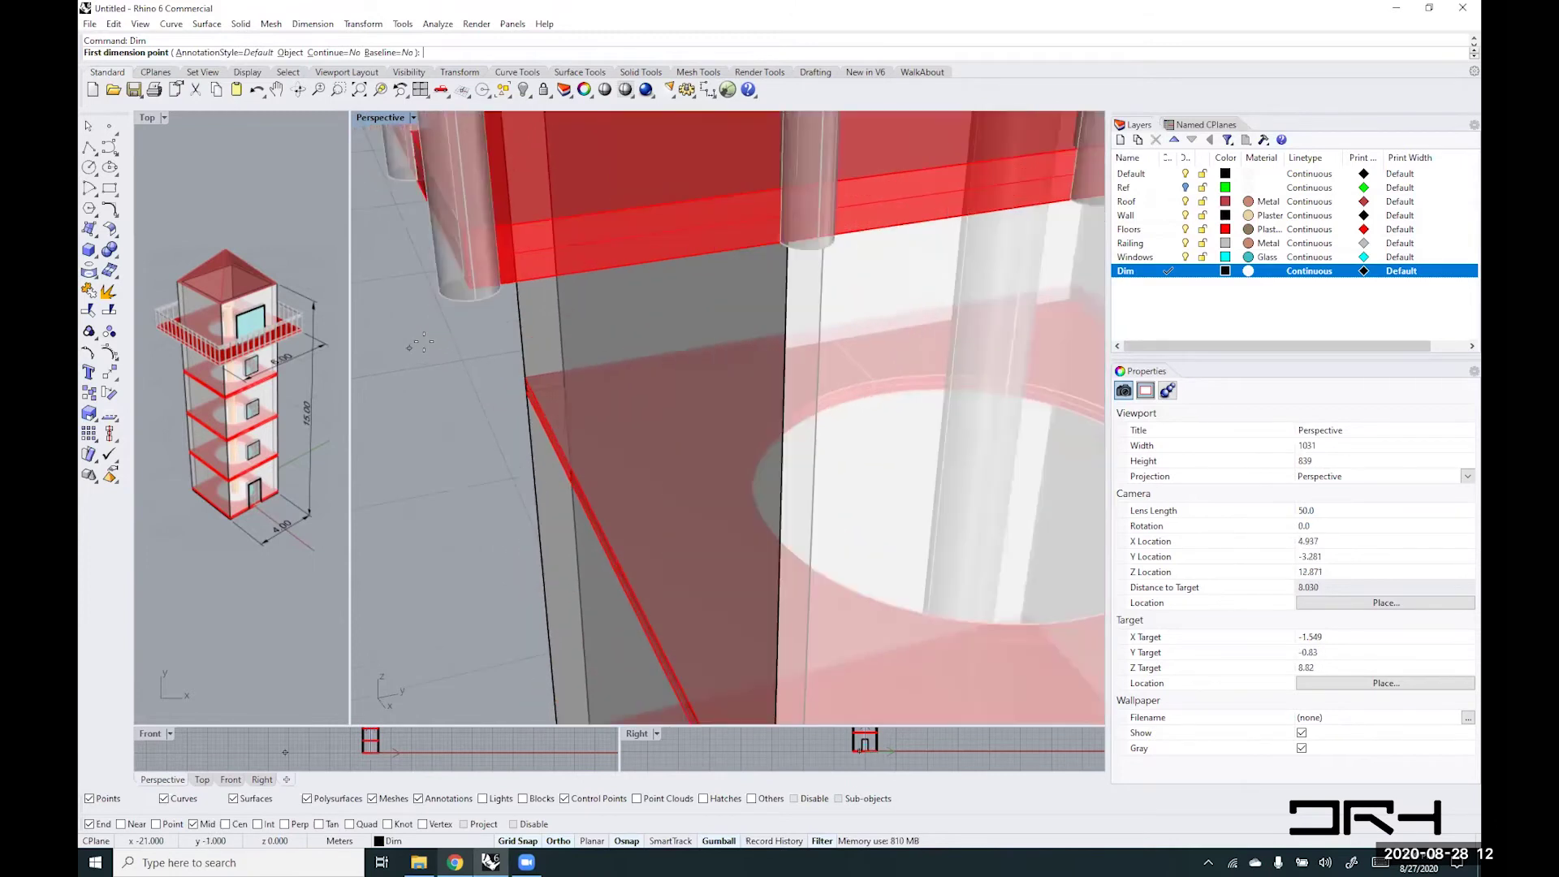
{"action": "left_click", "coordinate": [462, 301]}
{"action": "scroll", "coordinate": [462, 301], "scroll_direction": "down", "scroll_amount": 5}
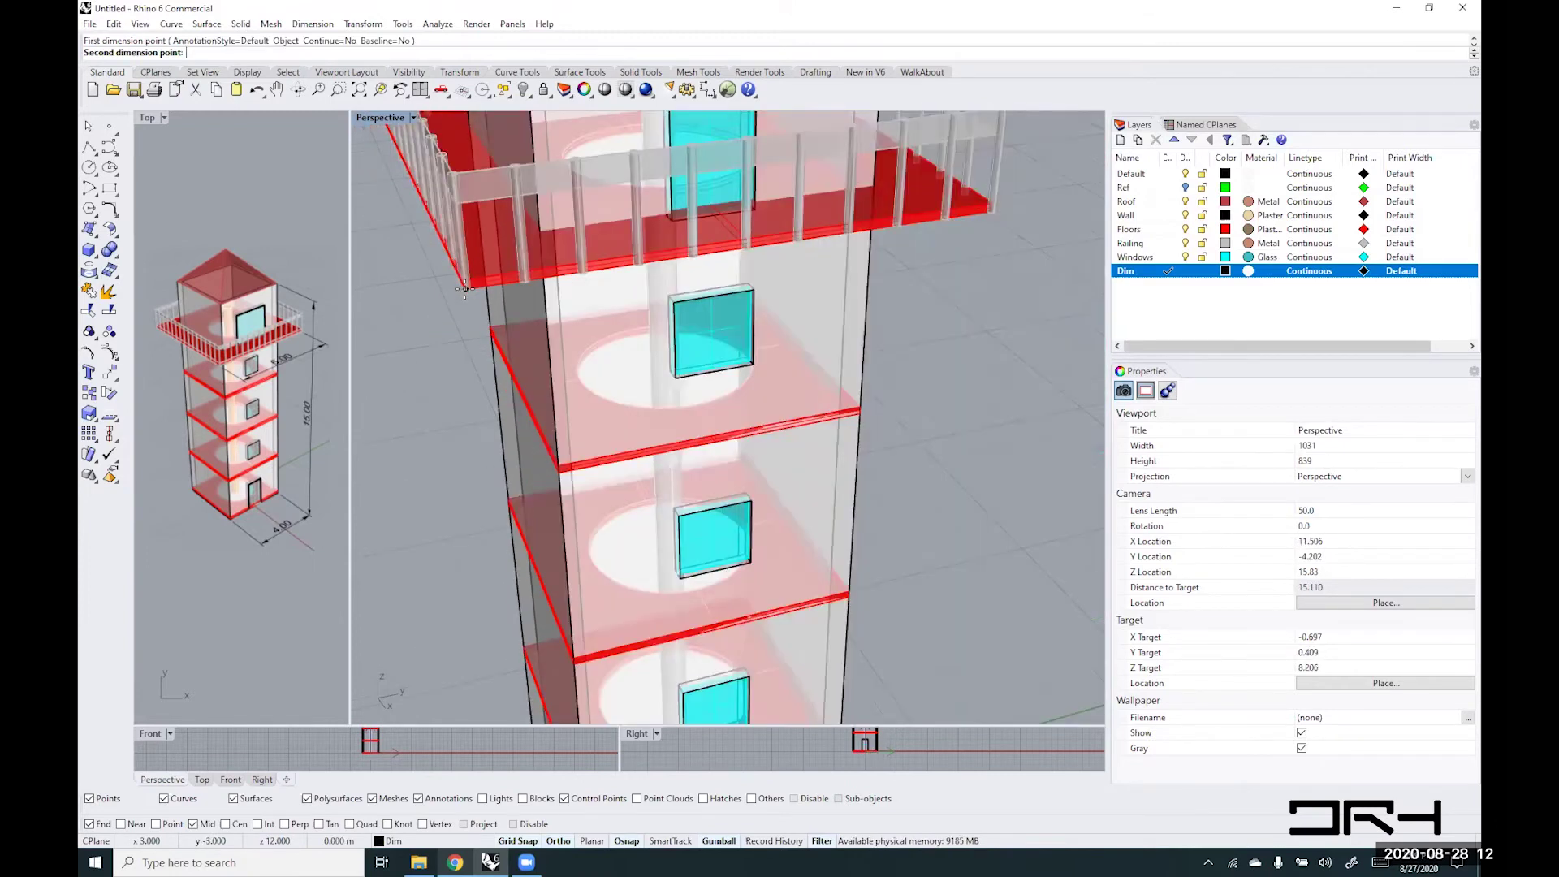
{"action": "scroll", "coordinate": [894, 233], "scroll_direction": "up", "scroll_amount": 5}
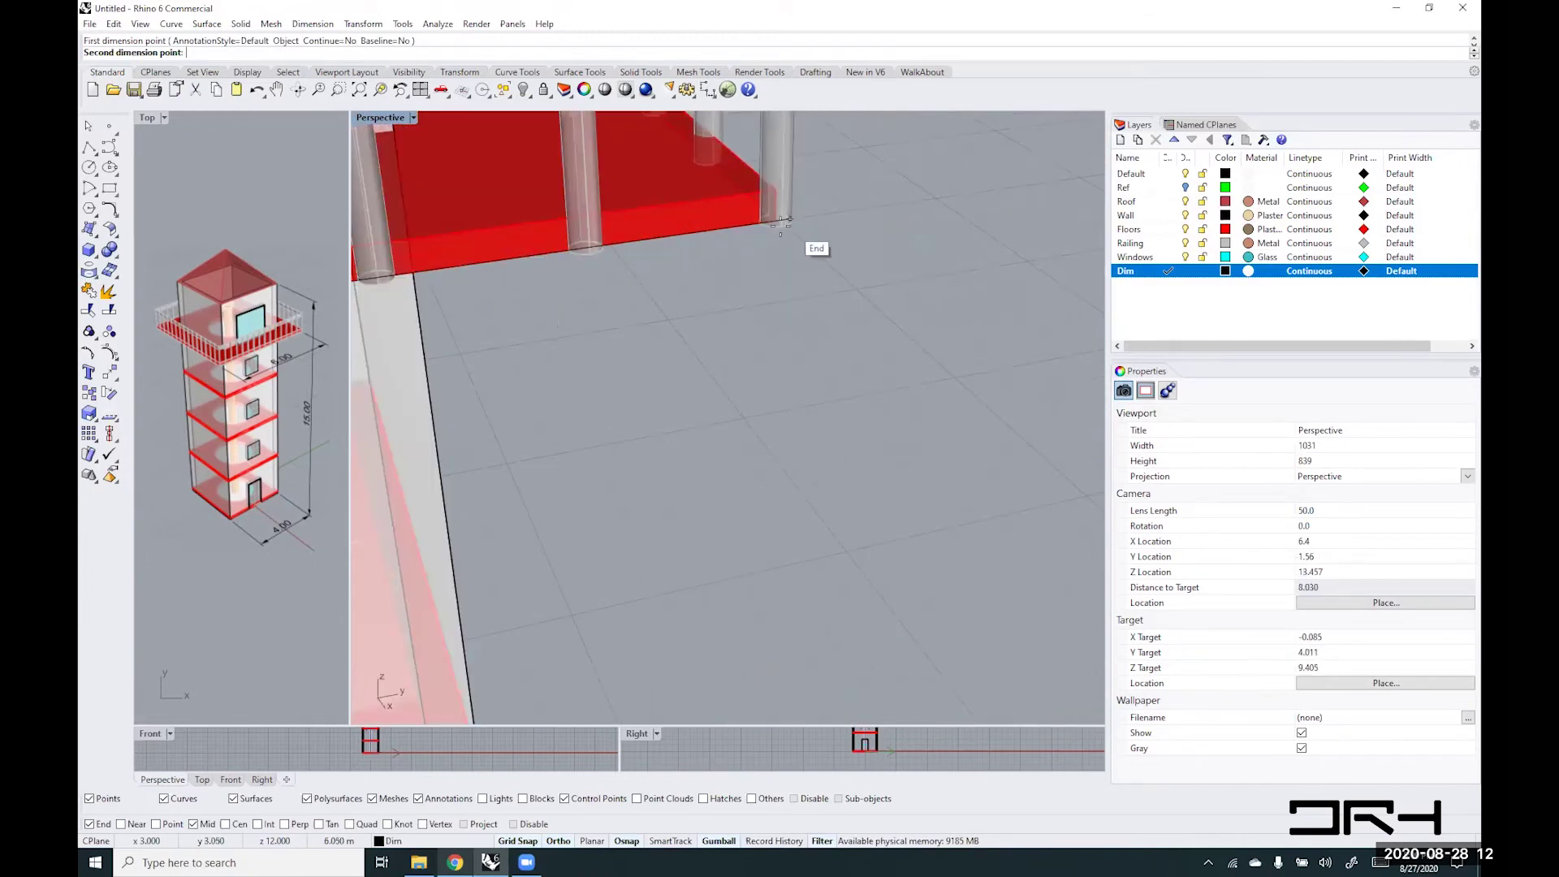
{"action": "left_click", "coordinate": [776, 220]}
{"action": "scroll", "coordinate": [804, 244], "scroll_direction": "down", "scroll_amount": 8}
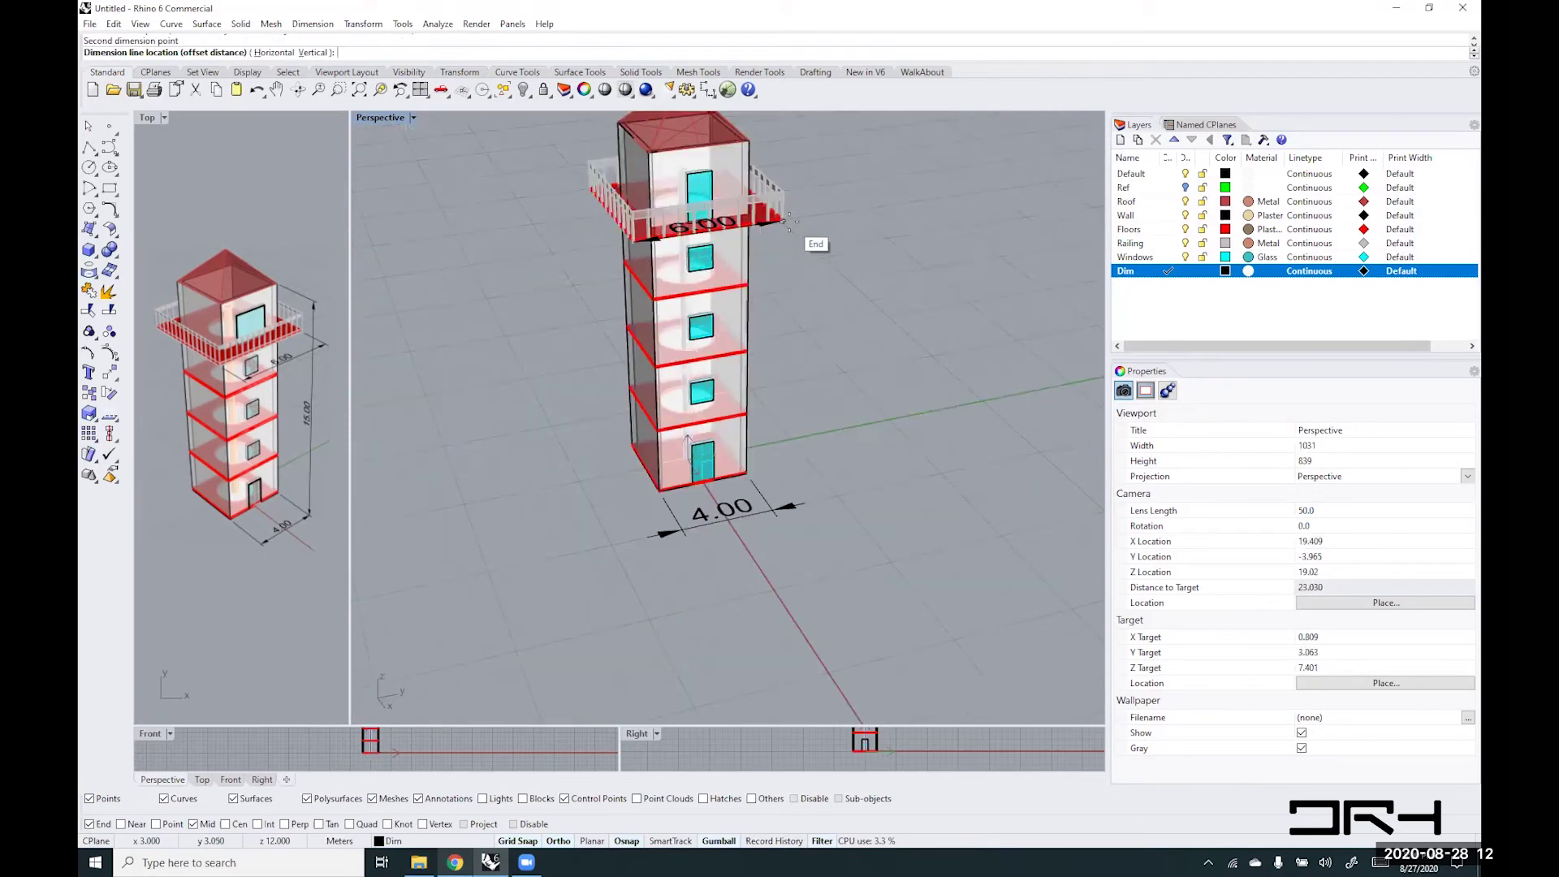
{"action": "left_click", "coordinate": [847, 257]}
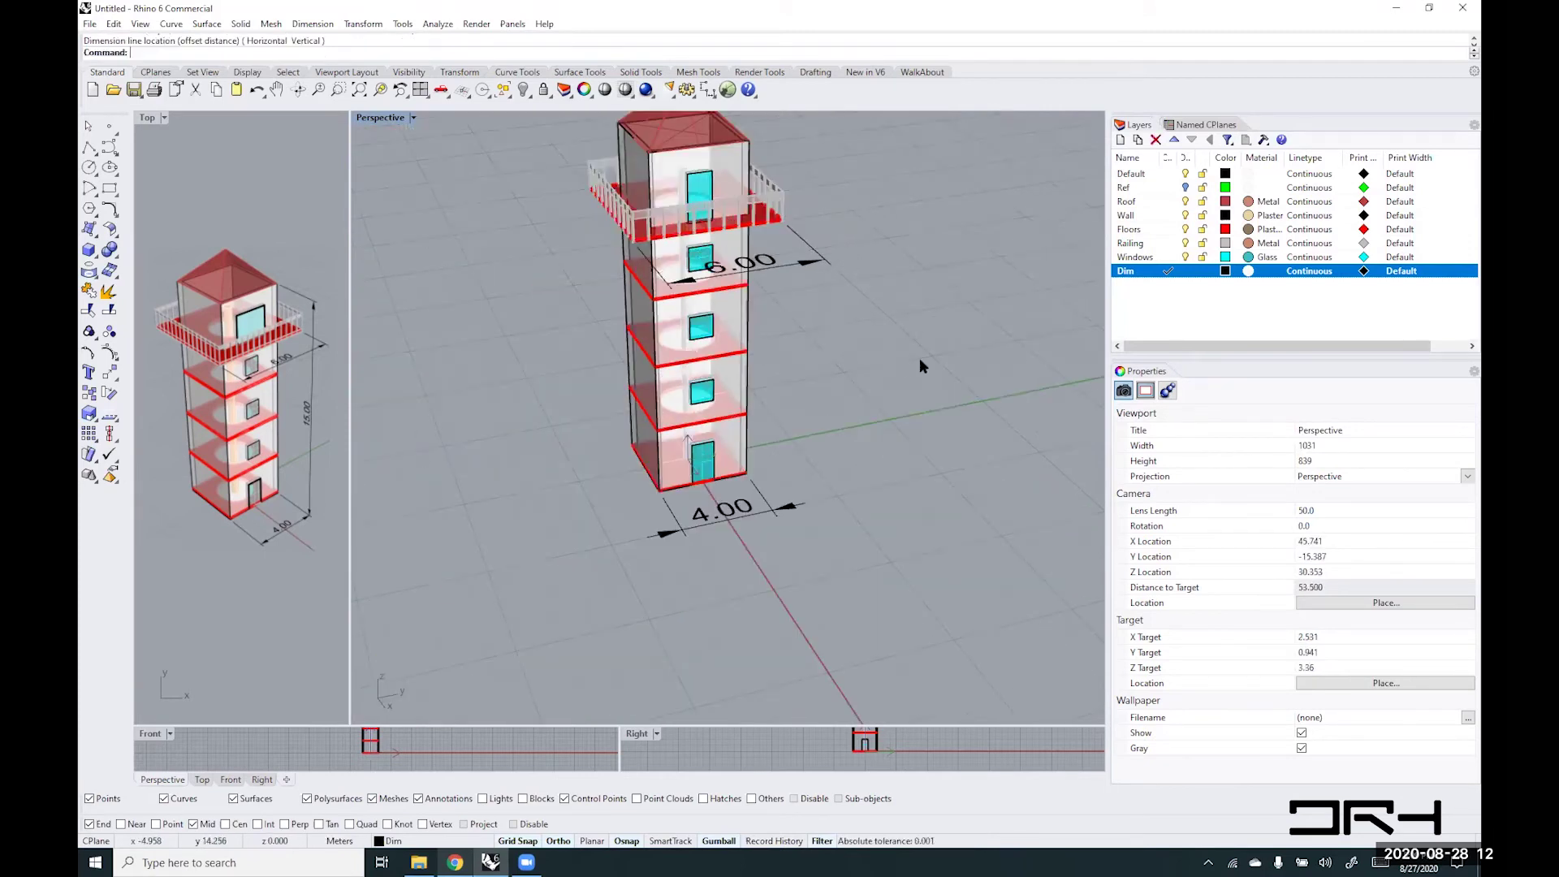
{"action": "right_click_drag", "start_coordinate": [923, 359], "coordinate": [922, 400]}
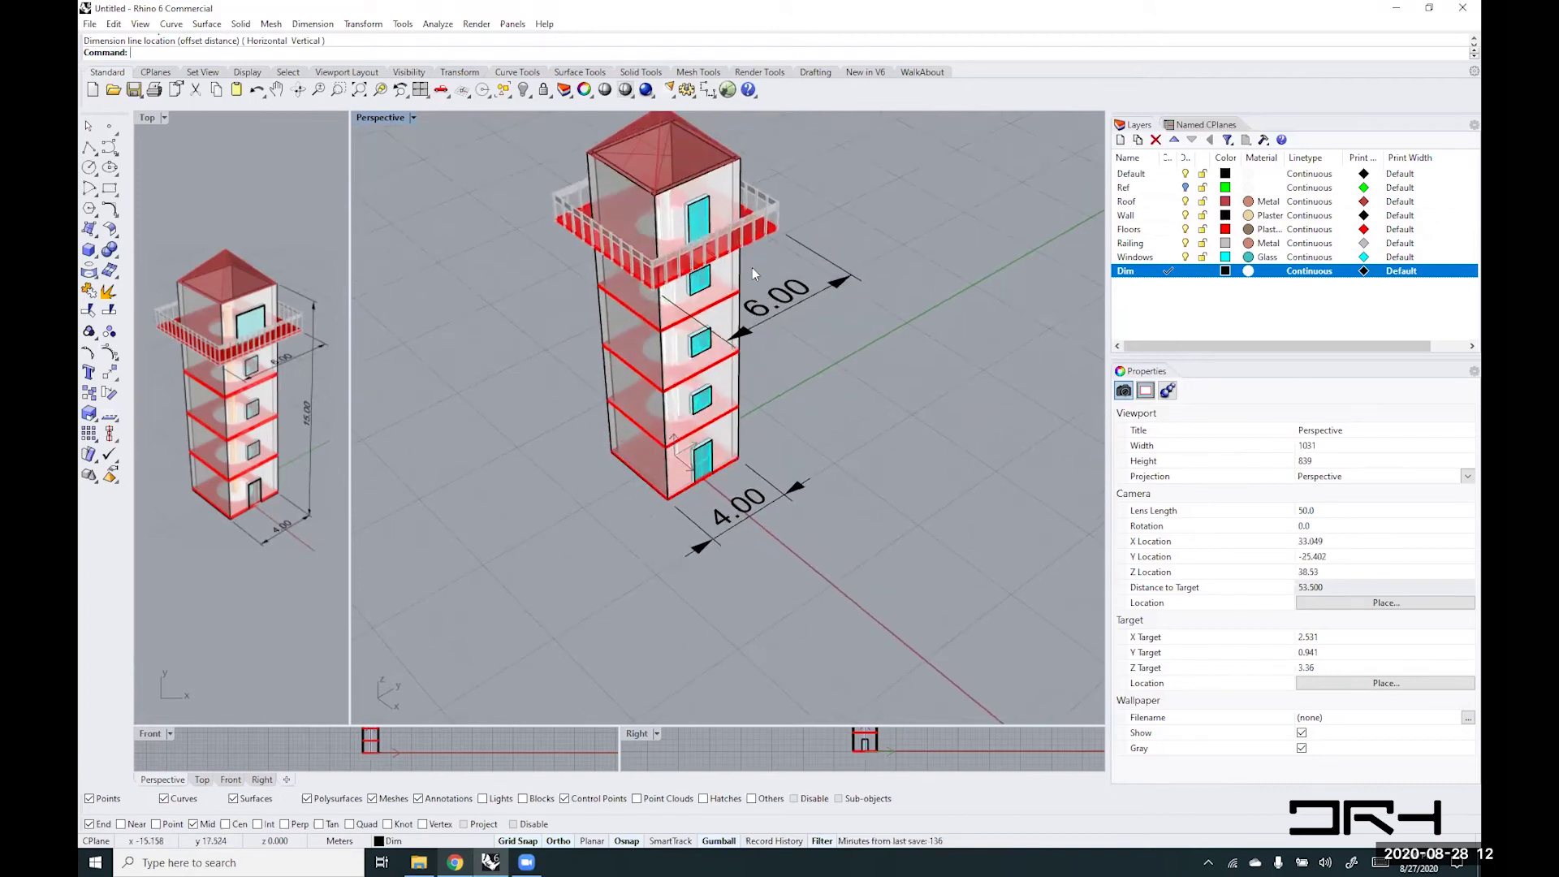
{"action": "right_click_drag", "start_coordinate": [916, 155], "coordinate": [907, 208], "text": "shift"}
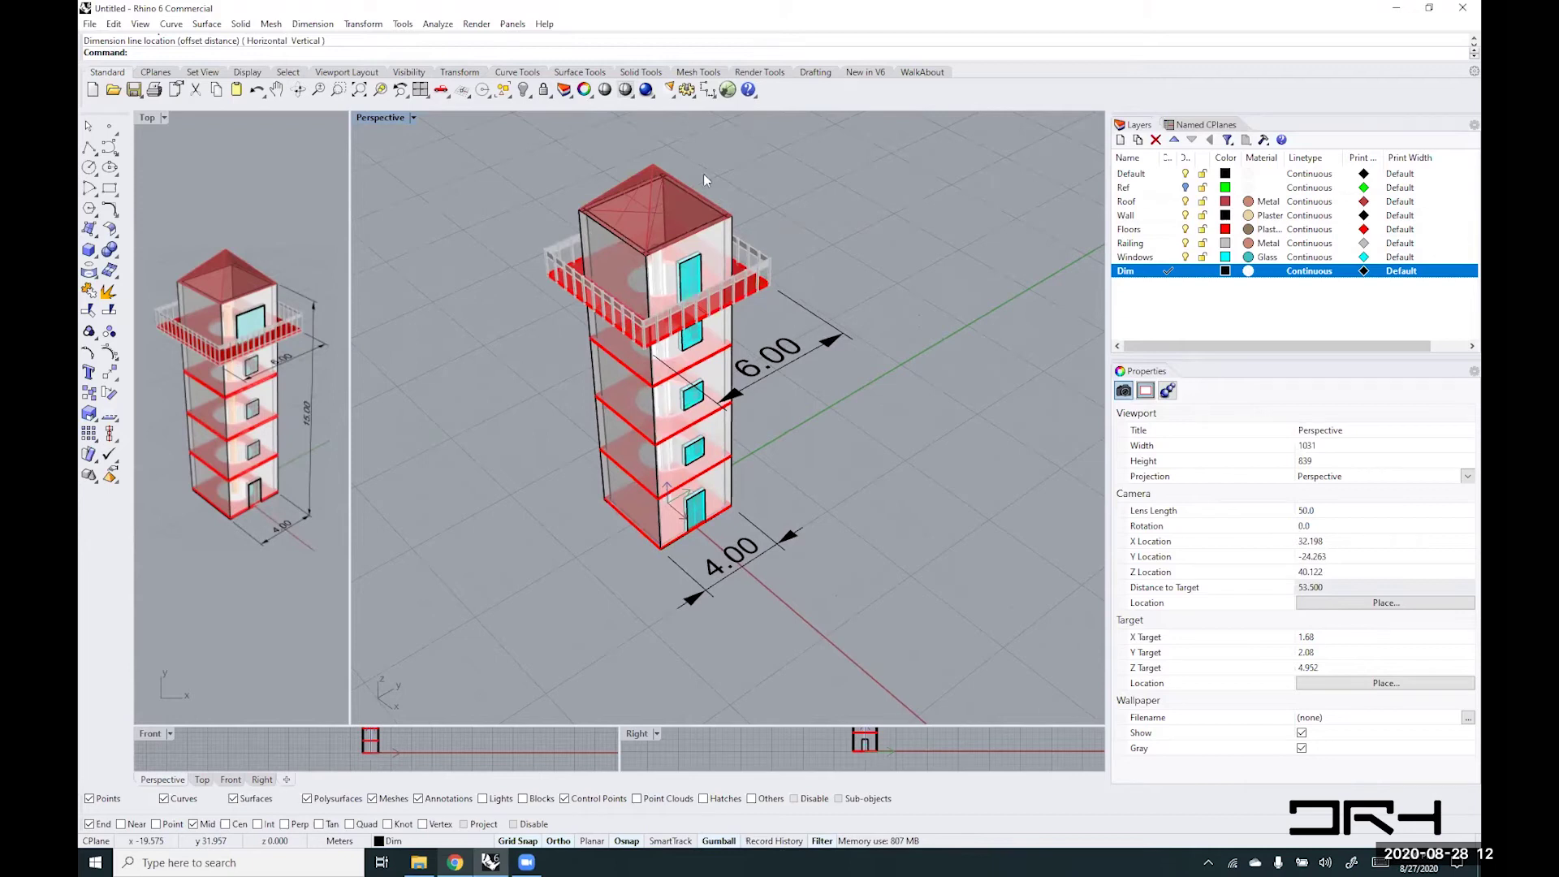
{"action": "right_click", "coordinate": [840, 53]}
{"action": "left_click", "coordinate": [816, 169]}
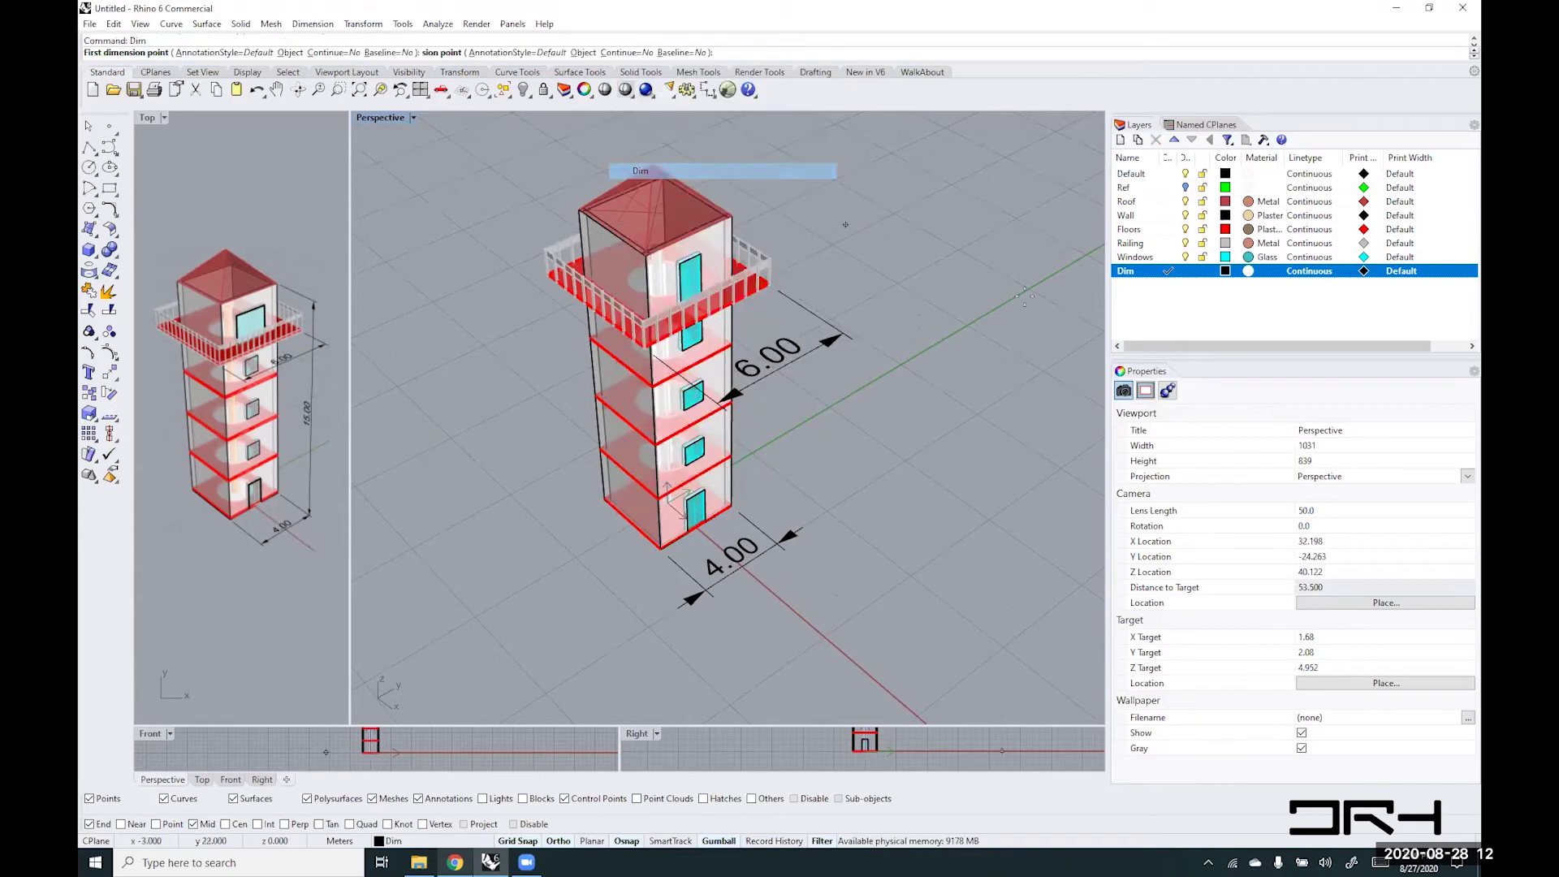
{"action": "left_click", "coordinate": [732, 216]}
{"action": "left_click", "coordinate": [735, 509]}
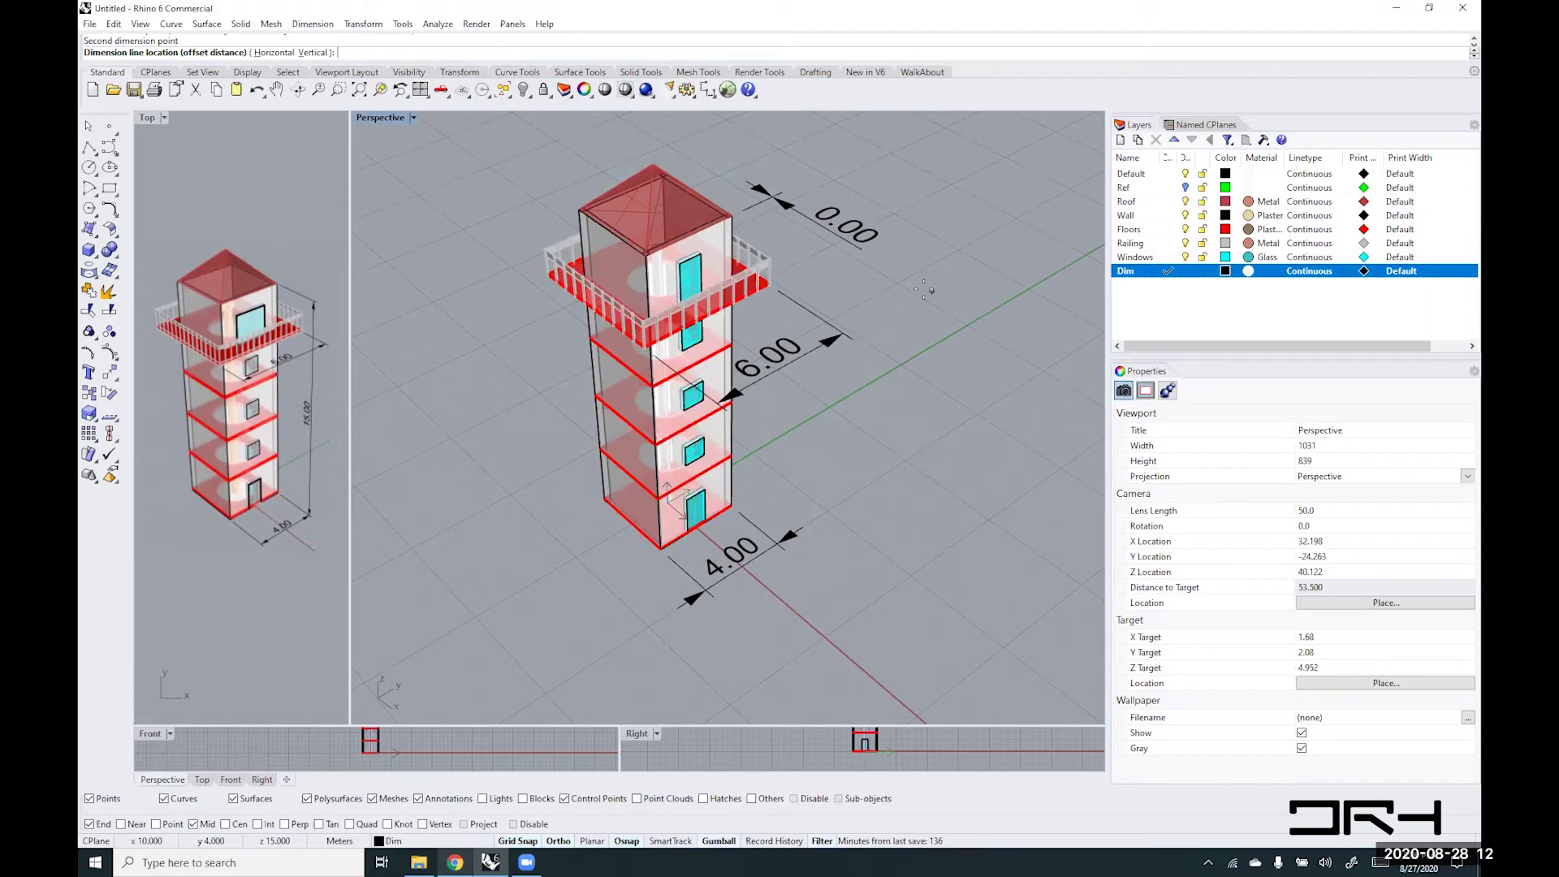
{"action": "key", "text": "Escape"}
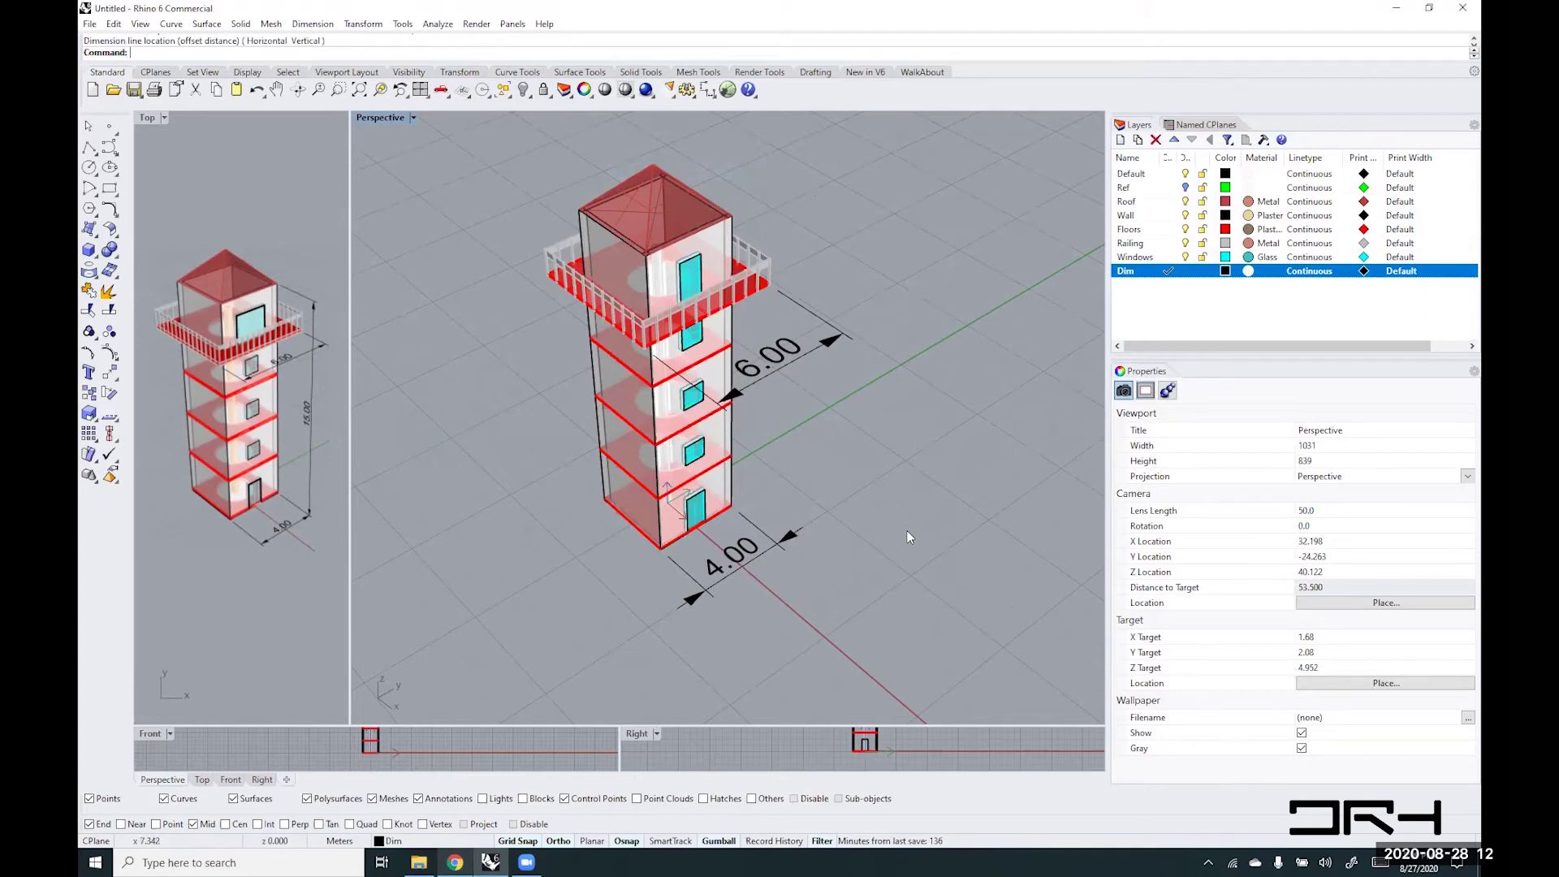
{"action": "mouse_move", "coordinate": [858, 525]}
{"action": "right_mouse_down"}
{"action": "mouse_move", "coordinate": [837, 509]}
{"action": "mouse_move", "coordinate": [884, 529]}
{"action": "right_mouse_up"}
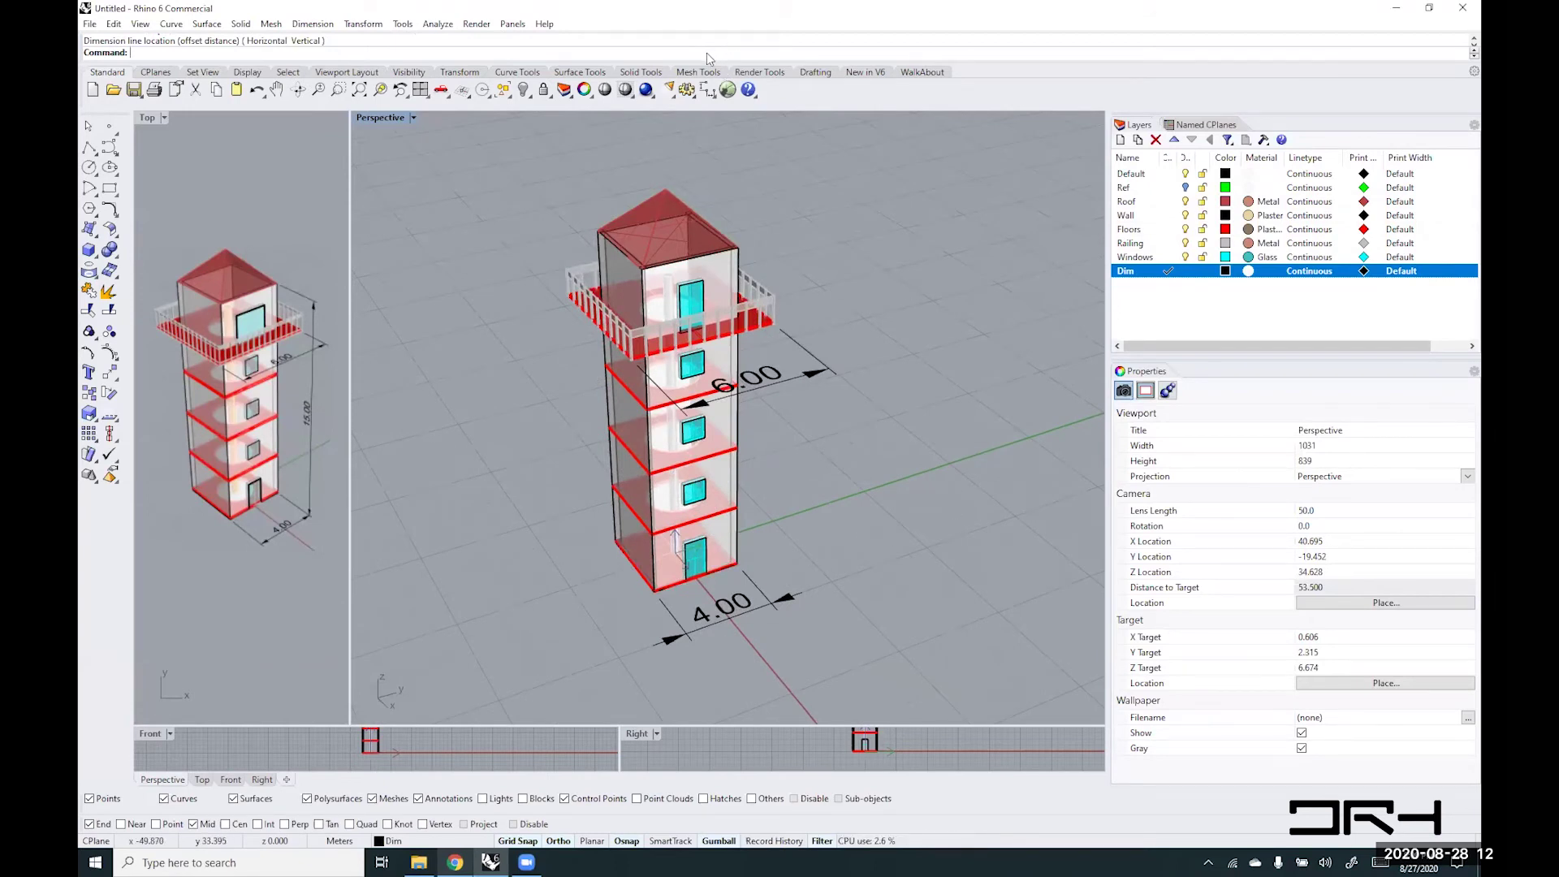
- Align the construction plane to the tower's door-side wall surface, with its origin at the wall's bottom corner and X along the base
{"action": "type", "text": "CPlane"}
{"action": "key", "text": "Return"}
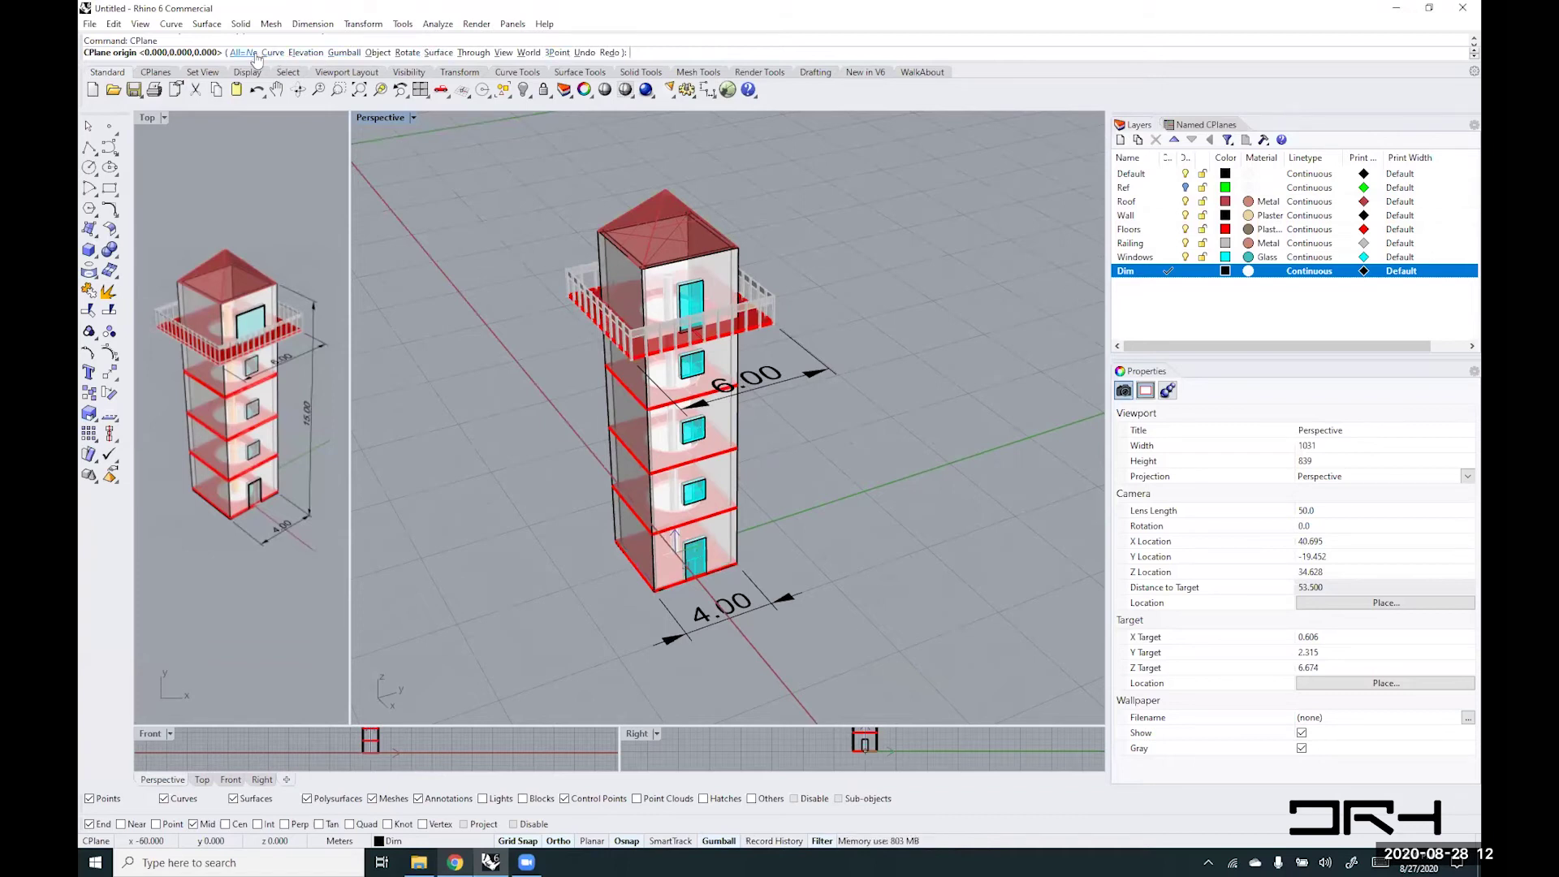
{"action": "left_click", "coordinate": [438, 52]}
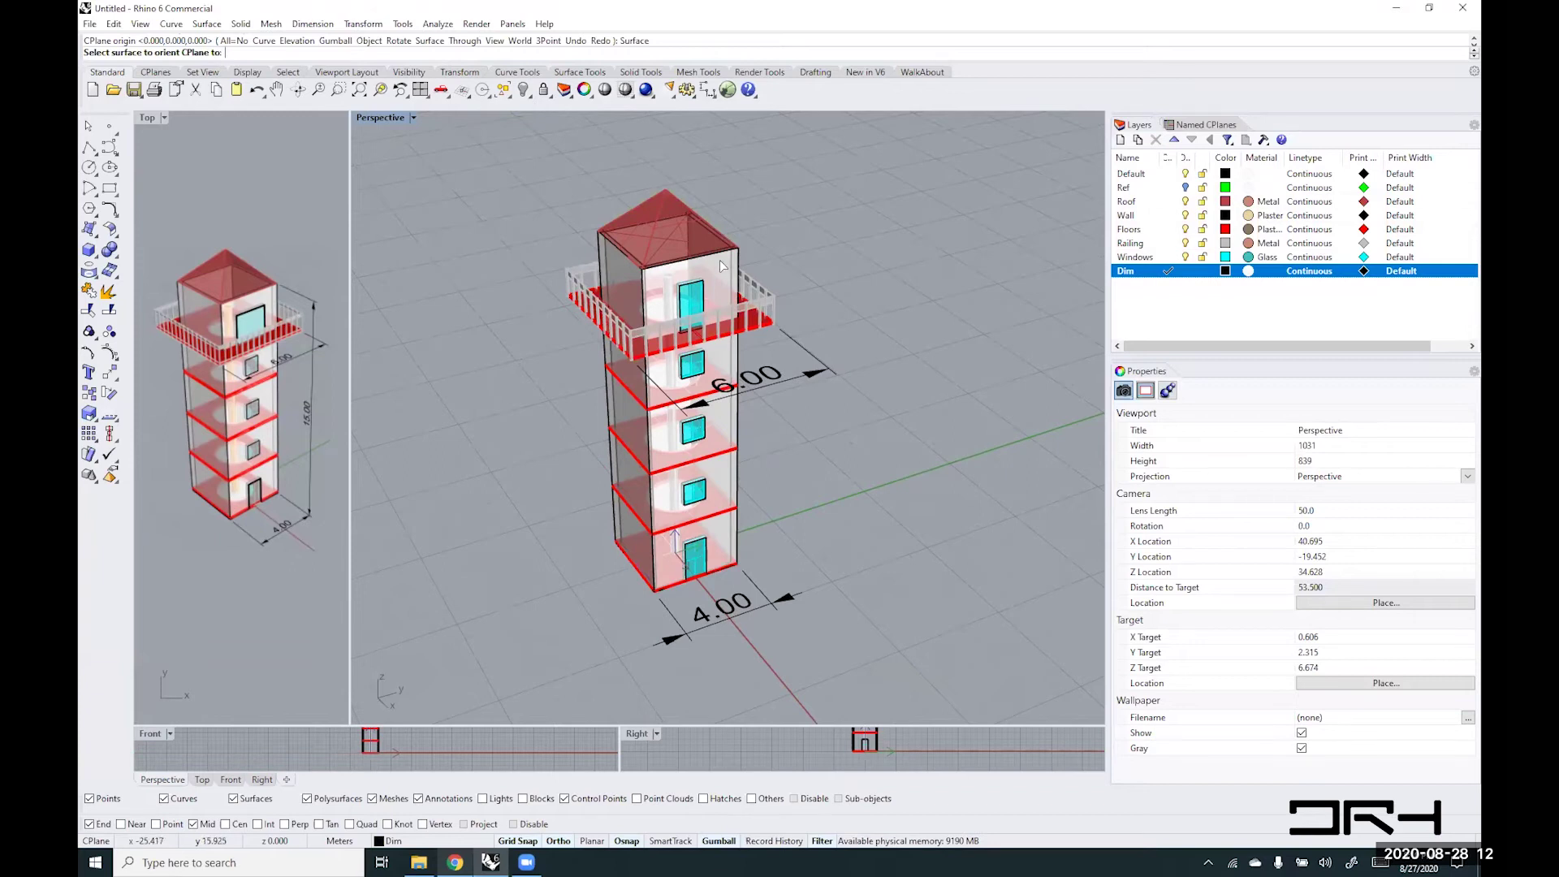
{"action": "right_click_drag", "start_coordinate": [719, 260], "coordinate": [748, 294]}
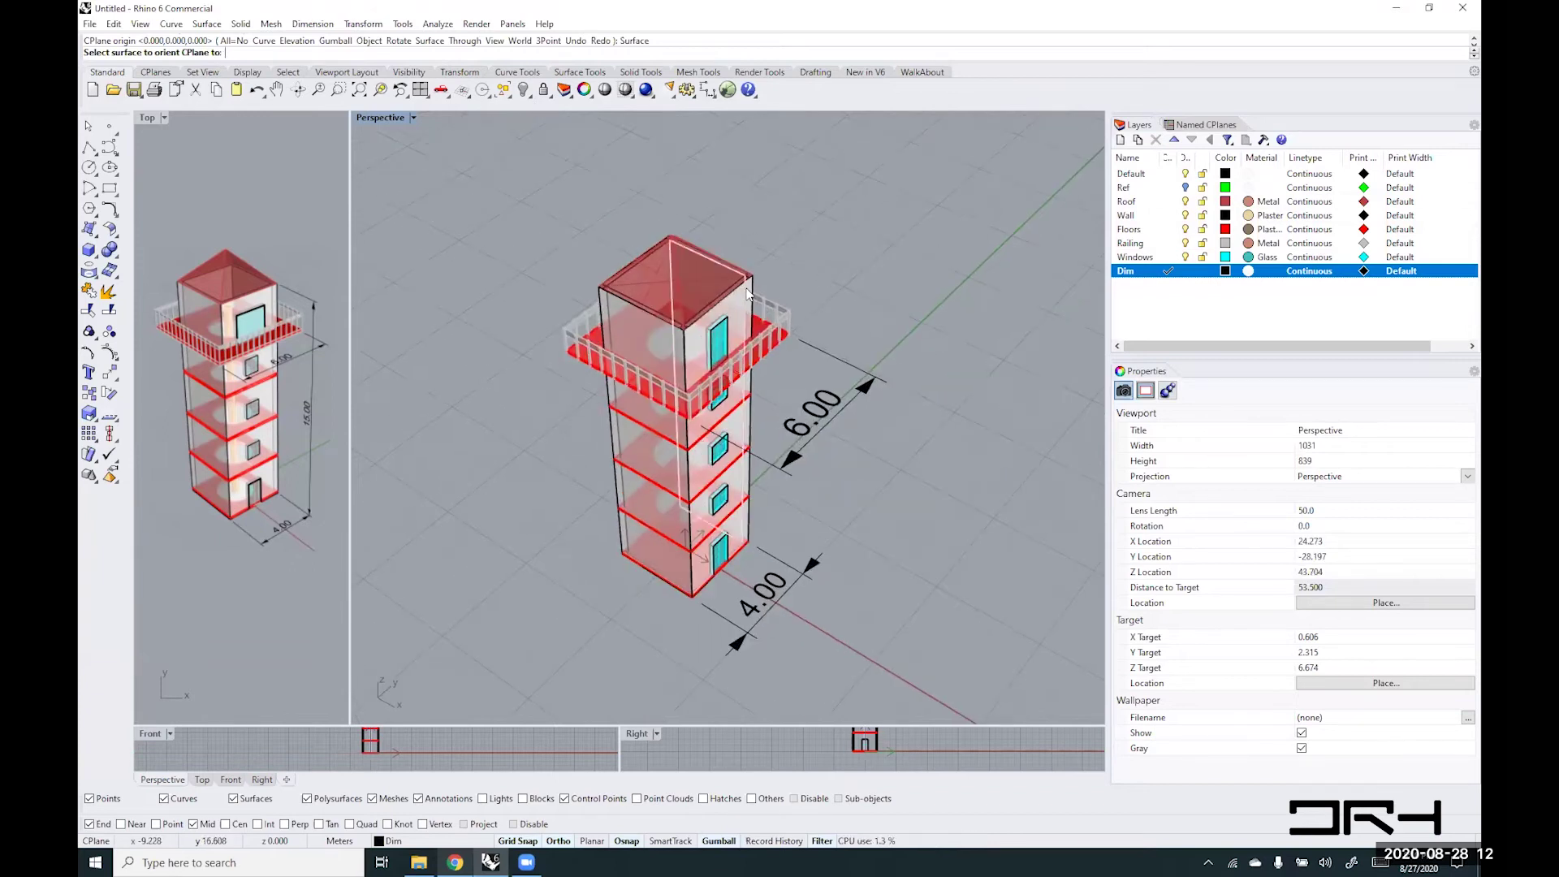
{"action": "left_click", "coordinate": [747, 294]}
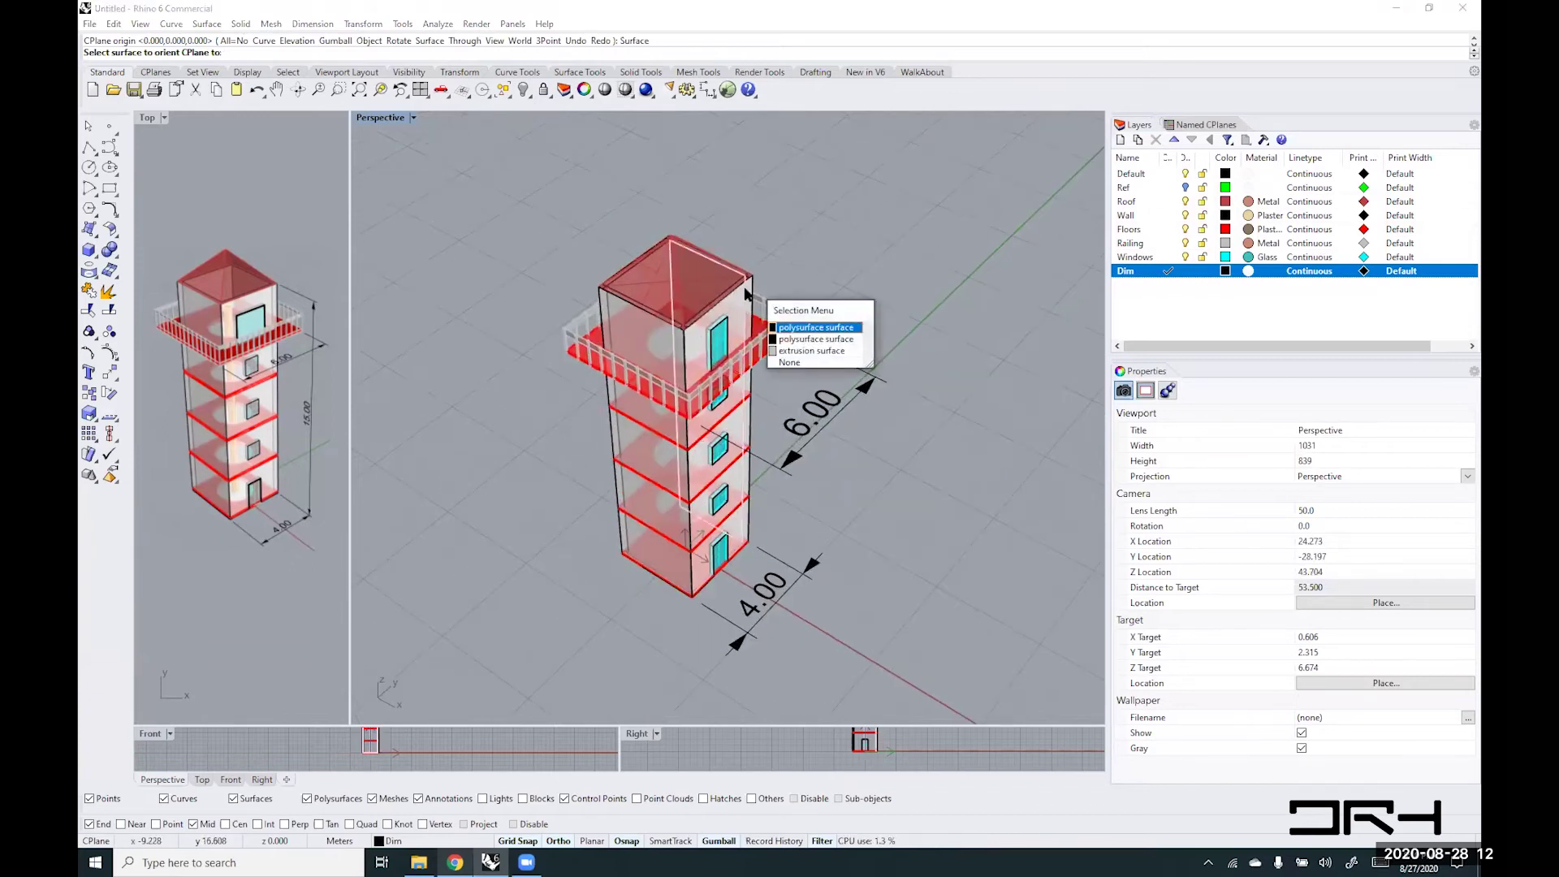
{"action": "left_click", "coordinate": [807, 340]}
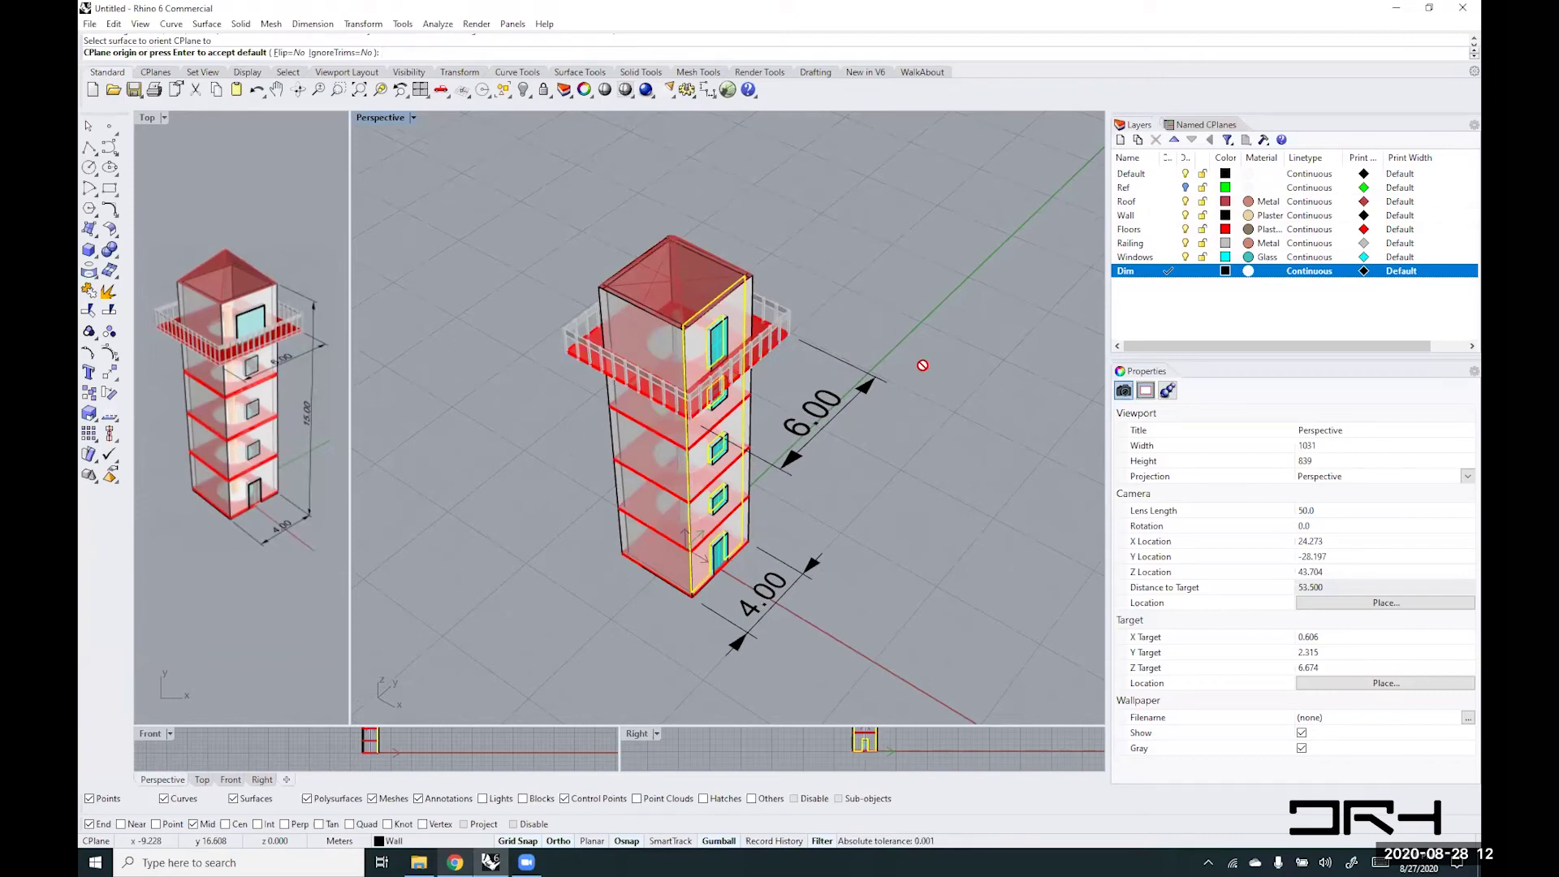
{"action": "left_click", "coordinate": [693, 593]}
{"action": "left_click", "coordinate": [772, 584]}
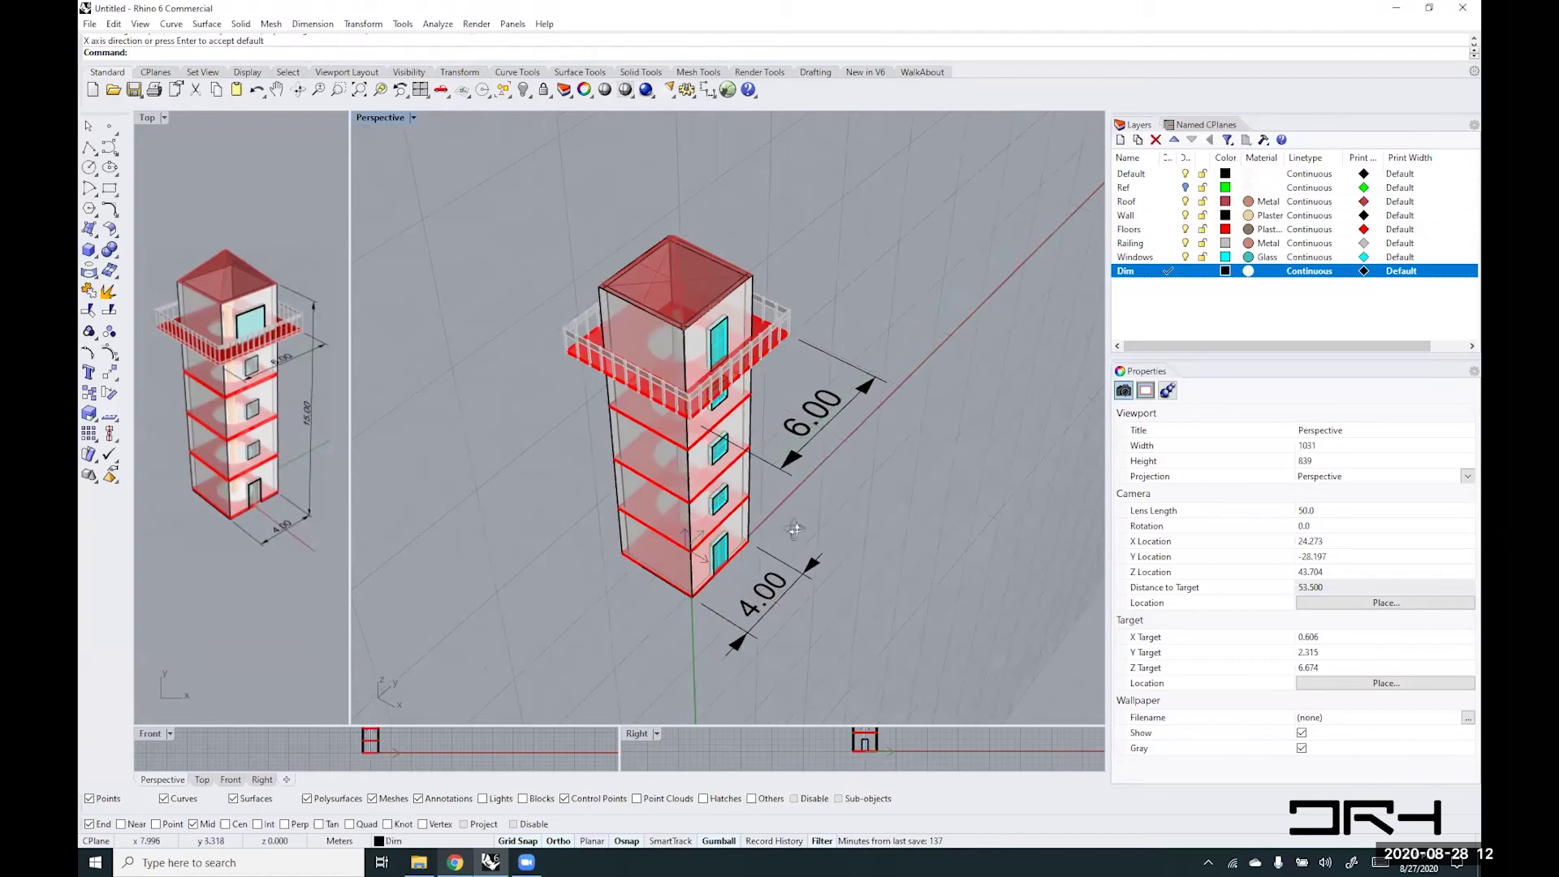
- Dimension the full height of the door-side wall from base corner to top corner, placing the dimension line beside the tower
{"action": "right_click_drag", "start_coordinate": [872, 426], "coordinate": [741, 412]}
{"action": "scroll", "coordinate": [691, 260], "scroll_direction": "up", "scroll_amount": 3}
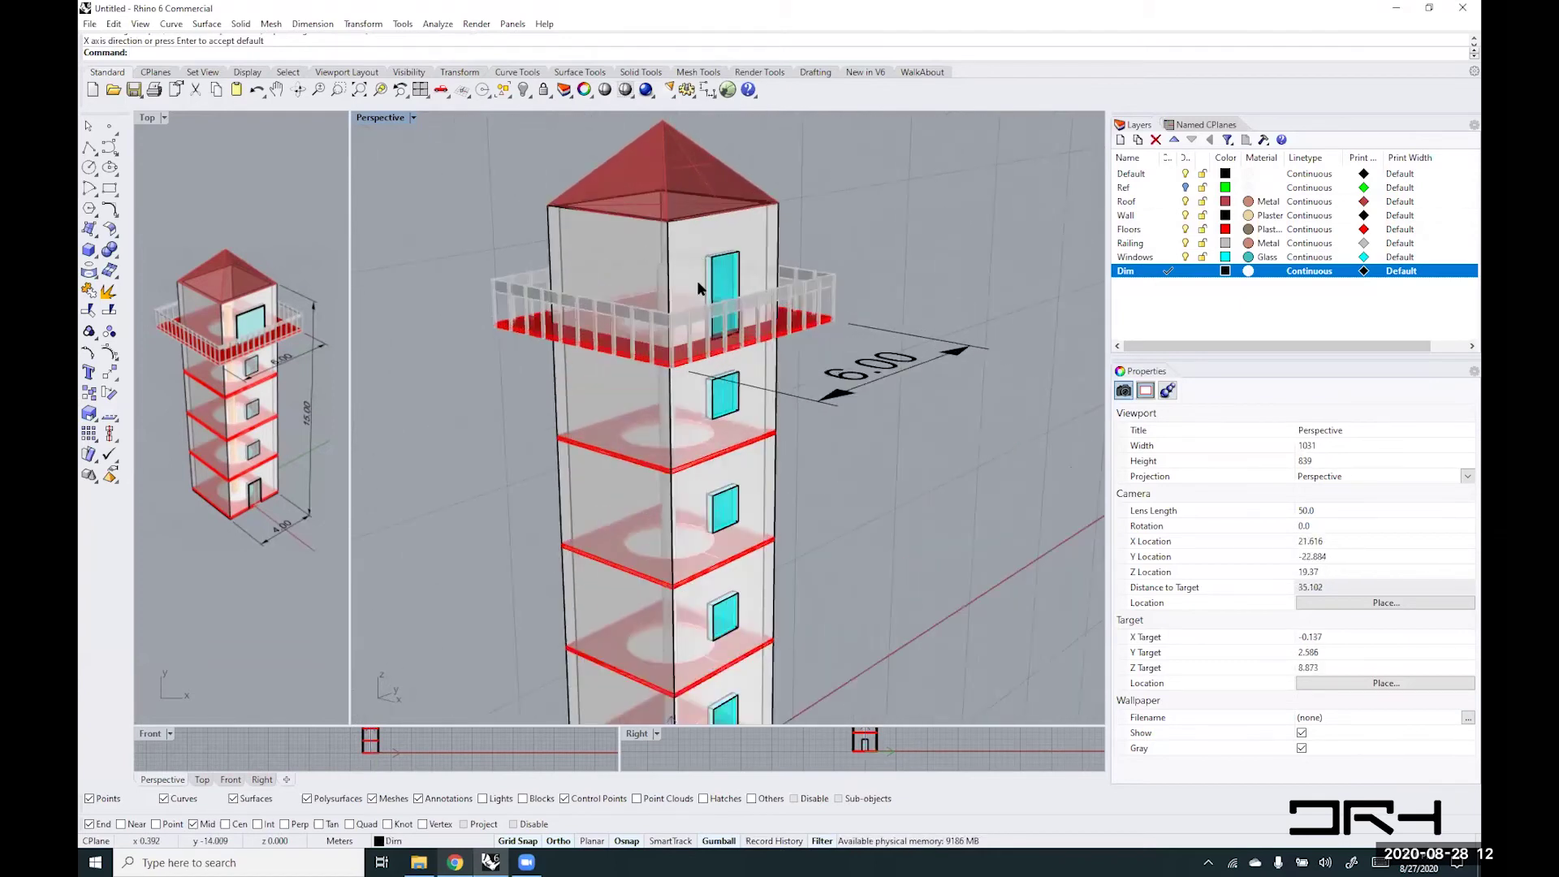
{"action": "scroll", "coordinate": [700, 325], "scroll_direction": "down", "scroll_amount": 4}
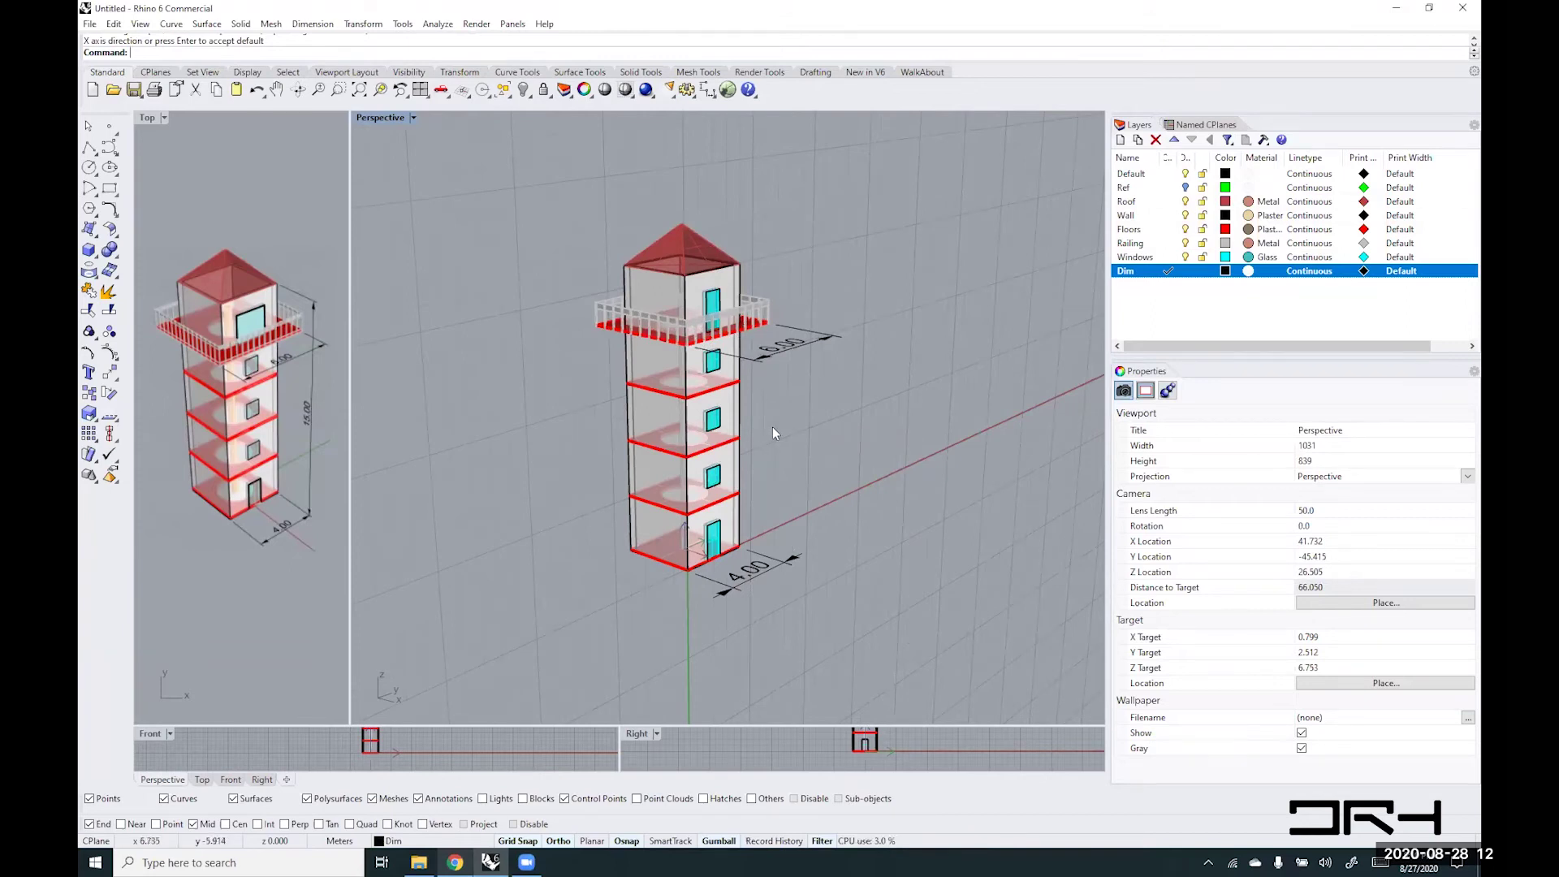
{"action": "right_click_drag", "start_coordinate": [759, 414], "coordinate": [889, 332]}
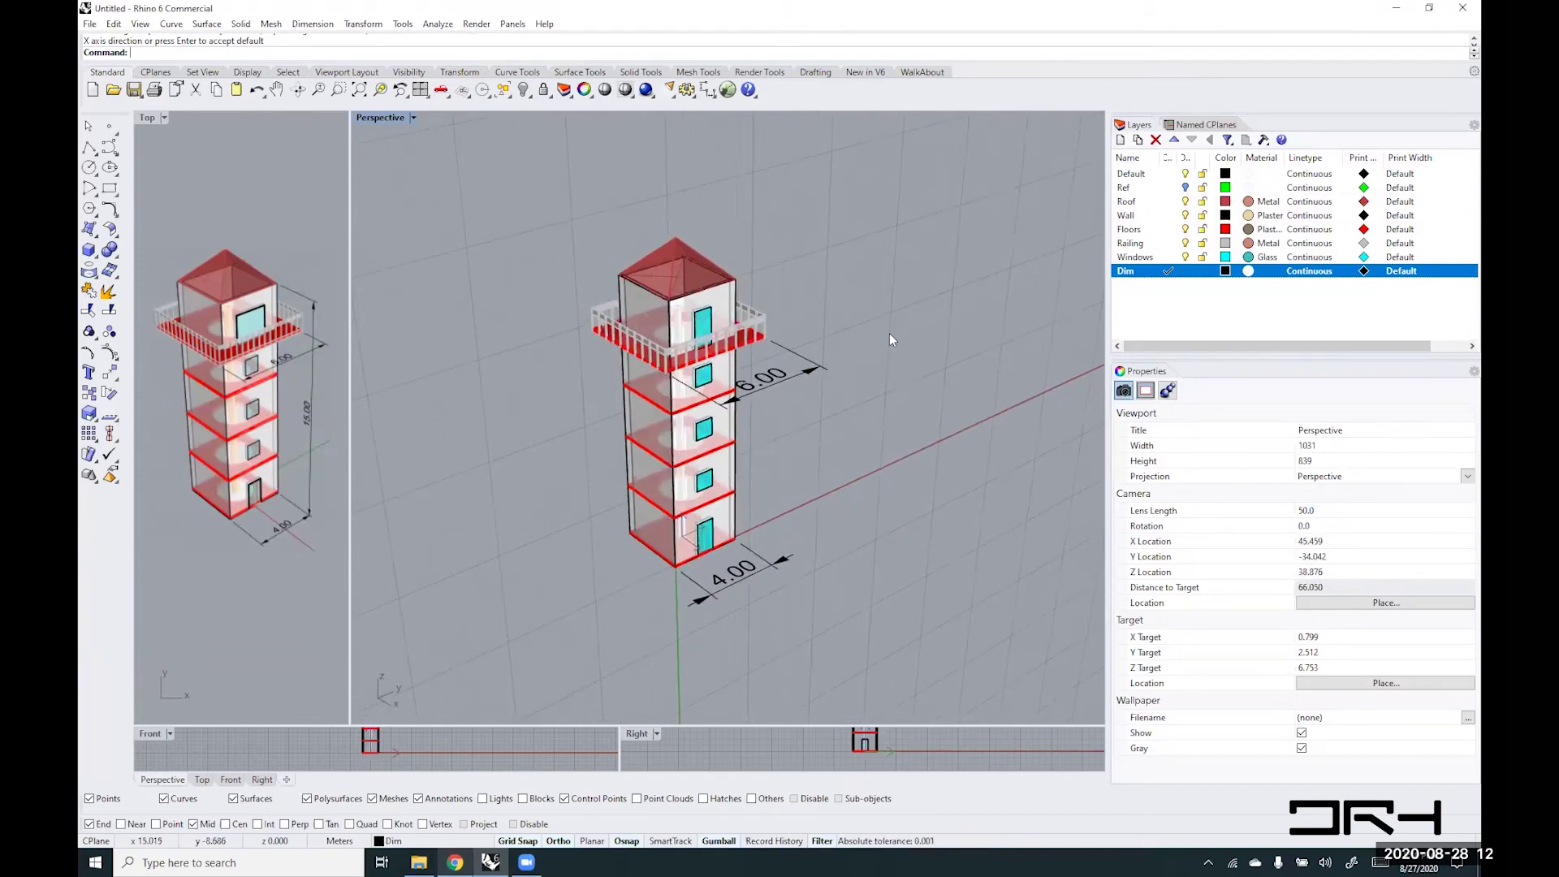
{"action": "type", "text": "Dim"}
{"action": "key", "text": "Return"}
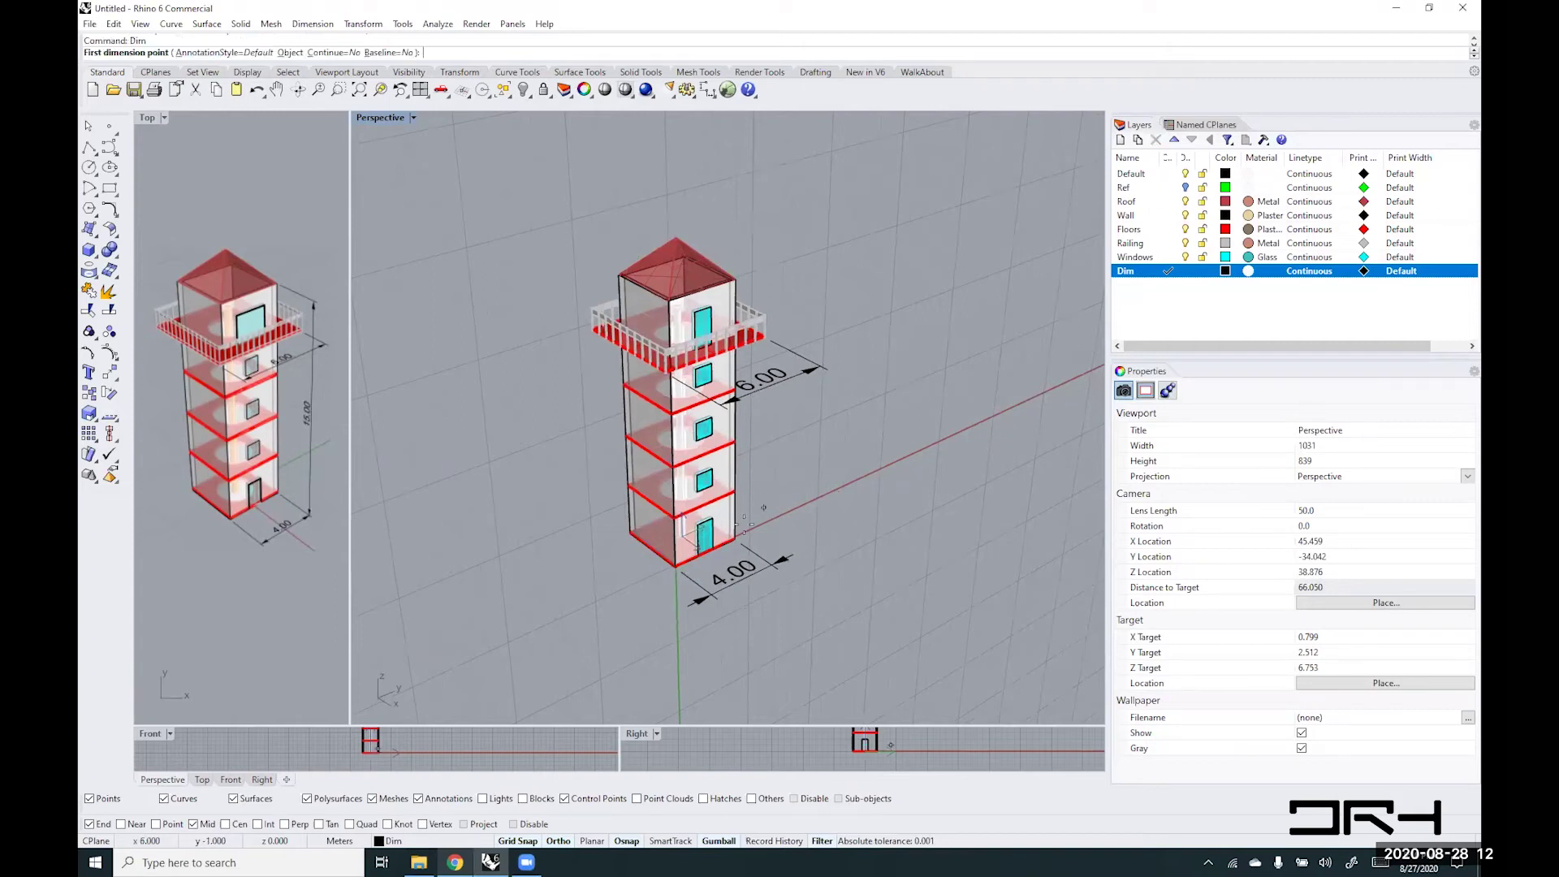
{"action": "scroll", "coordinate": [744, 524], "scroll_direction": "up", "scroll_amount": 7}
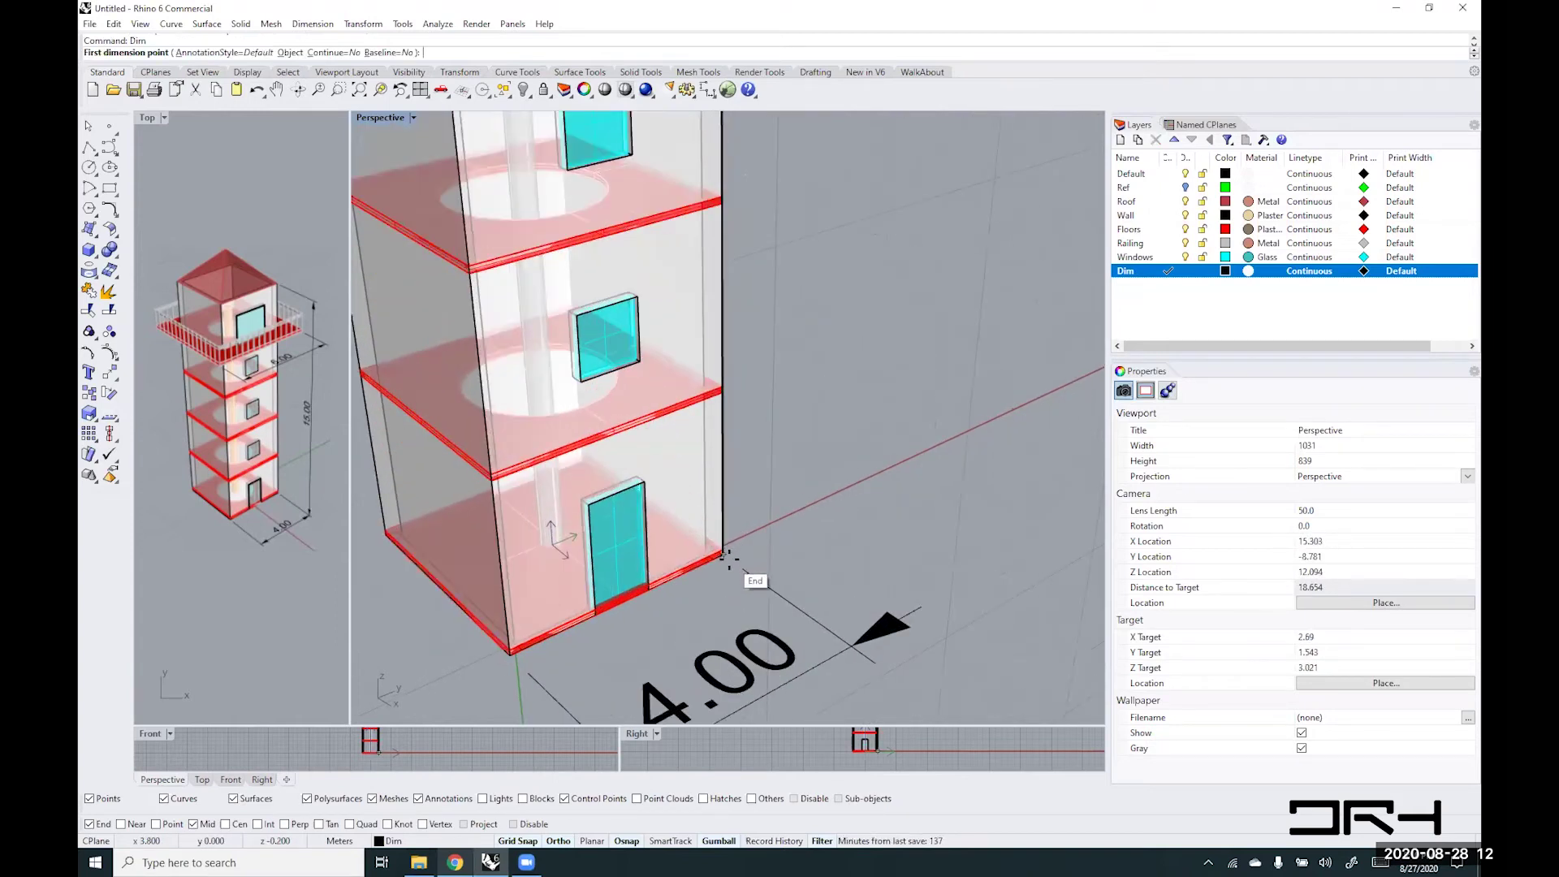
{"action": "left_click", "coordinate": [727, 557]}
{"action": "scroll", "coordinate": [726, 557], "scroll_direction": "down", "scroll_amount": 5}
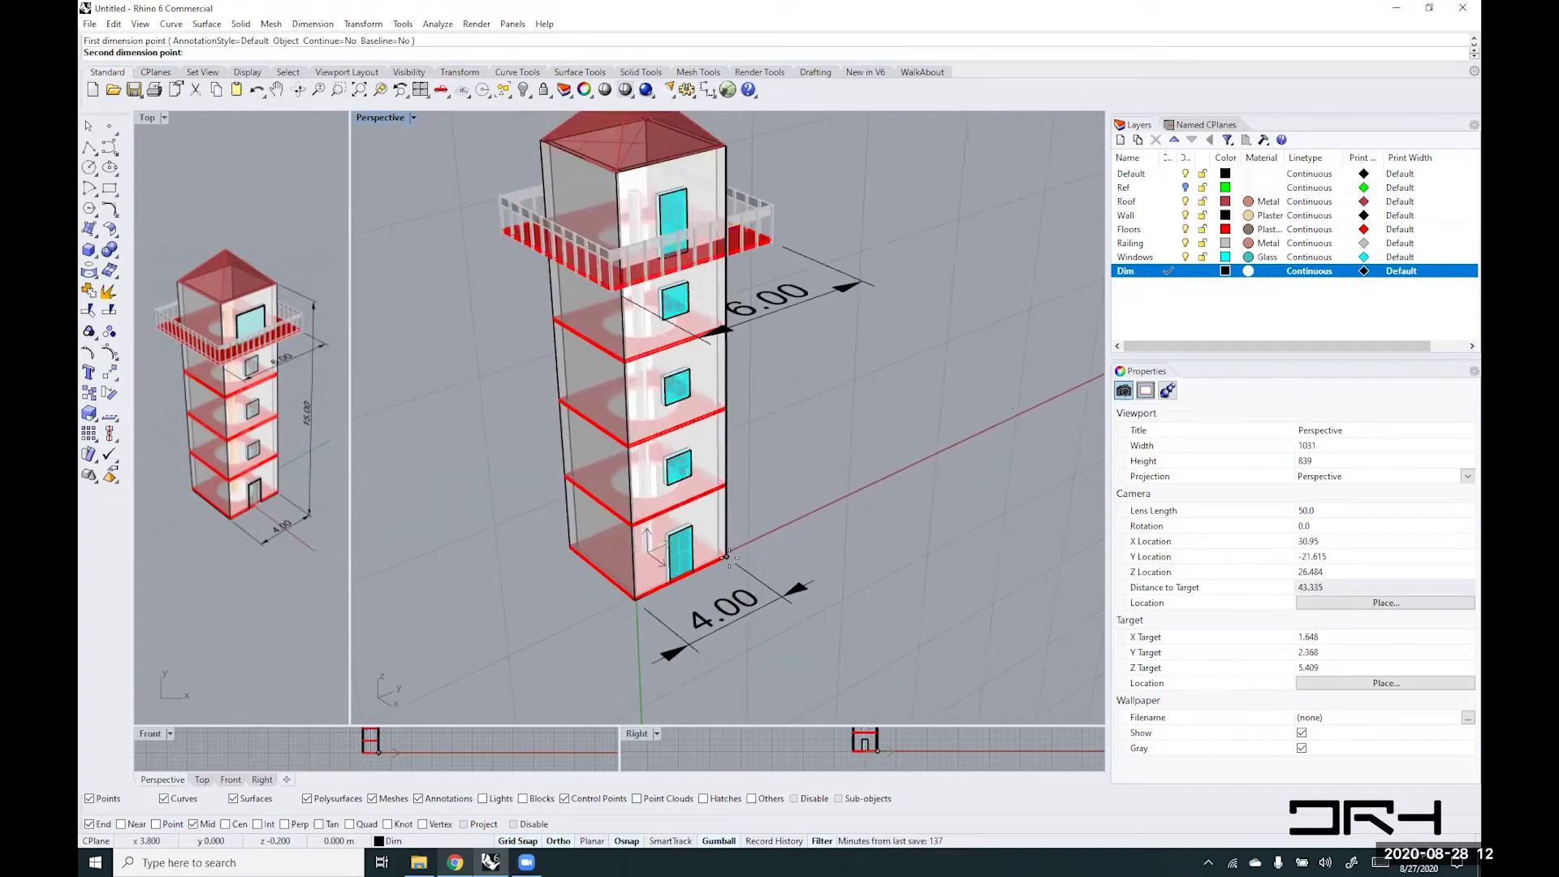
{"action": "left_click", "coordinate": [729, 146]}
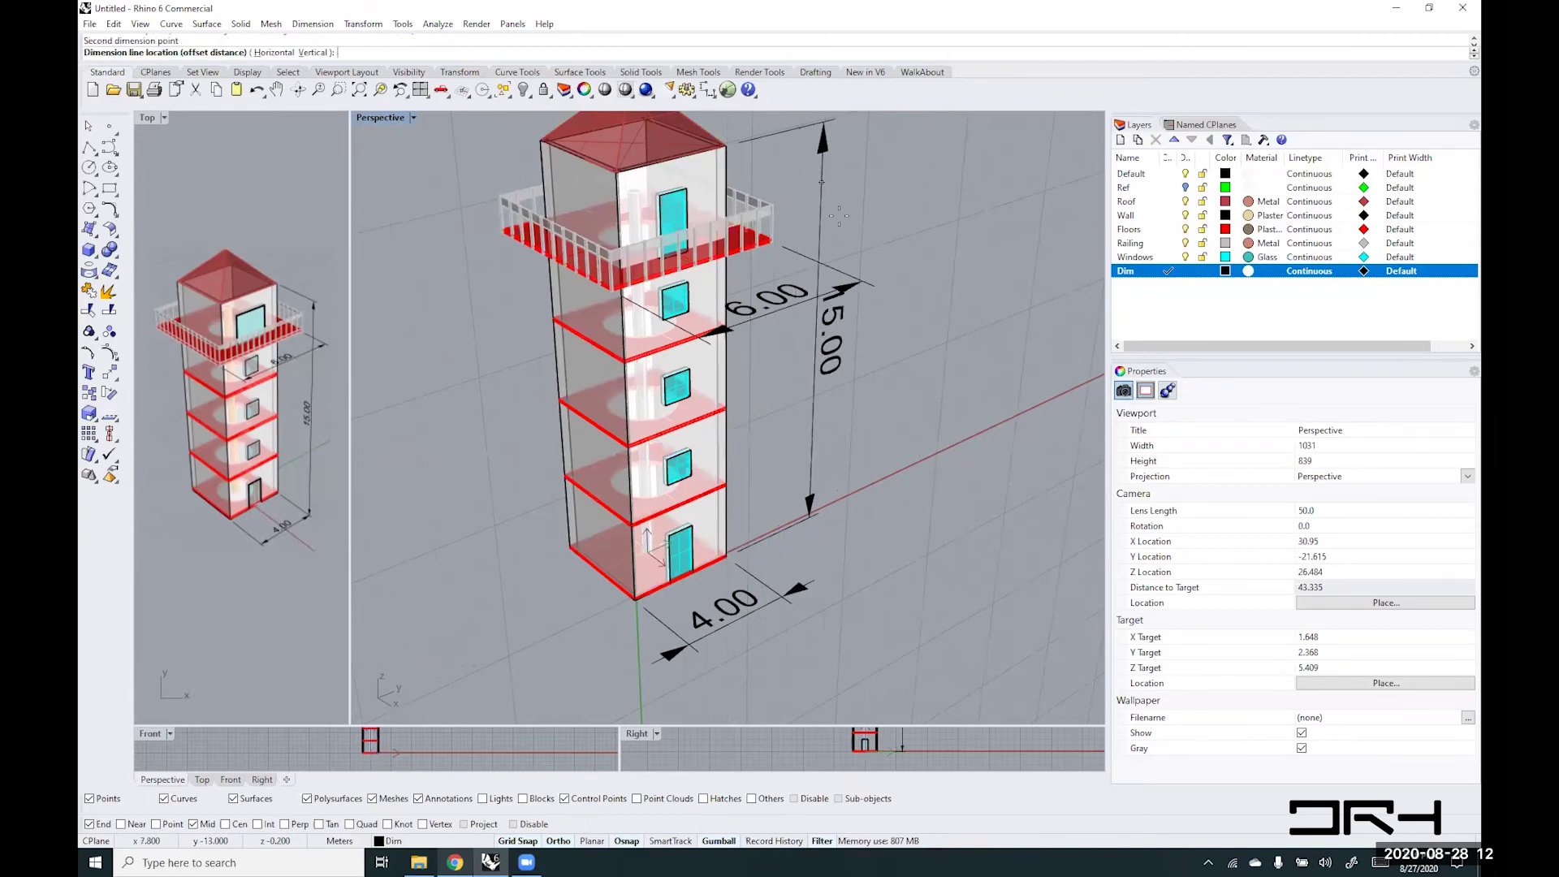
{"action": "right_click_drag", "start_coordinate": [893, 235], "coordinate": [796, 242]}
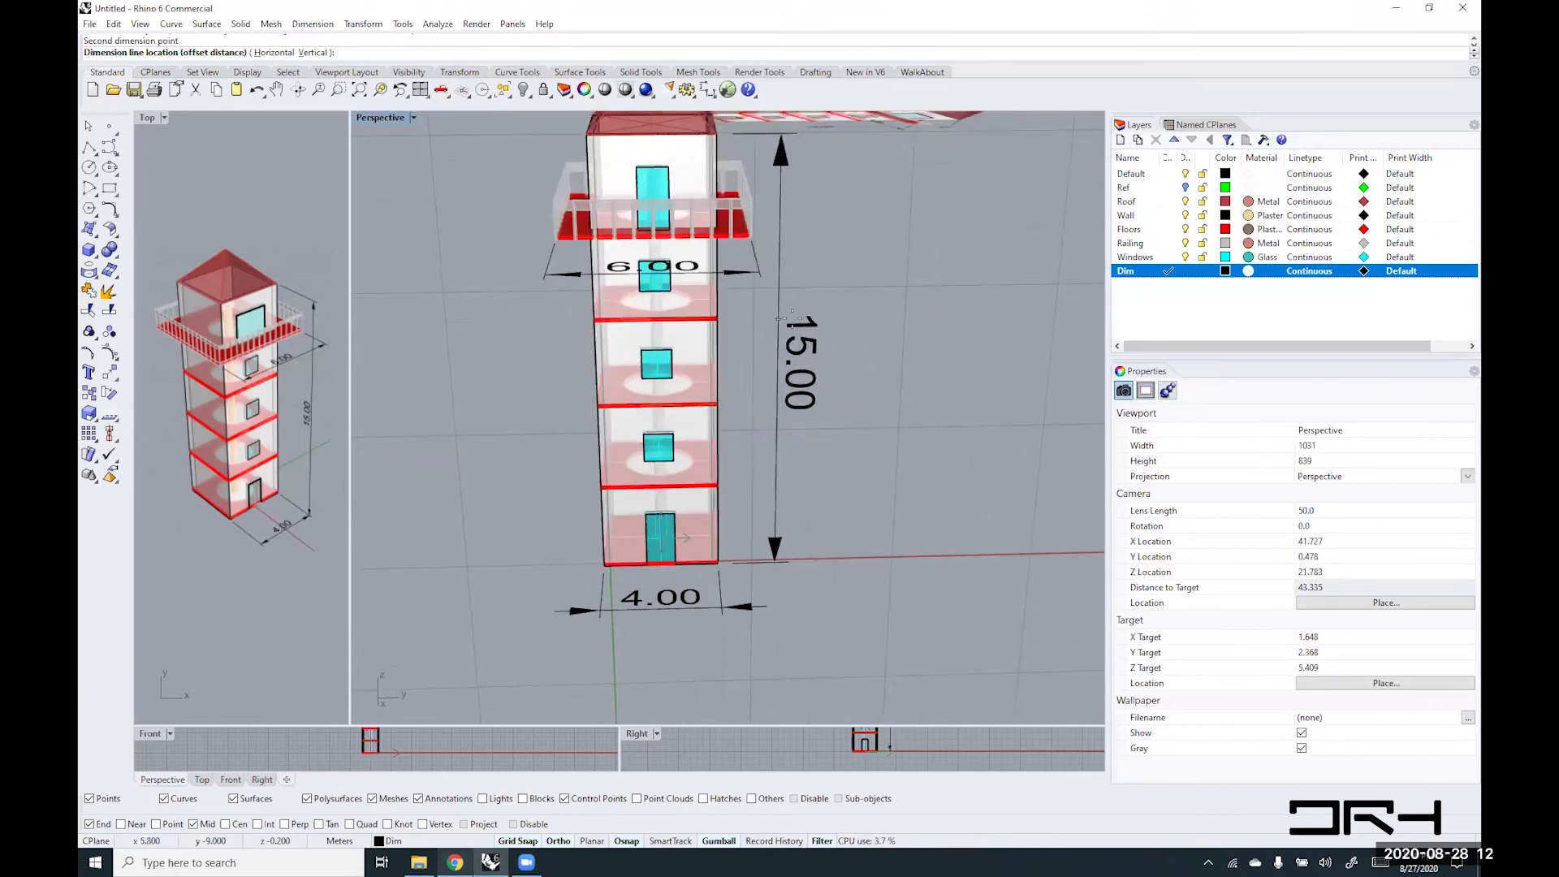
{"action": "right_click_drag", "start_coordinate": [789, 317], "coordinate": [832, 390]}
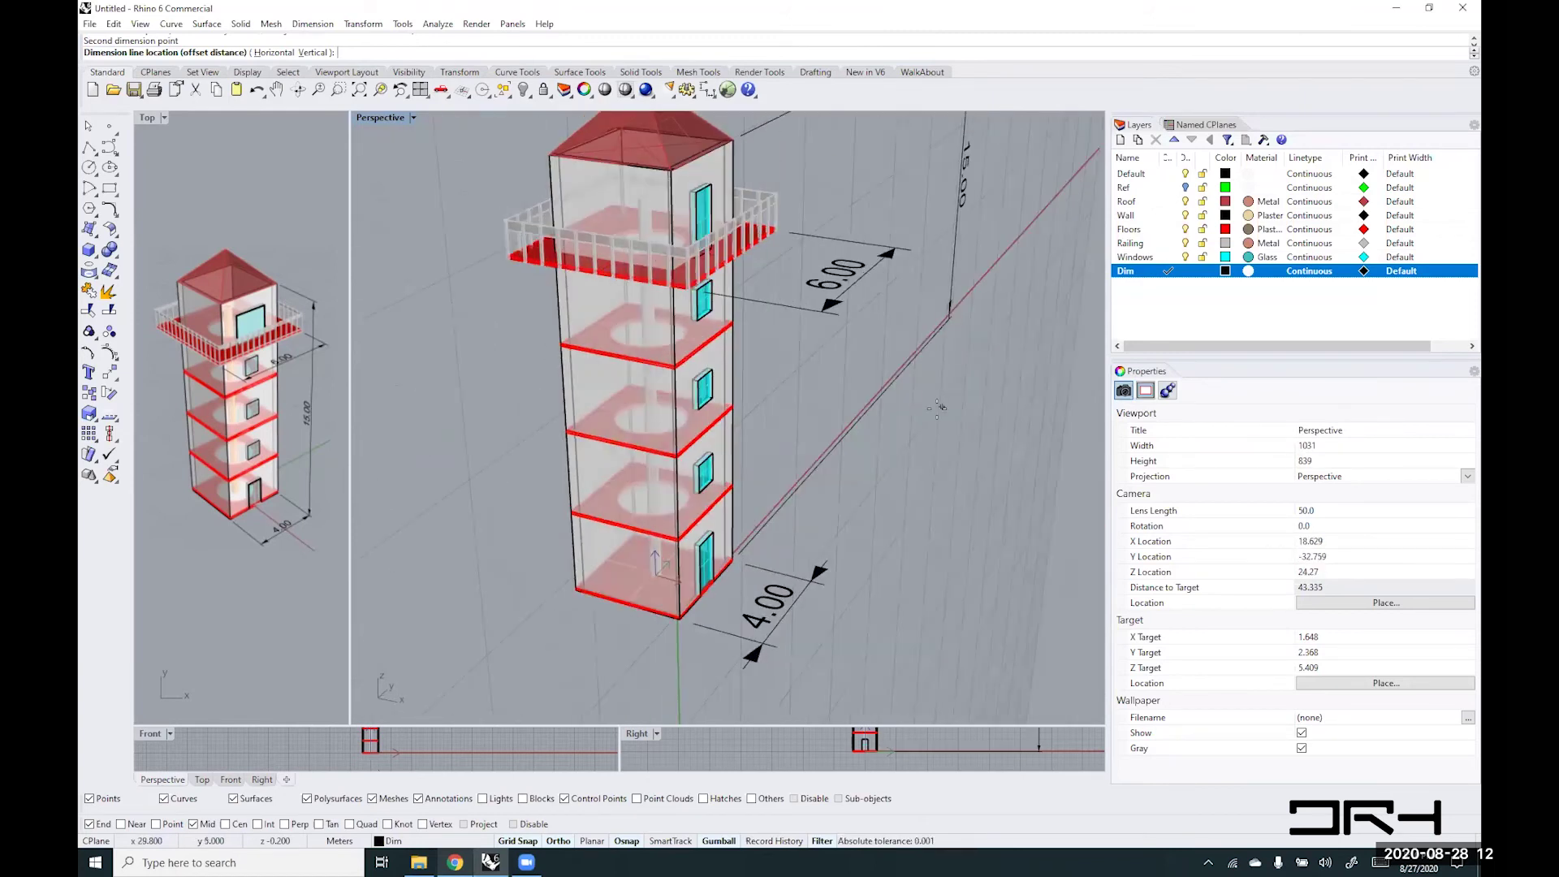
{"action": "left_click", "coordinate": [765, 496]}
- Restore the World Top construction plane in the Perspective viewport from the named construction planes
{"action": "scroll", "coordinate": [765, 492], "scroll_direction": "down", "scroll_amount": 5}
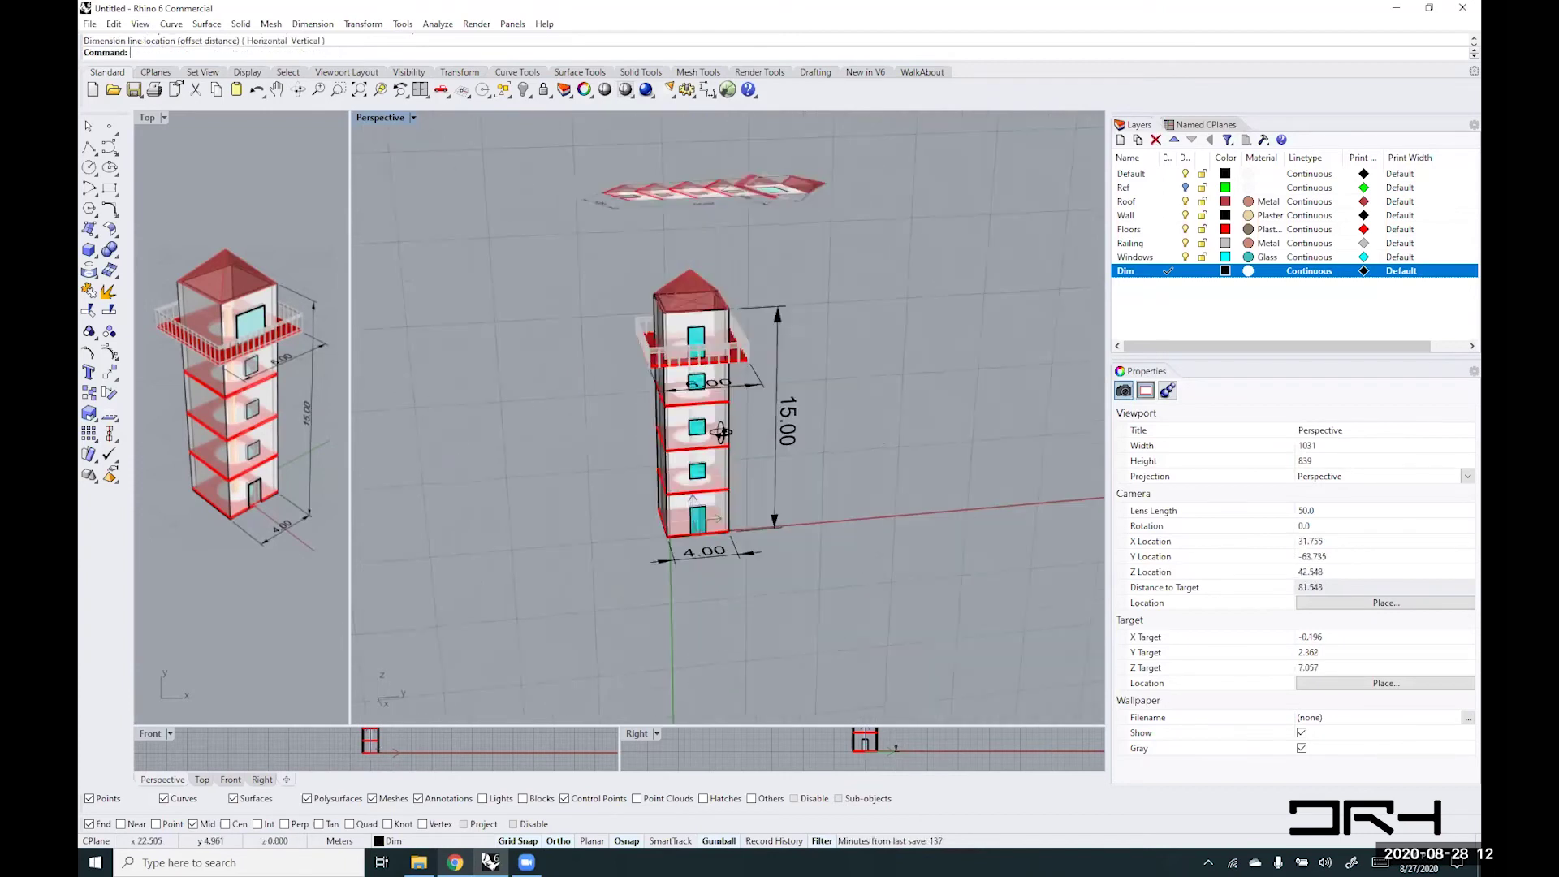
{"action": "right_click_drag", "start_coordinate": [721, 432], "coordinate": [811, 466]}
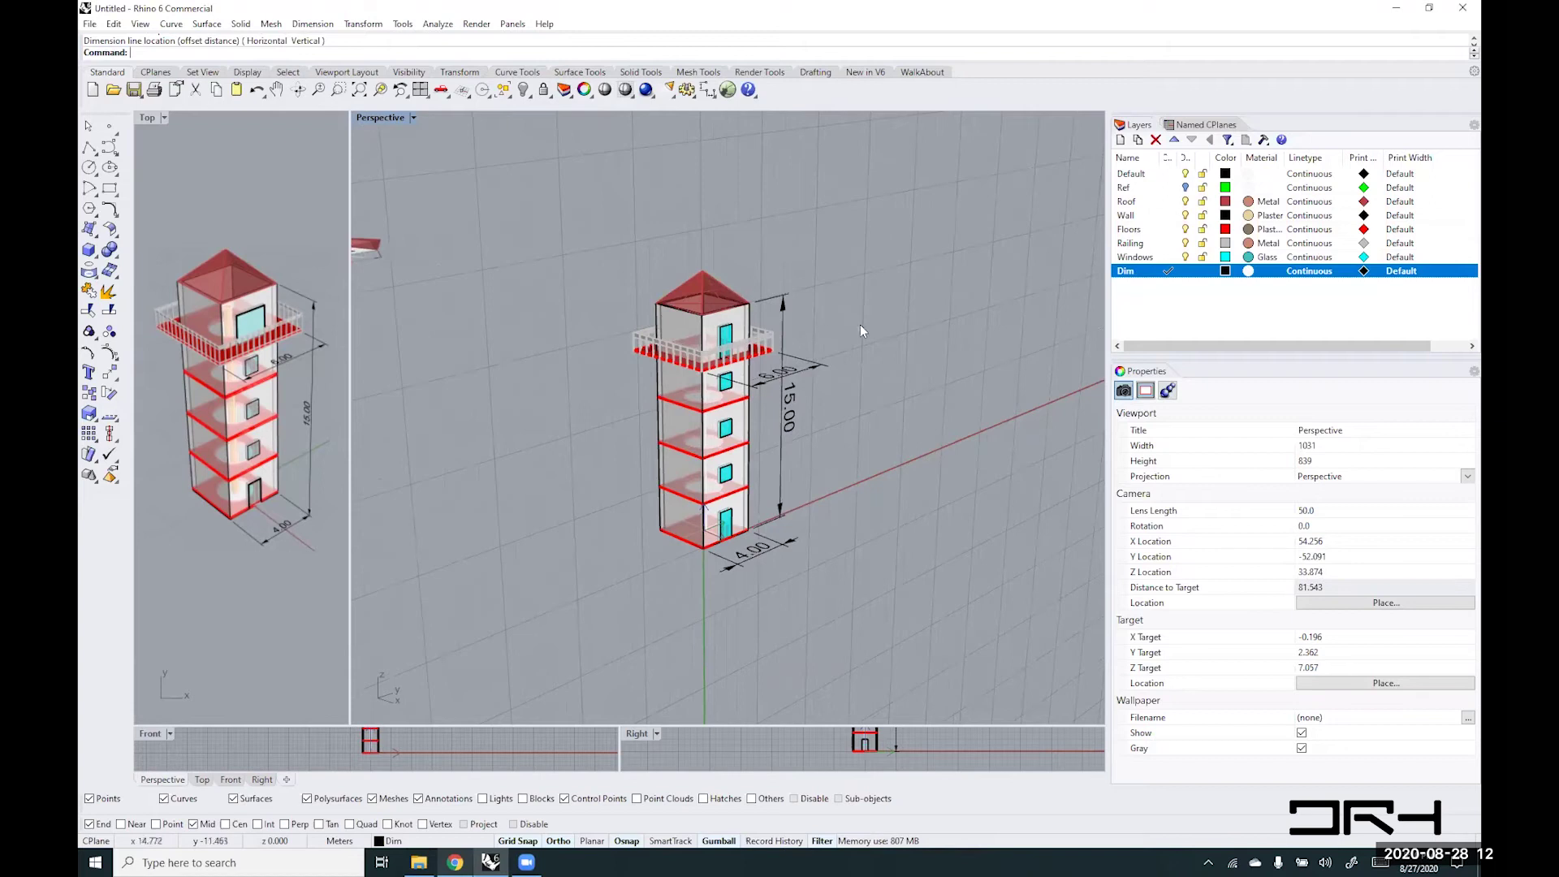
{"action": "right_click_drag", "start_coordinate": [771, 398], "coordinate": [776, 445]}
{"action": "scroll", "coordinate": [747, 420], "scroll_direction": "up", "scroll_amount": 3}
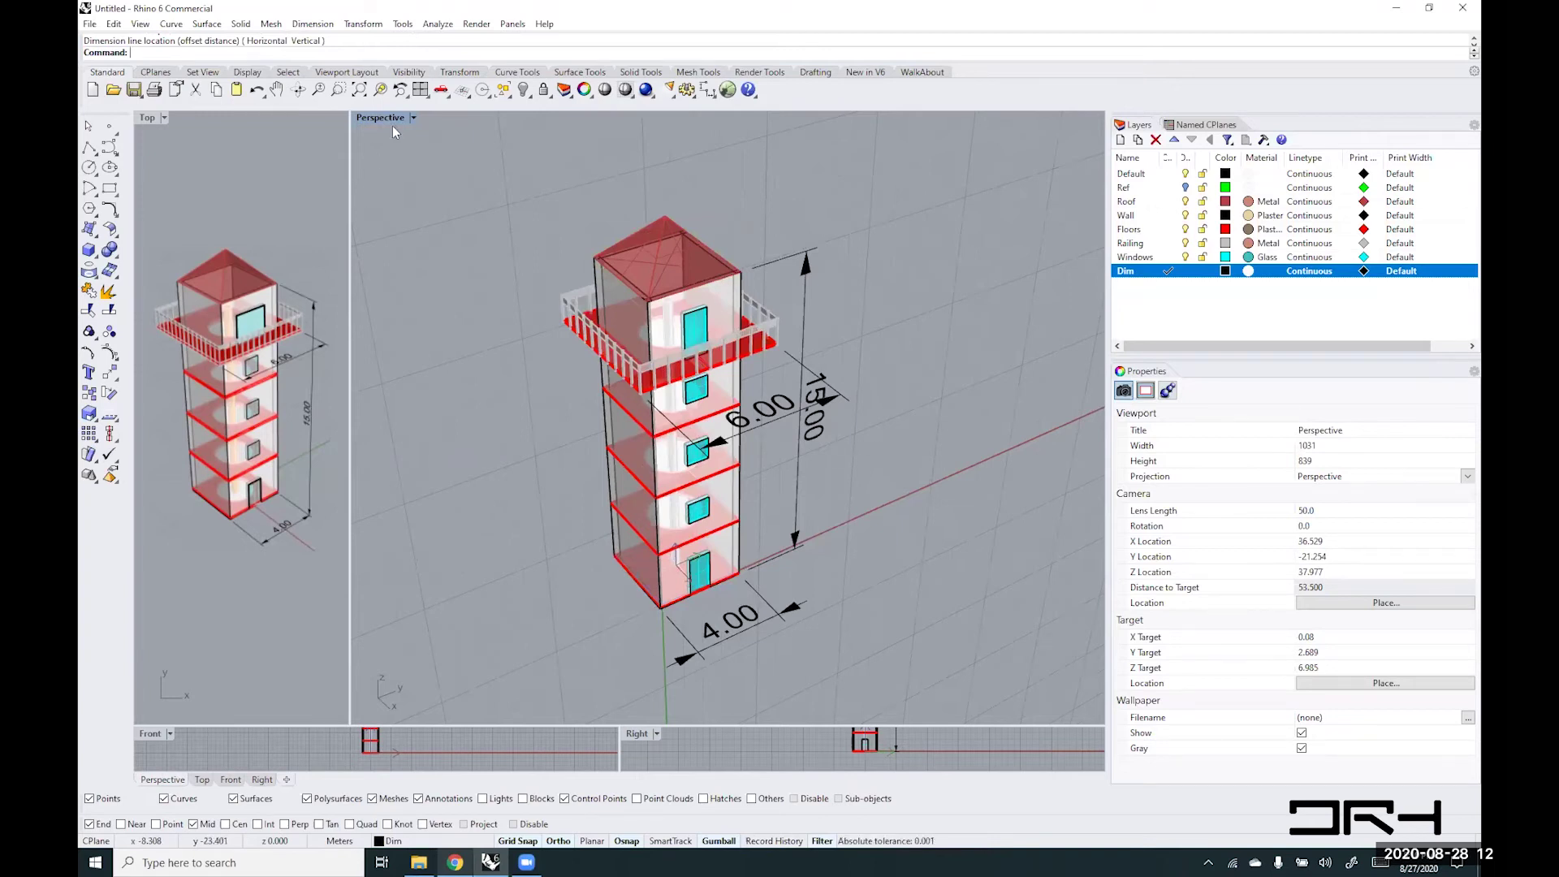
{"action": "left_click", "coordinate": [1218, 126]}
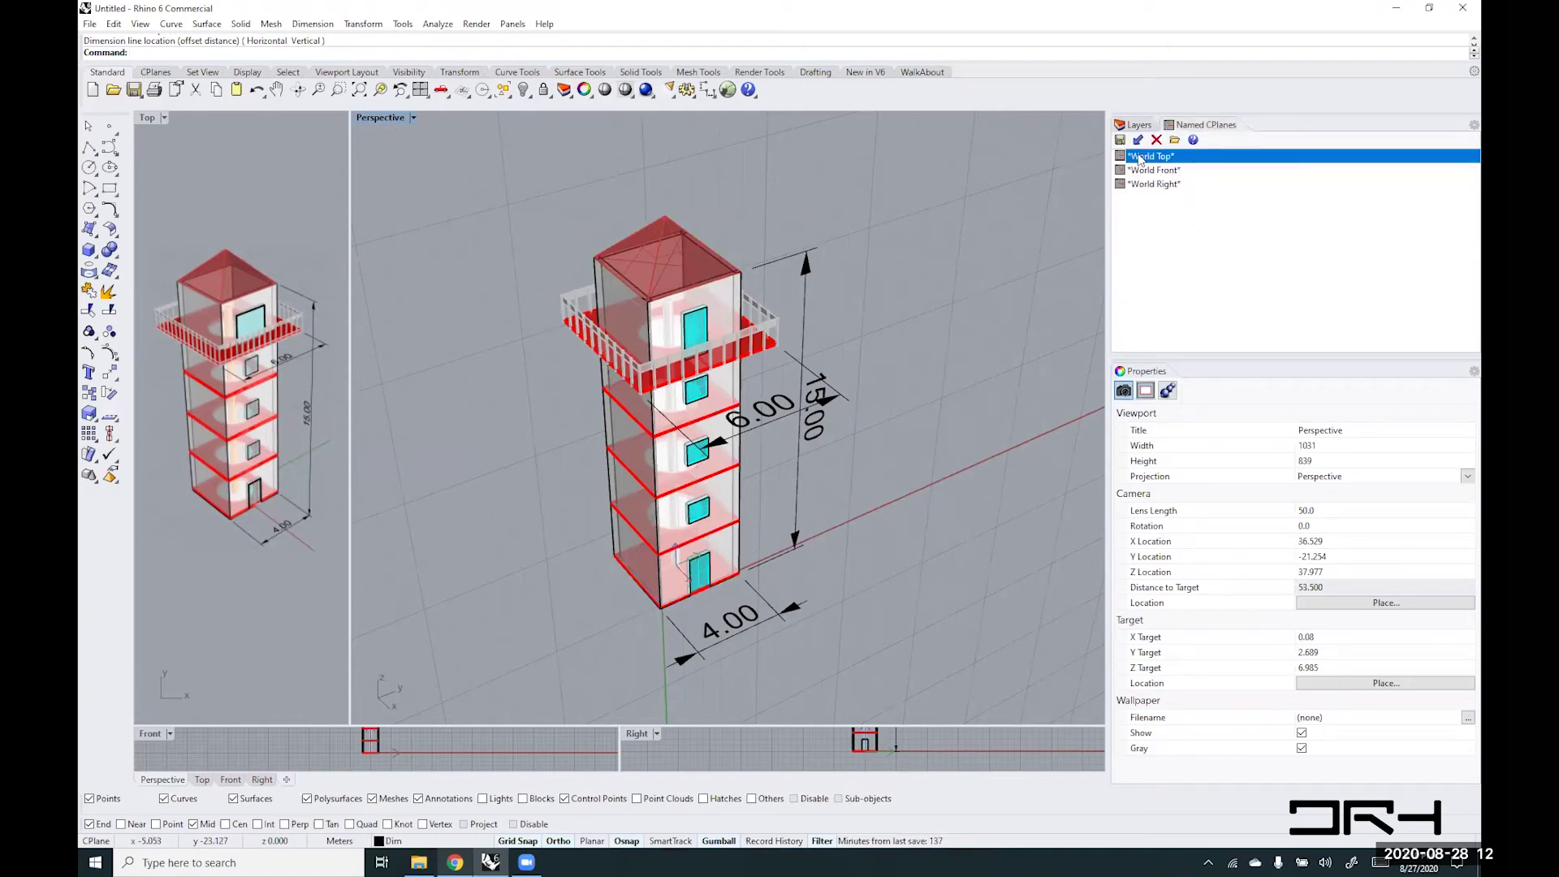
- Place point objects at the roof's apex and at its four base corners
{"action": "right_click_drag", "start_coordinate": [851, 485], "coordinate": [798, 488]}
{"action": "scroll", "coordinate": [780, 520], "scroll_direction": "up", "scroll_amount": 3}
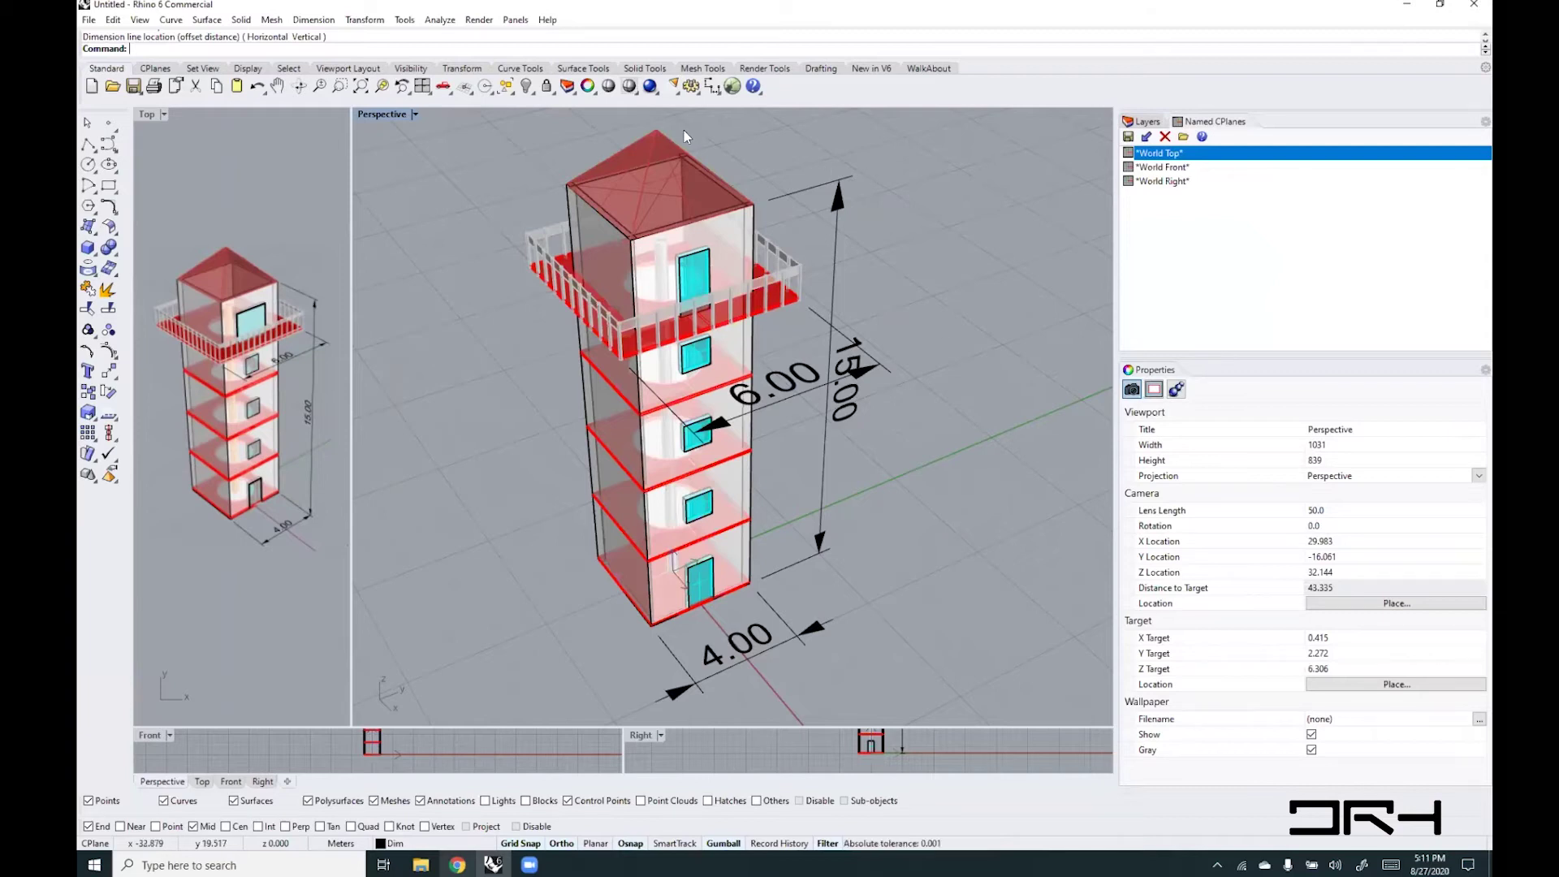
{"action": "right_click_drag", "start_coordinate": [684, 130], "coordinate": [681, 139]}
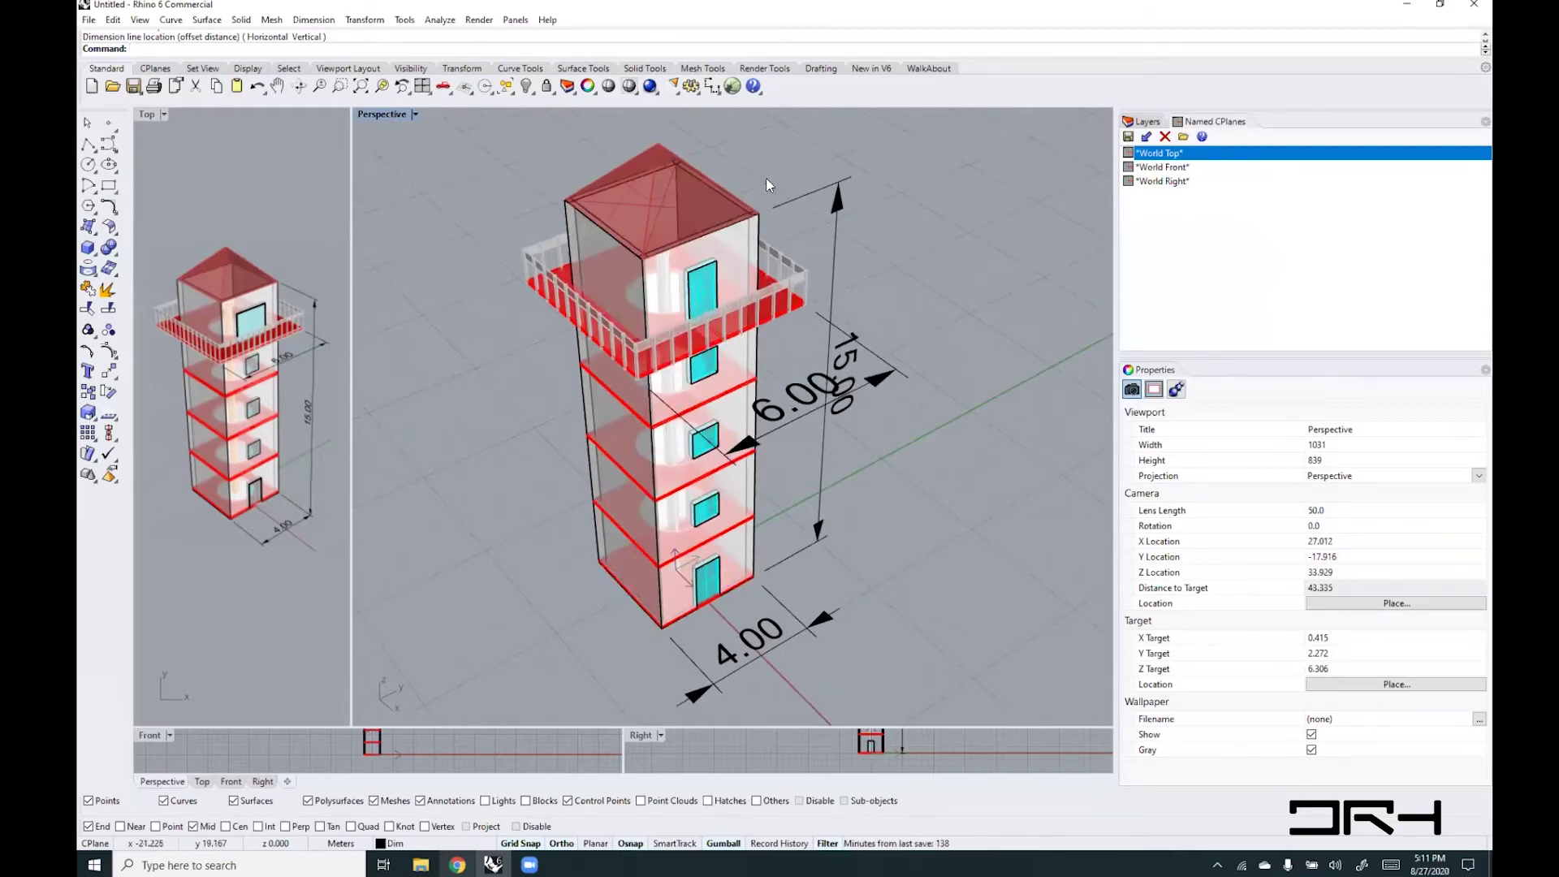
{"action": "type", "text": "Points"}
{"action": "key", "text": "Return"}
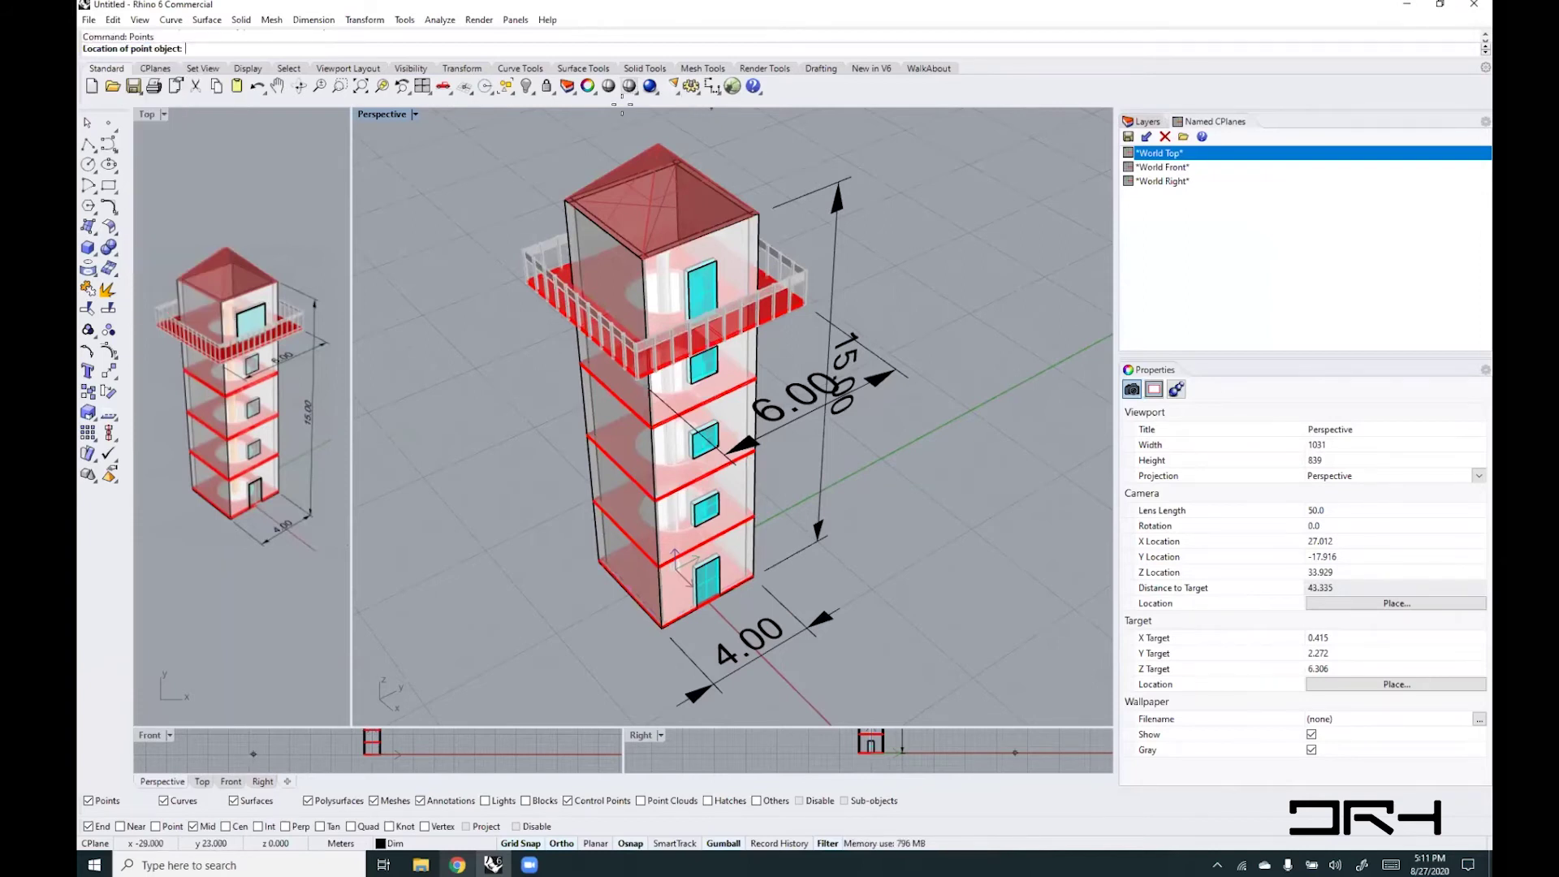
{"action": "left_click", "coordinate": [658, 144]}
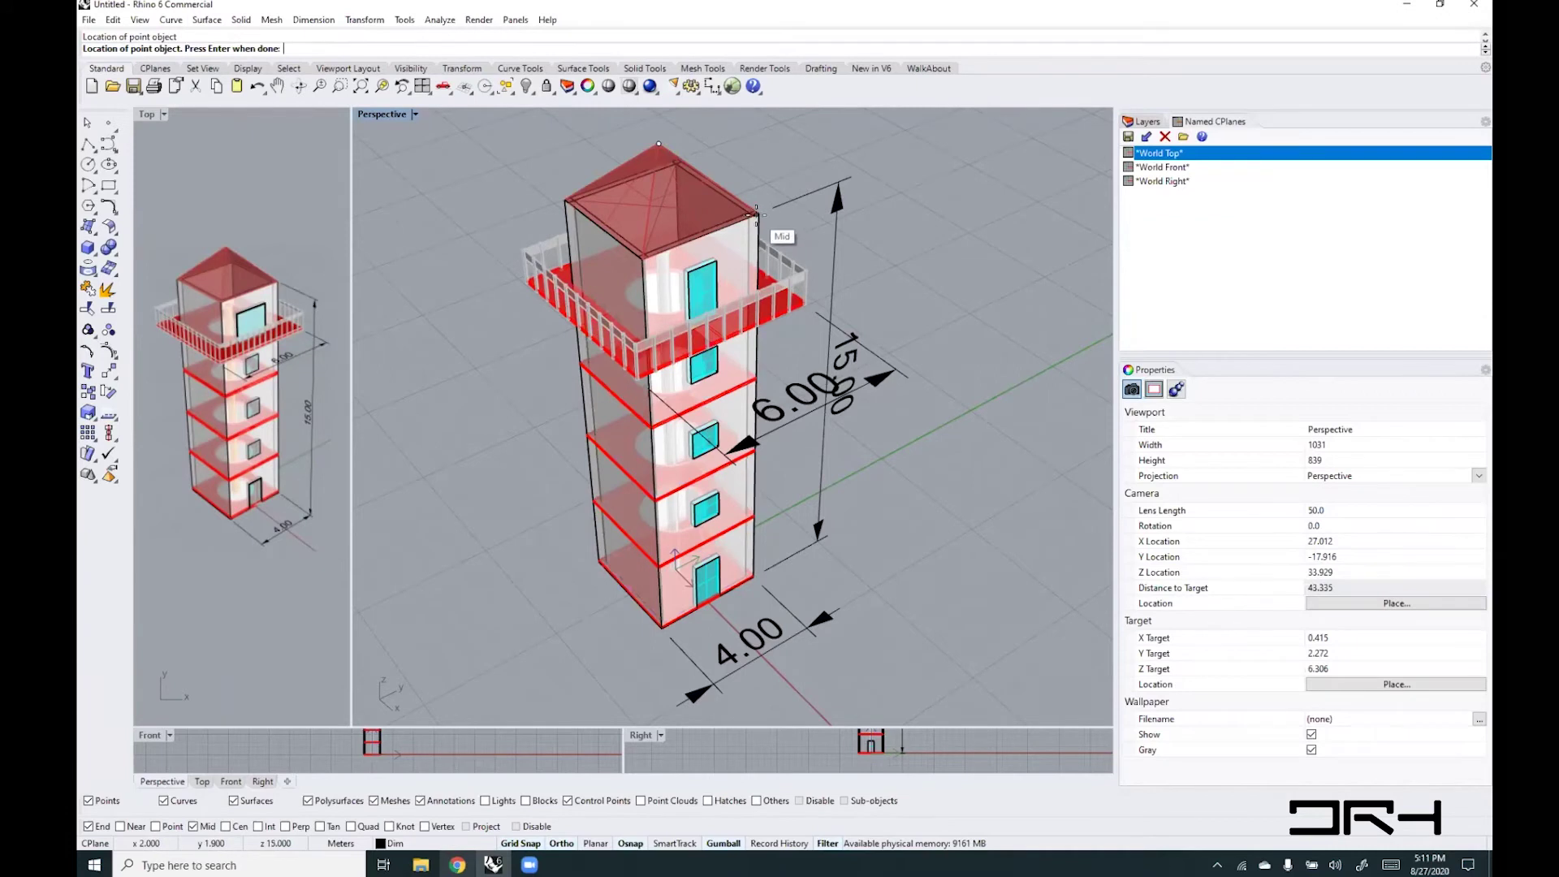
{"action": "left_click", "coordinate": [756, 213]}
{"action": "left_click", "coordinate": [642, 258]}
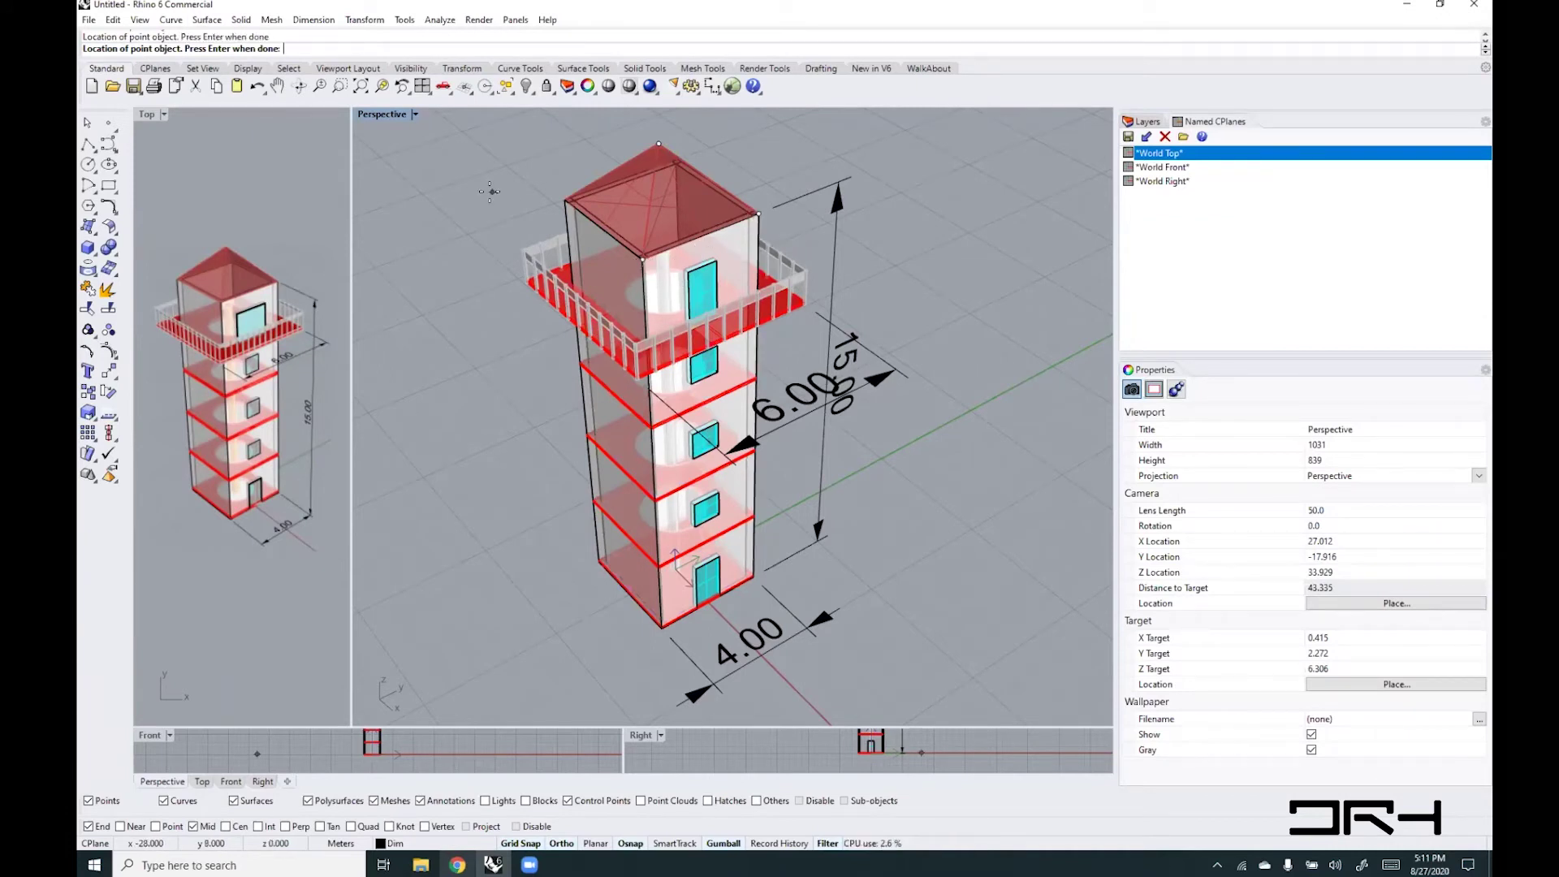
{"action": "left_click", "coordinate": [566, 200]}
{"action": "right_click_drag", "start_coordinate": [513, 202], "coordinate": [836, 250]}
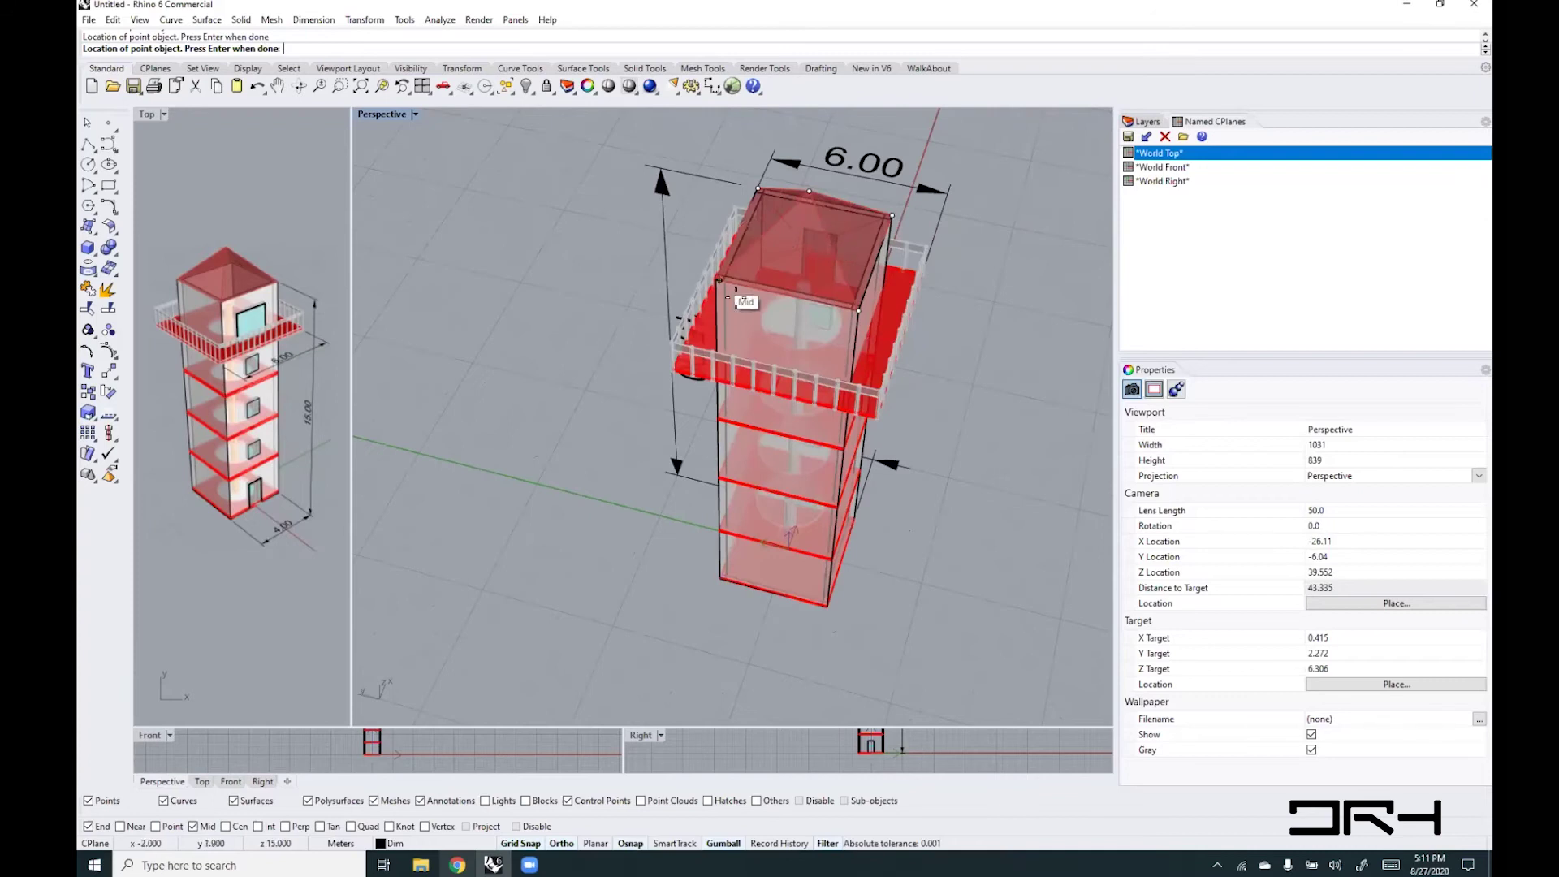
{"action": "mouse_move", "coordinate": [737, 296]}
{"action": "right_mouse_down"}
{"action": "mouse_move", "coordinate": [804, 299]}
{"action": "mouse_move", "coordinate": [747, 299]}
{"action": "right_mouse_up"}
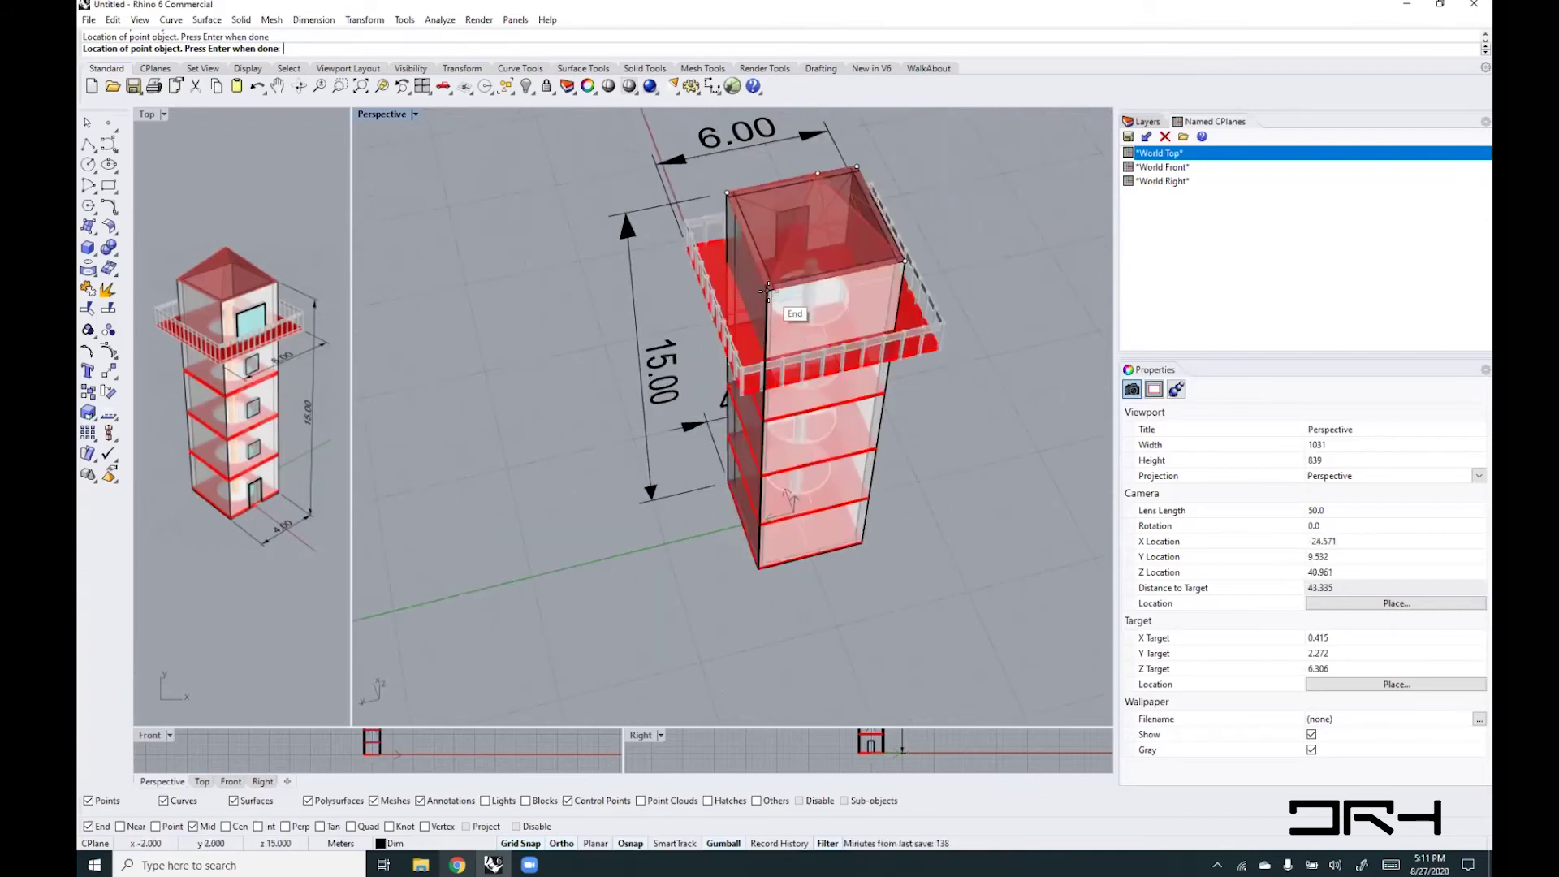
{"action": "left_click", "coordinate": [768, 290]}
{"action": "key", "text": "Return"}
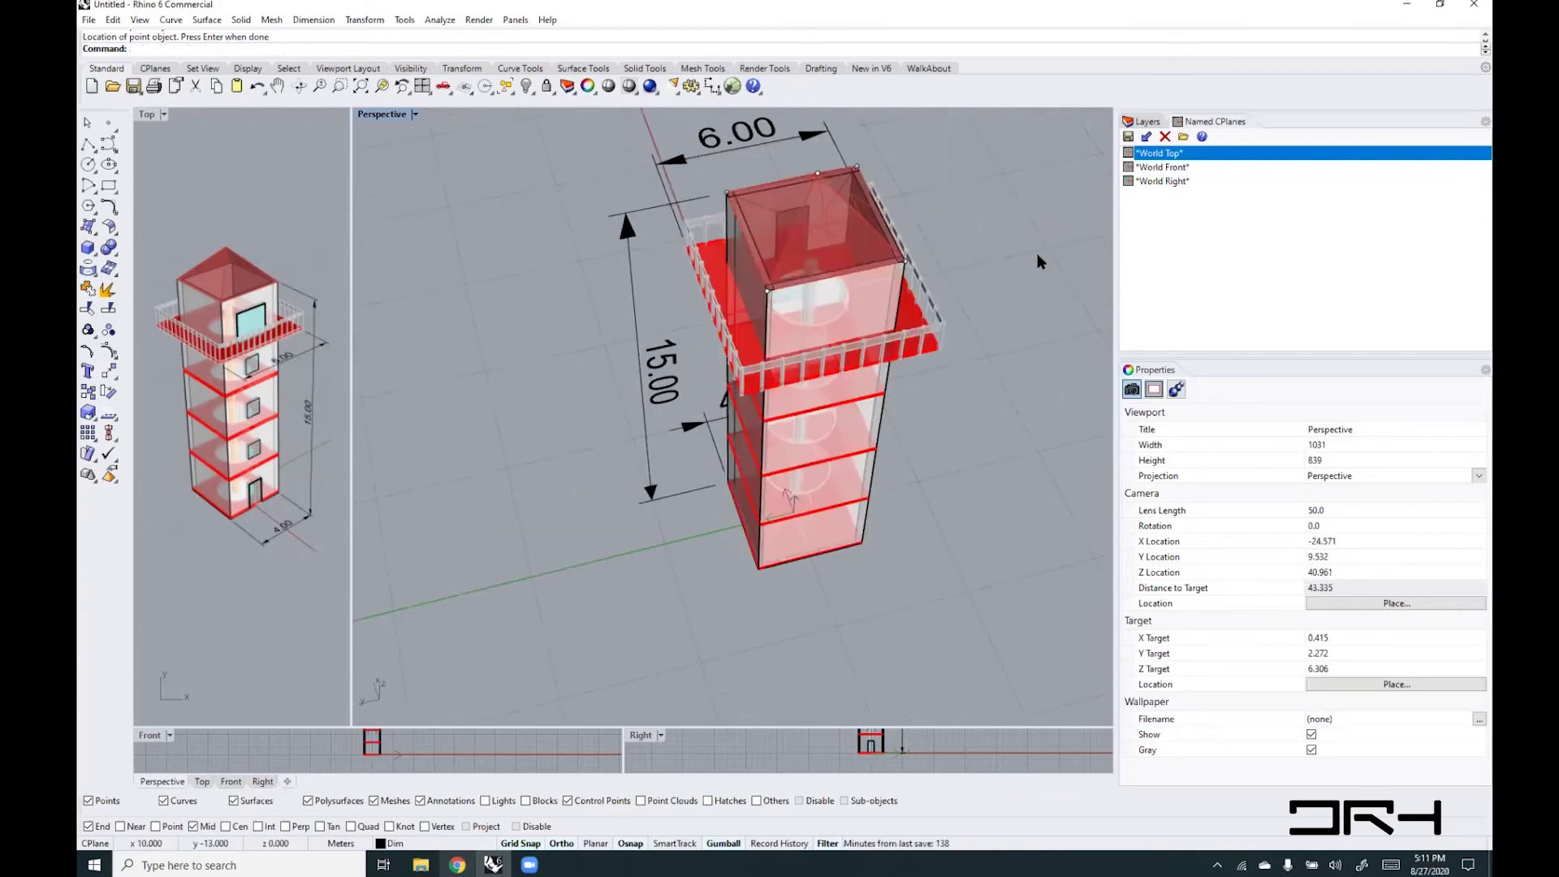
- Hide the pyramid roof polysurface, leaving the reference points in place
{"action": "right_click_drag", "start_coordinate": [1037, 255], "coordinate": [641, 205]}
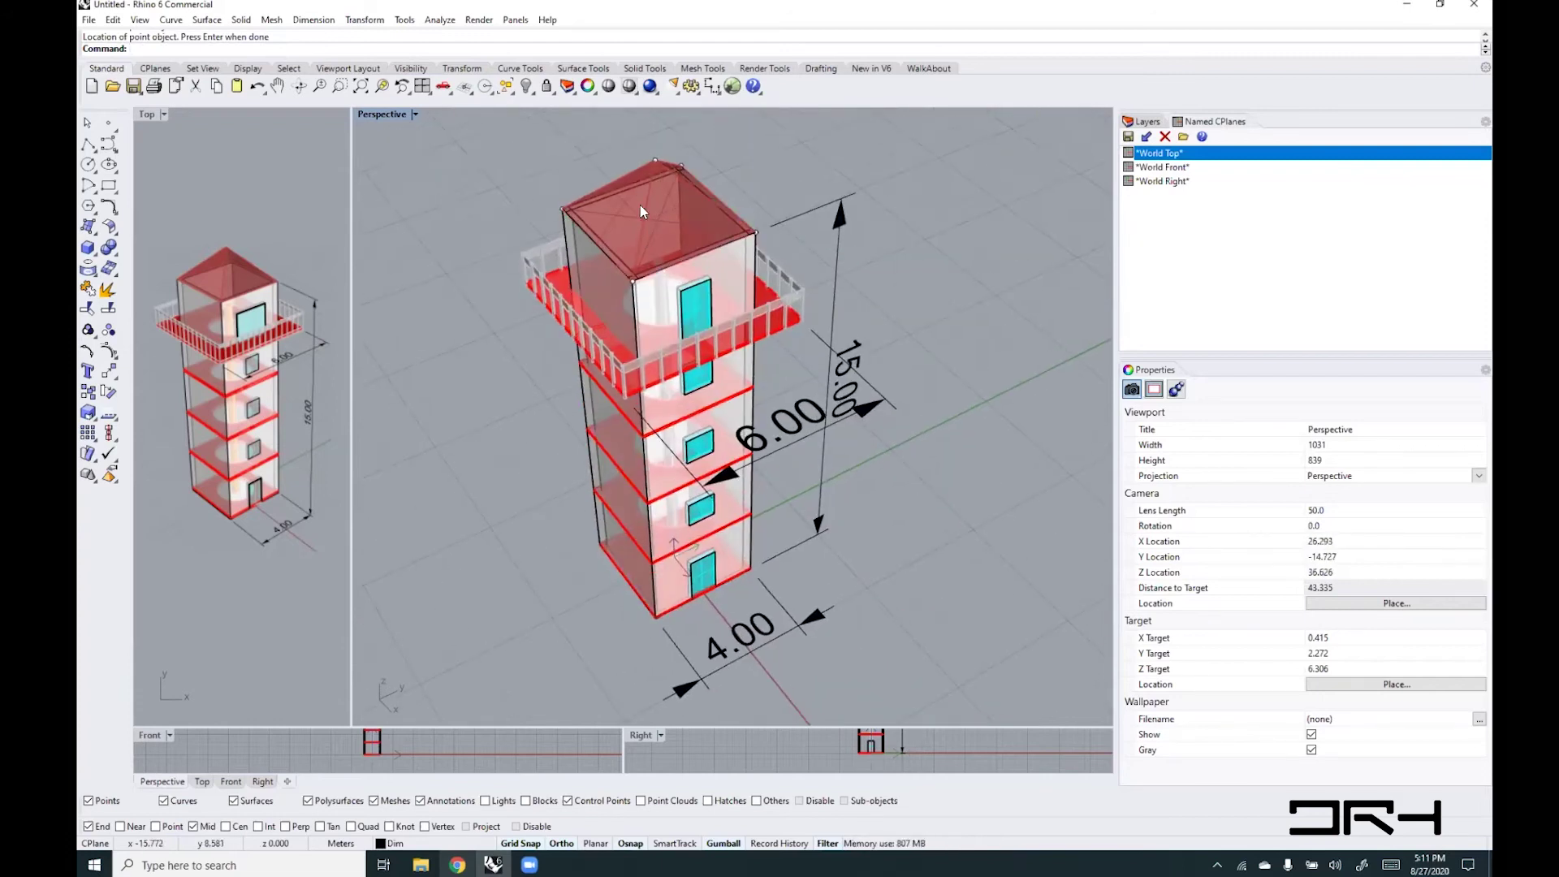
{"action": "left_click", "coordinate": [666, 186]}
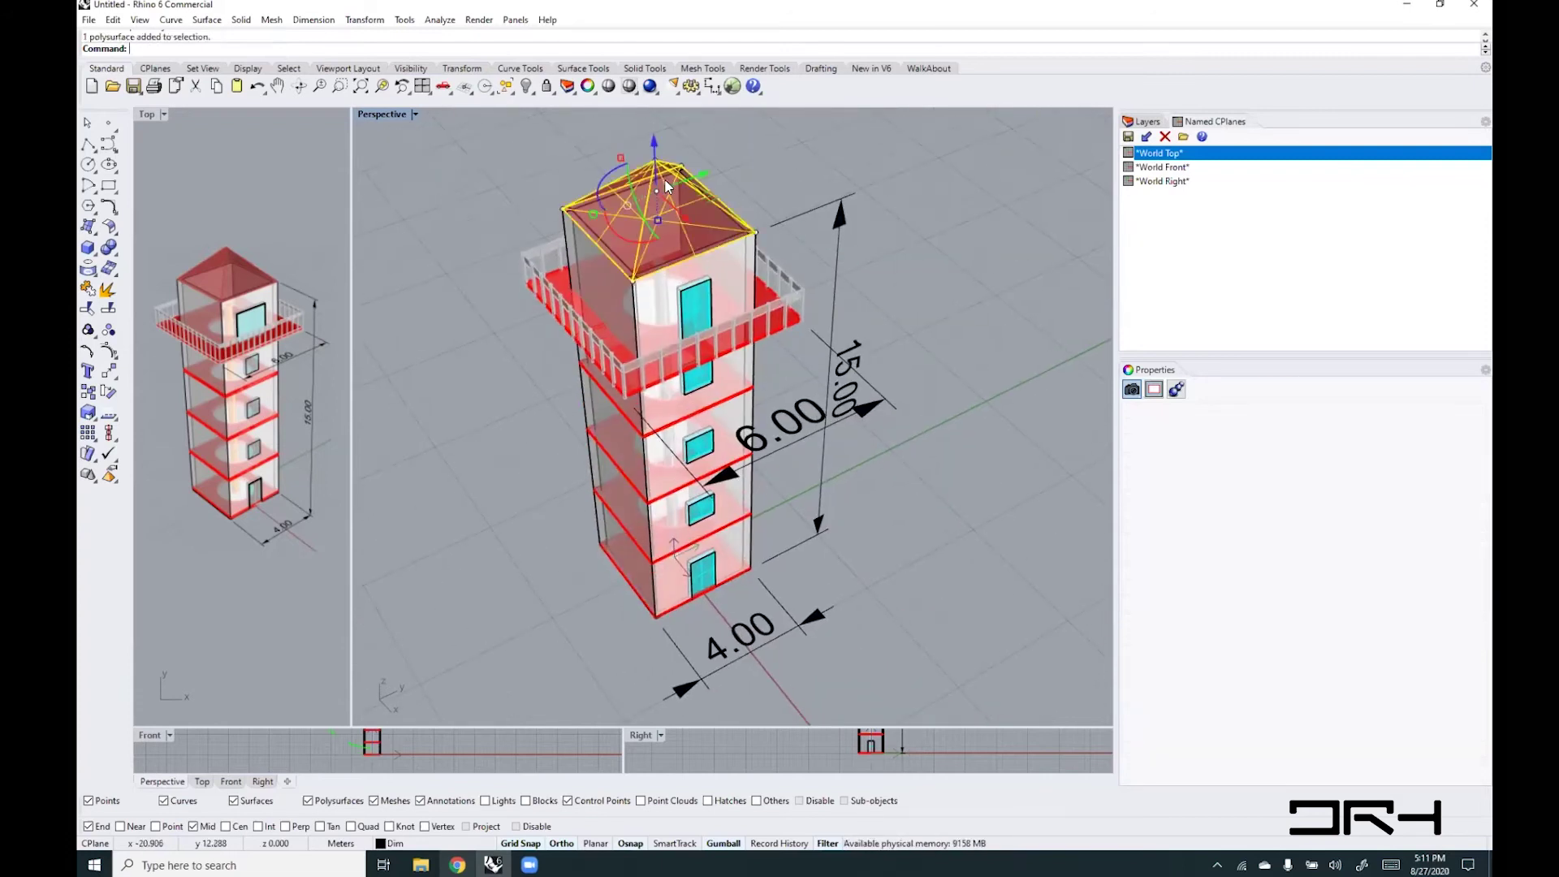
{"action": "key", "text": "ctrl+h"}
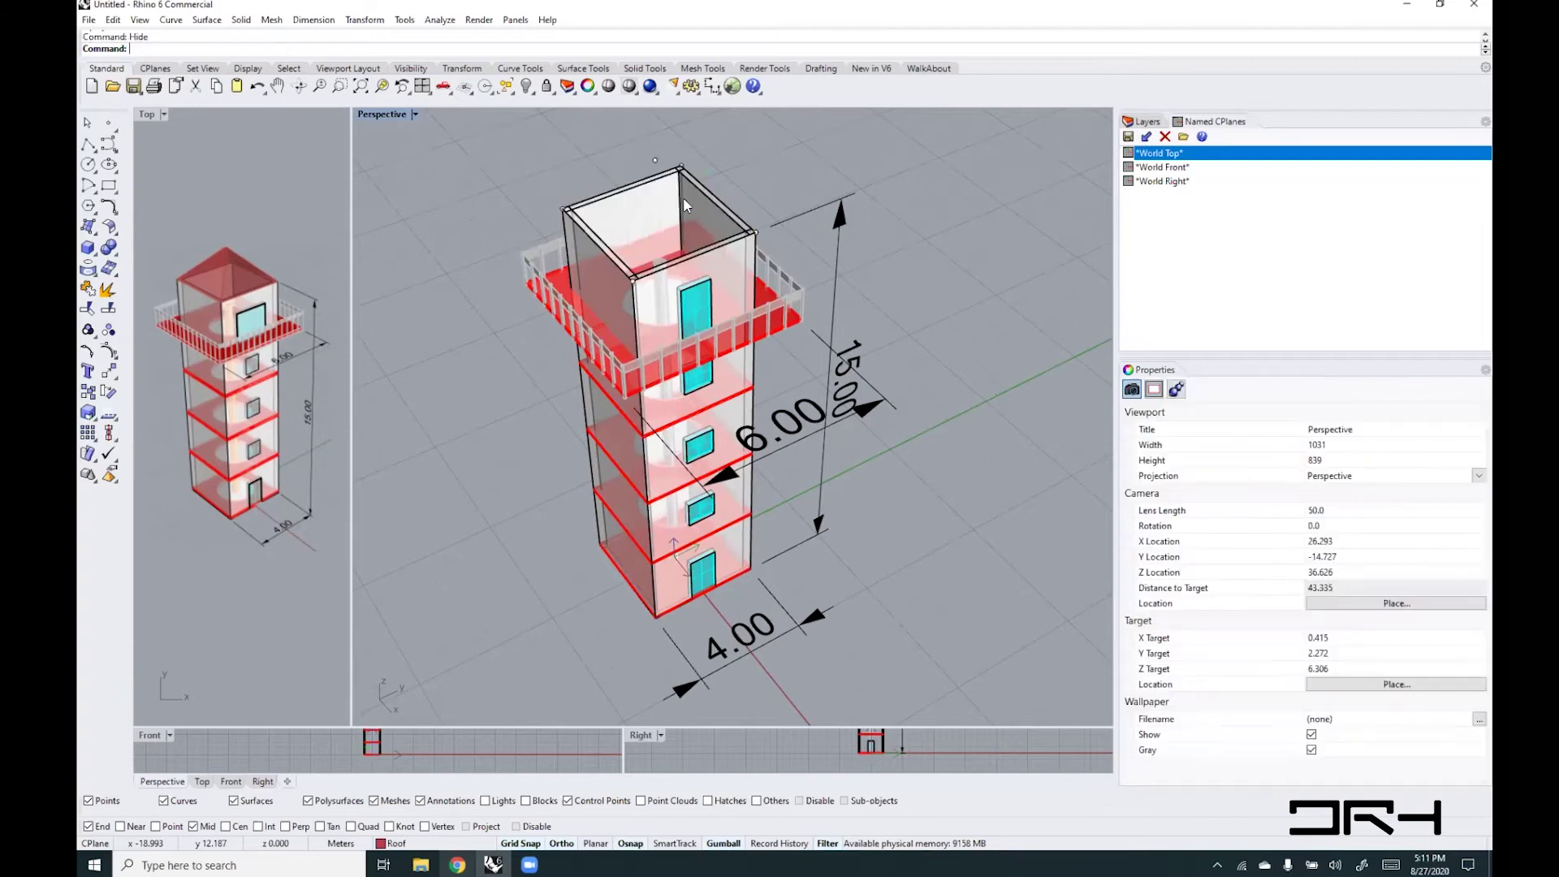
- Draw a closed triangle of lines joining the roof apex to the two window-side base corners, with Point object snap enabled
{"action": "right_click_drag", "start_coordinate": [679, 210], "coordinate": [619, 317]}
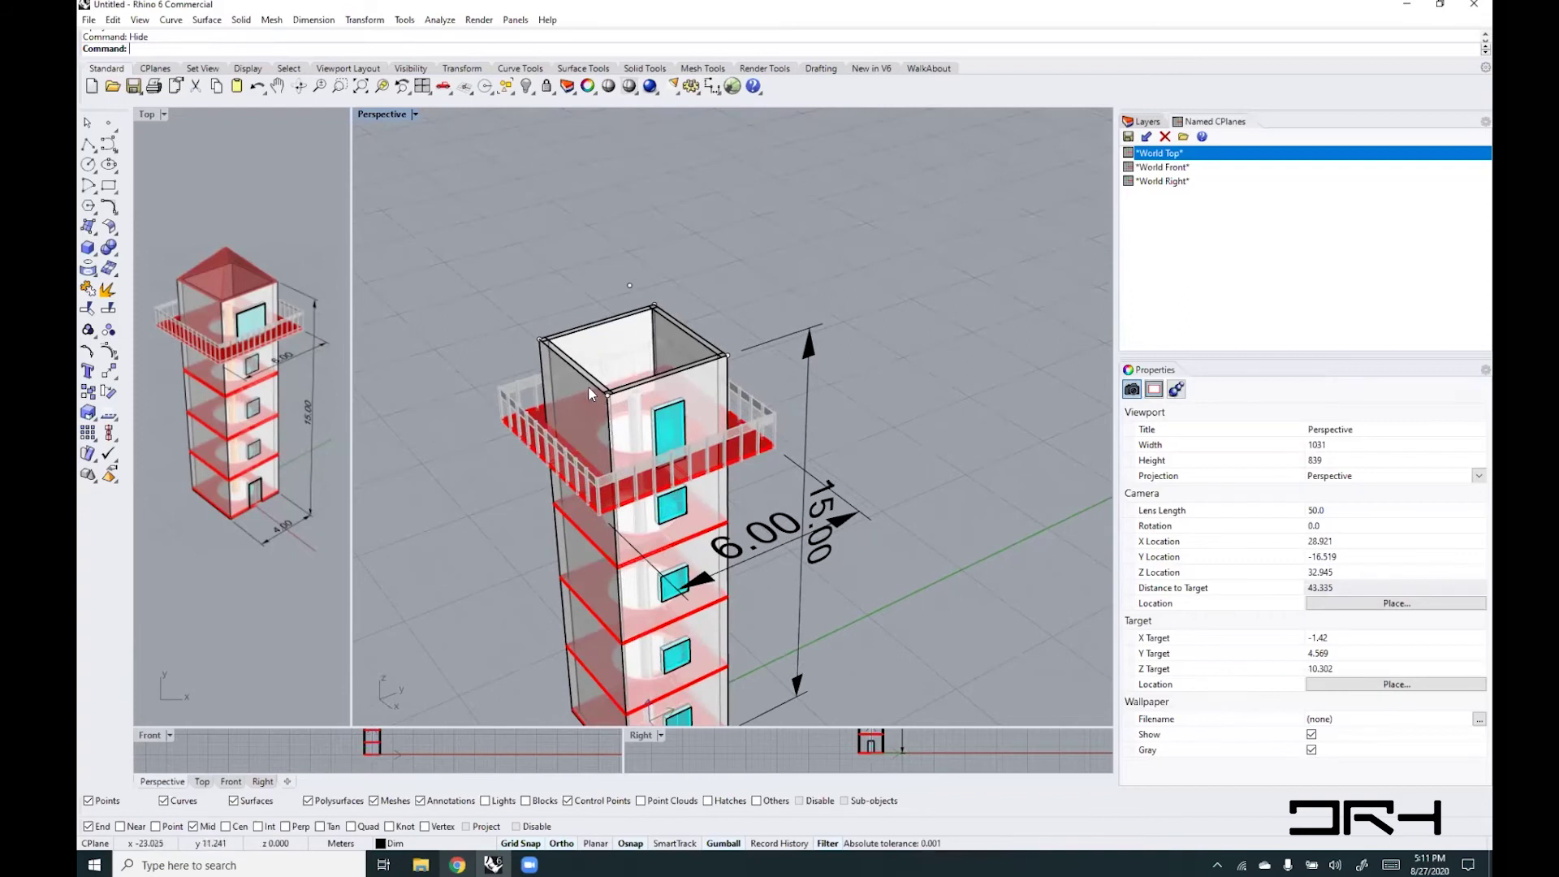
{"action": "type", "text": "lines"}
{"action": "key", "text": "Return"}
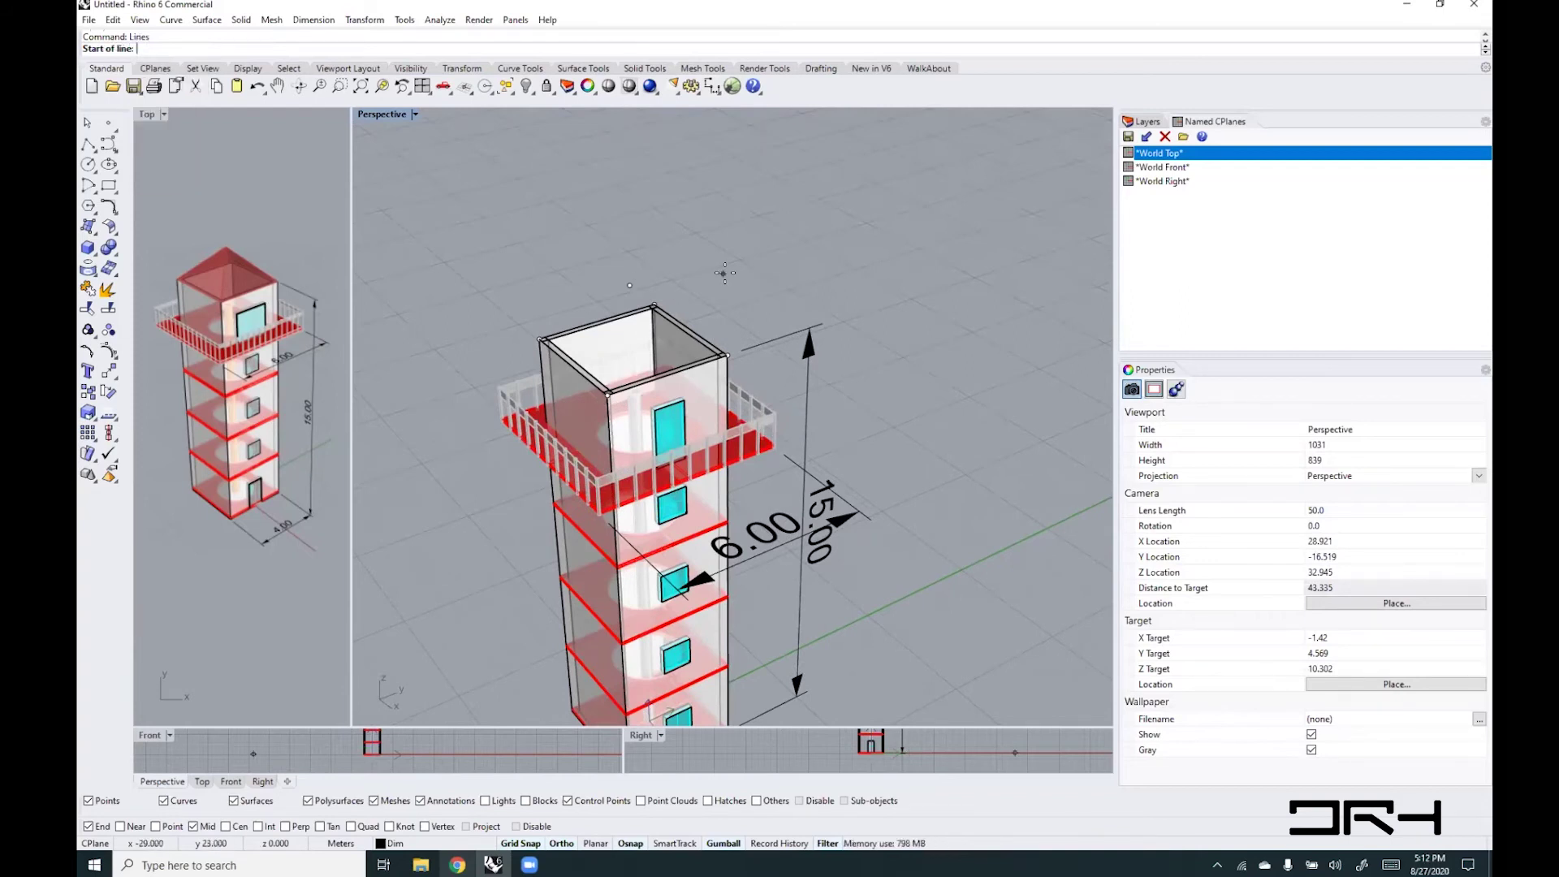
{"action": "left_click", "coordinate": [609, 394]}
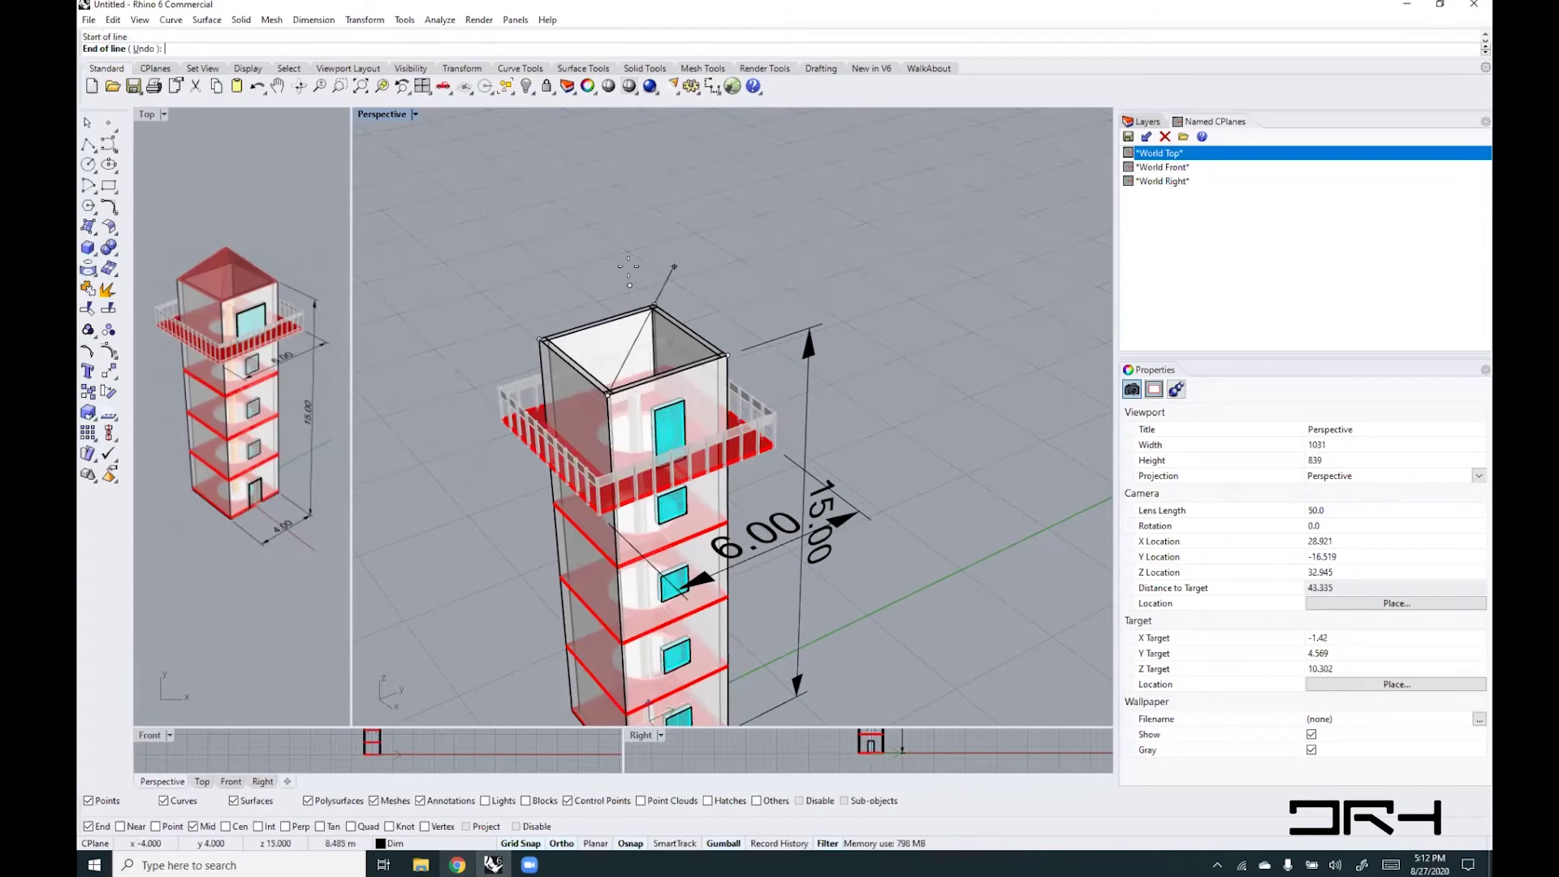
{"action": "left_click", "coordinate": [166, 827]}
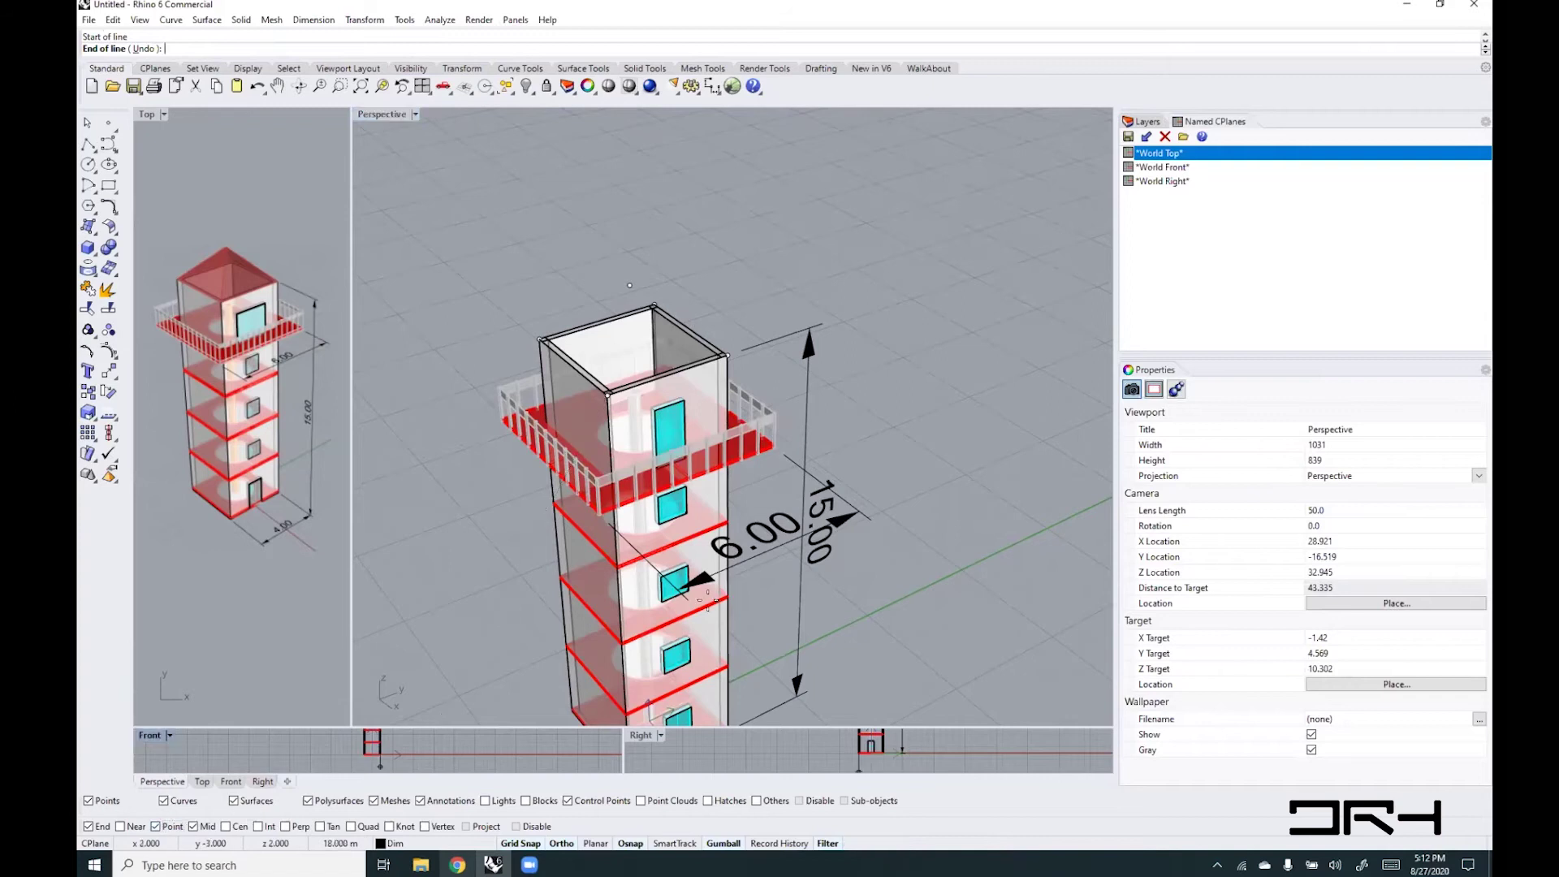
{"action": "left_click", "coordinate": [630, 285]}
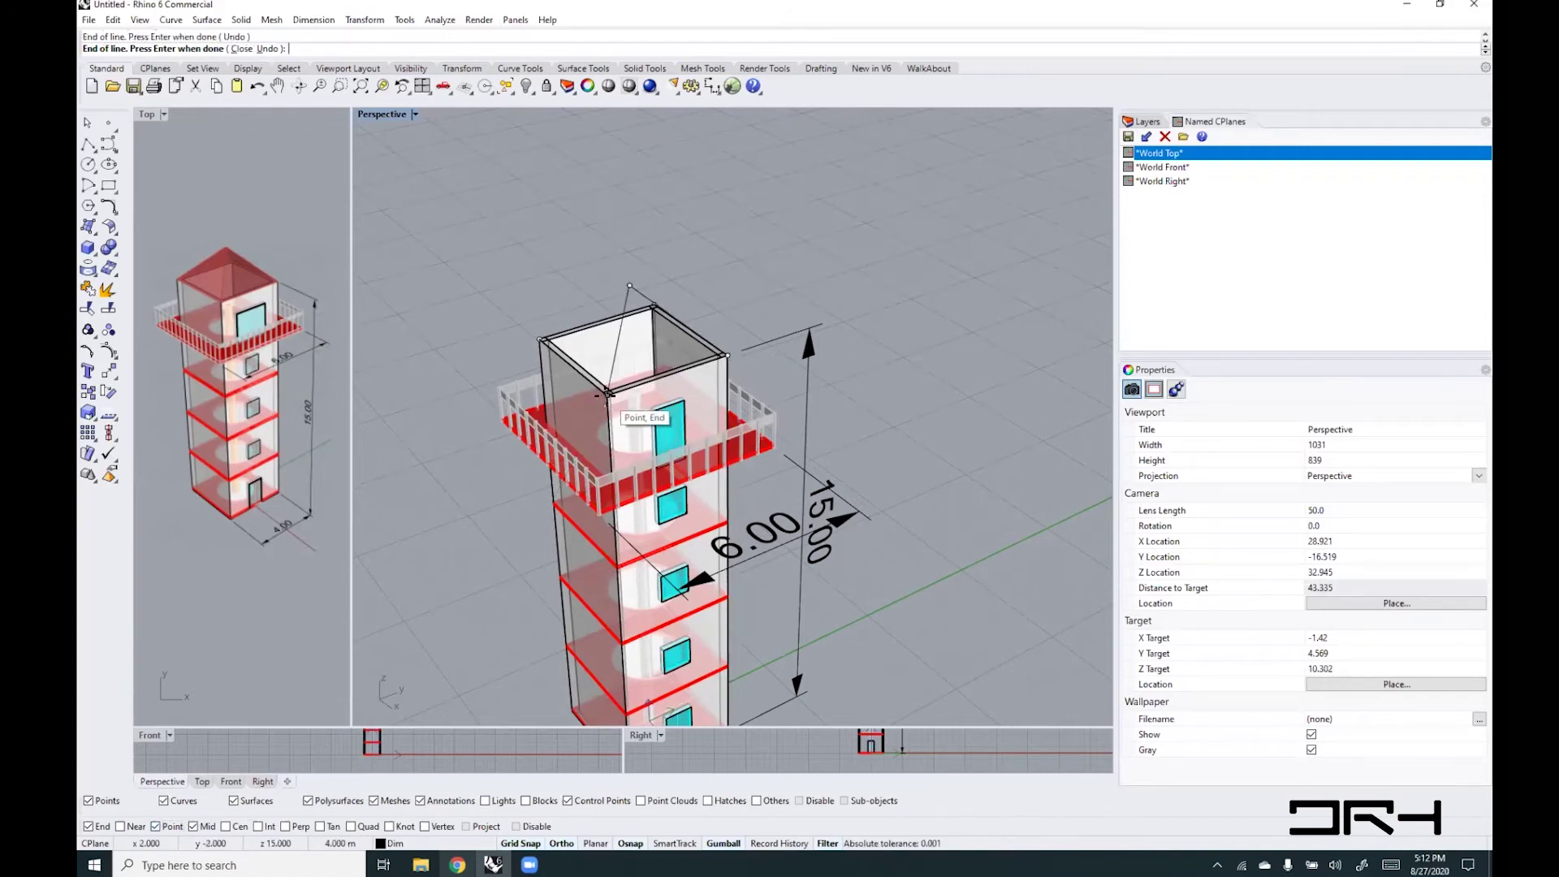
{"action": "left_click", "coordinate": [654, 306]}
{"action": "key", "text": "Return"}
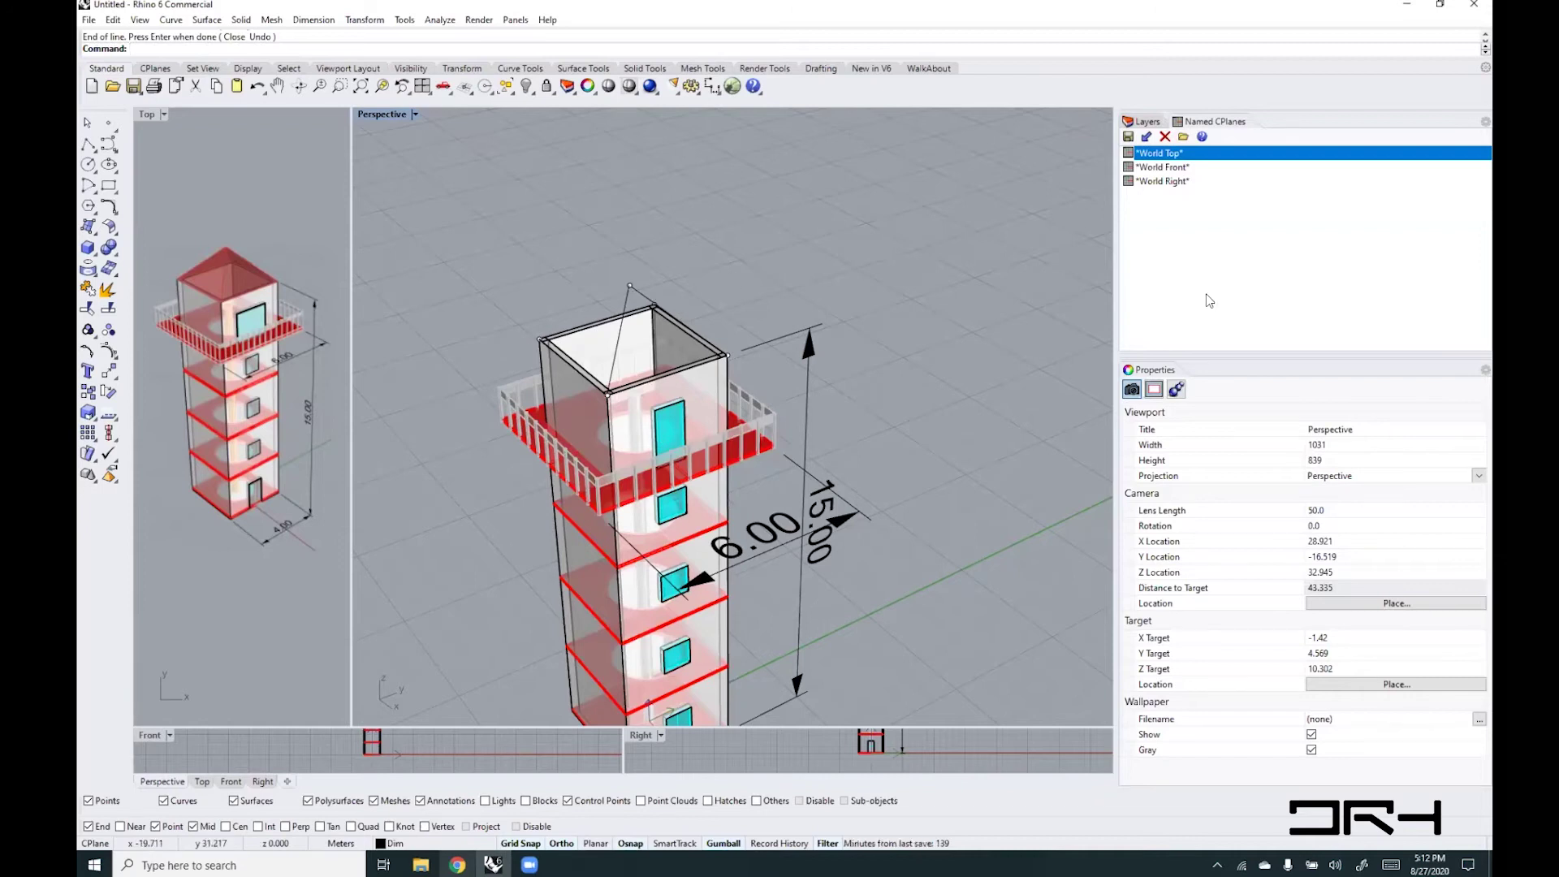
- Turn off the Wall, Floors and Railing layers, keeping Dim as the current layer
{"action": "left_click", "coordinate": [1143, 123]}
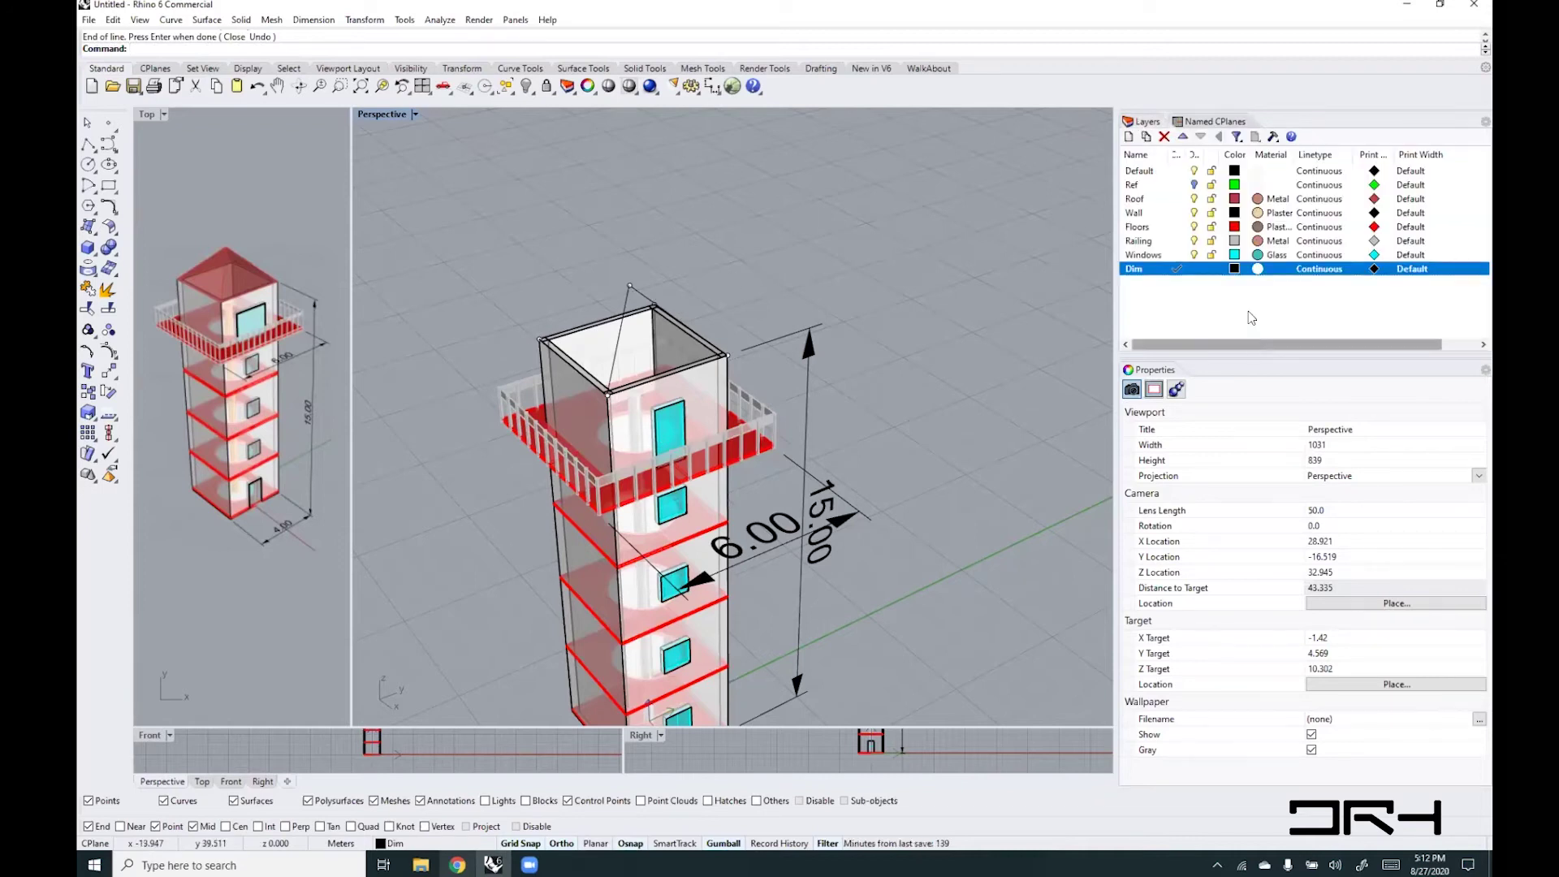
{"action": "left_click", "coordinate": [1194, 213]}
{"action": "right_click_drag", "start_coordinate": [767, 287], "coordinate": [960, 258]}
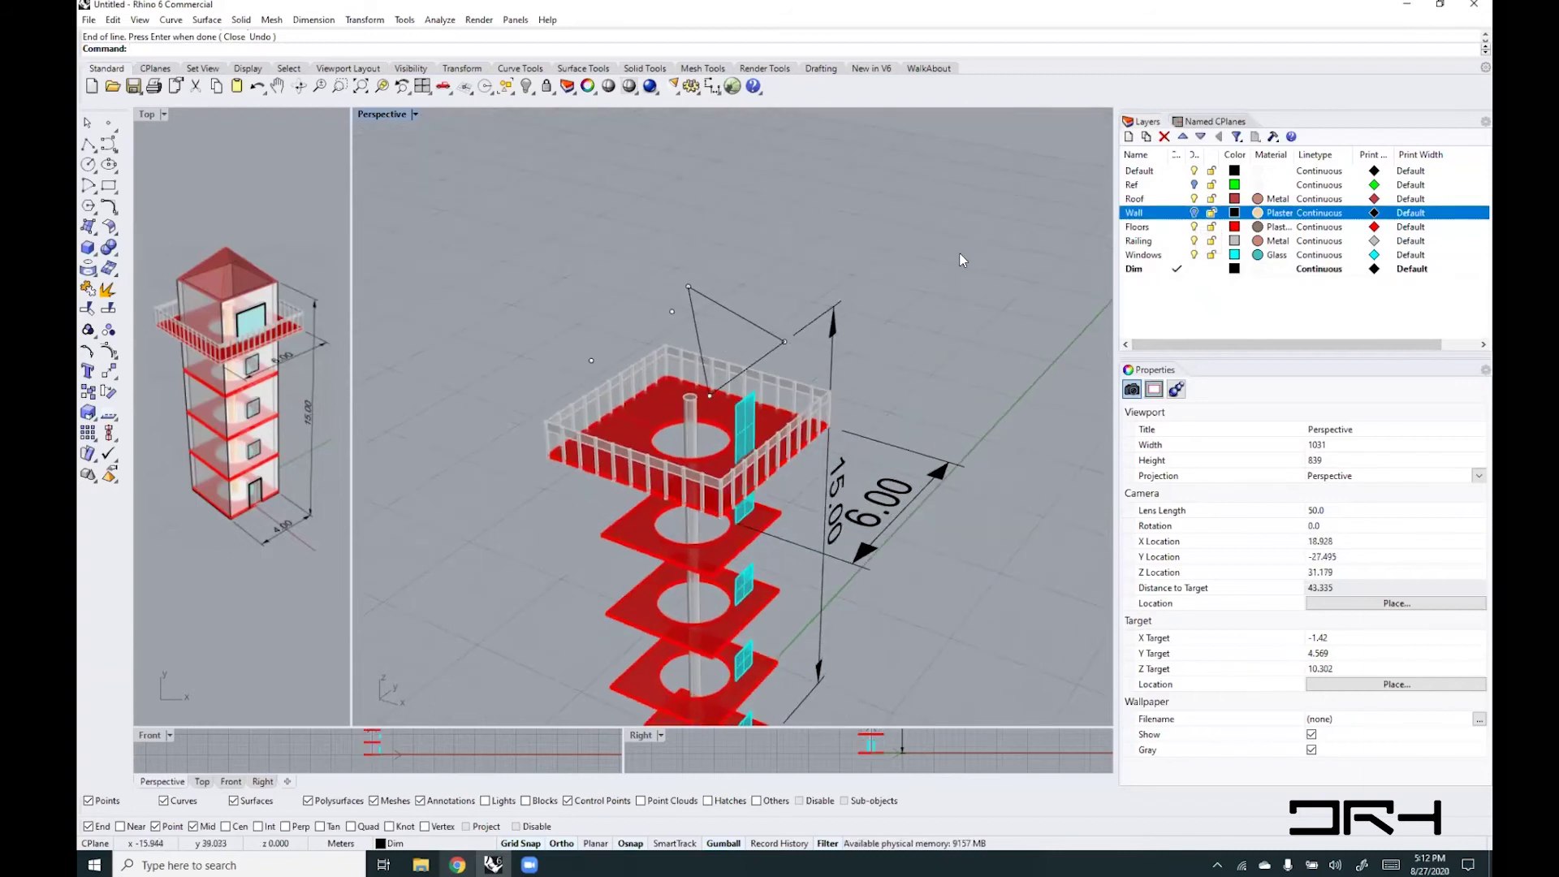
{"action": "left_click", "coordinate": [1194, 227]}
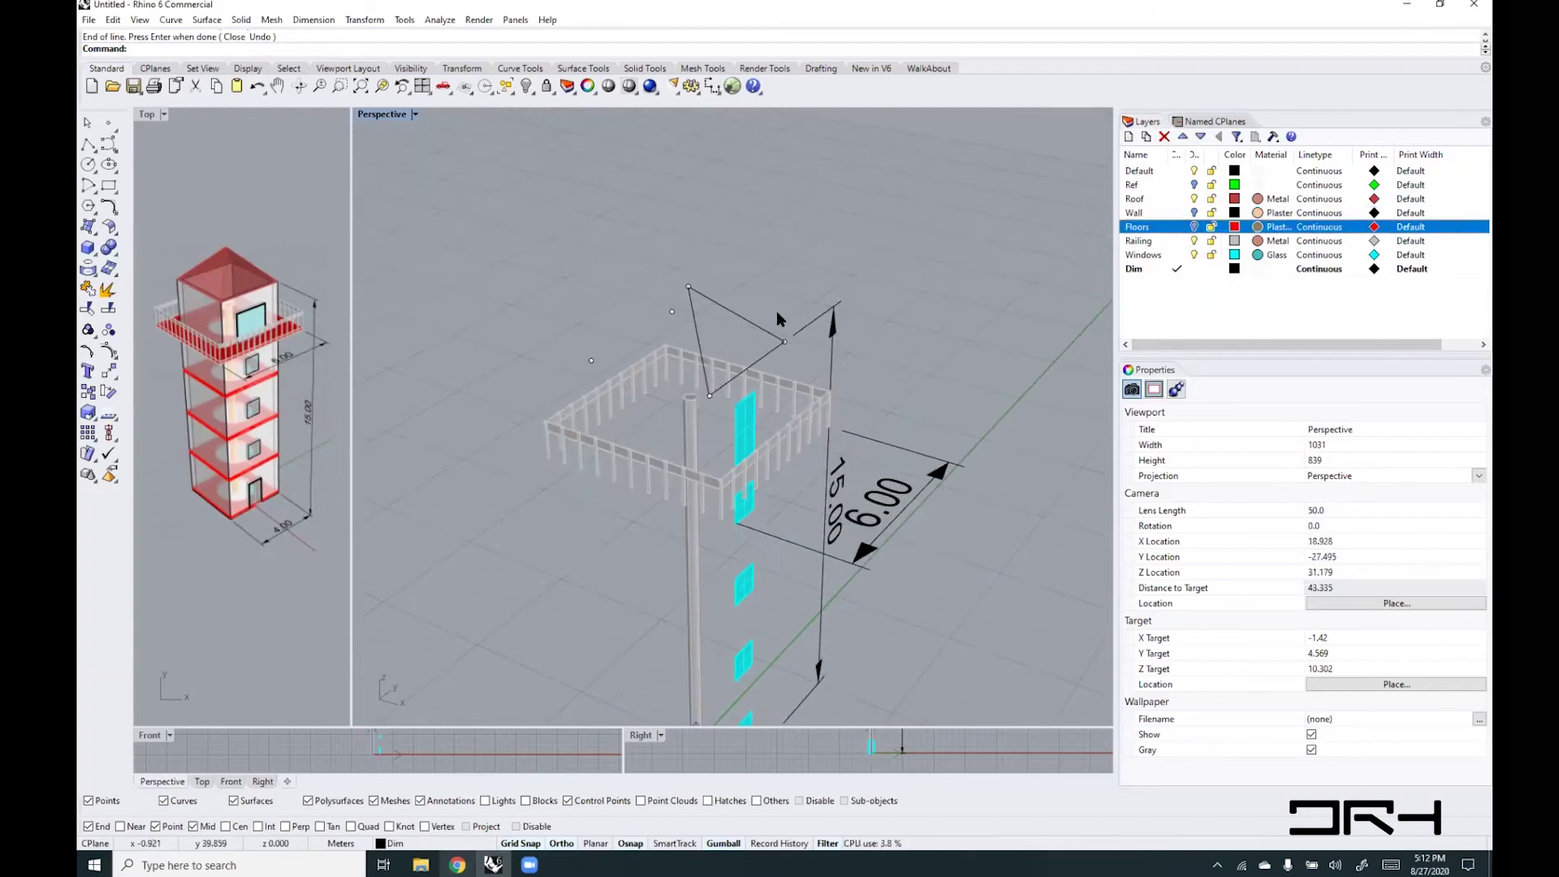
{"action": "left_click", "coordinate": [1194, 241]}
{"action": "right_click_drag", "start_coordinate": [758, 317], "coordinate": [667, 341]}
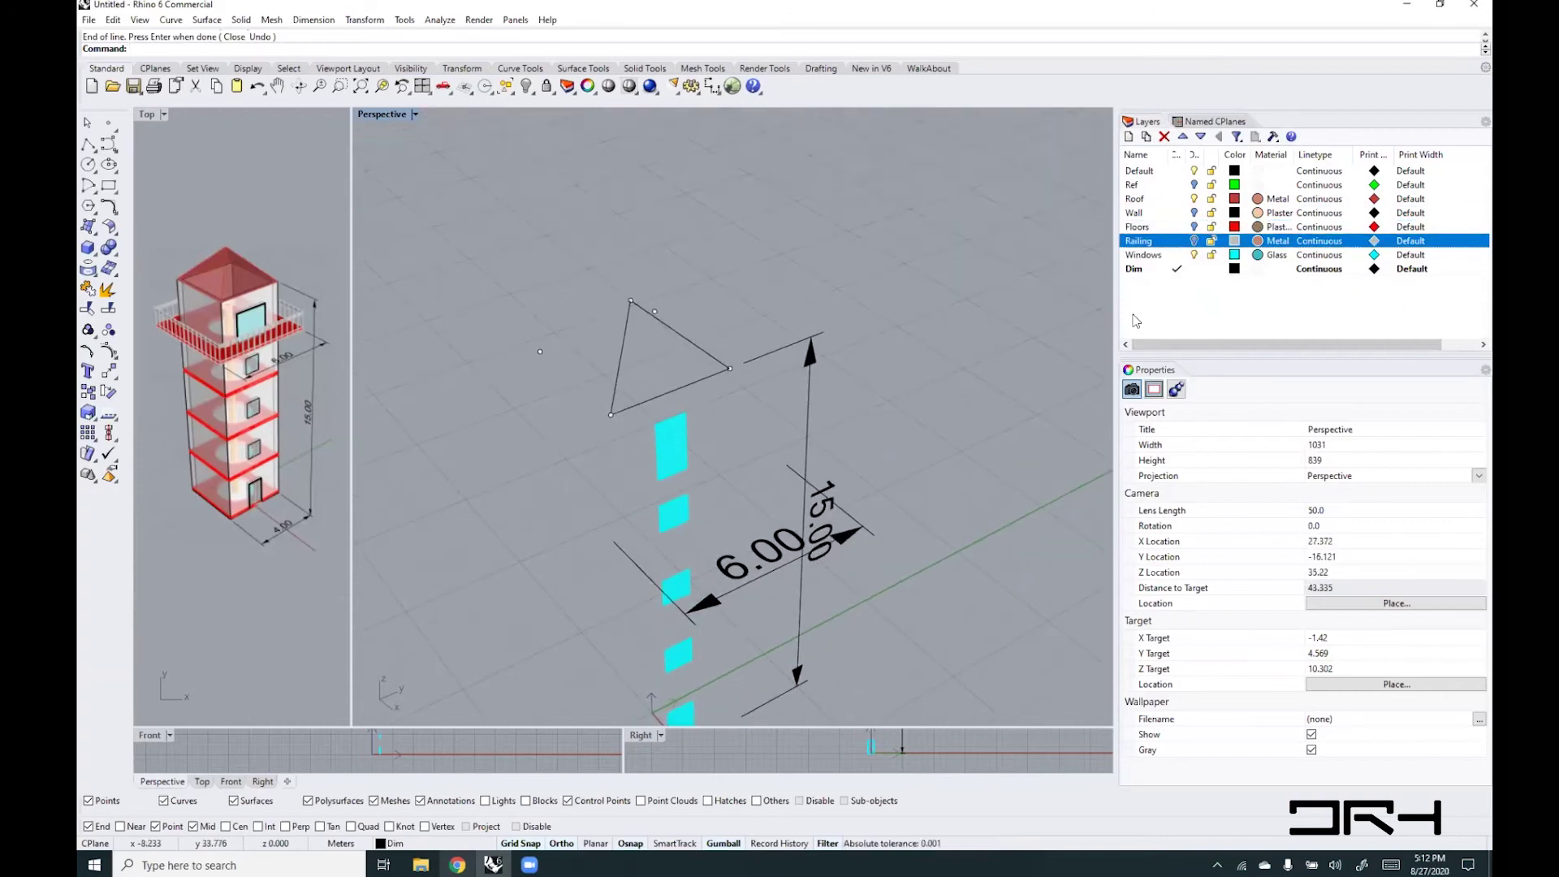
{"action": "left_click", "coordinate": [1178, 255]}
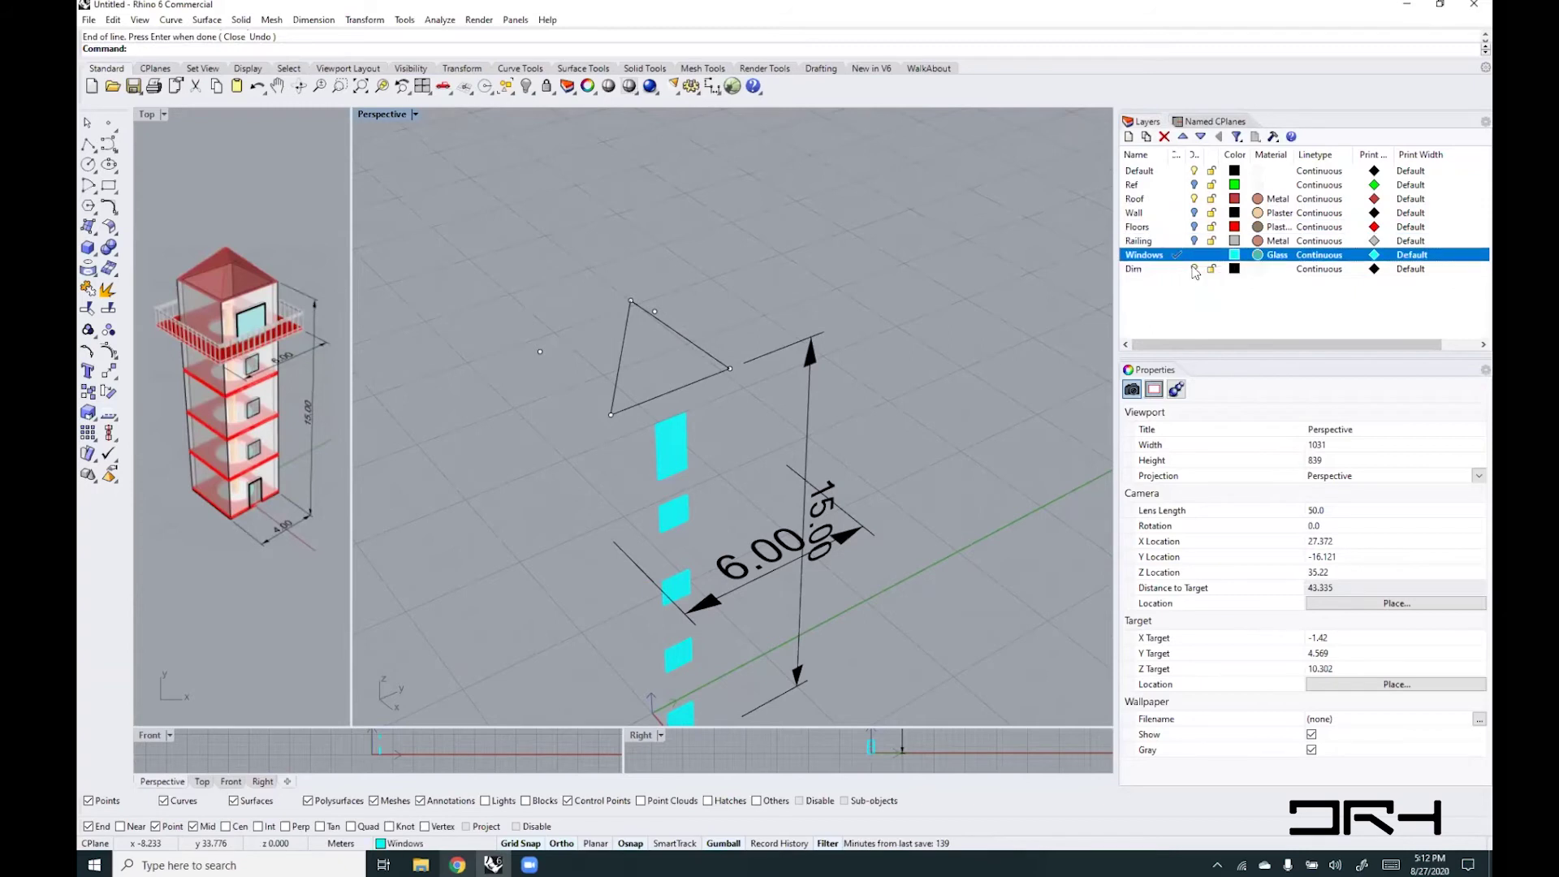
{"action": "left_click", "coordinate": [1175, 270]}
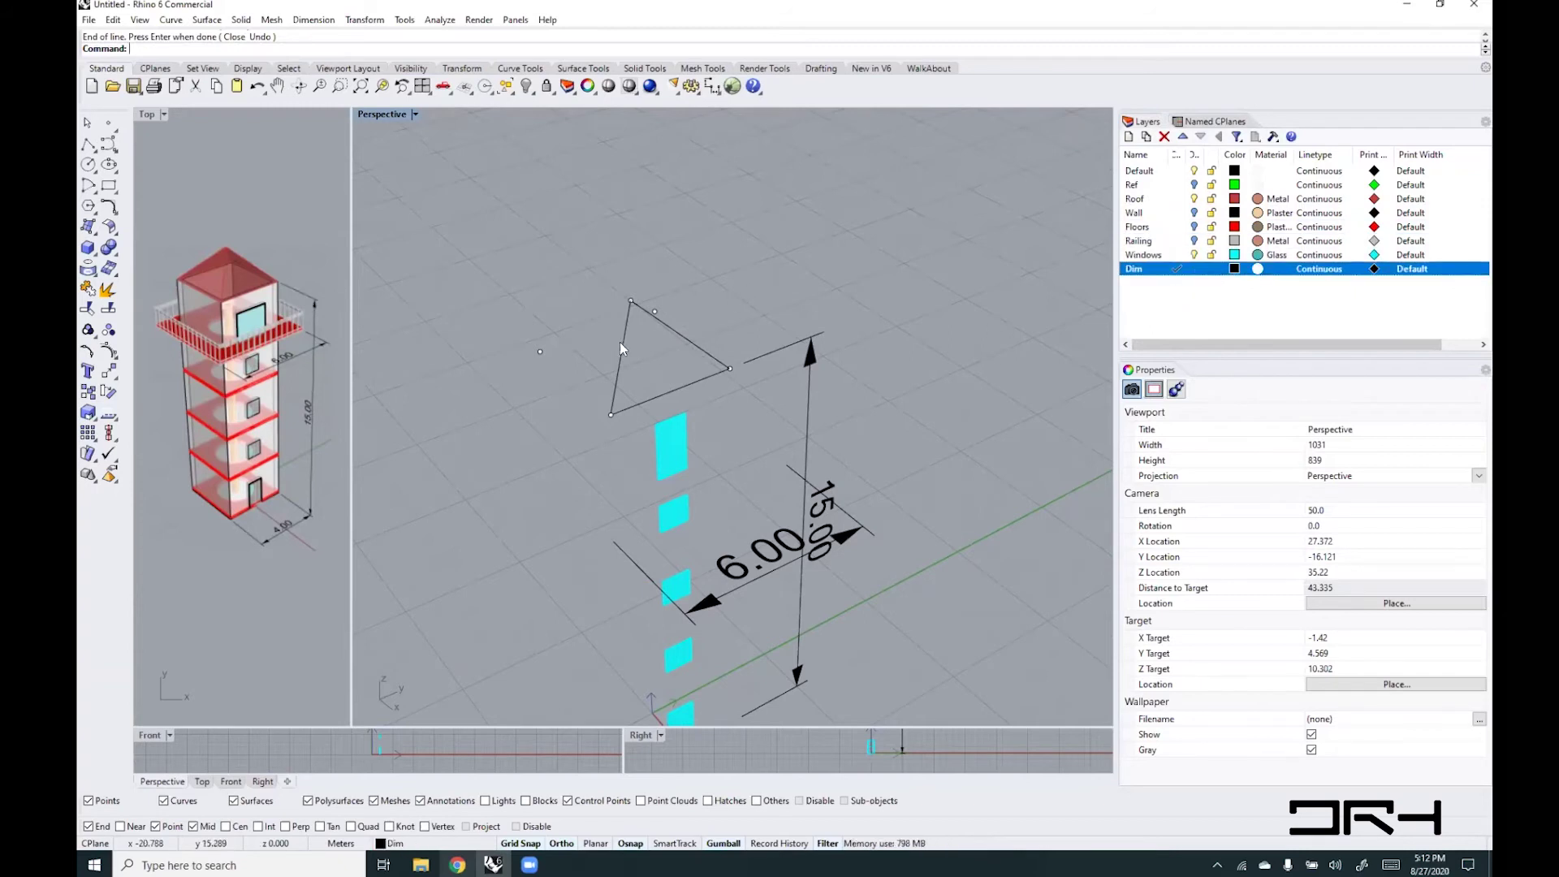
- Create a triangular roof face with the Edge Curves surface command from the three connected lines
{"action": "right_click_drag", "start_coordinate": [620, 343], "coordinate": [733, 335]}
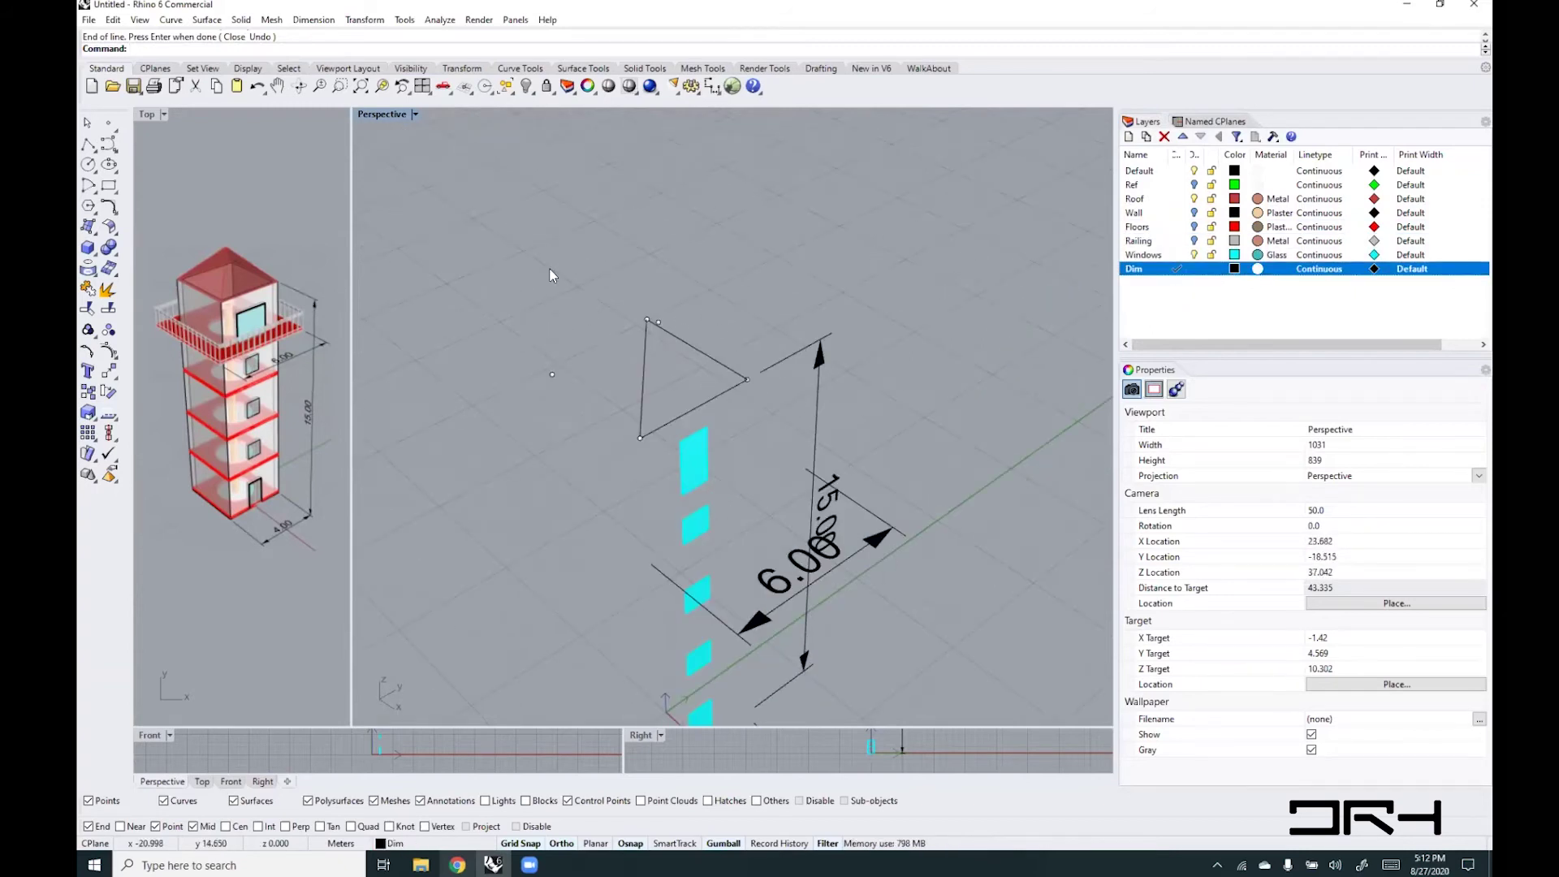
{"action": "left_click", "coordinate": [207, 20]}
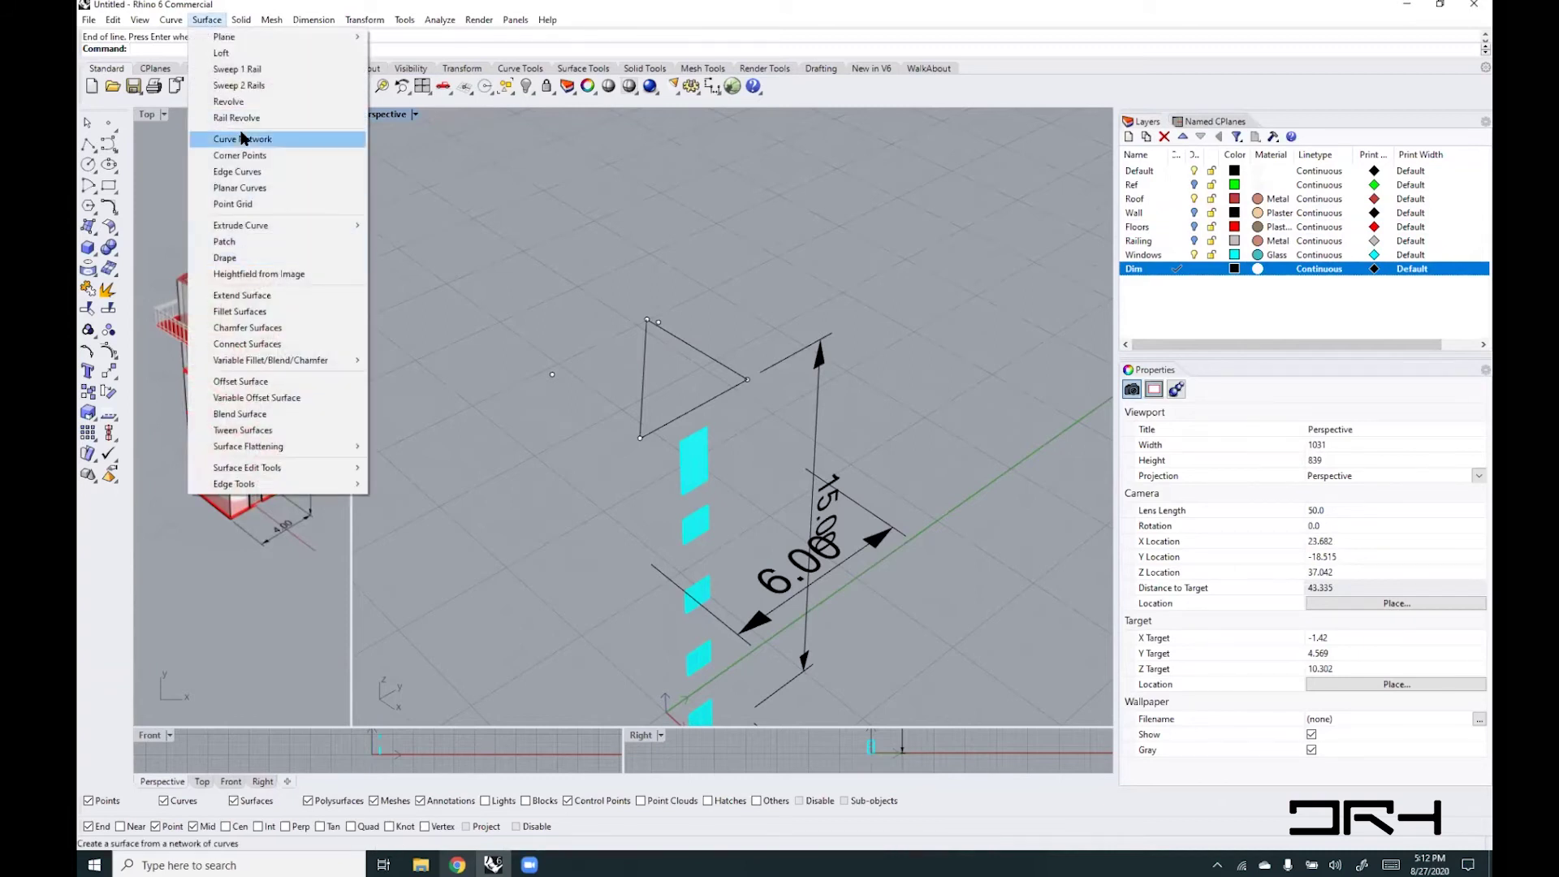
{"action": "left_click", "coordinate": [242, 173]}
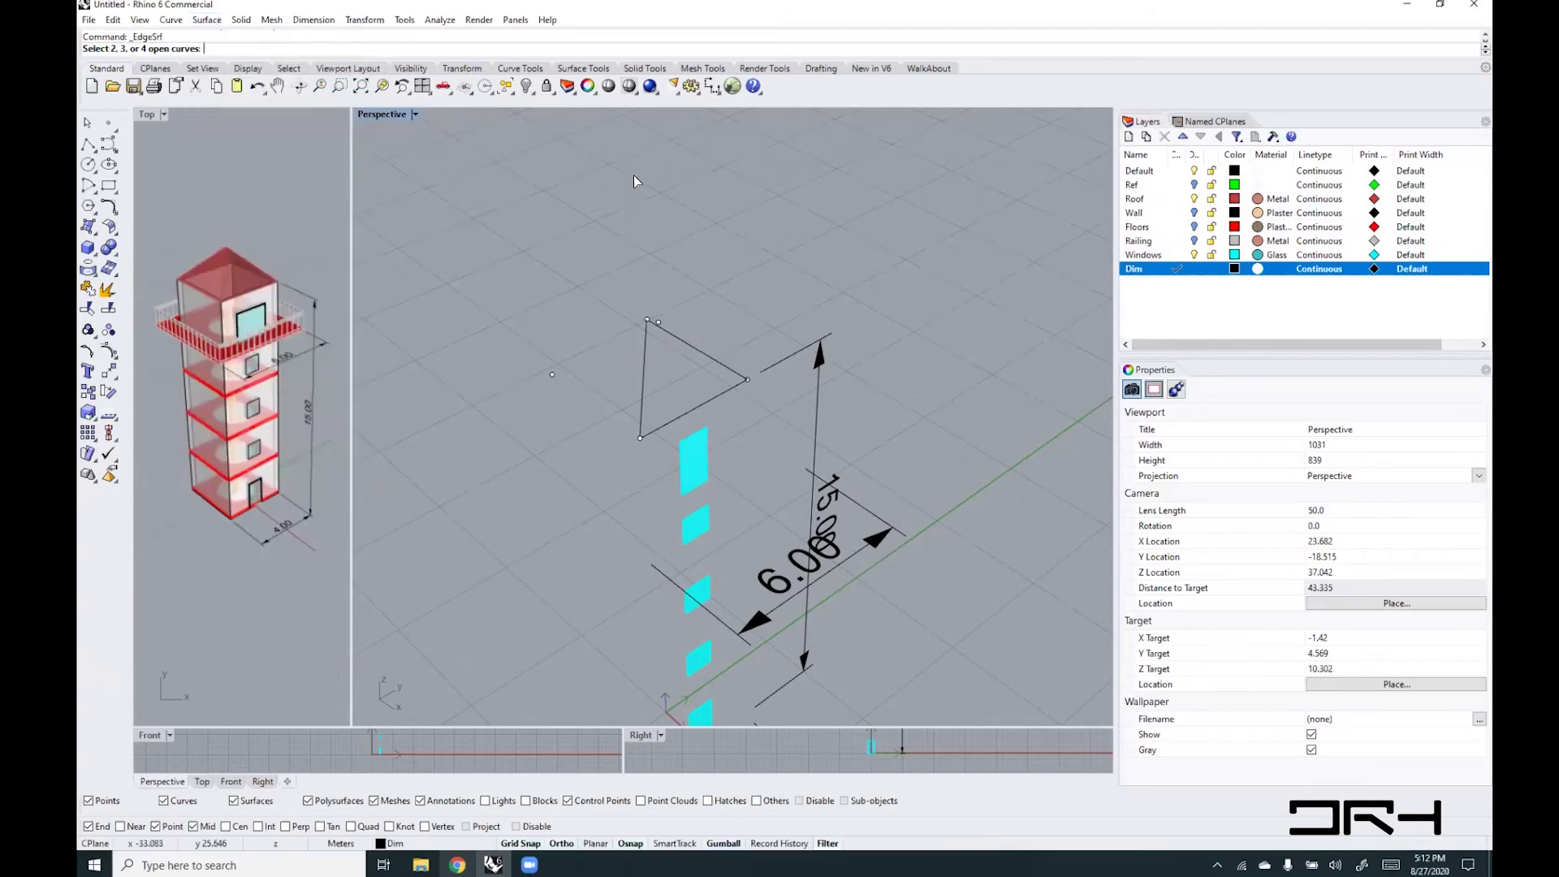
{"action": "left_click", "coordinate": [703, 351]}
{"action": "left_click", "coordinate": [644, 375]}
{"action": "left_click", "coordinate": [683, 415]}
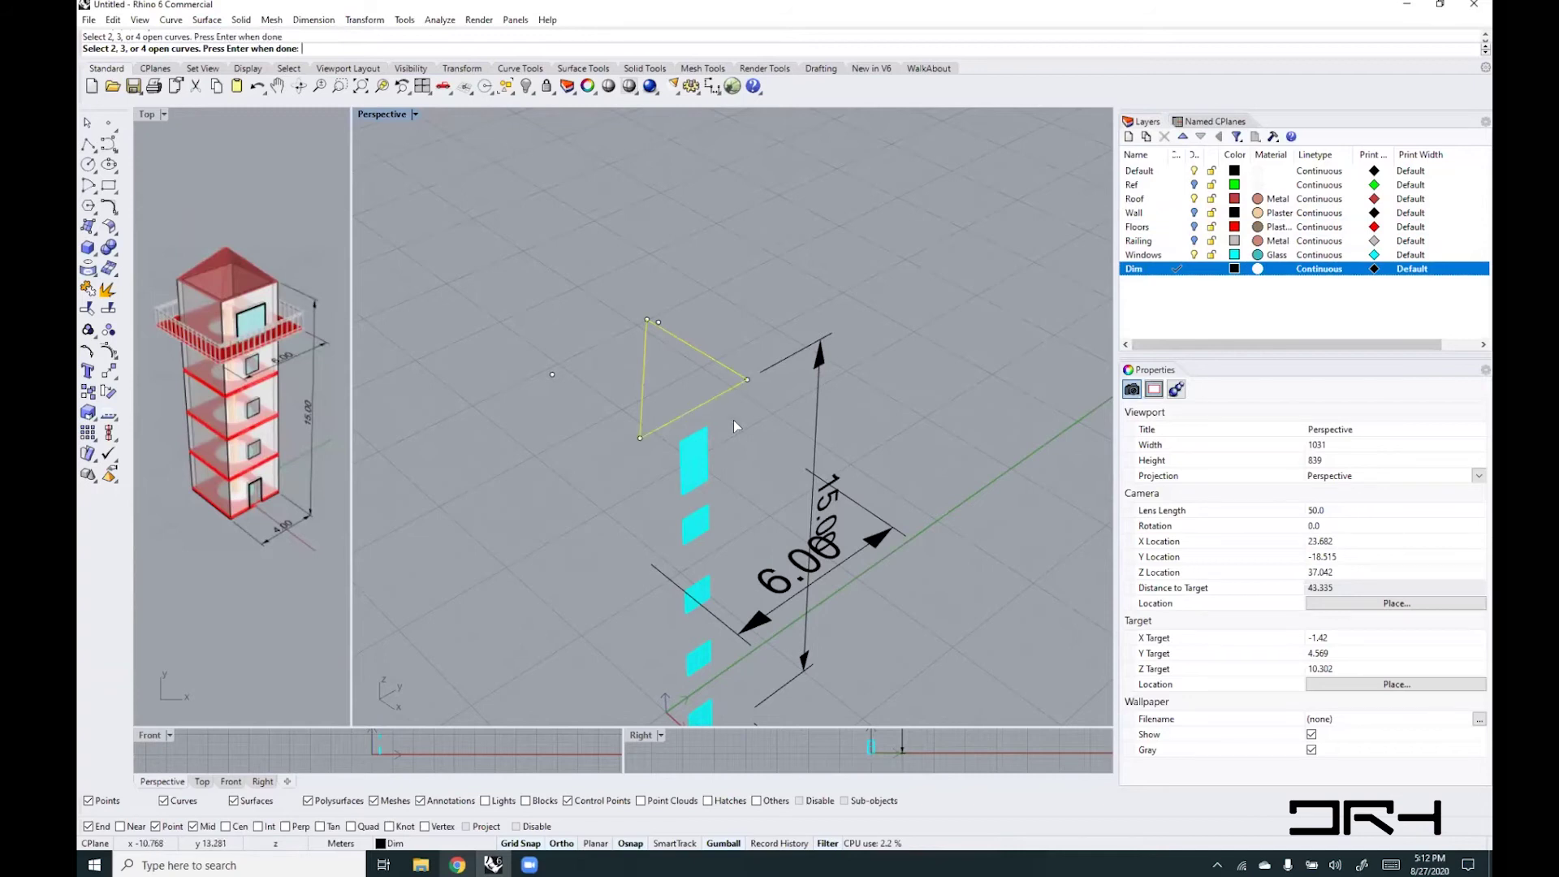
{"action": "key", "text": "Return"}
- Delete the triangular surface built from the edge curves, keeping its boundary lines and the reference points
{"action": "right_click_drag", "start_coordinate": [617, 406], "coordinate": [603, 333]}
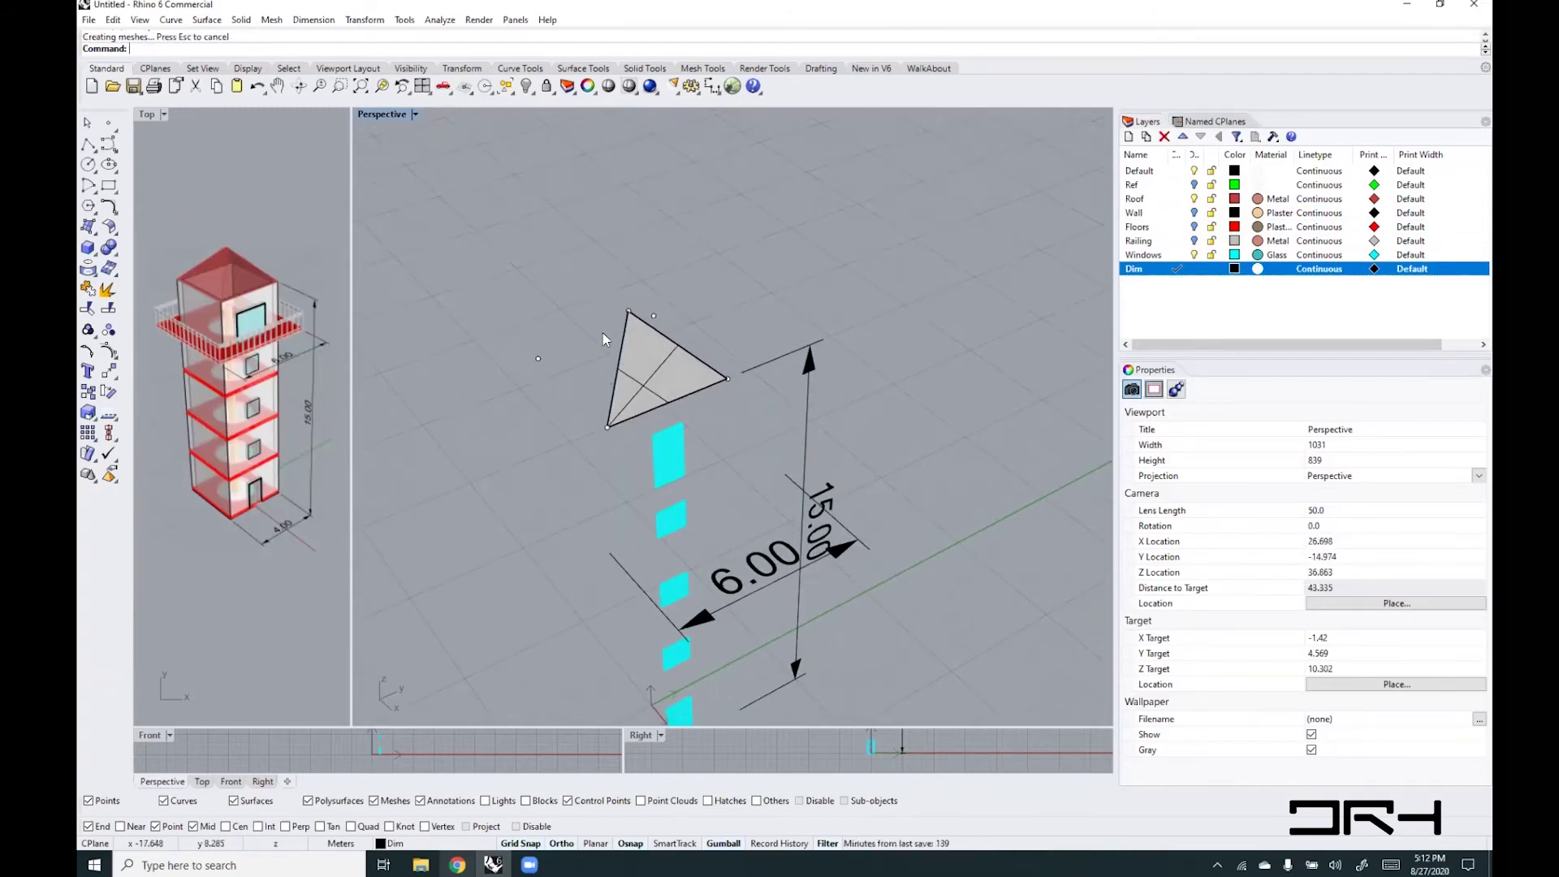
{"action": "left_click", "coordinate": [655, 380]}
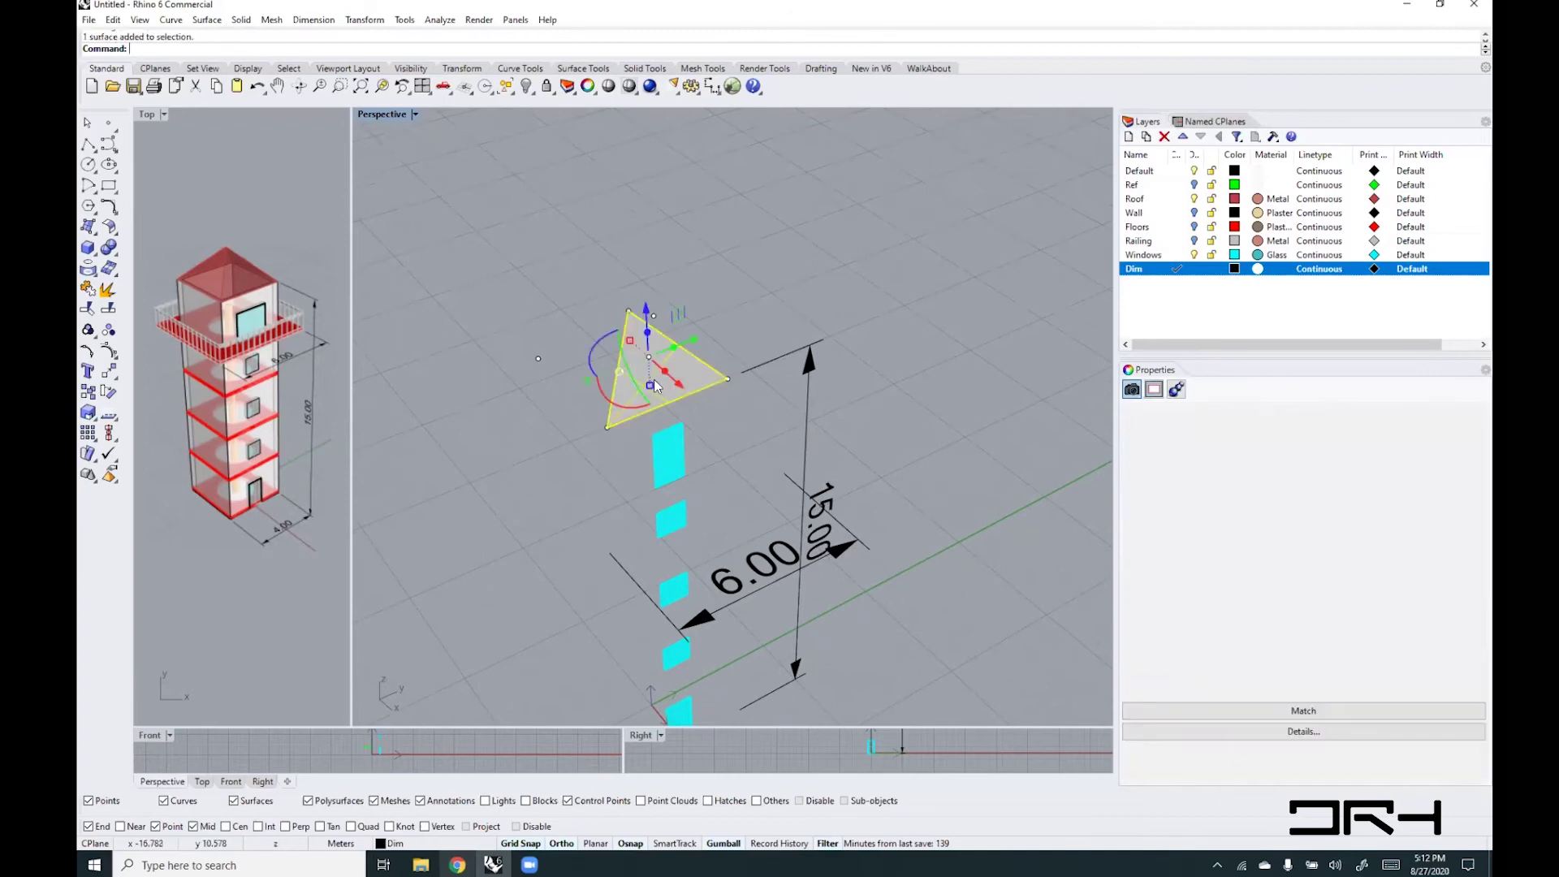
{"action": "key", "text": "Delete"}
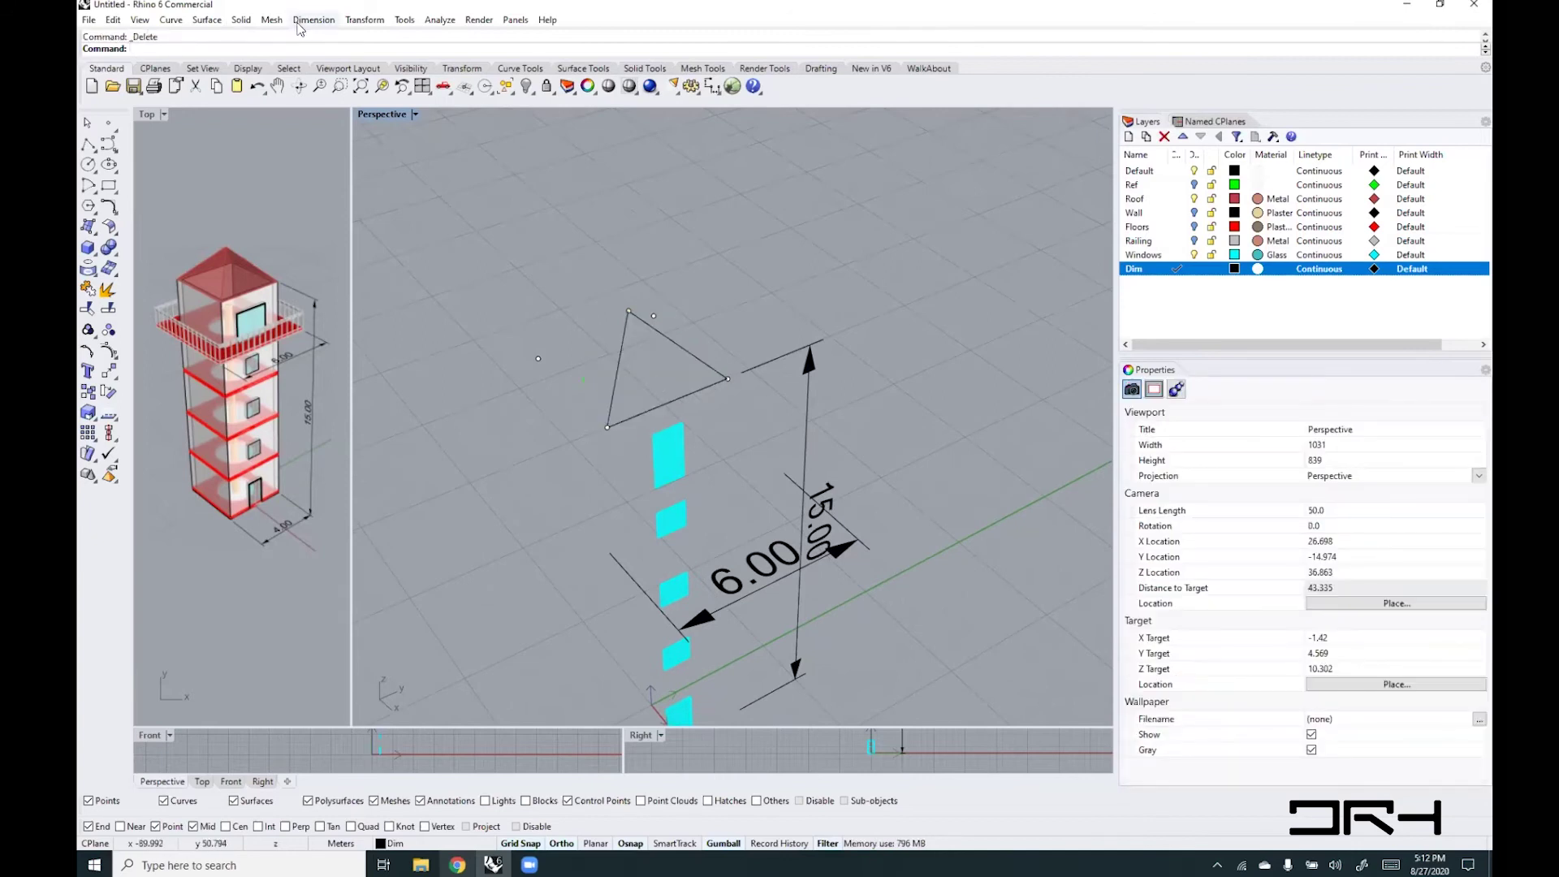
- Create a roof face with the Corner Points surface command from the front base corner, the apex and the adjacent base corner without lines
{"action": "right_click_drag", "start_coordinate": [568, 316], "coordinate": [592, 380]}
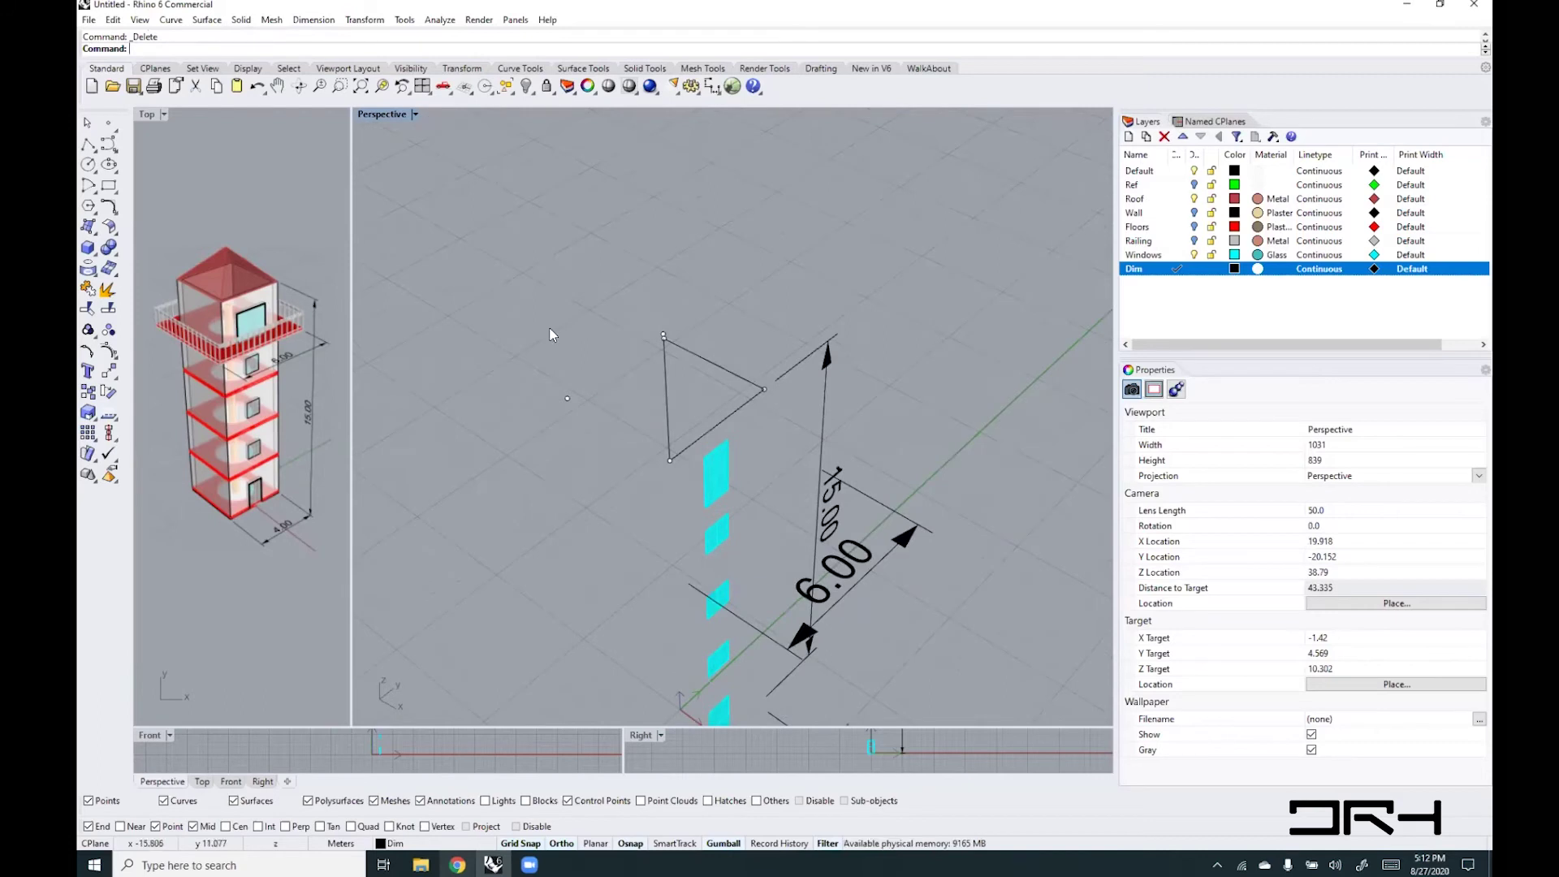
{"action": "right_click_drag", "start_coordinate": [549, 328], "coordinate": [575, 354]}
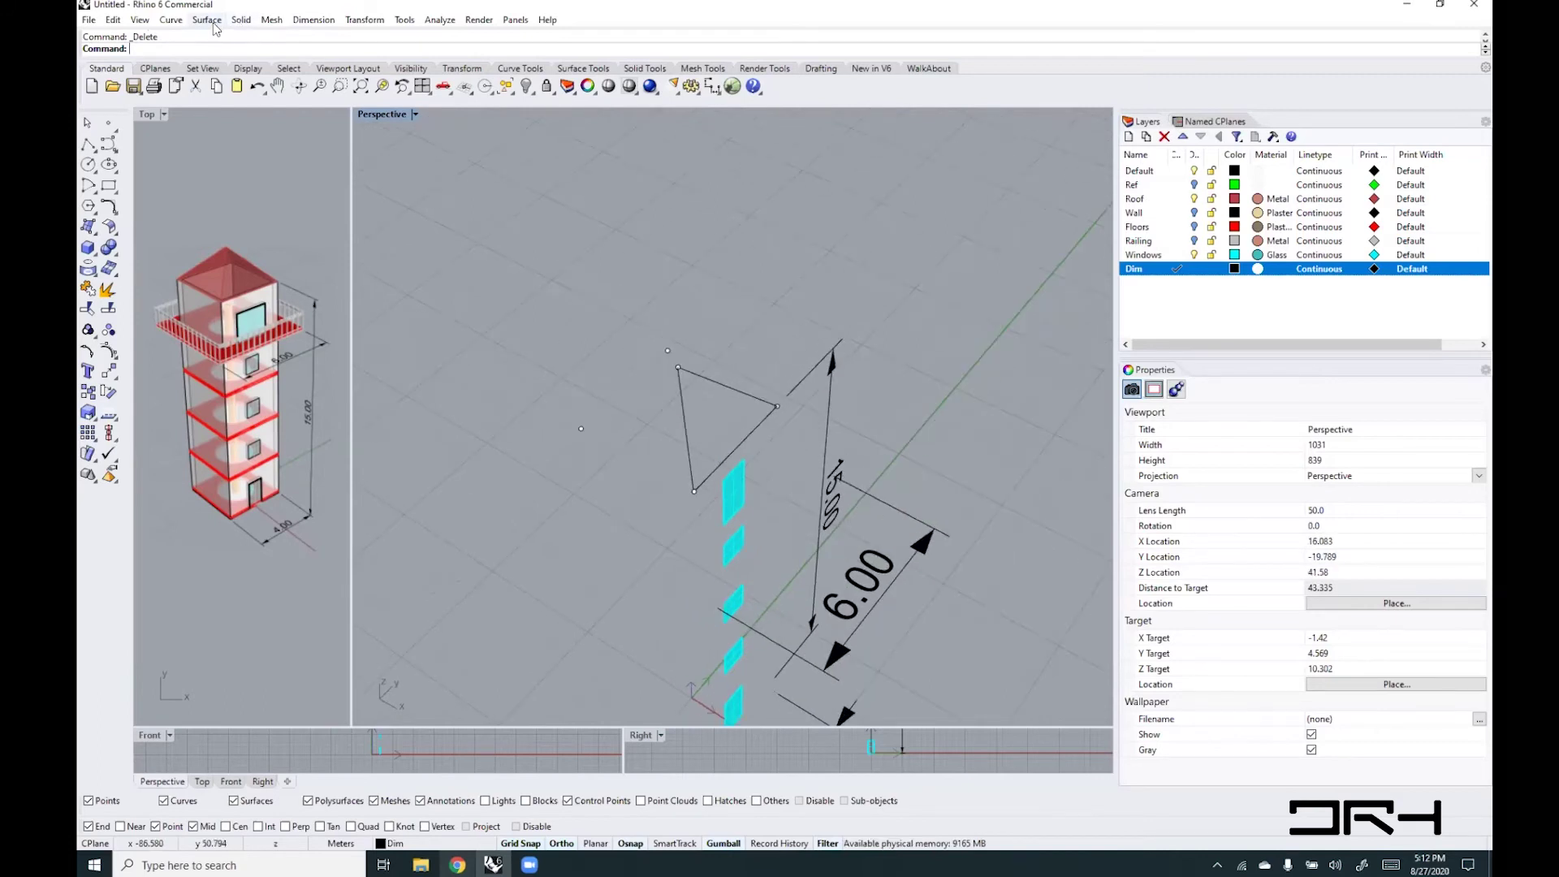
{"action": "left_click", "coordinate": [208, 20]}
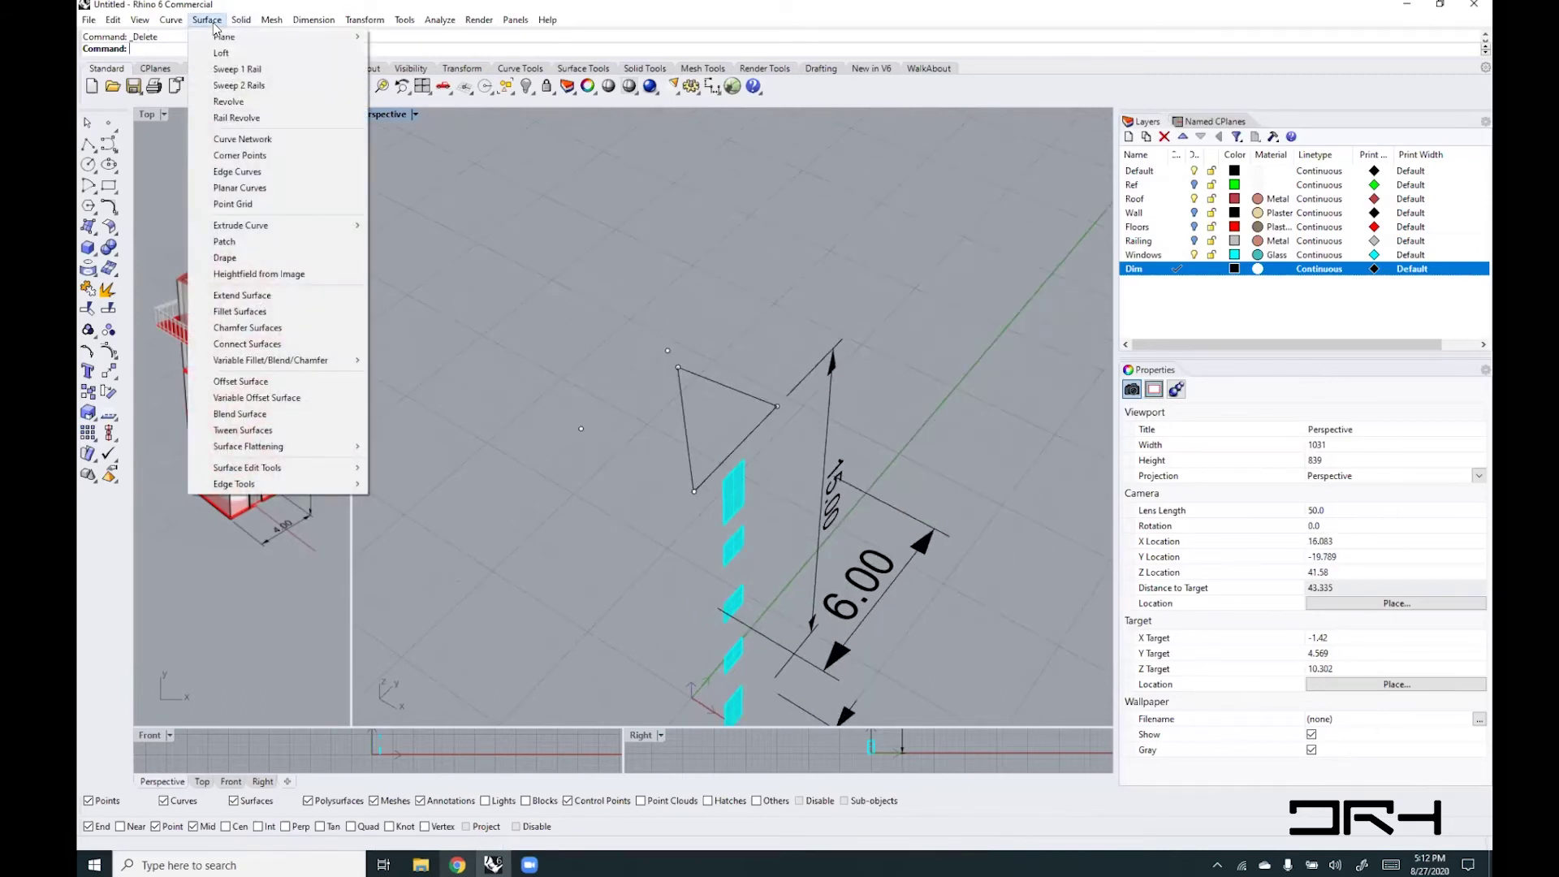
{"action": "left_click", "coordinate": [251, 155]}
{"action": "left_click", "coordinate": [694, 491]}
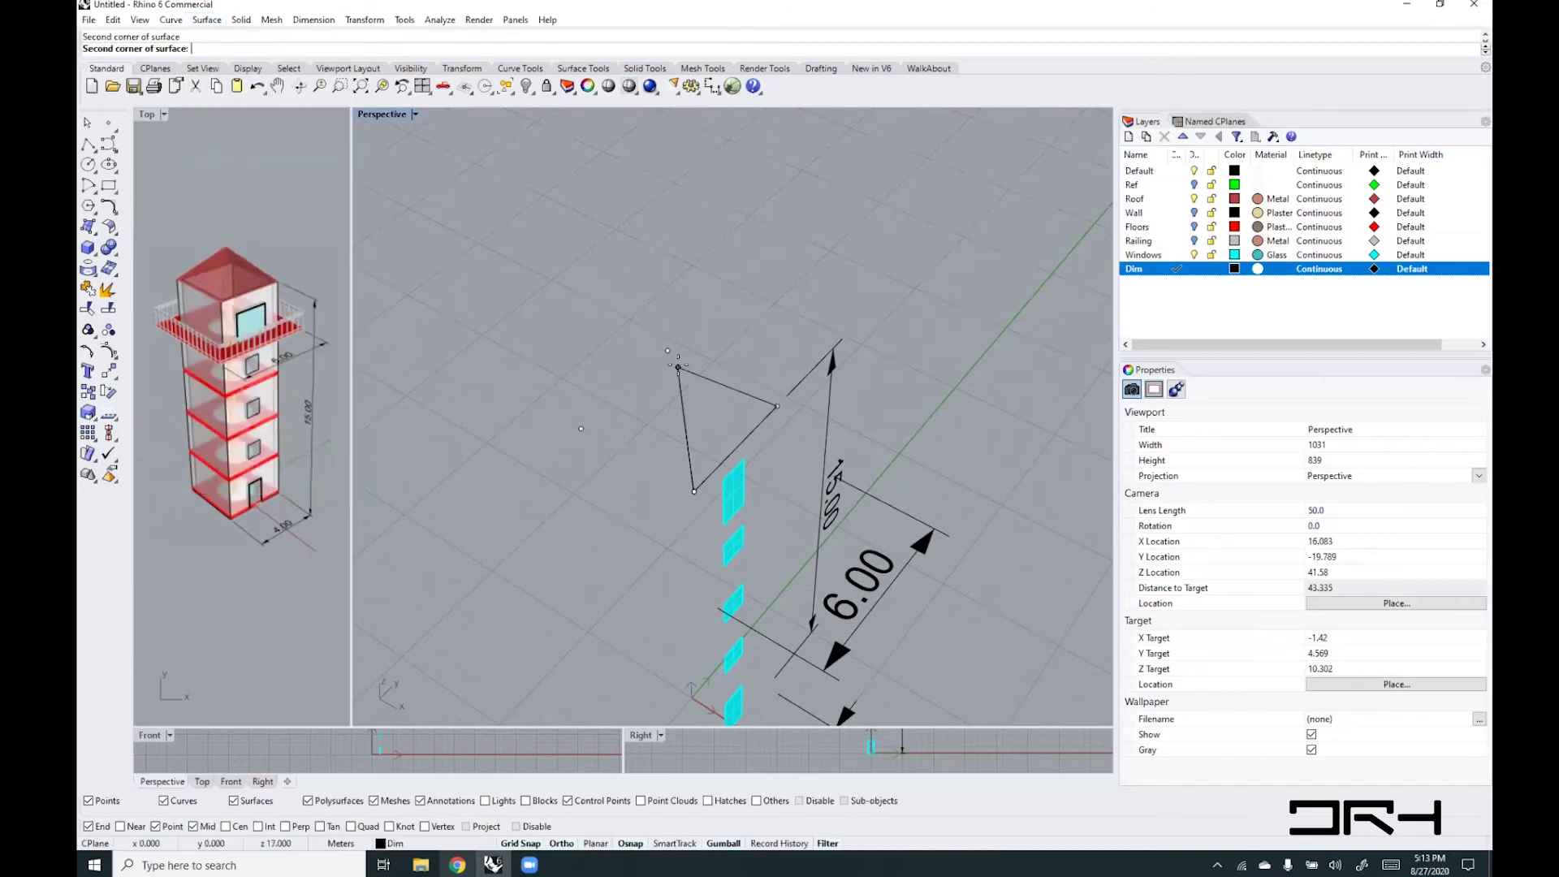
{"action": "left_click", "coordinate": [678, 367]}
{"action": "left_click", "coordinate": [581, 428]}
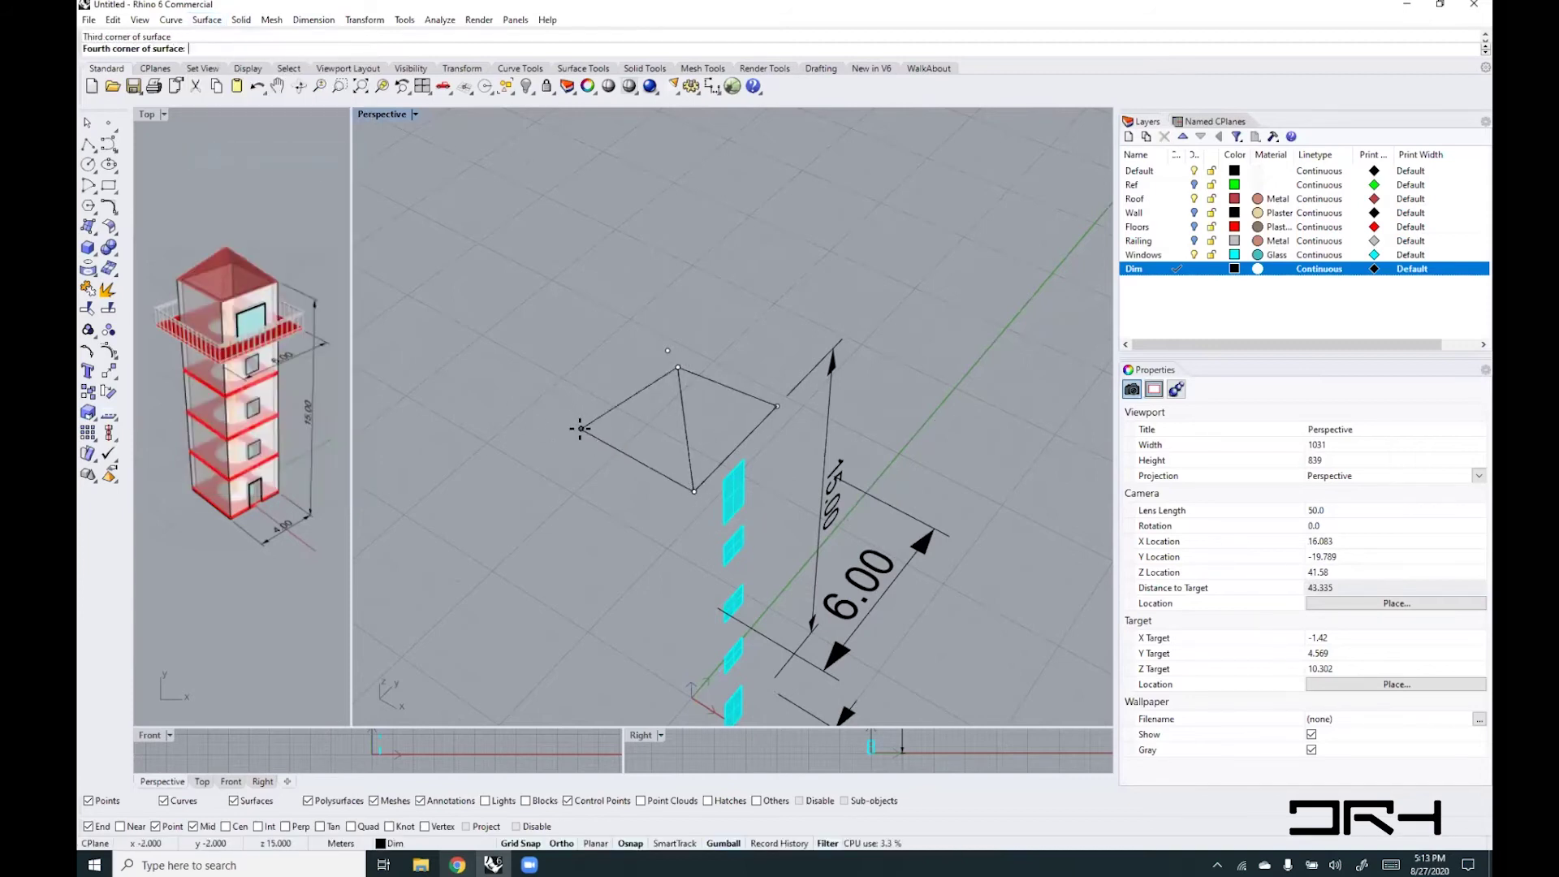
{"action": "left_click", "coordinate": [589, 504]}
{"action": "right_click_drag", "start_coordinate": [557, 494], "coordinate": [617, 505]}
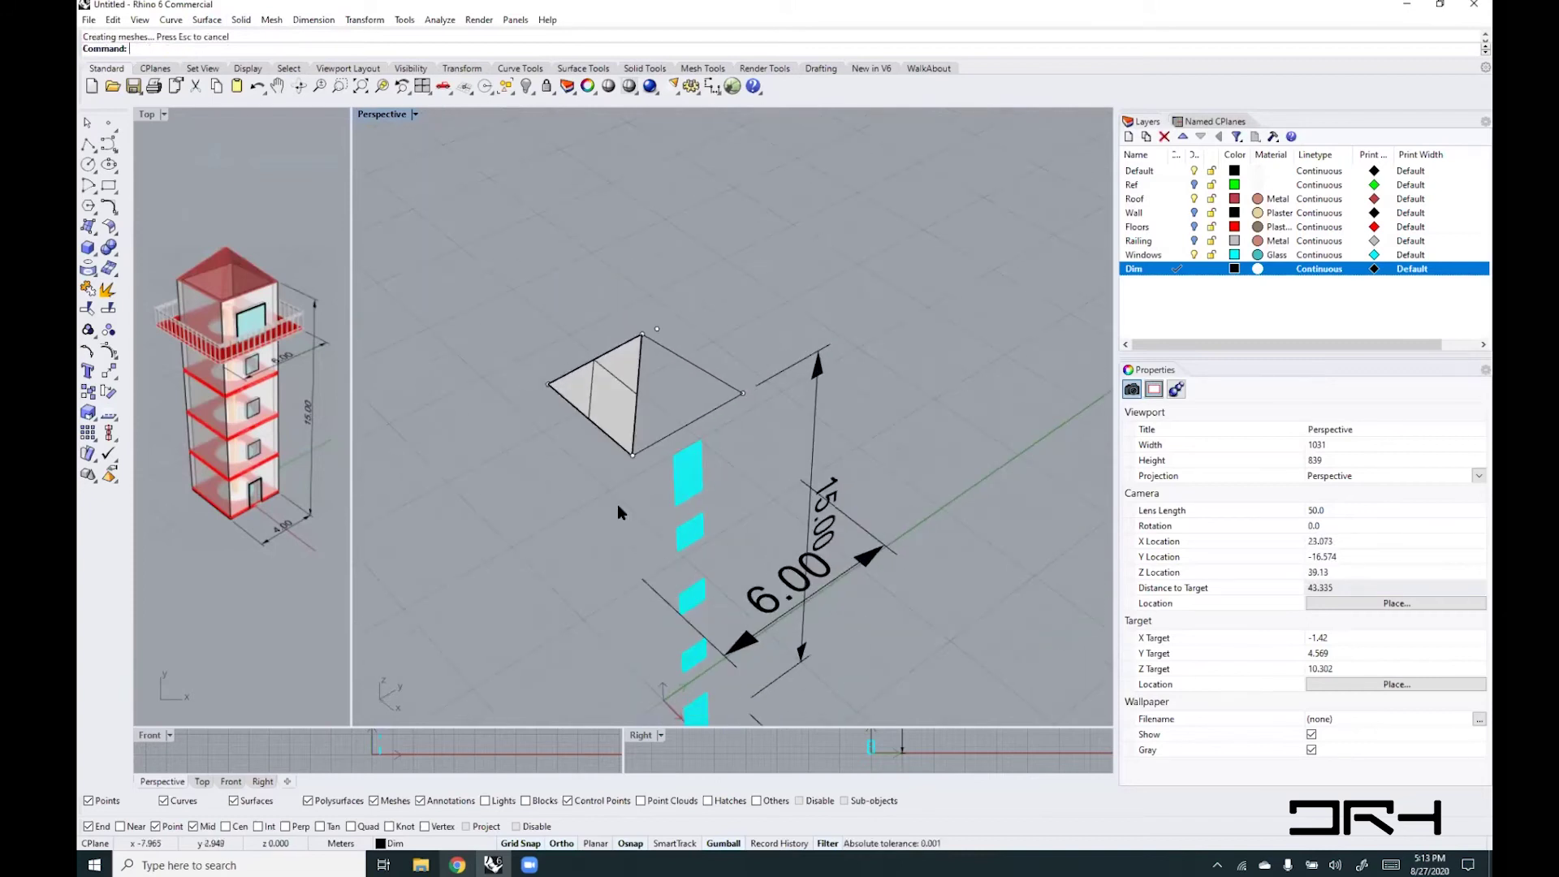
{"action": "right_click_drag", "start_coordinate": [705, 387], "coordinate": [686, 429]}
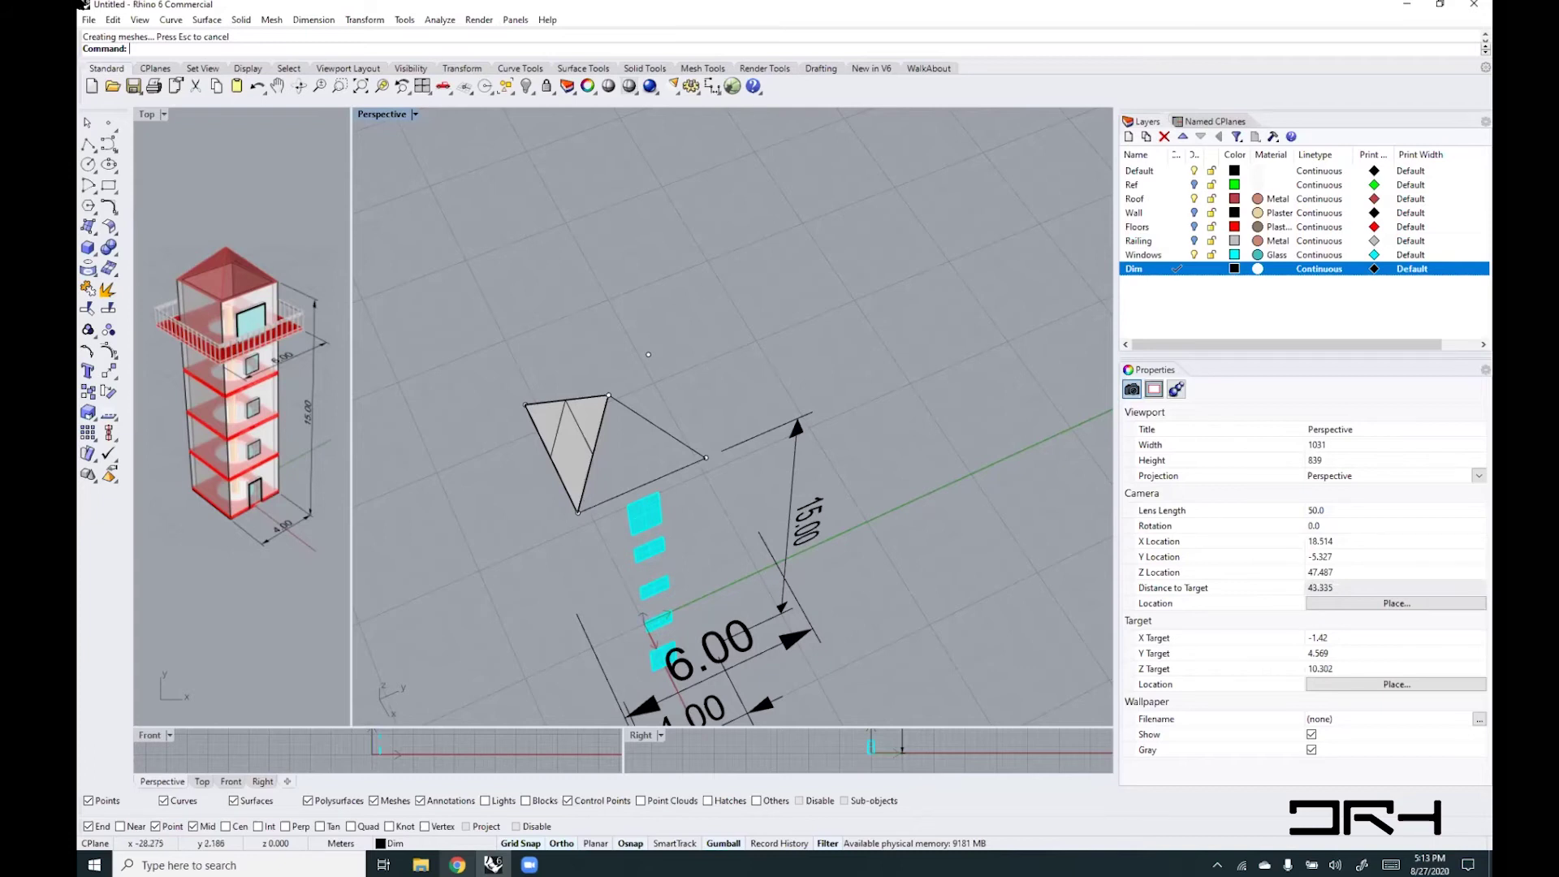
{"action": "left_click", "coordinate": [240, 19]}
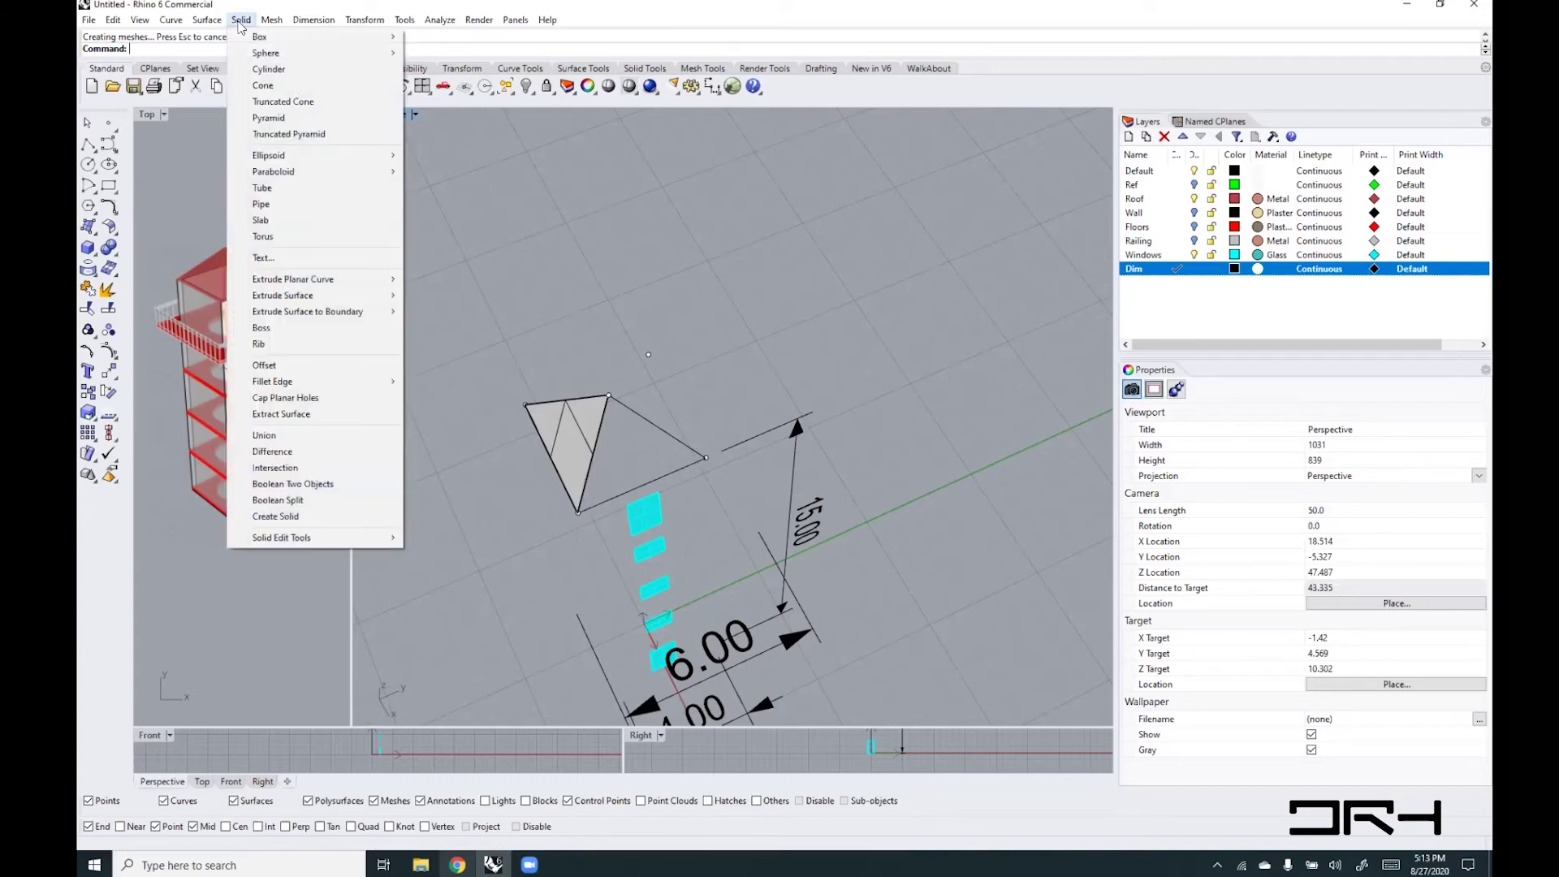
{"action": "mouse_move", "coordinate": [290, 539]}
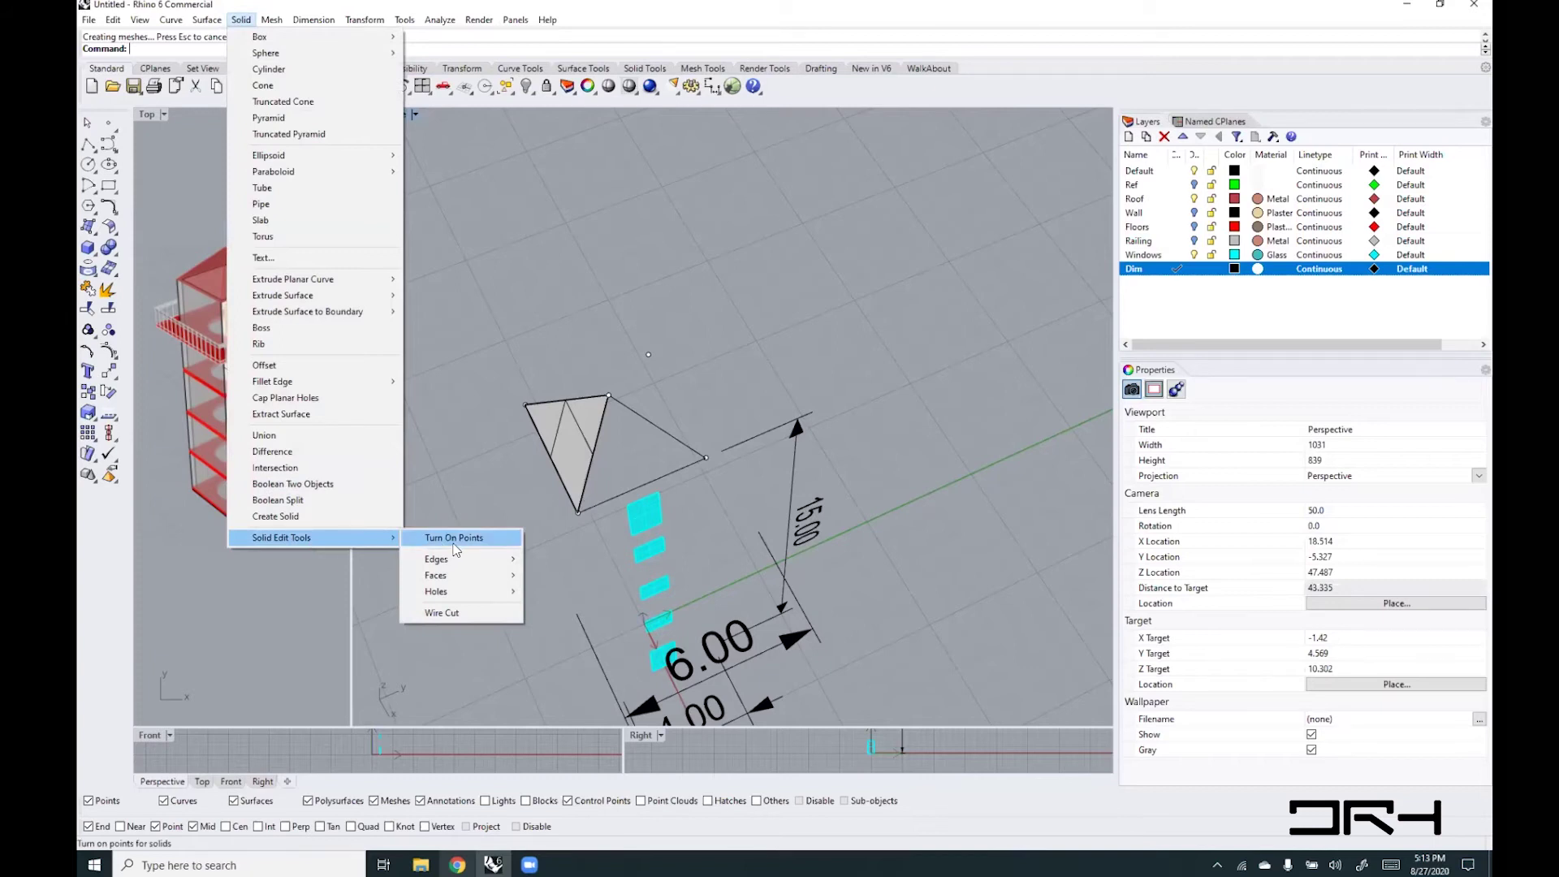
{"action": "mouse_move", "coordinate": [456, 595]}
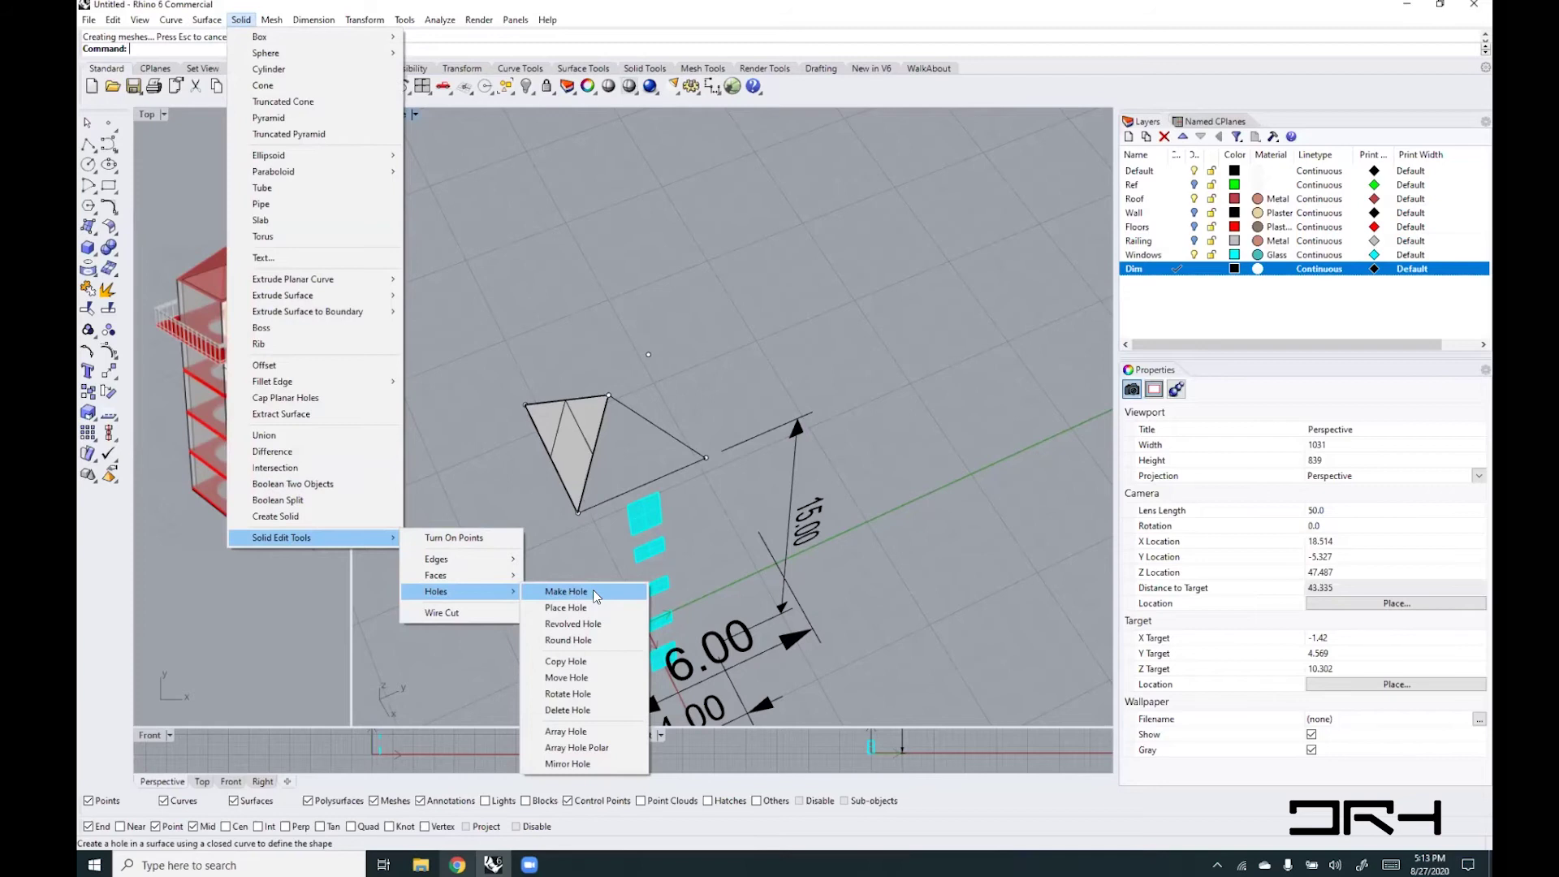
{"action": "left_click", "coordinate": [591, 266]}
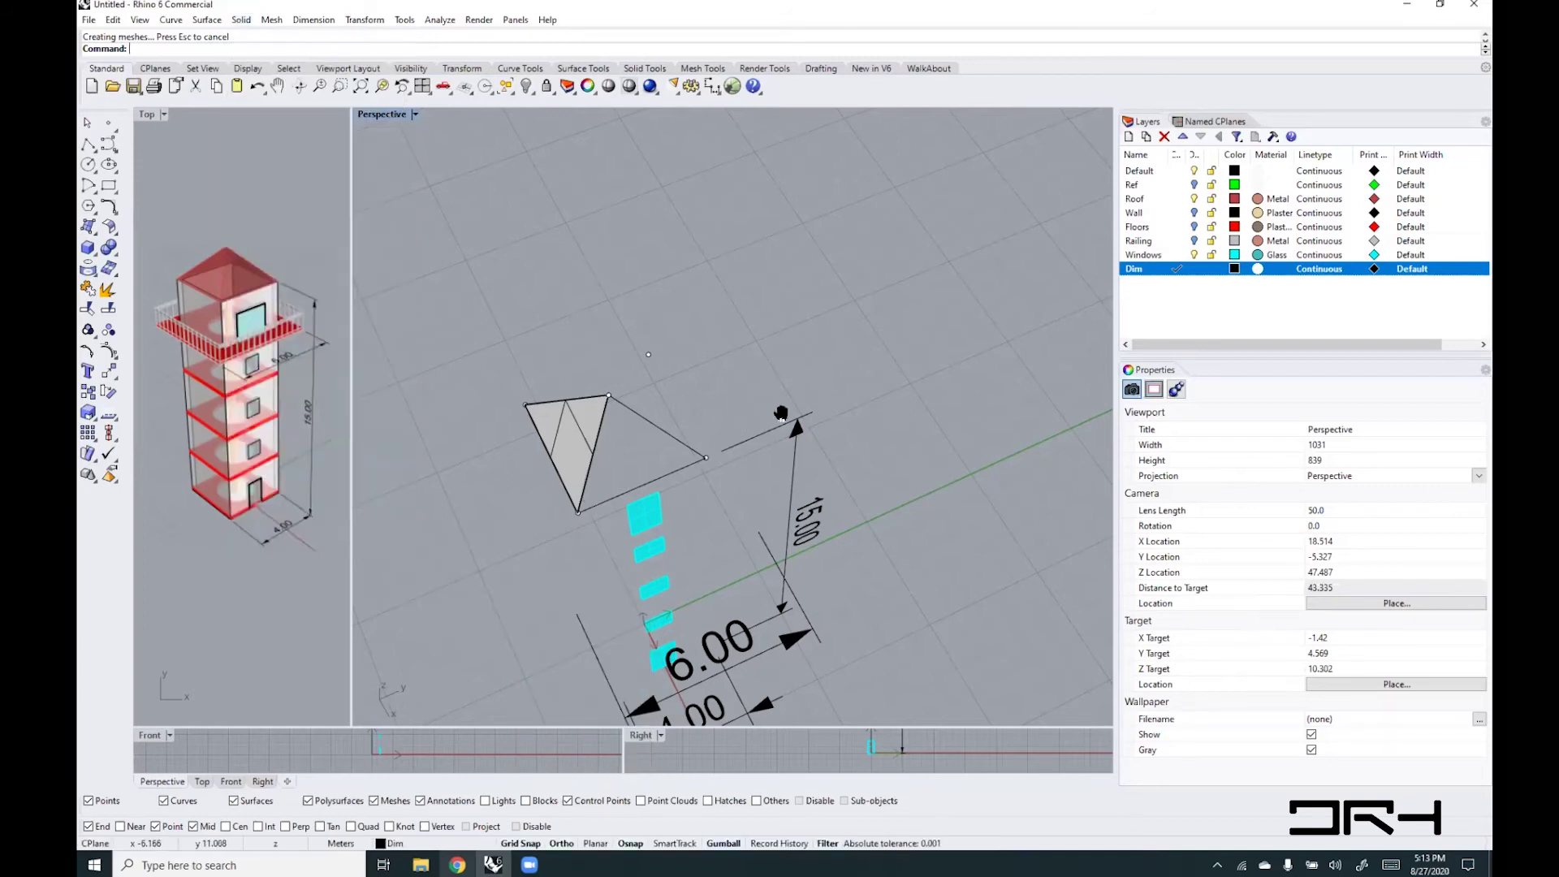
- Draw a box with a rectangular base on the ground plane beside the tower, and select it
{"action": "right_click_drag", "start_coordinate": [755, 402], "coordinate": [890, 461]}
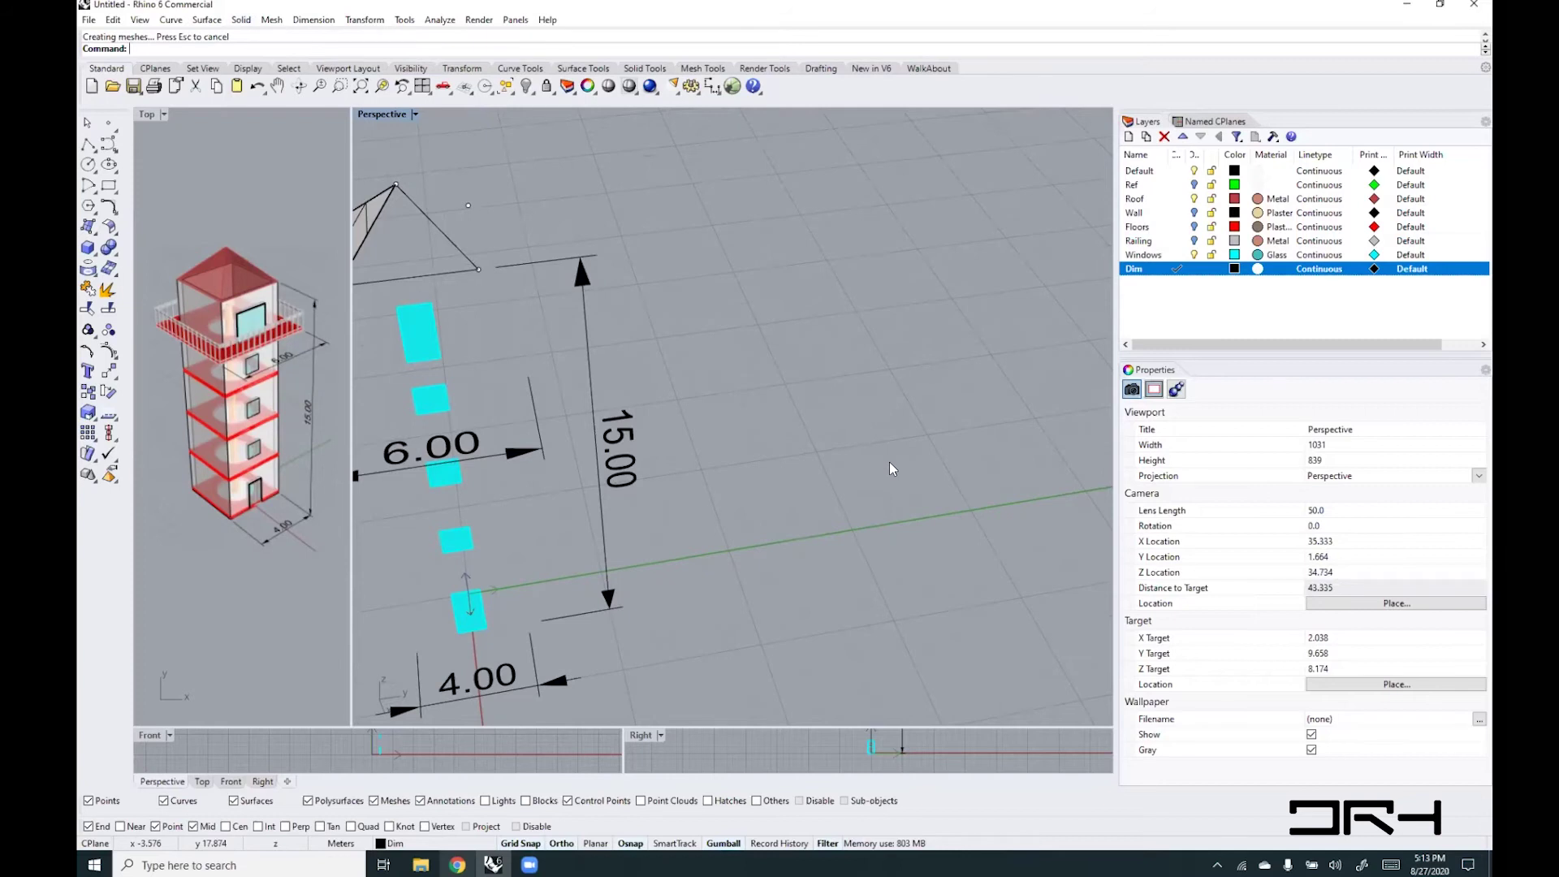
{"action": "key", "text": "Return"}
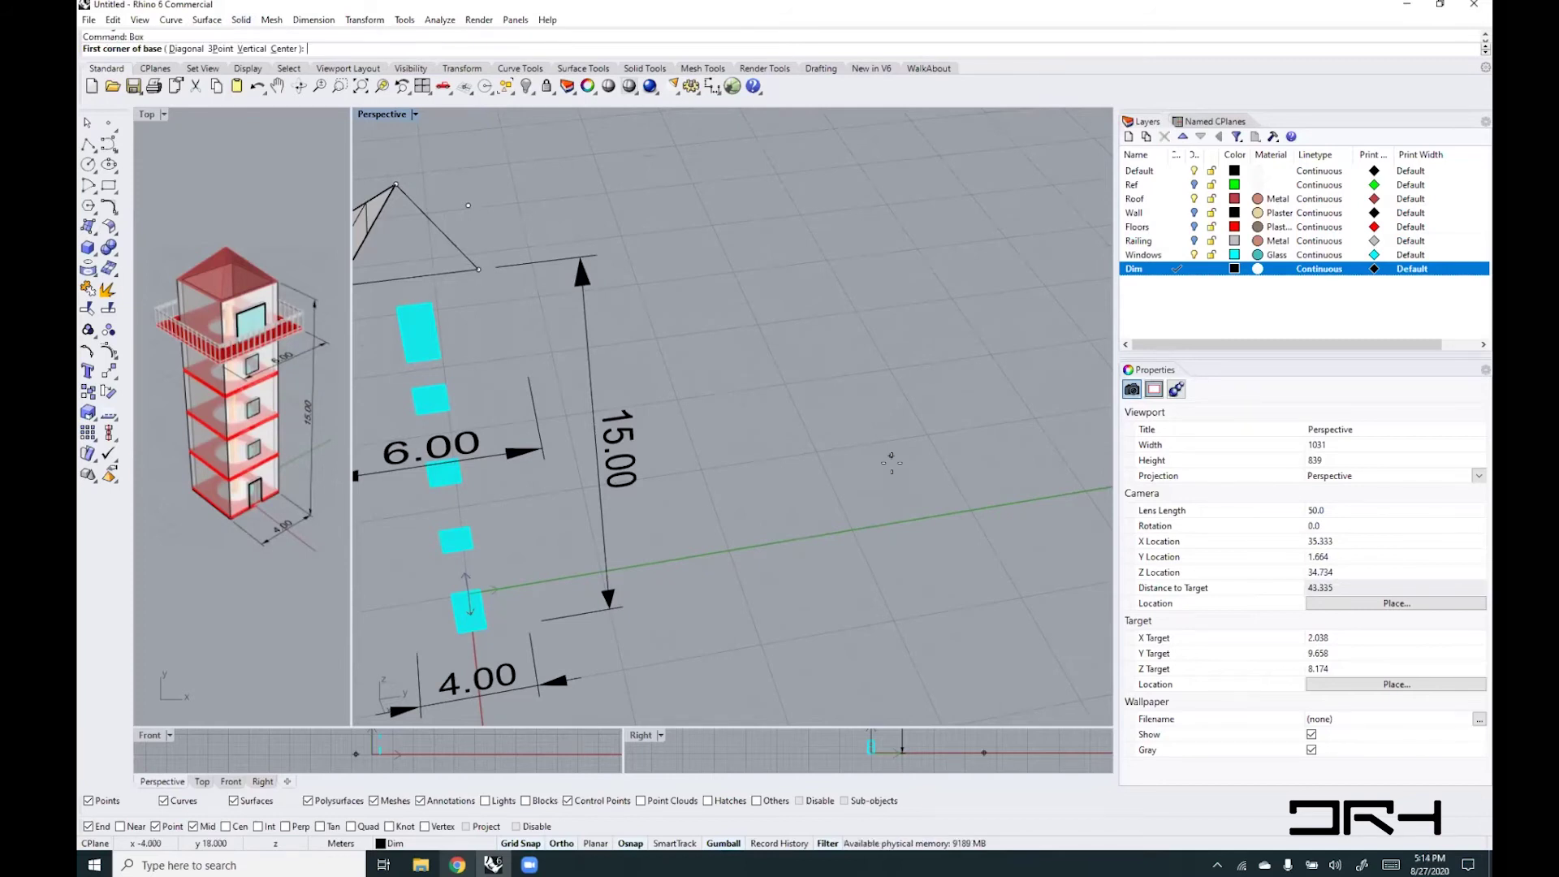
{"action": "left_click", "coordinate": [806, 380]}
{"action": "left_click", "coordinate": [1075, 442]}
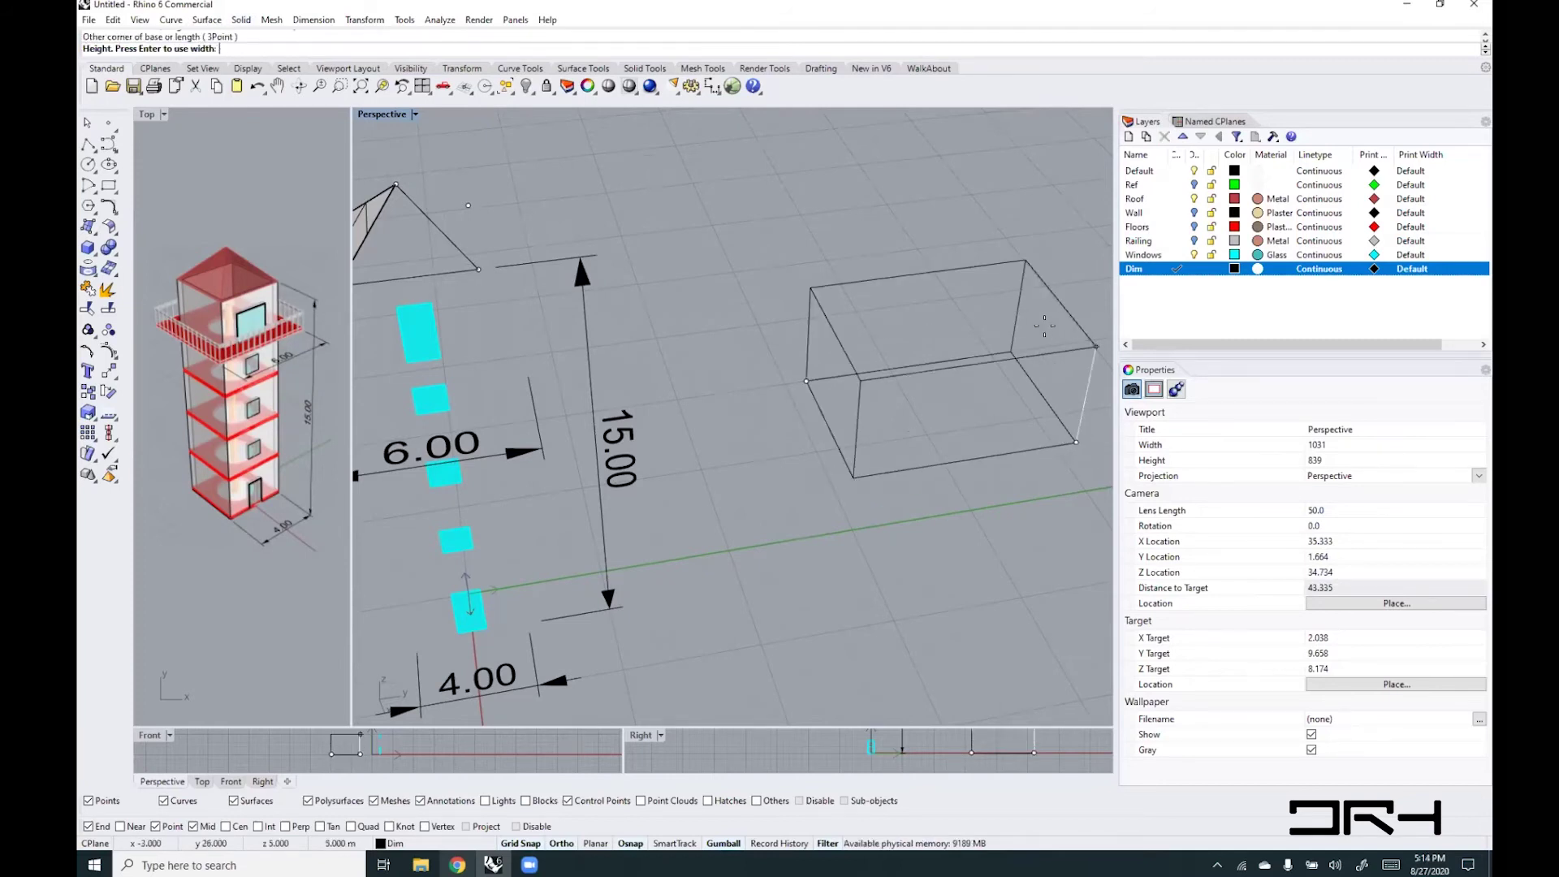
{"action": "left_click", "coordinate": [1040, 290]}
{"action": "mouse_move", "coordinate": [1039, 290]}
{"action": "right_mouse_down"}
{"action": "mouse_move", "coordinate": [676, 479]}
{"action": "mouse_move", "coordinate": [707, 463]}
{"action": "mouse_move", "coordinate": [552, 462]}
{"action": "mouse_move", "coordinate": [626, 487]}
{"action": "mouse_move", "coordinate": [831, 504]}
{"action": "right_mouse_up"}
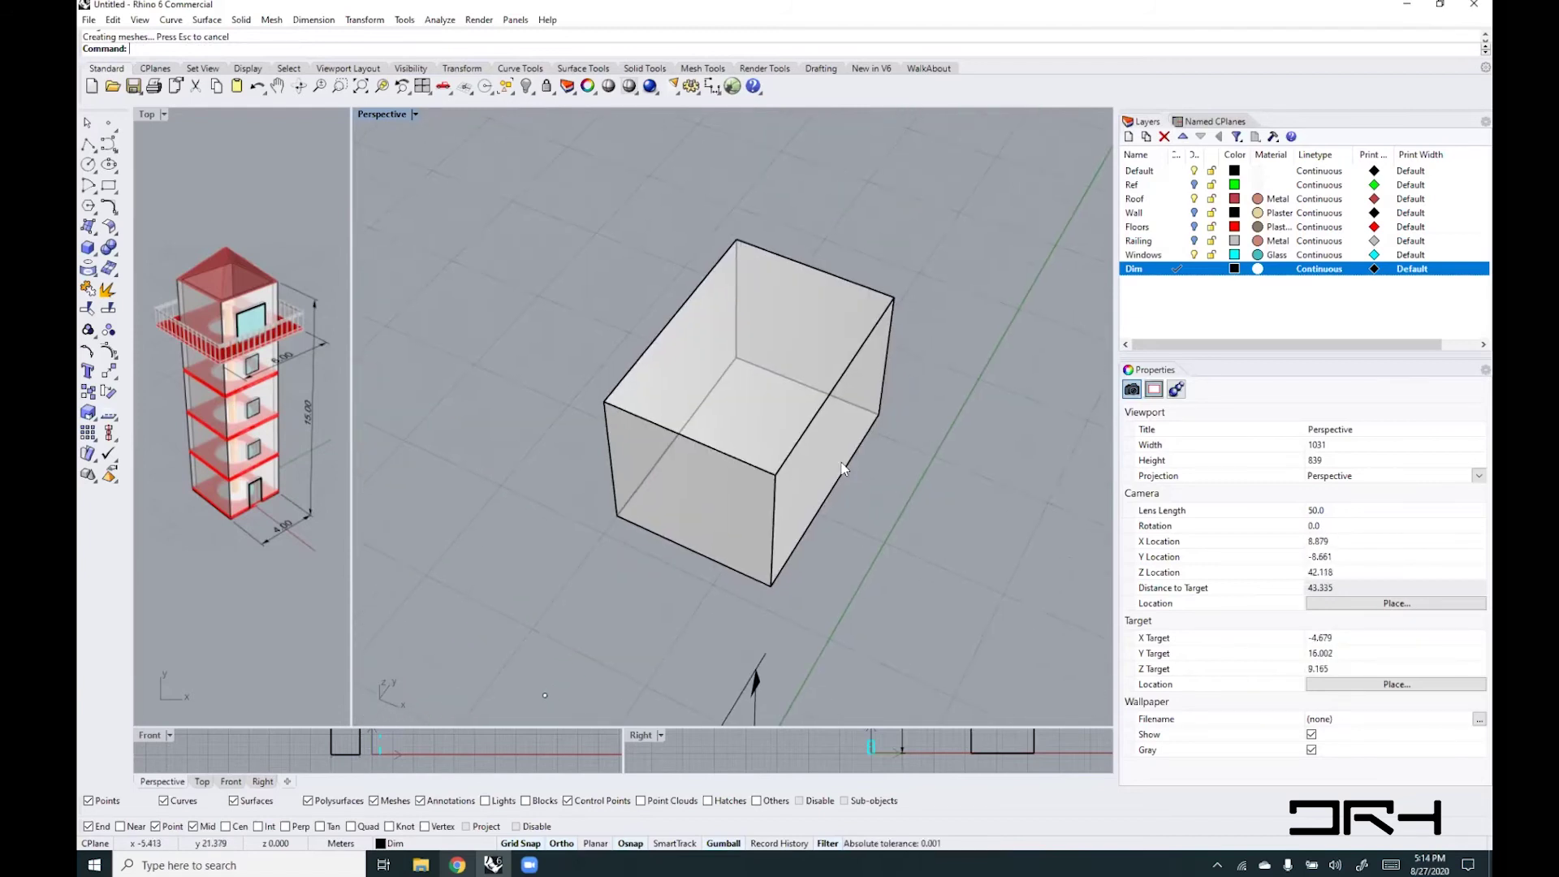
{"action": "left_click", "coordinate": [761, 471]}
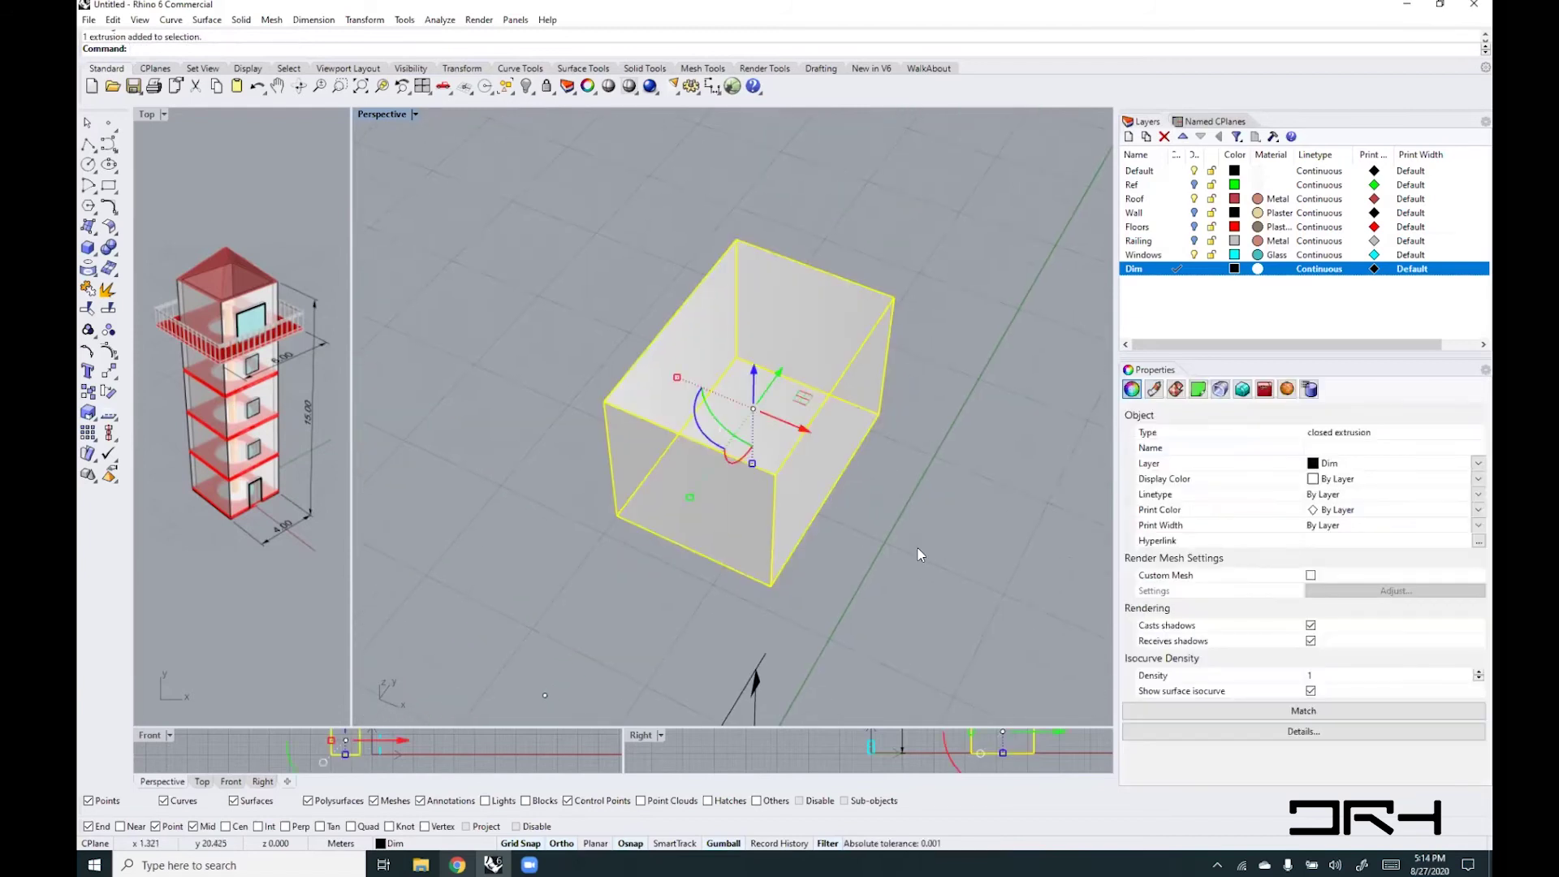
- Draw a straight line on the ground plane that passes crosswise beneath the box and extends beyond its sides
{"action": "type", "text": "zoom"}
{"action": "key", "text": "Return"}
{"action": "type", "text": "s"}
{"action": "key", "text": "Return"}
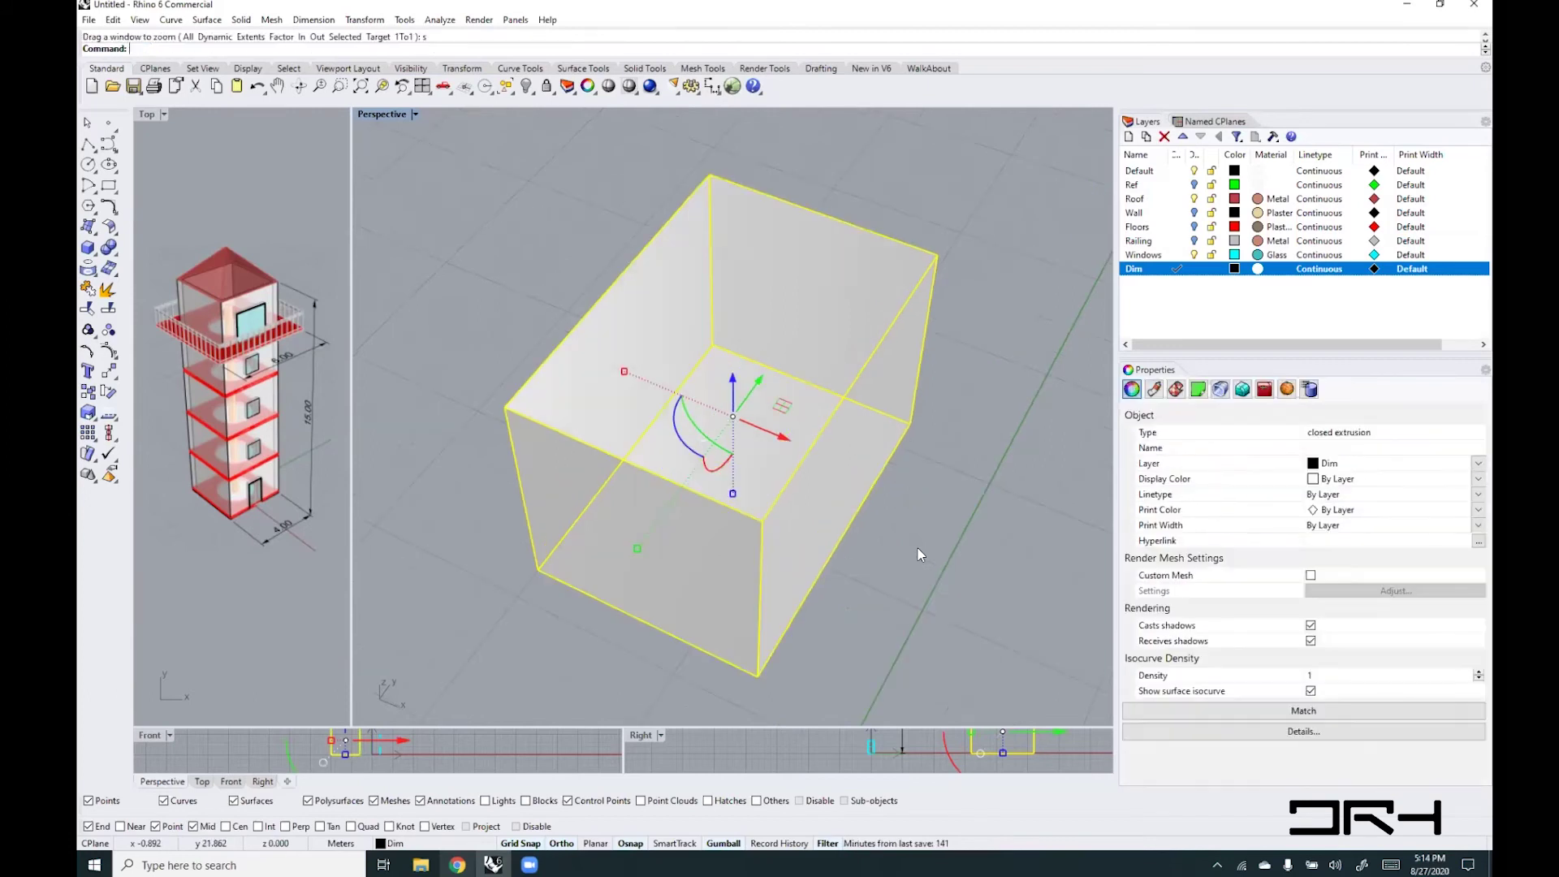
{"action": "left_click", "coordinate": [903, 514]}
{"action": "right_click_drag", "start_coordinate": [903, 514], "coordinate": [1036, 566]}
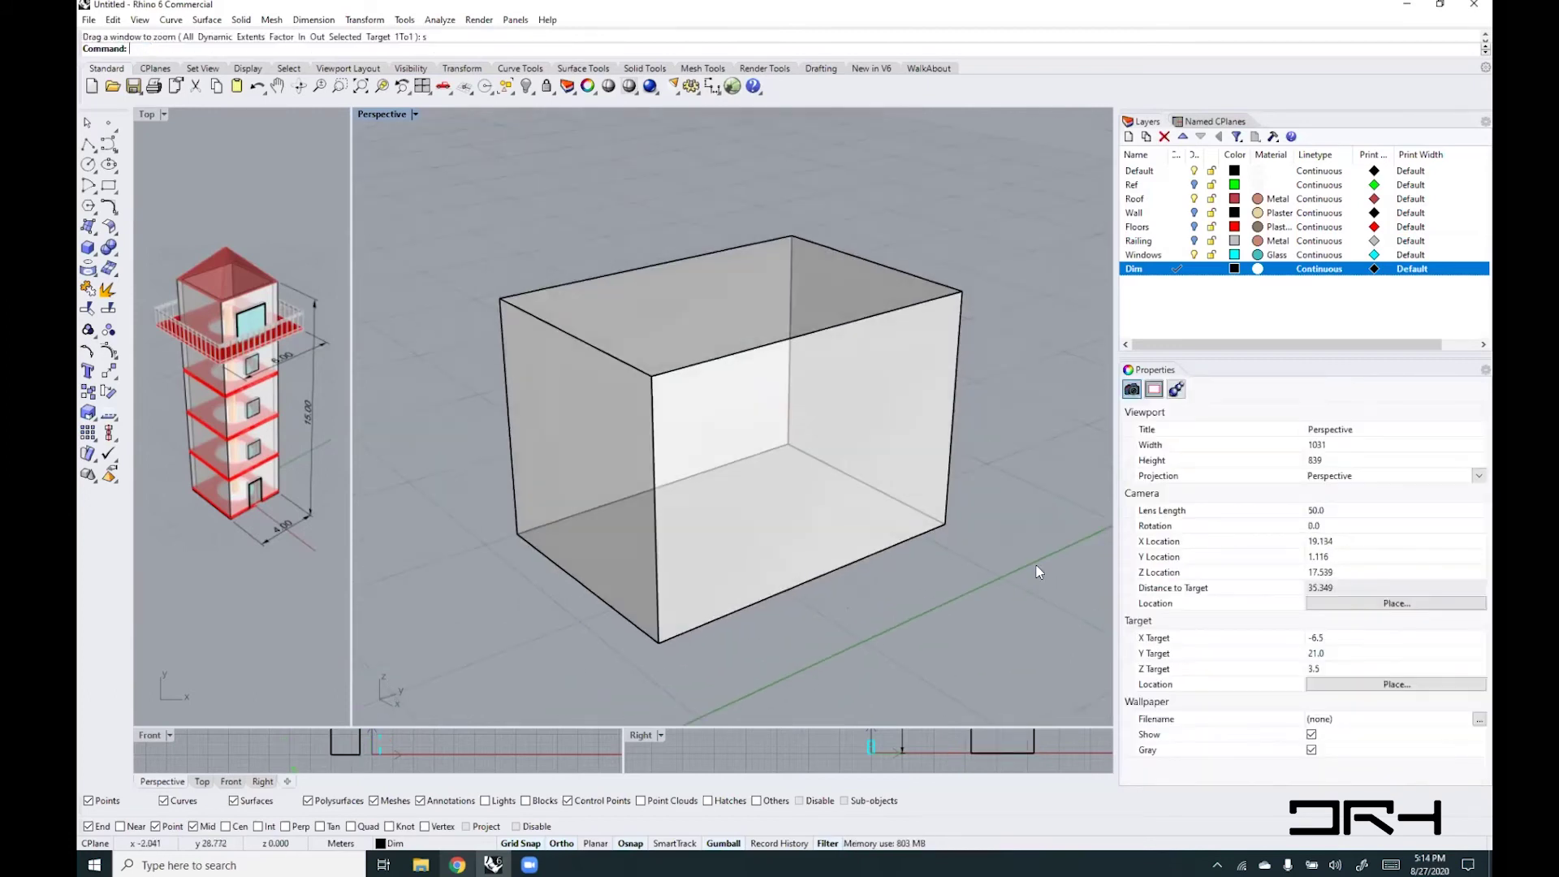
{"action": "type", "text": "la2d"}
{"action": "key", "text": "Return"}
{"action": "left_click", "coordinate": [949, 603]}
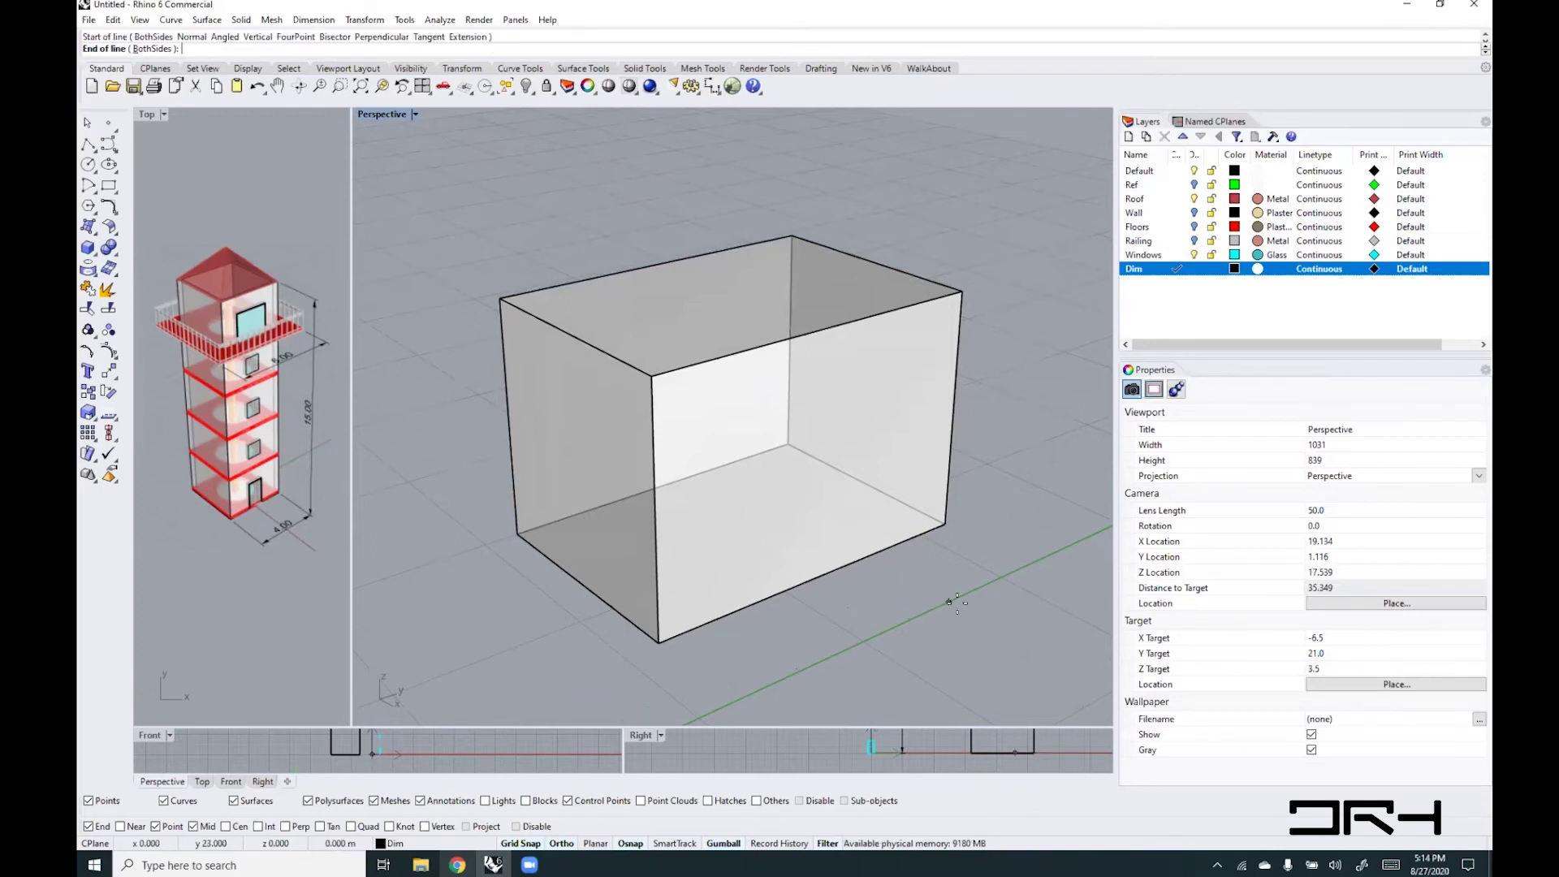
{"action": "left_click", "coordinate": [536, 406]}
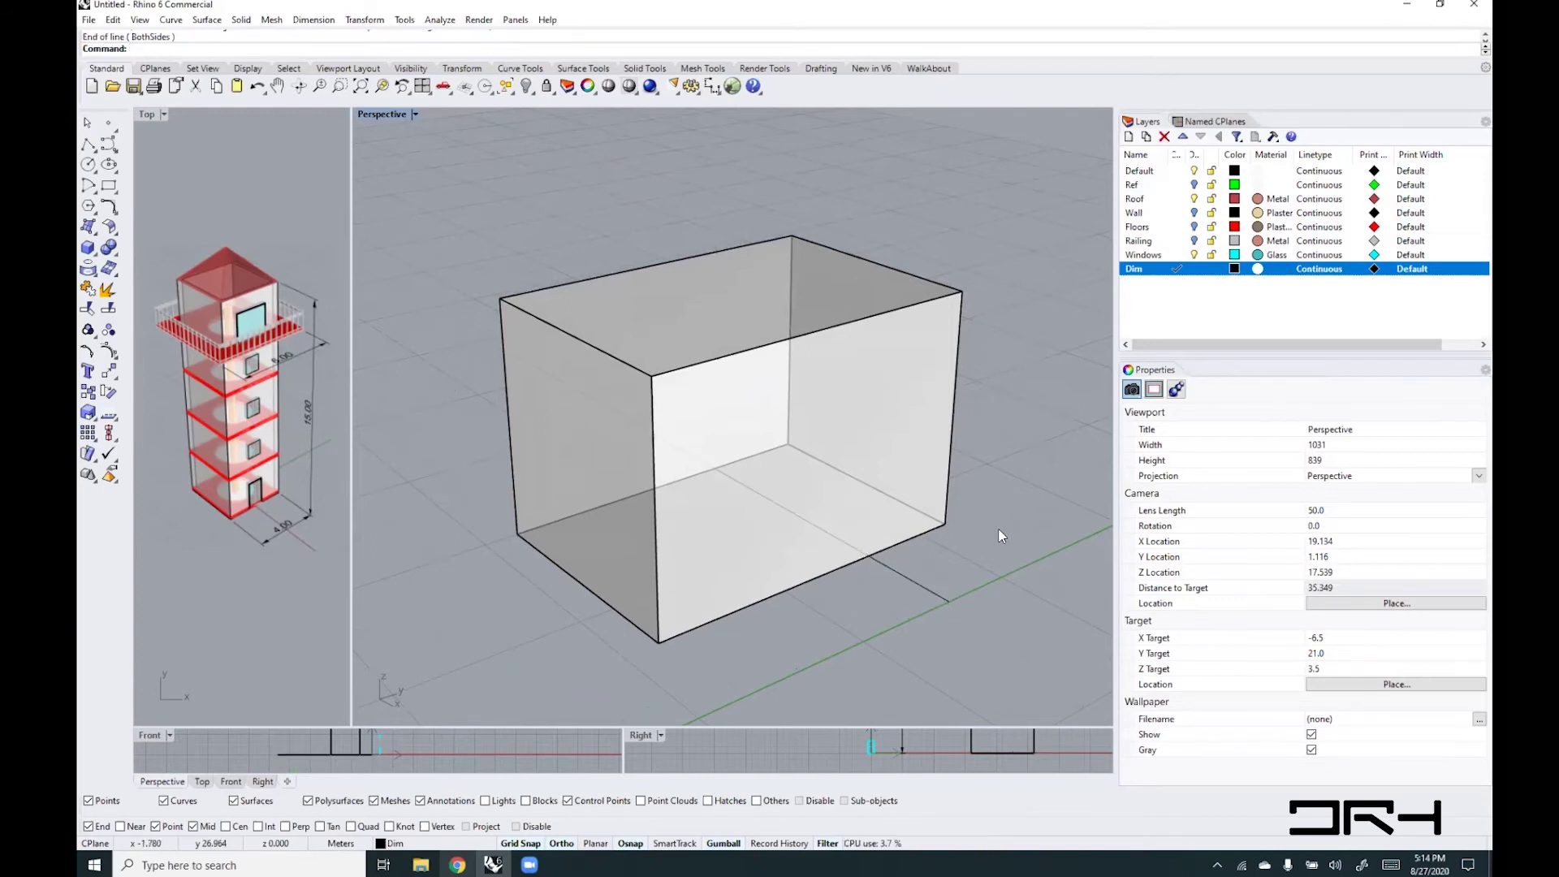
- Use WireCut with the line to cut a lower corner block about 3 m high out of the box, and undo the cut
{"action": "right_click_drag", "start_coordinate": [536, 406], "coordinate": [712, 579]}
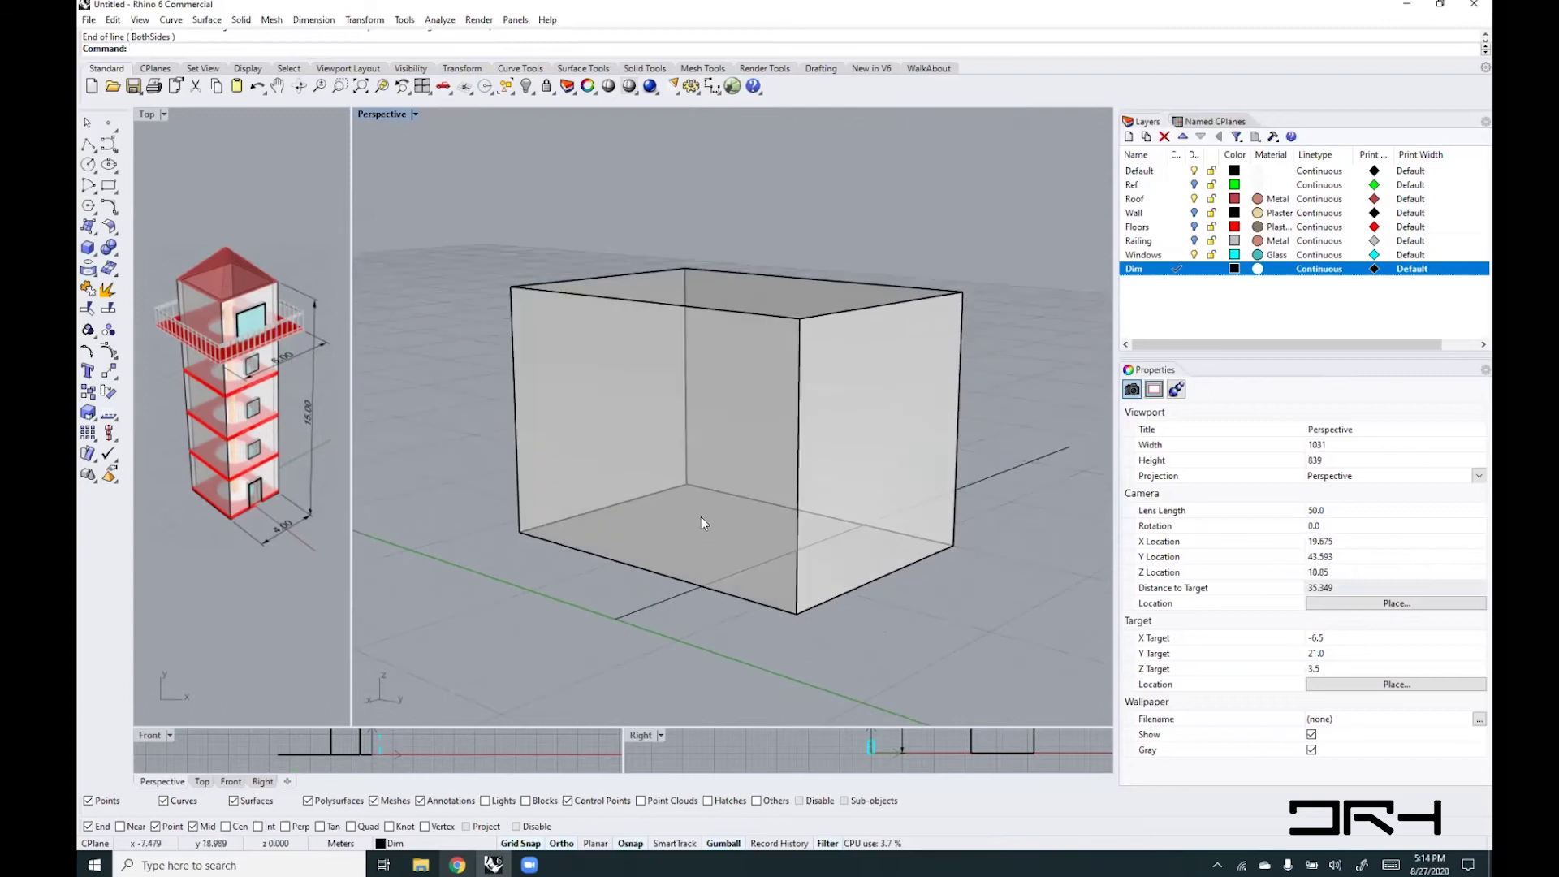
{"action": "right_click_drag", "start_coordinate": [740, 595], "coordinate": [796, 575]}
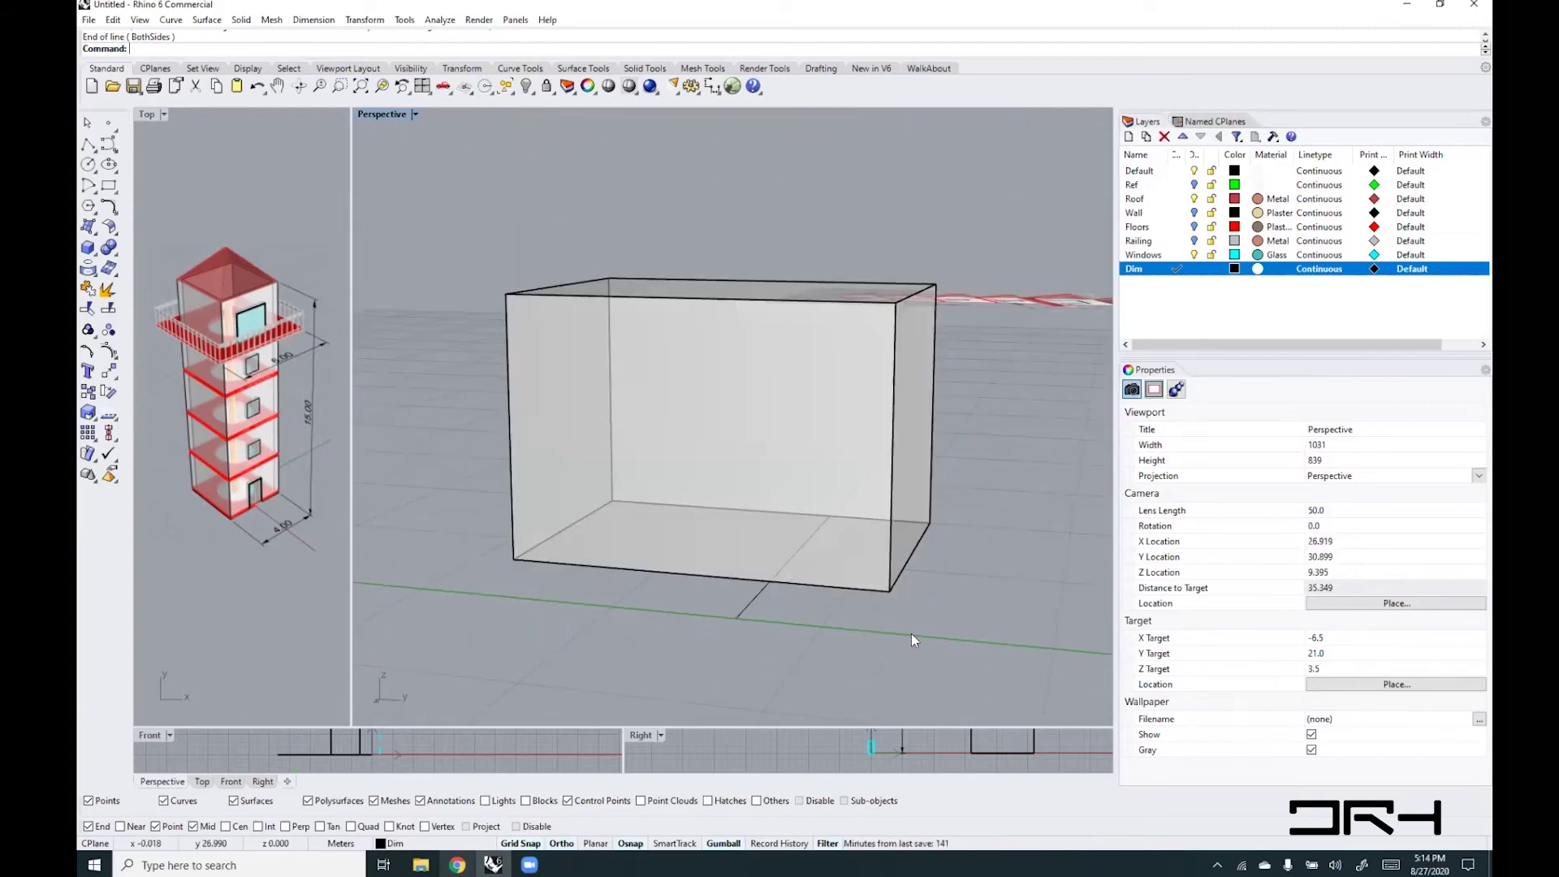
{"action": "type", "text": "WireCut"}
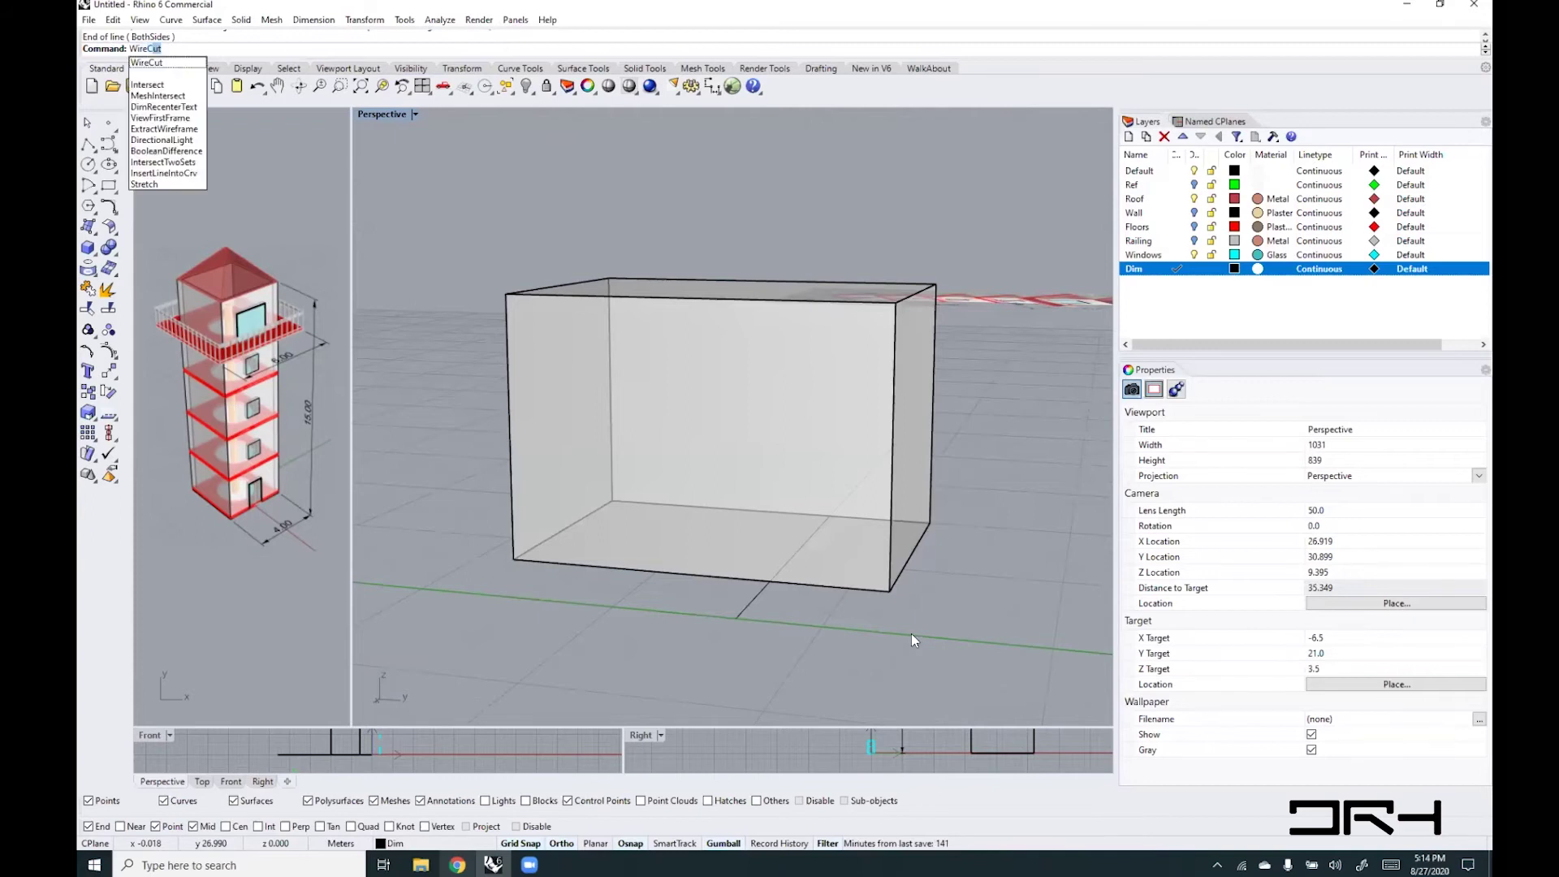
{"action": "key", "text": "Return"}
{"action": "right_click_drag", "start_coordinate": [703, 666], "coordinate": [856, 665]}
{"action": "left_click", "coordinate": [851, 636]}
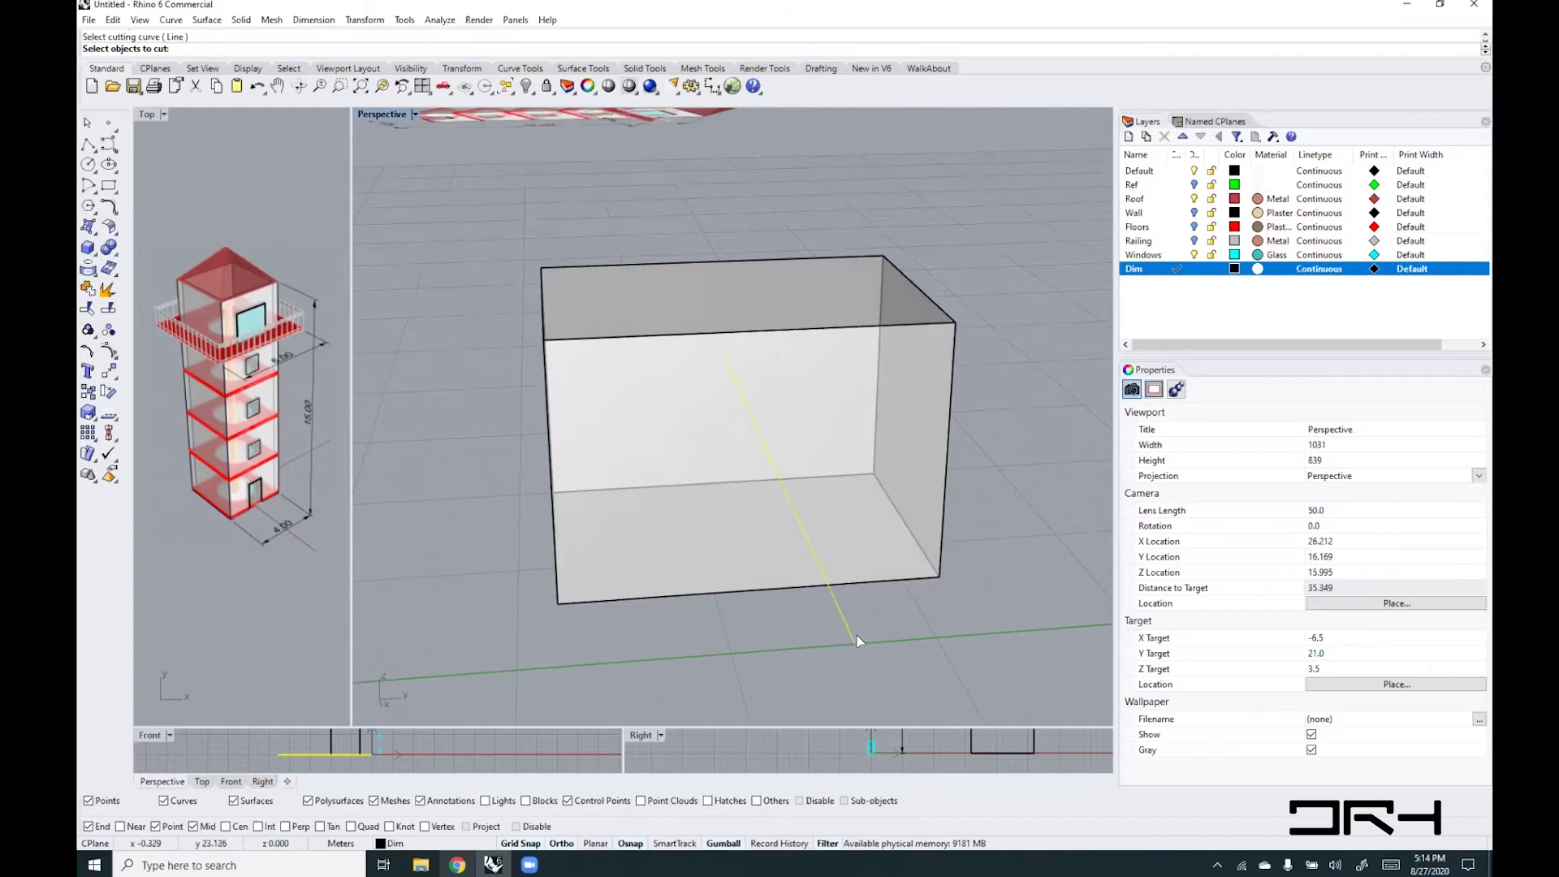
{"action": "left_click", "coordinate": [888, 573]}
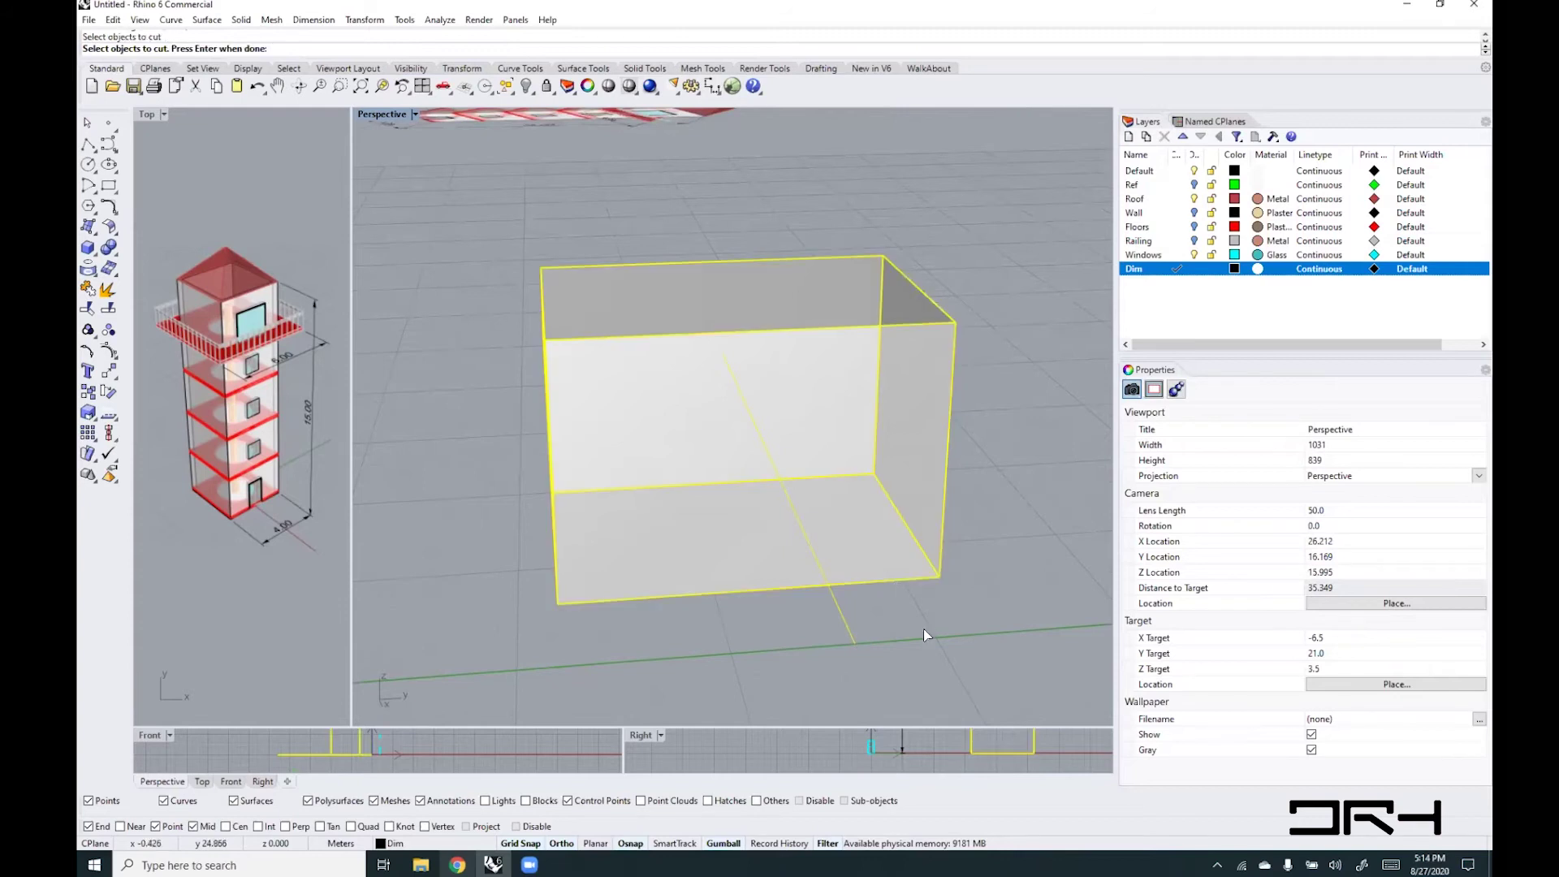
{"action": "key", "text": "Return"}
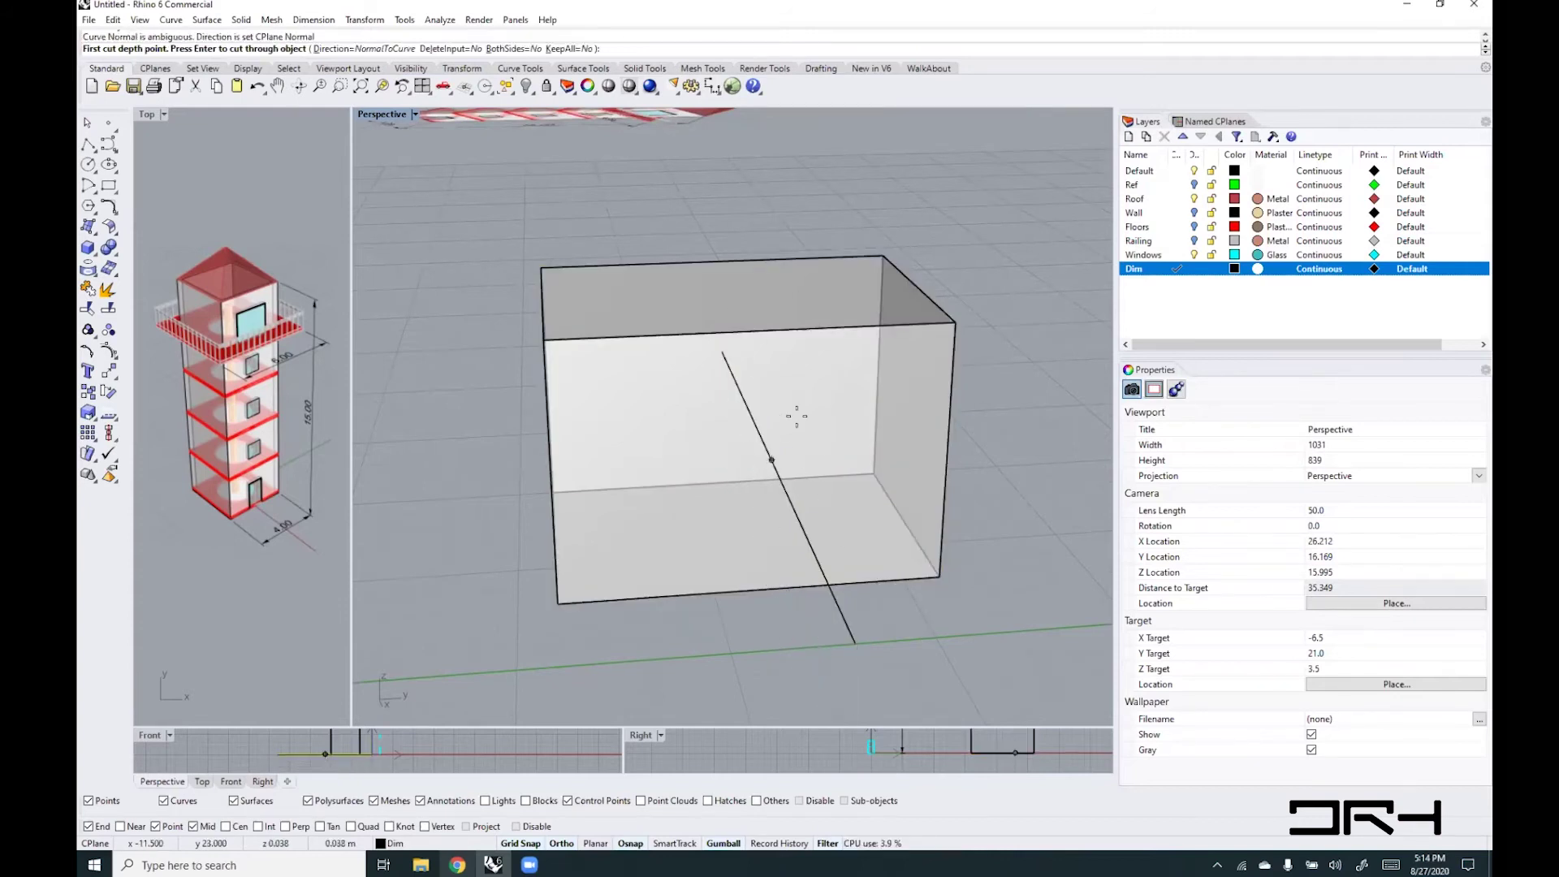
{"action": "right_click_drag", "start_coordinate": [846, 449], "coordinate": [852, 408]}
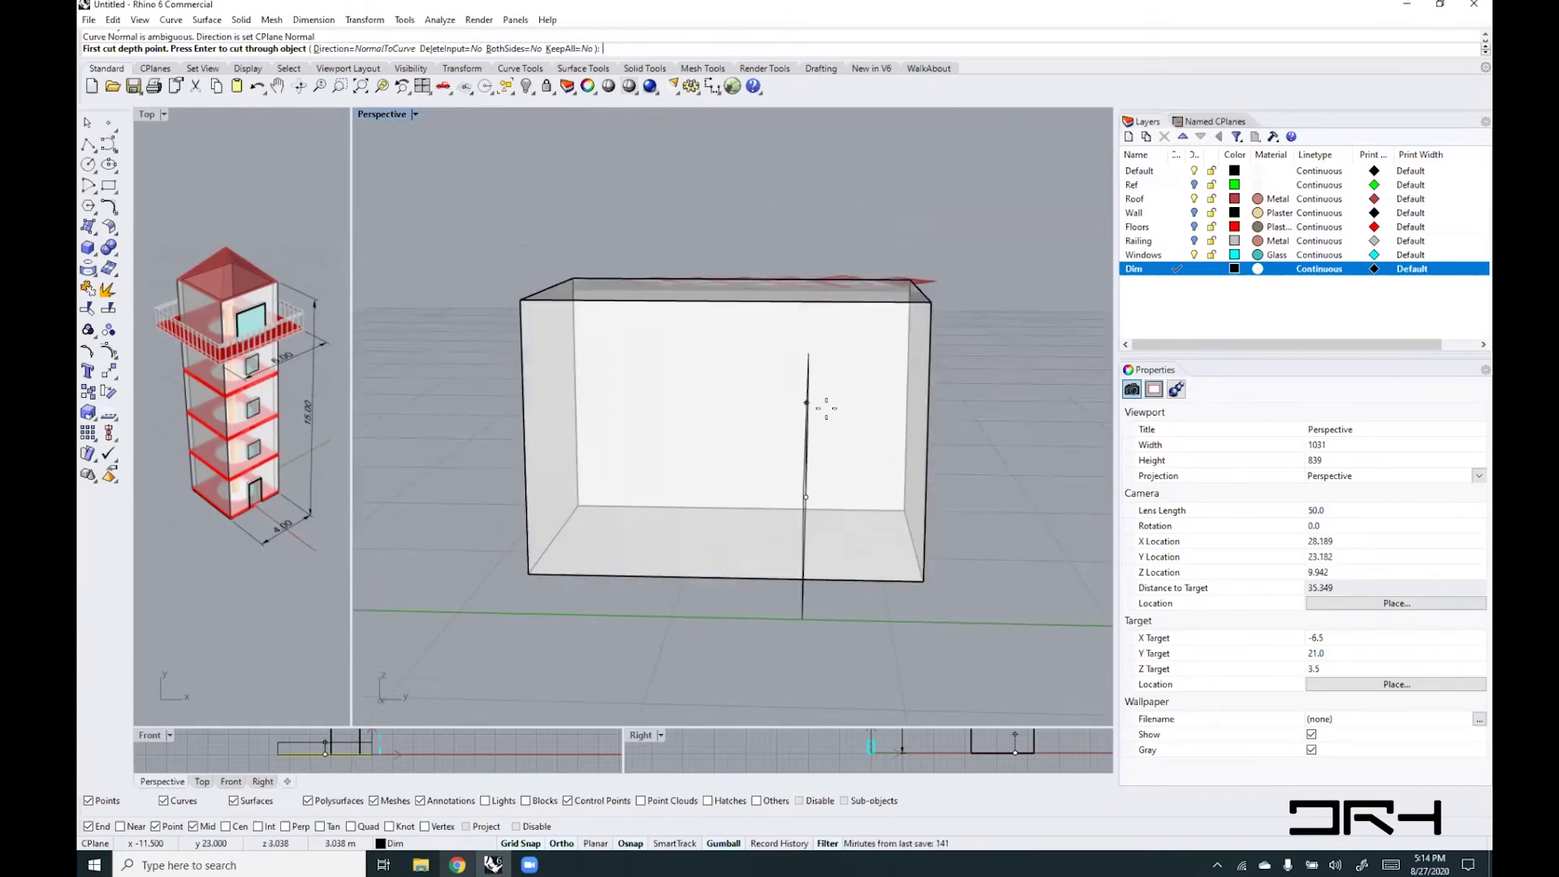
{"action": "left_click", "coordinate": [826, 407]}
{"action": "left_click", "coordinate": [1040, 432]}
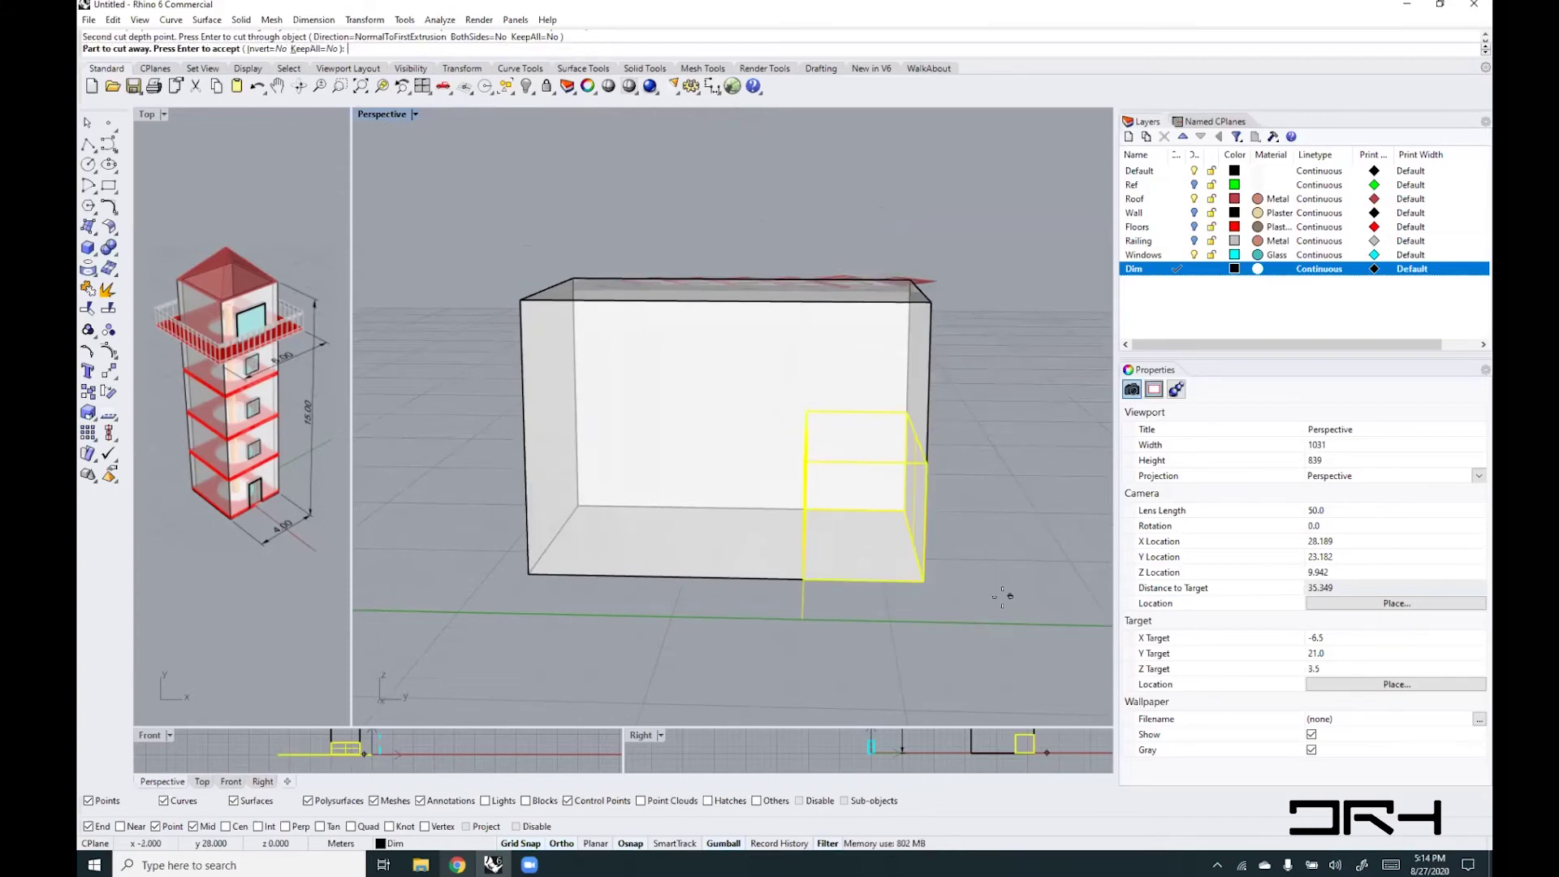
{"action": "right_click_drag", "start_coordinate": [1002, 597], "coordinate": [934, 592]}
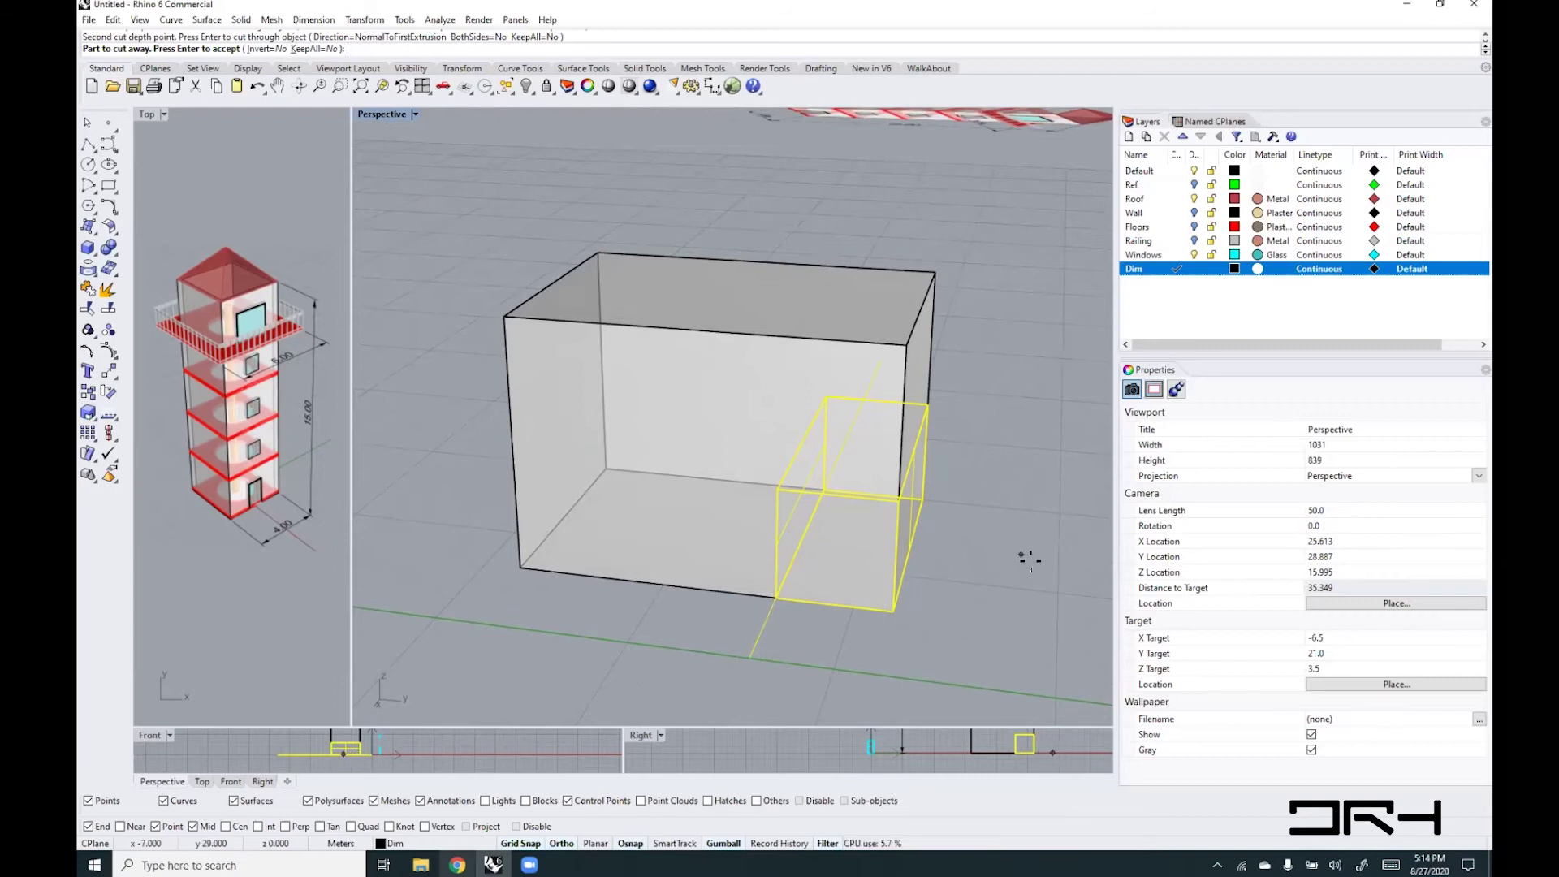
{"action": "key", "text": "Return"}
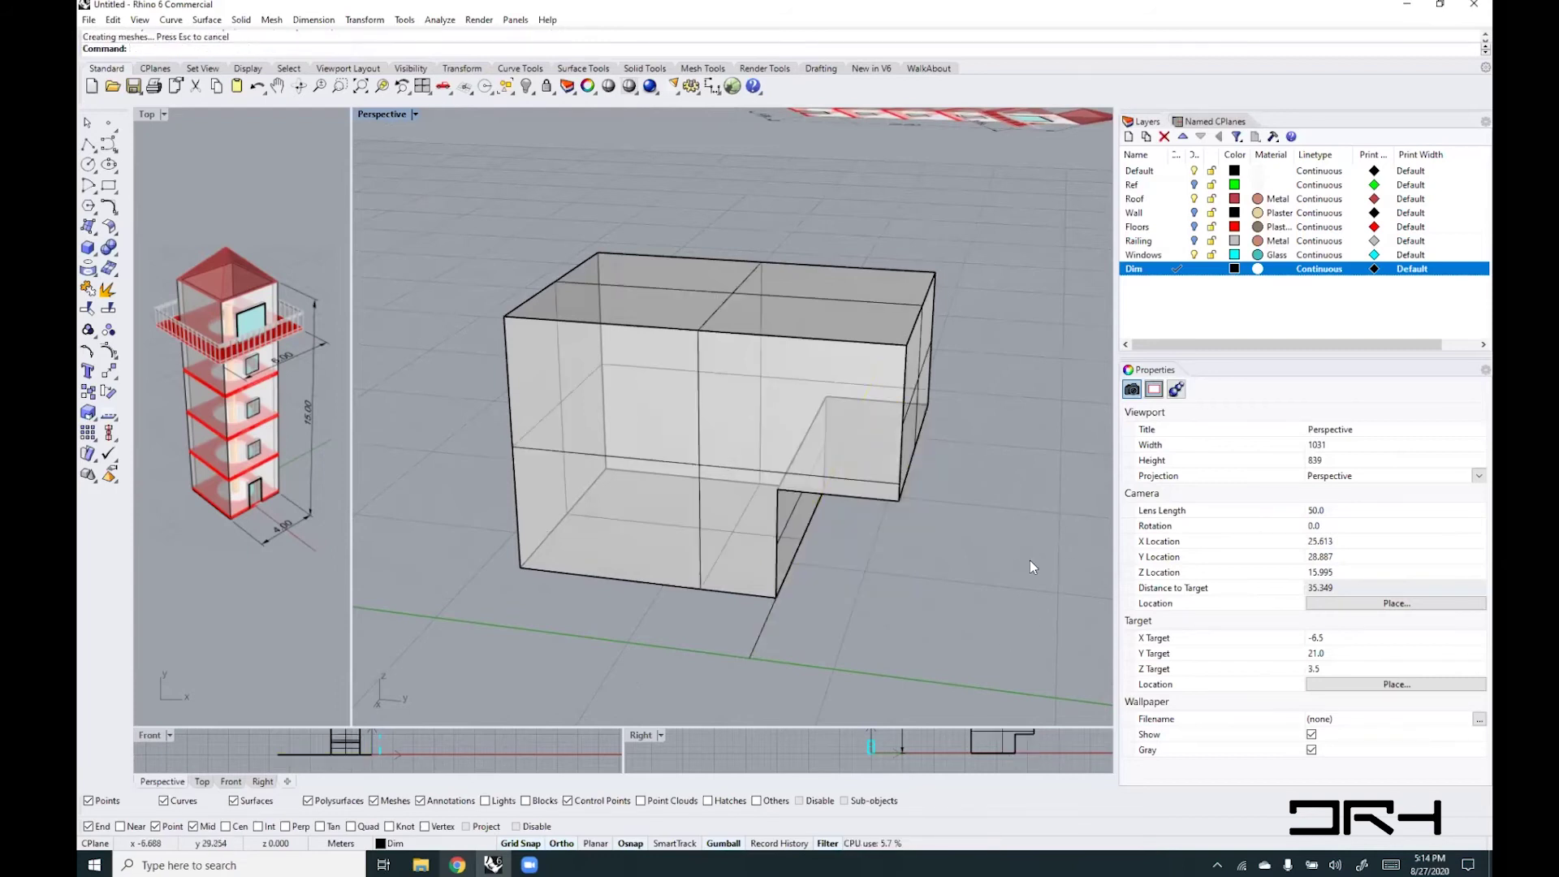
{"action": "mouse_move", "coordinate": [946, 604]}
{"action": "right_mouse_down"}
{"action": "mouse_move", "coordinate": [978, 550]}
{"action": "mouse_move", "coordinate": [1006, 557]}
{"action": "mouse_move", "coordinate": [881, 602]}
{"action": "mouse_move", "coordinate": [955, 629]}
{"action": "right_mouse_up"}
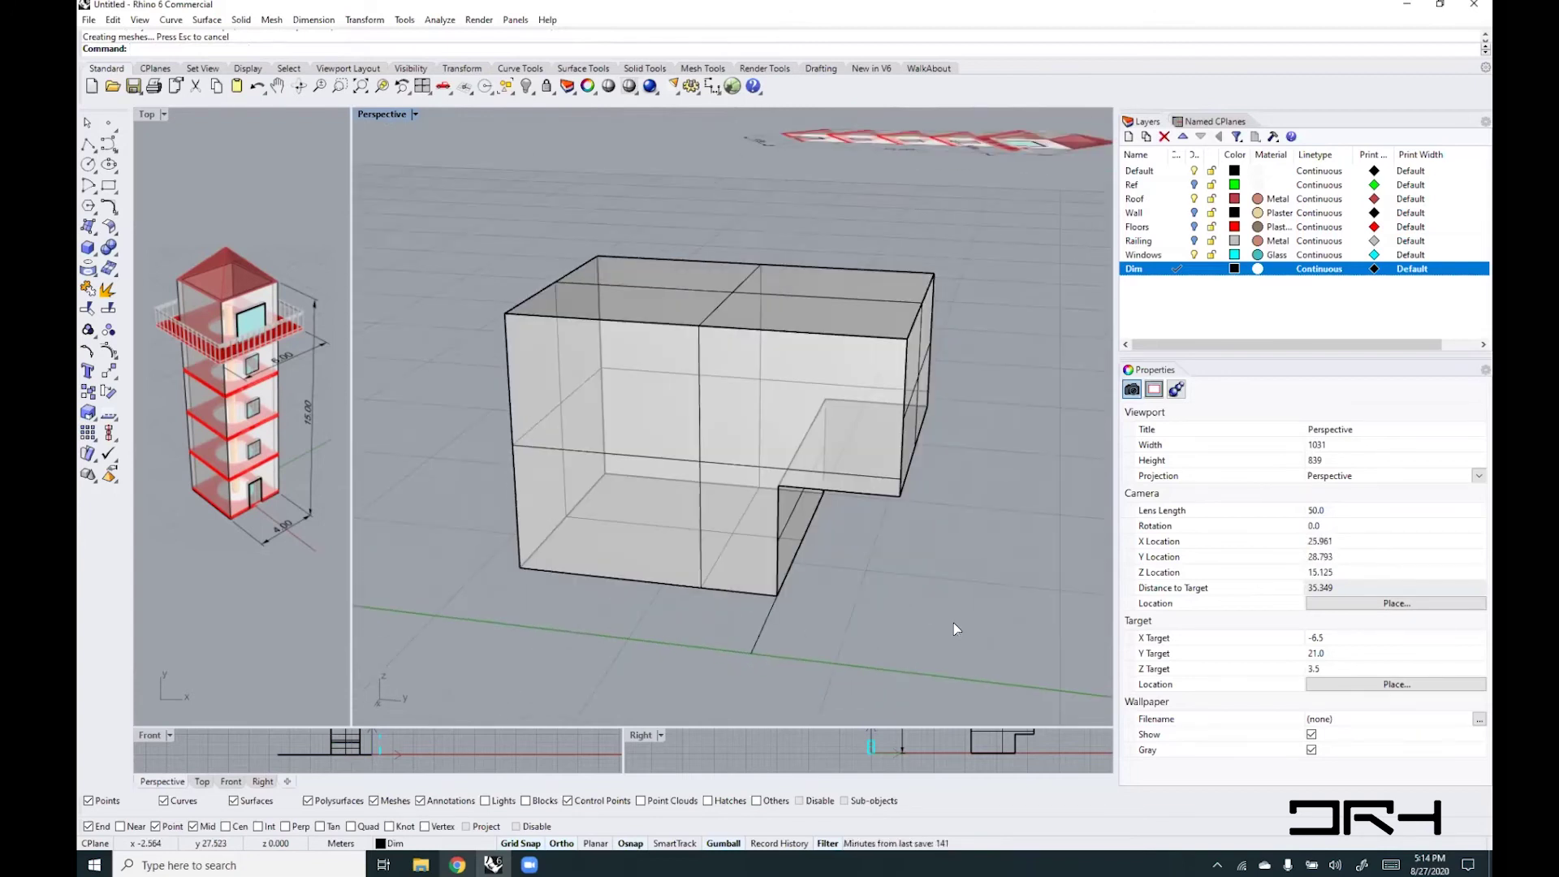
{"action": "key", "text": "ctrl+z"}
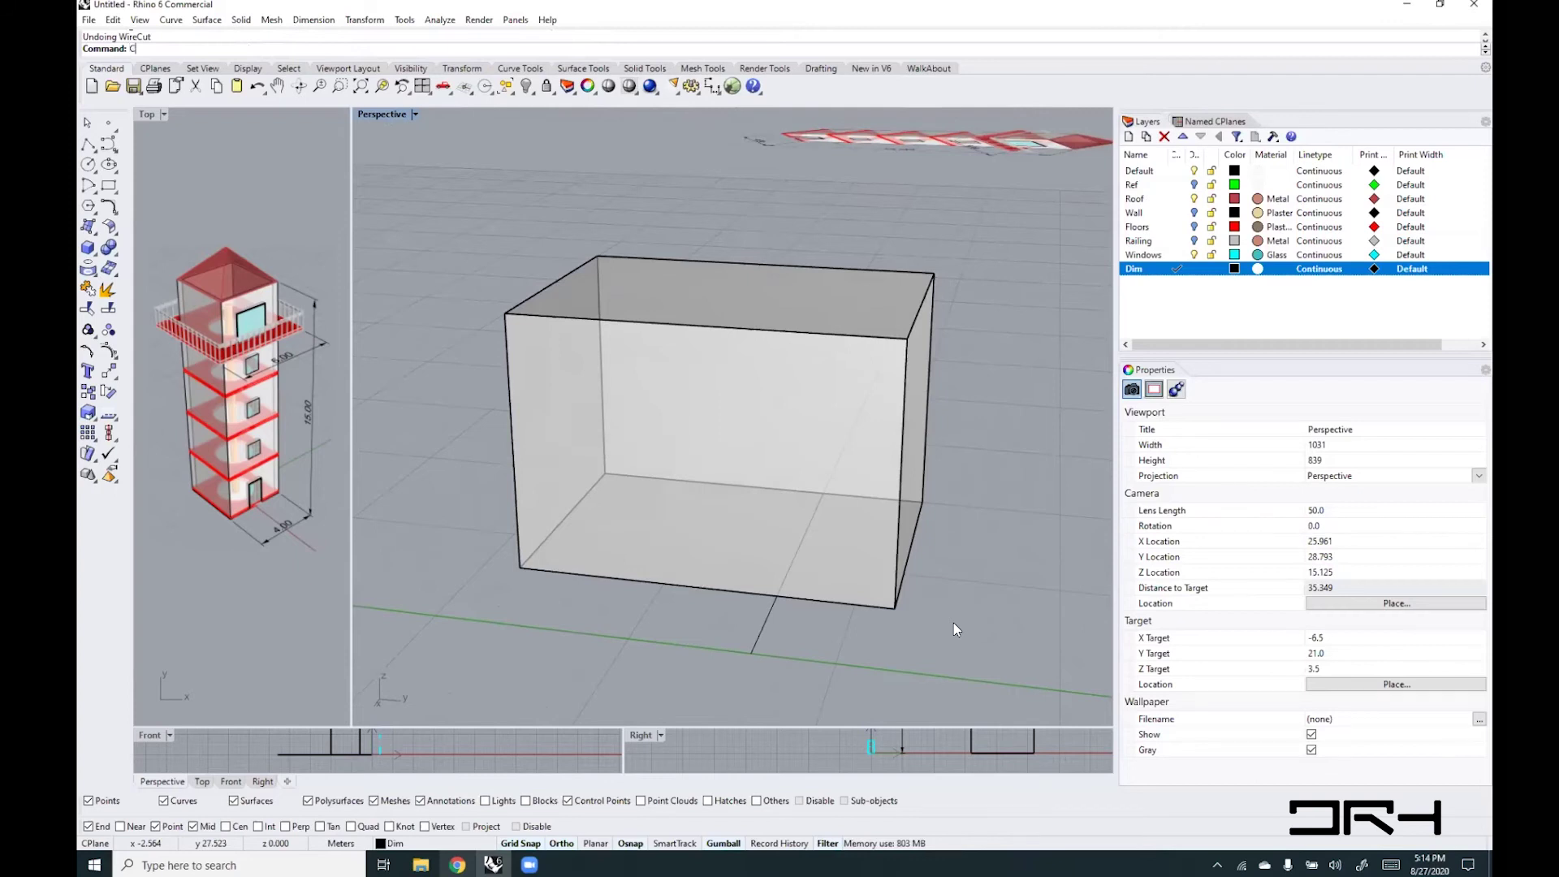
- Draw a small circle on the ground plane within the box's base, centred at about x -7, y 21
{"action": "type", "text": "ircle"}
{"action": "key", "text": "Return"}
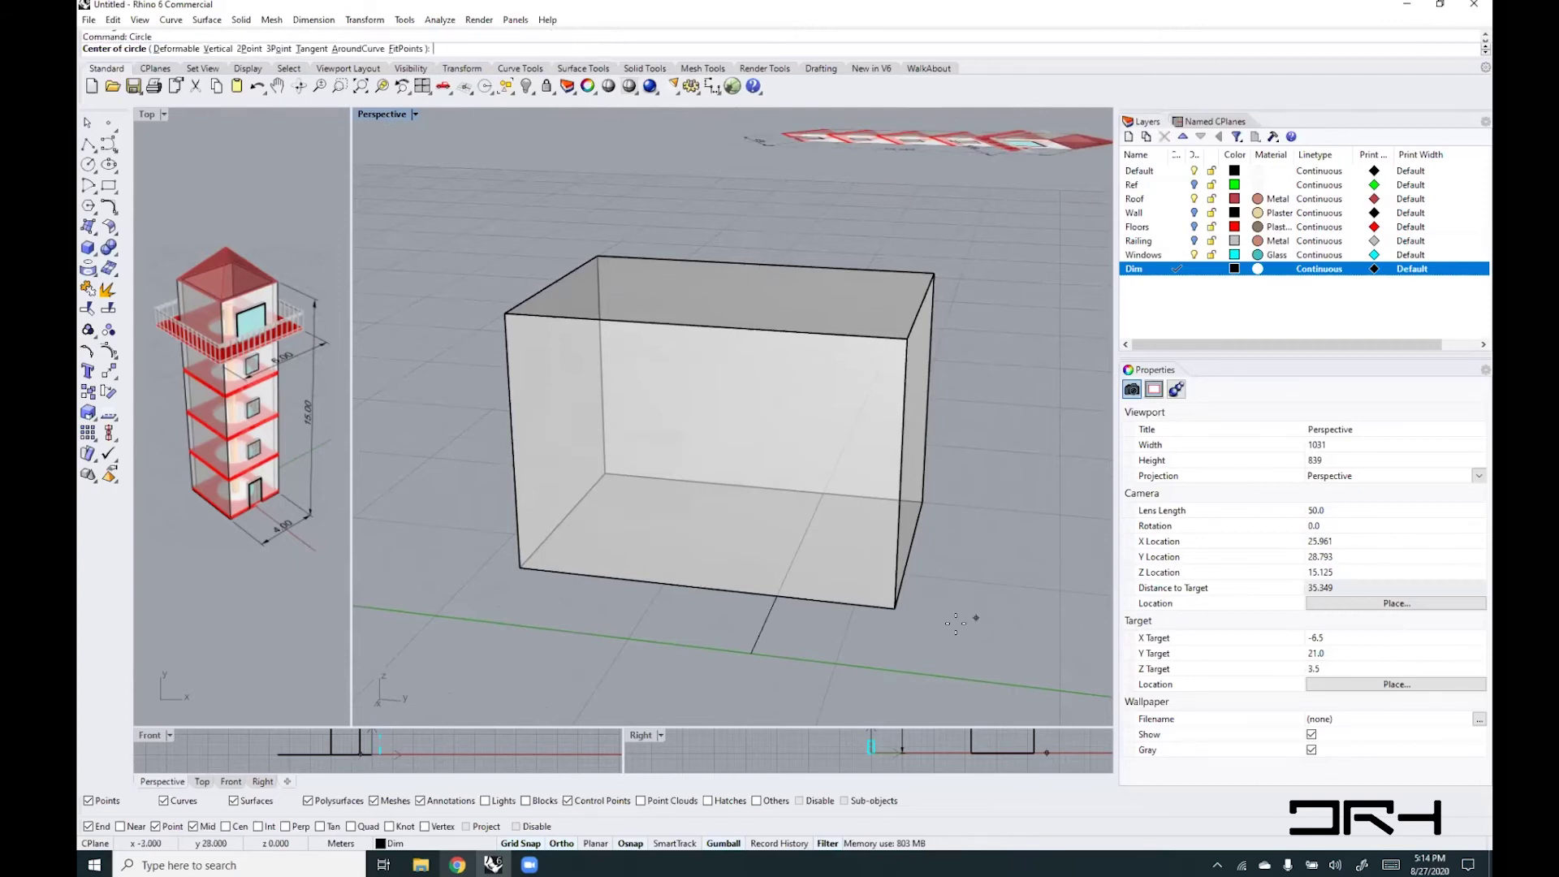
{"action": "left_click", "coordinate": [734, 528]}
{"action": "left_click", "coordinate": [748, 541]}
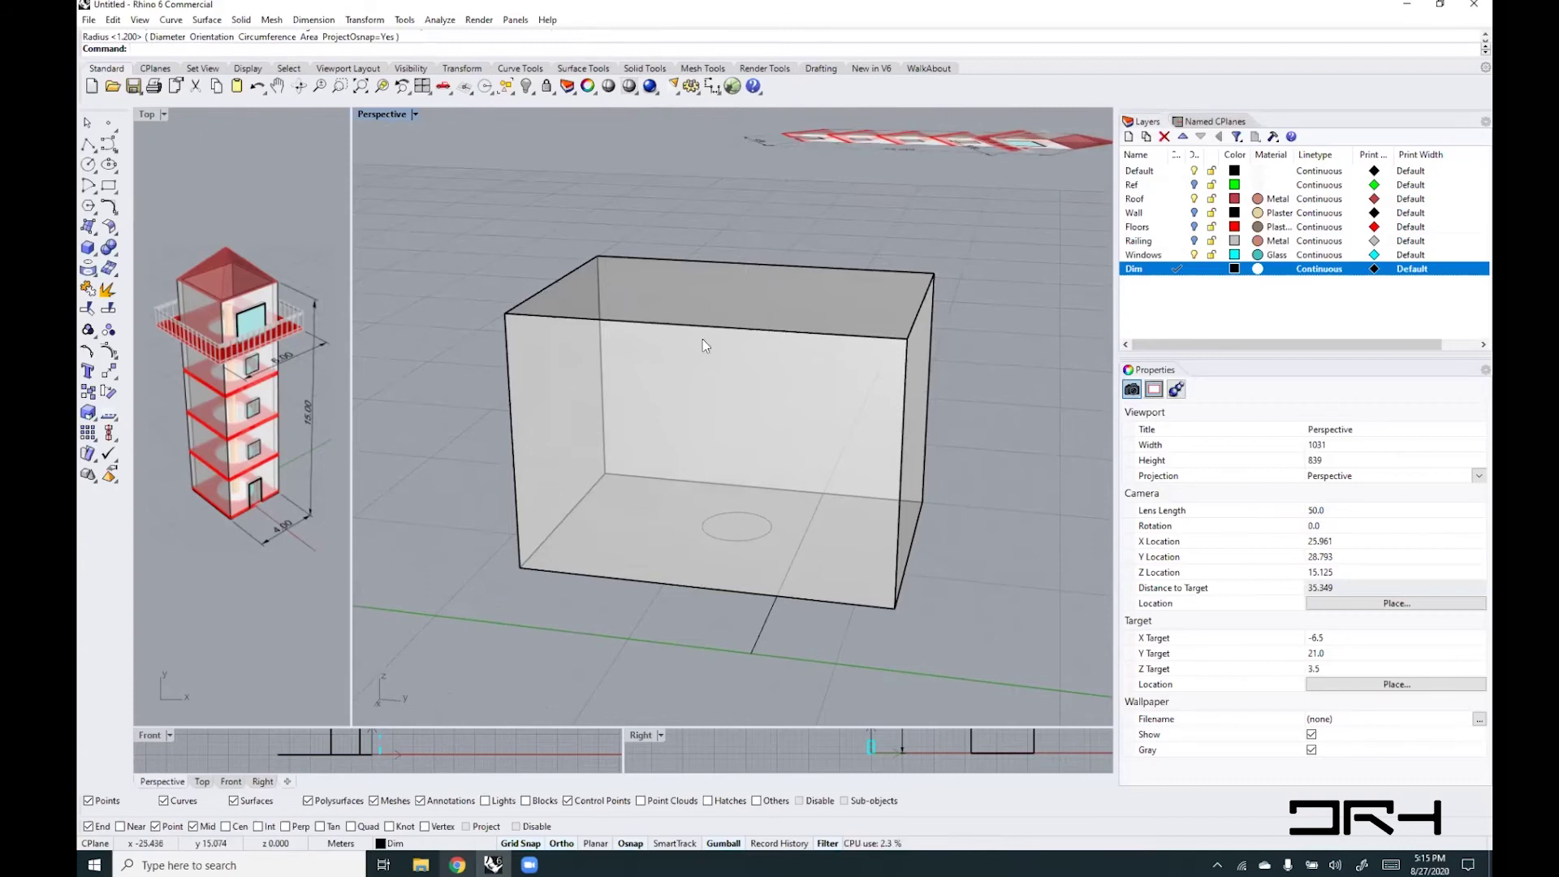
- Use WireCut with the circle as cutting curve to cut a round vertical hole through the full height of the box
{"action": "right_click", "coordinate": [641, 49]}
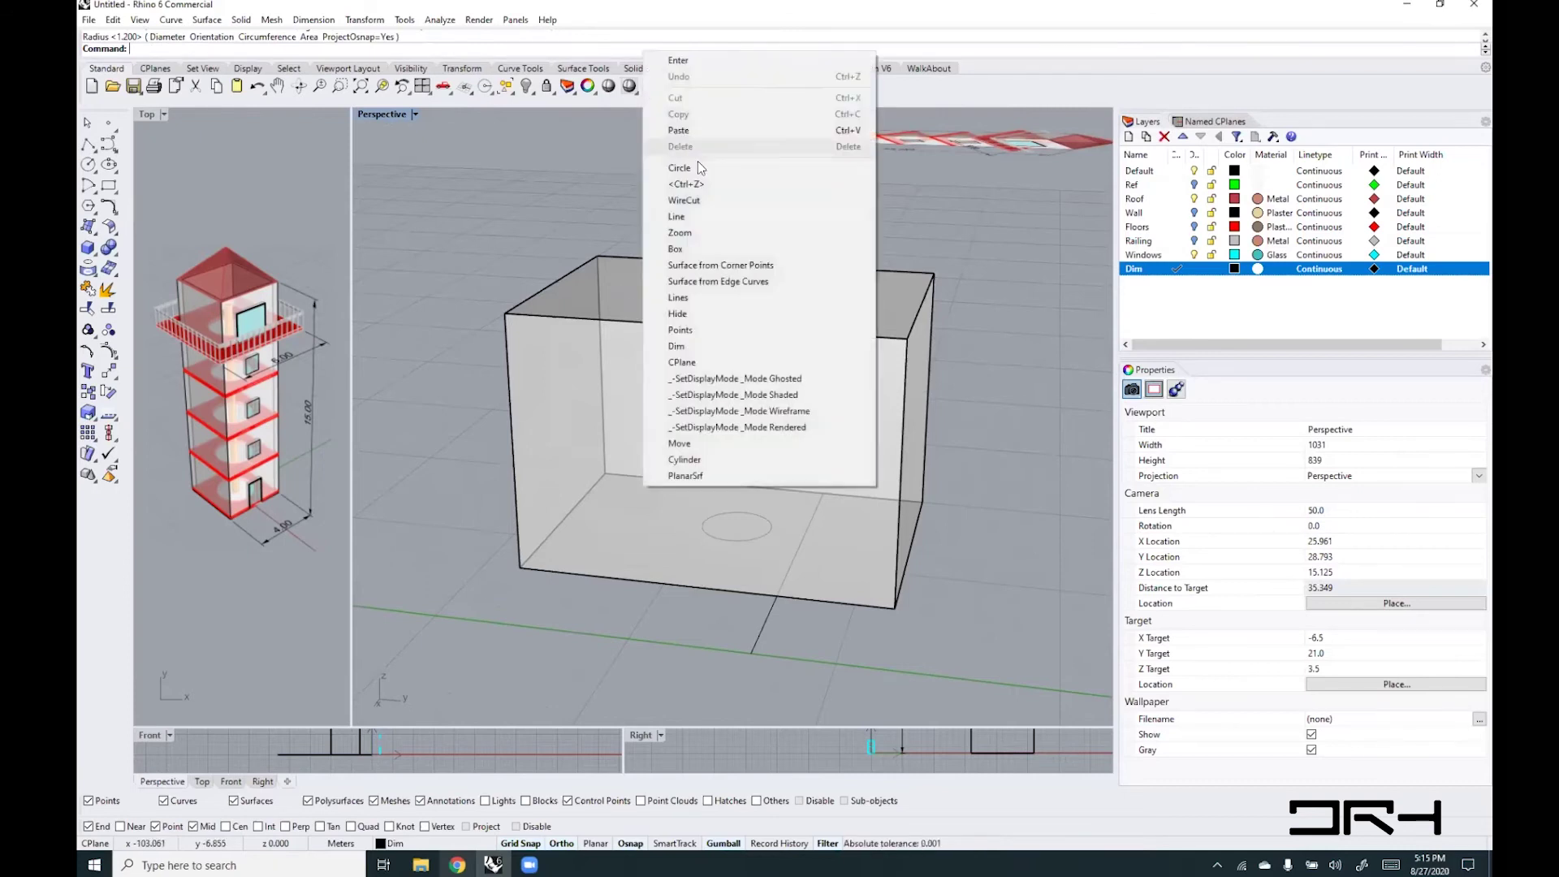
{"action": "left_click", "coordinate": [694, 200]}
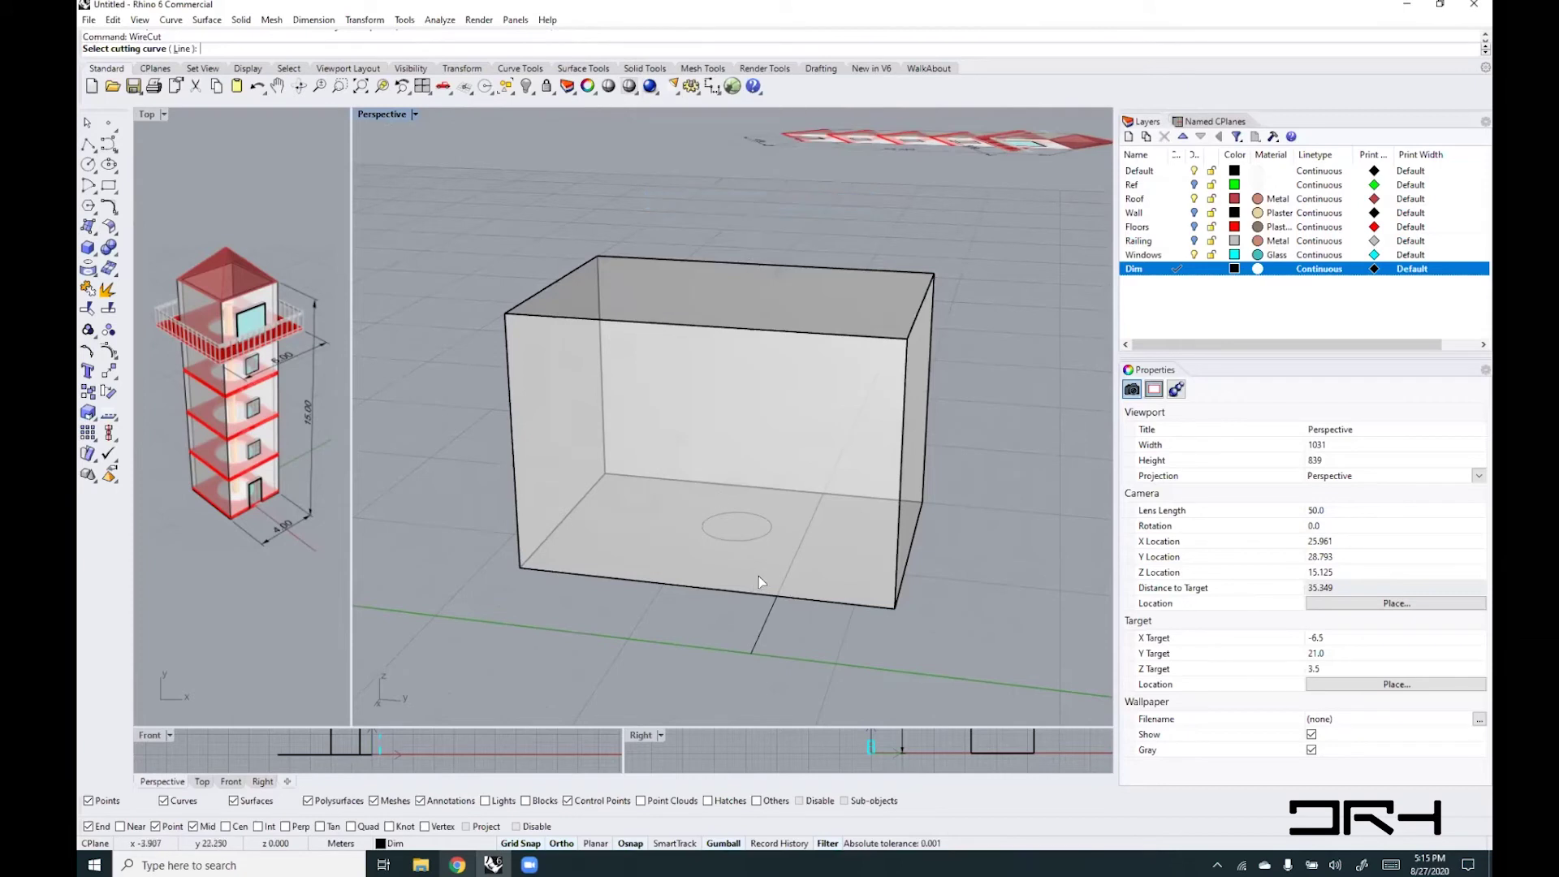
{"action": "left_click", "coordinate": [729, 539]}
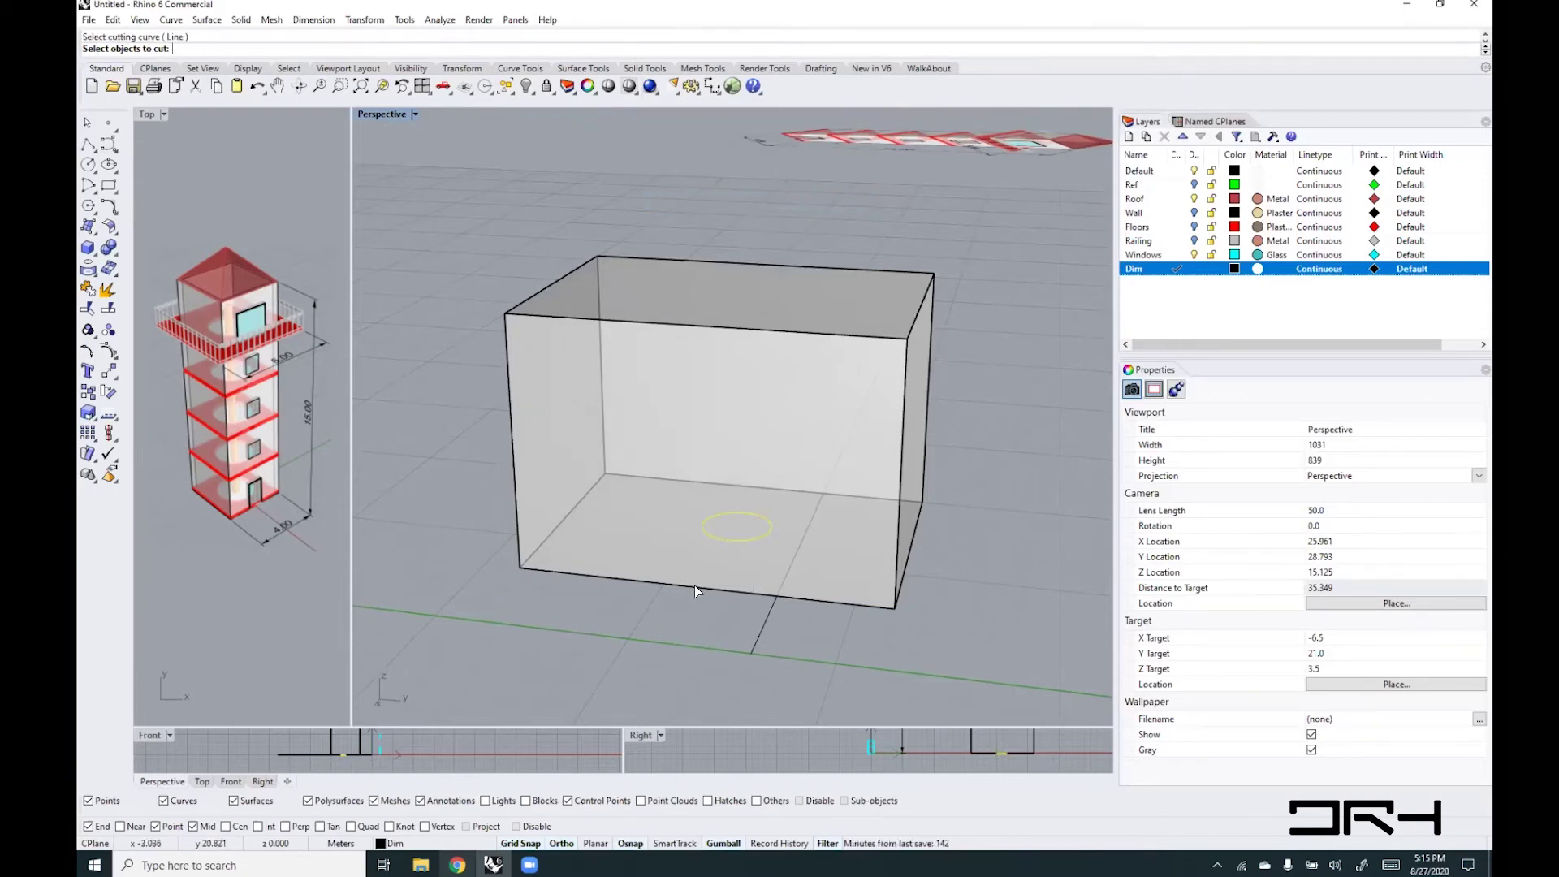
{"action": "left_click", "coordinate": [693, 586]}
{"action": "key", "text": "Return"}
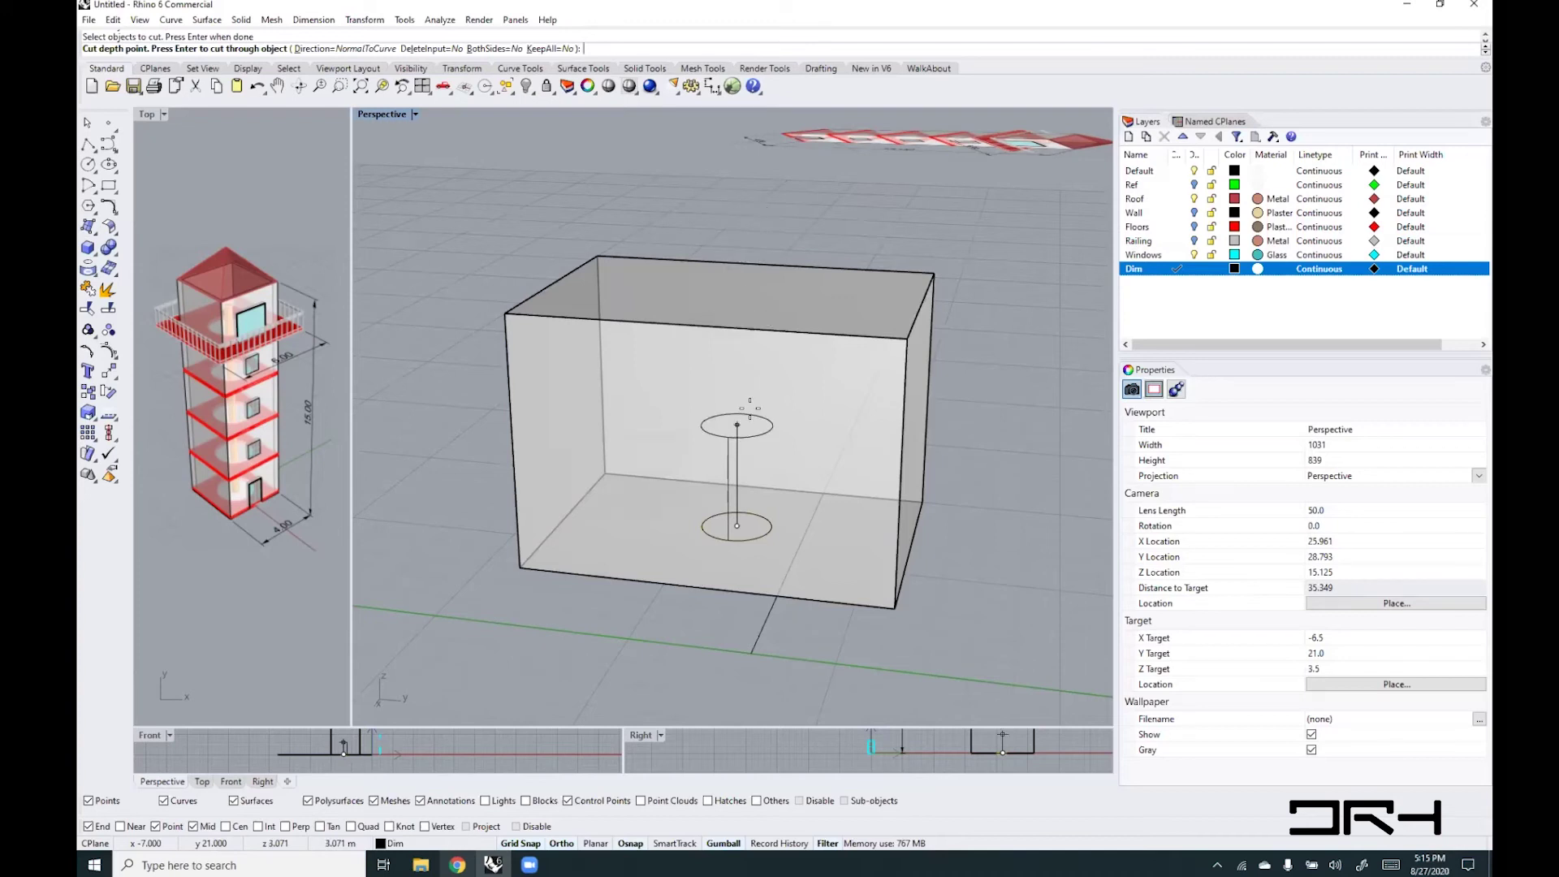
{"action": "left_click", "coordinate": [736, 172]}
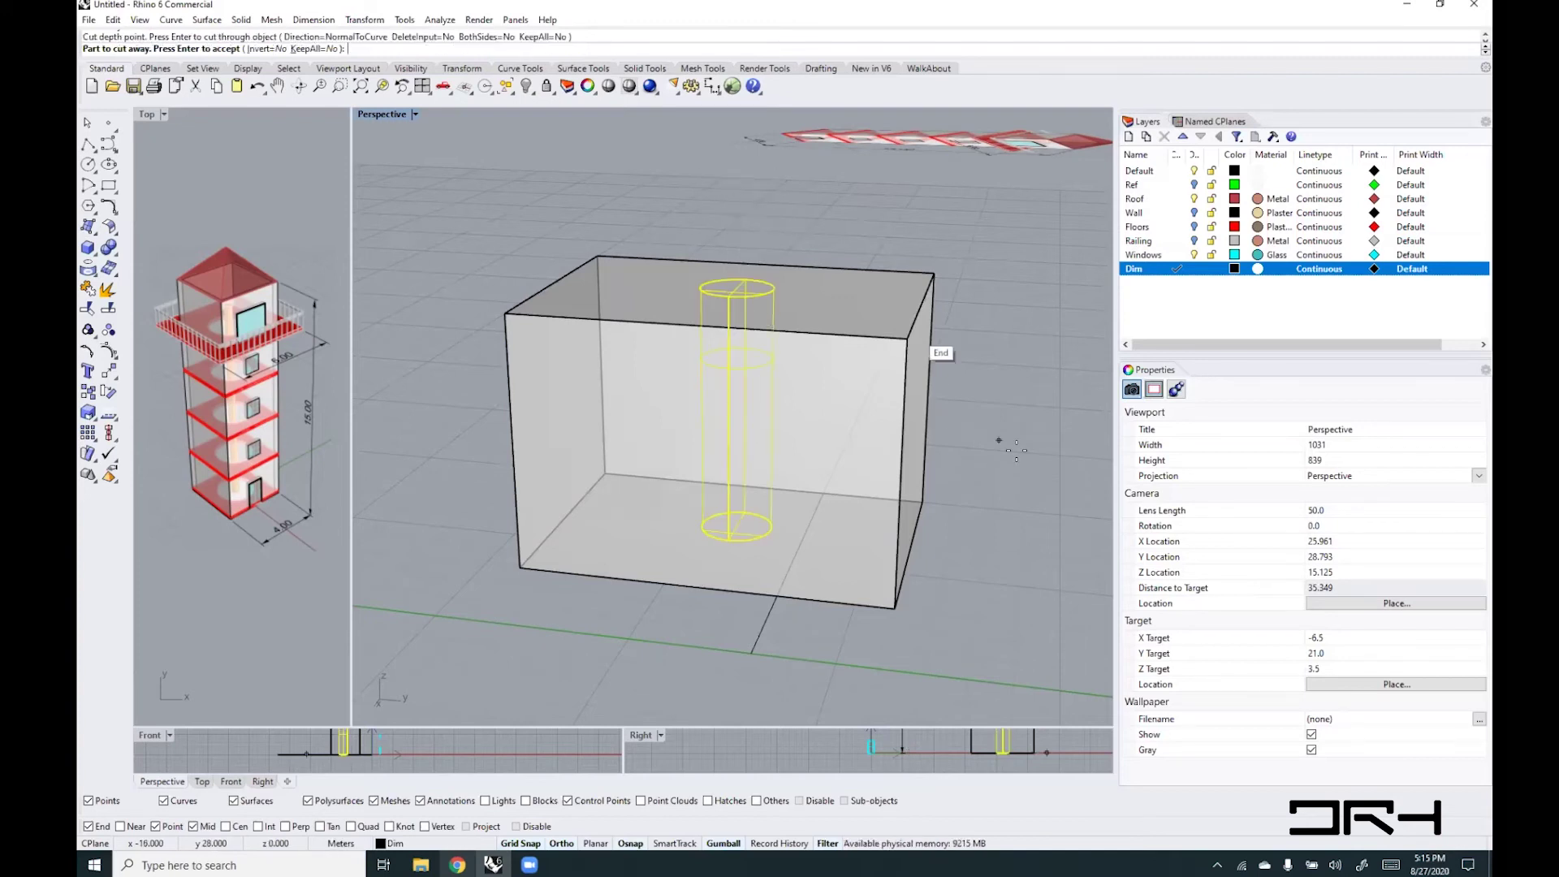
{"action": "key", "text": "Return"}
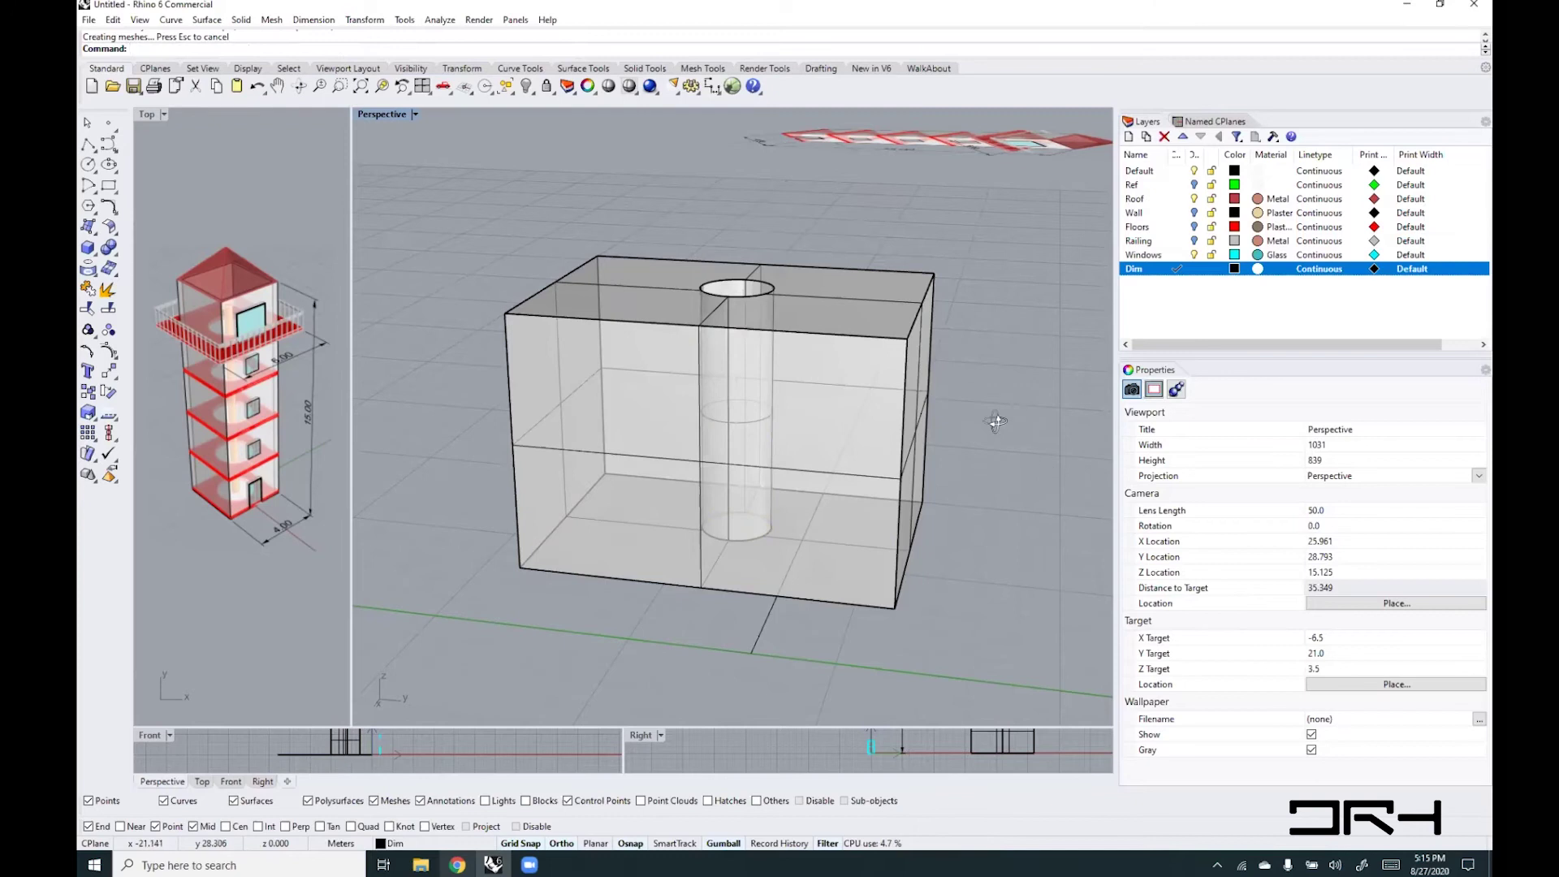
{"action": "right_click_drag", "start_coordinate": [997, 420], "coordinate": [1005, 502]}
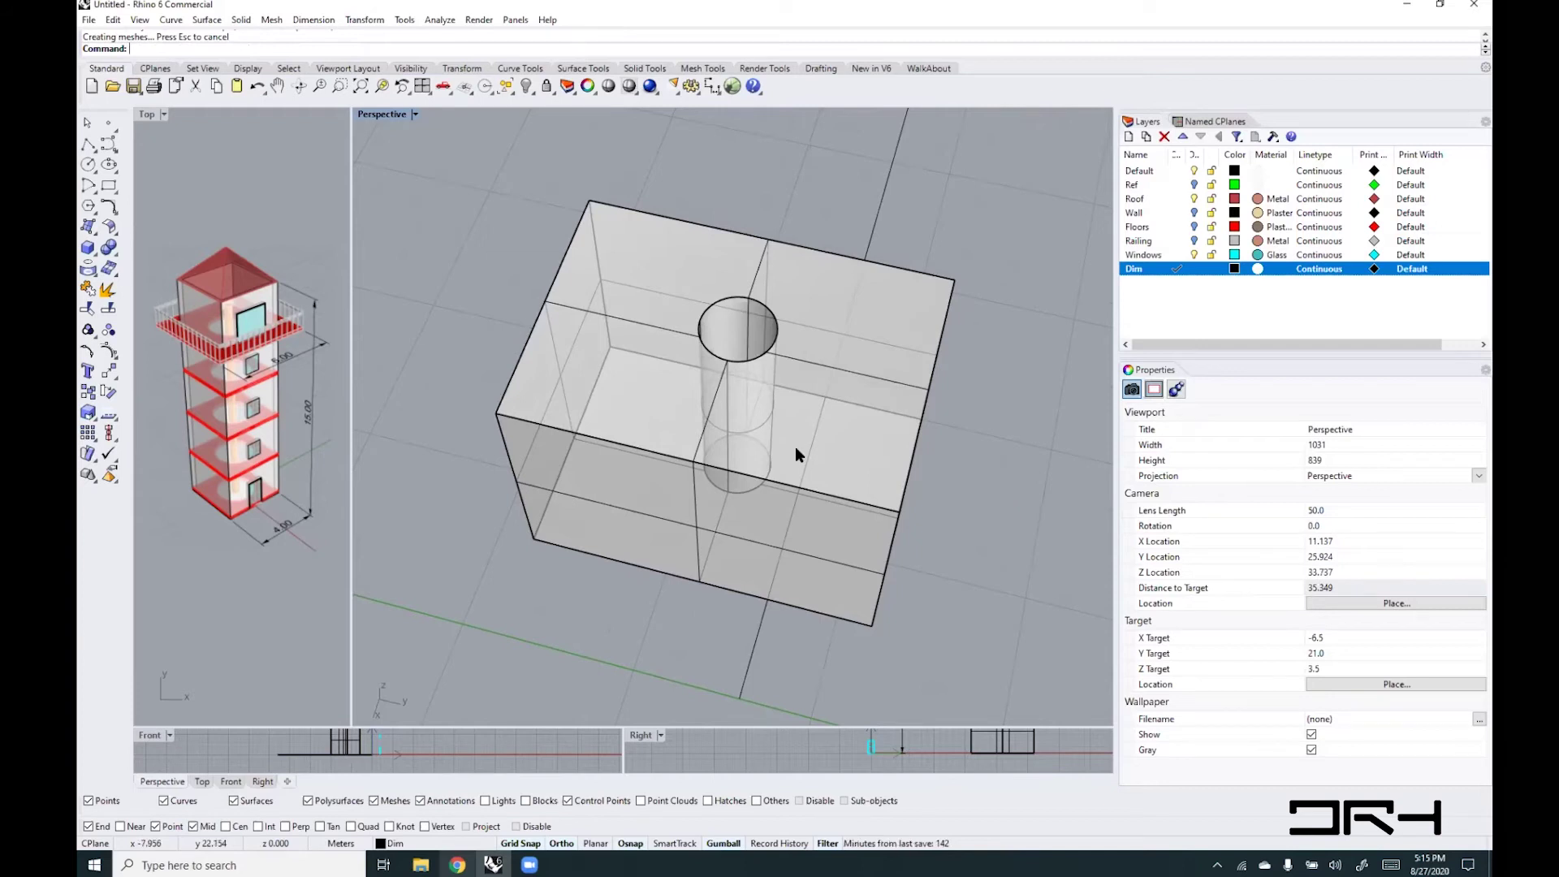
- Delete the box with the hole together with the cutting line and the circle
{"action": "mouse_move", "coordinate": [632, 558]}
{"action": "right_mouse_down"}
{"action": "mouse_move", "coordinate": [661, 532]}
{"action": "mouse_move", "coordinate": [682, 568]}
{"action": "mouse_move", "coordinate": [630, 532]}
{"action": "mouse_move", "coordinate": [554, 533]}
{"action": "mouse_move", "coordinate": [630, 560]}
{"action": "mouse_move", "coordinate": [607, 551]}
{"action": "right_mouse_up"}
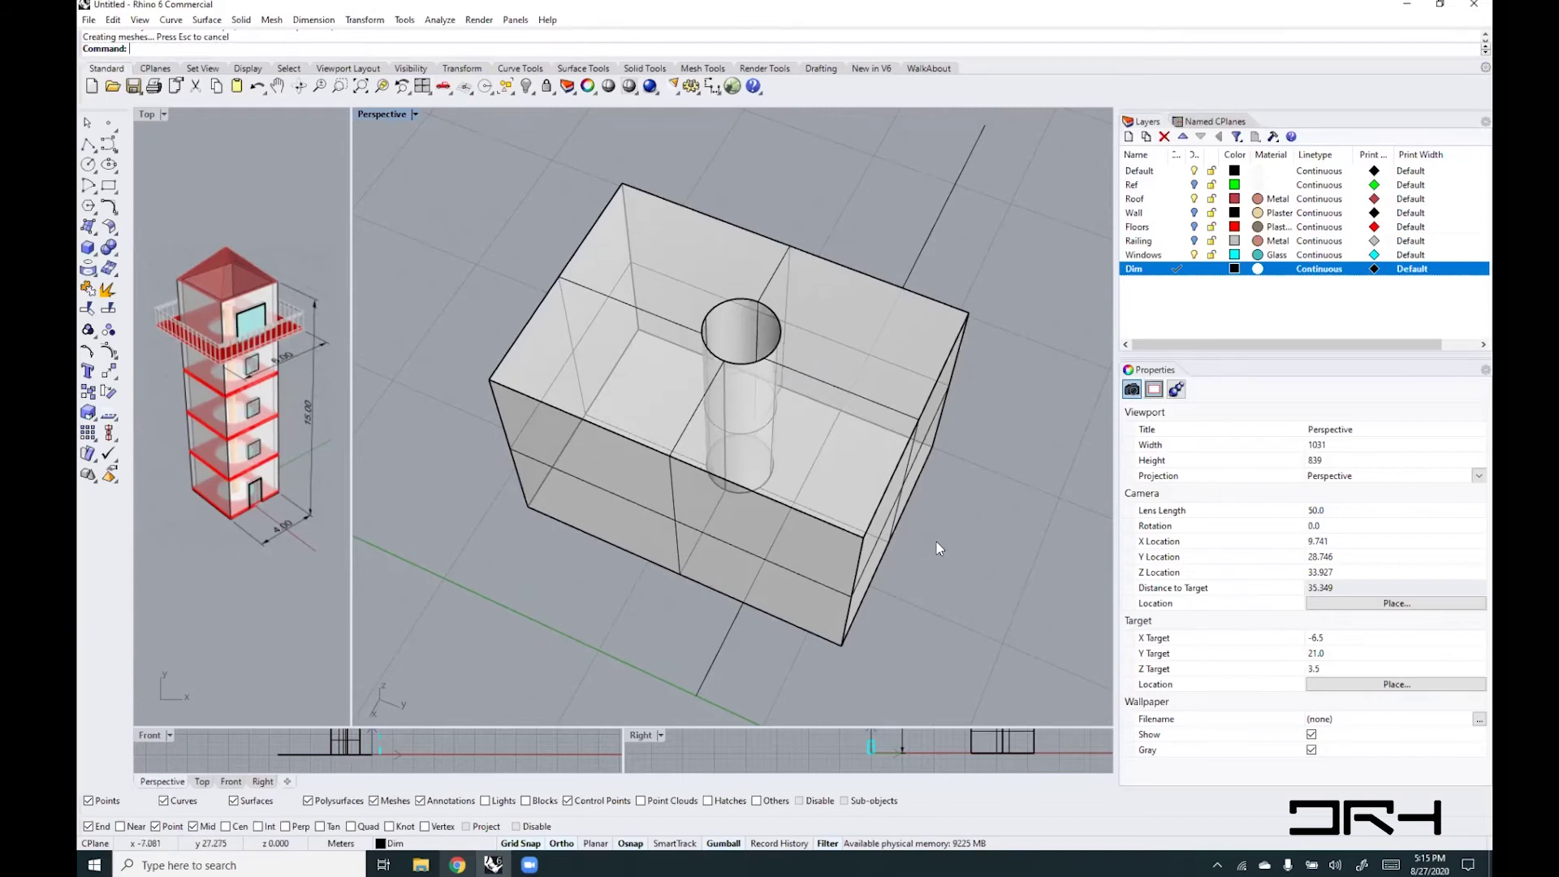
{"action": "left_click", "coordinate": [616, 314]}
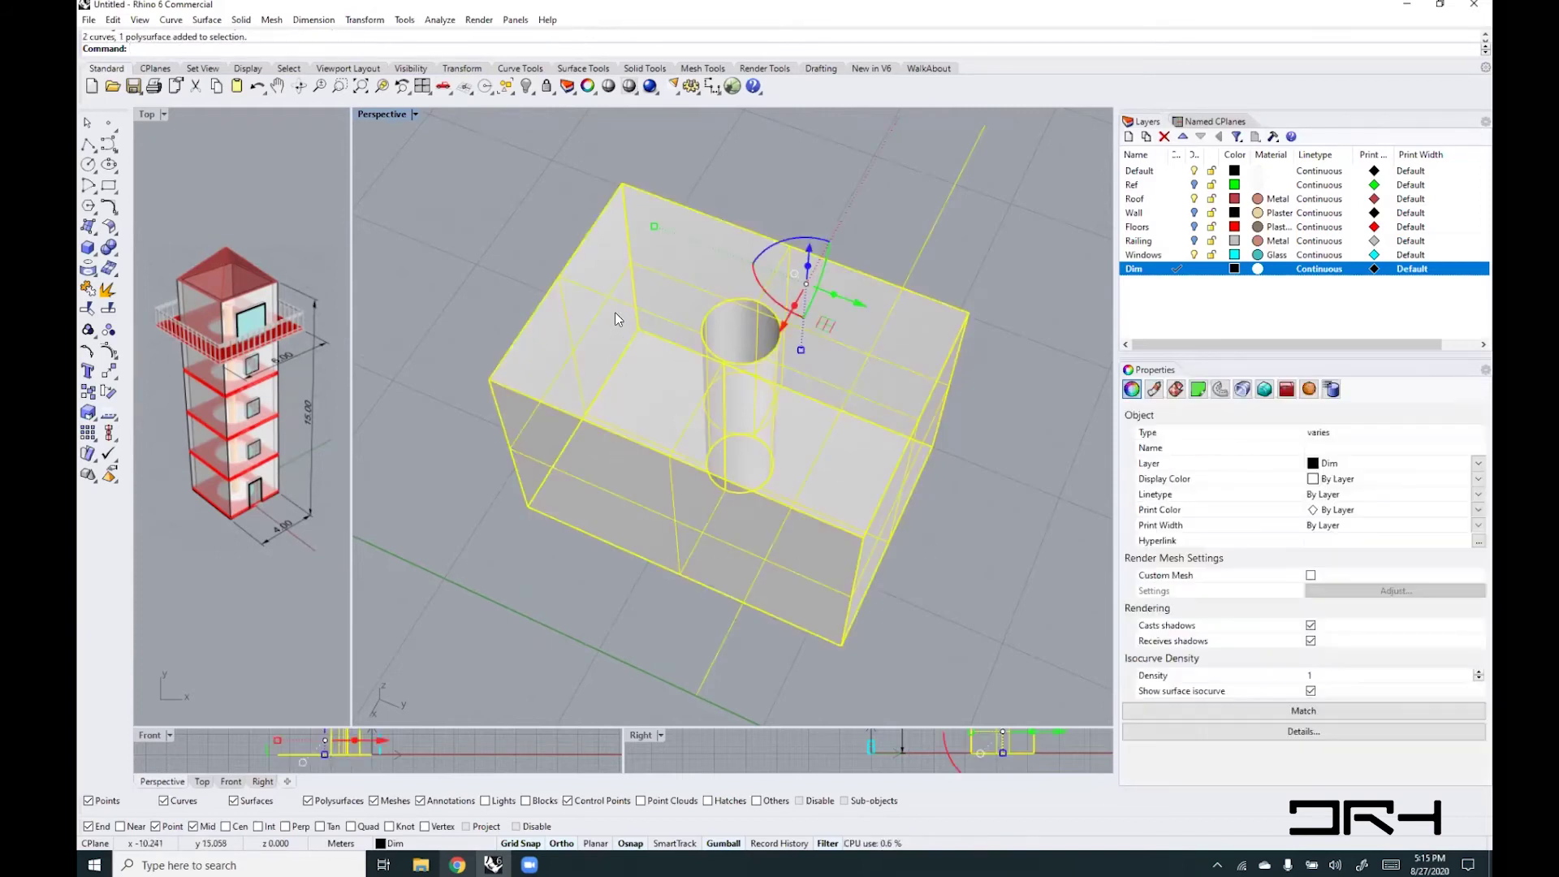
{"action": "key", "text": "Delete"}
- Create a rectangular surface with the Plane command on the empty ground plane where the box stood
{"action": "type", "text": "P"}
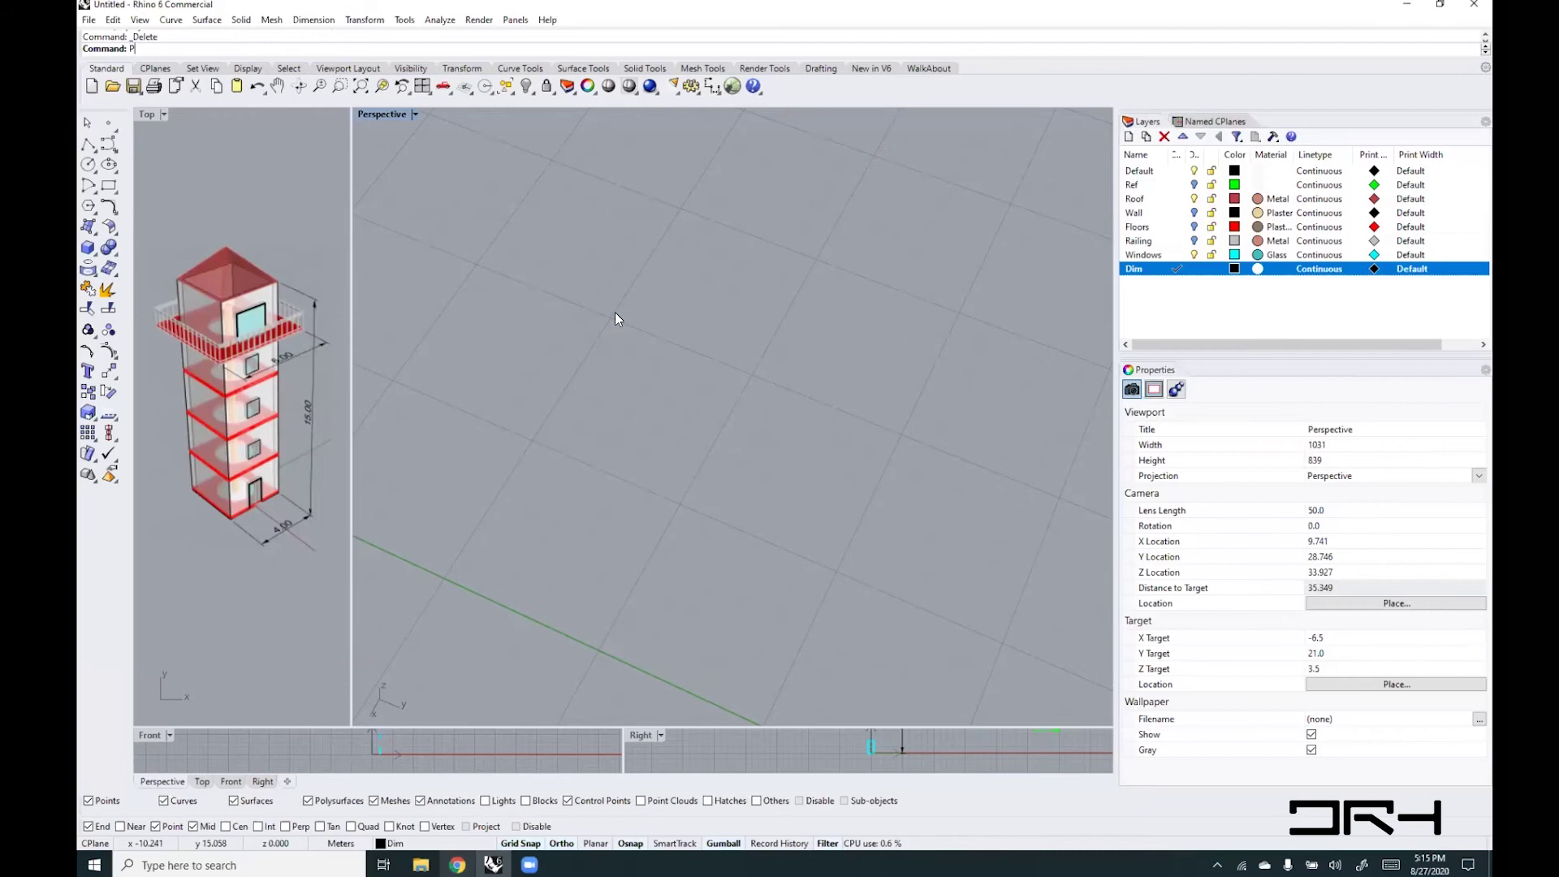
{"action": "type", "text": "lane"}
{"action": "key", "text": "Return"}
{"action": "left_click", "coordinate": [560, 242]}
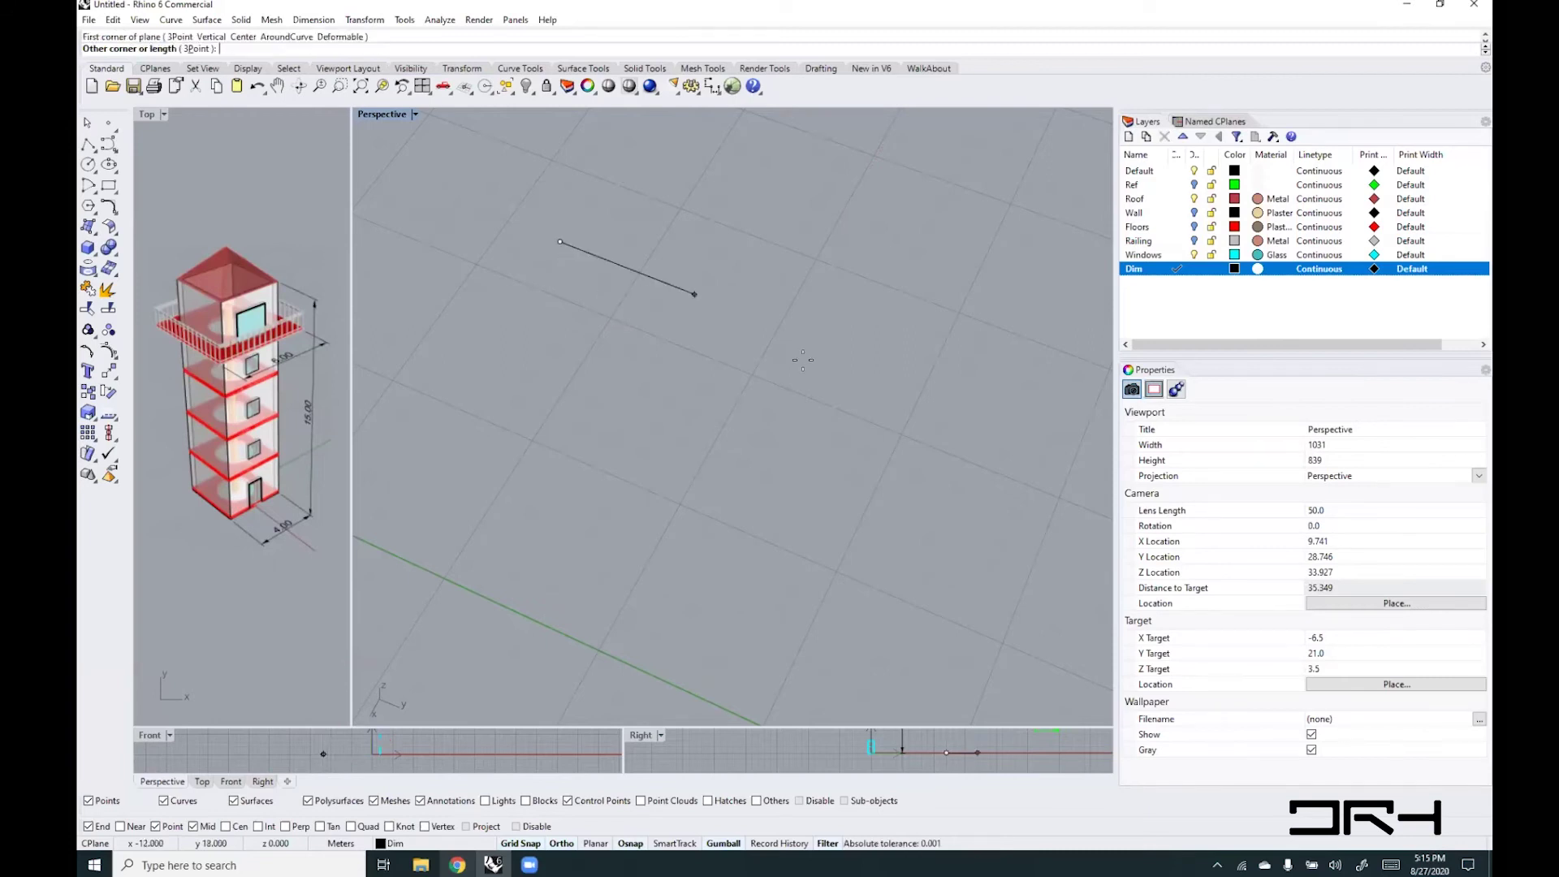
{"action": "left_click", "coordinate": [743, 601]}
{"action": "right_click_drag", "start_coordinate": [669, 460], "coordinate": [752, 466], "text": "shift"}
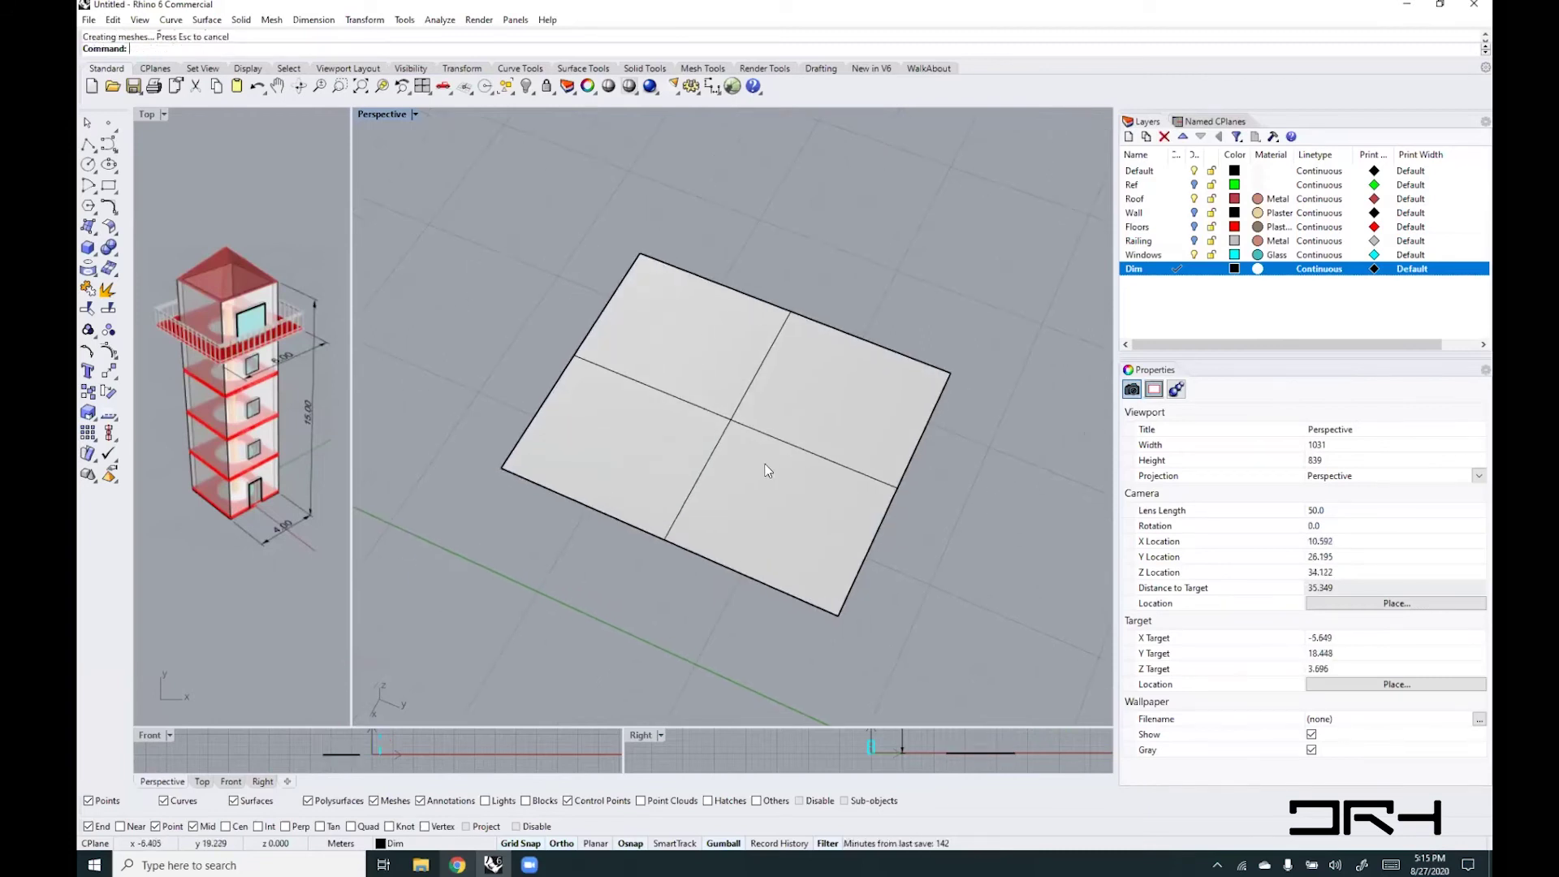
- Rebuild the rectangular surface with a point count of 4 in U and 4 in V, keeping degree 3 in both directions
{"action": "left_click", "coordinate": [738, 423]}
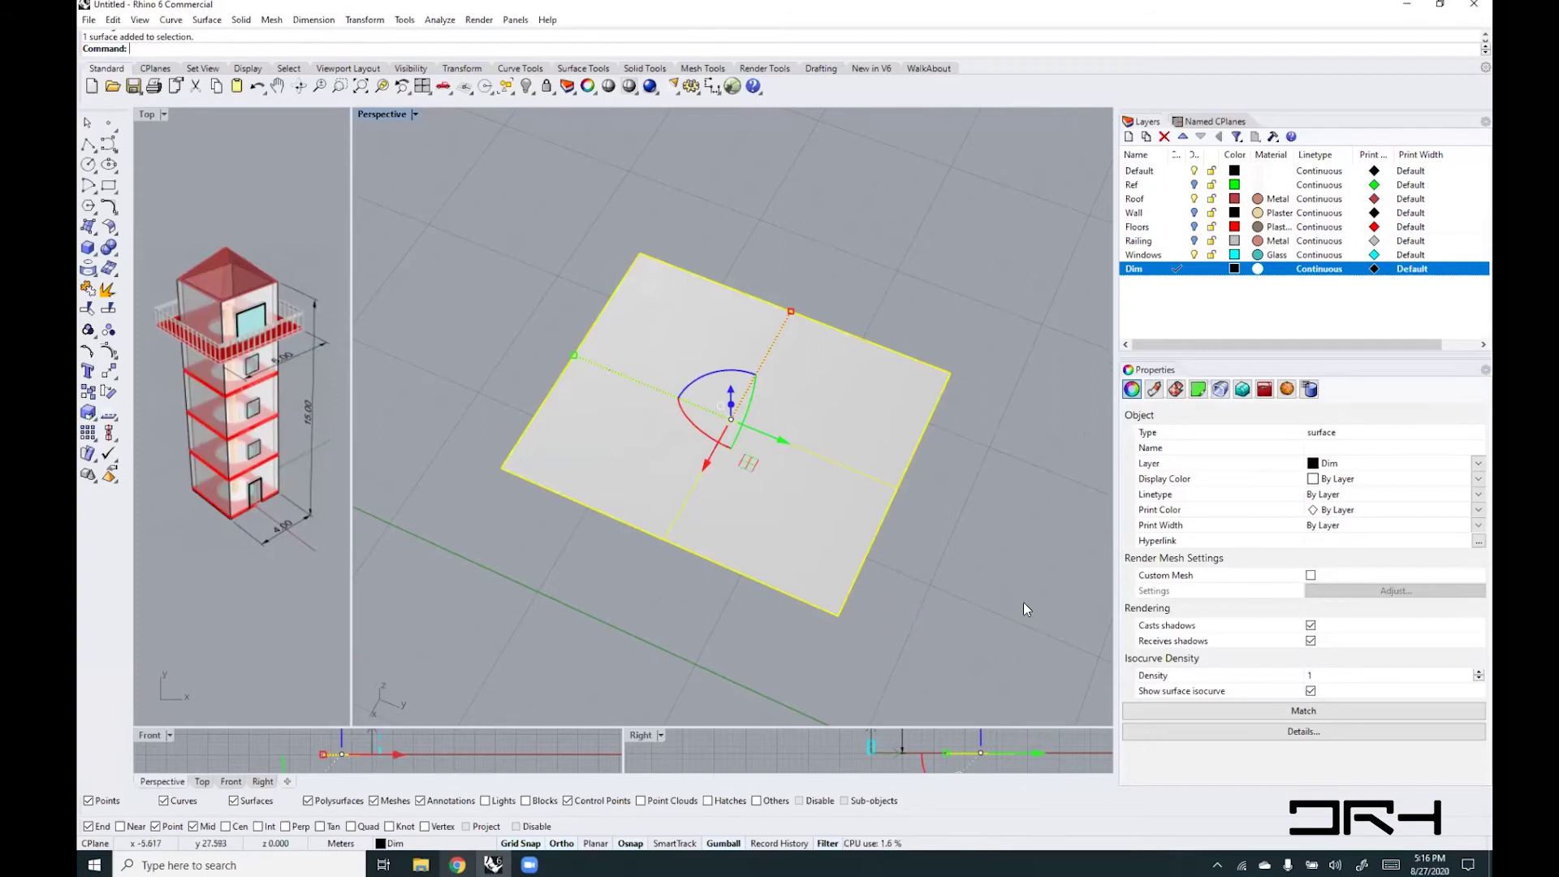
{"action": "type", "text": "Rebuild"}
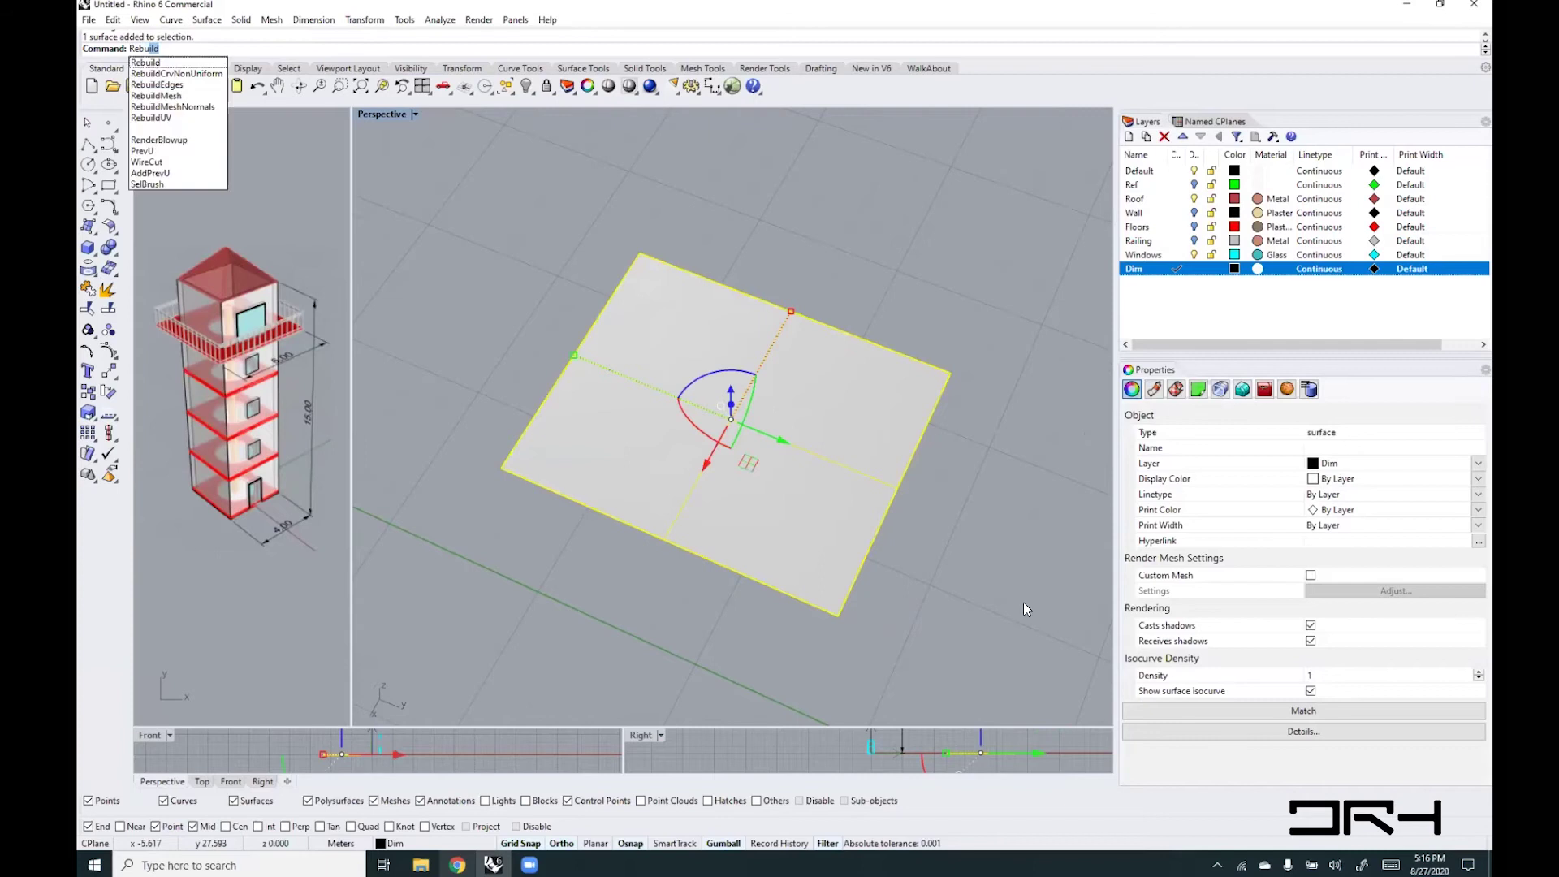
{"action": "key", "text": "Return"}
{"action": "left_click_drag", "start_coordinate": [742, 216], "coordinate": [685, 211]}
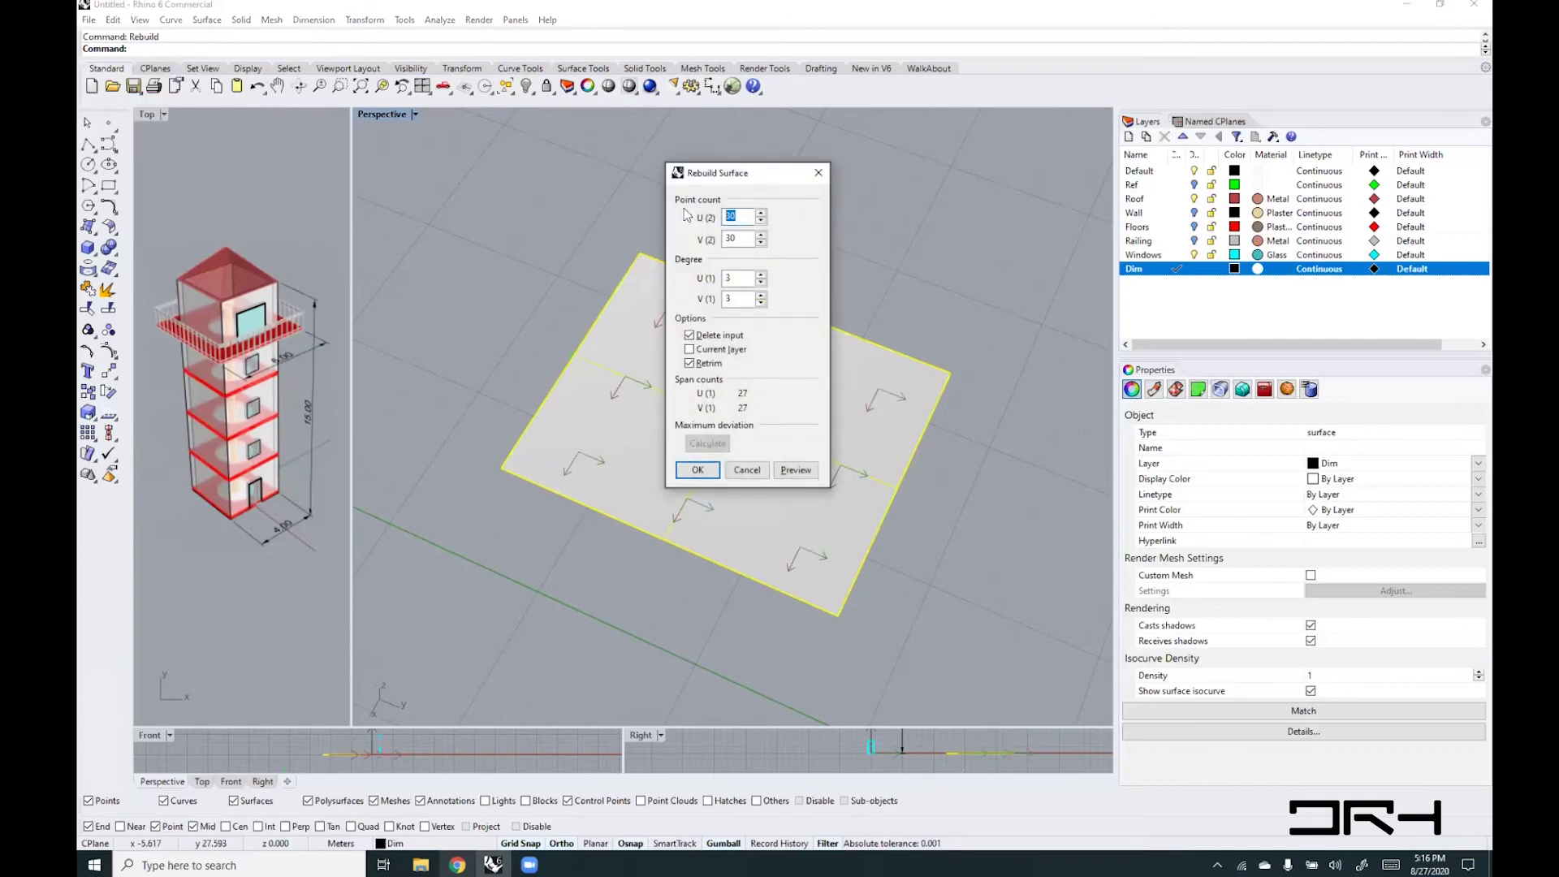
{"action": "type", "text": "4"}
{"action": "double_click", "coordinate": [741, 239]}
{"action": "type", "text": "4"}
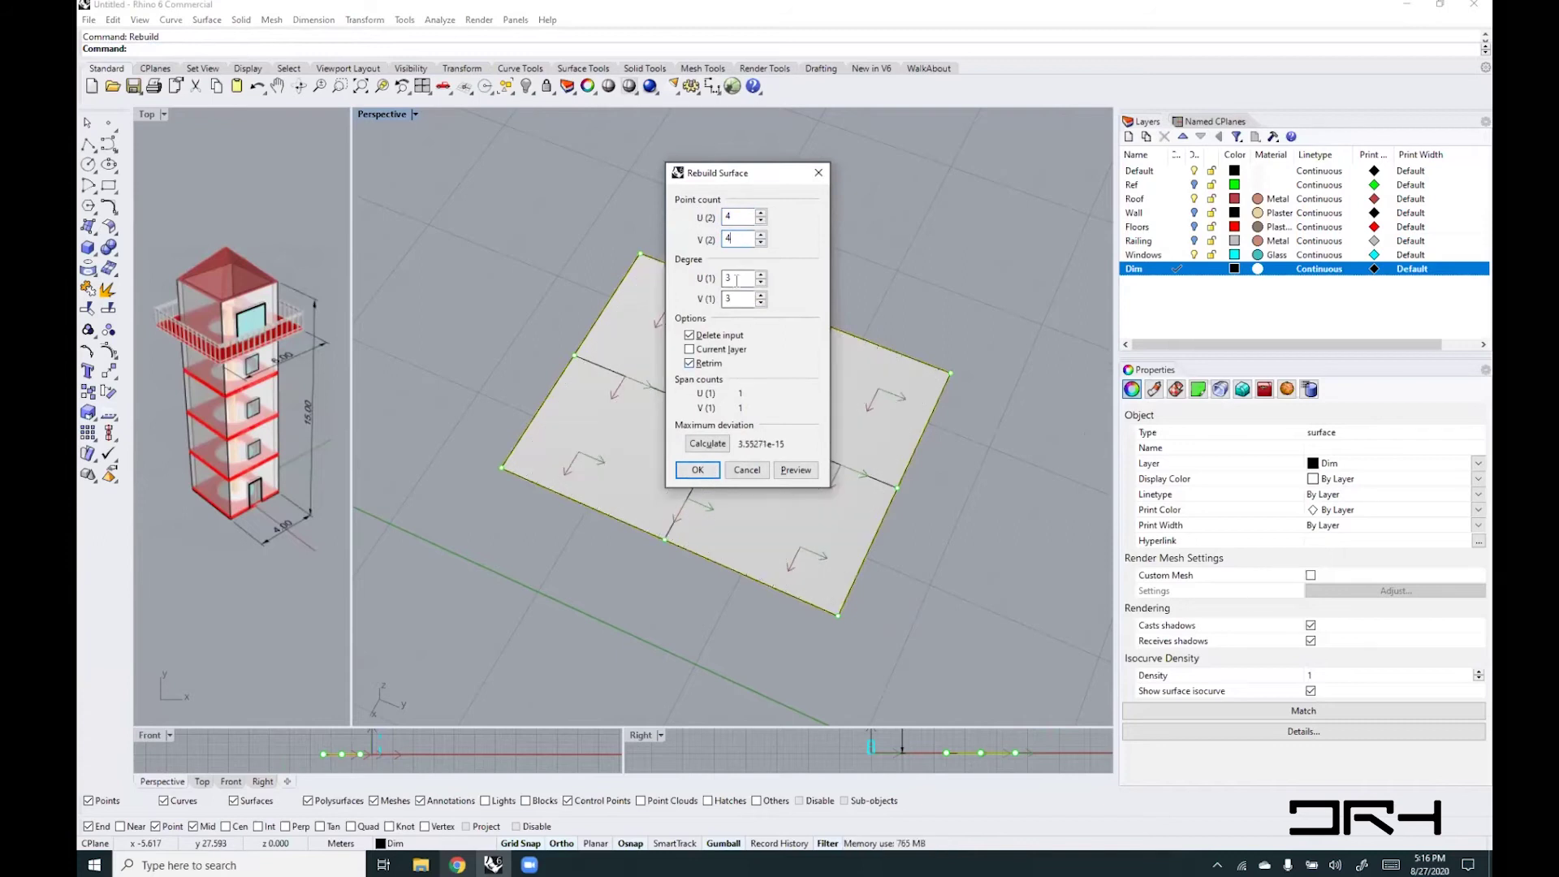
{"action": "left_click", "coordinate": [697, 471]}
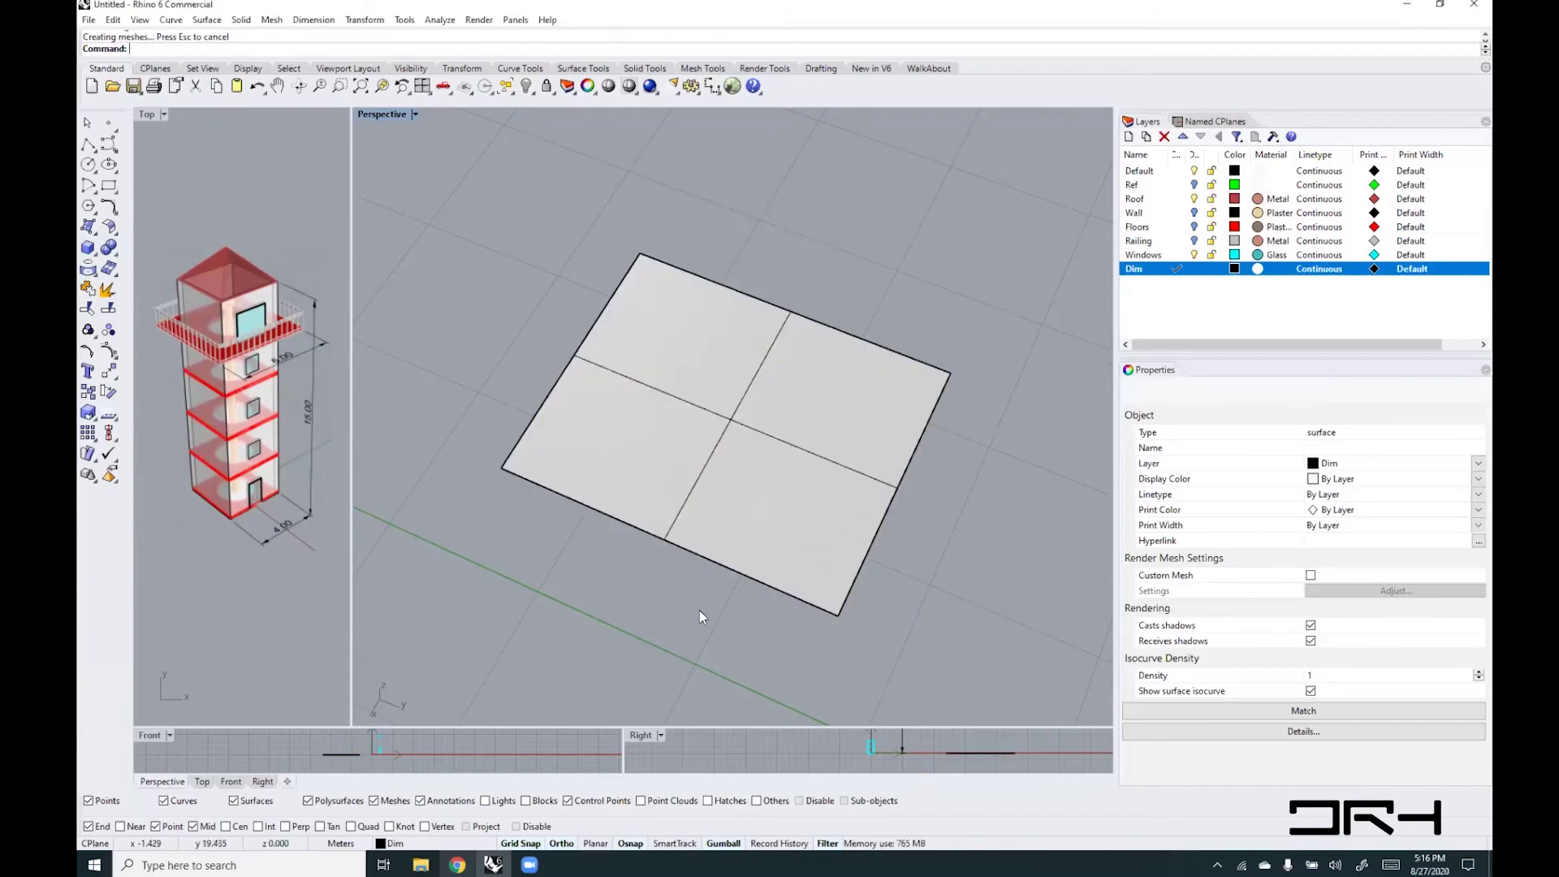
- Turn on the control points of the rebuilt rectangular surface with PointsOn
{"action": "left_click", "coordinate": [722, 539]}
{"action": "type", "text": "POn"}
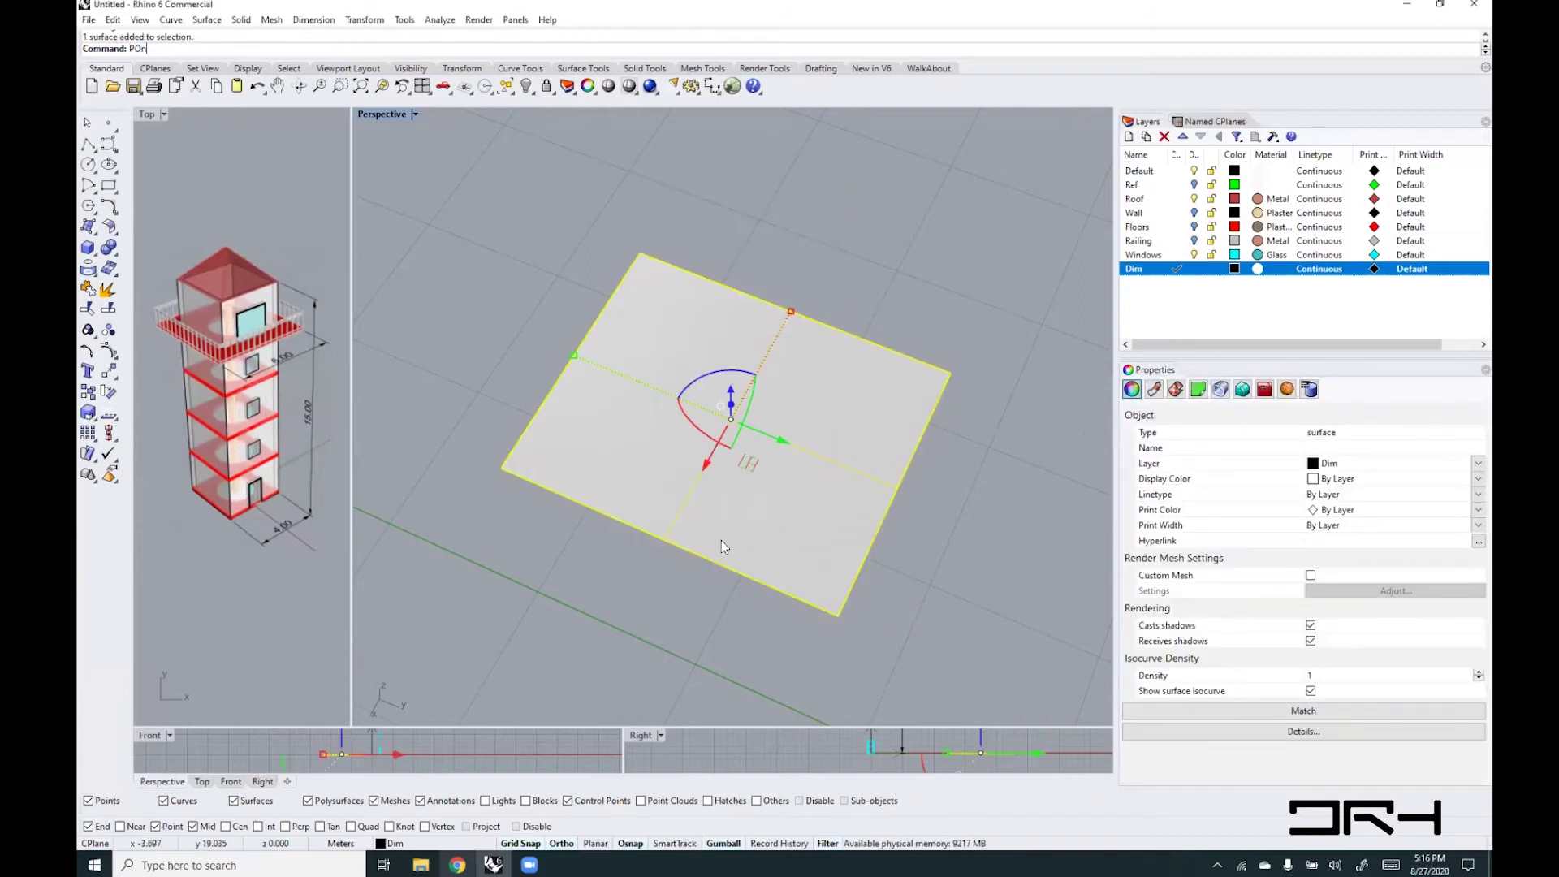
{"action": "type", "text": "ointsOn"}
{"action": "key", "text": "Return"}
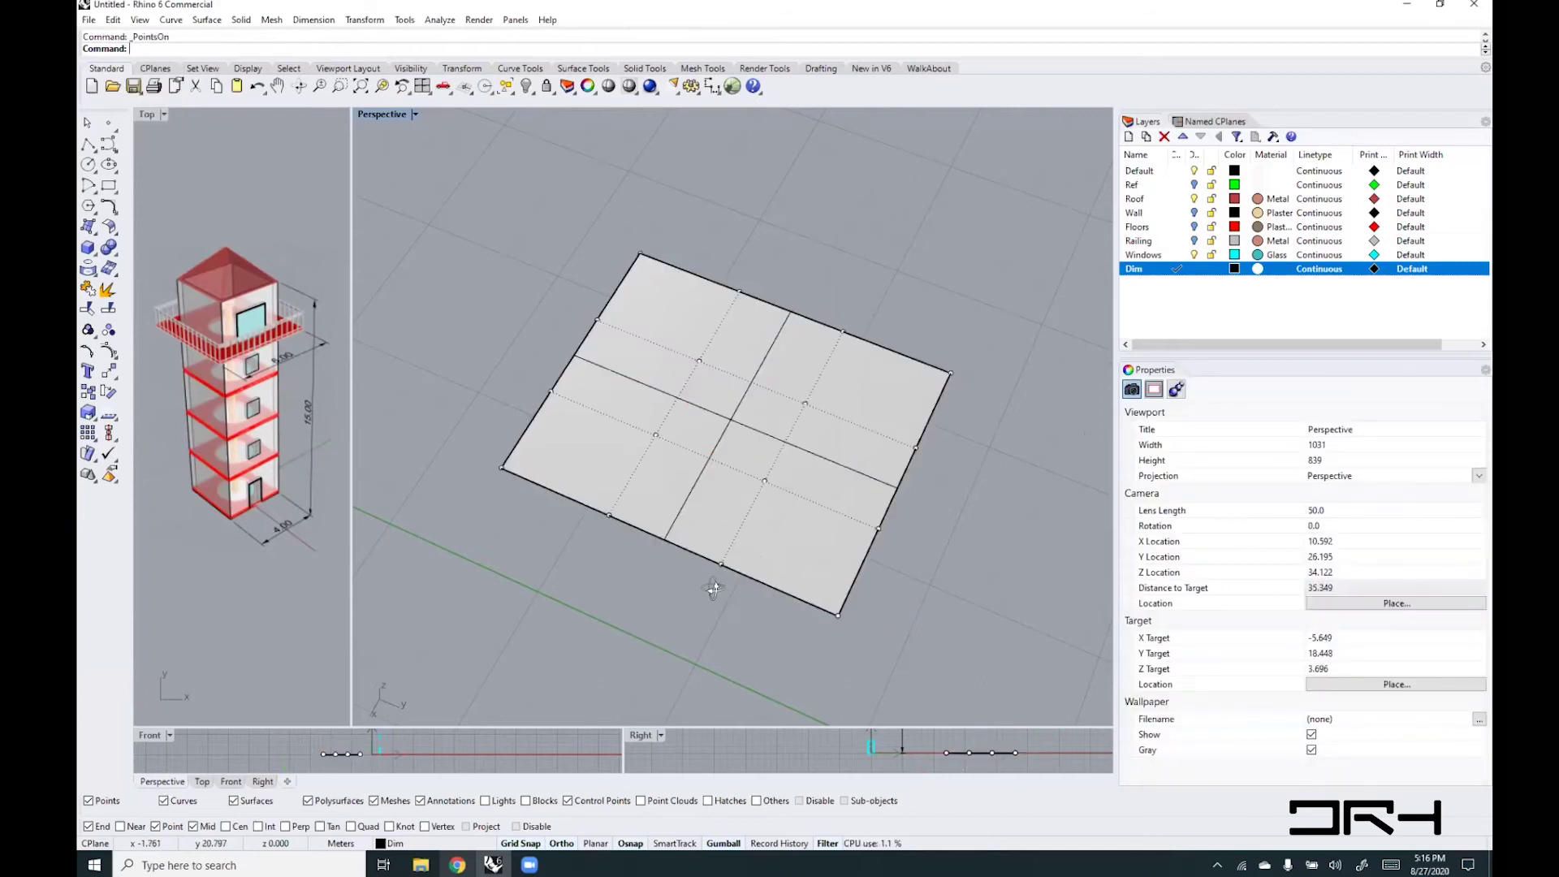
- Pull the surface's interior control points upward to shape it into a dome, and turn the control points off
{"action": "right_click_drag", "start_coordinate": [729, 545], "coordinate": [777, 524]}
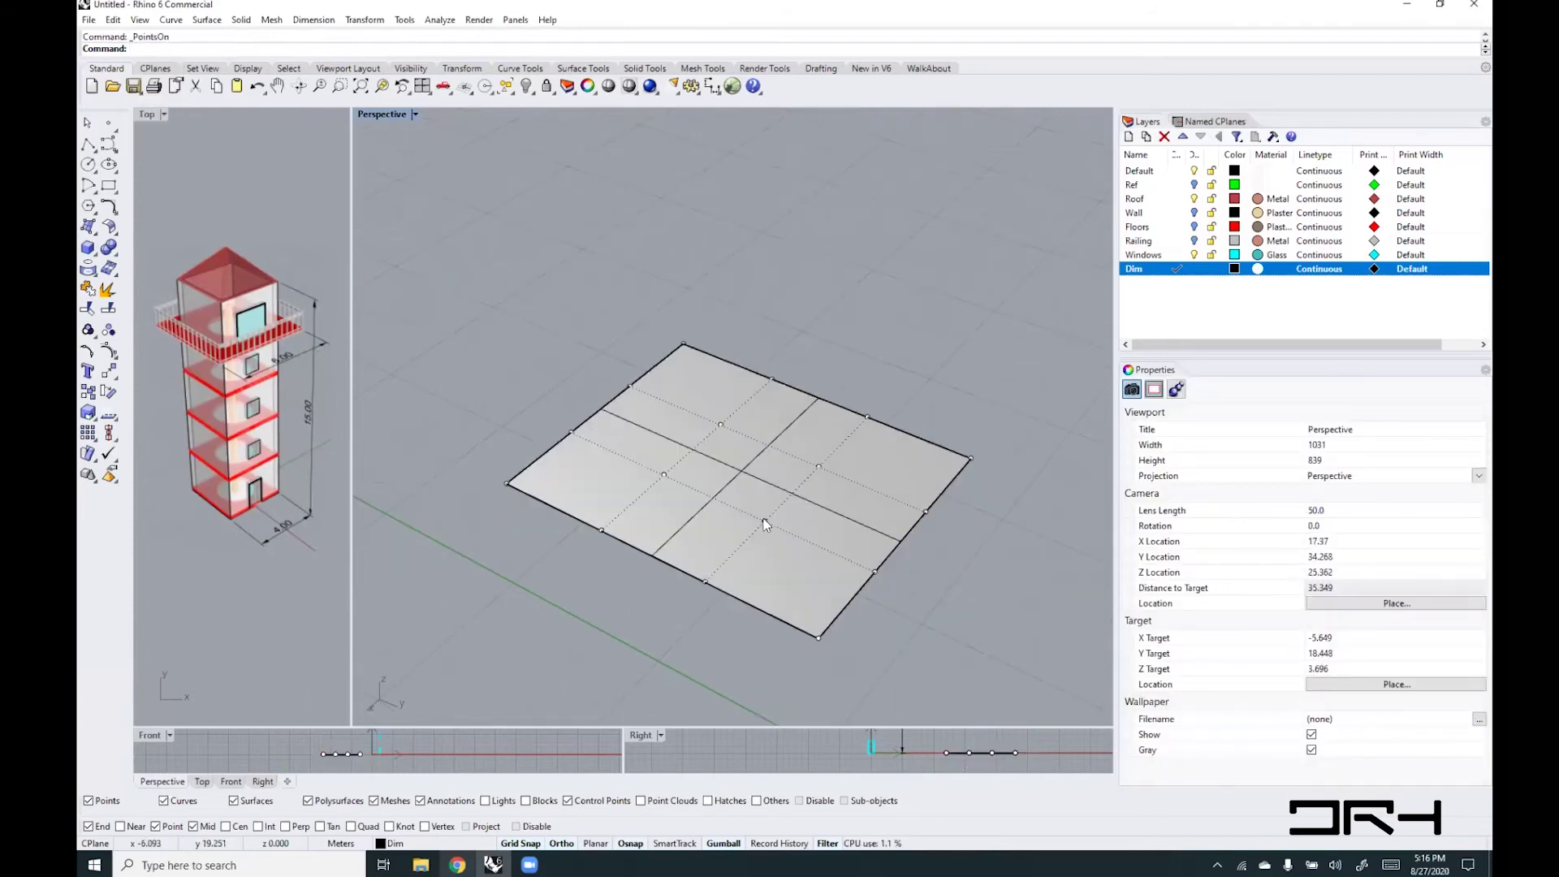
{"action": "left_click", "coordinate": [764, 521]}
{"action": "left_click_drag", "start_coordinate": [764, 481], "coordinate": [768, 311]}
{"action": "left_click", "coordinate": [854, 315]}
{"action": "right_click_drag", "start_coordinate": [854, 315], "coordinate": [698, 337]}
{"action": "left_click", "coordinate": [633, 350]}
{"action": "left_click_drag", "start_coordinate": [682, 355], "coordinate": [638, 256]}
{"action": "left_click", "coordinate": [794, 230]}
{"action": "right_click_drag", "start_coordinate": [924, 465], "coordinate": [903, 508]}
{"action": "key", "text": "Escape"}
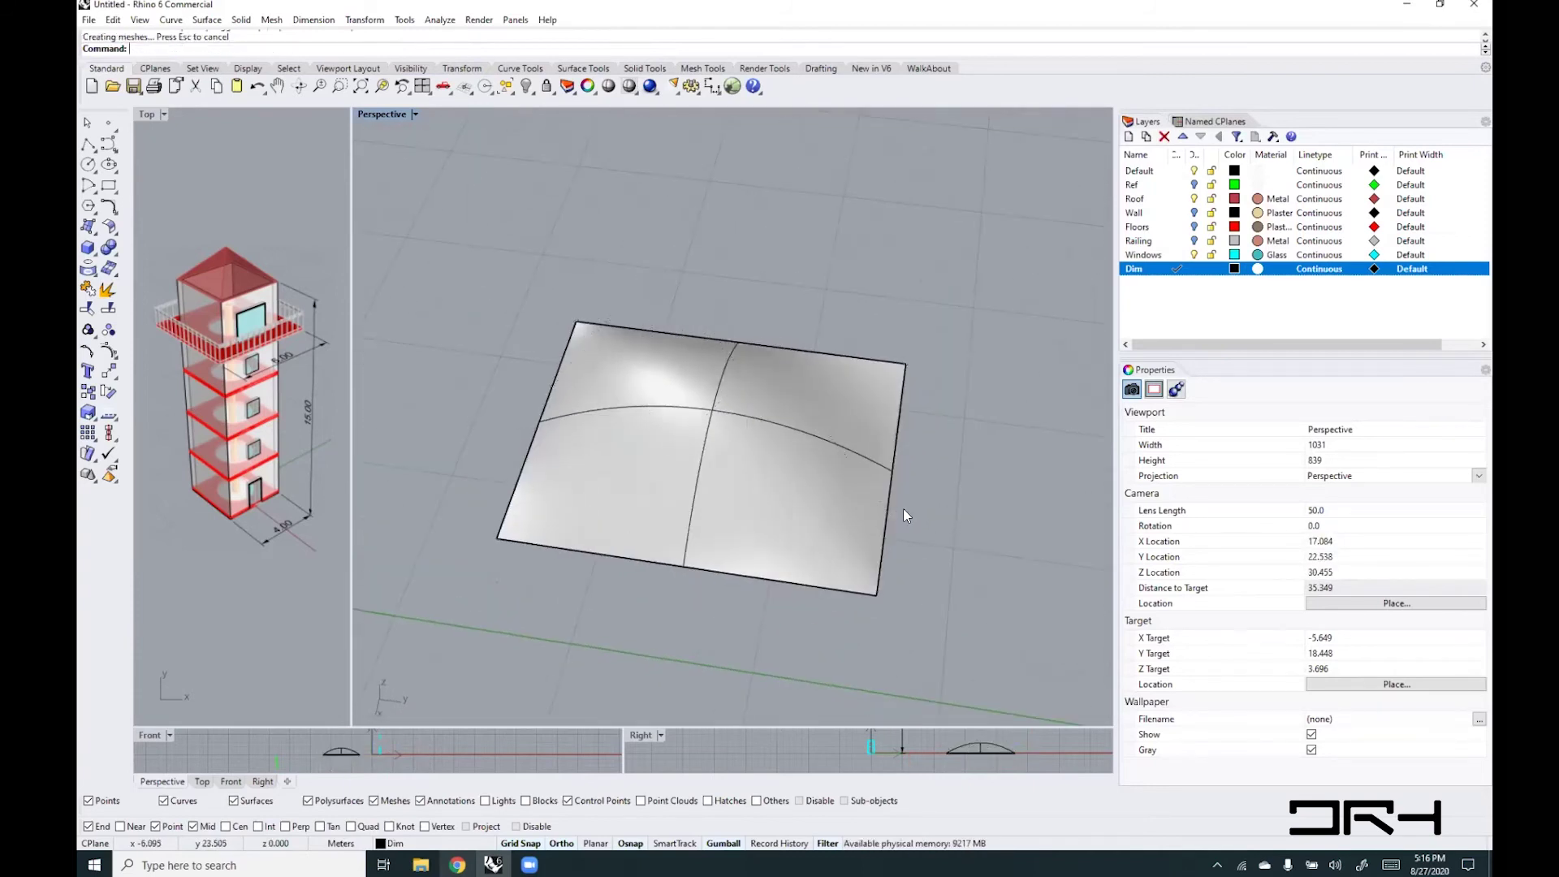
- Increase the domed surface's isocurve density until four isocurves run in each direction, and deselect the surface
{"action": "key", "text": "Up"}
{"action": "left_click", "coordinate": [699, 444]}
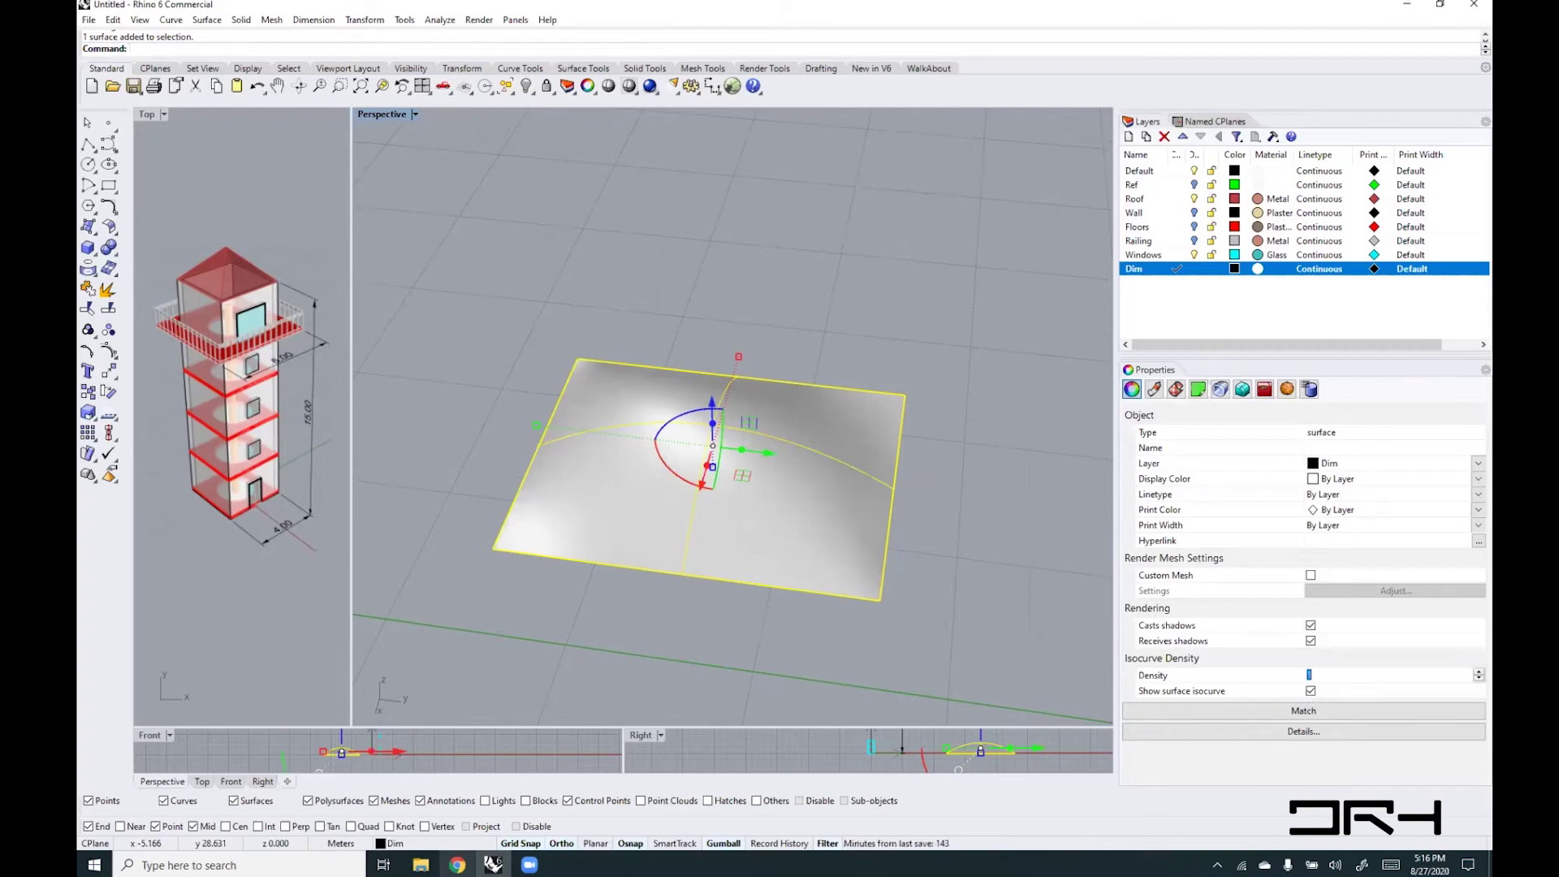
{"action": "key", "text": "Up"}
{"action": "key", "text": "Up"}
{"action": "key", "text": "Up"}
{"action": "left_click", "coordinate": [946, 601]}
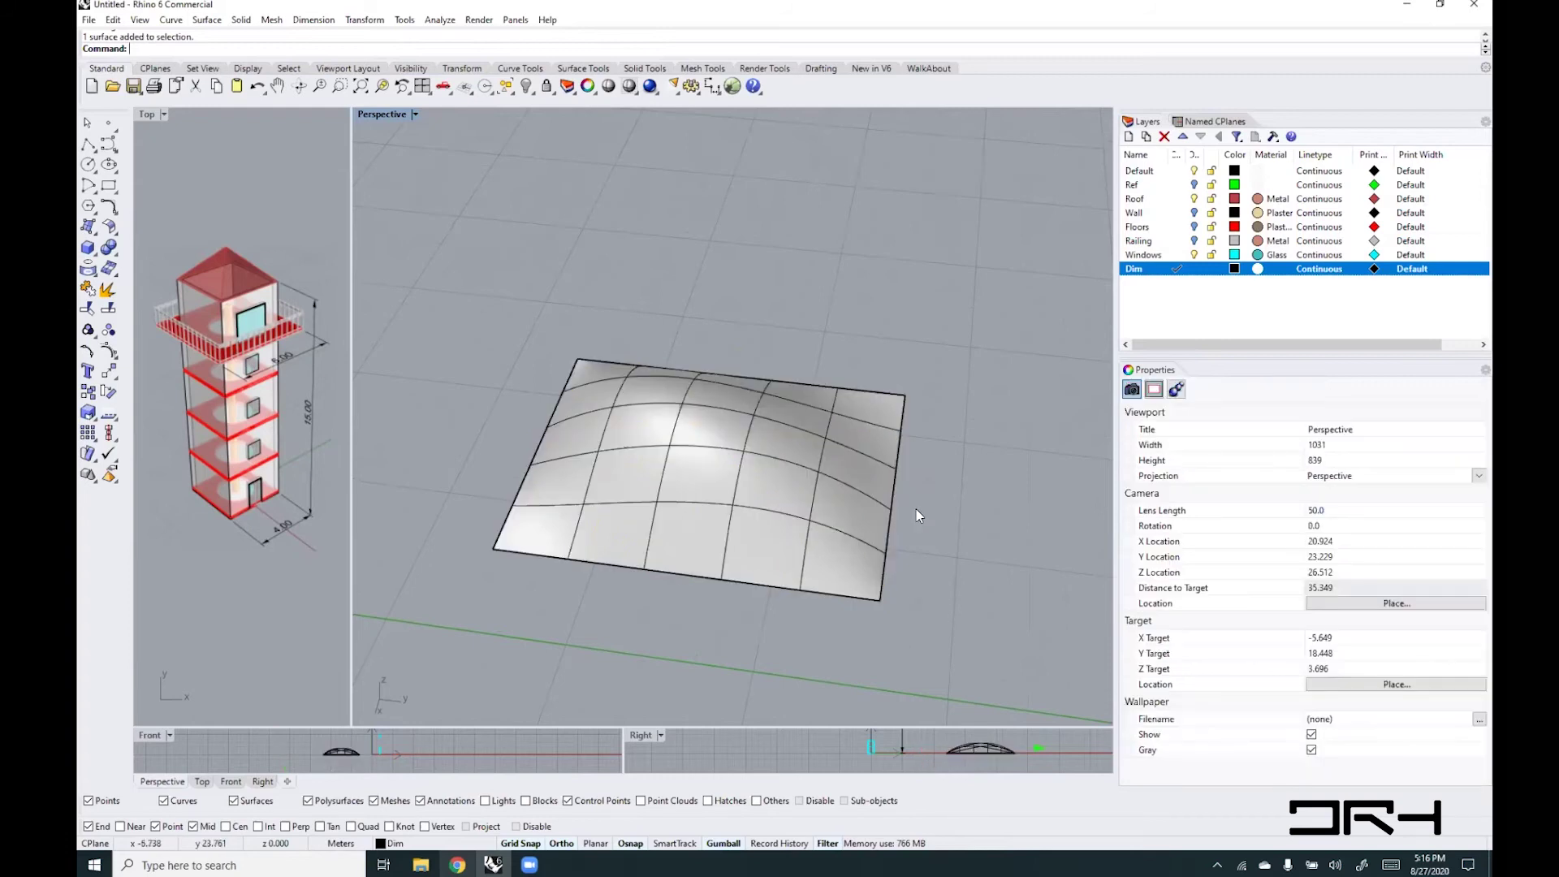
- Display the domed surface's U, V and normal directions with the Dir command and examine the arrows from several angles
{"action": "right_click_drag", "start_coordinate": [916, 509], "coordinate": [564, 577]}
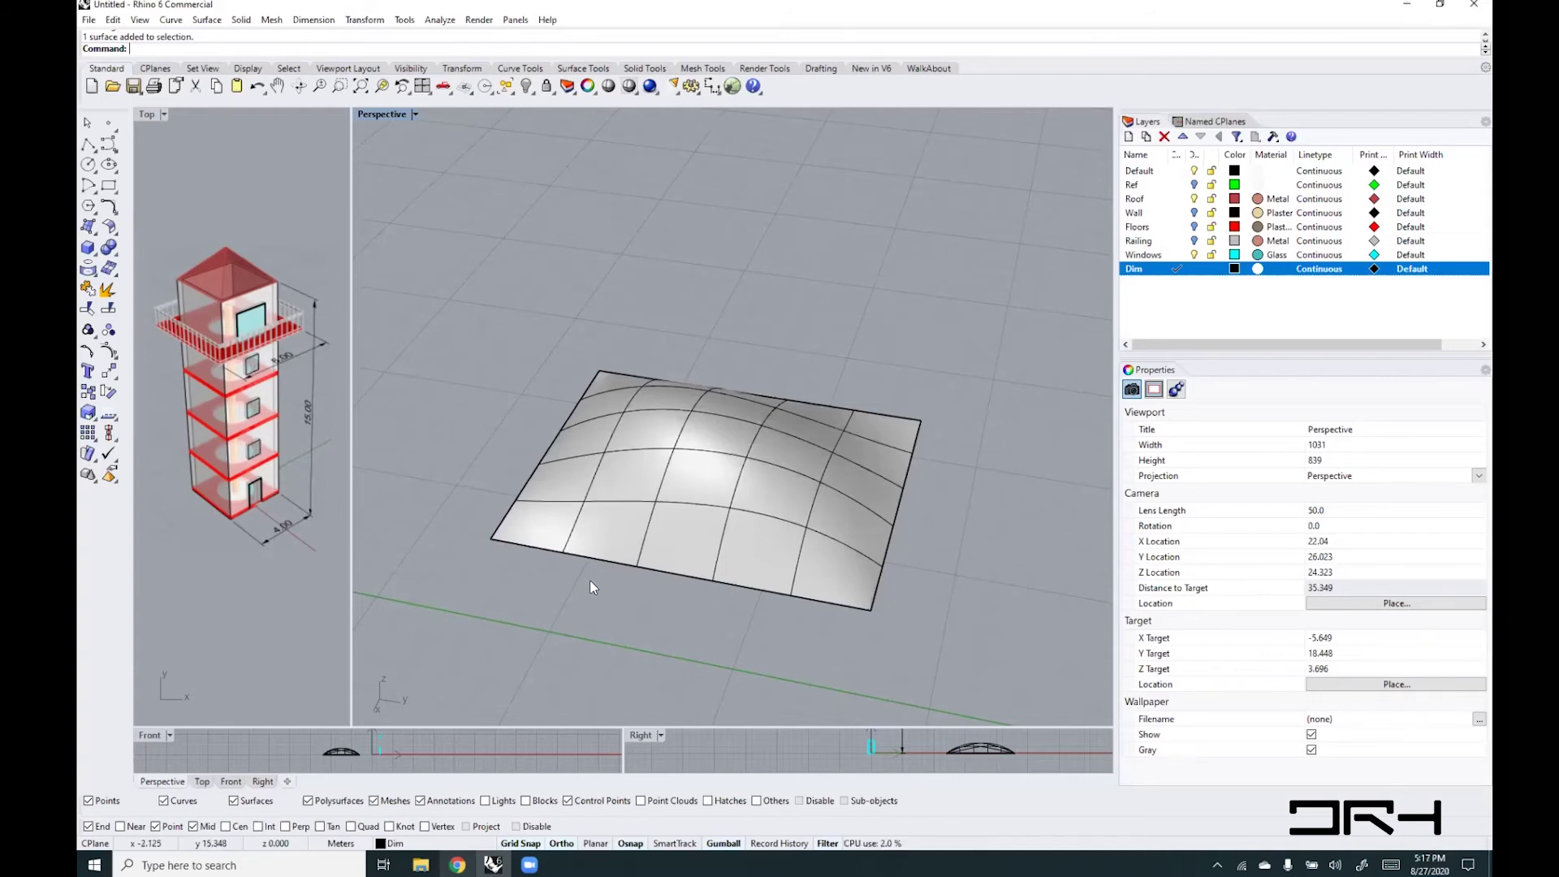
{"action": "type", "text": "Dir"}
{"action": "key", "text": "Return"}
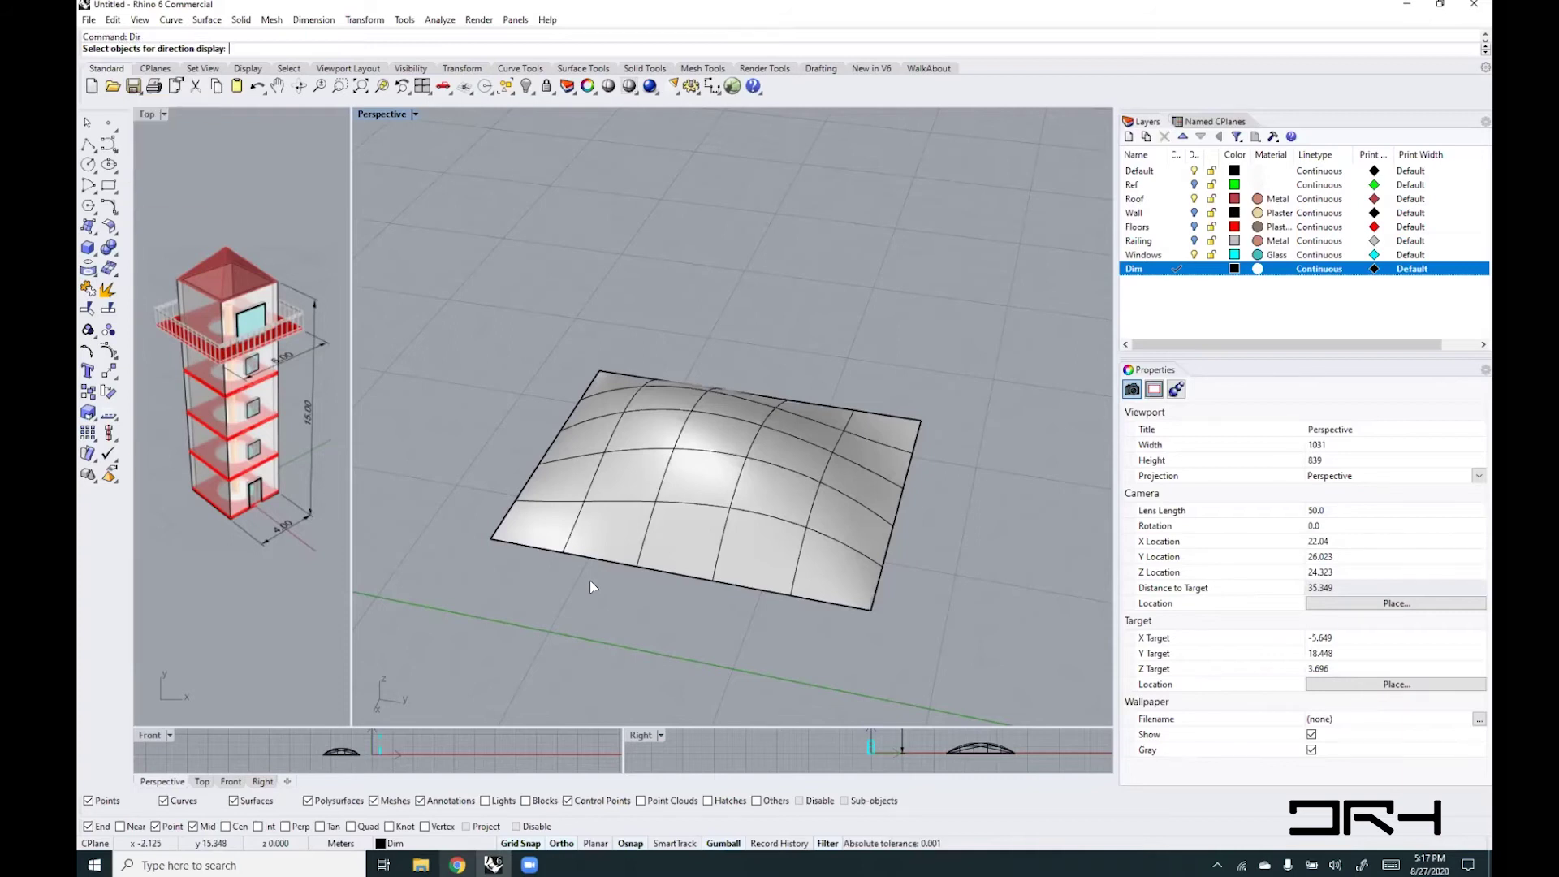
{"action": "left_click", "coordinate": [601, 516]}
{"action": "key", "text": "Return"}
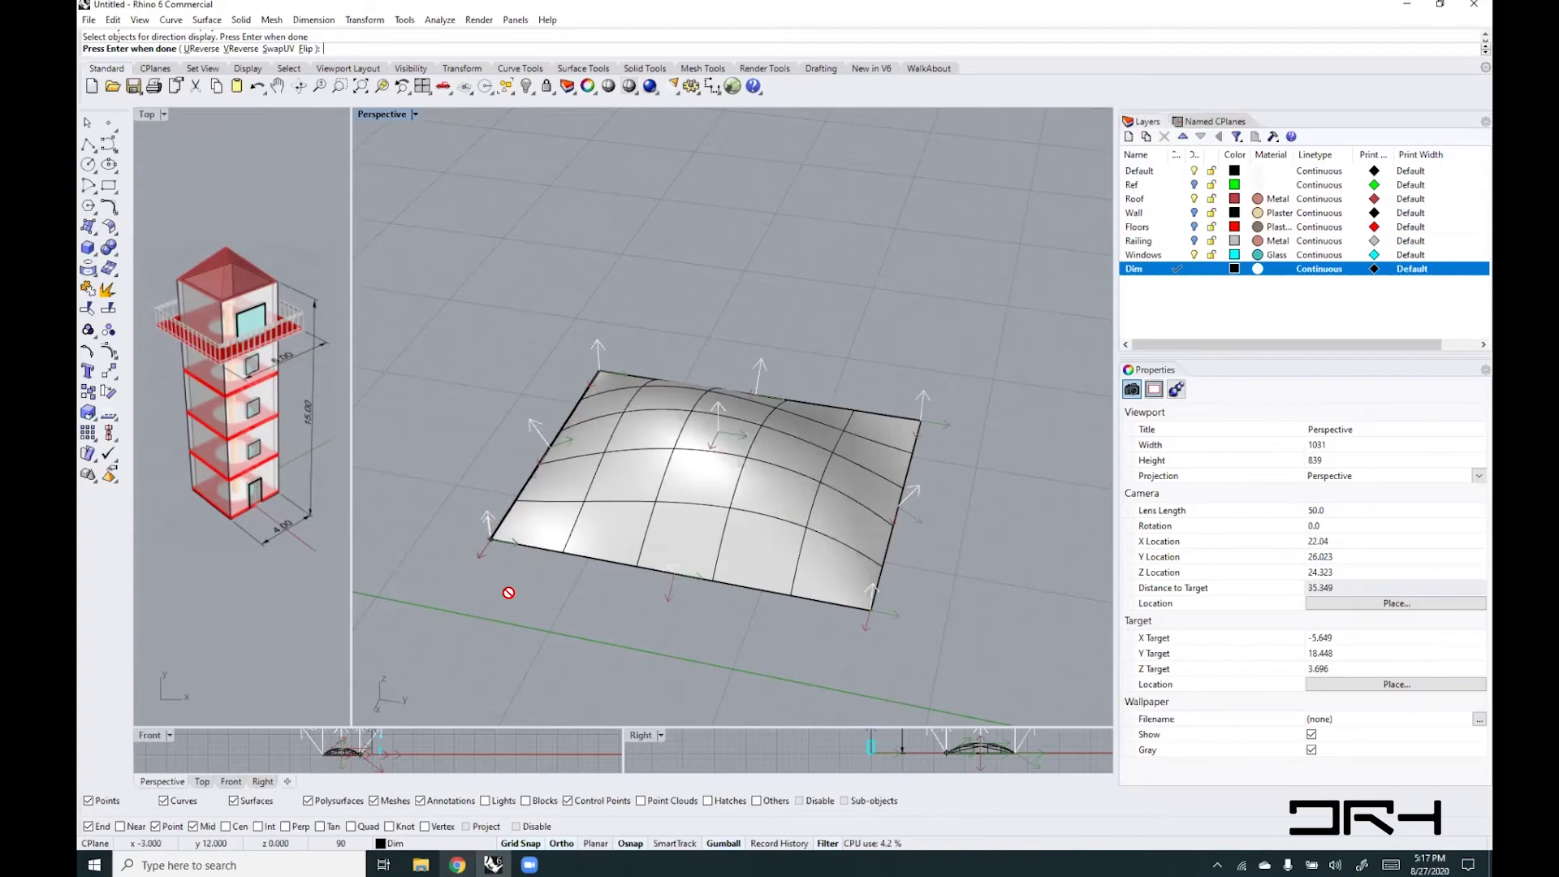
{"action": "right_click_drag", "start_coordinate": [471, 484], "coordinate": [605, 528]}
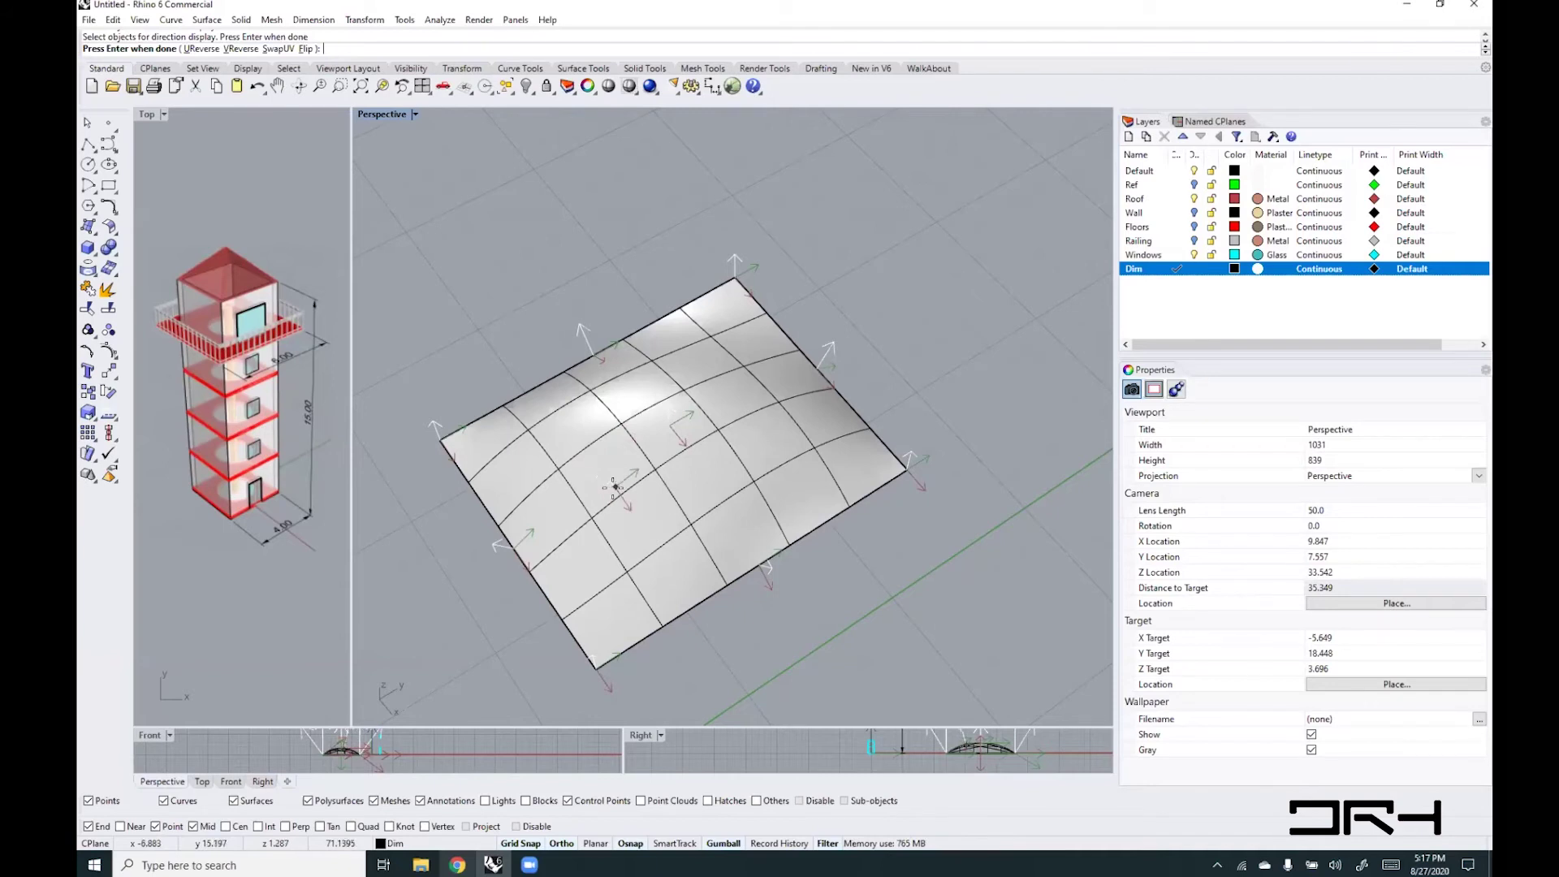
{"action": "right_click_drag", "start_coordinate": [609, 466], "coordinate": [641, 515]}
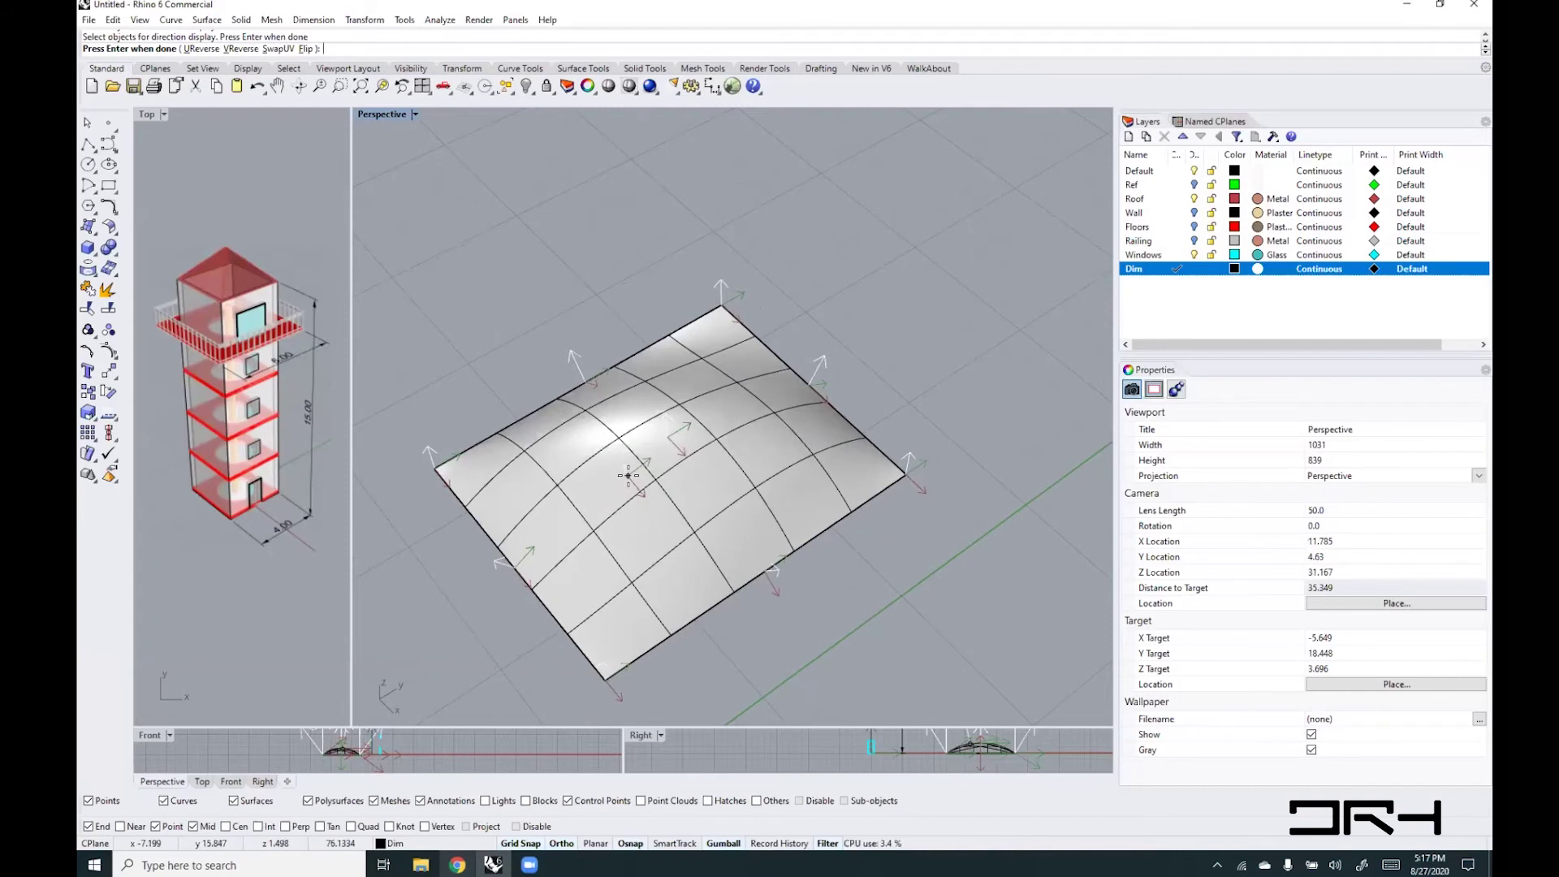
{"action": "right_click", "coordinate": [627, 475]}
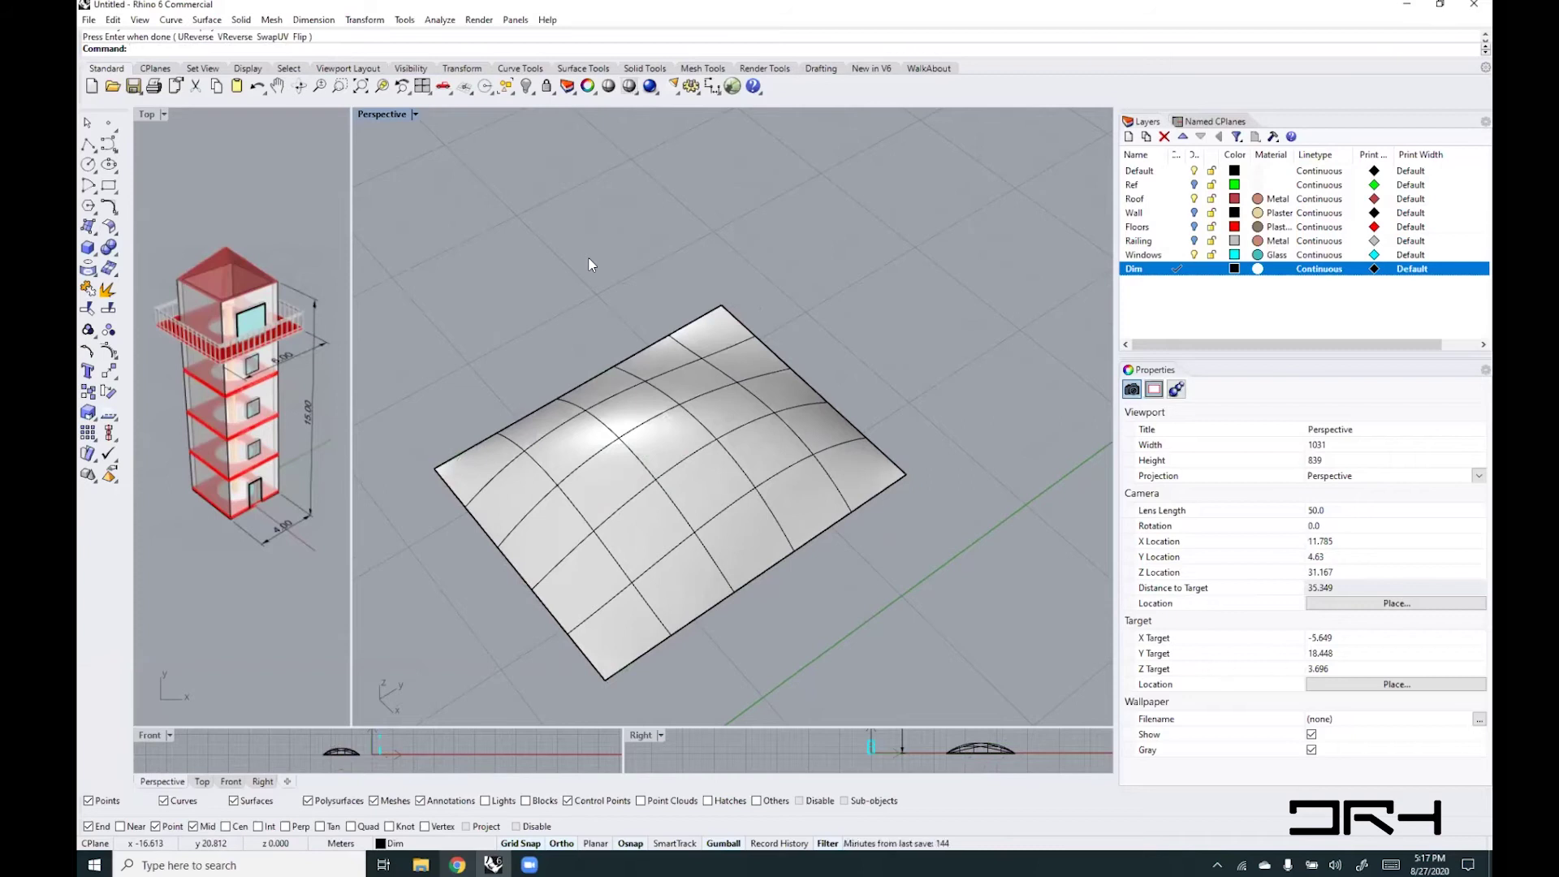
{"action": "type", "text": "Options"}
{"action": "key", "text": "Return"}
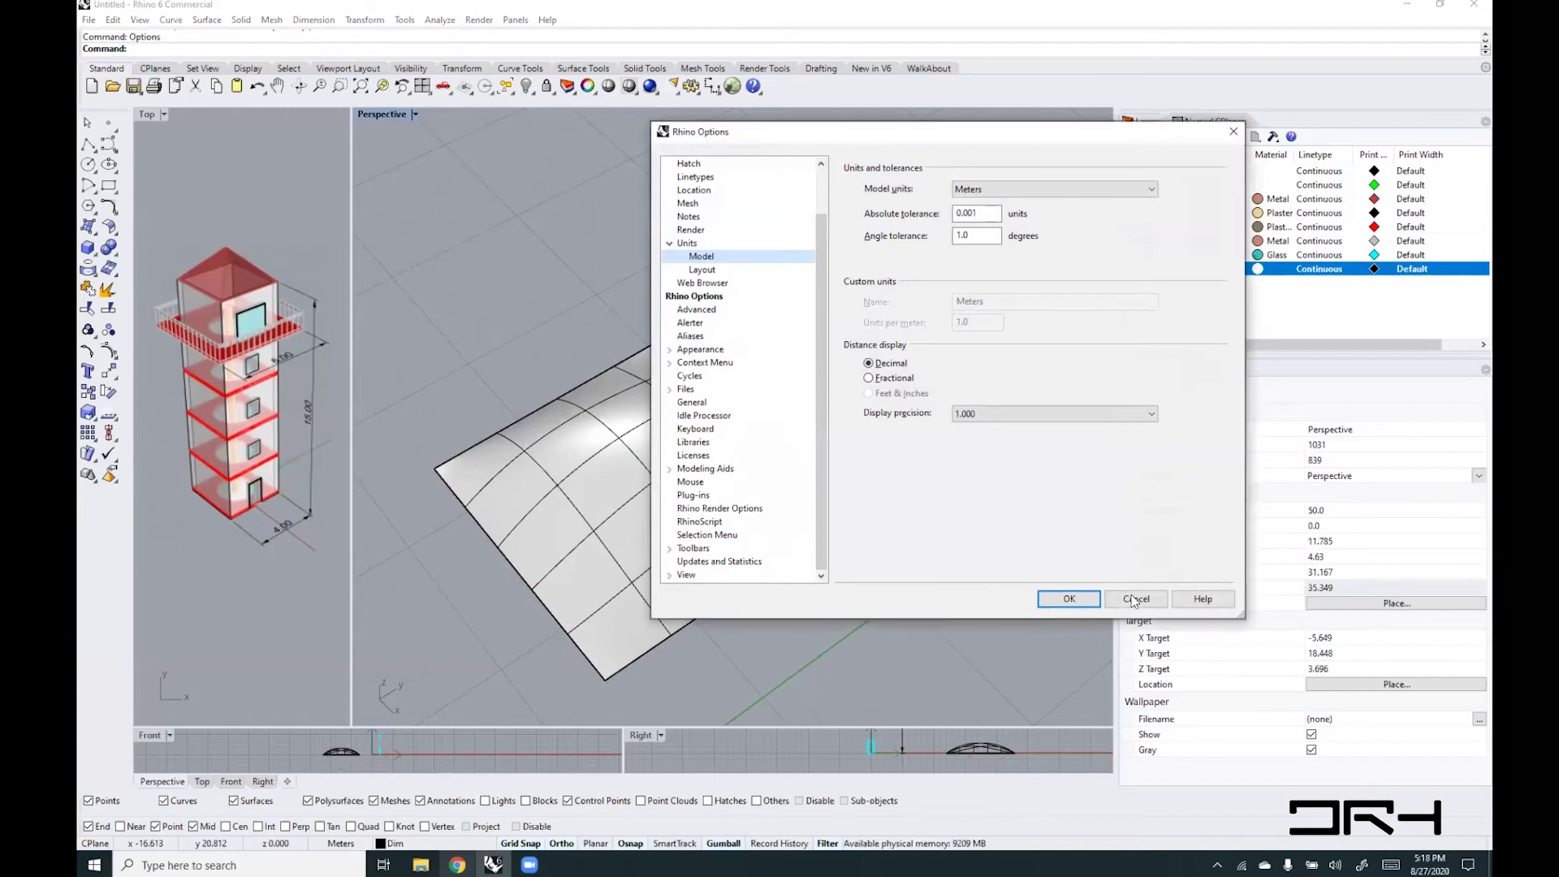
{"action": "key", "text": "Return"}
{"action": "left_click", "coordinate": [415, 114]}
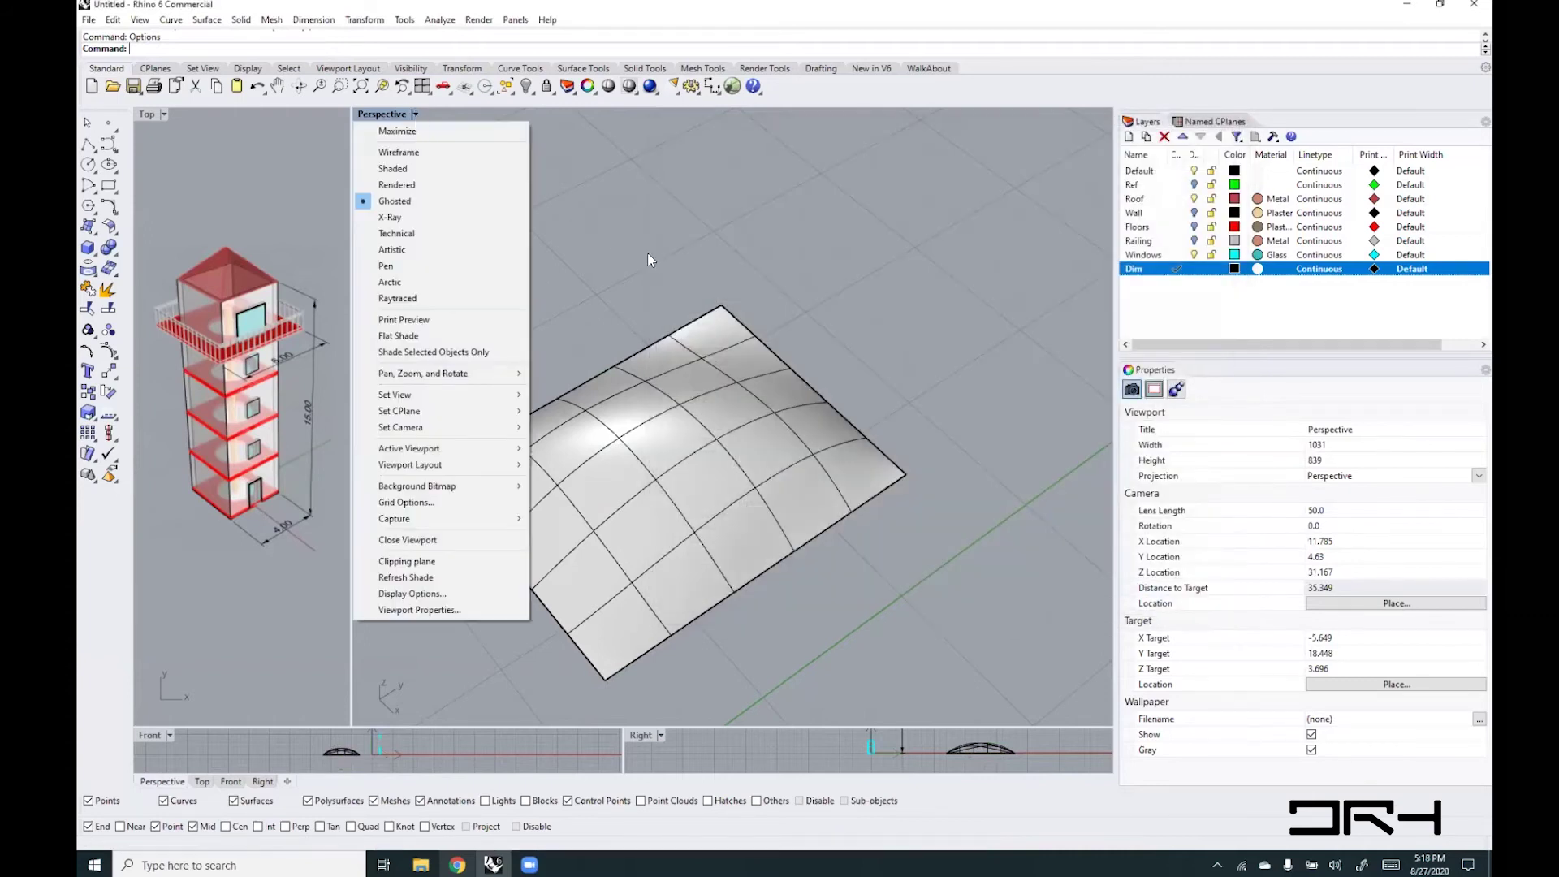
{"action": "left_click", "coordinate": [648, 258]}
- Open the Rhino options and expand the list of display modes under the View settings
{"action": "right_click", "coordinate": [619, 195]}
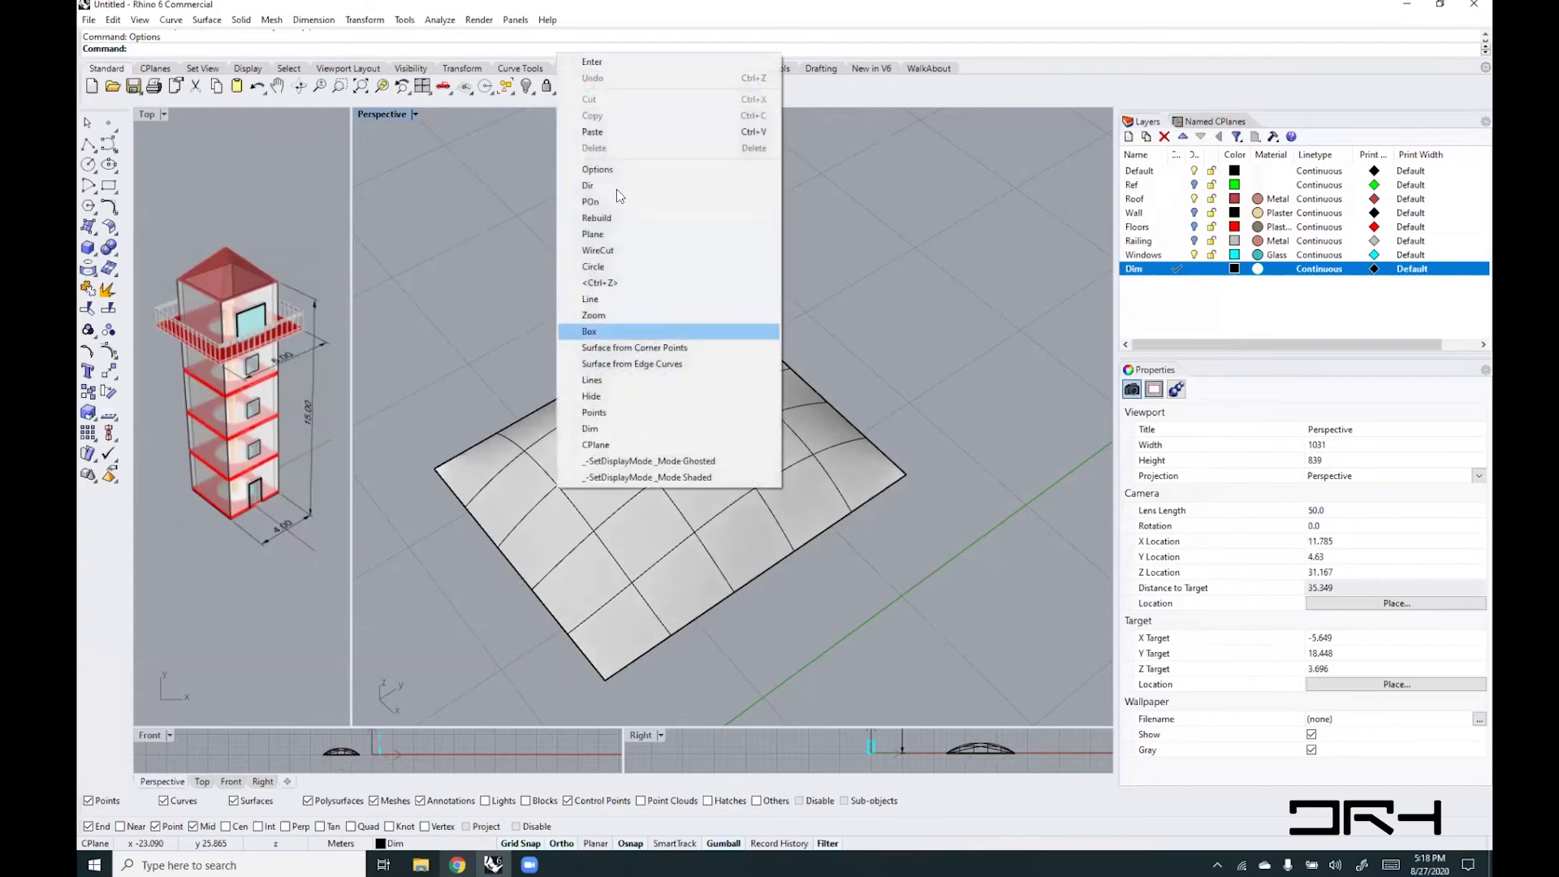
{"action": "left_click", "coordinate": [609, 169]}
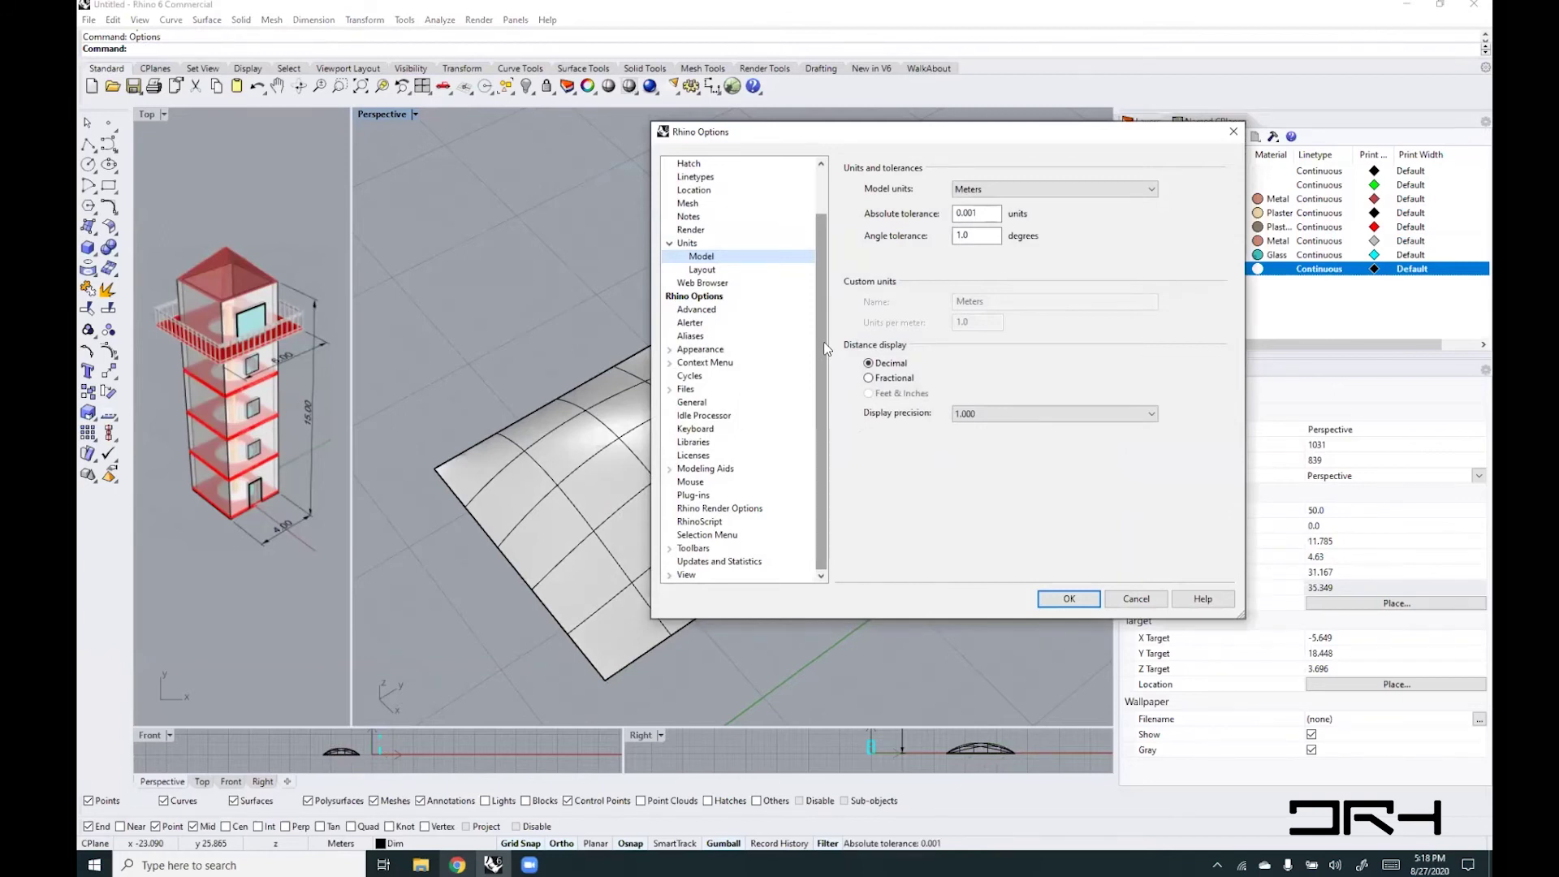
{"action": "scroll", "coordinate": [831, 242], "scroll_direction": "up", "scroll_amount": 1}
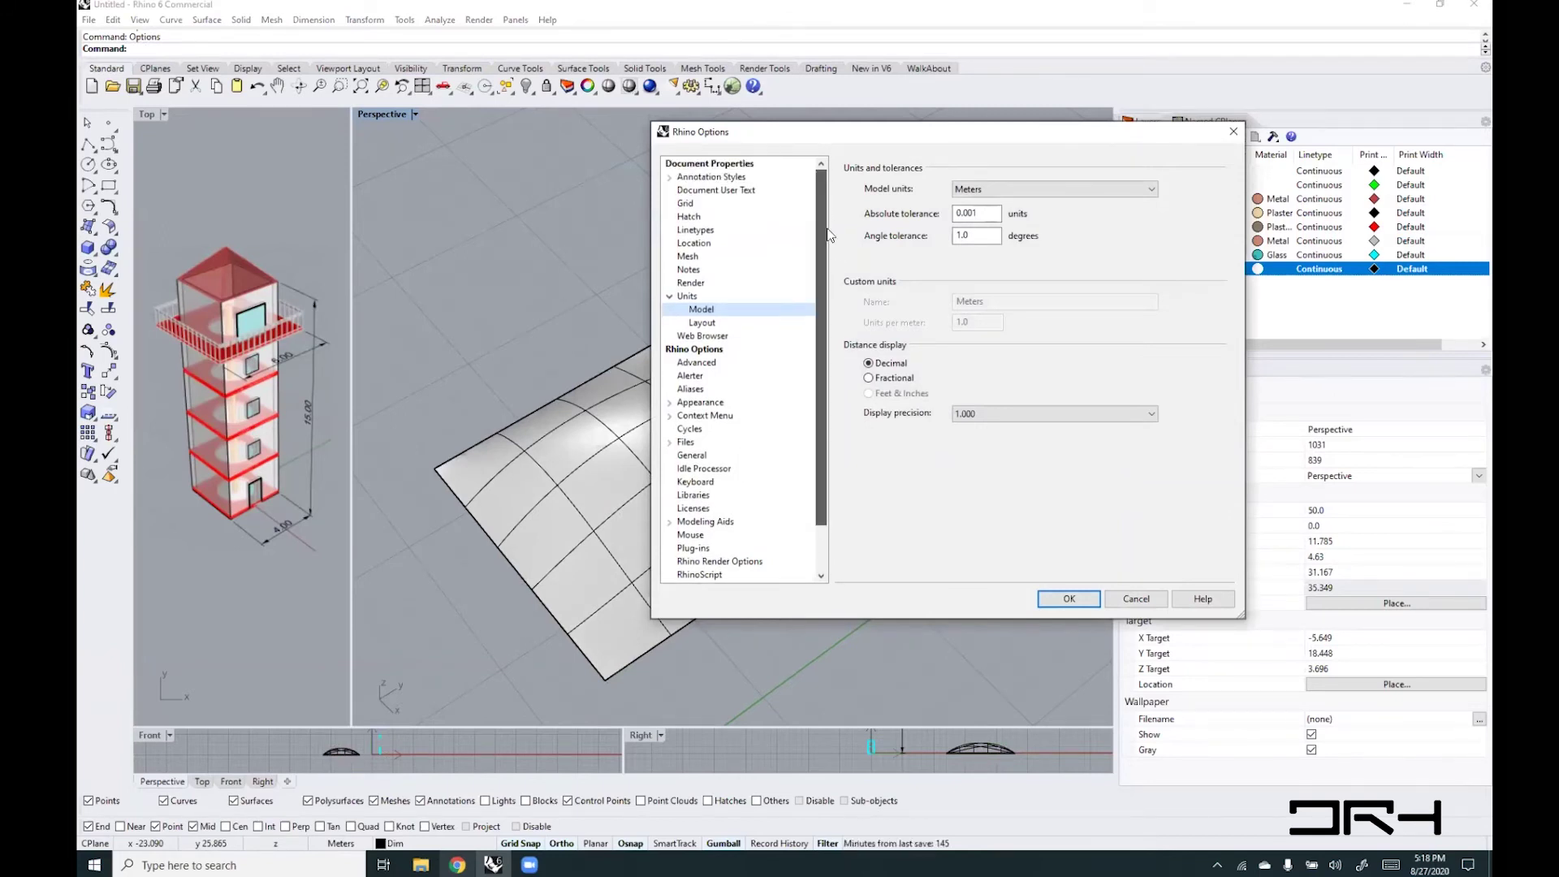
{"action": "scroll", "coordinate": [828, 313], "scroll_direction": "down", "scroll_amount": 1}
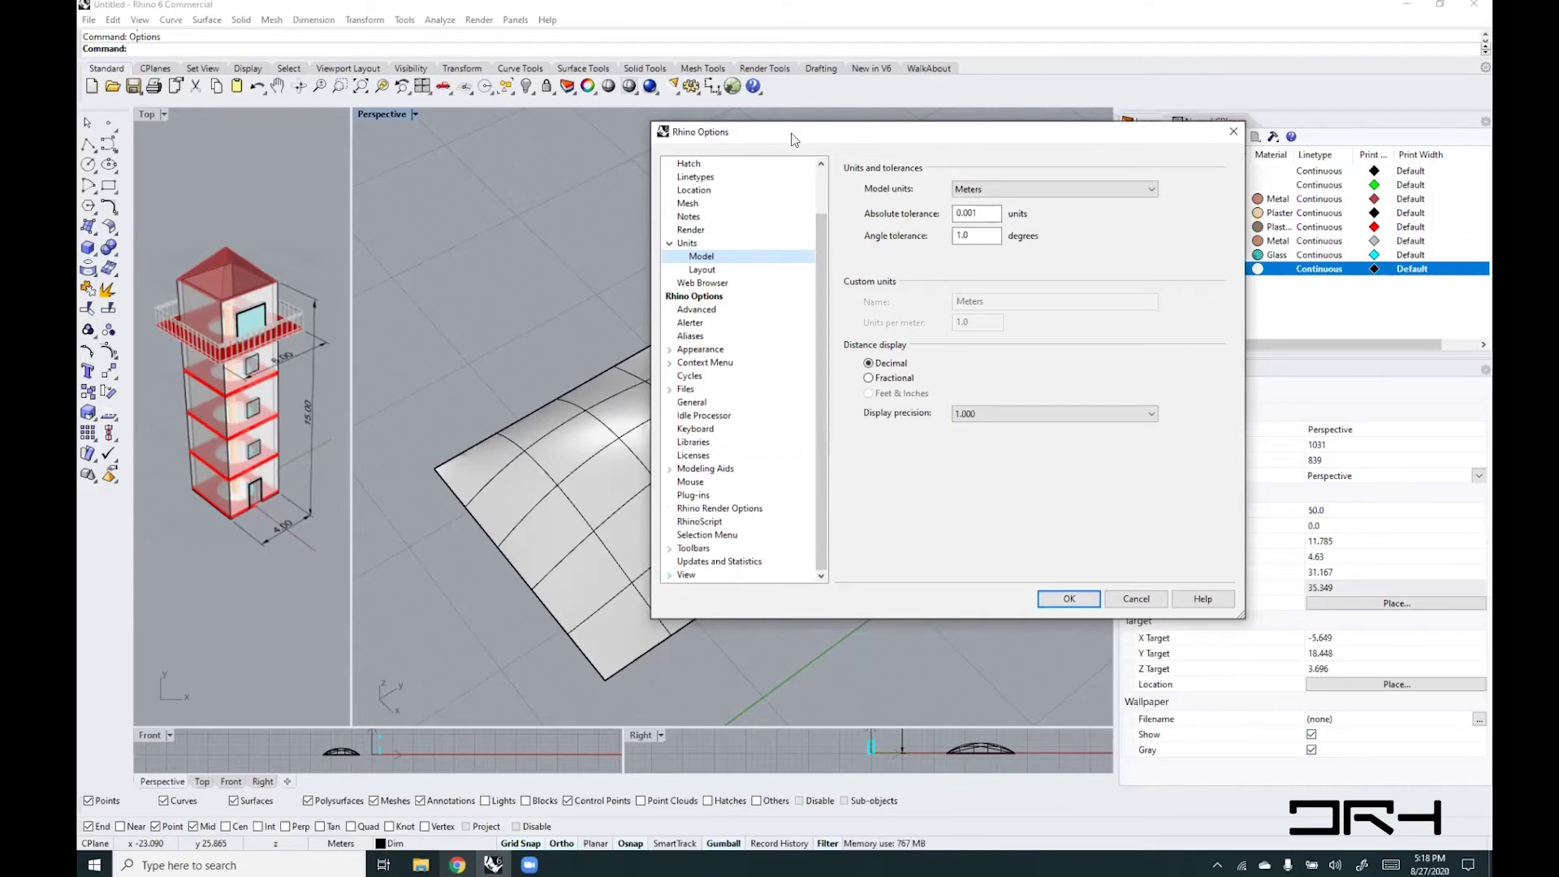
{"action": "left_click_drag", "start_coordinate": [794, 140], "coordinate": [893, 121]}
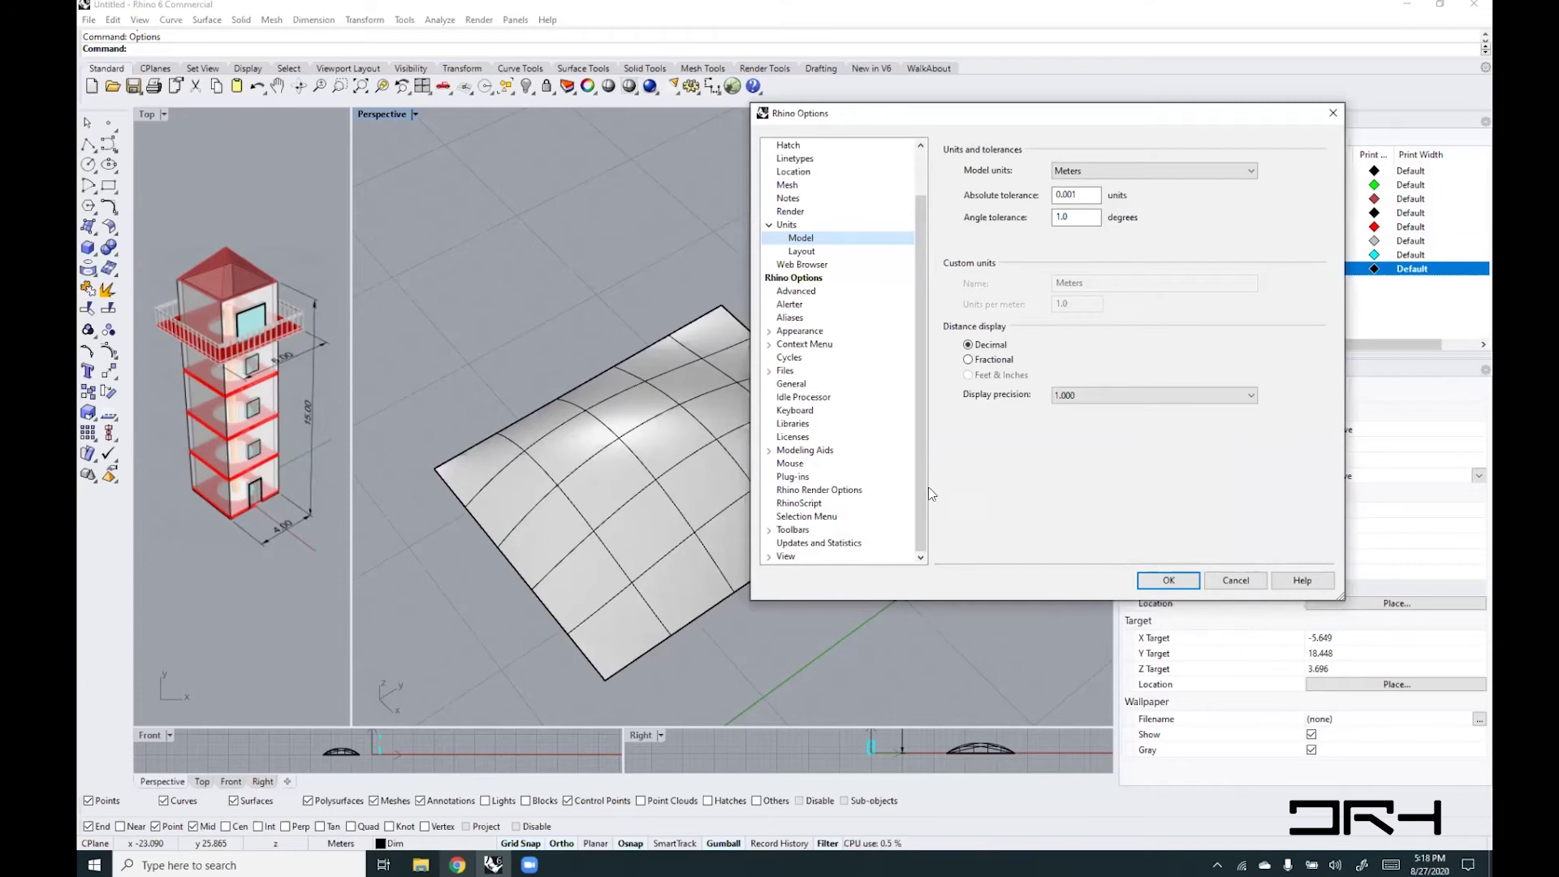
{"action": "left_click", "coordinate": [788, 558]}
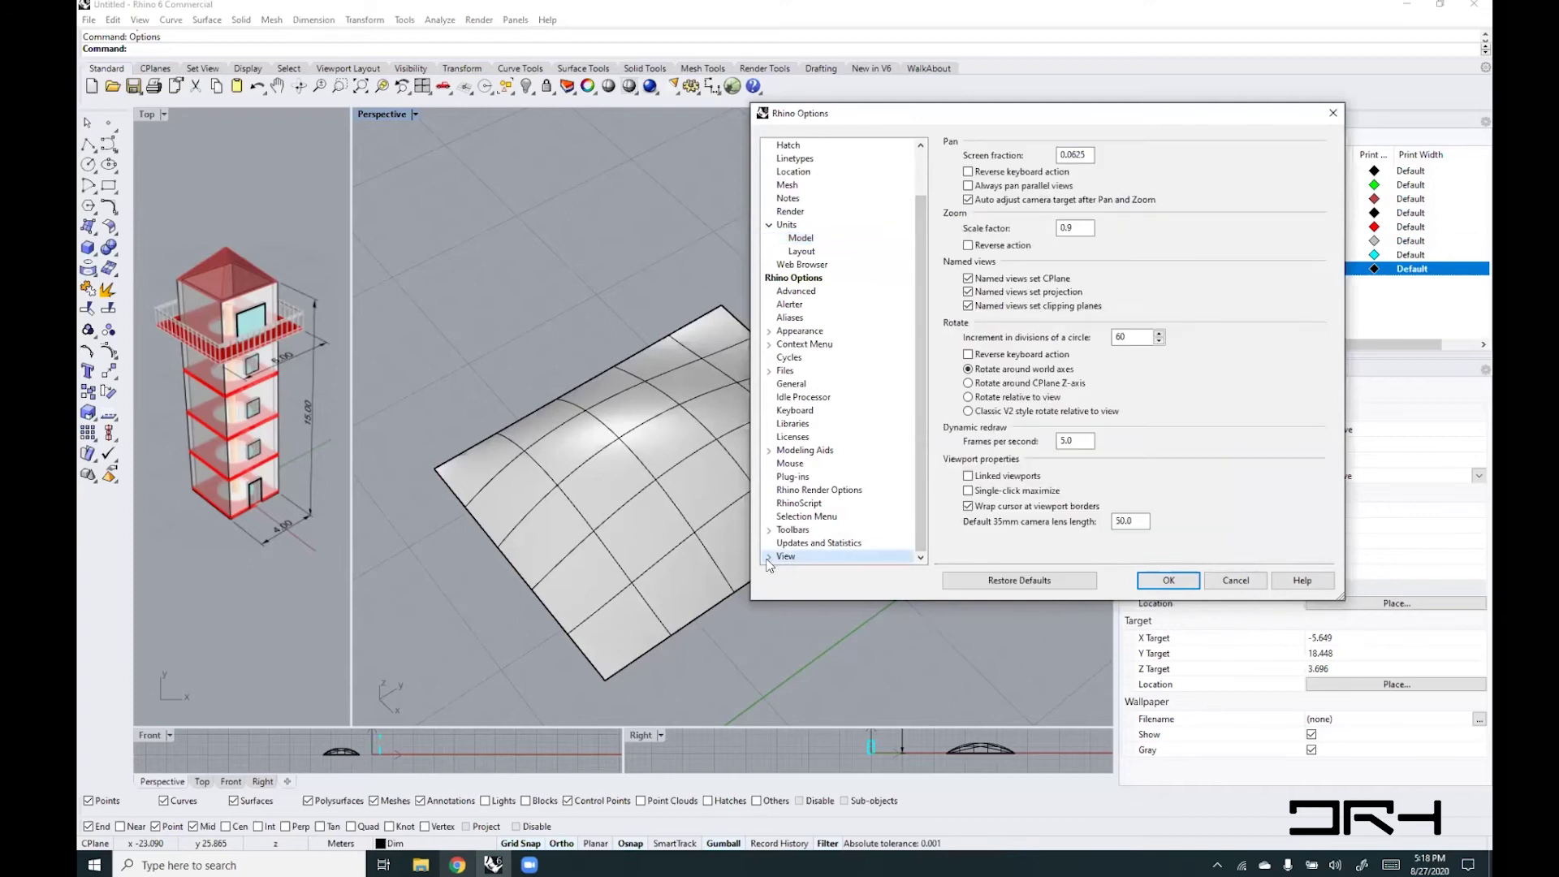
{"action": "left_click", "coordinate": [769, 558]}
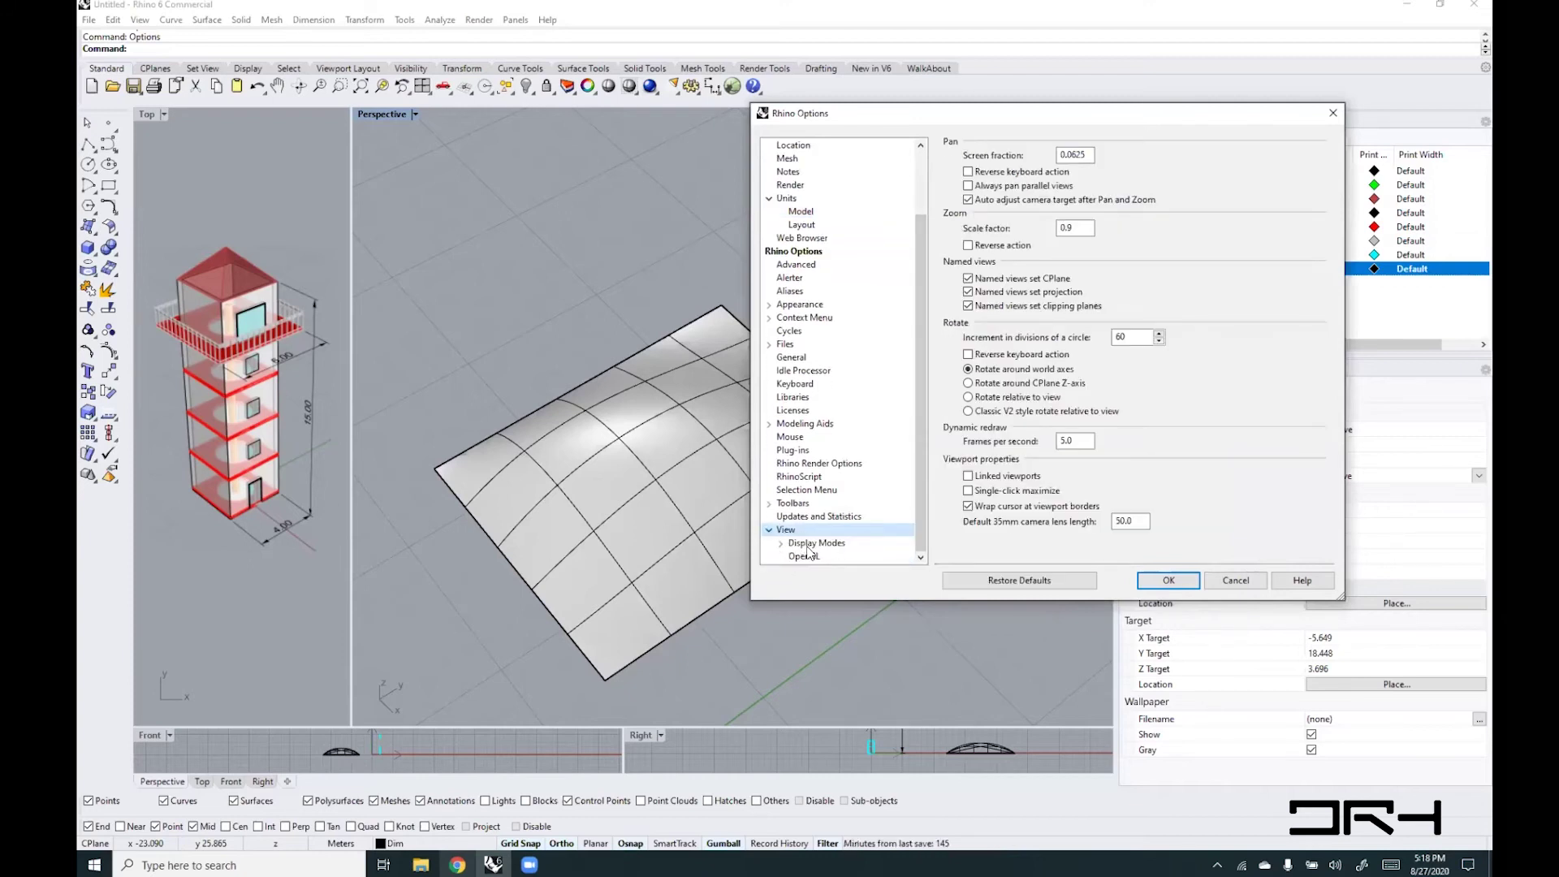
{"action": "left_click", "coordinate": [781, 542]}
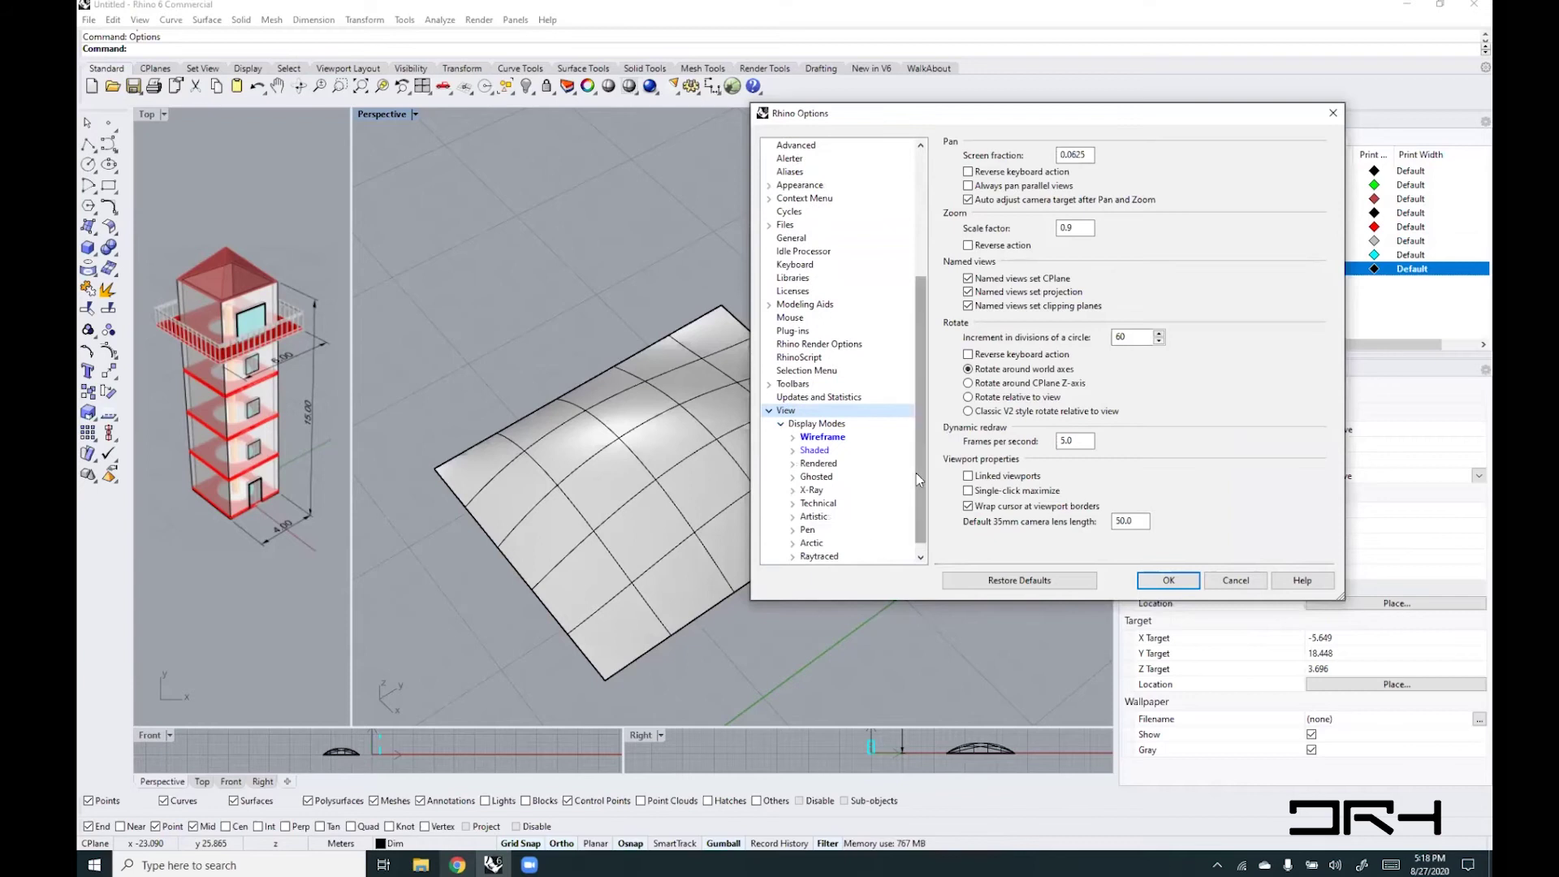
- Show the surface object settings of the Ghosted display mode and move the options dialog clear of the model
{"action": "scroll", "coordinate": [923, 484], "scroll_direction": "down", "scroll_amount": 1}
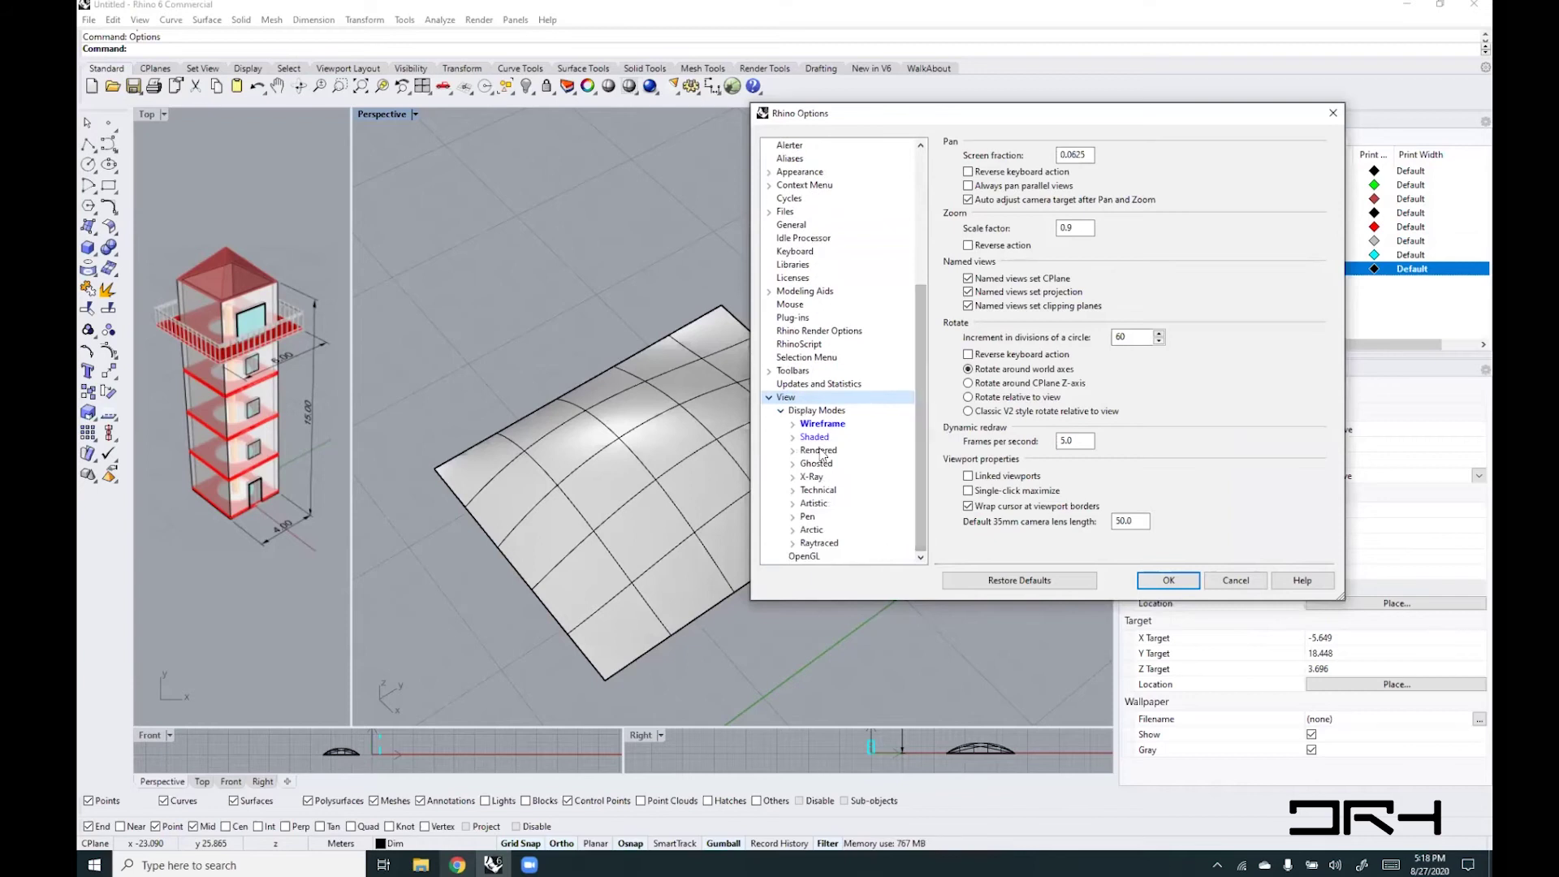
{"action": "left_click", "coordinate": [814, 465]}
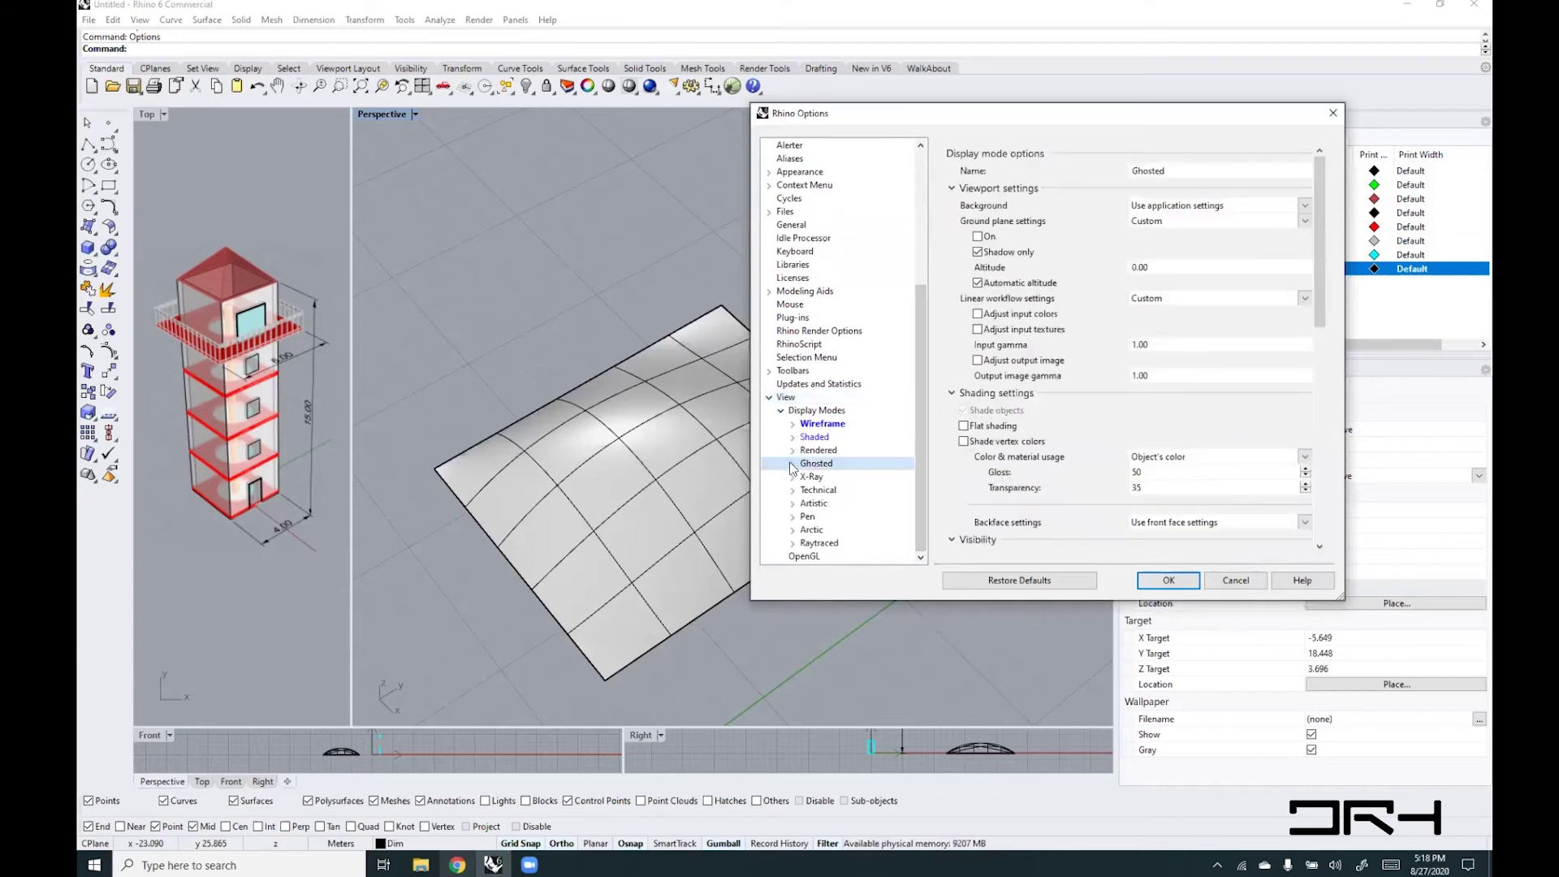
{"action": "double_click", "coordinate": [913, 461]}
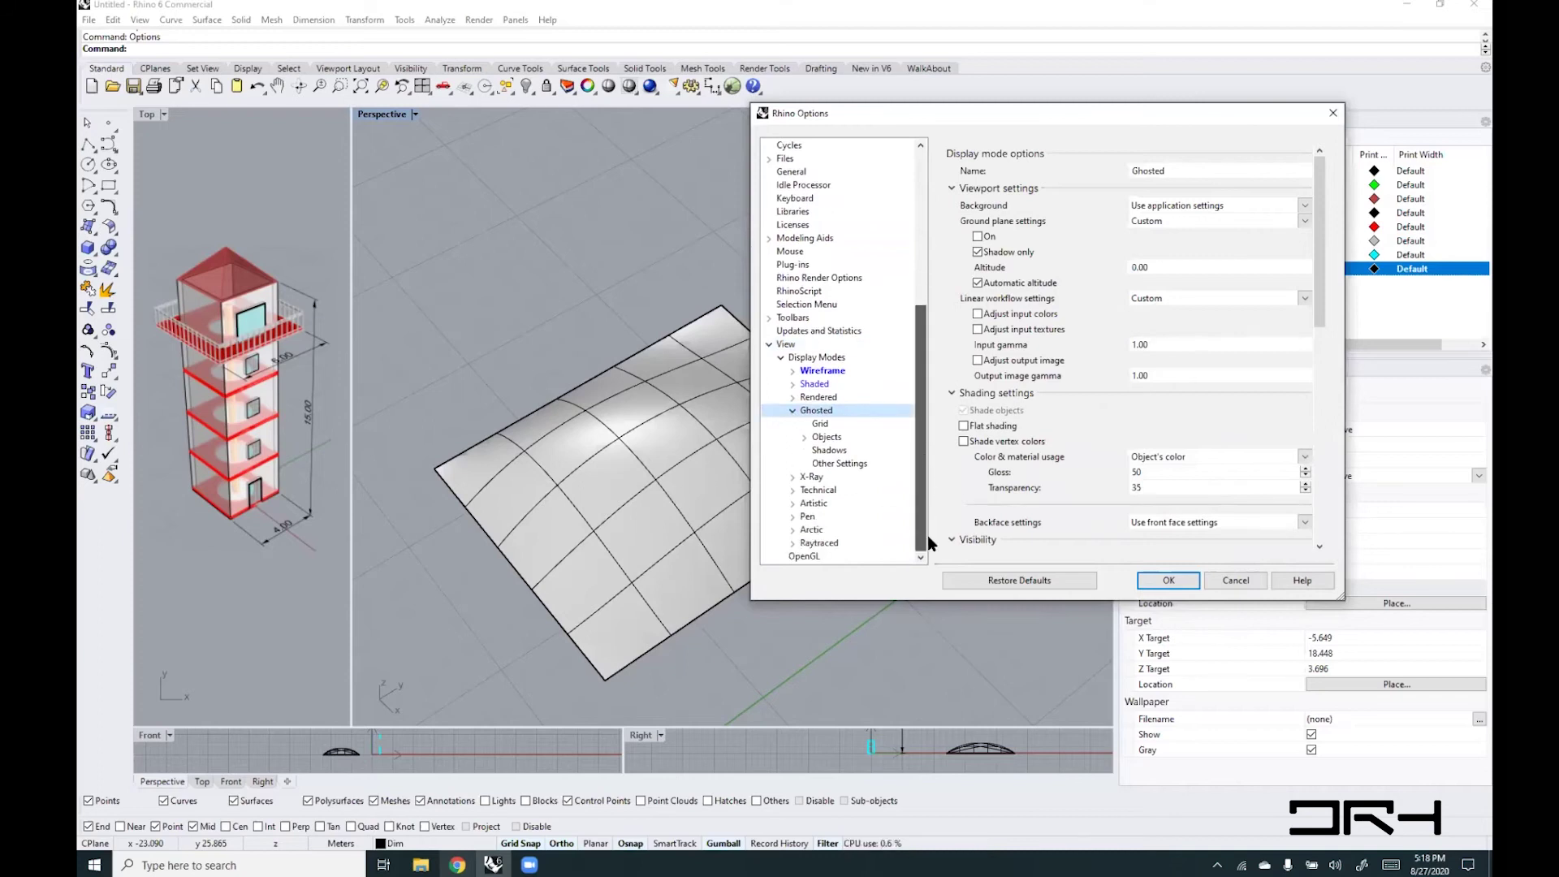
{"action": "left_click", "coordinate": [806, 437]}
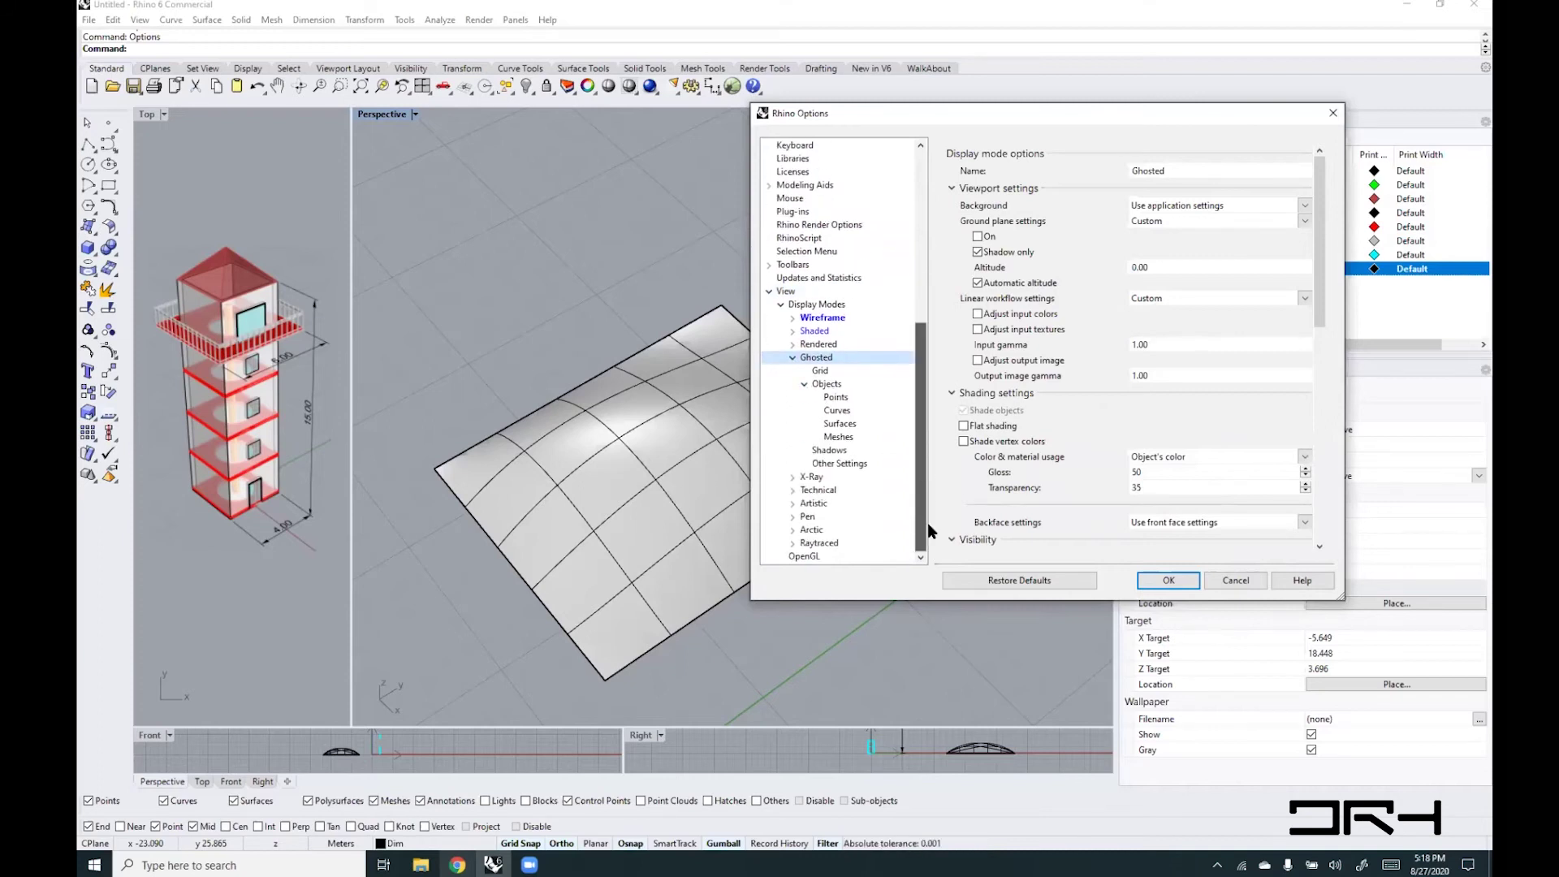
{"action": "left_click", "coordinate": [840, 423]}
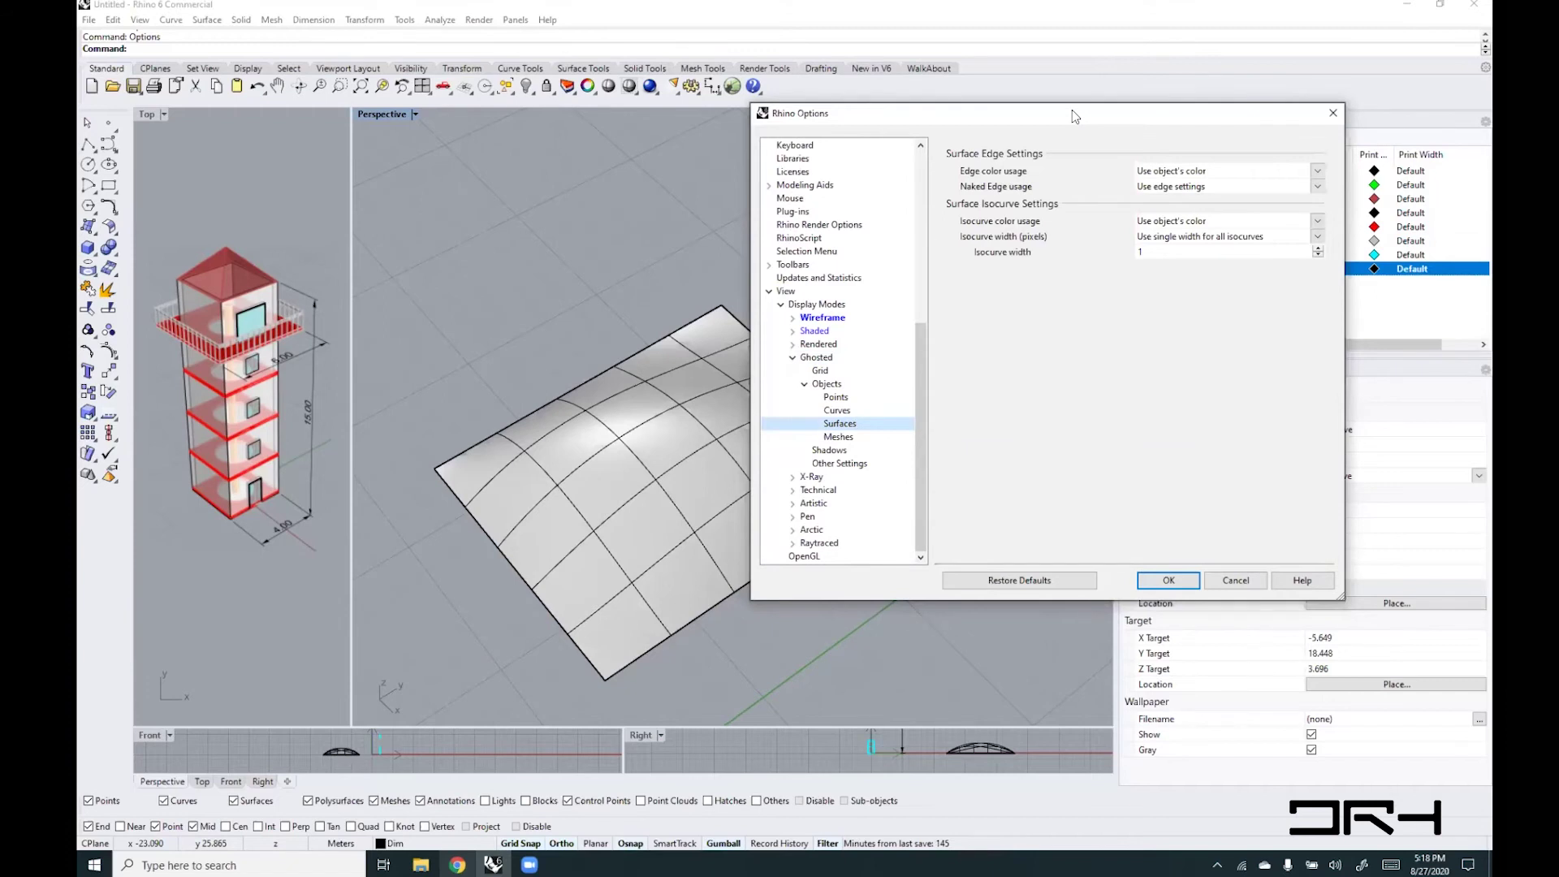
{"action": "left_click_drag", "start_coordinate": [1072, 110], "coordinate": [1017, 75]}
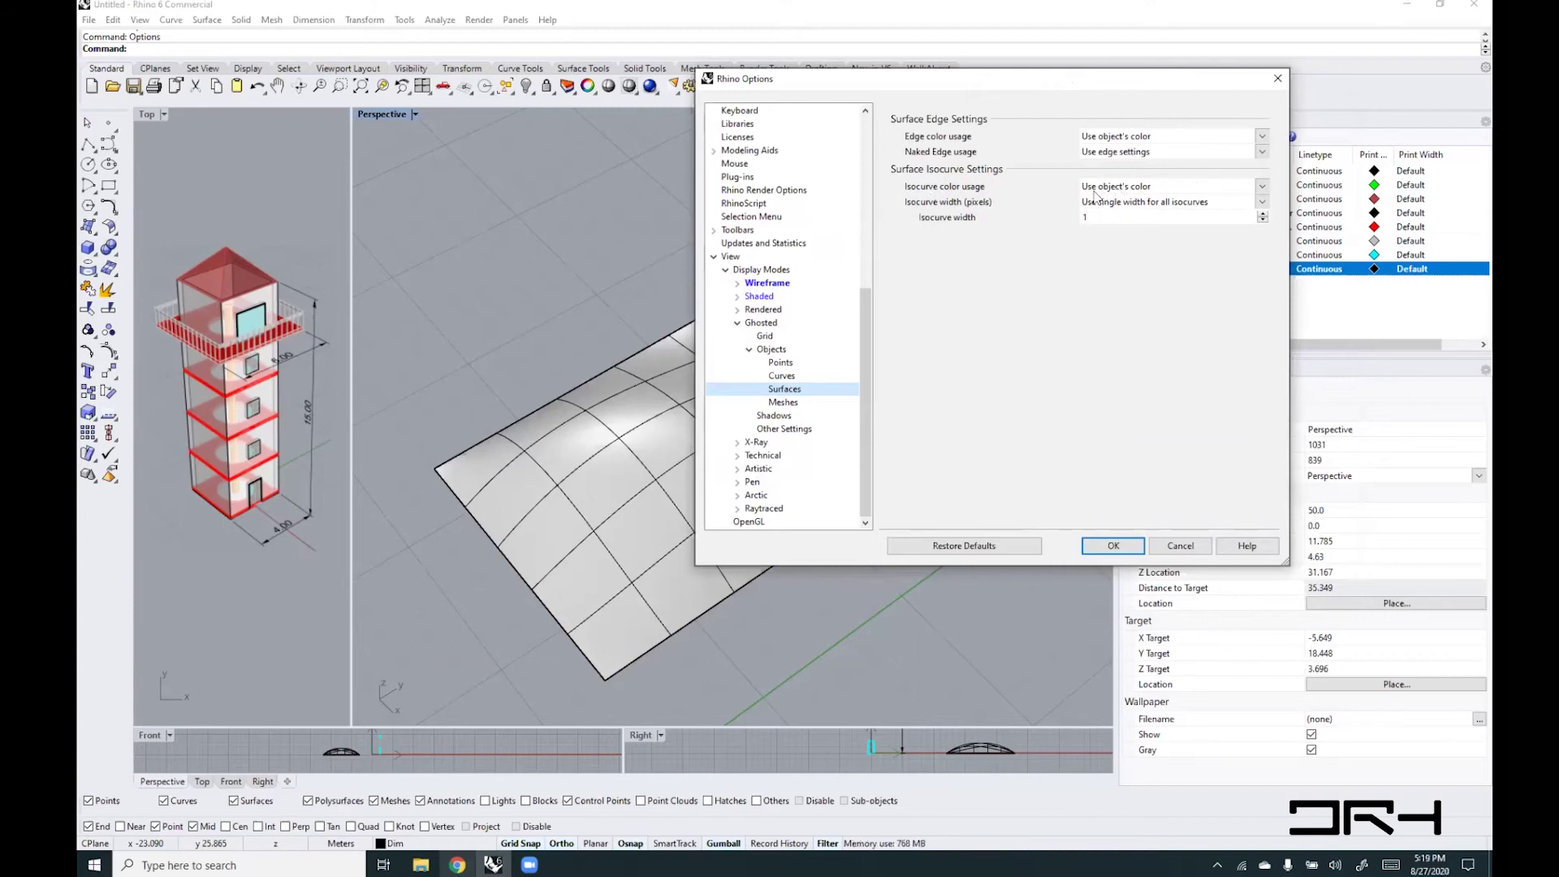
- Set the Ghosted mode's isocurve color usage to specified UV colors and make the U color red
{"action": "left_click", "coordinate": [1262, 187]}
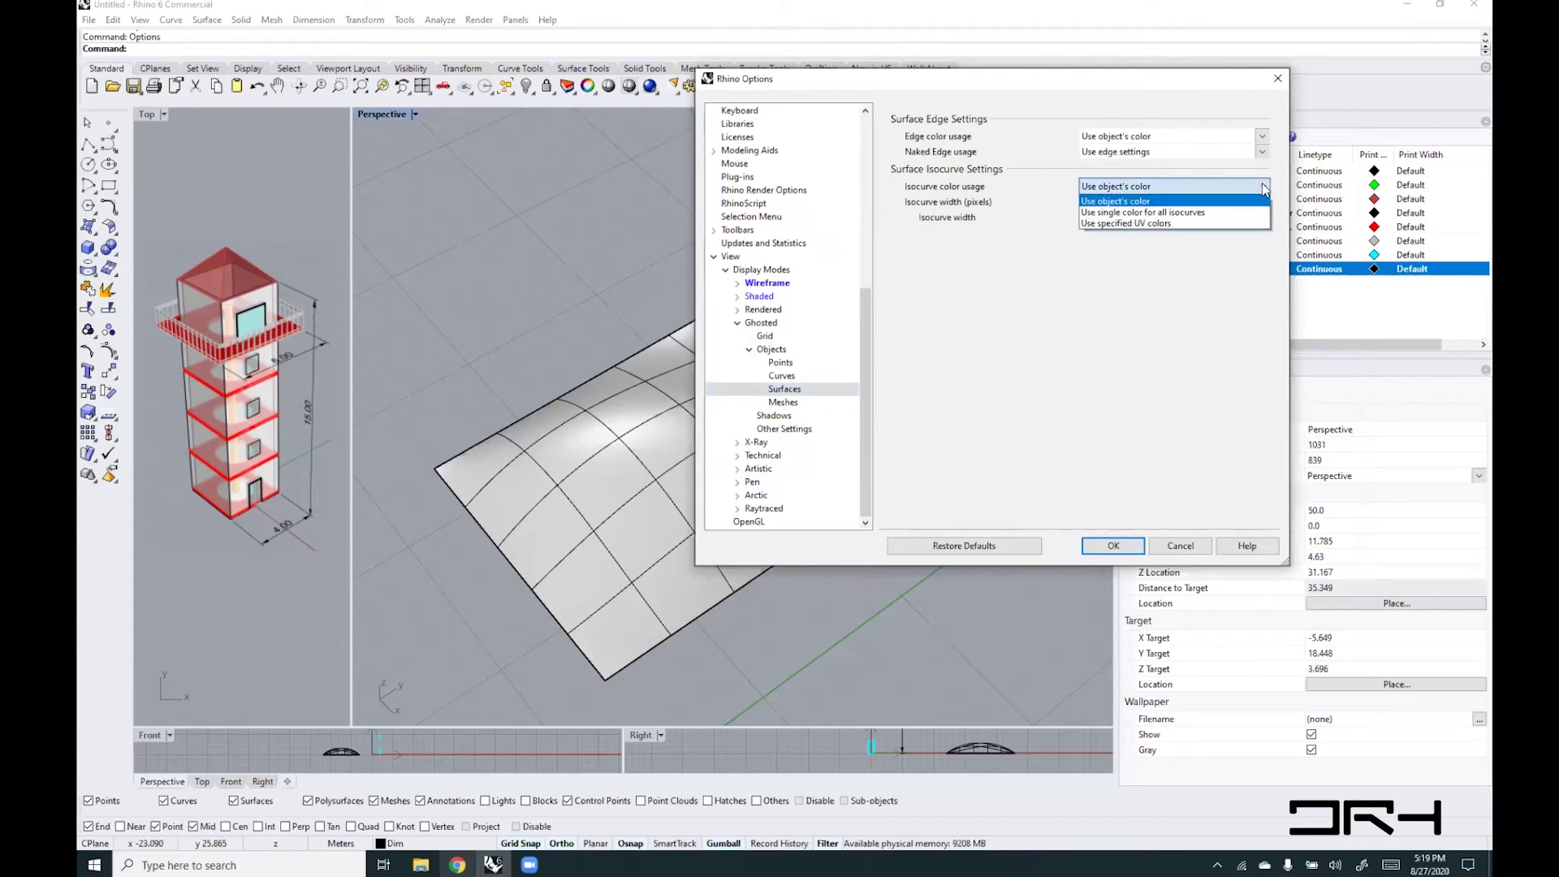
{"action": "left_click", "coordinate": [1179, 224]}
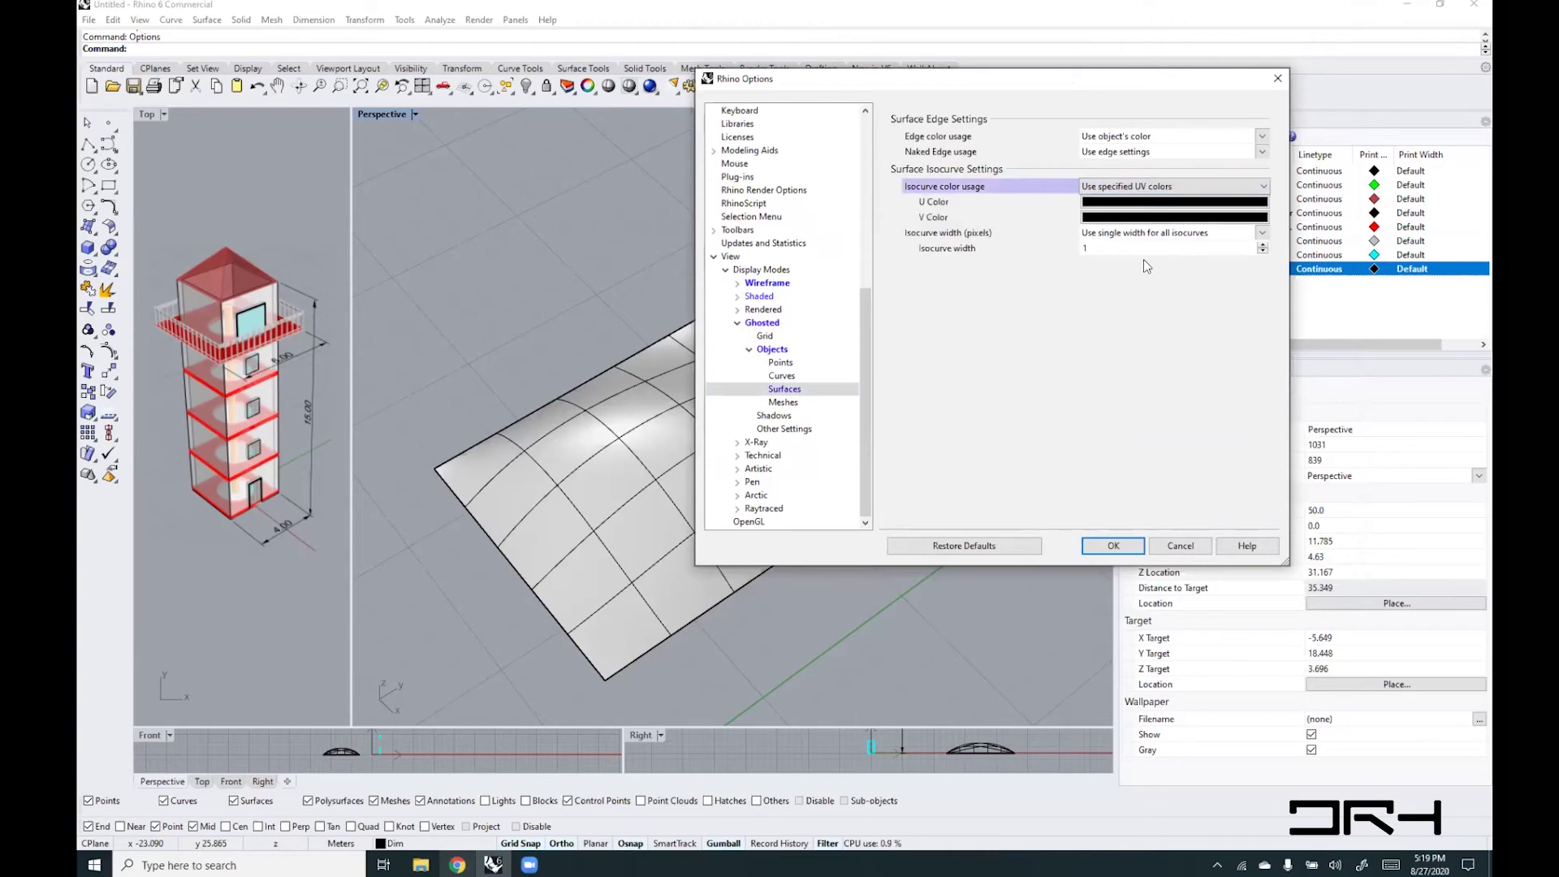
{"action": "left_click", "coordinate": [1130, 202]}
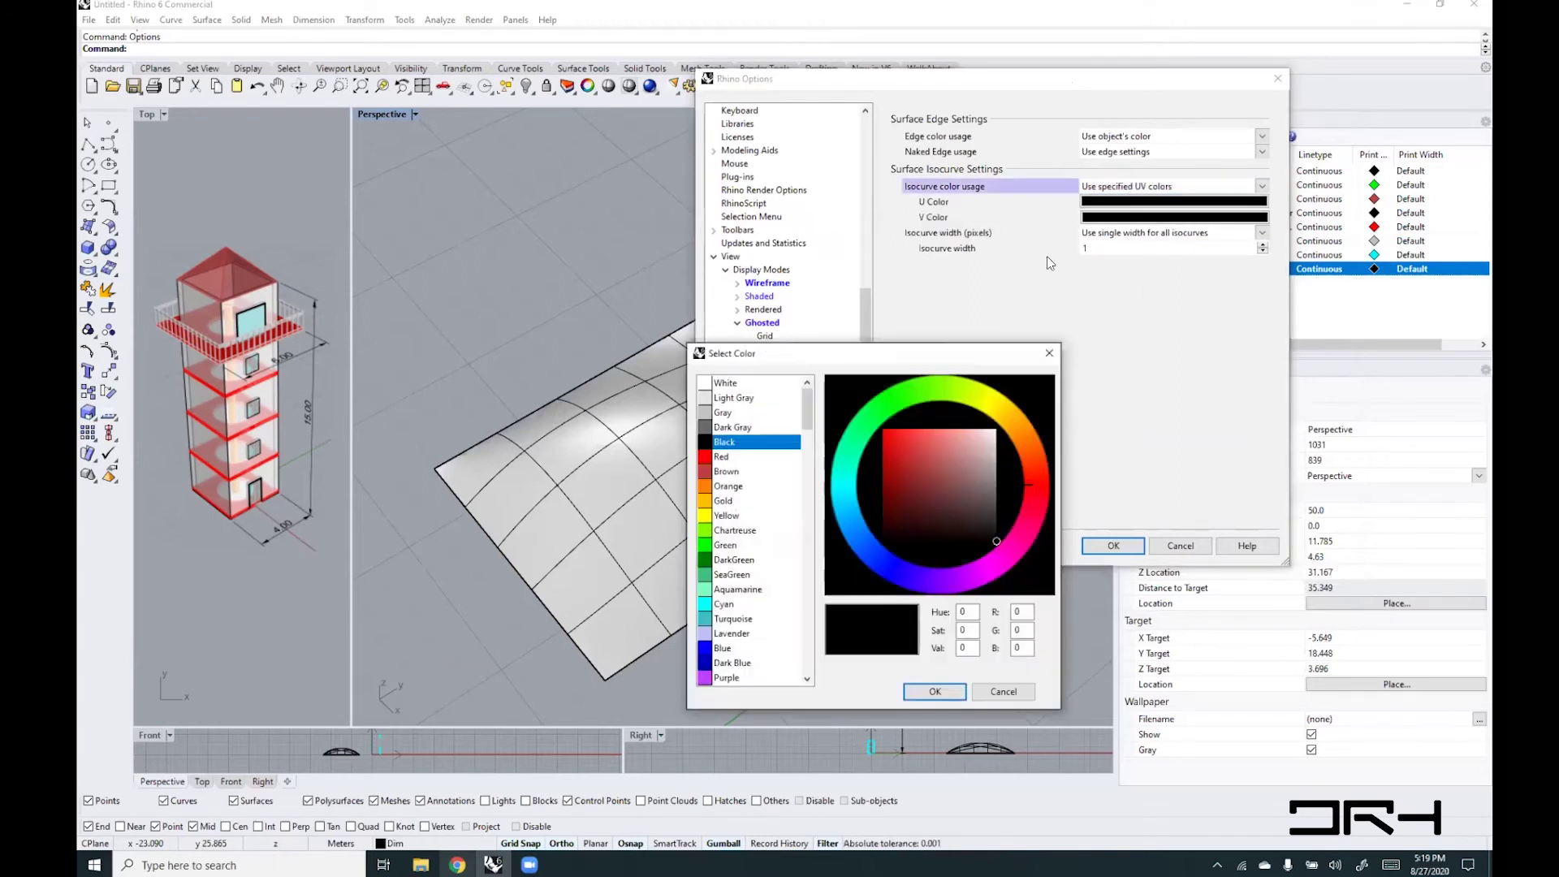
{"action": "left_click", "coordinate": [725, 457]}
{"action": "left_click", "coordinate": [934, 692]}
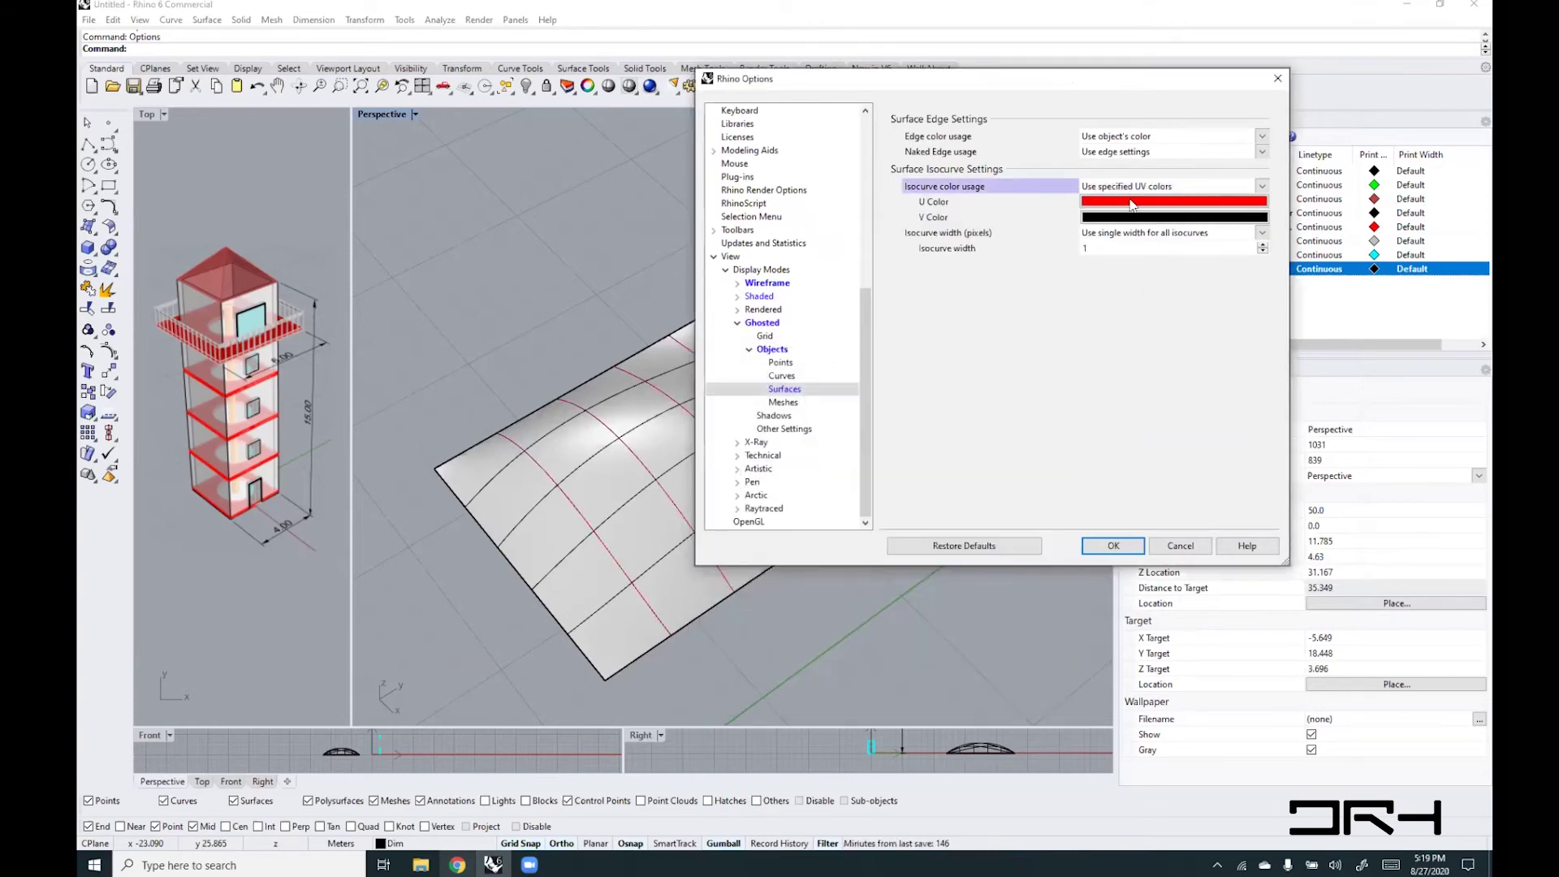
- Set the V isocurve color of Ghosted mode to DarkGreen and apply the display options to the domed surface
{"action": "left_click", "coordinate": [1105, 218]}
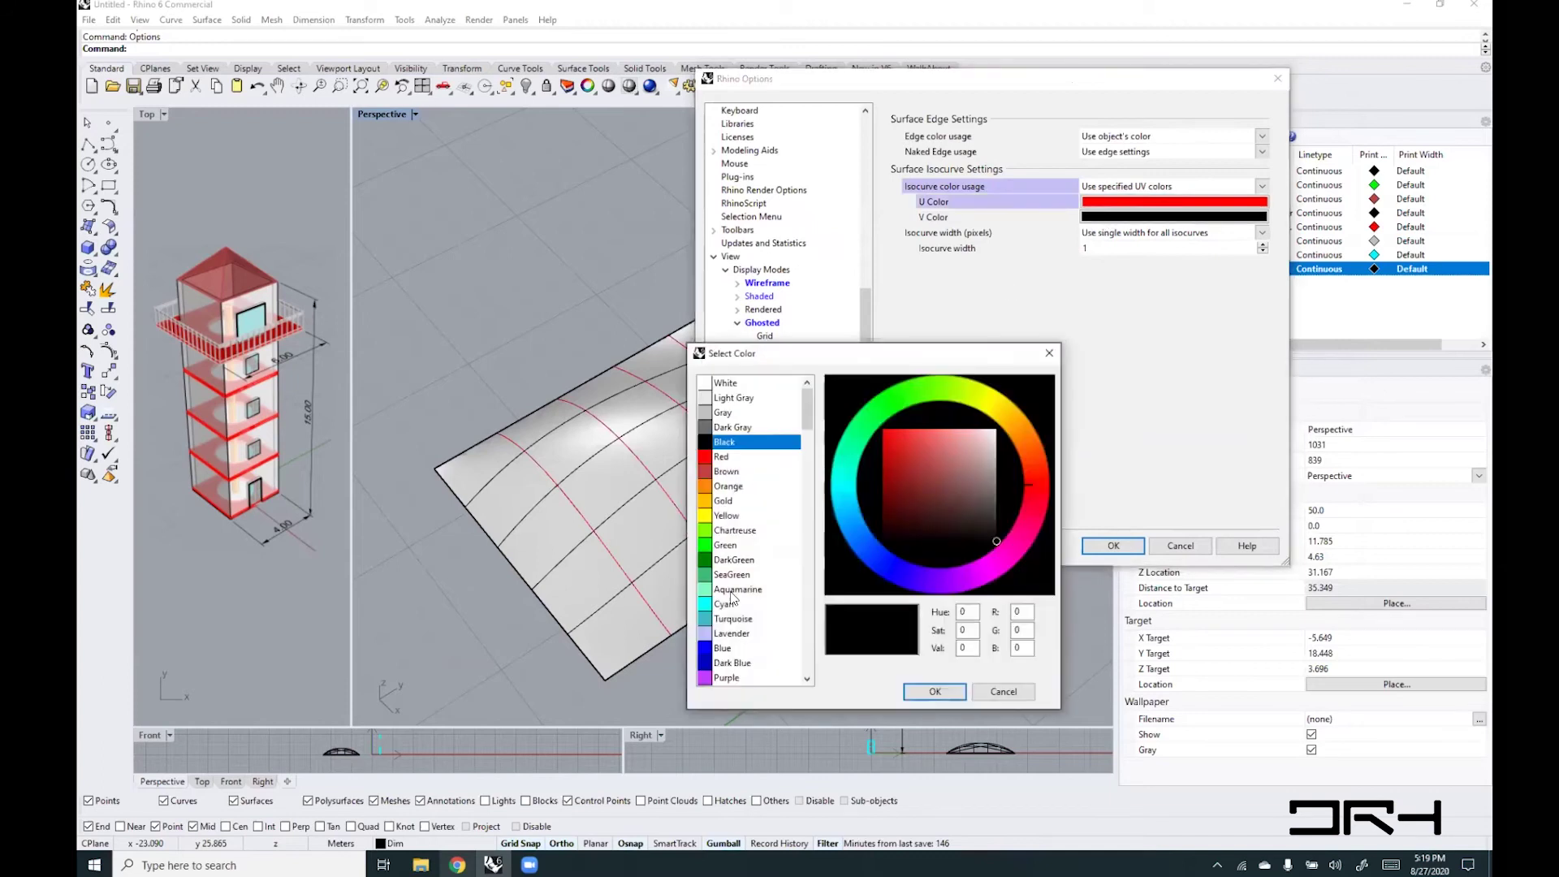
{"action": "left_click", "coordinate": [719, 546]}
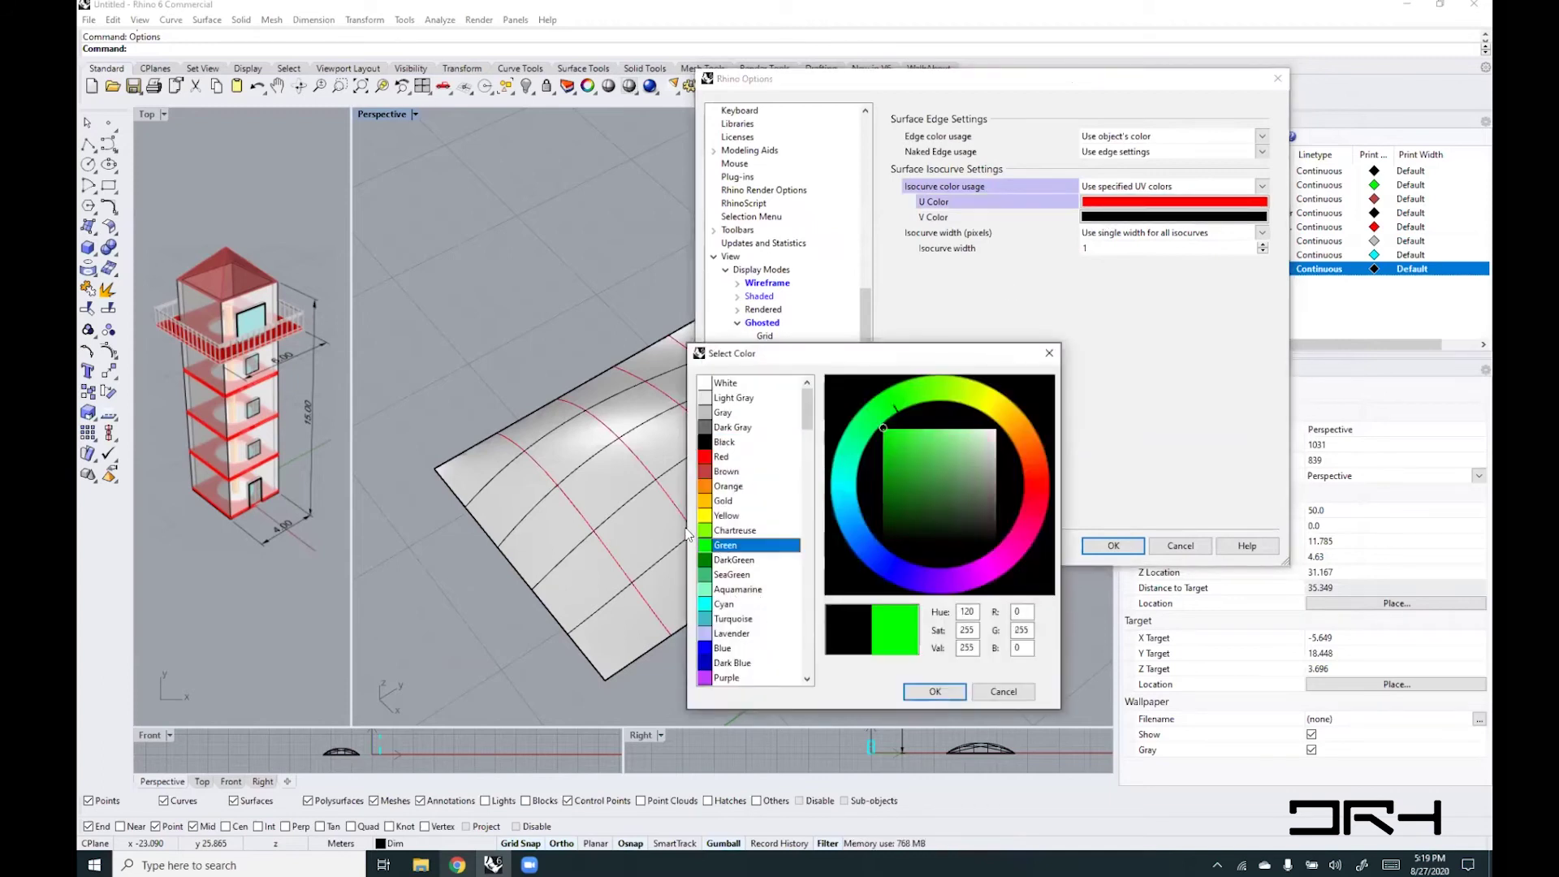
{"action": "left_click", "coordinate": [730, 559]}
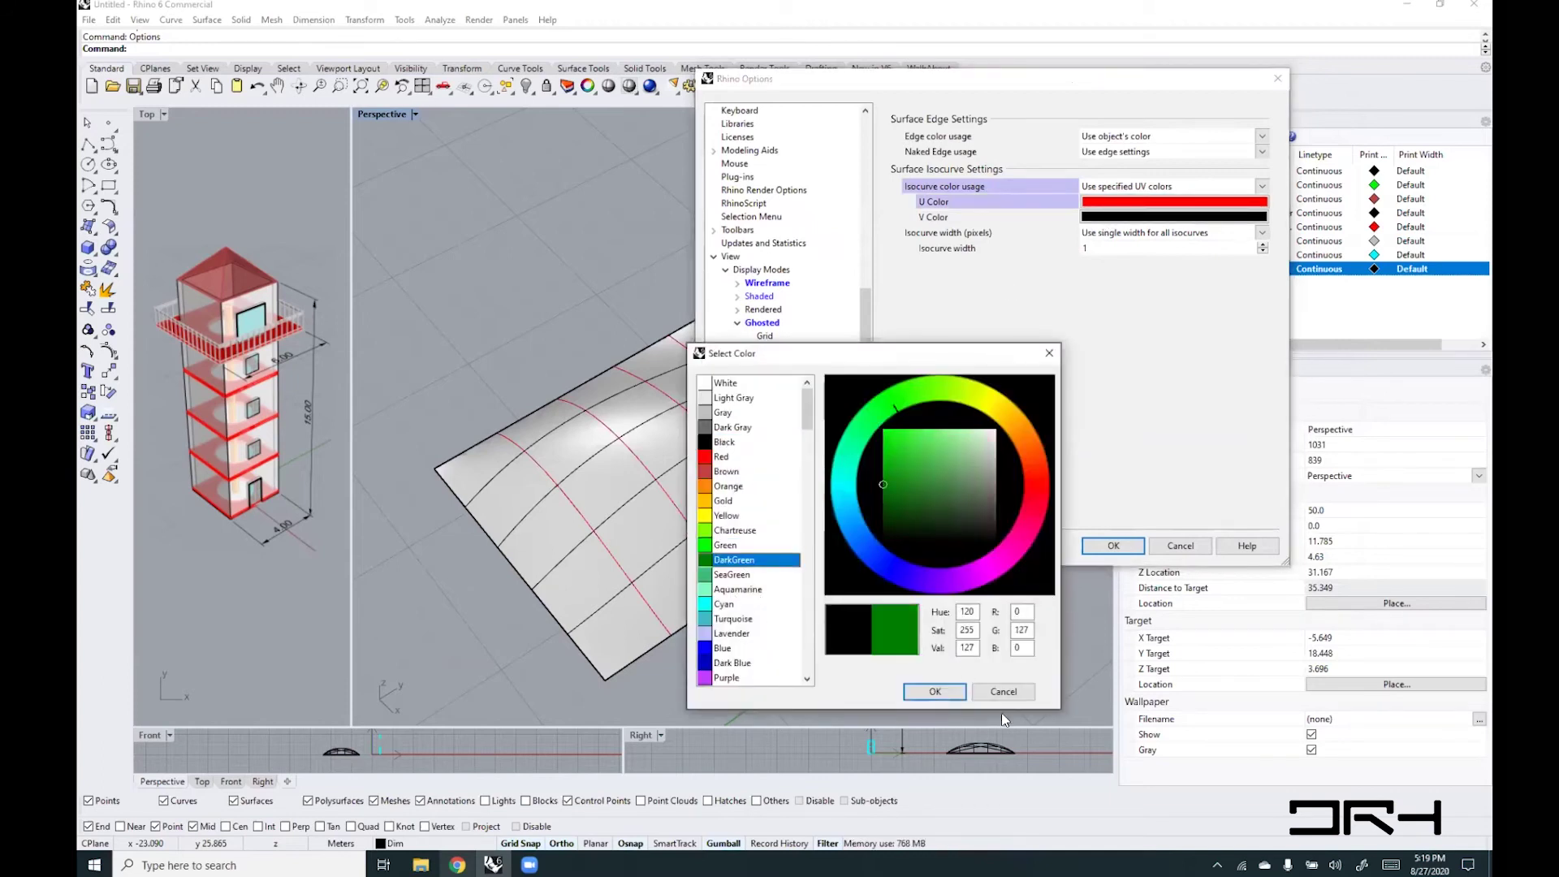
{"action": "left_click", "coordinate": [934, 691]}
{"action": "left_click", "coordinate": [1111, 546]}
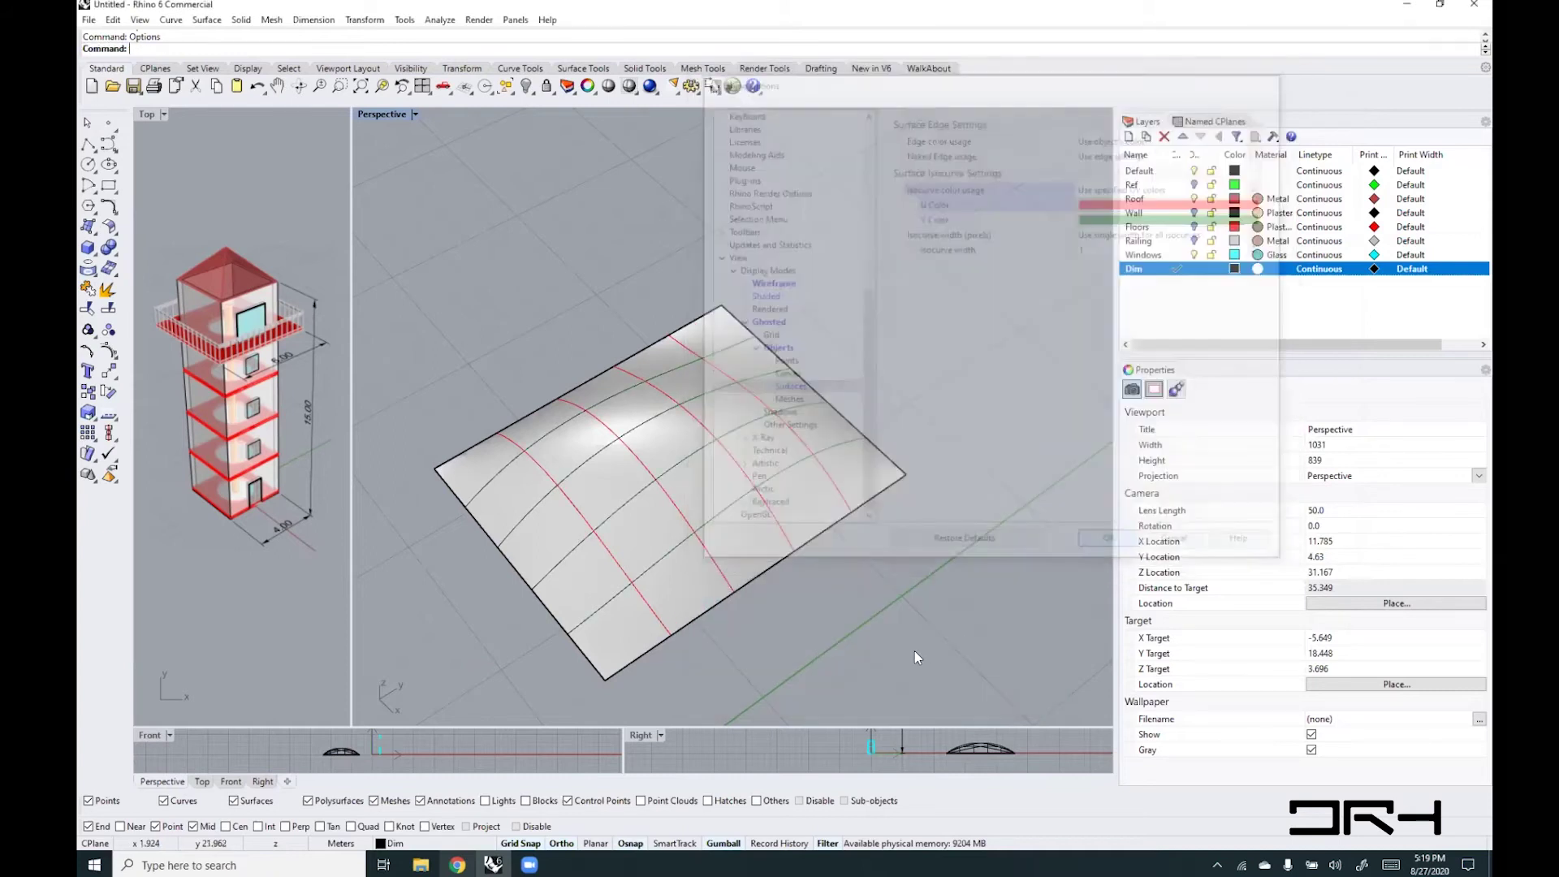
{"action": "right_click_drag", "start_coordinate": [697, 554], "coordinate": [808, 536], "text": "shift"}
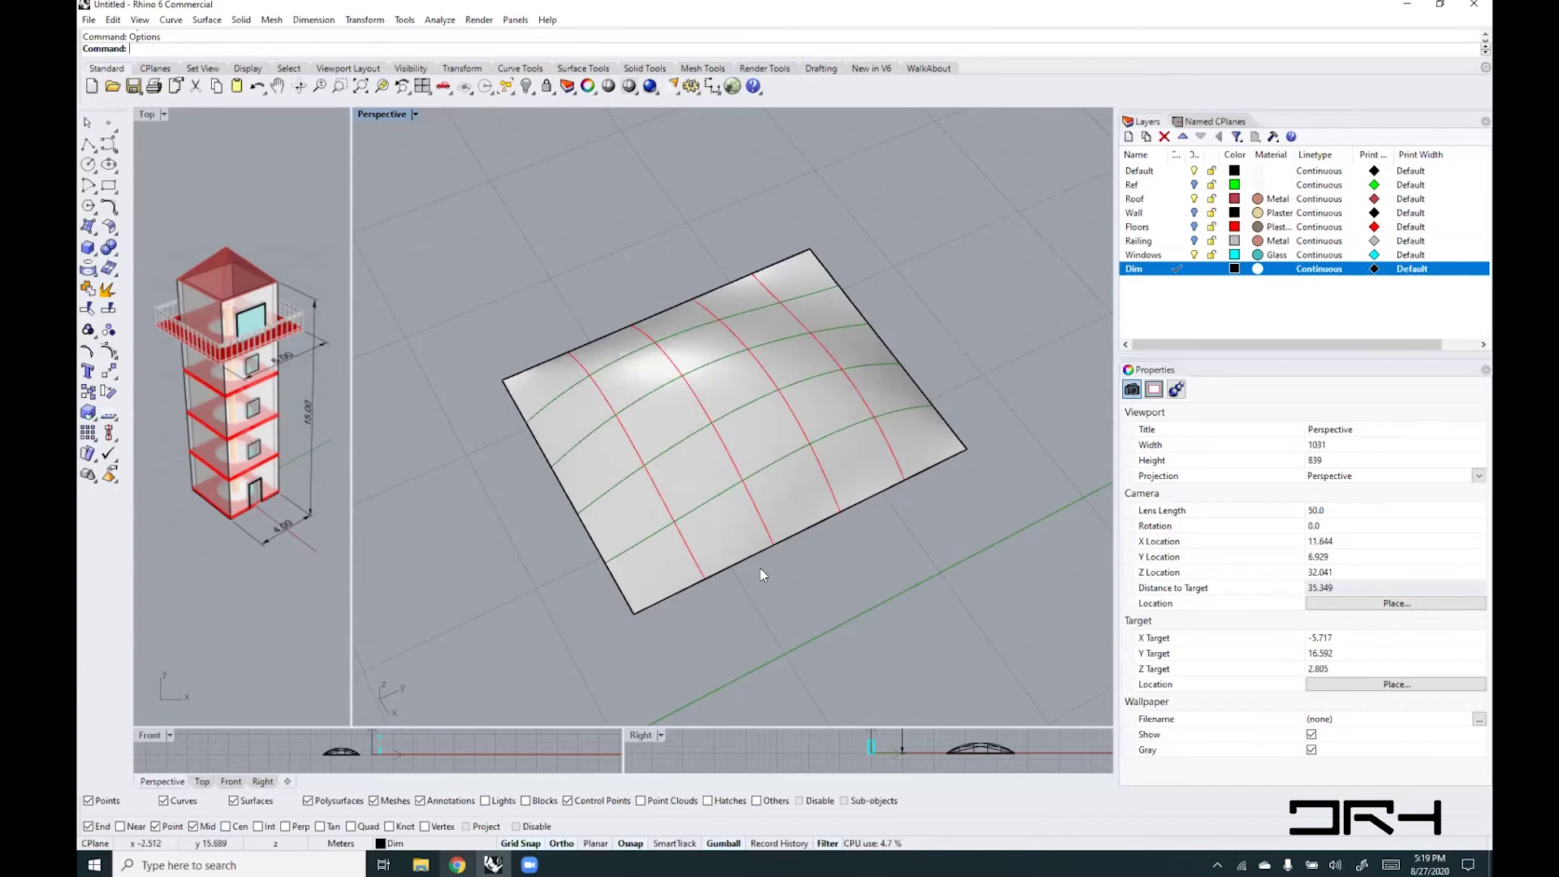
{"action": "right_click_drag", "start_coordinate": [760, 569], "coordinate": [731, 553]}
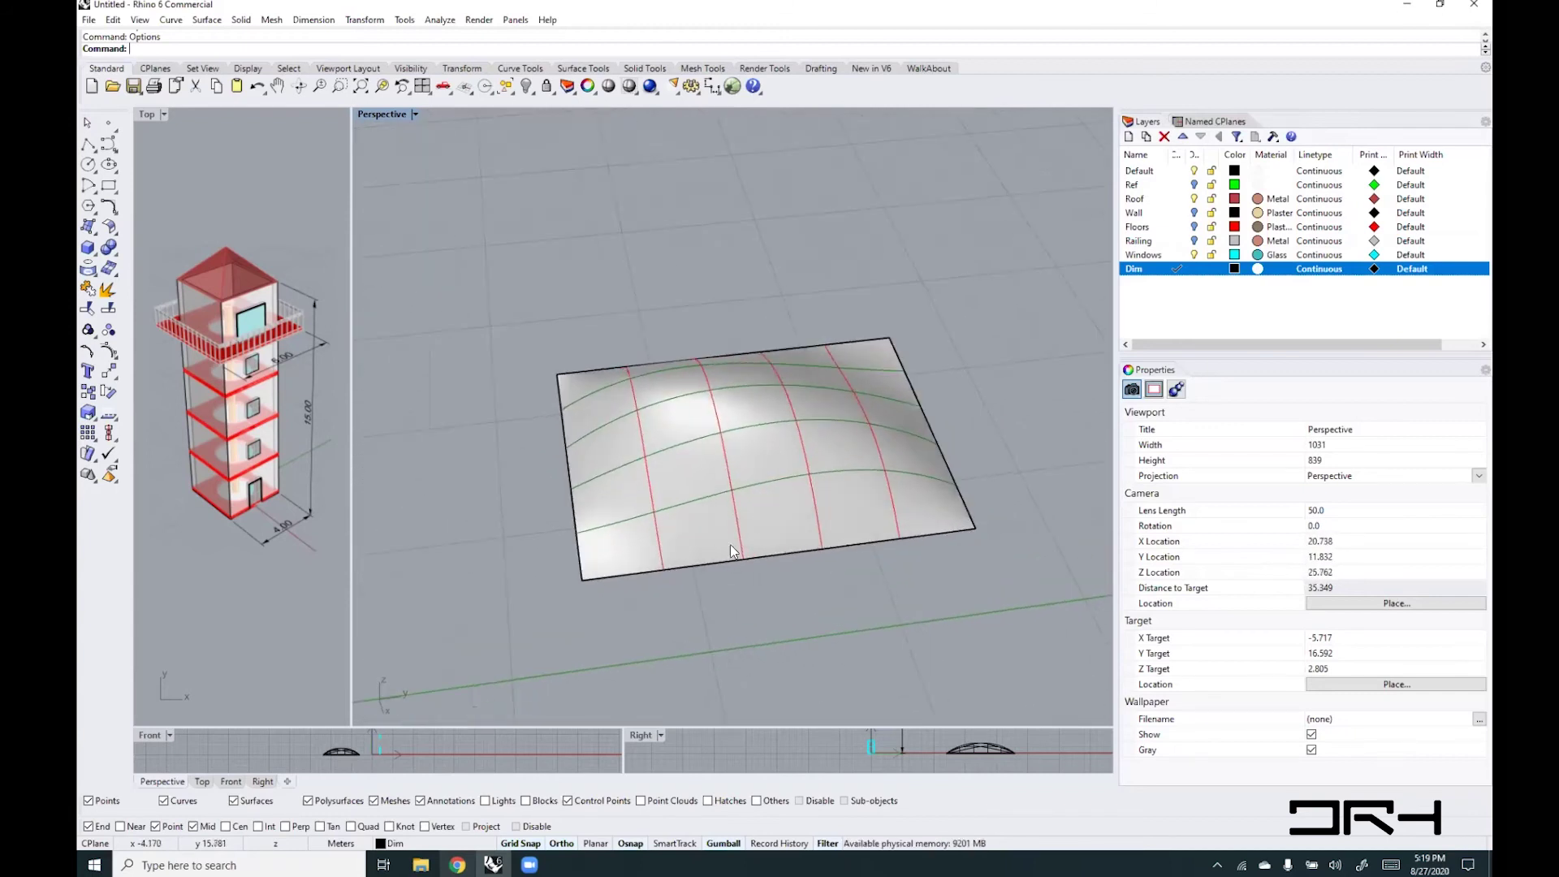
- Display the domed surface's direction arrows with the Dir command and compare them with the colored U and V isocurves
{"action": "type", "text": "Dir"}
{"action": "key", "text": "Return"}
{"action": "left_click", "coordinate": [728, 528]}
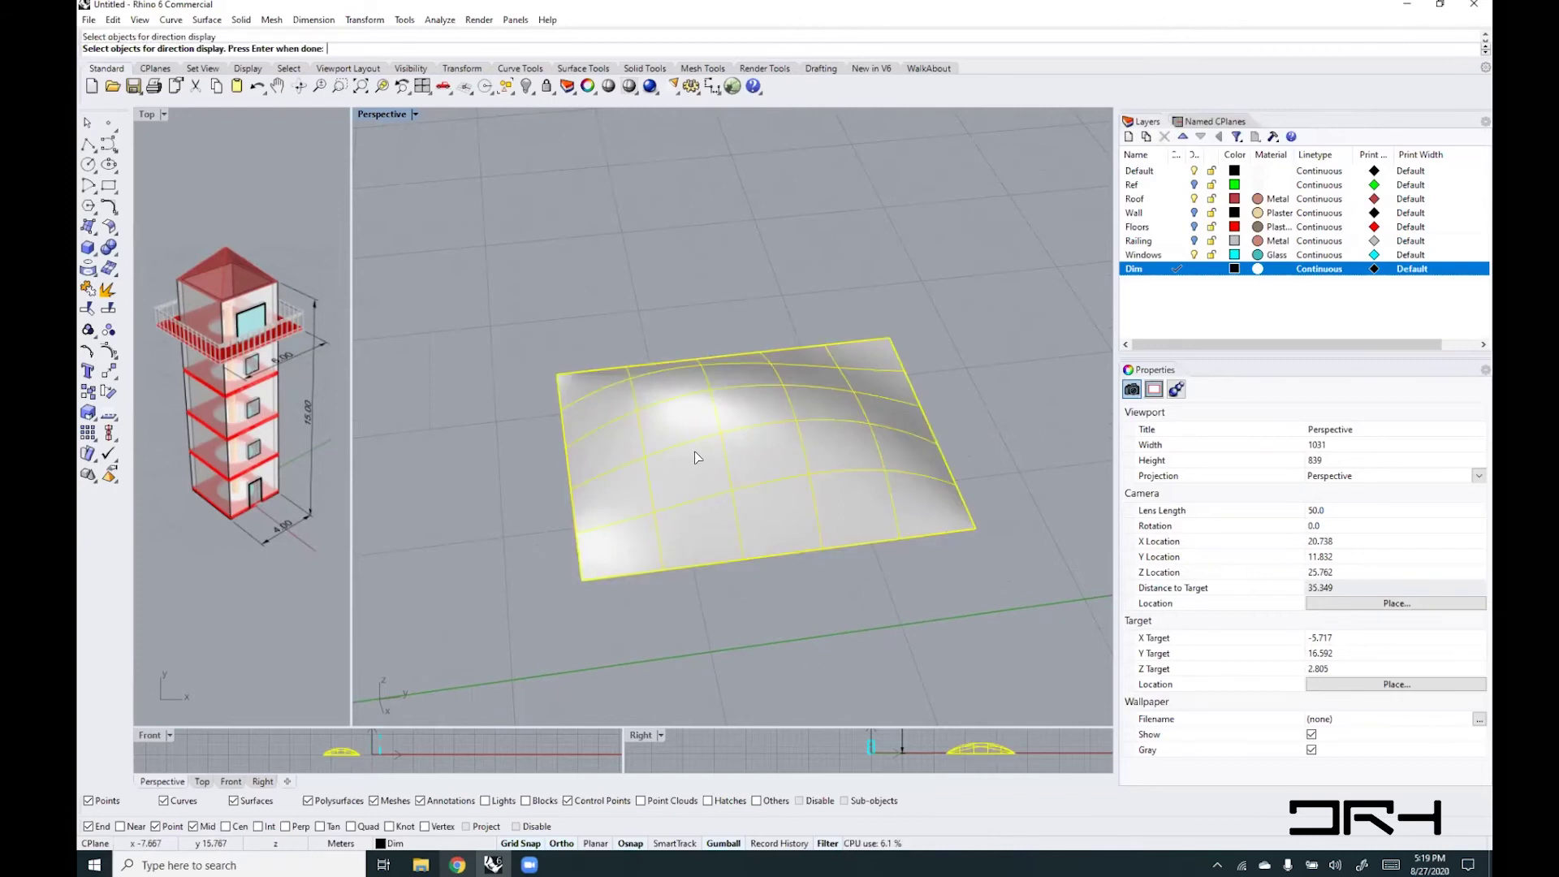
{"action": "key", "text": "Return"}
{"action": "right_click_drag", "start_coordinate": [751, 475], "coordinate": [765, 429]}
{"action": "right_click_drag", "start_coordinate": [750, 374], "coordinate": [747, 378]}
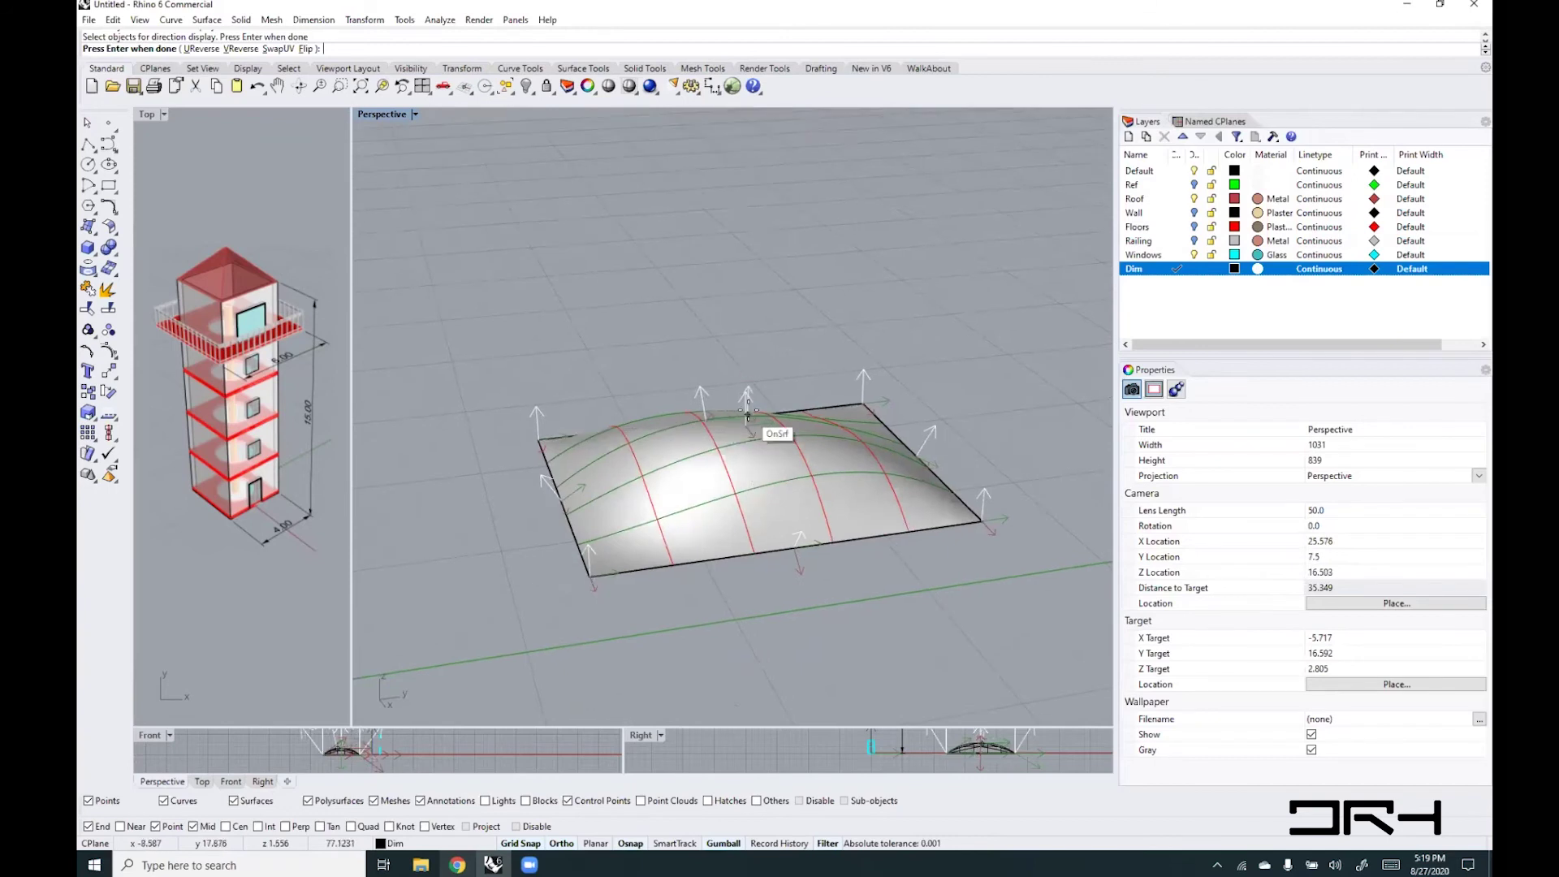
{"action": "right_click", "coordinate": [787, 485]}
- Reopen the Rhino options and set the Ghosted mode's backface settings to a single color for all backfaces
{"action": "right_click", "coordinate": [655, 50]}
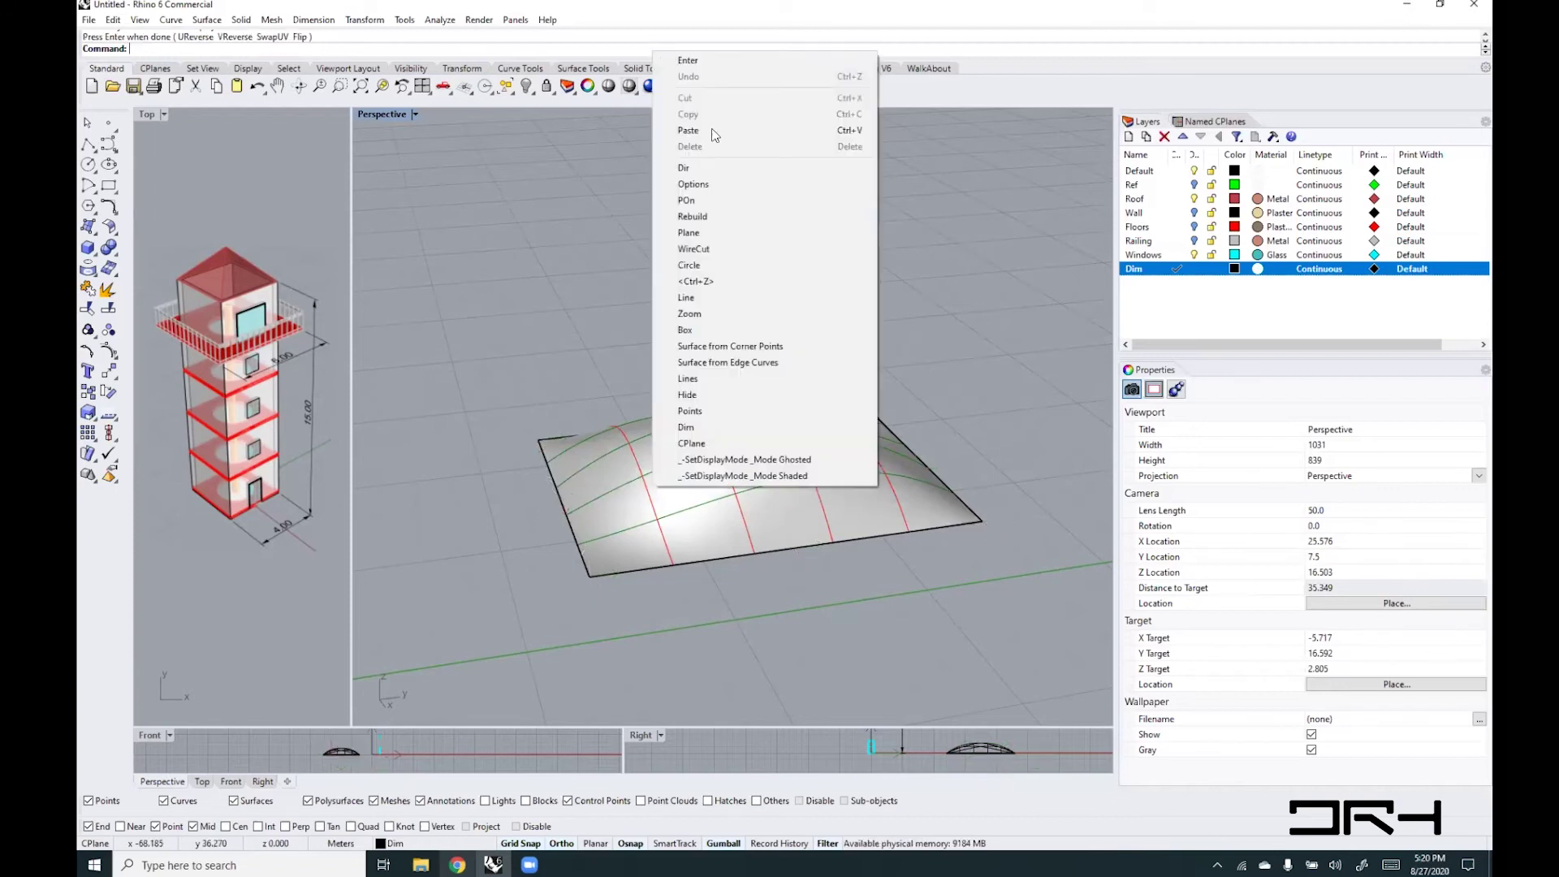
{"action": "left_click", "coordinate": [695, 184]}
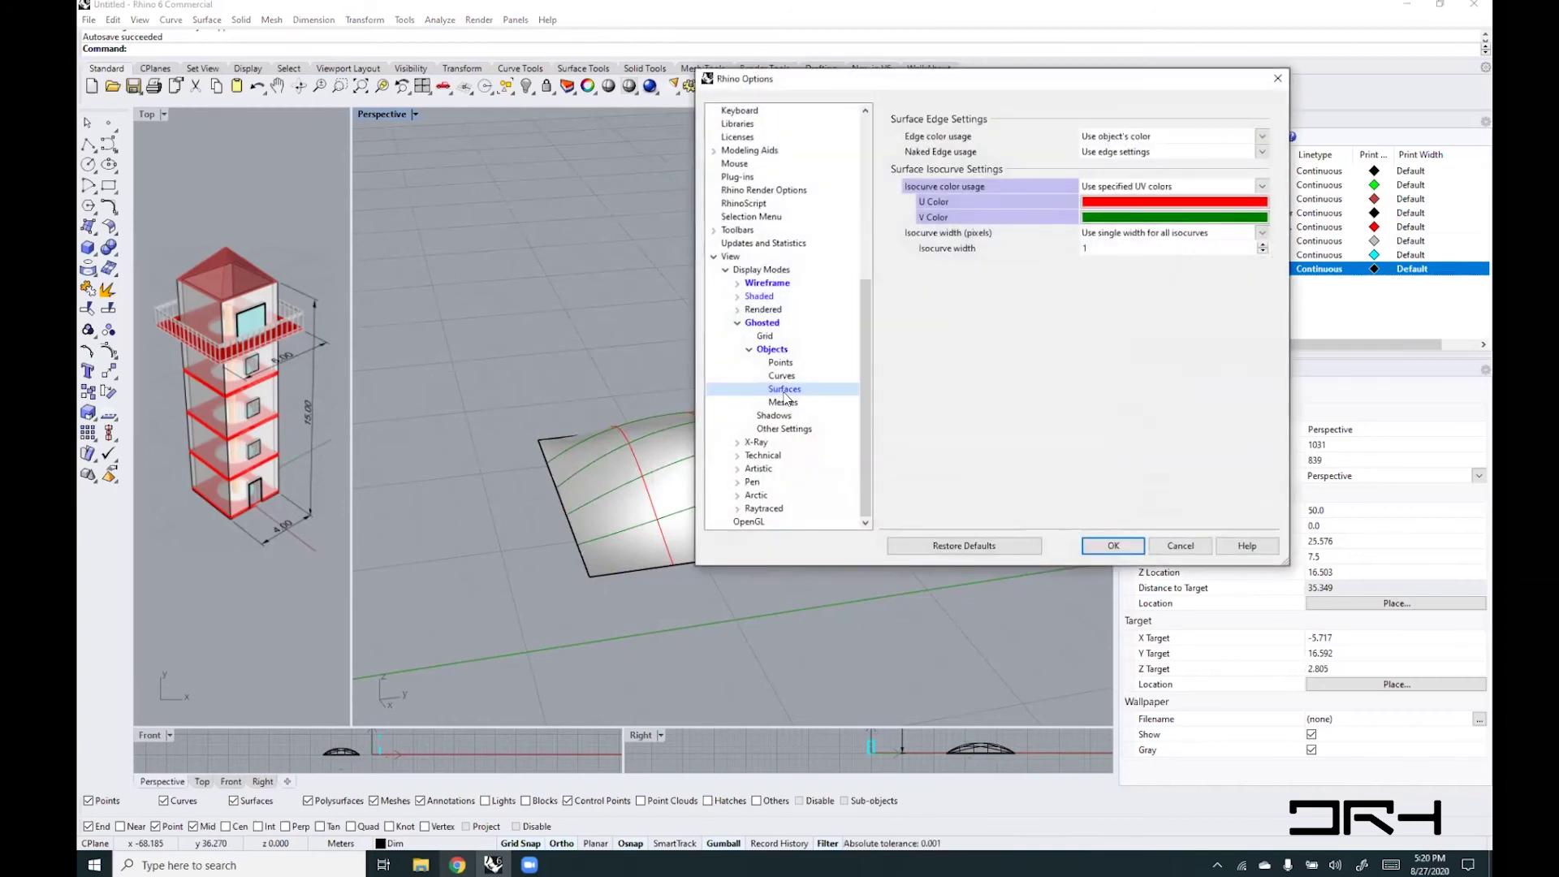
{"action": "left_click", "coordinate": [782, 352]}
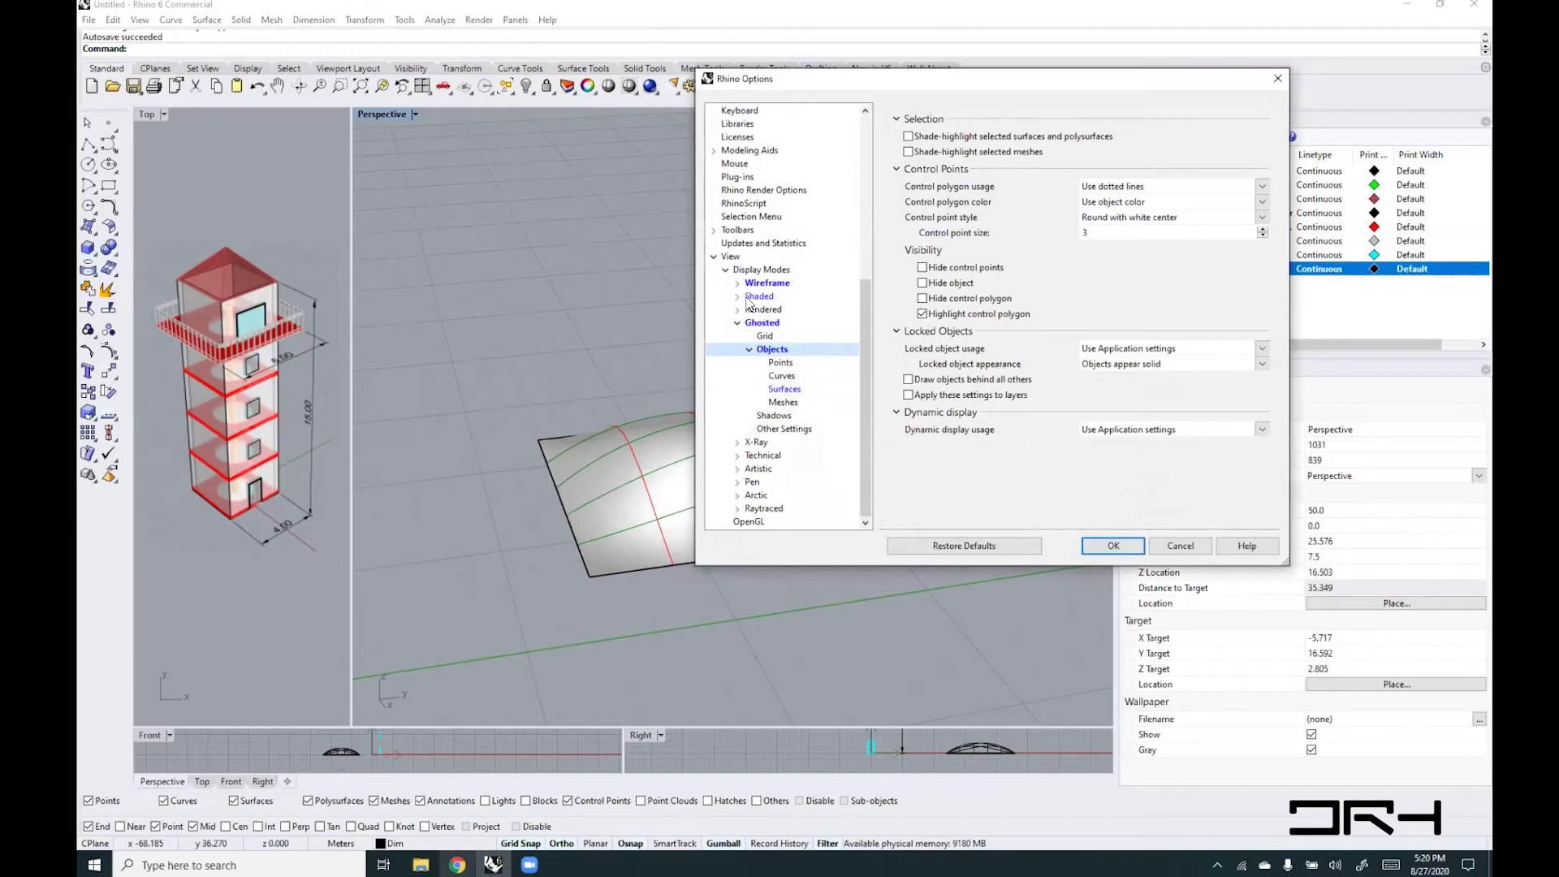
{"action": "left_click", "coordinate": [767, 324]}
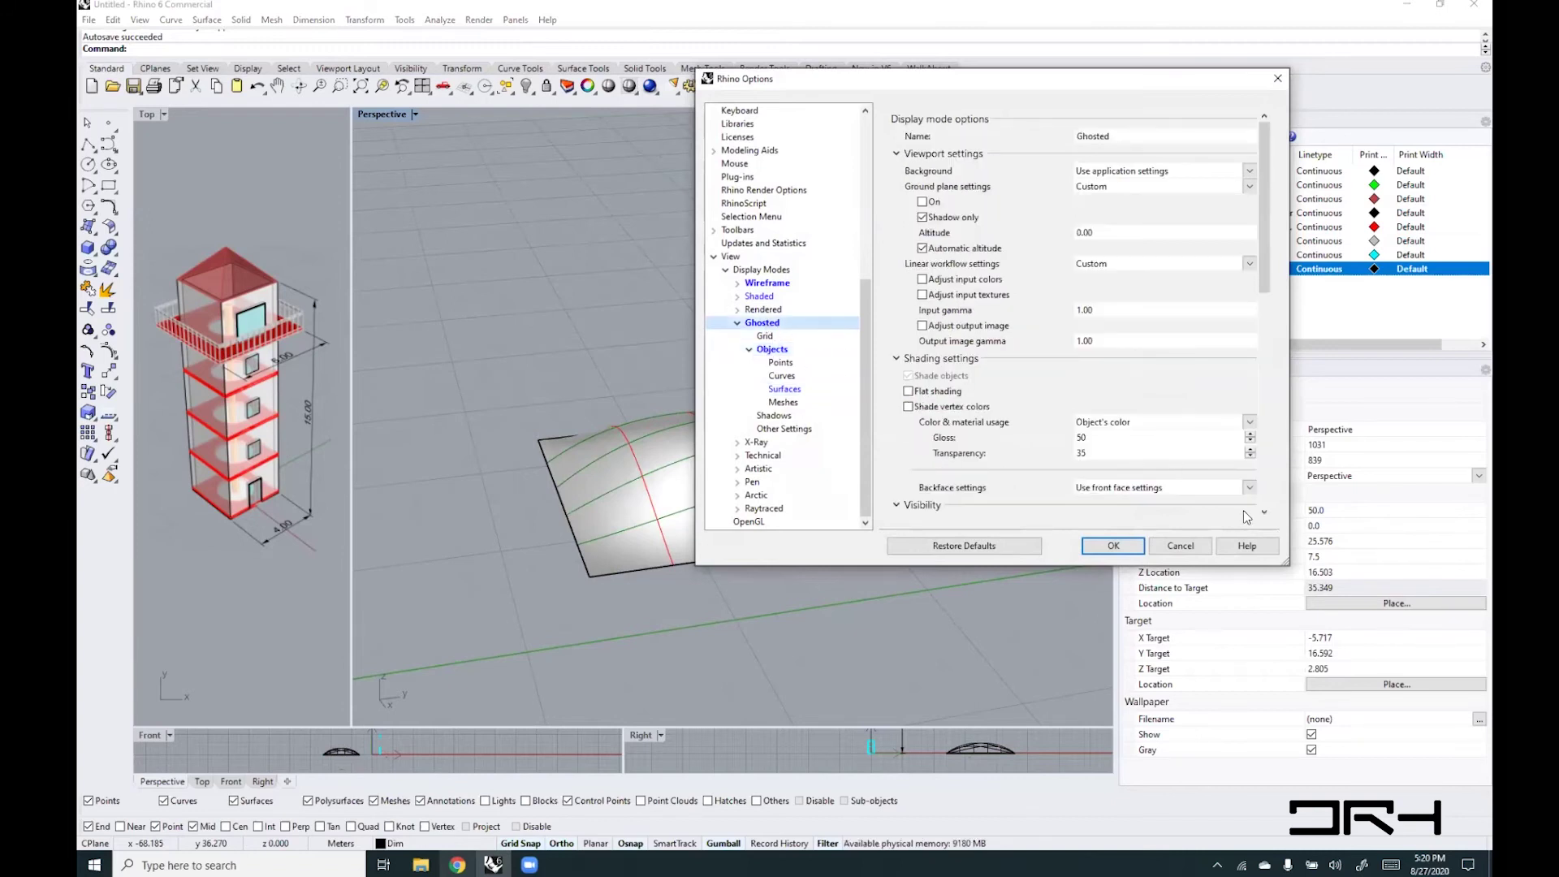
{"action": "scroll", "coordinate": [1262, 276], "scroll_direction": "down", "scroll_amount": 3}
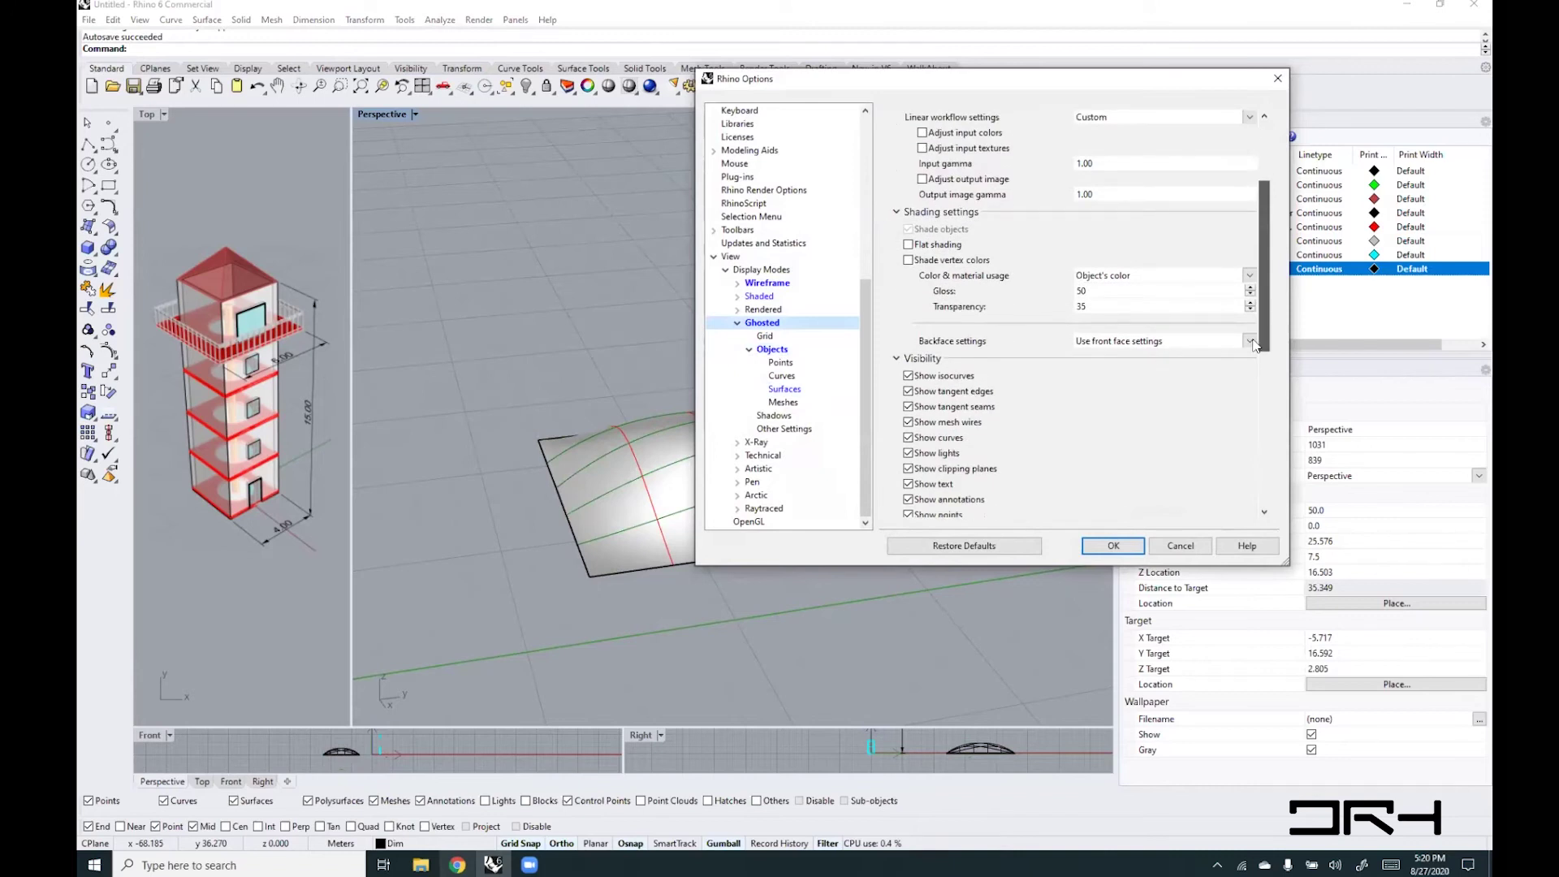
{"action": "left_click", "coordinate": [986, 337]}
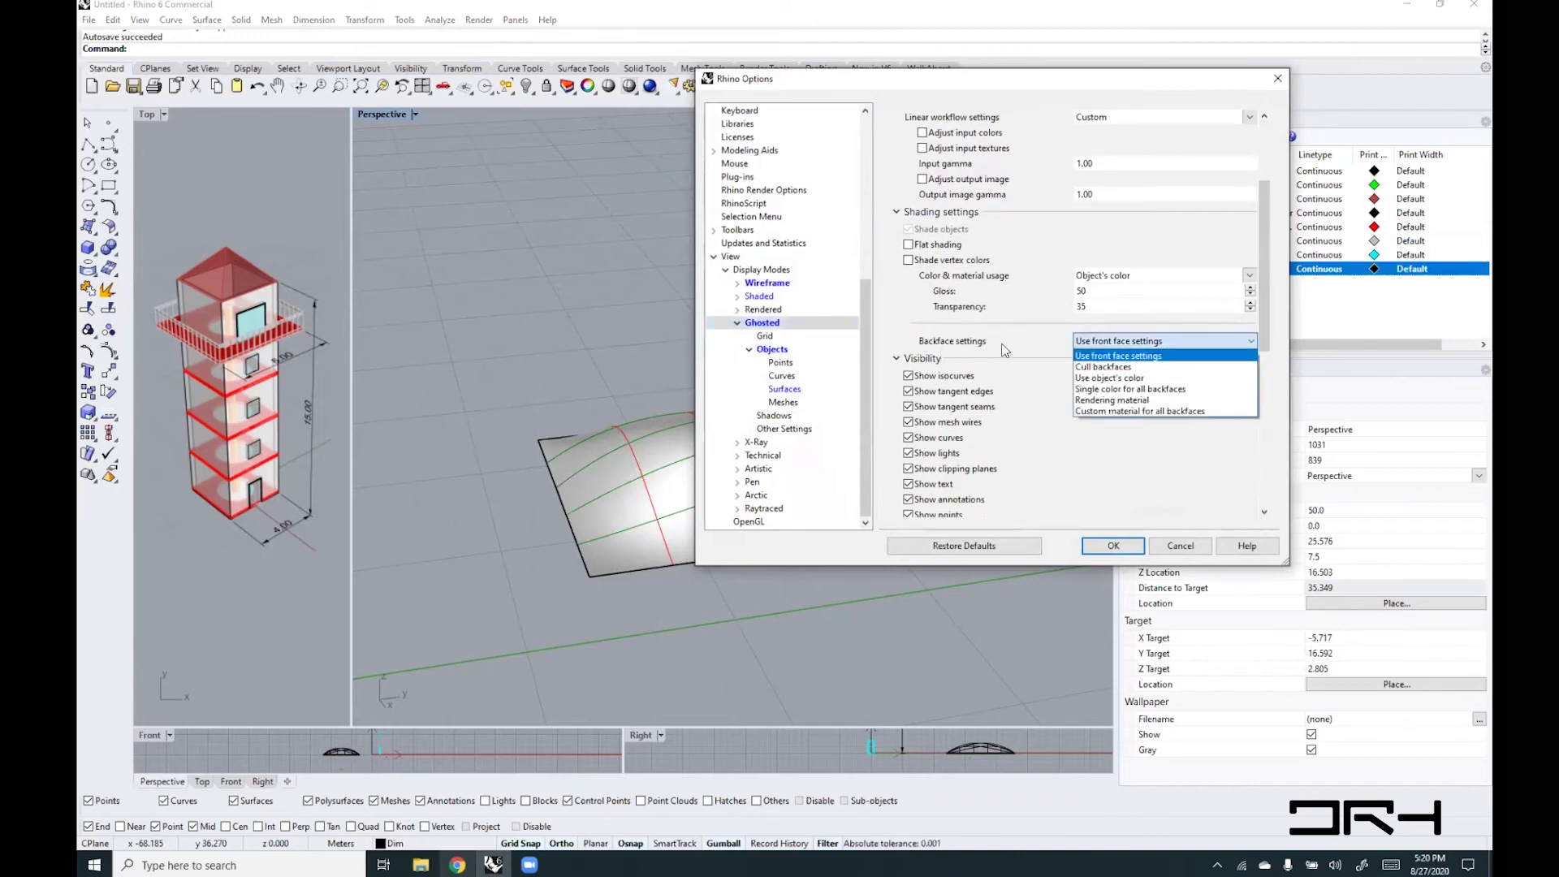
{"action": "left_click", "coordinate": [1112, 391]}
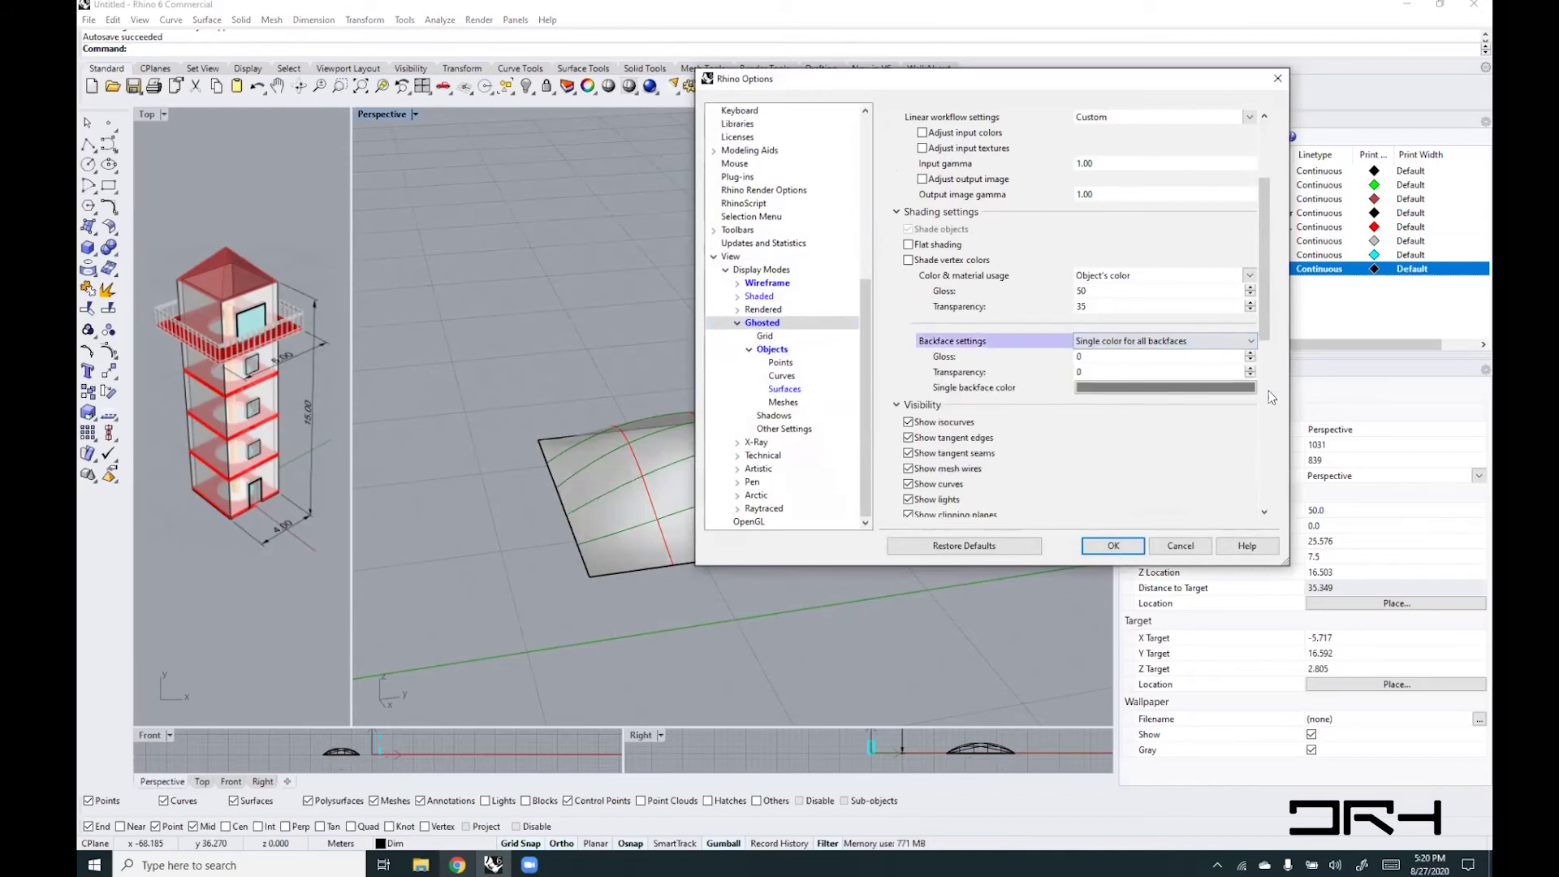
- Set the single backface color to SeaGreen, apply the options and inspect the domed surface from several angles
{"action": "left_click", "coordinate": [1225, 392]}
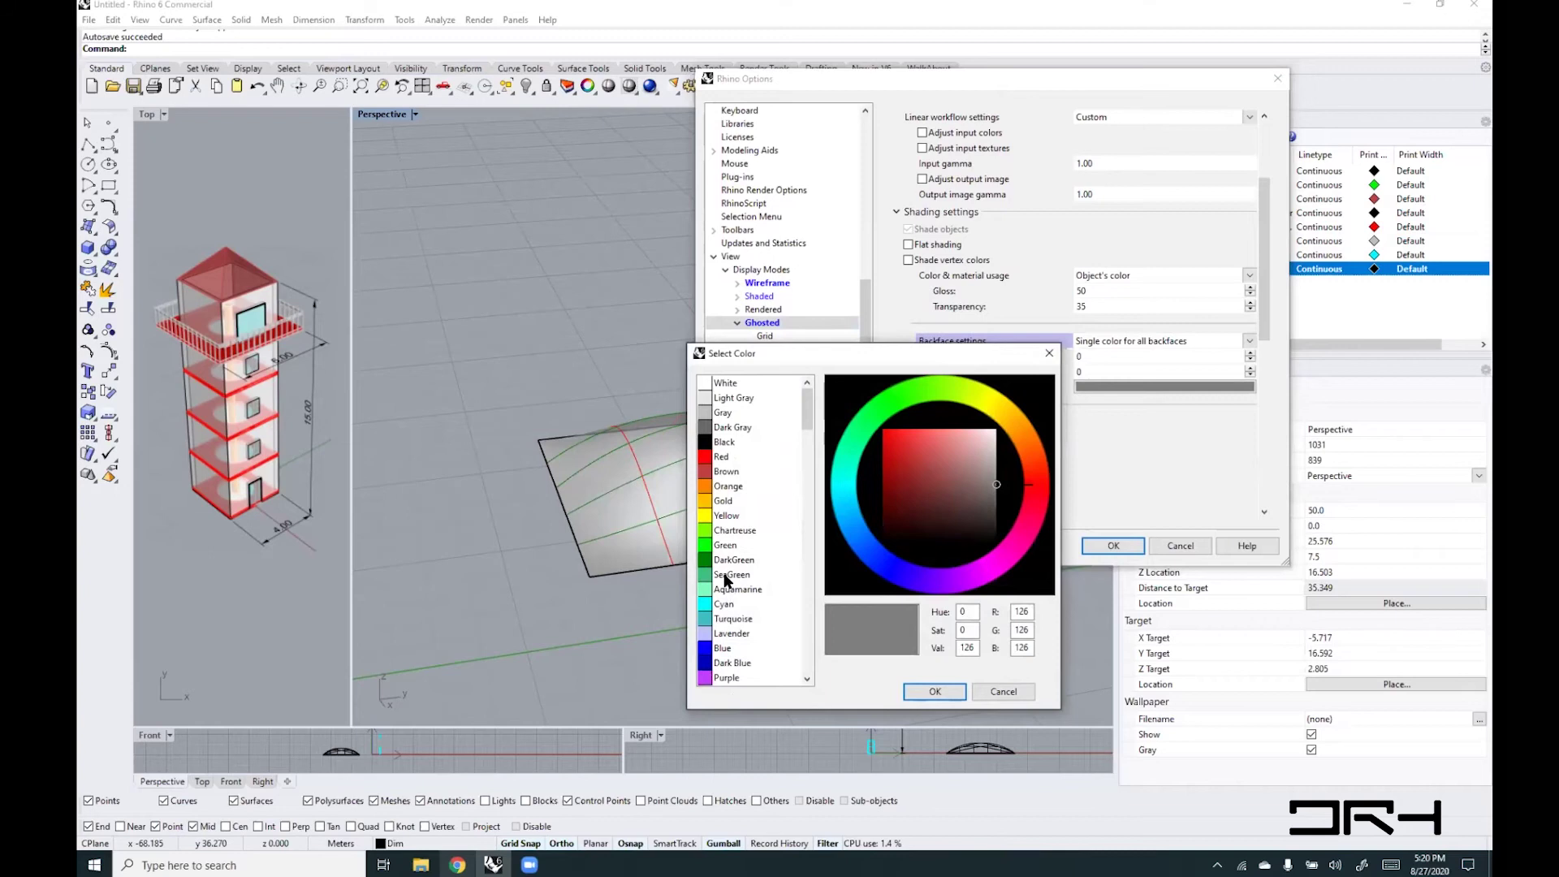
{"action": "left_click", "coordinate": [729, 575]}
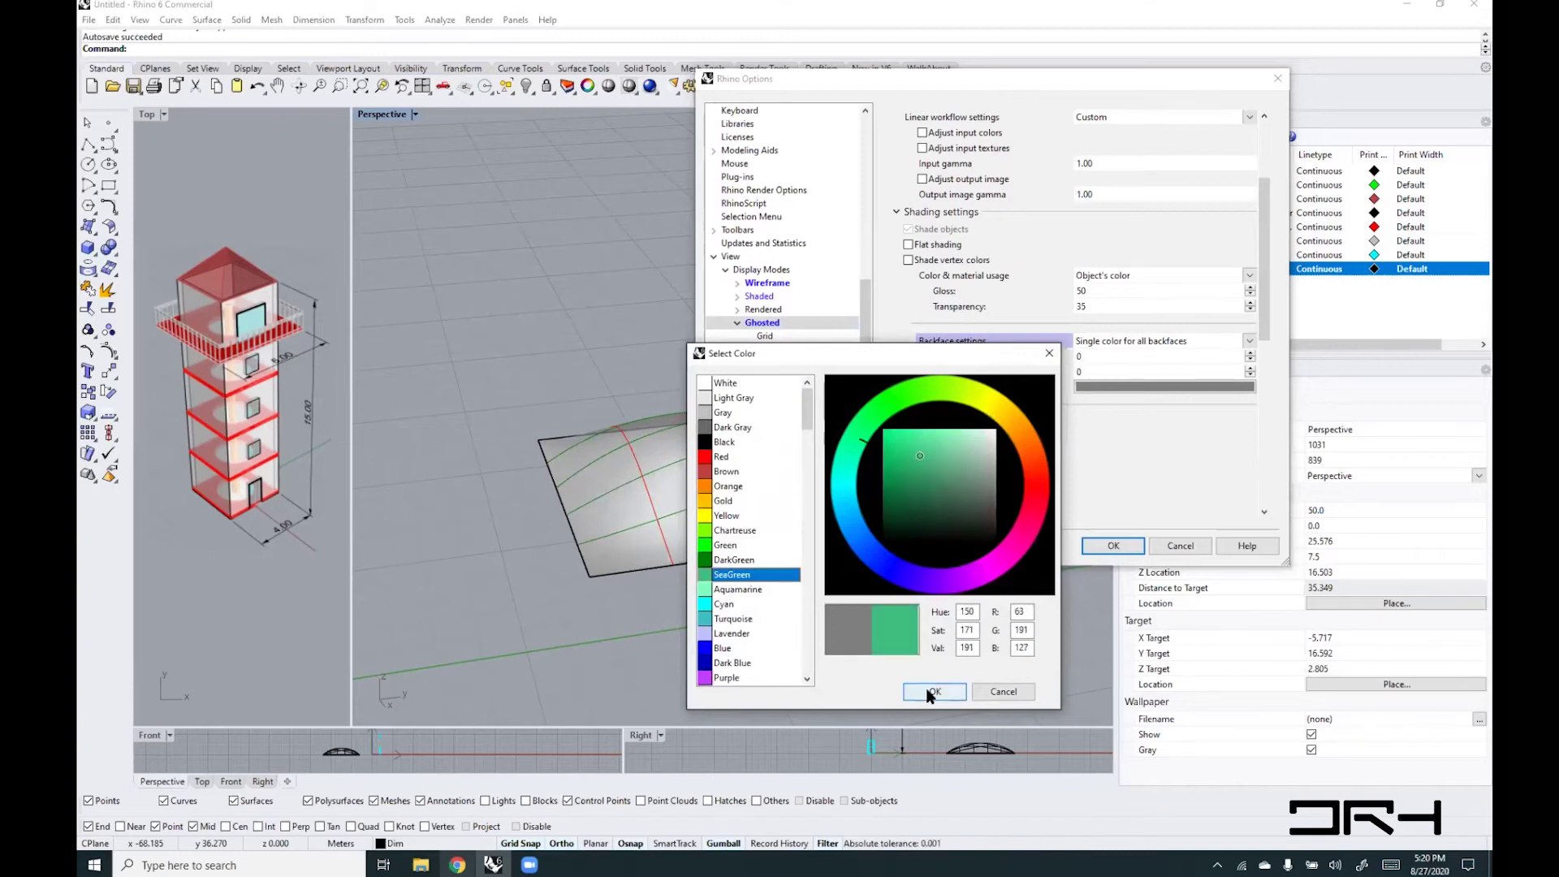
{"action": "left_click", "coordinate": [931, 692]}
{"action": "left_click", "coordinate": [1113, 546]}
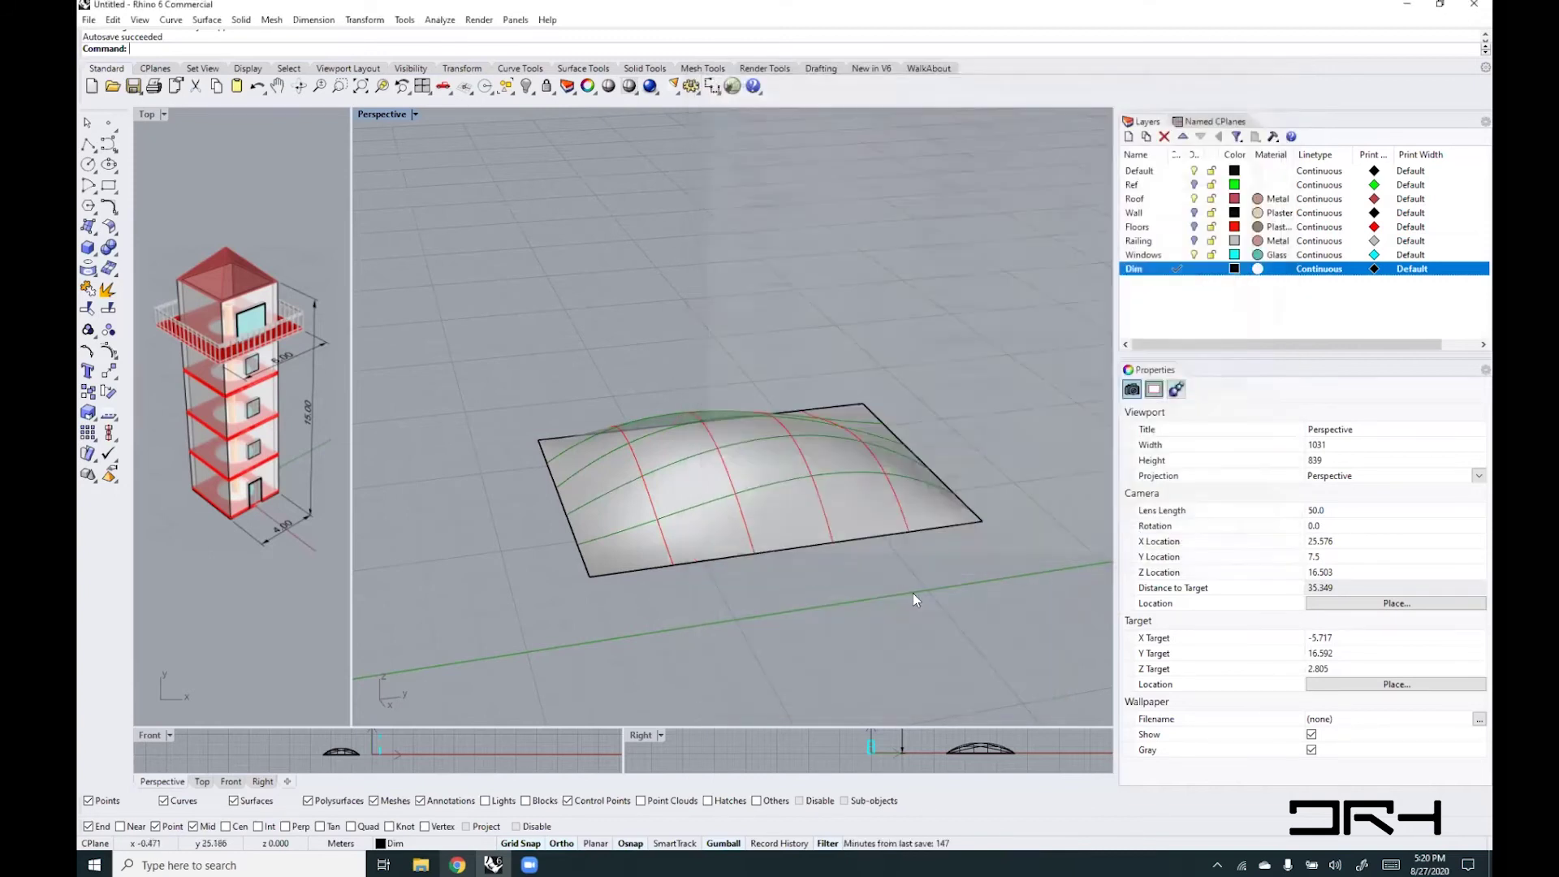
{"action": "right_click_drag", "start_coordinate": [742, 605], "coordinate": [727, 636]}
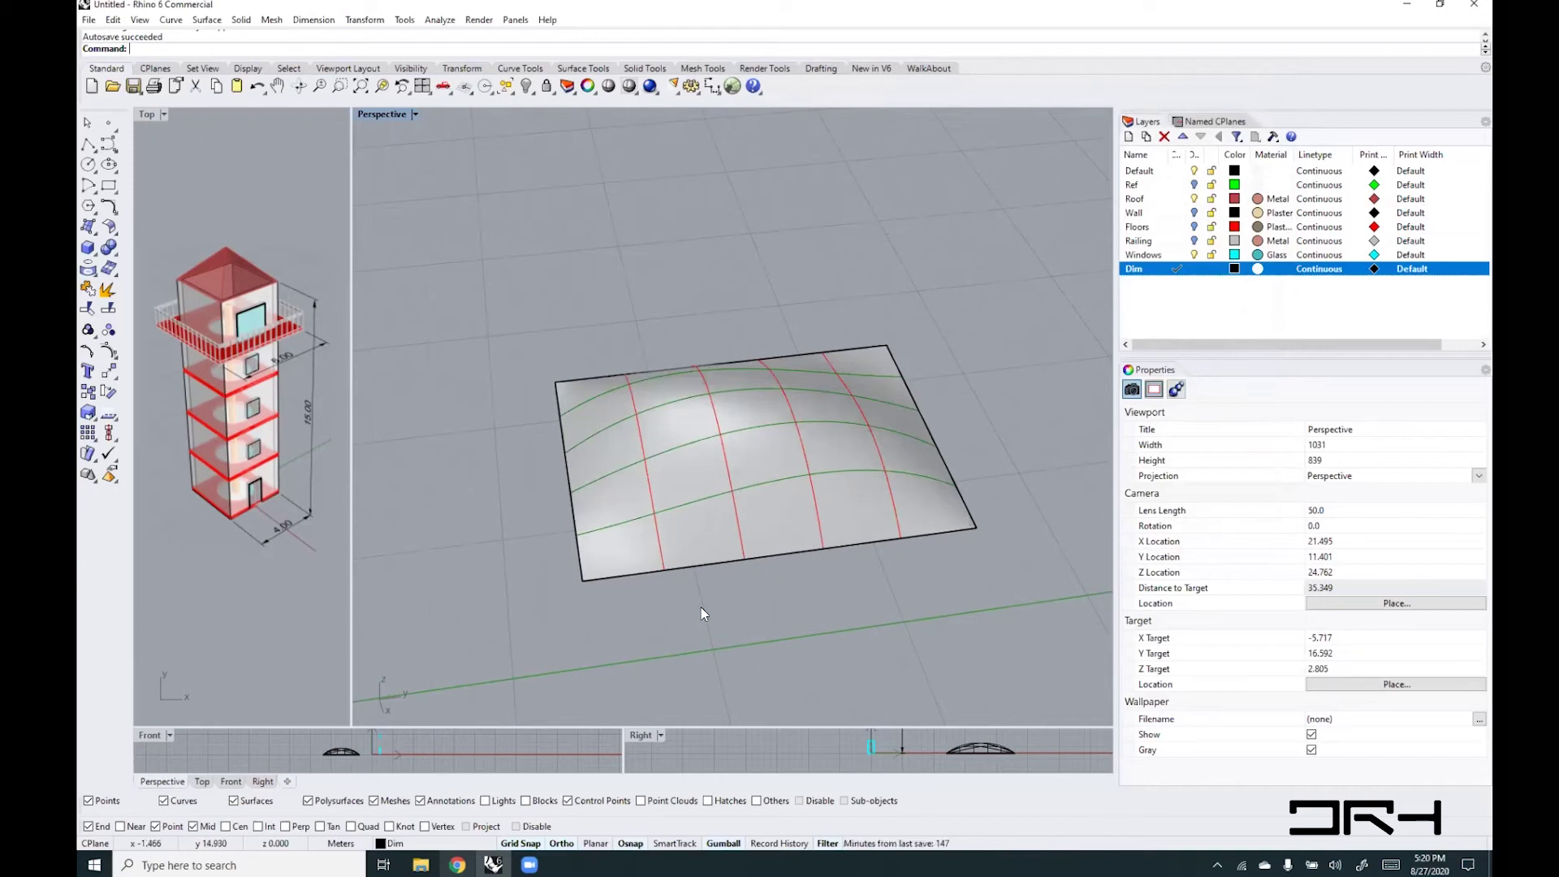
{"action": "right_click_drag", "start_coordinate": [543, 551], "coordinate": [454, 617]}
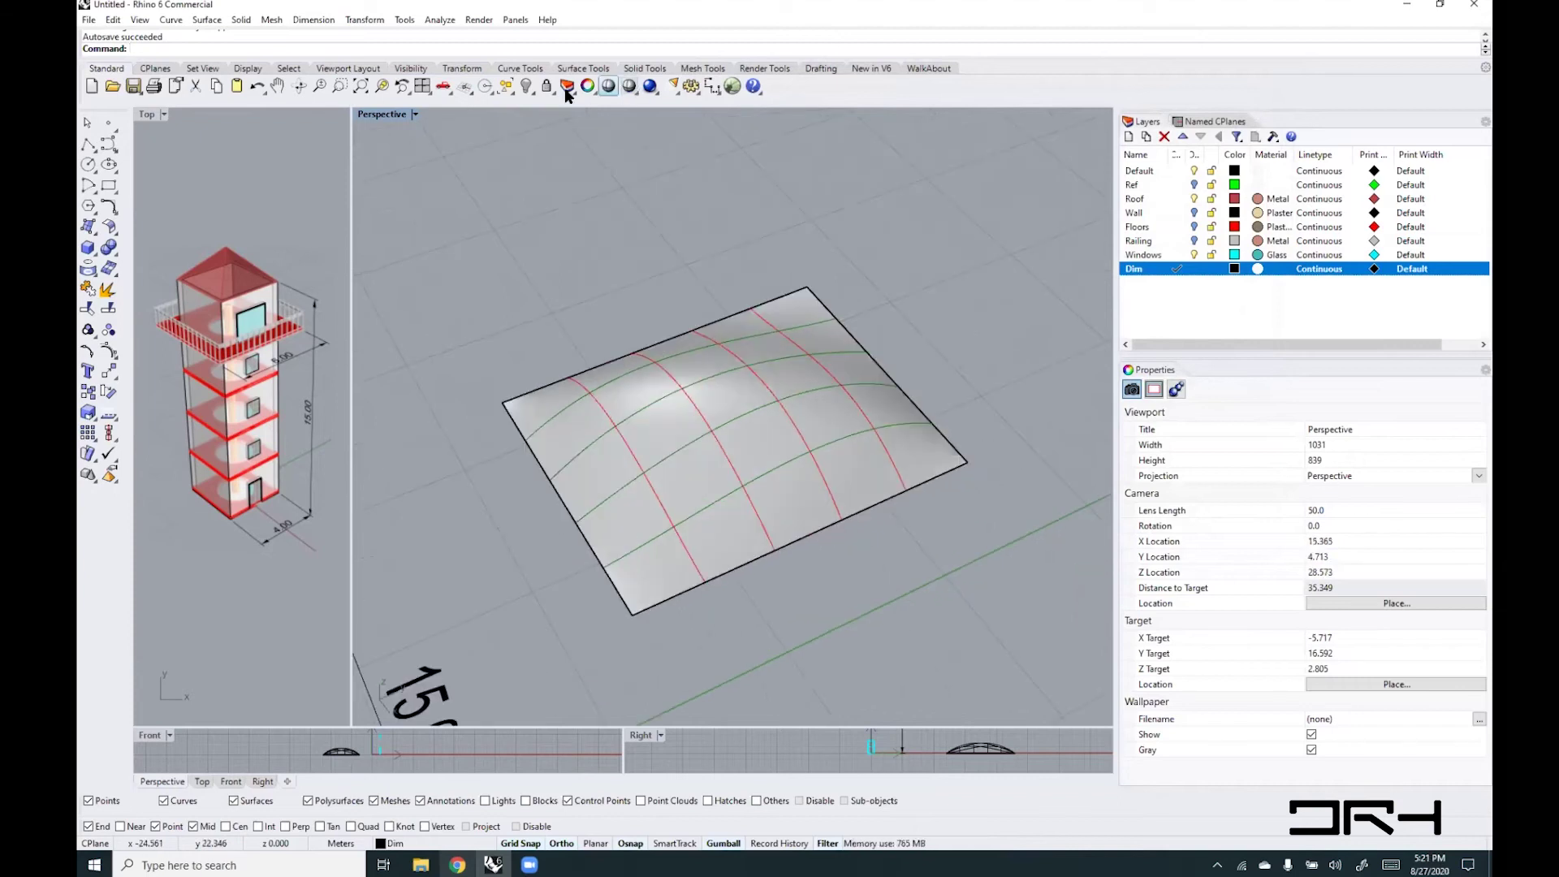
- Set the Ghosted mode's front-face shading to gloss 10 and transparency 60 in the Rhino options and apply it
{"action": "right_click", "coordinate": [521, 50]}
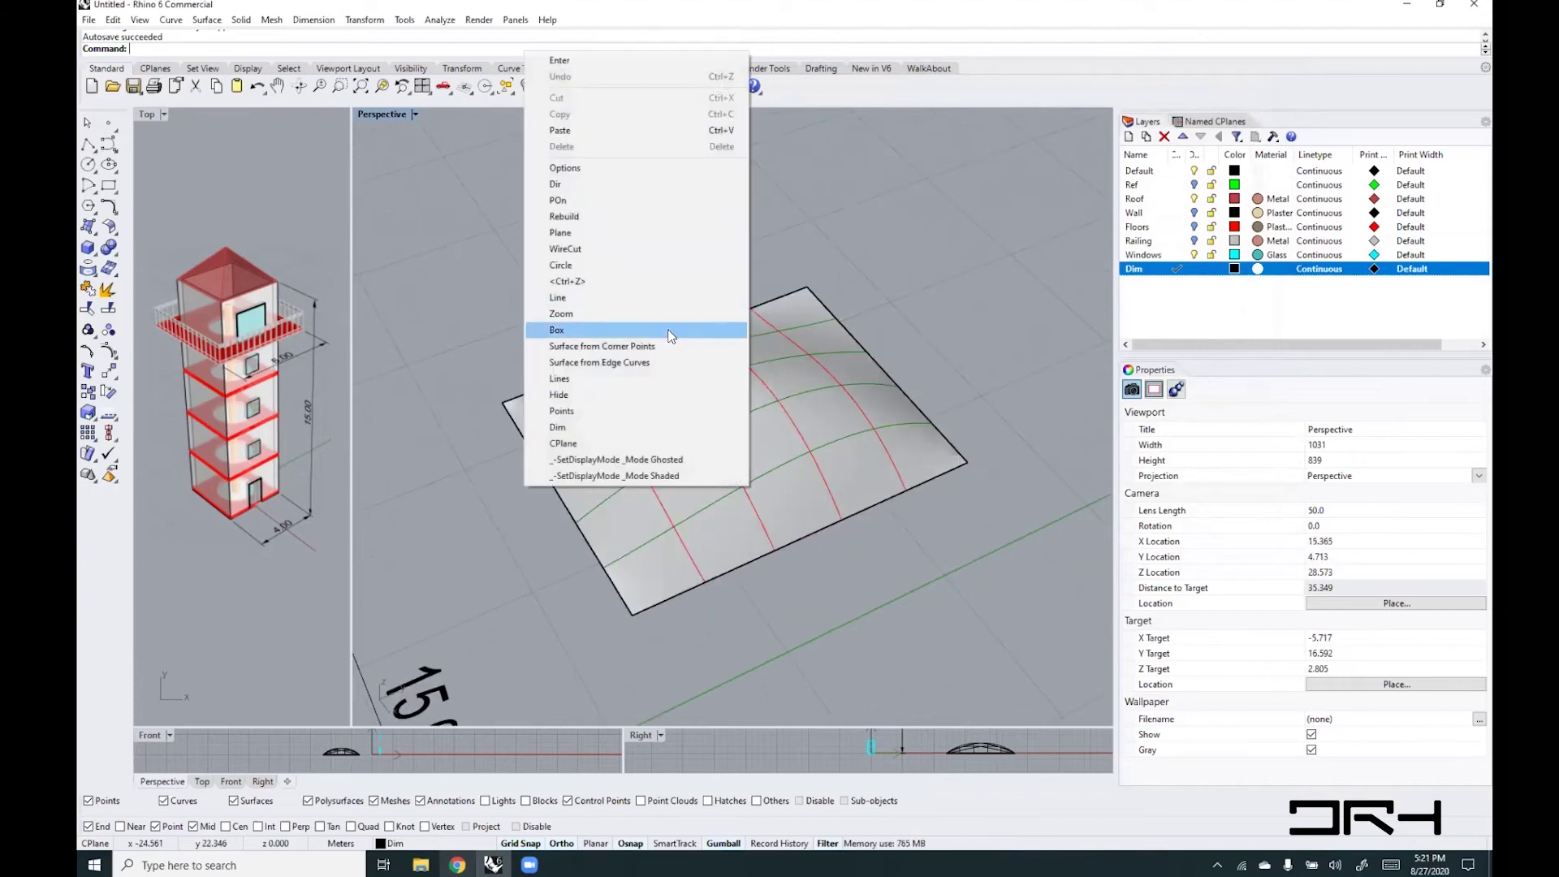
{"action": "left_click", "coordinate": [565, 168]}
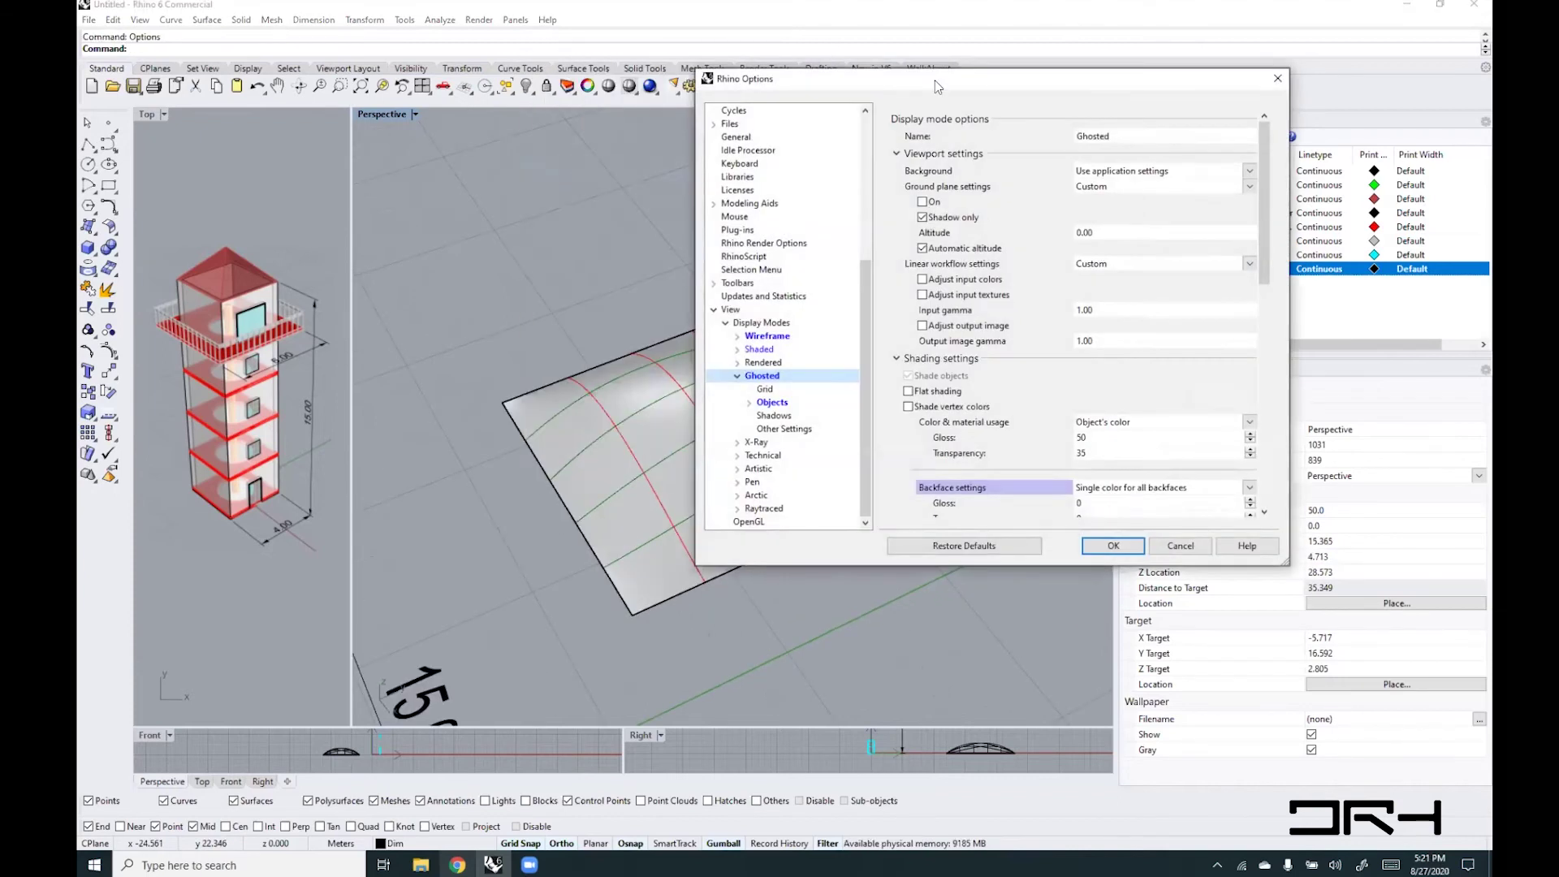
{"action": "left_click_drag", "start_coordinate": [937, 76], "coordinate": [1093, 89]}
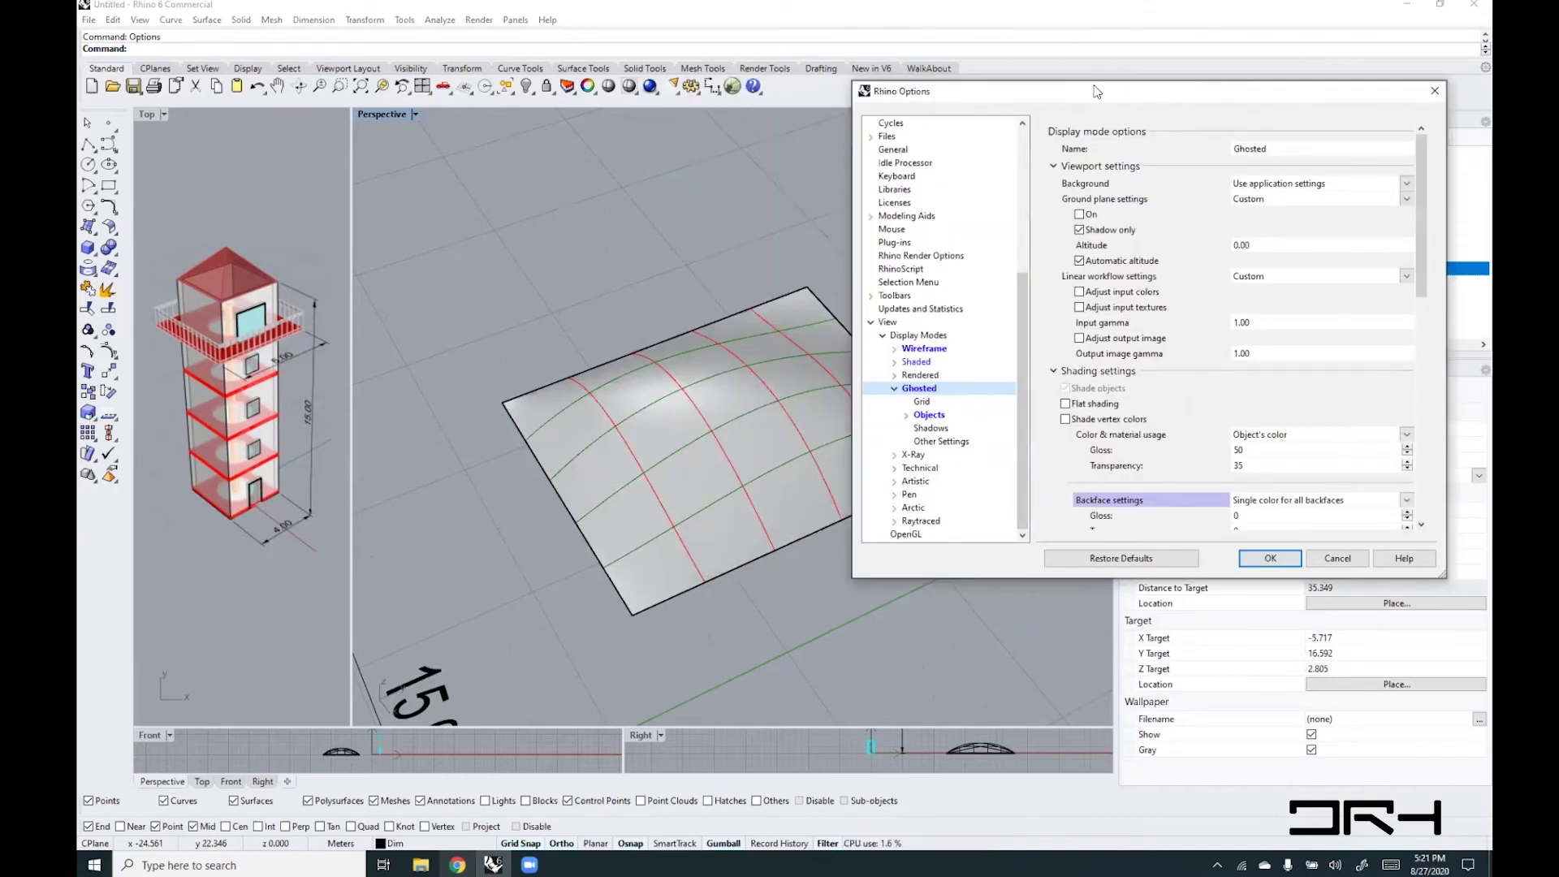
{"action": "left_click_drag", "start_coordinate": [1067, 97], "coordinate": [913, 99]}
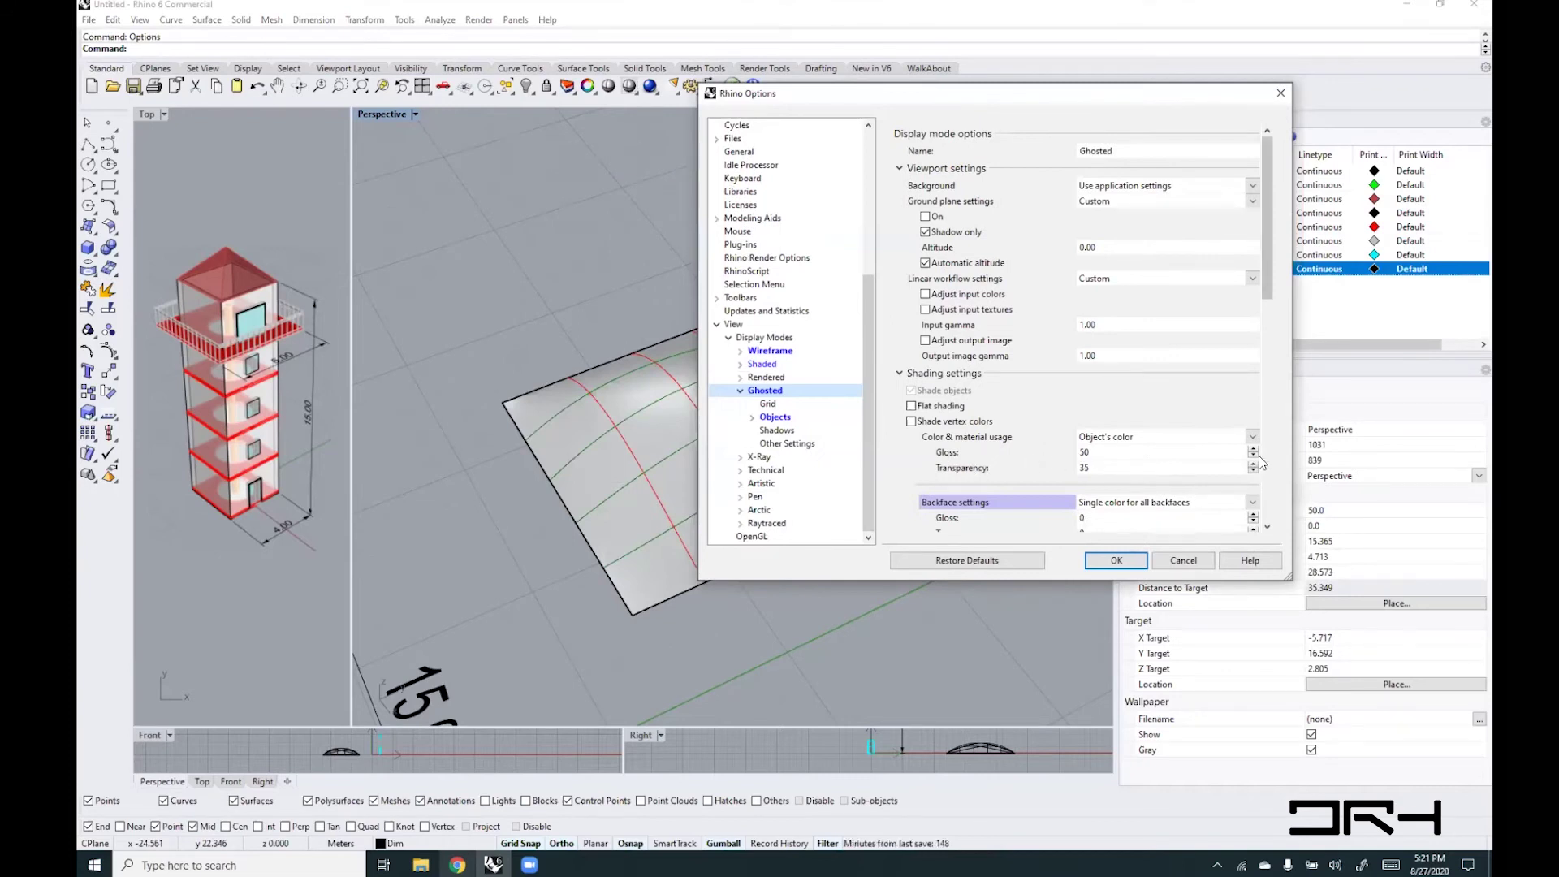
{"action": "left_click", "coordinate": [1084, 455]}
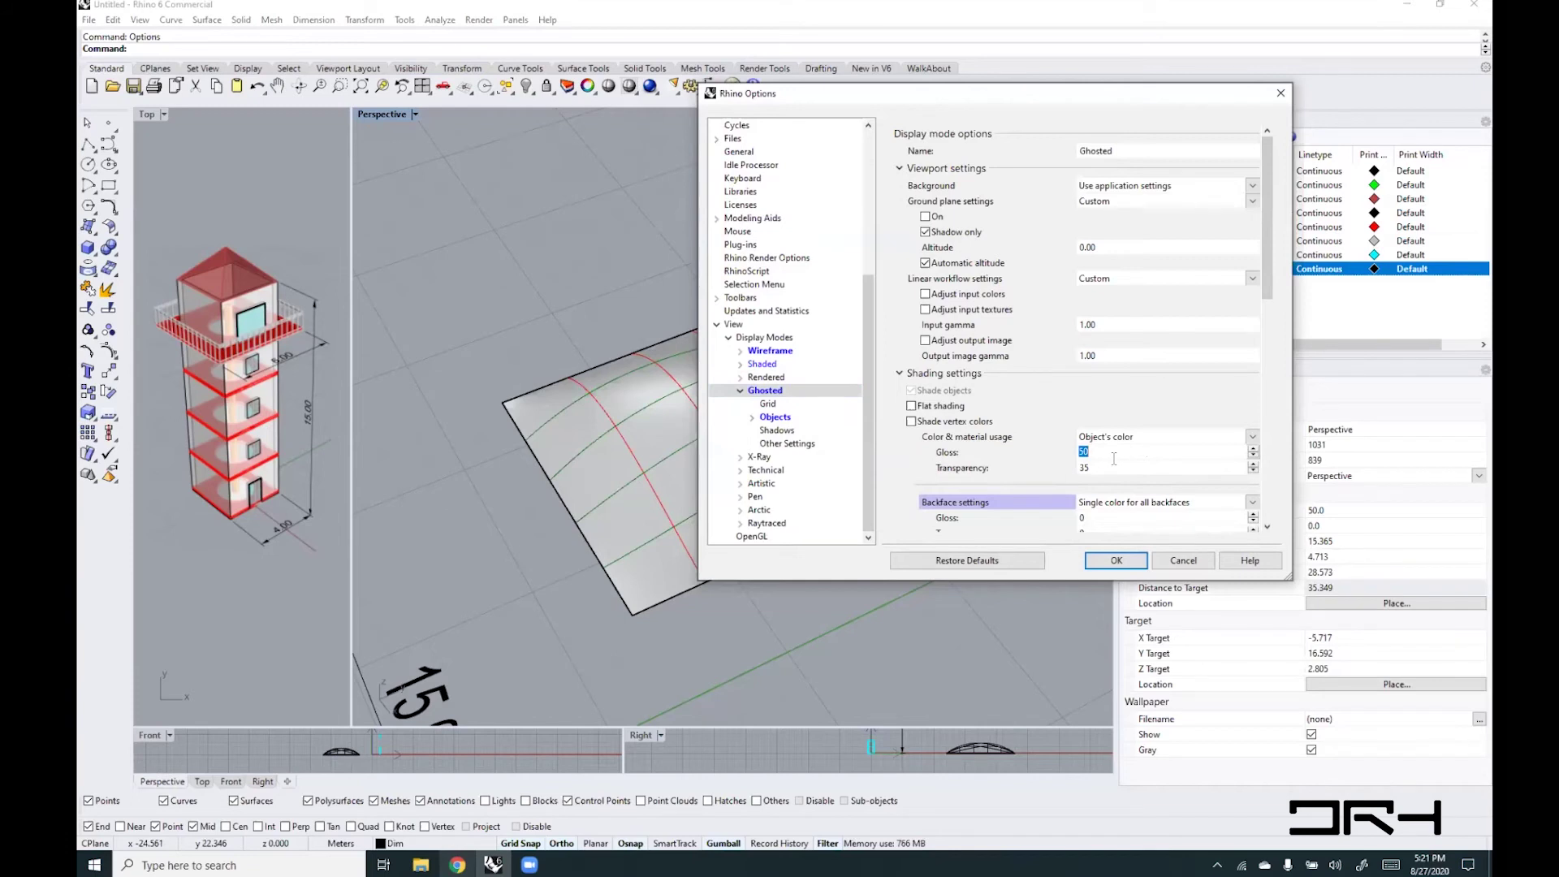
{"action": "type", "text": "10"}
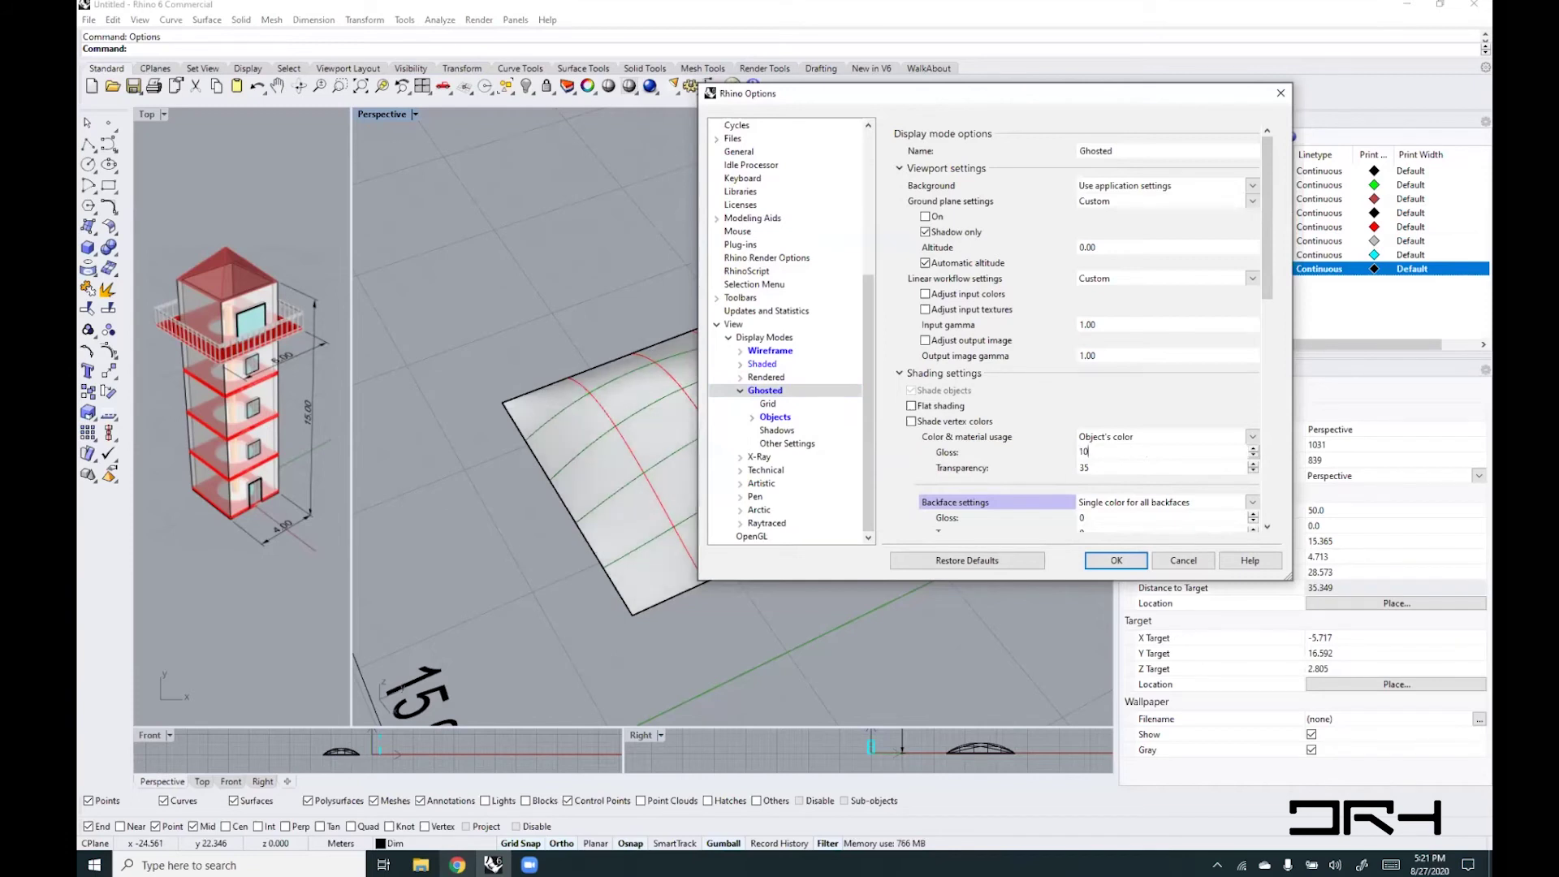
{"action": "left_click", "coordinate": [1078, 469]}
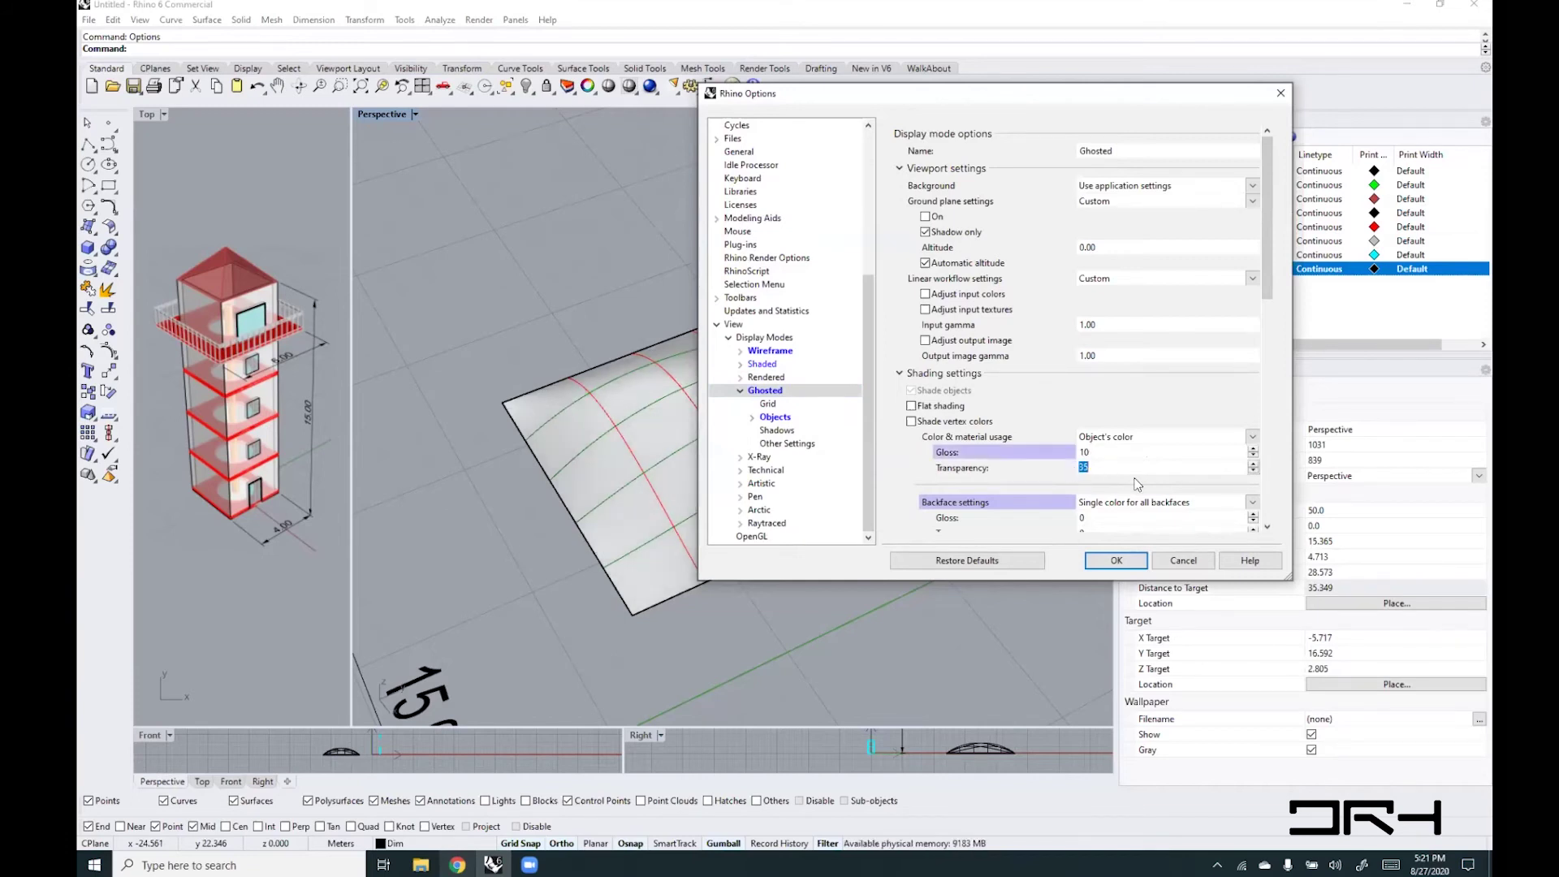
{"action": "type", "text": "60"}
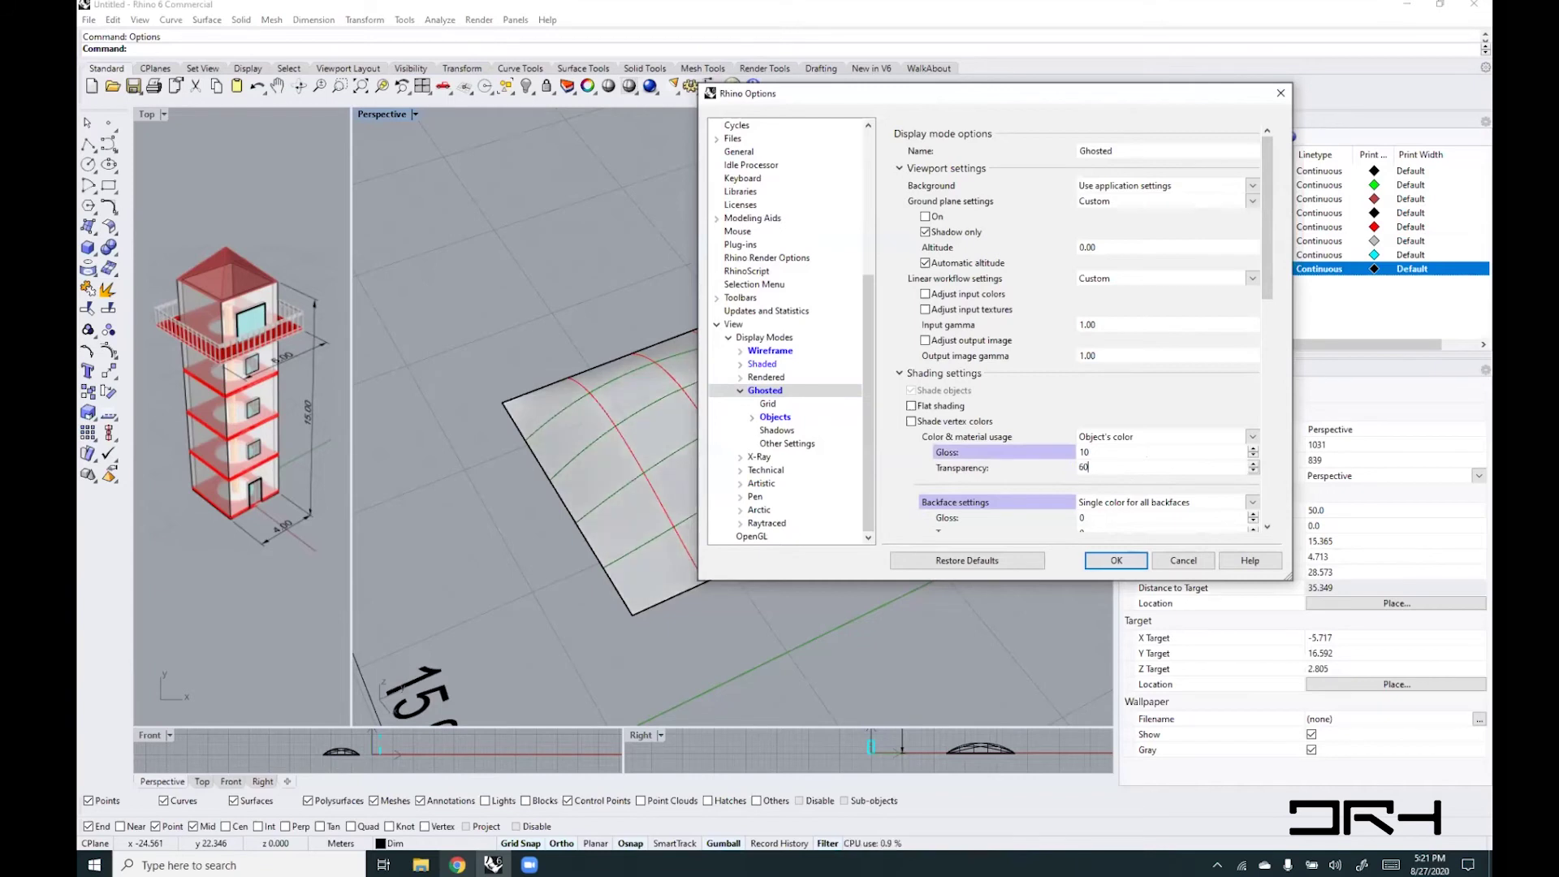
{"action": "left_click", "coordinate": [1116, 561]}
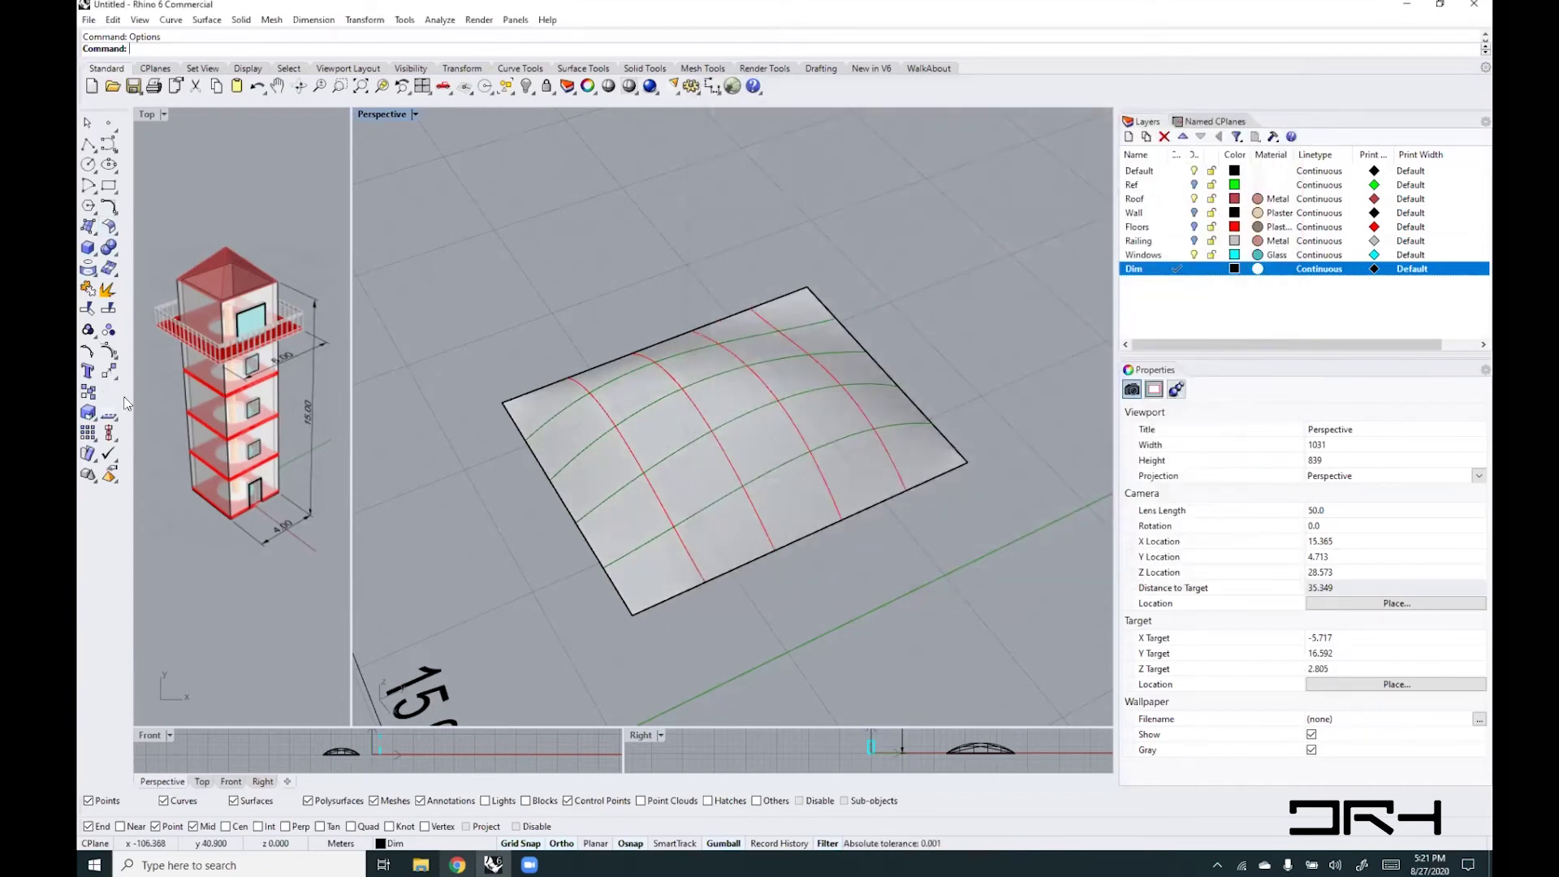
- Turn on the Railing, Floors and Wall layers to bring back the lighthouse beside the domed surface
{"action": "right_click_drag", "start_coordinate": [262, 436], "coordinate": [262, 430]}
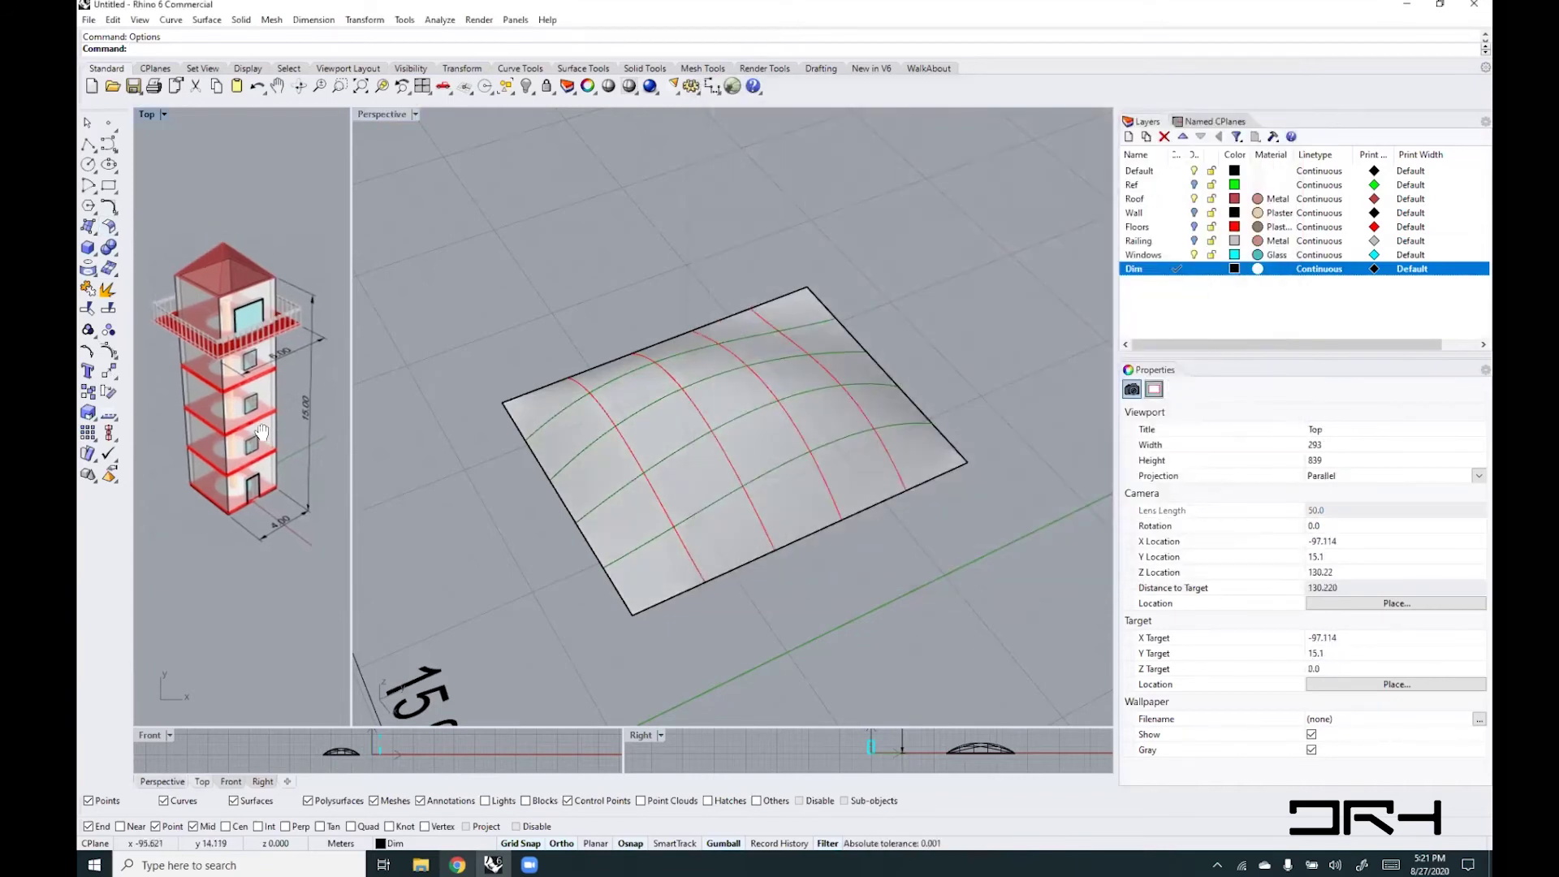
{"action": "left_click", "coordinate": [572, 528]}
{"action": "scroll", "coordinate": [569, 536], "scroll_direction": "down", "scroll_amount": 5}
{"action": "scroll", "coordinate": [698, 455], "scroll_direction": "up", "scroll_amount": 4}
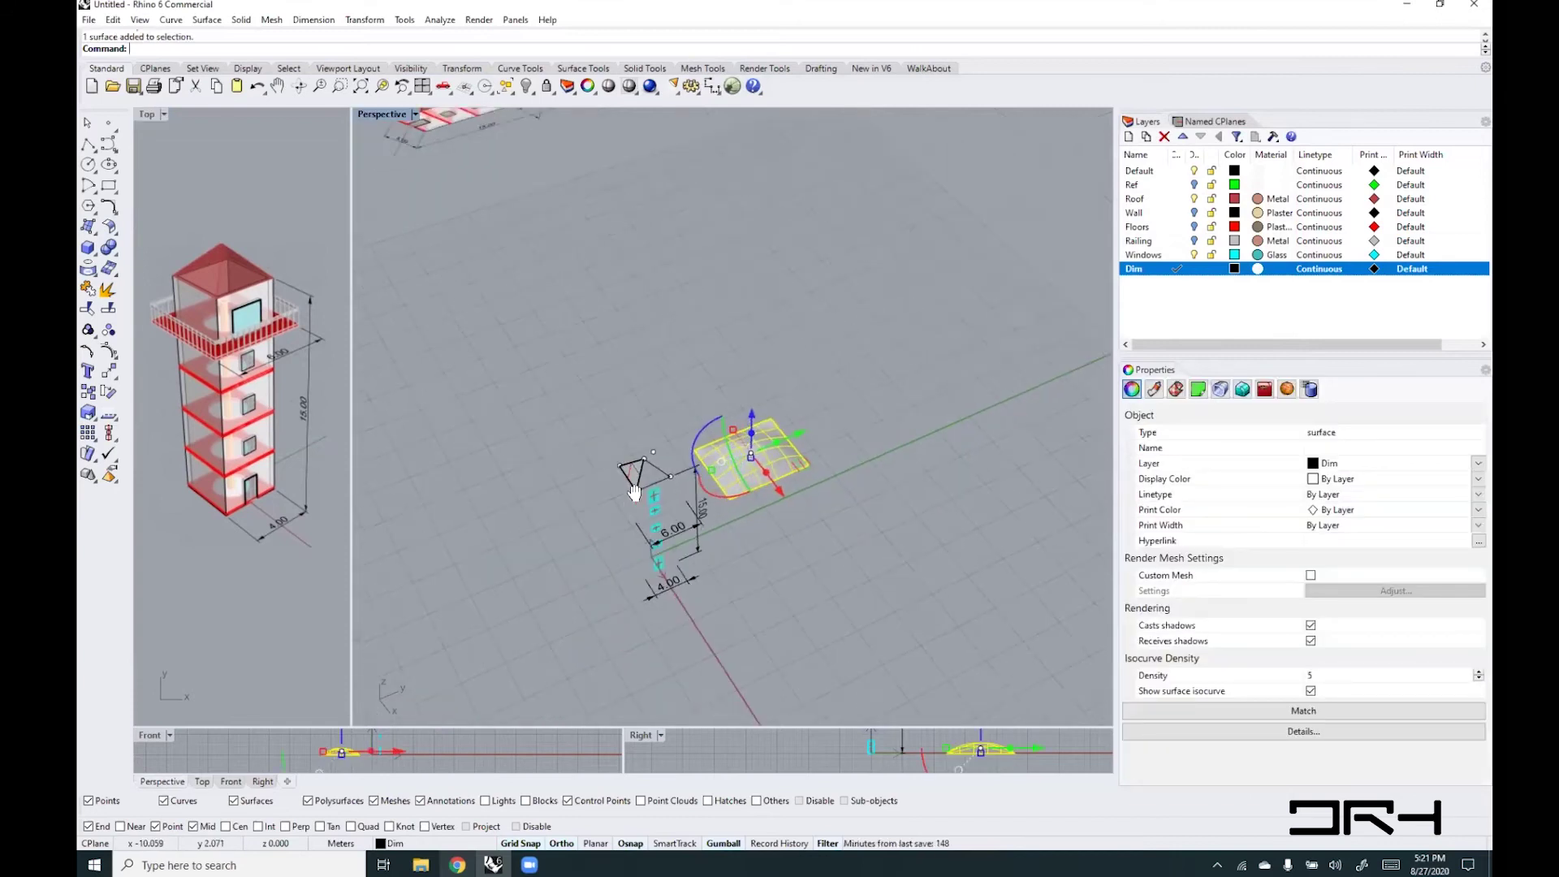
{"action": "left_click", "coordinate": [1194, 240]}
{"action": "left_click", "coordinate": [1193, 226]}
{"action": "left_click", "coordinate": [1194, 212]}
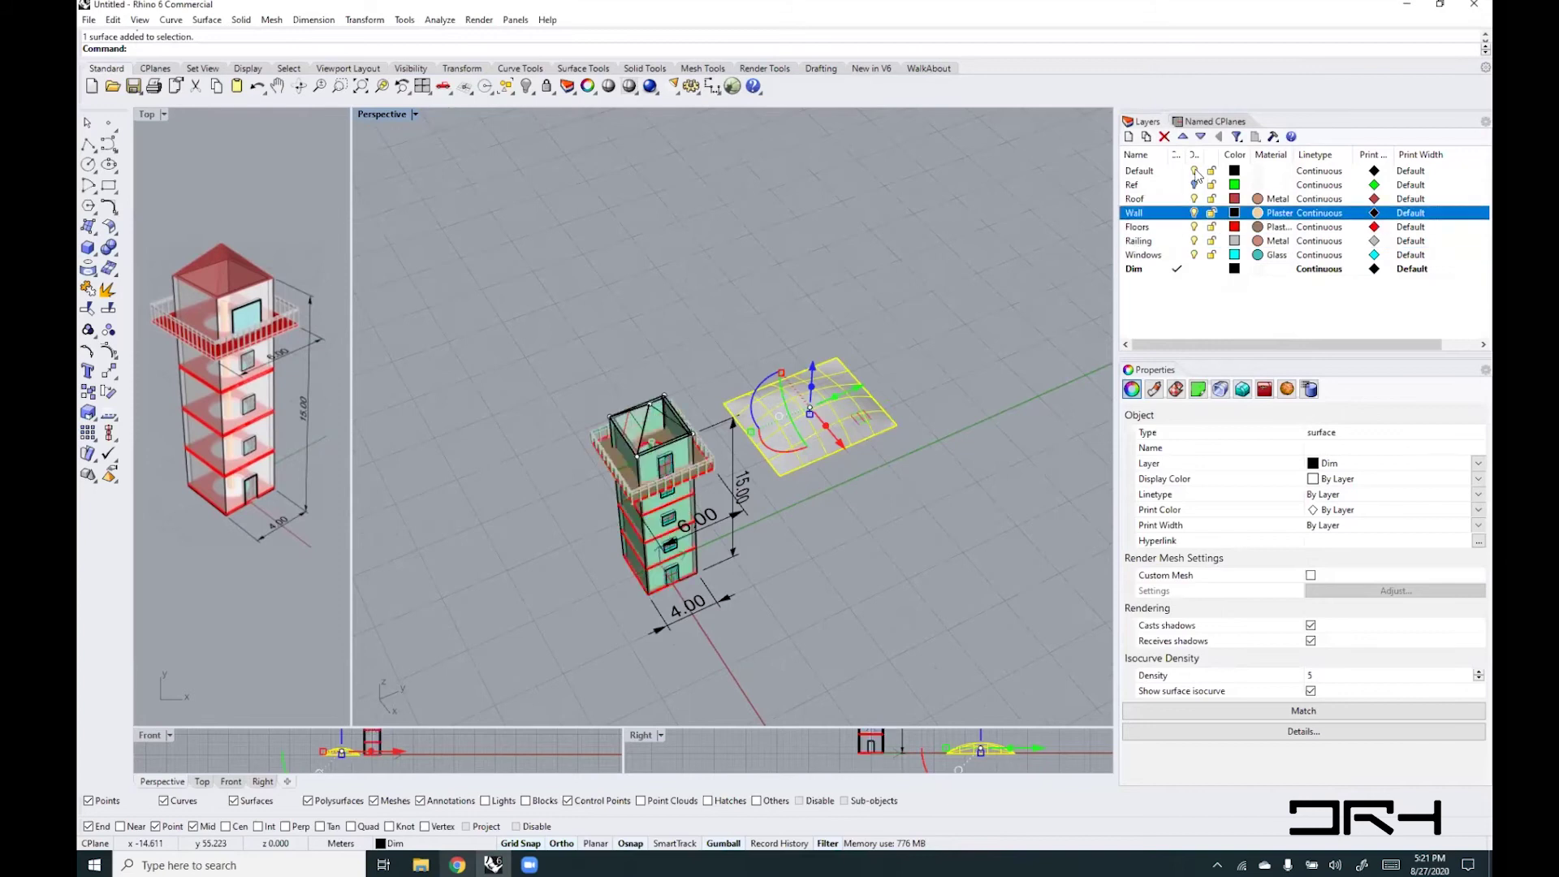
- Deselect the domed surface and unhide the lighthouse's hidden roof with the Show command
{"action": "left_click", "coordinate": [778, 569]}
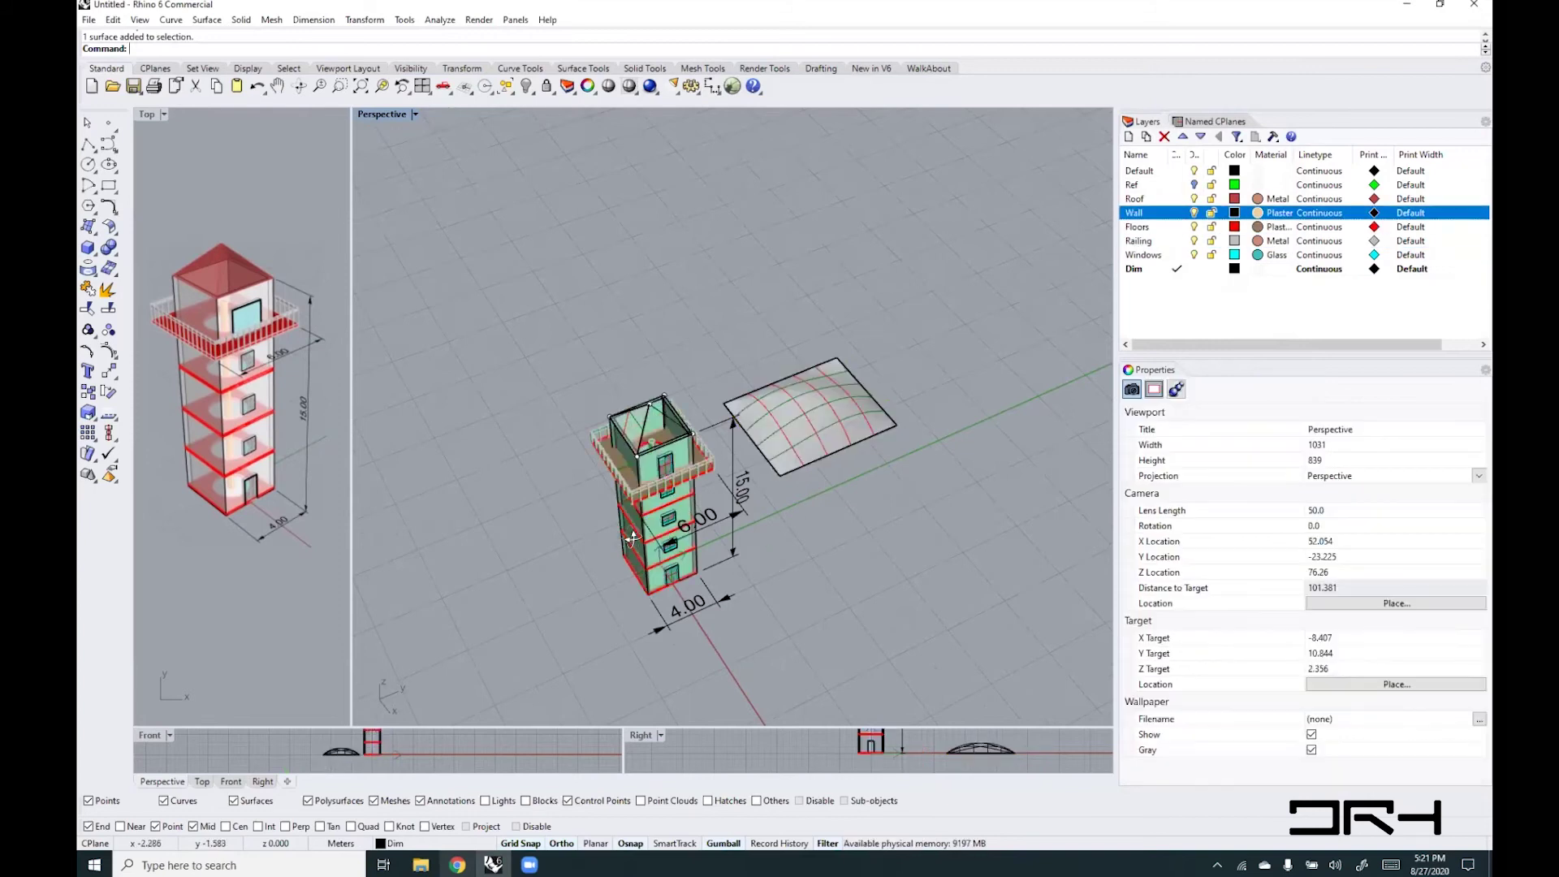
{"action": "right_click_drag", "start_coordinate": [630, 540], "coordinate": [629, 486]}
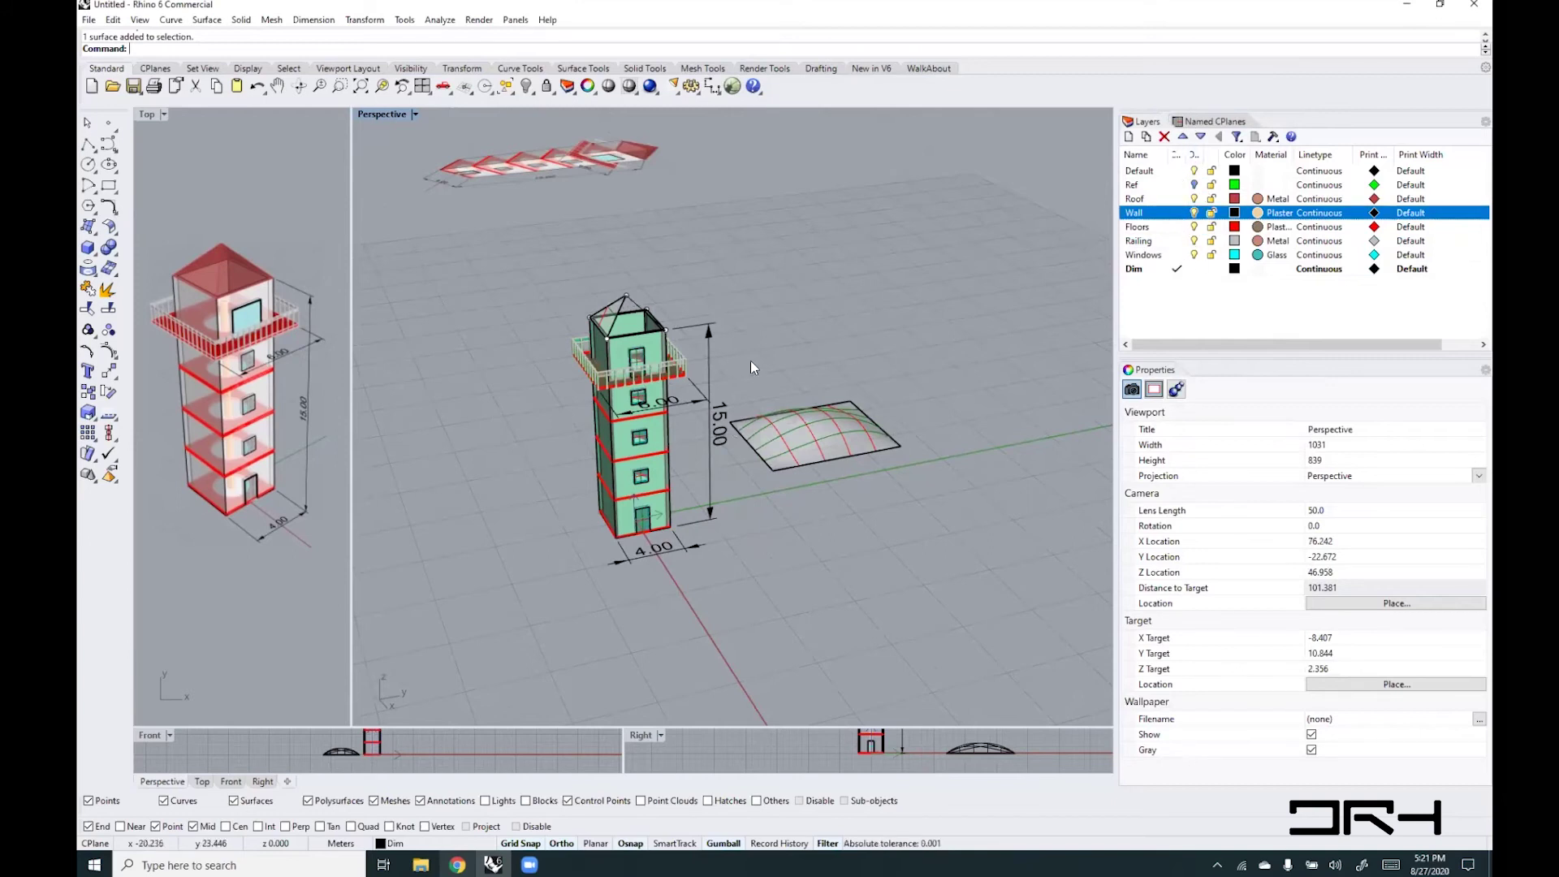
{"action": "type", "text": "show"}
{"action": "key", "text": "Return"}
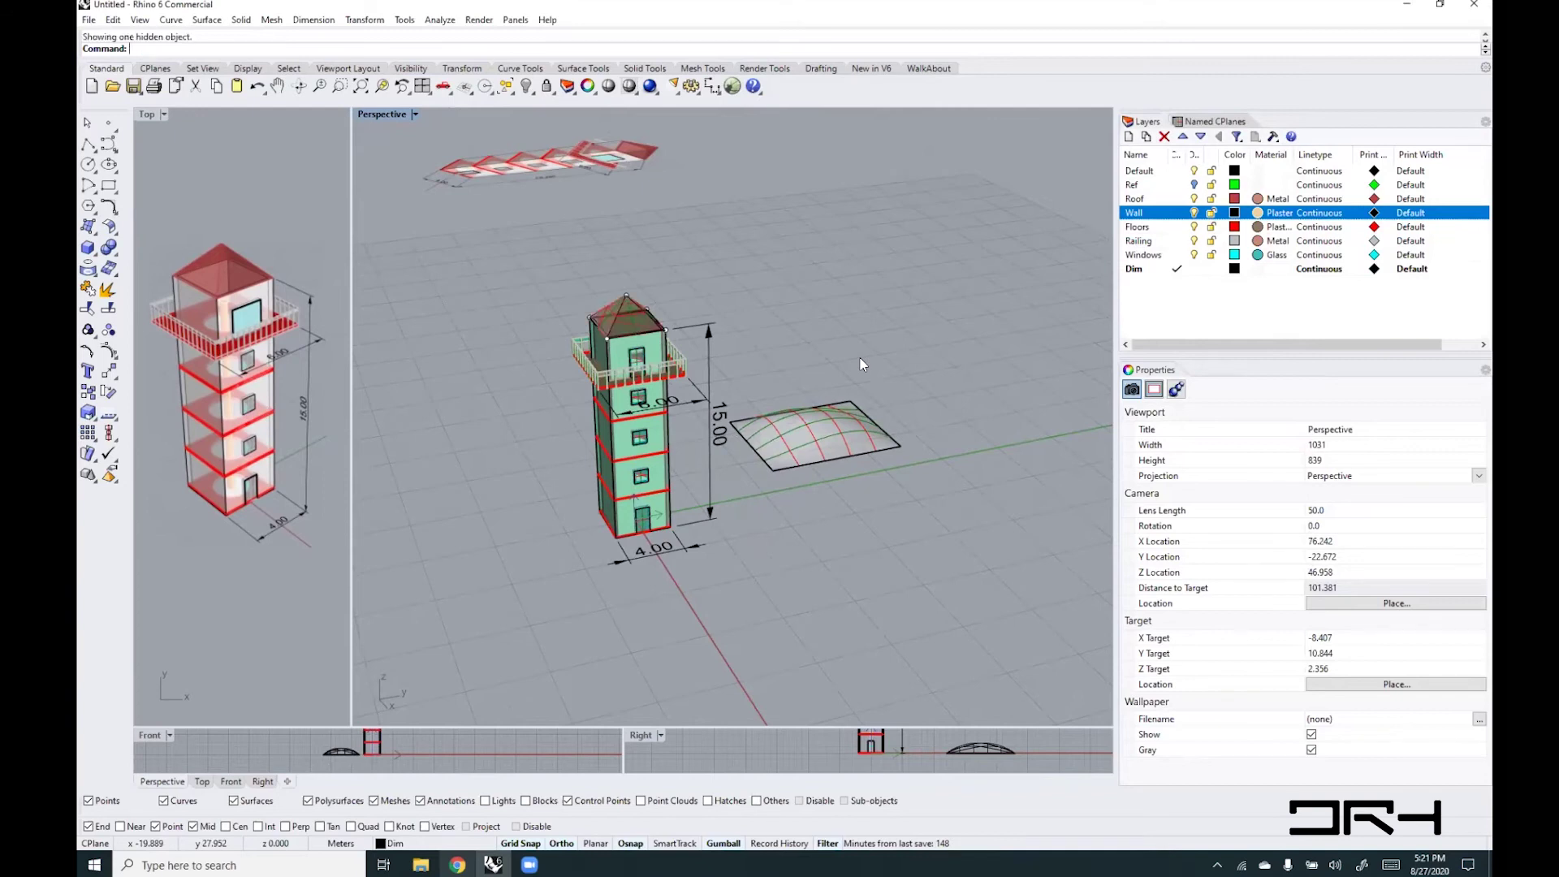
- Make Windows the current layer and turn off the Dim layer so only the lighthouse remains for closer viewing
{"action": "left_click", "coordinate": [1180, 255]}
{"action": "left_click", "coordinate": [1194, 268]}
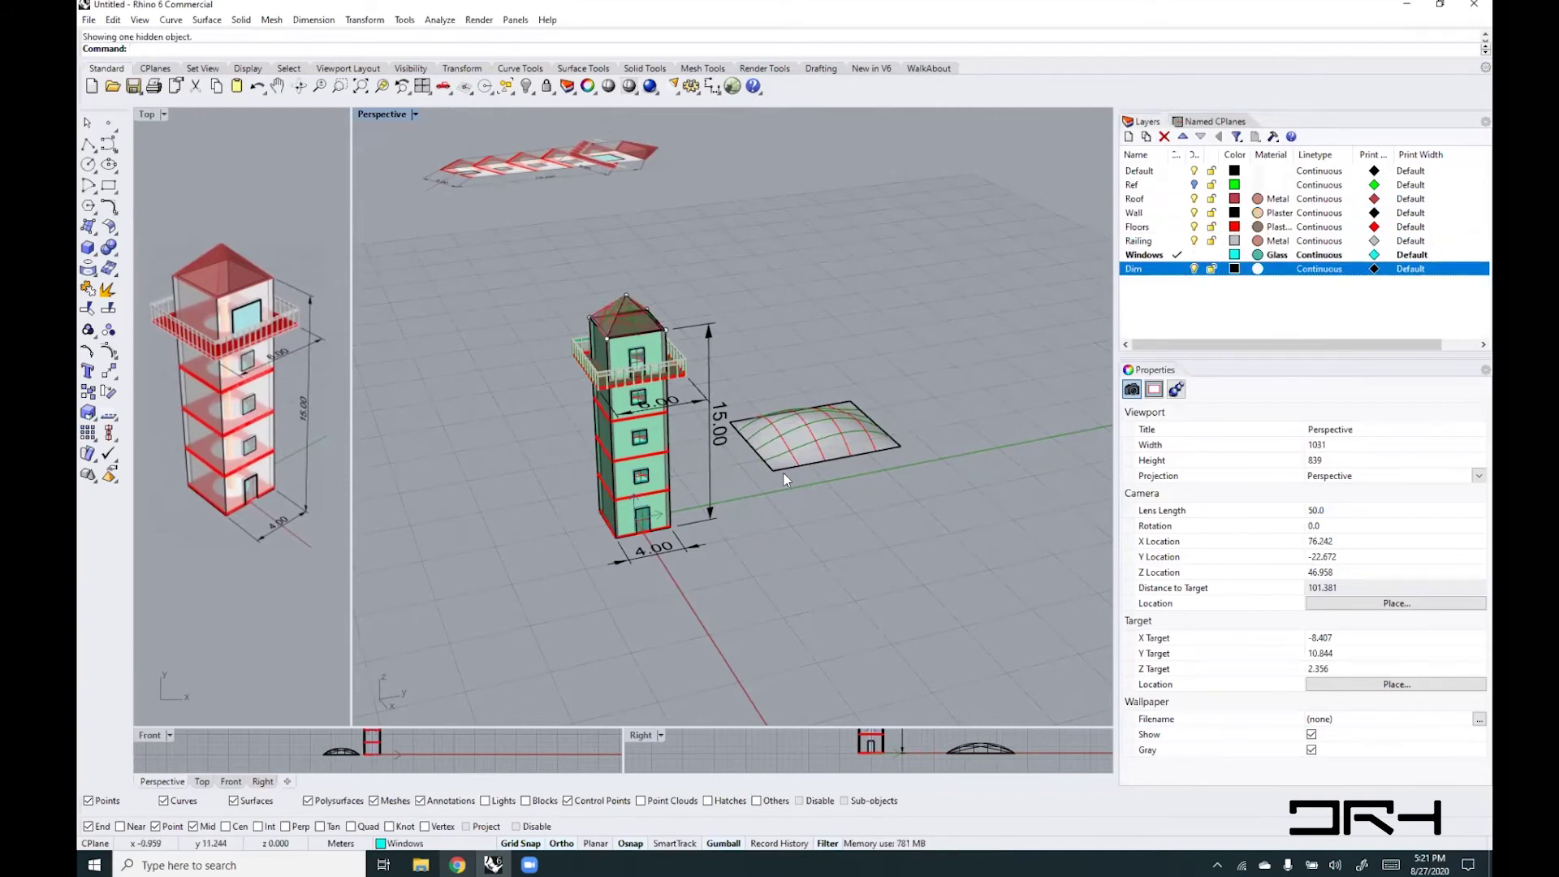
{"action": "left_click", "coordinate": [1194, 268]}
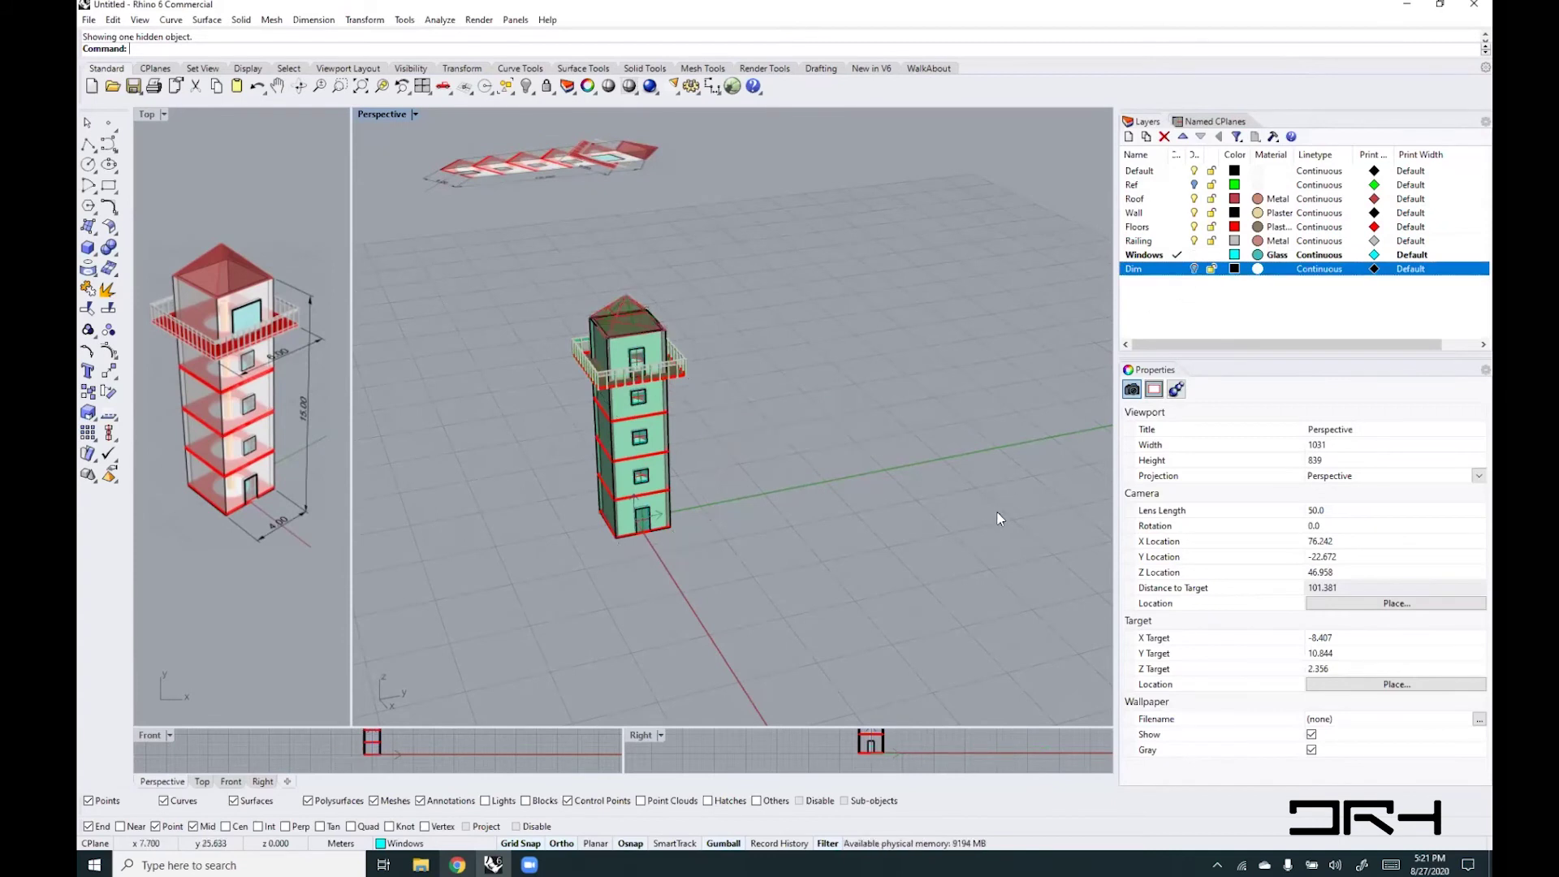
{"action": "right_click_drag", "start_coordinate": [991, 539], "coordinate": [703, 279]}
{"action": "scroll", "coordinate": [690, 463], "scroll_direction": "up", "scroll_amount": 5}
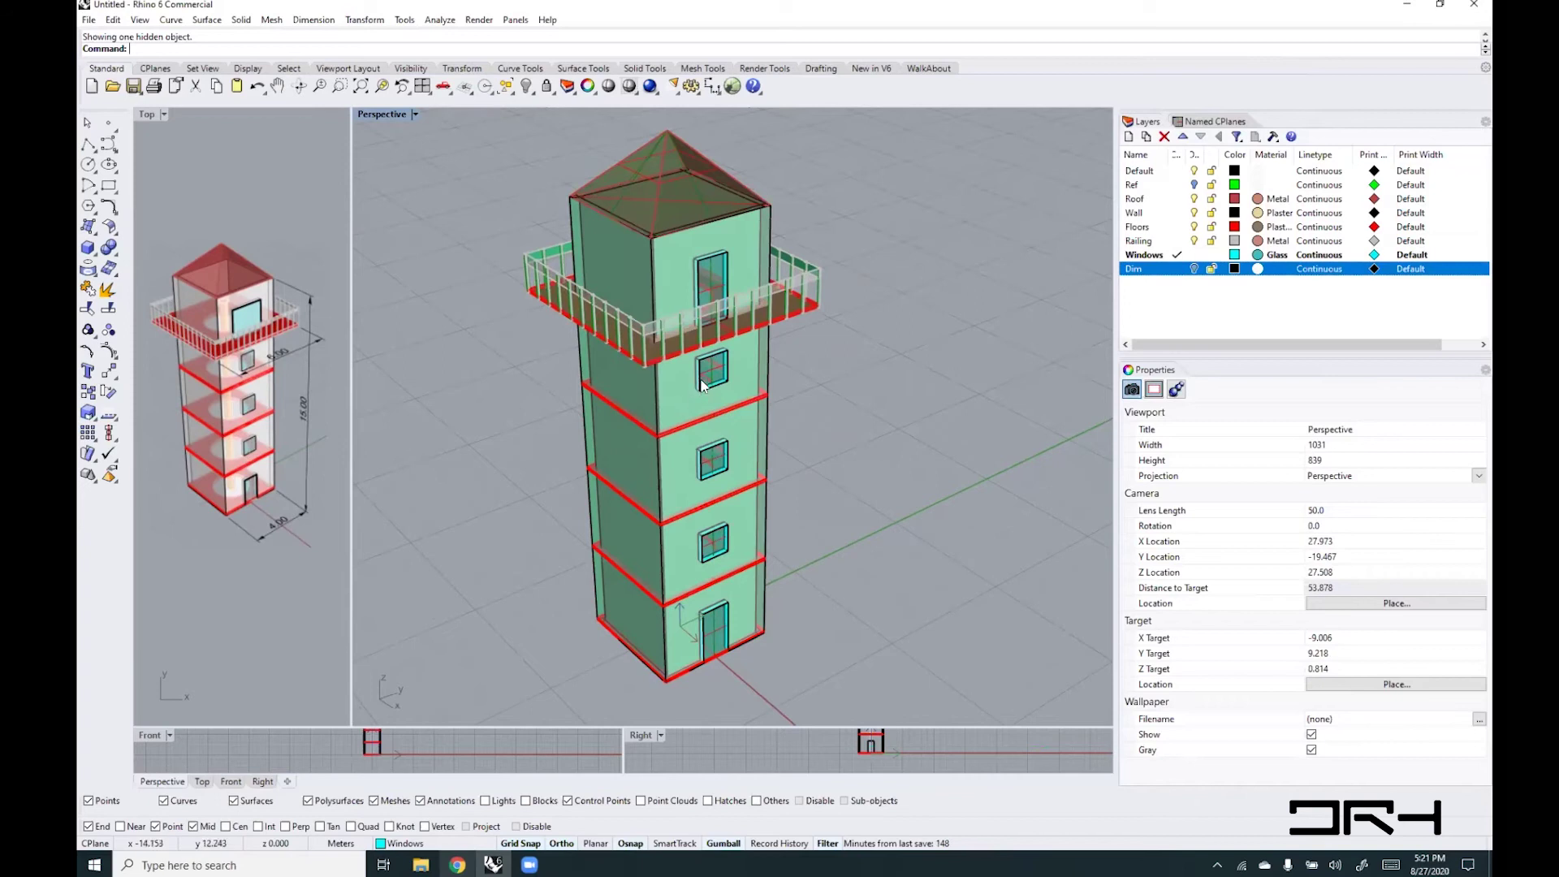
{"action": "right_click_drag", "start_coordinate": [786, 437], "coordinate": [638, 377]}
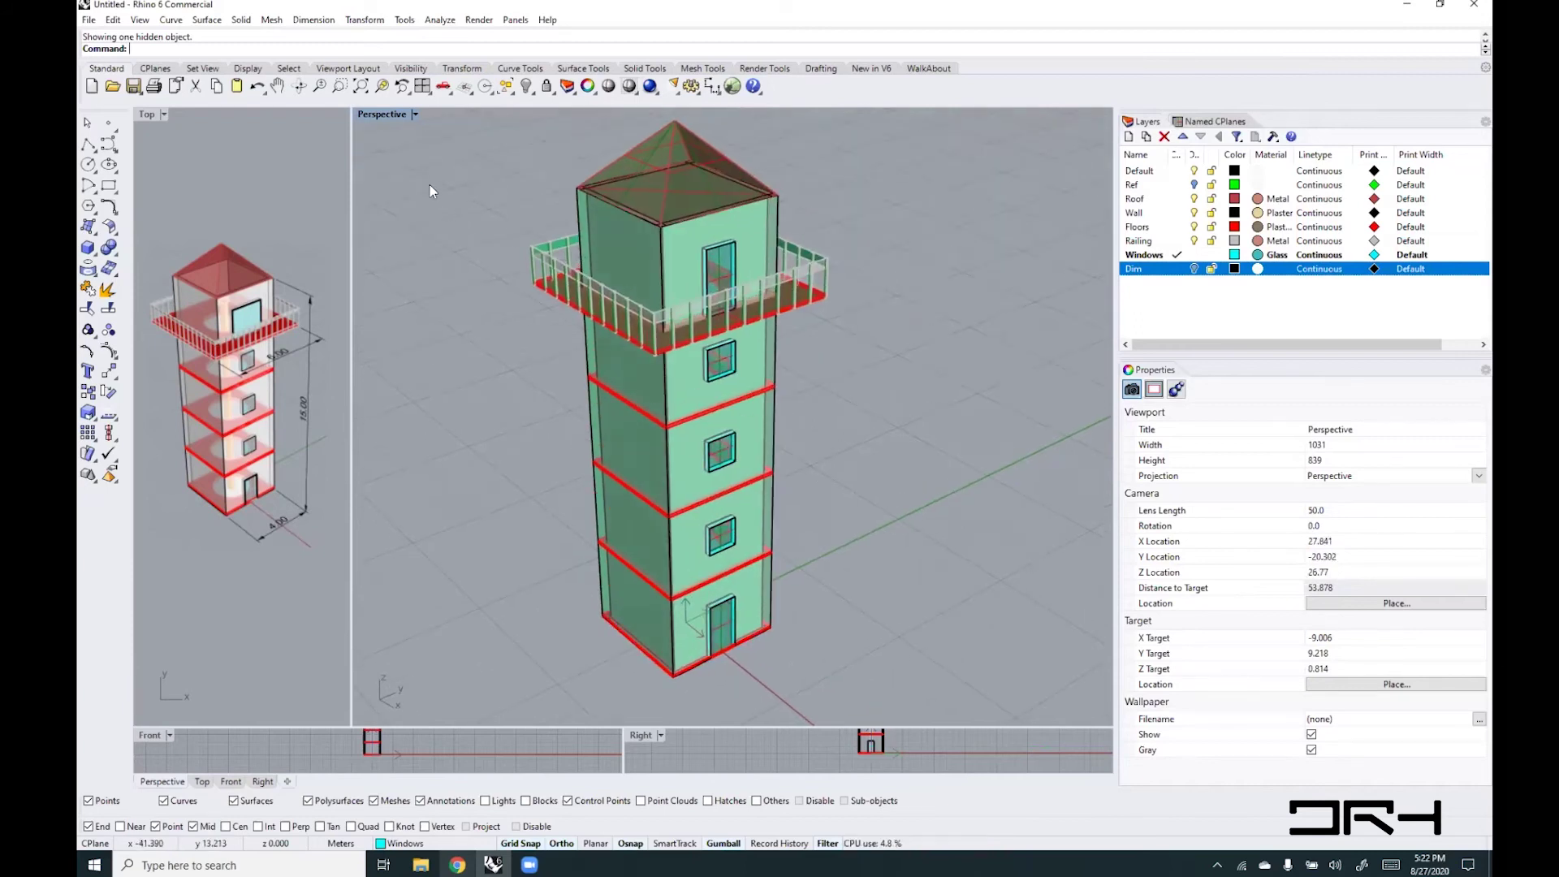
- Try transparency 40 and gloss 50 for the Ghosted display mode's front-face shading in the Rhino options
{"action": "middle_click", "coordinate": [460, 56]}
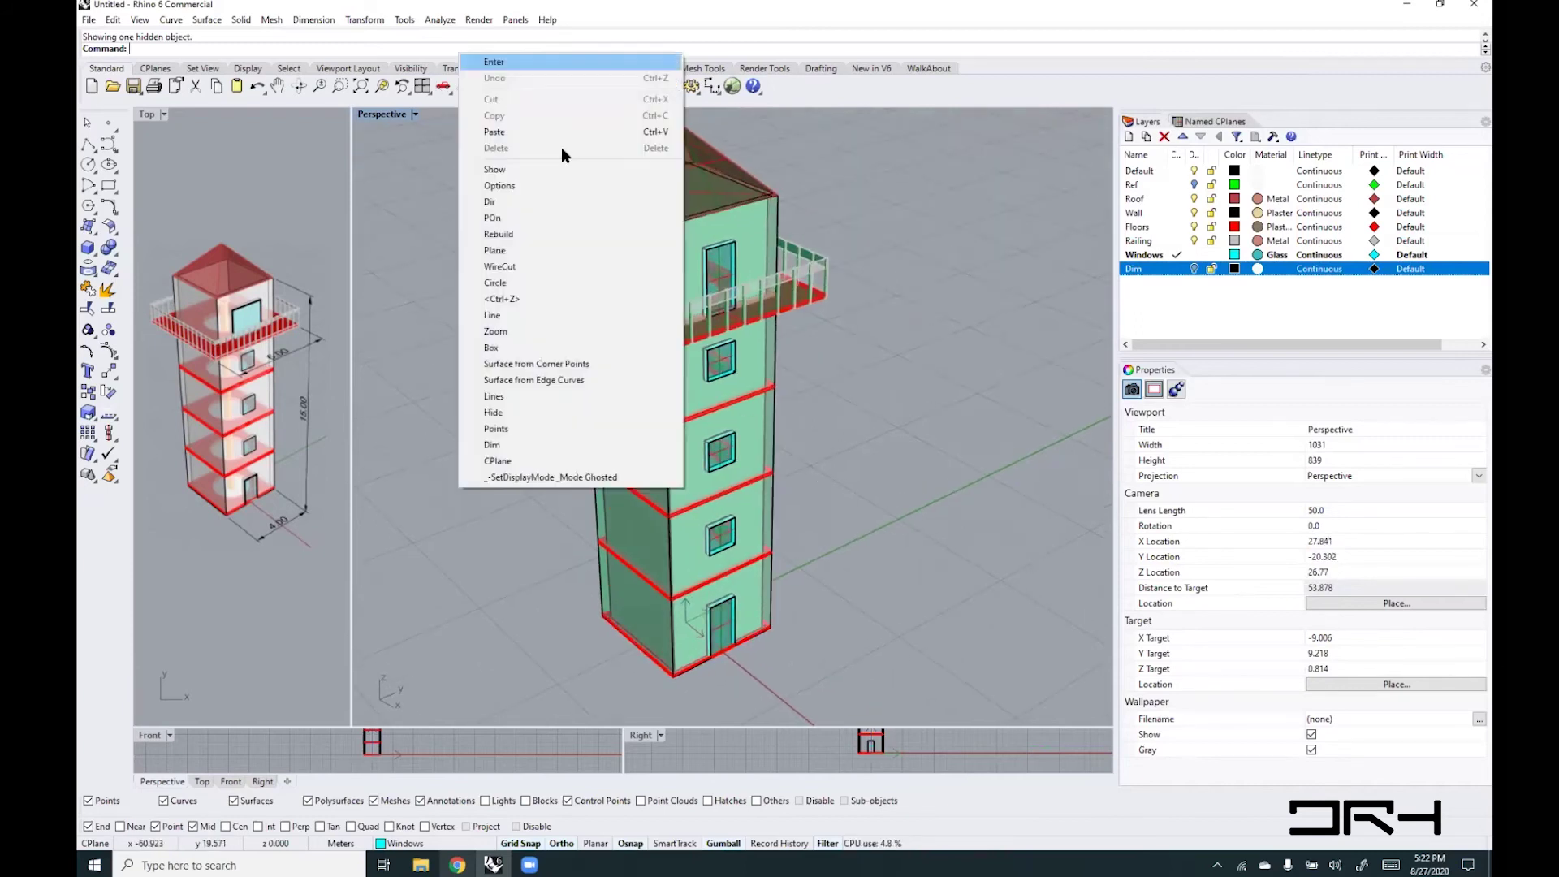
{"action": "left_click", "coordinate": [532, 168]}
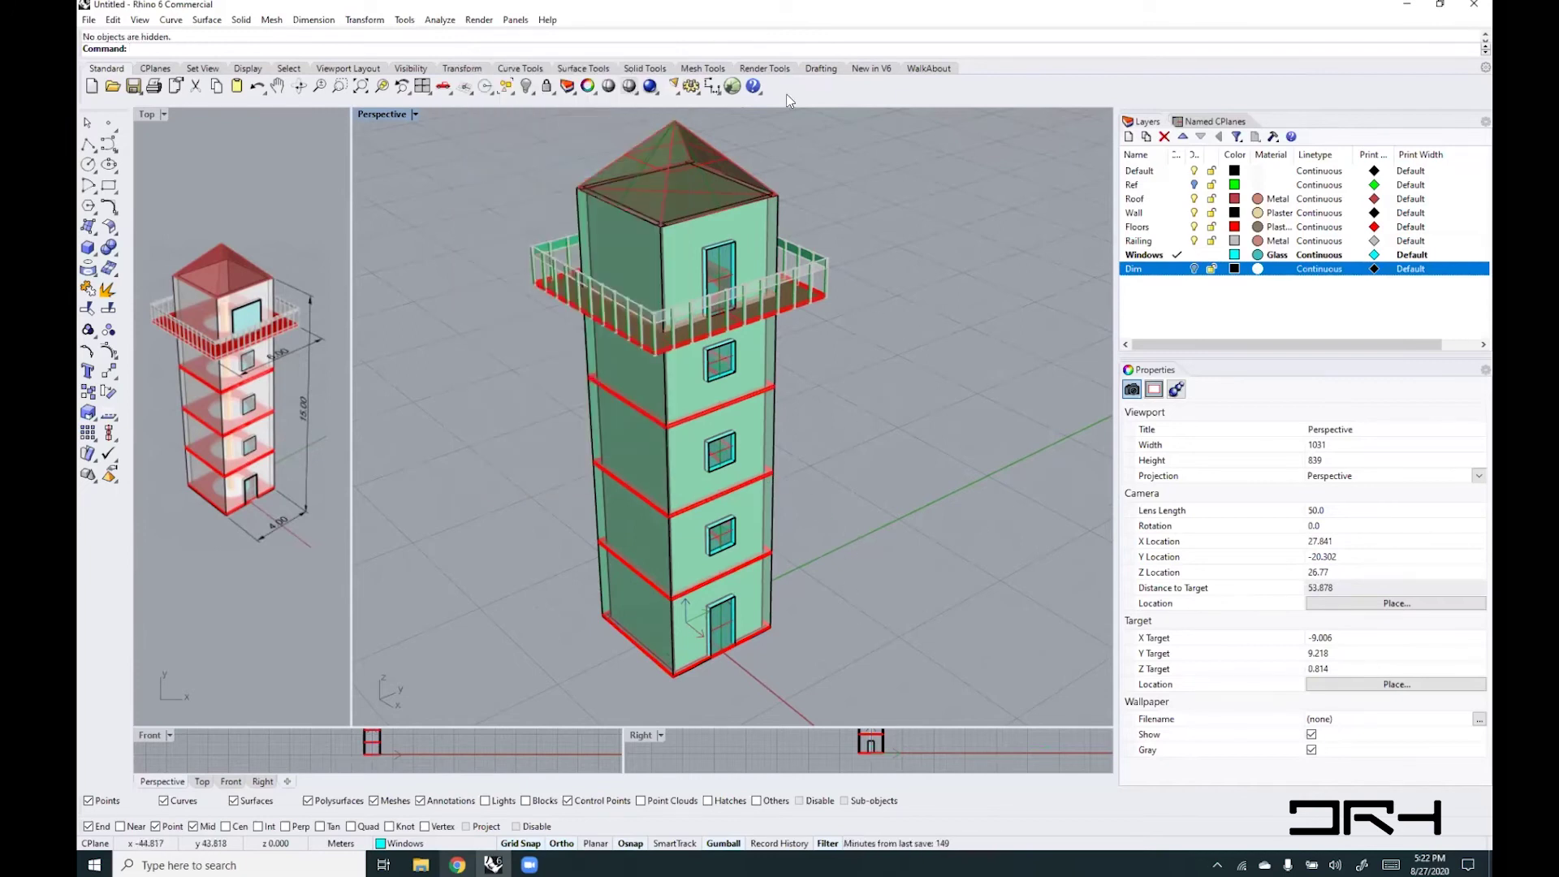
{"action": "middle_click", "coordinate": [773, 52]}
{"action": "left_click", "coordinate": [829, 182]}
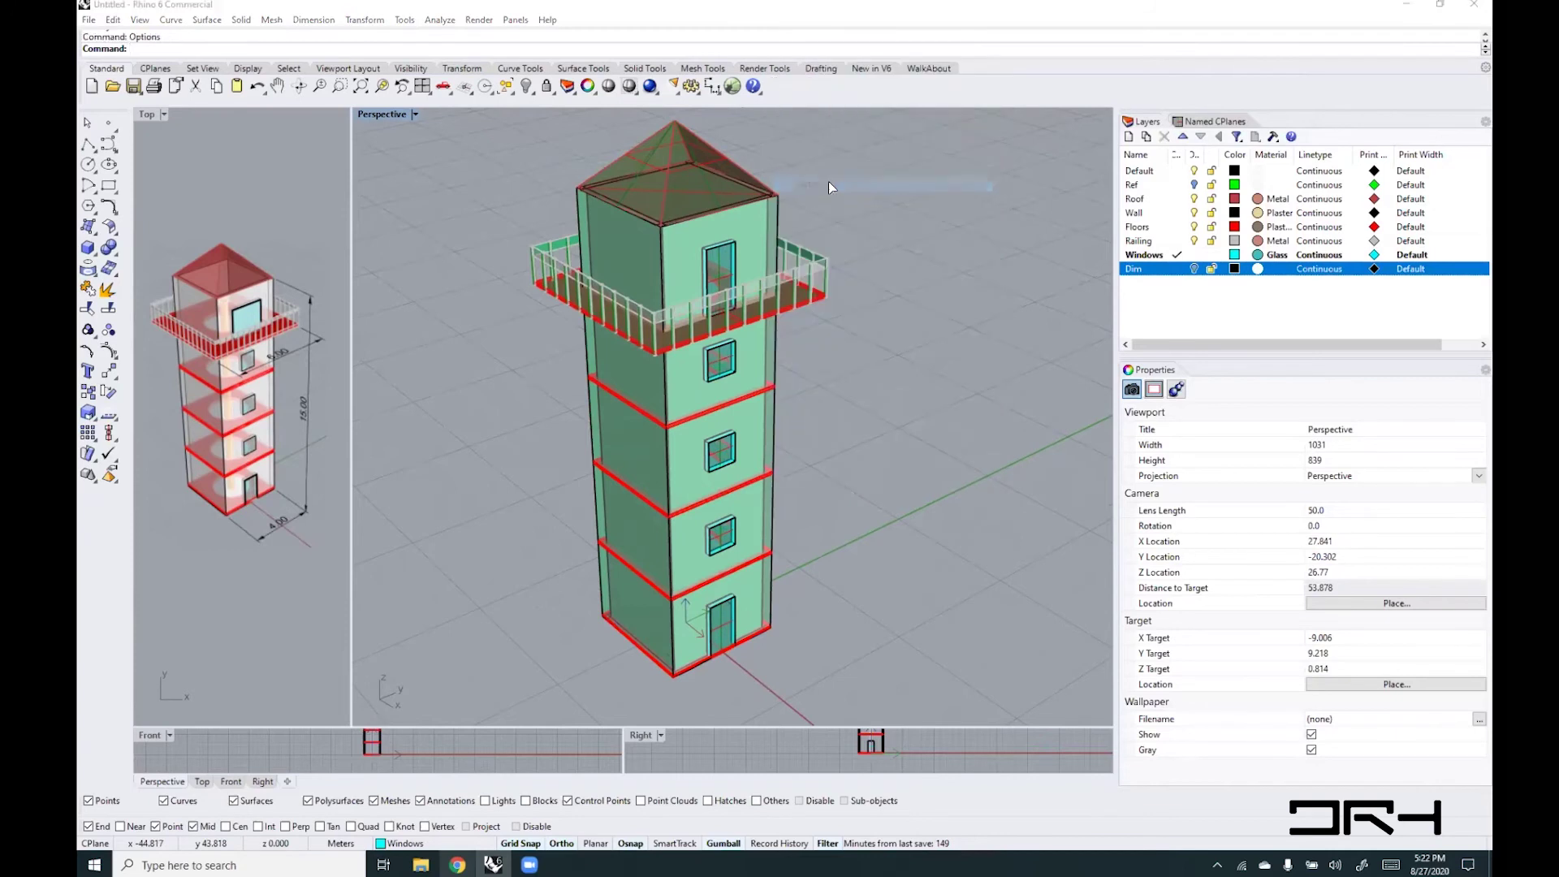
{"action": "double_click", "coordinate": [1092, 467]}
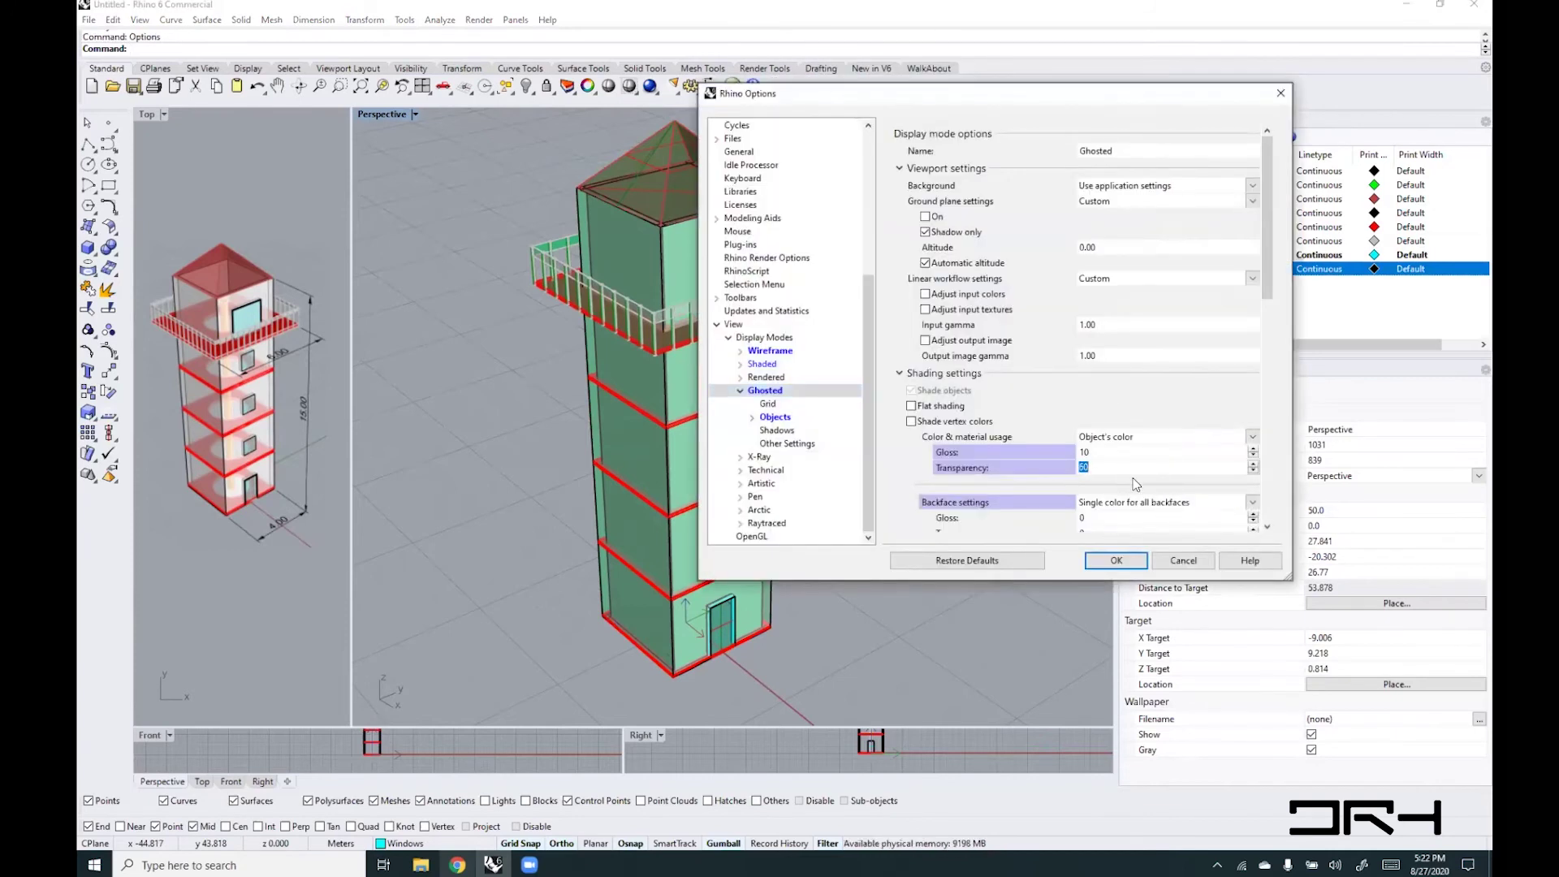
{"action": "type", "text": "40"}
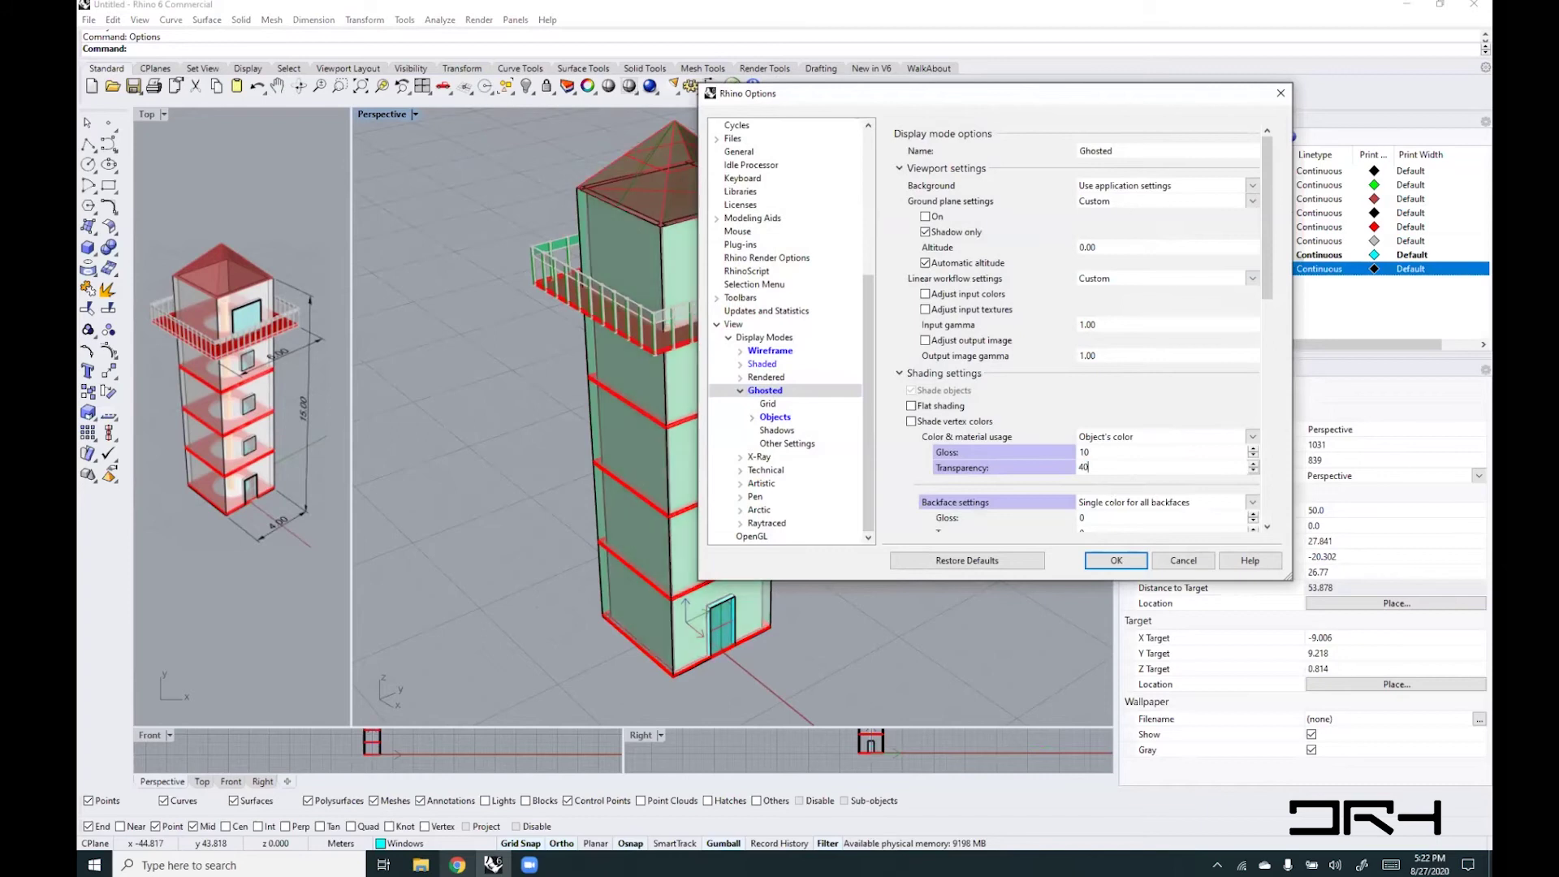
{"action": "double_click", "coordinate": [1132, 448]}
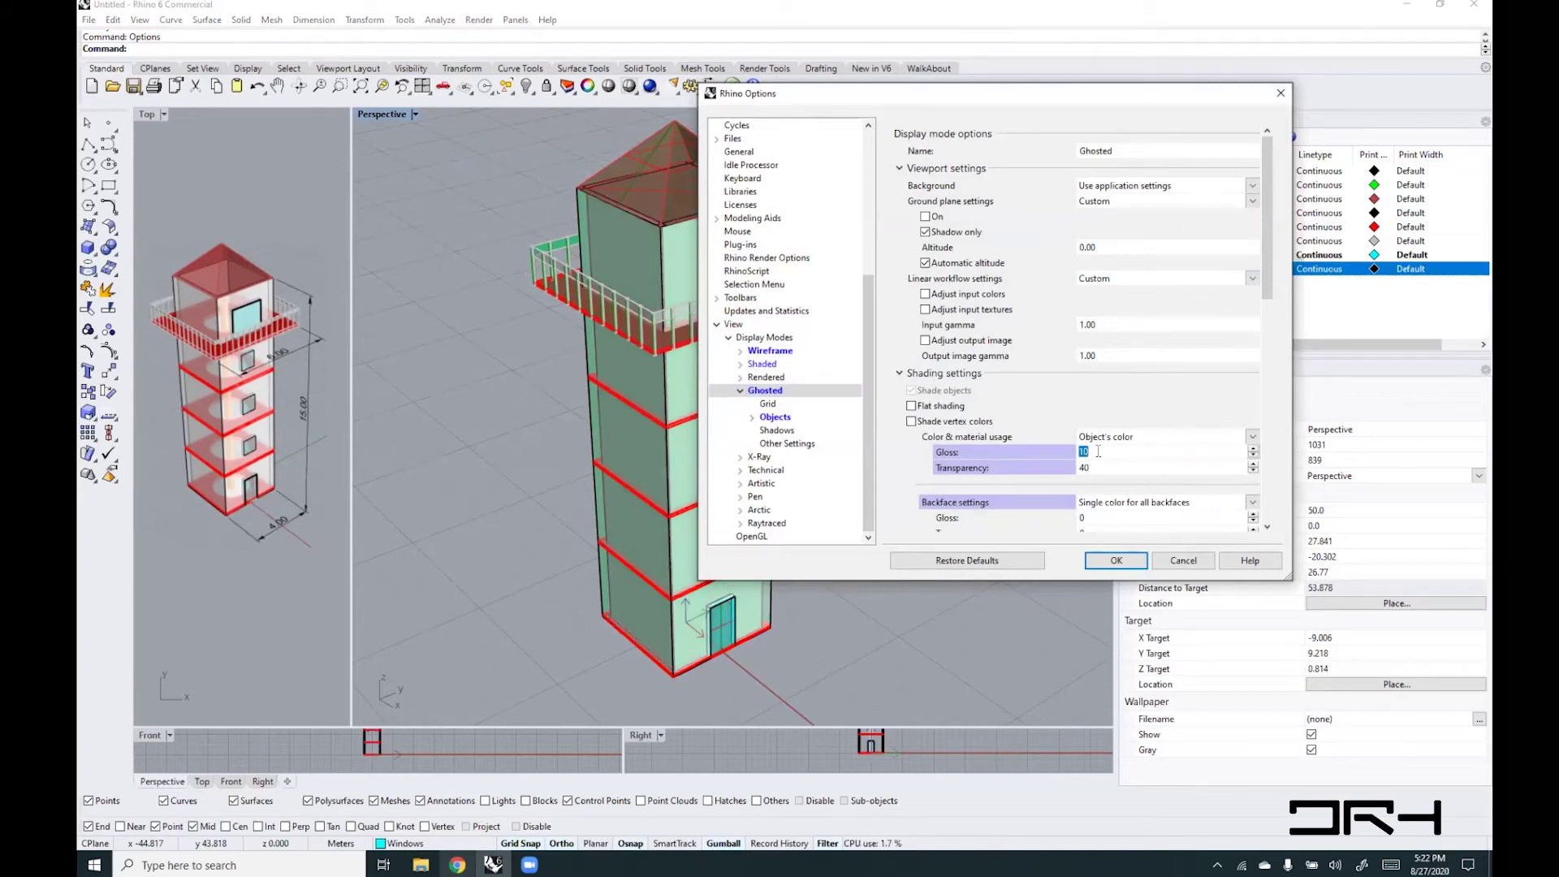
{"action": "type", "text": "50"}
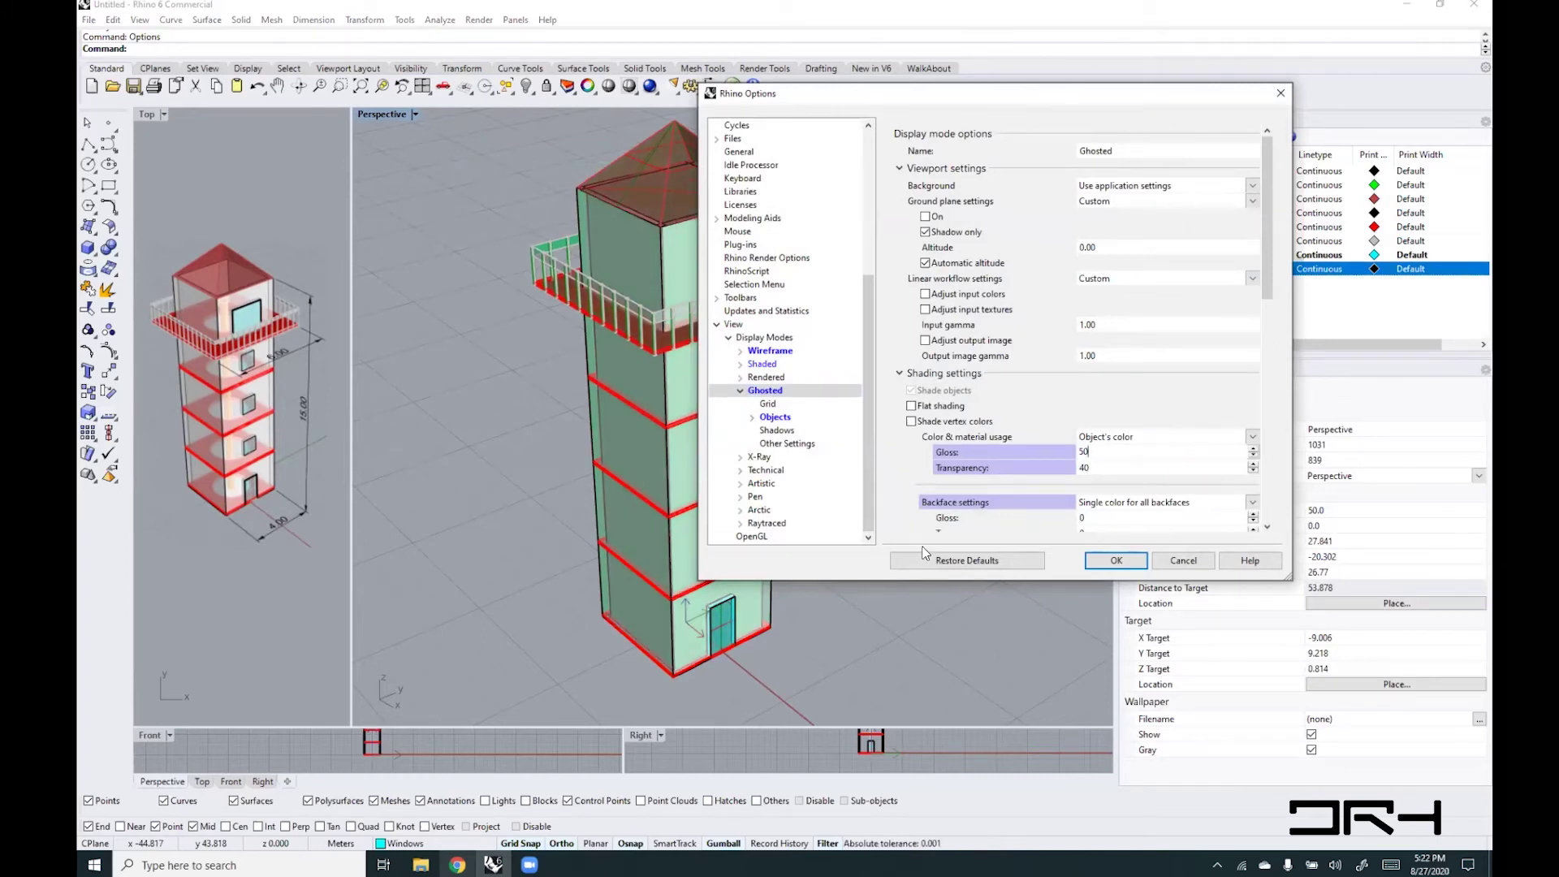
- Restore the Ghosted display mode's default settings and move the options dialog to check the lighthouse behind it
{"action": "left_click", "coordinate": [948, 563]}
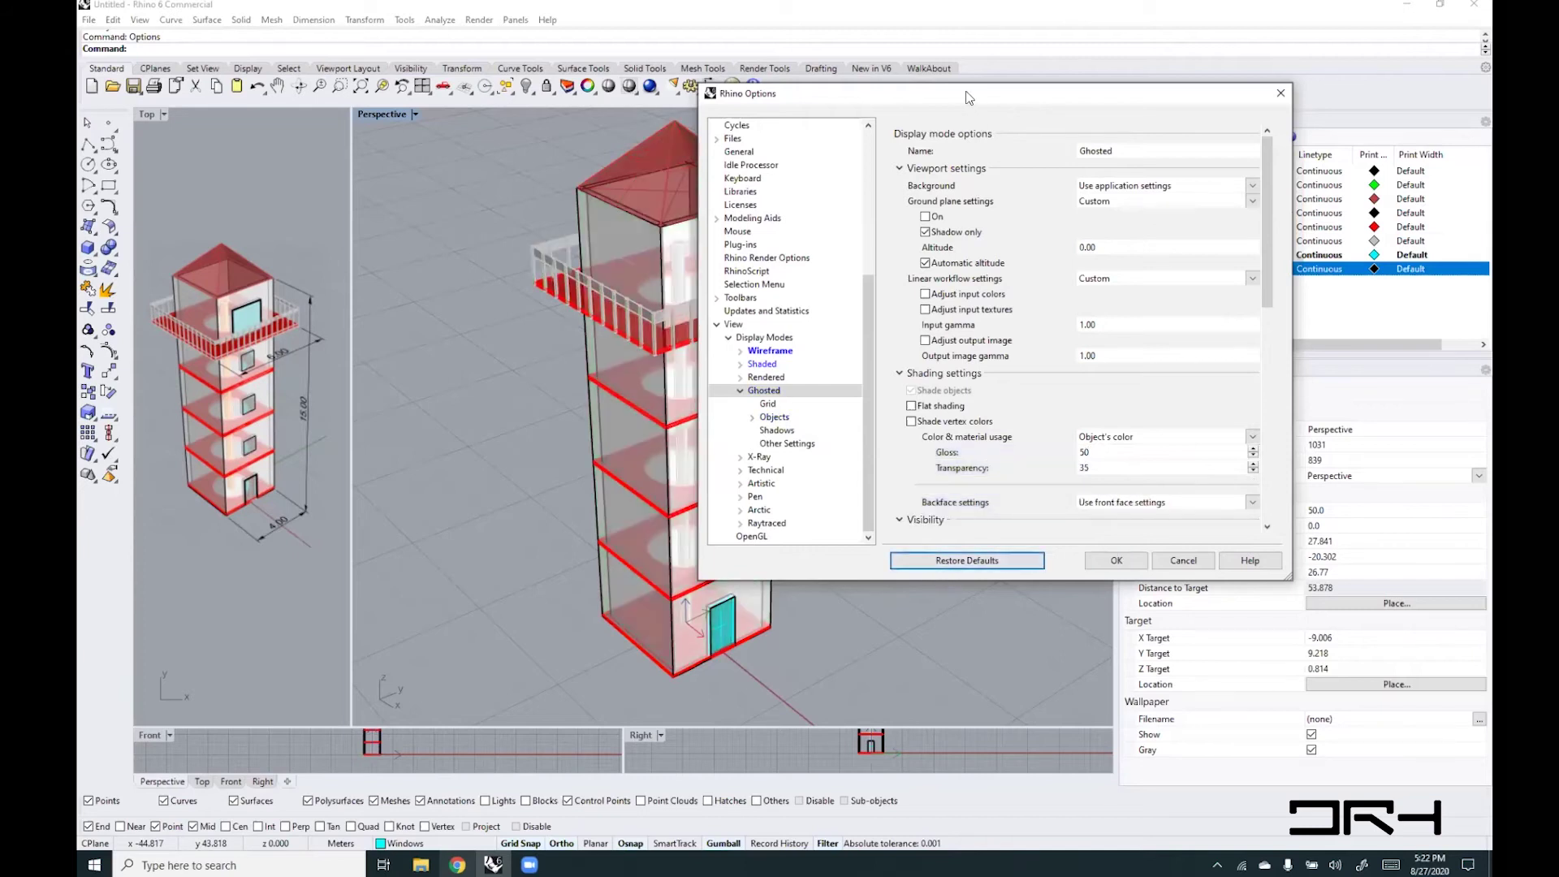
{"action": "left_click_drag", "start_coordinate": [969, 95], "coordinate": [1089, 76]}
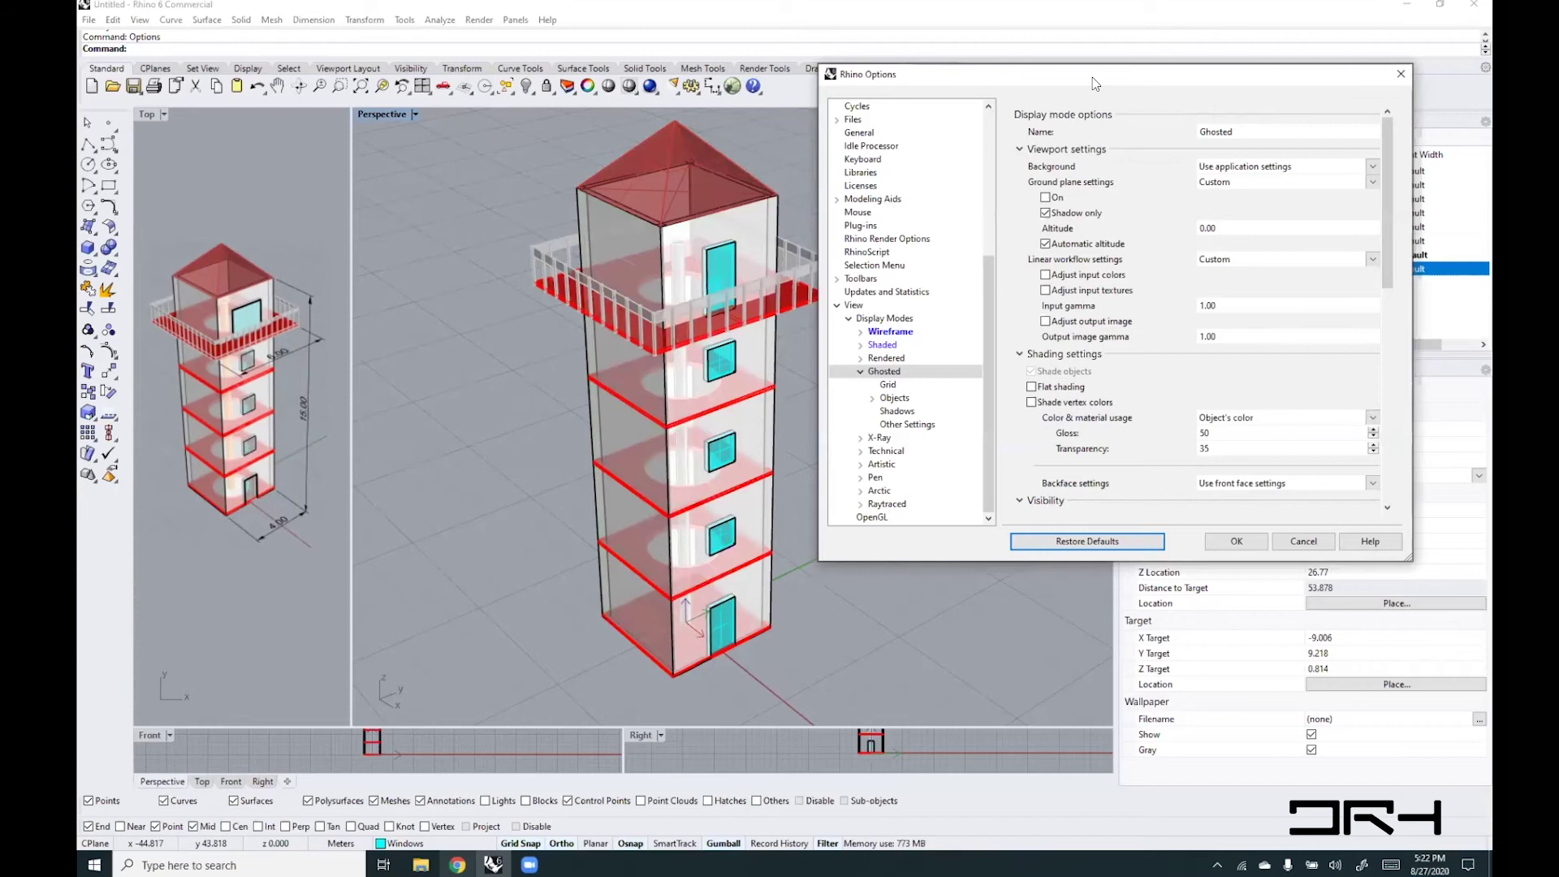
{"action": "left_click_drag", "start_coordinate": [1093, 76], "coordinate": [955, 72]}
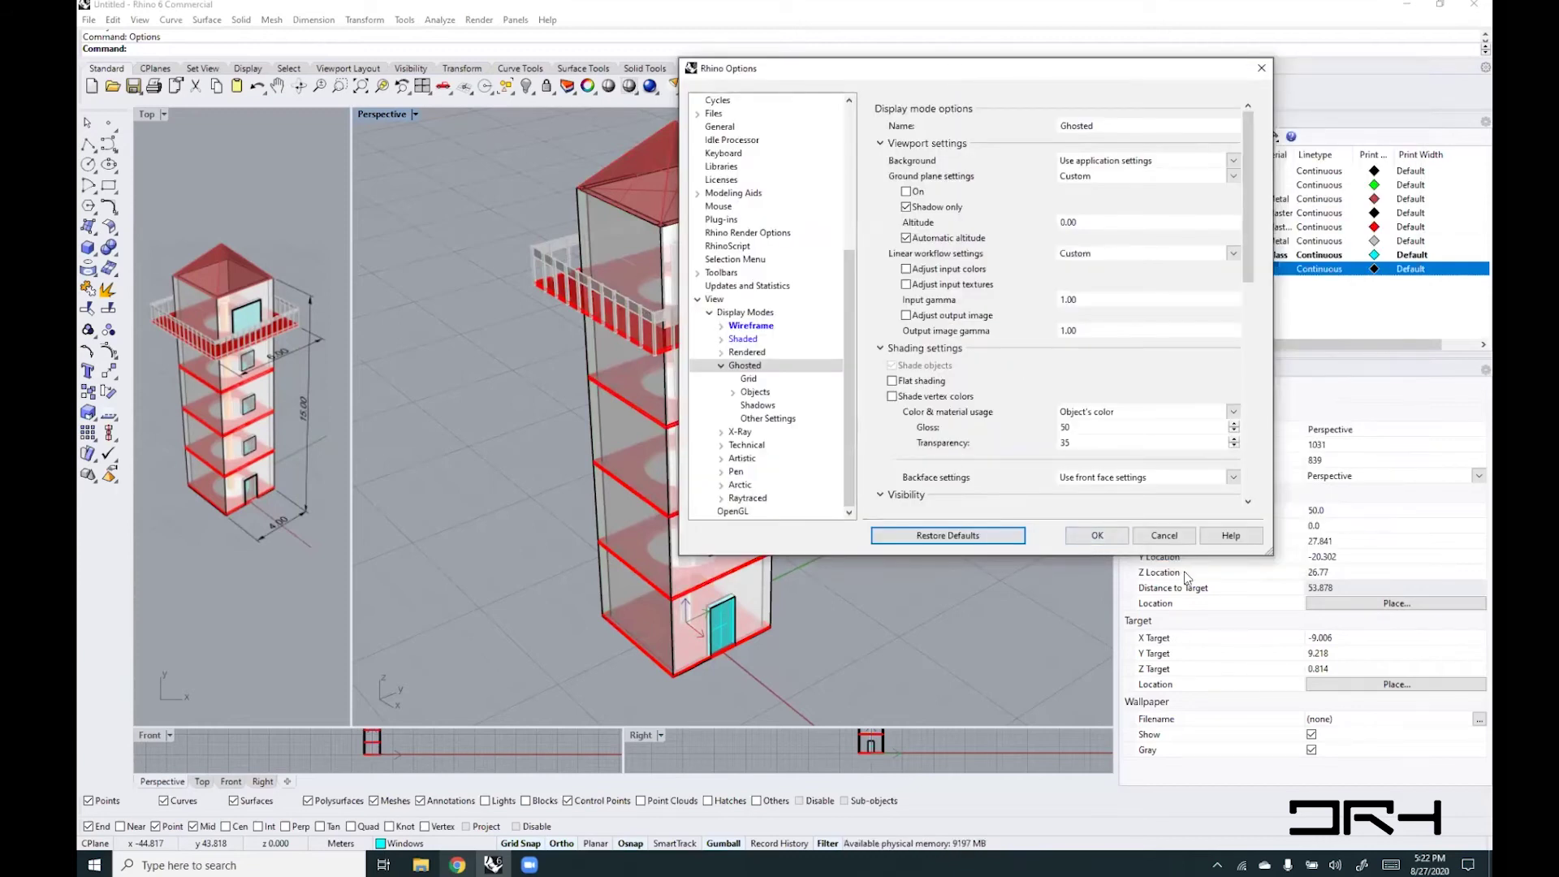
- Set the Shaded display mode's backfaces to a single color for all backfaces and choose SeaGreen
{"action": "left_click", "coordinate": [744, 340]}
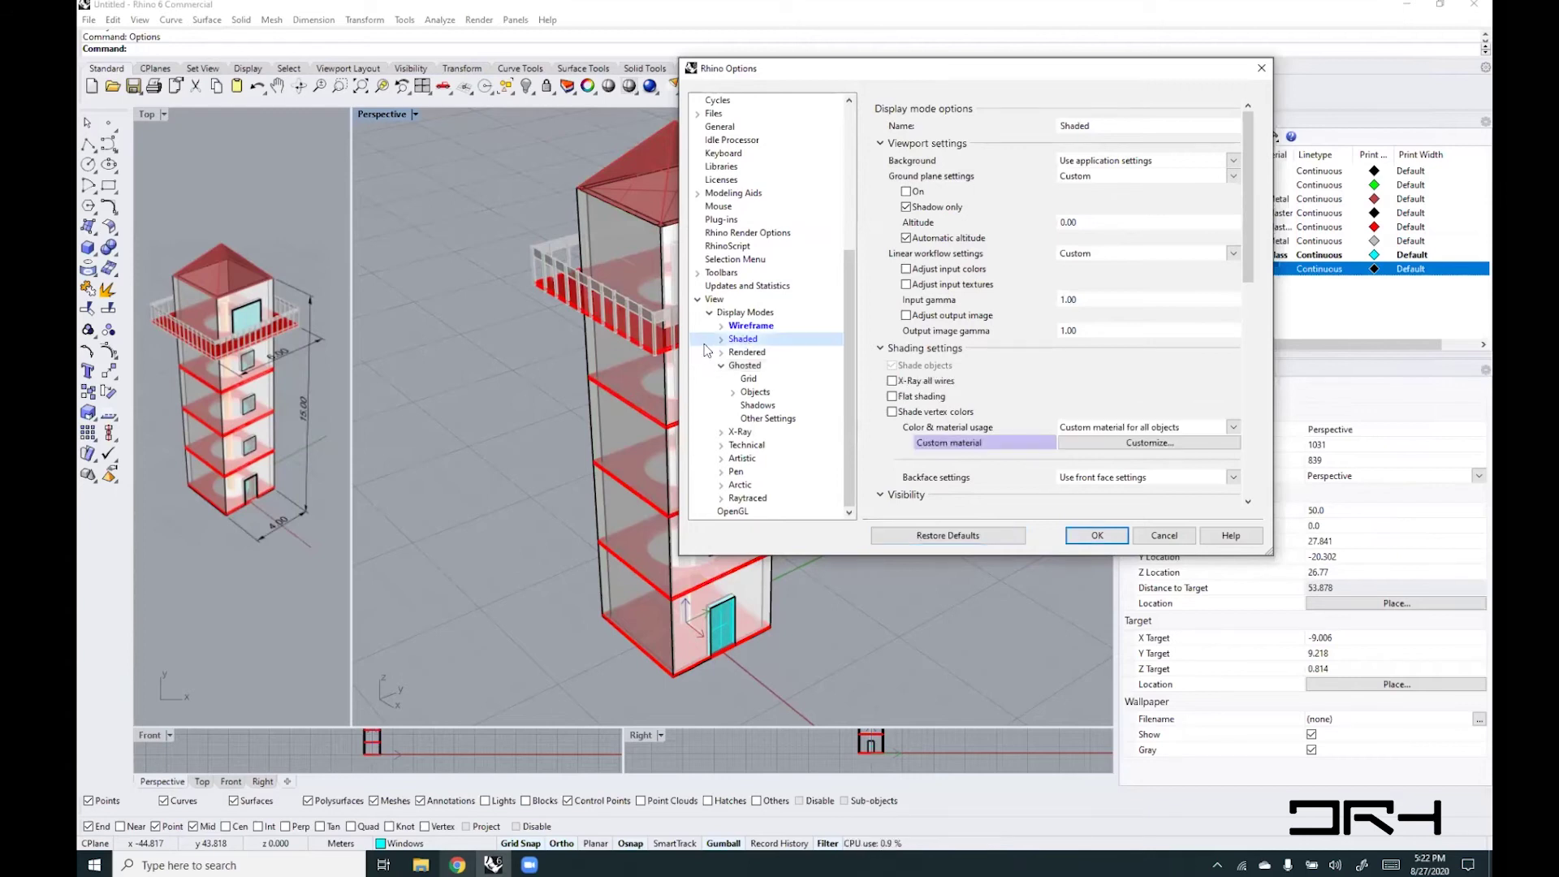
{"action": "left_click", "coordinate": [721, 340]}
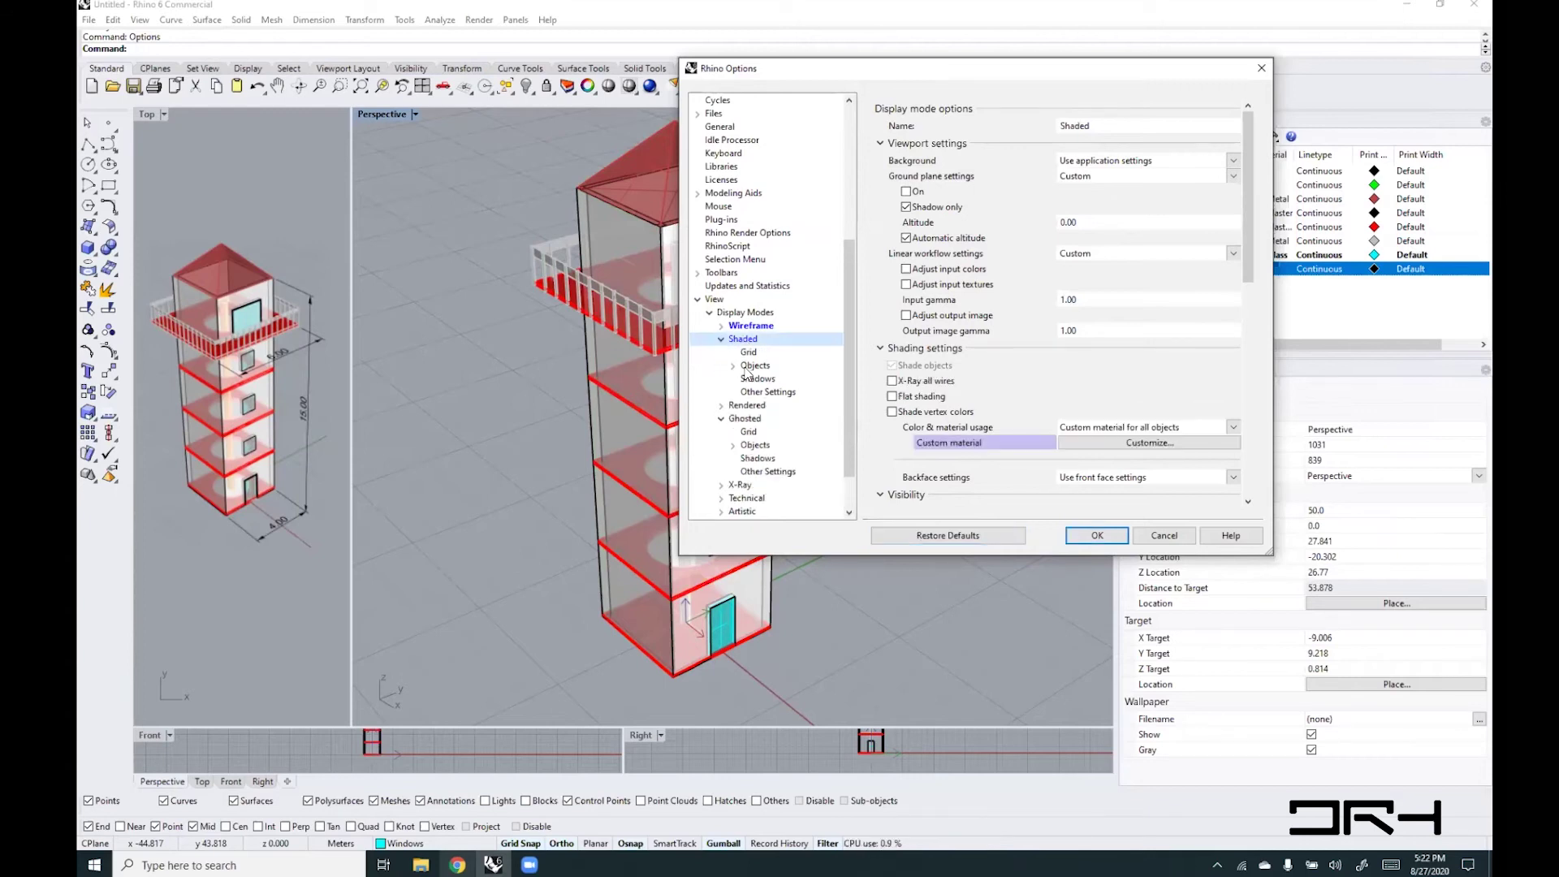
{"action": "left_click", "coordinate": [1233, 478]}
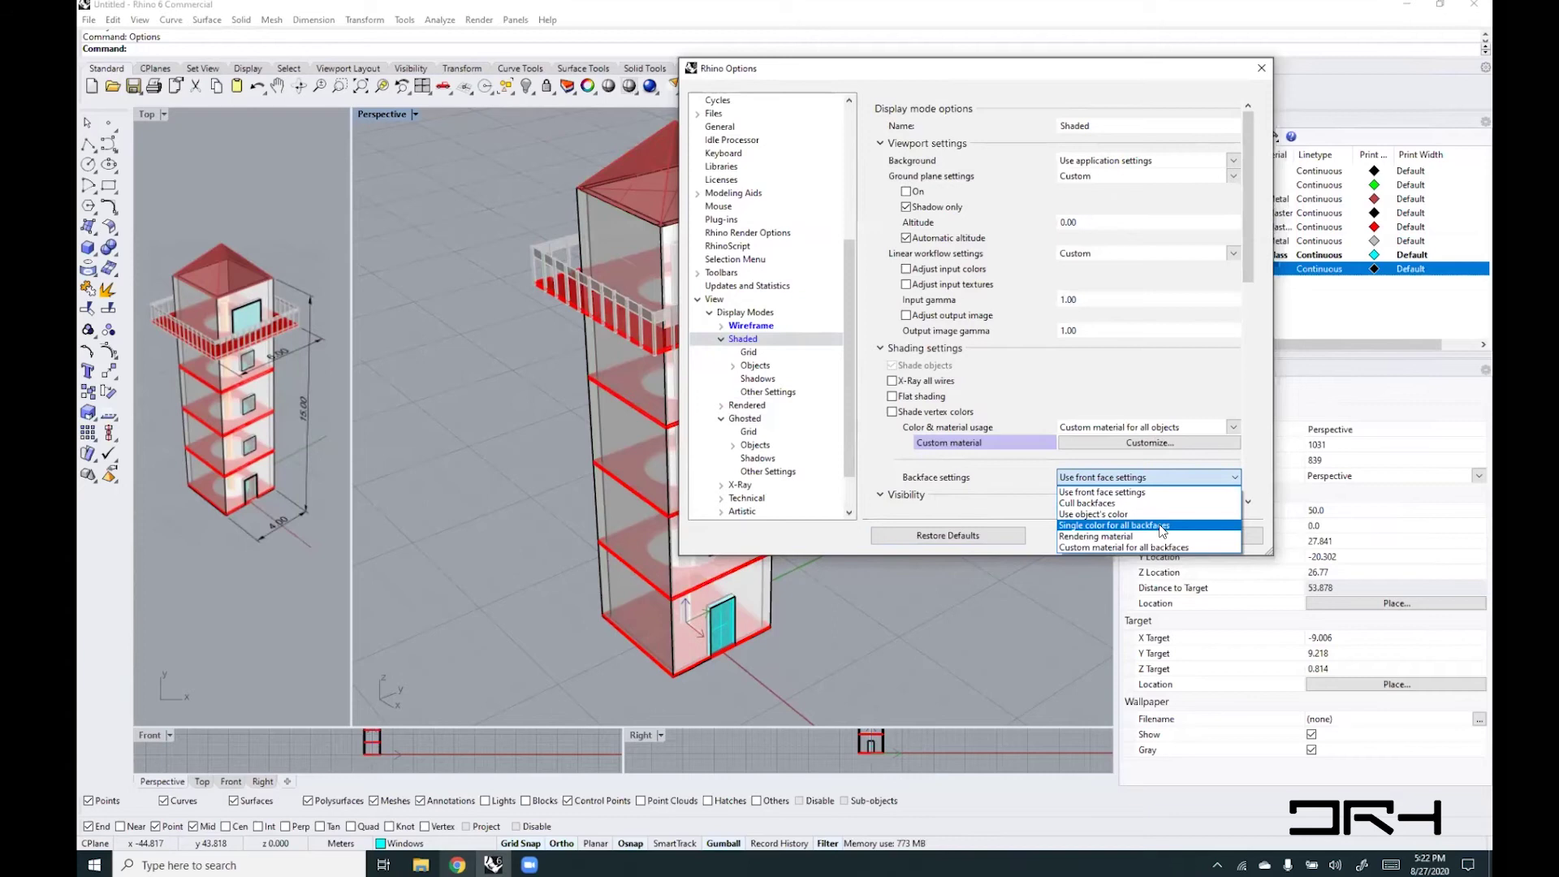
{"action": "left_click", "coordinate": [1162, 528]}
{"action": "scroll", "coordinate": [1128, 471], "scroll_direction": "down", "scroll_amount": 1}
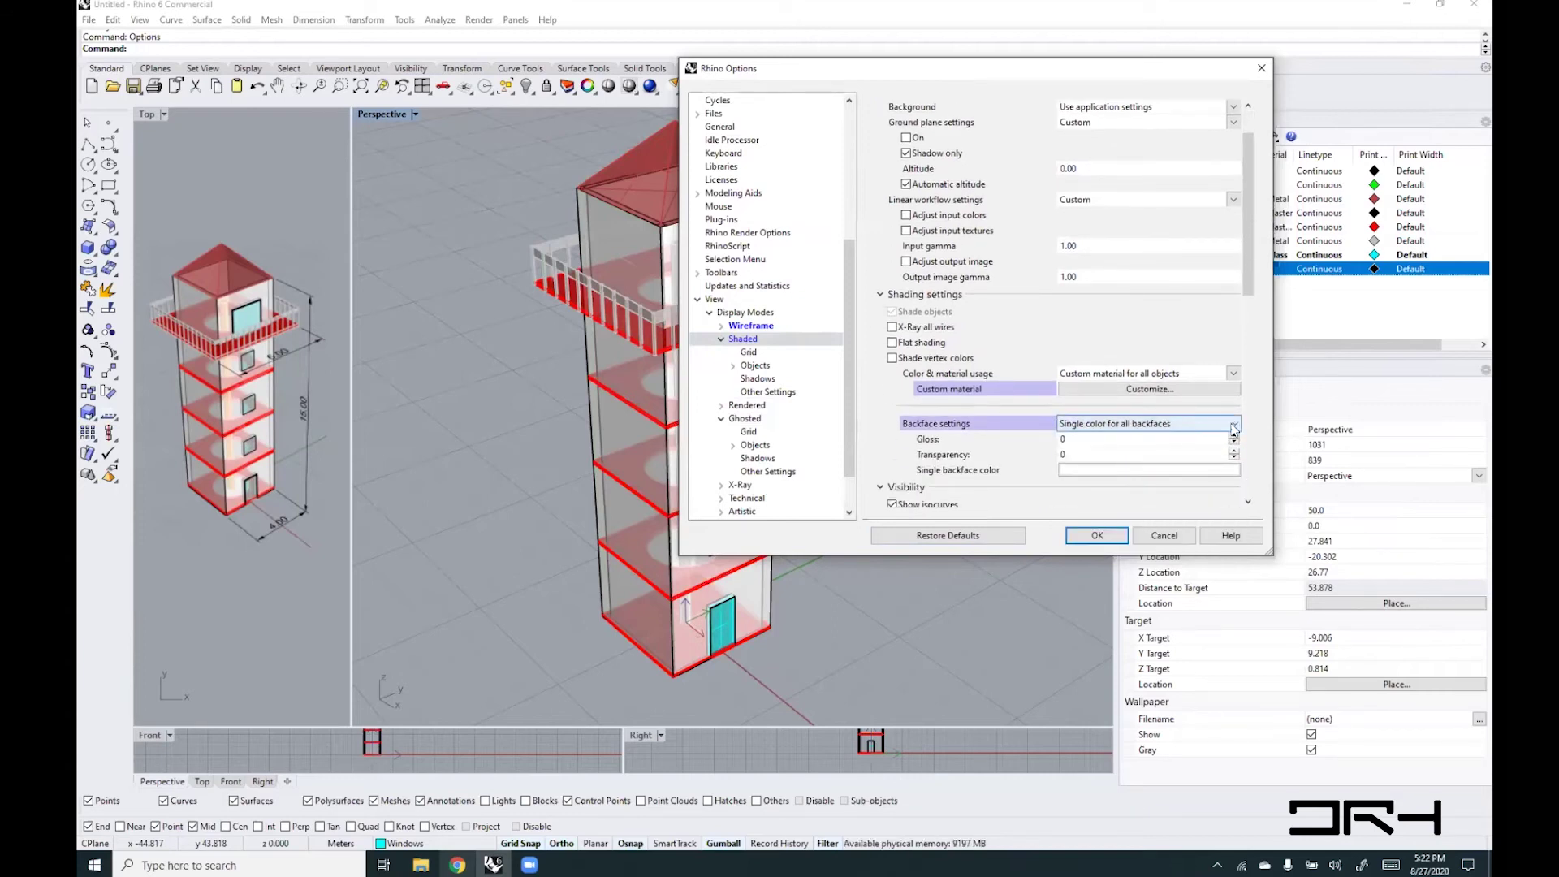
{"action": "scroll", "coordinate": [1163, 471], "scroll_direction": "down", "scroll_amount": 1}
{"action": "left_click", "coordinate": [1114, 457]}
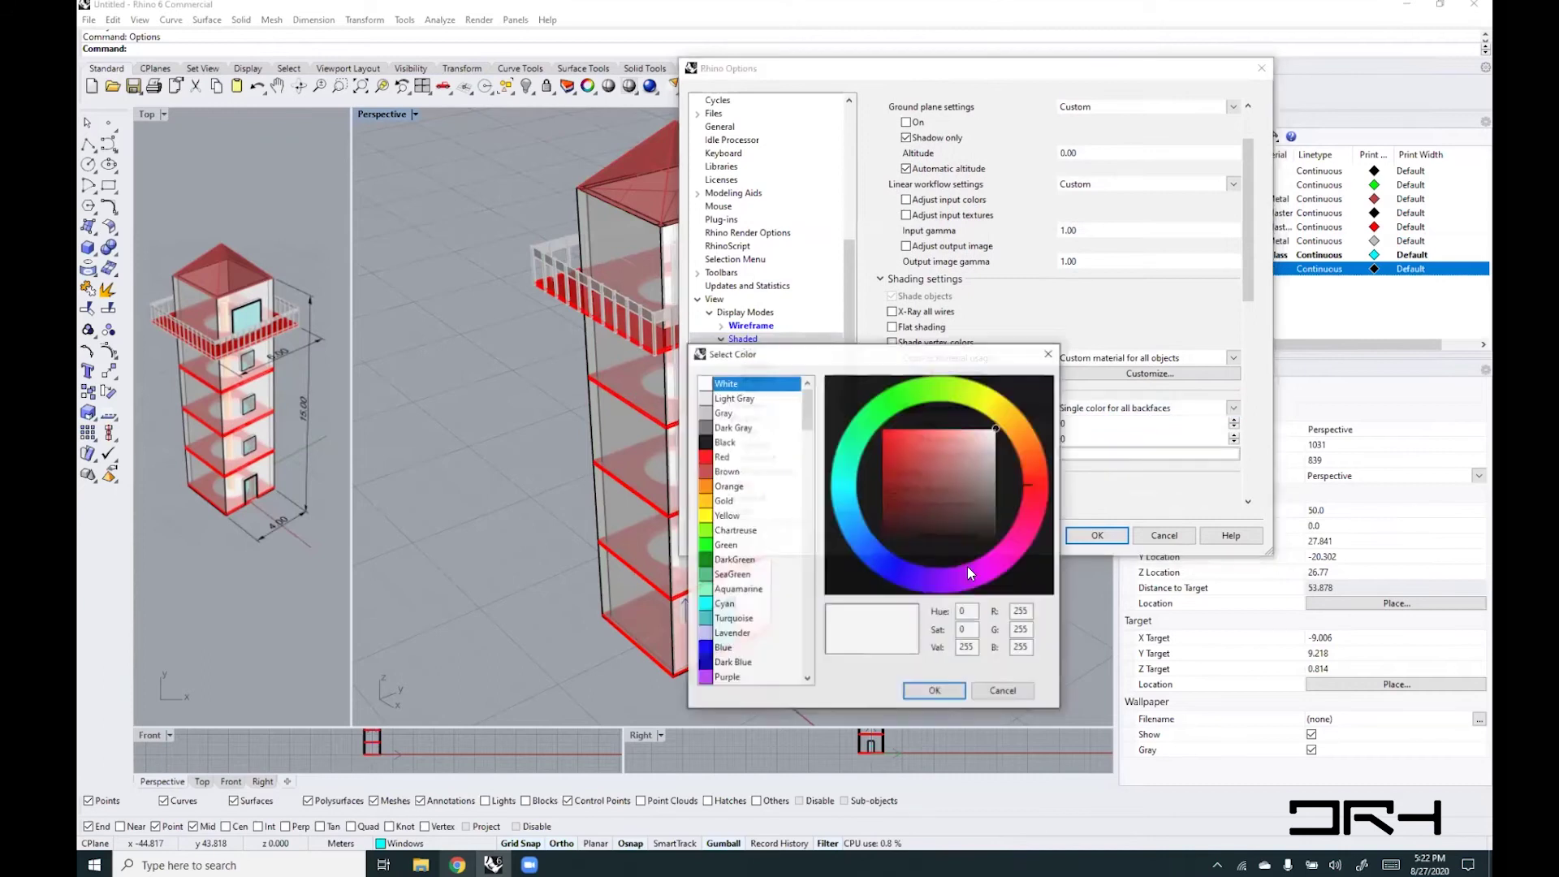
{"action": "left_click", "coordinate": [730, 574]}
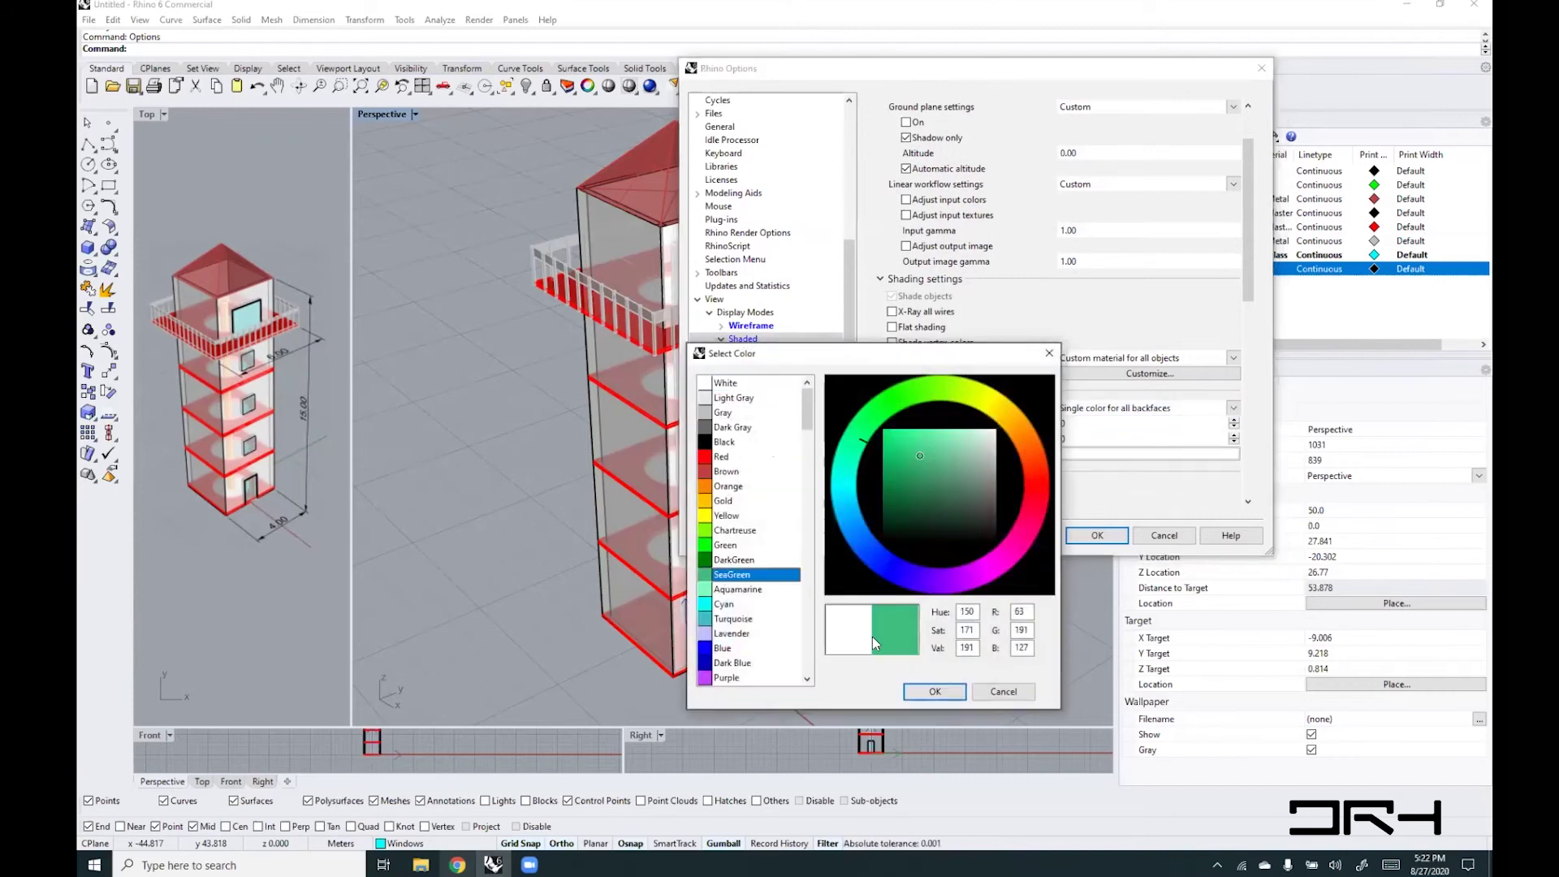
{"action": "left_click", "coordinate": [933, 692]}
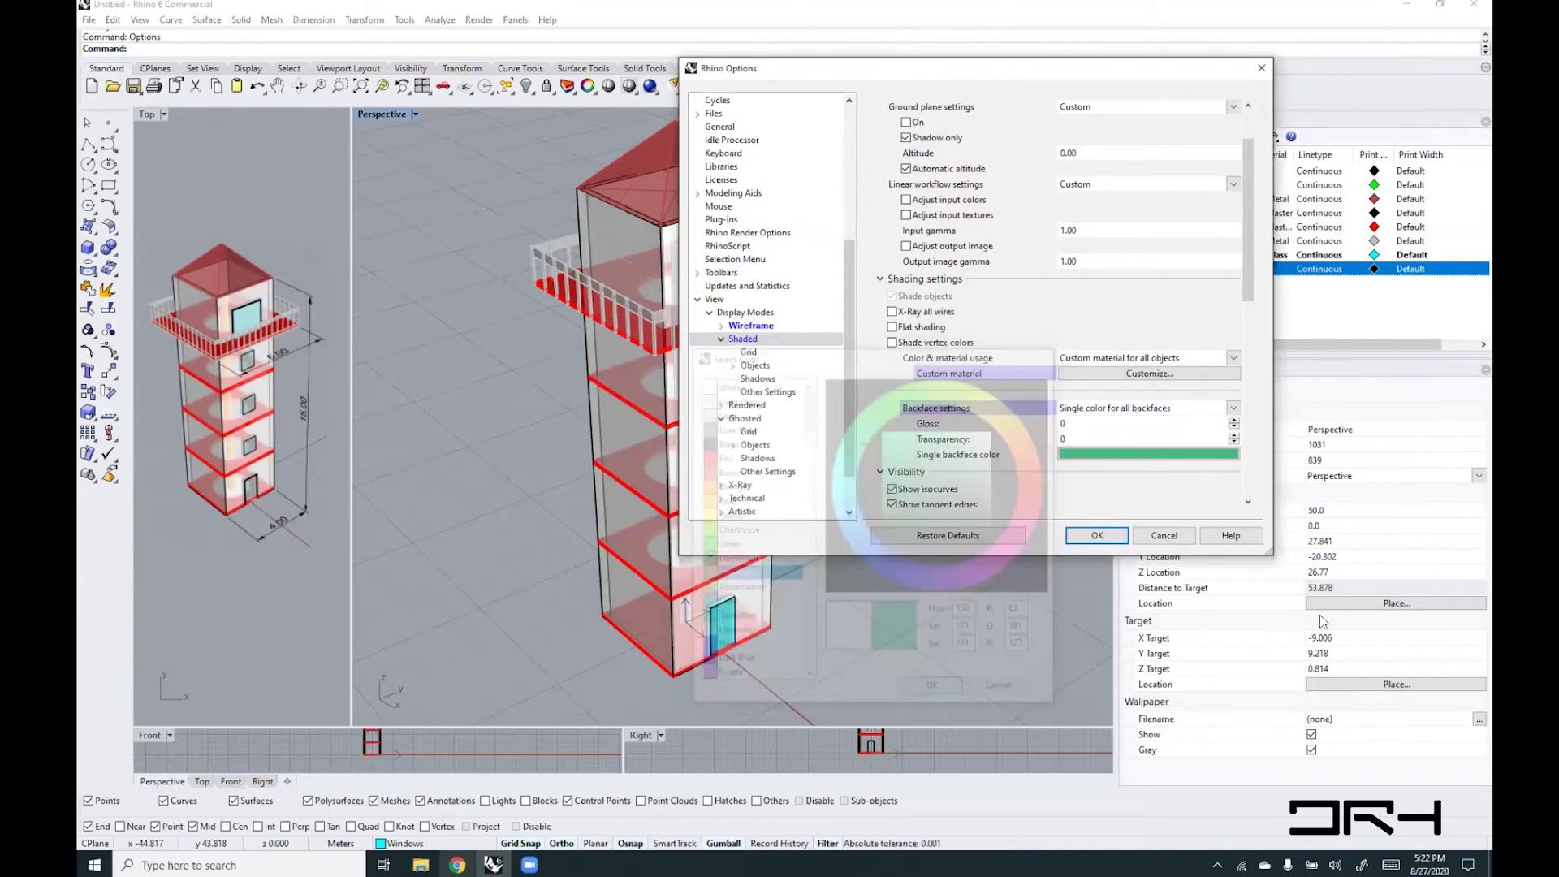
- Set the Shaded mode's surface isocurves to use specified UV colors, with Red as the U color
{"action": "left_click", "coordinate": [733, 365]}
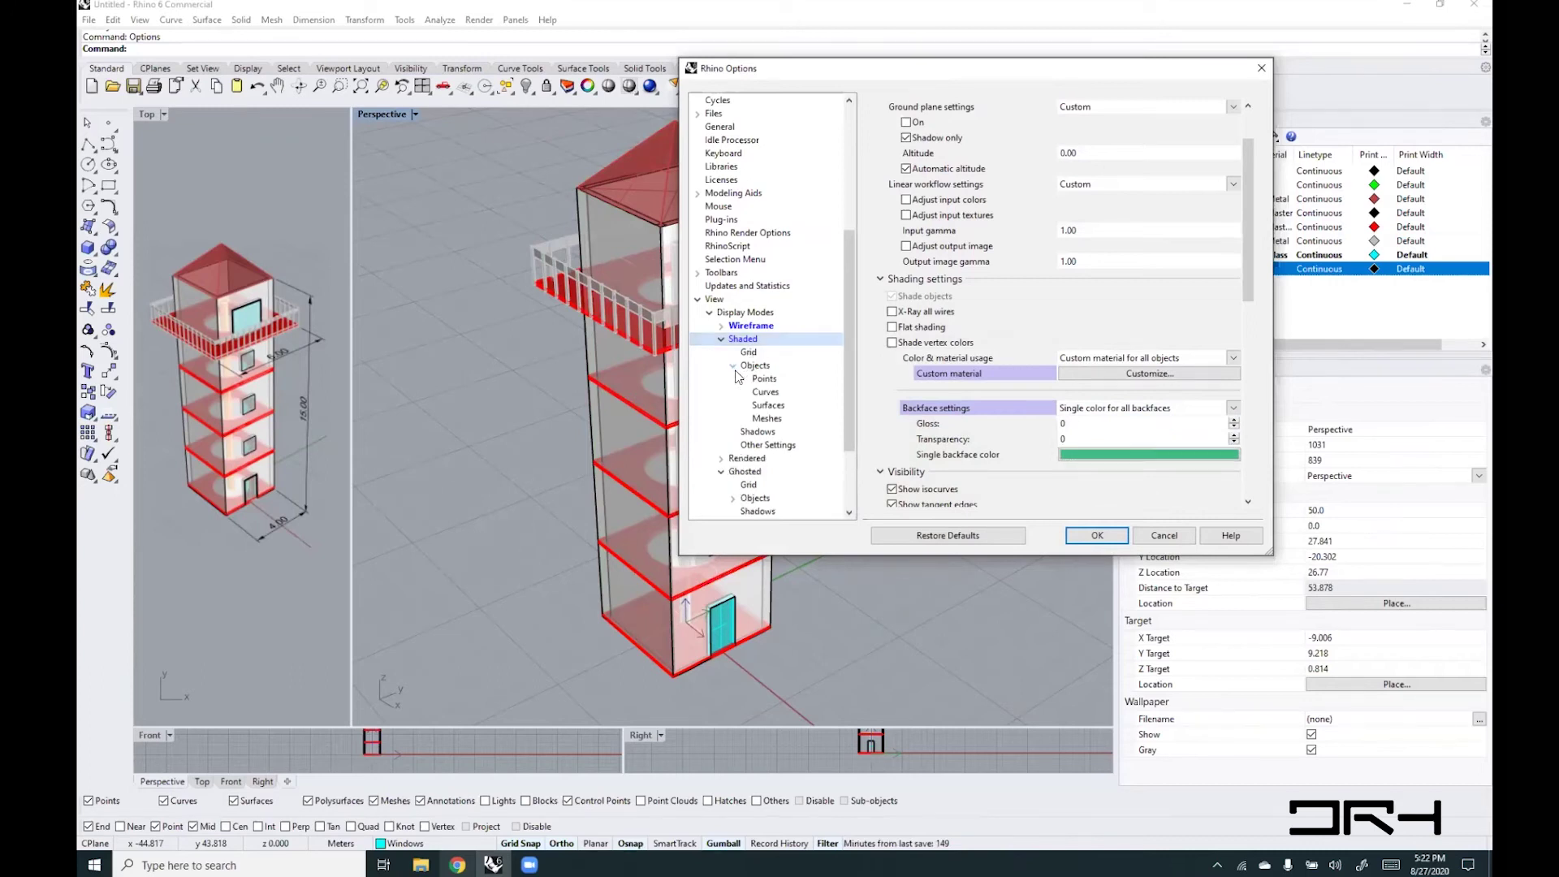
{"action": "left_click", "coordinate": [768, 404]}
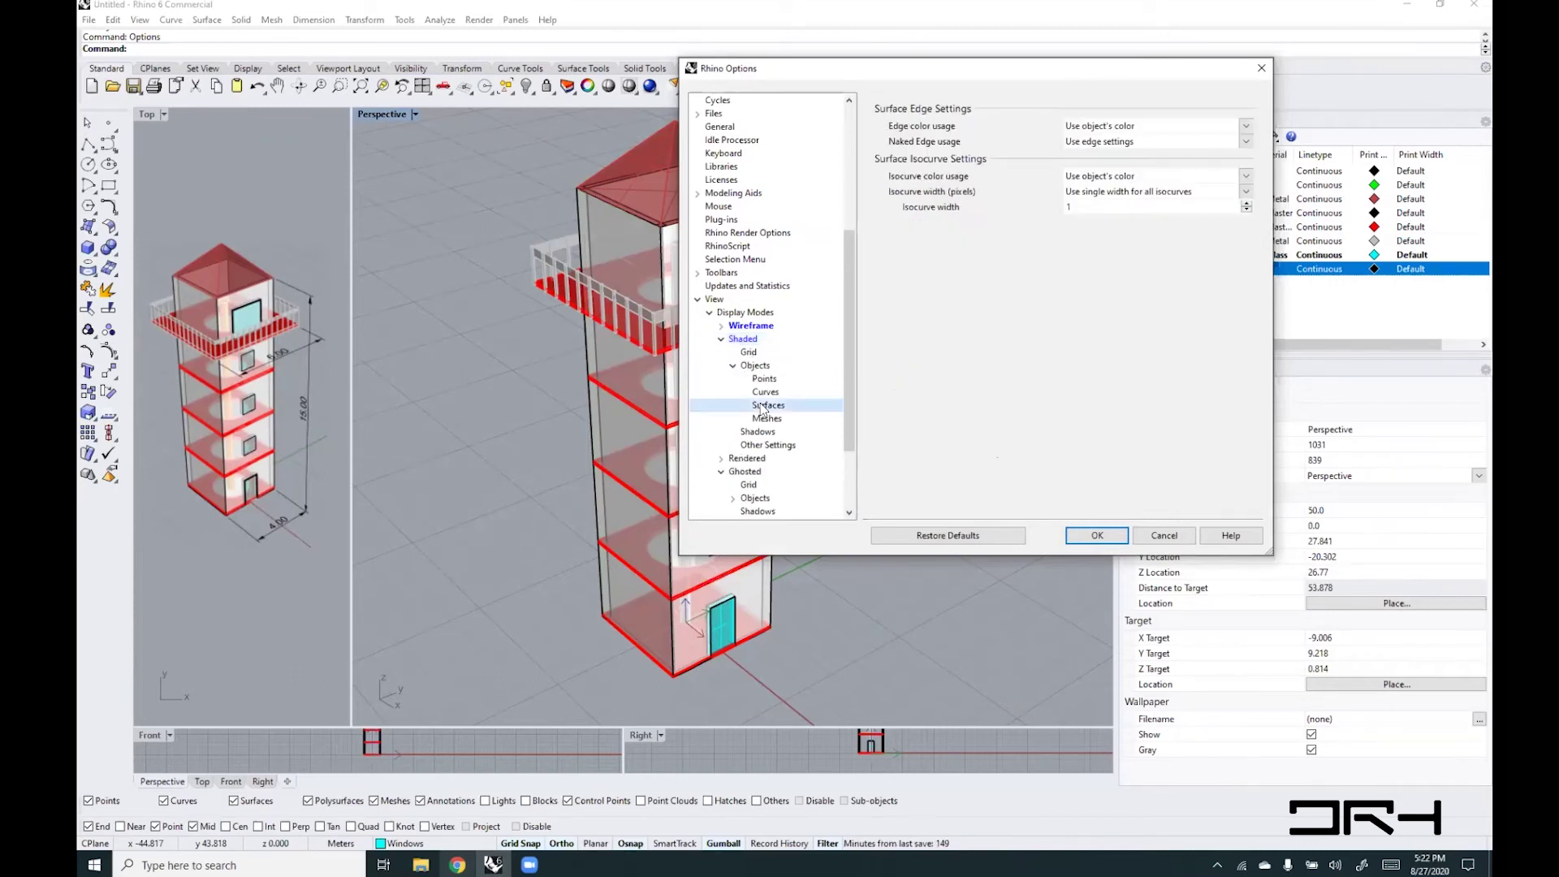
{"action": "left_click", "coordinate": [1241, 177]}
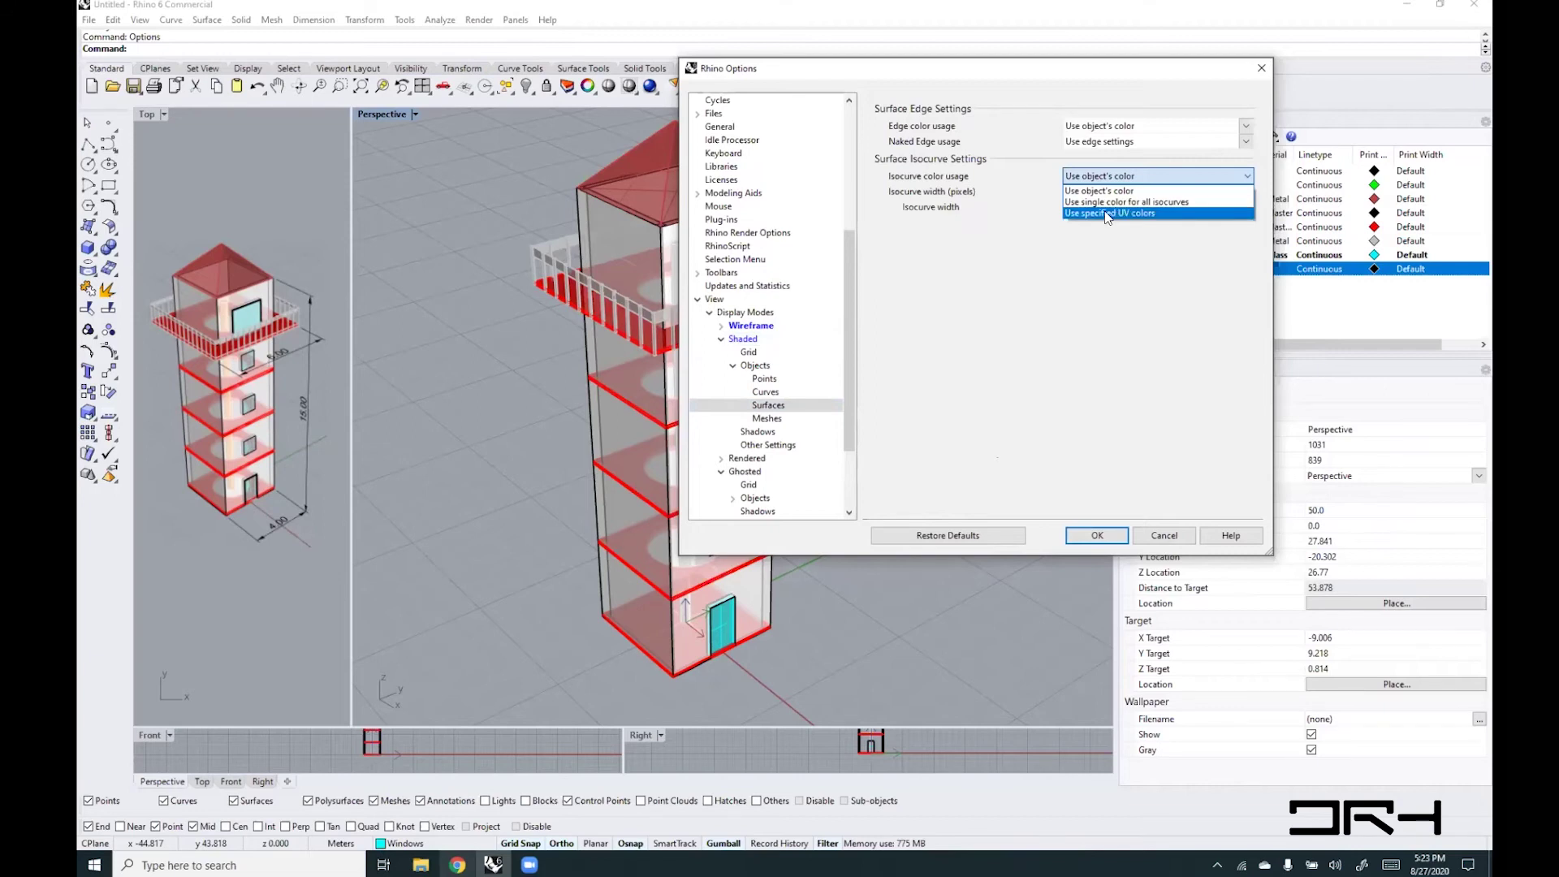
{"action": "left_click", "coordinate": [1106, 213]}
{"action": "left_click", "coordinate": [1141, 192]}
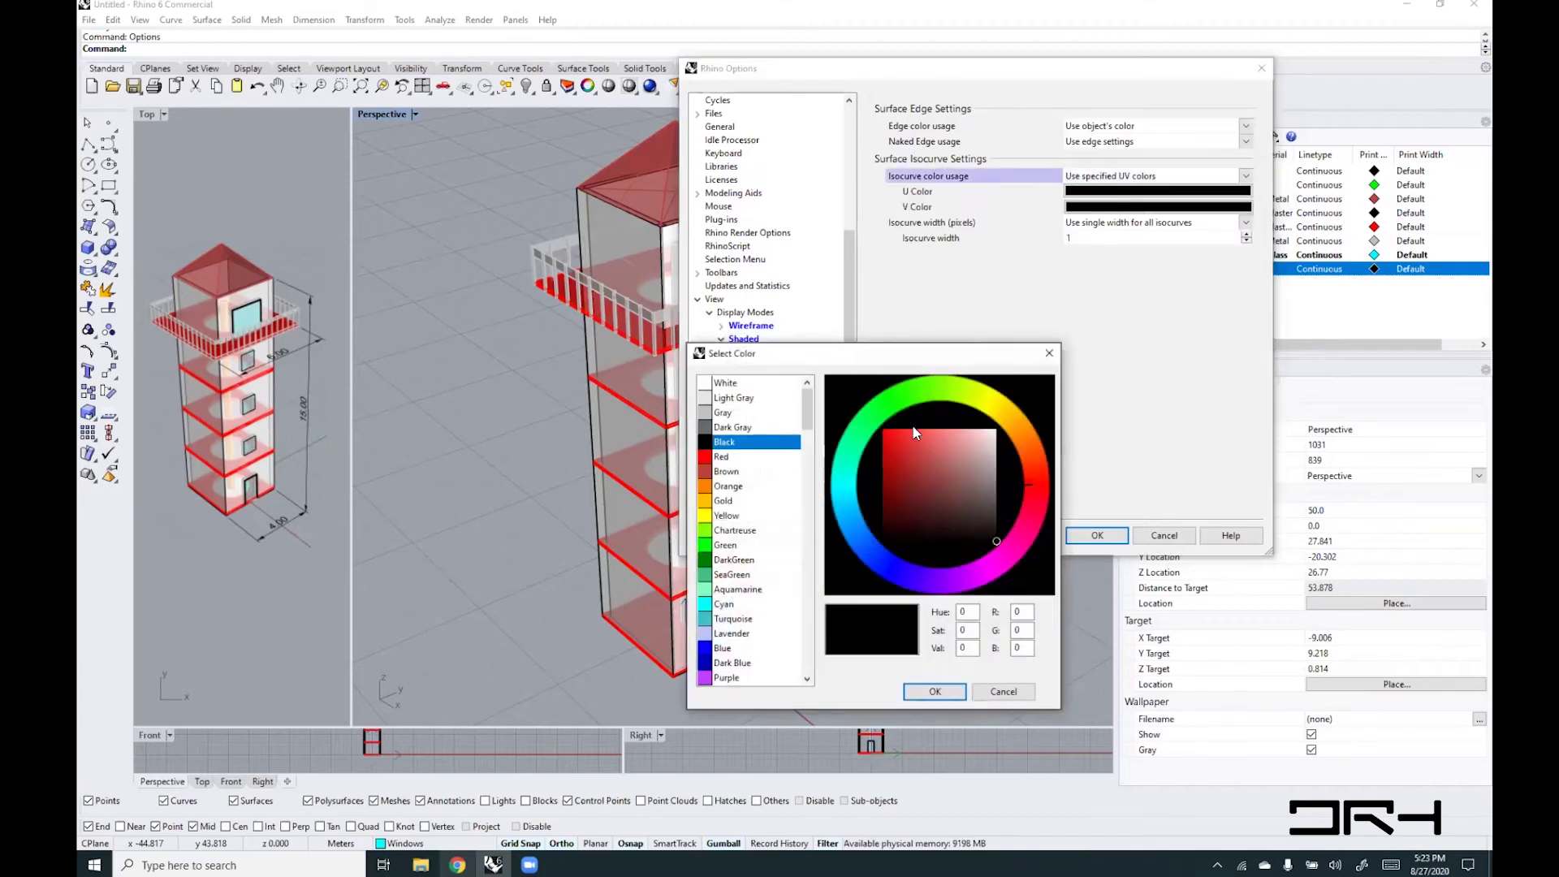
{"action": "left_click", "coordinate": [722, 456]}
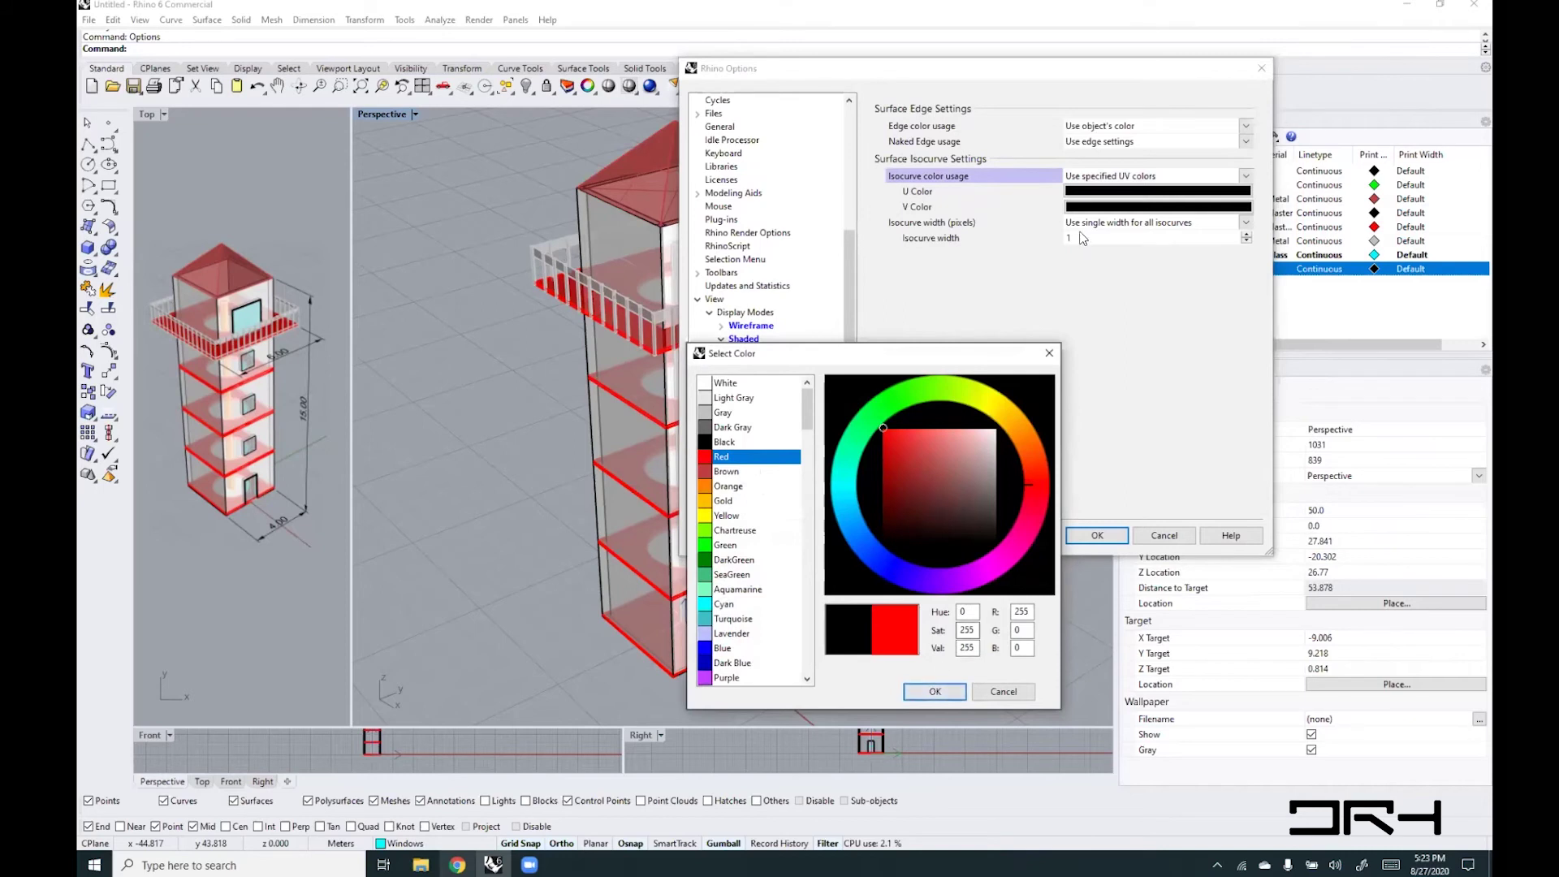
{"action": "left_click", "coordinate": [931, 691]}
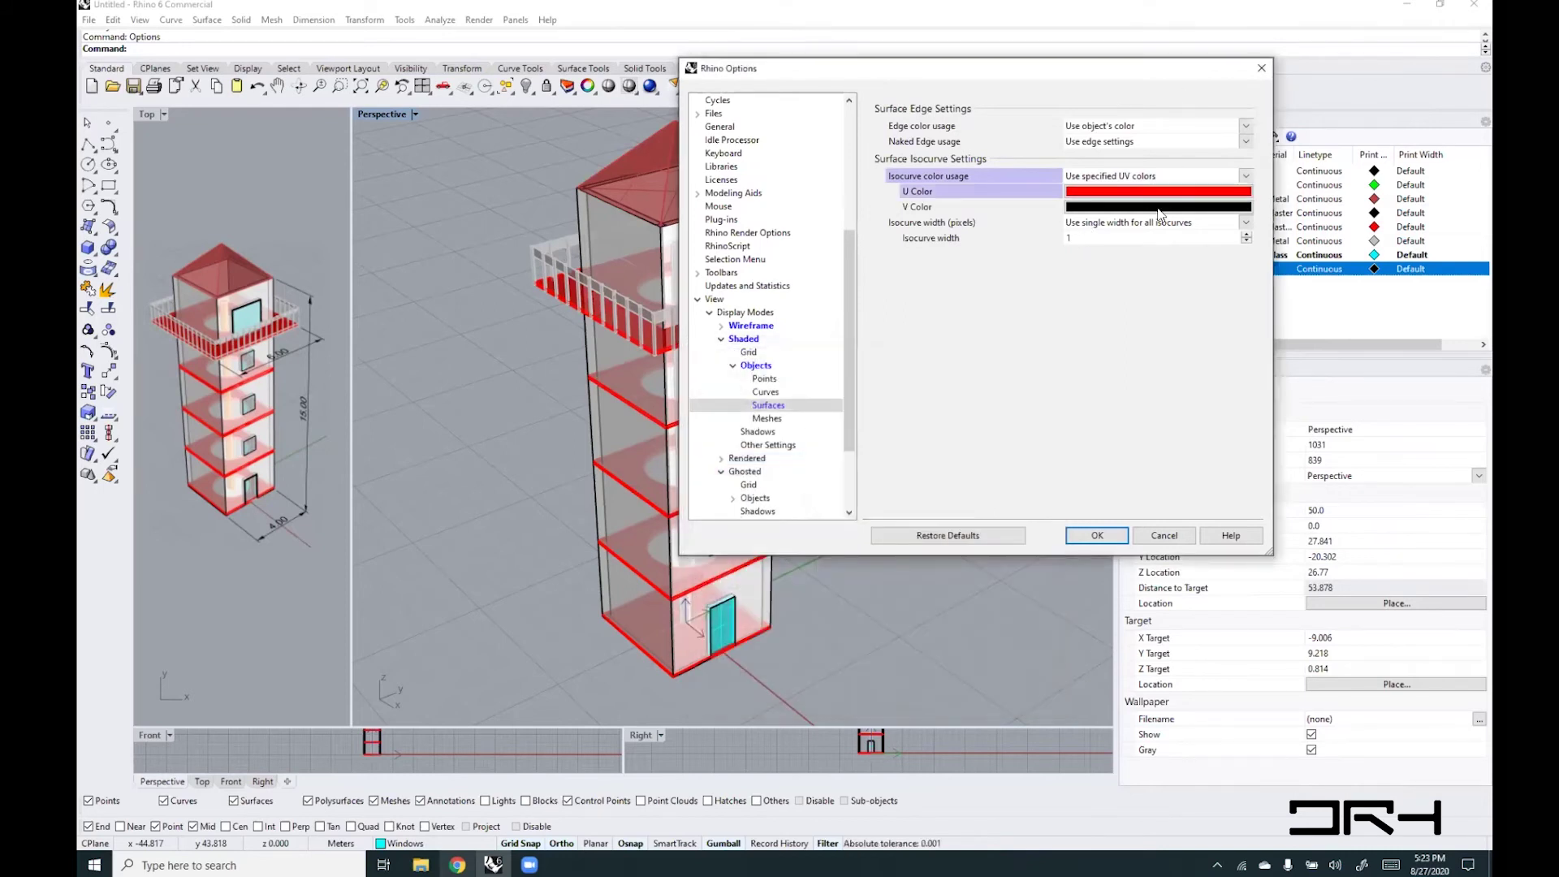
- Set the isocurve V color to DarkGreen for Shaded mode and apply the options
{"action": "left_click", "coordinate": [1159, 208]}
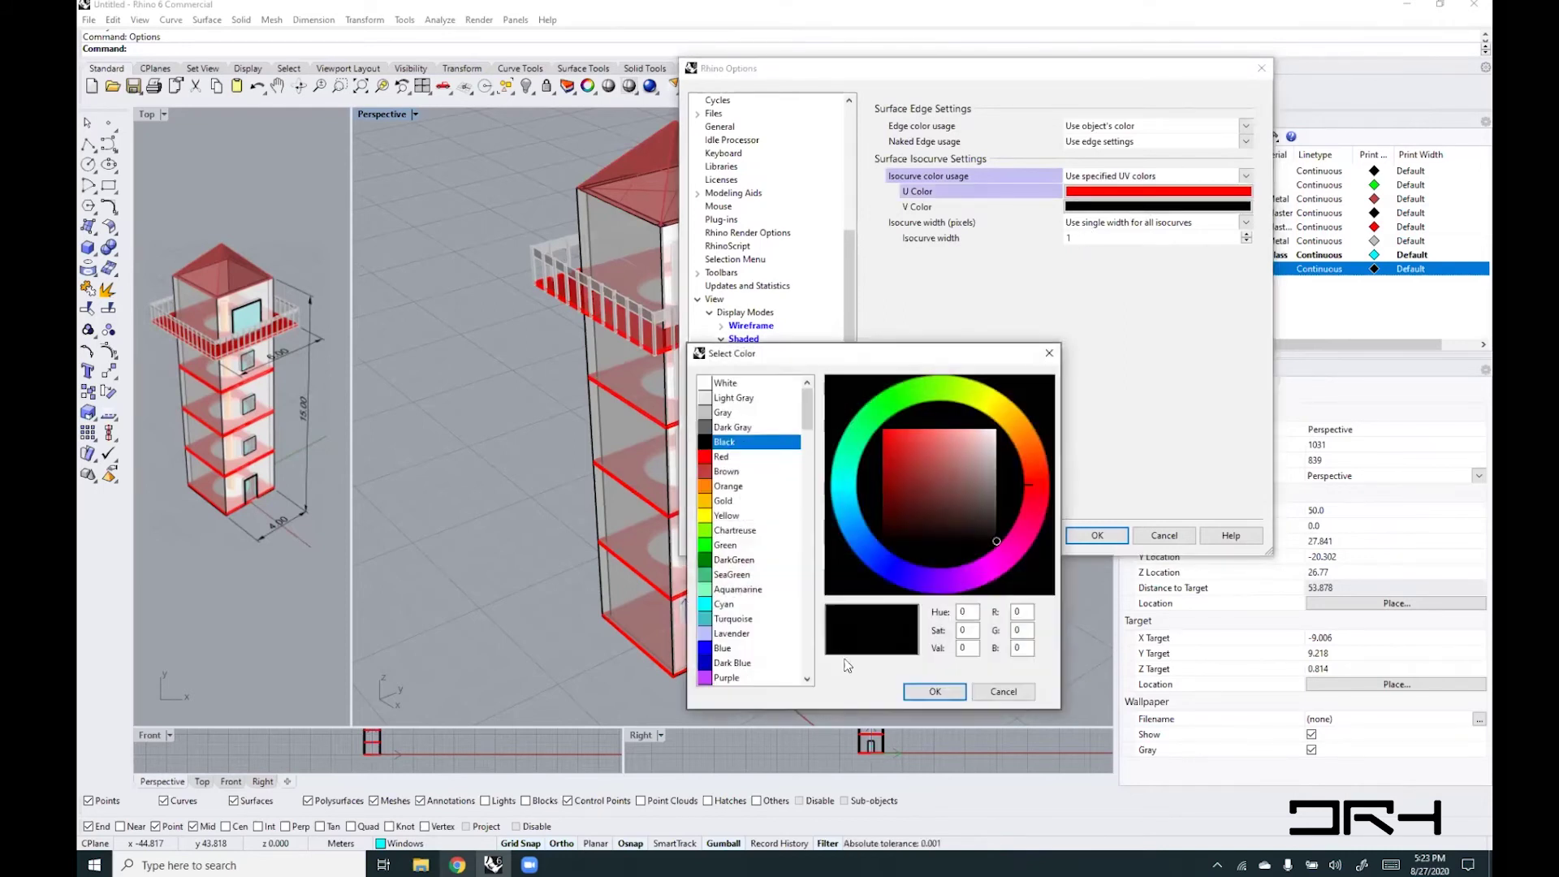
{"action": "left_click", "coordinate": [731, 560]}
{"action": "left_click", "coordinate": [925, 691]}
{"action": "left_click", "coordinate": [1088, 536]}
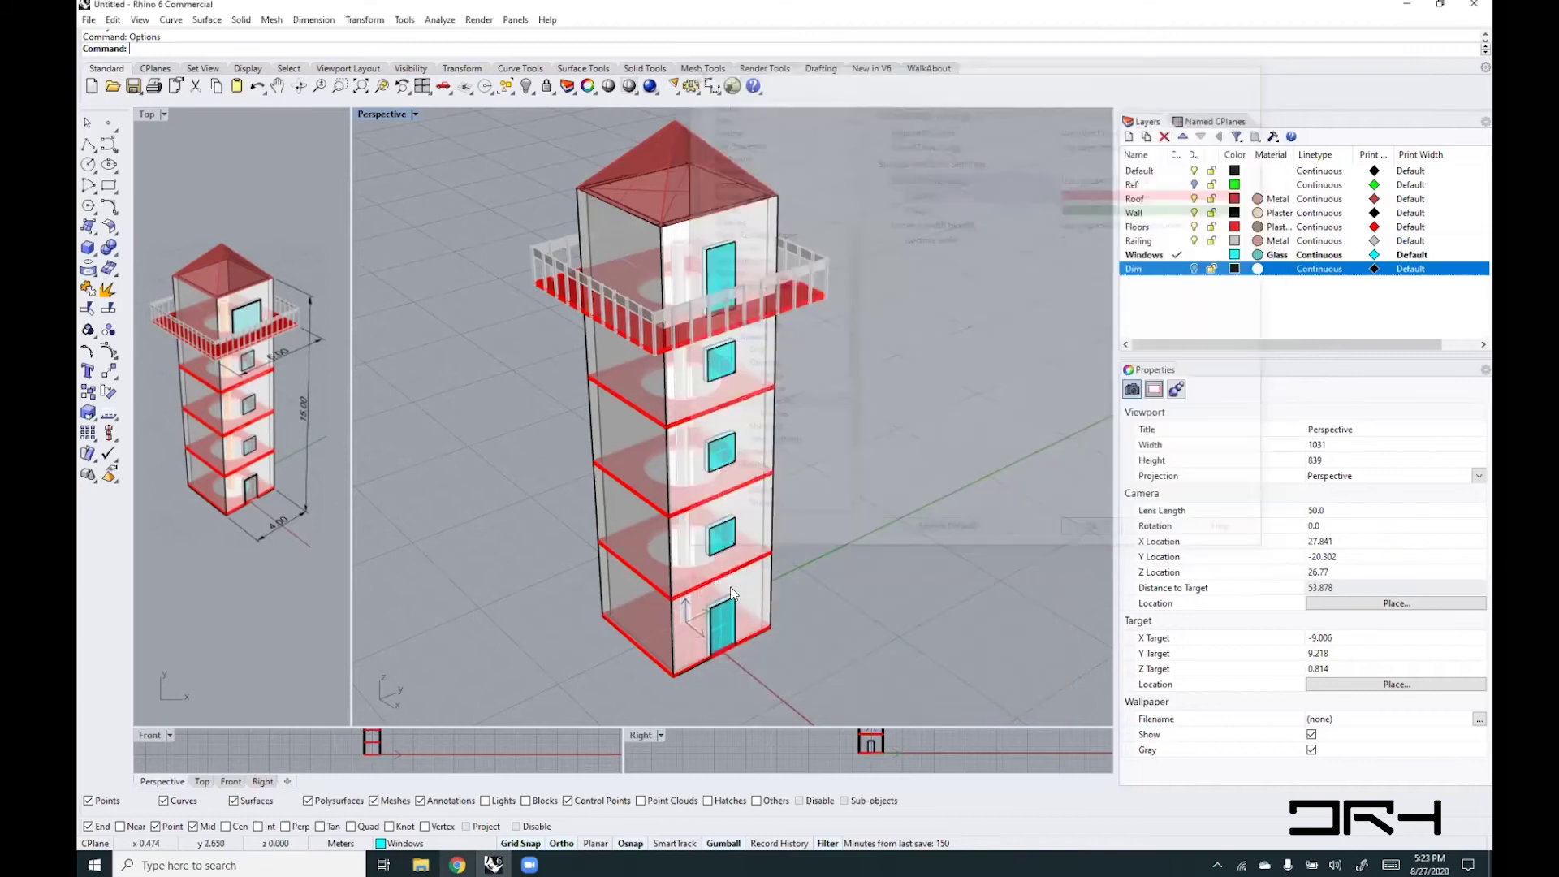
- Switch the Perspective viewport to Shaded mode and turn the Dim layer back on to show the domed surface
{"action": "scroll", "coordinate": [524, 359], "scroll_direction": "down", "scroll_amount": 4}
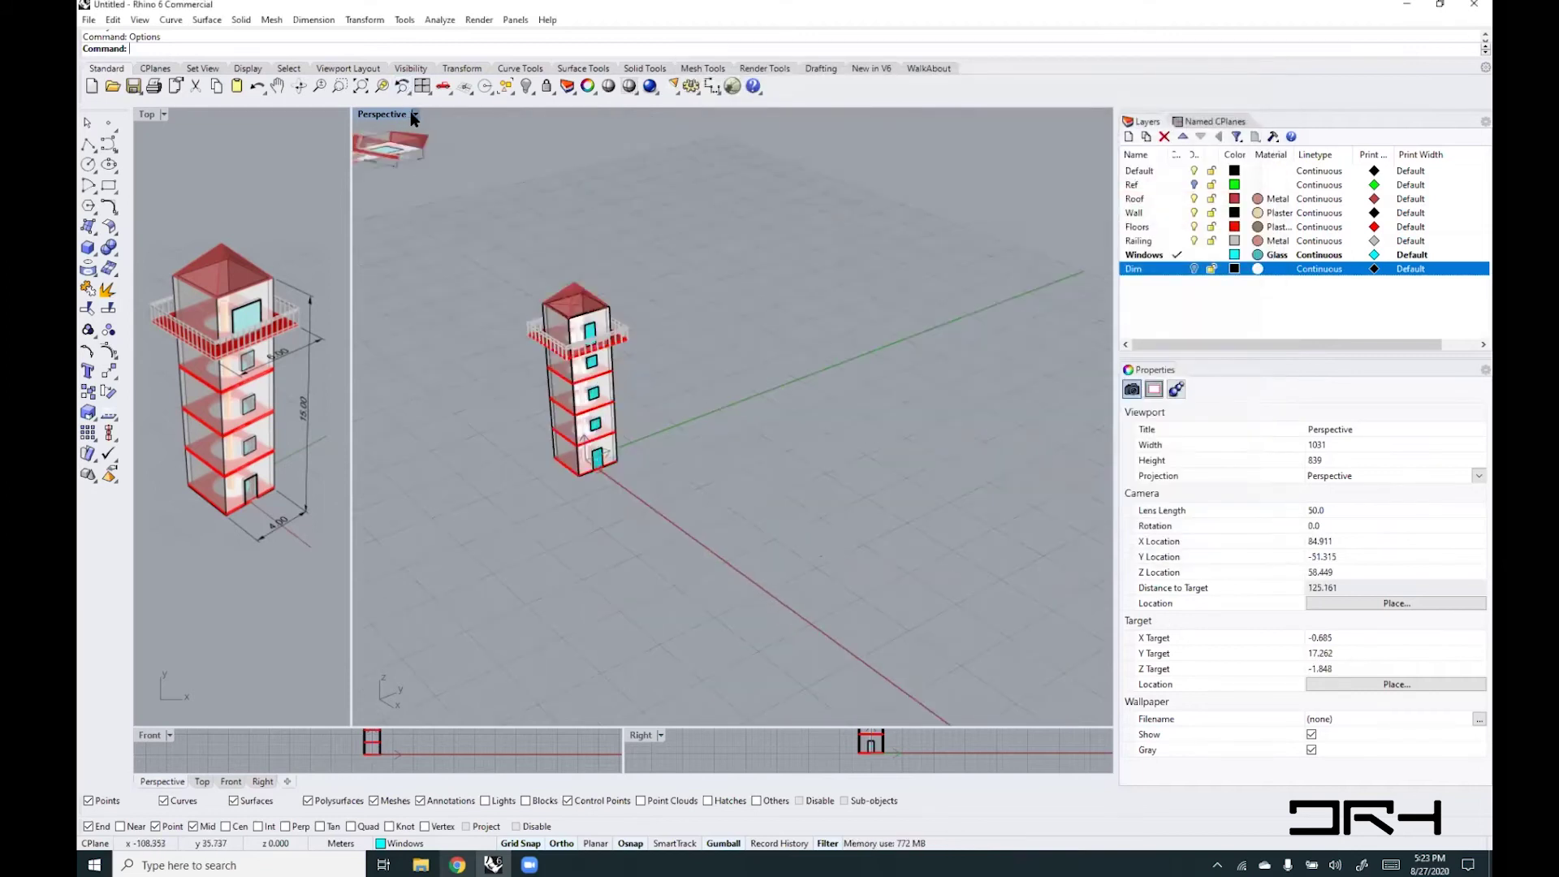
{"action": "left_click", "coordinate": [412, 112]}
{"action": "left_click", "coordinate": [406, 173]}
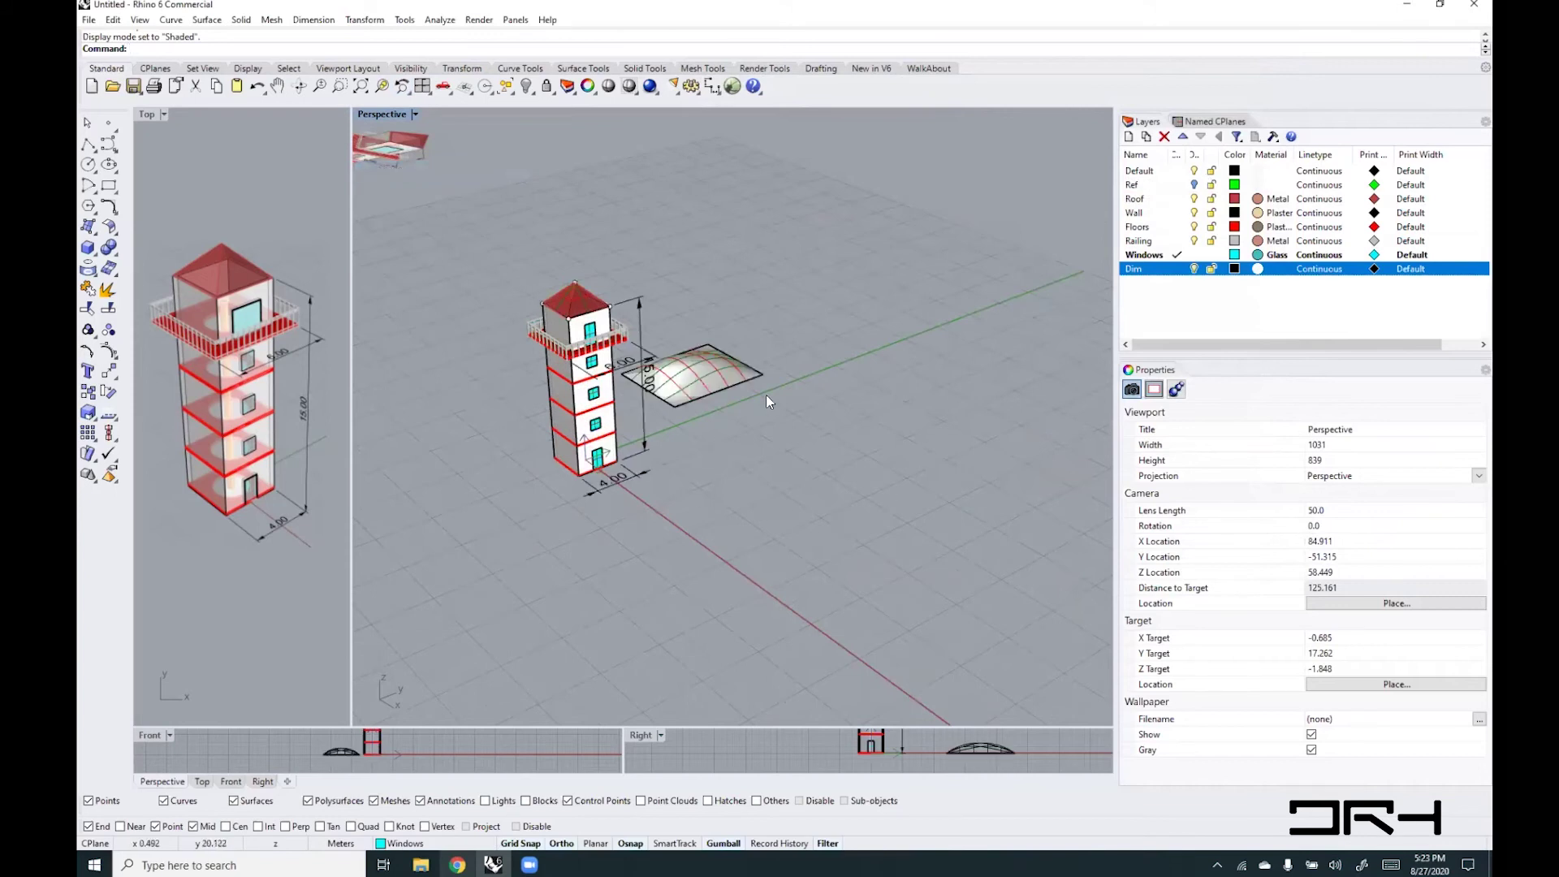
- Zoom to the selected domed surface, deselect it and examine its U and V isocurve colors from several angles
{"action": "right_click_drag", "start_coordinate": [766, 395], "coordinate": [747, 369]}
{"action": "scroll", "coordinate": [747, 369], "scroll_direction": "up", "scroll_amount": 10}
{"action": "left_click", "coordinate": [793, 401]}
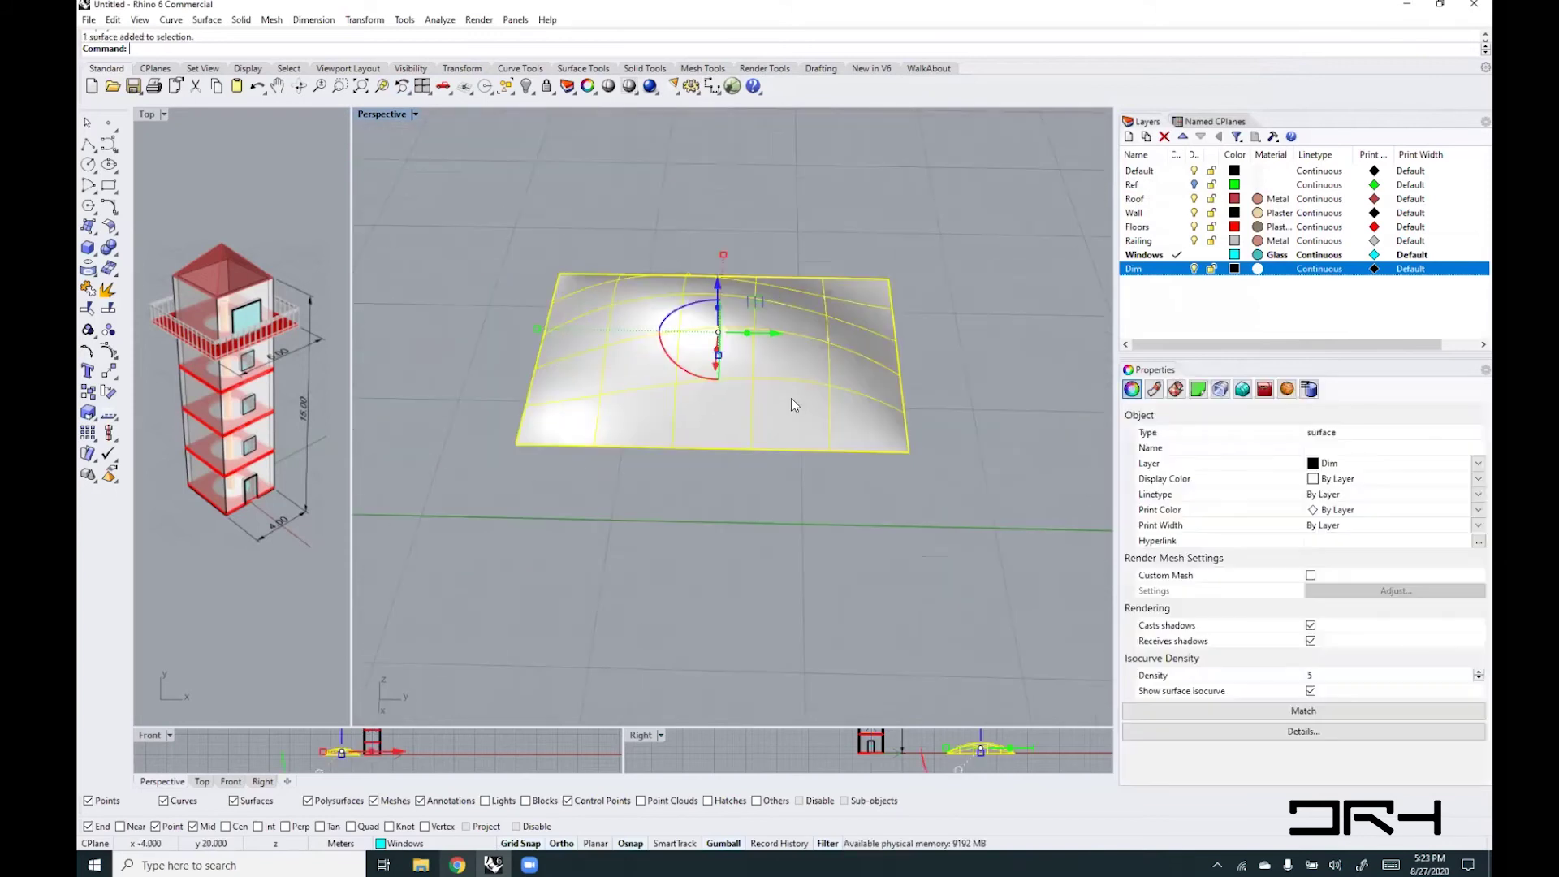
{"action": "type", "text": "zoom"}
{"action": "key", "text": "Return"}
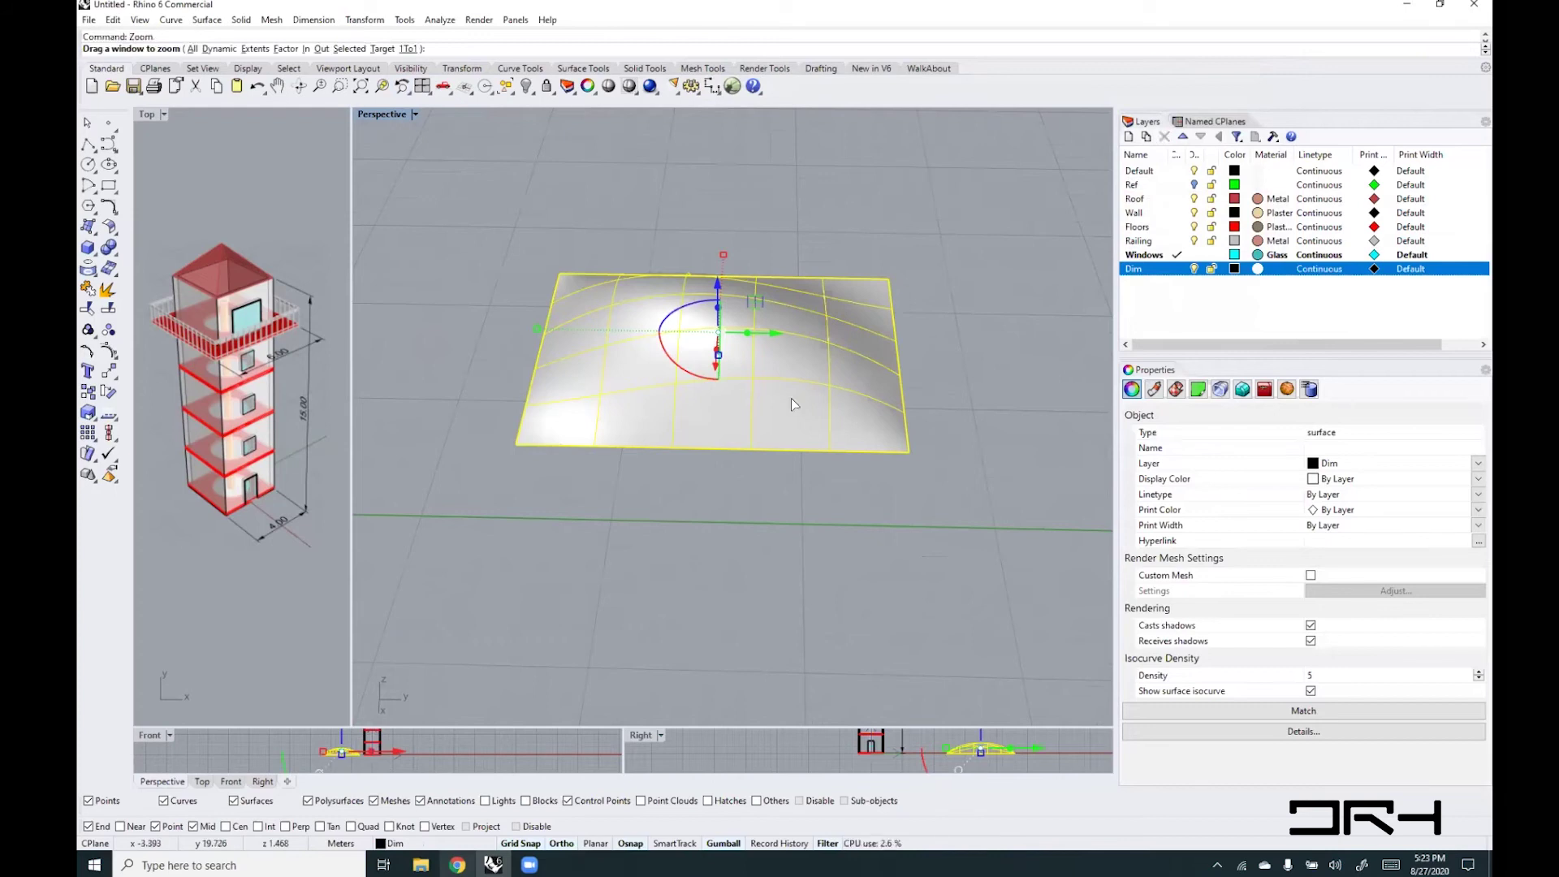
{"action": "type", "text": "s"}
{"action": "key", "text": "Return"}
{"action": "left_click", "coordinate": [703, 627]}
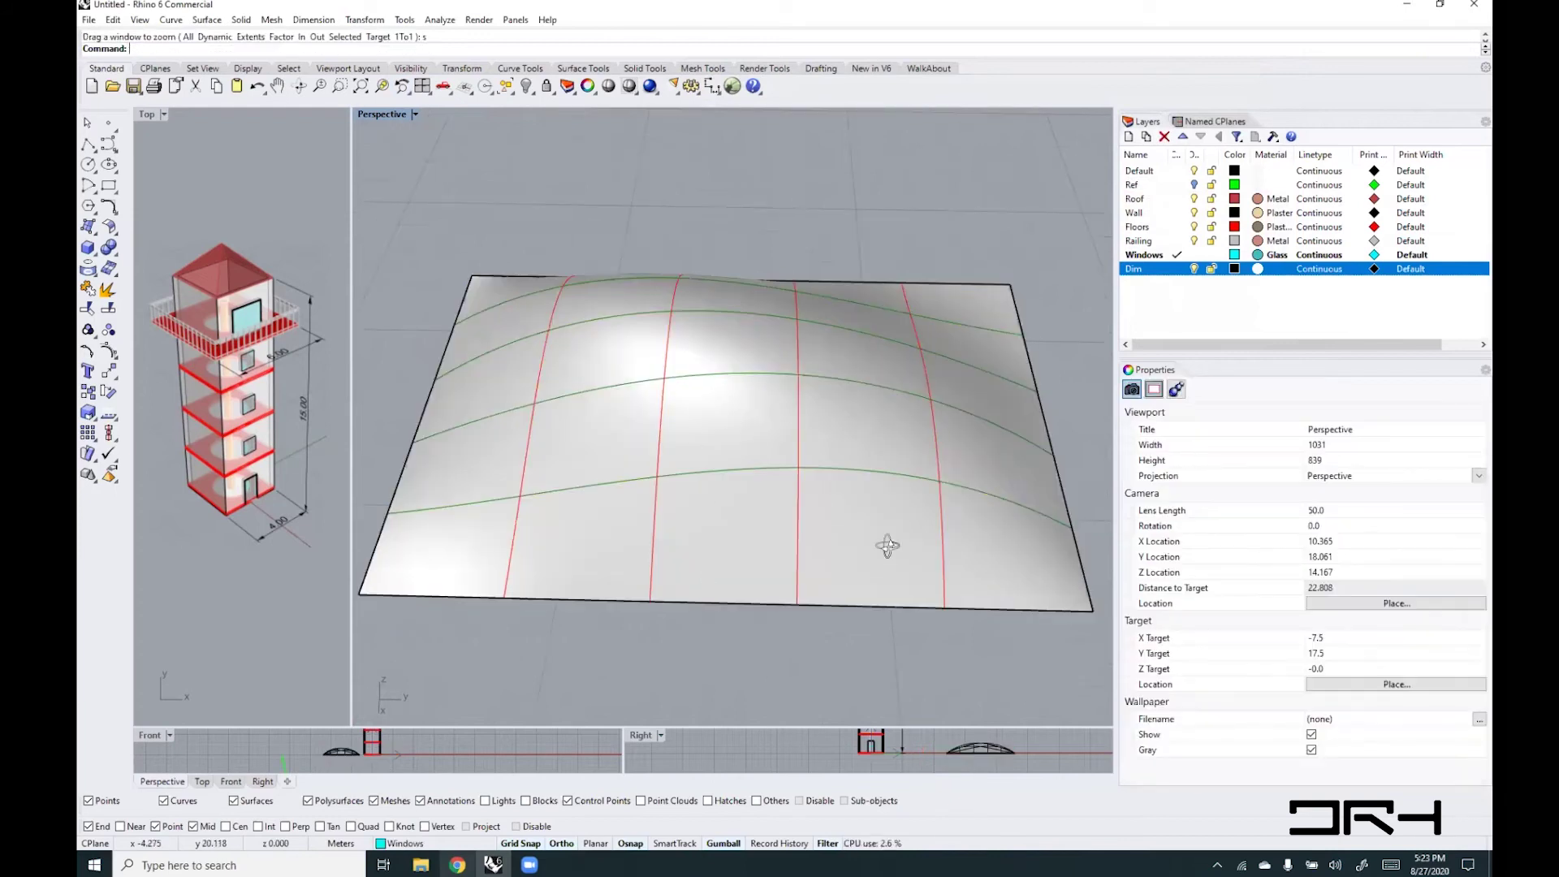
{"action": "mouse_move", "coordinate": [887, 546]}
{"action": "right_mouse_down"}
{"action": "mouse_move", "coordinate": [865, 403]}
{"action": "mouse_move", "coordinate": [939, 344]}
{"action": "mouse_move", "coordinate": [920, 543]}
{"action": "right_mouse_up"}
{"action": "right_click_drag", "start_coordinate": [710, 324], "coordinate": [748, 349]}
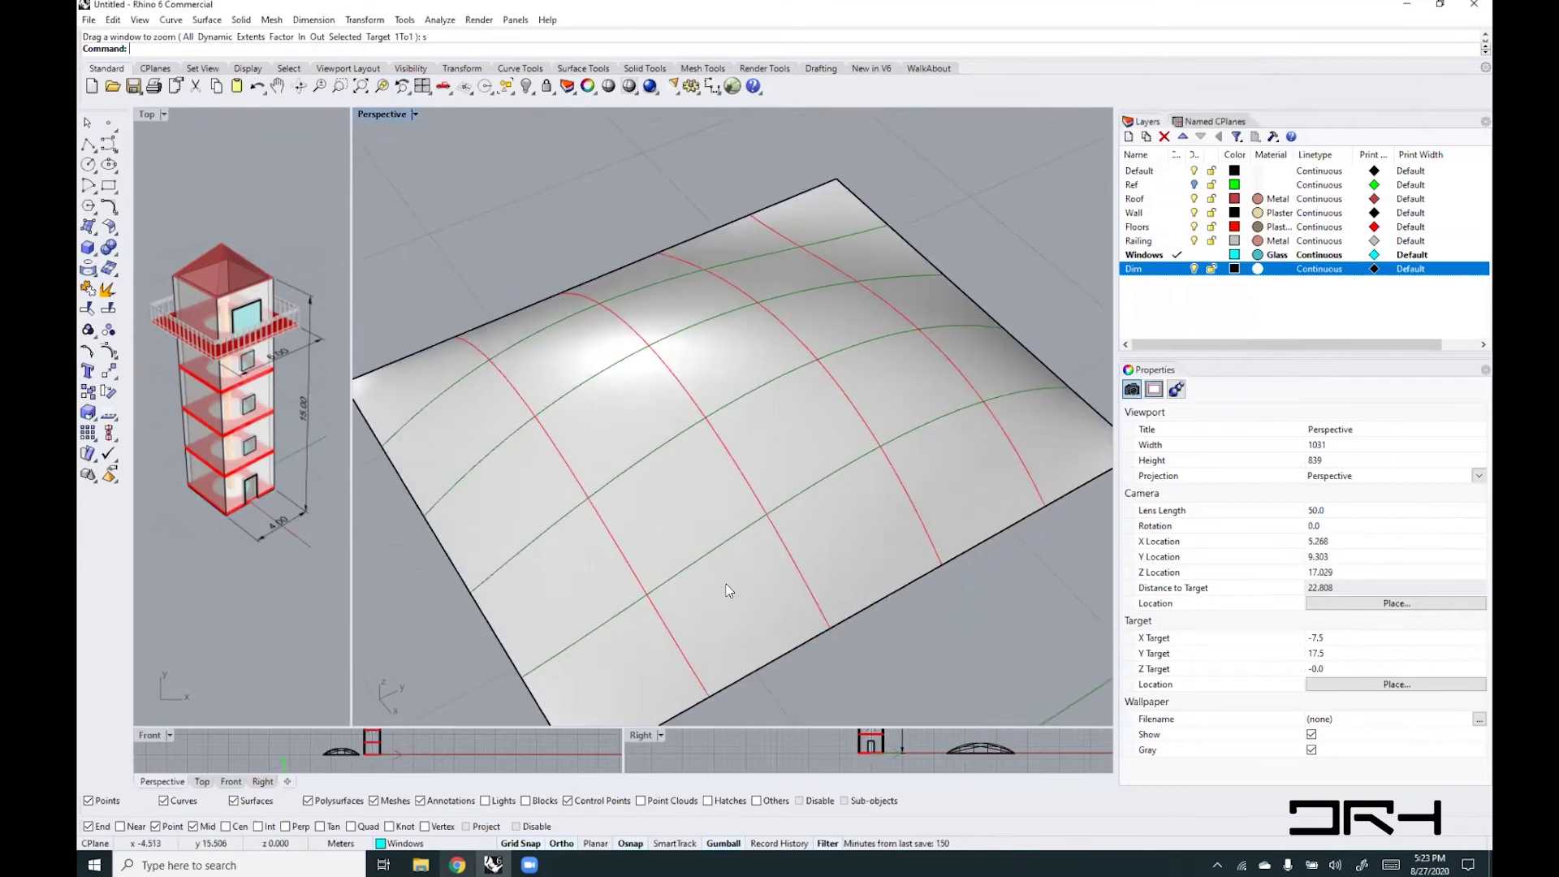
- Start extracting isocurves from the domed surface, with the extraction direction set to V
{"action": "scroll", "coordinate": [650, 481], "scroll_direction": "down", "scroll_amount": 4}
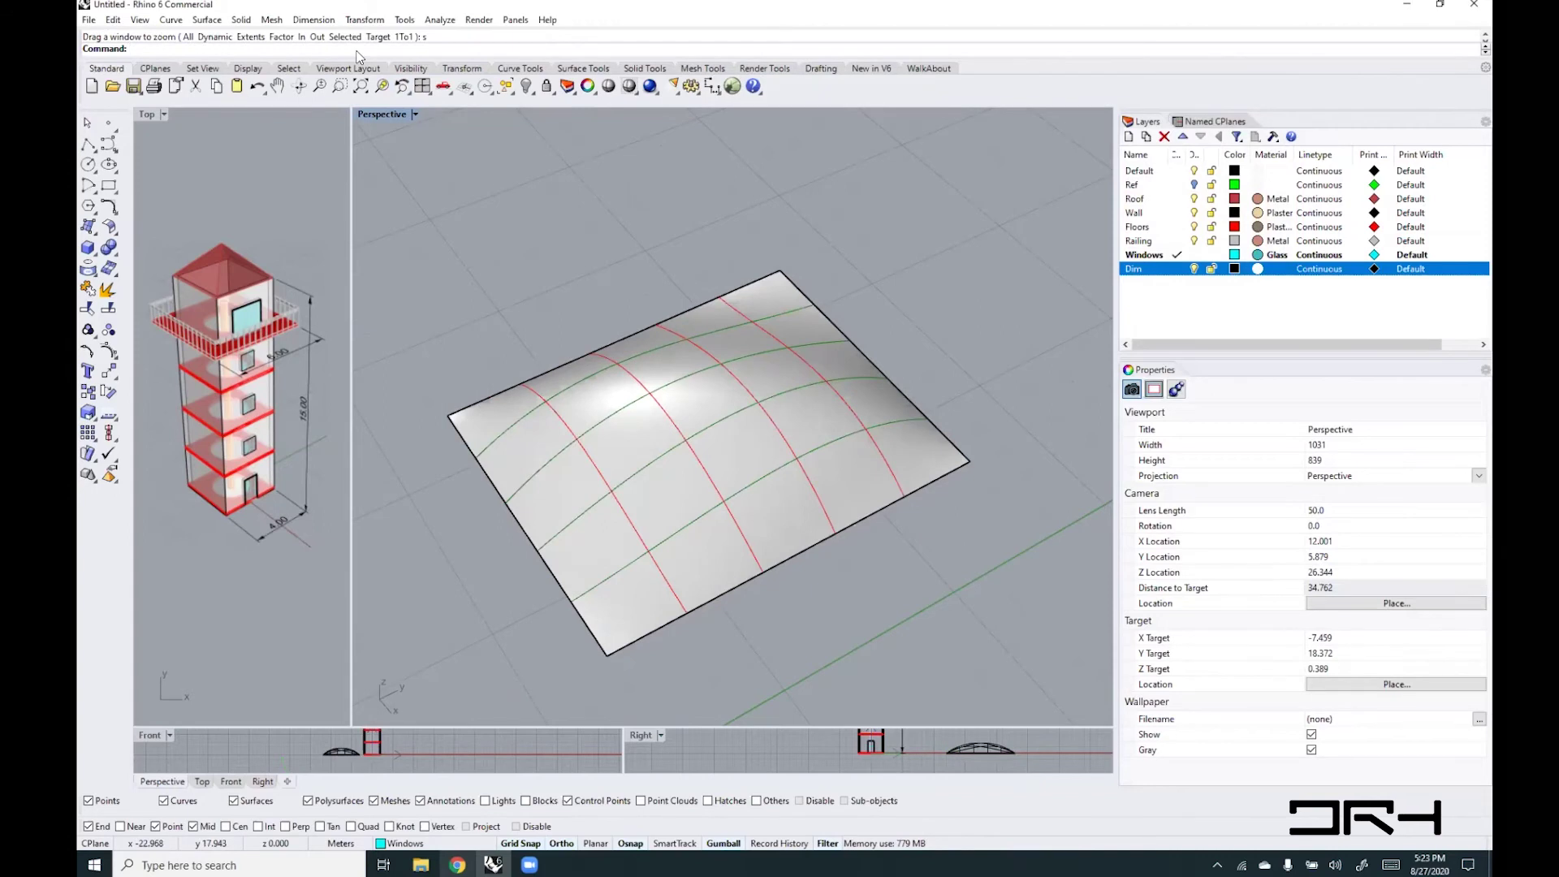
{"action": "type", "text": "Extract"}
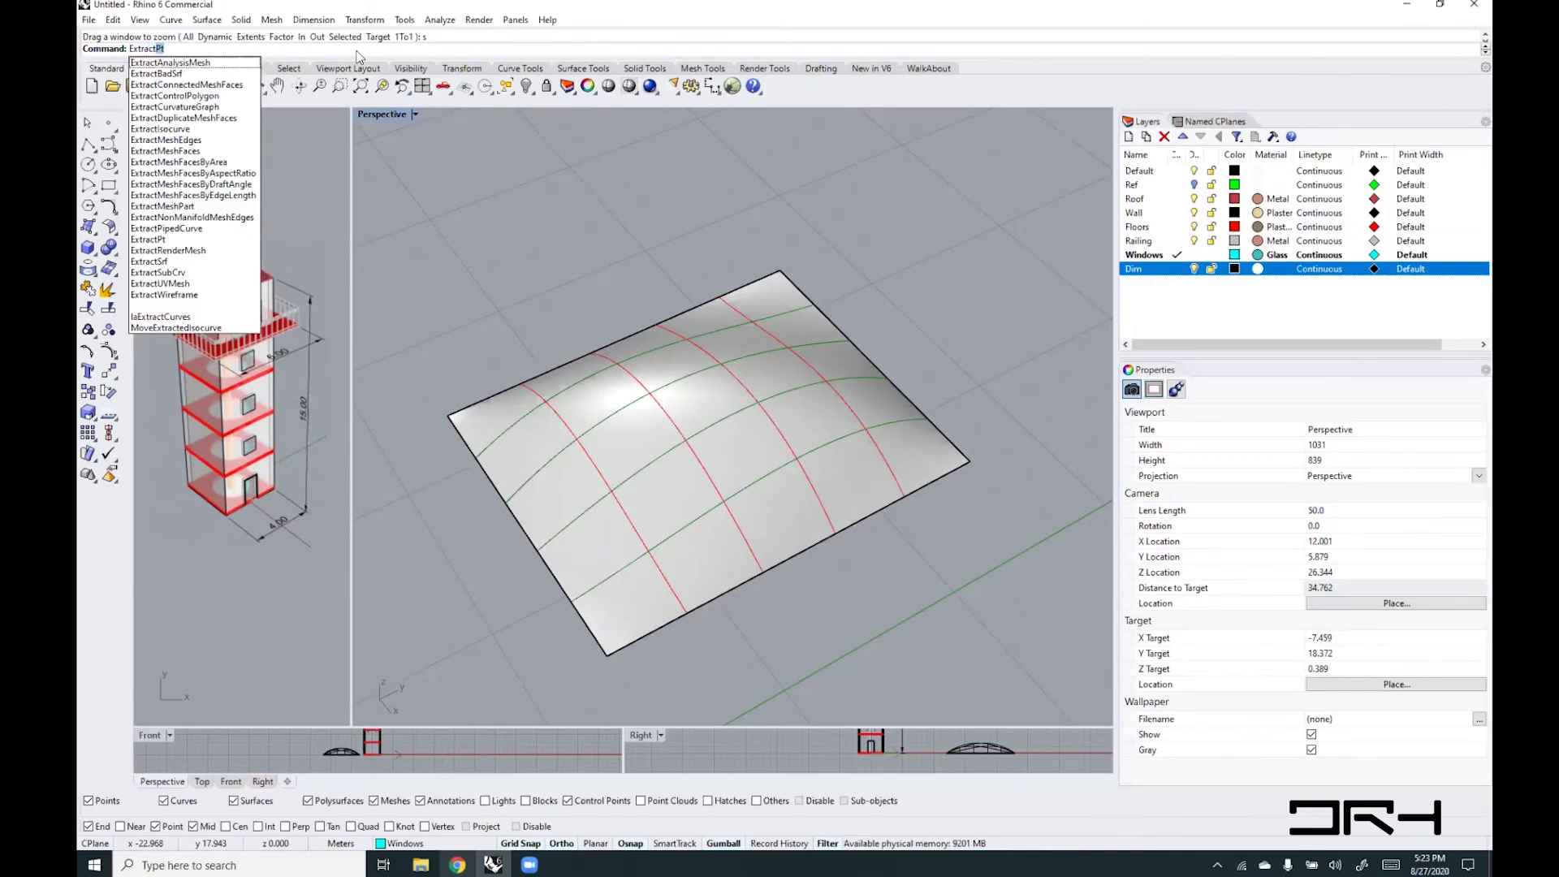
{"action": "type", "text": "Isocurve"}
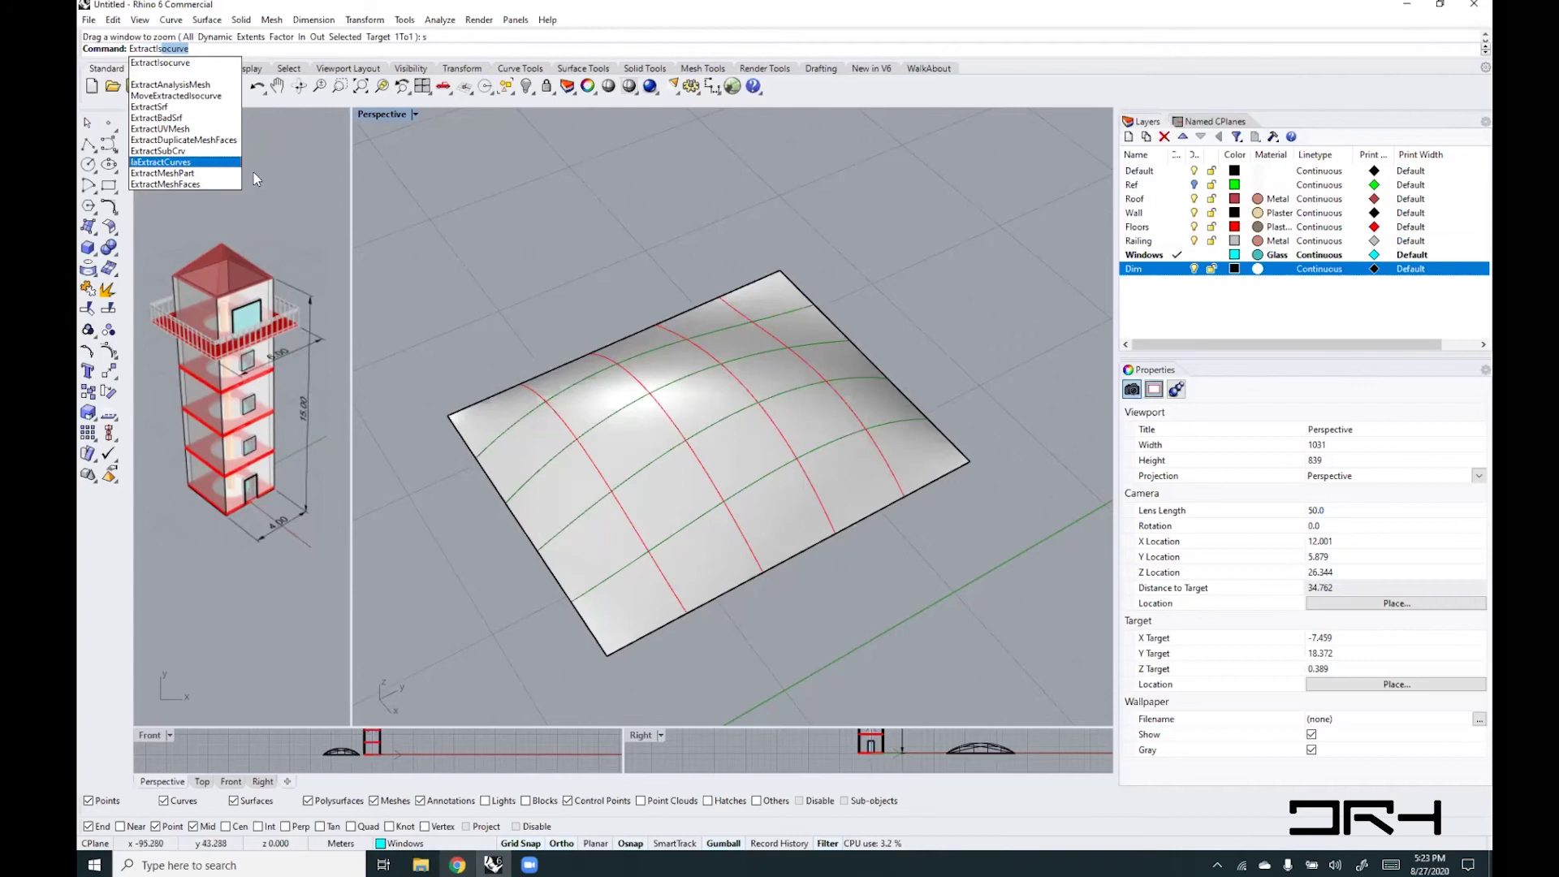
{"action": "left_click", "coordinate": [164, 64]}
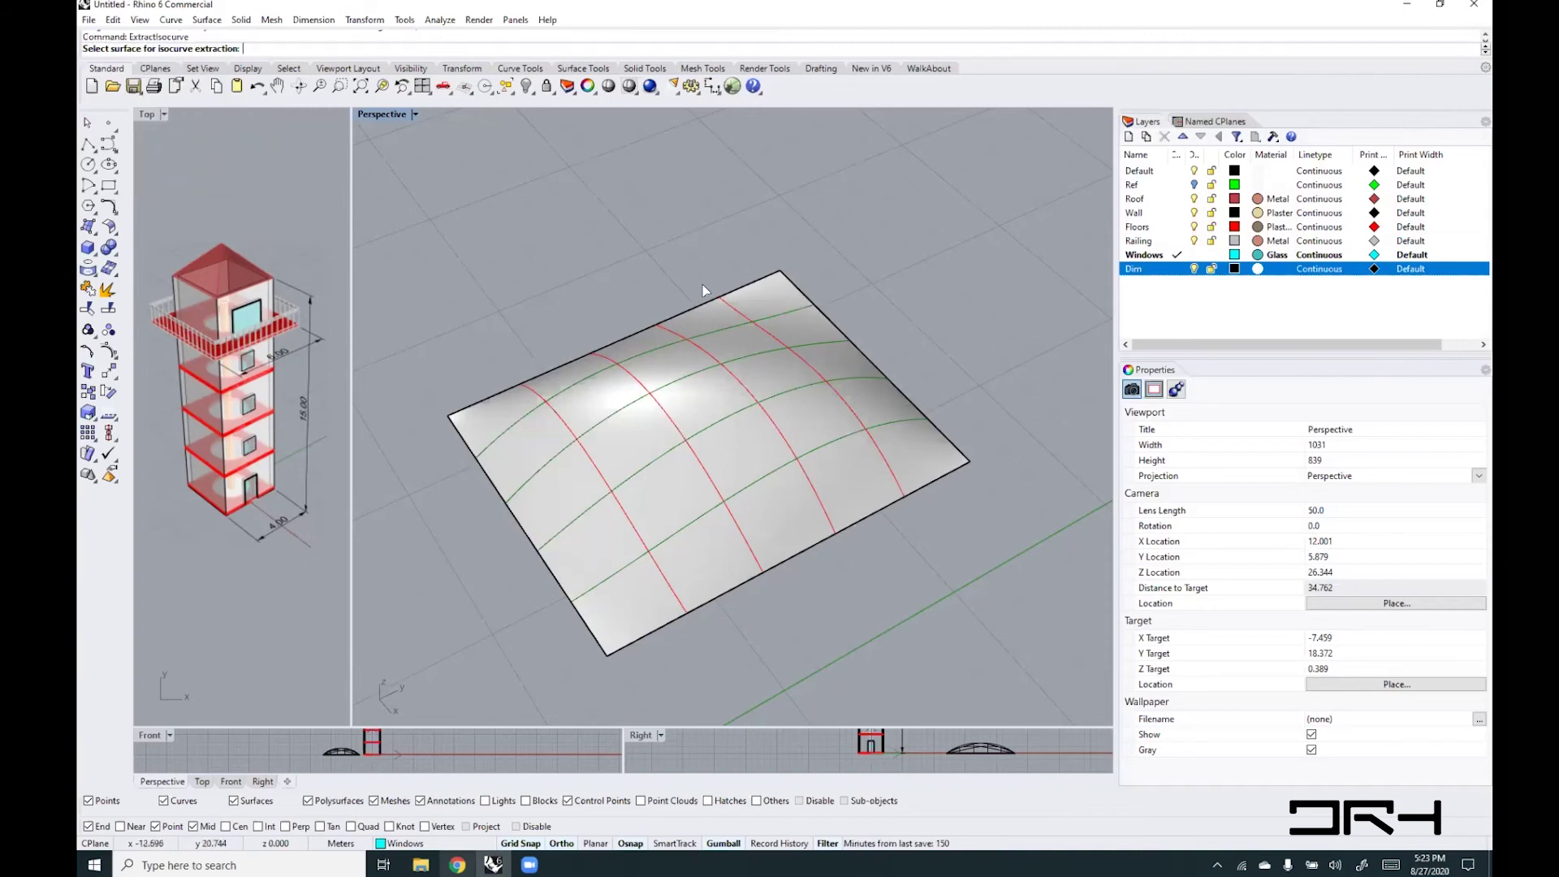
{"action": "left_click", "coordinate": [723, 443]}
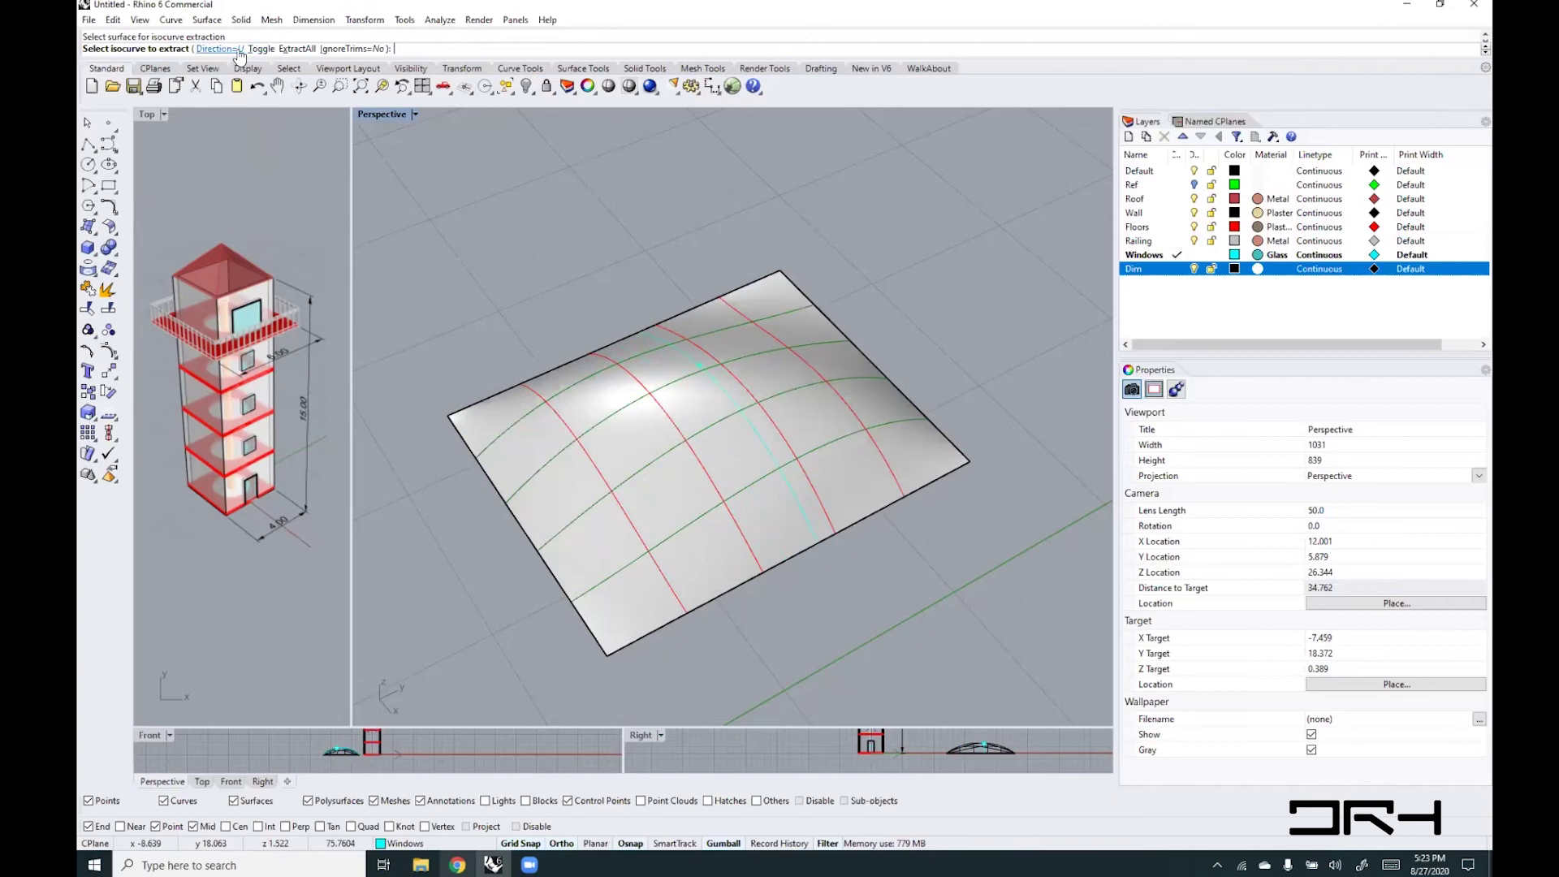
{"action": "left_click", "coordinate": [218, 50]}
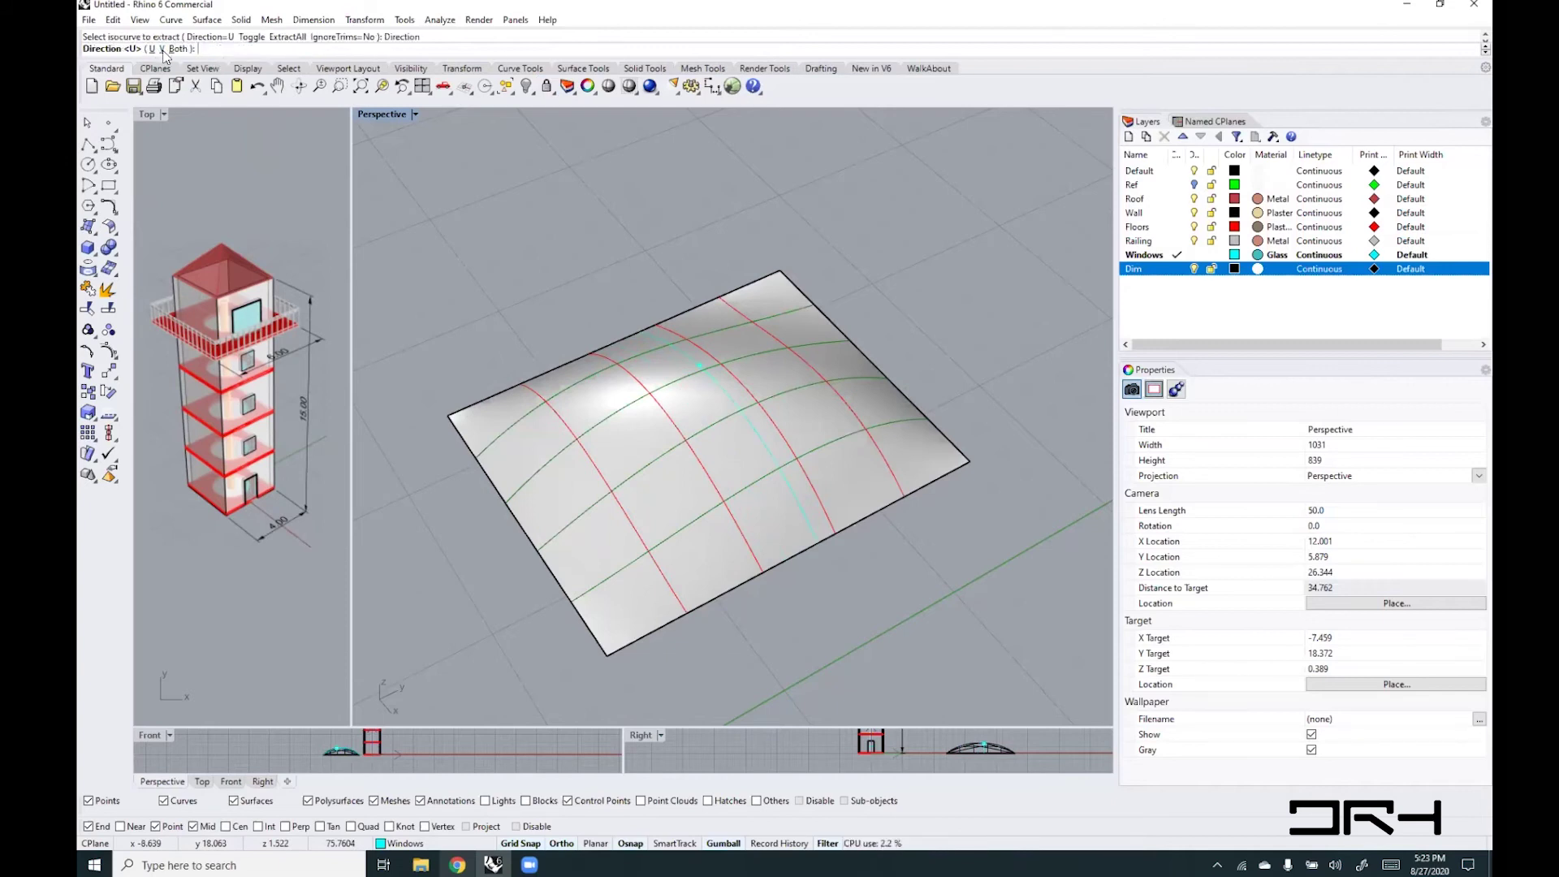
{"action": "left_click", "coordinate": [162, 50]}
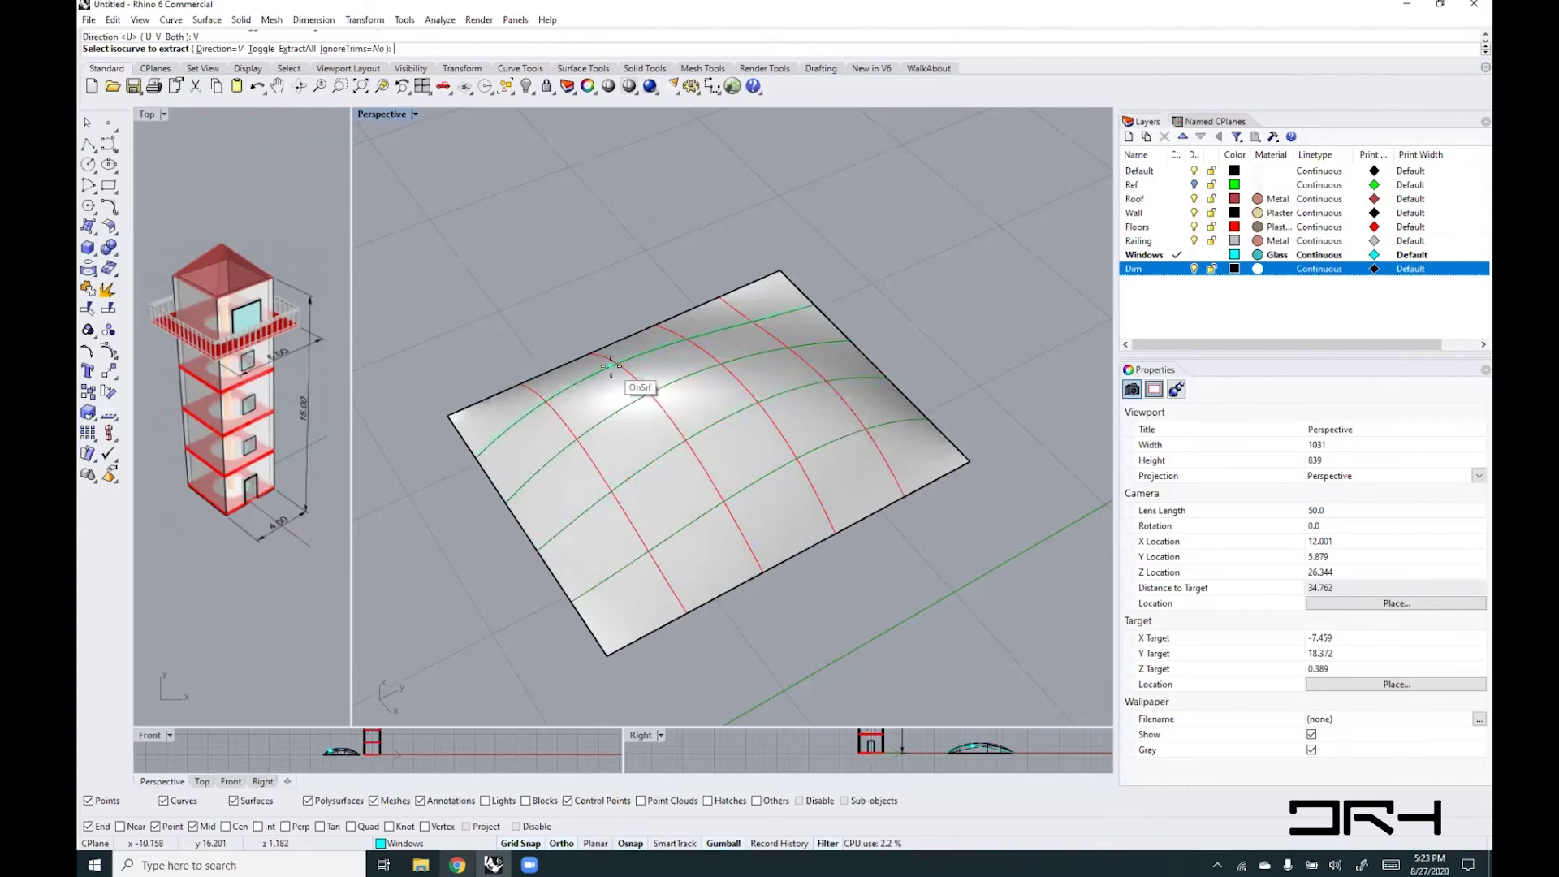
- Try extracting isocurves in both directions at picked points on the domed surface, and undo the extraction
{"action": "left_click", "coordinate": [217, 50]}
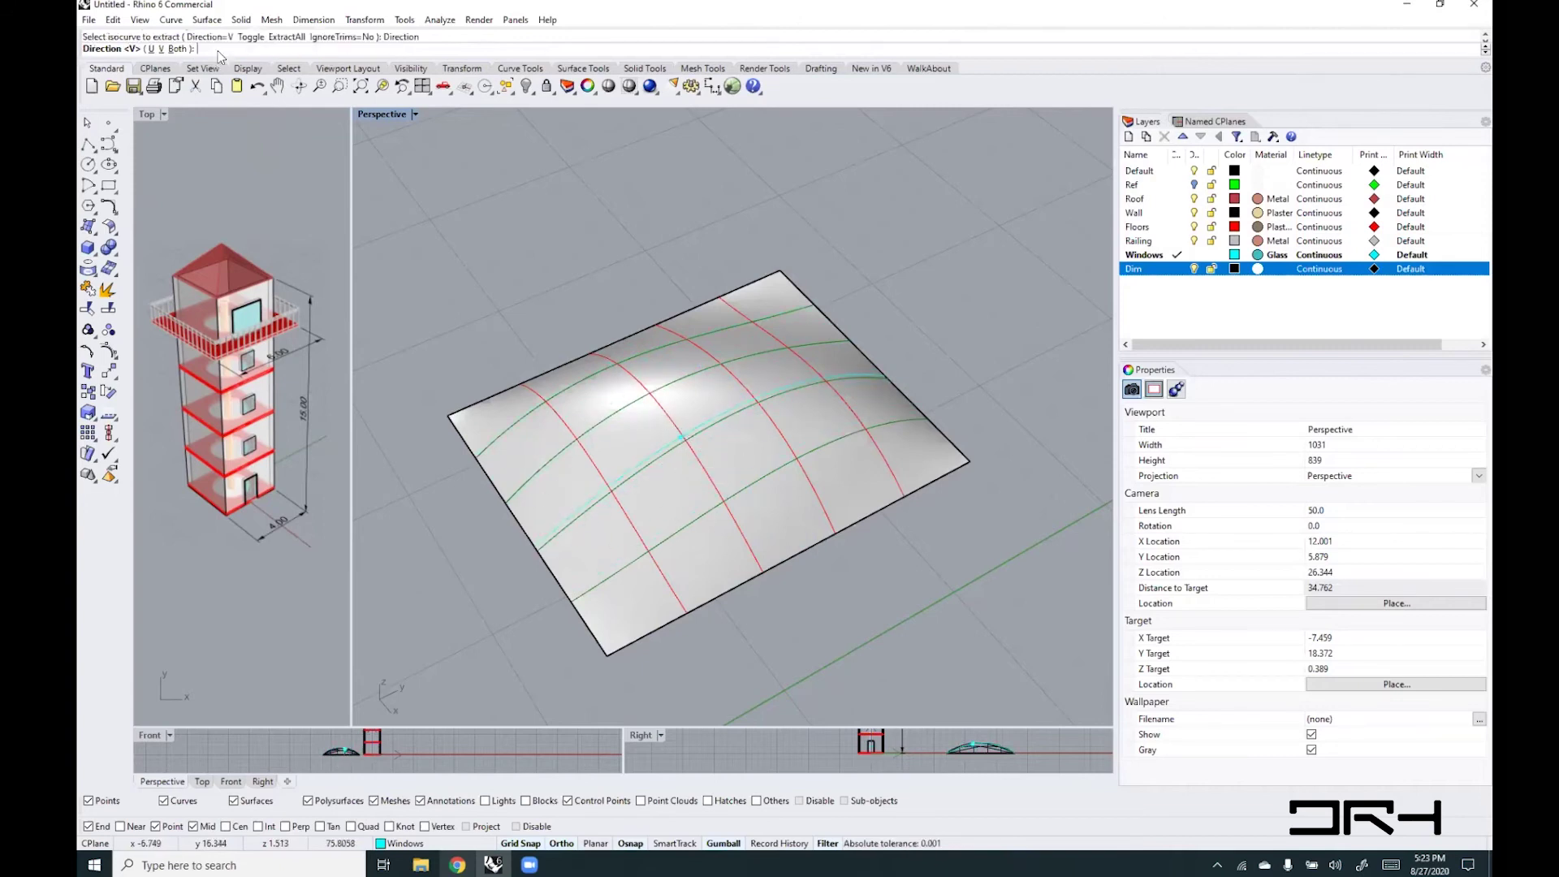
{"action": "left_click", "coordinate": [177, 49]}
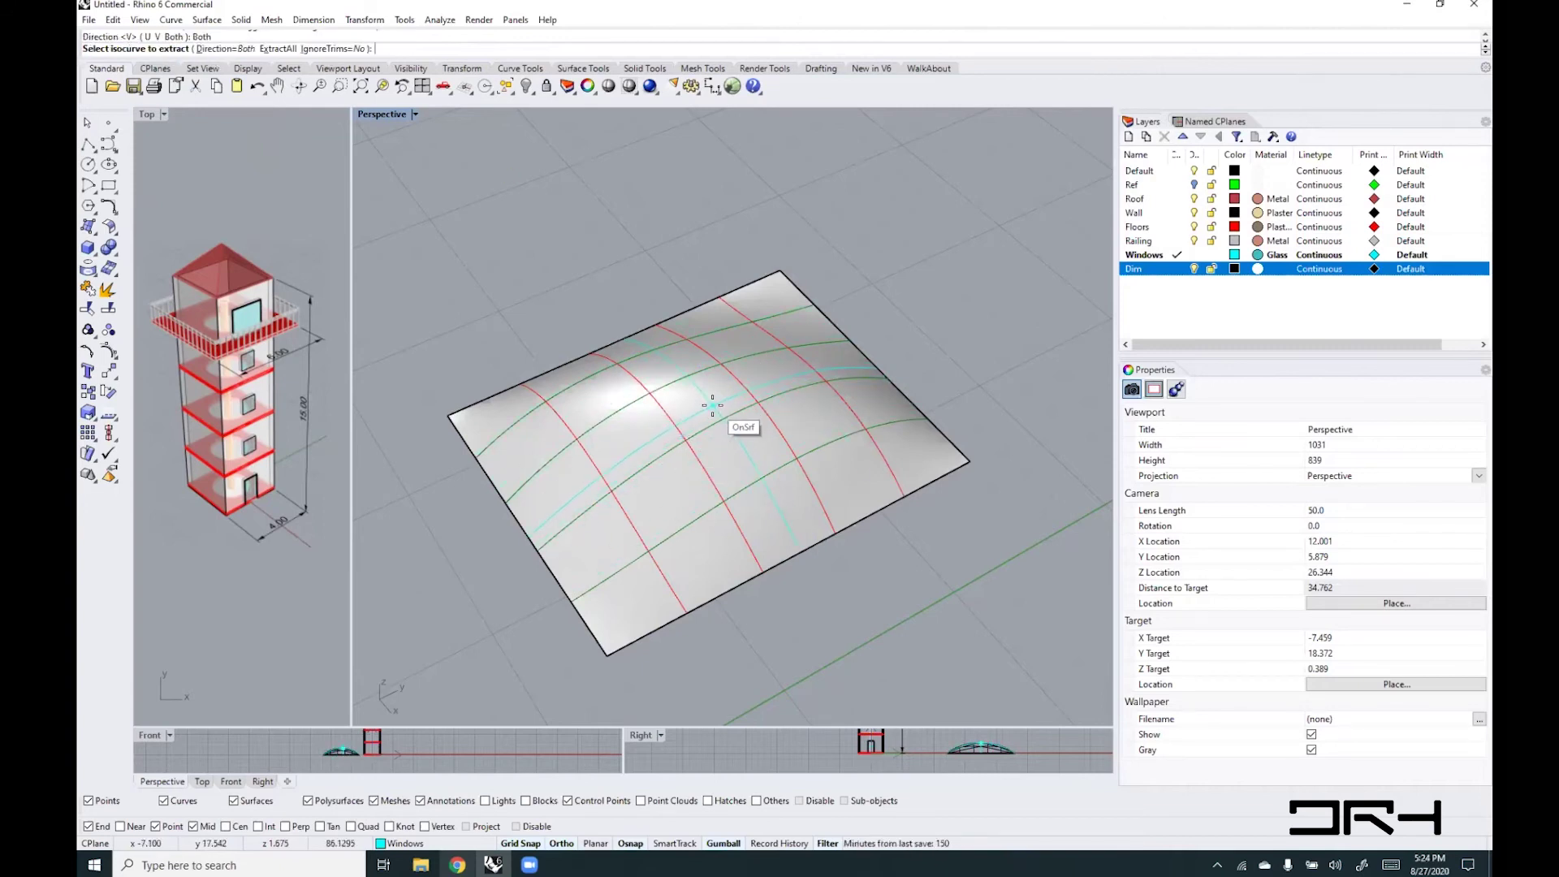
{"action": "left_click", "coordinate": [674, 494]}
{"action": "key", "text": "Return"}
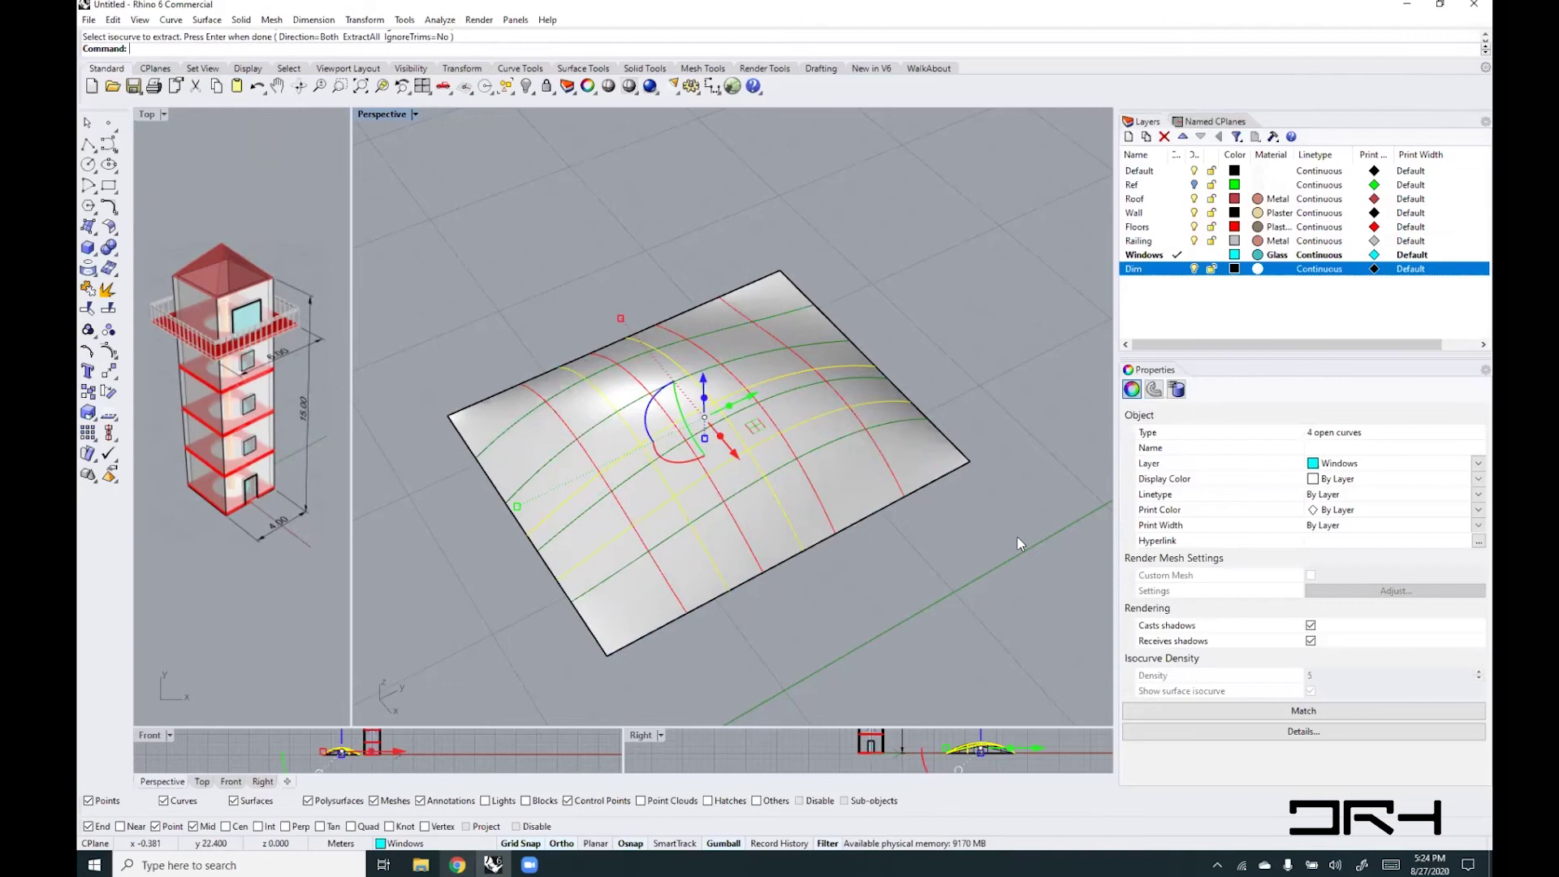
{"action": "mouse_move", "coordinate": [1056, 531]}
{"action": "right_mouse_down"}
{"action": "mouse_move", "coordinate": [1014, 403]}
{"action": "mouse_move", "coordinate": [1062, 484]}
{"action": "mouse_move", "coordinate": [1067, 526]}
{"action": "mouse_move", "coordinate": [1045, 531]}
{"action": "right_mouse_up"}
{"action": "left_click", "coordinate": [1031, 586]}
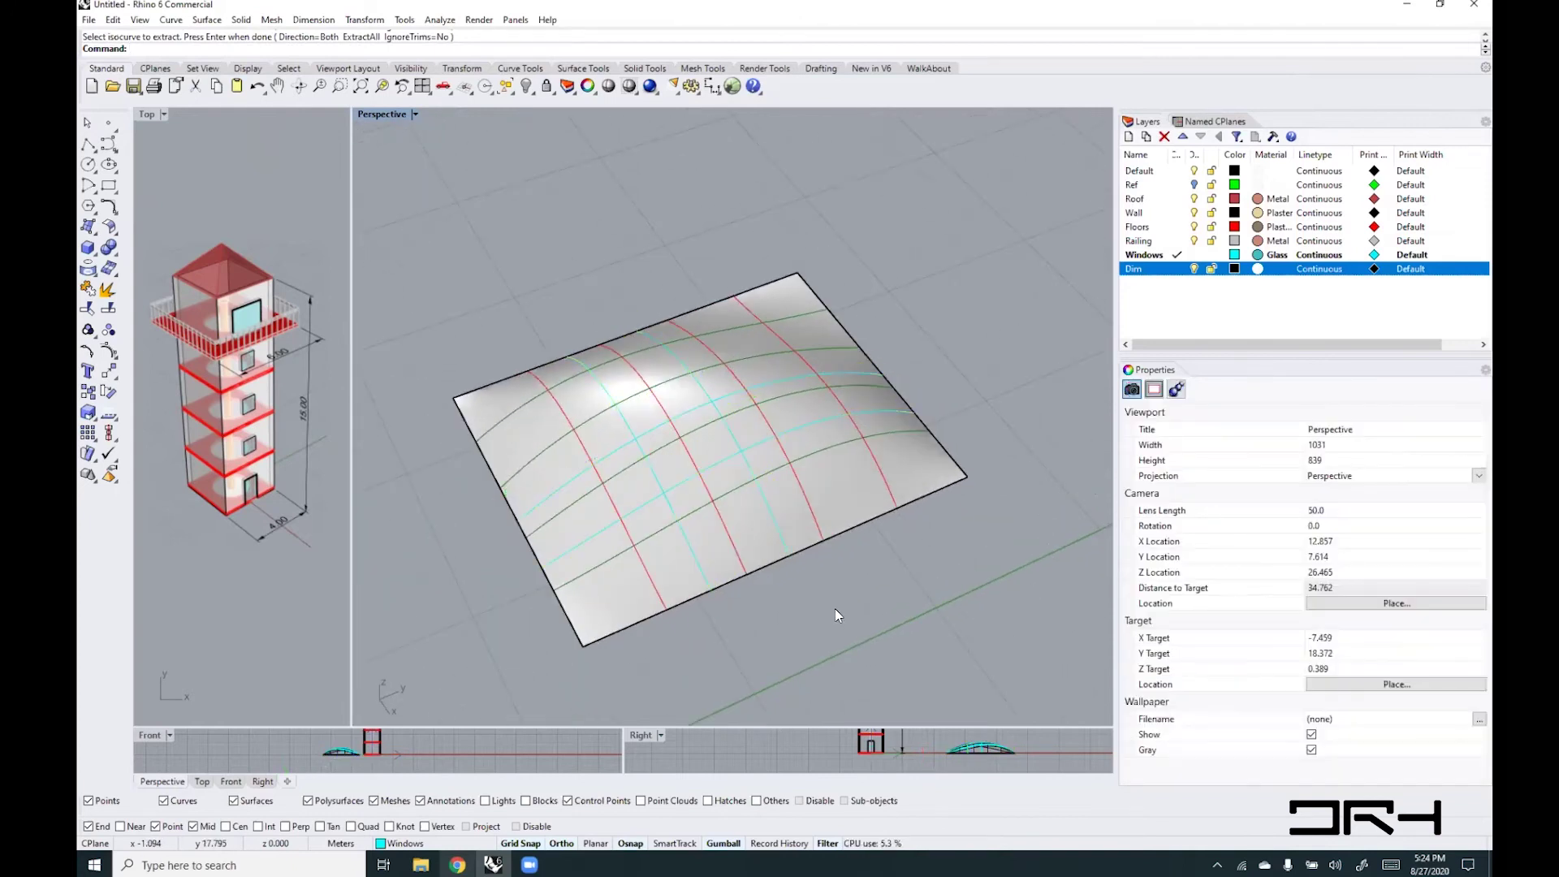
{"action": "key", "text": "ctrl+z"}
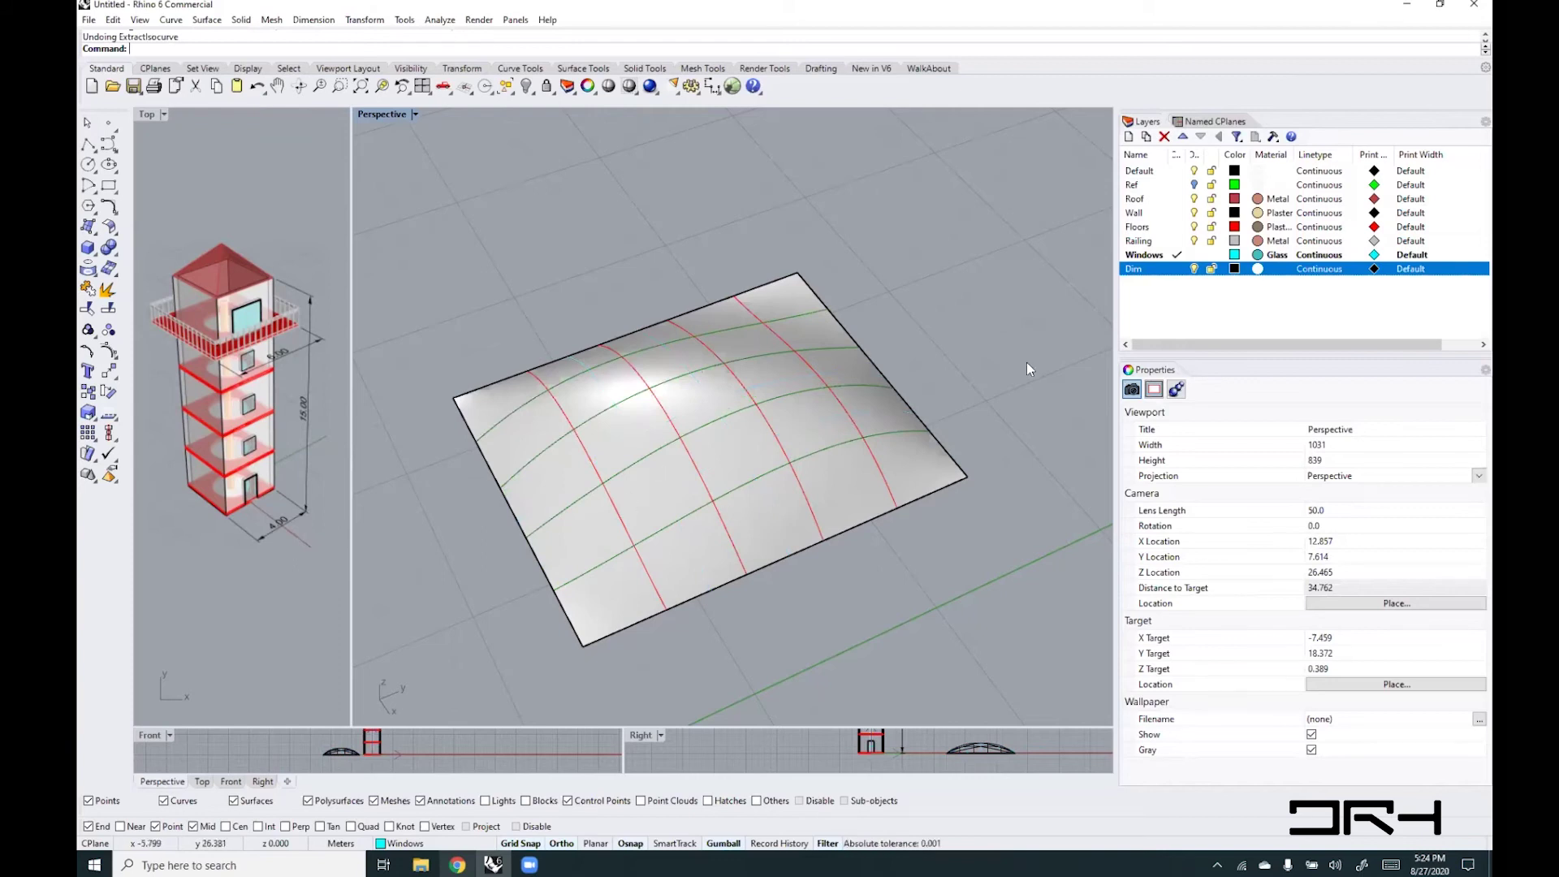
- Divide the domed surface's right-hand edge, where the green V isocurves end, into 5 segments with marker points
{"action": "right_click_drag", "start_coordinate": [930, 388], "coordinate": [899, 468]}
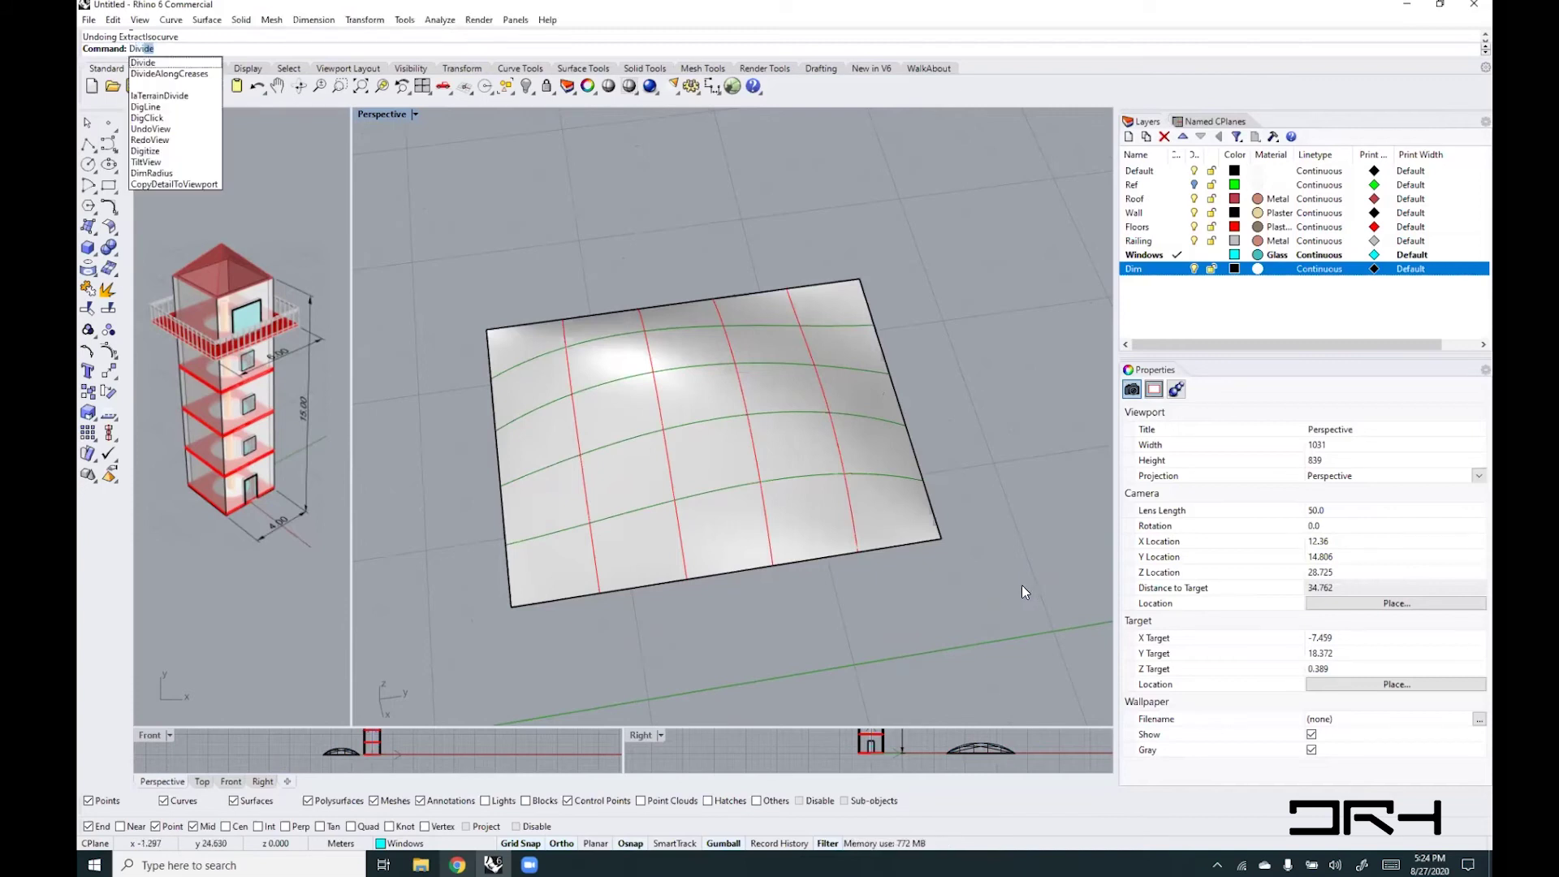
{"action": "key", "text": "Return"}
{"action": "left_click", "coordinate": [913, 454]}
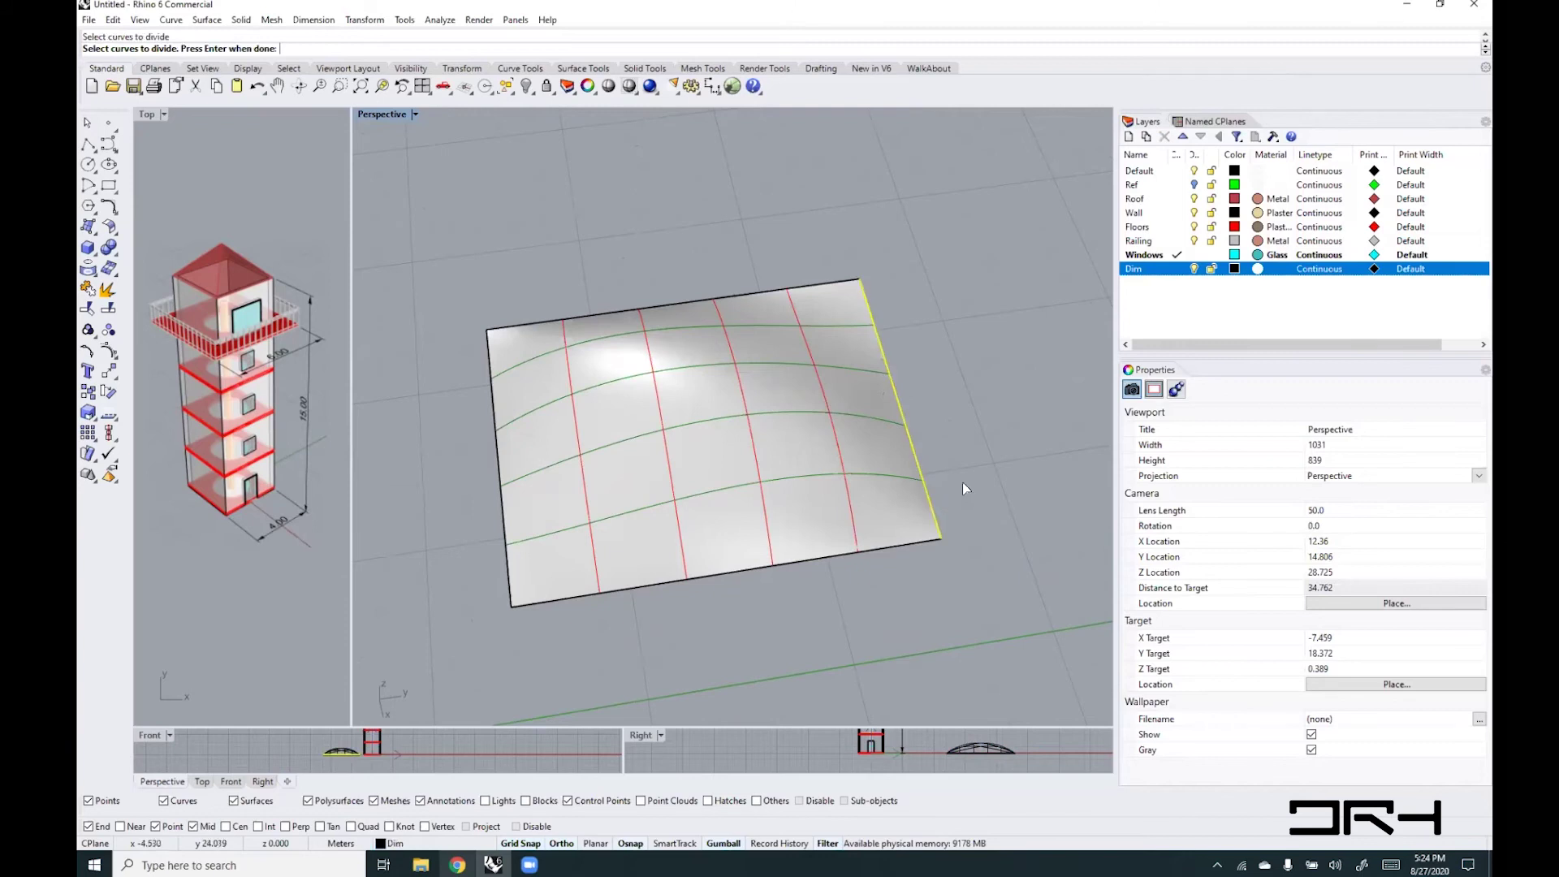
{"action": "key", "text": "Return"}
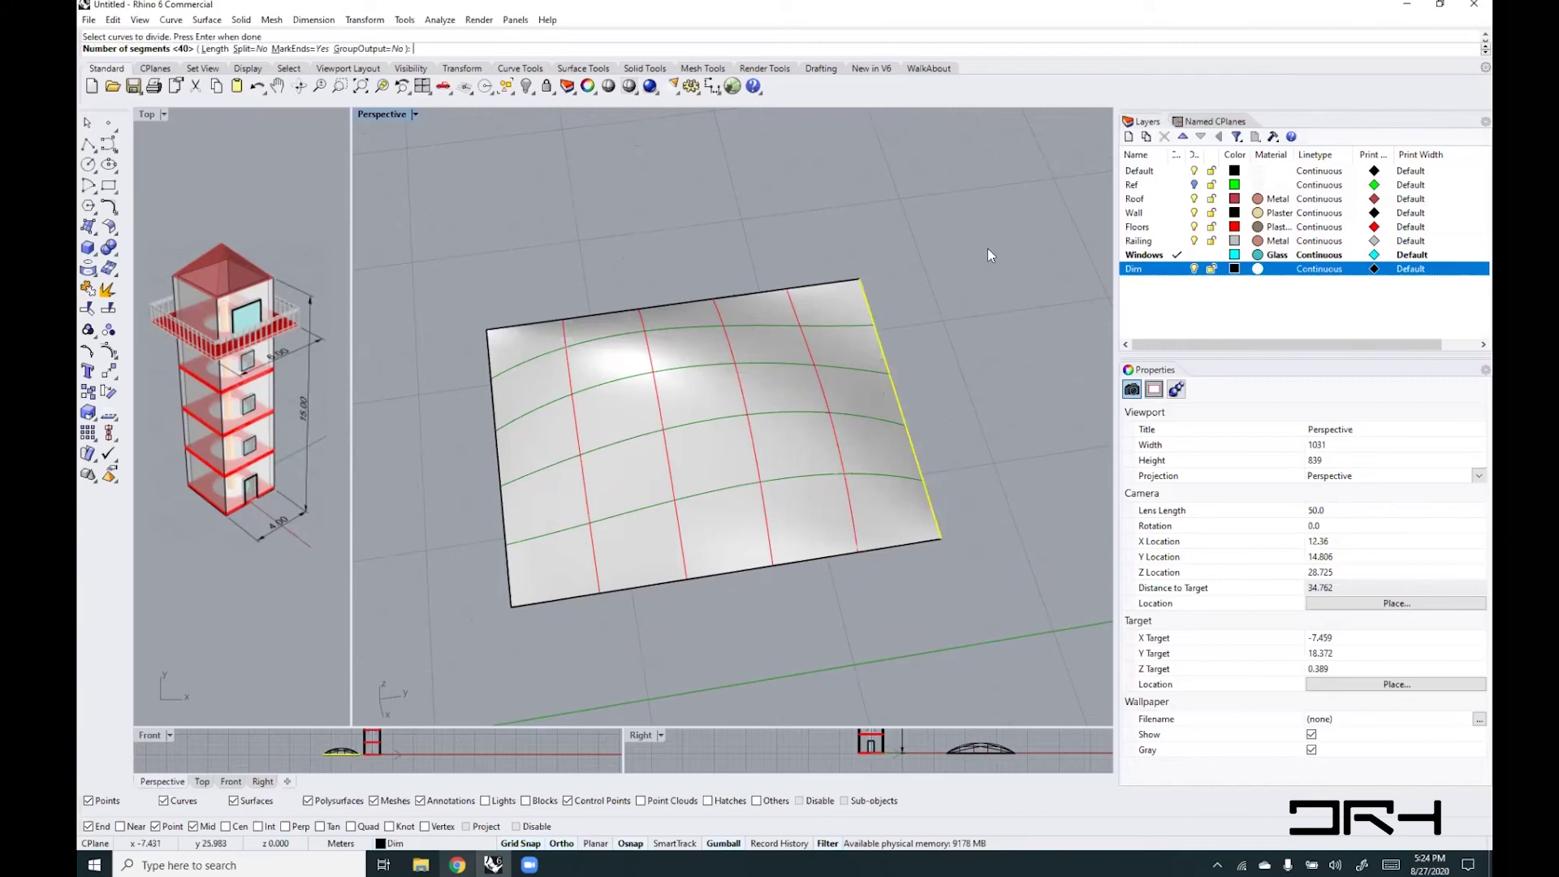
{"action": "type", "text": "5"}
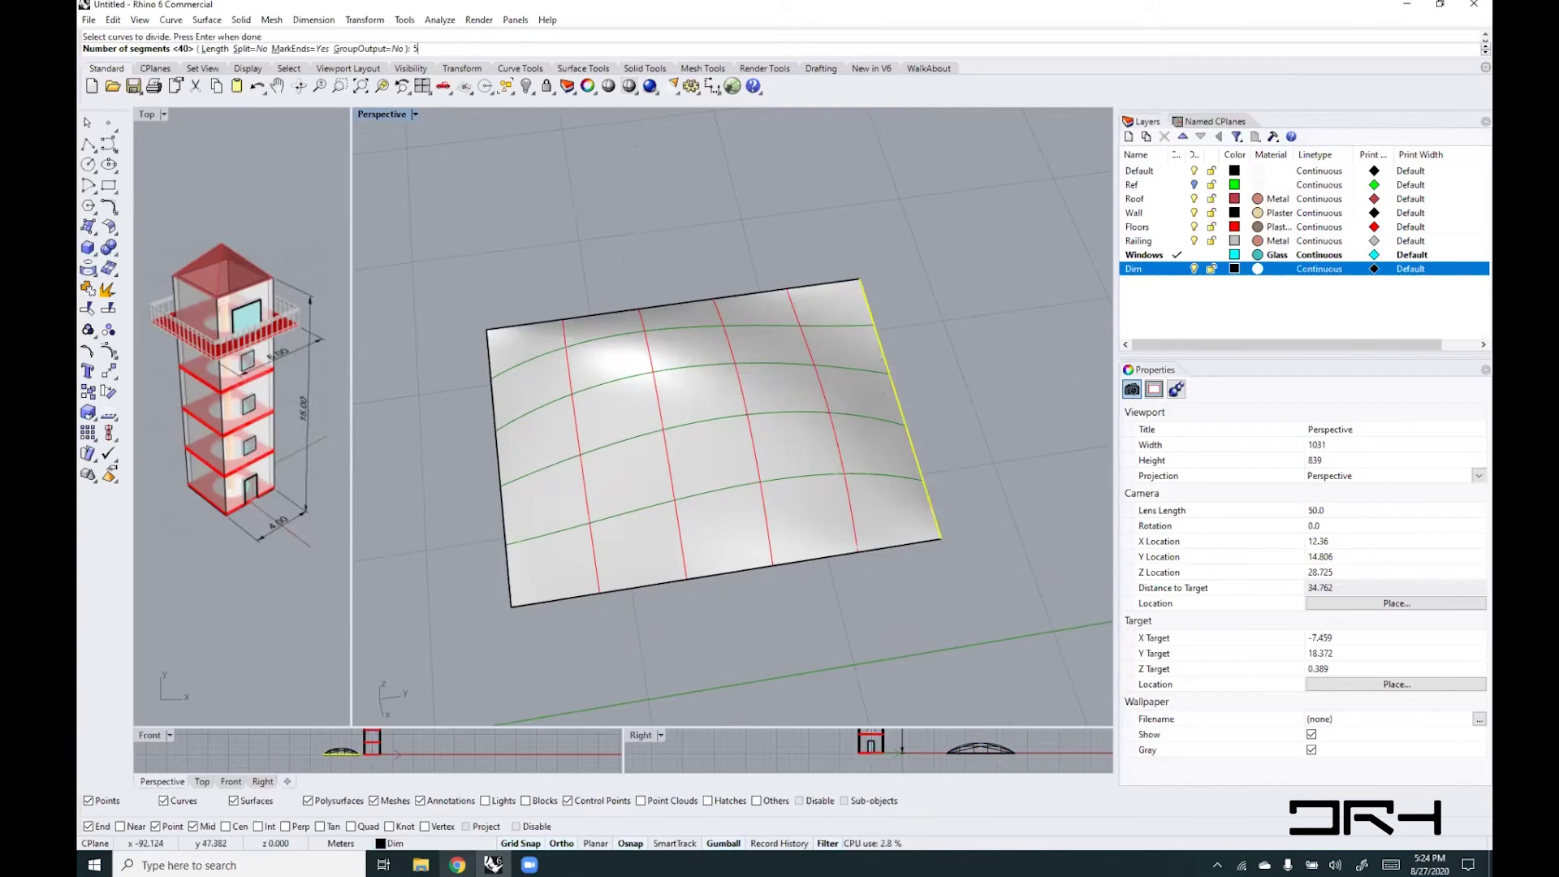
{"action": "key", "text": "Return"}
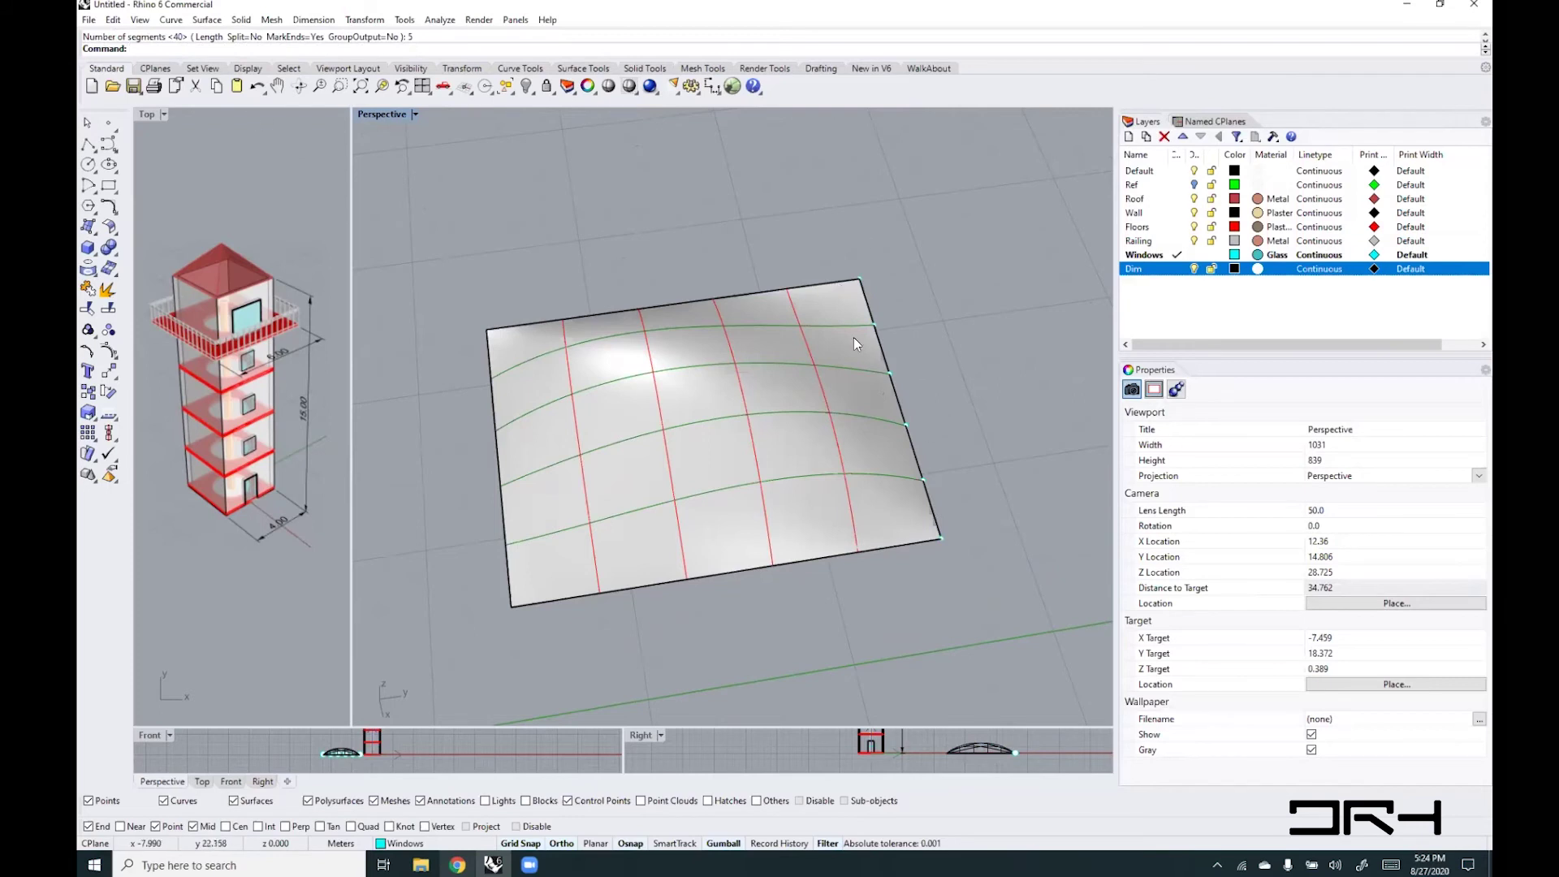
- Extract four V-direction isocurves from the domed surface, snapping to the four interior division points on its edge
{"action": "middle_click", "coordinate": [873, 447]}
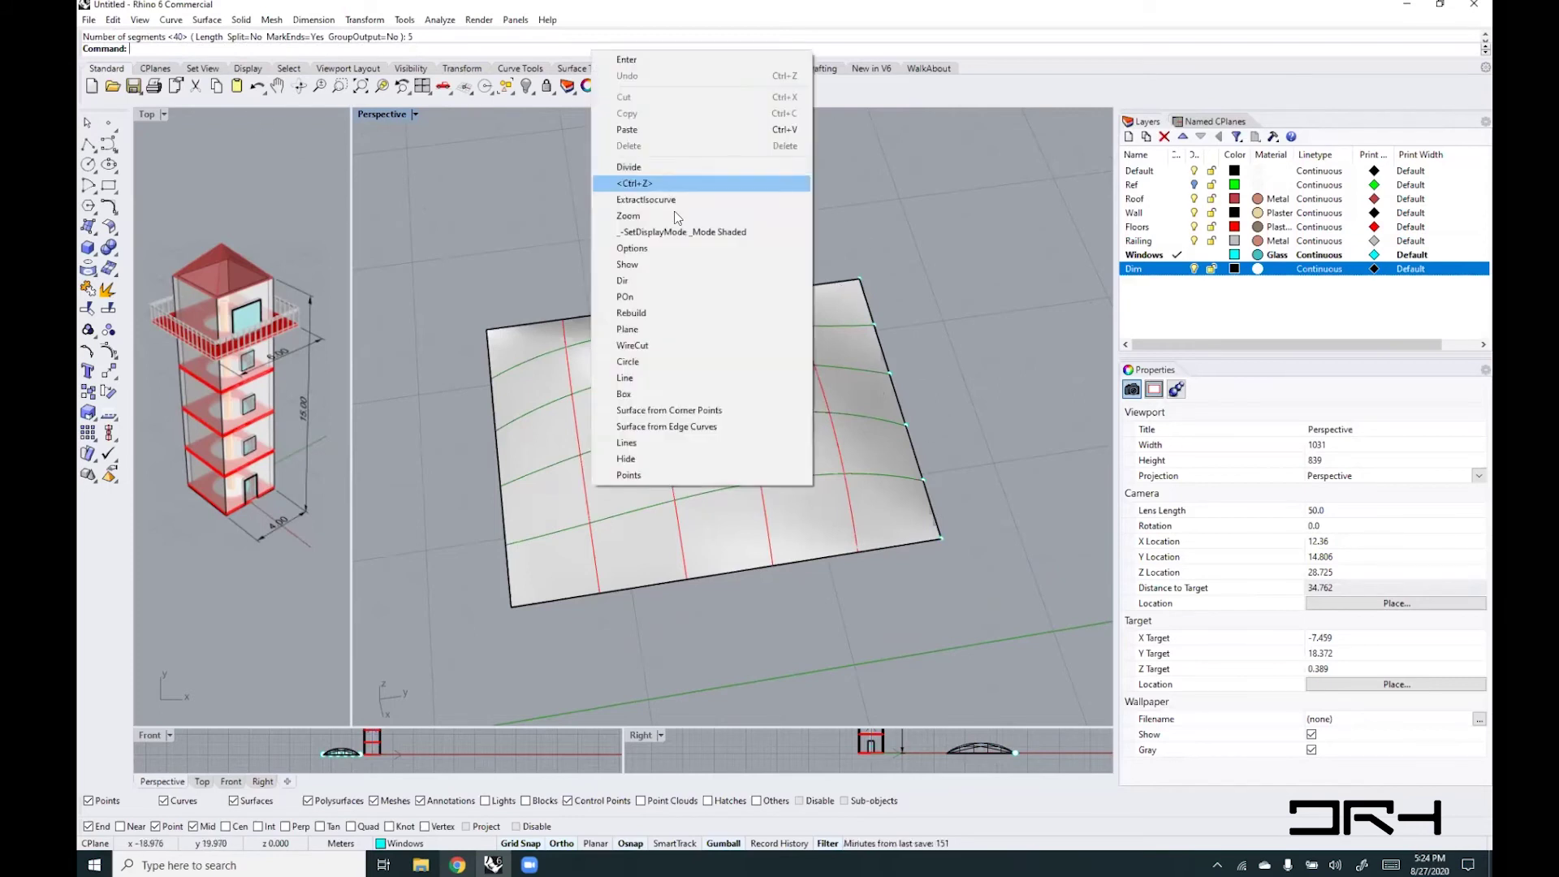
{"action": "left_click", "coordinate": [674, 202]}
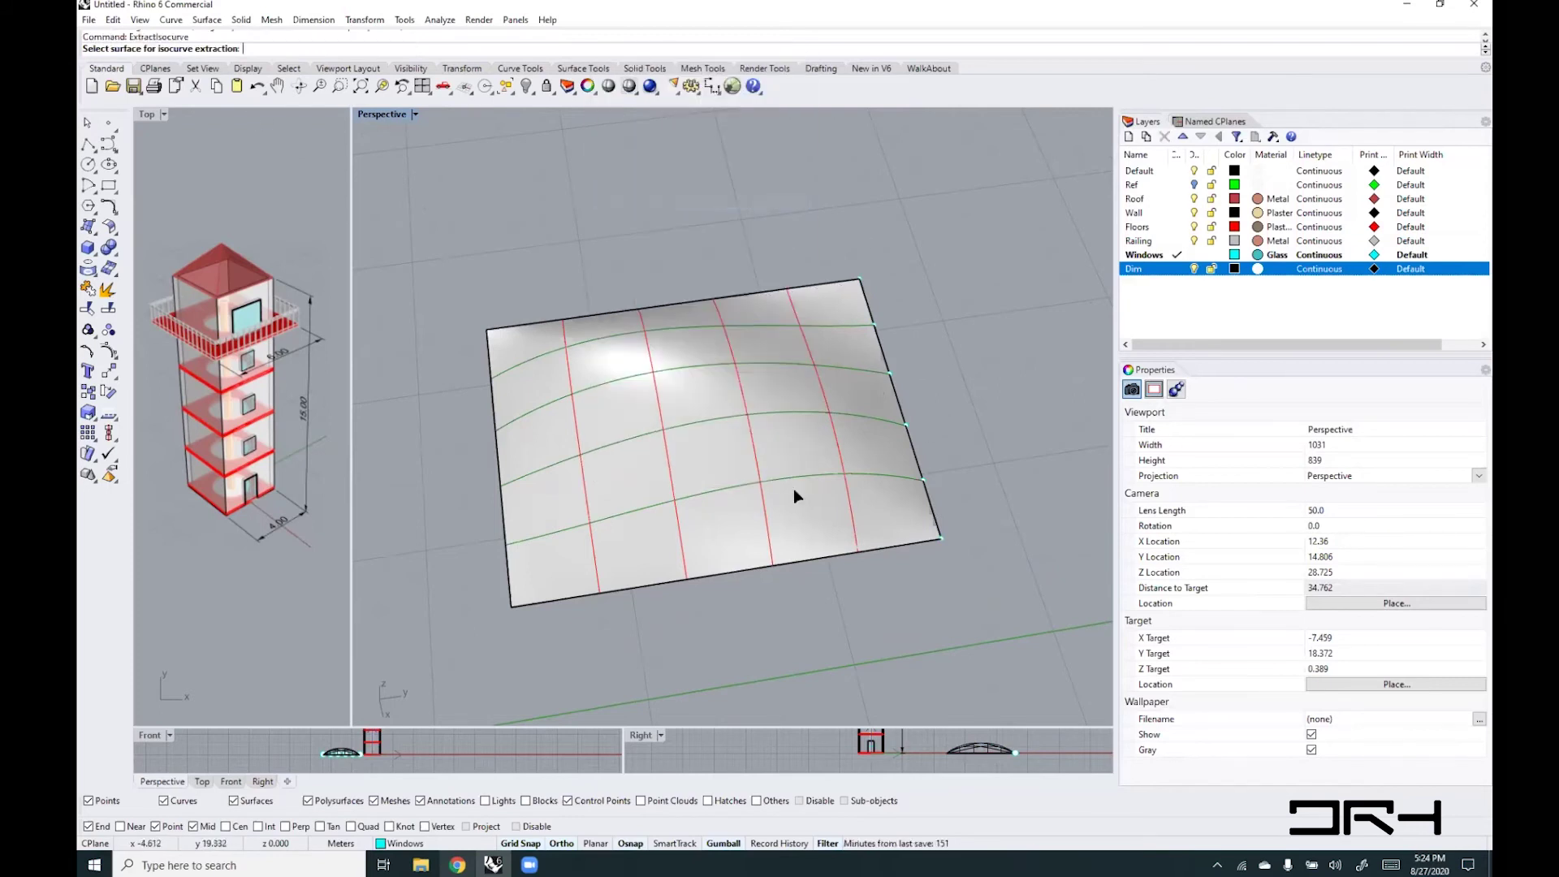
{"action": "left_click", "coordinate": [830, 439]}
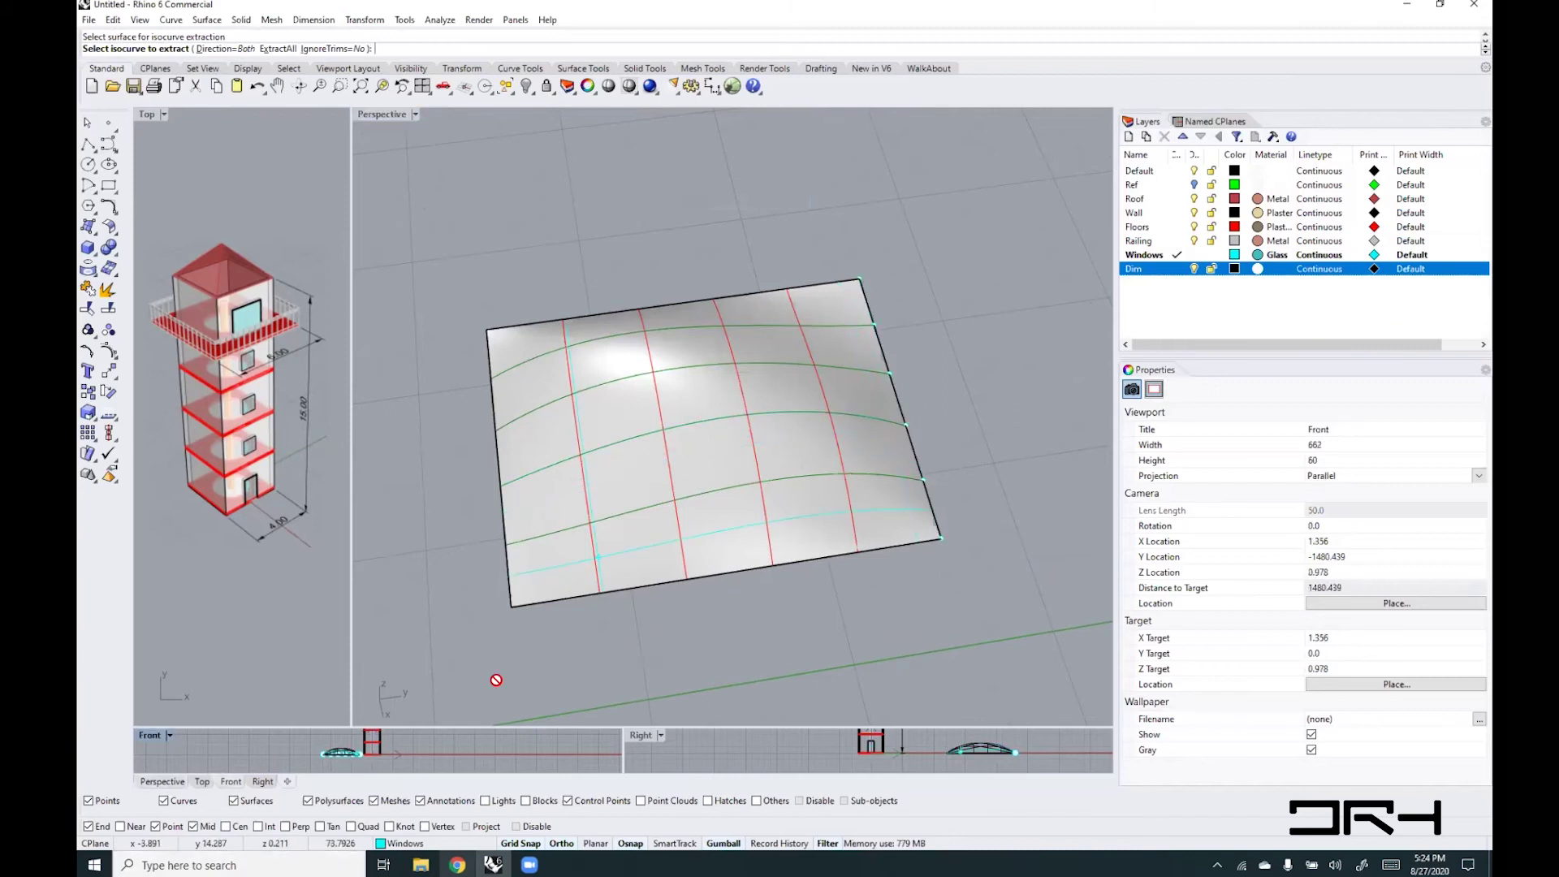
{"action": "left_click", "coordinate": [216, 50]}
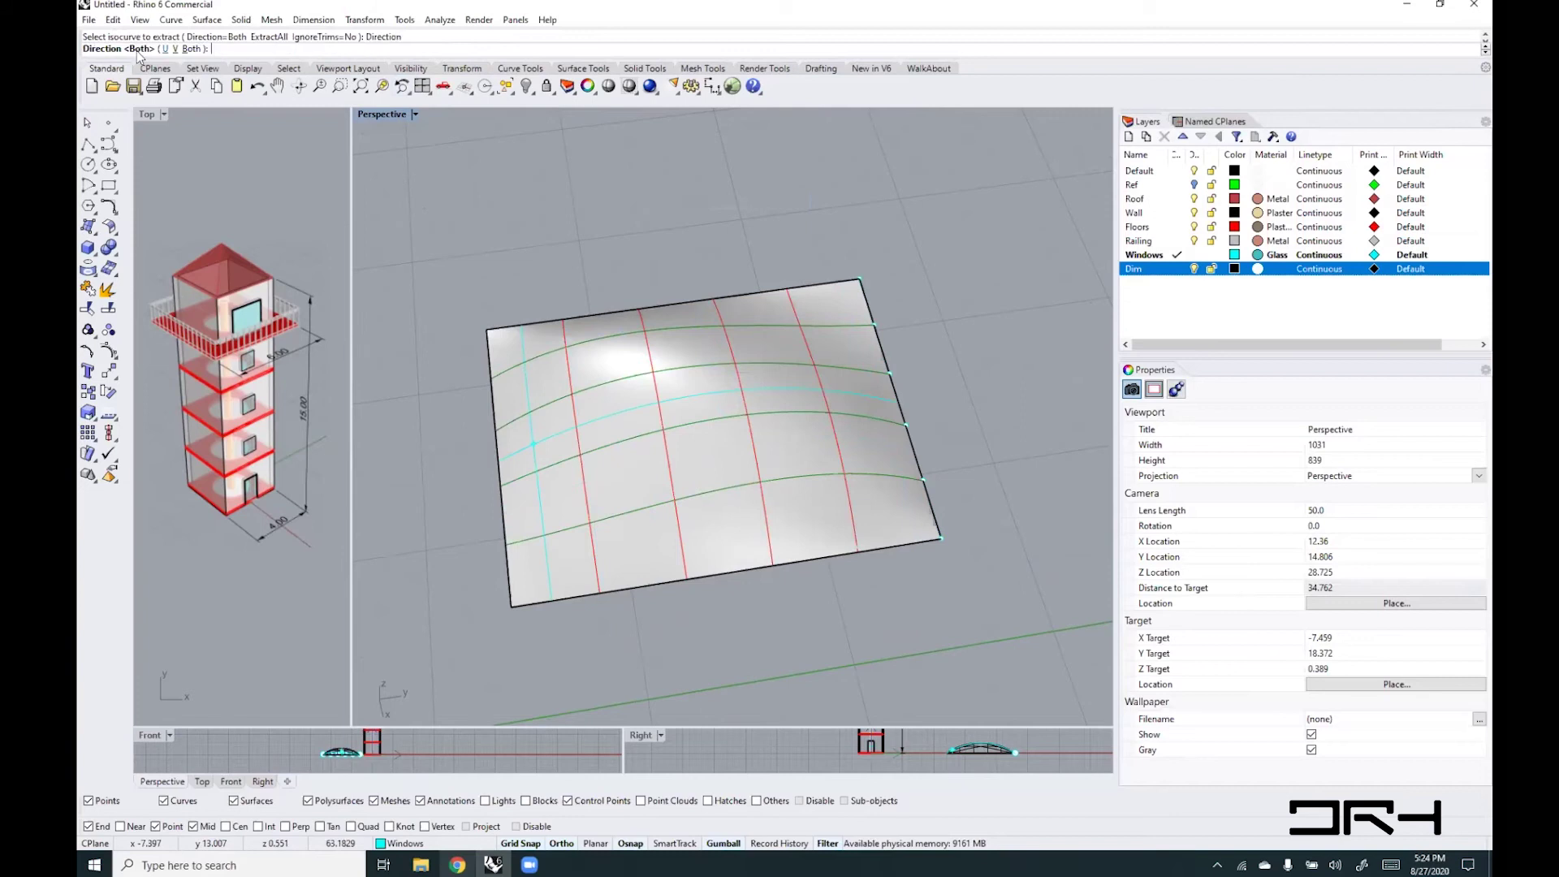
{"action": "left_click", "coordinate": [174, 48]}
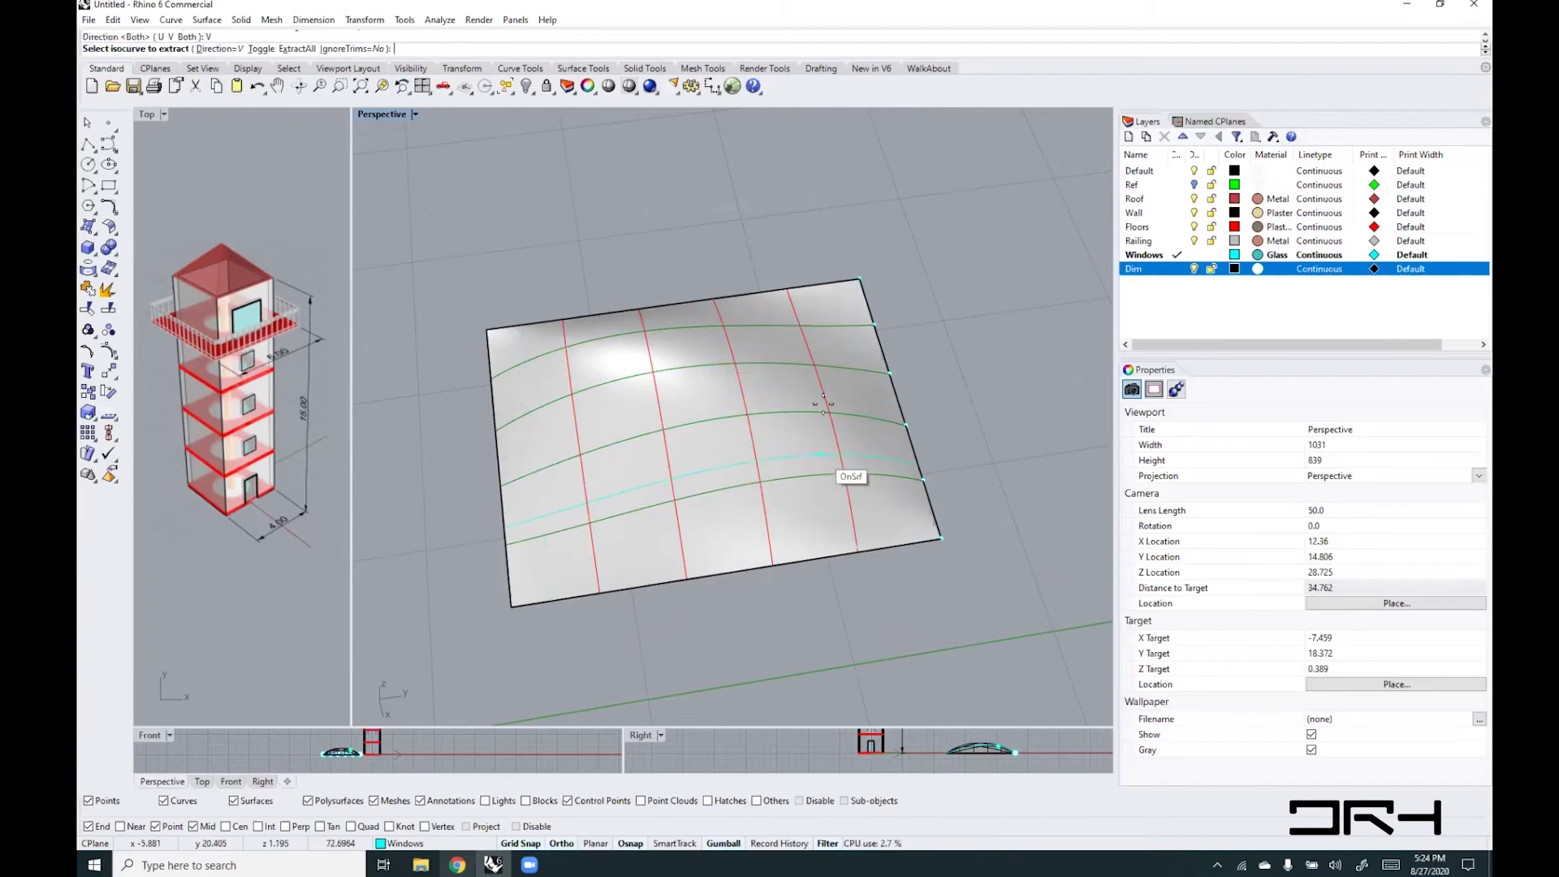
{"action": "left_click", "coordinate": [874, 323]}
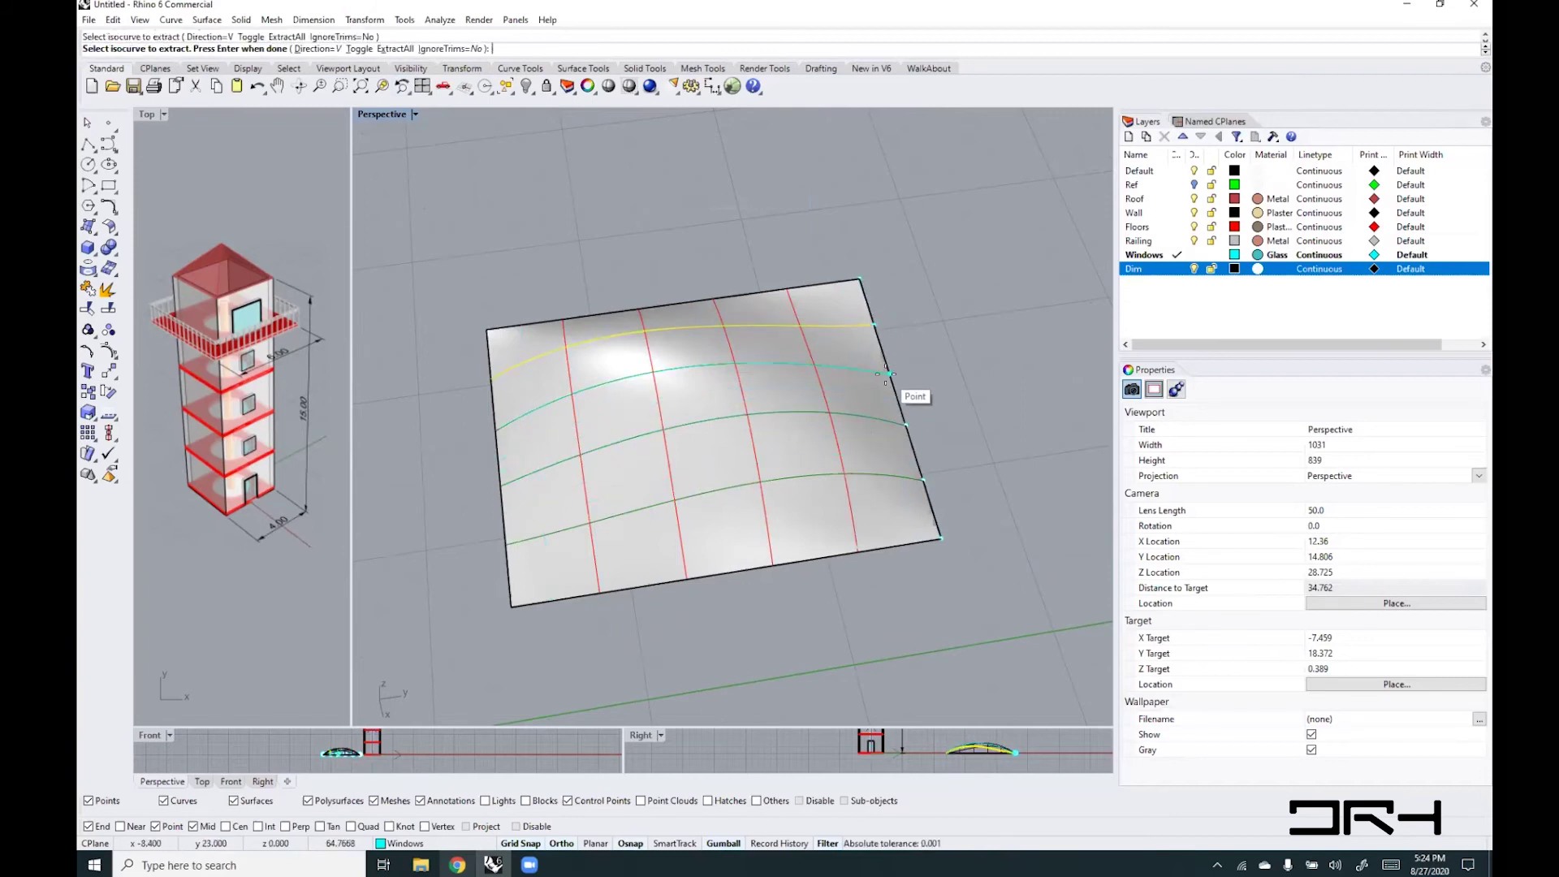
{"action": "left_click", "coordinate": [891, 373]}
{"action": "left_click", "coordinate": [907, 424]}
{"action": "left_click", "coordinate": [924, 479]}
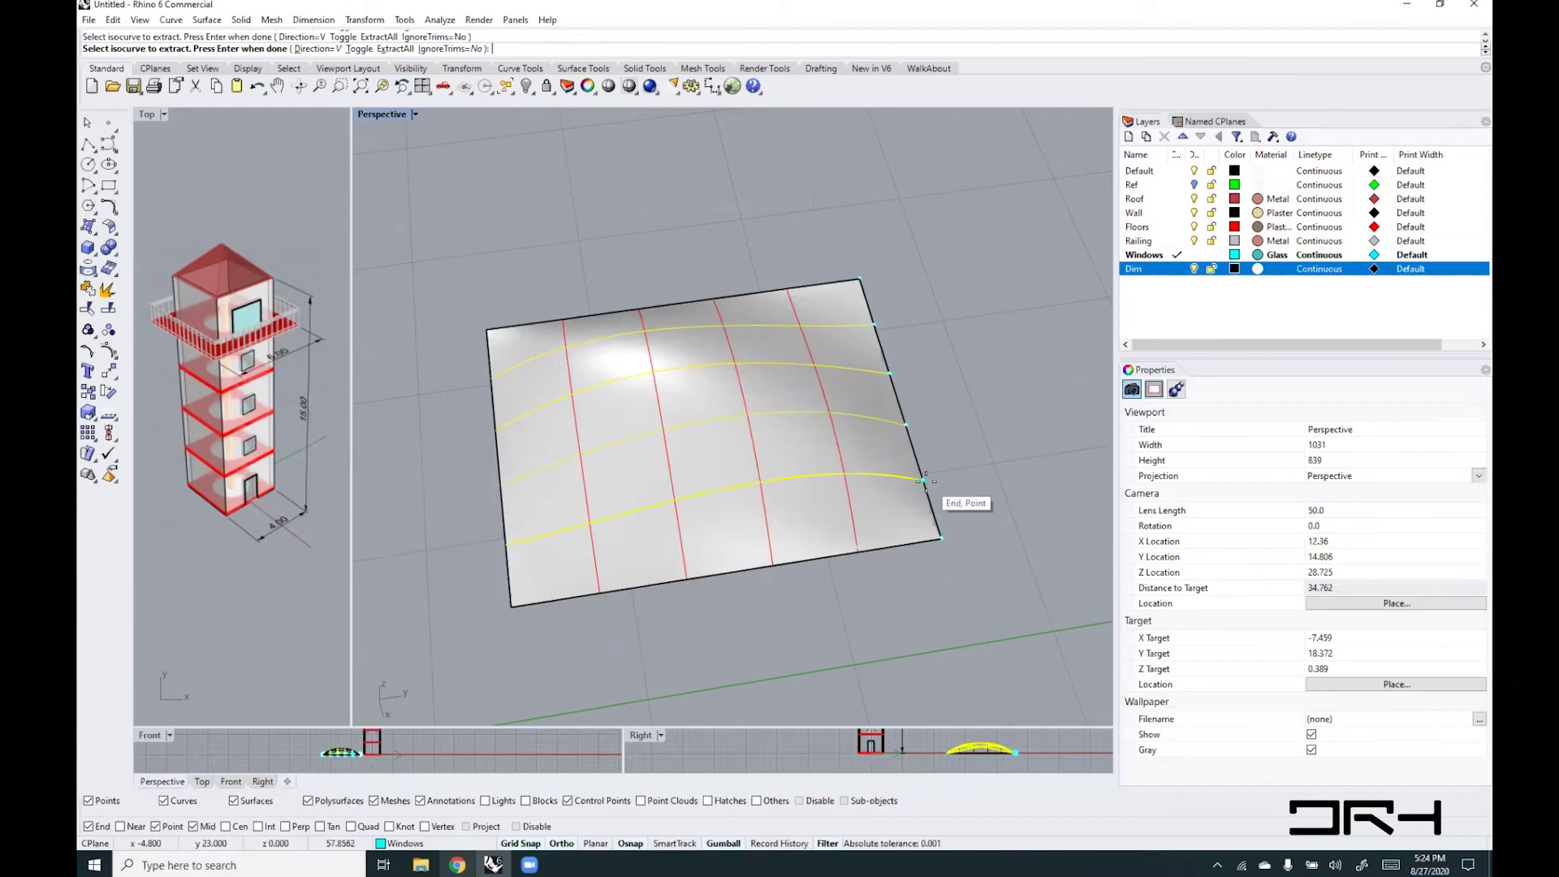
{"action": "key", "text": "Return"}
{"action": "right_click_drag", "start_coordinate": [713, 556], "coordinate": [678, 551]}
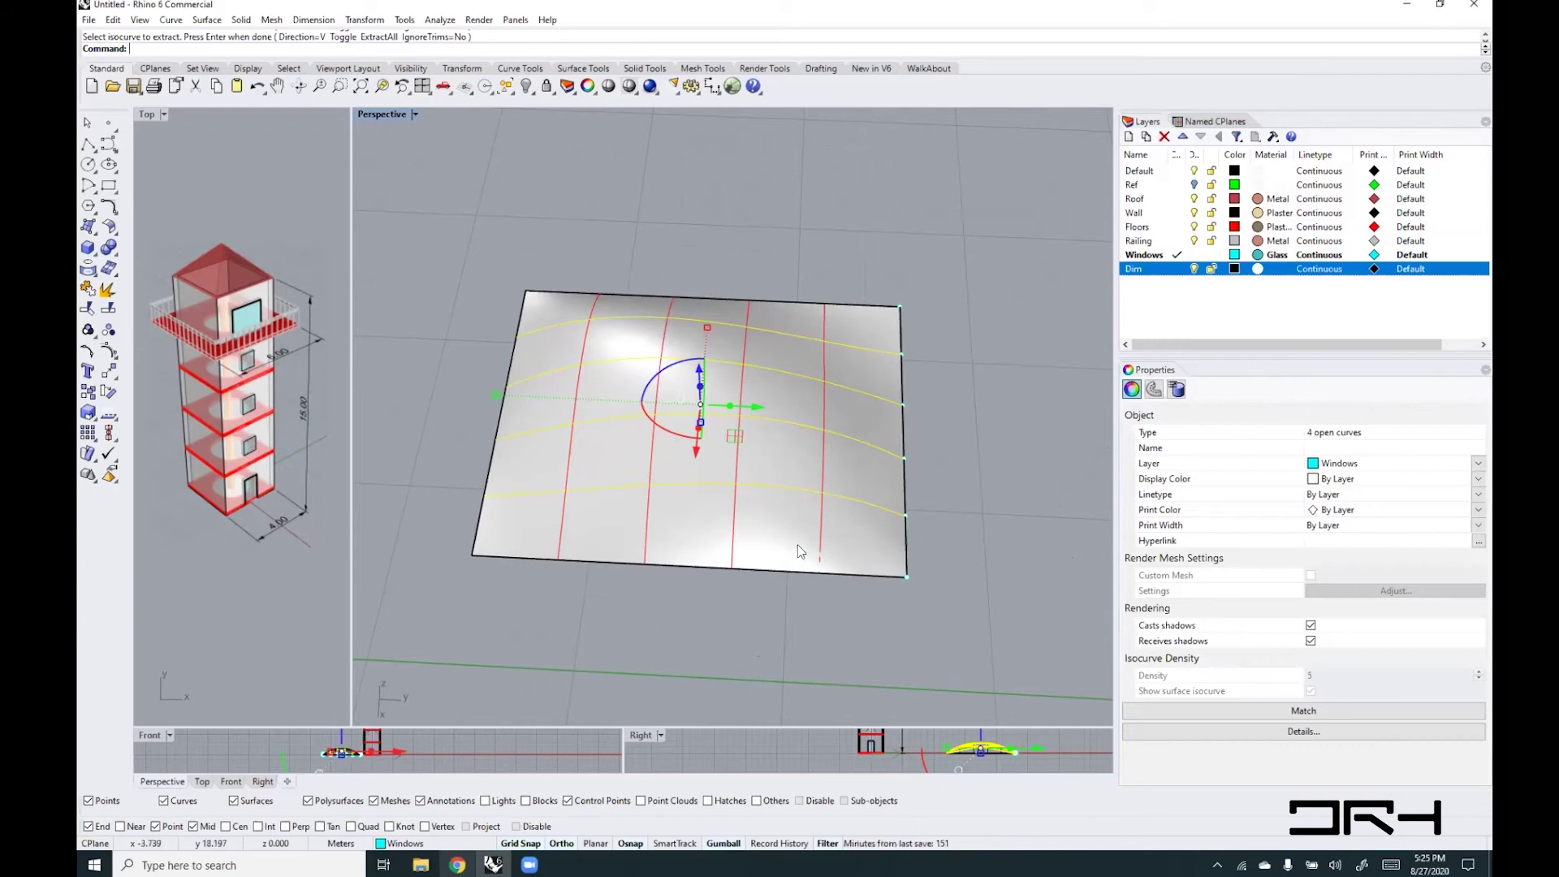
{"action": "right_click_drag", "start_coordinate": [797, 544], "coordinate": [932, 552]}
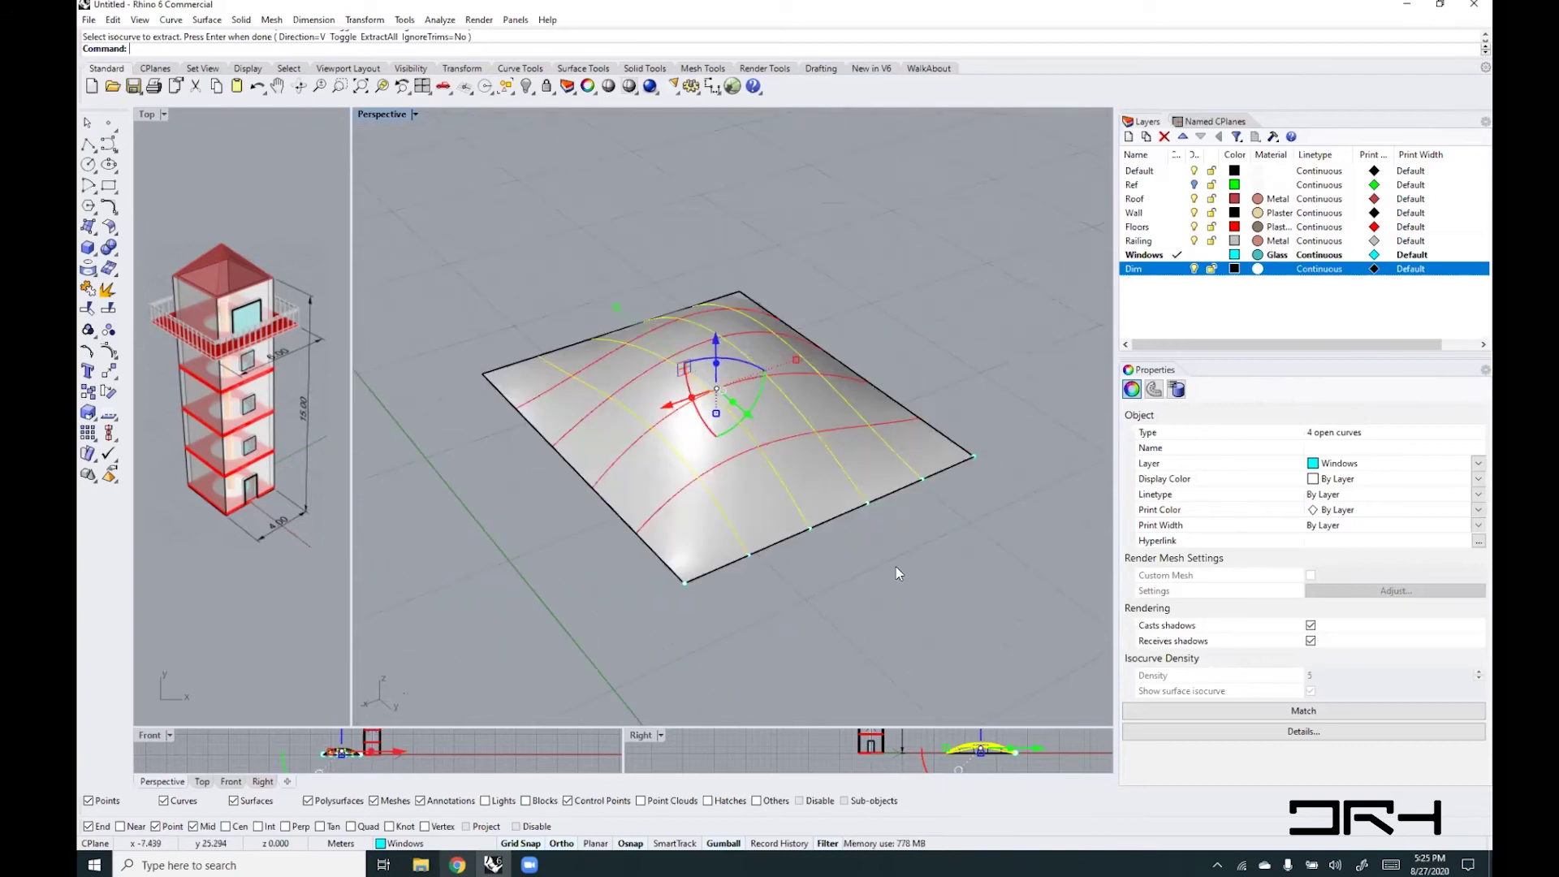
{"action": "left_click", "coordinate": [895, 567]}
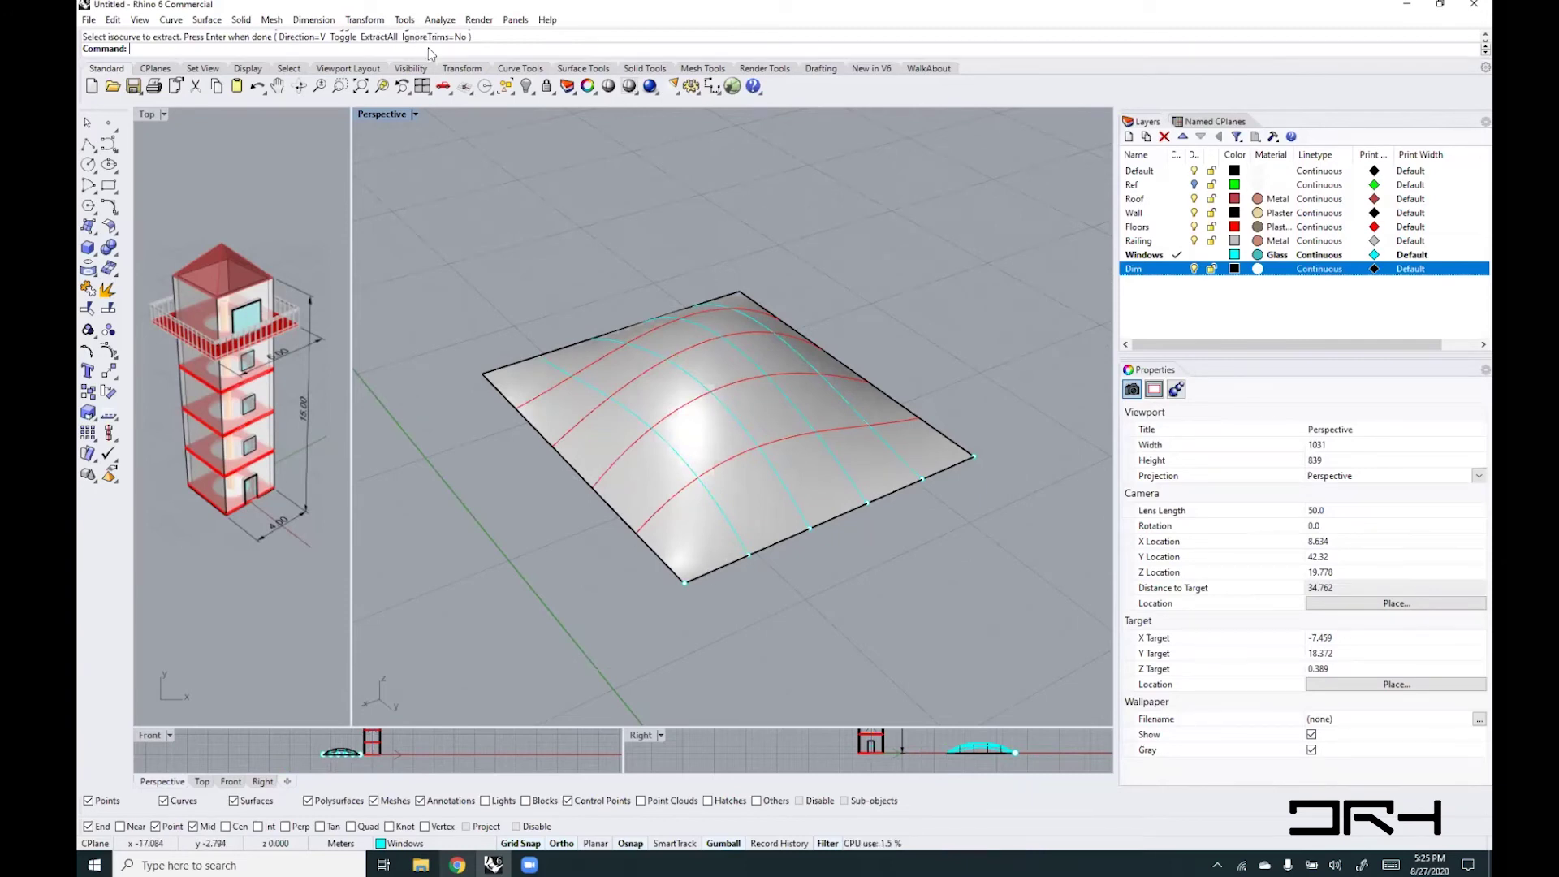
- Set the minor grid line spacing to 0.25 meters for all viewports in the document's grid properties
{"action": "left_click", "coordinate": [691, 85]}
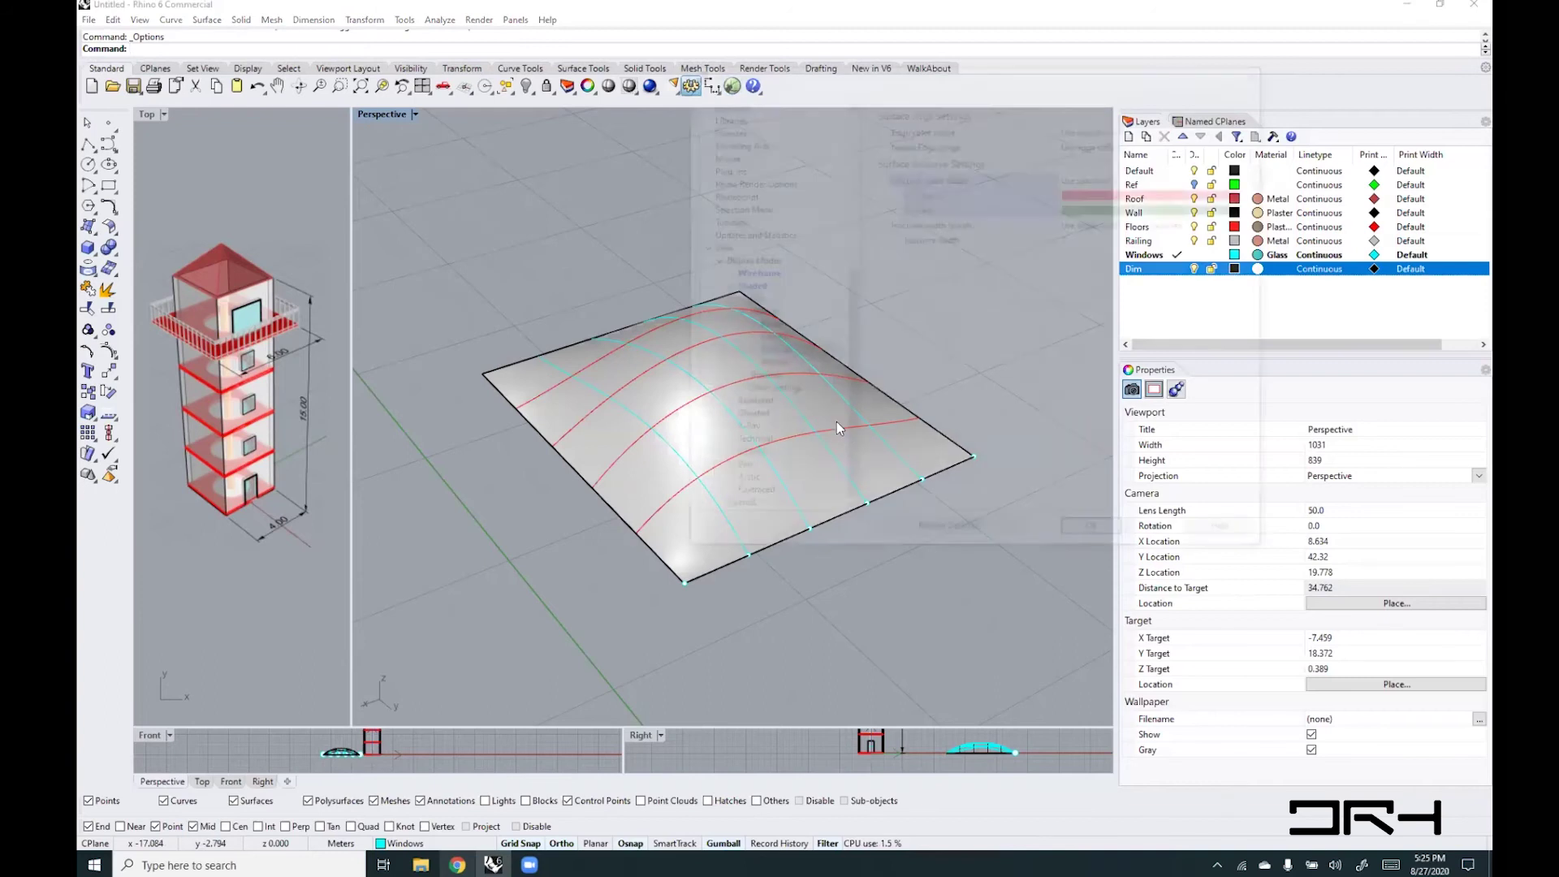
{"action": "left_click_drag", "start_coordinate": [845, 330], "coordinate": [771, 120]}
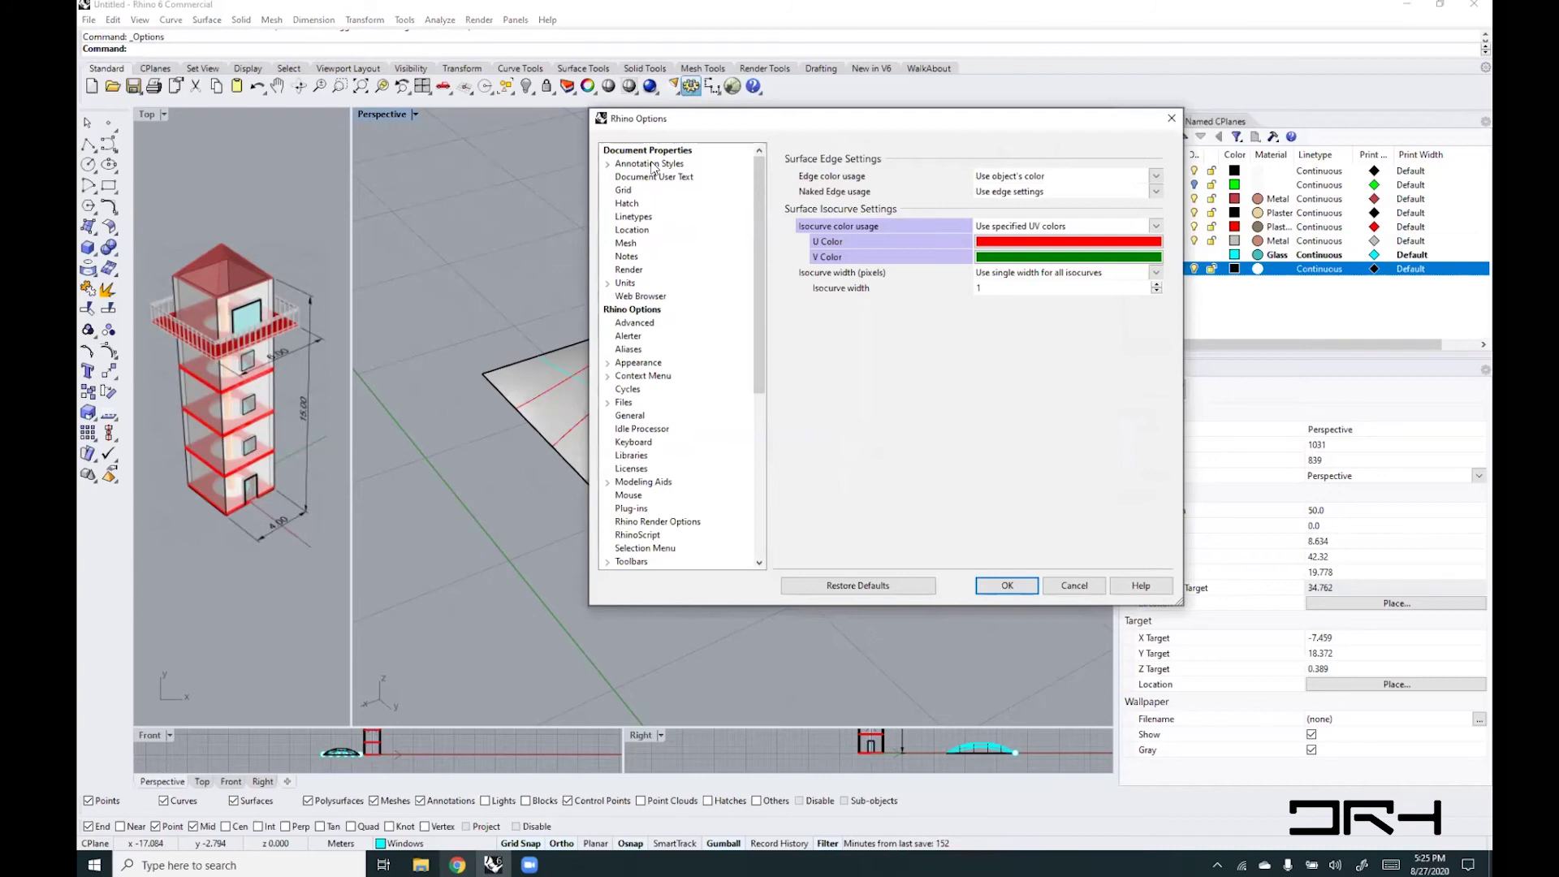
{"action": "left_click", "coordinate": [655, 164]}
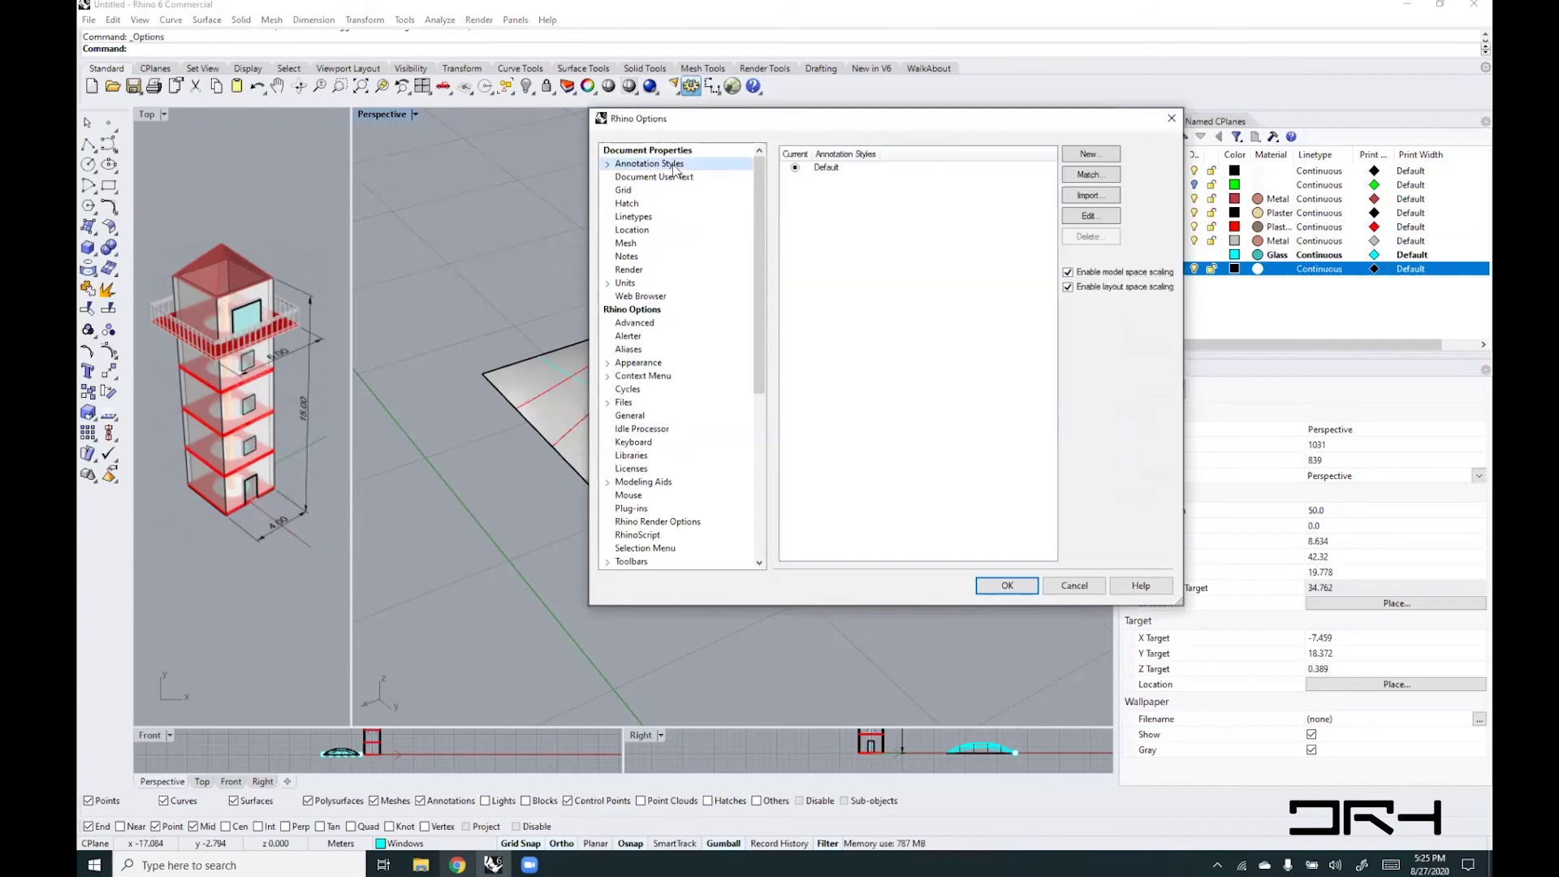
{"action": "left_click", "coordinate": [625, 192]}
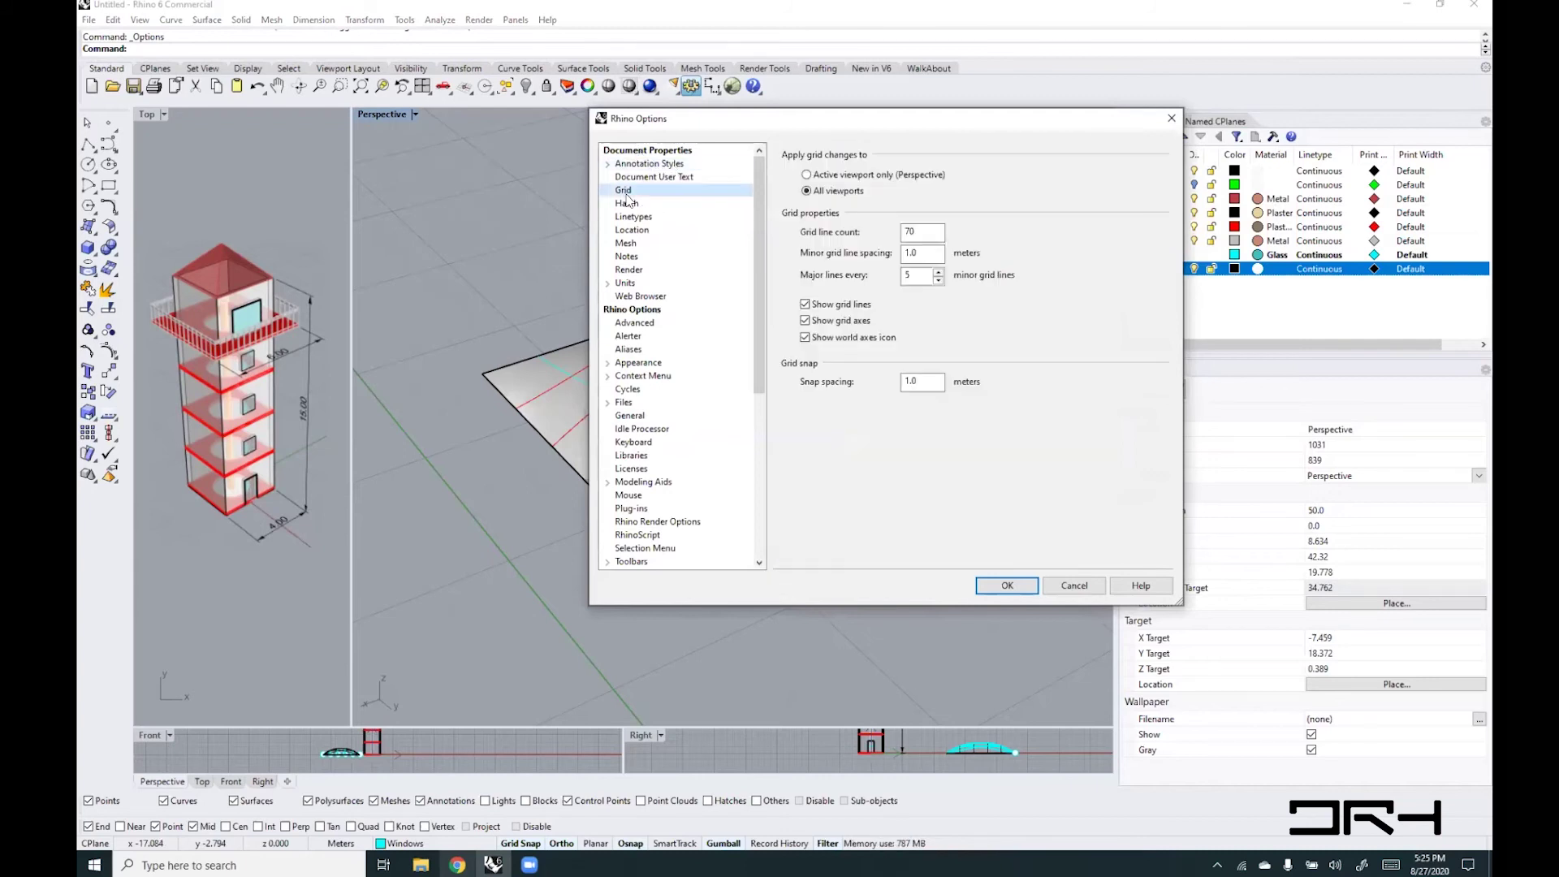
{"action": "double_click", "coordinate": [921, 252]}
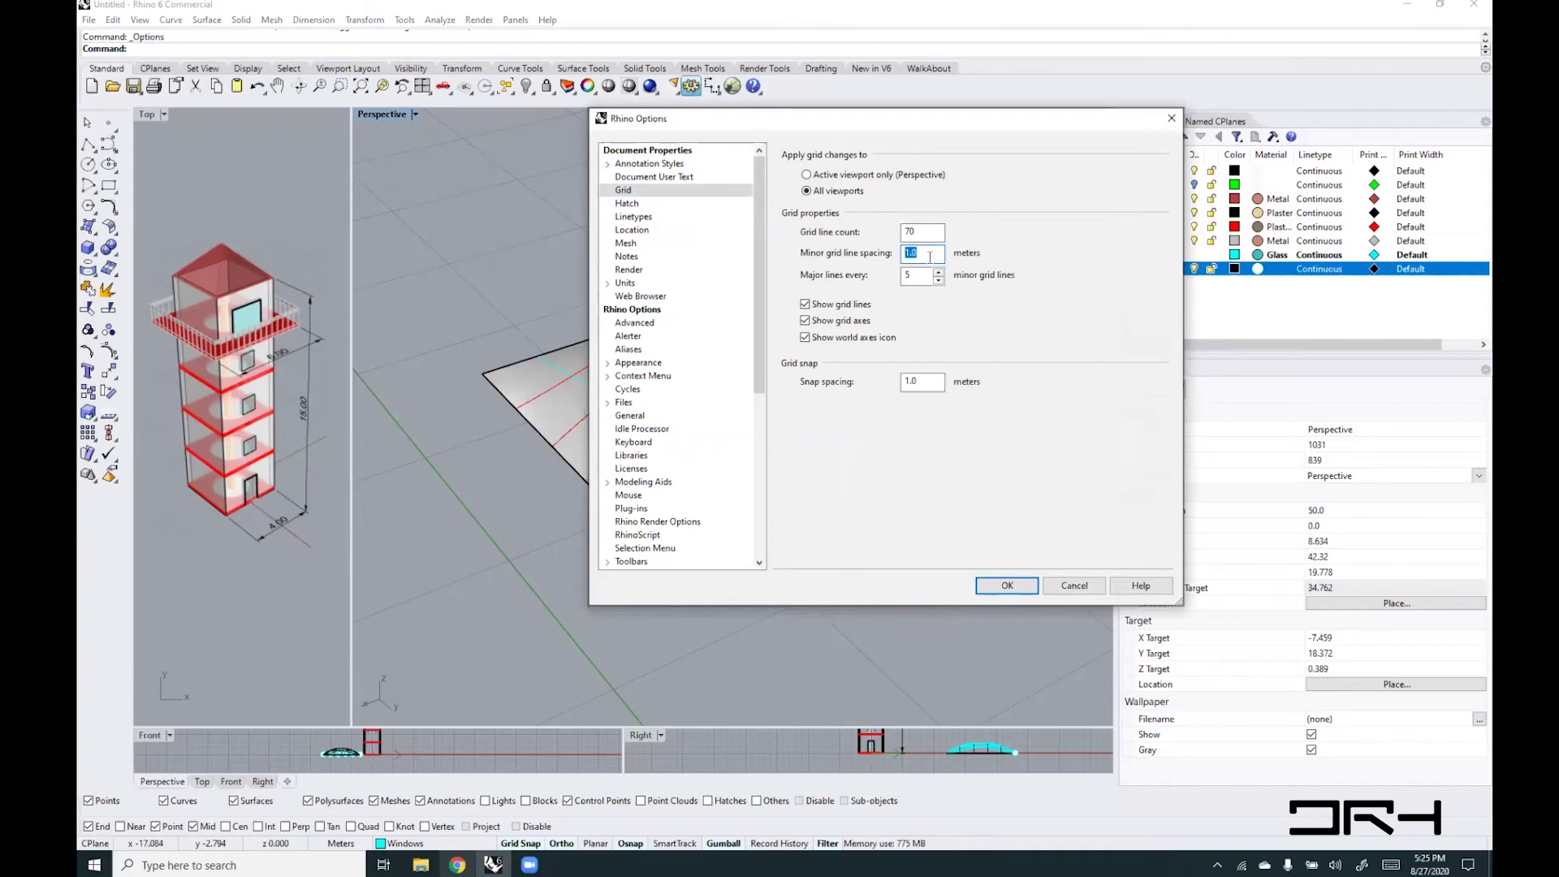
{"action": "type", "text": "0.25"}
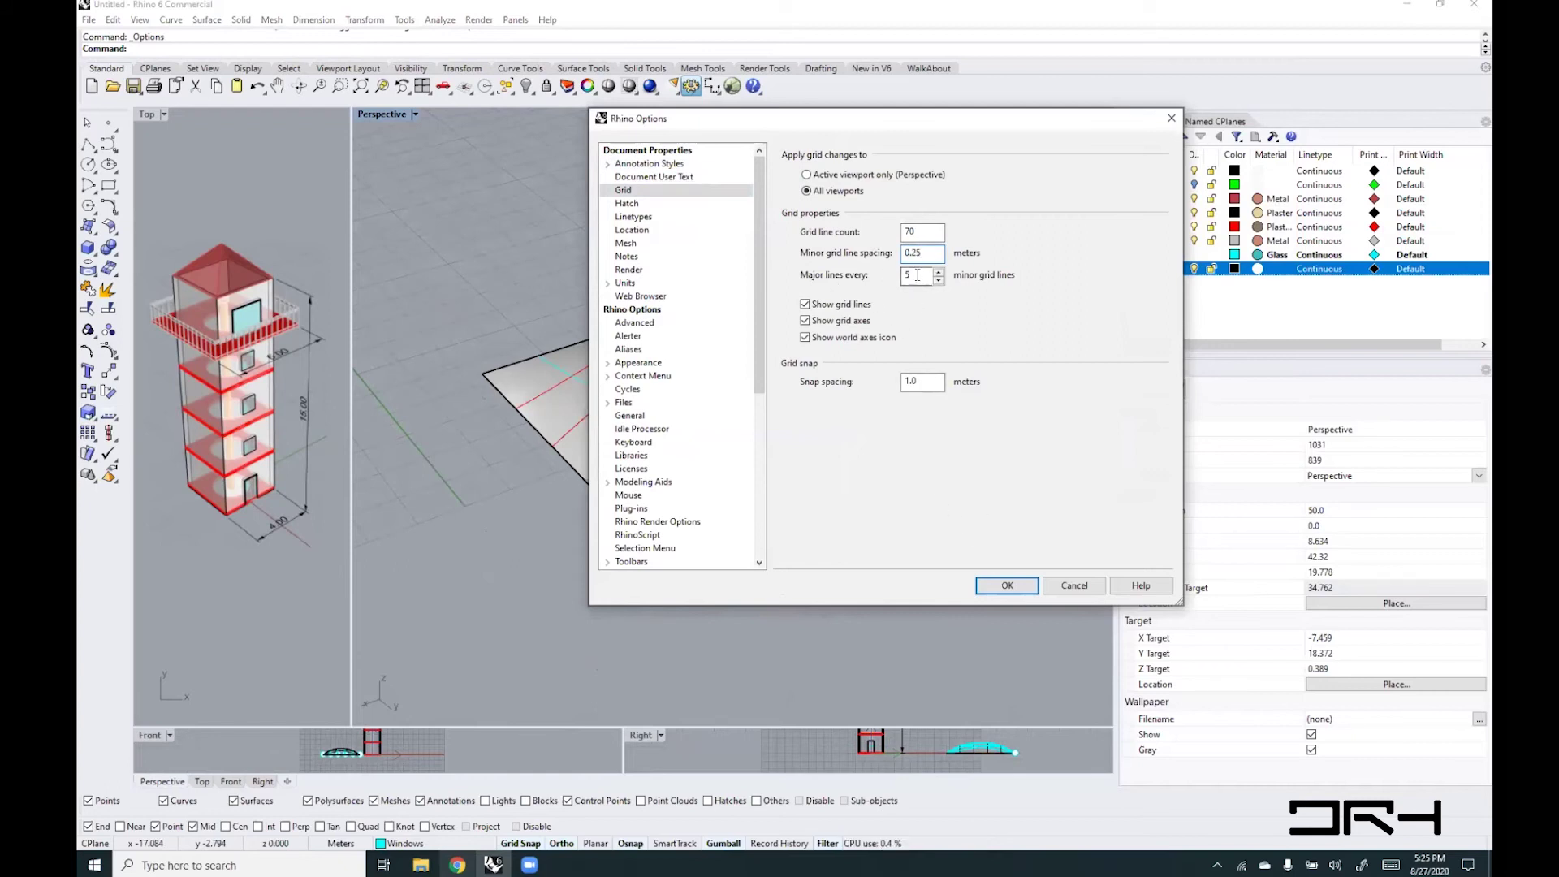
- Set major grid lines to every 10 minor lines and the snap spacing to 0.25 meters, and apply the options
{"action": "left_click_drag", "start_coordinate": [918, 274], "coordinate": [900, 278]}
{"action": "type", "text": "10"}
{"action": "left_click", "coordinate": [931, 380]}
{"action": "type", "text": "0"}
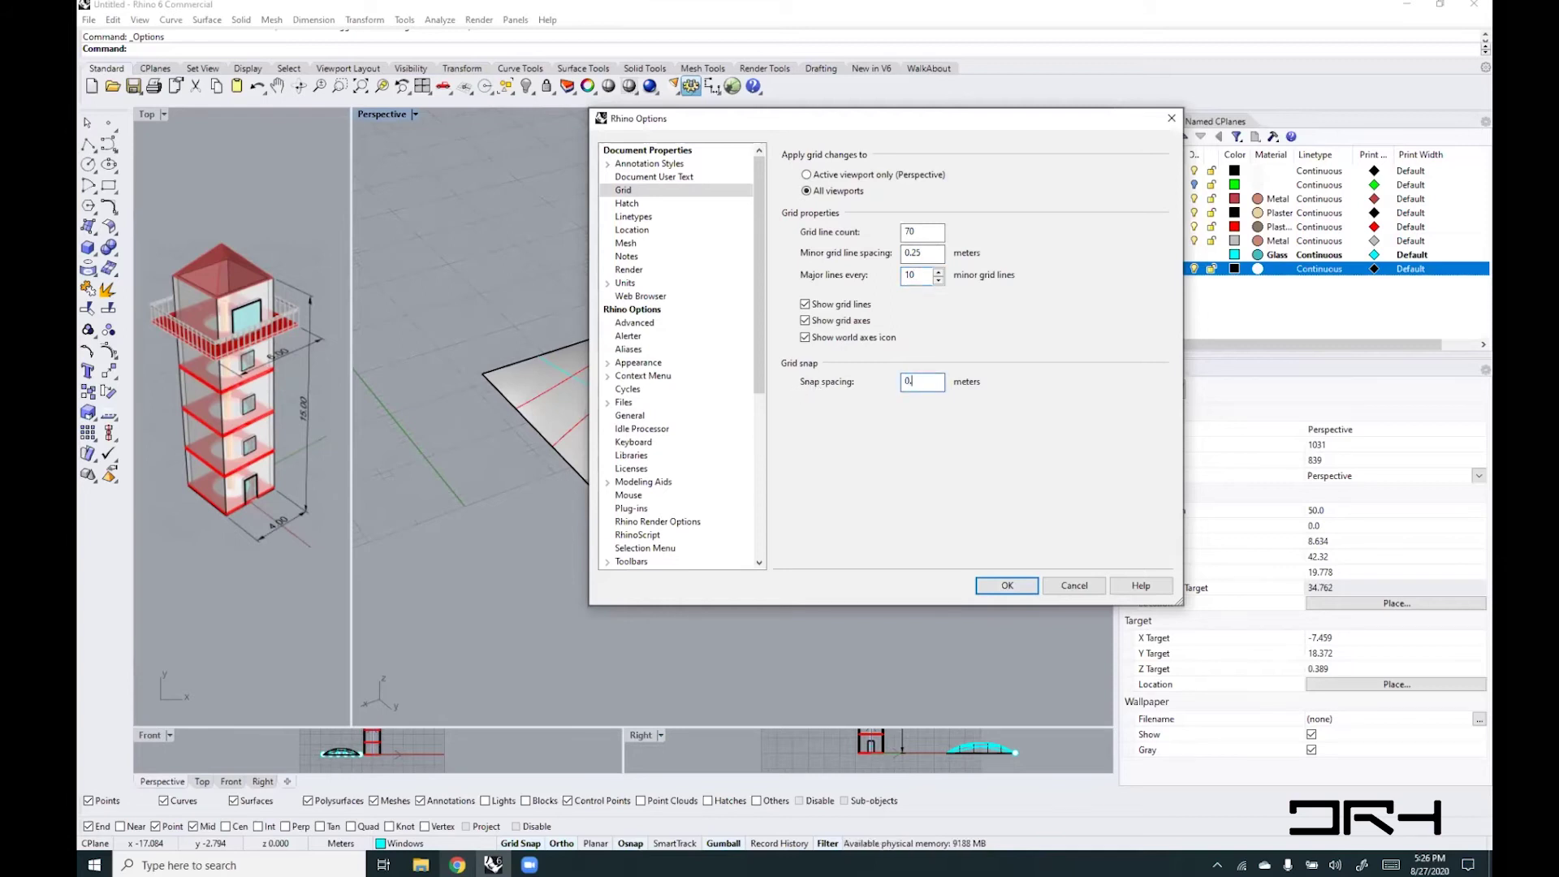
{"action": "type", "text": ".25"}
{"action": "left_click", "coordinate": [1005, 585]}
{"action": "right_click_drag", "start_coordinate": [835, 322], "coordinate": [804, 403]}
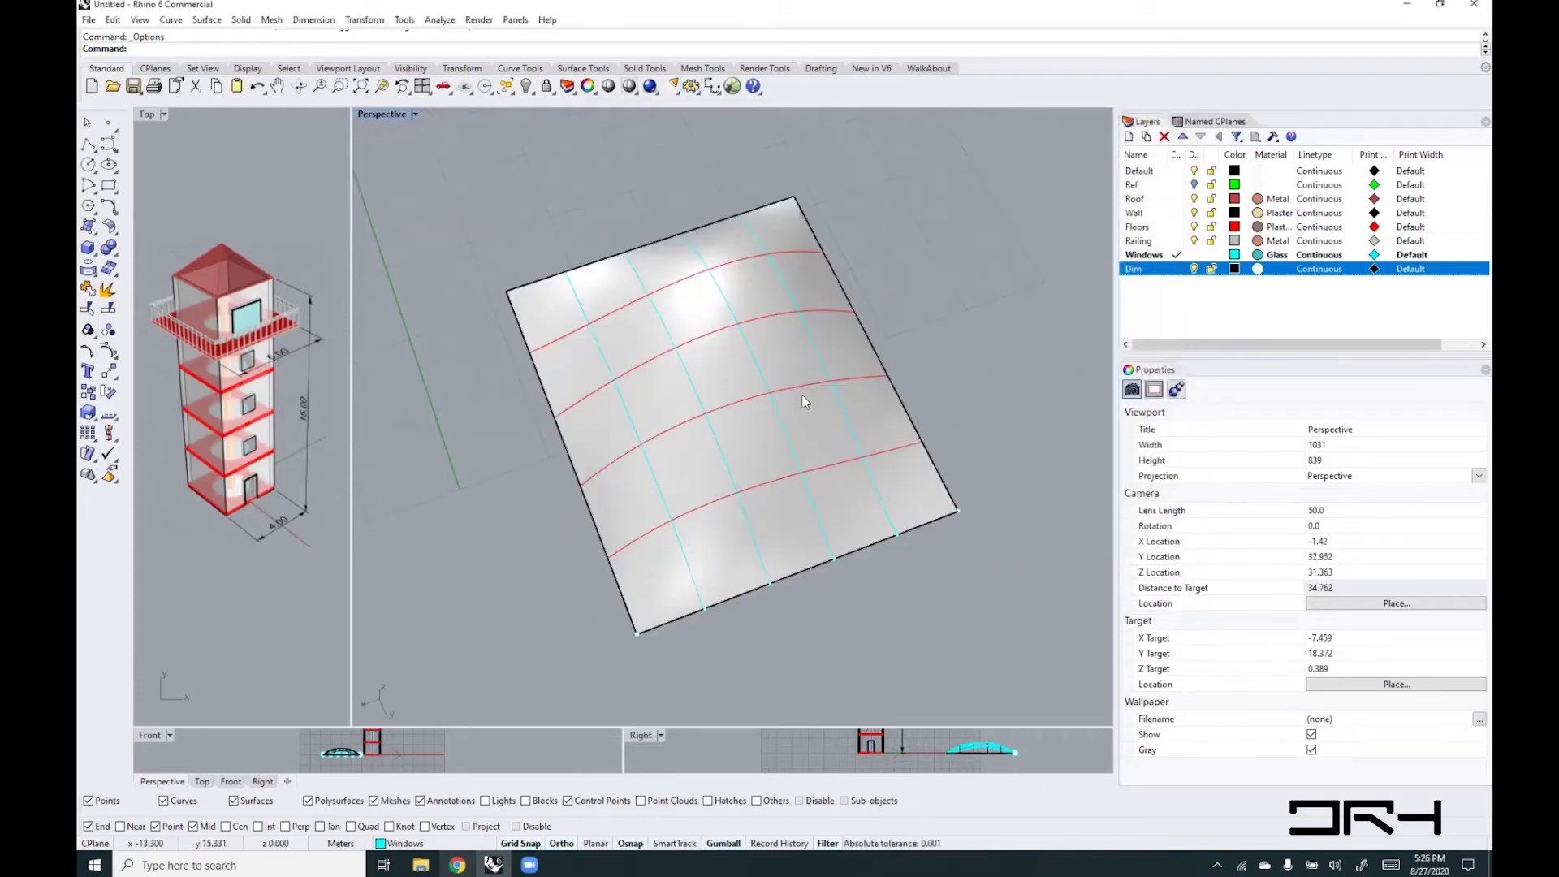
- Draw a grid-snapped rectangle on the ground between the tower and the domed surface, starting at x 2.5, y 7.5
{"action": "scroll", "coordinate": [796, 393], "scroll_direction": "down", "scroll_amount": 6}
{"action": "scroll", "coordinate": [598, 286], "scroll_direction": "up", "scroll_amount": 6}
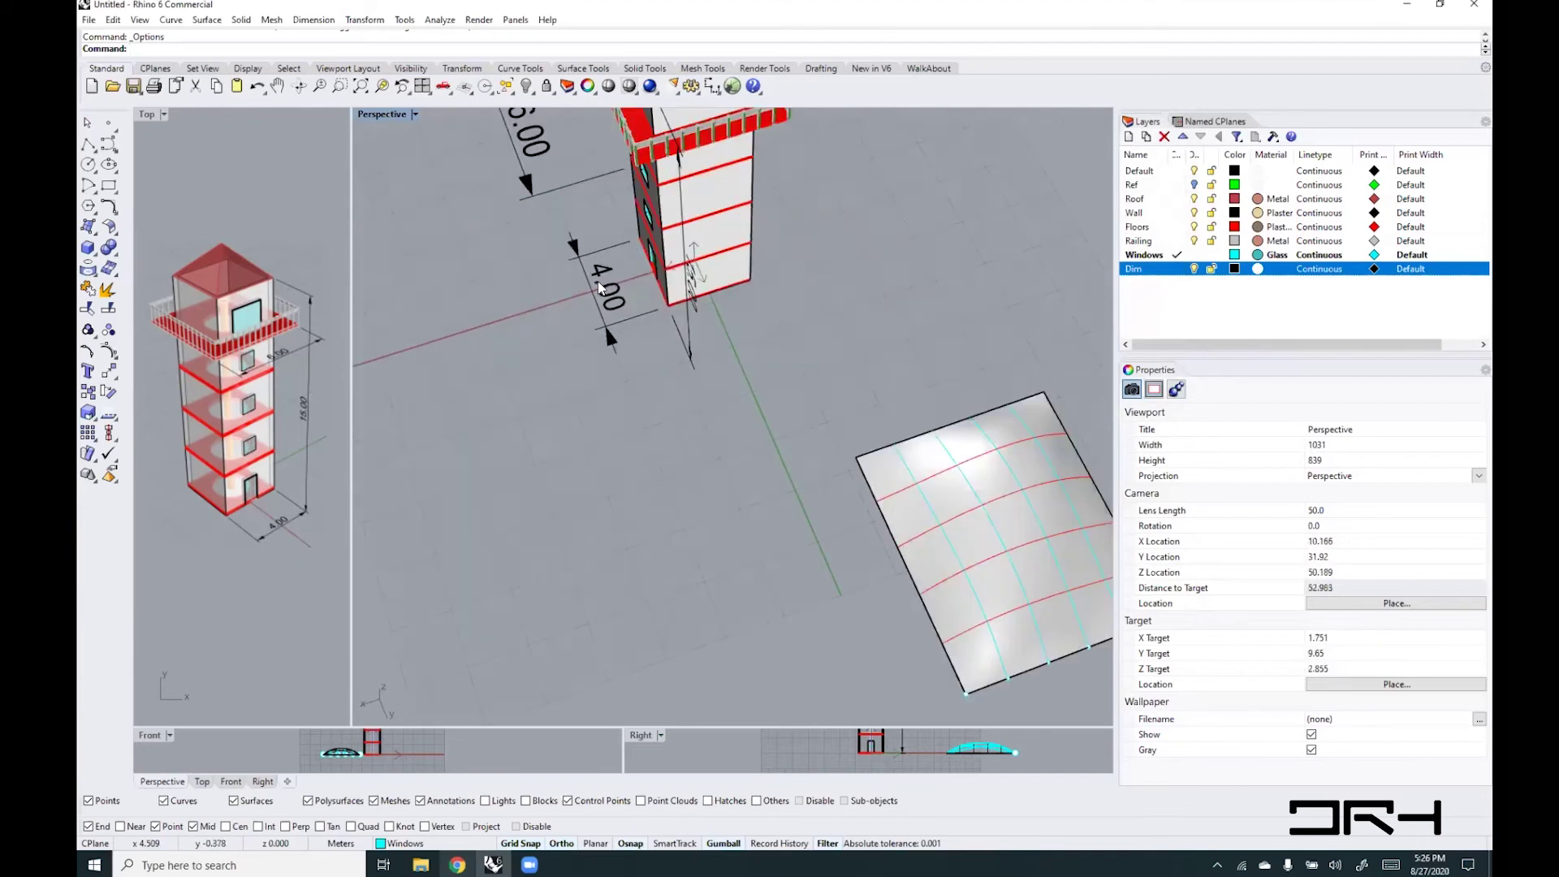
{"action": "scroll", "coordinate": [695, 456], "scroll_direction": "up", "scroll_amount": 3}
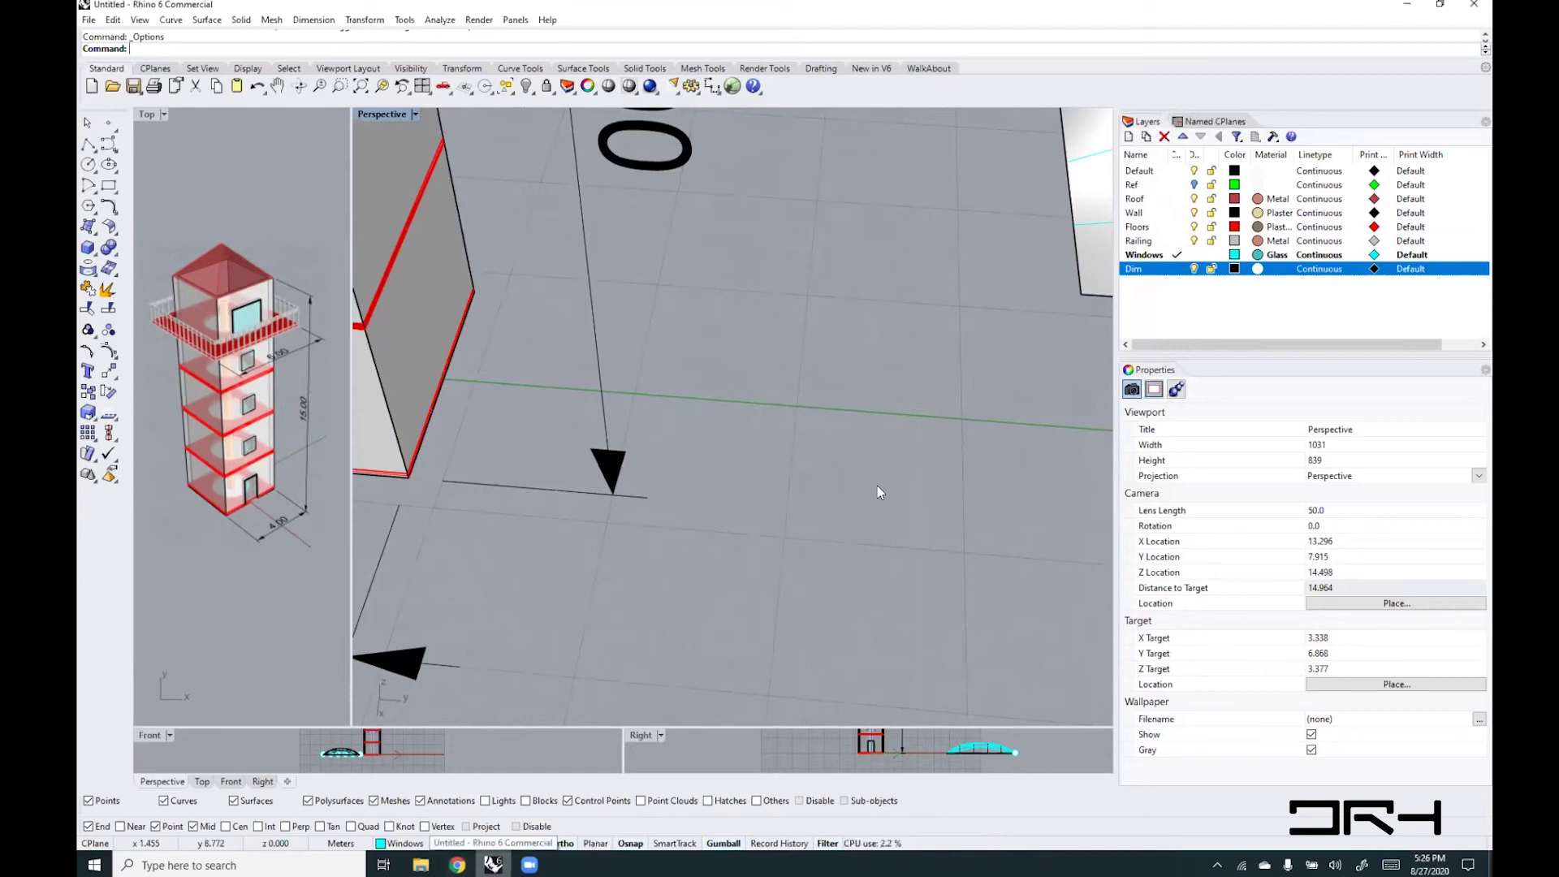
{"action": "type", "text": "Rectangle"}
{"action": "key", "text": "Return"}
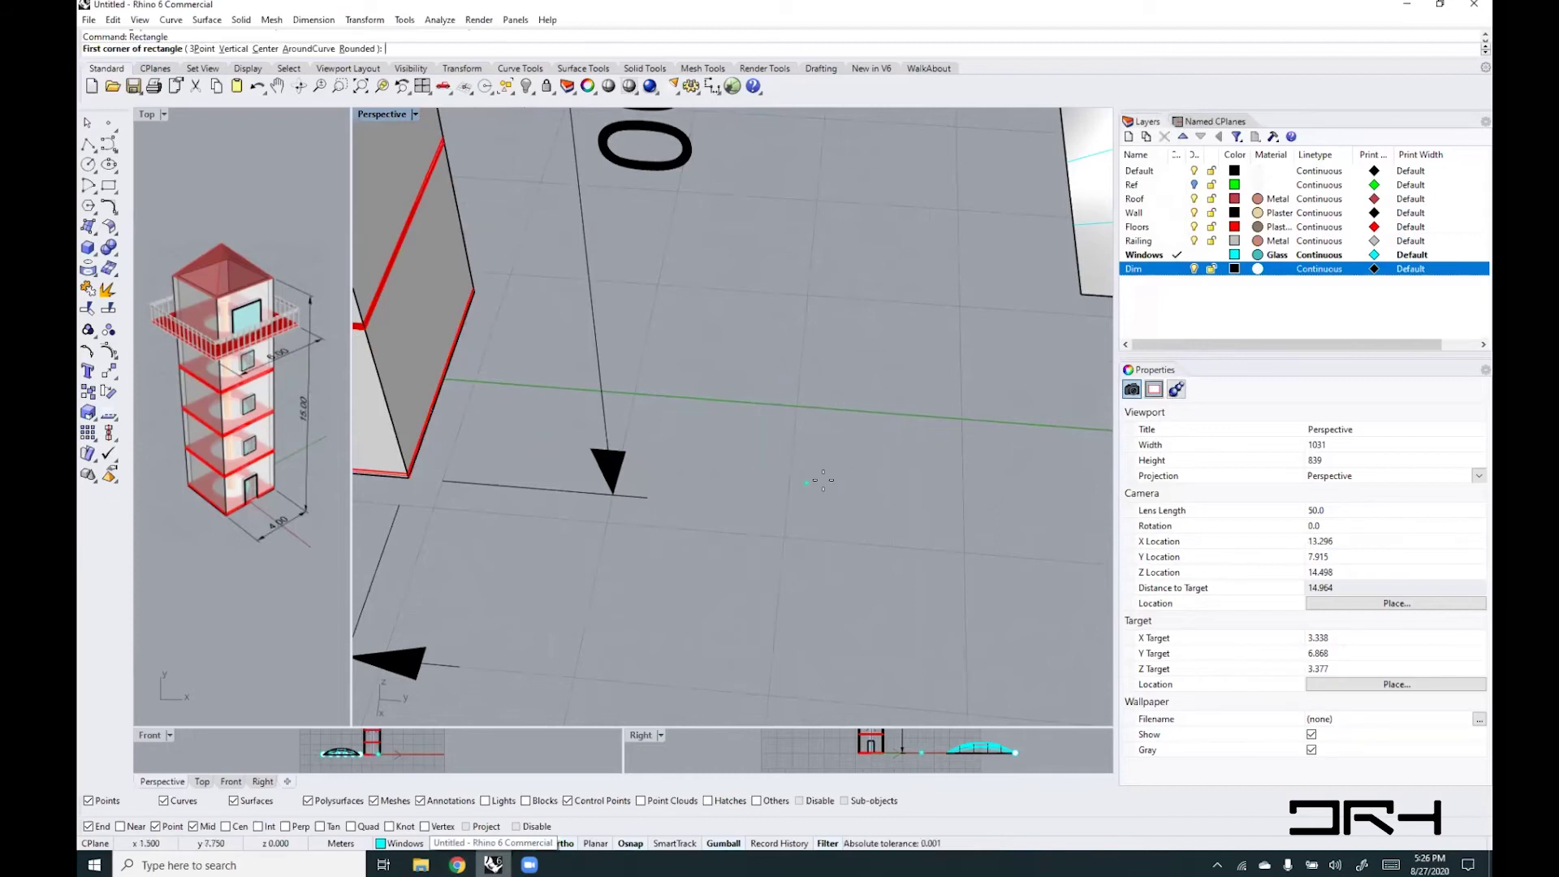
{"action": "scroll", "coordinate": [745, 452], "scroll_direction": "down", "scroll_amount": 4}
{"action": "scroll", "coordinate": [745, 453], "scroll_direction": "down", "scroll_amount": 10}
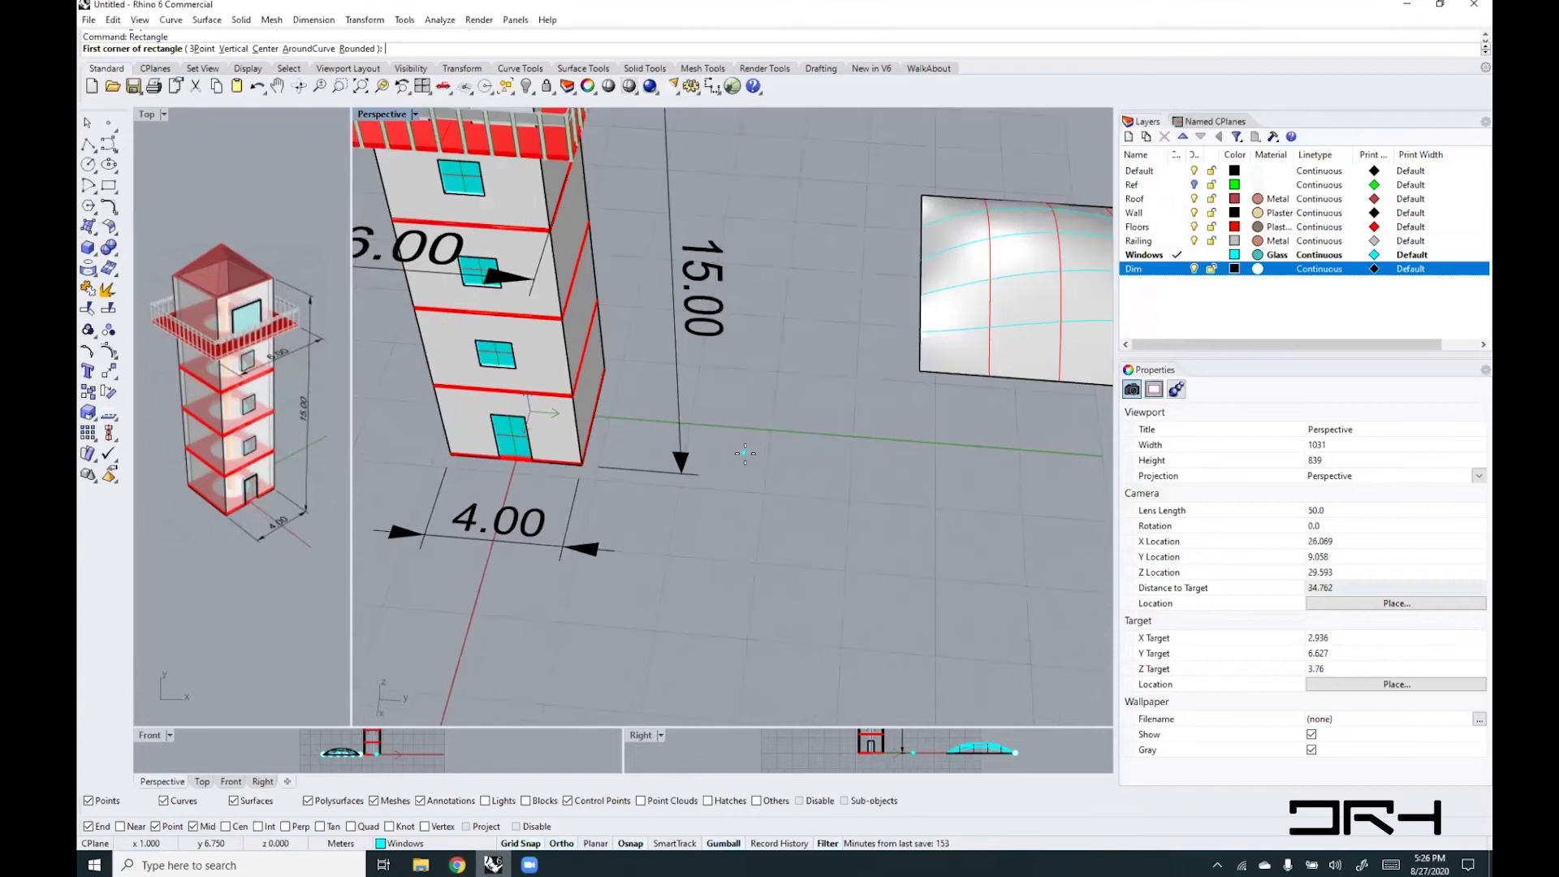
{"action": "scroll", "coordinate": [717, 512], "scroll_direction": "up", "scroll_amount": 10}
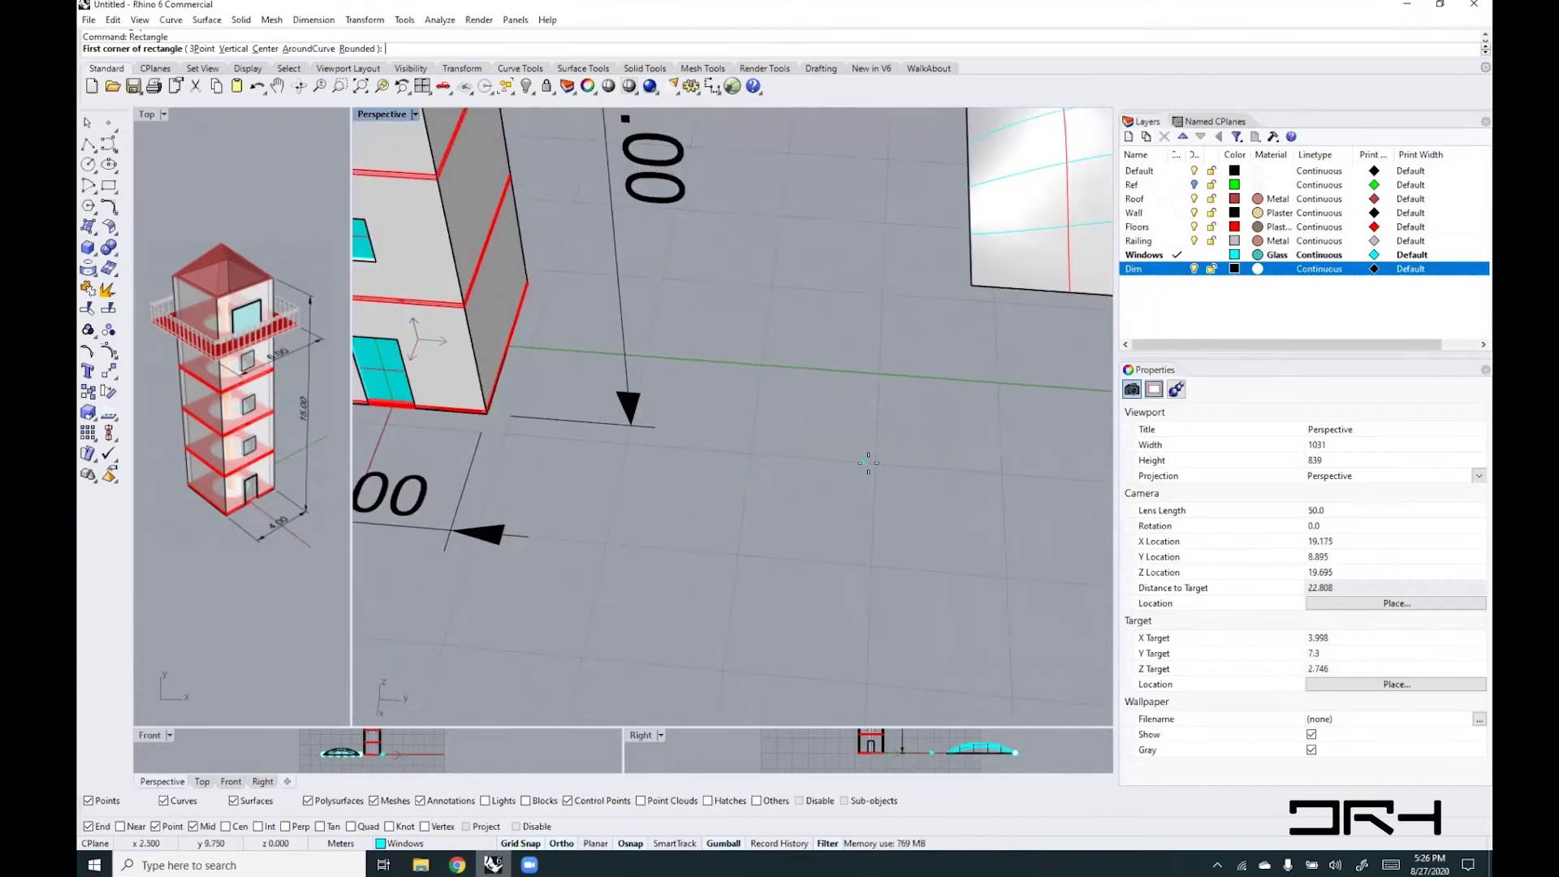
{"action": "left_click", "coordinate": [753, 452]}
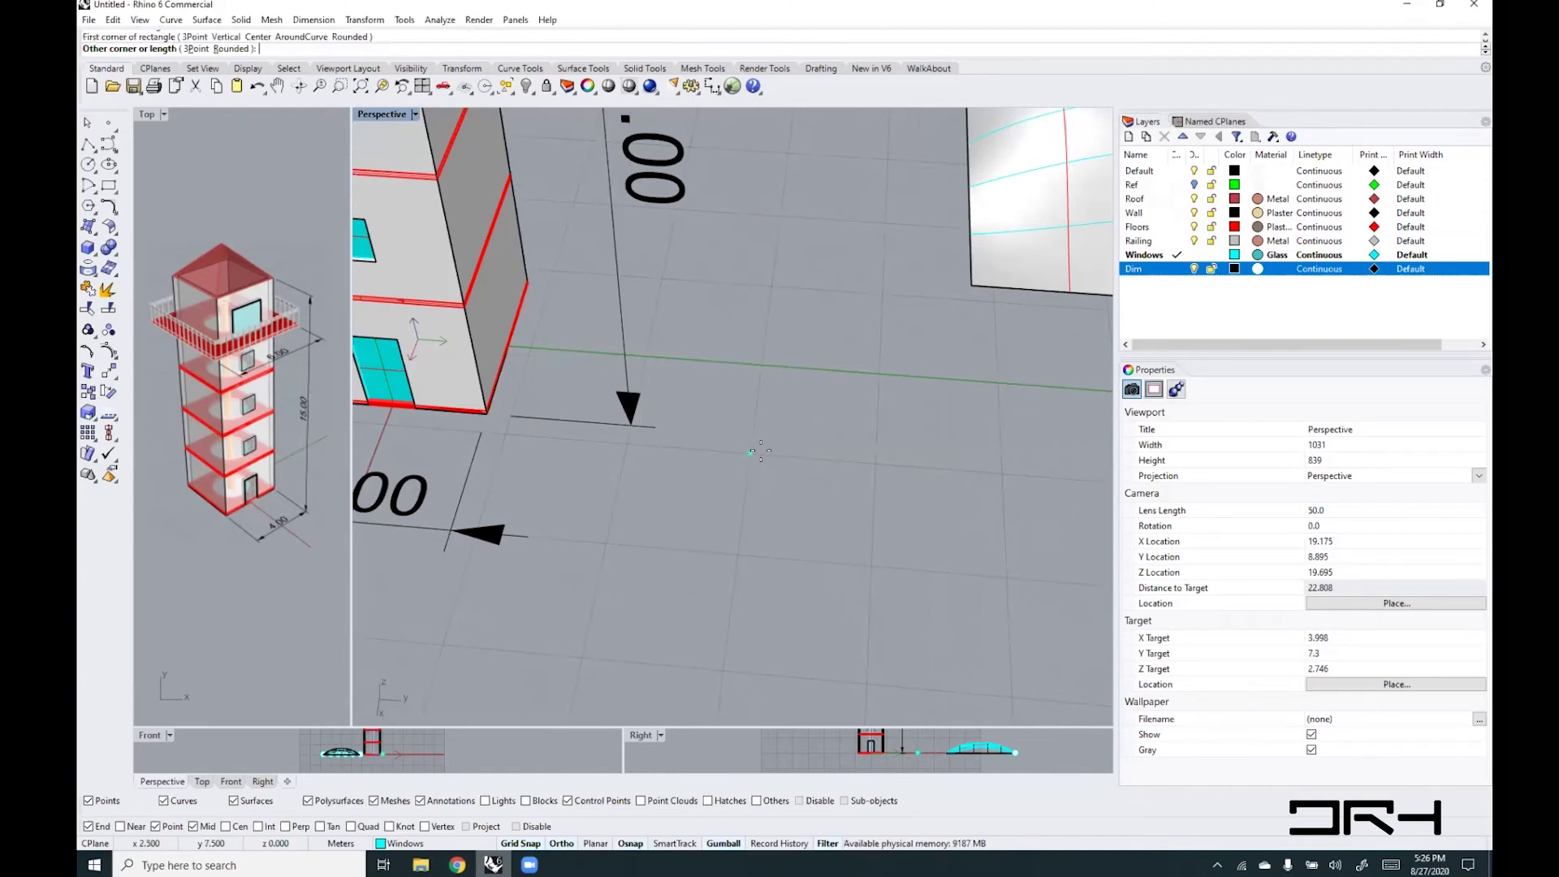
{"action": "left_click", "coordinate": [878, 374]}
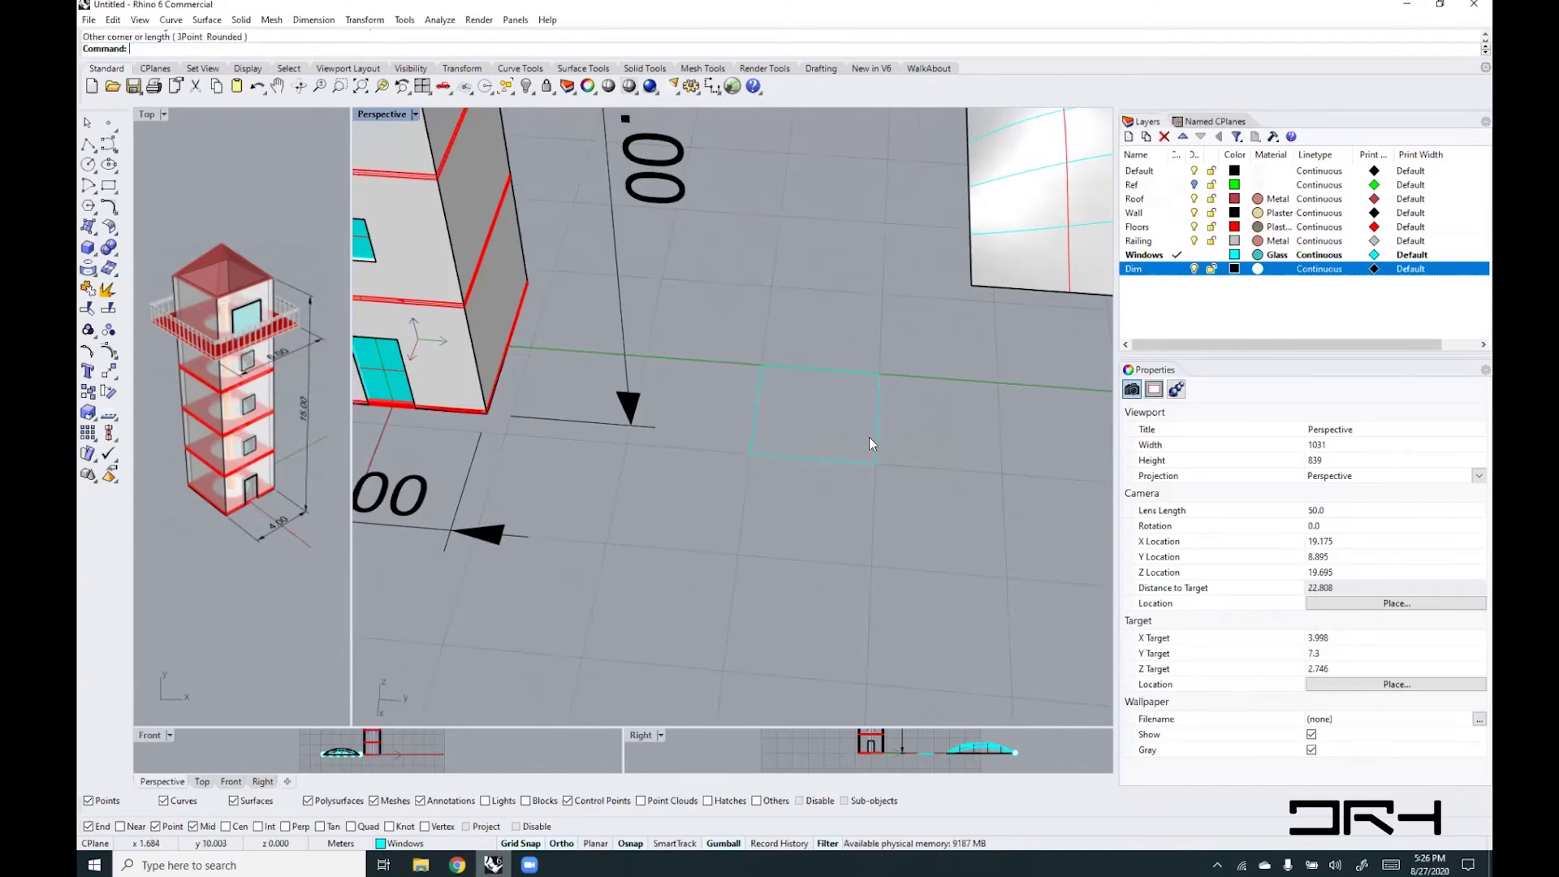
{"action": "right_click_drag", "start_coordinate": [721, 483], "coordinate": [786, 479]}
{"action": "scroll", "coordinate": [786, 472], "scroll_direction": "down", "scroll_amount": 5}
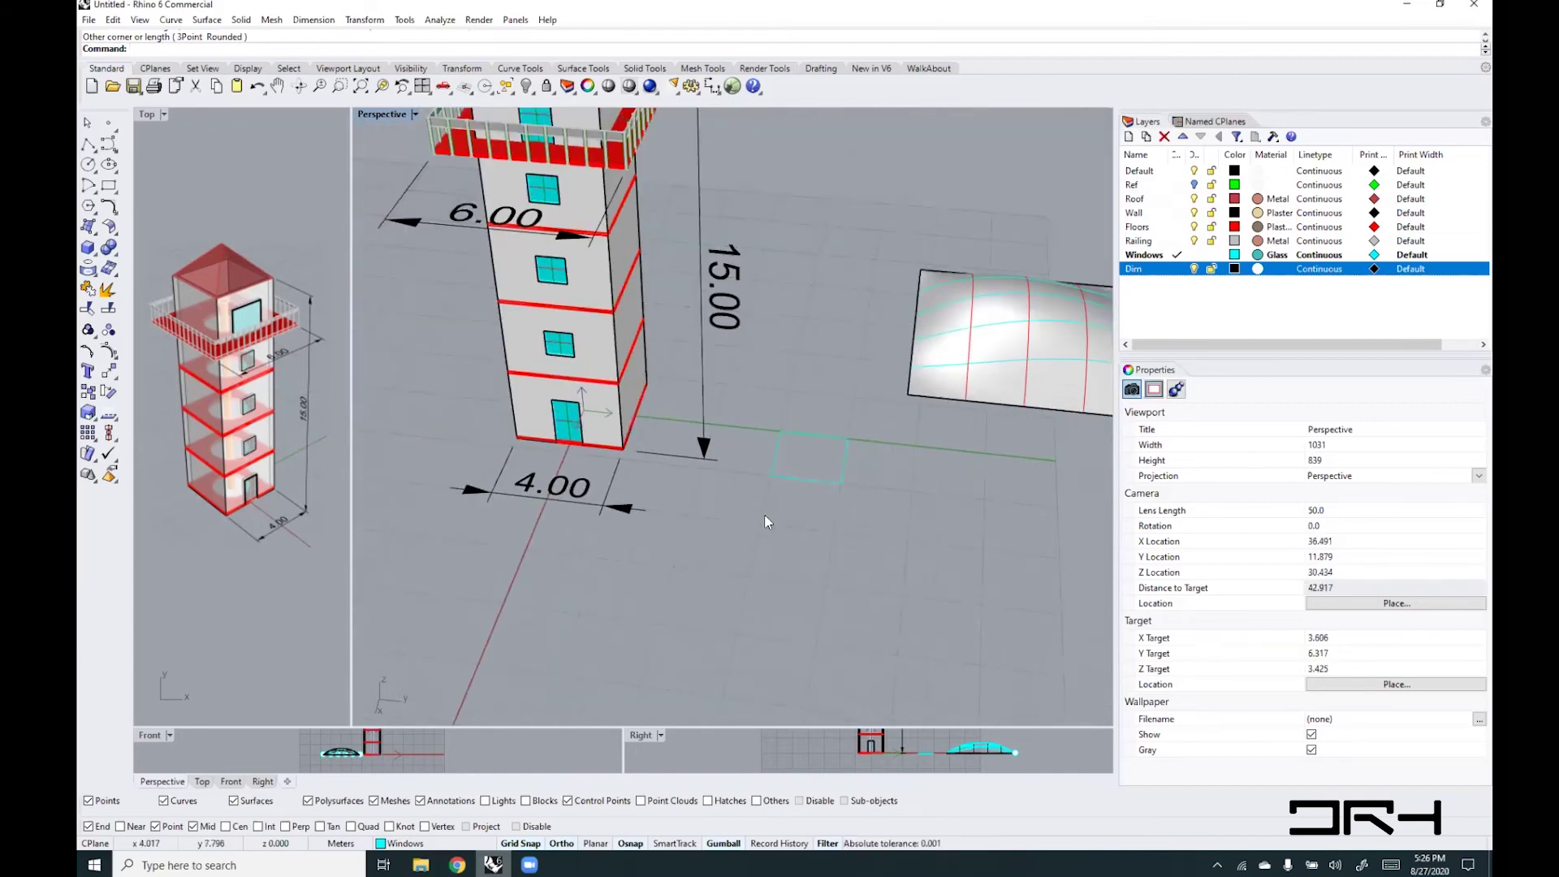
- Try a finer absolute tolerance with more decimal places in the document's unit options
{"action": "right_click", "coordinate": [703, 51]}
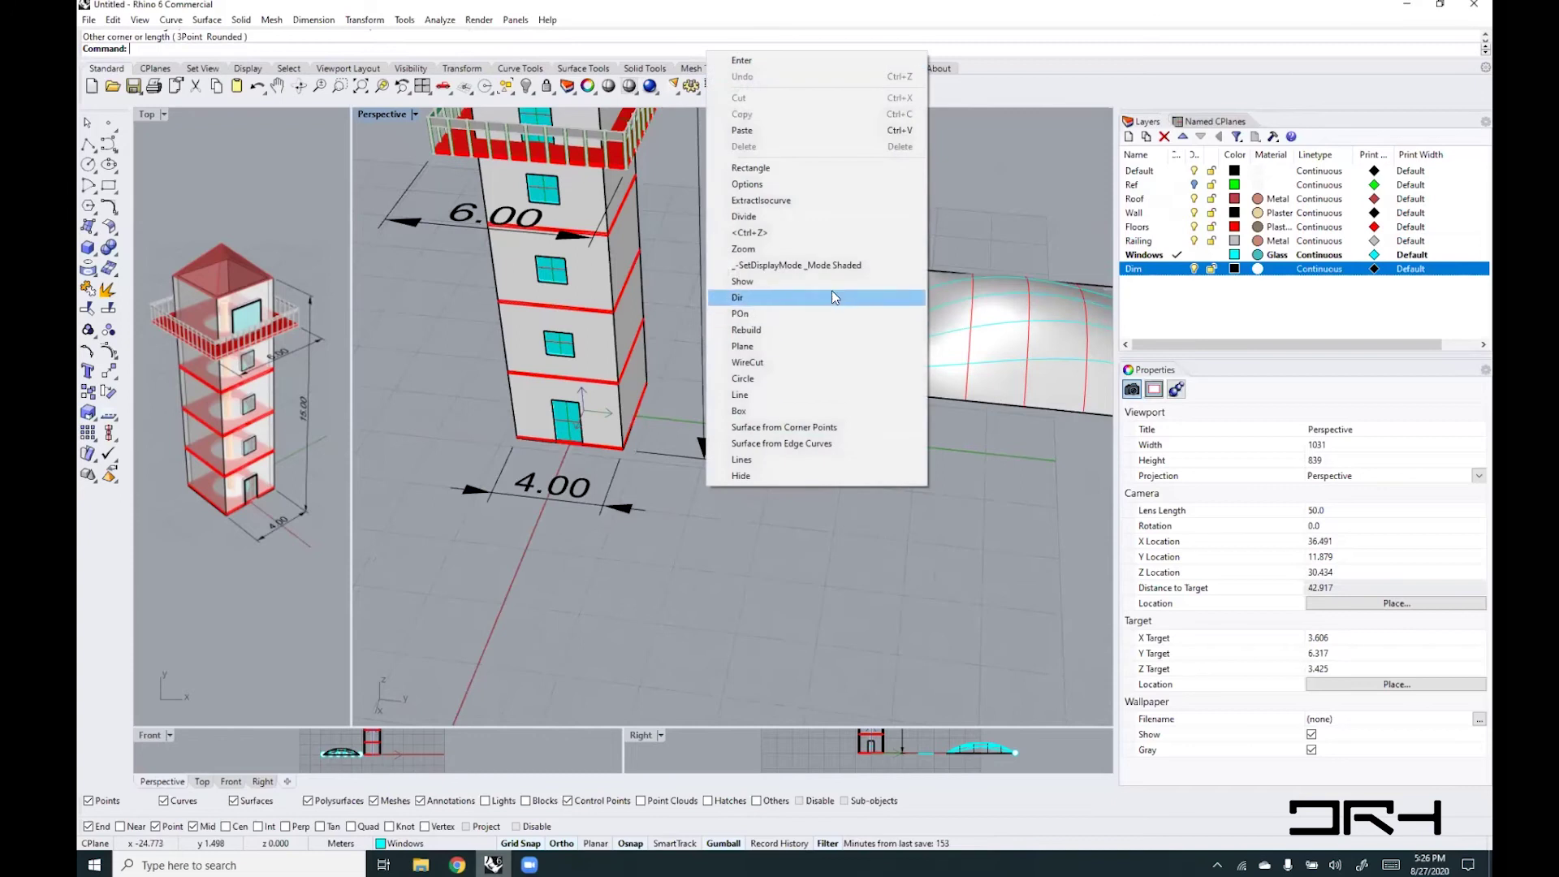
{"action": "left_click", "coordinate": [773, 182]}
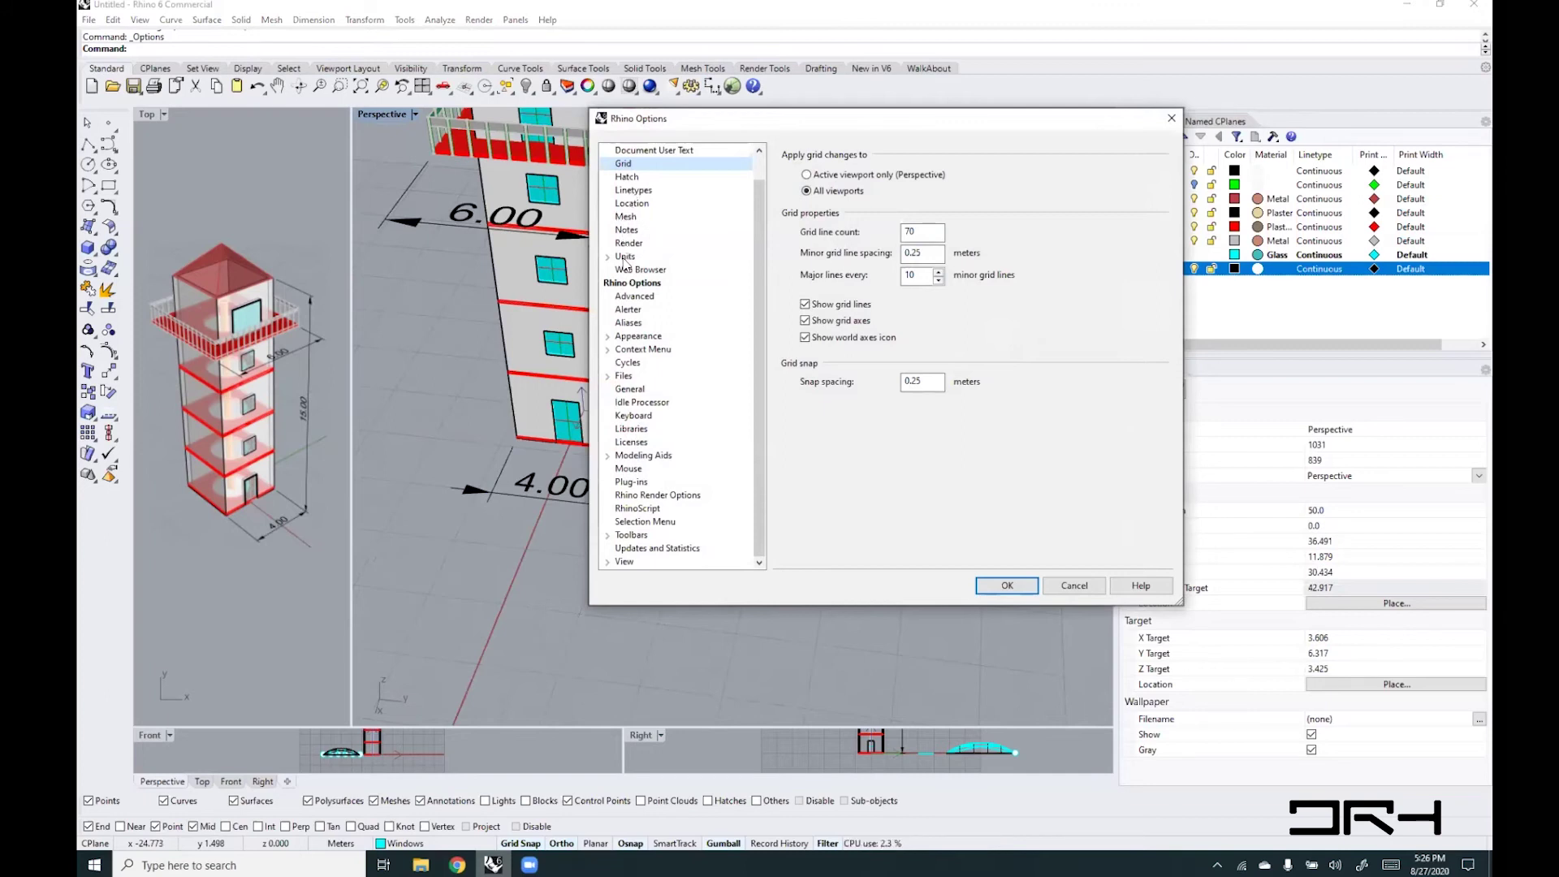
{"action": "left_click", "coordinate": [626, 256]}
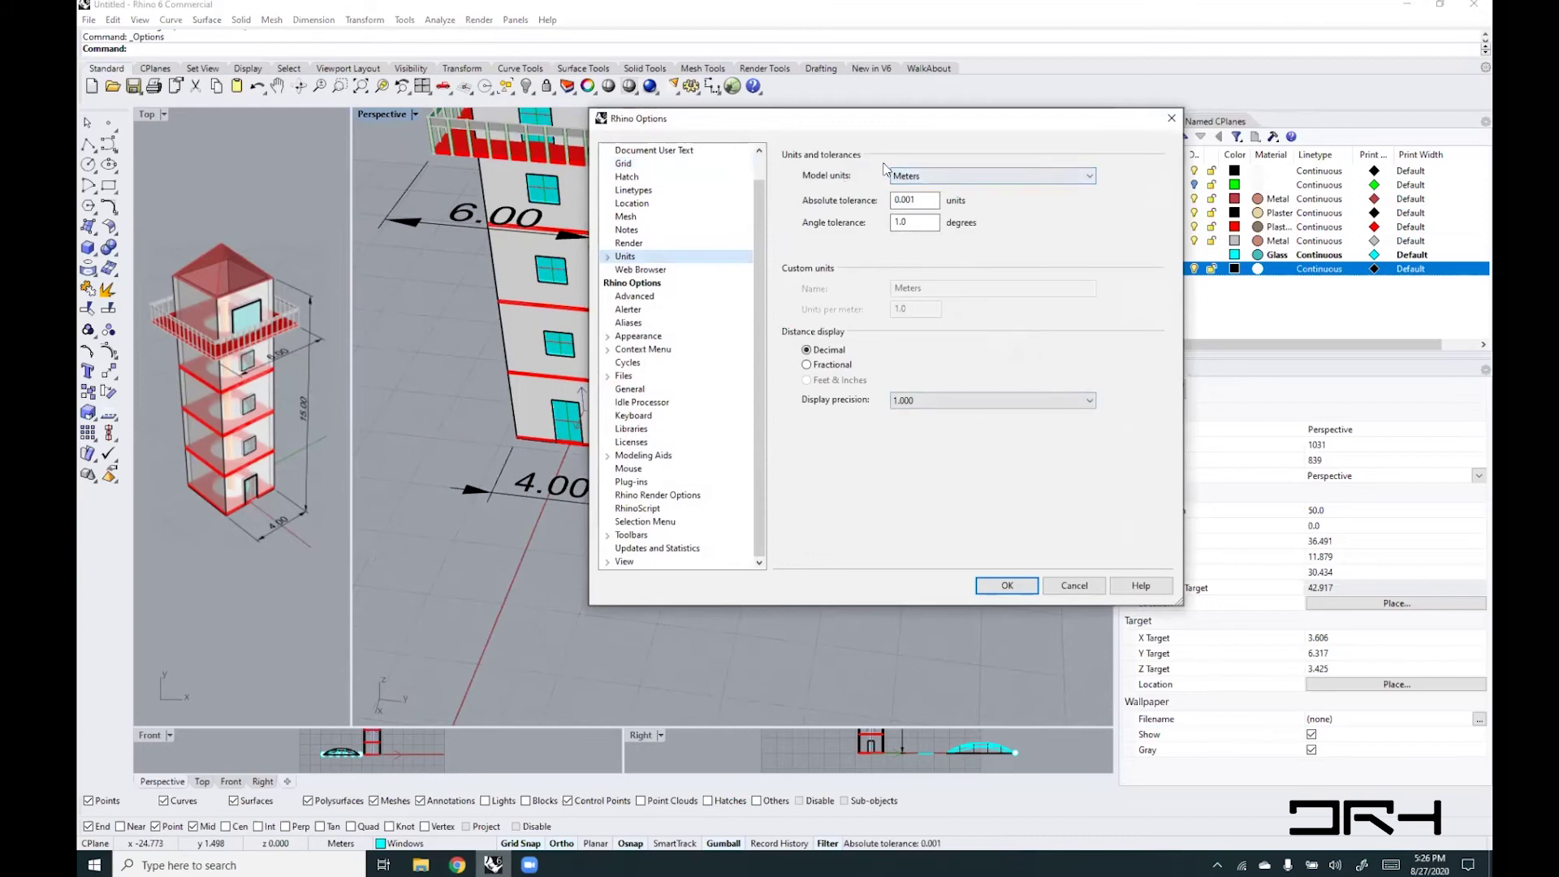
{"action": "double_click", "coordinate": [917, 199]}
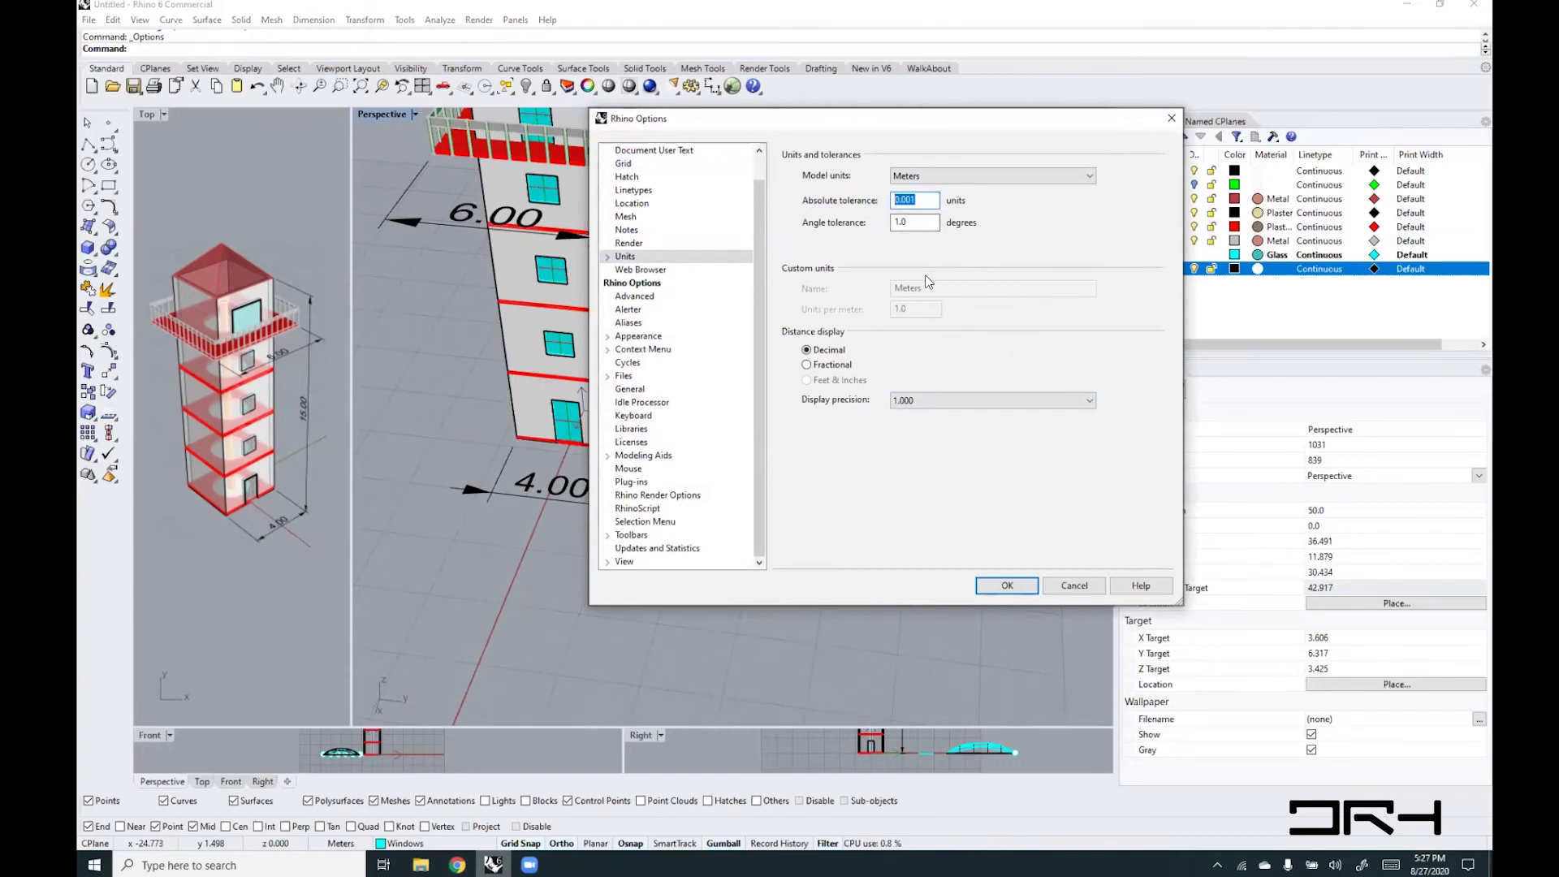
{"action": "left_click", "coordinate": [914, 202]}
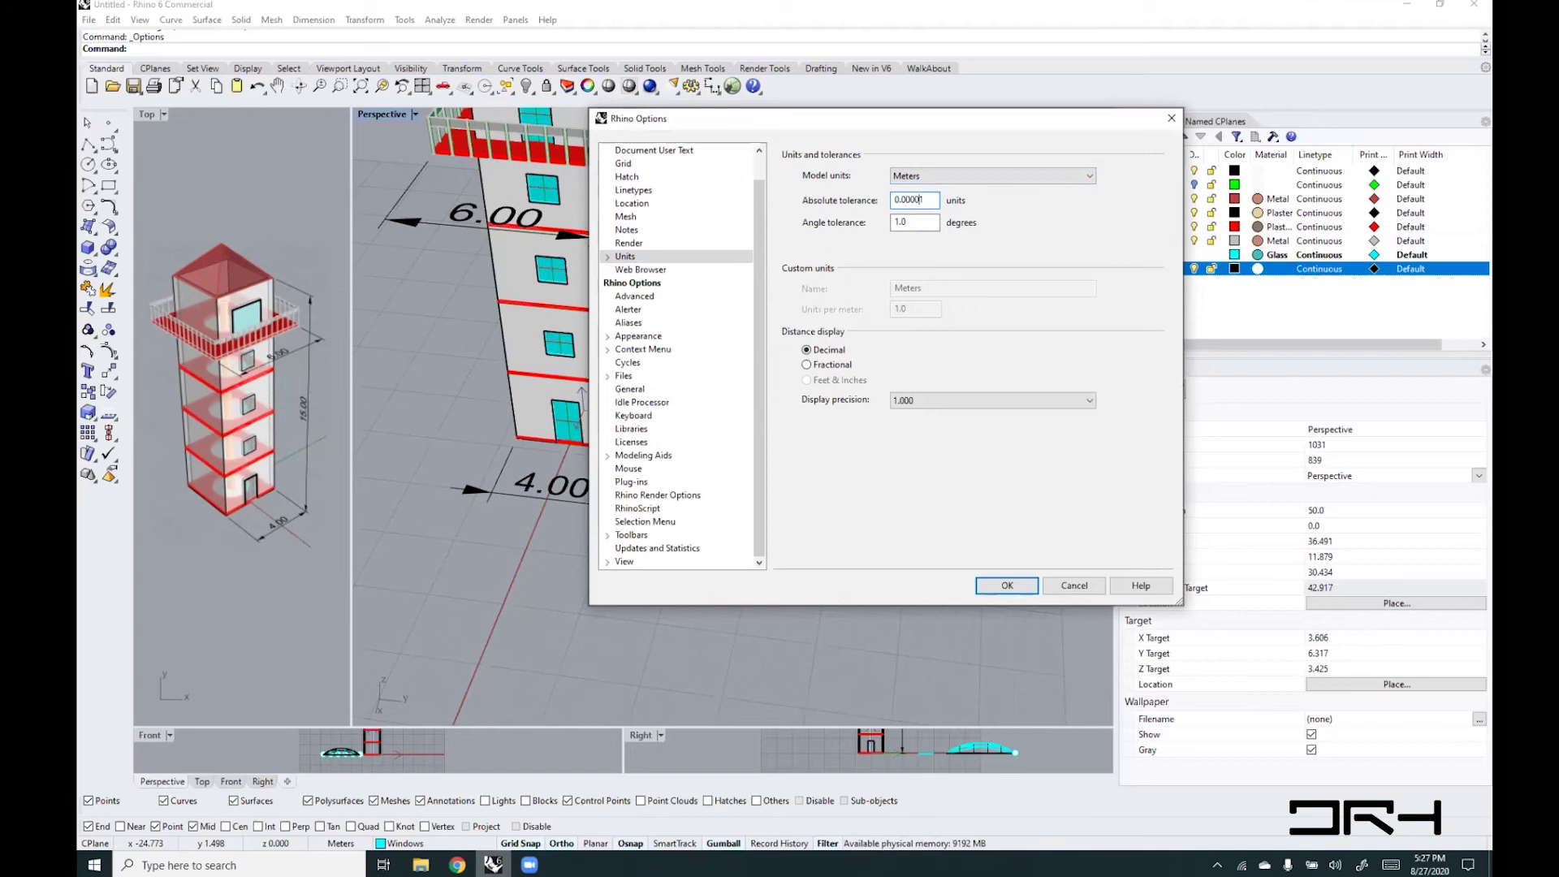
{"action": "key", "text": "BackSpace"}
- Review the command aliases and the Move Vertical macro of the context menu in the program options
{"action": "left_click", "coordinate": [628, 323]}
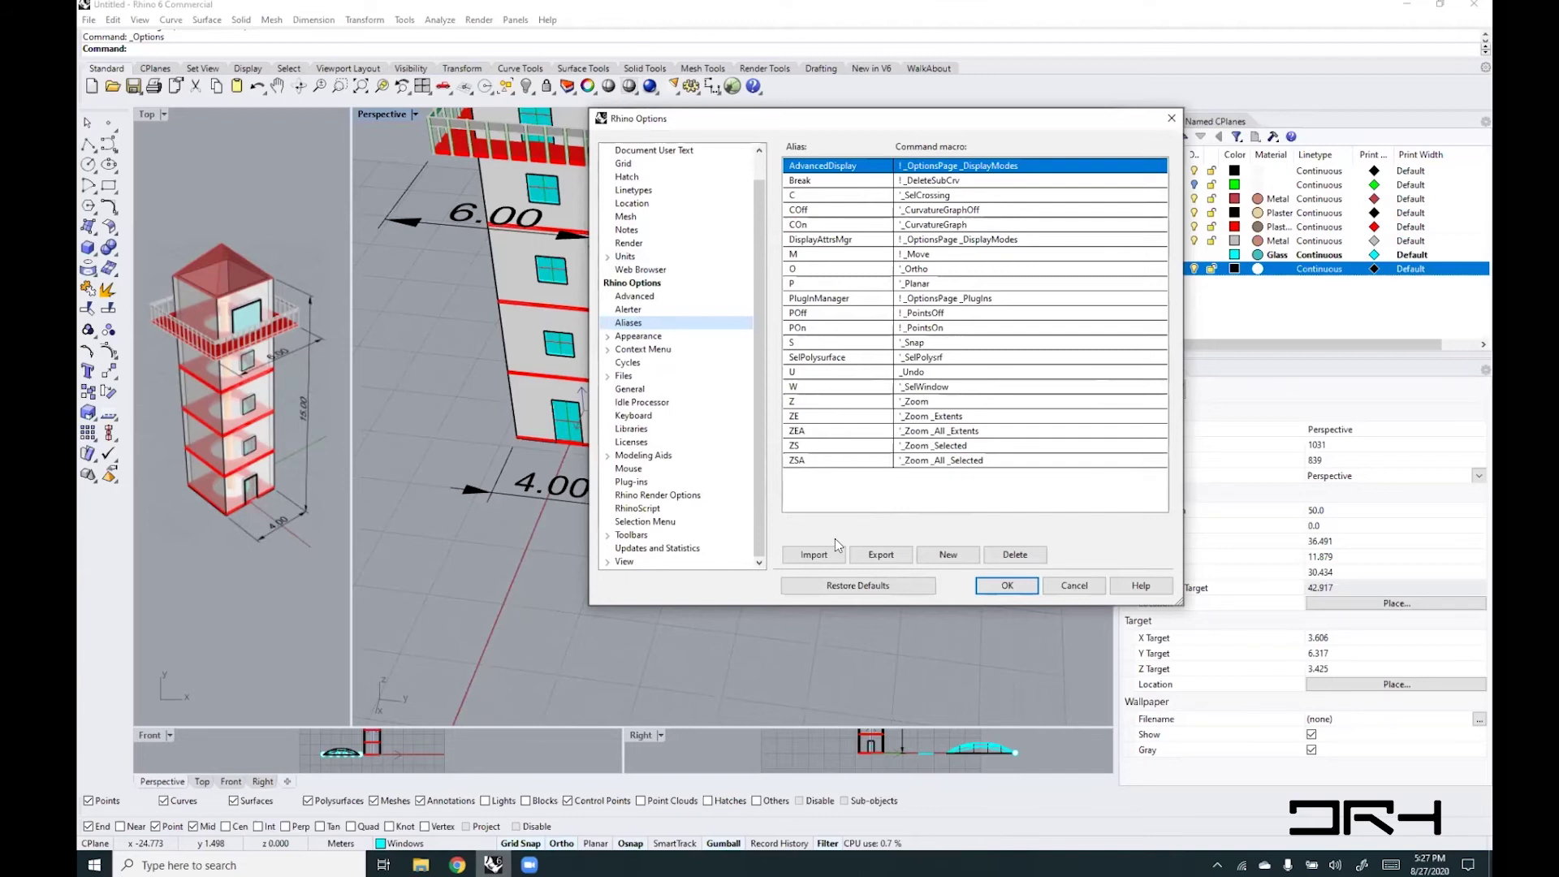
{"action": "left_click", "coordinate": [624, 350]}
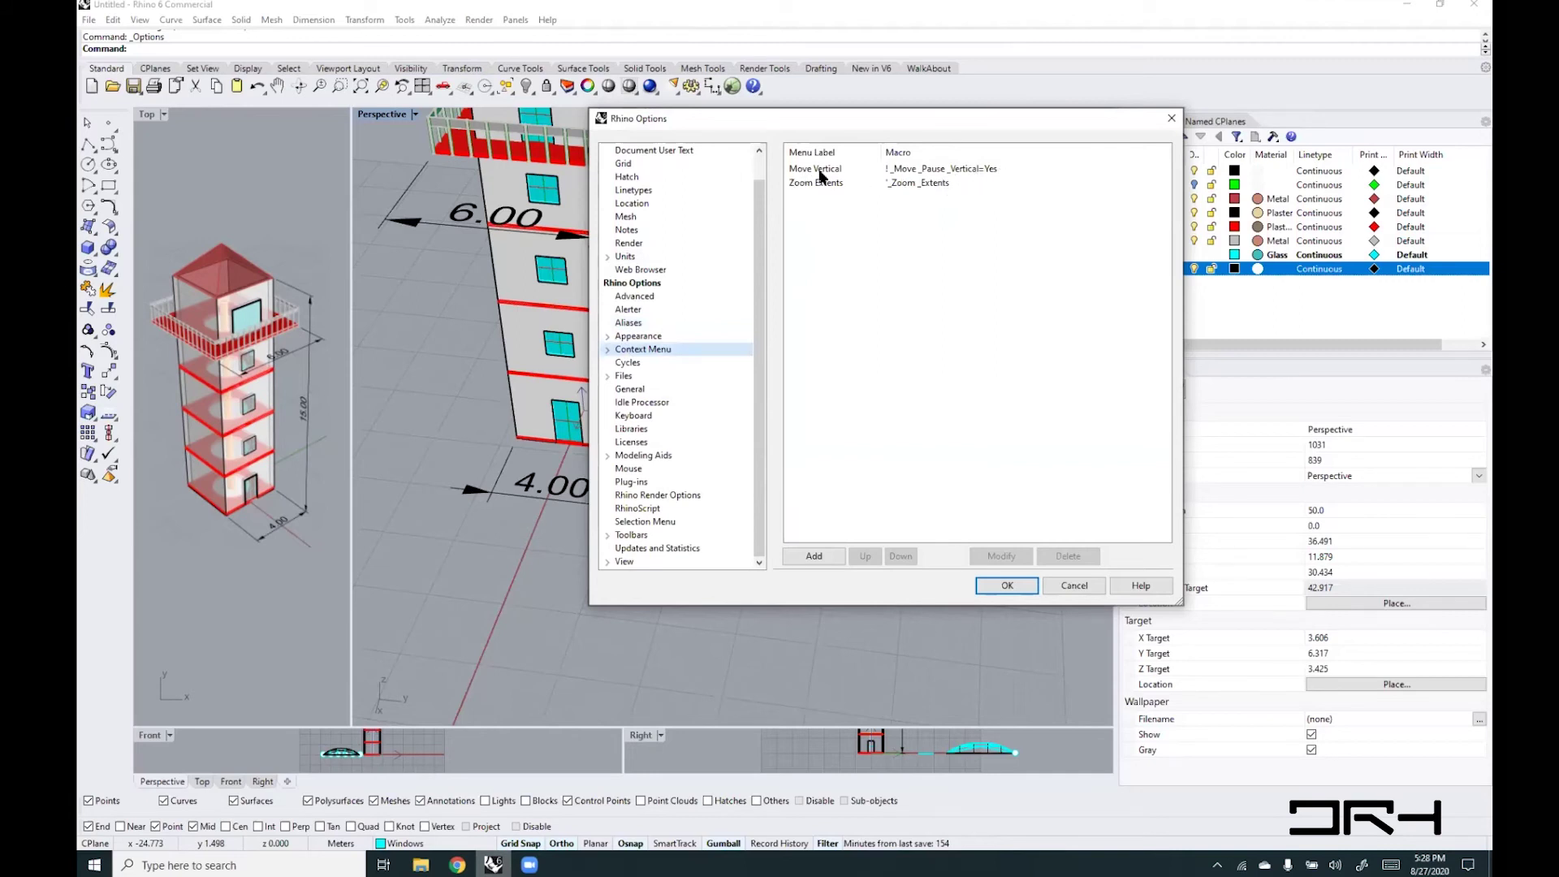
{"action": "left_click", "coordinate": [932, 171]}
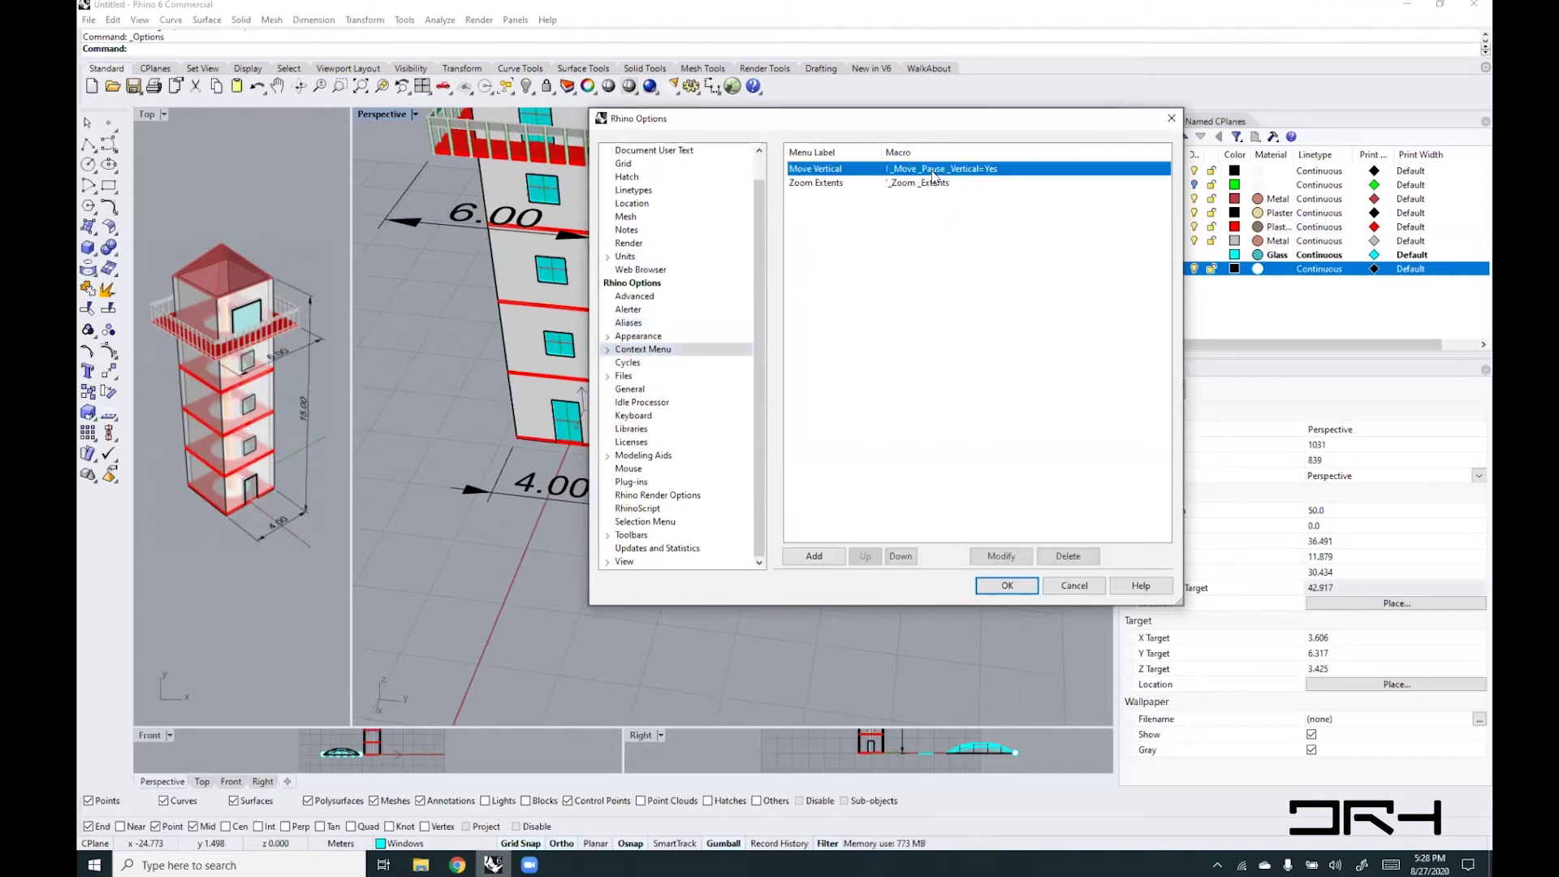
{"action": "left_click", "coordinate": [635, 327]}
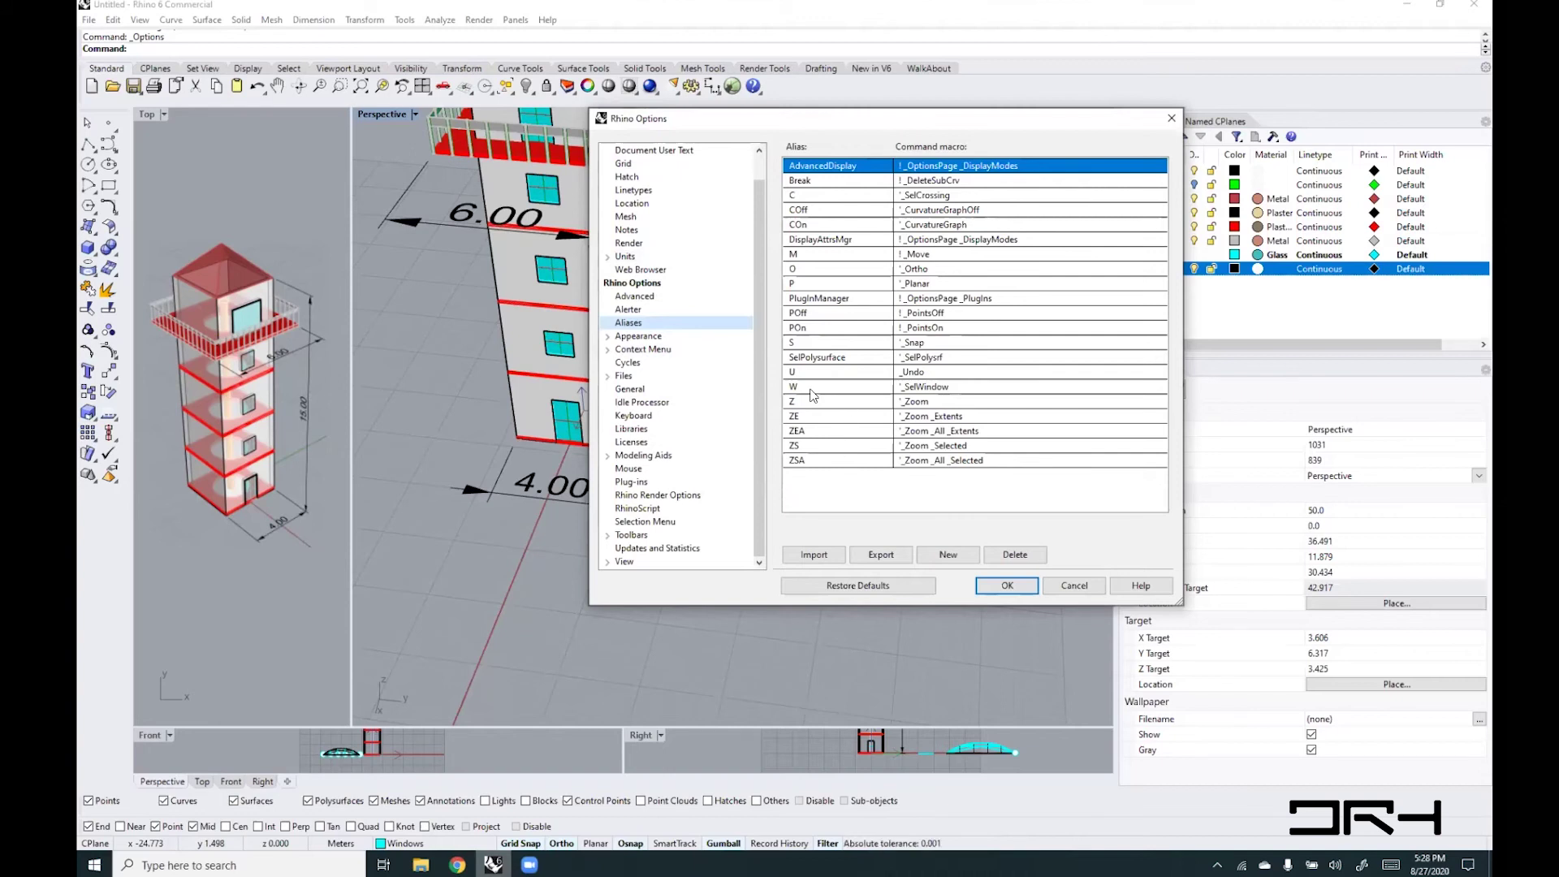
{"action": "double_click", "coordinate": [929, 254]}
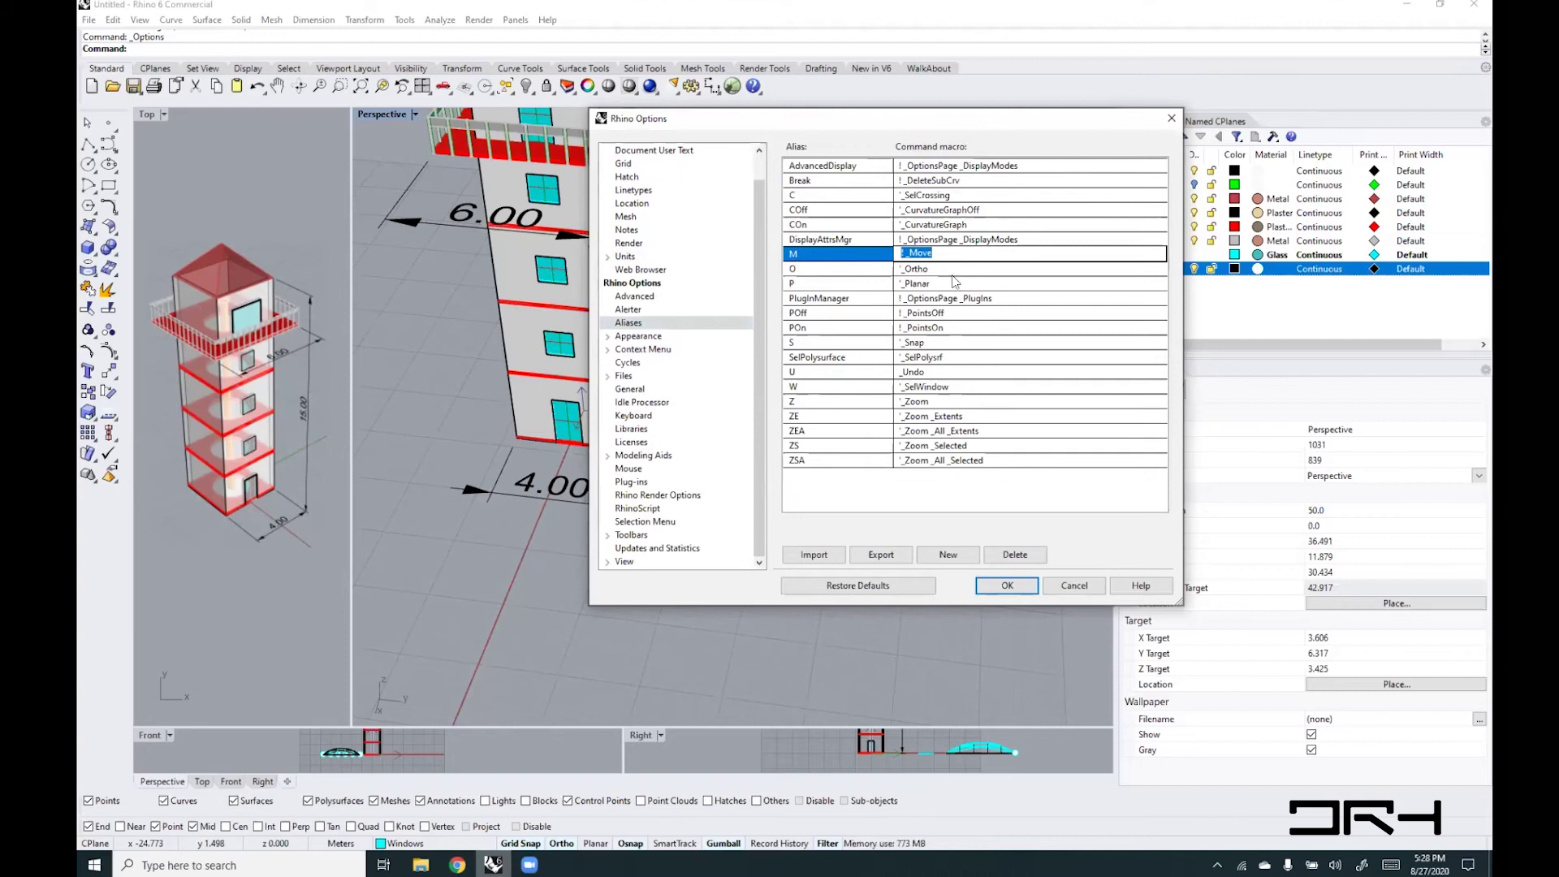
{"action": "left_click", "coordinate": [808, 269]}
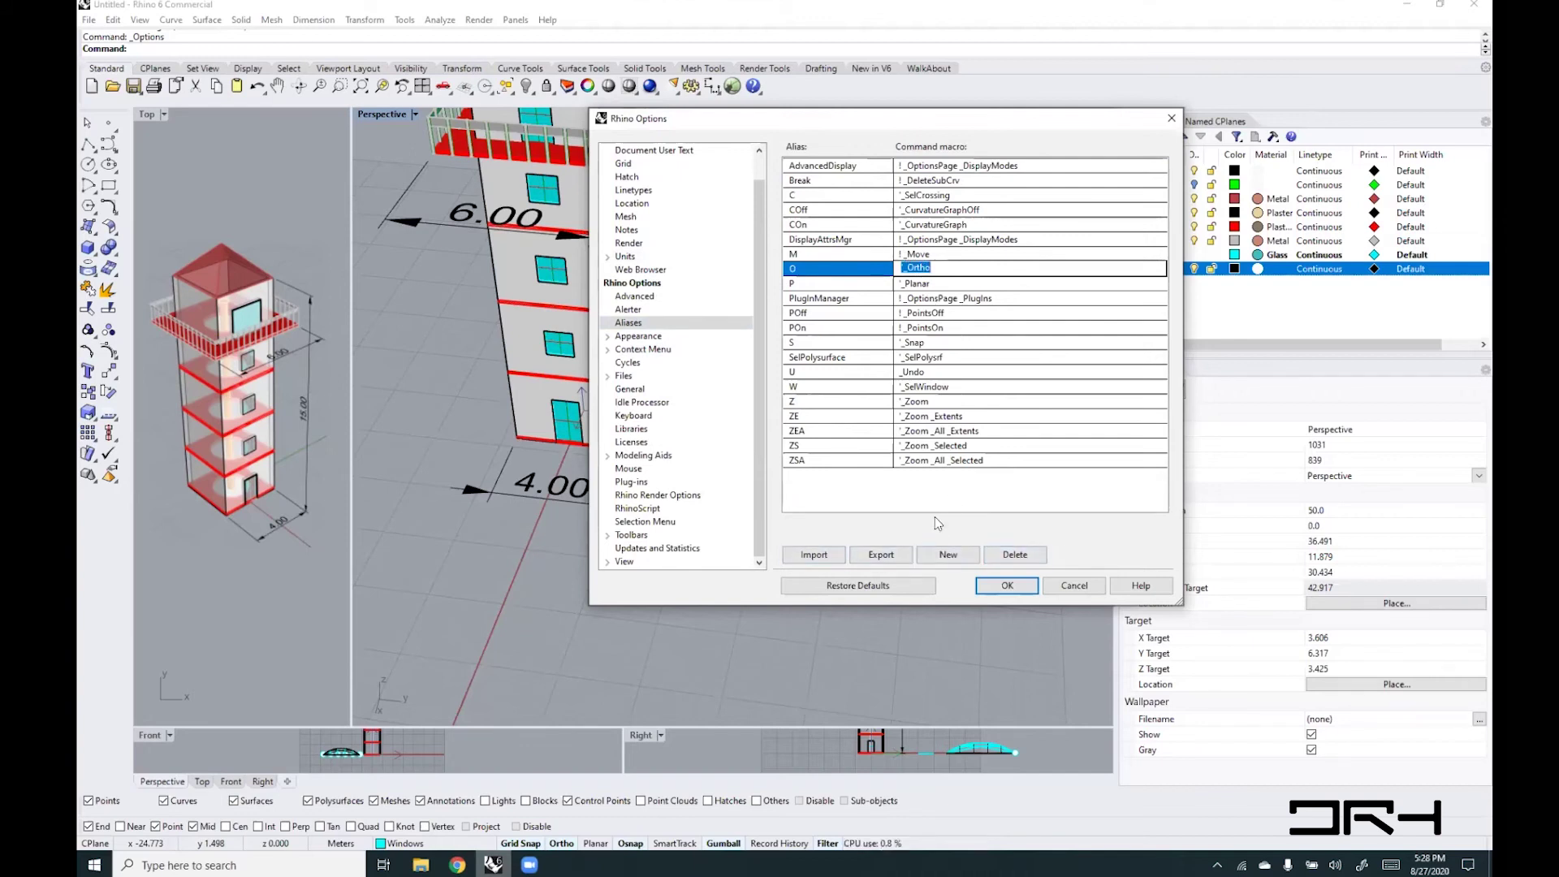
- Create a new command alias B that runs Box, and apply the options
{"action": "left_click", "coordinate": [949, 554]}
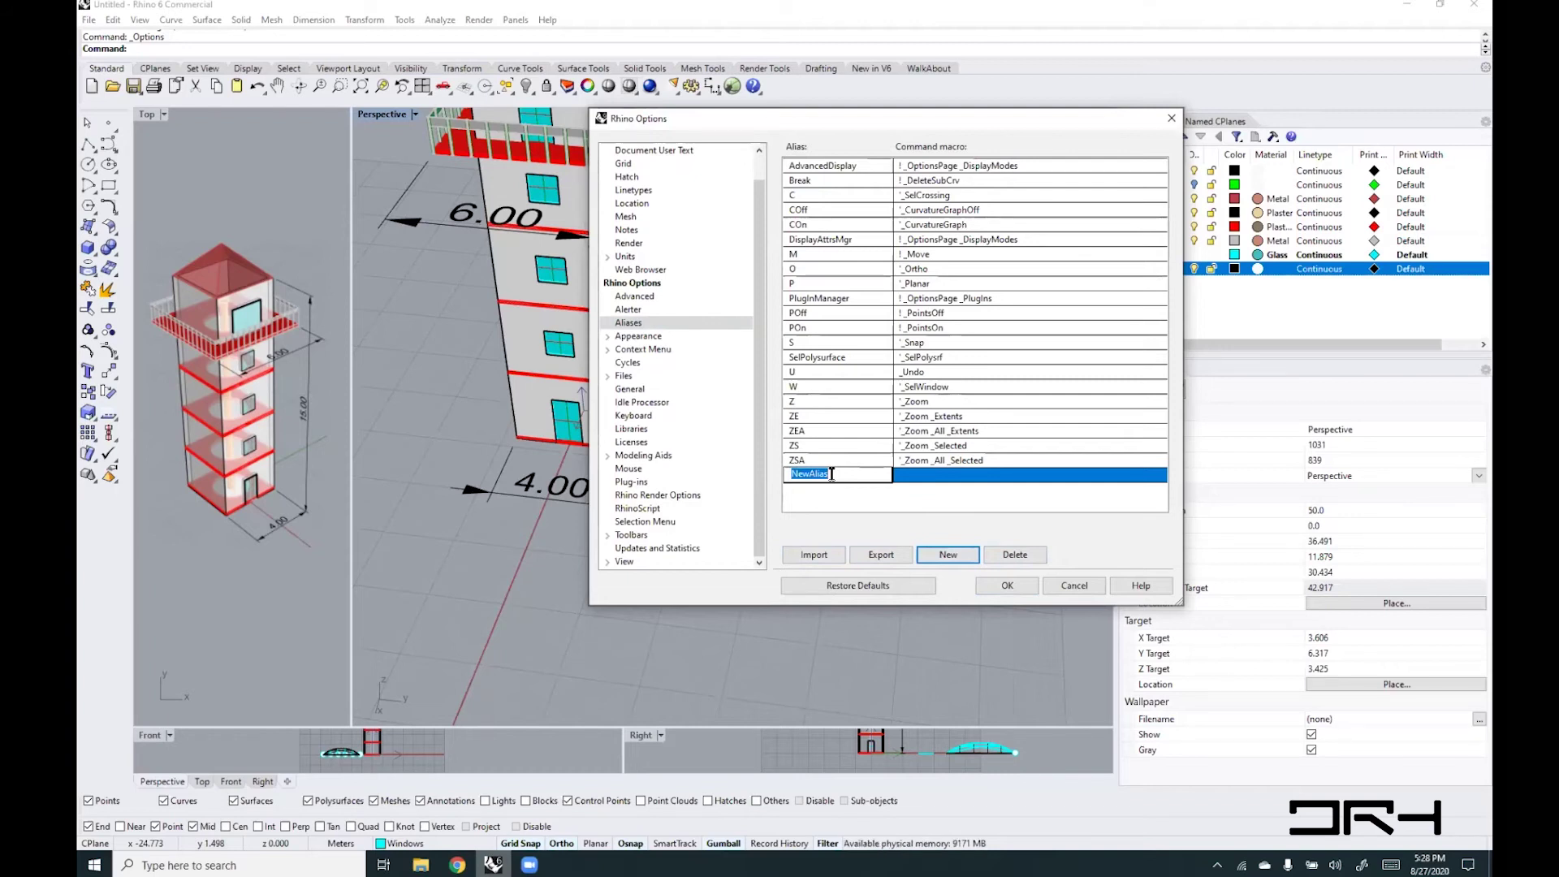
{"action": "type", "text": "B"}
{"action": "left_click", "coordinate": [903, 477]}
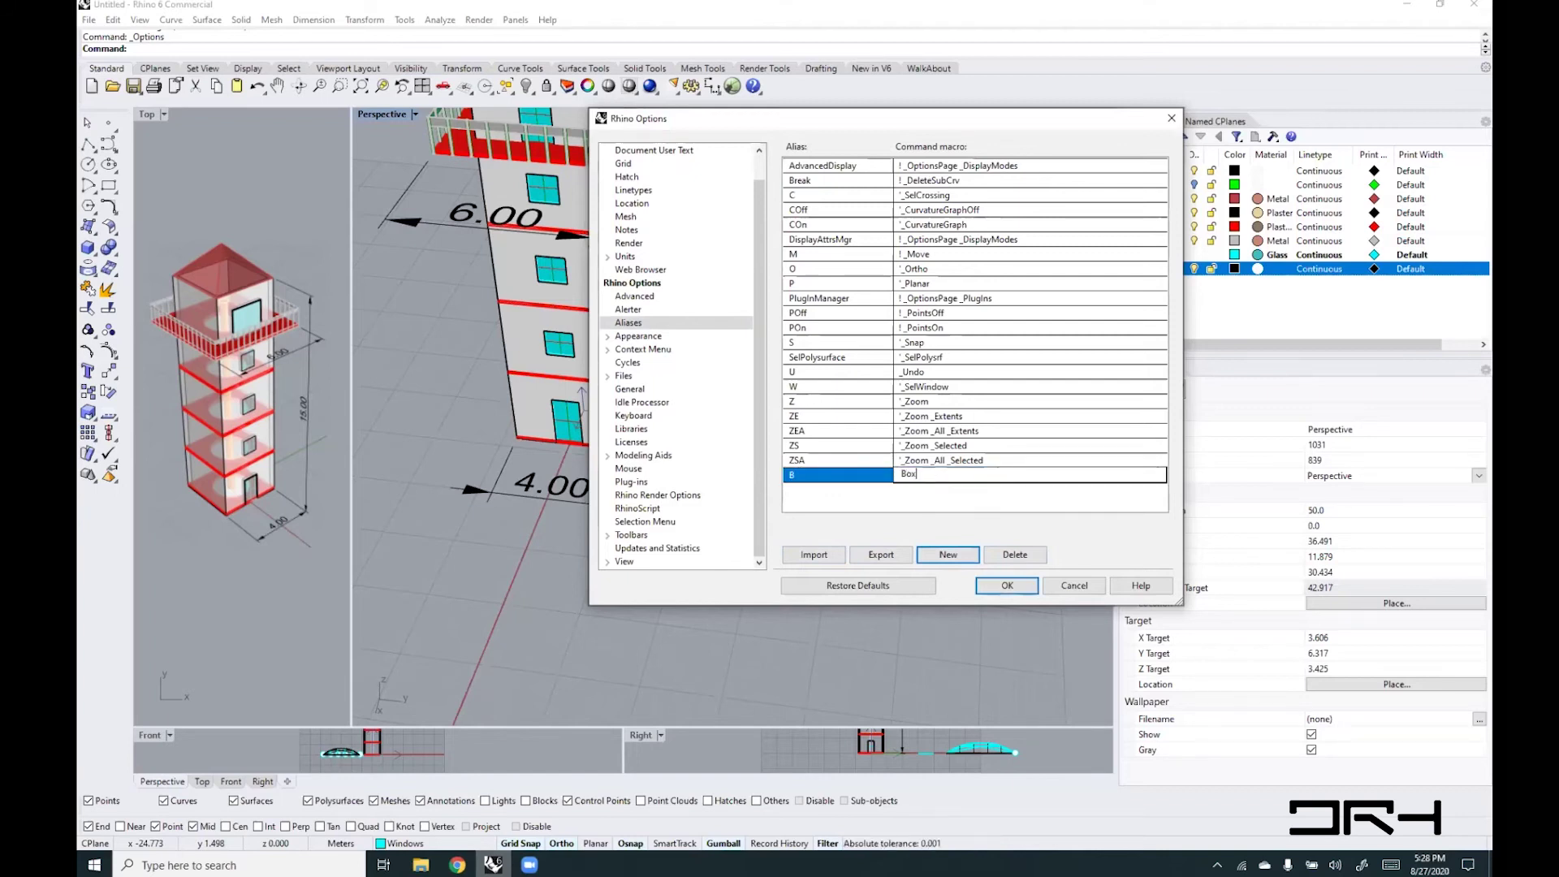
{"action": "left_click", "coordinate": [1007, 586]}
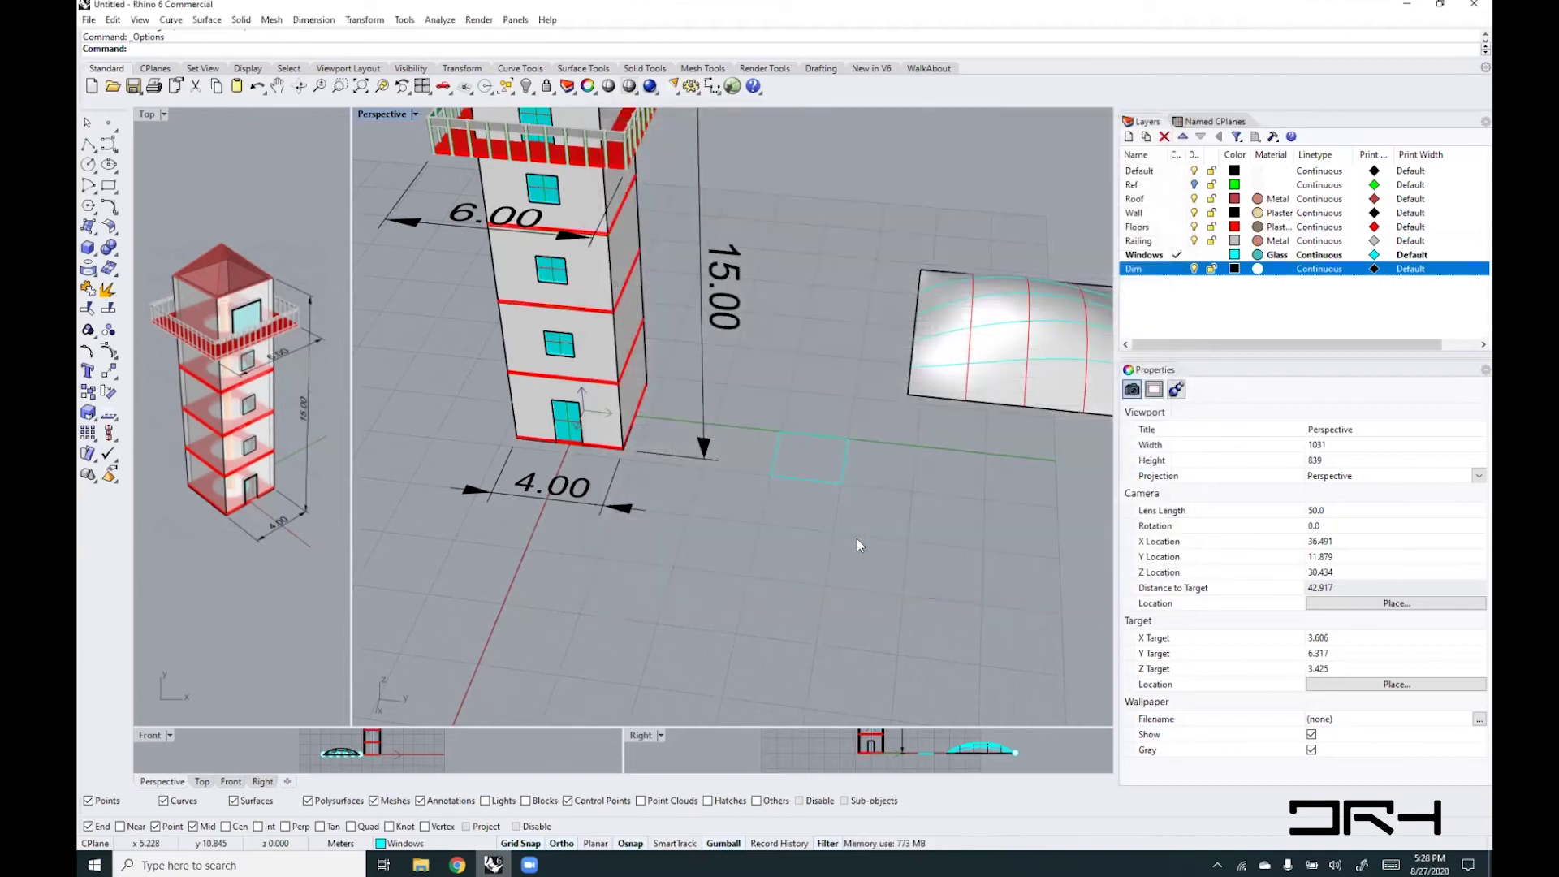
- Run the B alias and draw a box about 2.5 m high on the ground near the rectangle
{"action": "key", "text": "Return"}
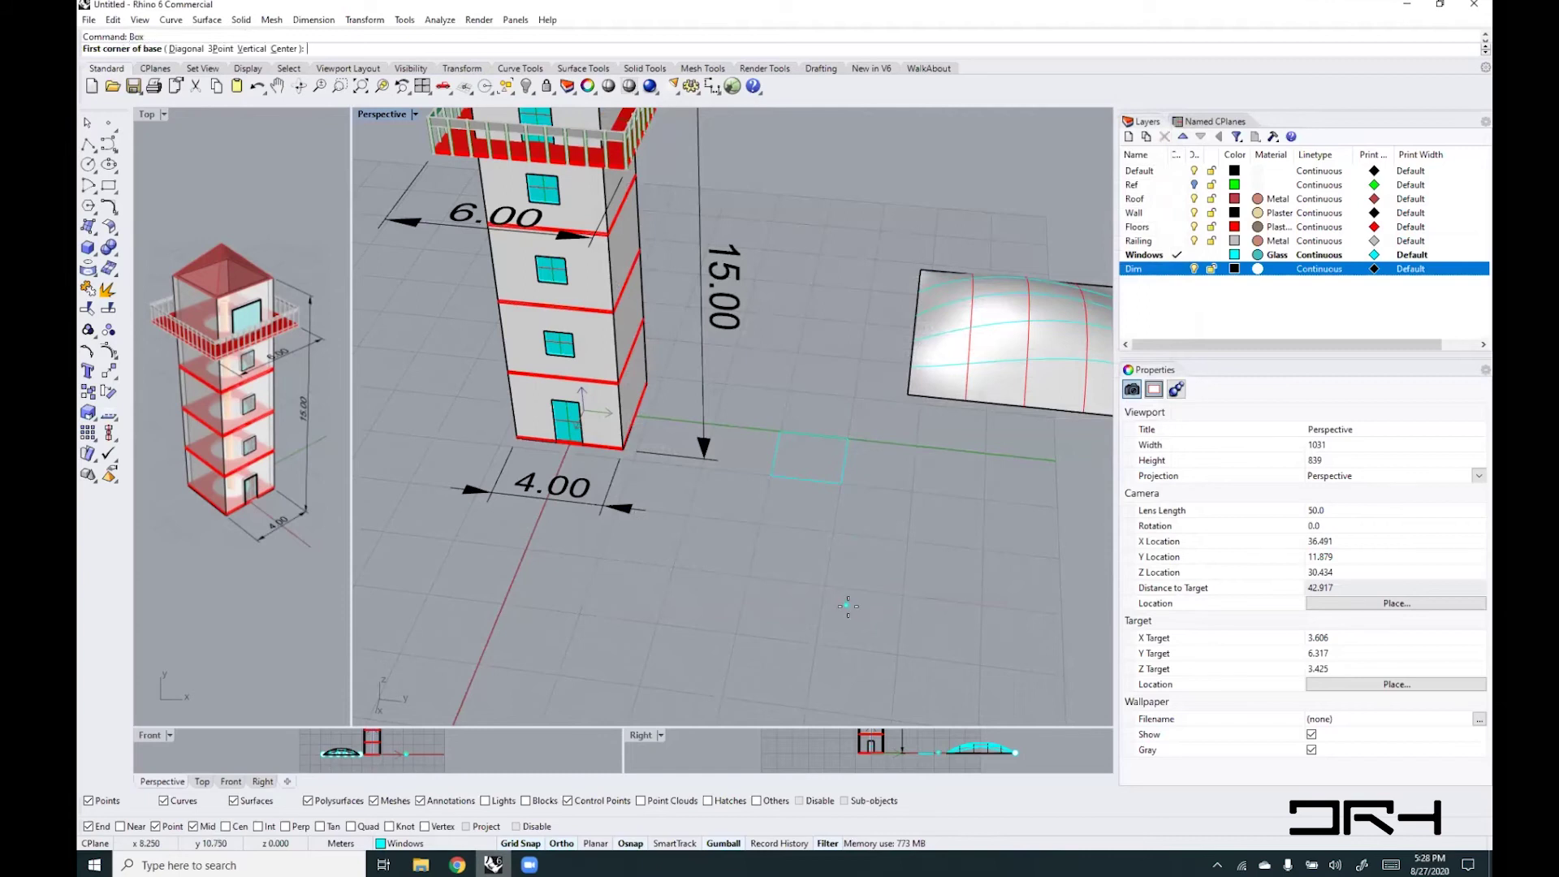
{"action": "left_click", "coordinate": [812, 614]}
{"action": "left_click", "coordinate": [938, 550]}
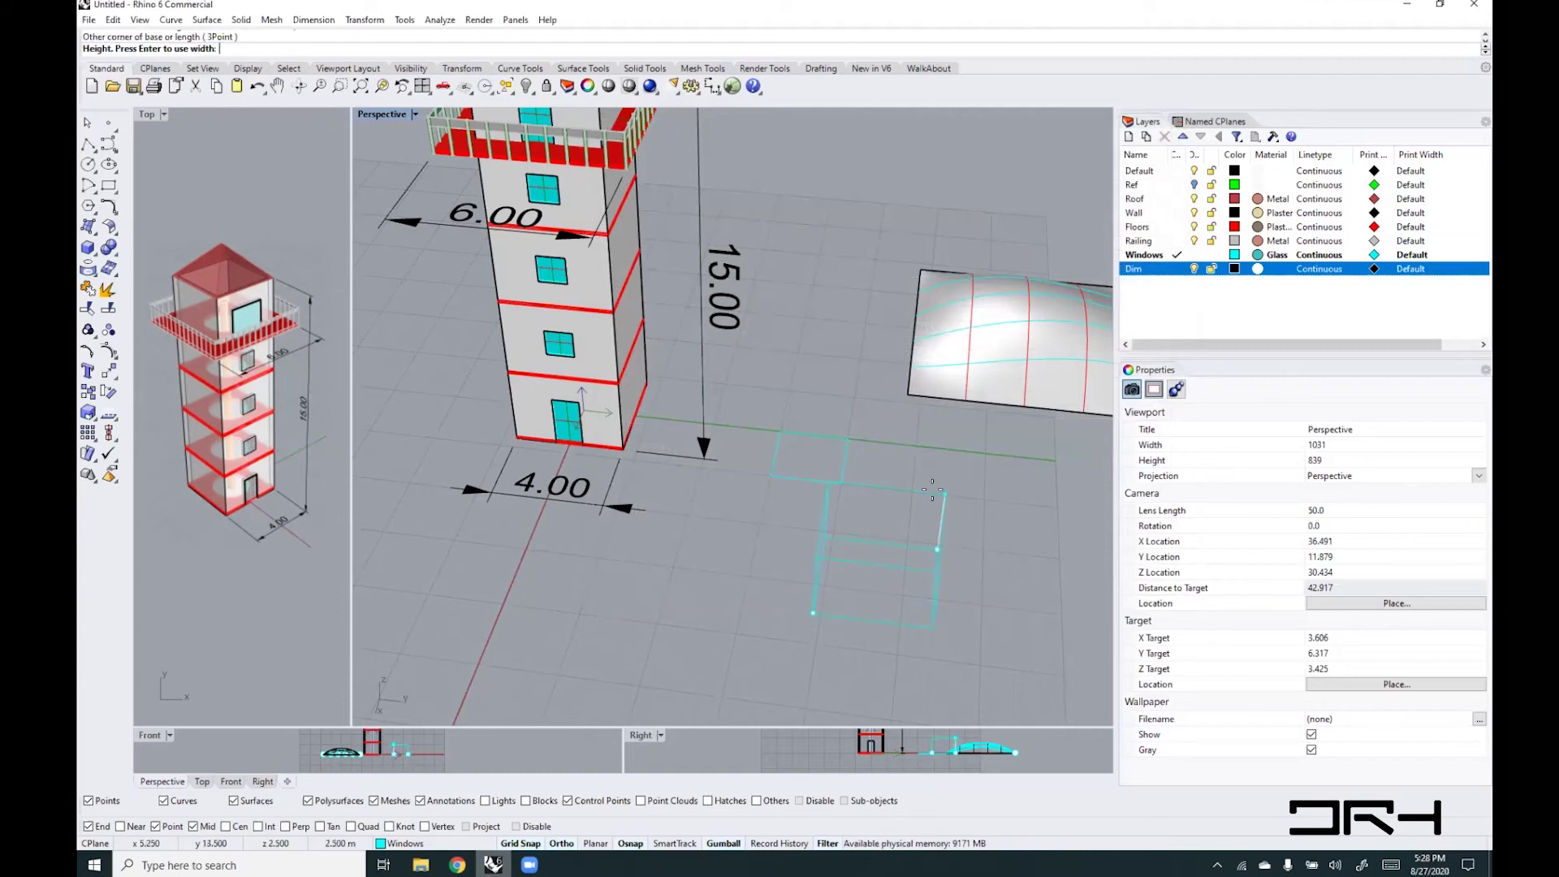
{"action": "left_click", "coordinate": [934, 487]}
{"action": "right_click_drag", "start_coordinate": [1001, 533], "coordinate": [869, 542]}
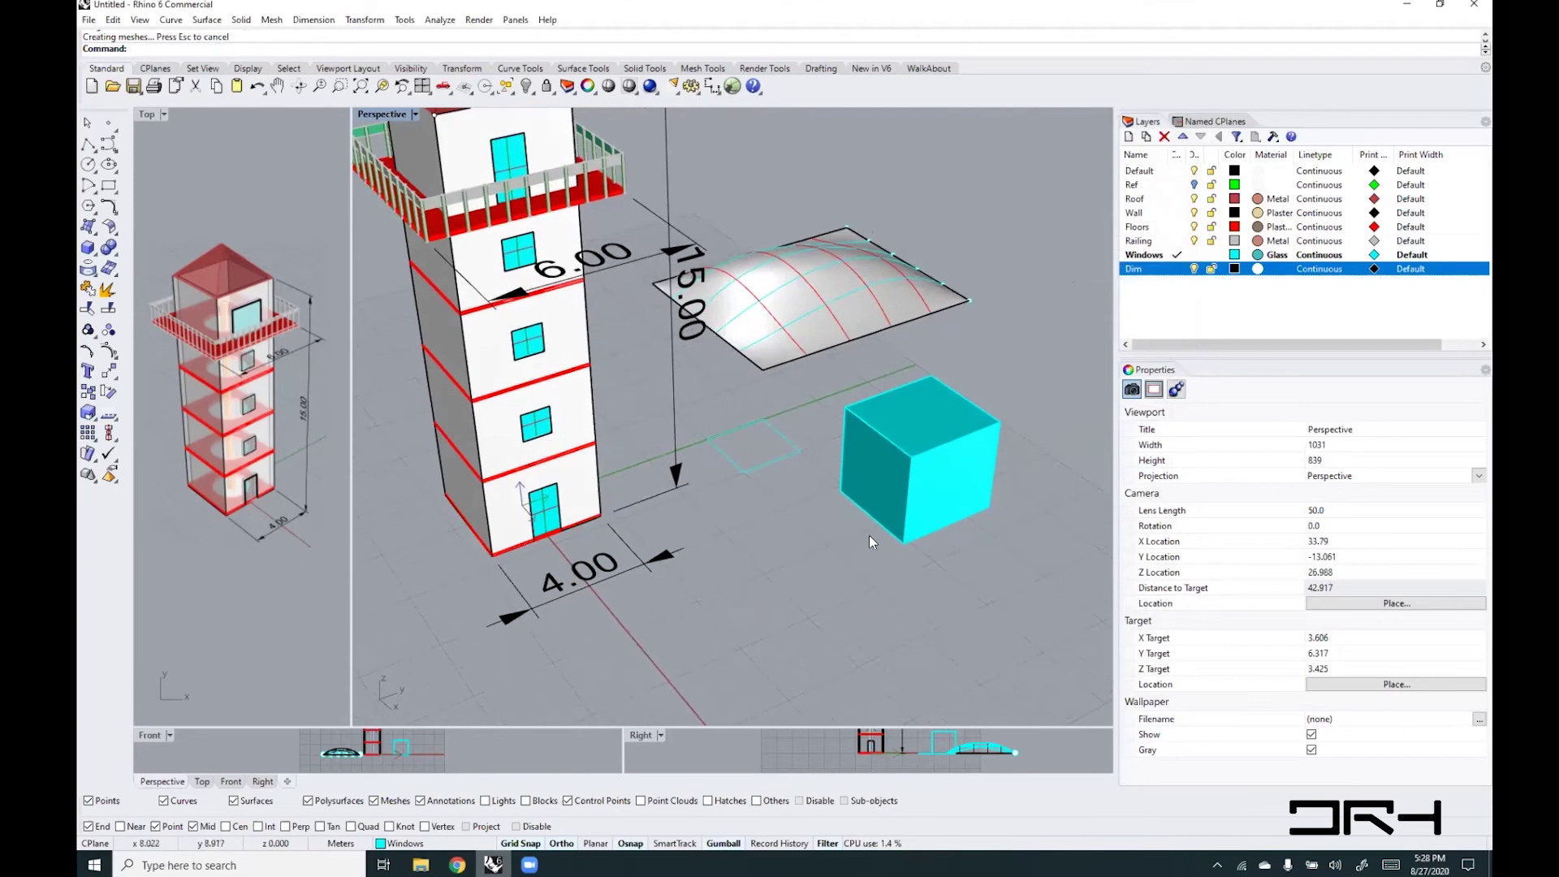
- Check the custom context menu entries and their macros in the program options, then close the options
{"action": "right_click", "coordinate": [764, 46]}
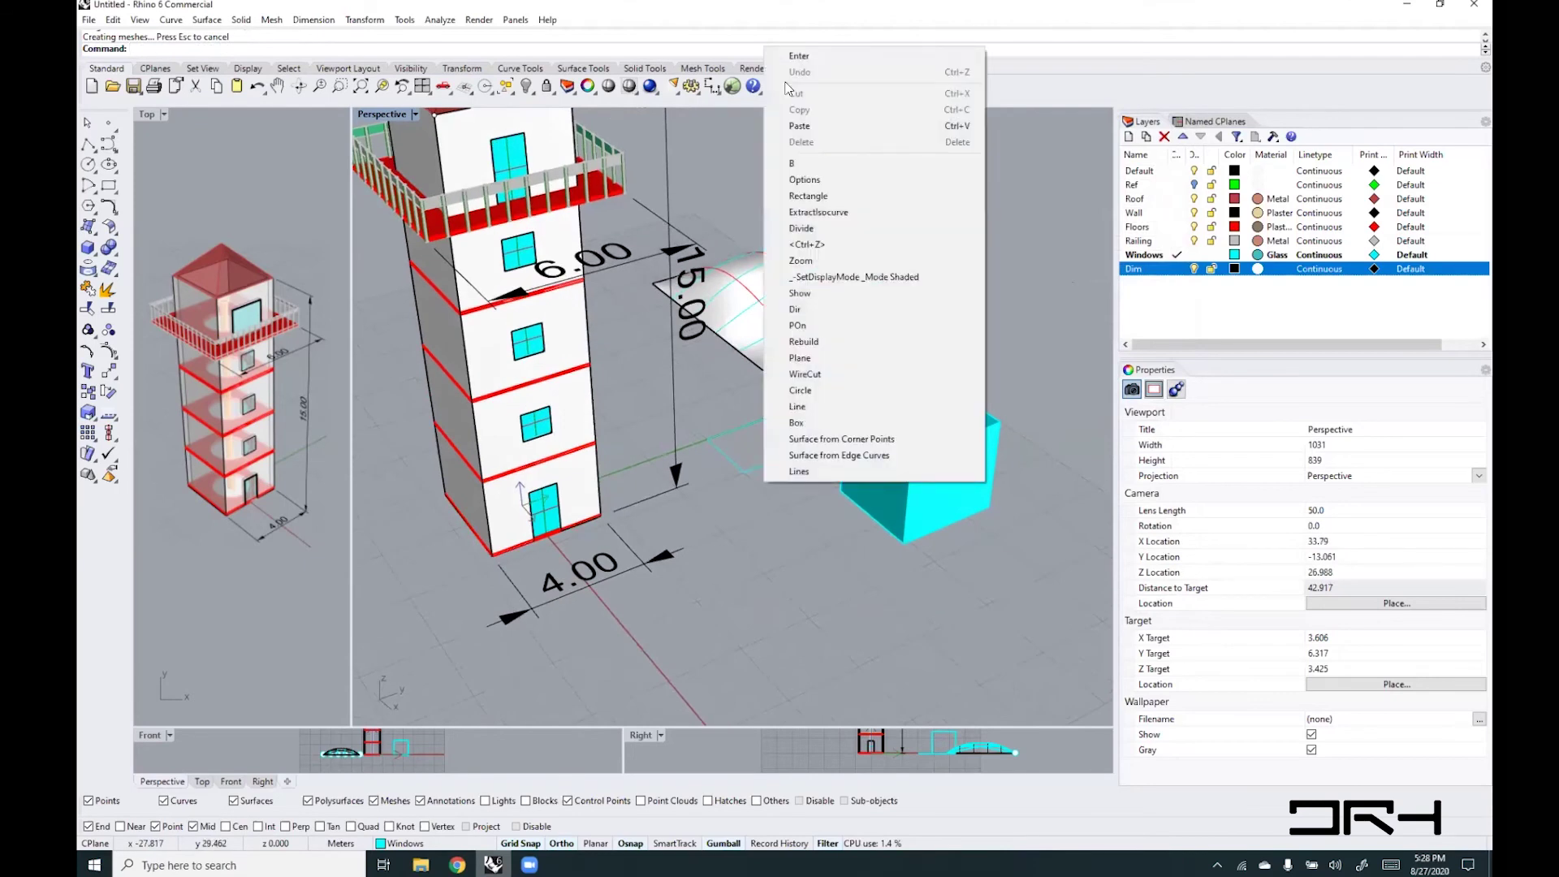
{"action": "left_click", "coordinate": [804, 179]}
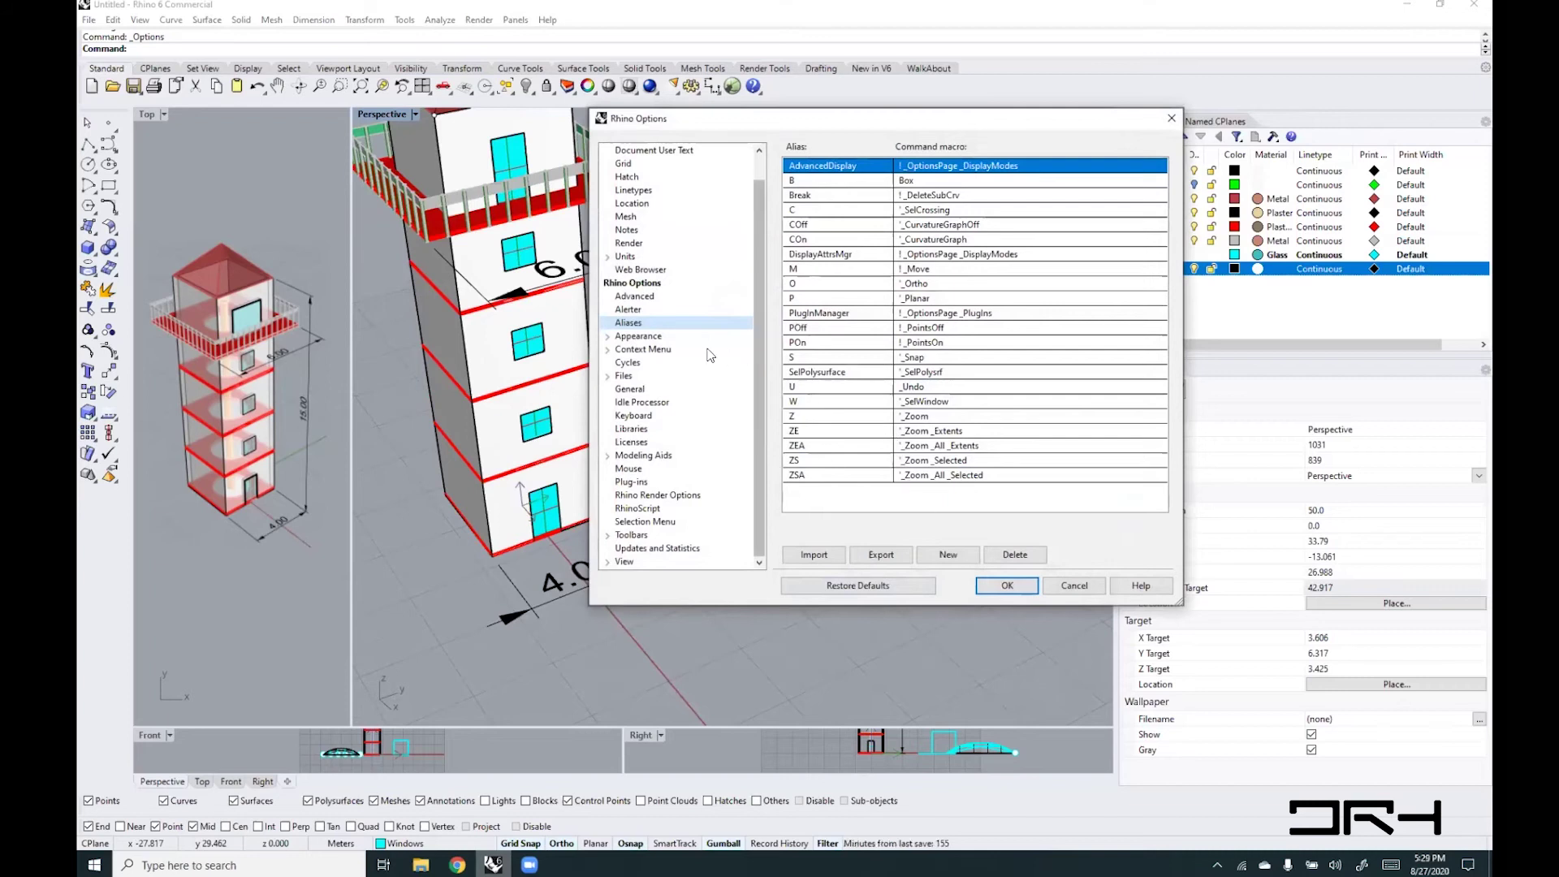
{"action": "left_click", "coordinate": [650, 349]}
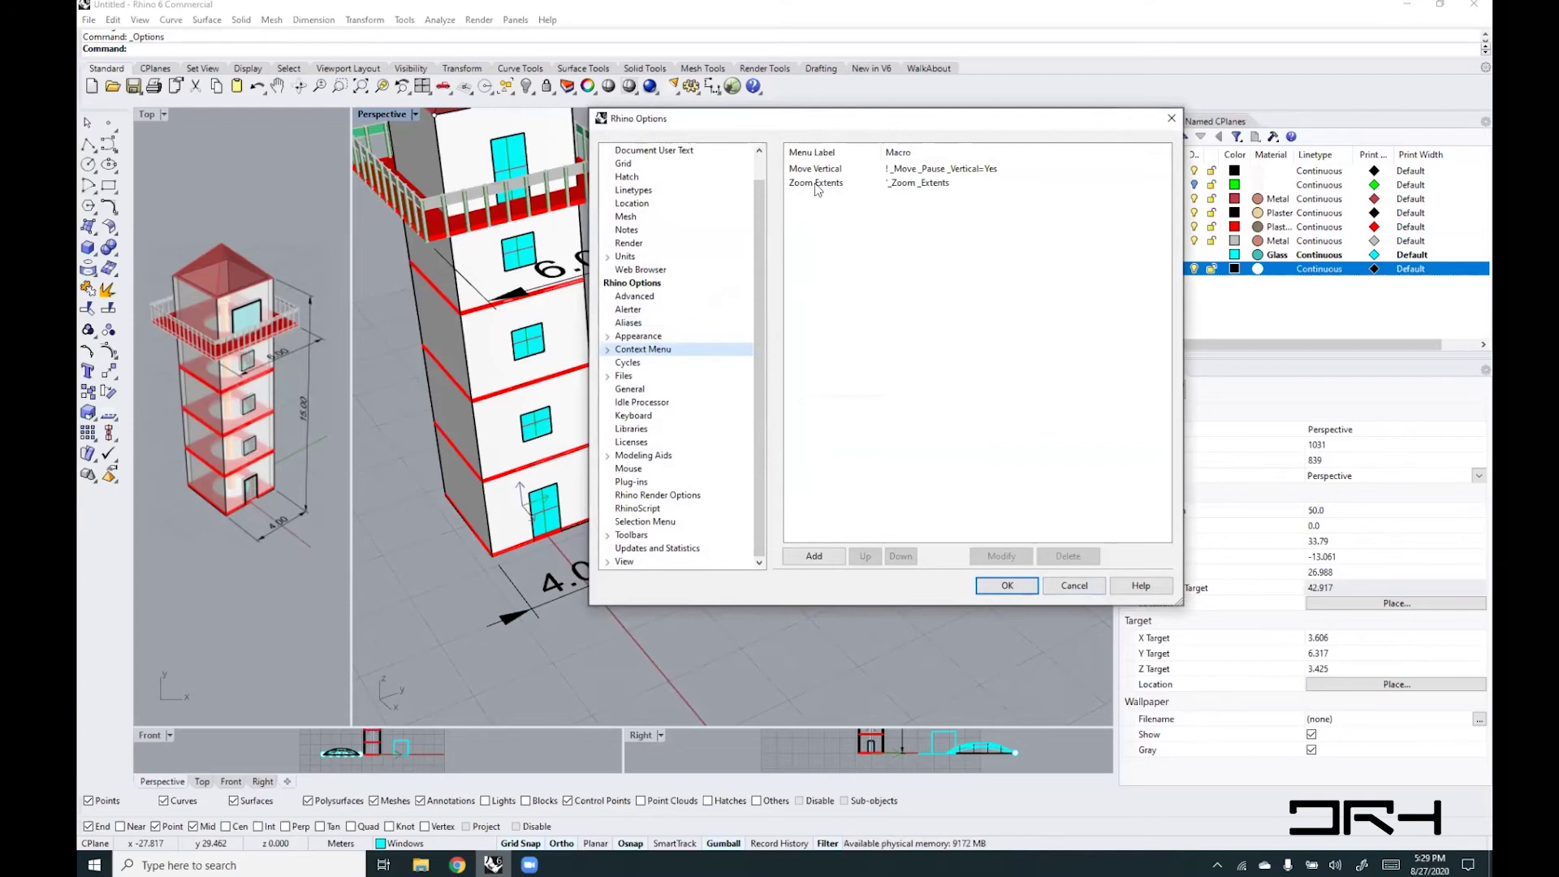
{"action": "left_click", "coordinate": [1007, 587]}
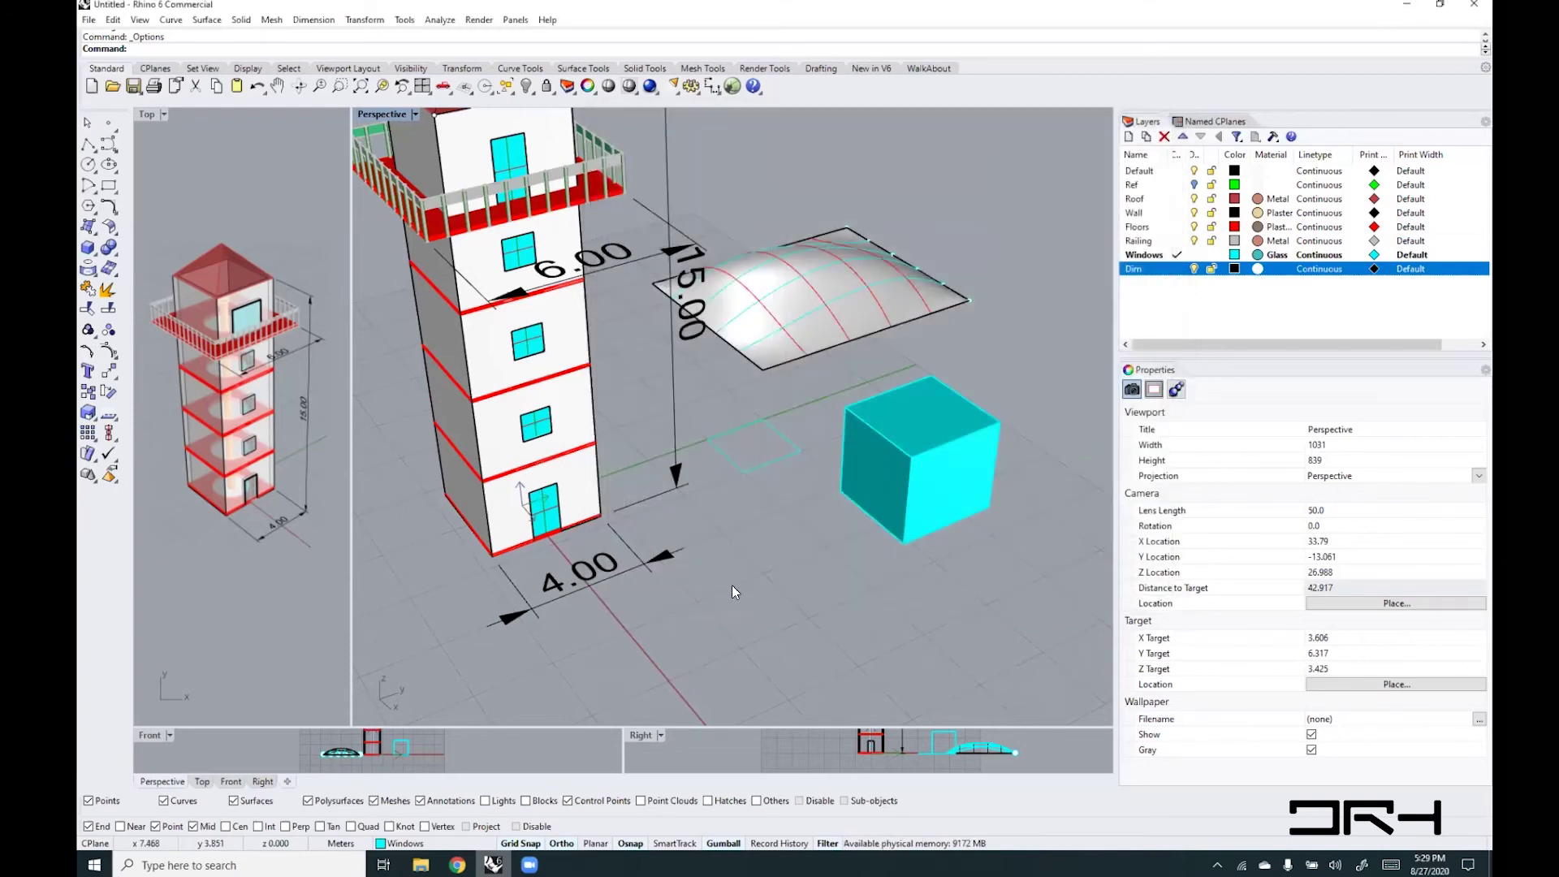
- Raise the cyan box about 7.25 m from its lower corner with the Move Vertical macro
{"action": "right_click", "coordinate": [784, 543]}
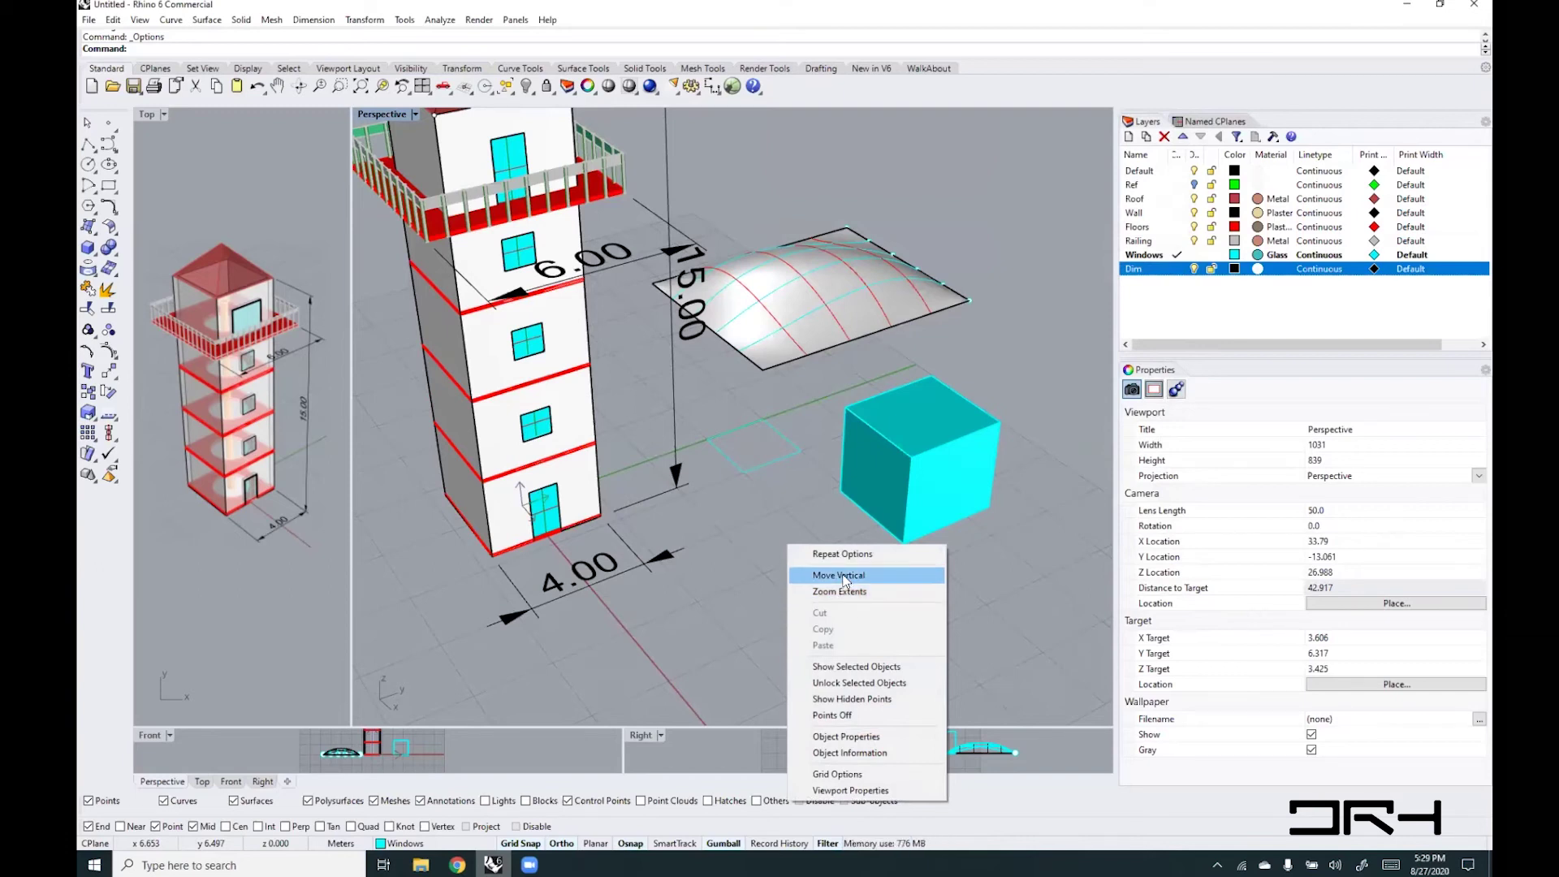
{"action": "left_click", "coordinate": [843, 575]}
{"action": "left_click", "coordinate": [912, 507]}
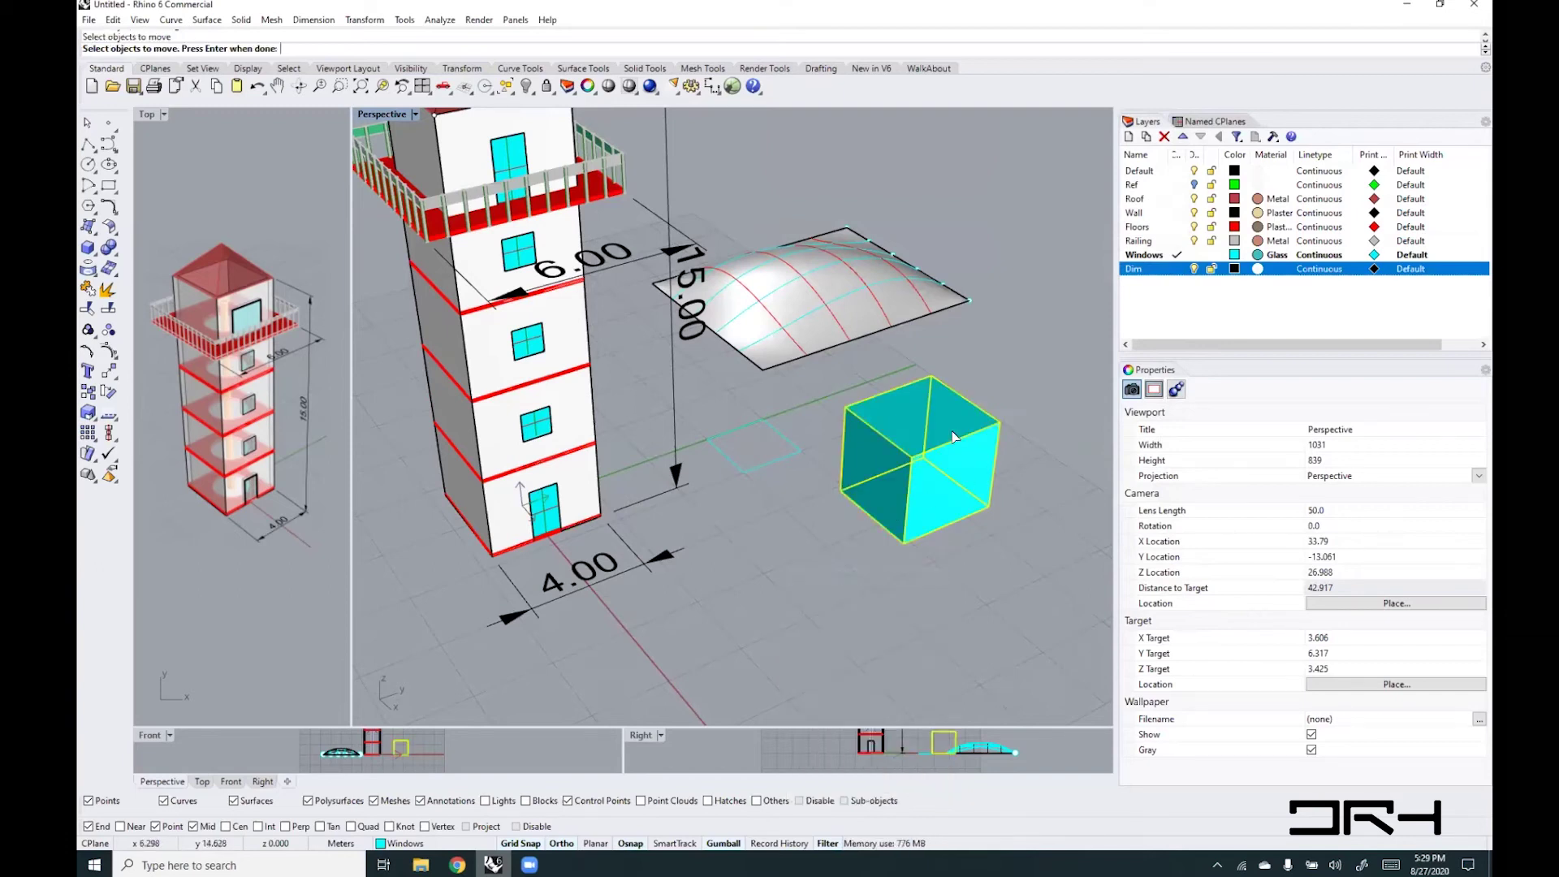
{"action": "key", "text": "Return"}
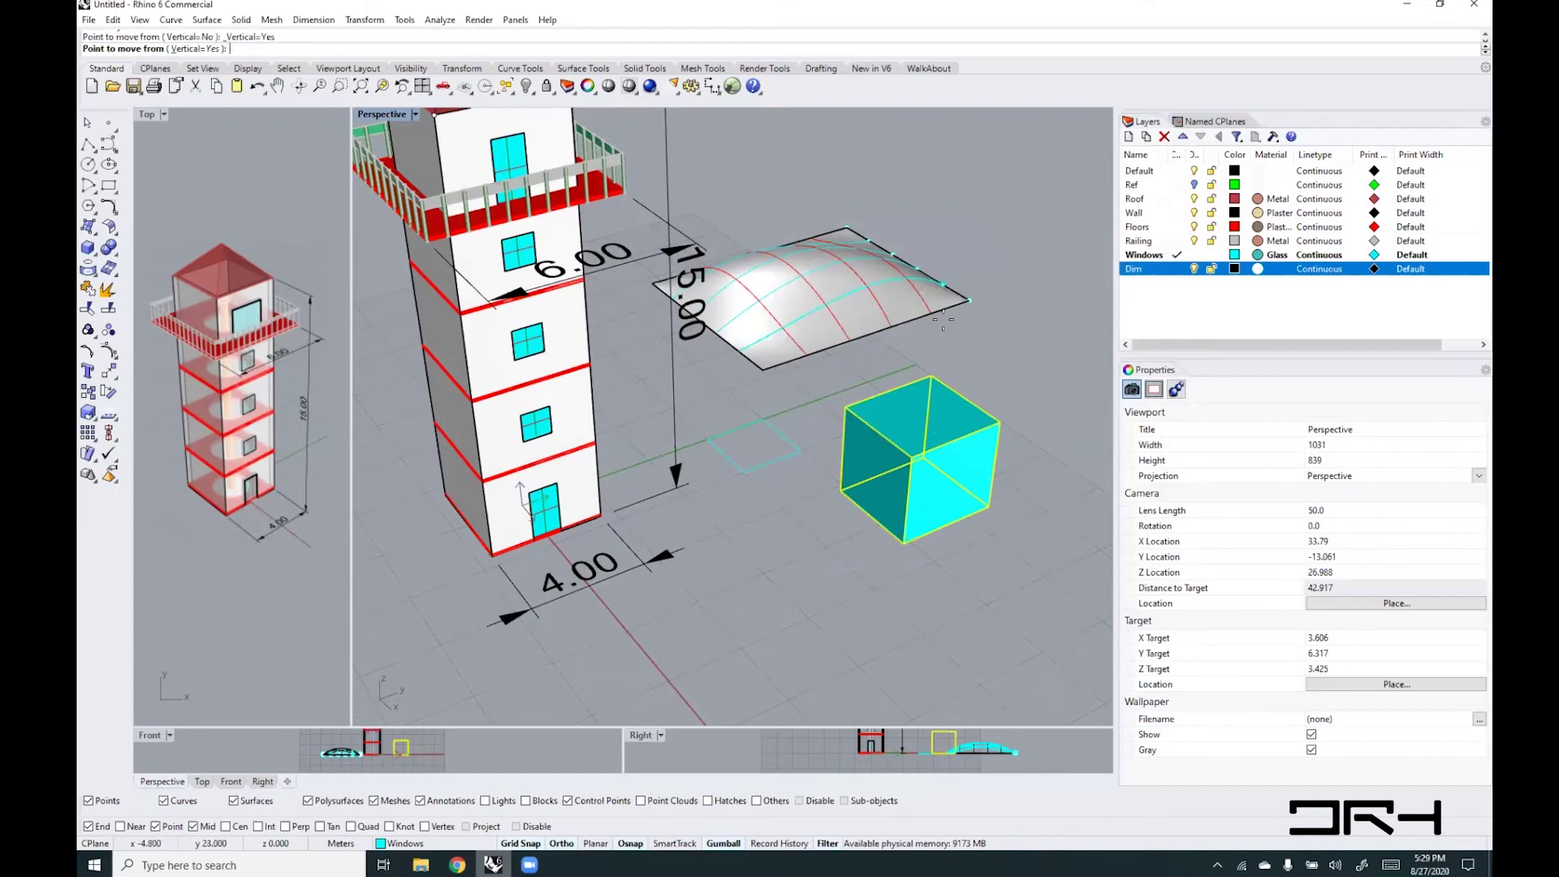
{"action": "left_click", "coordinate": [917, 532]}
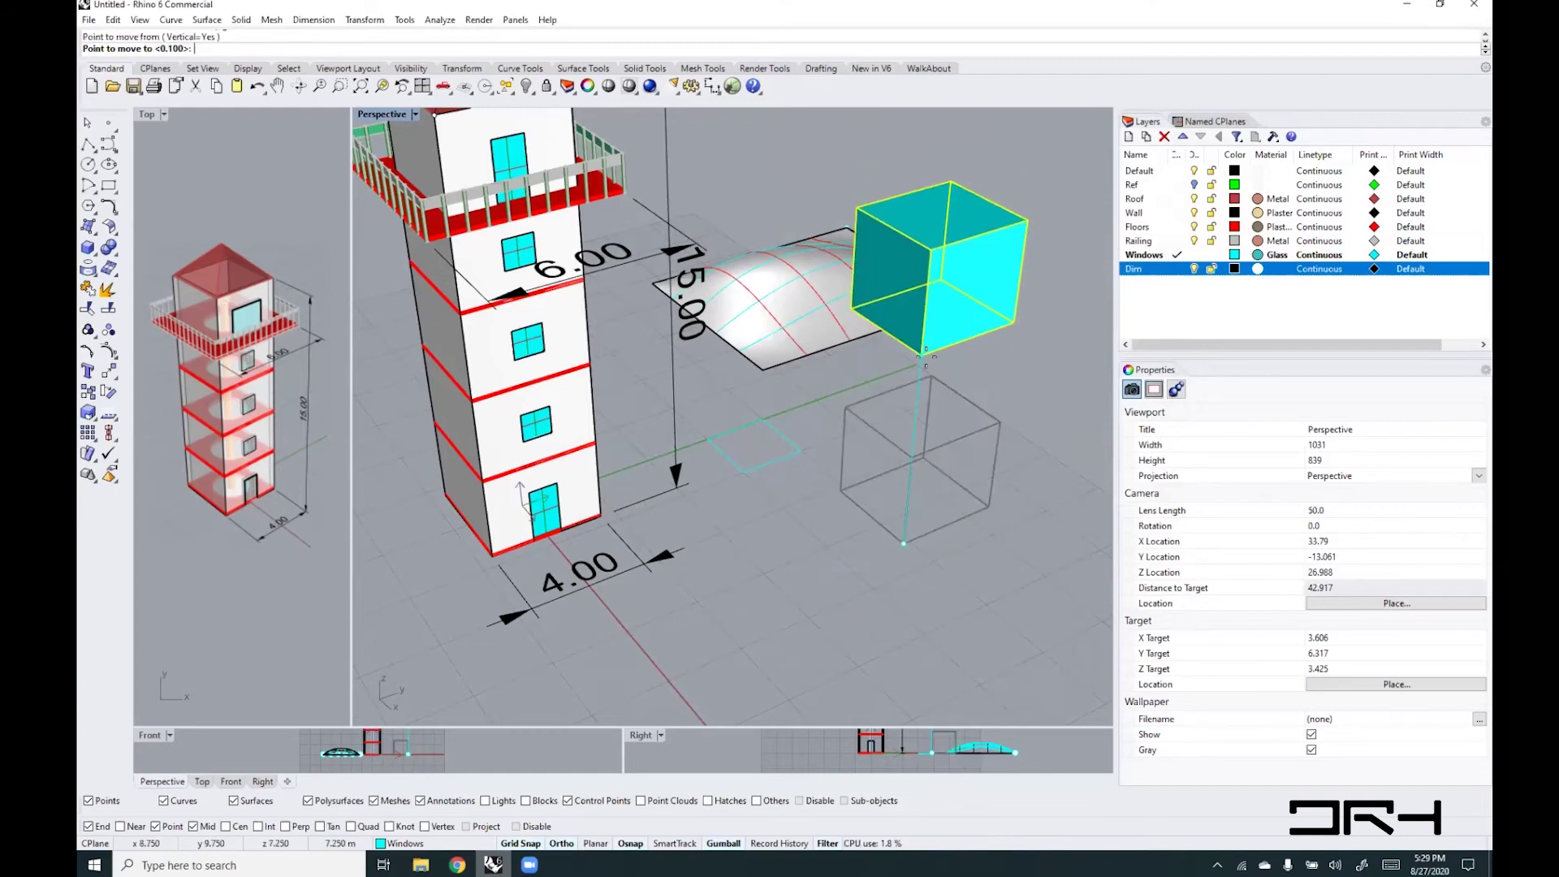
{"action": "left_click", "coordinate": [932, 358]}
{"action": "right_click_drag", "start_coordinate": [937, 524], "coordinate": [948, 344]}
- Set the ortho snap angle to 90 degrees in the Modeling Aids options and apply the change
{"action": "right_click", "coordinate": [766, 49]}
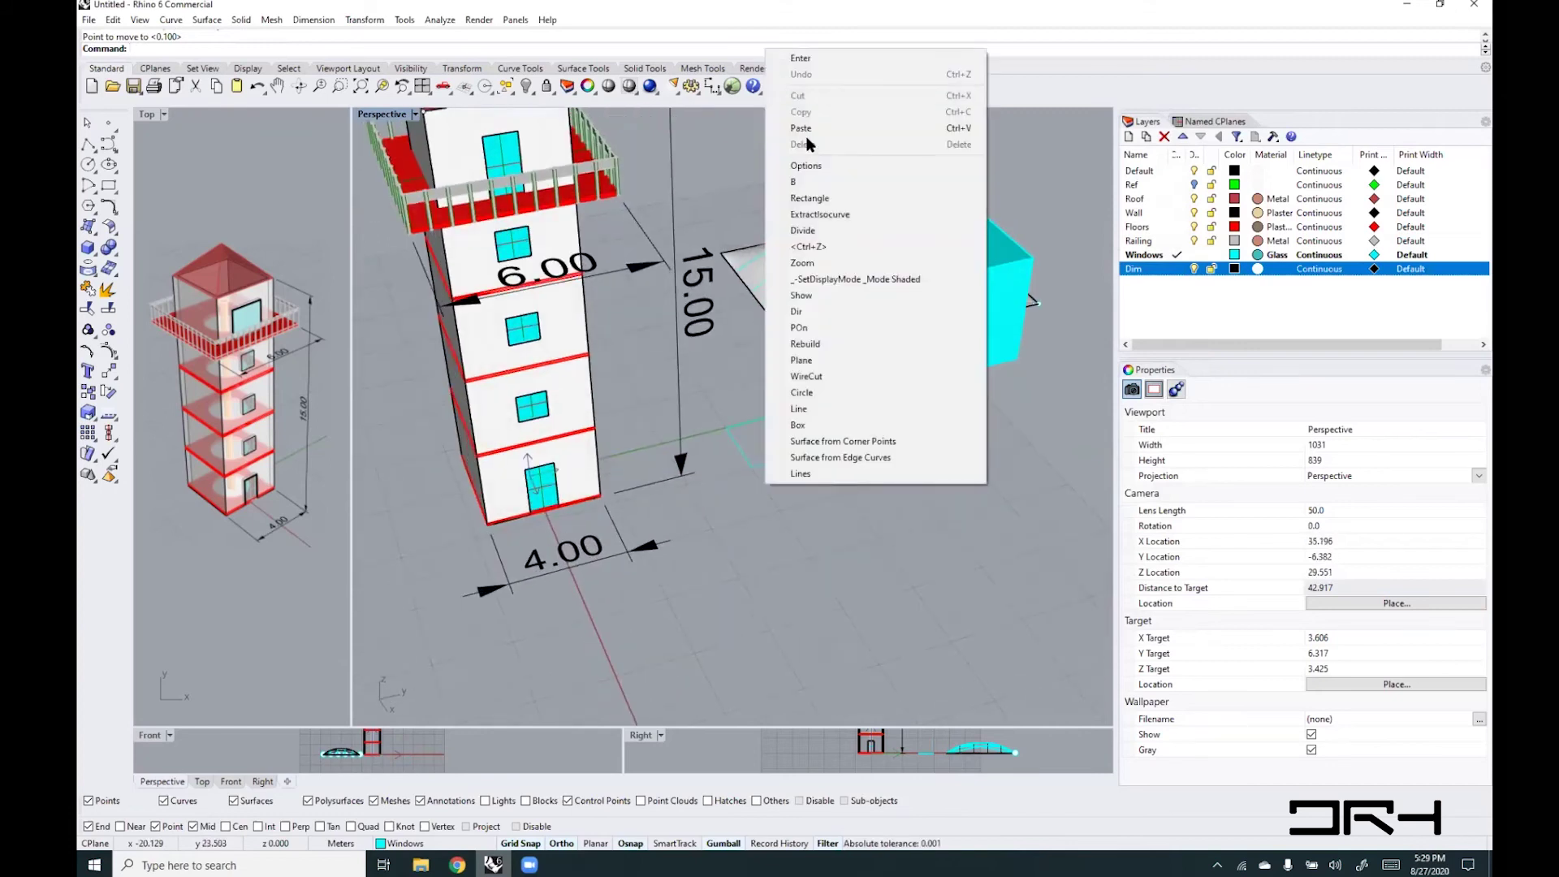
{"action": "left_click", "coordinate": [806, 167]}
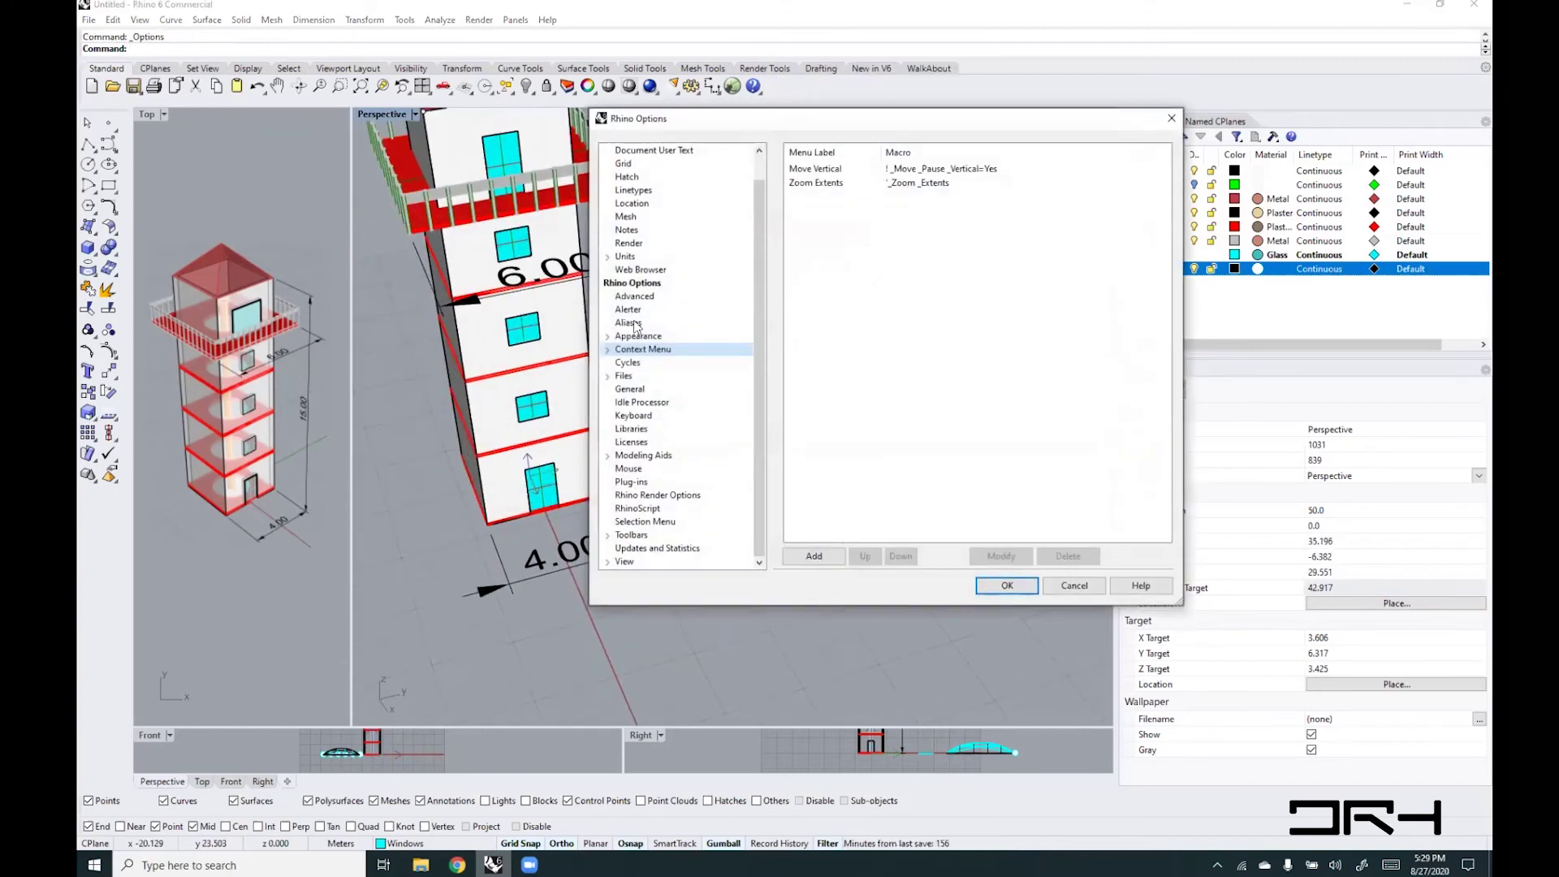
{"action": "left_click", "coordinate": [630, 323]}
{"action": "left_click", "coordinate": [640, 350]}
{"action": "left_click", "coordinate": [640, 456]}
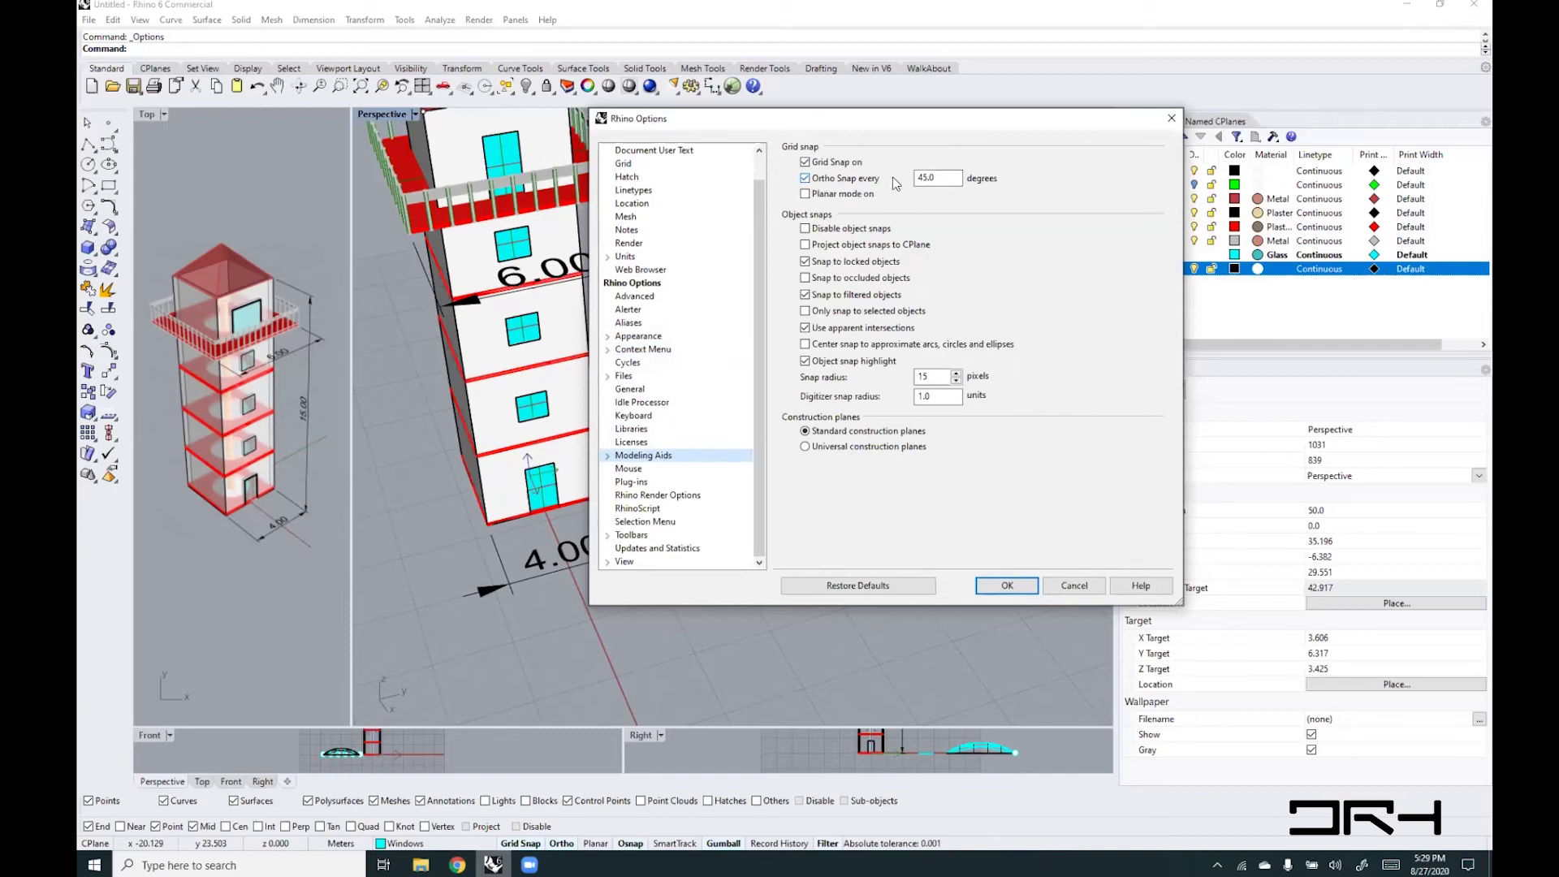
{"action": "double_click", "coordinate": [925, 178]}
{"action": "type", "text": "90"}
{"action": "left_click", "coordinate": [1006, 585]}
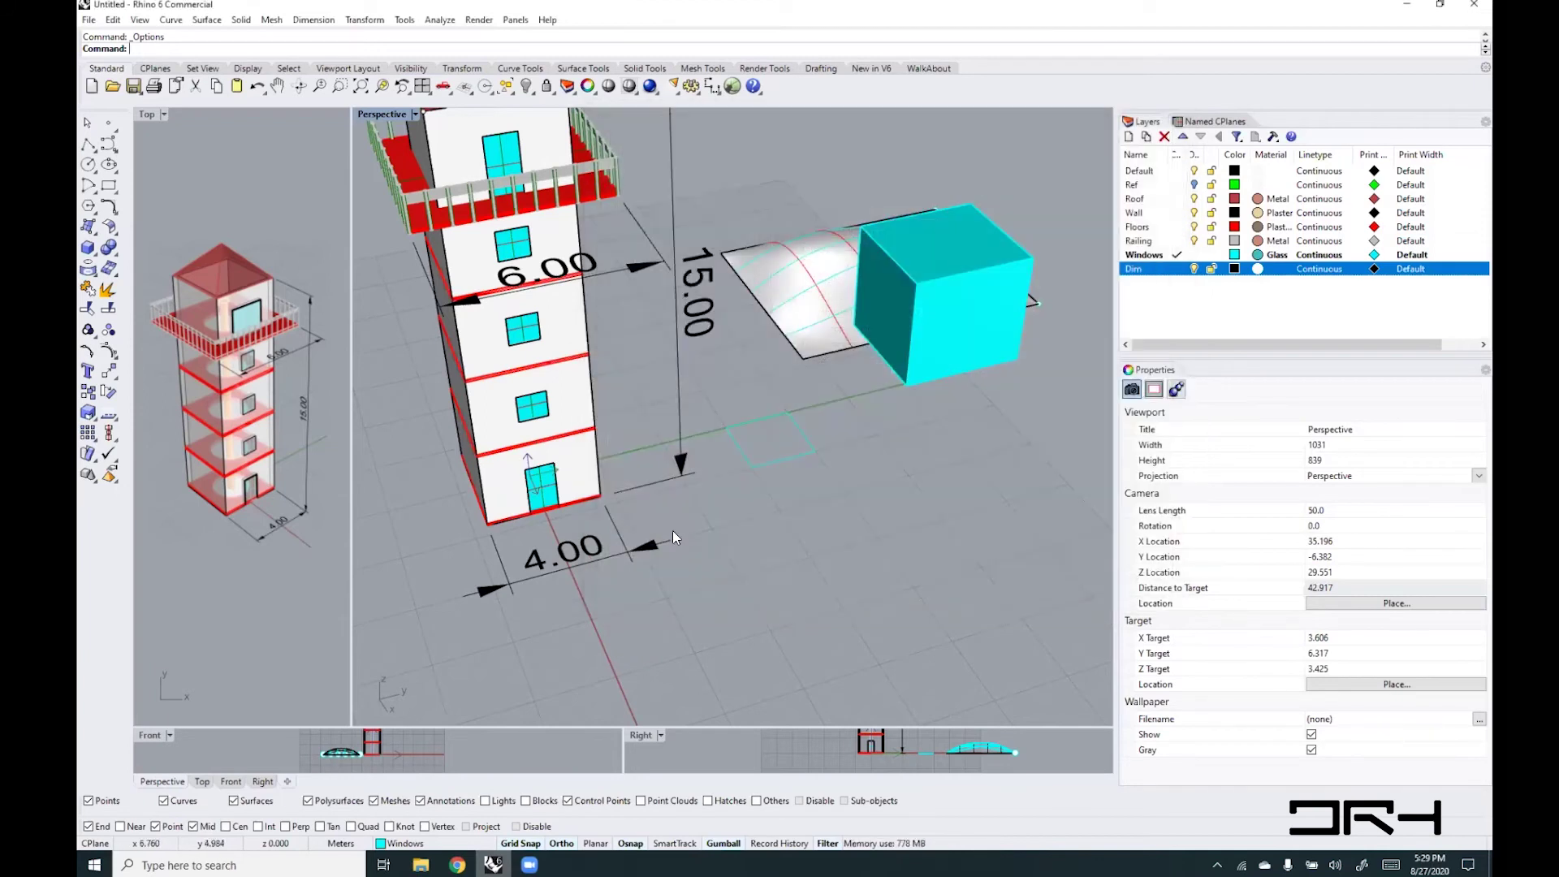
- Select all objects in the Perspective view and hide them to leave an empty grid
{"action": "scroll", "coordinate": [666, 528], "scroll_direction": "down", "scroll_amount": 4}
{"action": "scroll", "coordinate": [660, 524], "scroll_direction": "down", "scroll_amount": 2}
{"action": "right_click_drag", "start_coordinate": [893, 494], "coordinate": [1162, 487], "text": "shift"}
{"action": "key", "text": "ctrl+a"}
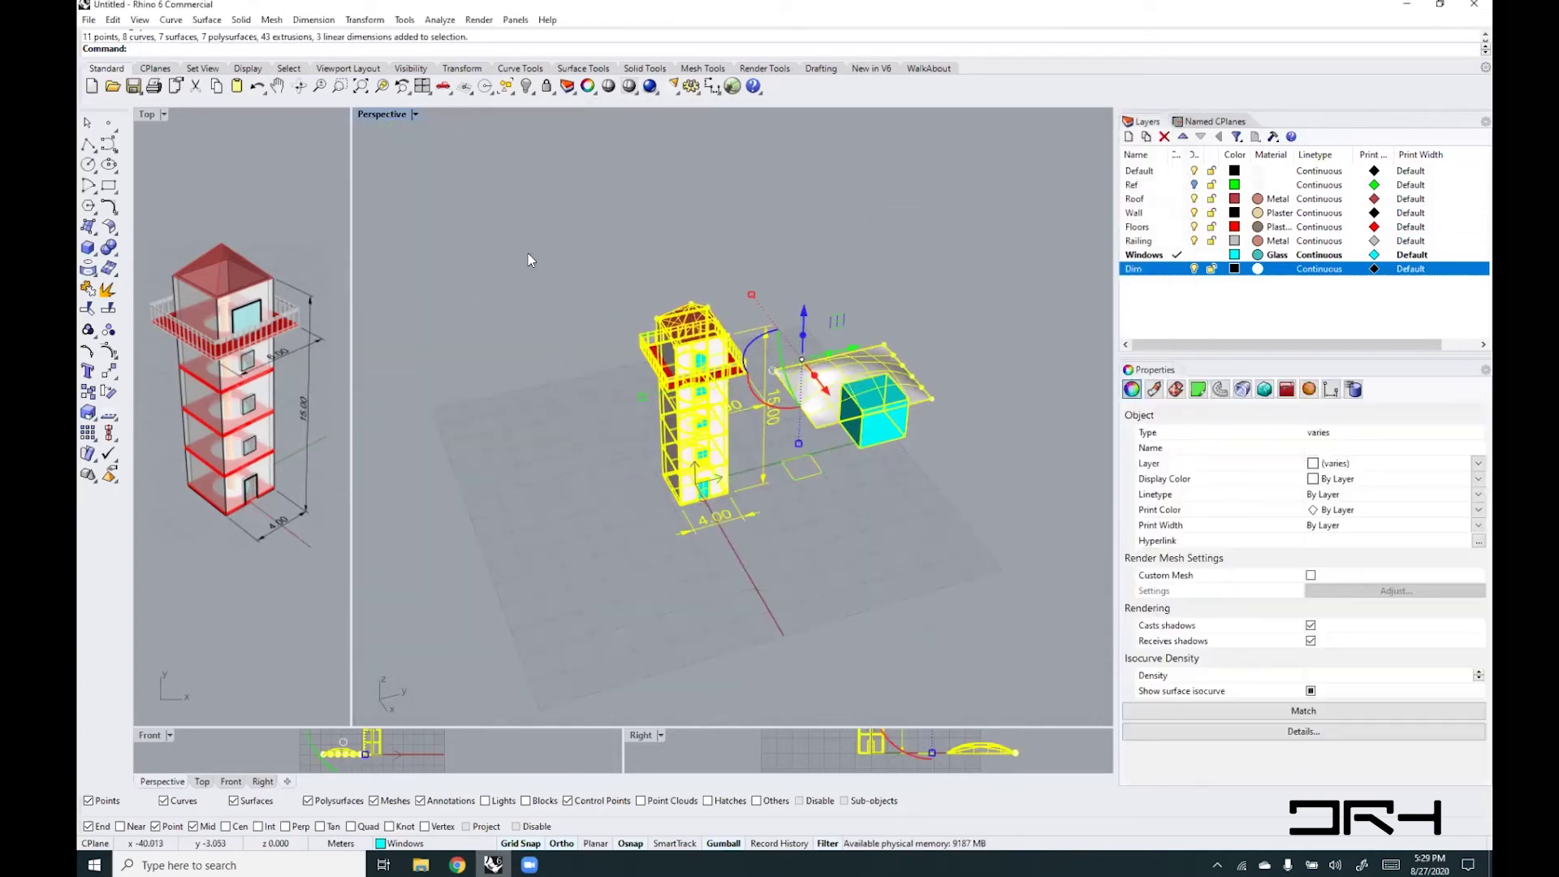
{"action": "type", "text": "Hide"}
{"action": "key", "text": "Return"}
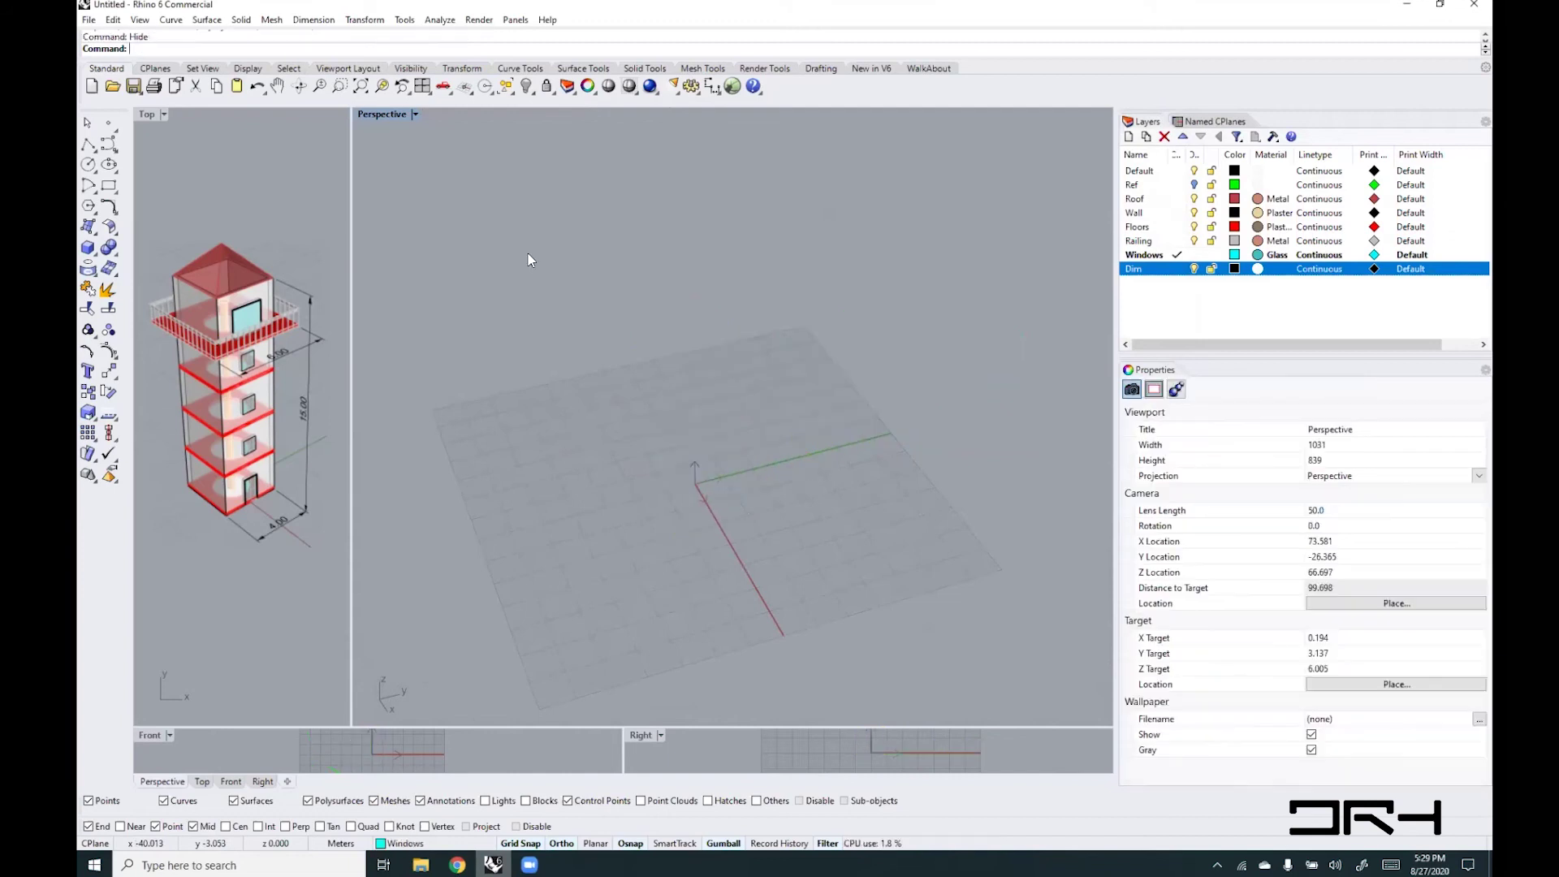
- Draw a straight line on the ground beside the origin, parallel to the green axis, using ortho
{"action": "scroll", "coordinate": [767, 469], "scroll_direction": "up", "scroll_amount": 8}
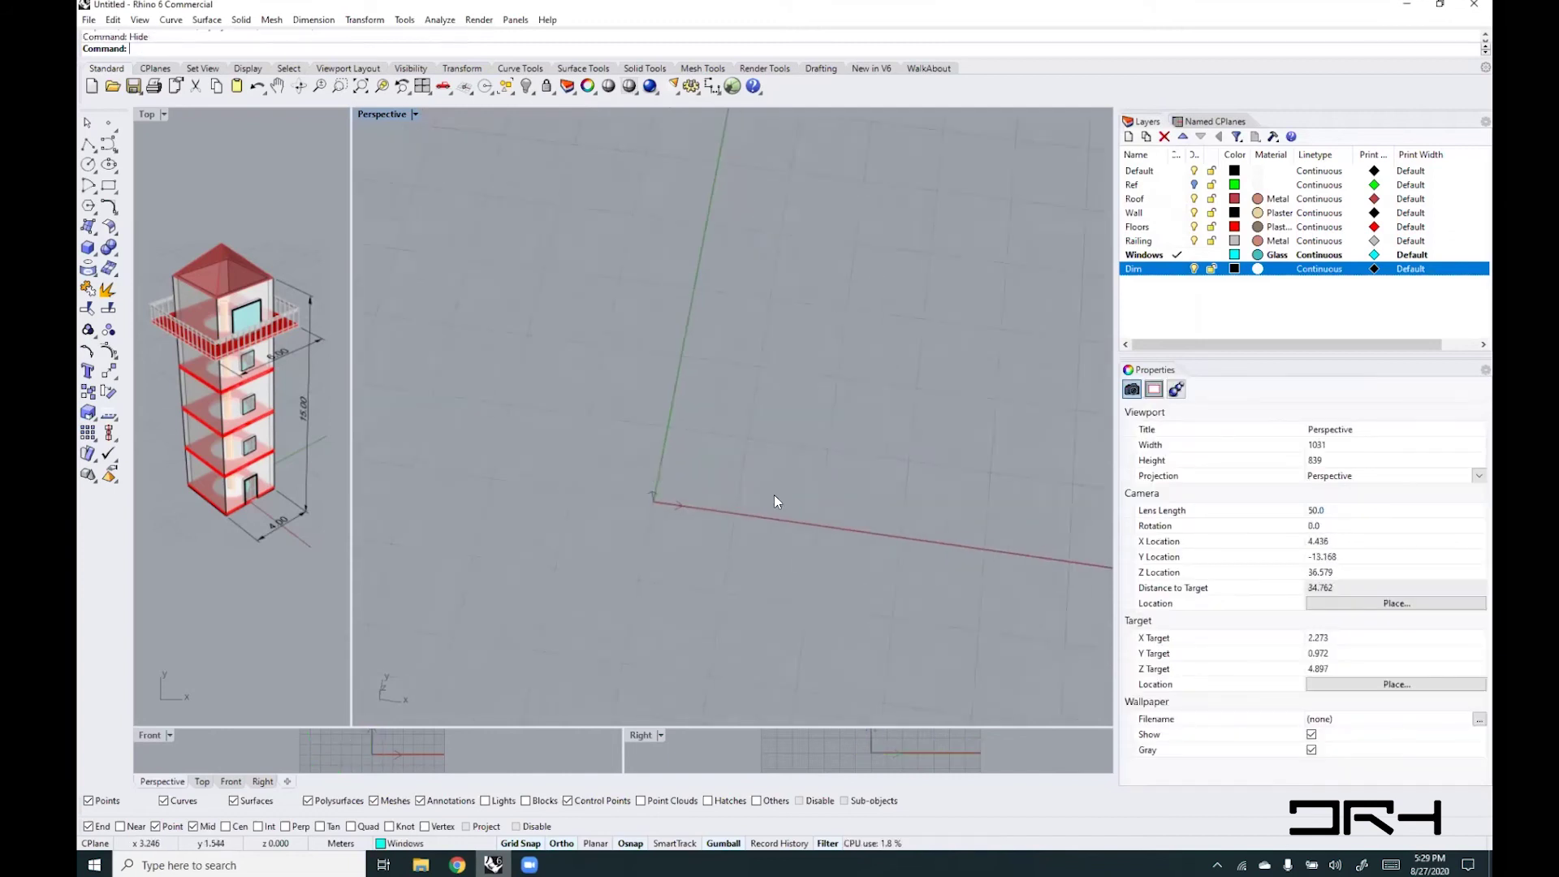
{"action": "right_click_drag", "start_coordinate": [722, 506], "coordinate": [715, 487]}
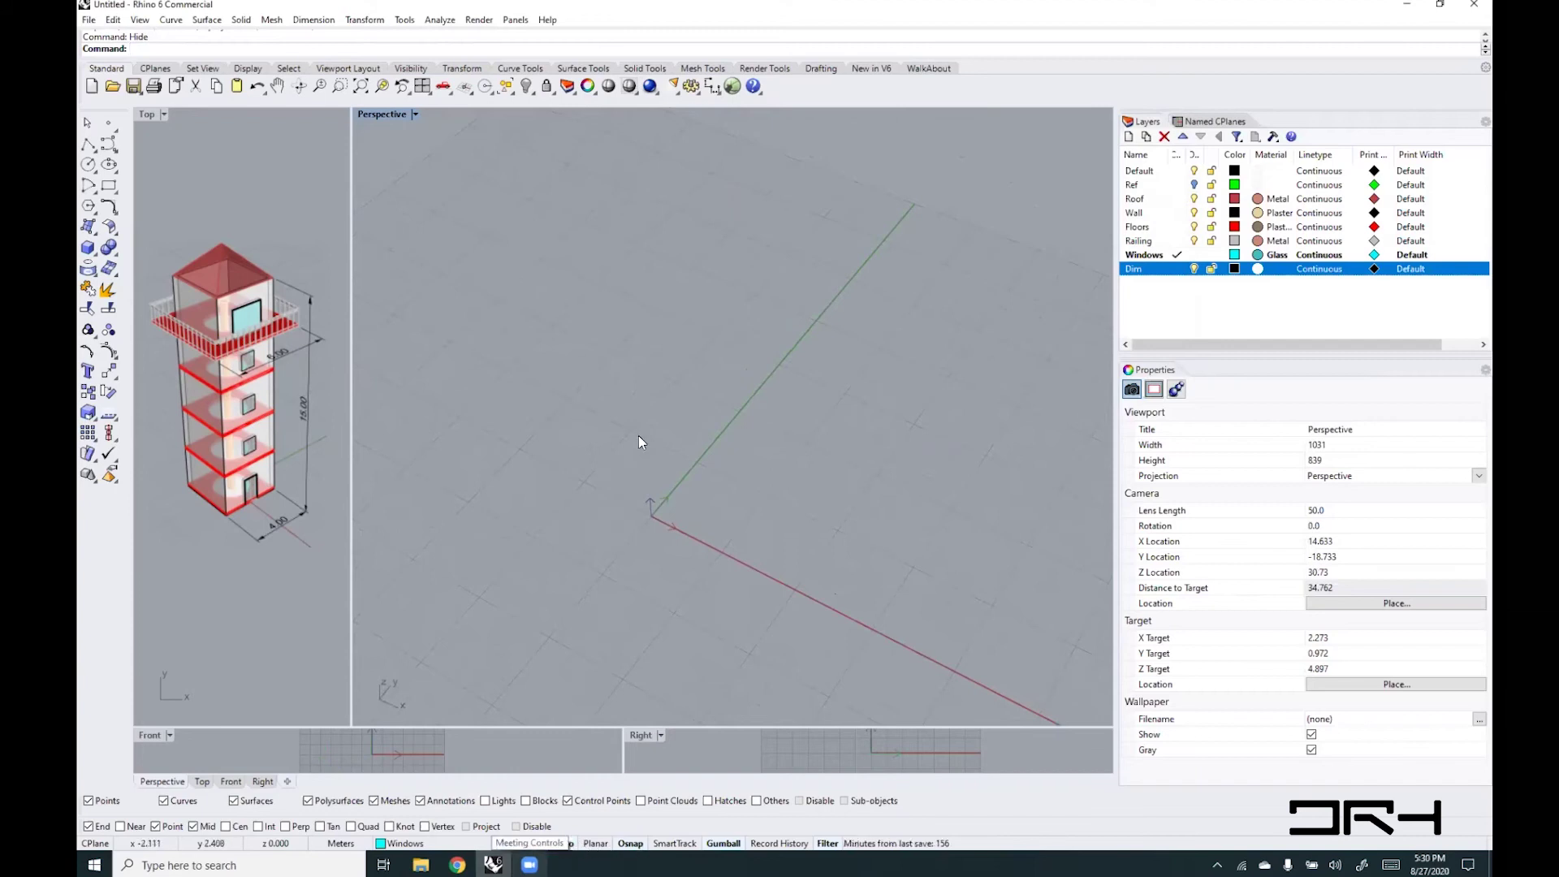
{"action": "type", "text": "la2d"}
{"action": "key", "text": "Return"}
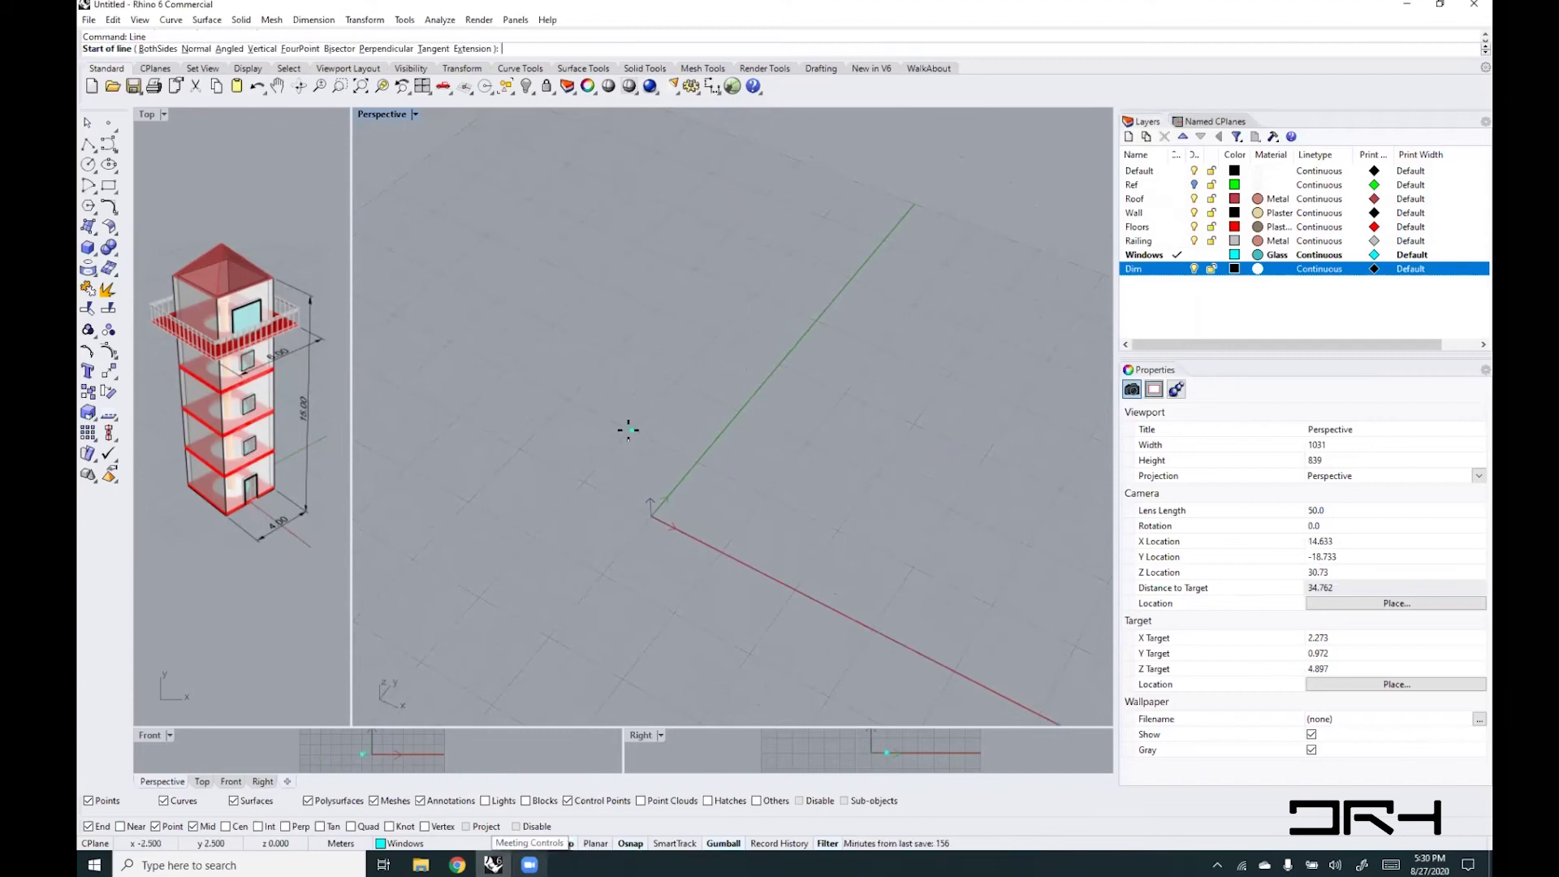
{"action": "left_click", "coordinate": [621, 461]}
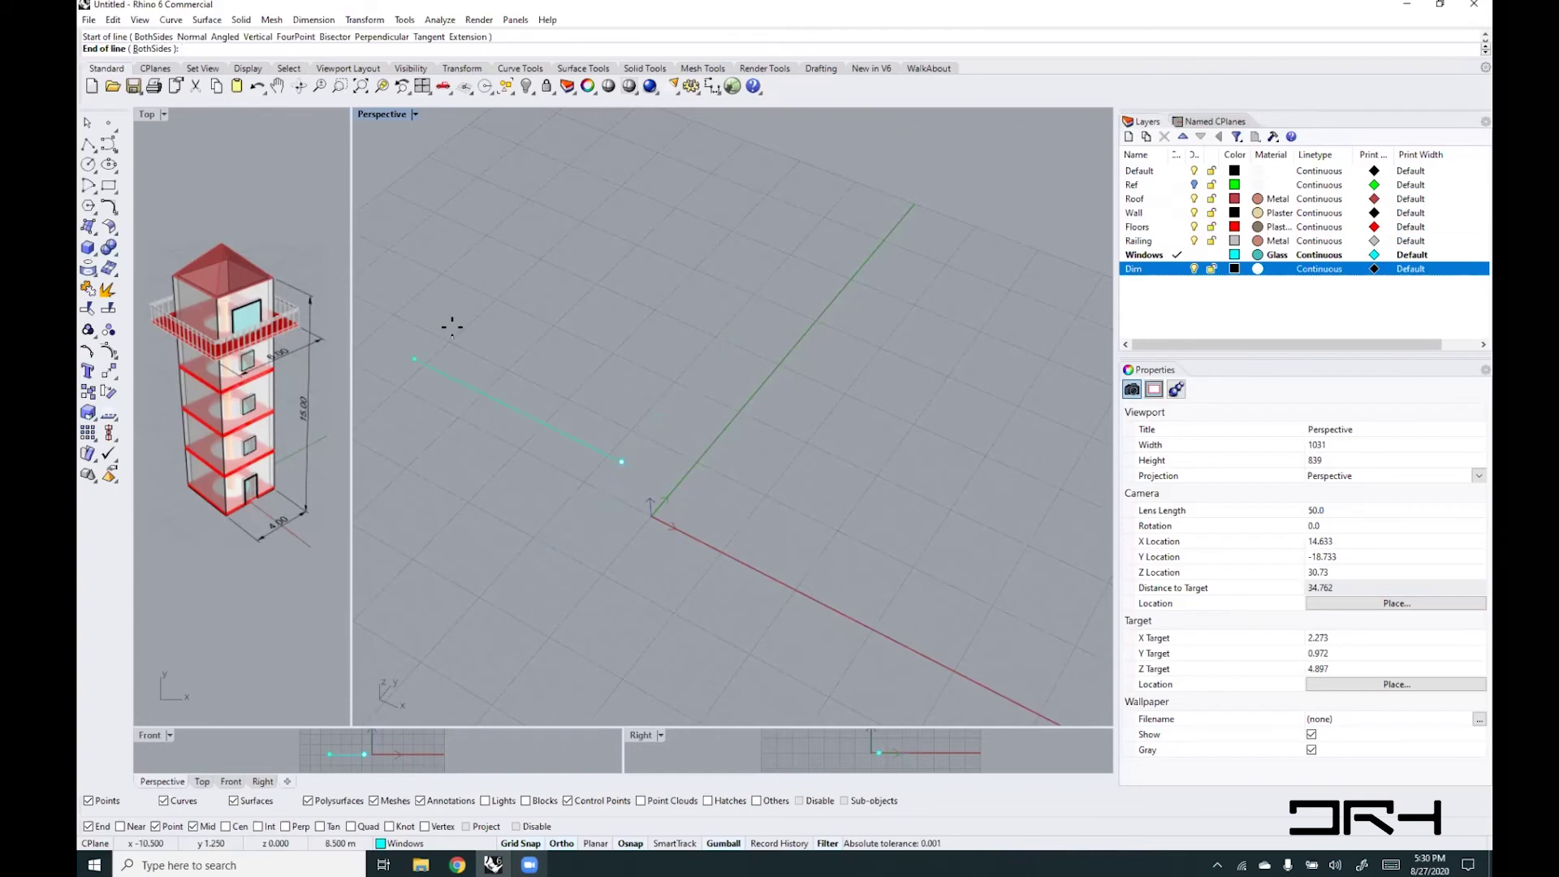
{"action": "left_click", "coordinate": [698, 333]}
- Set the ortho snap angle to 45 degrees in the Modeling Aids options and apply it
{"action": "right_click", "coordinate": [673, 485]}
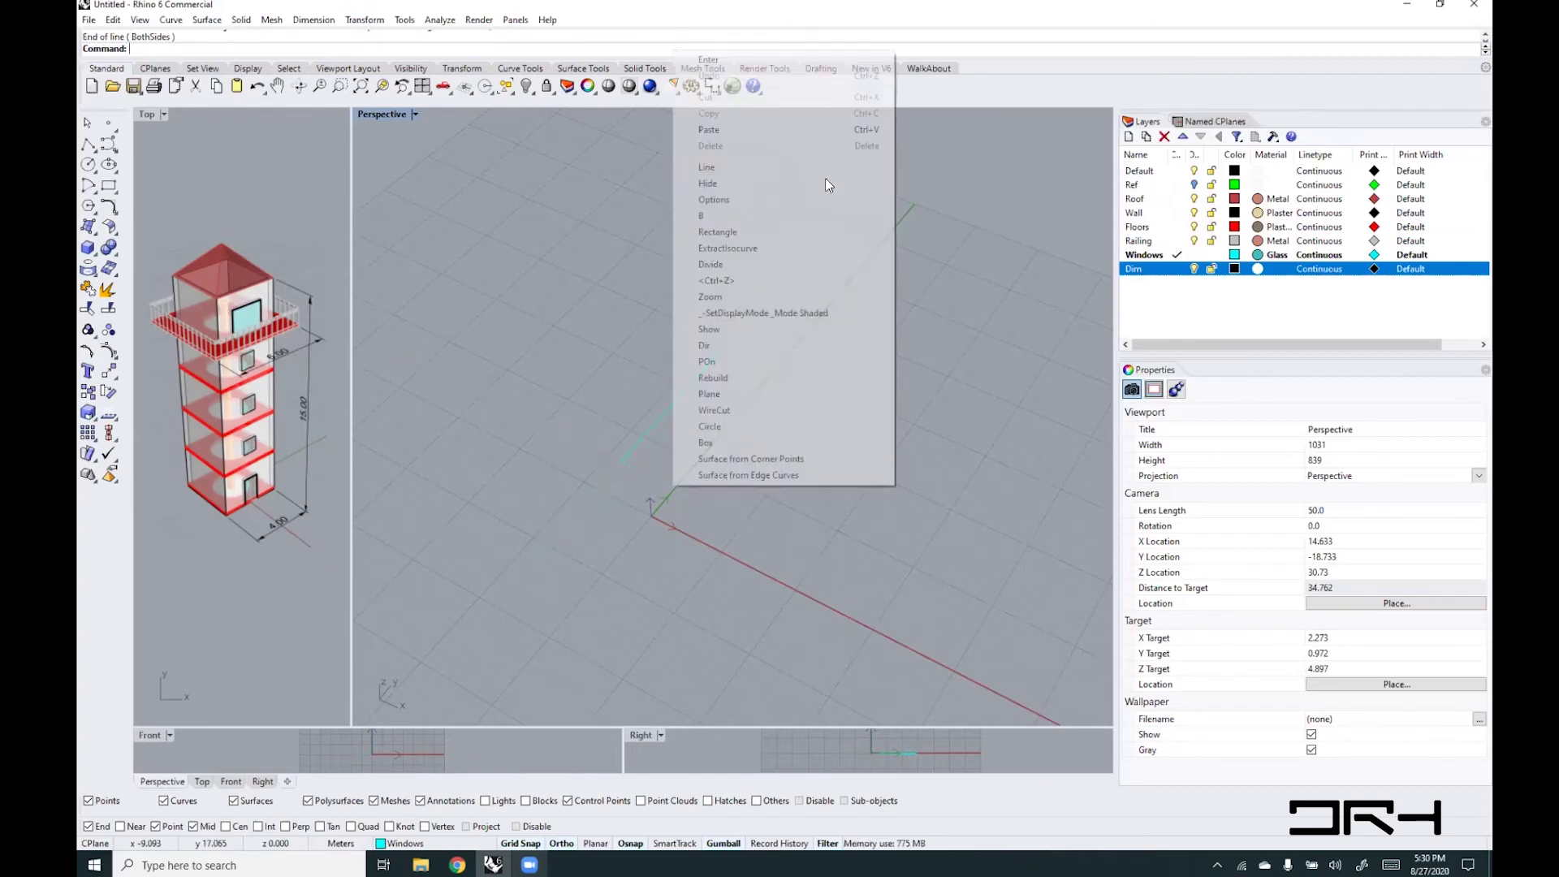
{"action": "left_click", "coordinate": [788, 200]}
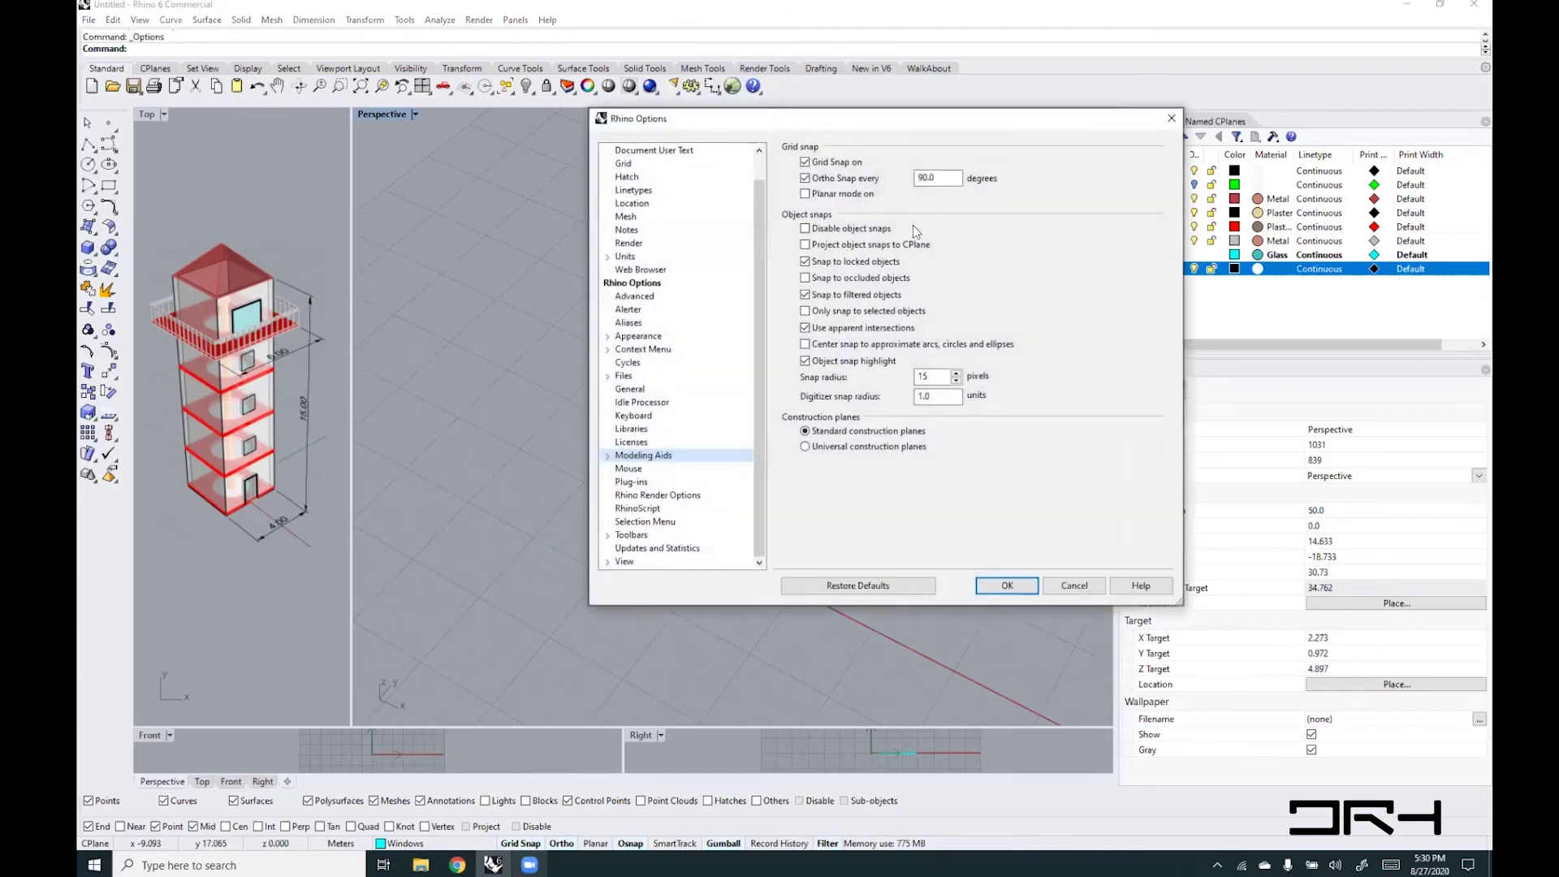
{"action": "double_click", "coordinate": [934, 178]}
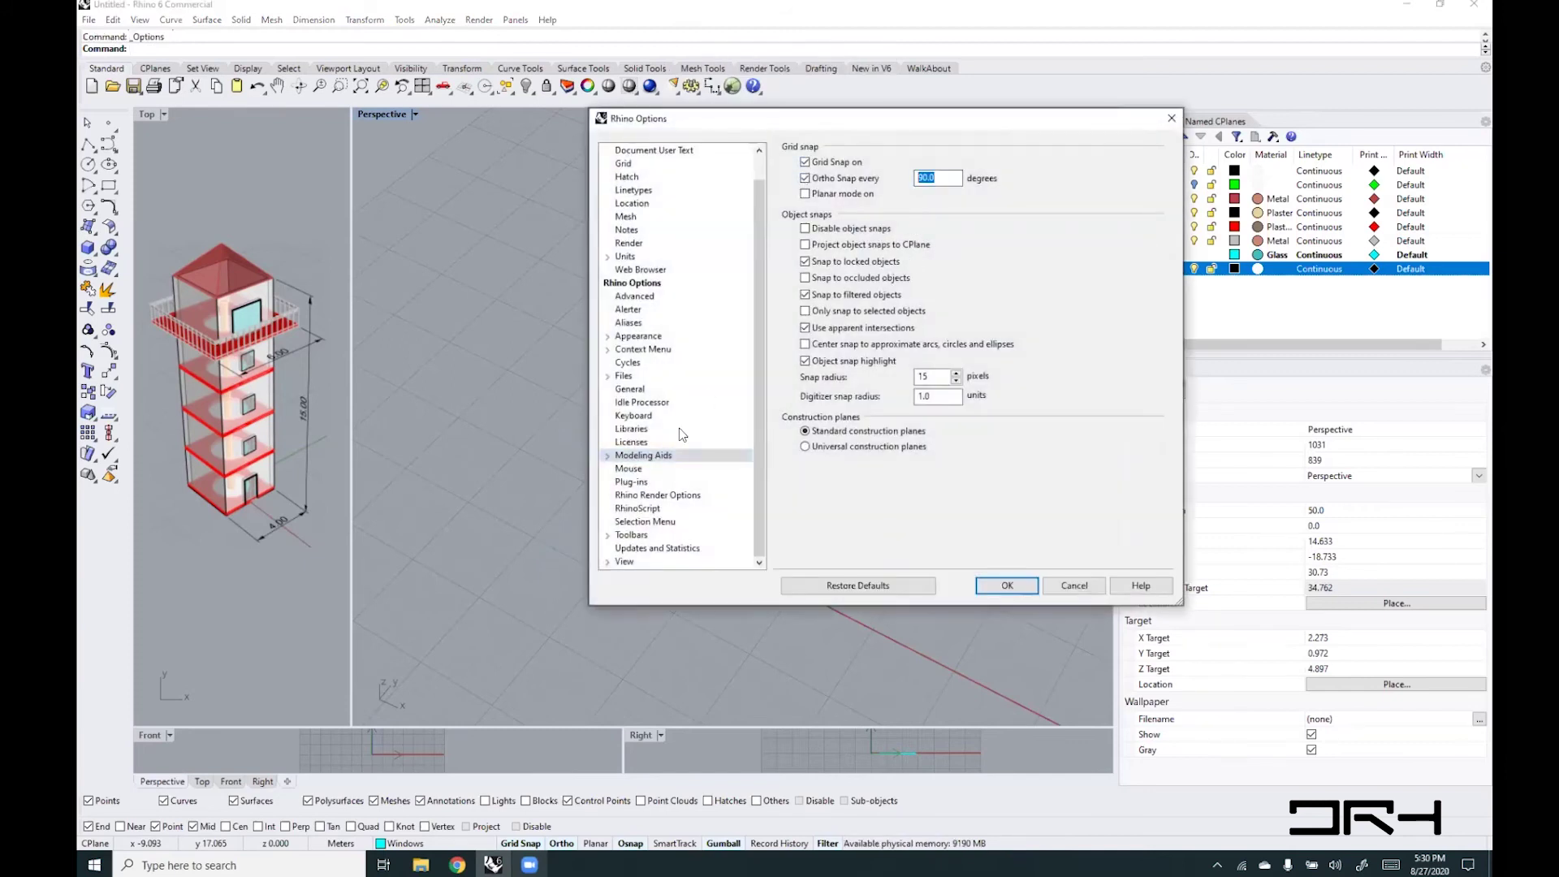
{"action": "type", "text": "45"}
{"action": "left_click", "coordinate": [1007, 585]}
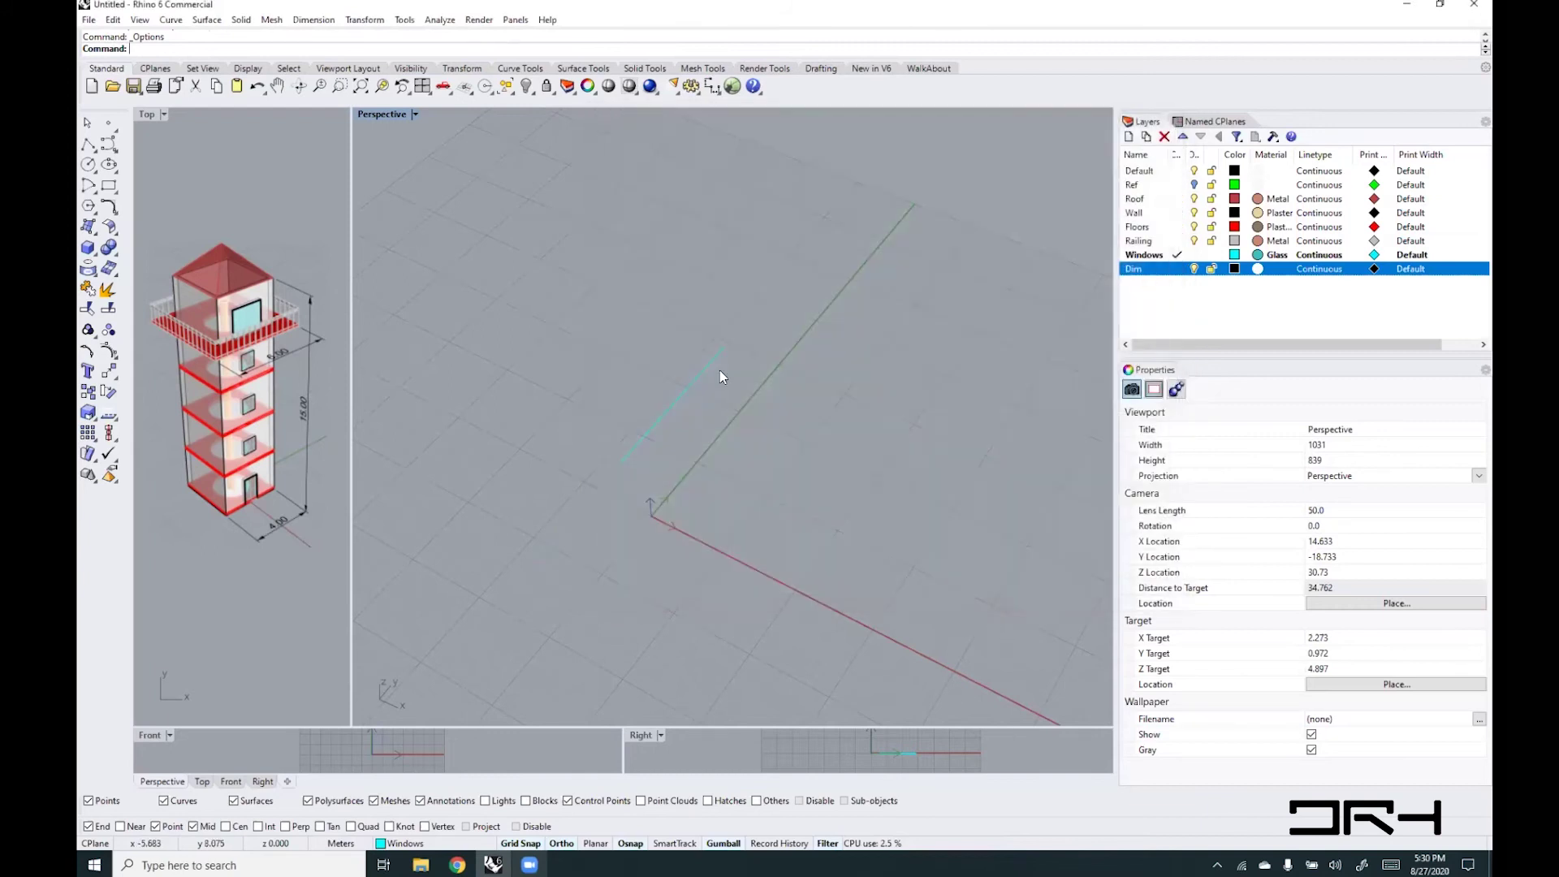
- Draw a second line from the first line's near end, at 45 degrees across the green axis
{"action": "right_click", "coordinate": [720, 53]}
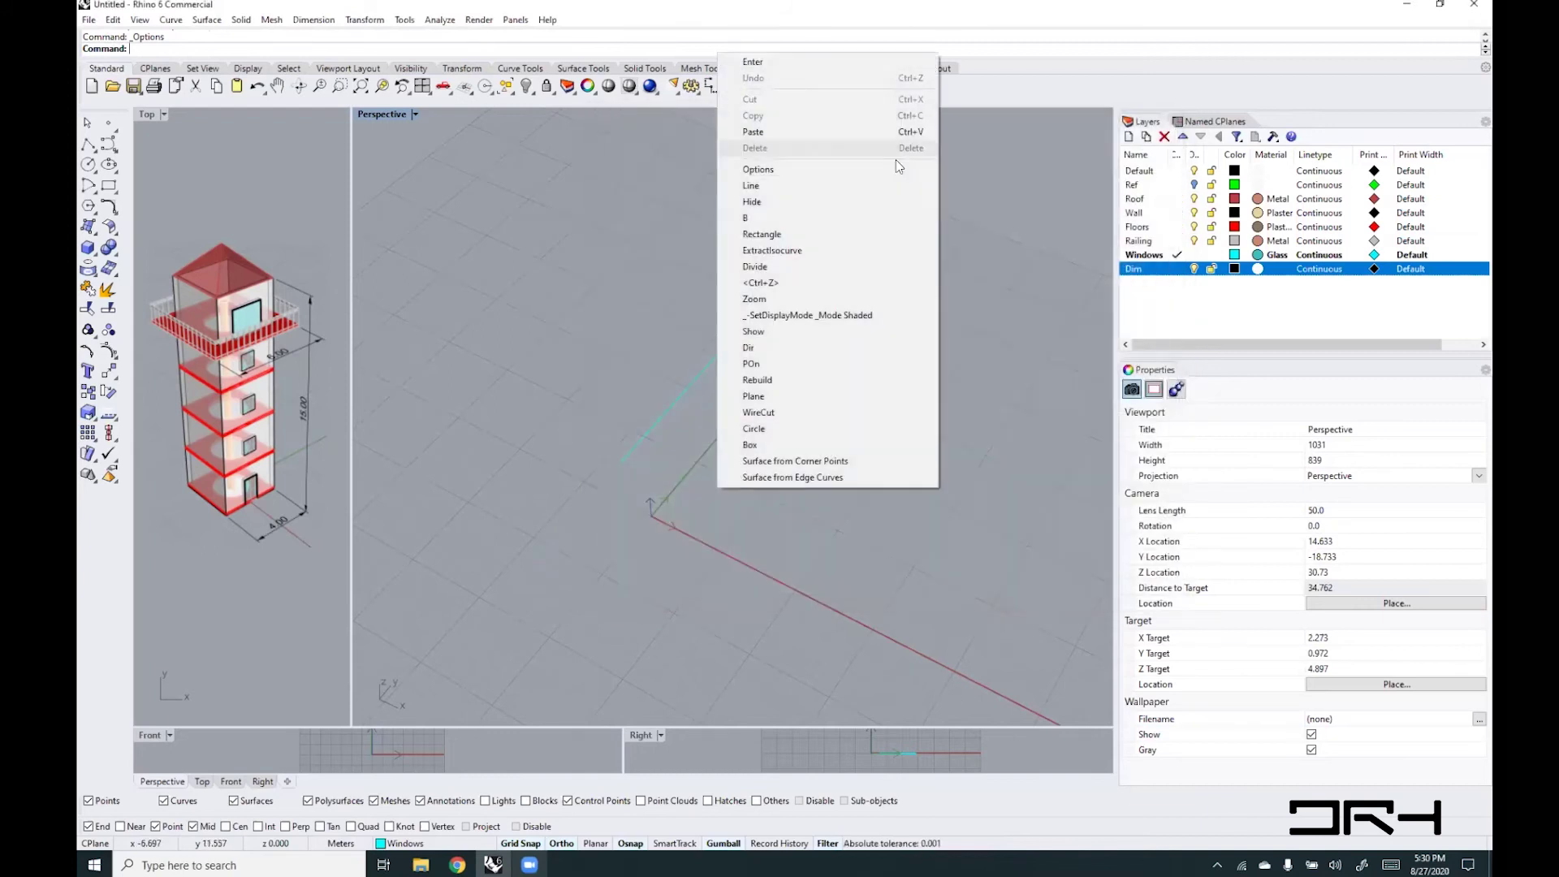
{"action": "left_click", "coordinate": [754, 186]}
{"action": "left_click", "coordinate": [731, 345]}
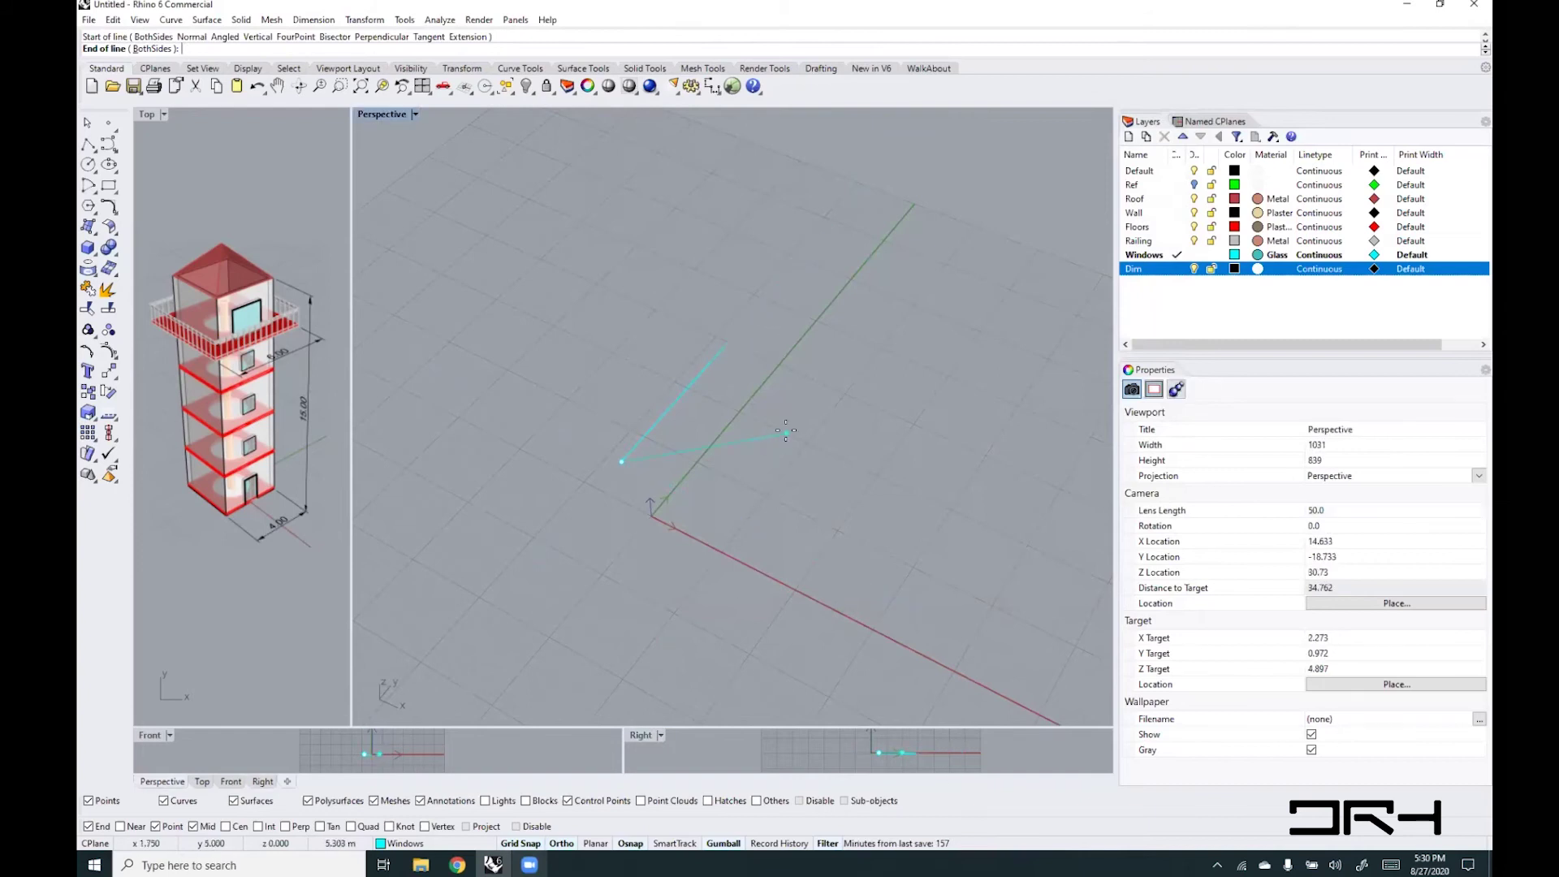
{"action": "left_click", "coordinate": [889, 416]}
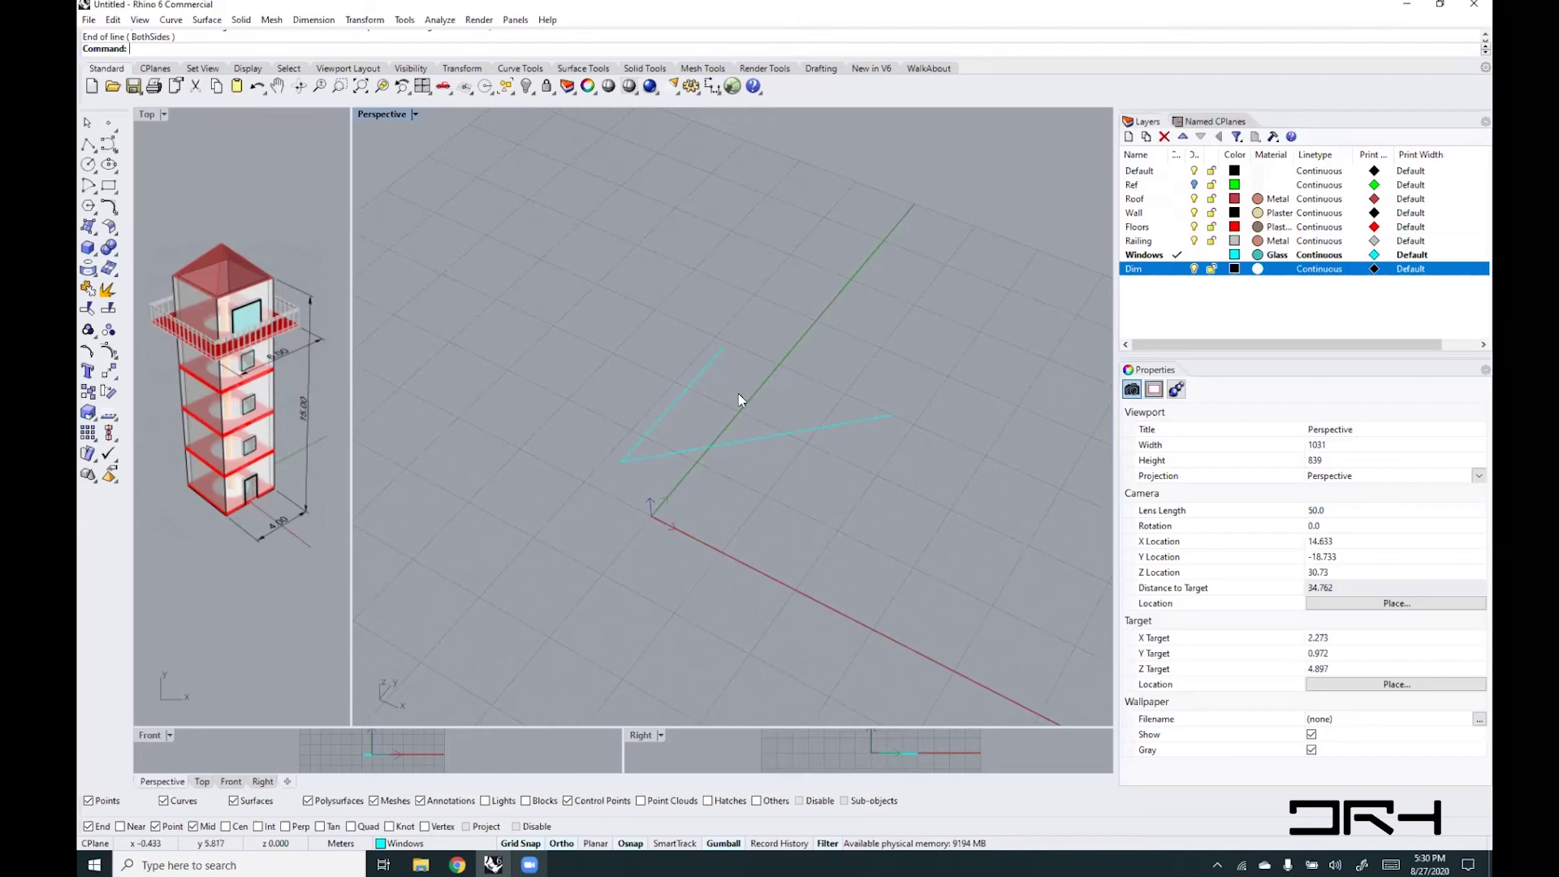
- Draw a separate third line on the ground, on the negative X side of the two joined lines
{"action": "right_click_drag", "start_coordinate": [739, 393], "coordinate": [745, 345]}
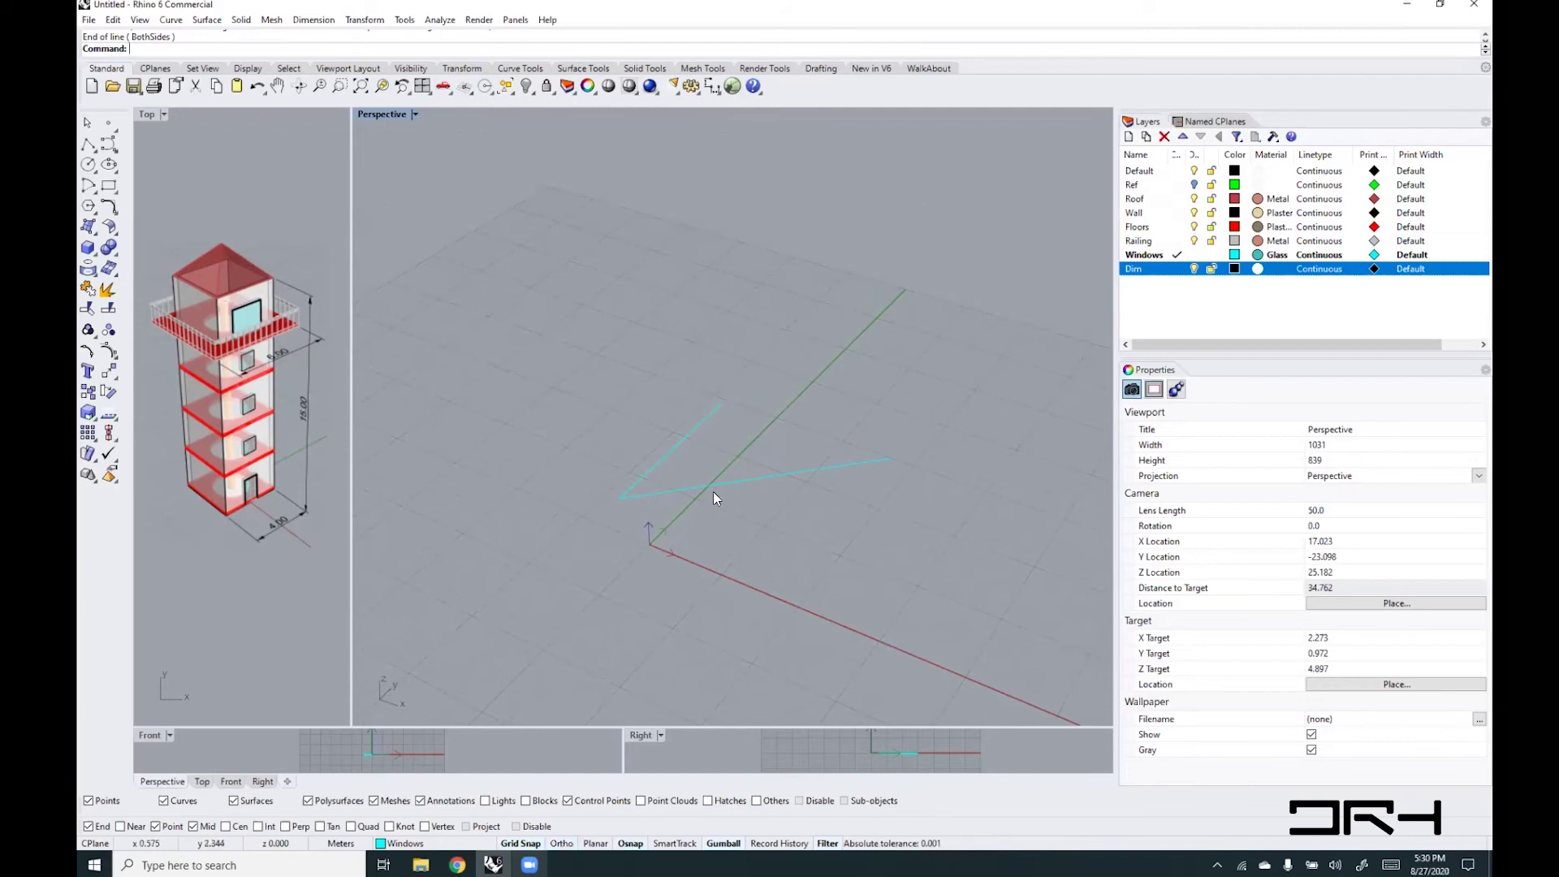
{"action": "right_click", "coordinate": [630, 49]}
{"action": "left_click", "coordinate": [698, 168]}
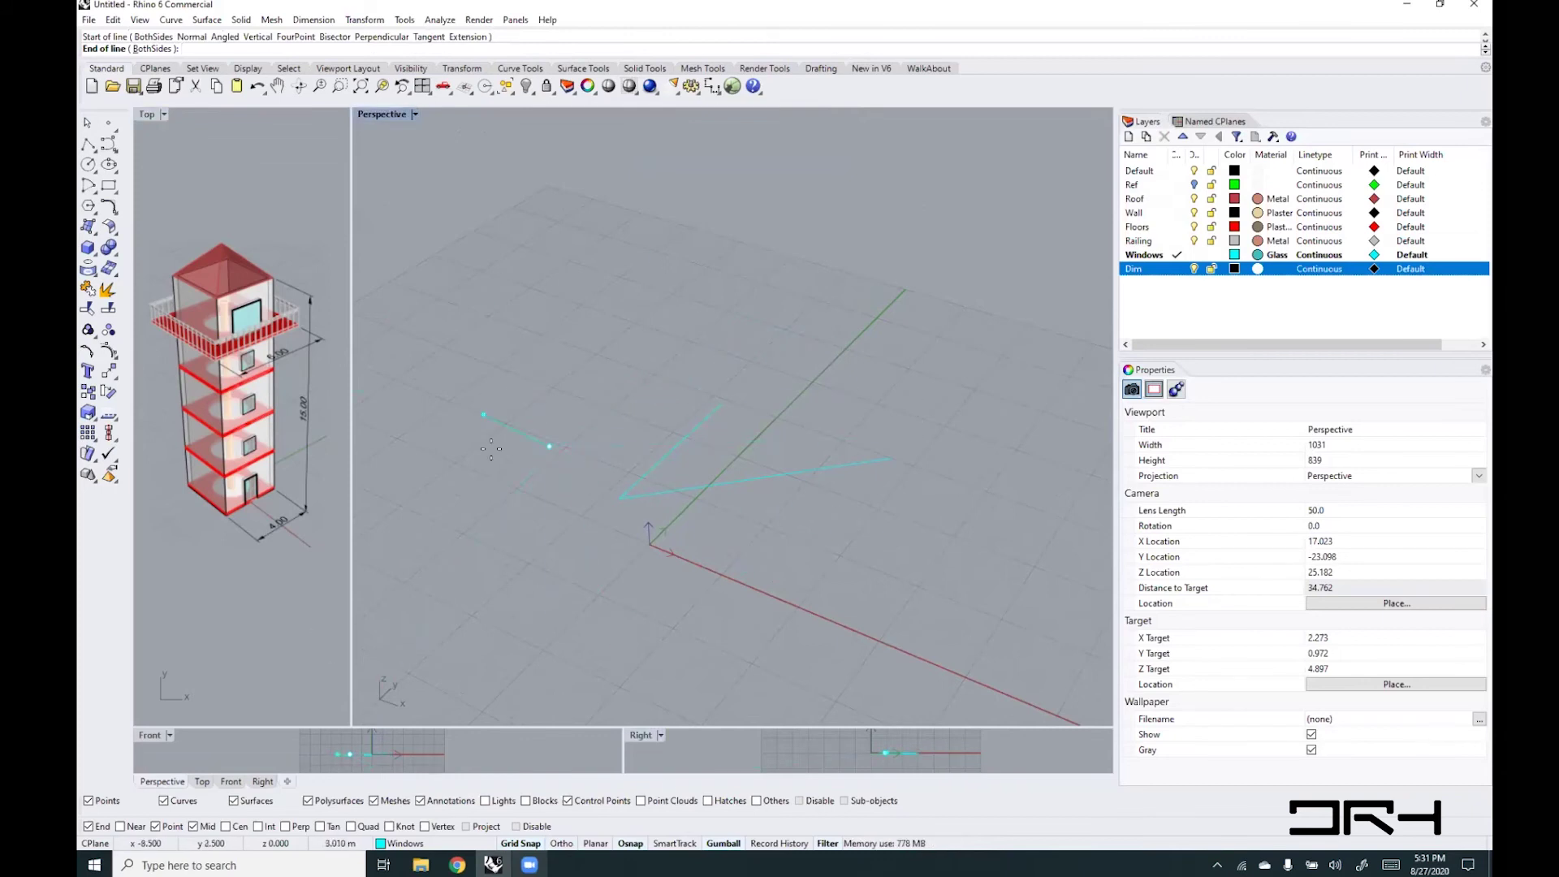
{"action": "left_click", "coordinate": [555, 616]}
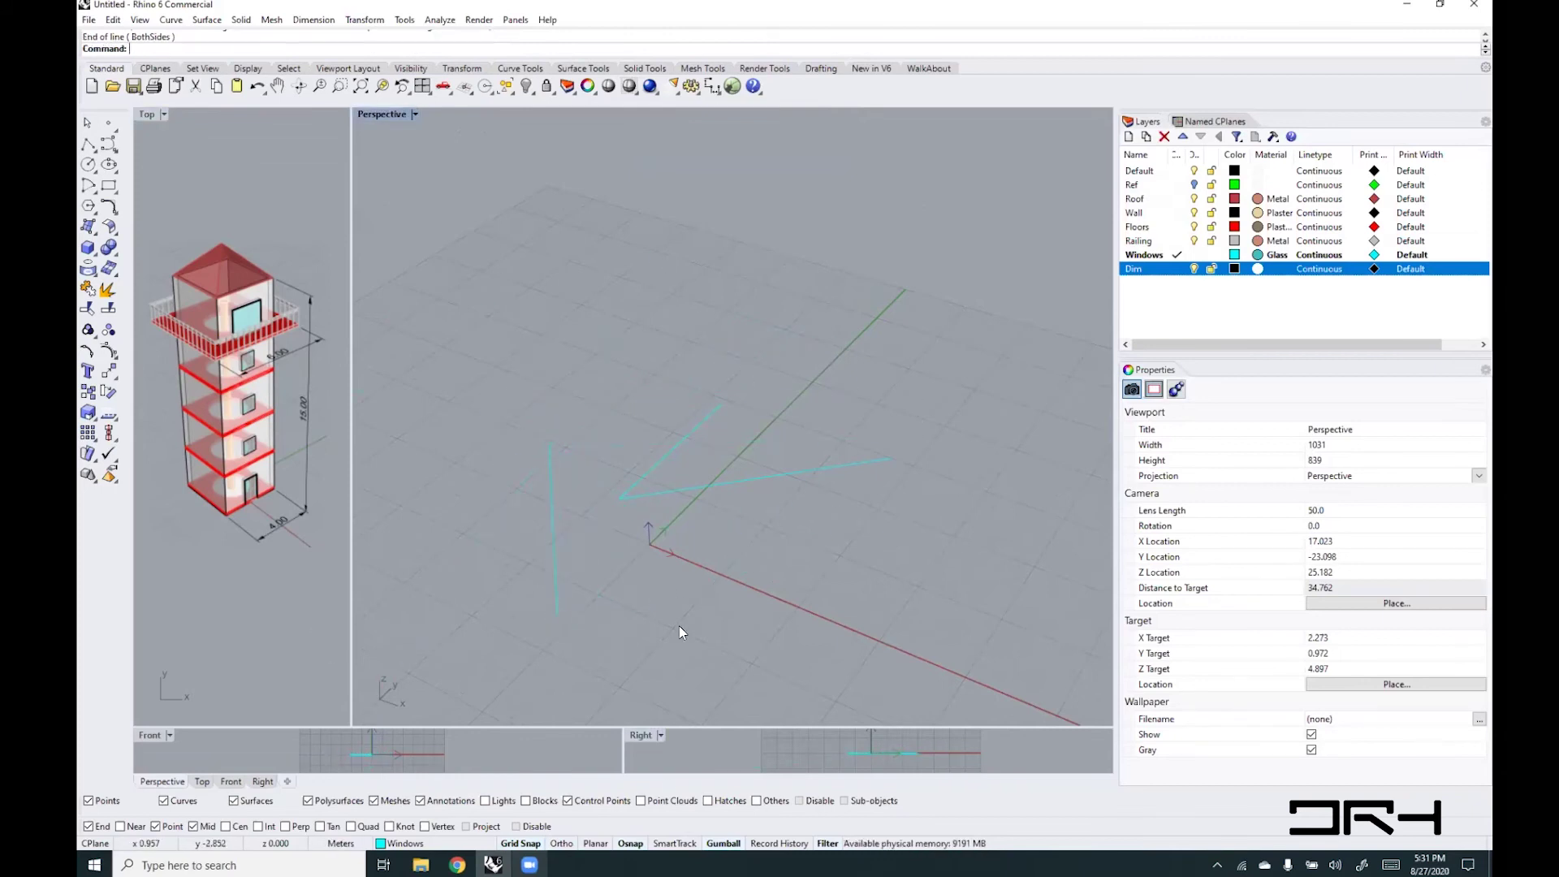
- Open the program options and review the ortho snap angle, the Mouse settings and the list of plug-ins
{"action": "right_click", "coordinate": [629, 52]}
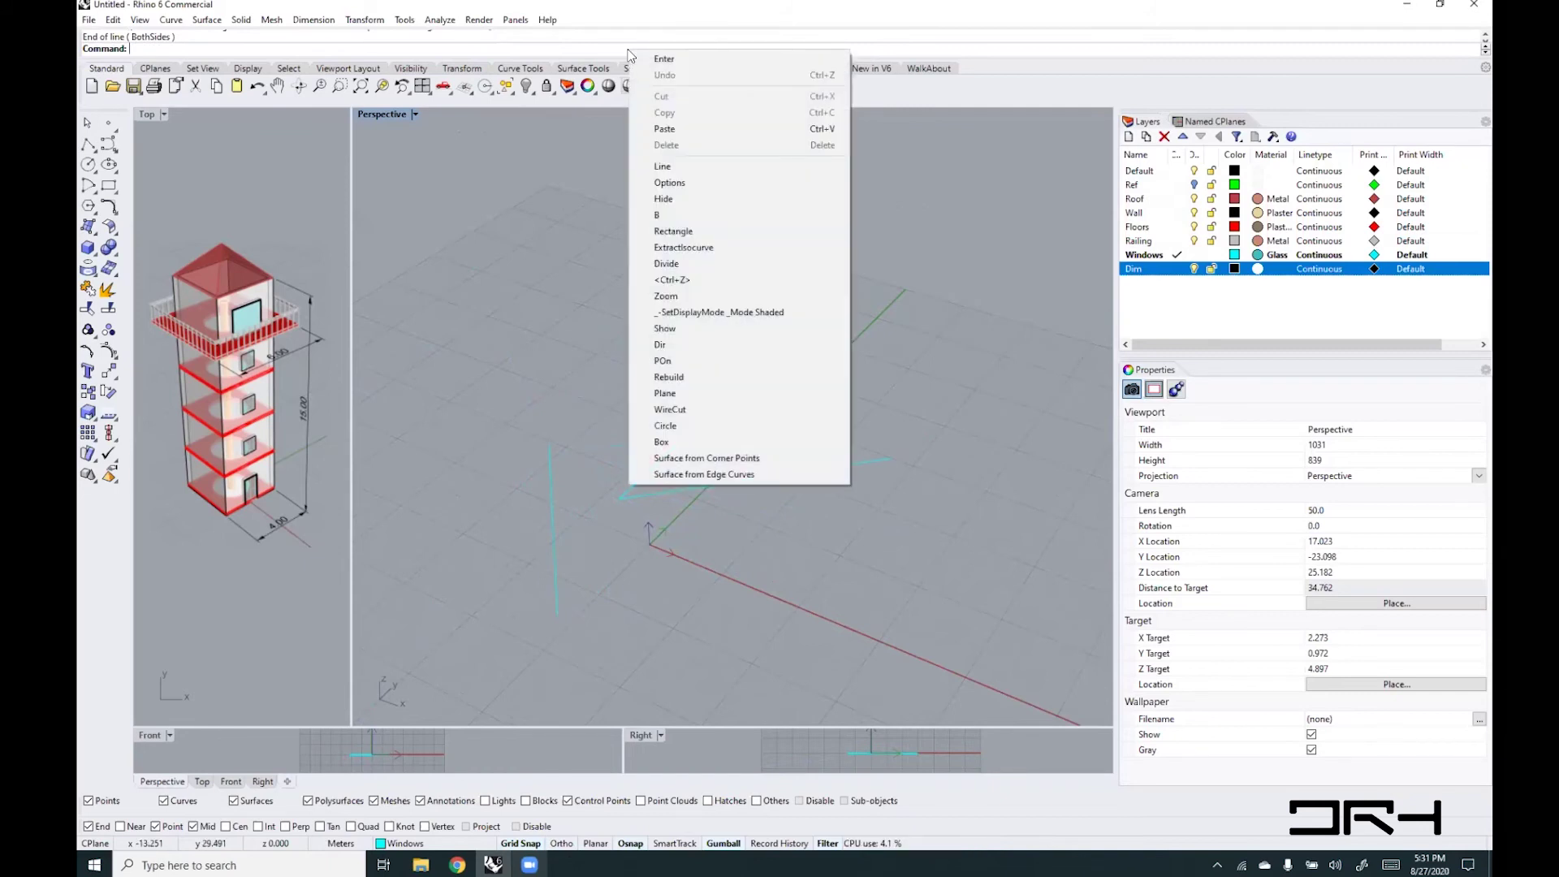
{"action": "left_click", "coordinate": [682, 182]}
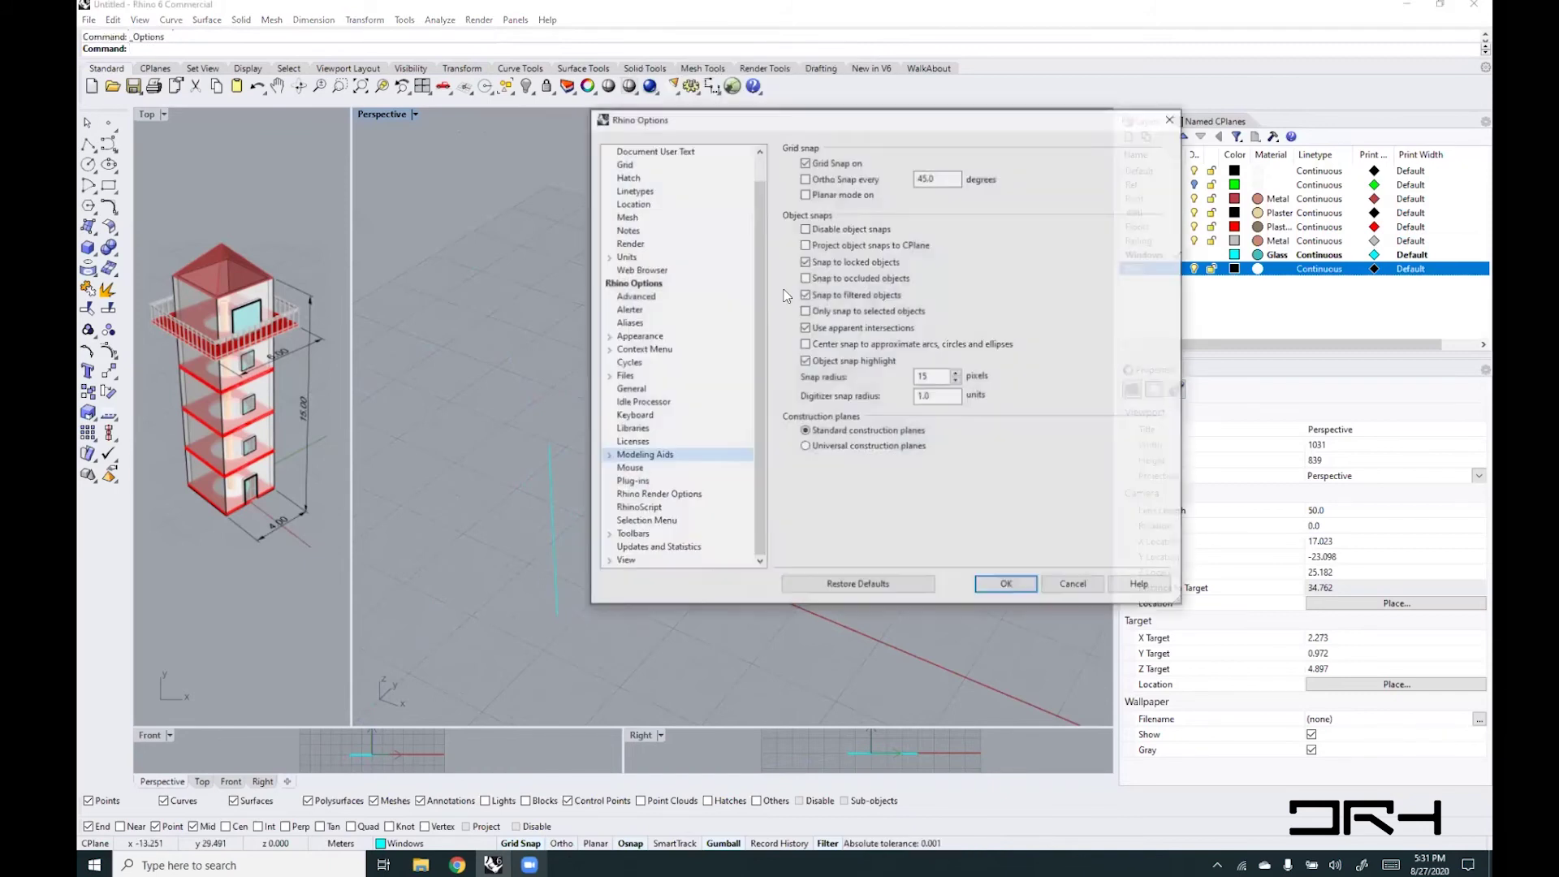
{"action": "double_click", "coordinate": [925, 178]}
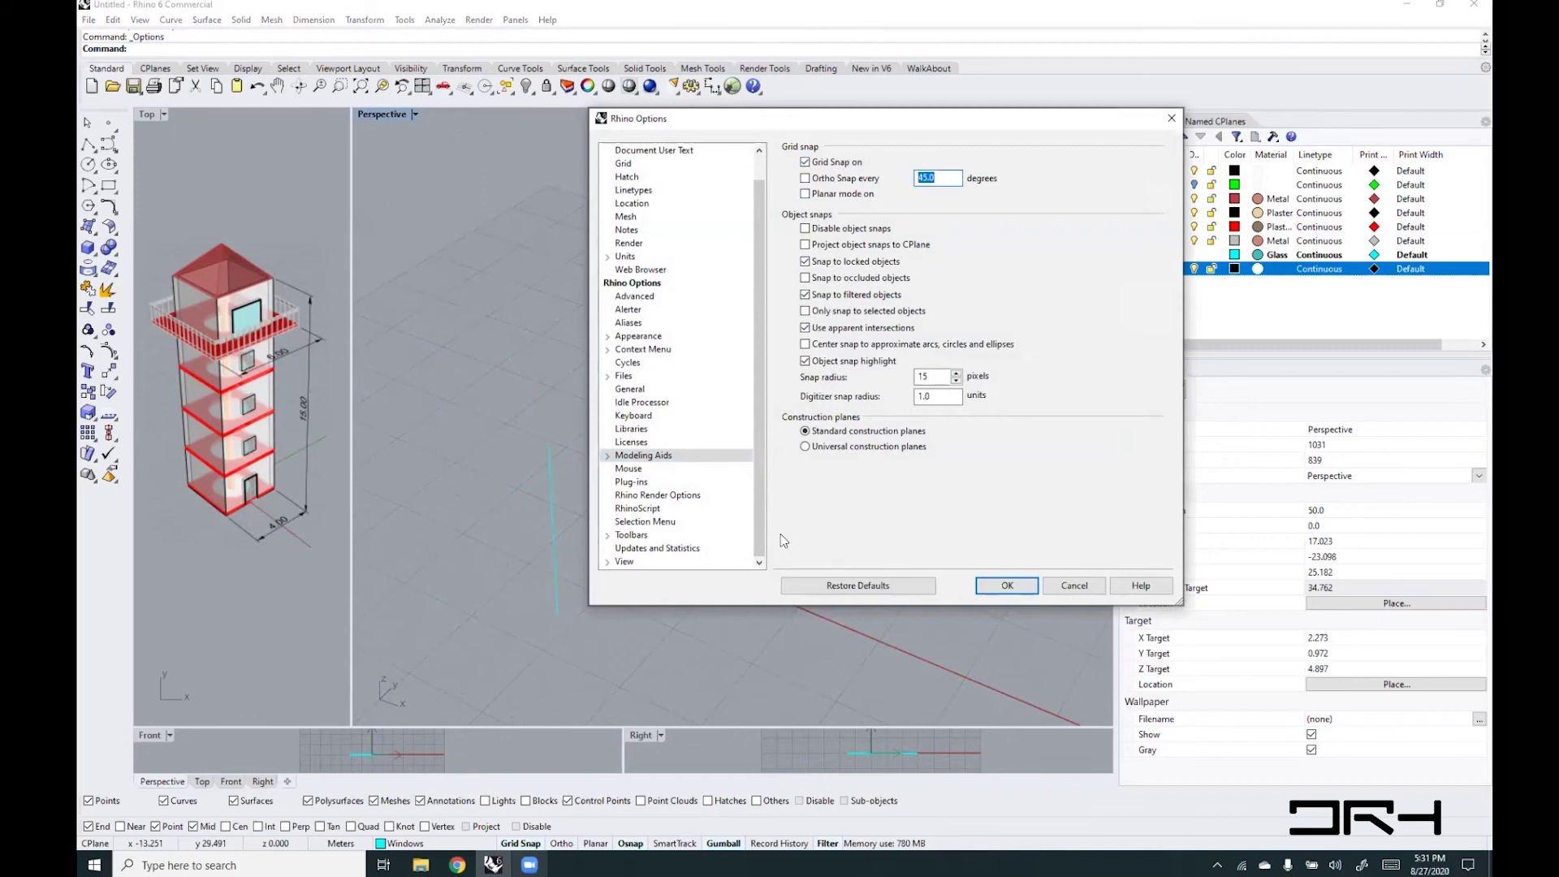
{"action": "left_click", "coordinate": [627, 471]}
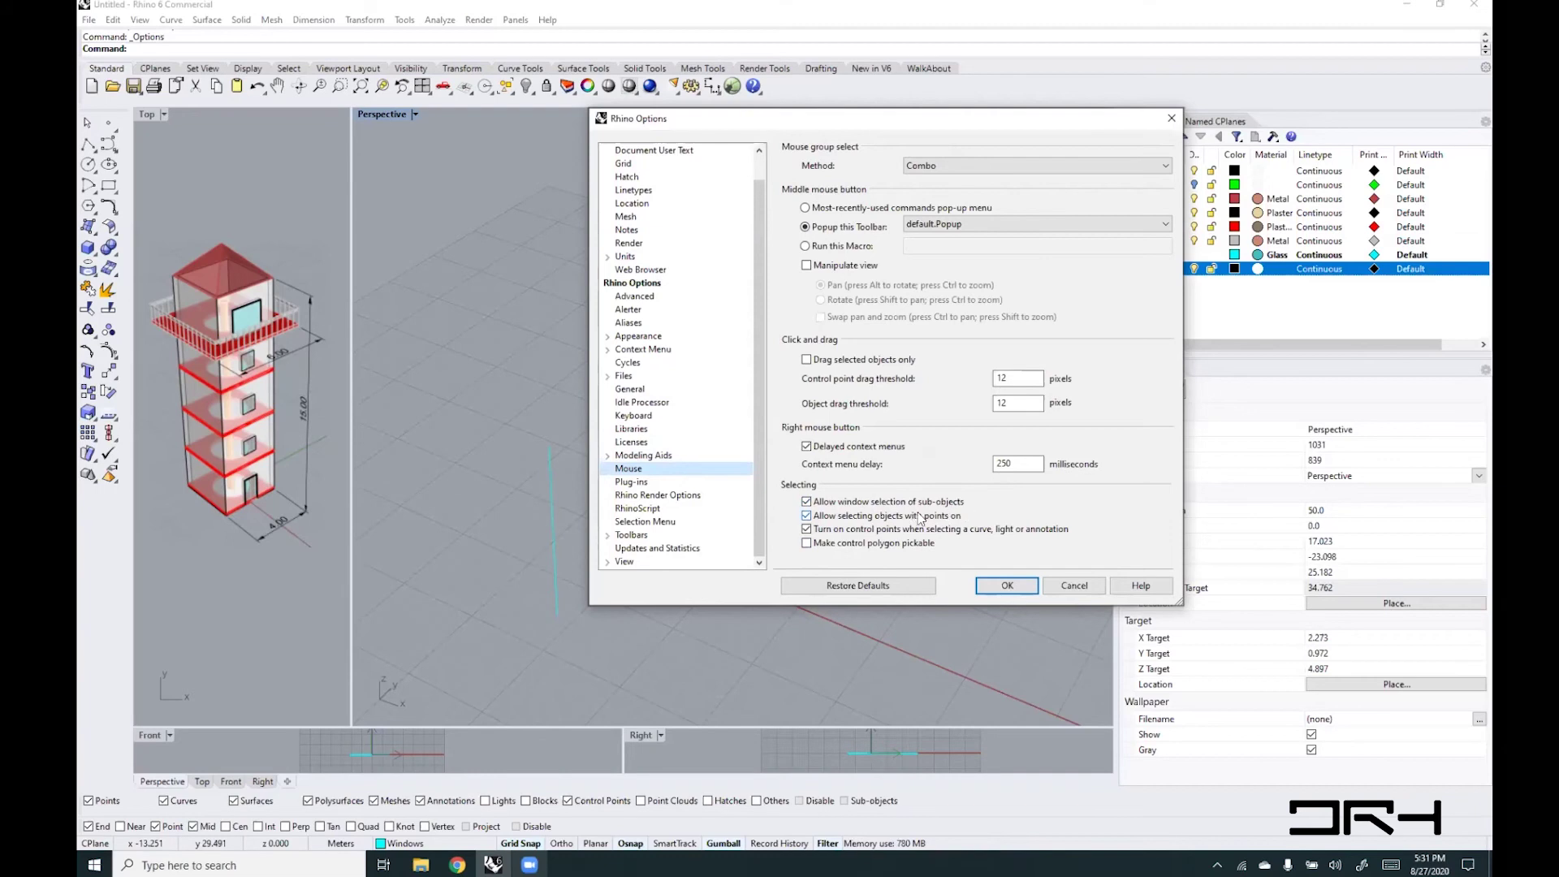
{"action": "left_click", "coordinate": [629, 482]}
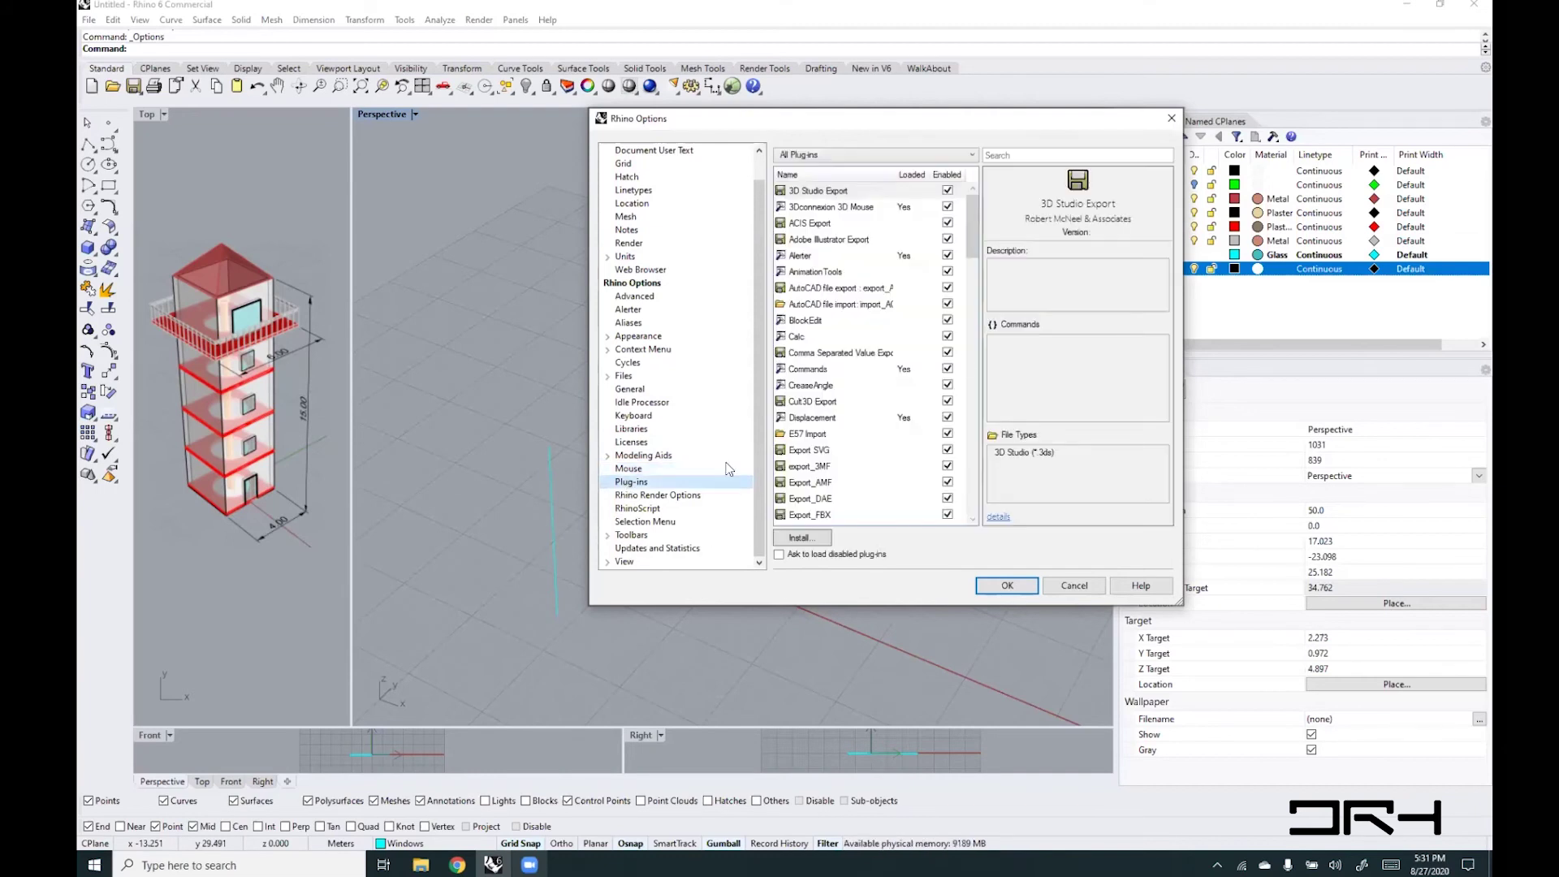
{"action": "scroll", "coordinate": [968, 202], "scroll_direction": "down", "scroll_amount": 20}
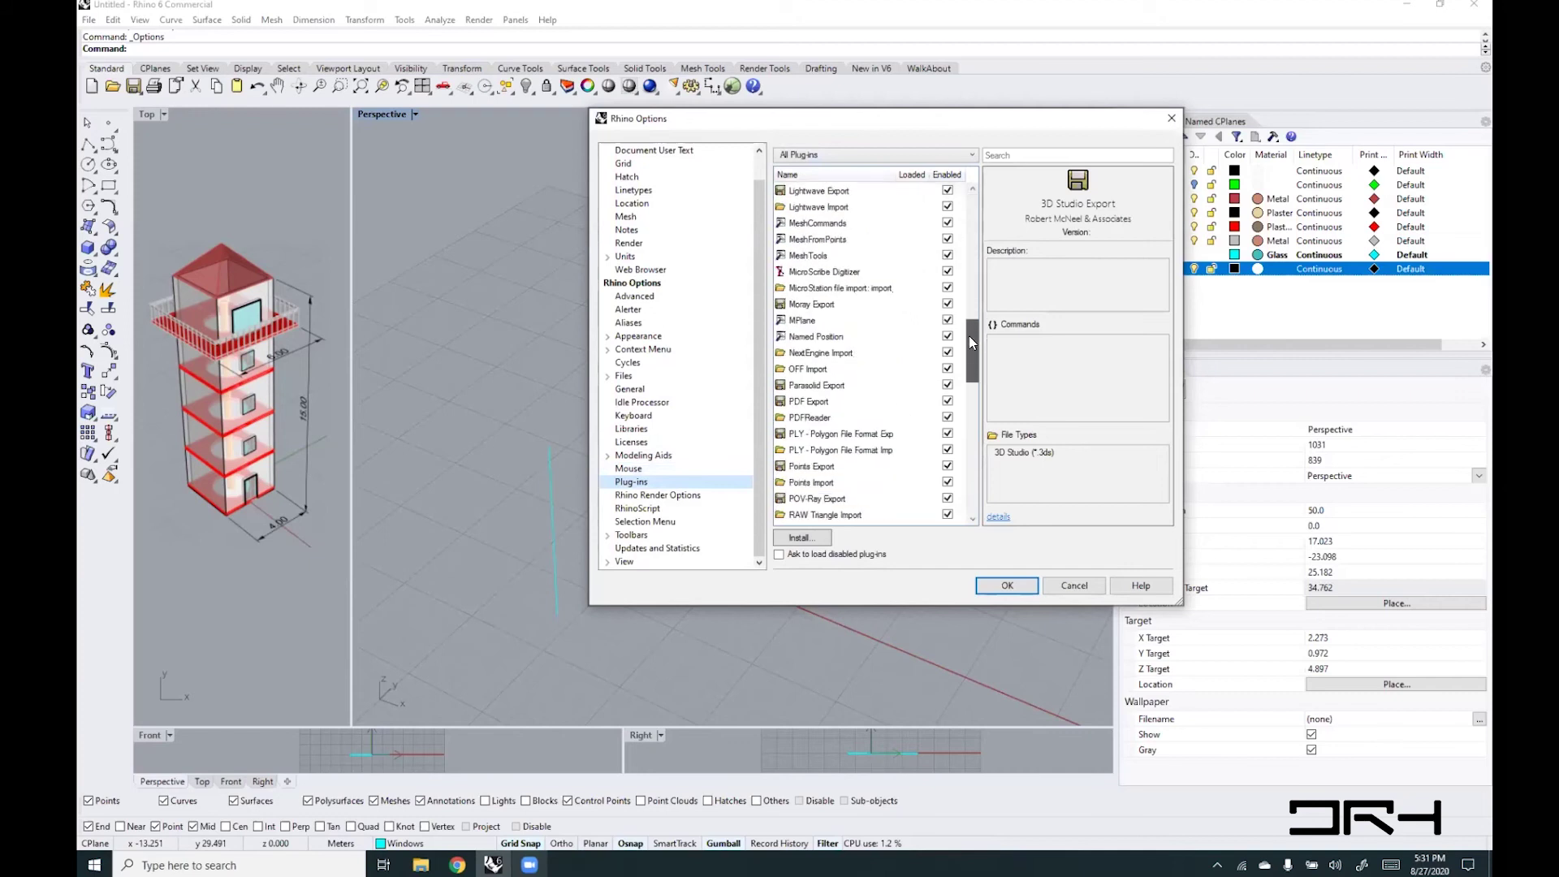
{"action": "scroll", "coordinate": [971, 415], "scroll_direction": "up", "scroll_amount": 20}
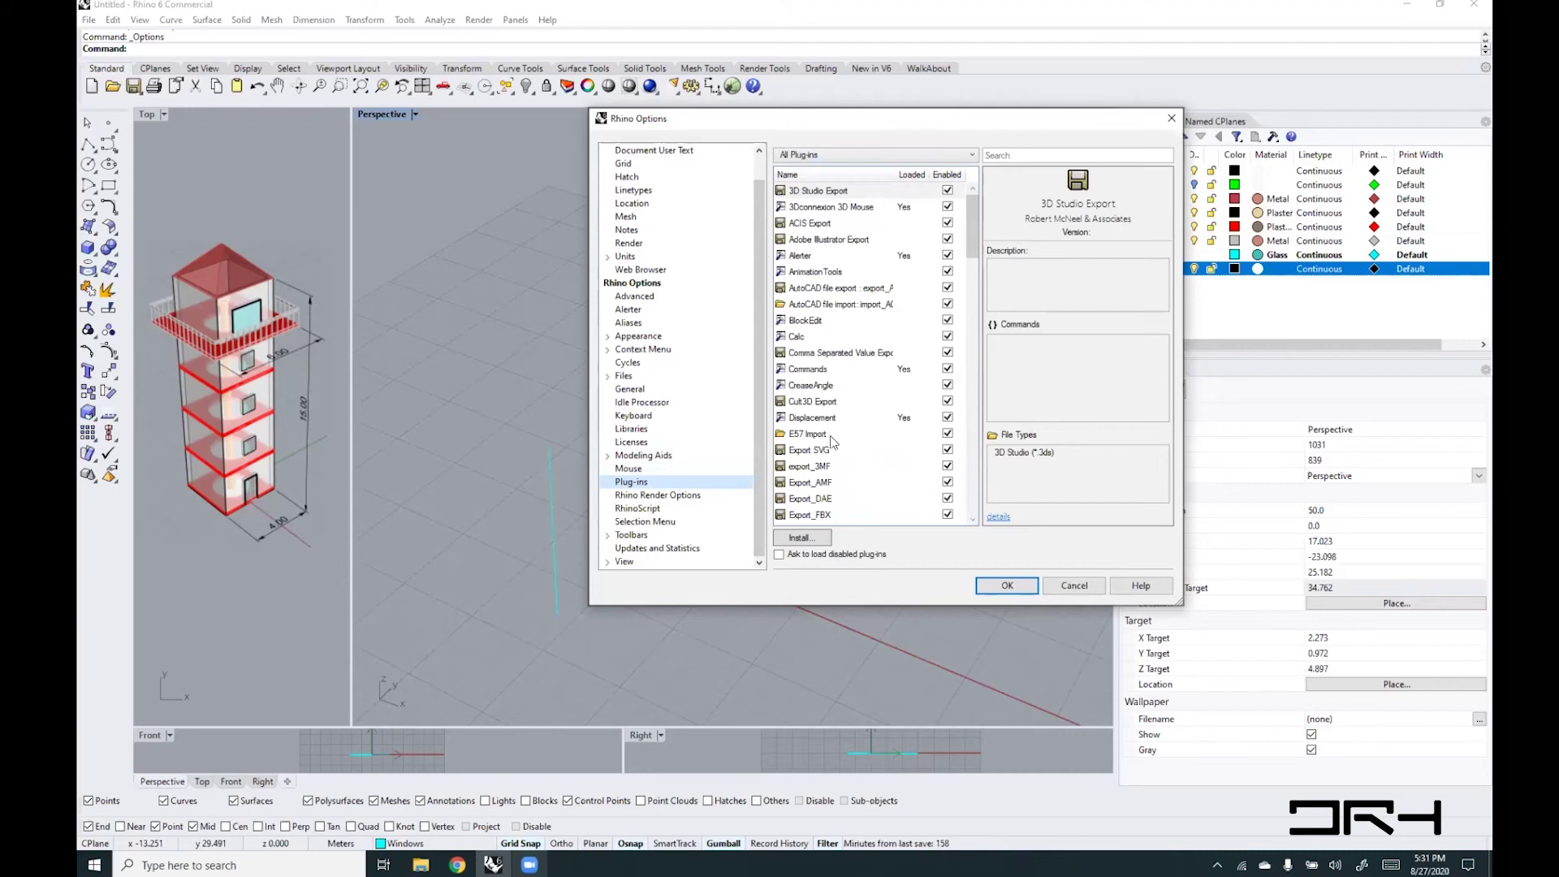
- Review the Rhino render options and the update settings, keeping the update frequency at Service Release
{"action": "left_click", "coordinate": [644, 495]}
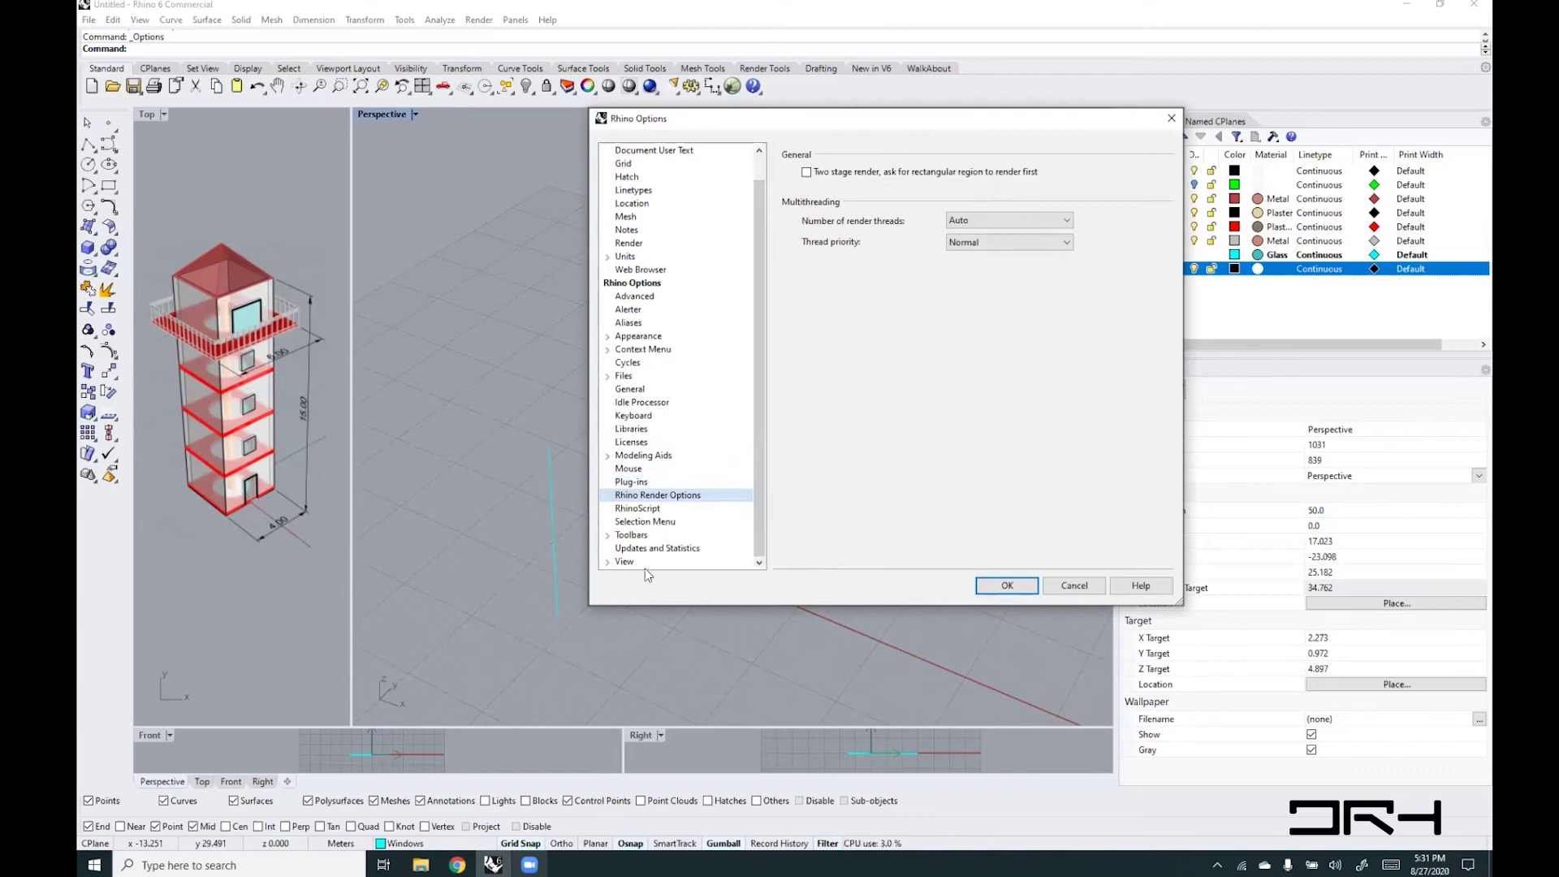
{"action": "left_click", "coordinate": [634, 548]}
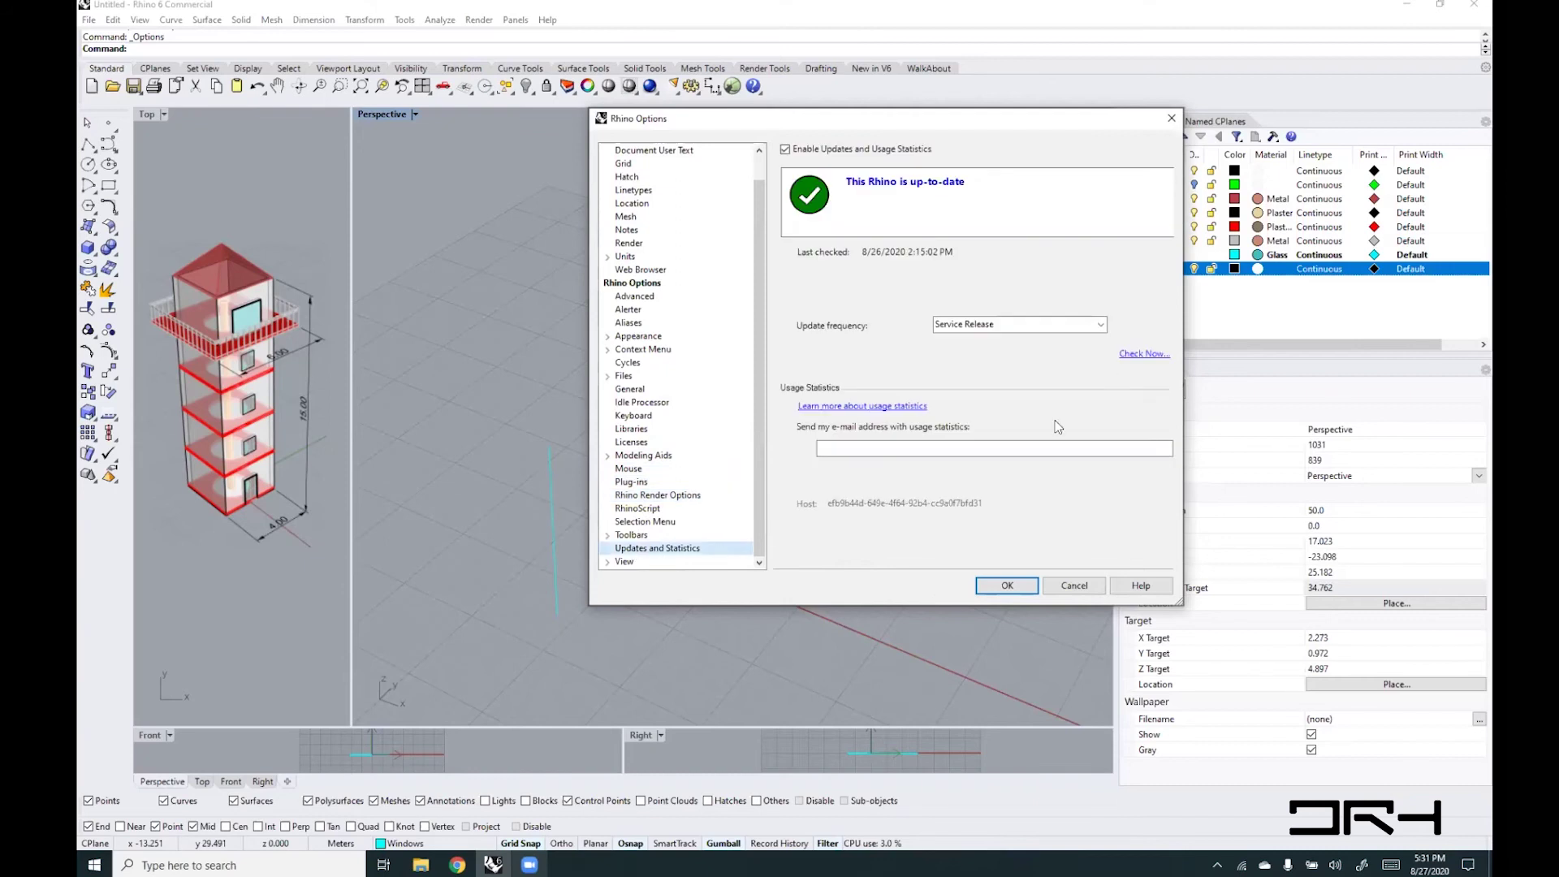
{"action": "left_click", "coordinate": [1101, 326]}
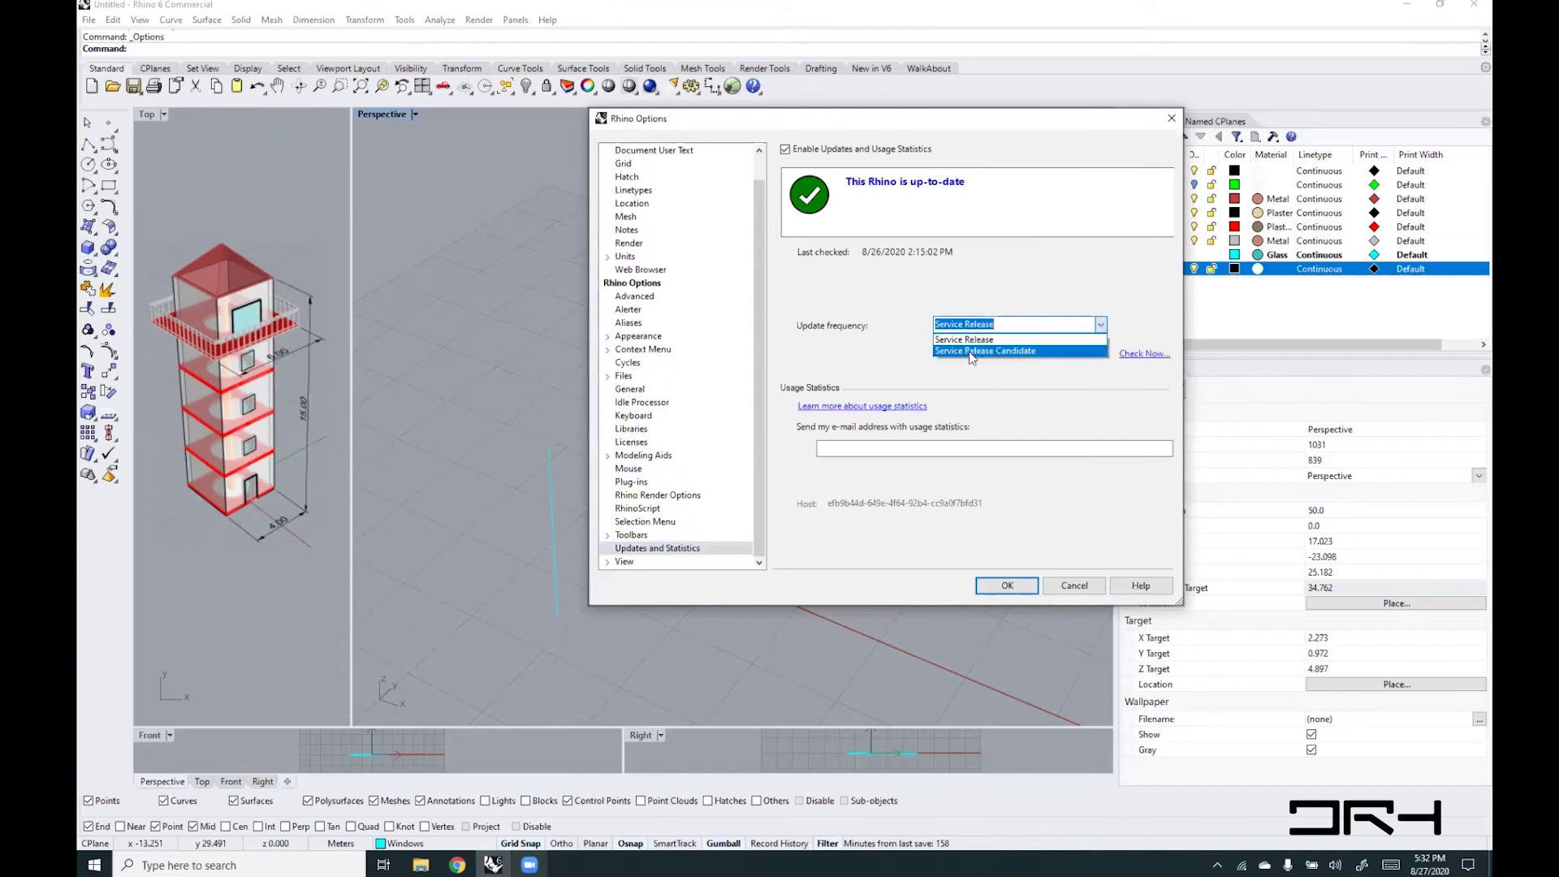
{"action": "left_click", "coordinate": [997, 340]}
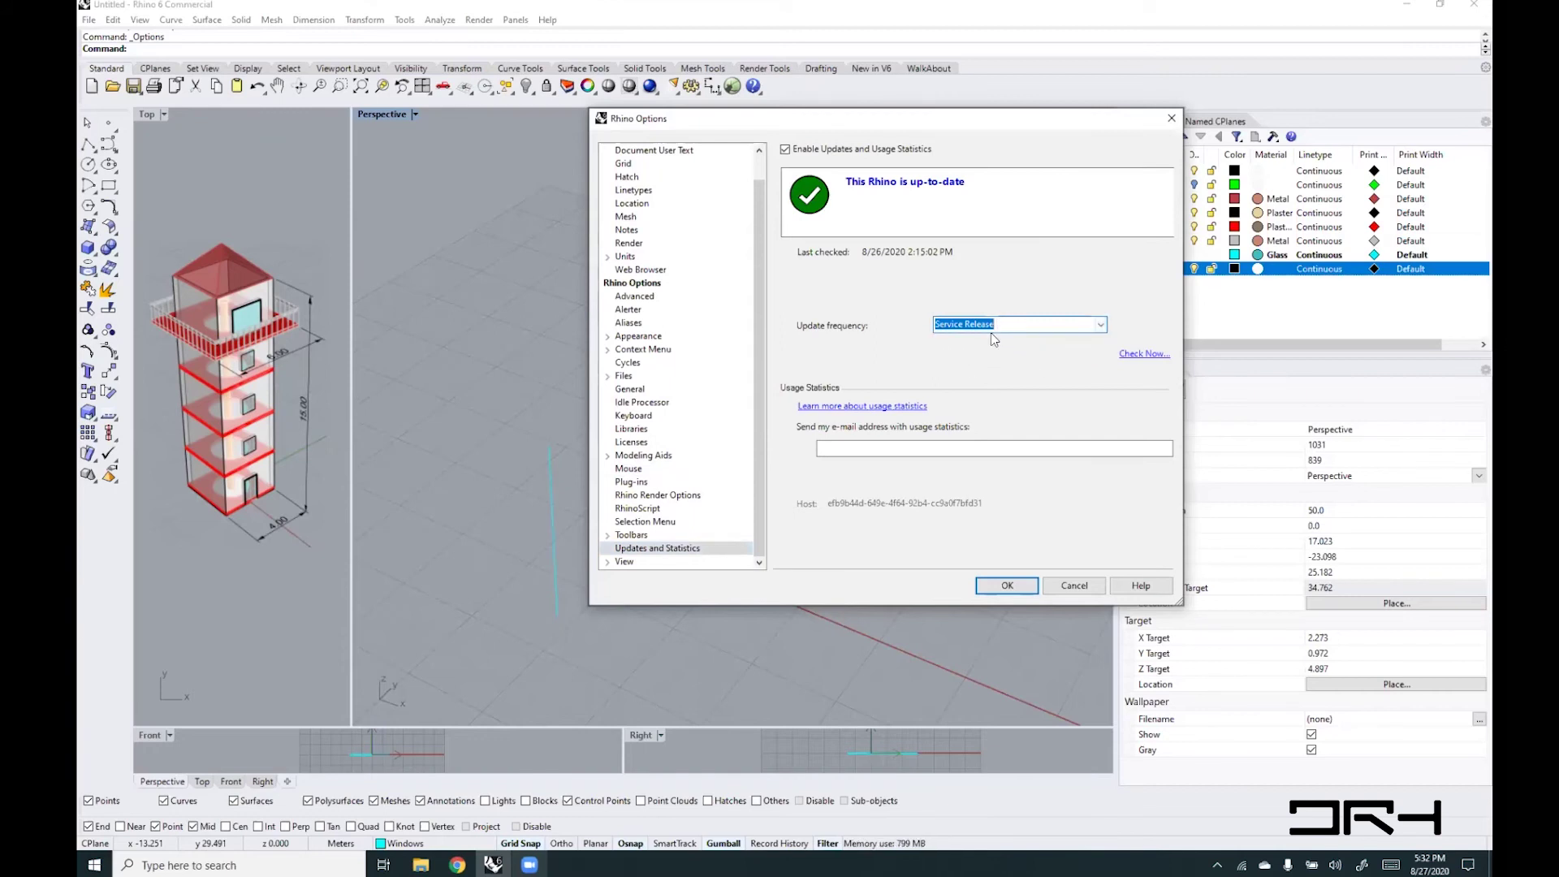
- Look through the View options and the list of display modes, and open the Wireframe display mode settings
{"action": "left_click", "coordinate": [607, 561]}
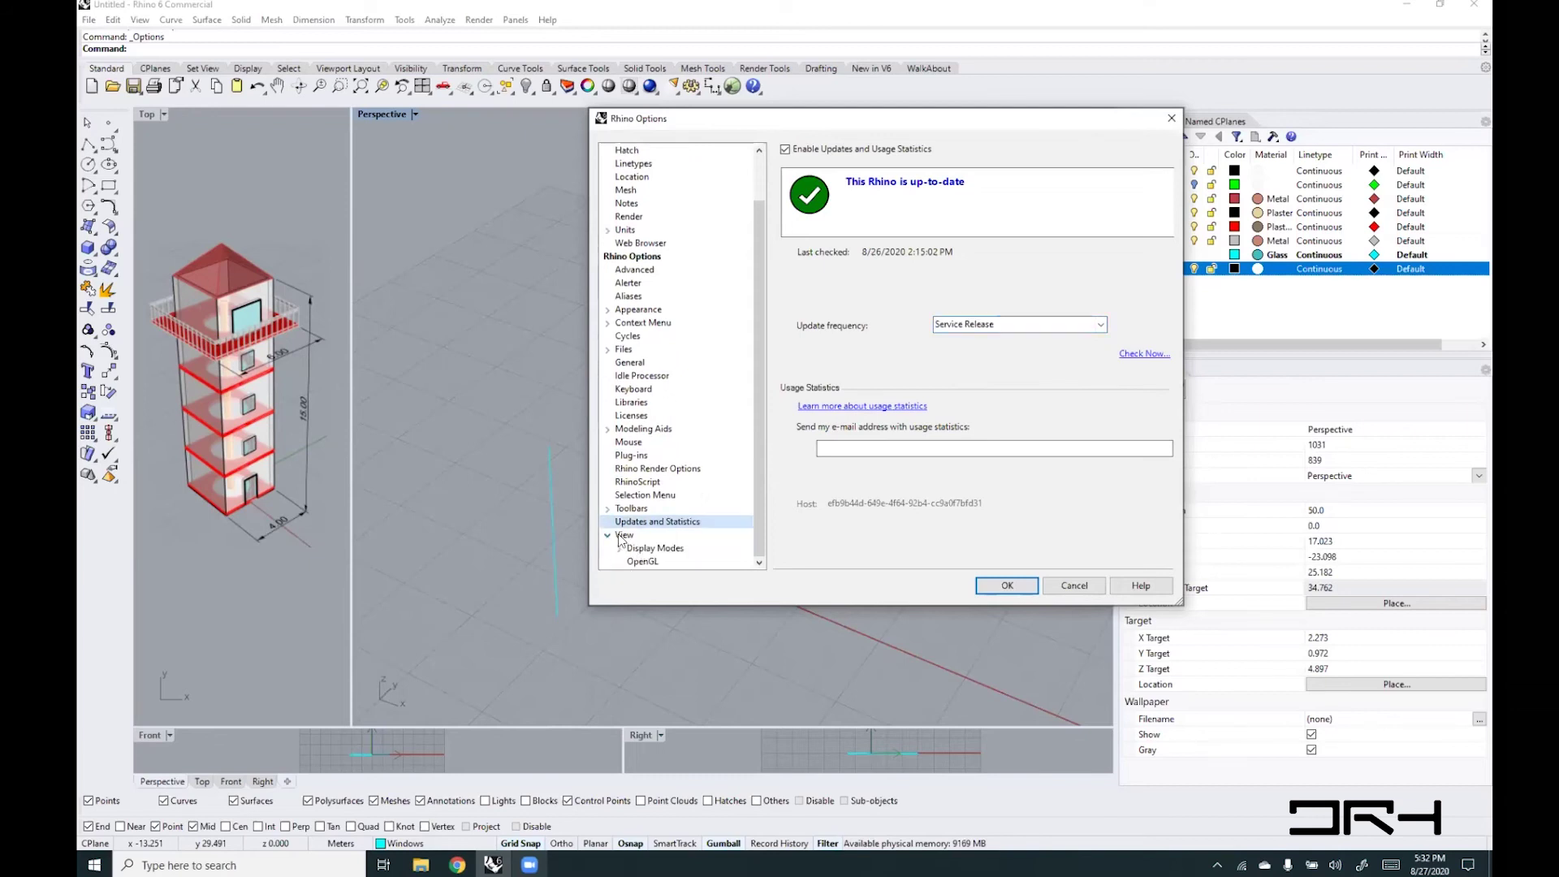
{"action": "left_click", "coordinate": [624, 535]}
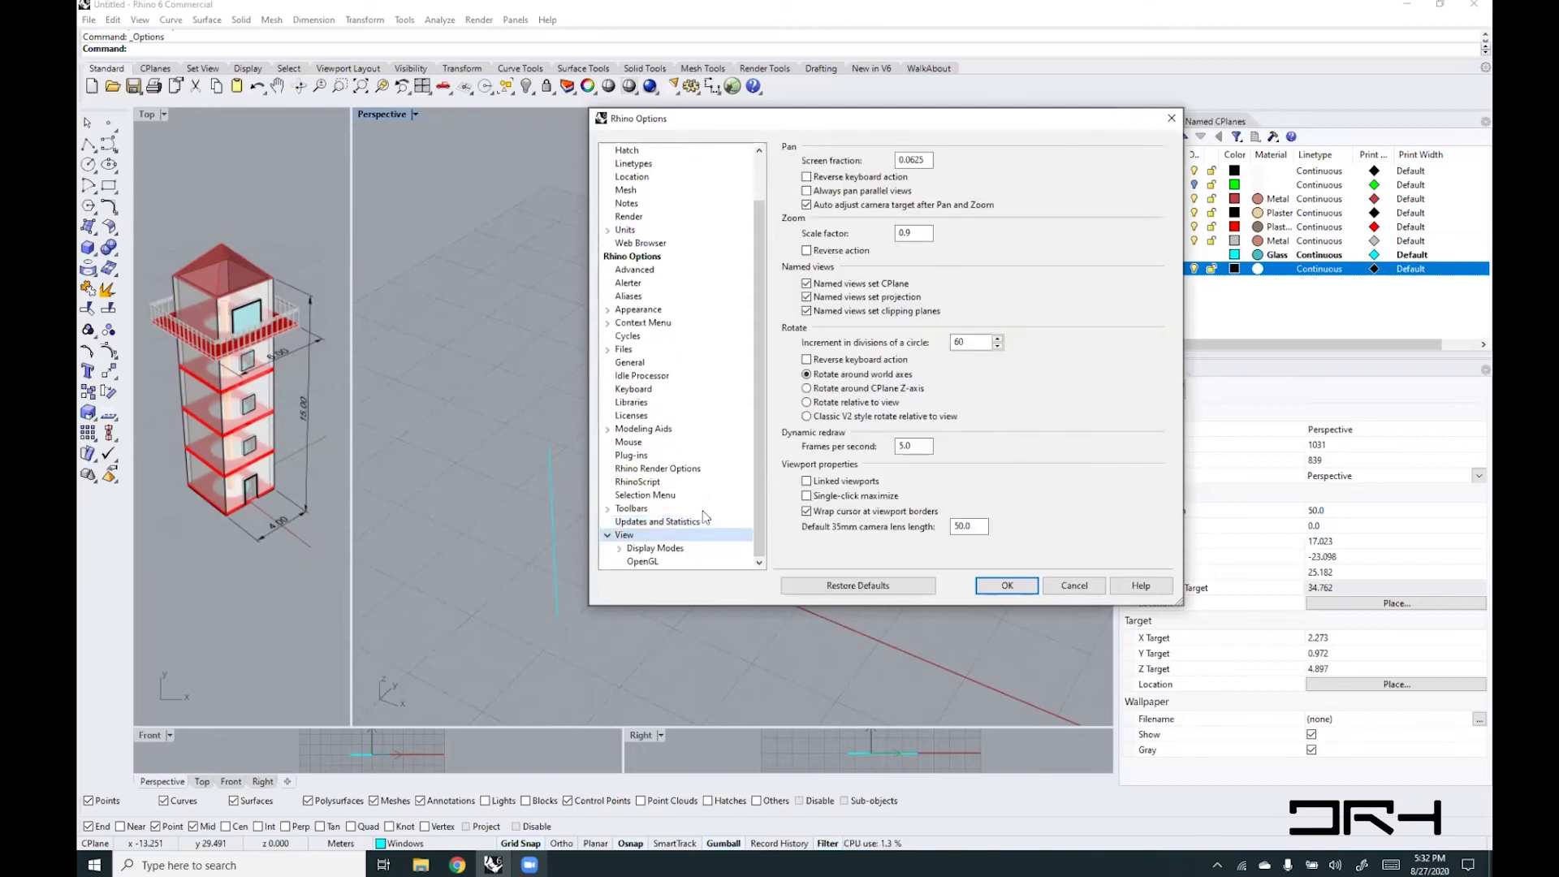
{"action": "left_click", "coordinate": [630, 549]}
{"action": "left_click", "coordinate": [619, 548]}
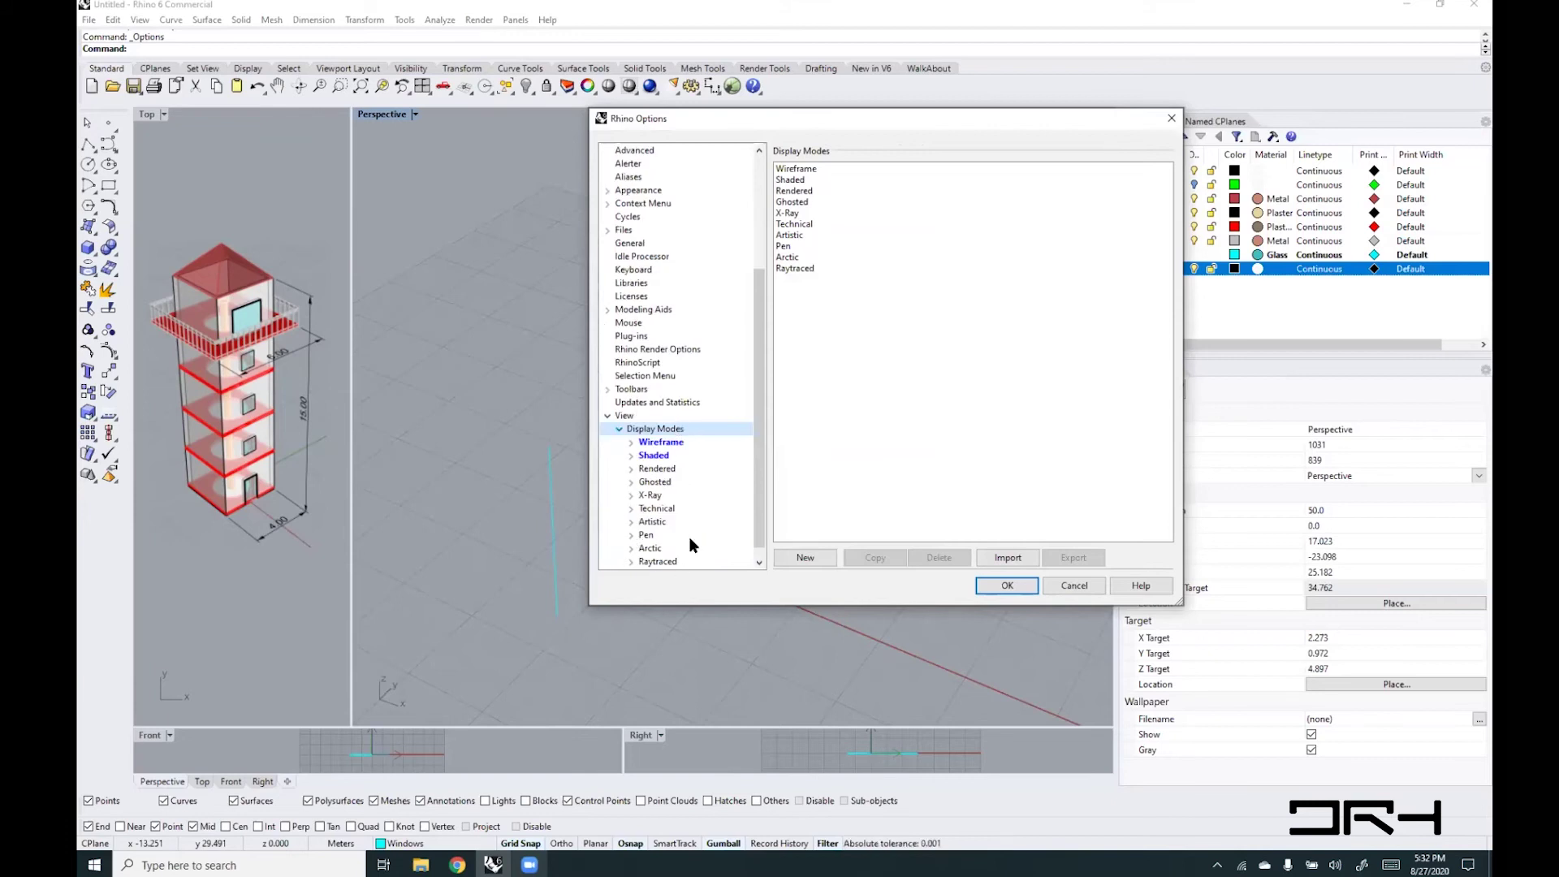
{"action": "left_click", "coordinate": [660, 442]}
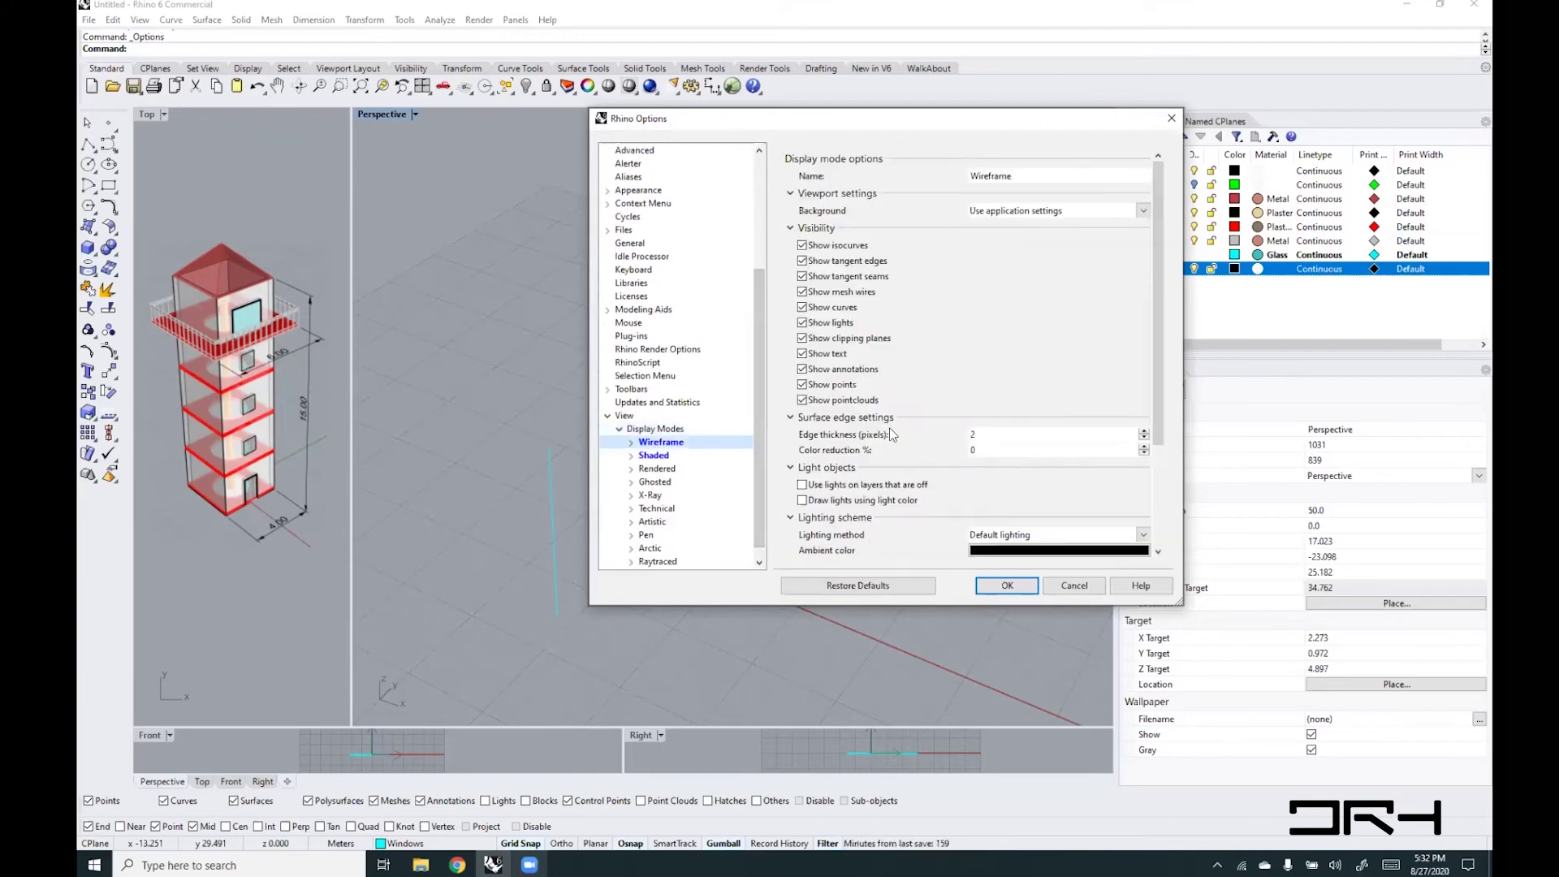
- Set the surface edge thickness of the Wireframe display mode to 5 pixels and apply the options
{"action": "double_click", "coordinate": [974, 435]}
{"action": "left_click_drag", "start_coordinate": [851, 120], "coordinate": [1006, 110]}
{"action": "type", "text": "5"}
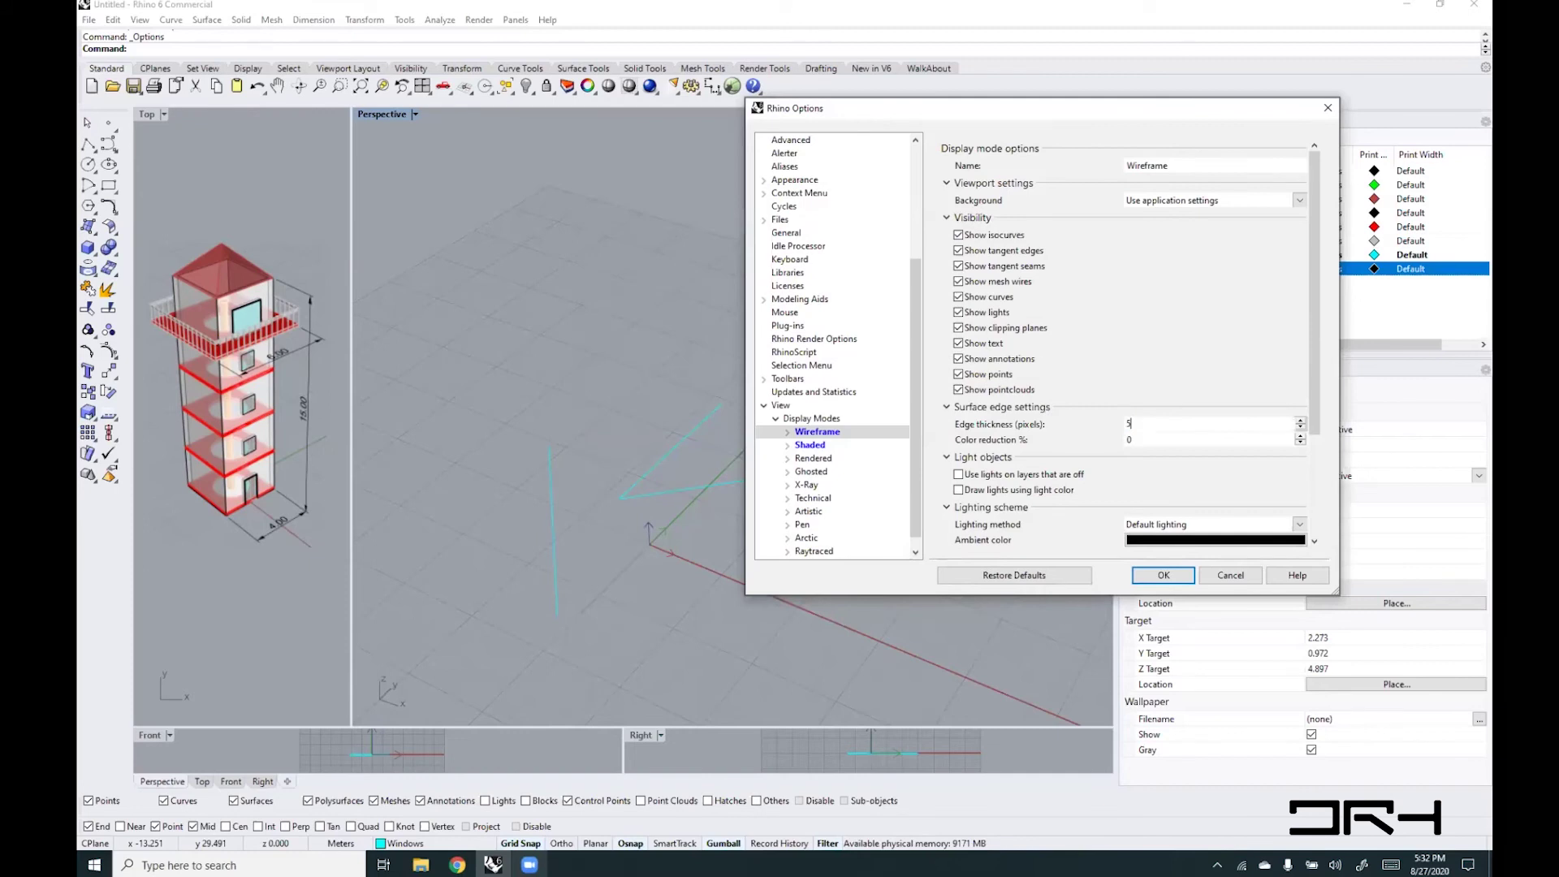
{"action": "key", "text": "Tab"}
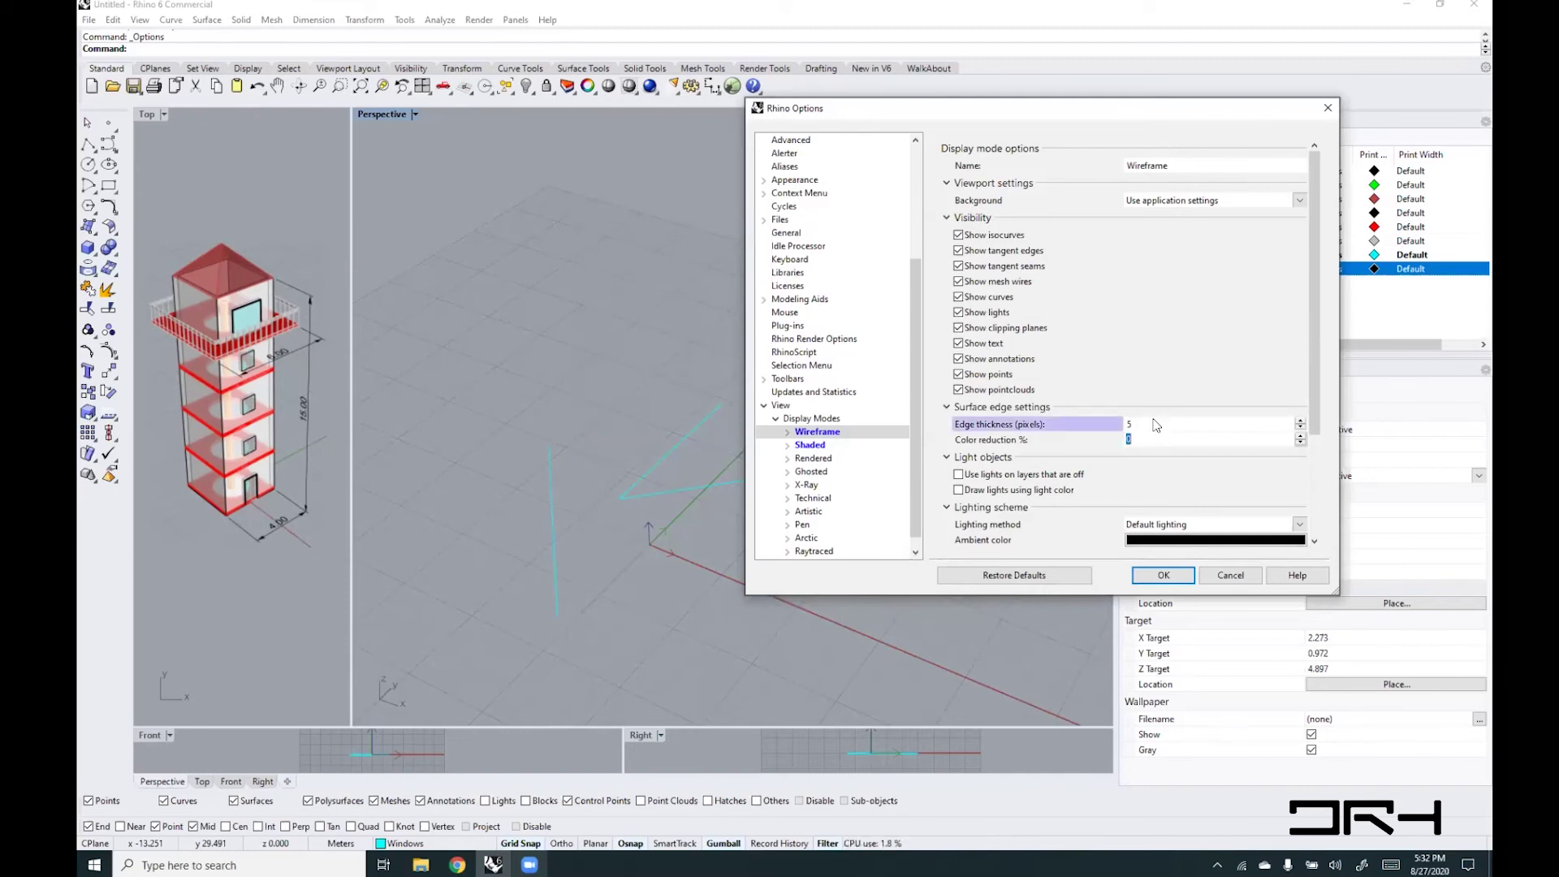
{"action": "left_click", "coordinate": [1153, 421]}
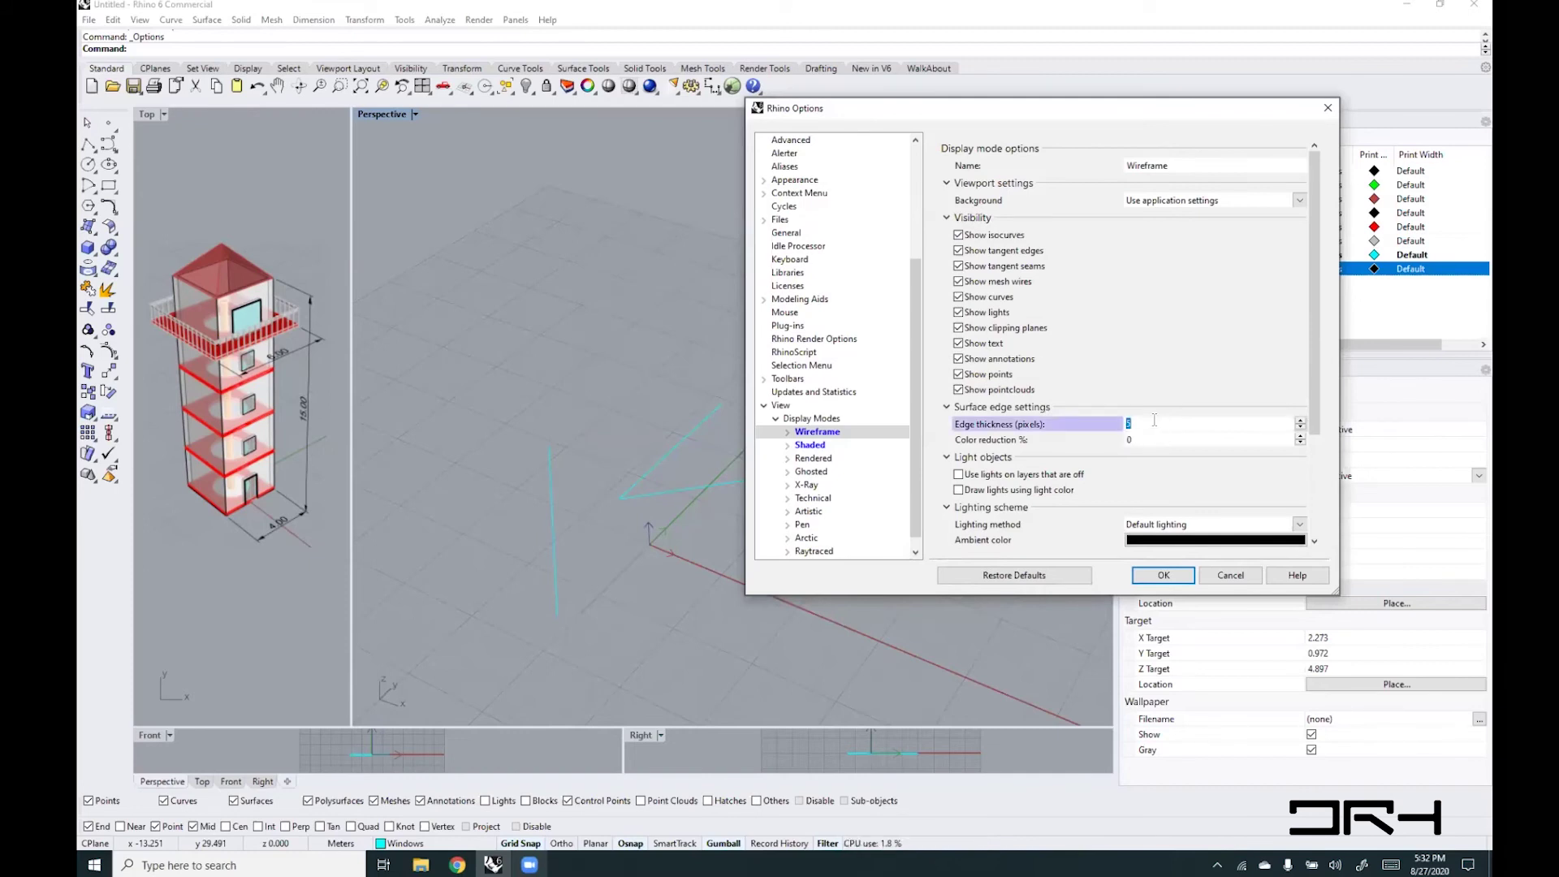
{"action": "left_click", "coordinate": [1162, 575]}
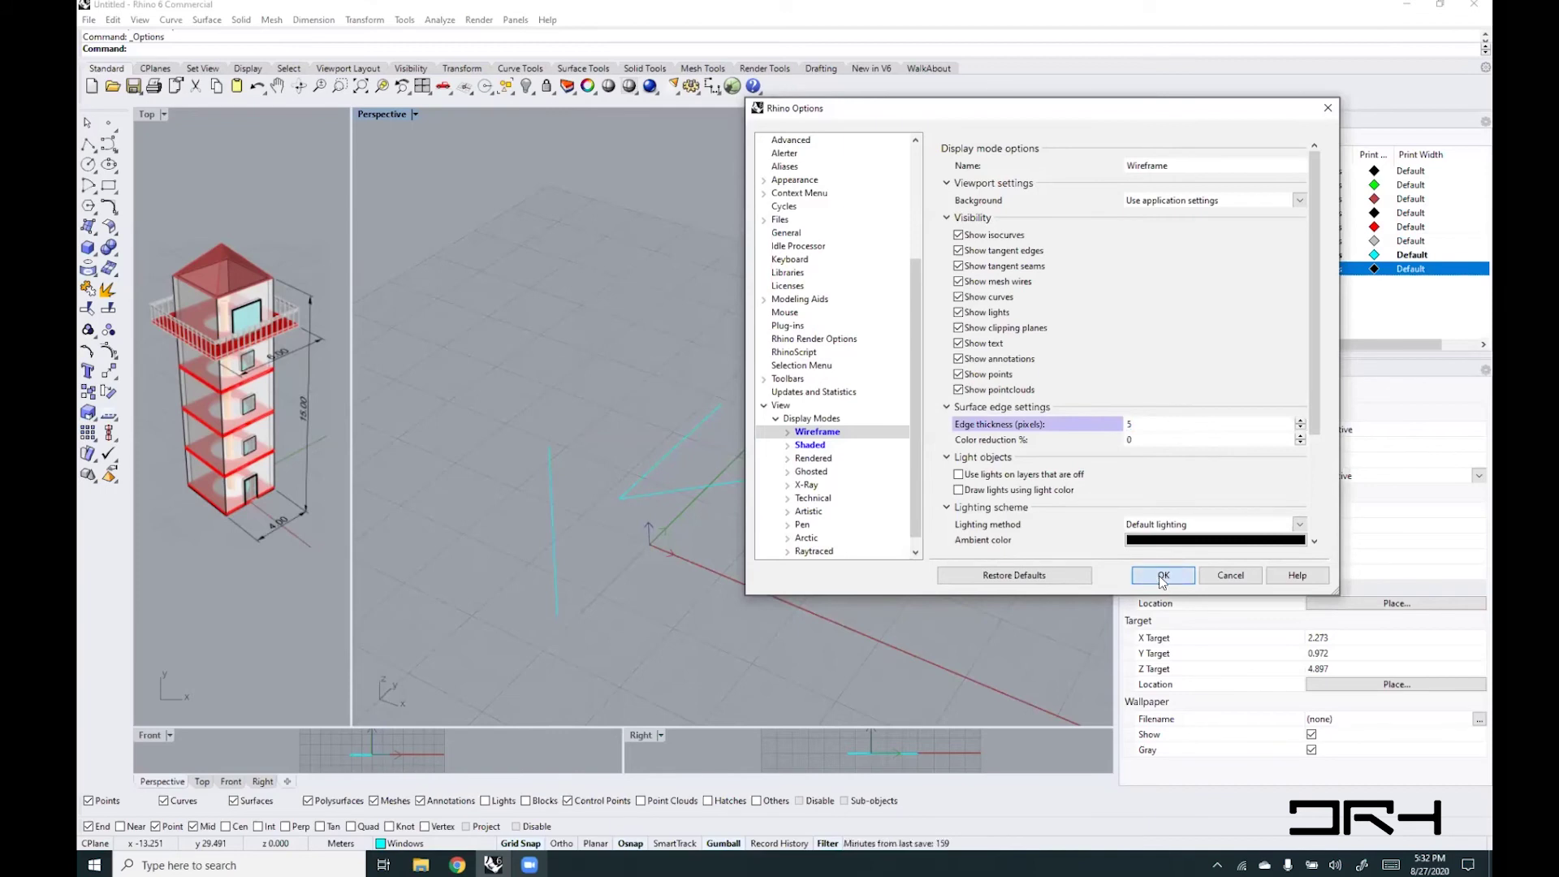
- Draw a box standing on the ground on the negative X side of the Y axis, behind the lines, in the Perspective view
{"action": "type", "text": "Box"}
{"action": "key", "text": "Return"}
{"action": "left_click", "coordinate": [650, 350]}
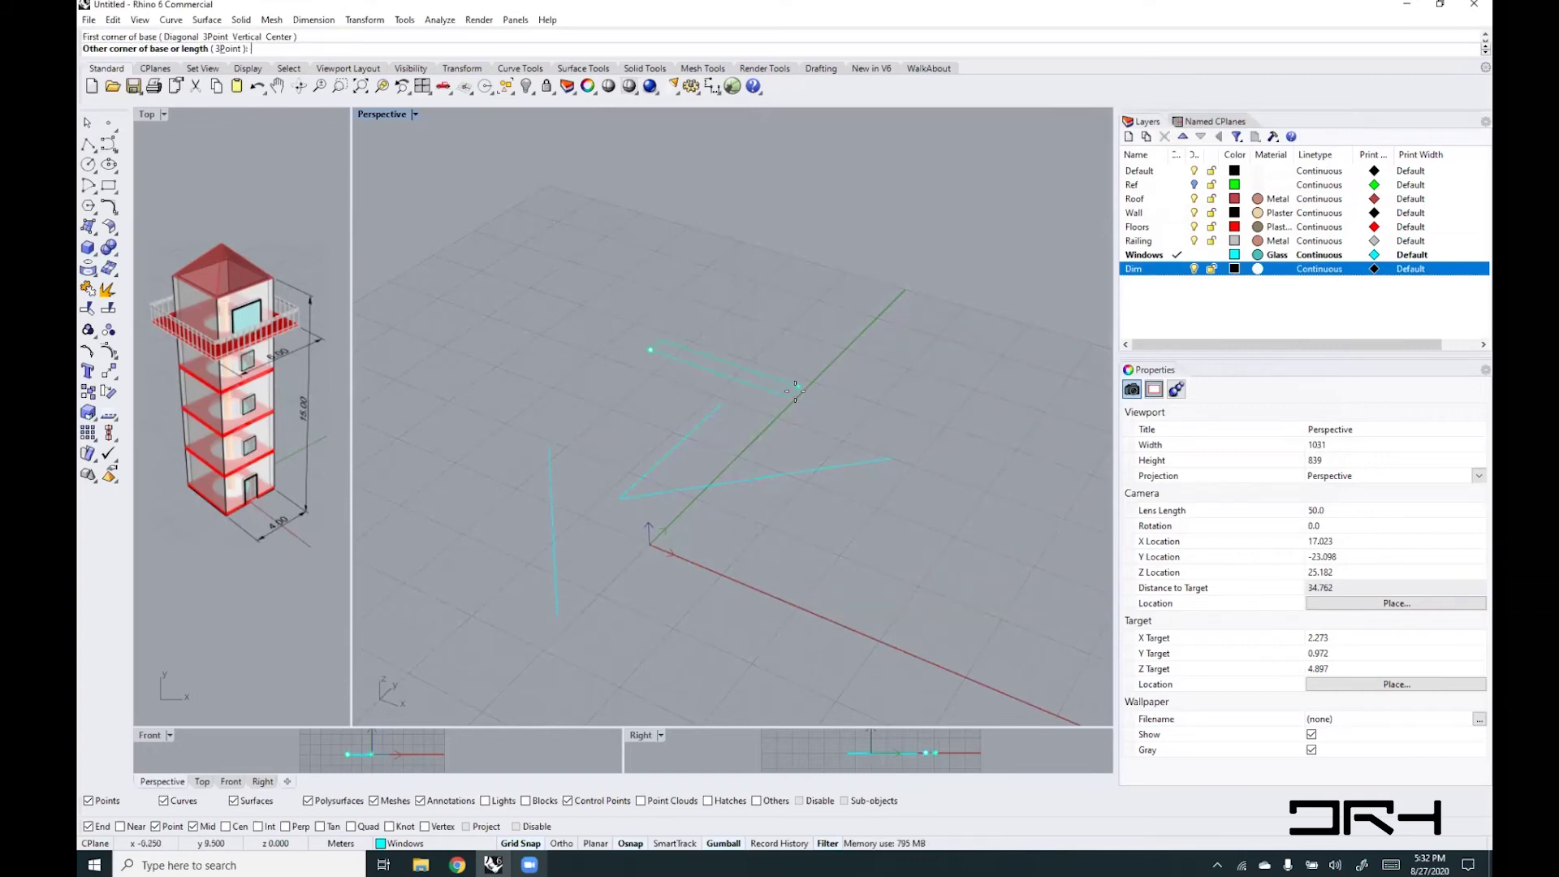
{"action": "left_click", "coordinate": [847, 316]}
{"action": "left_click", "coordinate": [811, 198]}
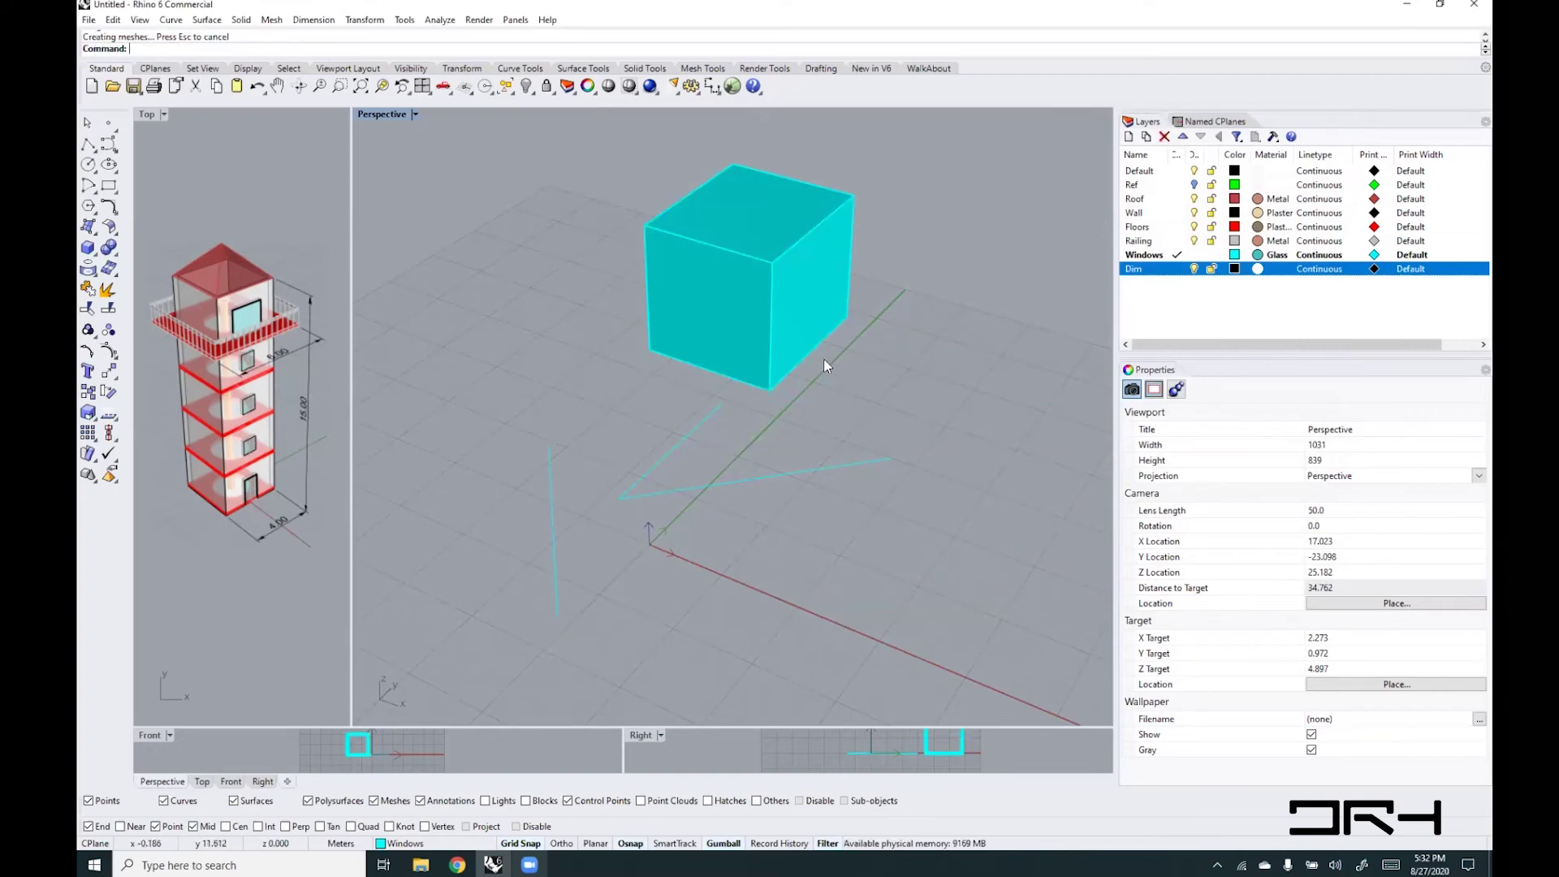
- Set the point object size of the Wireframe display mode to 10 and apply the options
{"action": "right_click", "coordinate": [588, 50]}
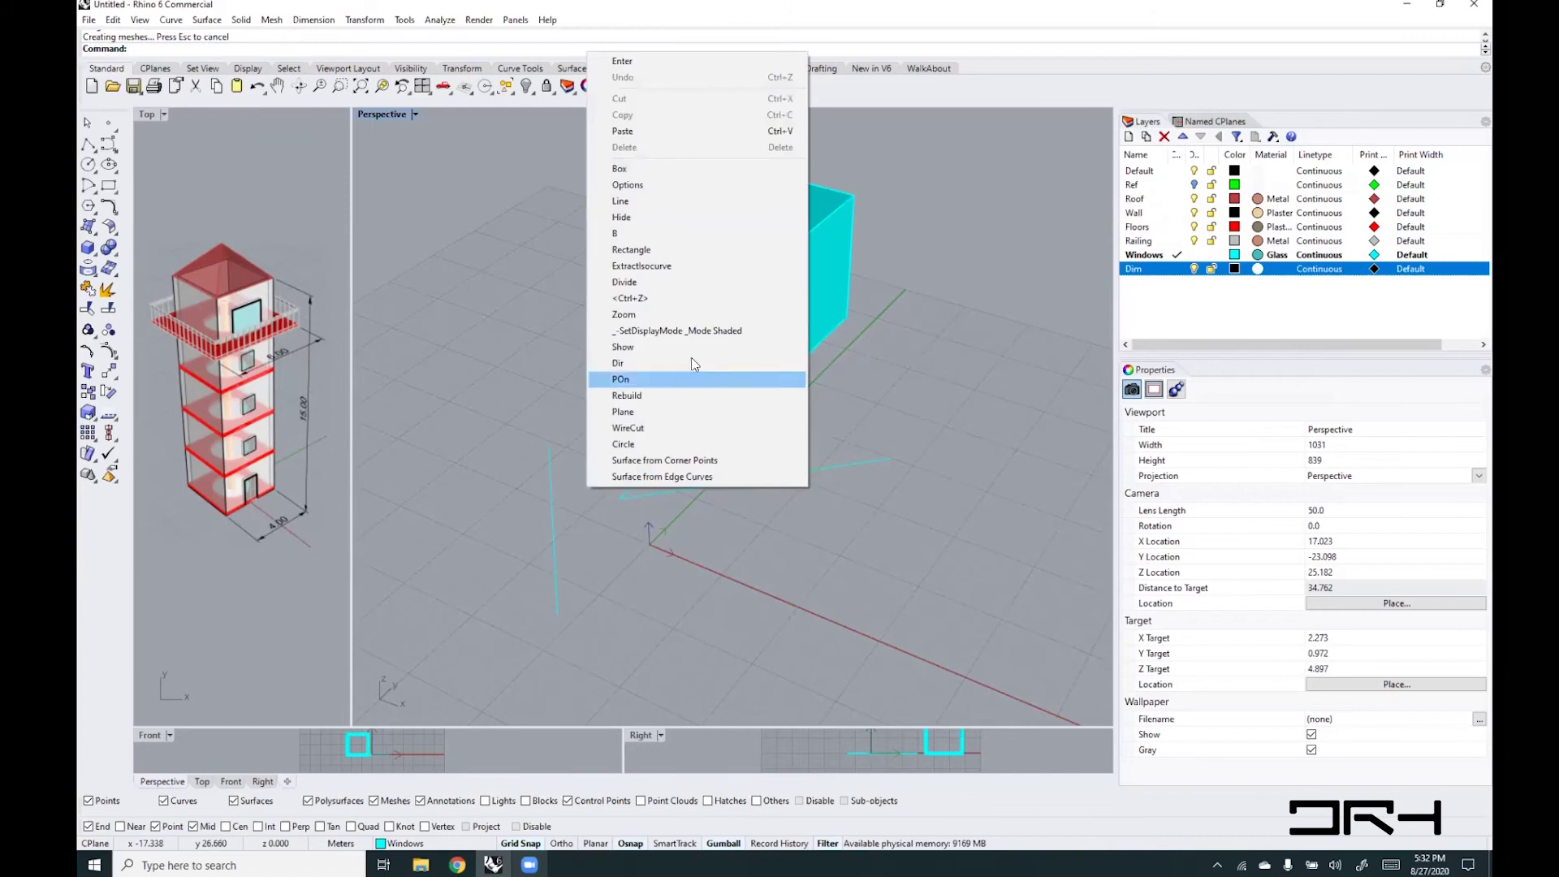
{"action": "left_click", "coordinate": [627, 185]}
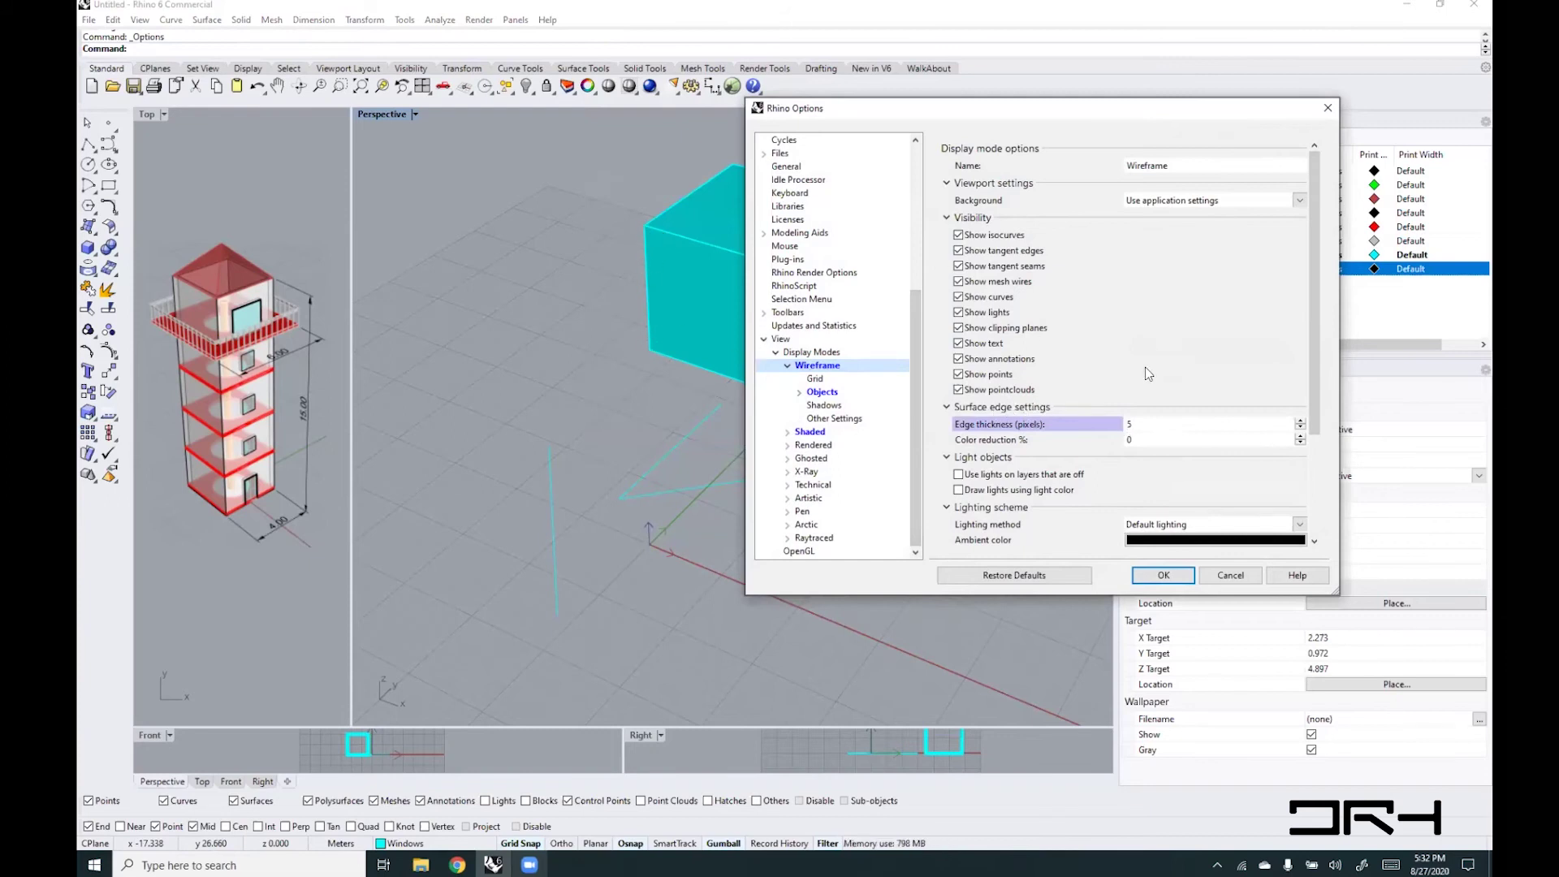
{"action": "left_click", "coordinate": [799, 392]}
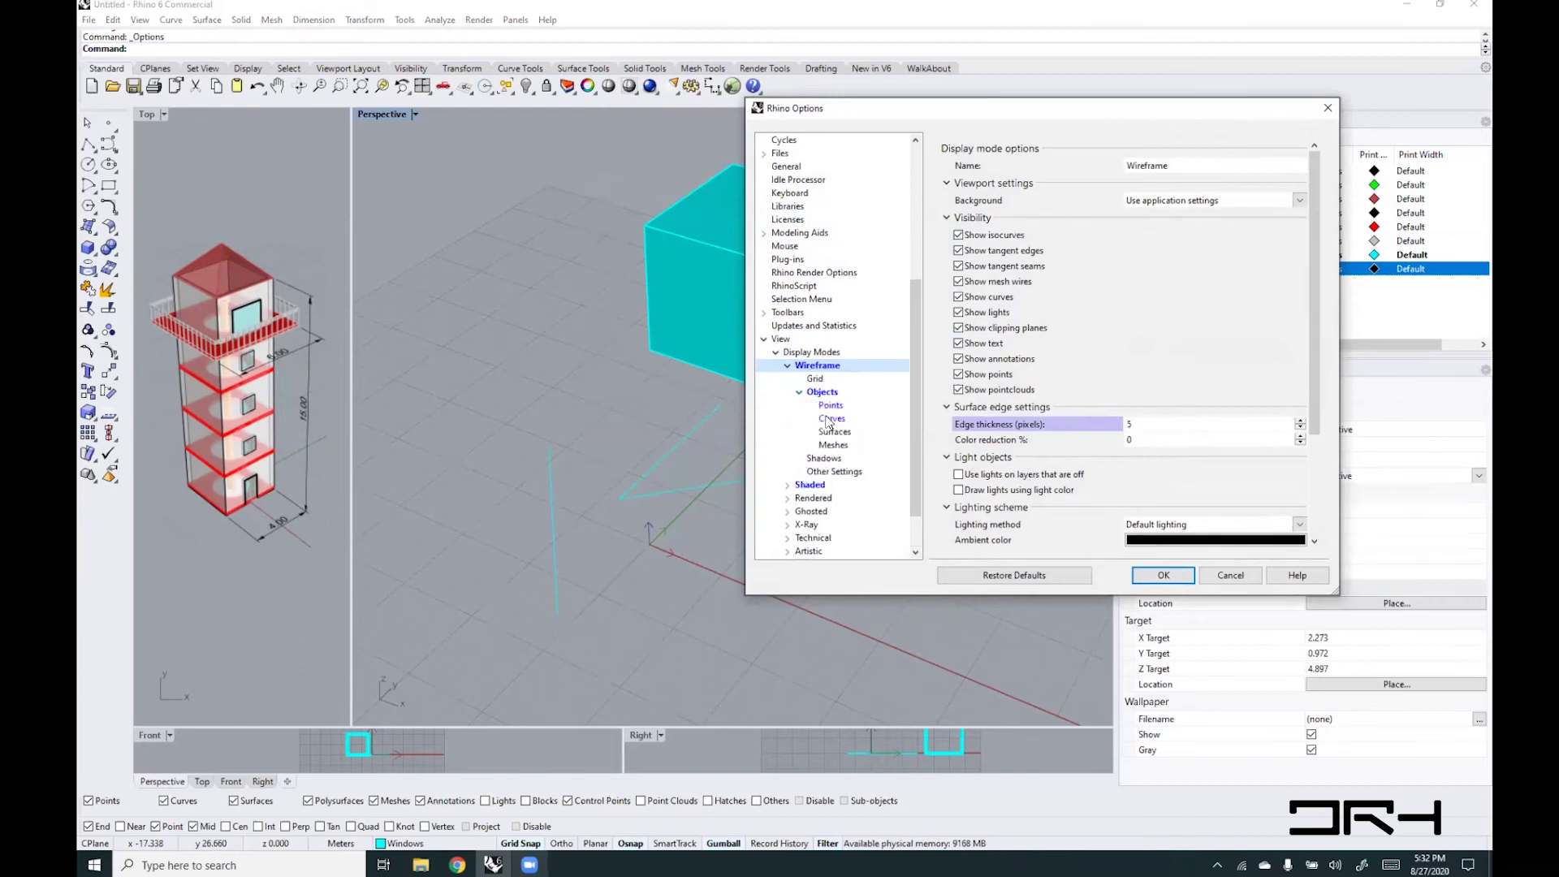
{"action": "left_click", "coordinate": [830, 404]}
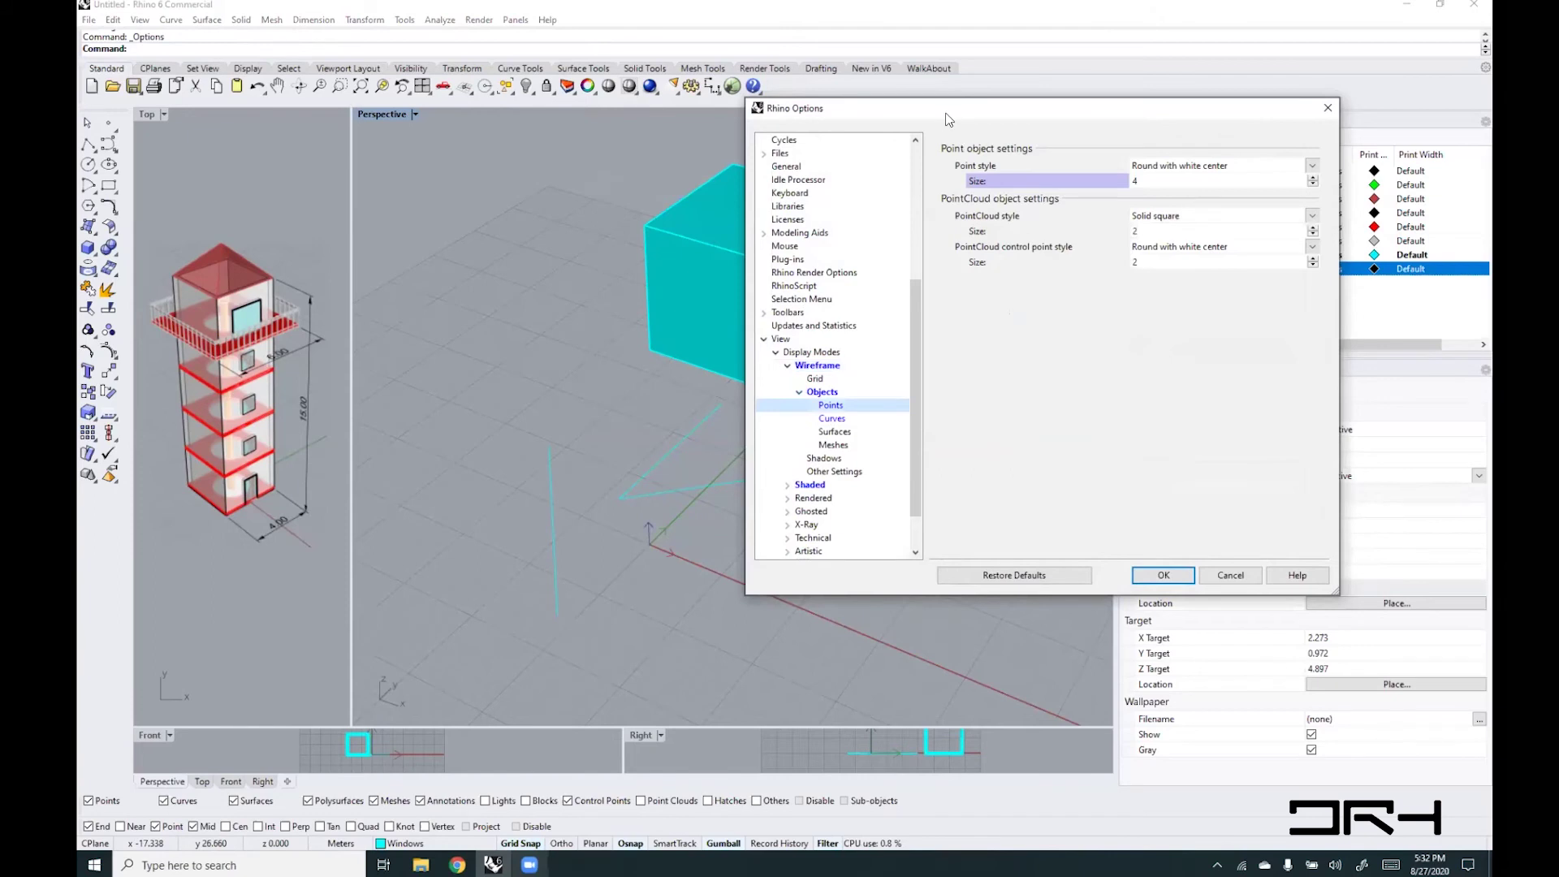
{"action": "left_click_drag", "start_coordinate": [949, 120], "coordinate": [1053, 181]}
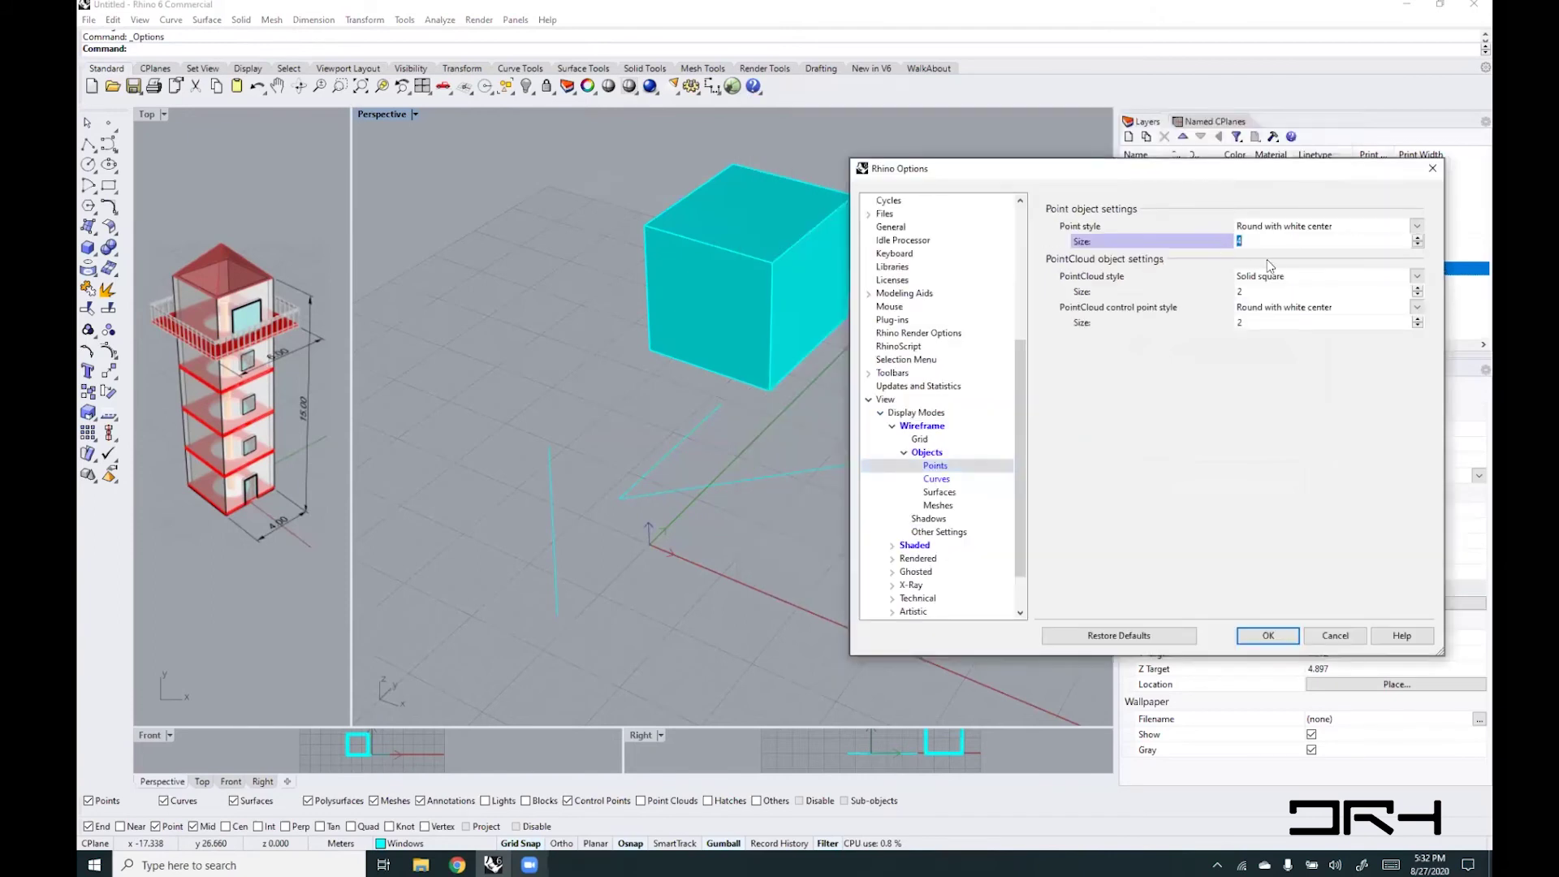
{"action": "type", "text": "10"}
{"action": "left_click", "coordinate": [1266, 637]}
- Place a point object on the ground on the positive X side of the Y axis, near the end of the joined lines
{"action": "type", "text": "Point"}
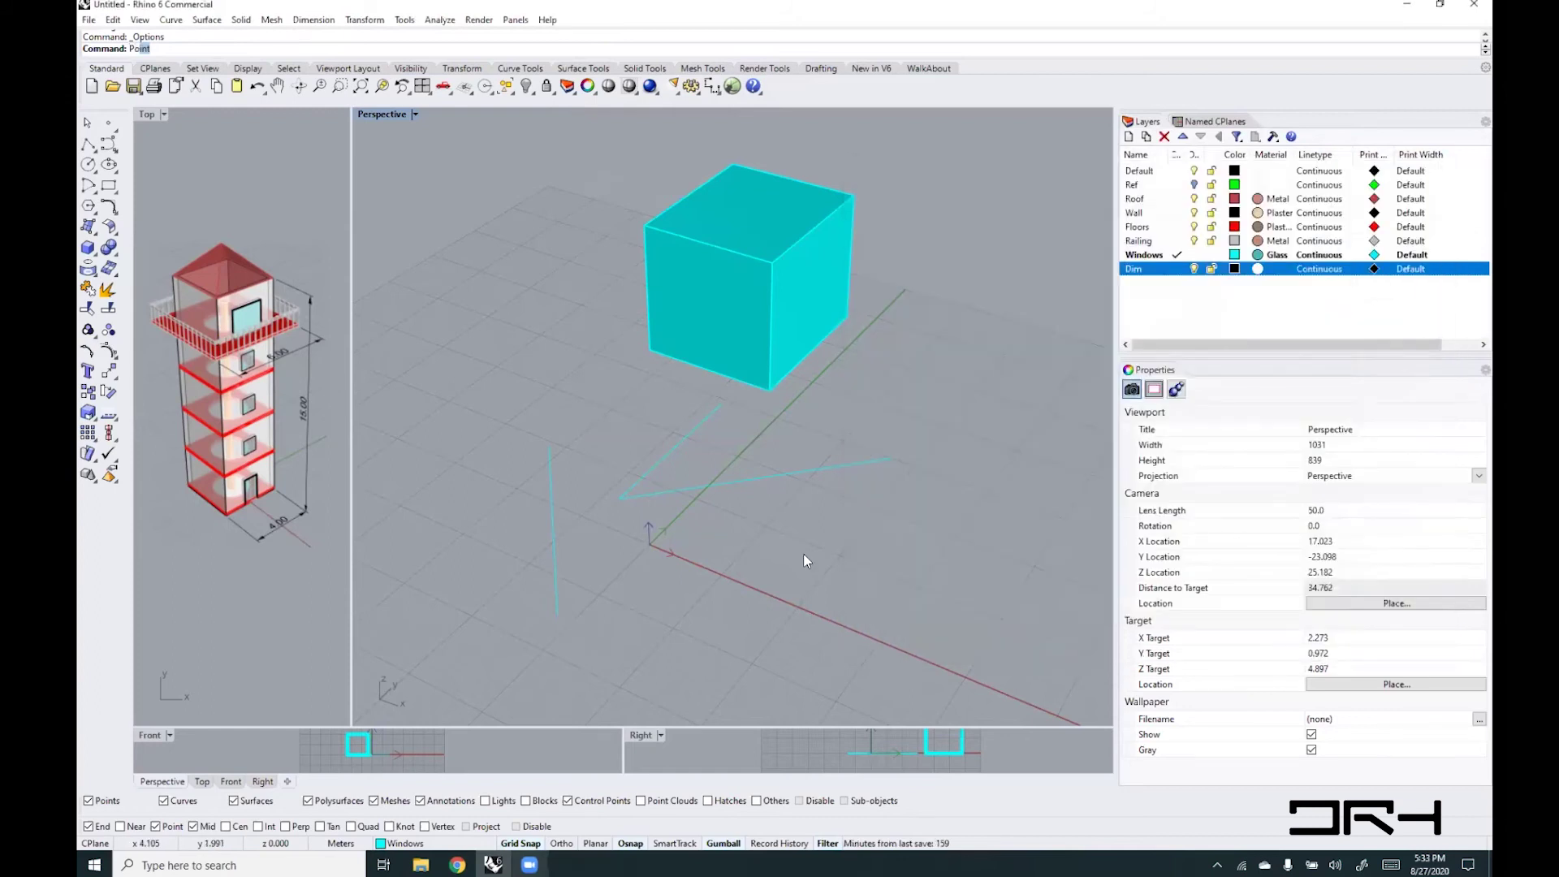
{"action": "key", "text": "Return"}
{"action": "left_click", "coordinate": [863, 427]}
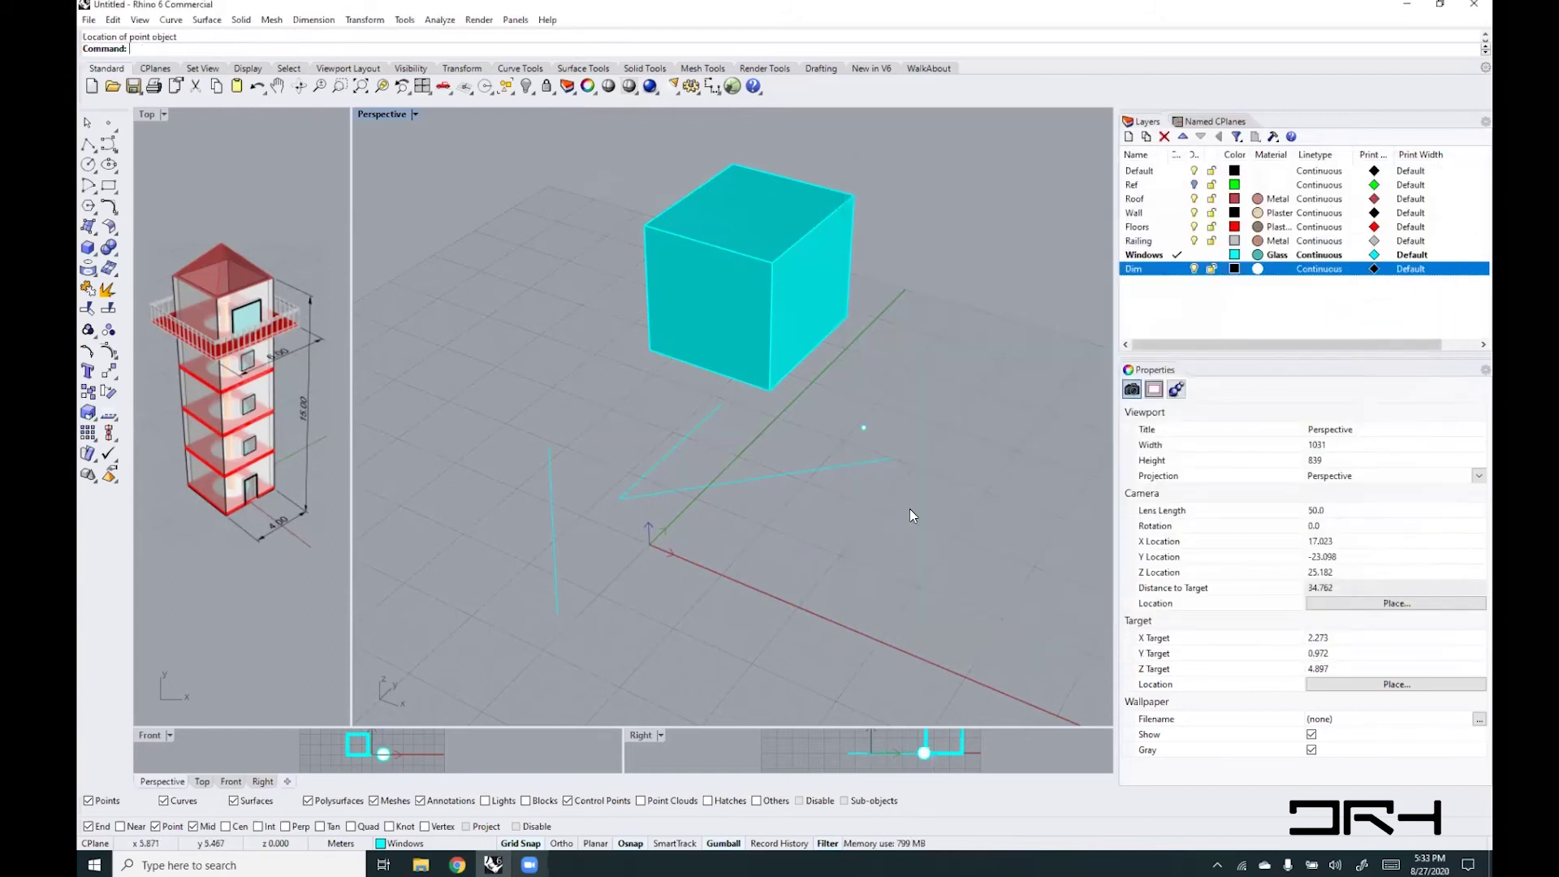
- Switch the Perspective viewport to Wireframe display and check the point by selecting and deselecting it
{"action": "left_click", "coordinate": [414, 115]}
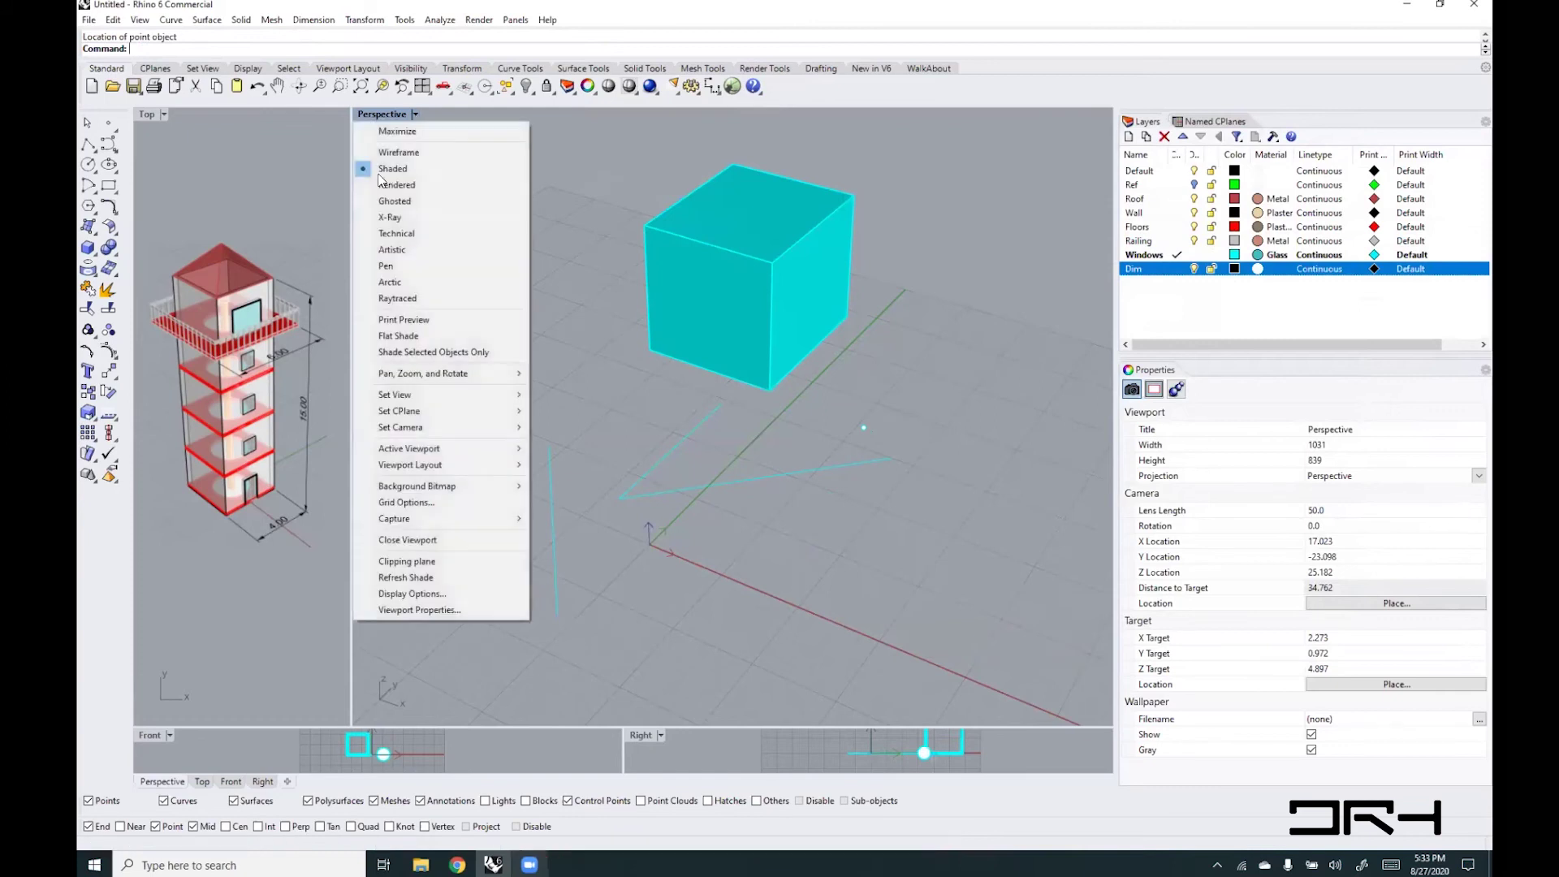
{"action": "left_click", "coordinate": [432, 152]}
{"action": "scroll", "coordinate": [864, 427], "scroll_direction": "up", "scroll_amount": 1}
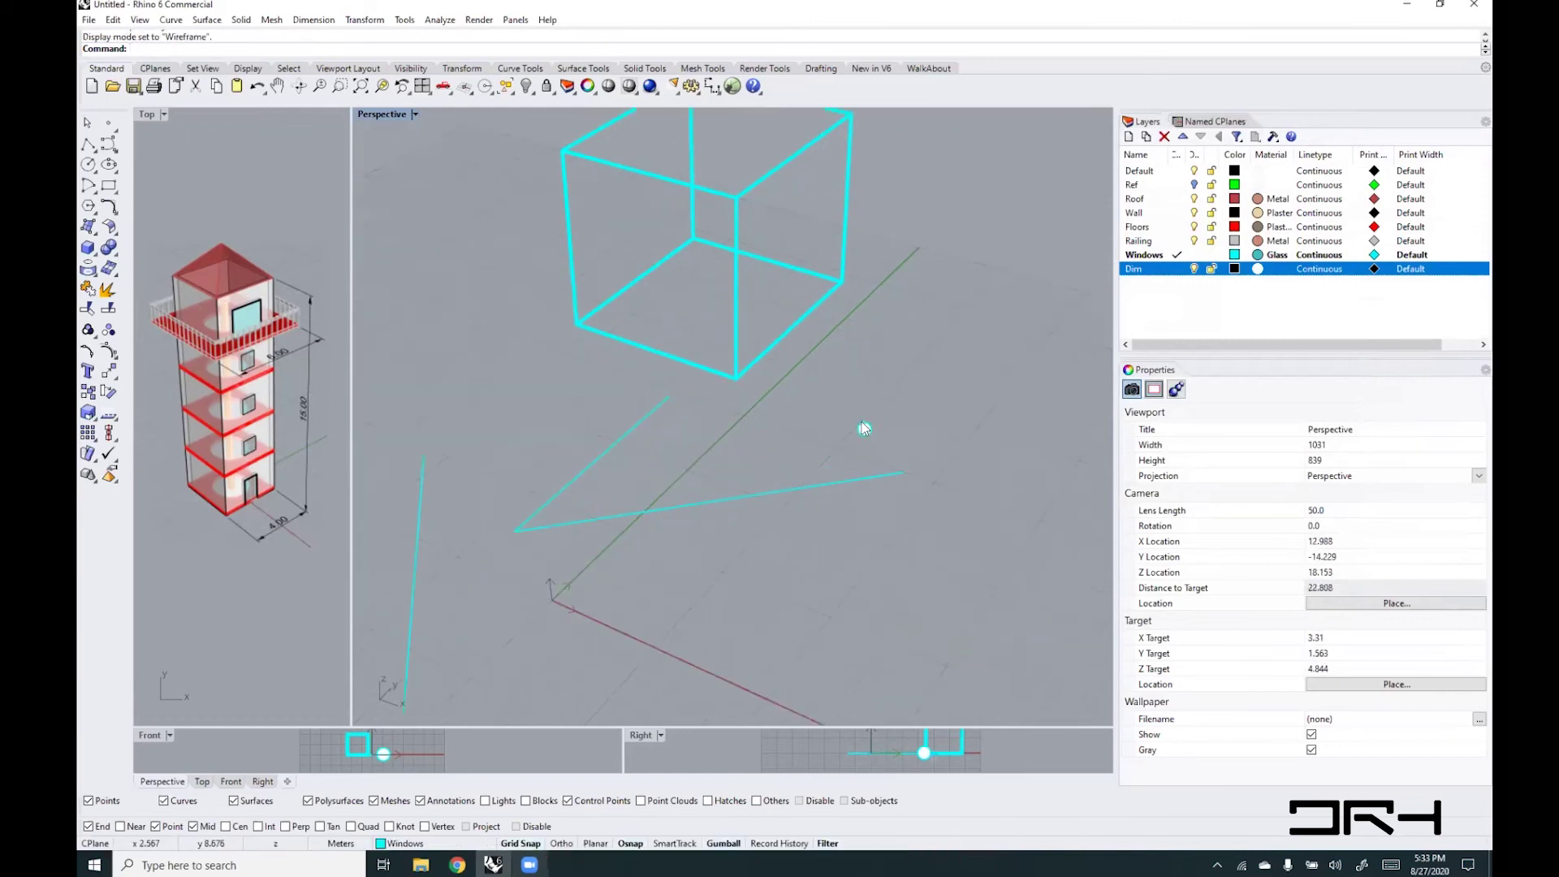
{"action": "scroll", "coordinate": [804, 381], "scroll_direction": "up", "scroll_amount": 1}
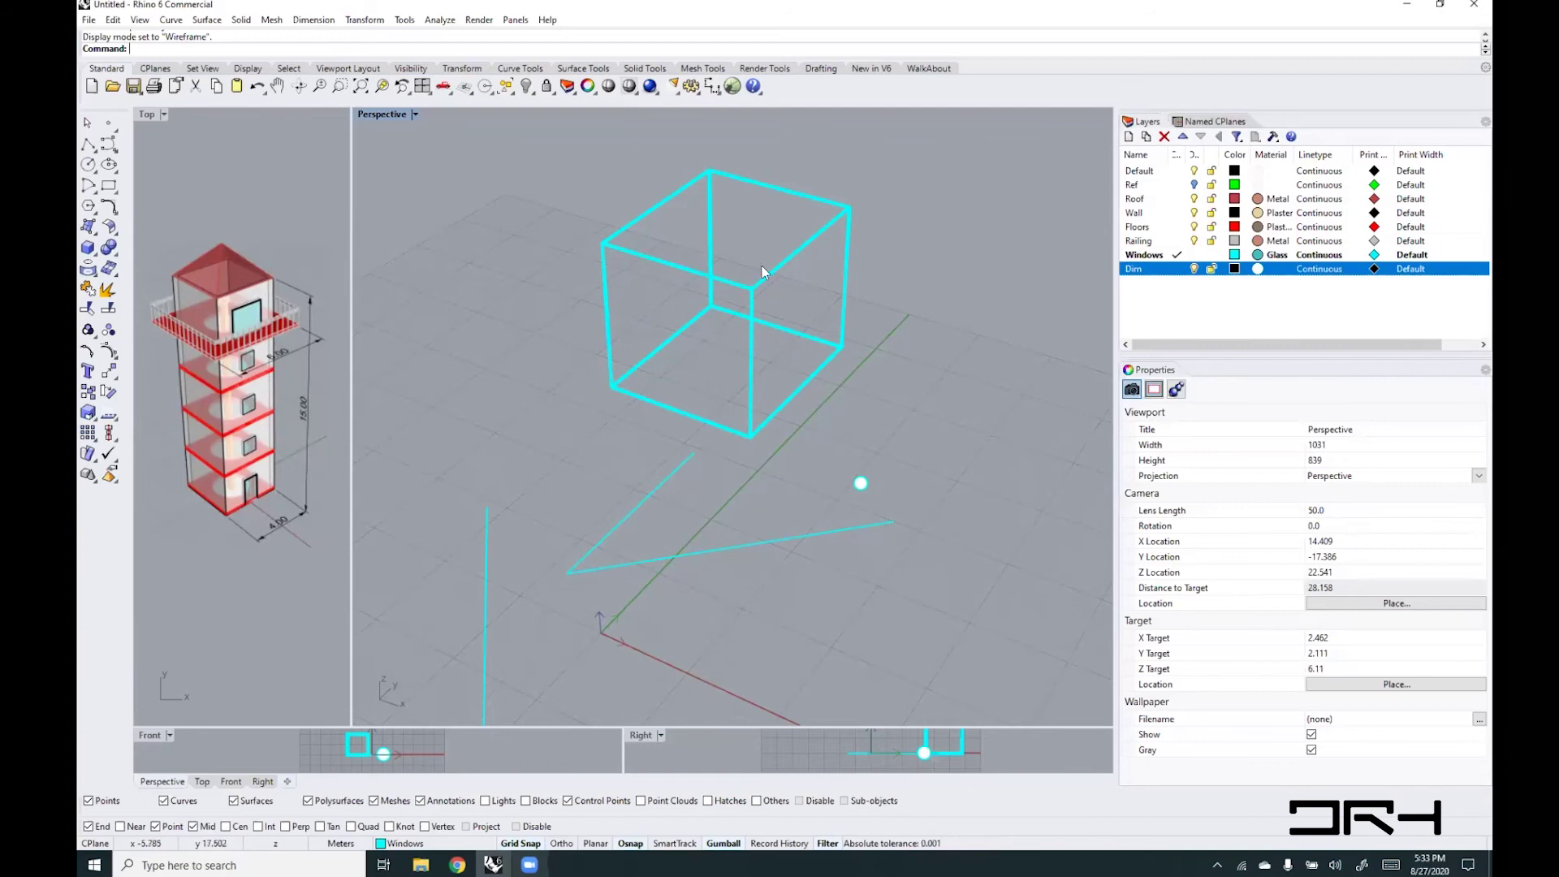
{"action": "left_click", "coordinate": [861, 484]}
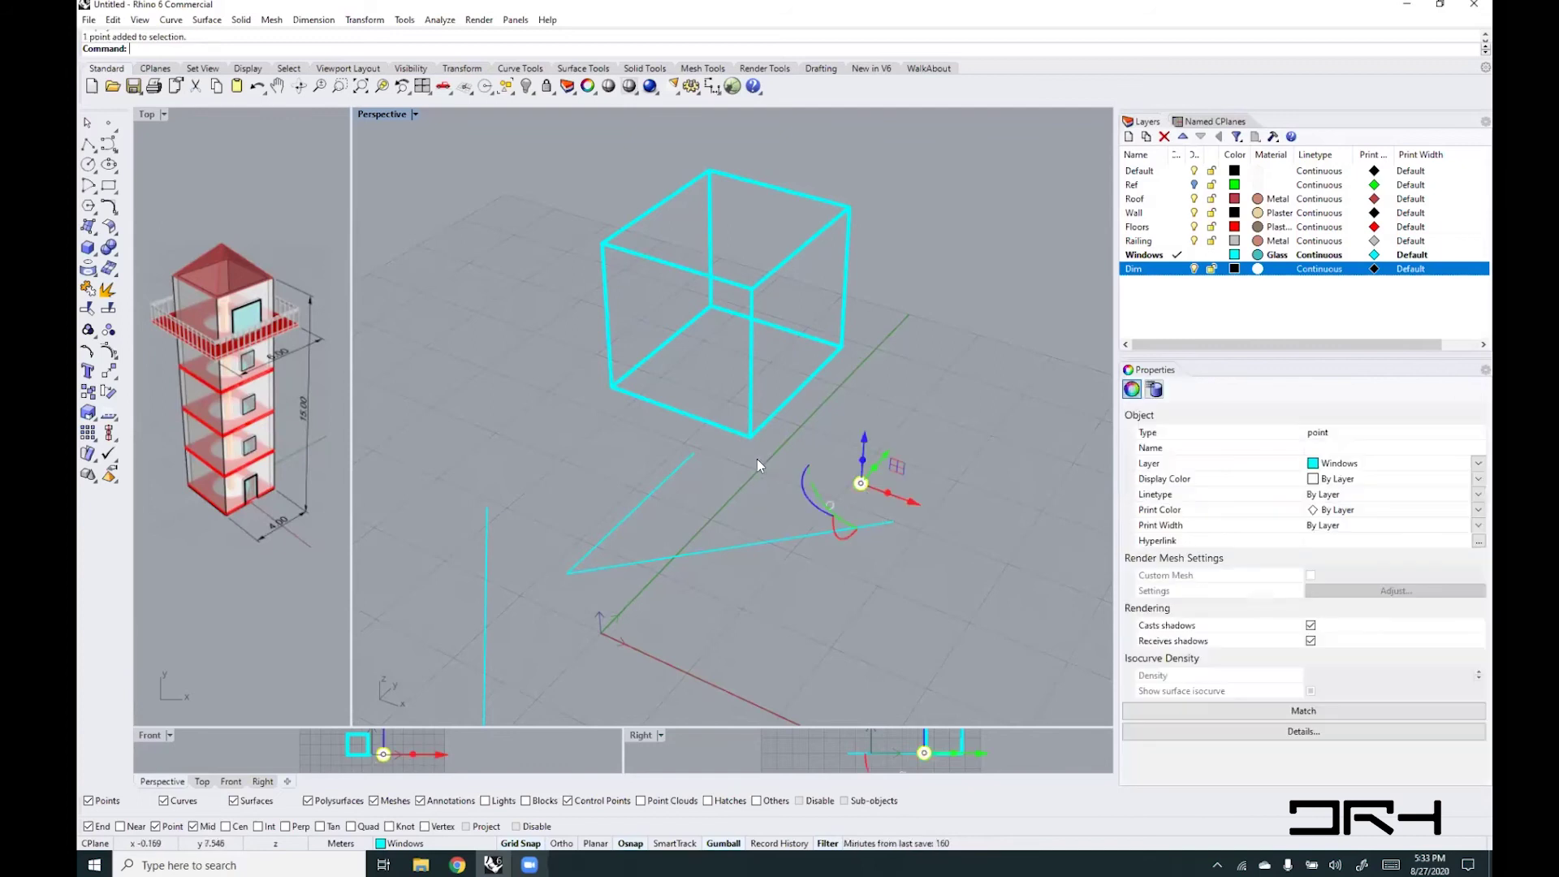
{"action": "left_click", "coordinate": [877, 527]}
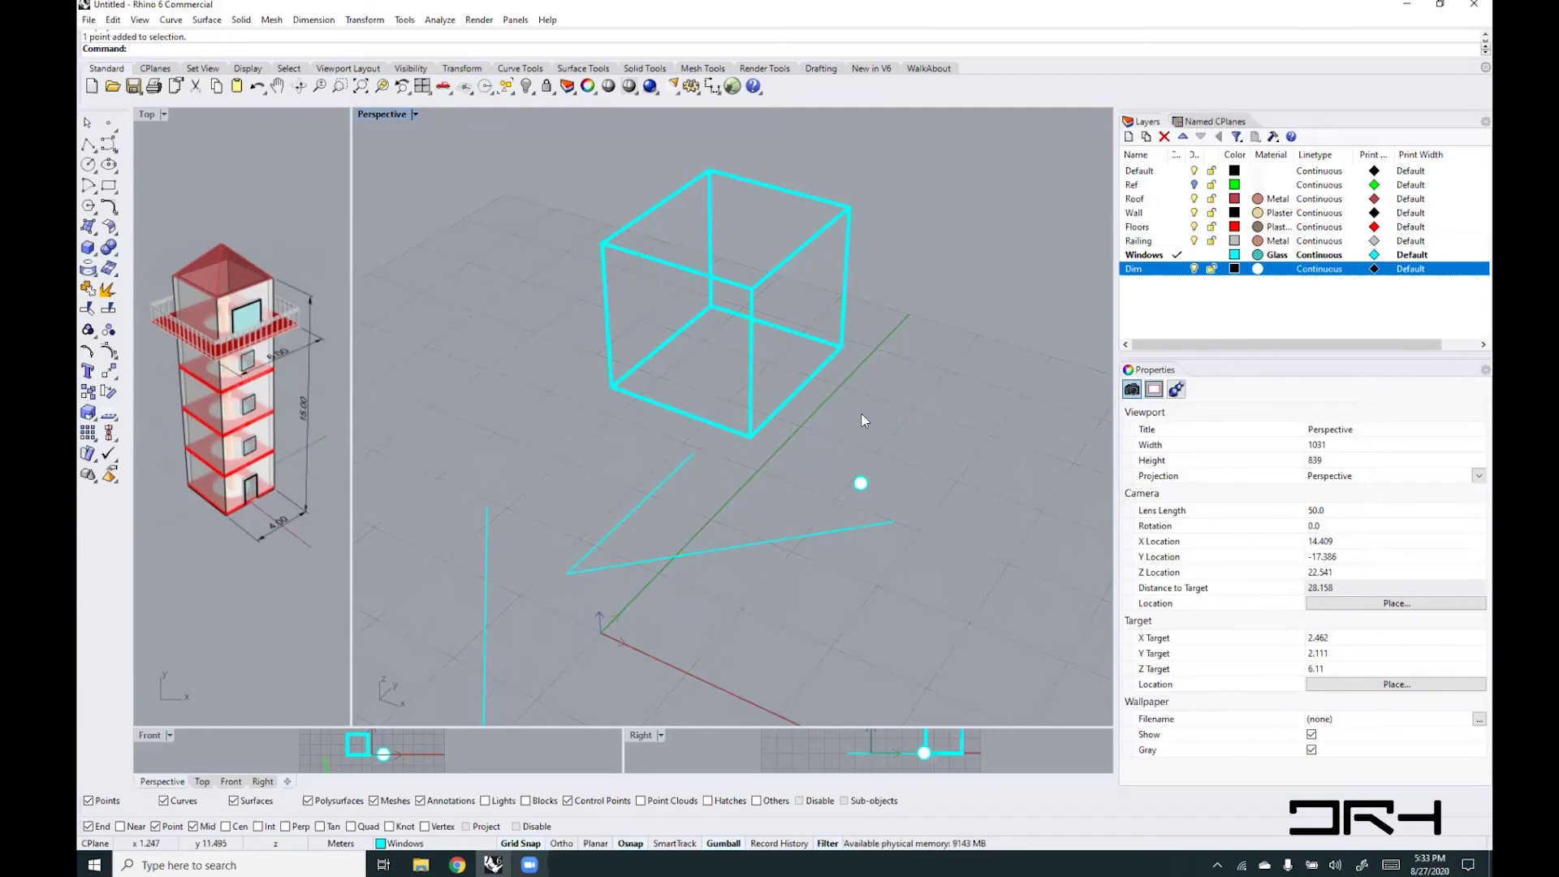
- Choose White as the viewport background color in the program's appearance color options
{"action": "right_click", "coordinate": [931, 260]}
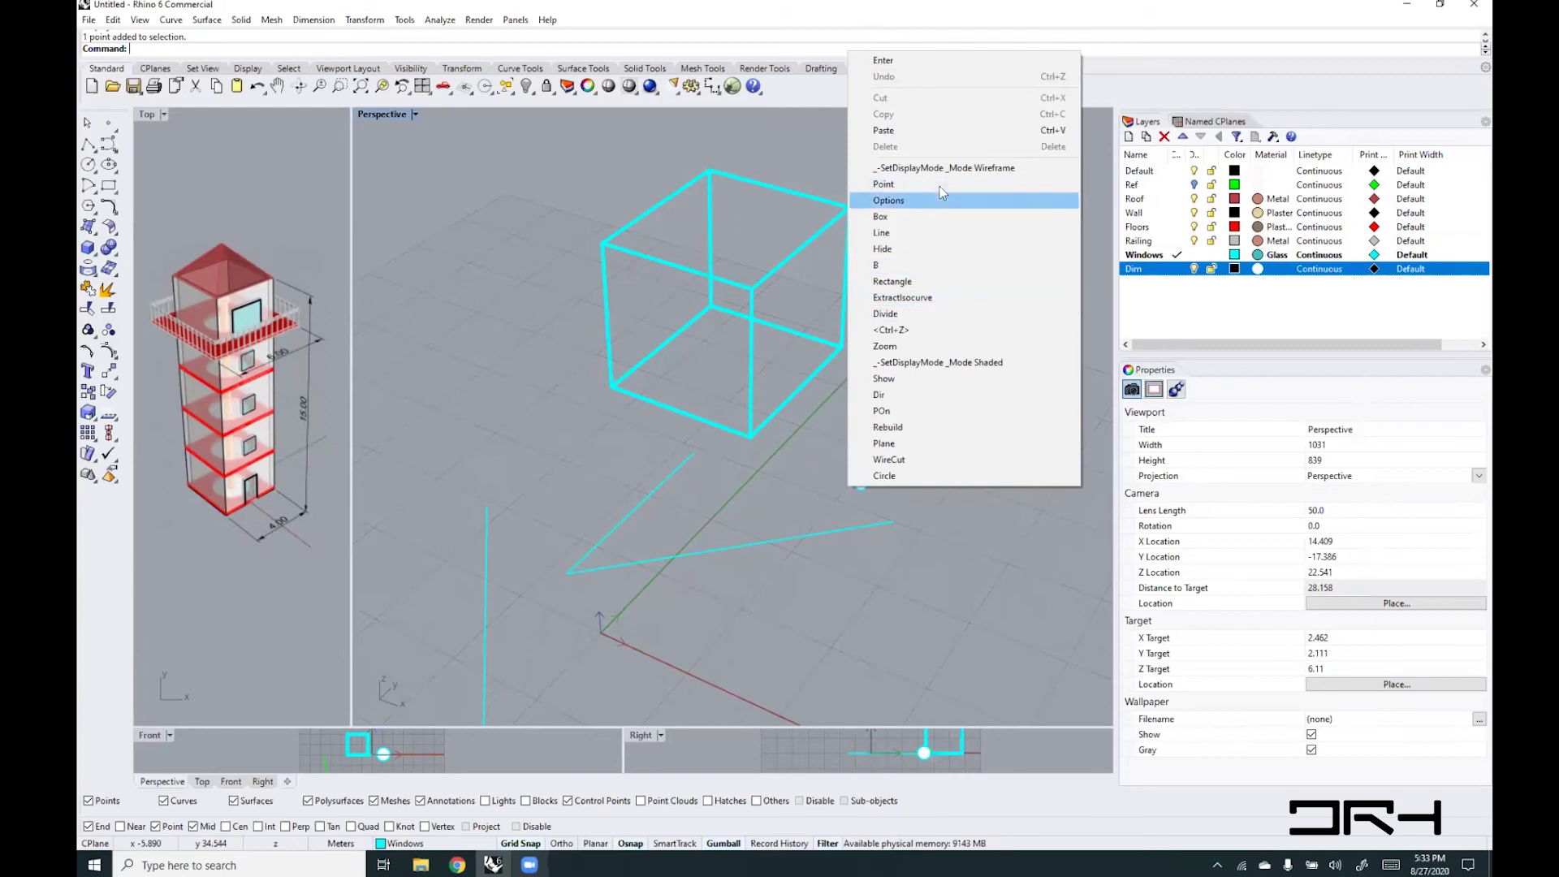
{"action": "left_click", "coordinate": [934, 197]}
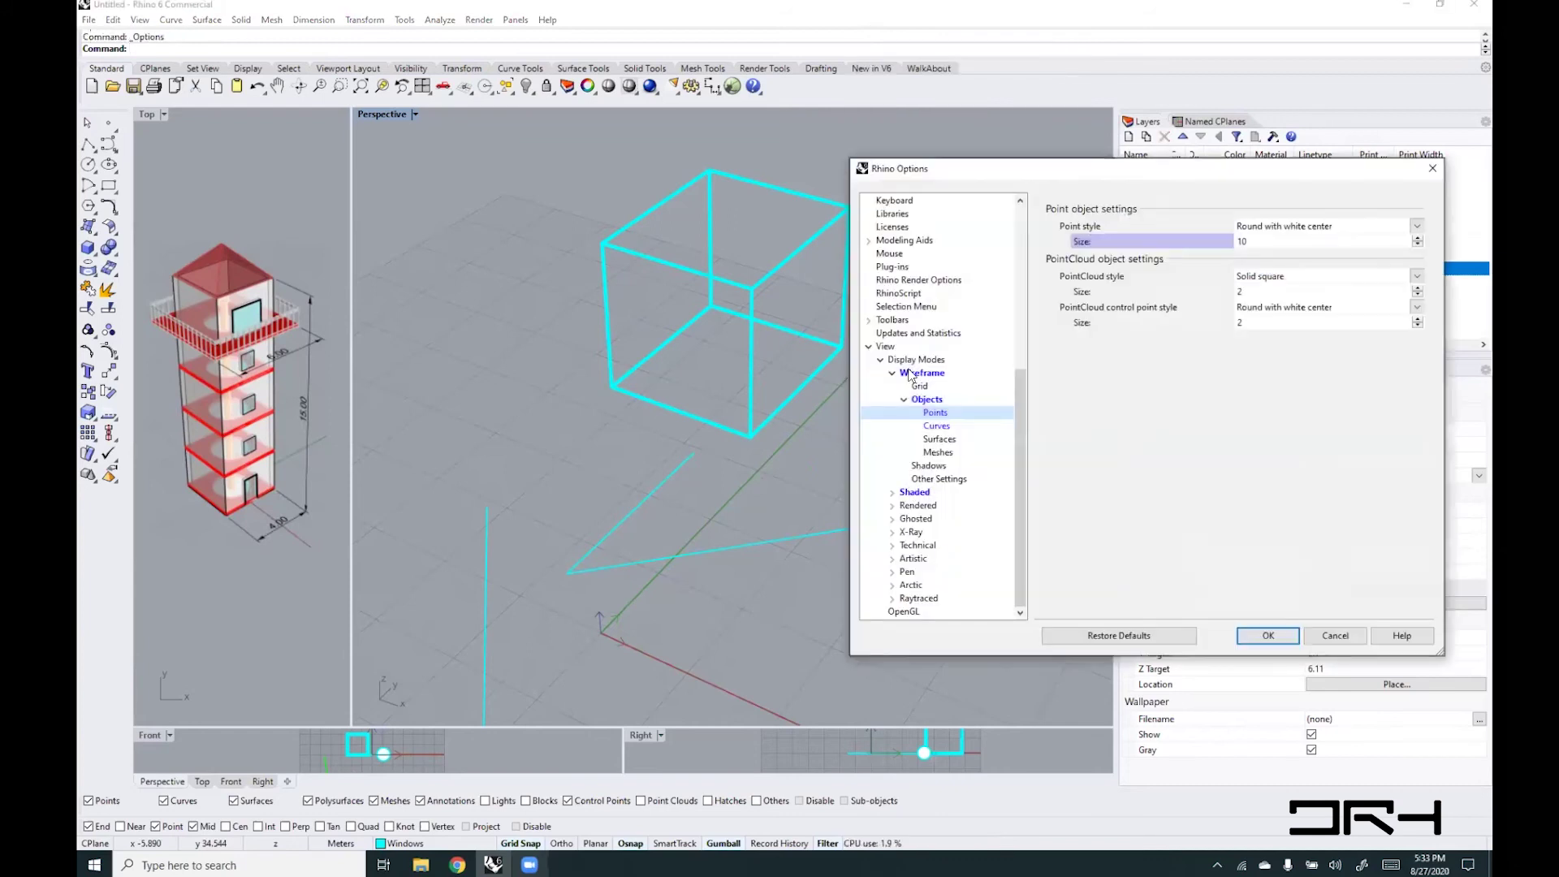
{"action": "scroll", "coordinate": [909, 374], "scroll_direction": "up", "scroll_amount": 7}
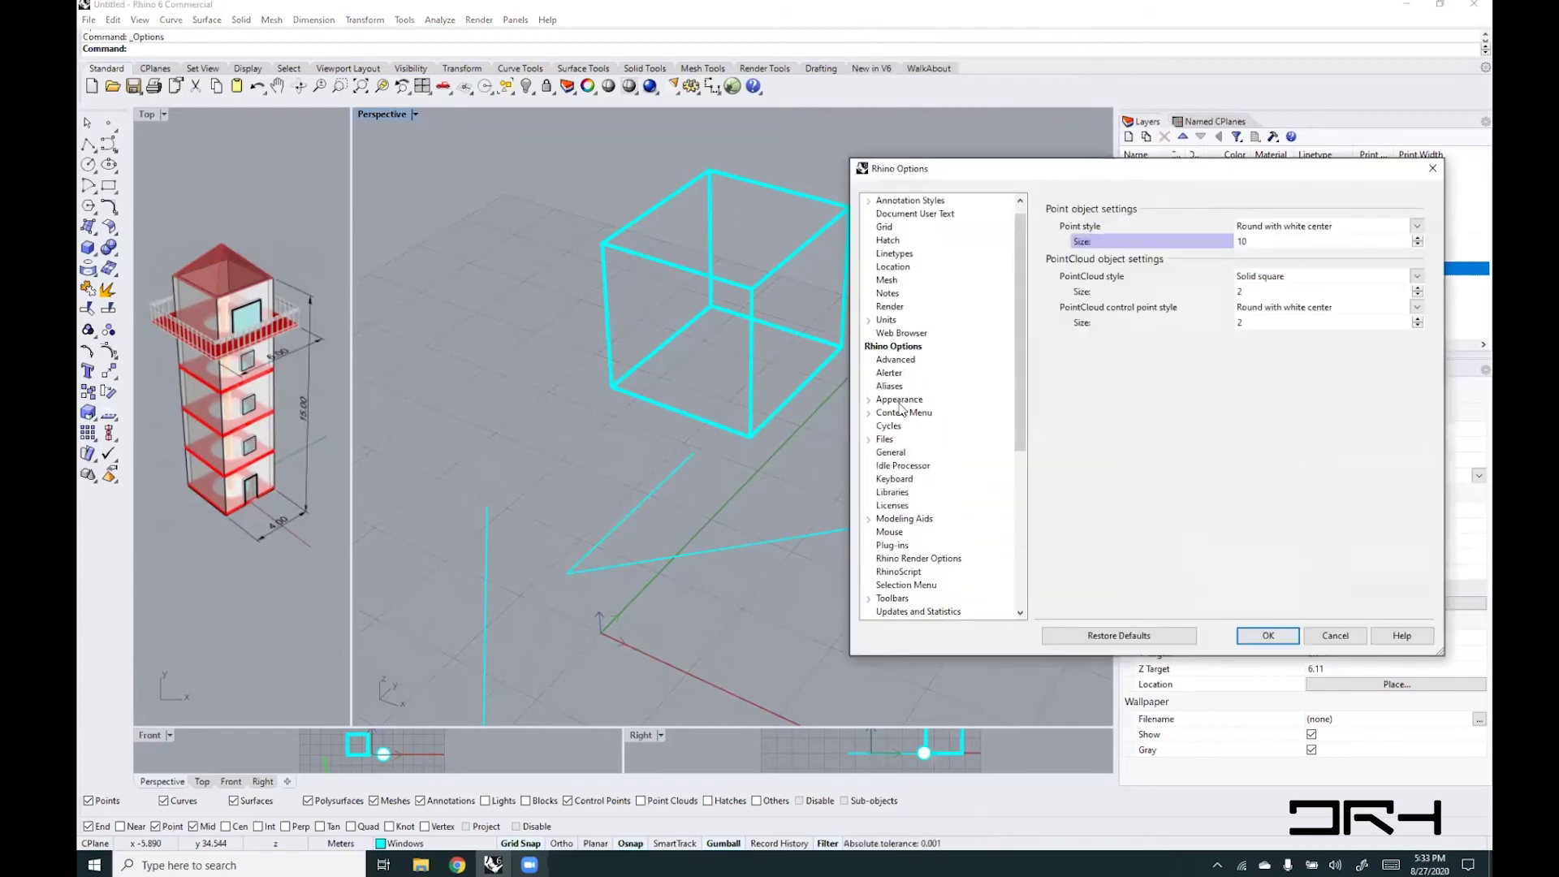
{"action": "left_click", "coordinate": [869, 401]}
{"action": "left_click", "coordinate": [908, 413]}
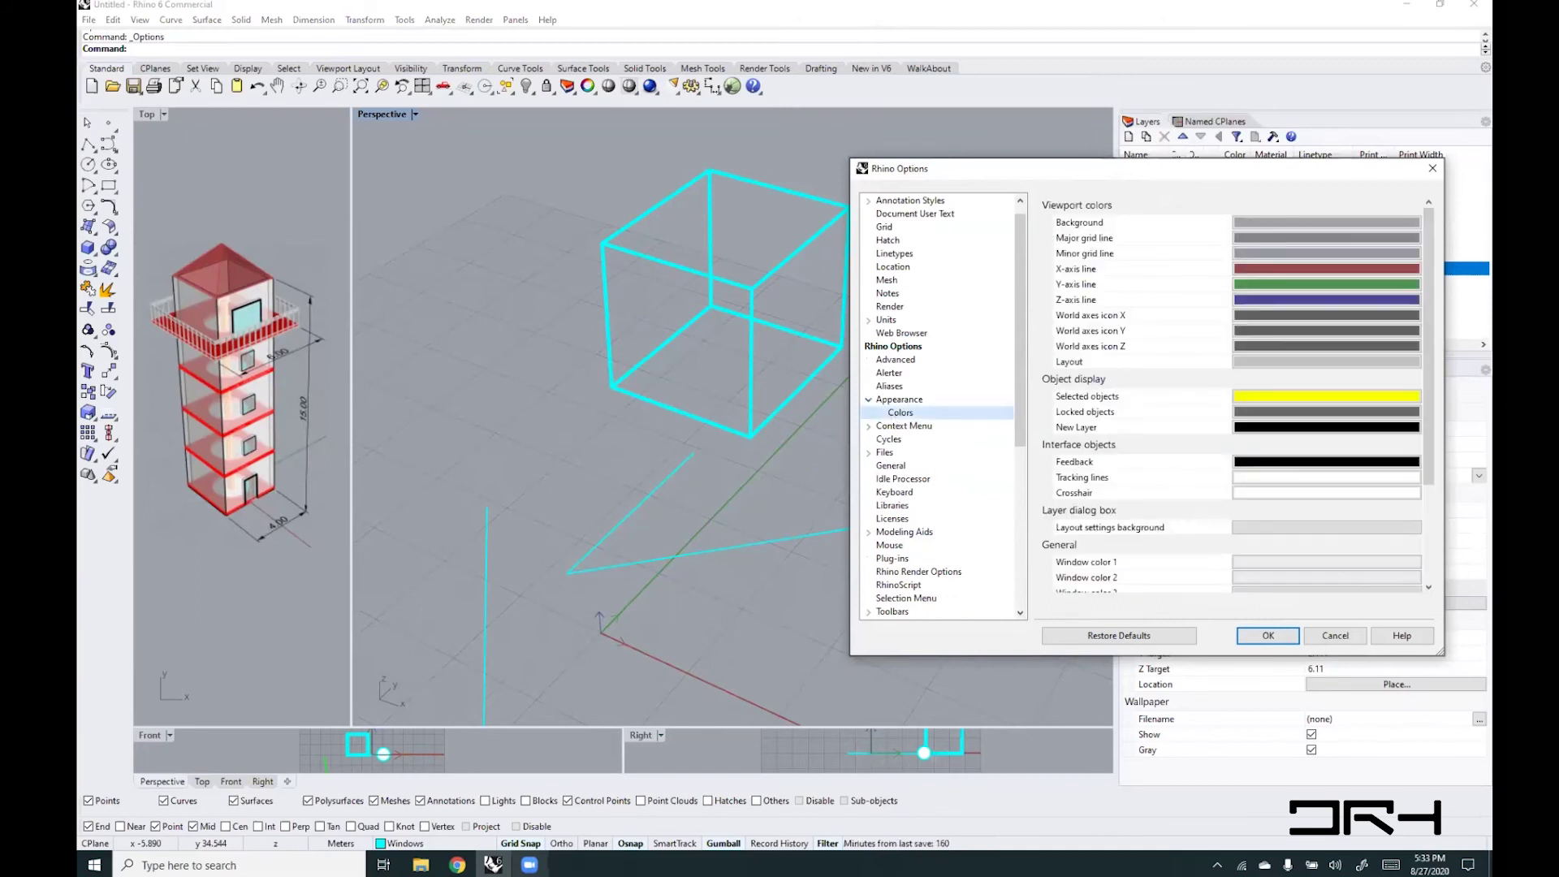
{"action": "left_click", "coordinate": [1244, 219]}
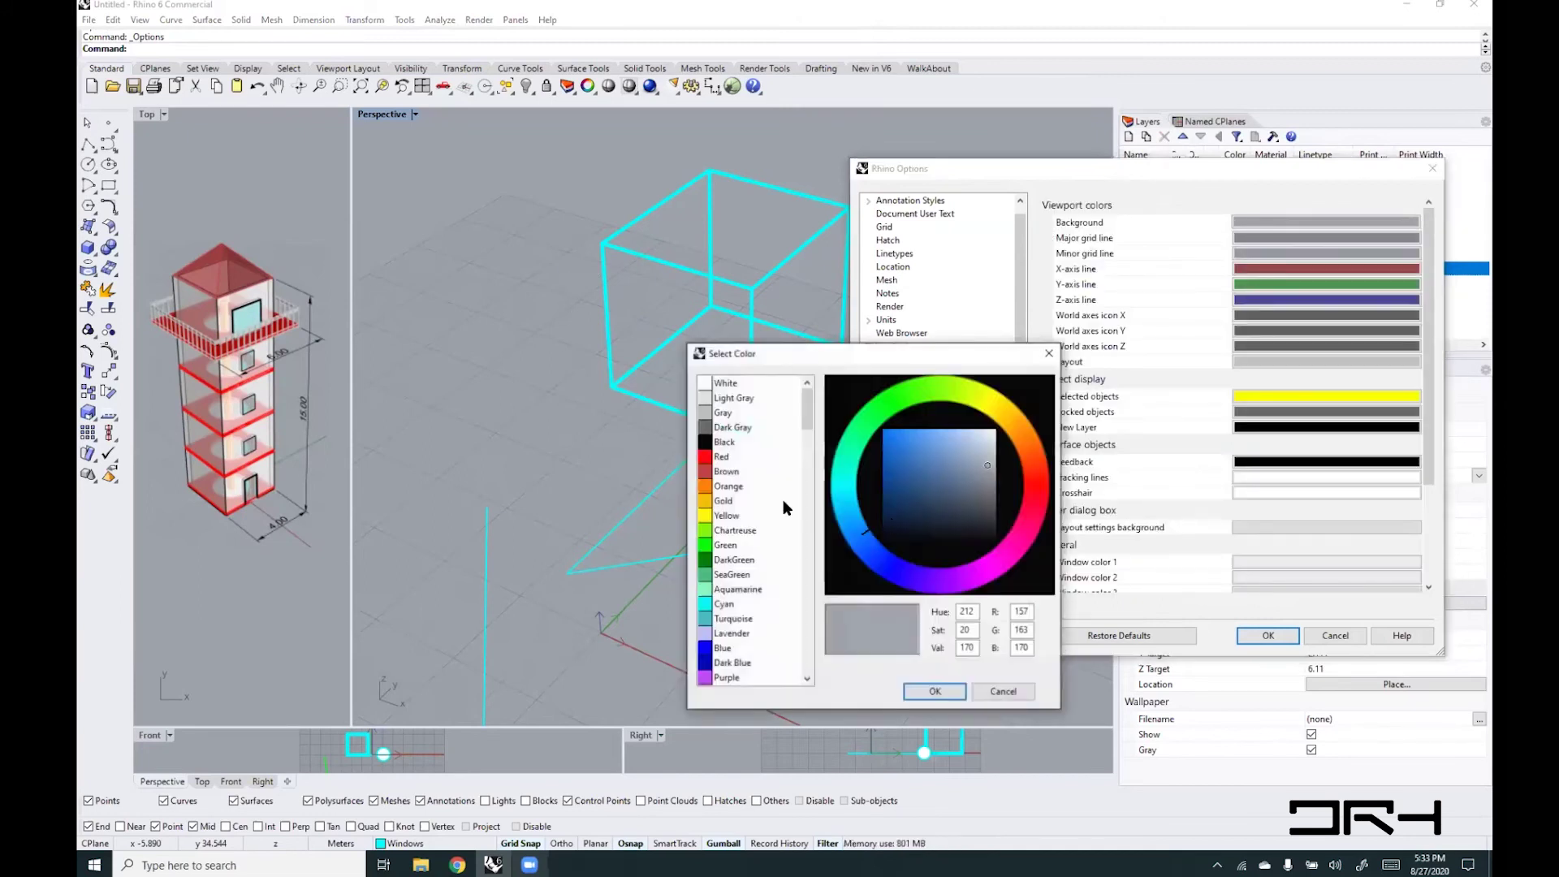
{"action": "left_click", "coordinate": [721, 385]}
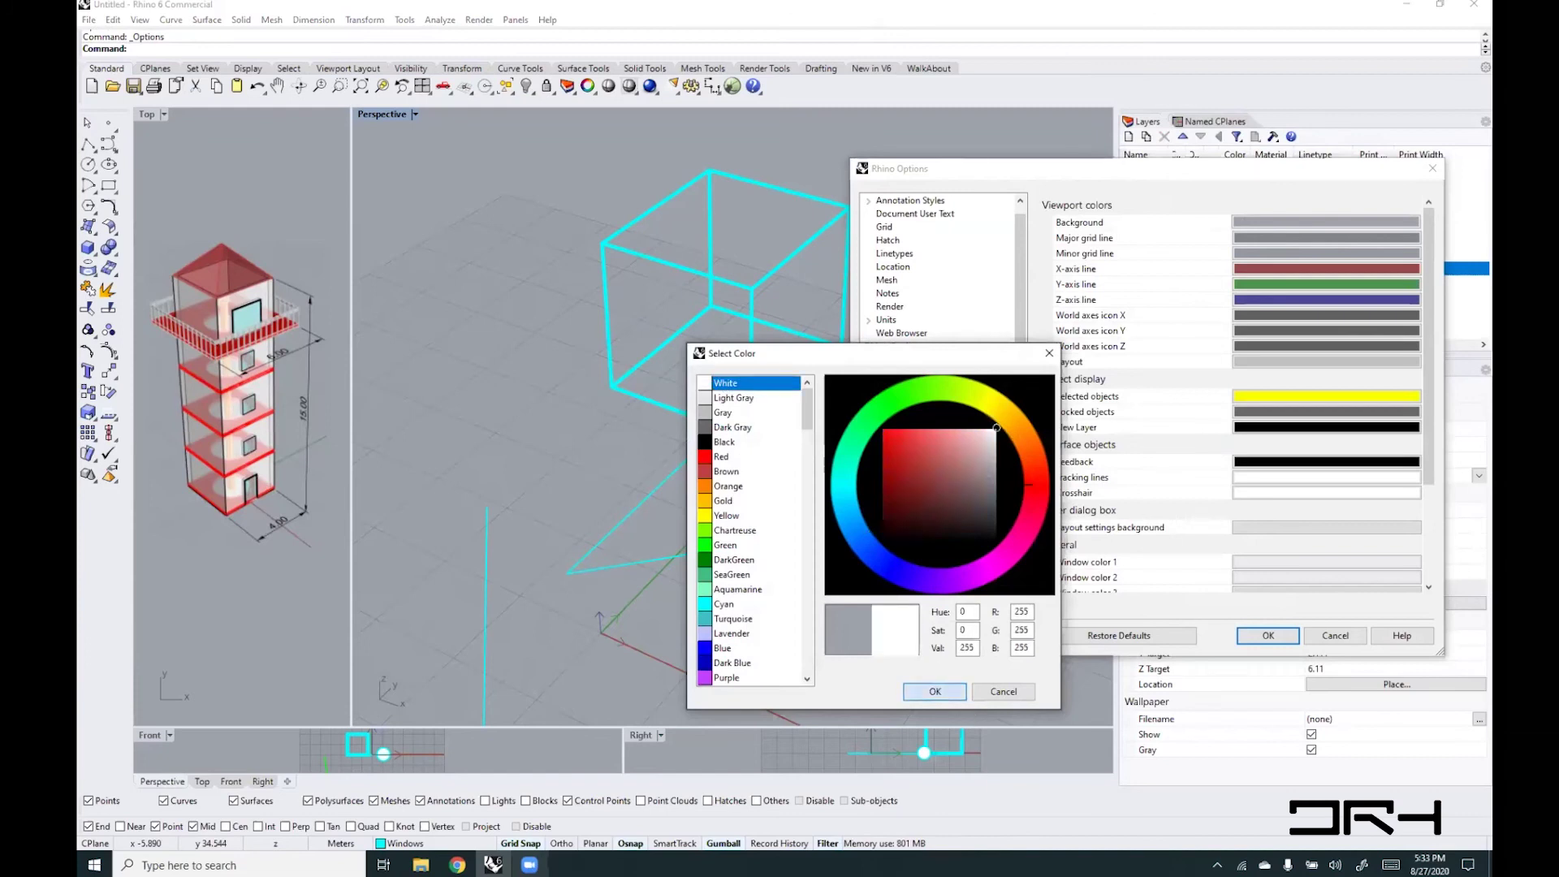
- Set the viewport background color to White and the major grid line color to Gray
{"action": "left_click", "coordinate": [935, 691]}
{"action": "left_click", "coordinate": [1244, 241]}
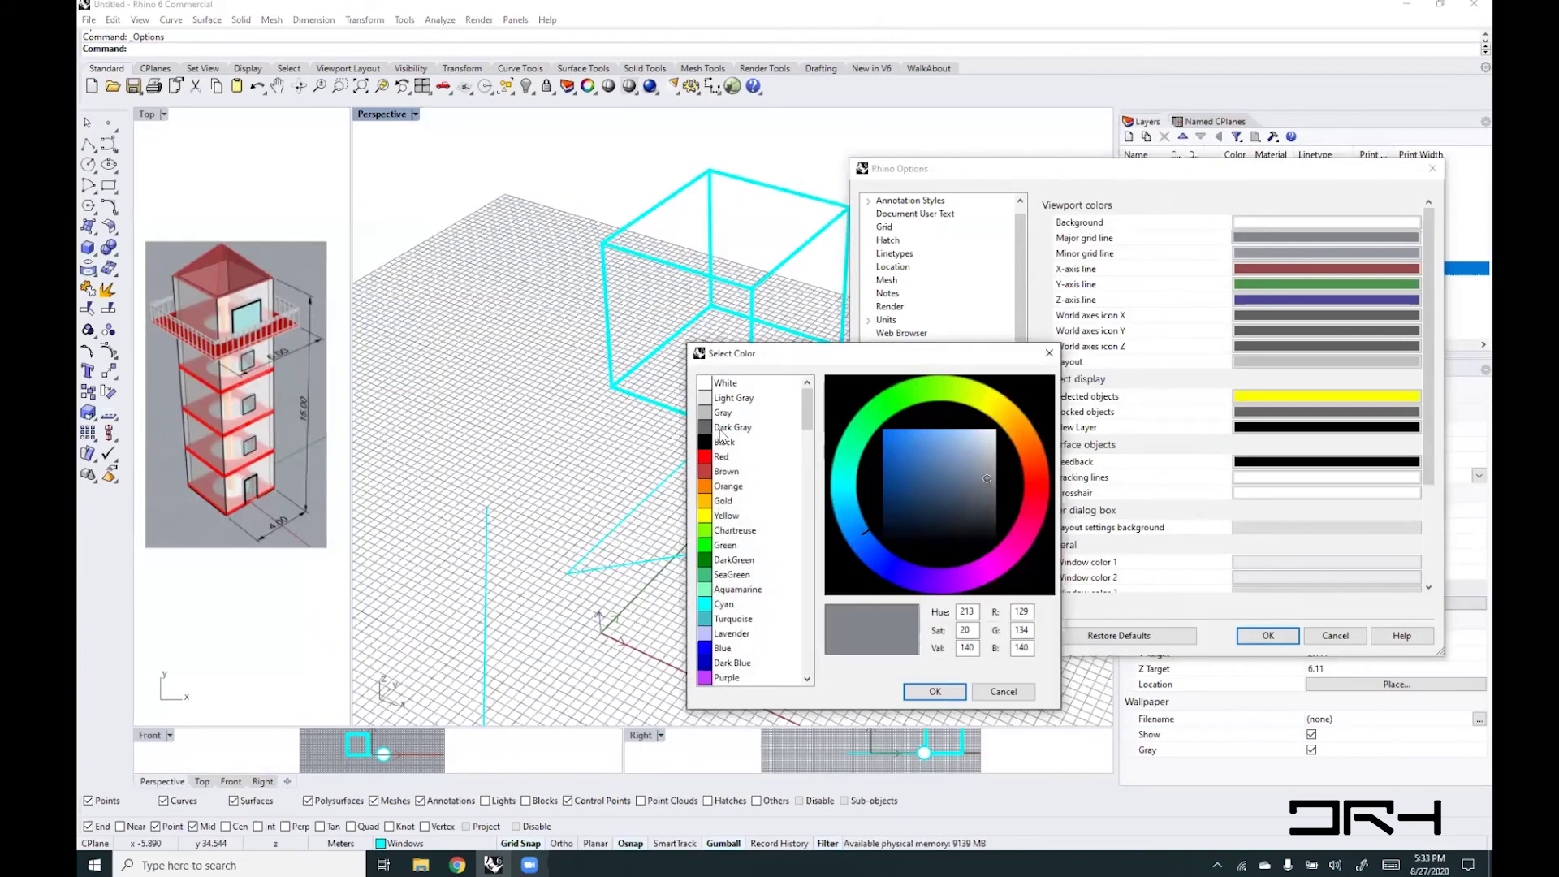
{"action": "left_click", "coordinate": [718, 414]}
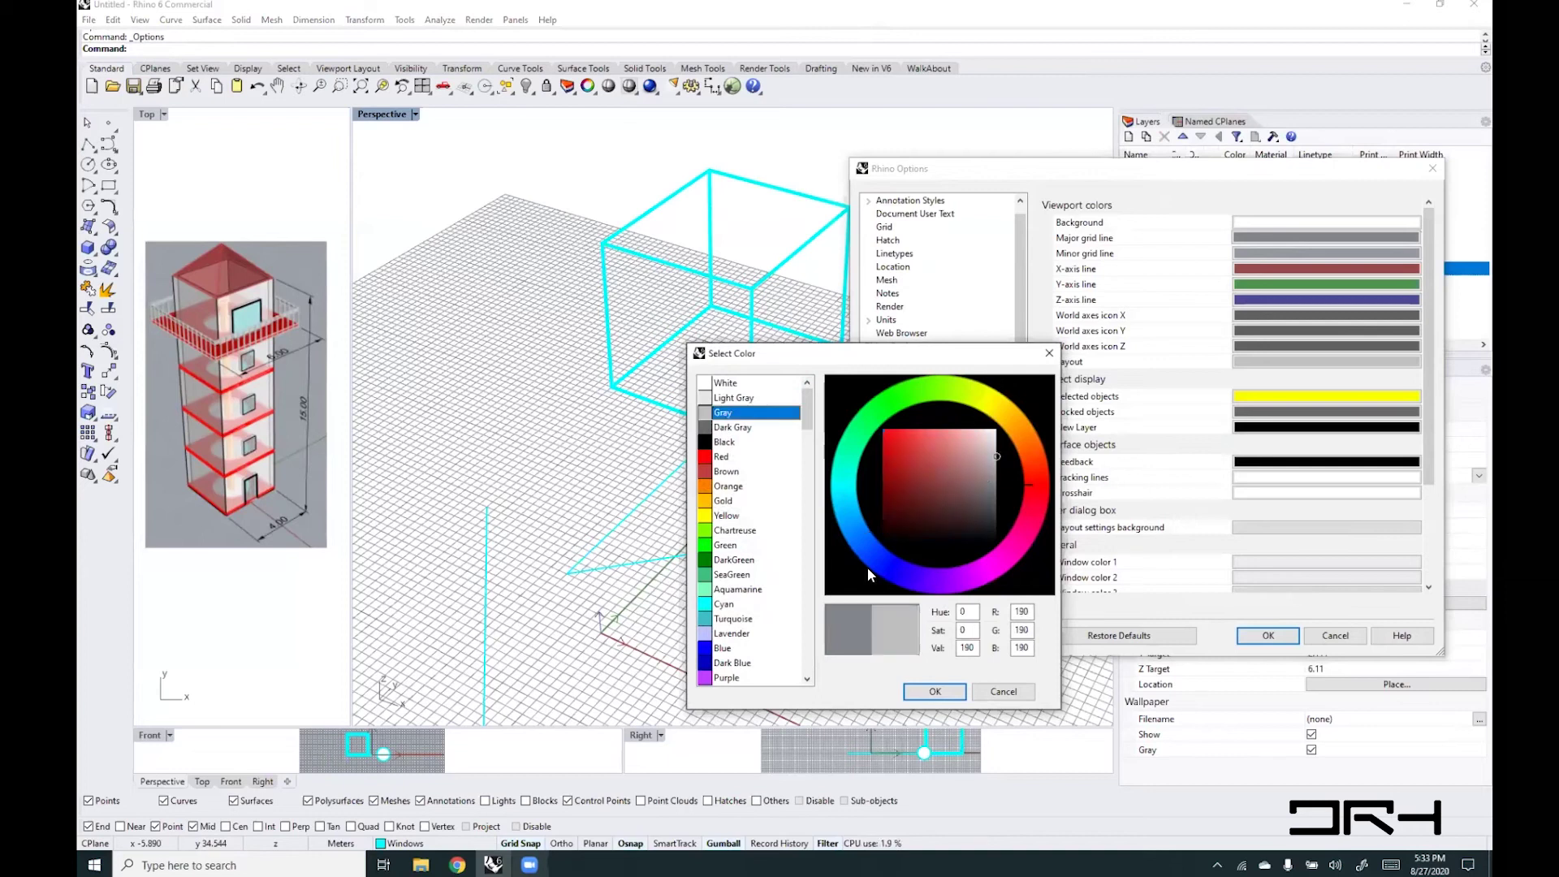
{"action": "left_click", "coordinate": [935, 691]}
- Set the minor grid line color to Light Gray
{"action": "left_click", "coordinate": [1325, 253]}
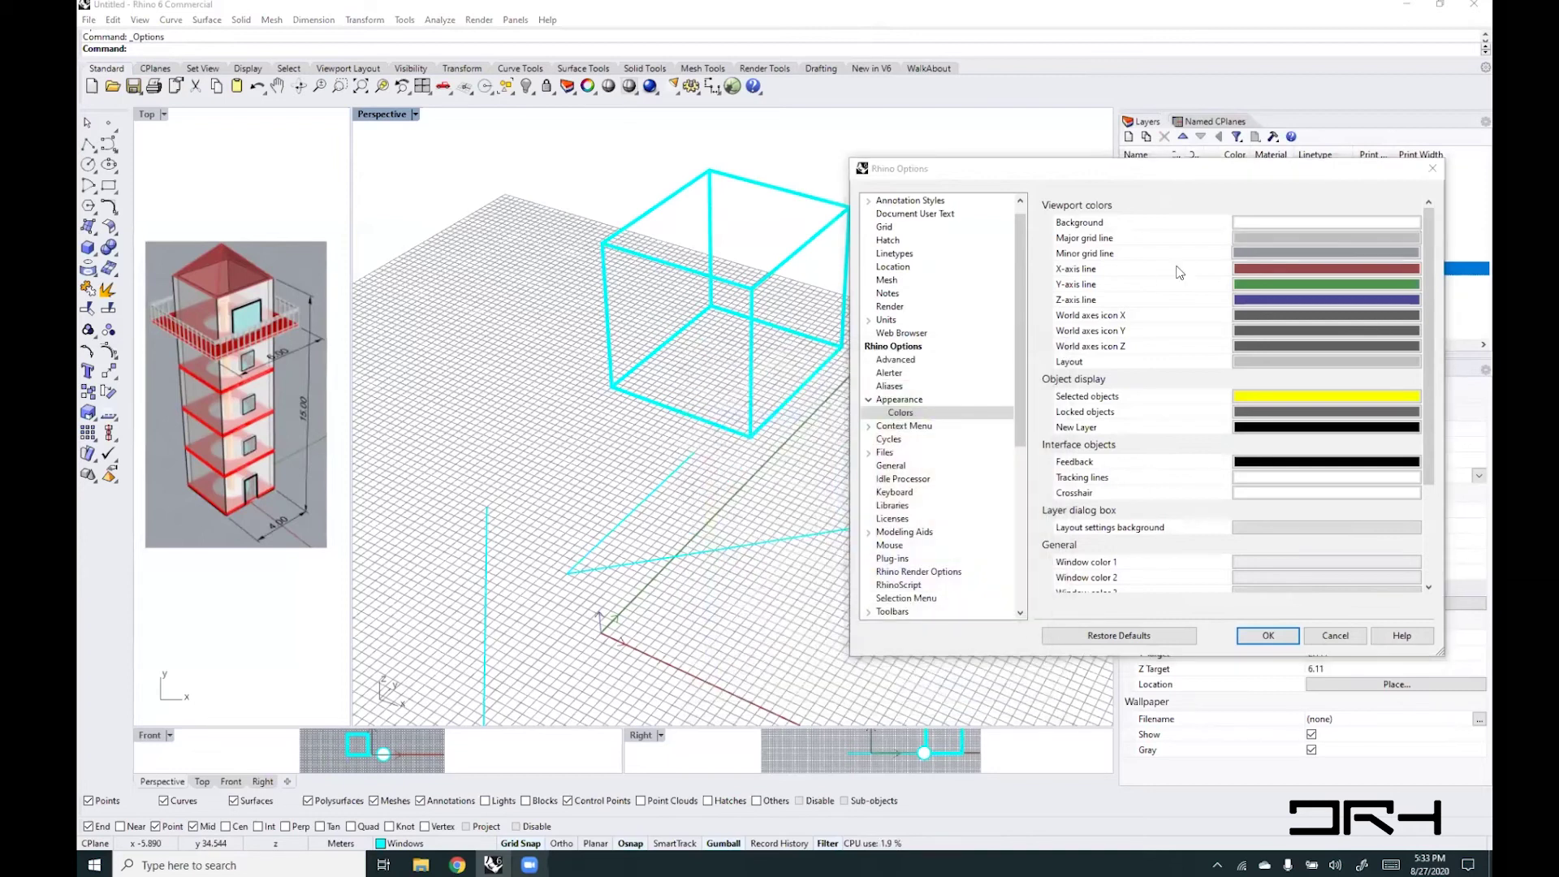
{"action": "left_click", "coordinate": [724, 398]}
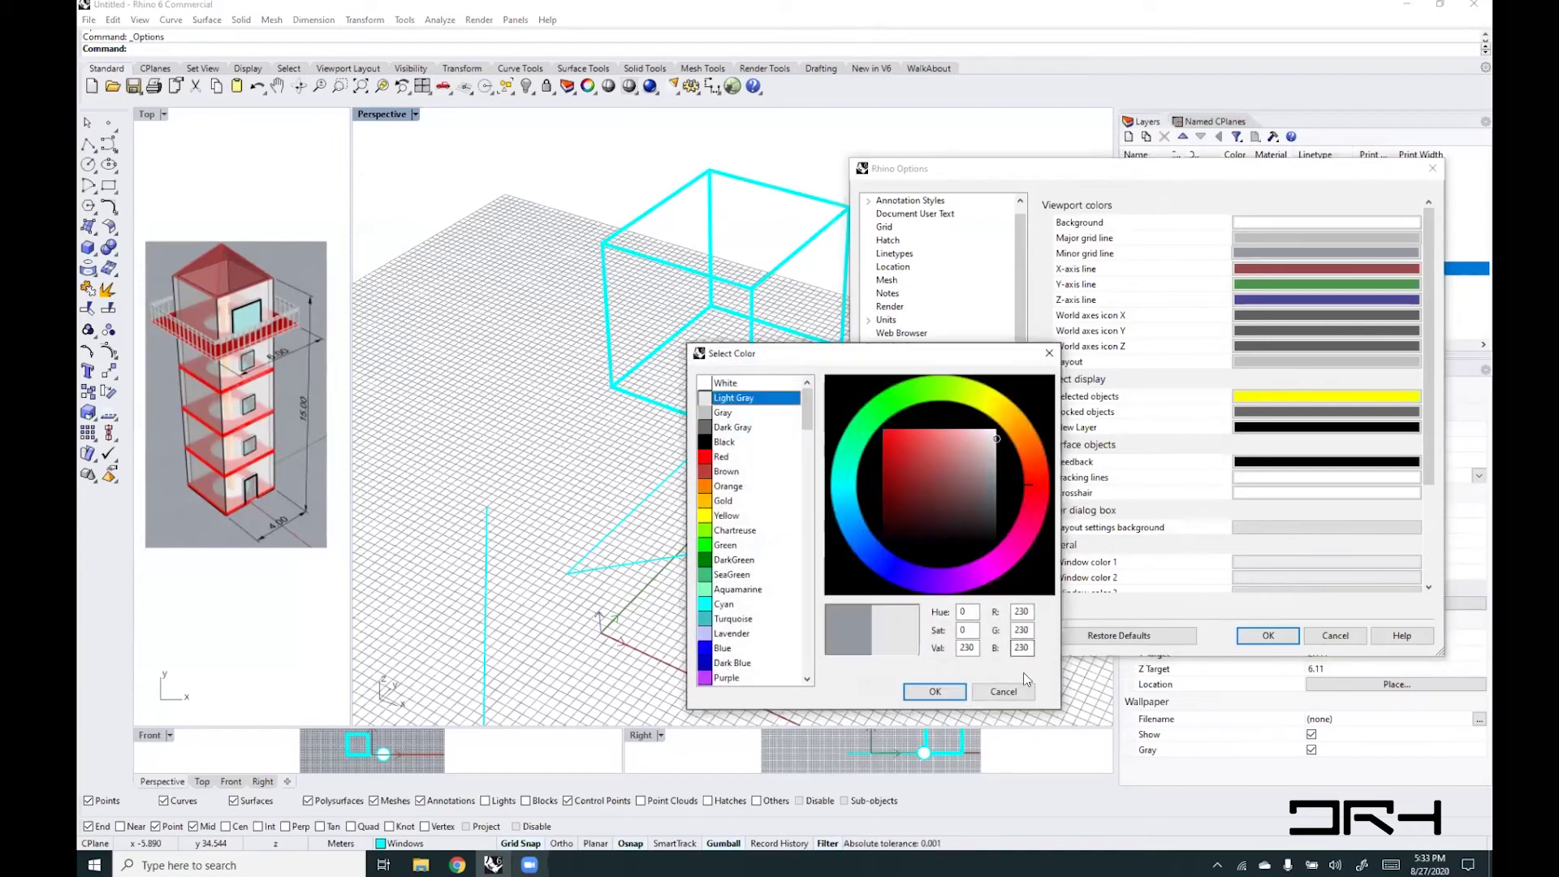
{"action": "left_click", "coordinate": [934, 691]}
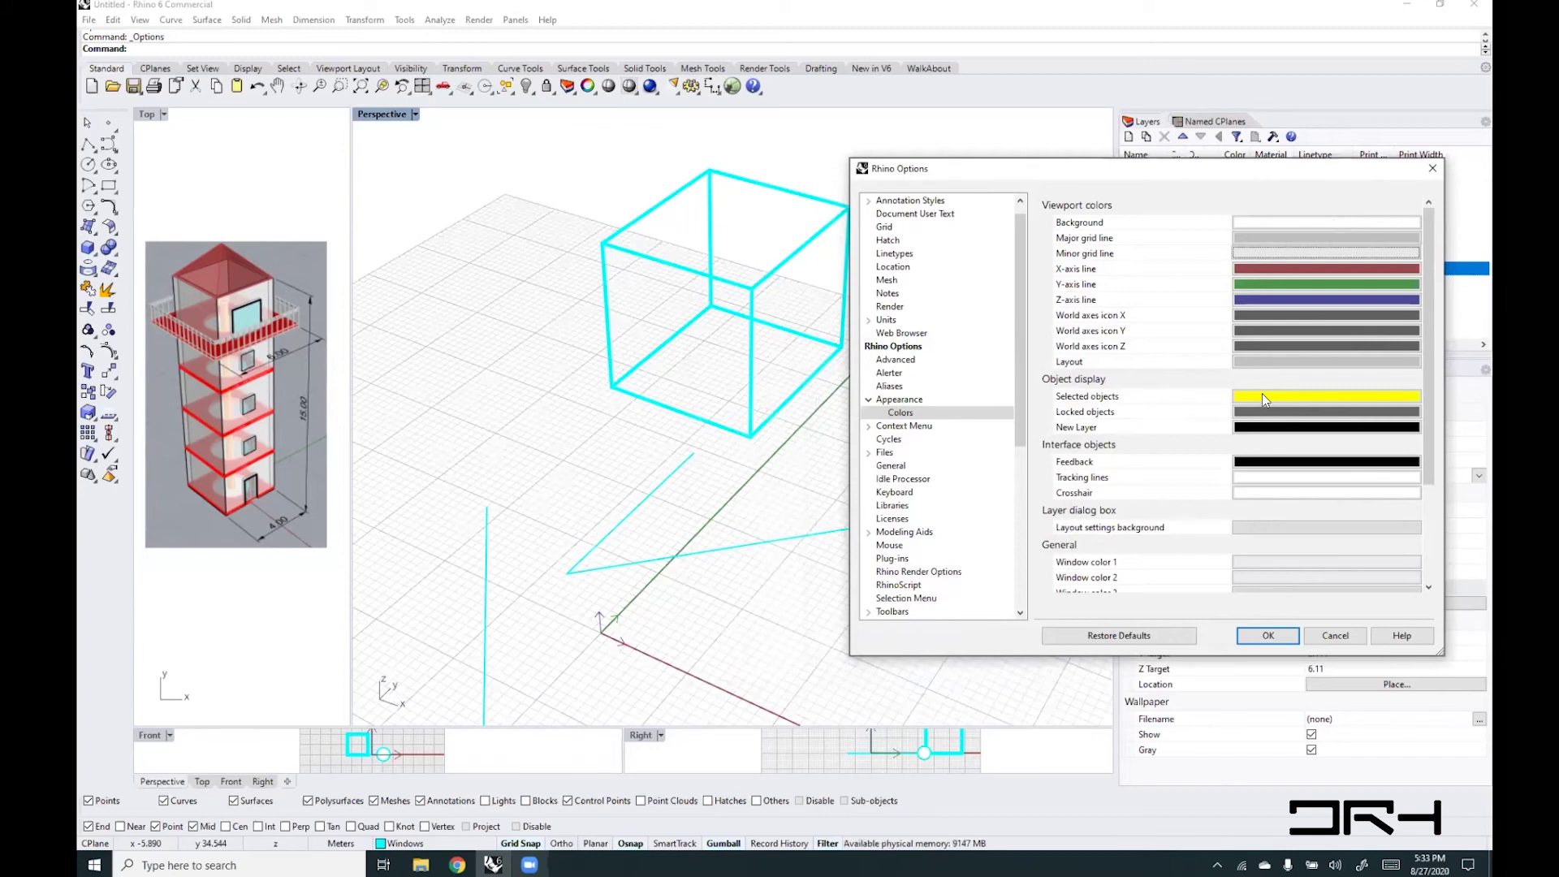
- Set the layer dialog's layout settings background to the grayscale shade RGB 240, 240, 240 and accept the color options
{"action": "scroll", "coordinate": [1234, 394], "scroll_direction": "down", "scroll_amount": 4}
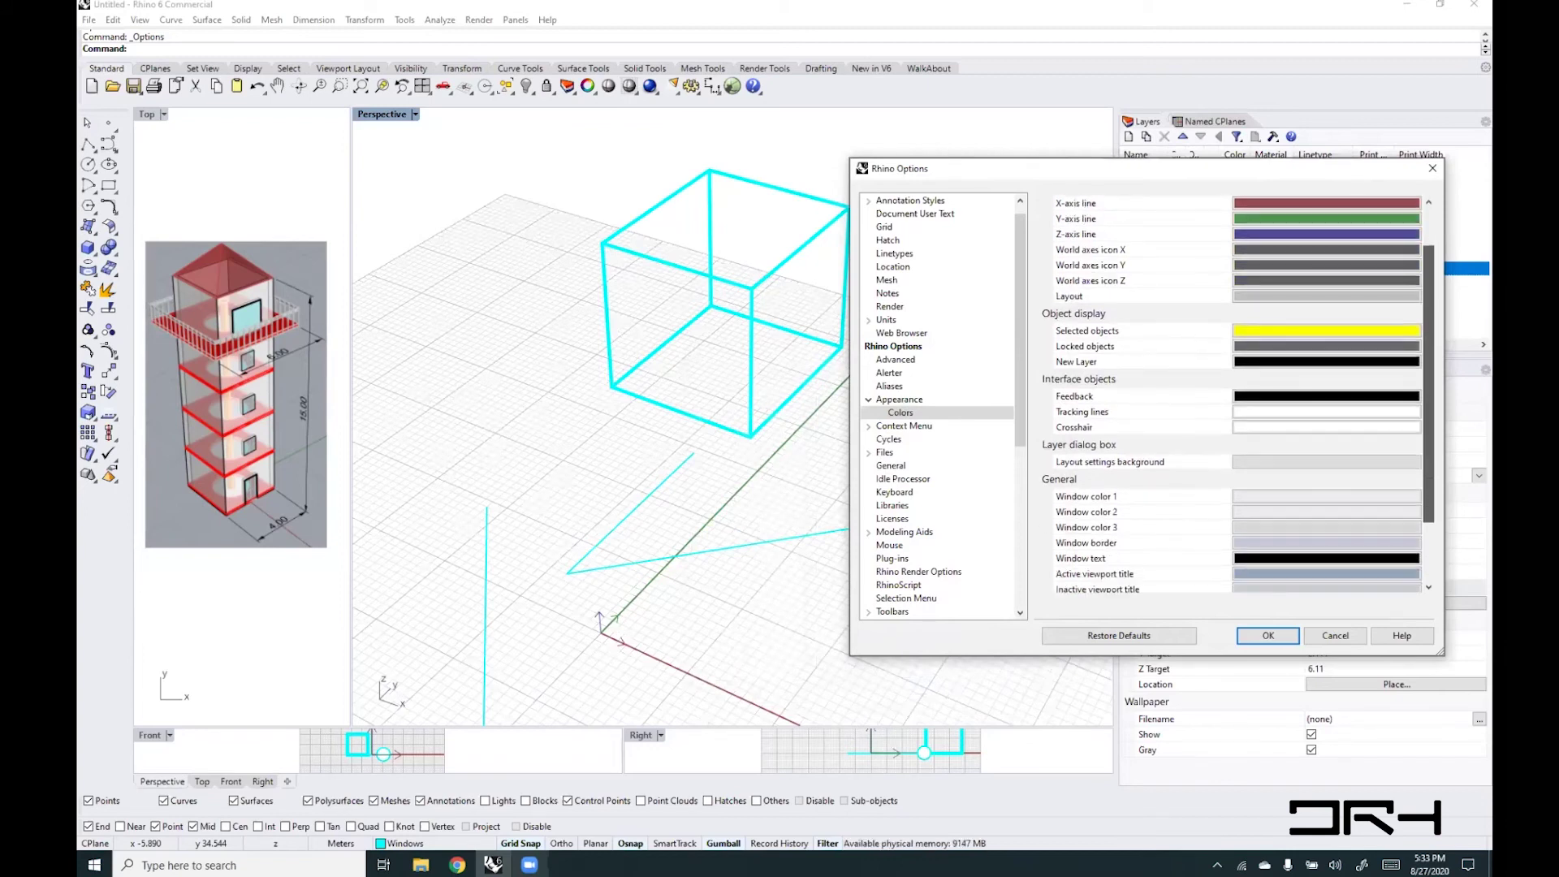
{"action": "scroll", "coordinate": [1271, 301], "scroll_direction": "down", "scroll_amount": 1}
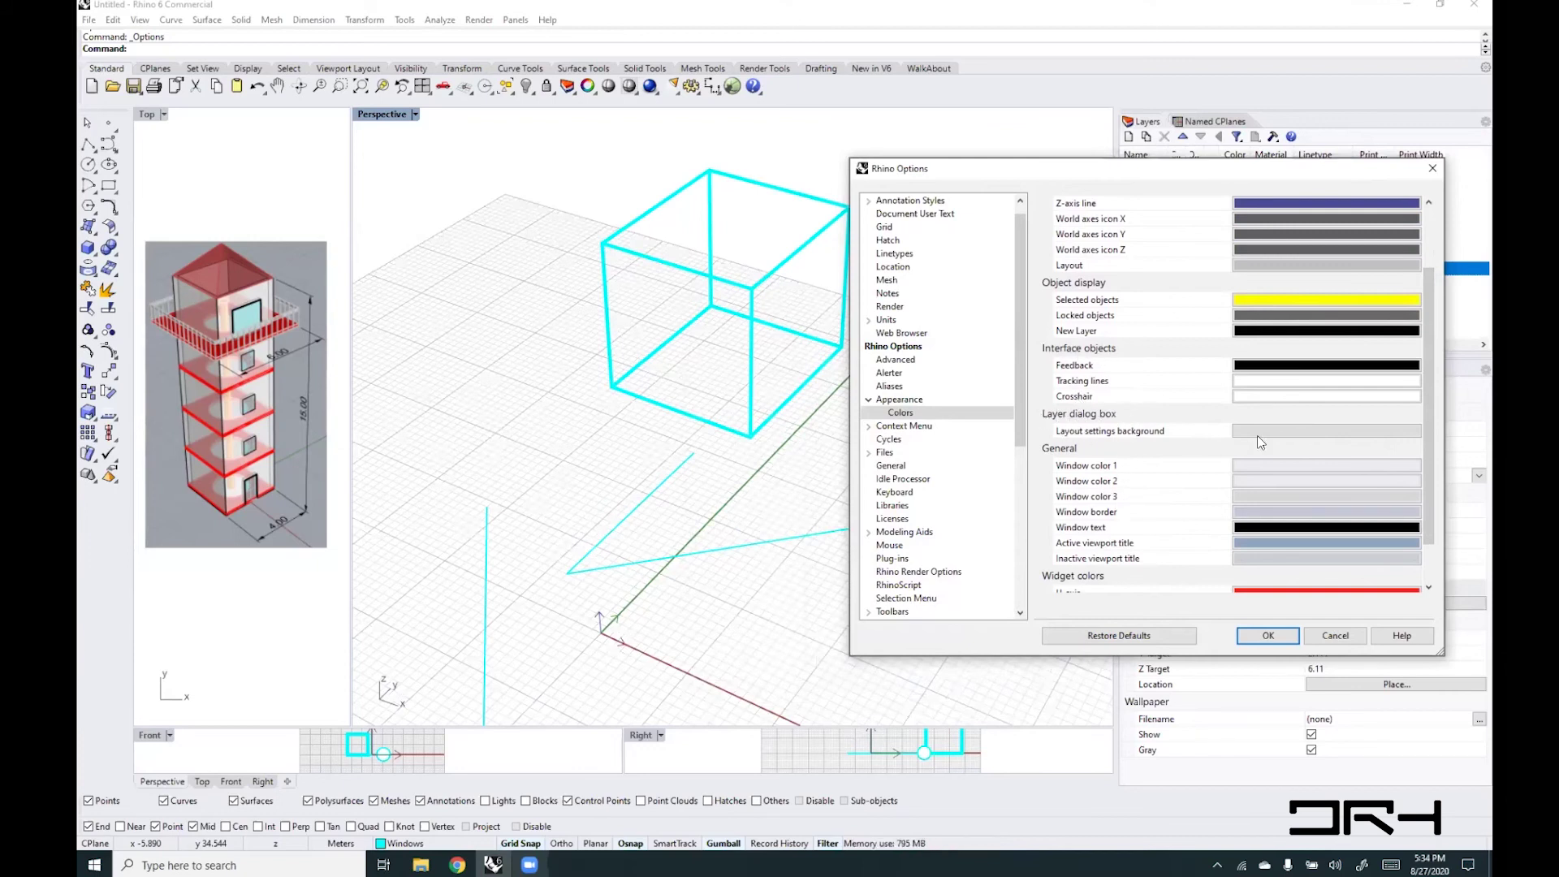
{"action": "left_click_drag", "start_coordinate": [1262, 174], "coordinate": [902, 153]}
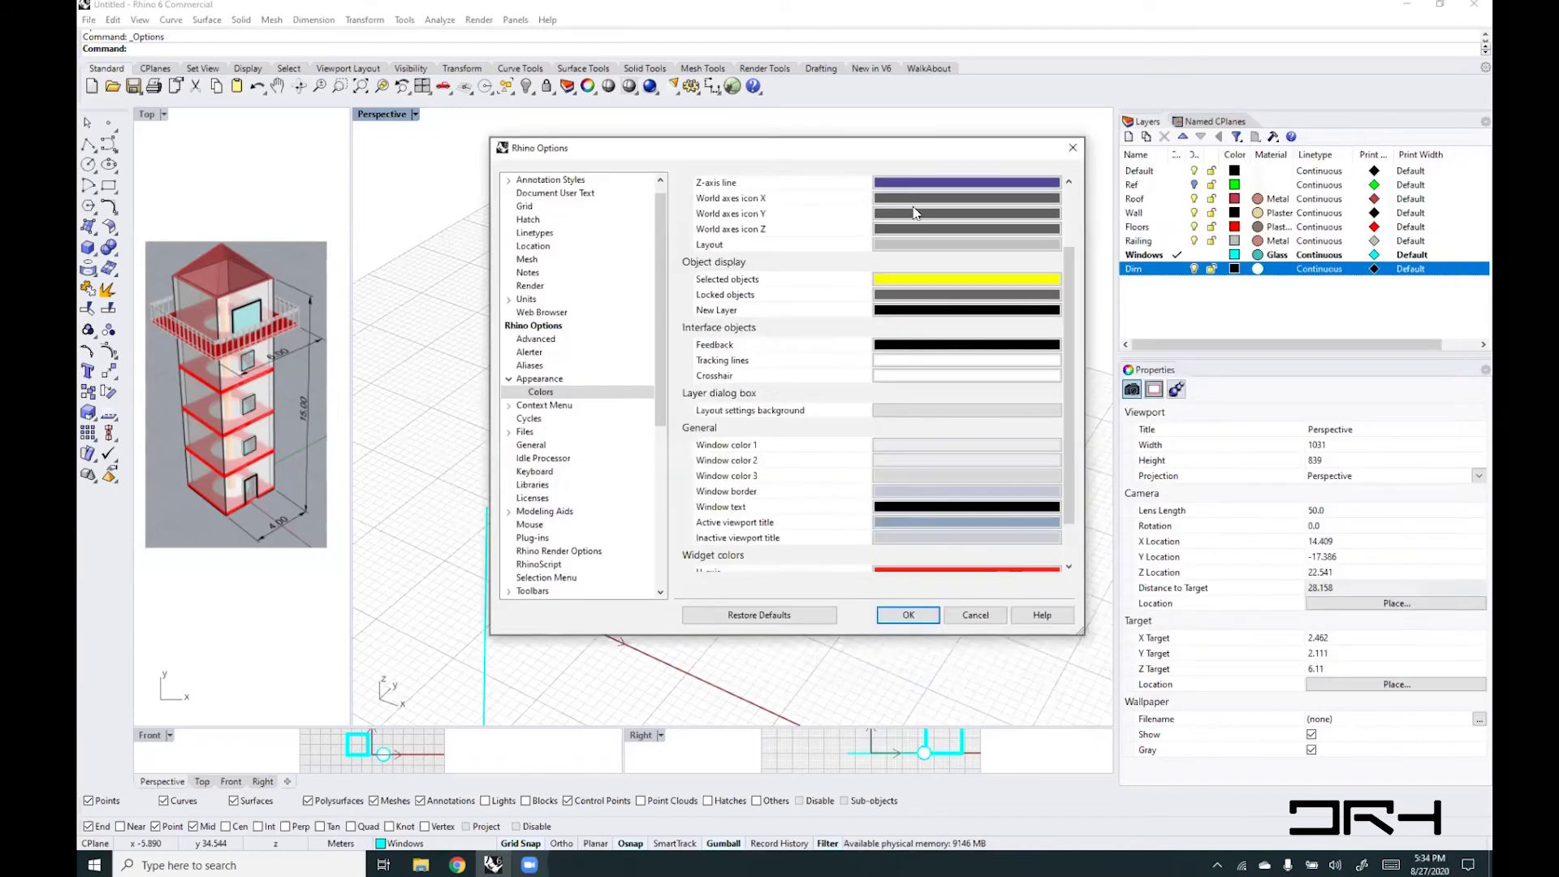
{"action": "left_click", "coordinate": [915, 409]}
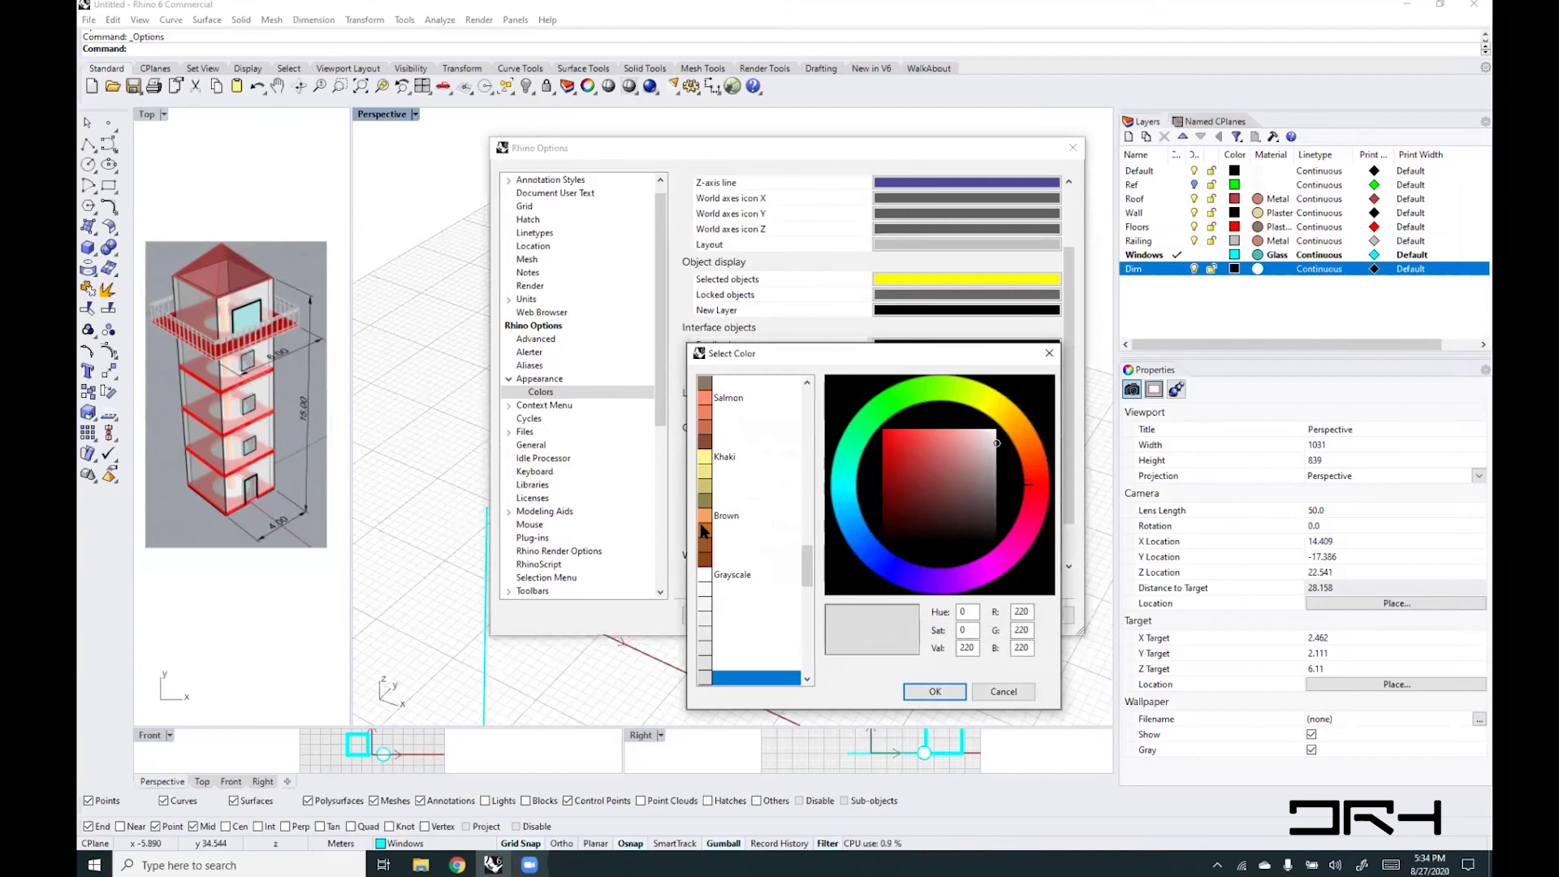
{"action": "left_click", "coordinate": [705, 619]}
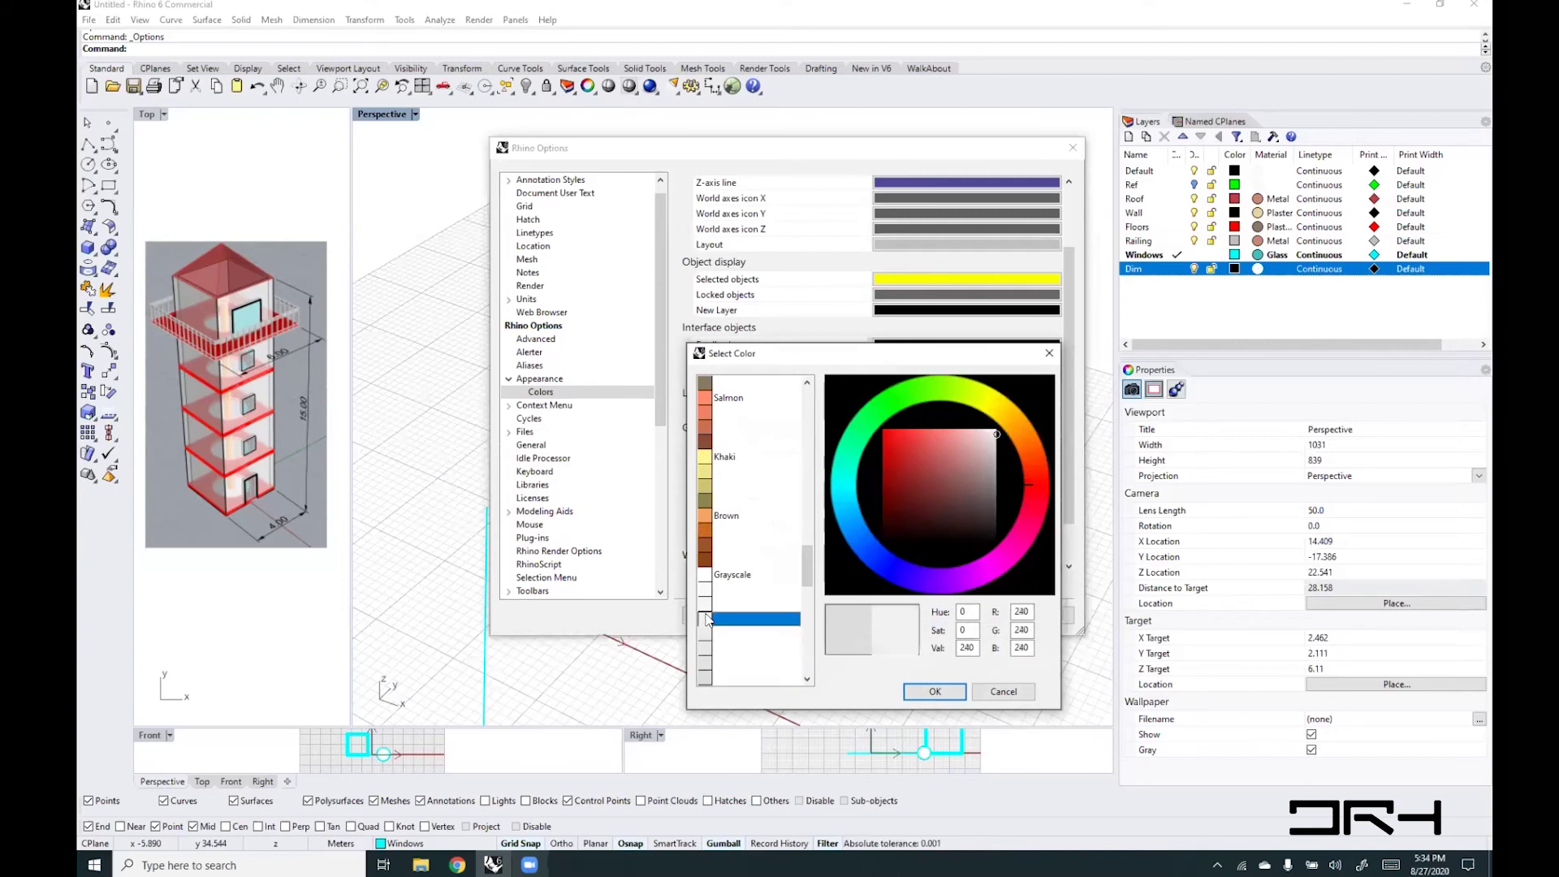
{"action": "left_click", "coordinate": [935, 691]}
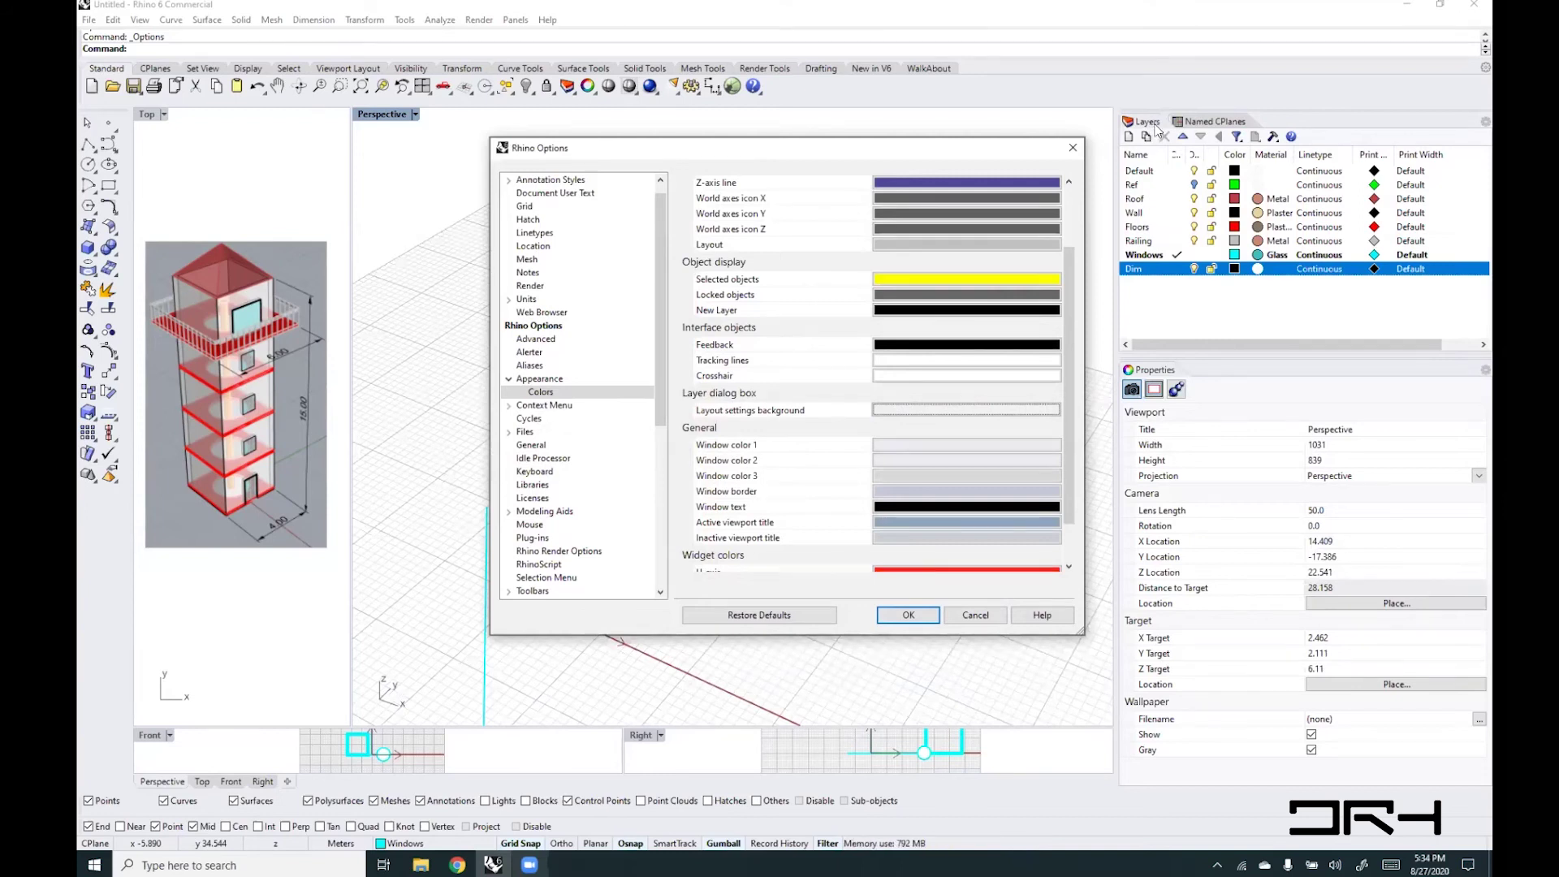
{"action": "scroll", "coordinate": [1064, 486], "scroll_direction": "down", "scroll_amount": 1}
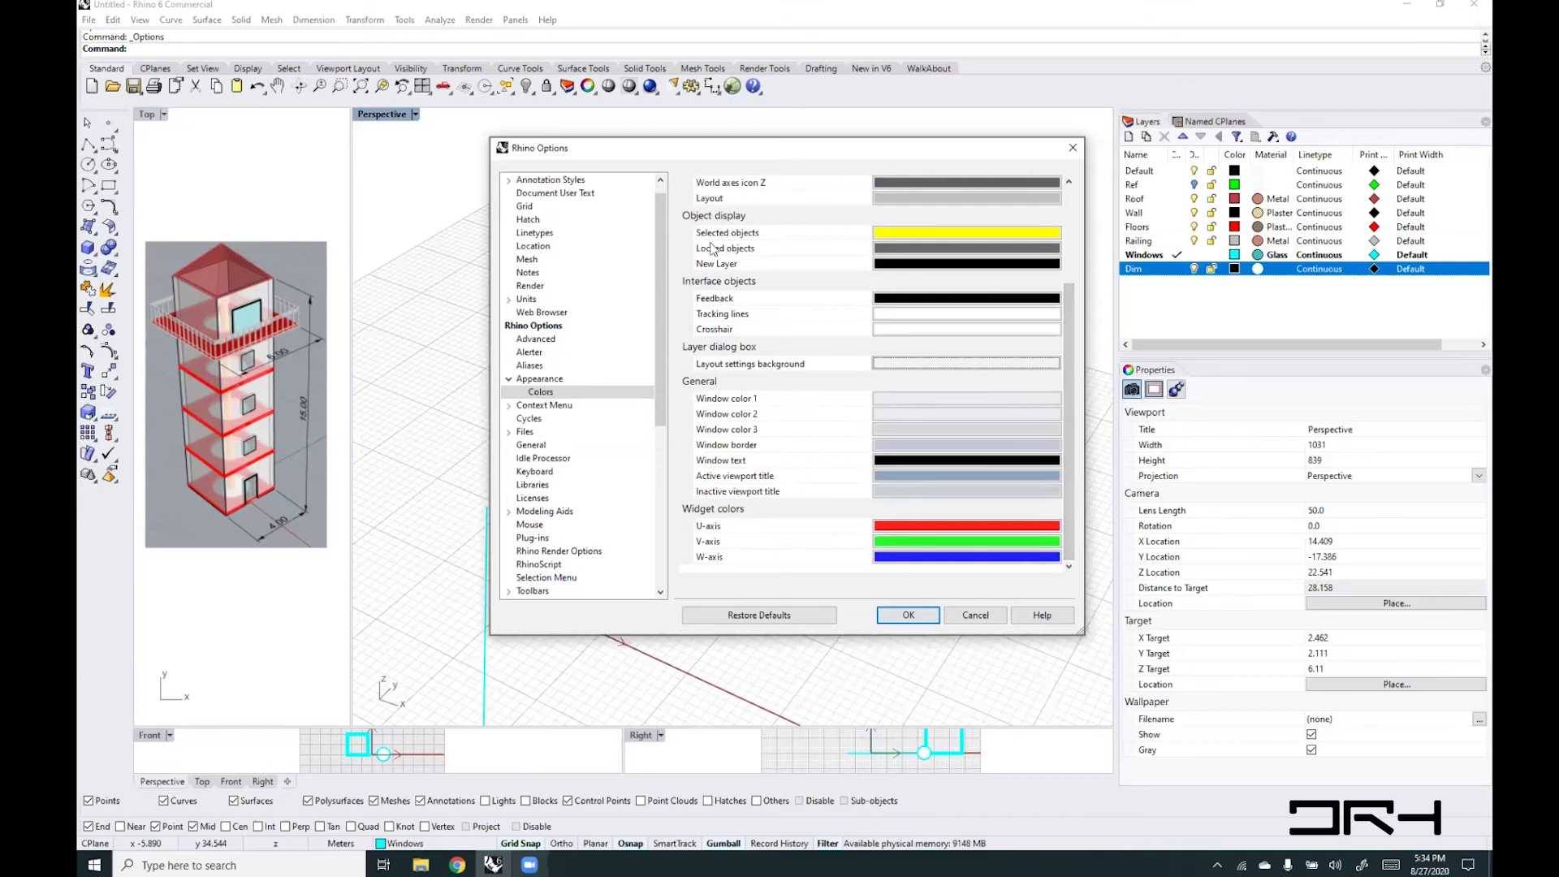
{"action": "scroll", "coordinate": [1070, 325], "scroll_direction": "up", "scroll_amount": 3}
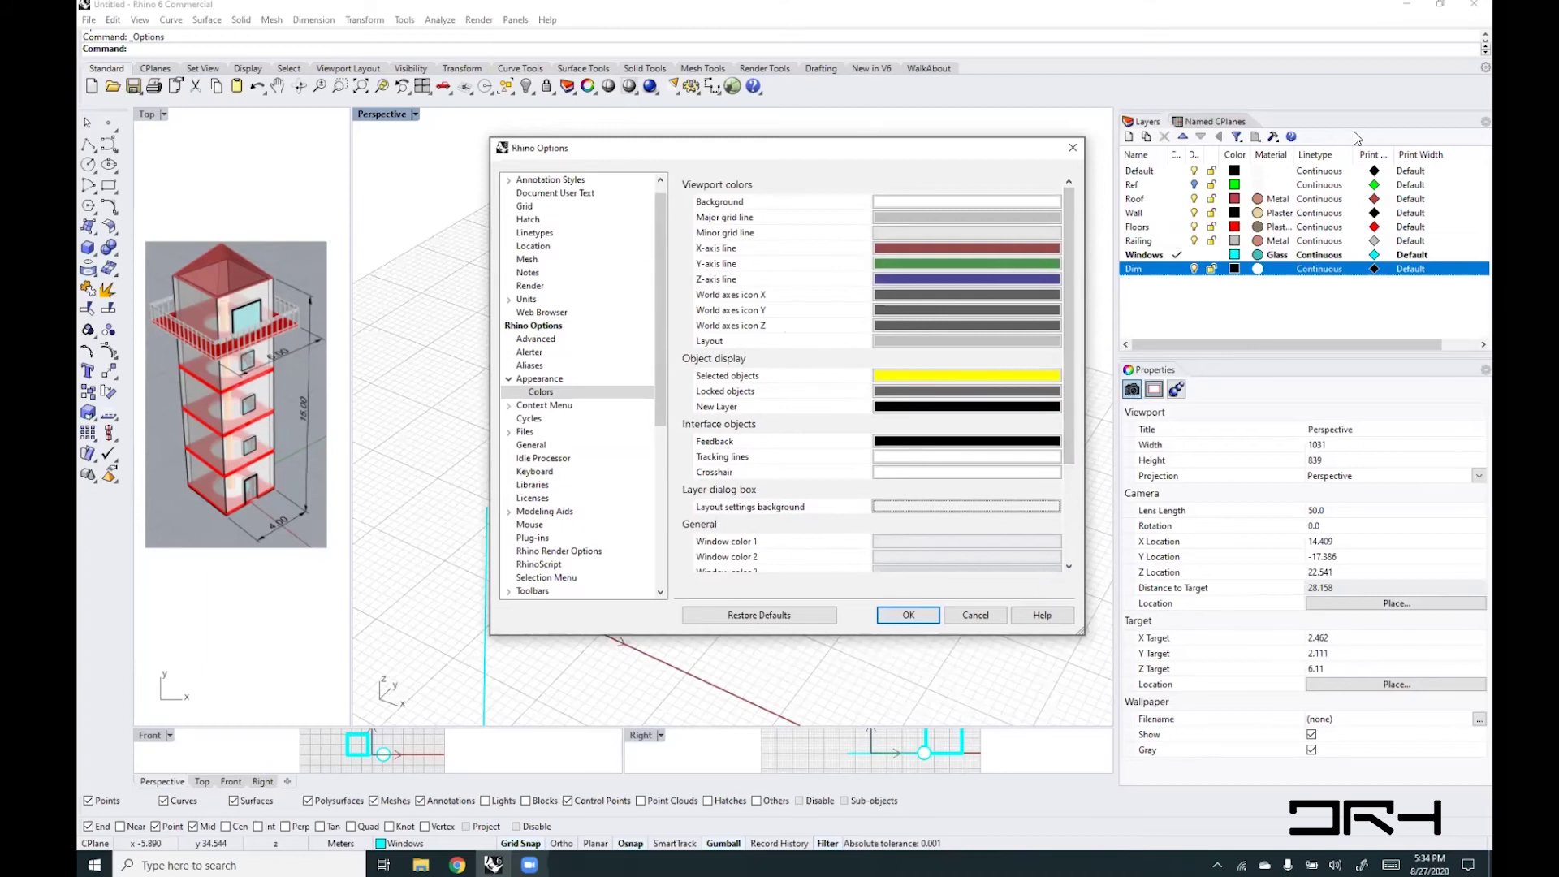
{"action": "left_click", "coordinate": [910, 614]}
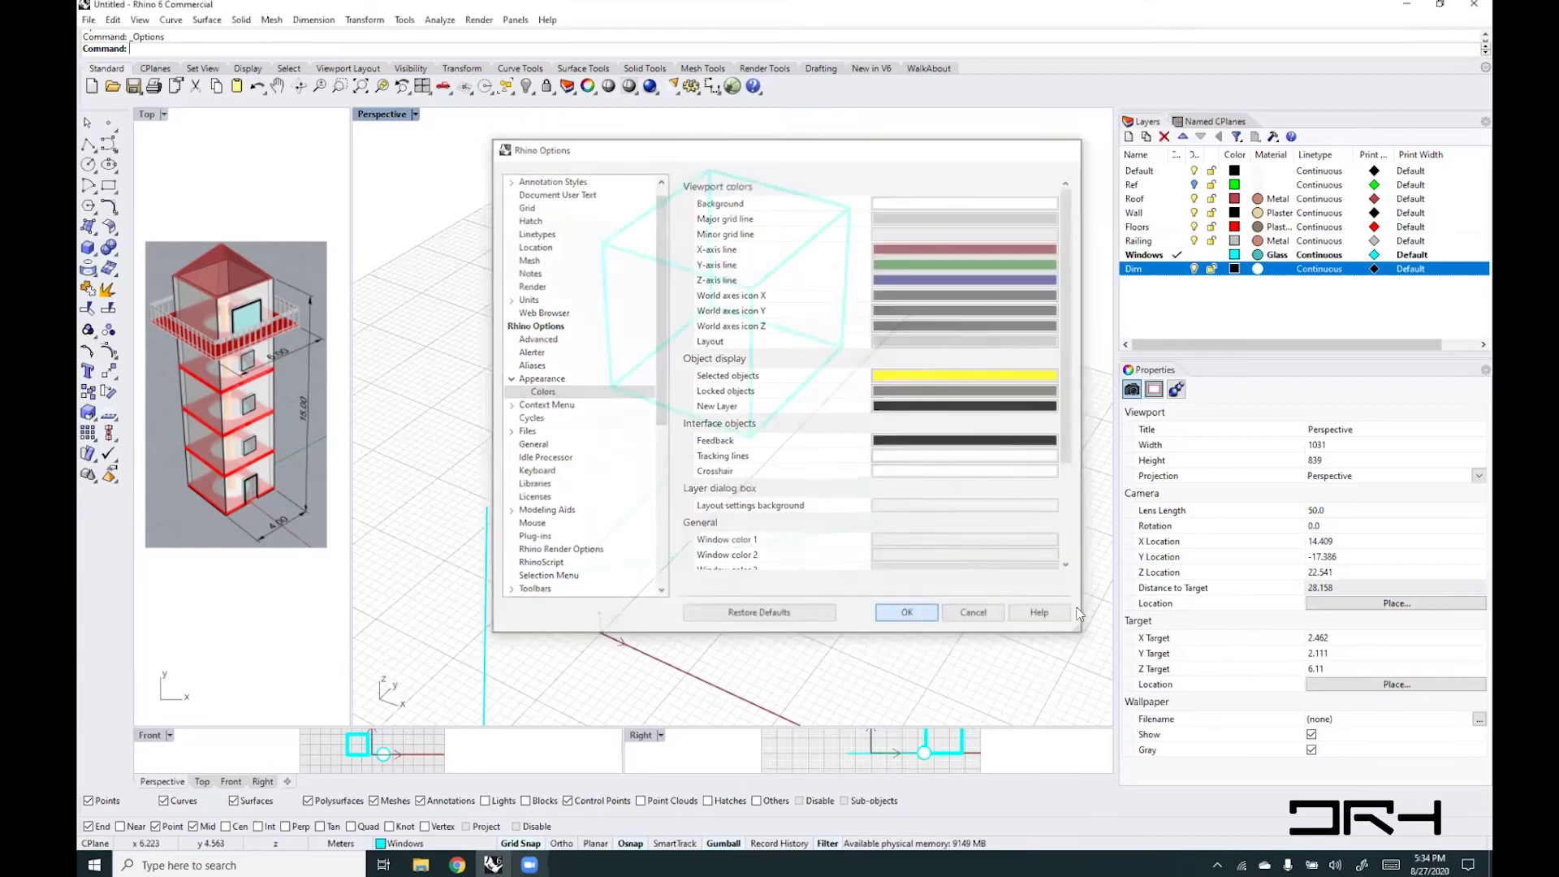
- Reopen the options and collapse the Document Properties and Rhino Options categories to view the two main groups
{"action": "right_click_drag", "start_coordinate": [710, 363], "coordinate": [498, 324]}
{"action": "right_click_drag", "start_coordinate": [771, 321], "coordinate": [899, 414], "text": "shift"}
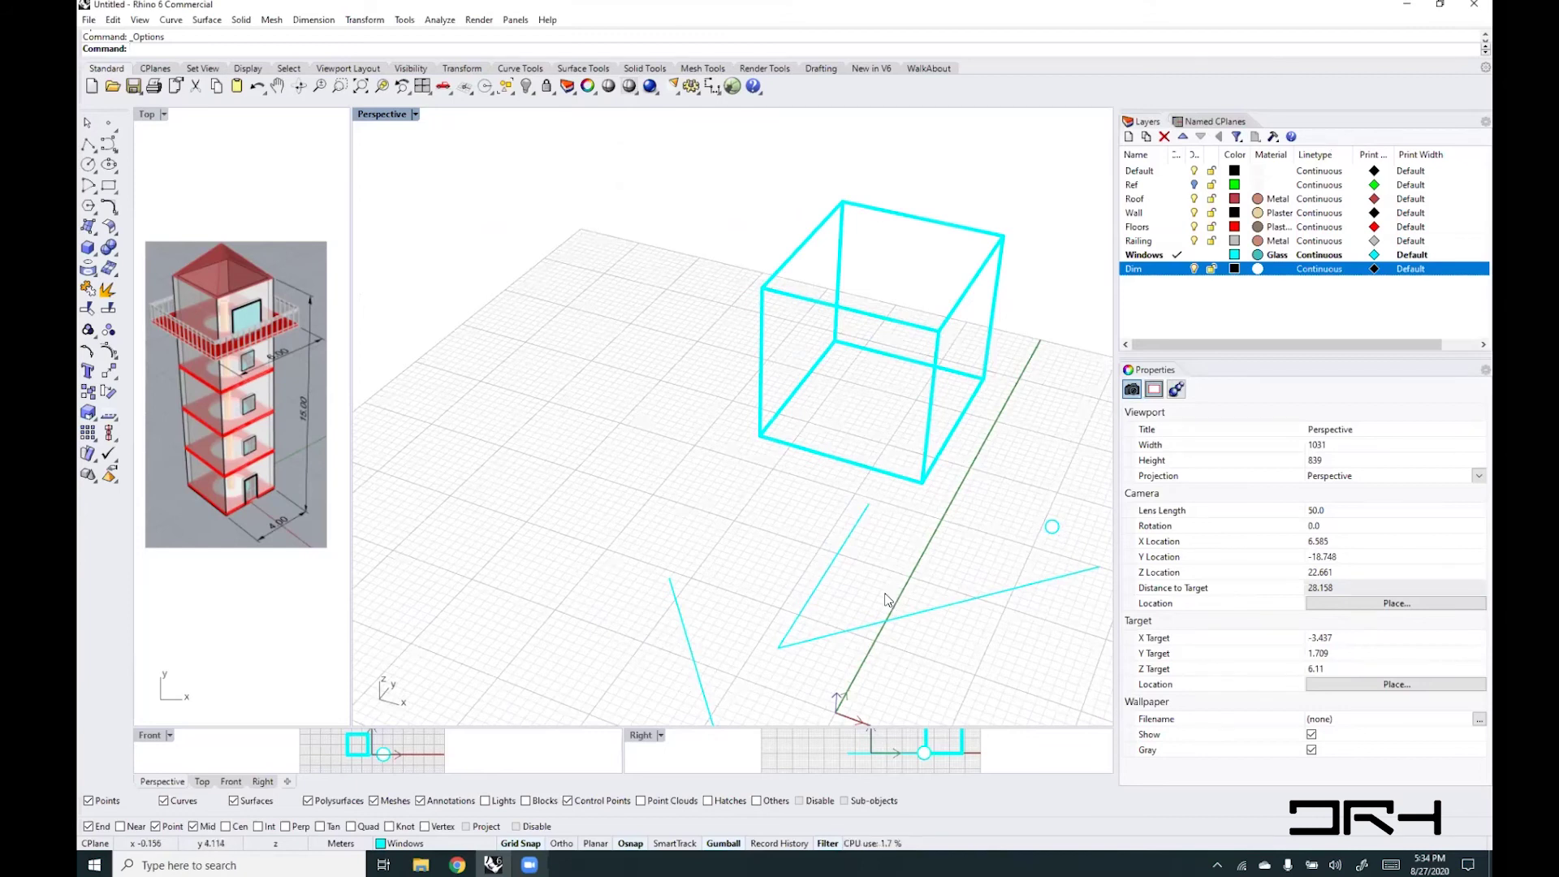
{"action": "right_click", "coordinate": [706, 51]}
{"action": "left_click", "coordinate": [786, 168]}
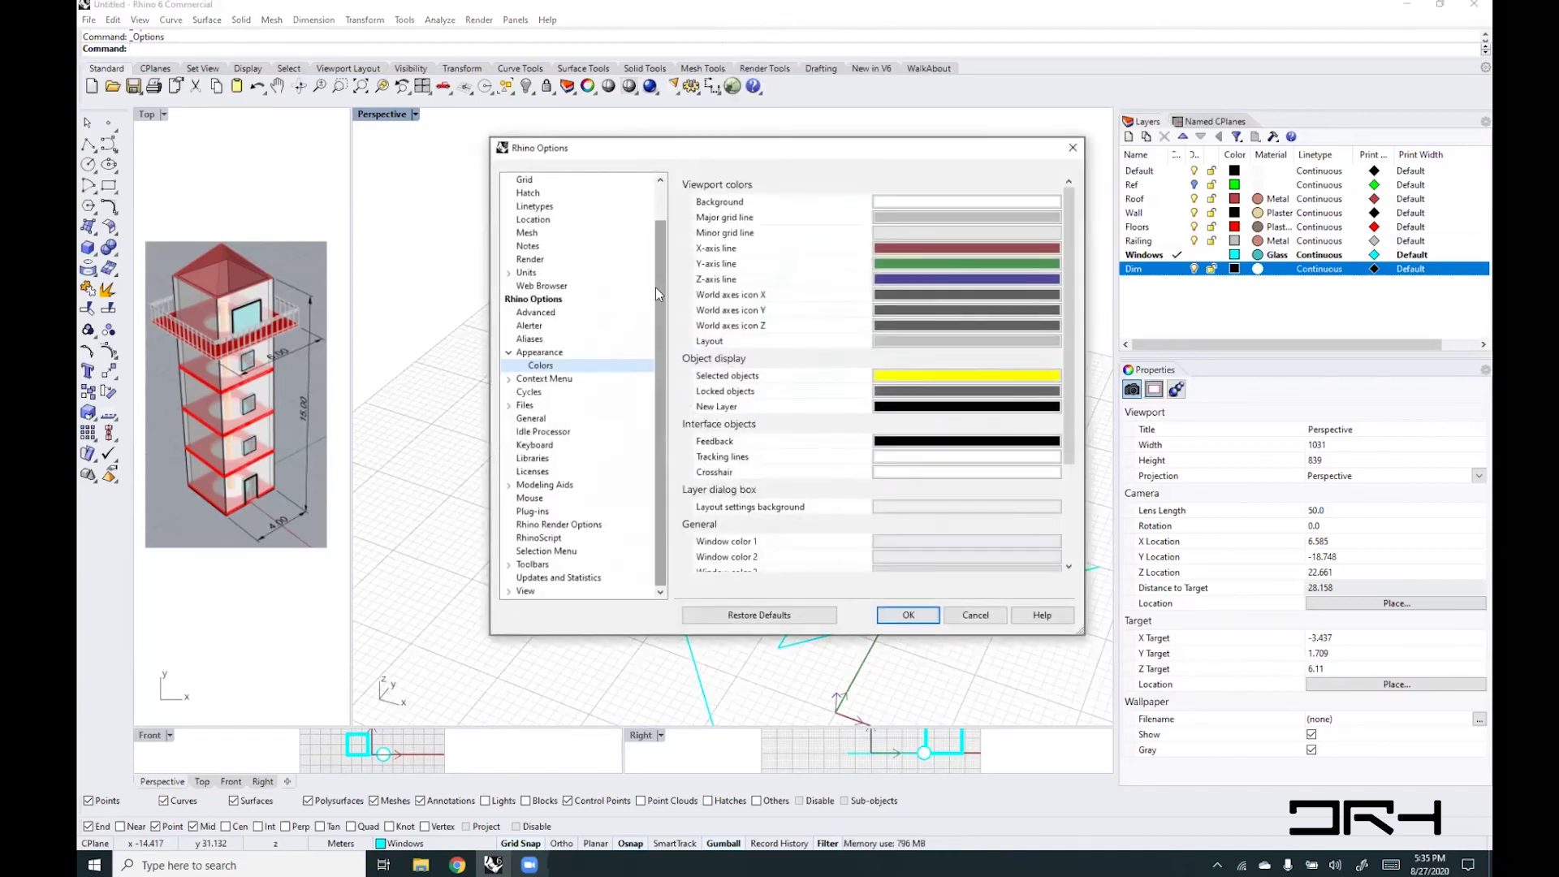
{"action": "scroll", "coordinate": [656, 287], "scroll_direction": "up", "scroll_amount": 1}
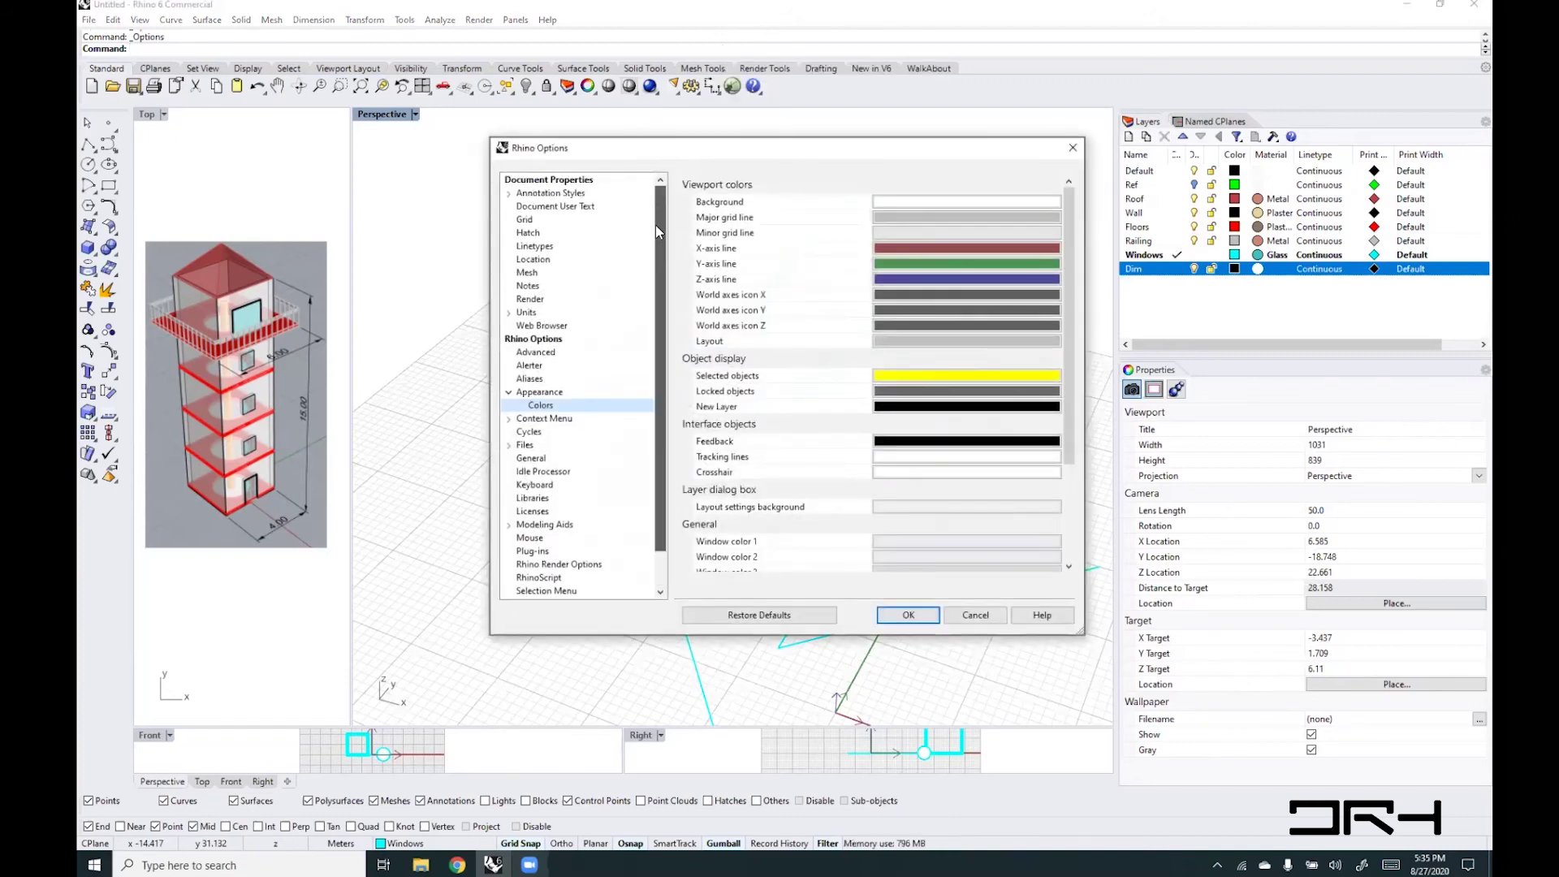
{"action": "double_click", "coordinate": [536, 180]}
{"action": "left_click", "coordinate": [539, 194]}
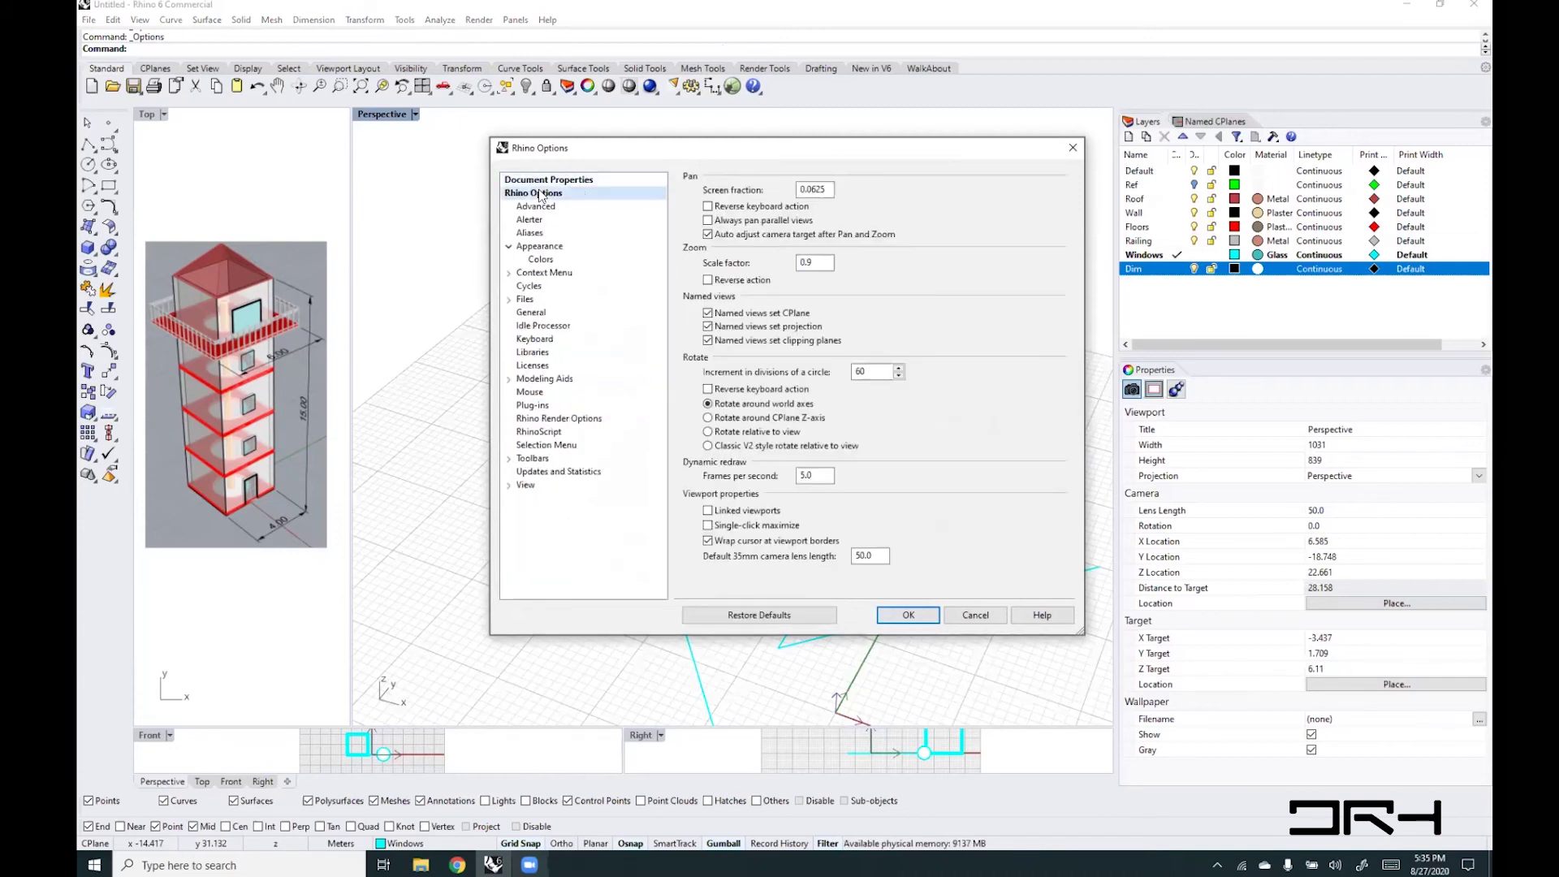
{"action": "left_click", "coordinate": [539, 195]}
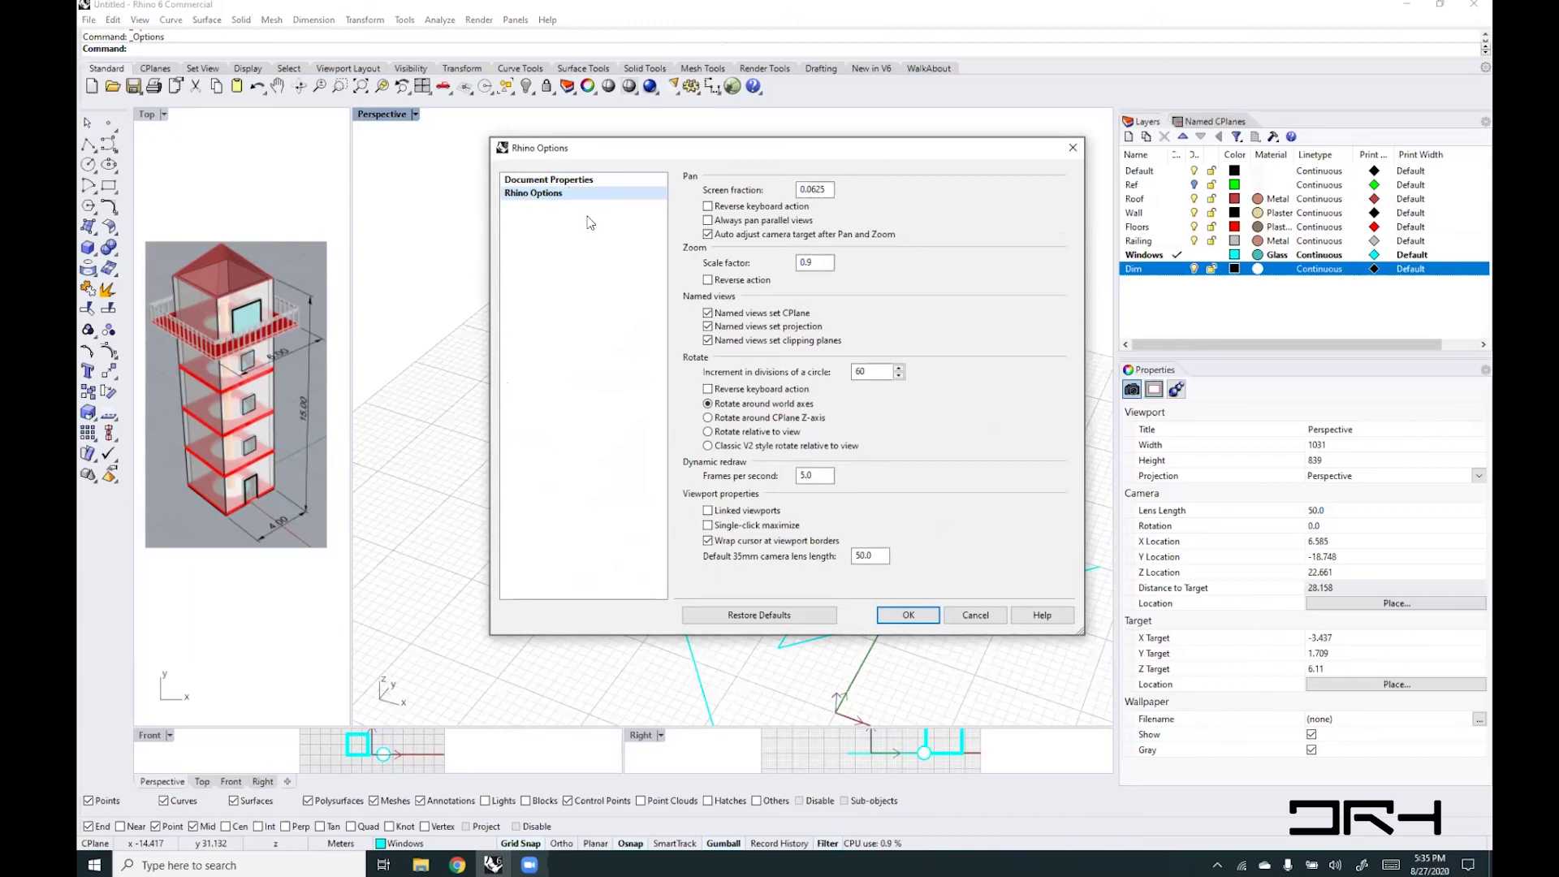
- Examine the Document Properties and Rhino Options groups, including the Units page, and close the options without saving changes
{"action": "left_click", "coordinate": [547, 181]}
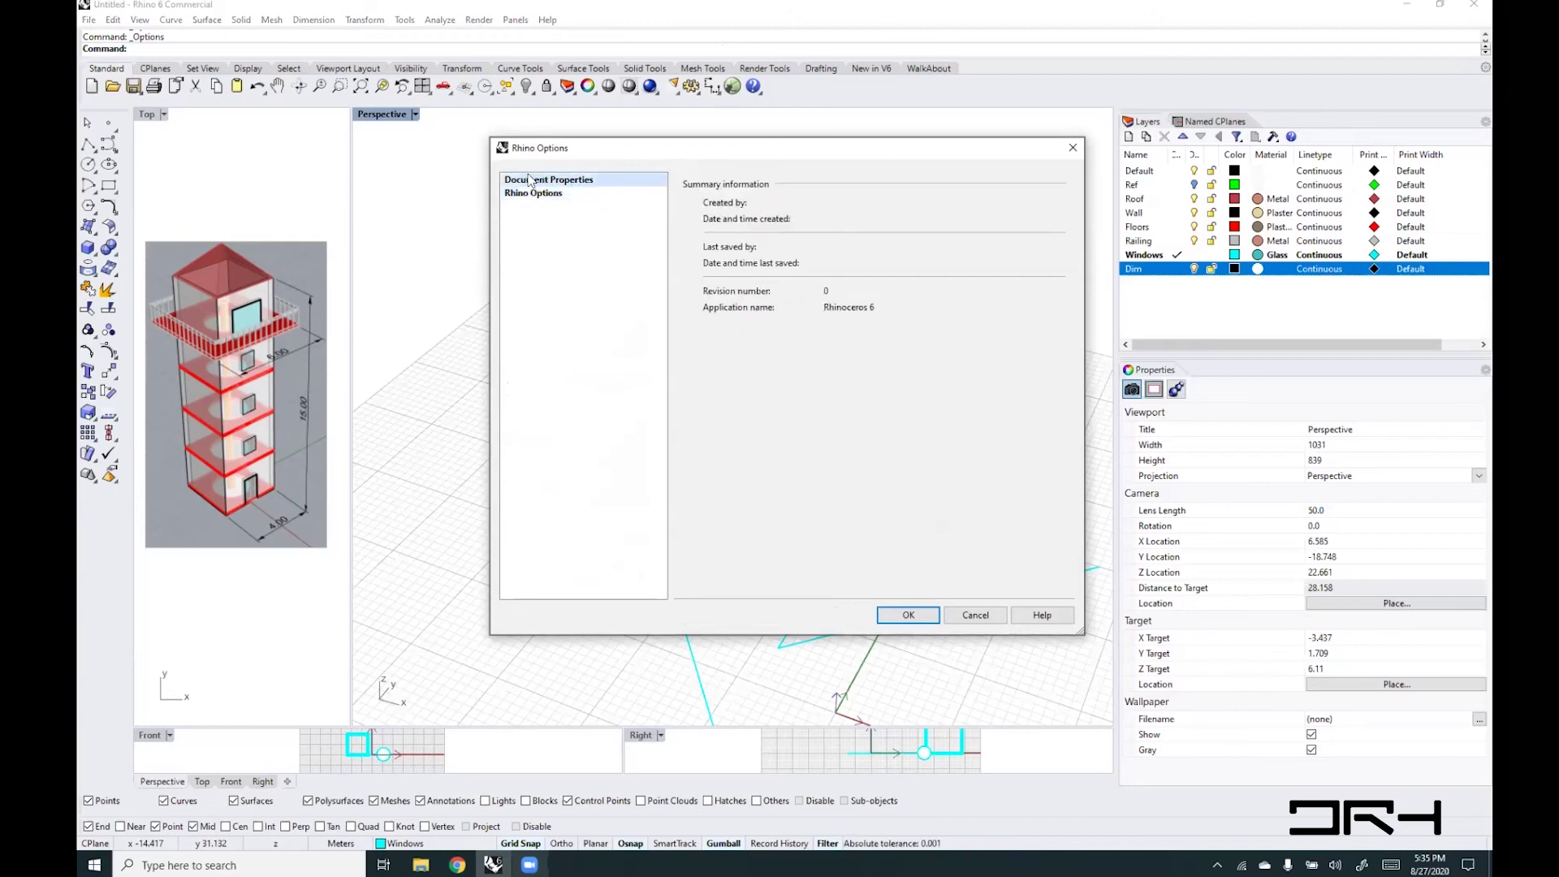
{"action": "double_click", "coordinate": [582, 182]}
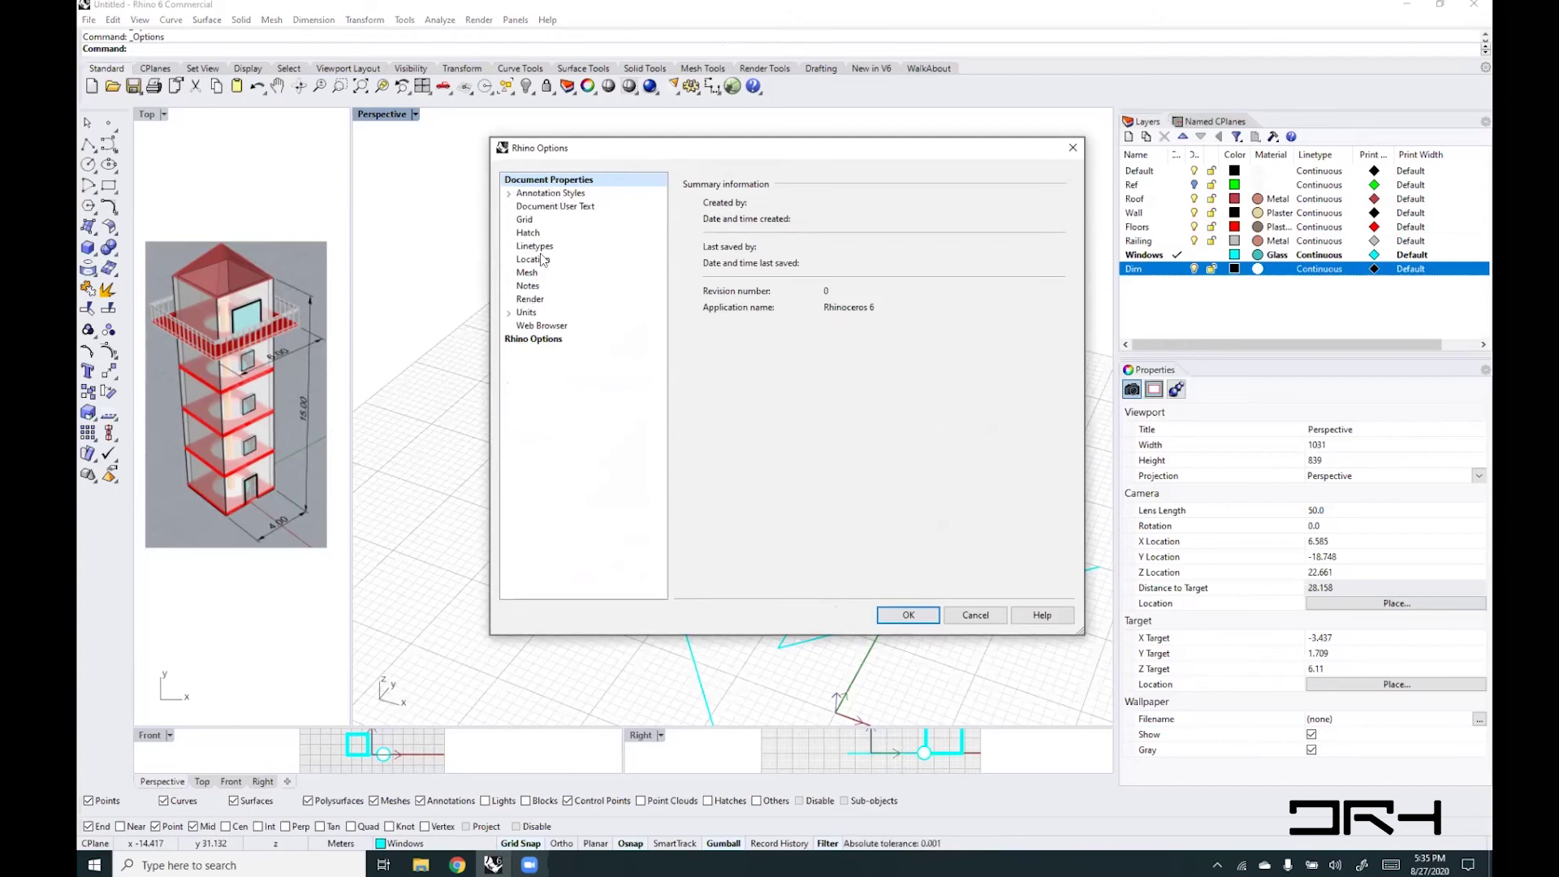
{"action": "left_click", "coordinate": [510, 314]}
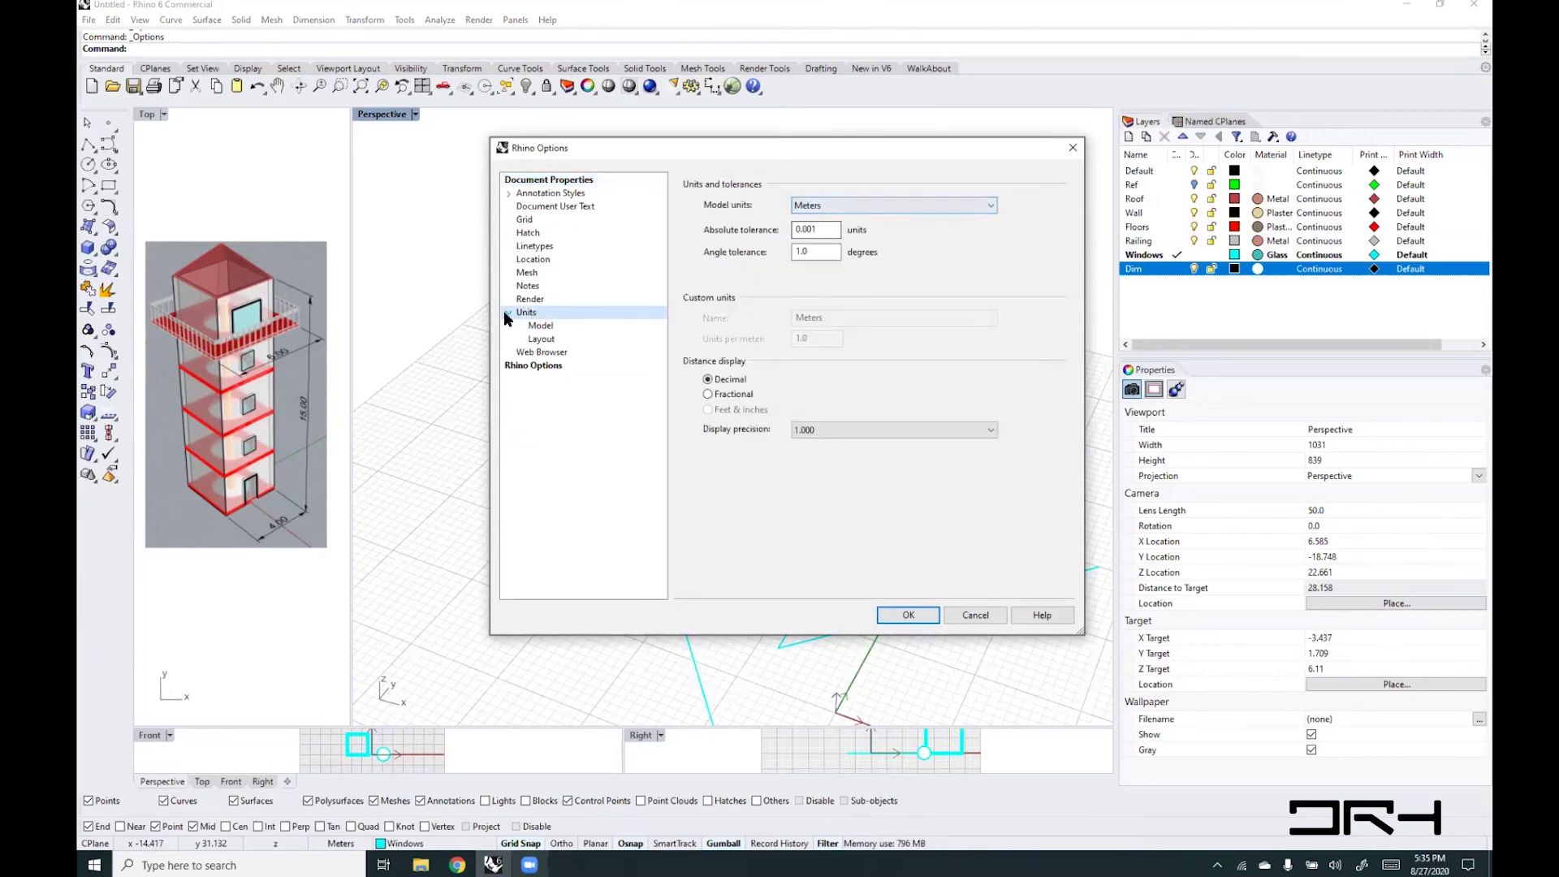
{"action": "left_click", "coordinate": [509, 312]}
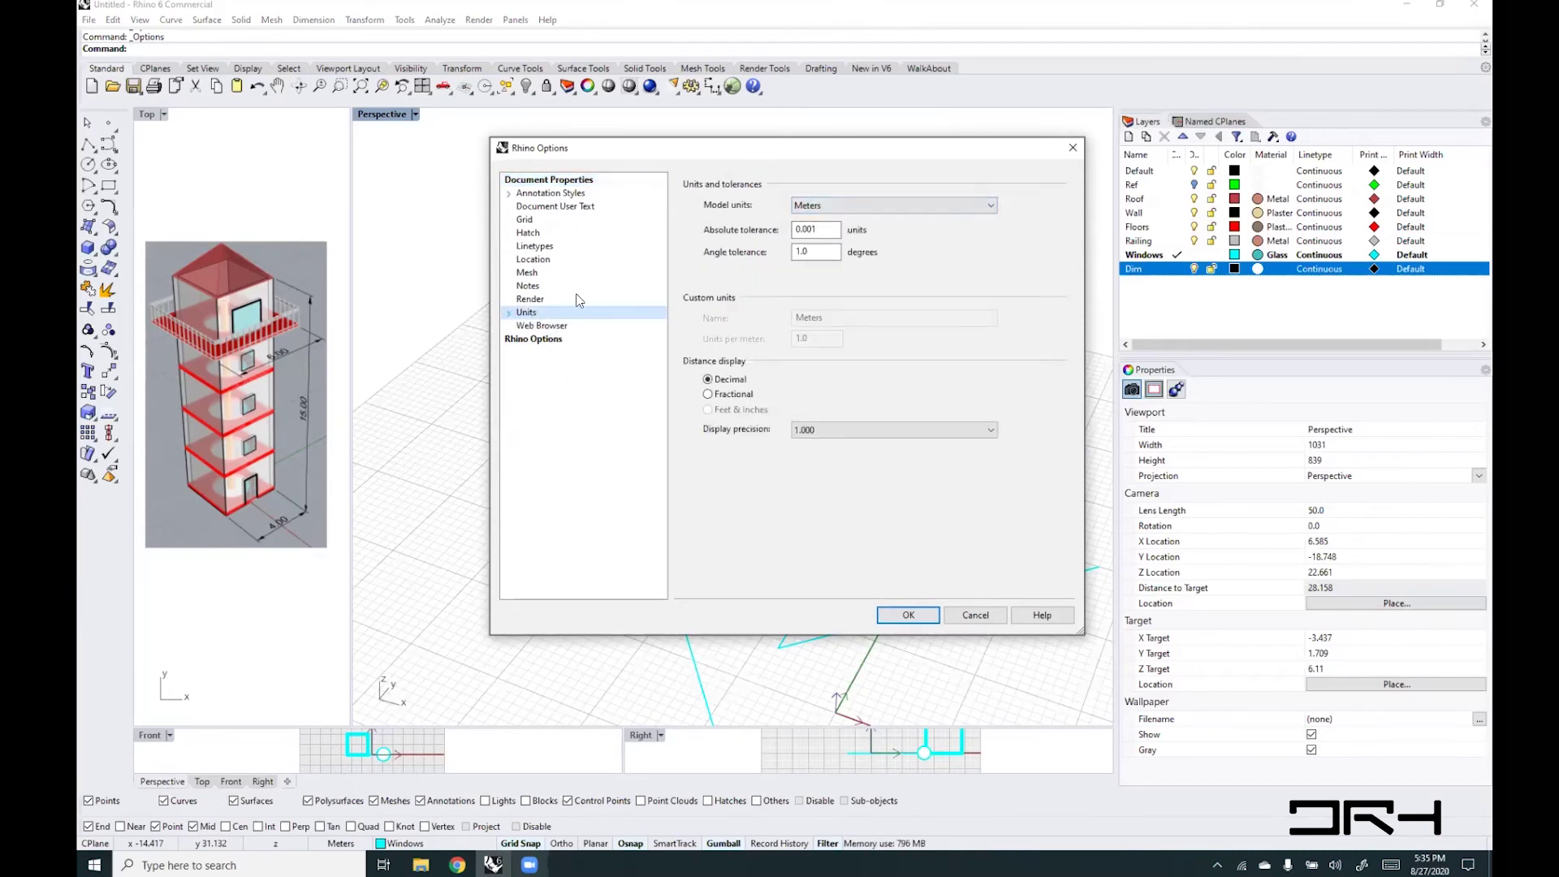
{"action": "left_click", "coordinate": [533, 339]}
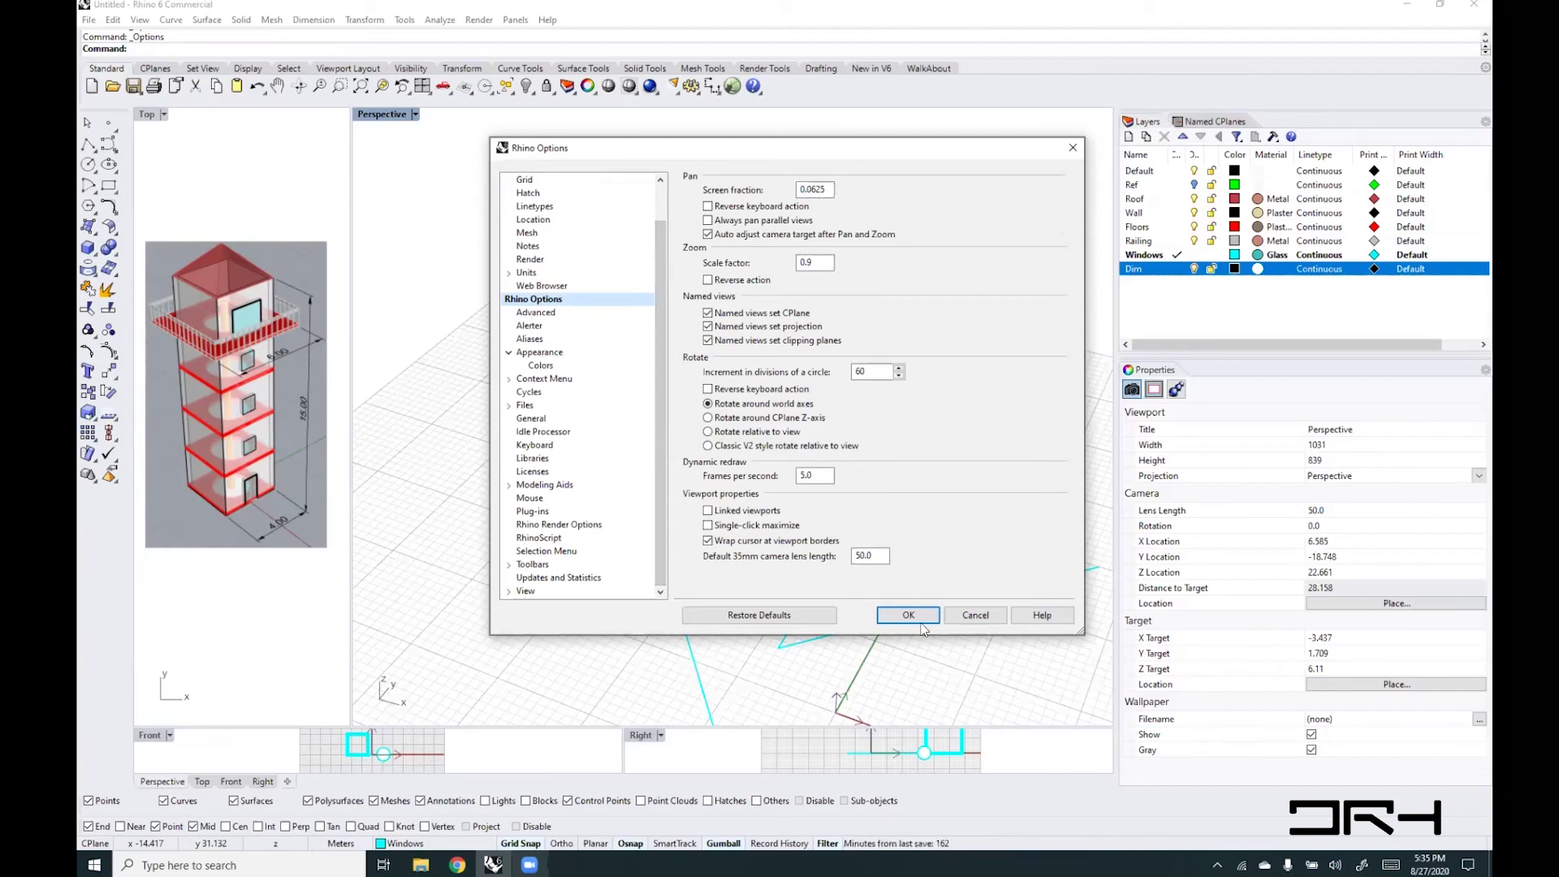
{"action": "left_click", "coordinate": [975, 615]}
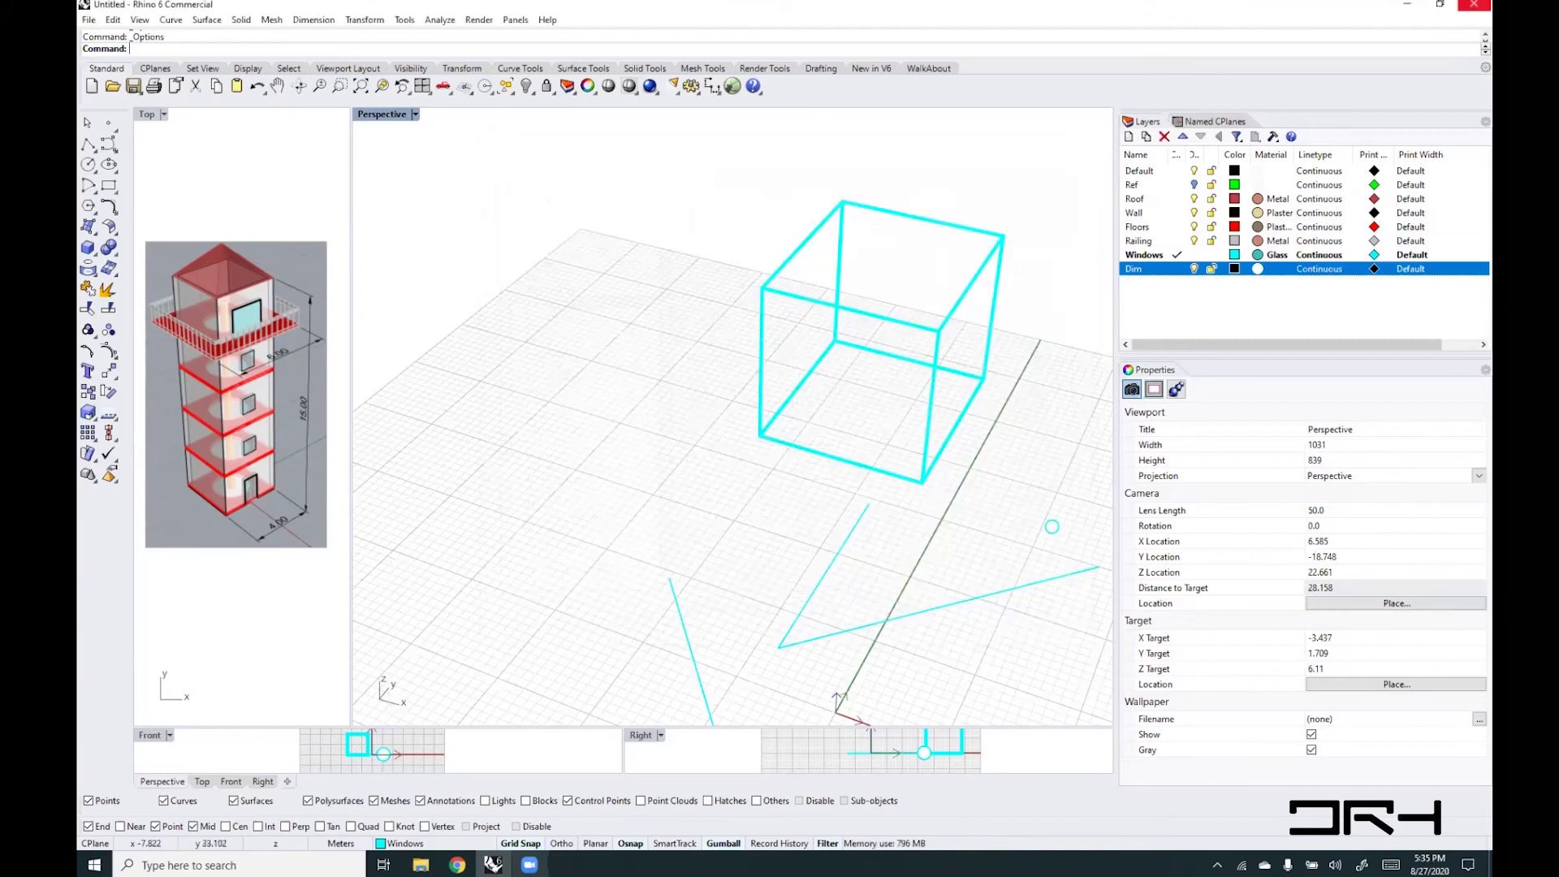
- Close Rhino without saving the untitled model, relaunch Rhino 6 and dismiss its startup window
{"action": "left_click", "coordinate": [1474, 5]}
{"action": "left_click", "coordinate": [794, 483]}
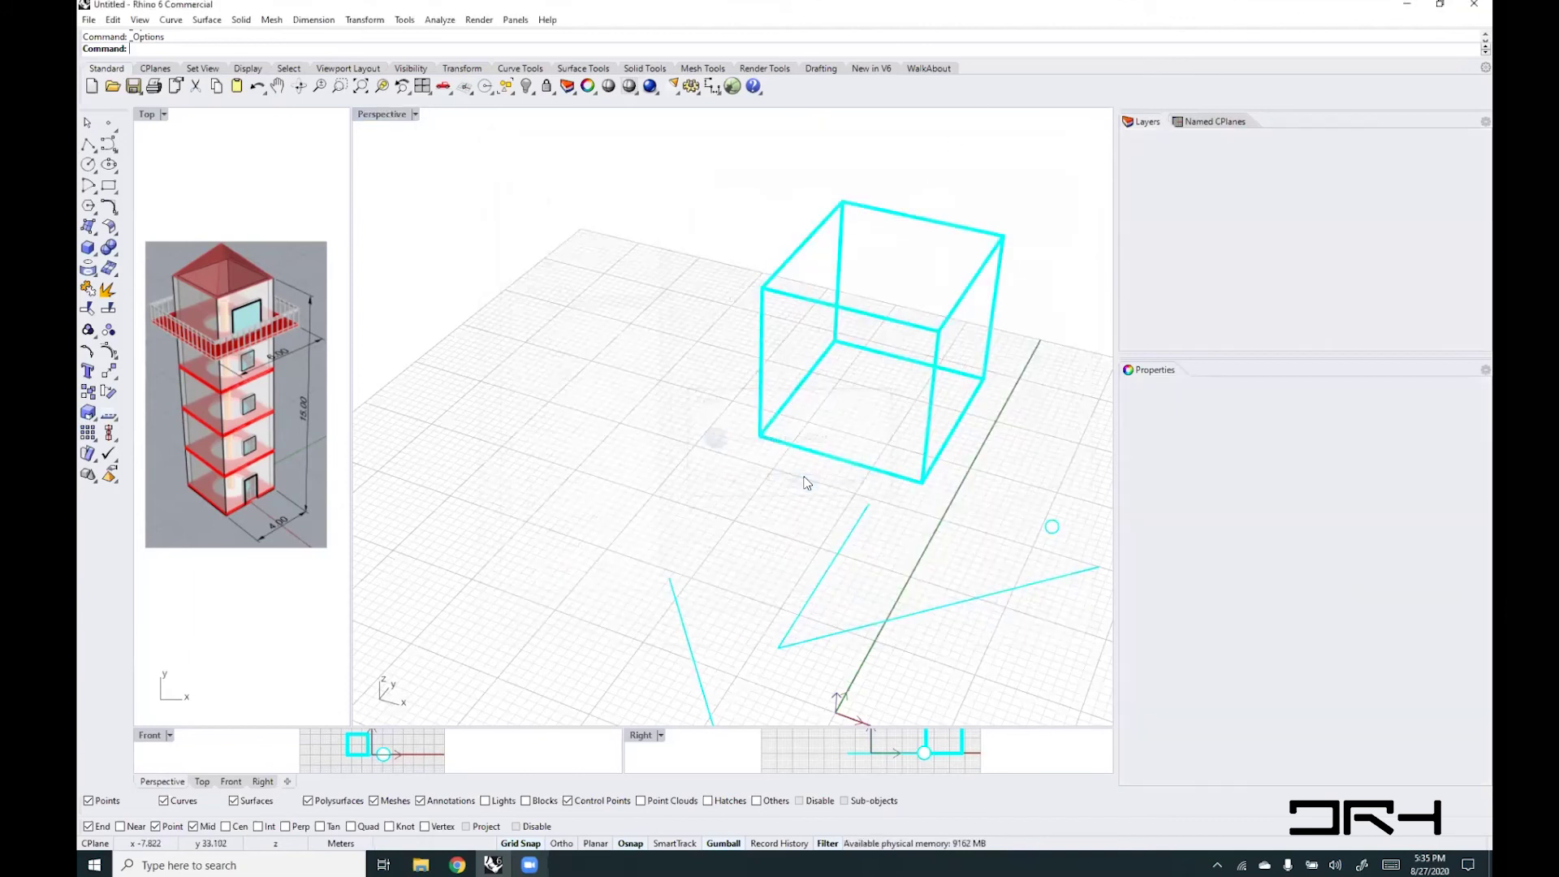
{"action": "left_click", "coordinate": [94, 864]}
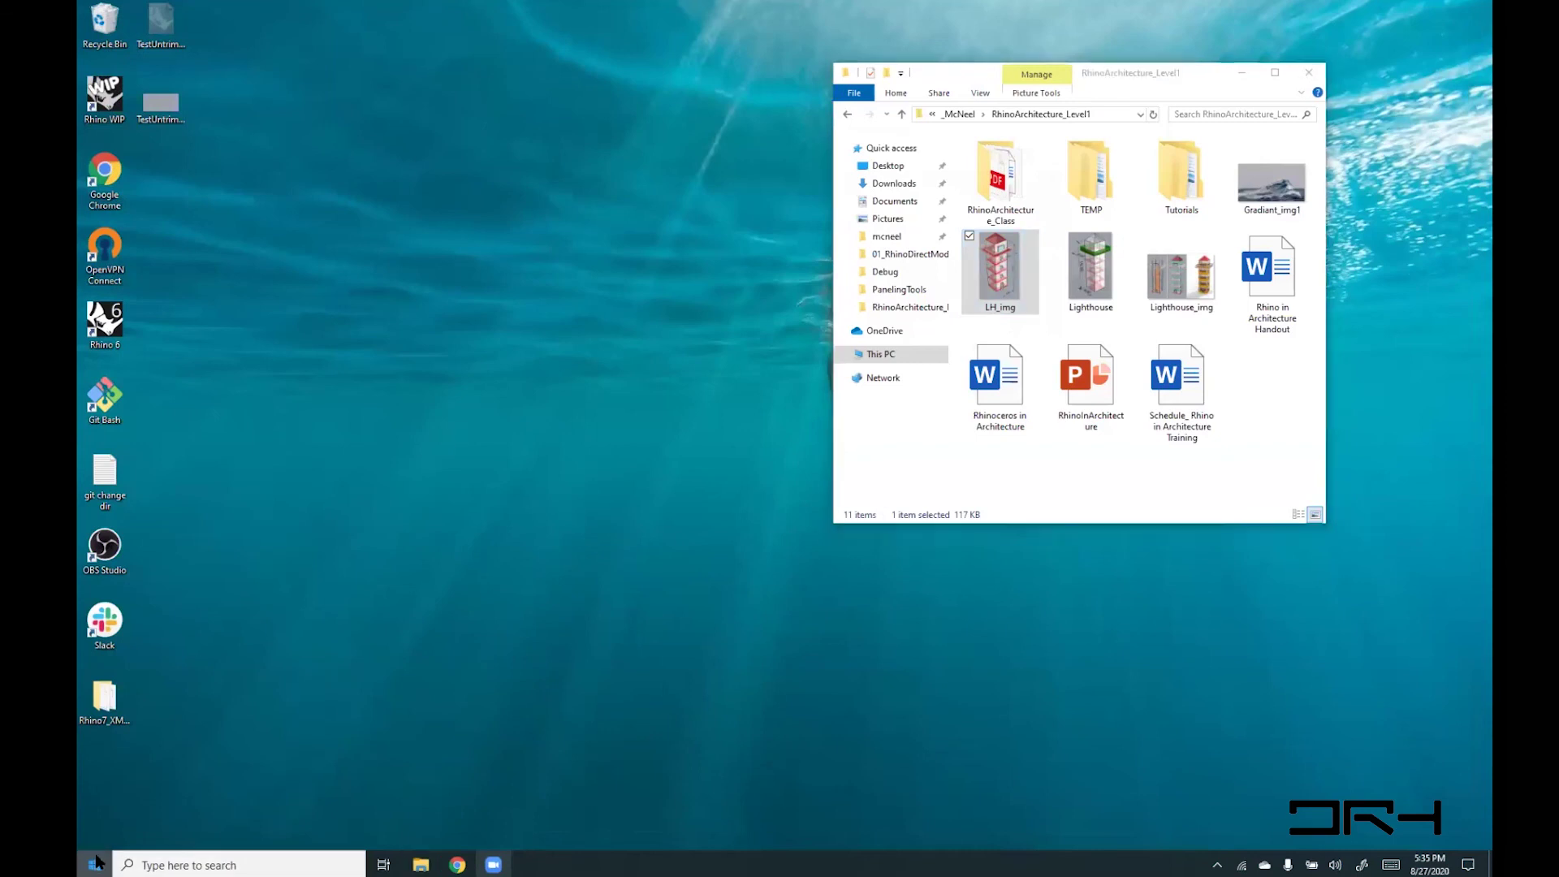
{"action": "left_click", "coordinate": [426, 763]}
{"action": "left_click", "coordinate": [89, 861]}
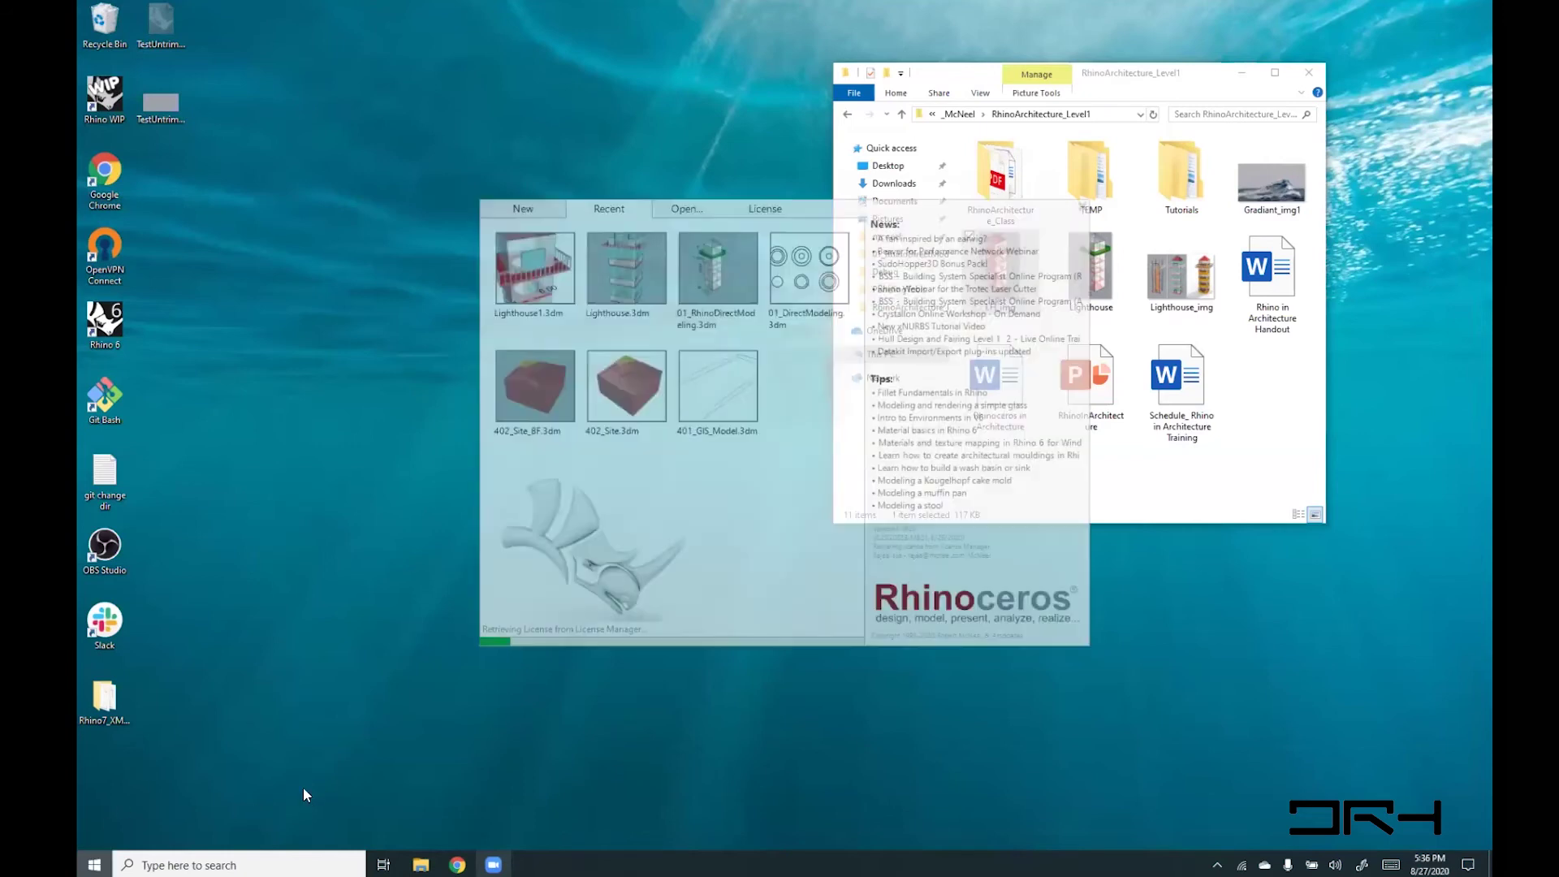
{"action": "left_click", "coordinate": [771, 742]}
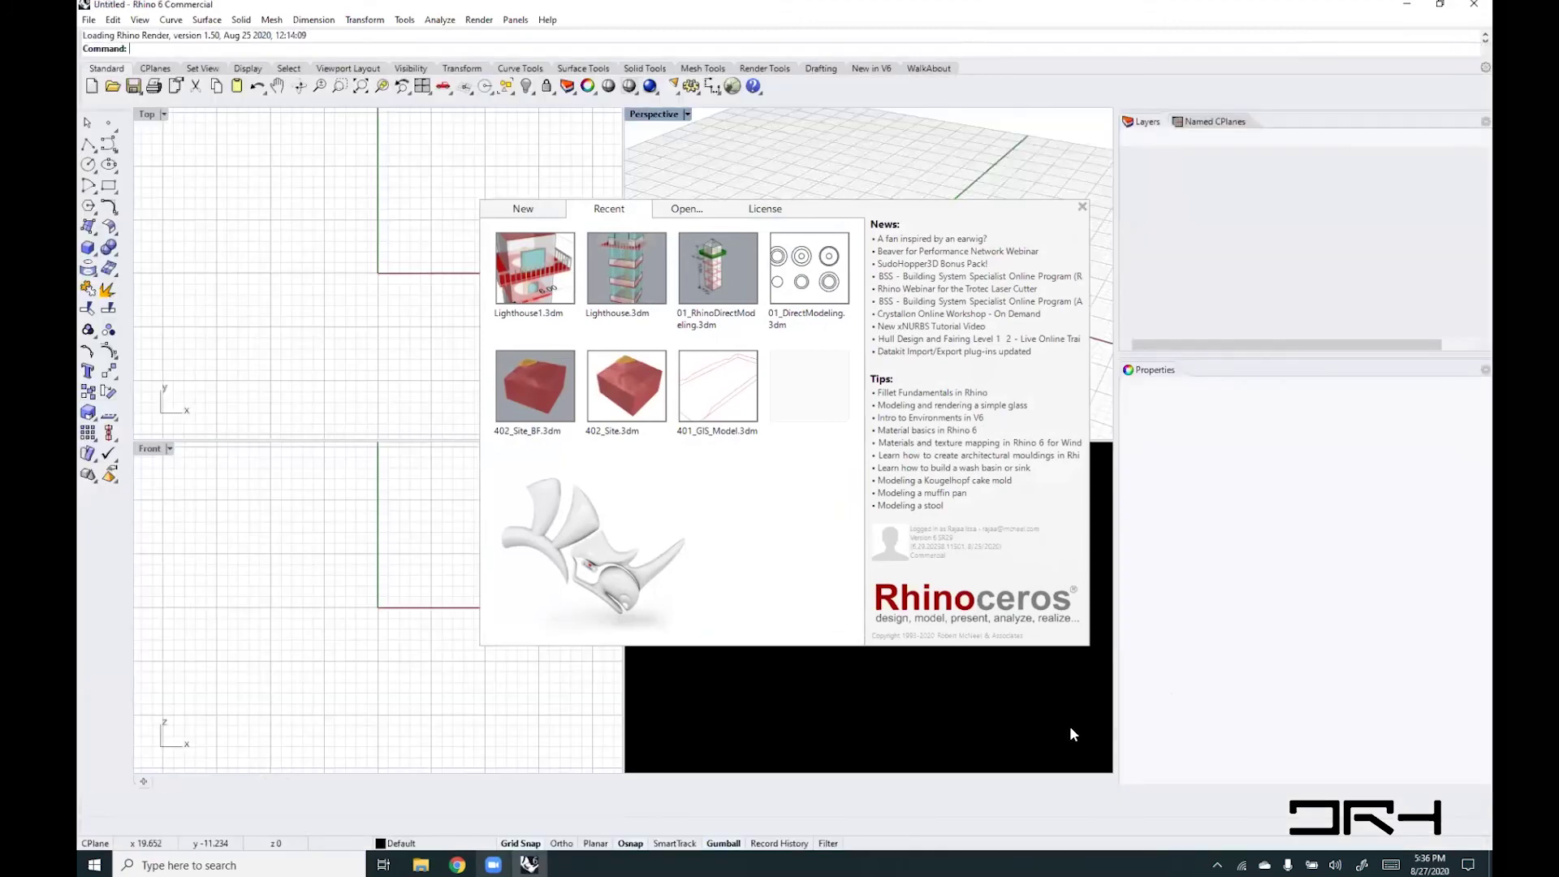
{"action": "left_click", "coordinate": [1080, 209]}
{"action": "right_click_drag", "start_coordinate": [985, 240], "coordinate": [950, 314]}
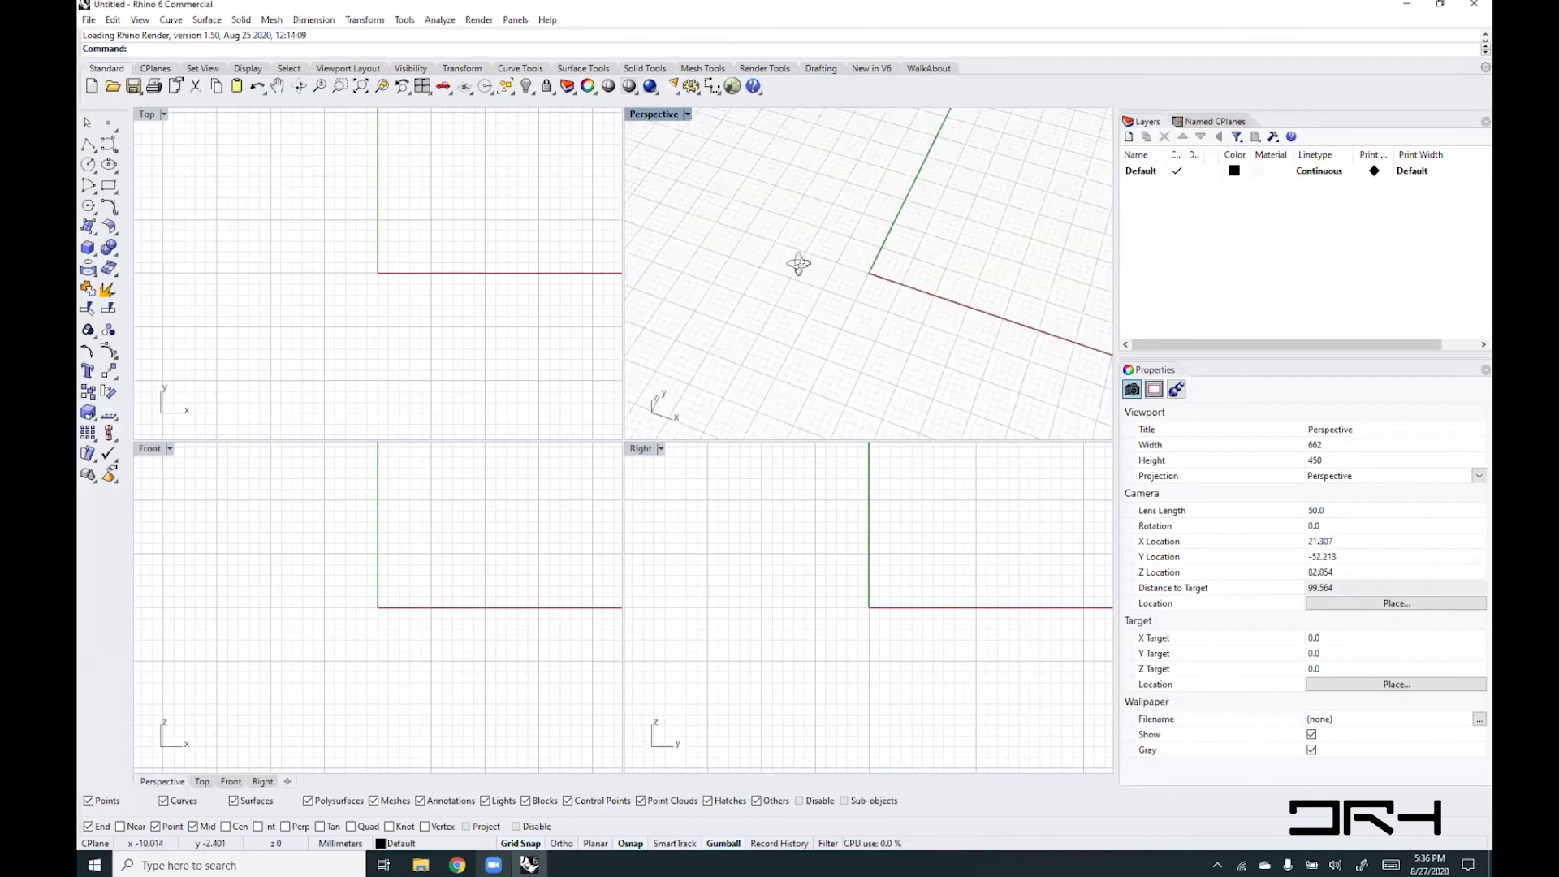
{"action": "right_click_drag", "start_coordinate": [801, 260], "coordinate": [825, 241]}
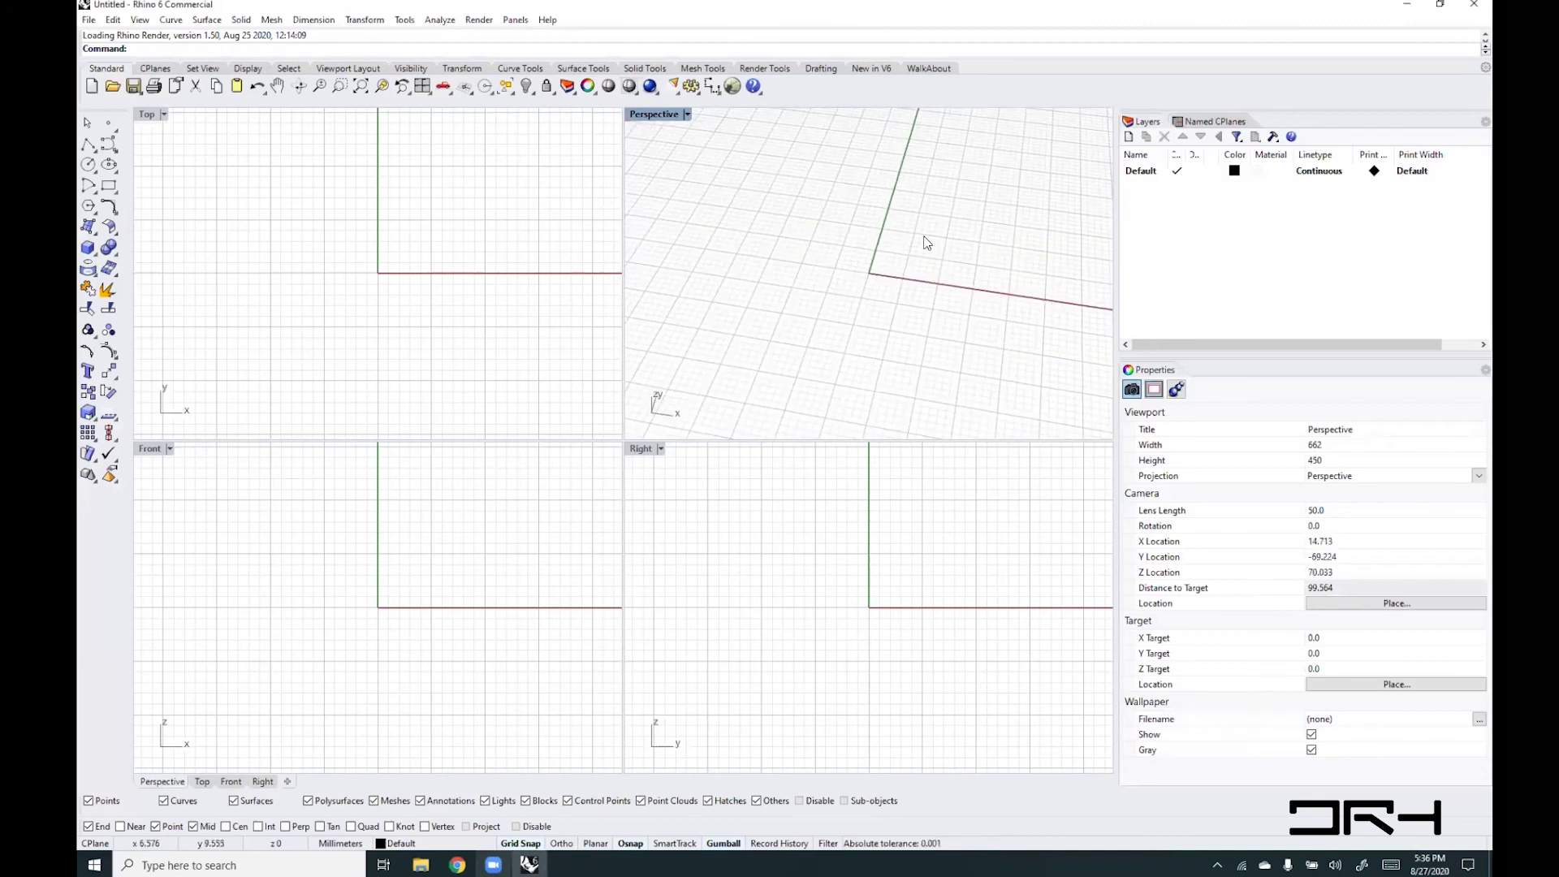
{"action": "right_click_drag", "start_coordinate": [917, 275], "coordinate": [889, 302], "text": "shift"}
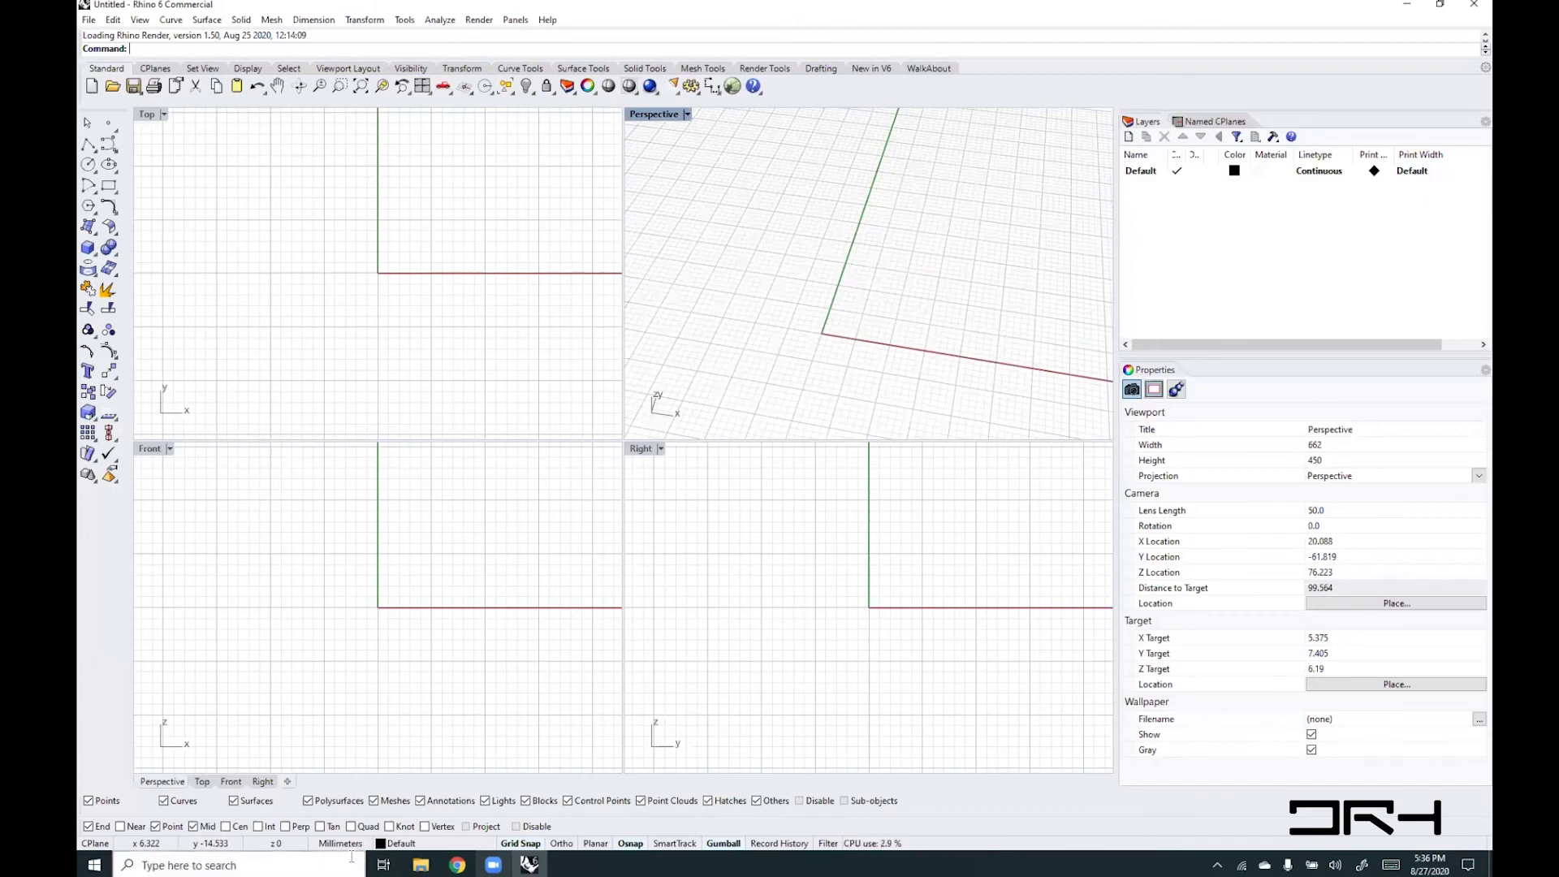
- Open the options, examine the Shaded display mode's viewport, shading and visibility settings, and close the options without saving changes
{"action": "right_click", "coordinate": [785, 57]}
{"action": "left_click", "coordinate": [725, 56]}
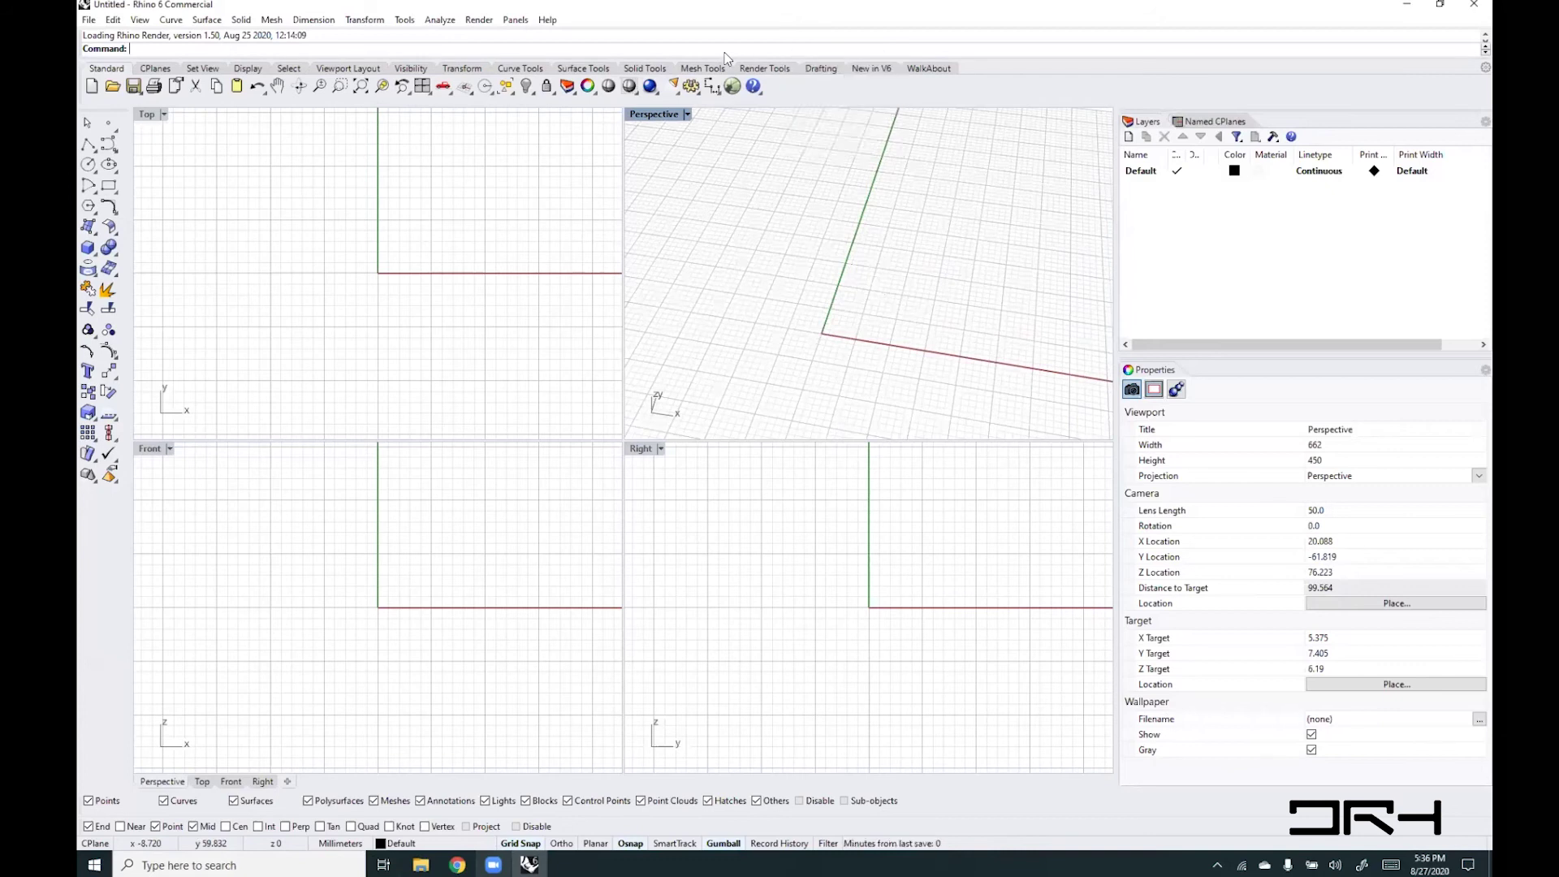
{"action": "type", "text": "ptions"}
{"action": "key", "text": "Return"}
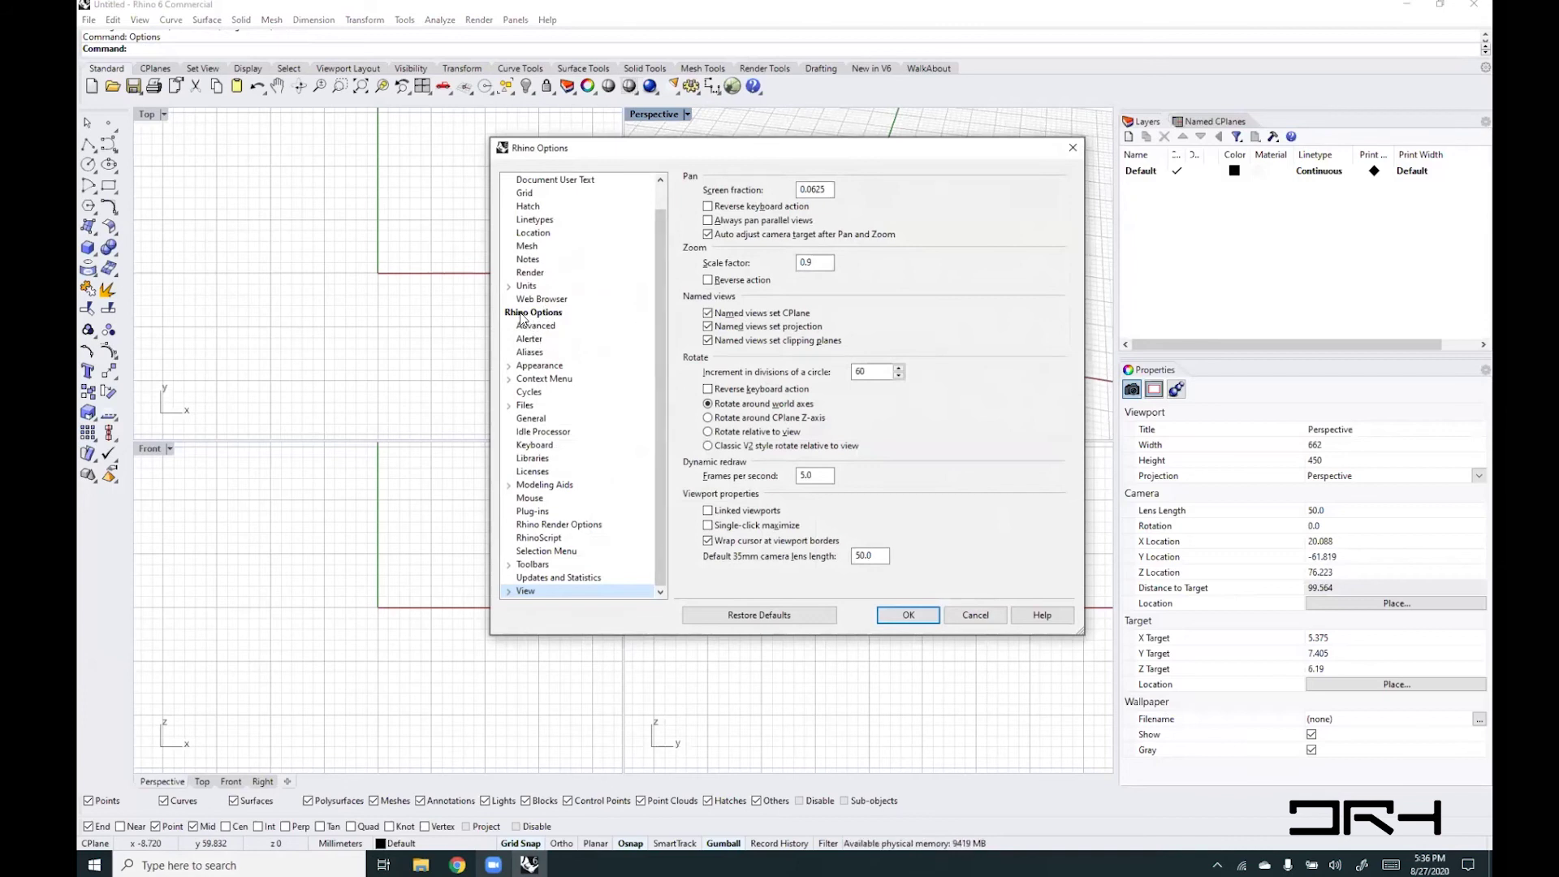
{"action": "left_click", "coordinate": [508, 592]}
{"action": "left_click", "coordinate": [519, 578]}
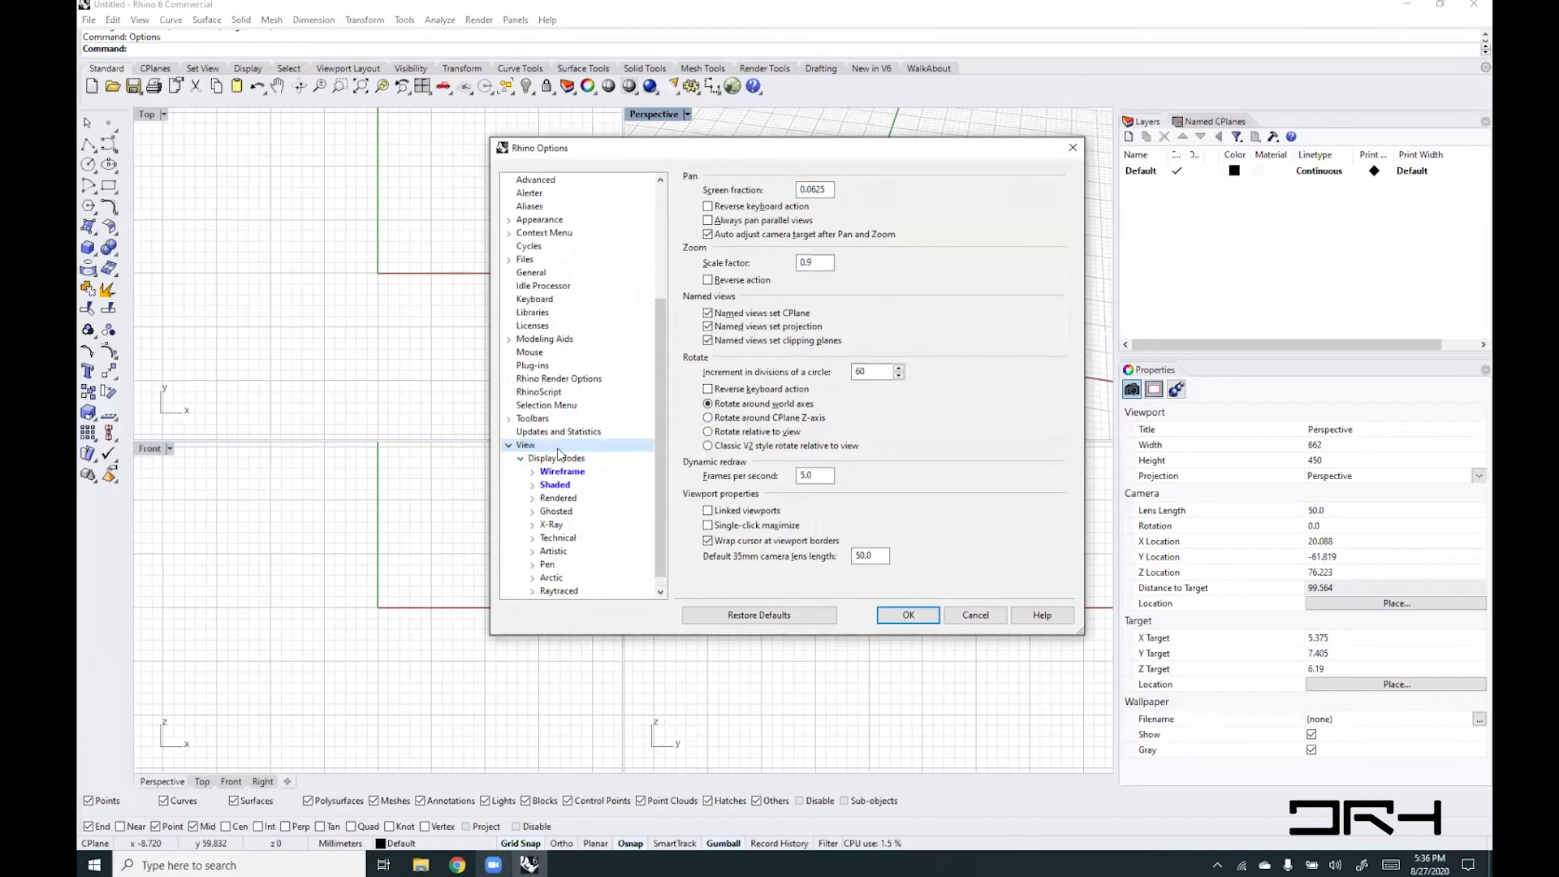
{"action": "left_click", "coordinate": [532, 486]}
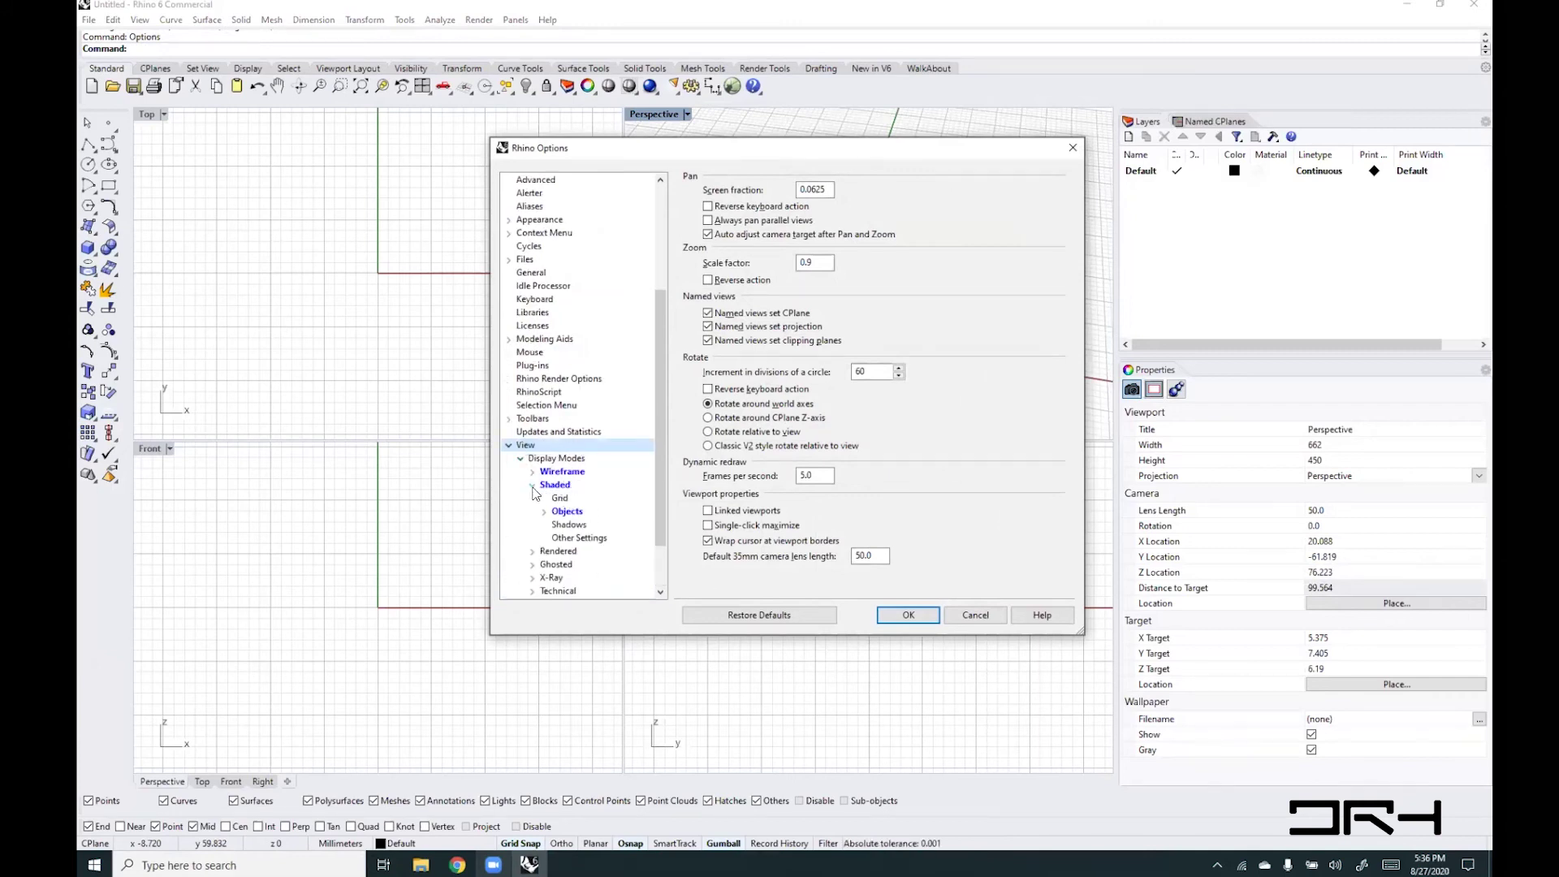
{"action": "left_click", "coordinate": [551, 488]}
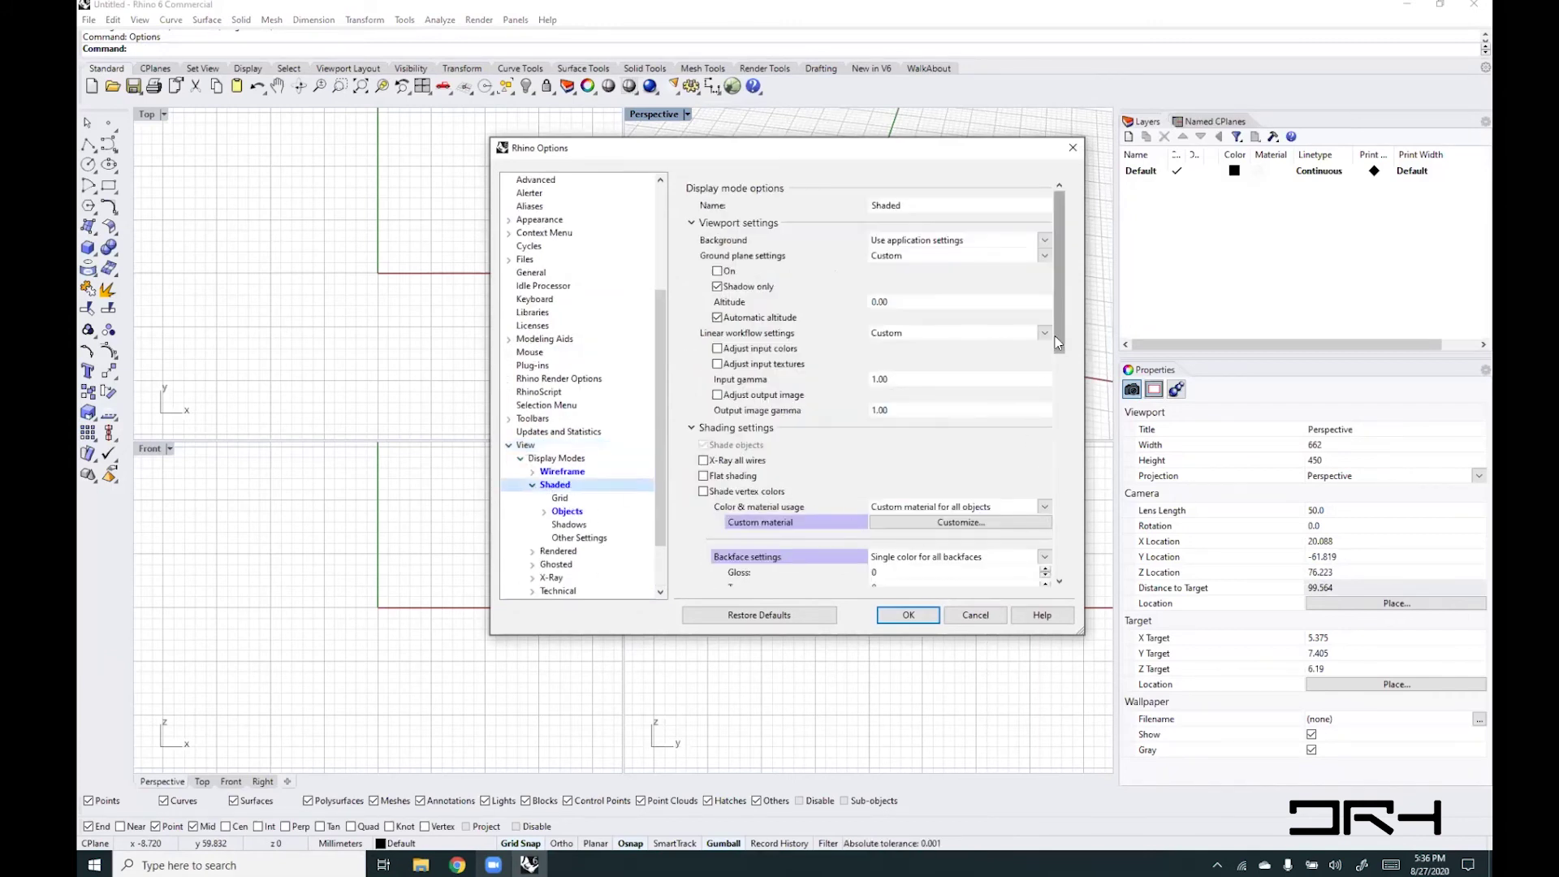
{"action": "left_click_drag", "start_coordinate": [1059, 333], "coordinate": [1059, 400]}
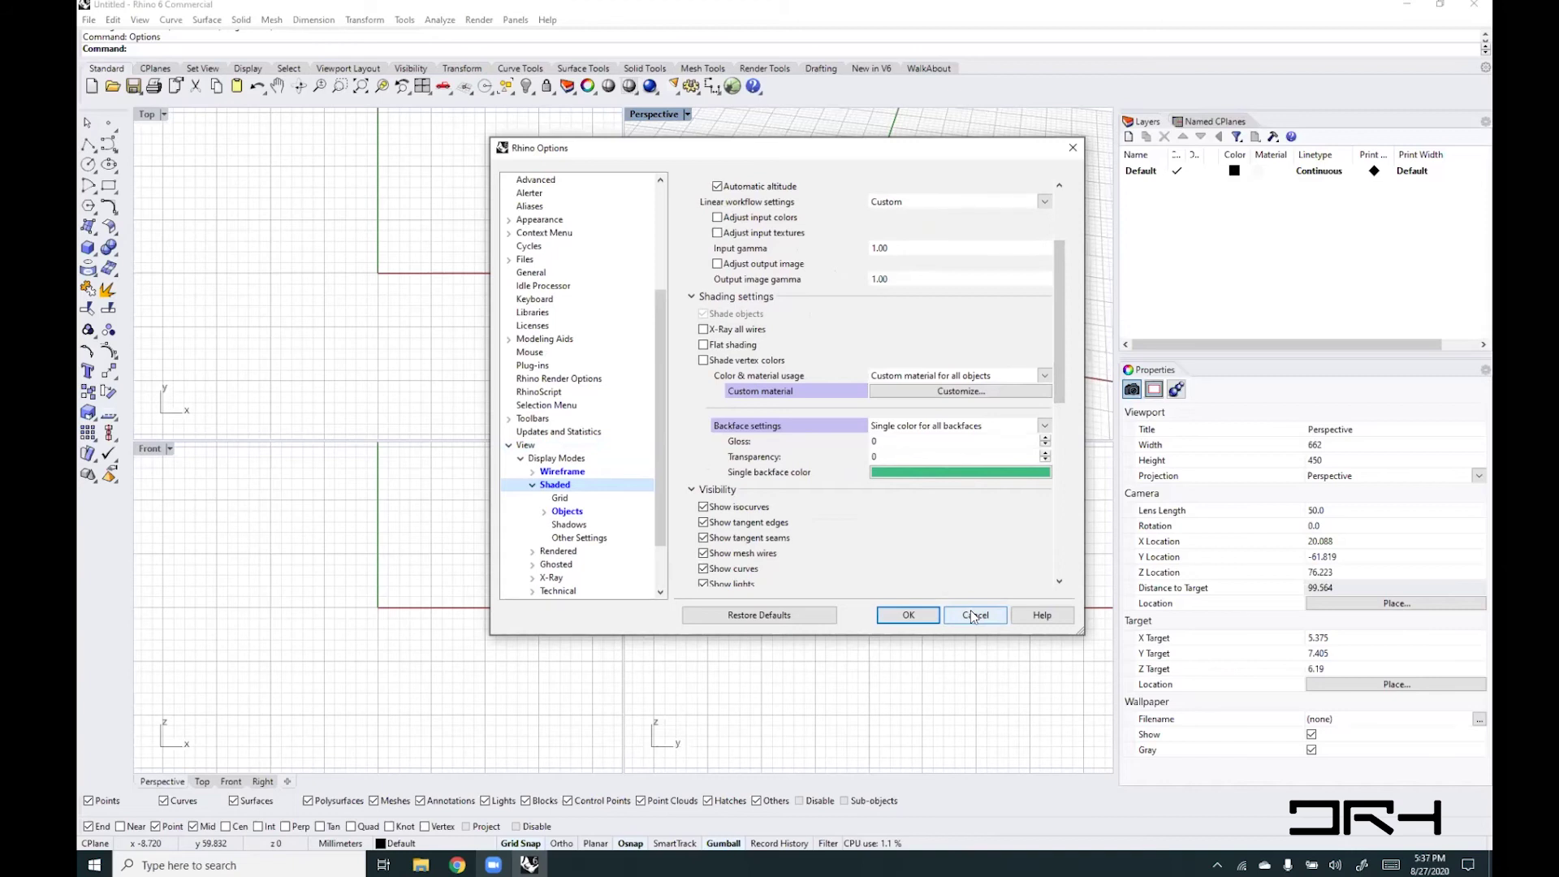
{"action": "left_click_drag", "start_coordinate": [654, 417], "coordinate": [656, 314]}
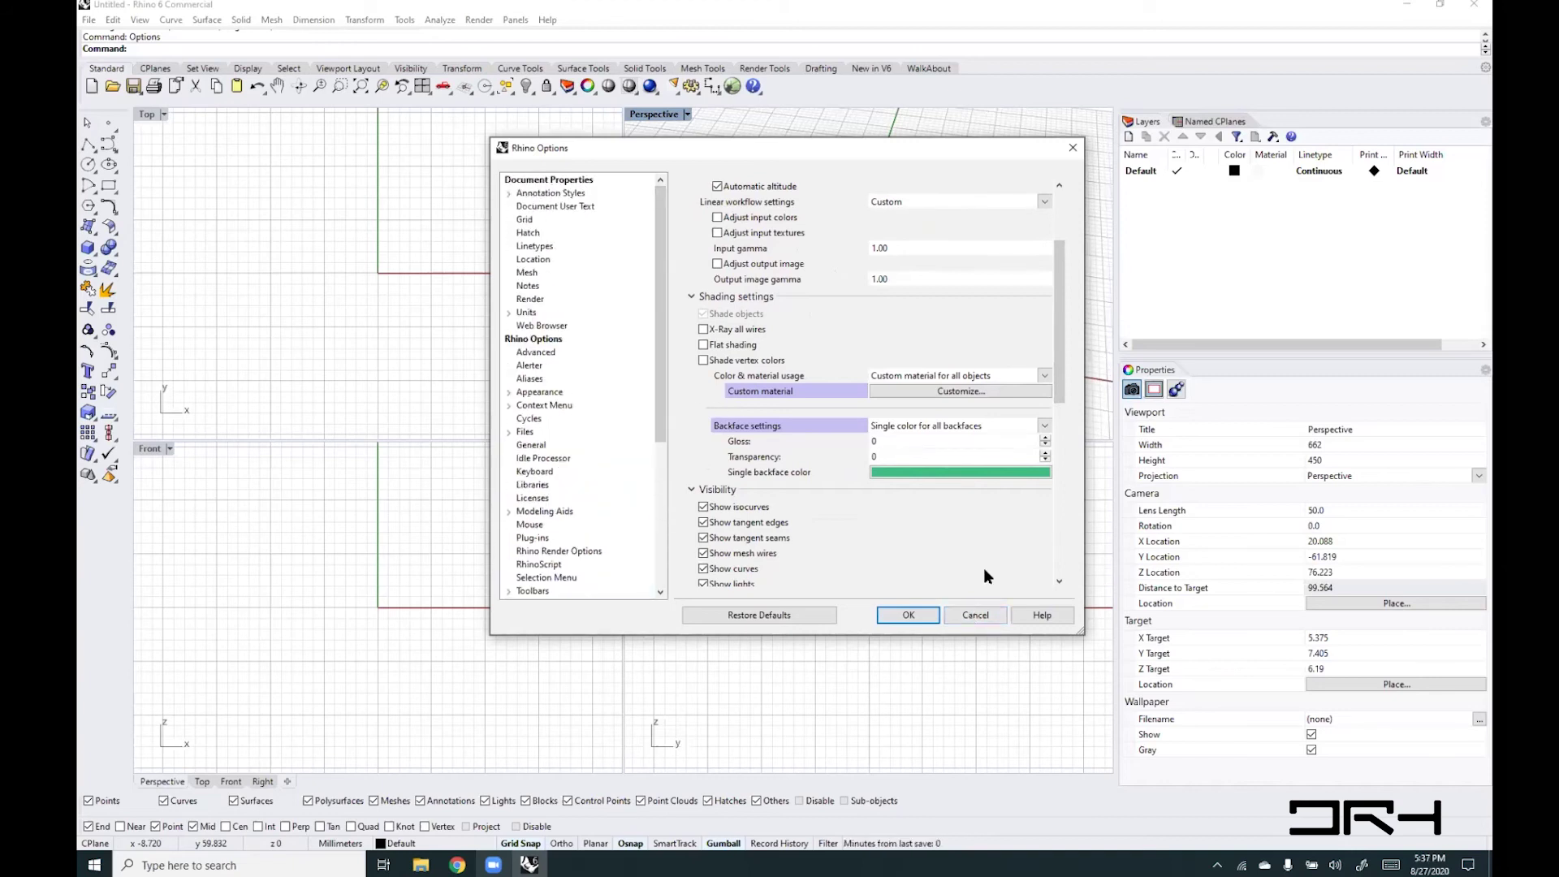
{"action": "left_click", "coordinate": [975, 614]}
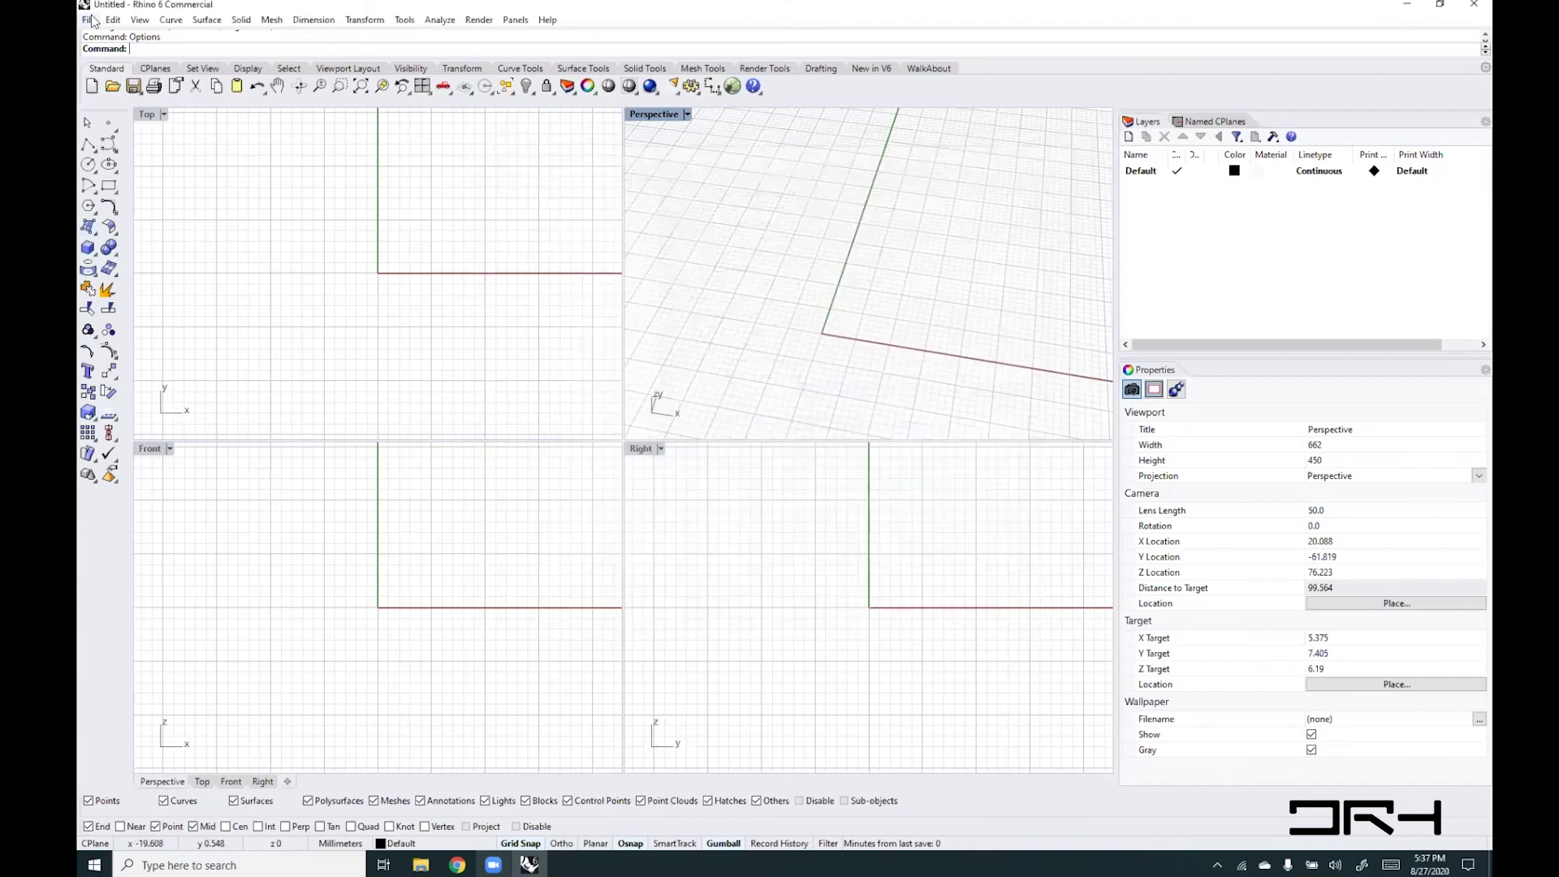
- Start a new model from the Large Objects - Meters template and set that template as the file used when Rhino starts
{"action": "left_click", "coordinate": [91, 20]}
{"action": "left_click", "coordinate": [113, 36]}
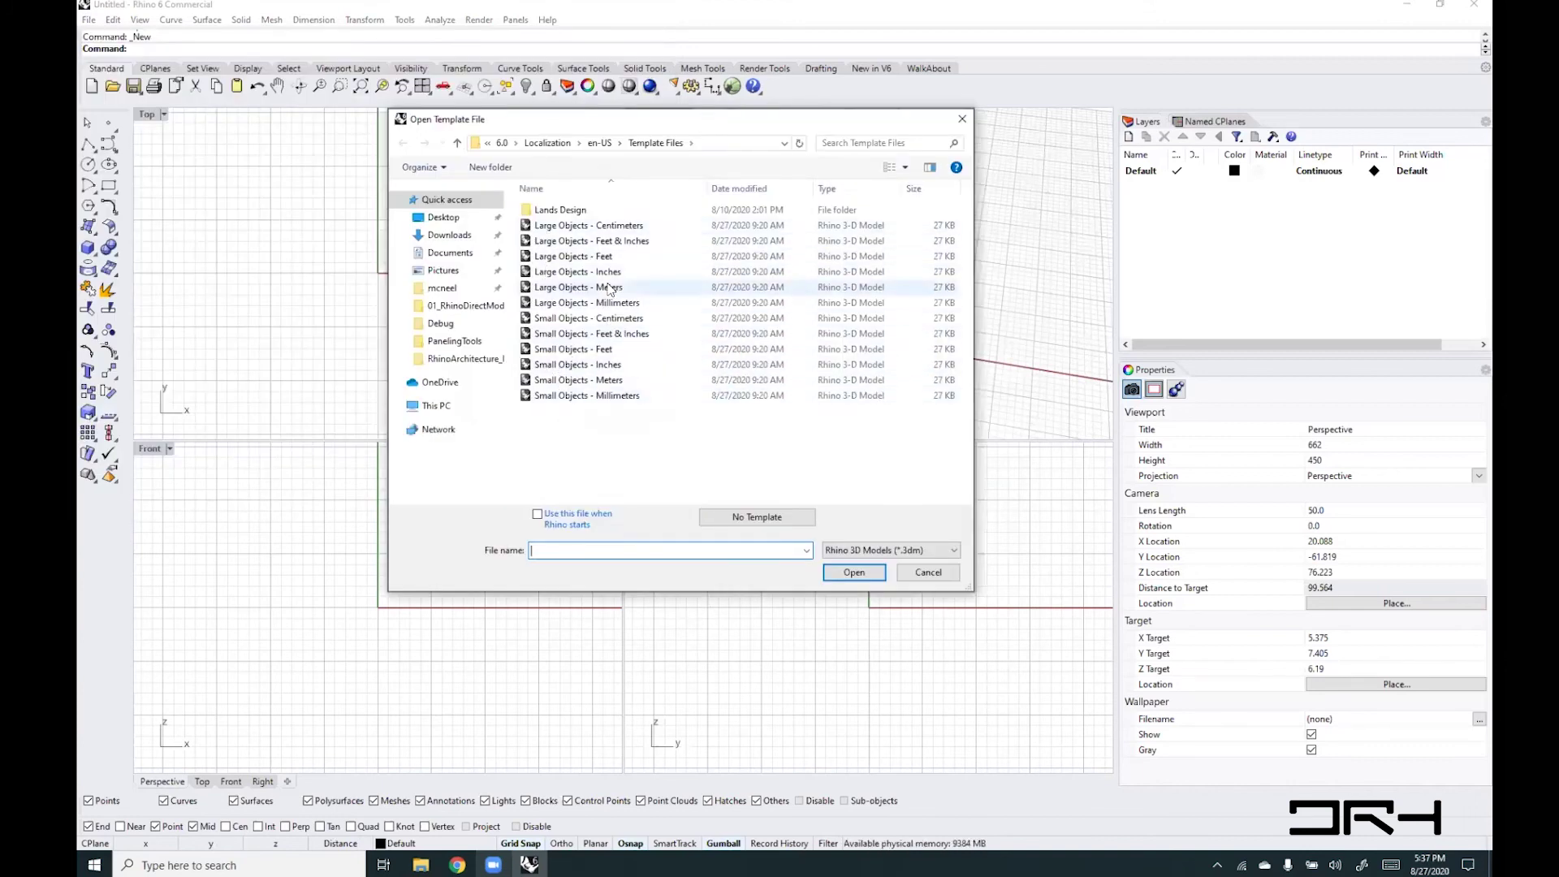
{"action": "left_click", "coordinate": [537, 516]}
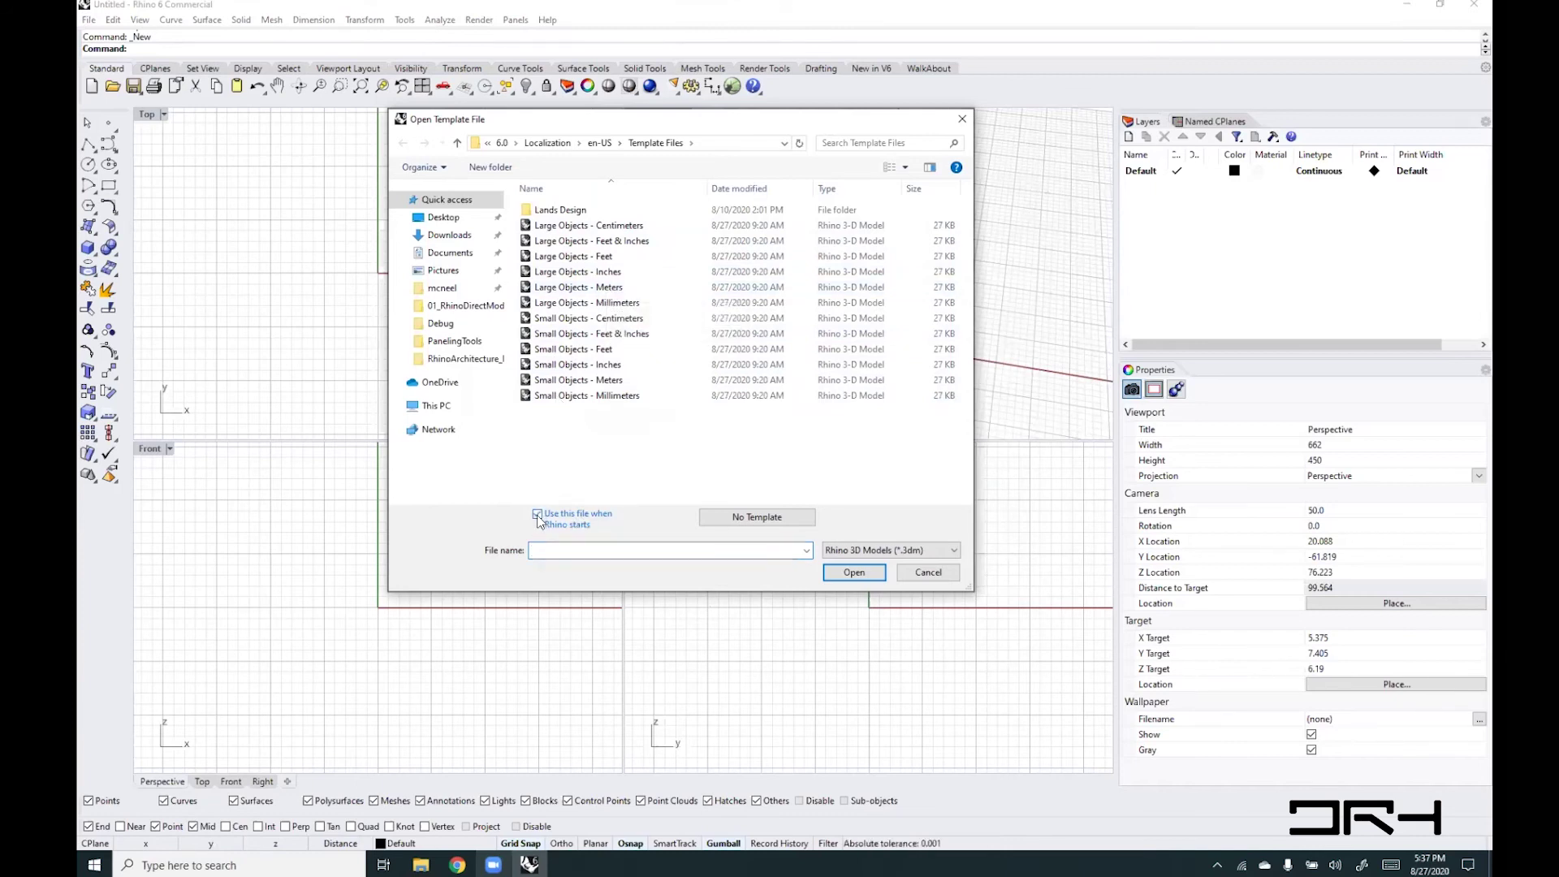
{"action": "left_click", "coordinate": [574, 288]}
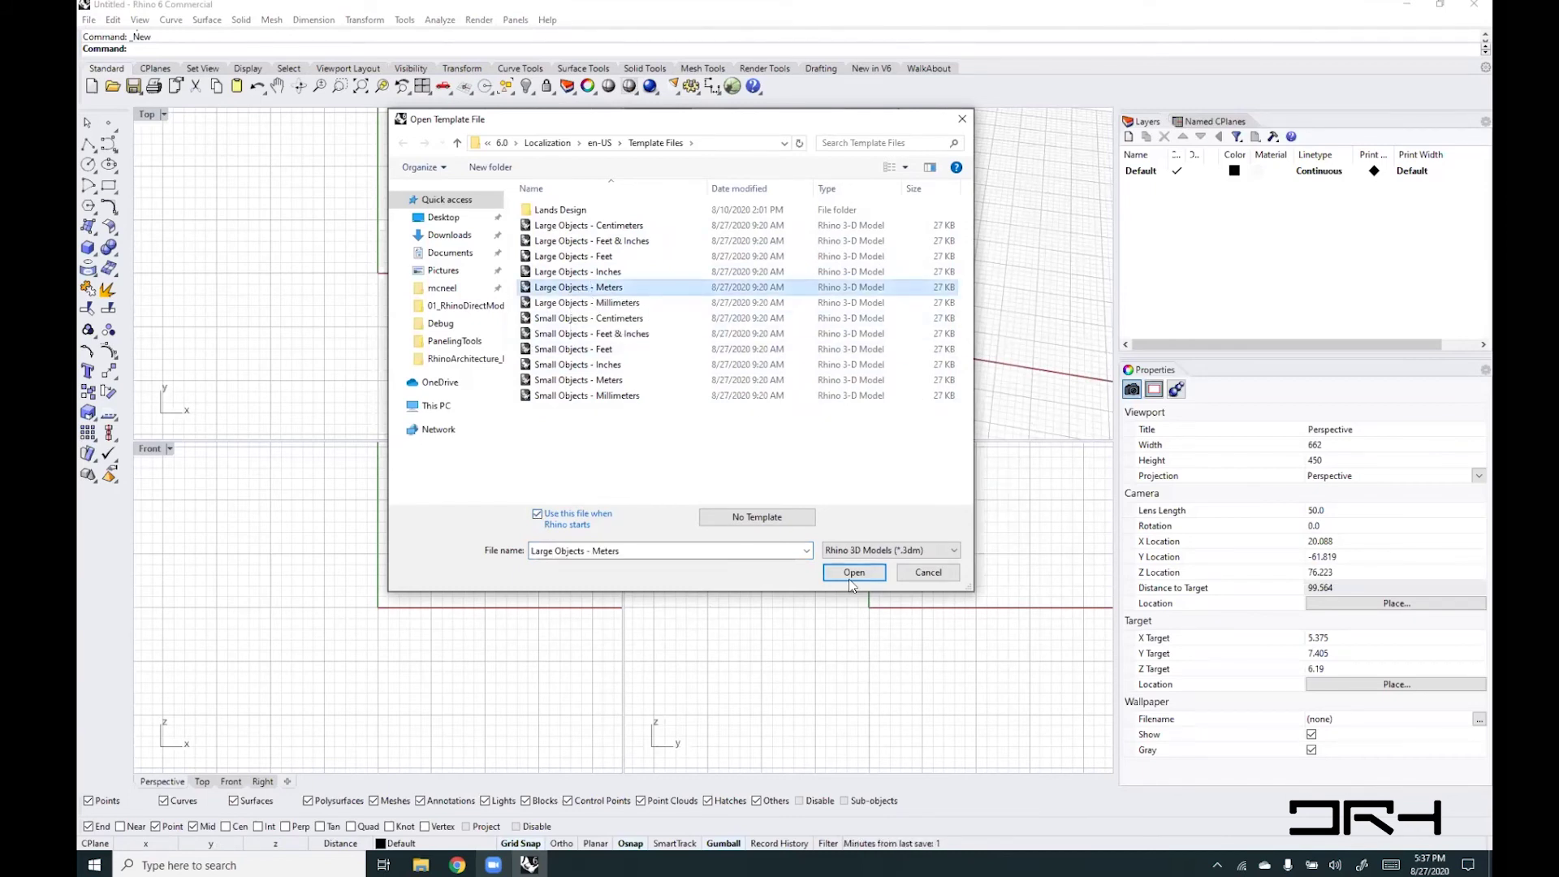
{"action": "left_click", "coordinate": [854, 572]}
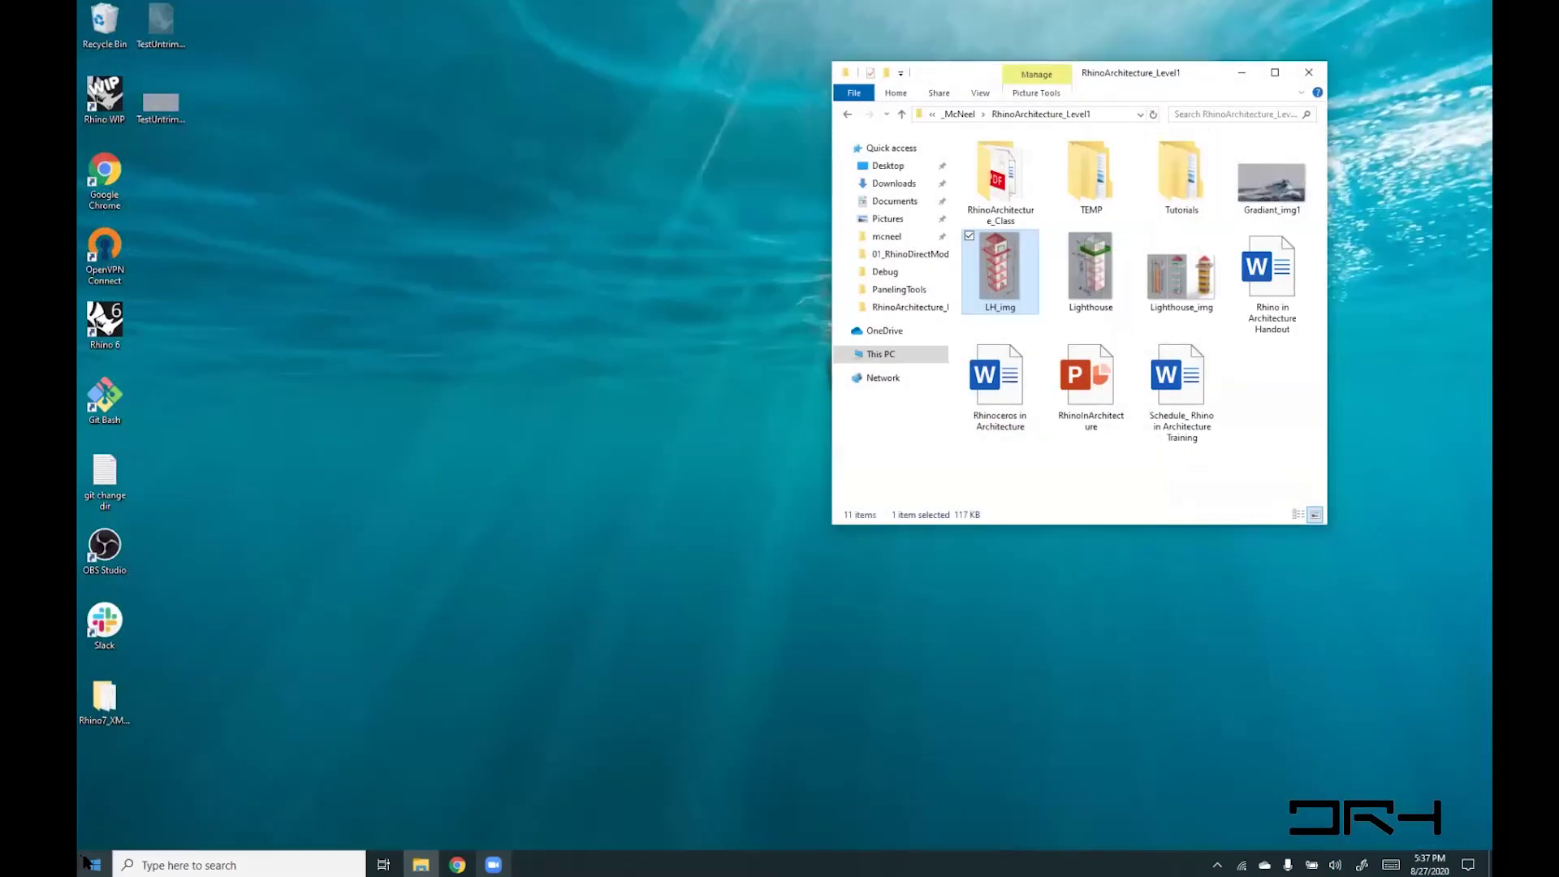
- Restart Rhino 6 with the meters startup template and dismiss its startup window
{"action": "key", "text": "super"}
{"action": "scroll", "coordinate": [420, 754], "scroll_direction": "down", "scroll_amount": 1}
{"action": "left_click", "coordinate": [434, 789]}
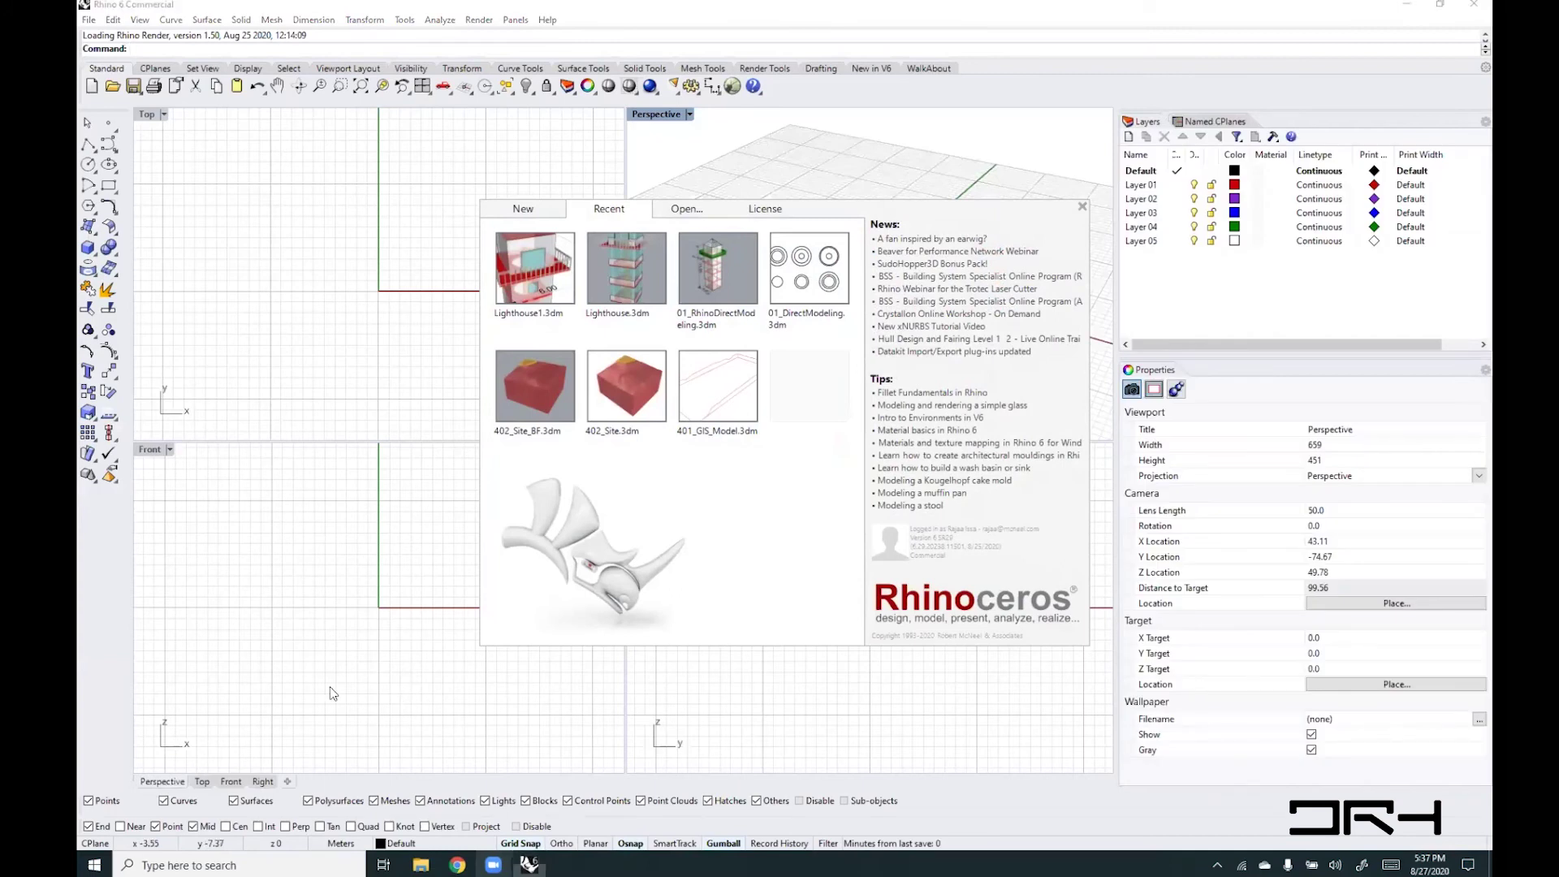
{"action": "left_click", "coordinate": [410, 696]}
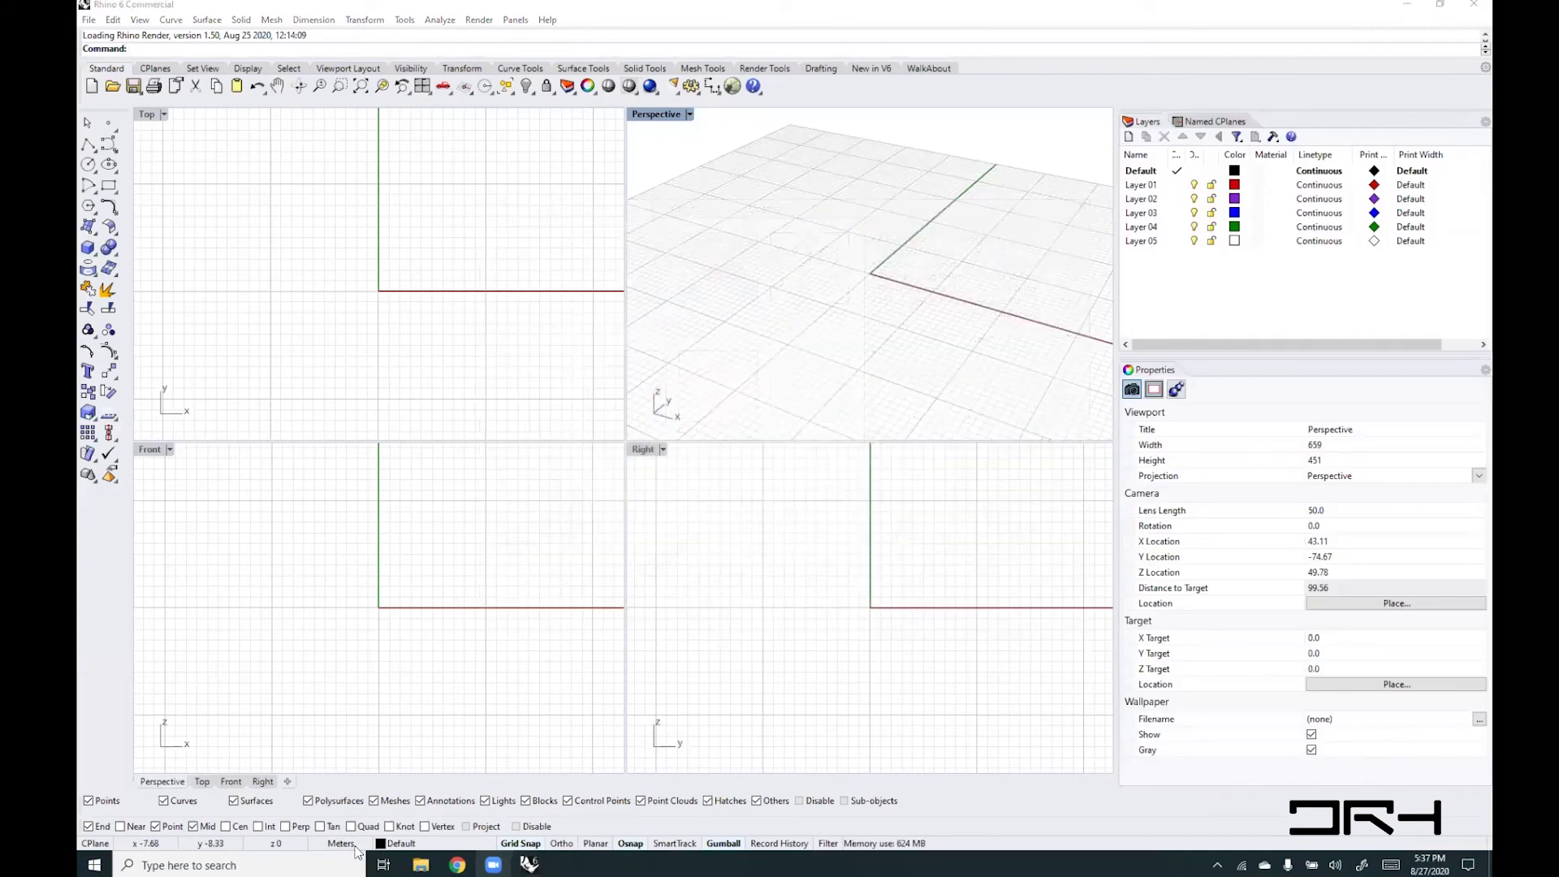
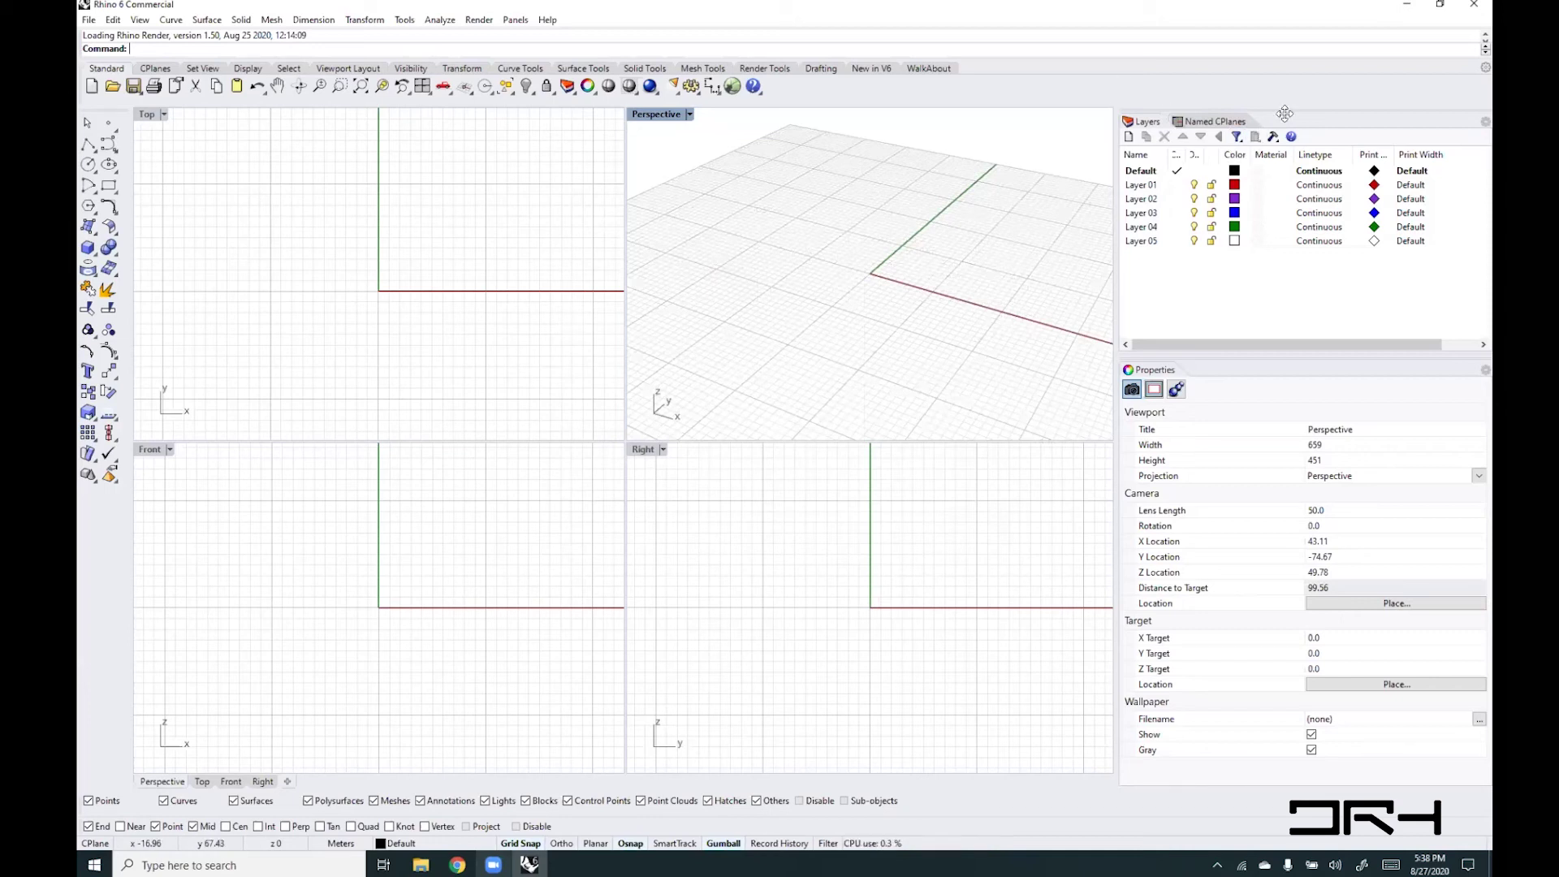
- Dock the Layers, Named CPlanes and Properties panels as one tabbed group between the side toolbar and the viewports, and narrow the group
{"action": "left_click_drag", "start_coordinate": [1285, 113], "coordinate": [134, 155]}
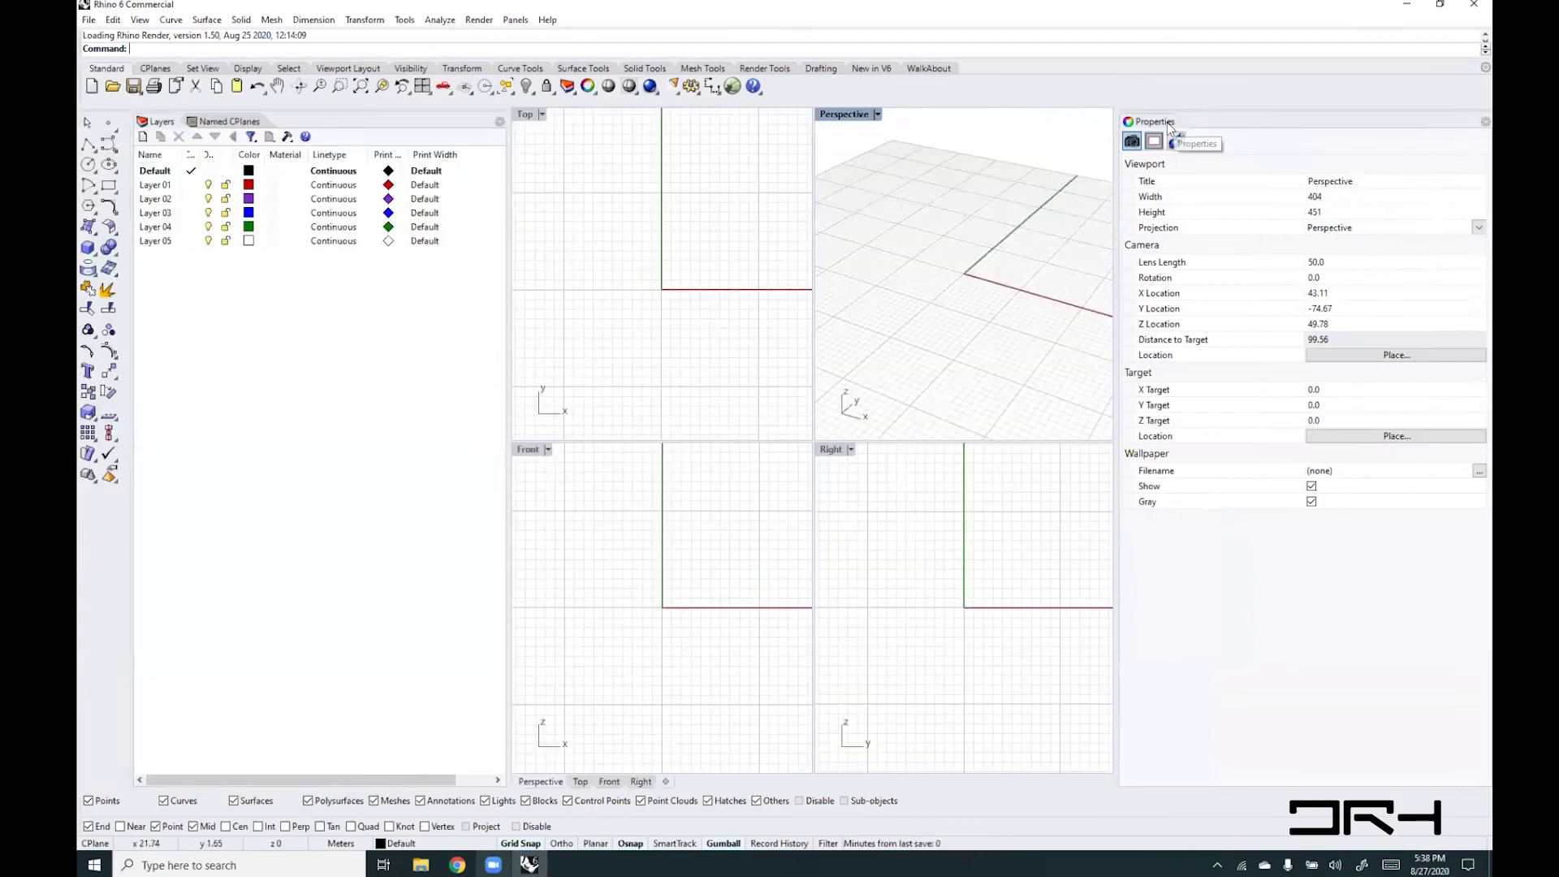
{"action": "left_click_drag", "start_coordinate": [1169, 125], "coordinate": [614, 345]}
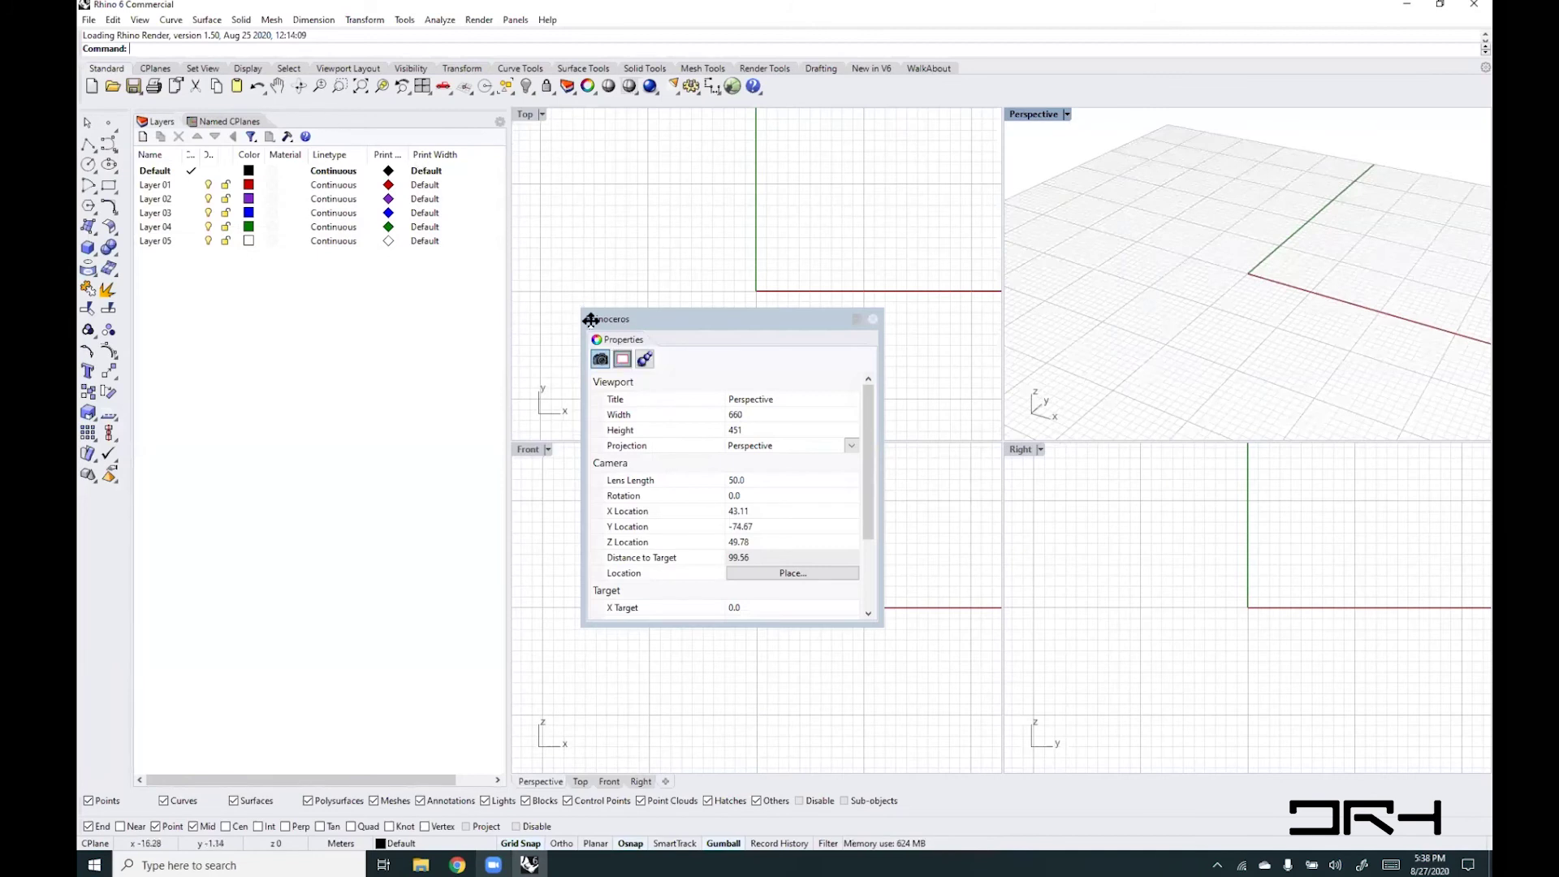
{"action": "left_click_drag", "start_coordinate": [617, 340], "coordinate": [355, 107]}
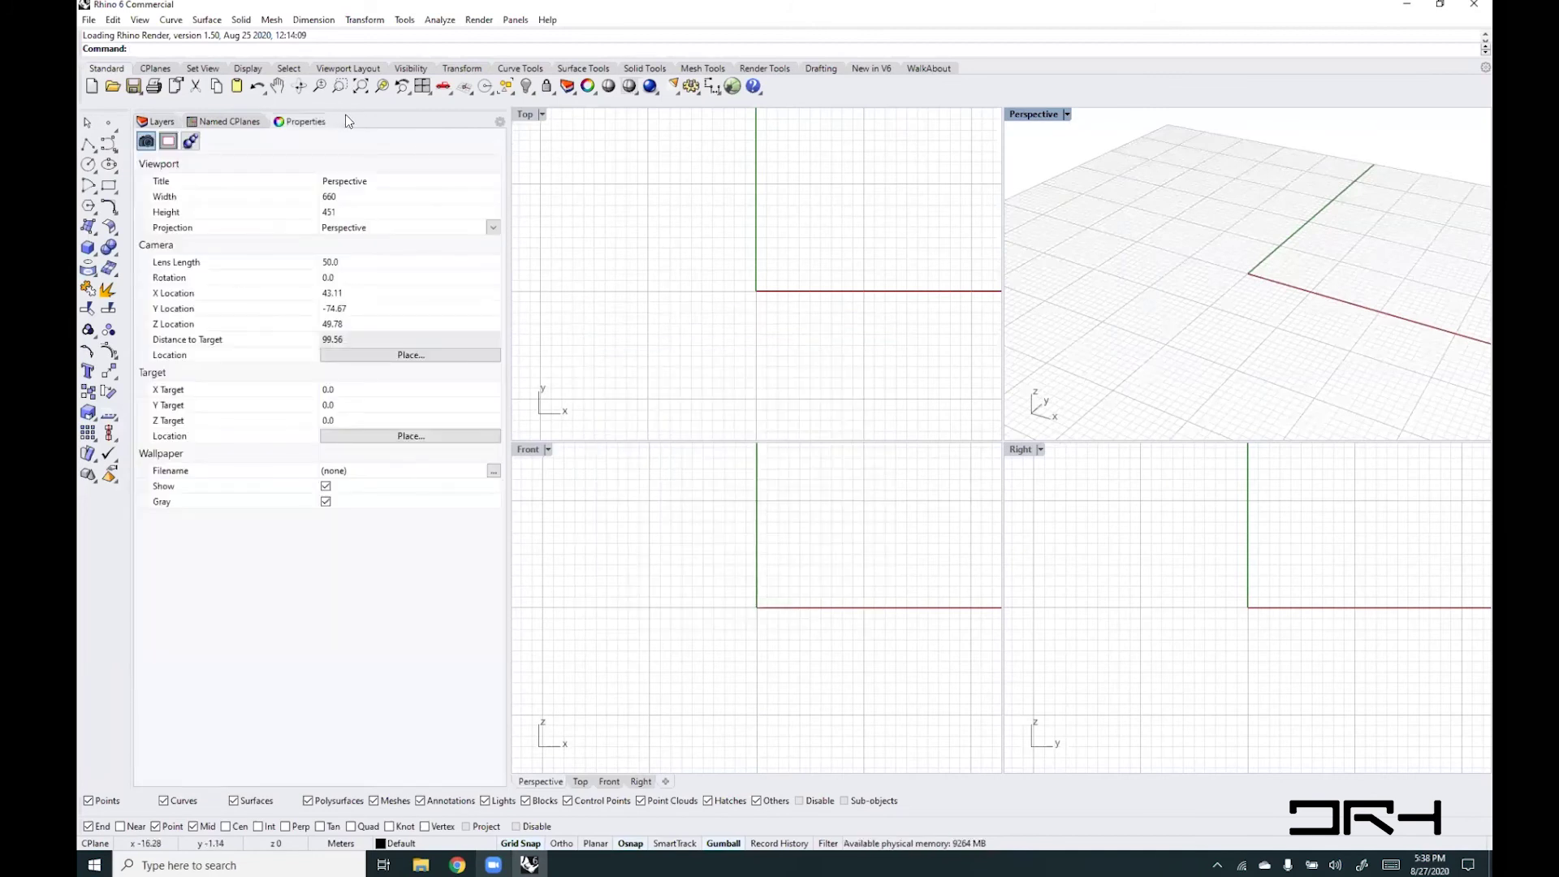
{"action": "left_click_drag", "start_coordinate": [511, 306], "coordinate": [351, 304]}
- Save the current model as a template named MyDefaultFileMeter in the Template Files folder
{"action": "left_click", "coordinate": [88, 21]}
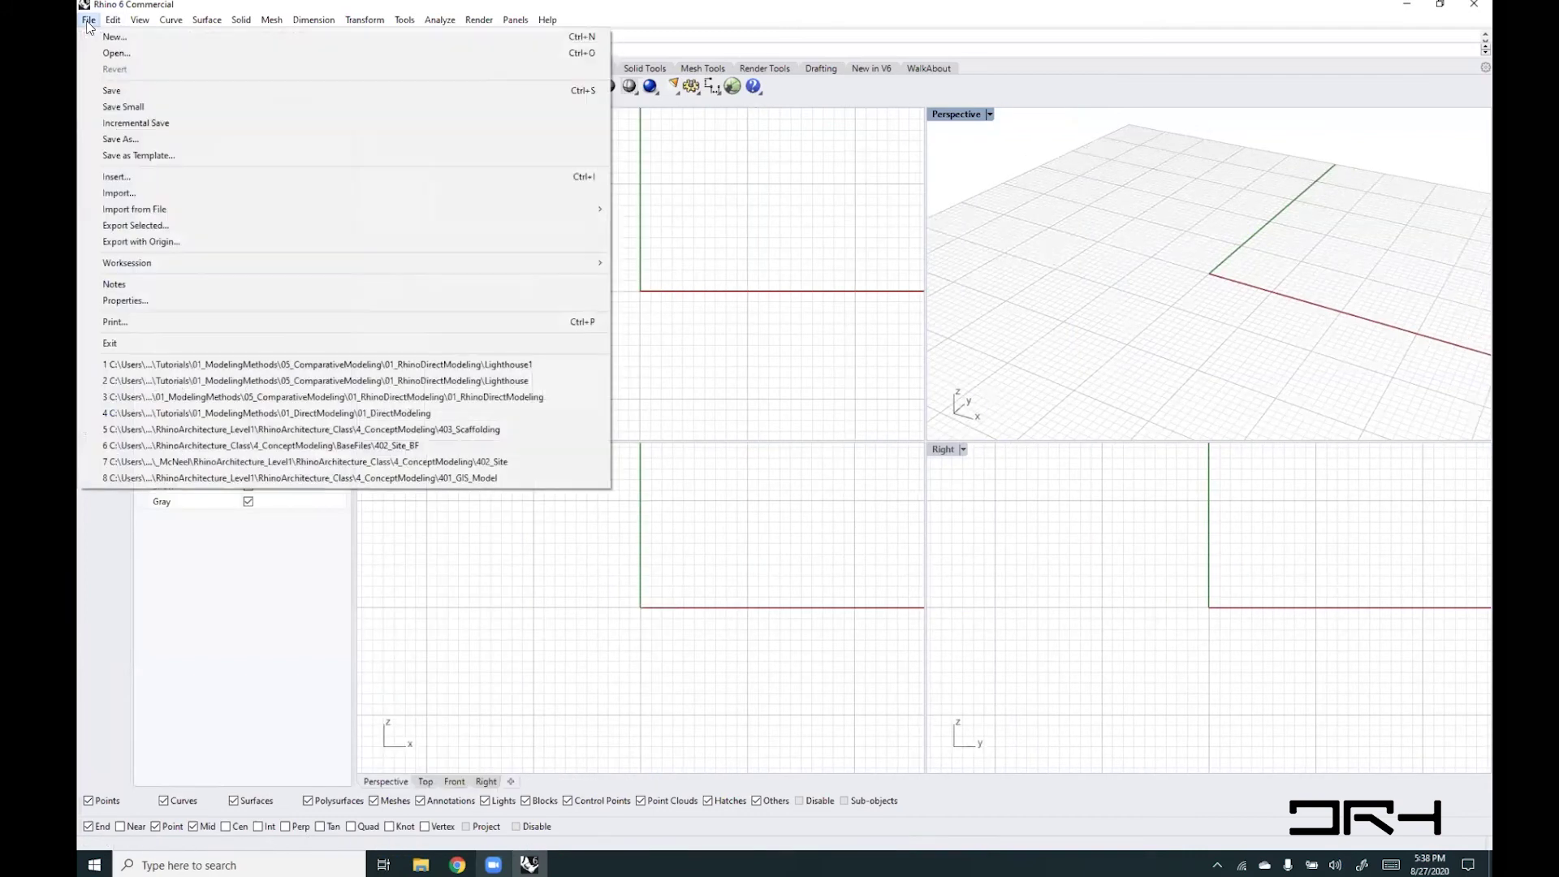
{"action": "left_click", "coordinate": [139, 156]}
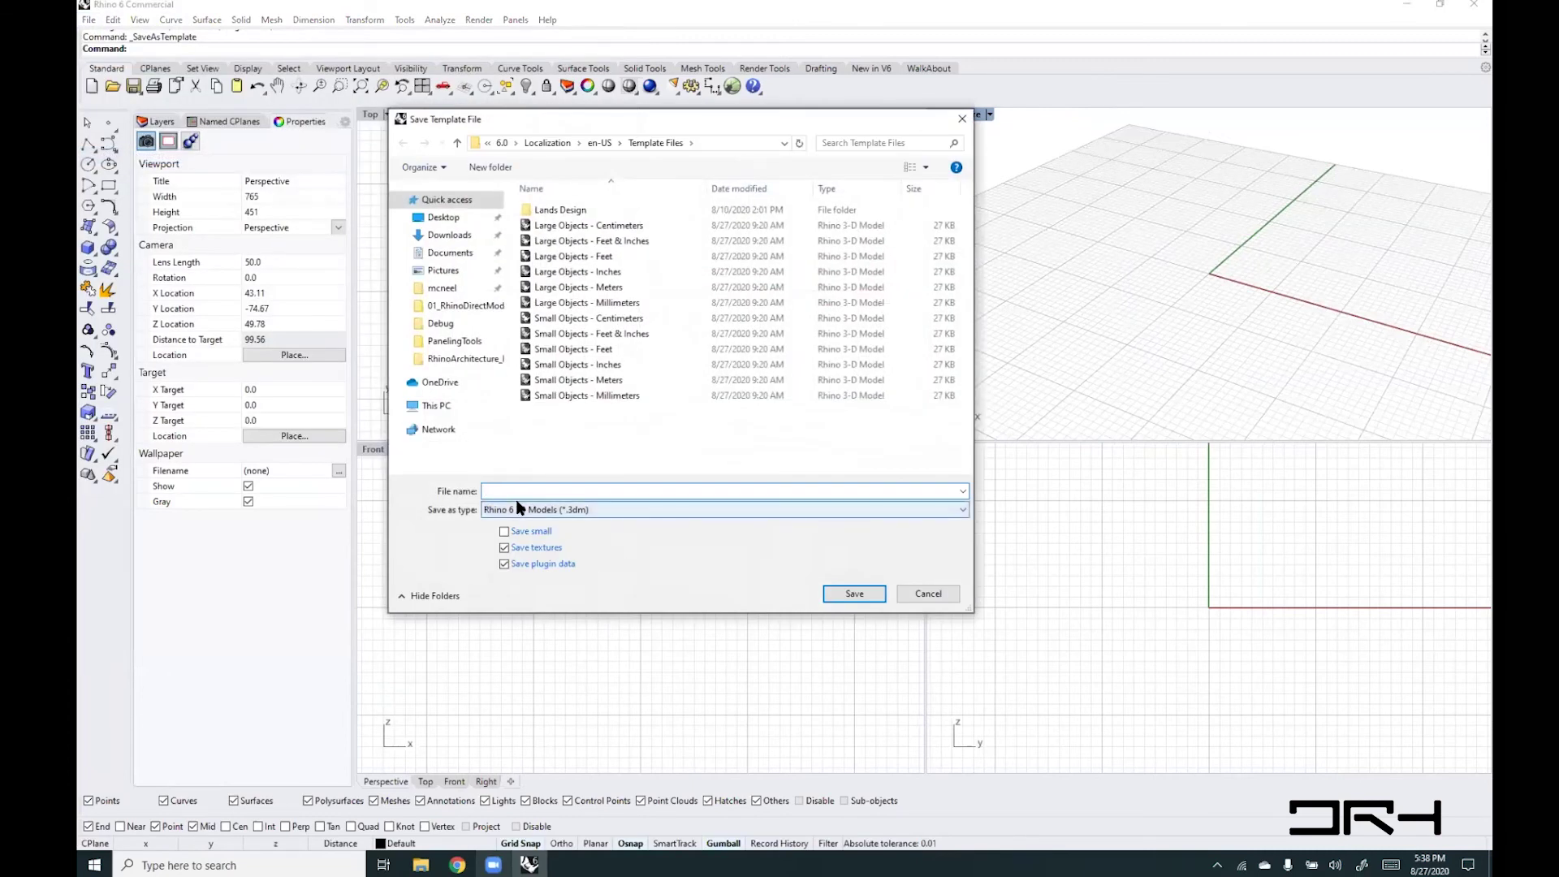
{"action": "type", "text": "My"}
{"action": "type", "text": "DefaultFileMeter"}
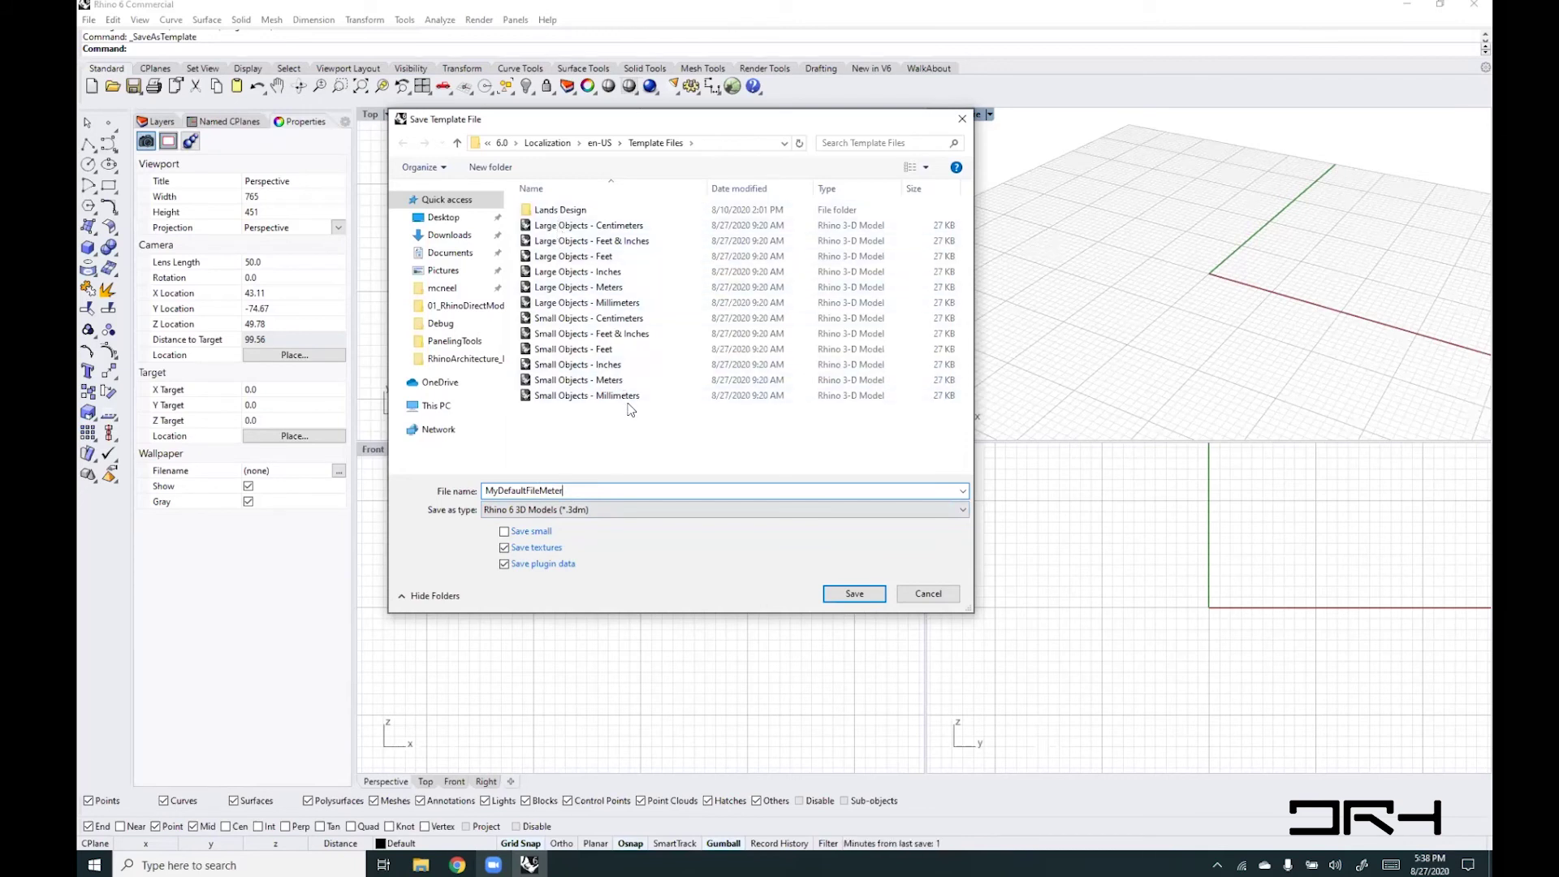
{"action": "left_click", "coordinate": [855, 594]}
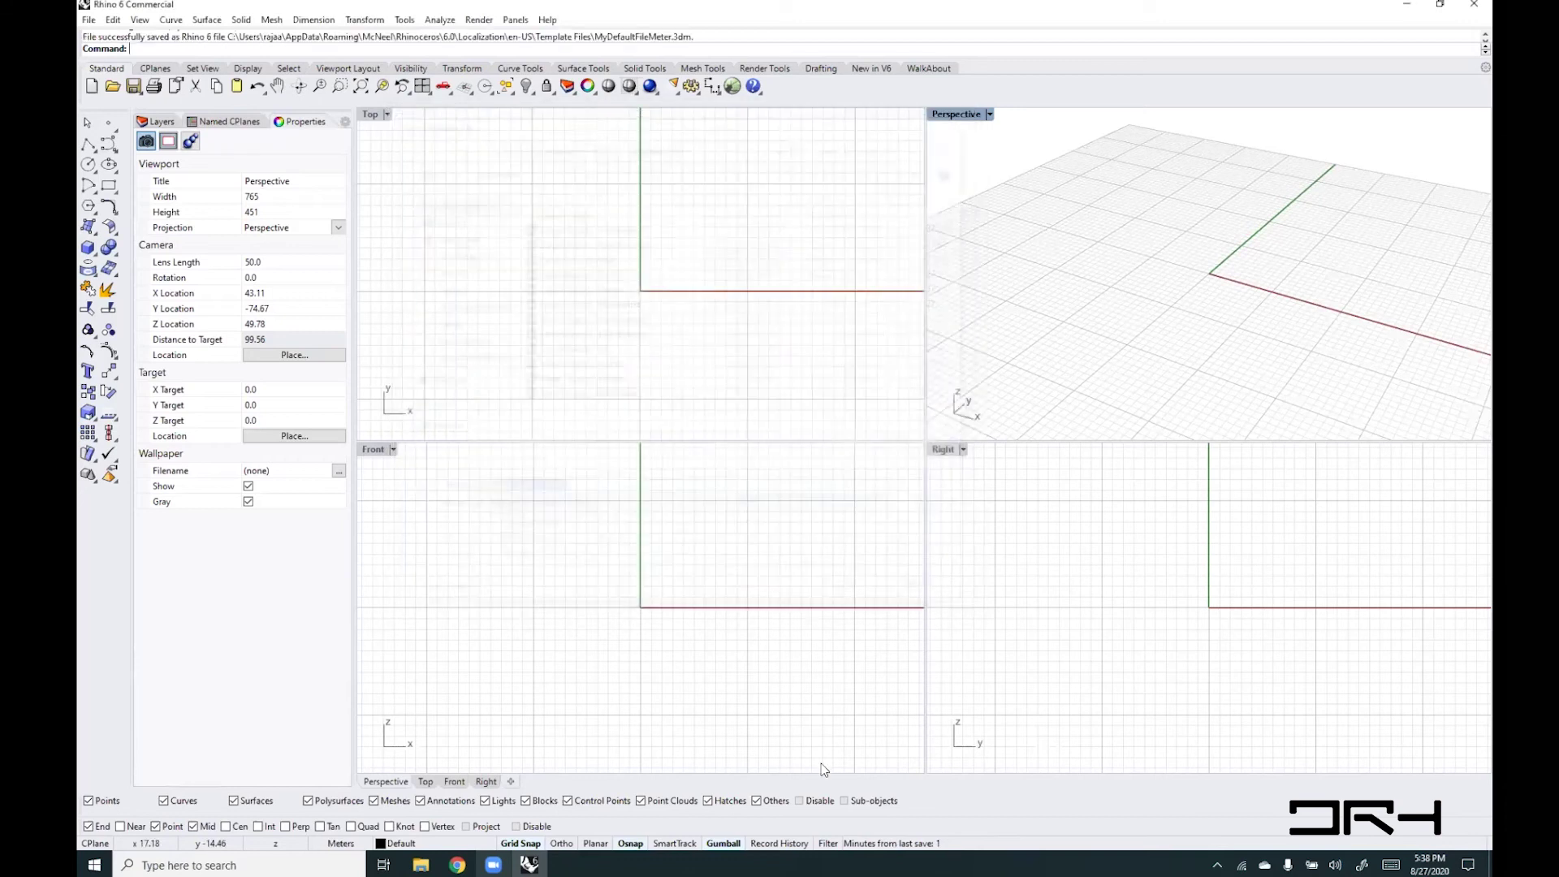
{"action": "left_click", "coordinate": [88, 20]}
{"action": "left_click", "coordinate": [117, 54]}
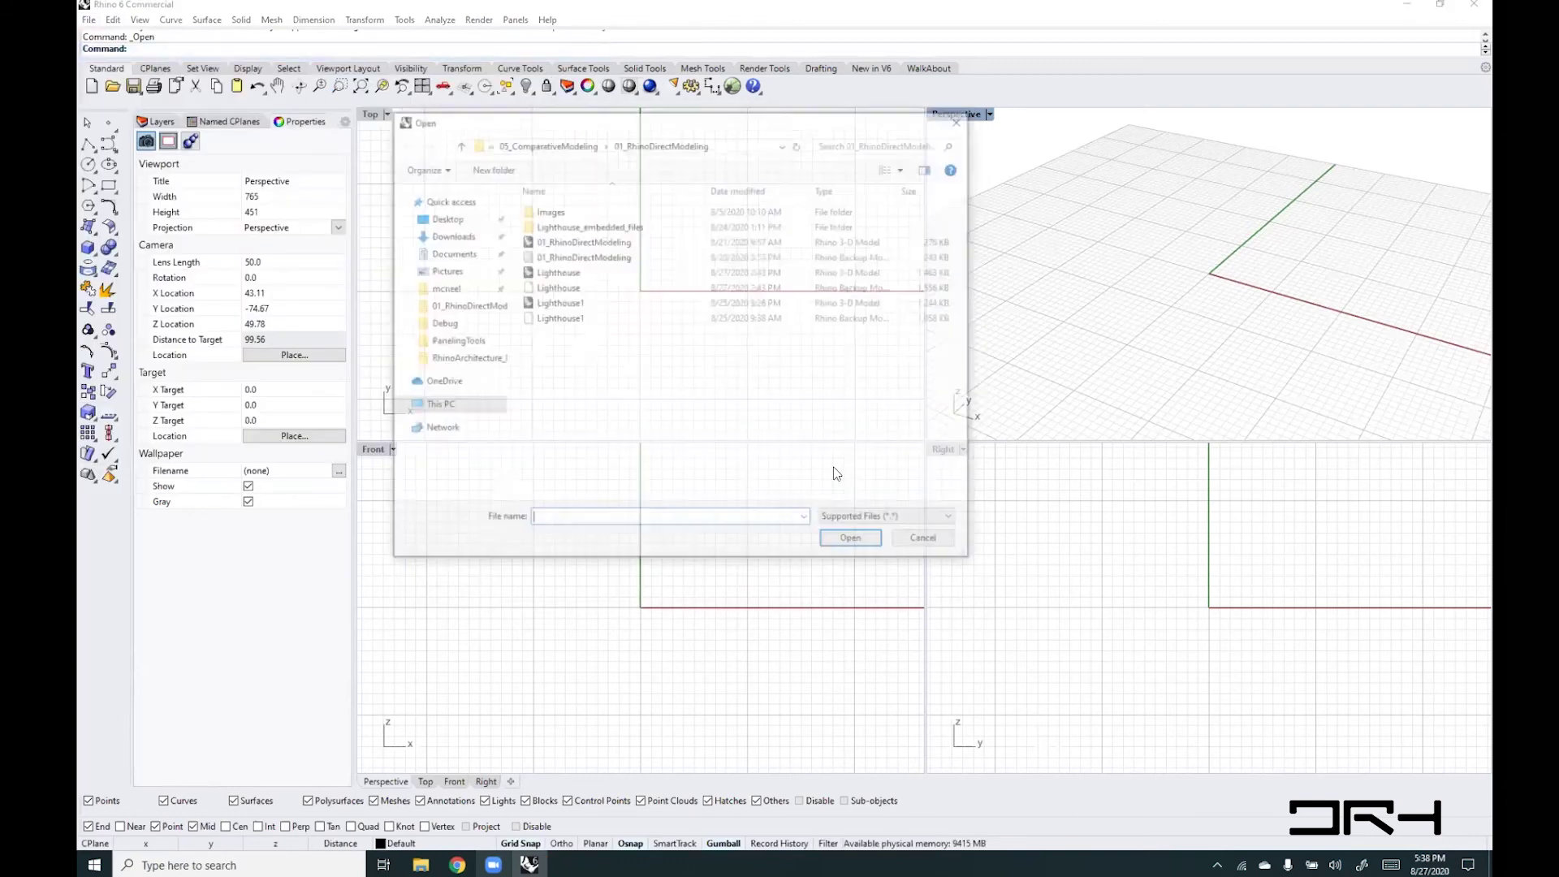
{"action": "left_click", "coordinate": [926, 543]}
- Start a new model from the MyDefaultFileMeter template and set it as the file used when Rhino starts
{"action": "left_click", "coordinate": [89, 21]}
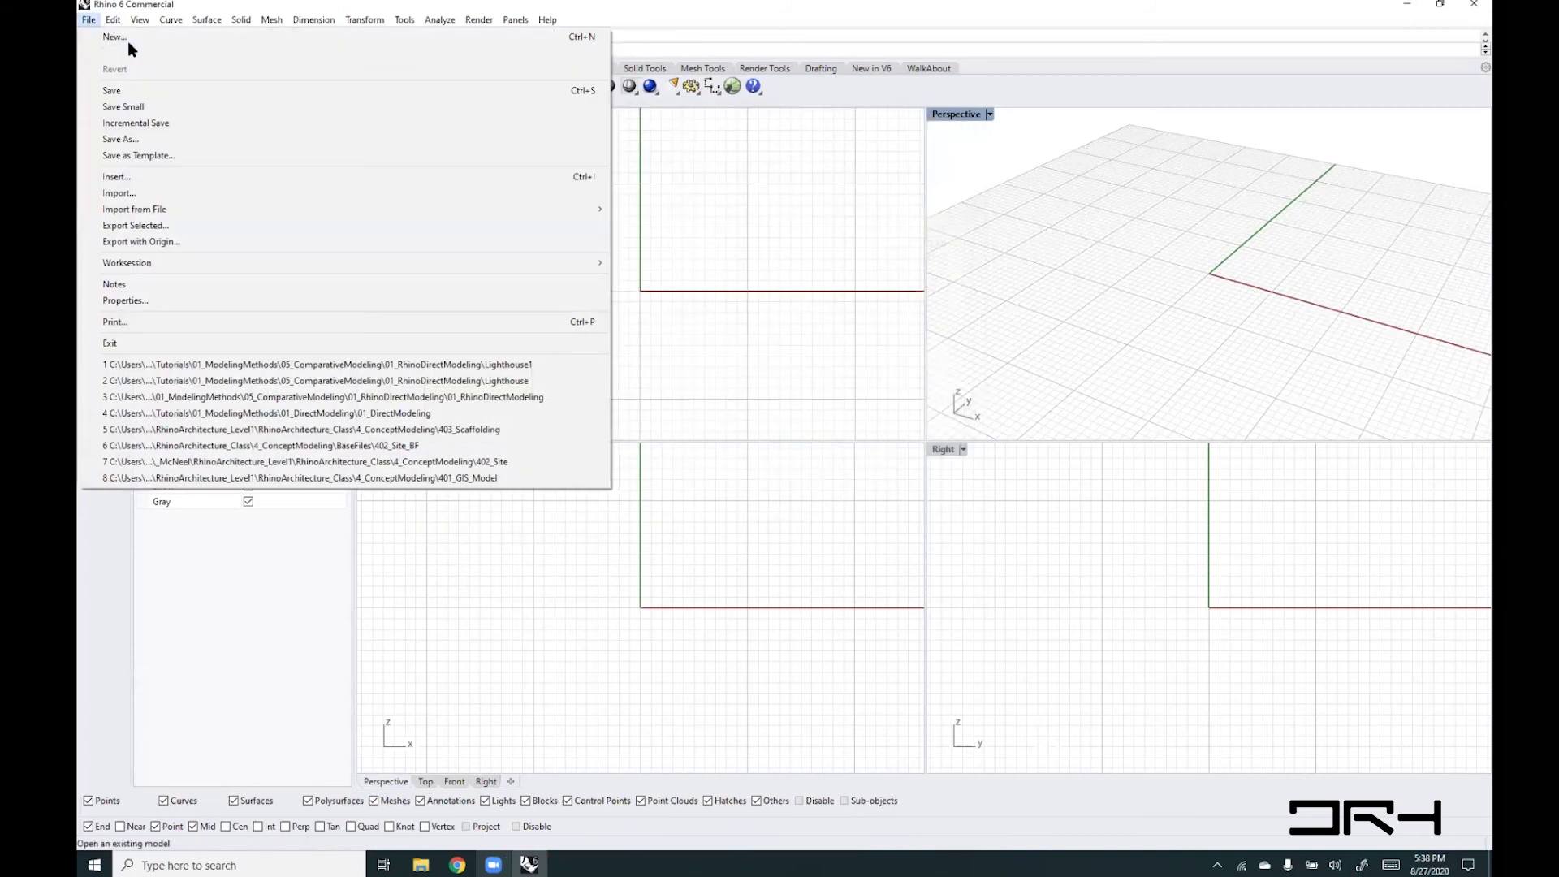
{"action": "left_click", "coordinate": [126, 36]}
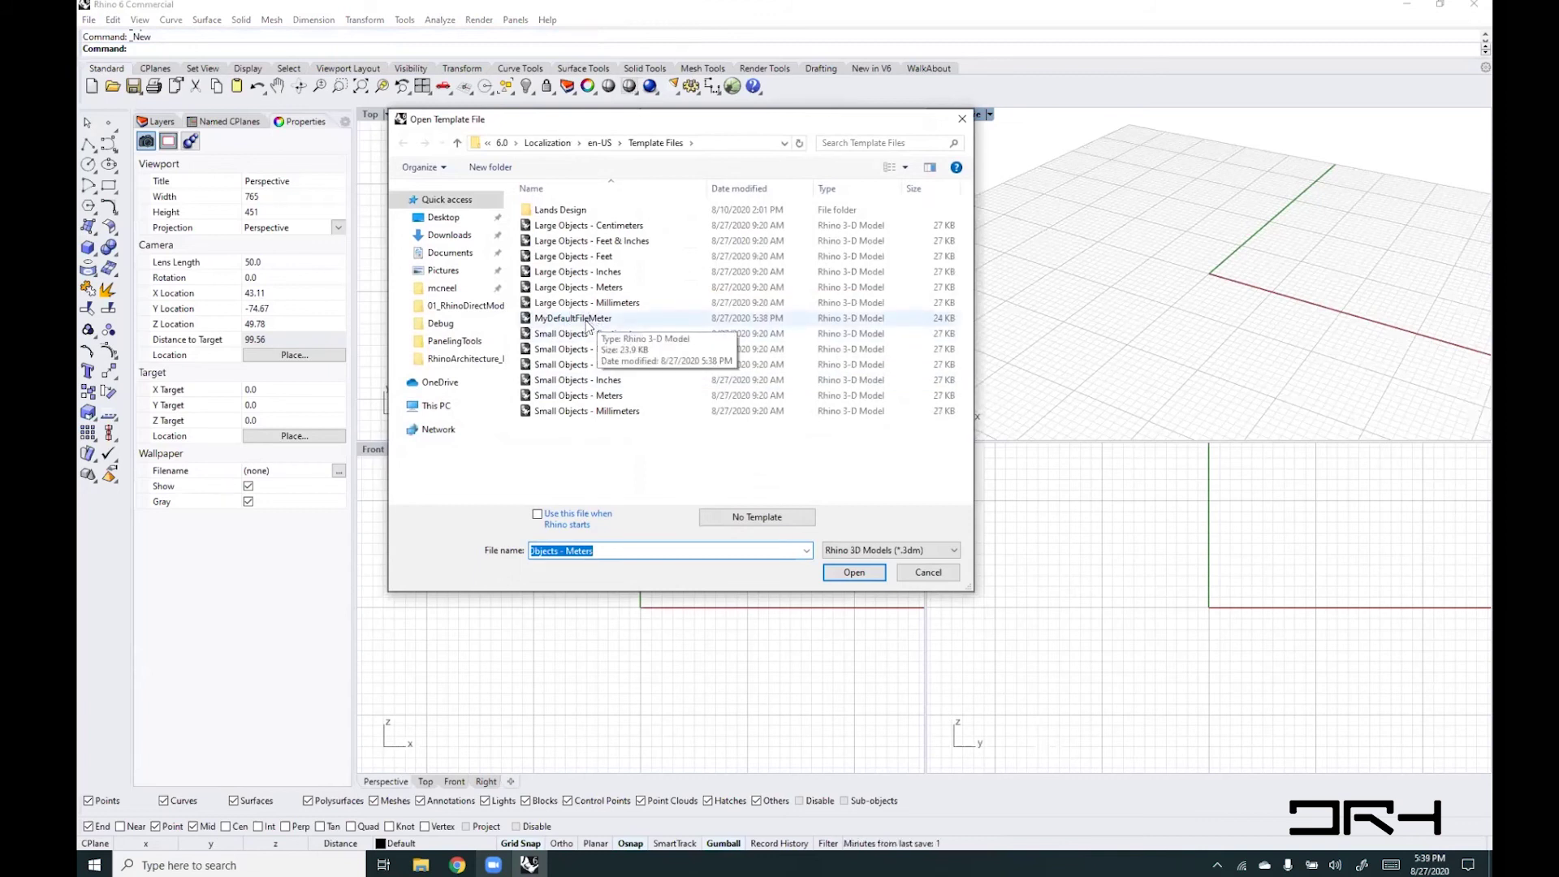
{"action": "left_click", "coordinate": [537, 514]}
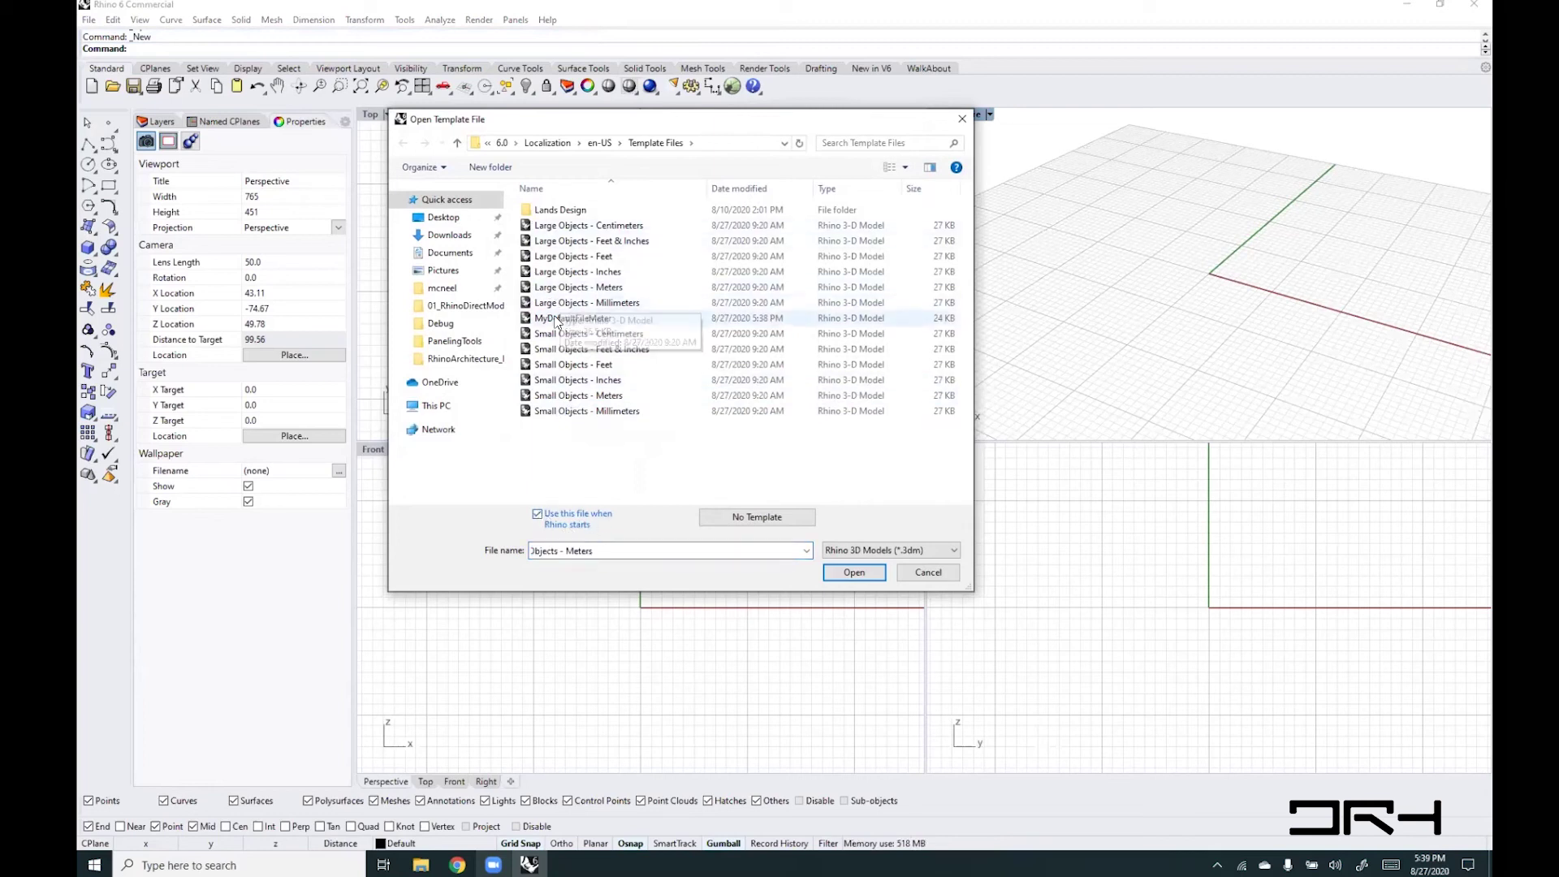
{"action": "left_click", "coordinate": [561, 319]}
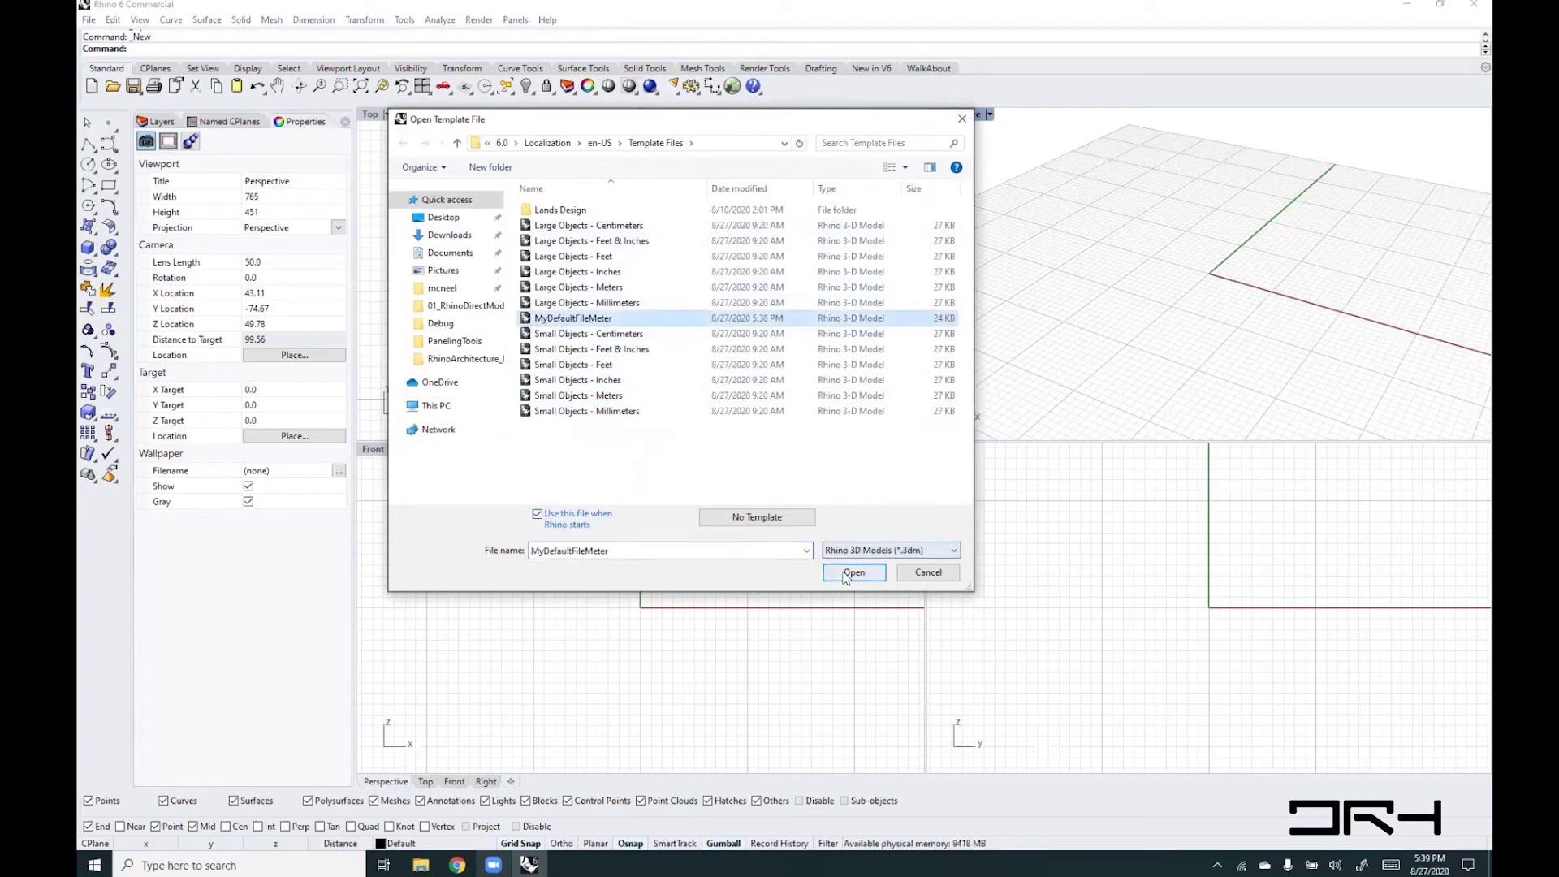
{"action": "left_click", "coordinate": [850, 573]}
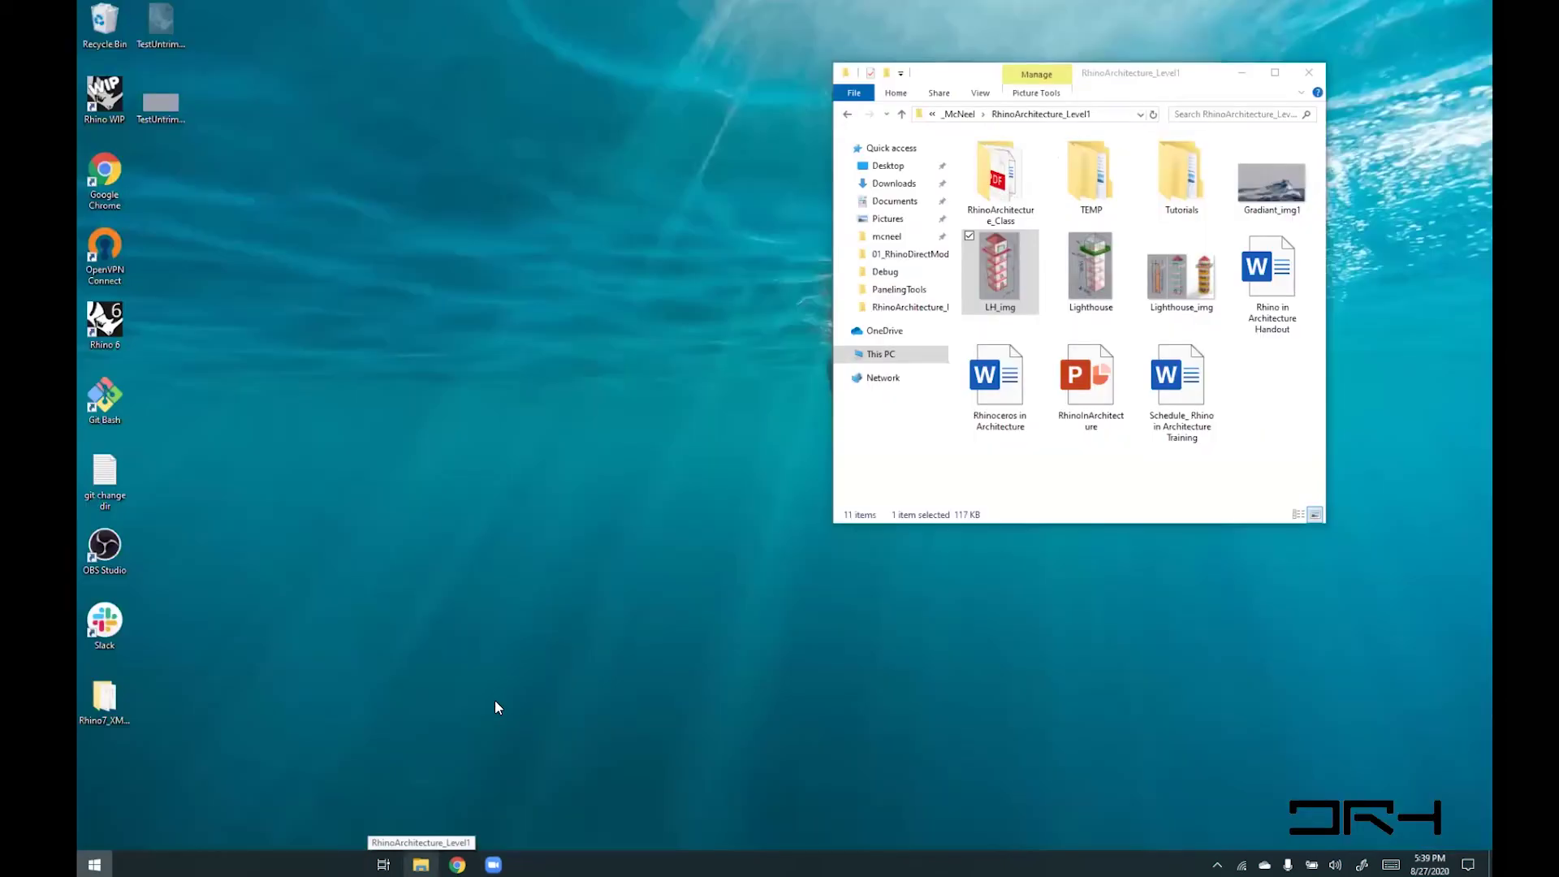
- Restart Rhino 6 with the custom startup template, dismiss the startup window, and maximize the Perspective viewport
{"action": "key", "text": "super"}
{"action": "scroll", "coordinate": [485, 712], "scroll_direction": "down", "scroll_amount": 3}
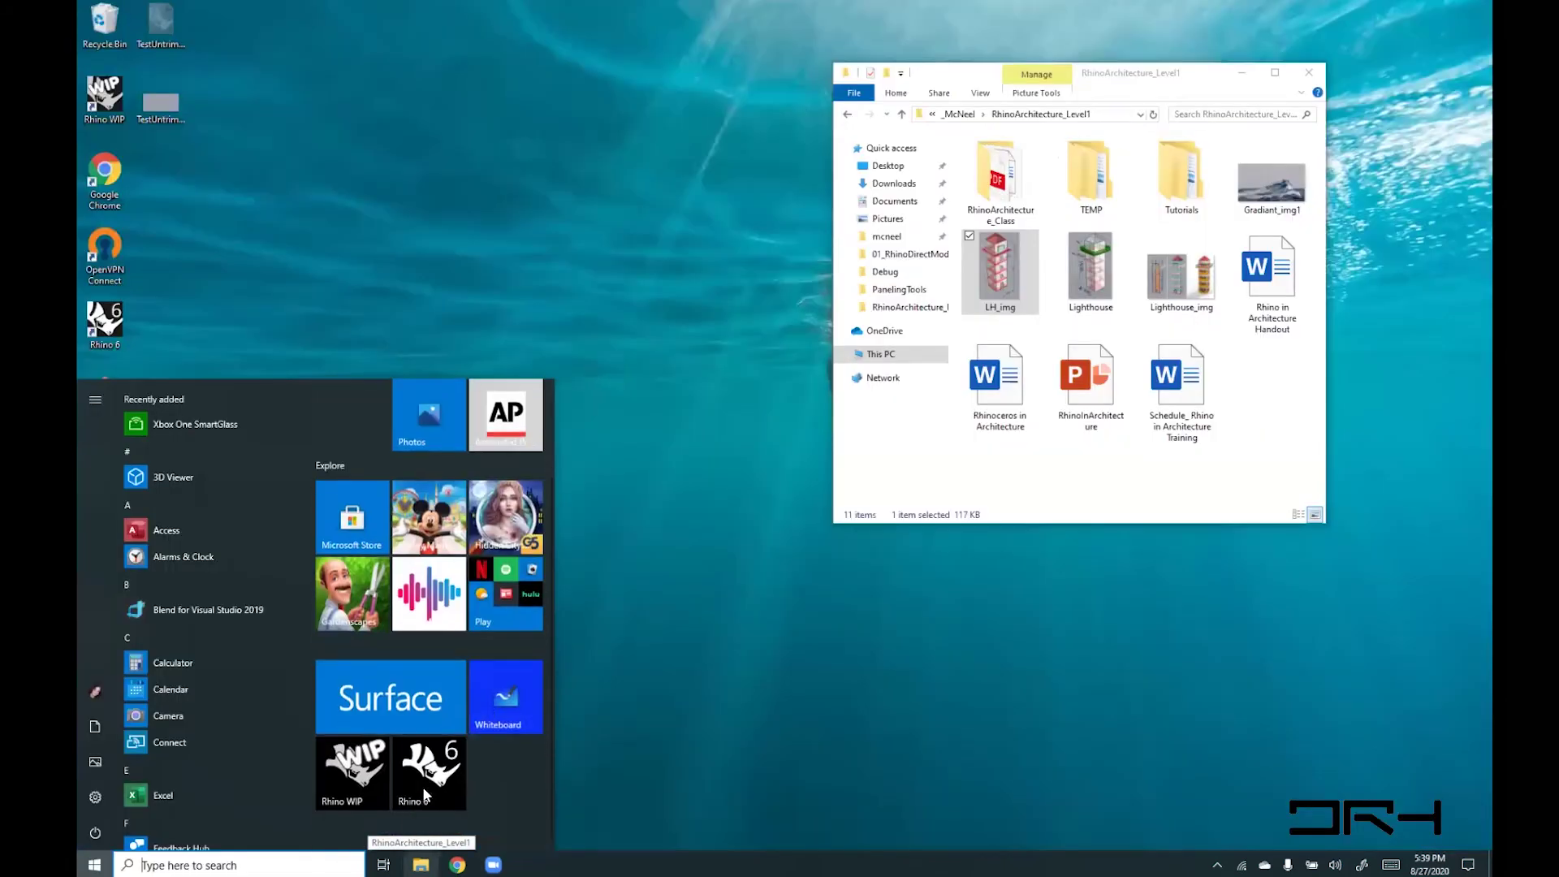
{"action": "left_click", "coordinate": [423, 788]}
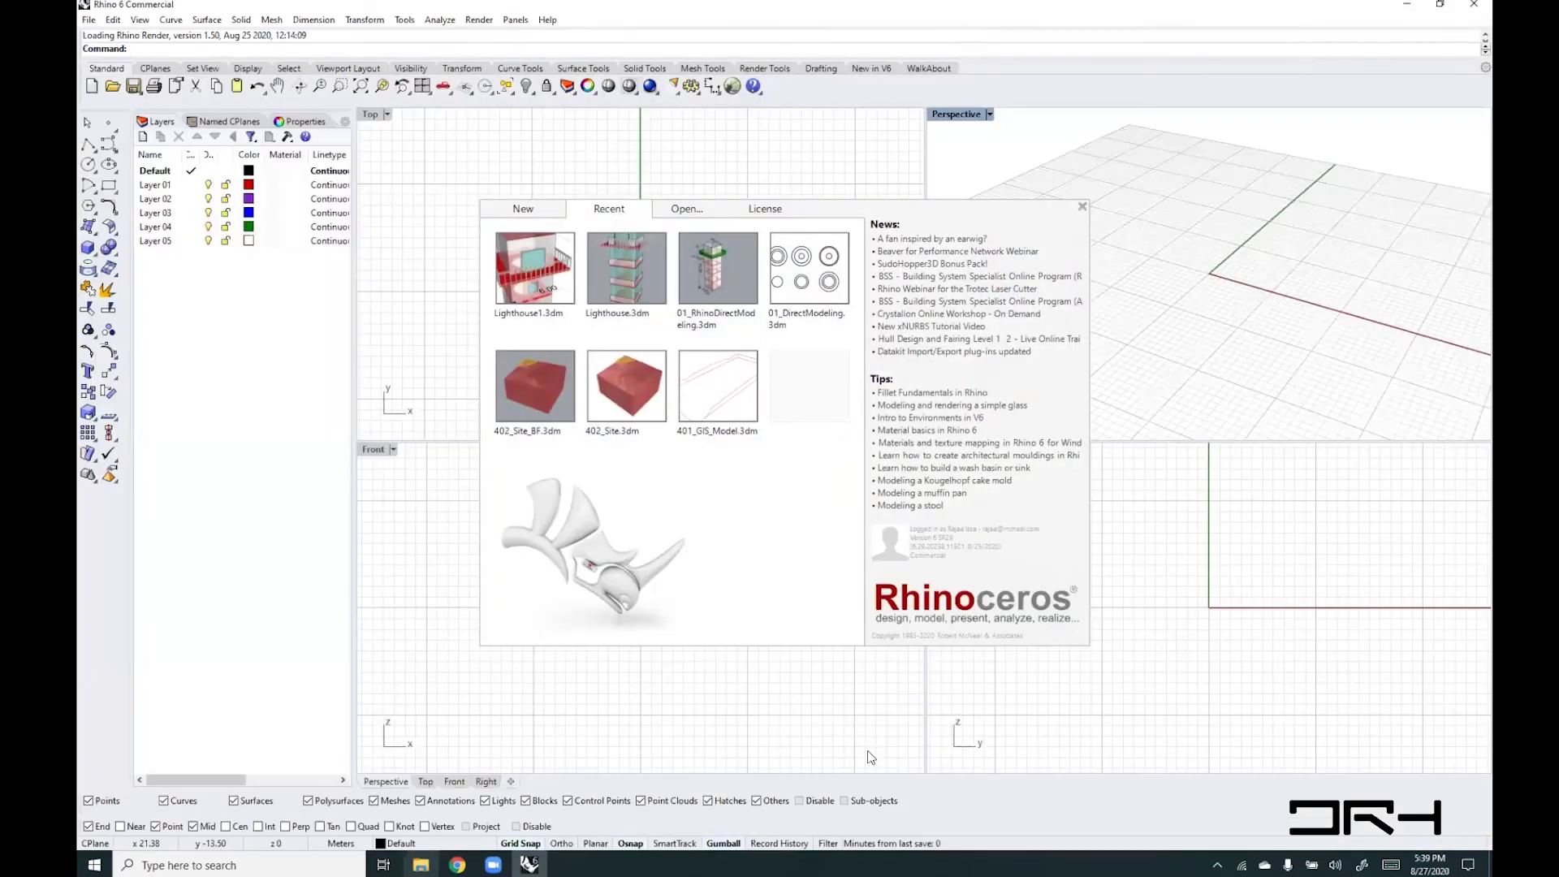
{"action": "left_click", "coordinate": [867, 757]}
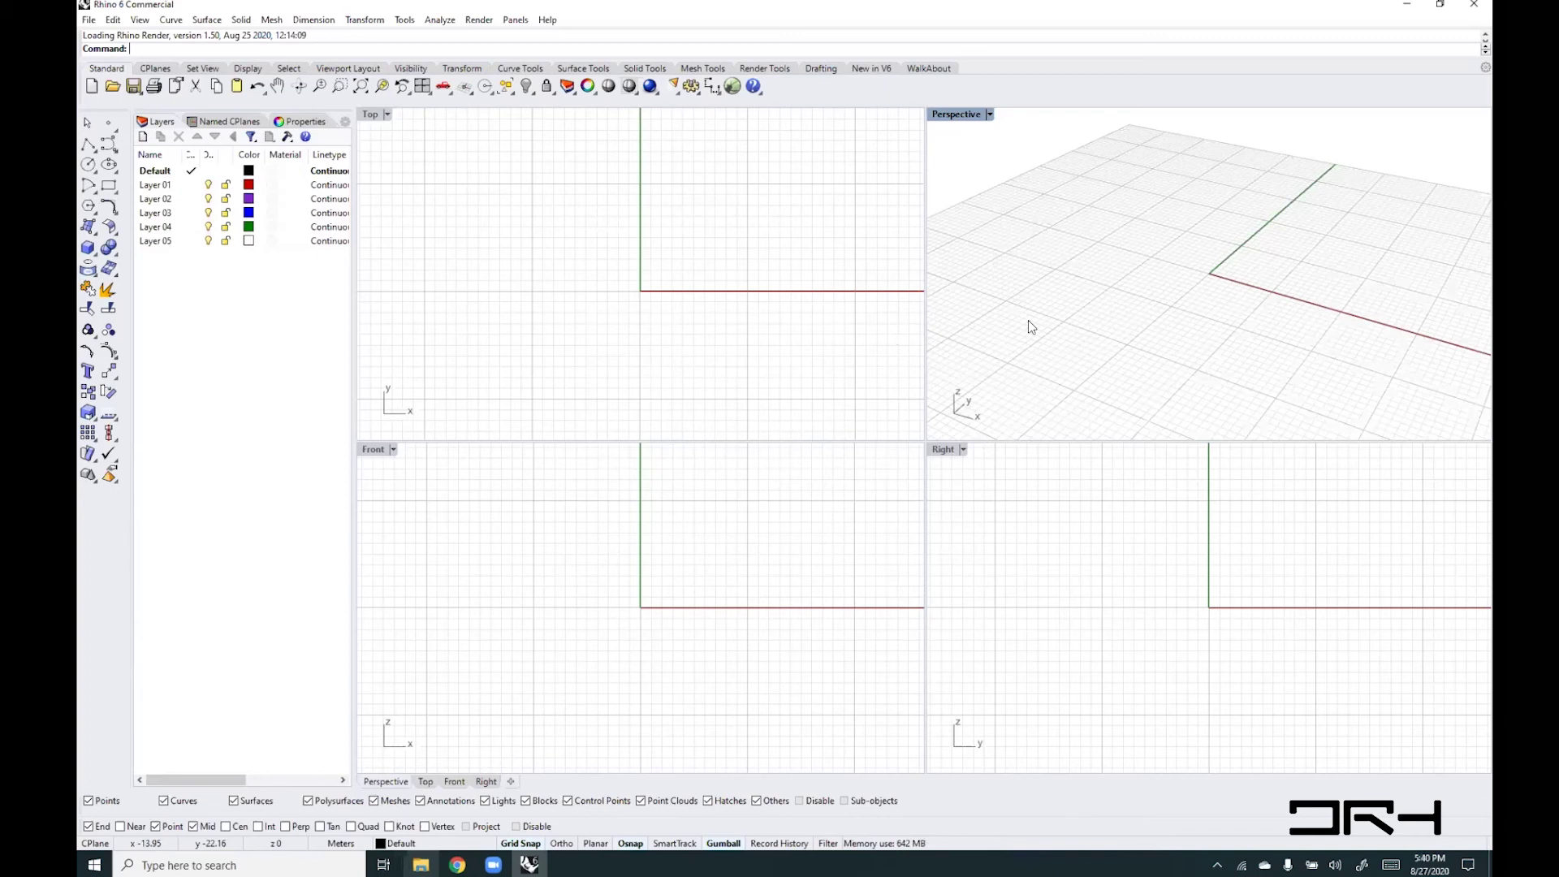
{"action": "double_click", "coordinate": [945, 115]}
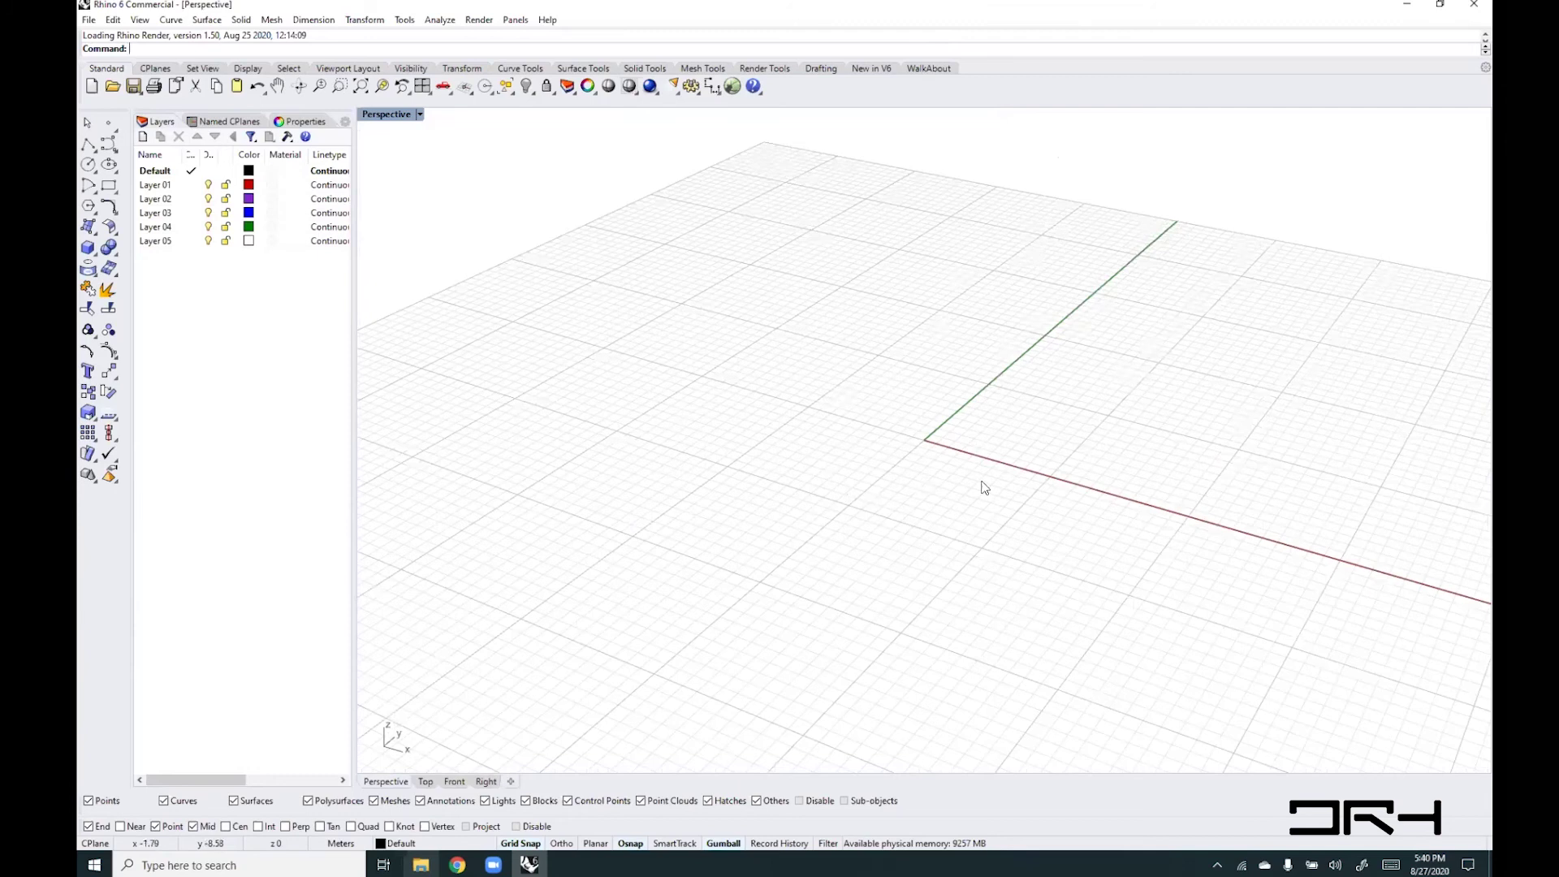
- Draw a corner-to-corner box over the grid origin in the Perspective viewport, picking its base corners and height freehand
{"action": "right_click_drag", "start_coordinate": [987, 489], "coordinate": [764, 510], "text": "shift"}
{"action": "mouse_move", "coordinate": [896, 492]}
{"action": "right_mouse_down"}
{"action": "mouse_move", "coordinate": [890, 511]}
{"action": "mouse_move", "coordinate": [891, 464]}
{"action": "mouse_move", "coordinate": [904, 473]}
{"action": "right_mouse_up"}
{"action": "key", "text": "Right"}
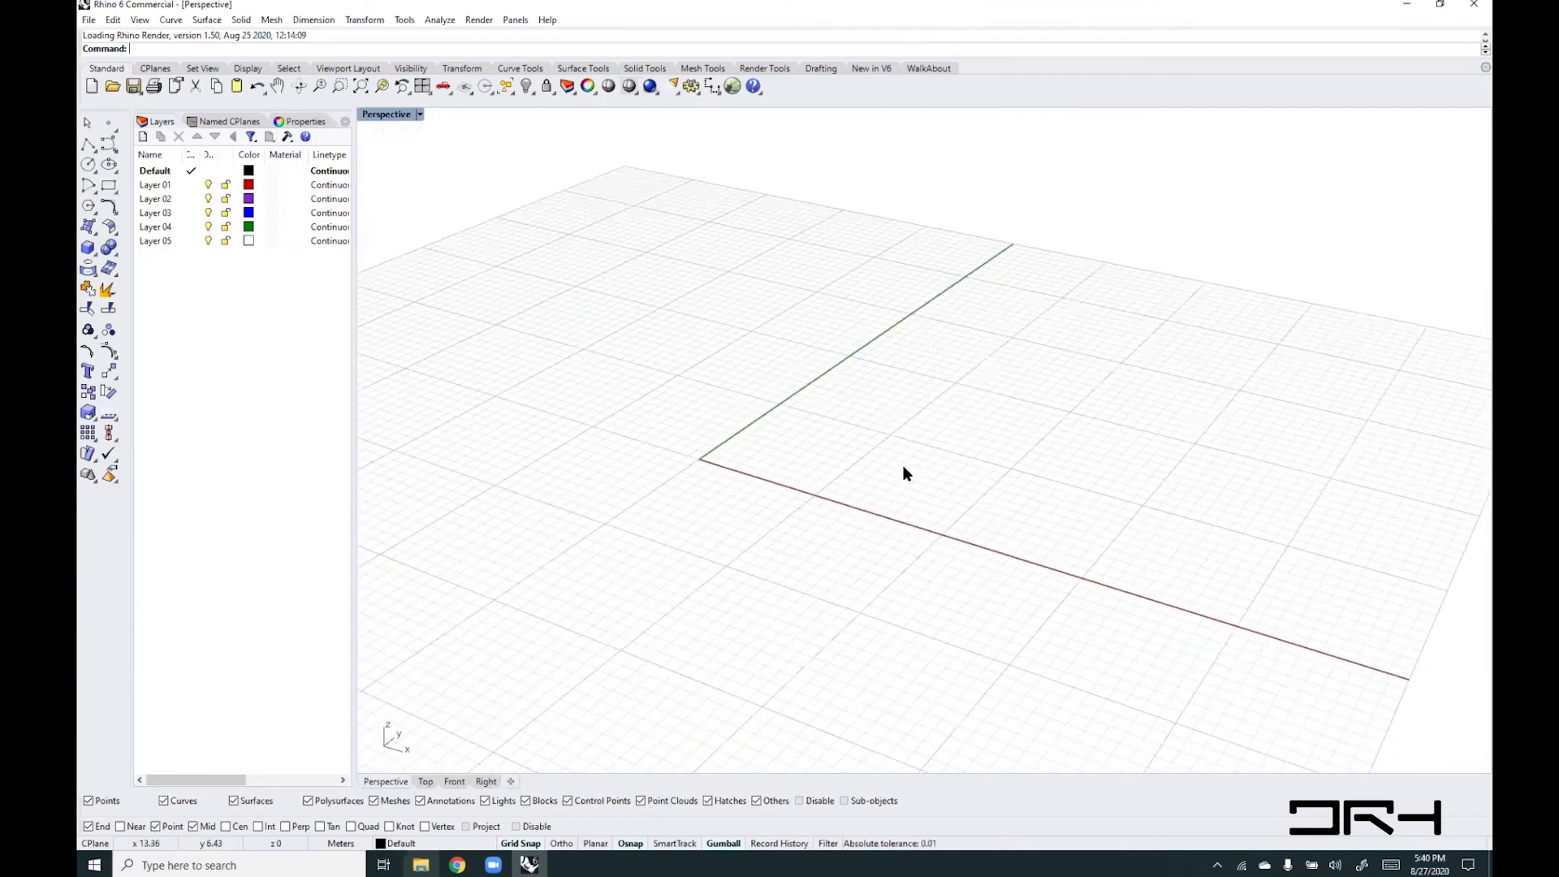
{"action": "left_click", "coordinate": [240, 20]}
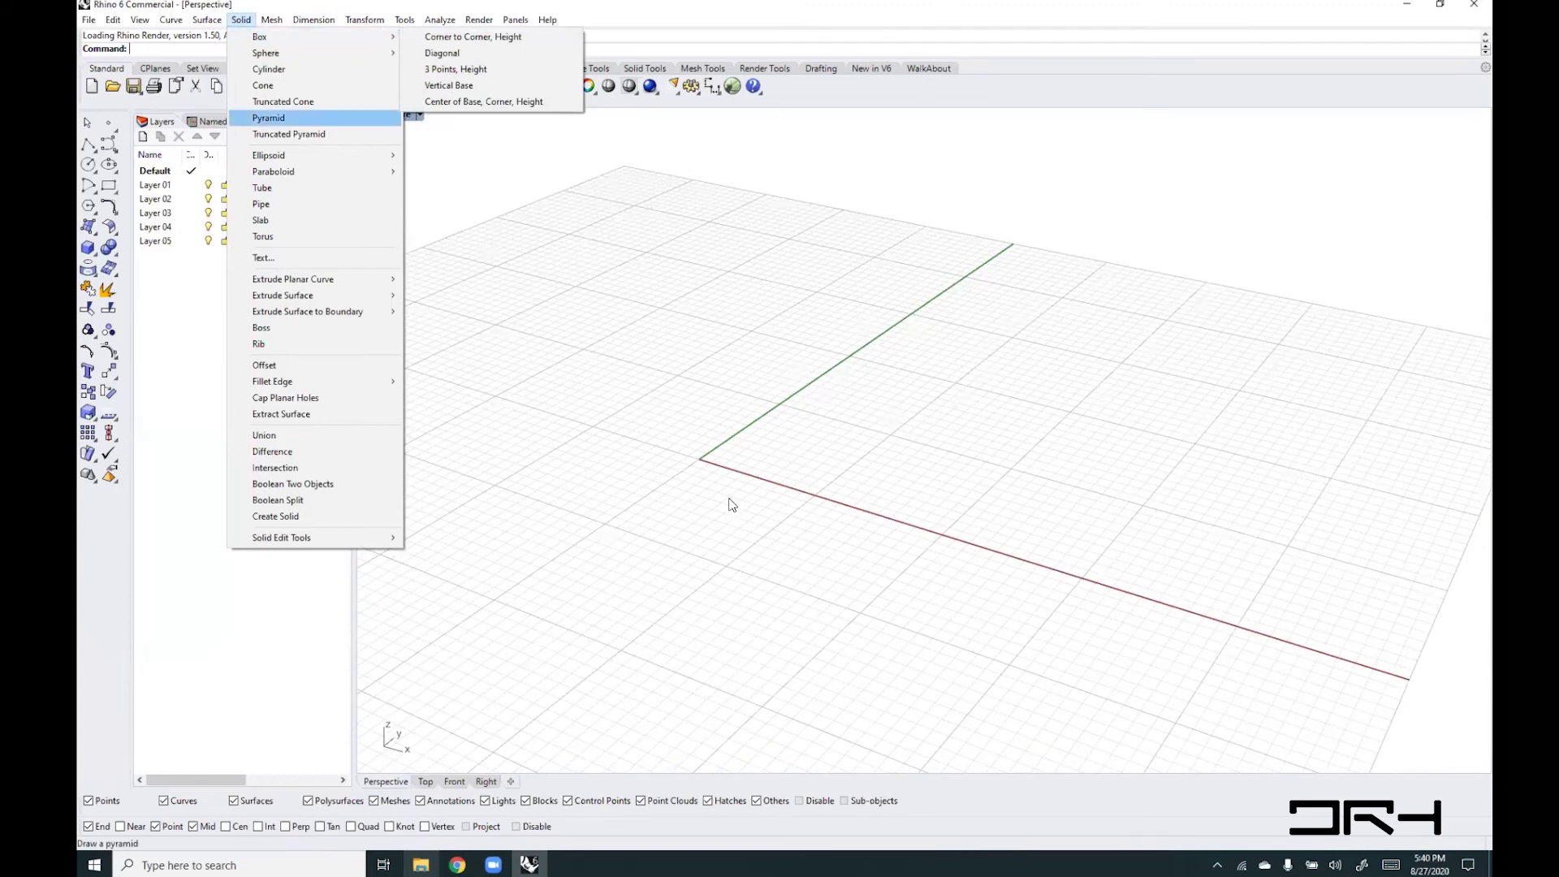
{"action": "mouse_move", "coordinate": [386, 37]}
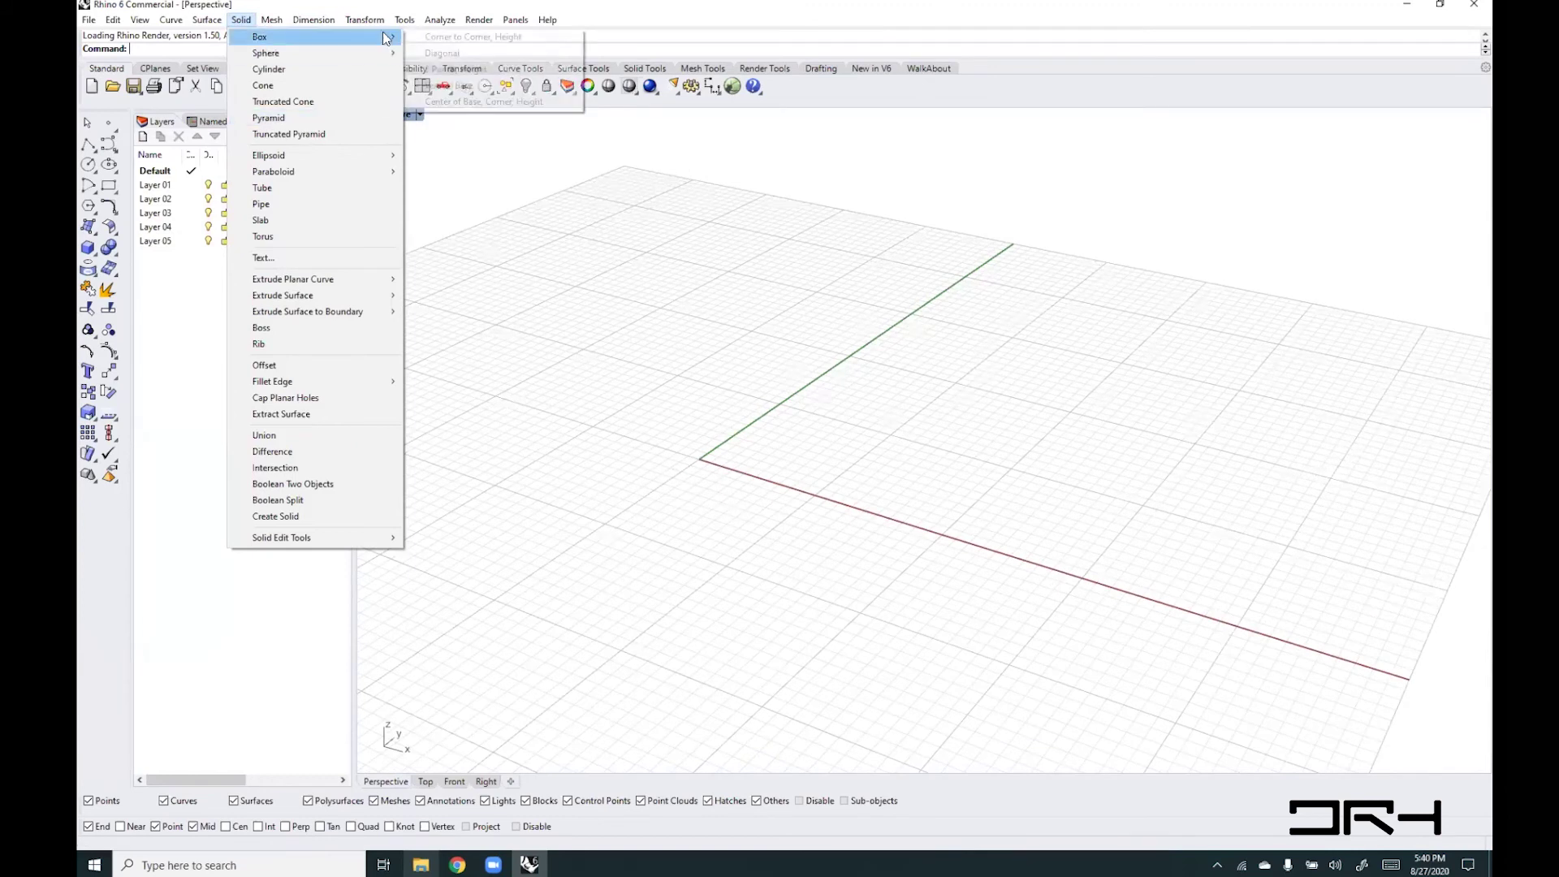
{"action": "left_click", "coordinate": [475, 36]}
{"action": "left_click", "coordinate": [575, 437]}
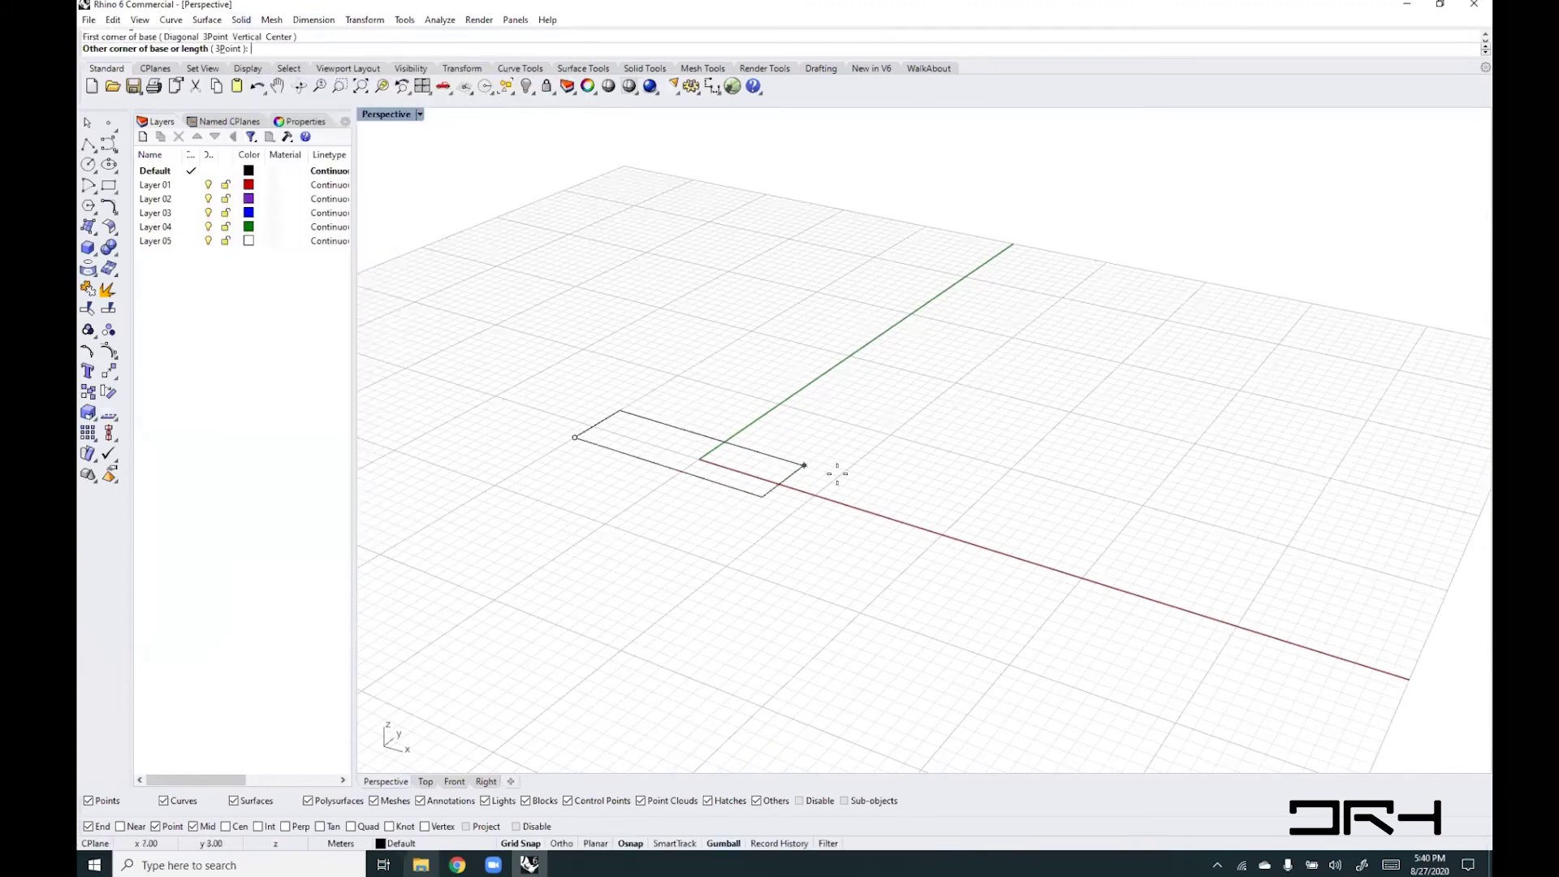
{"action": "left_click", "coordinate": [869, 414]}
{"action": "left_click", "coordinate": [920, 301]}
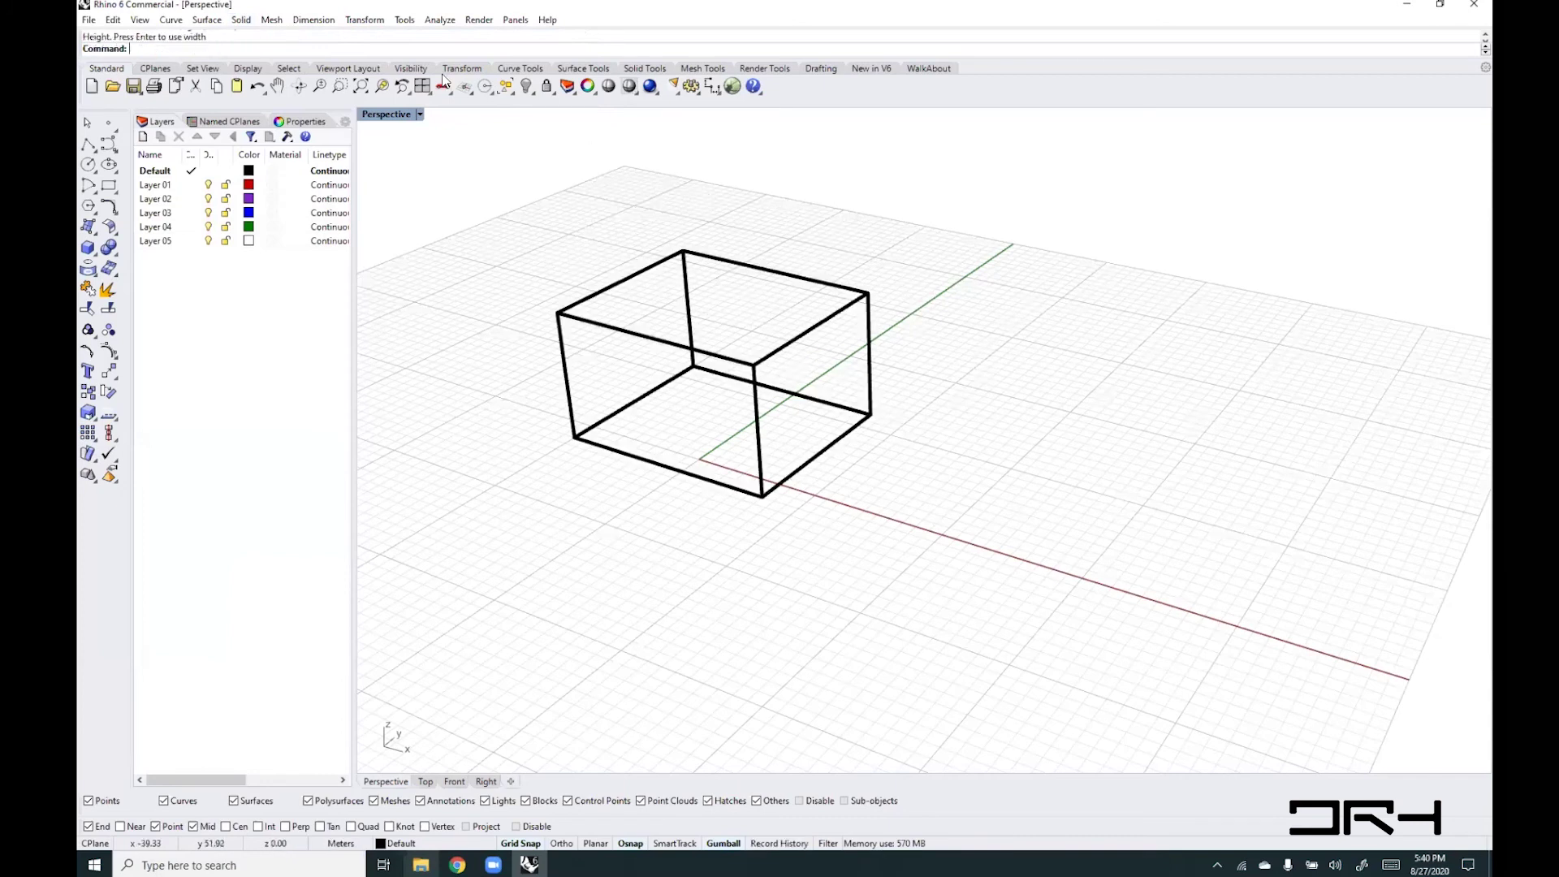
- Set the Perspective viewport's display mode to Shaded
{"action": "left_click", "coordinate": [419, 115]}
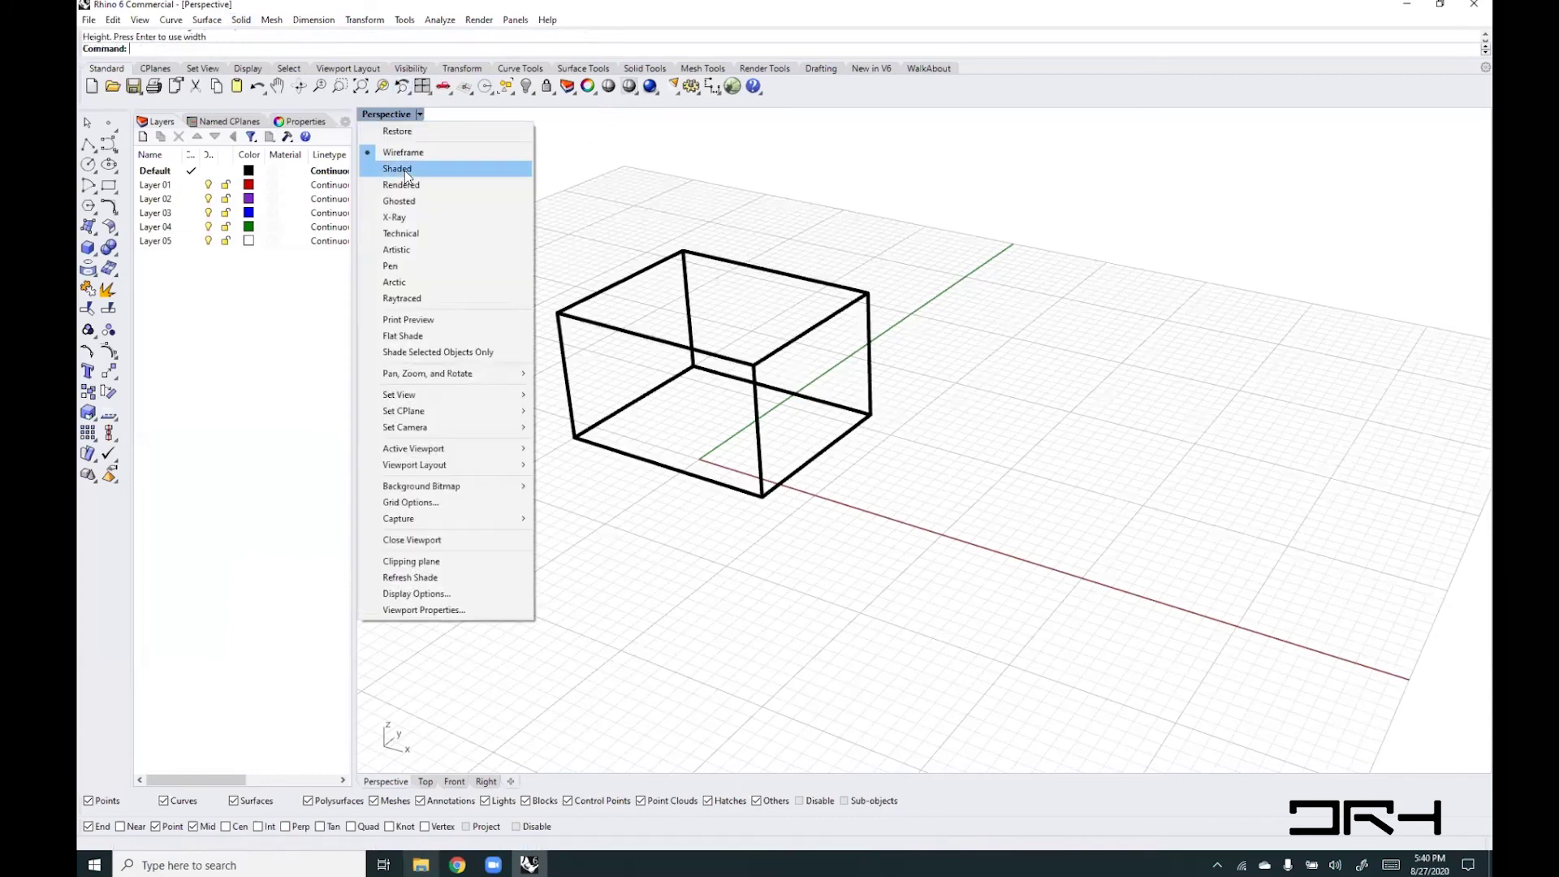
{"action": "left_click", "coordinate": [402, 170]}
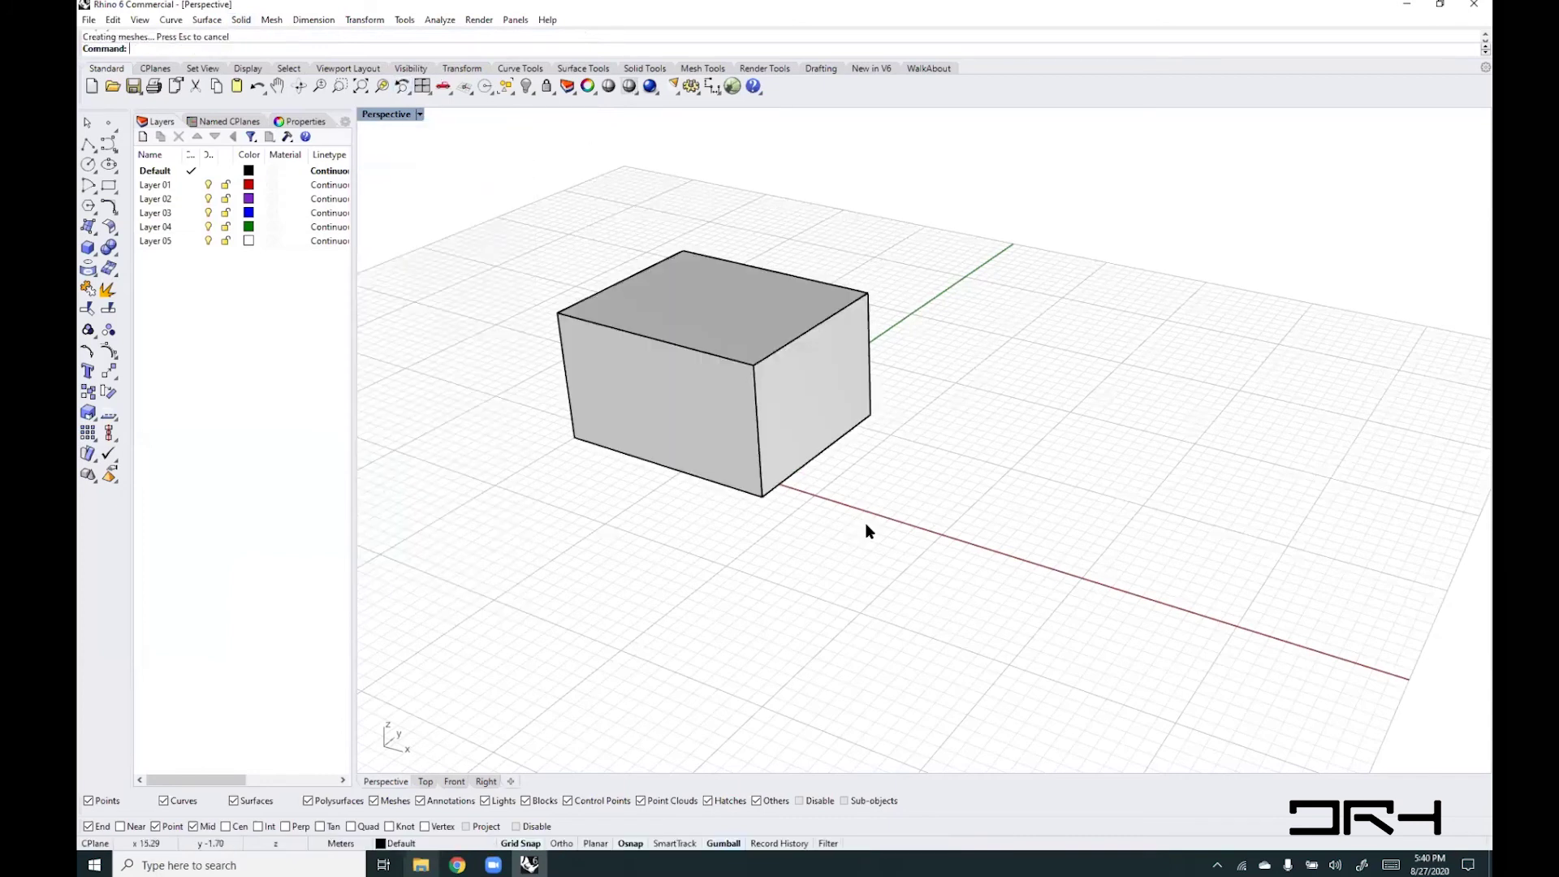
{"action": "right_click_drag", "start_coordinate": [866, 518], "coordinate": [426, 122]}
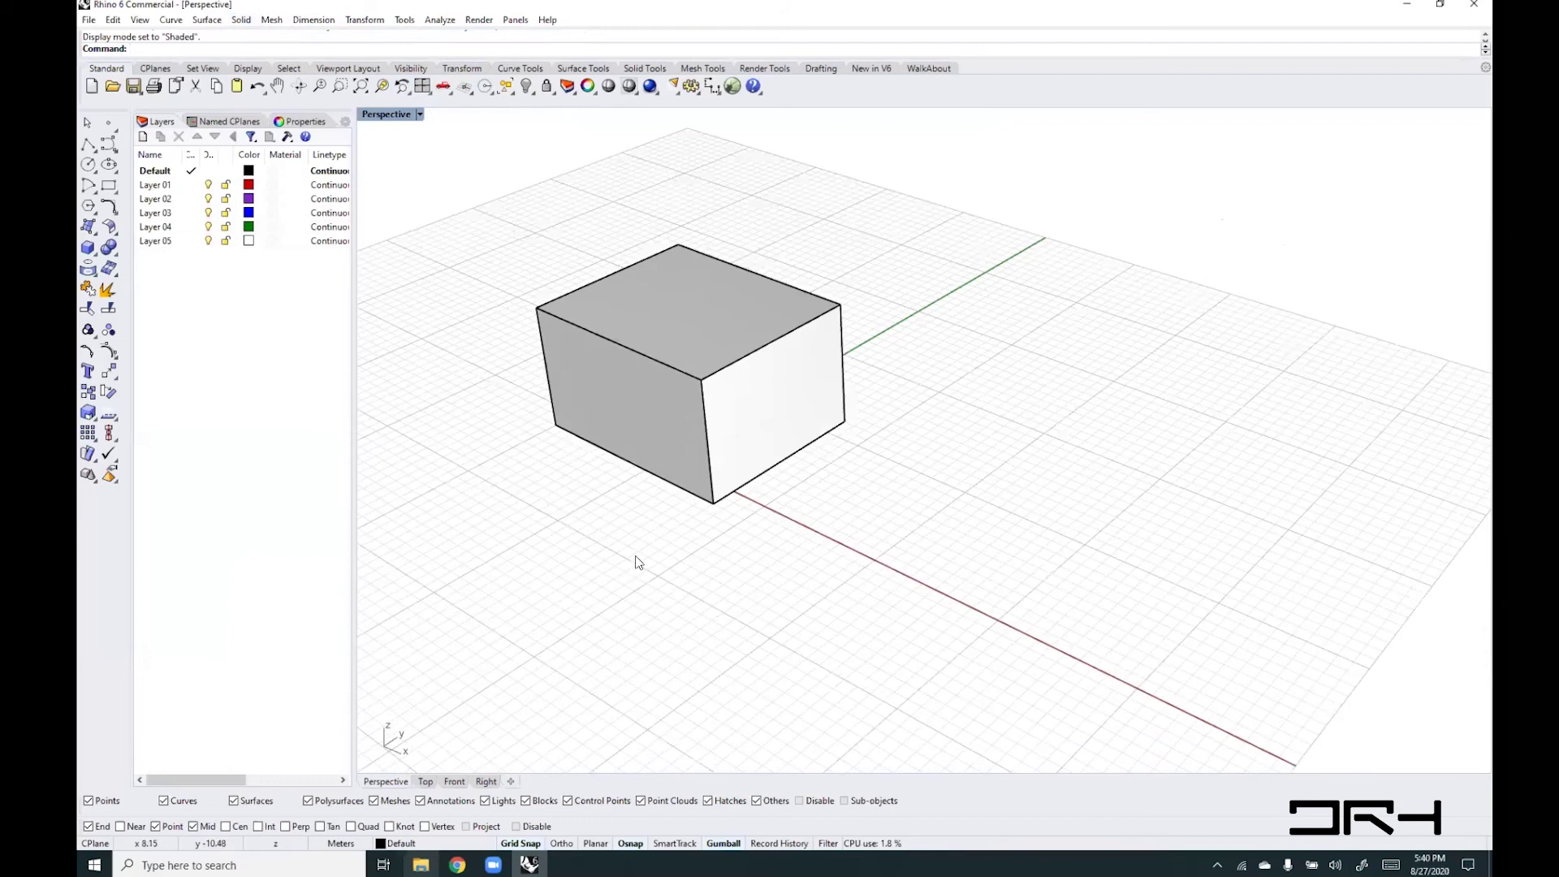
- Draw a second, lower corner-to-corner box in front of the first so that the two volumes overlap
{"action": "right_click", "coordinate": [583, 41]}
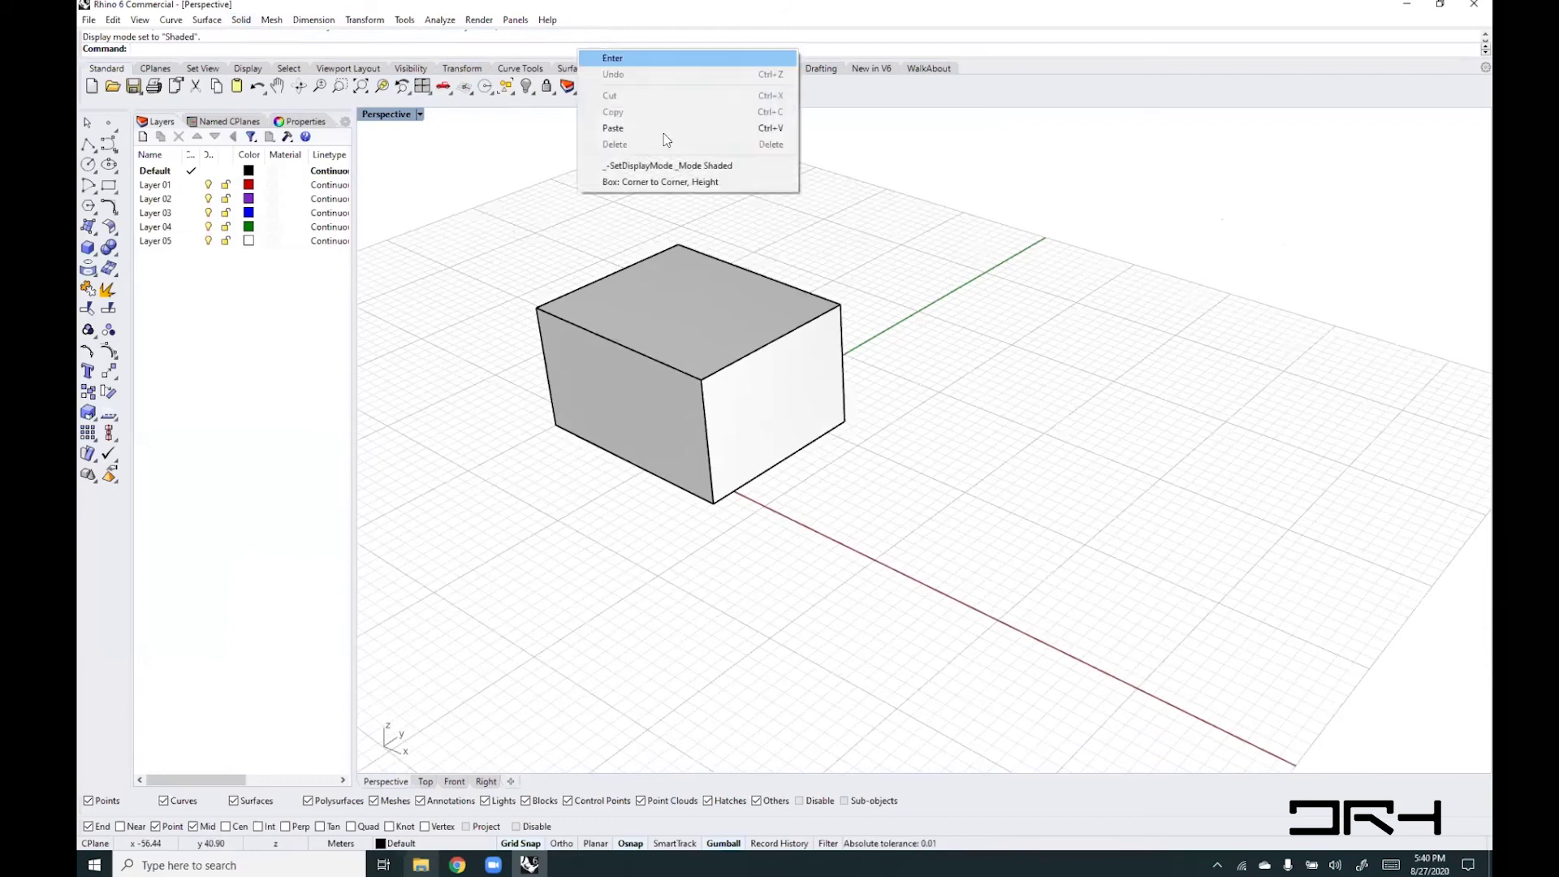
{"action": "left_click", "coordinate": [650, 181]}
{"action": "left_click", "coordinate": [620, 626]}
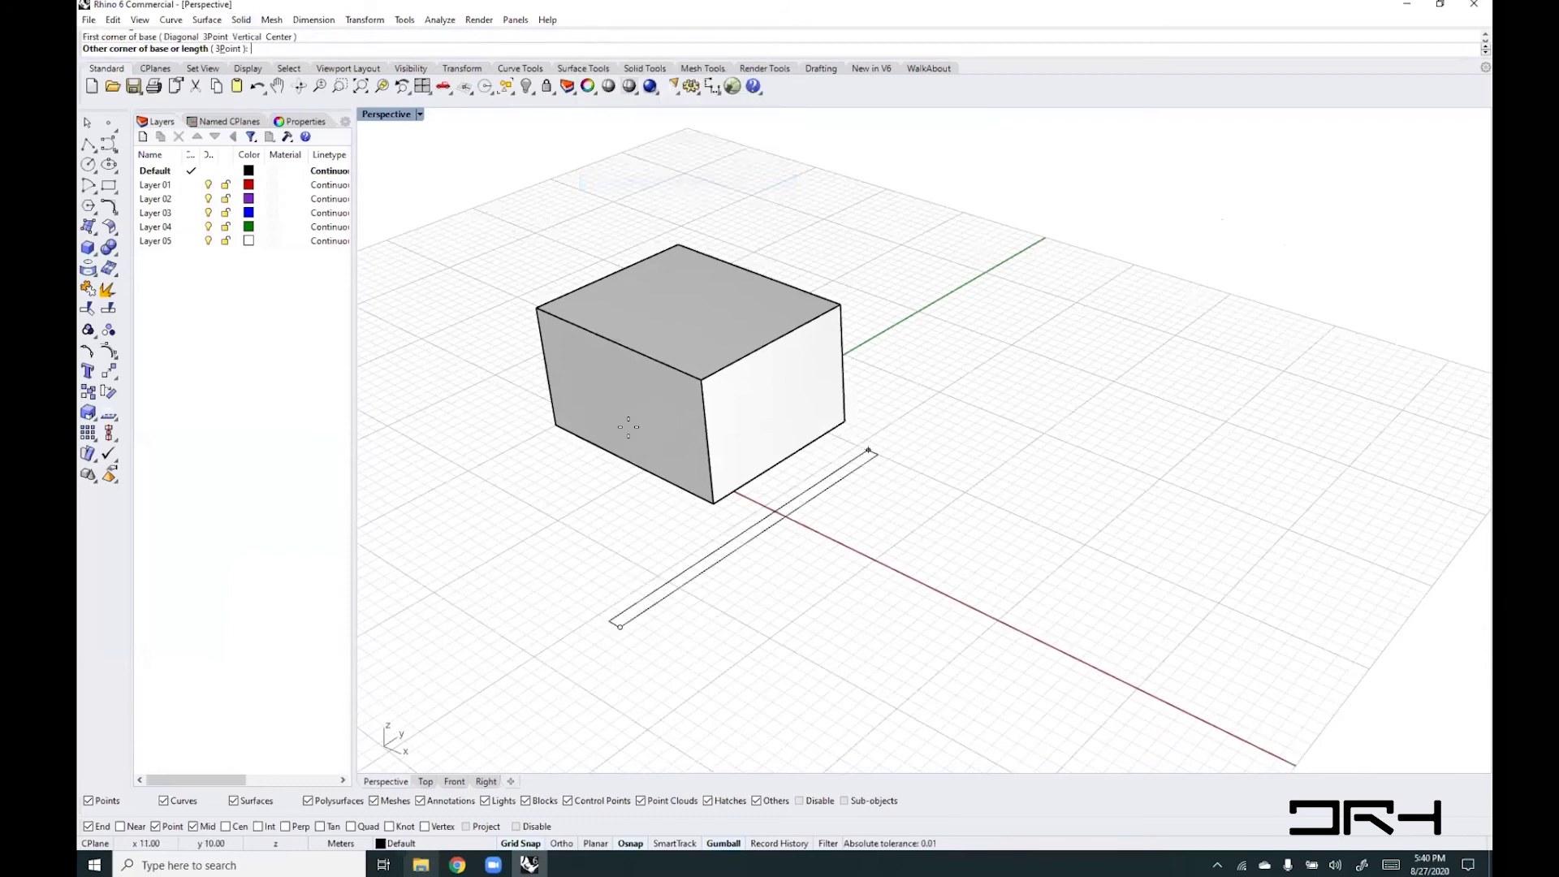
{"action": "left_click", "coordinate": [670, 408]}
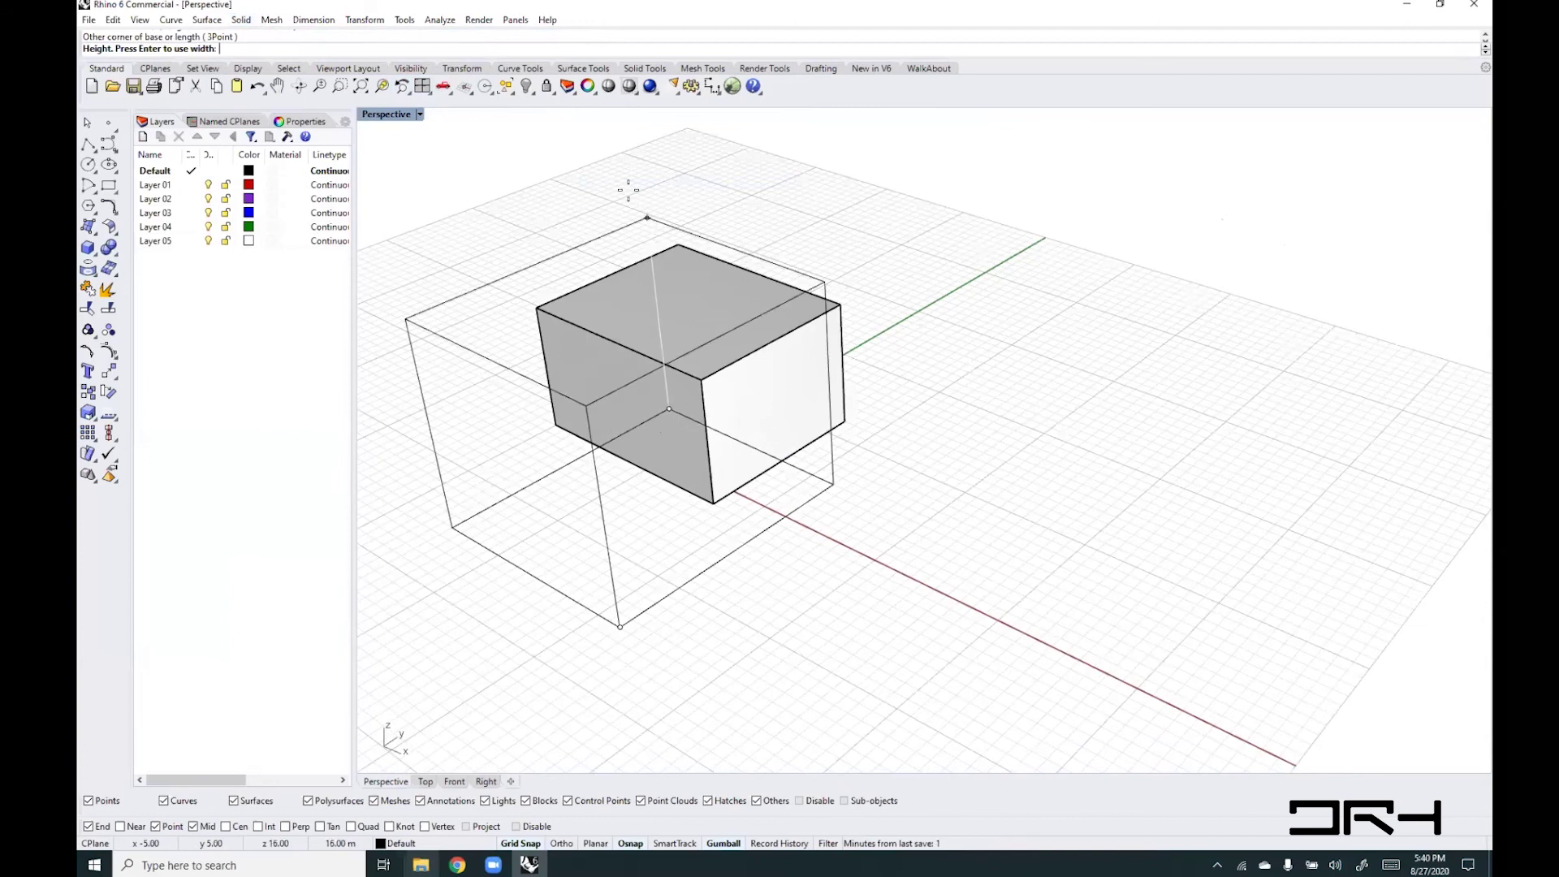
{"action": "left_click", "coordinate": [638, 376]}
{"action": "right_click_drag", "start_coordinate": [689, 441], "coordinate": [836, 382]}
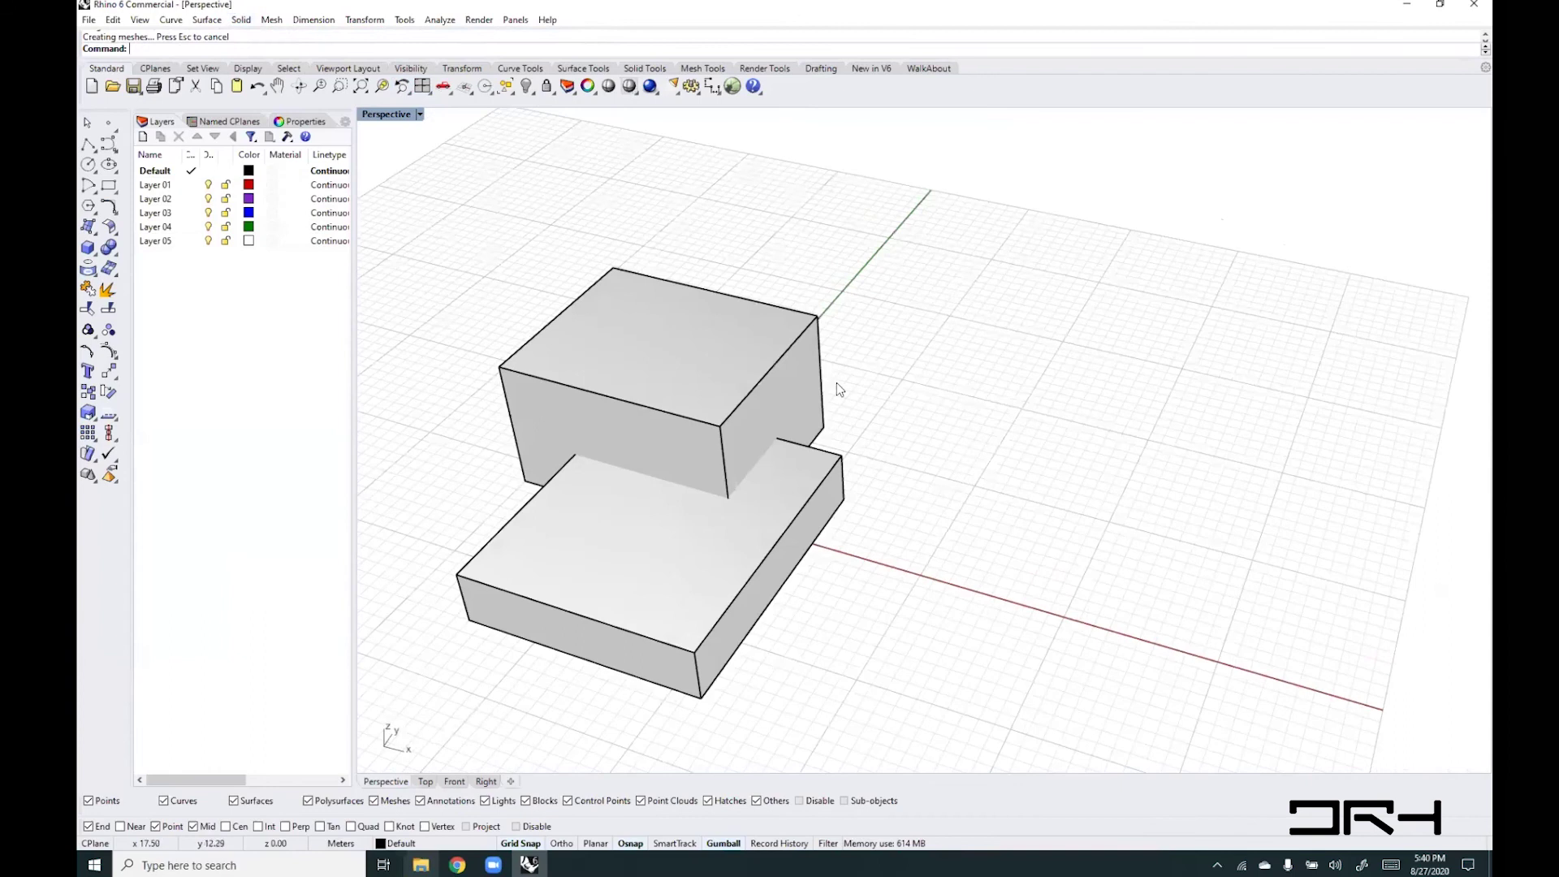
- Try moving the taller box along its green gumball axis, and deselect it
{"action": "left_click", "coordinate": [741, 333]}
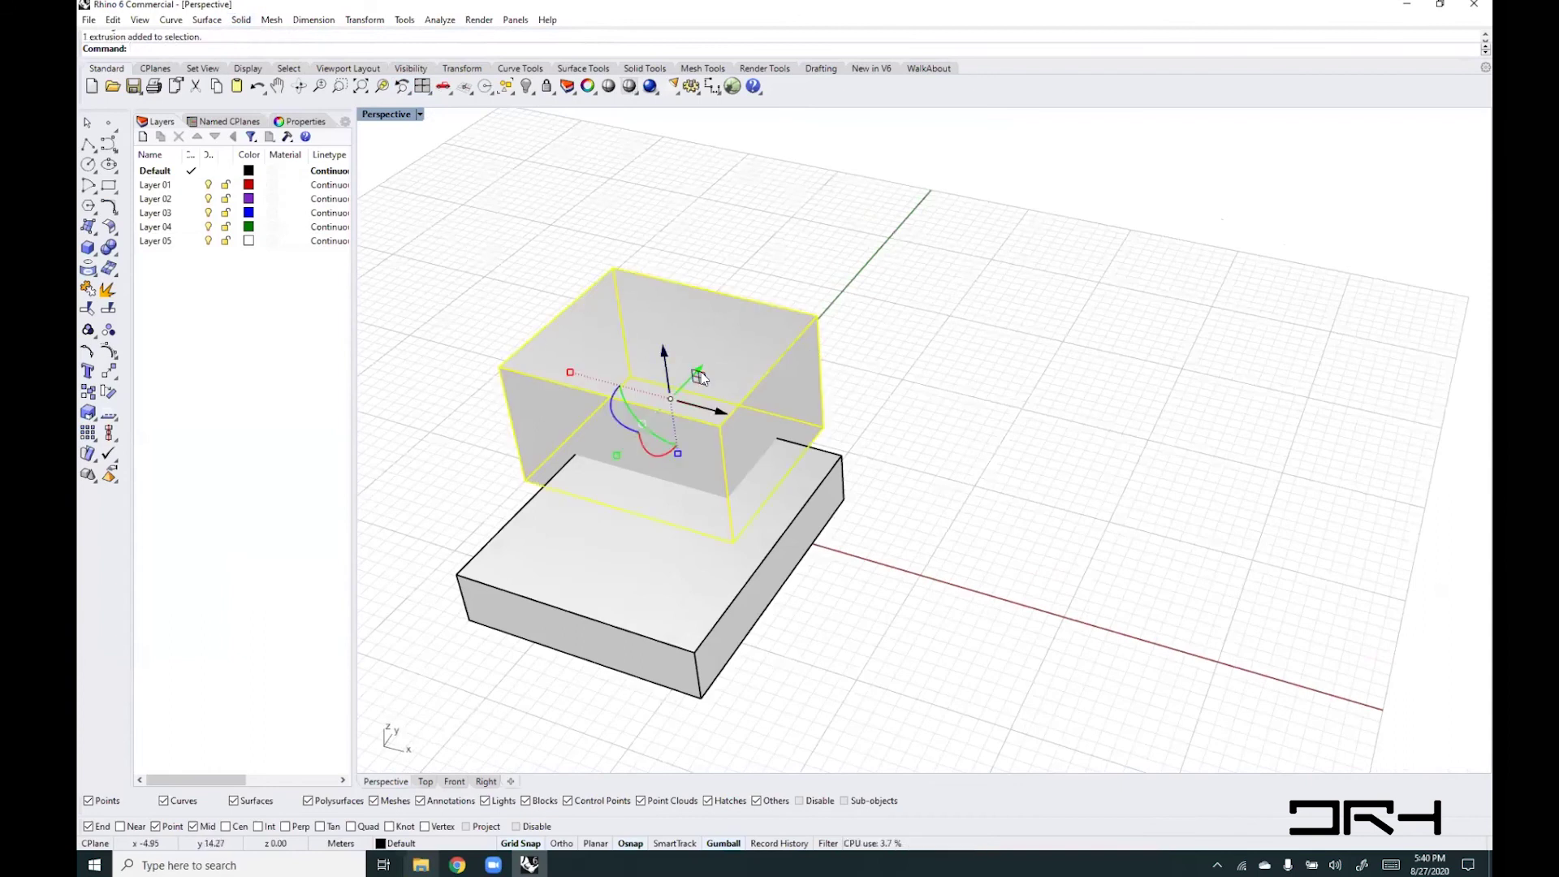
{"action": "left_click_drag", "start_coordinate": [700, 378], "coordinate": [1007, 417]}
{"action": "left_click", "coordinate": [905, 550]}
{"action": "right_click_drag", "start_coordinate": [905, 550], "coordinate": [828, 451]}
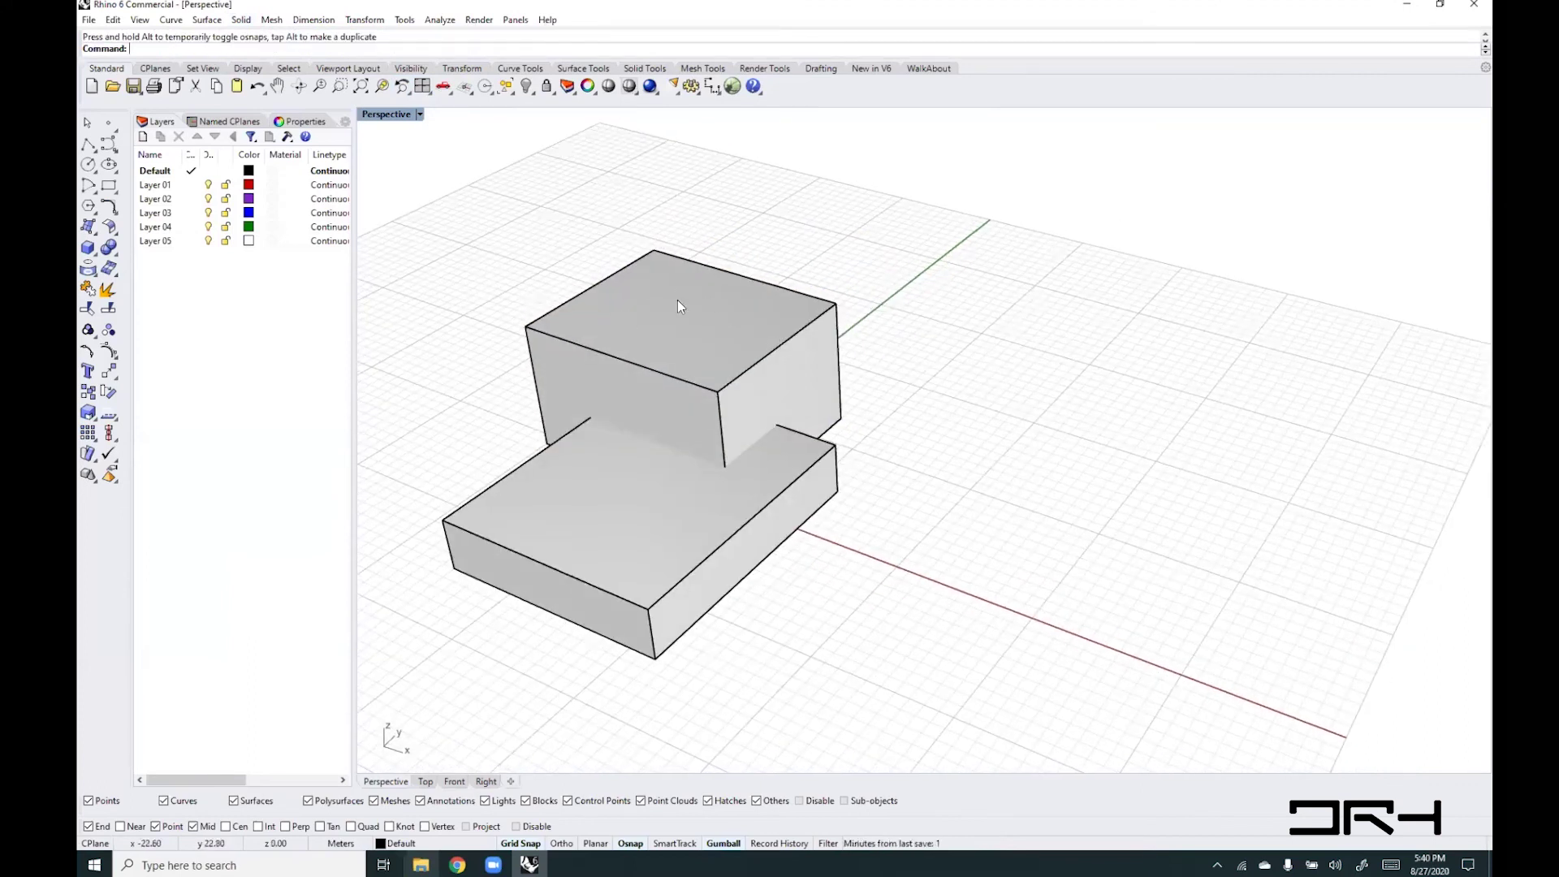
{"action": "right_click_drag", "start_coordinate": [751, 383], "coordinate": [788, 334]}
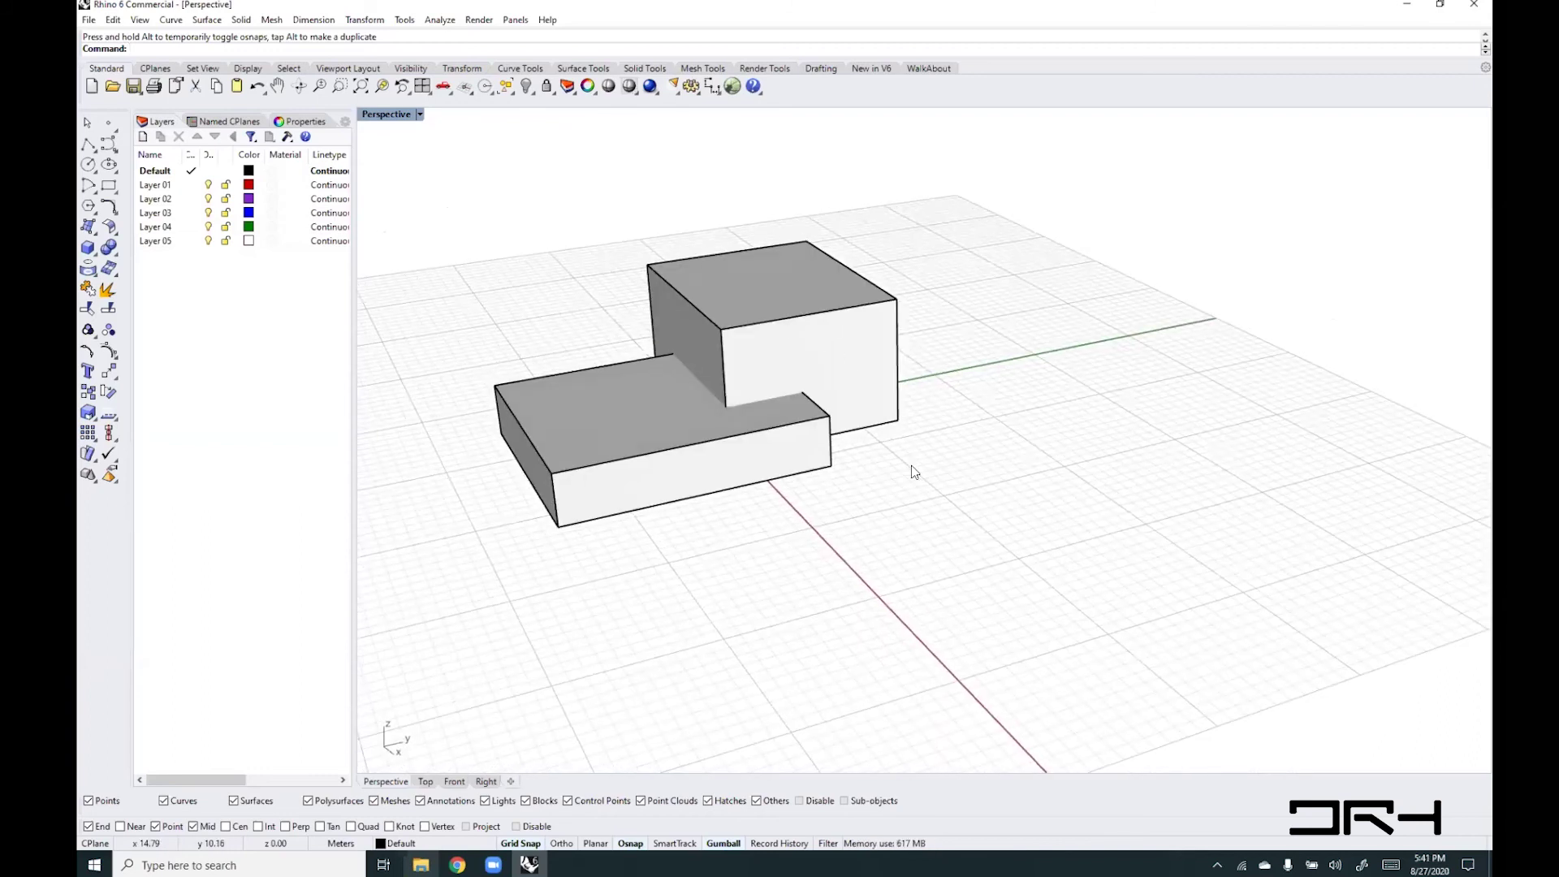
{"action": "right_click_drag", "start_coordinate": [758, 441], "coordinate": [813, 467]}
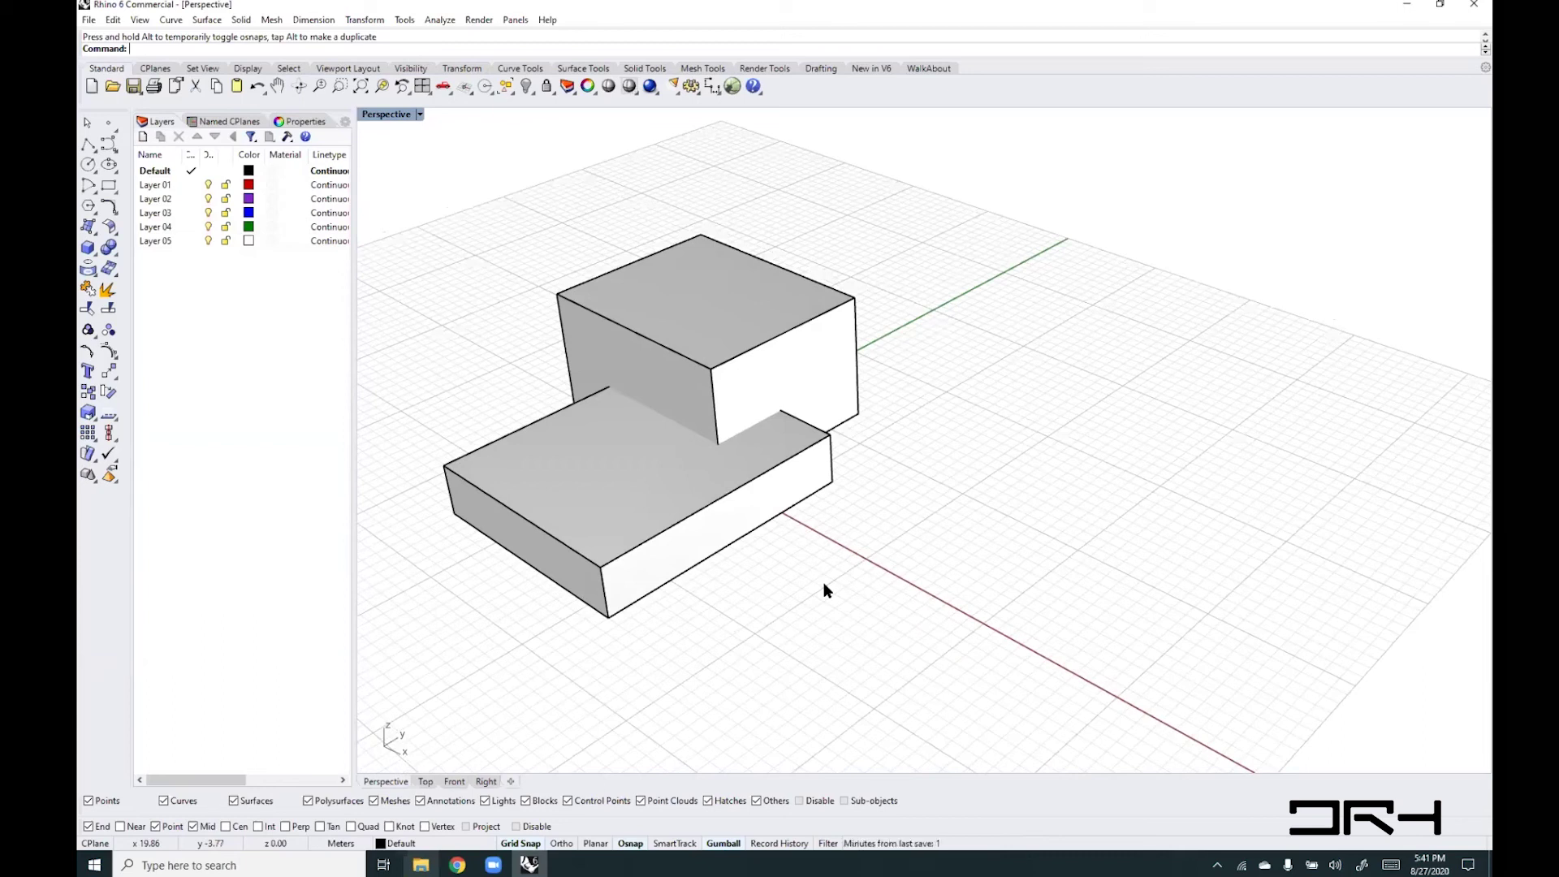
- Sub-select the taller box's top face, a side face and a top edge one after another, clearing each selection
{"action": "left_click", "coordinate": [703, 294], "text": "ctrl+shift"}
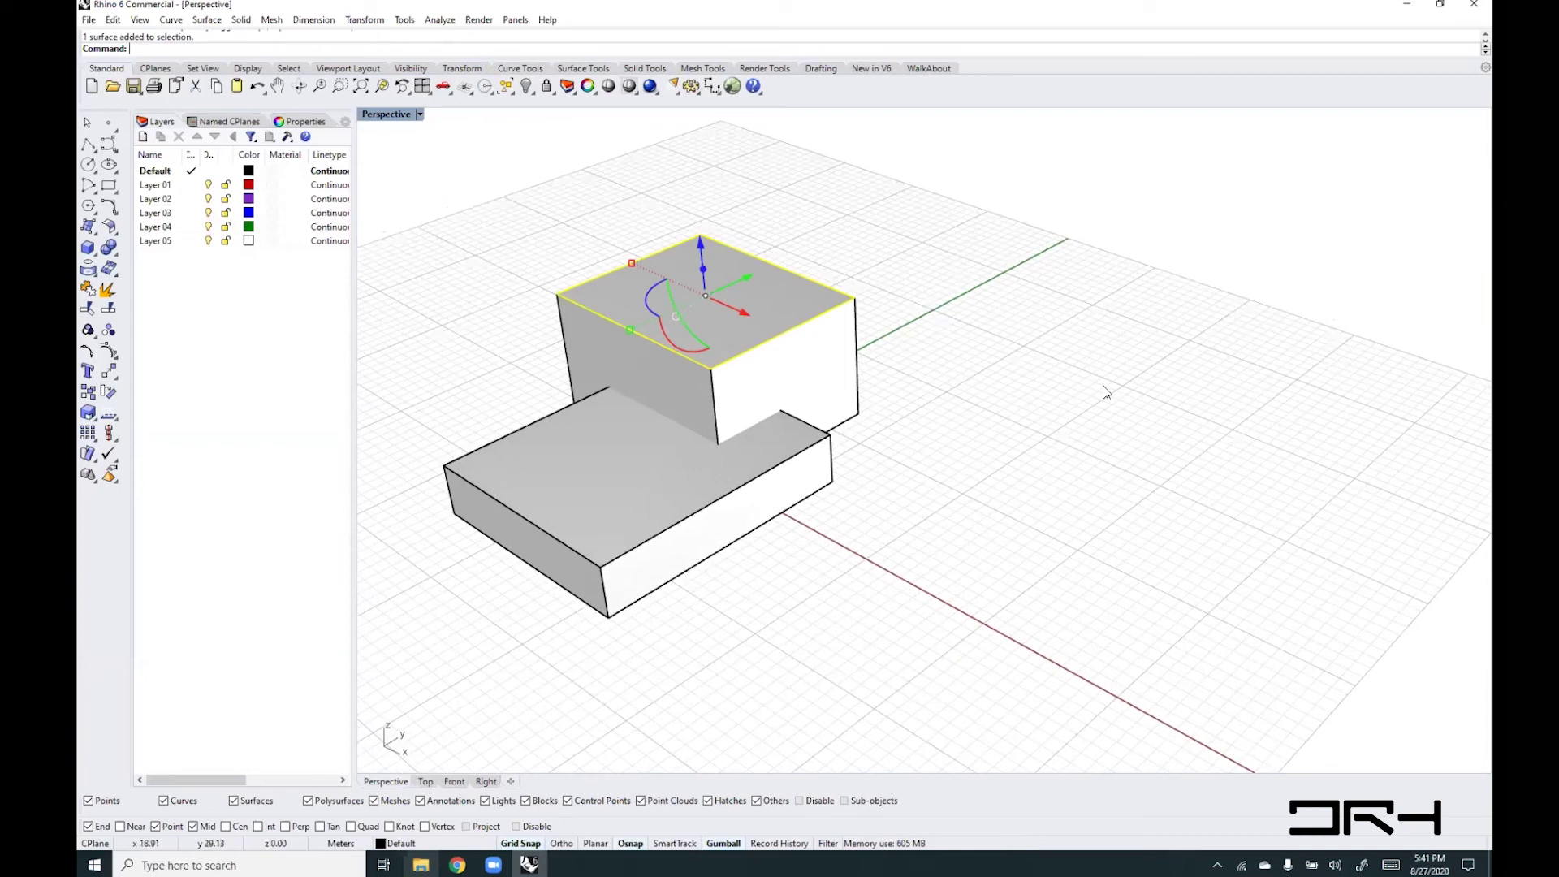
{"action": "left_click", "coordinate": [963, 399]}
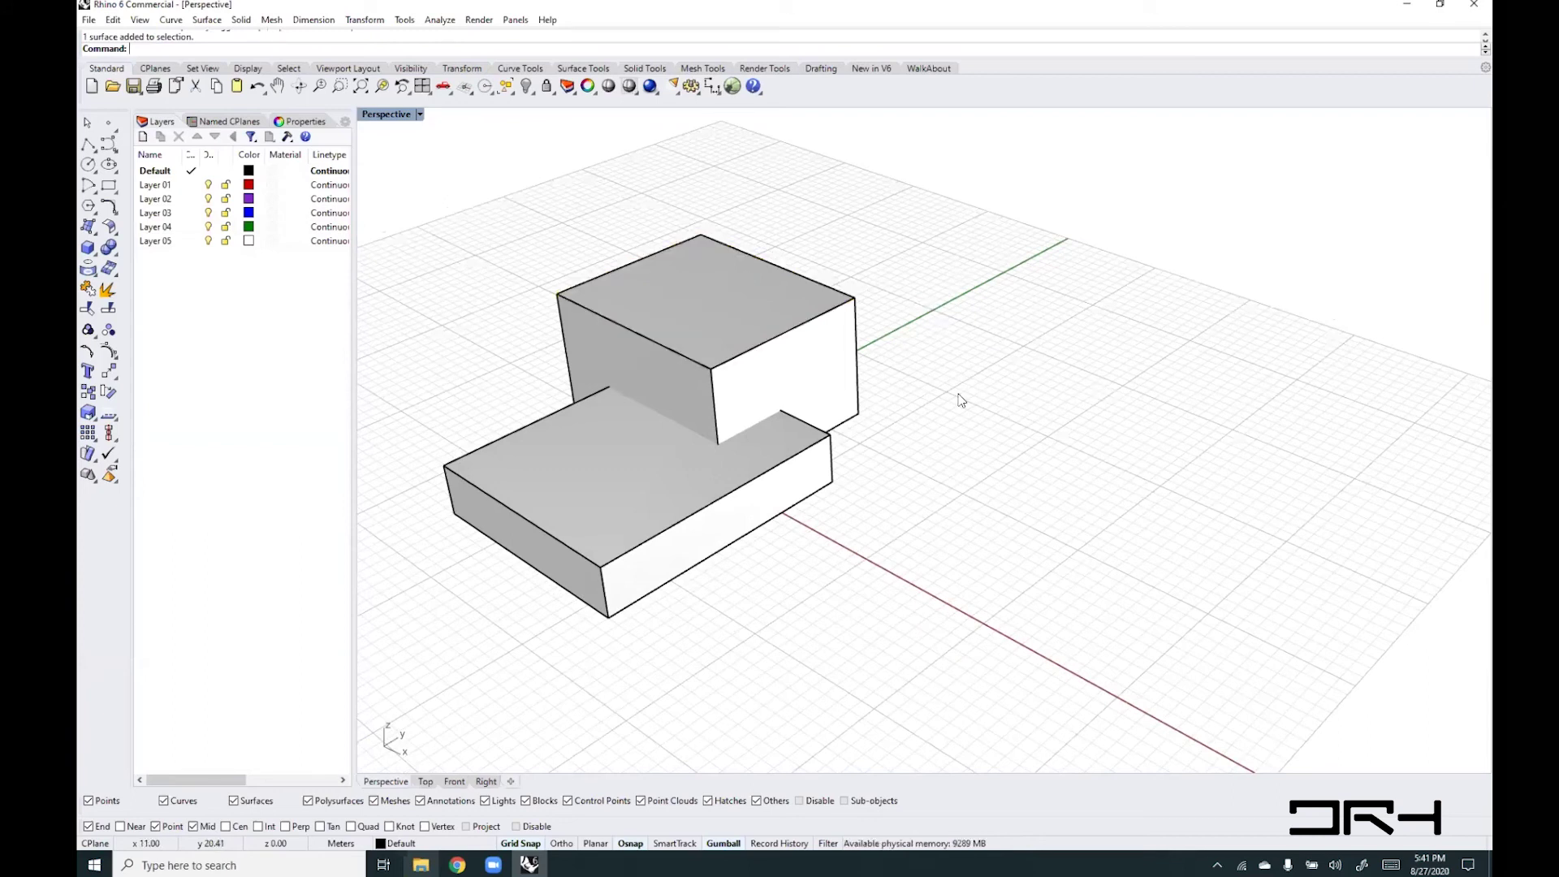
{"action": "left_click", "coordinate": [808, 388], "text": "ctrl+shift"}
{"action": "left_click", "coordinate": [1018, 421]}
{"action": "left_click", "coordinate": [800, 329], "text": "ctrl+shift"}
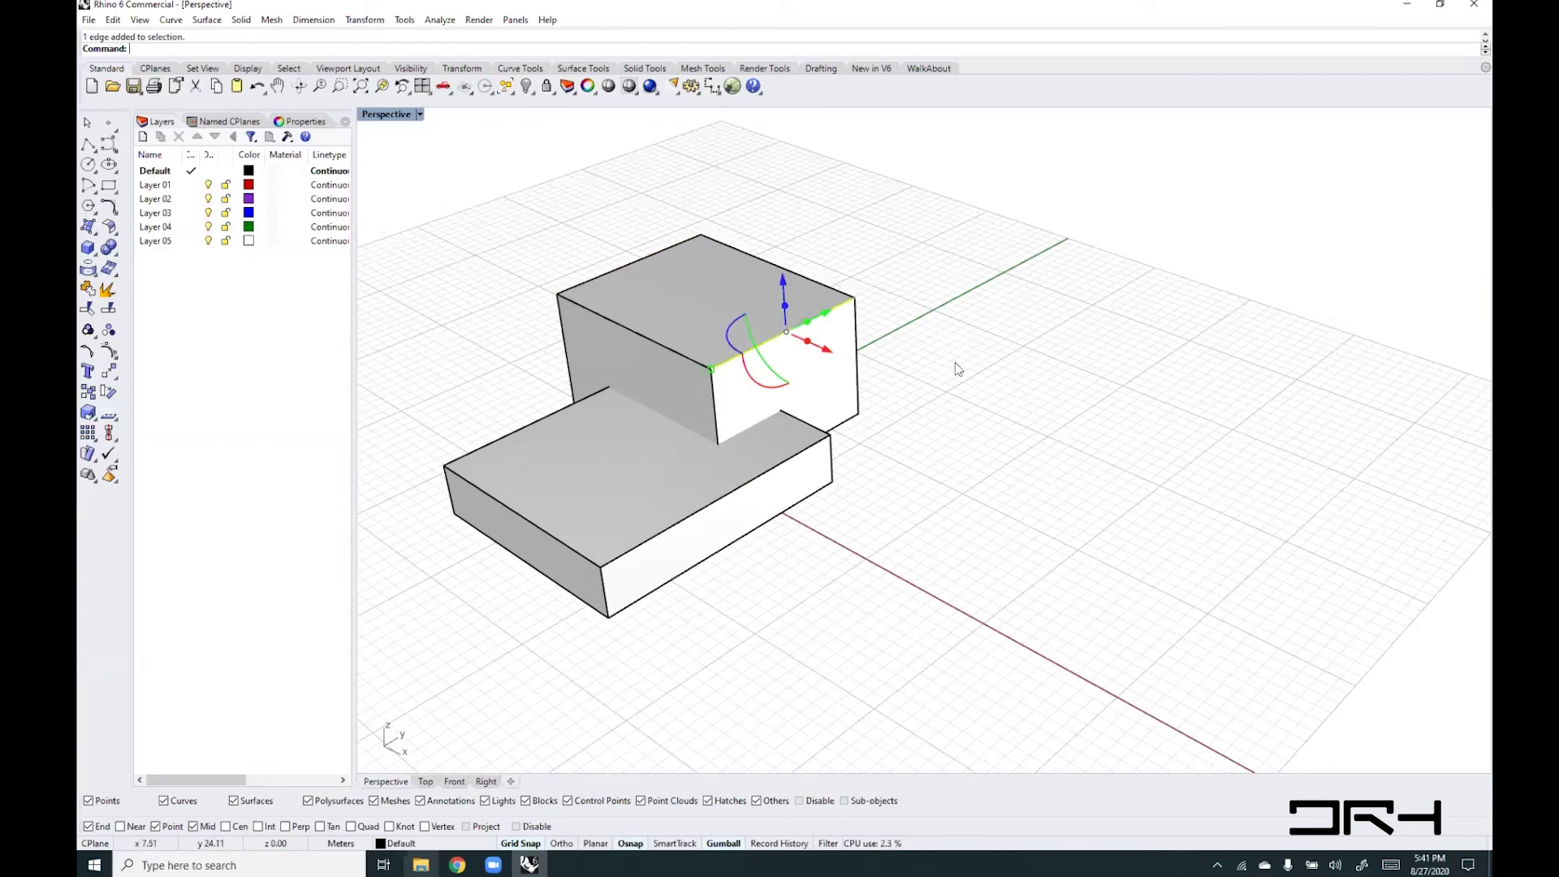
{"action": "left_click", "coordinate": [957, 367]}
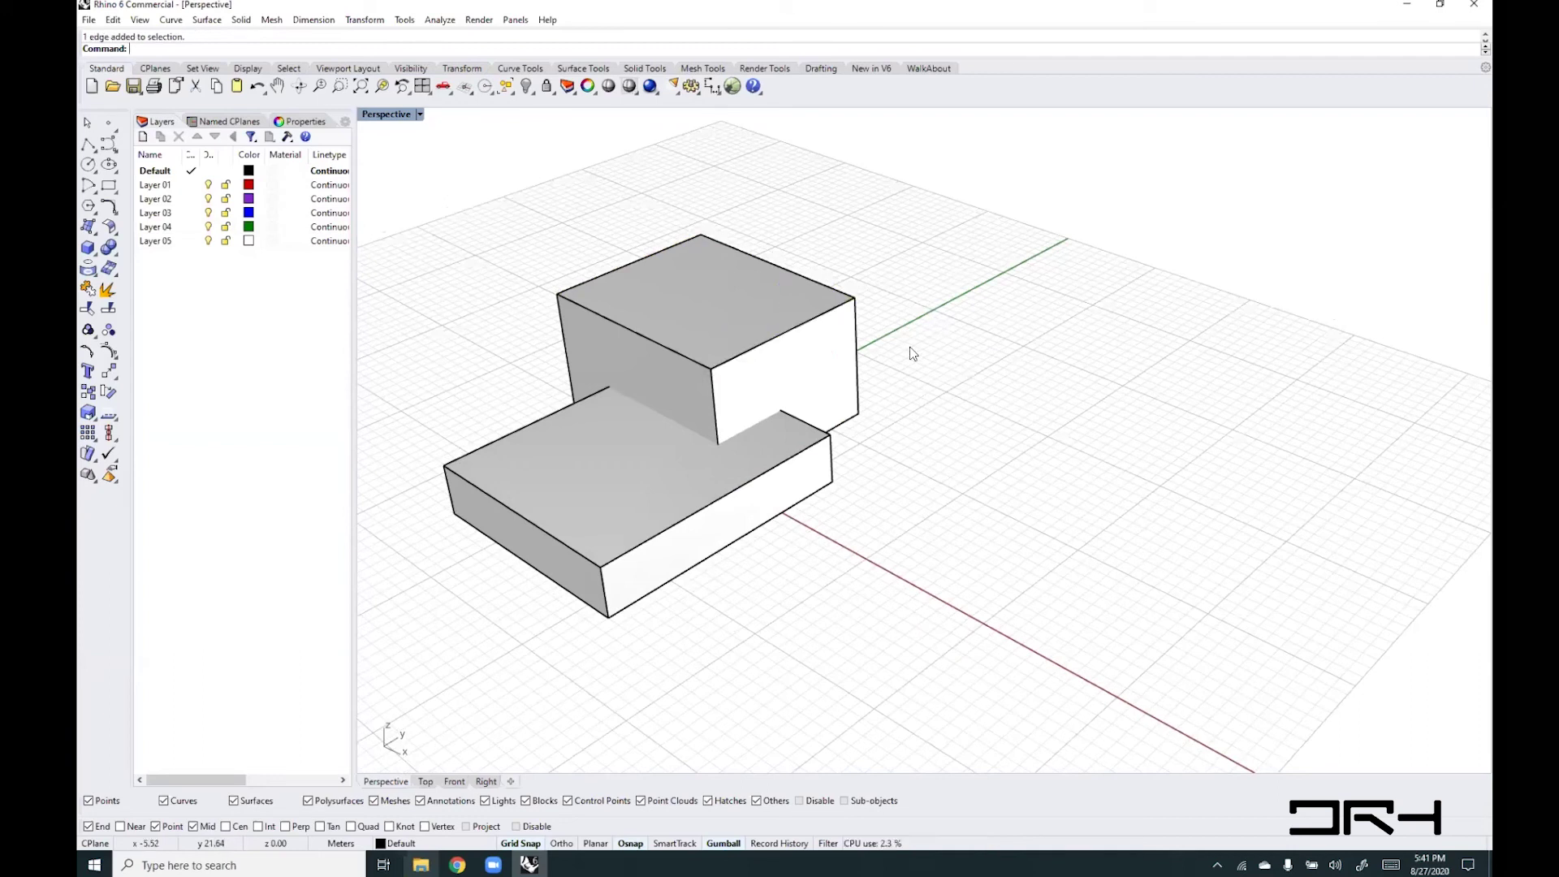
- Sub-select the taller box's top face and move it straight up to make the box higher
{"action": "left_click", "coordinate": [703, 302], "text": "ctrl+shift"}
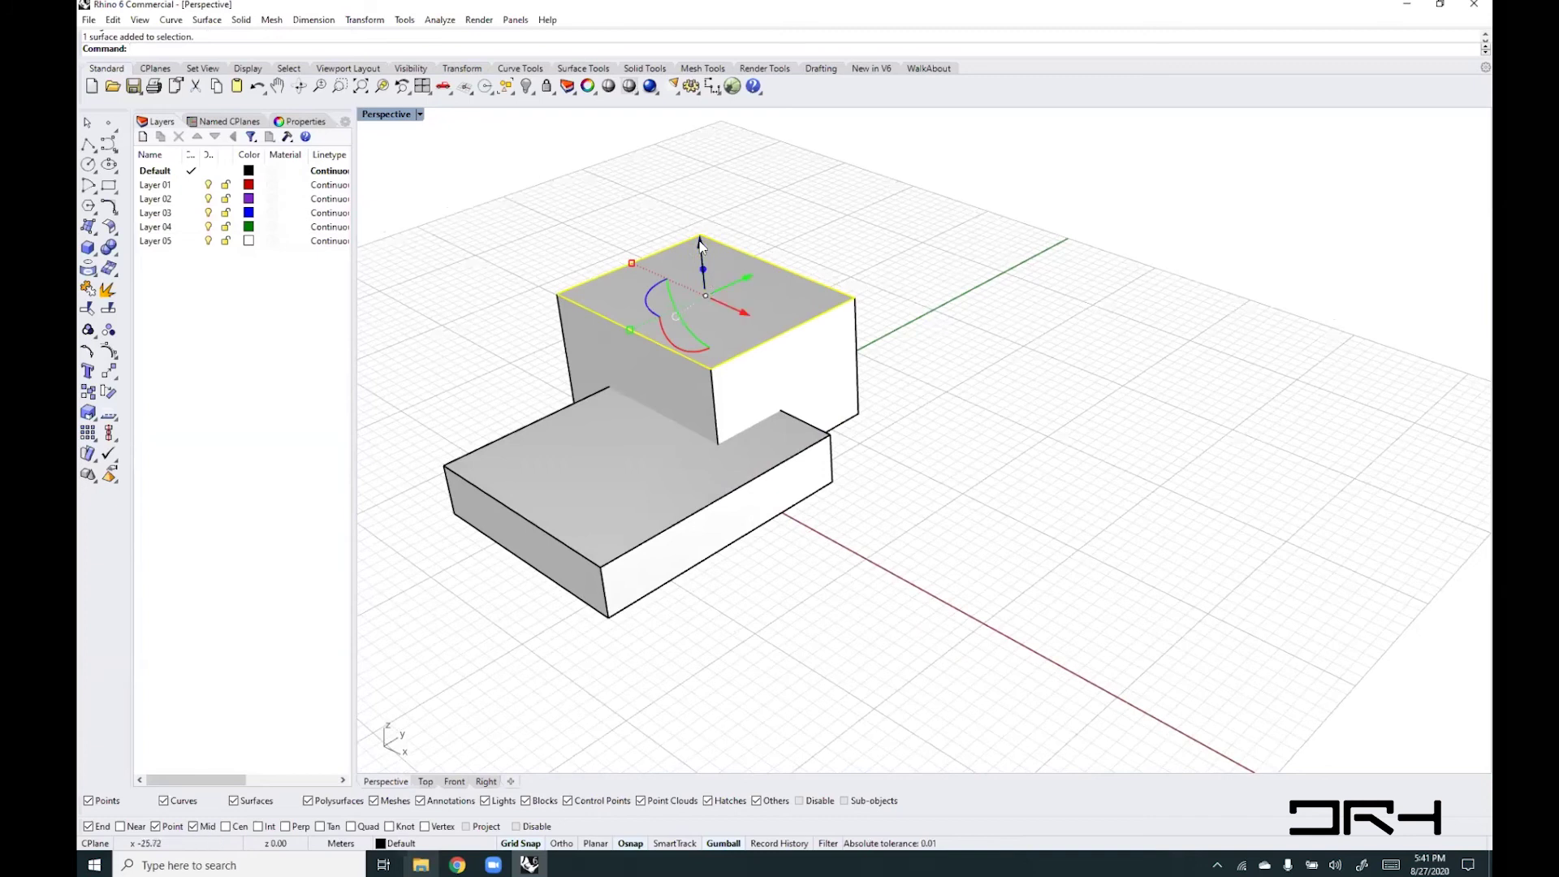
{"action": "left_click_drag", "start_coordinate": [702, 258], "coordinate": [796, 235]}
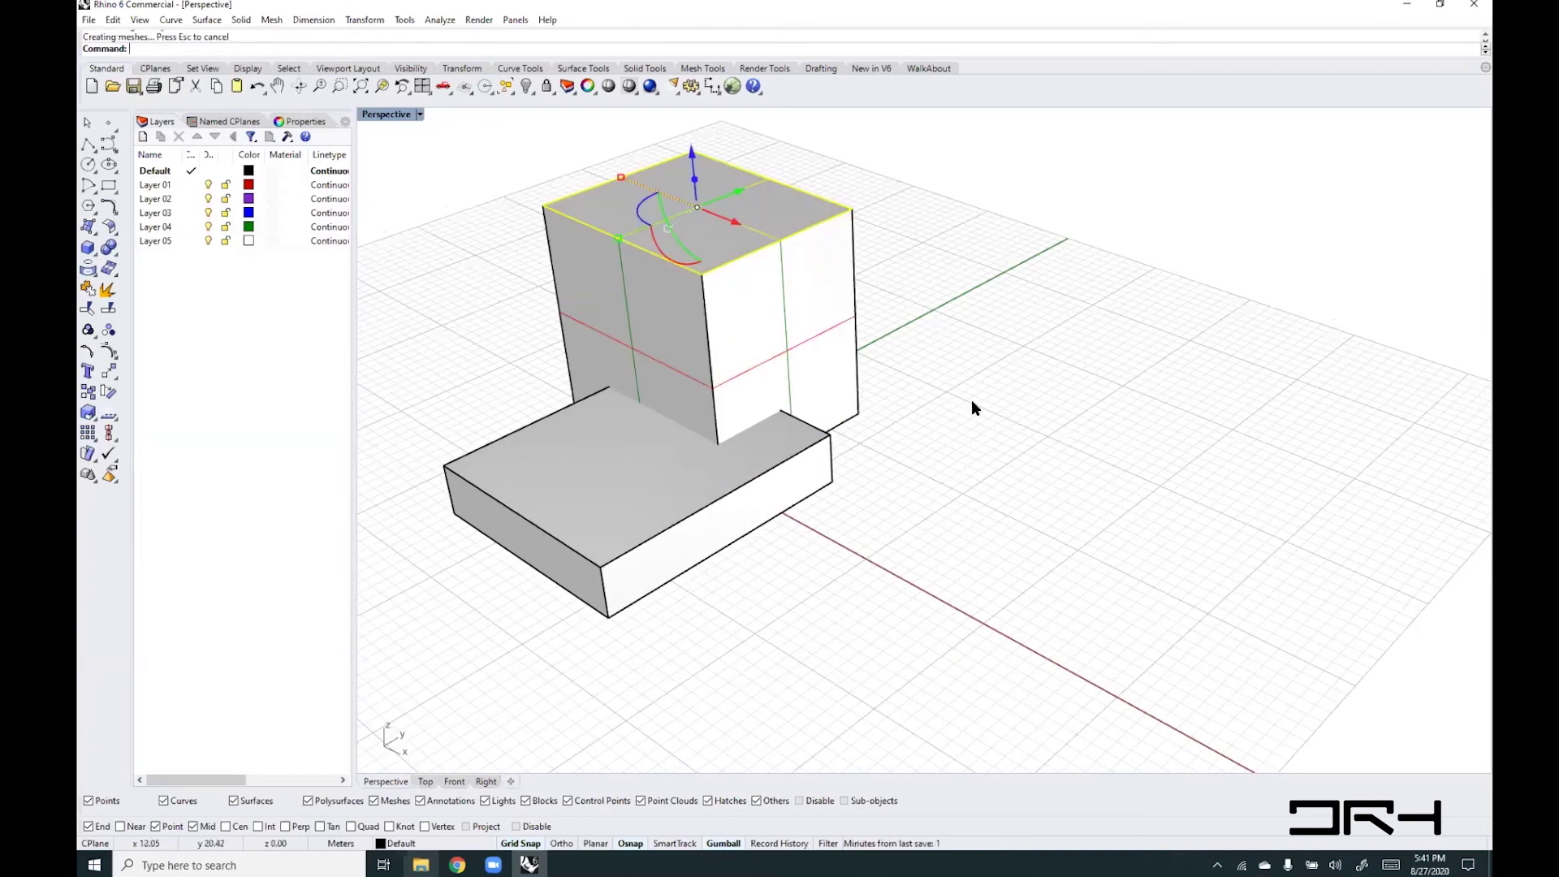
{"action": "right_click_drag", "start_coordinate": [971, 400], "coordinate": [751, 289]}
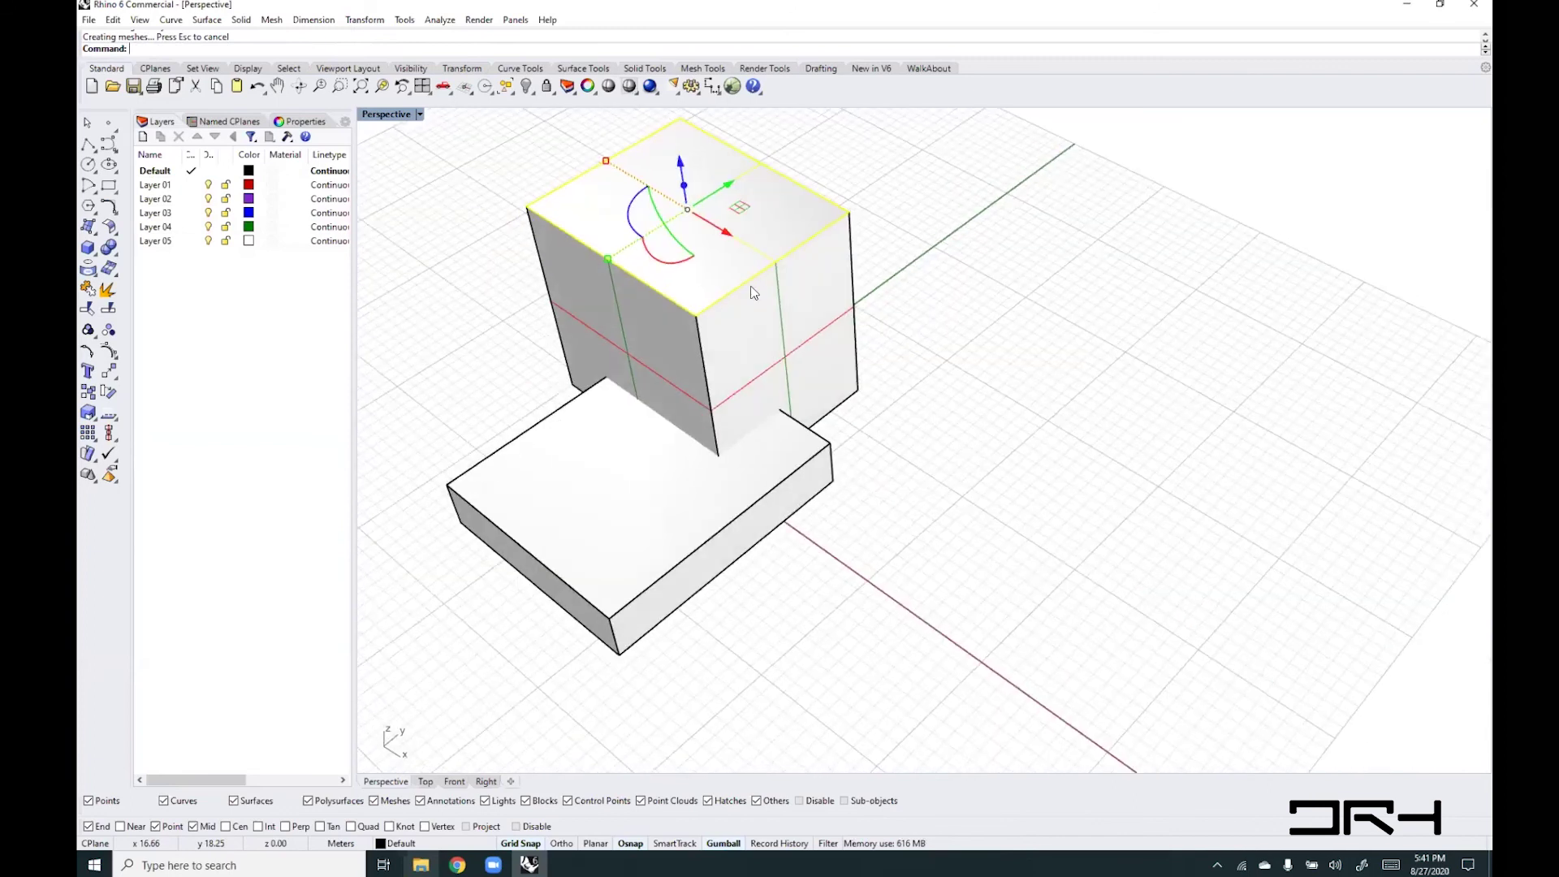
{"action": "key", "text": "Escape"}
- Move the taller box's top edge on the +X side inward along the X axis so that side face slopes
{"action": "left_click", "coordinate": [751, 281], "text": "ctrl+shift"}
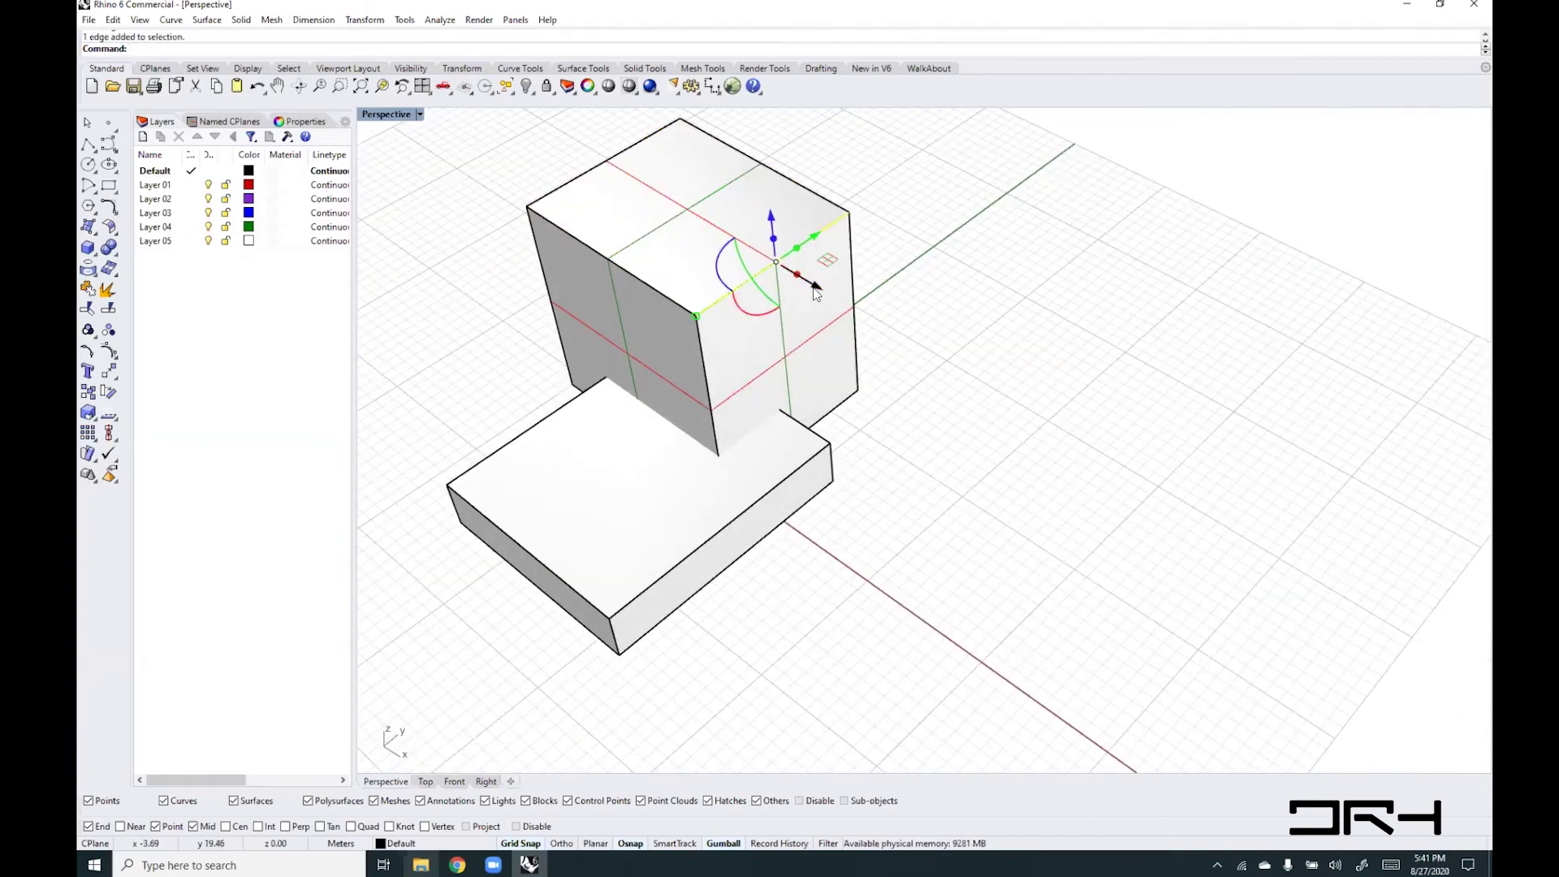
{"action": "mouse_move", "coordinate": [816, 291]}
{"action": "left_mouse_down"}
{"action": "mouse_move", "coordinate": [719, 251]}
{"action": "mouse_move", "coordinate": [717, 209]}
{"action": "mouse_move", "coordinate": [719, 243]}
{"action": "left_mouse_up"}
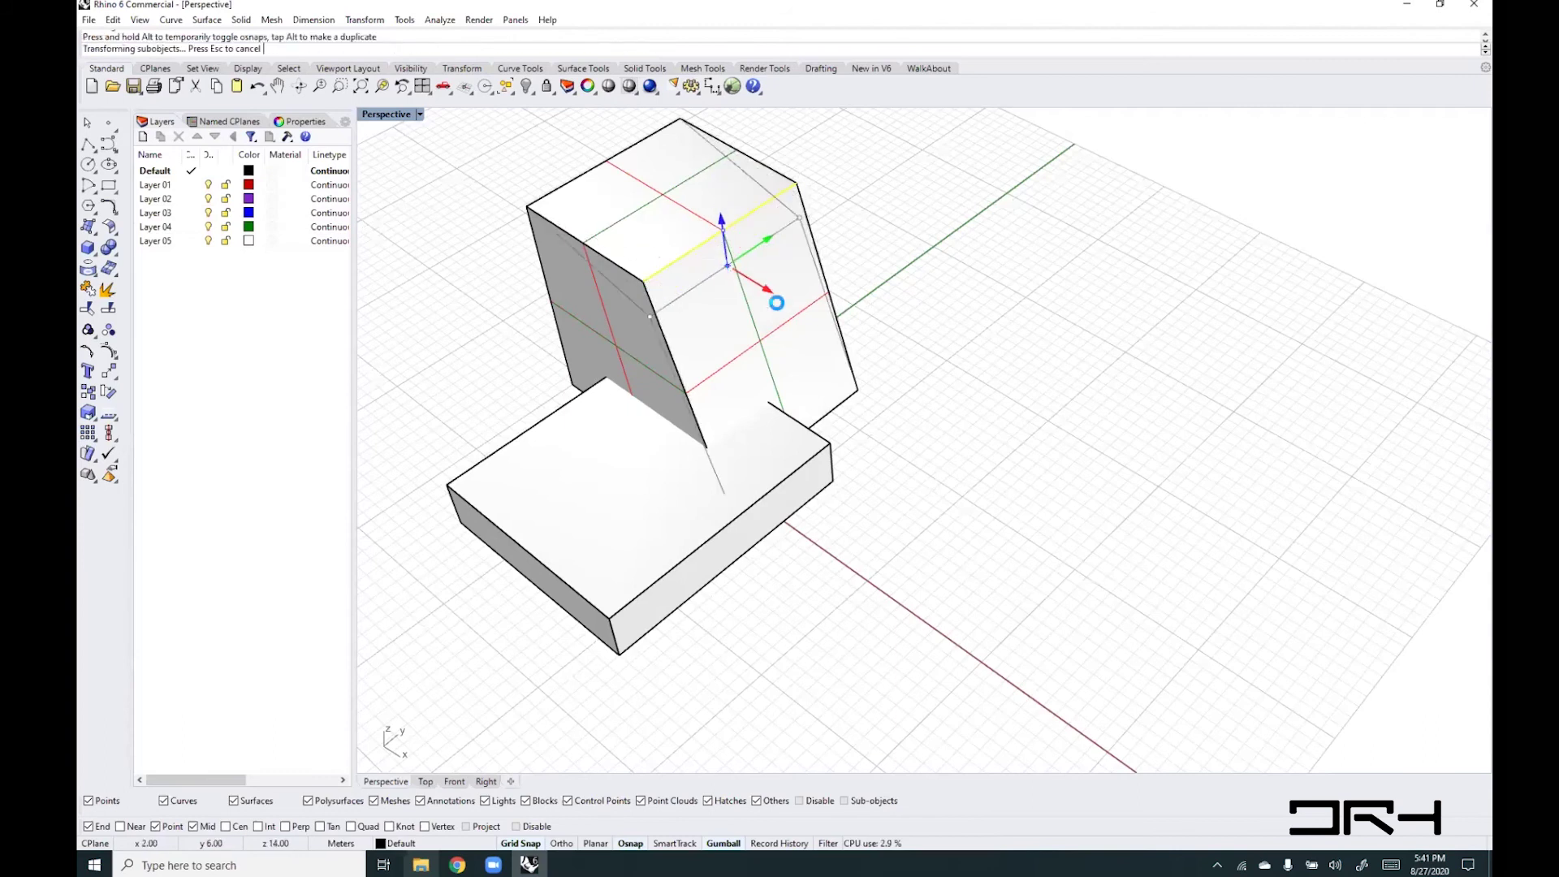
{"action": "key", "text": "Escape"}
{"action": "right_click_drag", "start_coordinate": [771, 501], "coordinate": [884, 554]}
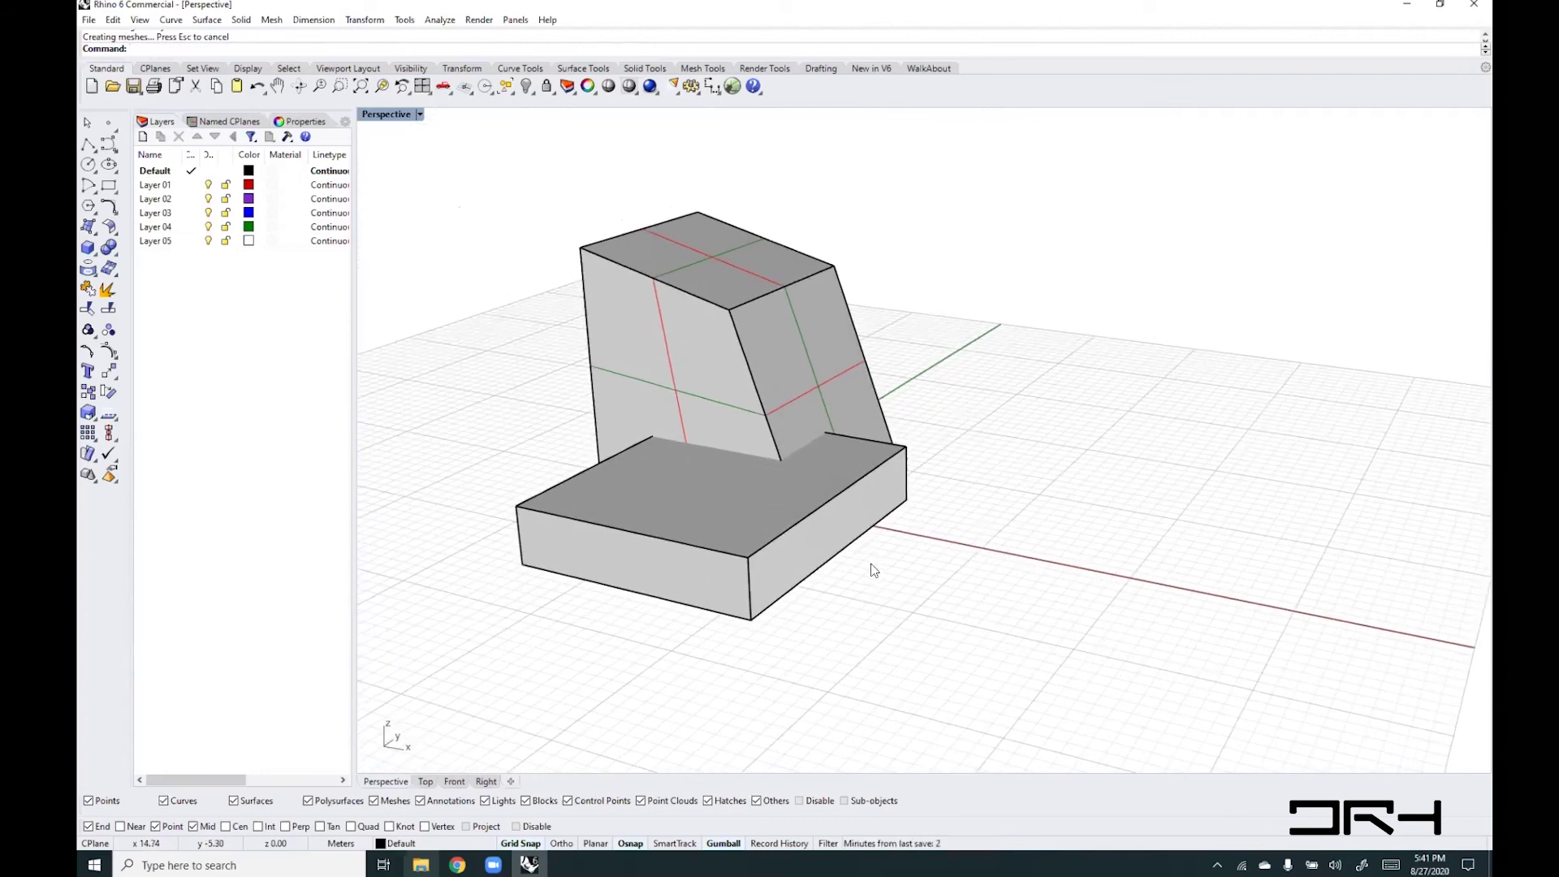
{"action": "right_click_drag", "start_coordinate": [830, 512], "coordinate": [598, 281]}
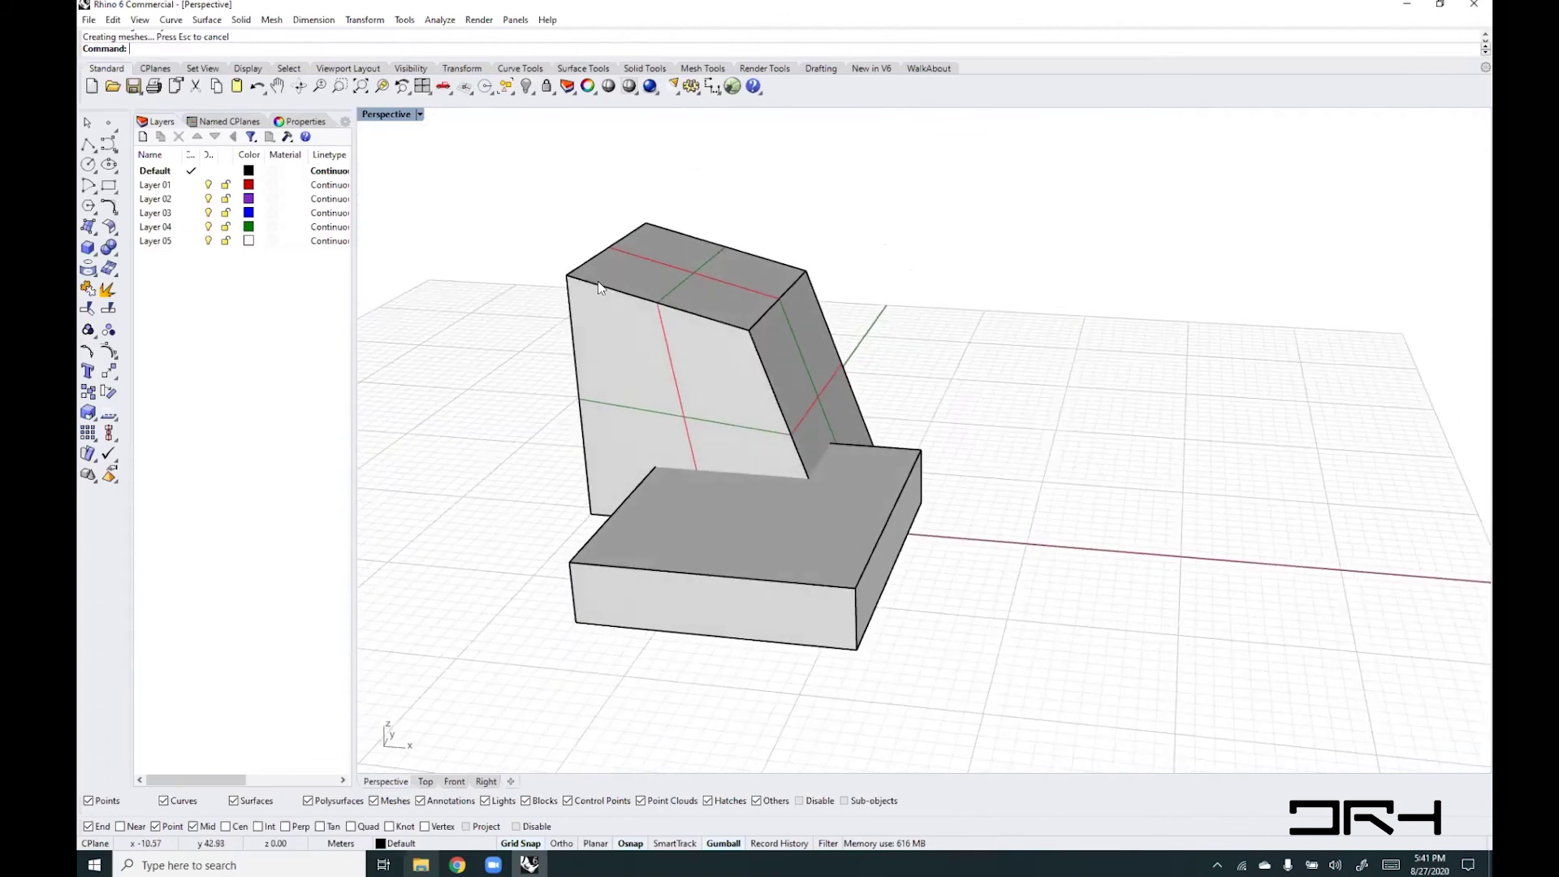
{"action": "right_click_drag", "start_coordinate": [748, 329], "coordinate": [719, 716]}
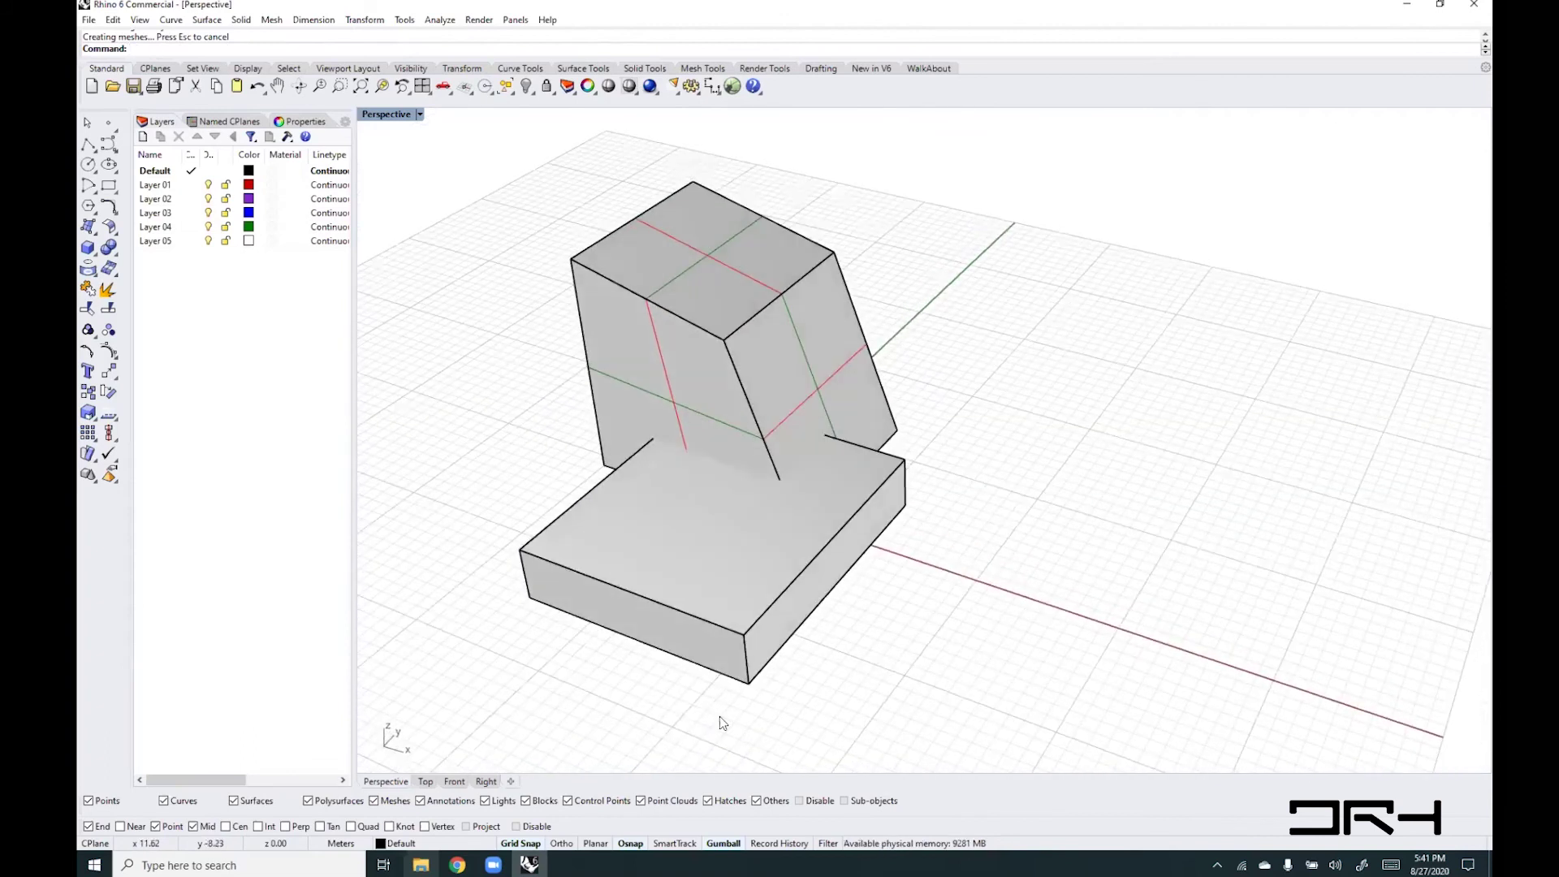
- Move the lower box's front top edge about 7 m back along the Y axis to slope its front face
{"action": "left_click", "coordinate": [714, 623], "text": "ctrl+shift"}
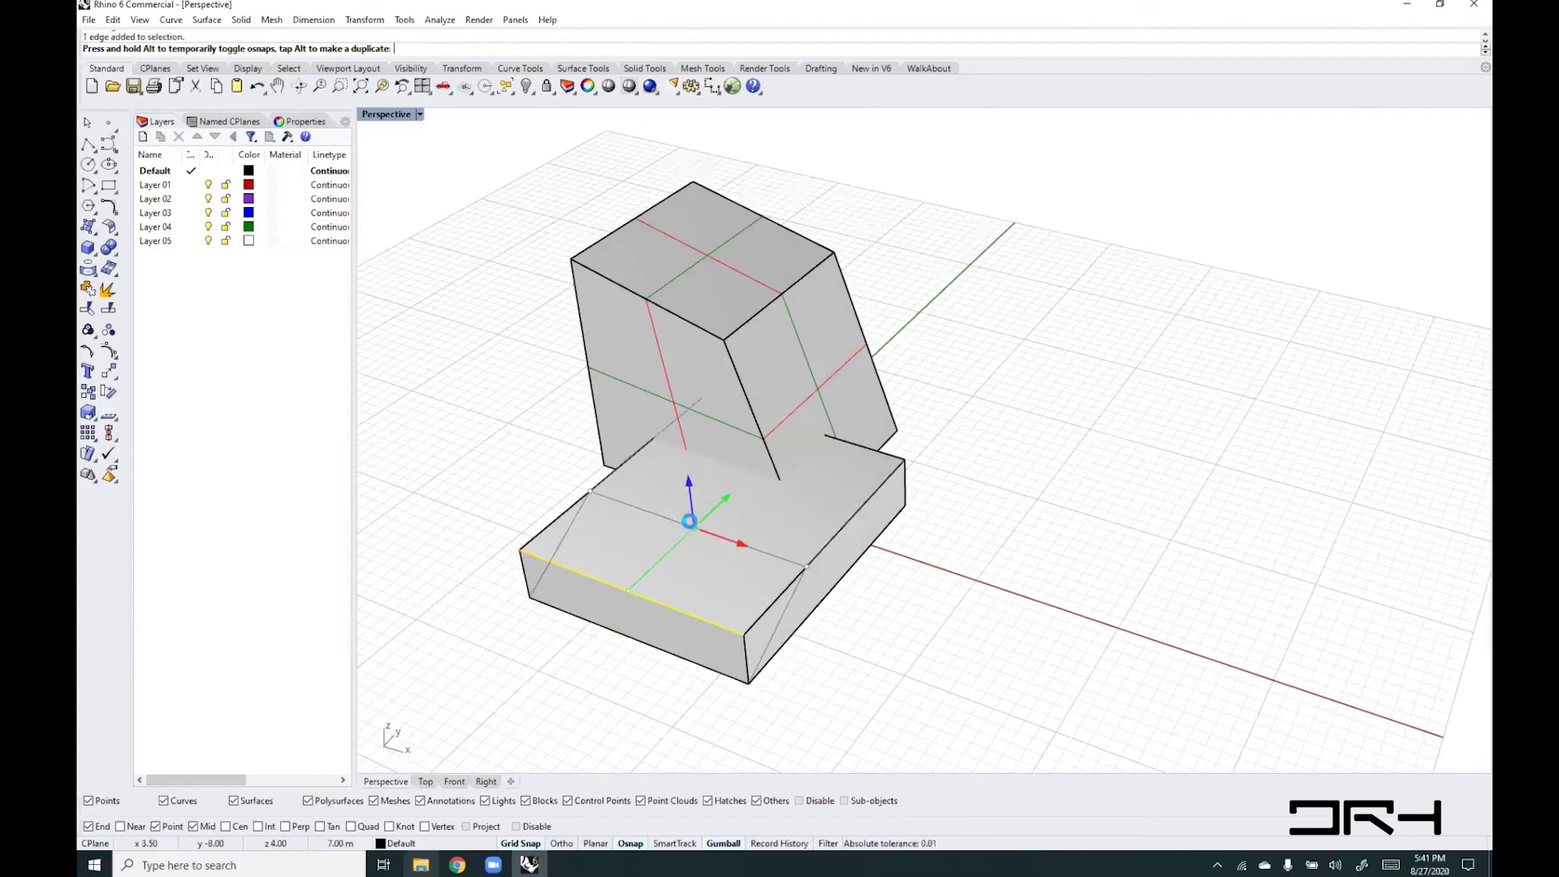
{"action": "left_click_drag", "start_coordinate": [628, 591], "coordinate": [696, 522]}
{"action": "key", "text": "Escape"}
{"action": "right_click_drag", "start_coordinate": [892, 607], "coordinate": [947, 606]}
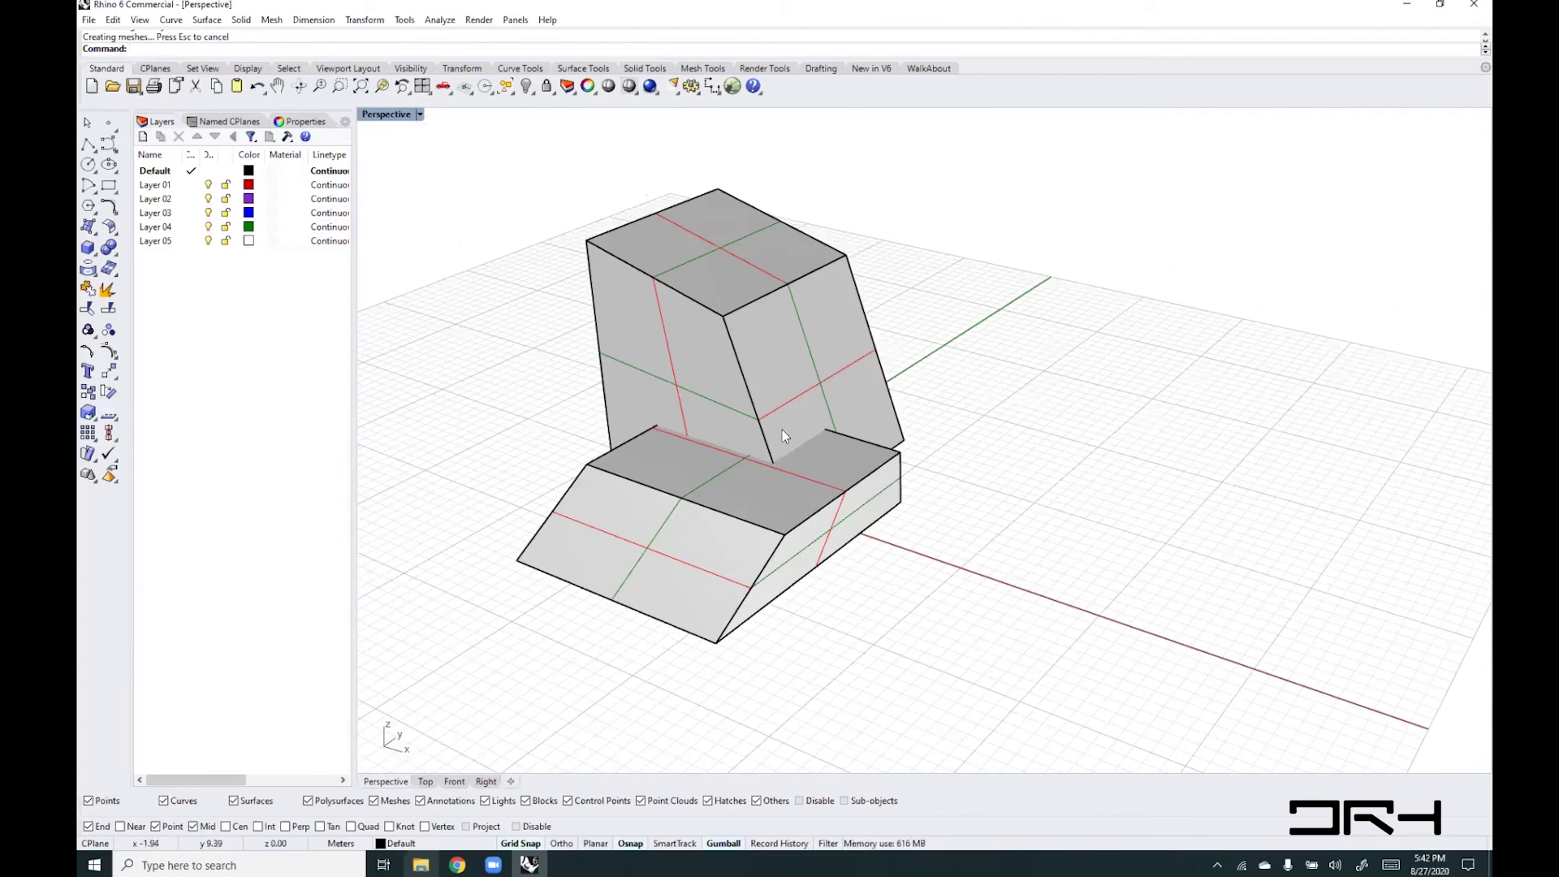
{"action": "left_click", "coordinate": [241, 19]}
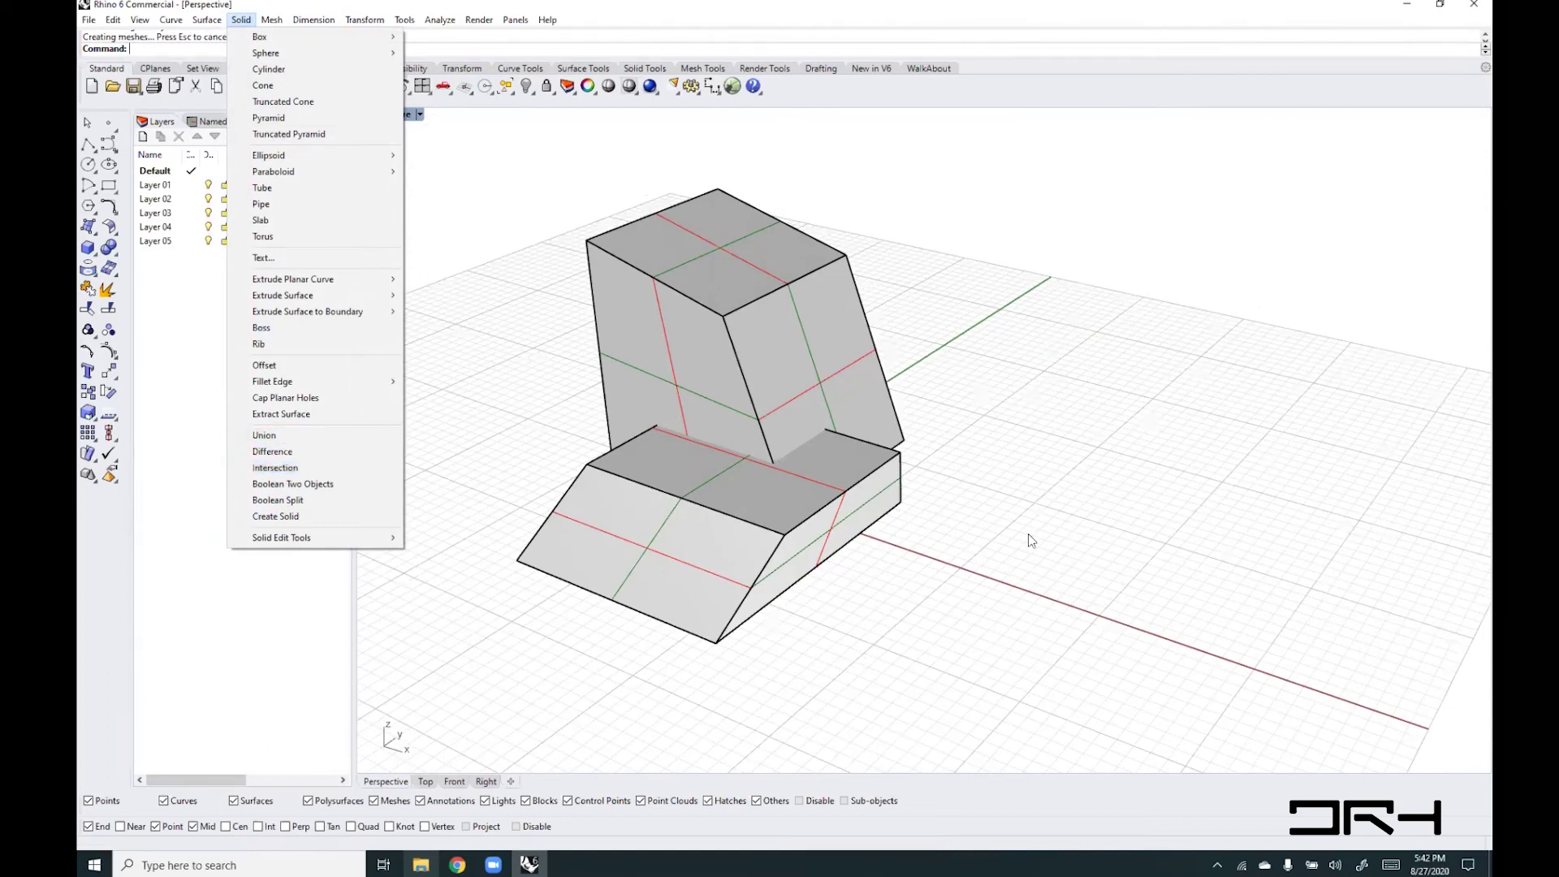
{"action": "left_click", "coordinate": [842, 648]}
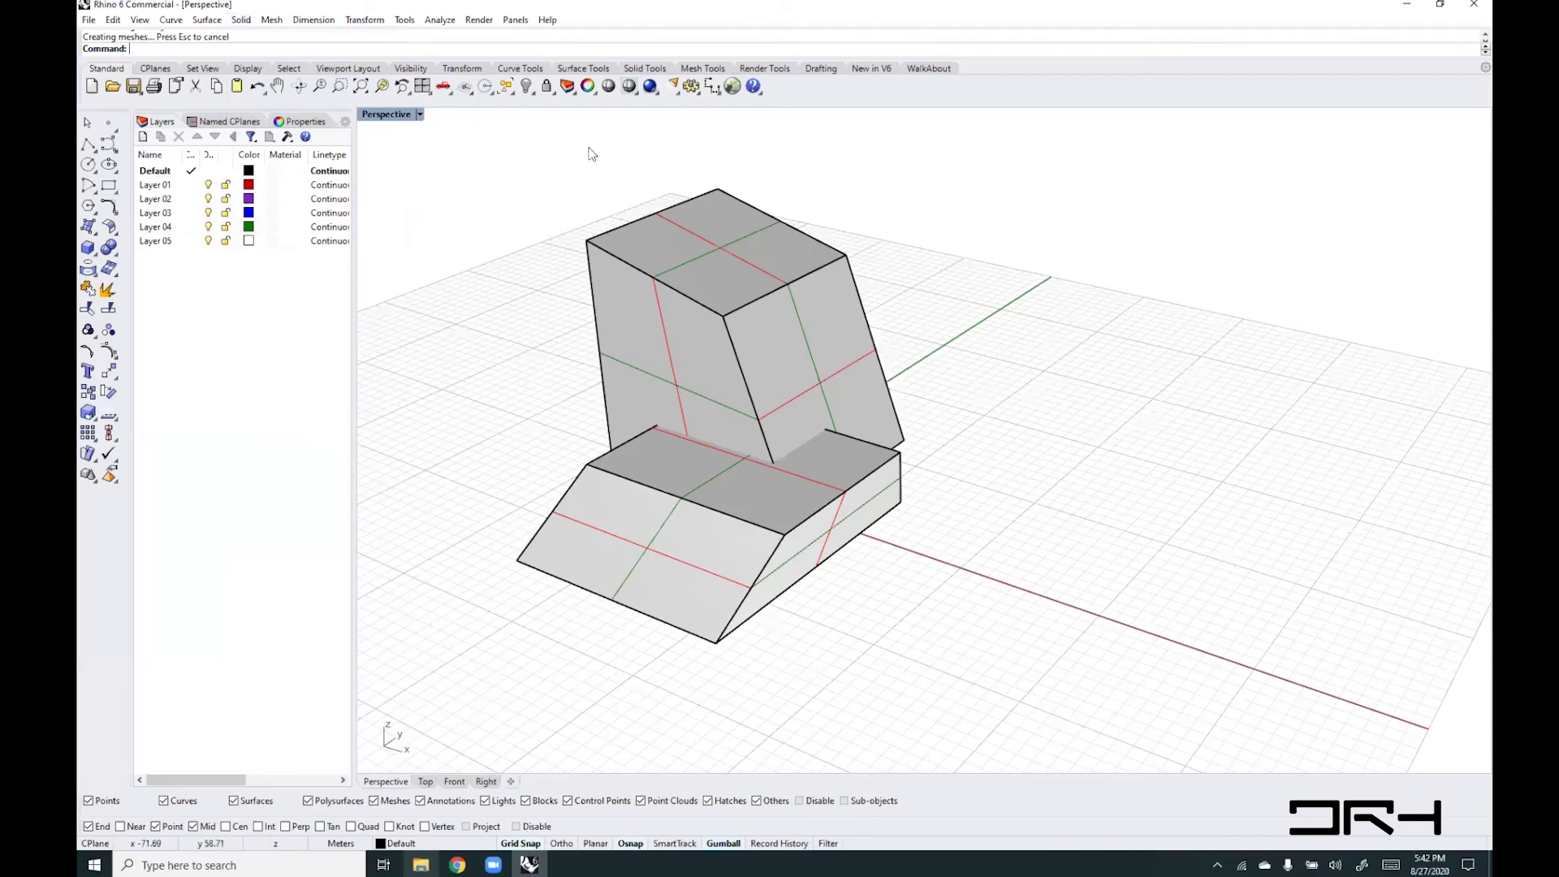
{"action": "right_click", "coordinate": [408, 53]}
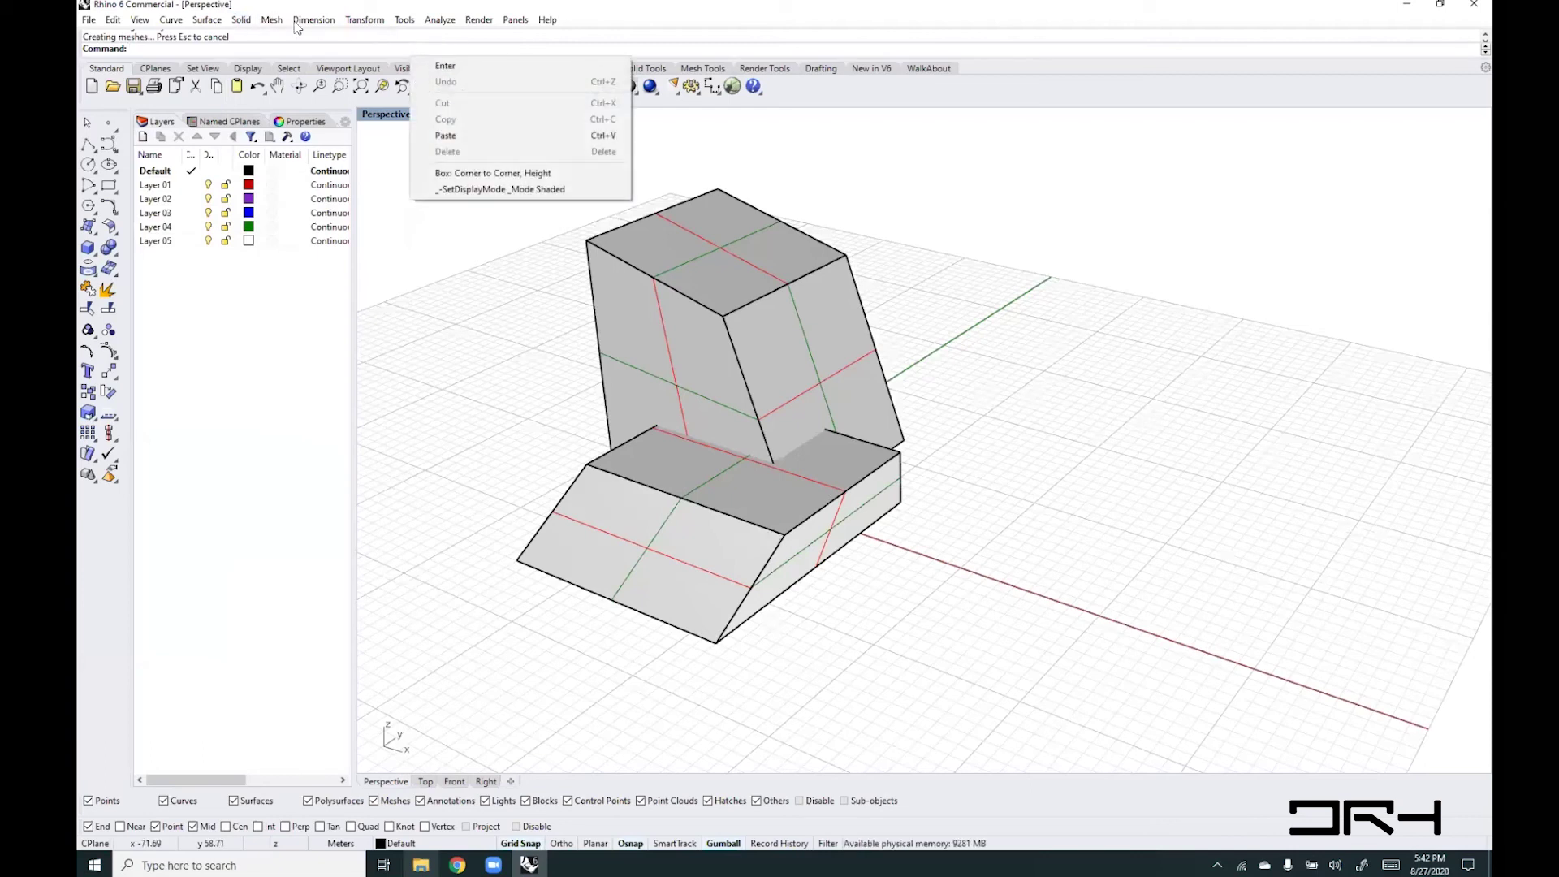
- Combine the lower box and the taller box into one solid with a Boolean Union
{"action": "left_click", "coordinate": [241, 21]}
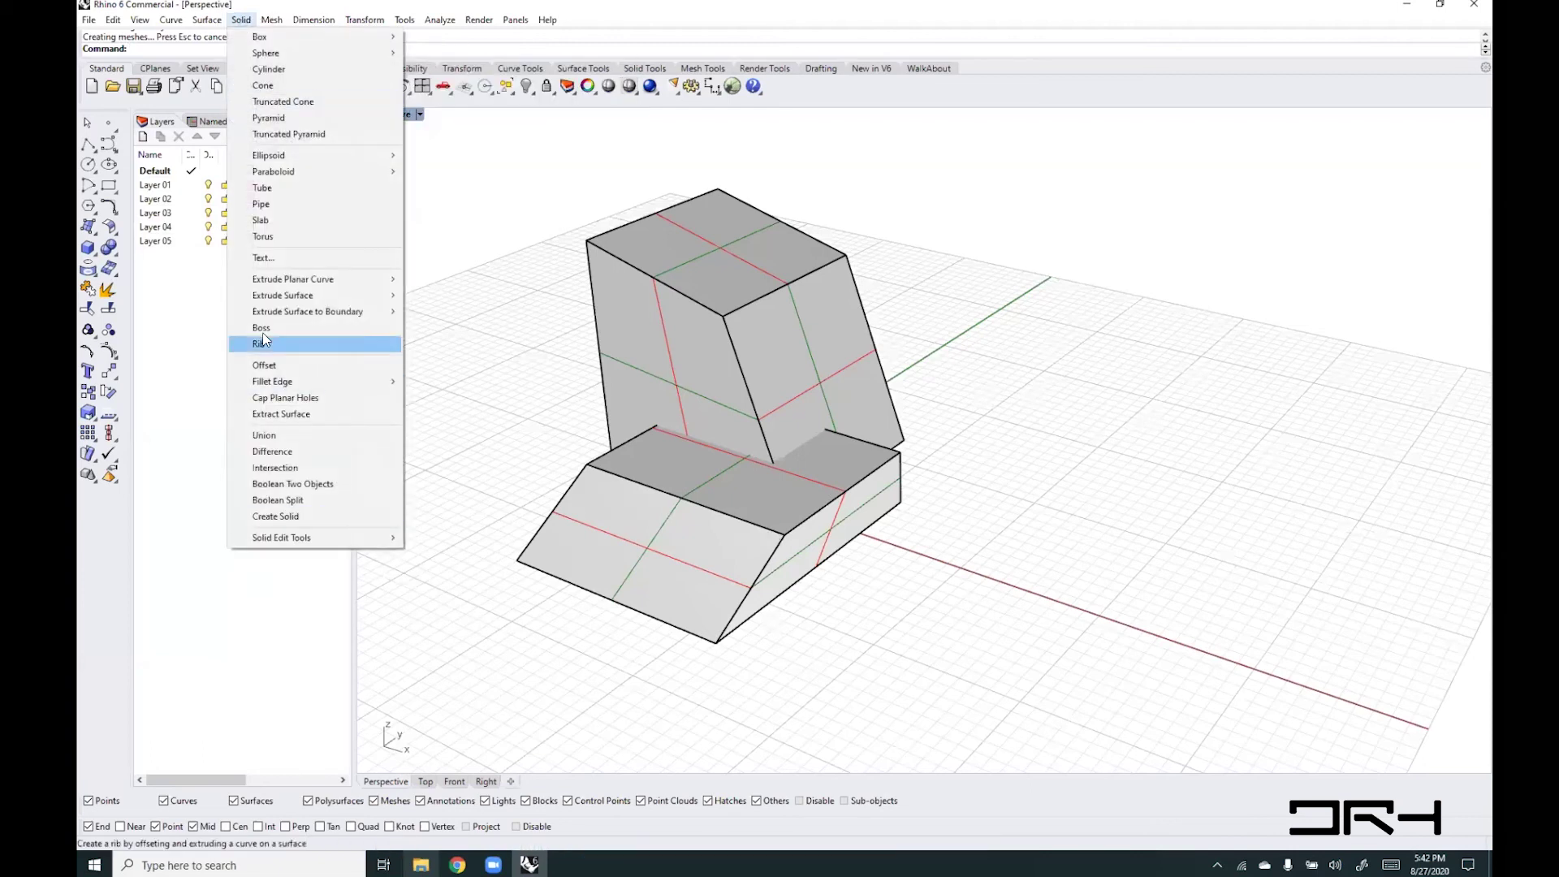
{"action": "left_click", "coordinate": [260, 435]}
{"action": "left_click", "coordinate": [656, 505]}
{"action": "left_click", "coordinate": [812, 366]}
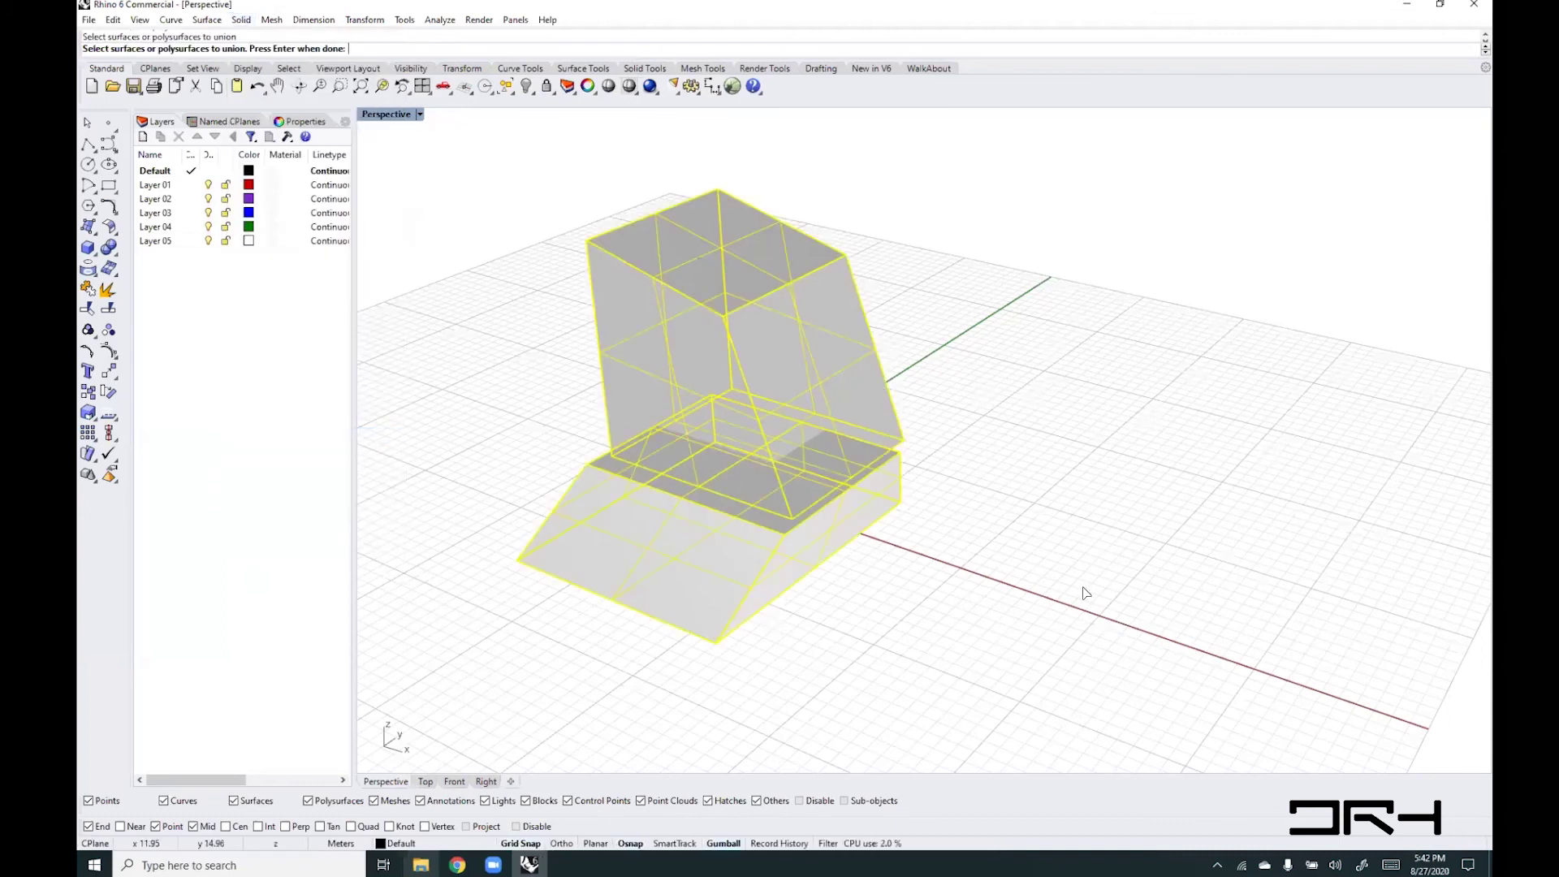
{"action": "key", "text": "Return"}
- Set the Perspective viewport to Ghosted display and inspect the united solid from below and above
{"action": "right_click_drag", "start_coordinate": [919, 631], "coordinate": [439, 130]}
{"action": "left_click", "coordinate": [419, 114]}
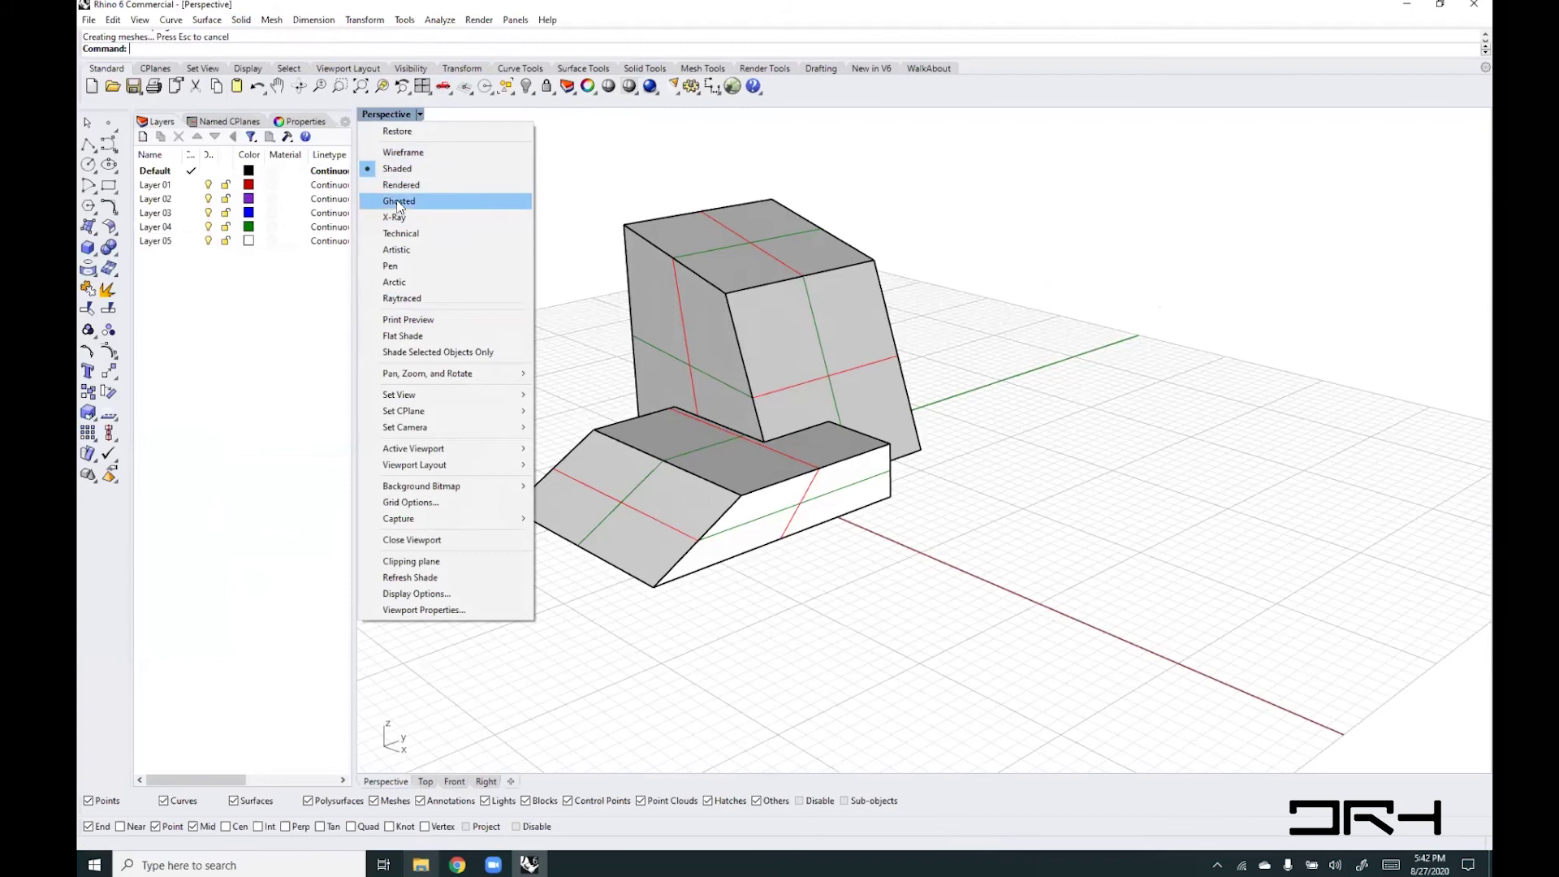
{"action": "left_click", "coordinate": [399, 202]}
{"action": "right_click_drag", "start_coordinate": [784, 449], "coordinate": [677, 382]}
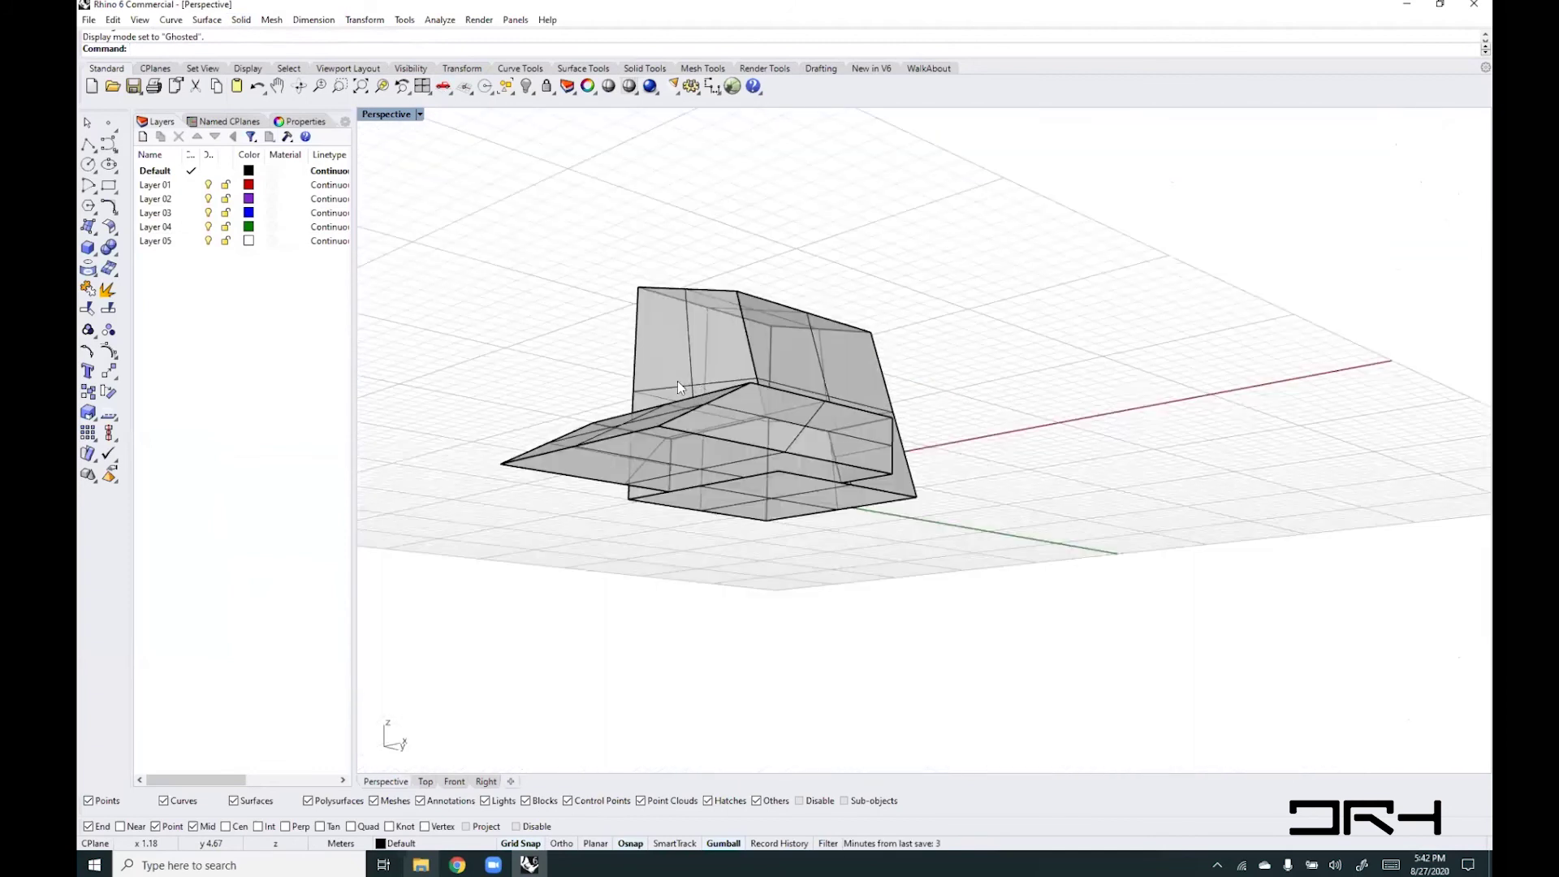
{"action": "right_click_drag", "start_coordinate": [748, 439], "coordinate": [804, 633]}
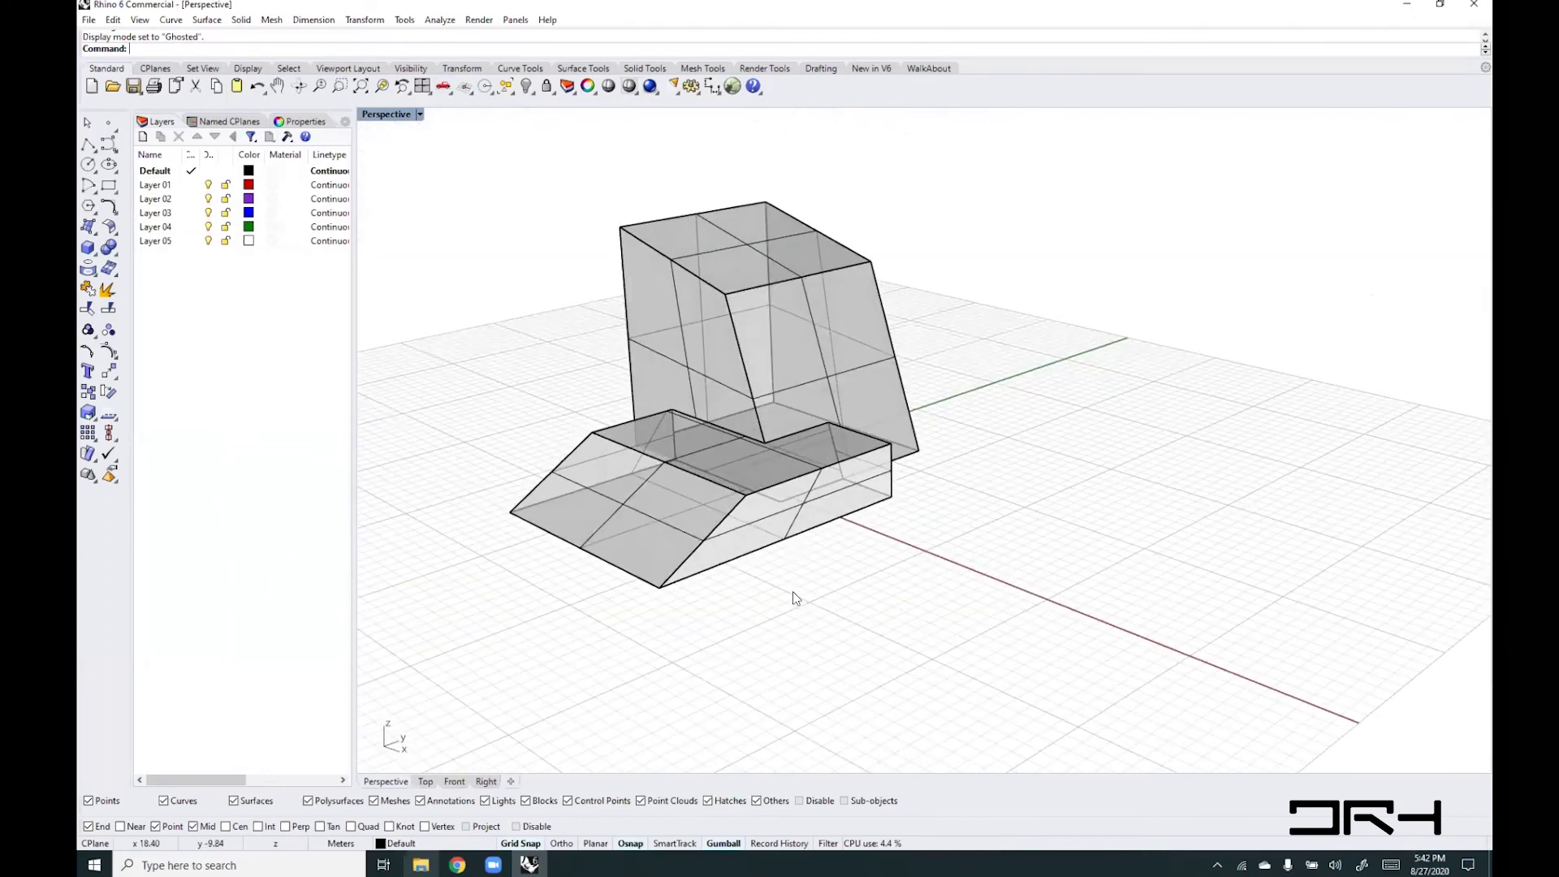
- Run MergeAllFaces on the united solid to merge its coplanar faces
{"action": "type", "text": "MergeAllFaces"}
{"action": "key", "text": "Return"}
{"action": "left_click", "coordinate": [767, 514]}
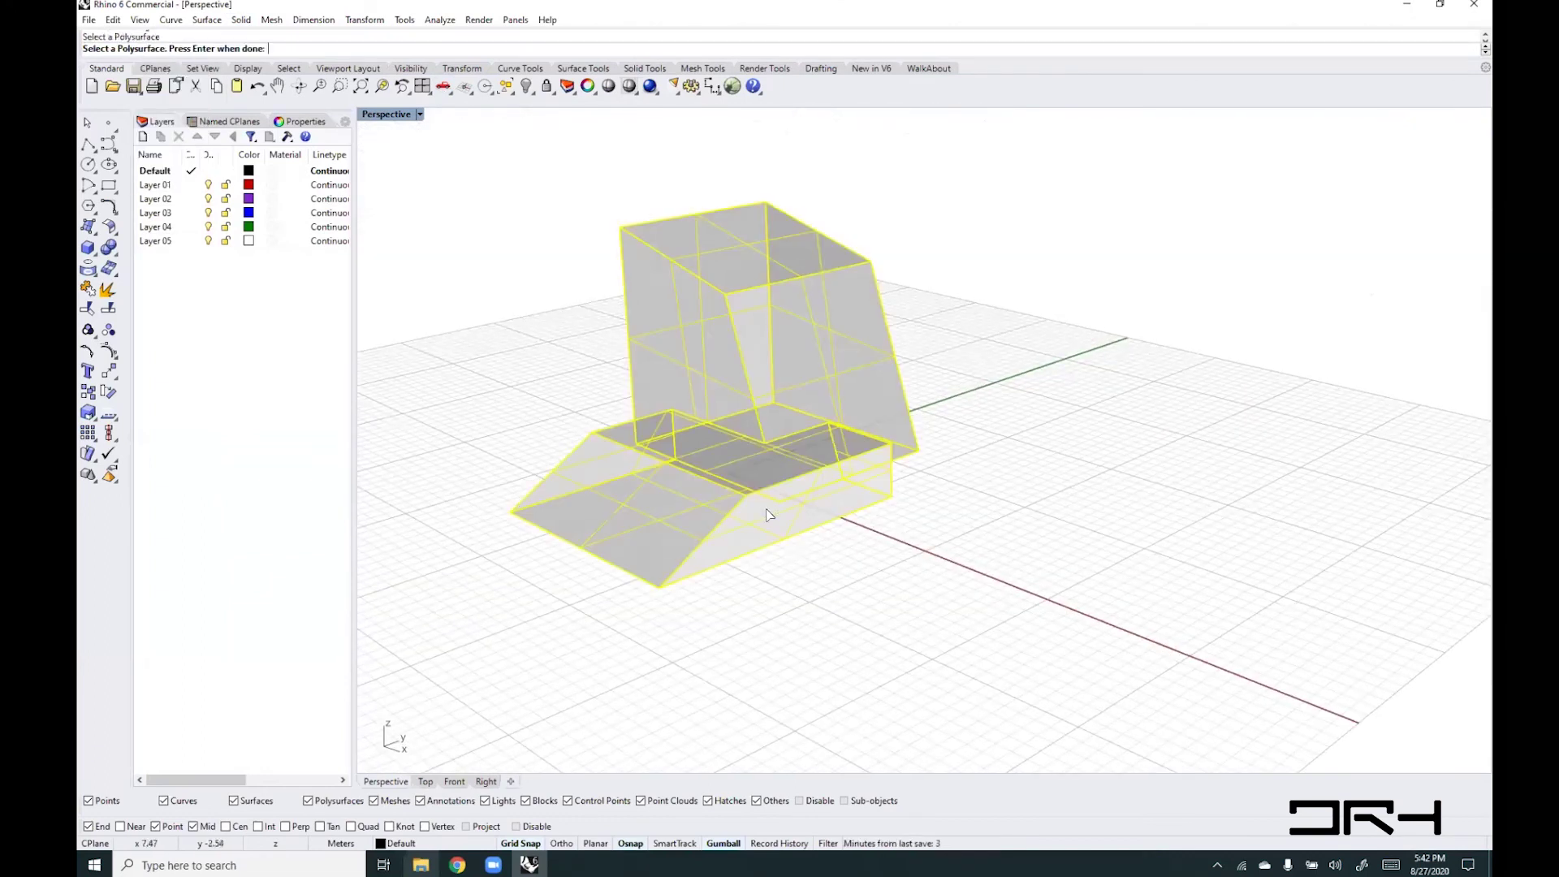
{"action": "key", "text": "Return"}
{"action": "right_click_drag", "start_coordinate": [877, 533], "coordinate": [960, 550]}
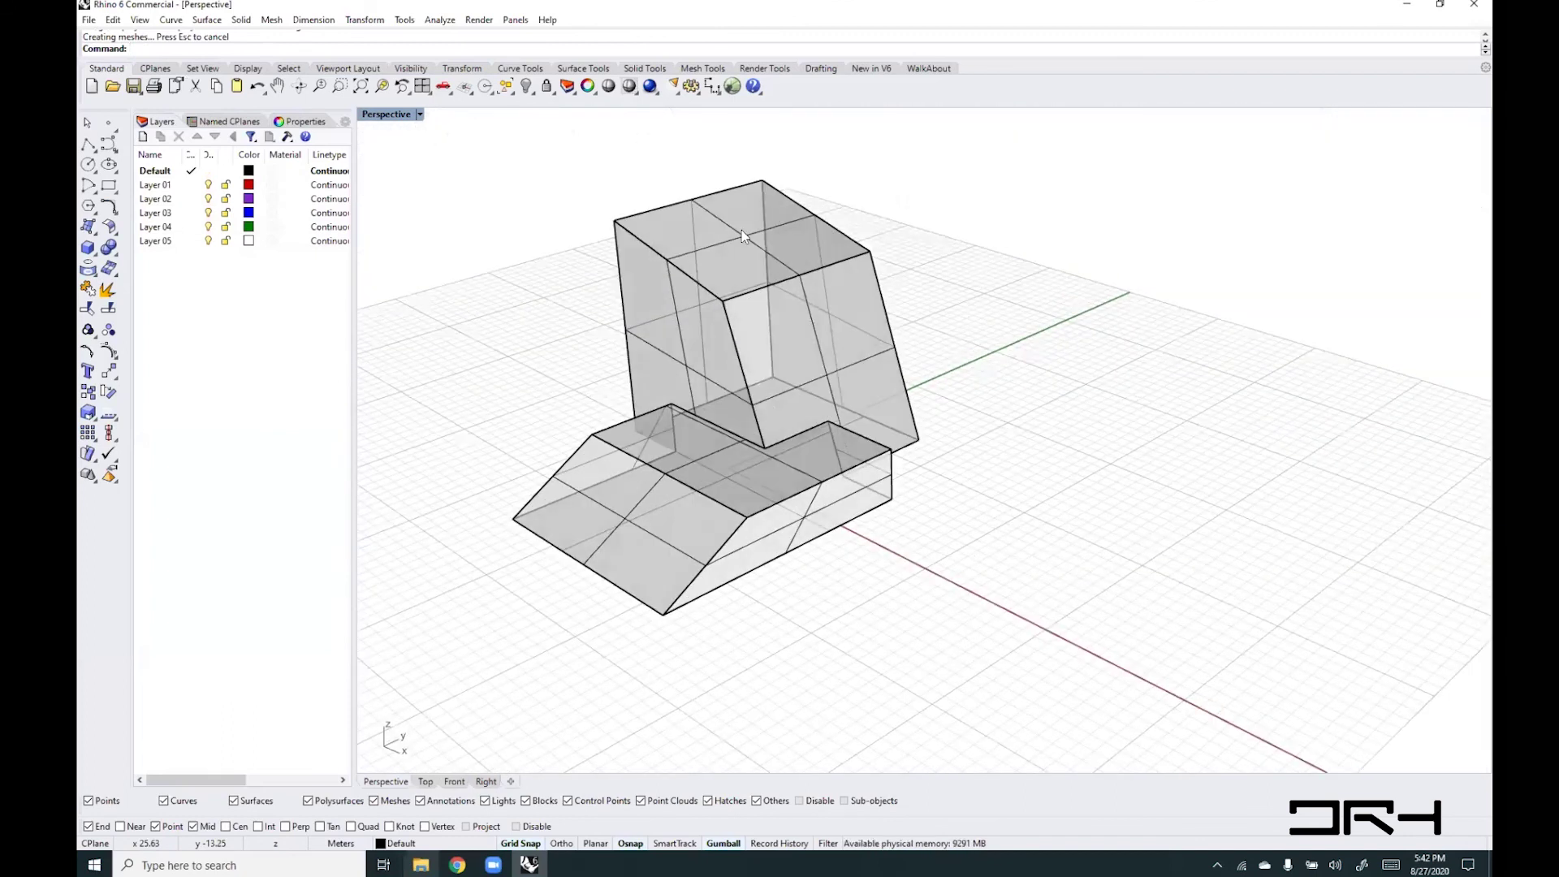
- Try moving the tower's top face straight up, and undo that move
{"action": "left_click", "coordinate": [746, 193], "text": "ctrl+shift"}
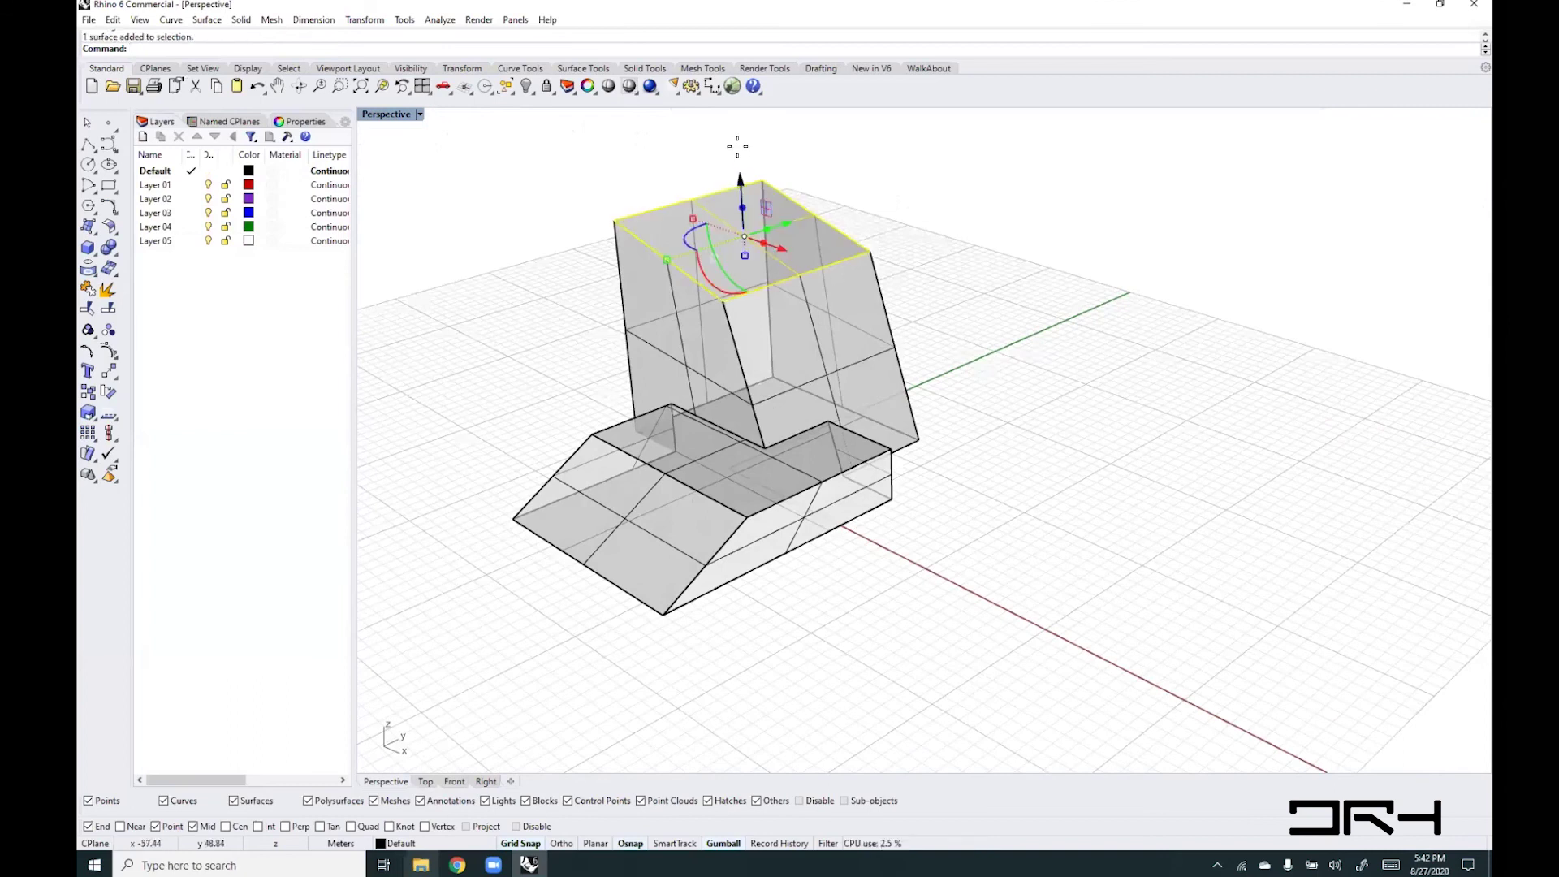
{"action": "left_click_drag", "start_coordinate": [740, 182], "coordinate": [738, 91]}
{"action": "left_click", "coordinate": [953, 409]}
{"action": "right_click_drag", "start_coordinate": [909, 486], "coordinate": [797, 601]}
{"action": "key", "text": "ctrl+z"}
- Move the base's bottom edge on the +X side outward along the X axis to slope that side
{"action": "right_click_drag", "start_coordinate": [904, 611], "coordinate": [776, 494]}
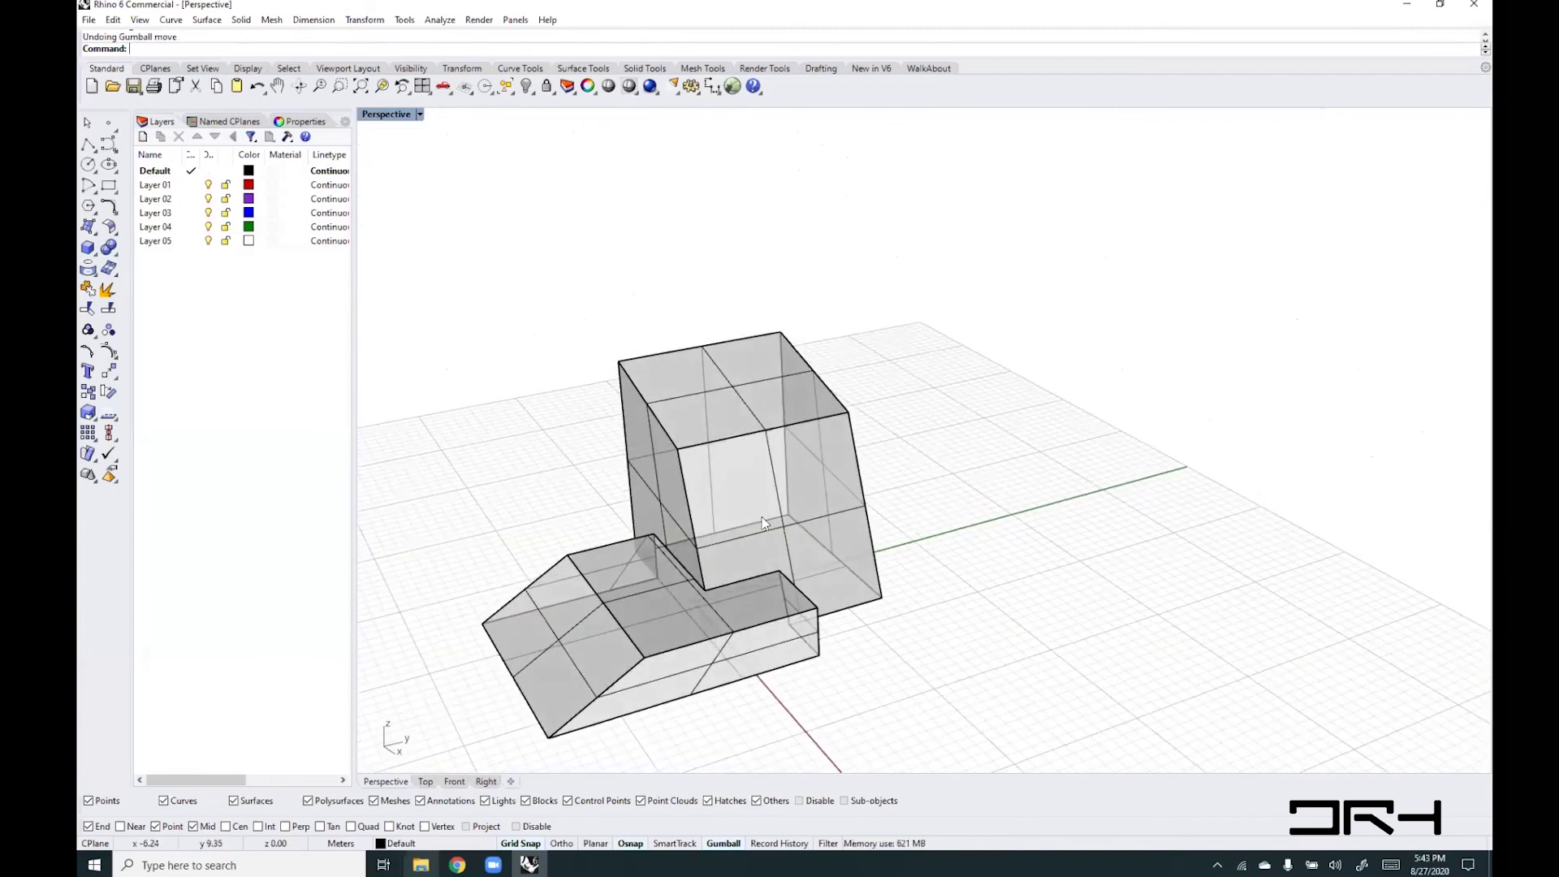
{"action": "right_click_drag", "start_coordinate": [791, 557], "coordinate": [884, 549]}
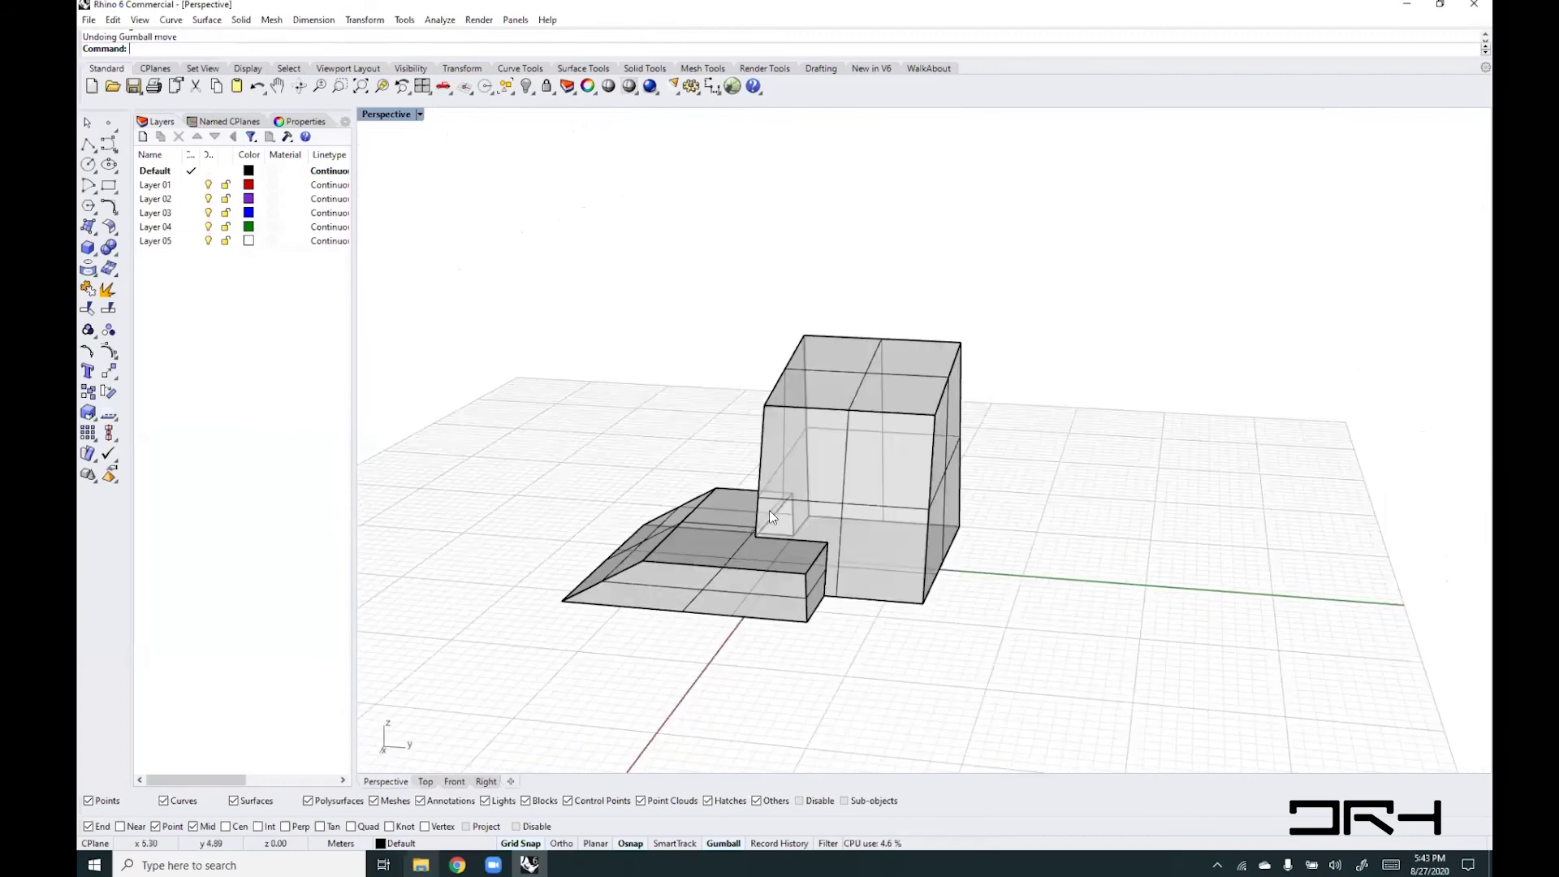
{"action": "right_click_drag", "start_coordinate": [1072, 455], "coordinate": [739, 472]}
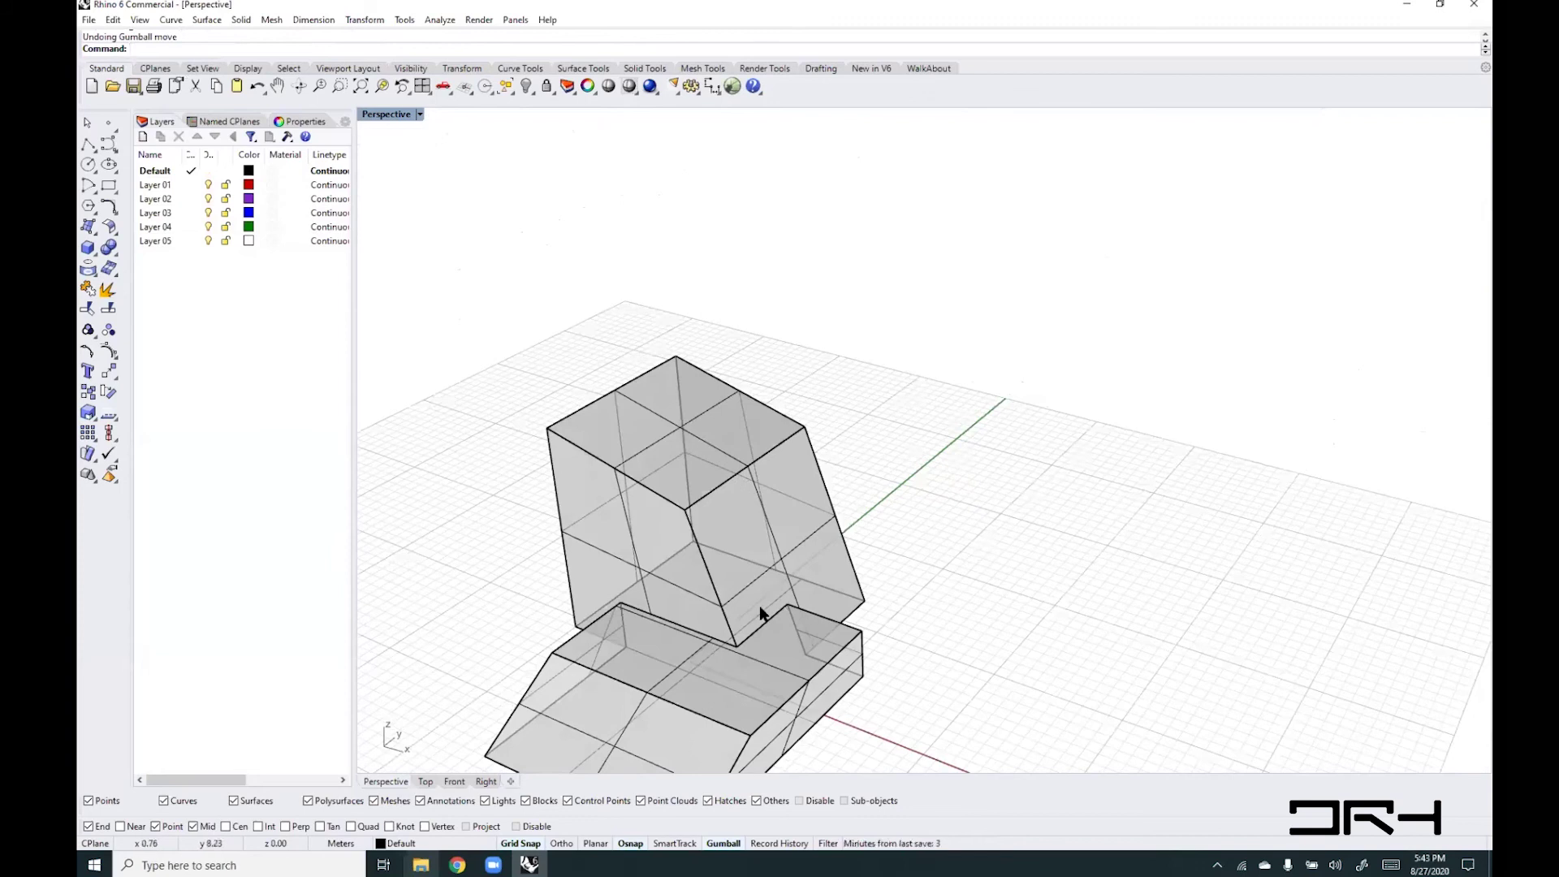
{"action": "right_click_drag", "start_coordinate": [759, 606], "coordinate": [711, 568]}
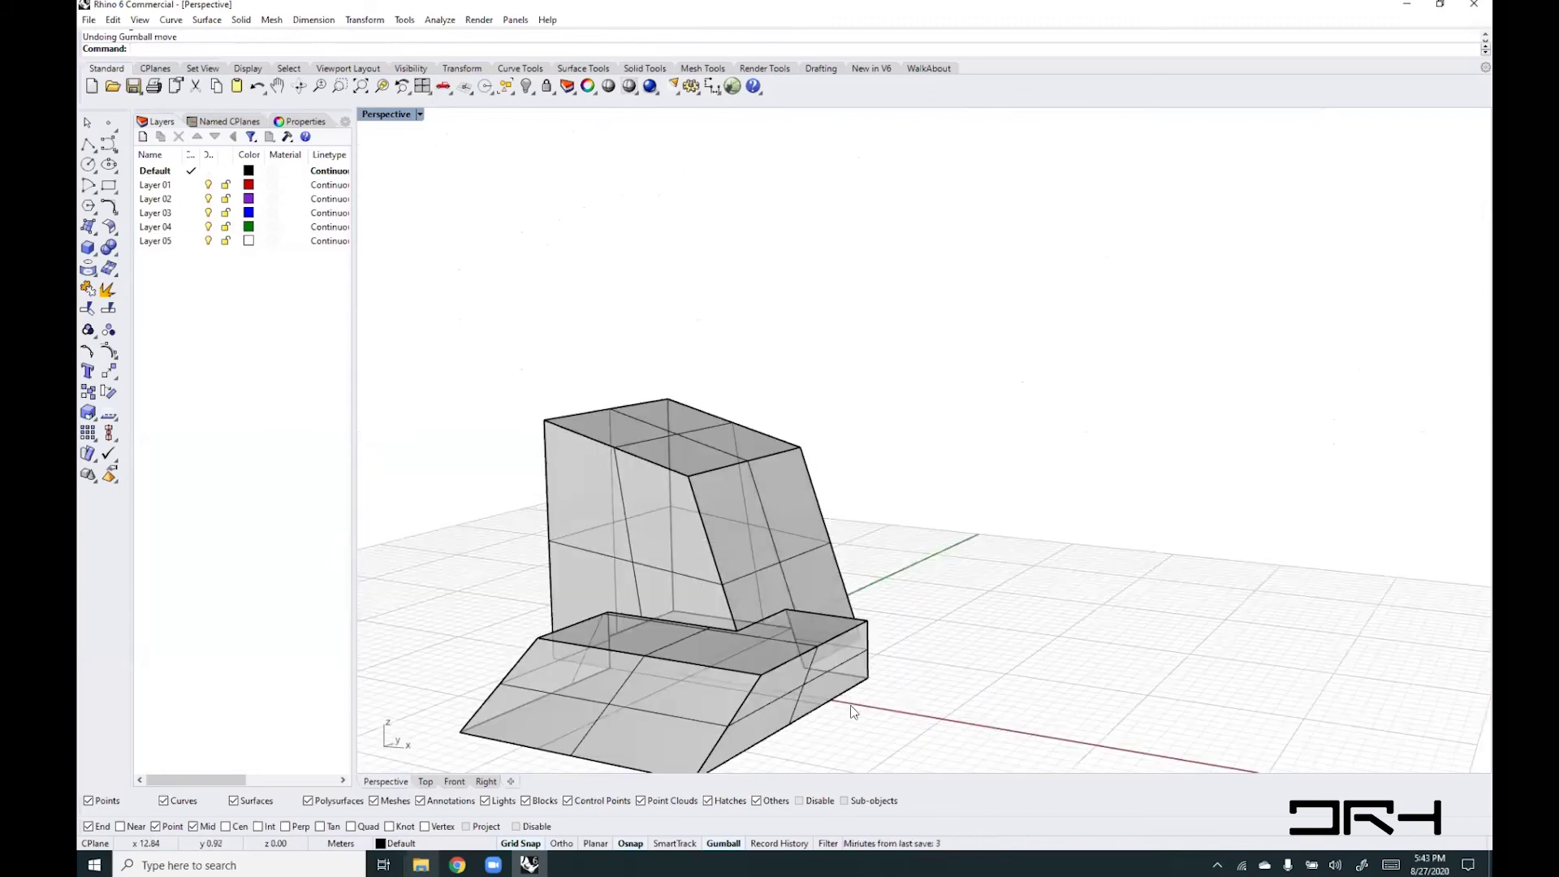
{"action": "right_click_drag", "start_coordinate": [851, 706], "coordinate": [851, 575], "text": "shift"}
{"action": "left_click", "coordinate": [788, 580], "text": "ctrl+shift"}
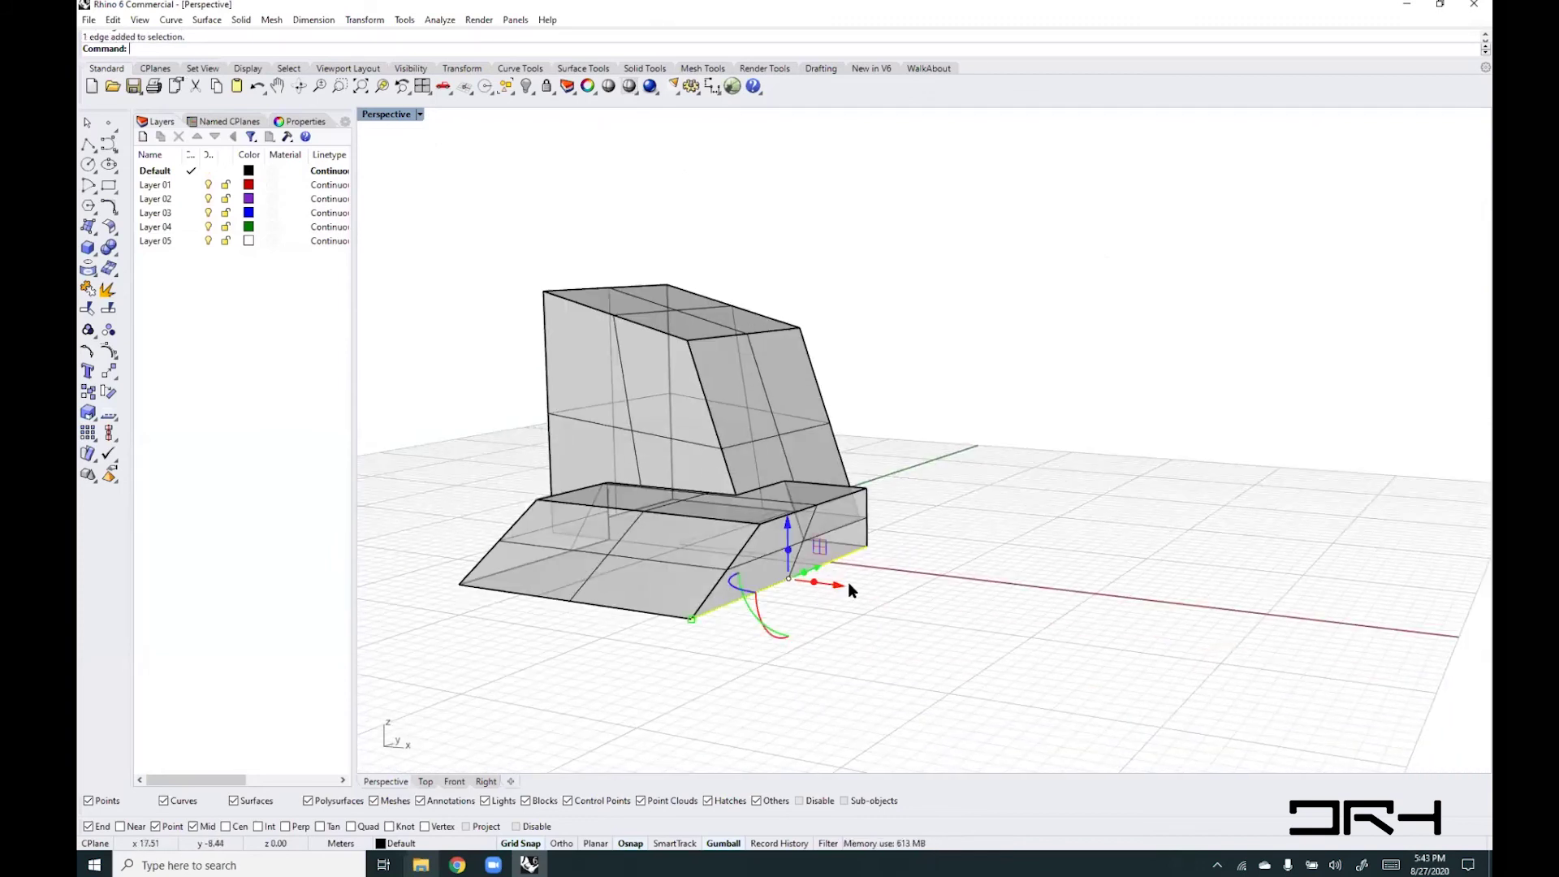
{"action": "left_click_drag", "start_coordinate": [839, 584], "coordinate": [925, 627]}
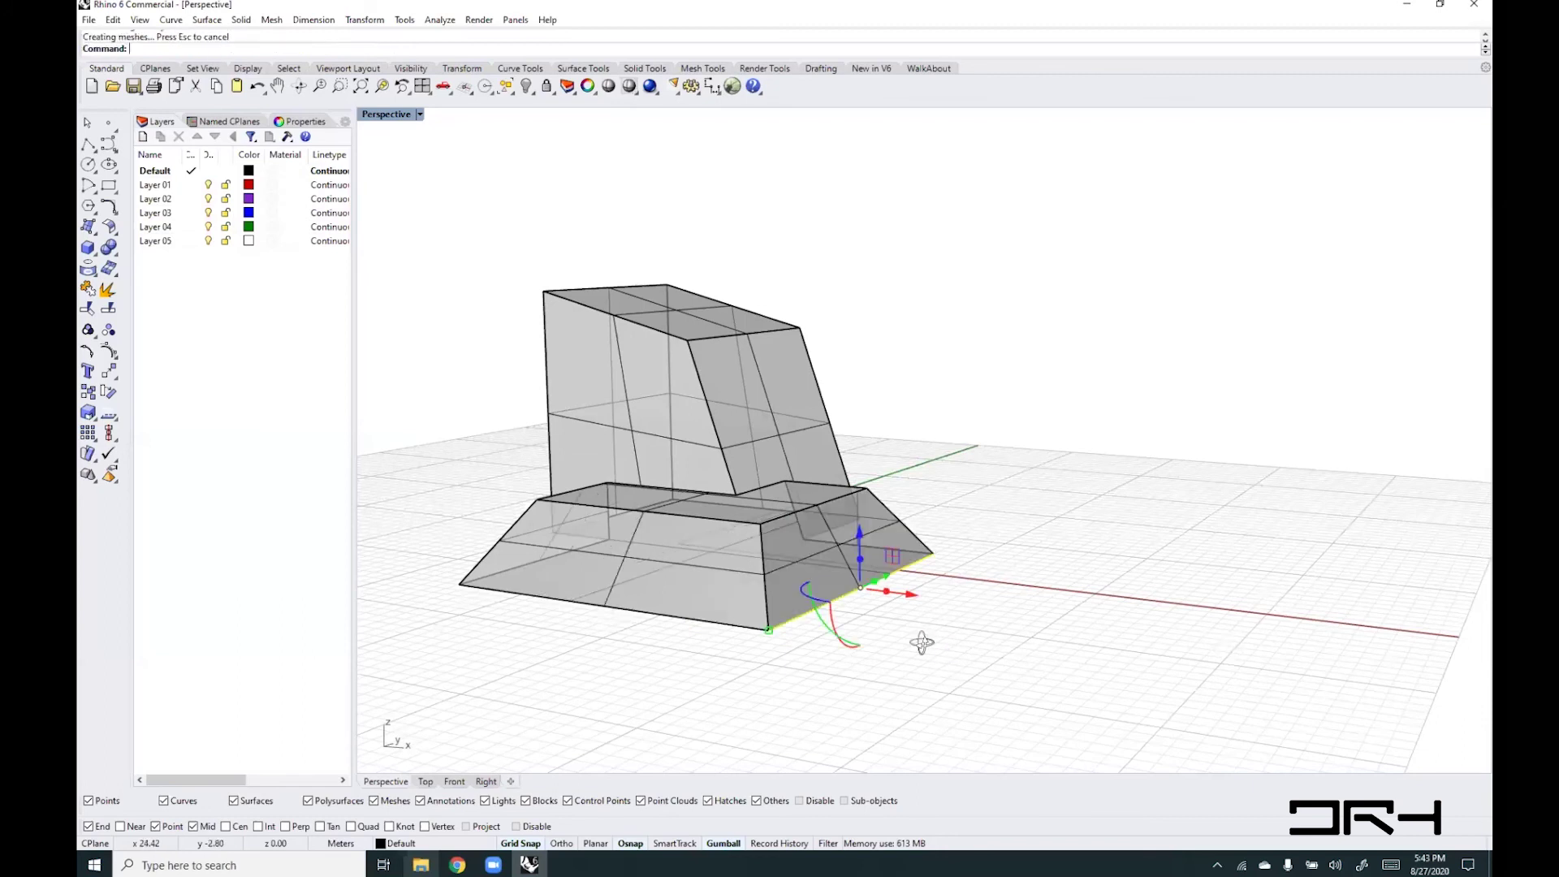
{"action": "right_click_drag", "start_coordinate": [921, 642], "coordinate": [736, 424]}
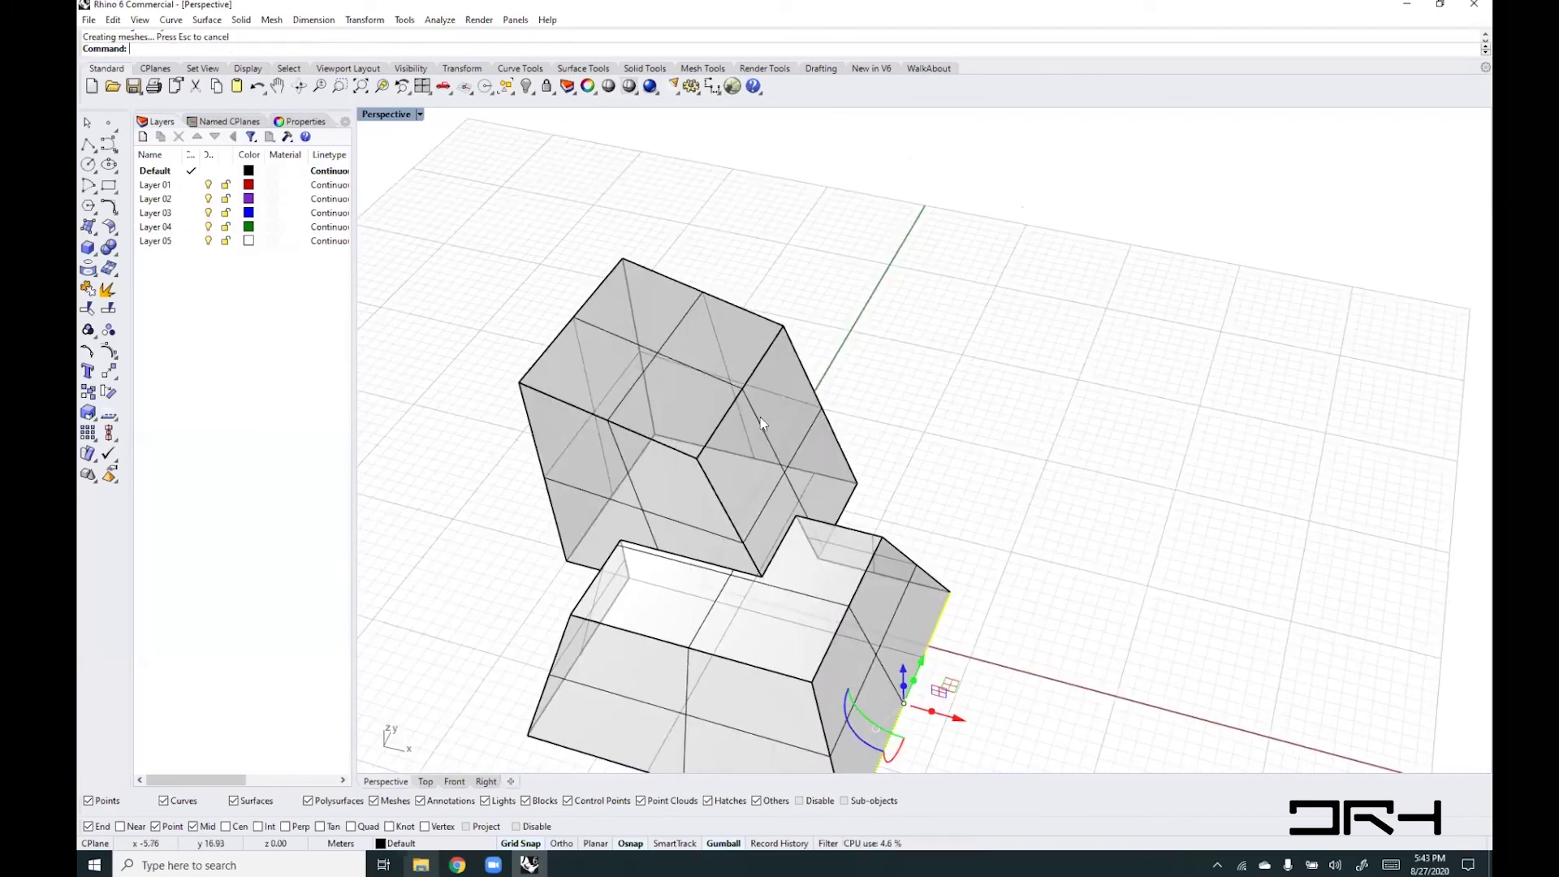
{"action": "key", "text": "Escape"}
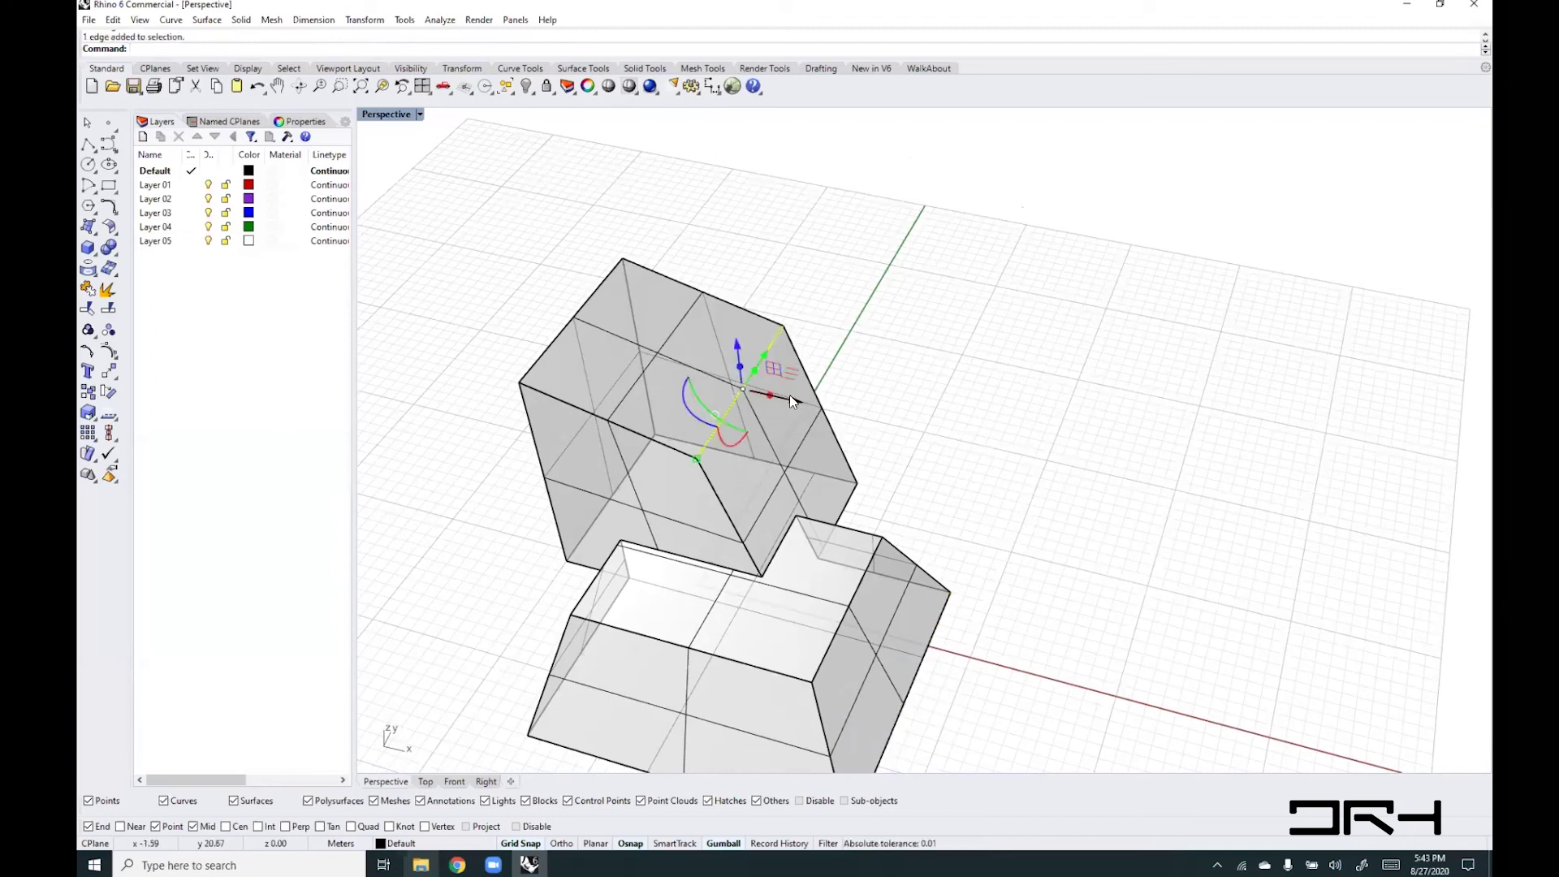
- Try moving the tower's top edge on the +X side further inward along the X axis, and undo the move
{"action": "left_click", "coordinate": [742, 390], "text": "ctrl+shift"}
{"action": "left_click_drag", "start_coordinate": [655, 372], "coordinate": [713, 390]}
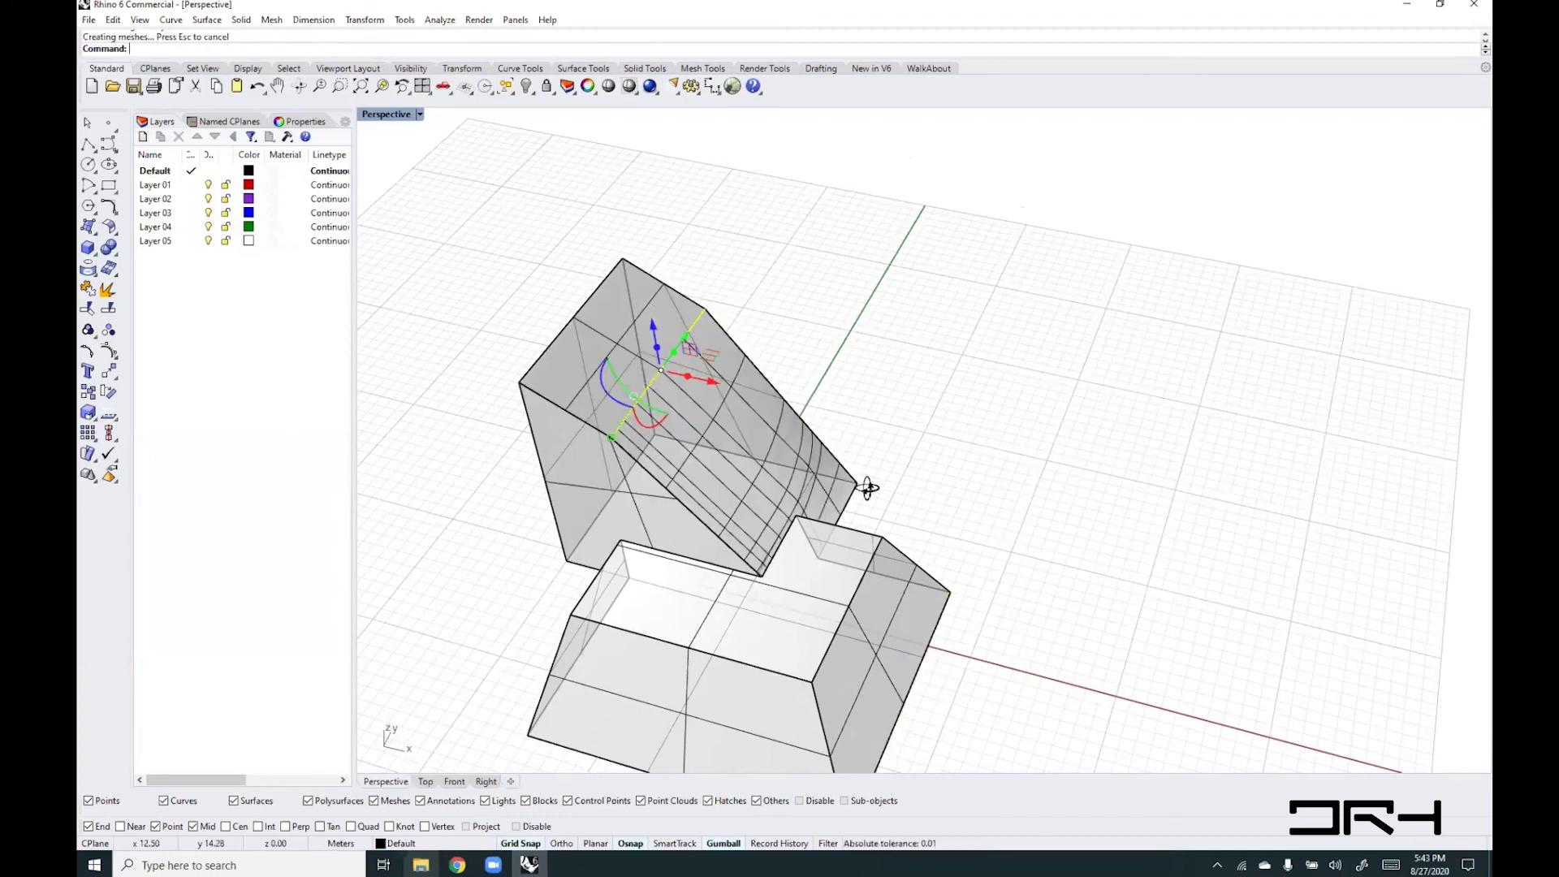
{"action": "right_click_drag", "start_coordinate": [759, 459], "coordinate": [808, 447]}
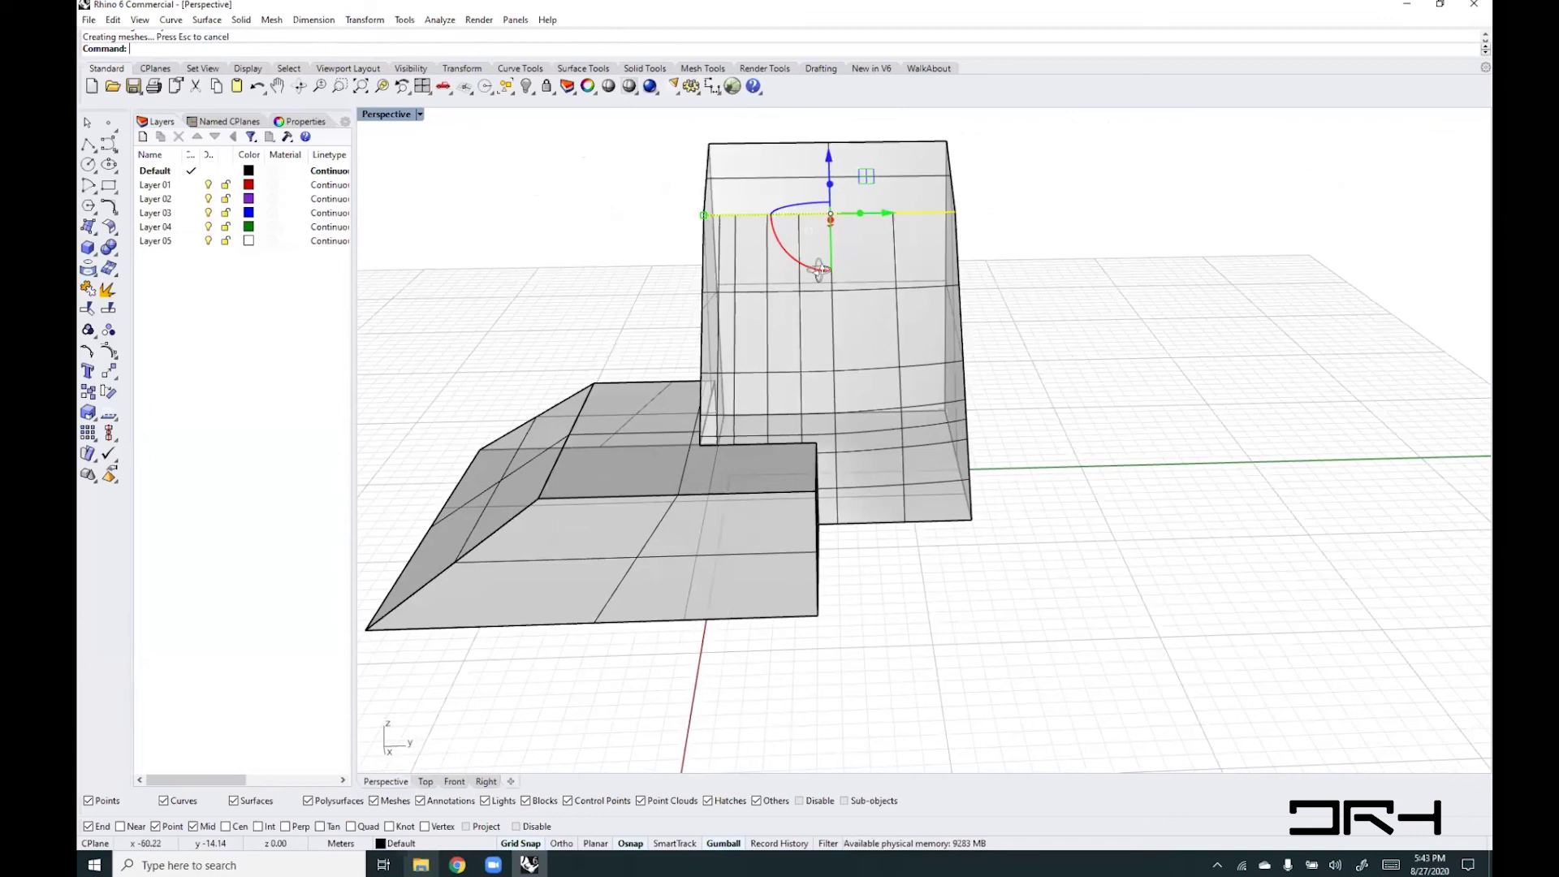
{"action": "right_click_drag", "start_coordinate": [630, 231], "coordinate": [658, 362]}
{"action": "scroll", "coordinate": [656, 359], "scroll_direction": "down", "scroll_amount": 3}
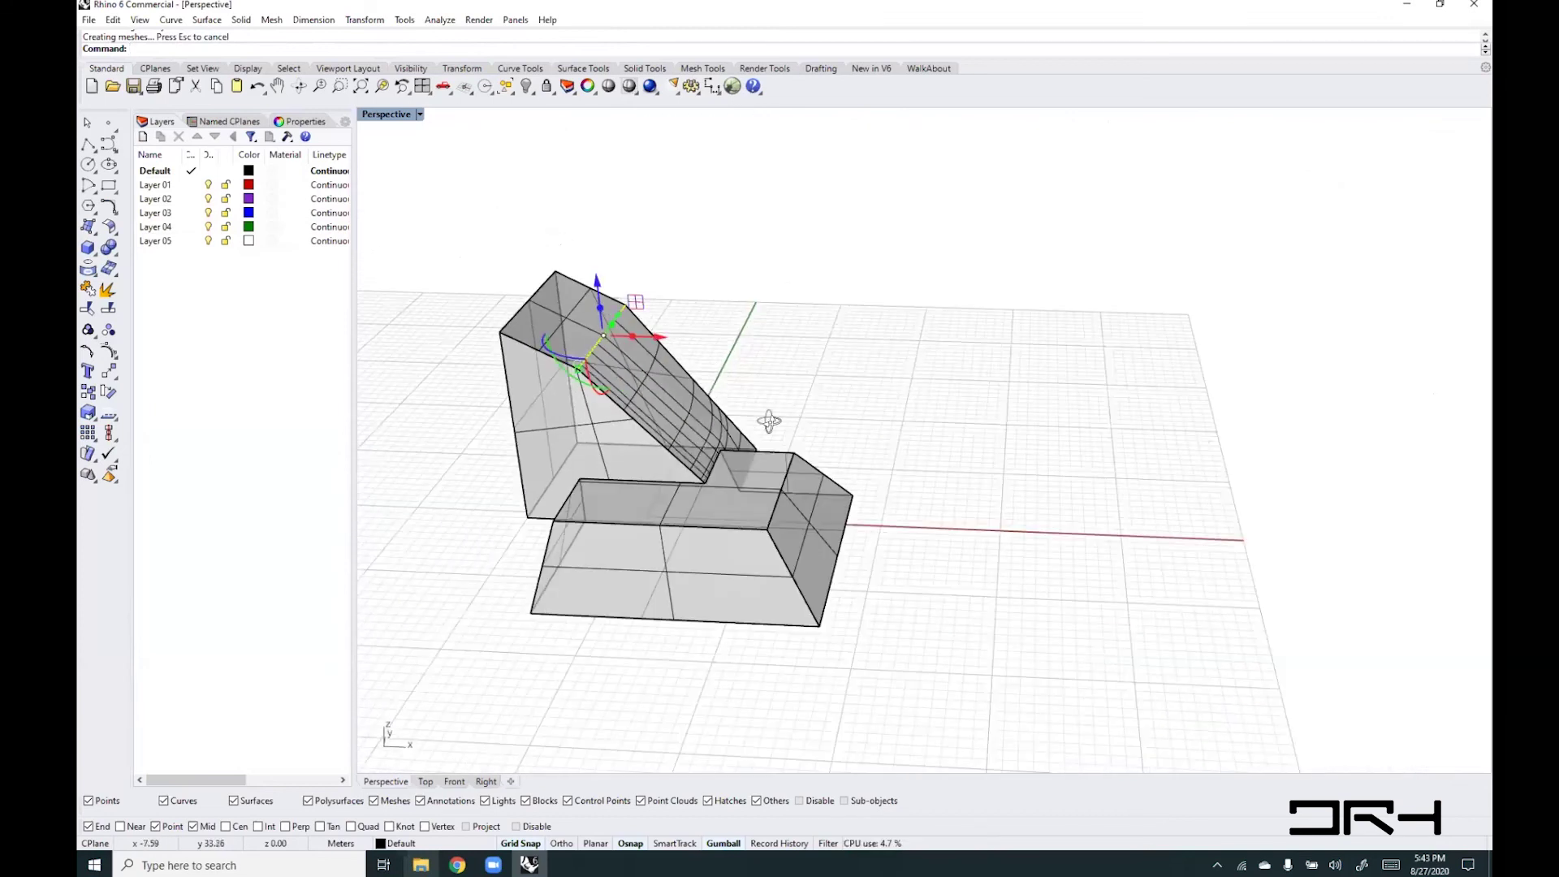
{"action": "mouse_move", "coordinate": [755, 421]}
{"action": "right_mouse_down"}
{"action": "mouse_move", "coordinate": [735, 415]}
{"action": "mouse_move", "coordinate": [753, 421]}
{"action": "right_mouse_up"}
{"action": "key", "text": "ctrl+z"}
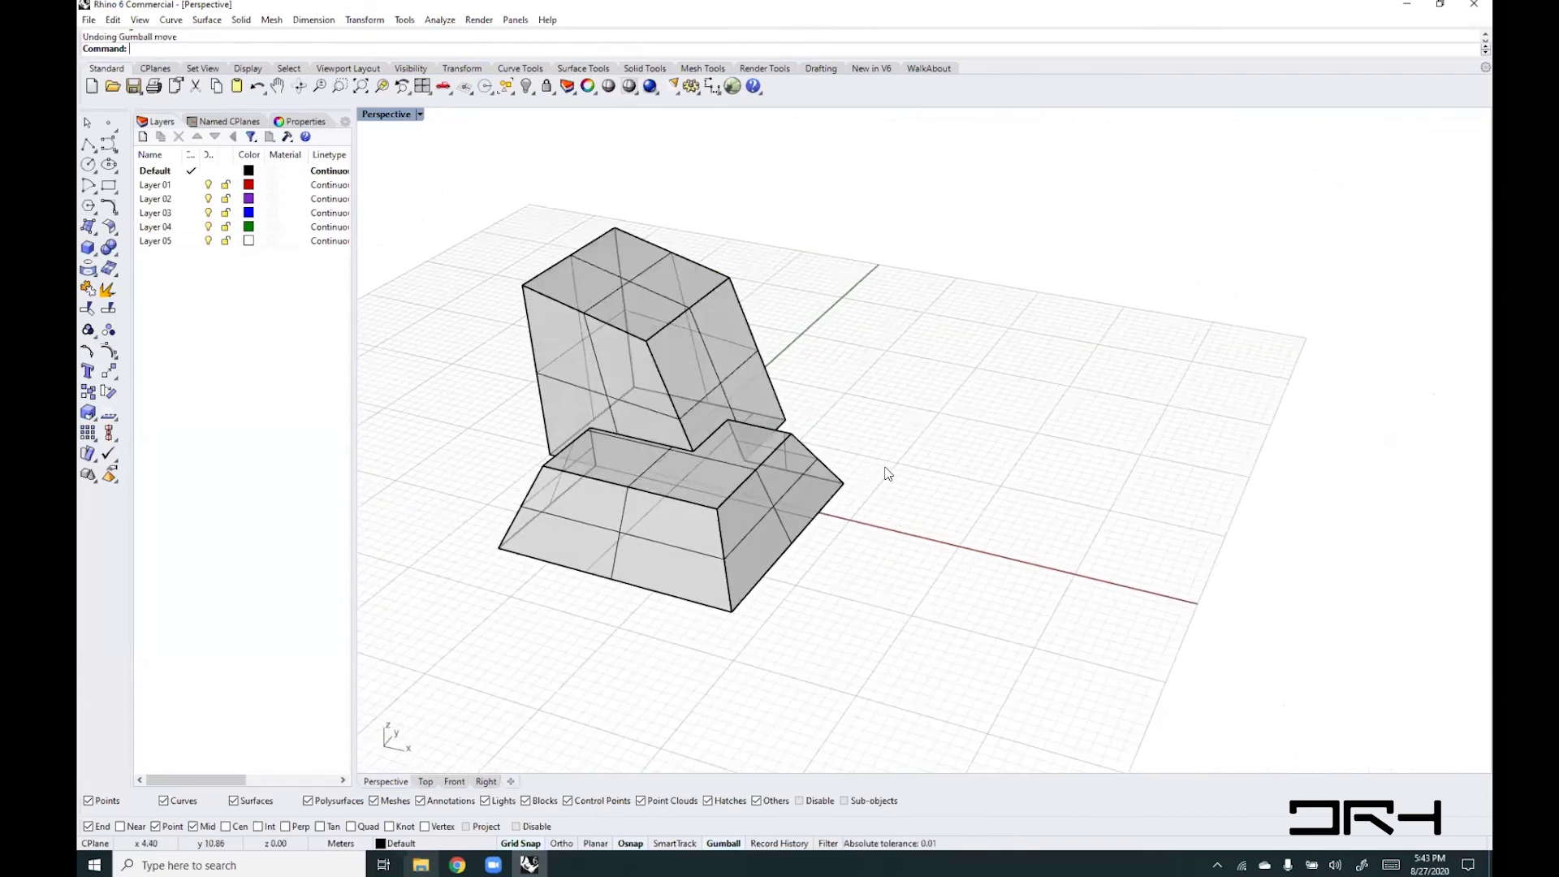
- Turn off surface isocurve display for the whole solid in its object properties
{"action": "right_click_drag", "start_coordinate": [863, 512], "coordinate": [815, 396]}
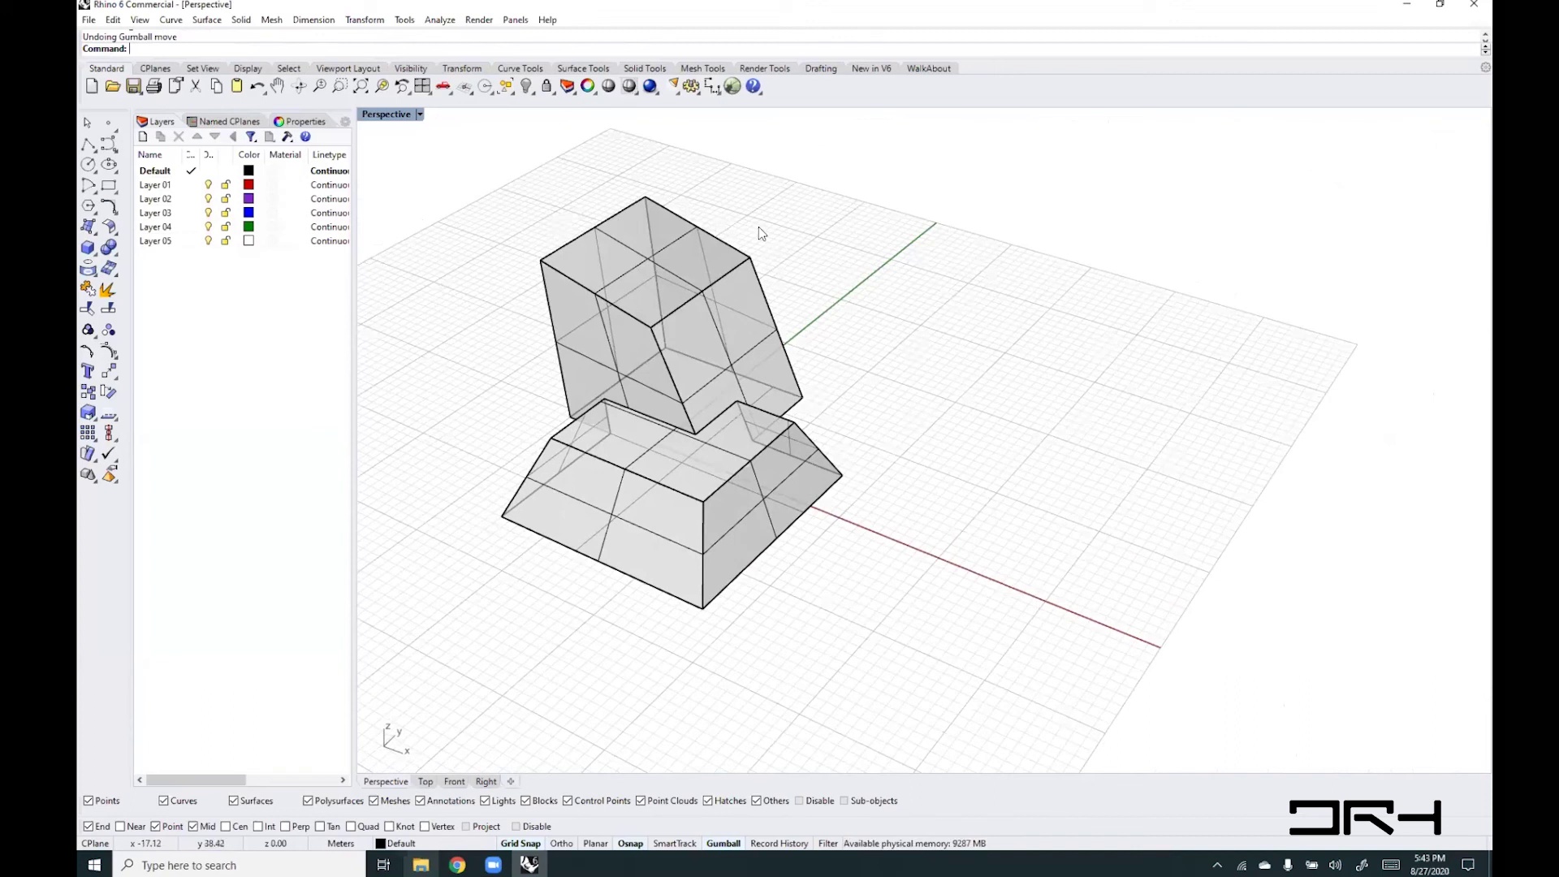
{"action": "left_click_drag", "start_coordinate": [863, 613], "coordinate": [505, 263]}
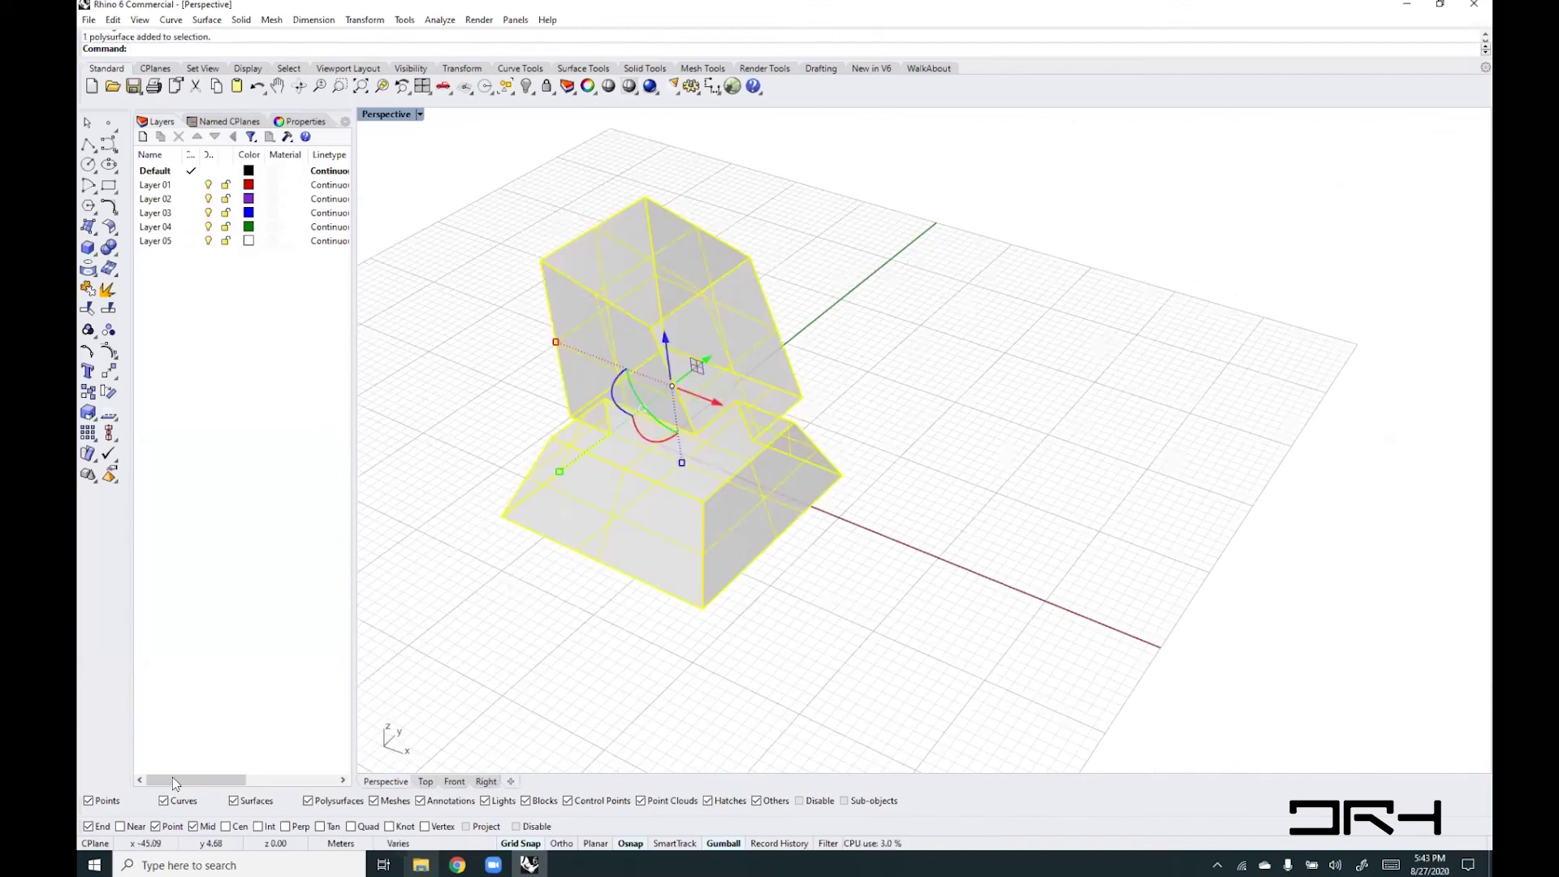
{"action": "left_click", "coordinate": [304, 122]}
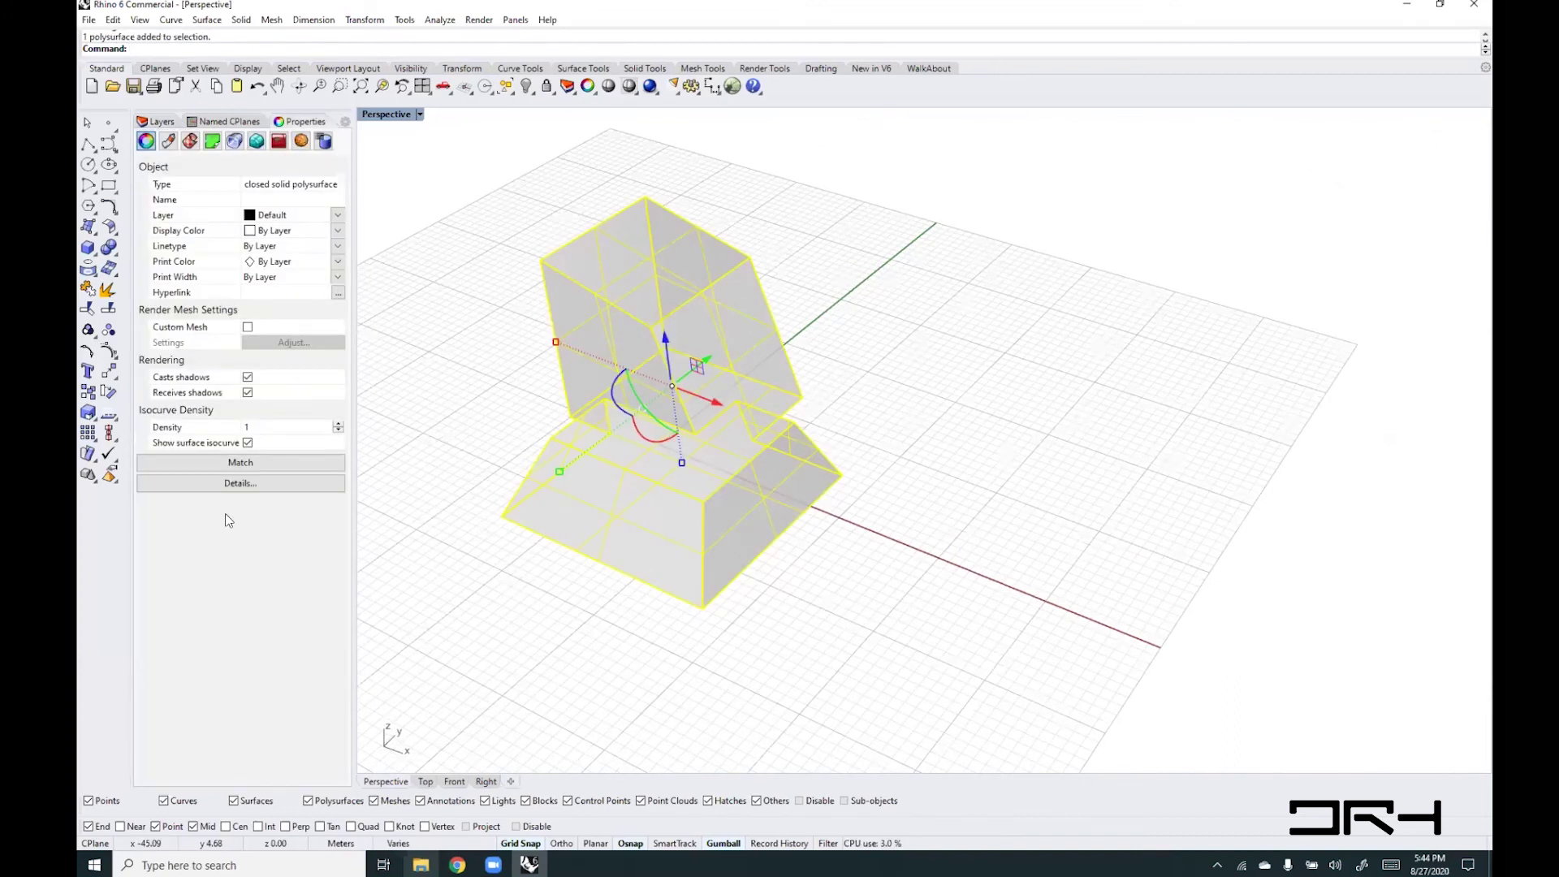
{"action": "left_click", "coordinate": [247, 444]}
{"action": "left_click", "coordinate": [747, 629]}
- Split the tower's top face with SplitFace from the midpoint of its front edge to the midpoint of its back edge
{"action": "mouse_move", "coordinate": [641, 586]}
{"action": "right_mouse_down"}
{"action": "mouse_move", "coordinate": [685, 532]}
{"action": "mouse_move", "coordinate": [638, 560]}
{"action": "right_mouse_up"}
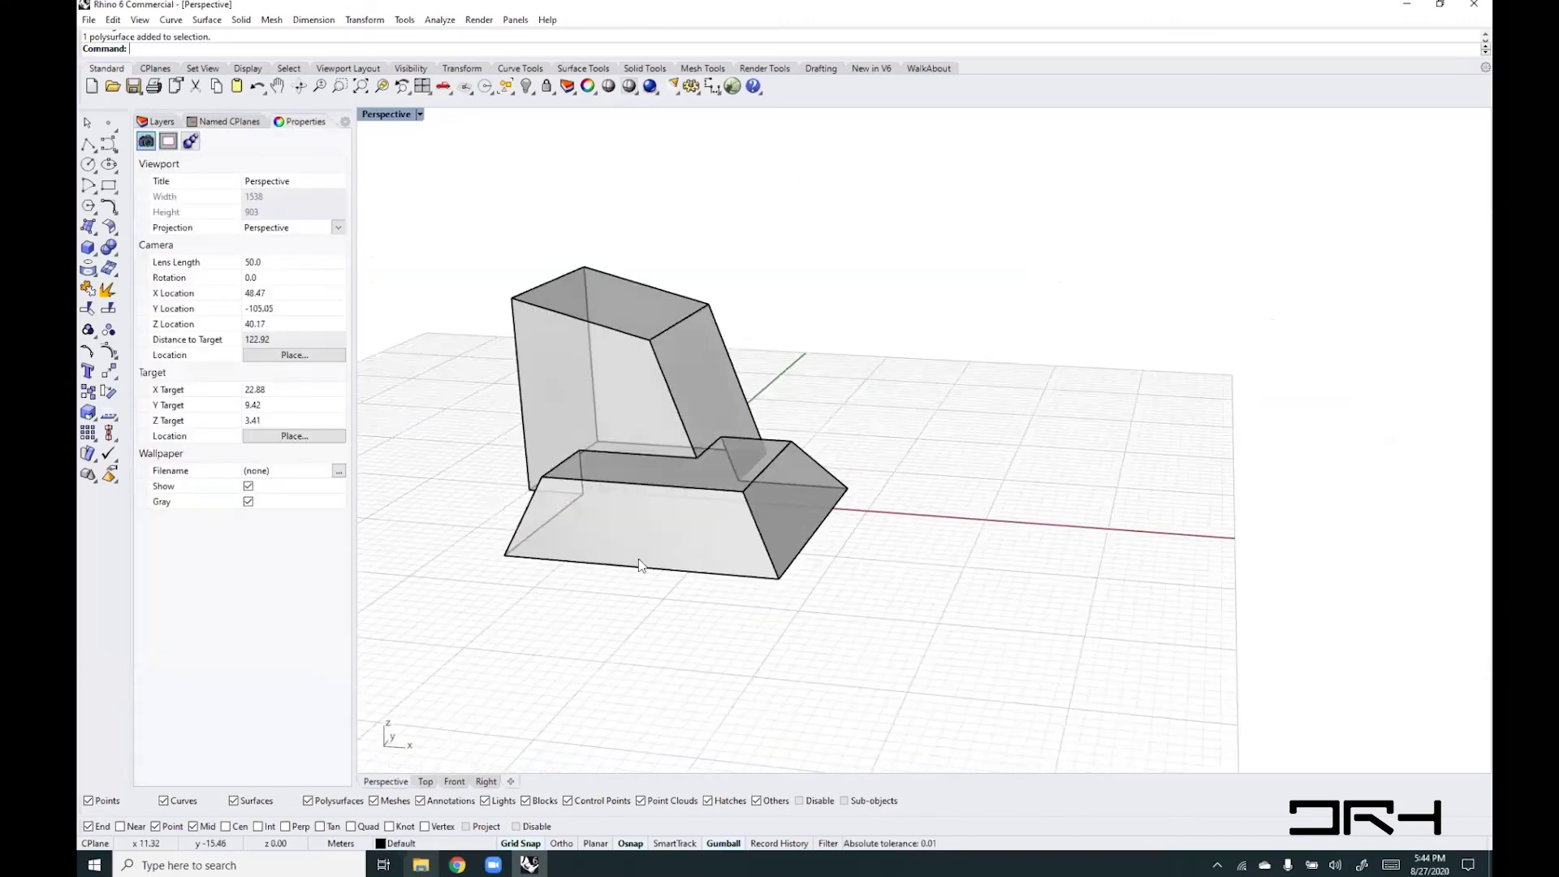
{"action": "right_click_drag", "start_coordinate": [638, 276], "coordinate": [779, 260]}
{"action": "scroll", "coordinate": [847, 254], "scroll_direction": "up", "scroll_amount": 3}
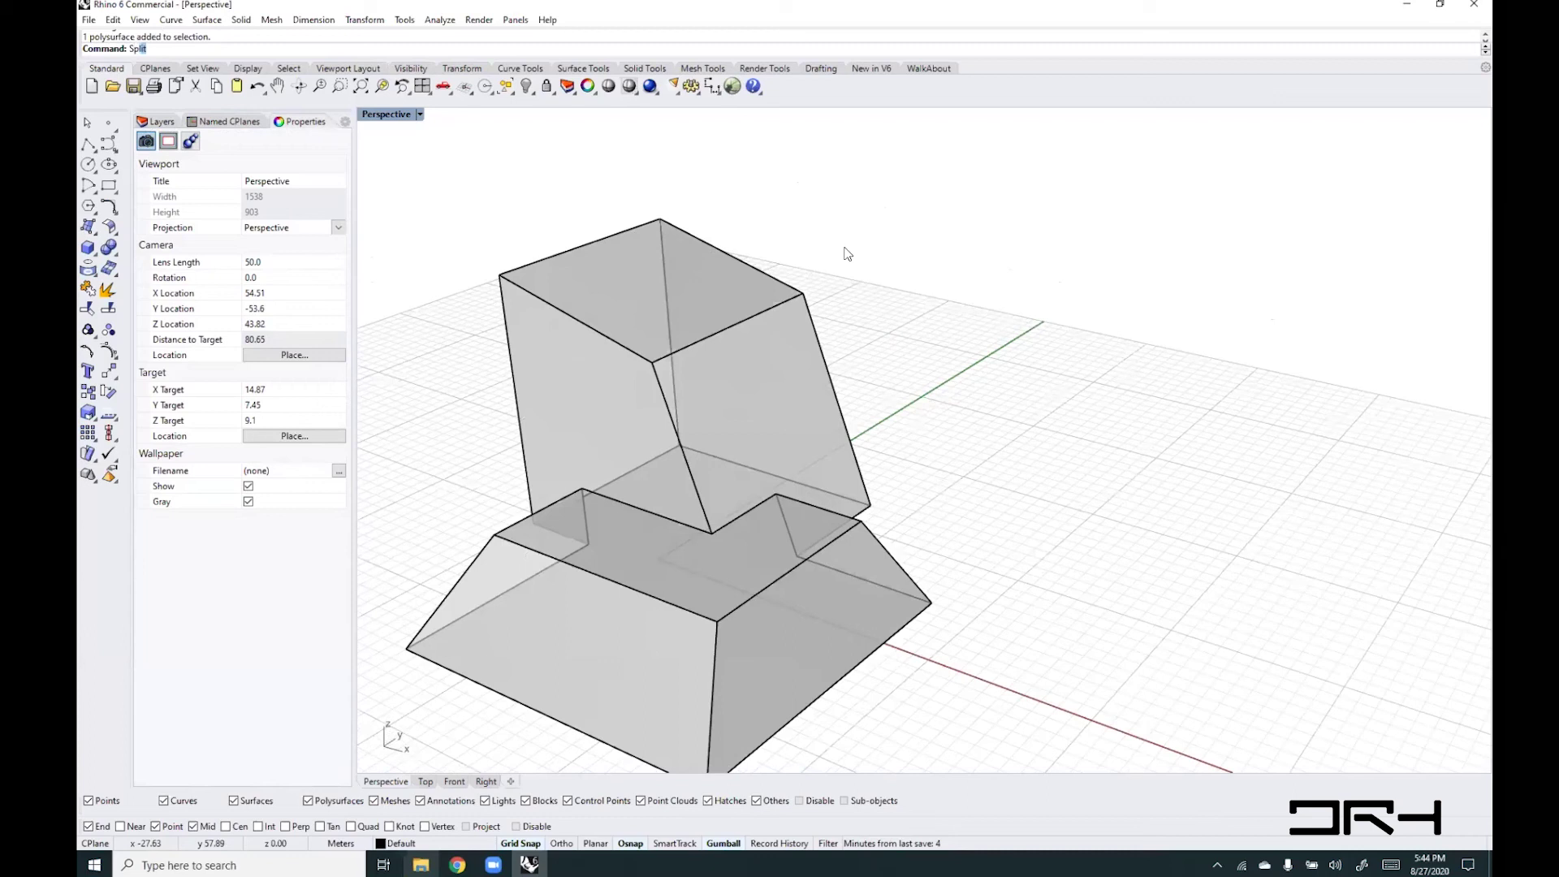
{"action": "type", "text": "litFace"}
{"action": "key", "text": "Return"}
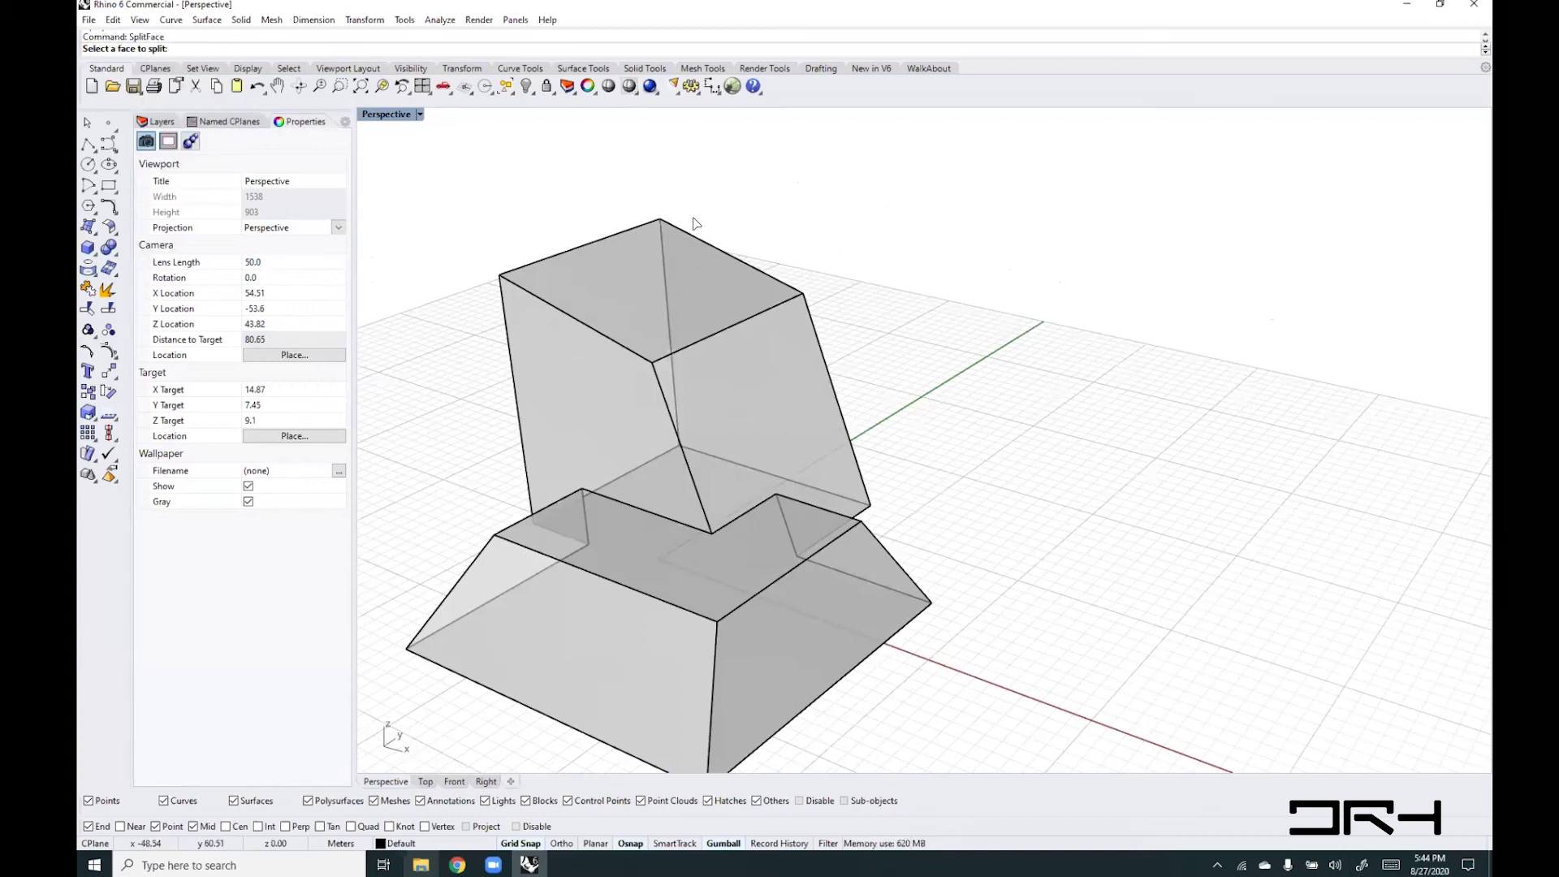
{"action": "left_click", "coordinate": [608, 258]}
{"action": "key", "text": "Return"}
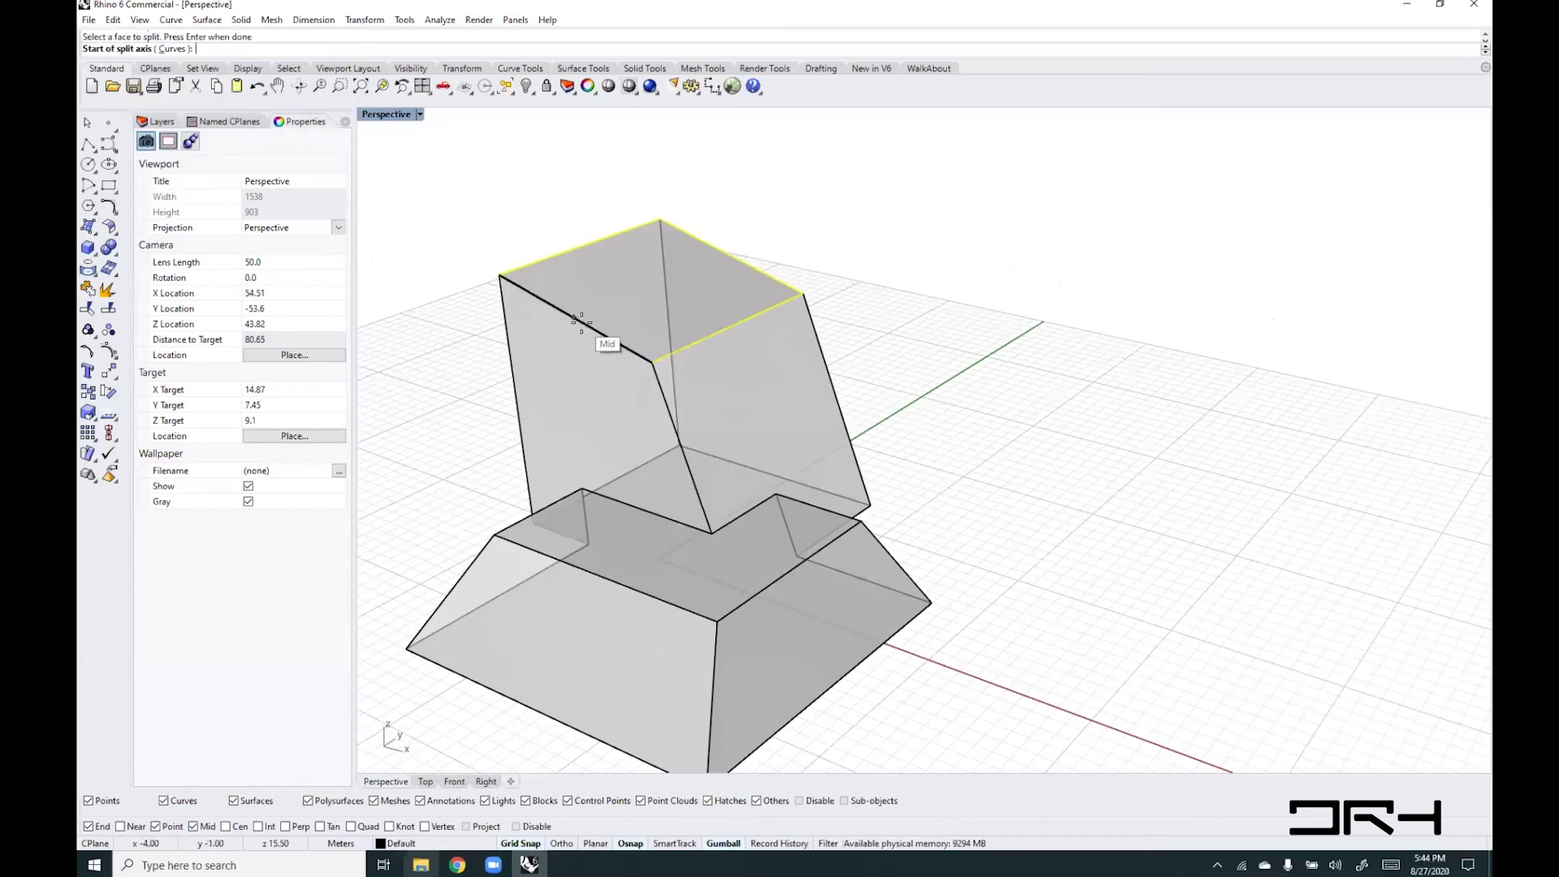
{"action": "left_click", "coordinate": [581, 322]}
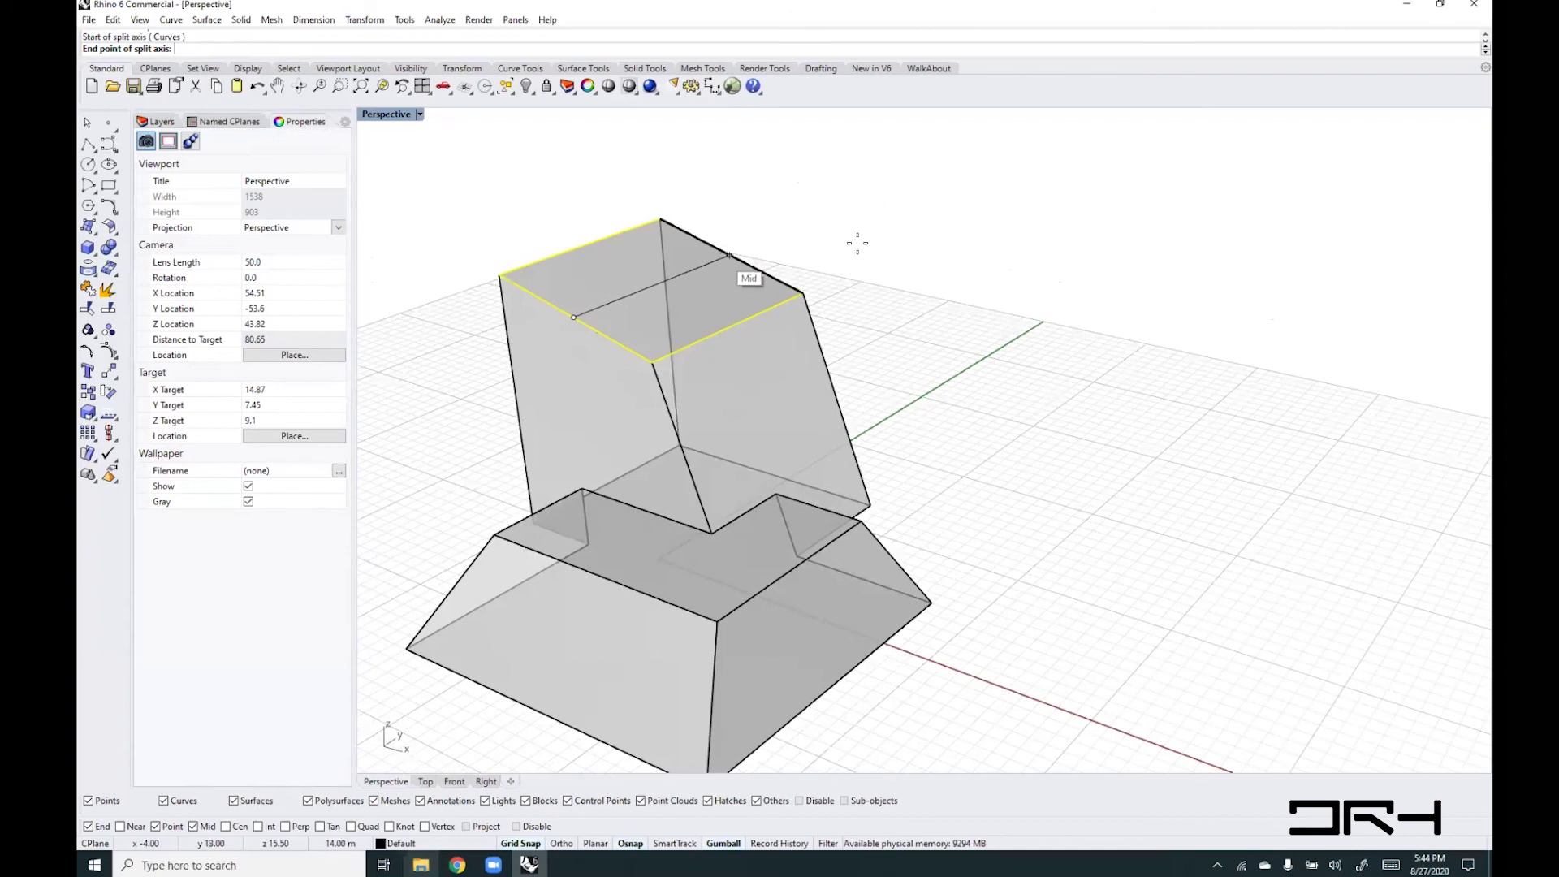
{"action": "left_click", "coordinate": [729, 255]}
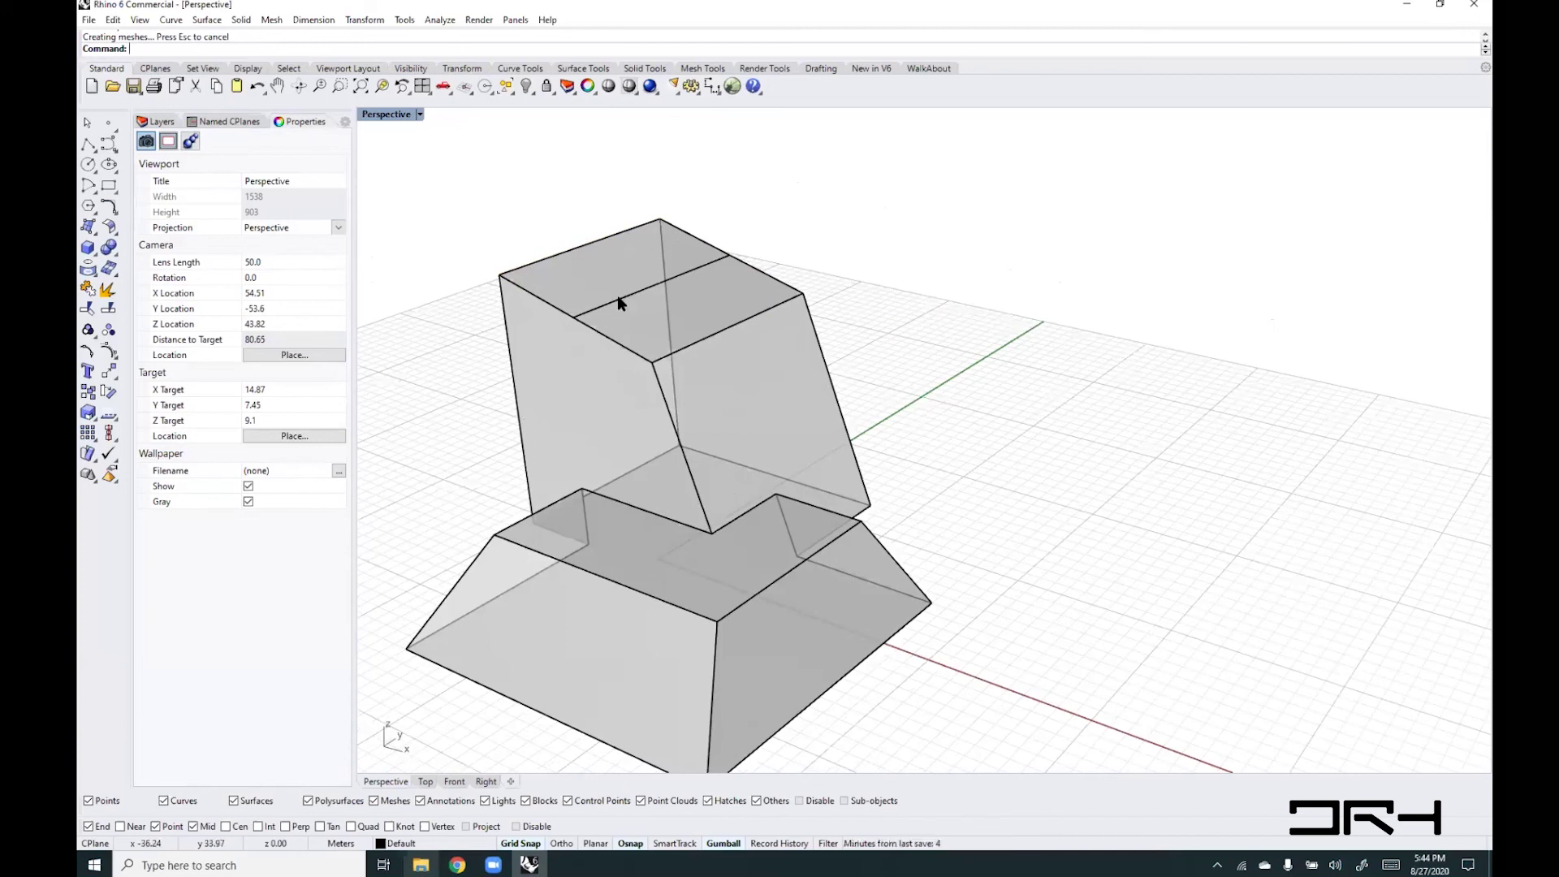
- Sub-select the split edge across the tower's top and move it straight up to form a gable-like ridge
{"action": "left_click", "coordinate": [617, 296], "text": "ctrl+shift"}
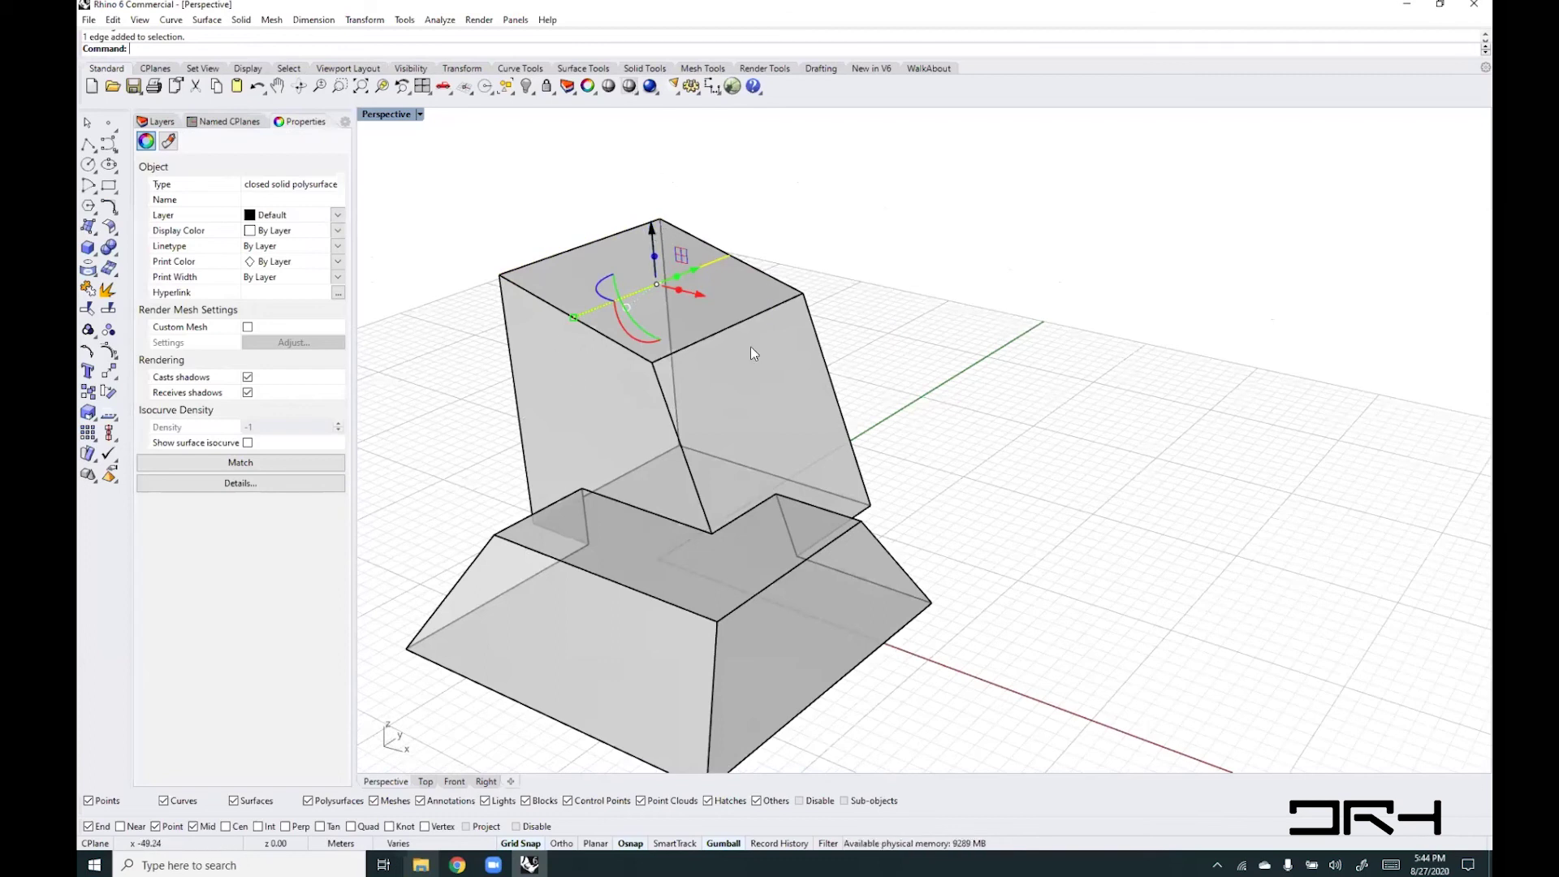
{"action": "left_click", "coordinate": [965, 422]}
{"action": "scroll", "coordinate": [974, 430], "scroll_direction": "down", "scroll_amount": 5}
{"action": "scroll", "coordinate": [983, 440], "scroll_direction": "up", "scroll_amount": 4}
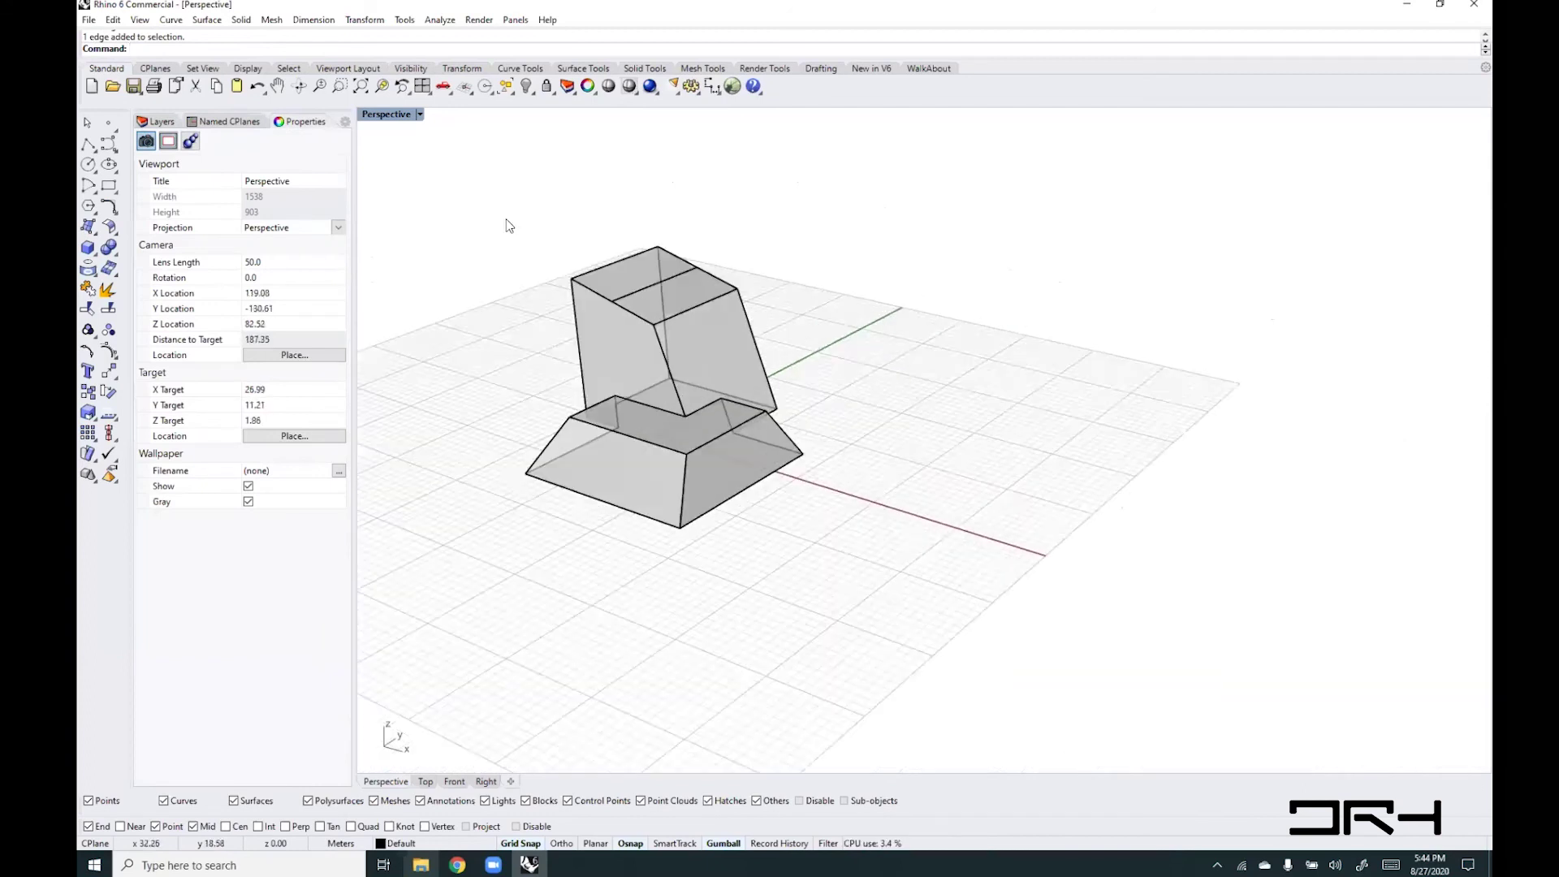
{"action": "left_click", "coordinate": [565, 252], "text": "ctrl+shift"}
{"action": "left_click_drag", "start_coordinate": [565, 252], "coordinate": [572, 161]}
{"action": "right_click_drag", "start_coordinate": [775, 347], "coordinate": [689, 353]}
{"action": "scroll", "coordinate": [707, 377], "scroll_direction": "up", "scroll_amount": 3}
{"action": "scroll", "coordinate": [738, 392], "scroll_direction": "down", "scroll_amount": 3}
{"action": "key", "text": "Escape"}
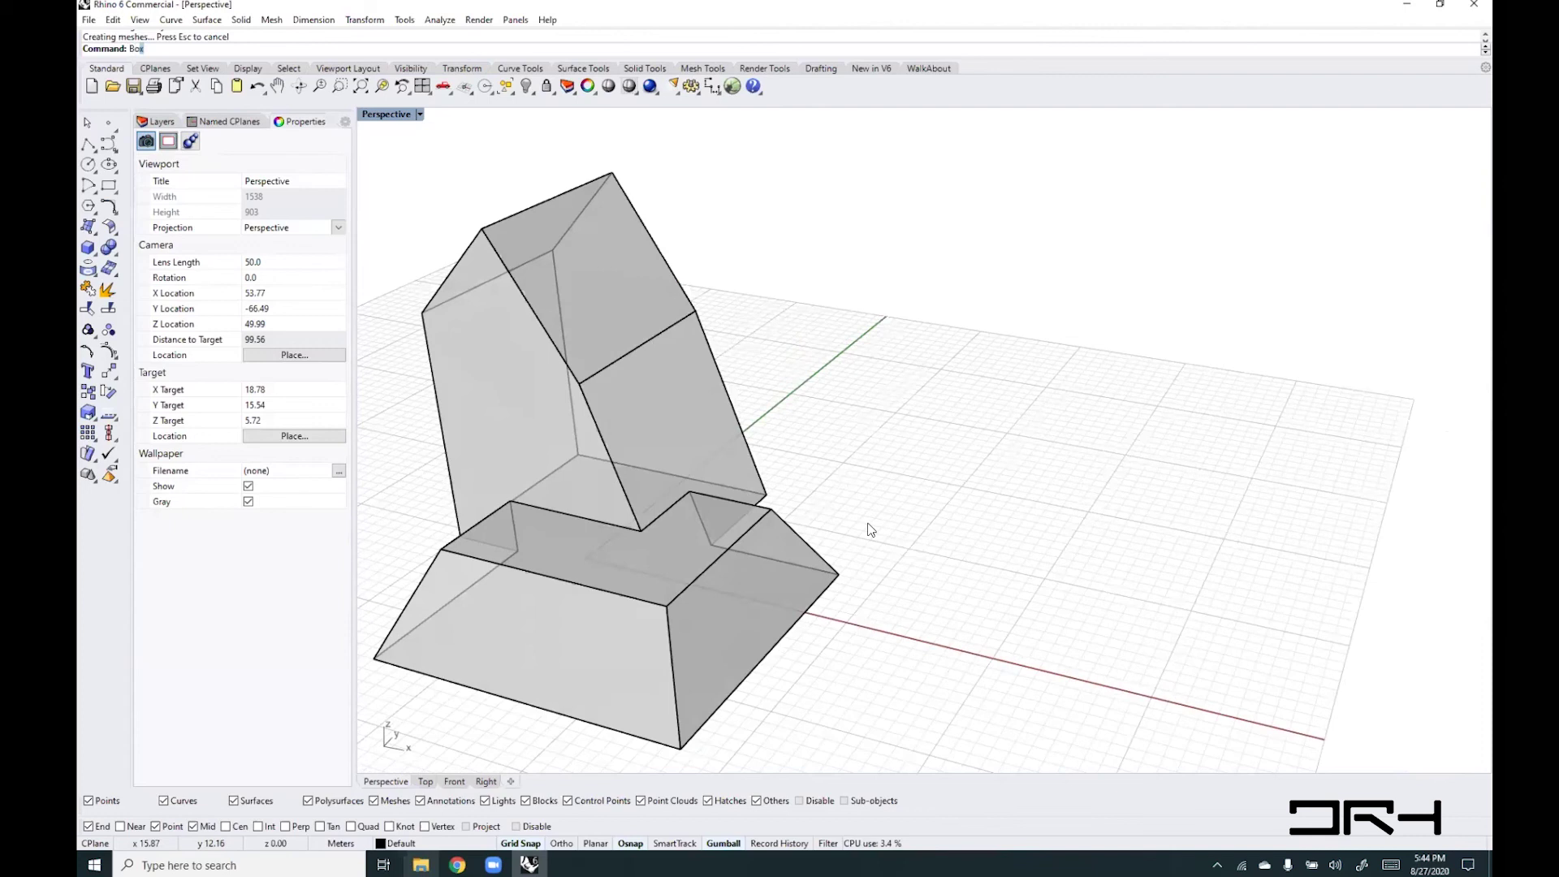
- Draw a large new box on the ground on the +X side of the existing solid
{"action": "key", "text": "Return"}
{"action": "left_click", "coordinate": [863, 514]}
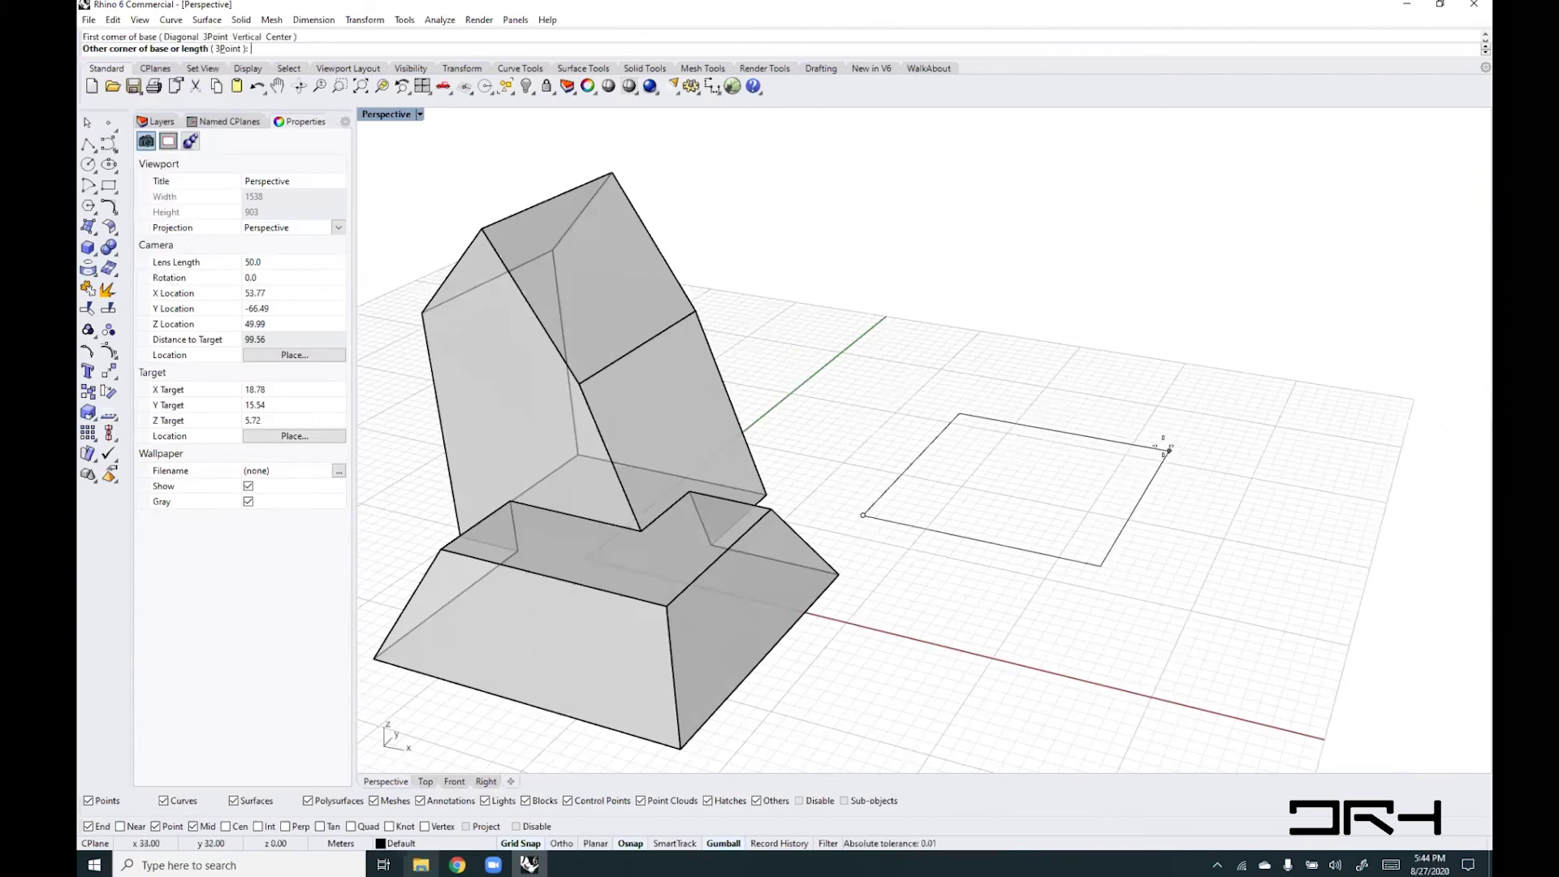
{"action": "left_click", "coordinate": [1192, 412]}
{"action": "left_click", "coordinate": [1147, 306]}
- Draw a smaller box about 8 m tall that overlaps the lower +X side of the large box
{"action": "right_click_drag", "start_coordinate": [1179, 395], "coordinate": [1156, 599]}
{"action": "key", "text": "Return"}
{"action": "left_click", "coordinate": [1072, 617]}
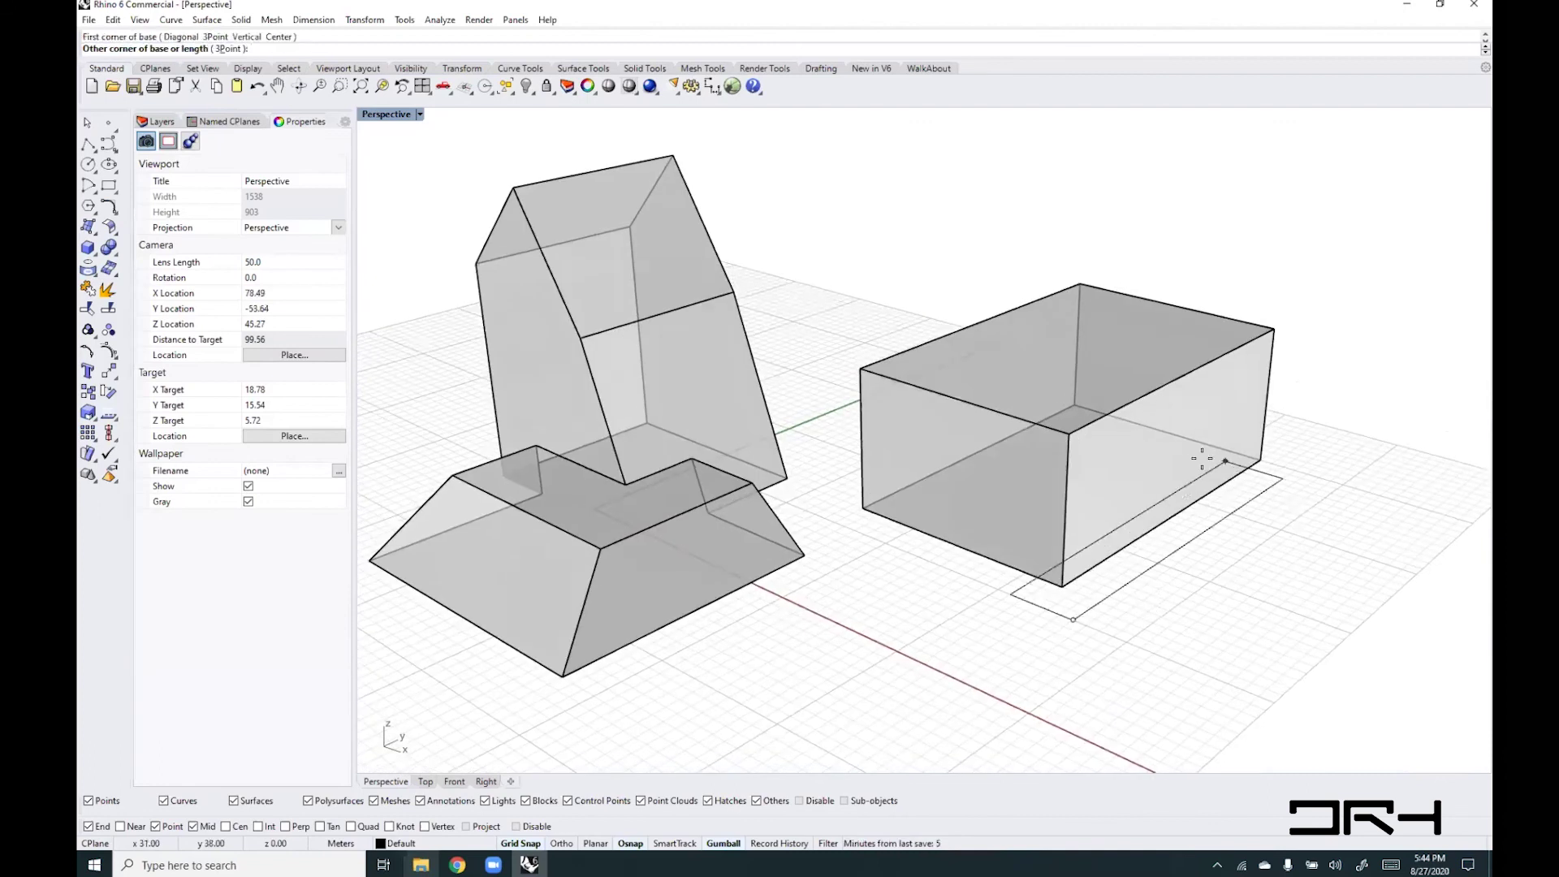
{"action": "left_click", "coordinate": [1214, 436]}
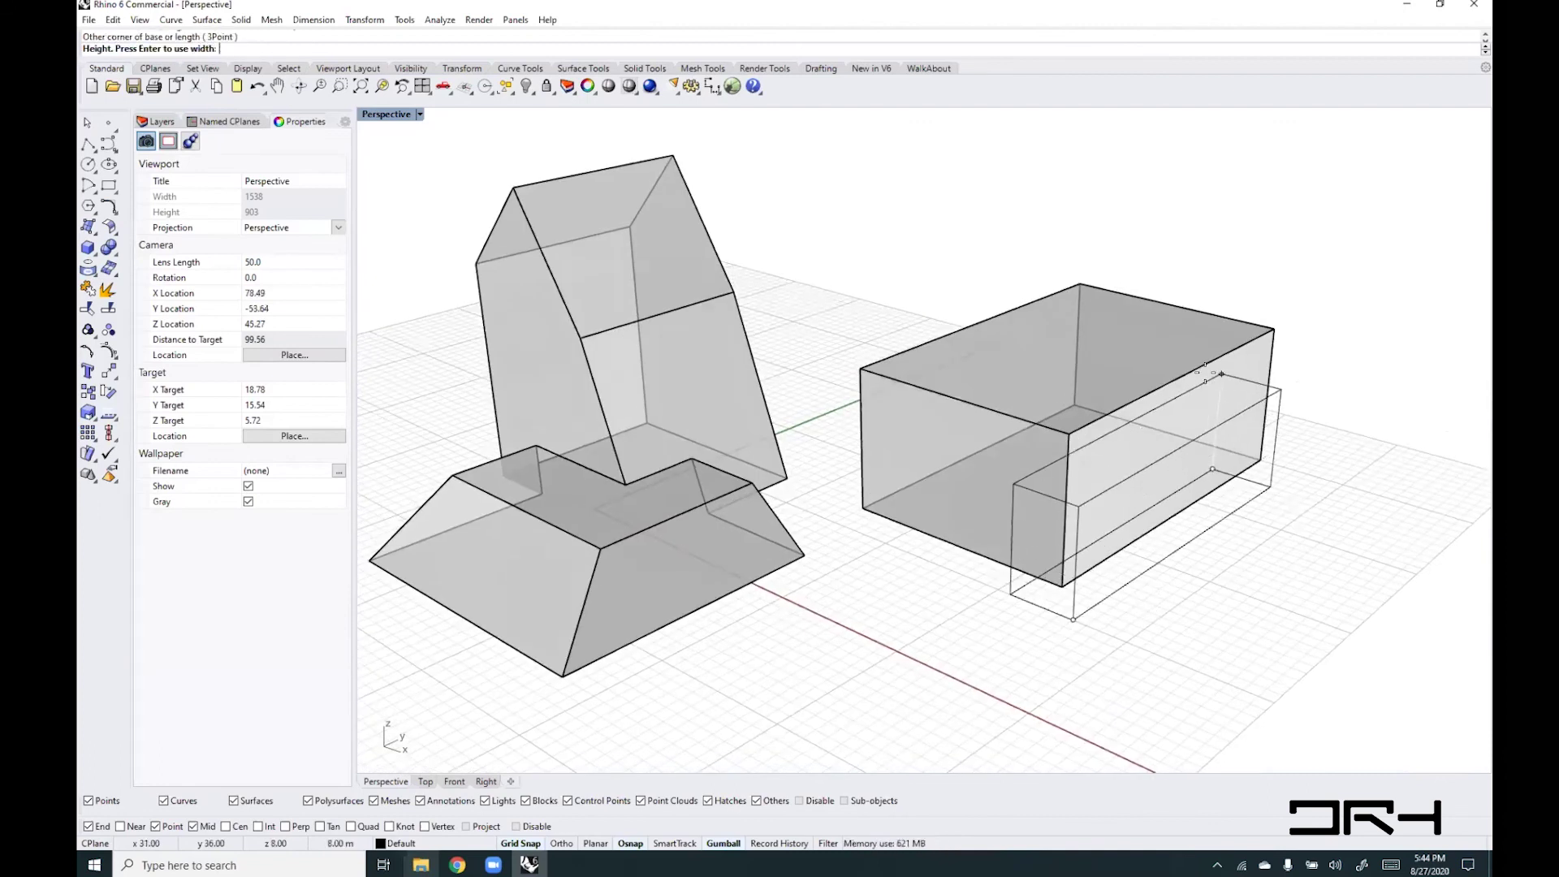
{"action": "left_click", "coordinate": [1210, 375]}
- Subtract the small box from the large box with BooleanDifference, keeping the input objects
{"action": "type", "text": "Boo"}
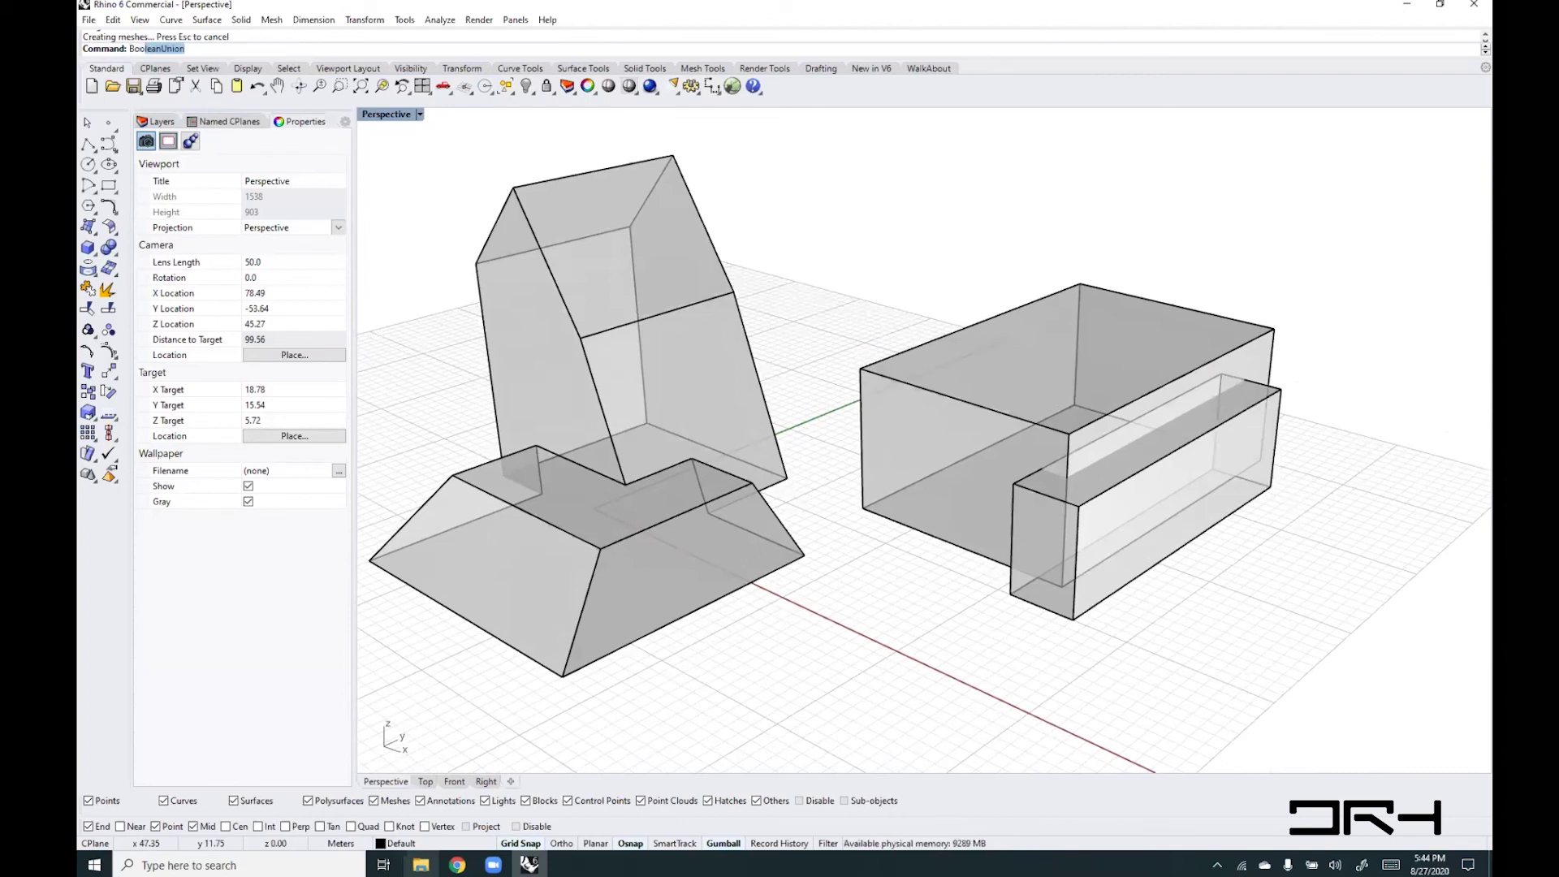
{"action": "type", "text": "leanDifference"}
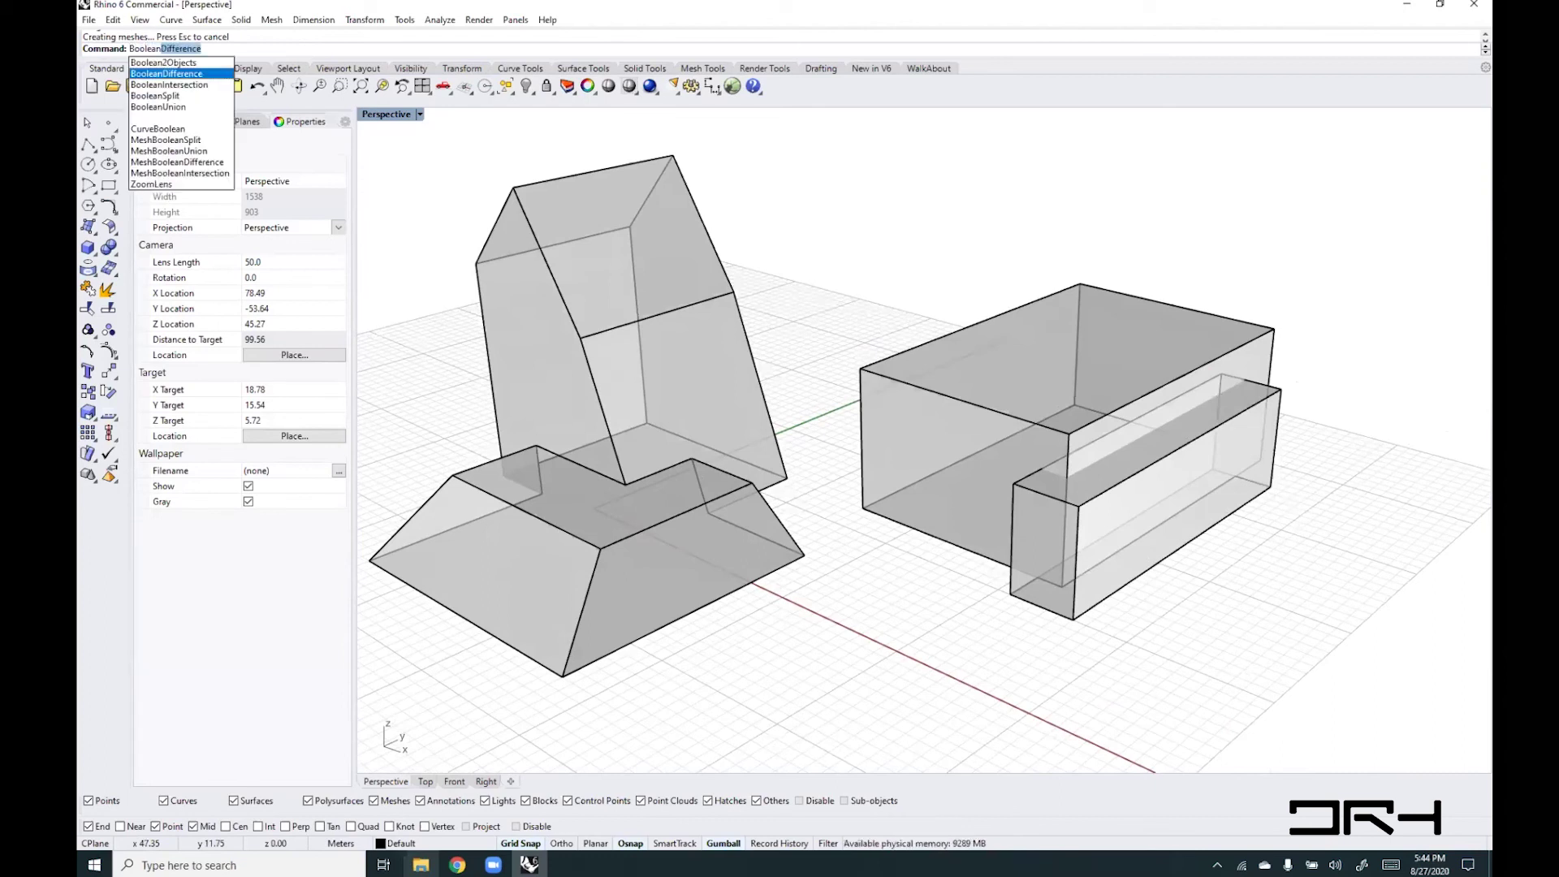
{"action": "key", "text": "Return"}
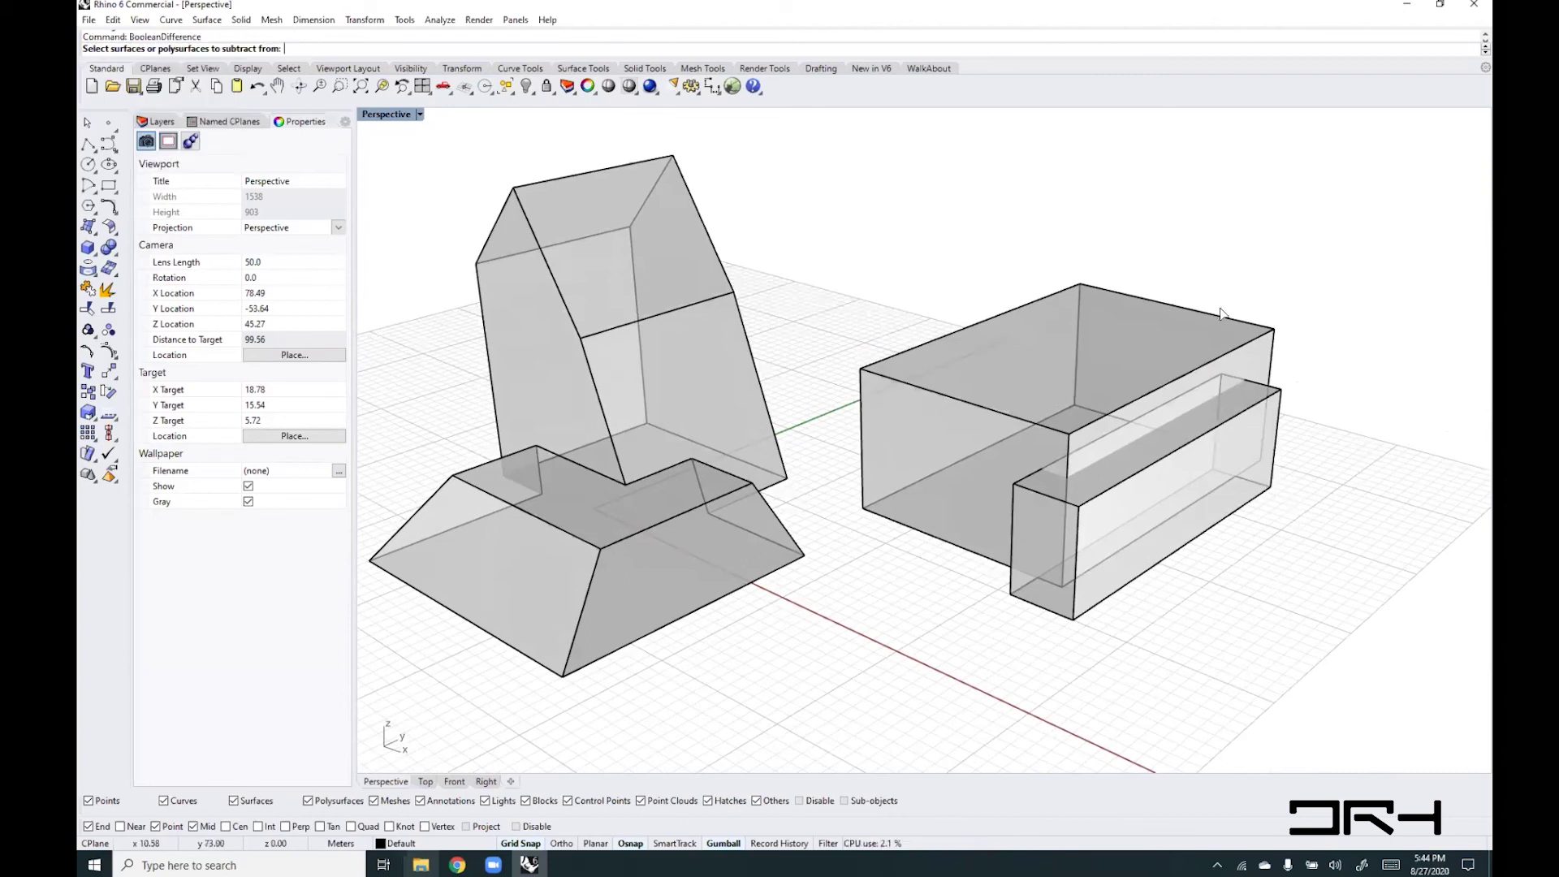
{"action": "left_click", "coordinate": [1195, 479]}
{"action": "key", "text": "Return"}
{"action": "left_click", "coordinate": [1139, 562]}
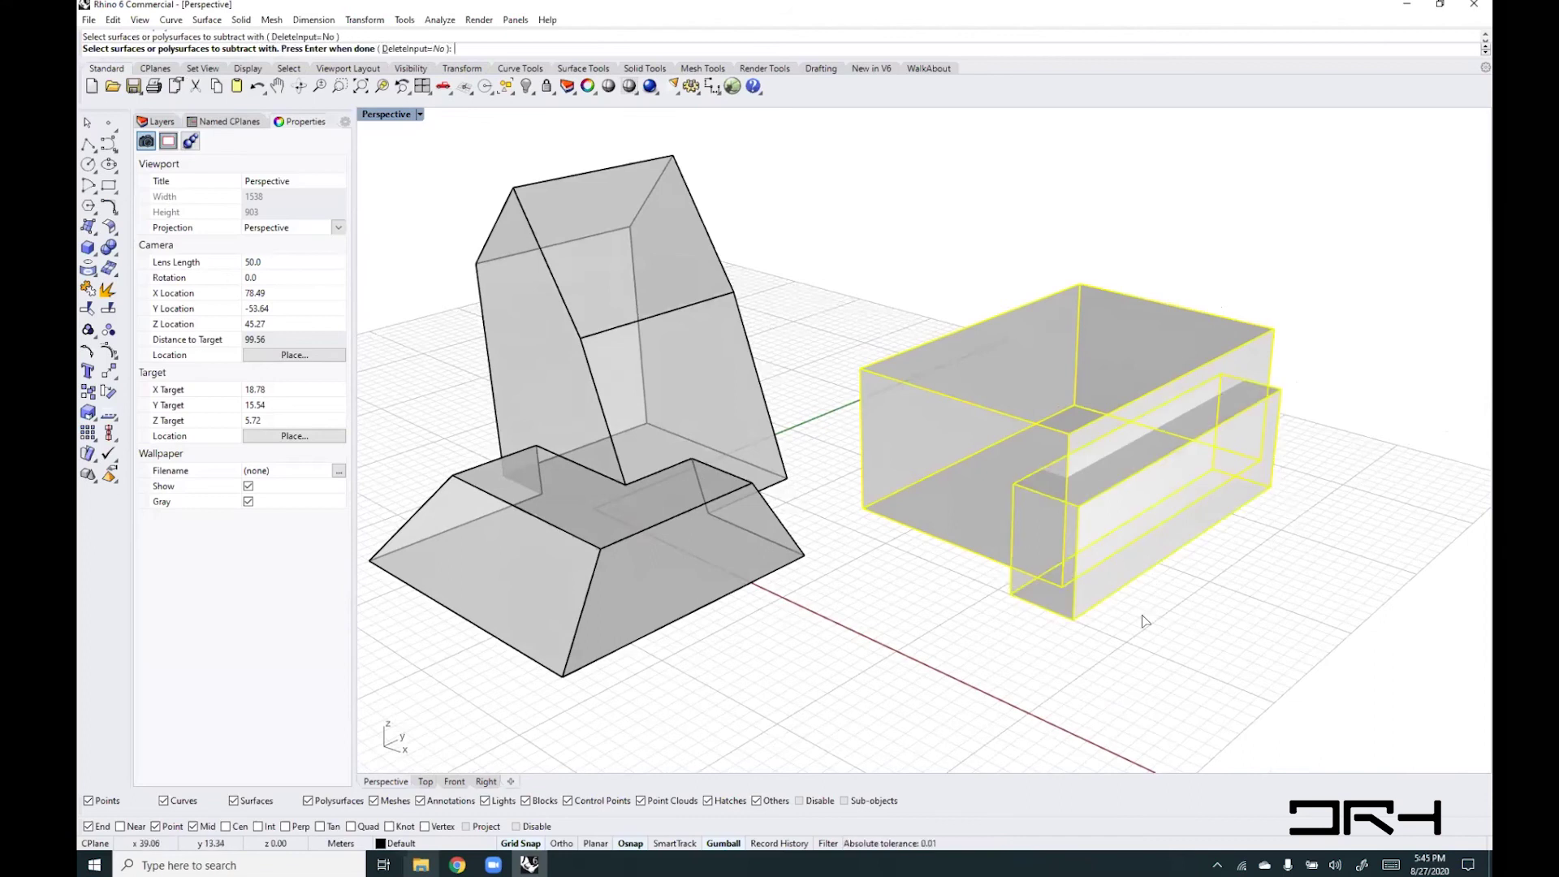
{"action": "key", "text": "Return"}
- Move the small cutting box out of the notch to beside the original tower solid
{"action": "left_click_drag", "start_coordinate": [1078, 607], "coordinate": [571, 683]}
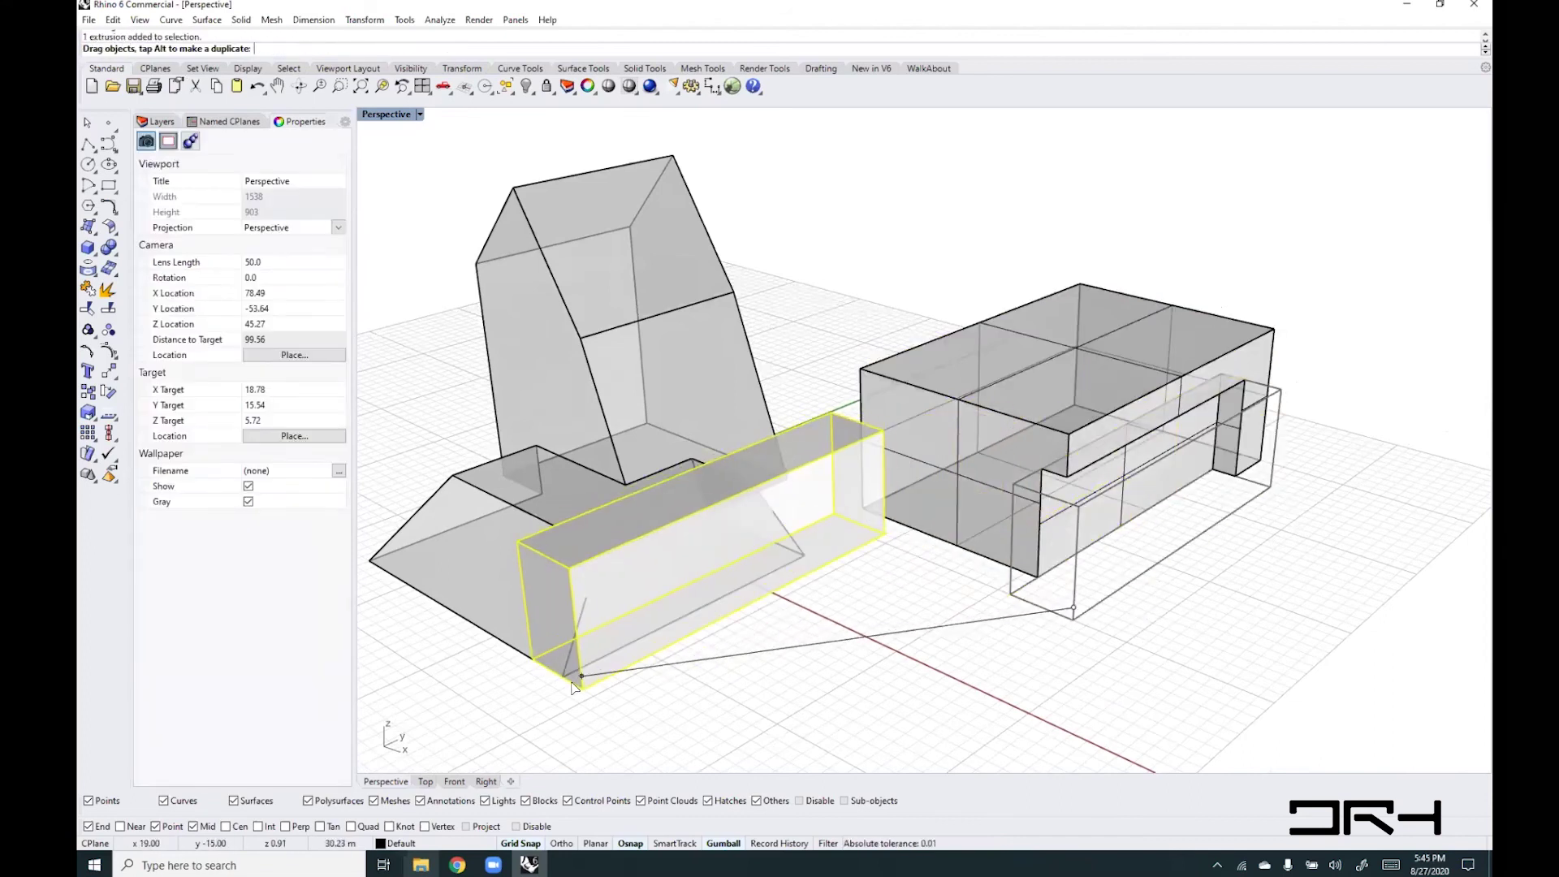
{"action": "right_click_drag", "start_coordinate": [1071, 532], "coordinate": [1127, 586]}
{"action": "right_click_drag", "start_coordinate": [877, 564], "coordinate": [804, 566]}
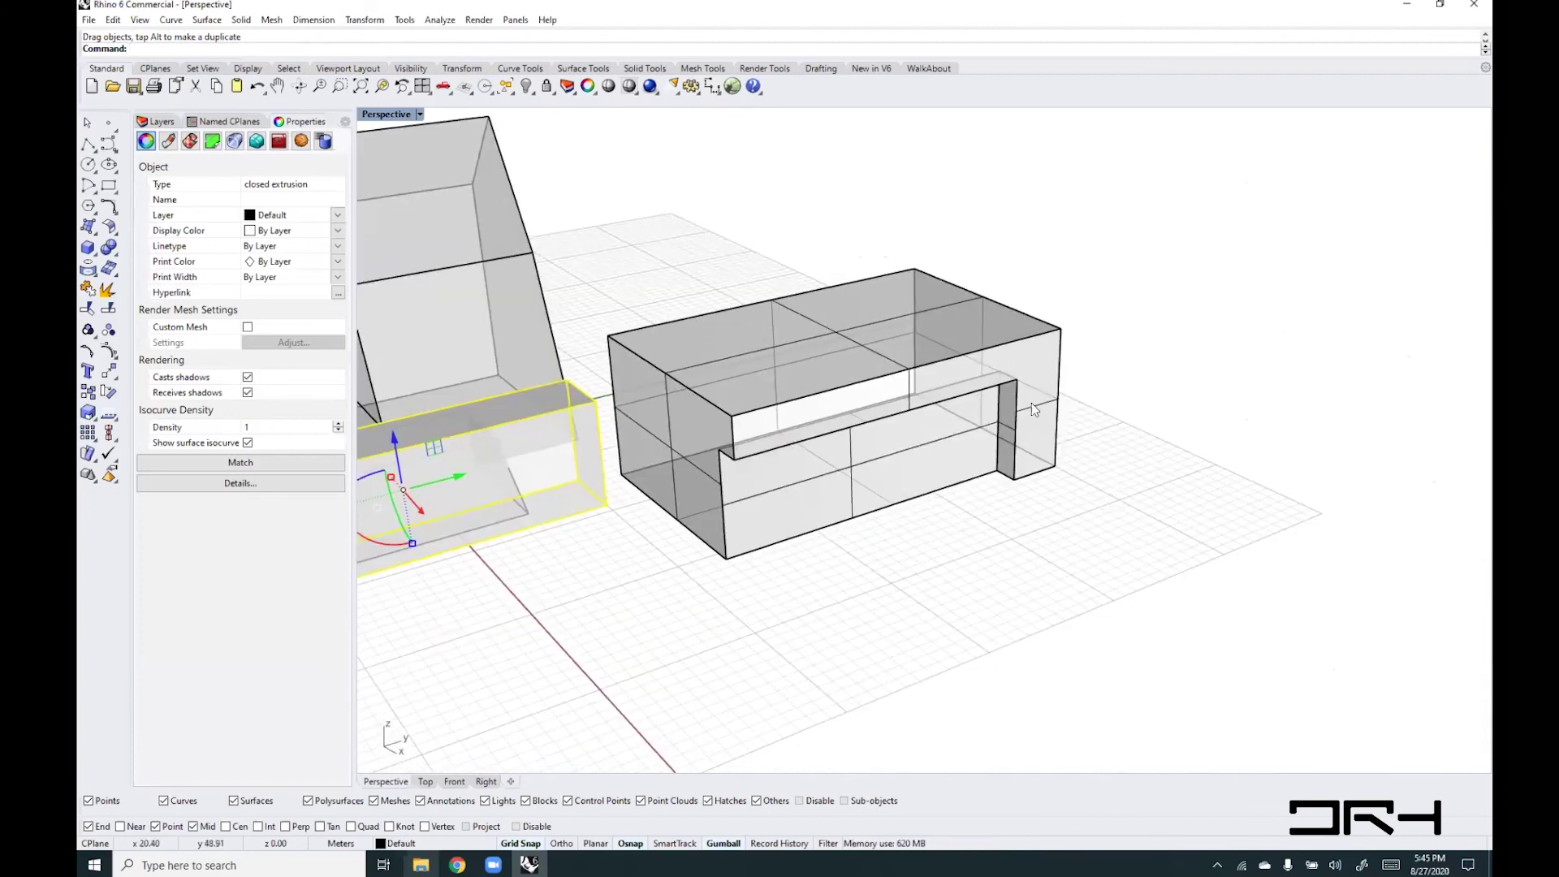
- Sub-select the notched solid's outer +X face around the recess and move it outward along X to deepen the overhang
{"action": "left_click", "coordinate": [1035, 404], "text": "ctrl+shift"}
{"action": "right_click_drag", "start_coordinate": [921, 465], "coordinate": [698, 500]}
{"action": "key", "text": "Escape"}
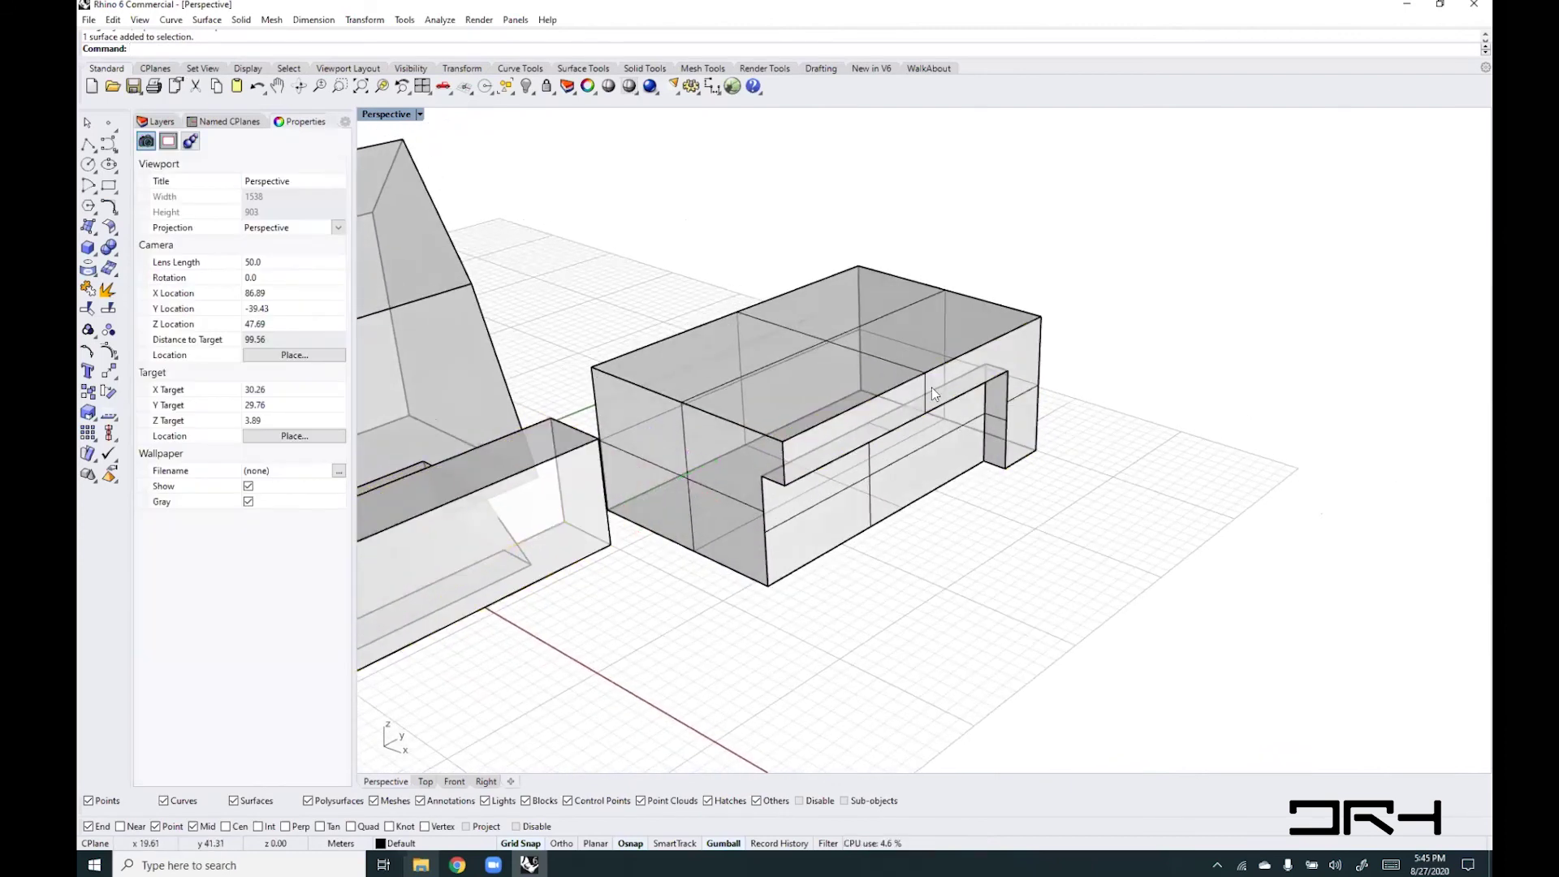
{"action": "left_click", "coordinate": [1013, 350]}
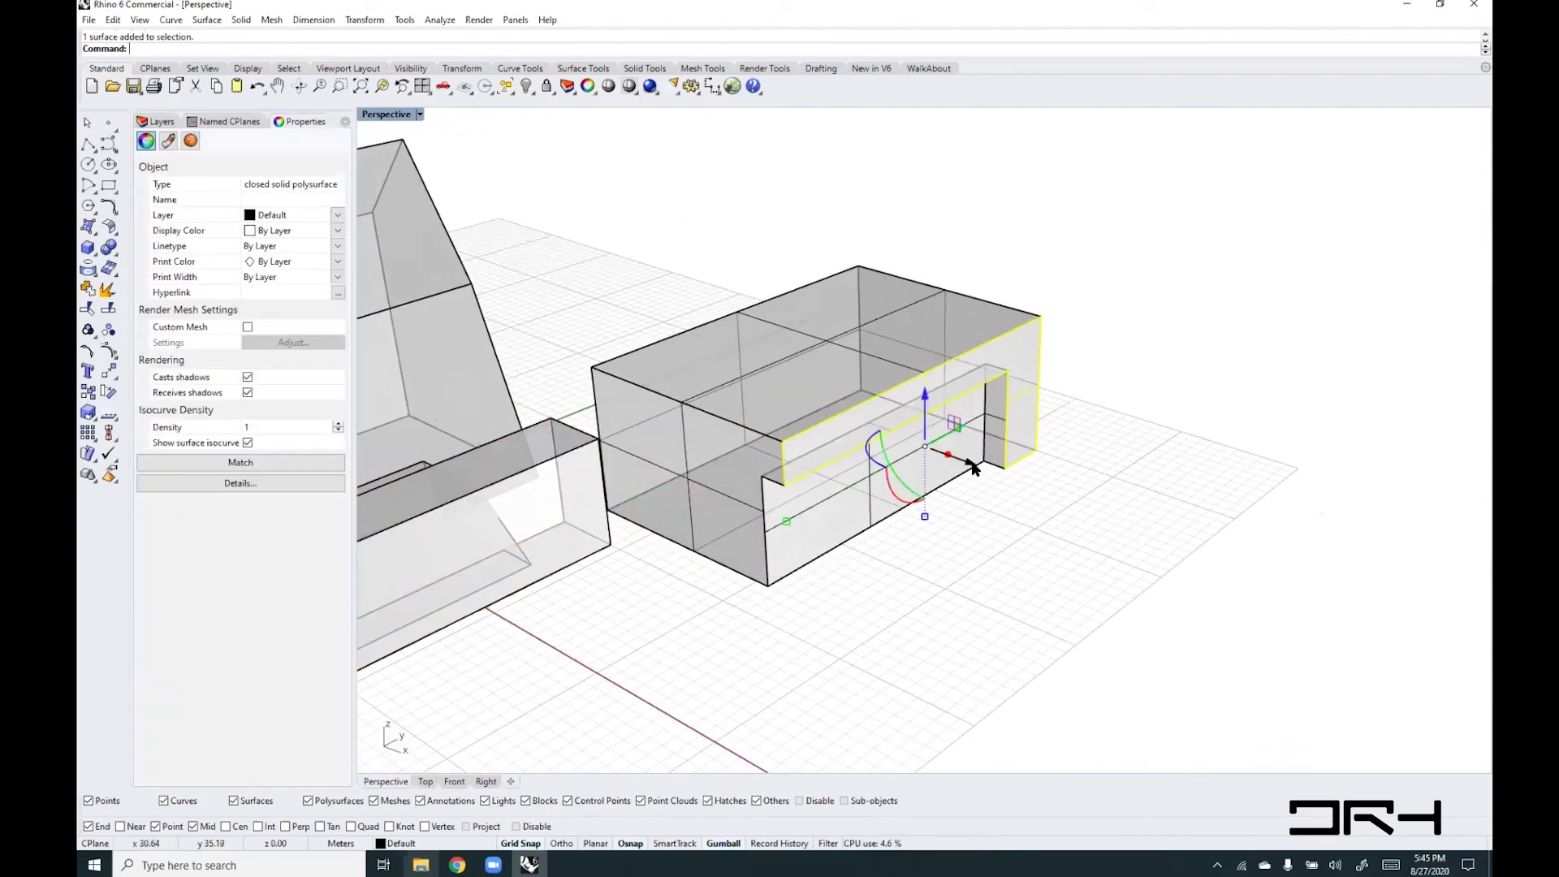
{"action": "left_click_drag", "start_coordinate": [966, 465], "coordinate": [1088, 510]}
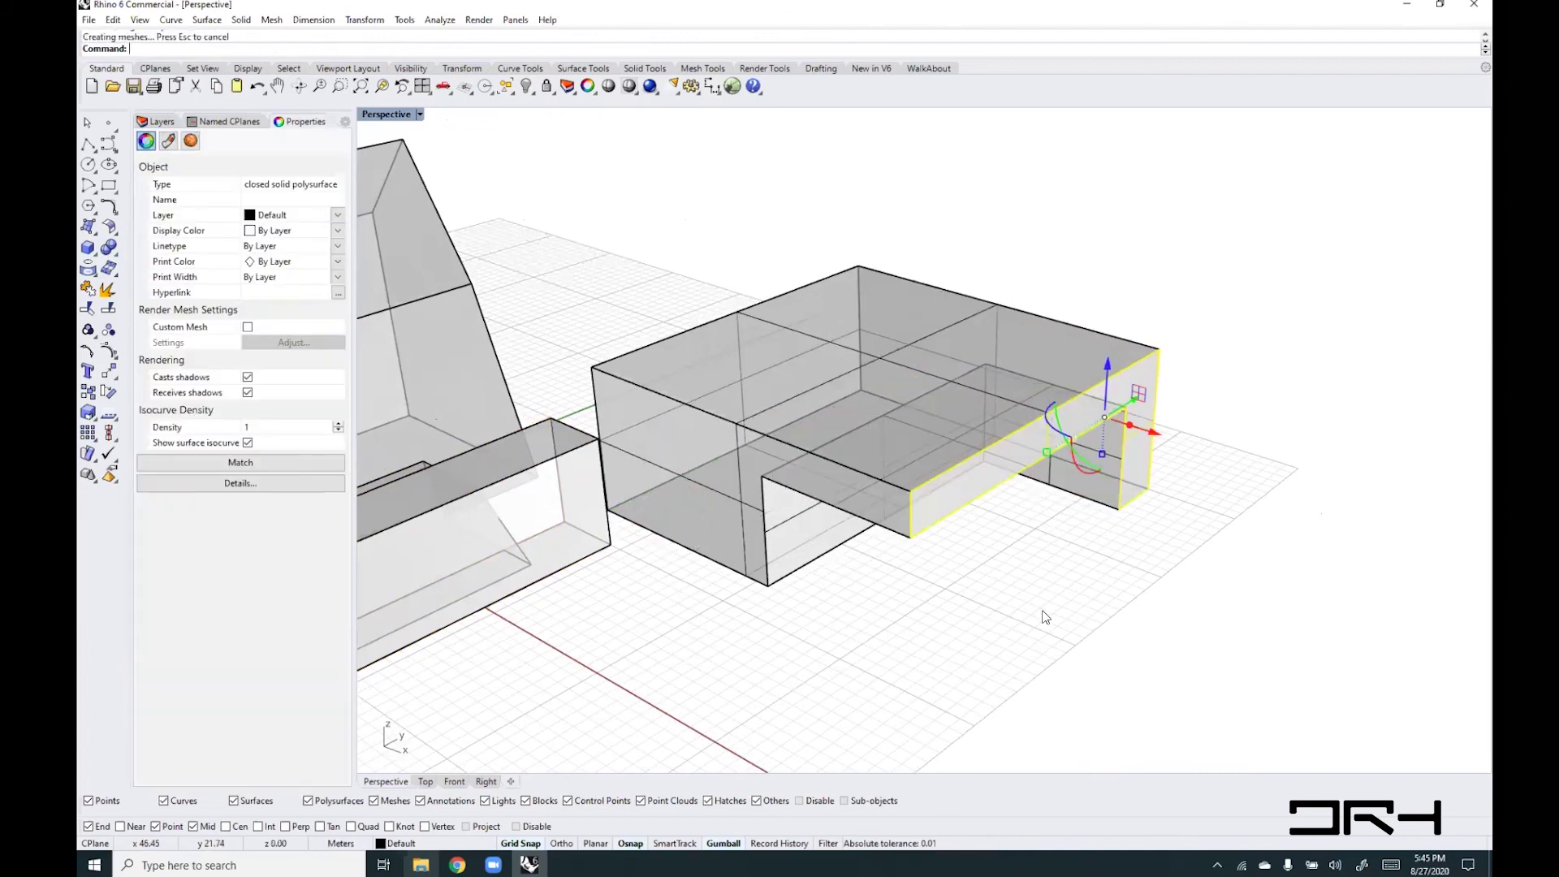
{"action": "right_click_drag", "start_coordinate": [1044, 616], "coordinate": [1015, 557]}
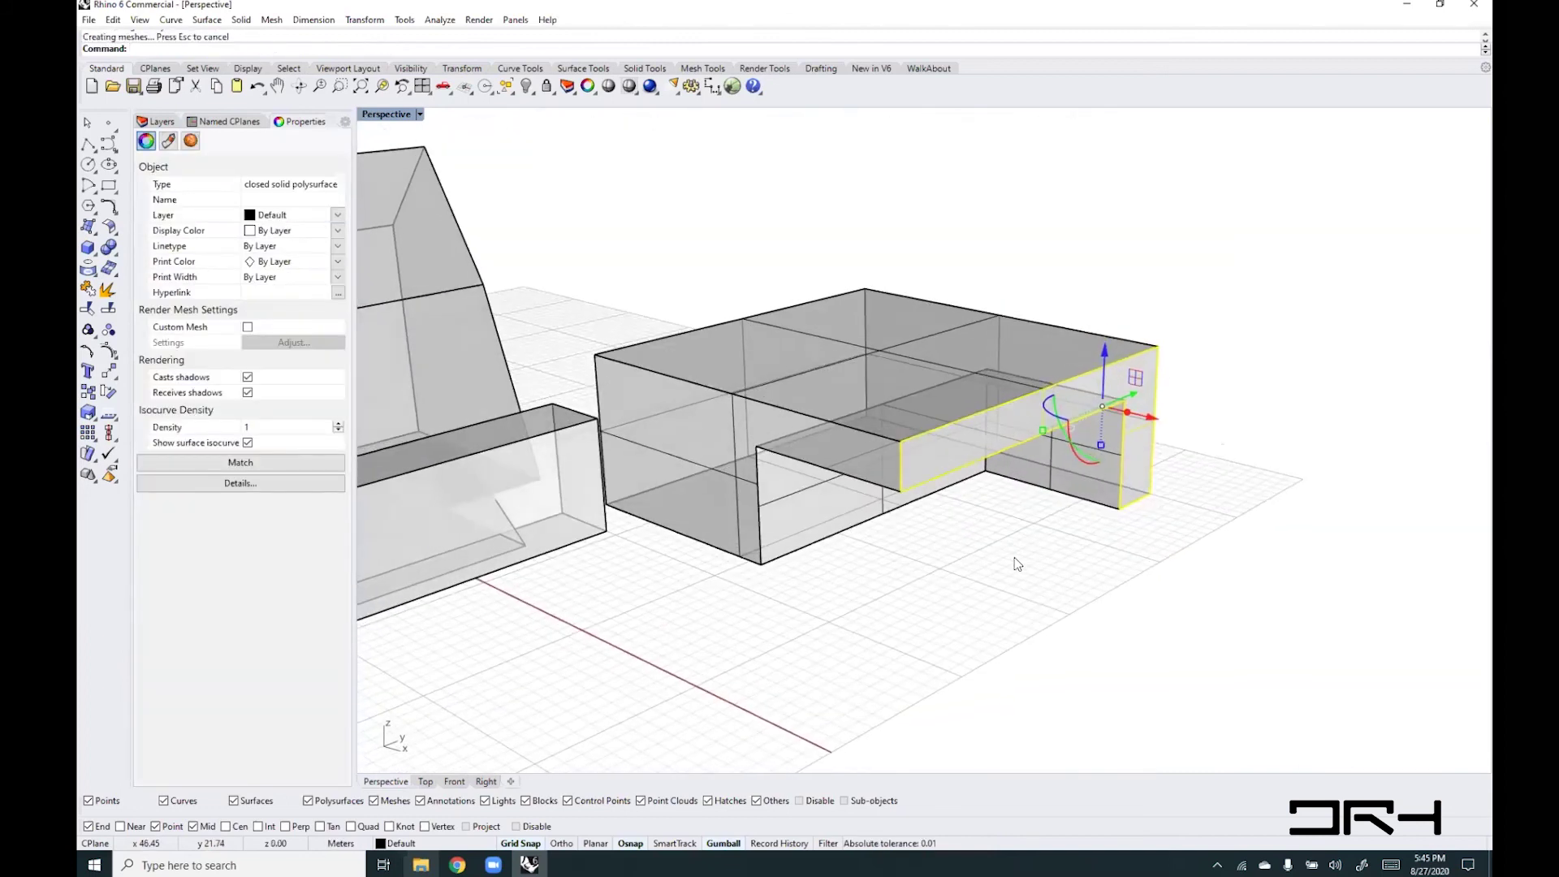
- Sub-select the notched solid's top face and move it straight up to make the block taller
{"action": "key", "text": "Escape"}
{"action": "left_click", "coordinate": [913, 334], "text": "ctrl+shift"}
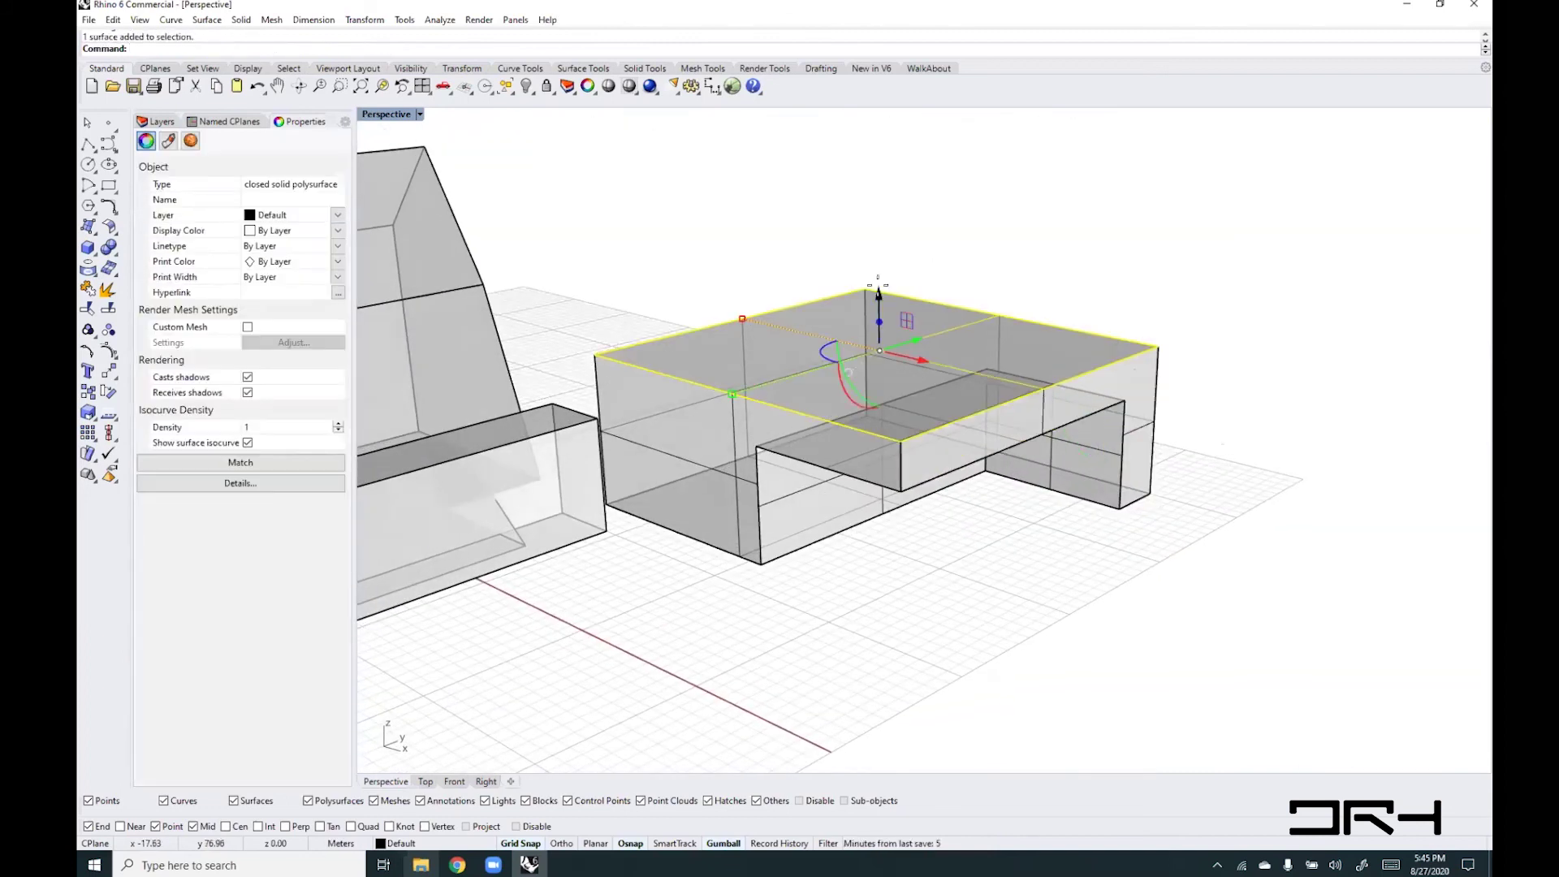
{"action": "left_click_drag", "start_coordinate": [918, 263], "coordinate": [878, 177]}
{"action": "right_click_drag", "start_coordinate": [991, 513], "coordinate": [1057, 605]}
{"action": "key", "text": "Escape"}
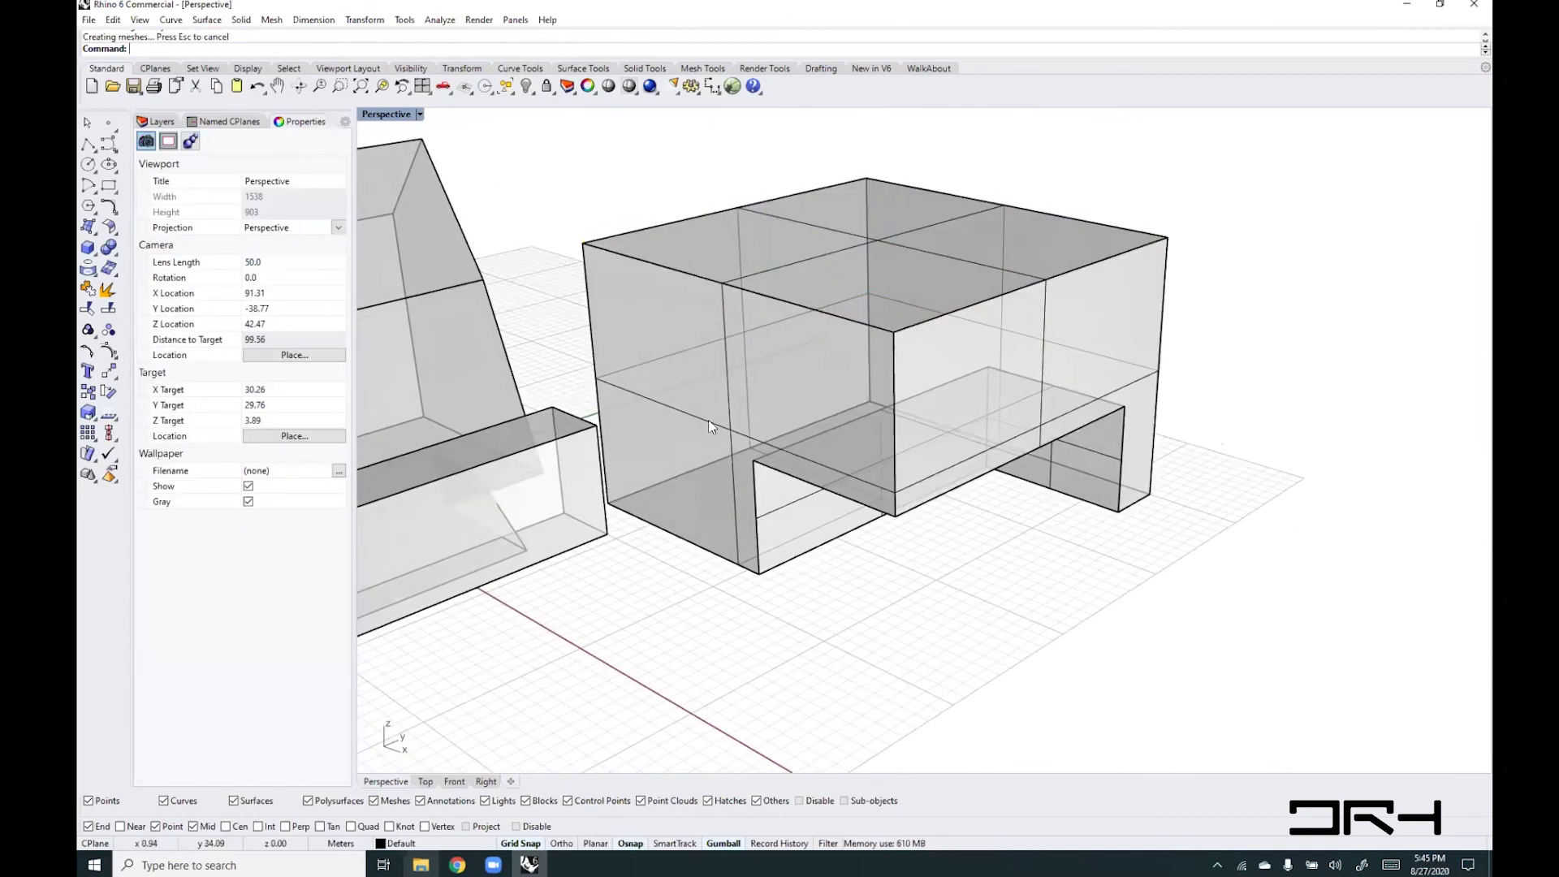
- Sub-select the notched solid's -Y side face and move it inward to shorten the block
{"action": "left_click", "coordinate": [781, 417], "text": "ctrl+shift"}
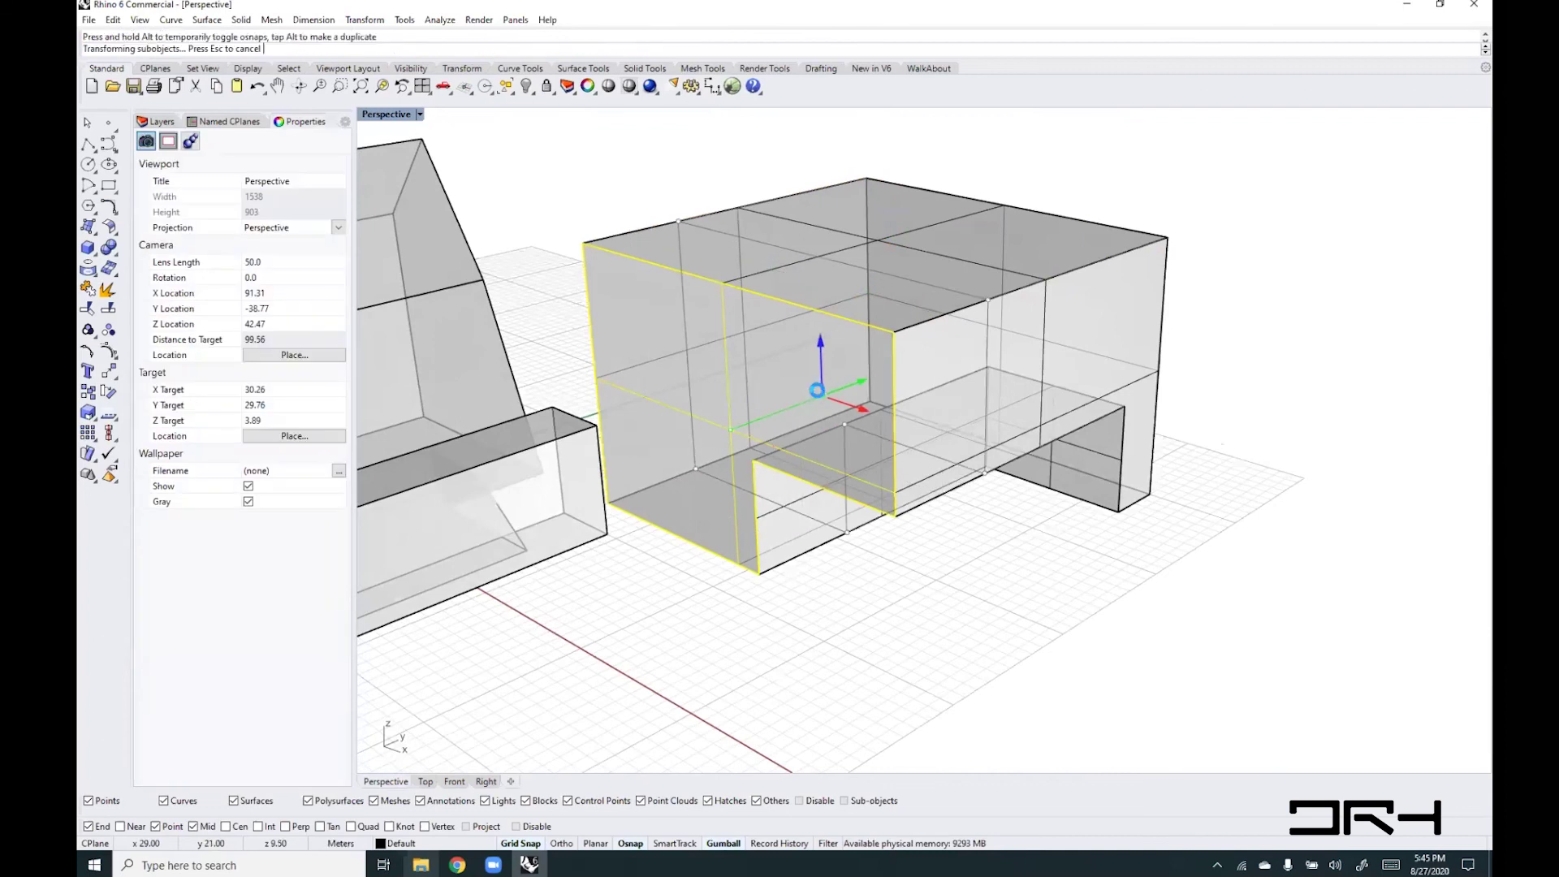
{"action": "left_click_drag", "start_coordinate": [767, 424], "coordinate": [949, 572]}
{"action": "key", "text": "Escape"}
- Sub-select the top edge on the block's -X side and move it inward so that side leans
{"action": "right_click_drag", "start_coordinate": [969, 501], "coordinate": [677, 299]}
{"action": "left_click", "coordinate": [677, 299], "text": "ctrl+shift"}
{"action": "left_click_drag", "start_coordinate": [737, 260], "coordinate": [852, 261]}
{"action": "key", "text": "Escape"}
- Sub-select the block's top face and extrude it straight up to add an upper volume
{"action": "right_click_drag", "start_coordinate": [725, 445], "coordinate": [1088, 382]}
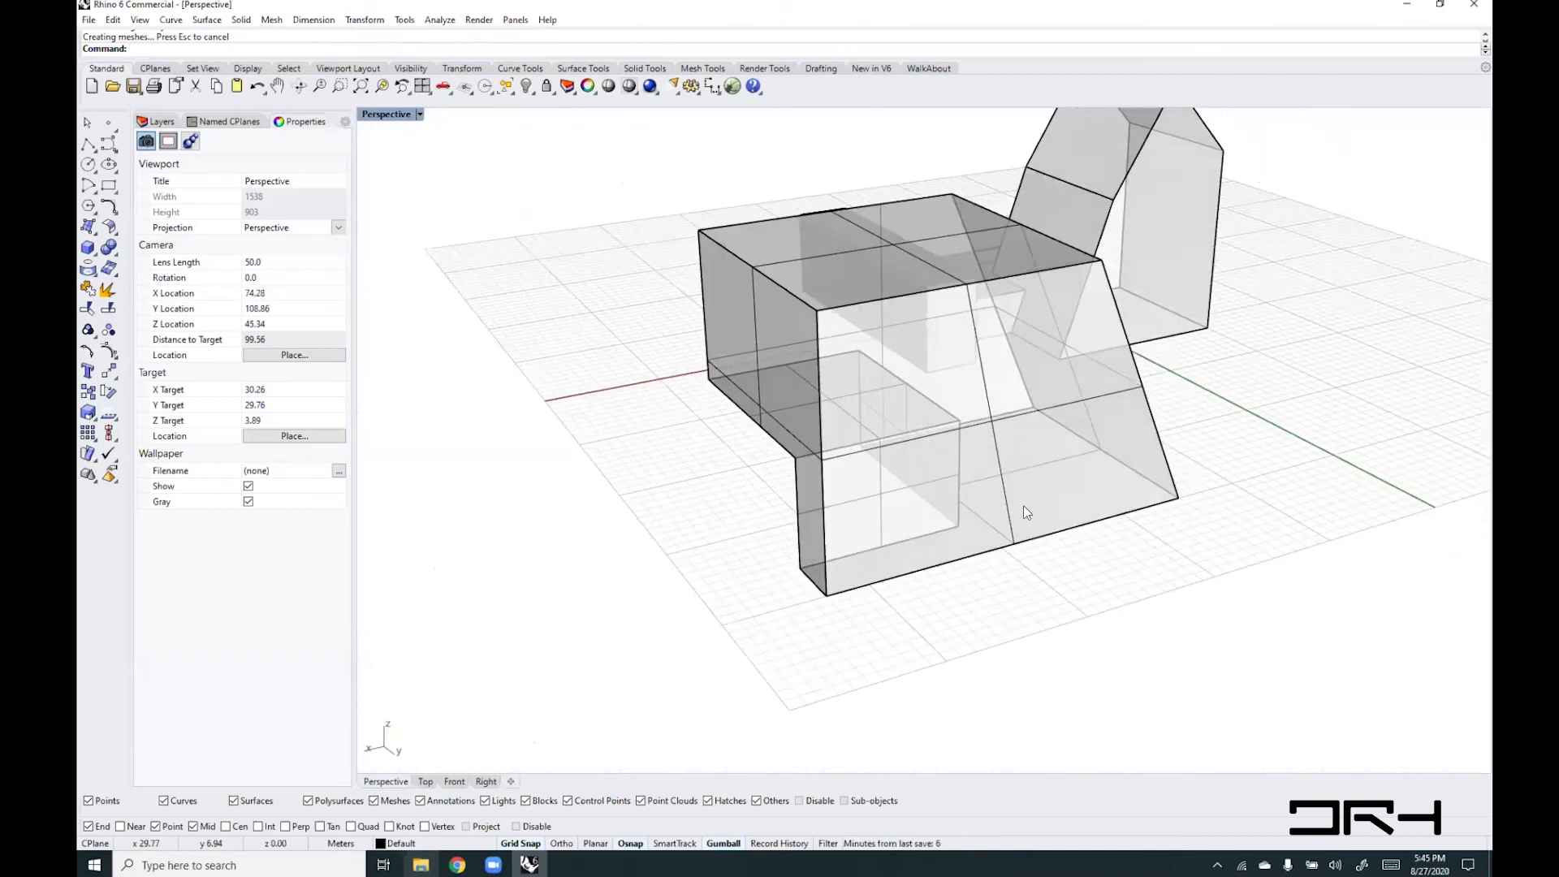
{"action": "right_click_drag", "start_coordinate": [1023, 505], "coordinate": [1021, 532]}
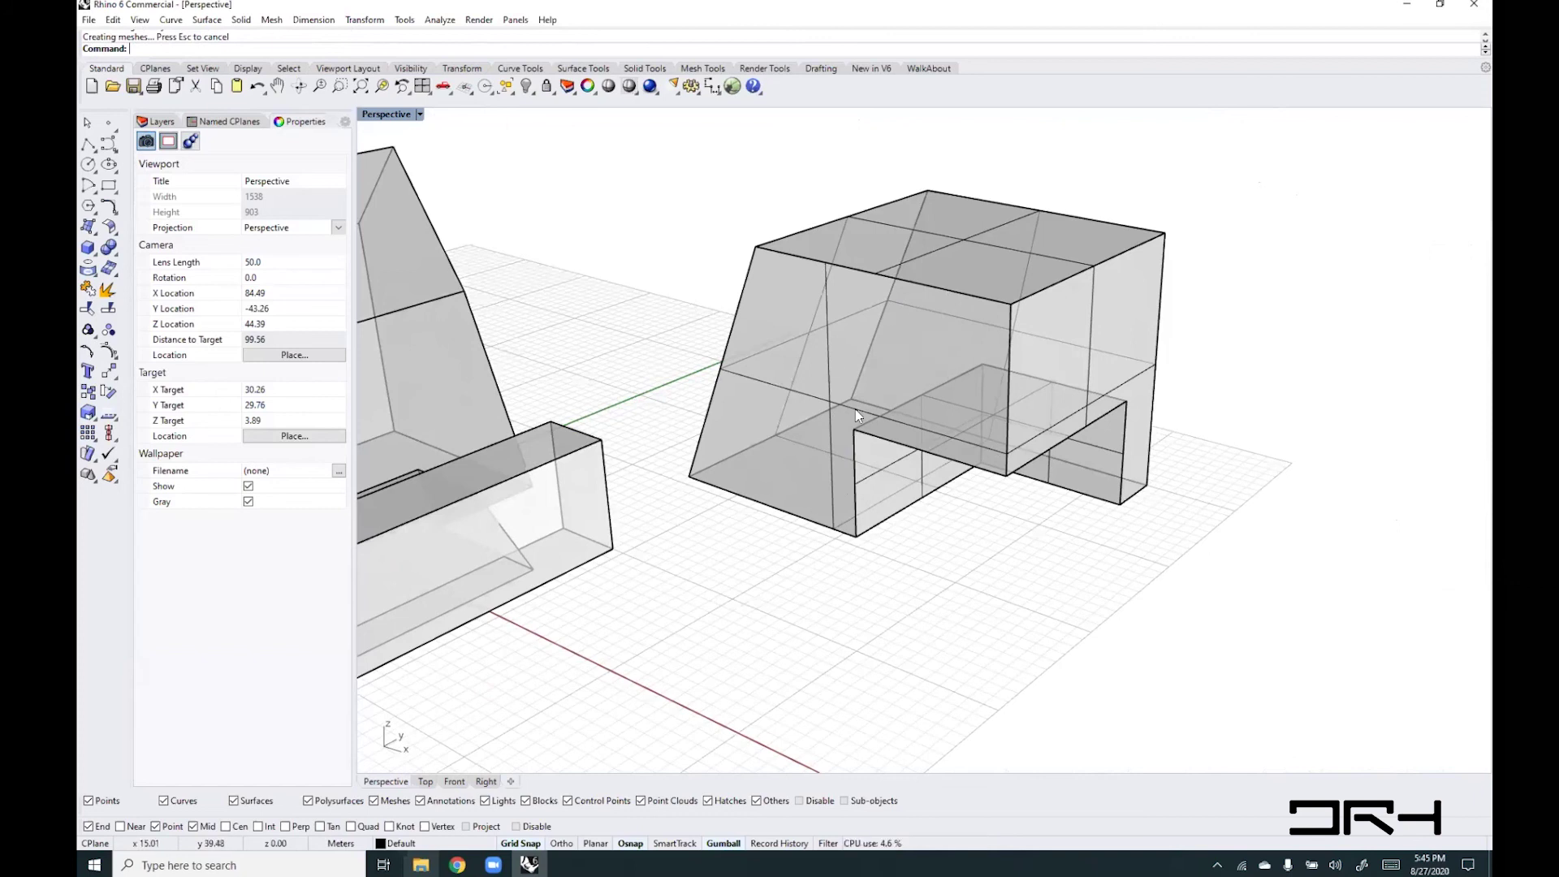
{"action": "right_click_drag", "start_coordinate": [949, 497], "coordinate": [840, 613], "text": "shift"}
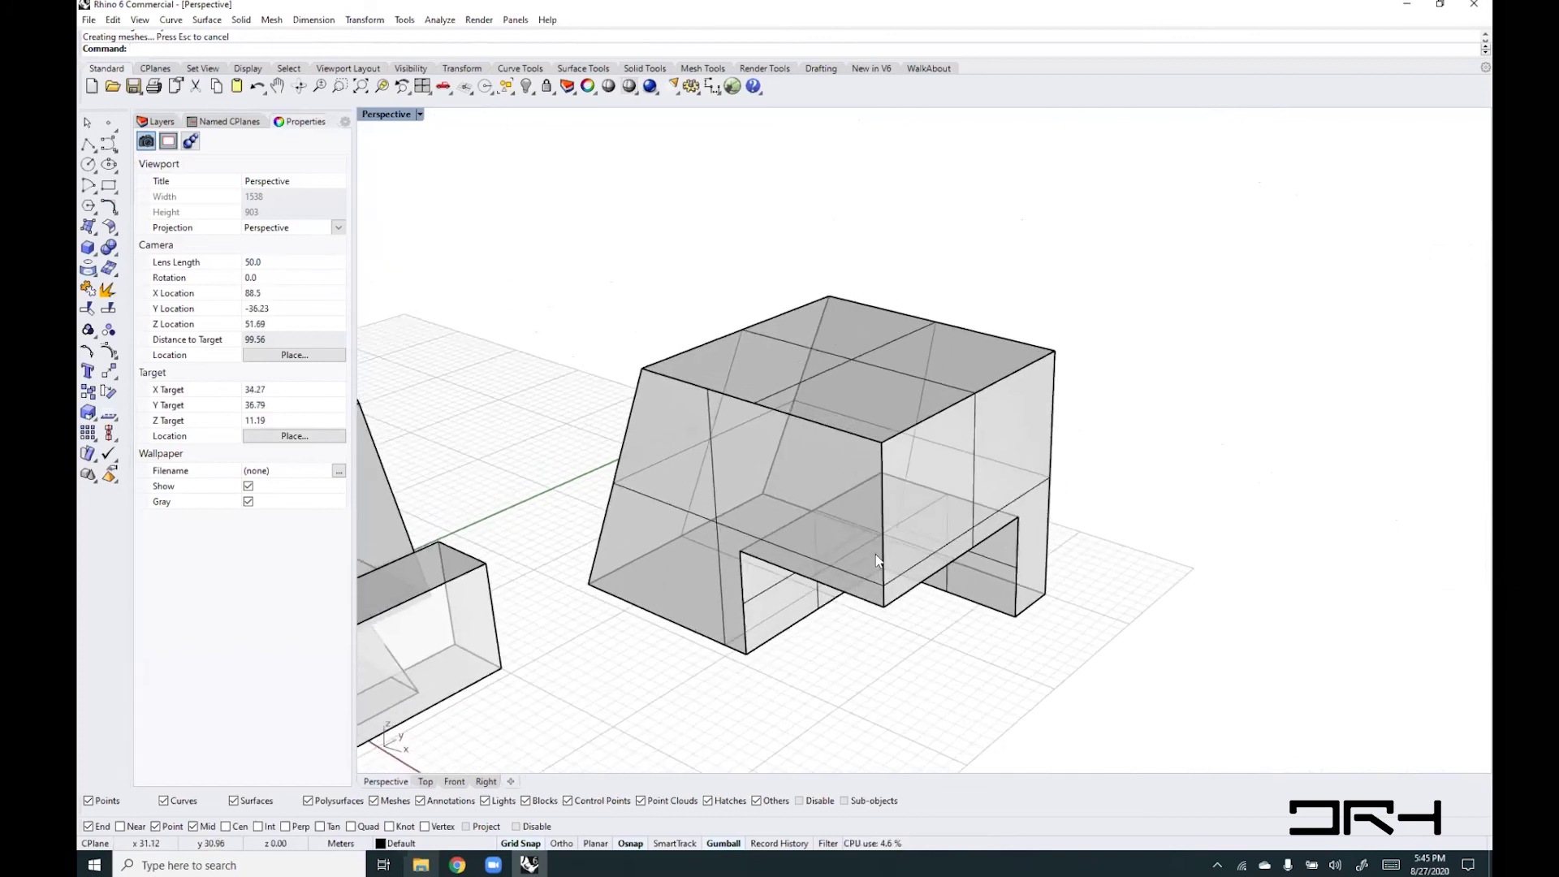
{"action": "left_click", "coordinate": [855, 363], "text": "ctrl+shift"}
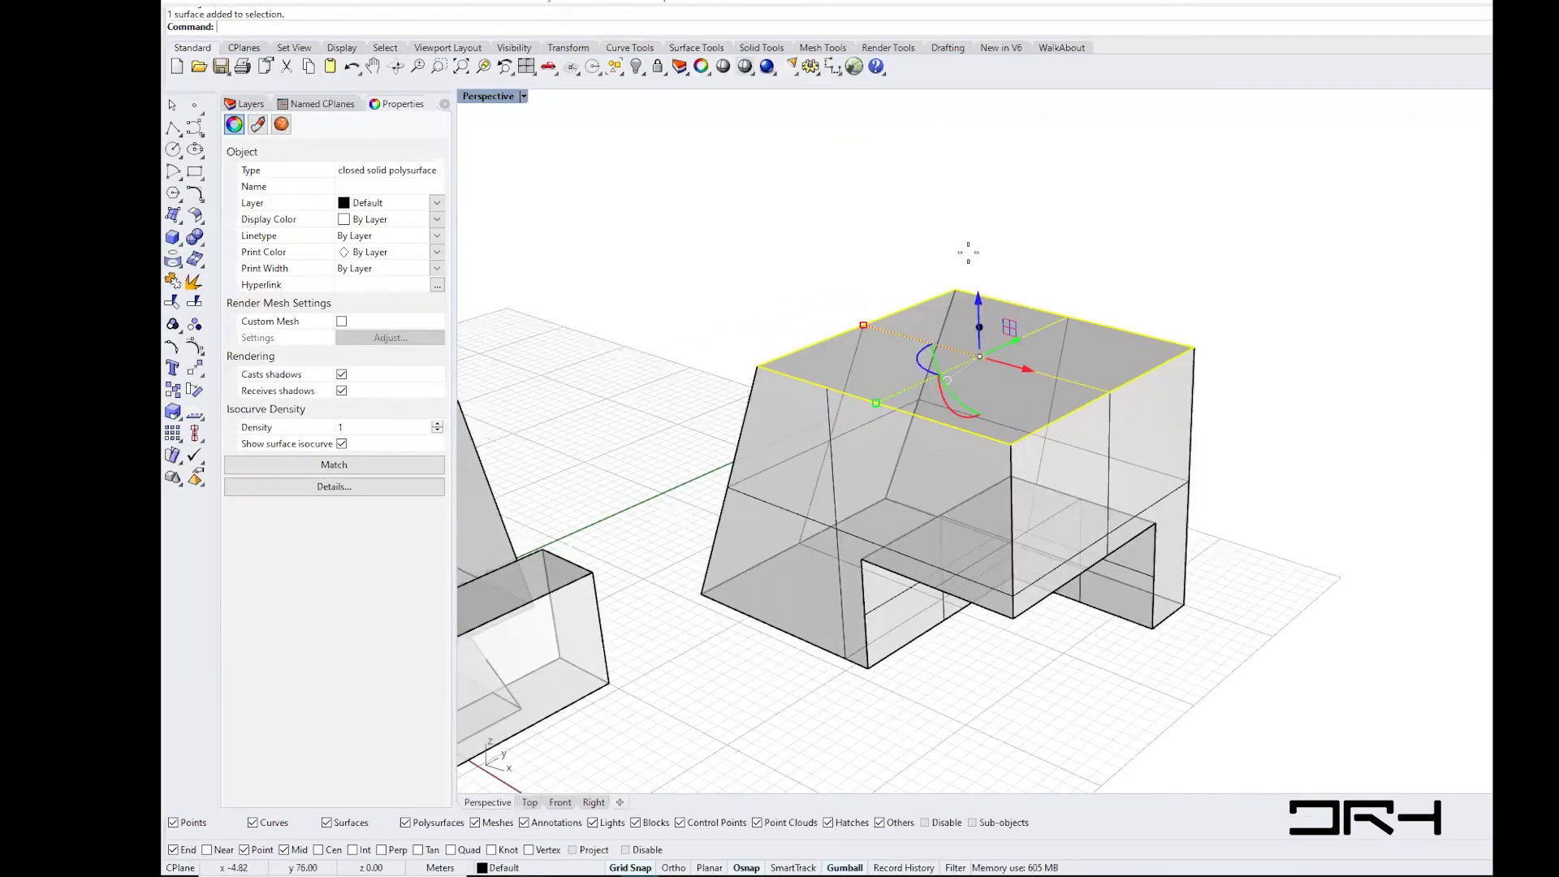
{"action": "left_click_drag", "start_coordinate": [979, 327], "coordinate": [976, 231]}
{"action": "left_click", "coordinate": [1317, 427]}
- Sub-select the upper volume's +X face and extrude it outward to form a cantilevered overhang
{"action": "right_click_drag", "start_coordinate": [1167, 459], "coordinate": [1161, 333]}
{"action": "left_click", "coordinate": [1171, 345], "text": "ctrl+shift"}
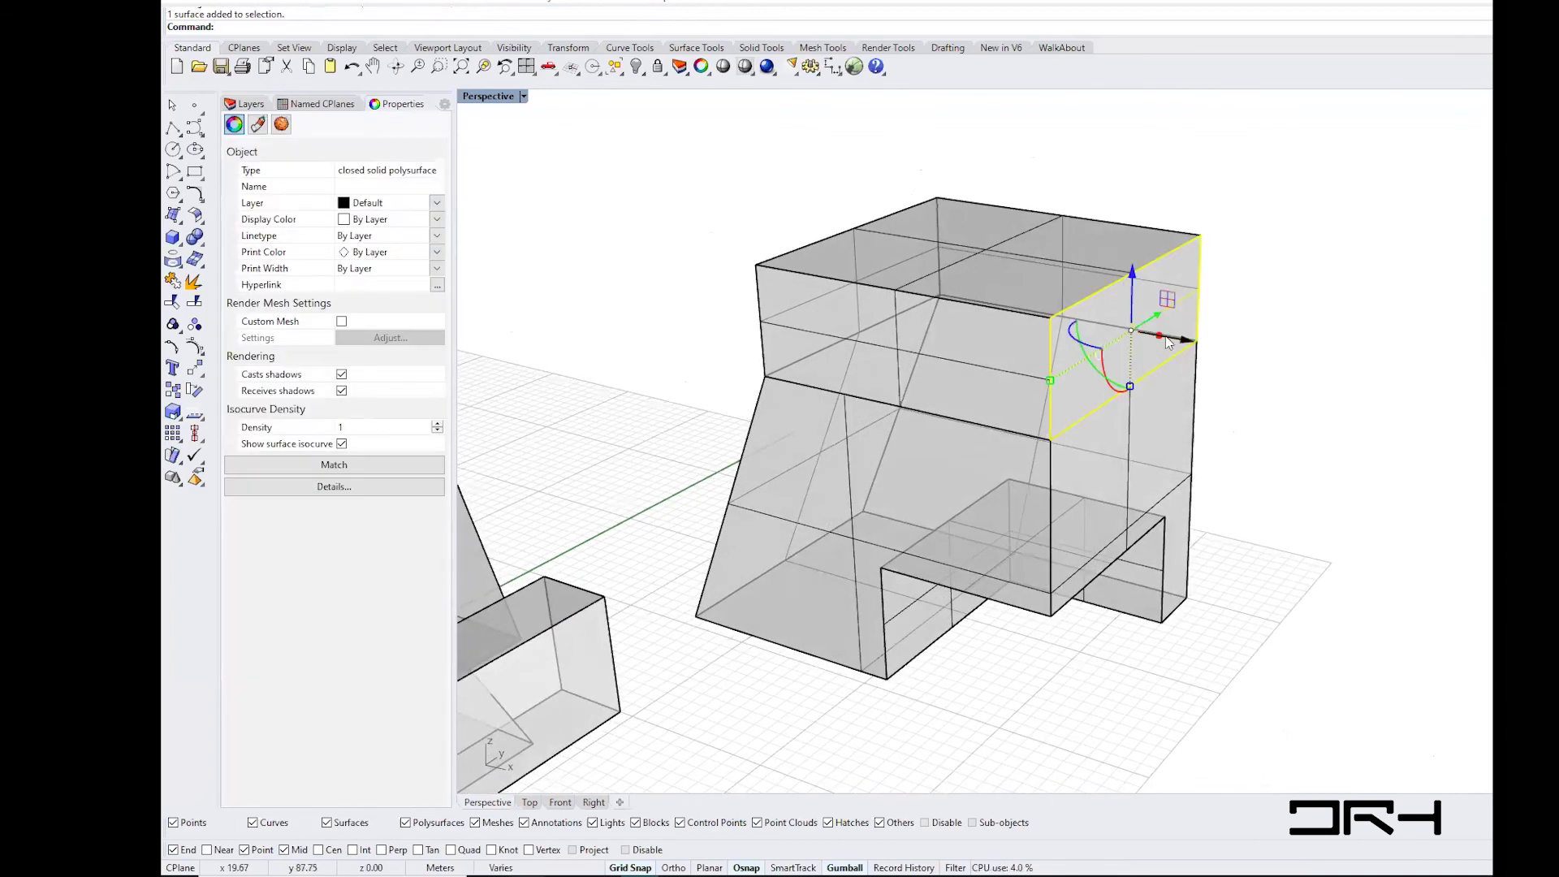
{"action": "right_click_drag", "start_coordinate": [1180, 390], "coordinate": [1216, 421]}
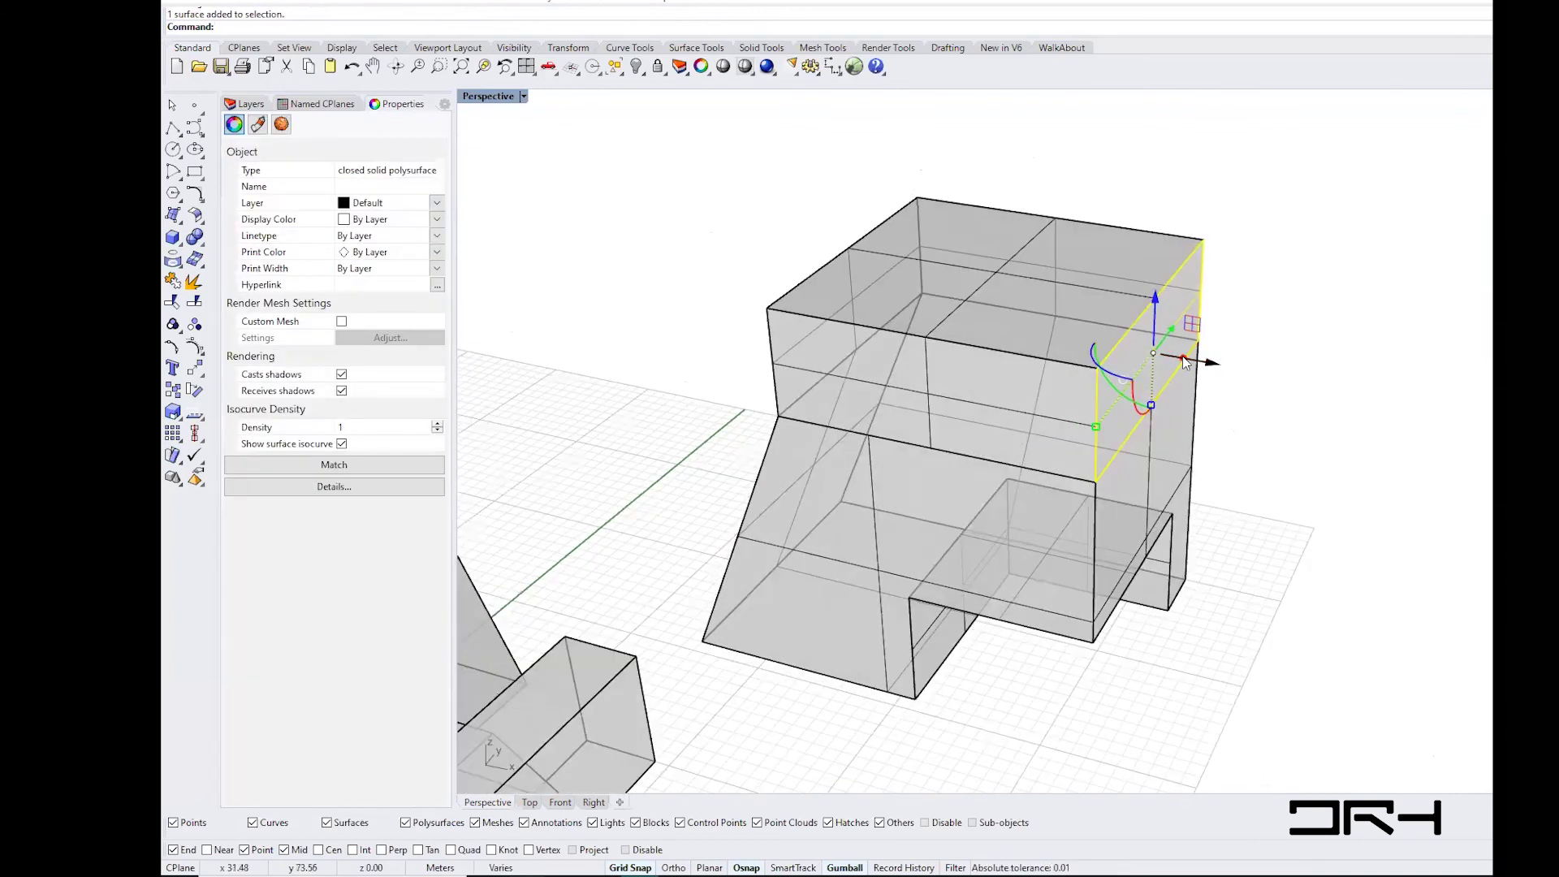
{"action": "left_click_drag", "start_coordinate": [1184, 362], "coordinate": [1163, 570]}
- Sub-select both +Y end faces of the upper volume and move them outward along Y
{"action": "right_click_drag", "start_coordinate": [1163, 571], "coordinate": [866, 329]}
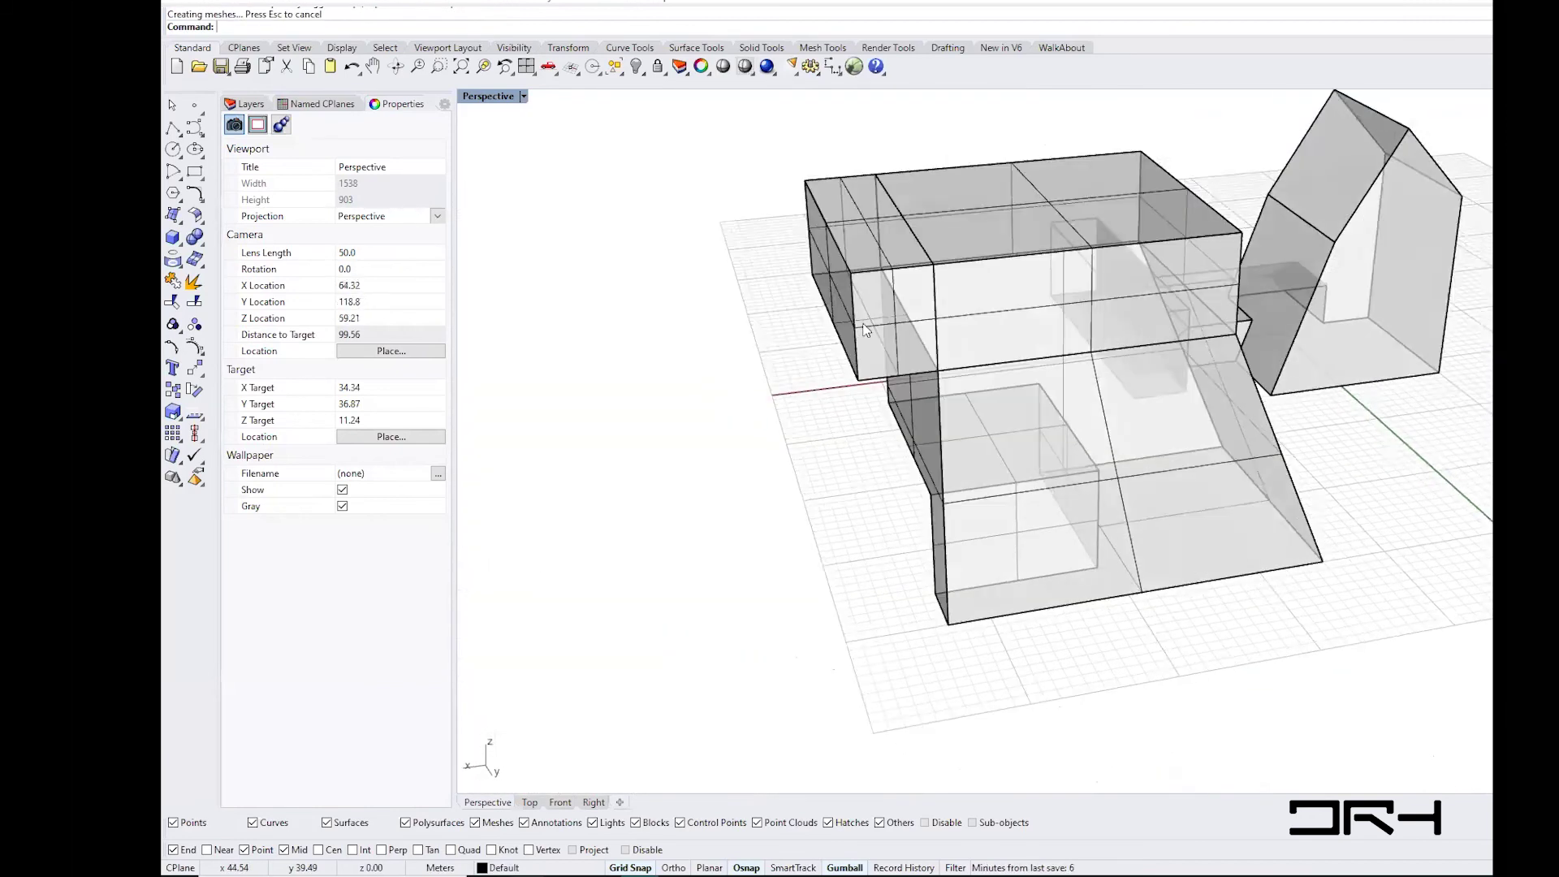
{"action": "left_click", "coordinate": [903, 322], "text": "ctrl+shift"}
{"action": "left_click", "coordinate": [1026, 323], "text": "ctrl+shift"}
{"action": "right_click_drag", "start_coordinate": [1045, 430], "coordinate": [1146, 443]}
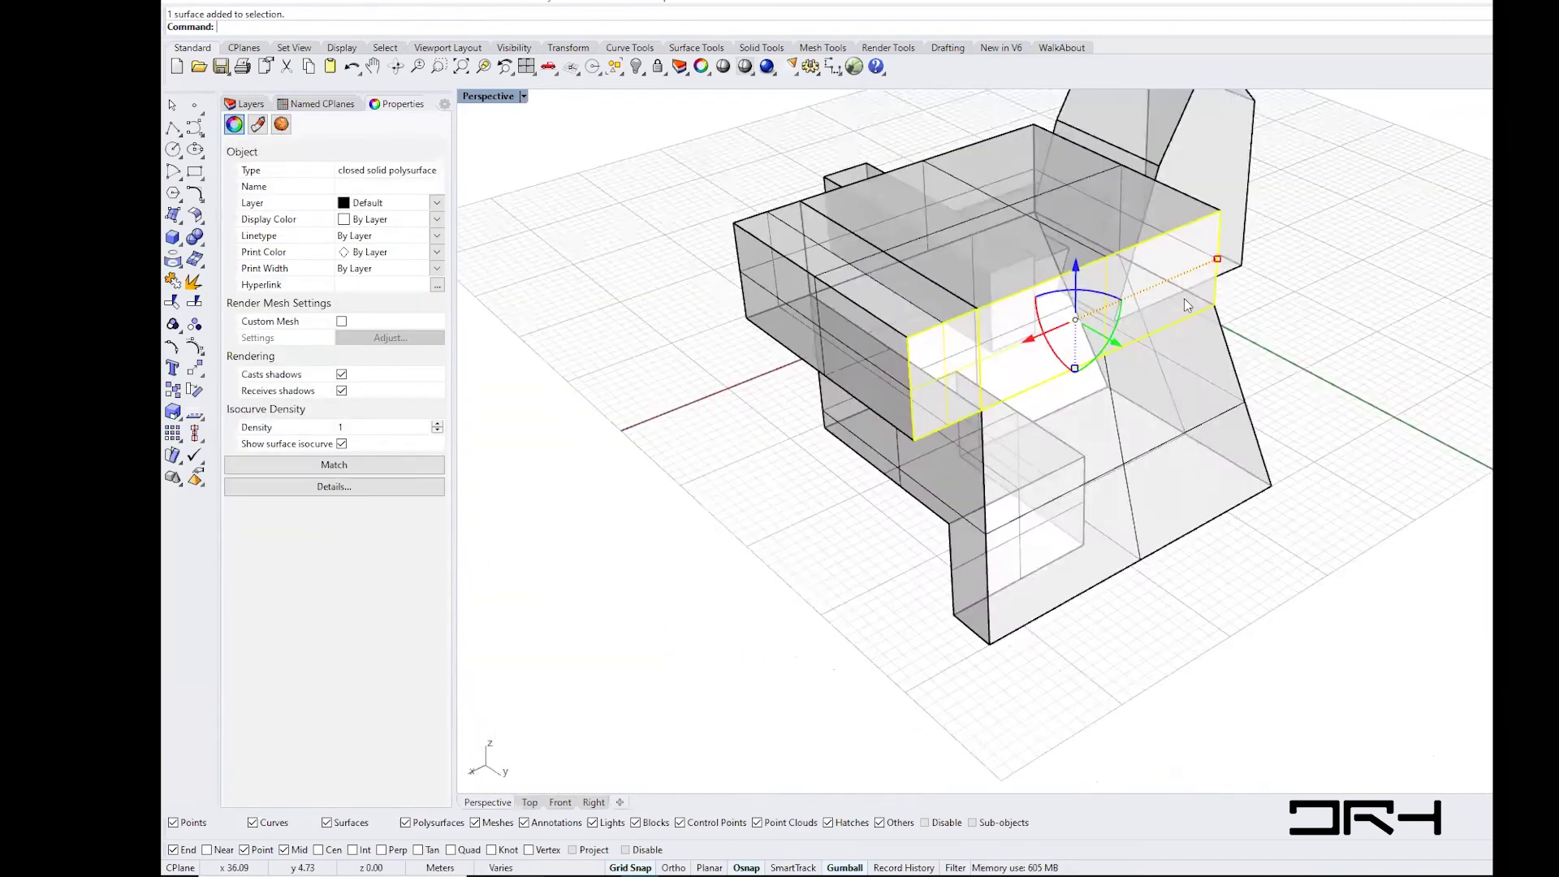
{"action": "right_click_drag", "start_coordinate": [1184, 305], "coordinate": [1157, 316]}
{"action": "left_click_drag", "start_coordinate": [1157, 316], "coordinate": [1241, 315]}
- Sub-select the upper volume's top edge on the -X side and move it inward to slope that side
{"action": "right_click_drag", "start_coordinate": [1180, 508], "coordinate": [898, 385]}
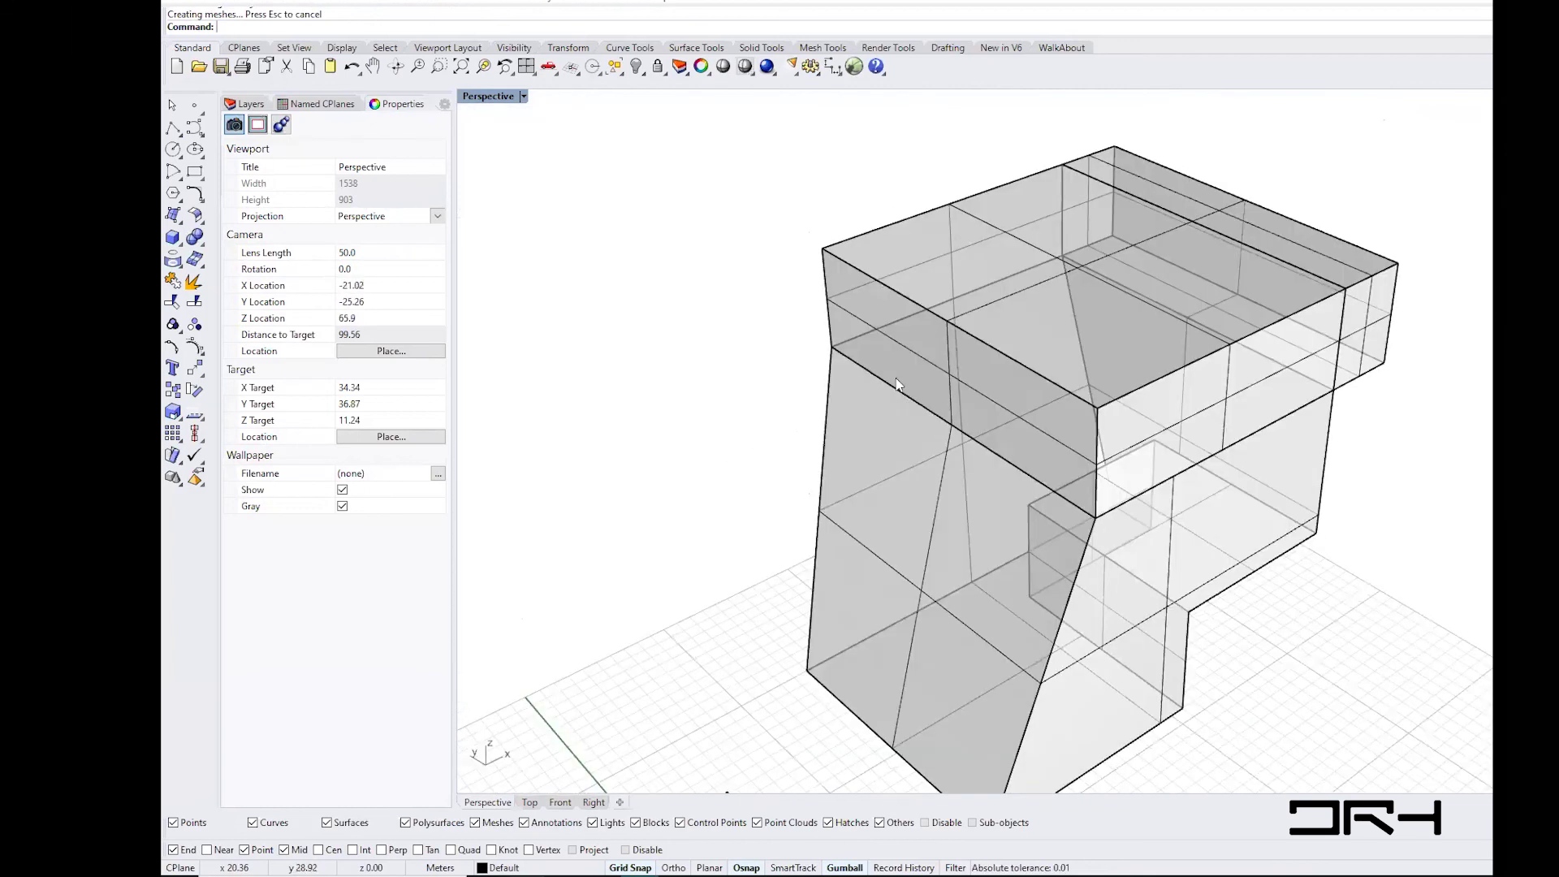
{"action": "left_click", "coordinate": [977, 341], "text": "ctrl+shift"}
{"action": "left_click_drag", "start_coordinate": [991, 298], "coordinate": [1110, 249]}
{"action": "right_click_drag", "start_coordinate": [1226, 613], "coordinate": [1104, 654]}
{"action": "left_click", "coordinate": [1101, 660]}
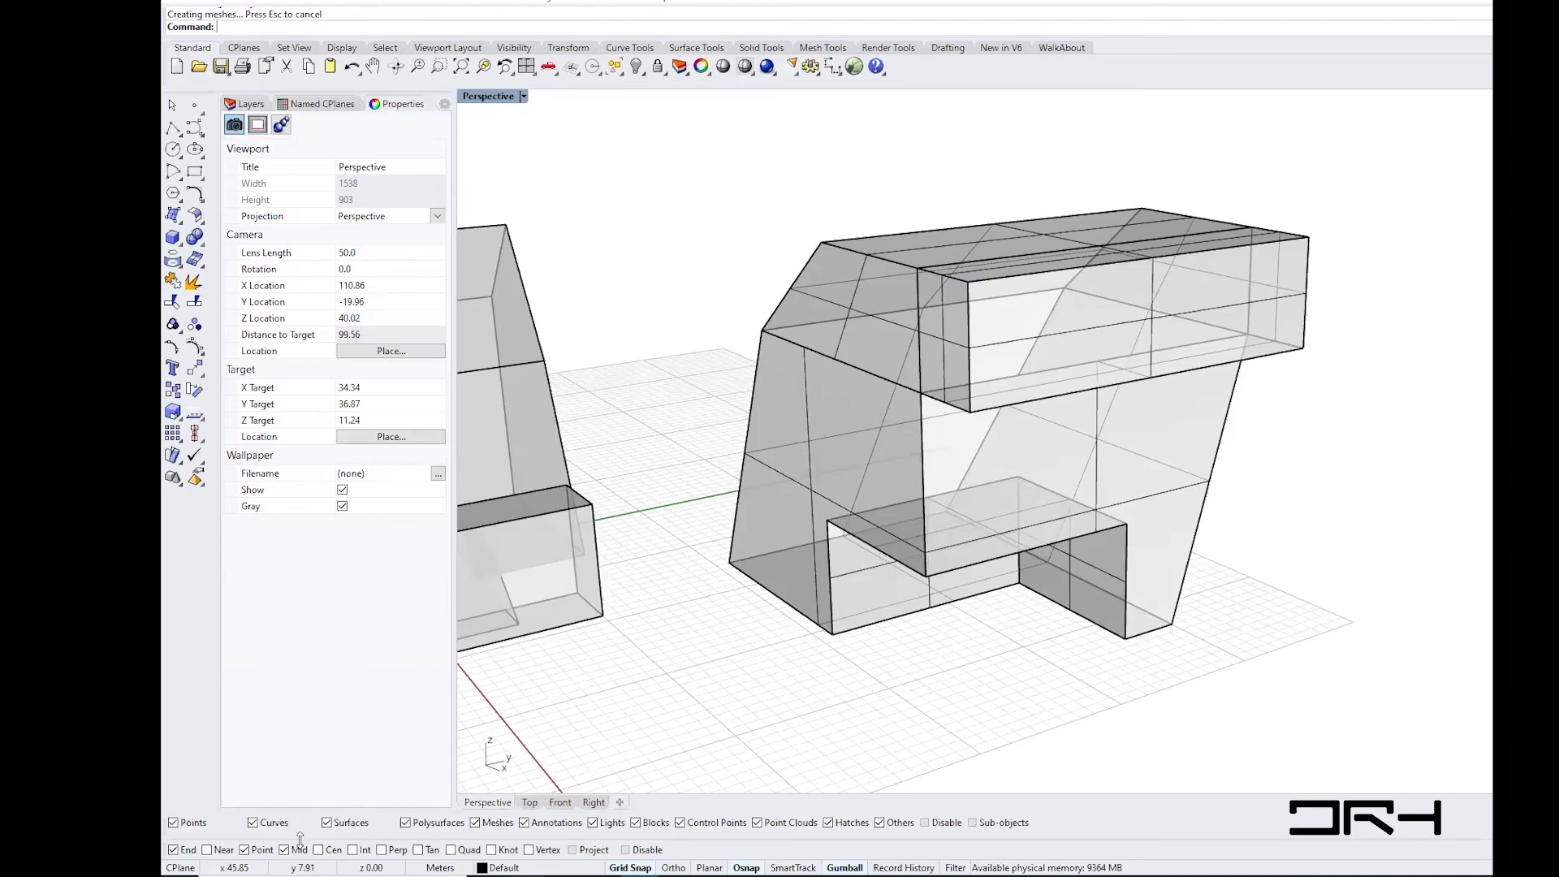
- Turn on the Sub-objects selection filter and try picking a part of the solid directly
{"action": "left_click", "coordinate": [973, 823]}
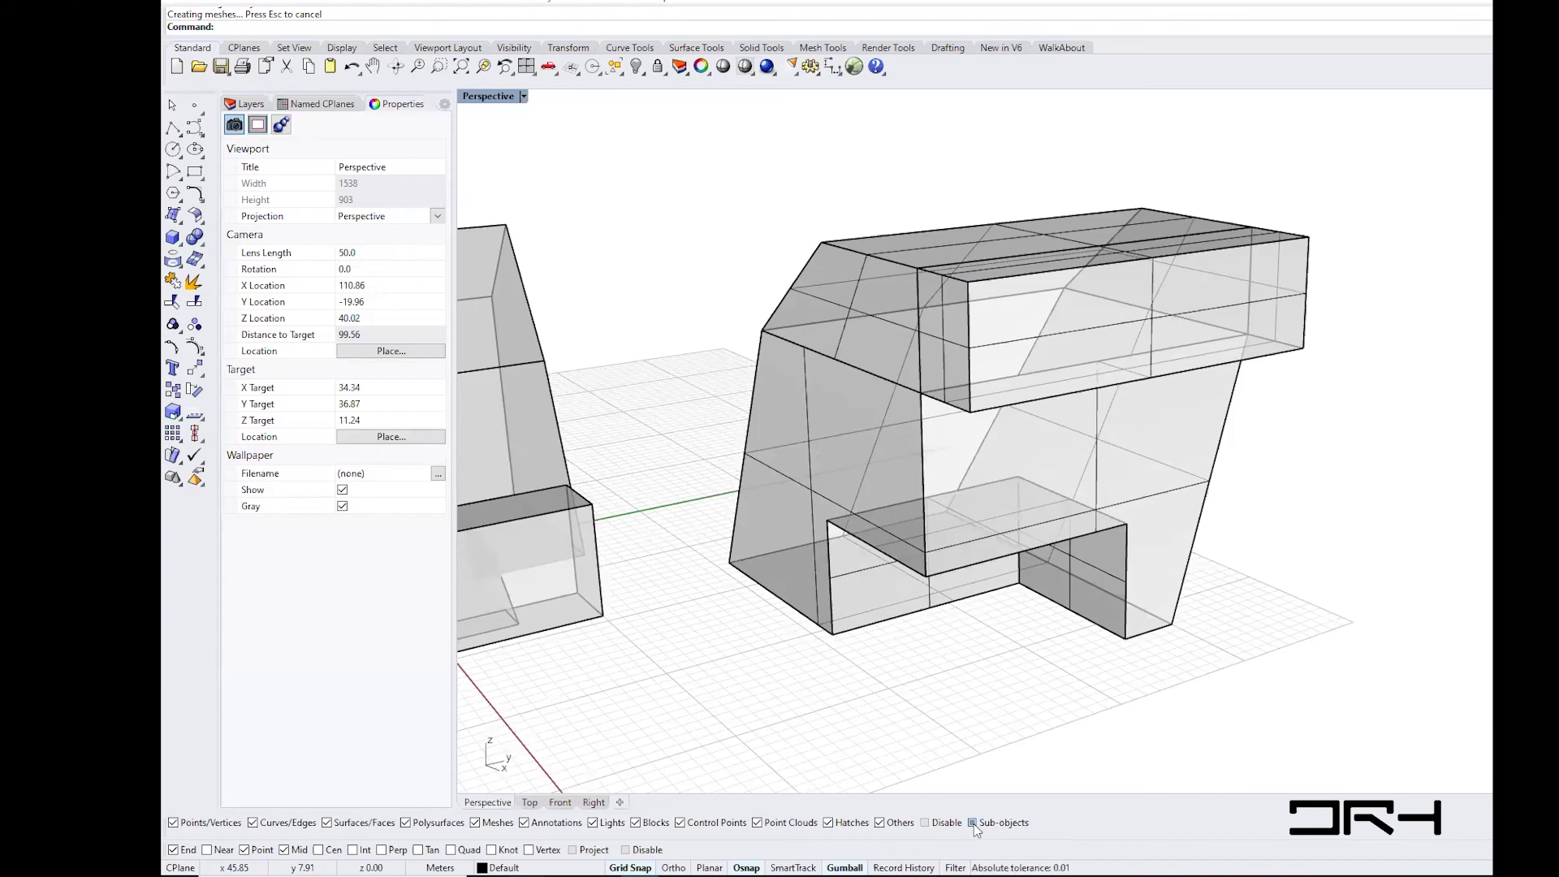
{"action": "right_click_drag", "start_coordinate": [1084, 692], "coordinate": [1313, 521]}
{"action": "left_click", "coordinate": [1293, 310]}
{"action": "left_click", "coordinate": [1312, 521]}
- Select the vertical edge at the overhang's outer +Y corner and move it inward along Y to angle that end
{"action": "right_click_drag", "start_coordinate": [1218, 522], "coordinate": [934, 445]}
{"action": "left_click", "coordinate": [933, 445]}
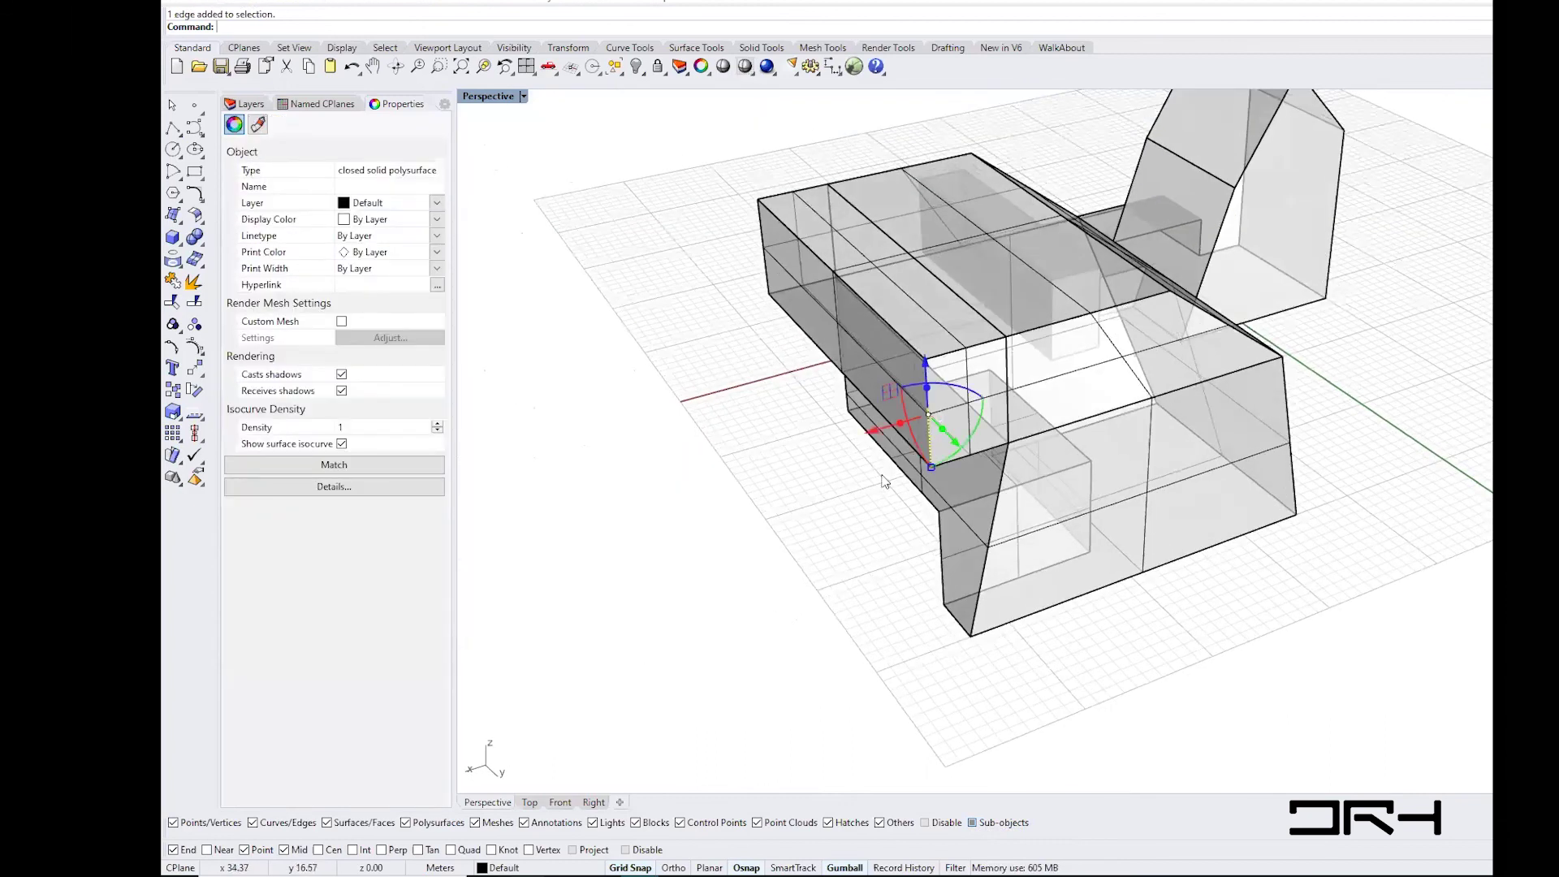
{"action": "right_click_drag", "start_coordinate": [1023, 479], "coordinate": [1246, 414]}
{"action": "left_click_drag", "start_coordinate": [1267, 398], "coordinate": [1277, 508]}
{"action": "left_click", "coordinate": [1274, 502]}
{"action": "right_click_drag", "start_coordinate": [1168, 562], "coordinate": [1234, 532]}
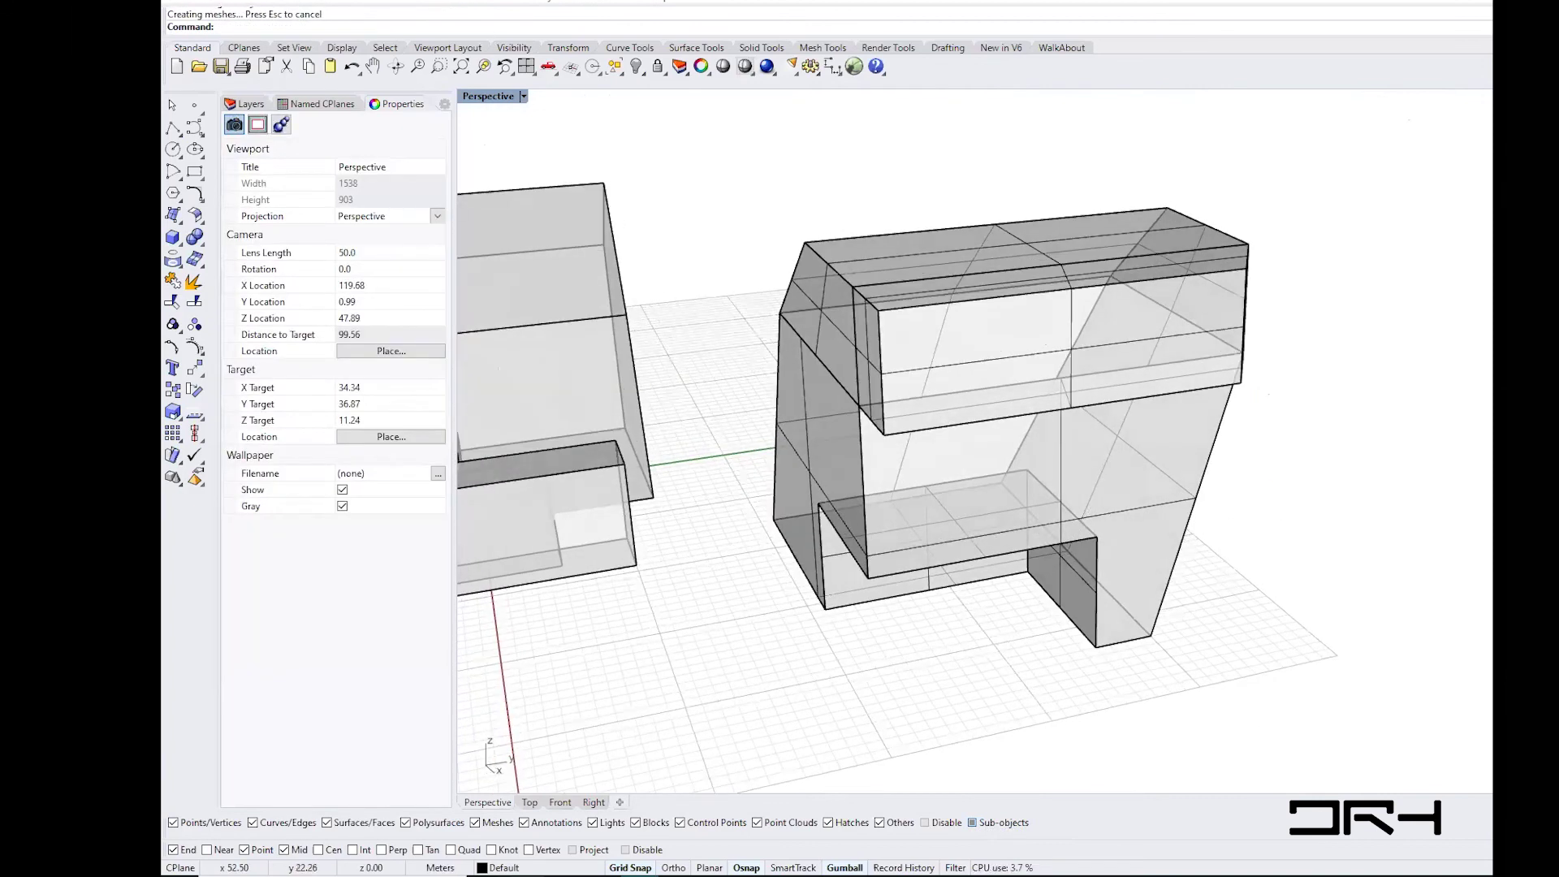
- Turn off the Sub-objects selection filter, select the solid as a whole object, and deselect it
{"action": "left_click", "coordinate": [972, 823]}
{"action": "left_click", "coordinate": [1109, 466]}
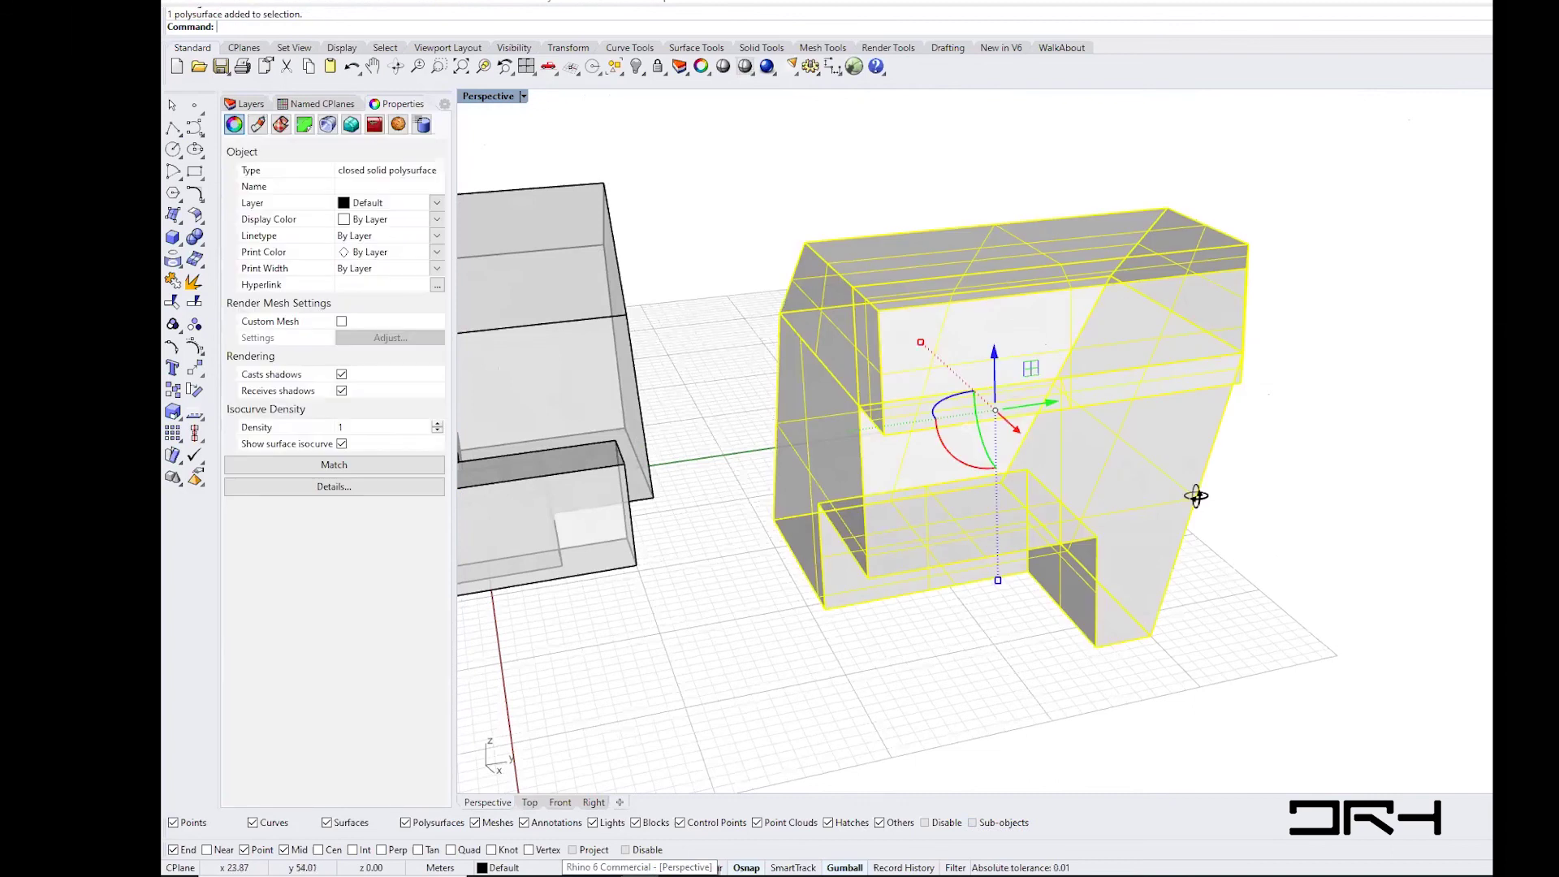
{"action": "right_click_drag", "start_coordinate": [1194, 494], "coordinate": [978, 646]}
{"action": "left_click", "coordinate": [978, 646]}
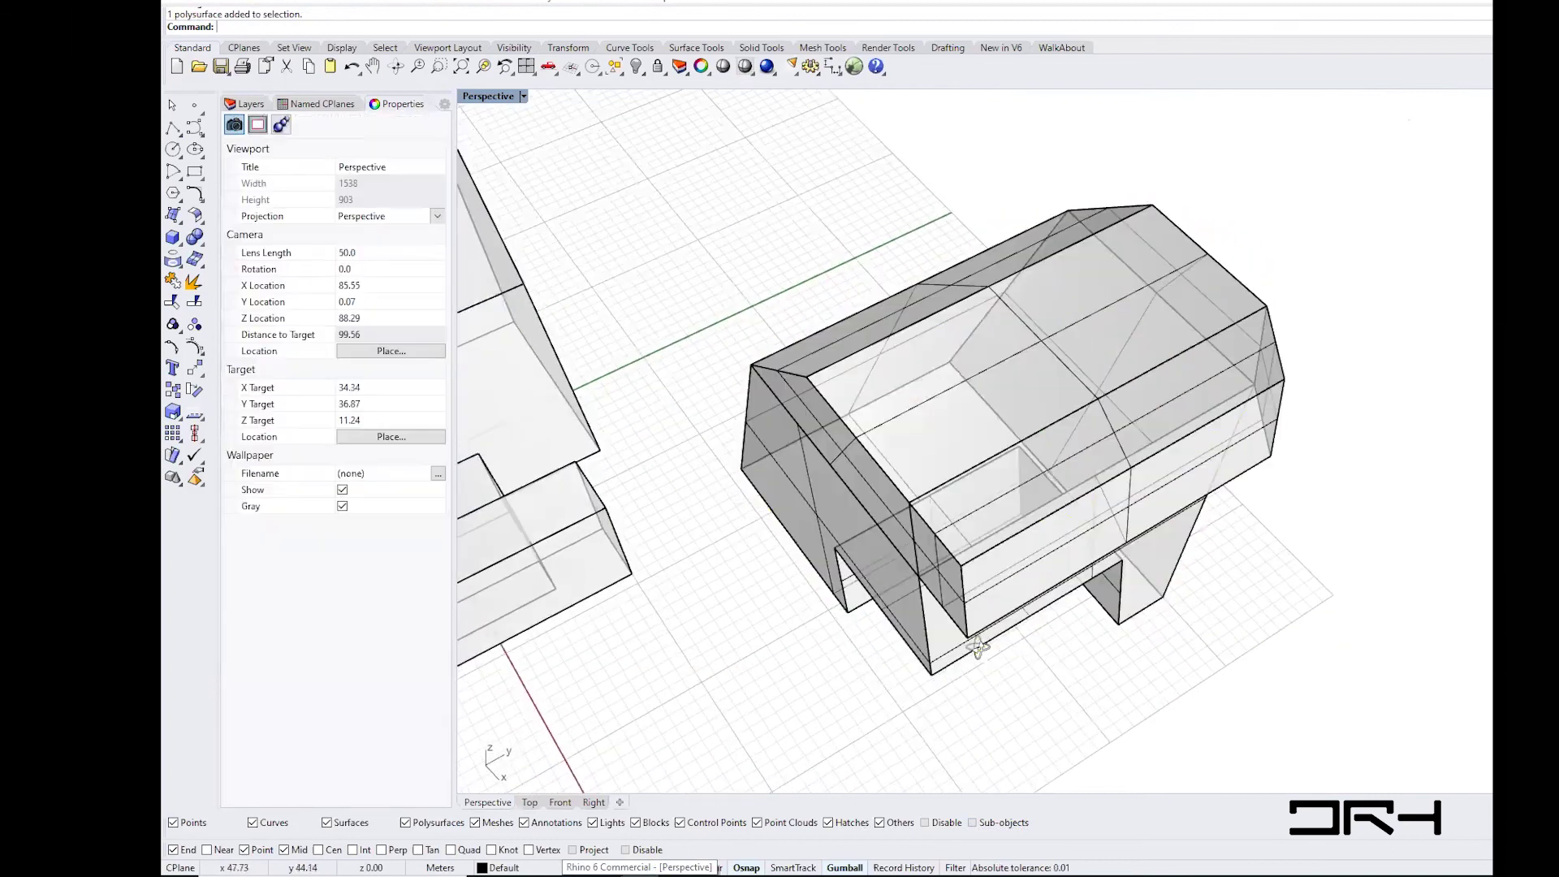
- With the Sub-objects filter on, move the overhang's outer -Y vertical edge inward along Y, and turn the filter off
{"action": "left_click", "coordinate": [970, 822]}
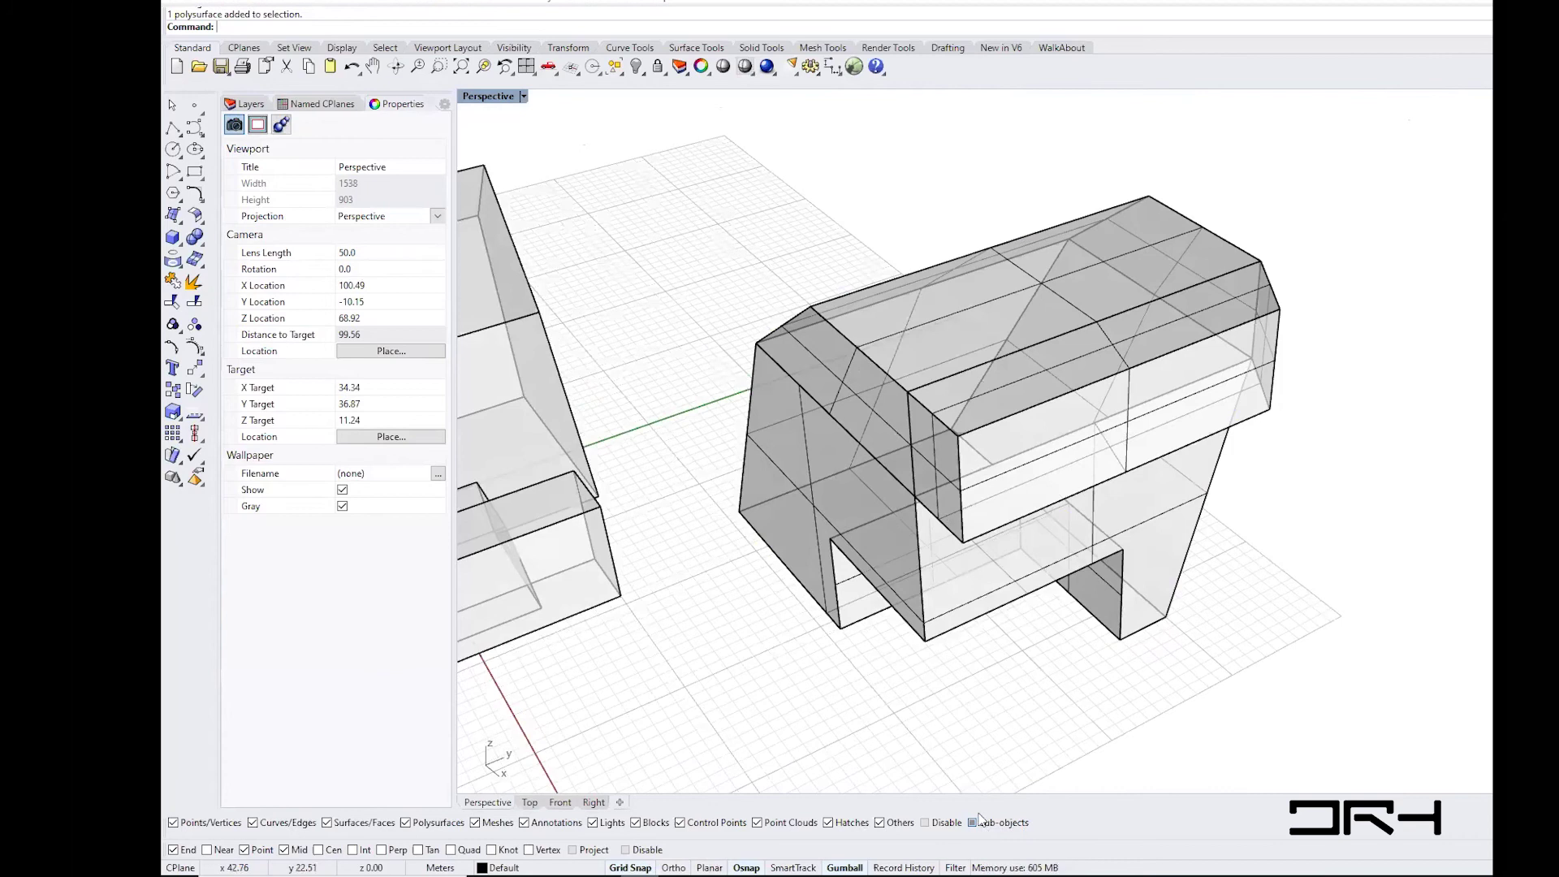
{"action": "left_click", "coordinate": [962, 511]}
{"action": "mouse_move", "coordinate": [1007, 477]}
{"action": "left_mouse_down"}
{"action": "mouse_move", "coordinate": [1019, 473]}
{"action": "mouse_move", "coordinate": [993, 478]}
{"action": "left_mouse_up"}
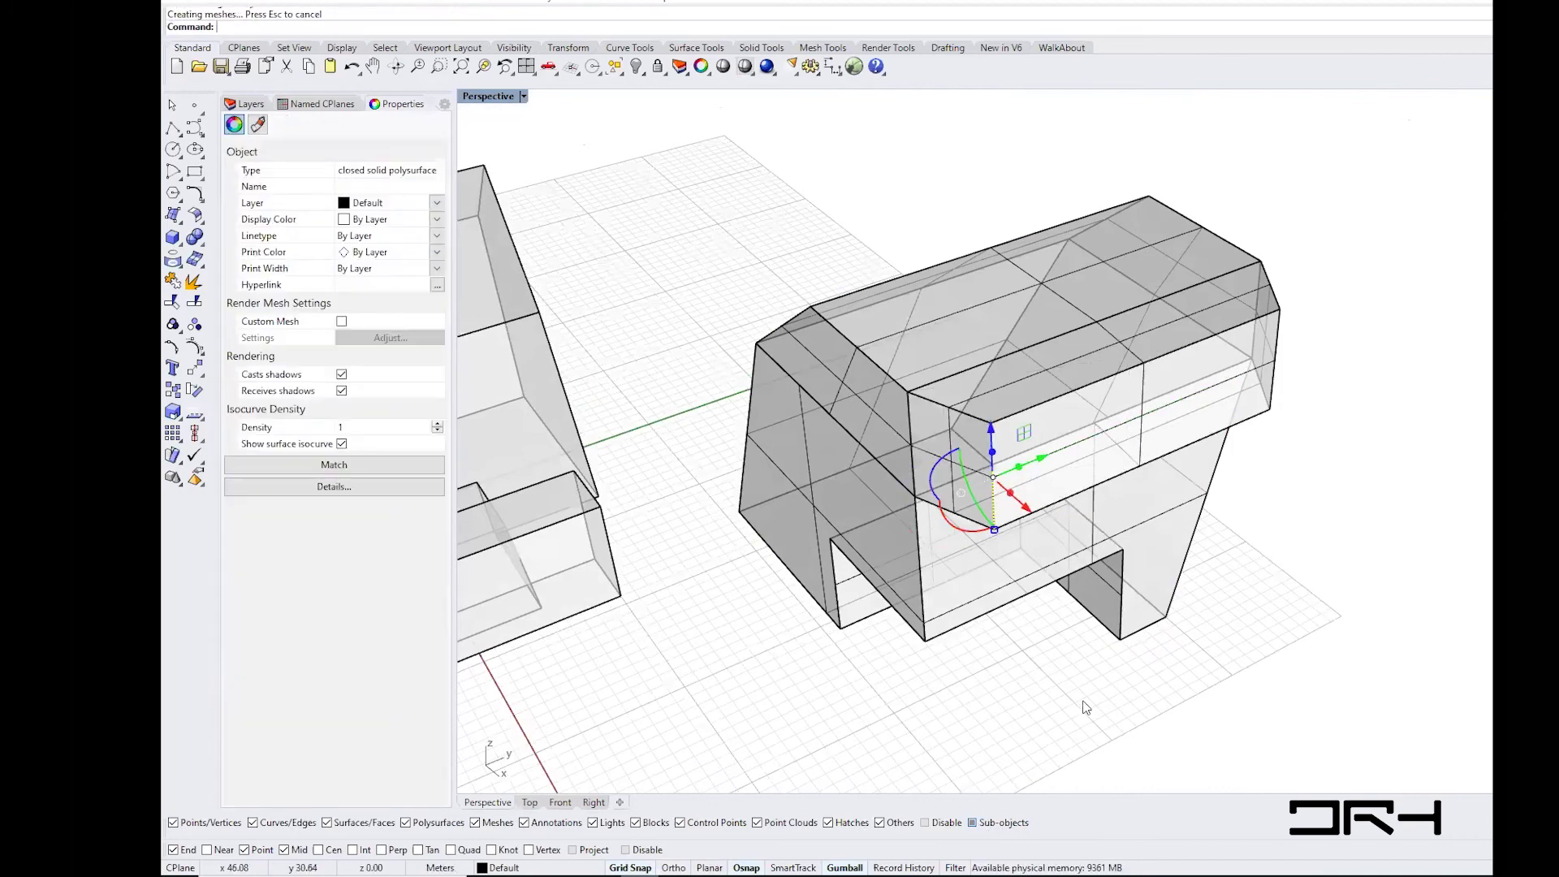
{"action": "left_click", "coordinate": [1082, 745]}
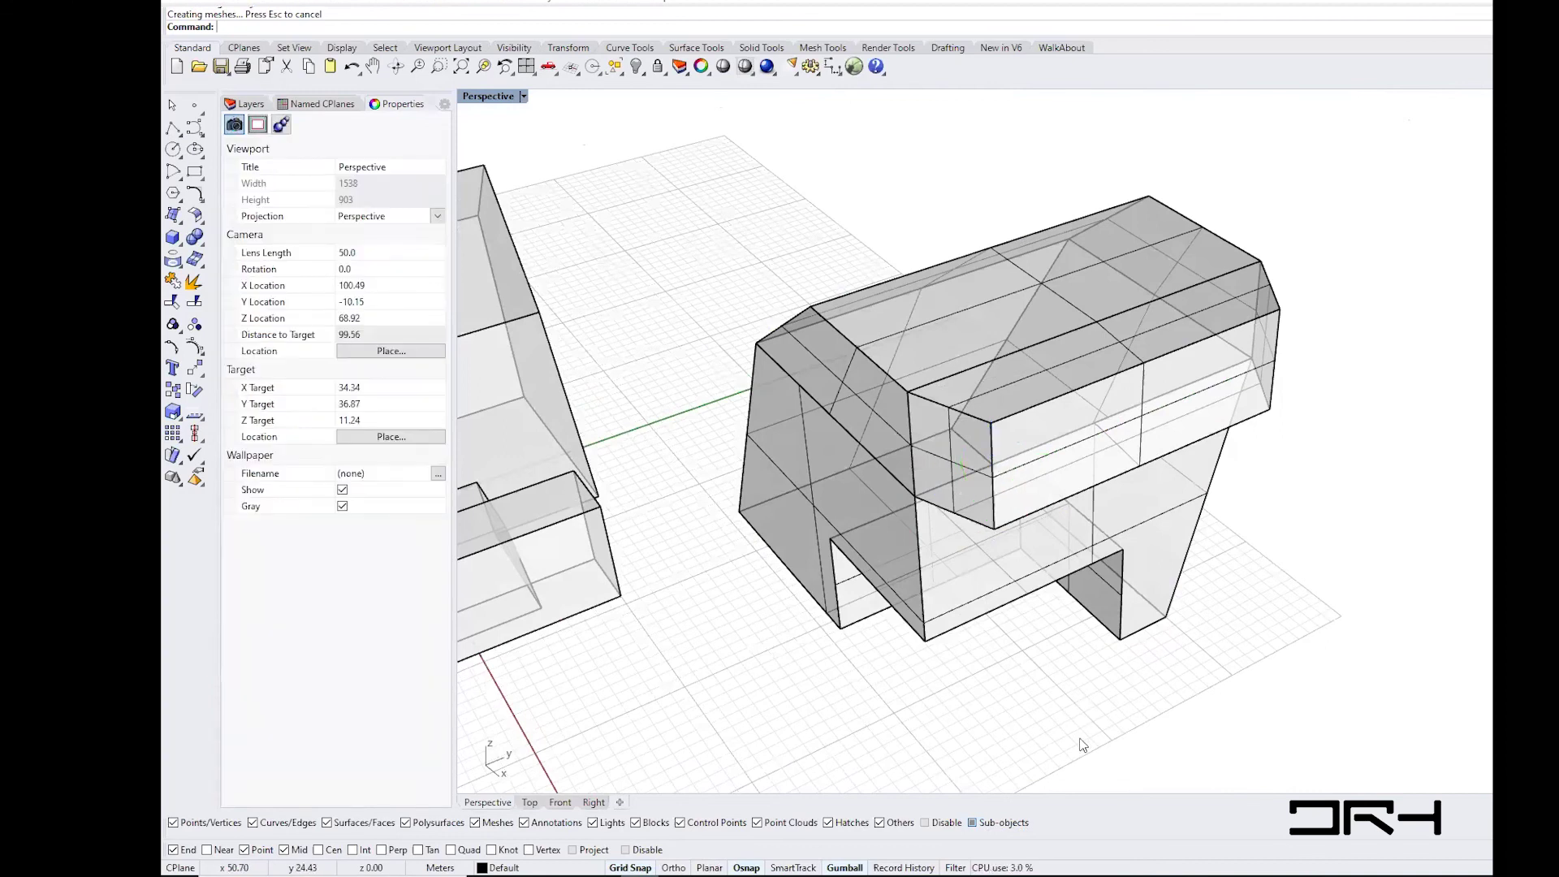
{"action": "left_click", "coordinate": [971, 824]}
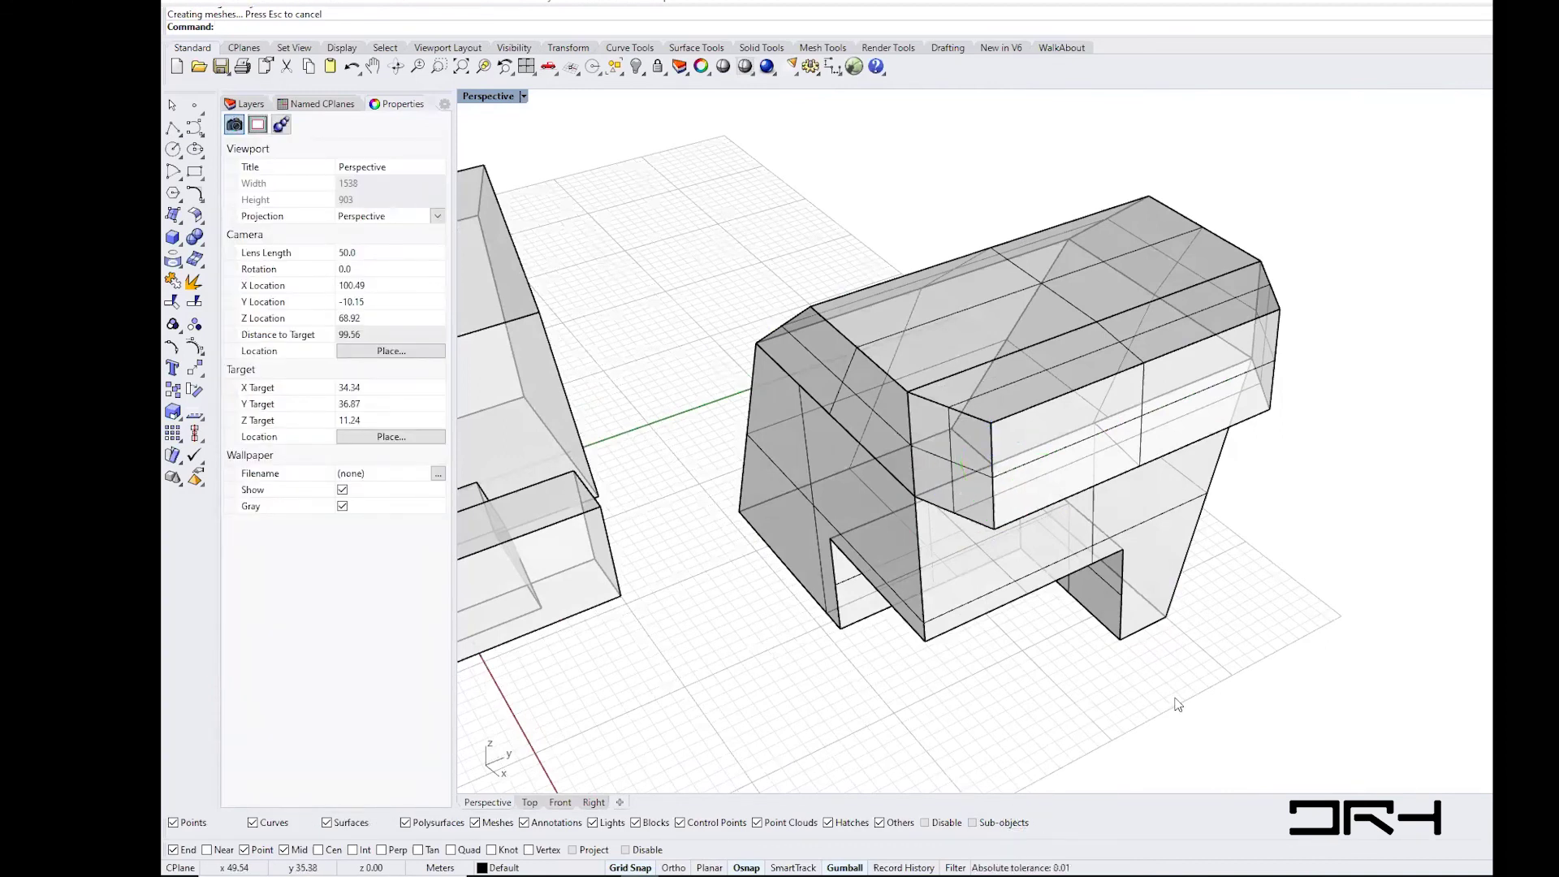
{"action": "right_click_drag", "start_coordinate": [1120, 605], "coordinate": [1159, 654]}
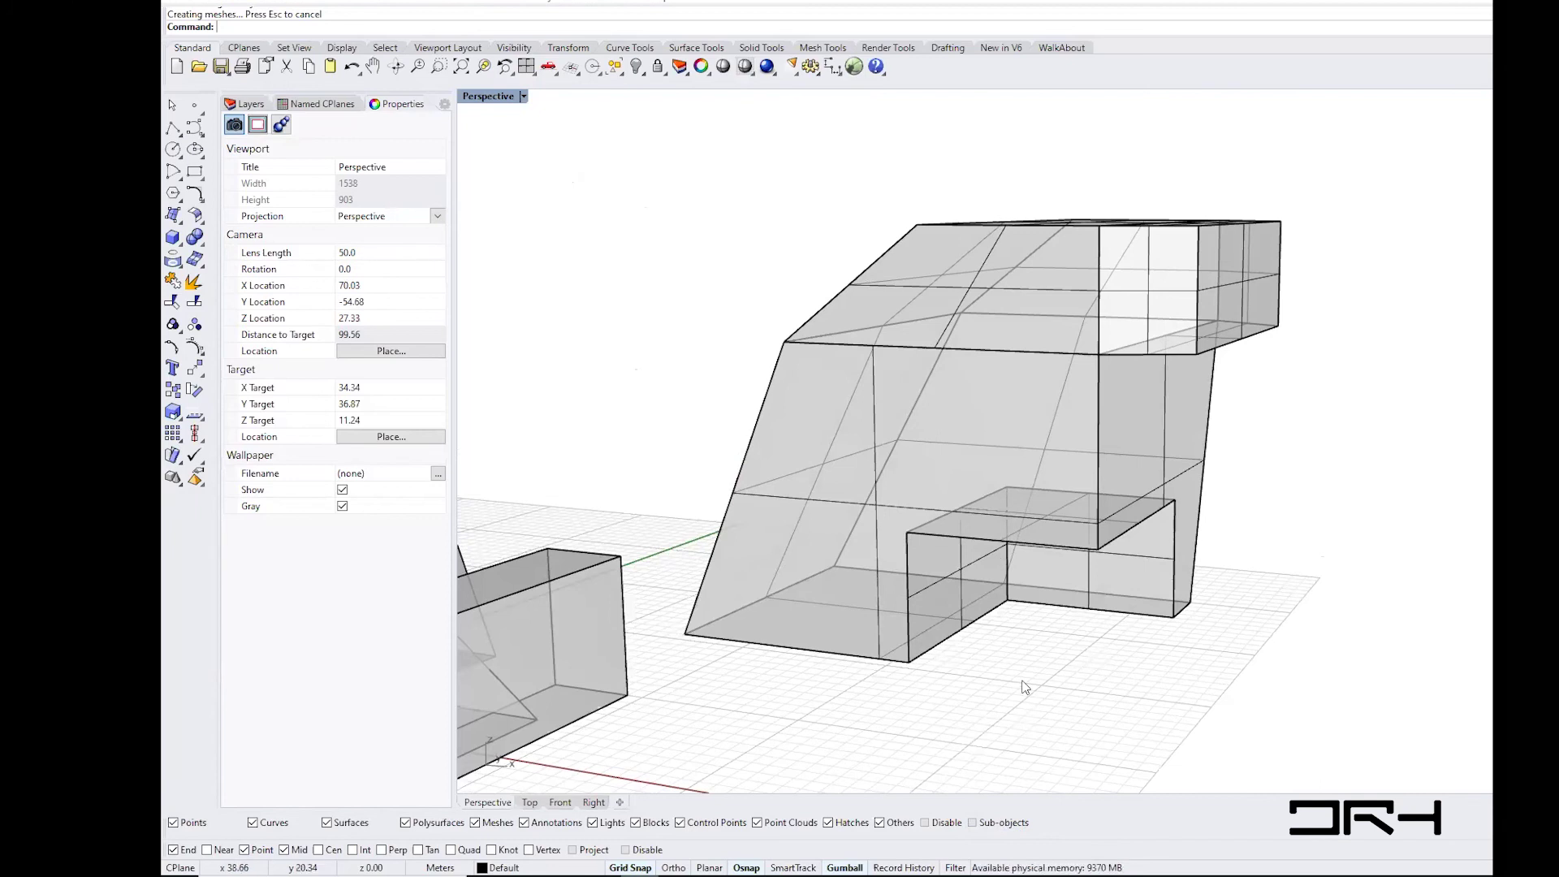
- Delete the leftover polysurface and extrusion beside the reshaped solid, keeping only the solid with the overhang
{"action": "right_click_drag", "start_coordinate": [924, 398], "coordinate": [924, 416]}
{"action": "scroll", "coordinate": [923, 417], "scroll_direction": "down", "scroll_amount": 10}
{"action": "right_click_drag", "start_coordinate": [729, 529], "coordinate": [767, 534]}
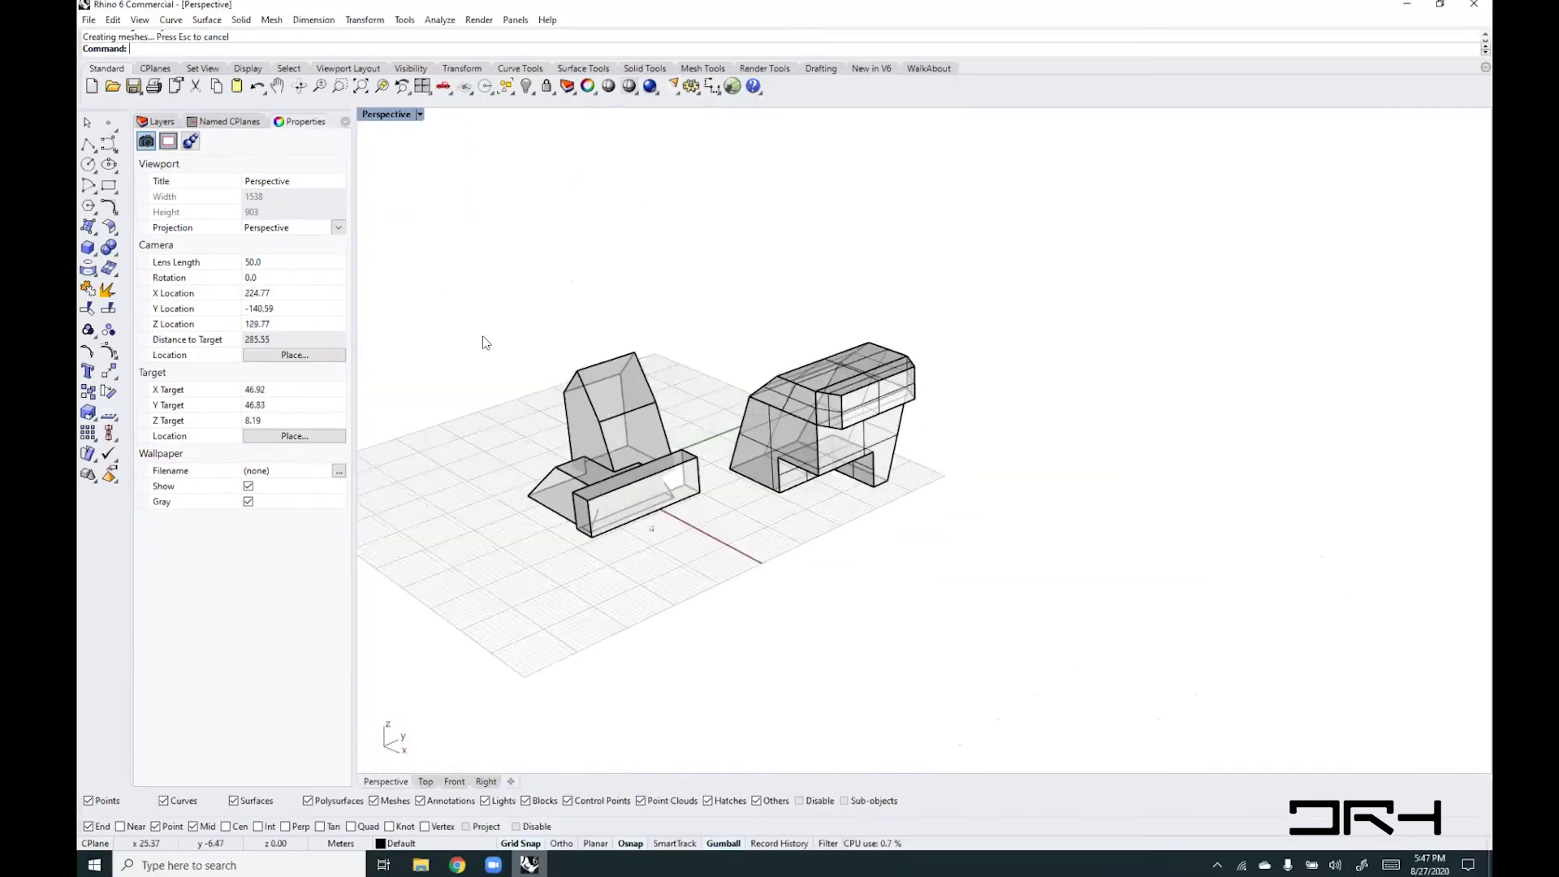
{"action": "left_click", "coordinate": [583, 475]}
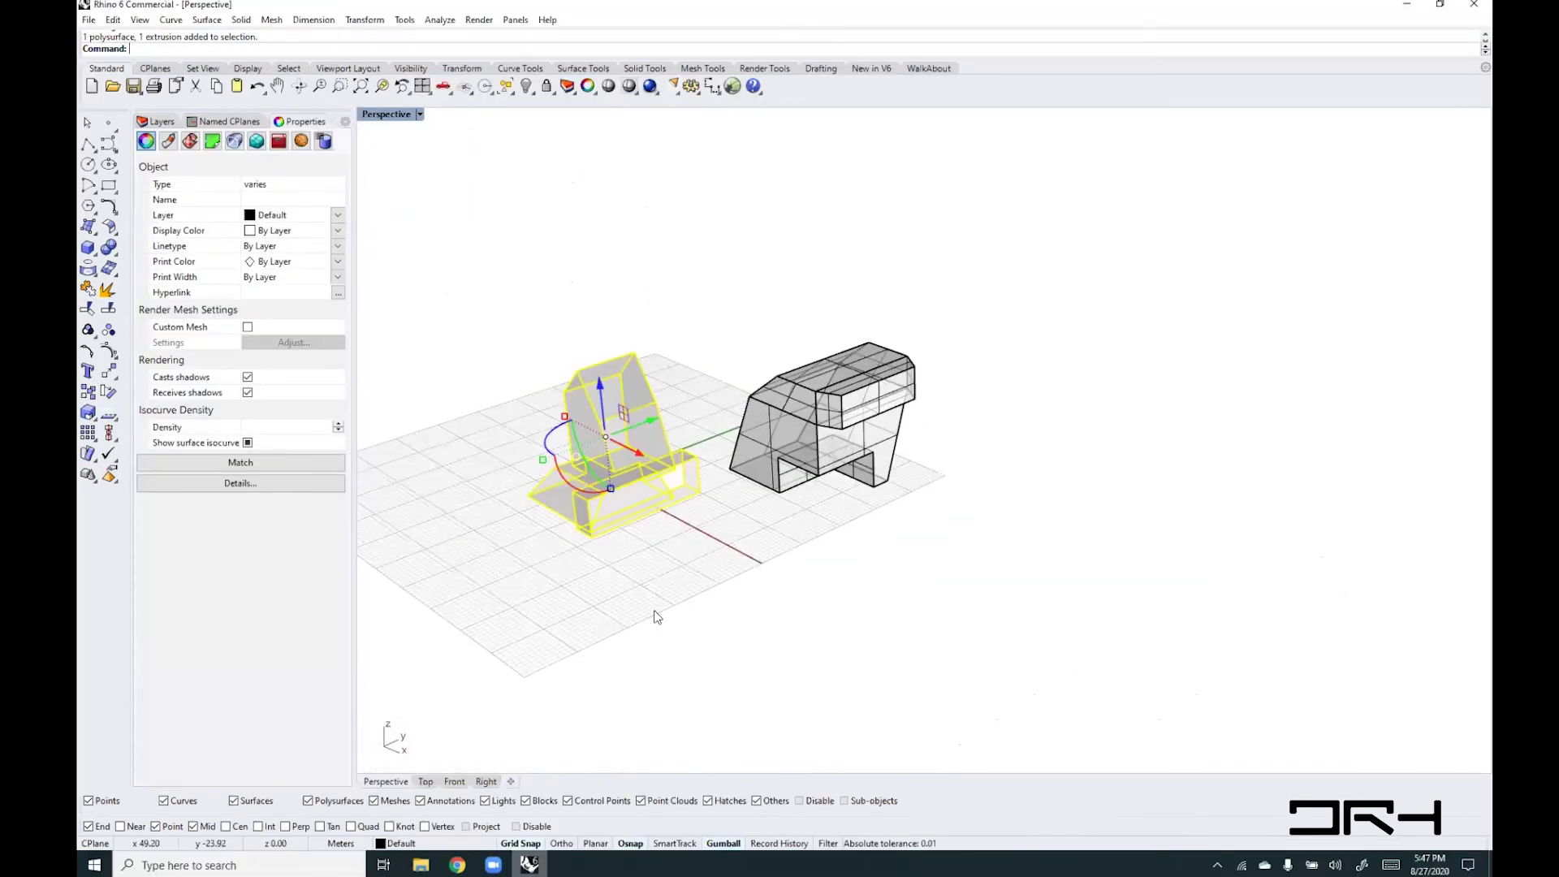
{"action": "key", "text": "Delete"}
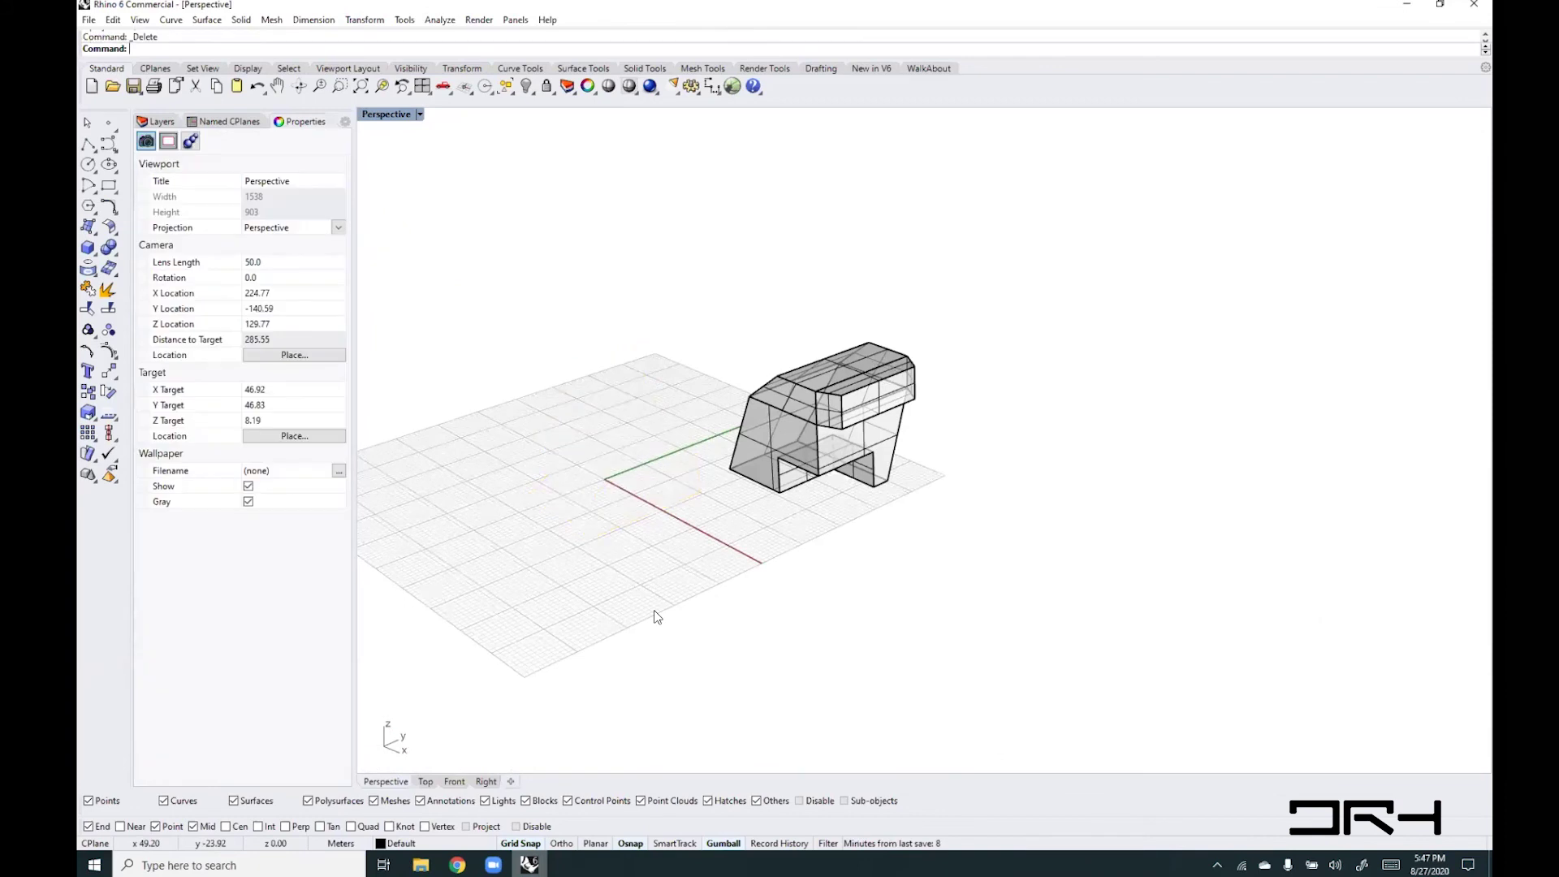
- Preview the solid in Rendered display in the Perspective viewport and leave the viewport in Shaded mode
{"action": "left_click", "coordinate": [414, 113]}
{"action": "left_click", "coordinate": [406, 171]}
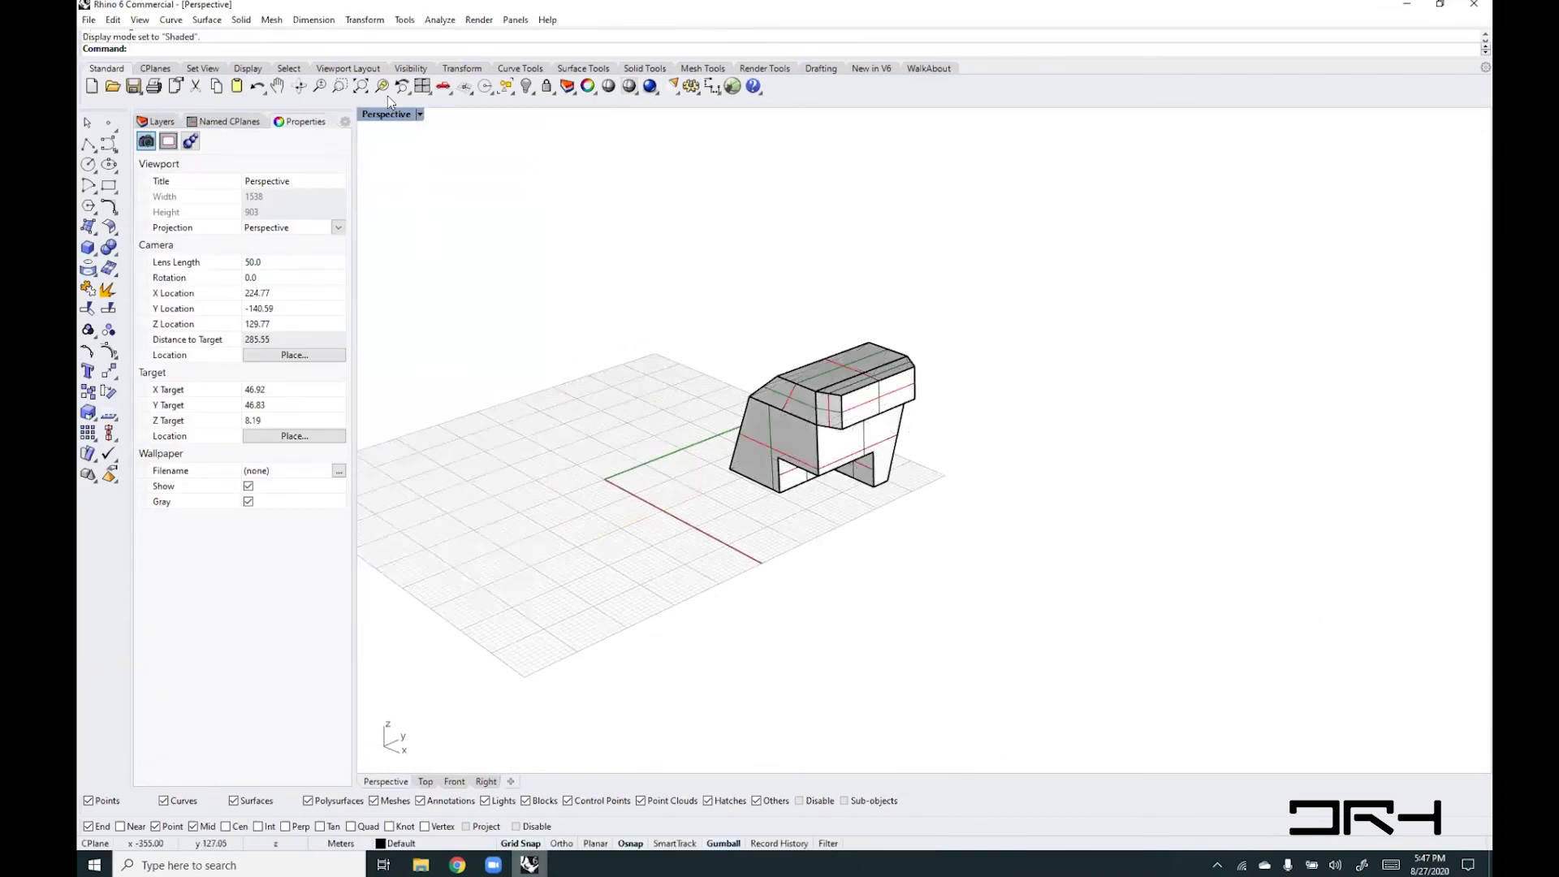
{"action": "left_click", "coordinate": [424, 114]}
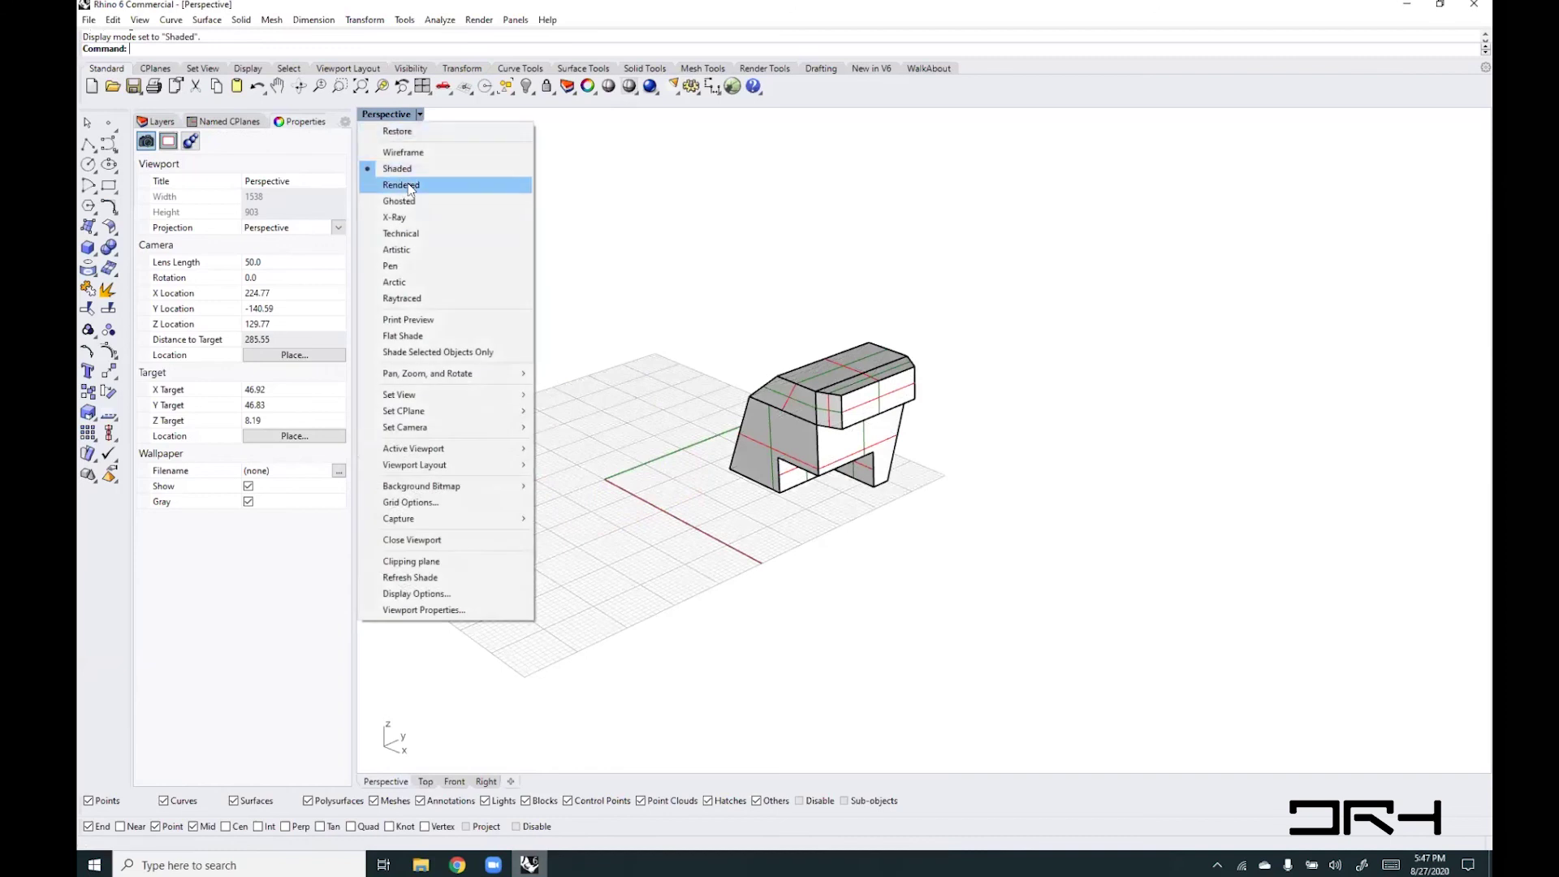
{"action": "left_click", "coordinate": [414, 185]}
{"action": "right_click_drag", "start_coordinate": [818, 418], "coordinate": [847, 382]}
{"action": "scroll", "coordinate": [866, 338], "scroll_direction": "up", "scroll_amount": 3}
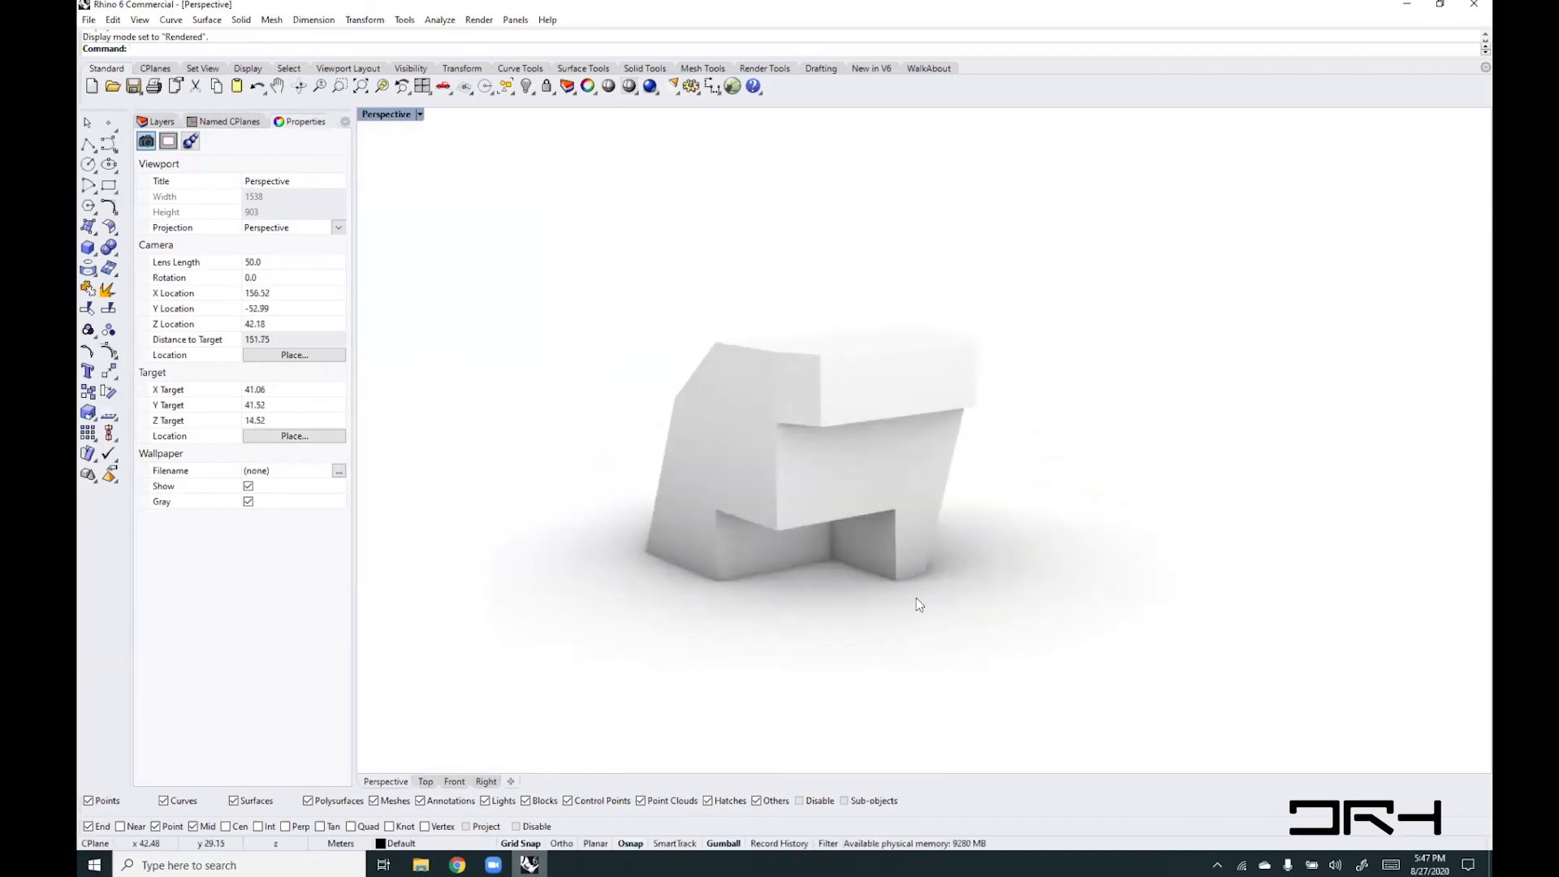
{"action": "left_click", "coordinate": [418, 115]}
{"action": "left_click", "coordinate": [398, 170]}
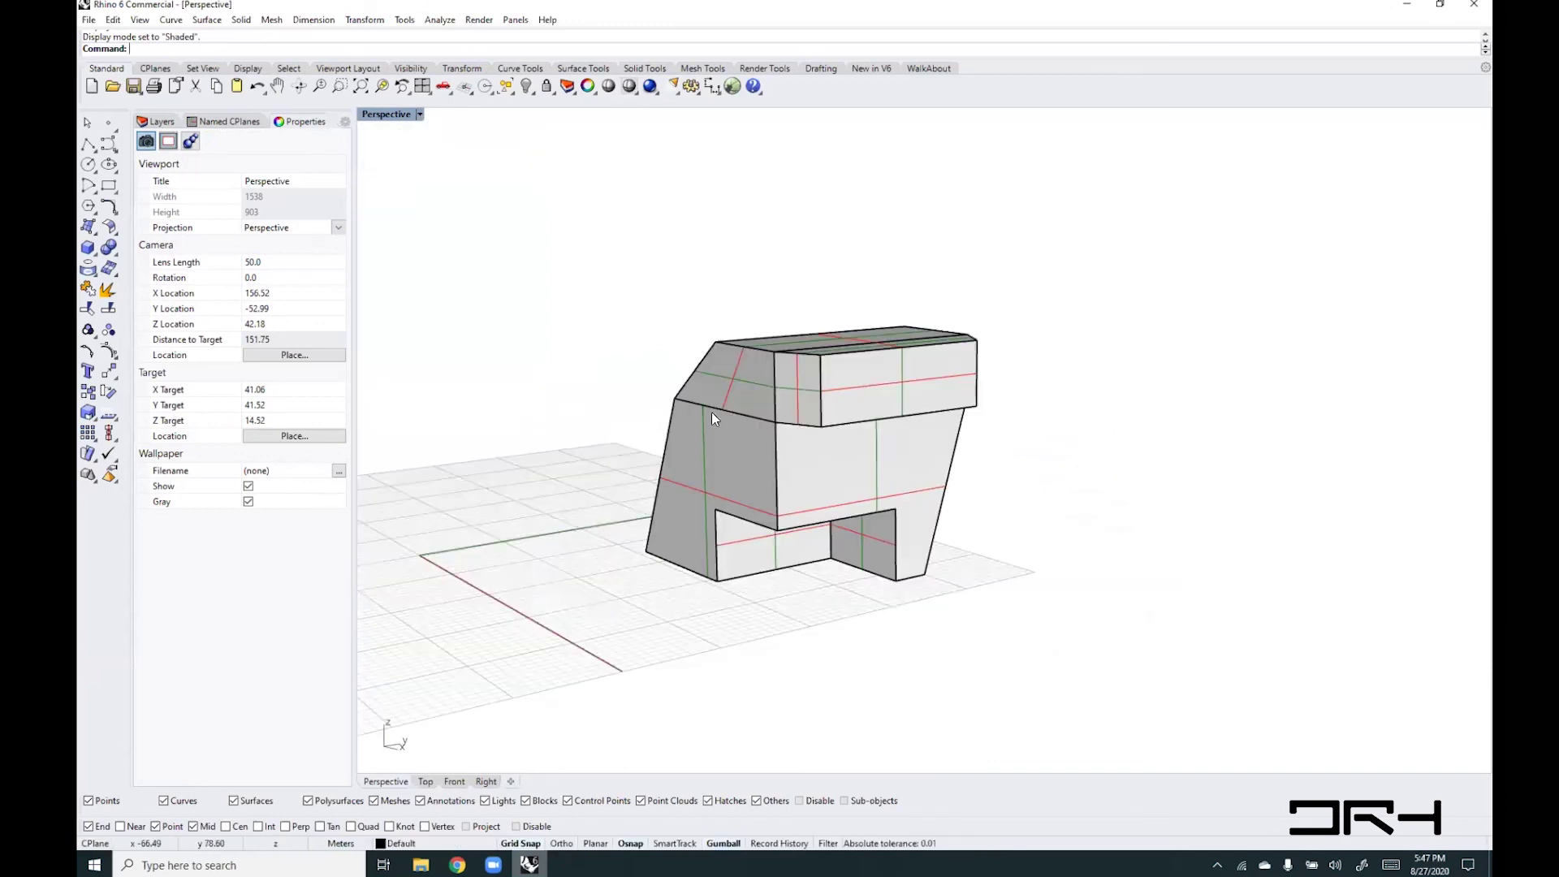
- Turn off the surface isocurves of the solid so only its edges are drawn
{"action": "right_click_drag", "start_coordinate": [712, 418], "coordinate": [922, 634]}
{"action": "left_click_drag", "start_coordinate": [923, 633], "coordinate": [638, 312]}
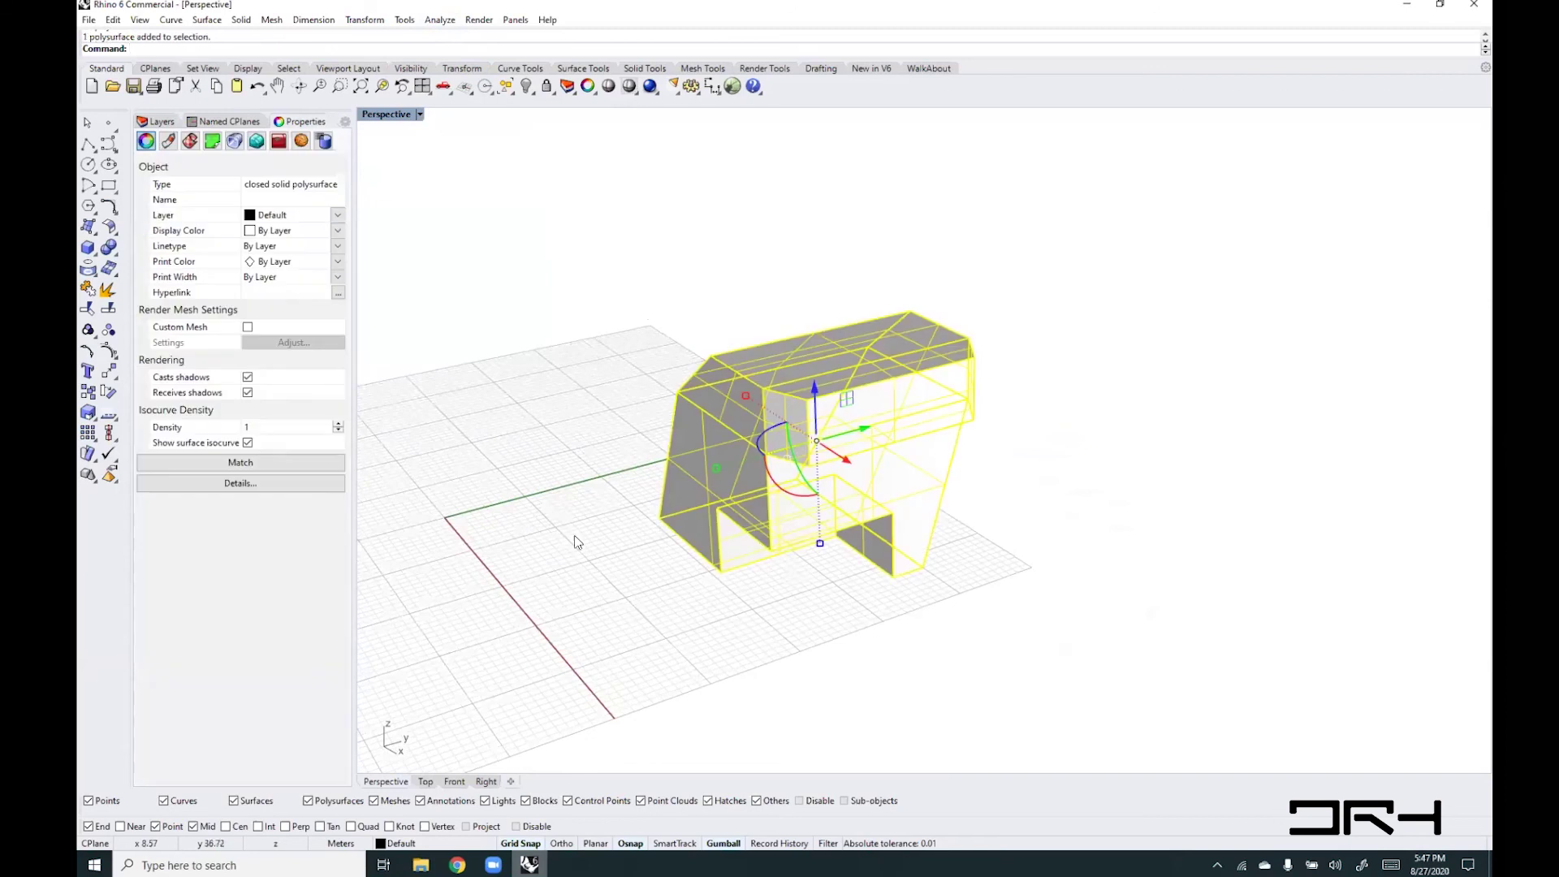
{"action": "left_click", "coordinate": [885, 633]}
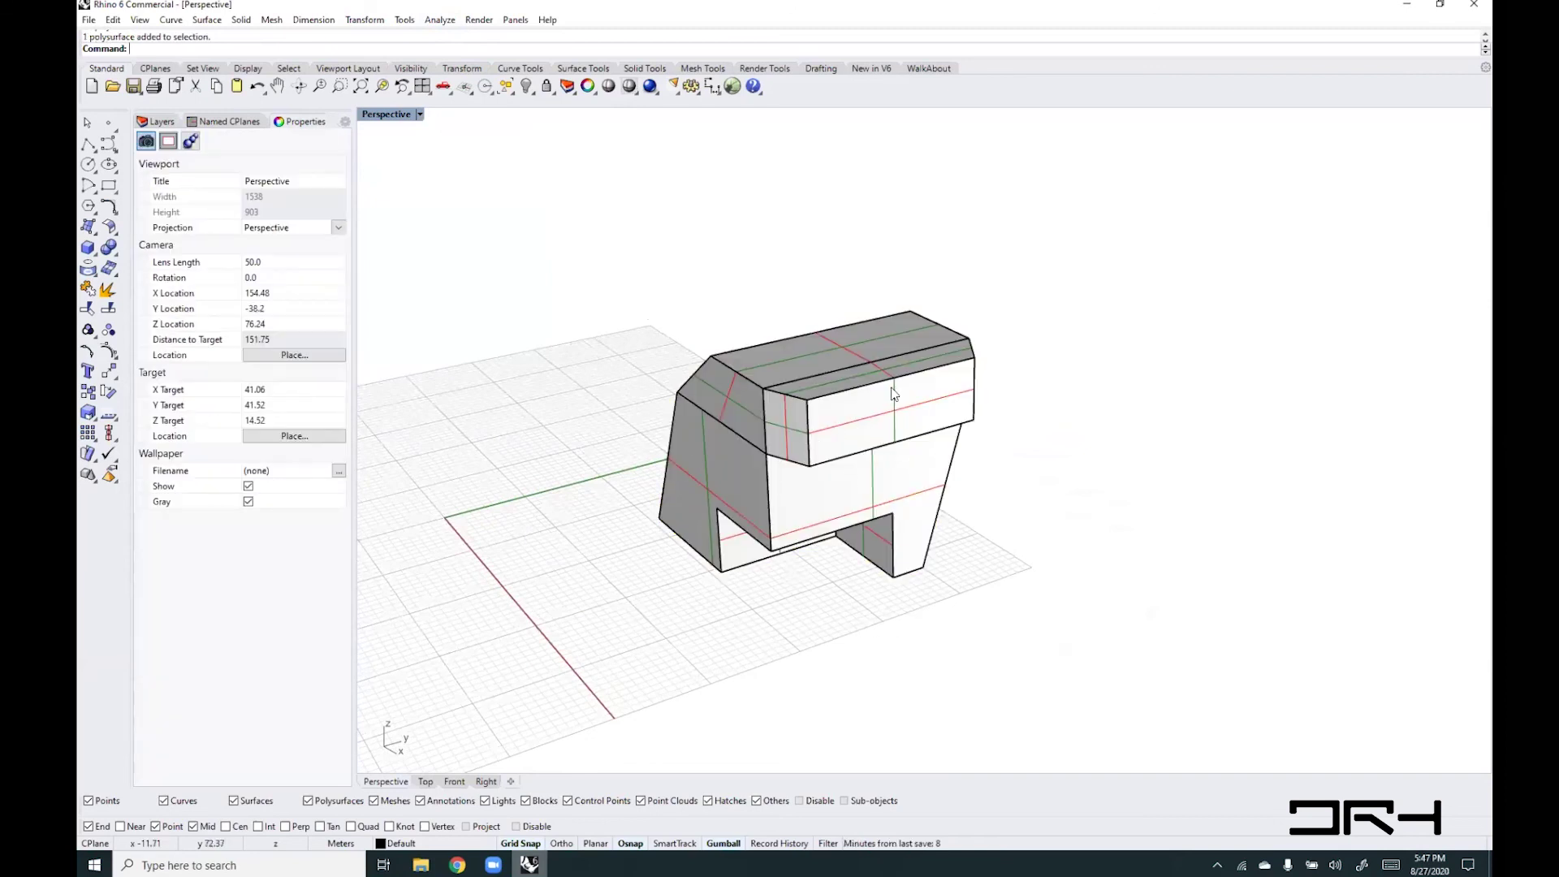
{"action": "left_click", "coordinate": [785, 517]}
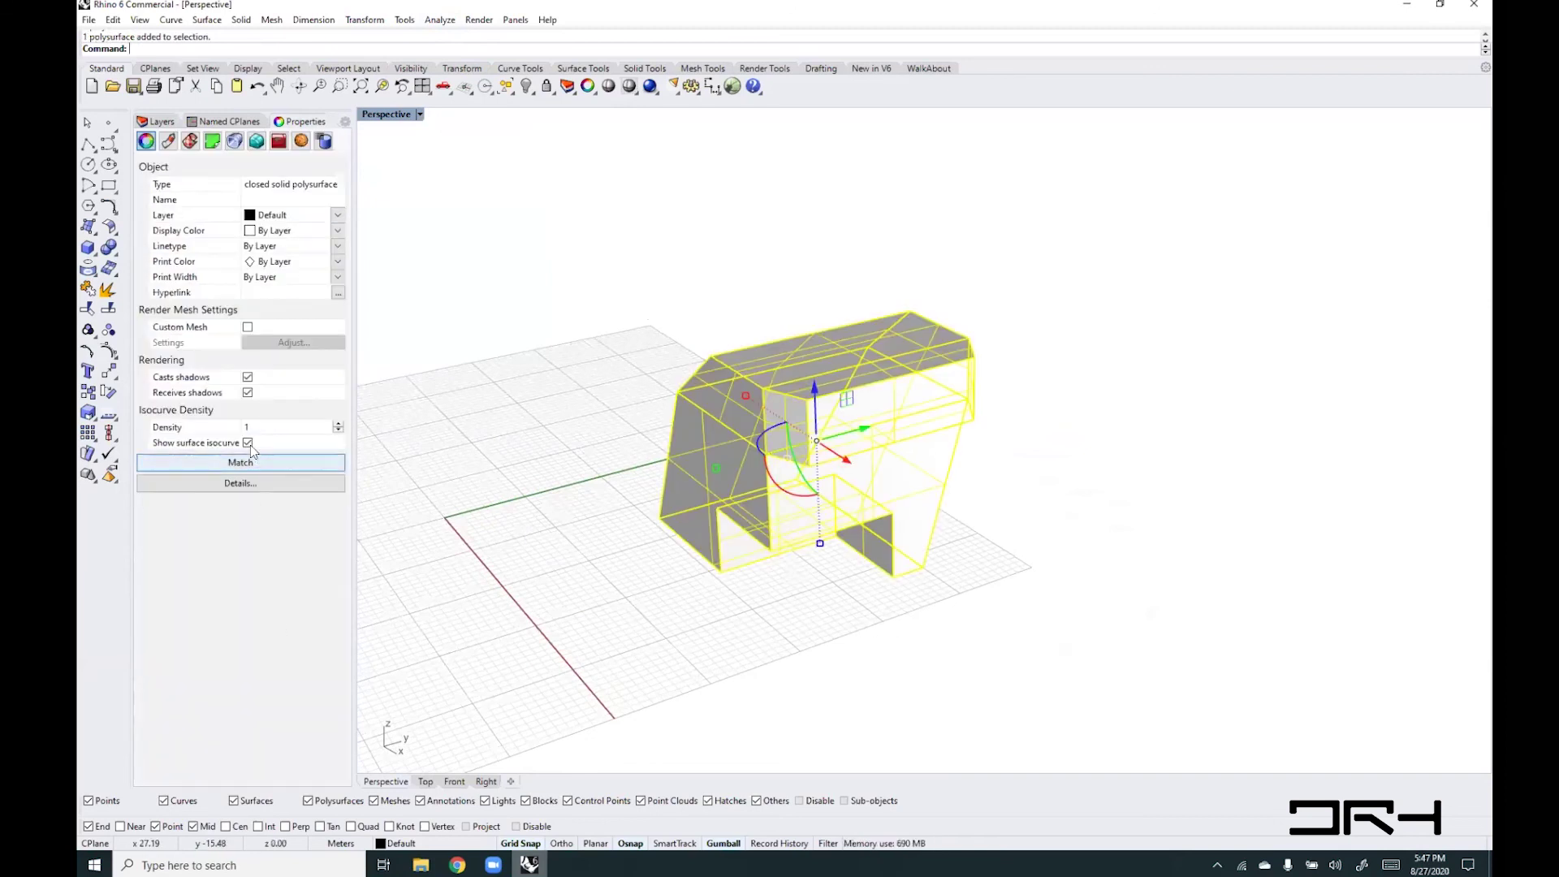
{"action": "left_click", "coordinate": [770, 665]}
{"action": "right_click_drag", "start_coordinate": [619, 567], "coordinate": [615, 549]}
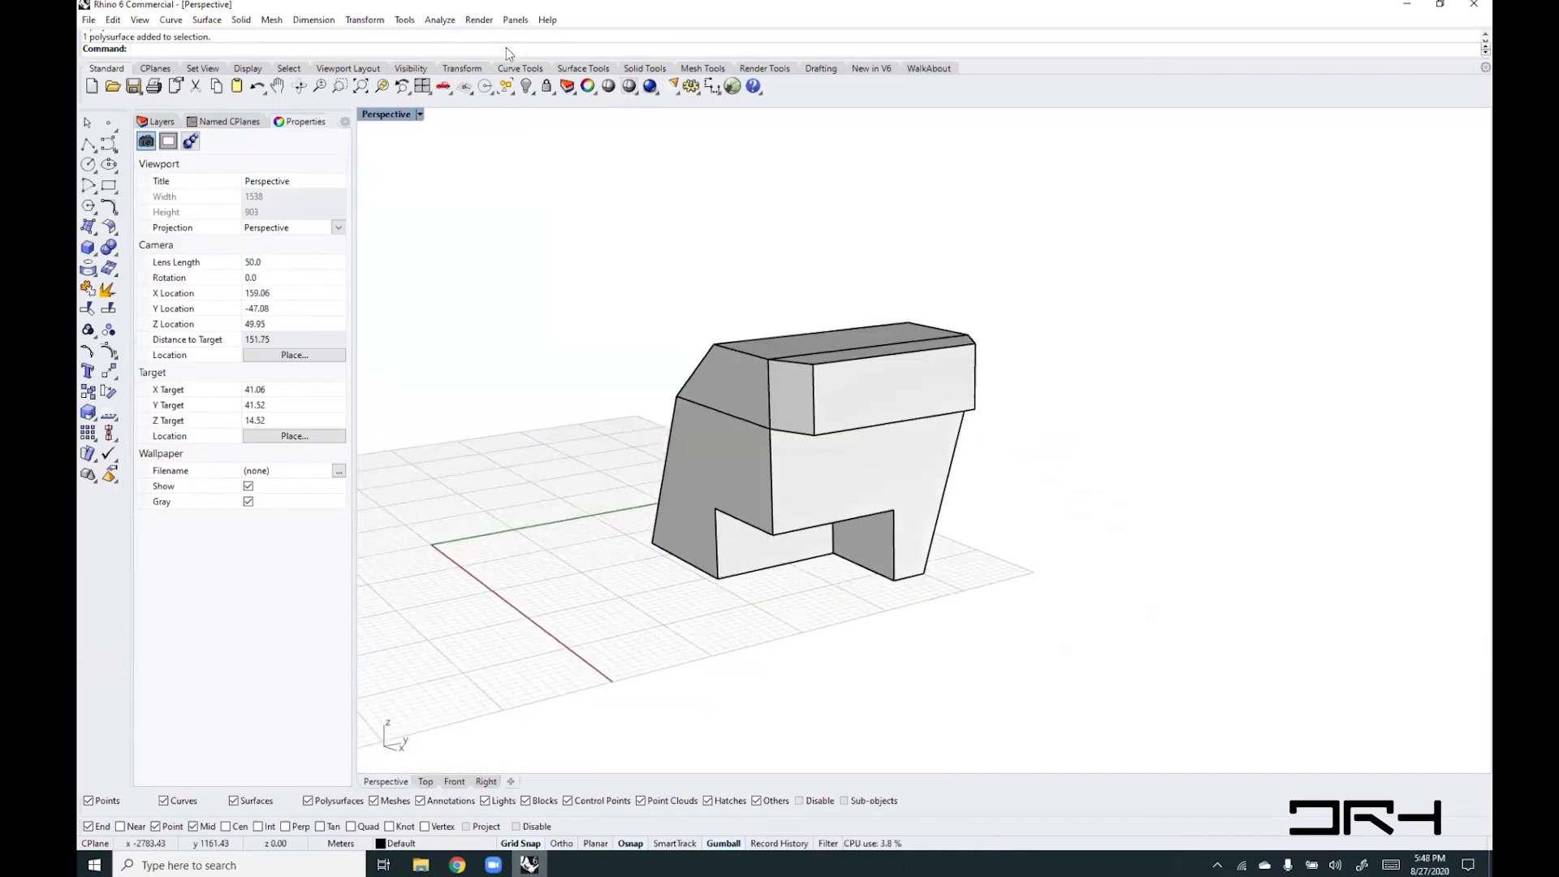
- Create a Make2D drawing of the solid from the Perspective view, with hidden lines off and Make2D as the layer name
{"action": "type", "text": "Make2D"}
{"action": "key", "text": "Return"}
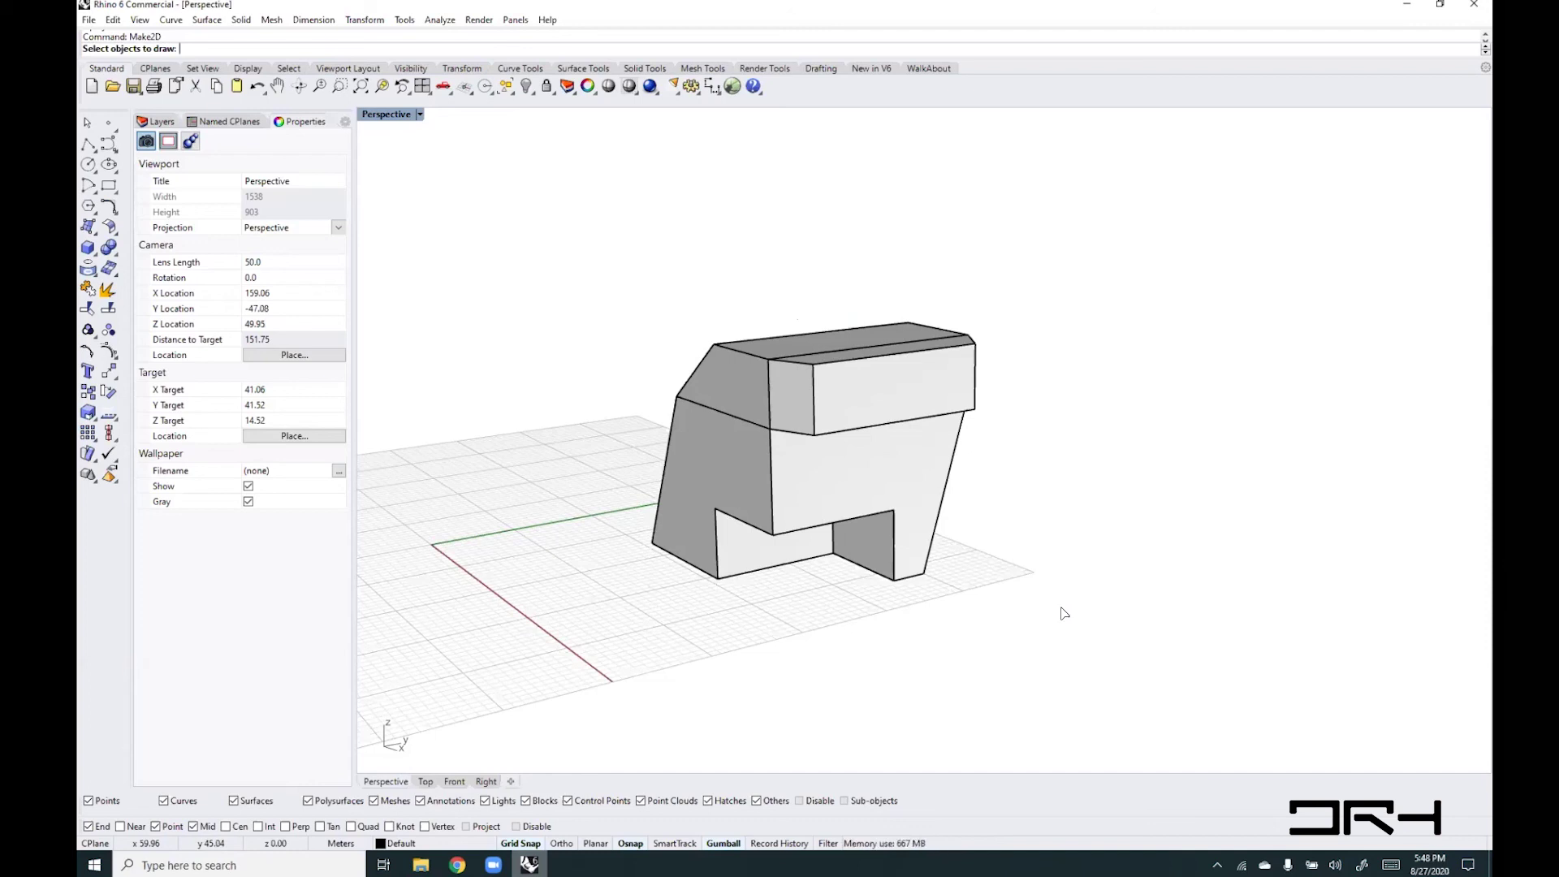
{"action": "left_click", "coordinate": [856, 476]}
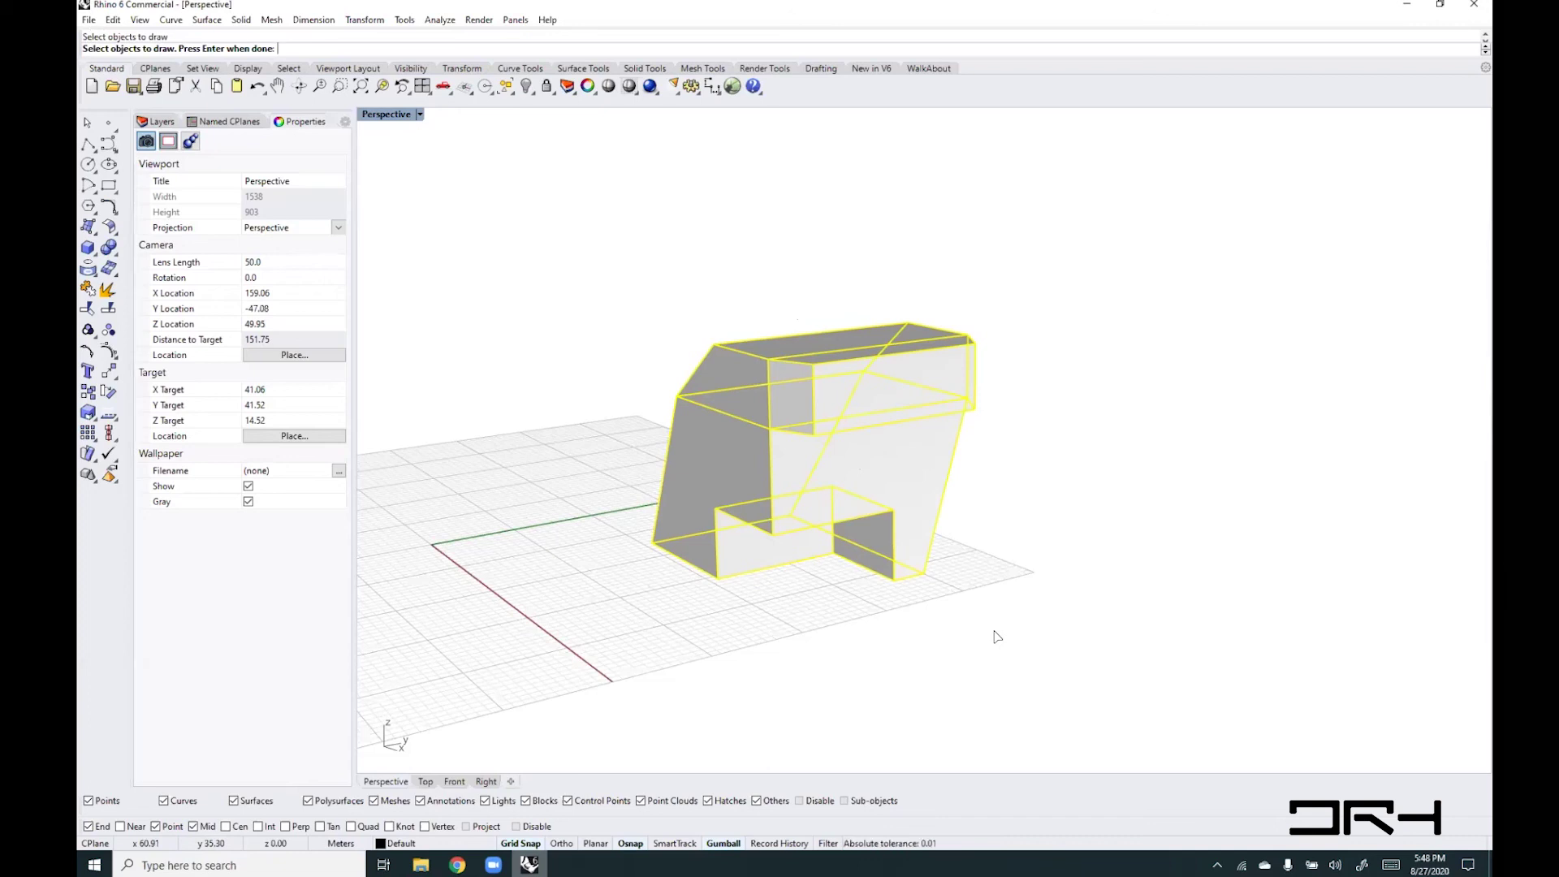
{"action": "key", "text": "Return"}
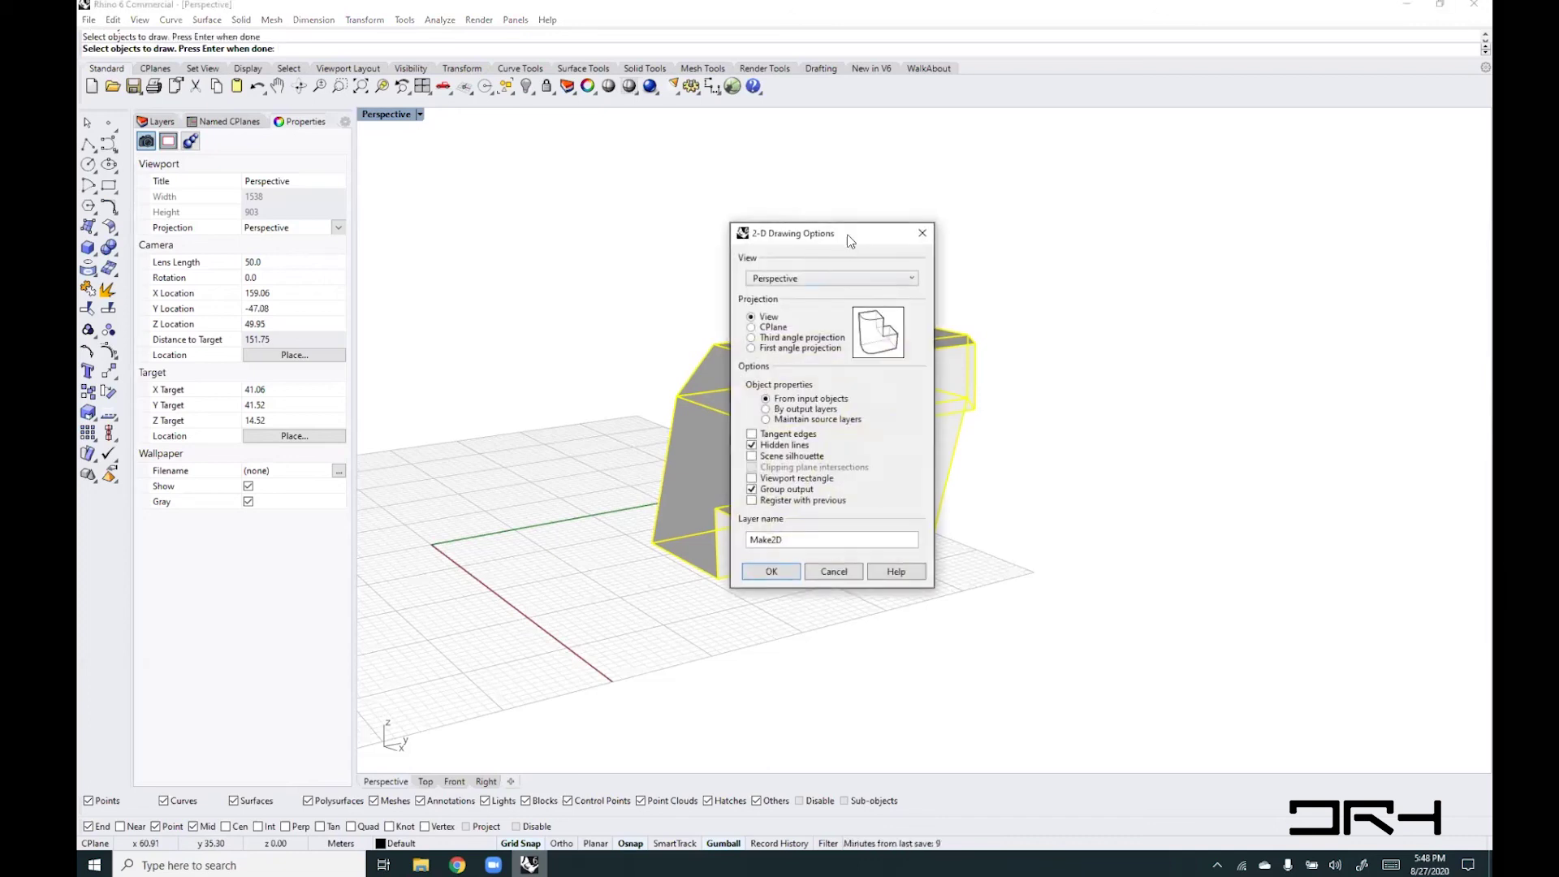
{"action": "left_click_drag", "start_coordinate": [851, 238], "coordinate": [1136, 191]}
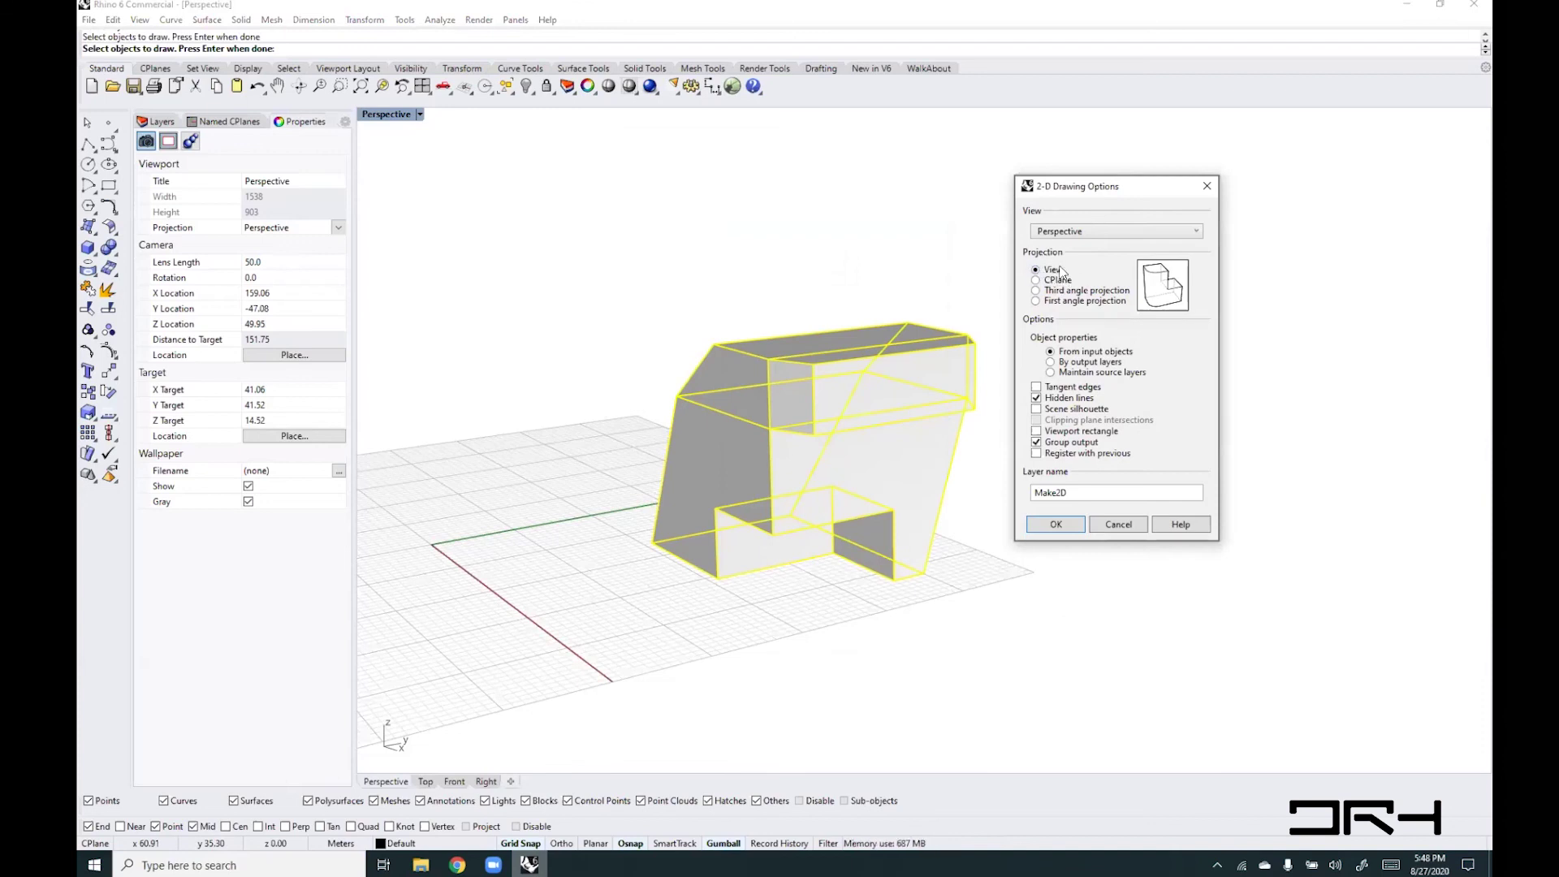
{"action": "left_click", "coordinate": [1036, 398]}
{"action": "left_click_drag", "start_coordinate": [1074, 493], "coordinate": [1025, 498]}
{"action": "left_click", "coordinate": [1056, 526]}
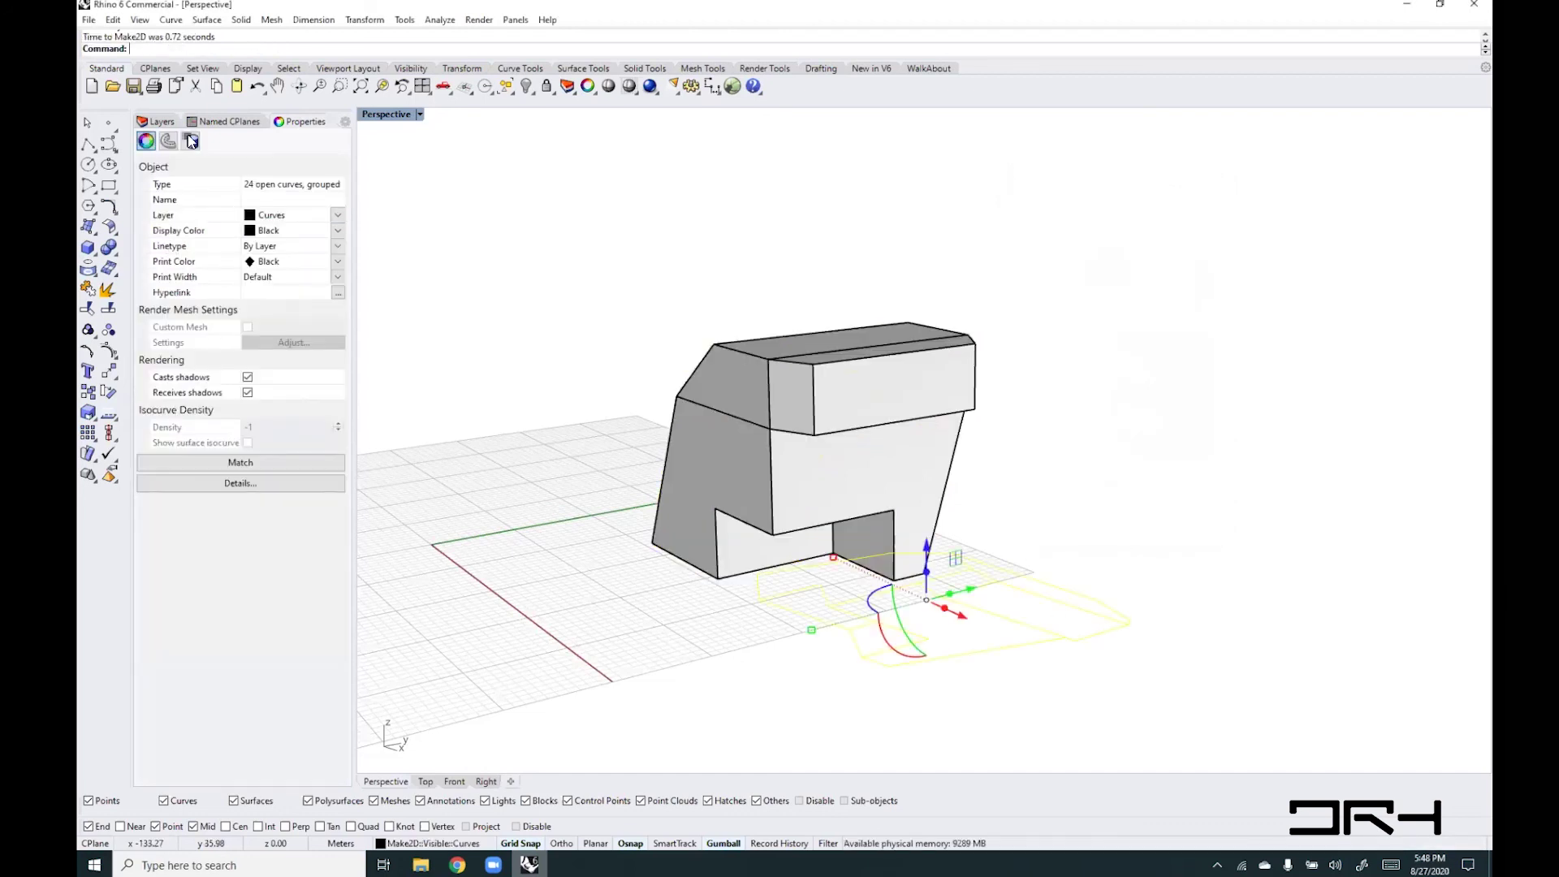
- Switch to the four-viewport layout and examine the 2D line drawing in the Top viewport
{"action": "double_click", "coordinate": [387, 116]}
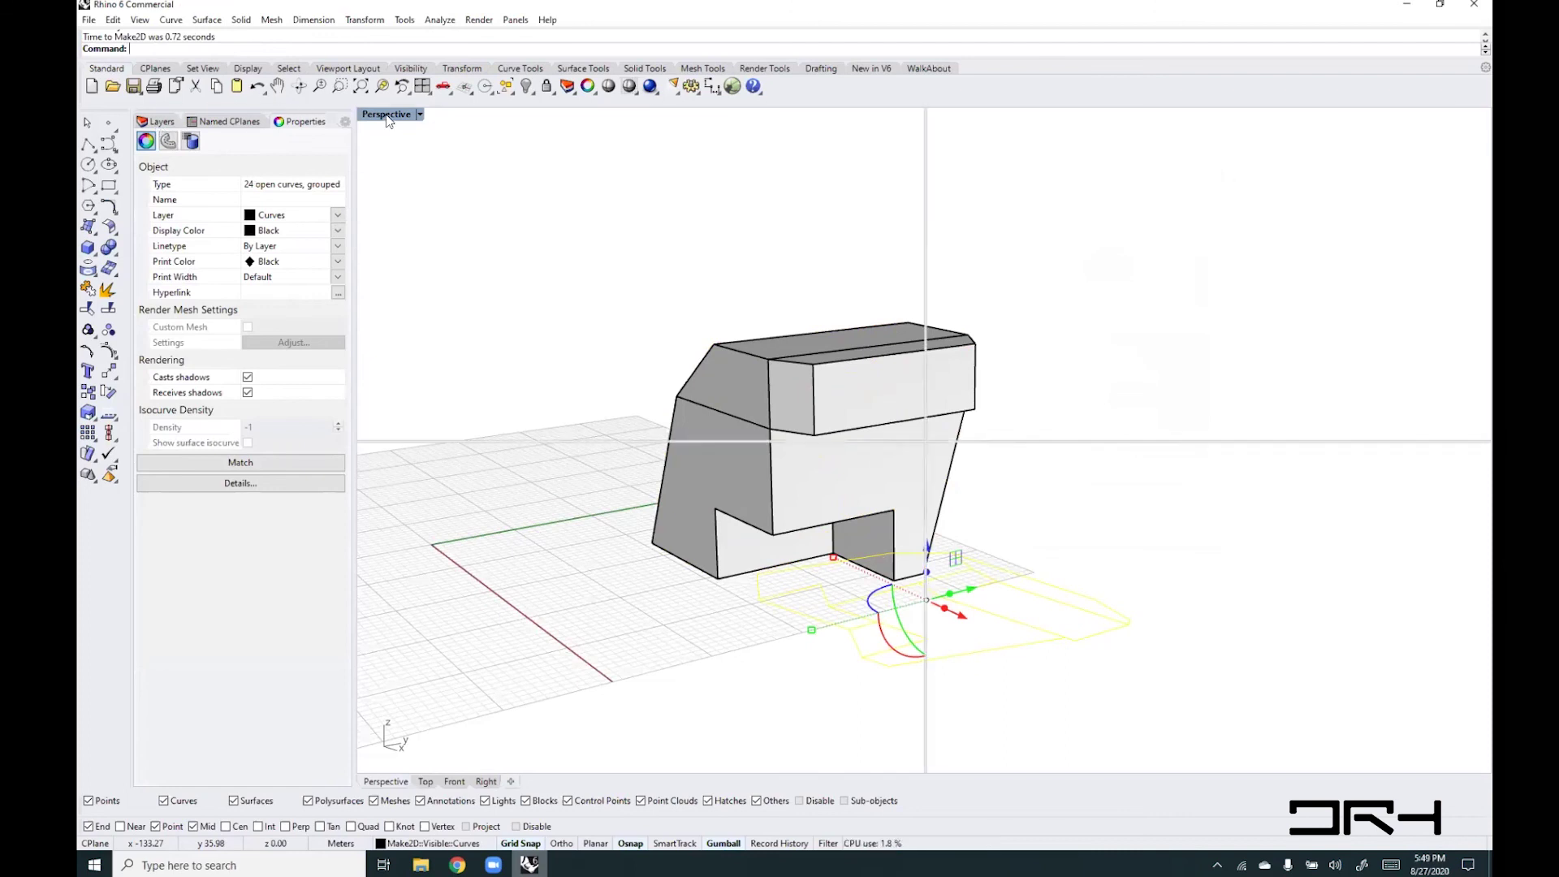
{"action": "left_click", "coordinate": [552, 291]}
{"action": "scroll", "coordinate": [700, 232], "scroll_direction": "up", "scroll_amount": 5}
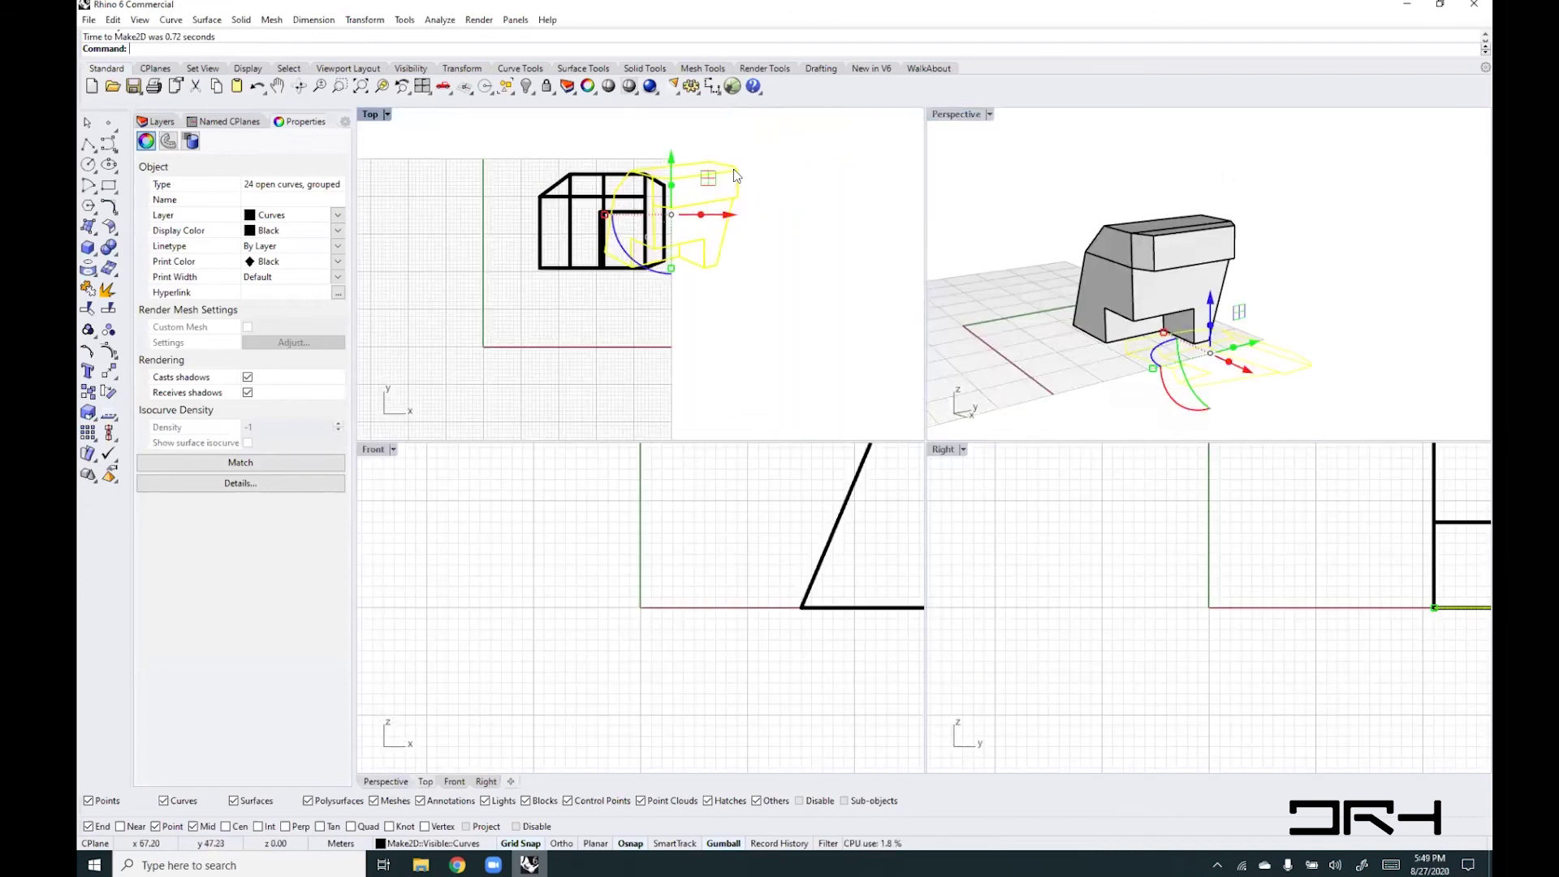
{"action": "left_click", "coordinate": [760, 341]}
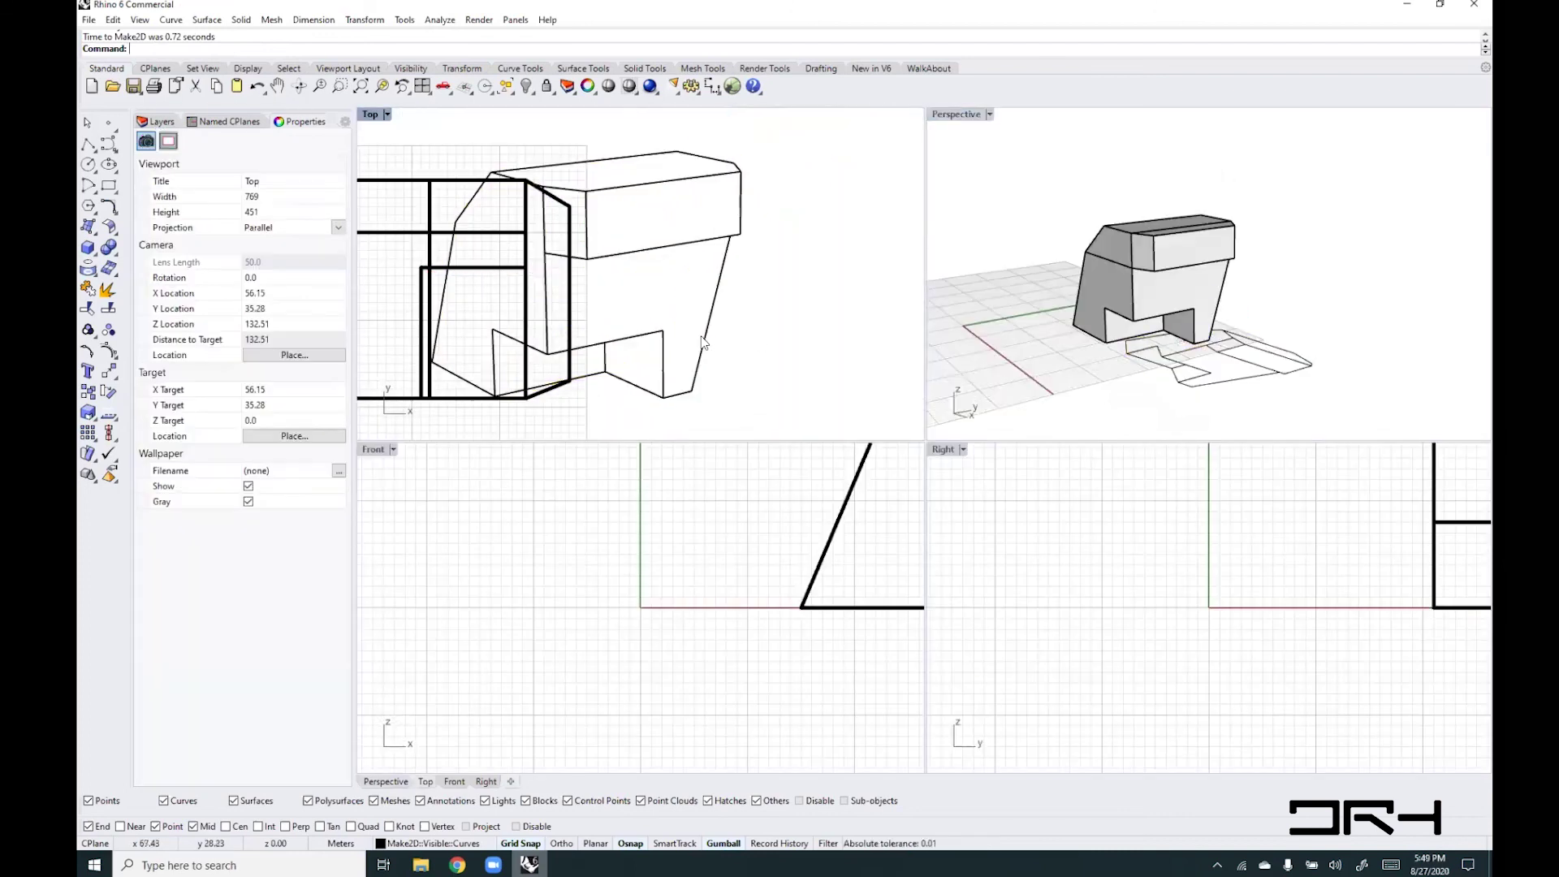
{"action": "scroll", "coordinate": [610, 282], "scroll_direction": "down", "scroll_amount": 5}
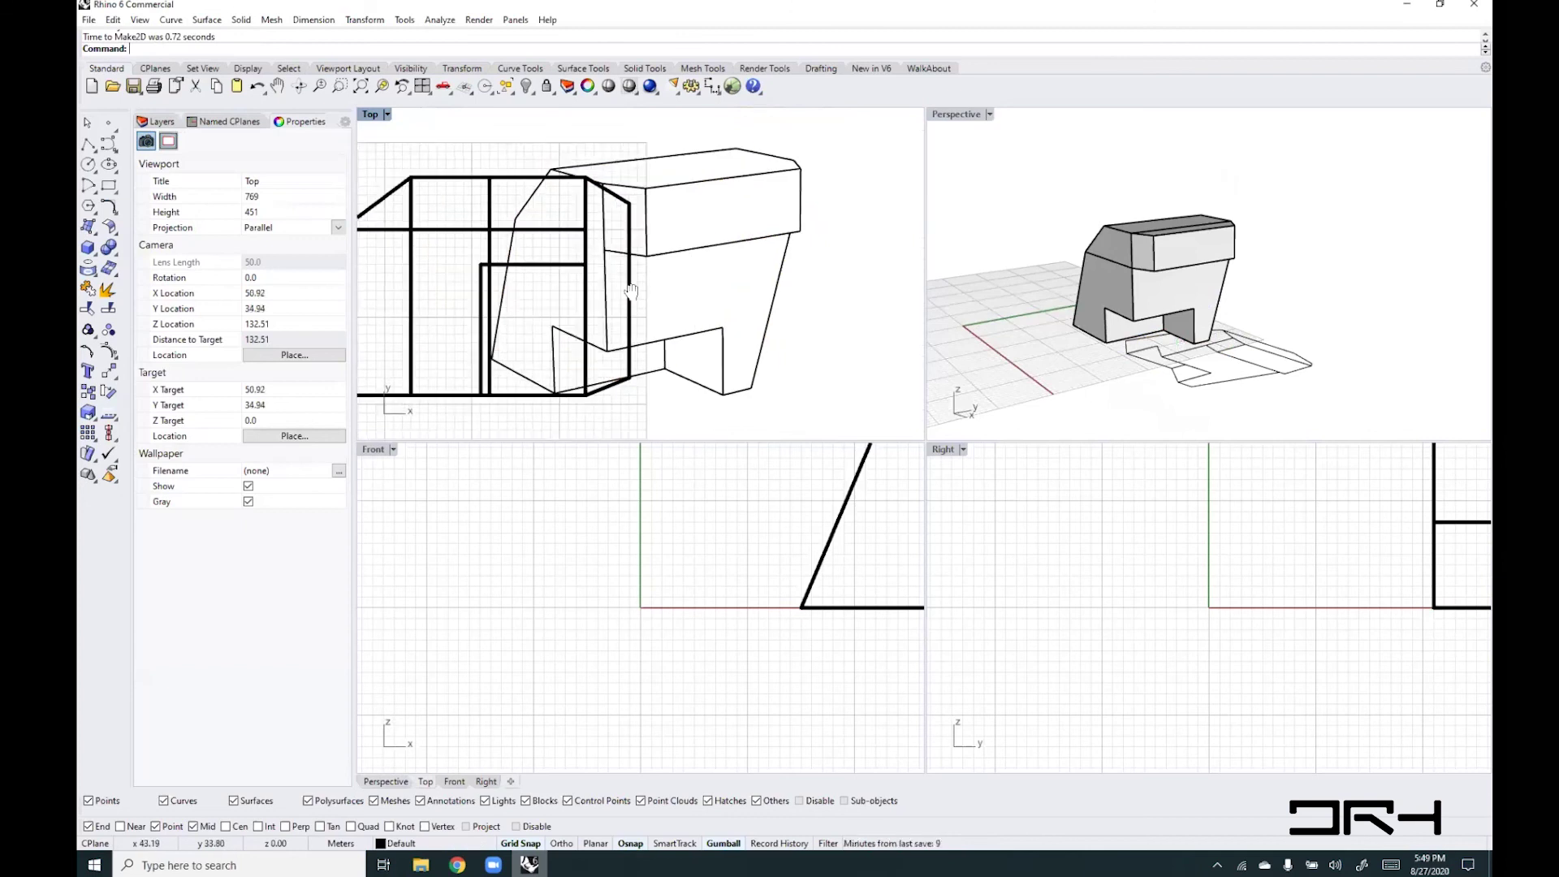
{"action": "scroll", "coordinate": [625, 288], "scroll_direction": "up", "scroll_amount": 1}
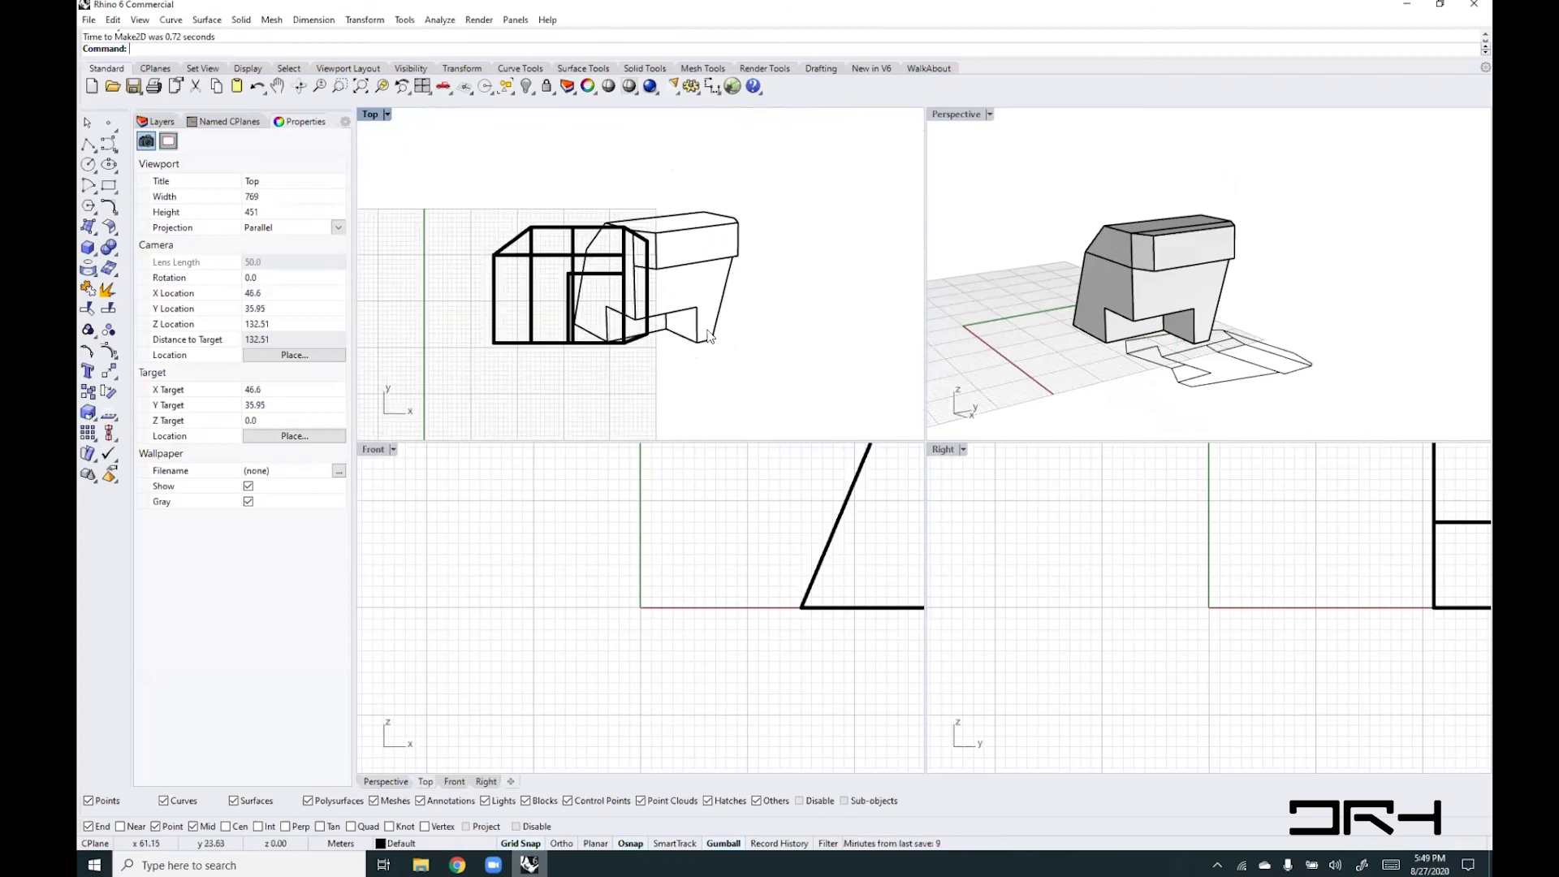
- Move the grouped 2D drawing 23 m in +X in the Top viewport, clear of the solid
{"action": "left_click", "coordinate": [711, 335]}
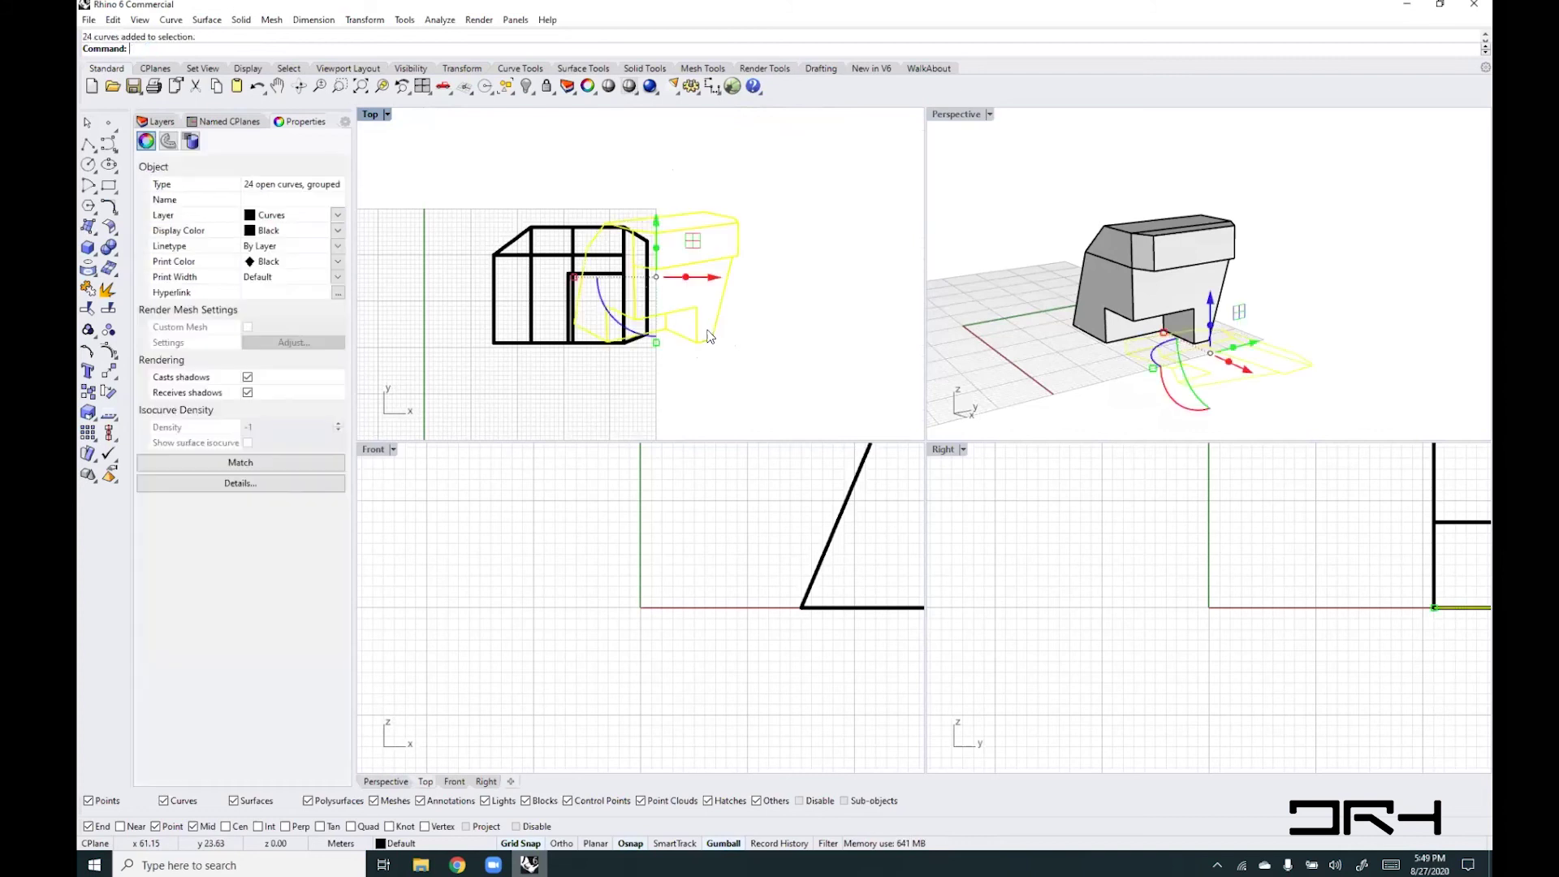
{"action": "left_click_drag", "start_coordinate": [713, 277], "coordinate": [820, 277]}
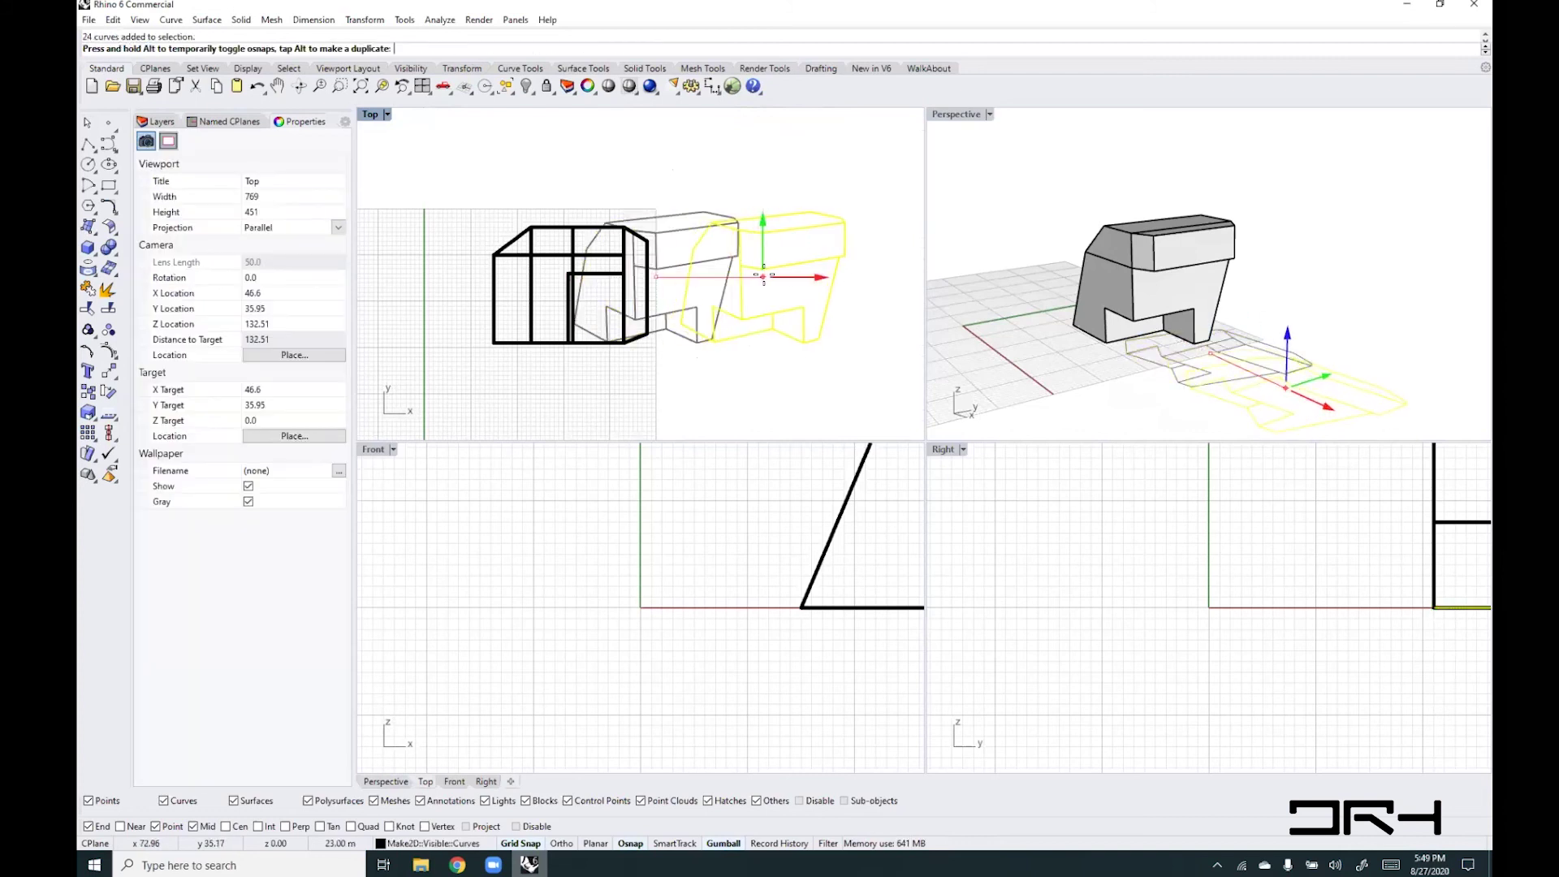
{"action": "left_click", "coordinate": [780, 383]}
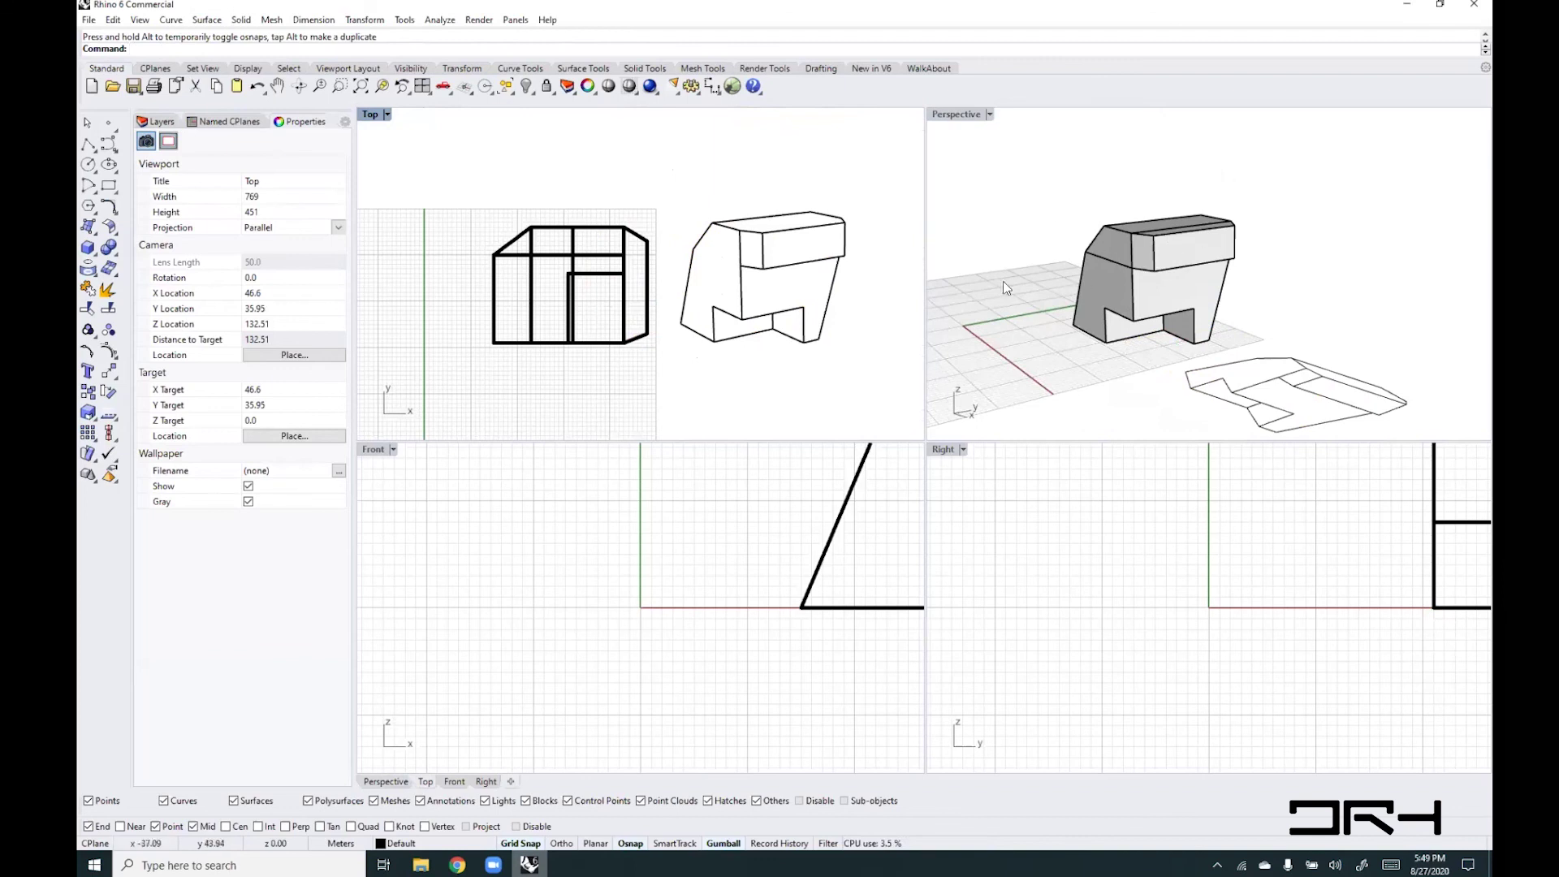
{"action": "left_click_drag", "start_coordinate": [656, 182], "coordinate": [882, 359]}
{"action": "left_click", "coordinate": [1051, 376]}
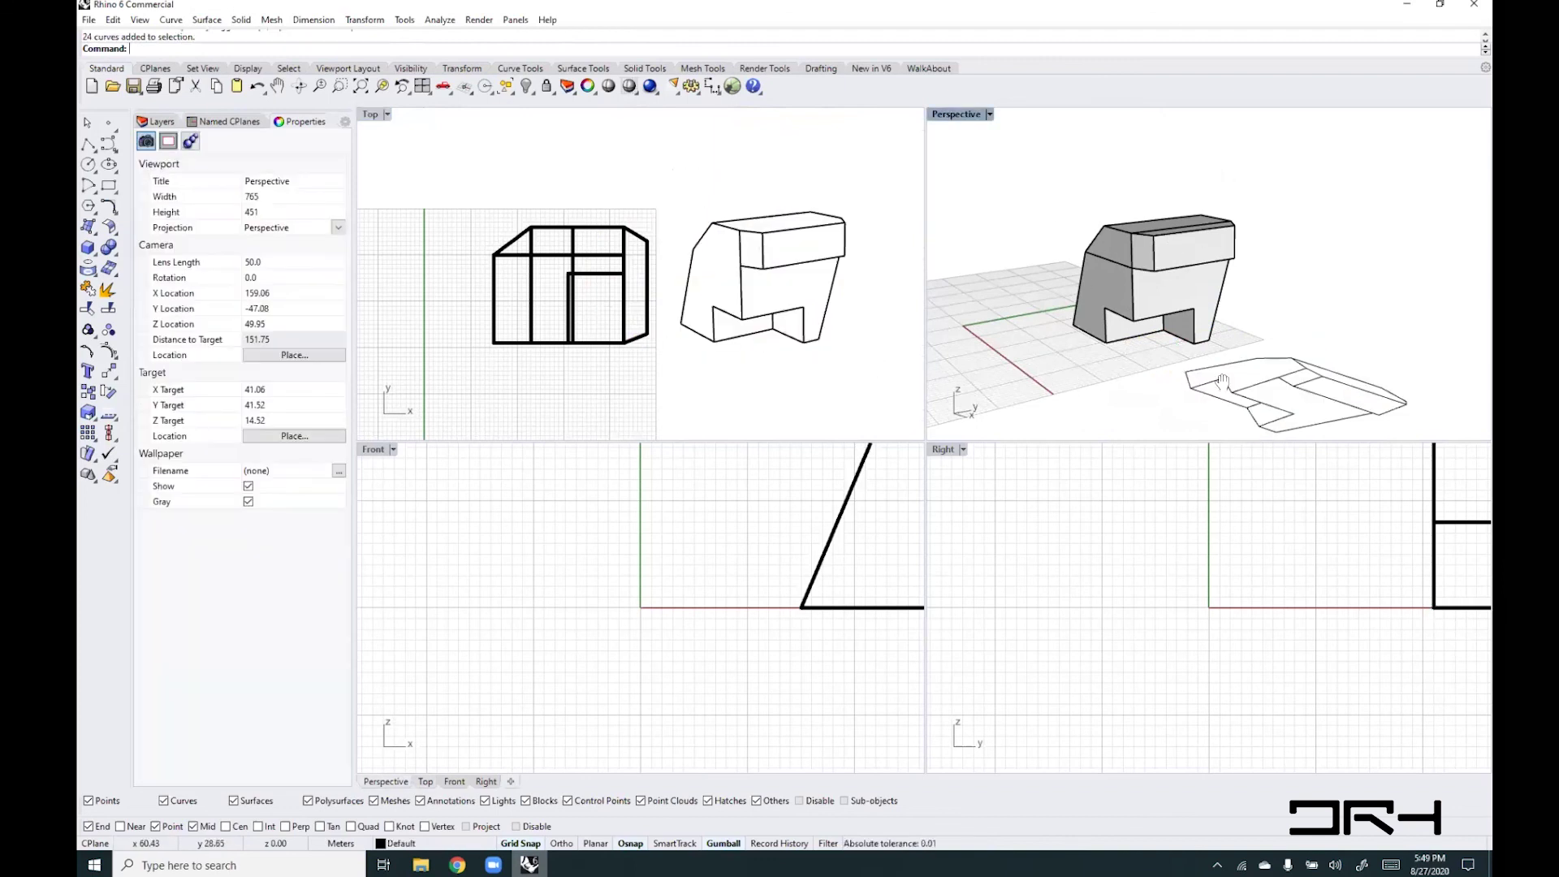
- Undo the move of the 2D drawing and the Make2D operation that created it
{"action": "right_click_drag", "start_coordinate": [1218, 383], "coordinate": [1135, 354]}
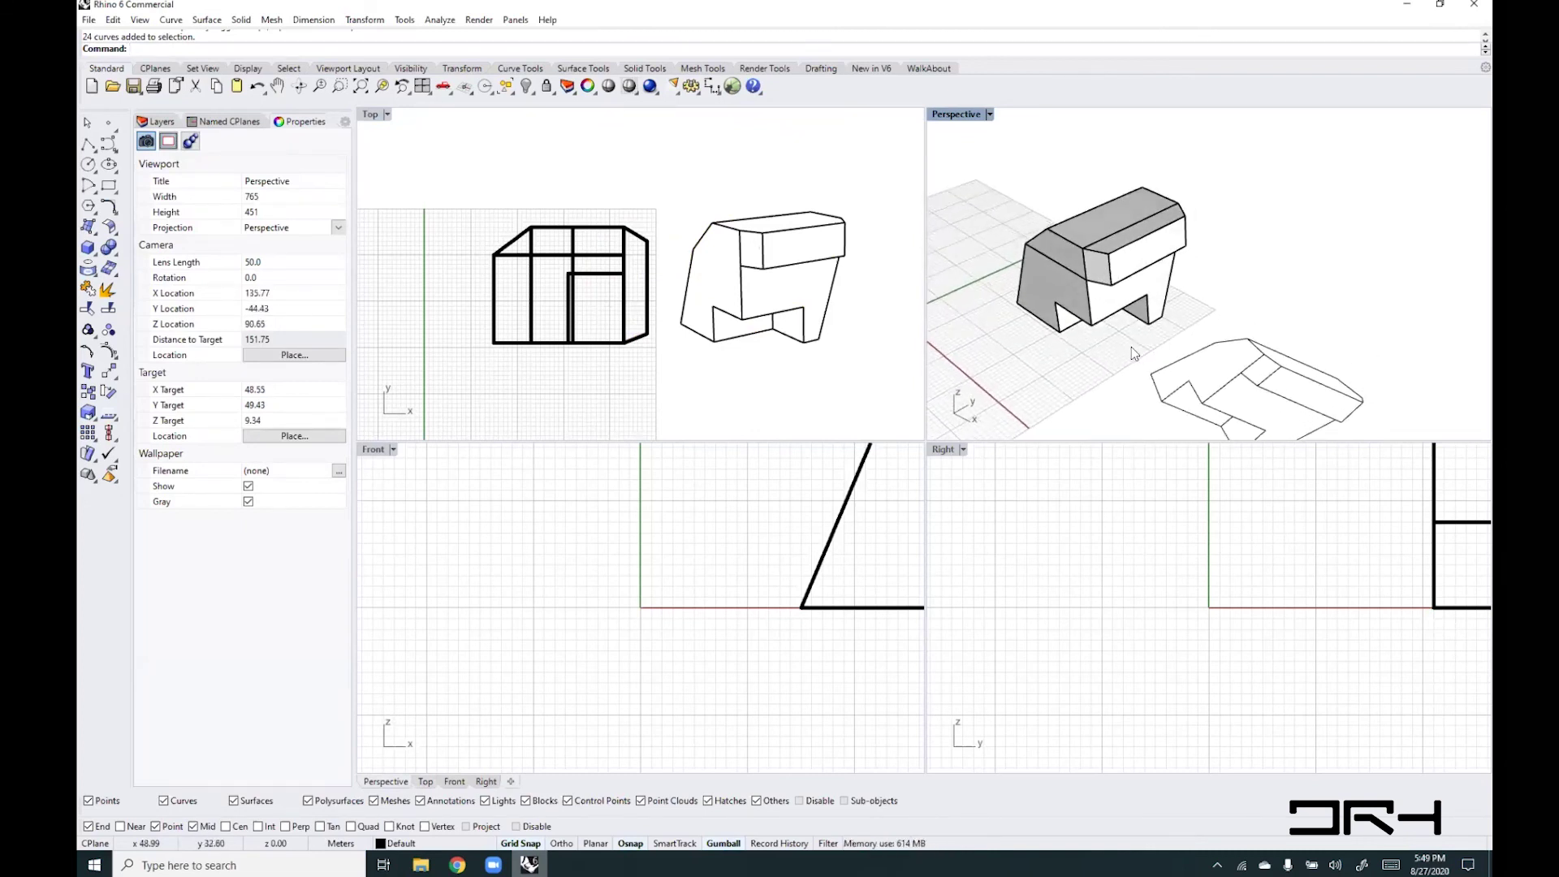
{"action": "left_click_drag", "start_coordinate": [672, 180], "coordinate": [877, 365]}
{"action": "key", "text": "Escape"}
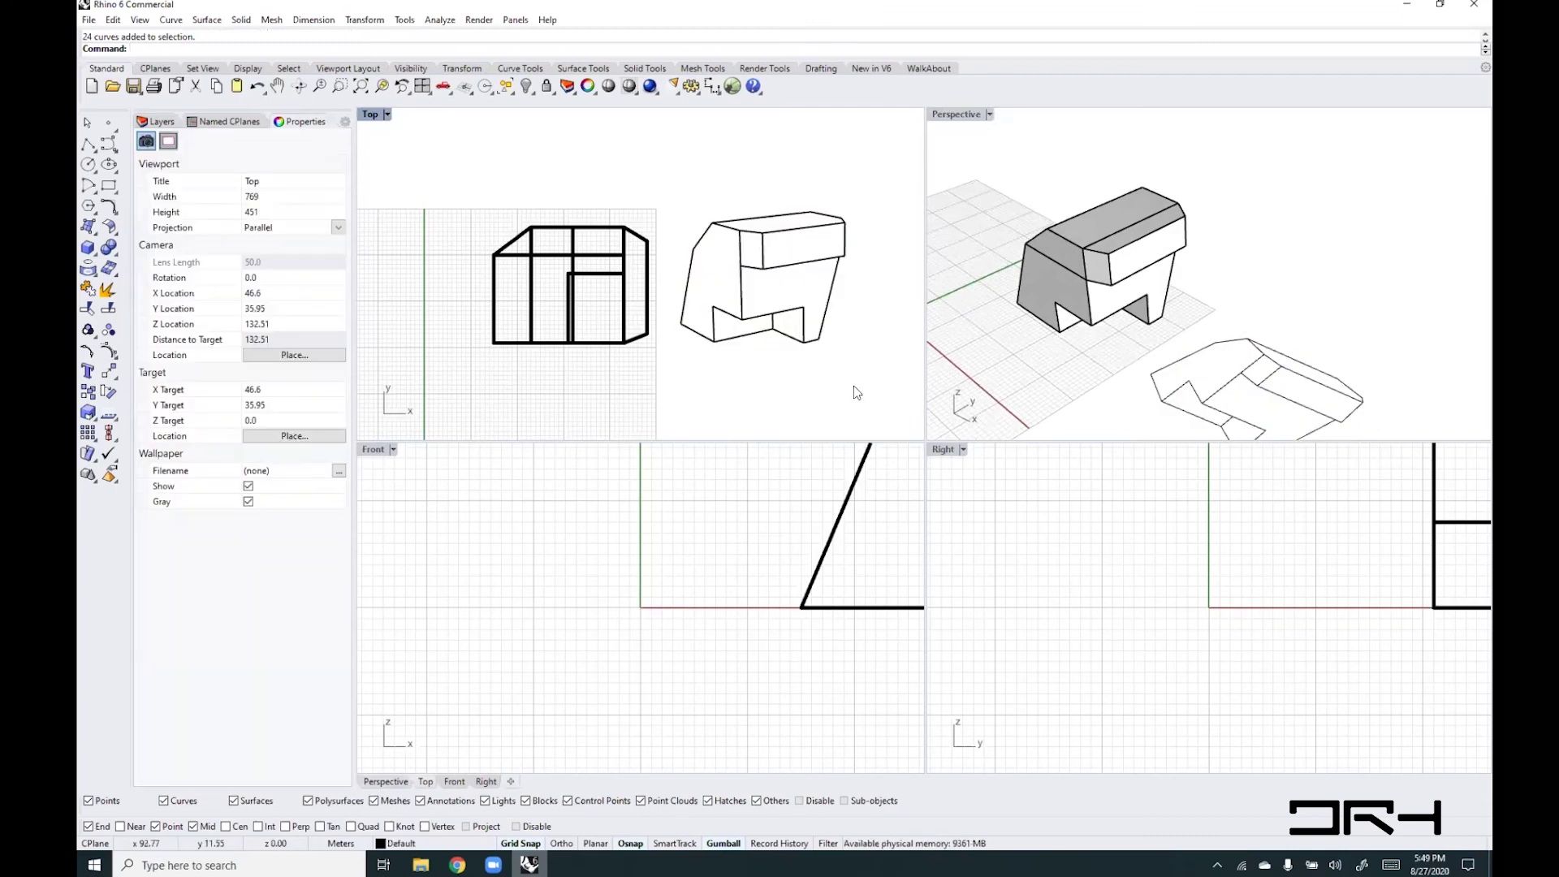
{"action": "key", "text": "ctrl+z"}
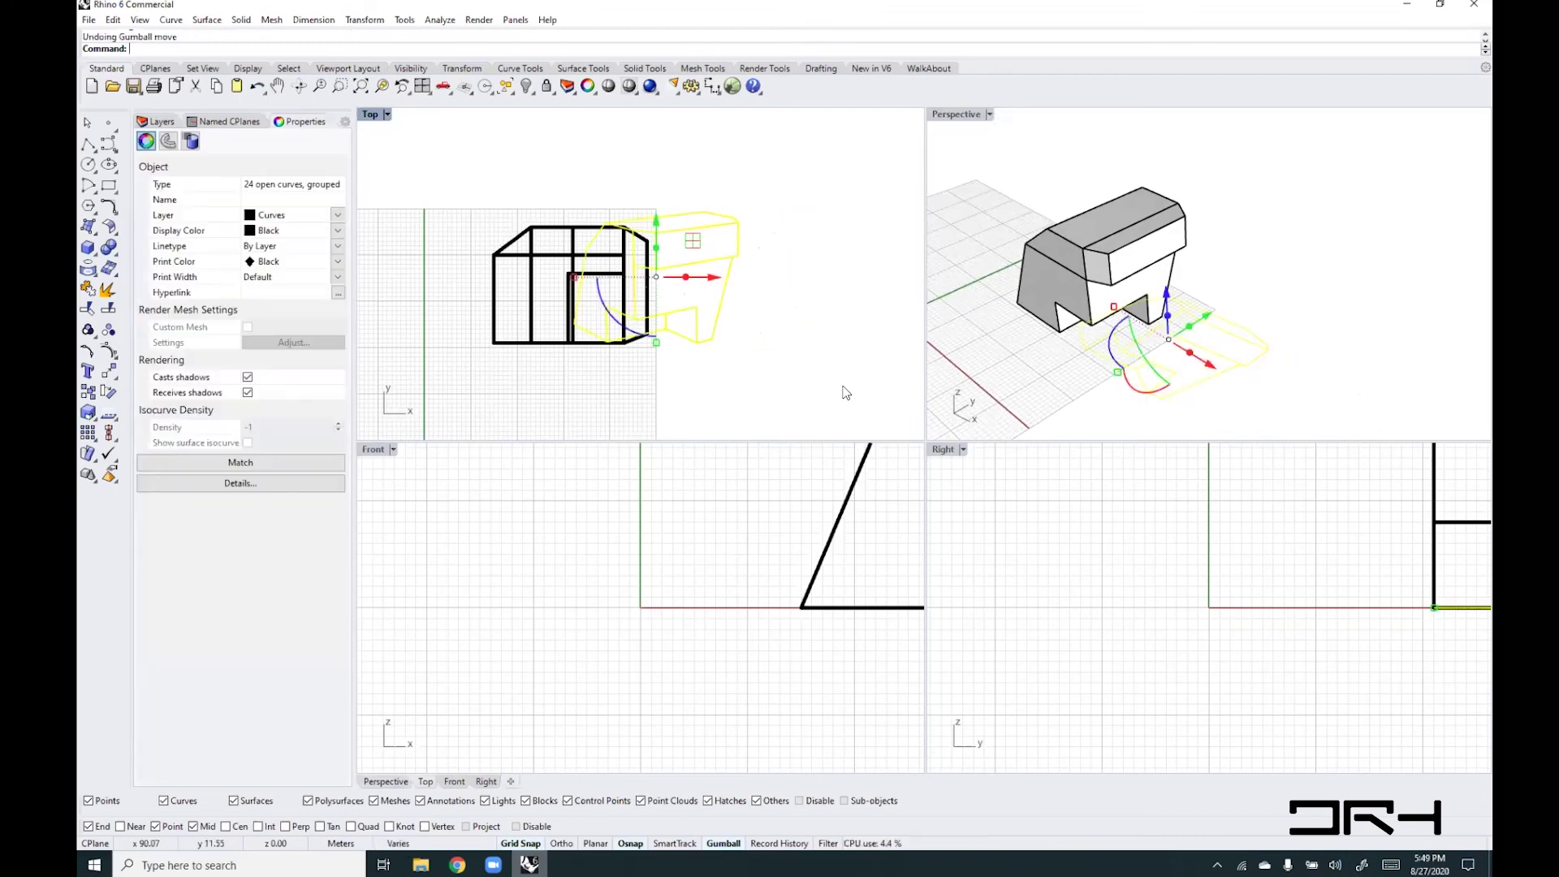
{"action": "left_click", "coordinate": [1062, 368]}
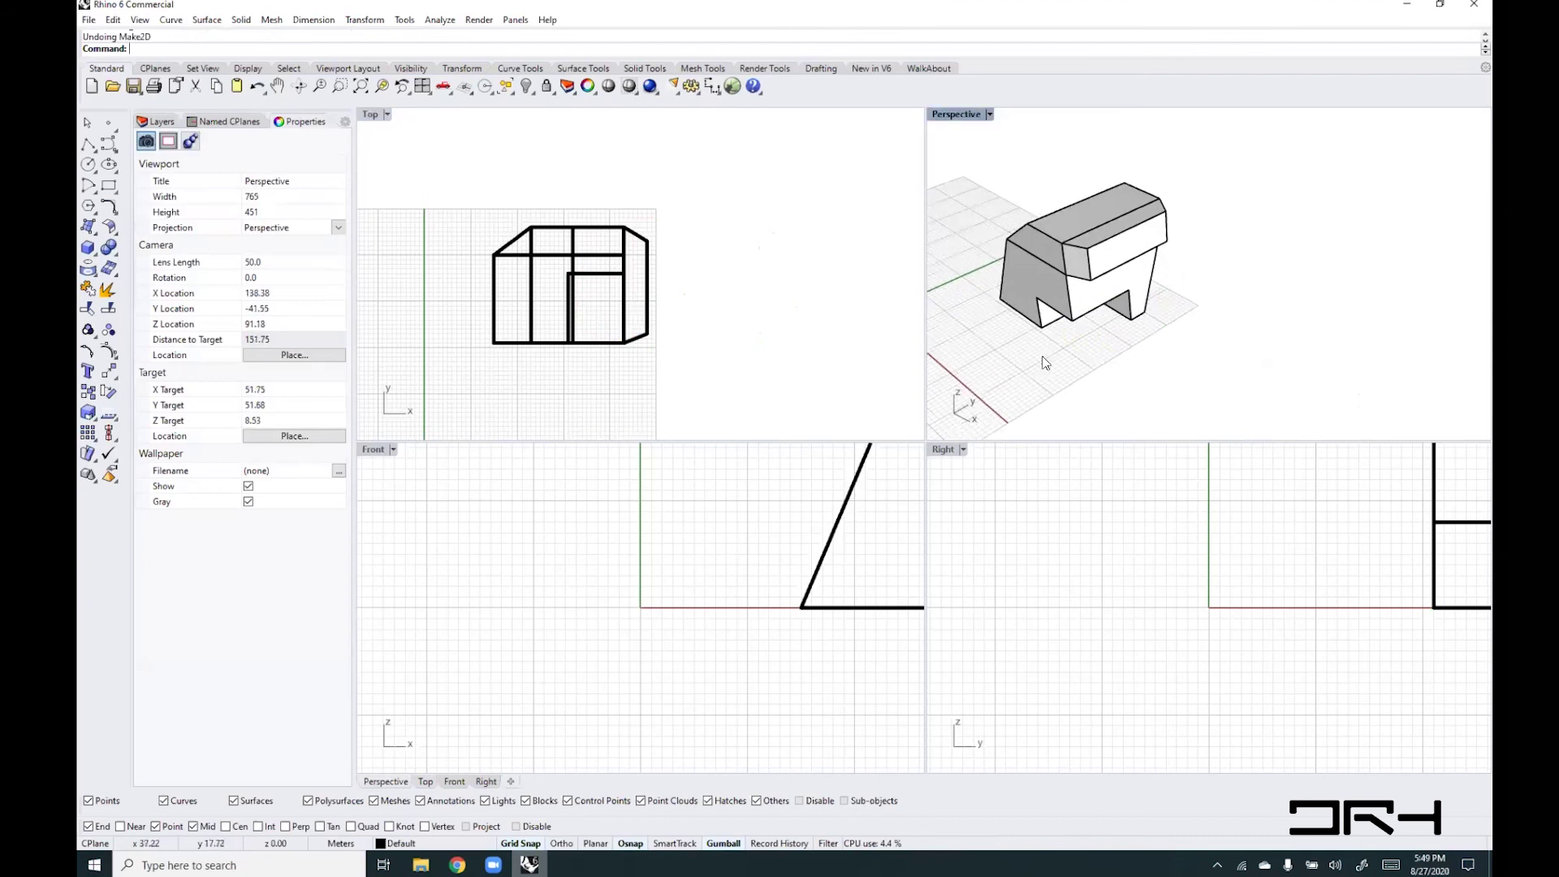
- Move the solid about 40 m in +X, clear of the construction grid, and deselect it
{"action": "left_click_drag", "start_coordinate": [1077, 275], "coordinate": [1230, 374]}
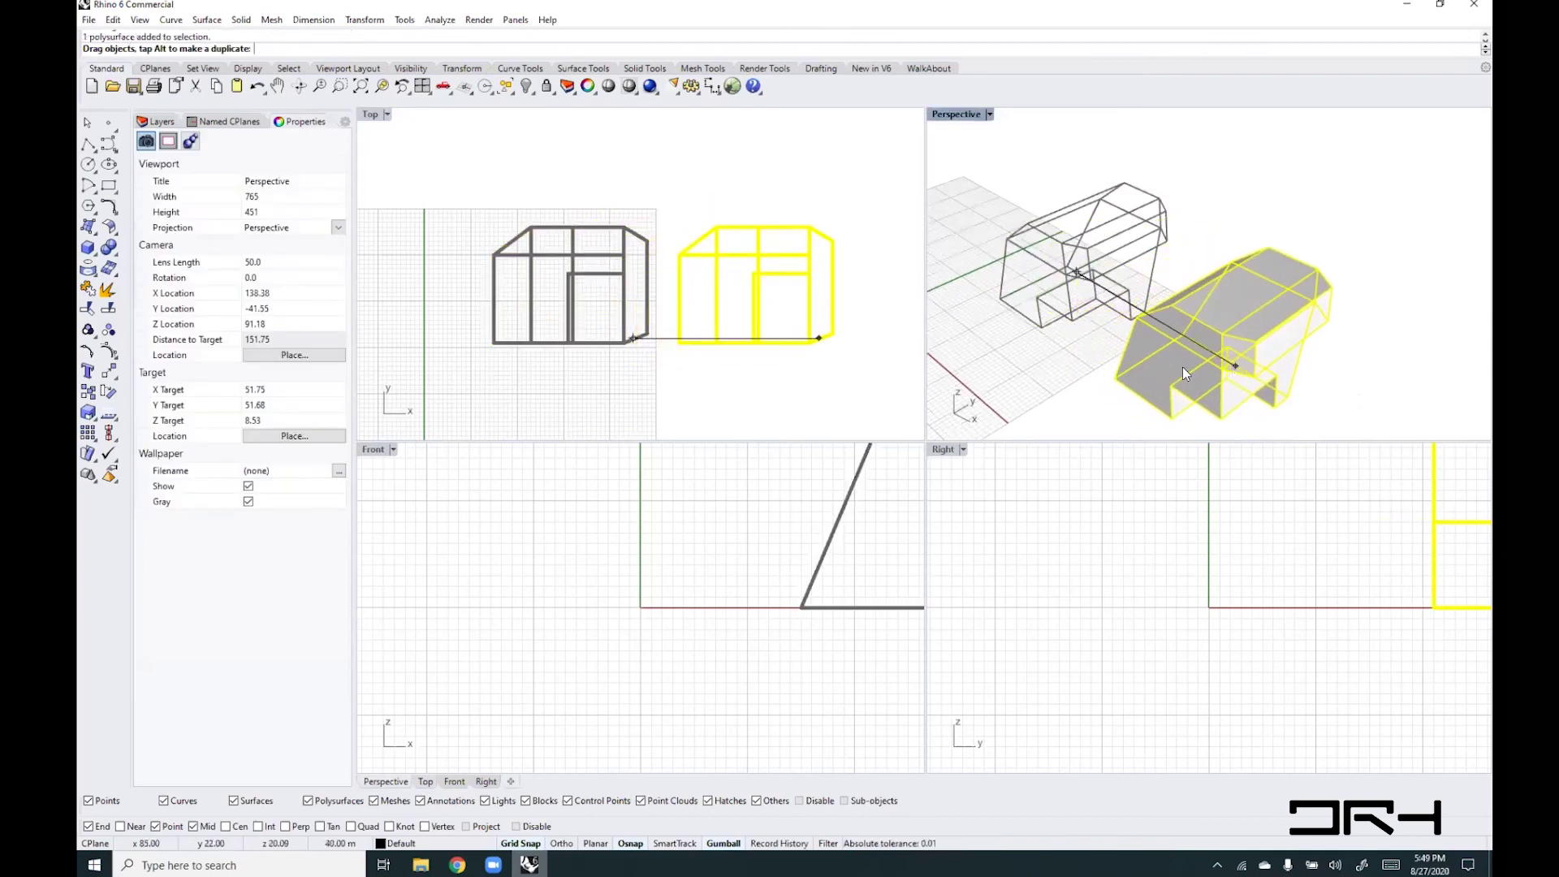
{"action": "right_click_drag", "start_coordinate": [1023, 339], "coordinate": [942, 270]}
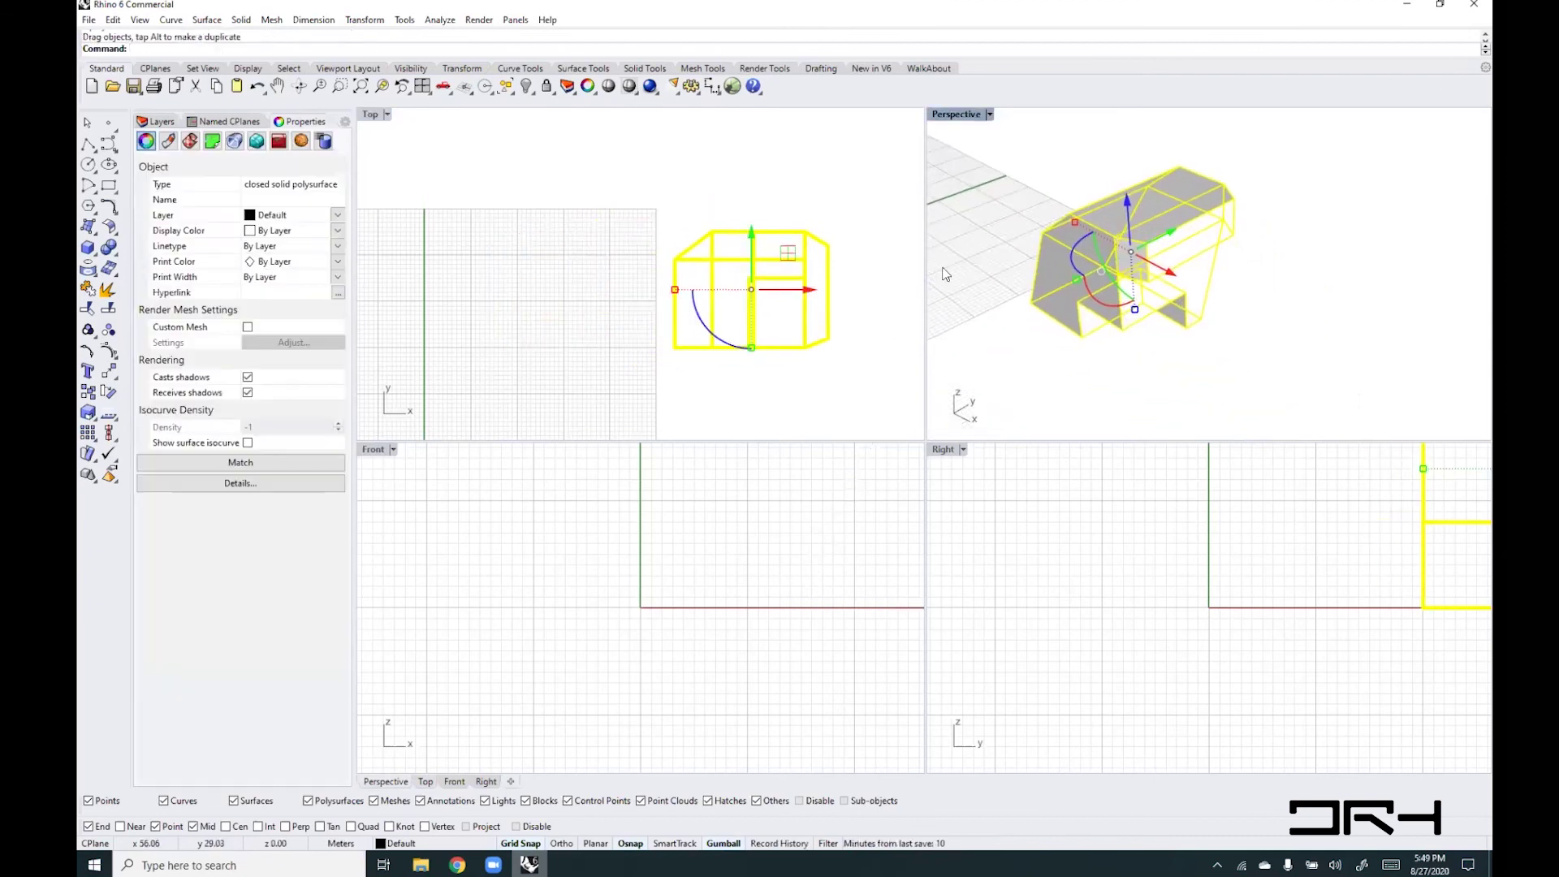
{"action": "left_click", "coordinate": [679, 382]}
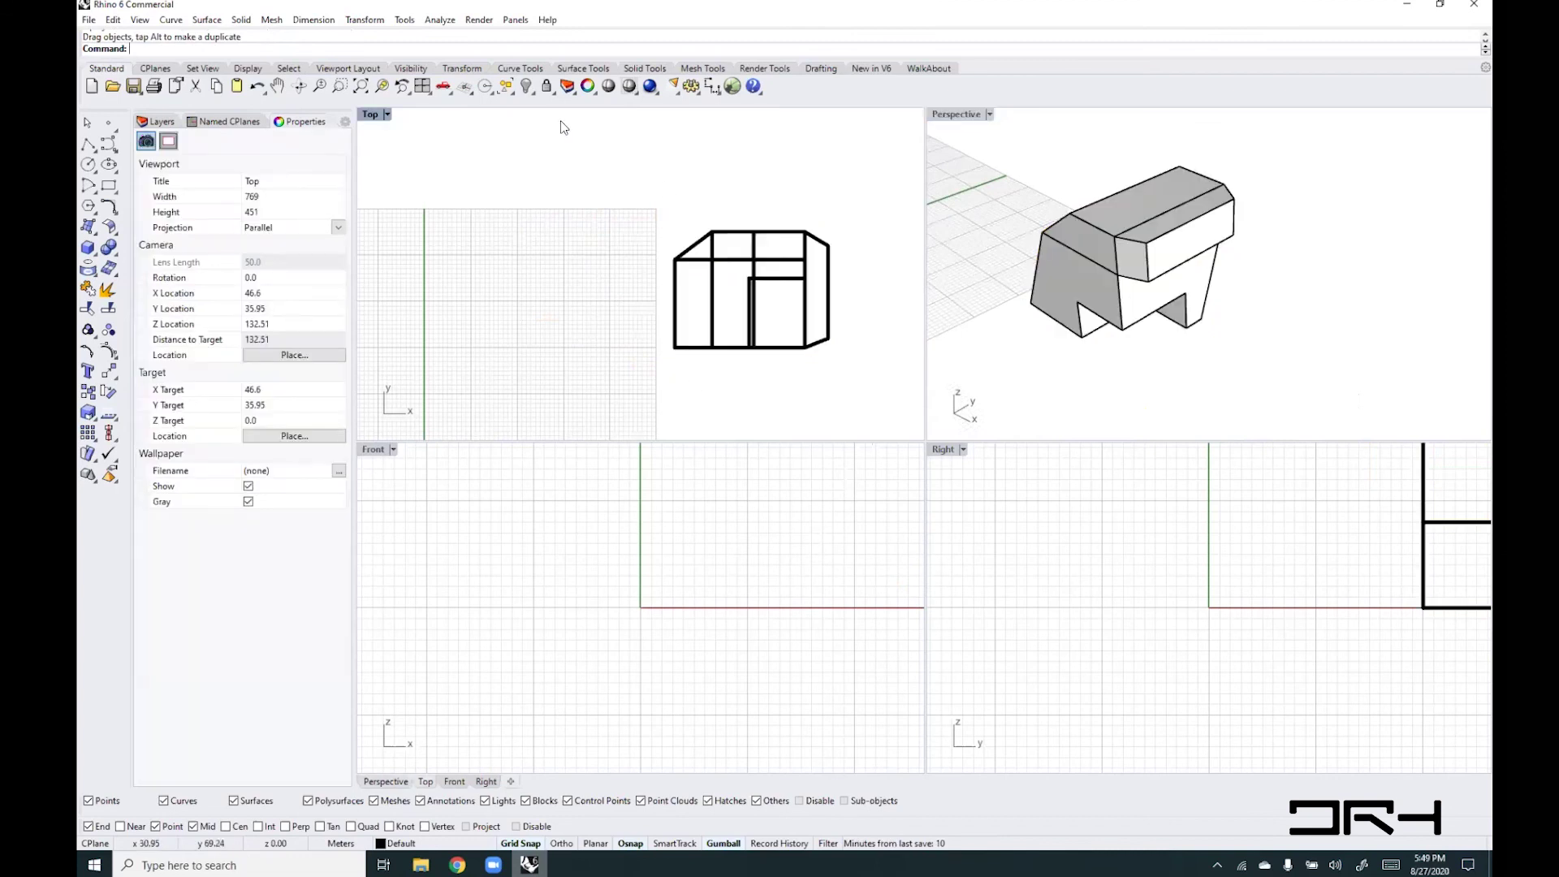
- Set the Top viewport to Shaded display and show the layer list
{"action": "left_click", "coordinate": [371, 114]}
{"action": "left_click", "coordinate": [431, 166]}
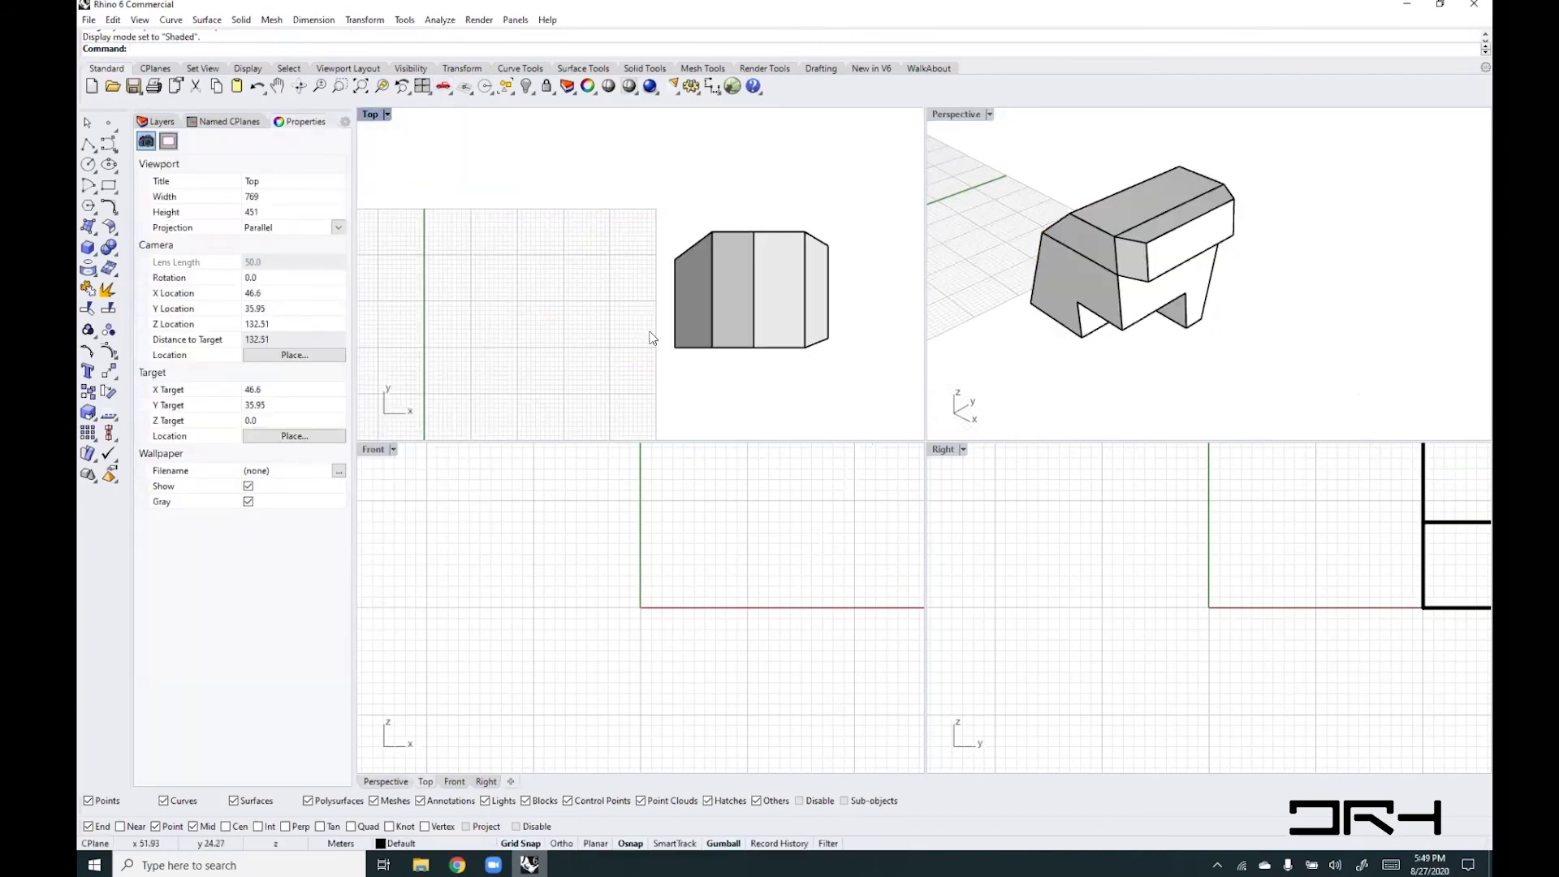
{"action": "mouse_move", "coordinate": [679, 333]}
{"action": "right_mouse_down"}
{"action": "mouse_move", "coordinate": [708, 329]}
{"action": "mouse_move", "coordinate": [716, 262]}
{"action": "right_mouse_up"}
{"action": "right_click_drag", "start_coordinate": [990, 291], "coordinate": [1152, 353]}
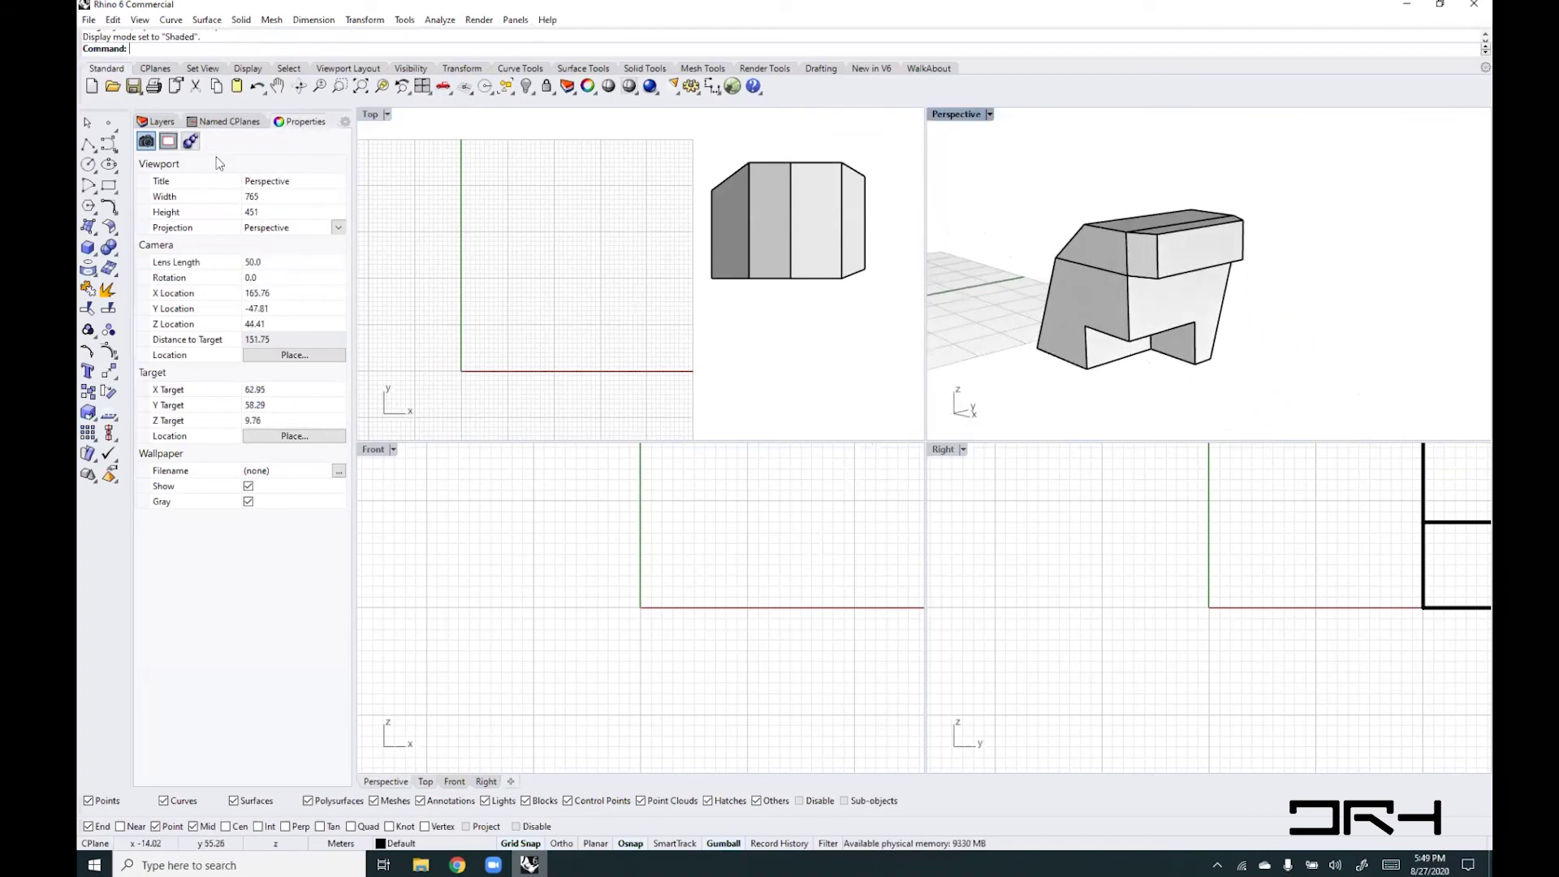
{"action": "left_click", "coordinate": [160, 122]}
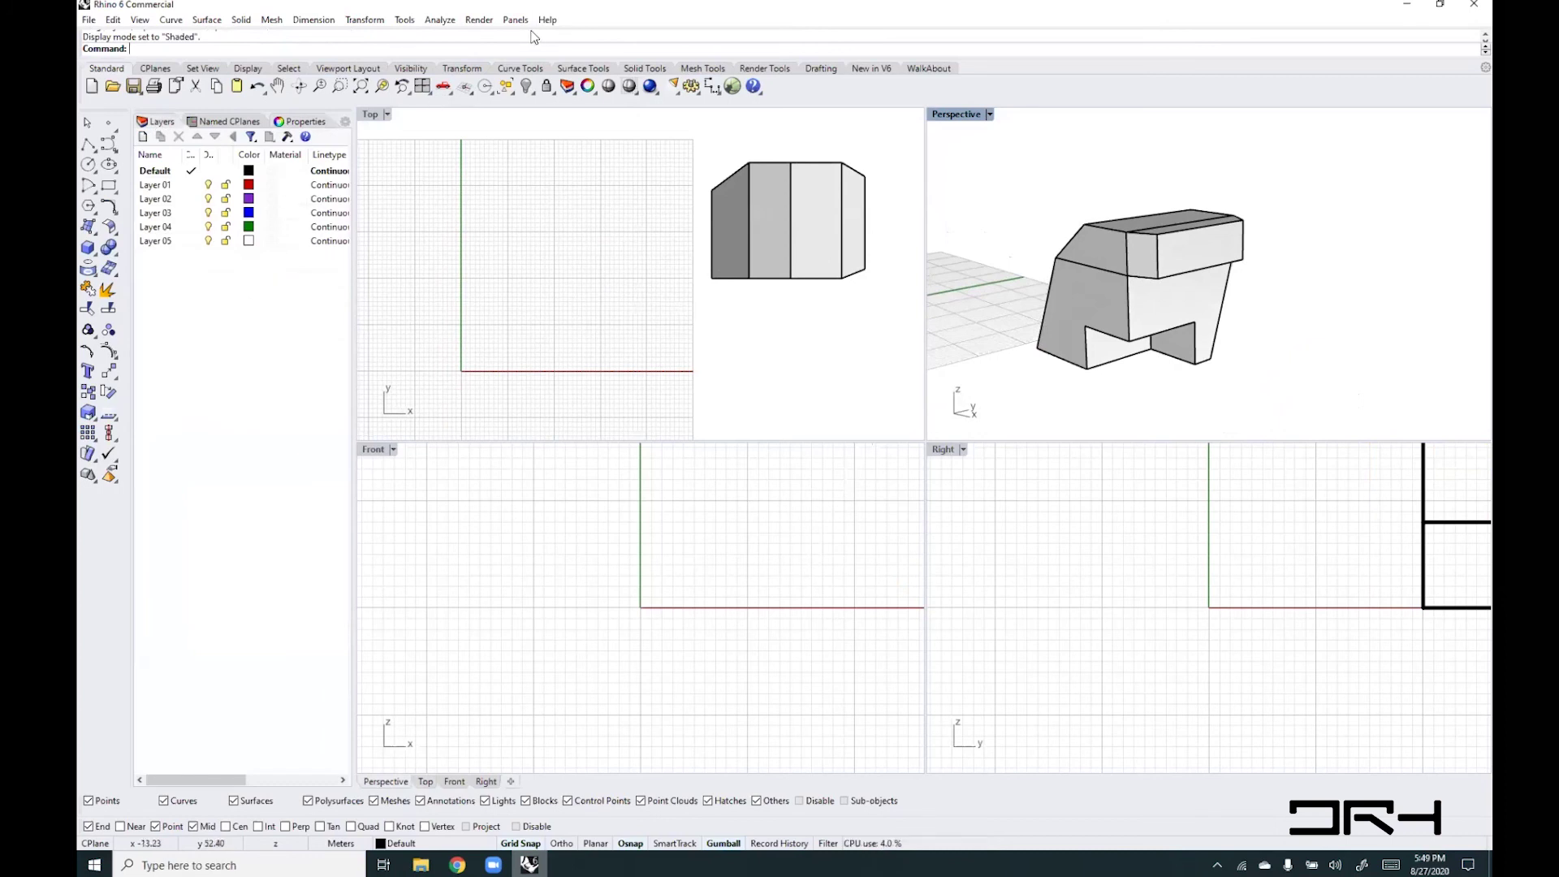
- Create a grouped 2D drawing of the solid from the Perspective view with Make2D, including hidden lines, and move it in -X clear of the solid
{"action": "right_click", "coordinate": [516, 50]}
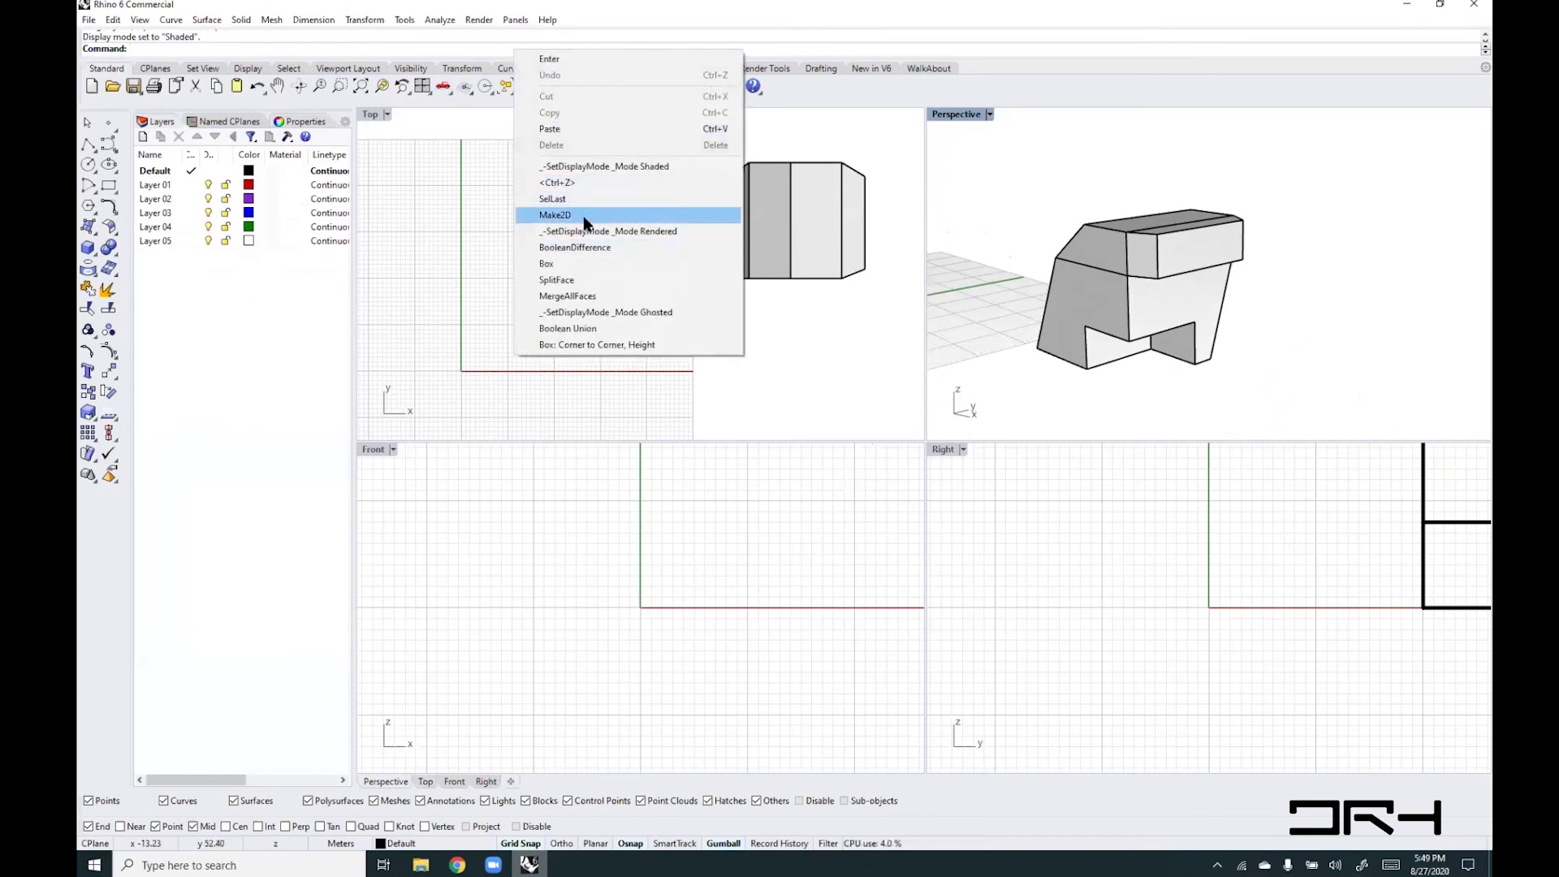
{"action": "left_click", "coordinate": [595, 215]}
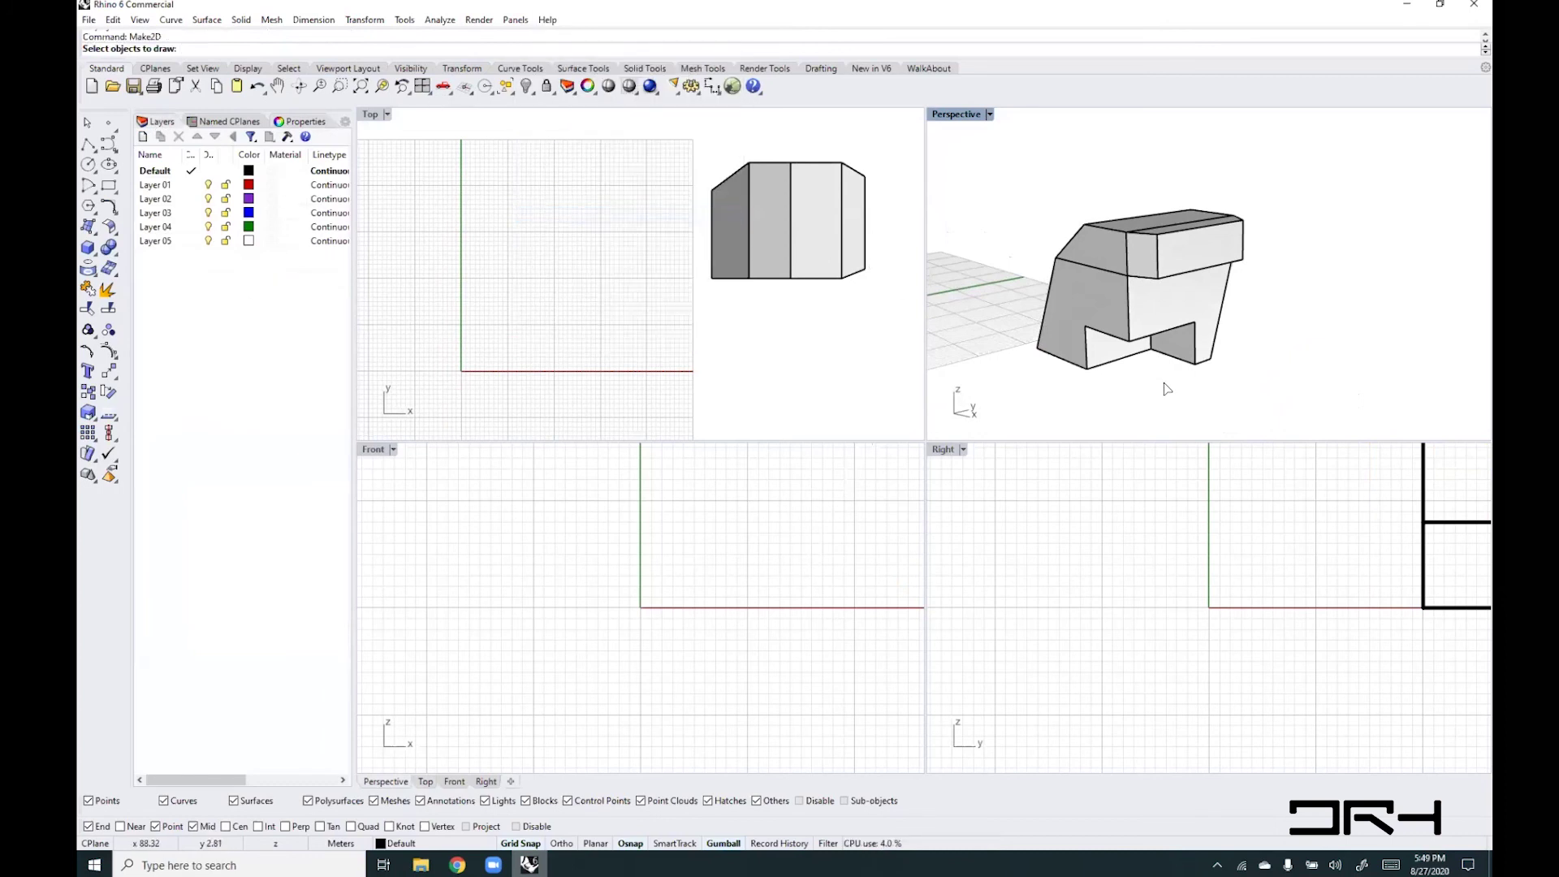
{"action": "key", "text": "ctrl+a"}
{"action": "key", "text": "Return"}
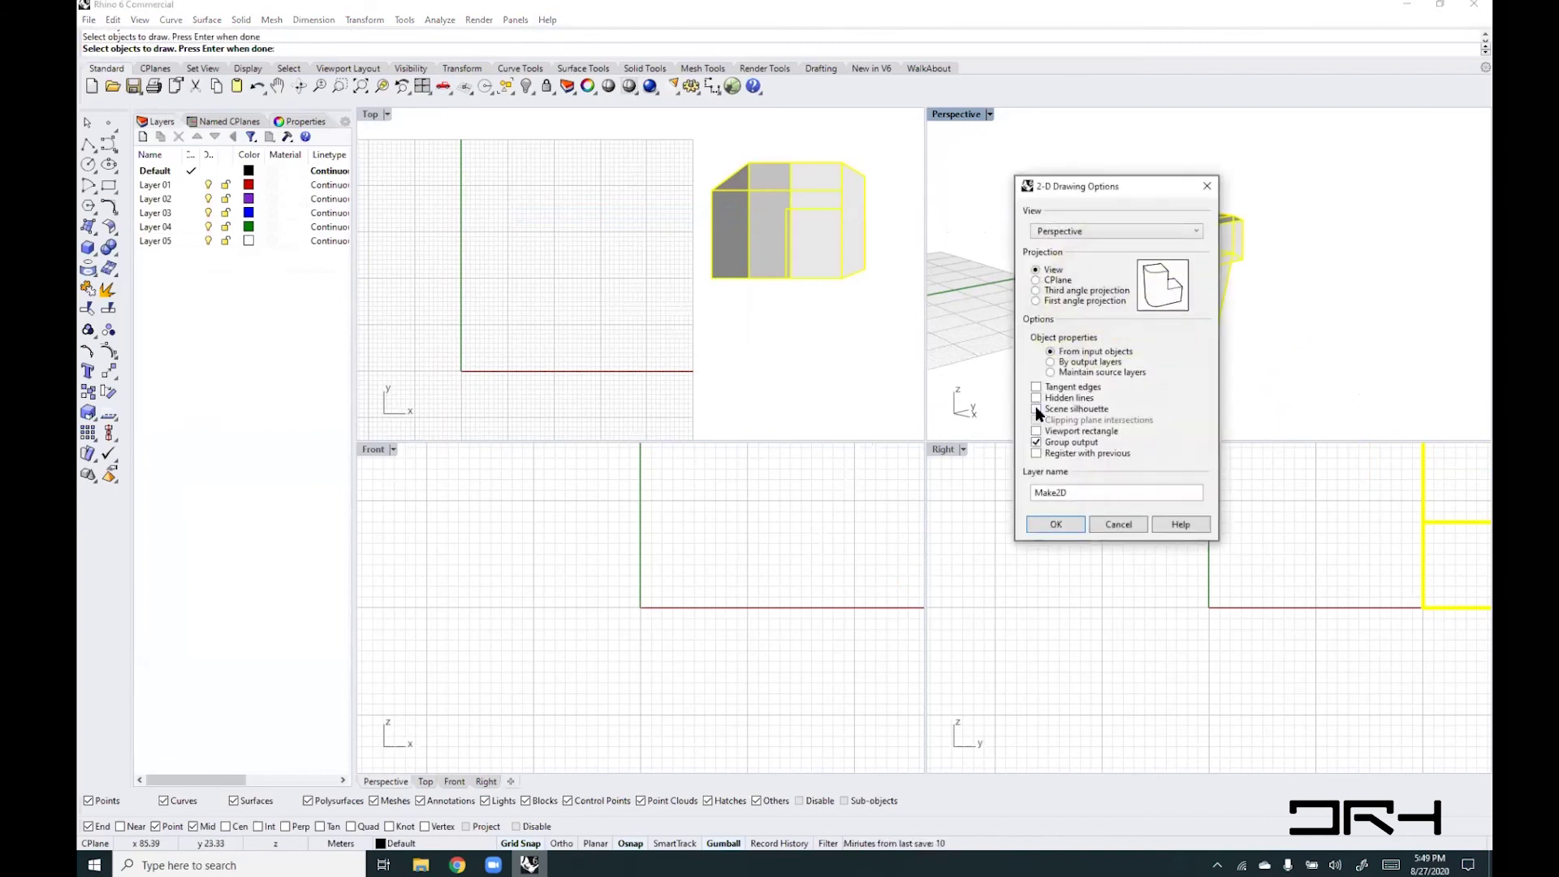
{"action": "left_click", "coordinate": [1056, 526]}
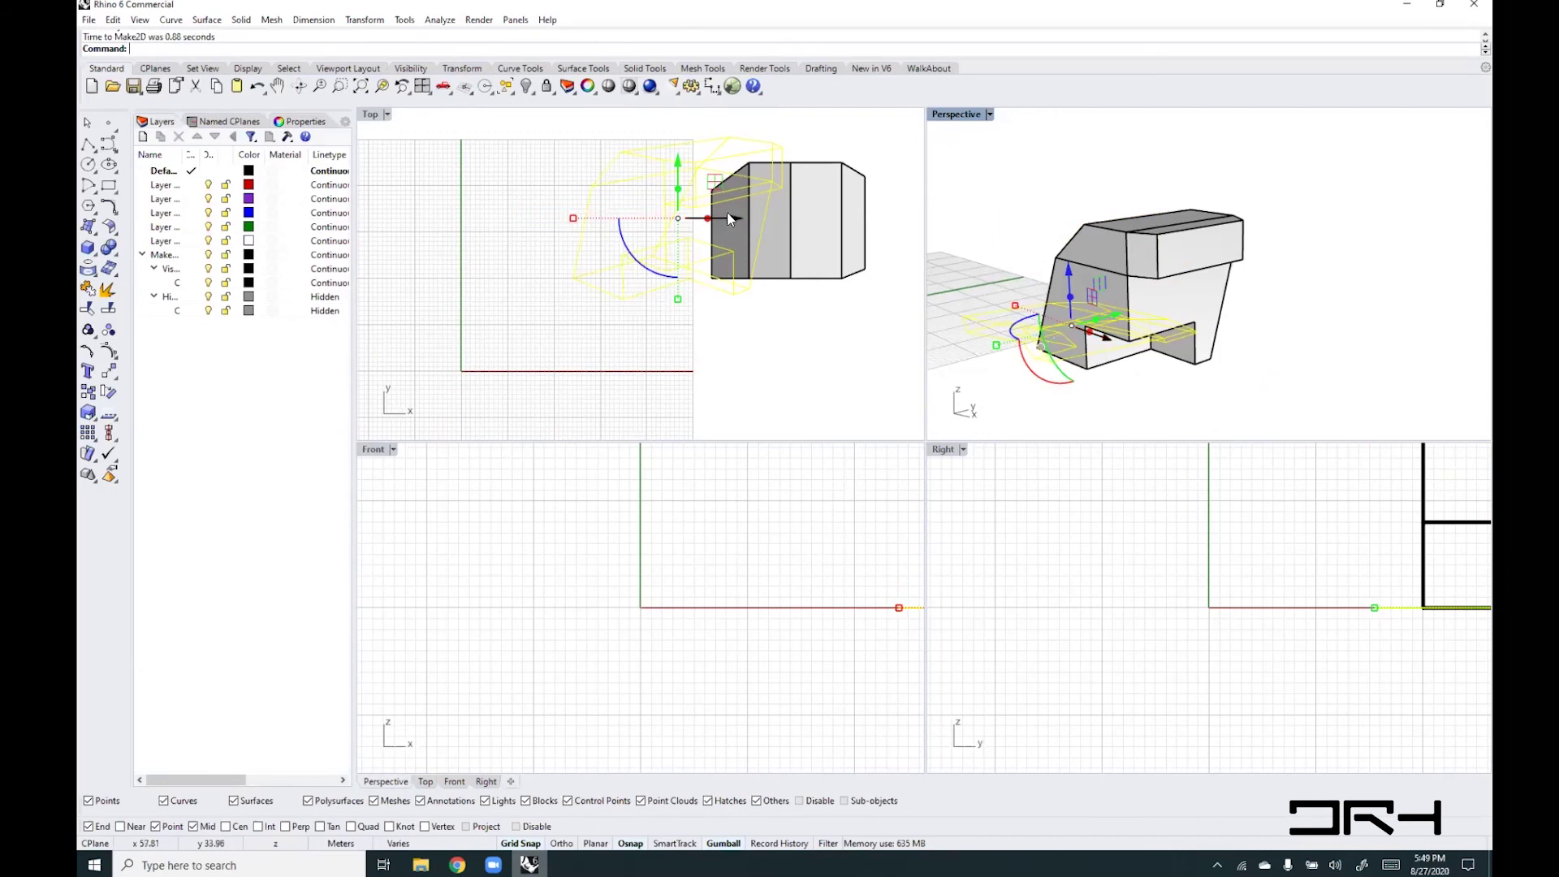
{"action": "left_click_drag", "start_coordinate": [729, 217], "coordinate": [583, 234]}
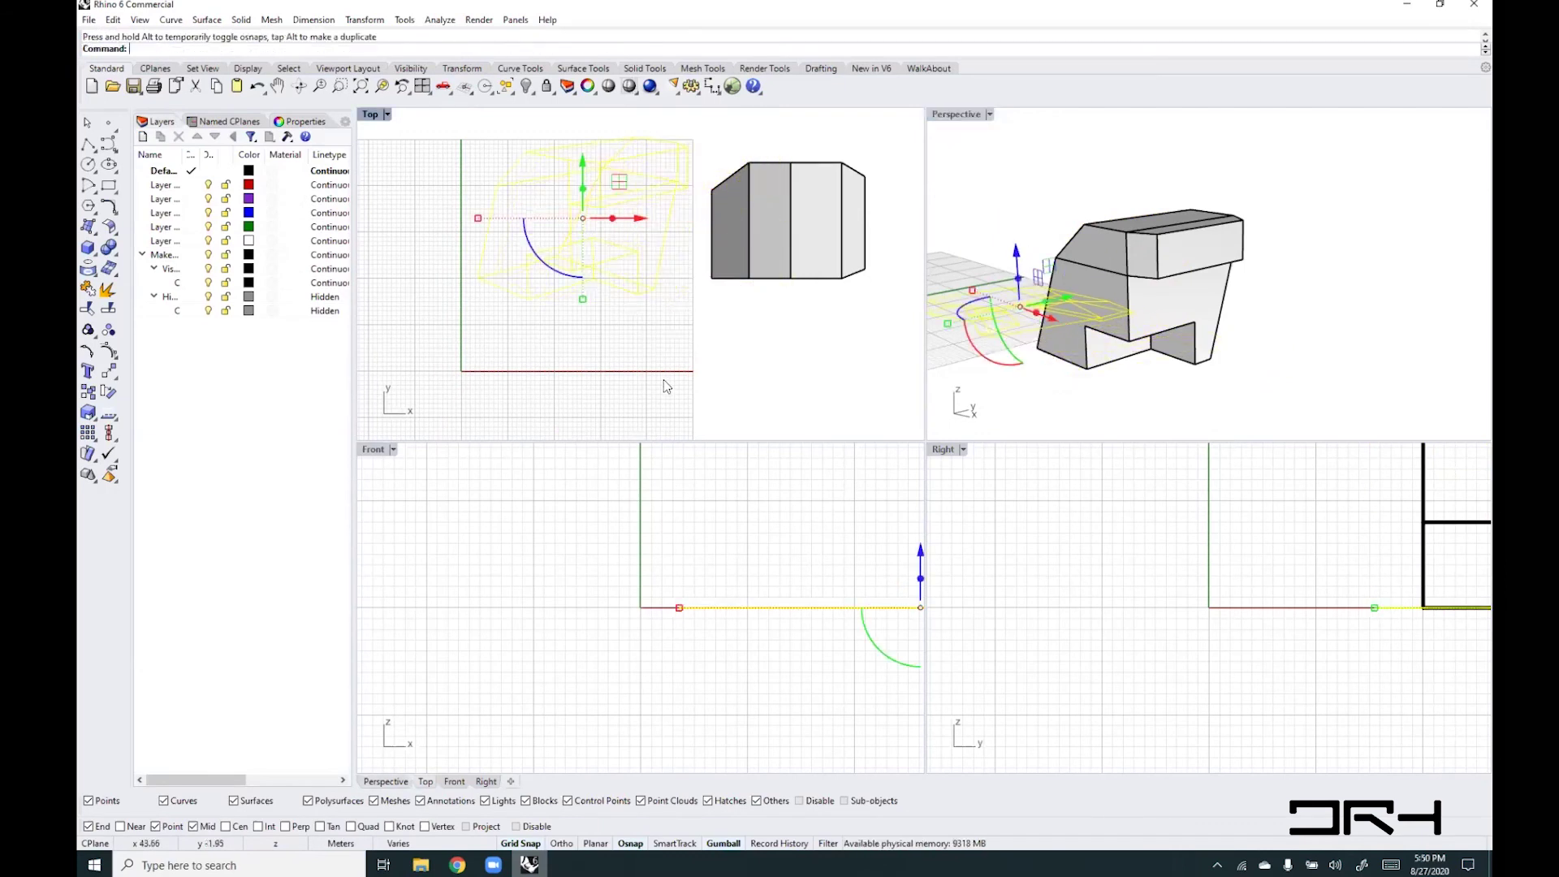
{"action": "left_click", "coordinate": [664, 381]}
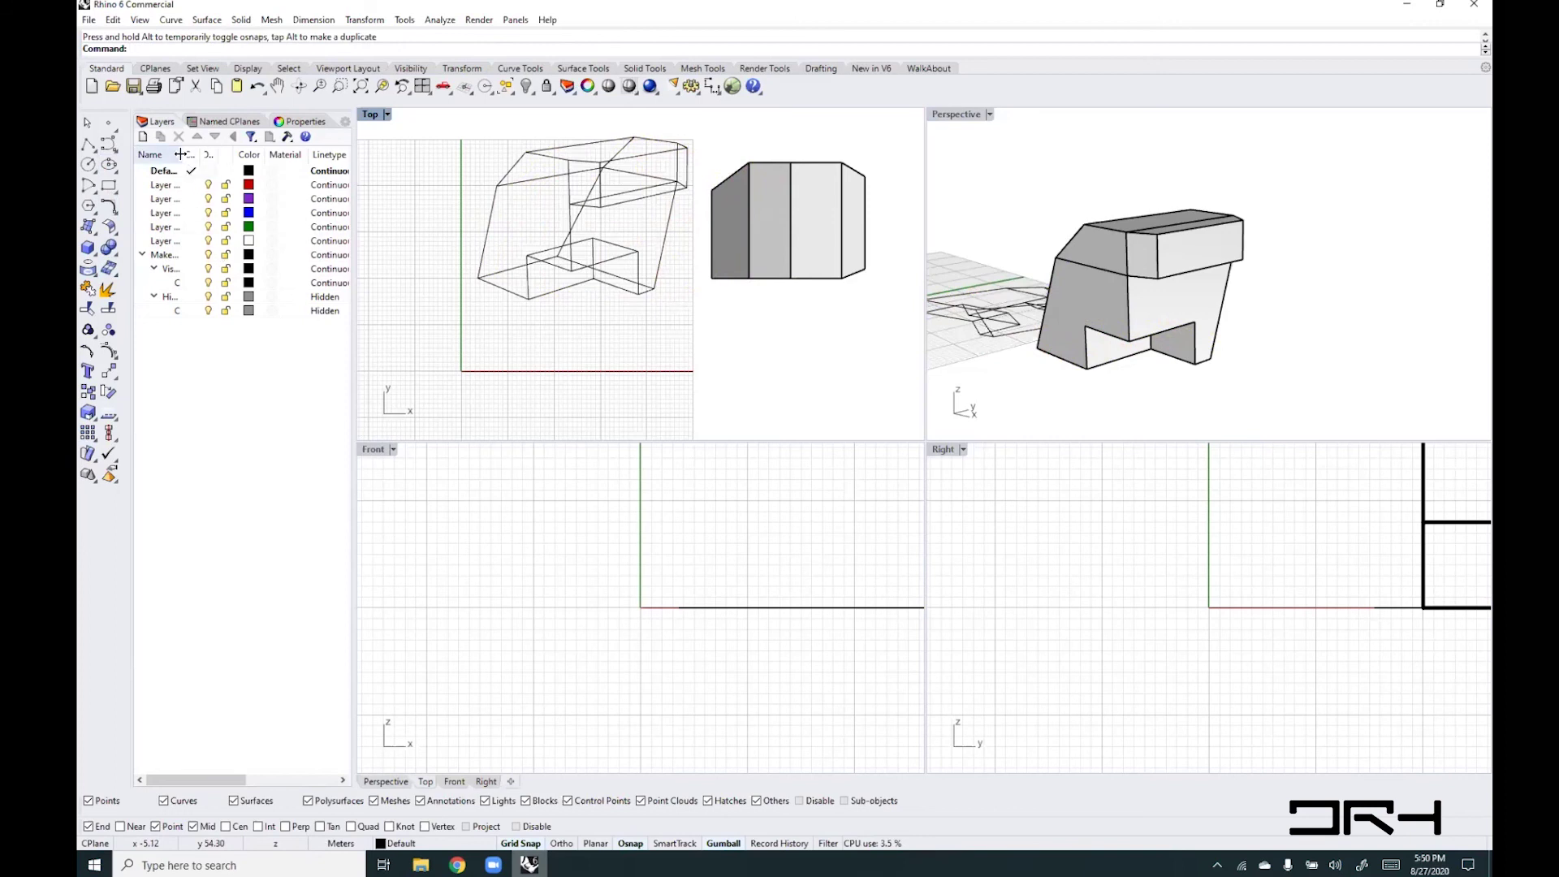
- Widen the layer names and collapse the Visible and Hidden layers under Make2D, switching the Hidden layer off and back on
{"action": "left_click_drag", "start_coordinate": [180, 154], "coordinate": [221, 153]}
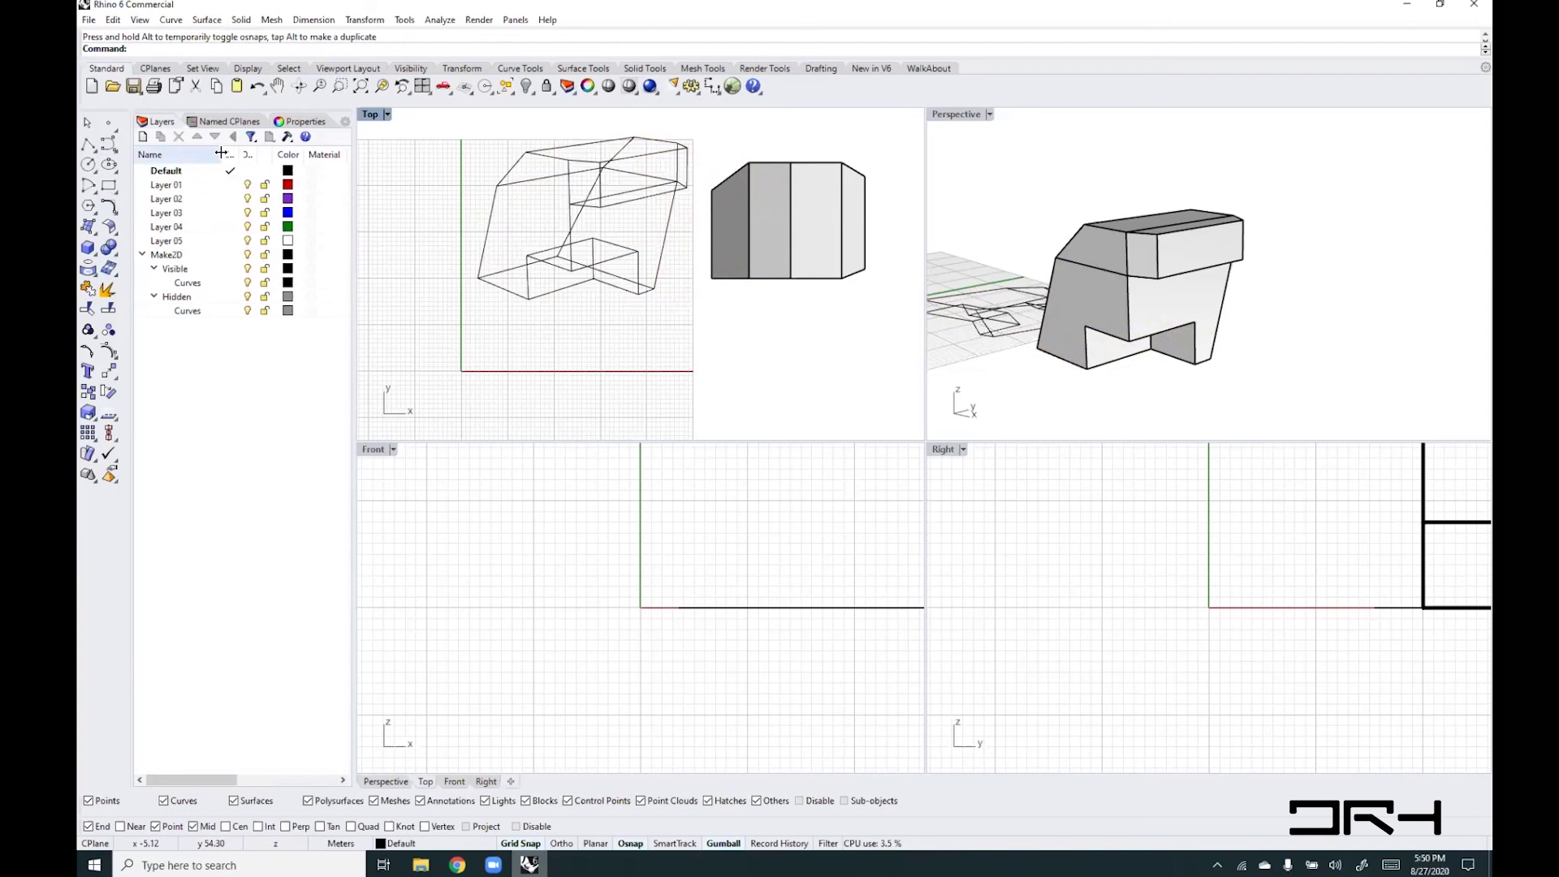
{"action": "left_click", "coordinate": [155, 297]}
{"action": "left_click", "coordinate": [153, 270]}
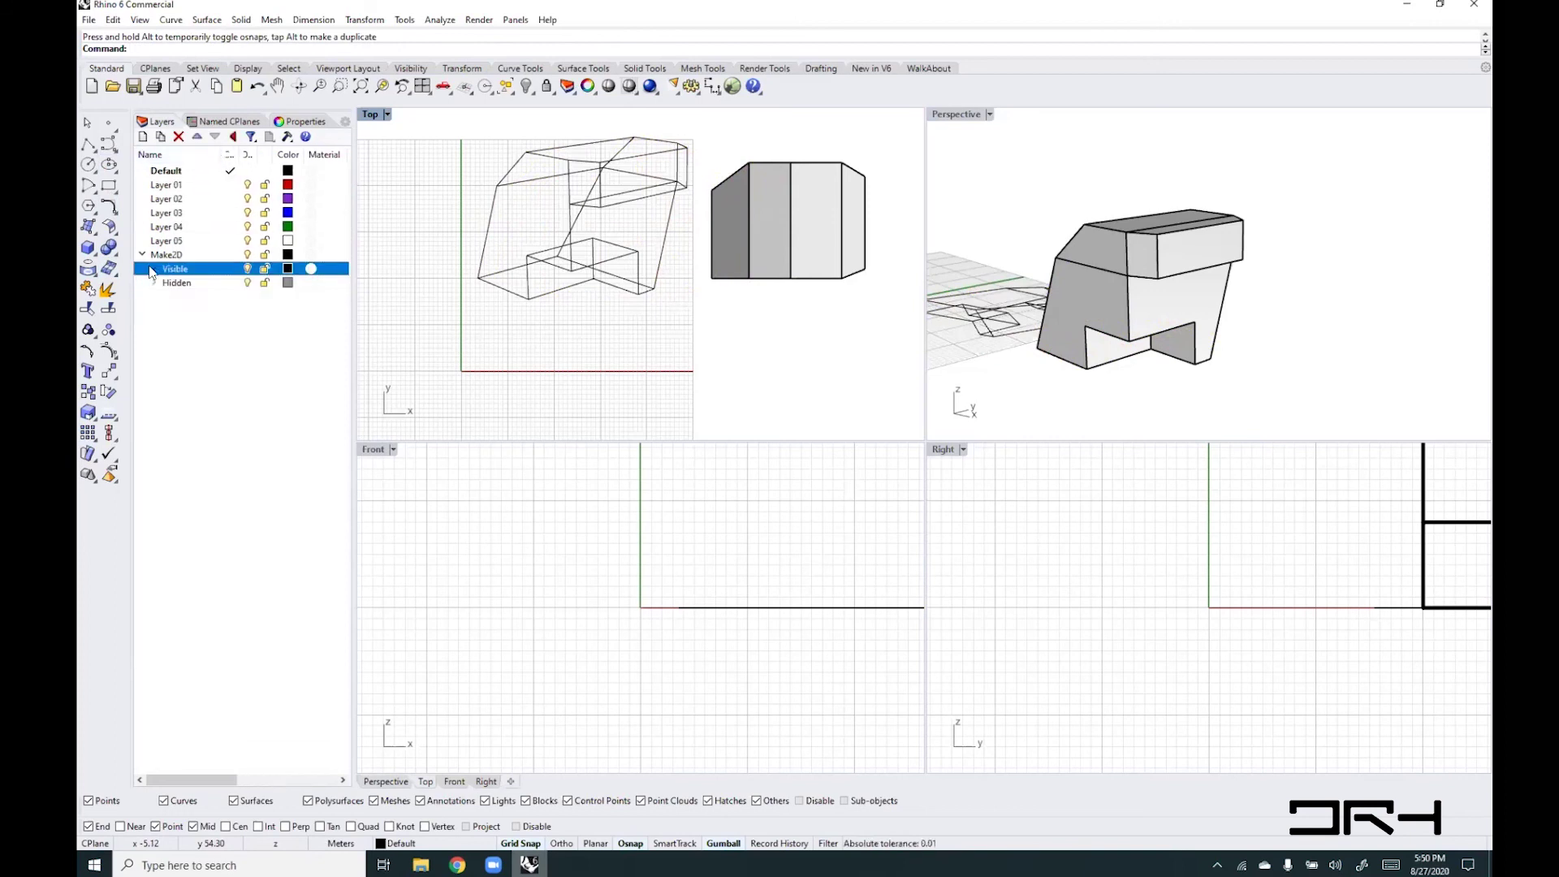
{"action": "left_click", "coordinate": [246, 284]}
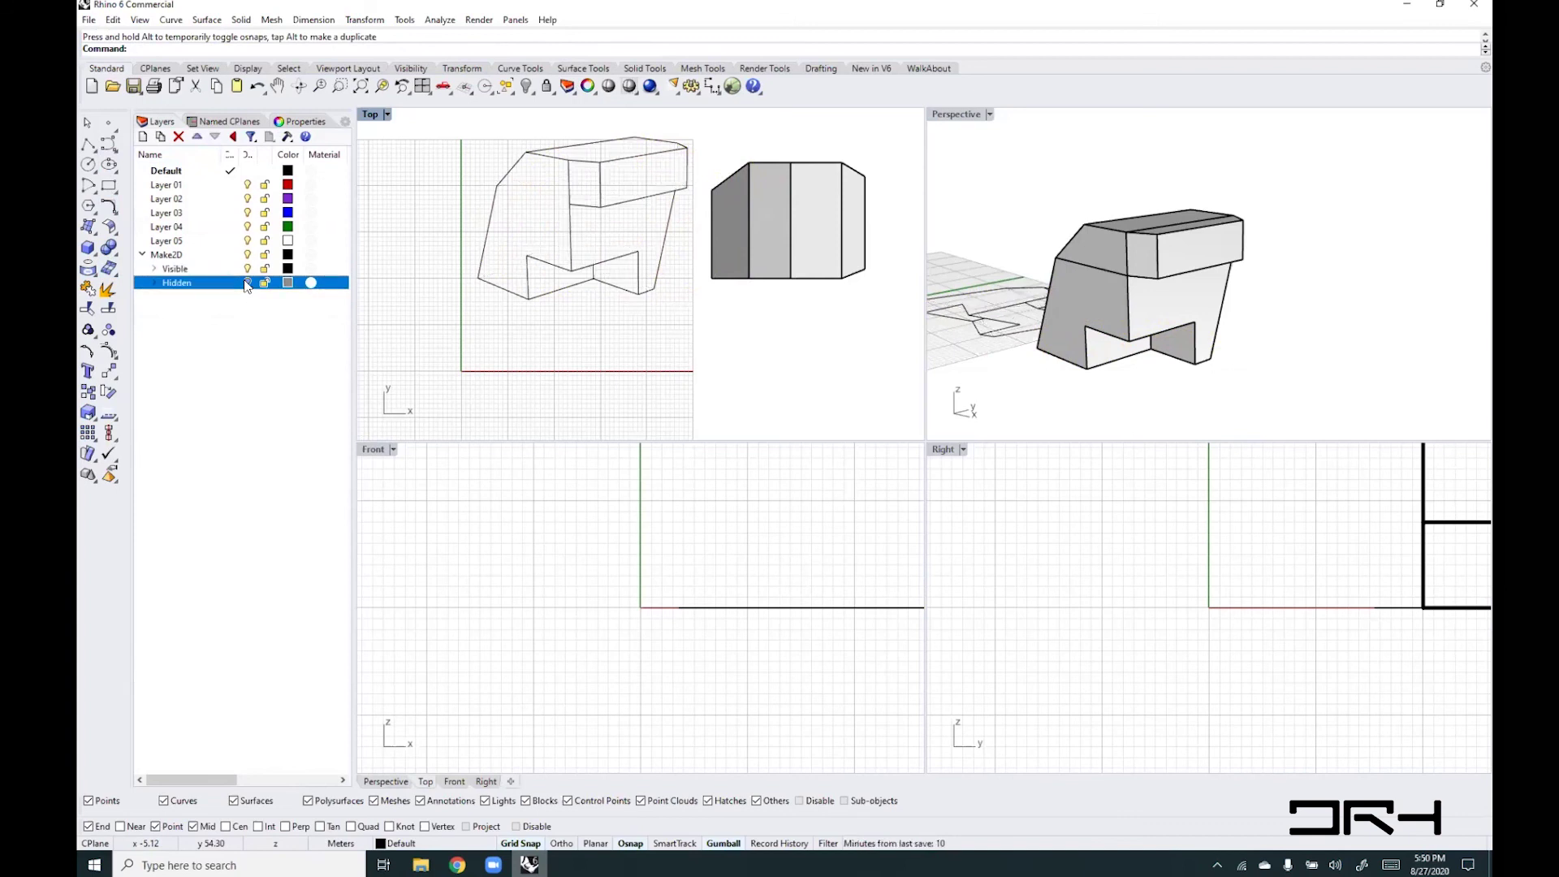
{"action": "left_click", "coordinate": [247, 282]}
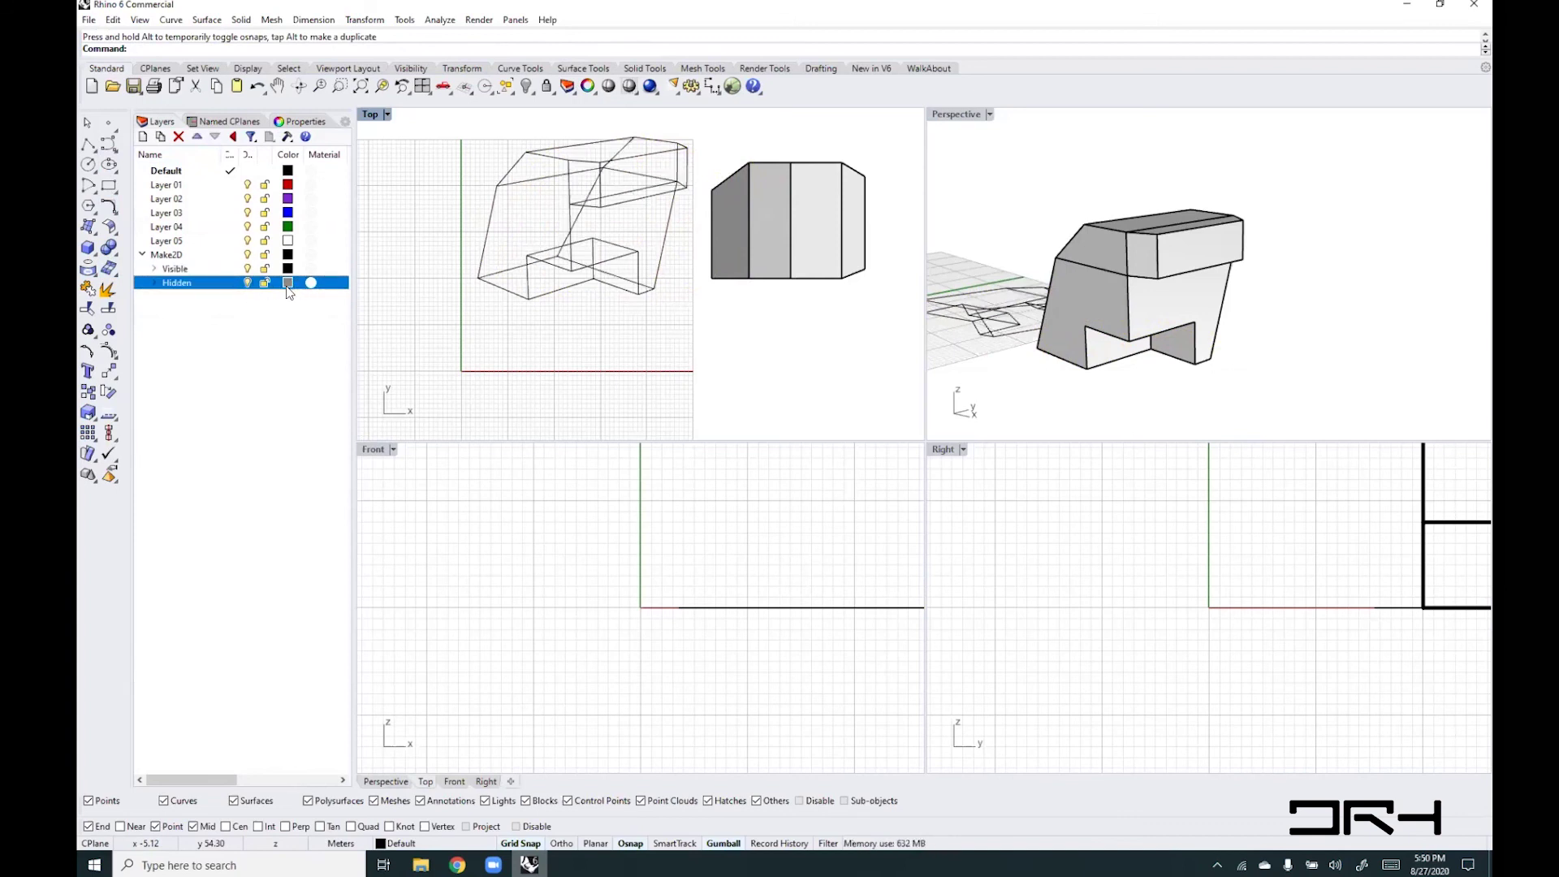
- Set the Hidden layer's color to a muted yellow, RGB 210, 204, 89
{"action": "left_click", "coordinate": [287, 284]}
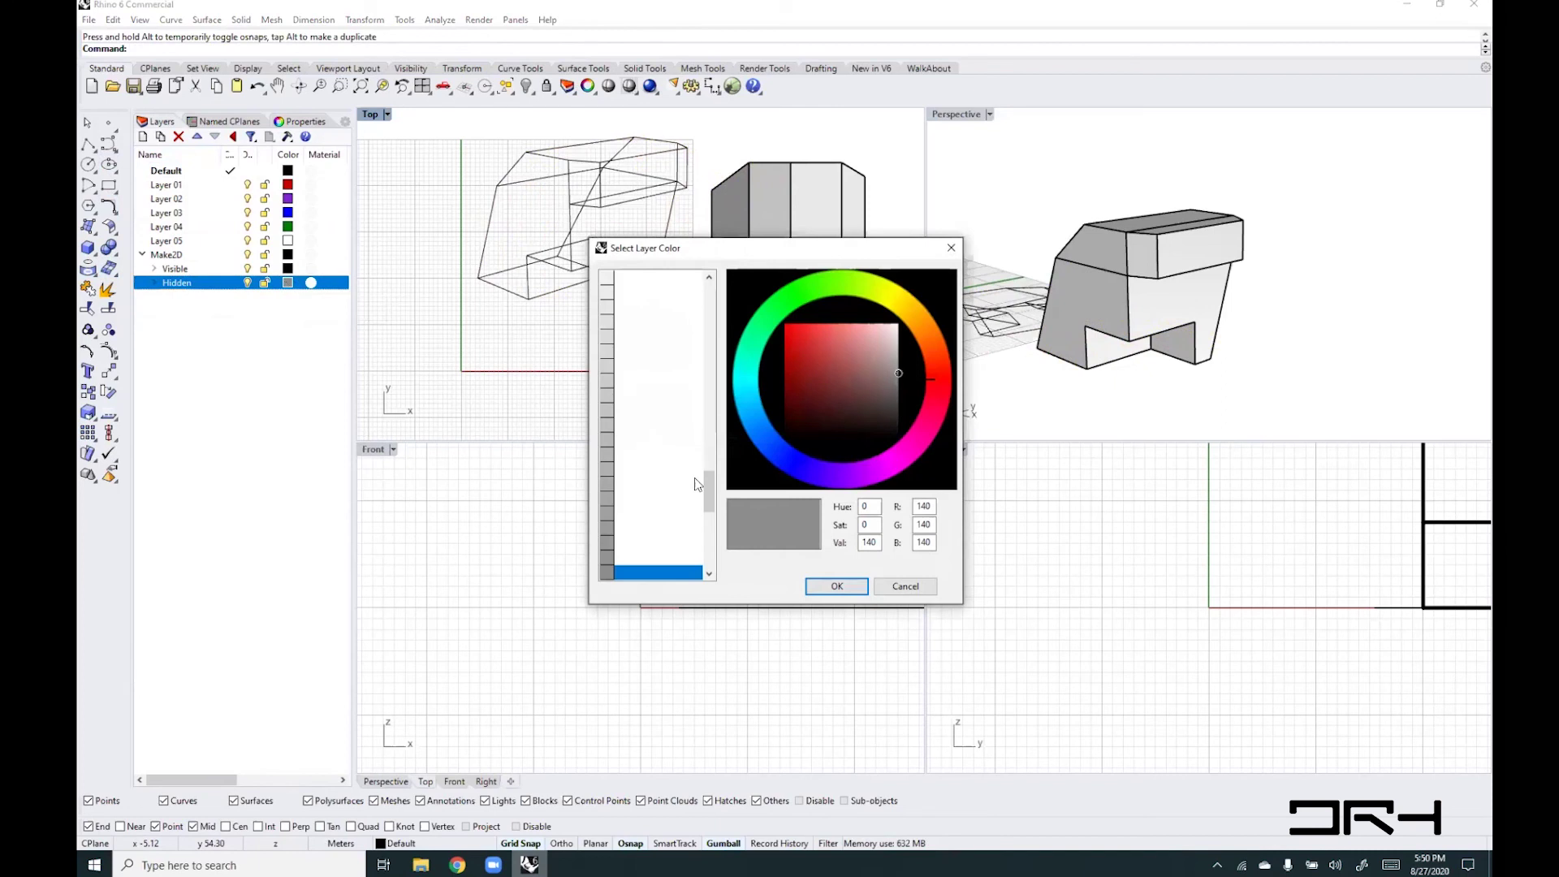
{"action": "mouse_move", "coordinate": [708, 500]}
{"action": "left_mouse_down"}
{"action": "mouse_move", "coordinate": [708, 533]}
{"action": "mouse_move", "coordinate": [708, 513]}
{"action": "left_mouse_up"}
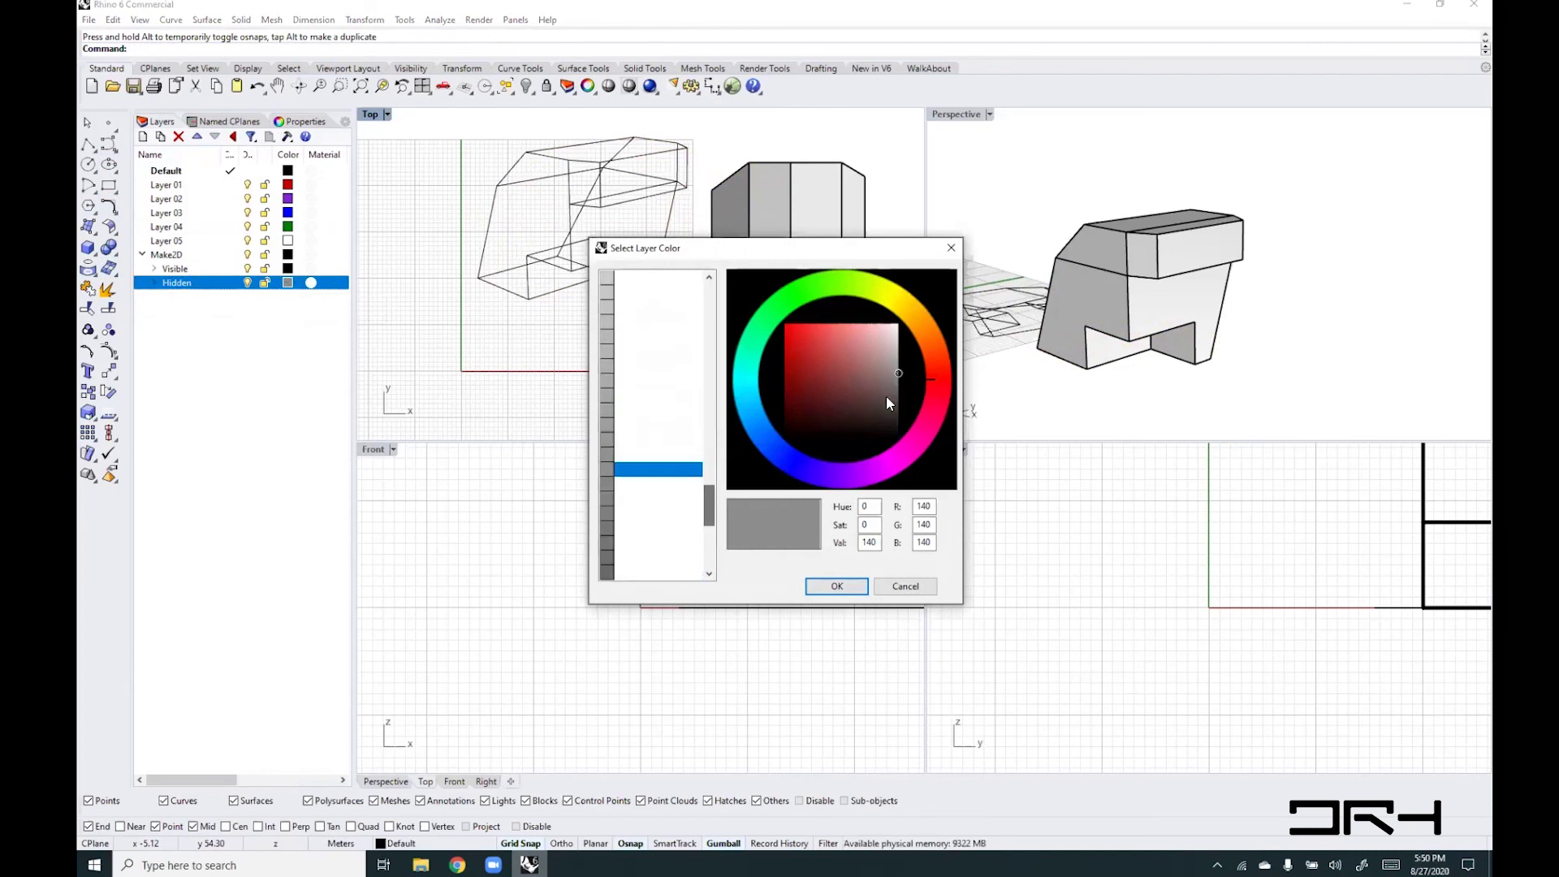
{"action": "left_click", "coordinate": [893, 299]}
{"action": "left_click", "coordinate": [832, 344]}
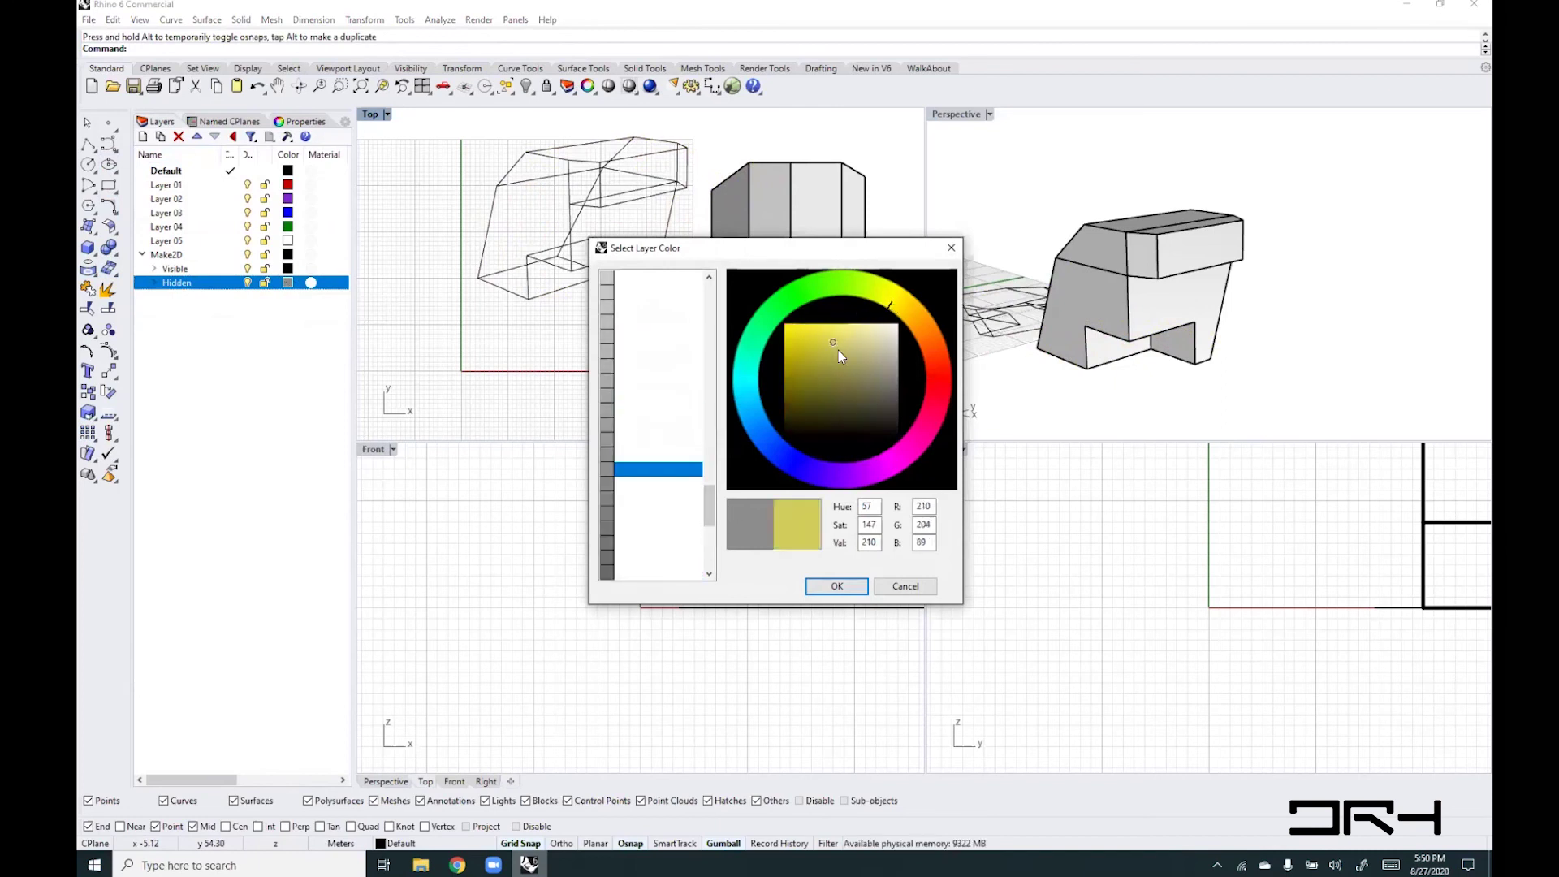
{"action": "left_click", "coordinate": [858, 588]}
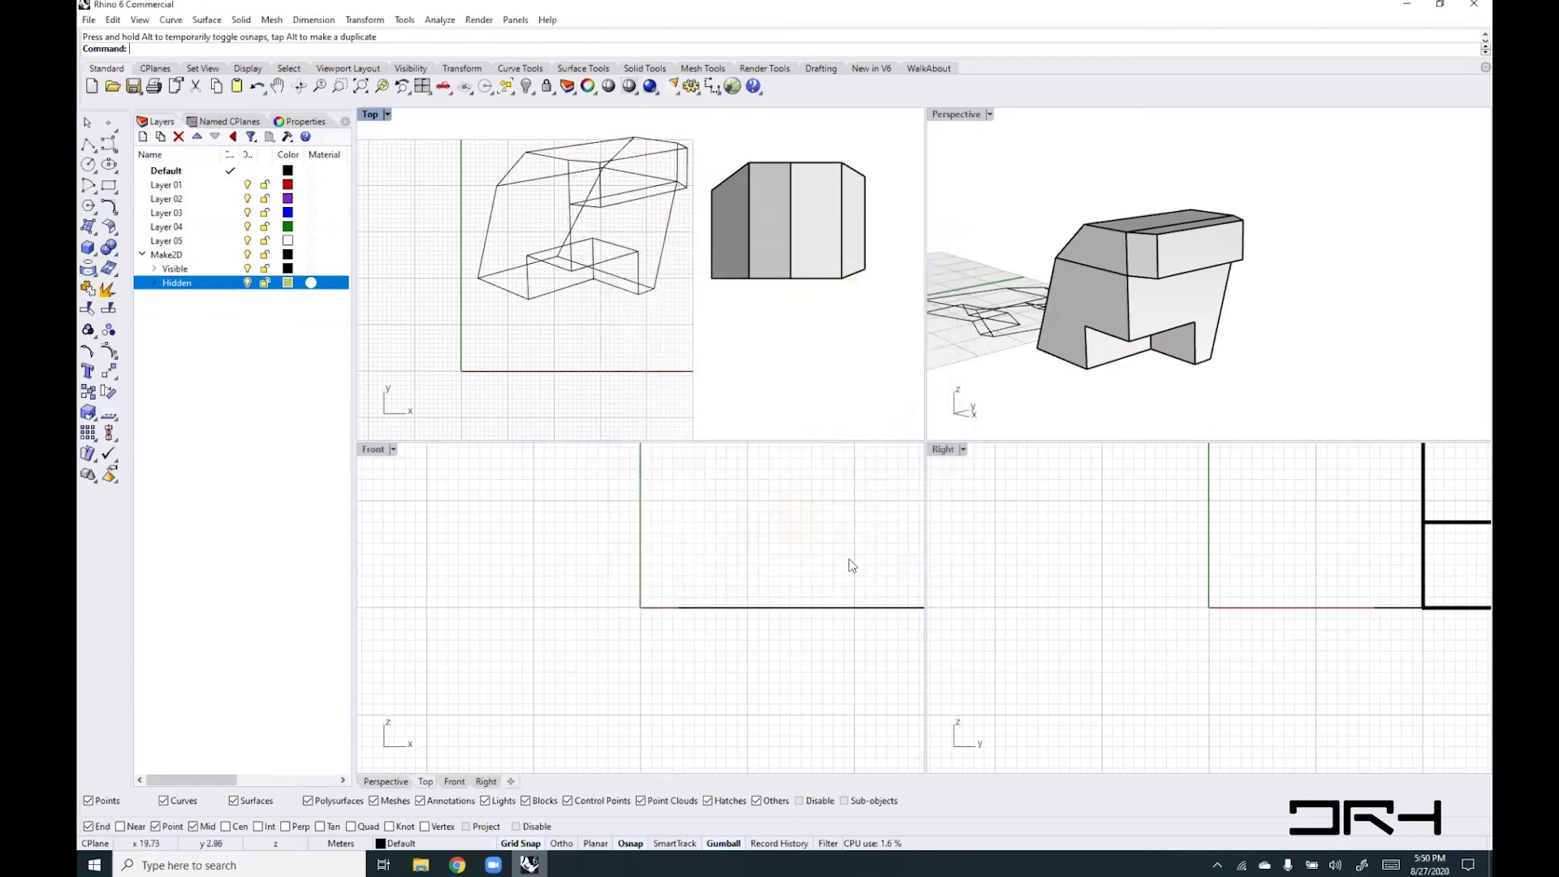
- Set the Top viewport to Wireframe display
{"action": "right_click_drag", "start_coordinate": [603, 243], "coordinate": [595, 305]}
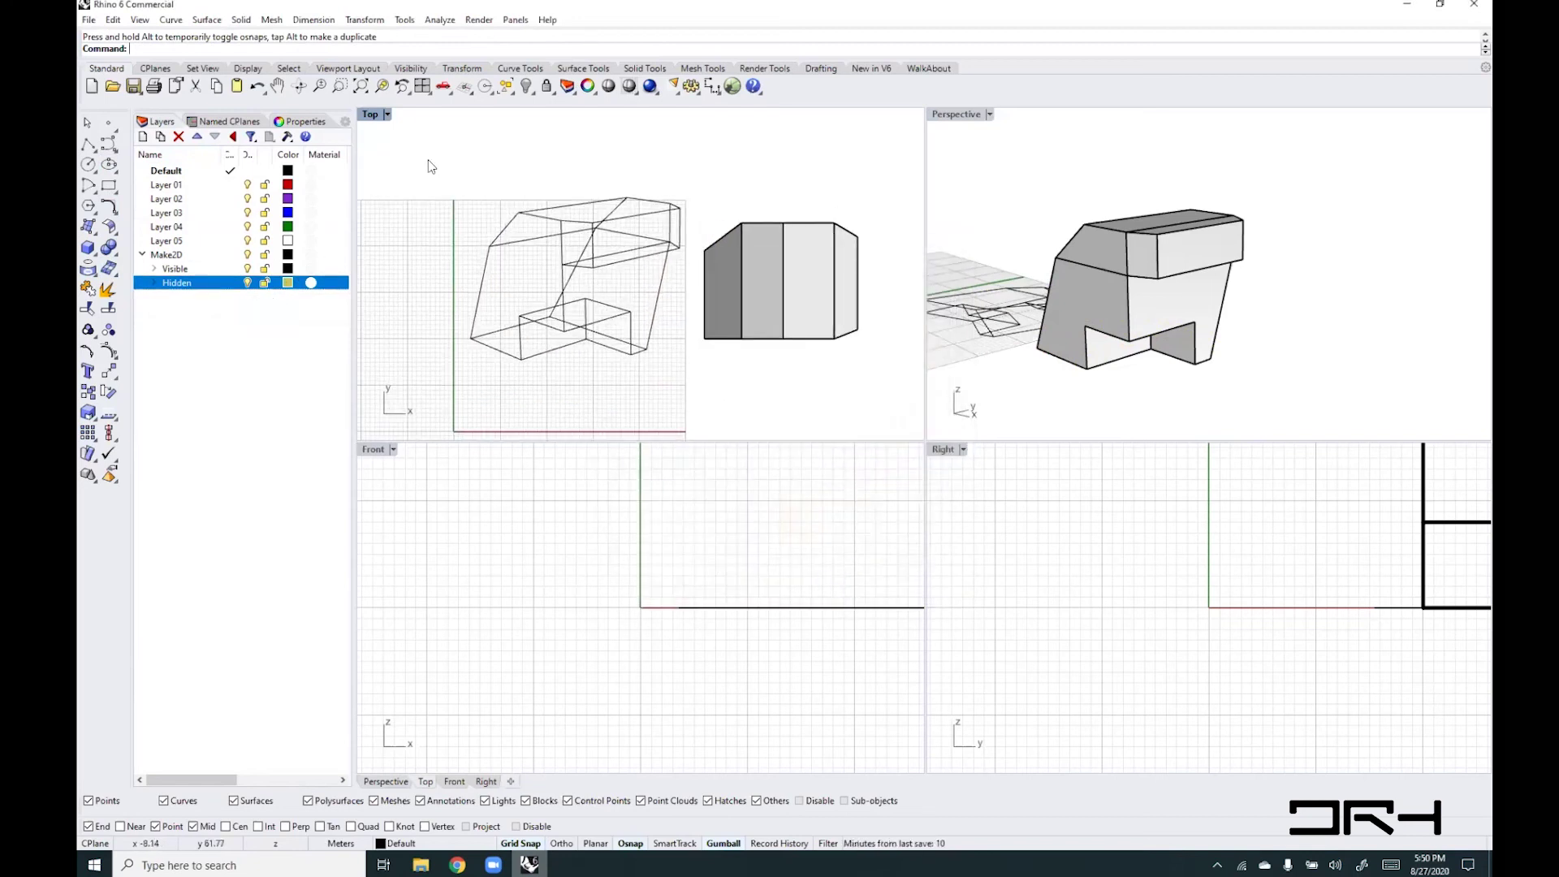
{"action": "scroll", "coordinate": [520, 228], "scroll_direction": "up", "scroll_amount": 1}
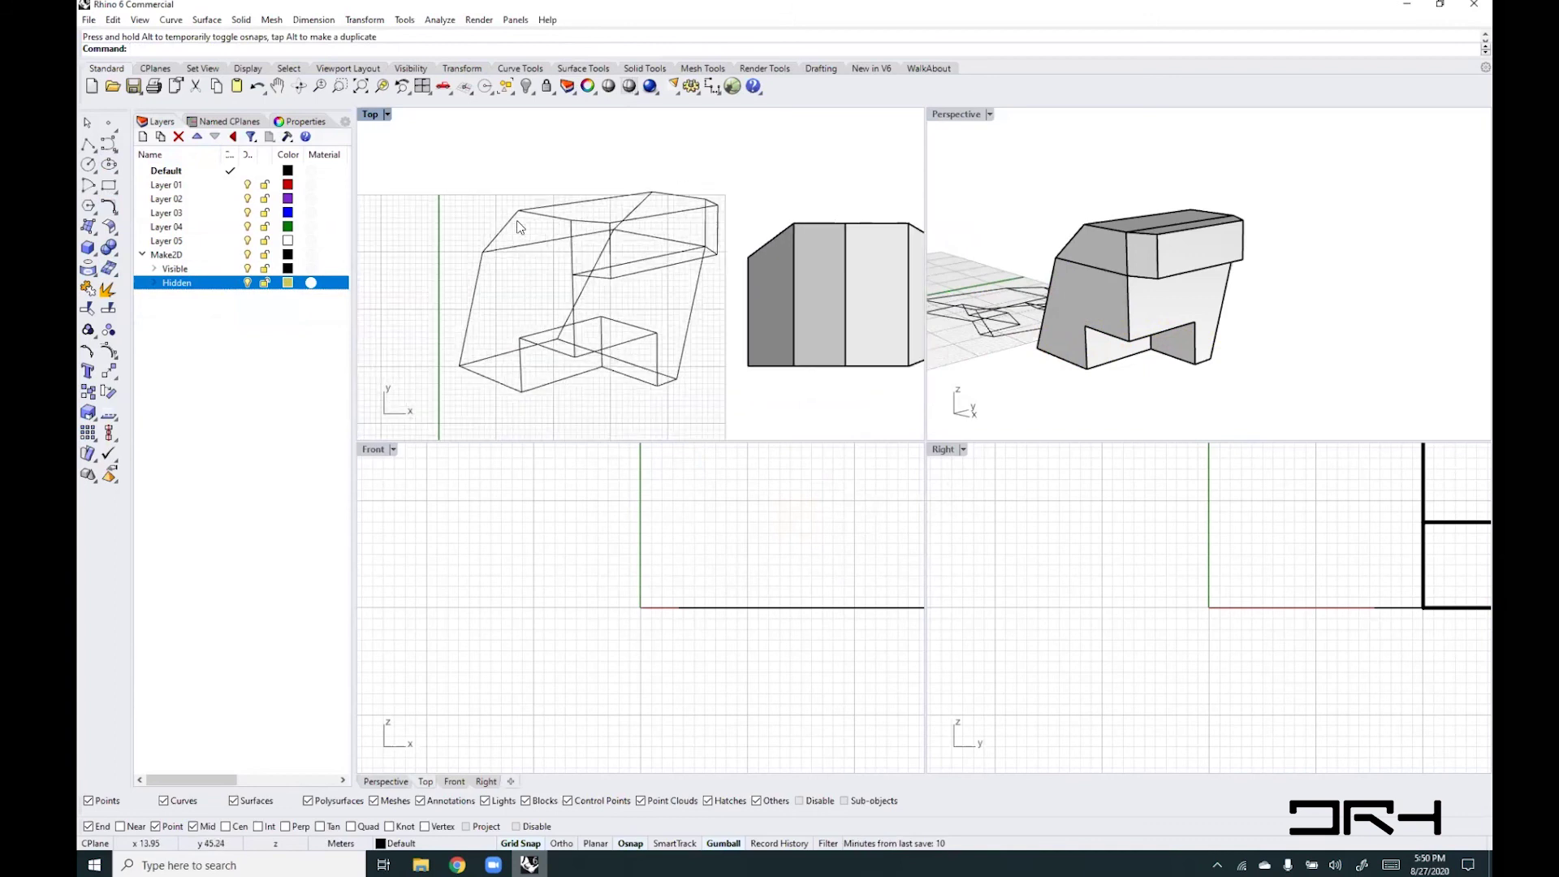
{"action": "left_click", "coordinate": [388, 115]}
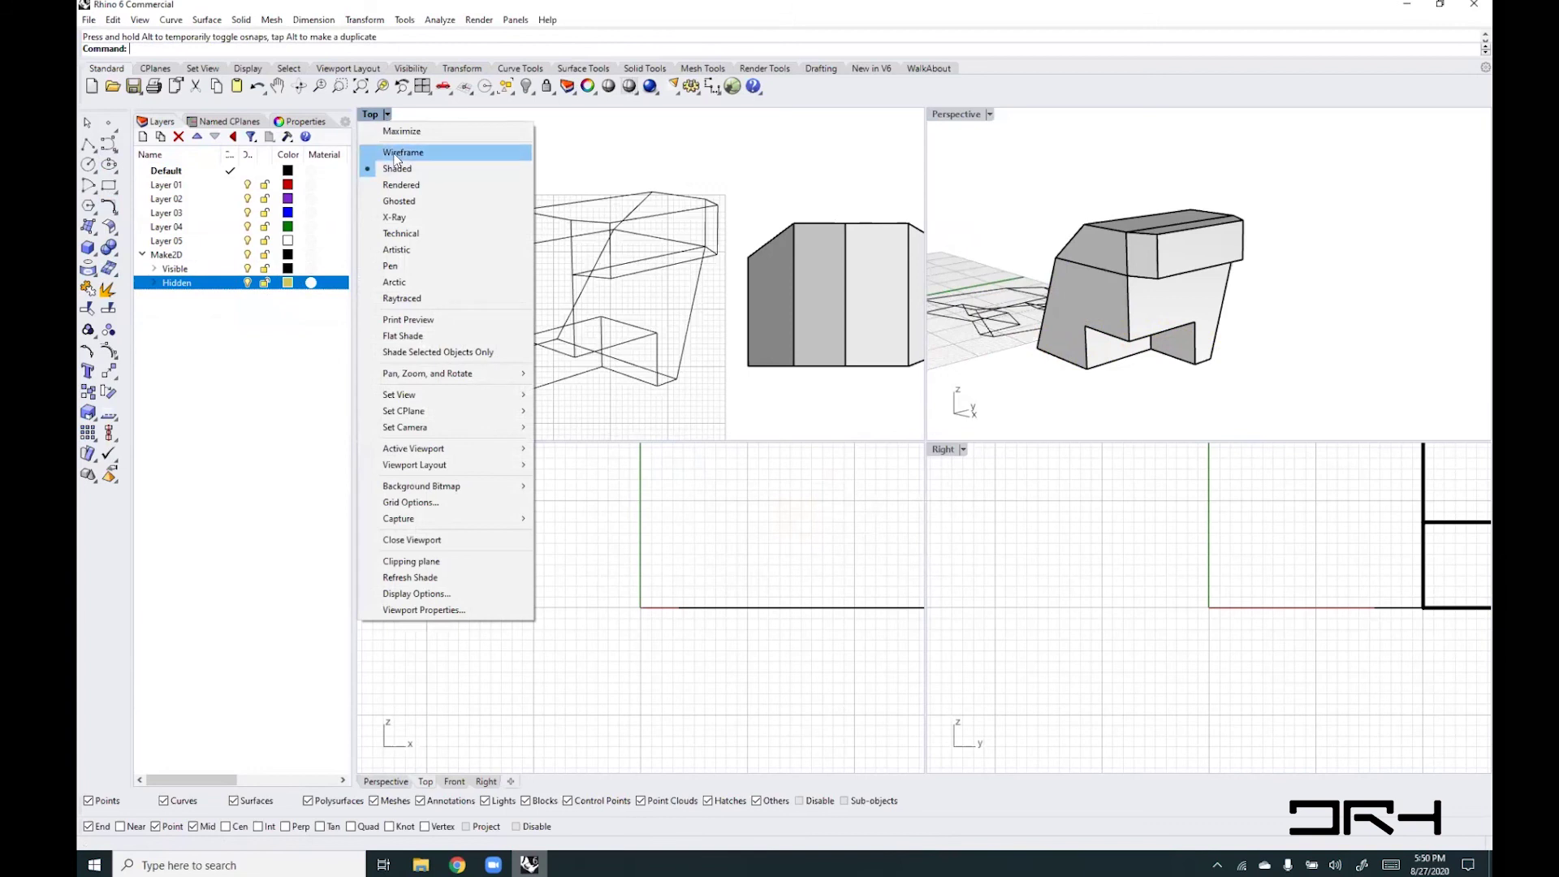
{"action": "left_click", "coordinate": [402, 152]}
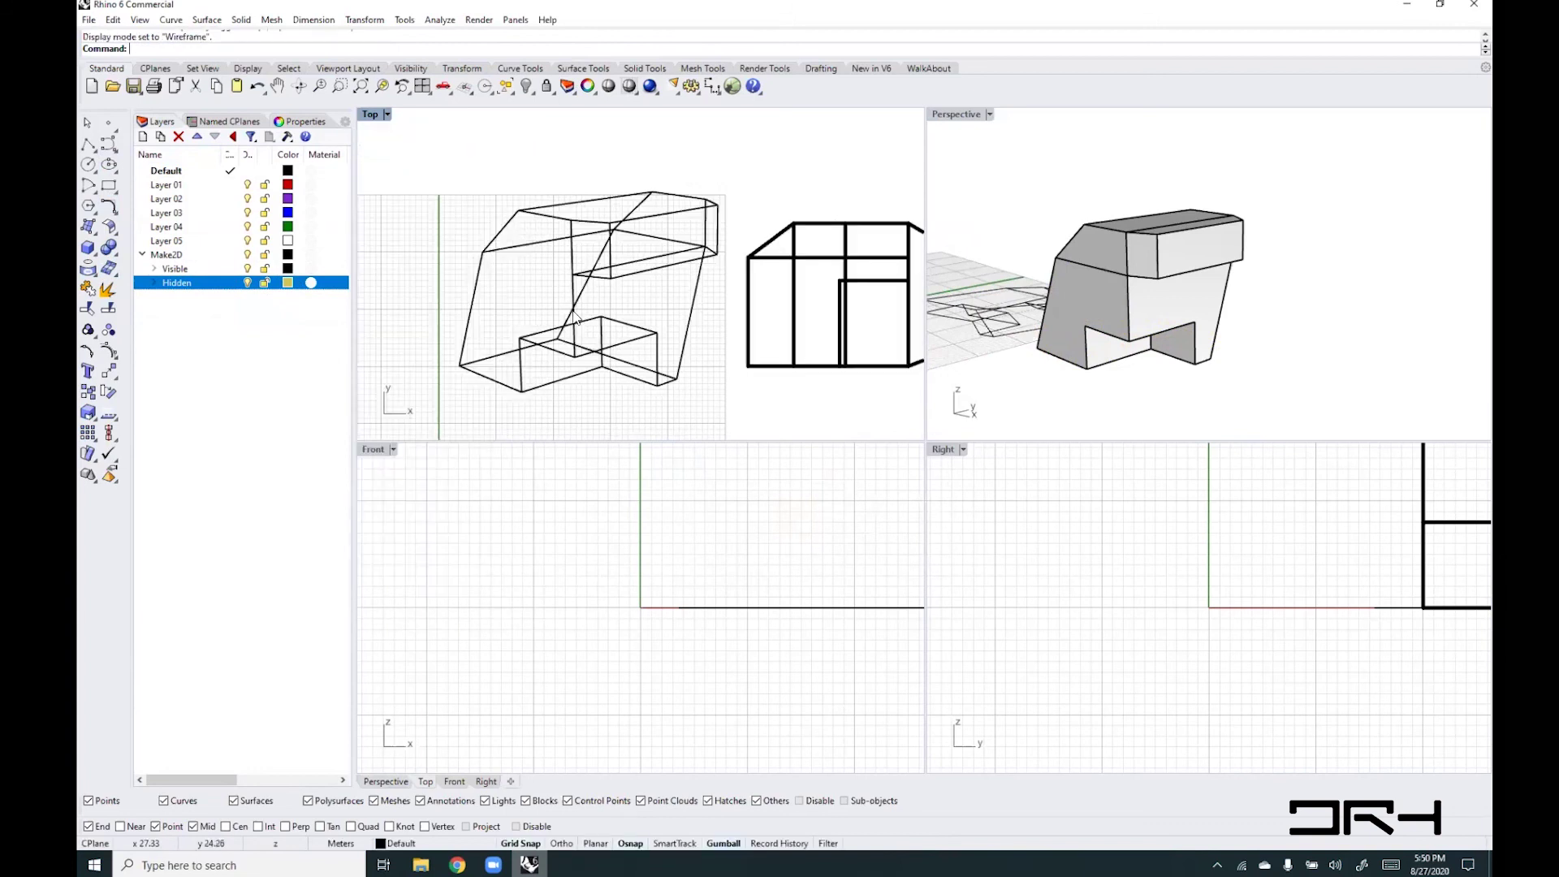
- Try to select the objects on the Hidden layer and on the Visible layer under Make2D
{"action": "right_click", "coordinate": [190, 286]}
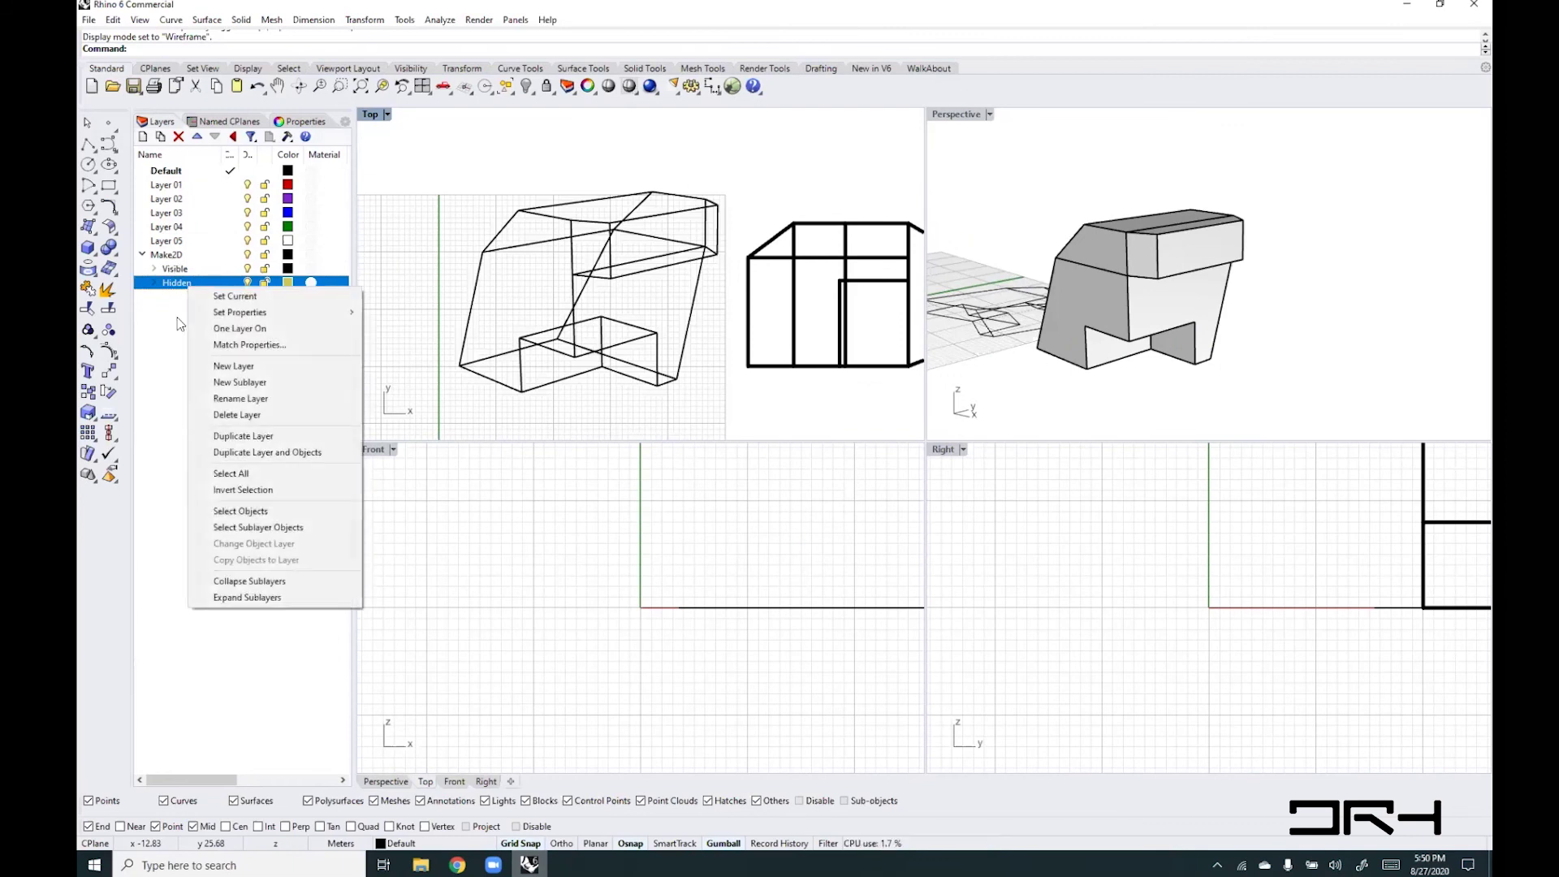
{"action": "left_click", "coordinate": [277, 512]}
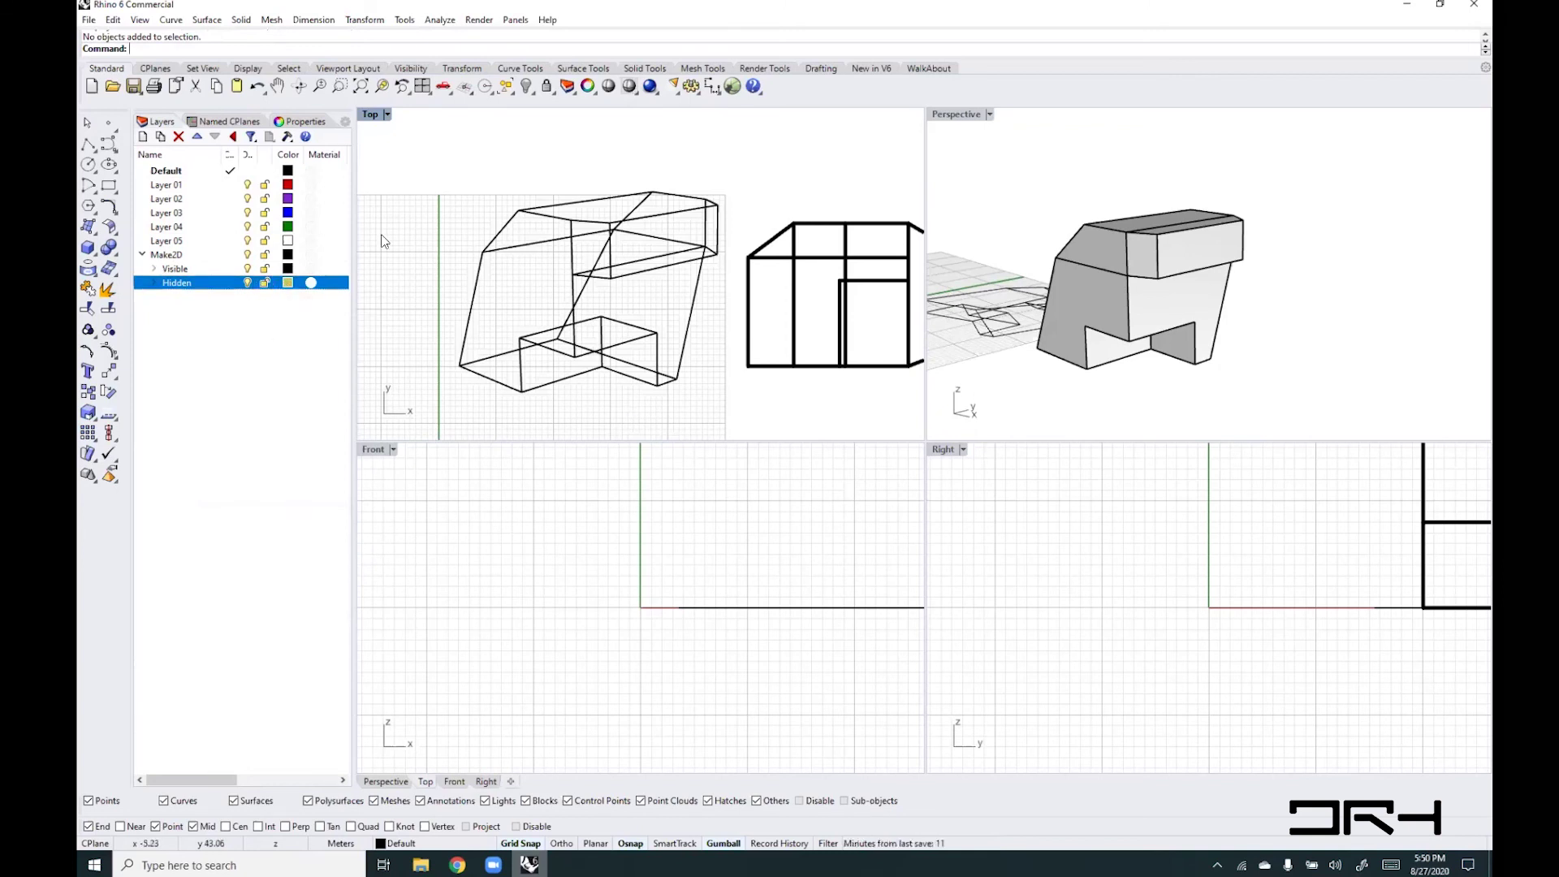
{"action": "left_click", "coordinate": [178, 270]}
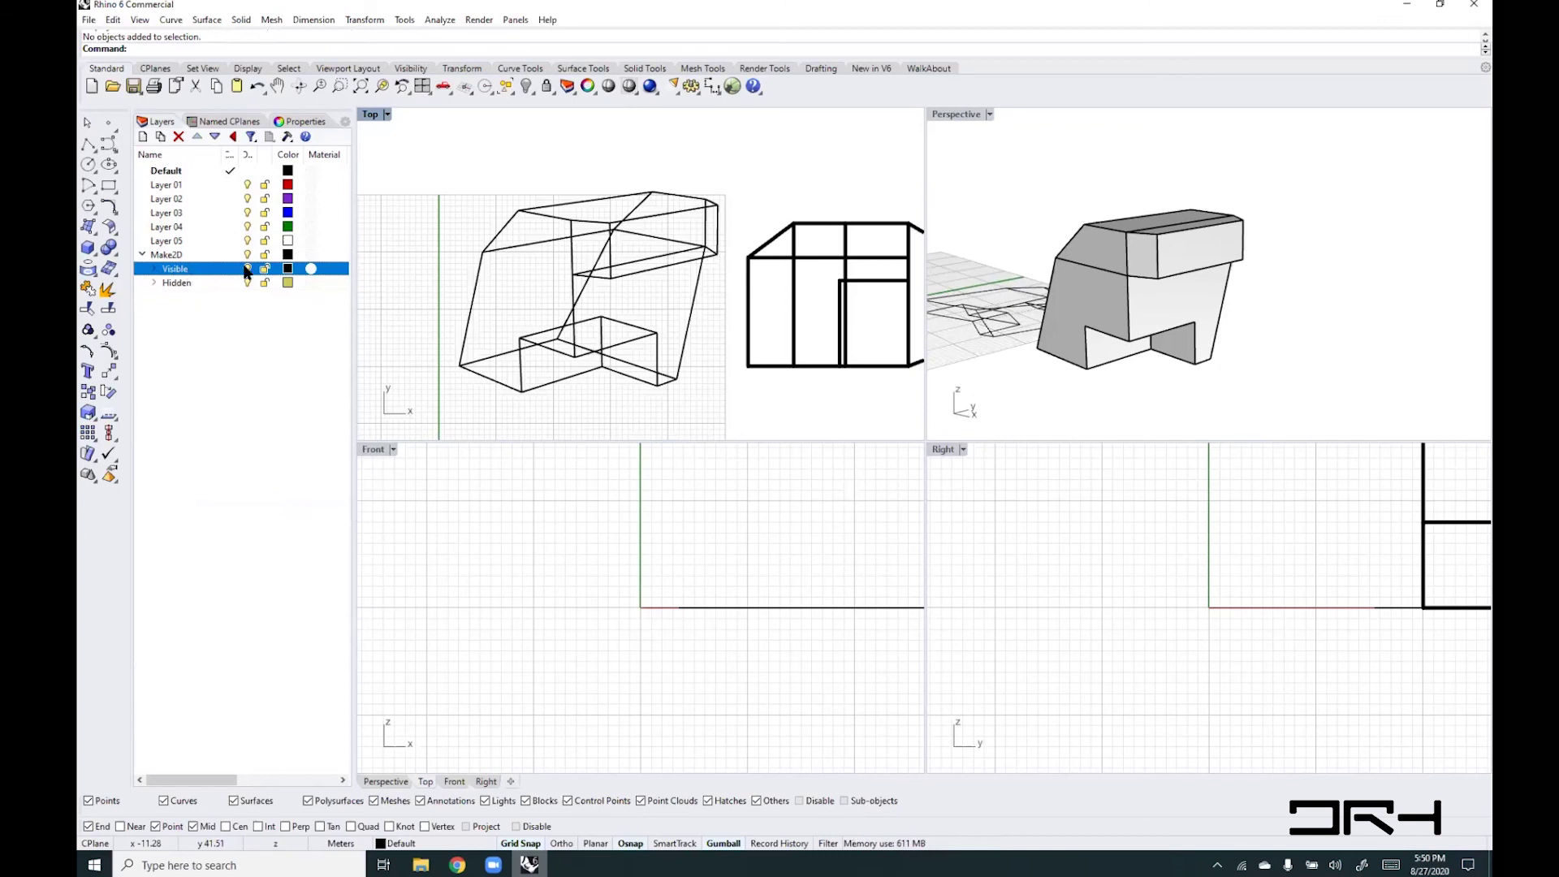
{"action": "right_click", "coordinate": [187, 273]}
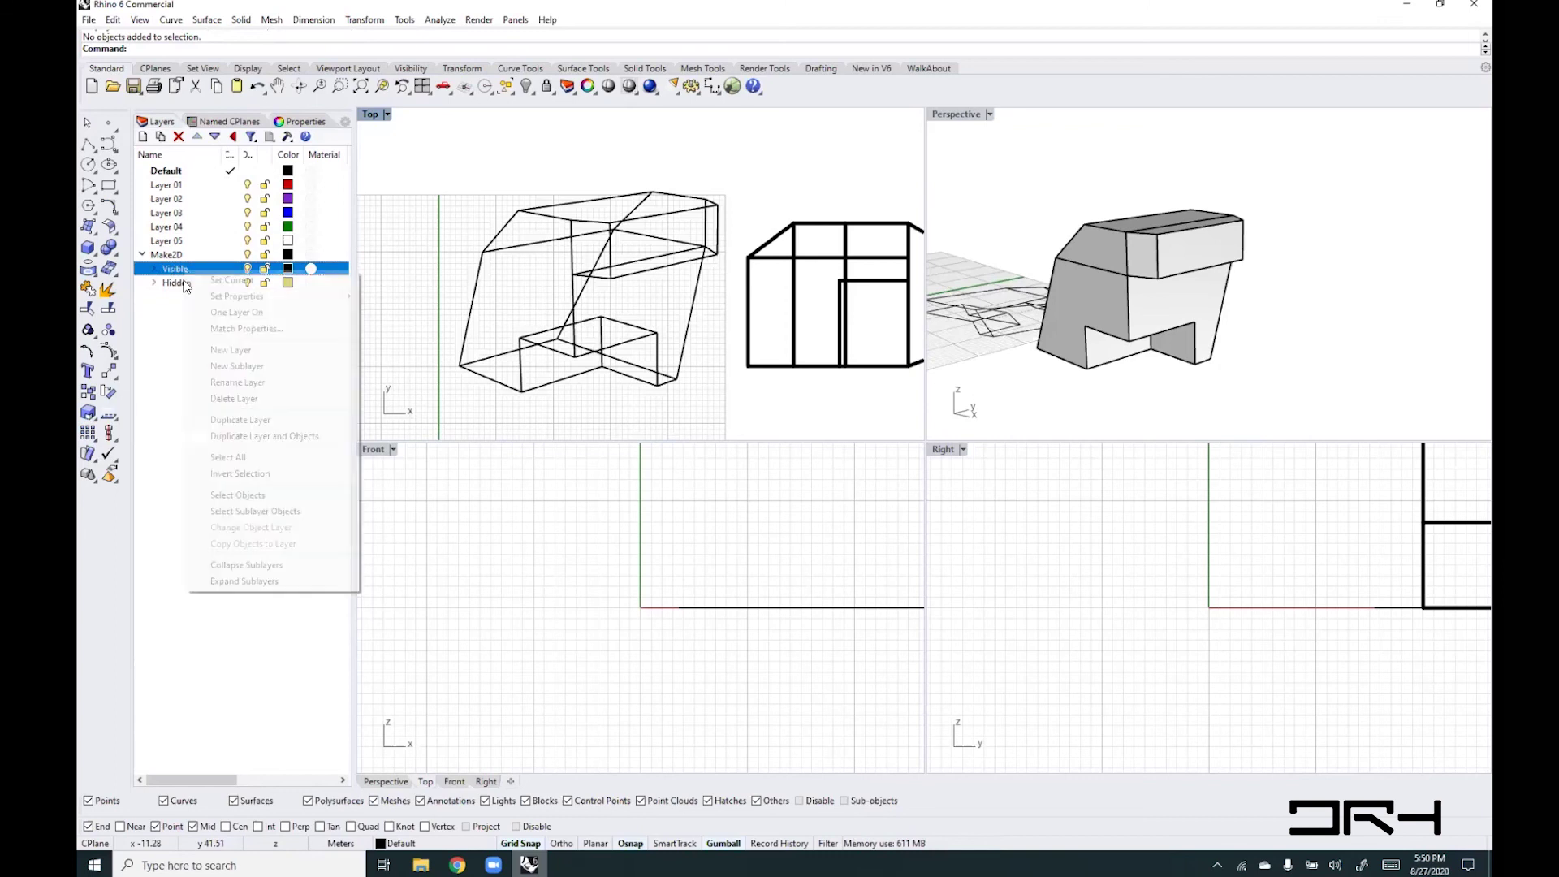
{"action": "left_click", "coordinate": [242, 494]}
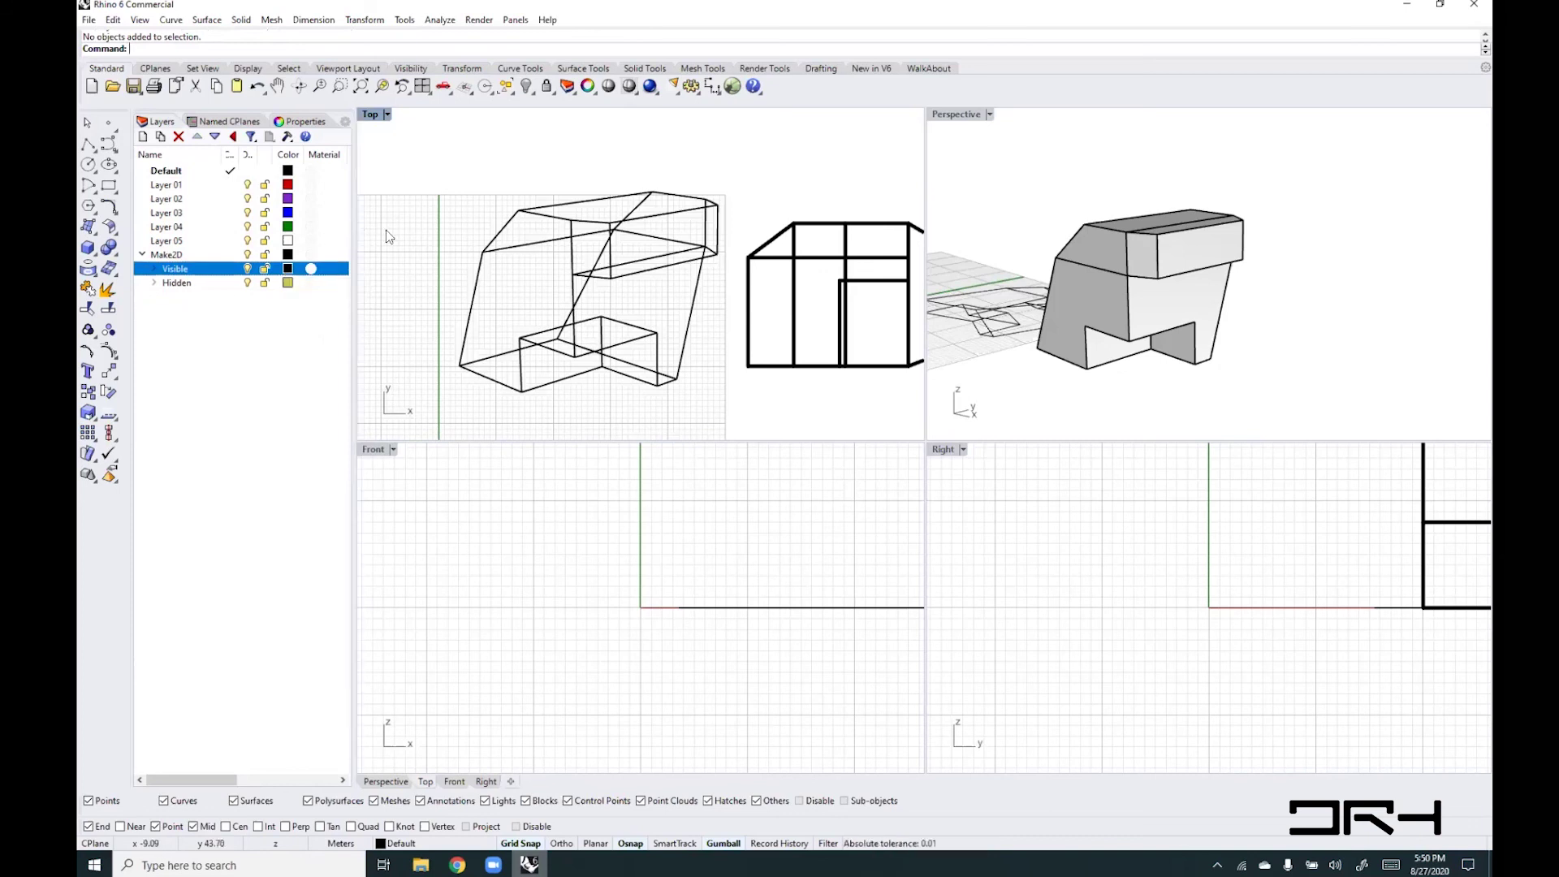
- Set the grouped 2D drawing's Display Color to By Layer and deselect it
{"action": "left_click", "coordinate": [574, 357]}
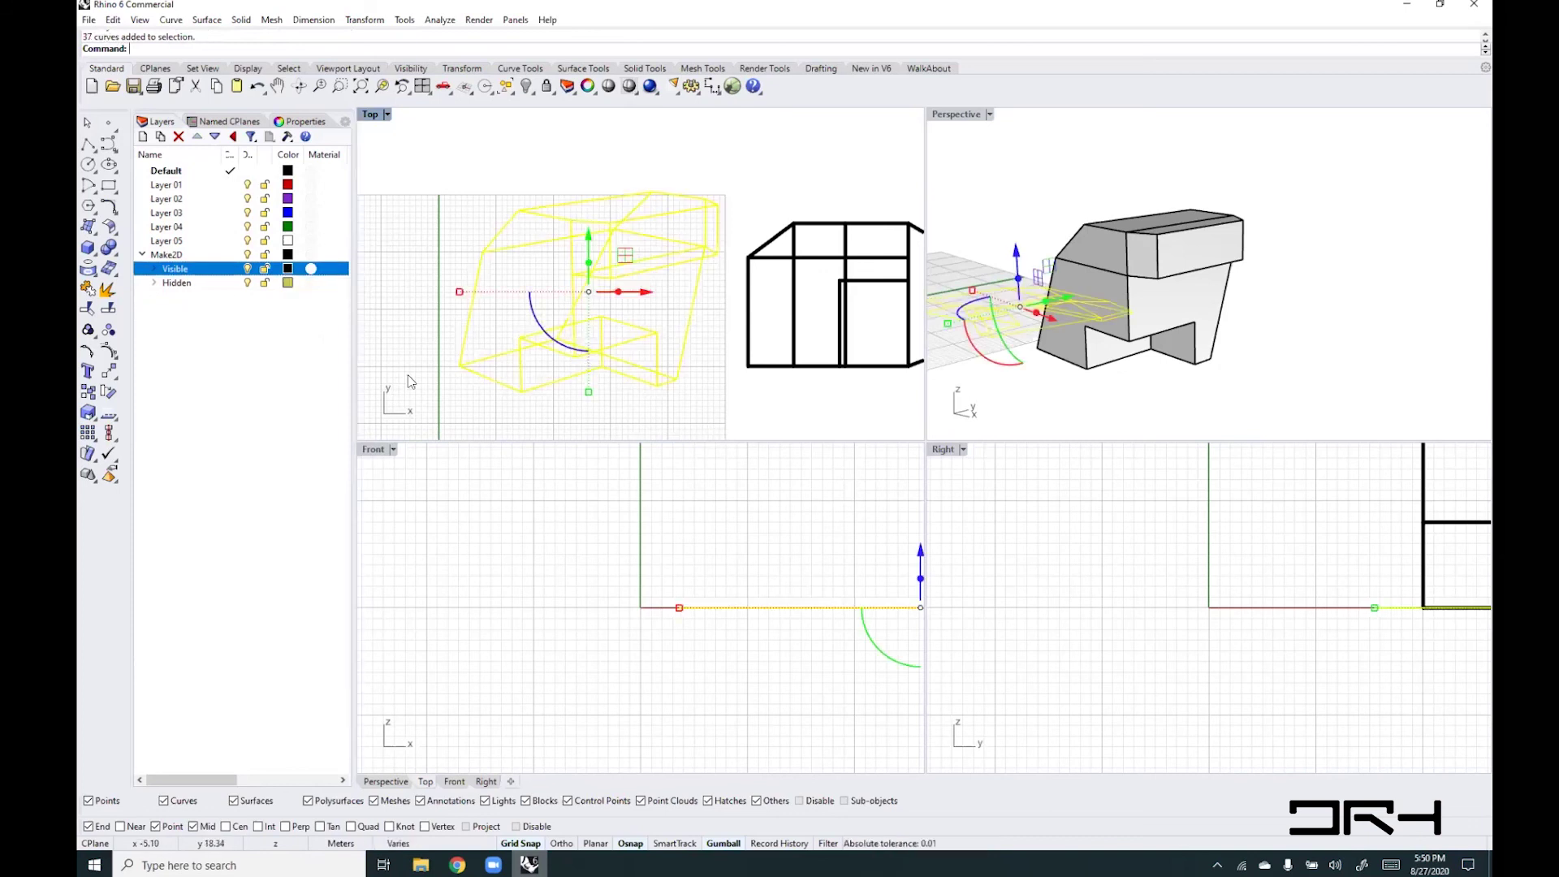
{"action": "left_click", "coordinate": [302, 121]}
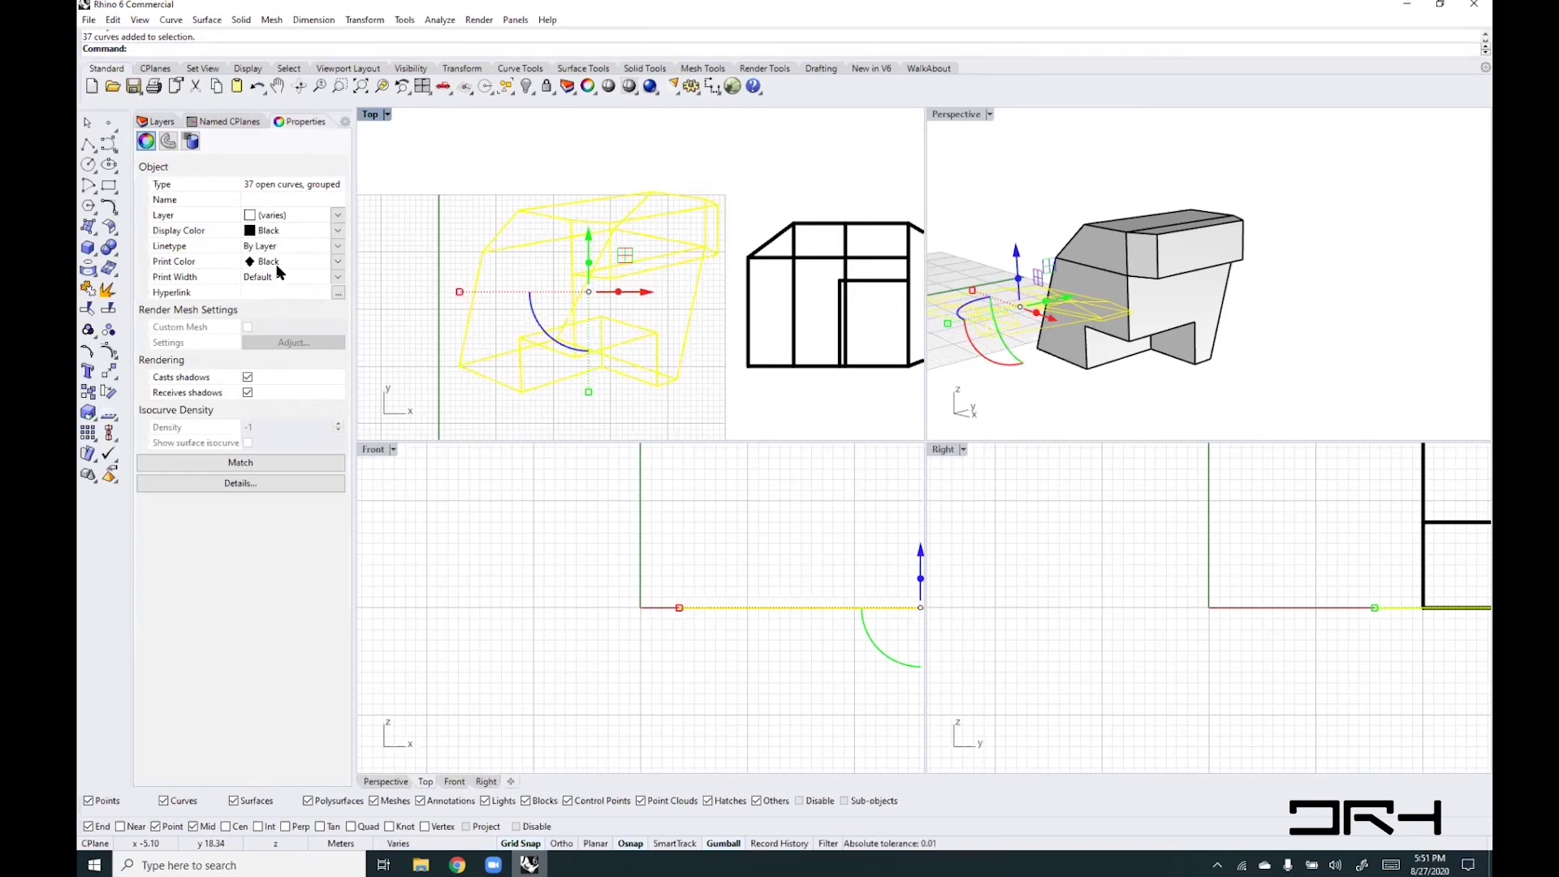
{"action": "left_click", "coordinate": [337, 233]}
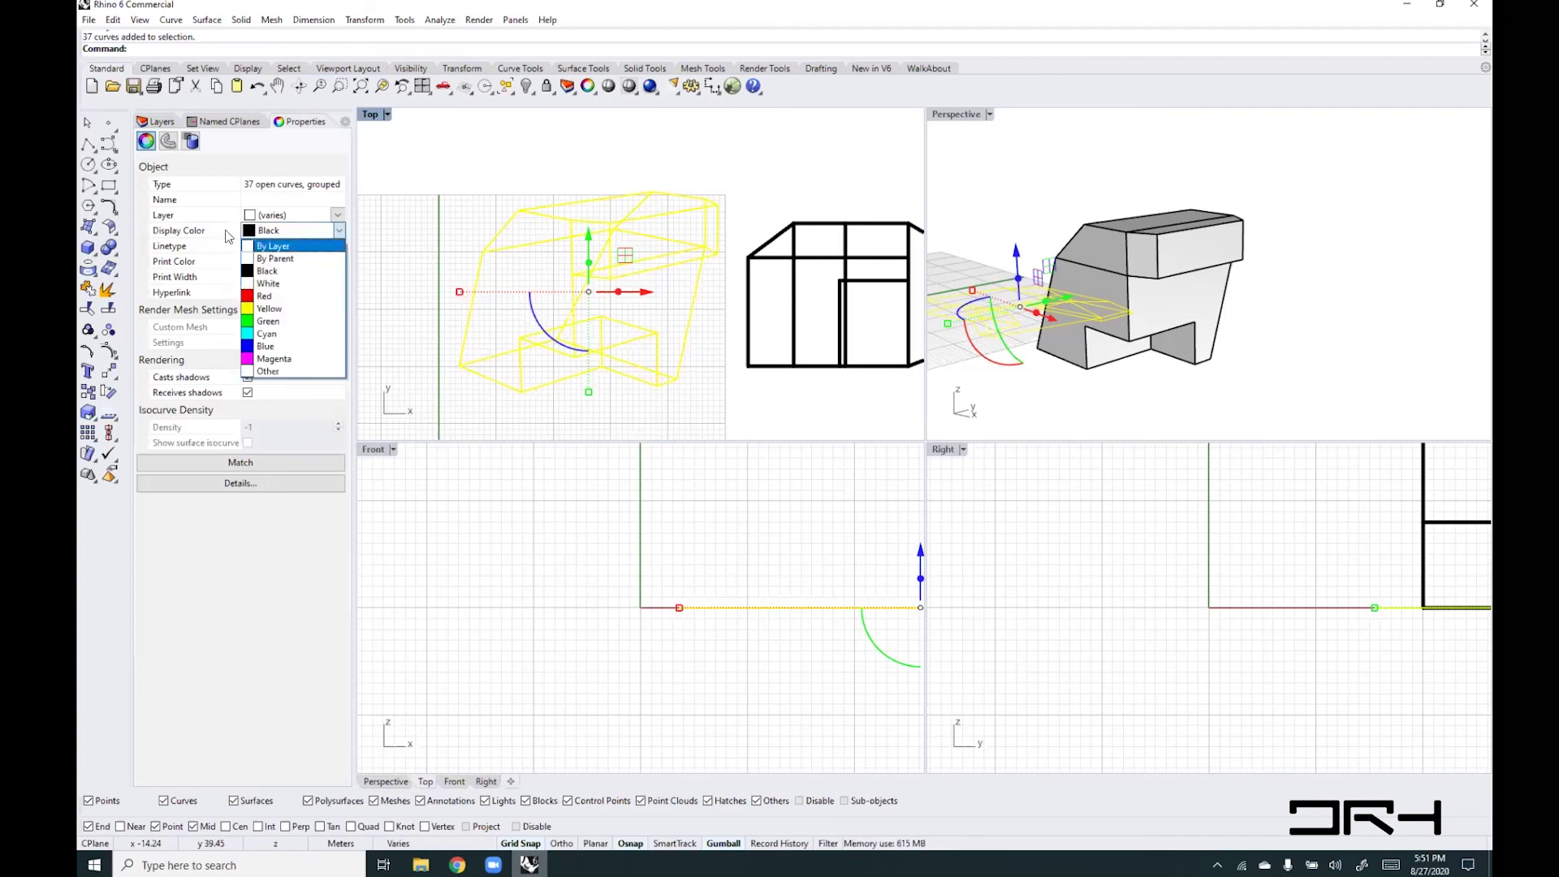
{"action": "left_click", "coordinate": [340, 246]}
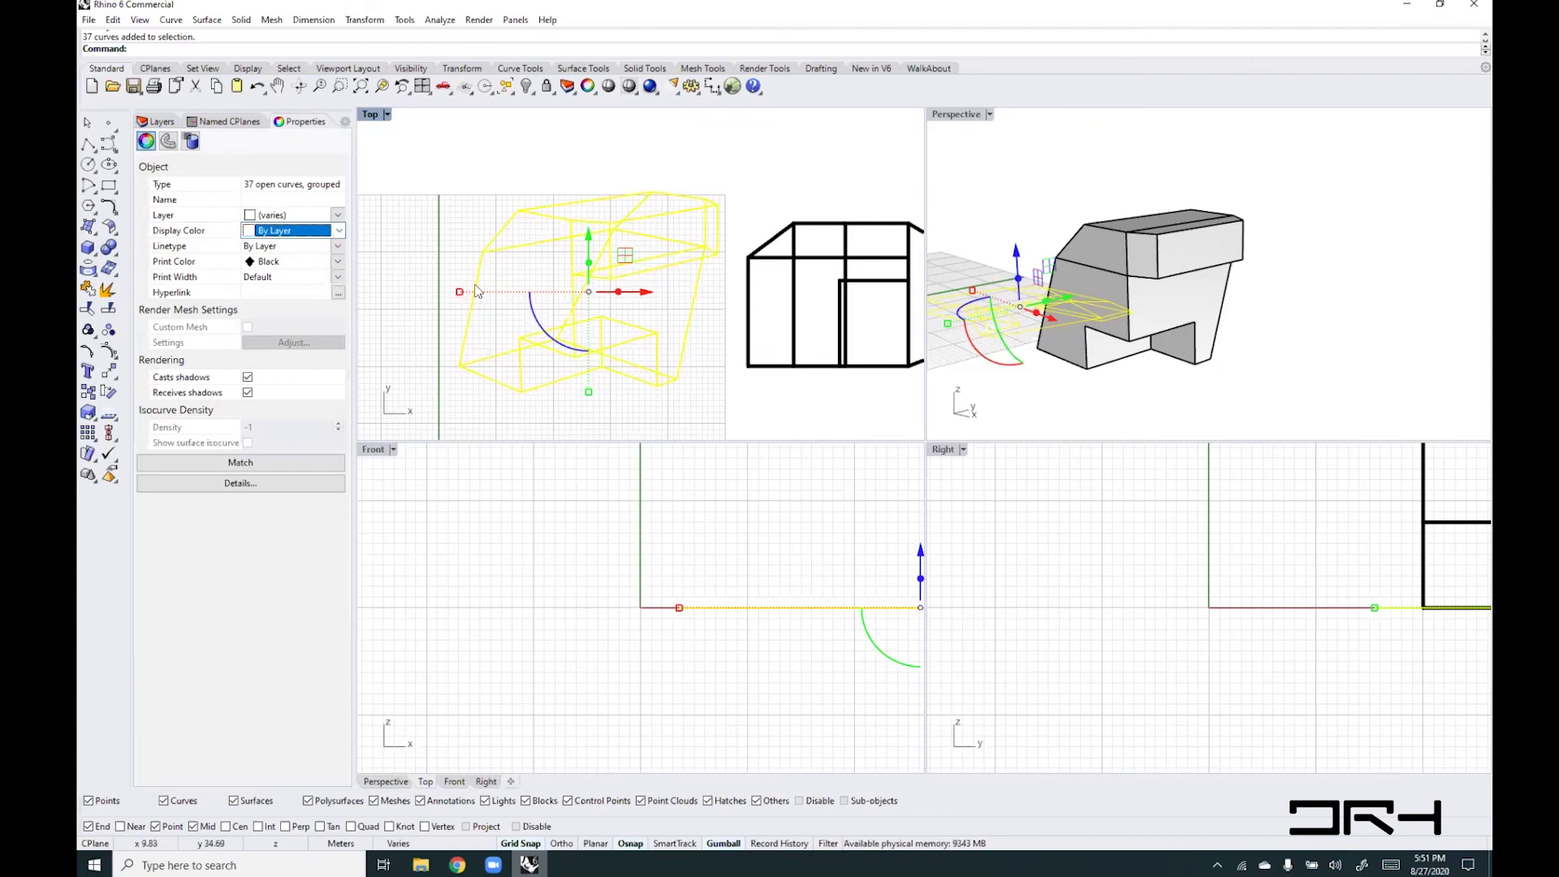
{"action": "key", "text": "Escape"}
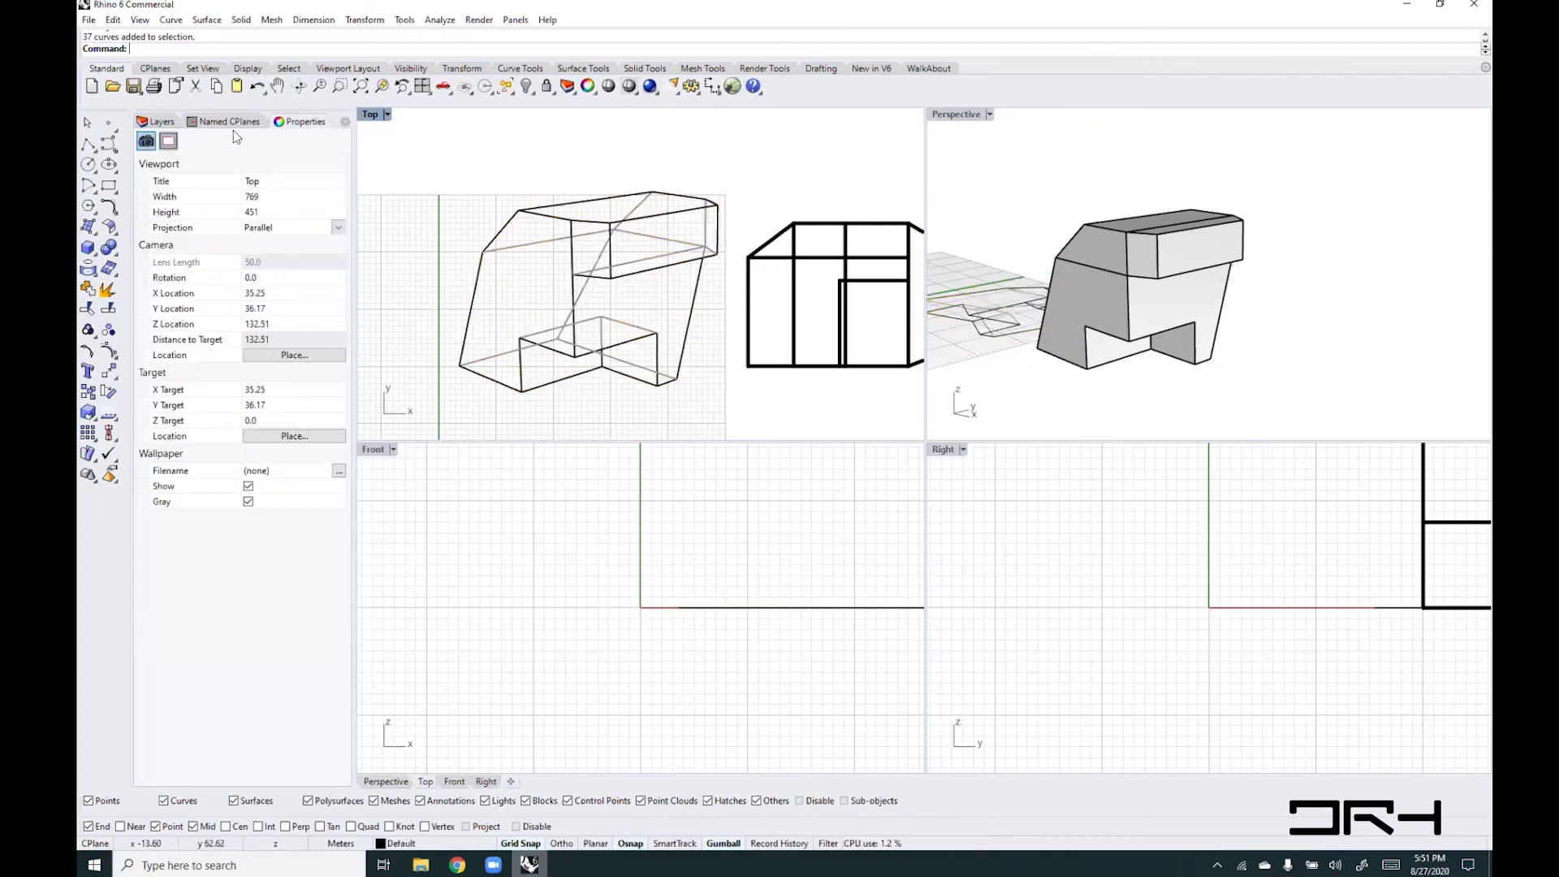
{"action": "left_click", "coordinate": [154, 121]}
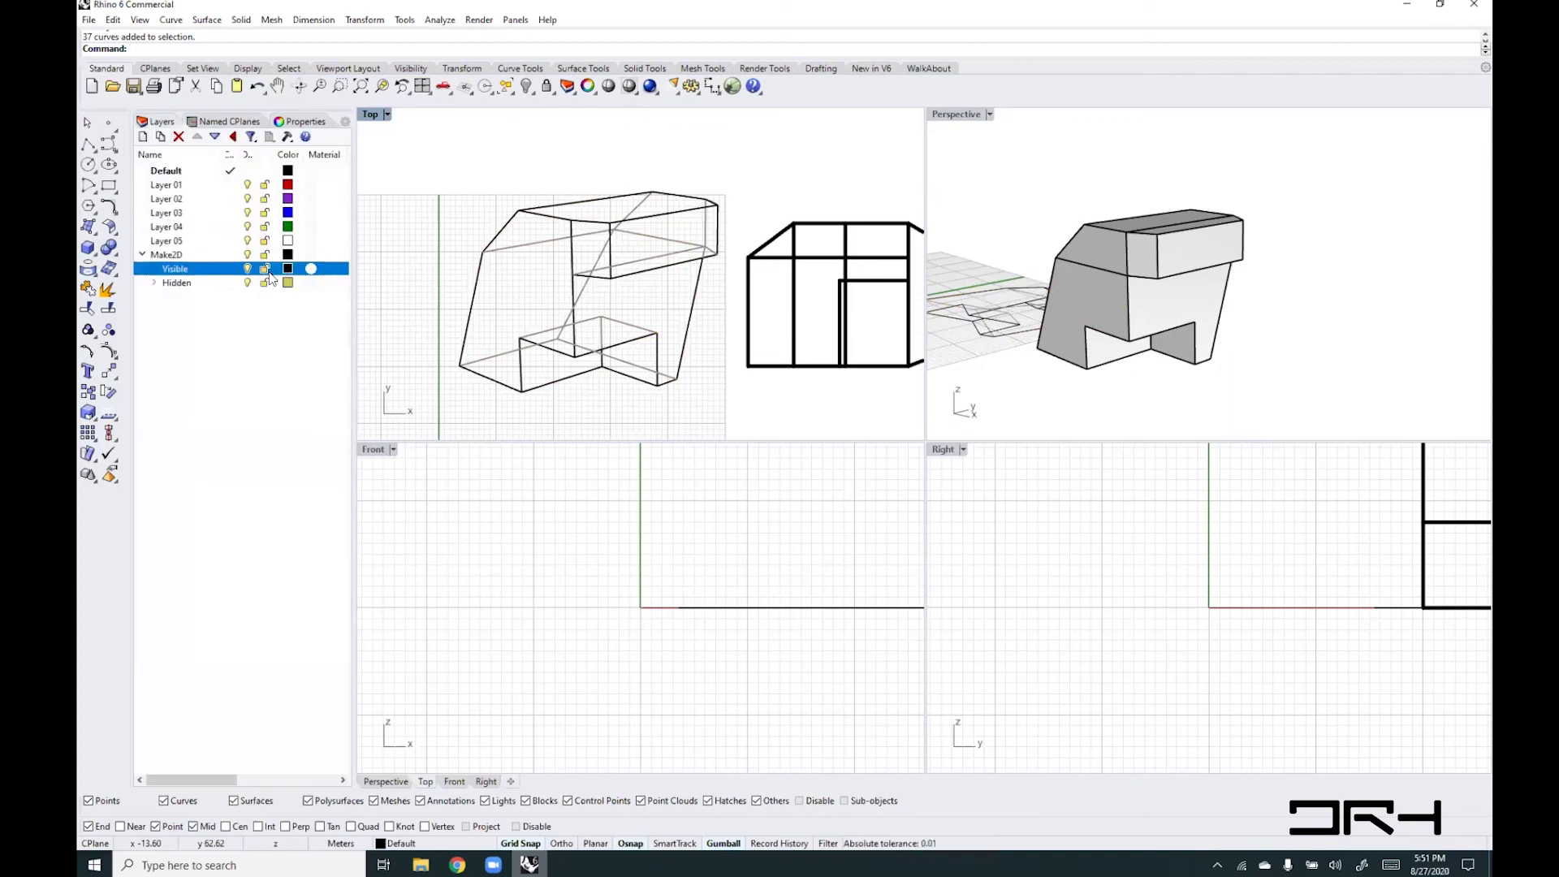
{"action": "left_click", "coordinate": [182, 288]}
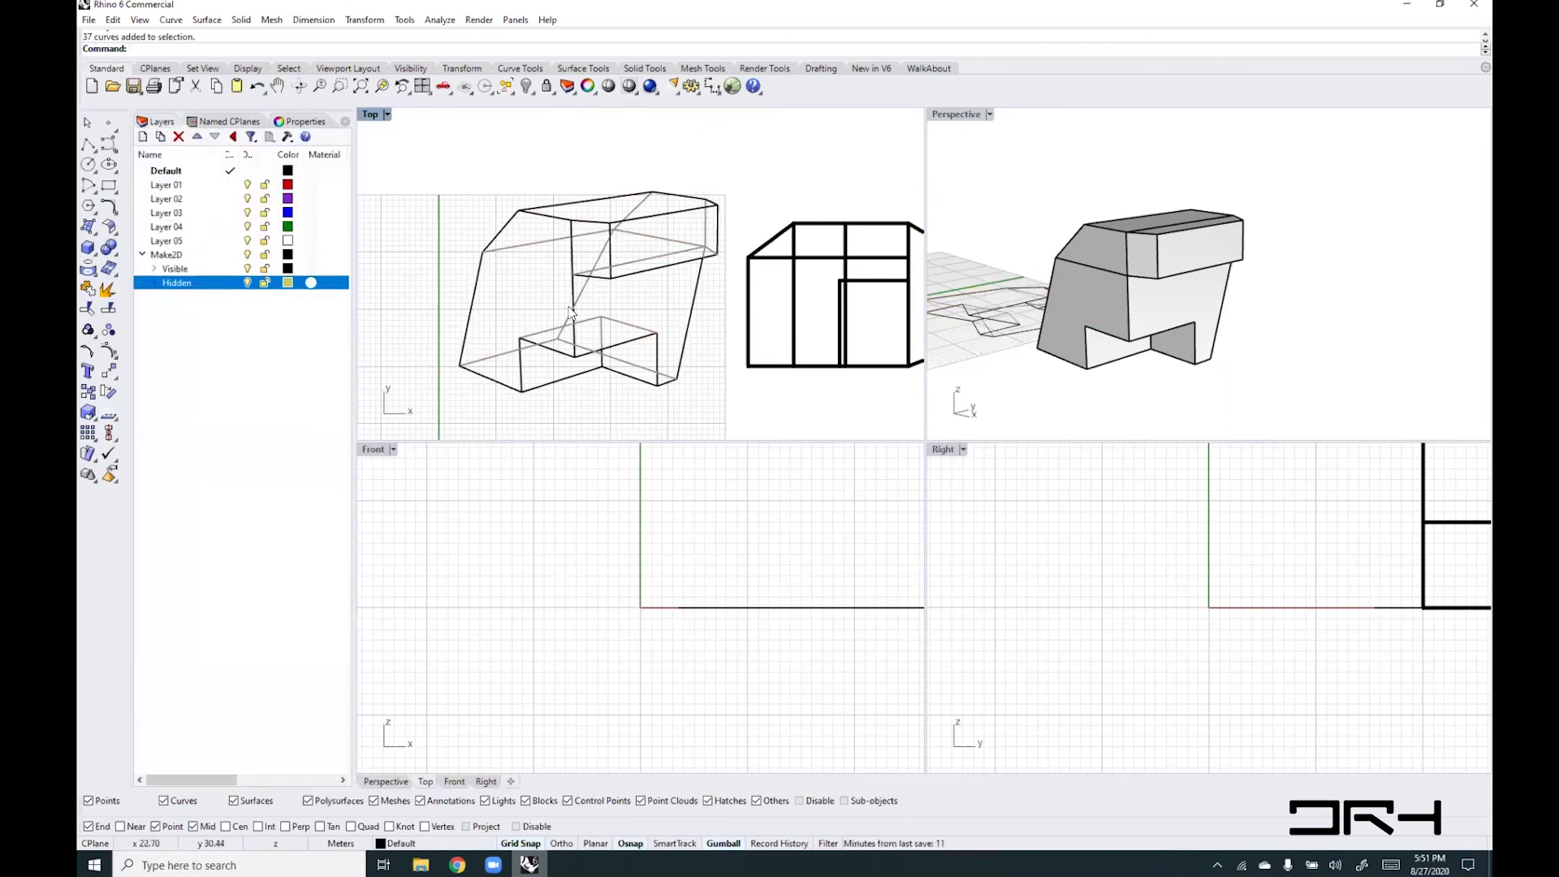
{"action": "left_click", "coordinate": [491, 416]}
{"action": "double_click", "coordinate": [194, 286]}
- Set the grouped 2D drawing's Print Color to By Layer, keep its Display Color at By Layer, and deselect it
{"action": "left_click", "coordinate": [546, 352]}
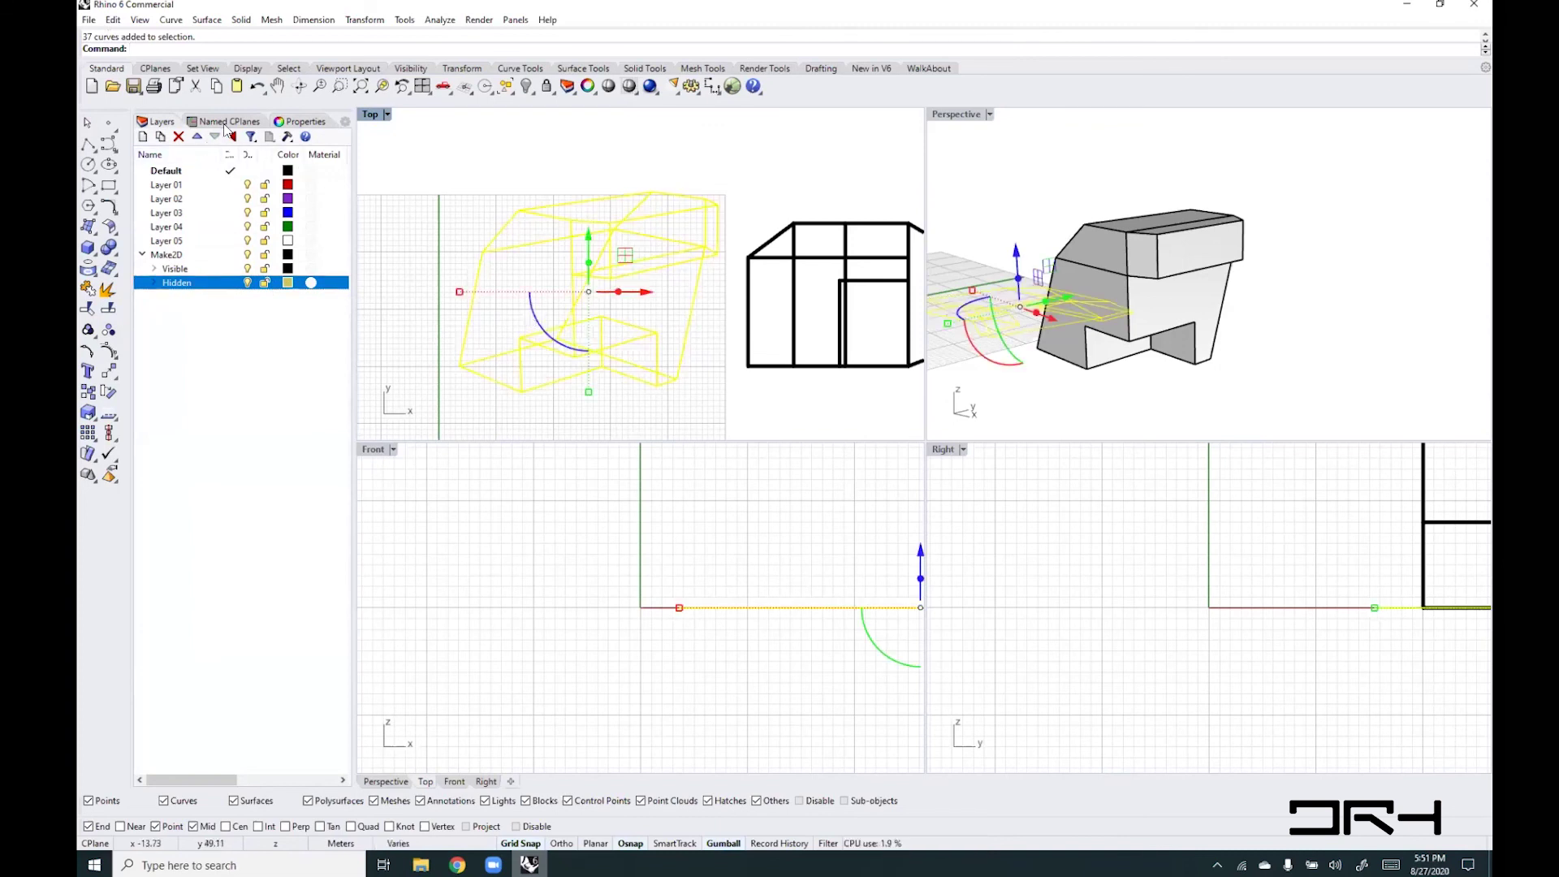
{"action": "left_click", "coordinate": [299, 122]}
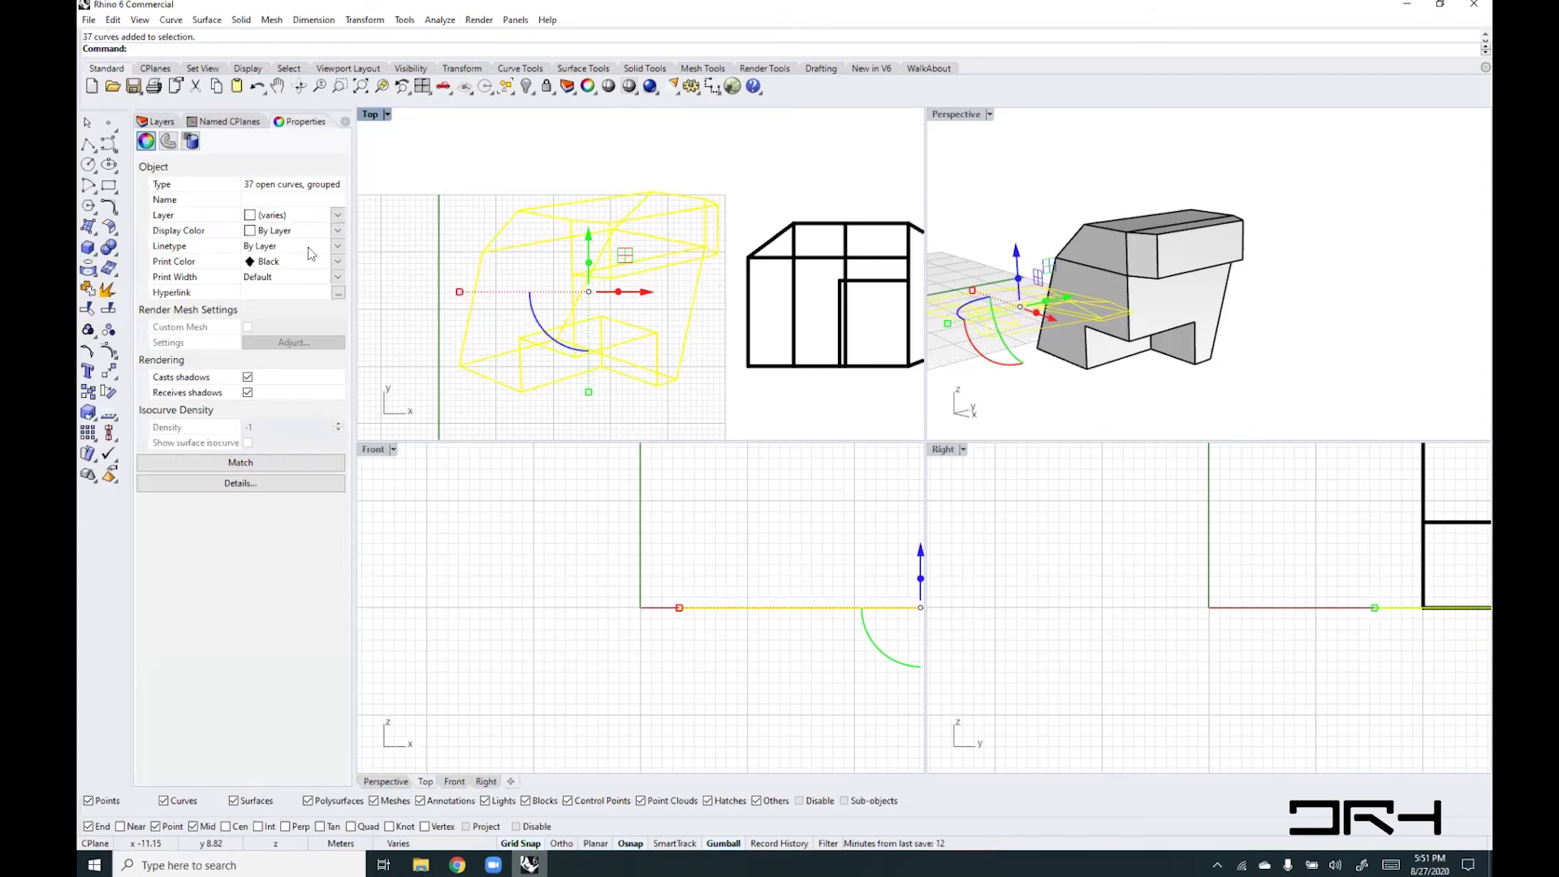
{"action": "left_click", "coordinate": [334, 261]}
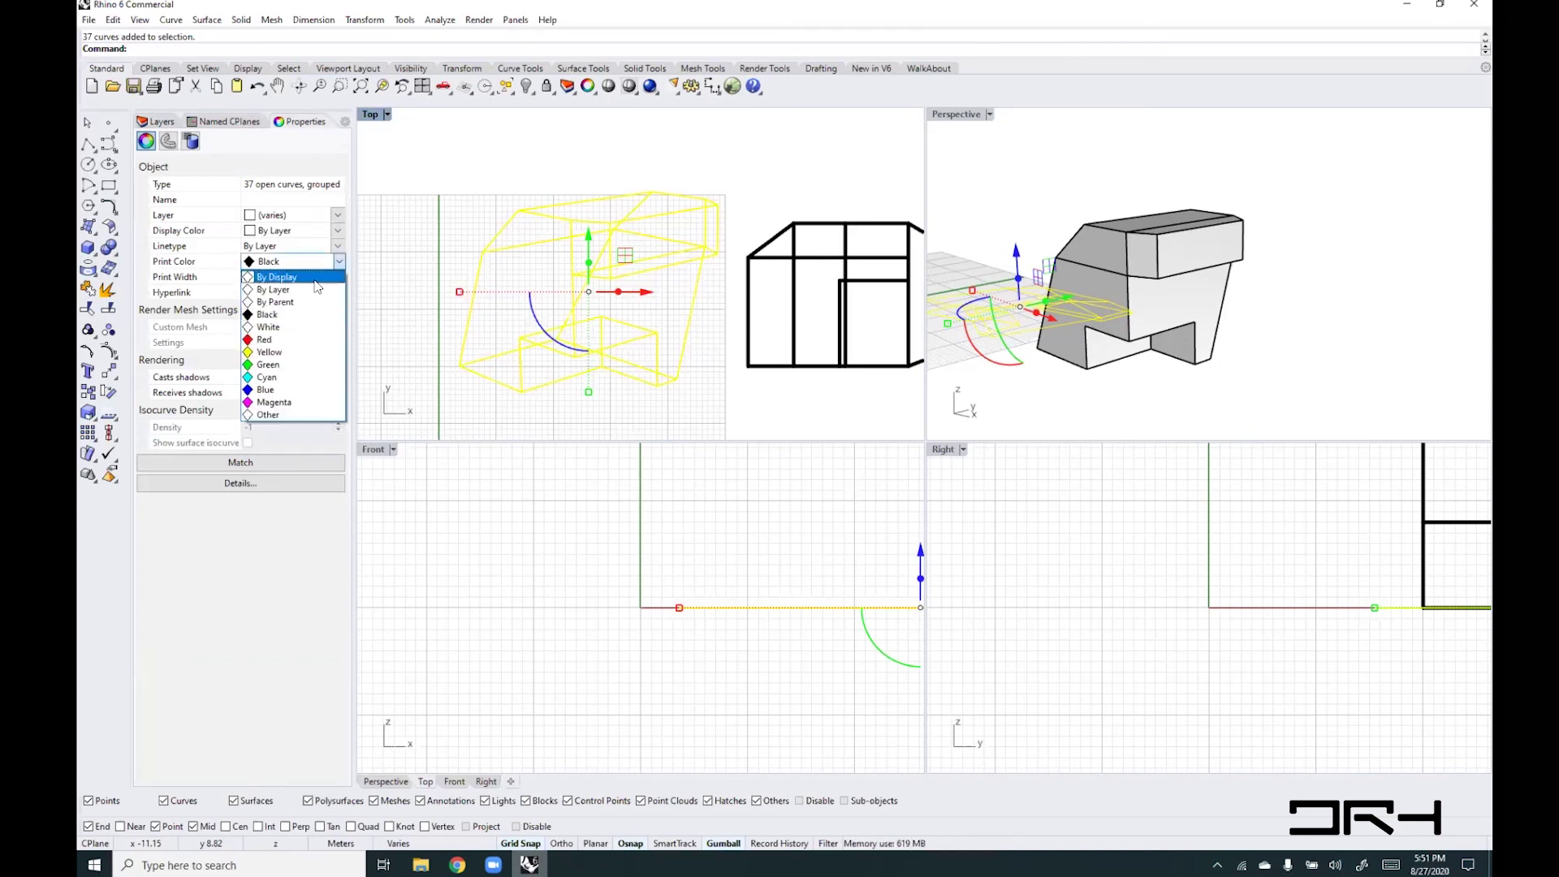
{"action": "left_click", "coordinate": [306, 290]}
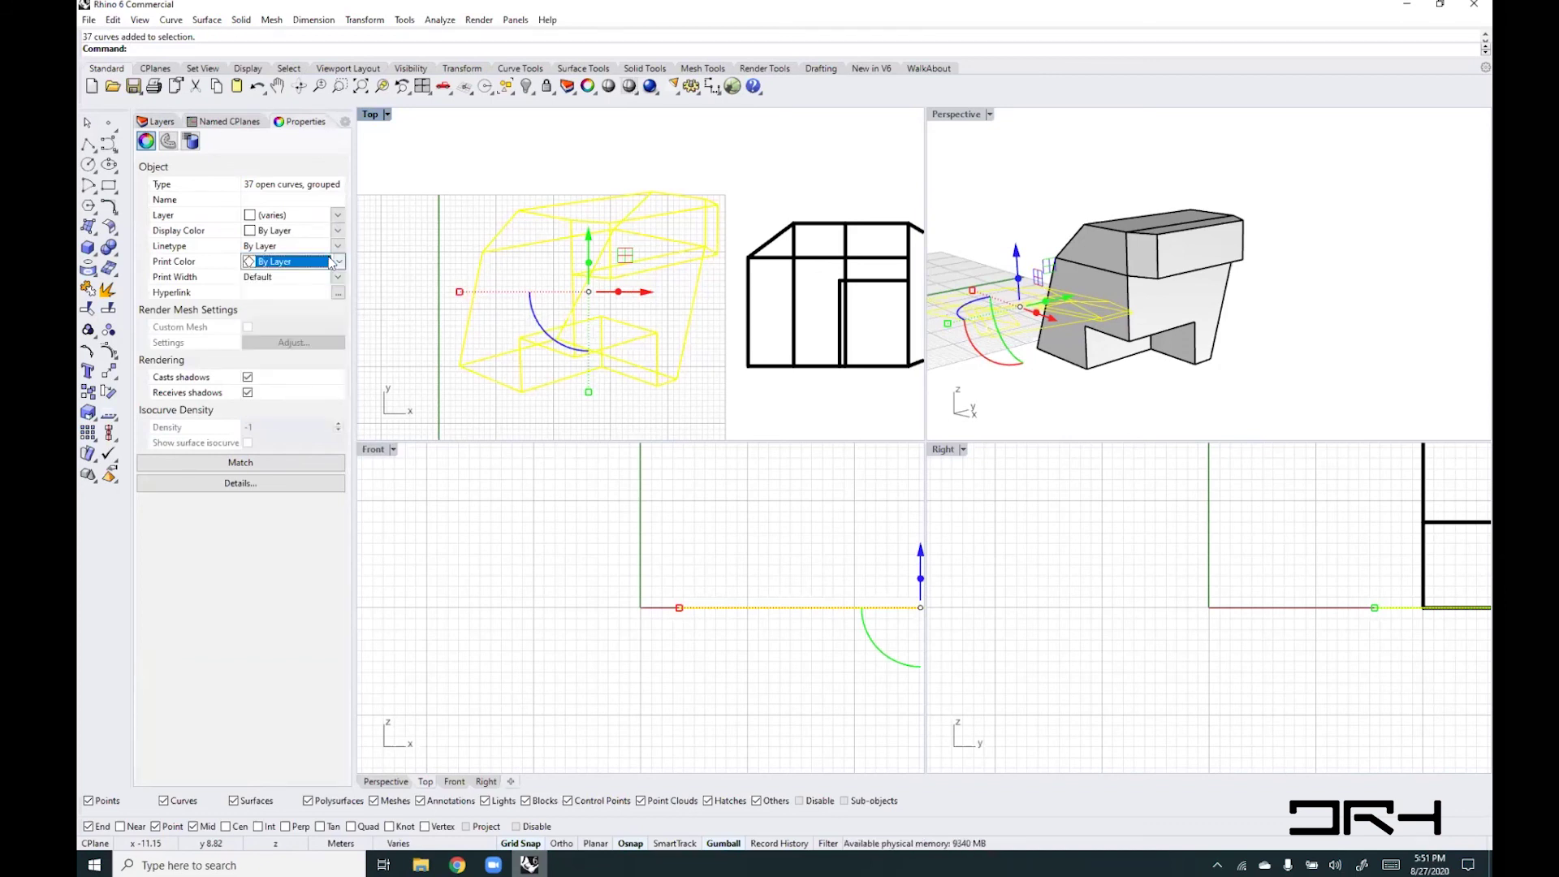
{"action": "left_click", "coordinate": [338, 231]}
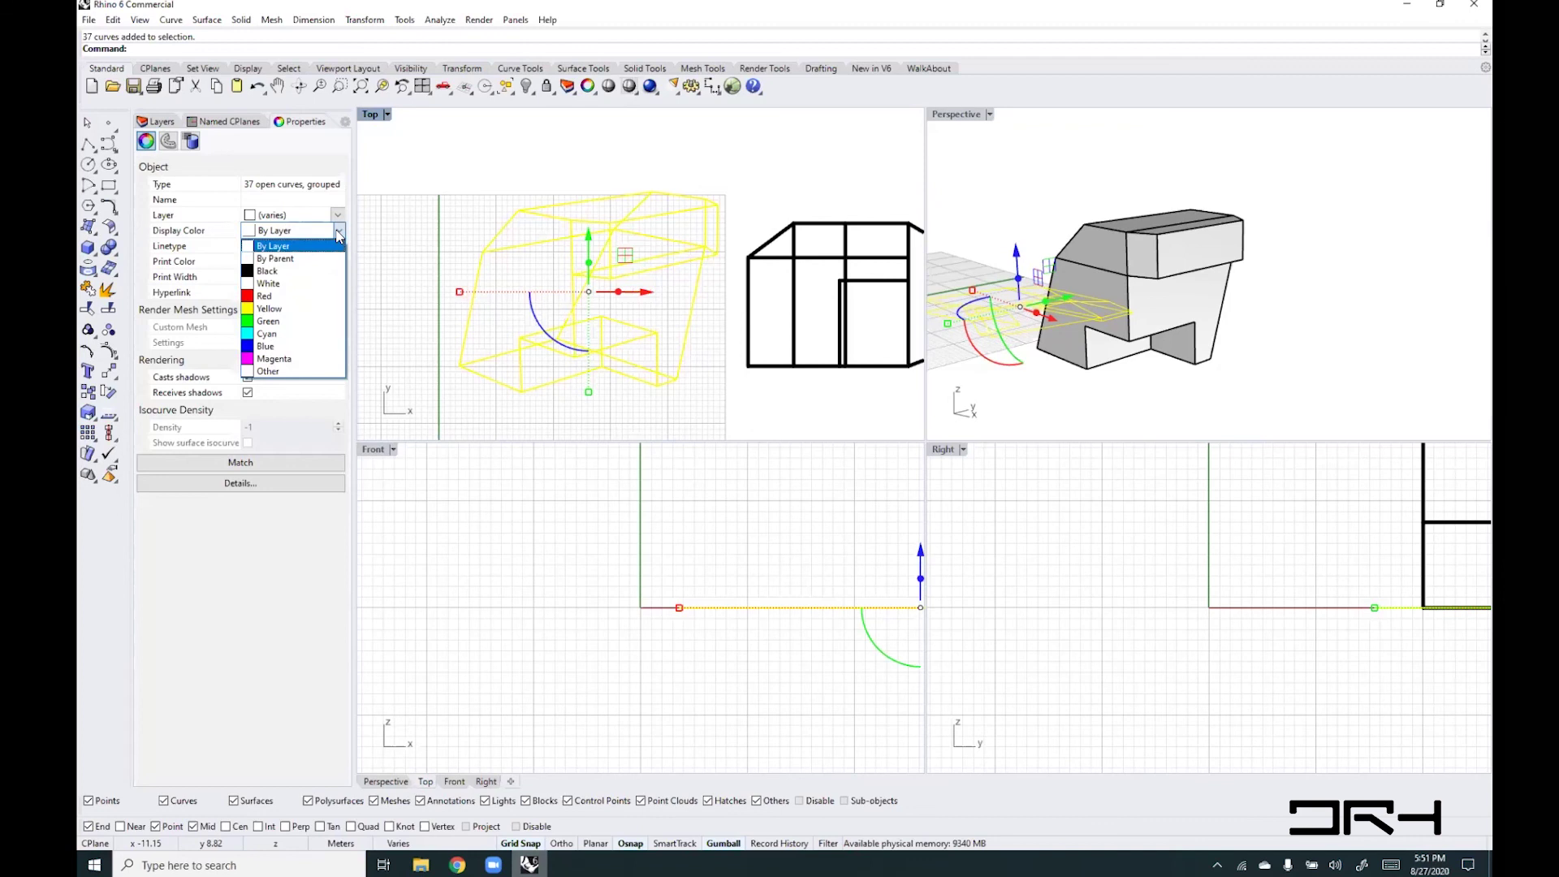
{"action": "left_click", "coordinate": [337, 234]}
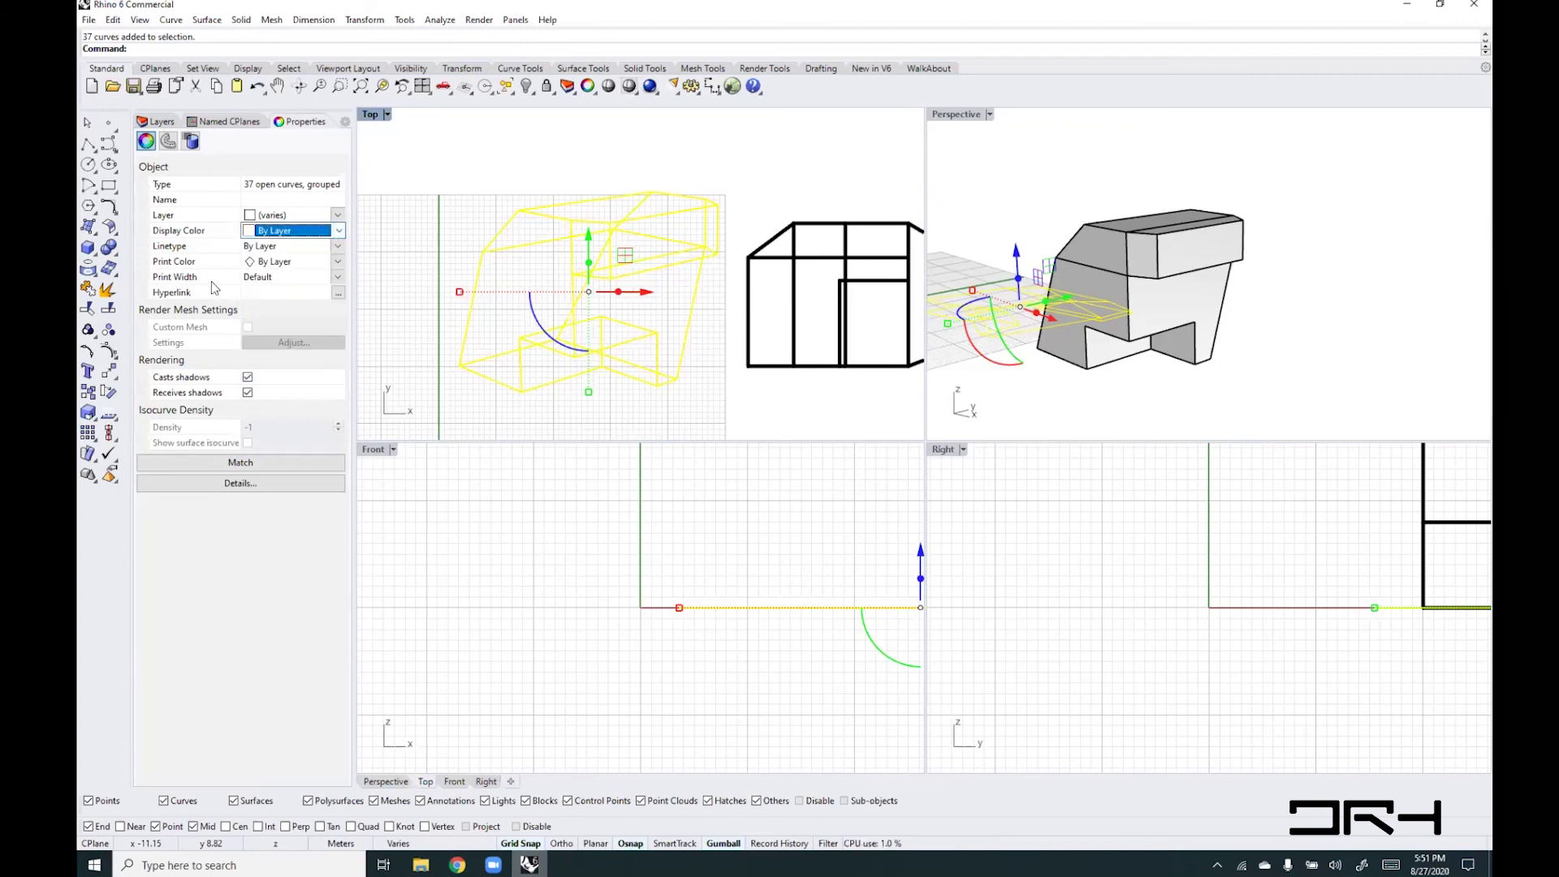
{"action": "left_click", "coordinate": [529, 427]}
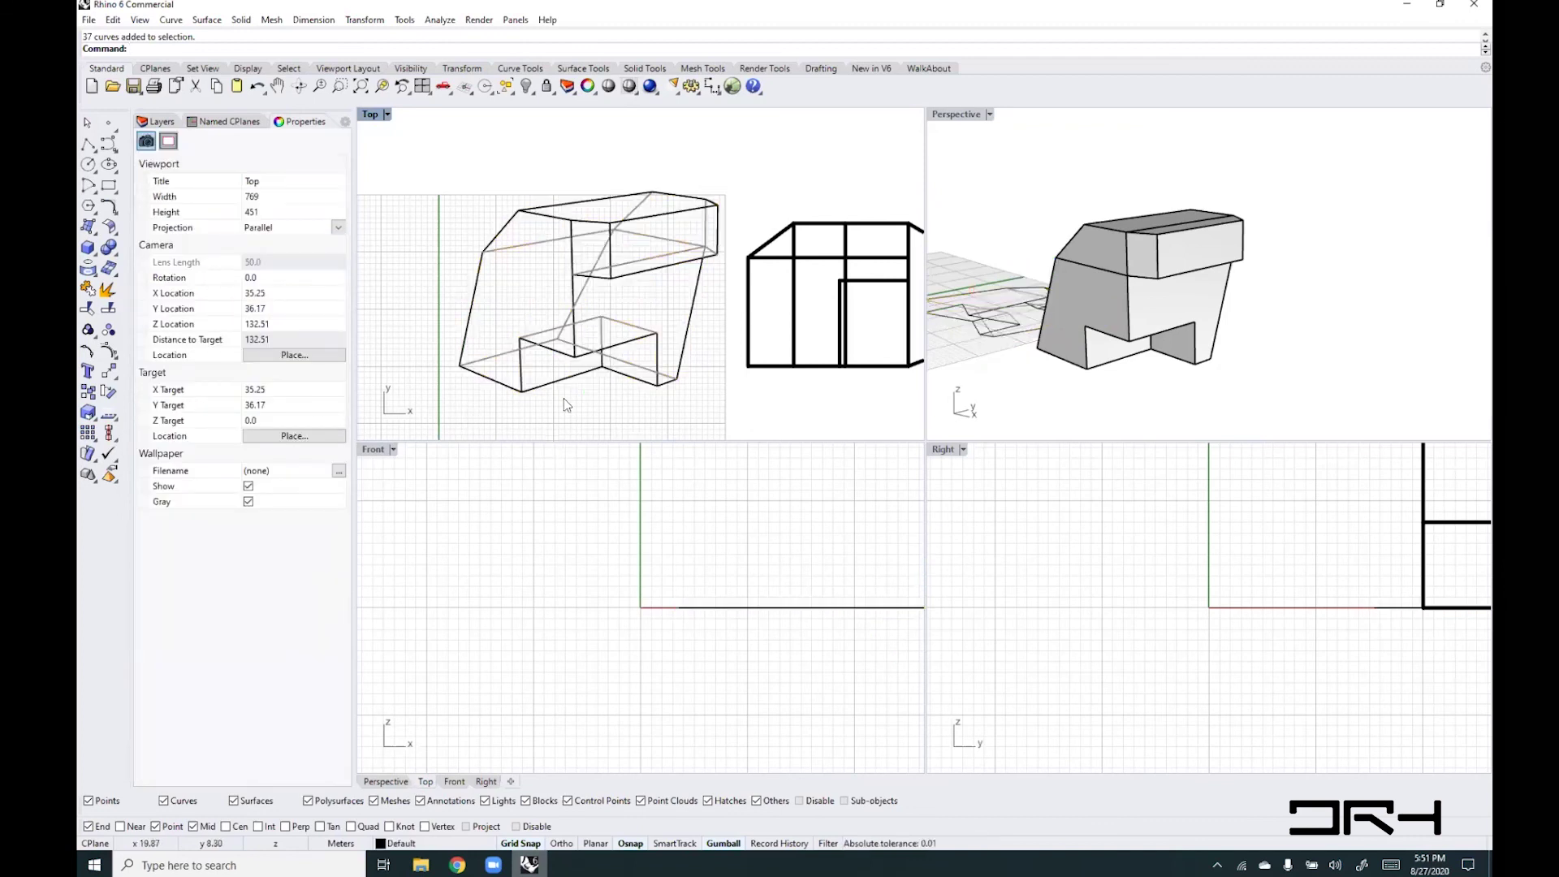
- Set the color of the Hidden layer under Make2D to SeaGreen
{"action": "left_click", "coordinate": [163, 124]}
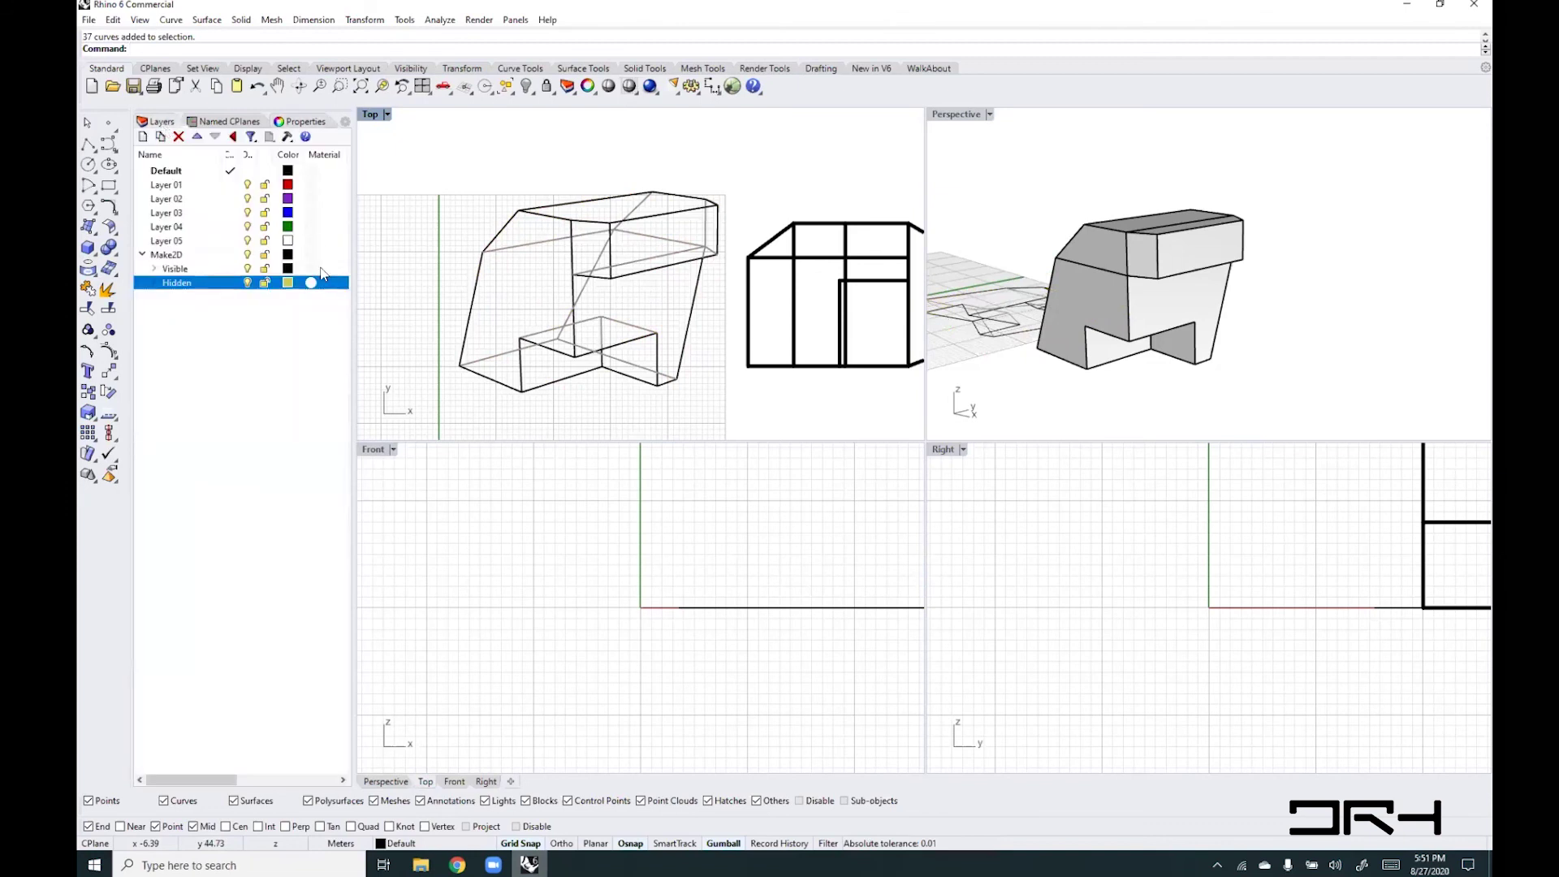
{"action": "left_click", "coordinate": [287, 283]}
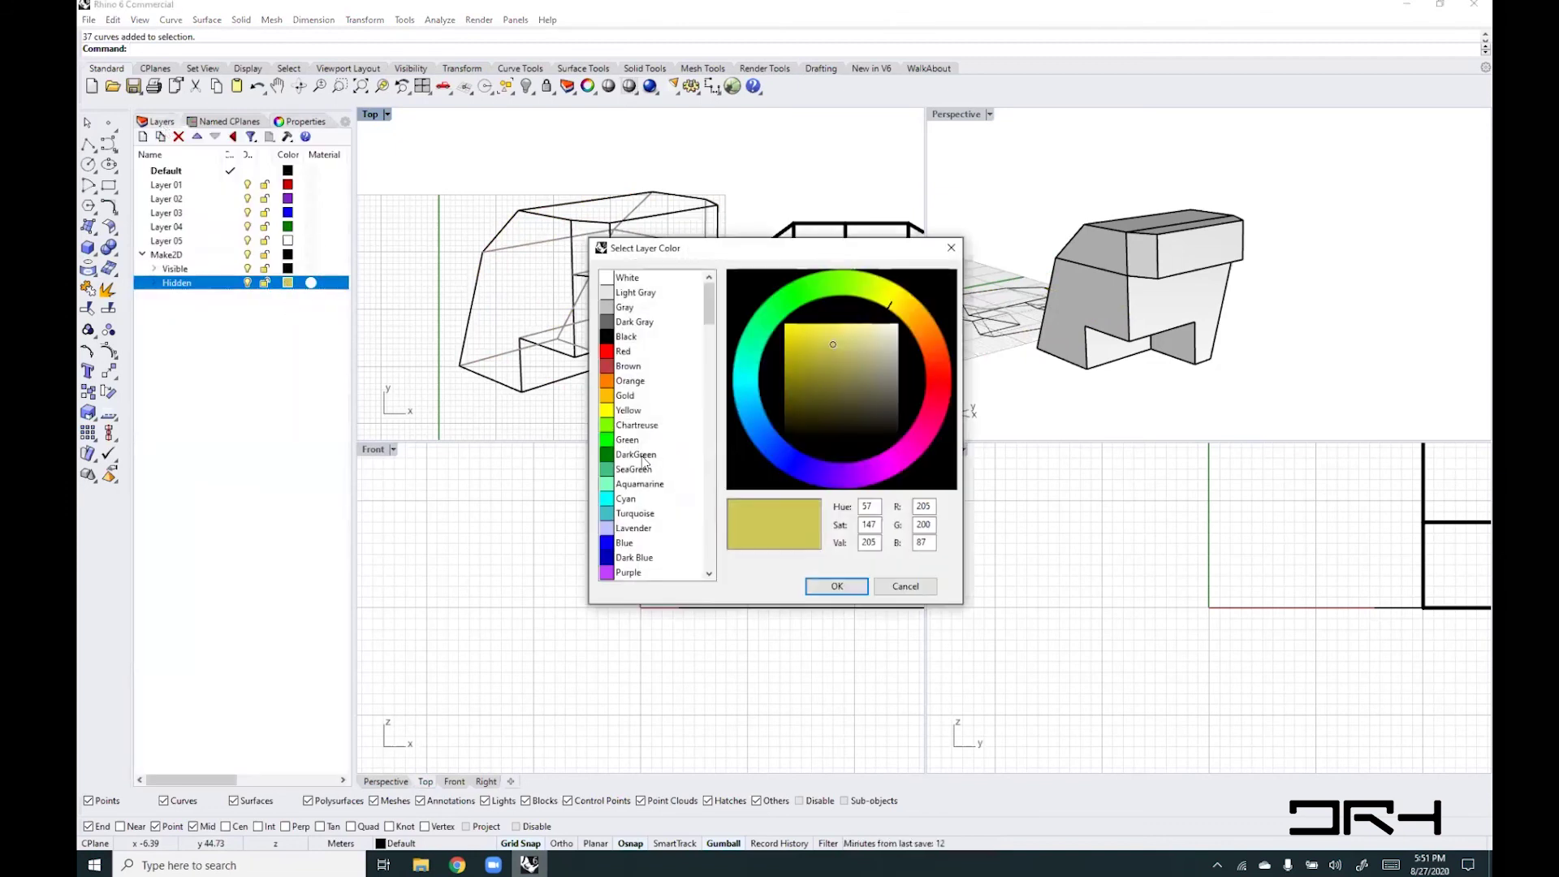
{"action": "left_click", "coordinate": [630, 473]}
{"action": "left_click", "coordinate": [837, 586]}
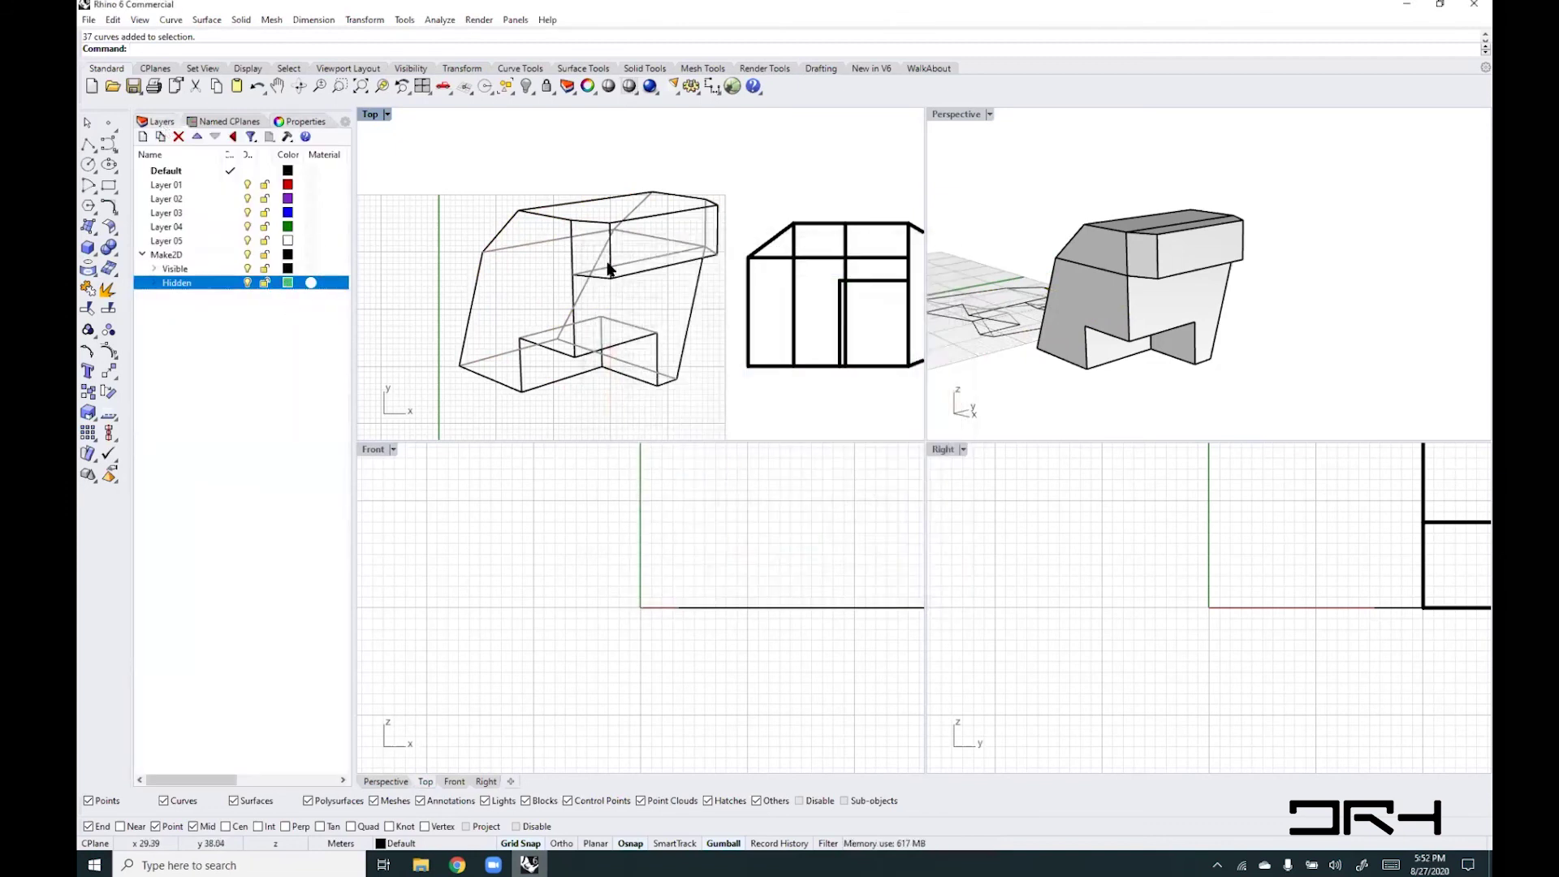
{"action": "scroll", "coordinate": [607, 268], "scroll_direction": "up", "scroll_amount": 2}
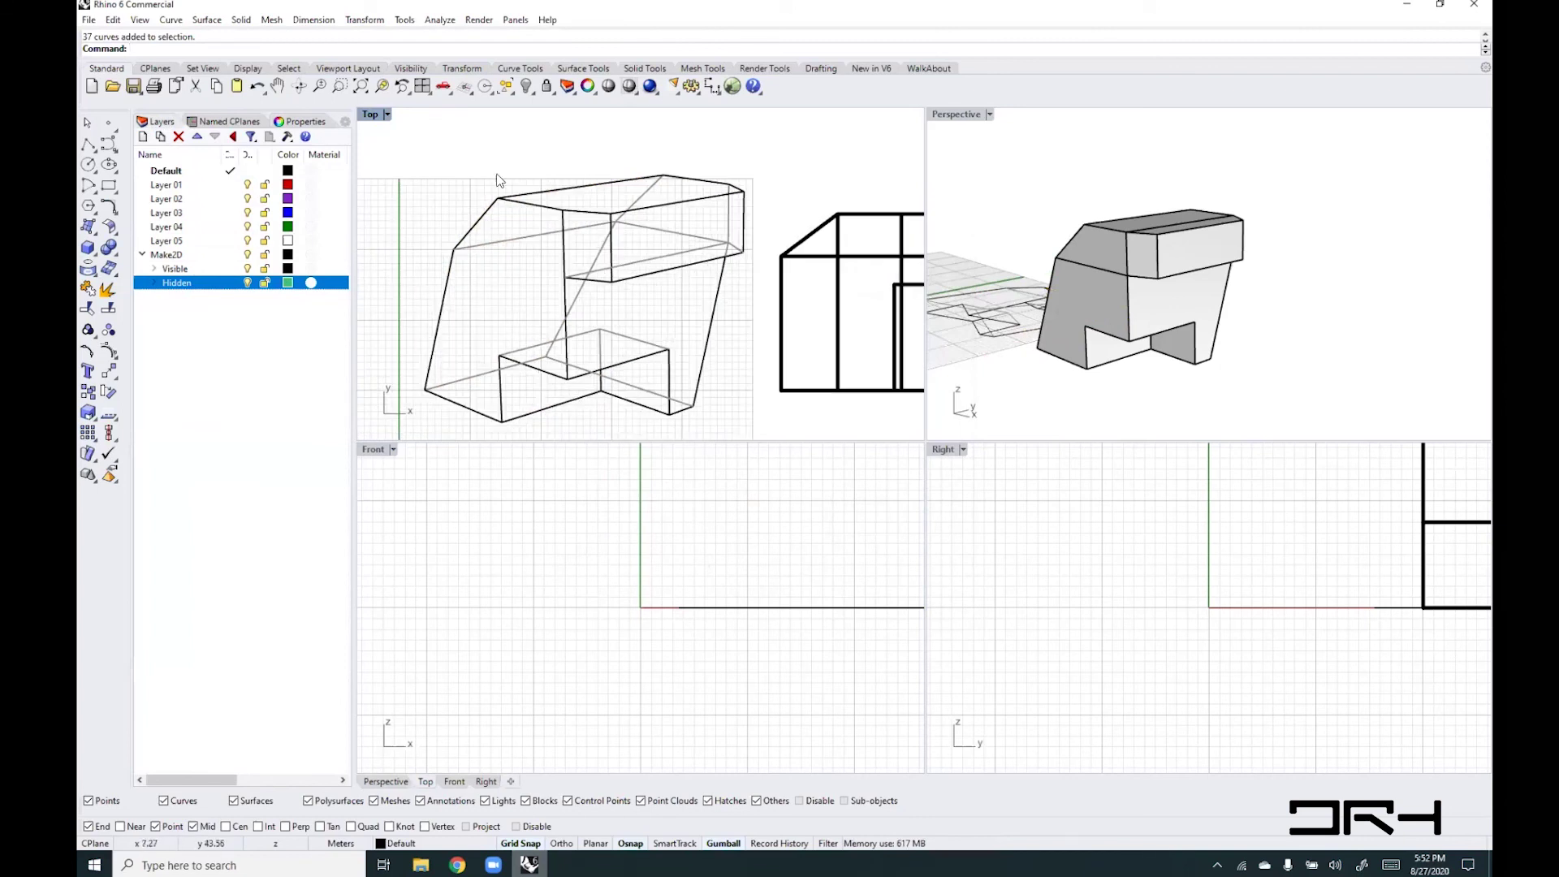
- Expand the Hidden and Visible layers and try to recolor Hidden's Curves sublayer by changing only the hue
{"action": "left_click", "coordinate": [154, 284]}
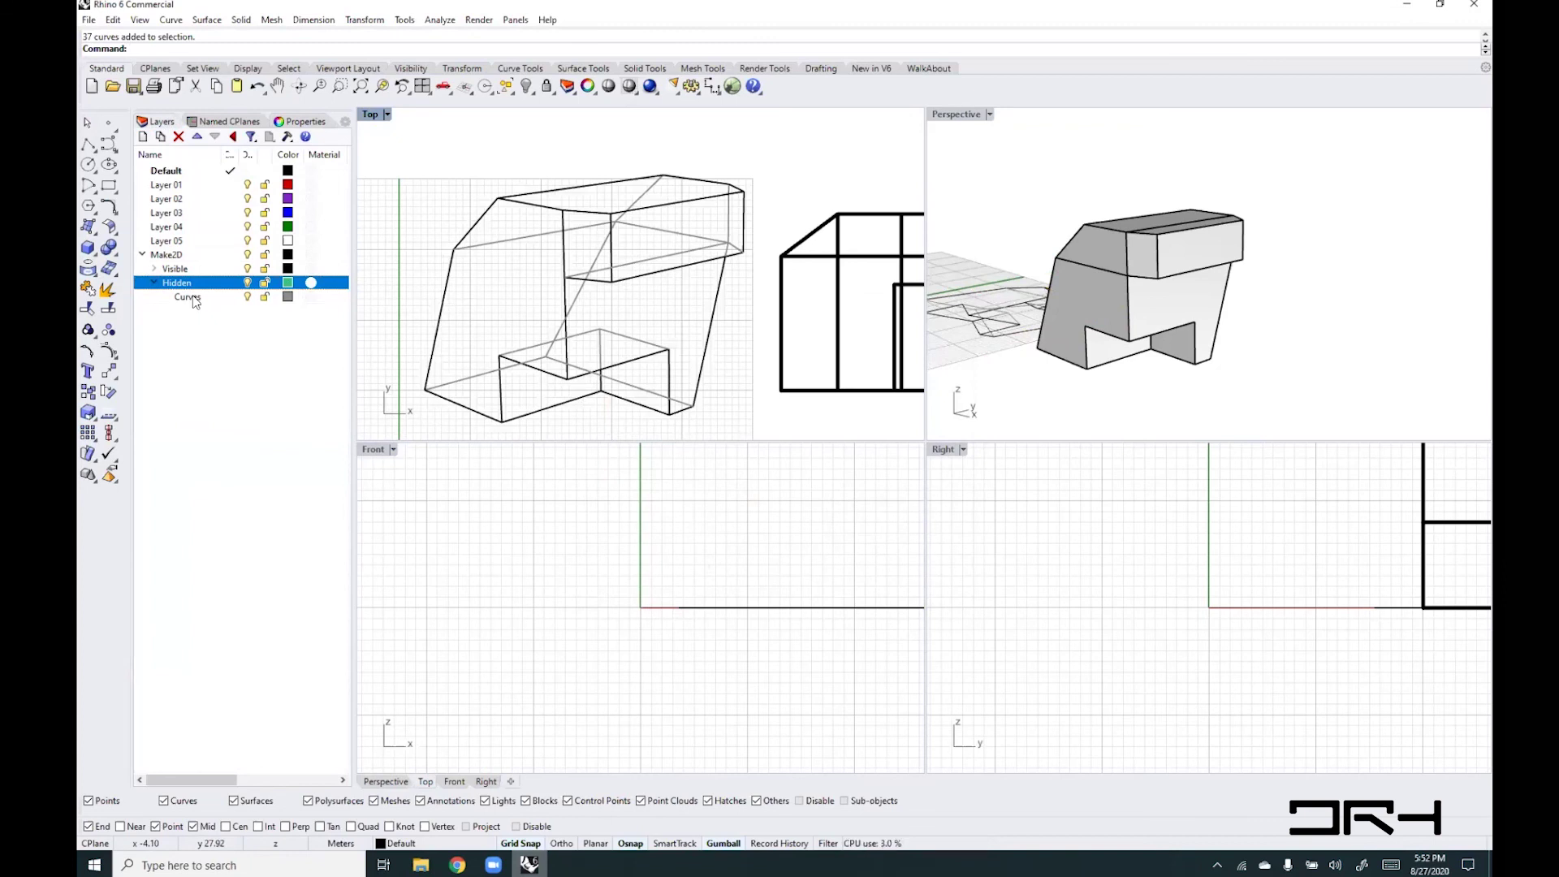
{"action": "left_click", "coordinate": [155, 272]}
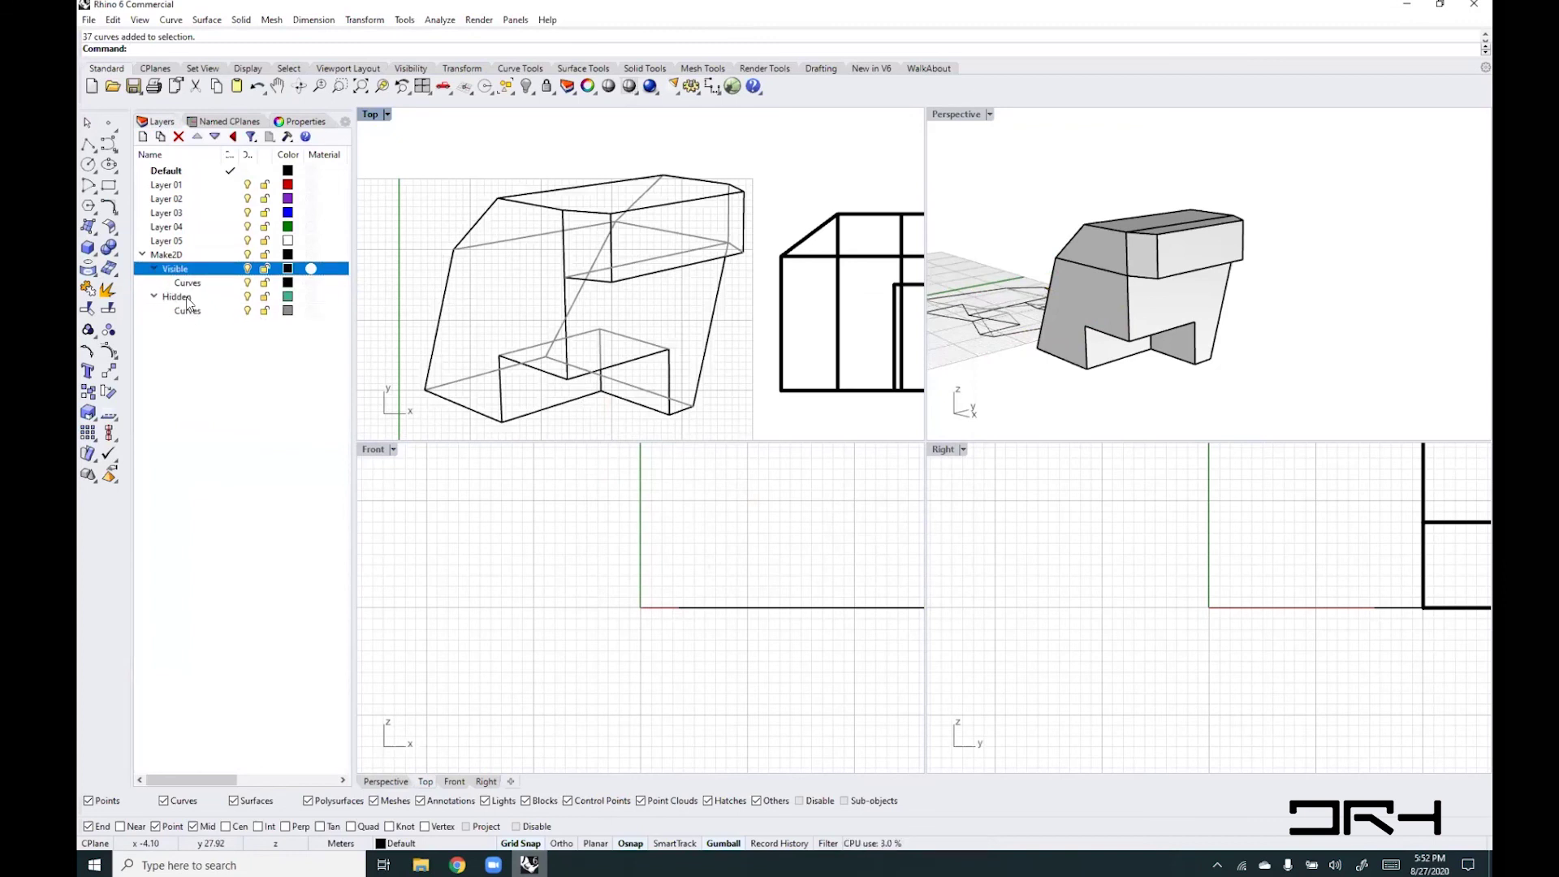
{"action": "left_click", "coordinate": [287, 310]}
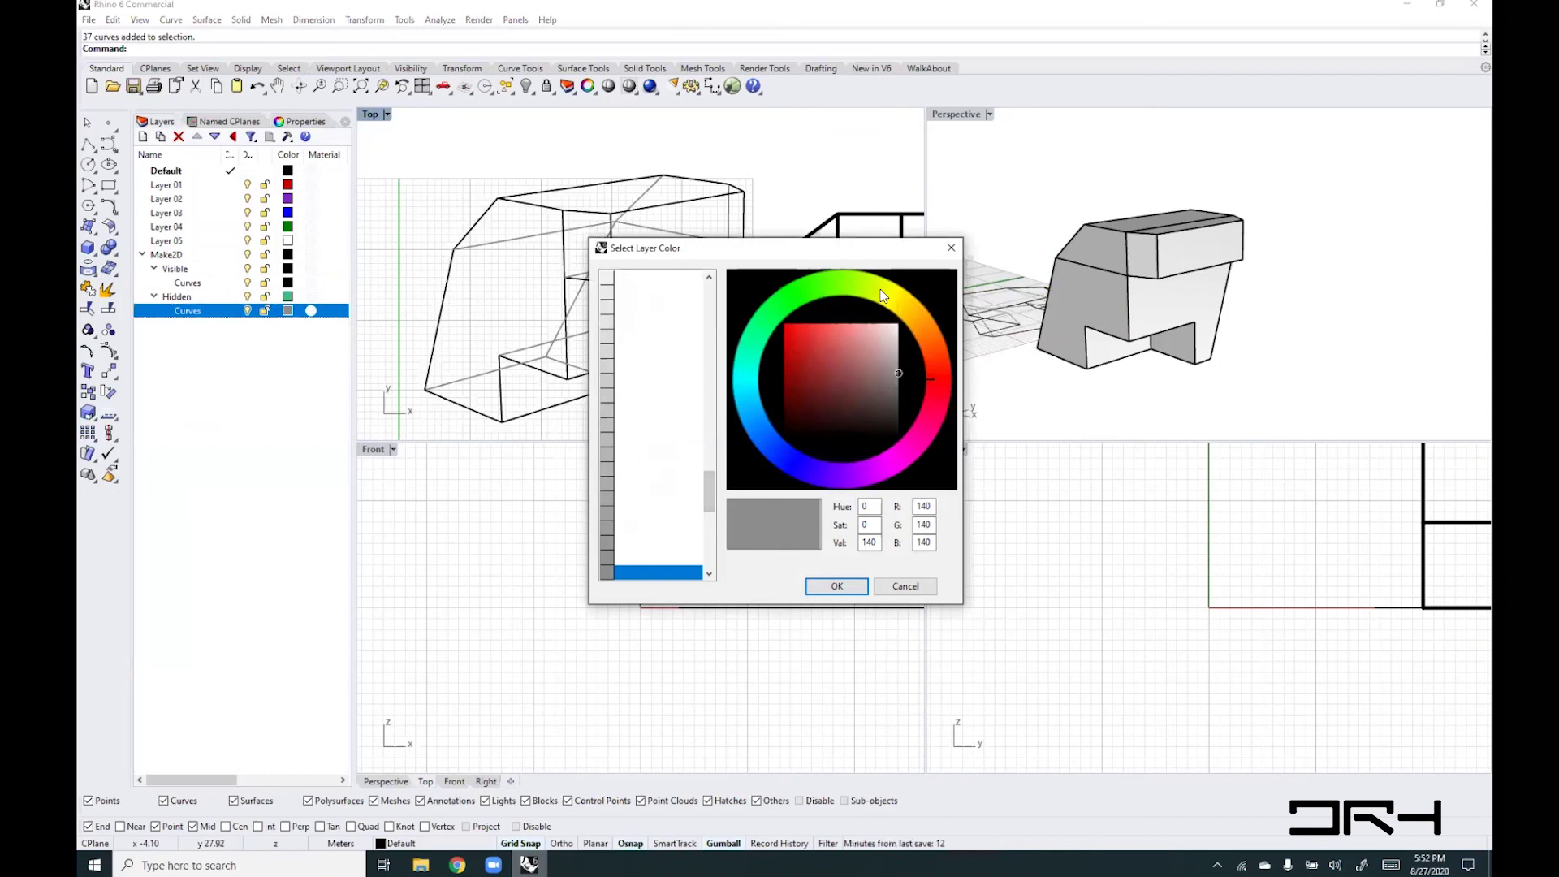
{"action": "left_click", "coordinate": [841, 292]}
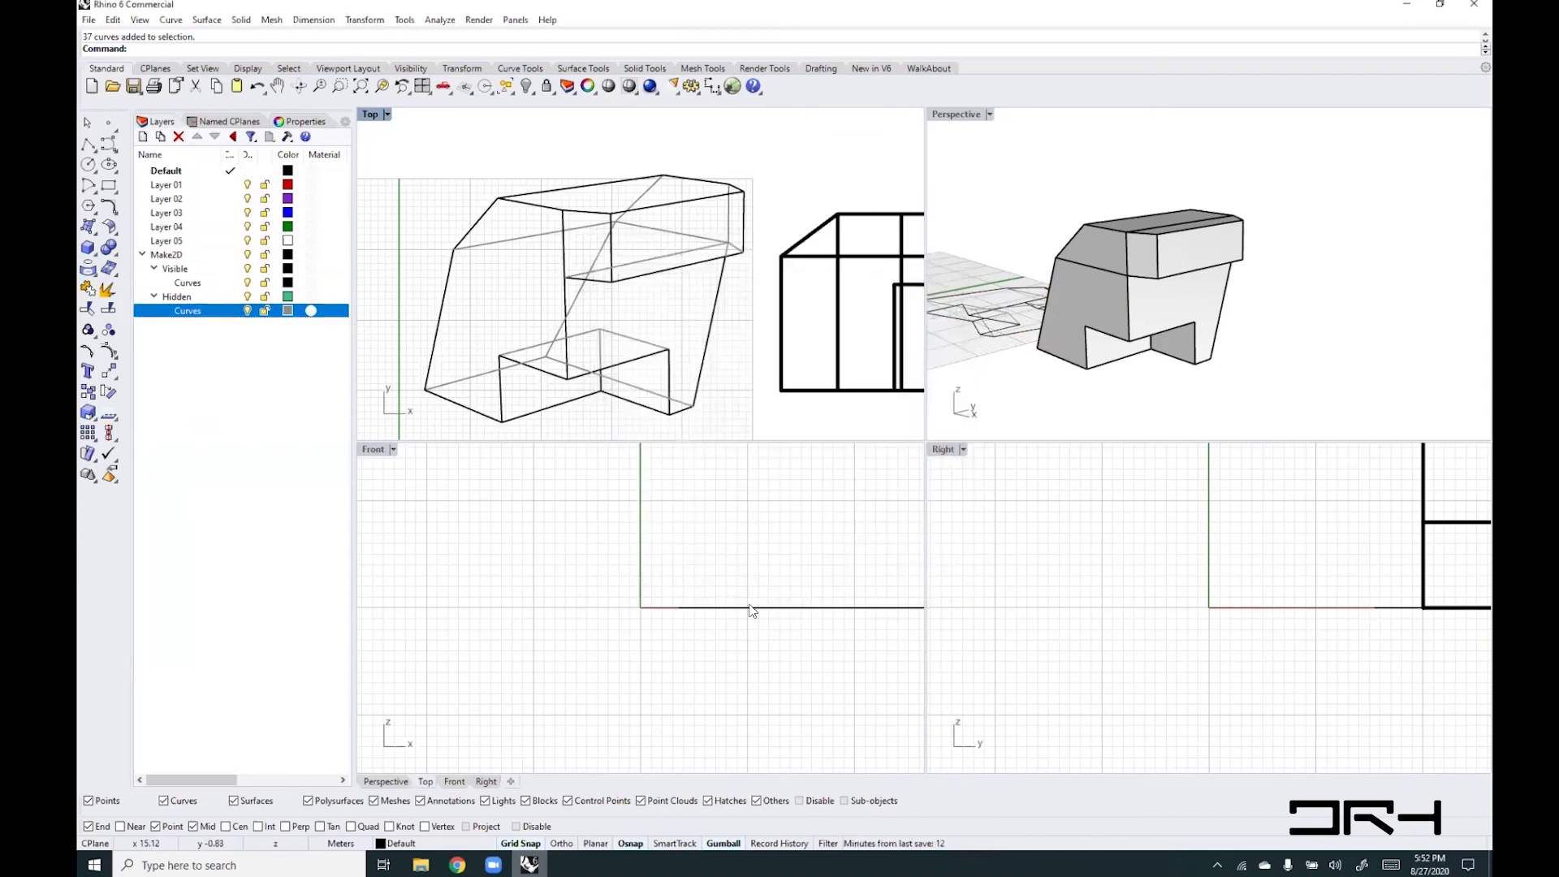
{"action": "left_click", "coordinate": [836, 586]}
{"action": "left_click", "coordinate": [288, 311]}
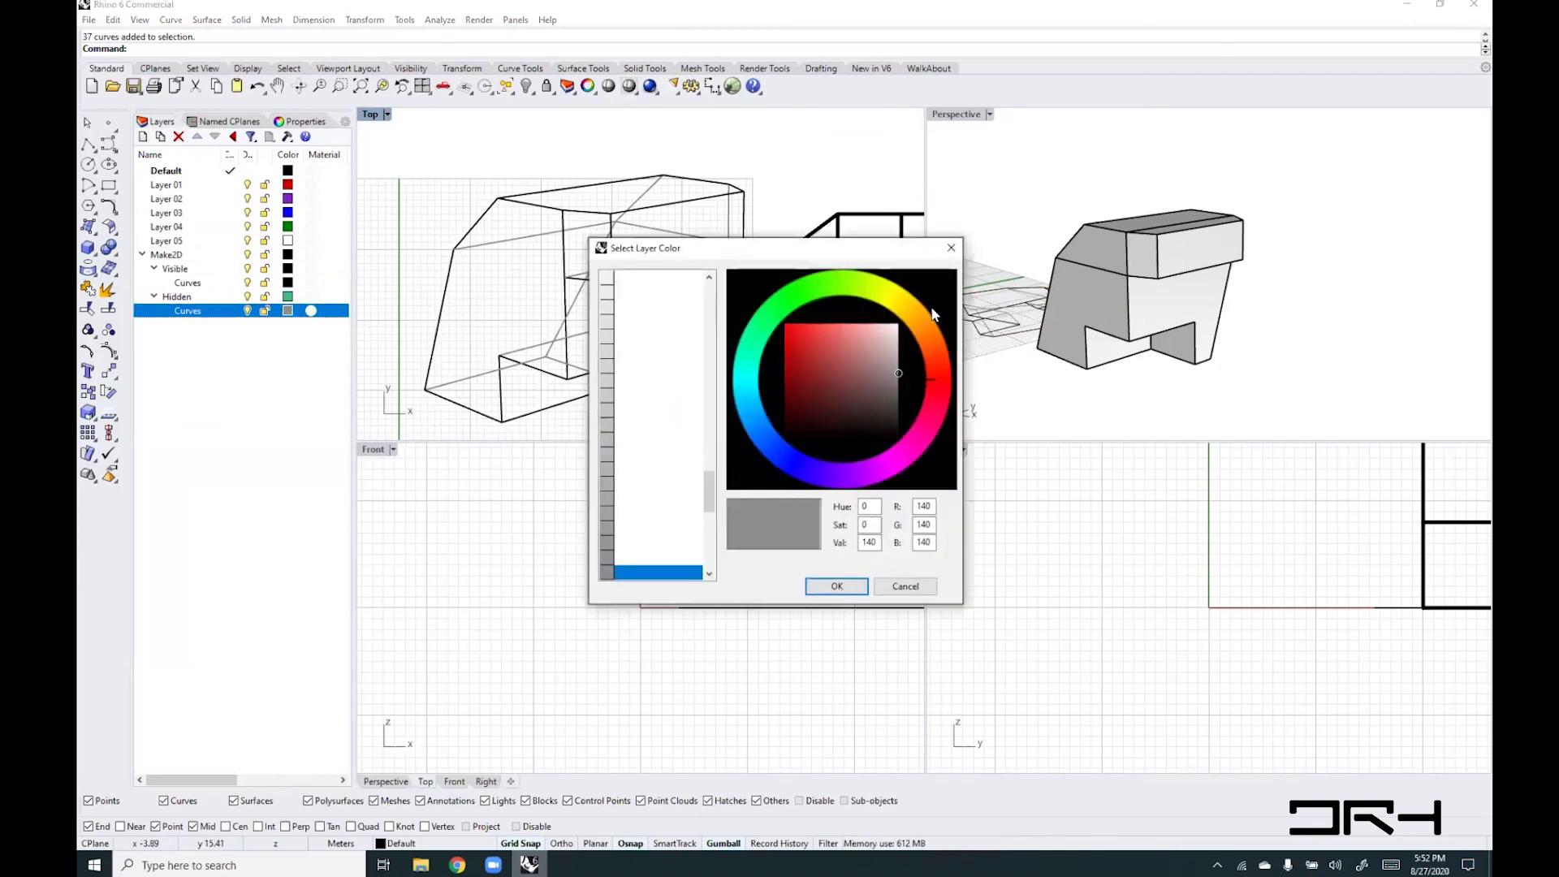
{"action": "left_click", "coordinate": [831, 292]}
{"action": "left_click", "coordinate": [837, 587]}
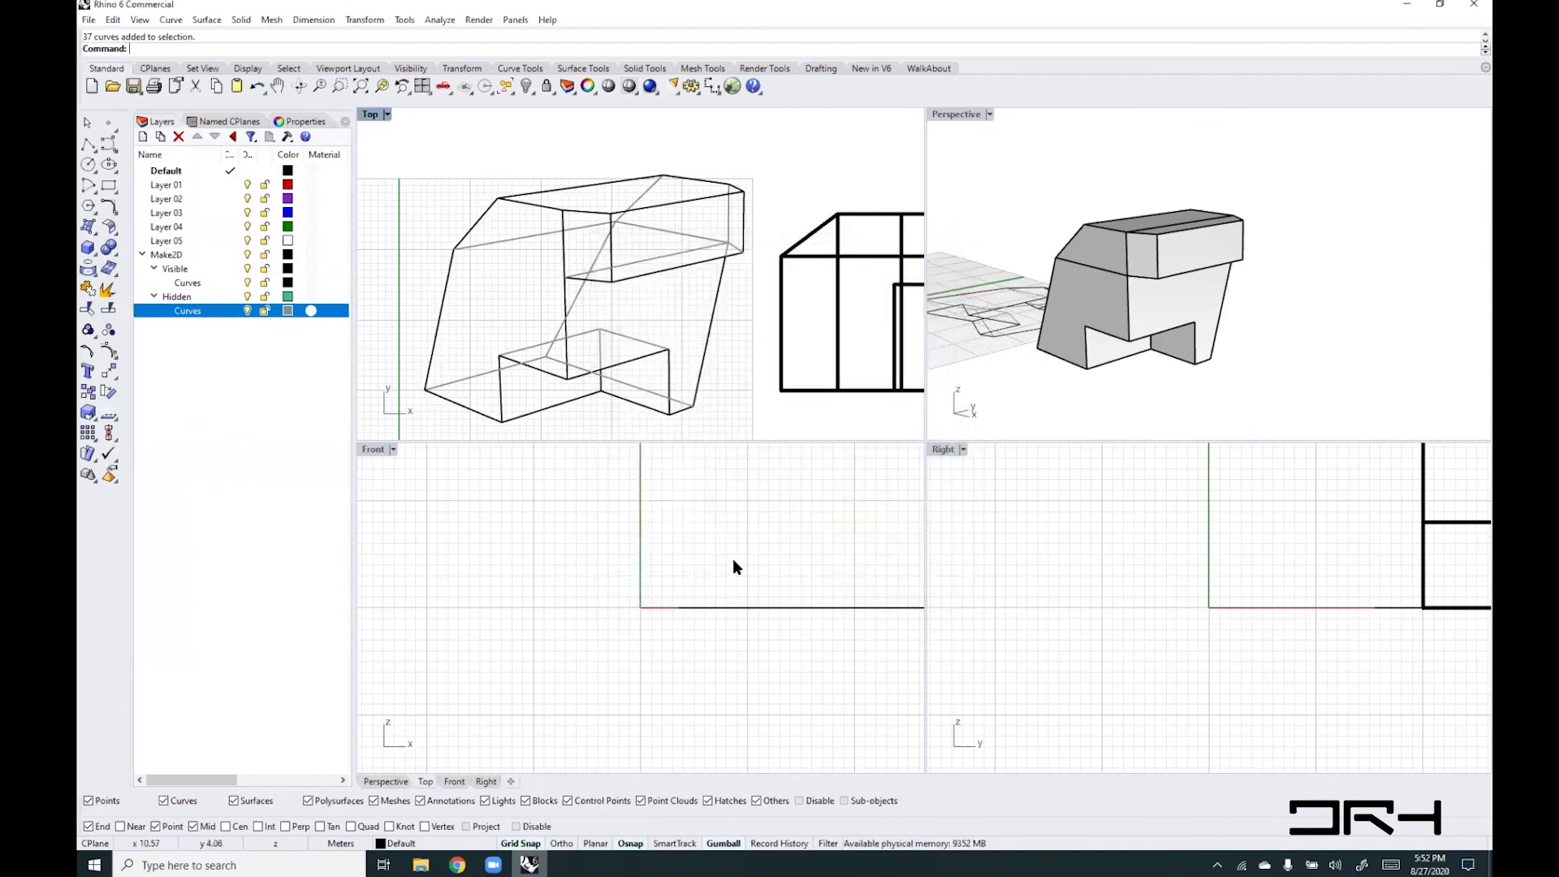
- Set the color of the Curves sublayer under Hidden to bright green, RGB 67, 237, 65
{"action": "left_click", "coordinate": [289, 312]}
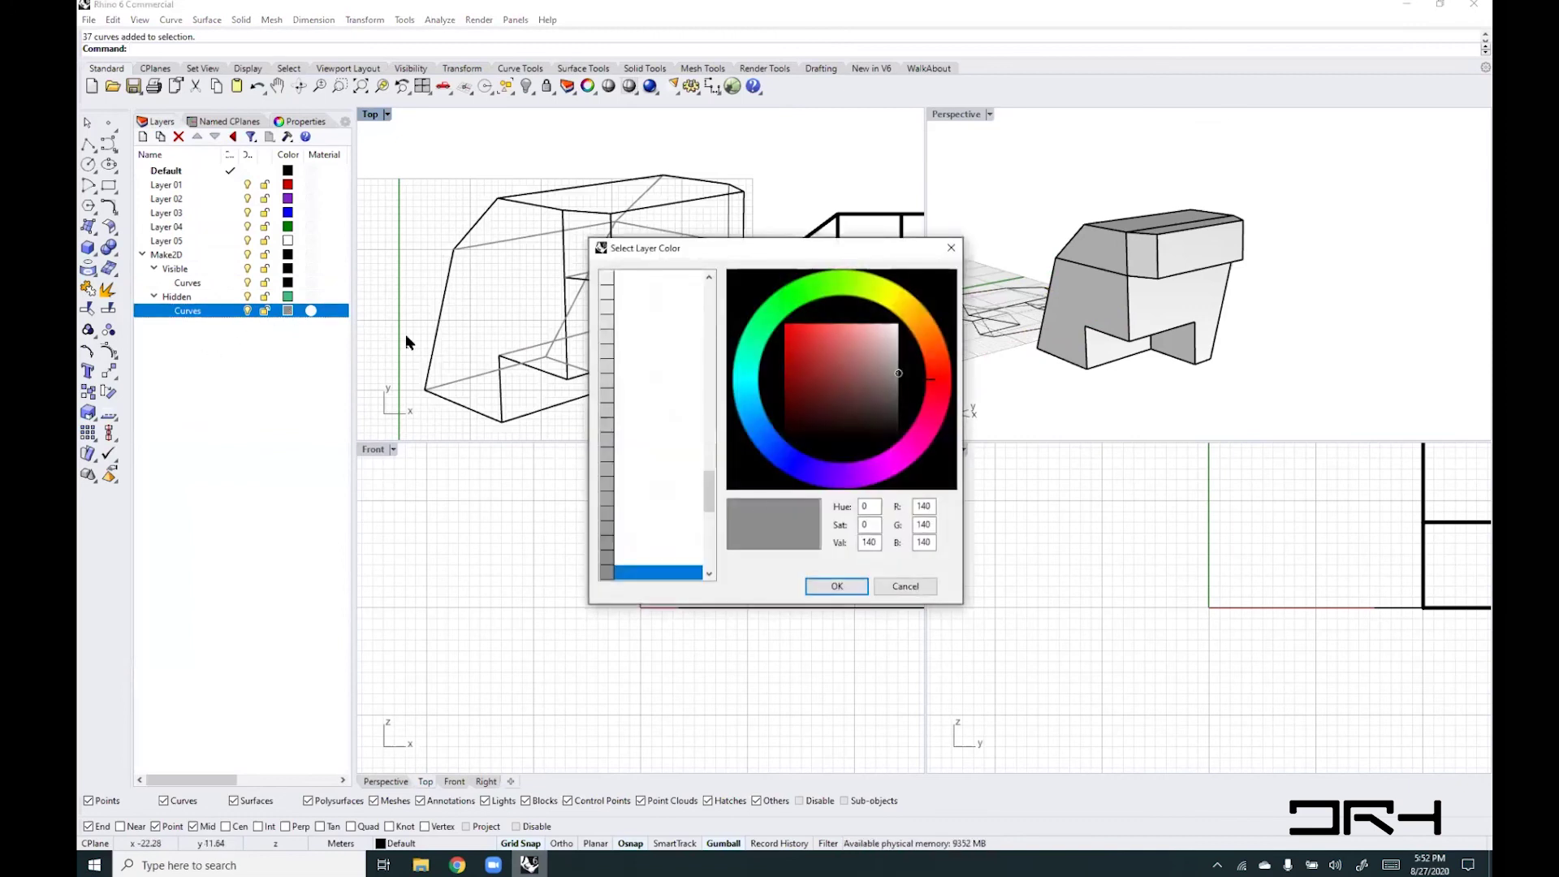
{"action": "left_click", "coordinate": [796, 302]}
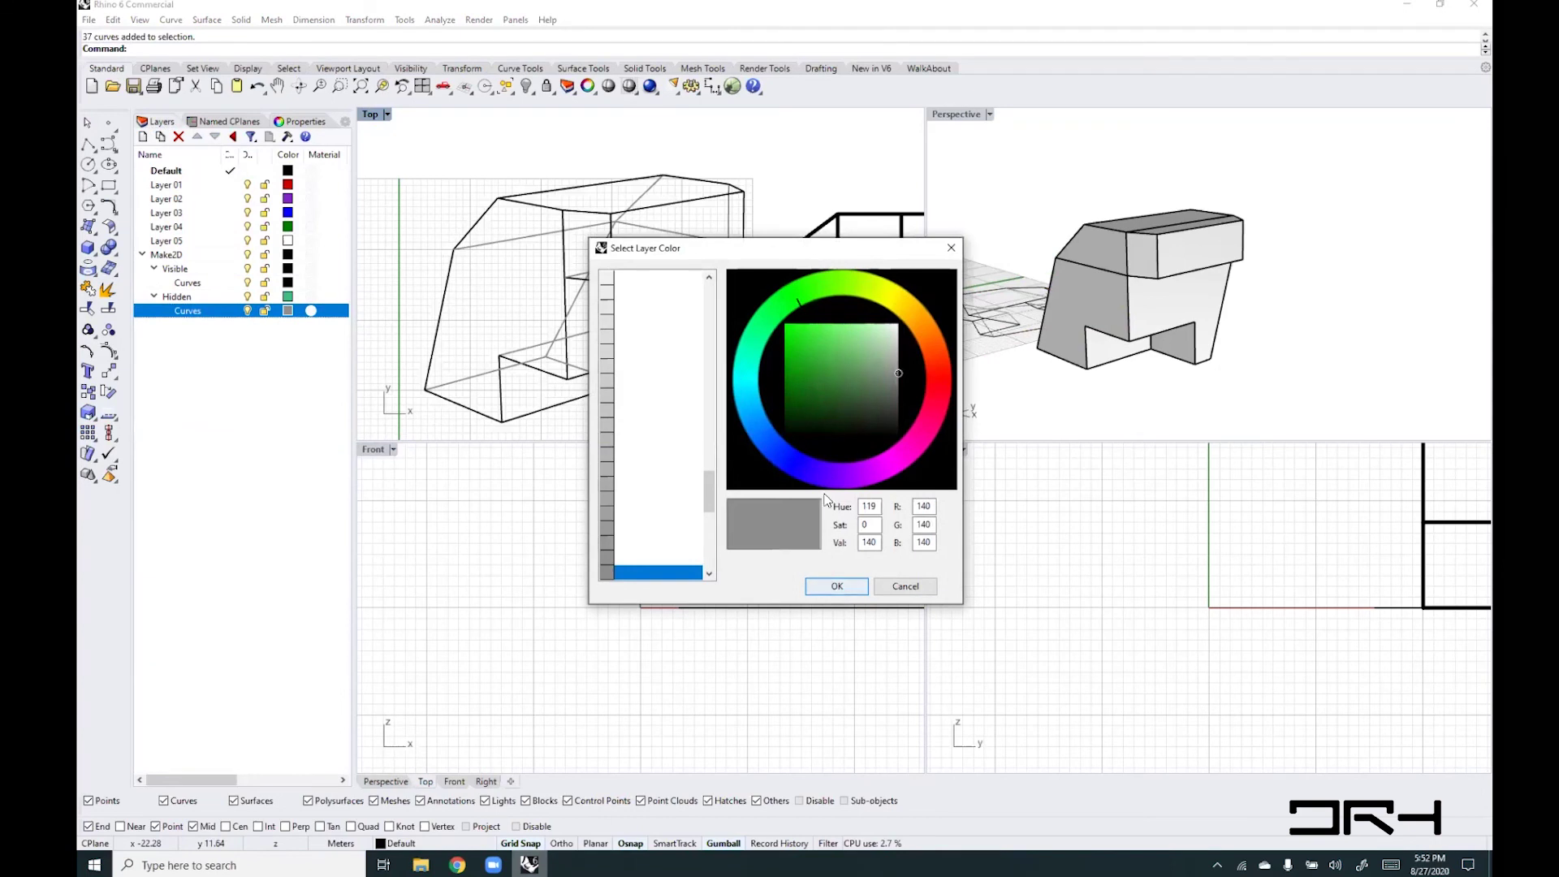
{"action": "left_click", "coordinate": [816, 331]}
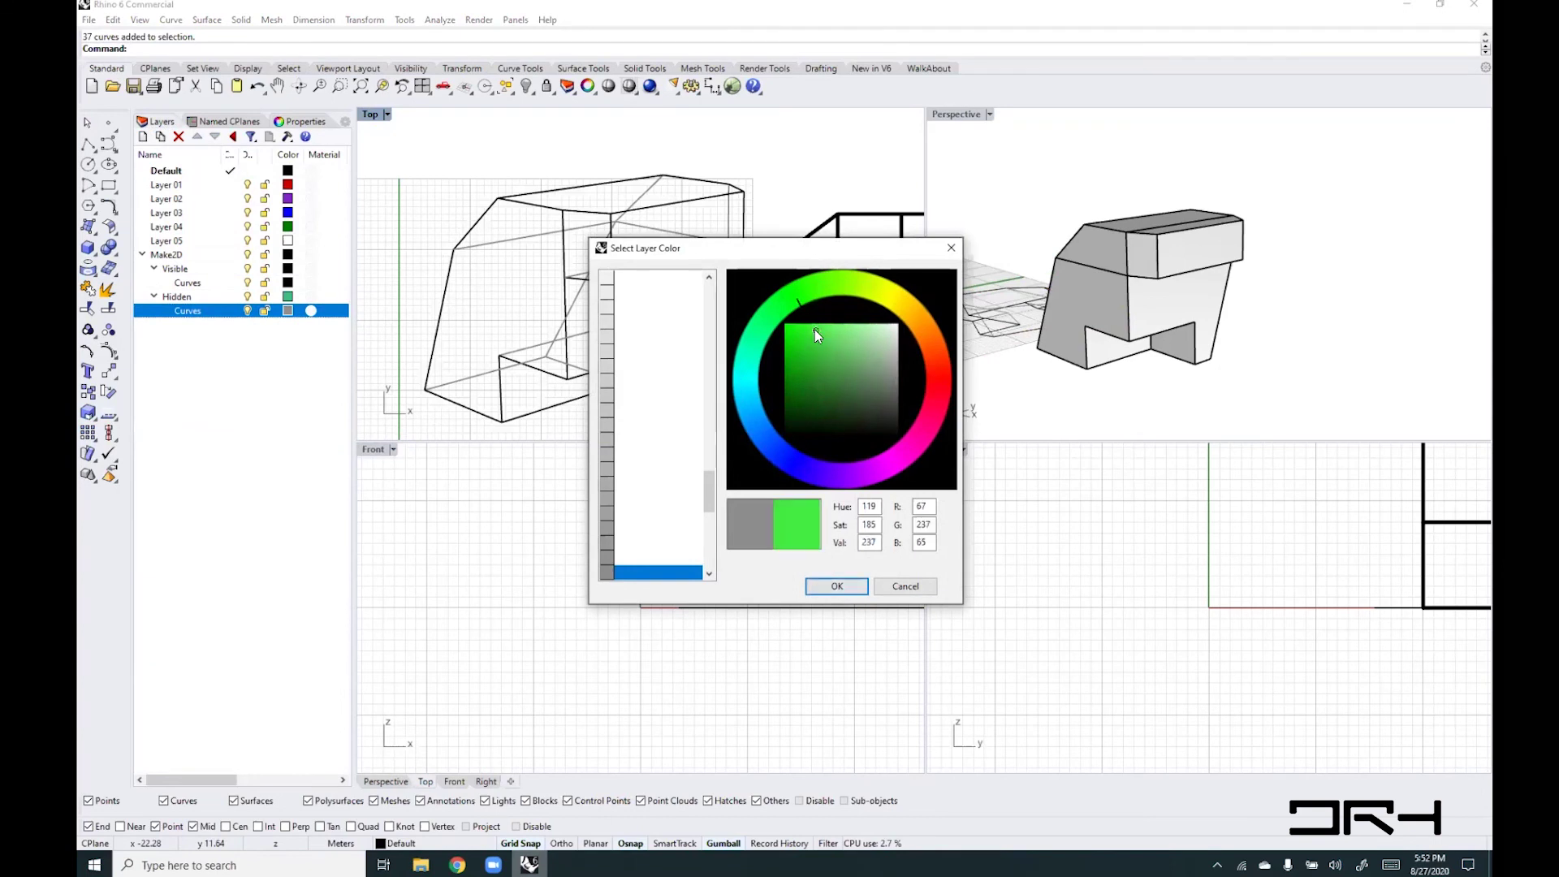
{"action": "left_click", "coordinate": [837, 586]}
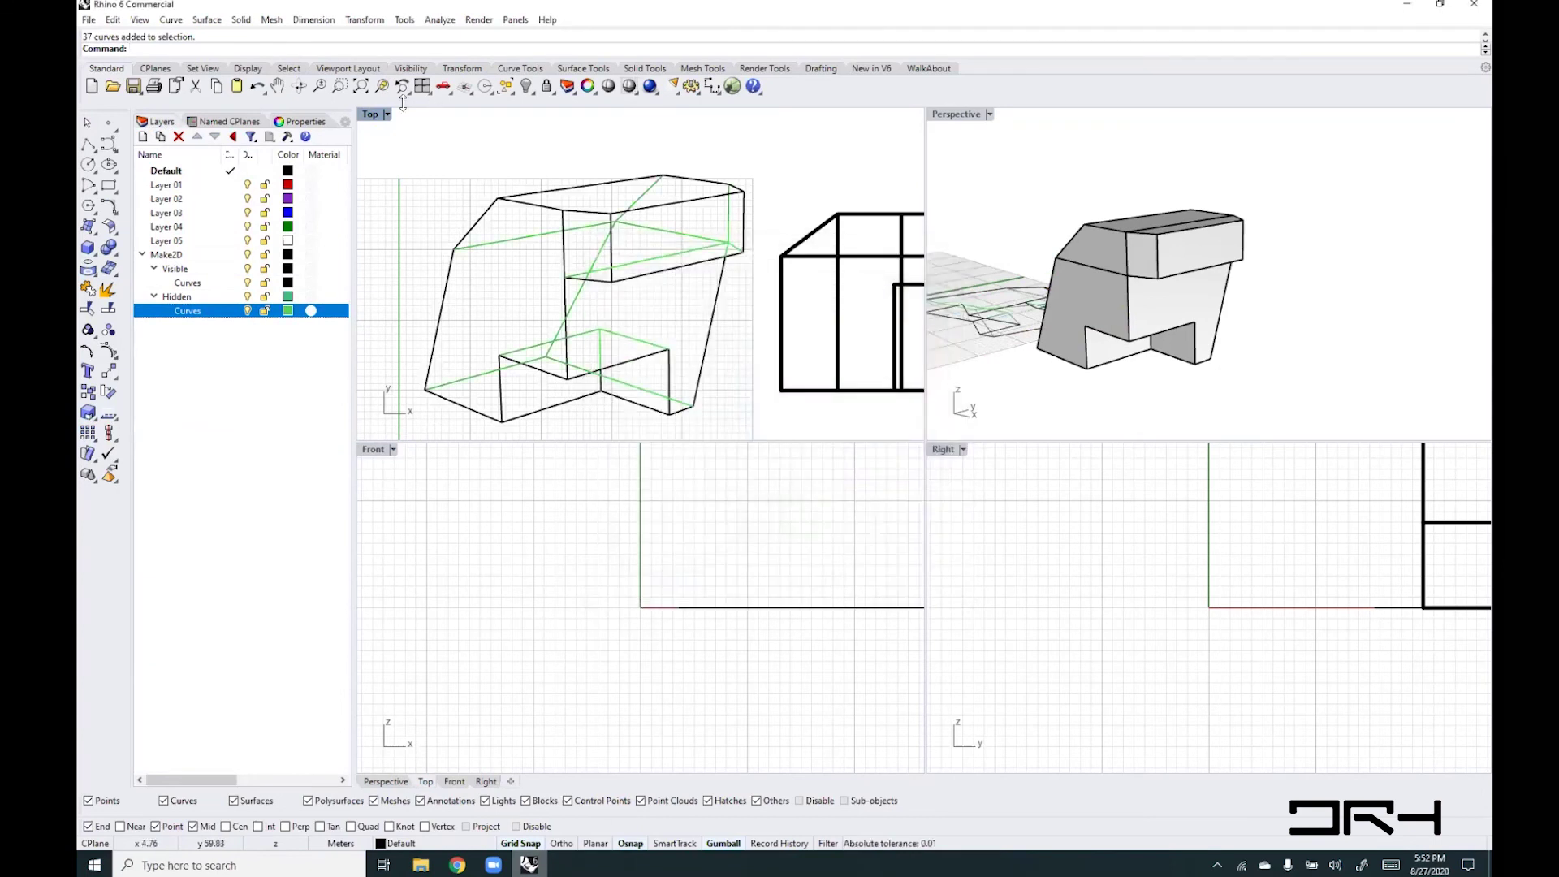
- Maximize the Top viewport and change the color of the Curves sublayer under Hidden to Lavender
{"action": "double_click", "coordinate": [371, 115]}
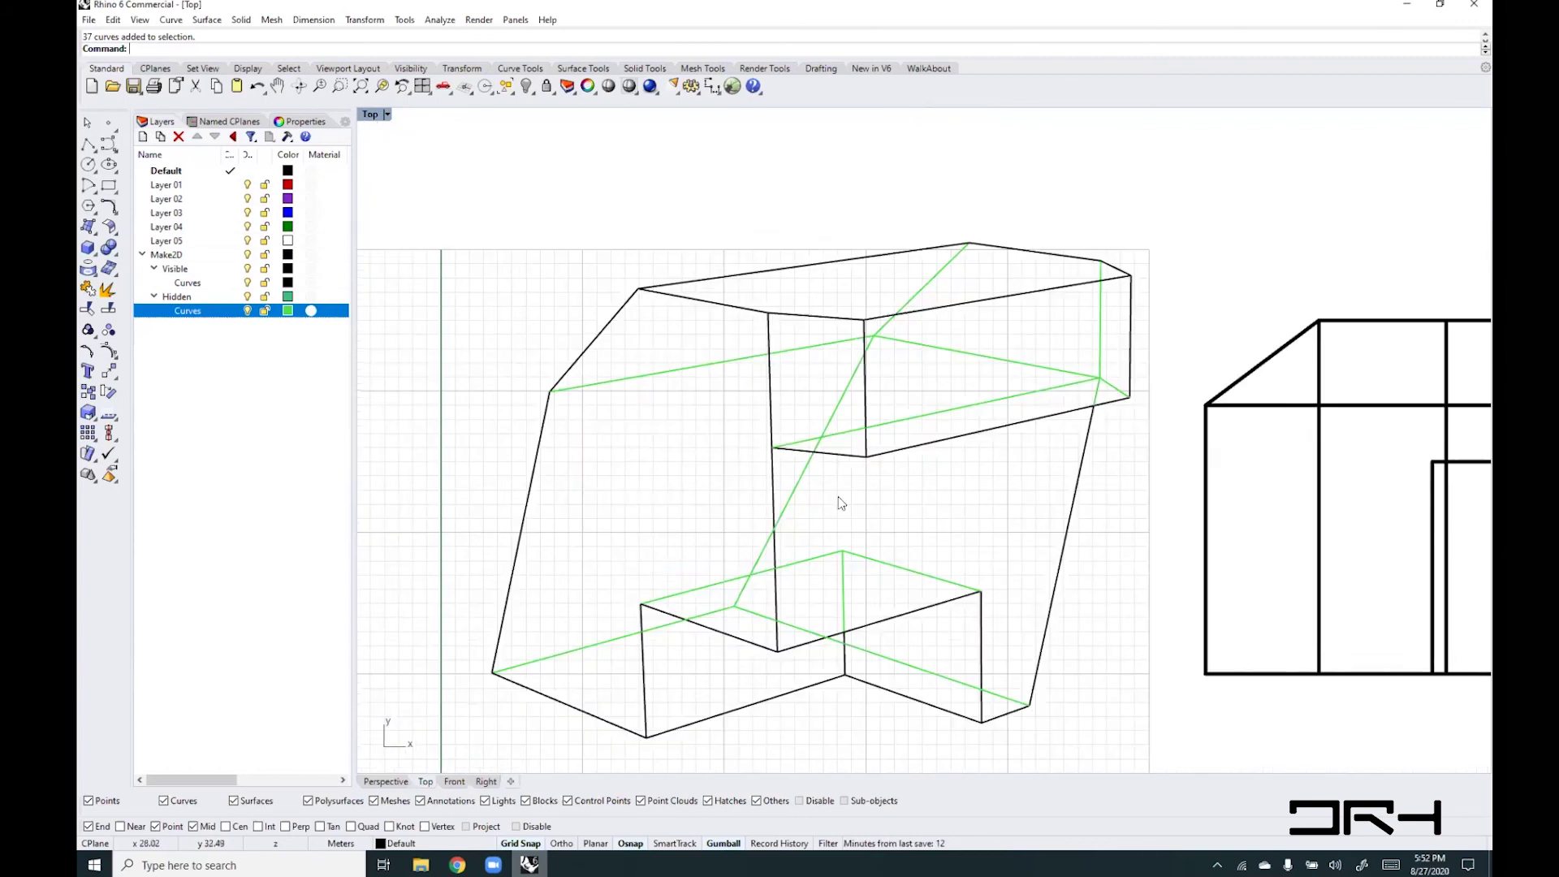
{"action": "right_click_drag", "start_coordinate": [891, 522], "coordinate": [907, 492]}
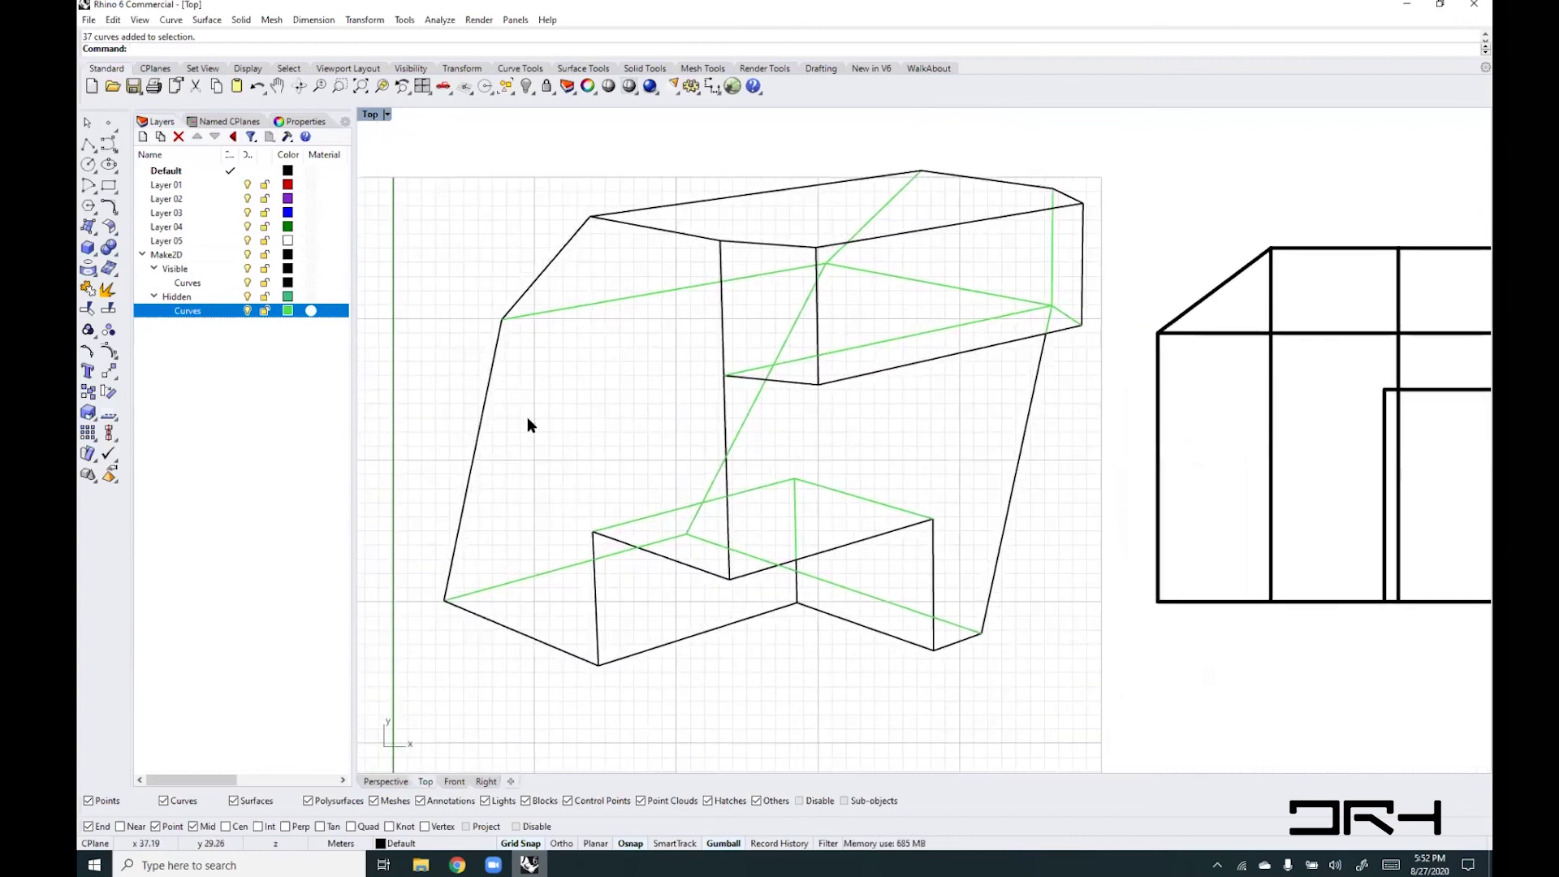
{"action": "left_click", "coordinate": [287, 311]}
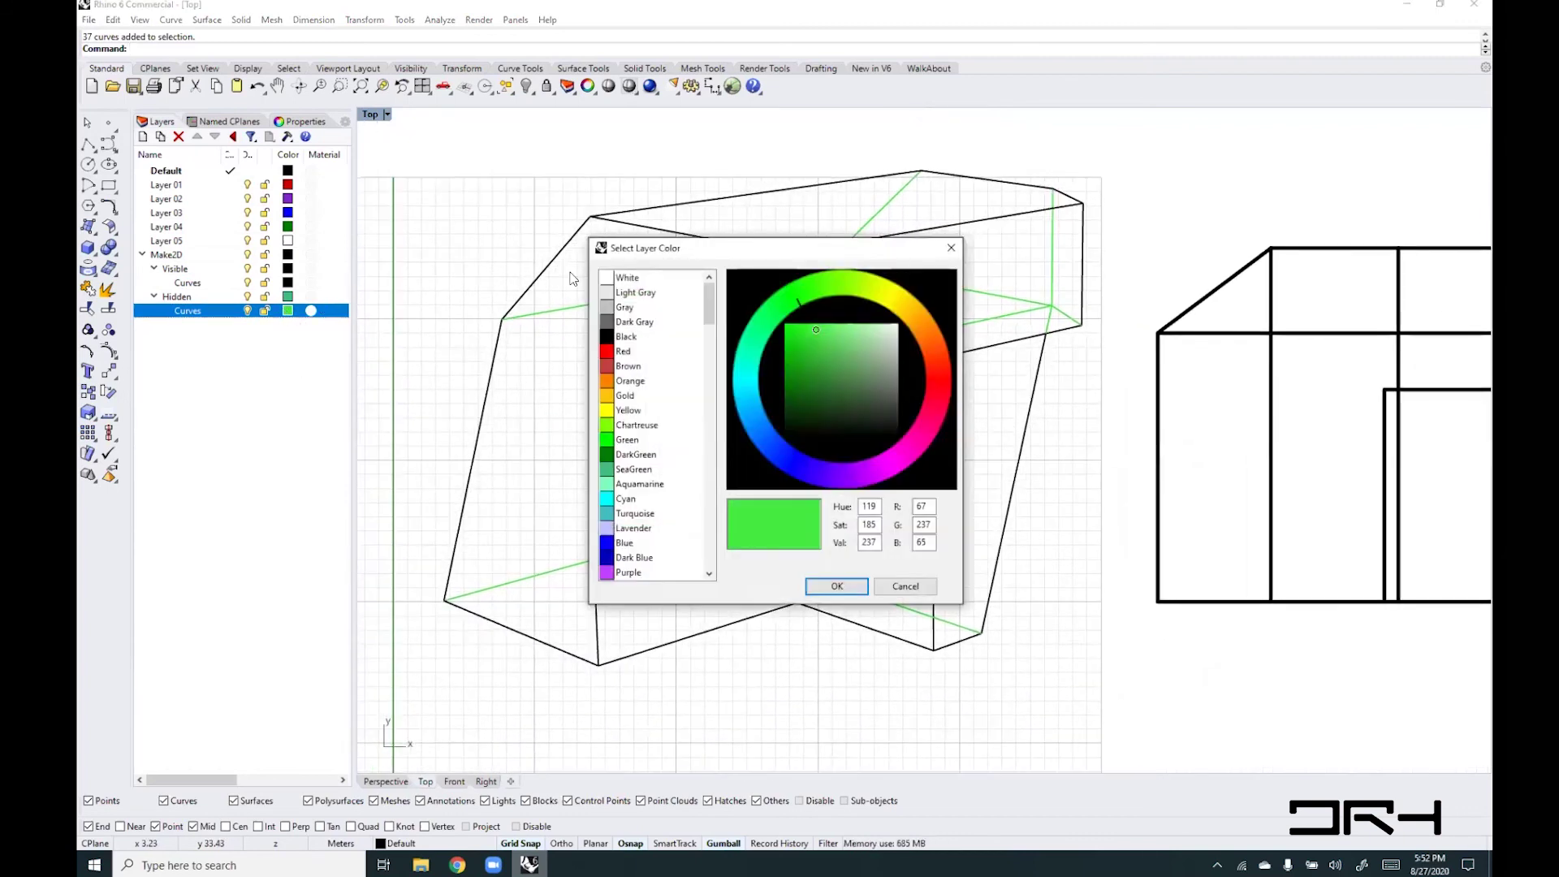
{"action": "left_click", "coordinate": [631, 528]}
{"action": "left_click", "coordinate": [836, 586]}
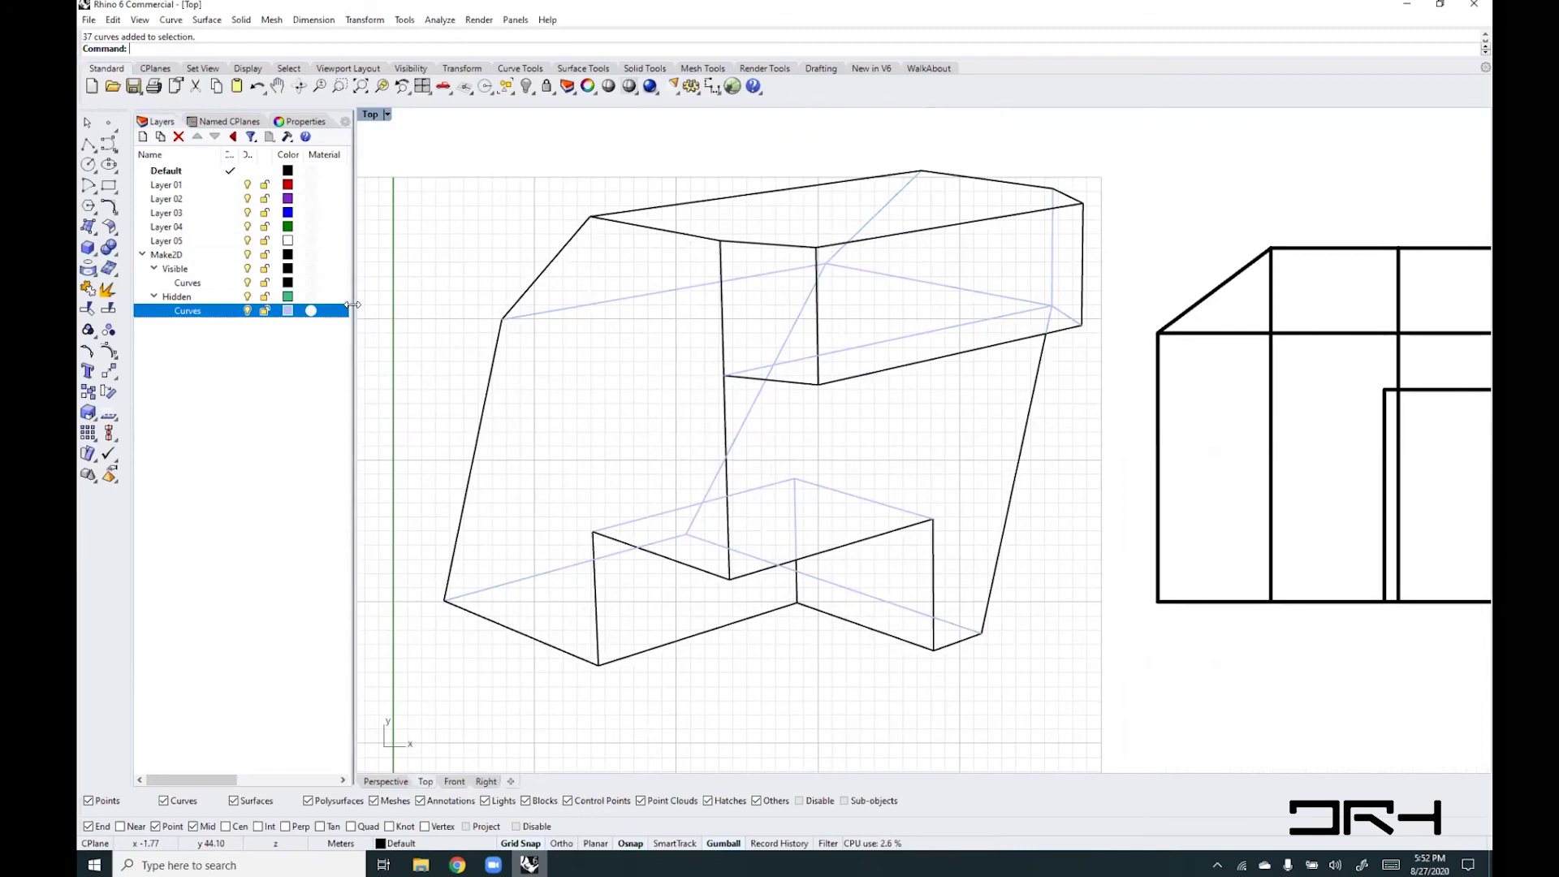
- Widen the layer list to show the Linetype column and restore the four-viewport layout
{"action": "left_click_drag", "start_coordinate": [355, 322], "coordinate": [431, 315]}
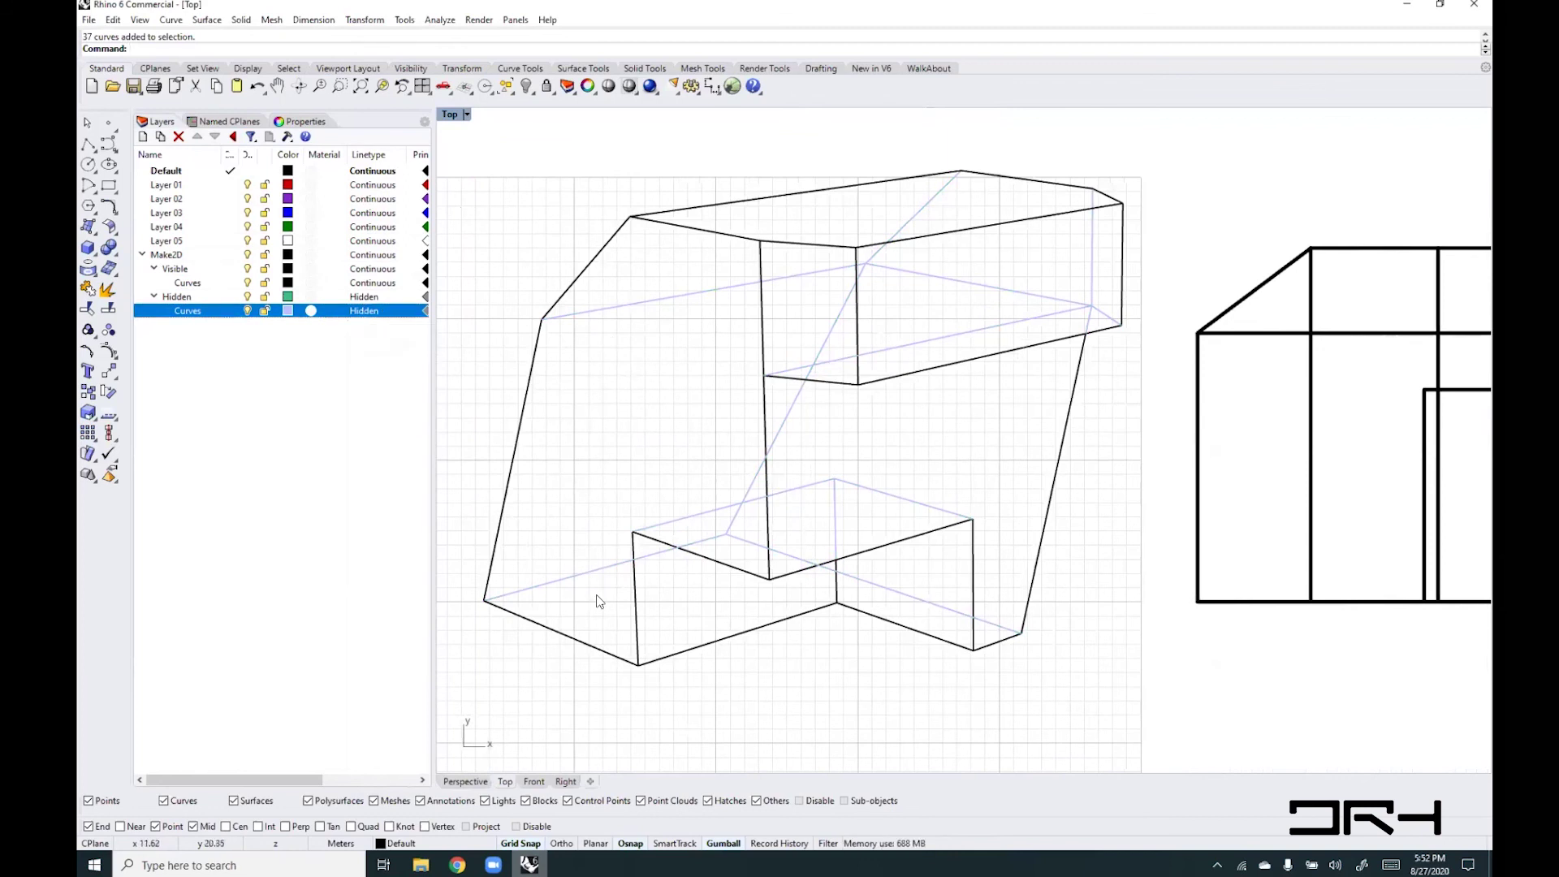
{"action": "scroll", "coordinate": [572, 563], "scroll_direction": "up", "scroll_amount": 6}
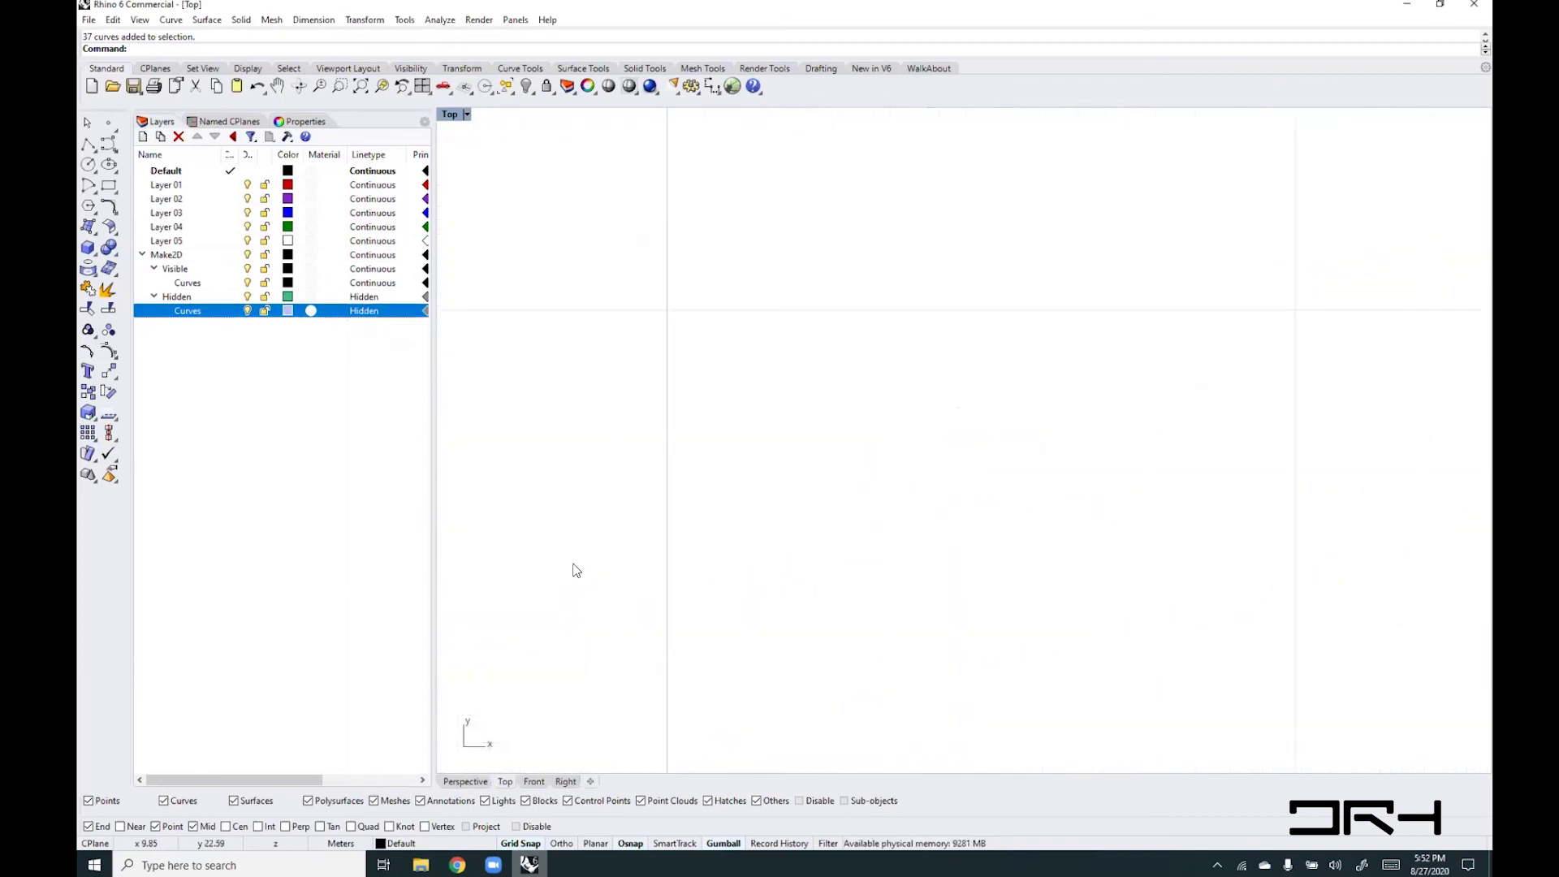
{"action": "scroll", "coordinate": [573, 570], "scroll_direction": "down", "scroll_amount": 7}
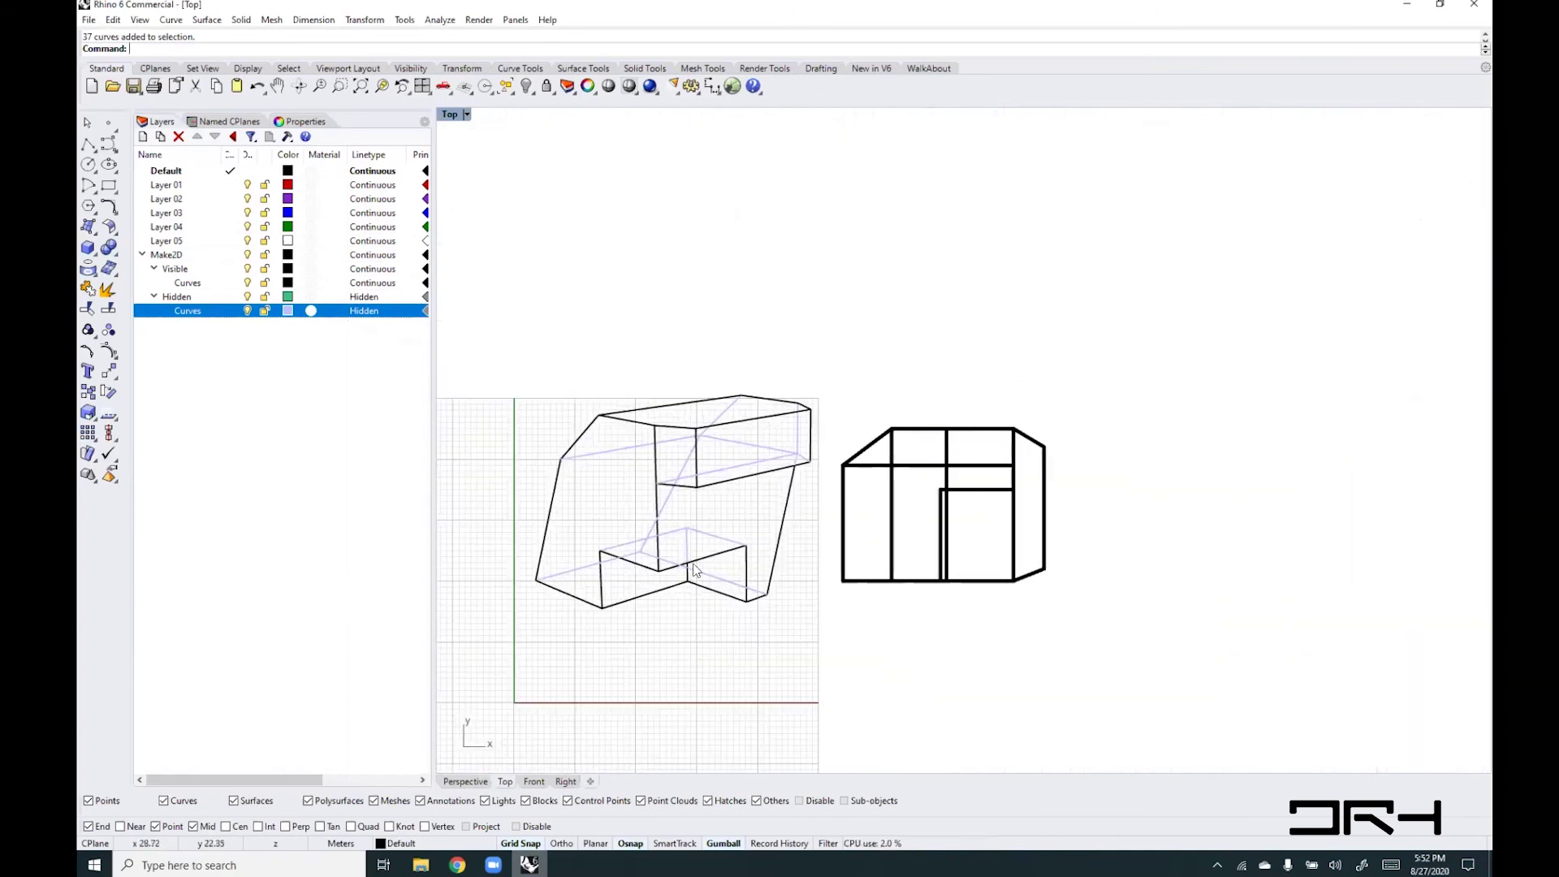
{"action": "scroll", "coordinate": [671, 534], "scroll_direction": "up", "scroll_amount": 1}
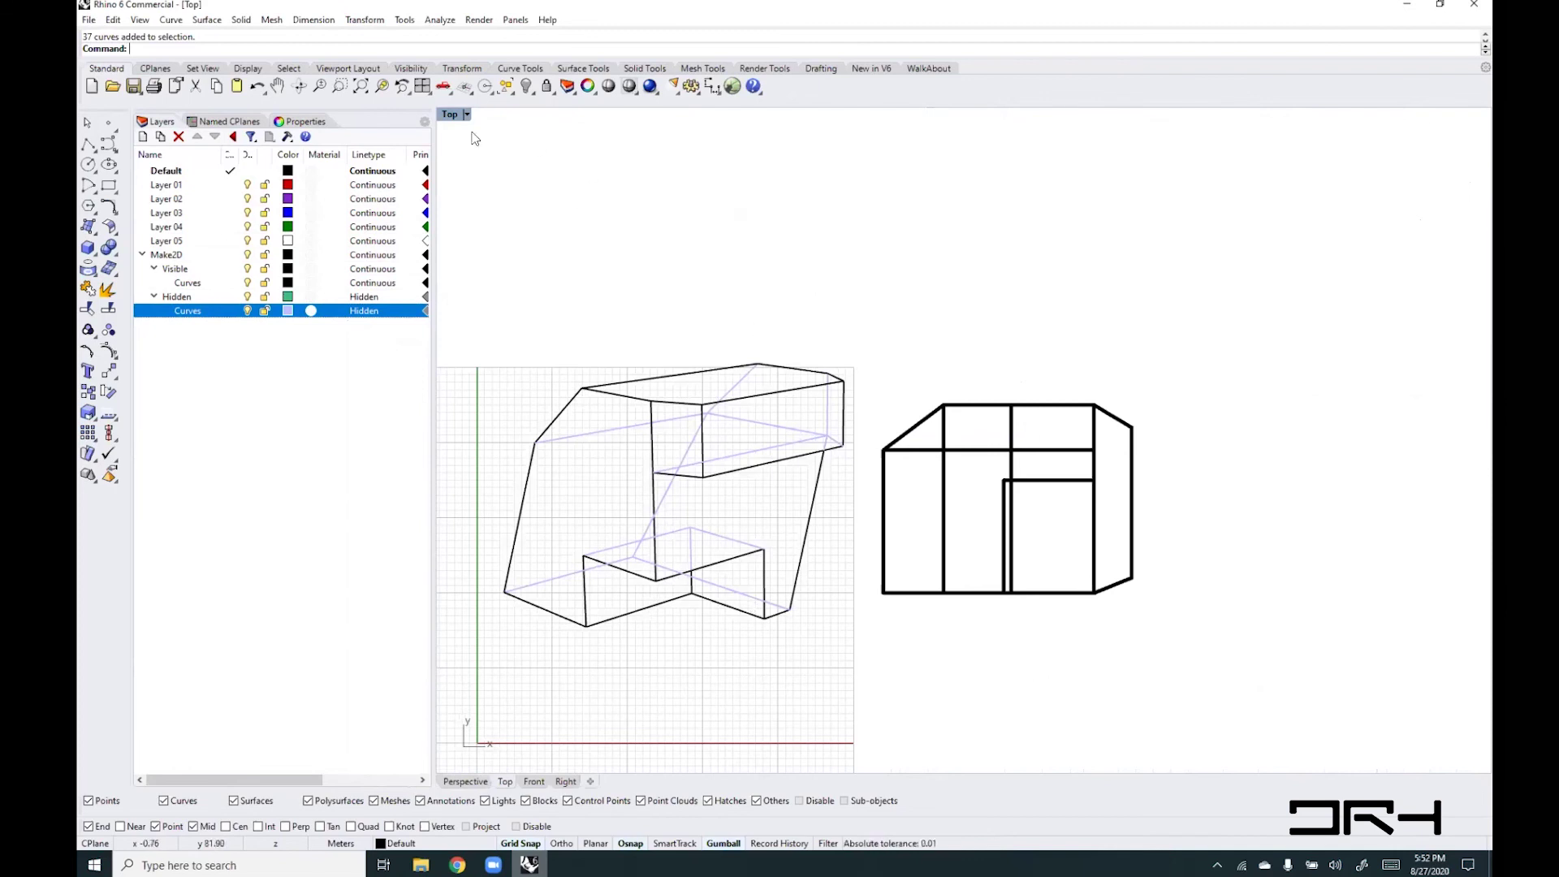
{"action": "double_click", "coordinate": [452, 115]}
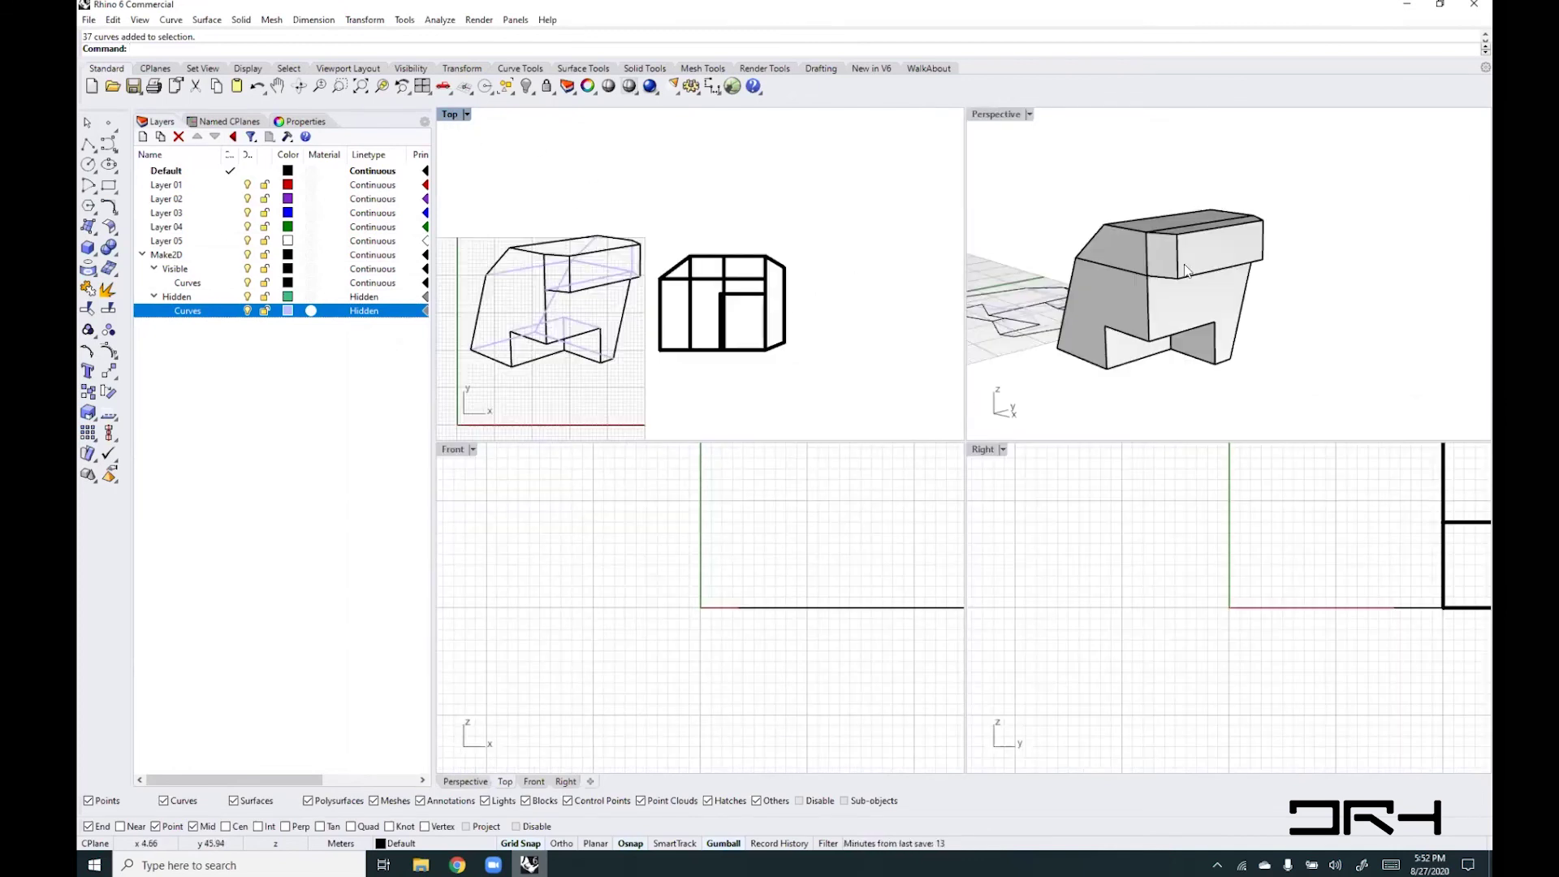
{"action": "right_click_drag", "start_coordinate": [1163, 315], "coordinate": [1248, 337]}
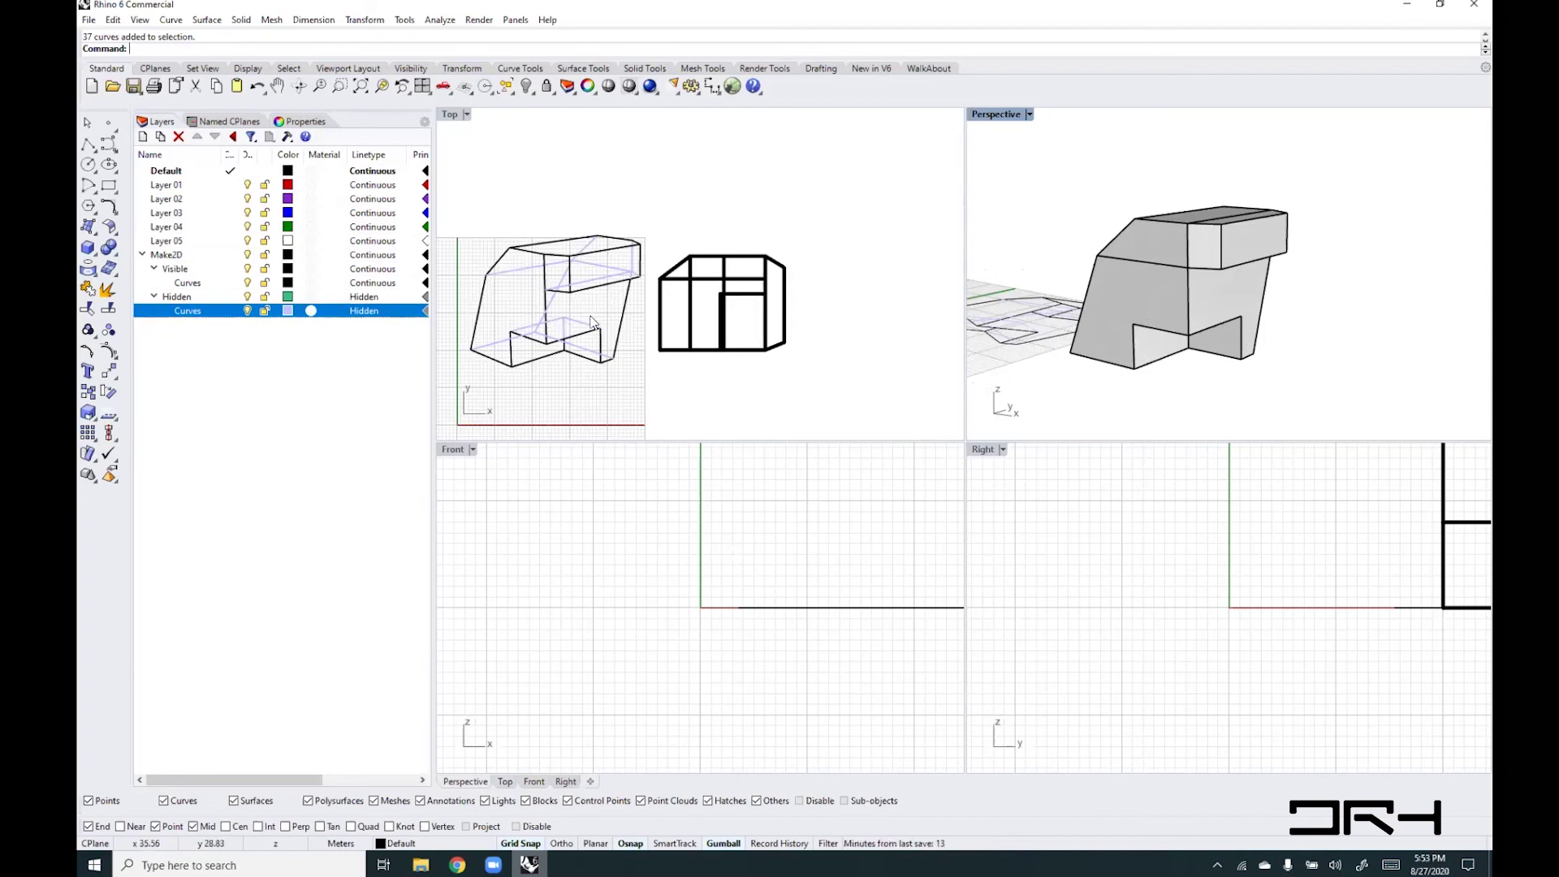
{"action": "scroll", "coordinate": [591, 323], "scroll_direction": "up", "scroll_amount": 4}
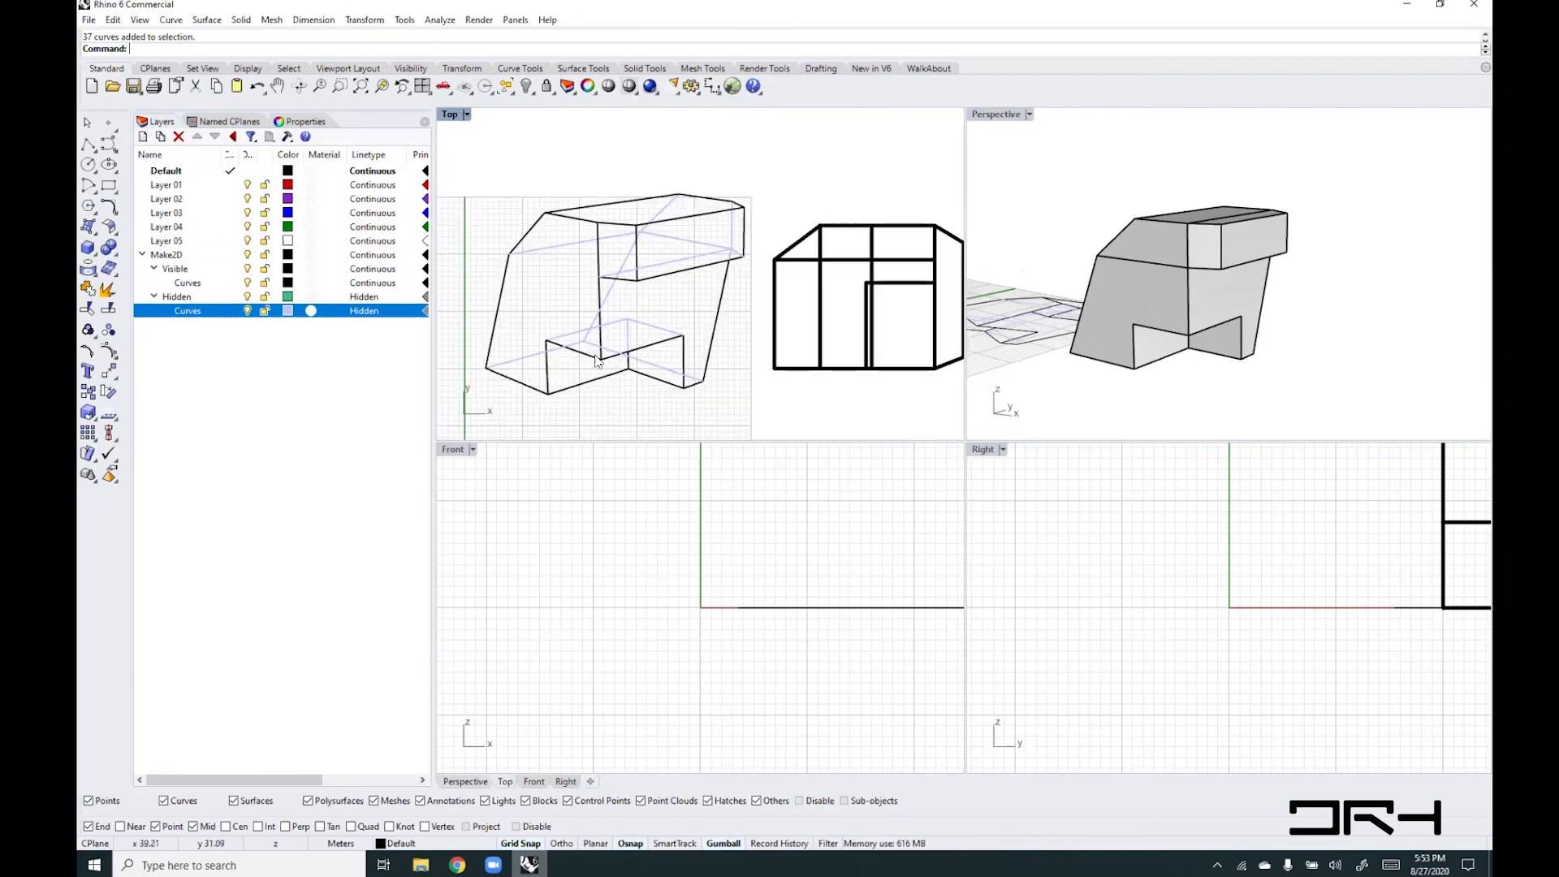
{"action": "right_click_drag", "start_coordinate": [671, 310], "coordinate": [701, 291]}
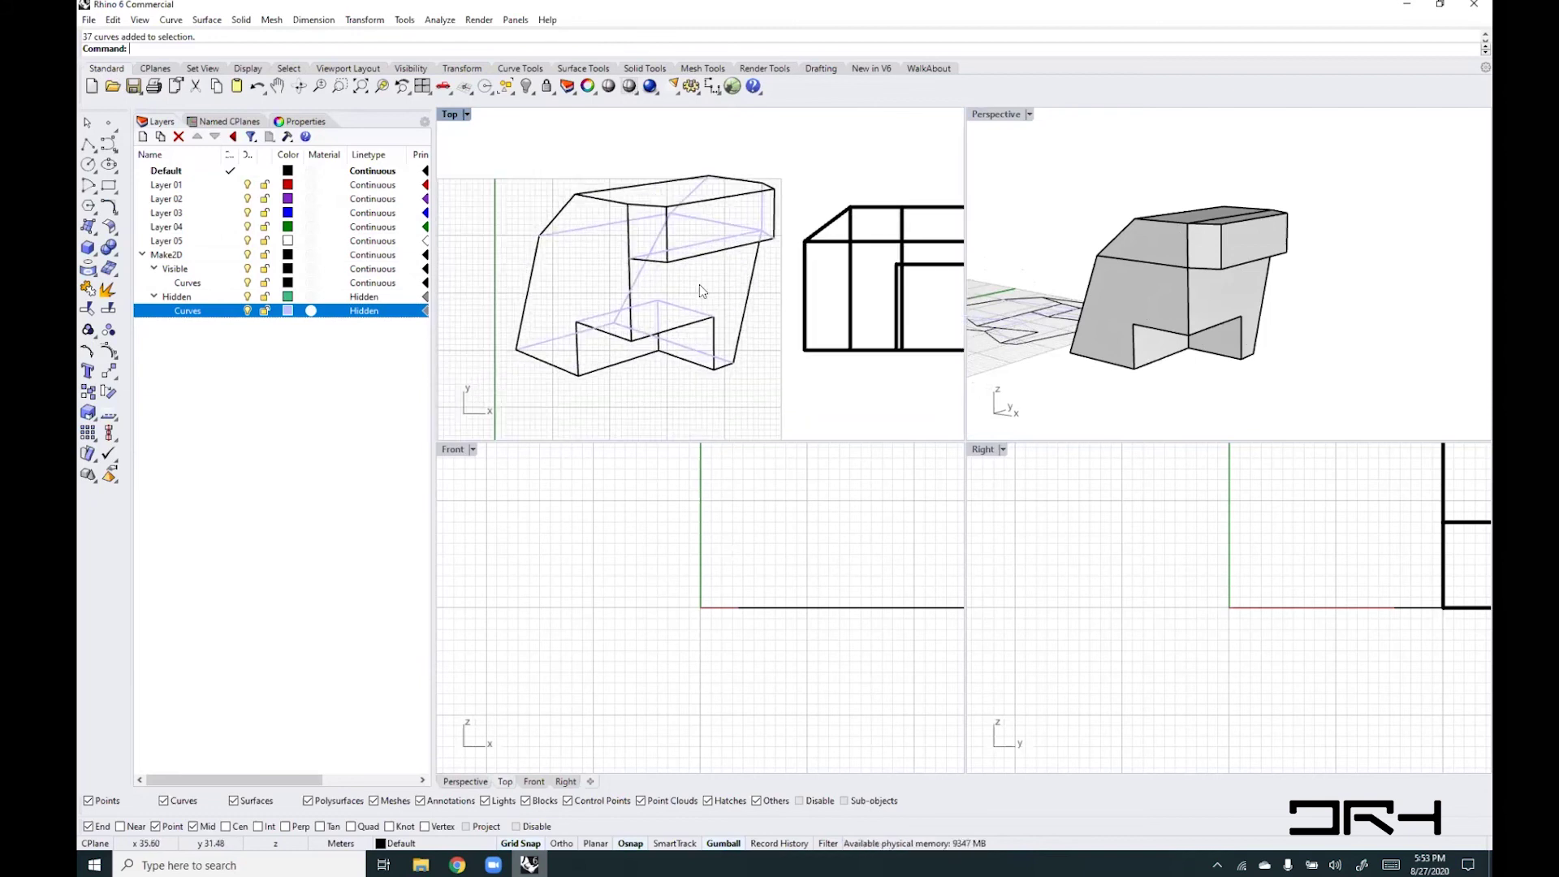
- Collapse and turn off the Make2D layer, and maximize the Perspective viewport on the solid
{"action": "right_click_drag", "start_coordinate": [1046, 199], "coordinate": [1103, 305]}
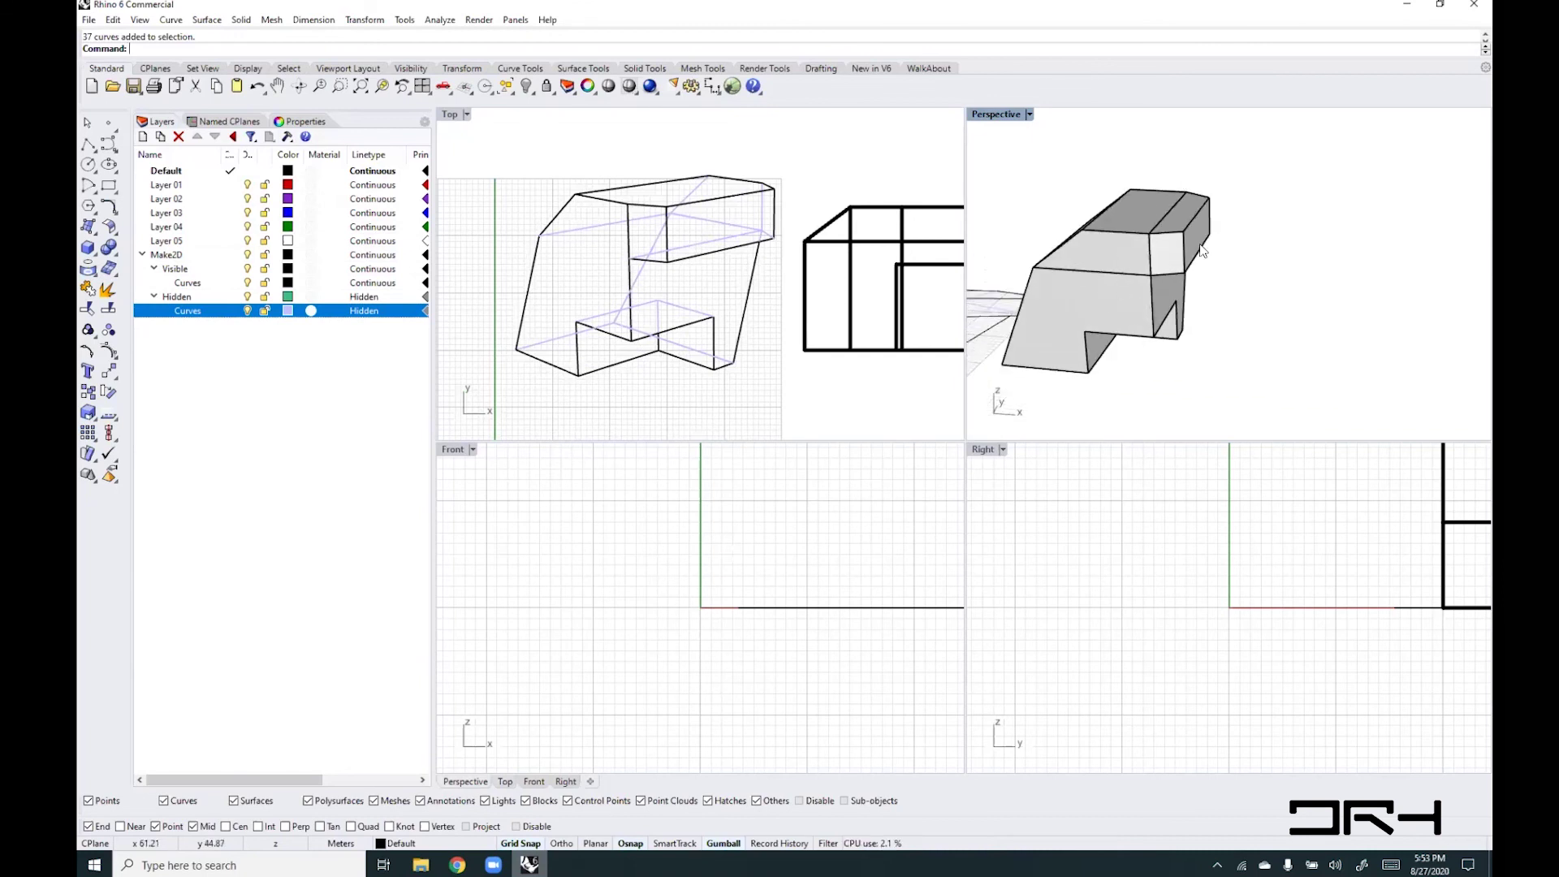
{"action": "scroll", "coordinate": [574, 275], "scroll_direction": "down", "scroll_amount": 5}
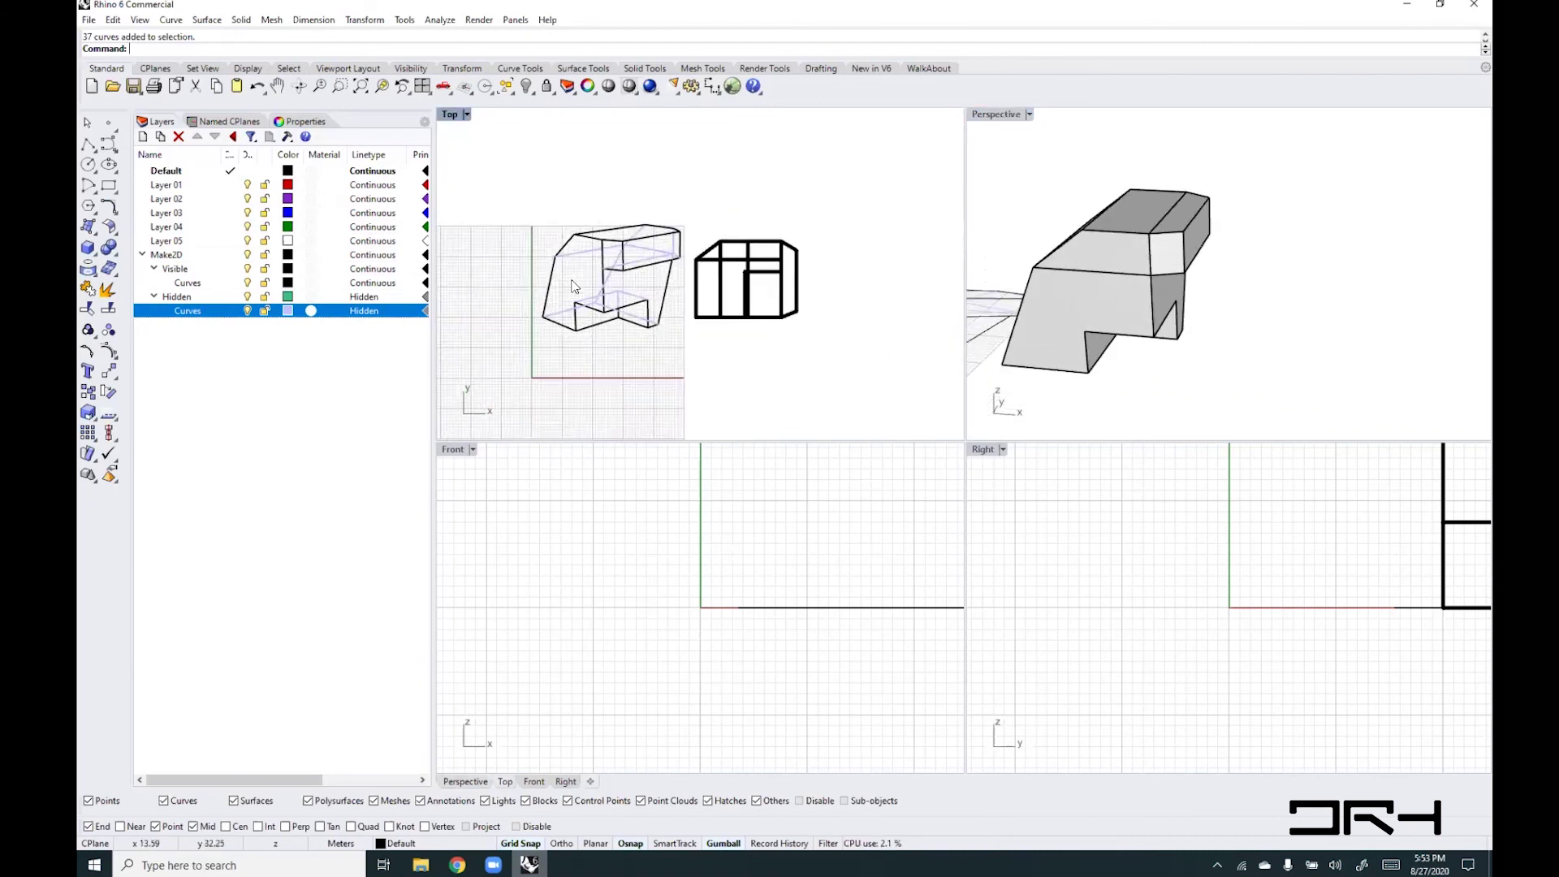
{"action": "left_click", "coordinate": [139, 255]}
{"action": "left_click", "coordinate": [248, 254]}
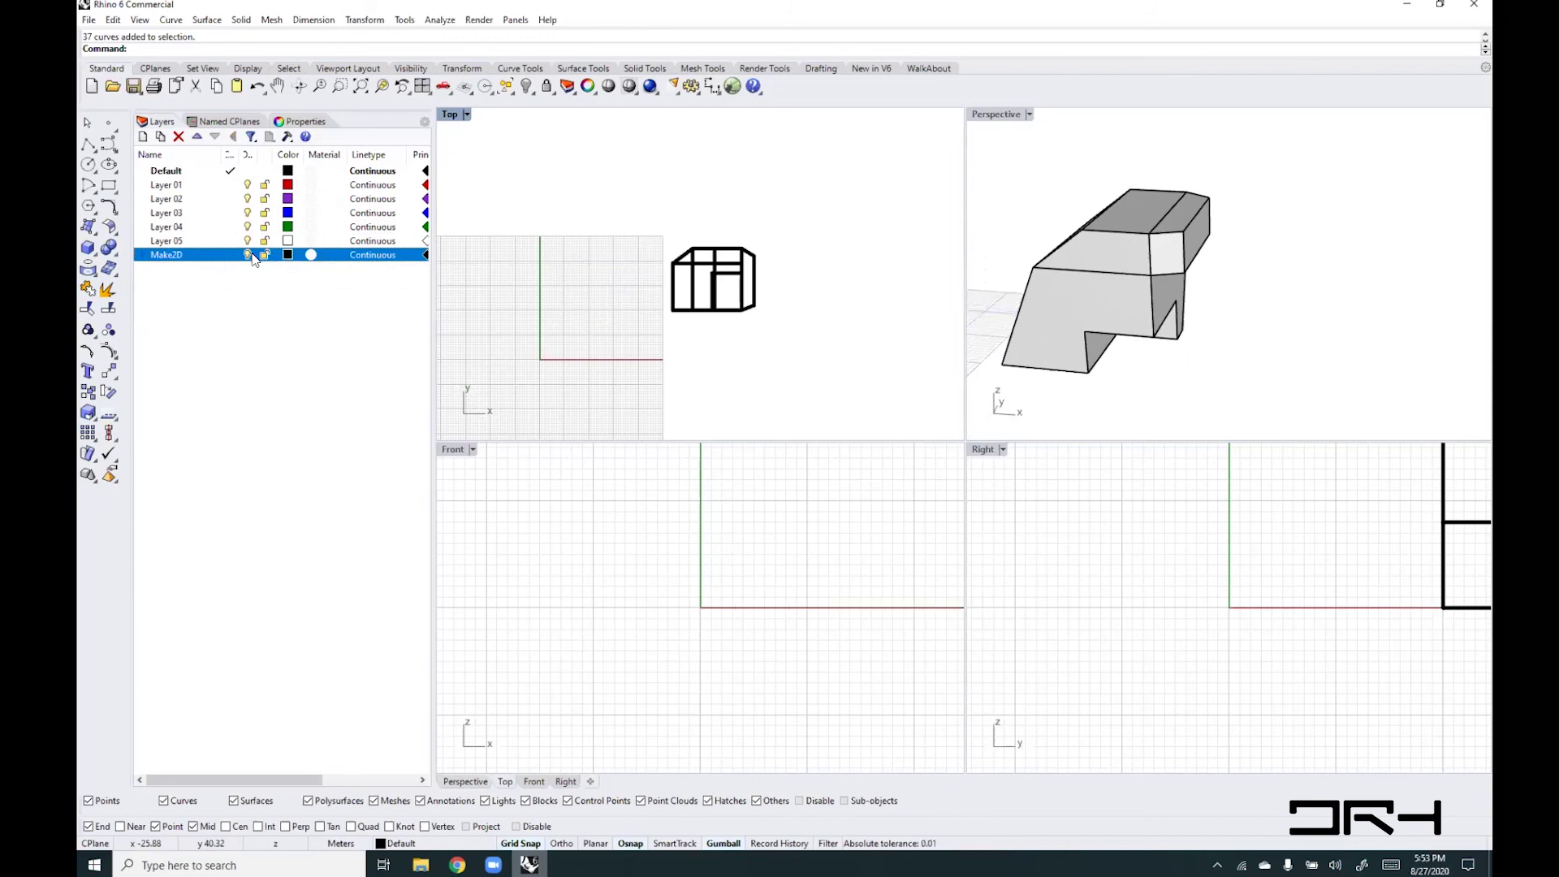
{"action": "double_click", "coordinate": [995, 114]}
{"action": "scroll", "coordinate": [852, 353], "scroll_direction": "down", "scroll_amount": 2}
{"action": "right_click_drag", "start_coordinate": [852, 353], "coordinate": [982, 473]}
- Cut a section curve through the middle of the solid using a straight section line about 62 m long across its width
{"action": "type", "text": "ection"}
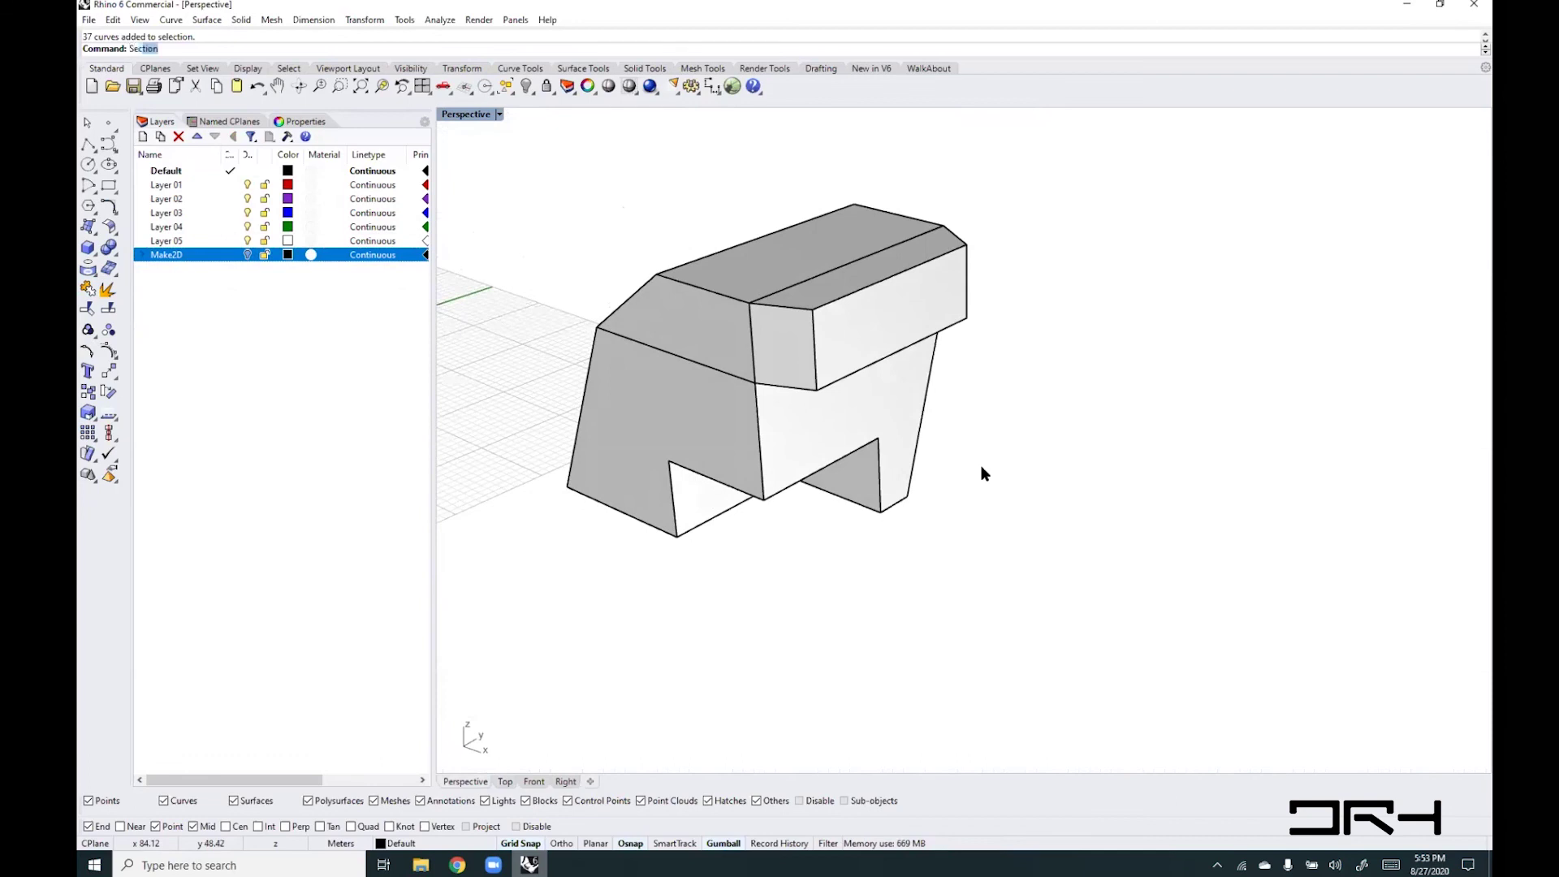
{"action": "key", "text": "Return"}
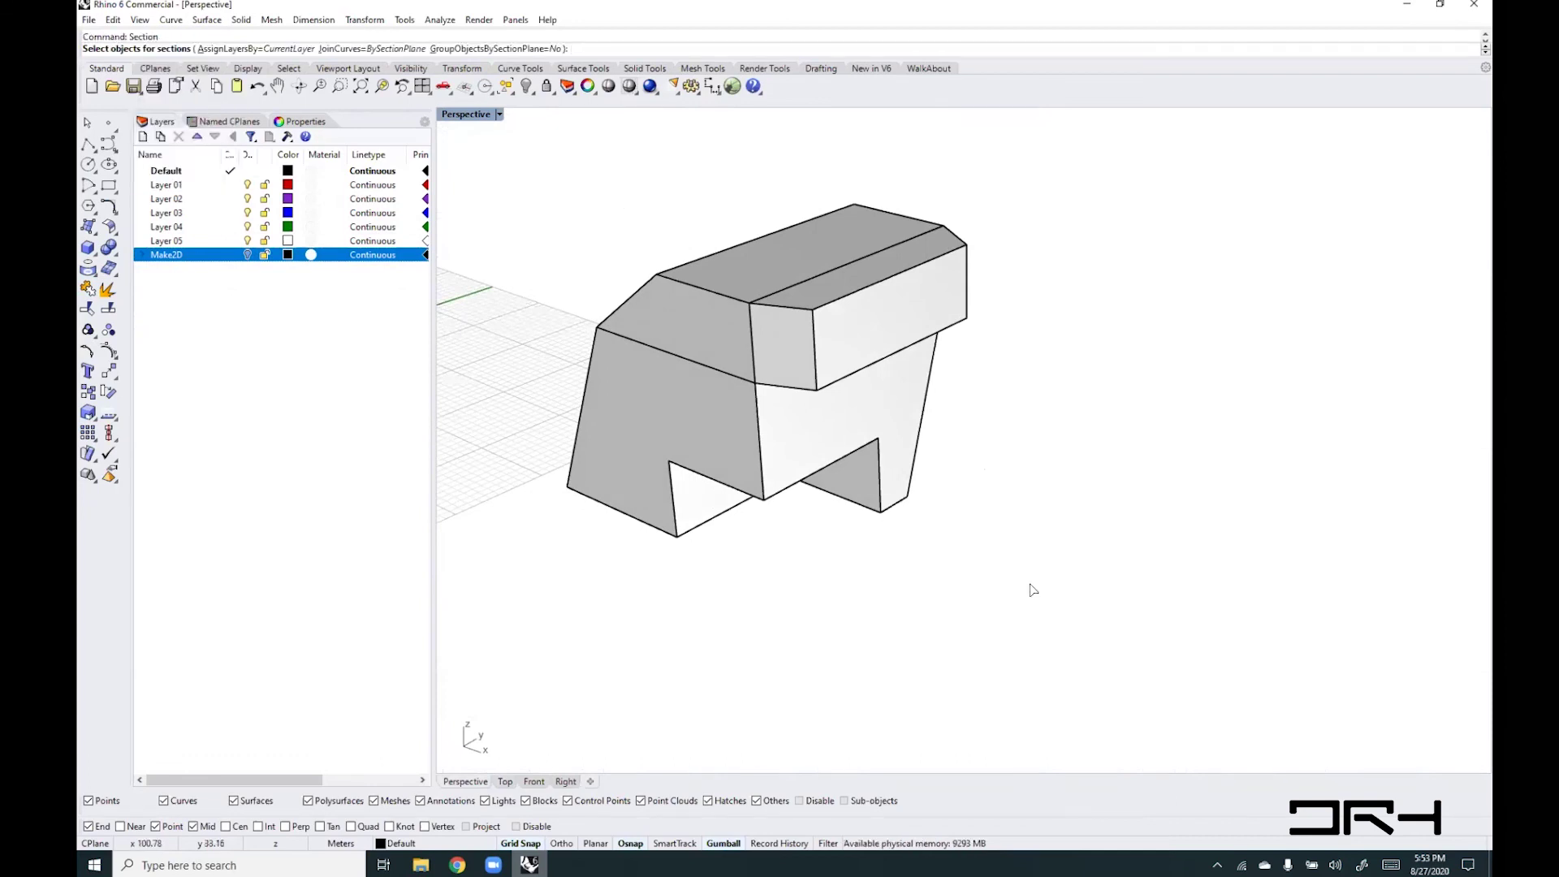
{"action": "left_click", "coordinate": [873, 418]}
{"action": "key", "text": "Return"}
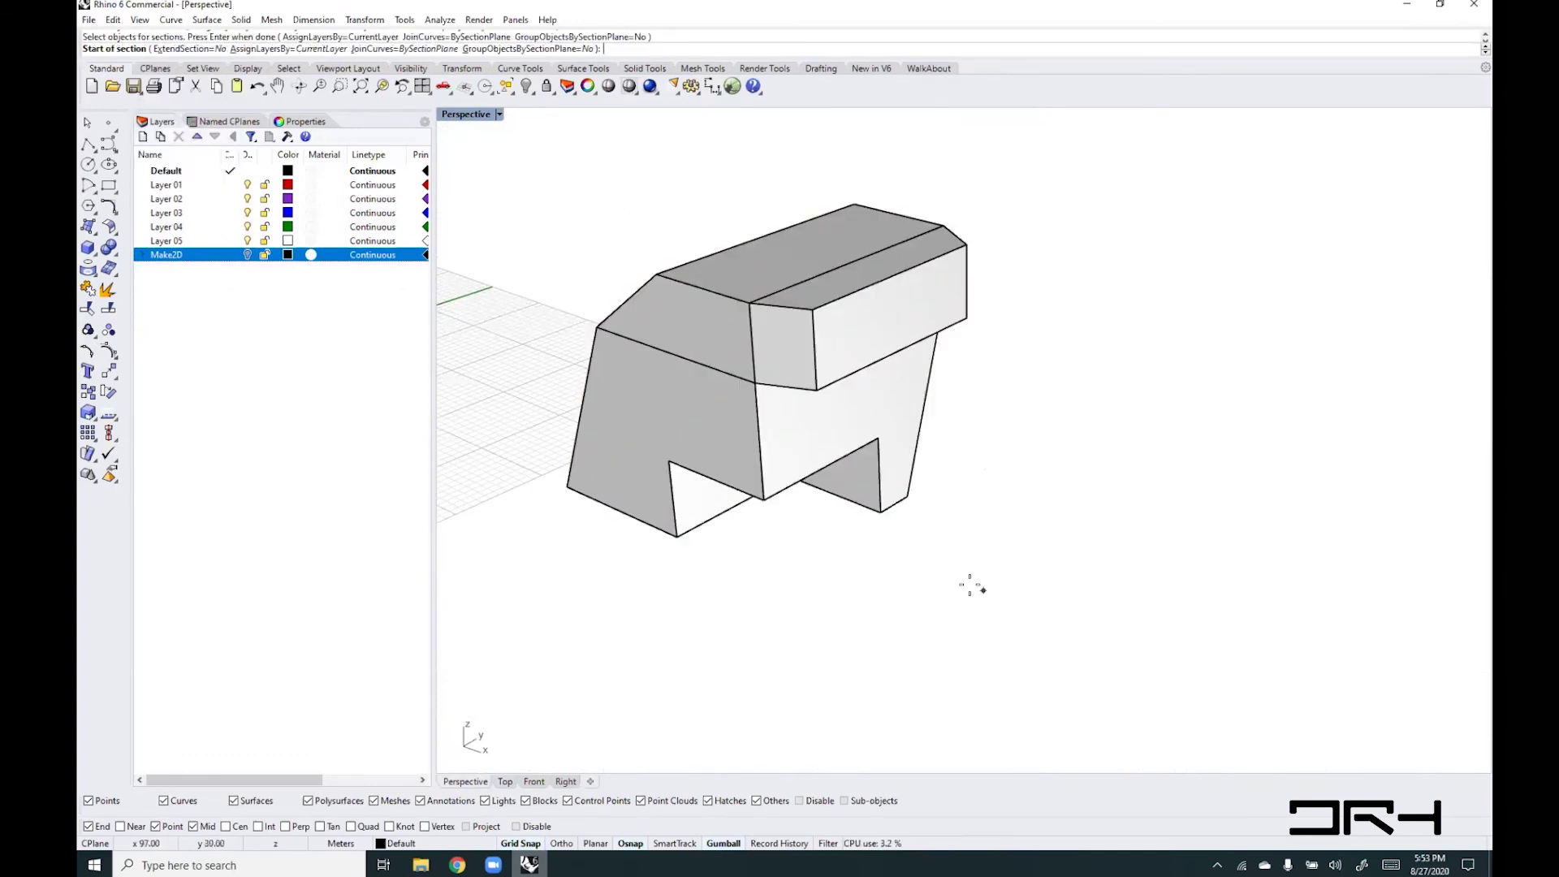
{"action": "left_click", "coordinate": [923, 572]}
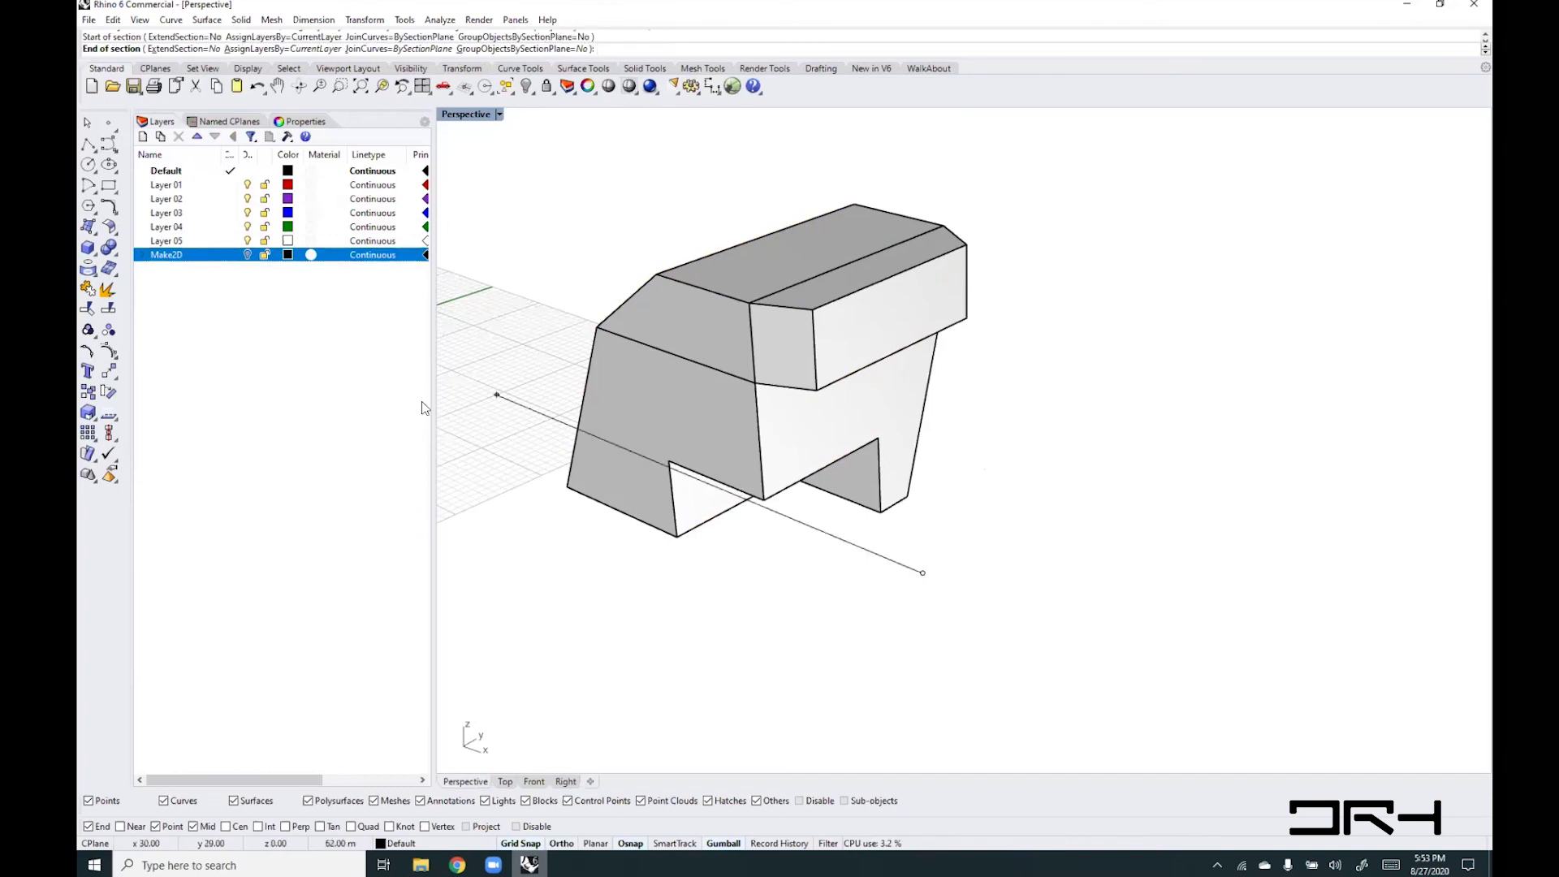
{"action": "left_click", "coordinate": [504, 411]}
{"action": "mouse_move", "coordinate": [631, 505]}
{"action": "right_mouse_down"}
{"action": "mouse_move", "coordinate": [738, 480]}
{"action": "mouse_move", "coordinate": [714, 446]}
{"action": "mouse_move", "coordinate": [662, 510]}
{"action": "right_mouse_up"}
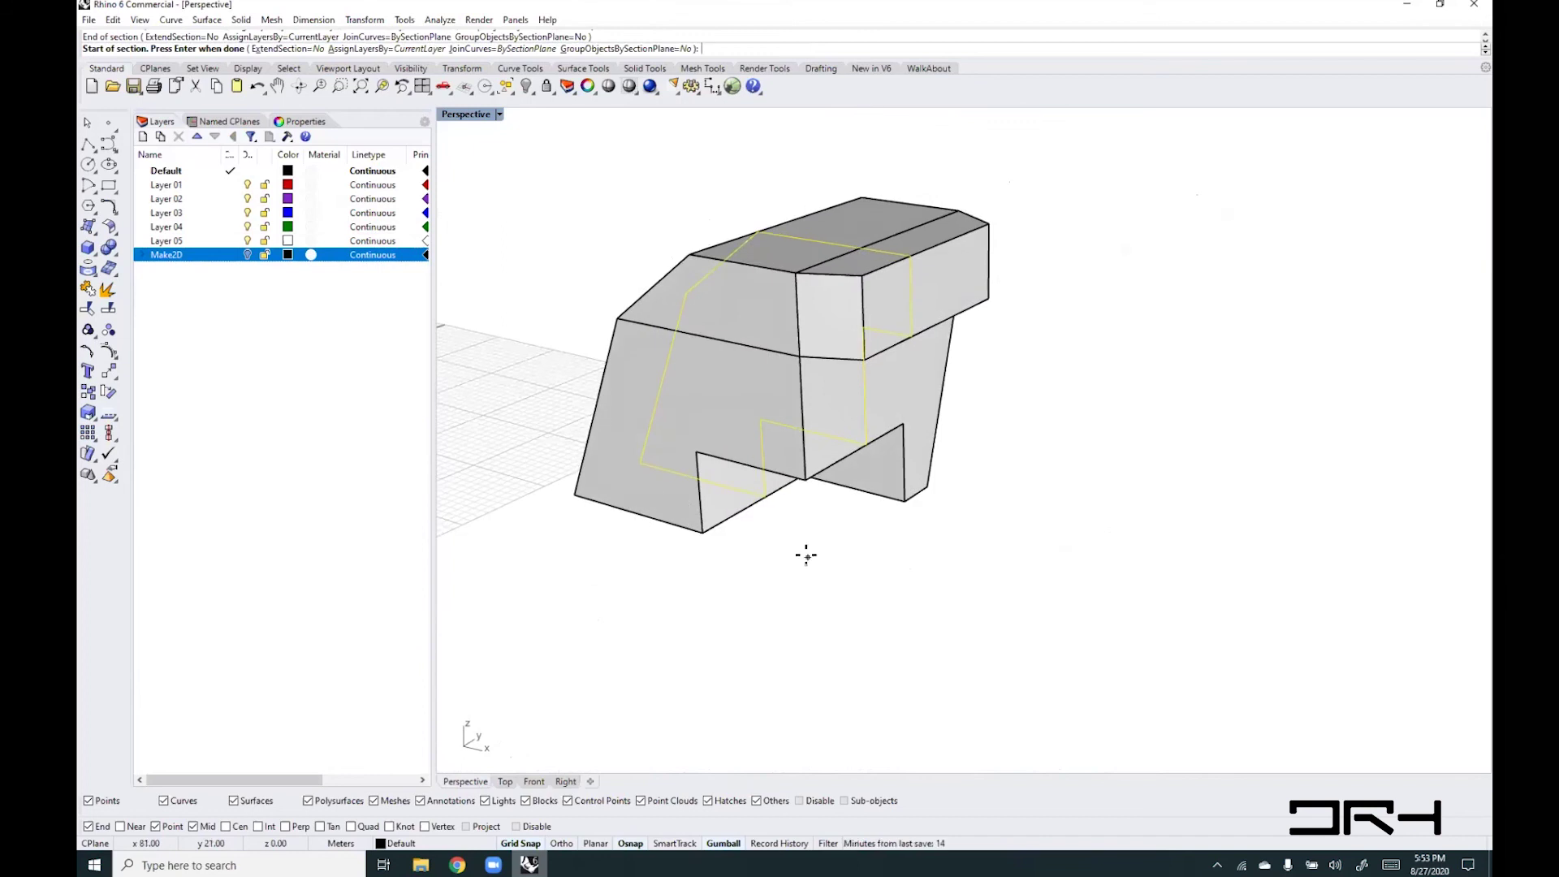
{"action": "key", "text": "Return"}
{"action": "key", "text": "Return"}
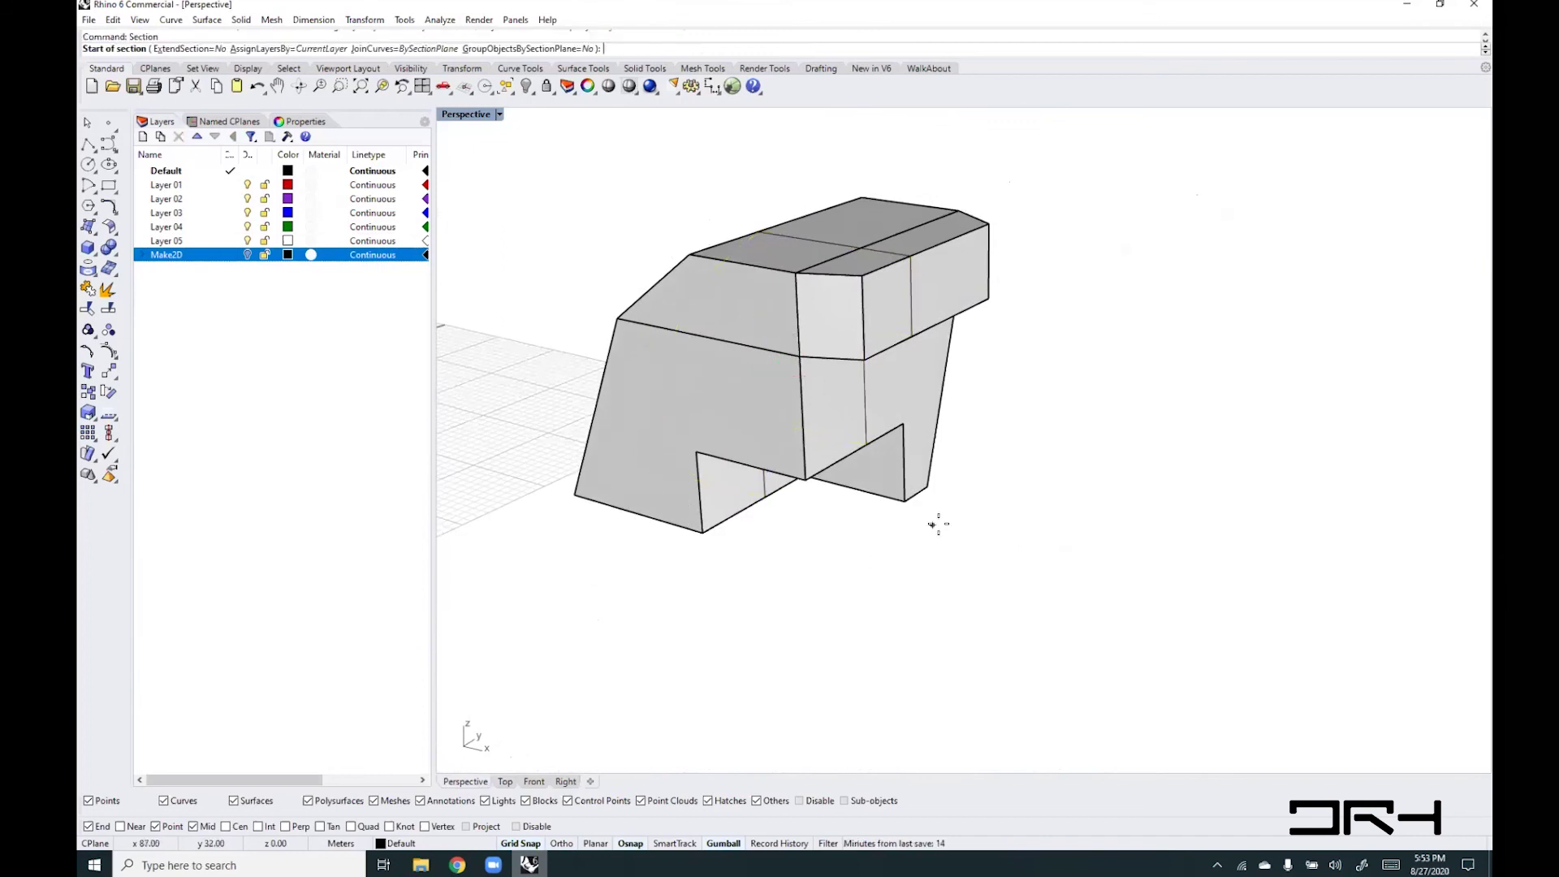
{"action": "key", "text": "Escape"}
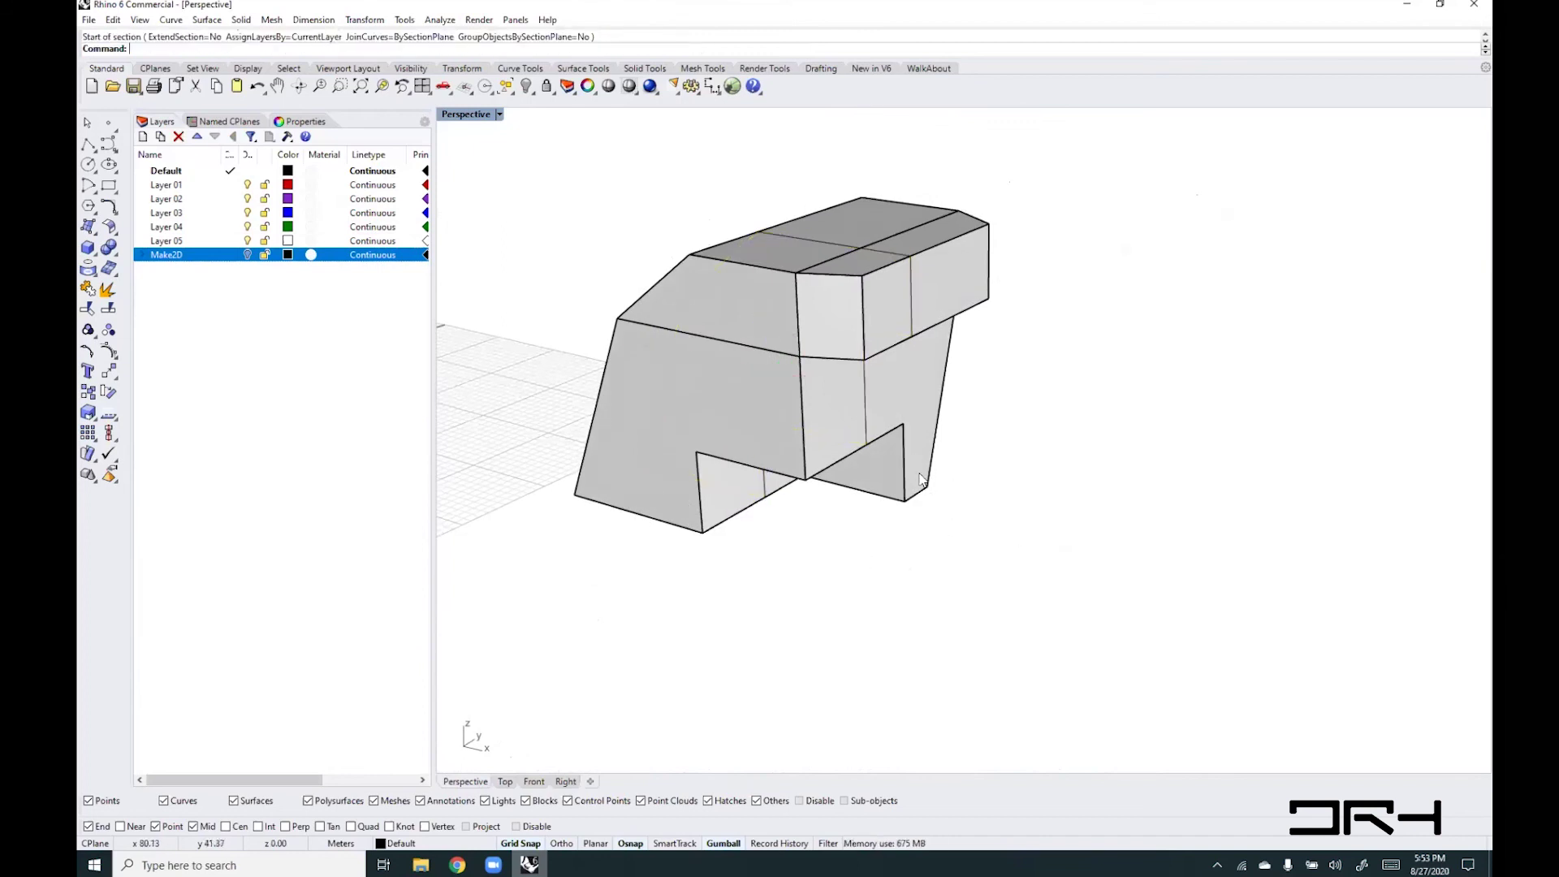
- Cut two more section curves through the solid parallel to the first, one near each end
{"action": "right_click_drag", "start_coordinate": [980, 567], "coordinate": [981, 549]}
{"action": "key", "text": "Return"}
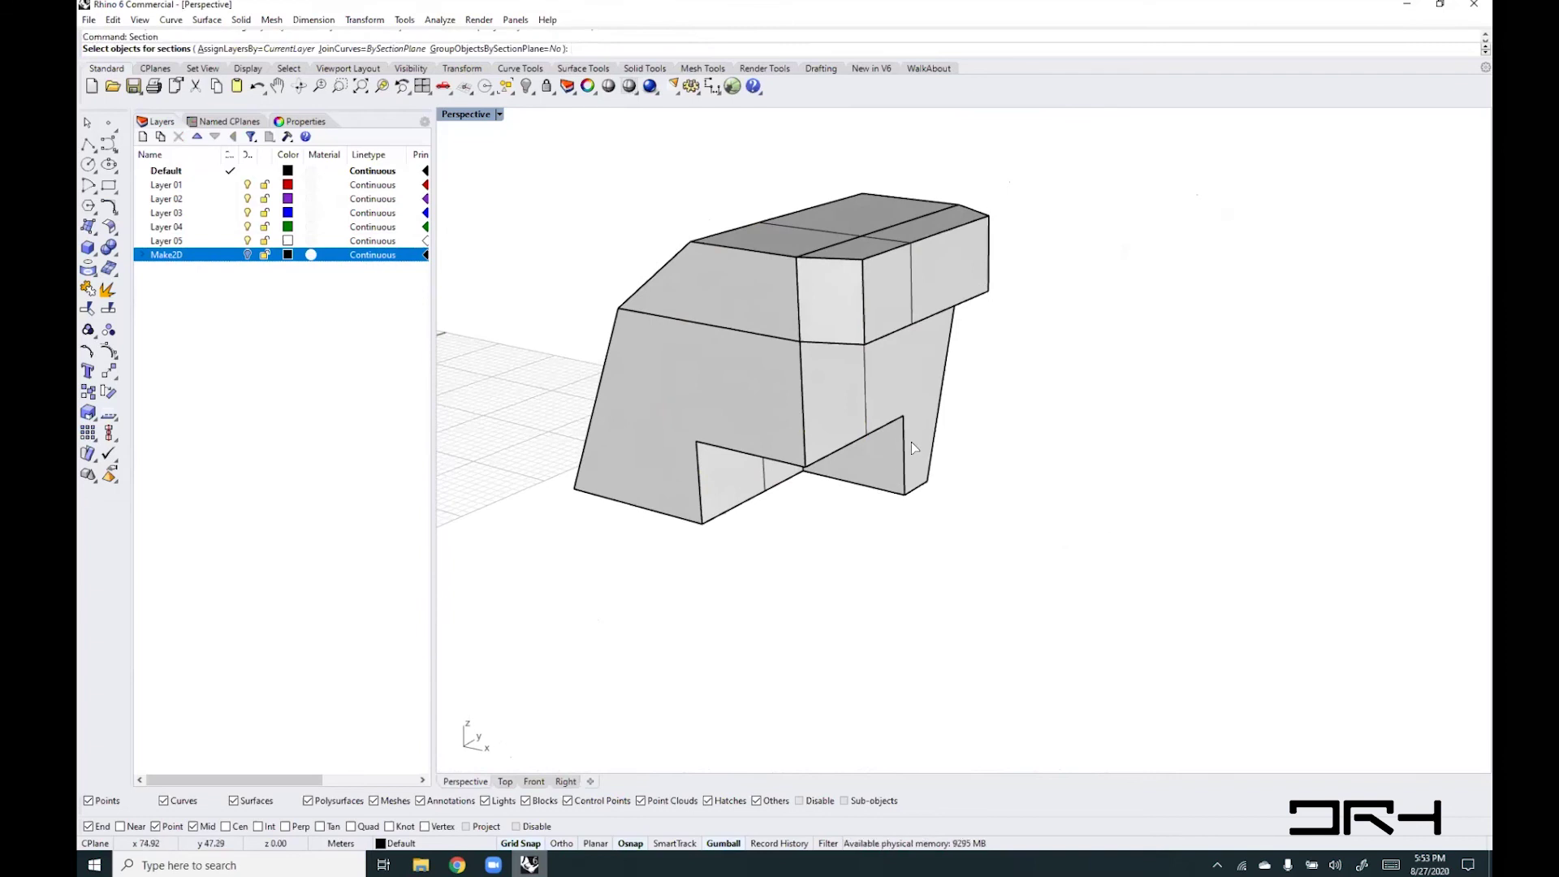
{"action": "left_click", "coordinate": [911, 442]}
{"action": "key", "text": "Return"}
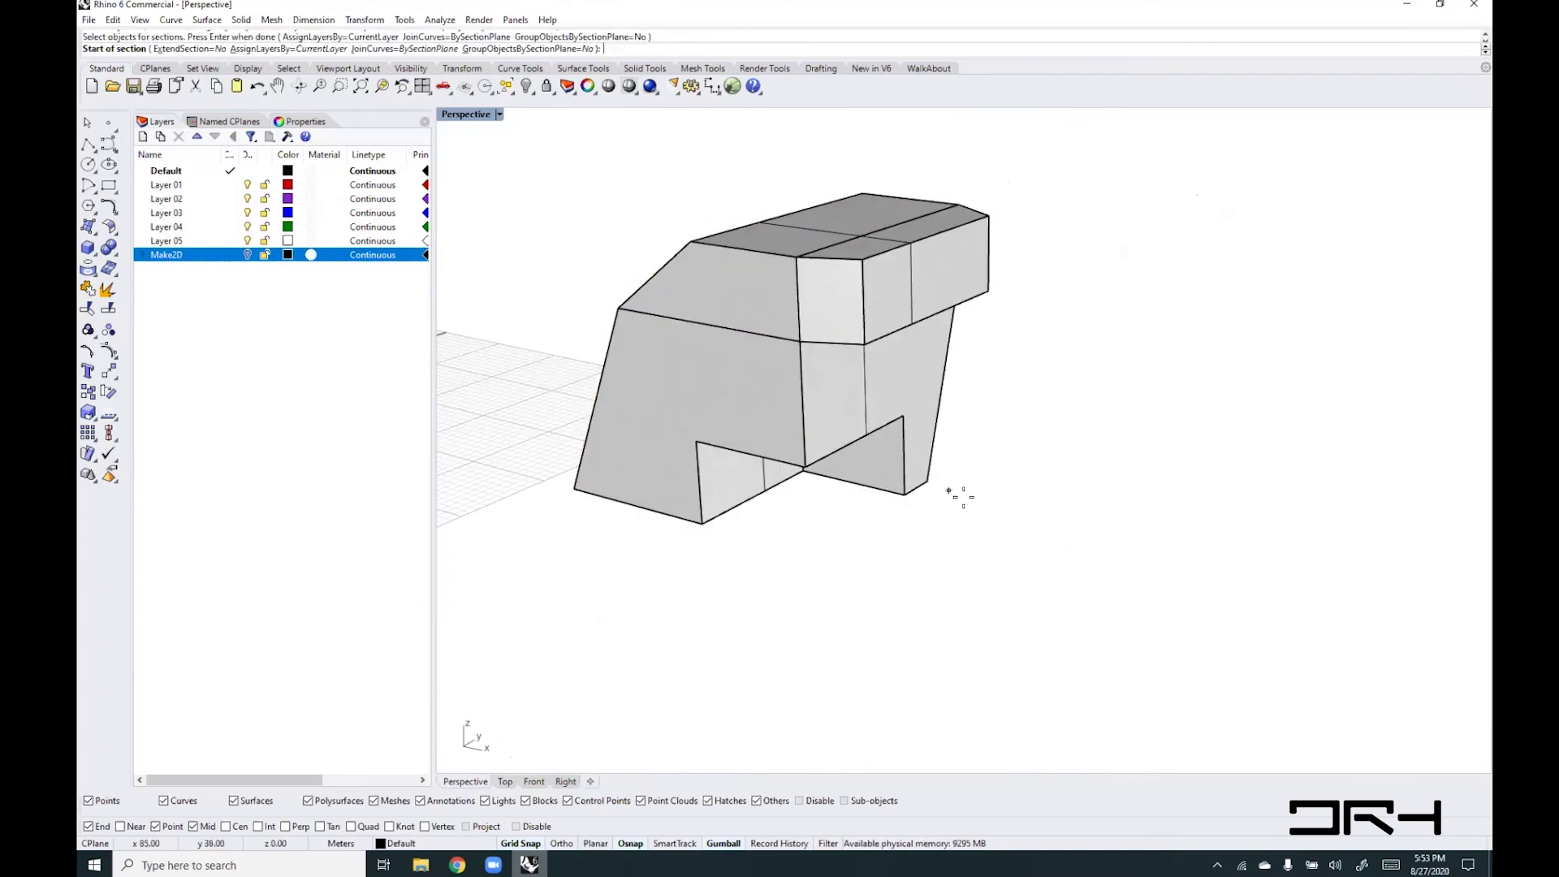
{"action": "left_click", "coordinate": [966, 499]}
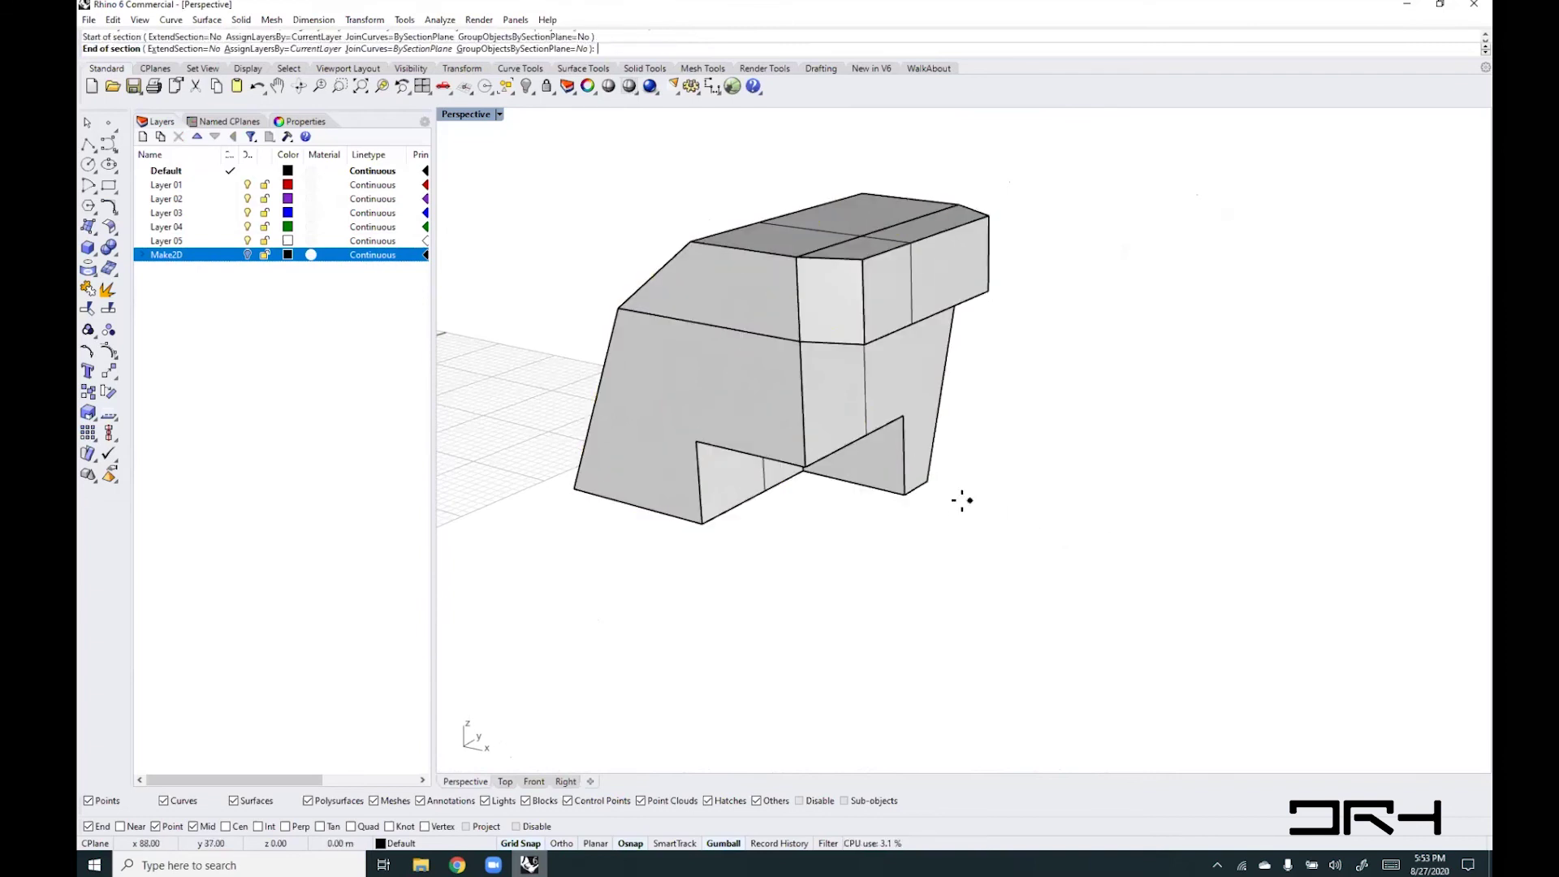
{"action": "left_click", "coordinate": [569, 383]}
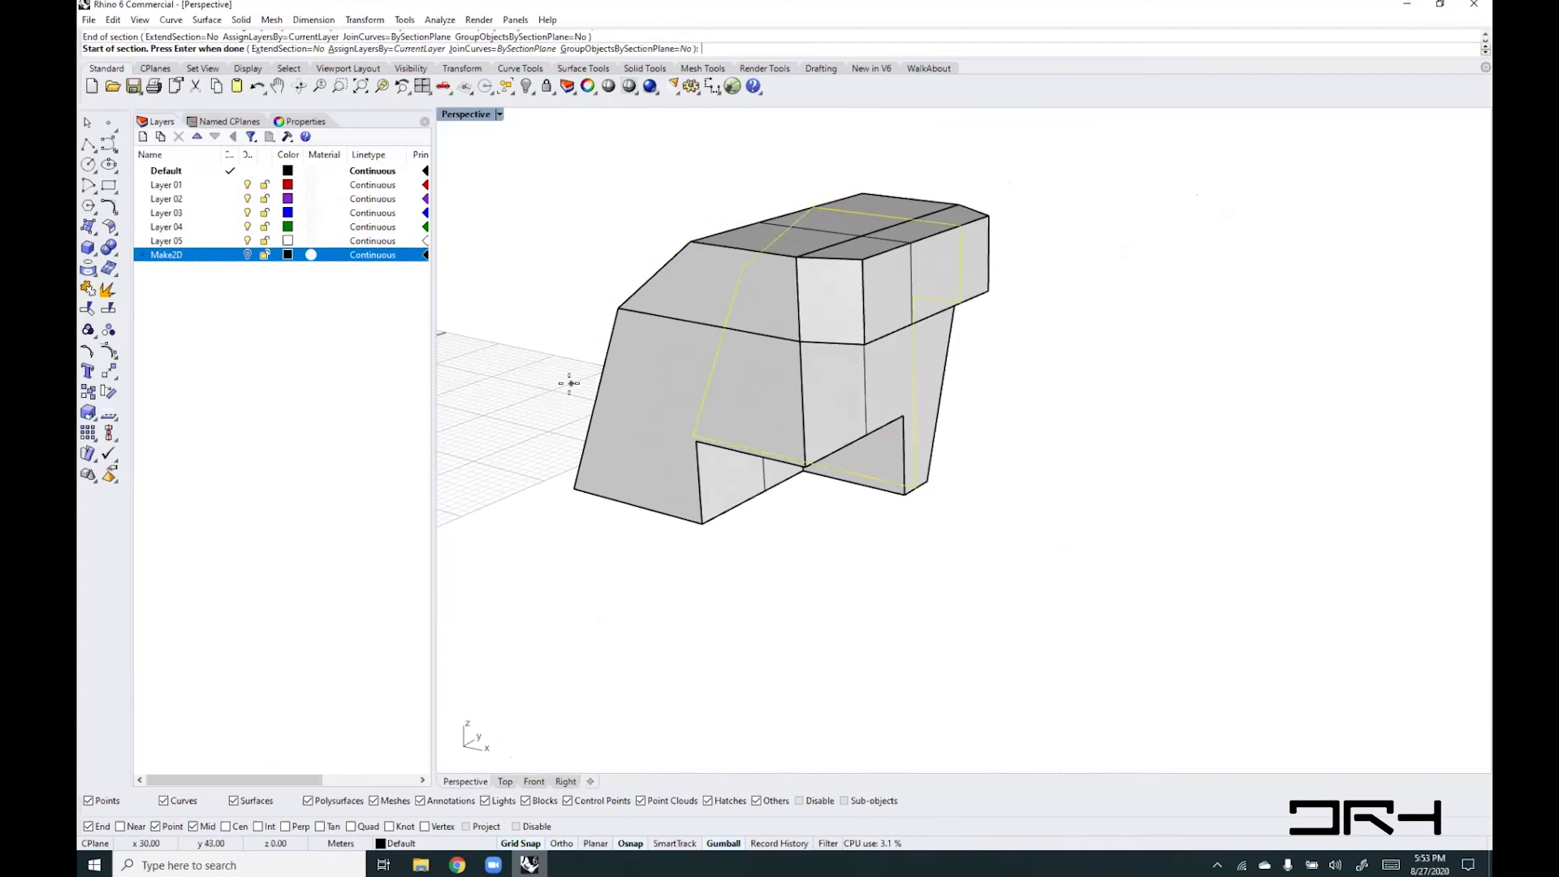
{"action": "left_click", "coordinate": [738, 534]}
{"action": "left_click", "coordinate": [523, 447]}
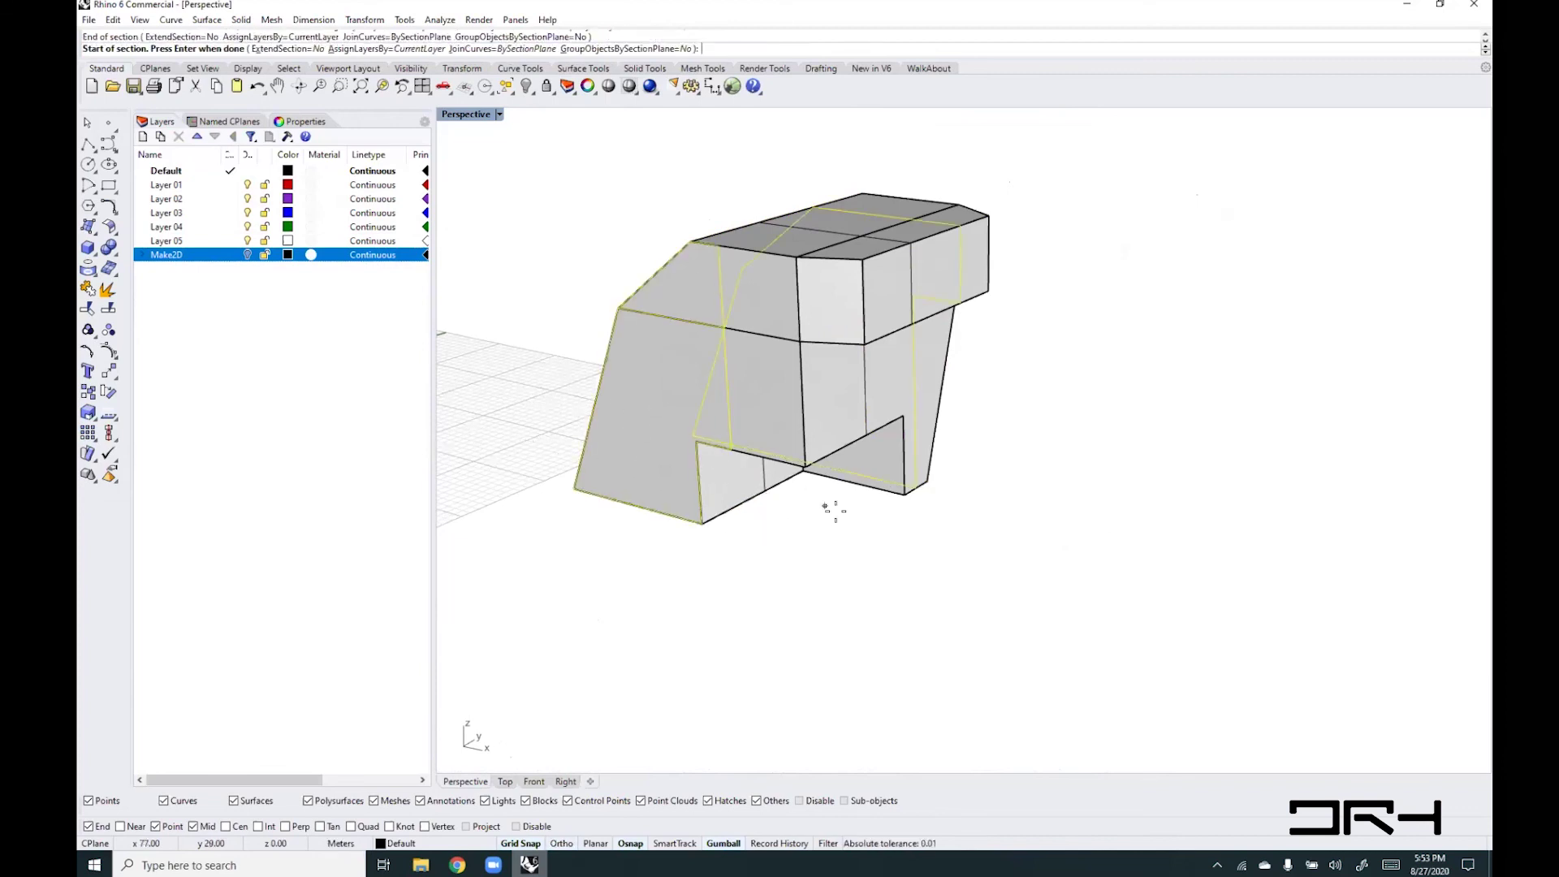
{"action": "key", "text": "Return"}
{"action": "left_click", "coordinate": [999, 536]}
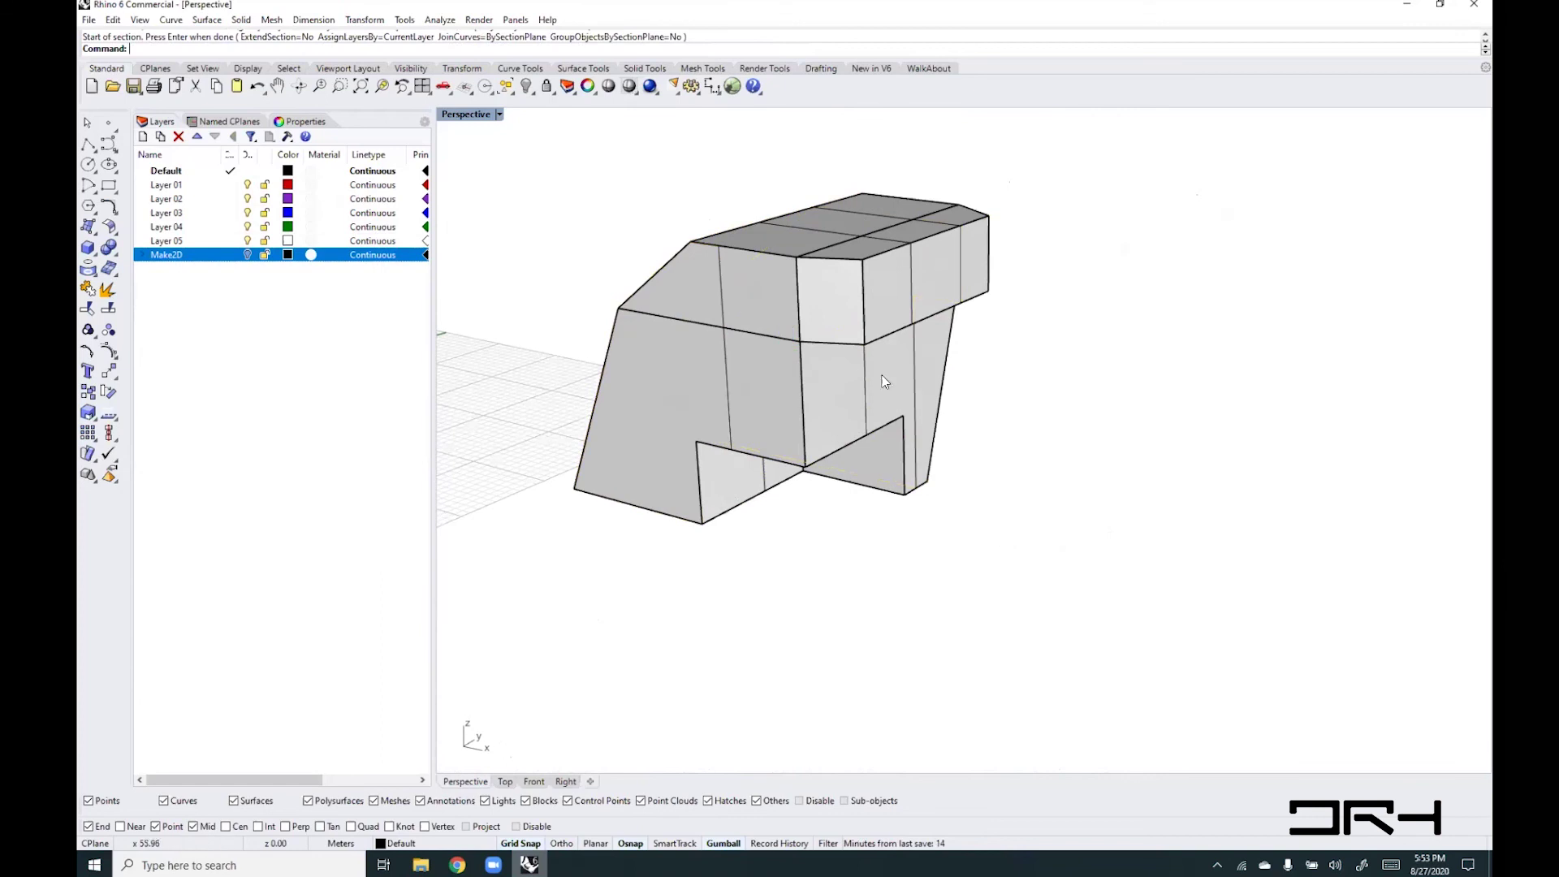
- Hide the solid and inspect the section curves on their own
{"action": "left_click", "coordinate": [882, 375]}
{"action": "type", "text": "hide"}
{"action": "key", "text": "Return"}
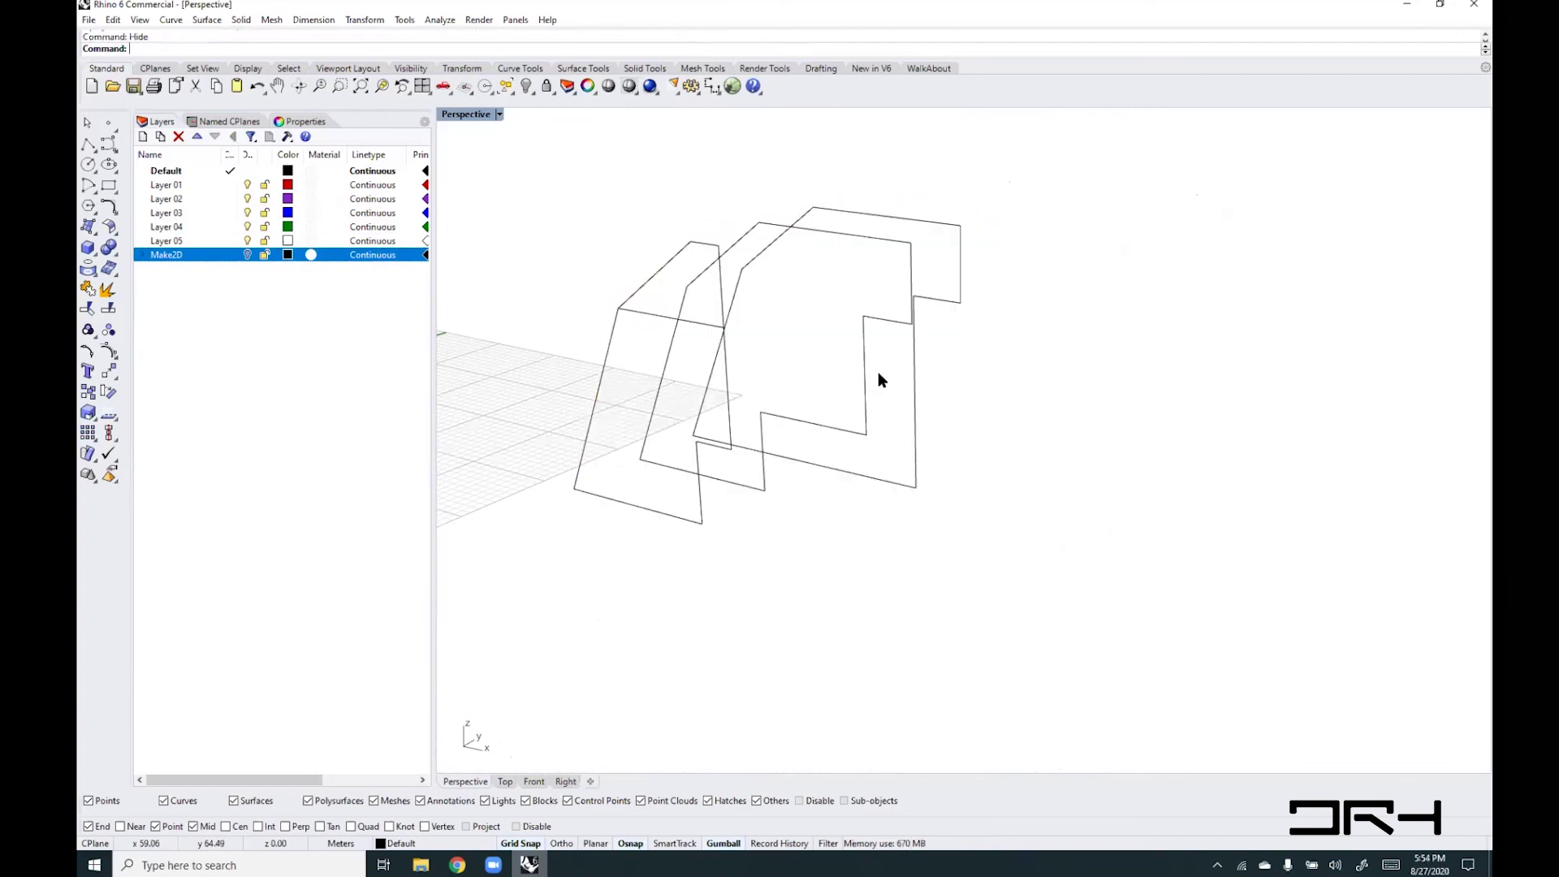
{"action": "right_click_drag", "start_coordinate": [940, 389], "coordinate": [942, 428]}
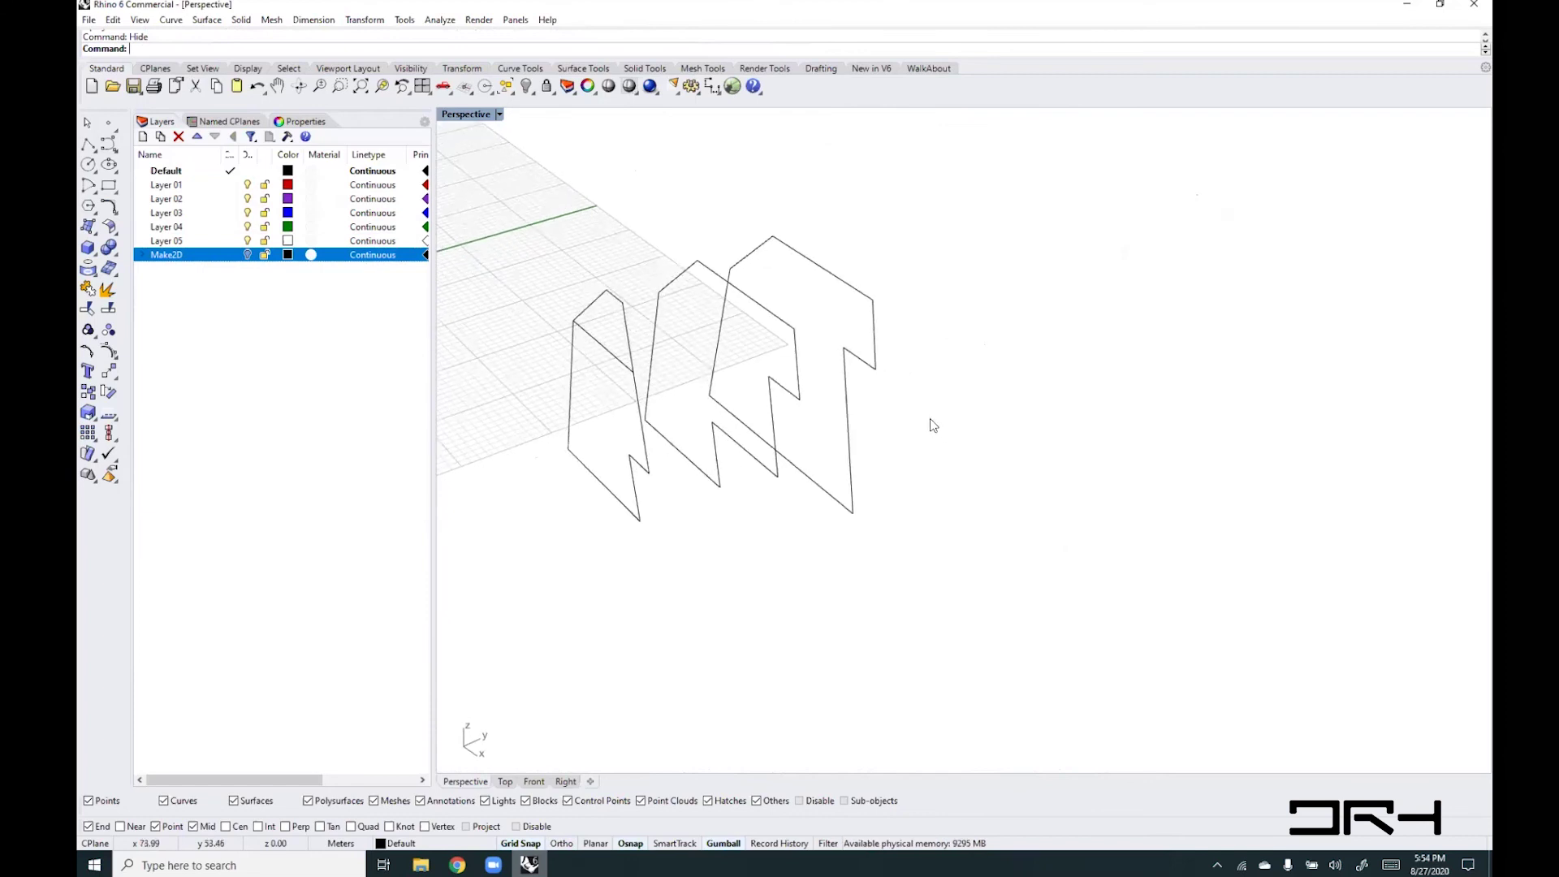
{"action": "scroll", "coordinate": [764, 404], "scroll_direction": "down", "scroll_amount": 2}
{"action": "scroll", "coordinate": [763, 404], "scroll_direction": "down", "scroll_amount": 2}
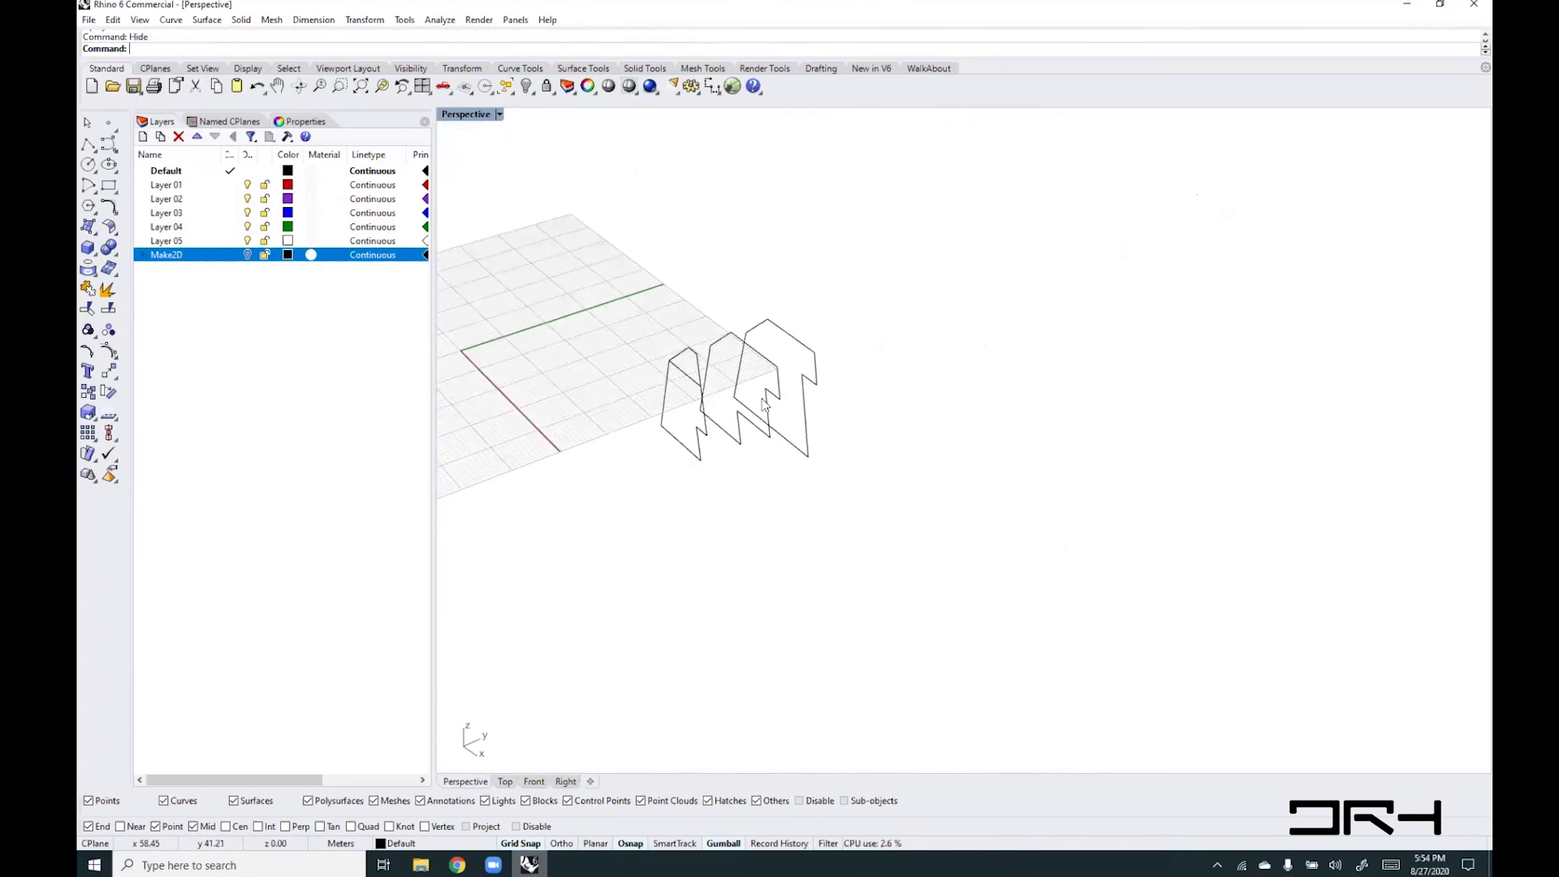
- Undo hiding the solid and undo the section cuts
{"action": "key", "text": "ctrl+z"}
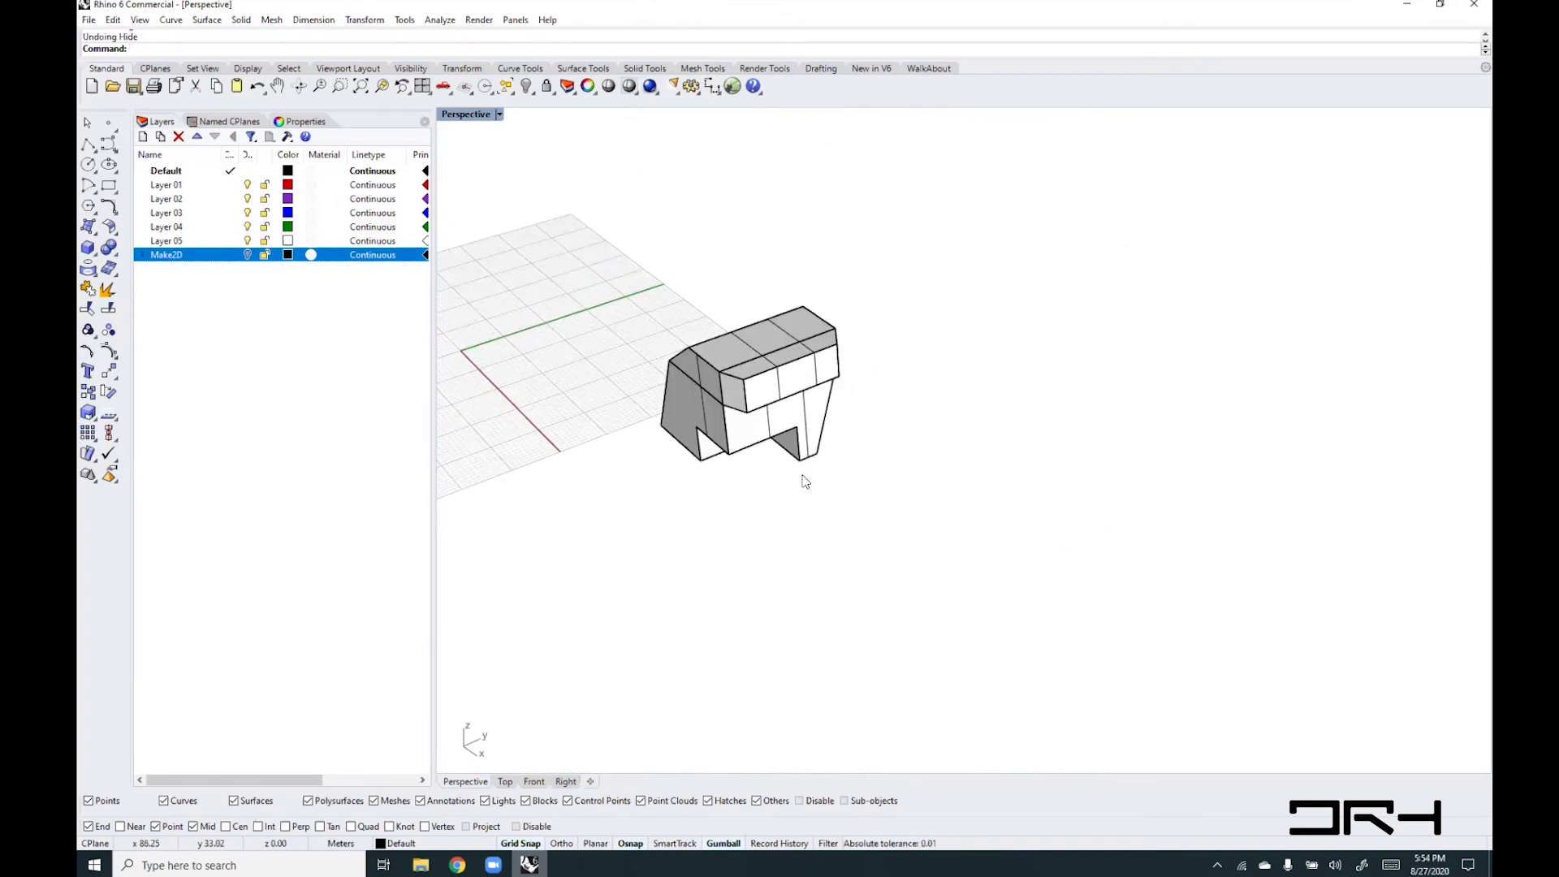
{"action": "key", "text": "ctrl+z"}
{"action": "right_click_drag", "start_coordinate": [739, 538], "coordinate": [599, 491]}
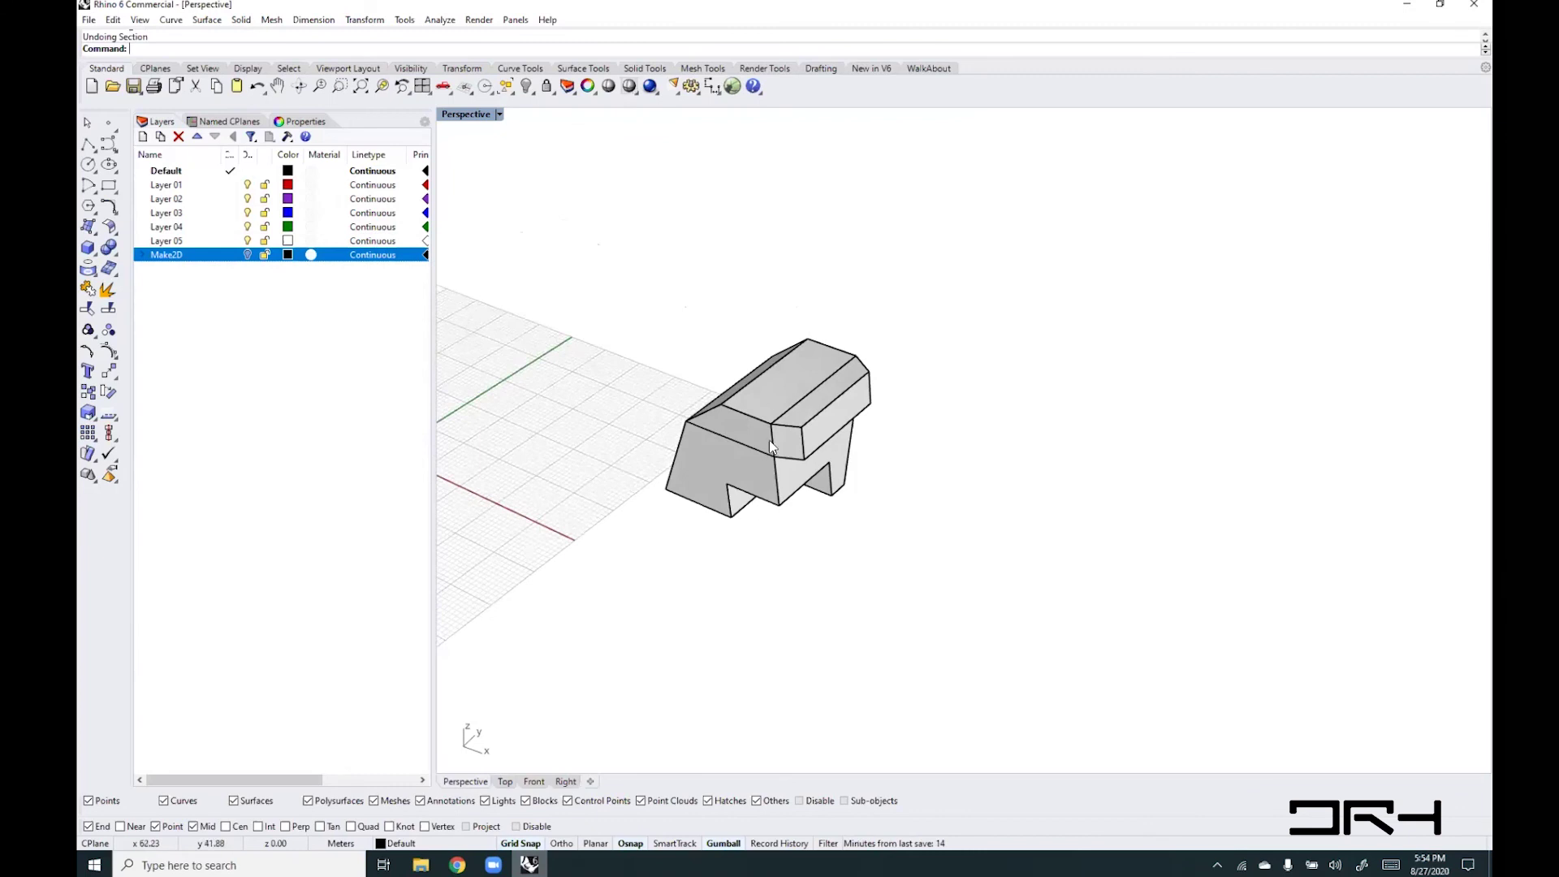
{"action": "scroll", "coordinate": [767, 443], "scroll_direction": "up", "scroll_amount": 5}
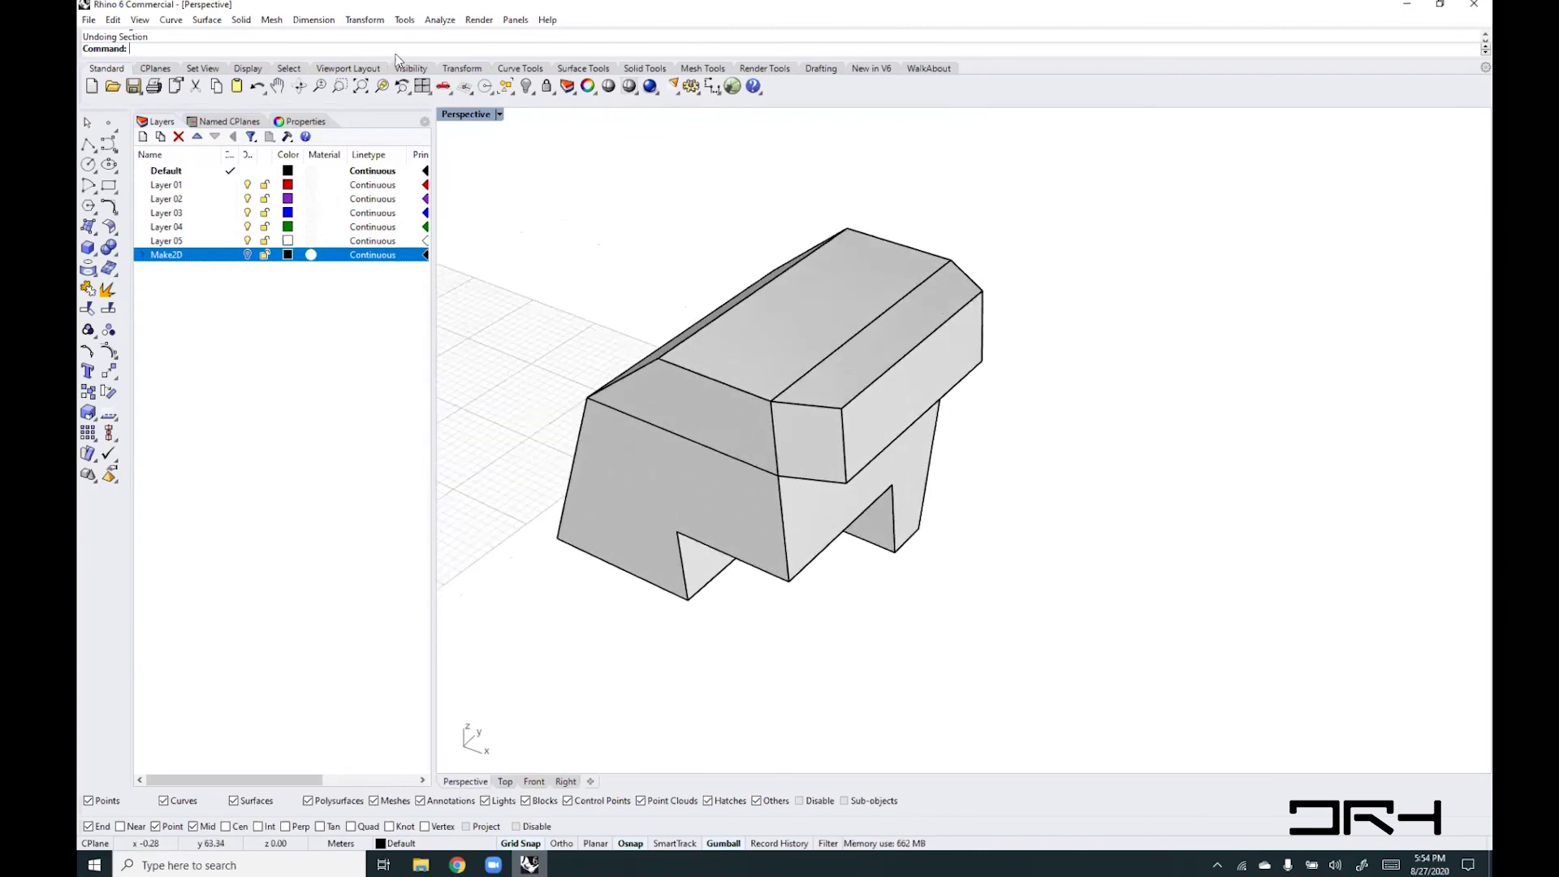
- Contour the solid along its length at 1.00 m spacing, starting from its lower front corner
{"action": "type", "text": "On"}
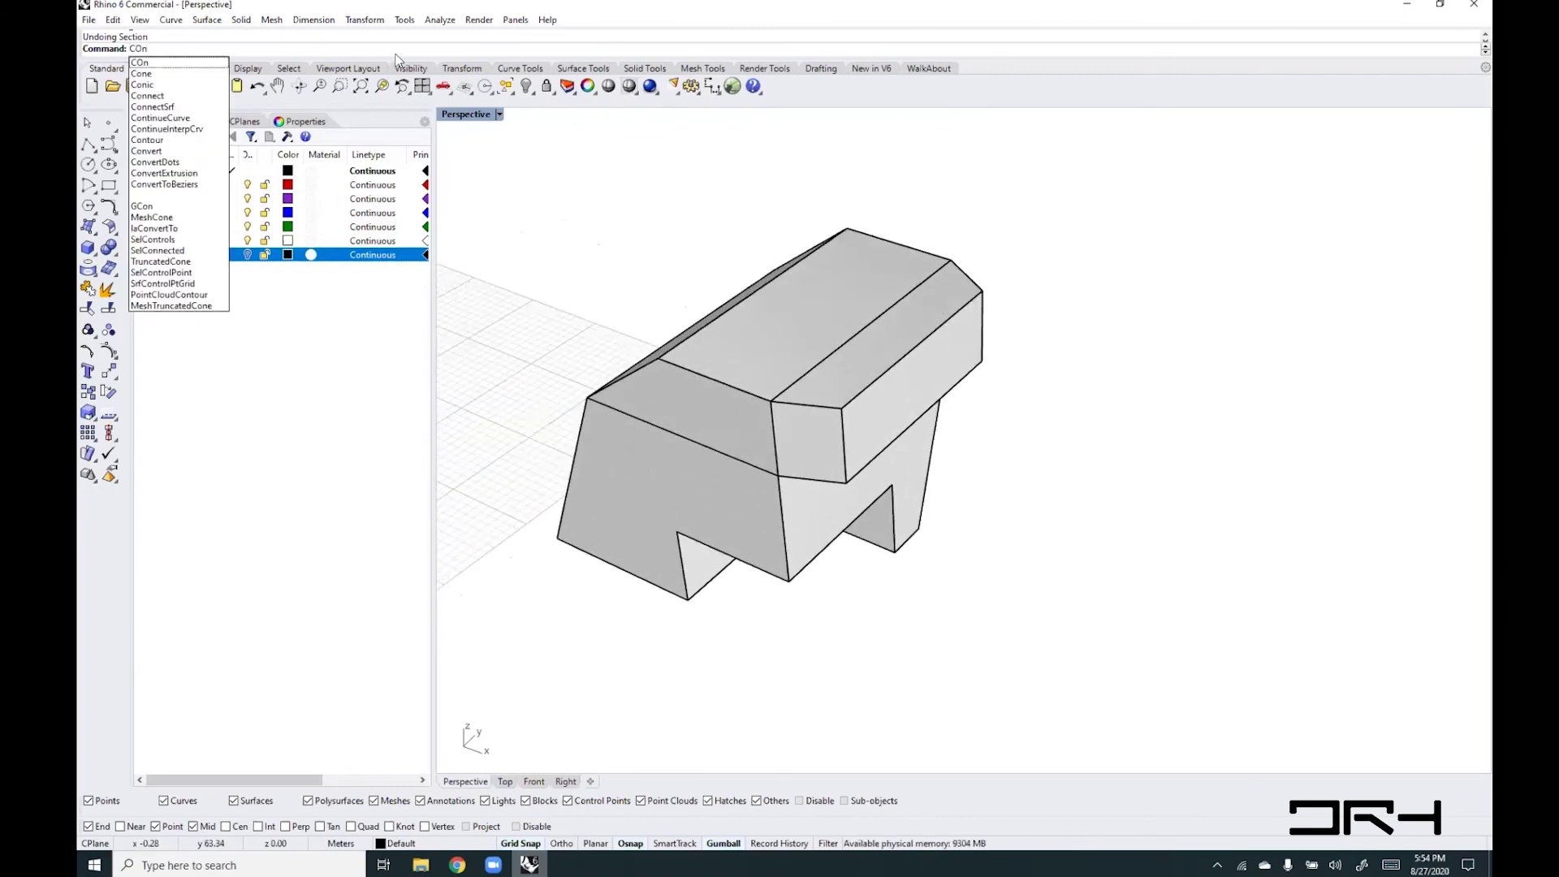
{"action": "type", "text": "tour"}
{"action": "key", "text": "Return"}
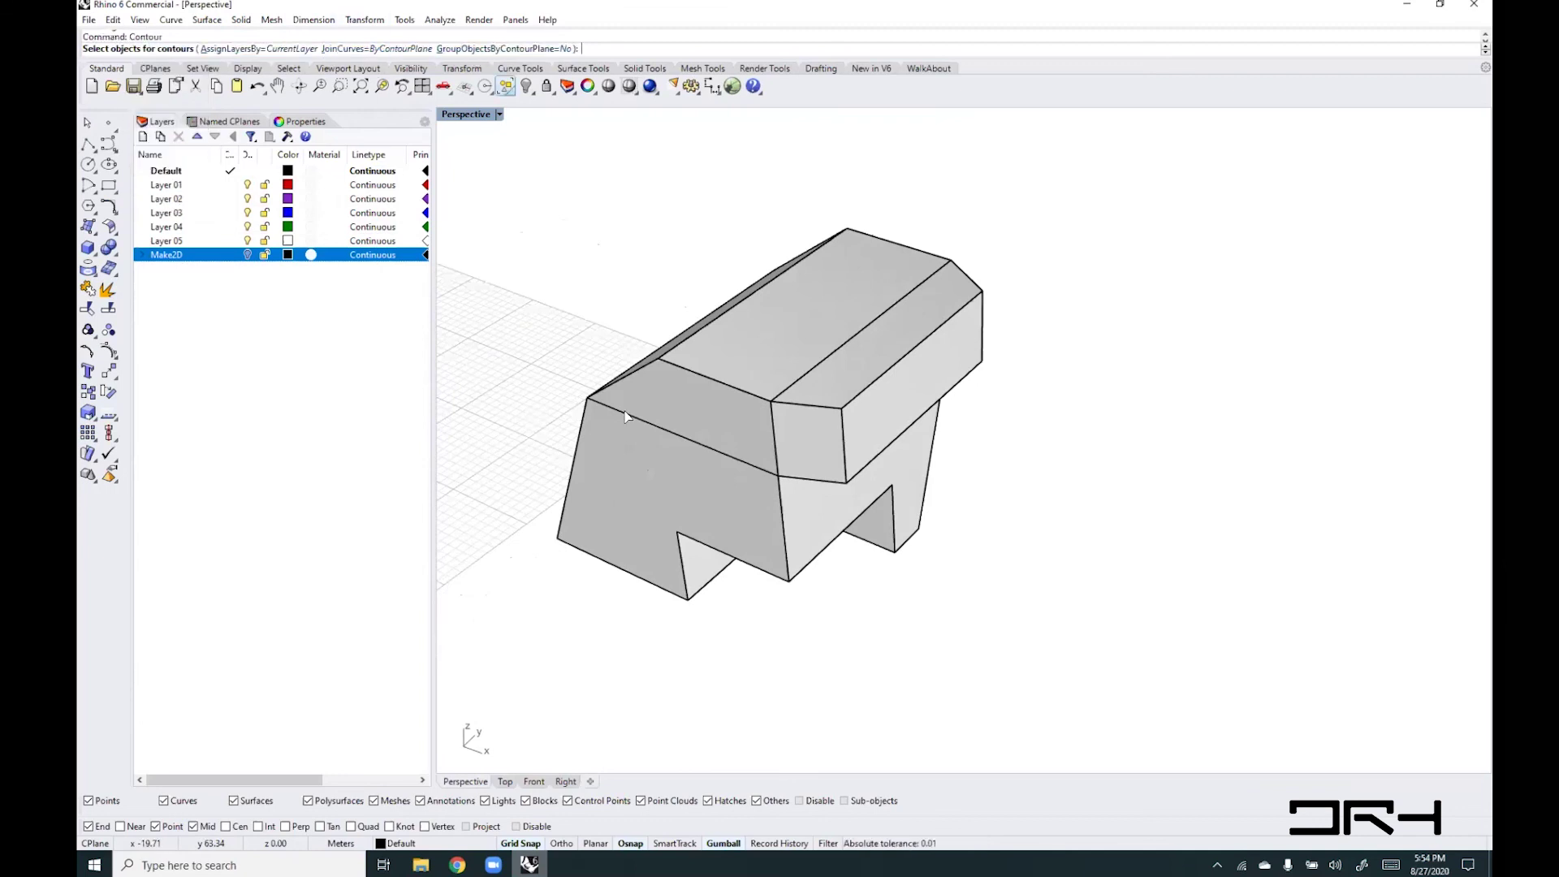
{"action": "left_click", "coordinate": [636, 466]}
{"action": "key", "text": "Return"}
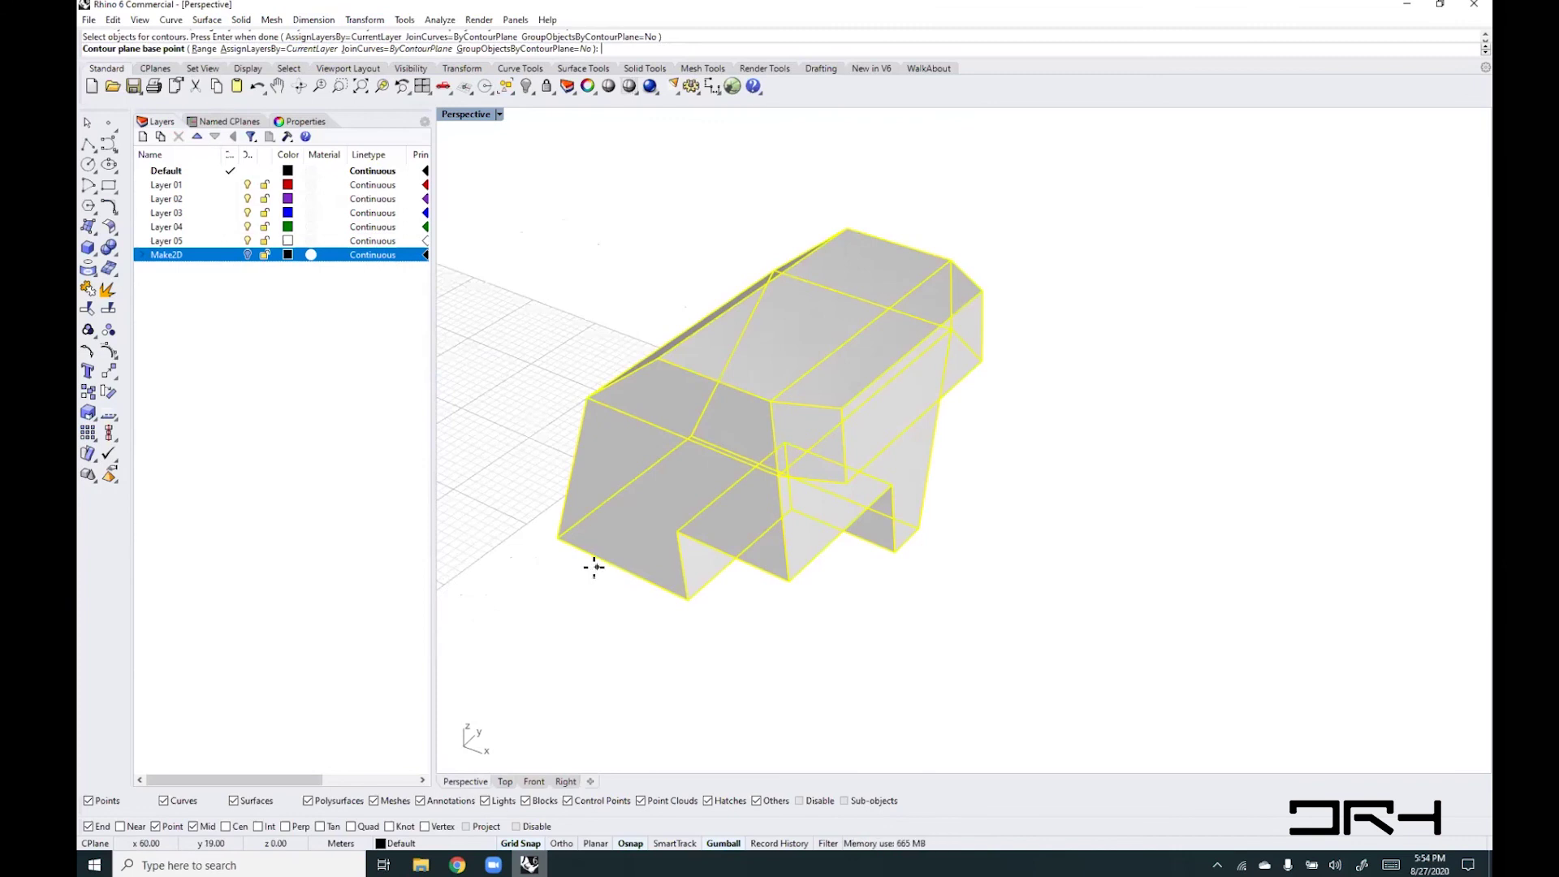
{"action": "mouse_move", "coordinate": [592, 564]}
{"action": "right_mouse_down"}
{"action": "mouse_move", "coordinate": [736, 572]}
{"action": "mouse_move", "coordinate": [699, 547]}
{"action": "mouse_move", "coordinate": [682, 557]}
{"action": "mouse_move", "coordinate": [720, 592]}
{"action": "right_mouse_up"}
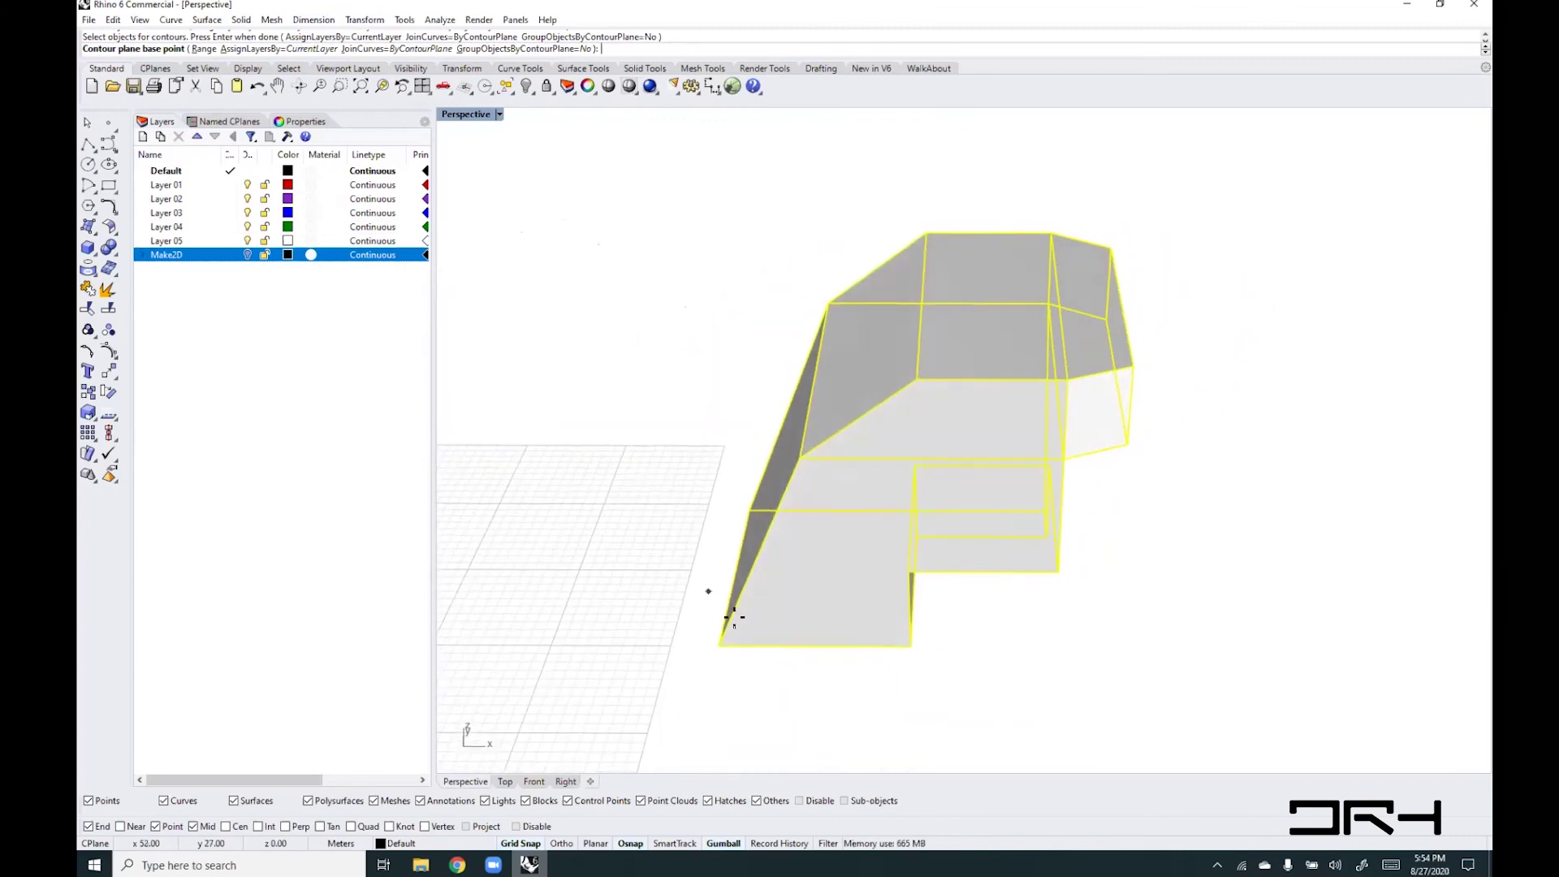
{"action": "left_click", "coordinate": [720, 645]}
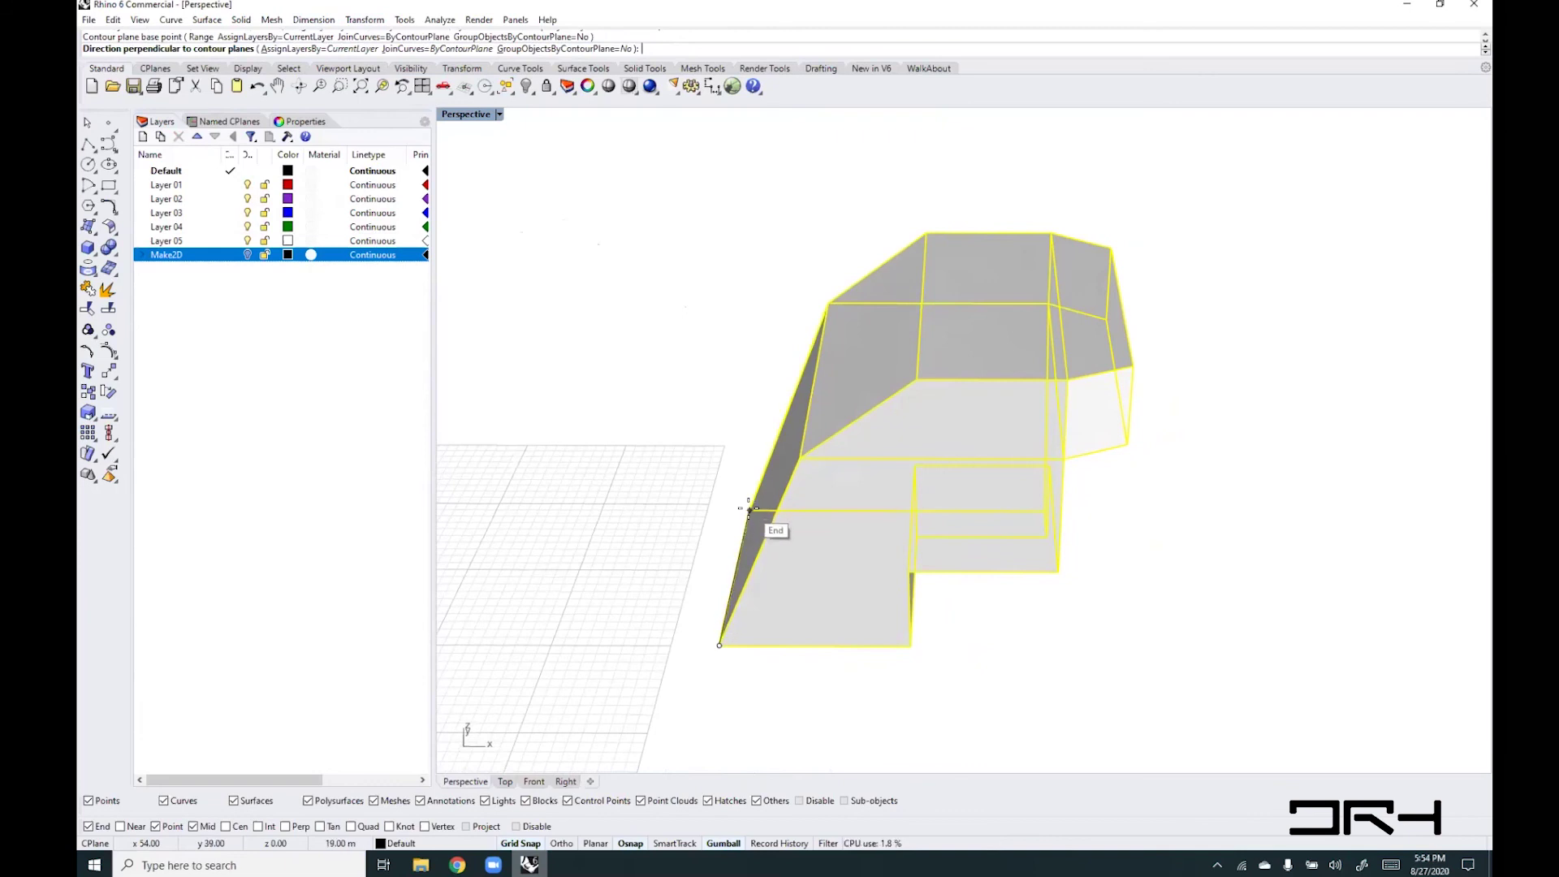
{"action": "left_click", "coordinate": [584, 578]}
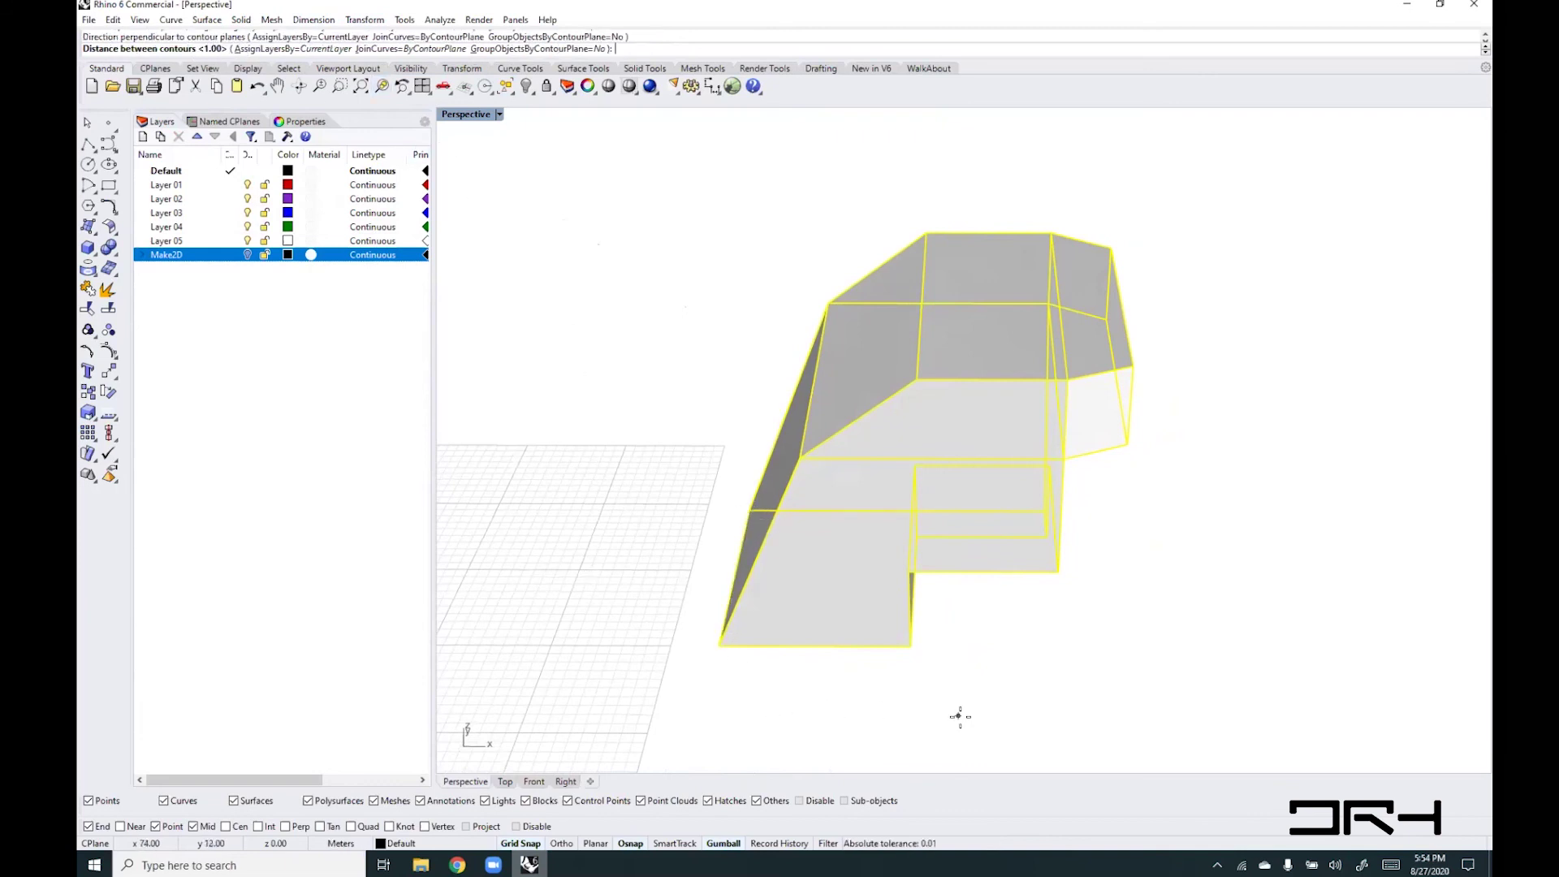
{"action": "key", "text": "Return"}
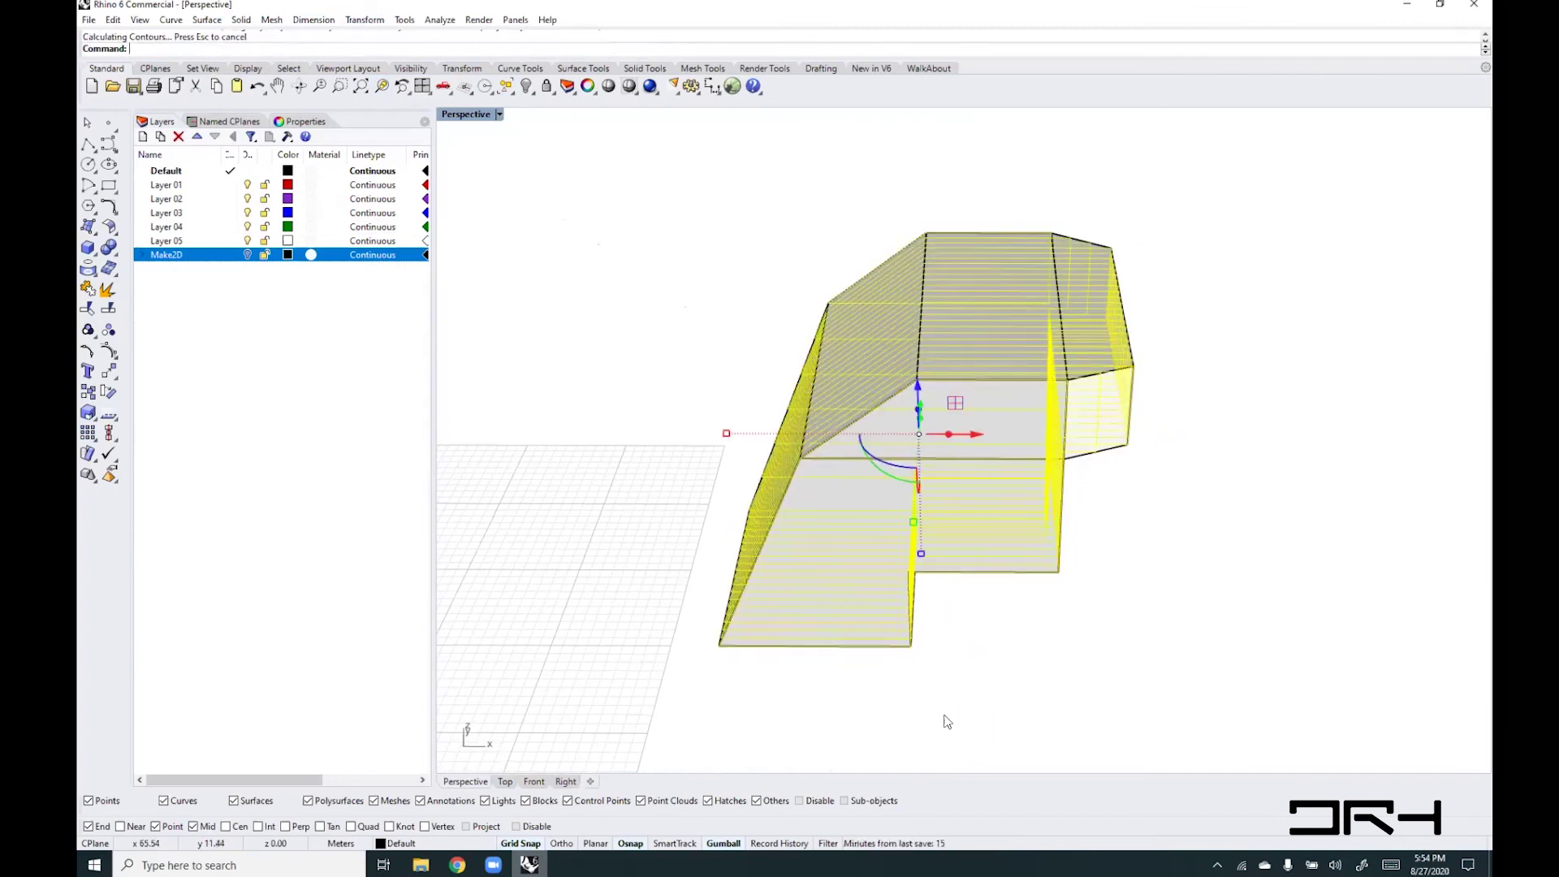
- Move the contour curves sideways until they stand clear of the solid, and inspect them
{"action": "right_click_drag", "start_coordinate": [933, 698], "coordinate": [850, 679]}
{"action": "left_click_drag", "start_coordinate": [791, 370], "coordinate": [1128, 480]}
{"action": "left_click", "coordinate": [783, 682]}
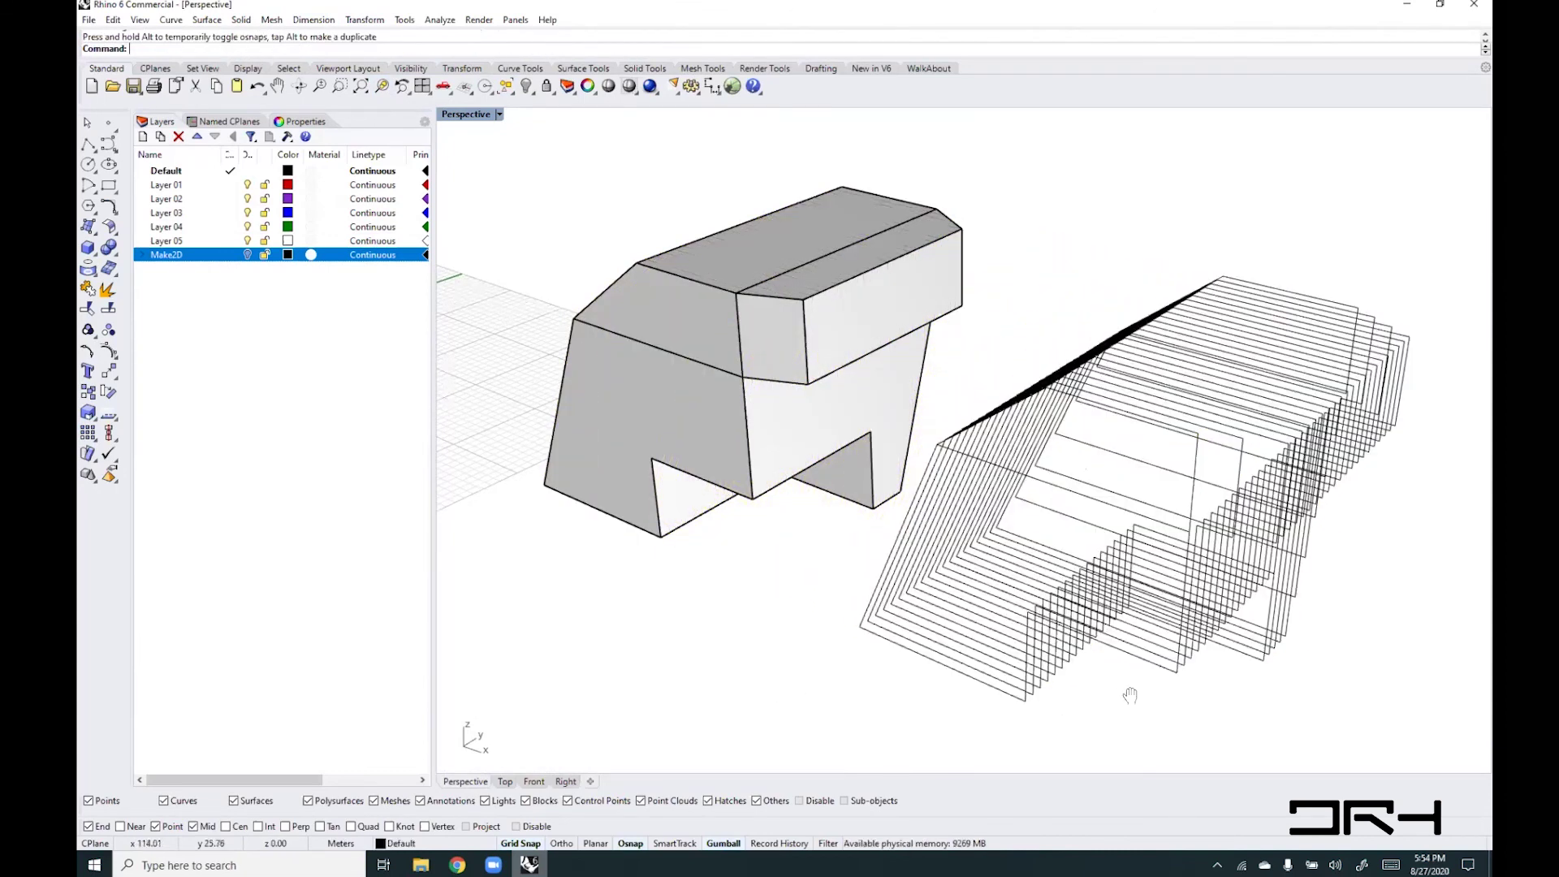
{"action": "right_click_drag", "start_coordinate": [1127, 694], "coordinate": [930, 654], "text": "shift"}
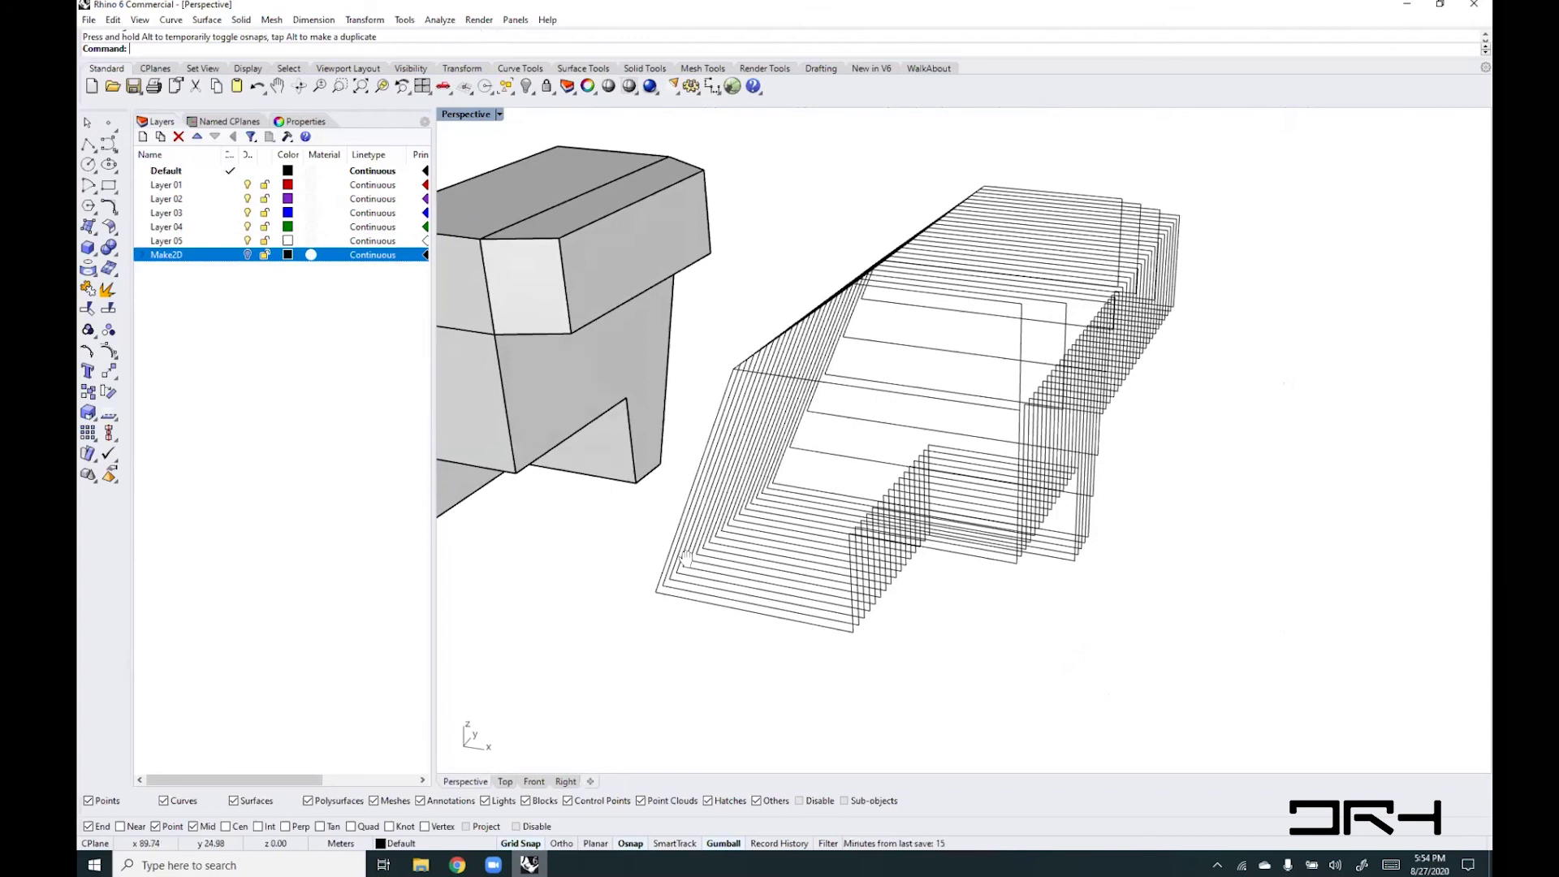
{"action": "right_click_drag", "start_coordinate": [1020, 642], "coordinate": [1065, 638], "text": "shift"}
- Delete all the contour curves beside the solid
{"action": "mouse_move", "coordinate": [1129, 650]}
{"action": "left_click_drag", "start_coordinate": [1128, 649], "coordinate": [836, 171]}
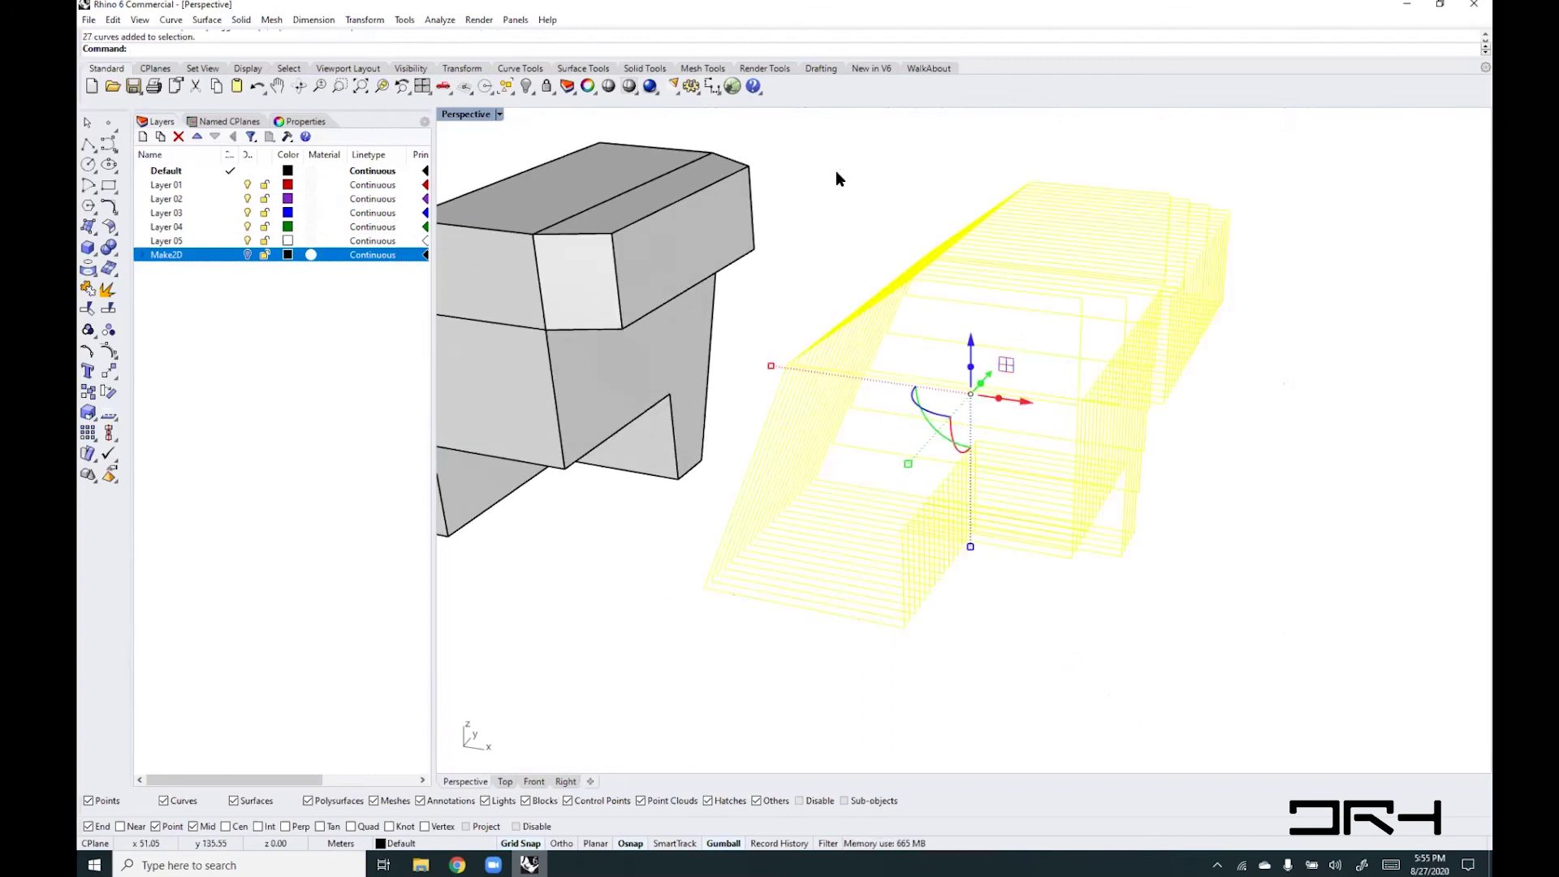
{"action": "key", "text": "Delete"}
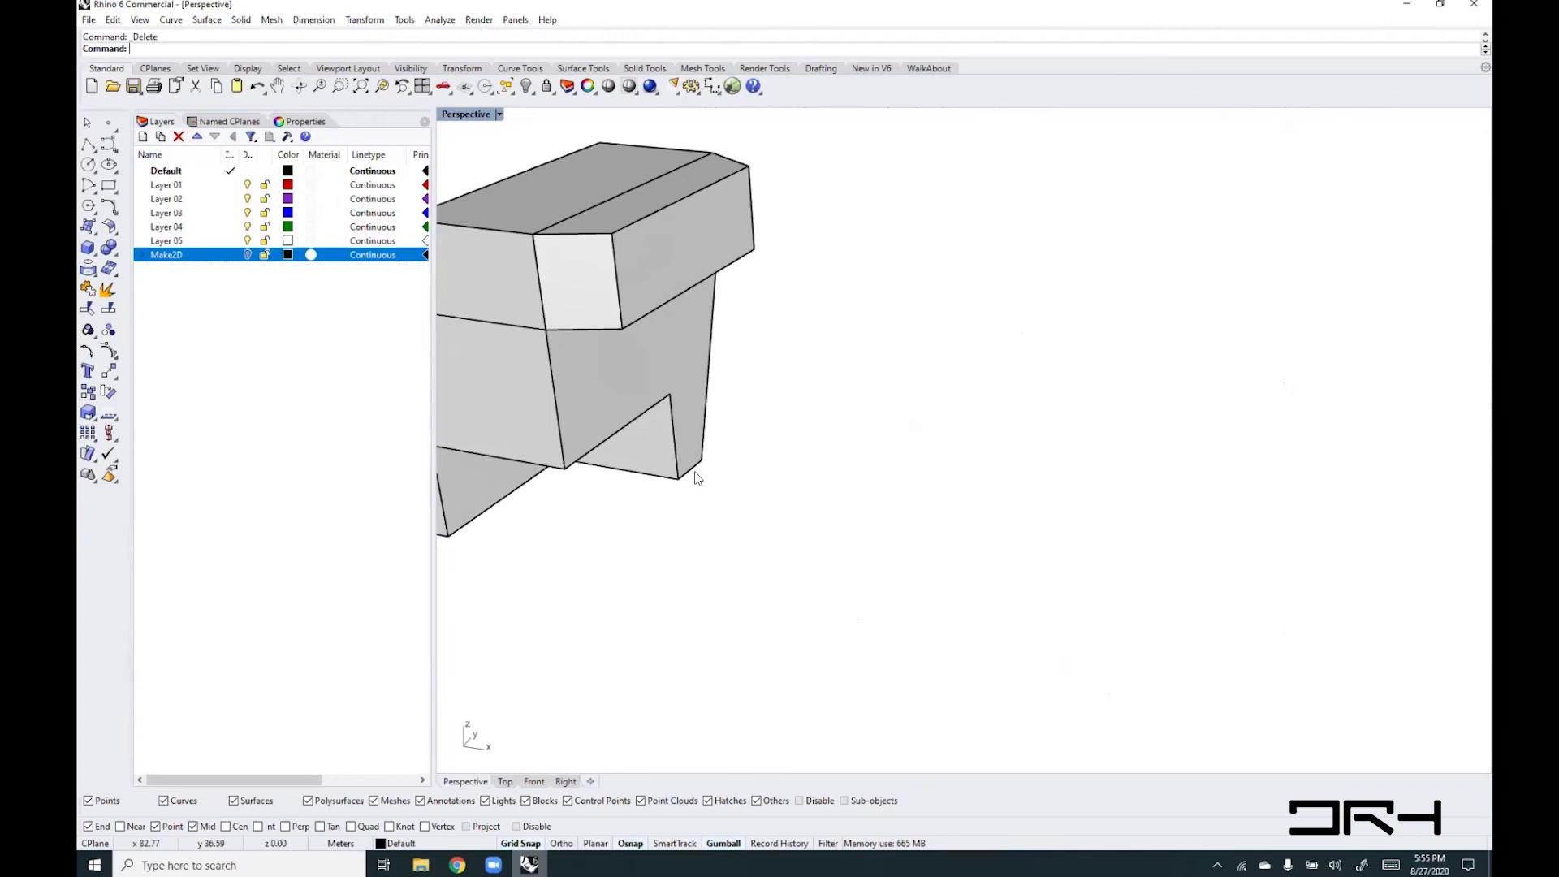
- Lower the outer top edge of the solid's overhanging block by about 2 m
{"action": "right_click_drag", "start_coordinate": [546, 498], "coordinate": [794, 637]}
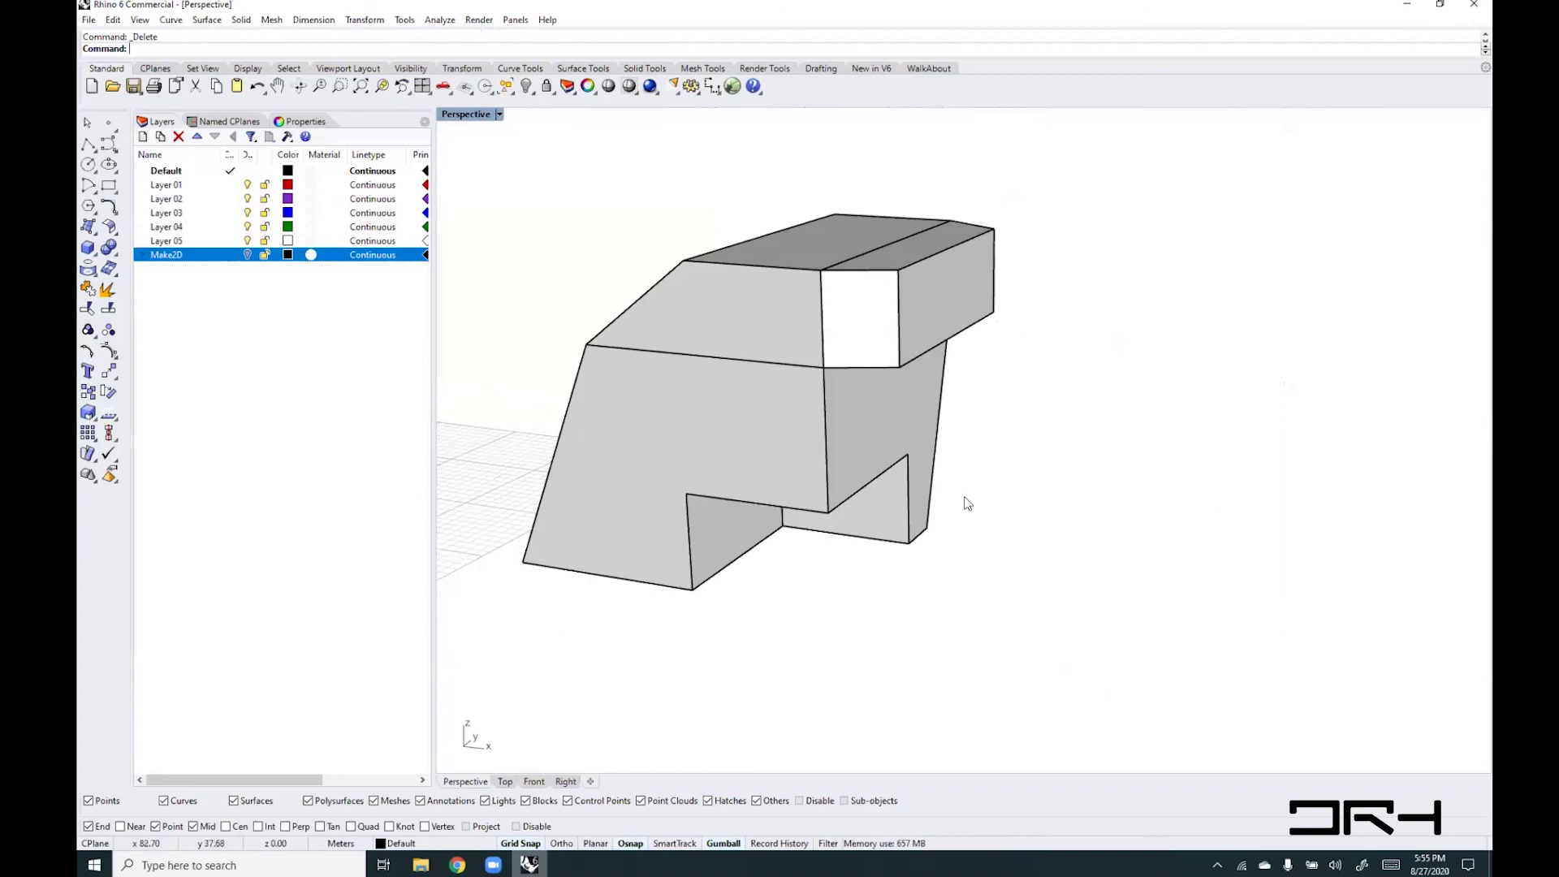
{"action": "left_click", "coordinate": [932, 257], "text": "ctrl+shift"}
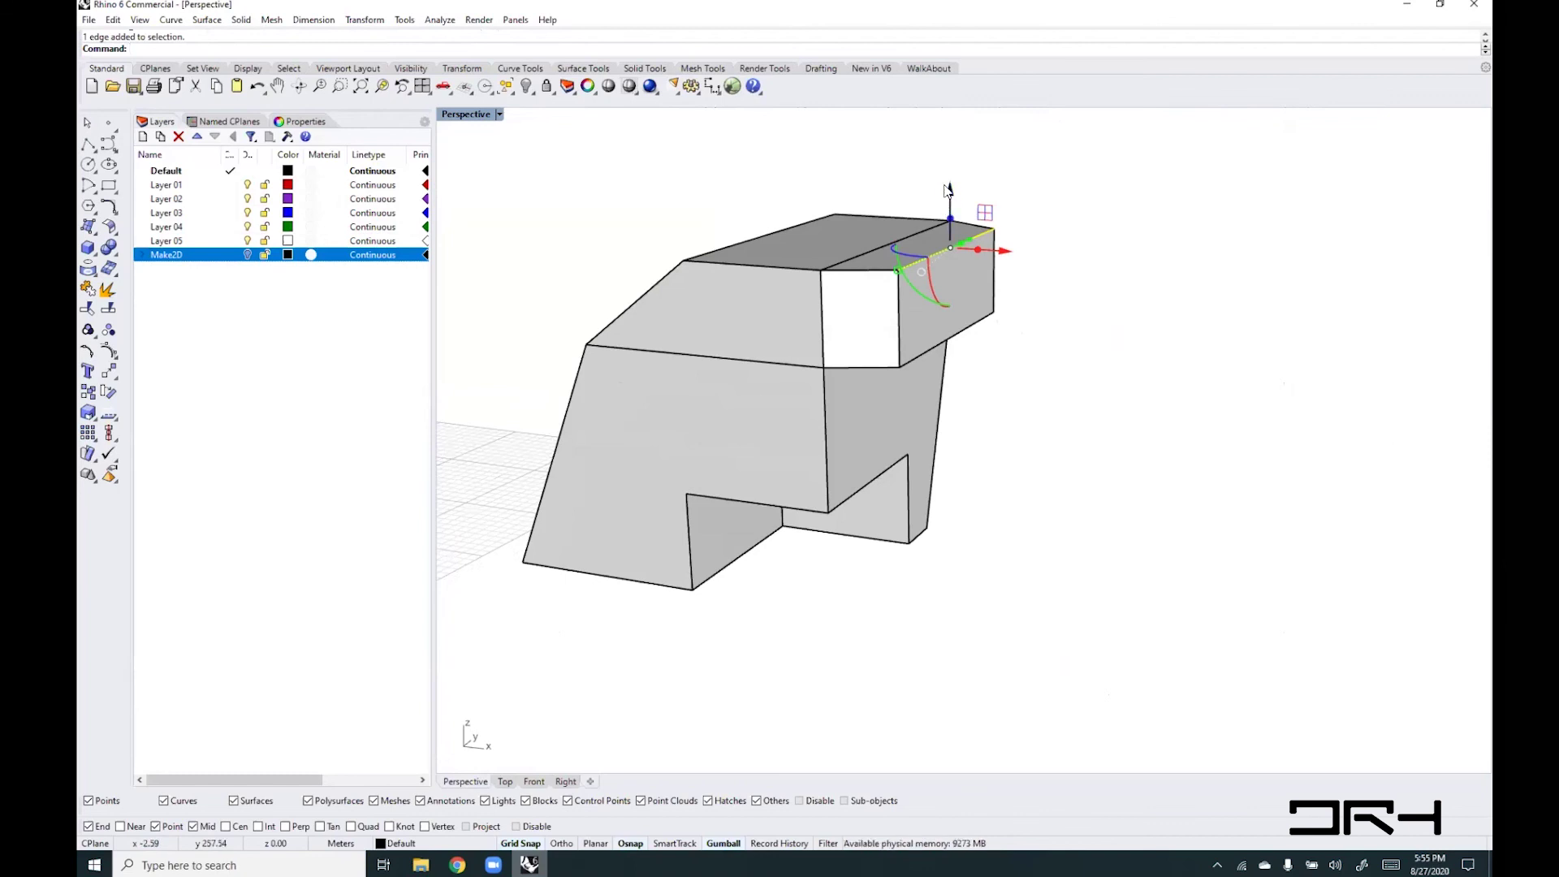
{"action": "left_click_drag", "start_coordinate": [950, 199], "coordinate": [966, 276]}
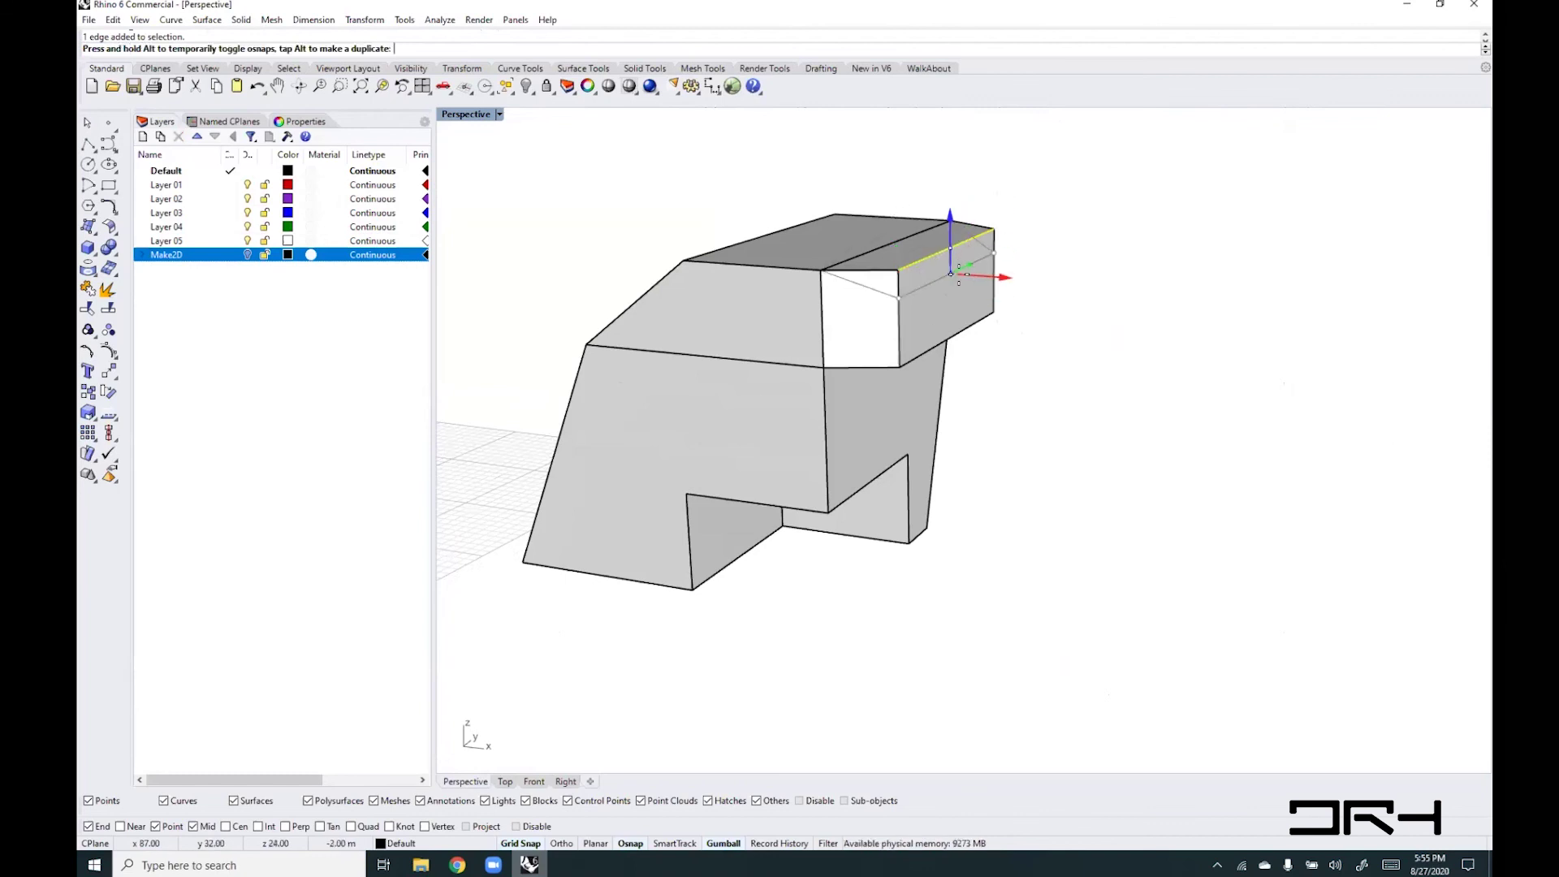
{"action": "mouse_move", "coordinate": [1046, 456]}
{"action": "right_mouse_down"}
{"action": "mouse_move", "coordinate": [1078, 496]}
{"action": "mouse_move", "coordinate": [1064, 475]}
{"action": "right_mouse_up"}
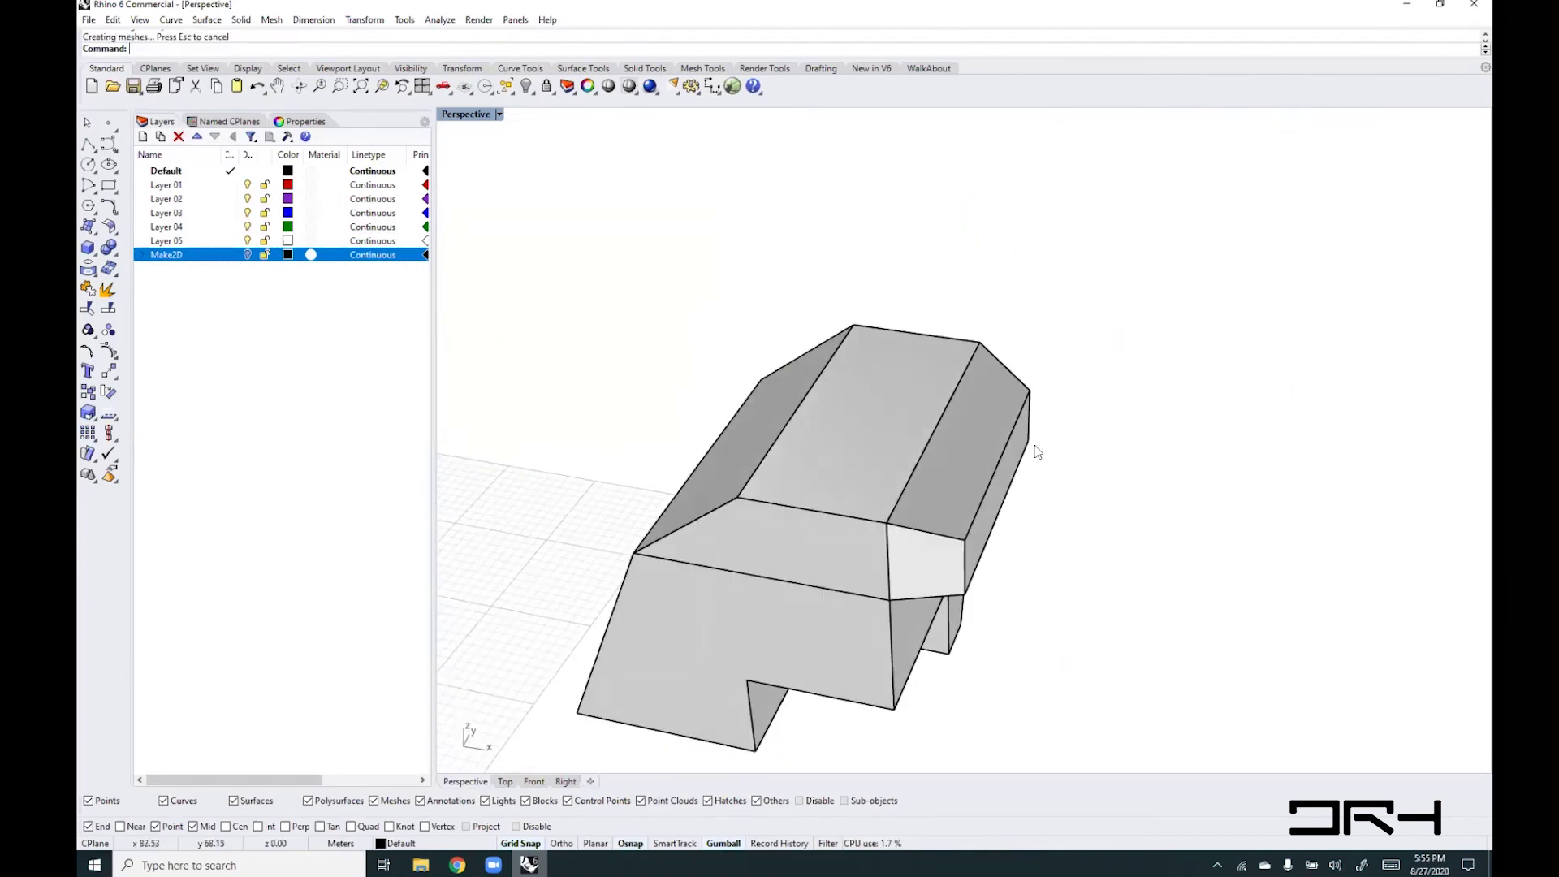
- Raise the solid's flat top face vertically so the sloping sides below it stretch taller, and clear the selection
{"action": "left_click", "coordinate": [875, 432], "text": "ctrl+shift"}
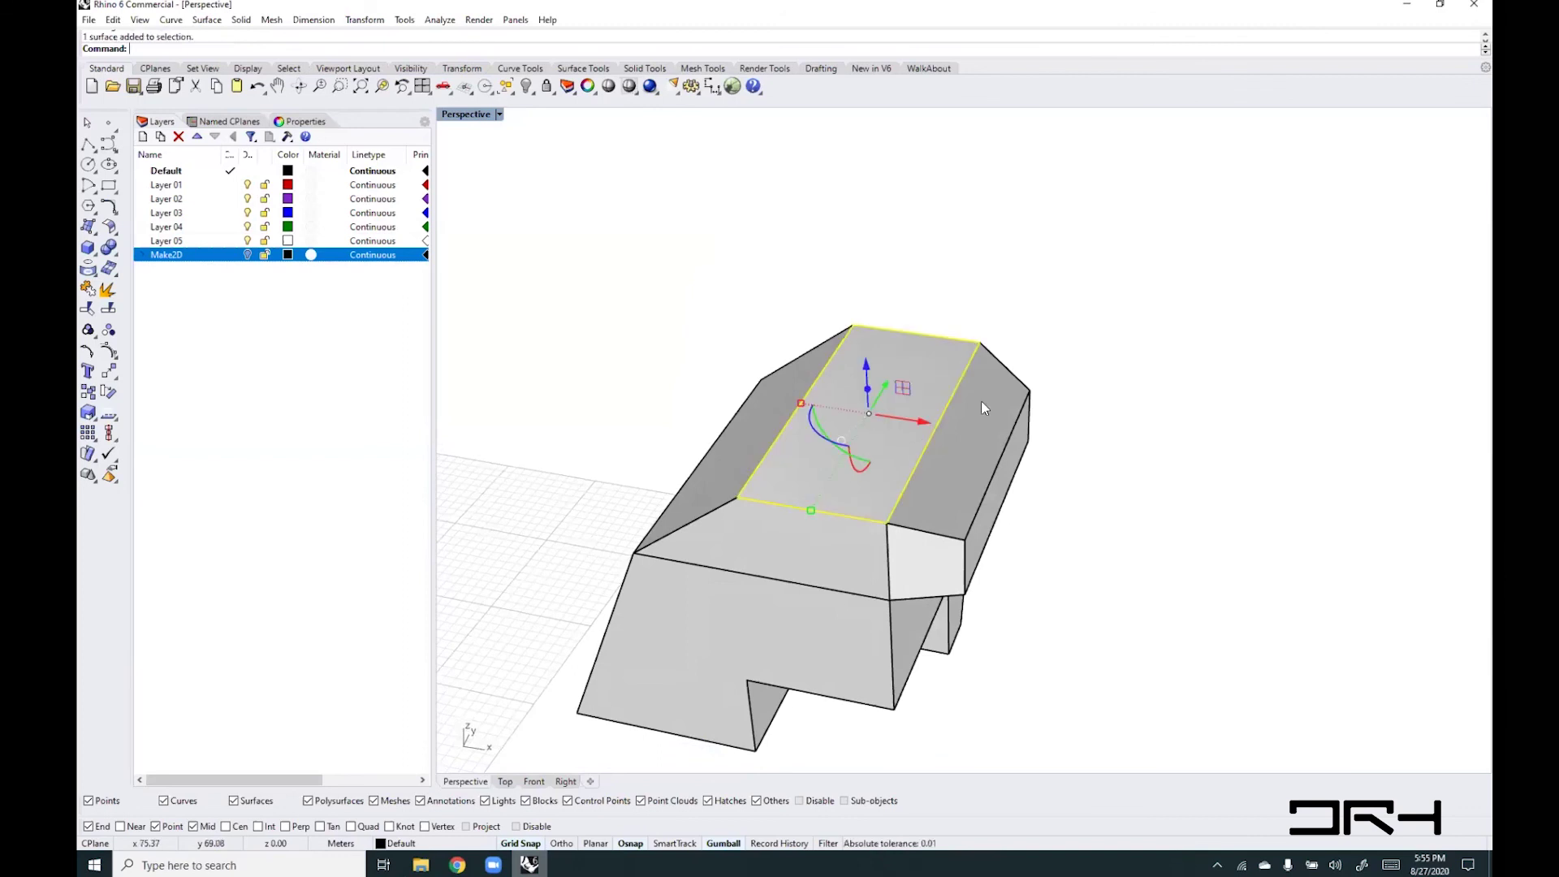
{"action": "left_click_drag", "start_coordinate": [872, 364], "coordinate": [865, 339]}
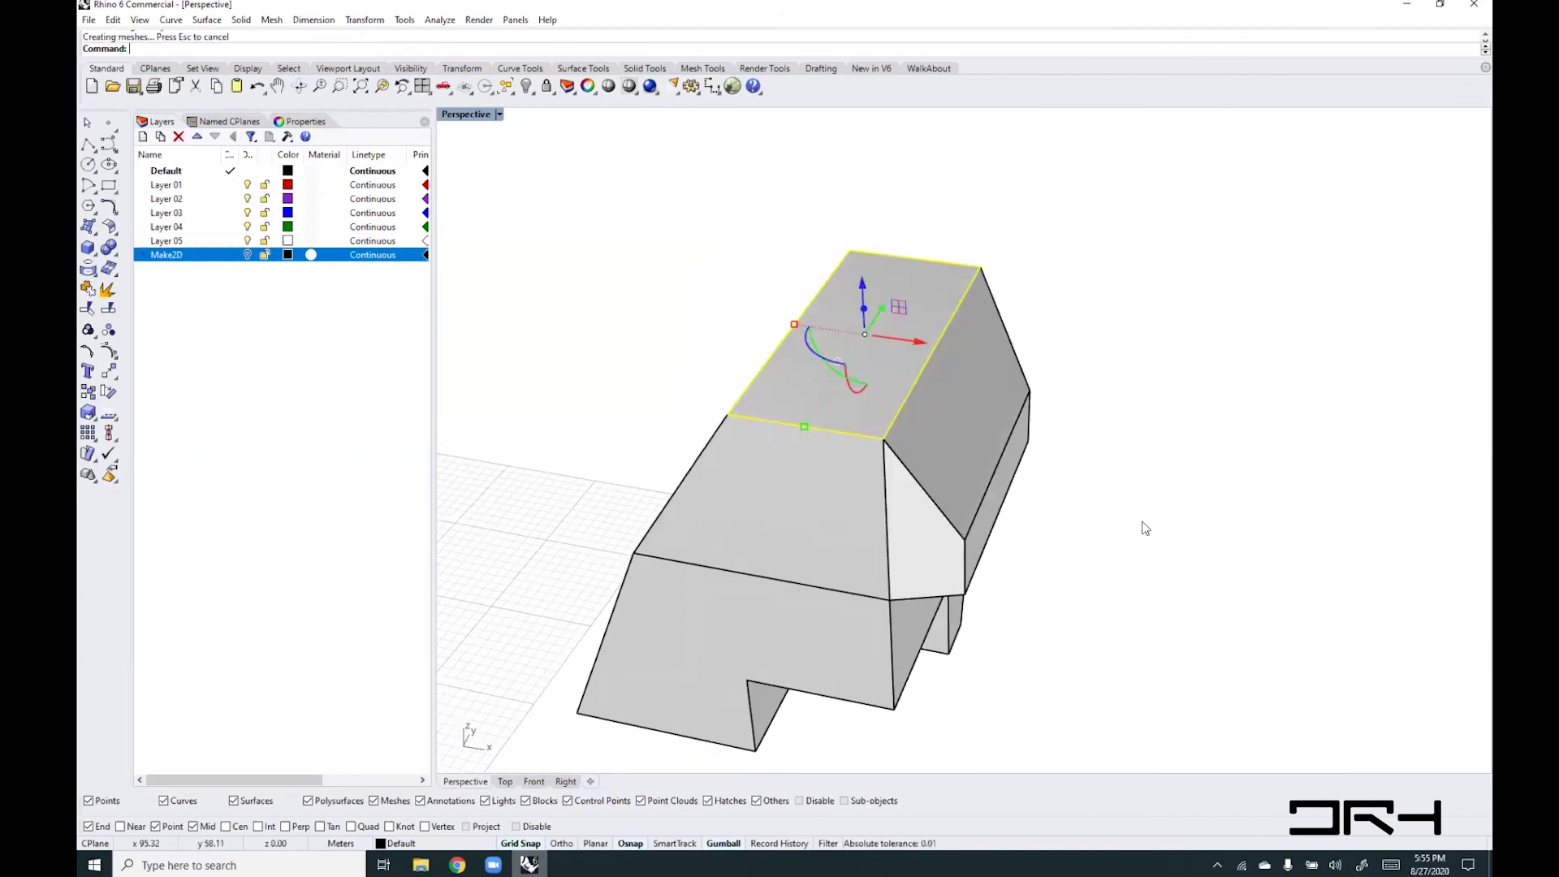
{"action": "left_click", "coordinate": [1145, 529]}
{"action": "right_click_drag", "start_coordinate": [1143, 531], "coordinate": [1102, 593]}
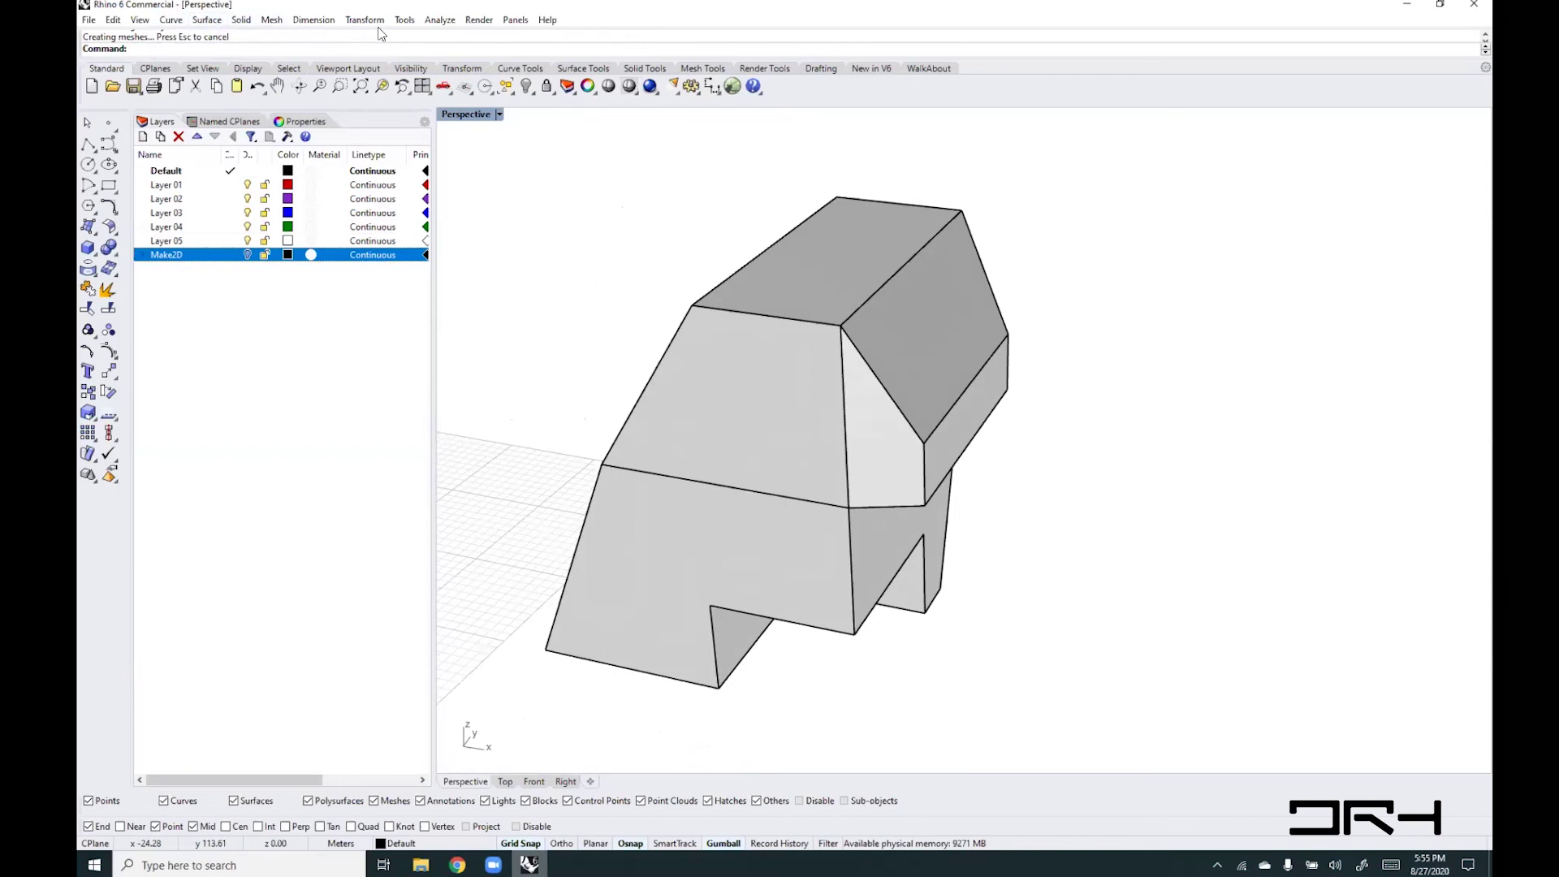
{"action": "left_click", "coordinate": [174, 21]}
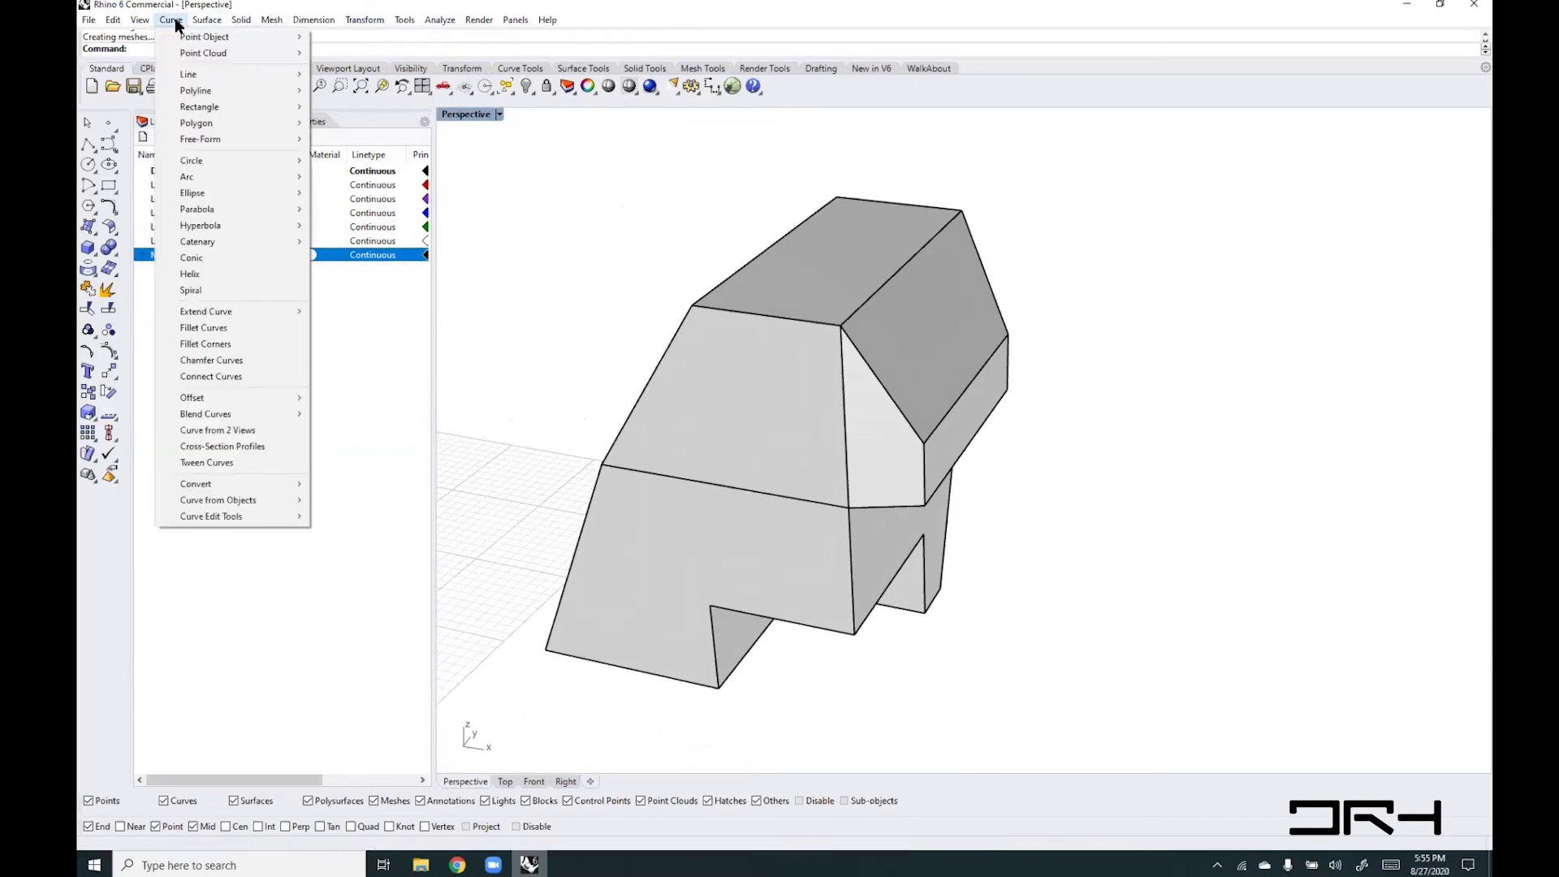
{"action": "mouse_move", "coordinate": [207, 22]}
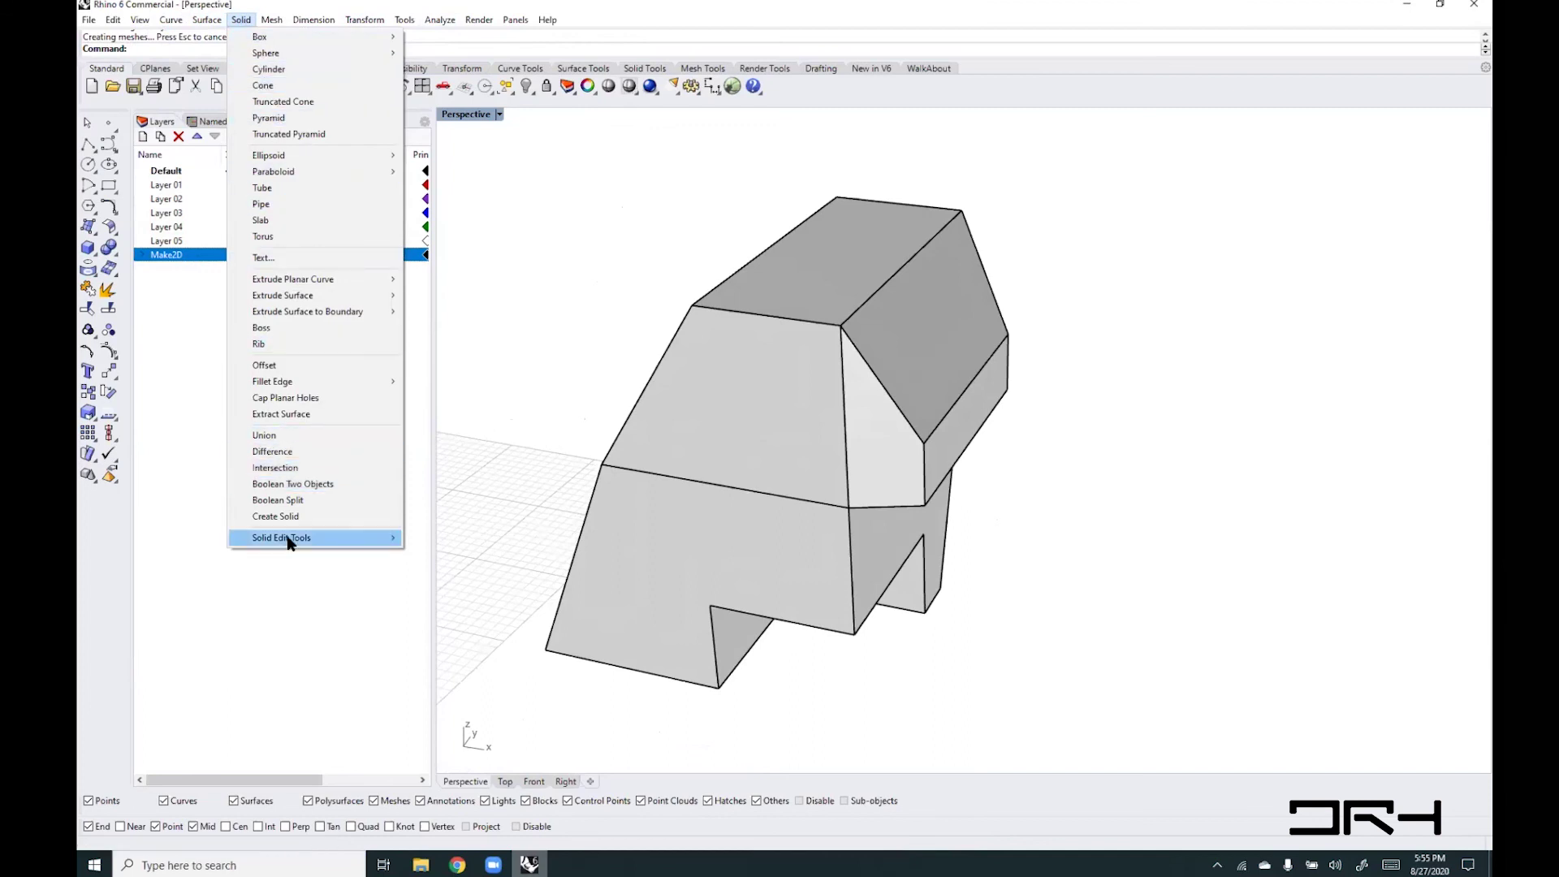
{"action": "mouse_move", "coordinate": [316, 21]}
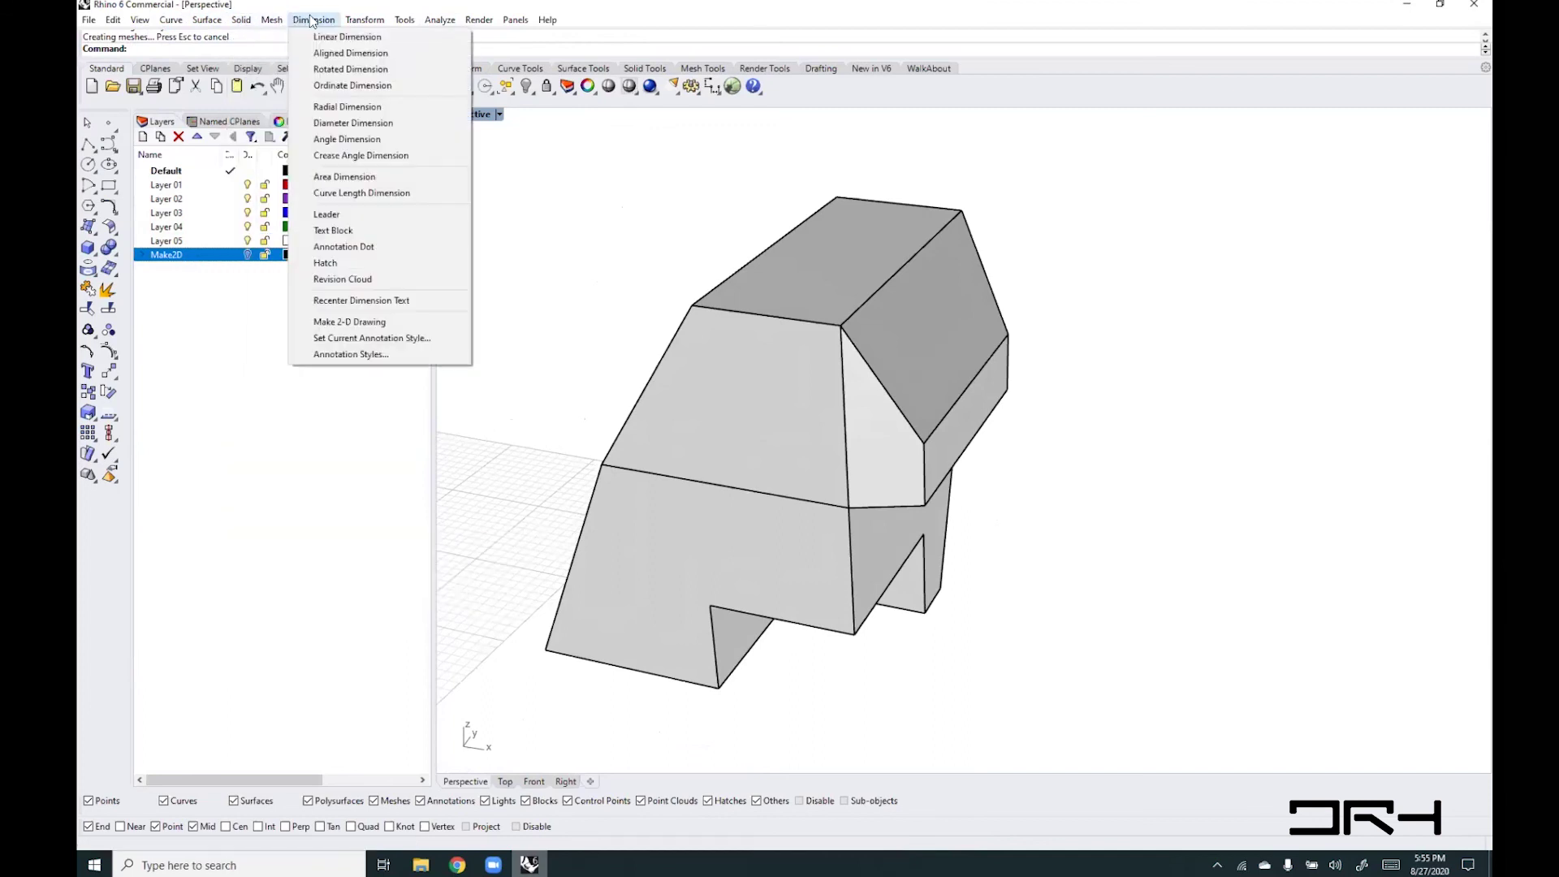
{"action": "mouse_move", "coordinate": [368, 21]}
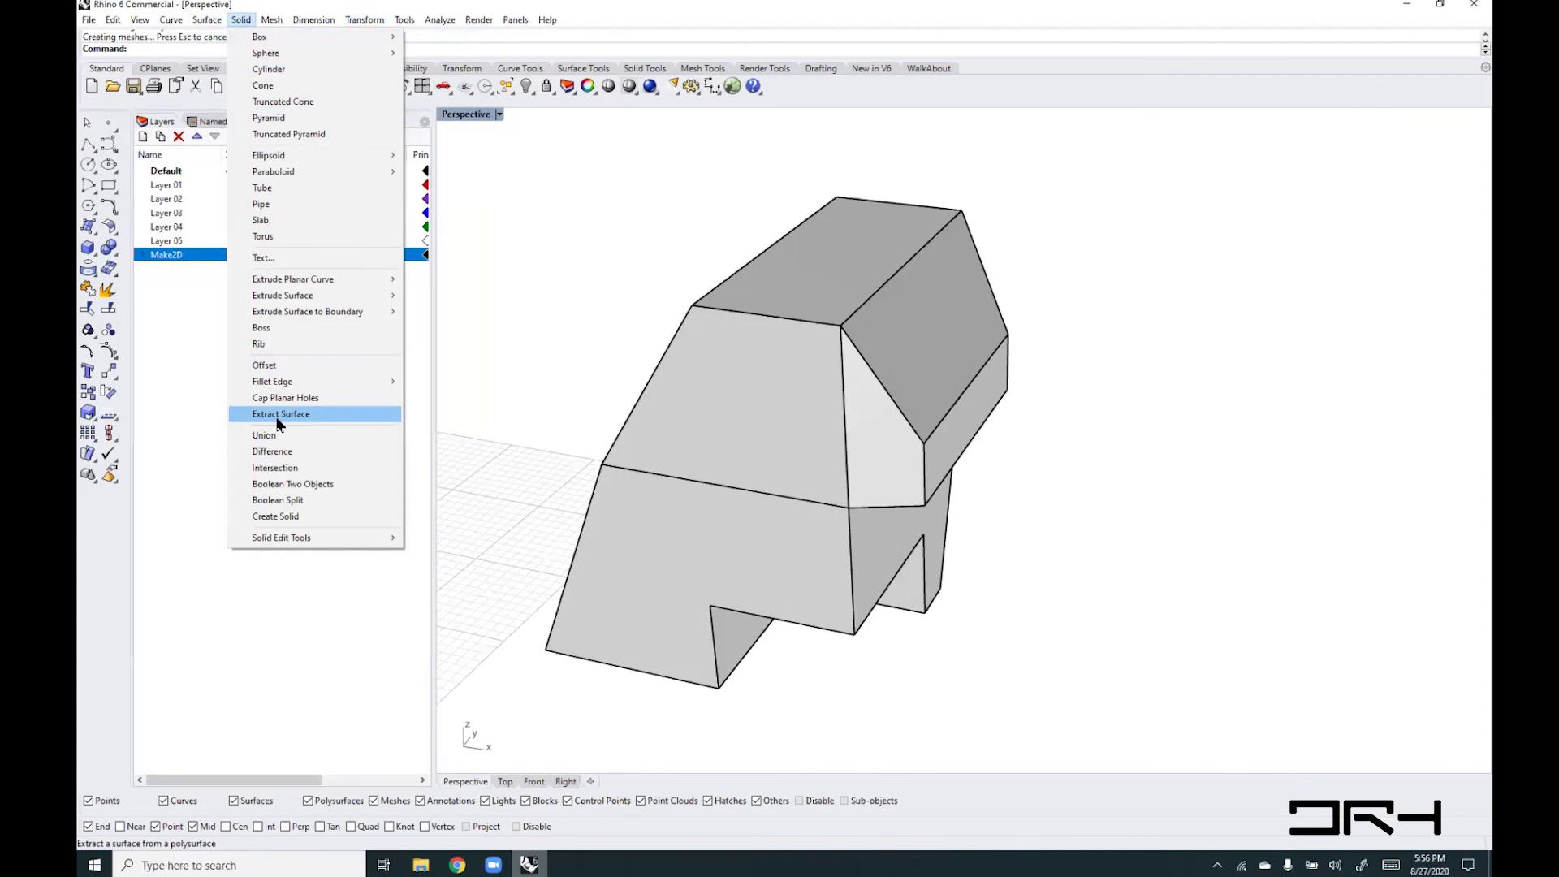
{"action": "left_click", "coordinate": [550, 412]}
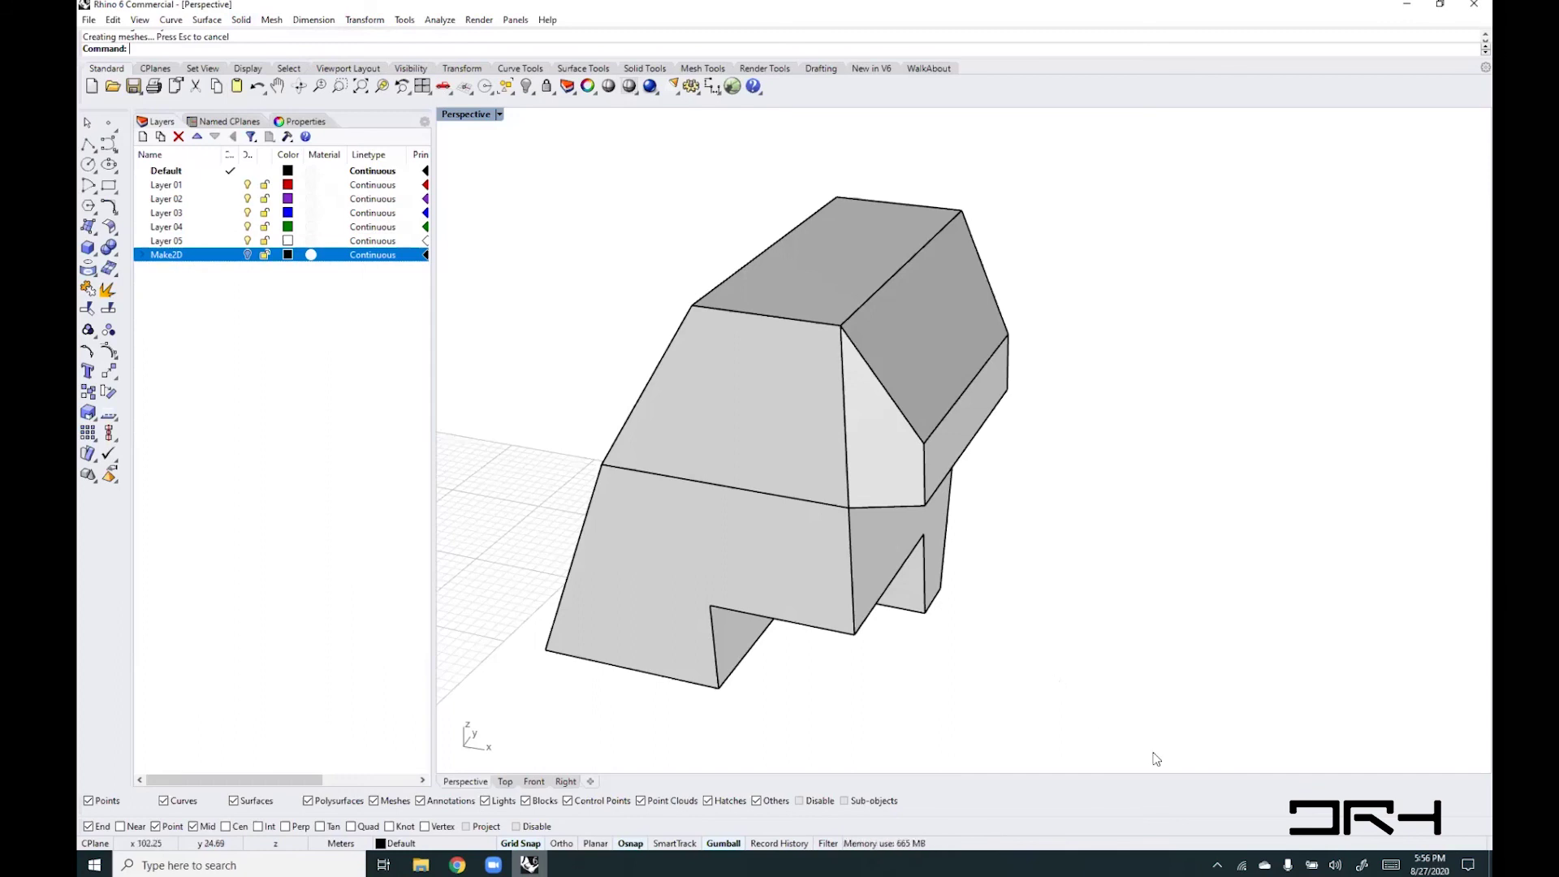
{"action": "right_click_drag", "start_coordinate": [1133, 580], "coordinate": [1097, 573]}
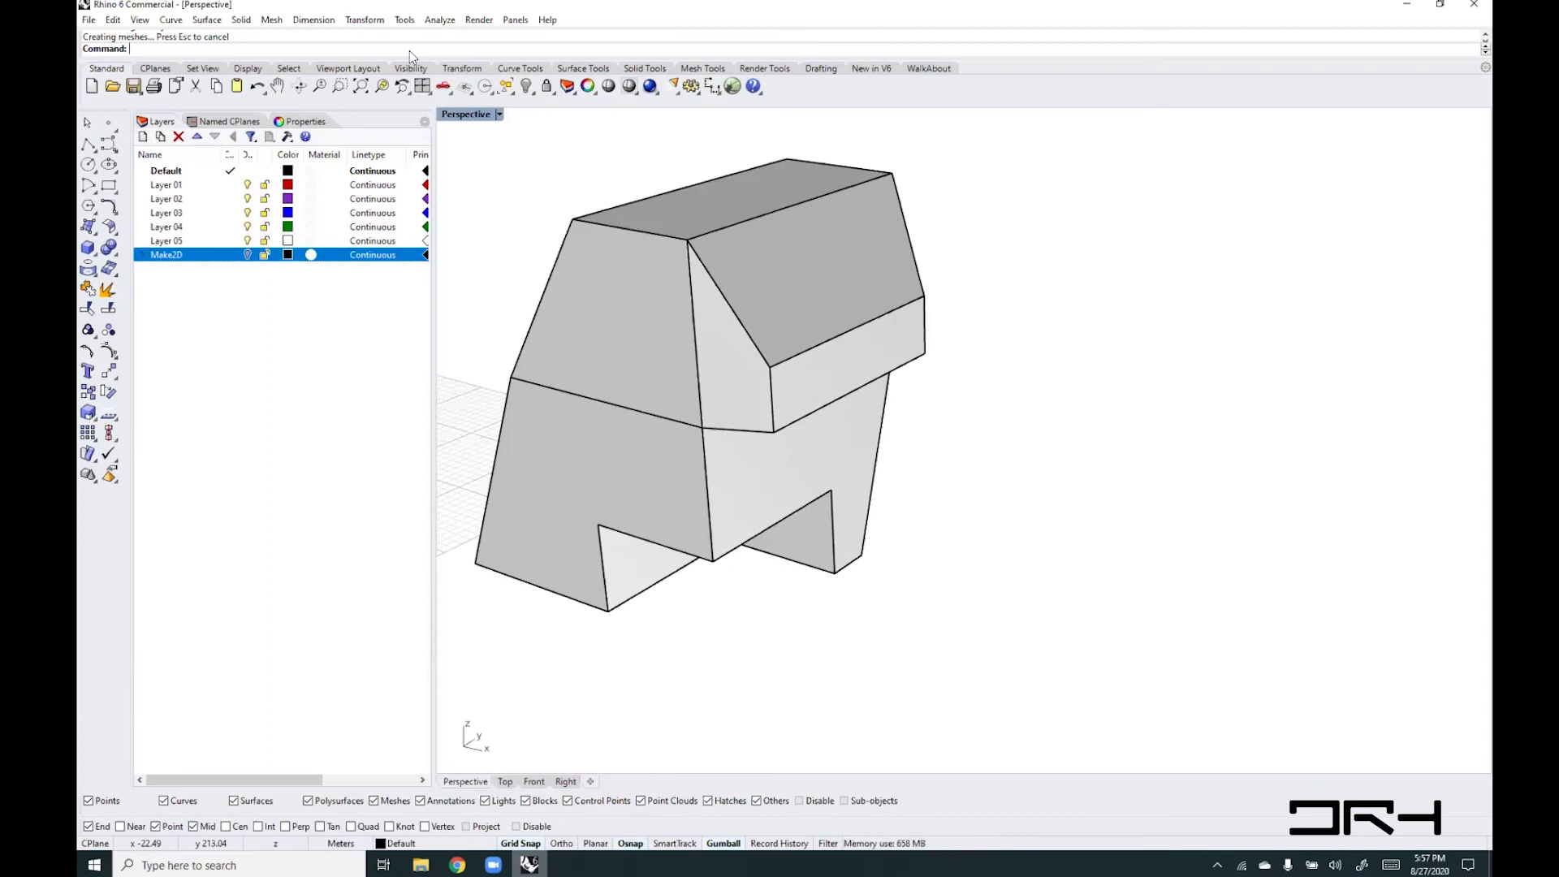
- Look up the available commands matching the partial names Boolean, Wire and Extude without running any of them
{"action": "type", "text": "Boolean"}
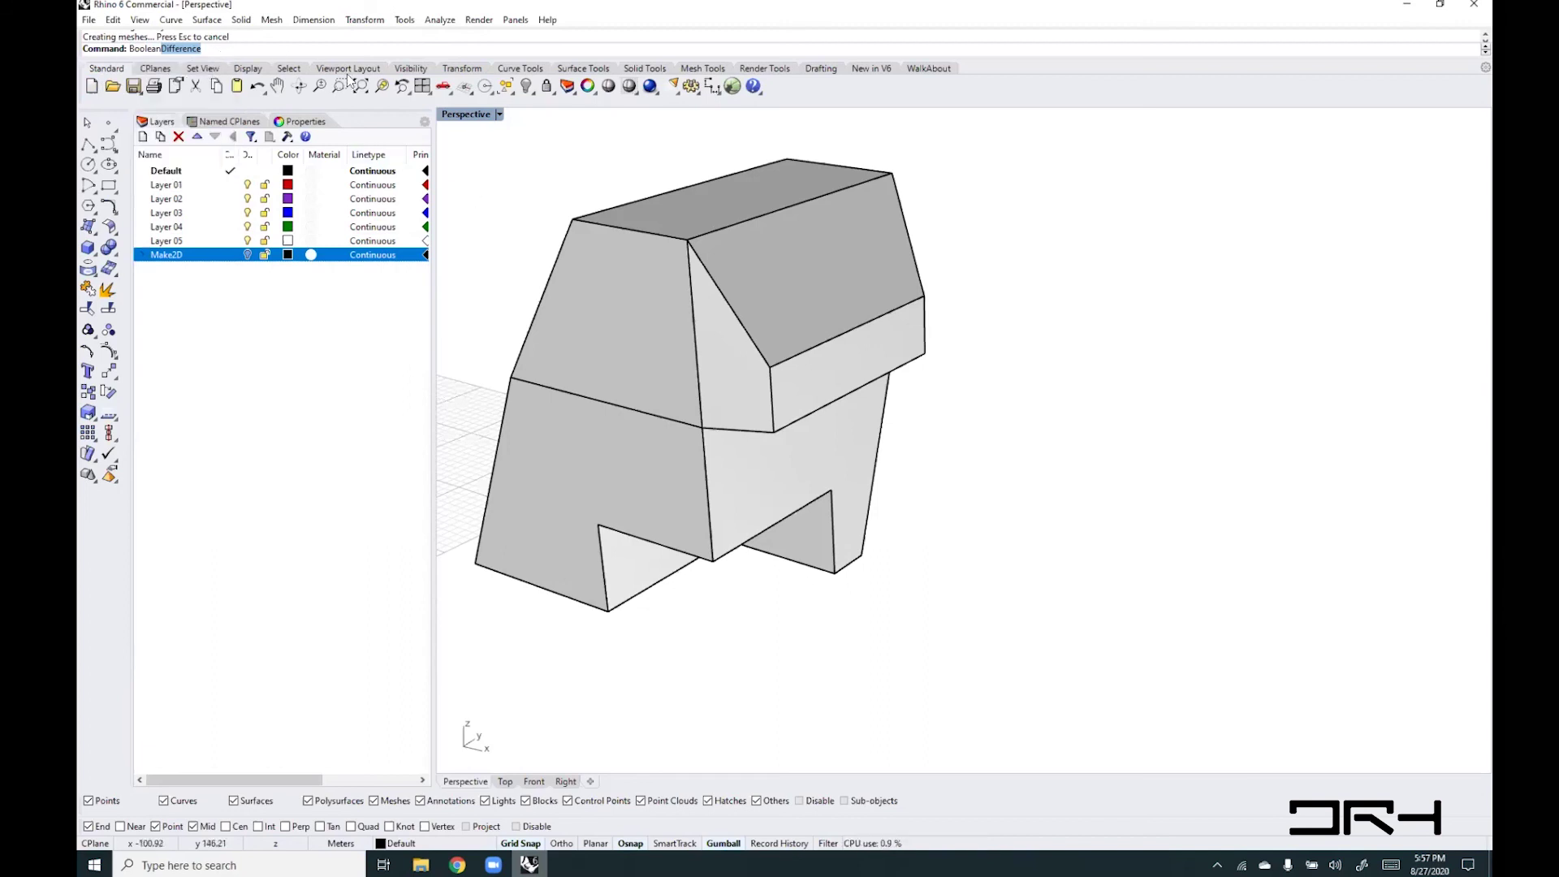
{"action": "key", "text": "BackSpace"}
{"action": "key", "text": "BackSpace"}
{"action": "key", "text": "BackSpace"}
{"action": "key", "text": "BackSpace"}
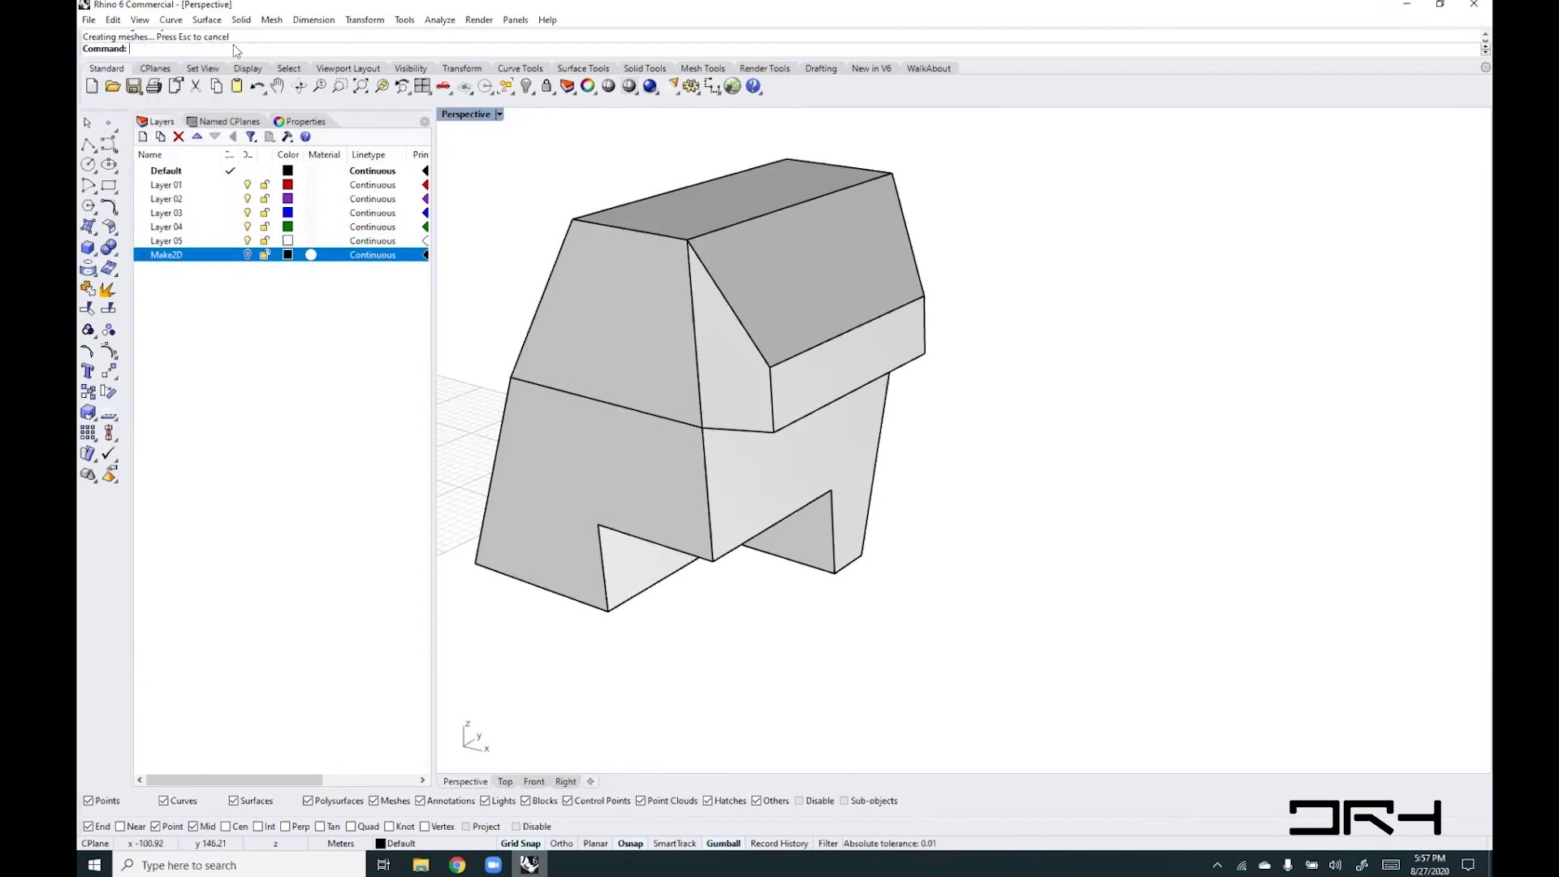
{"action": "type", "text": "Wire"}
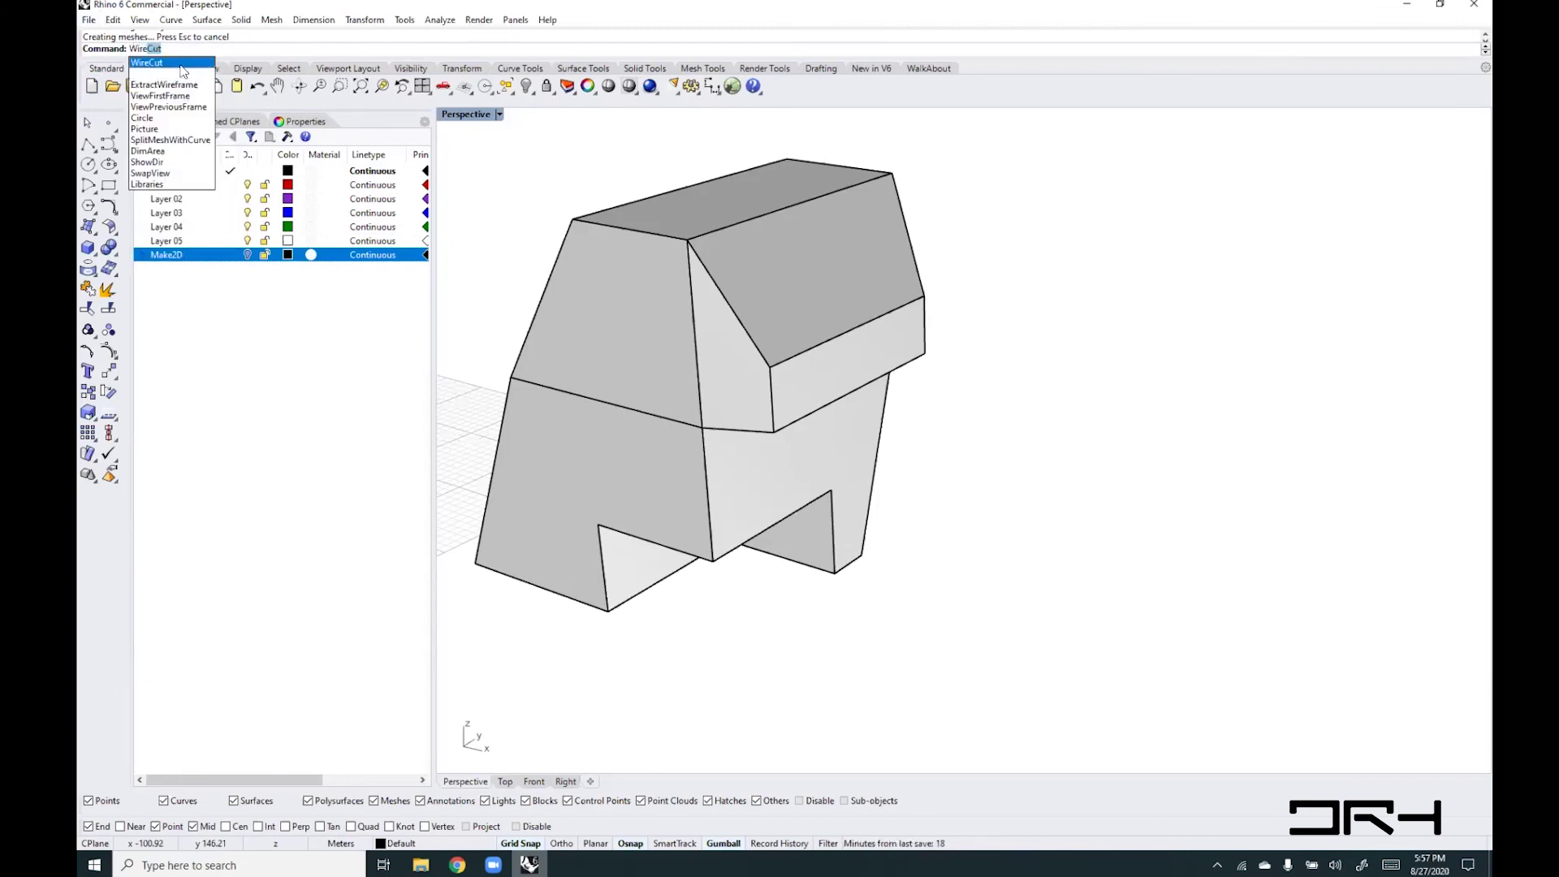
{"action": "key", "text": "BackSpace"}
{"action": "key", "text": "BackSpace"}
{"action": "key", "text": "BackSpace"}
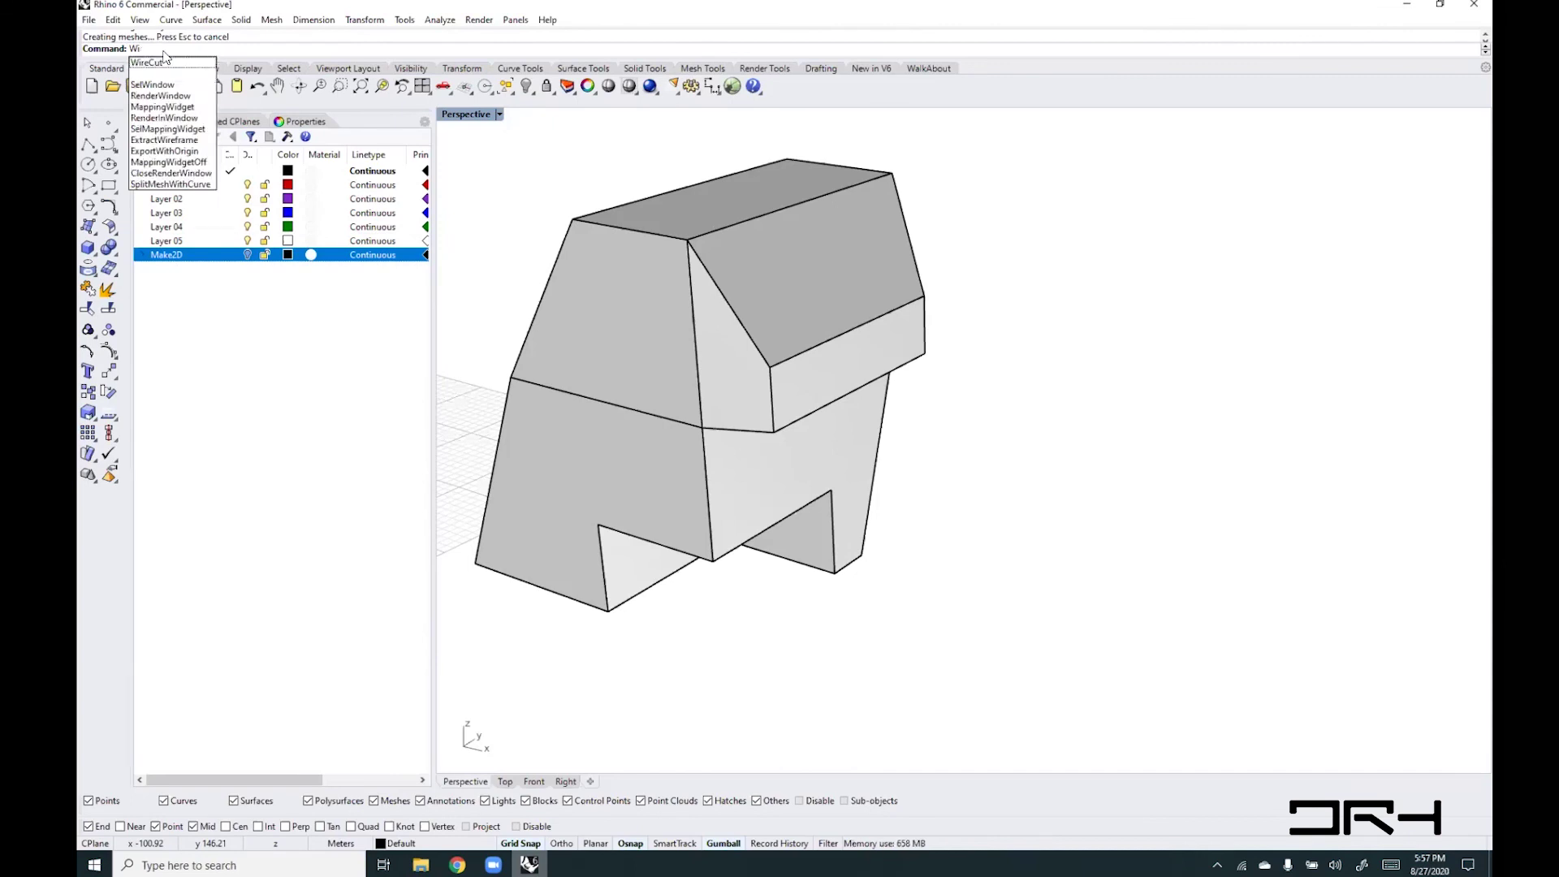
{"action": "key", "text": "BackSpace"}
{"action": "key", "text": "BackSpace"}
{"action": "type", "text": "Extude"}
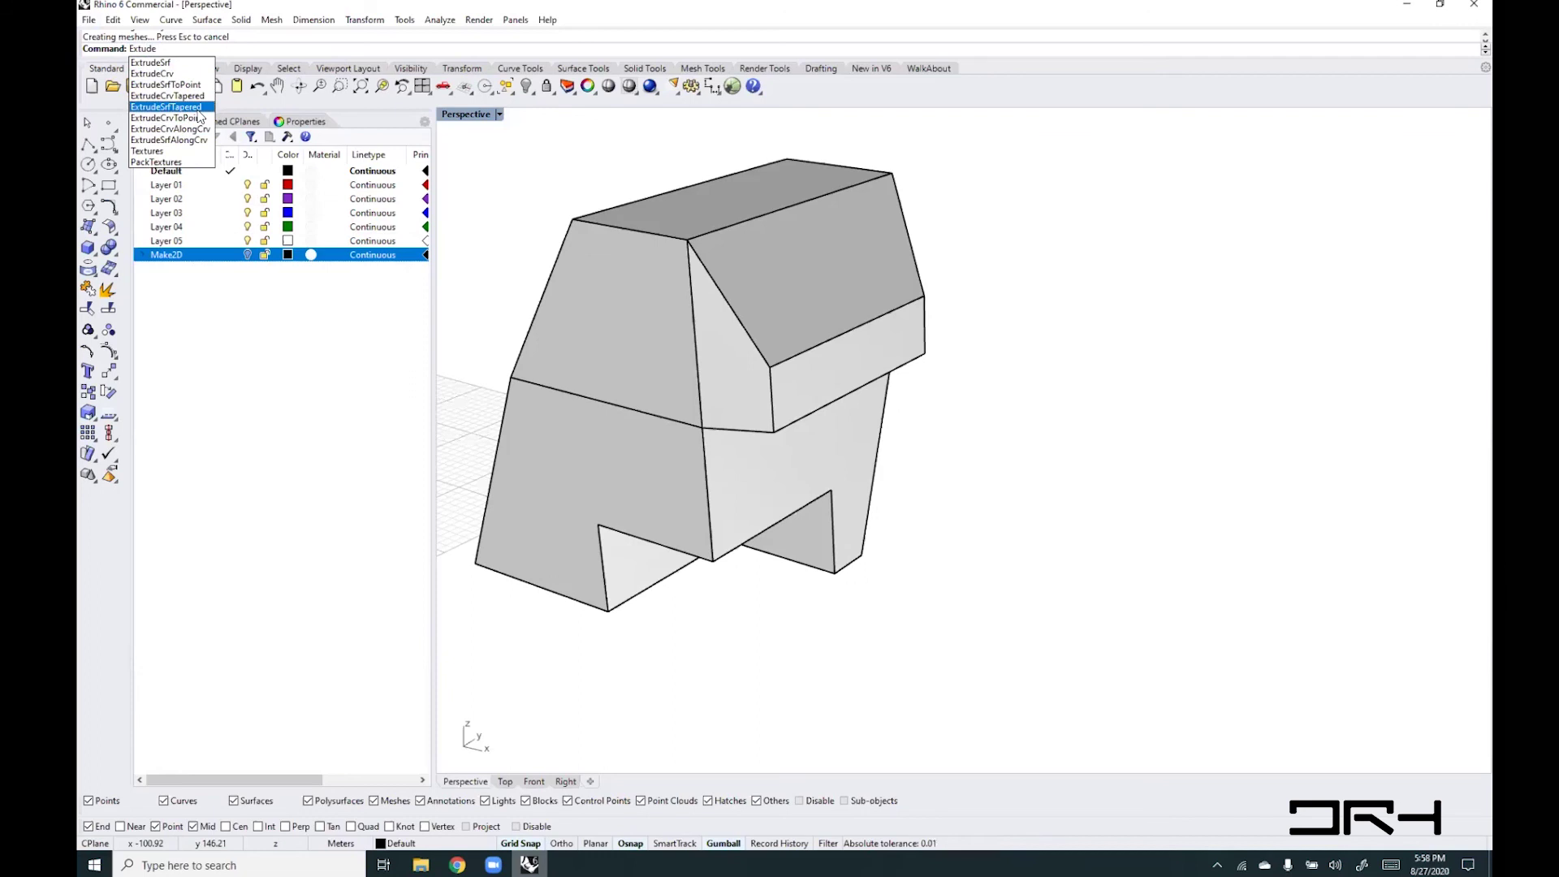
{"action": "left_click", "coordinate": [565, 152]}
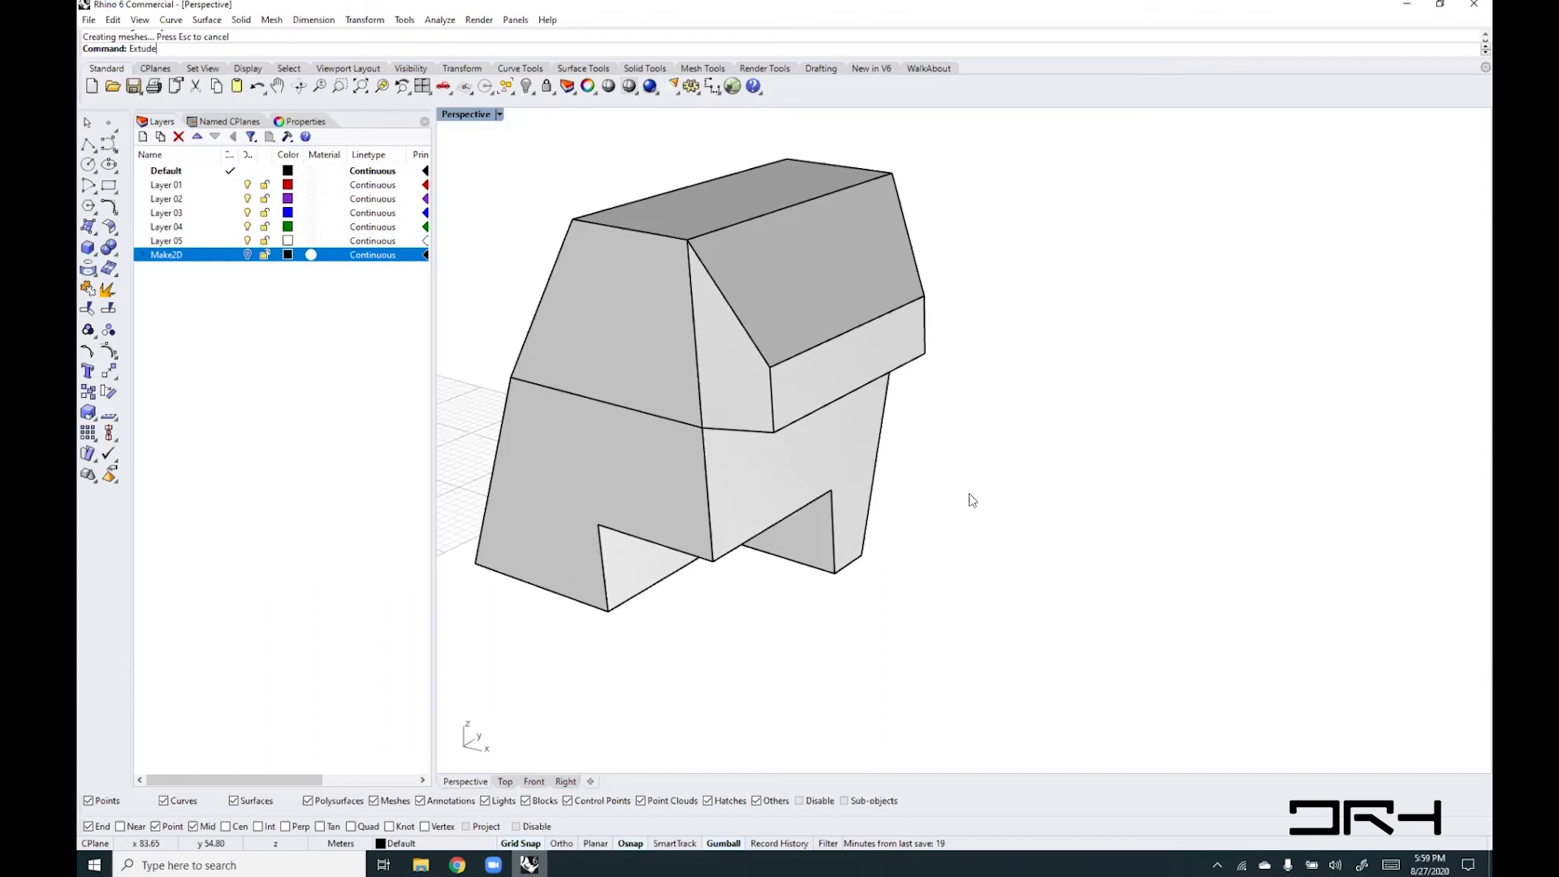
- Switch to the Rhino in Architecture document in Chrome and read its 2D drawing and annotation section
{"action": "left_click", "coordinate": [457, 865]}
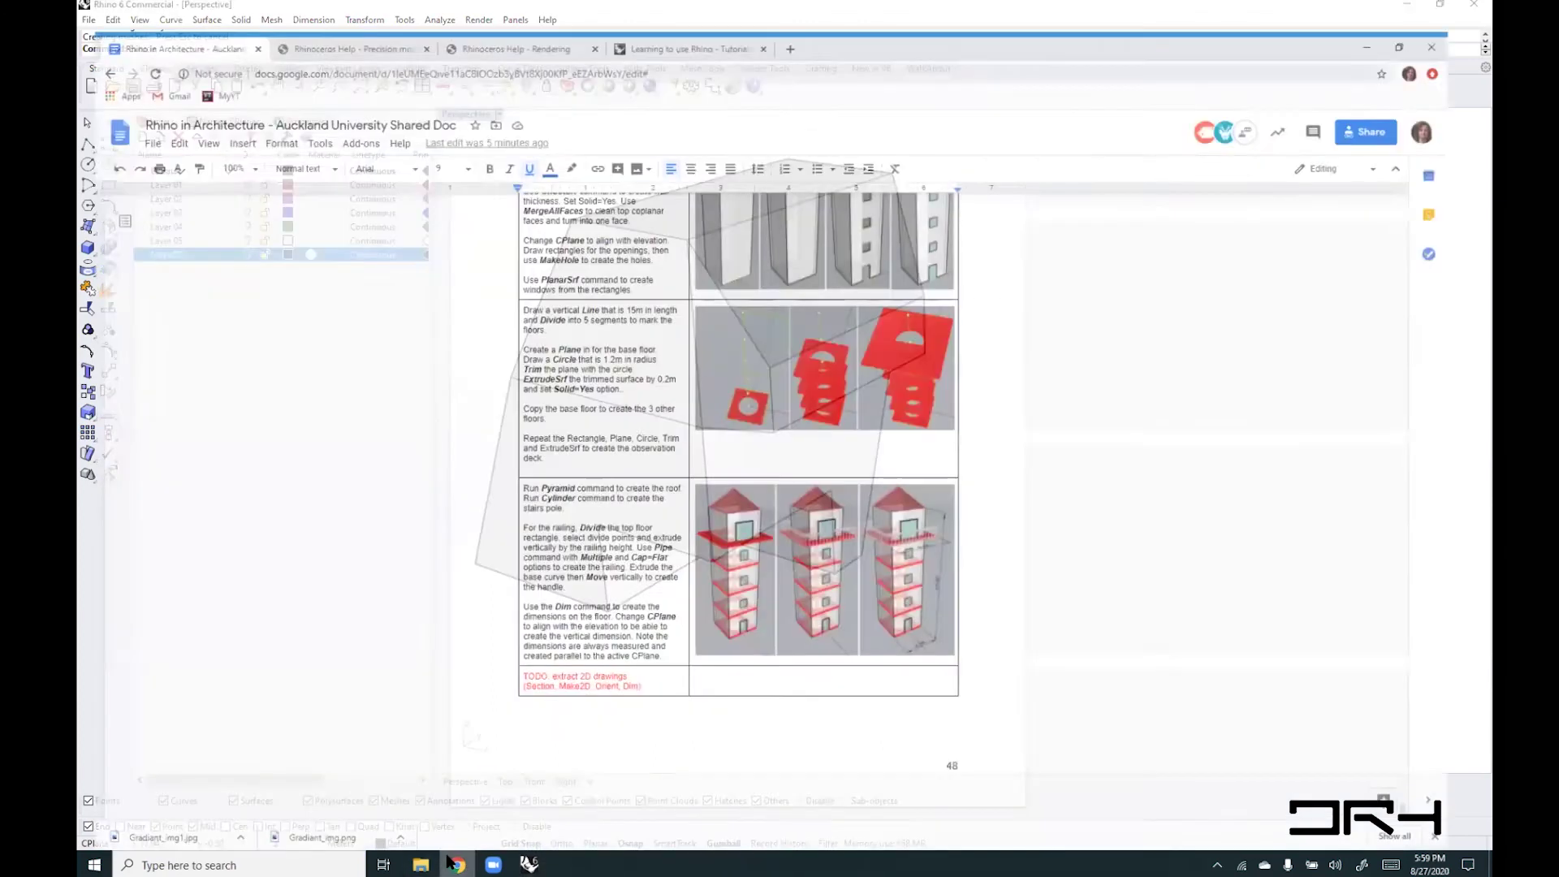
{"action": "scroll", "coordinate": [337, 556], "scroll_direction": "up", "scroll_amount": 10}
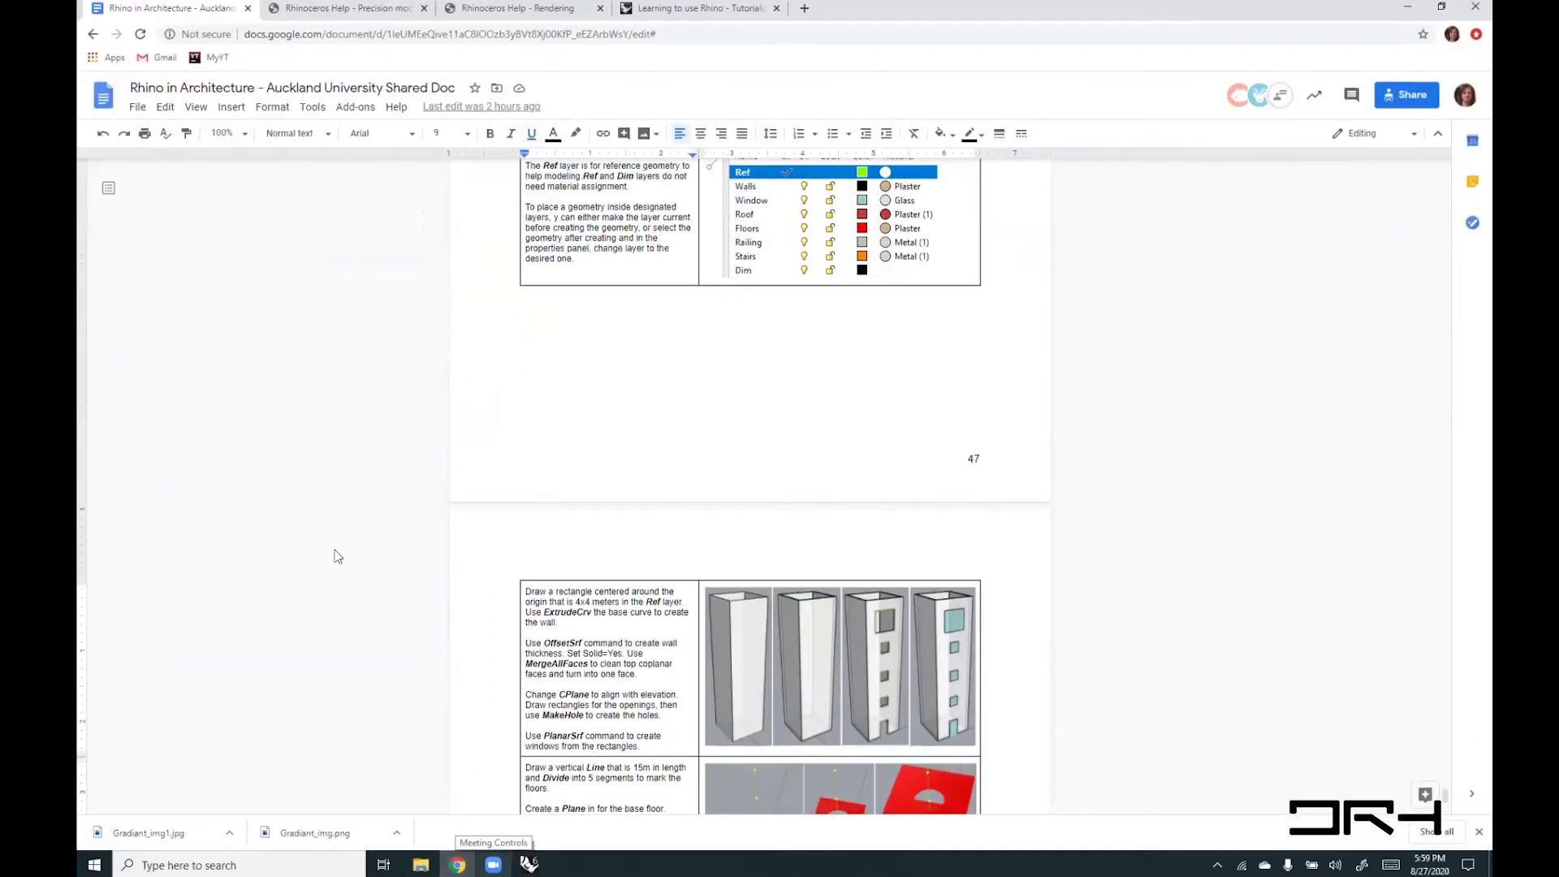
{"action": "scroll", "coordinate": [337, 556], "scroll_direction": "up", "scroll_amount": 15}
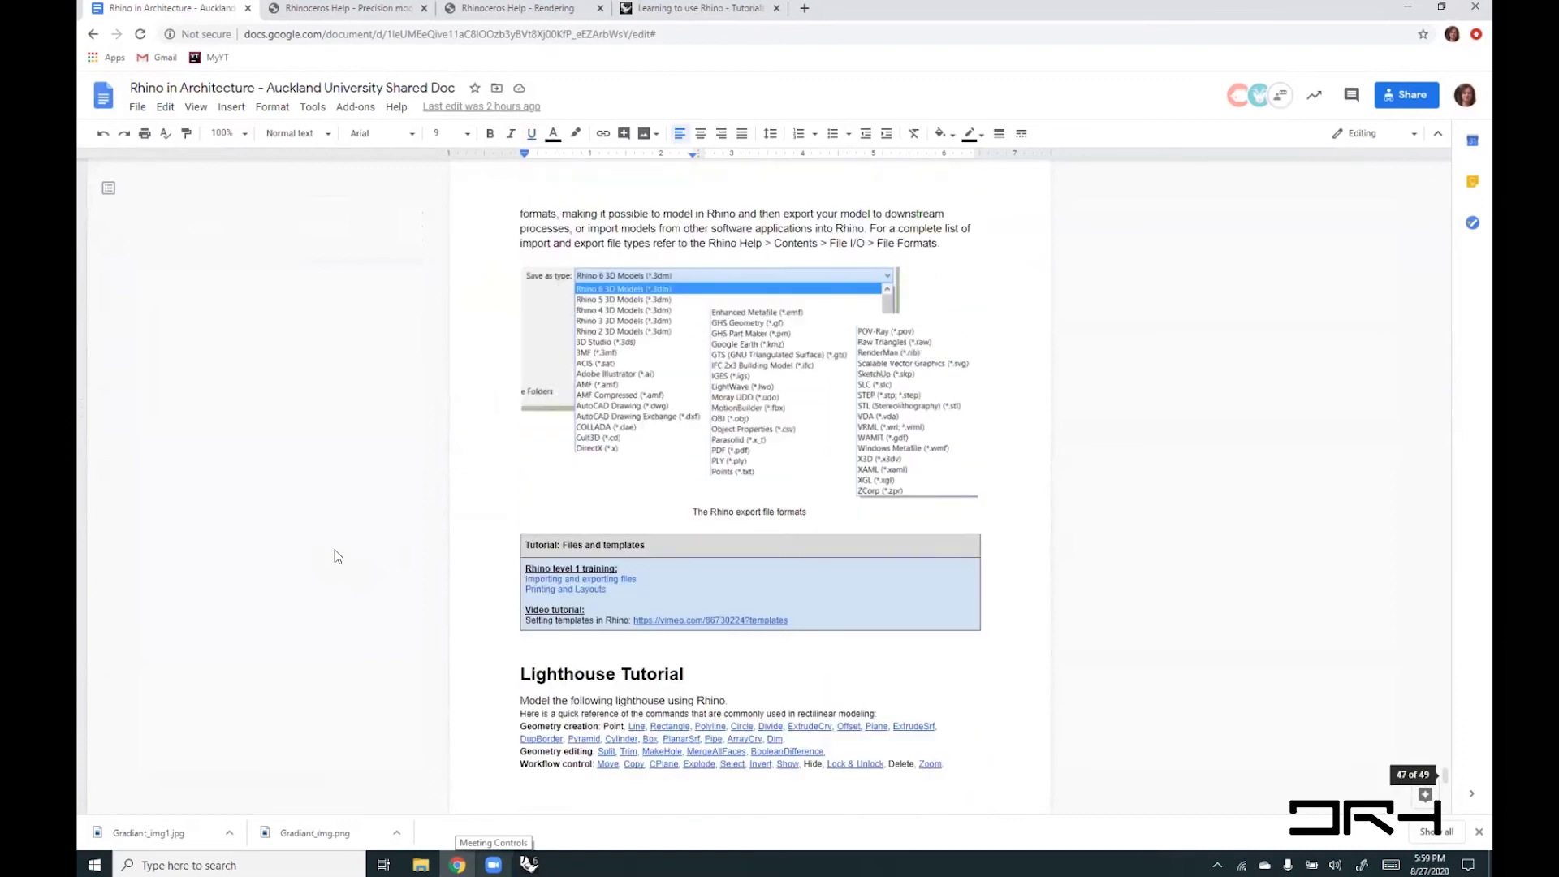
{"action": "scroll", "coordinate": [338, 556], "scroll_direction": "up", "scroll_amount": 12}
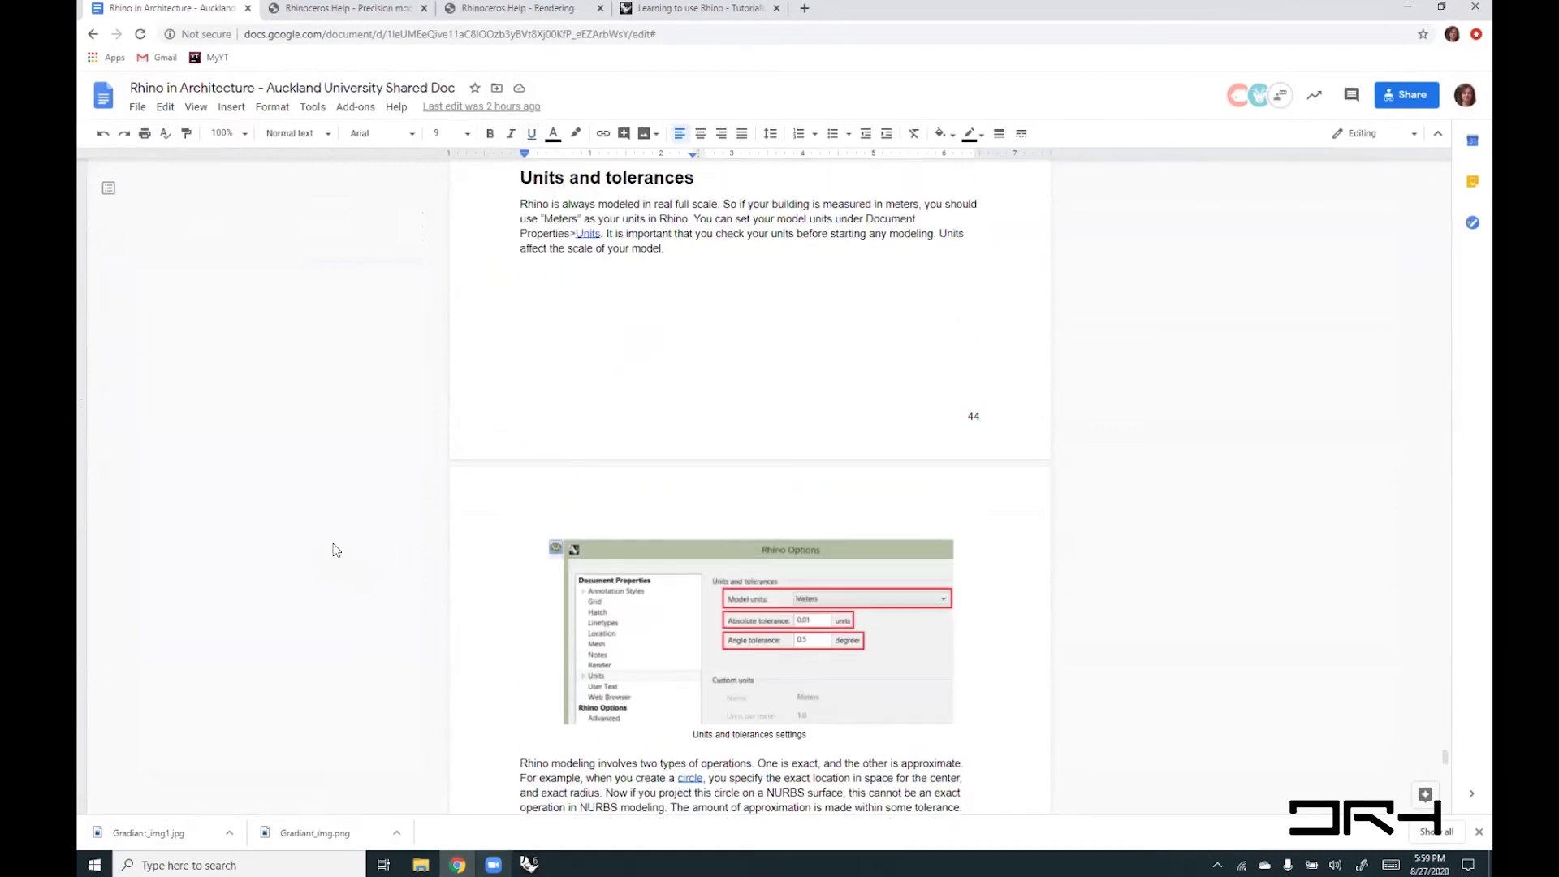
{"action": "scroll", "coordinate": [333, 551], "scroll_direction": "up", "scroll_amount": 8}
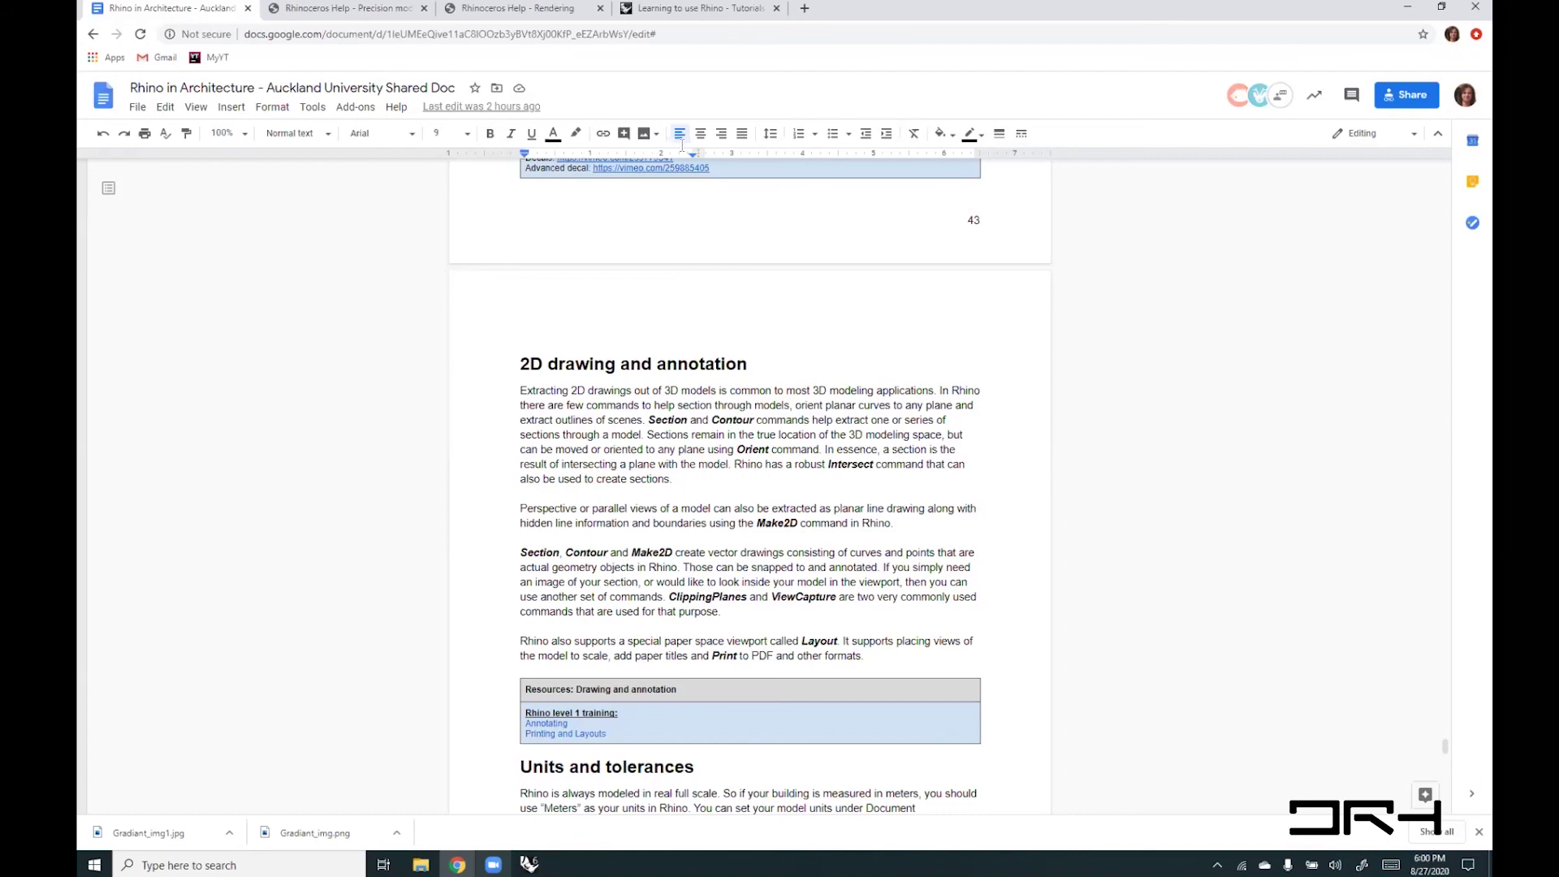
- Go to the end of the Lighthouse Tutorial and briefly highlight the TODO text about extracting 2D drawings
{"action": "scroll", "coordinate": [1038, 526], "scroll_direction": "down", "scroll_amount": 20}
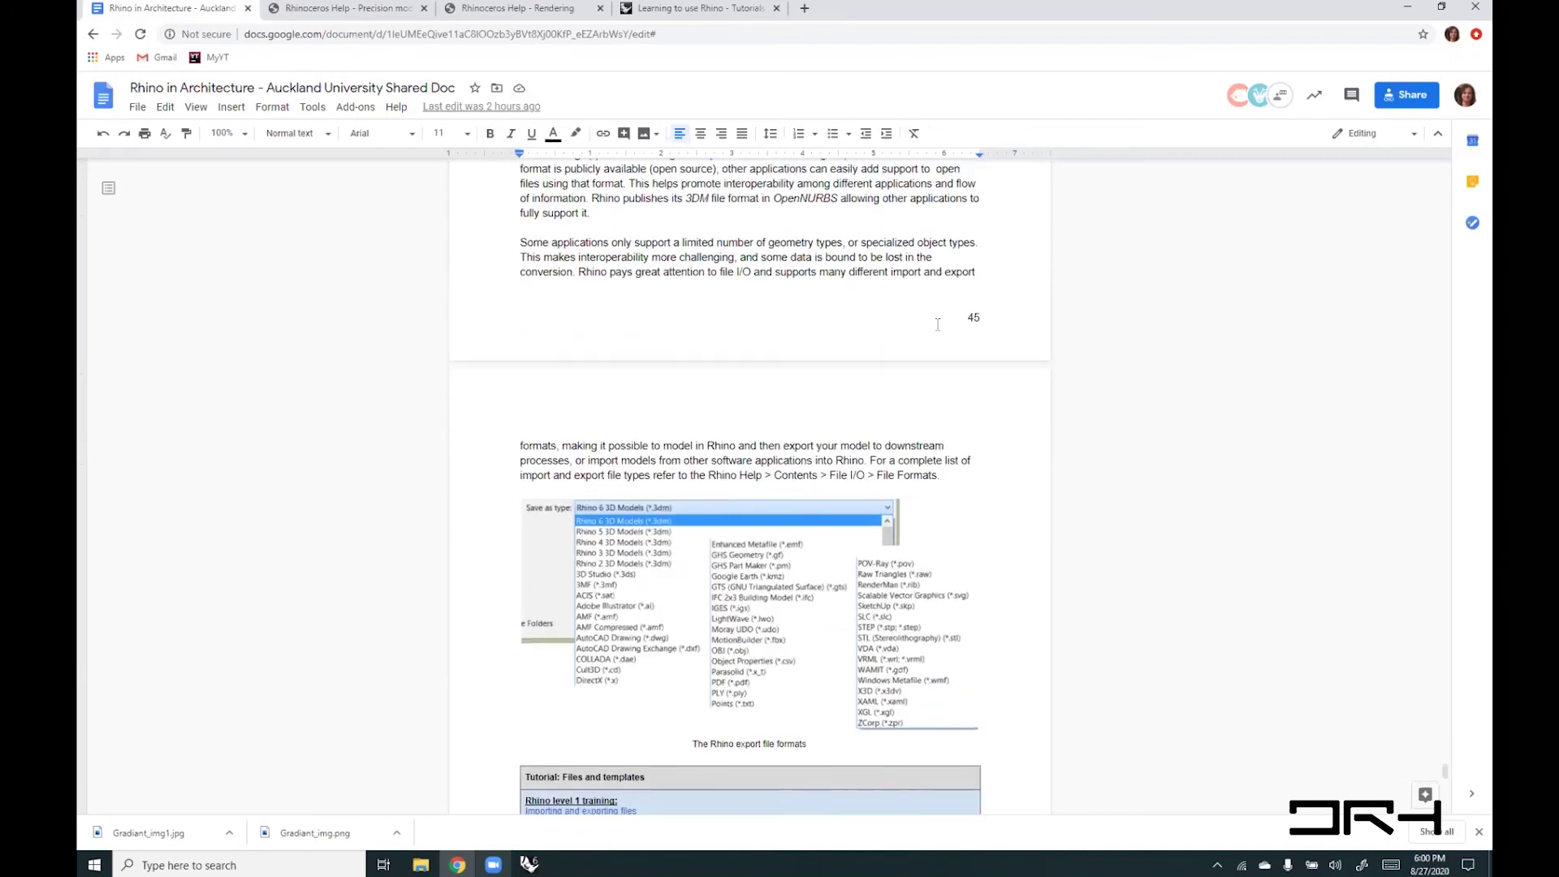
{"action": "scroll", "coordinate": [993, 614], "scroll_direction": "down", "scroll_amount": 5}
{"action": "scroll", "coordinate": [993, 615], "scroll_direction": "down", "scroll_amount": 10}
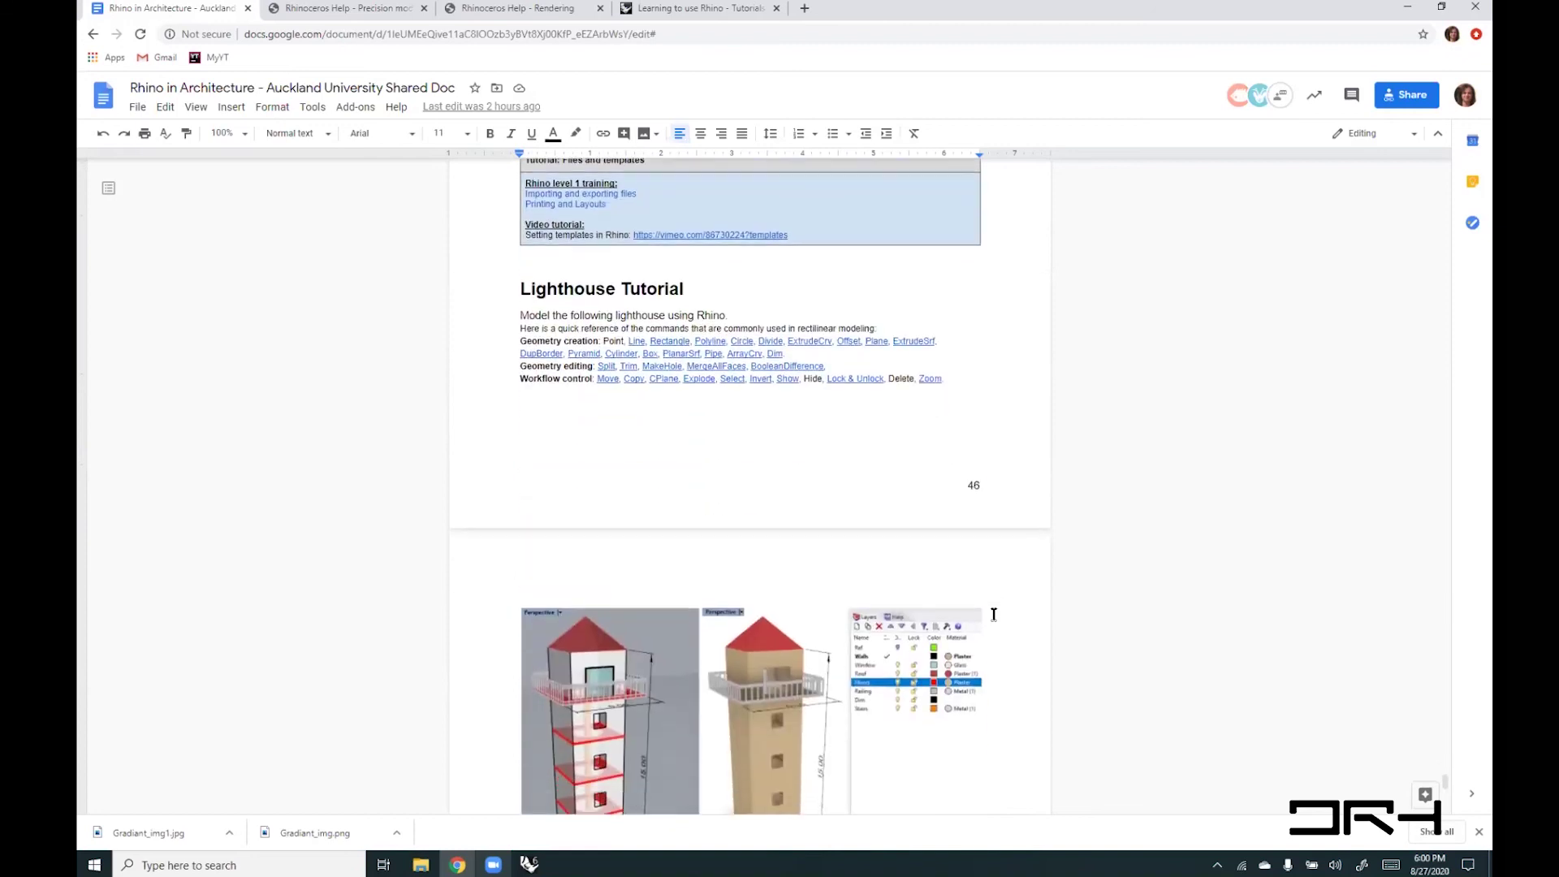
{"action": "scroll", "coordinate": [994, 615], "scroll_direction": "down", "scroll_amount": 10}
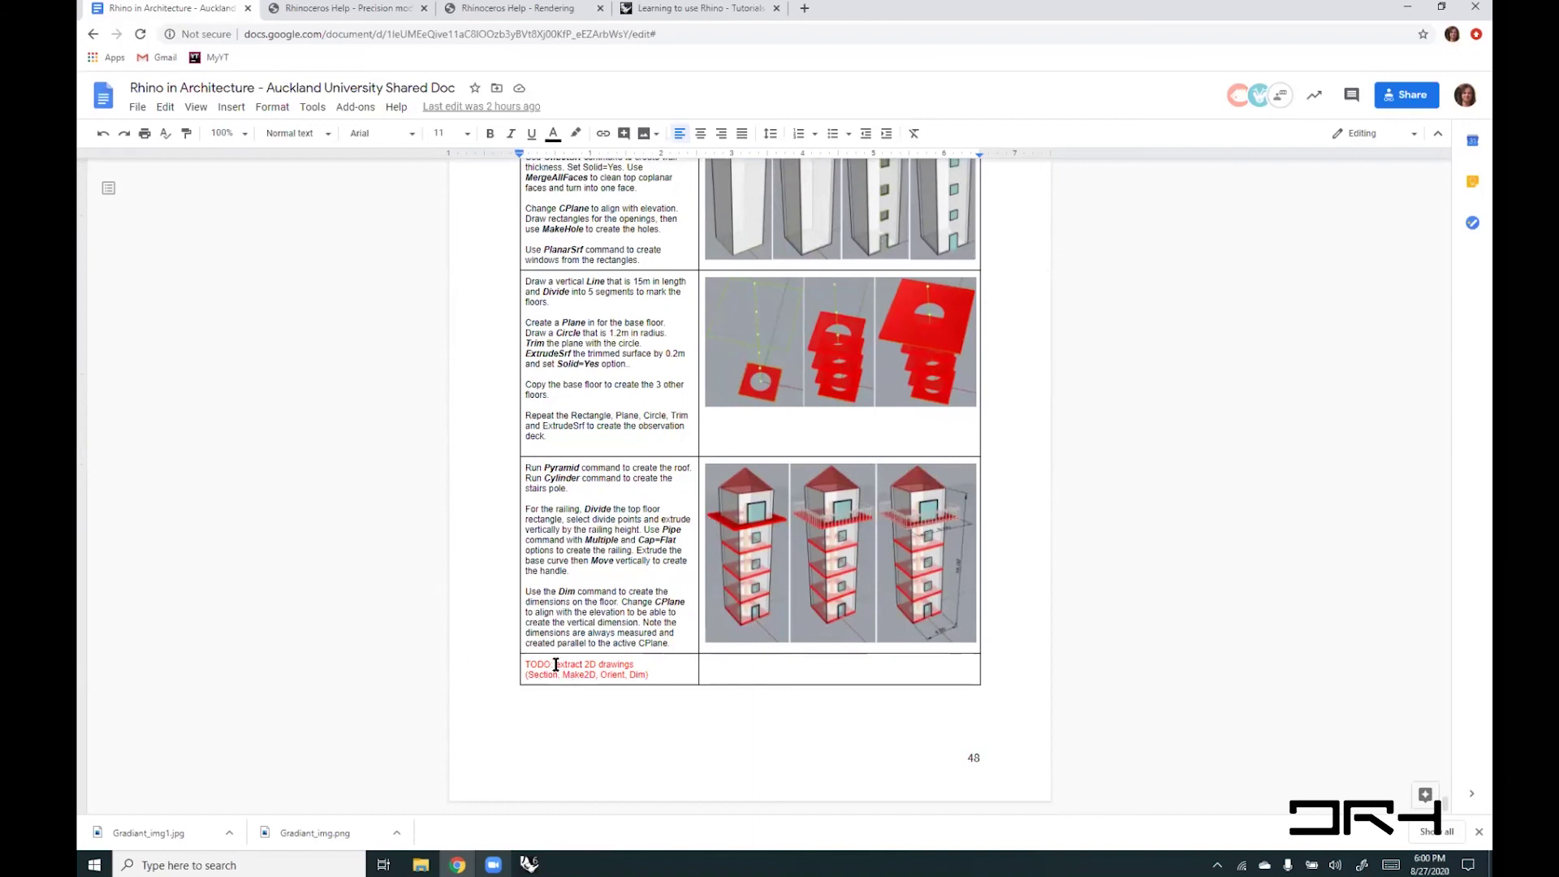
{"action": "left_click_drag", "start_coordinate": [554, 664], "coordinate": [659, 674]}
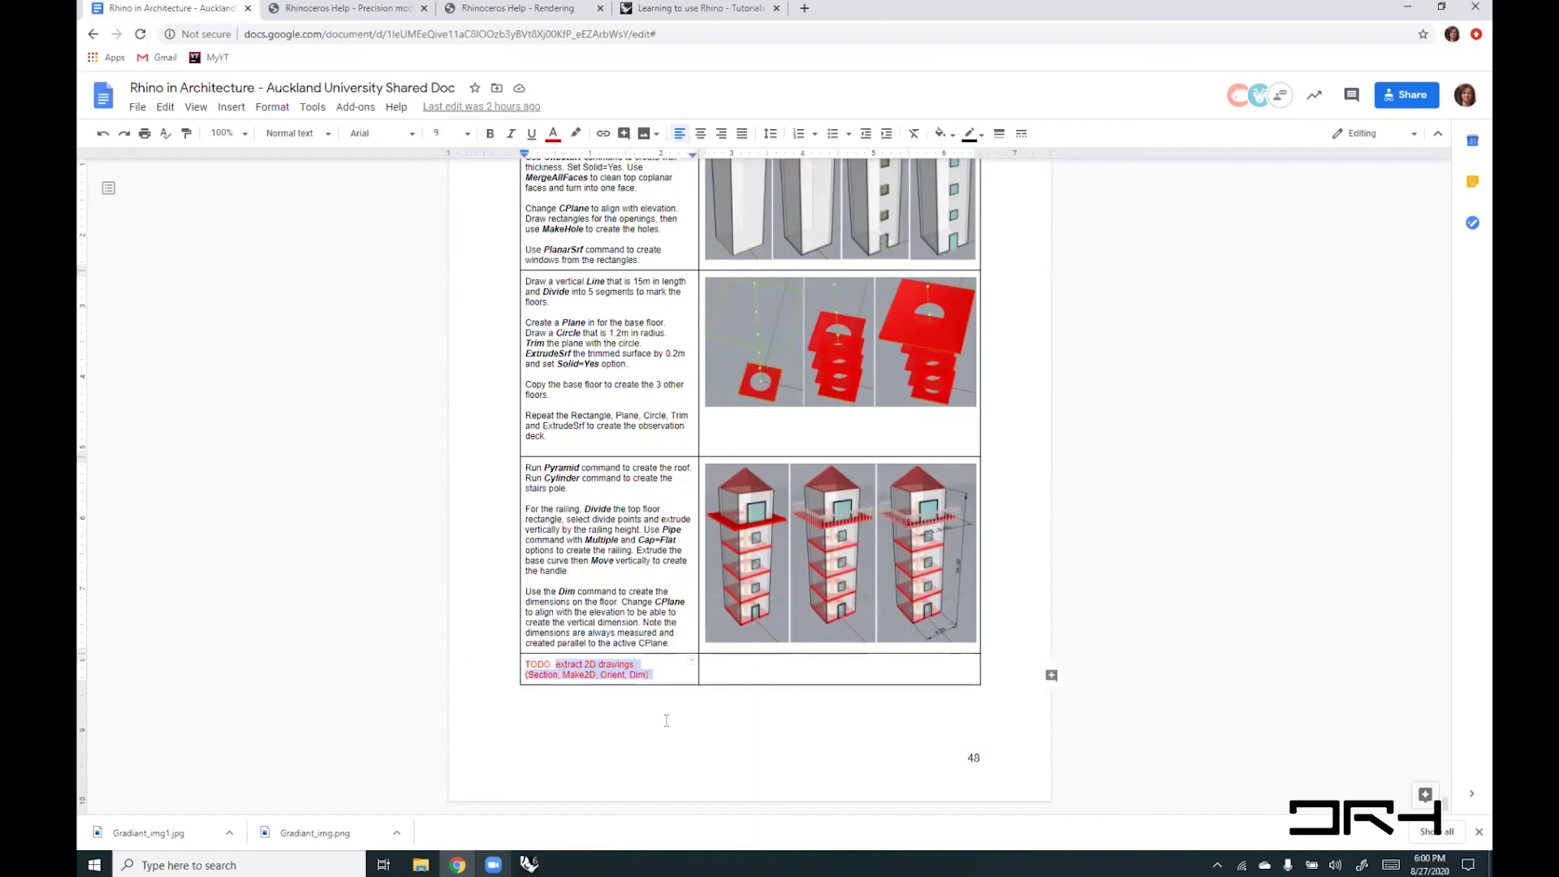
{"action": "left_click", "coordinate": [637, 697]}
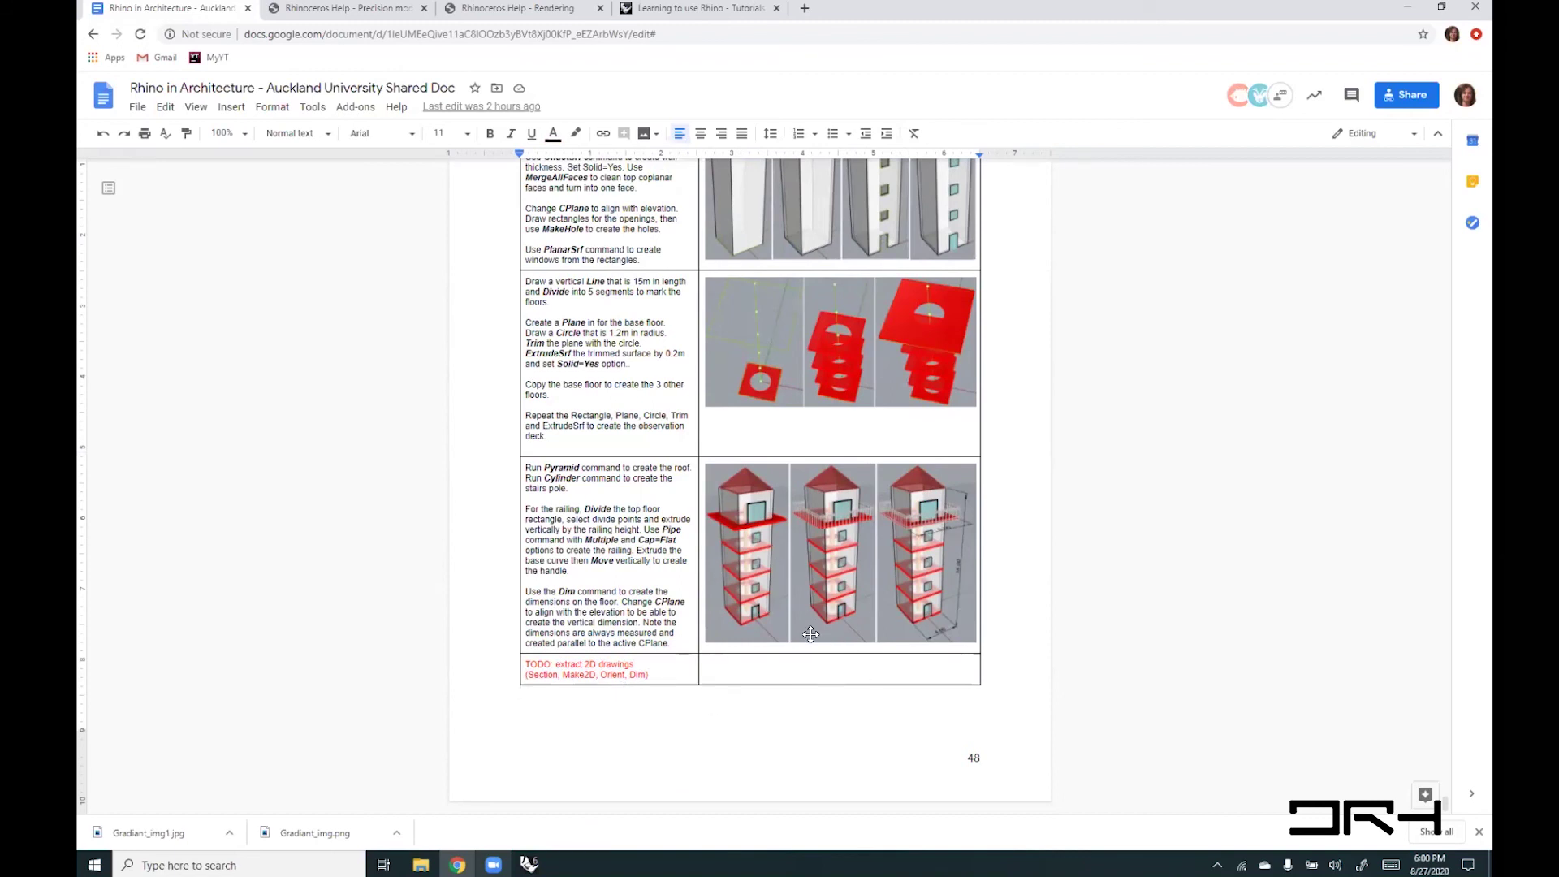
- Review the Lighthouse Tutorial's modeling steps for the walls, floors, roof, railing and dimensions
{"action": "scroll", "coordinate": [781, 581], "scroll_direction": "up", "scroll_amount": 1}
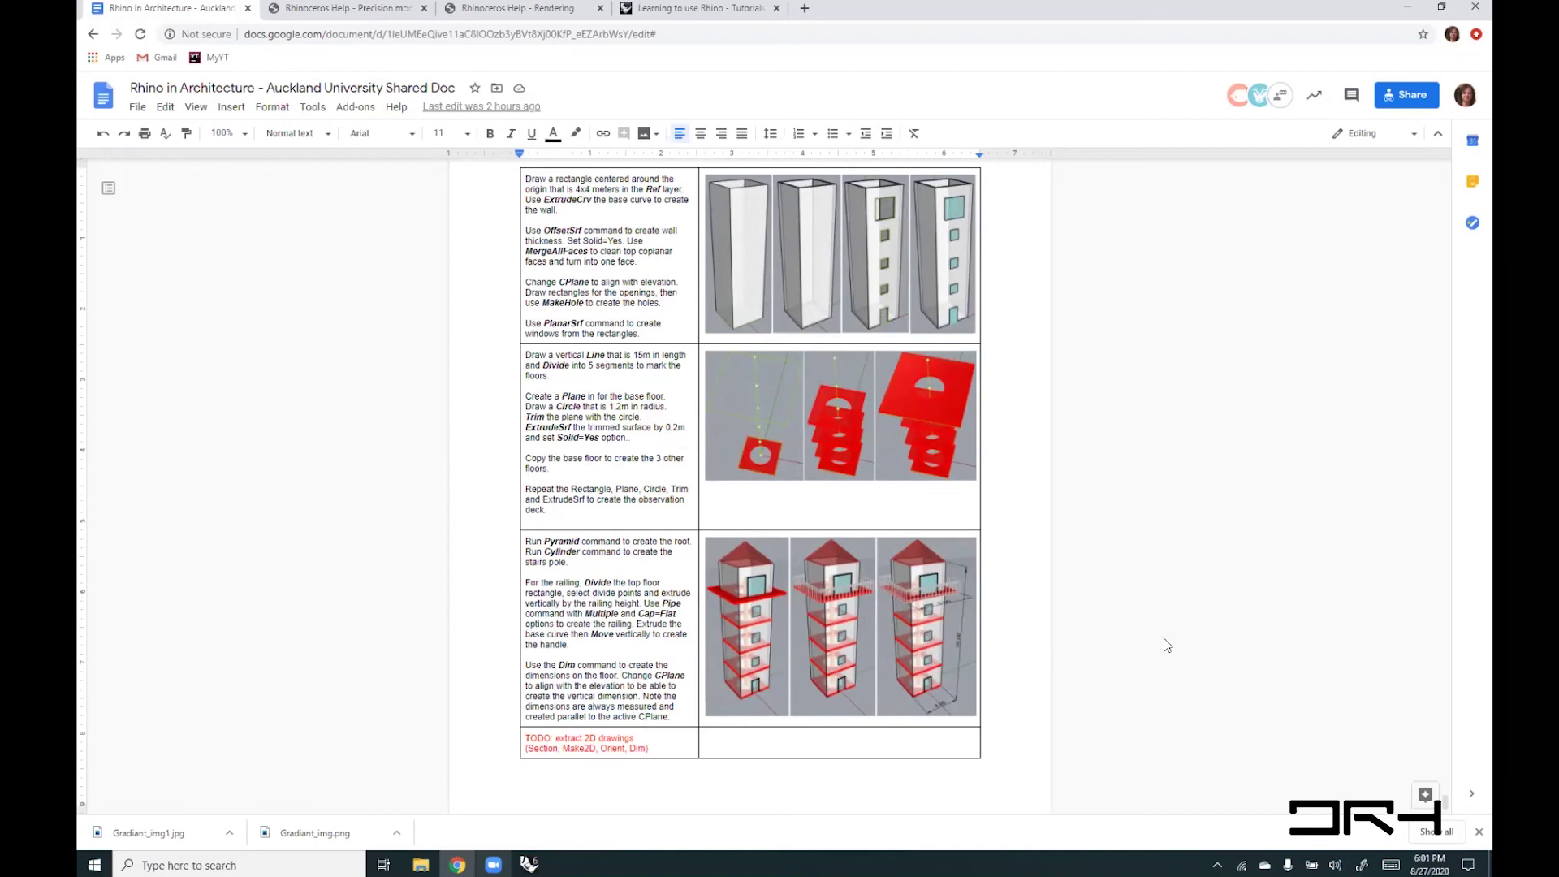
{"action": "scroll", "coordinate": [995, 546], "scroll_direction": "up", "scroll_amount": 4}
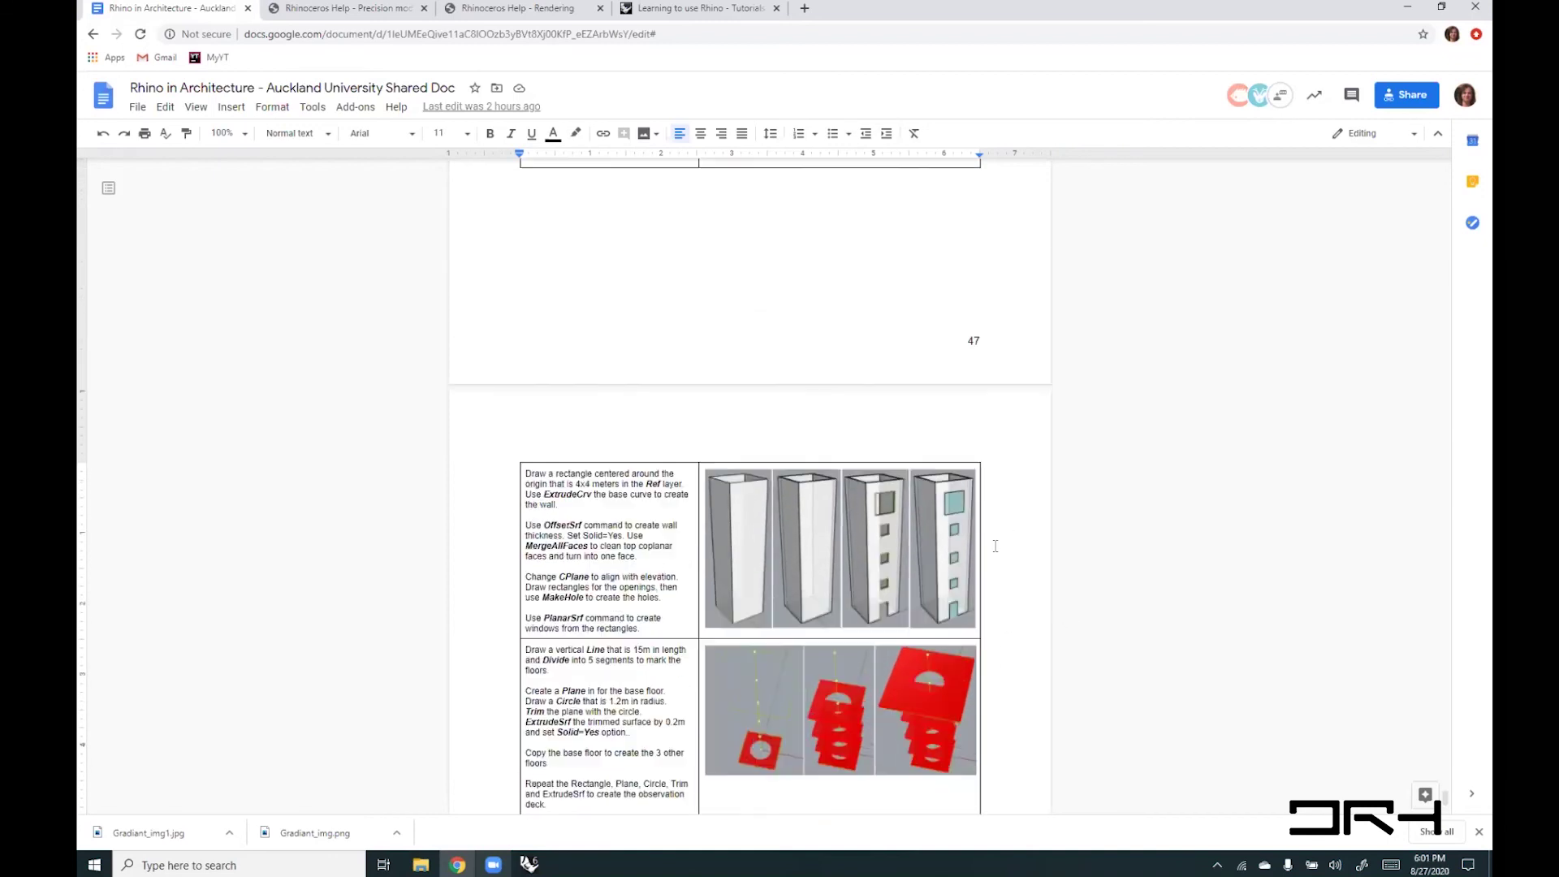
{"action": "scroll", "coordinate": [995, 546], "scroll_direction": "up", "scroll_amount": 1}
{"action": "scroll", "coordinate": [794, 669], "scroll_direction": "down", "scroll_amount": 6}
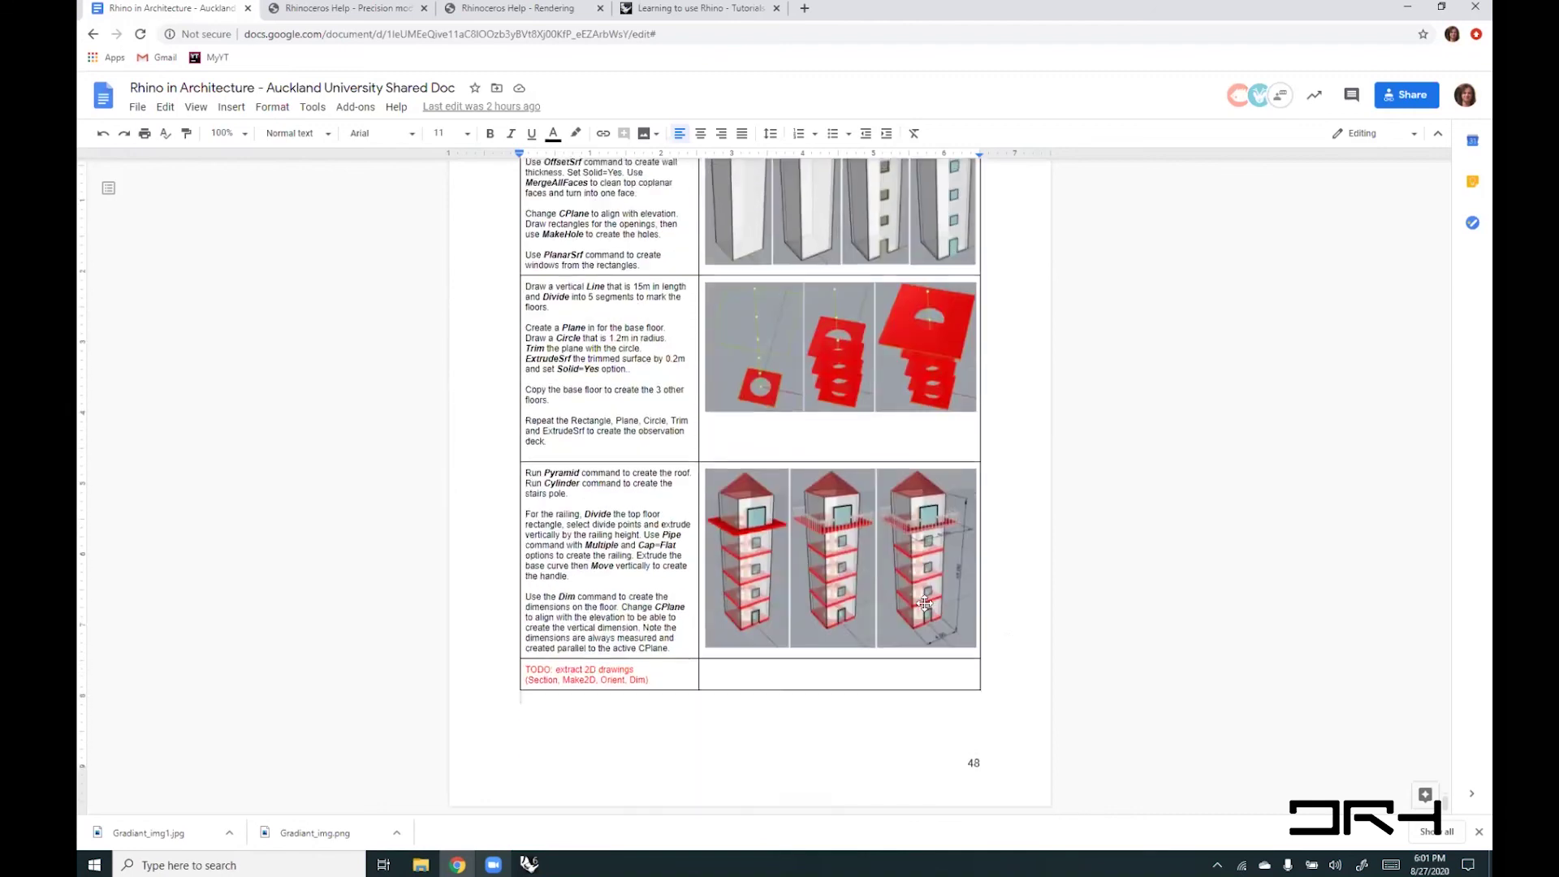